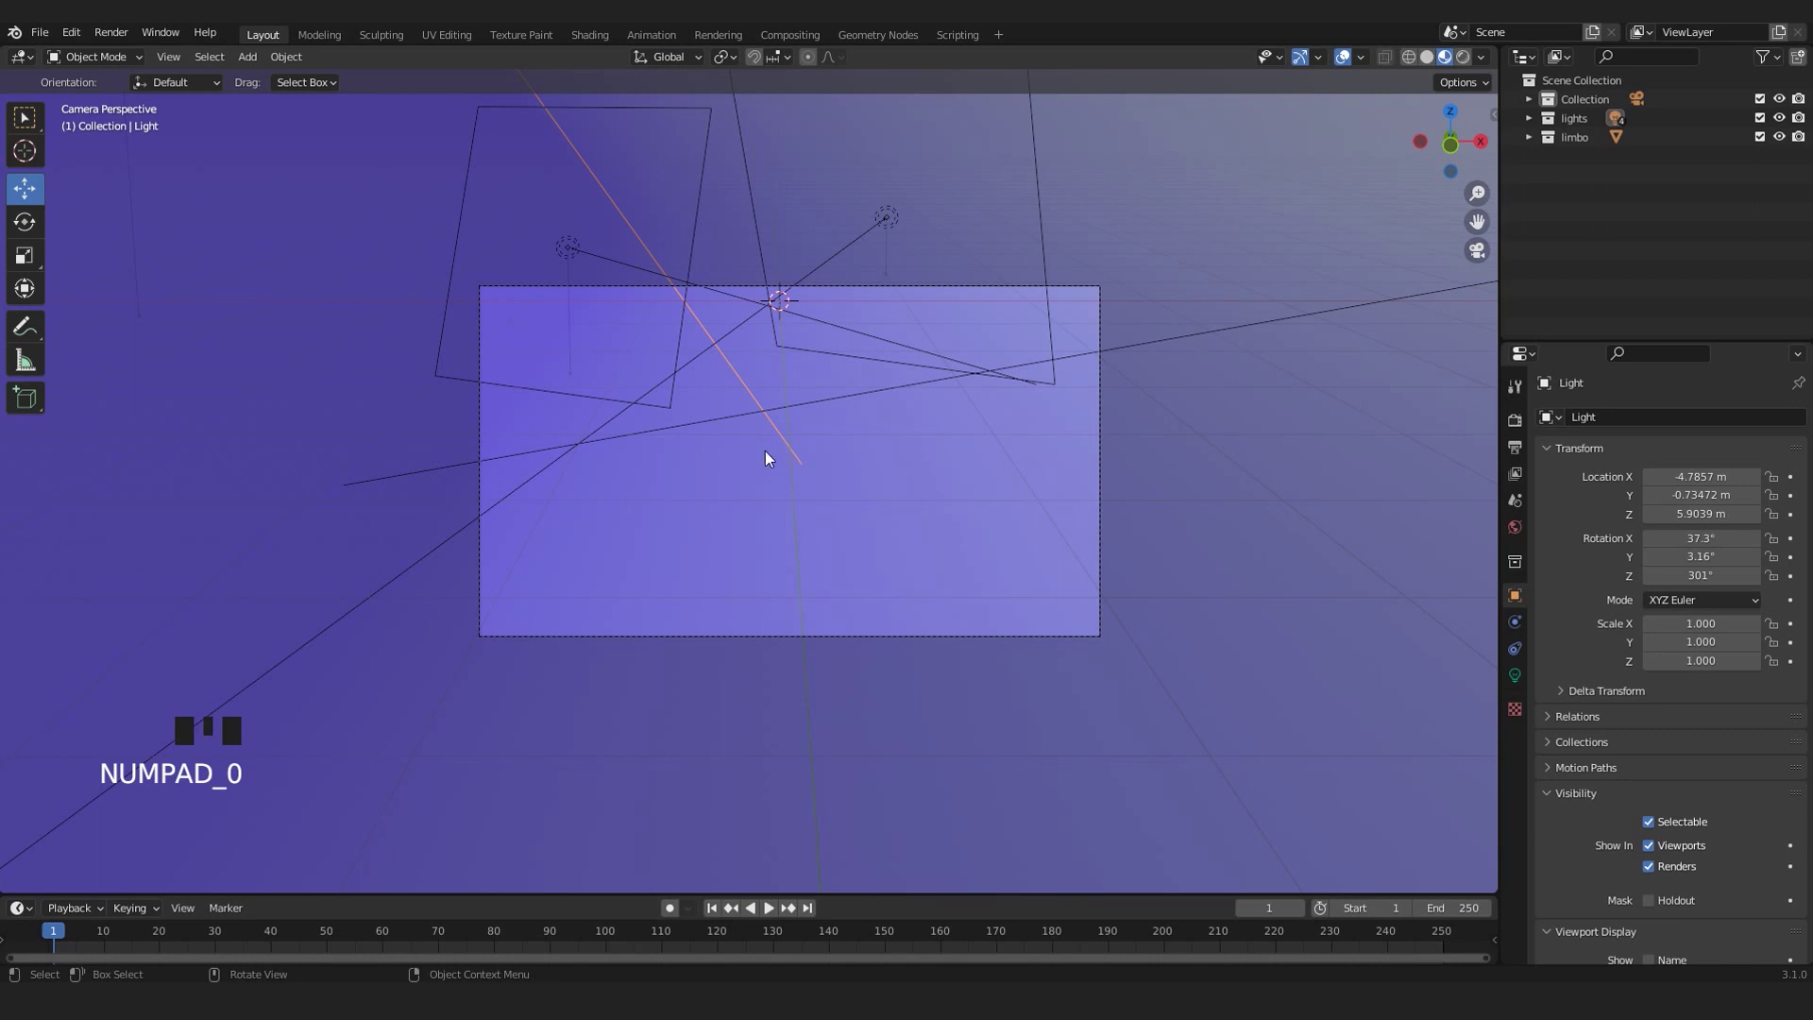
- Examine the scene's framing through the camera and from the front orthographic view
{"action": "scroll", "coordinate": [797, 519], "scroll_direction": "up", "scroll_amount": 2}
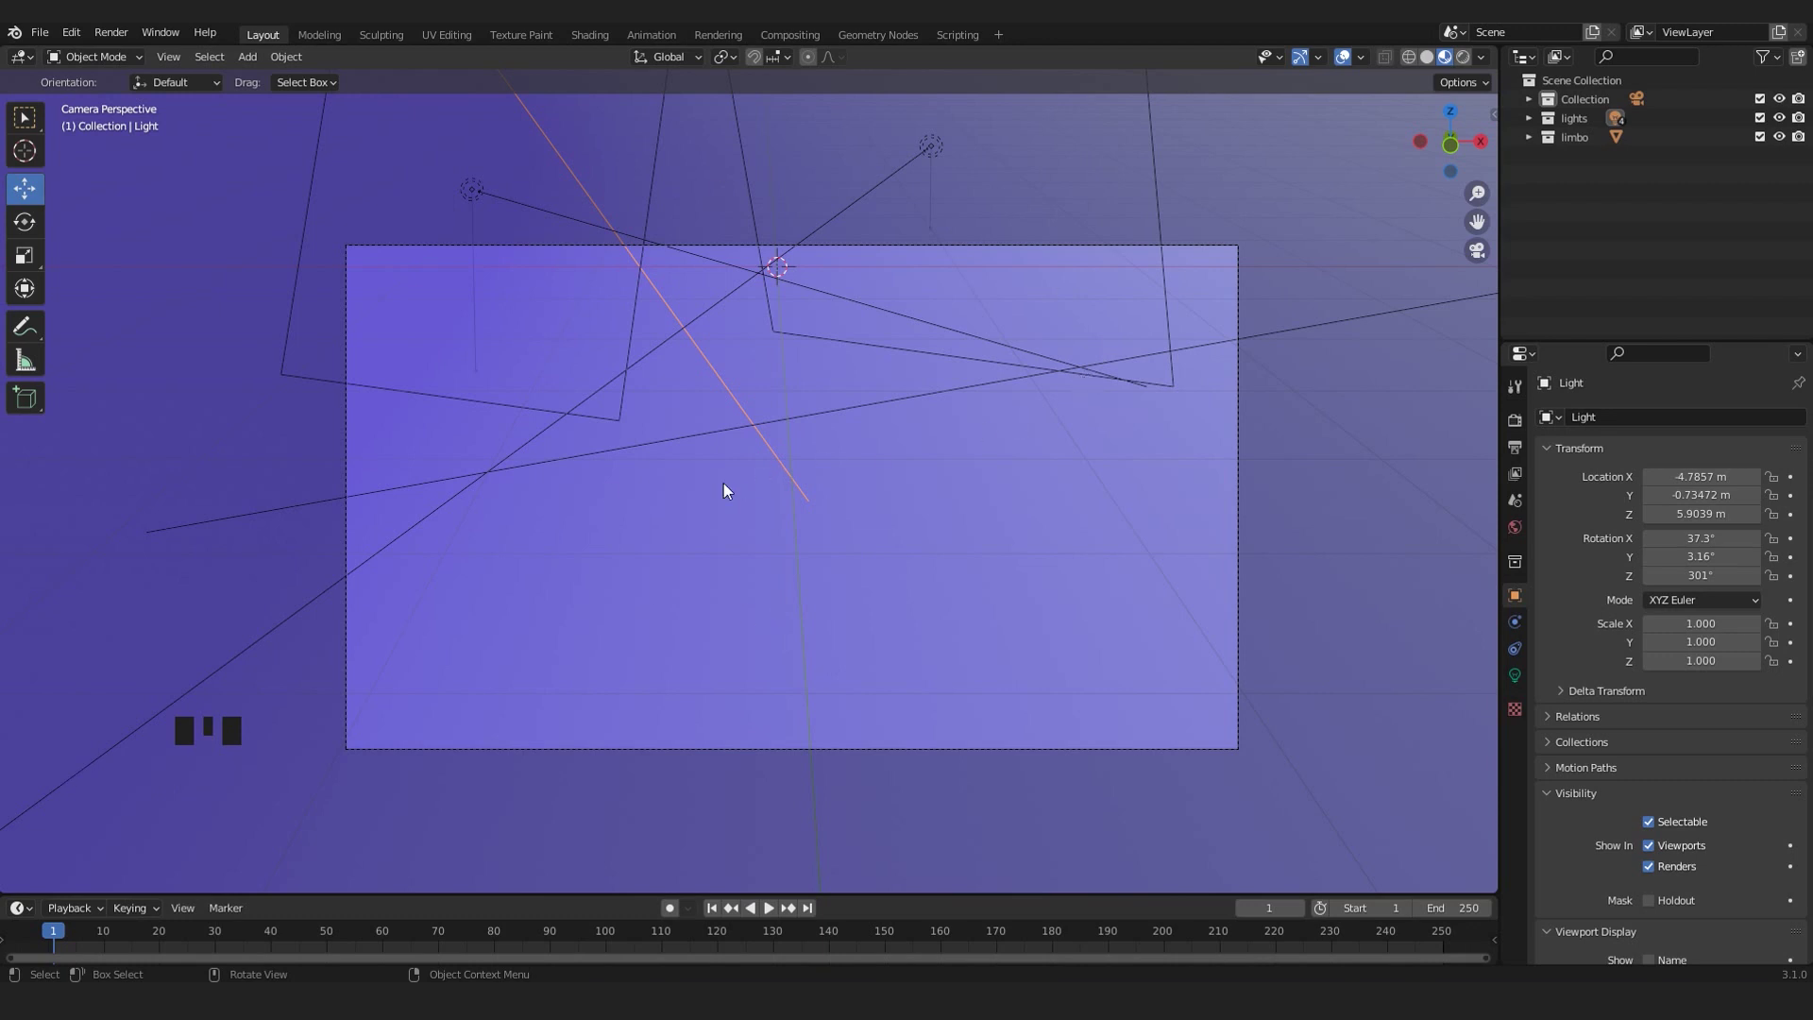
{"action": "middle_click_drag", "start_coordinate": [863, 608], "coordinate": [822, 562], "text": "shift"}
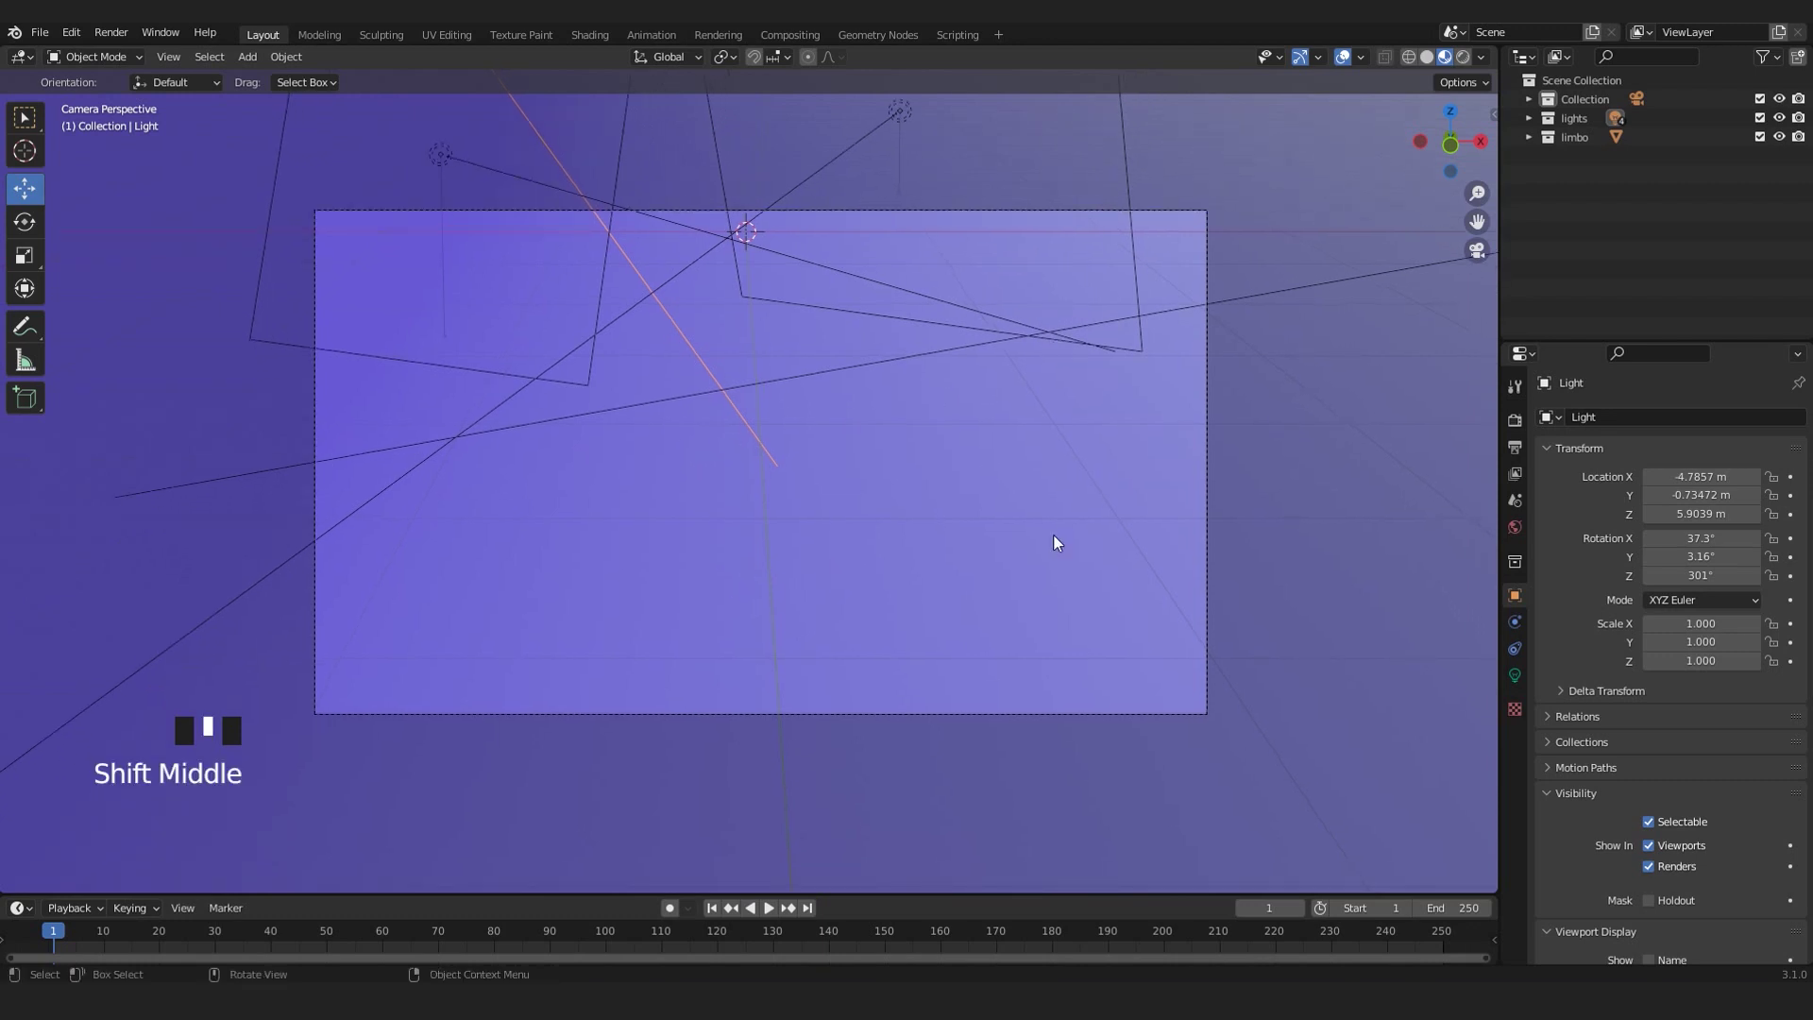
{"action": "scroll", "coordinate": [733, 501], "scroll_direction": "up", "scroll_amount": 2}
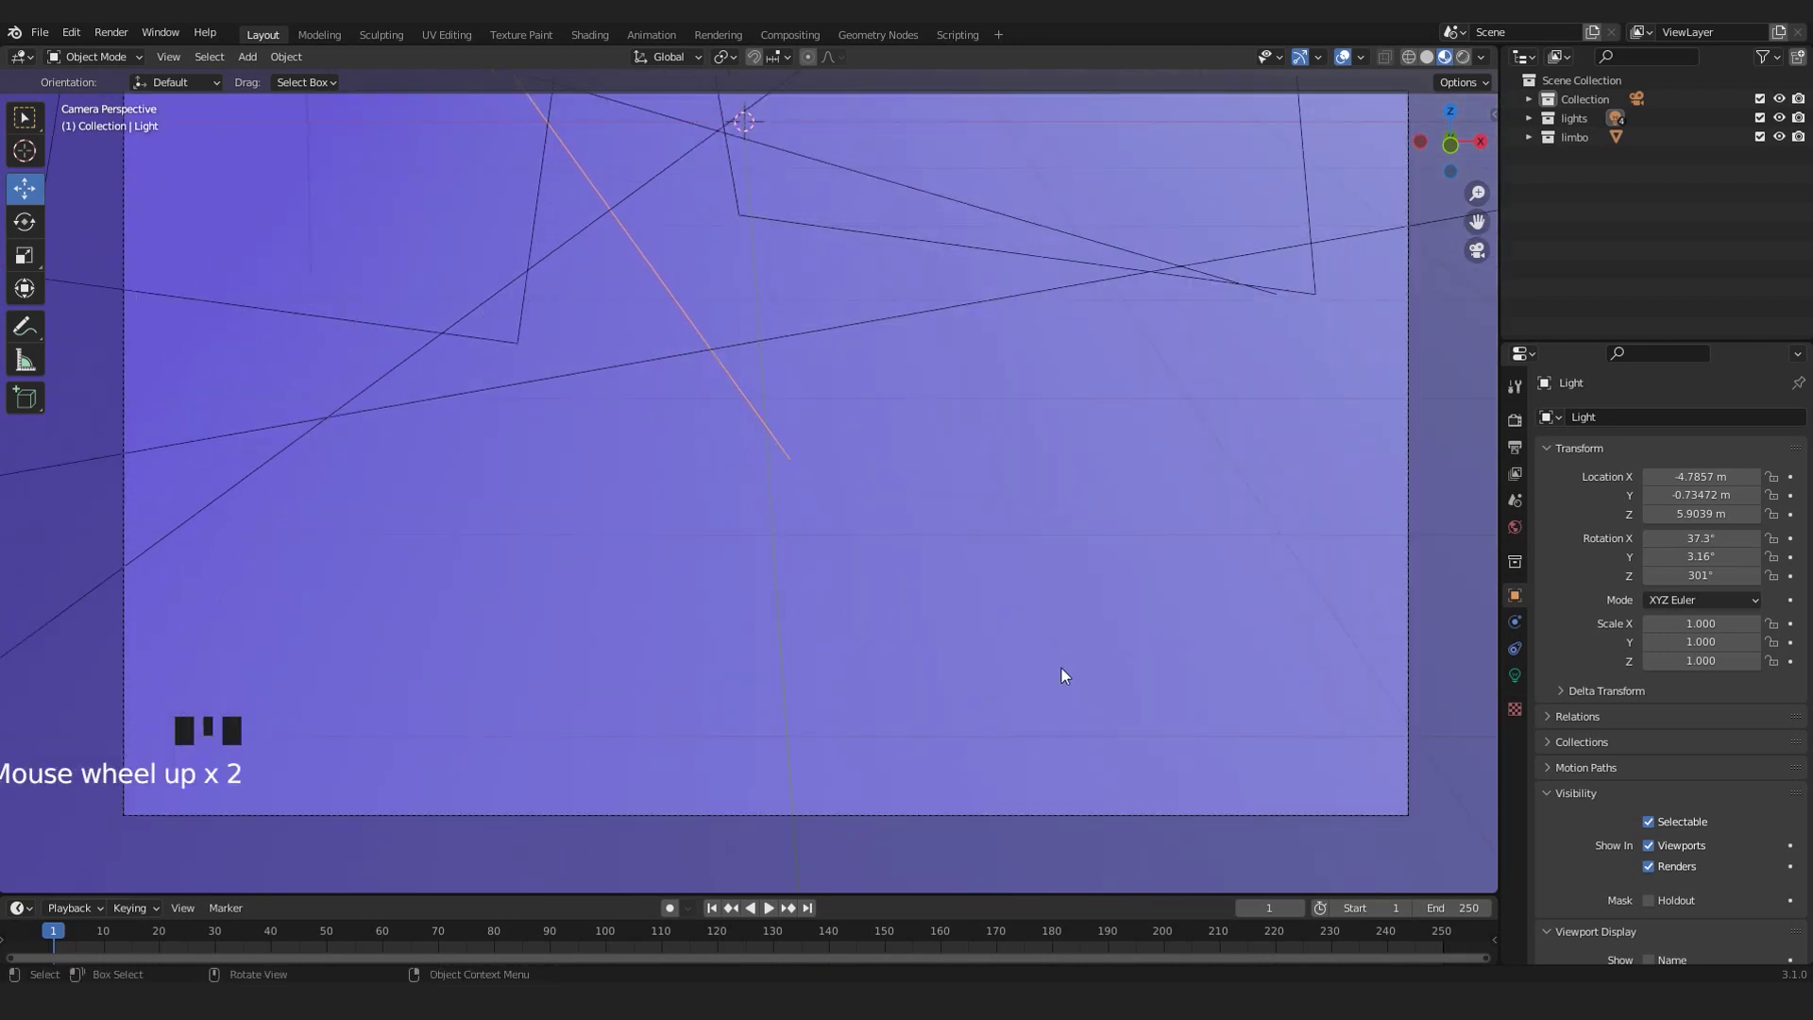
{"action": "scroll", "coordinate": [1039, 680], "scroll_direction": "down", "scroll_amount": 1}
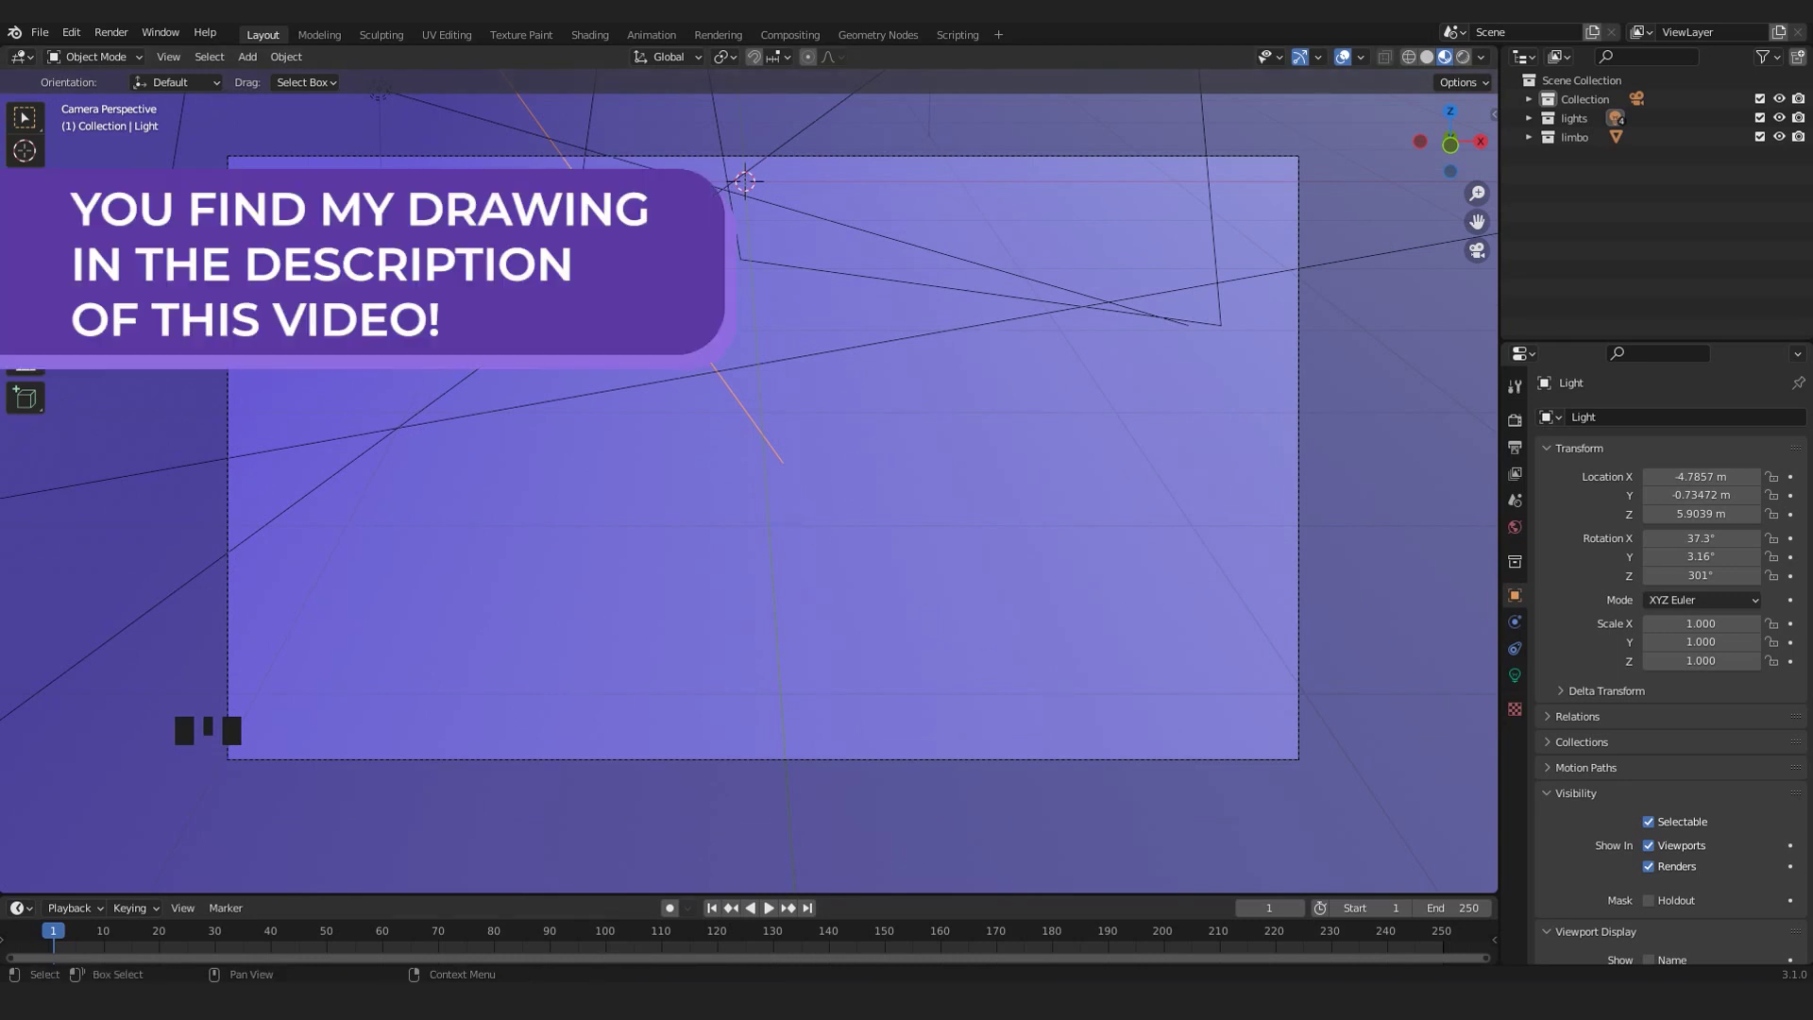
{"action": "key", "text": "KP_1"}
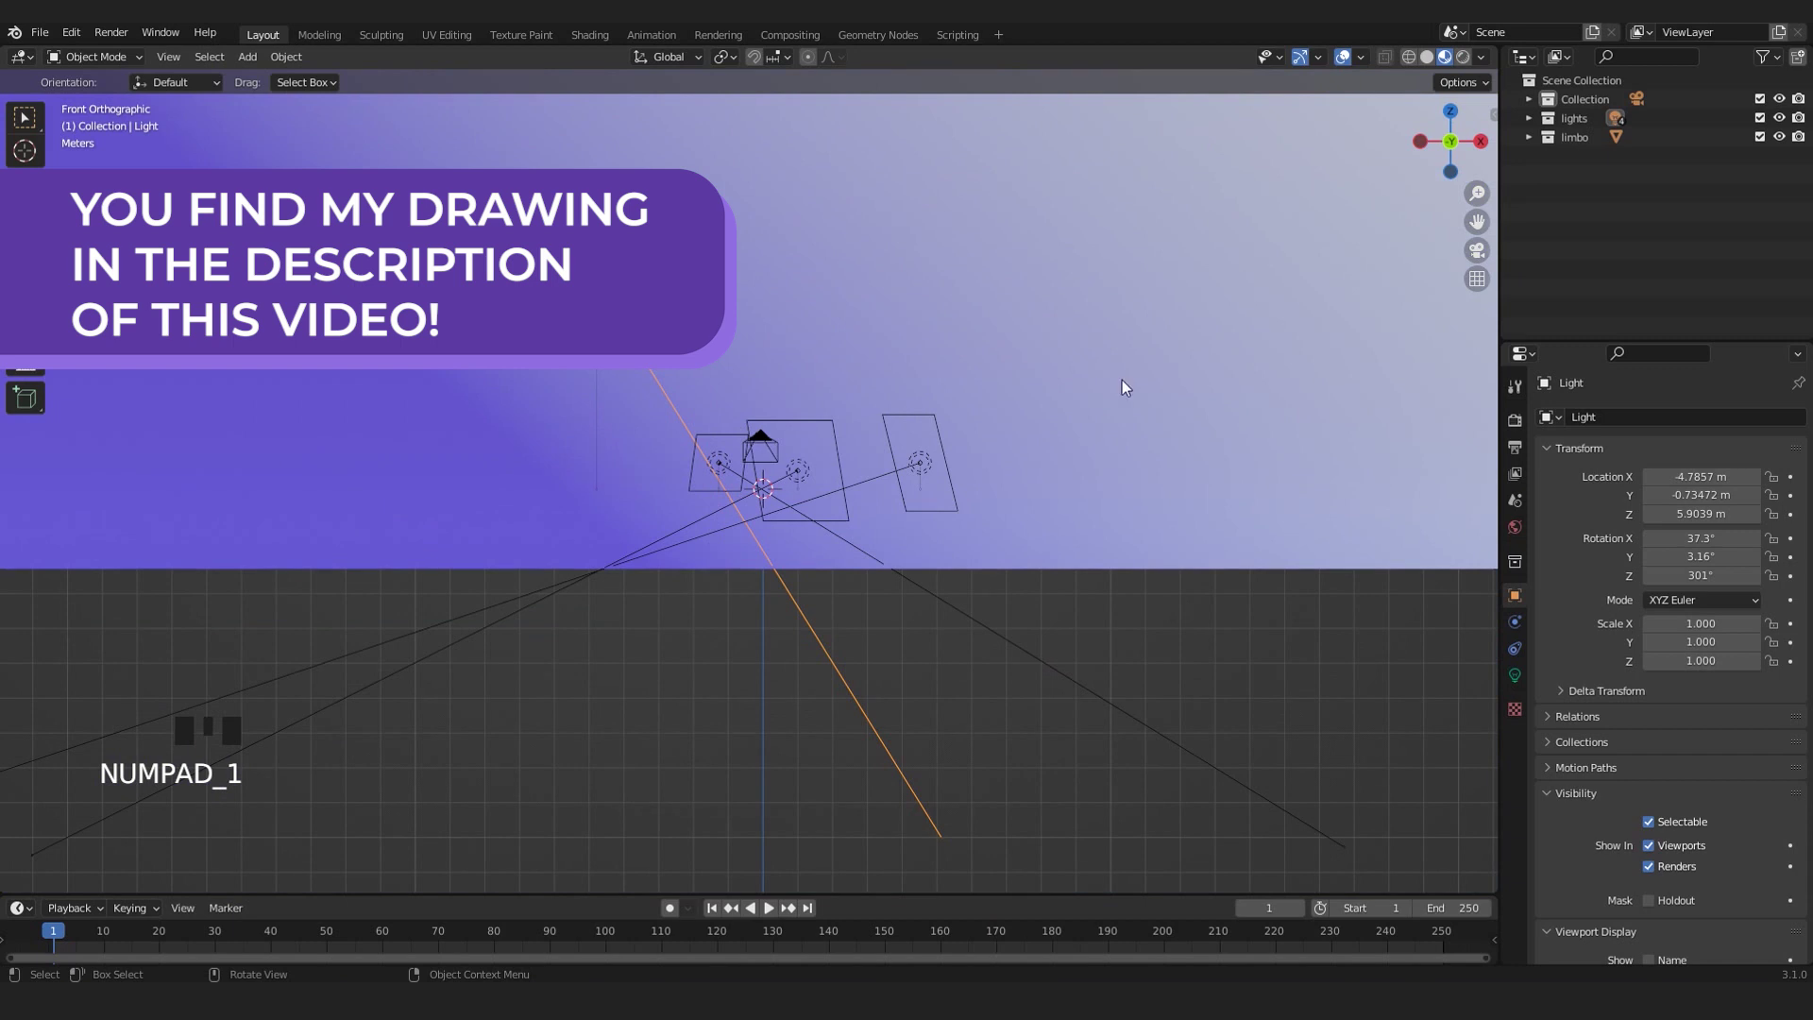
{"action": "middle_click_drag", "start_coordinate": [1123, 379], "coordinate": [914, 486], "text": "shift"}
{"action": "scroll", "coordinate": [895, 550], "scroll_direction": "up", "scroll_amount": 3}
{"action": "middle_click_drag", "start_coordinate": [890, 678], "coordinate": [876, 537], "text": "shift"}
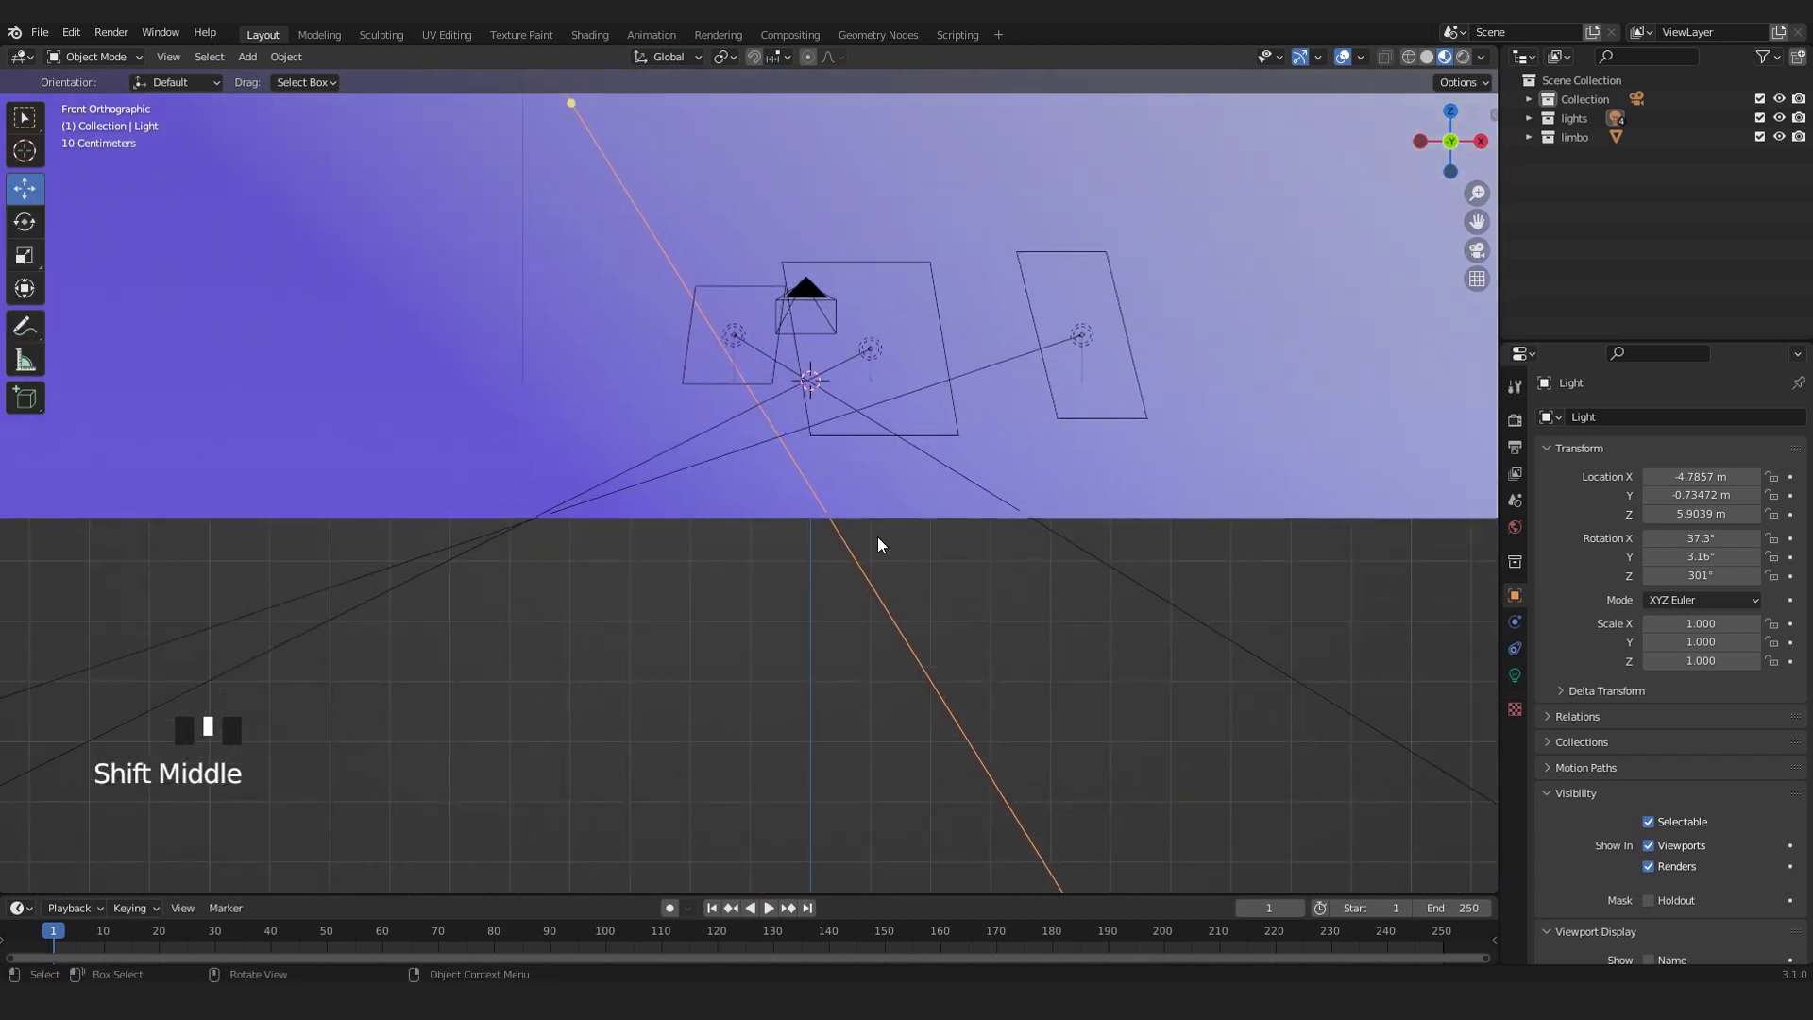
{"action": "scroll", "coordinate": [876, 536], "scroll_direction": "down", "scroll_amount": 3}
{"action": "scroll", "coordinate": [886, 604], "scroll_direction": "down", "scroll_amount": 3}
{"action": "scroll", "coordinate": [886, 601], "scroll_direction": "down", "scroll_amount": 2}
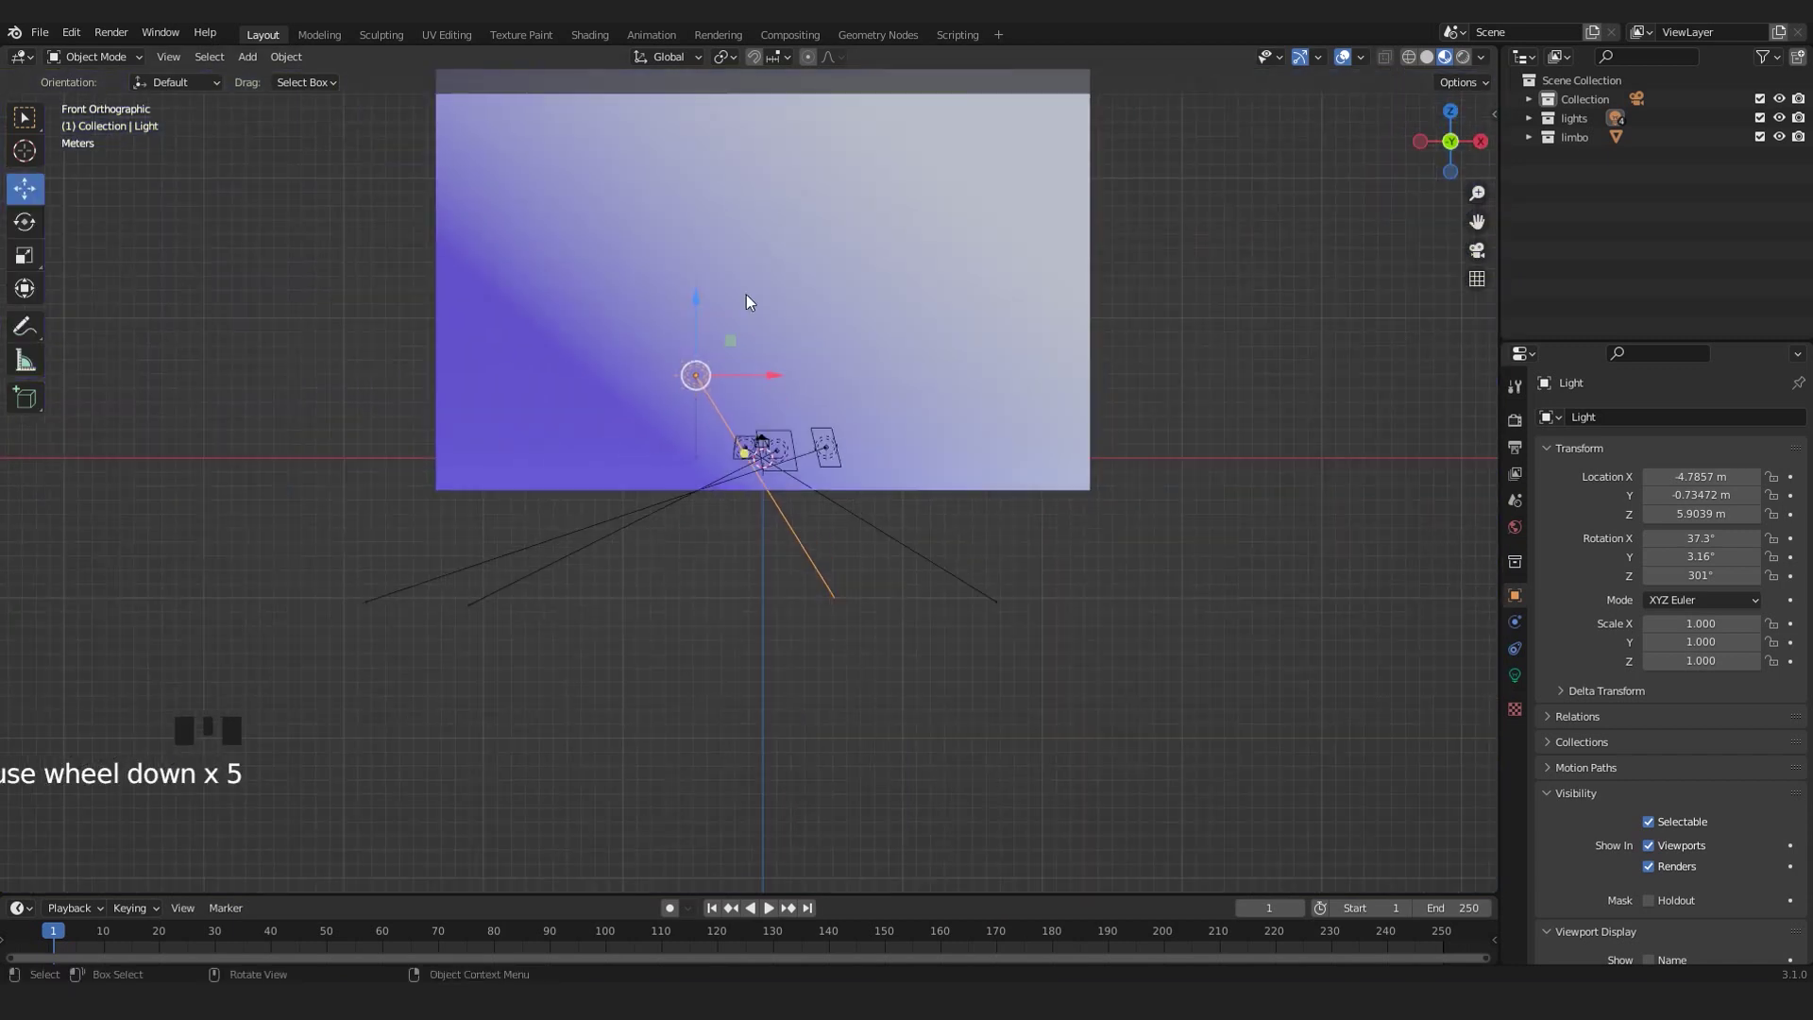
{"action": "scroll", "coordinate": [1003, 529], "scroll_direction": "up", "scroll_amount": 3}
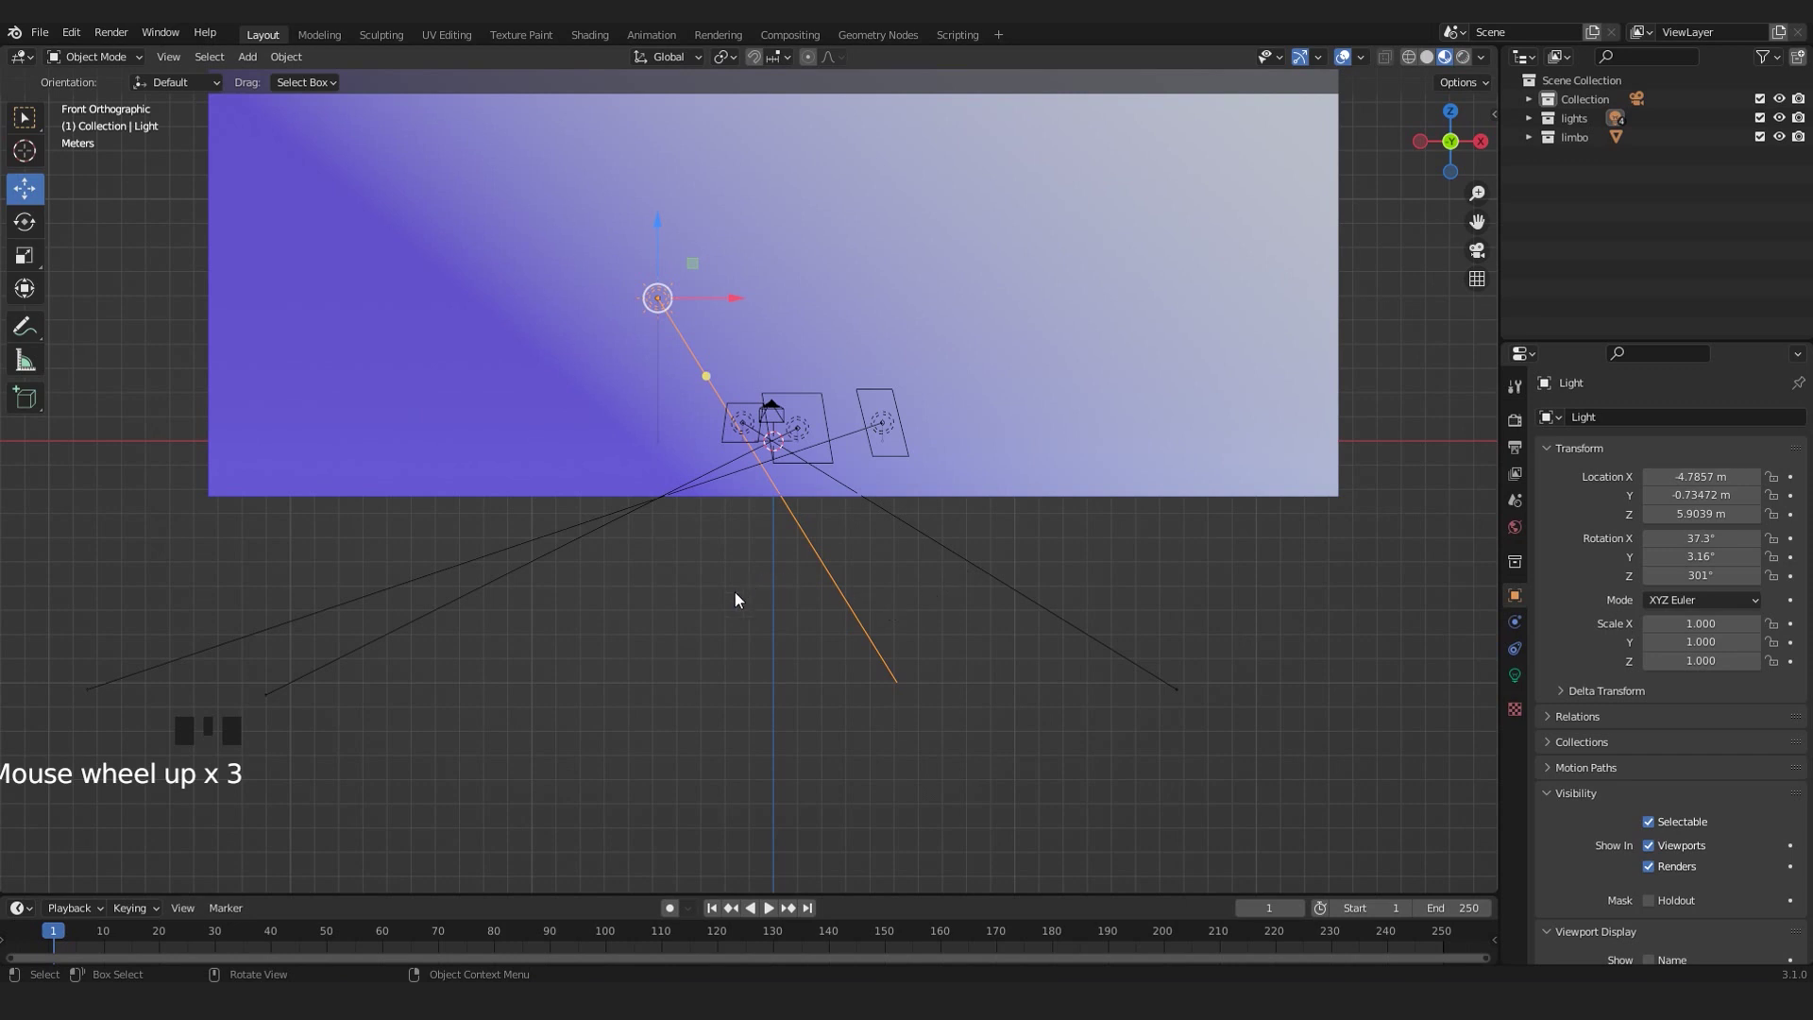
- Import the DoryaTutorial_Mouse_Reference image from the reference folder into the front view as a reference image
{"action": "key", "text": "KP_1"}
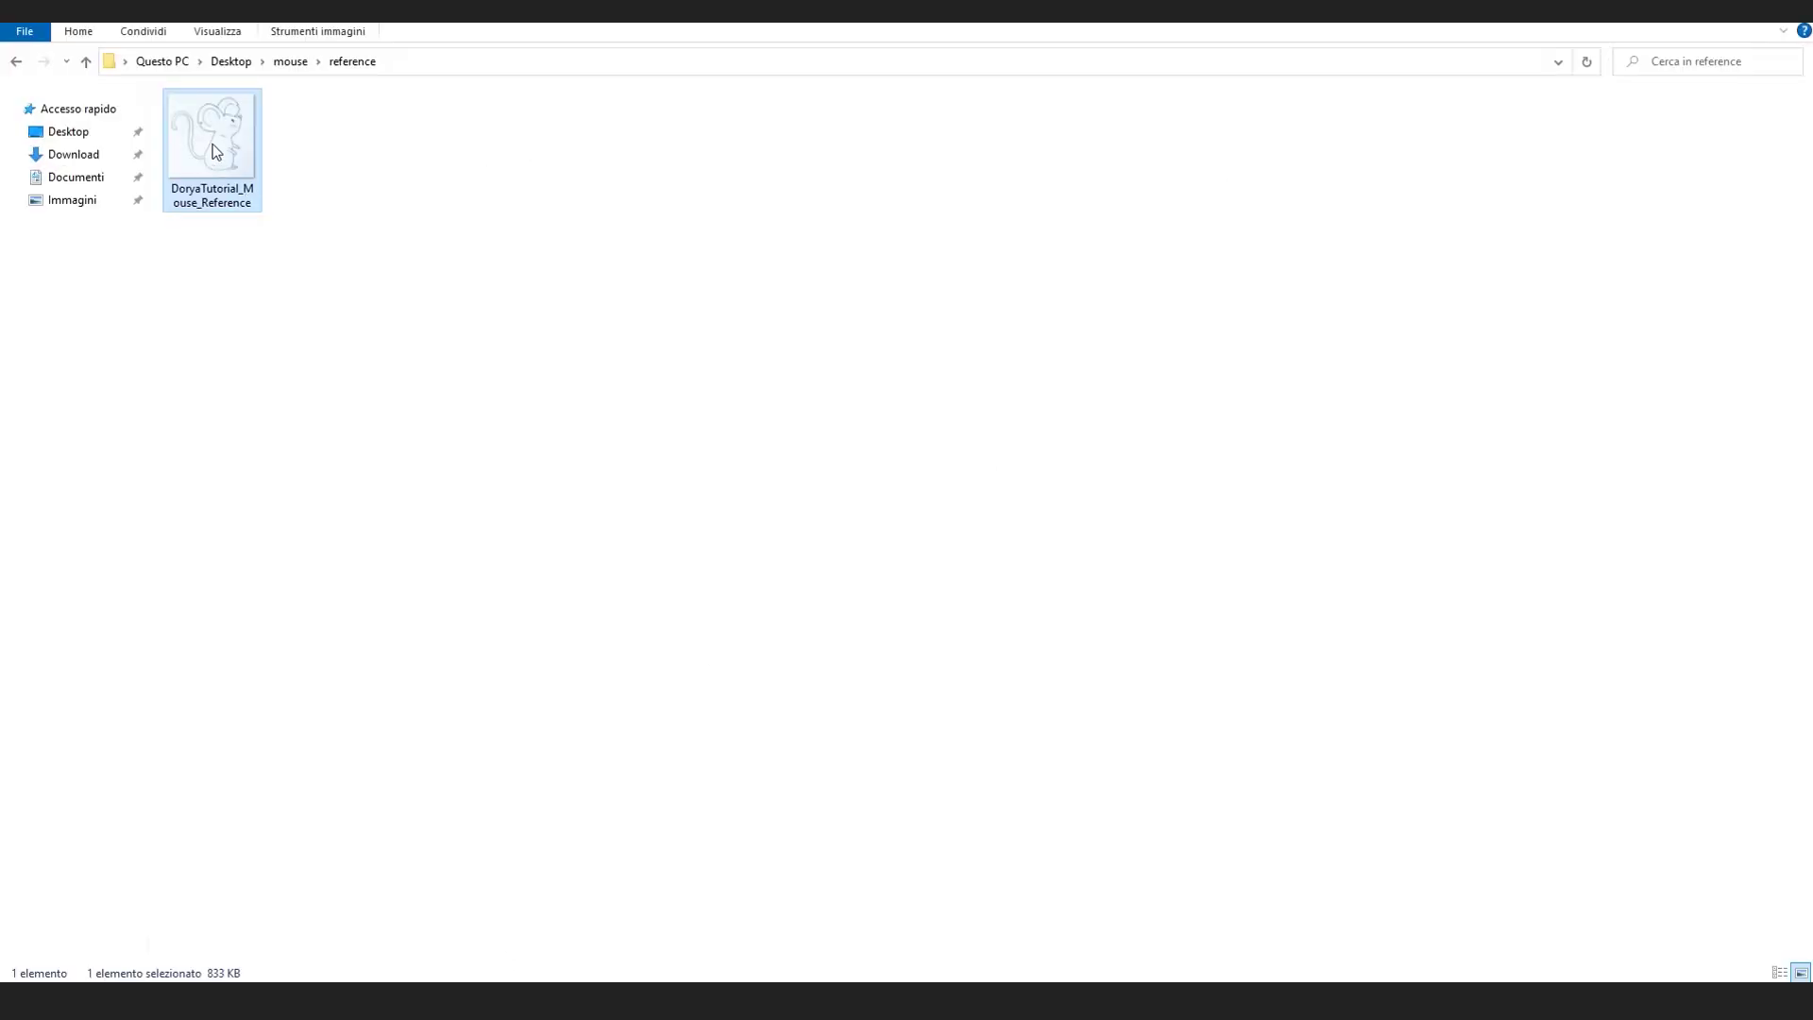
{"action": "left_click_drag", "start_coordinate": [216, 150], "coordinate": [628, 1015]}
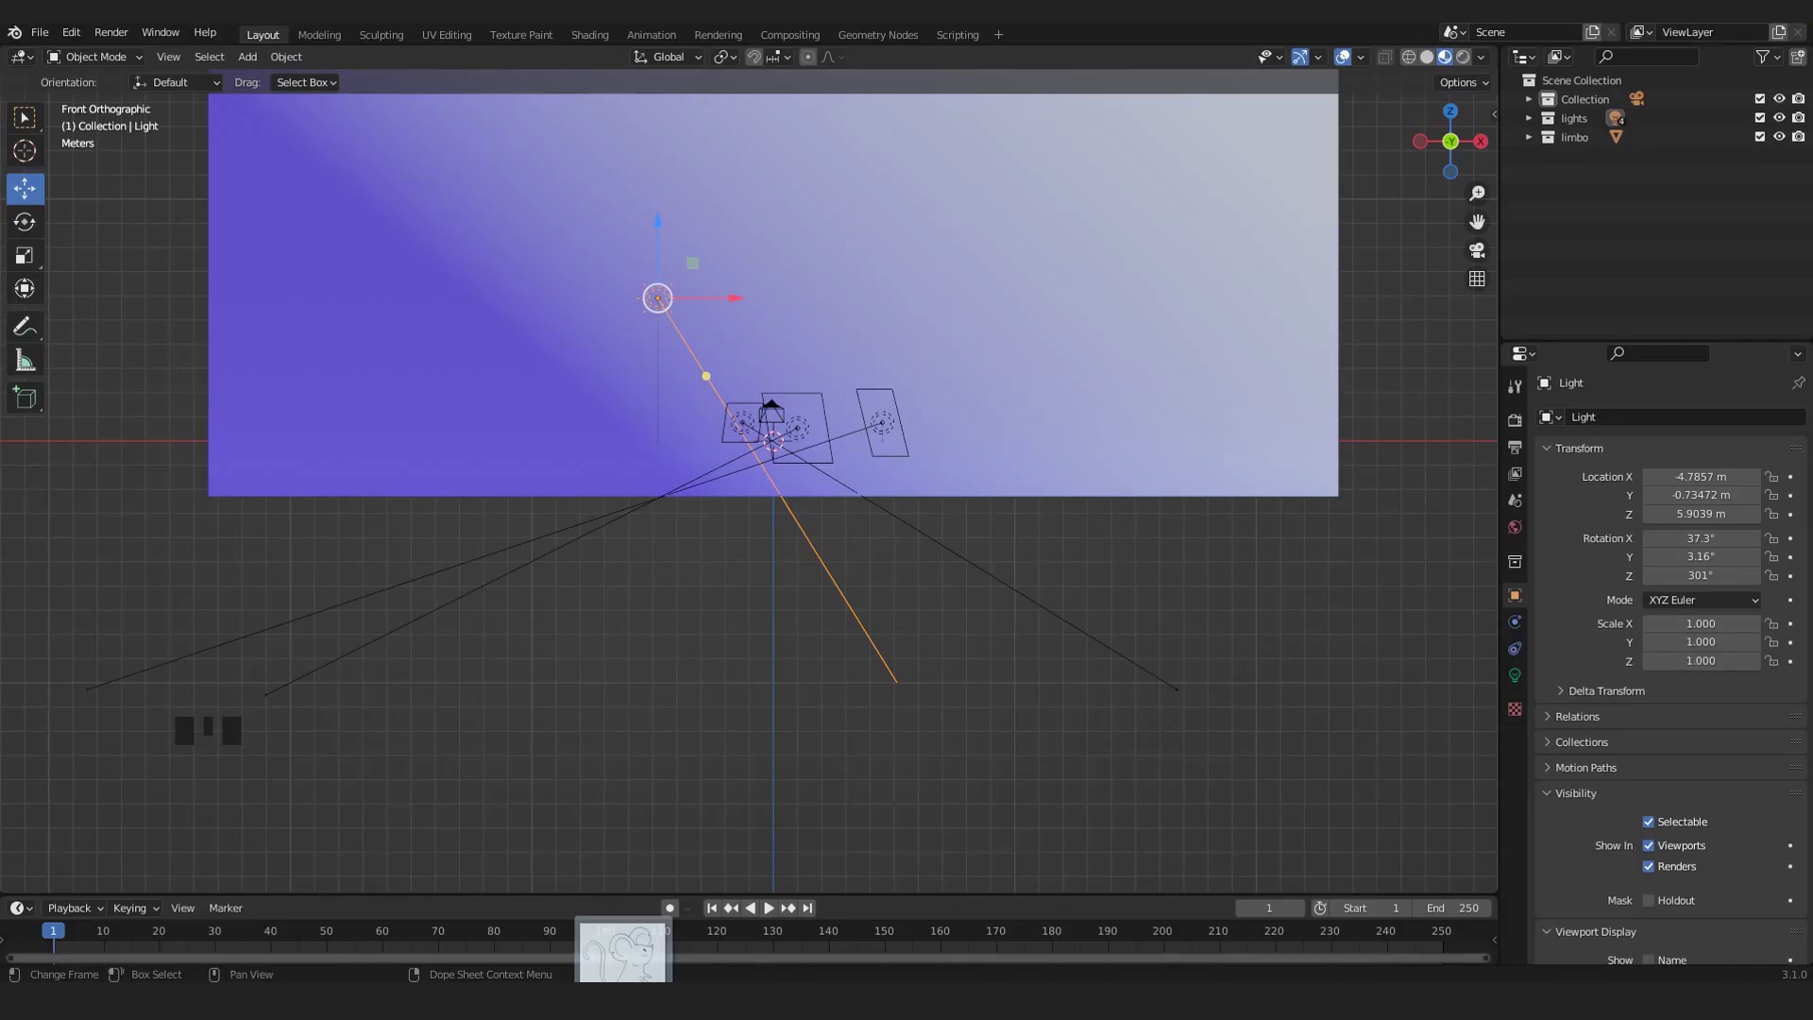
{"action": "left_click_drag", "start_coordinate": [625, 954], "coordinate": [671, 796]}
{"action": "left_click_drag", "start_coordinate": [686, 657], "coordinate": [686, 657]}
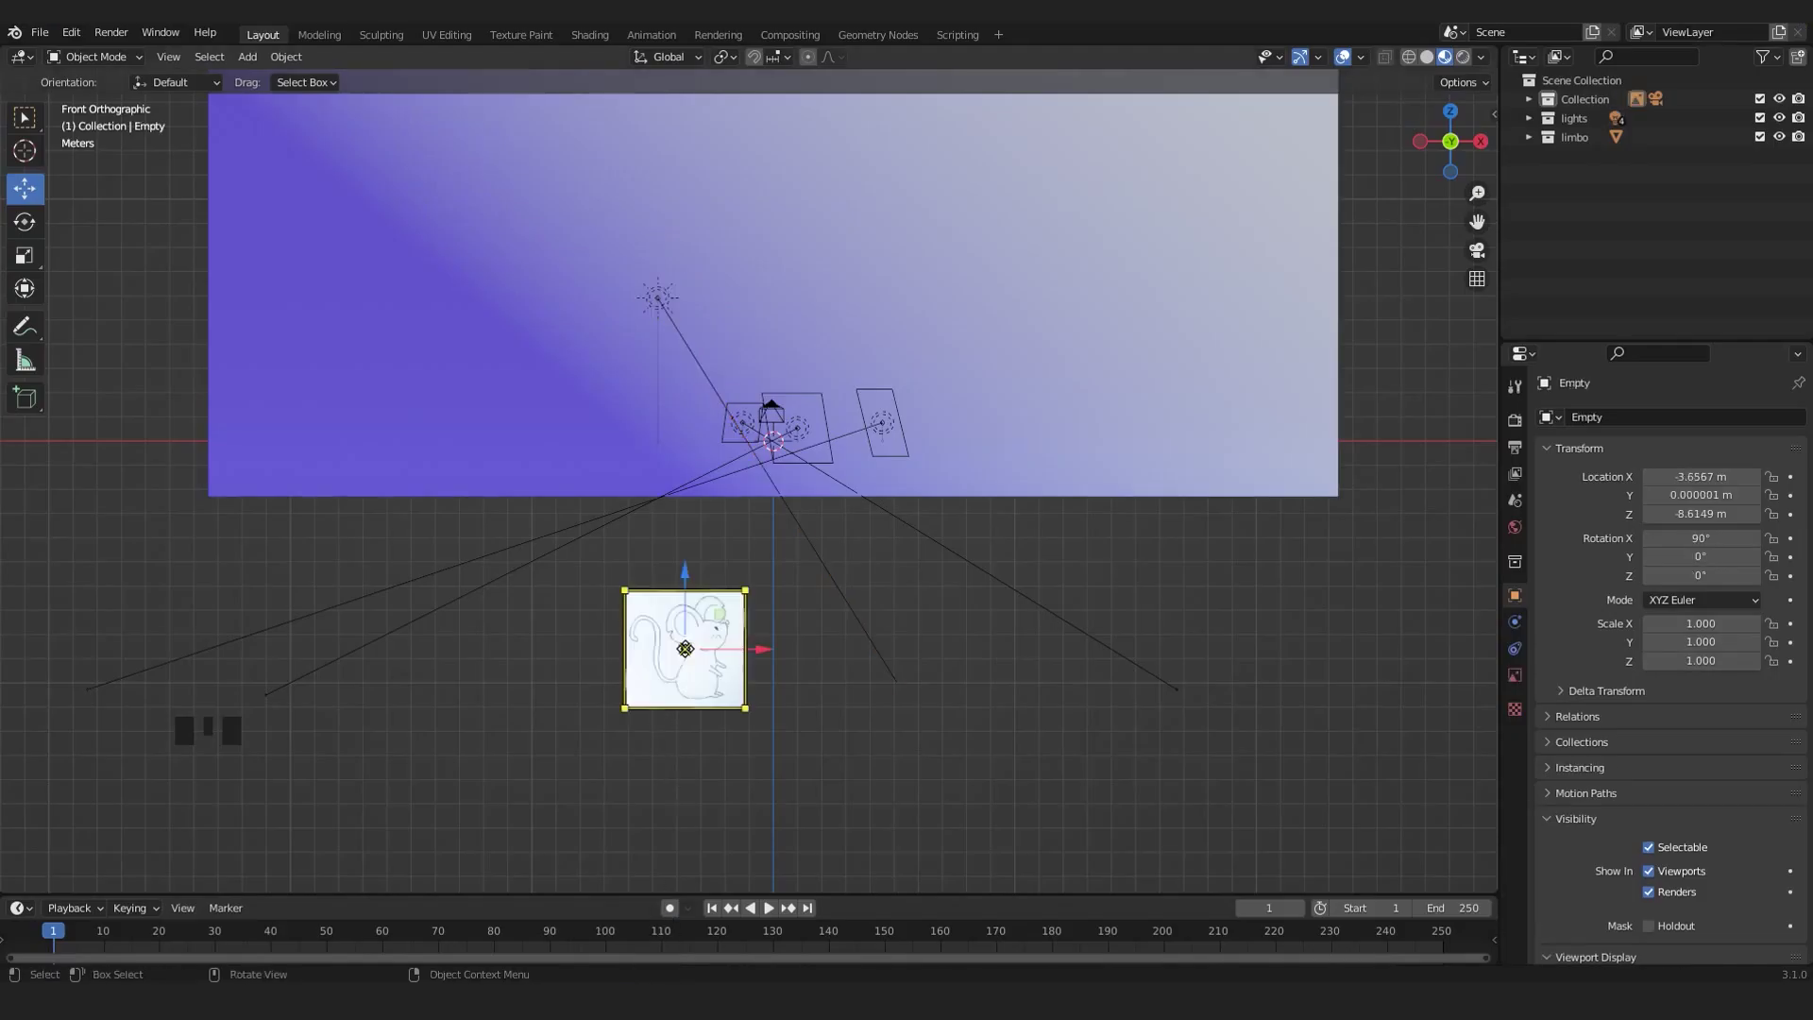
- Raise the mouse reference image above the floor and move it into the camera frame, to about X -0.08 m
{"action": "scroll", "coordinate": [747, 672], "scroll_direction": "up", "scroll_amount": 2}
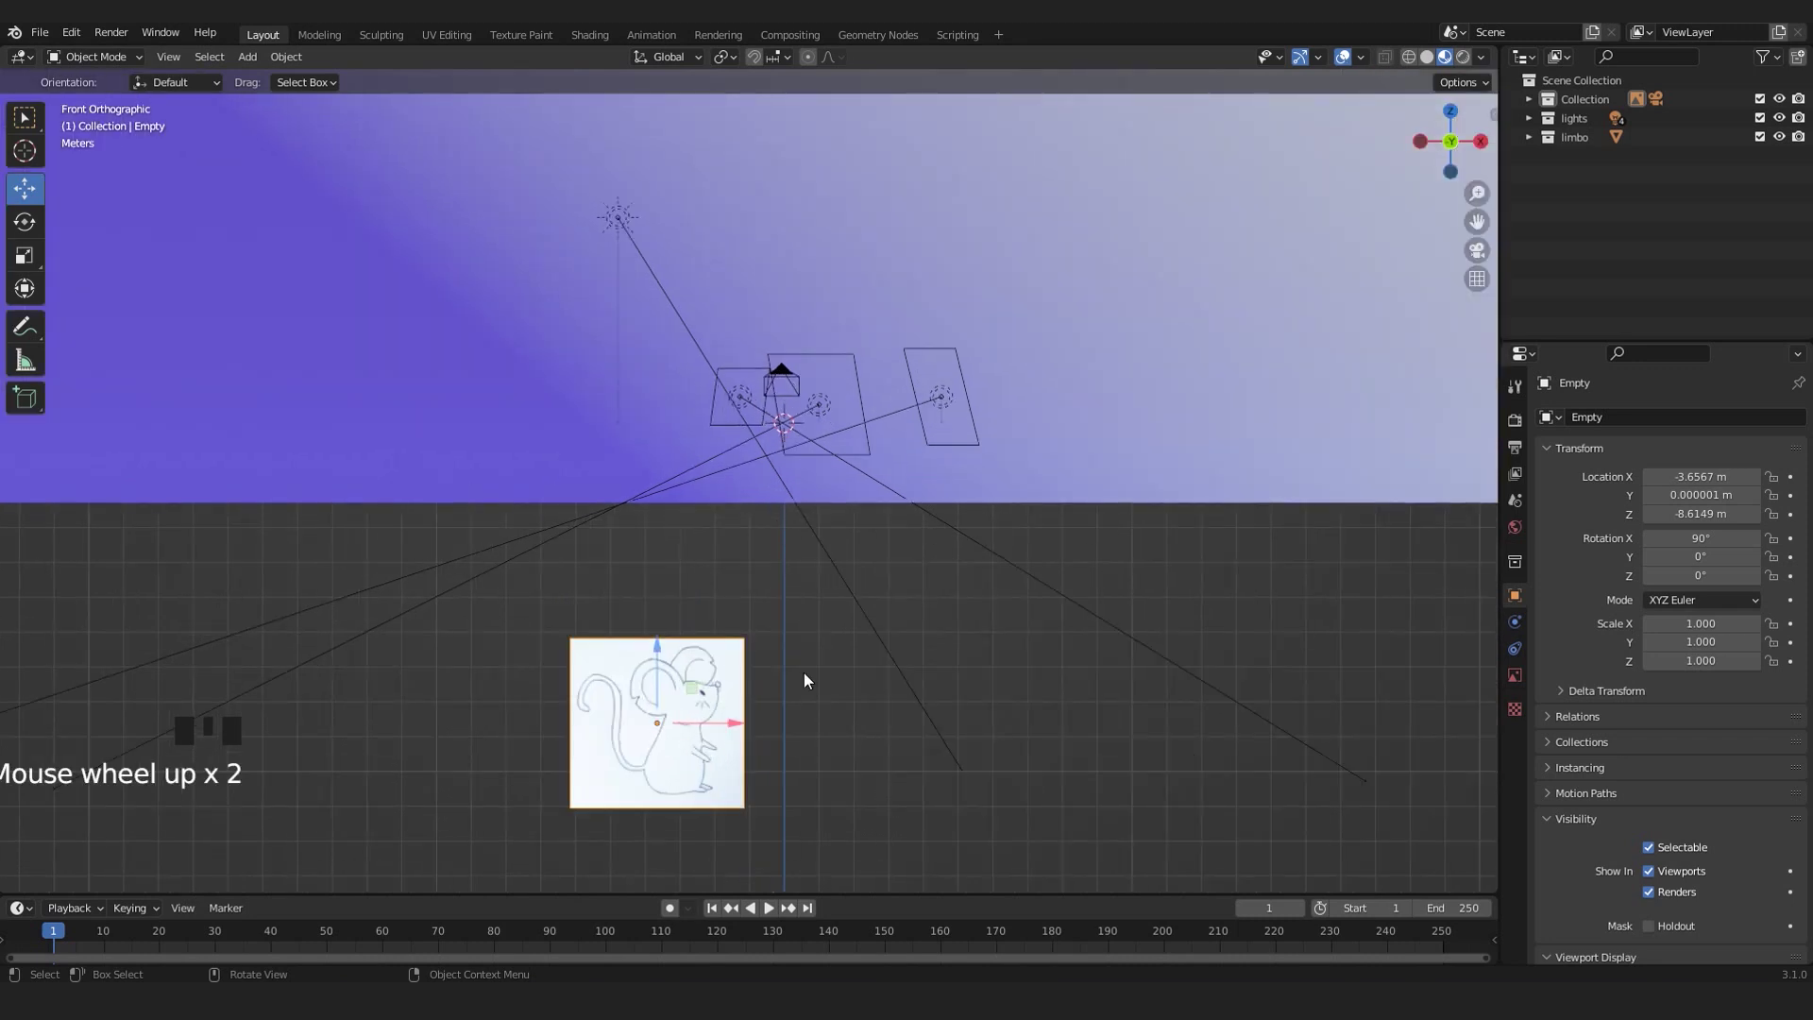
{"action": "scroll", "coordinate": [806, 681], "scroll_direction": "down", "scroll_amount": 2}
{"action": "left_click_drag", "start_coordinate": [687, 565], "coordinate": [658, 352]}
{"action": "scroll", "coordinate": [711, 427], "scroll_direction": "up", "scroll_amount": 4}
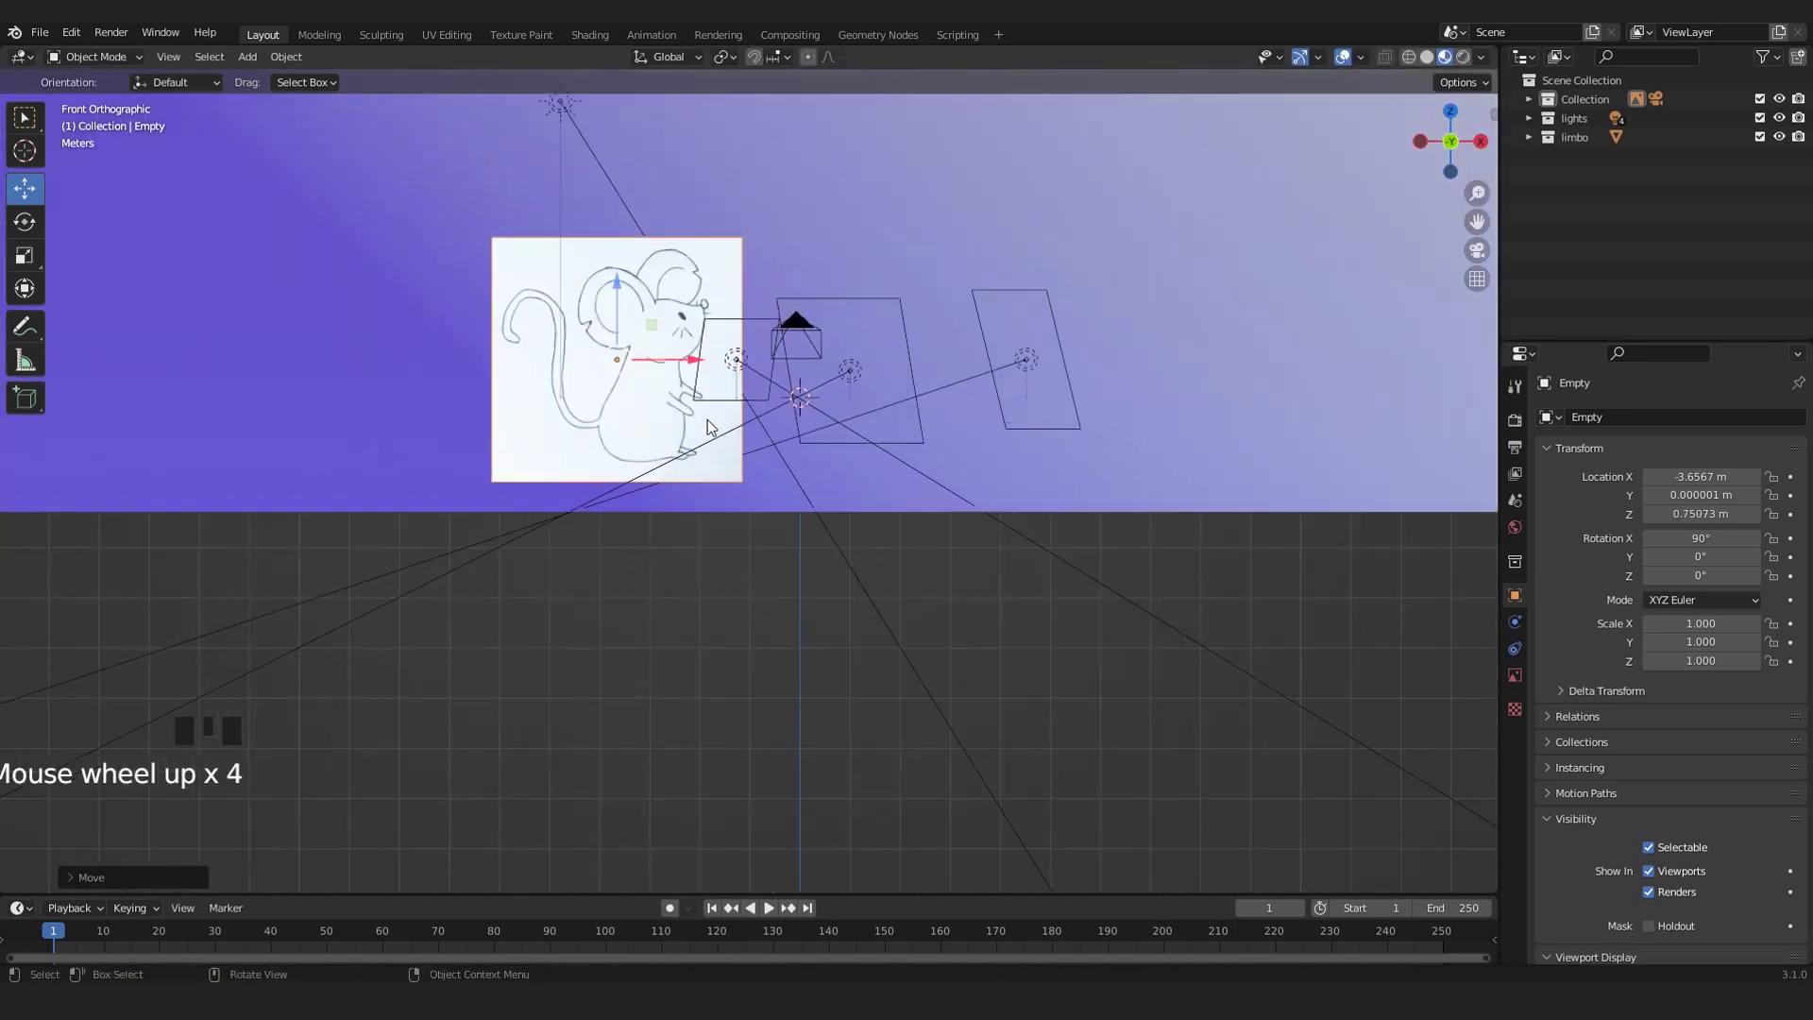
{"action": "key", "text": "KP_0"}
{"action": "scroll", "coordinate": [599, 438], "scroll_direction": "down", "scroll_amount": 7}
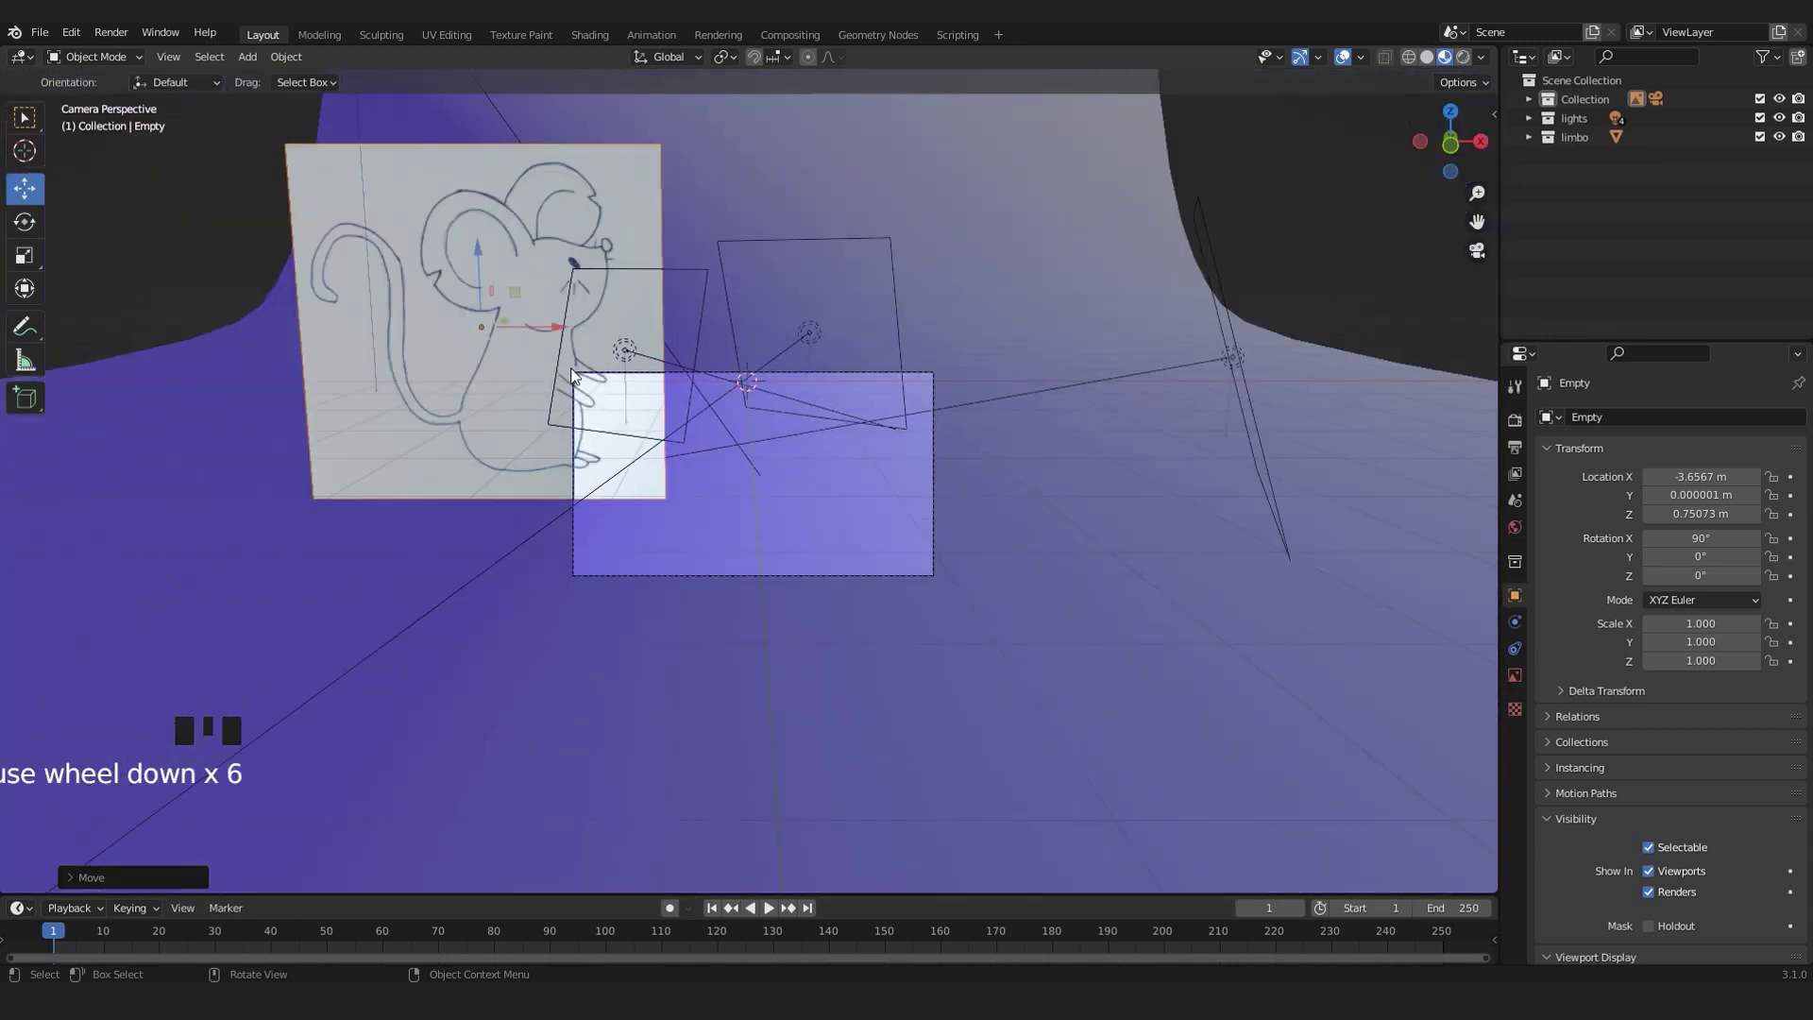
{"action": "left_click_drag", "start_coordinate": [571, 355], "coordinate": [746, 351]}
- Scale the reference image down to about 0.40 and lower it to about Z -1.6 m in the camera frame
{"action": "scroll", "coordinate": [908, 440], "scroll_direction": "up", "scroll_amount": 2}
{"action": "key", "text": "s"}
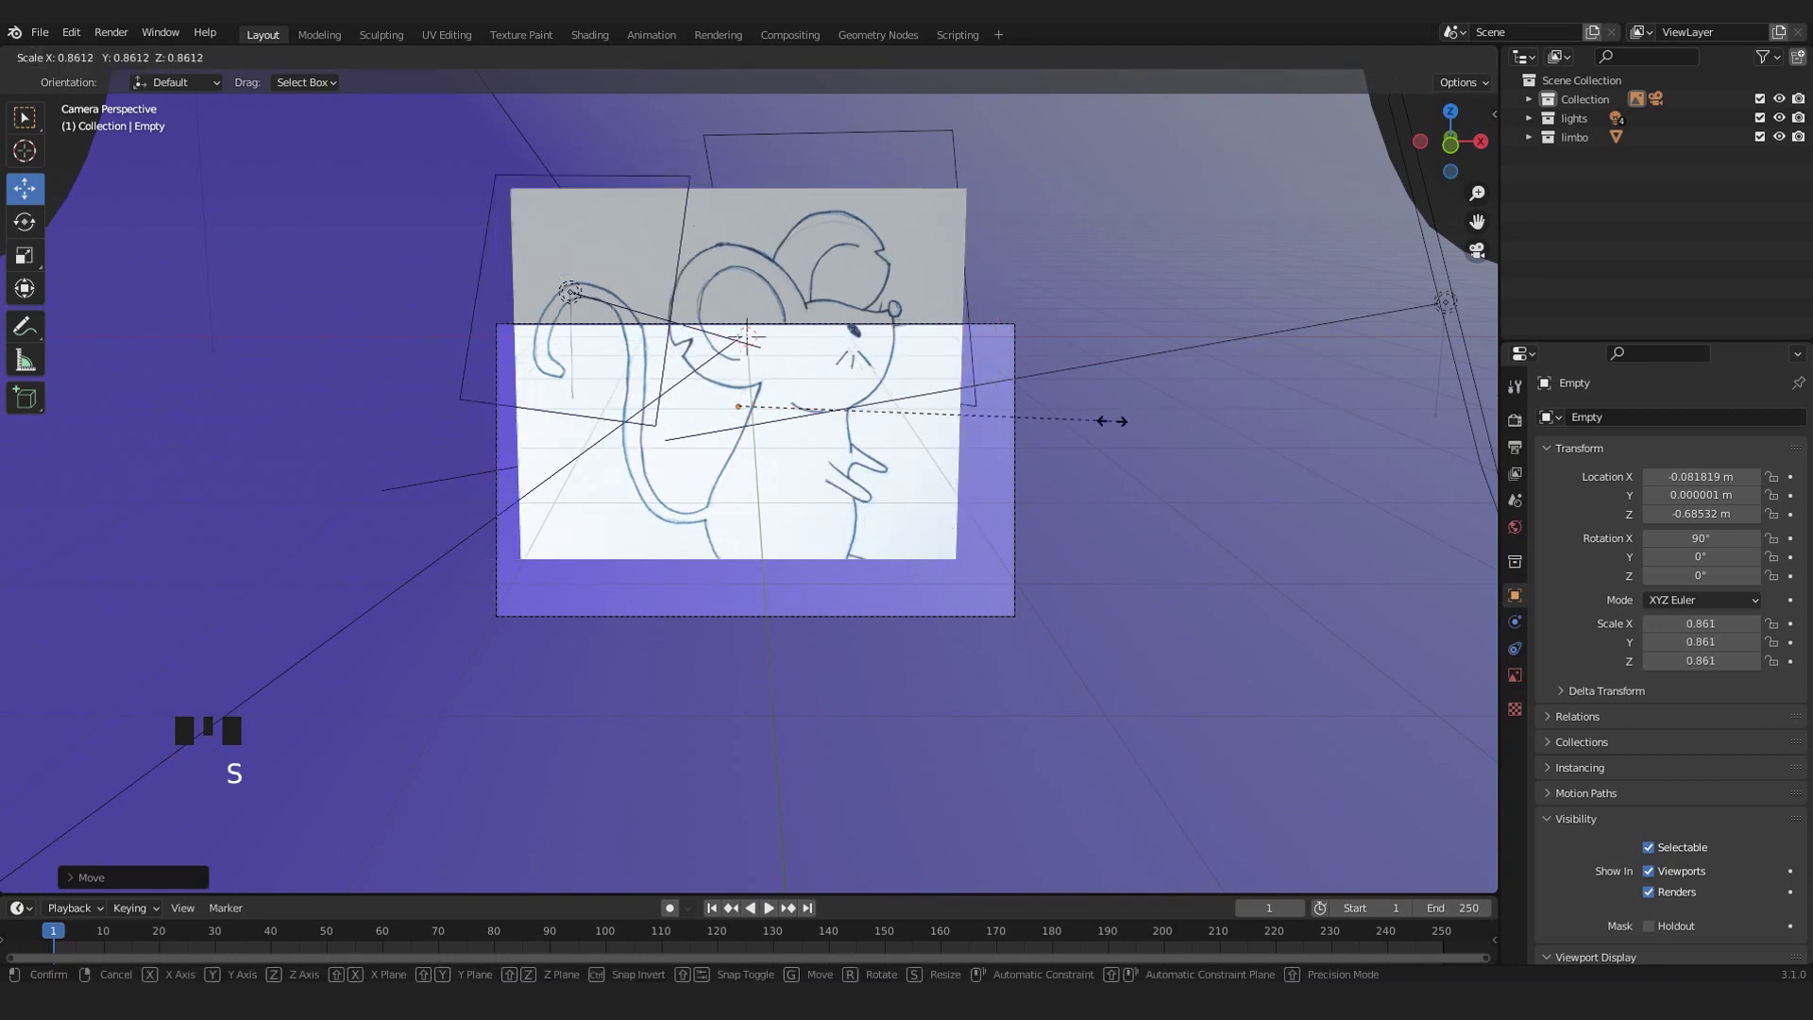
{"action": "left_click", "coordinate": [949, 404]}
{"action": "middle_click_drag", "start_coordinate": [950, 404], "coordinate": [755, 529]}
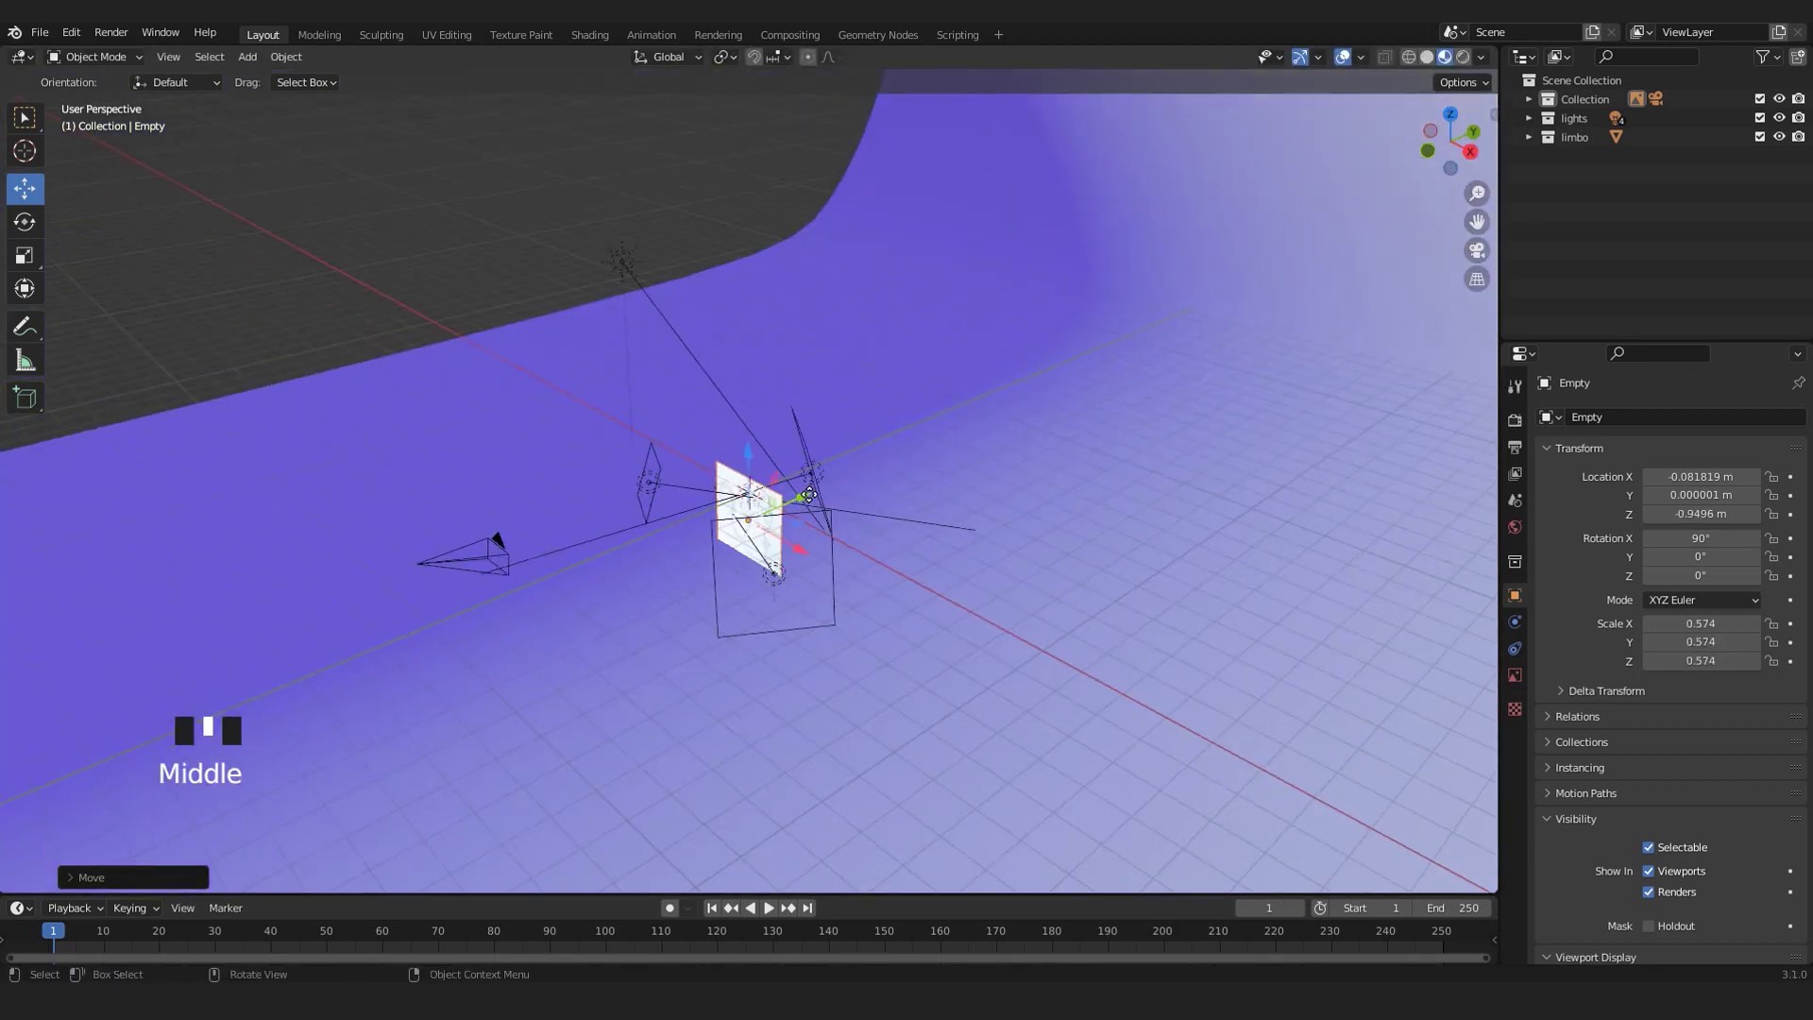
{"action": "key", "text": "KP_0"}
{"action": "scroll", "coordinate": [755, 531], "scroll_direction": "up", "scroll_amount": 3}
{"action": "key", "text": "s"}
{"action": "left_click", "coordinate": [831, 520]}
{"action": "left_click_drag", "start_coordinate": [740, 446], "coordinate": [746, 574]}
- Move the reference image along the Y axis and enlarge it to a scale of about 0.51
{"action": "key", "text": "g"}
{"action": "key", "text": "y"}
{"action": "left_click", "coordinate": [831, 599]}
{"action": "key", "text": "s"}
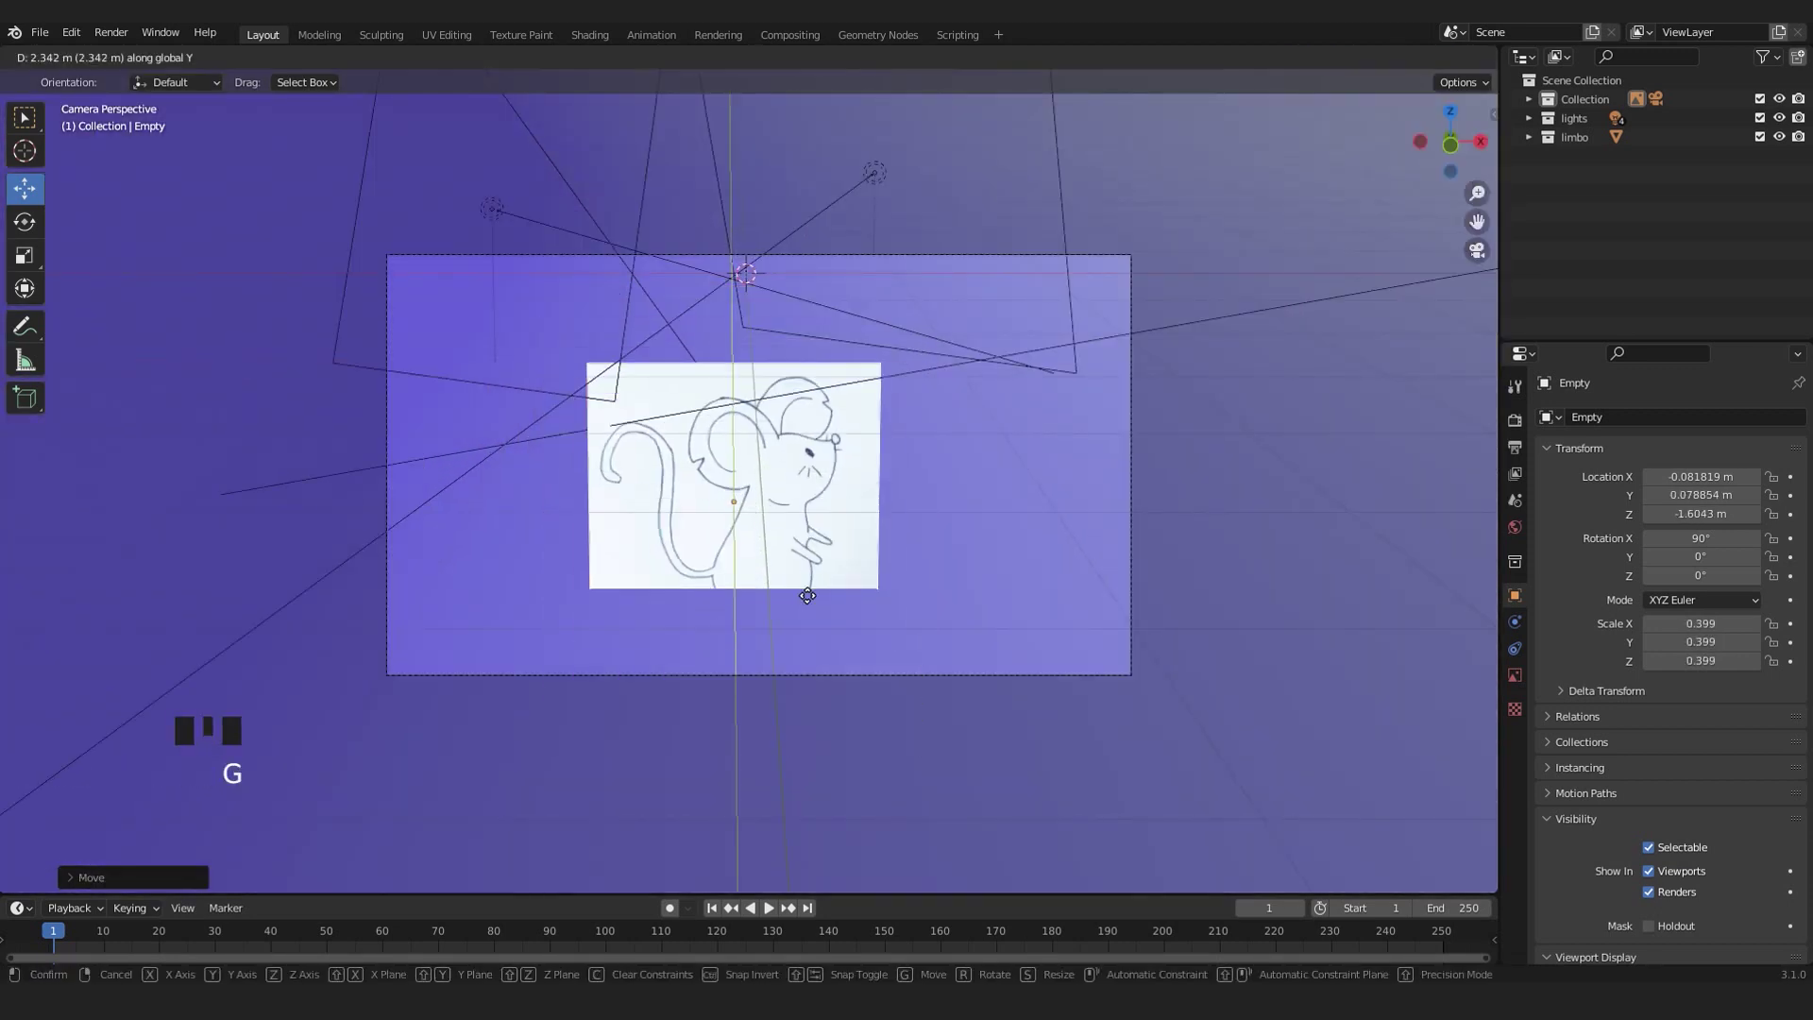
{"action": "left_click", "coordinate": [950, 553]}
{"action": "key", "text": "g"}
{"action": "middle_click_drag", "start_coordinate": [944, 548], "coordinate": [1039, 586], "text": "shift"}
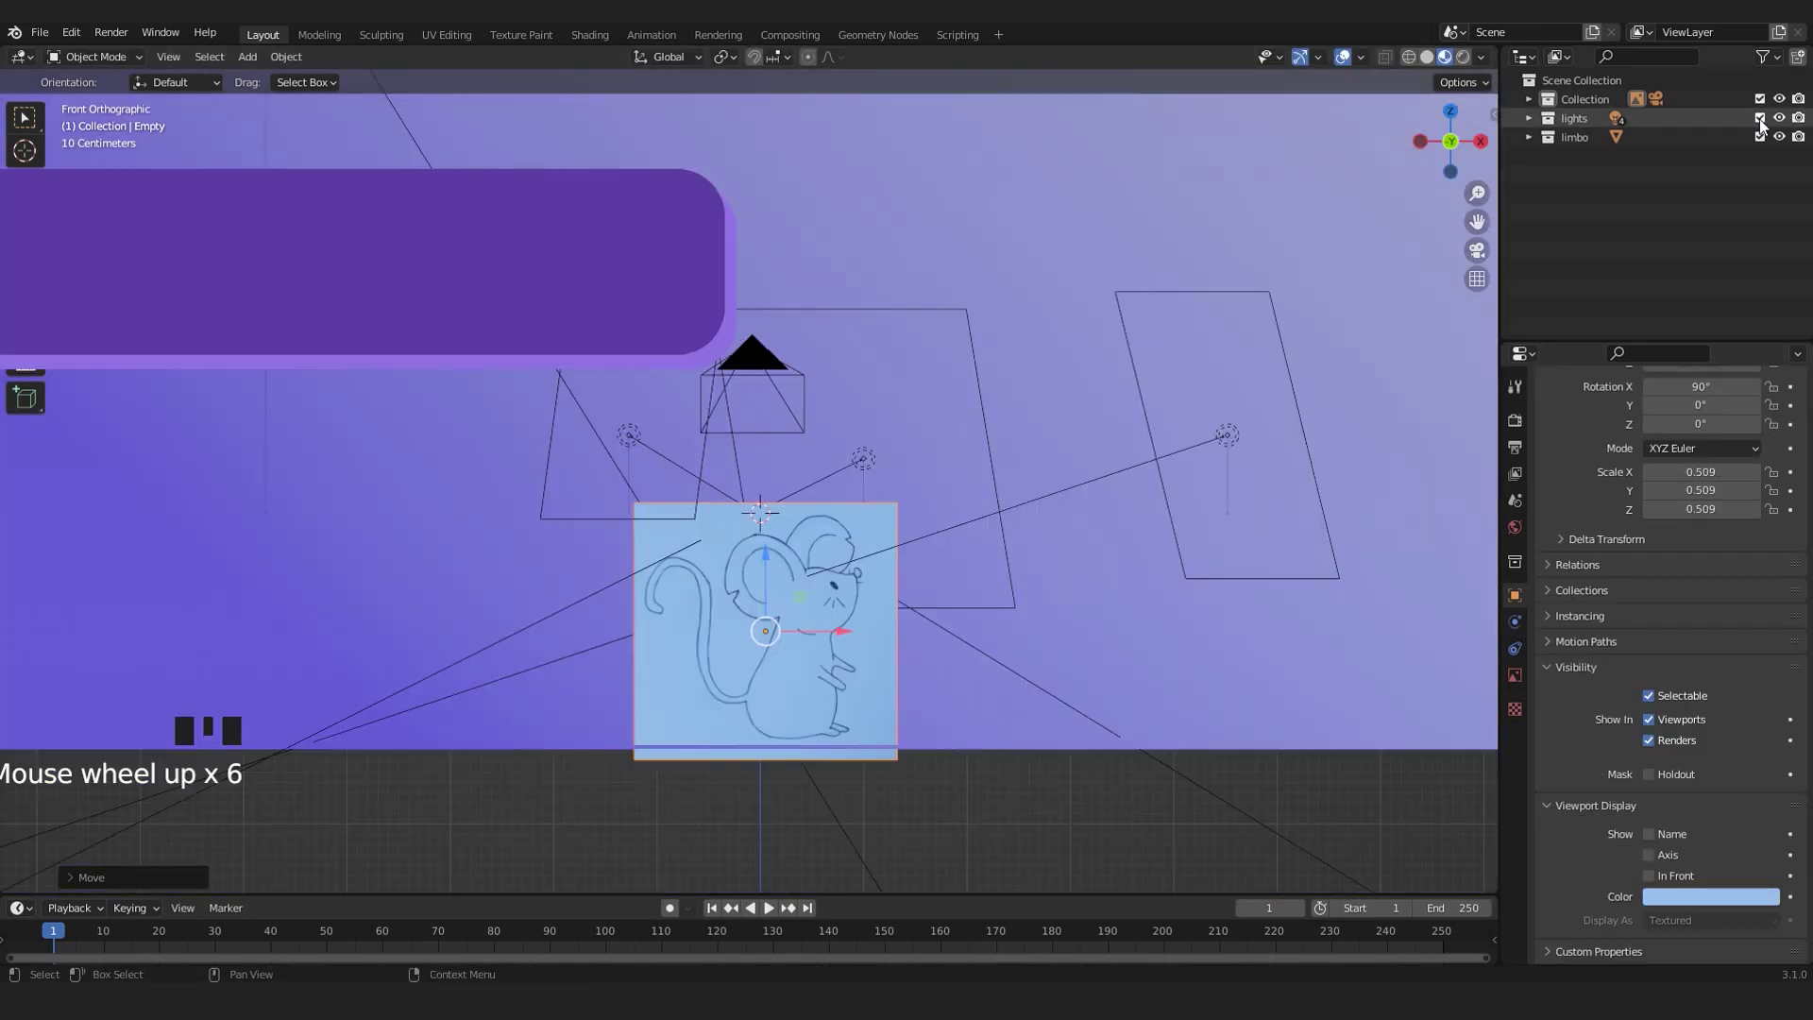
- Exclude the lights and limbo collections from the view layer
{"action": "left_click", "coordinate": [1760, 119]}
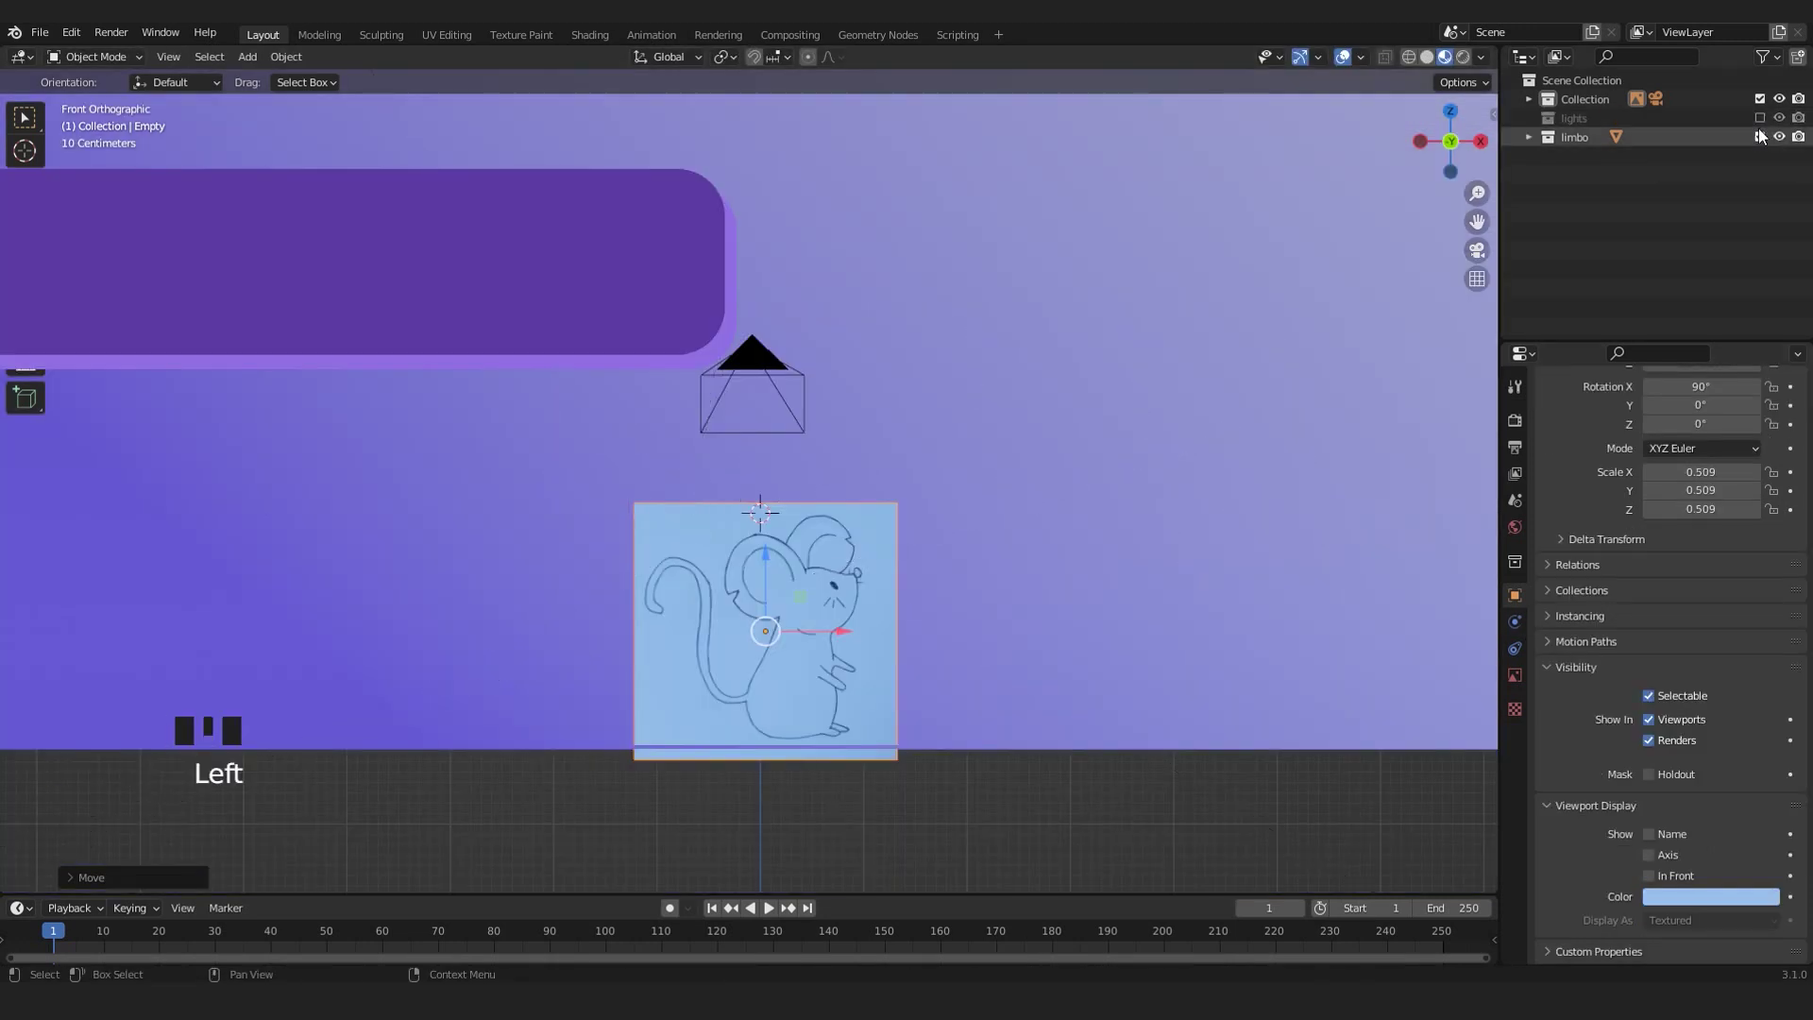
{"action": "left_click", "coordinate": [1759, 136]}
{"action": "middle_click_drag", "start_coordinate": [616, 711], "coordinate": [614, 633], "text": "shift"}
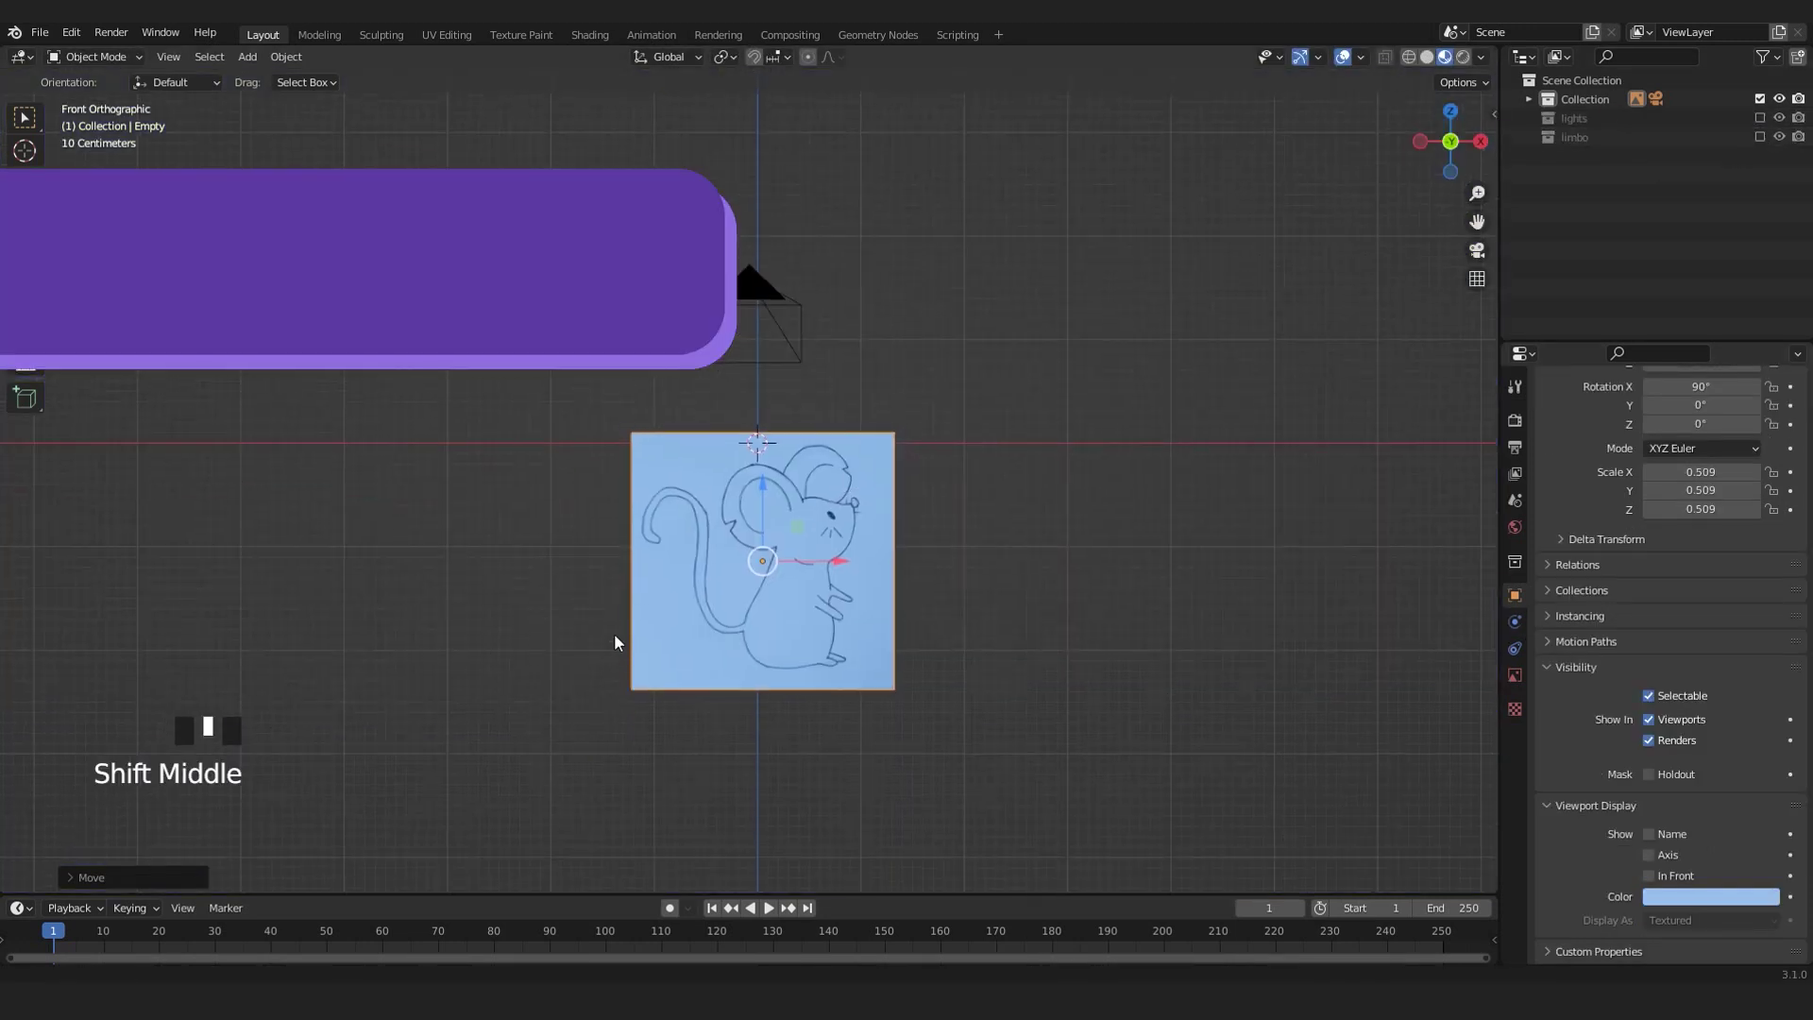
- Examine the mouse drawing on the reference image from the front view
{"action": "scroll", "coordinate": [614, 633], "scroll_direction": "up", "scroll_amount": 3}
{"action": "scroll", "coordinate": [924, 564], "scroll_direction": "down", "scroll_amount": 1}
{"action": "middle_click_drag", "start_coordinate": [746, 642], "coordinate": [745, 591], "text": "shift"}
{"action": "scroll", "coordinate": [744, 591], "scroll_direction": "up", "scroll_amount": 1}
{"action": "scroll", "coordinate": [801, 592], "scroll_direction": "down", "scroll_amount": 2}
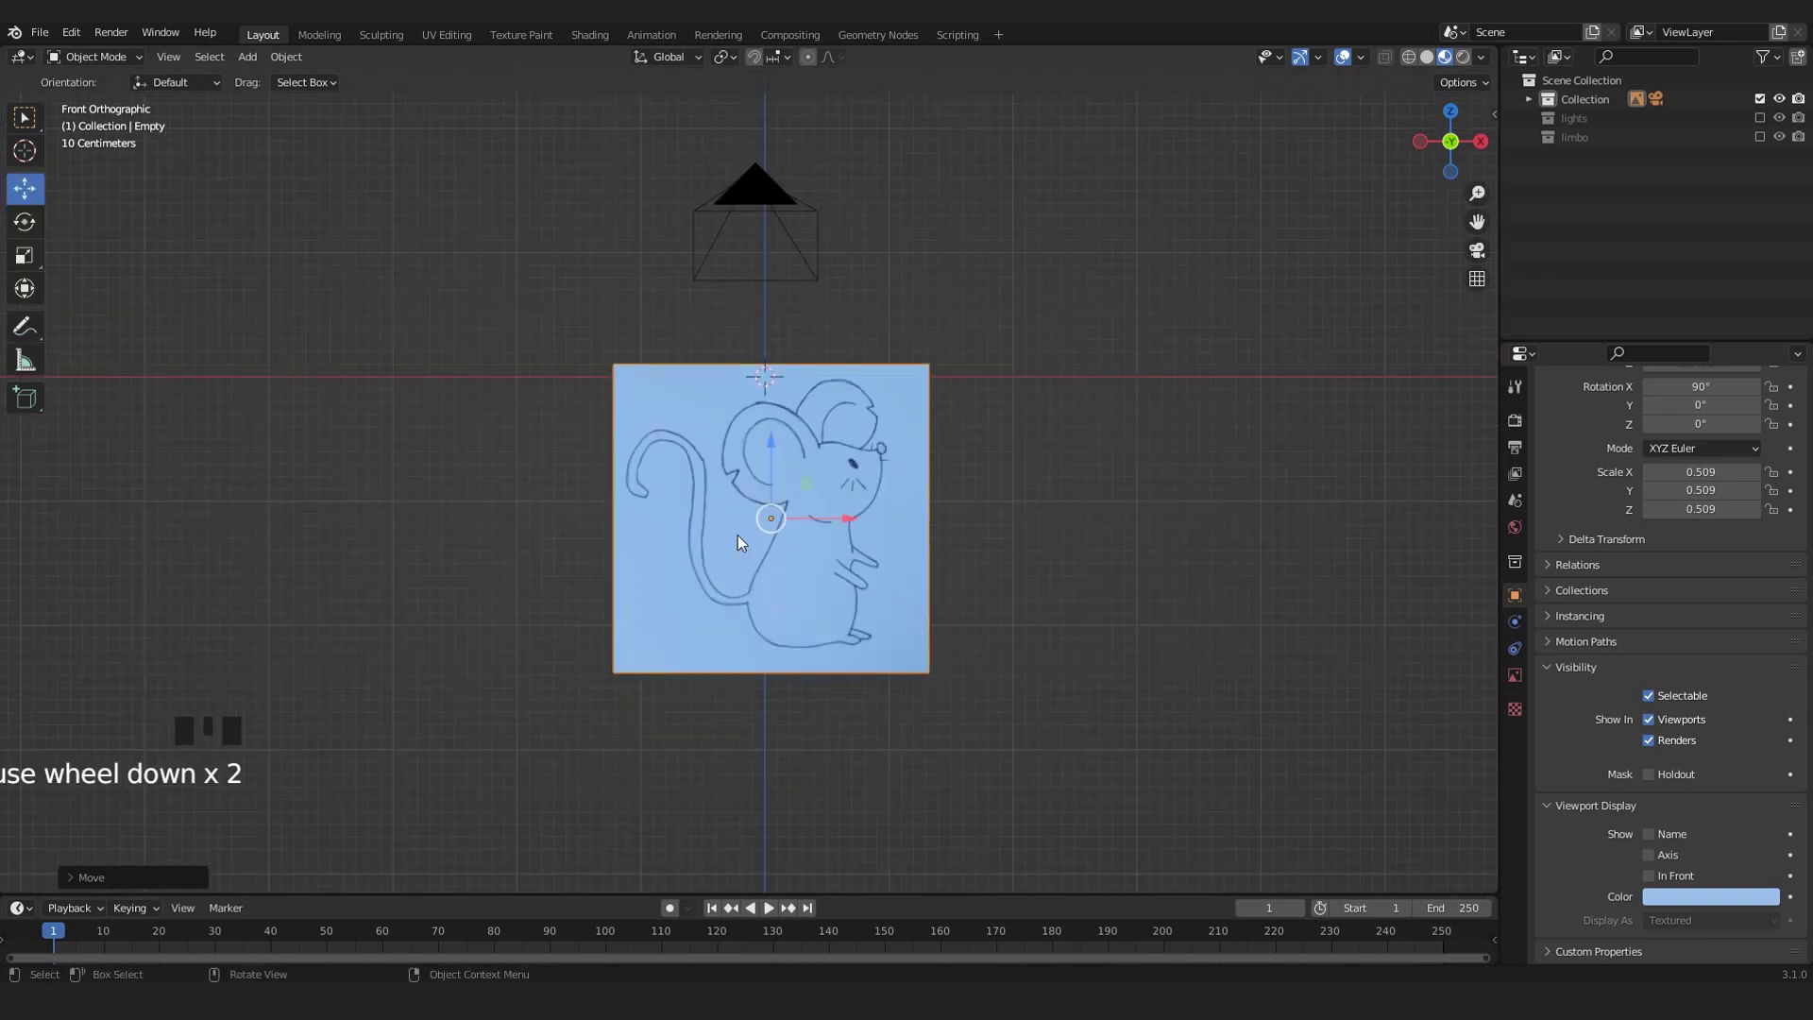
{"action": "scroll", "coordinate": [738, 536], "scroll_direction": "up", "scroll_amount": 2}
{"action": "scroll", "coordinate": [1106, 459], "scroll_direction": "down", "scroll_amount": 3}
{"action": "scroll", "coordinate": [1032, 496], "scroll_direction": "up", "scroll_amount": 2}
{"action": "scroll", "coordinate": [1103, 472], "scroll_direction": "down", "scroll_amount": 2}
- Add a cube mesh, lower it to the drawing's height and move it along Y in front of the reference image
{"action": "key", "text": "shift+a"}
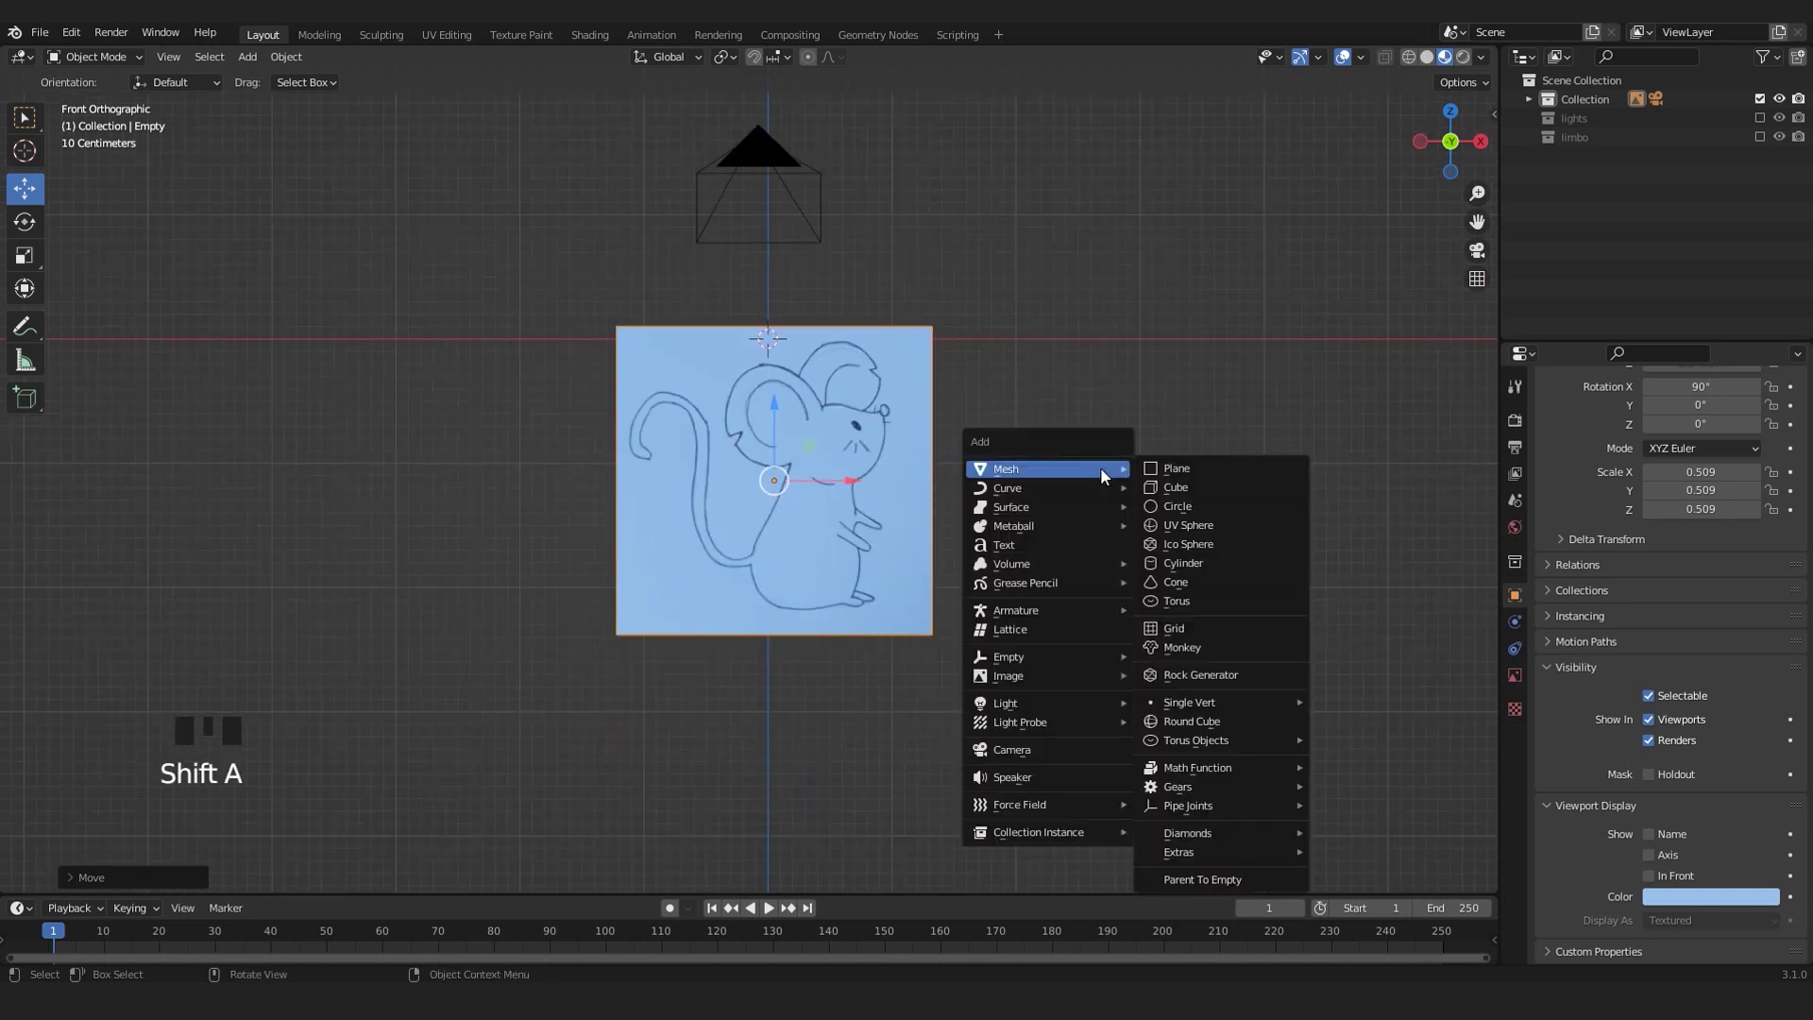
{"action": "left_click", "coordinate": [1171, 486]}
{"action": "left_click_drag", "start_coordinate": [773, 269], "coordinate": [773, 413]}
{"action": "middle_click_drag", "start_coordinate": [773, 413], "coordinate": [724, 490]}
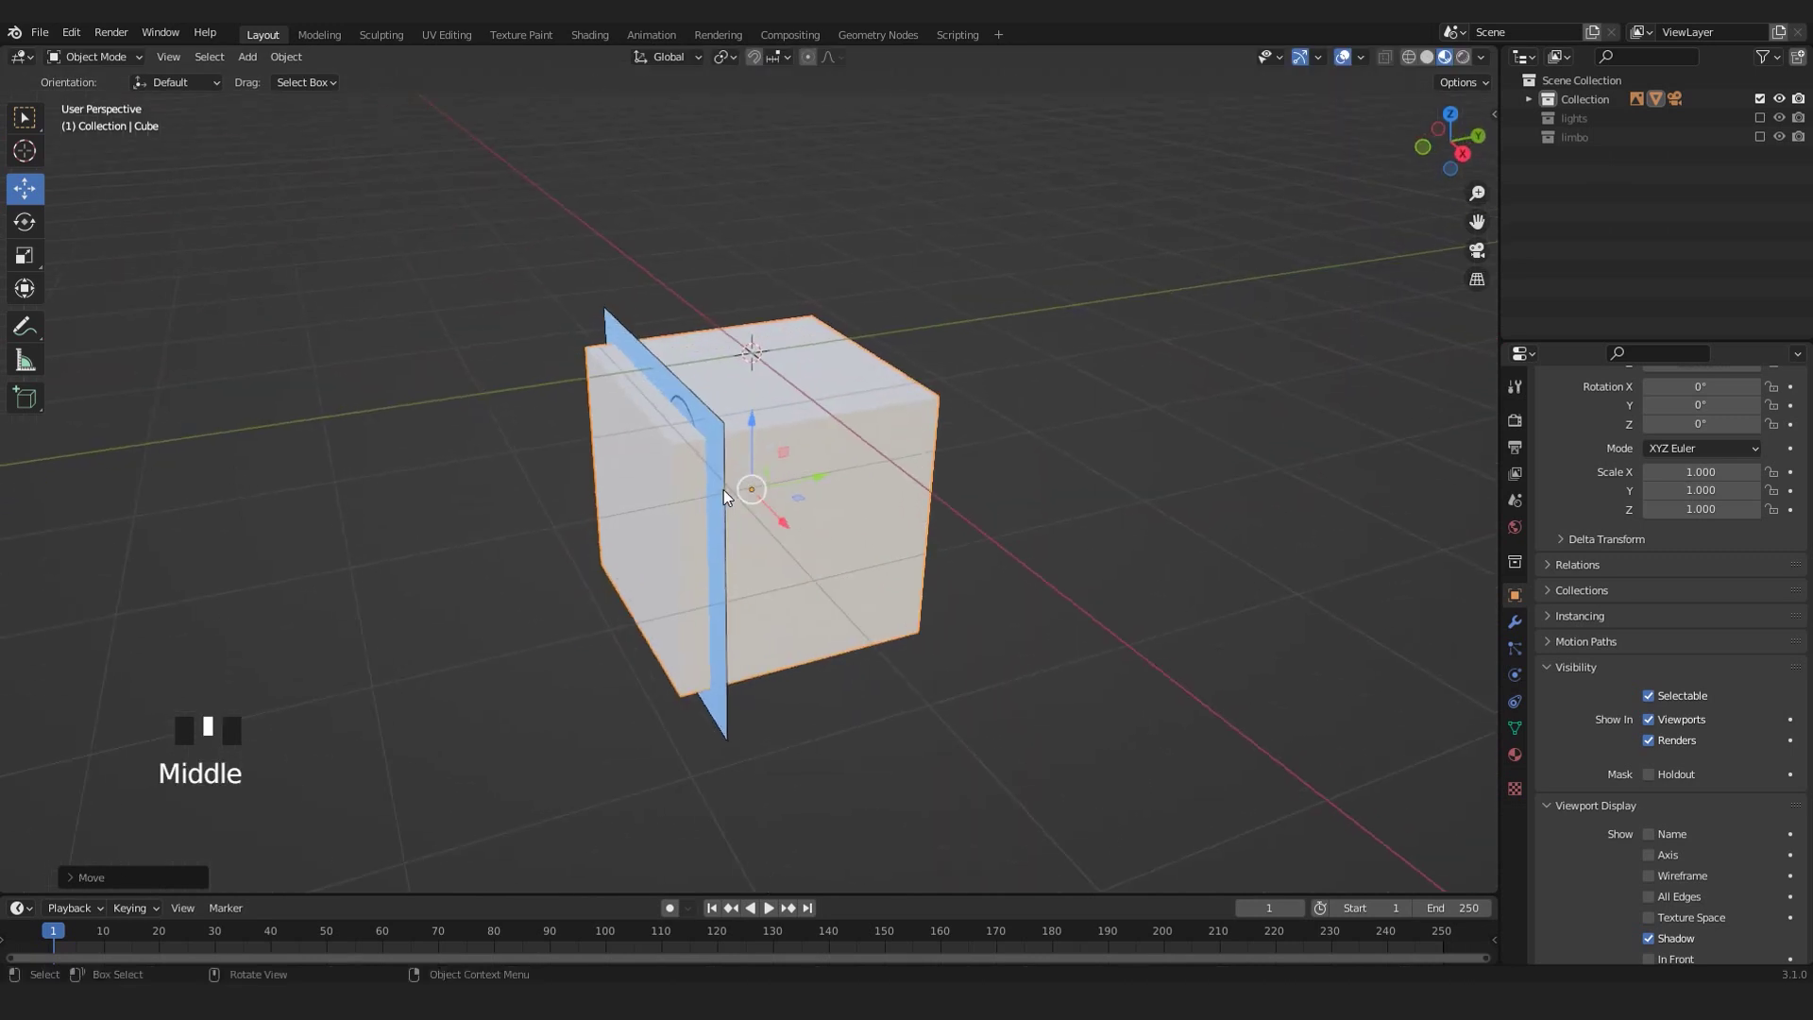
{"action": "scroll", "coordinate": [723, 489], "scroll_direction": "down", "scroll_amount": 3}
{"action": "left_click_drag", "start_coordinate": [811, 472], "coordinate": [661, 520]}
{"action": "key", "text": "KP_1"}
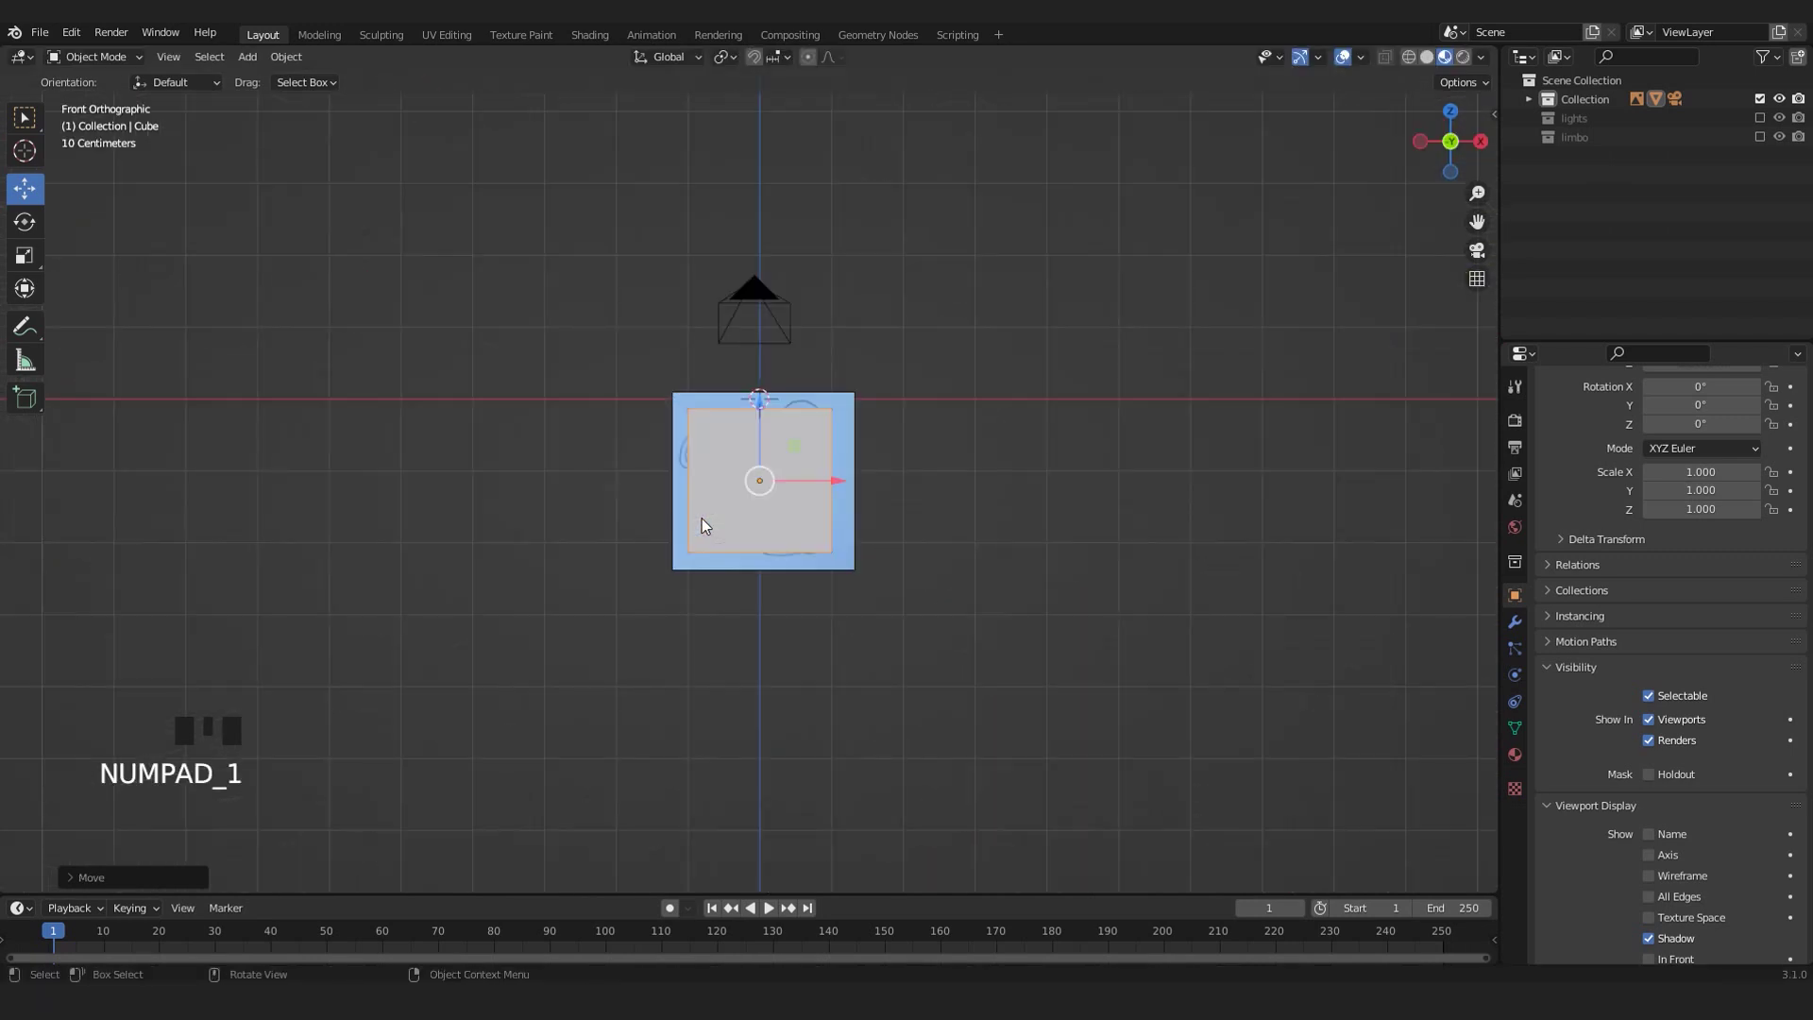
- Switch the viewport to solid shading and scale the cube down to about 0.32
{"action": "scroll", "coordinate": [701, 518], "scroll_direction": "up", "scroll_amount": 3}
{"action": "left_click", "coordinate": [1424, 57]}
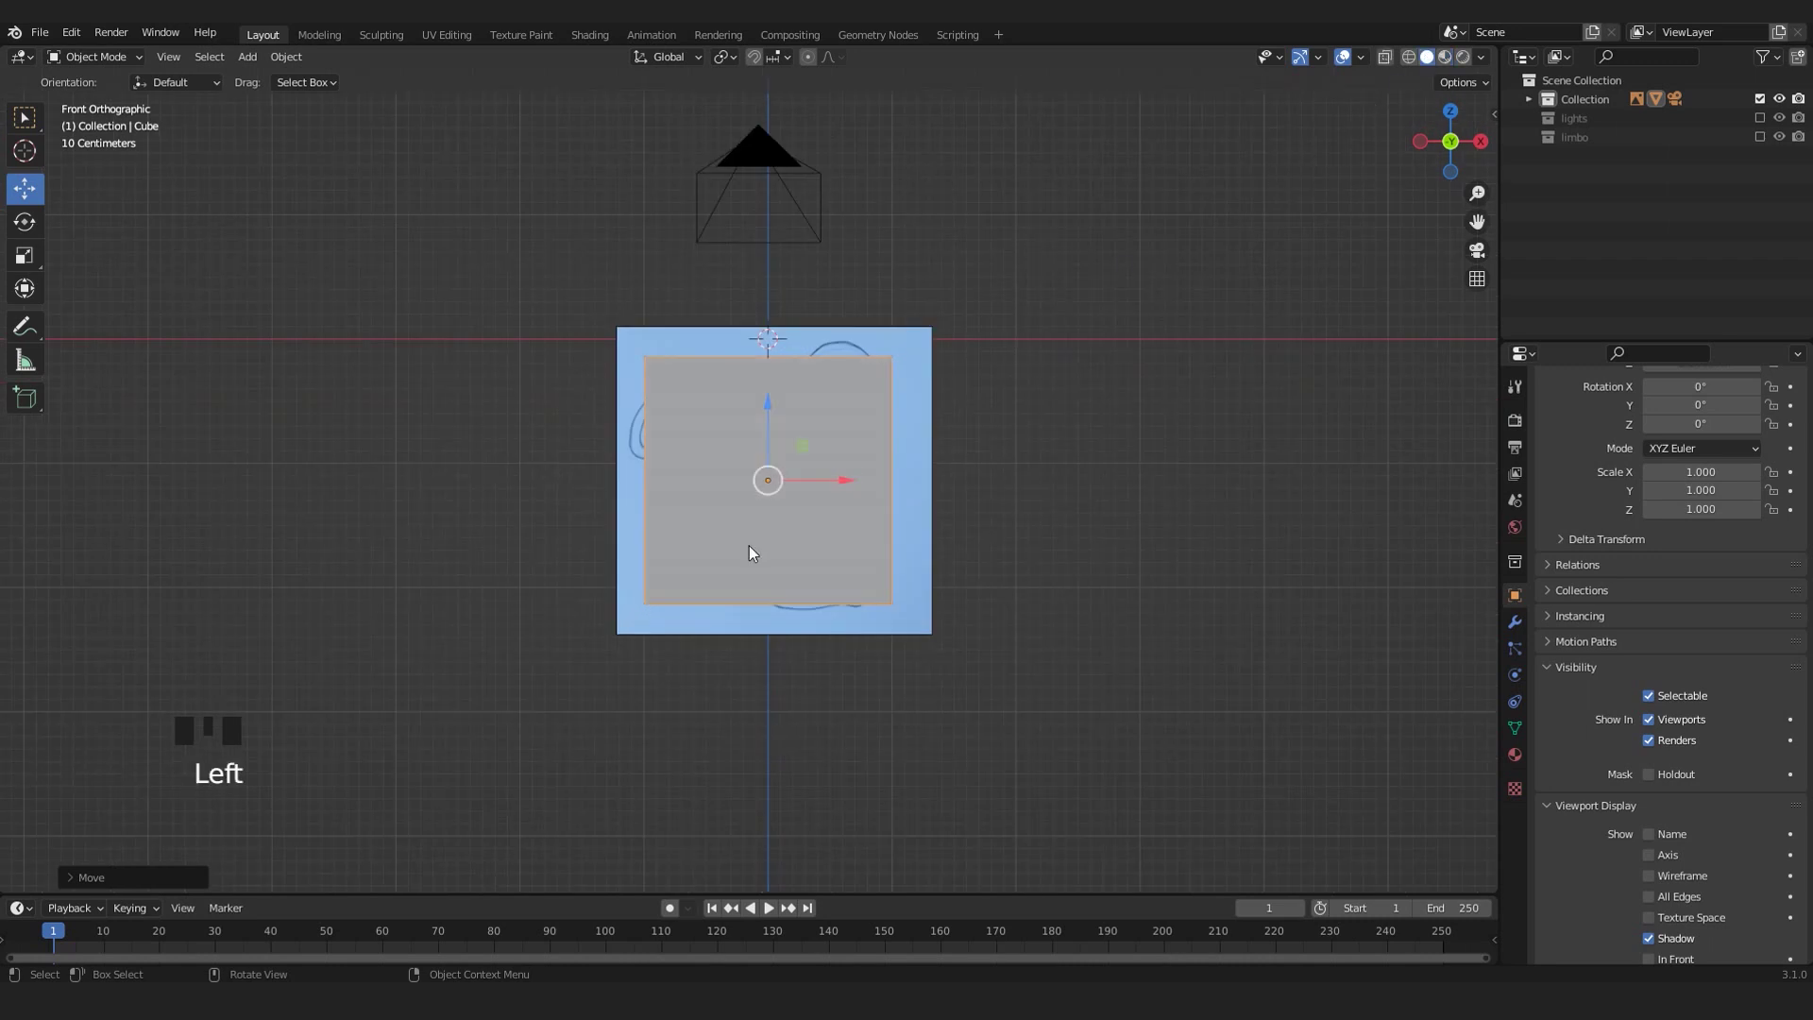
{"action": "scroll", "coordinate": [750, 545], "scroll_direction": "up", "scroll_amount": 2}
{"action": "left_click", "coordinate": [926, 438]}
{"action": "left_click", "coordinate": [925, 439]}
{"action": "key", "text": "s"}
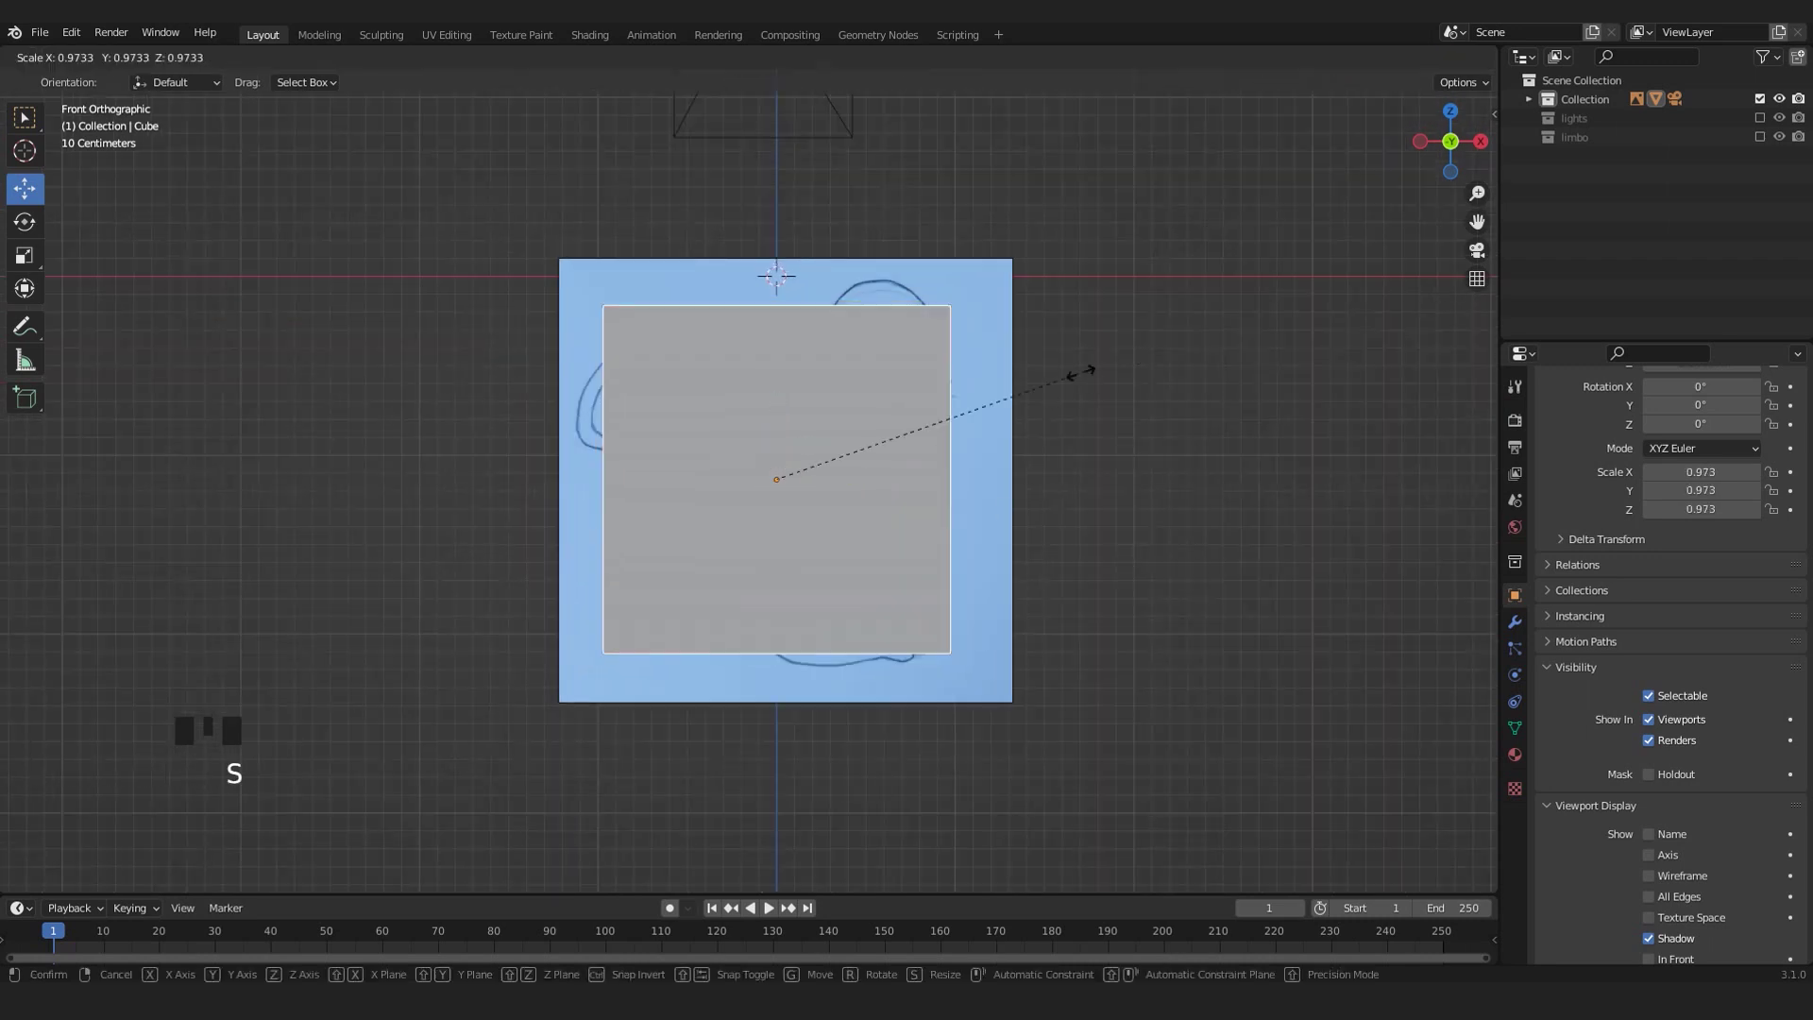
{"action": "left_click", "coordinate": [831, 463]}
- Move the cube over the head of the mouse drawing
{"action": "left_click_drag", "start_coordinate": [837, 460], "coordinate": [886, 378]}
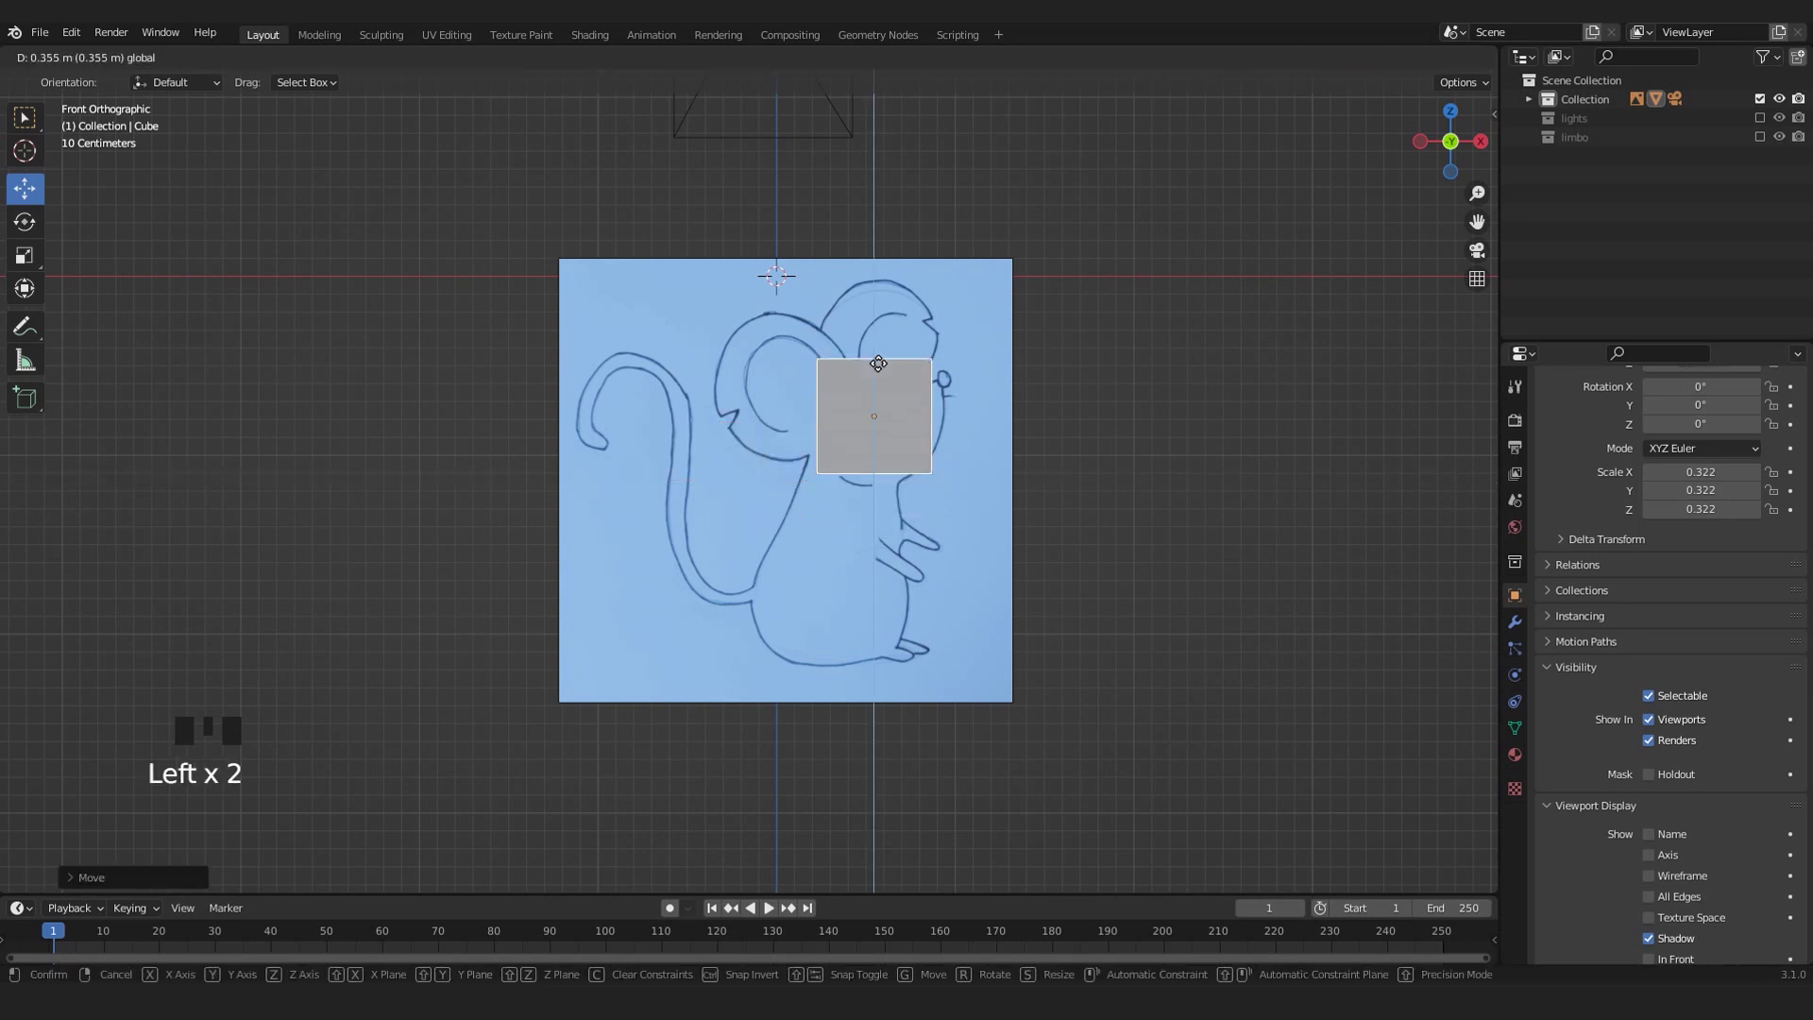
{"action": "scroll", "coordinate": [894, 391], "scroll_direction": "up", "scroll_amount": 3}
{"action": "middle_click_drag", "start_coordinate": [893, 391], "coordinate": [859, 408], "text": "shift"}
{"action": "scroll", "coordinate": [892, 444], "scroll_direction": "up", "scroll_amount": 1}
{"action": "mouse_move", "coordinate": [904, 445]}
{"action": "left_mouse_down"}
{"action": "mouse_move", "coordinate": [1034, 444]}
{"action": "mouse_move", "coordinate": [916, 446]}
{"action": "left_mouse_up"}
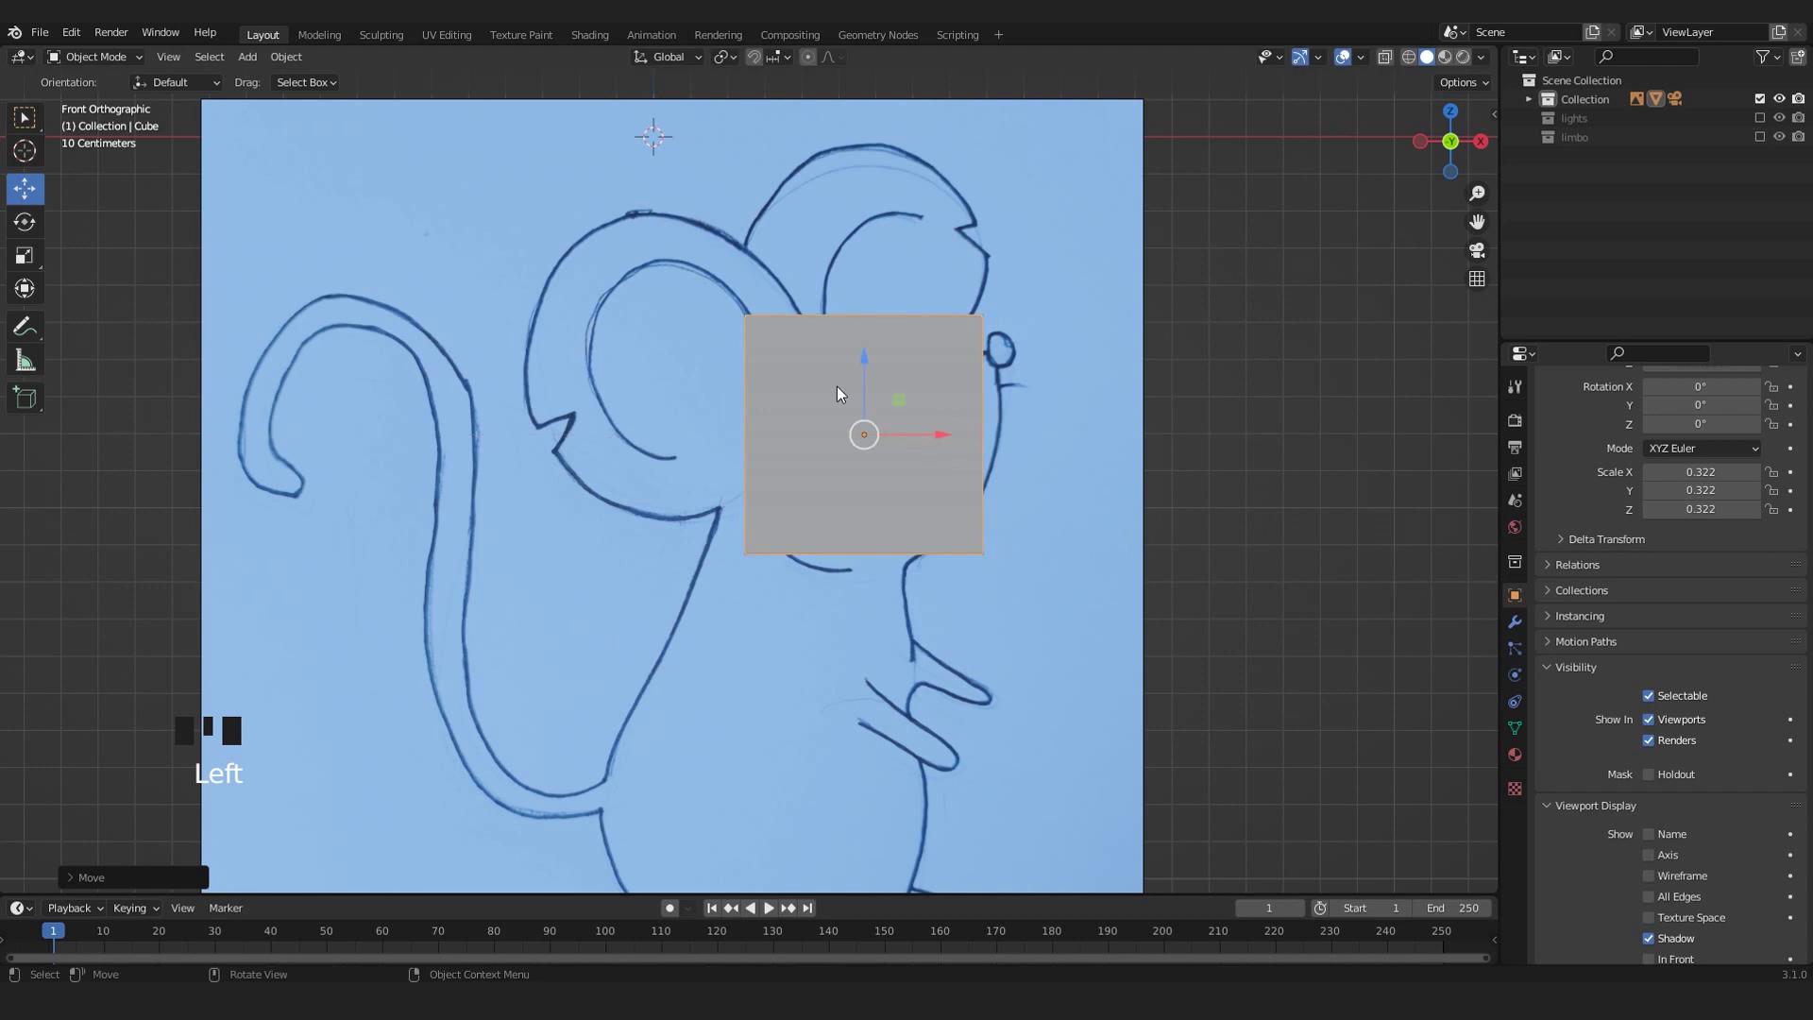
- Add a Subdivision Surface modifier to the cube with viewport level 2 and apply it
{"action": "scroll", "coordinate": [912, 455], "scroll_direction": "down", "scroll_amount": 2}
{"action": "scroll", "coordinate": [854, 470], "scroll_direction": "up", "scroll_amount": 3}
{"action": "scroll", "coordinate": [852, 473], "scroll_direction": "down", "scroll_amount": 1}
{"action": "left_click", "coordinate": [1515, 621]}
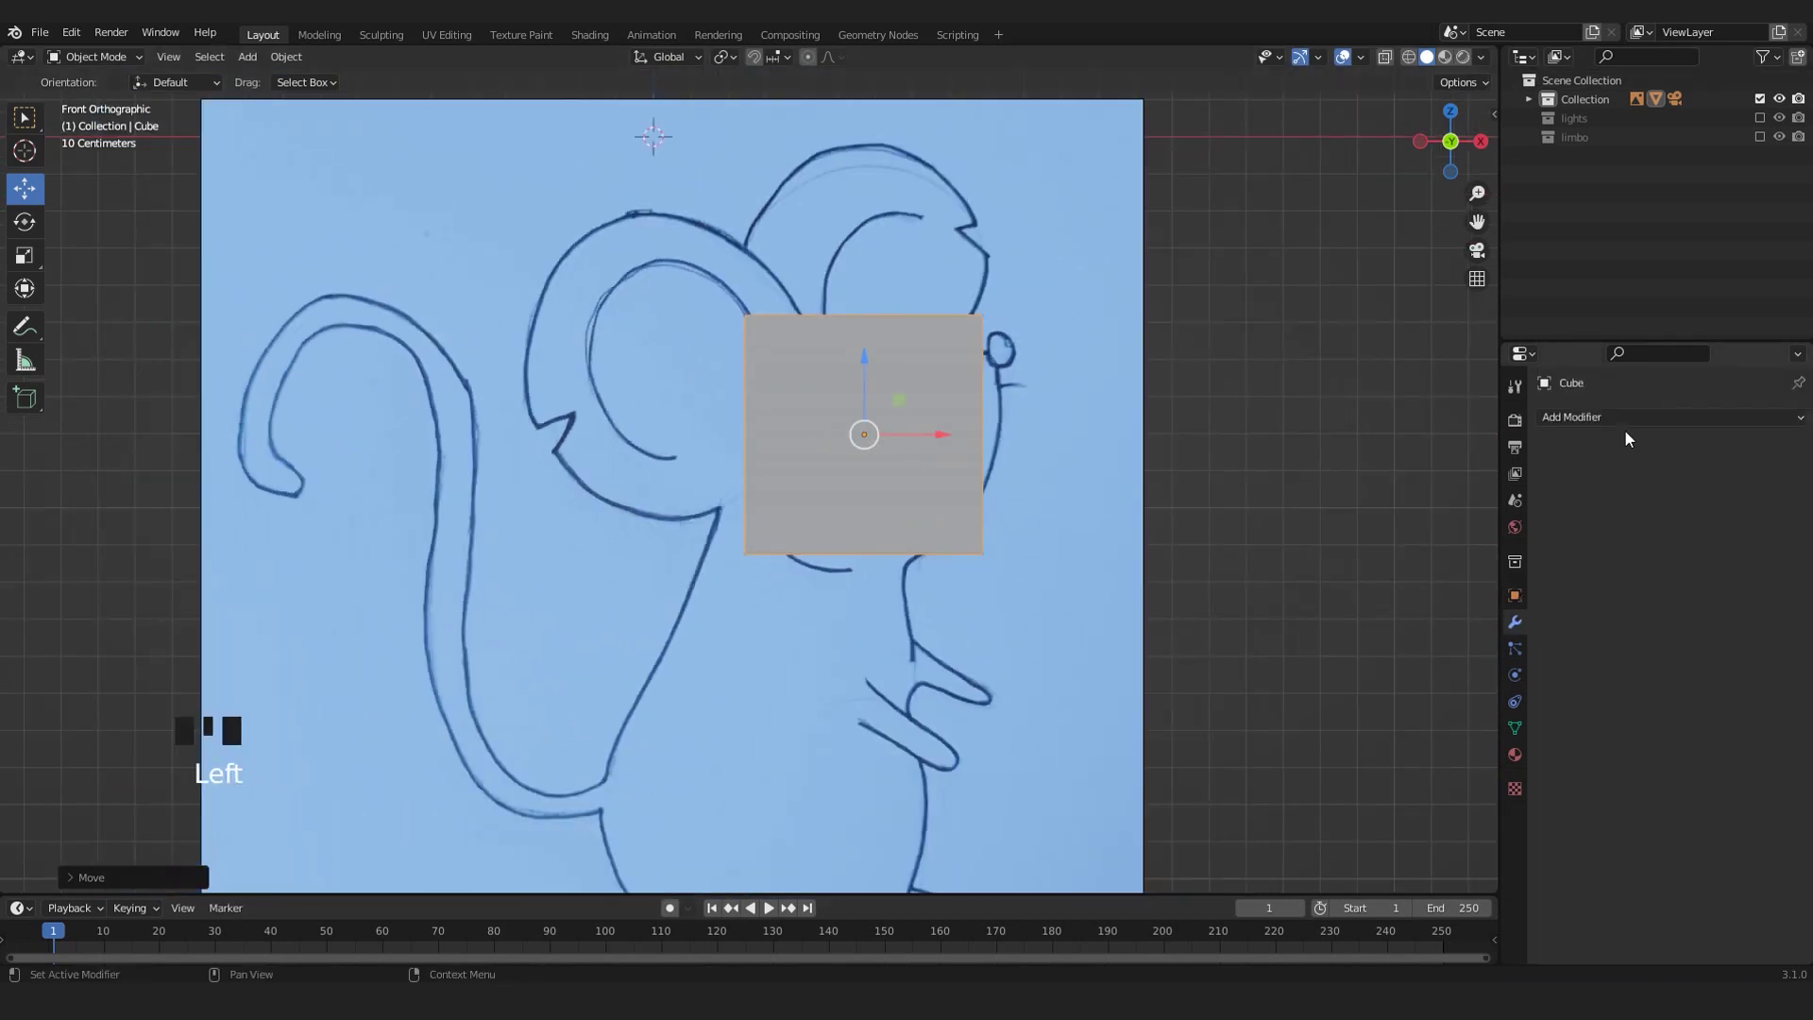
{"action": "left_click", "coordinate": [1602, 419]}
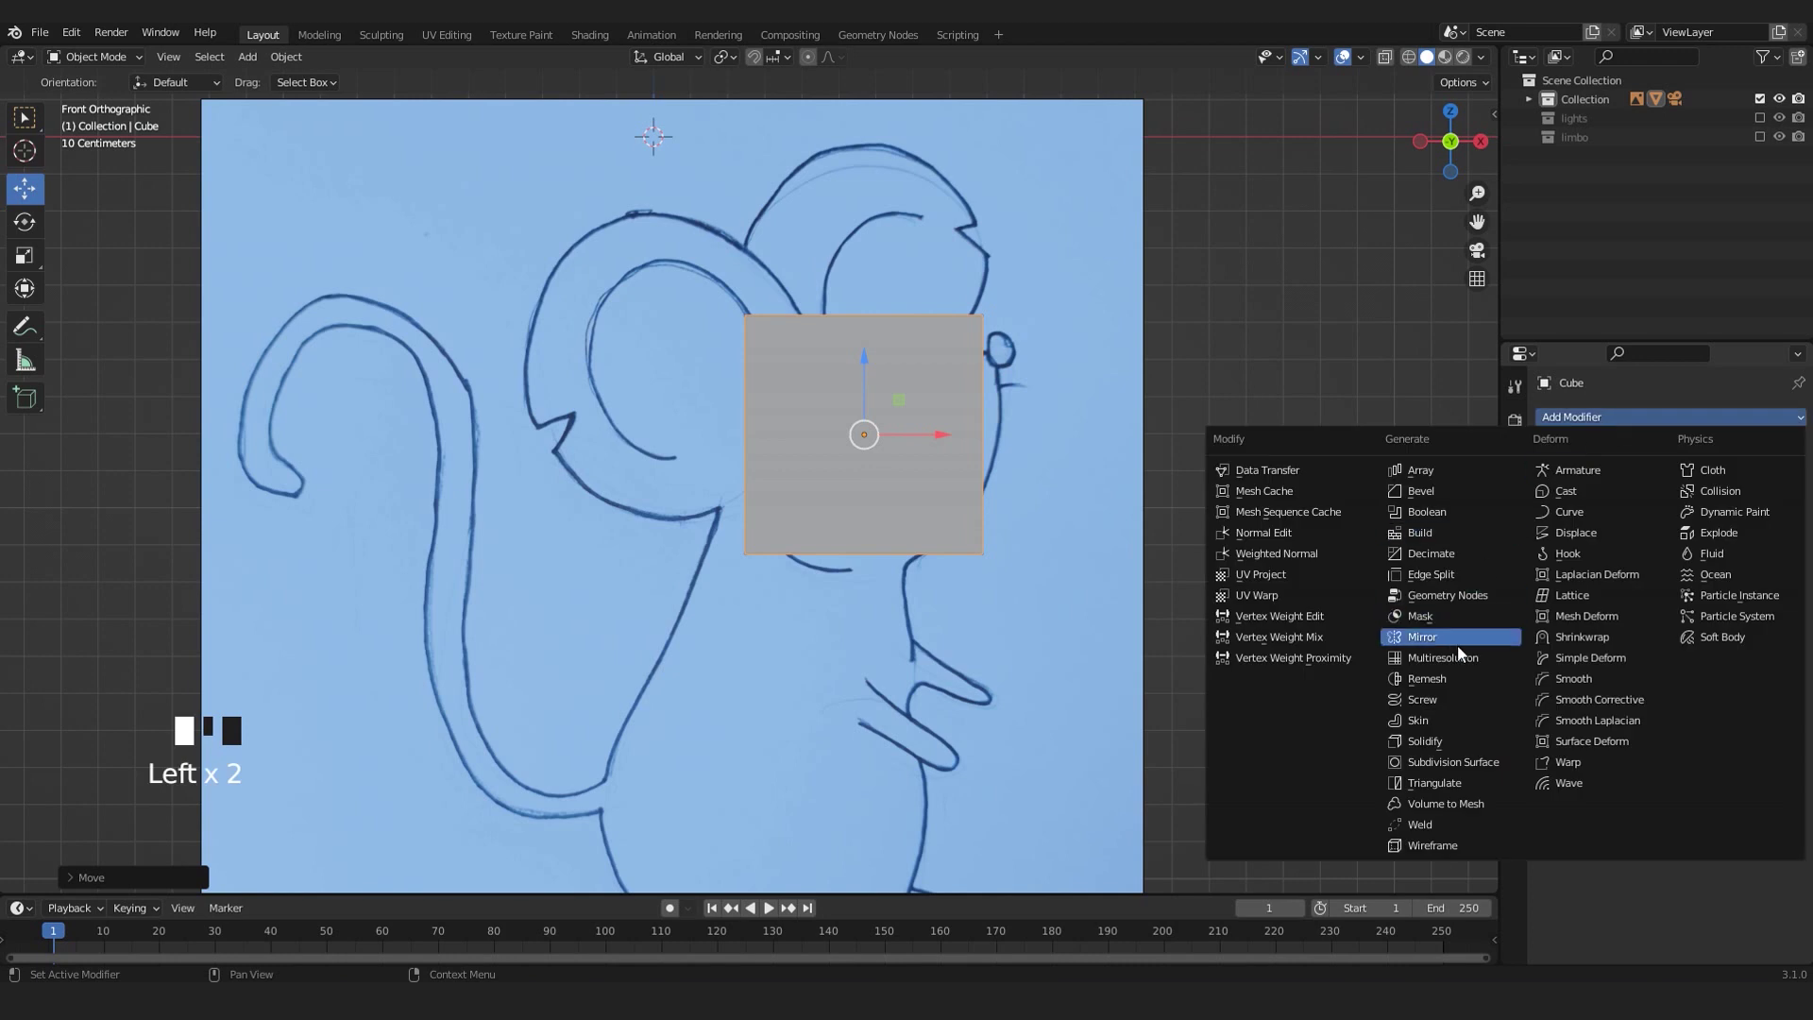
{"action": "left_click", "coordinate": [1443, 761]}
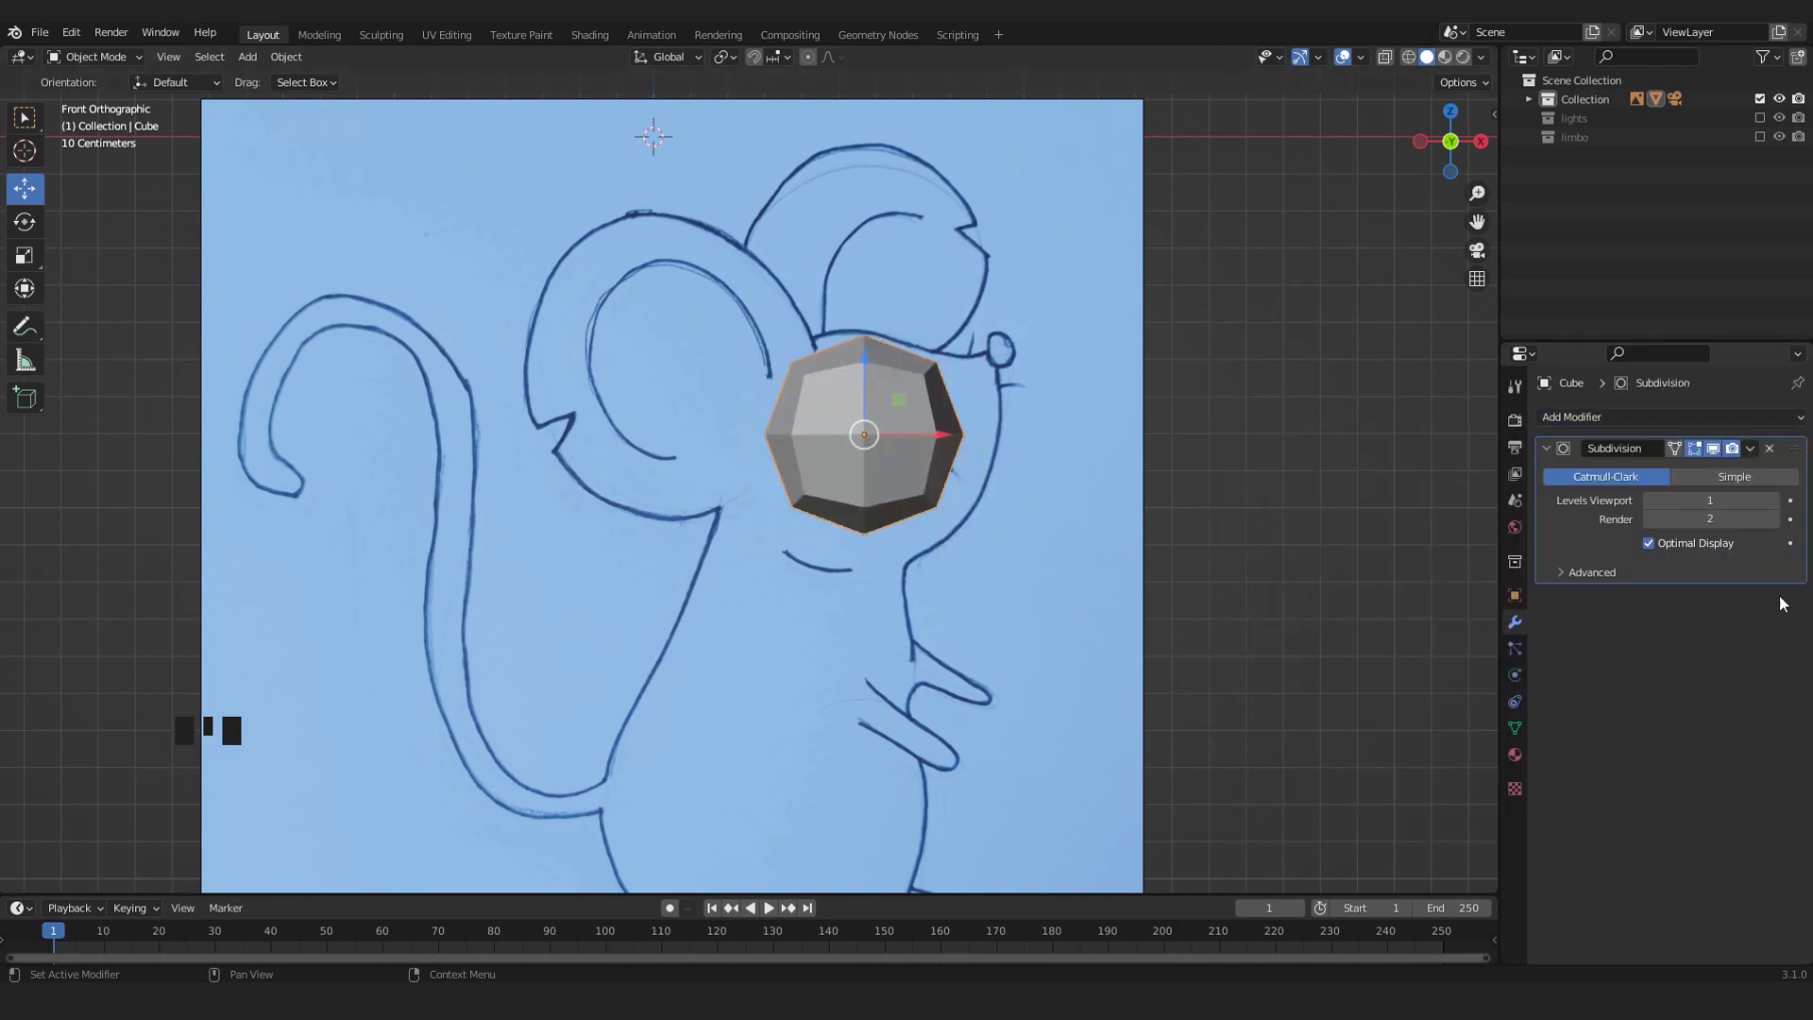
{"action": "left_click", "coordinate": [1774, 501]}
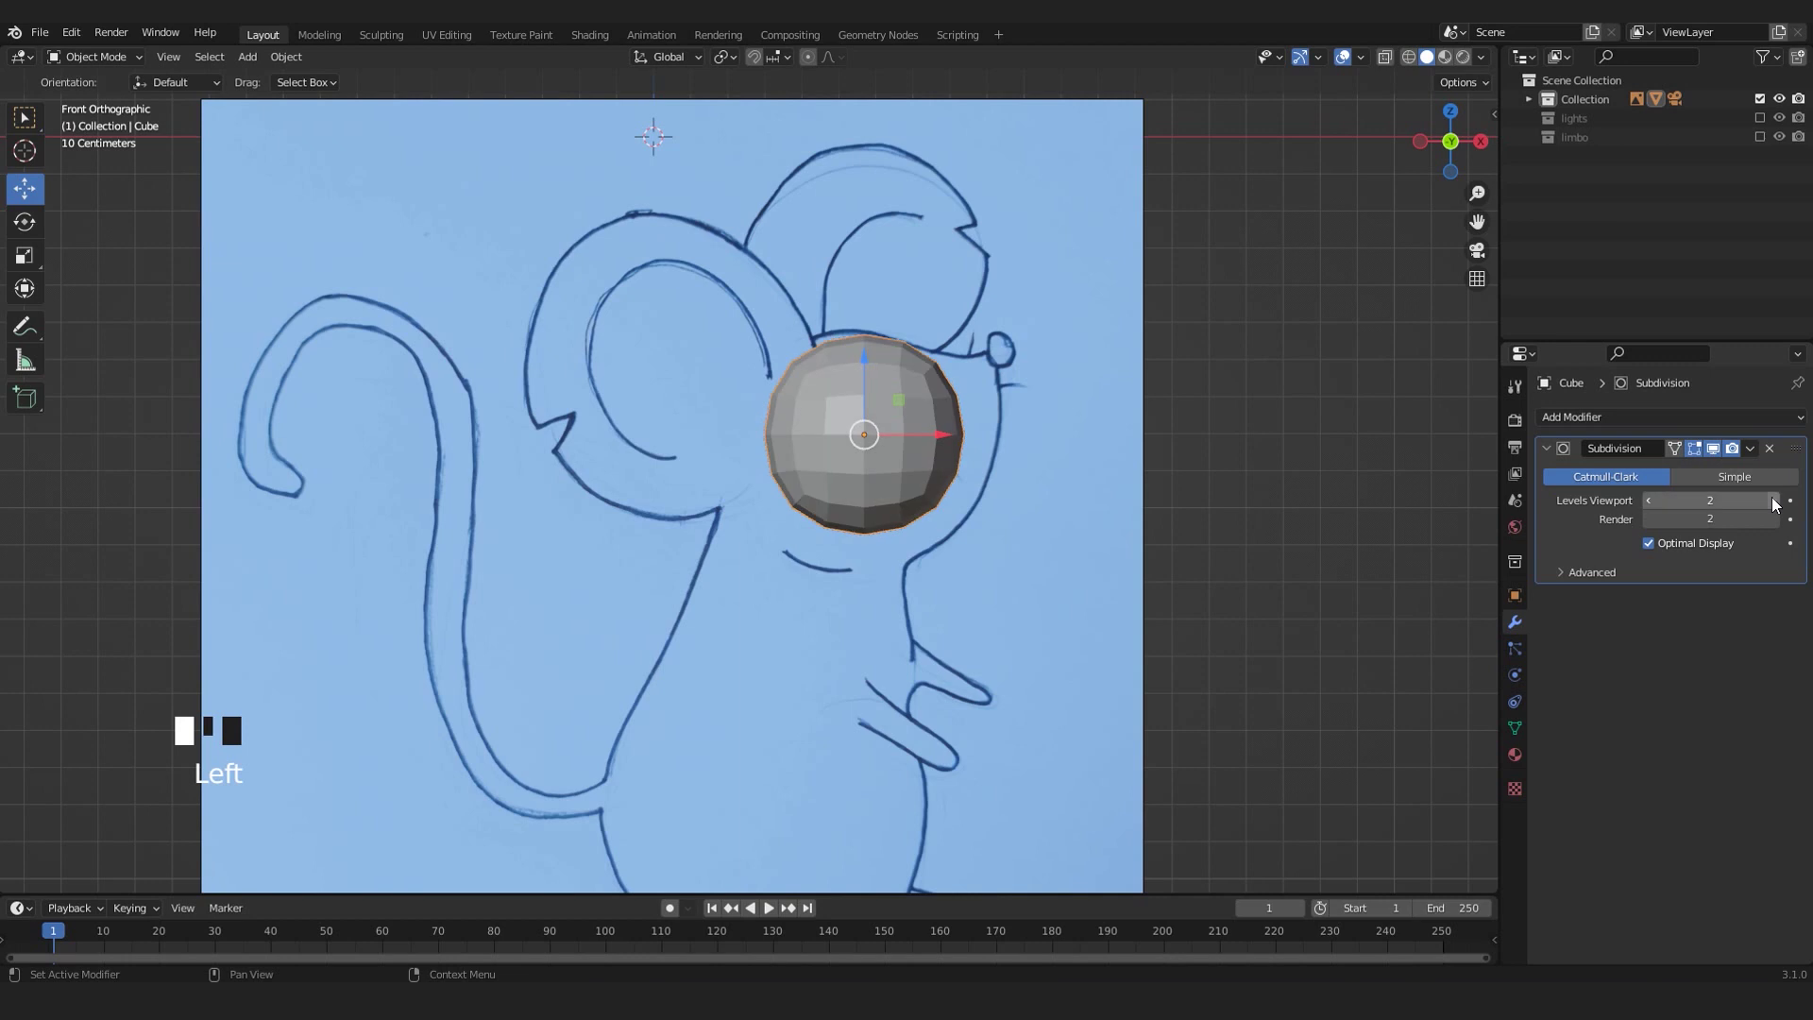
{"action": "left_click", "coordinate": [1751, 450]}
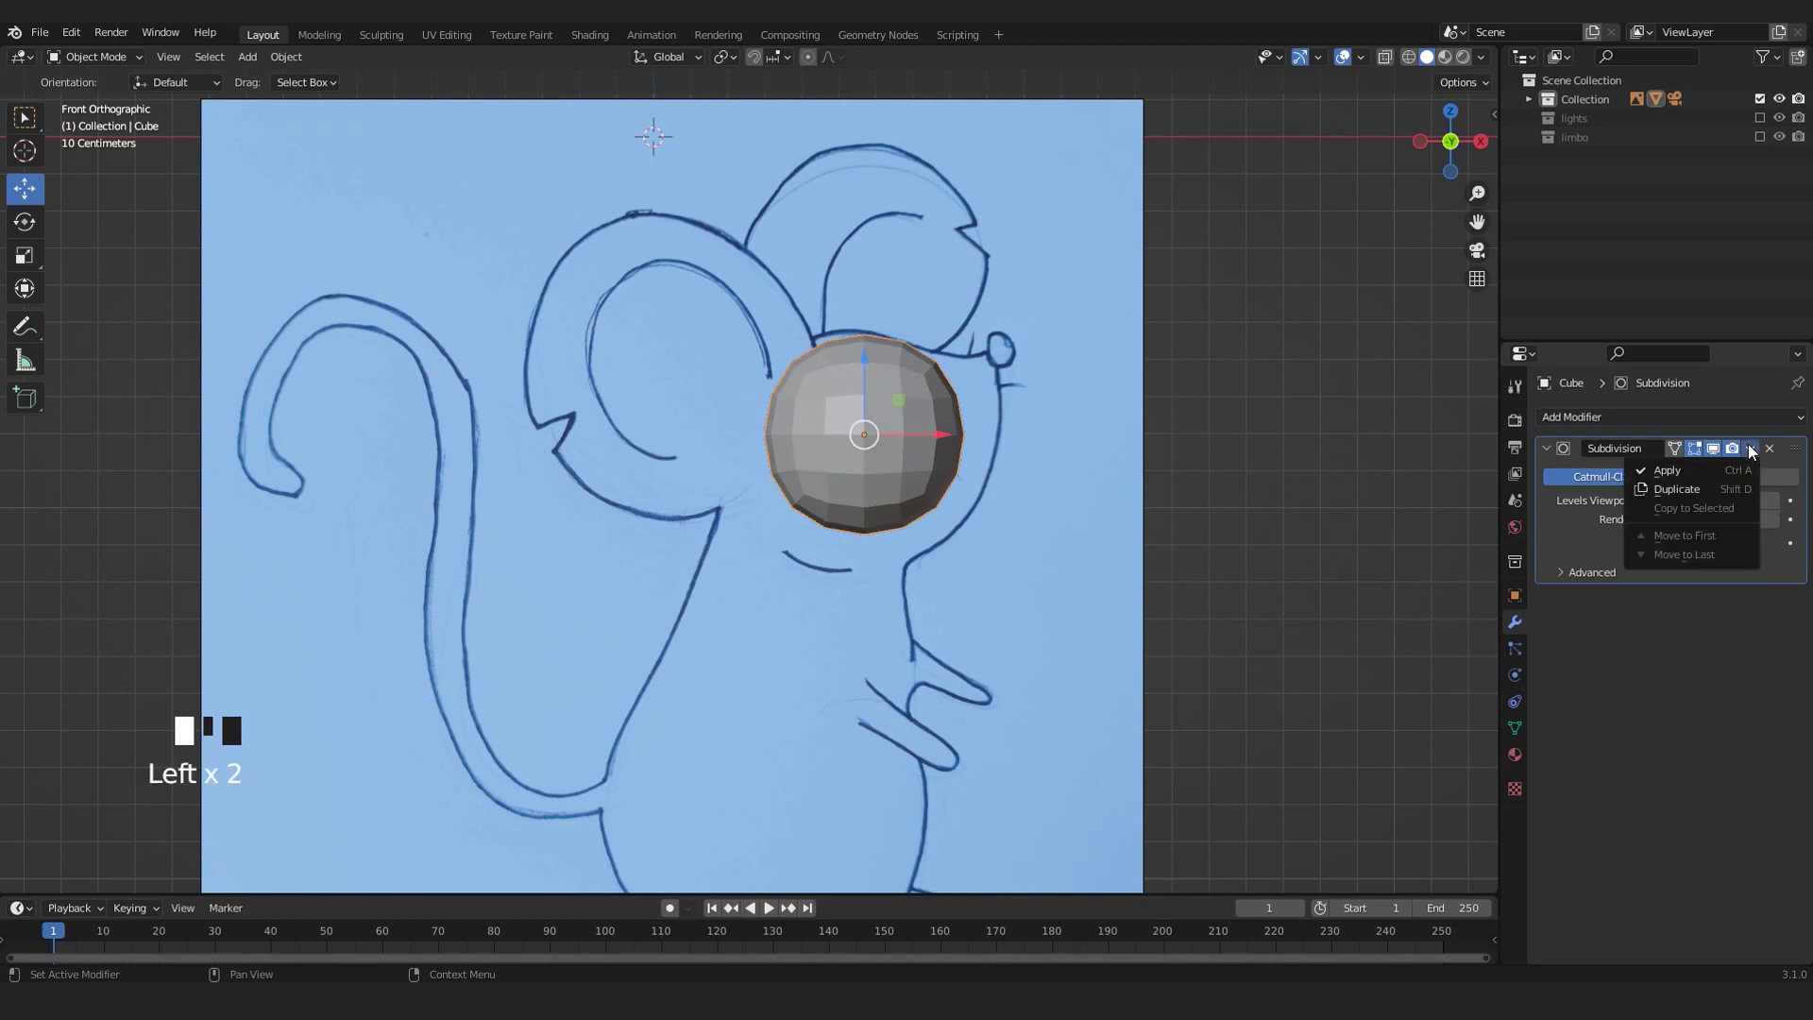
{"action": "left_click", "coordinate": [1692, 472]}
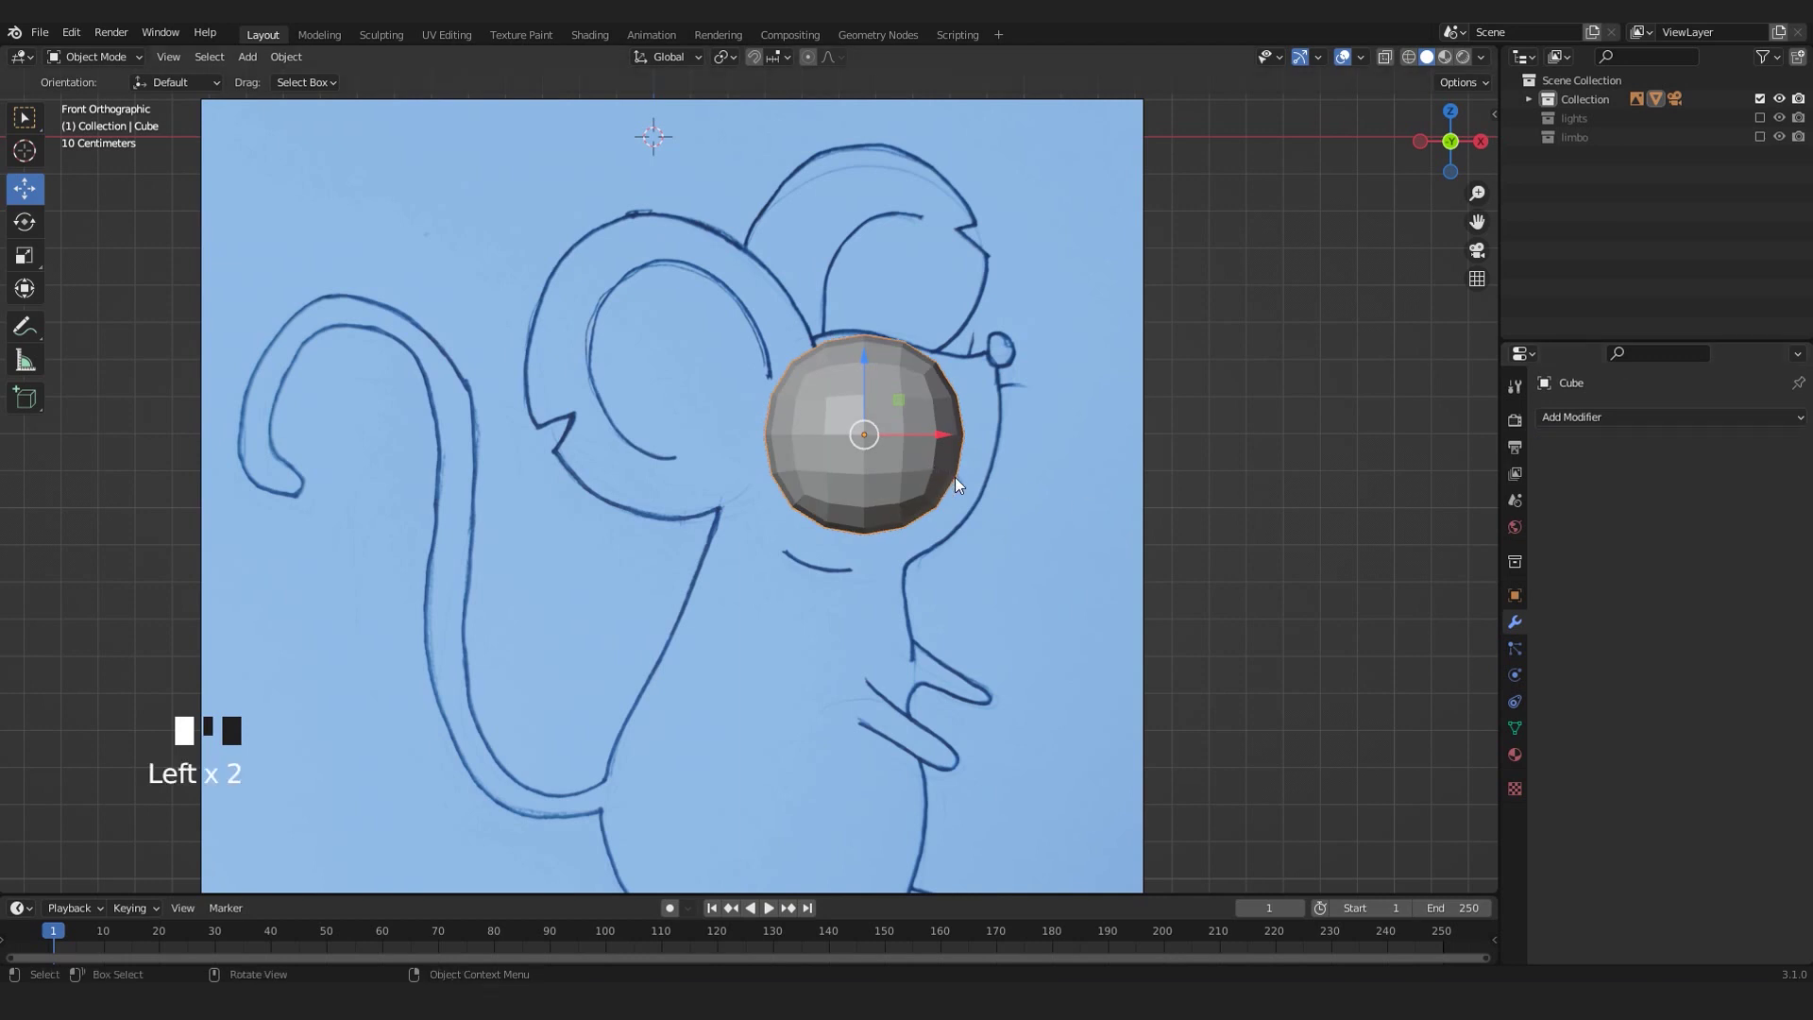
- Scale the rounded cube up until it fills the mouse's head outline
{"action": "key", "text": "s"}
{"action": "left_click", "coordinate": [988, 500]}
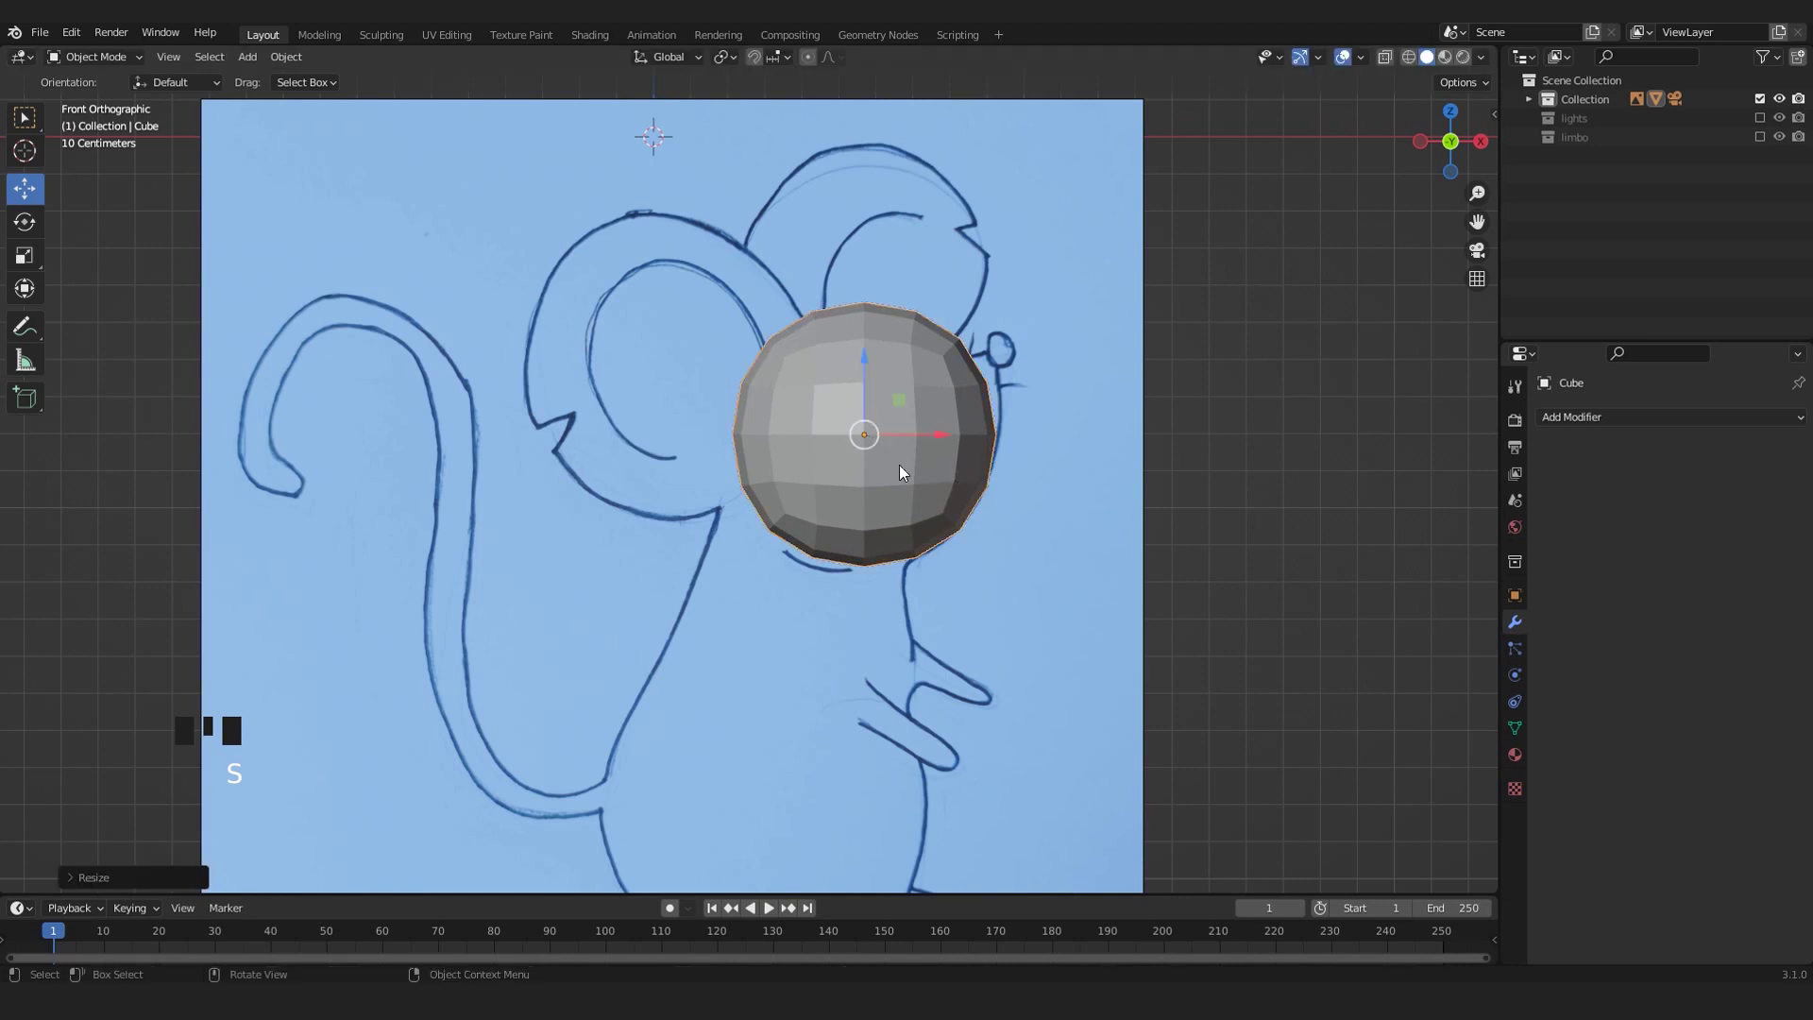
- Apply smooth shading to the rounded head object and save the file
{"action": "scroll", "coordinate": [910, 480], "scroll_direction": "up", "scroll_amount": 4}
{"action": "middle_click_drag", "start_coordinate": [1077, 445], "coordinate": [885, 538], "text": "shift"}
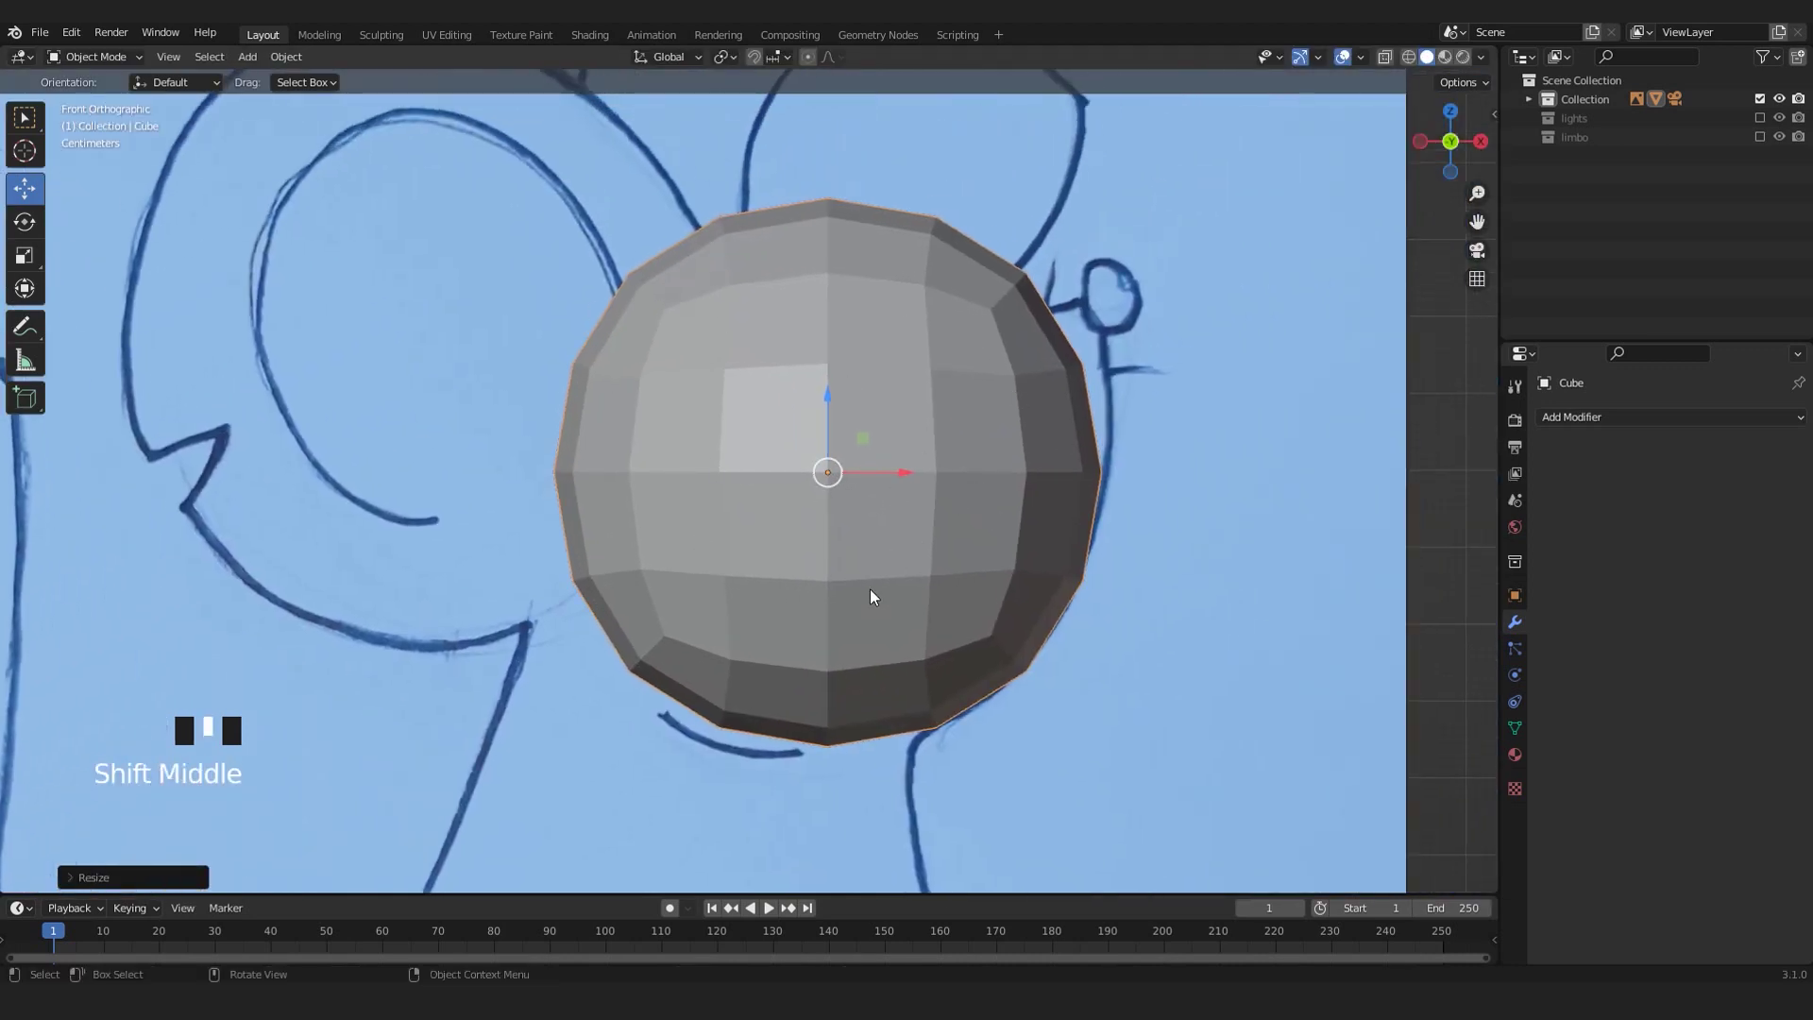
{"action": "scroll", "coordinate": [873, 584], "scroll_direction": "down", "scroll_amount": 3}
{"action": "scroll", "coordinate": [879, 567], "scroll_direction": "up", "scroll_amount": 2}
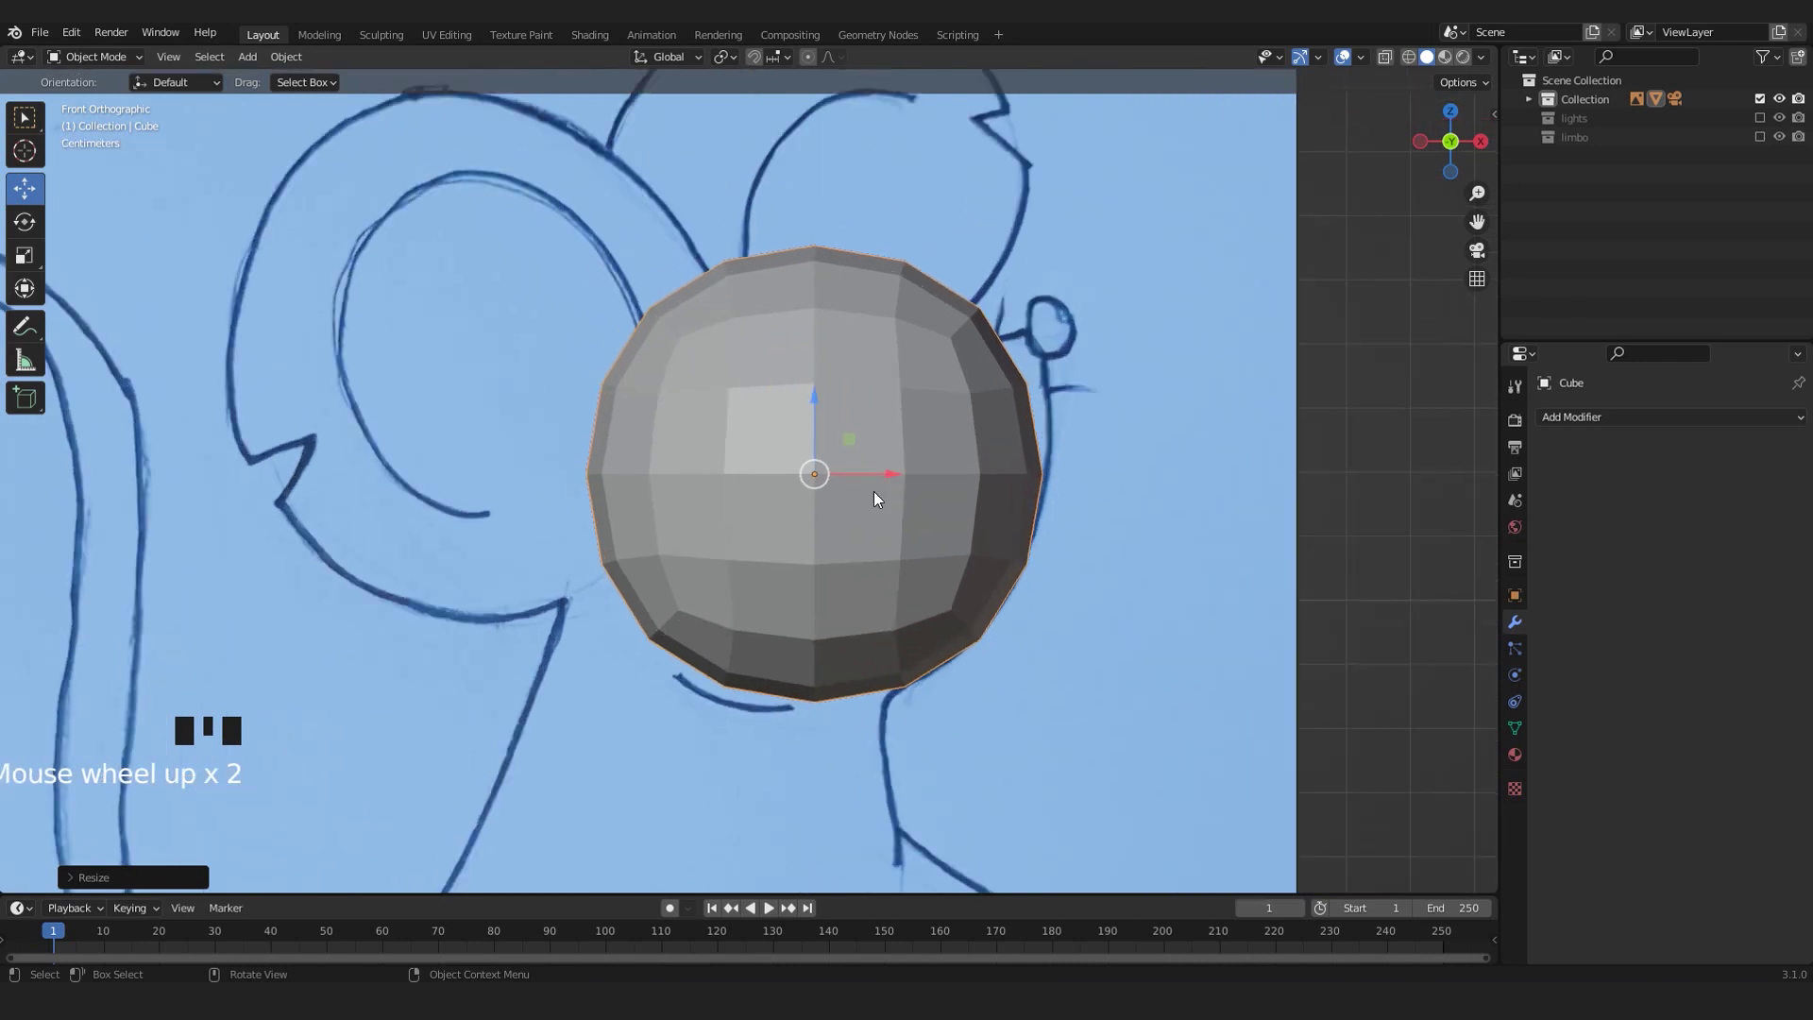
{"action": "right_click", "coordinate": [920, 417]}
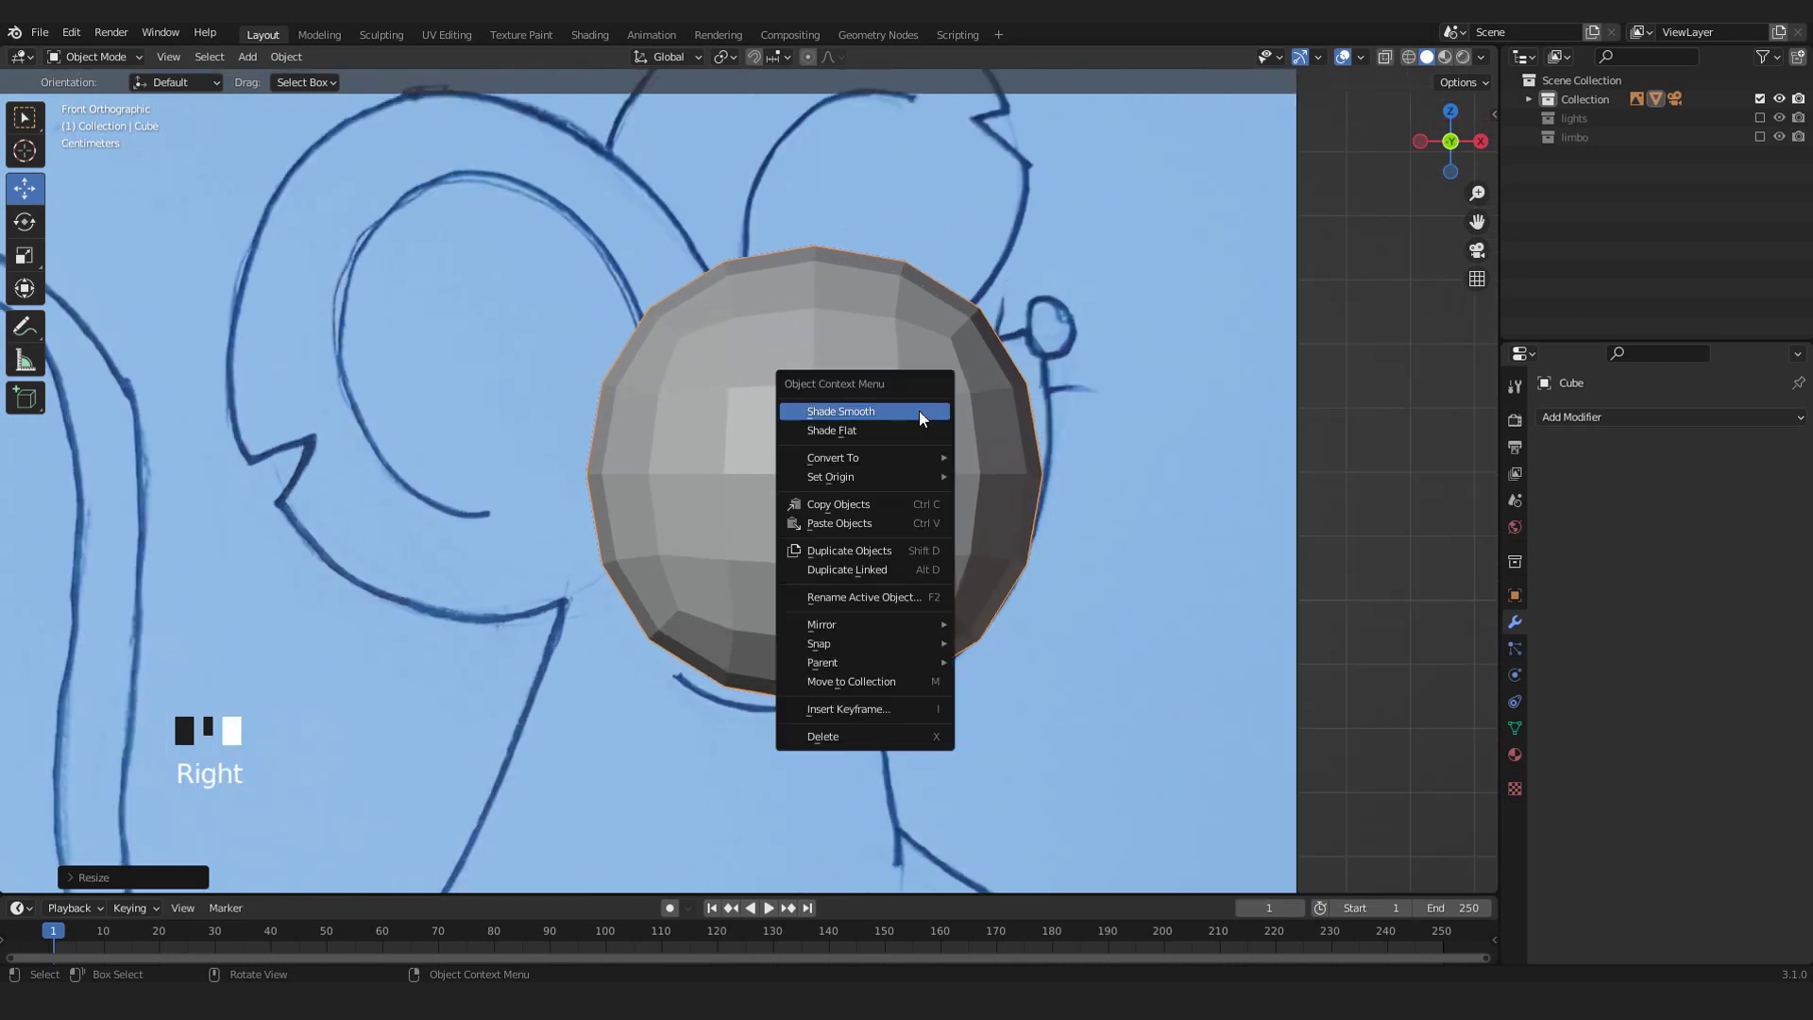
{"action": "left_click", "coordinate": [858, 411]}
{"action": "scroll", "coordinate": [857, 415], "scroll_direction": "down", "scroll_amount": 3}
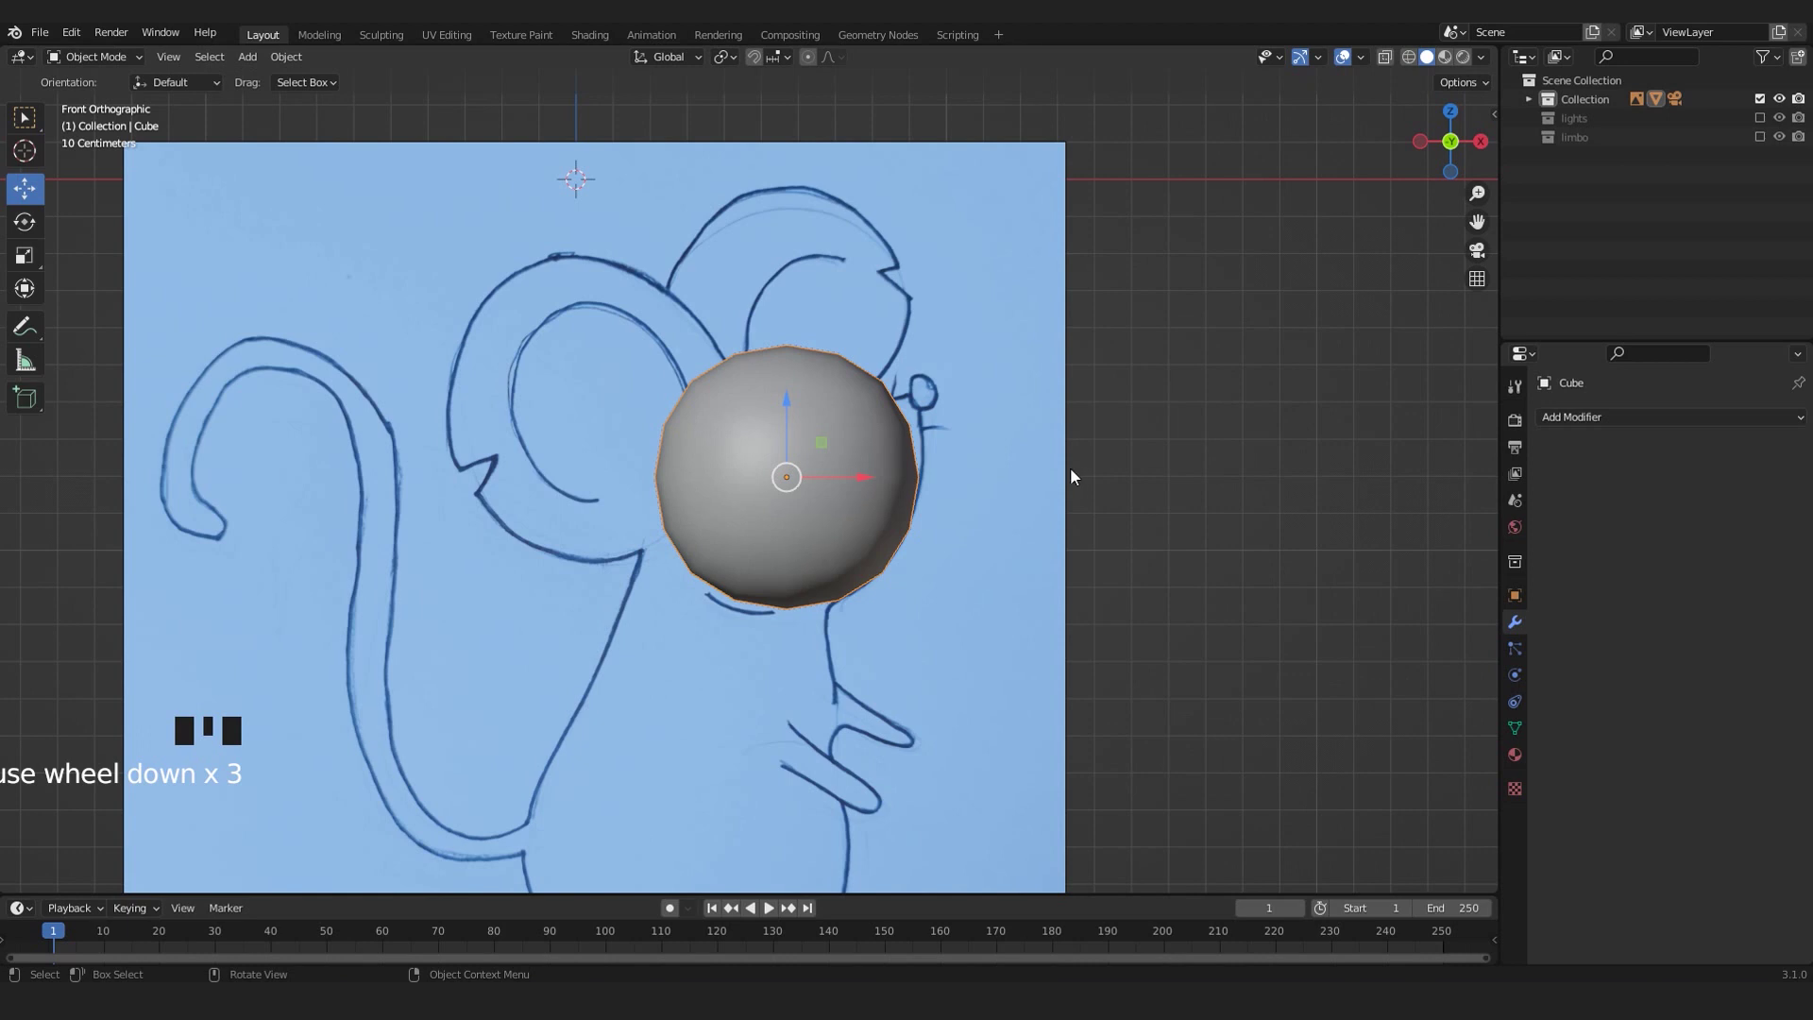
{"action": "key", "text": "ctrl+s"}
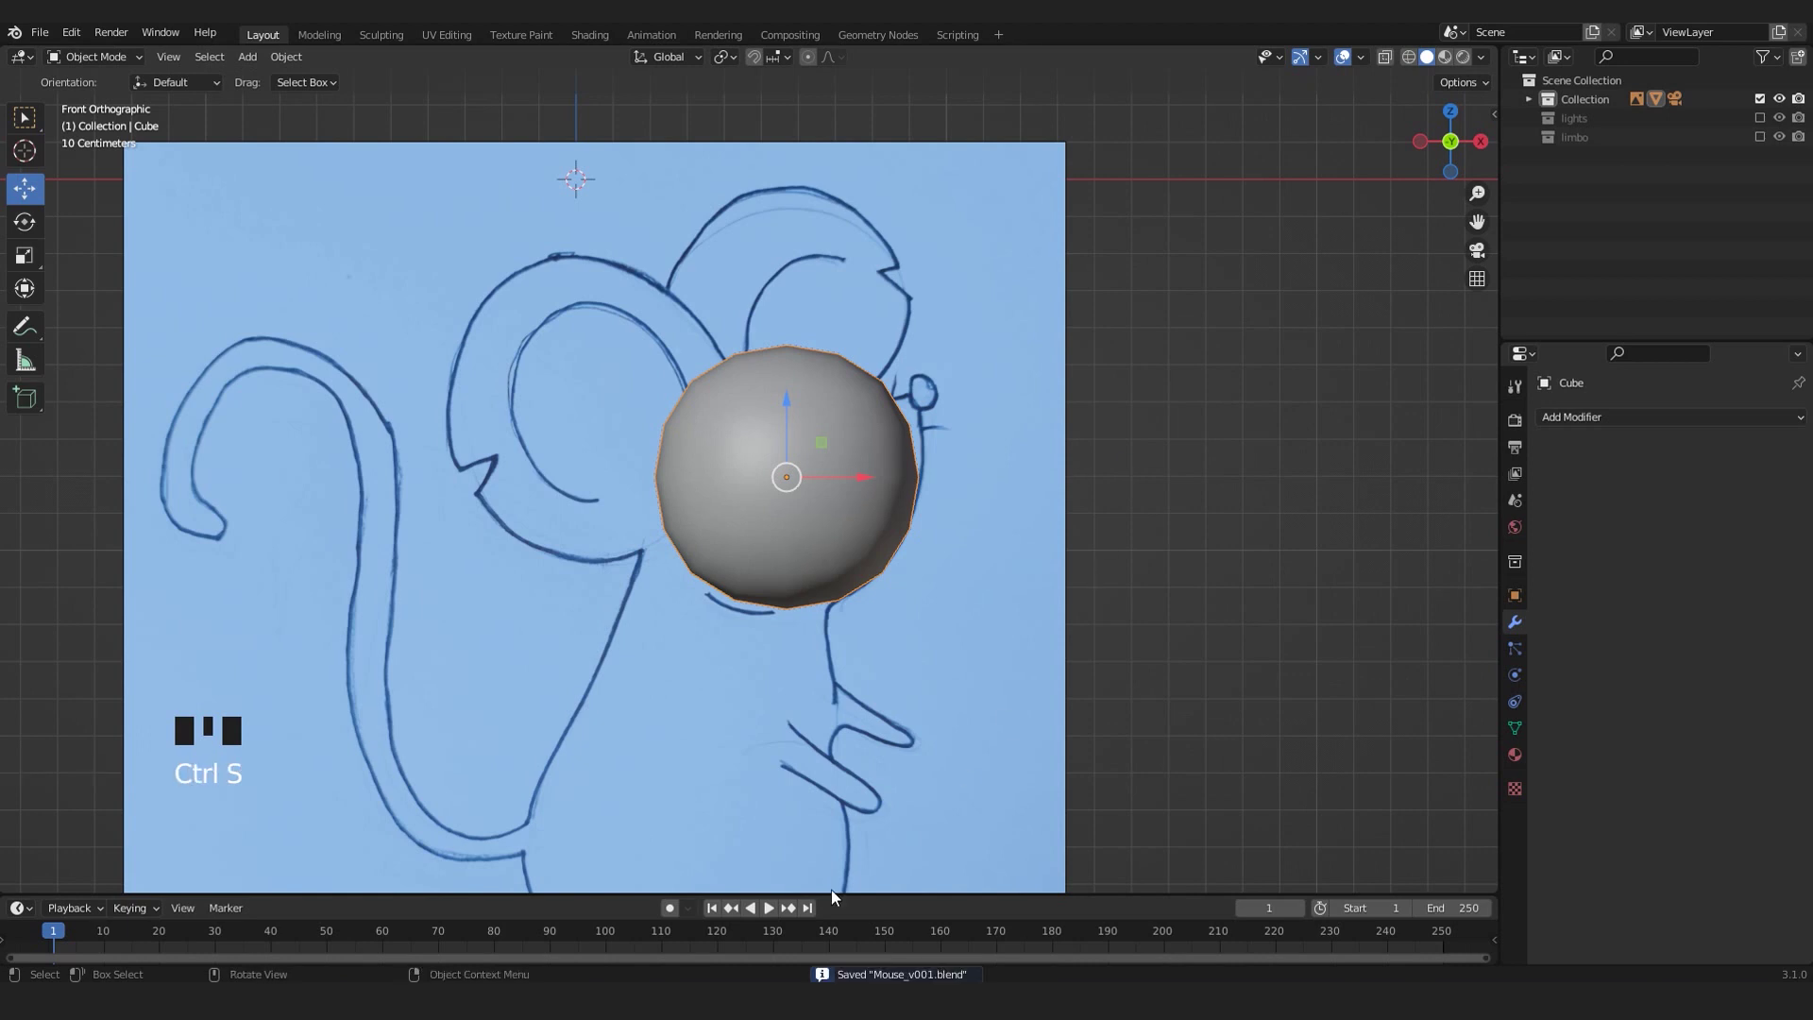
- Open the head mesh in Edit Mode and examine how it meets the drawn body outline
{"action": "scroll", "coordinate": [842, 593], "scroll_direction": "up", "scroll_amount": 1}
{"action": "left_click", "coordinate": [842, 593]}
{"action": "key", "text": "Tab"}
{"action": "scroll", "coordinate": [848, 583], "scroll_direction": "up", "scroll_amount": 2}
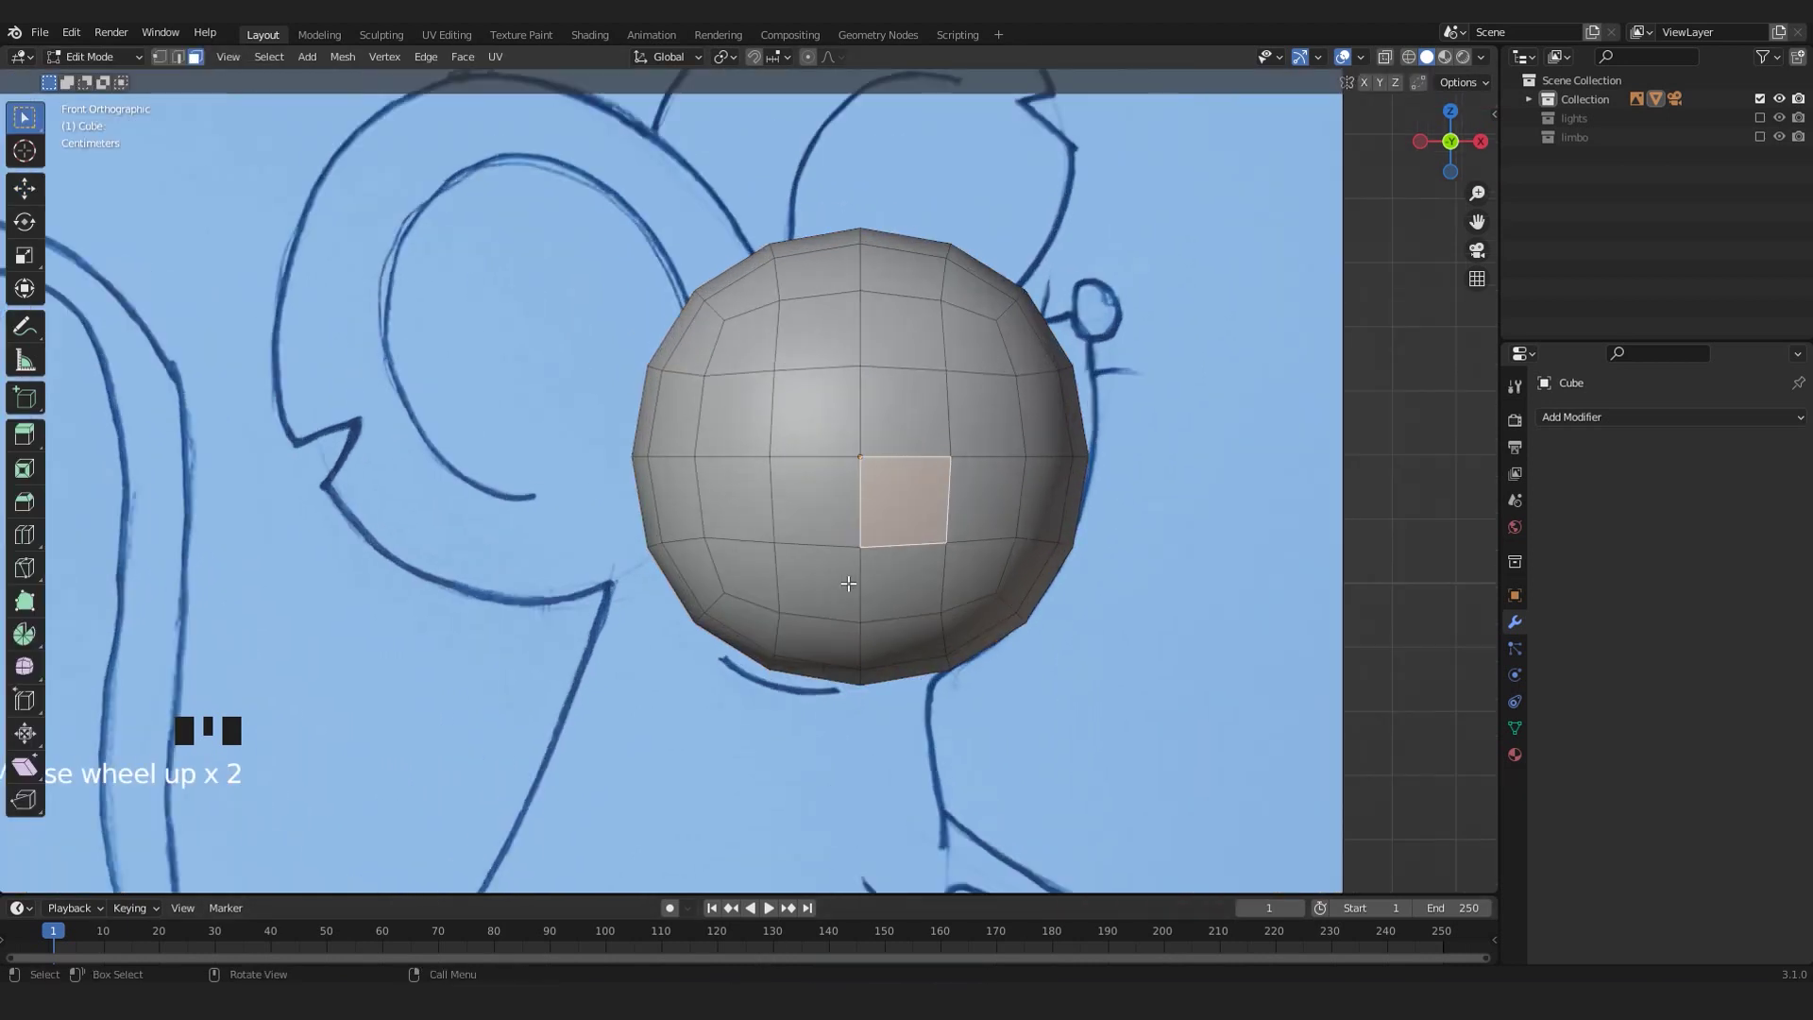
{"action": "middle_click_drag", "start_coordinate": [757, 674], "coordinate": [709, 458], "text": "shift"}
{"action": "scroll", "coordinate": [840, 542], "scroll_direction": "down", "scroll_amount": 2}
{"action": "scroll", "coordinate": [709, 458], "scroll_direction": "up", "scroll_amount": 1}
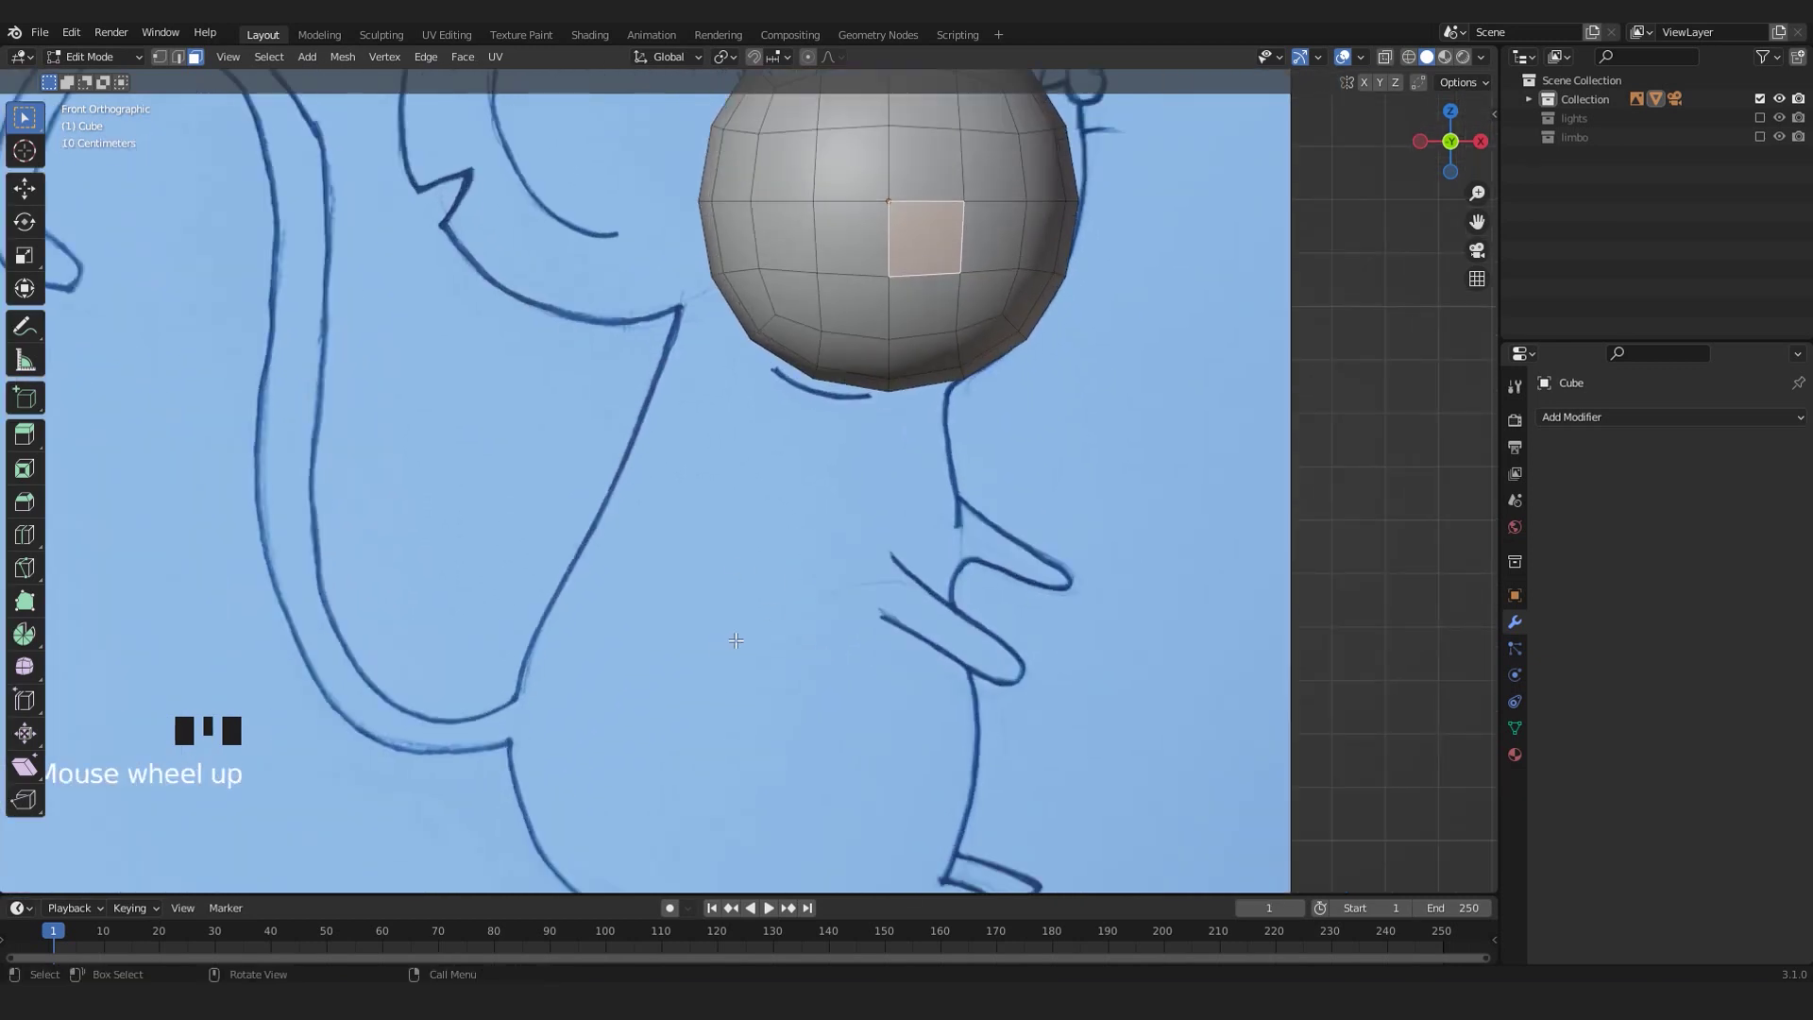
{"action": "scroll", "coordinate": [736, 640], "scroll_direction": "down", "scroll_amount": 2}
{"action": "middle_click_drag", "start_coordinate": [736, 640], "coordinate": [703, 775], "text": "shift"}
{"action": "scroll", "coordinate": [802, 460], "scroll_direction": "up", "scroll_amount": 5}
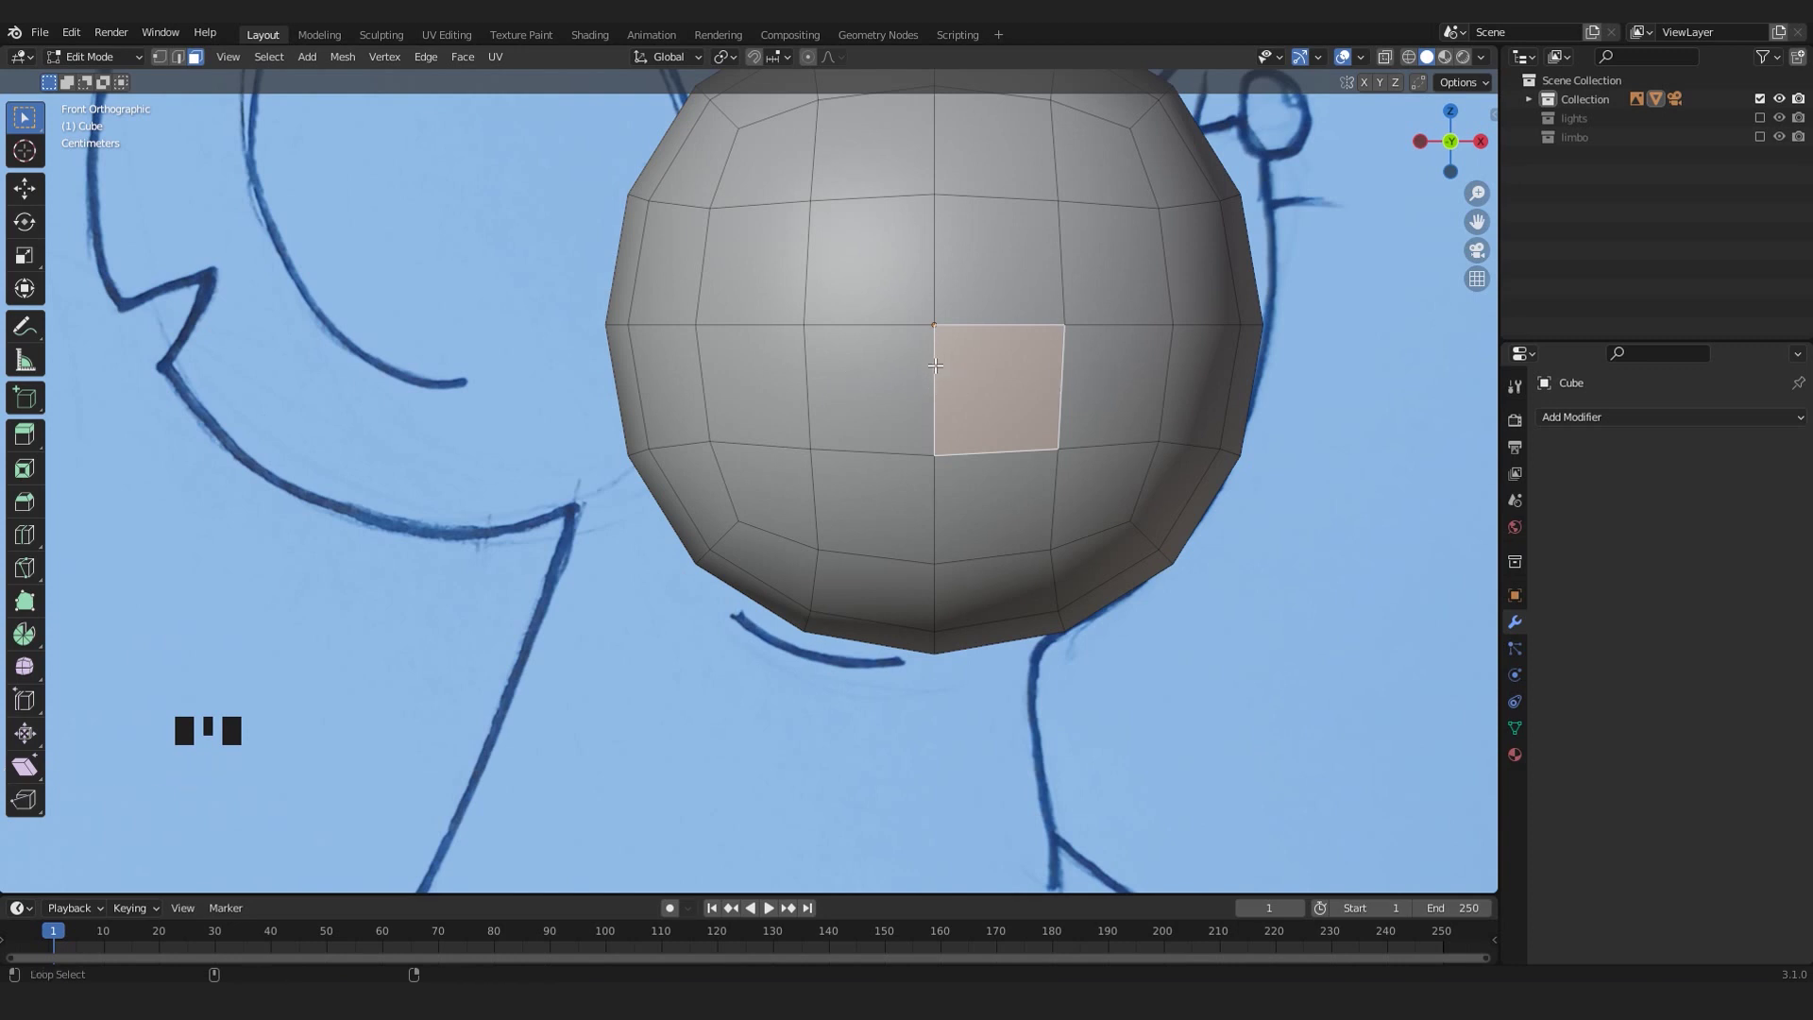
{"action": "left_click", "coordinate": [935, 366], "text": "alt+shift"}
{"action": "left_click", "coordinate": [935, 365], "text": "alt+shift"}
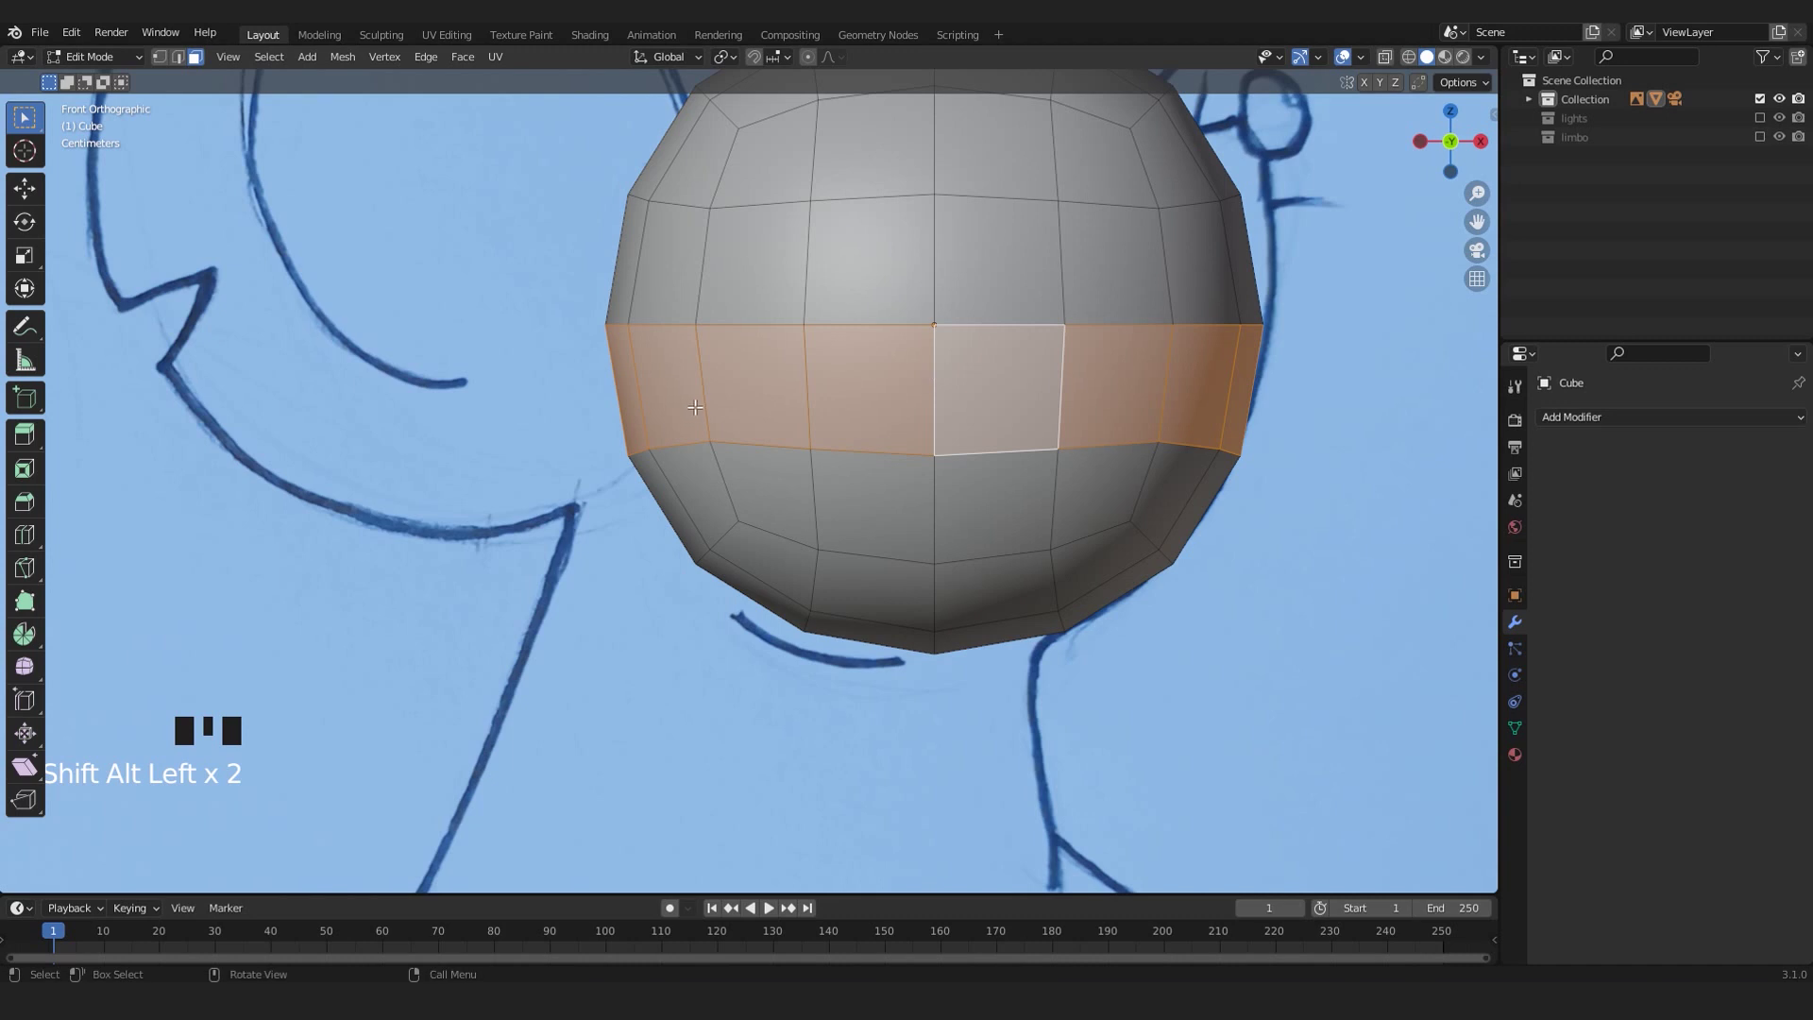
{"action": "scroll", "coordinate": [1300, 393], "scroll_direction": "down", "scroll_amount": 3}
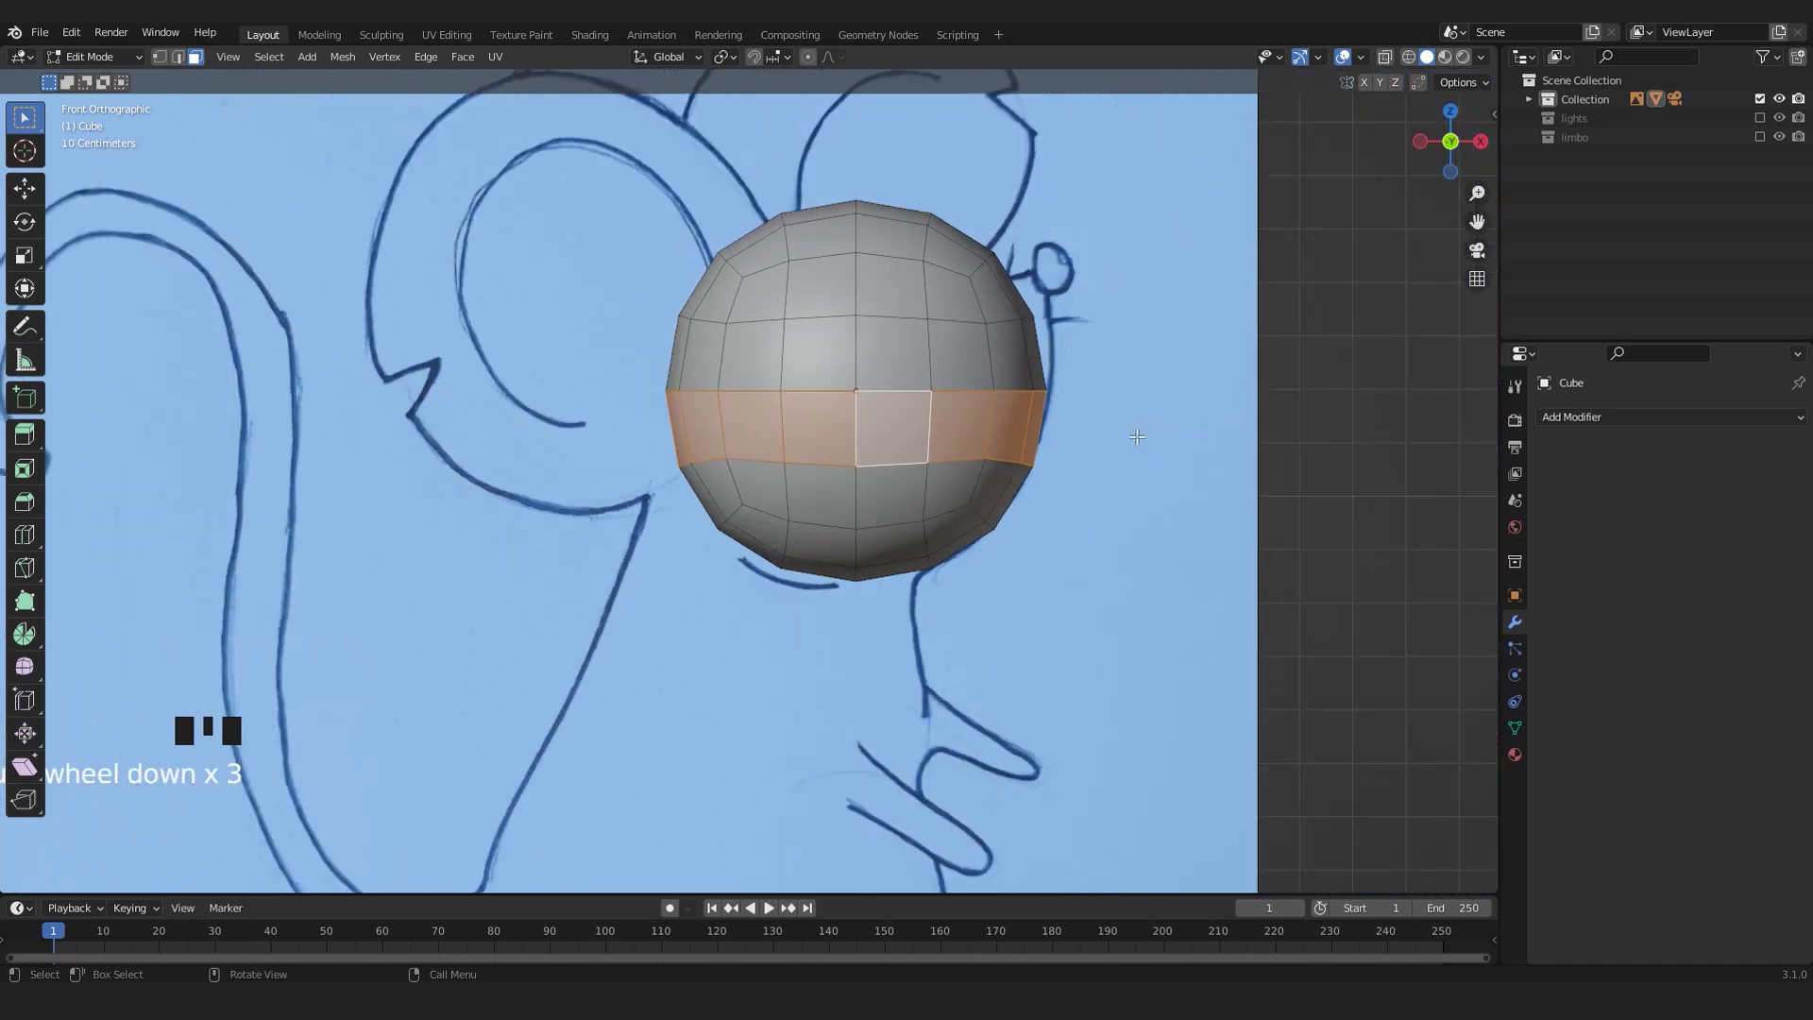
{"action": "key", "text": "KP_Decimal"}
{"action": "middle_click_drag", "start_coordinate": [873, 472], "coordinate": [771, 449]}
{"action": "scroll", "coordinate": [772, 449], "scroll_direction": "up", "scroll_amount": 2}
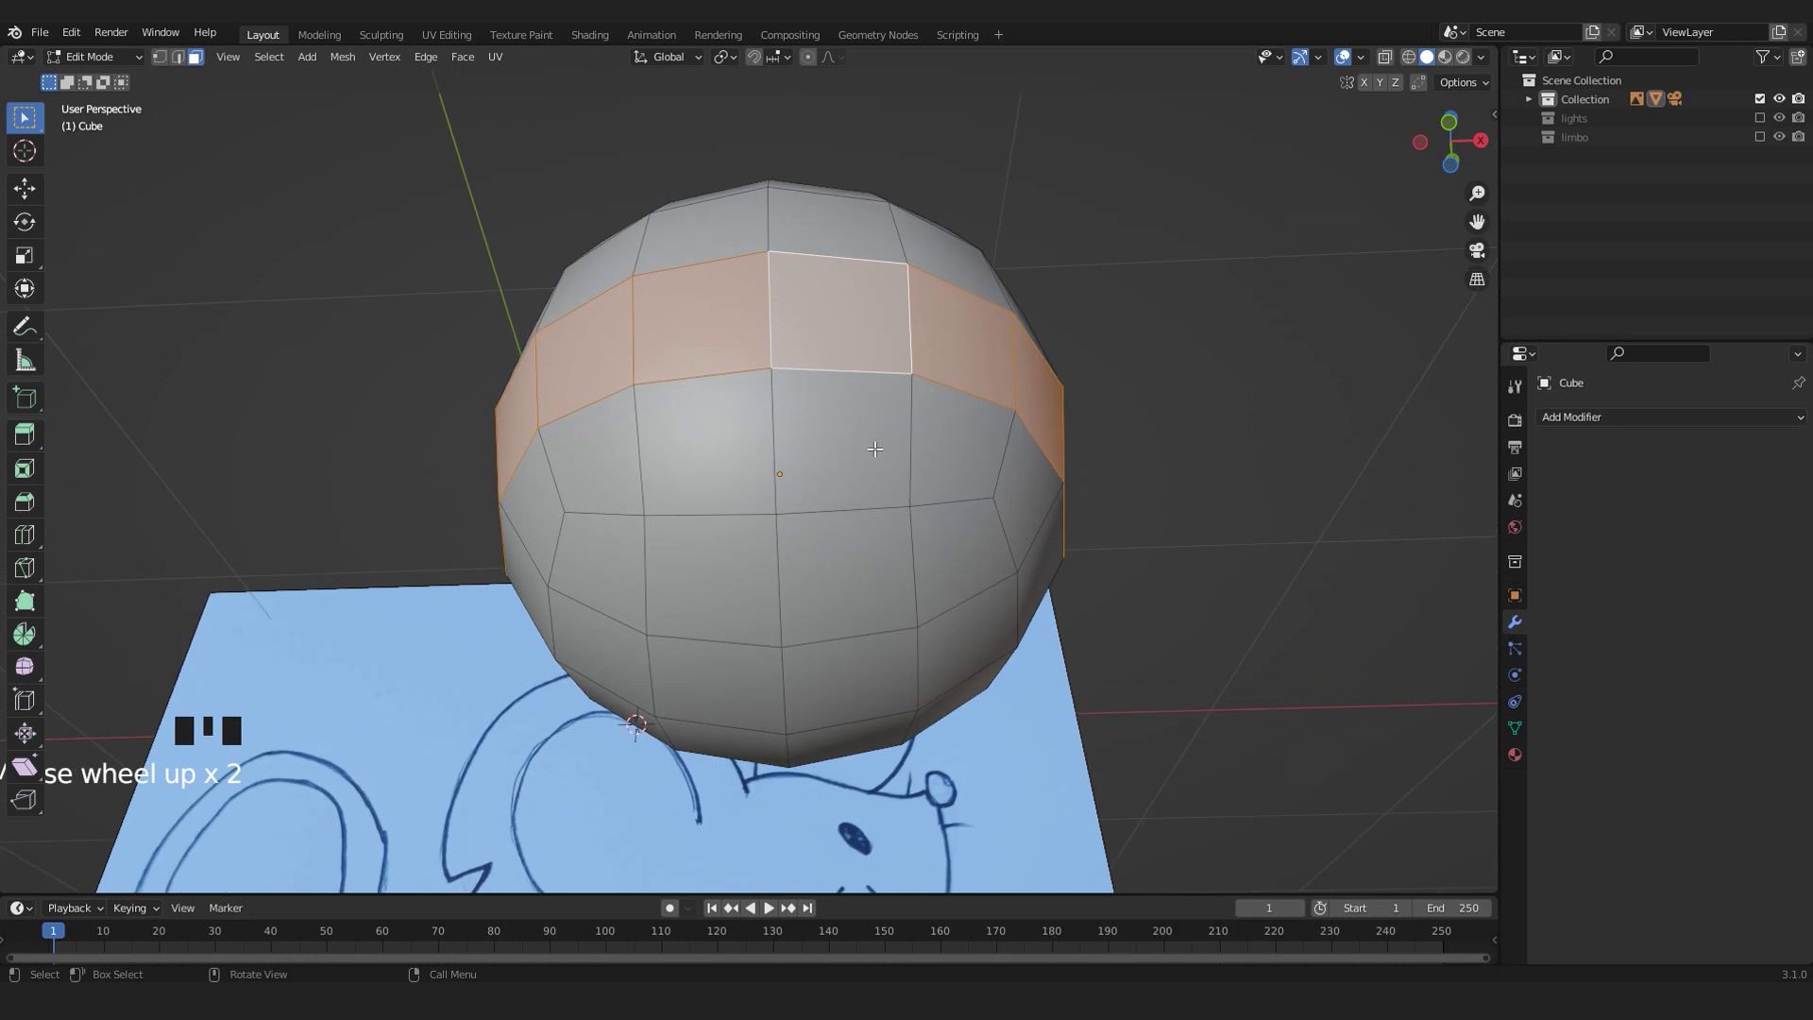
- In front view, select the full horizontal face loop in the second row below the head's middle
{"action": "key", "text": "KP_1"}
{"action": "left_click", "coordinate": [807, 612]}
{"action": "middle_click_drag", "start_coordinate": [784, 605], "coordinate": [797, 549], "text": "shift"}
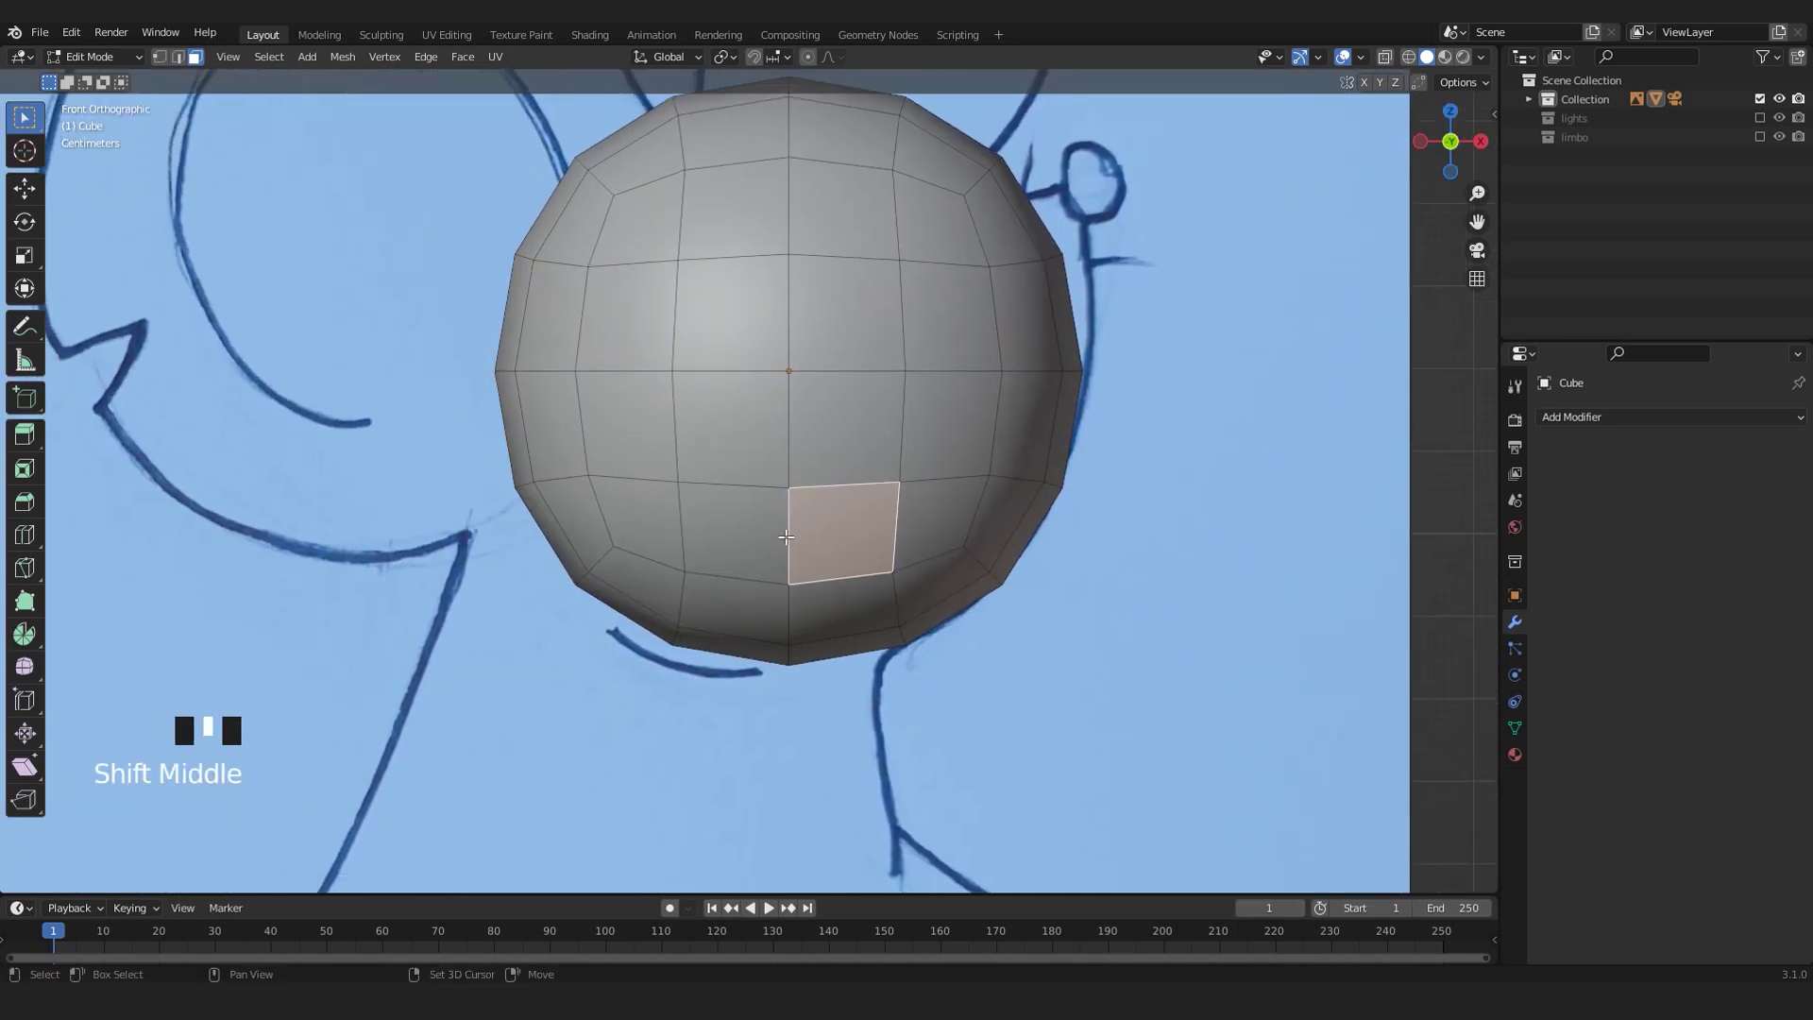
{"action": "left_click", "coordinate": [787, 534], "text": "alt+shift"}
{"action": "left_click", "coordinate": [788, 535], "text": "alt+shift"}
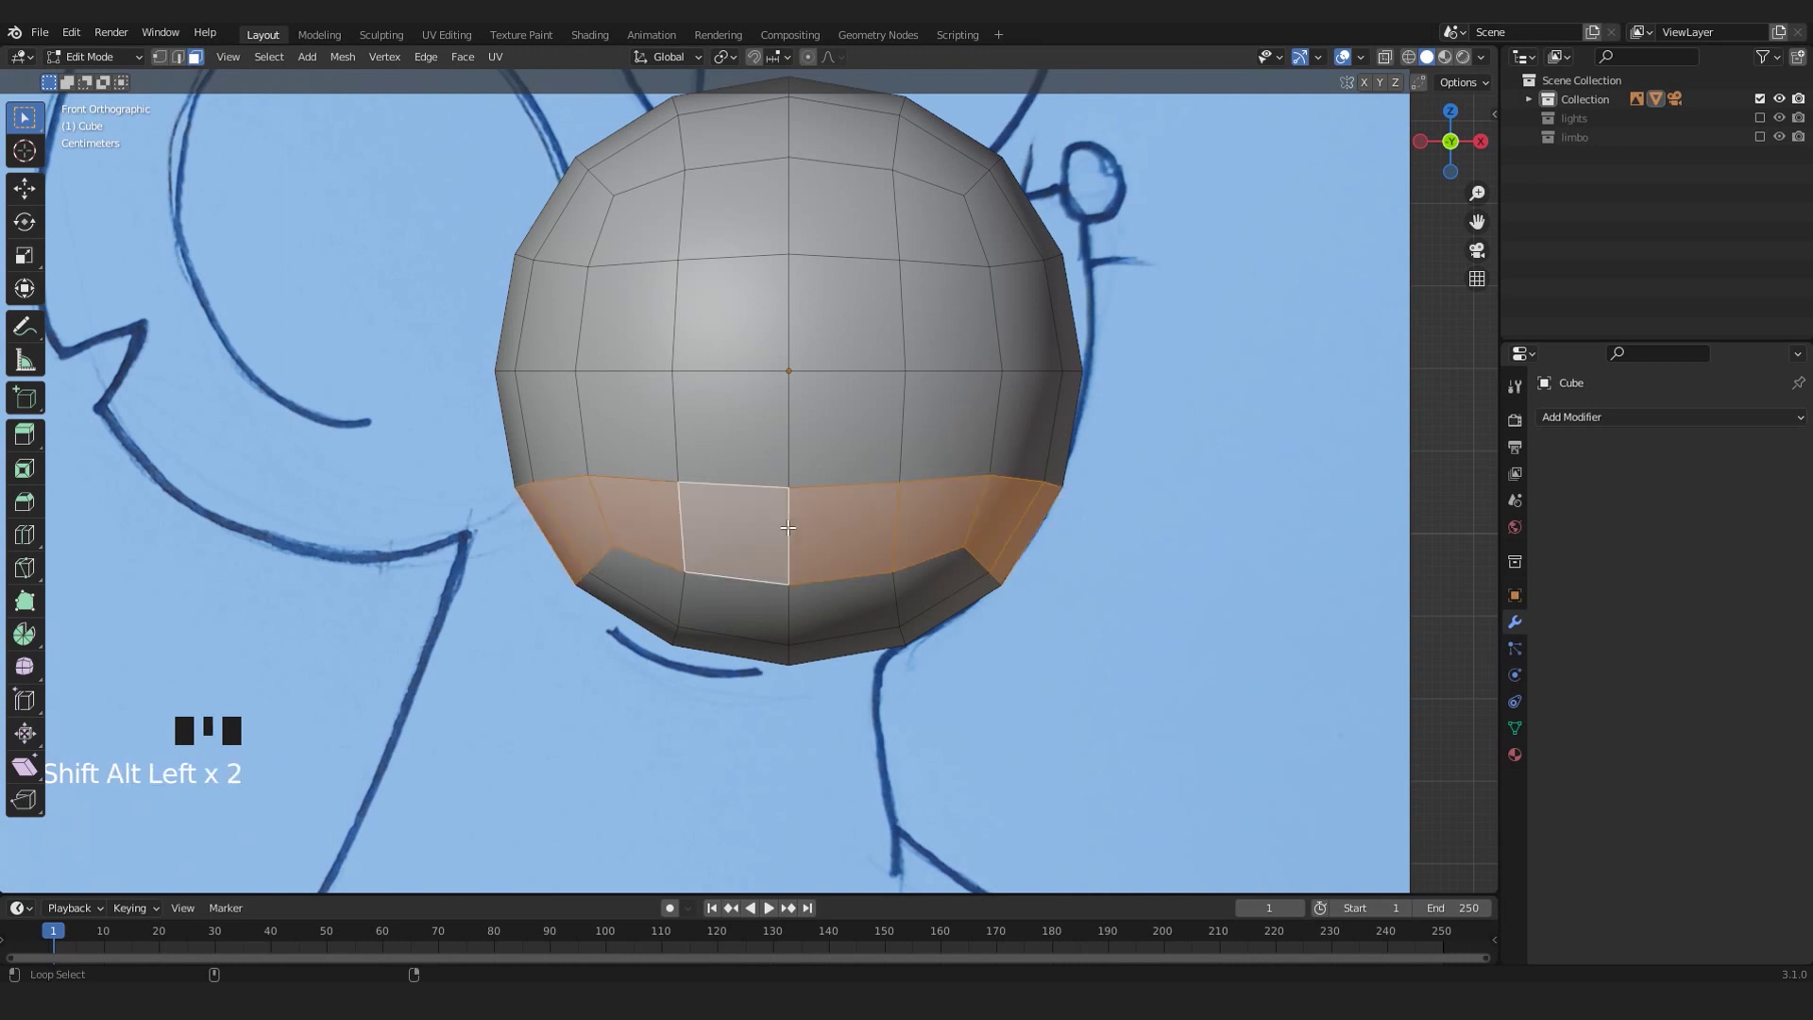
{"action": "middle_click_drag", "start_coordinate": [788, 535], "coordinate": [688, 402]}
{"action": "scroll", "coordinate": [727, 491], "scroll_direction": "up", "scroll_amount": 2}
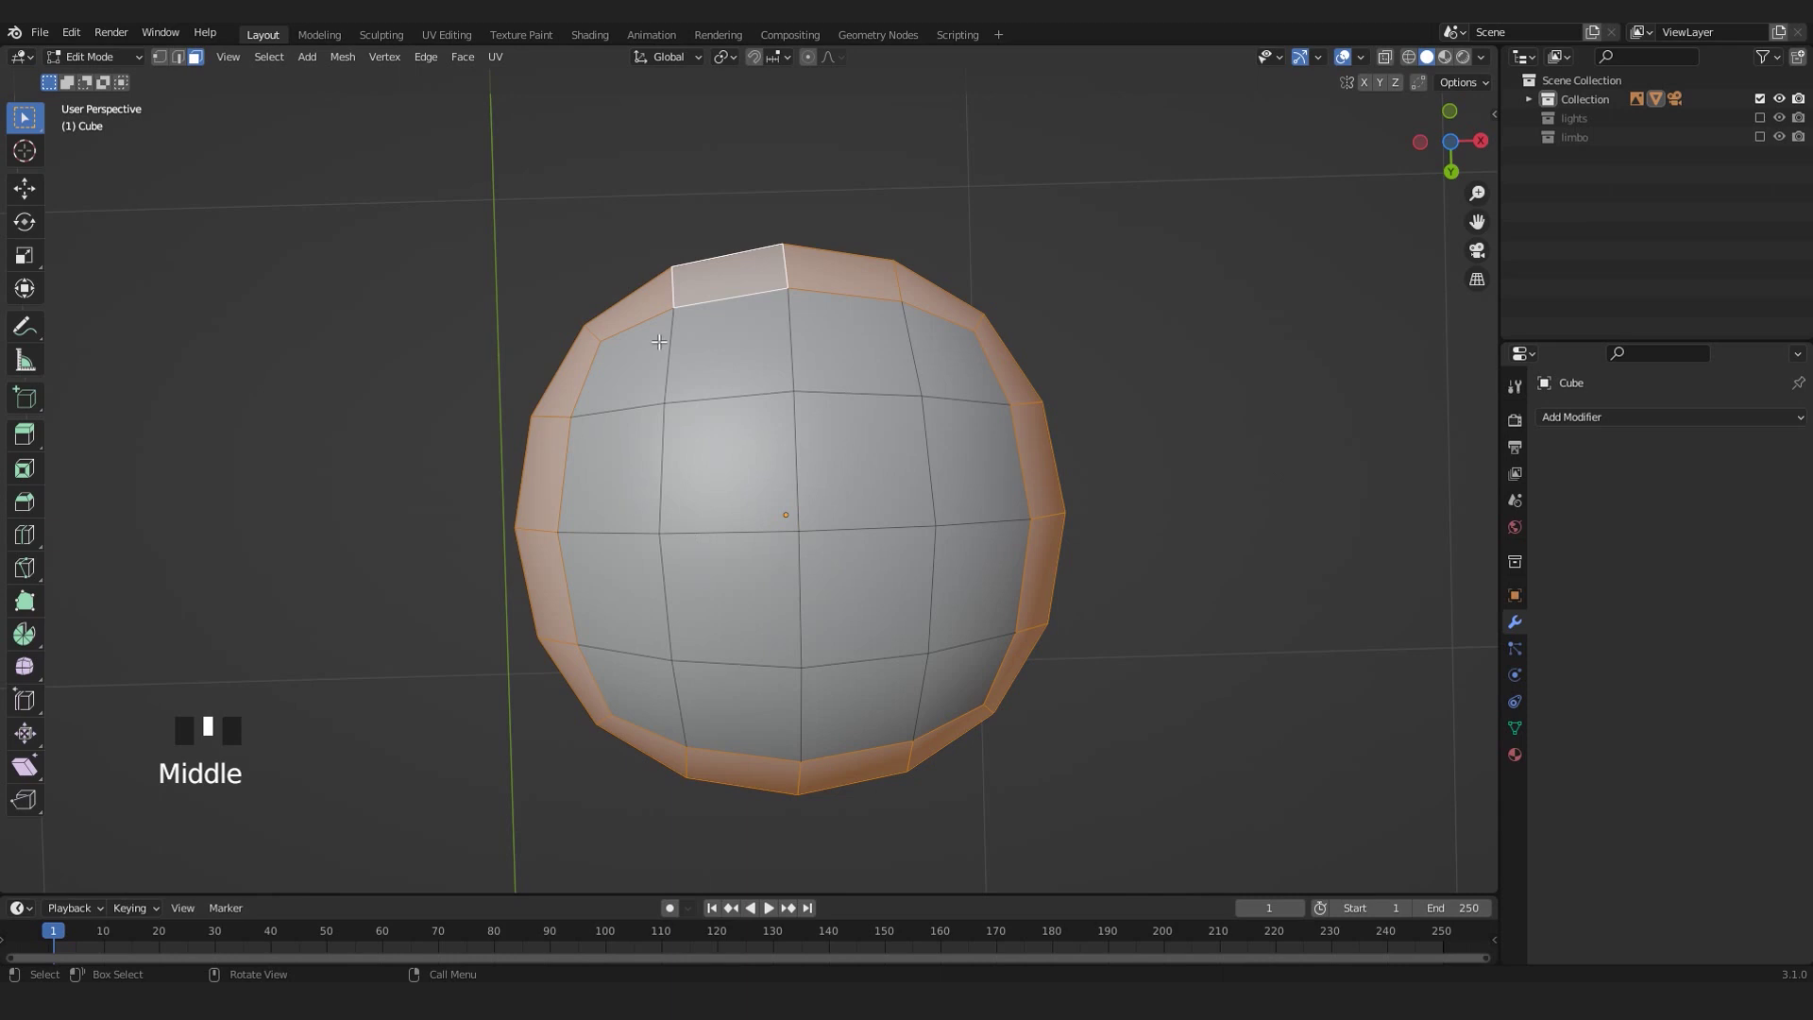
- Extend the selection to all remaining faces on the underside of the head, inside the selected ring
{"action": "left_click", "coordinate": [636, 361], "text": "shift"}
{"action": "left_click", "coordinate": [631, 710], "text": "ctrl"}
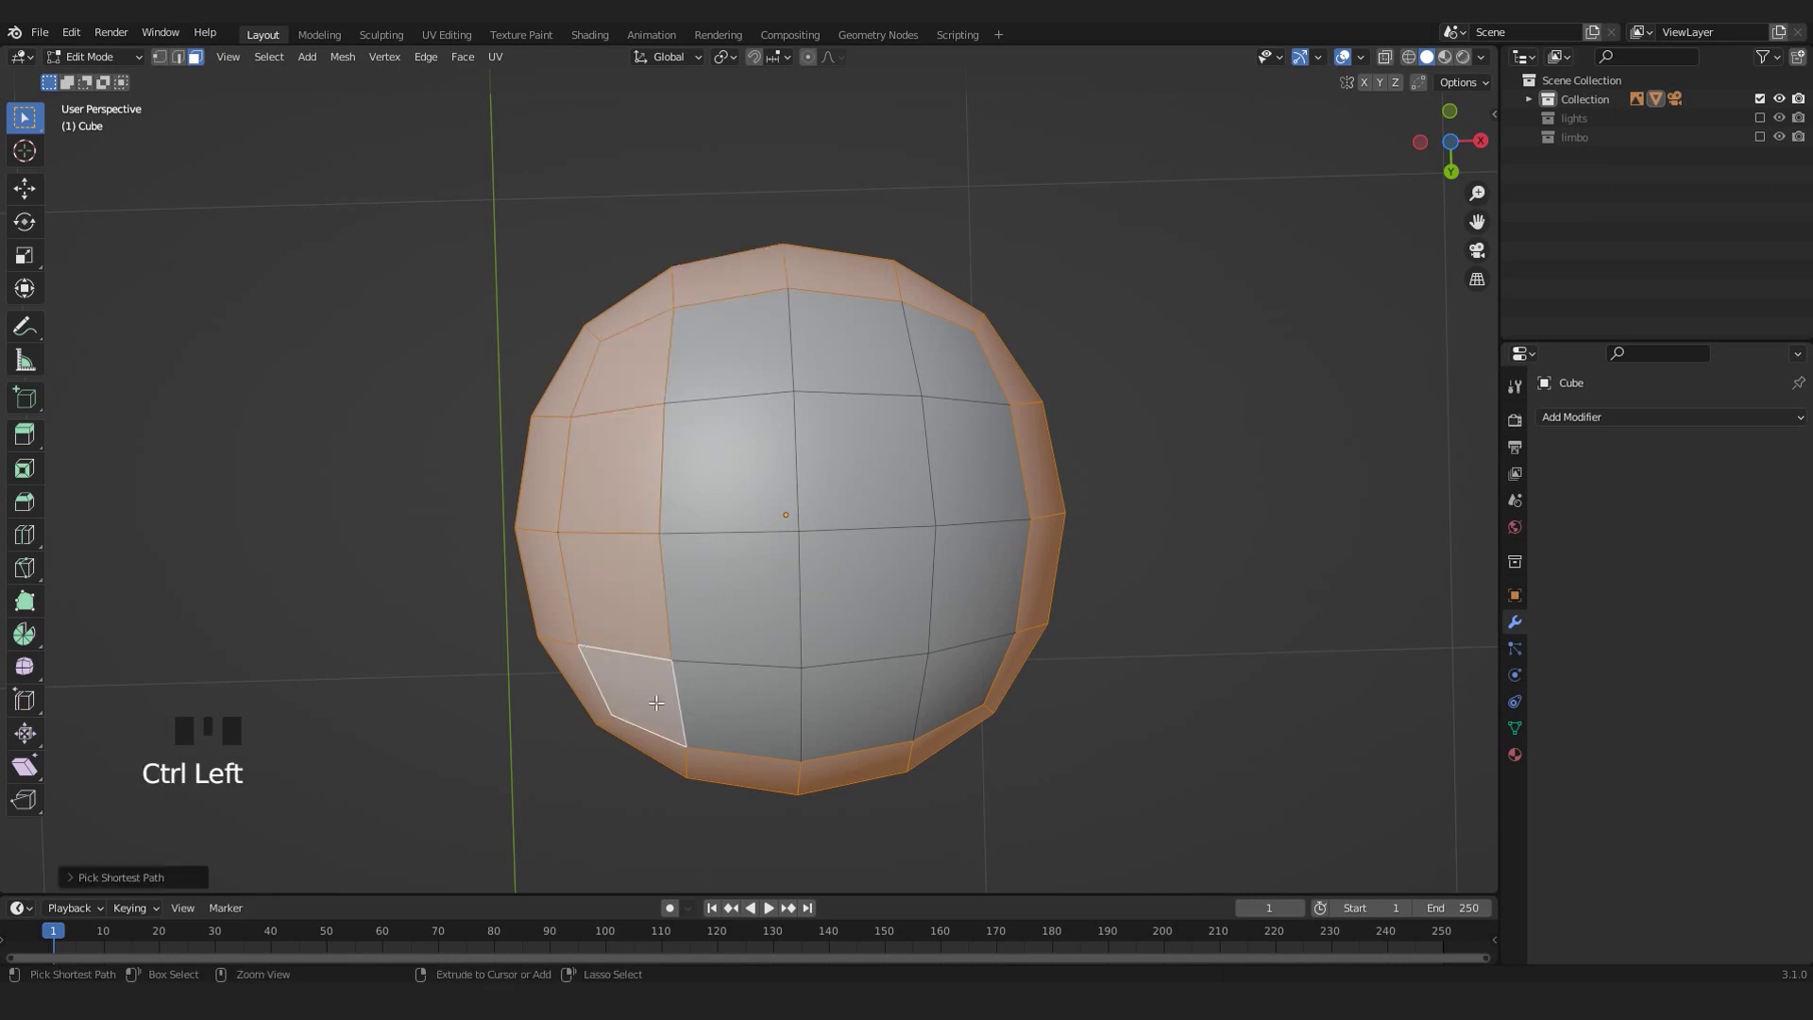
{"action": "left_click", "coordinate": [956, 661], "text": "ctrl"}
{"action": "left_click", "coordinate": [945, 363], "text": "ctrl"}
{"action": "left_click", "coordinate": [703, 364], "text": "ctrl"}
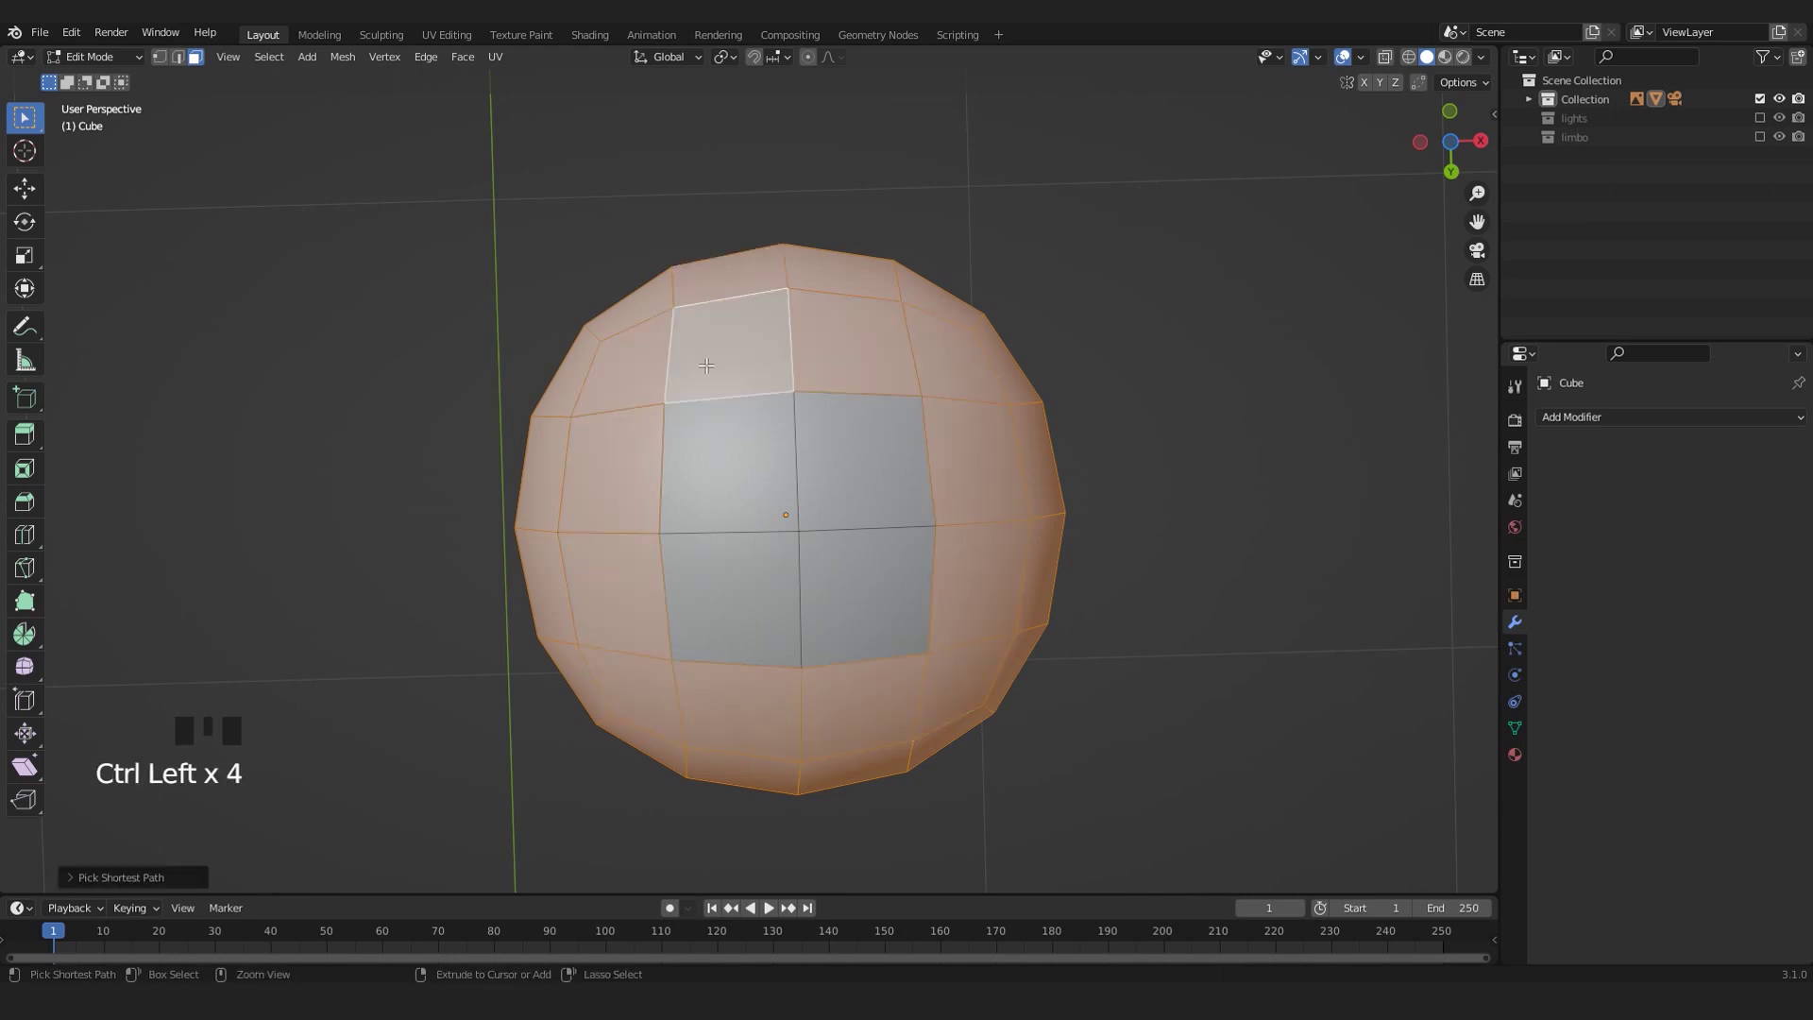
{"action": "left_click", "coordinate": [757, 573], "text": "ctrl"}
{"action": "left_click", "coordinate": [867, 579], "text": "ctrl"}
{"action": "scroll", "coordinate": [867, 579], "scroll_direction": "down", "scroll_amount": 2}
{"action": "middle_click_drag", "start_coordinate": [867, 579], "coordinate": [835, 613]}
{"action": "key", "text": "KP_1"}
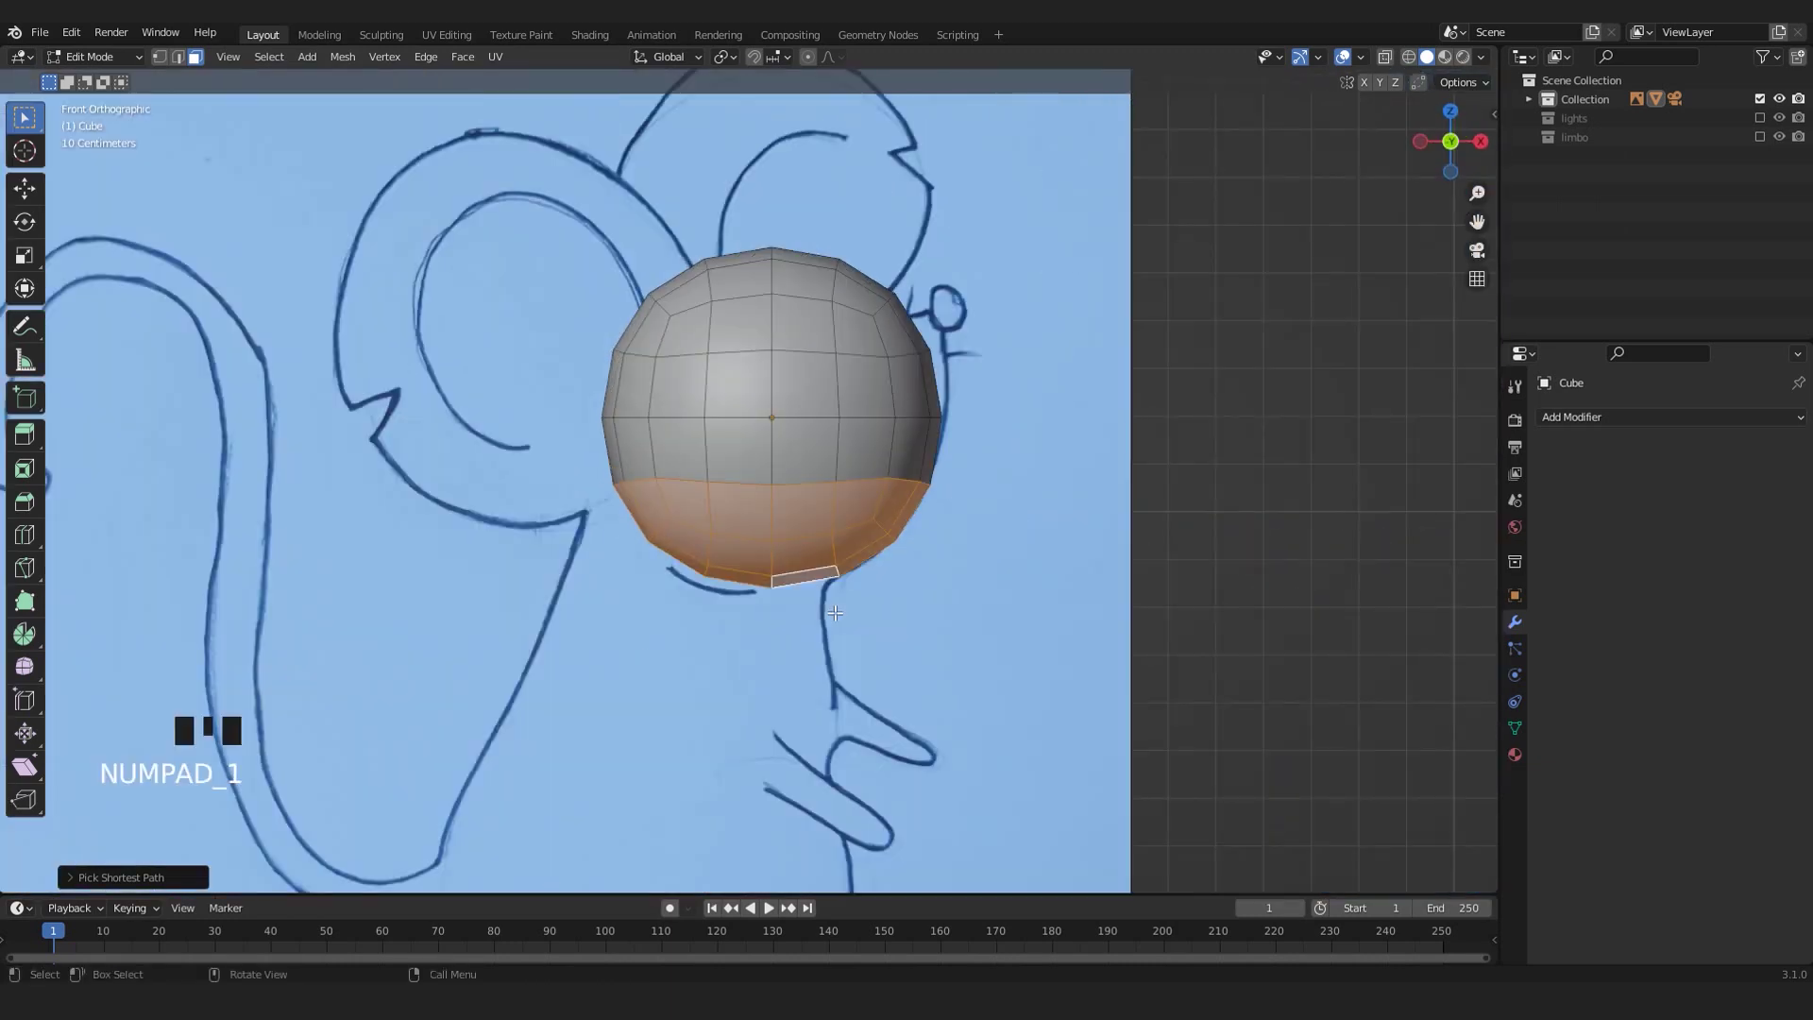
- Extrude the selected underside faces and move them down and back toward the drawn body
{"action": "middle_click_drag", "start_coordinate": [810, 601], "coordinate": [882, 478], "text": "shift"}
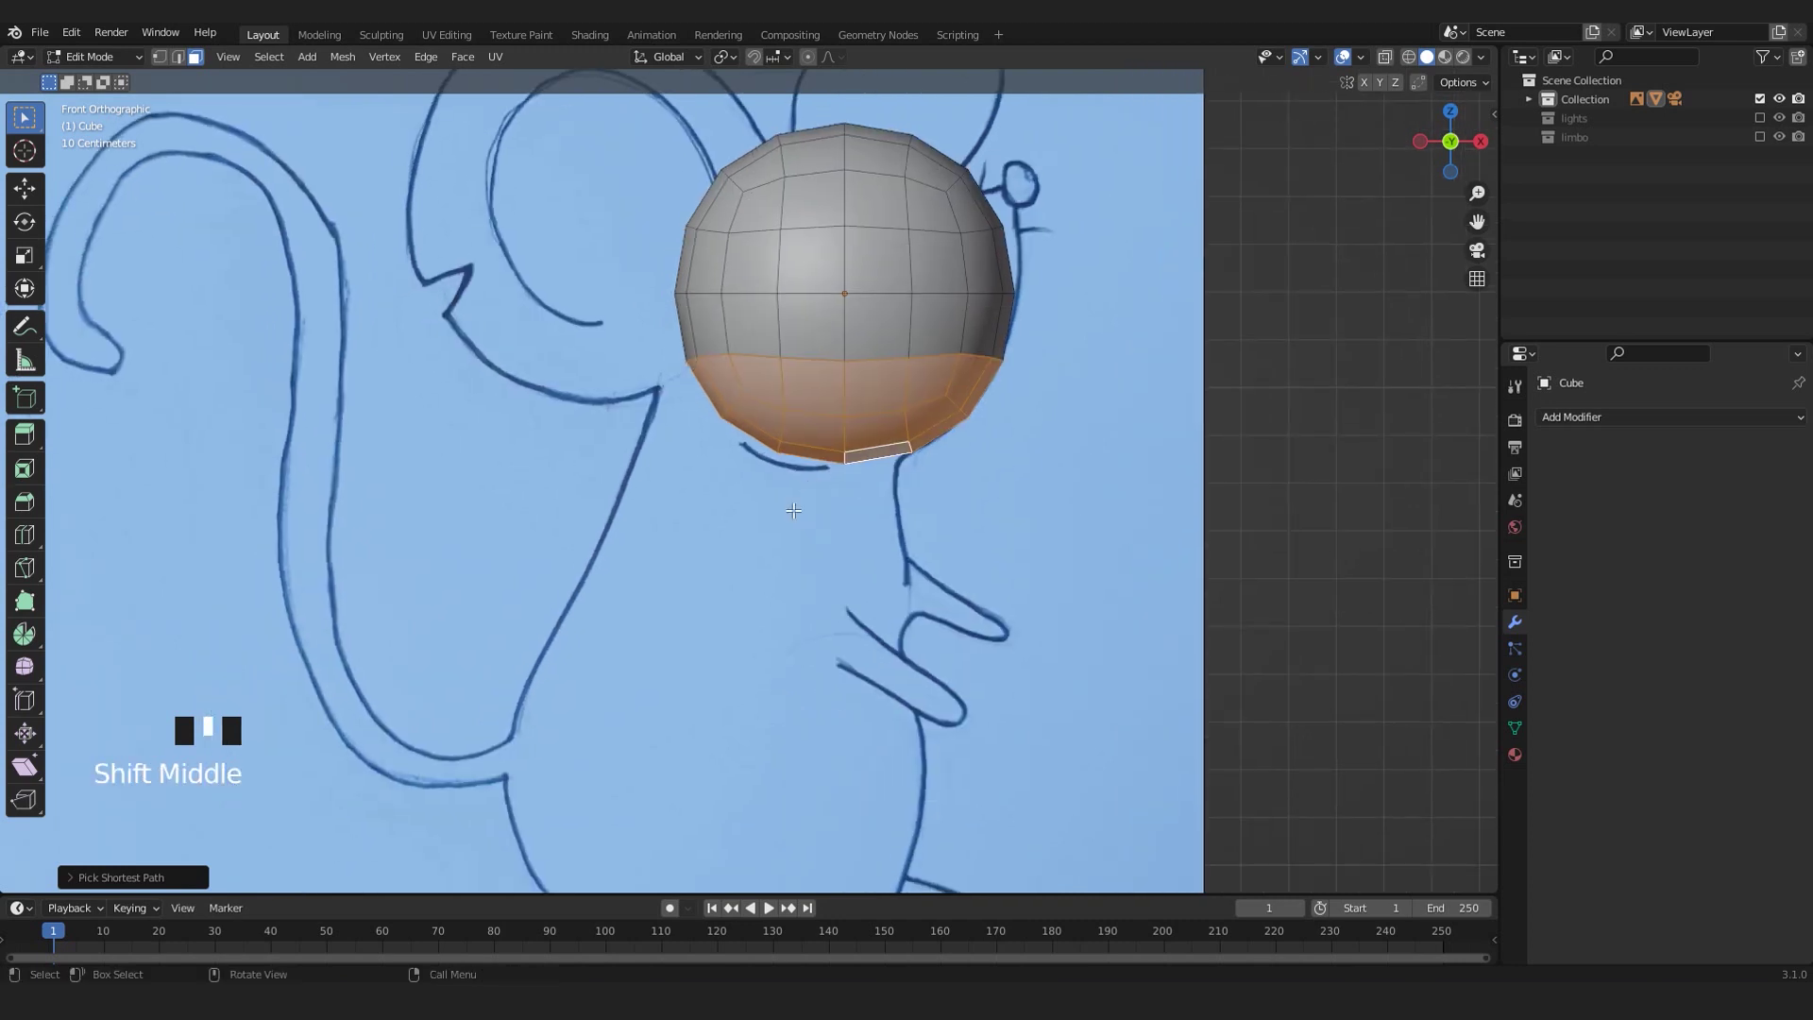
{"action": "key", "text": "e"}
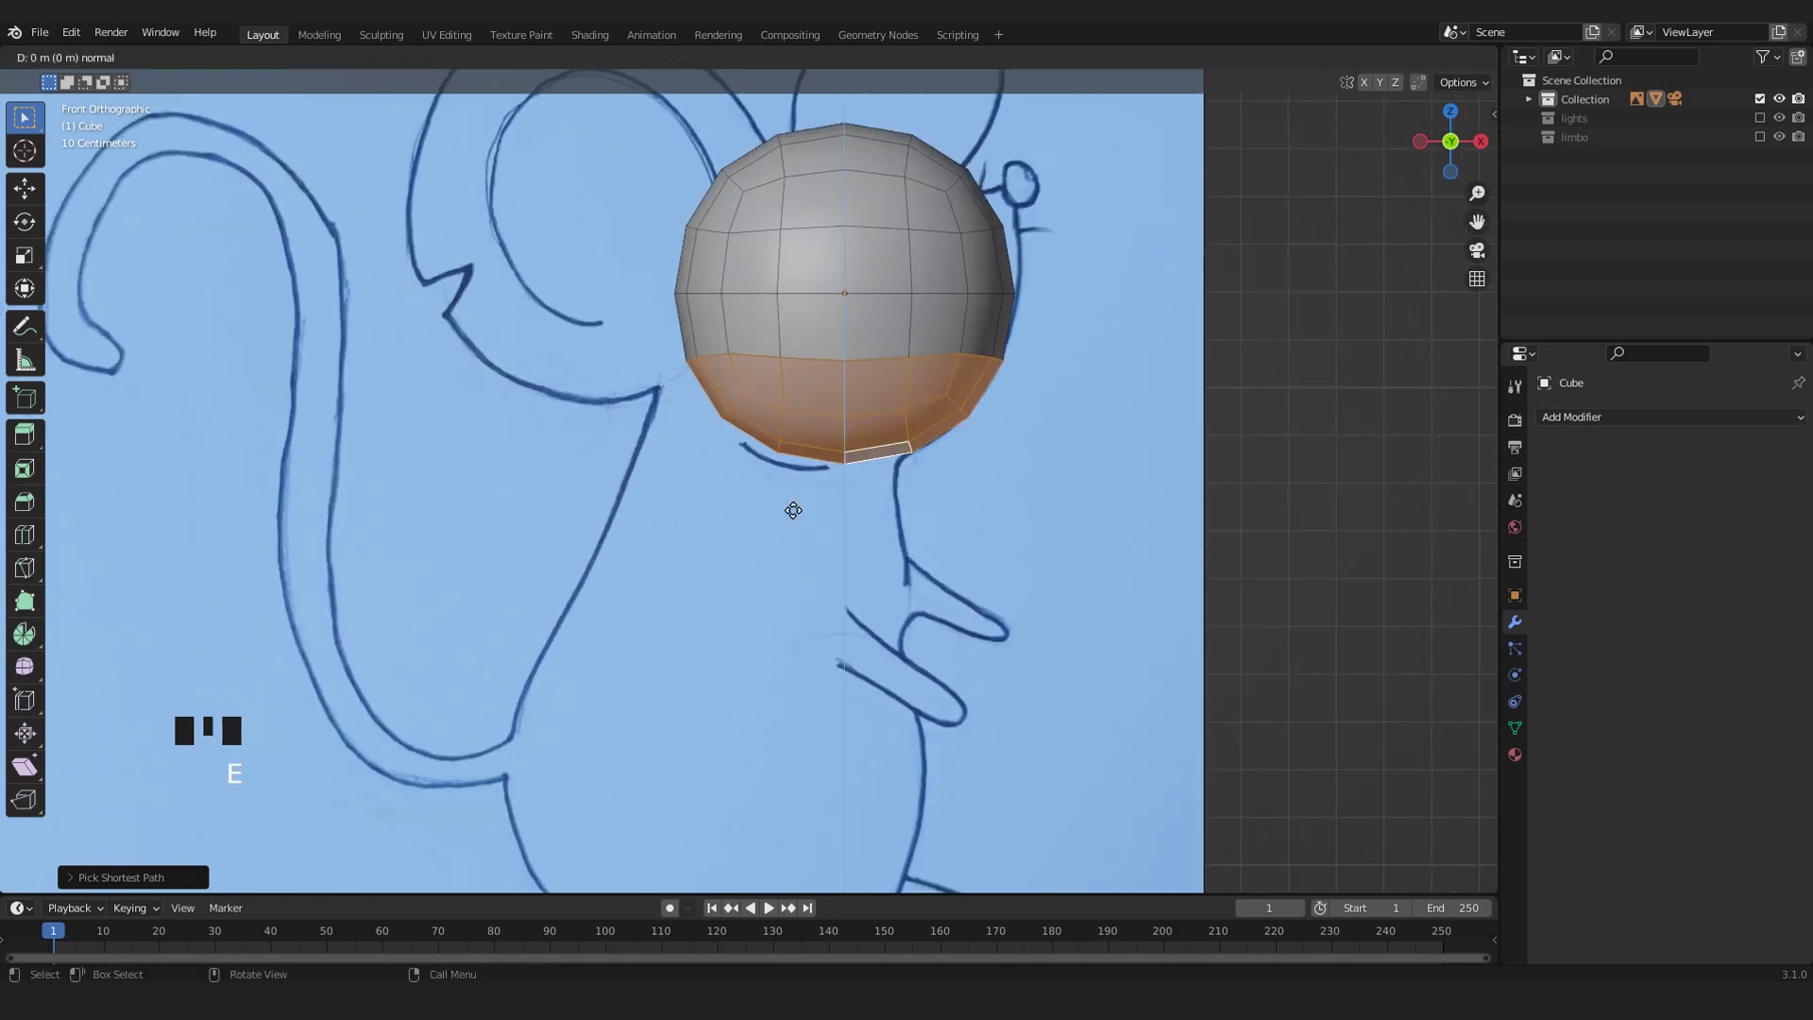
{"action": "left_click", "coordinate": [793, 510]}
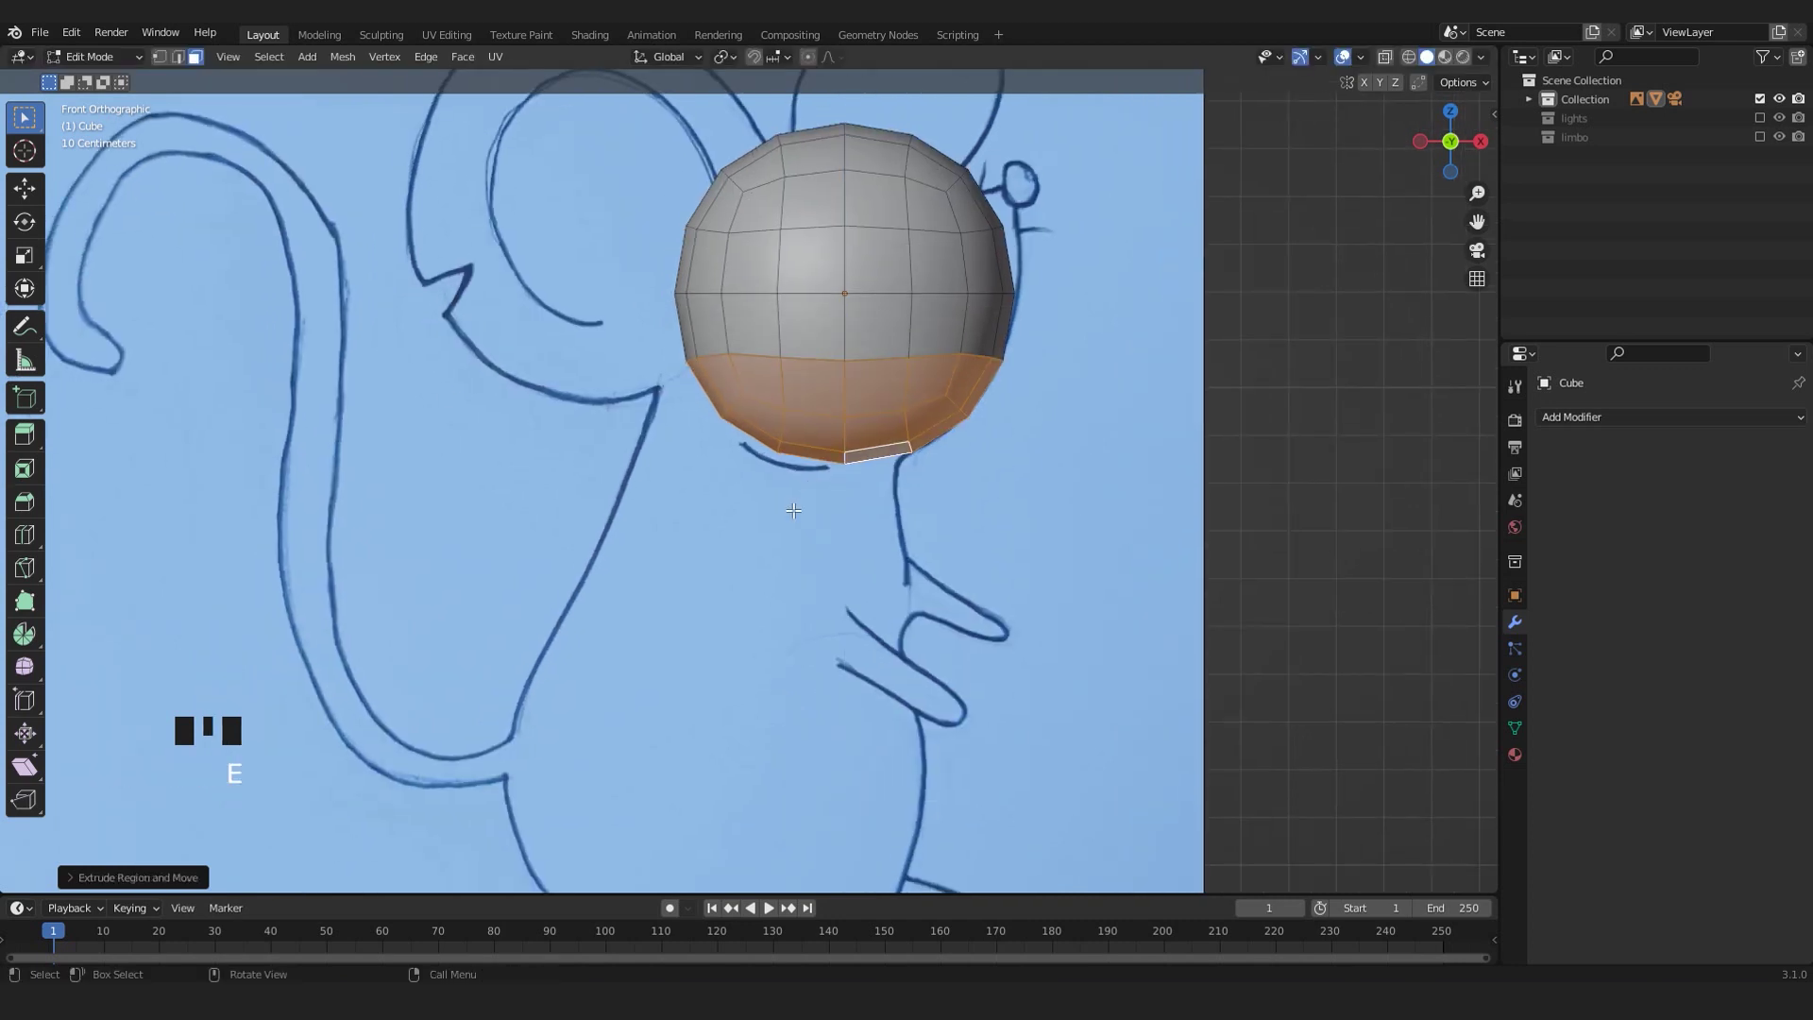
{"action": "left_click", "coordinate": [24, 188]}
{"action": "left_click_drag", "start_coordinate": [849, 321], "coordinate": [849, 426]}
{"action": "left_click_drag", "start_coordinate": [902, 505], "coordinate": [808, 493]}
- Delete the selected faces closing the lower end of the extrusion
{"action": "scroll", "coordinate": [771, 501], "scroll_direction": "up", "scroll_amount": 3}
{"action": "scroll", "coordinate": [770, 529], "scroll_direction": "down", "scroll_amount": 2}
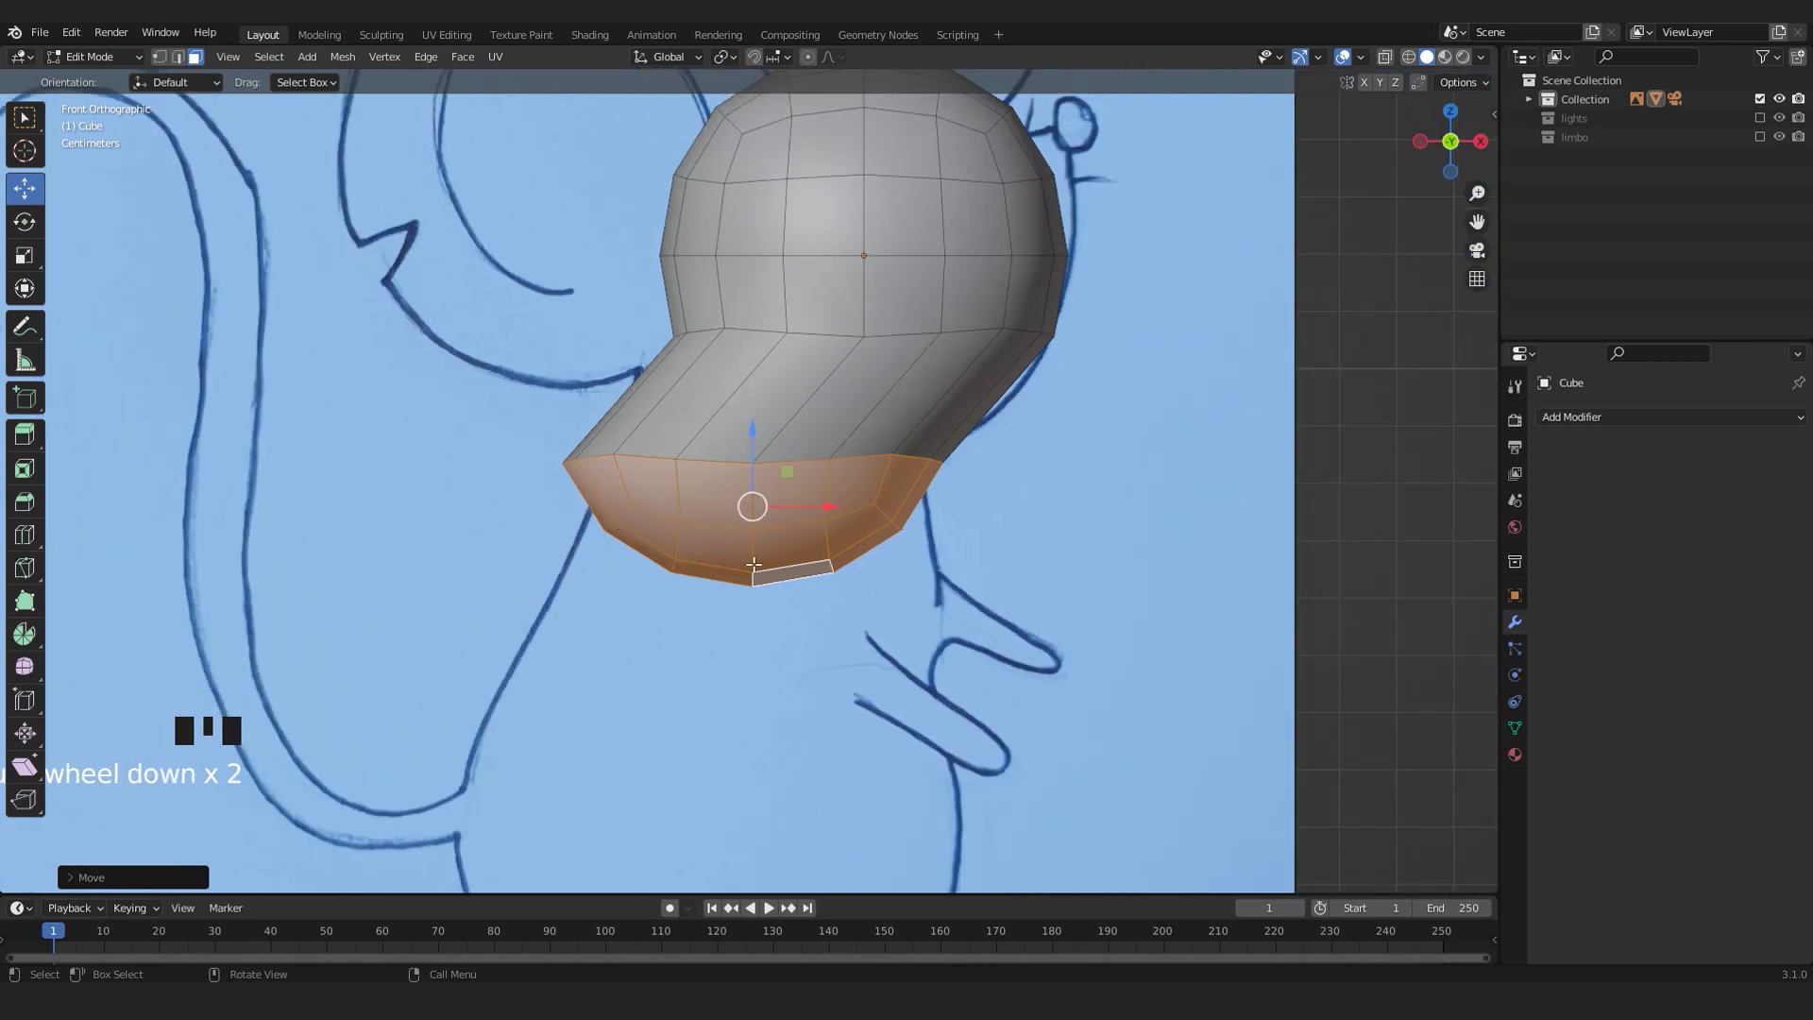
{"action": "scroll", "coordinate": [636, 536], "scroll_direction": "up", "scroll_amount": 2}
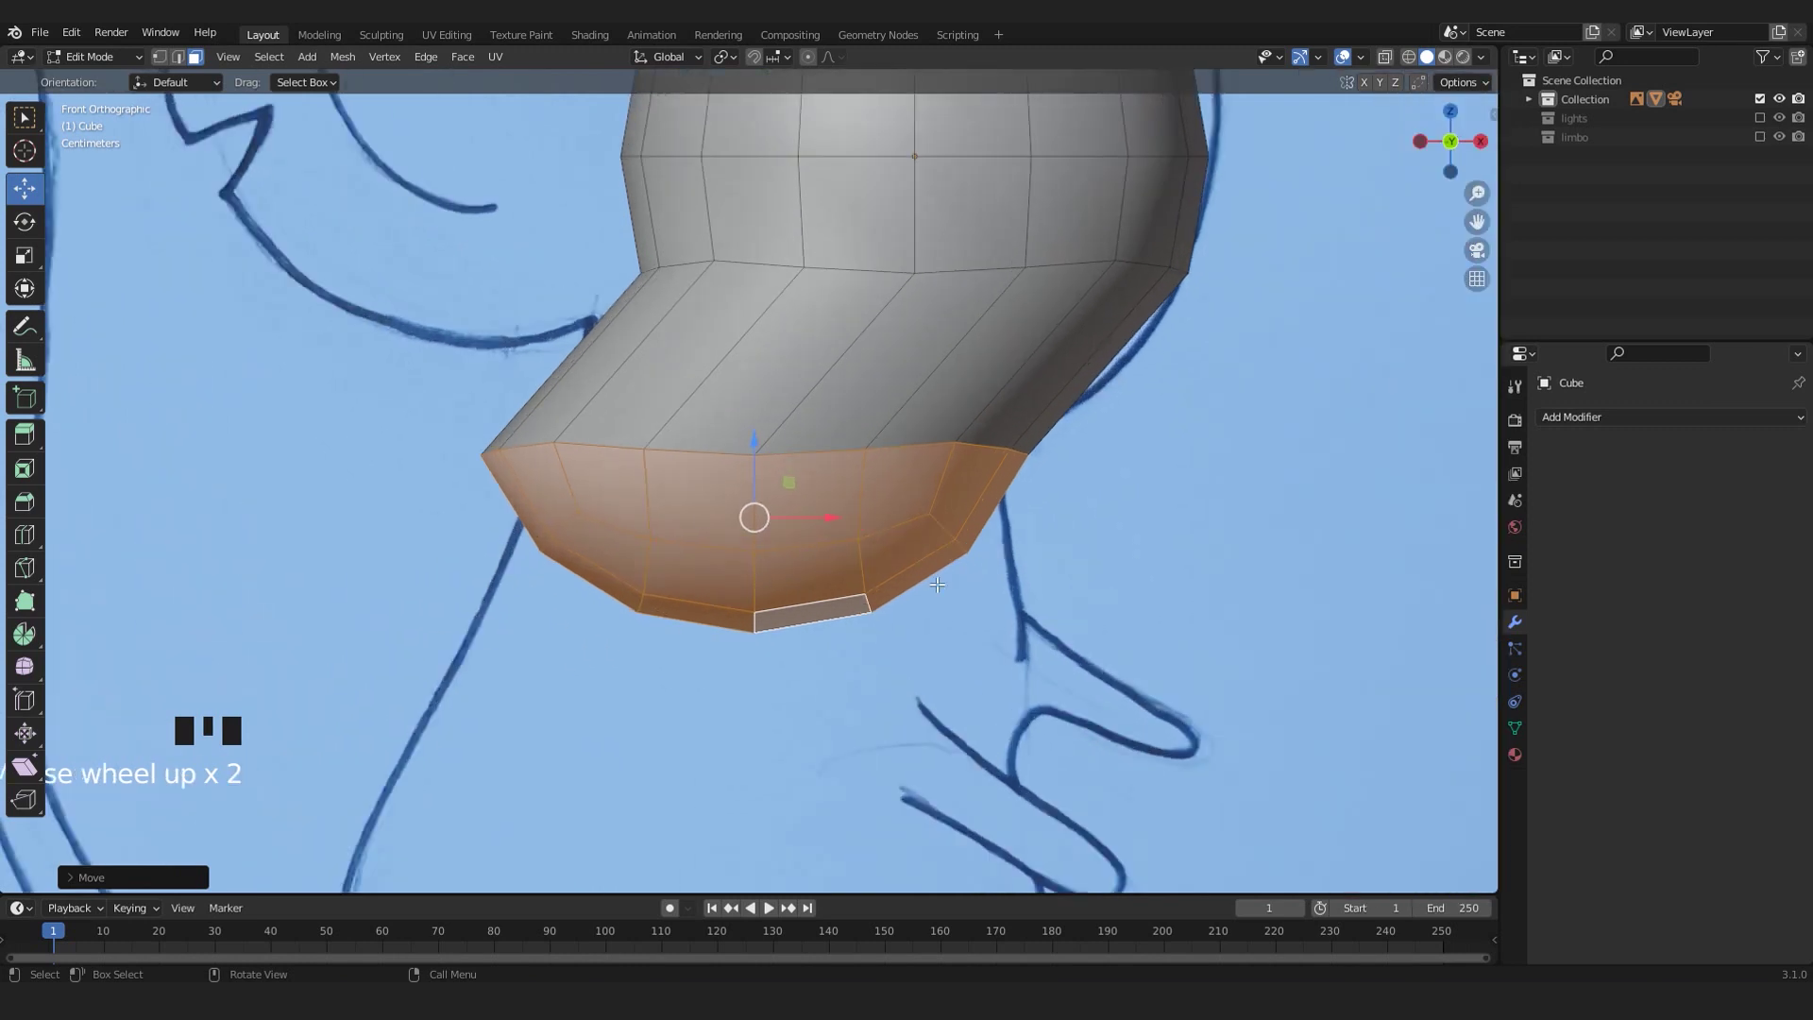
{"action": "key", "text": "x"}
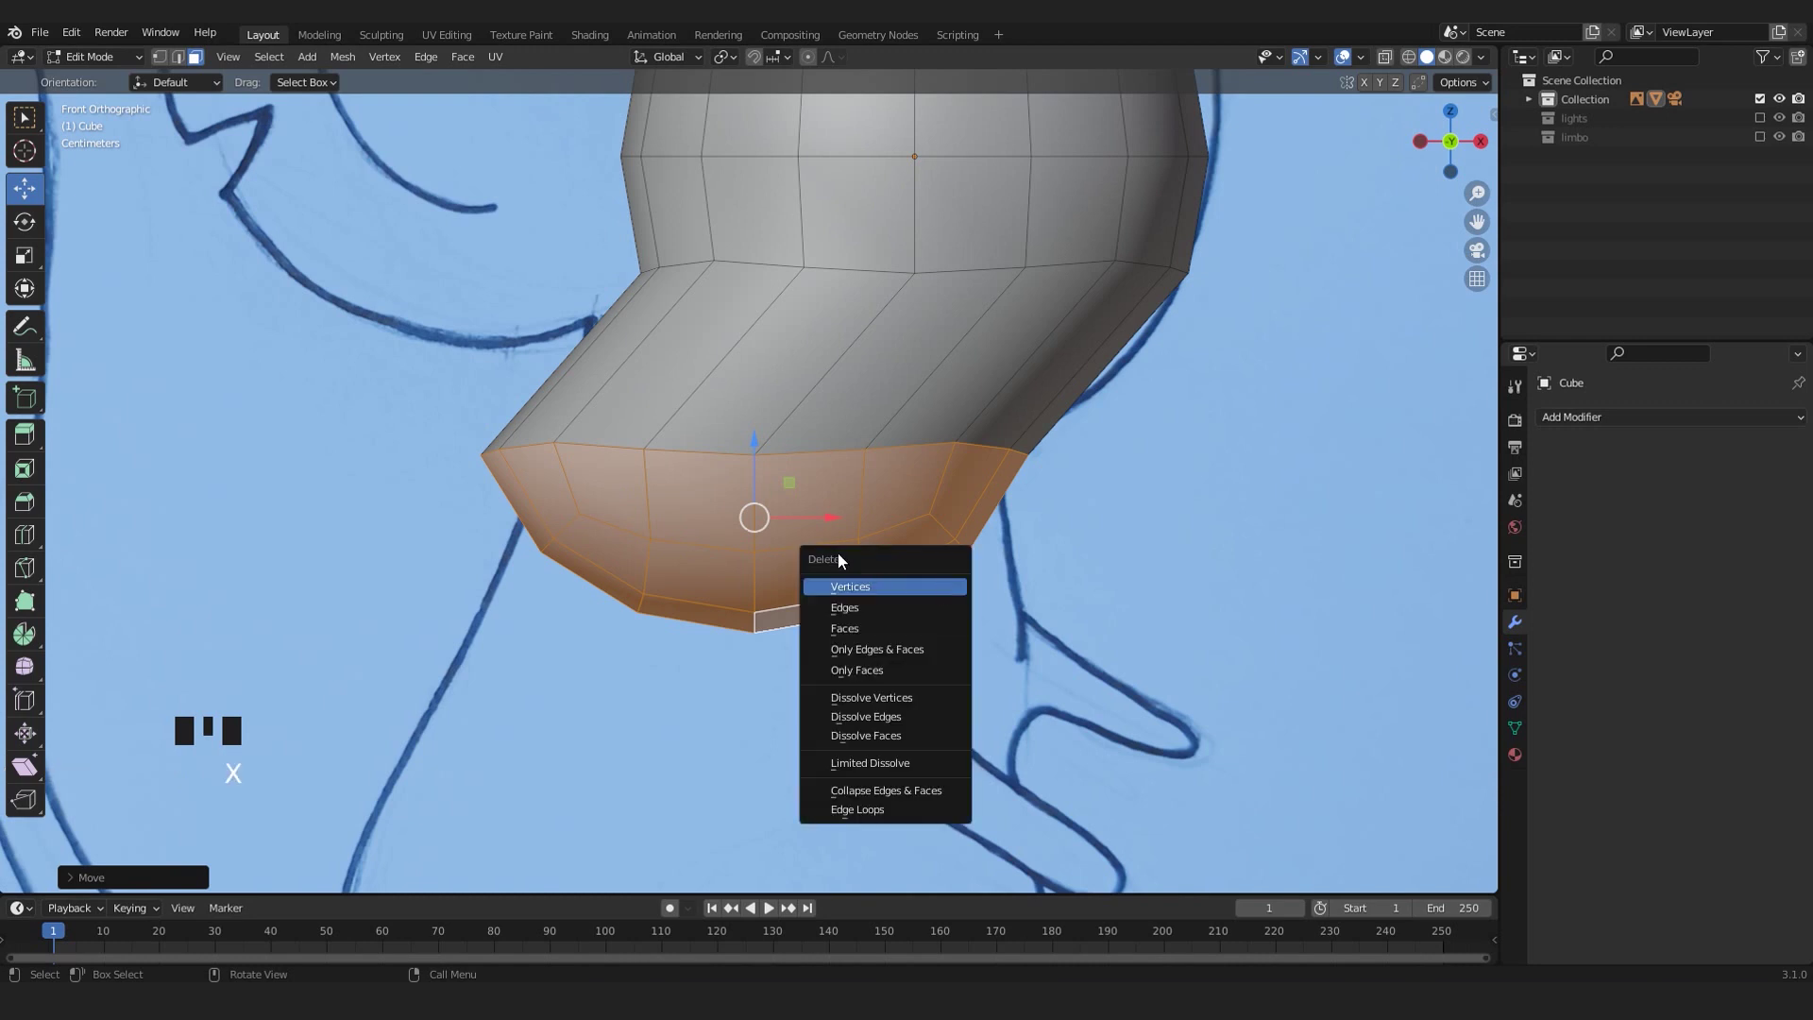
{"action": "left_click", "coordinate": [845, 629]}
{"action": "middle_click_drag", "start_coordinate": [845, 601], "coordinate": [831, 652], "text": "shift"}
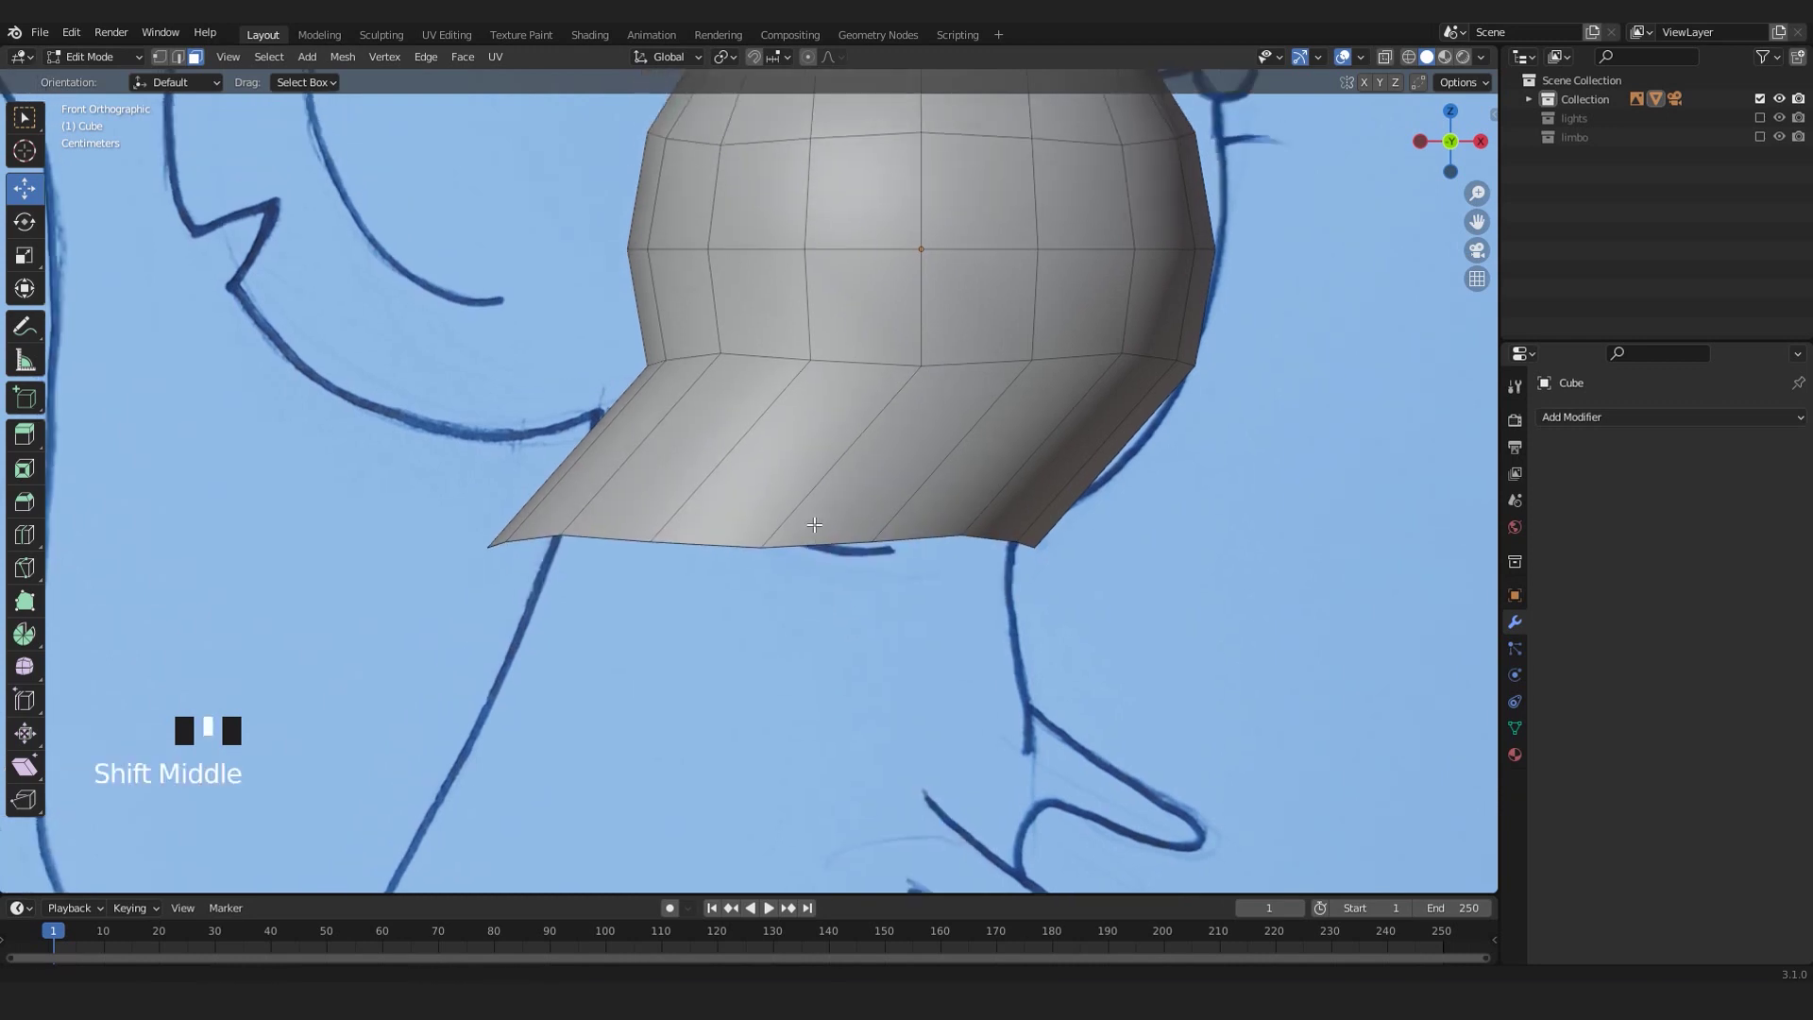
{"action": "scroll", "coordinate": [811, 573], "scroll_direction": "down", "scroll_amount": 2}
{"action": "scroll", "coordinate": [811, 574], "scroll_direction": "up", "scroll_amount": 3}
{"action": "scroll", "coordinate": [810, 573], "scroll_direction": "up", "scroll_amount": 1}
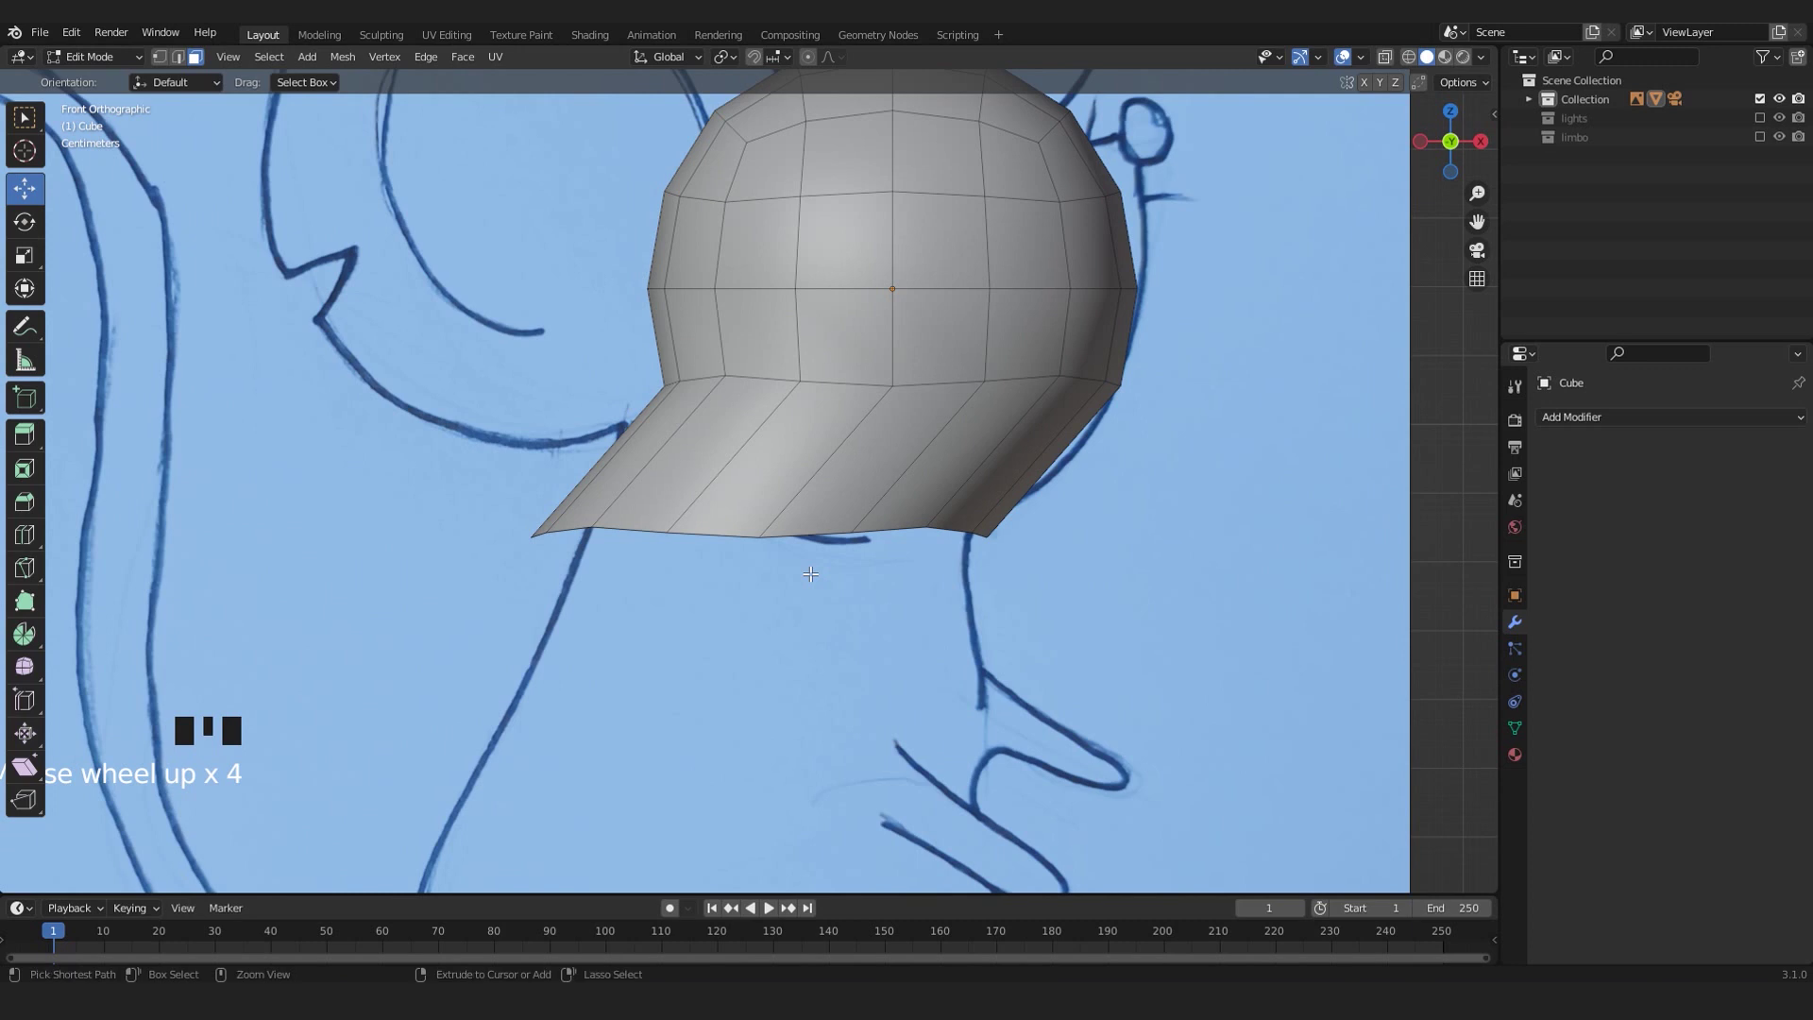
- In edge selection mode, select the open edge loop around the extrusion's lower rim and nudge it vertically
{"action": "key", "text": "ctrl+2"}
{"action": "scroll", "coordinate": [801, 545], "scroll_direction": "up", "scroll_amount": 2}
{"action": "scroll", "coordinate": [791, 589], "scroll_direction": "down", "scroll_amount": 2}
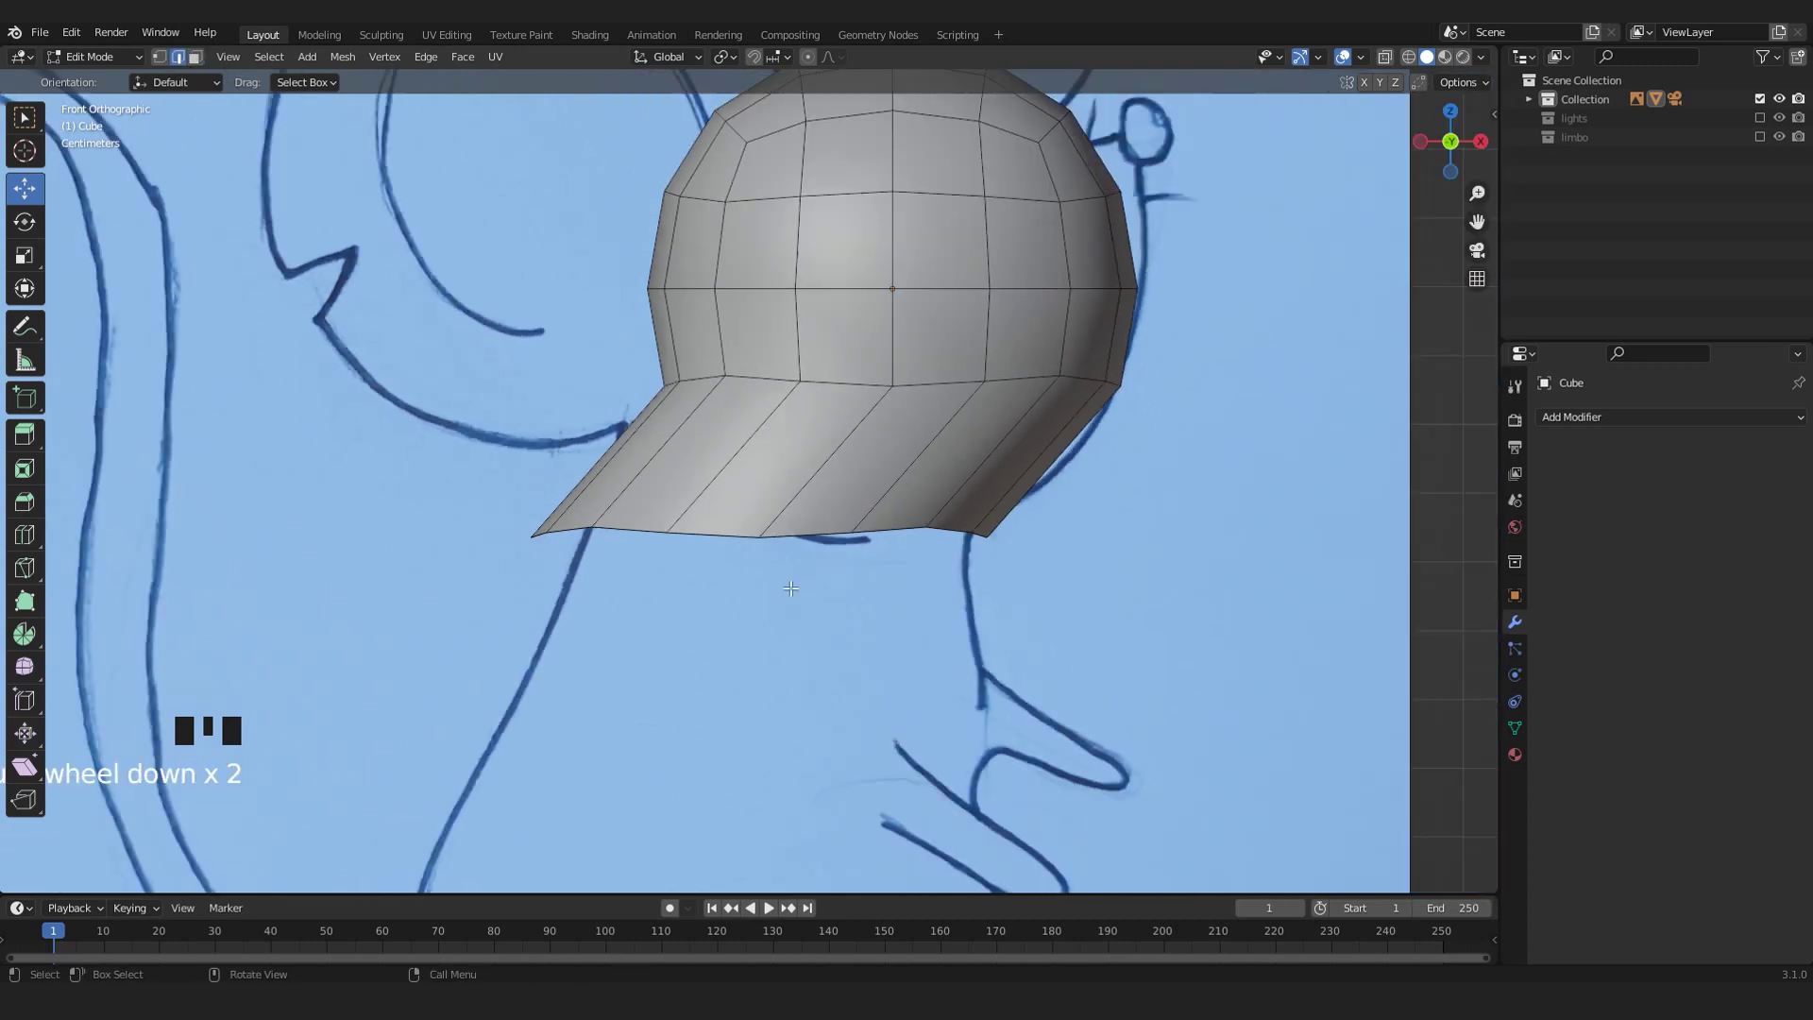
{"action": "left_click", "coordinate": [809, 542]}
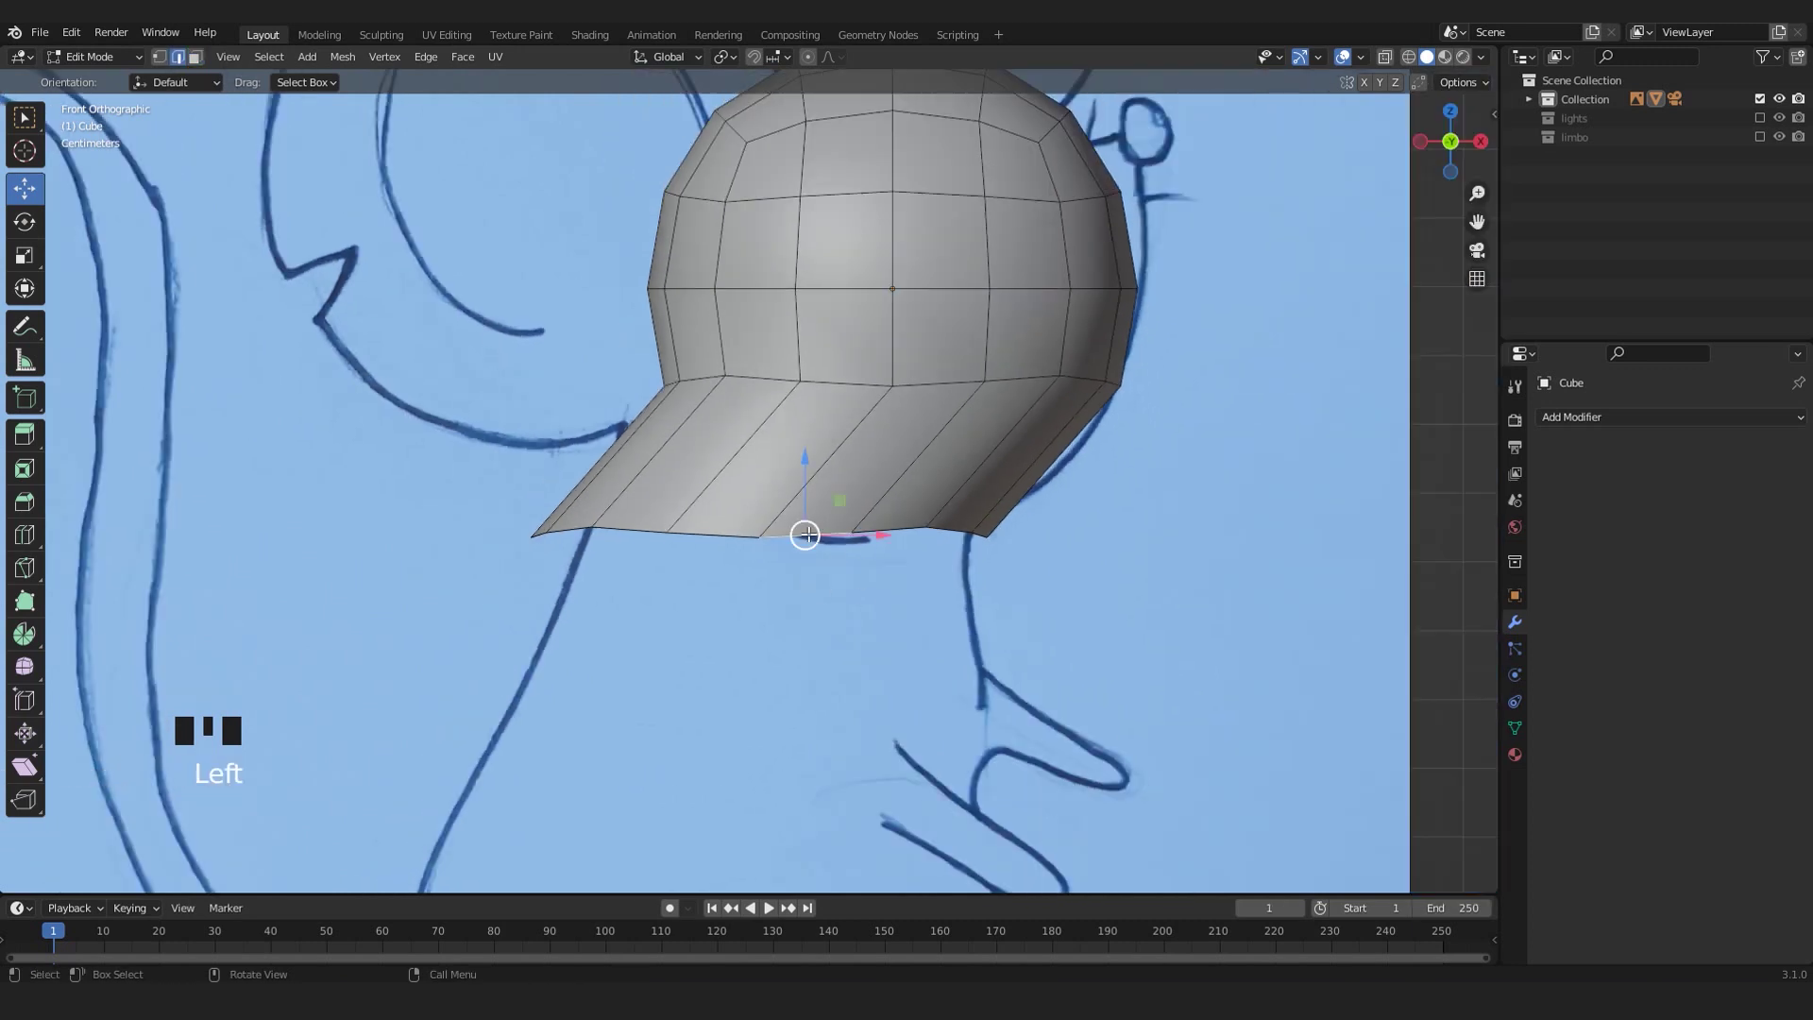
{"action": "left_click", "coordinate": [711, 536], "text": "alt+shift"}
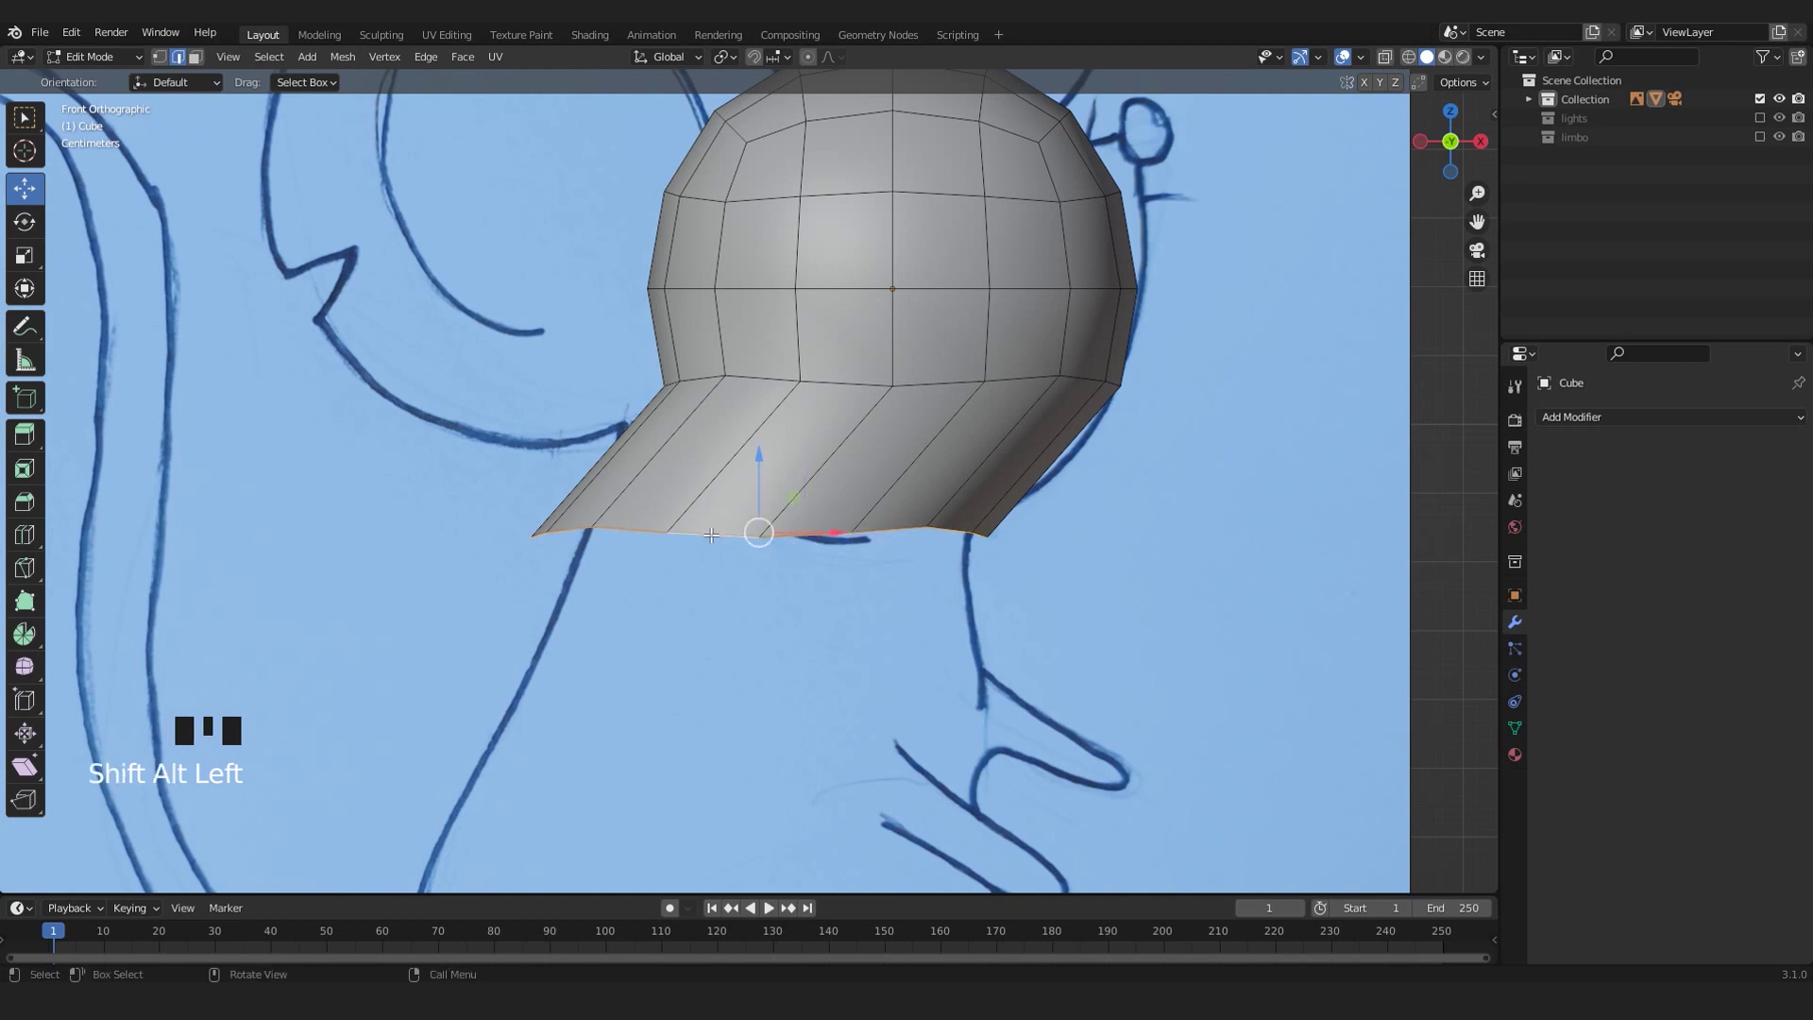
{"action": "left_click_drag", "start_coordinate": [766, 439], "coordinate": [753, 478]}
- Flatten the open rim's edge loop by scaling it to 0 along Z
{"action": "scroll", "coordinate": [734, 578], "scroll_direction": "up", "scroll_amount": 3}
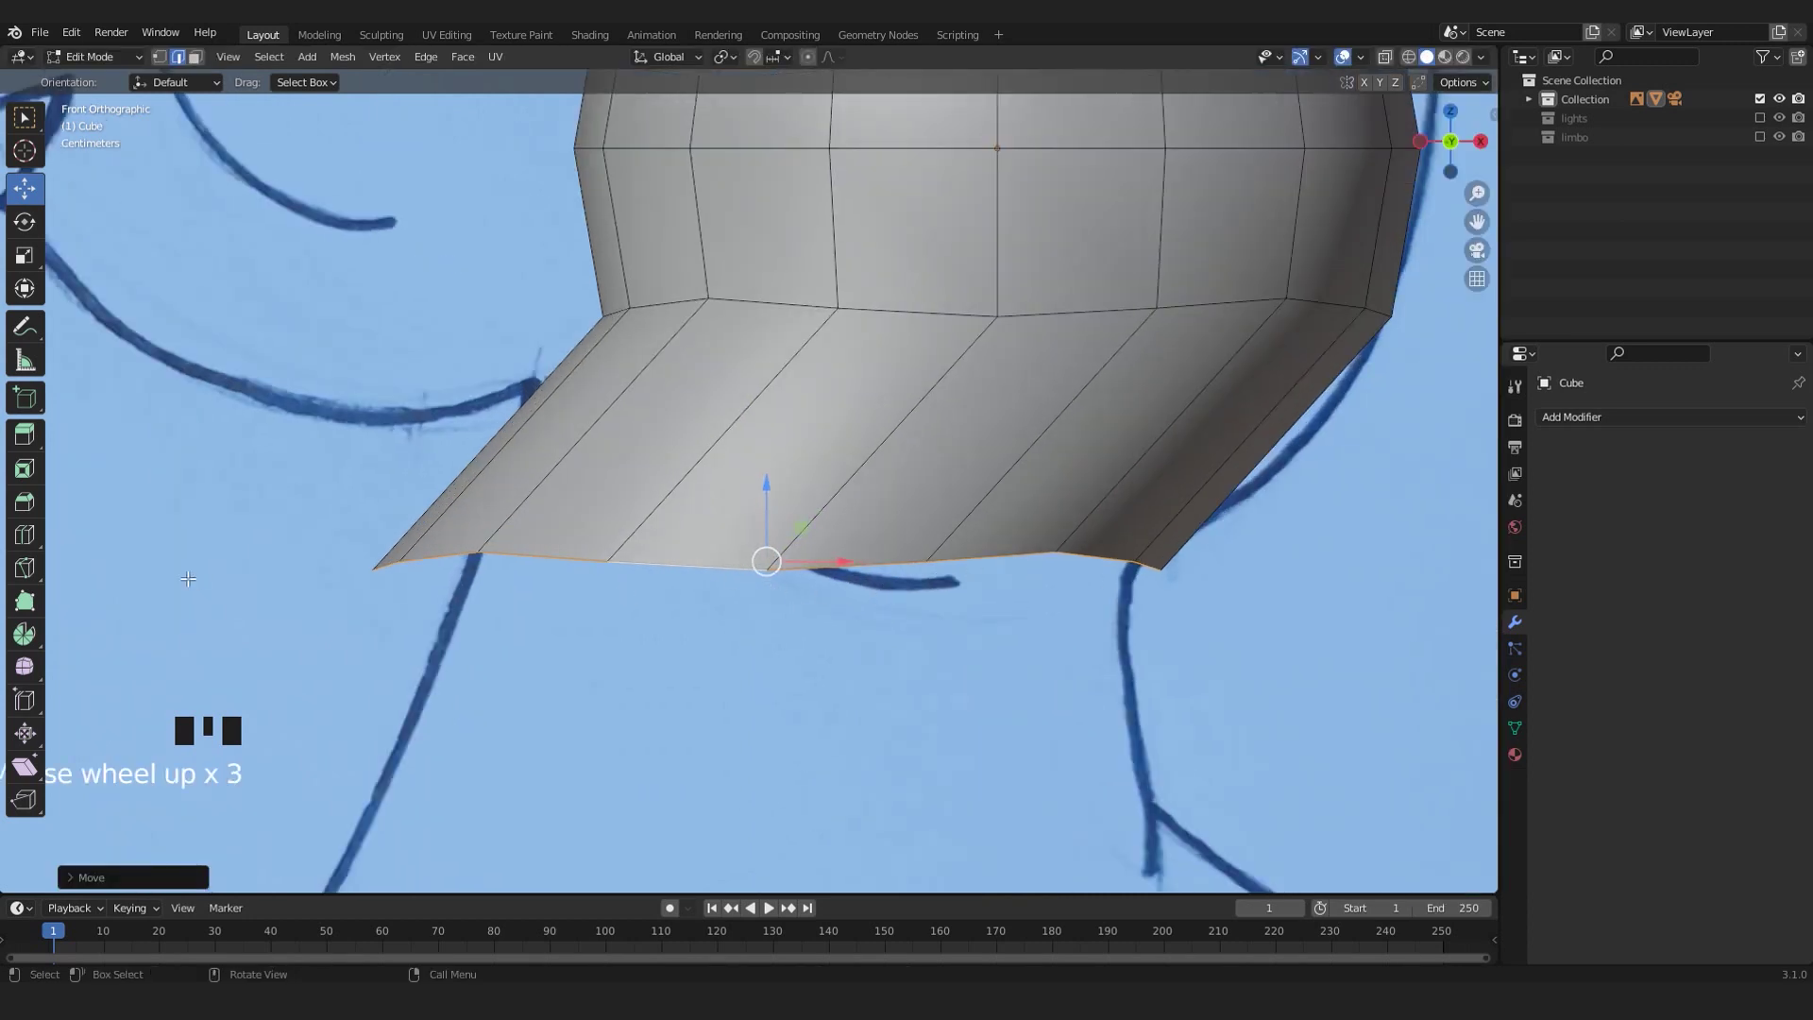
{"action": "scroll", "coordinate": [855, 605], "scroll_direction": "down", "scroll_amount": 1}
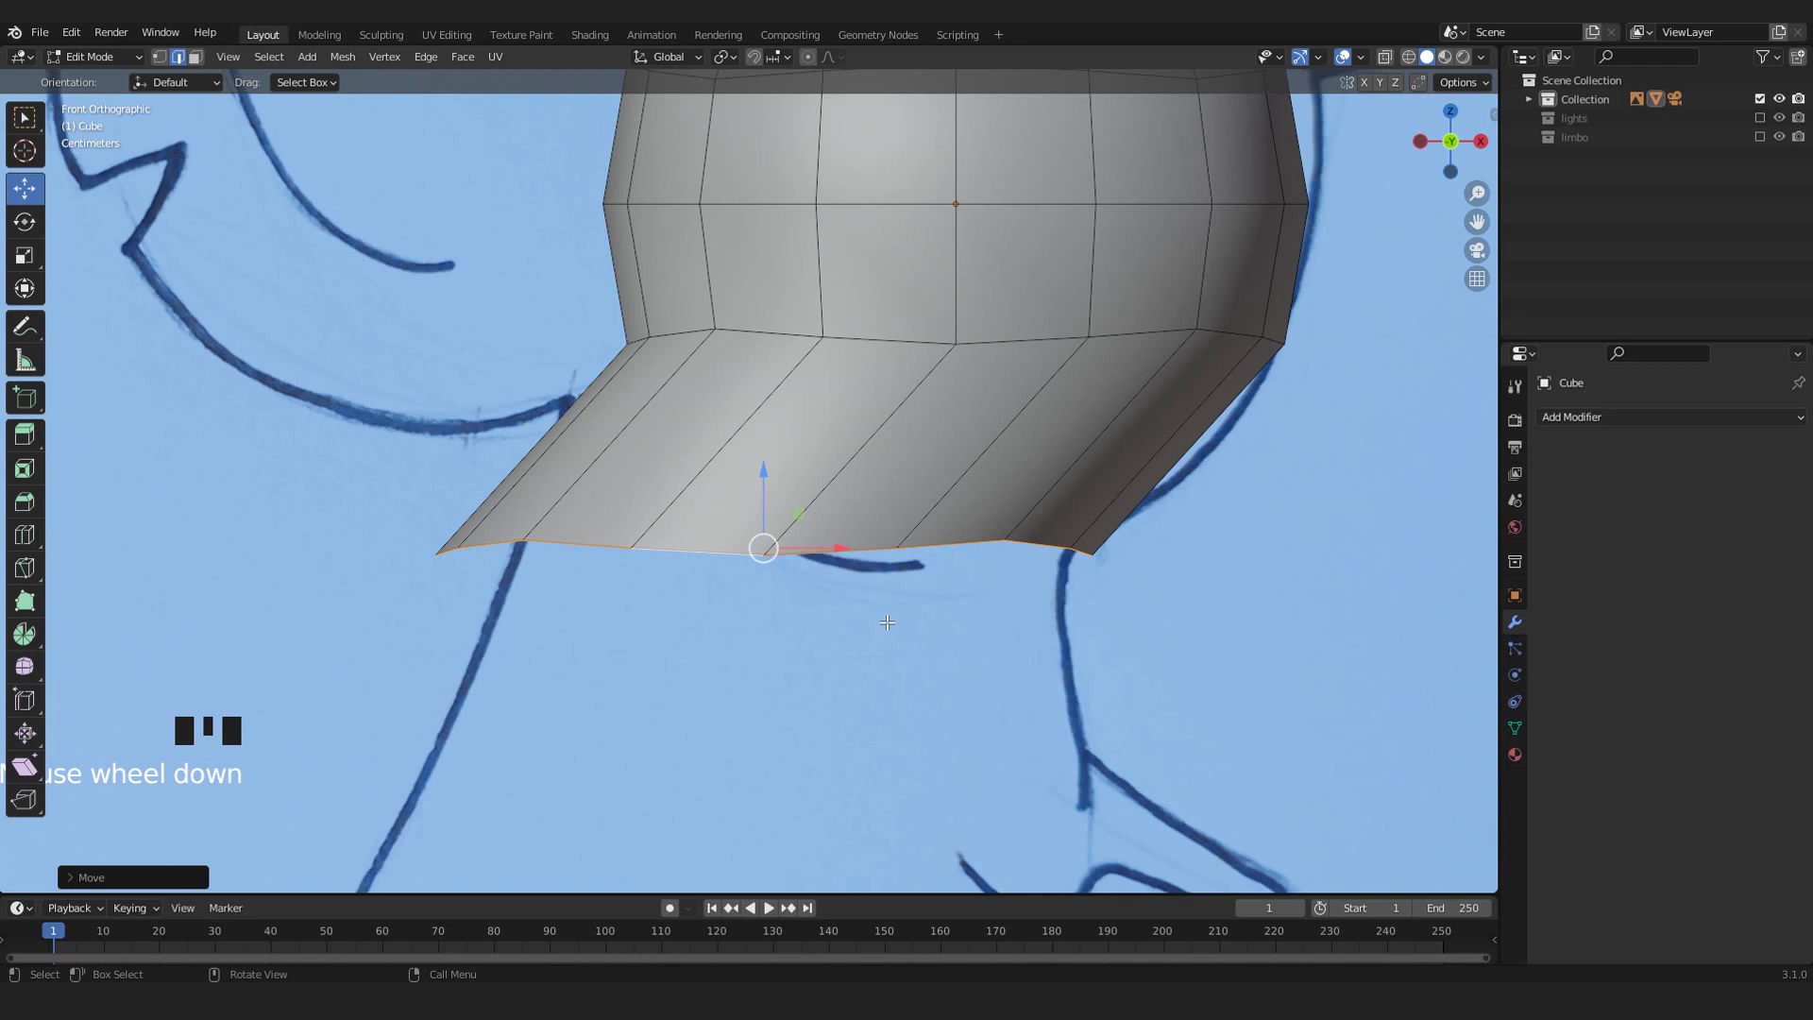
{"action": "key", "text": "s"}
{"action": "key", "text": "z"}
{"action": "key", "text": "0"}
{"action": "left_click", "coordinate": [888, 622]}
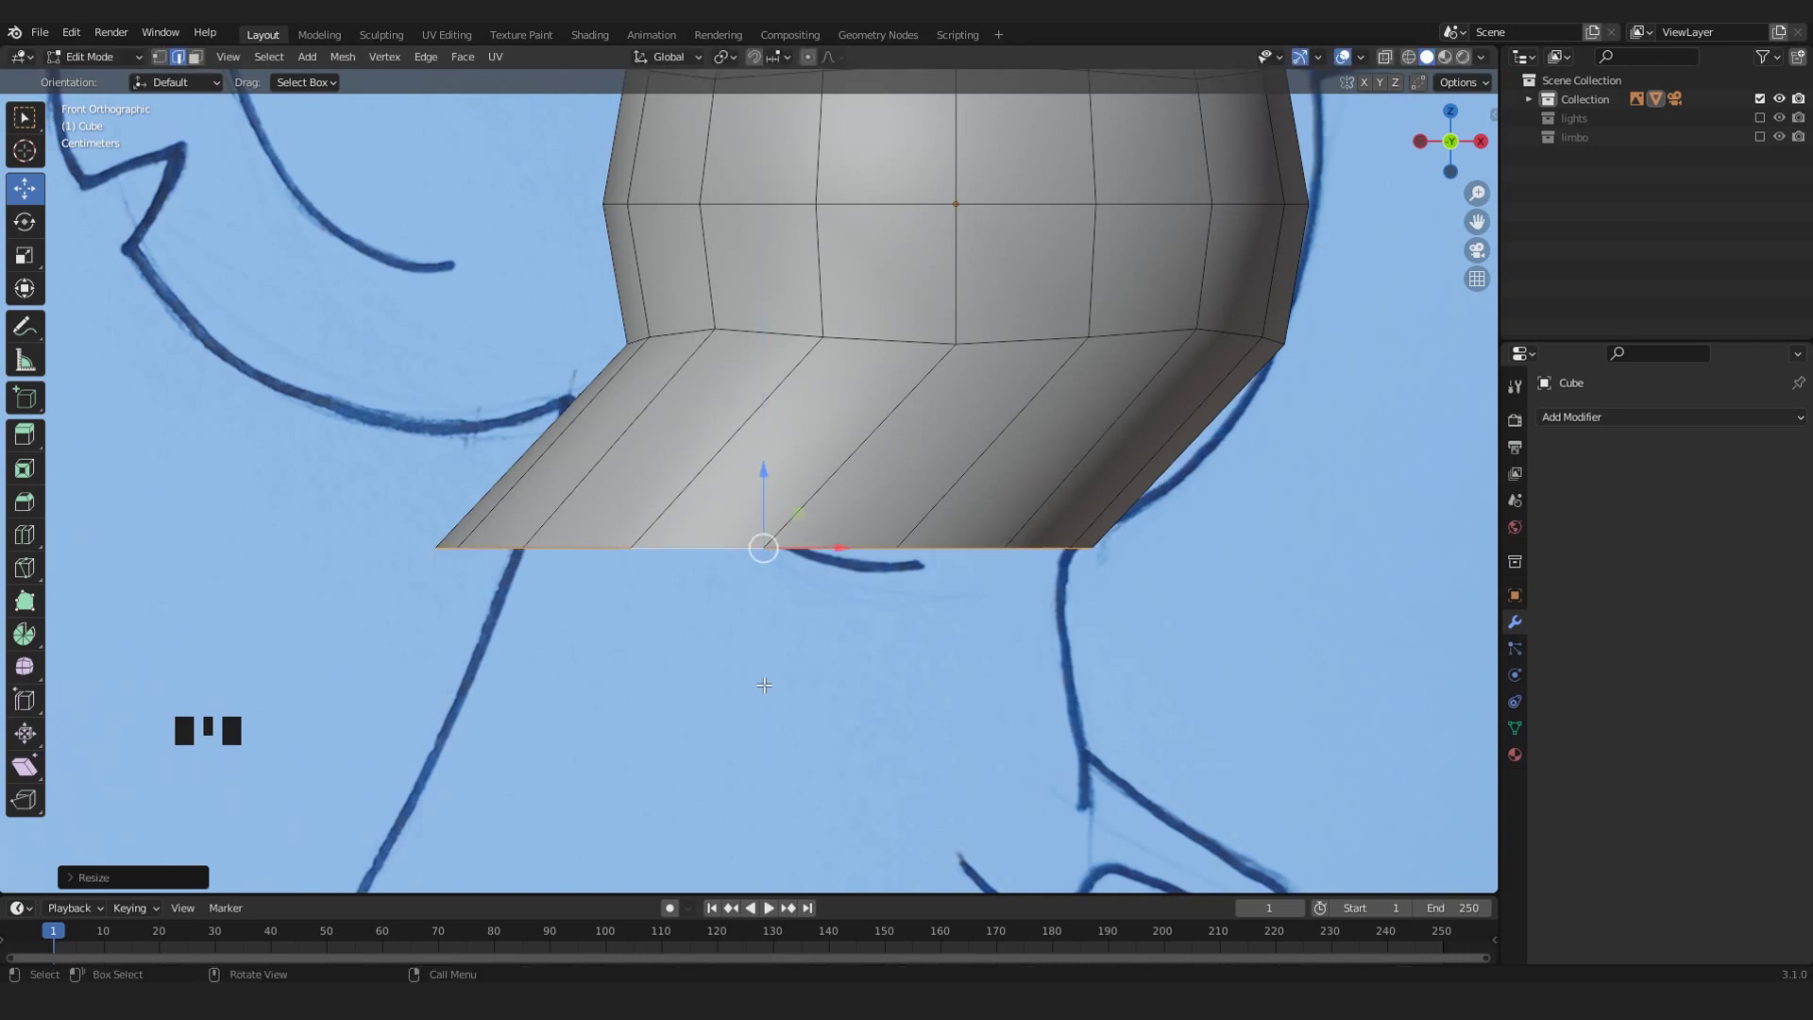
- Move the flattened rim straight down along Z to just below the drawn chin line
{"action": "scroll", "coordinate": [737, 538], "scroll_direction": "up", "scroll_amount": 2}
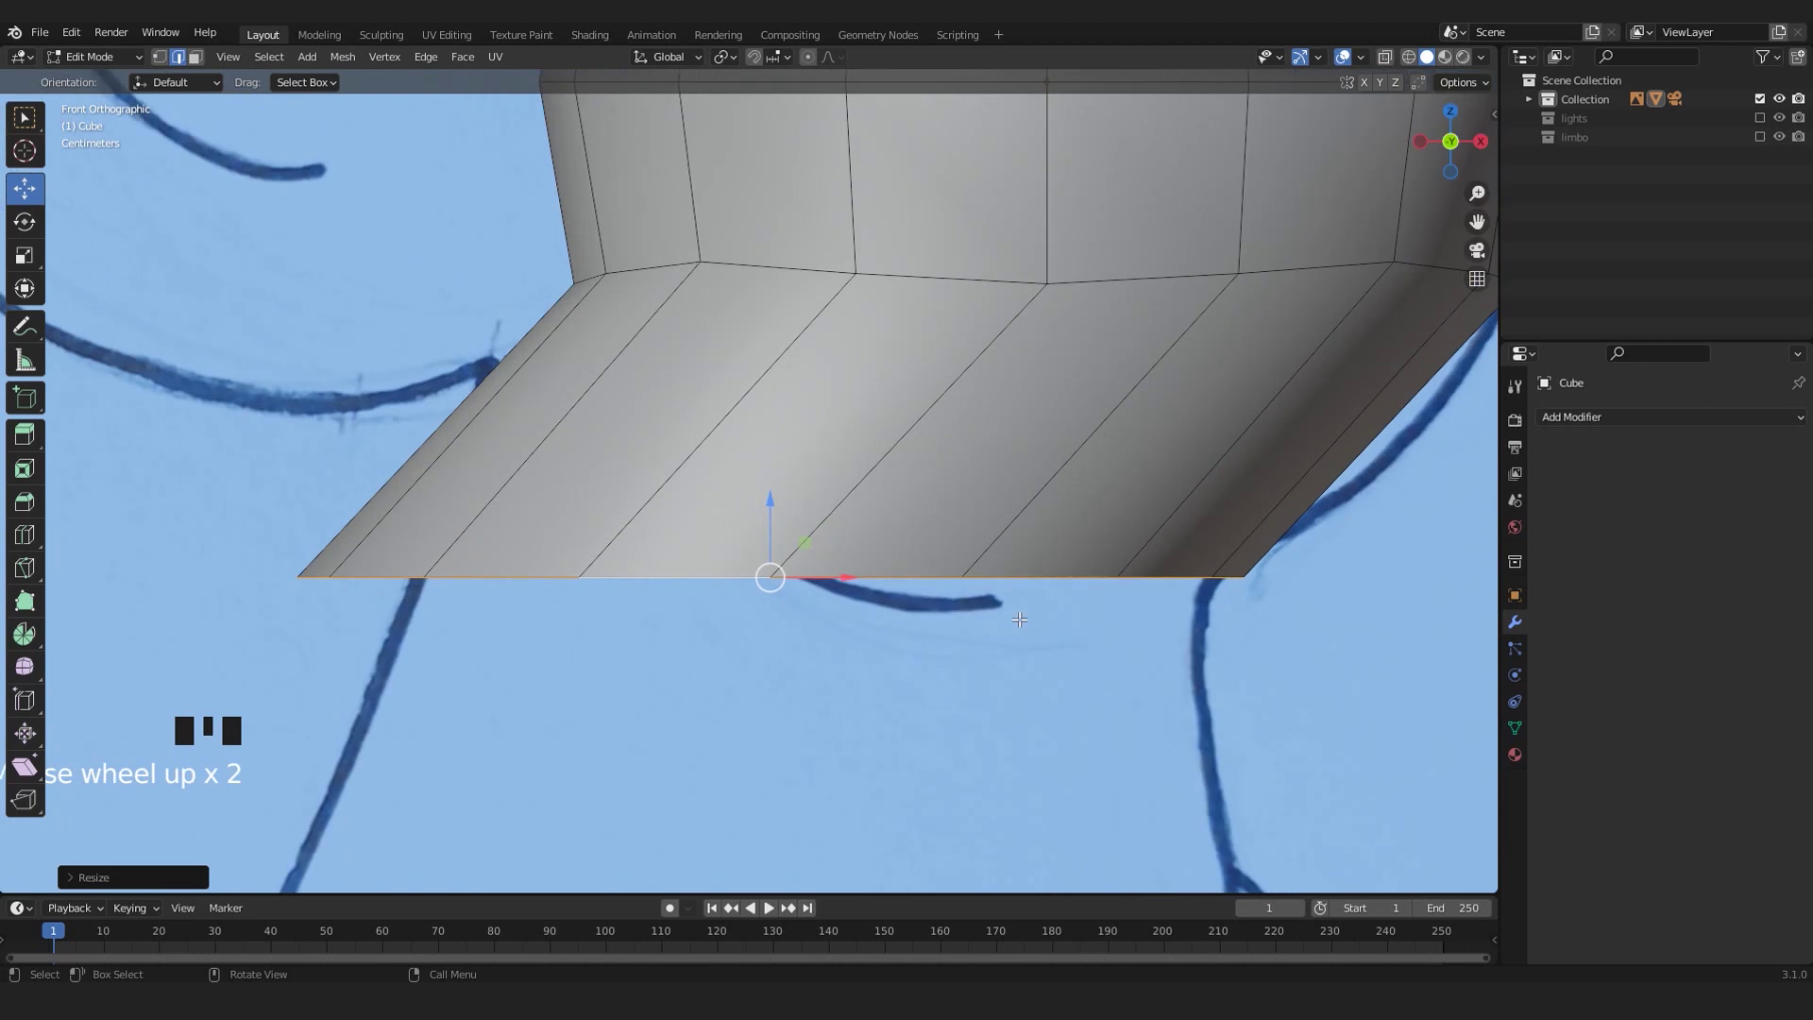
{"action": "scroll", "coordinate": [532, 580], "scroll_direction": "down", "scroll_amount": 2}
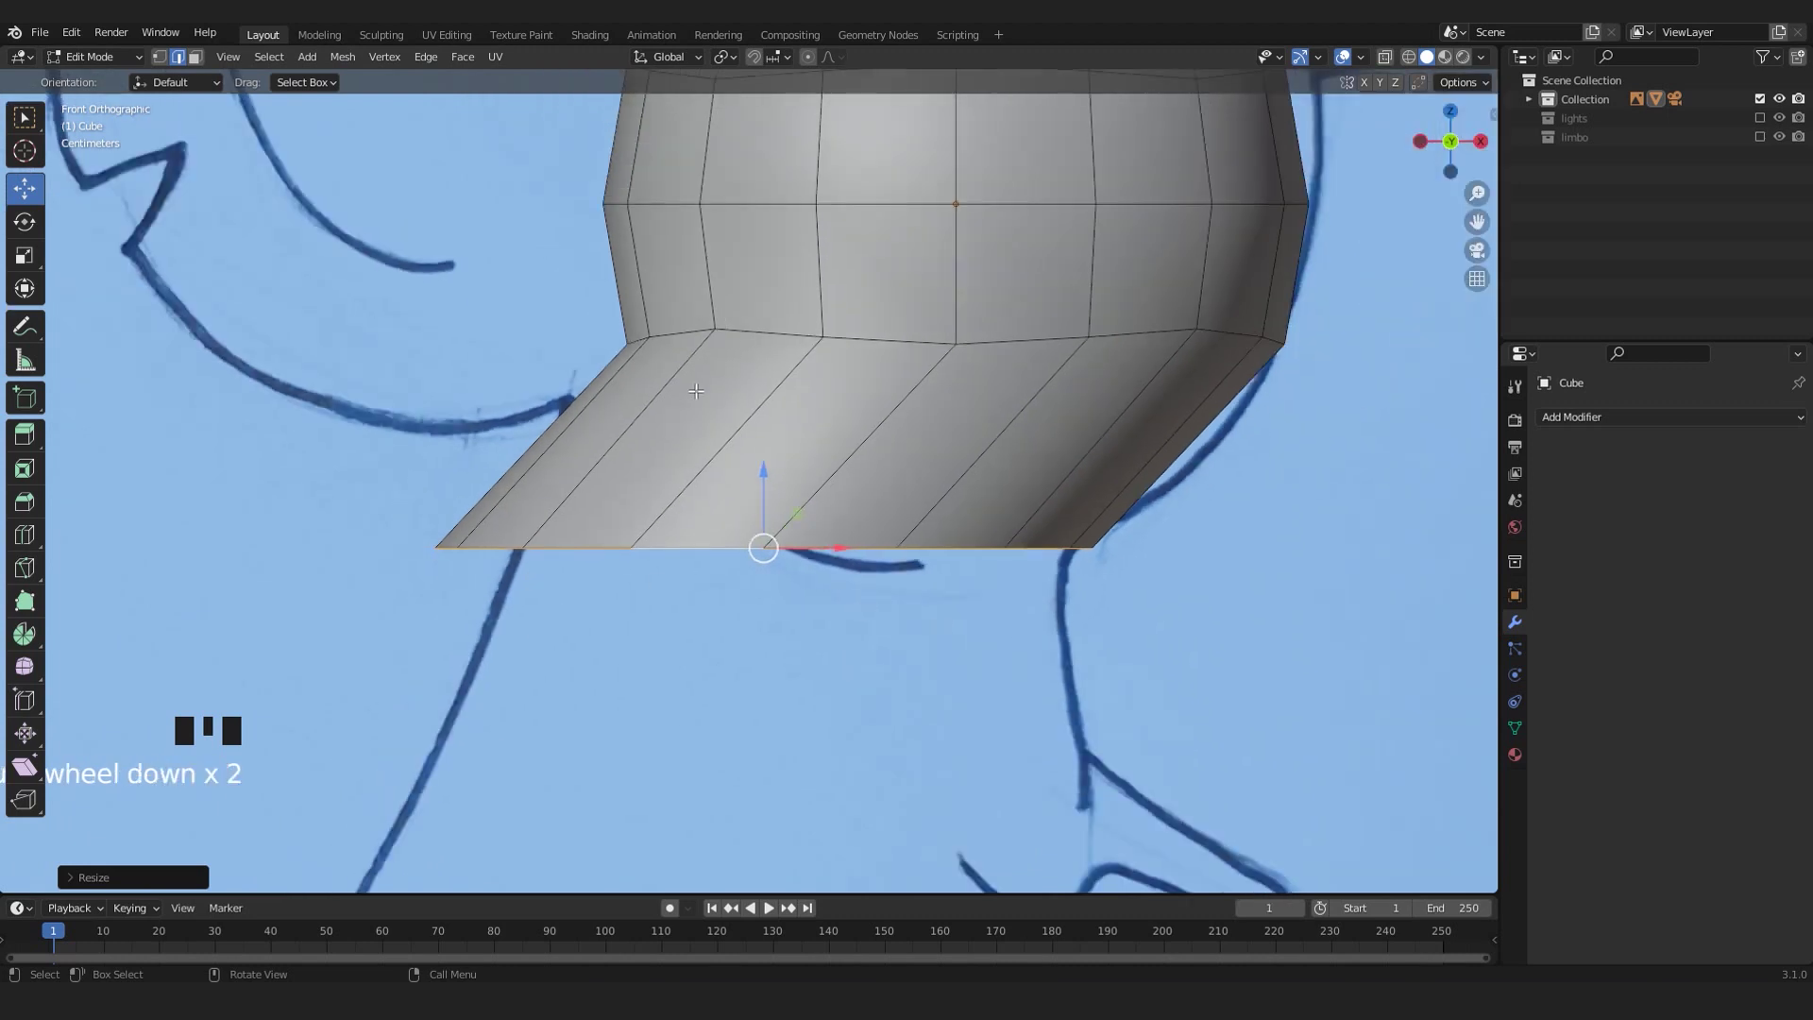
{"action": "scroll", "coordinate": [732, 445], "scroll_direction": "up", "scroll_amount": 2}
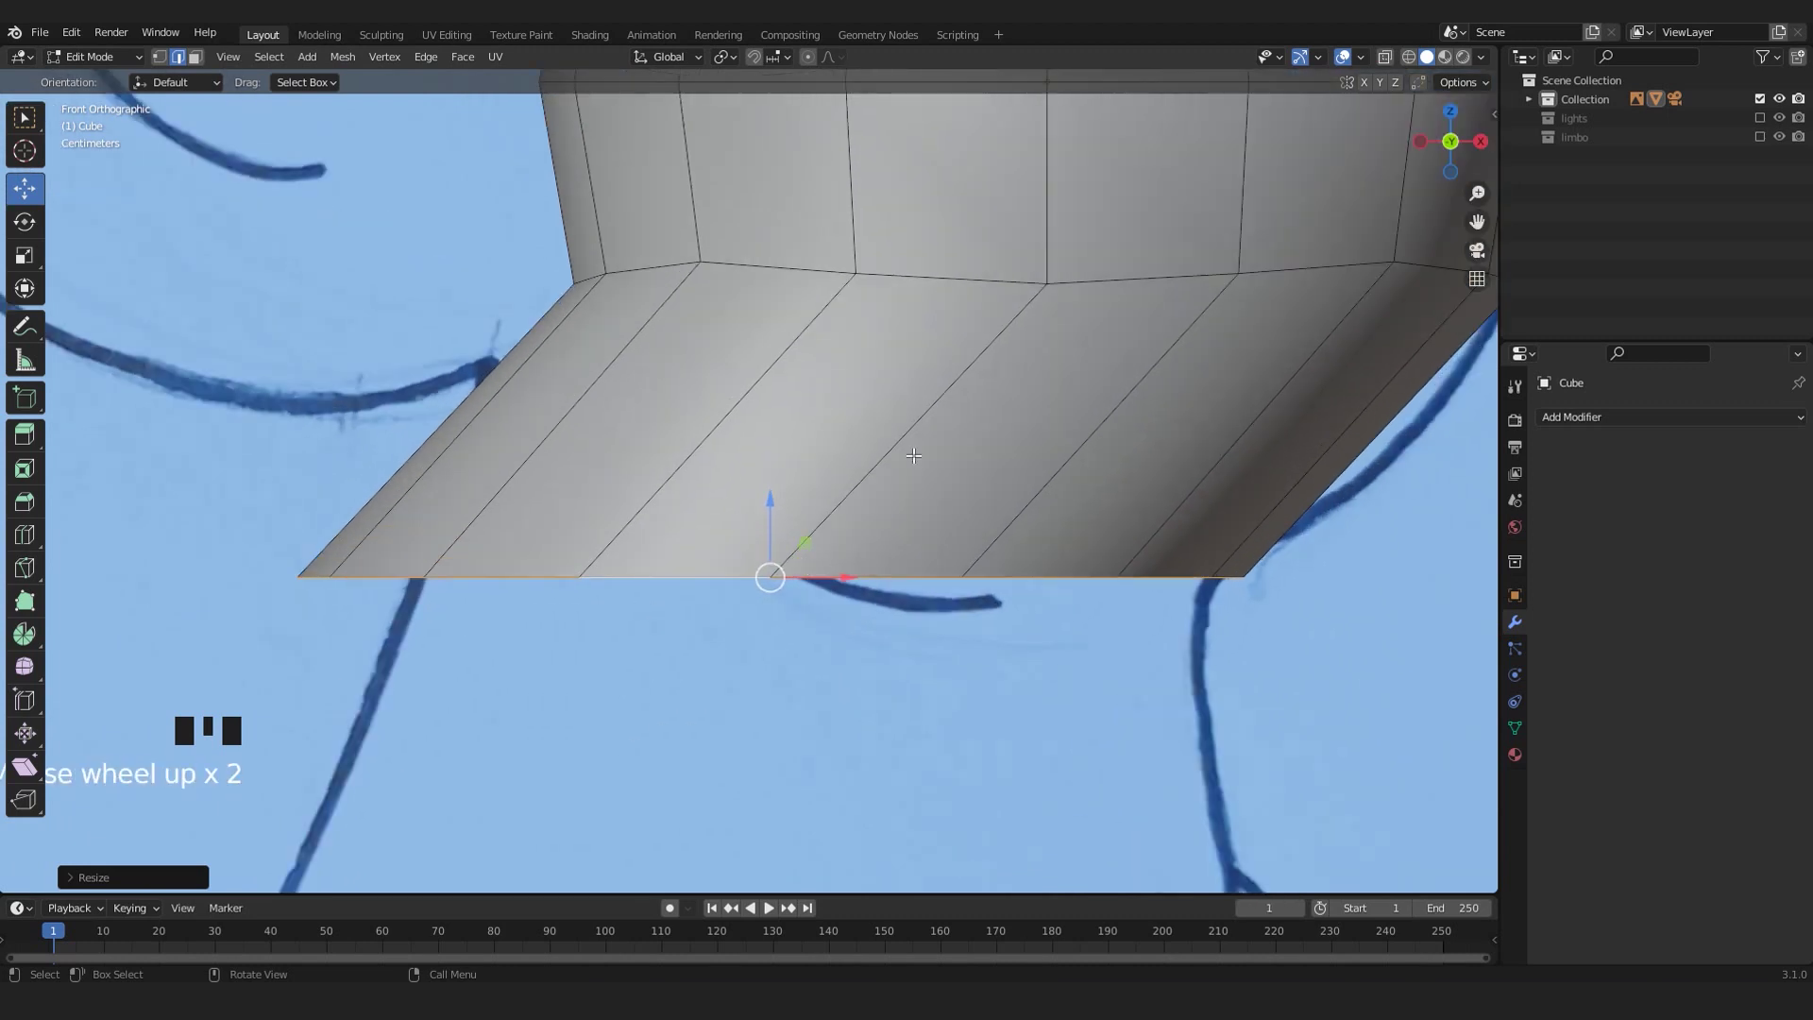
{"action": "scroll", "coordinate": [836, 482], "scroll_direction": "down", "scroll_amount": 4}
{"action": "left_click_drag", "start_coordinate": [760, 483], "coordinate": [763, 530]}
{"action": "scroll", "coordinate": [795, 618], "scroll_direction": "up", "scroll_amount": 2}
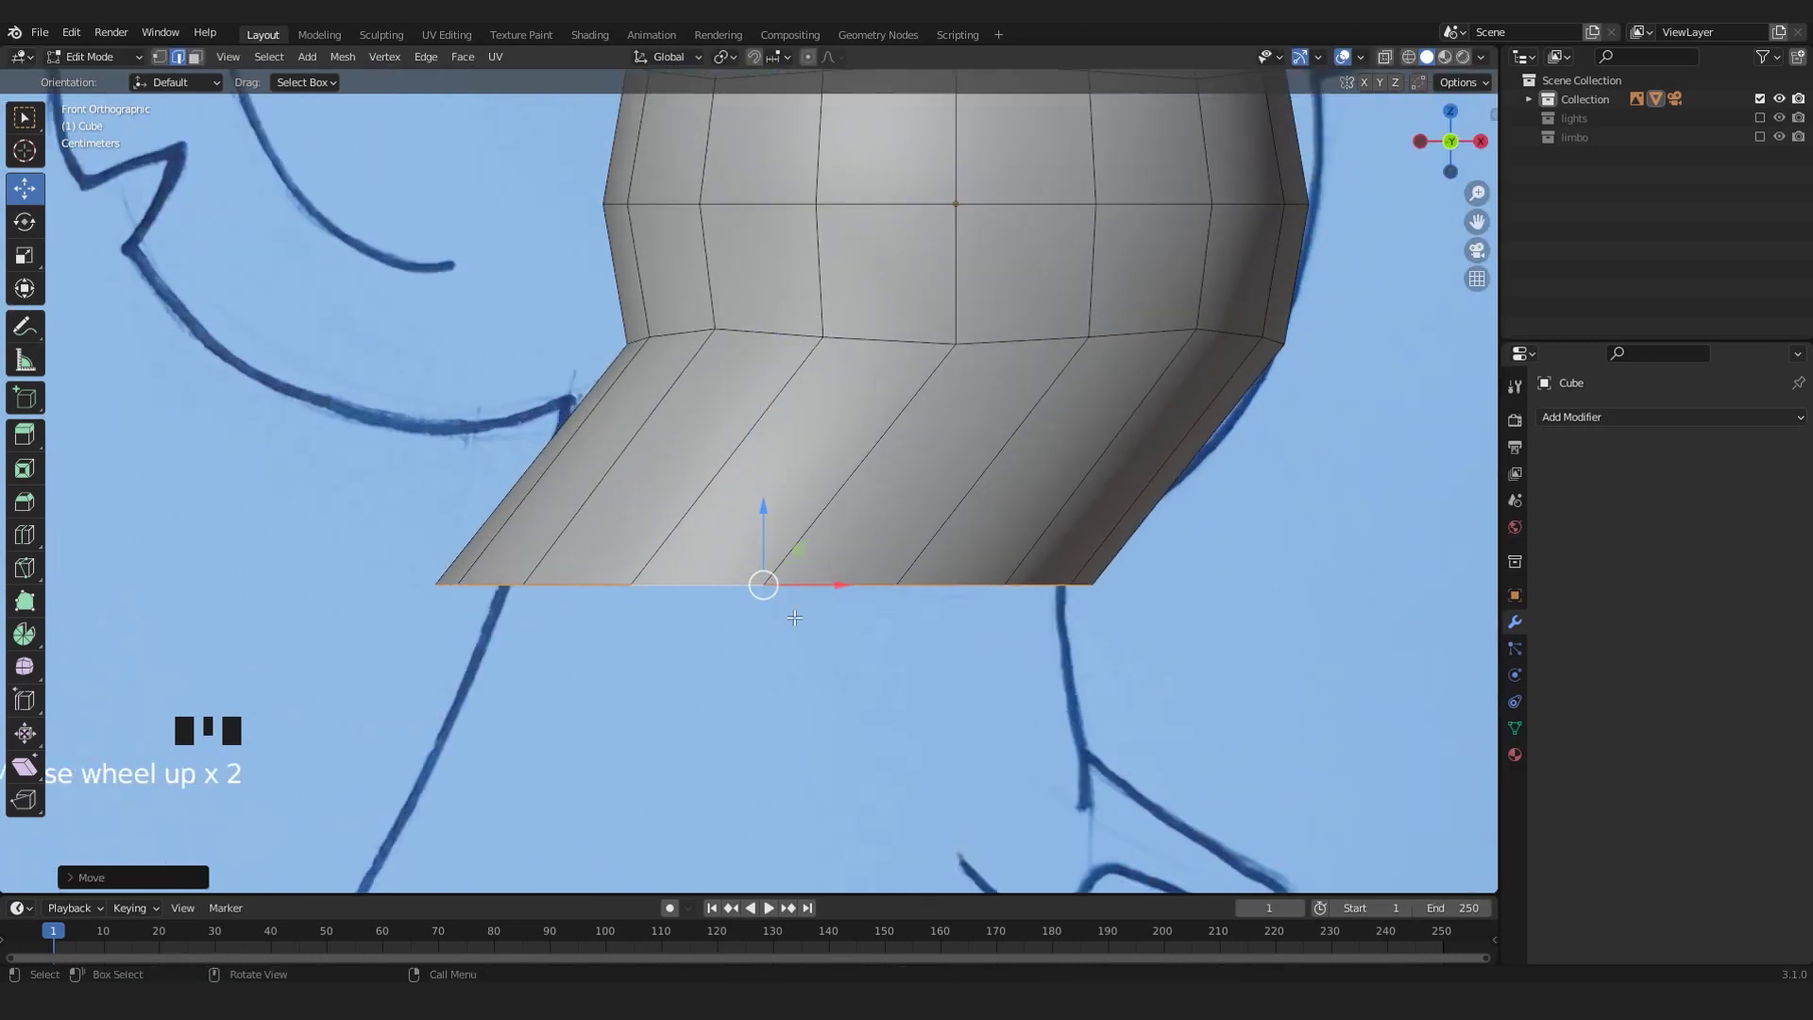
- Scale the open rim down slightly to match the width of the drawn neck
{"action": "key", "text": "s"}
{"action": "left_click", "coordinate": [1003, 550]}
{"action": "scroll", "coordinate": [882, 476], "scroll_direction": "down", "scroll_amount": 4}
{"action": "middle_click_drag", "start_coordinate": [882, 476], "coordinate": [878, 519], "text": "shift"}
{"action": "scroll", "coordinate": [839, 493], "scroll_direction": "down", "scroll_amount": 3}
{"action": "scroll", "coordinate": [814, 474], "scroll_direction": "up", "scroll_amount": 4}
{"action": "scroll", "coordinate": [798, 519], "scroll_direction": "down", "scroll_amount": 2}
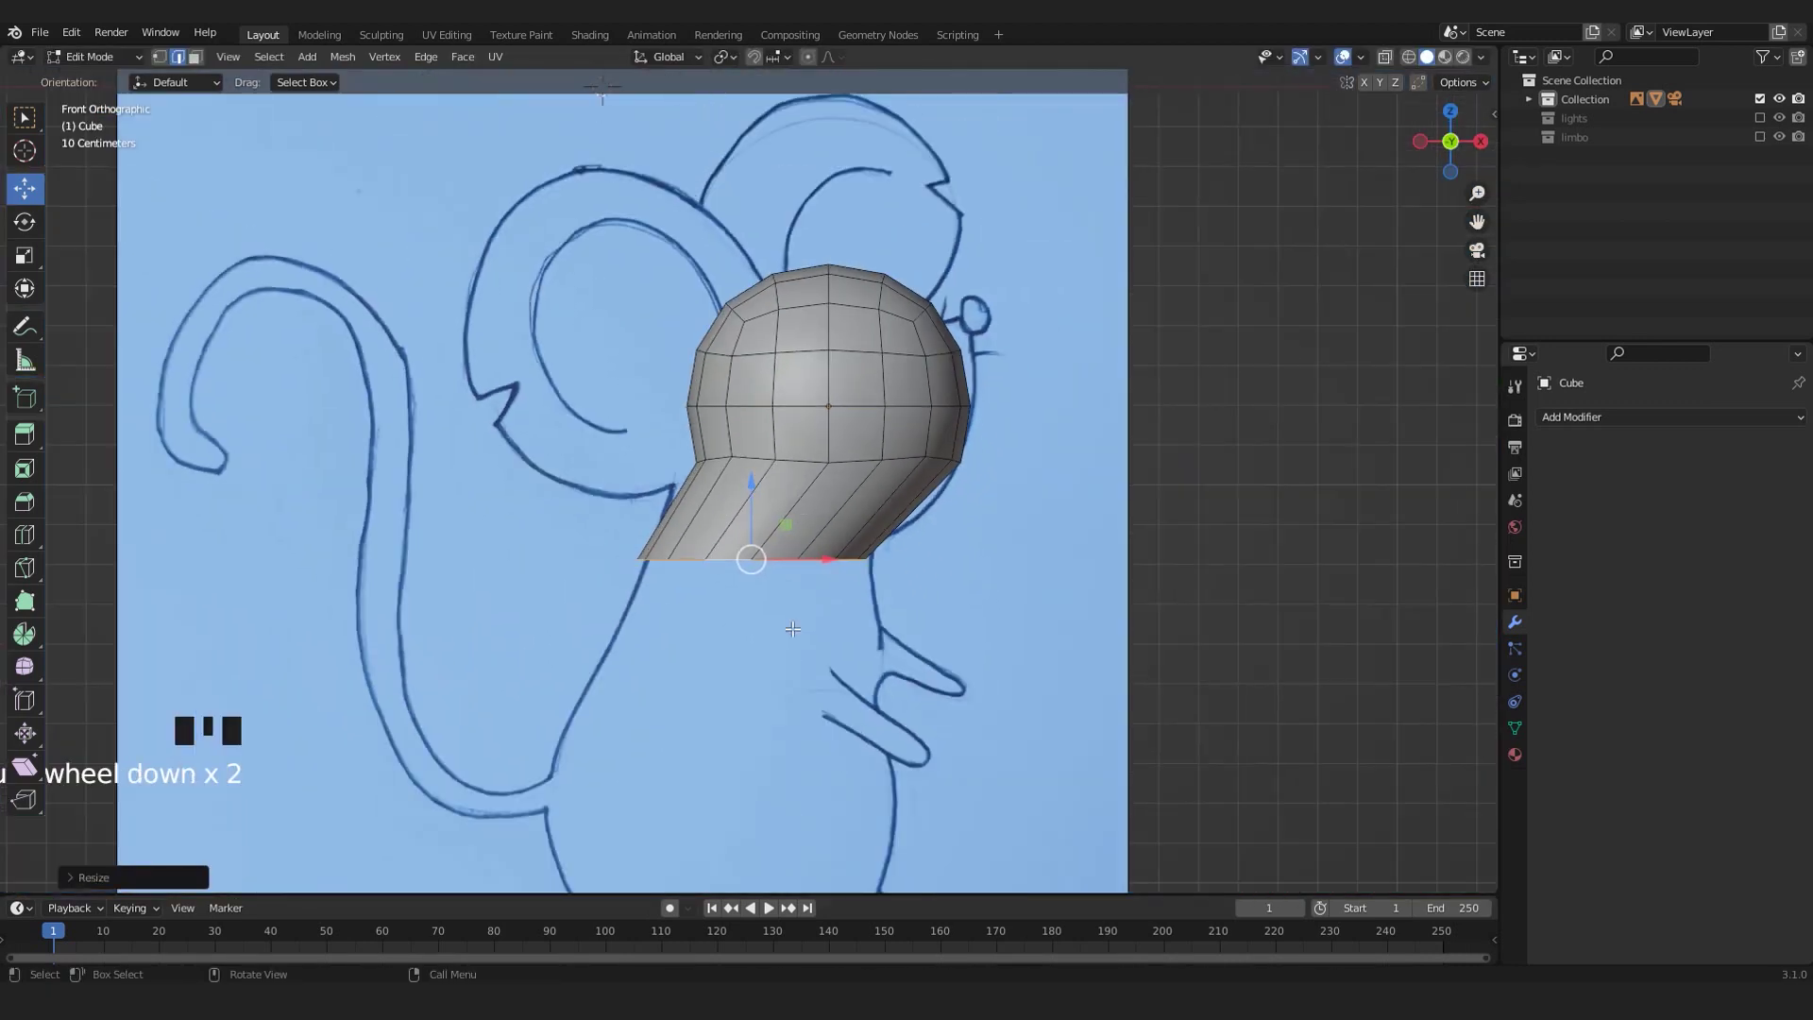
- Turn on X-ray display so the reference drawing shows through the head mesh
{"action": "scroll", "coordinate": [620, 293], "scroll_direction": "up", "scroll_amount": 2}
{"action": "scroll", "coordinate": [633, 283], "scroll_direction": "down", "scroll_amount": 4}
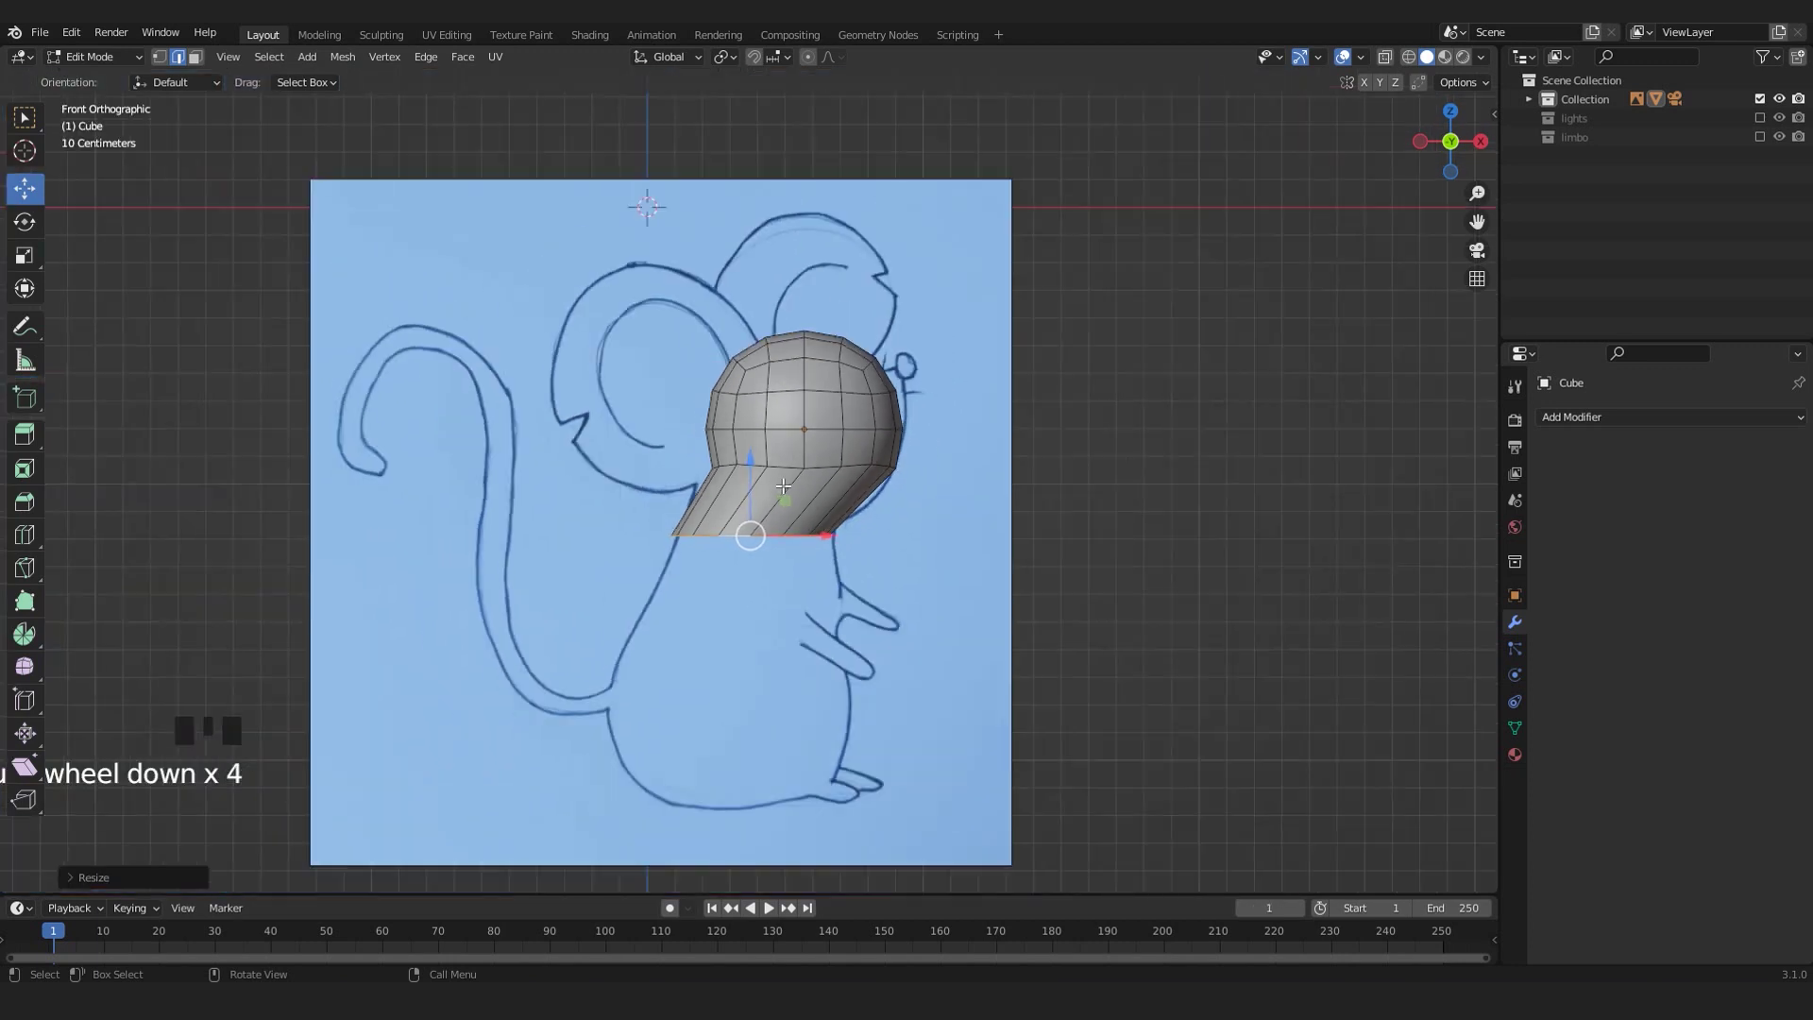
{"action": "scroll", "coordinate": [655, 274], "scroll_direction": "up", "scroll_amount": 2}
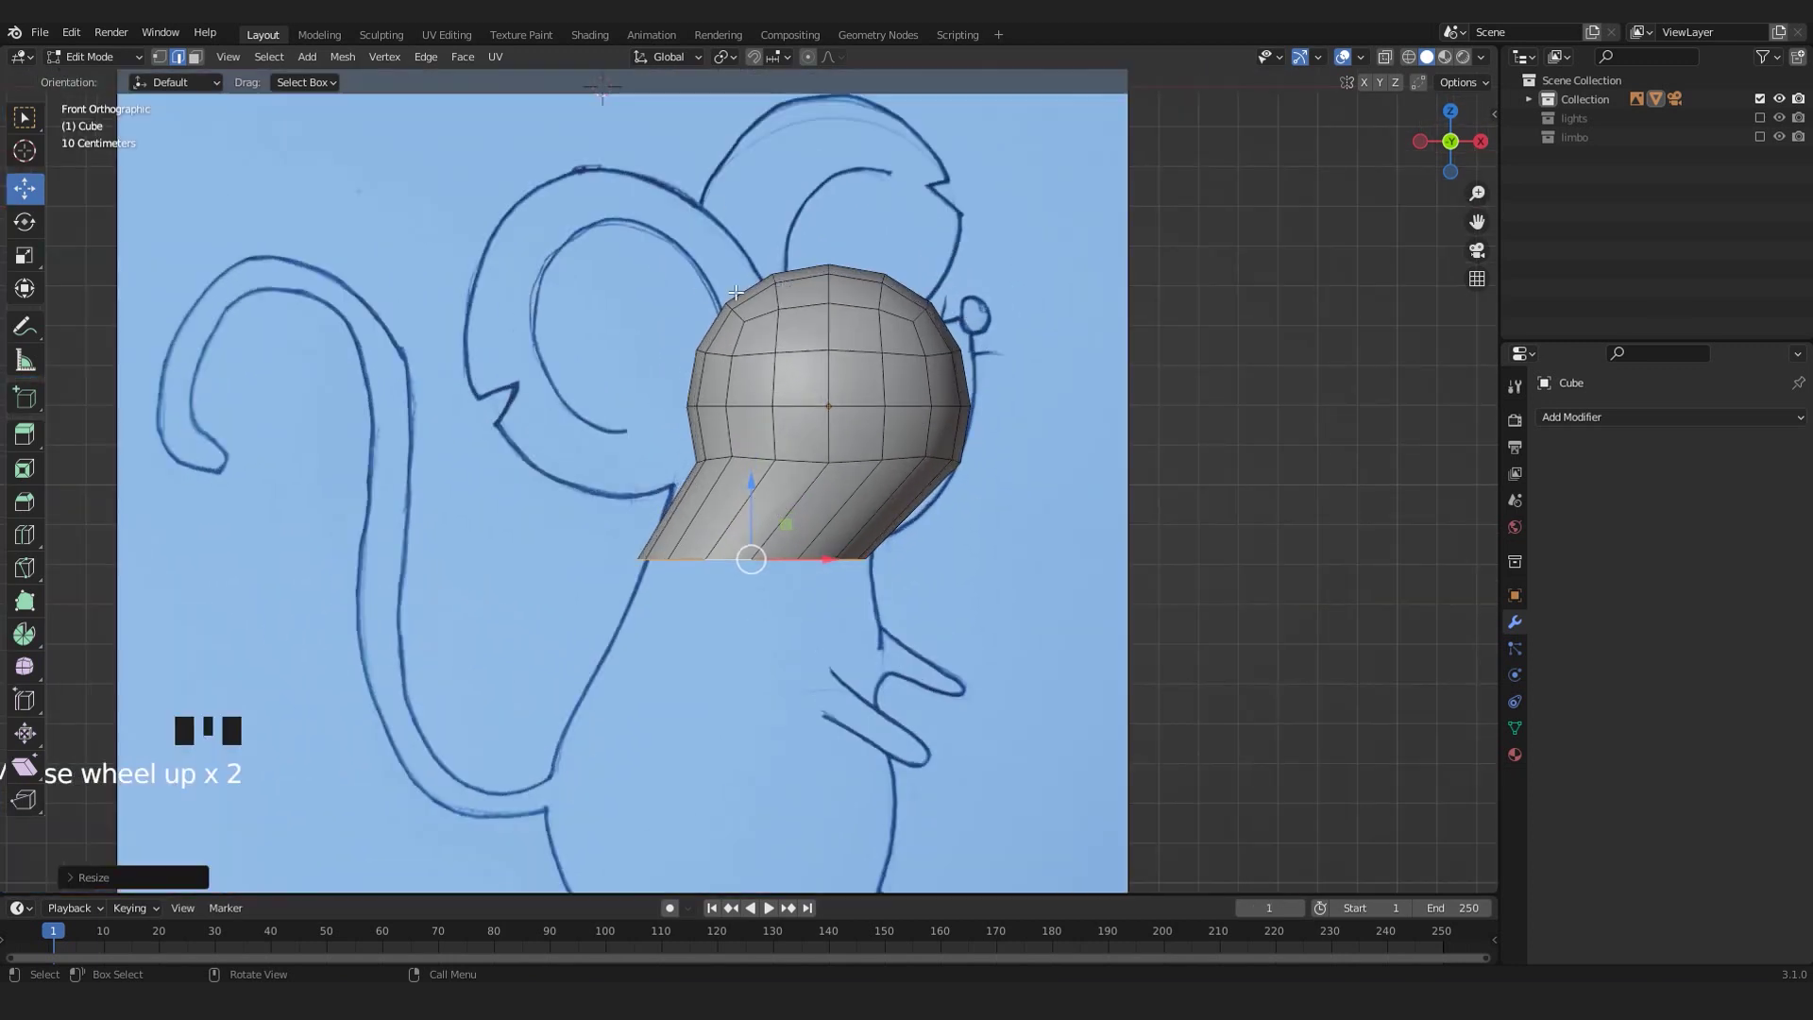
{"action": "scroll", "coordinate": [846, 406], "scroll_direction": "up", "scroll_amount": 2}
{"action": "scroll", "coordinate": [846, 406], "scroll_direction": "down", "scroll_amount": 1}
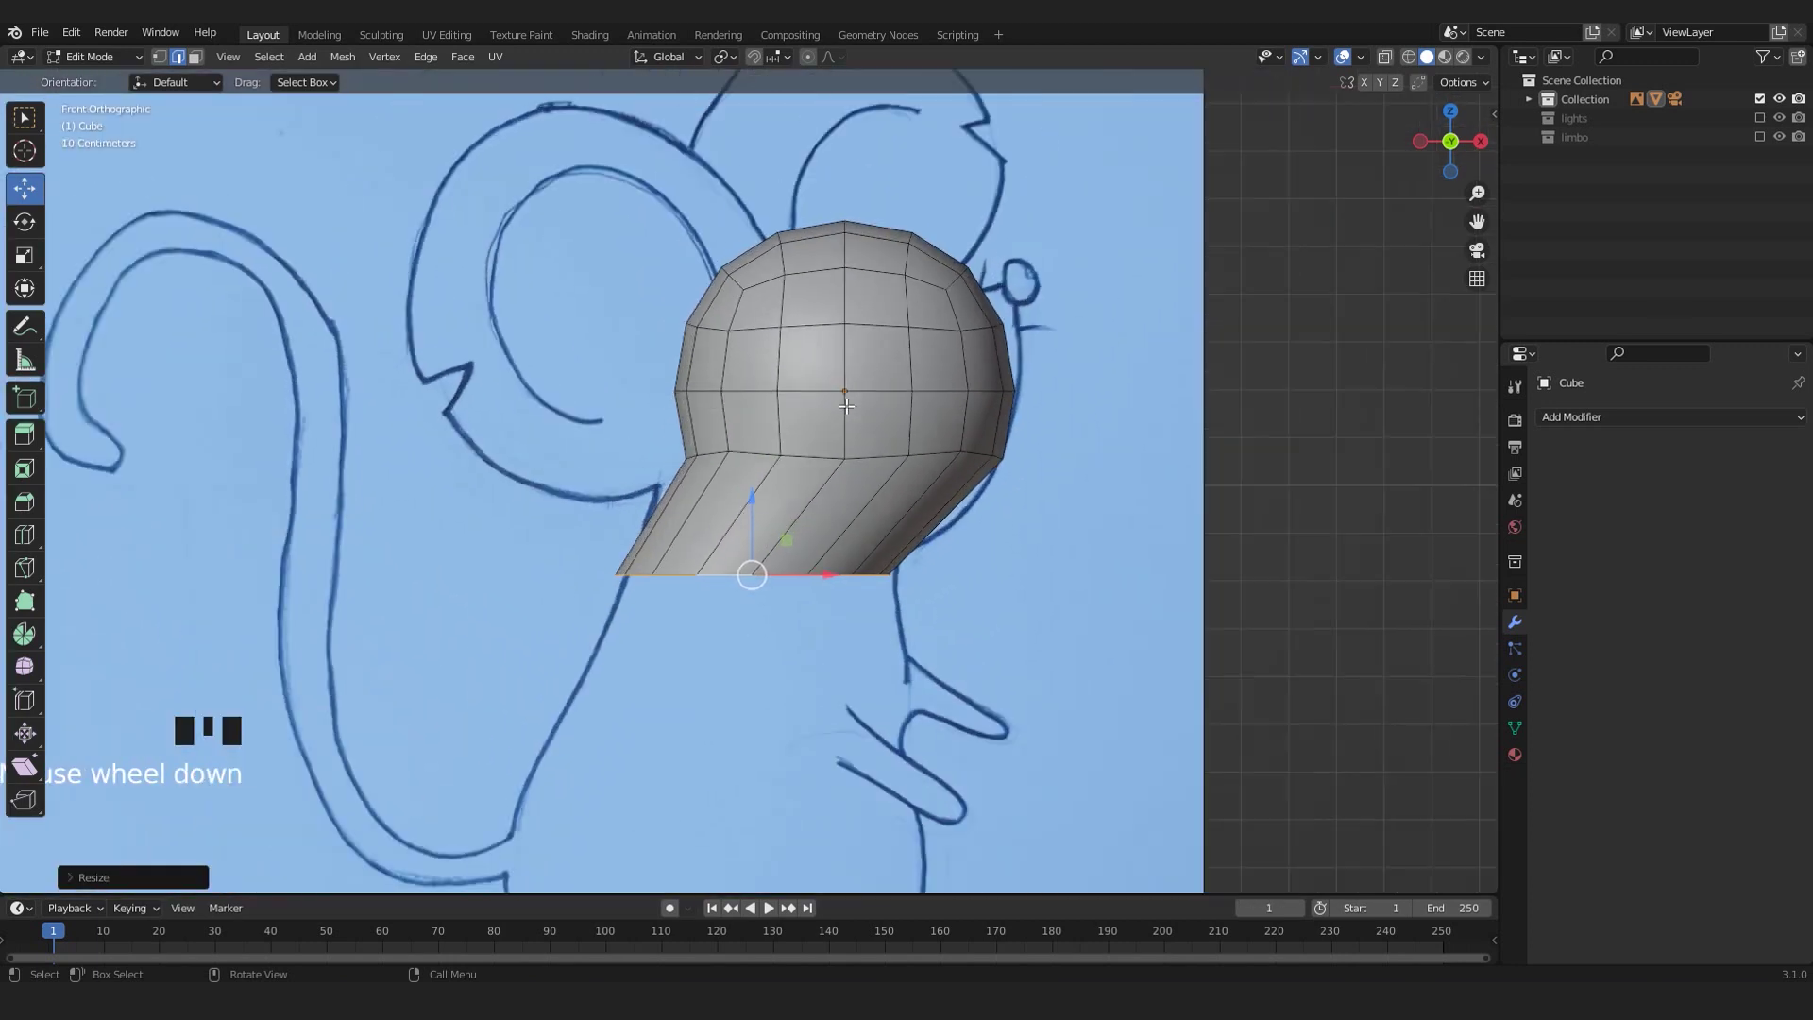
{"action": "left_click", "coordinate": [1385, 56]}
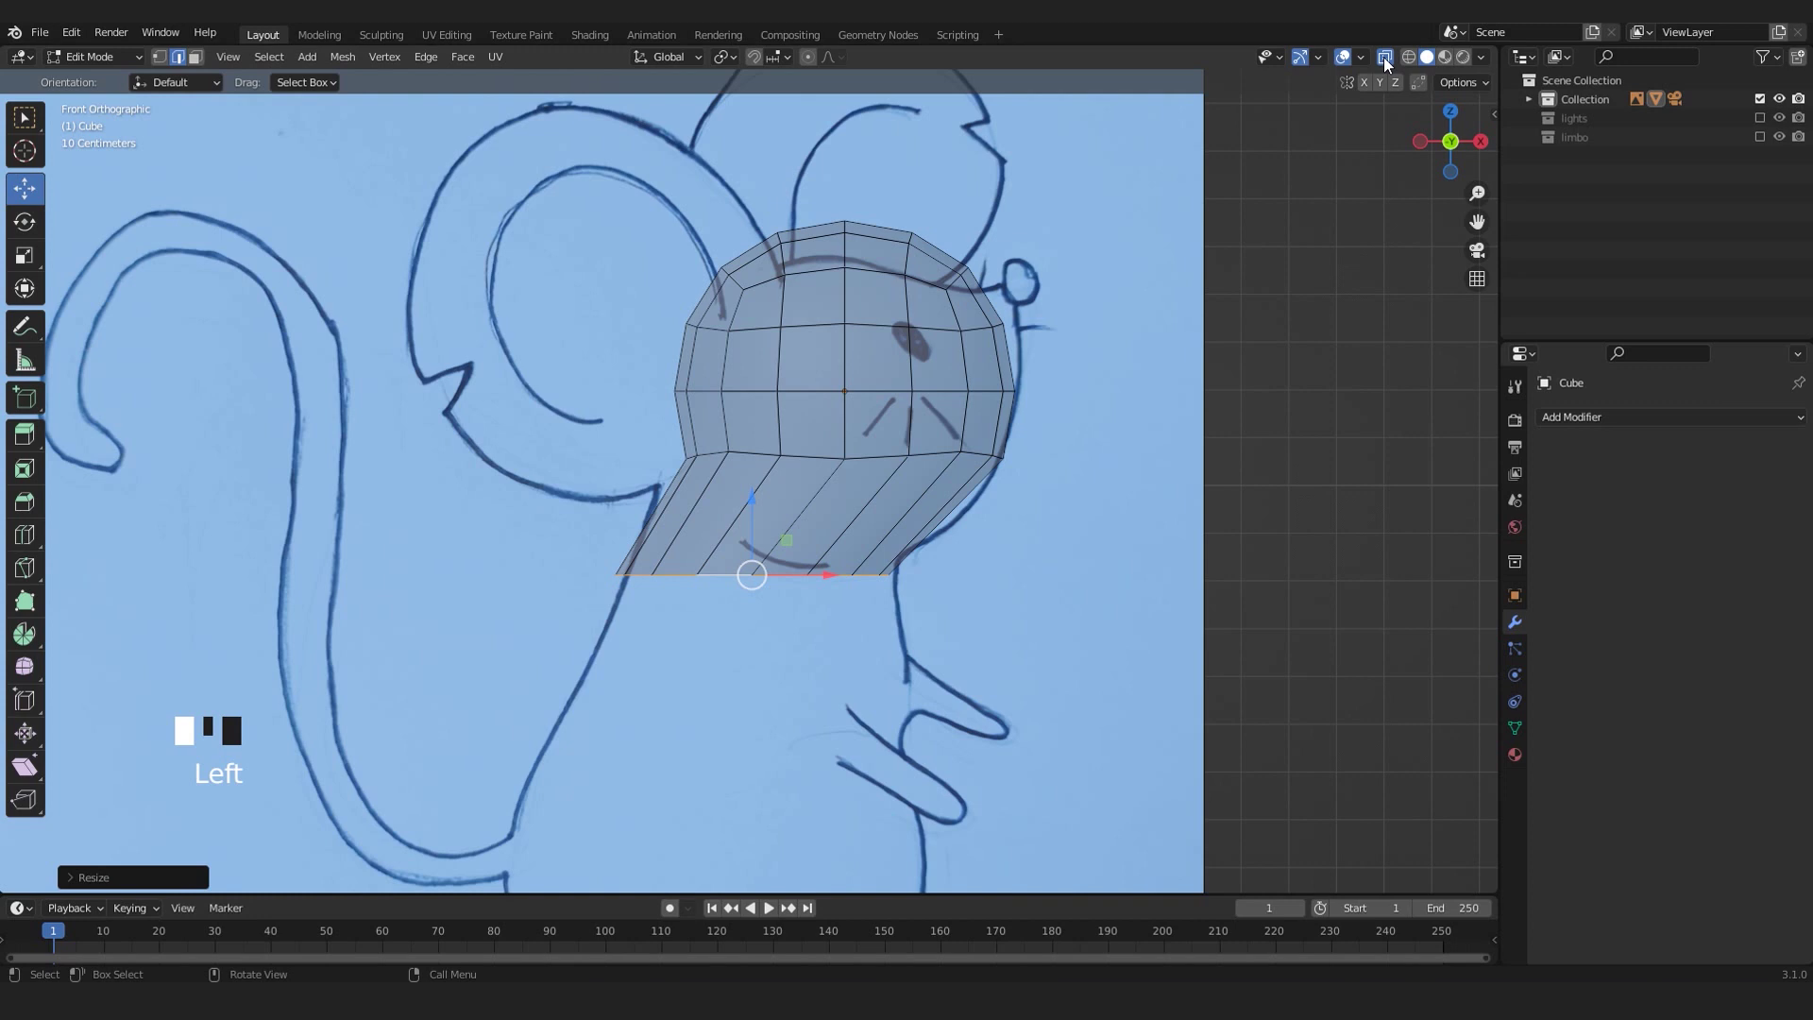
{"action": "scroll", "coordinate": [860, 518], "scroll_direction": "up", "scroll_amount": 2}
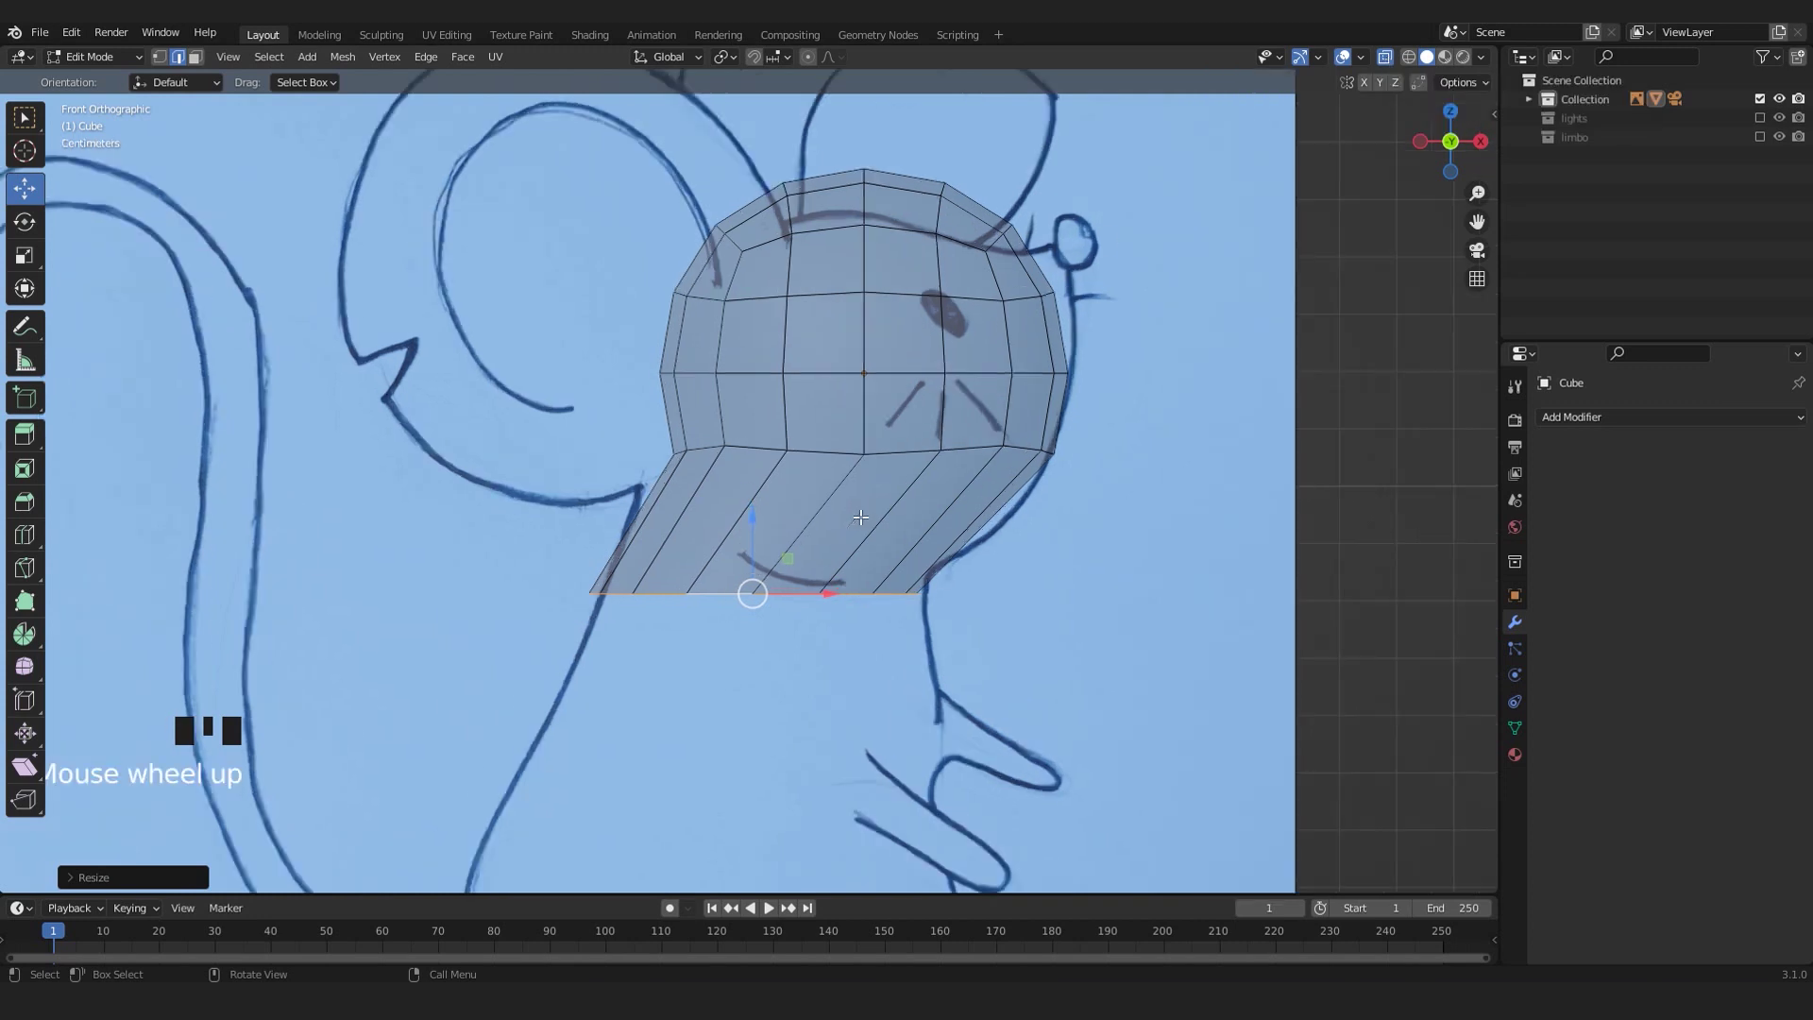
{"action": "key", "text": "alt+z"}
{"action": "key", "text": "alt+z"}
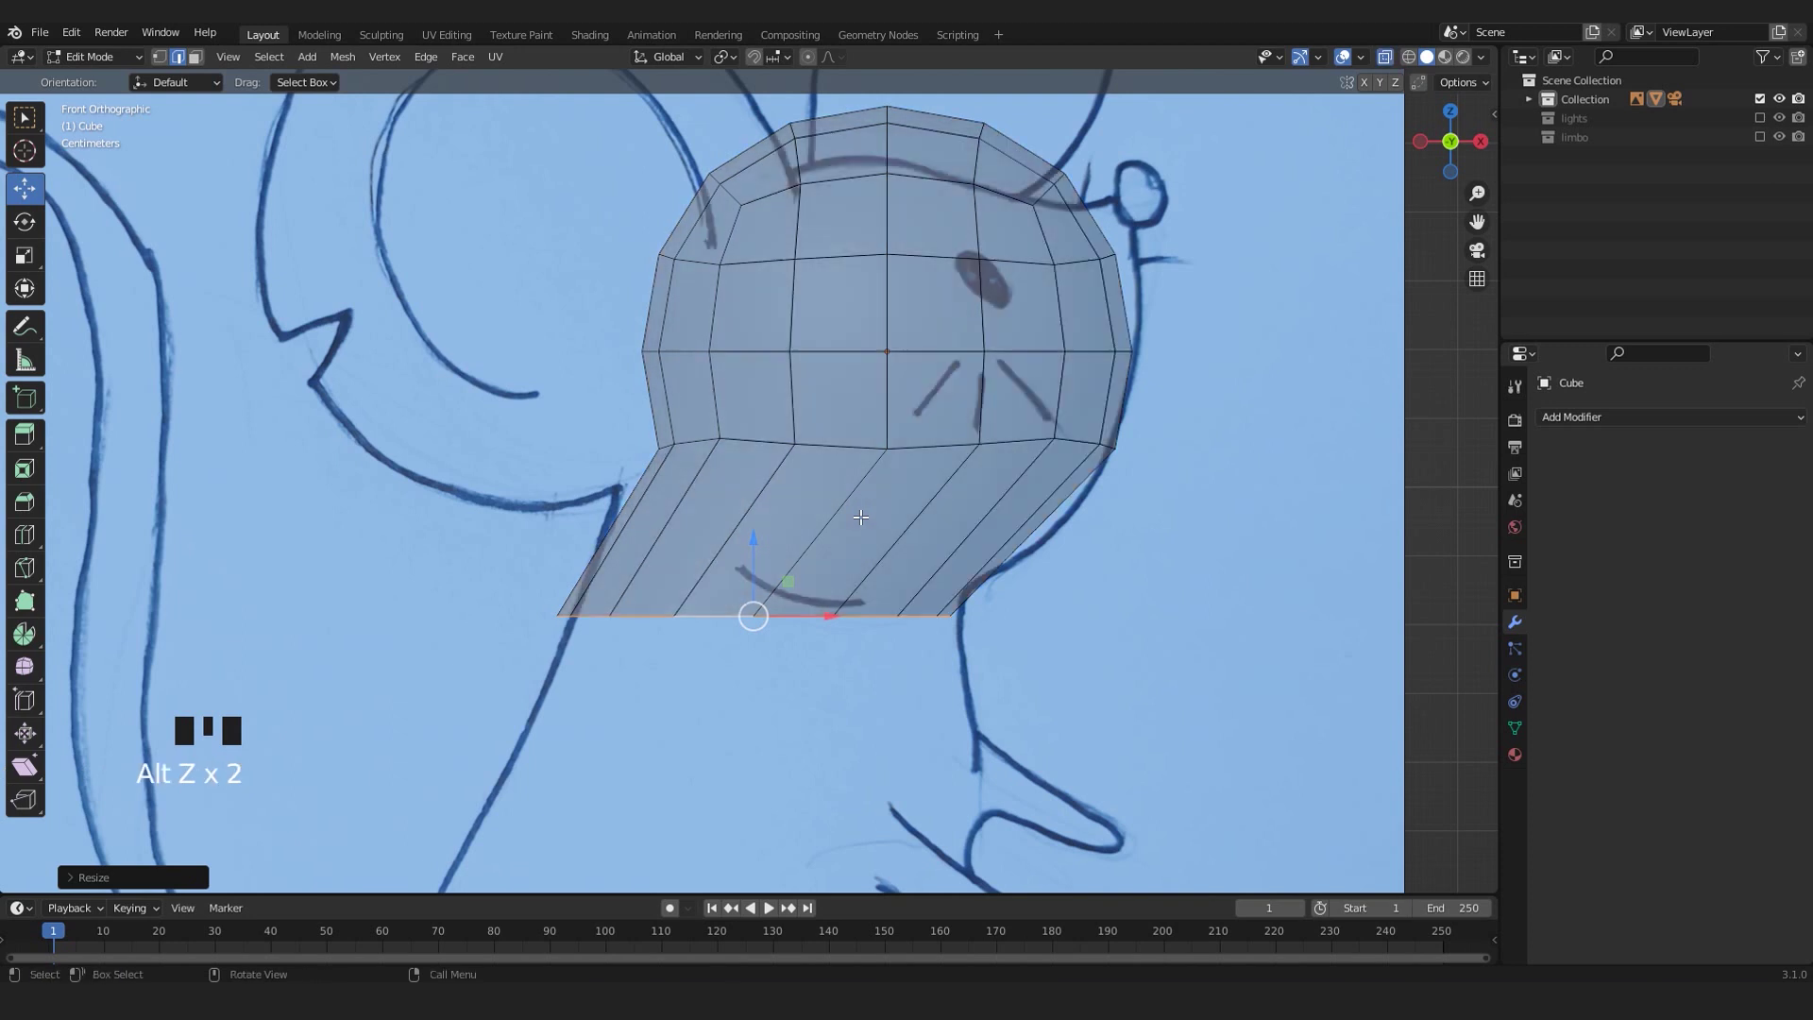
- Shift the open rim slightly along X to line it up with the drawn neck outline
{"action": "scroll", "coordinate": [869, 526], "scroll_direction": "down", "scroll_amount": 5}
{"action": "scroll", "coordinate": [850, 529], "scroll_direction": "up", "scroll_amount": 3}
{"action": "middle_click_drag", "start_coordinate": [756, 565], "coordinate": [746, 538], "text": "shift"}
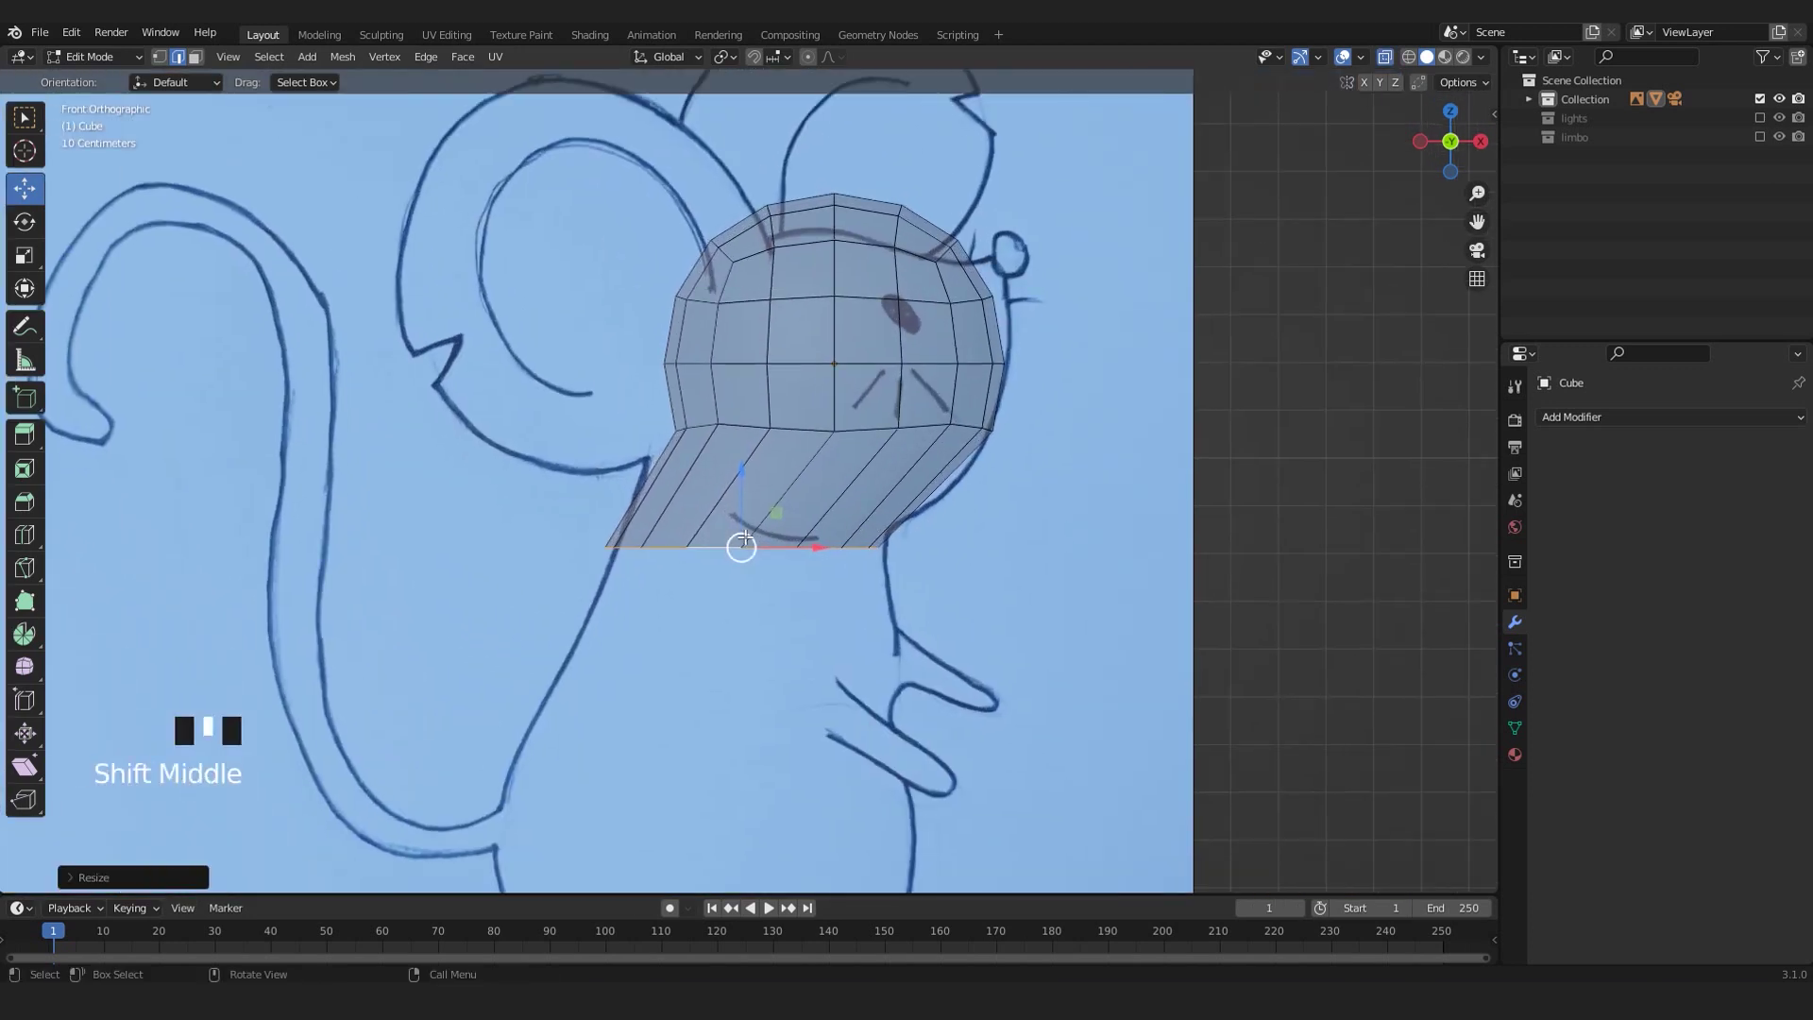
{"action": "left_click_drag", "start_coordinate": [791, 550], "coordinate": [798, 548]}
{"action": "scroll", "coordinate": [798, 547], "scroll_direction": "up", "scroll_amount": 2}
{"action": "middle_click_drag", "start_coordinate": [795, 546], "coordinate": [744, 577], "text": "shift"}
{"action": "scroll", "coordinate": [674, 592], "scroll_direction": "up", "scroll_amount": 2}
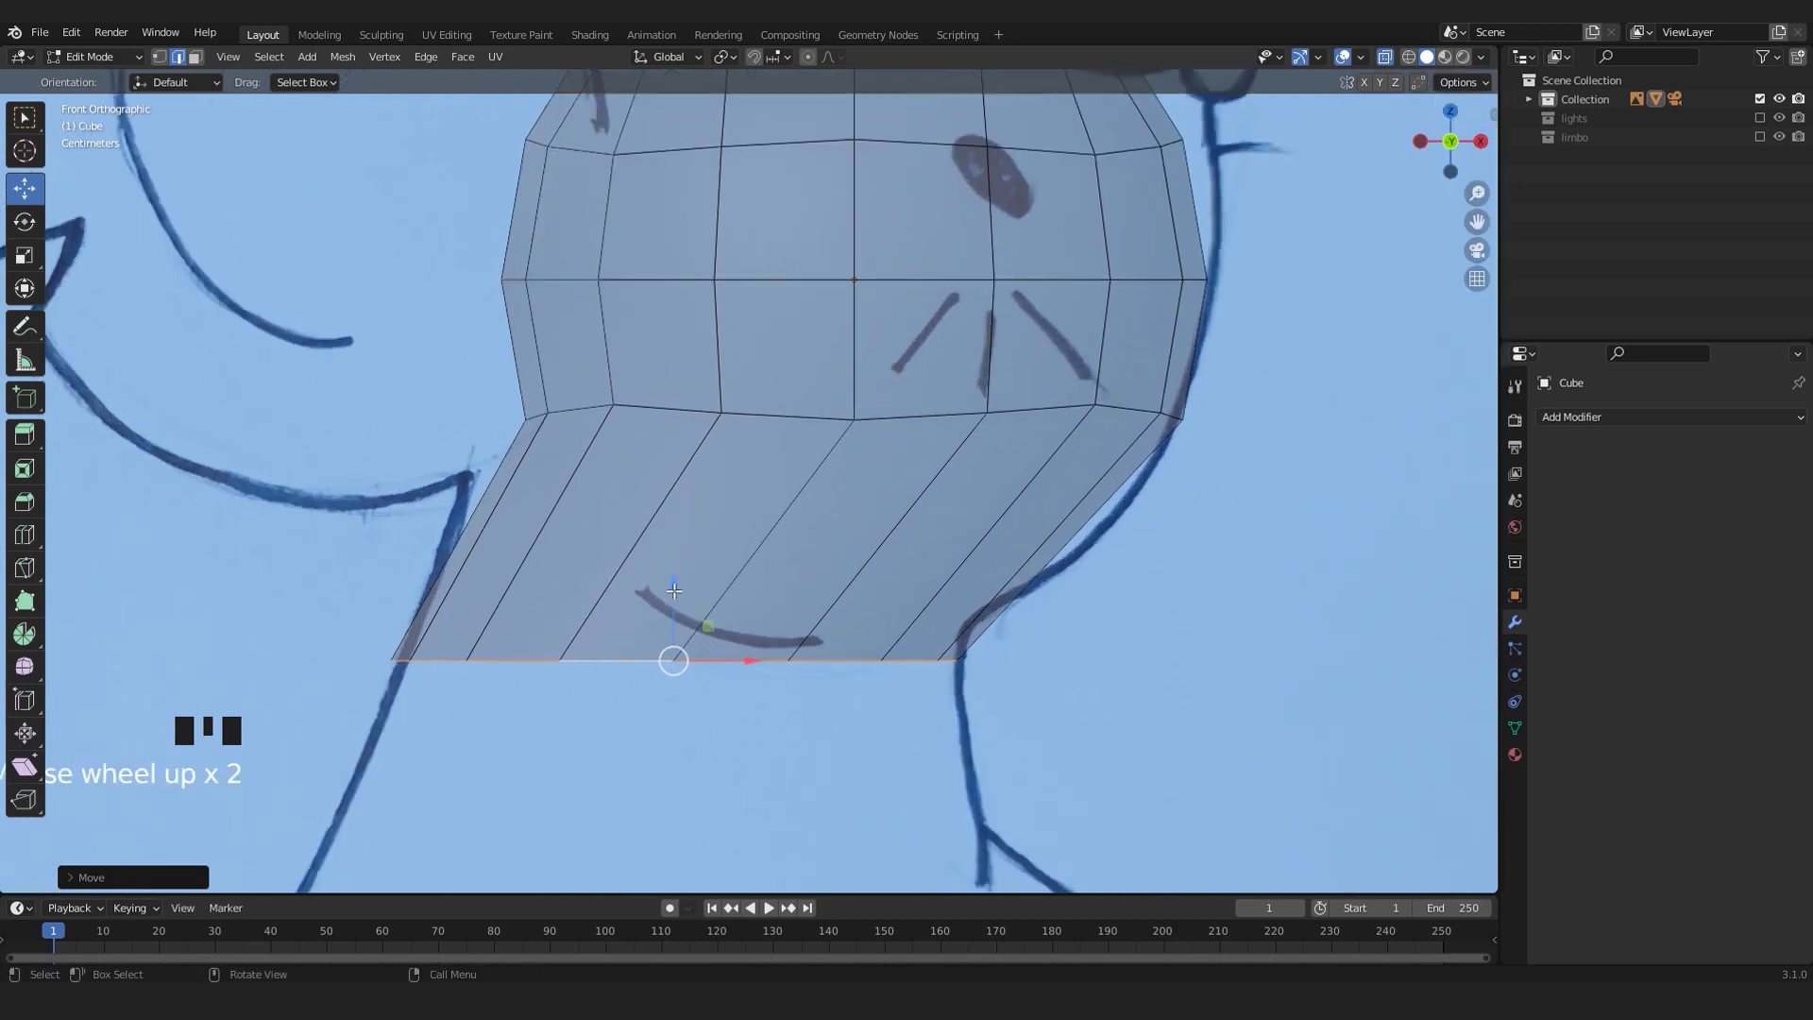
- Add a centred loop cut around the neck section and flatten it by scaling to 0 along Z
{"action": "scroll", "coordinate": [631, 541], "scroll_direction": "down", "scroll_amount": 1}
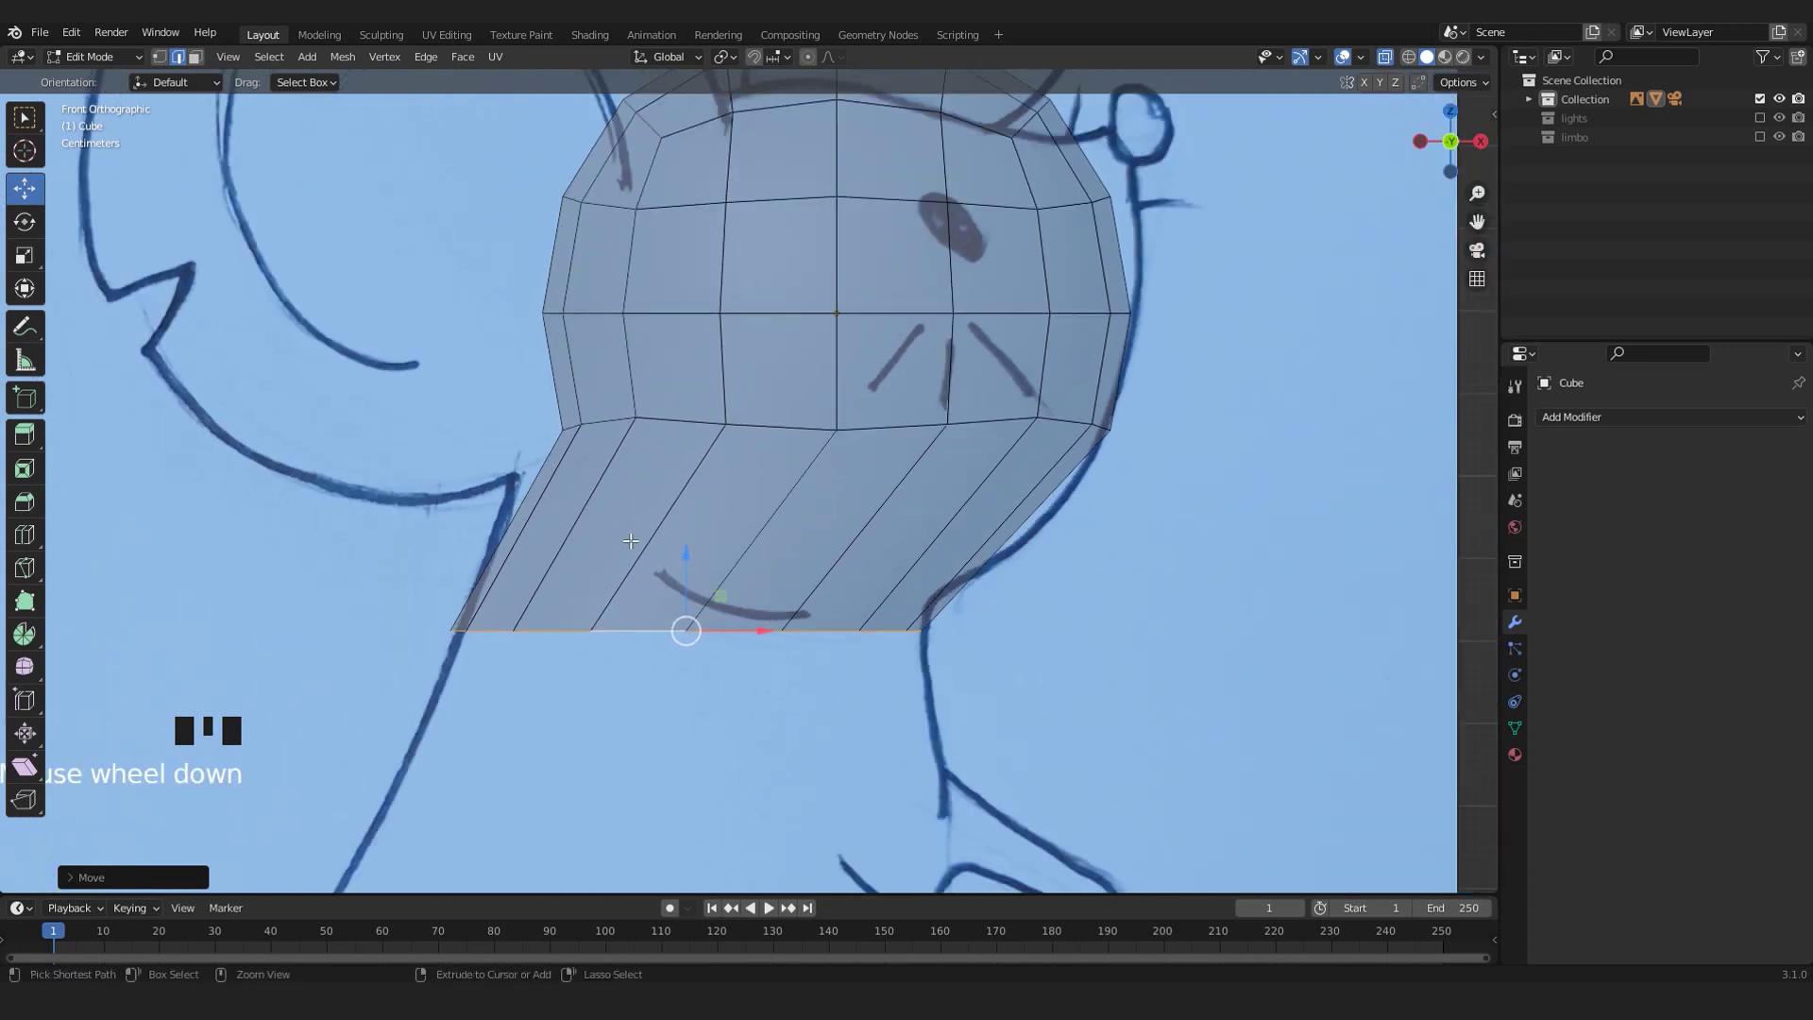
{"action": "key", "text": "ctrl+r"}
{"action": "left_click", "coordinate": [631, 541]}
{"action": "right_click", "coordinate": [631, 541]}
{"action": "scroll", "coordinate": [949, 600], "scroll_direction": "up", "scroll_amount": 2}
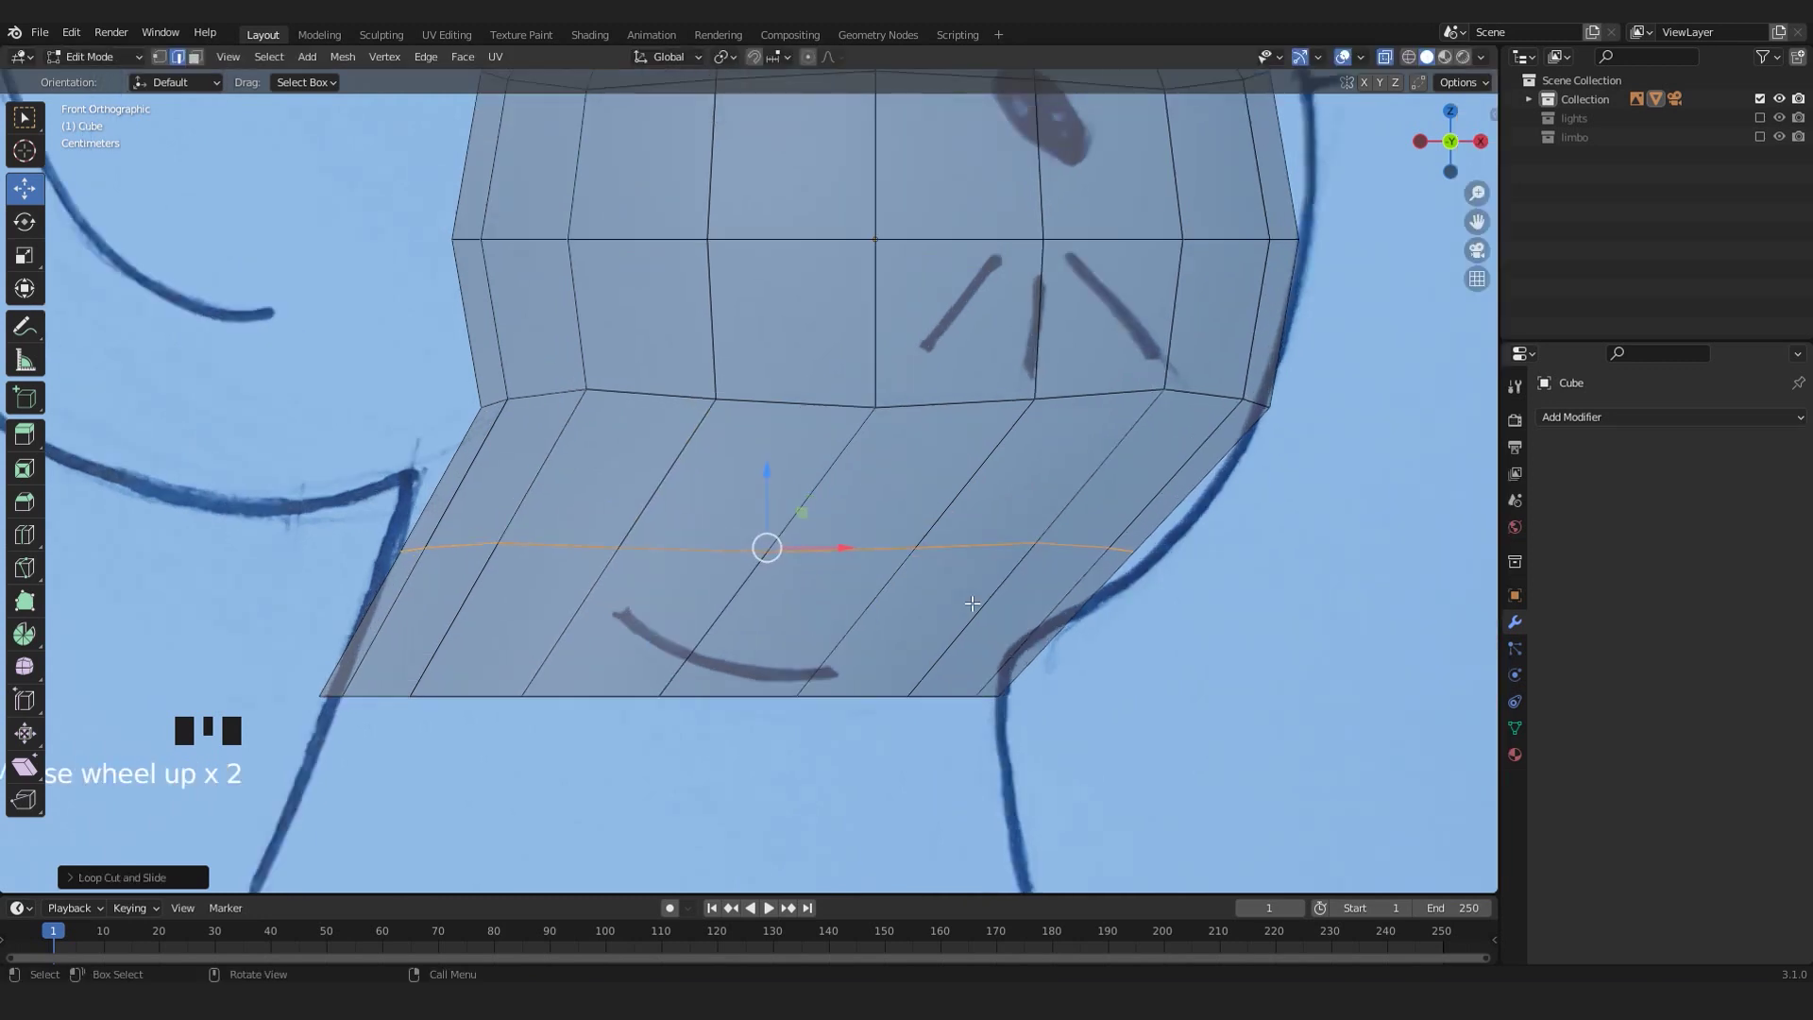
{"action": "key", "text": "s"}
{"action": "key", "text": "z"}
{"action": "key", "text": "0"}
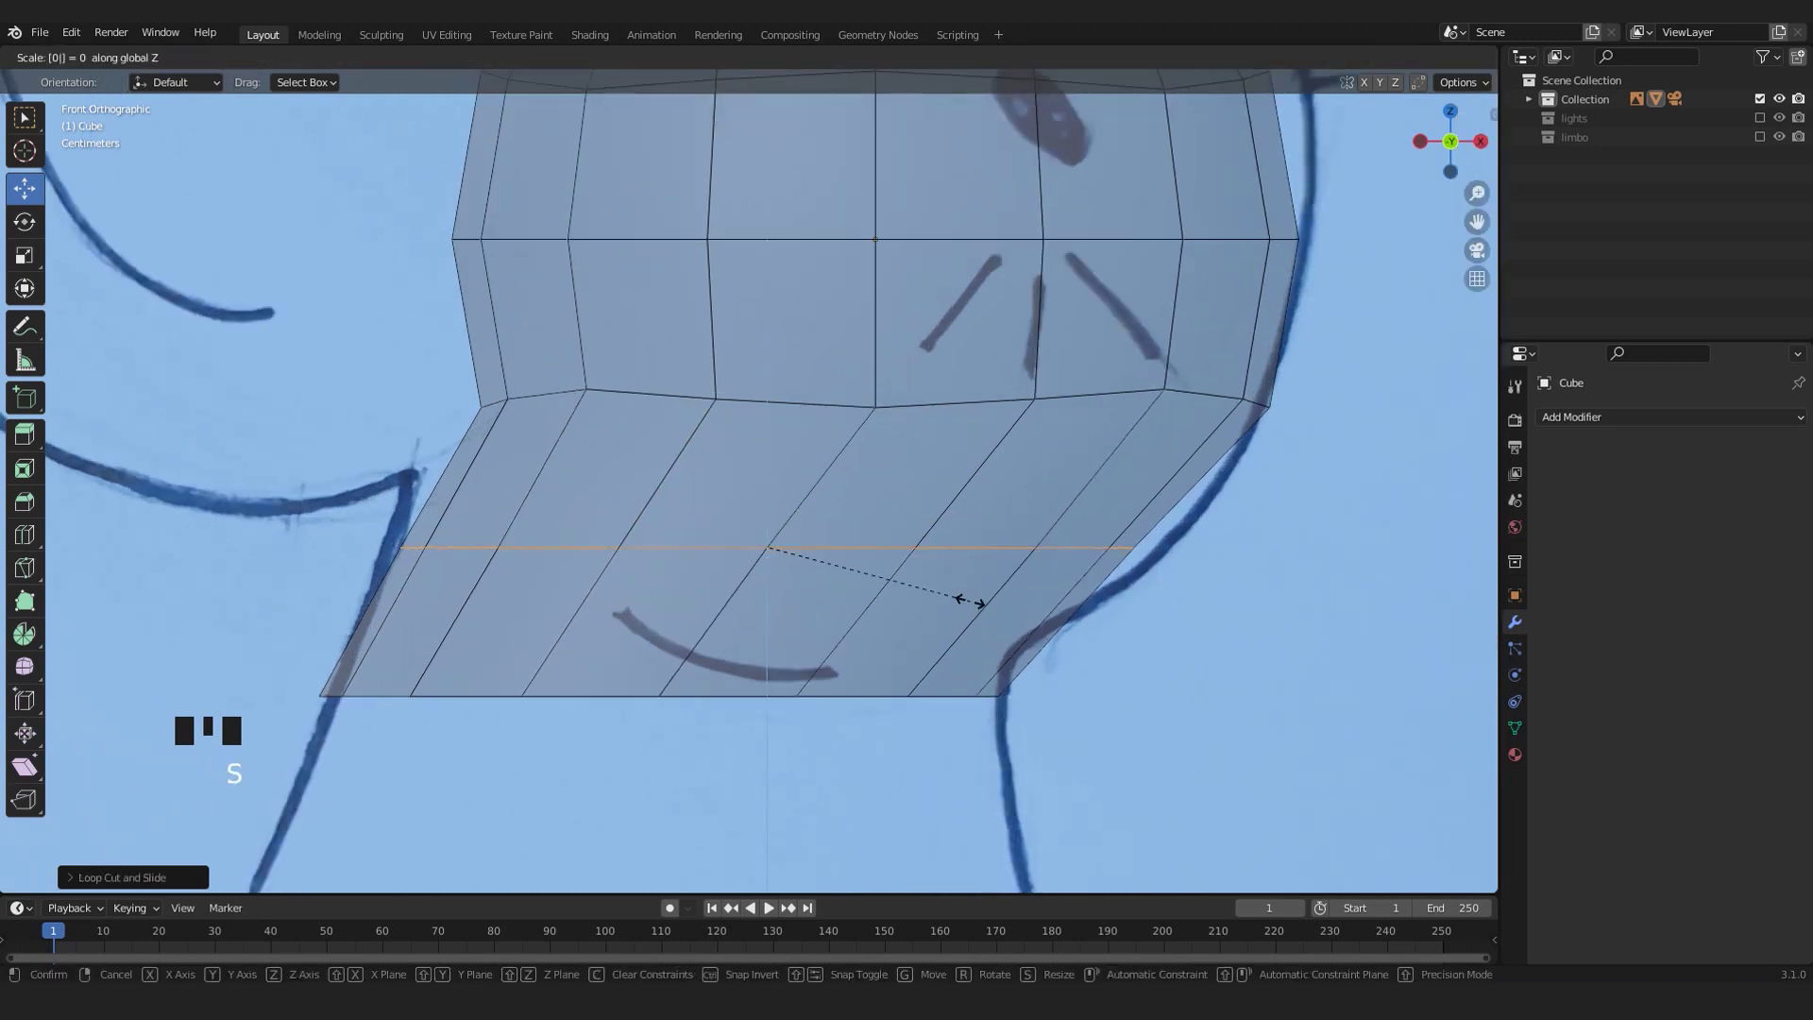
{"action": "key", "text": "Return"}
- Select the front vertices of the new loop and move them along X with proportional editing to meet the drawn chin line
{"action": "key", "text": "ctrl+1"}
{"action": "left_click", "coordinate": [1122, 573]}
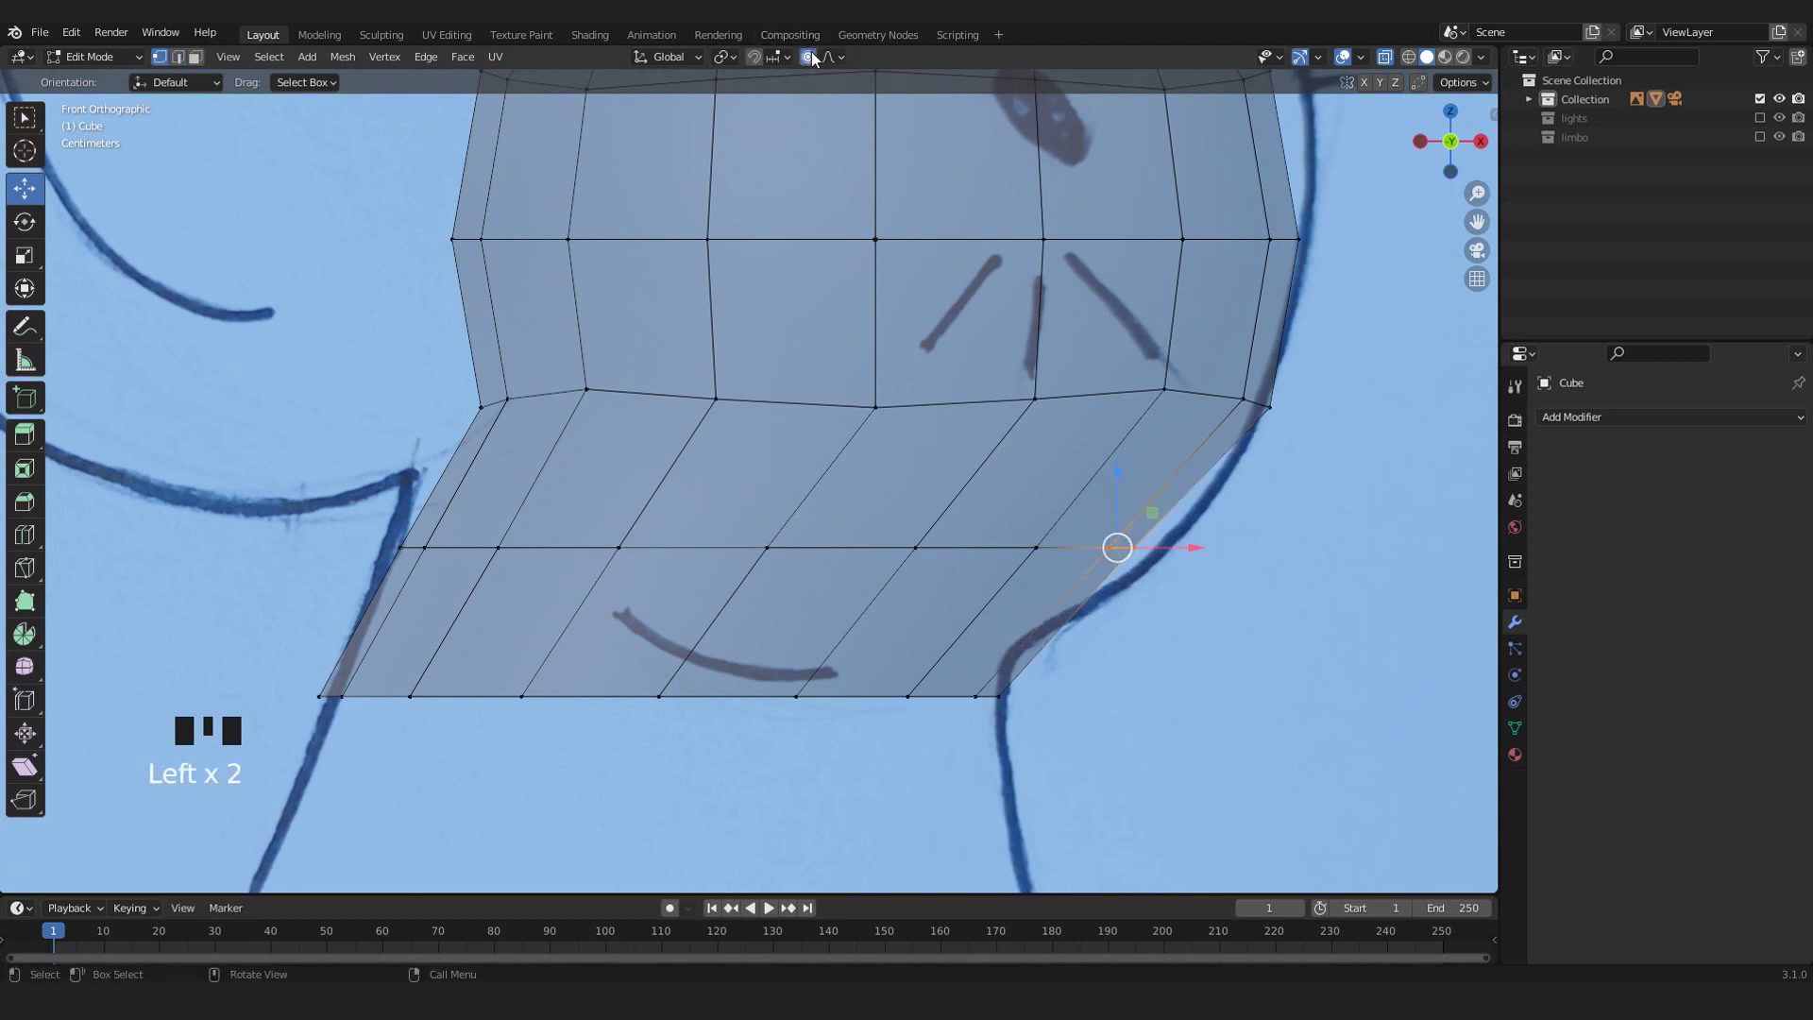
{"action": "left_click_drag", "start_coordinate": [1164, 551], "coordinate": [1220, 546]}
{"action": "key", "text": "ctrl+z"}
{"action": "scroll", "coordinate": [1134, 557], "scroll_direction": "down", "scroll_amount": 4}
{"action": "scroll", "coordinate": [987, 581], "scroll_direction": "up", "scroll_amount": 1}
{"action": "scroll", "coordinate": [987, 581], "scroll_direction": "up", "scroll_amount": 2}
{"action": "scroll", "coordinate": [903, 654], "scroll_direction": "down", "scroll_amount": 2}
{"action": "scroll", "coordinate": [892, 660], "scroll_direction": "up", "scroll_amount": 2}
{"action": "scroll", "coordinate": [879, 680], "scroll_direction": "down", "scroll_amount": 2}
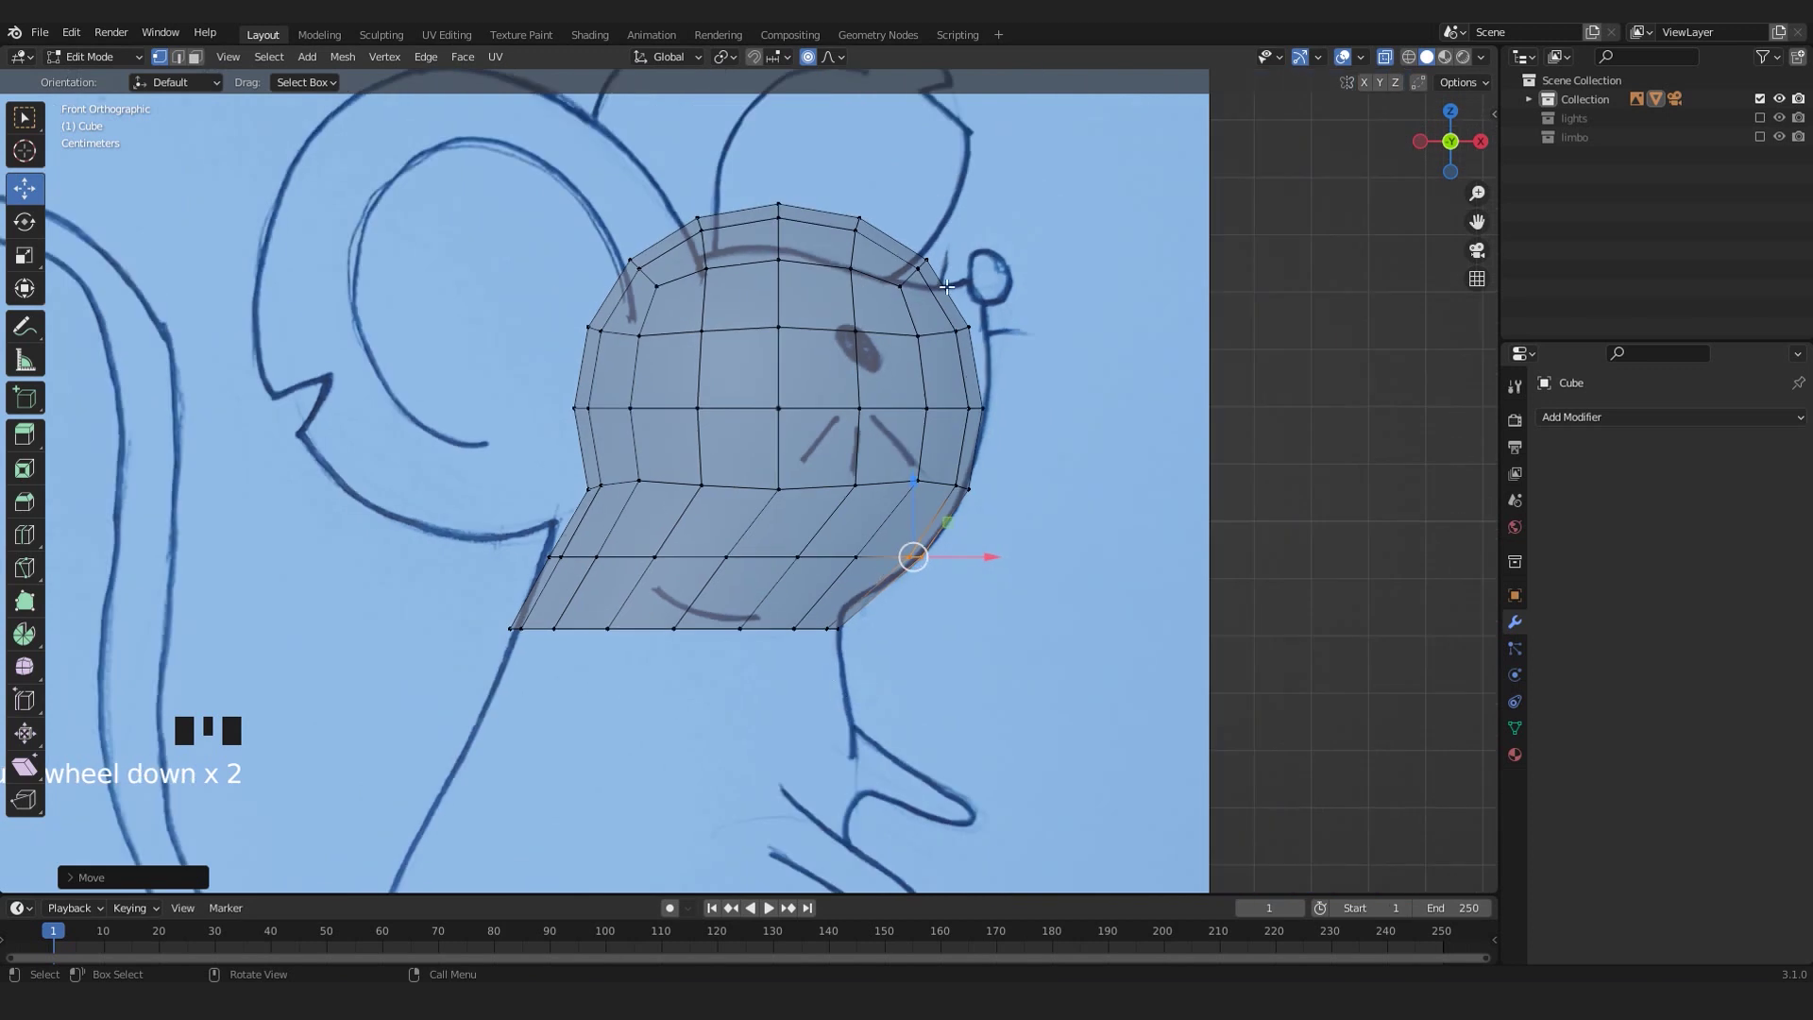
{"action": "scroll", "coordinate": [912, 557], "scroll_direction": "up", "scroll_amount": 4}
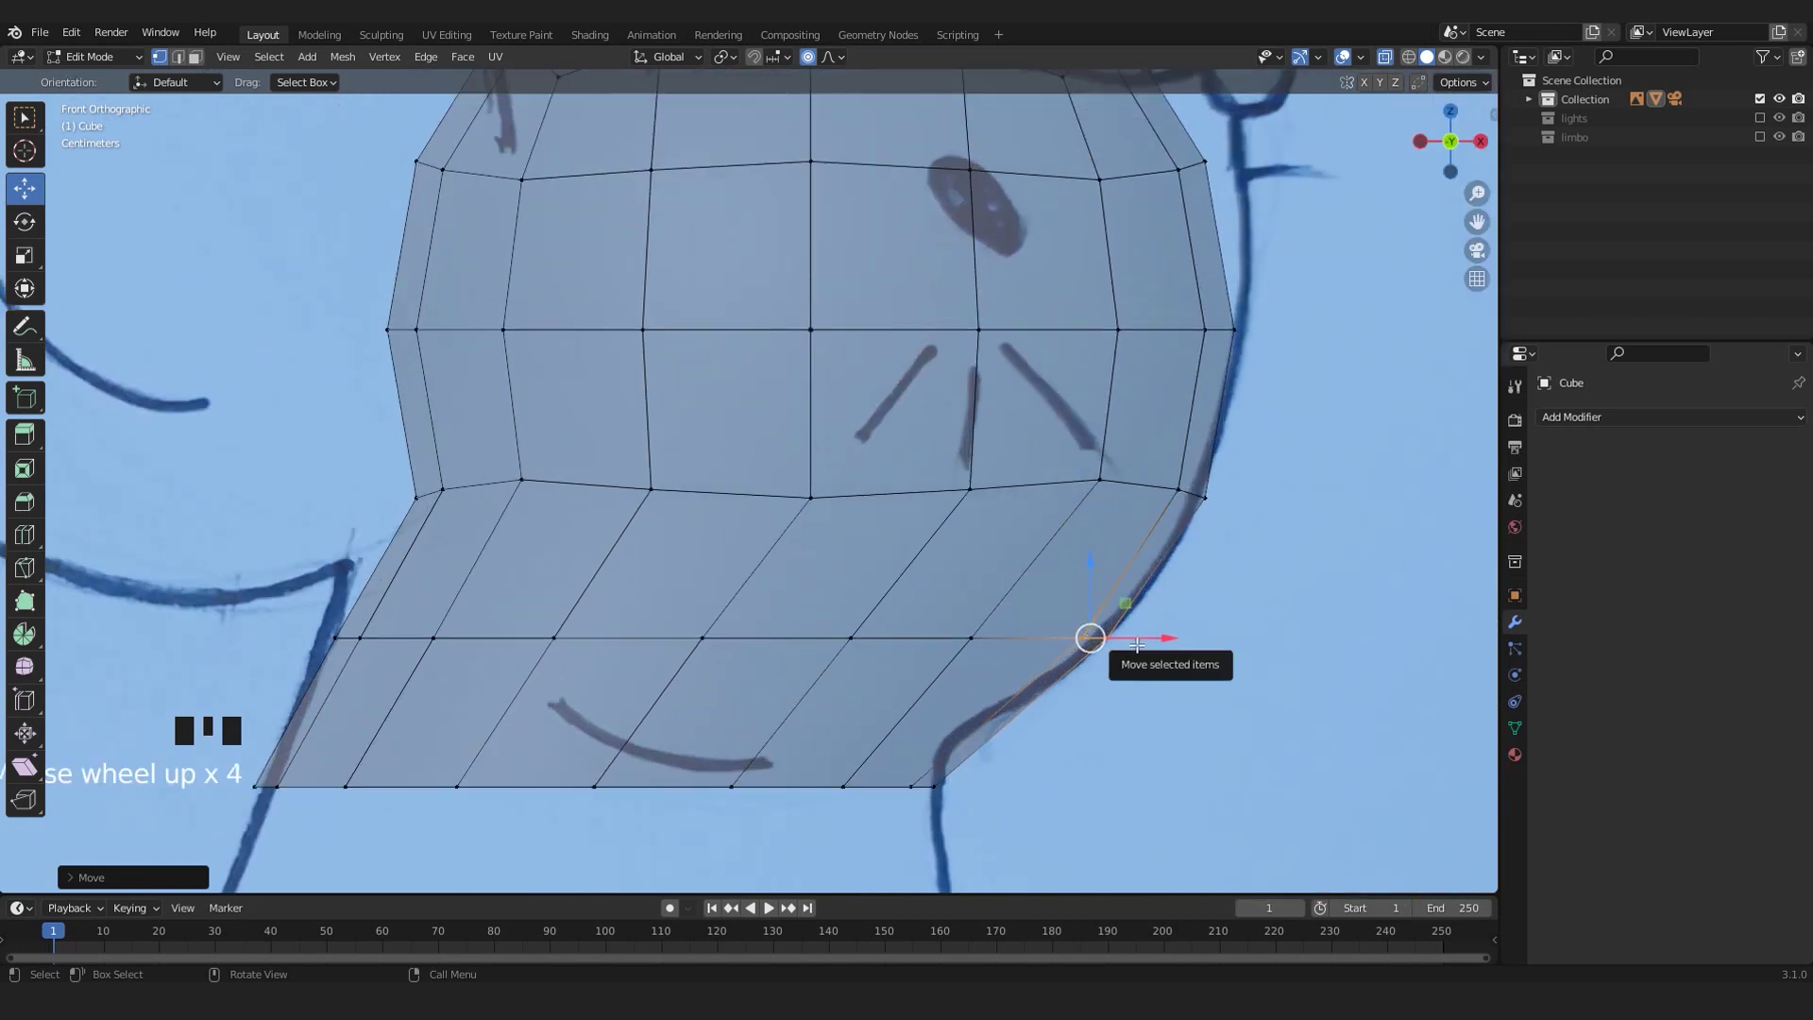
- Box-select the vertices at the back of the head and neck and move them outward along X to smooth the nape
{"action": "middle_click_drag", "start_coordinate": [1137, 645], "coordinate": [1059, 598], "text": "shift"}
{"action": "scroll", "coordinate": [976, 699], "scroll_direction": "down", "scroll_amount": 2}
{"action": "left_click_drag", "start_coordinate": [978, 697], "coordinate": [403, 583]}
{"action": "scroll", "coordinate": [560, 611], "scroll_direction": "up", "scroll_amount": 2}
{"action": "left_click_drag", "start_coordinate": [560, 611], "coordinate": [654, 631]}
{"action": "middle_click_drag", "start_coordinate": [292, 433], "coordinate": [536, 585], "text": "shift"}
{"action": "left_click_drag", "start_coordinate": [567, 461], "coordinate": [664, 559]}
{"action": "left_click_drag", "start_coordinate": [713, 523], "coordinate": [656, 523]}
{"action": "left_click_drag", "start_coordinate": [713, 485], "coordinate": [758, 532]}
{"action": "left_click_drag", "start_coordinate": [809, 507], "coordinate": [765, 506]}
{"action": "scroll", "coordinate": [756, 500], "scroll_direction": "down", "scroll_amount": 4}
{"action": "scroll", "coordinate": [749, 498], "scroll_direction": "up", "scroll_amount": 3}
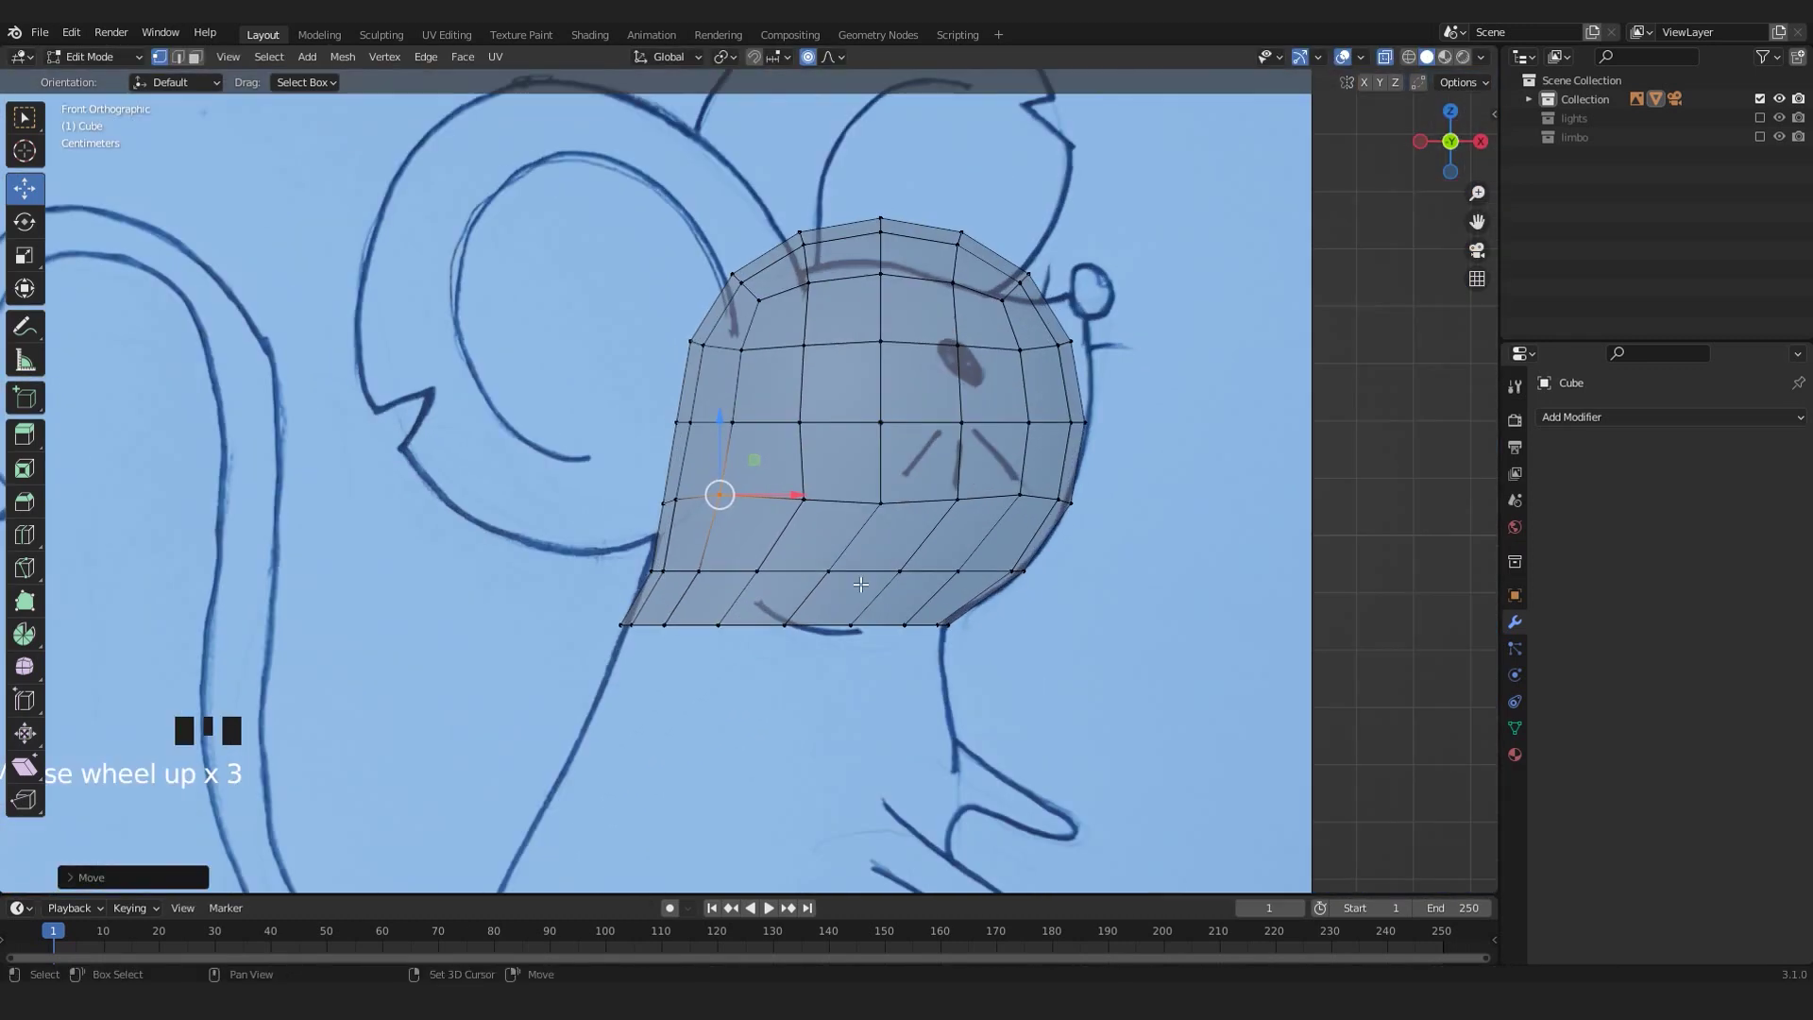
- In edge selection mode, select the open edge loop along the lower rim of the neck
{"action": "scroll", "coordinate": [753, 417], "scroll_direction": "down", "scroll_amount": 2}
{"action": "scroll", "coordinate": [746, 473], "scroll_direction": "up", "scroll_amount": 1}
{"action": "key", "text": "2"}
{"action": "left_click", "coordinate": [729, 536]}
{"action": "scroll", "coordinate": [729, 536], "scroll_direction": "down", "scroll_amount": 2}
{"action": "middle_click_drag", "start_coordinate": [736, 527], "coordinate": [789, 393], "text": "shift"}
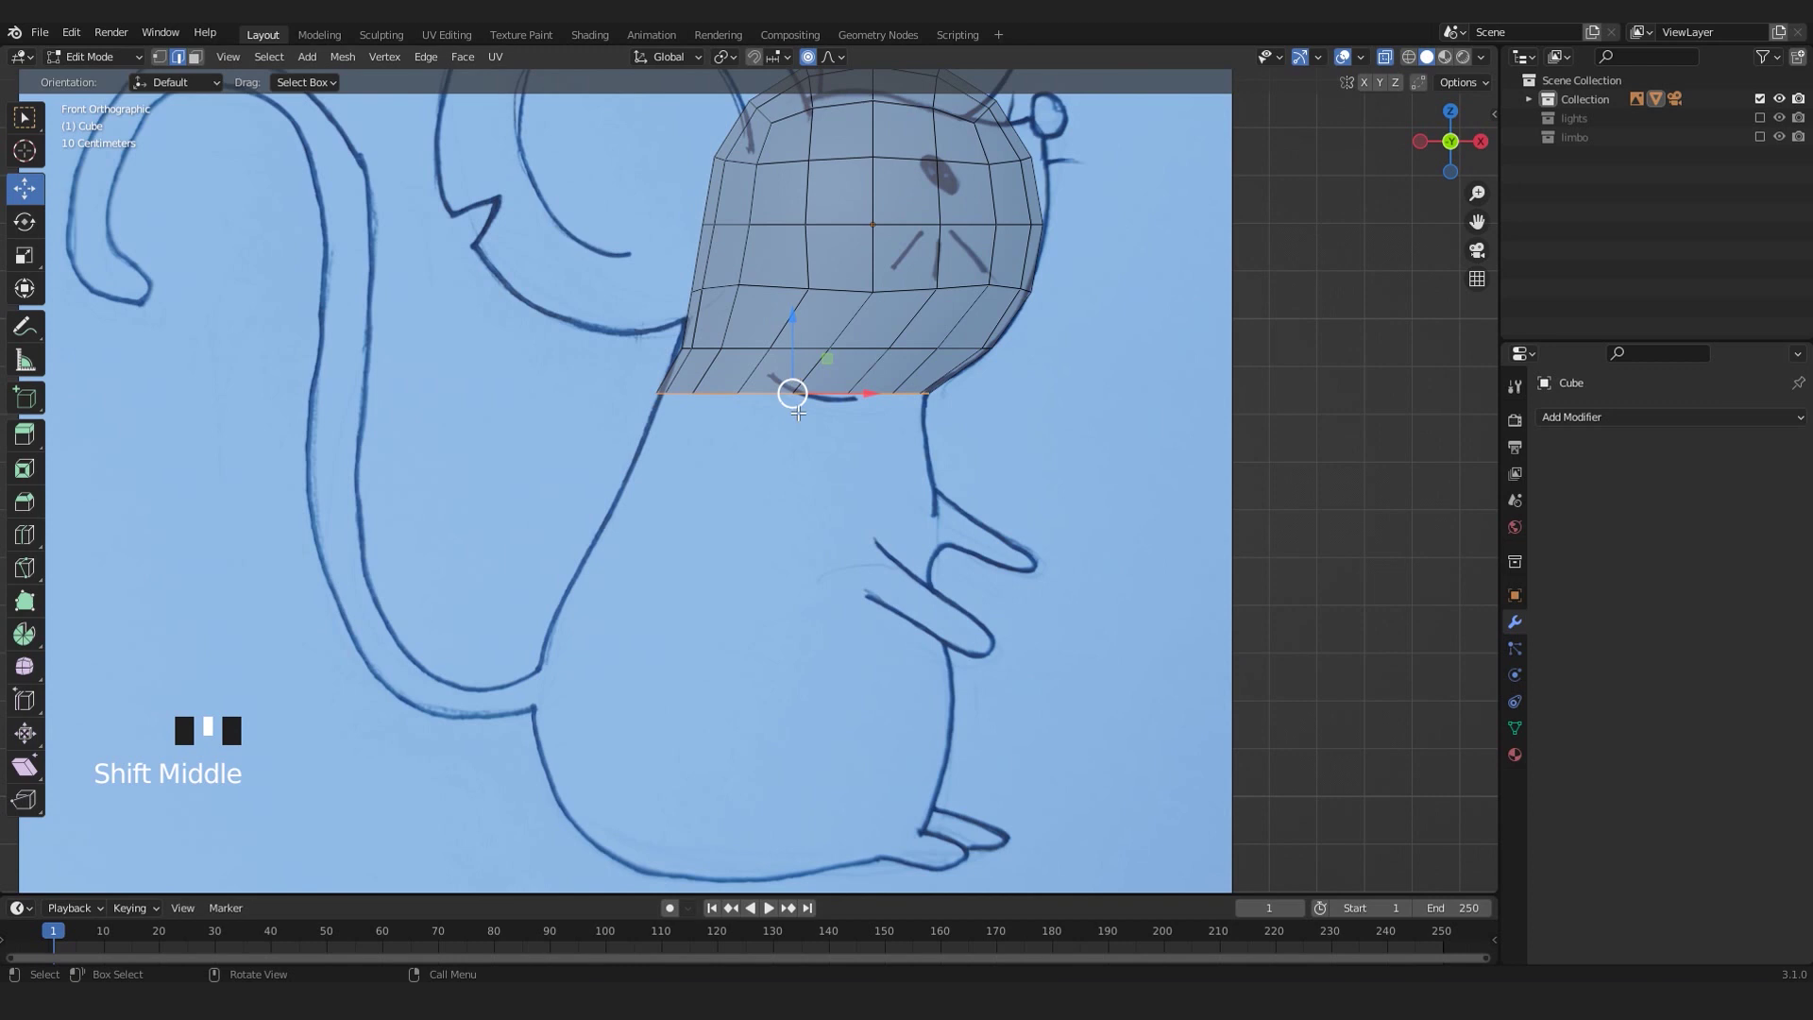
{"action": "scroll", "coordinate": [812, 406], "scroll_direction": "up", "scroll_amount": 3}
{"action": "scroll", "coordinate": [784, 405], "scroll_direction": "down", "scroll_amount": 3}
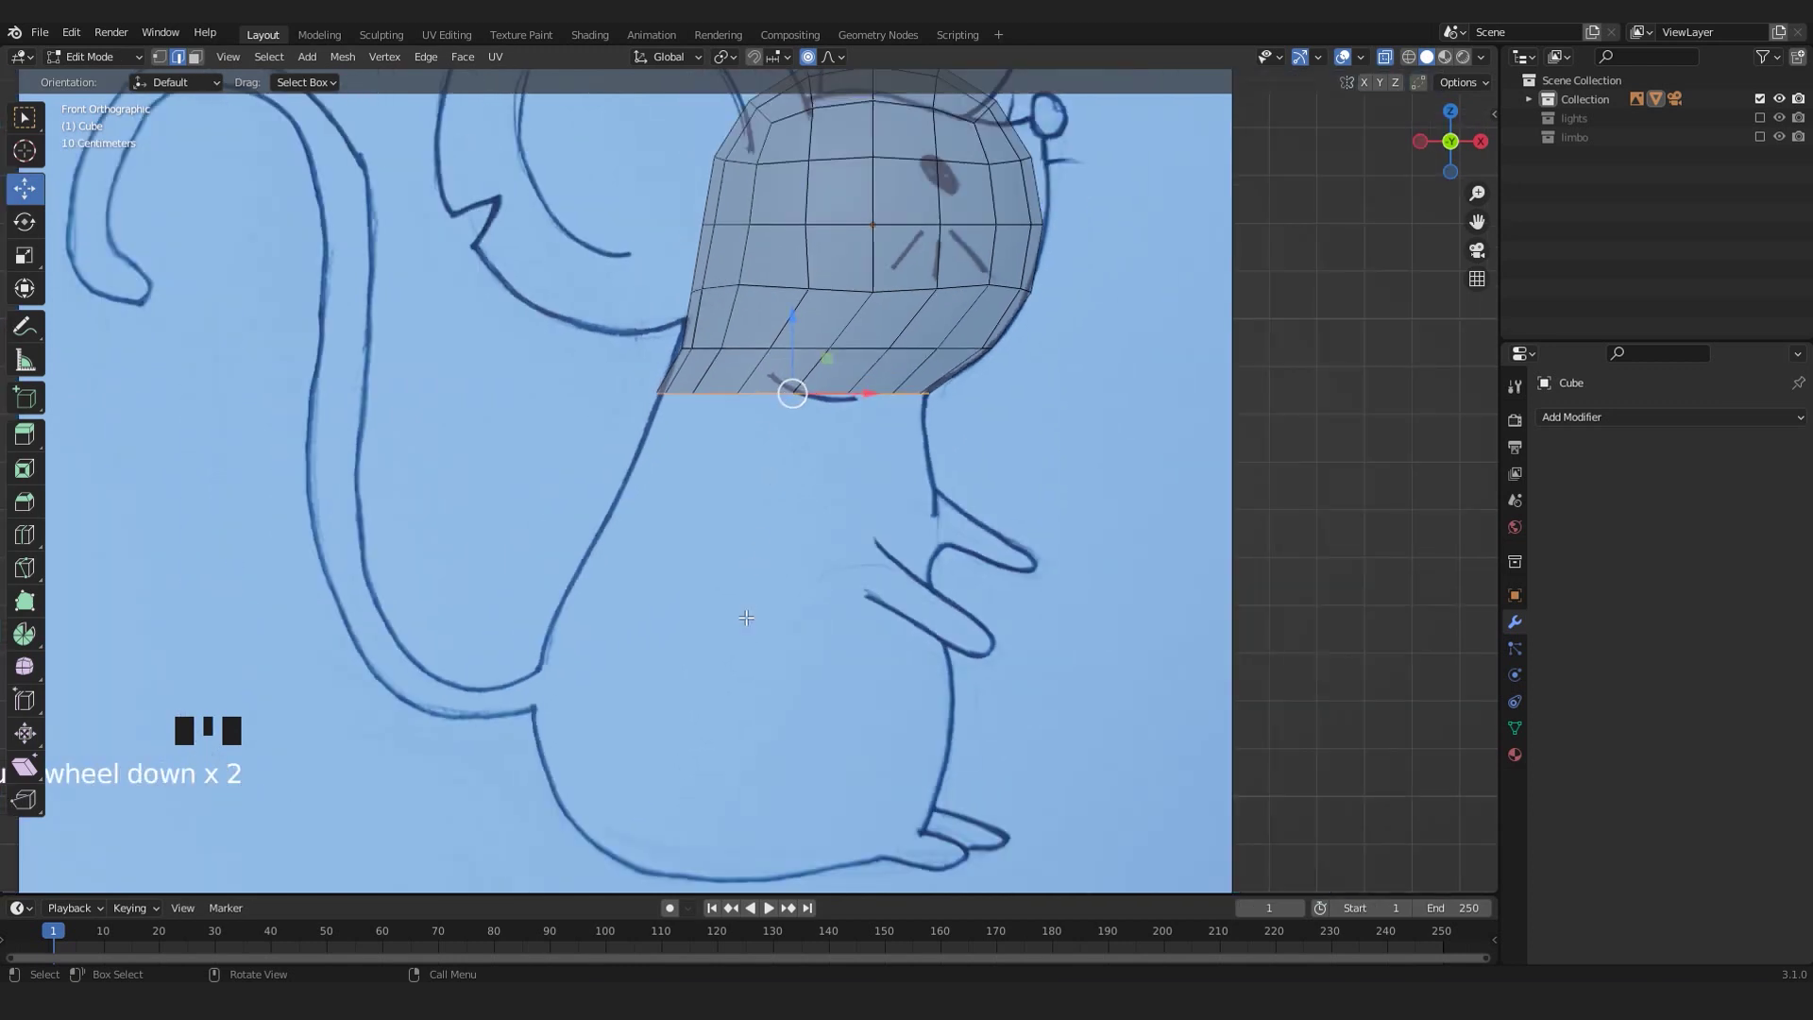
{"action": "scroll", "coordinate": [746, 618], "scroll_direction": "down", "scroll_amount": 2}
{"action": "scroll", "coordinate": [746, 406], "scroll_direction": "up", "scroll_amount": 1}
{"action": "middle_click_drag", "start_coordinate": [746, 402], "coordinate": [739, 360], "text": "shift"}
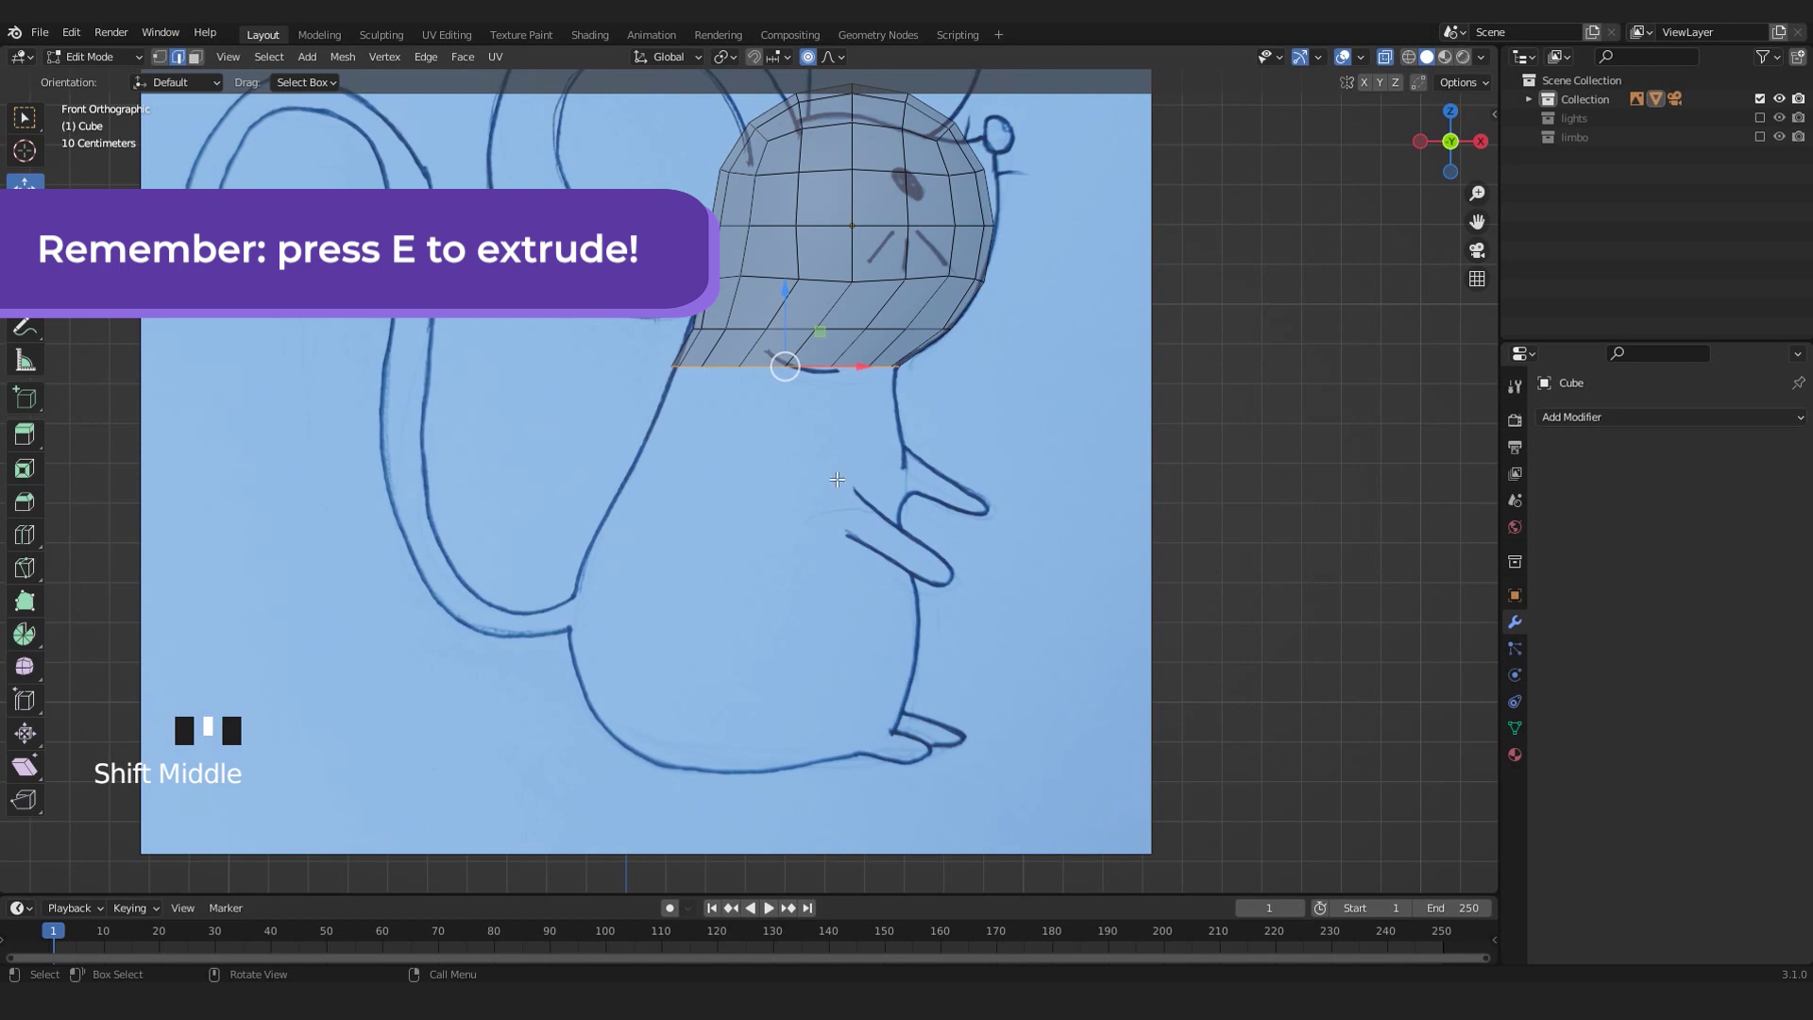
{"action": "scroll", "coordinate": [836, 480], "scroll_direction": "up", "scroll_amount": 1}
{"action": "middle_click_drag", "start_coordinate": [784, 345], "coordinate": [793, 447], "text": "shift"}
- Extrude the open neck rim straight down without proportional editing, then shift and scale it to fit the drawn upper body
{"action": "key", "text": "e"}
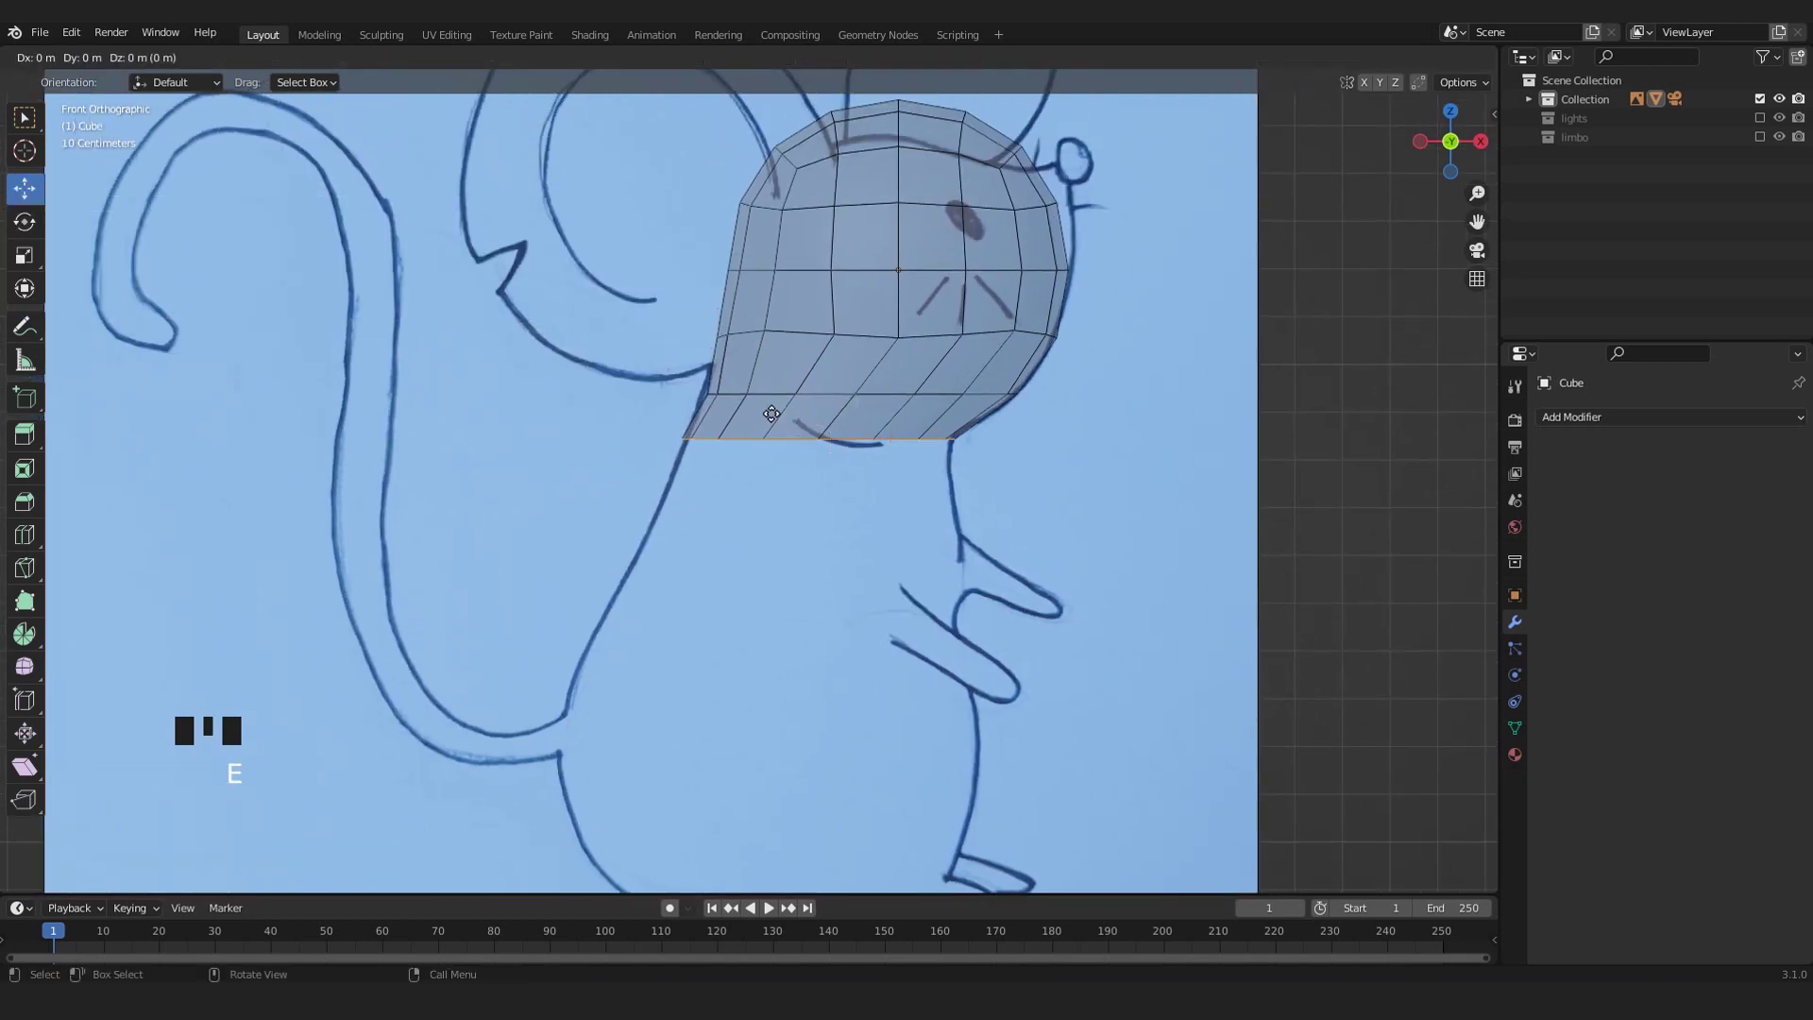
{"action": "left_click", "coordinate": [772, 414]}
{"action": "scroll", "coordinate": [784, 411], "scroll_direction": "up", "scroll_amount": 1}
{"action": "left_click", "coordinate": [809, 433]}
{"action": "key", "text": "ctrl+z"}
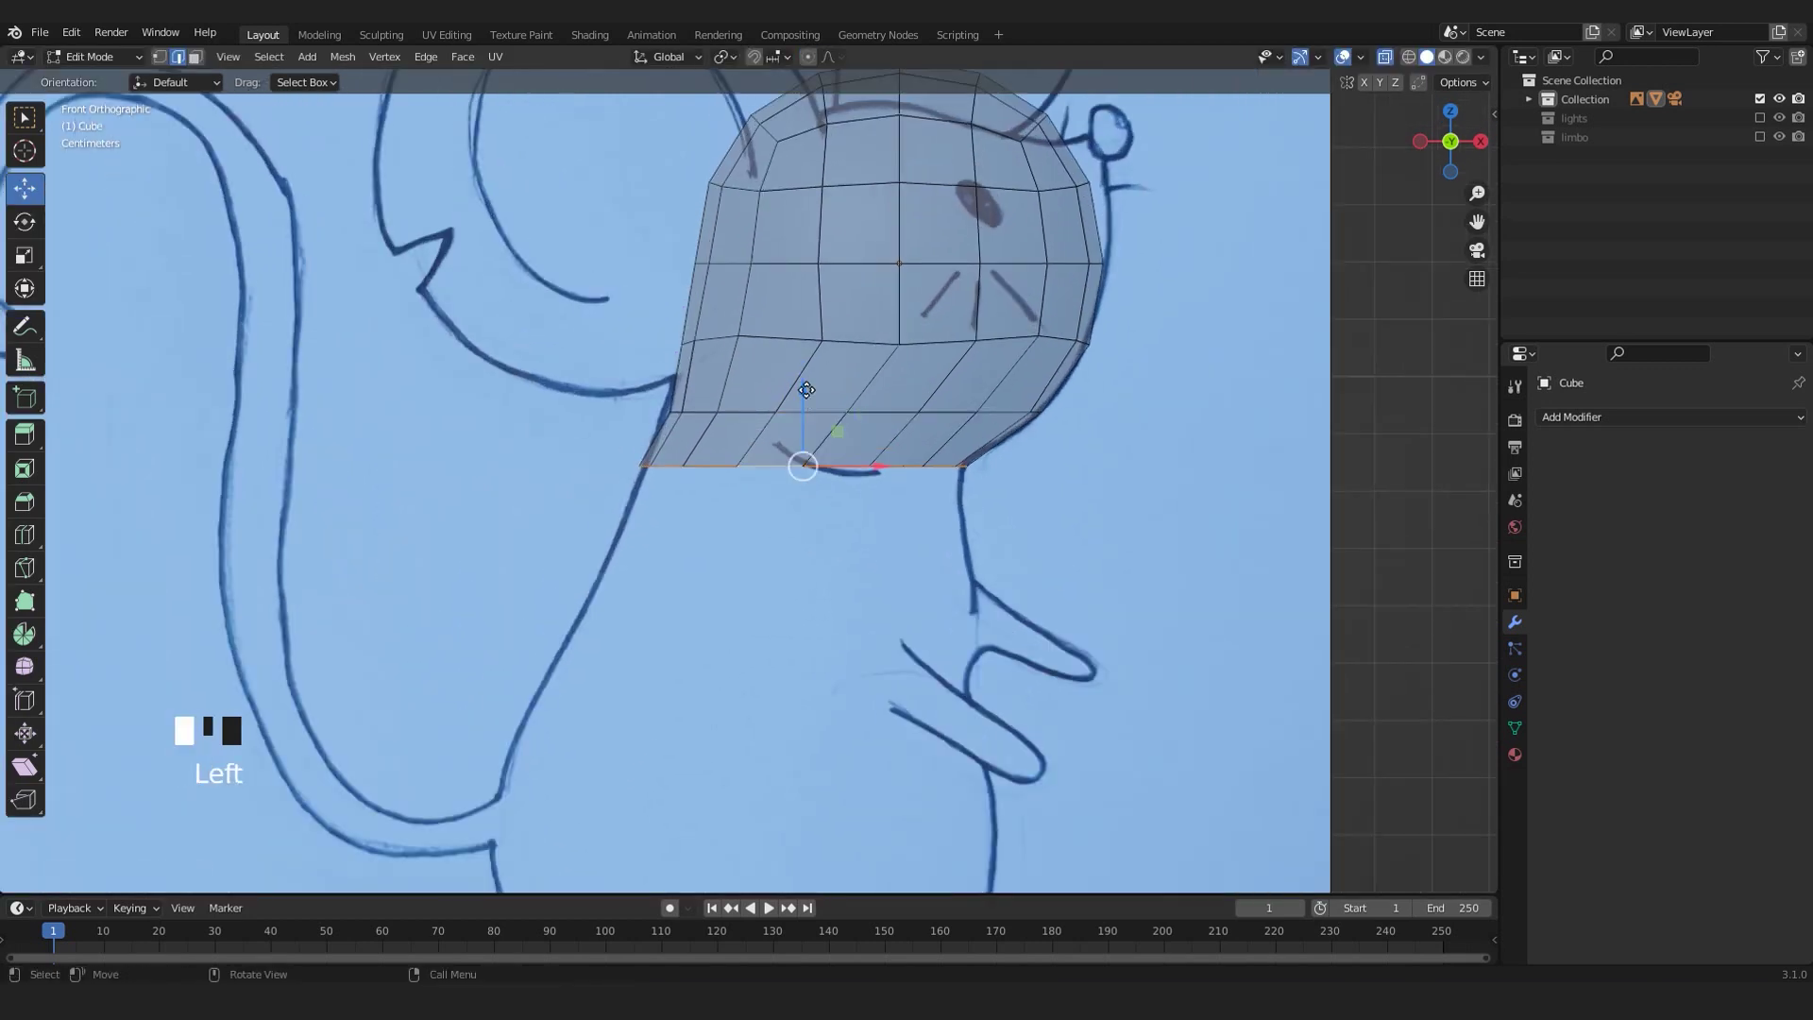
{"action": "left_click_drag", "start_coordinate": [802, 387], "coordinate": [802, 460]}
{"action": "scroll", "coordinate": [898, 544], "scroll_direction": "down", "scroll_amount": 1}
{"action": "left_click_drag", "start_coordinate": [873, 539], "coordinate": [859, 555]}
{"action": "scroll", "coordinate": [863, 553], "scroll_direction": "up", "scroll_amount": 1}
{"action": "key", "text": "s"}
{"action": "left_click", "coordinate": [887, 567]}
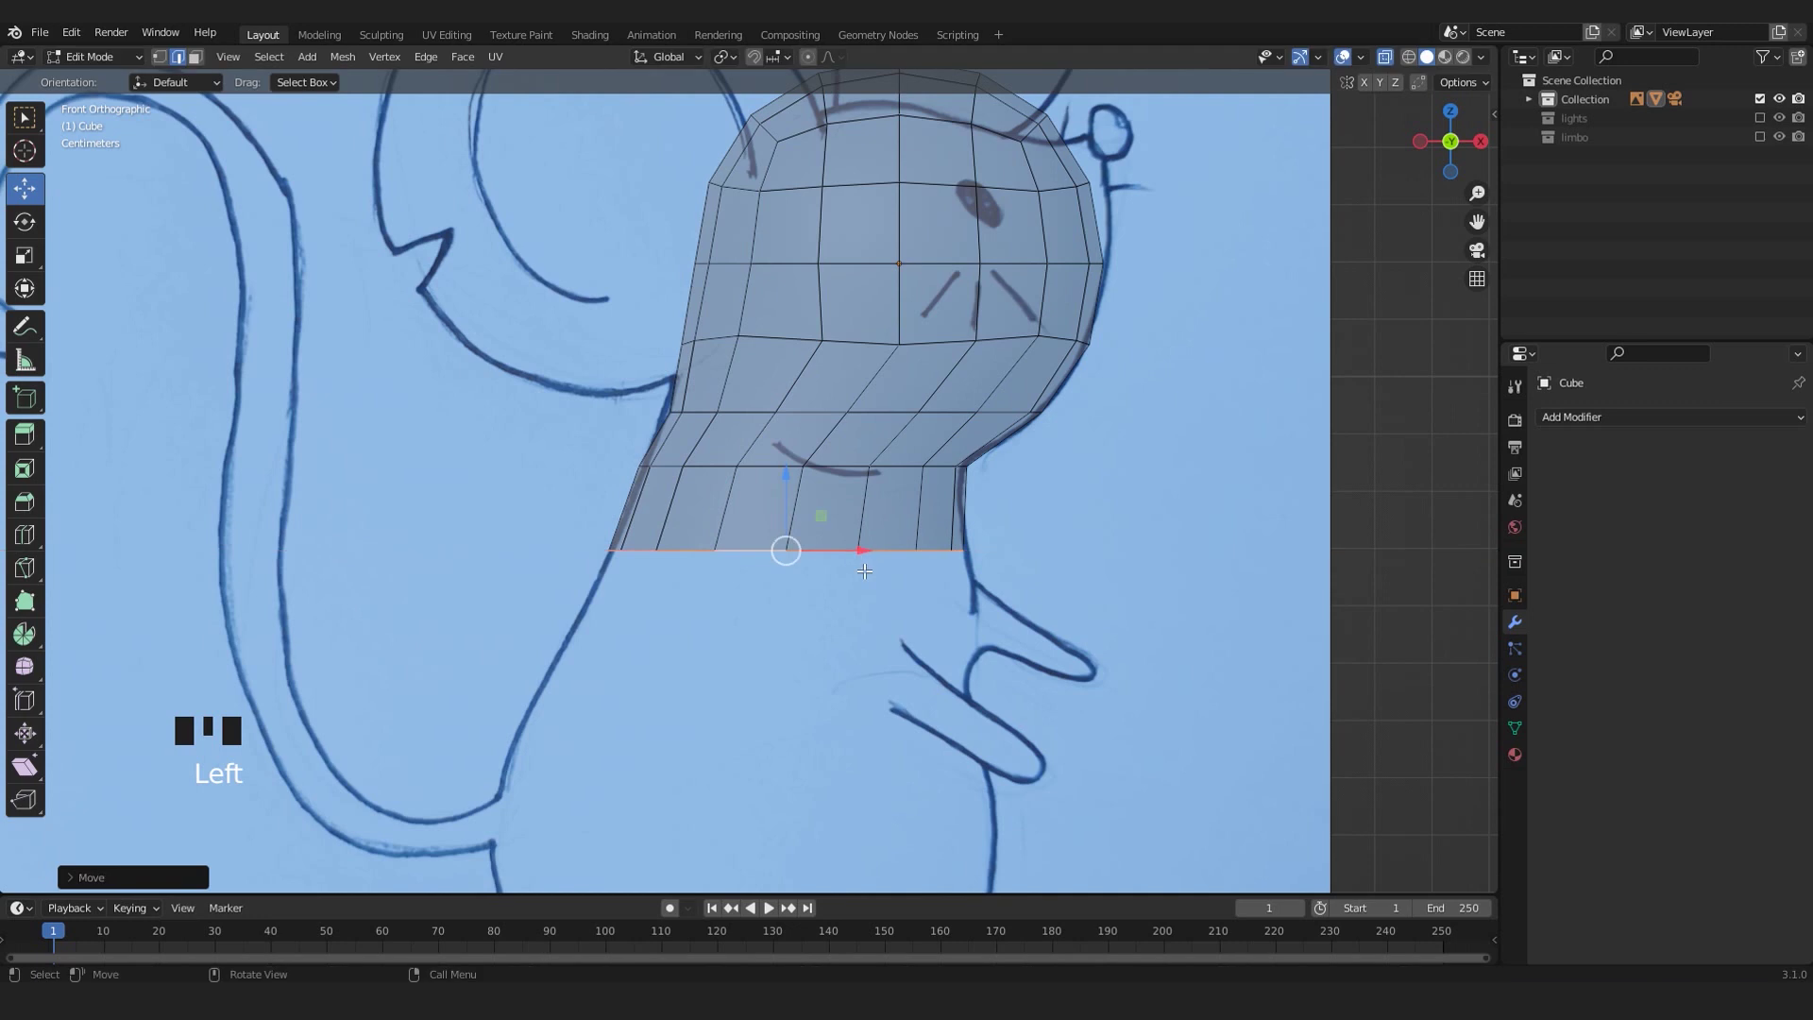
- Extrude a second body ring down to arm level, widen it along X and align it with the drawn outline
{"action": "middle_click_drag", "start_coordinate": [859, 555], "coordinate": [876, 441], "text": "shift"}
{"action": "key", "text": "e"}
{"action": "left_click", "coordinate": [824, 454]}
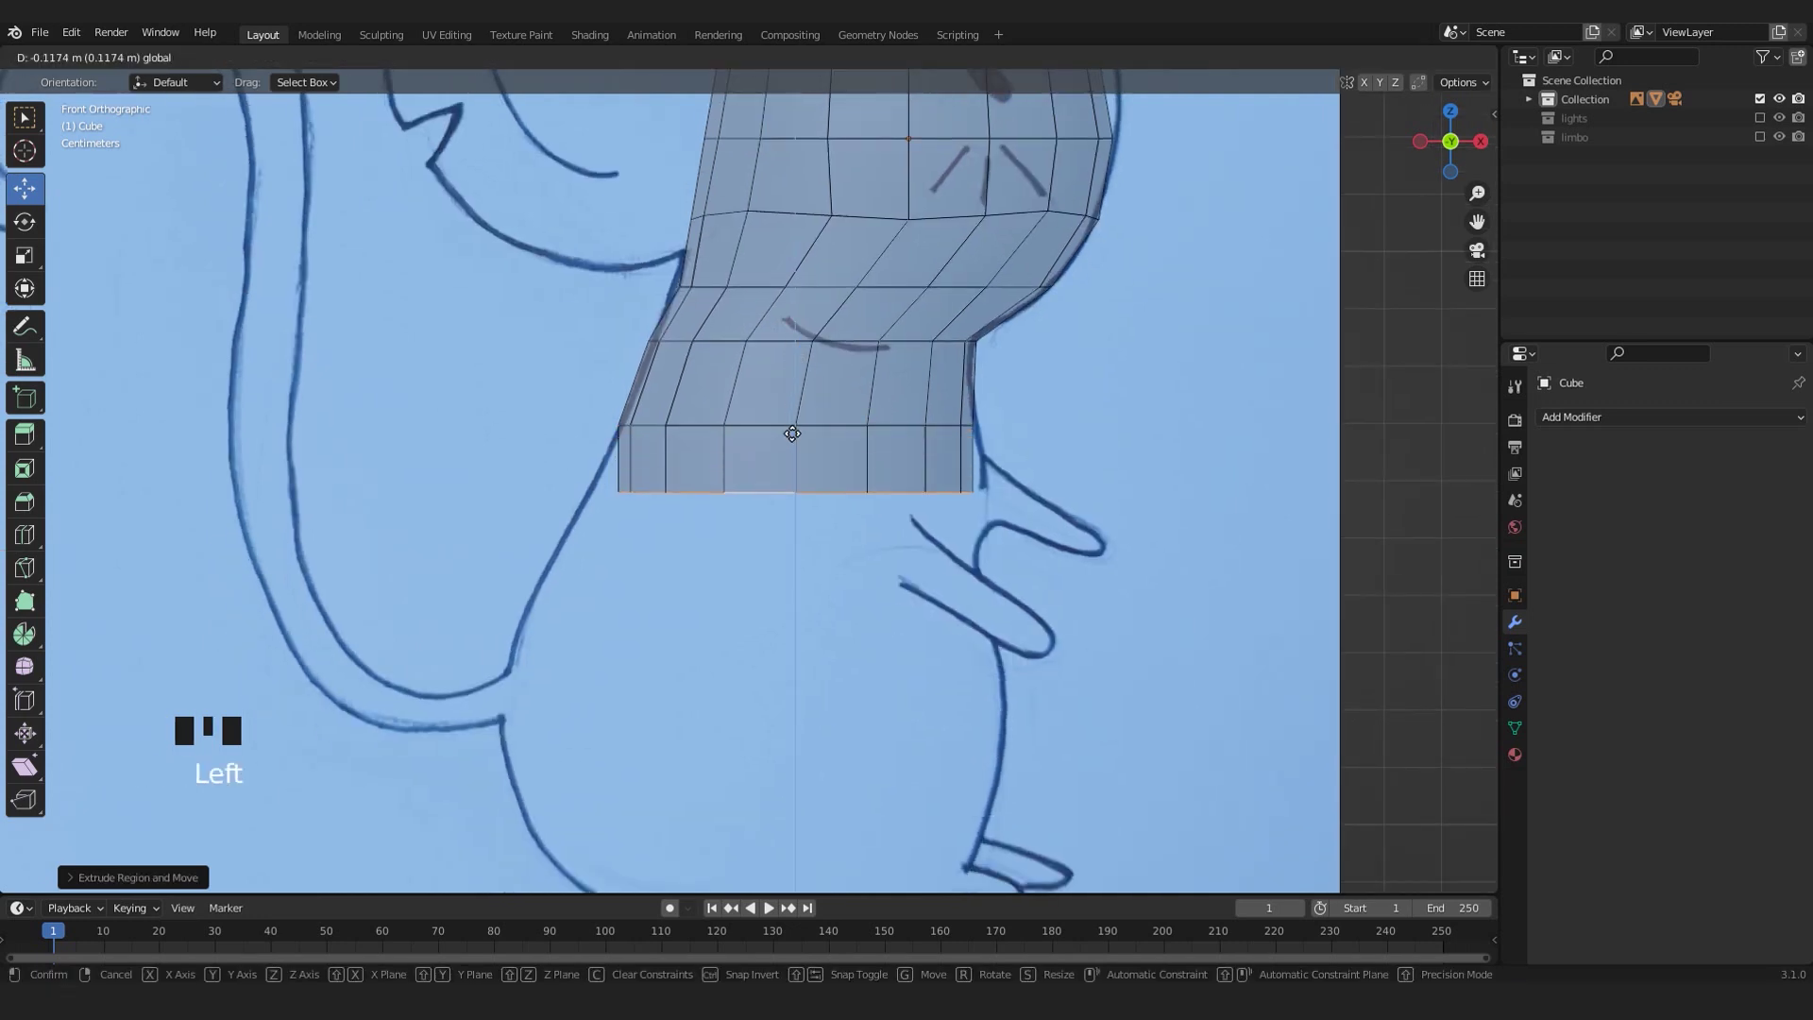
{"action": "key", "text": "s"}
{"action": "key", "text": "x"}
{"action": "left_click", "coordinate": [1034, 530]}
{"action": "key", "text": "s"}
{"action": "left_click", "coordinate": [1029, 531]}
{"action": "left_click_drag", "start_coordinate": [837, 518], "coordinate": [830, 515]}
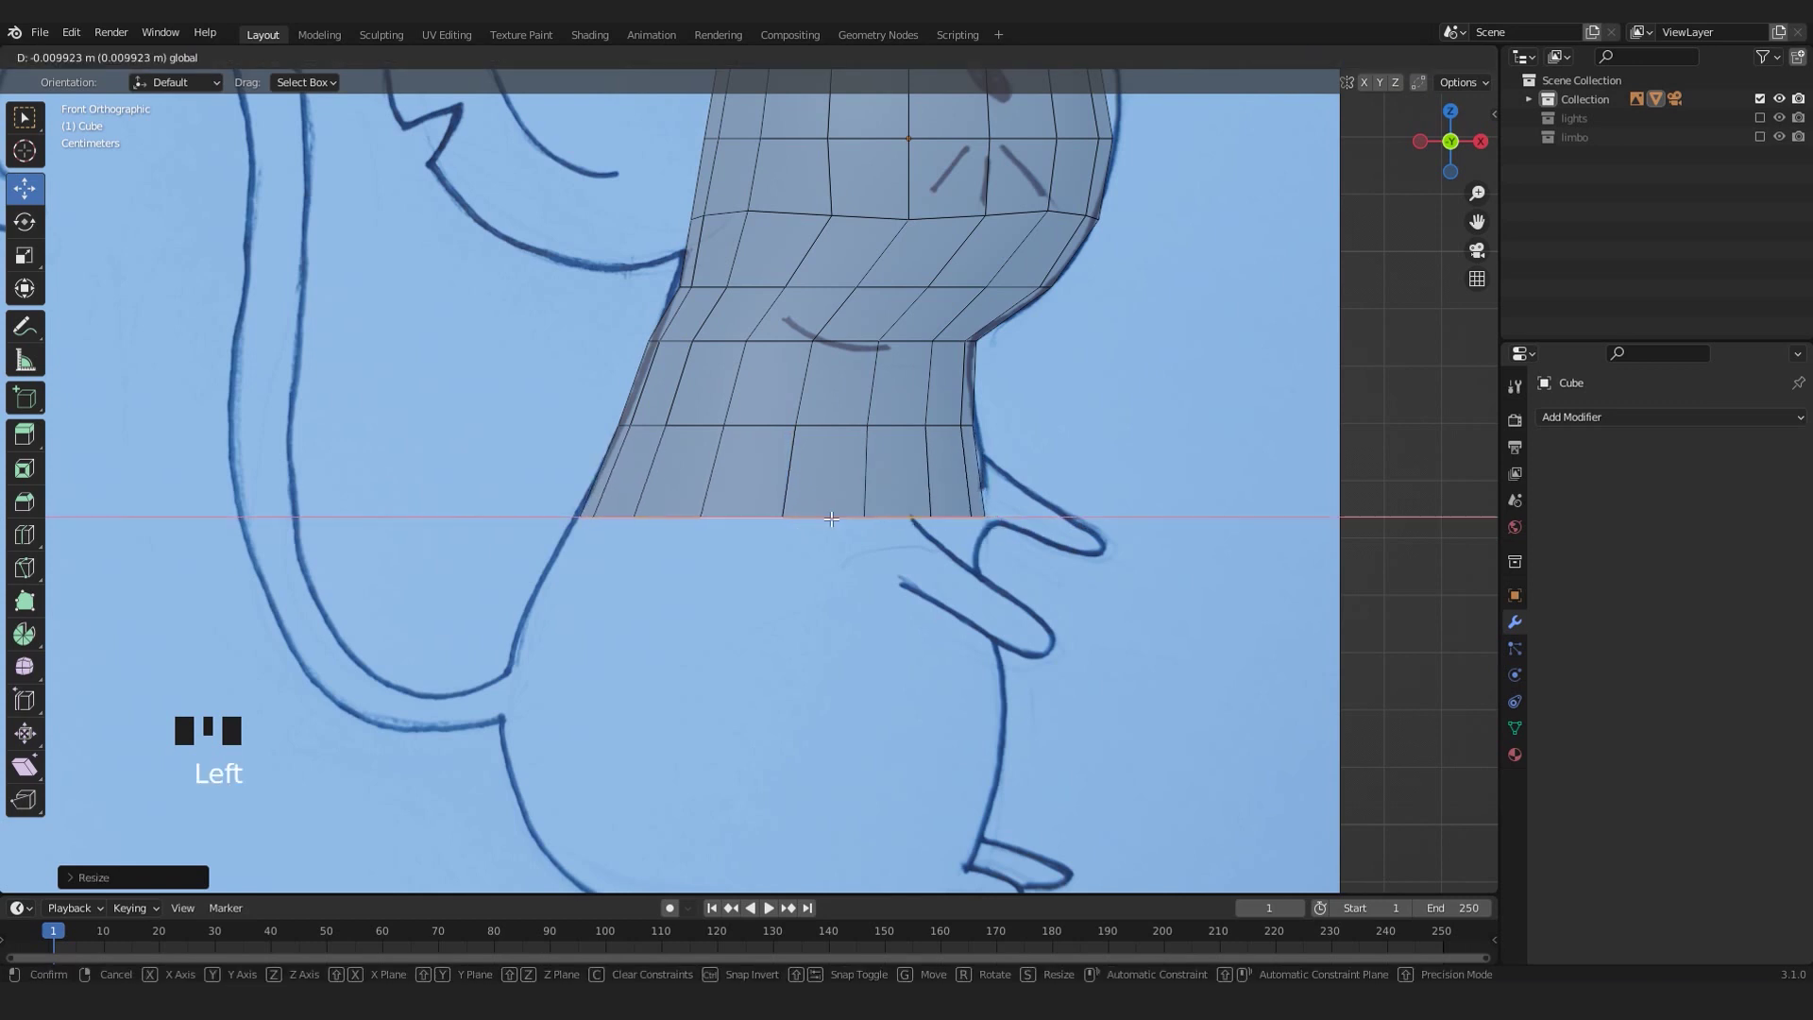
- Extrude a third ring down to just above the drawn tail base, then scale and shift it to the belly outline
{"action": "middle_click_drag", "start_coordinate": [826, 525], "coordinate": [834, 412], "text": "shift"}
{"action": "key", "text": "e"}
{"action": "left_click_drag", "start_coordinate": [792, 336], "coordinate": [792, 444]}
{"action": "key", "text": "s"}
{"action": "left_click", "coordinate": [869, 495]}
{"action": "mouse_move", "coordinate": [850, 516]}
{"action": "left_mouse_down"}
{"action": "mouse_move", "coordinate": [815, 517]}
{"action": "mouse_move", "coordinate": [842, 516]}
{"action": "left_mouse_up"}
{"action": "key", "text": "s"}
{"action": "left_click", "coordinate": [819, 517]}
{"action": "key", "text": "1"}
{"action": "left_click_drag", "start_coordinate": [568, 379], "coordinate": [672, 402]}
{"action": "key", "text": "ctrl+z"}
{"action": "left_click", "coordinate": [809, 58]}
{"action": "left_click_drag", "start_coordinate": [474, 464], "coordinate": [1364, 659]}
{"action": "left_click", "coordinate": [807, 59]}
- In edge selection mode, select the open bottom loop, extrude it down to the tail base and scale it to the body width
{"action": "key", "text": "2"}
{"action": "left_click", "coordinate": [741, 513], "text": "alt+shift"}
{"action": "key", "text": "e"}
{"action": "left_click_drag", "start_coordinate": [771, 449], "coordinate": [769, 545]}
{"action": "key", "text": "s"}
{"action": "left_click", "coordinate": [1011, 597]}
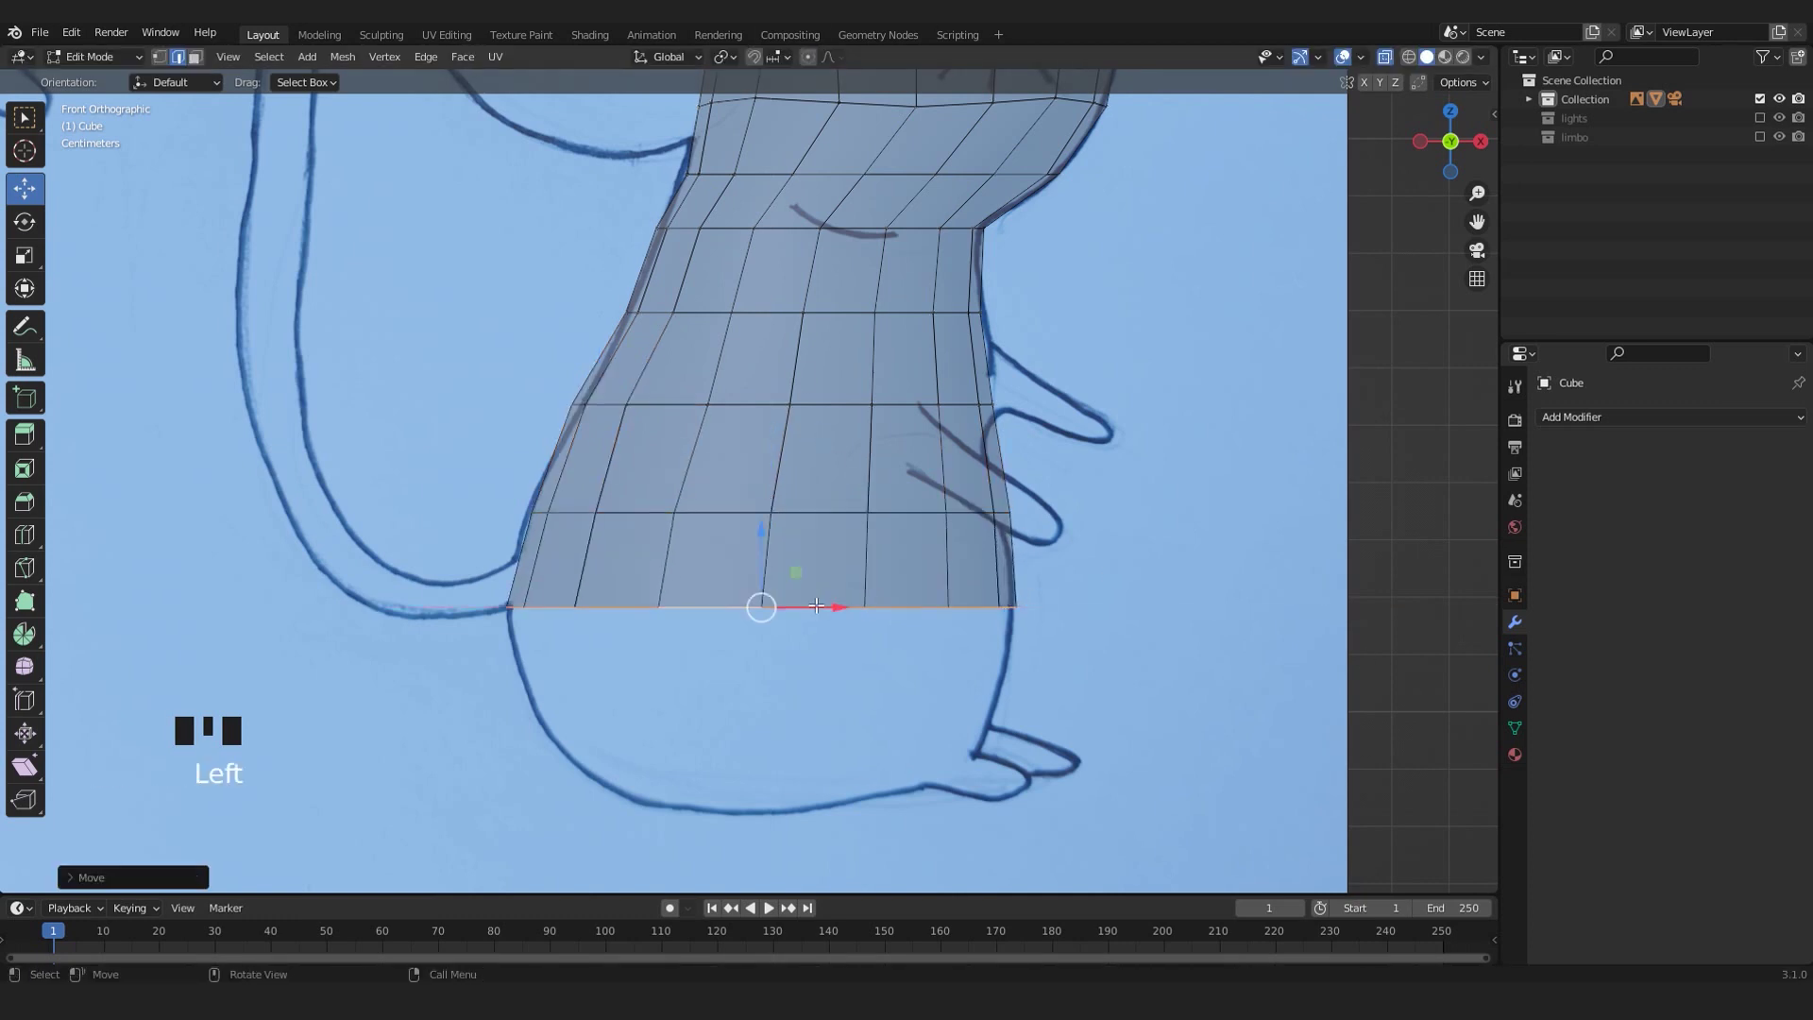
- Extrude two more rings below the tail base, scaling and shifting each inward to follow the drawn curve of the rump
{"action": "key", "text": "e"}
{"action": "key", "text": "s"}
{"action": "left_click_drag", "start_coordinate": [765, 628], "coordinate": [759, 704]}
{"action": "key", "text": "e"}
{"action": "key", "text": "s"}
{"action": "middle_click_drag", "start_coordinate": [954, 710], "coordinate": [960, 570], "text": "shift"}
{"action": "left_click_drag", "start_coordinate": [768, 588], "coordinate": [768, 576]}
{"action": "key", "text": "s"}
{"action": "left_click", "coordinate": [918, 639]}
{"action": "left_click_drag", "start_coordinate": [862, 630], "coordinate": [872, 627]}
- Extrude a last ring down to the drawing's lowest body line and scale it inward to round off the underside
{"action": "left_click_drag", "start_coordinate": [781, 557], "coordinate": [781, 541]}
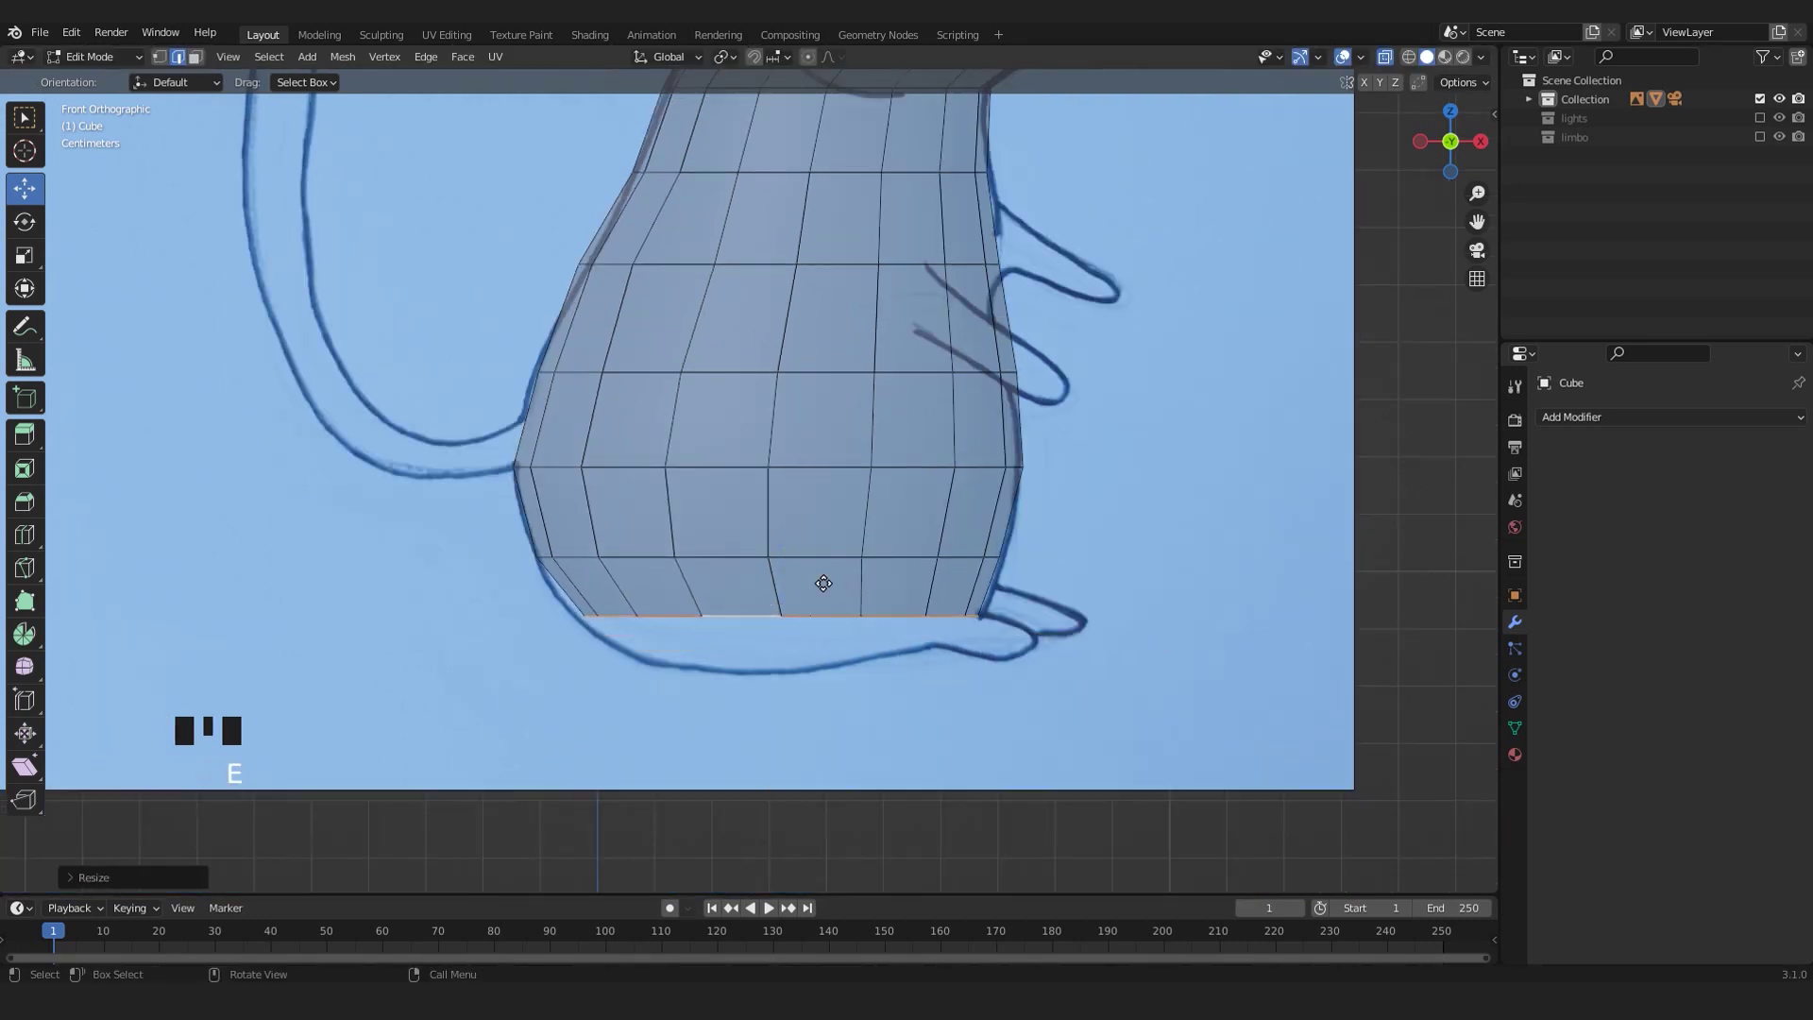
{"action": "key", "text": "s"}
{"action": "left_click", "coordinate": [898, 680]}
{"action": "scroll", "coordinate": [954, 413], "scroll_direction": "down", "scroll_amount": 2}
{"action": "middle_click_drag", "start_coordinate": [955, 413], "coordinate": [978, 610], "text": "shift"}
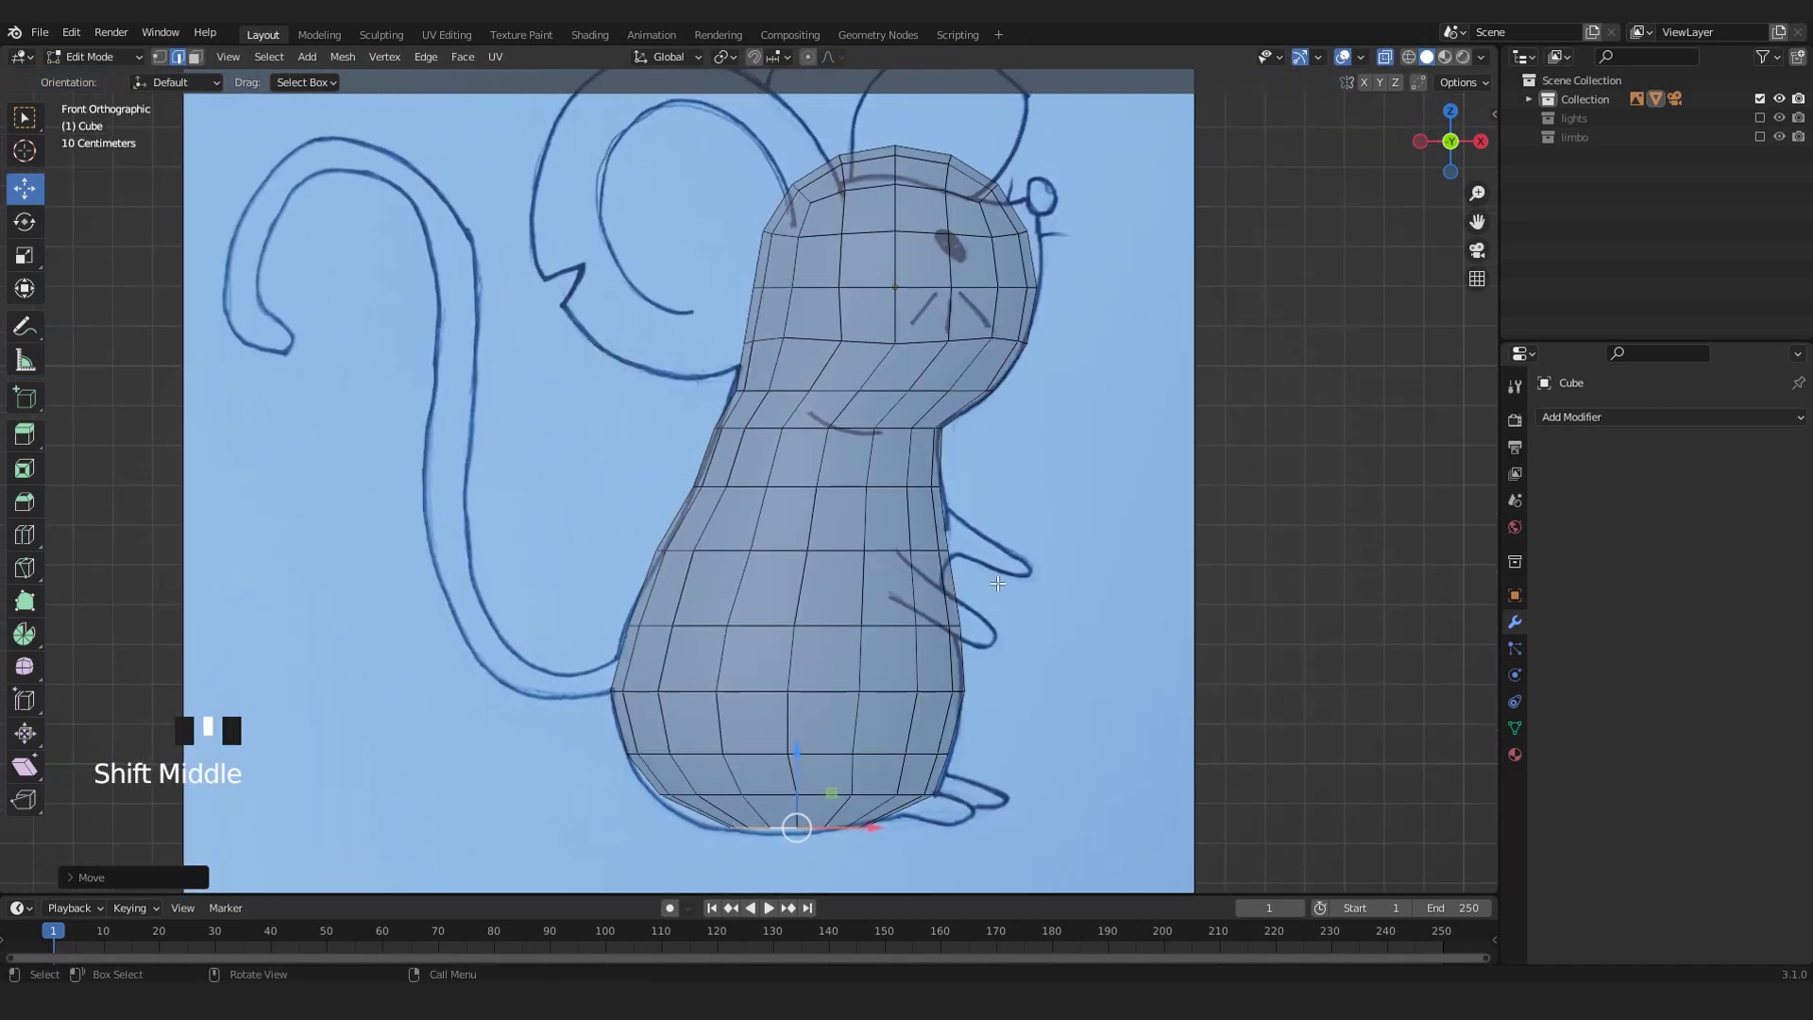
- Return to Object Mode and turn off X-ray display
{"action": "key", "text": "Tab"}
{"action": "key", "text": "alt+z"}
{"action": "scroll", "coordinate": [994, 554], "scroll_direction": "down", "scroll_amount": 4}
{"action": "scroll", "coordinate": [994, 548], "scroll_direction": "up", "scroll_amount": 2}
{"action": "left_click", "coordinate": [1108, 510]}
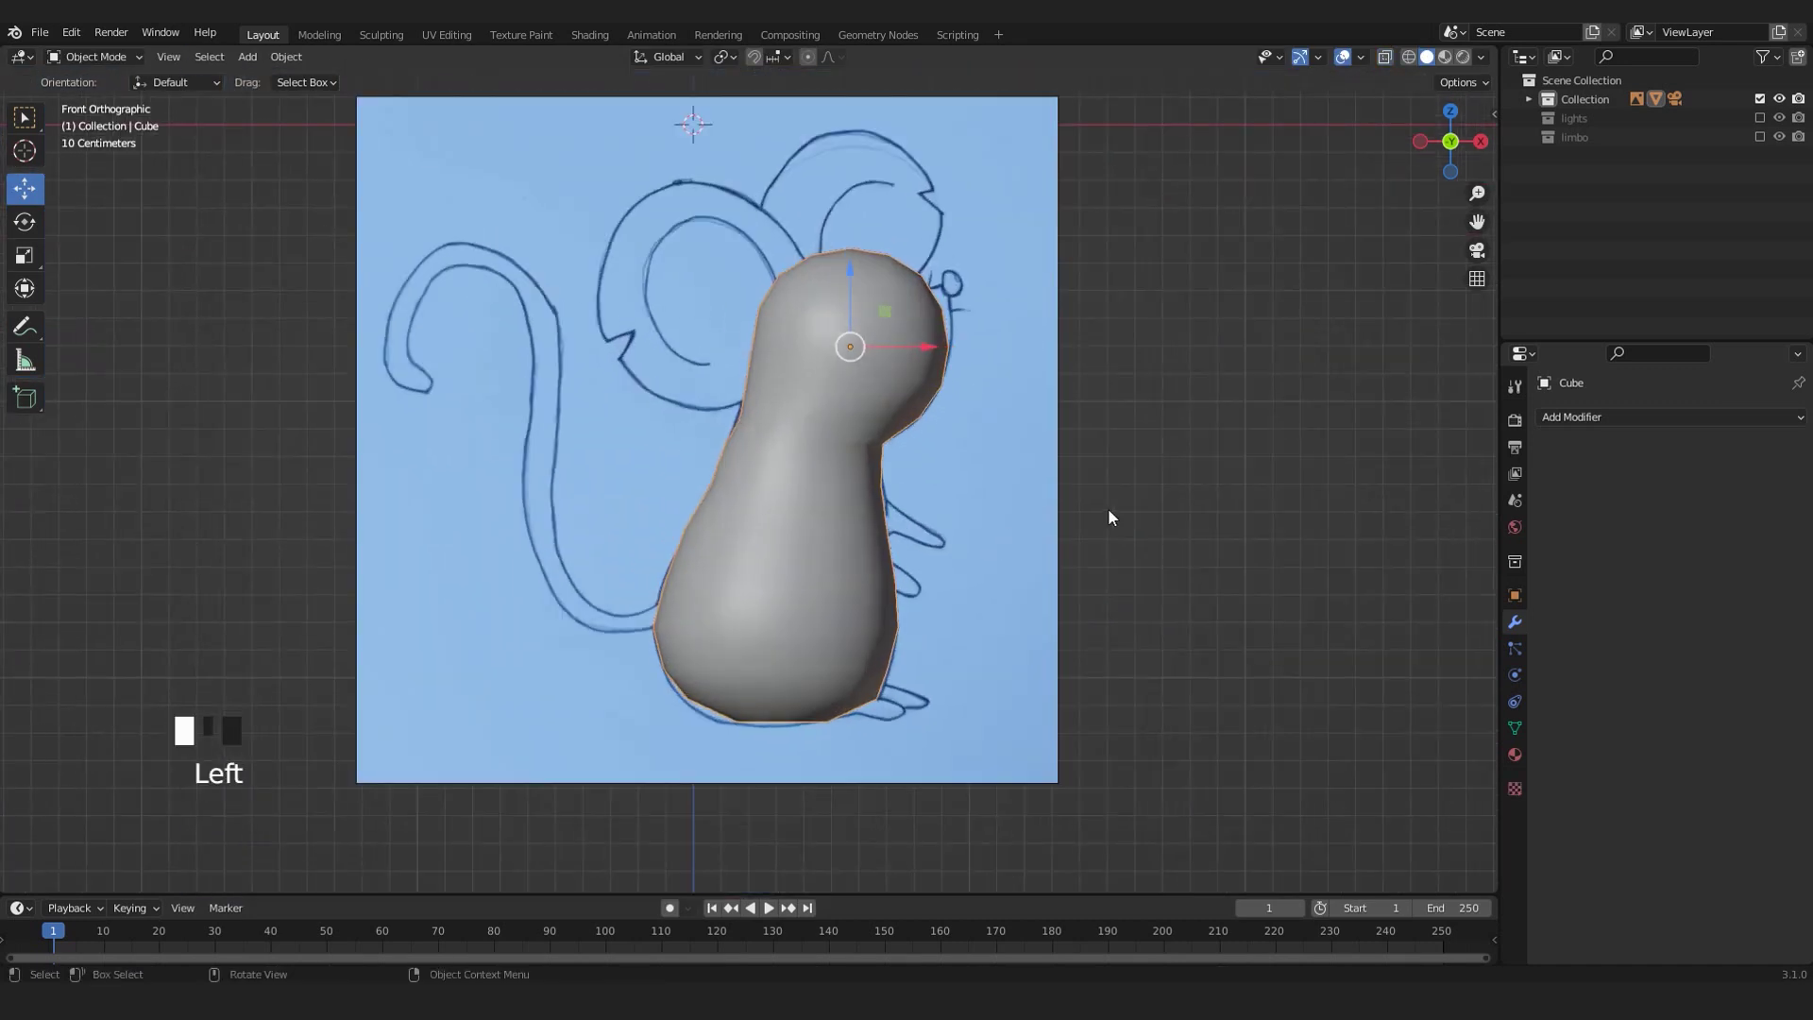
- Examine the silhouette of the head and upper body against the reference drawing
{"action": "scroll", "coordinate": [731, 440], "scroll_direction": "up", "scroll_amount": 2}
{"action": "middle_click_drag", "start_coordinate": [973, 364], "coordinate": [878, 521], "text": "shift"}
{"action": "scroll", "coordinate": [1005, 473], "scroll_direction": "down", "scroll_amount": 2}
{"action": "scroll", "coordinate": [948, 272], "scroll_direction": "up", "scroll_amount": 1}
{"action": "middle_click_drag", "start_coordinate": [900, 378], "coordinate": [884, 433], "text": "shift"}
{"action": "left_click", "coordinate": [907, 322]}
{"action": "middle_click_drag", "start_coordinate": [907, 323], "coordinate": [979, 437], "text": "shift"}
{"action": "scroll", "coordinate": [993, 477], "scroll_direction": "up", "scroll_amount": 5}
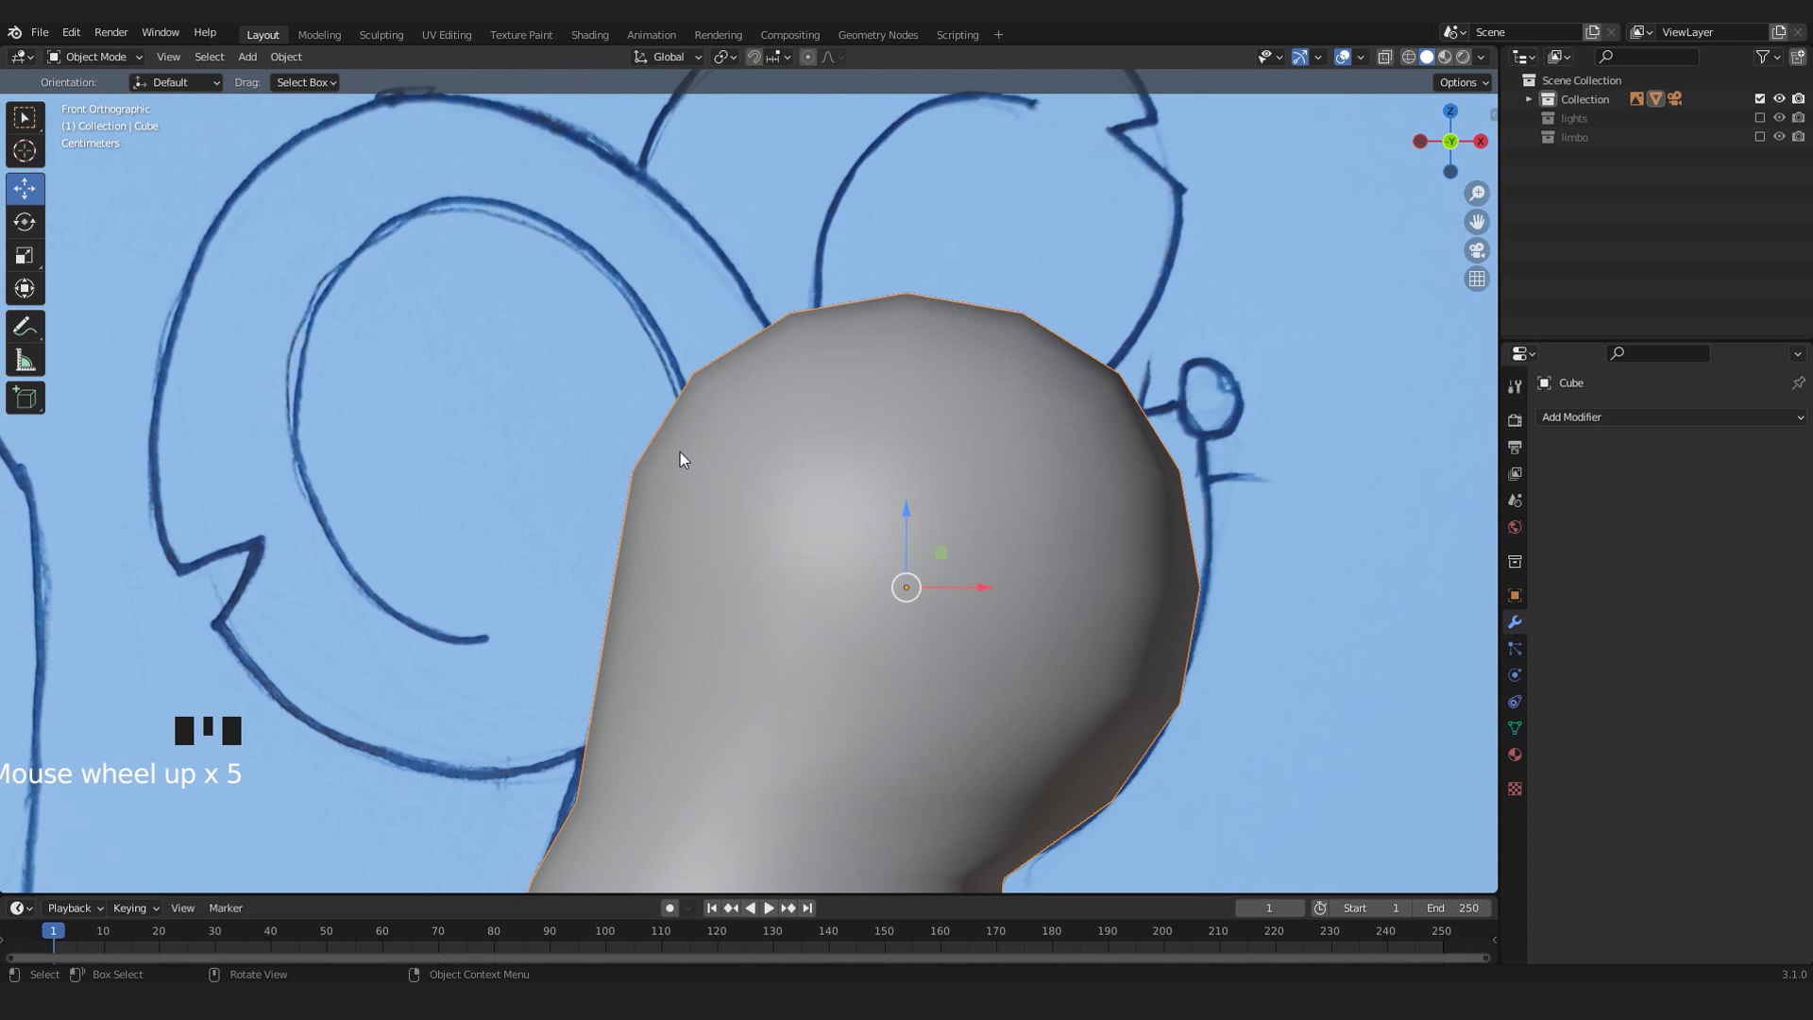
{"action": "middle_click_drag", "start_coordinate": [859, 680], "coordinate": [817, 426], "text": "shift"}
- Add a Subdivision Surface modifier to the mouse body
{"action": "scroll", "coordinate": [841, 586], "scroll_direction": "down", "scroll_amount": 3}
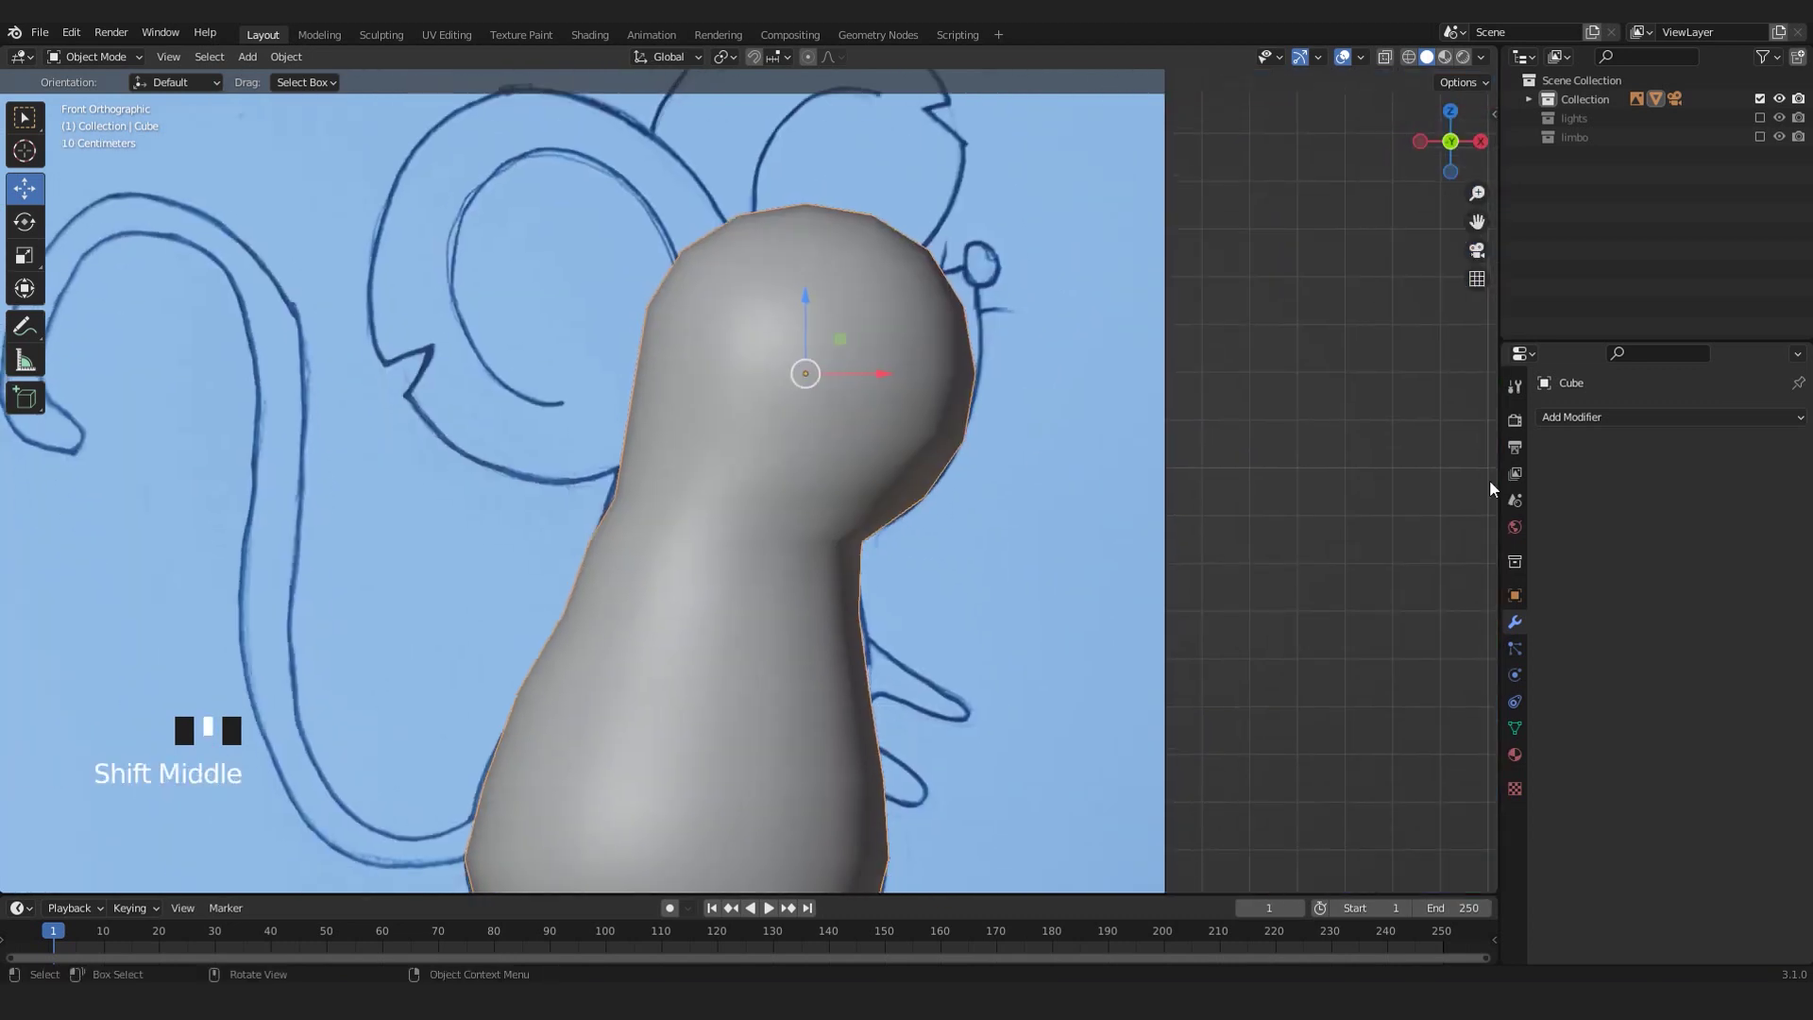
{"action": "left_click", "coordinate": [1615, 417]}
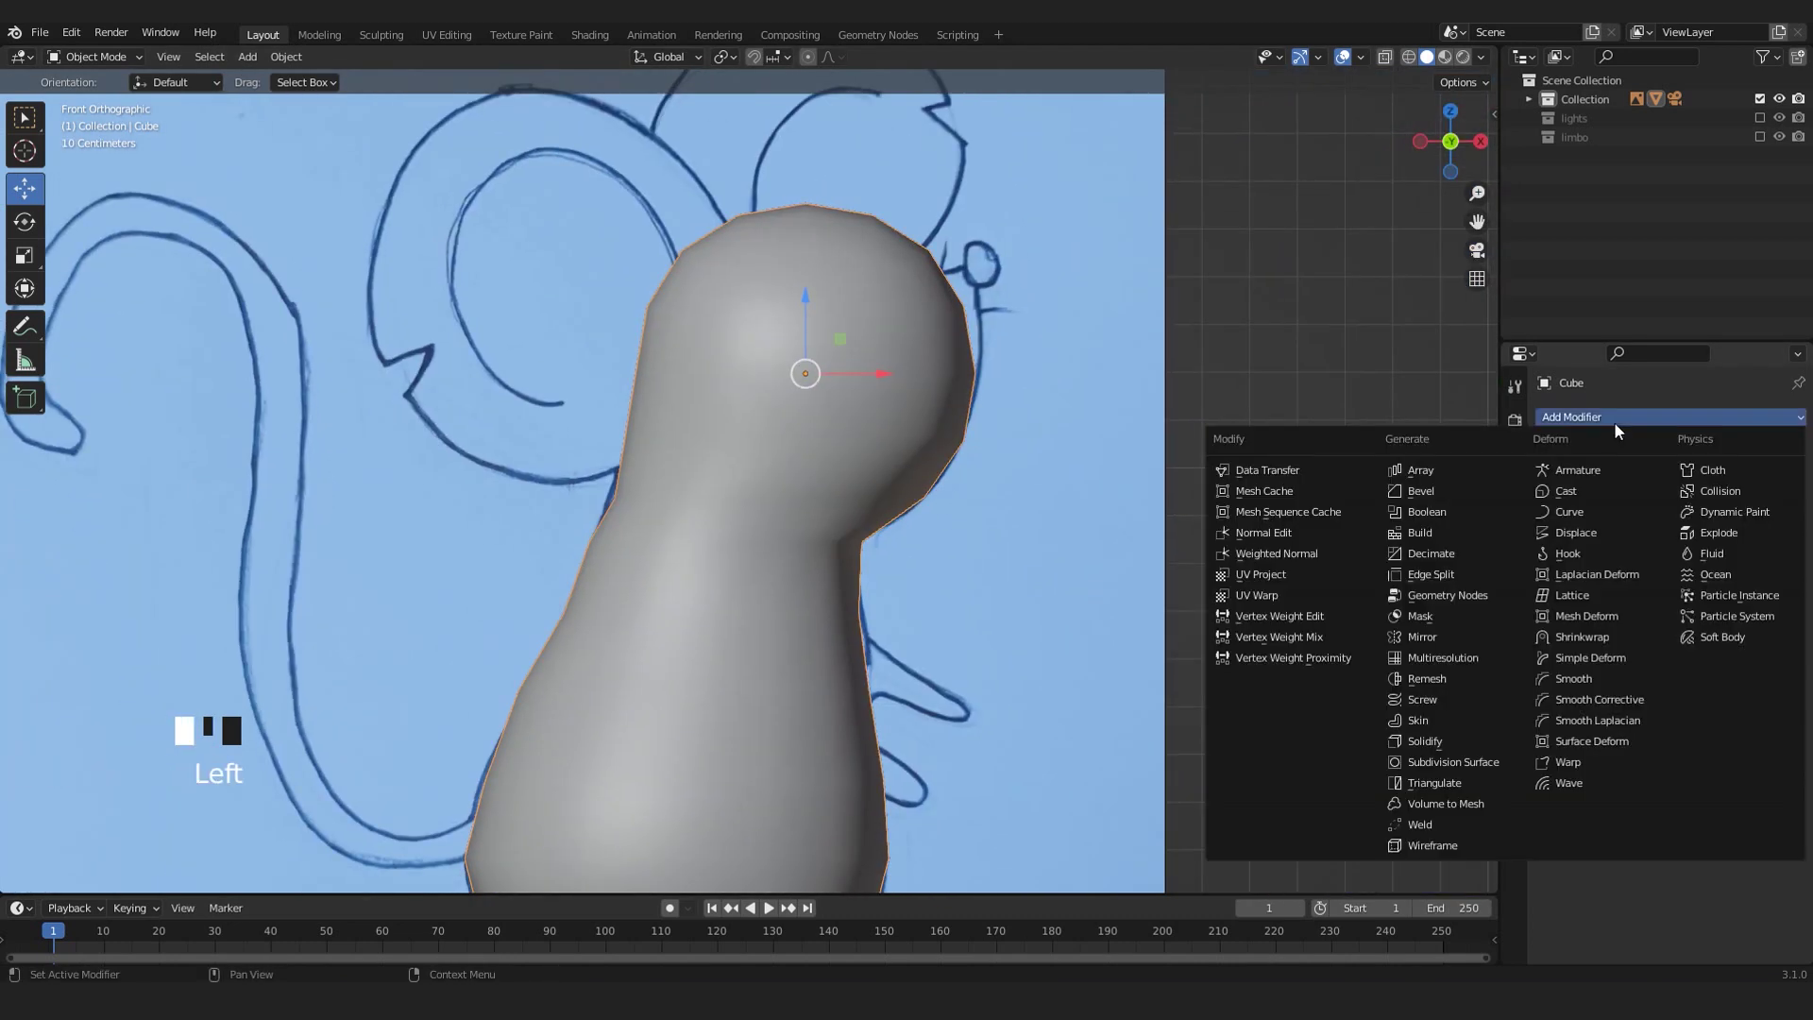
{"action": "left_click", "coordinate": [1488, 763]}
- Examine how the subdivided body's lower outline fits the reference drawing
{"action": "scroll", "coordinate": [911, 535], "scroll_direction": "down", "scroll_amount": 2}
{"action": "middle_click_drag", "start_coordinate": [742, 605], "coordinate": [739, 423], "text": "shift"}
{"action": "scroll", "coordinate": [757, 553], "scroll_direction": "up", "scroll_amount": 2}
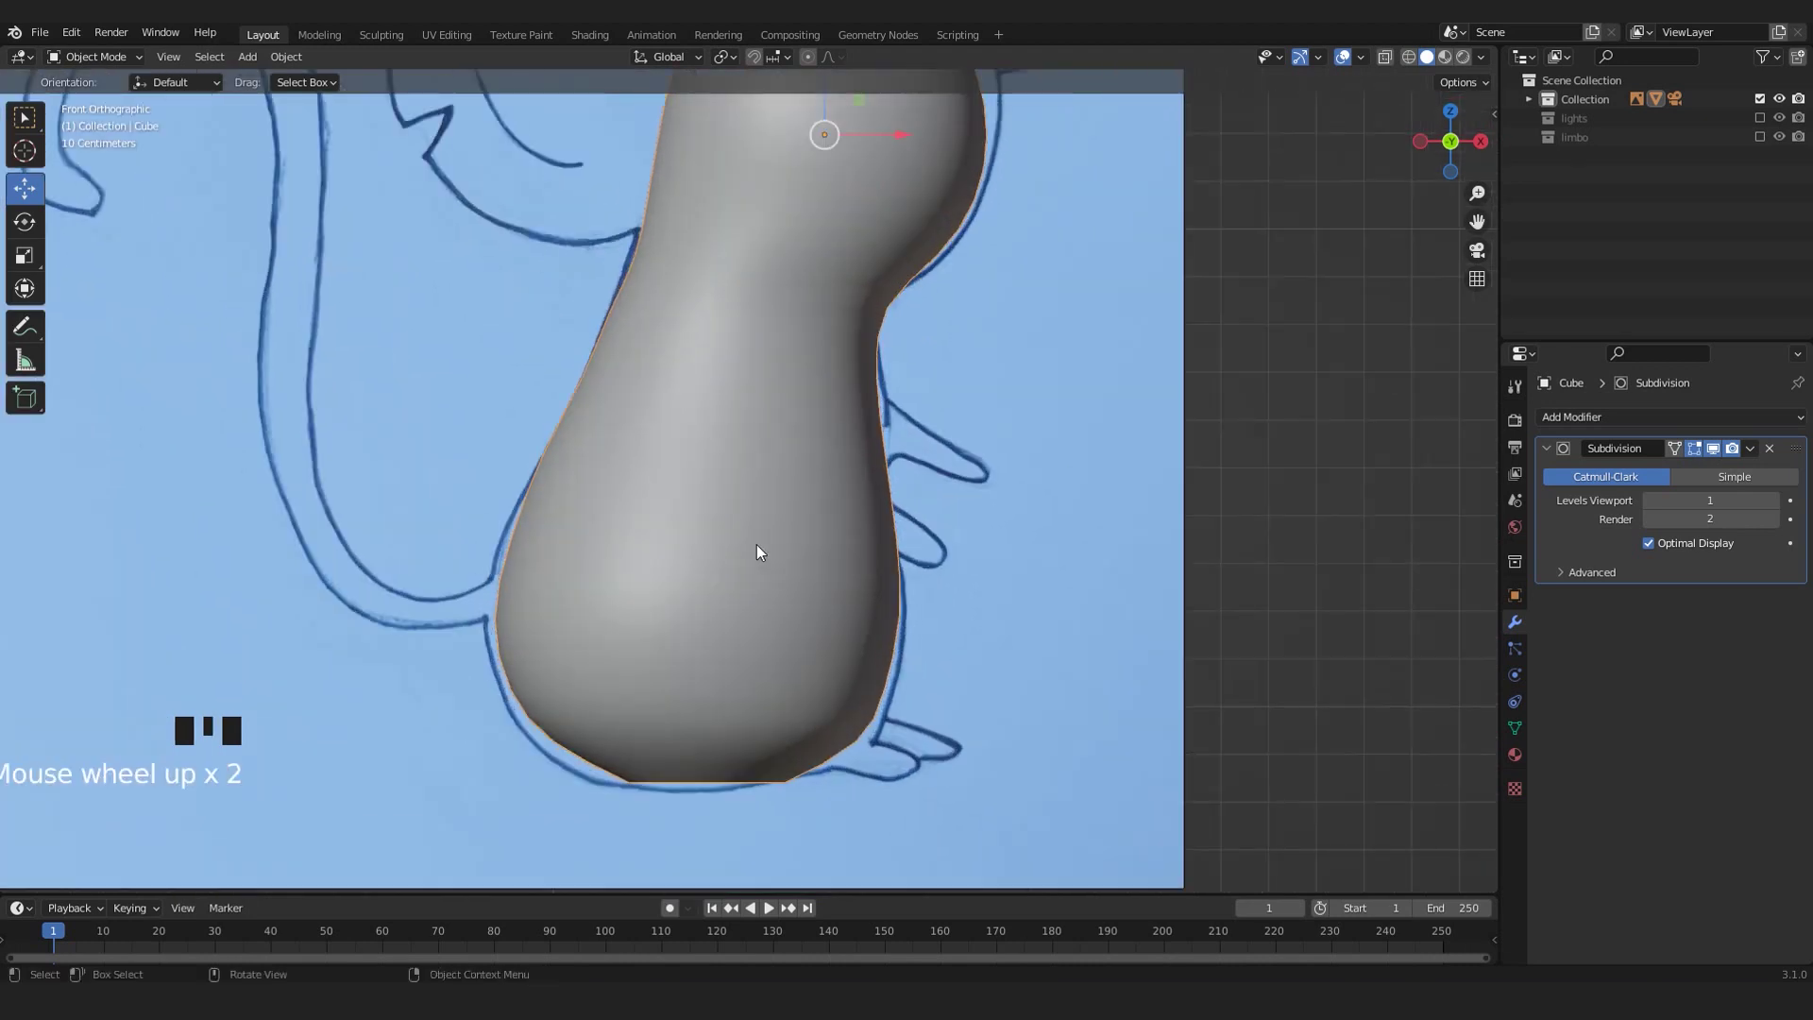
{"action": "middle_click_drag", "start_coordinate": [771, 669], "coordinate": [756, 728], "text": "shift"}
{"action": "scroll", "coordinate": [769, 648], "scroll_direction": "down", "scroll_amount": 2}
{"action": "middle_click_drag", "start_coordinate": [769, 648], "coordinate": [746, 614], "text": "shift"}
{"action": "scroll", "coordinate": [776, 467], "scroll_direction": "up", "scroll_amount": 2}
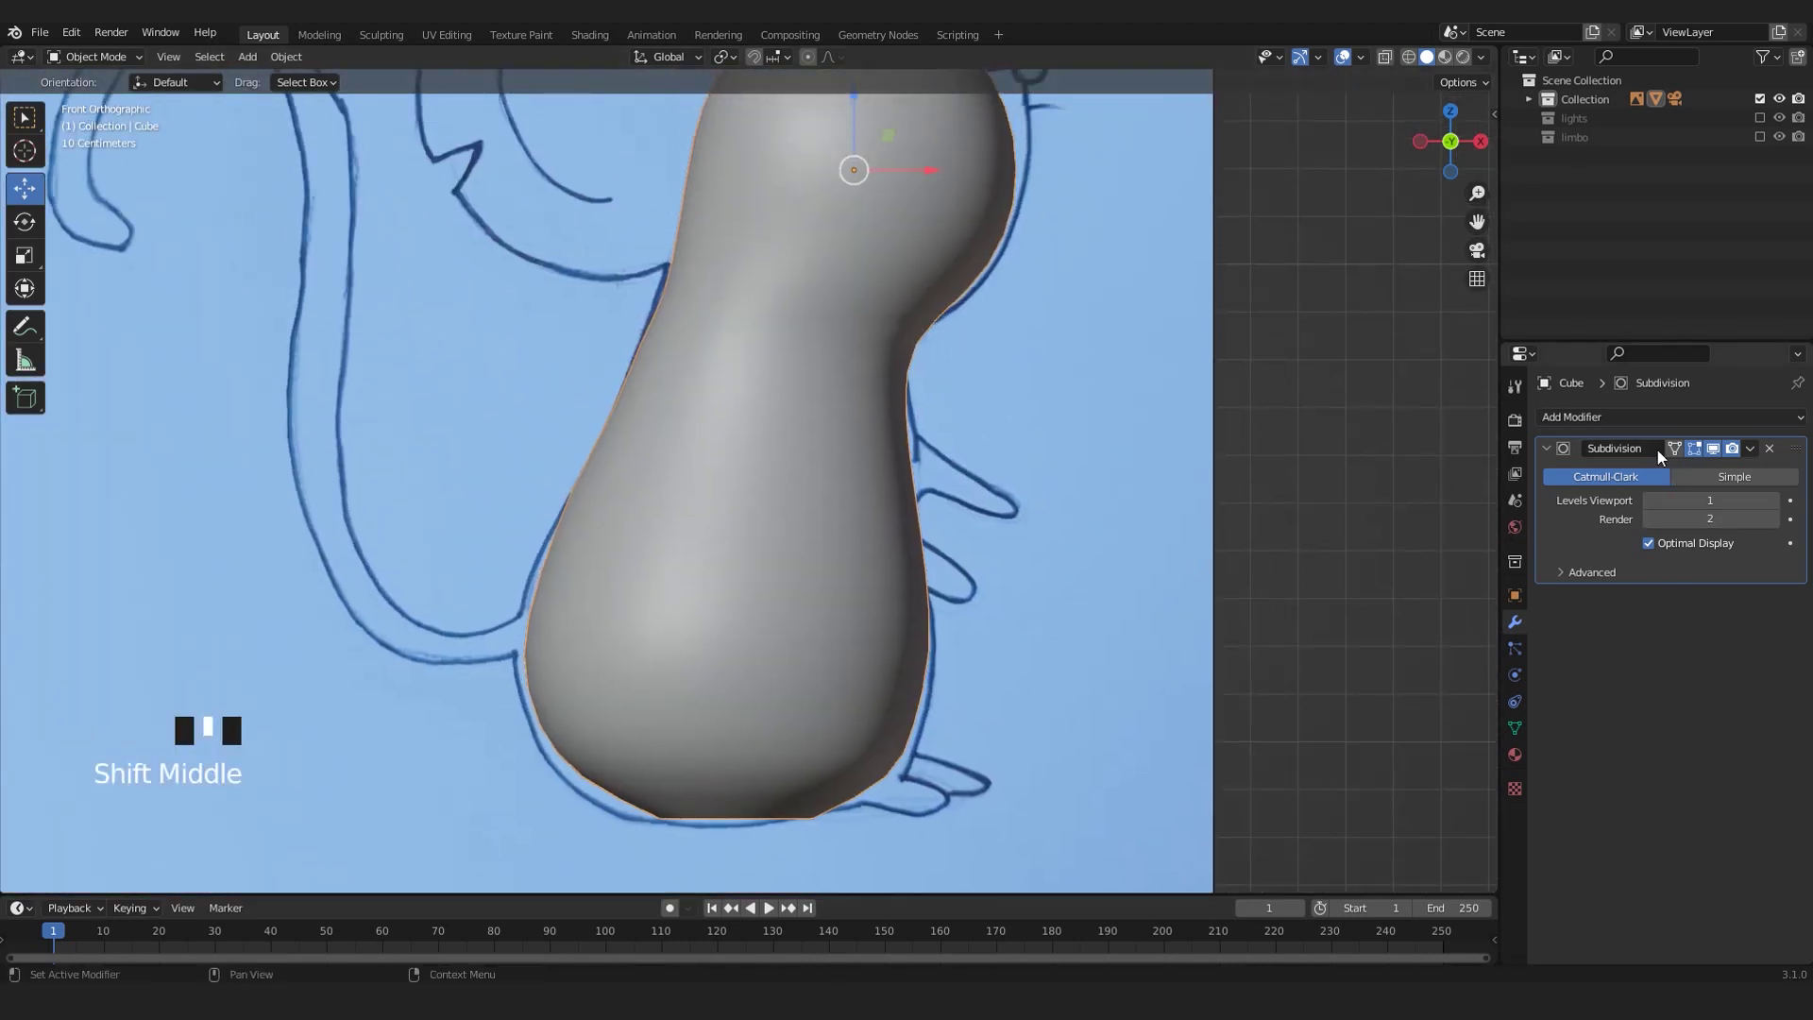
{"action": "scroll", "coordinate": [684, 595], "scroll_direction": "down", "scroll_amount": 2}
{"action": "scroll", "coordinate": [672, 595], "scroll_direction": "up", "scroll_amount": 2}
{"action": "middle_click_drag", "start_coordinate": [671, 595], "coordinate": [552, 487], "text": "shift"}
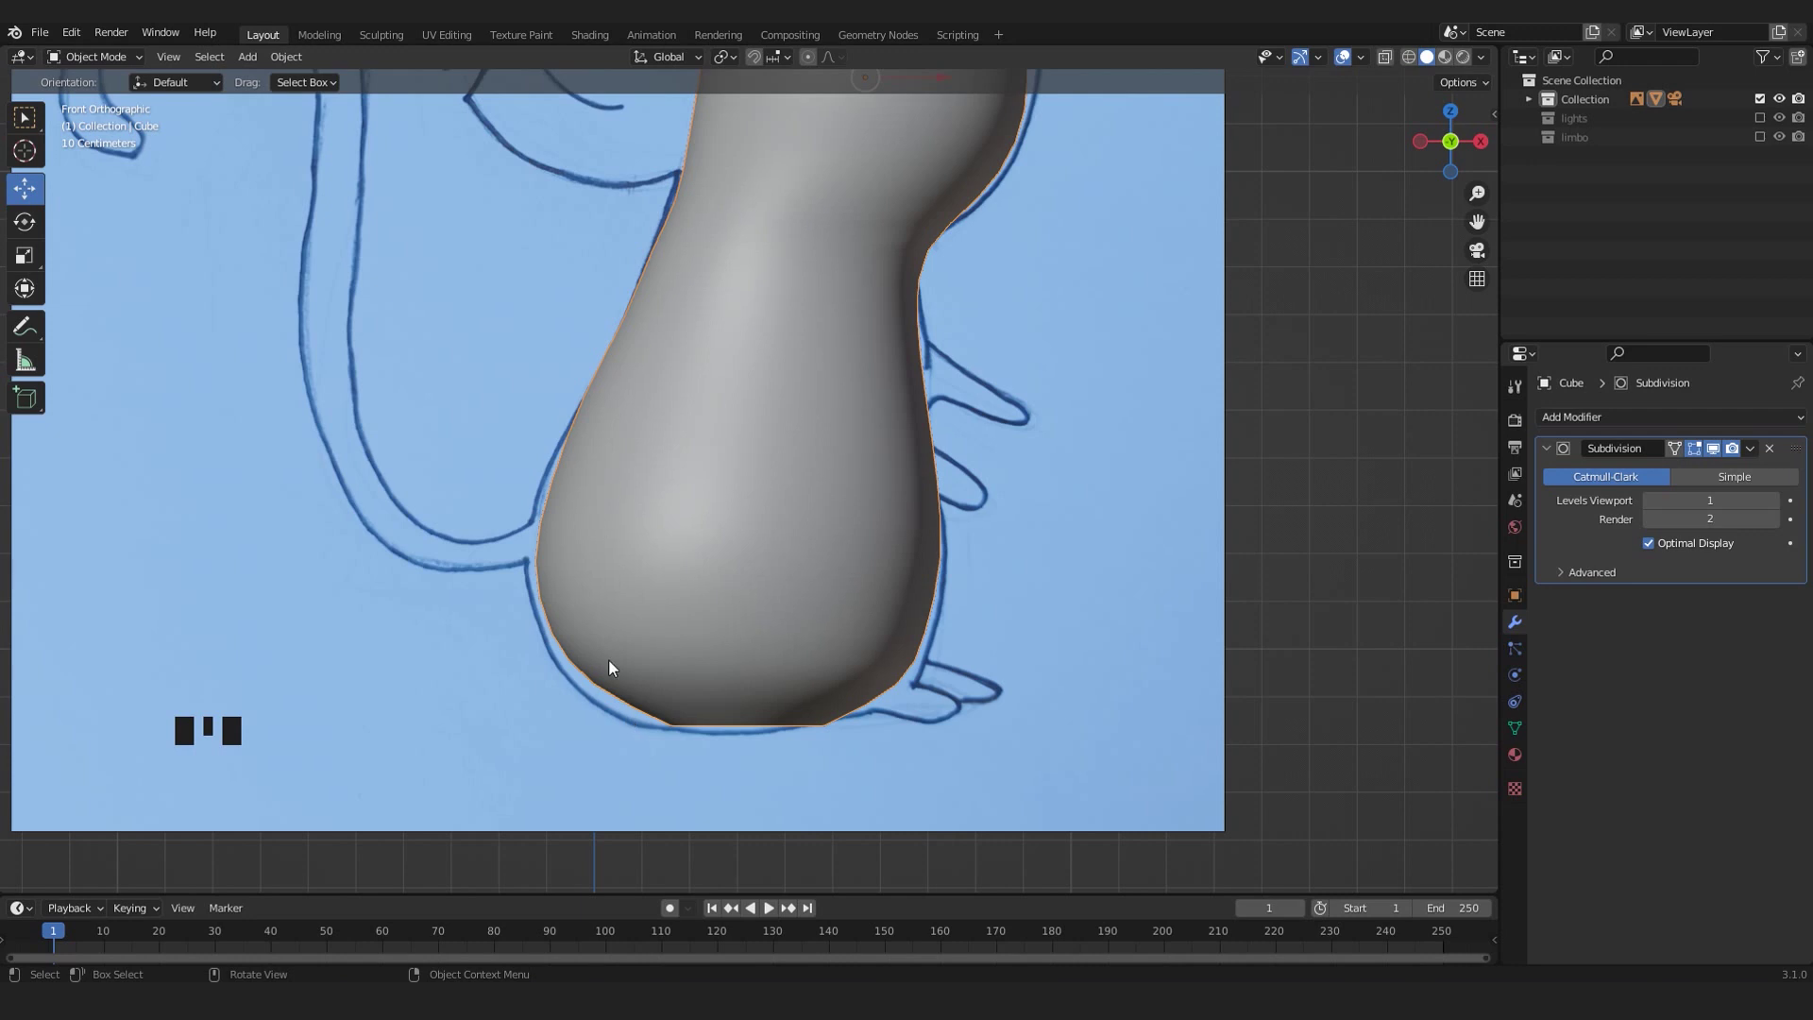
- In Edit Mode with X-ray display, move the body's lower-back vertices outward to meet the drawn outline
{"action": "left_click", "coordinate": [598, 605]}
{"action": "left_click", "coordinate": [598, 604]}
{"action": "key", "text": "Tab"}
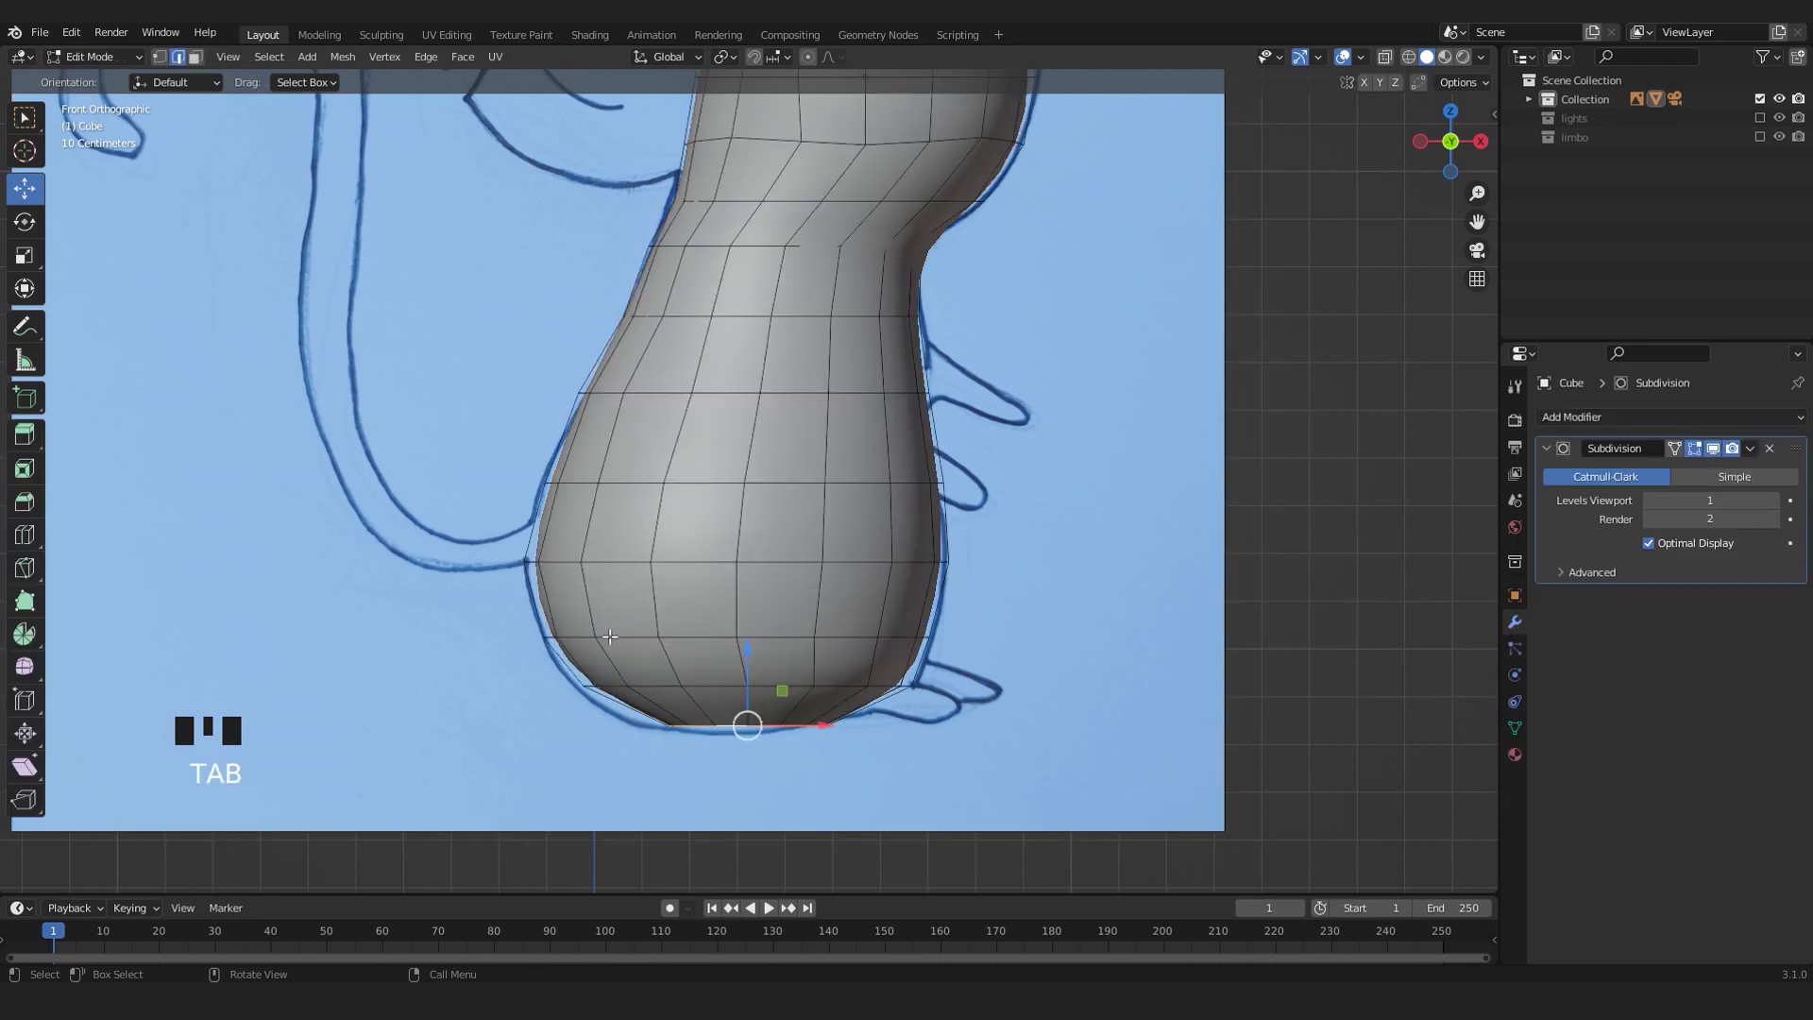
{"action": "key", "text": "1"}
{"action": "key", "text": "alt+z"}
{"action": "left_click_drag", "start_coordinate": [498, 608], "coordinate": [623, 723]}
{"action": "scroll", "coordinate": [587, 655], "scroll_direction": "up", "scroll_amount": 3}
{"action": "left_click_drag", "start_coordinate": [743, 607], "coordinate": [729, 607]}
{"action": "left_click", "coordinate": [856, 716]}
{"action": "left_click_drag", "start_coordinate": [856, 716], "coordinate": [807, 709]}
- Shift the two vertex rows around the tail base outward to match the drawn back outline
{"action": "middle_click_drag", "start_coordinate": [698, 425], "coordinate": [751, 633], "text": "shift"}
{"action": "left_click_drag", "start_coordinate": [618, 386], "coordinate": [807, 576]}
{"action": "left_click_drag", "start_coordinate": [777, 502], "coordinate": [752, 503]}
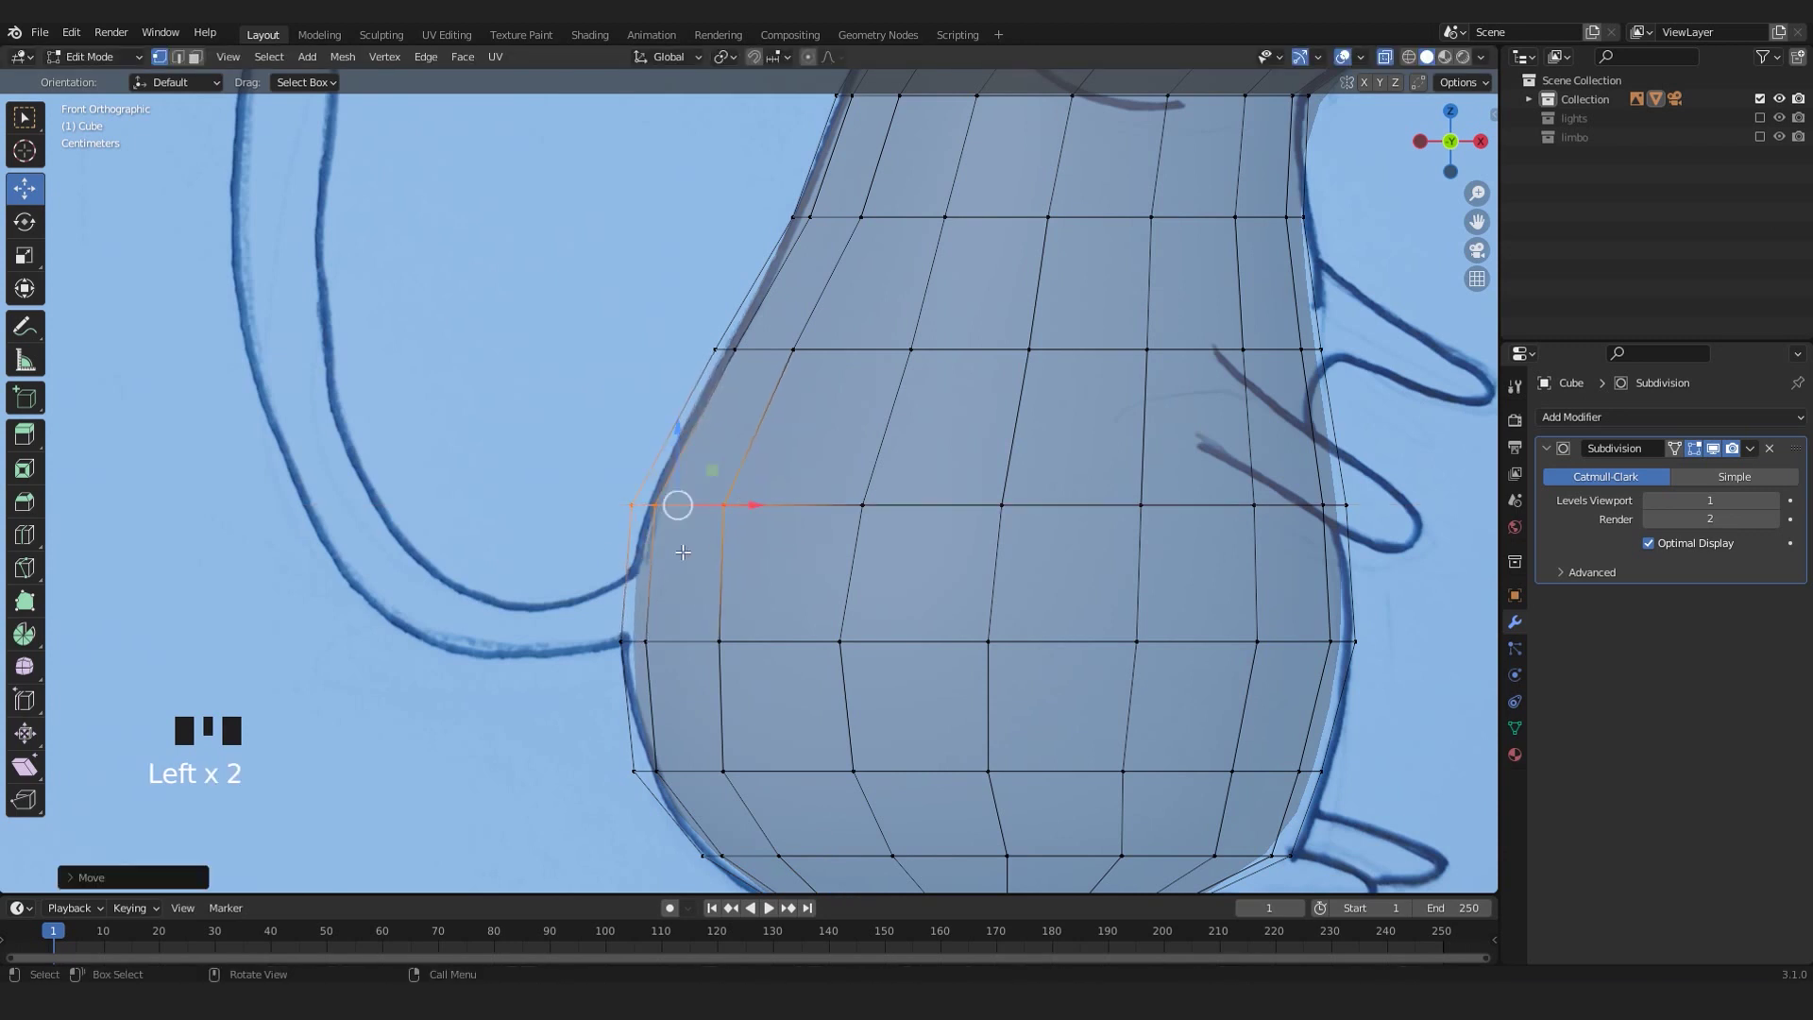
{"action": "left_click_drag", "start_coordinate": [546, 583], "coordinate": [718, 635]}
{"action": "scroll", "coordinate": [718, 636], "scroll_direction": "down", "scroll_amount": 2}
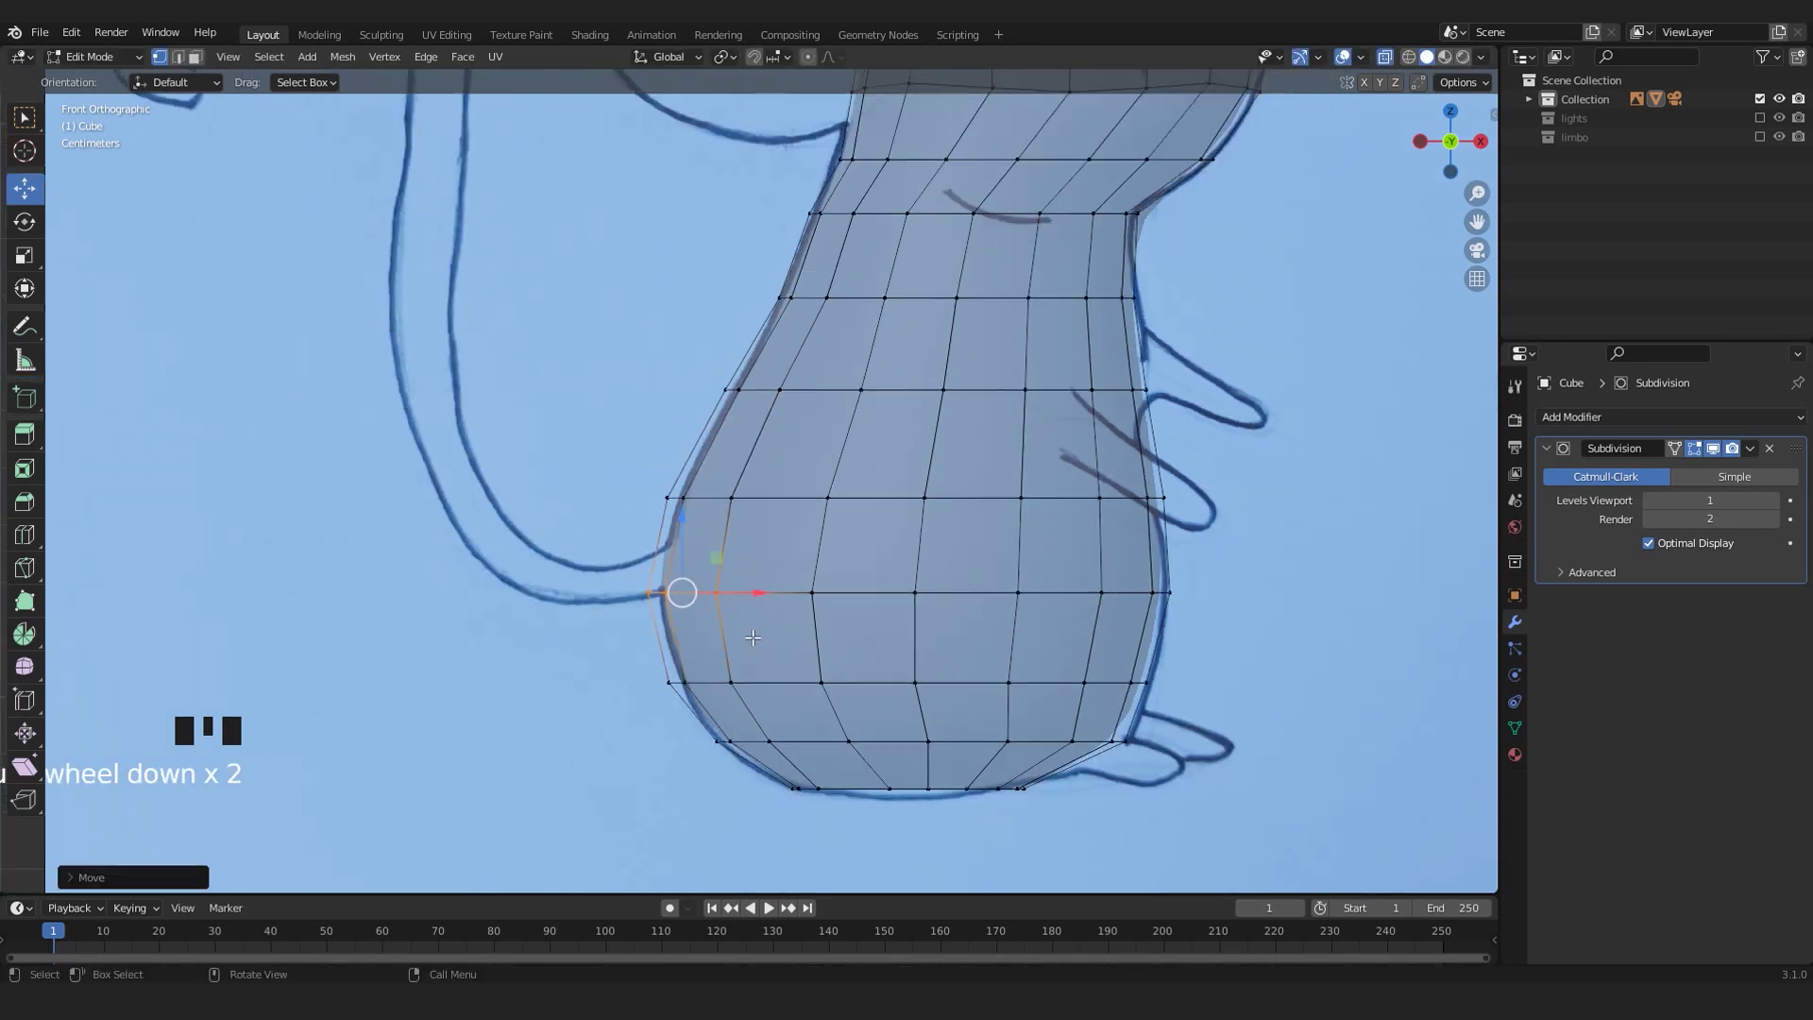
- Move the lower belly and chest vertices on the paw side outward to match the drawn front outline
{"action": "middle_click_drag", "start_coordinate": [1114, 530], "coordinate": [871, 439], "text": "shift"}
{"action": "scroll", "coordinate": [871, 440], "scroll_direction": "up", "scroll_amount": 3}
{"action": "left_click_drag", "start_coordinate": [689, 602], "coordinate": [870, 687]}
{"action": "left_click", "coordinate": [874, 639]}
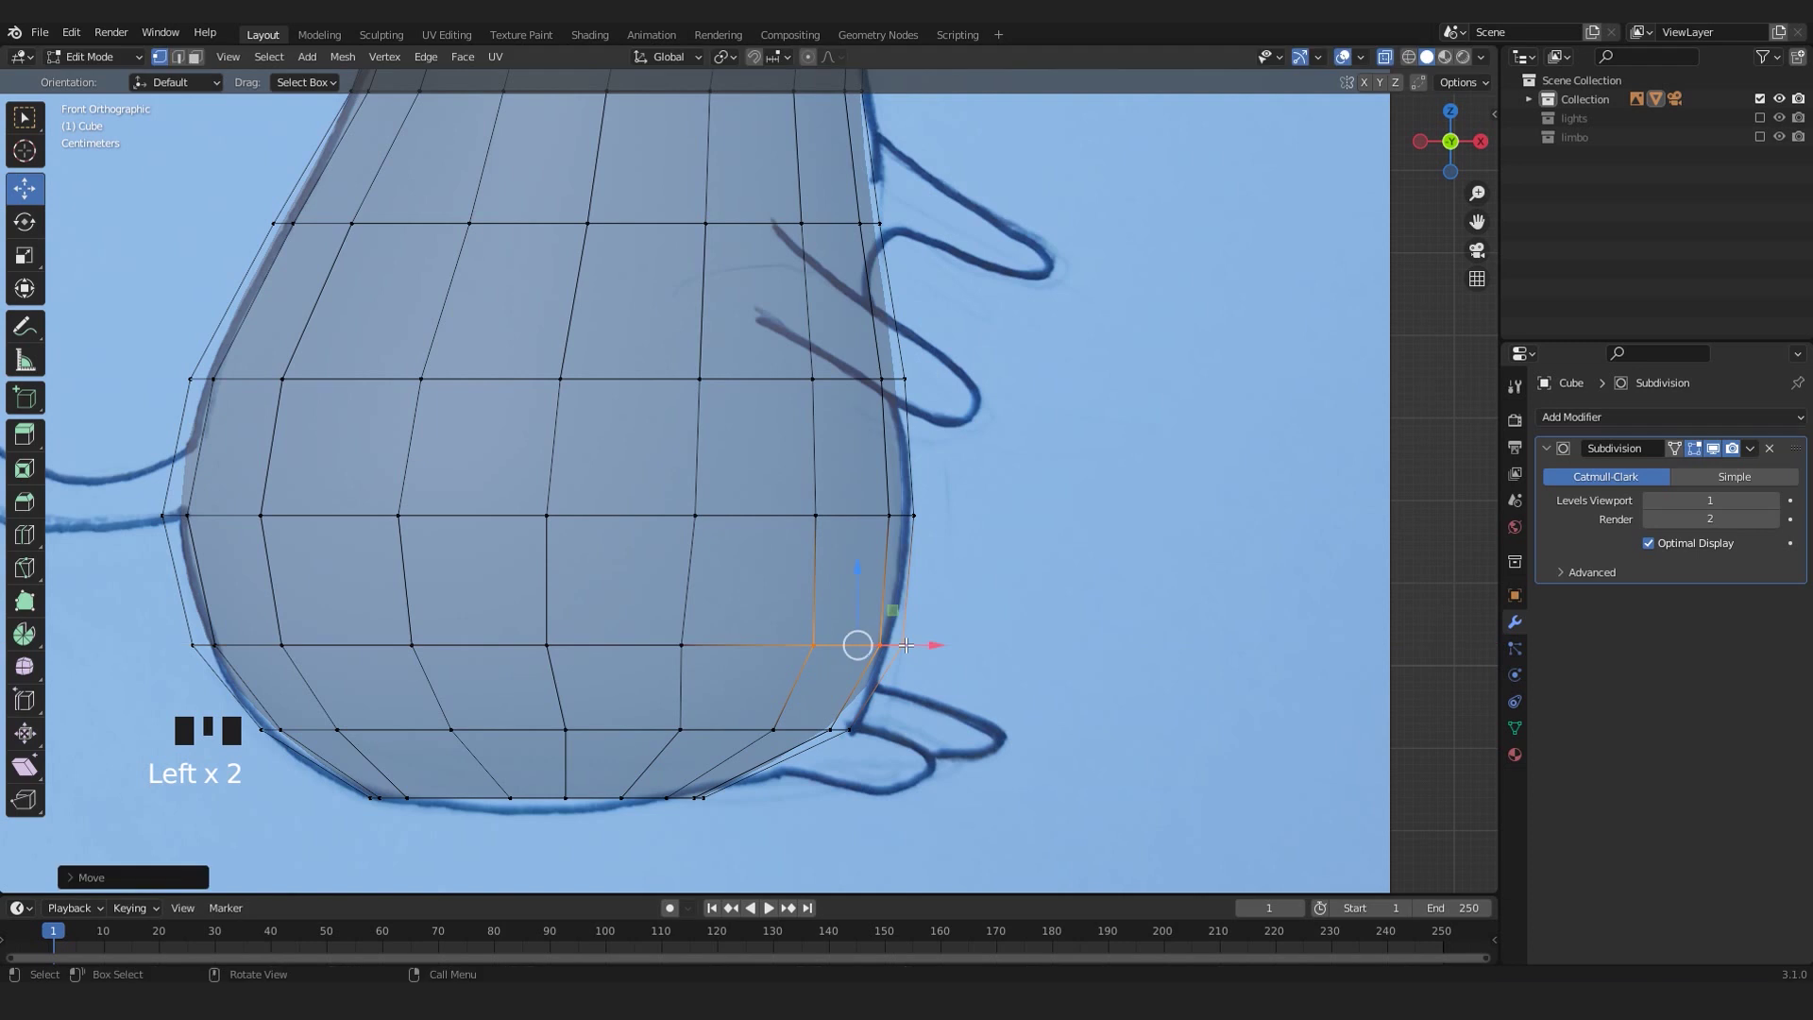
{"action": "middle_click_drag", "start_coordinate": [789, 76], "coordinate": [823, 416], "text": "shift"}
{"action": "left_click_drag", "start_coordinate": [842, 418], "coordinate": [930, 498]}
{"action": "left_click_drag", "start_coordinate": [799, 406], "coordinate": [937, 509]}
{"action": "left_click_drag", "start_coordinate": [938, 459], "coordinate": [946, 462]}
{"action": "scroll", "coordinate": [947, 465], "scroll_direction": "down", "scroll_amount": 5}
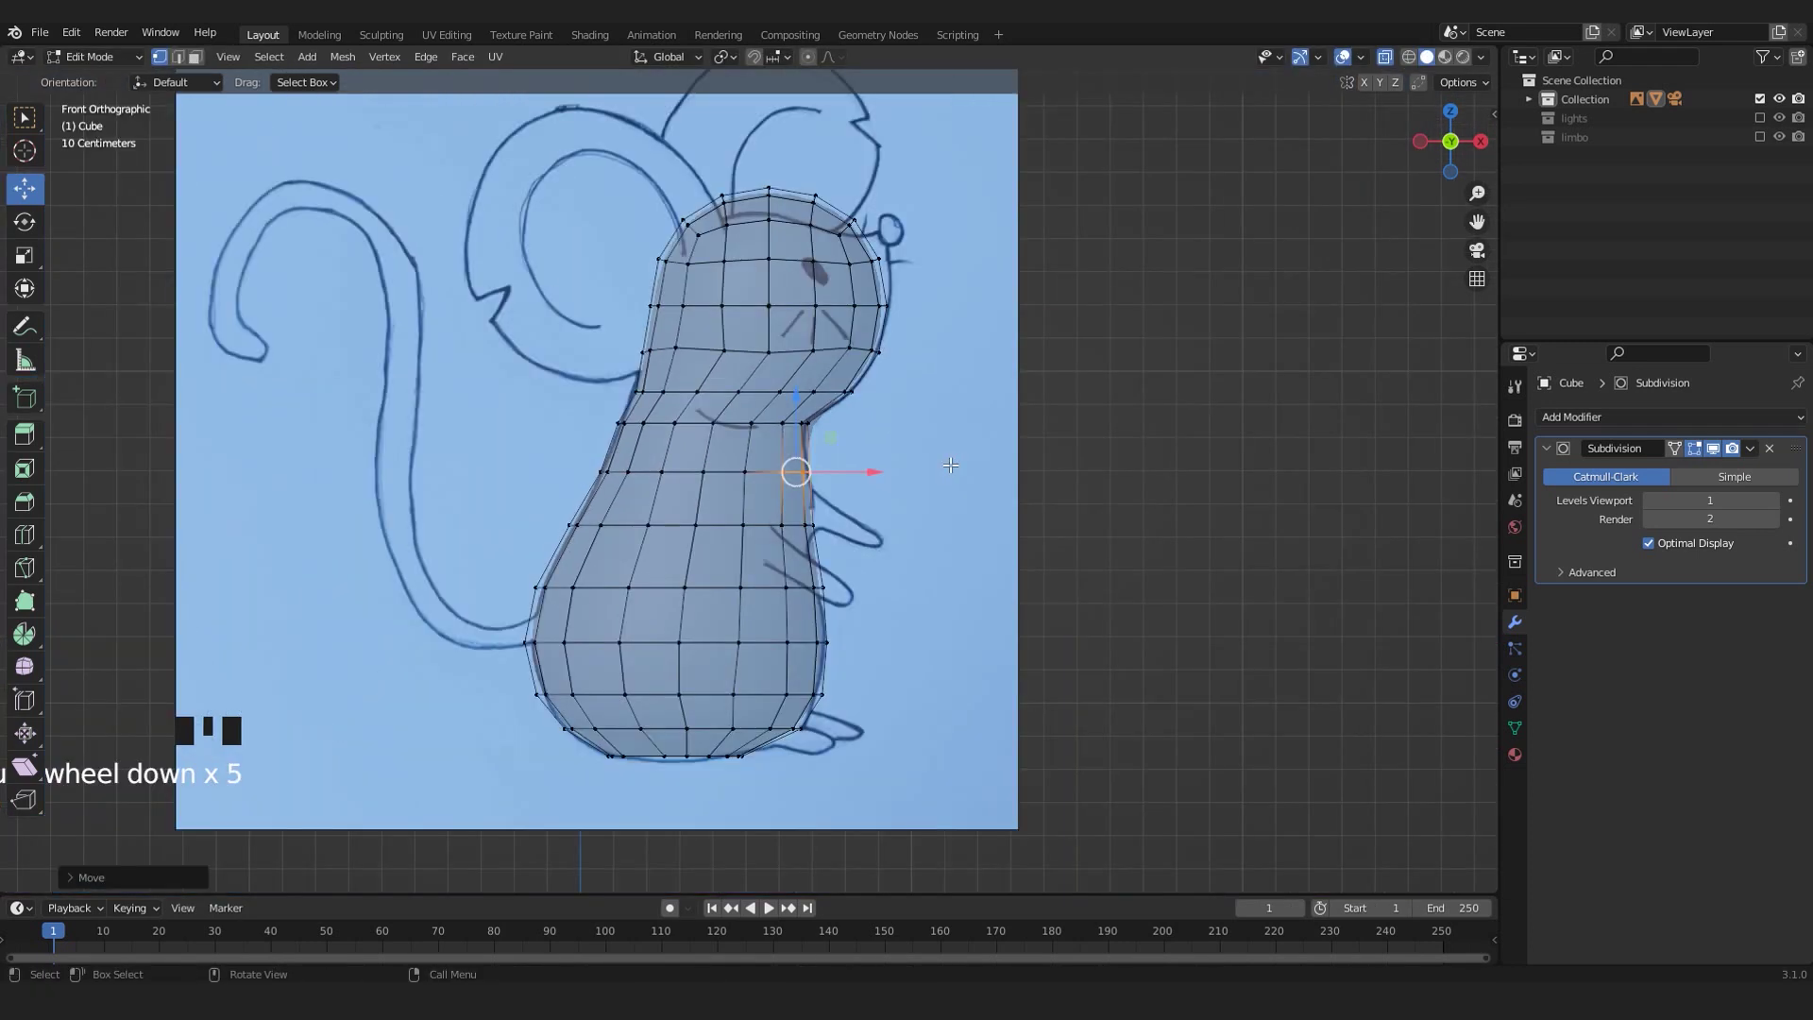
- Pull the face-side vertices at eye level forward to the drawn nose, with X-ray display on
{"action": "middle_click_drag", "start_coordinate": [847, 620], "coordinate": [892, 534], "text": "shift"}
{"action": "key", "text": "Tab"}
{"action": "scroll", "coordinate": [848, 567], "scroll_direction": "up", "scroll_amount": 4}
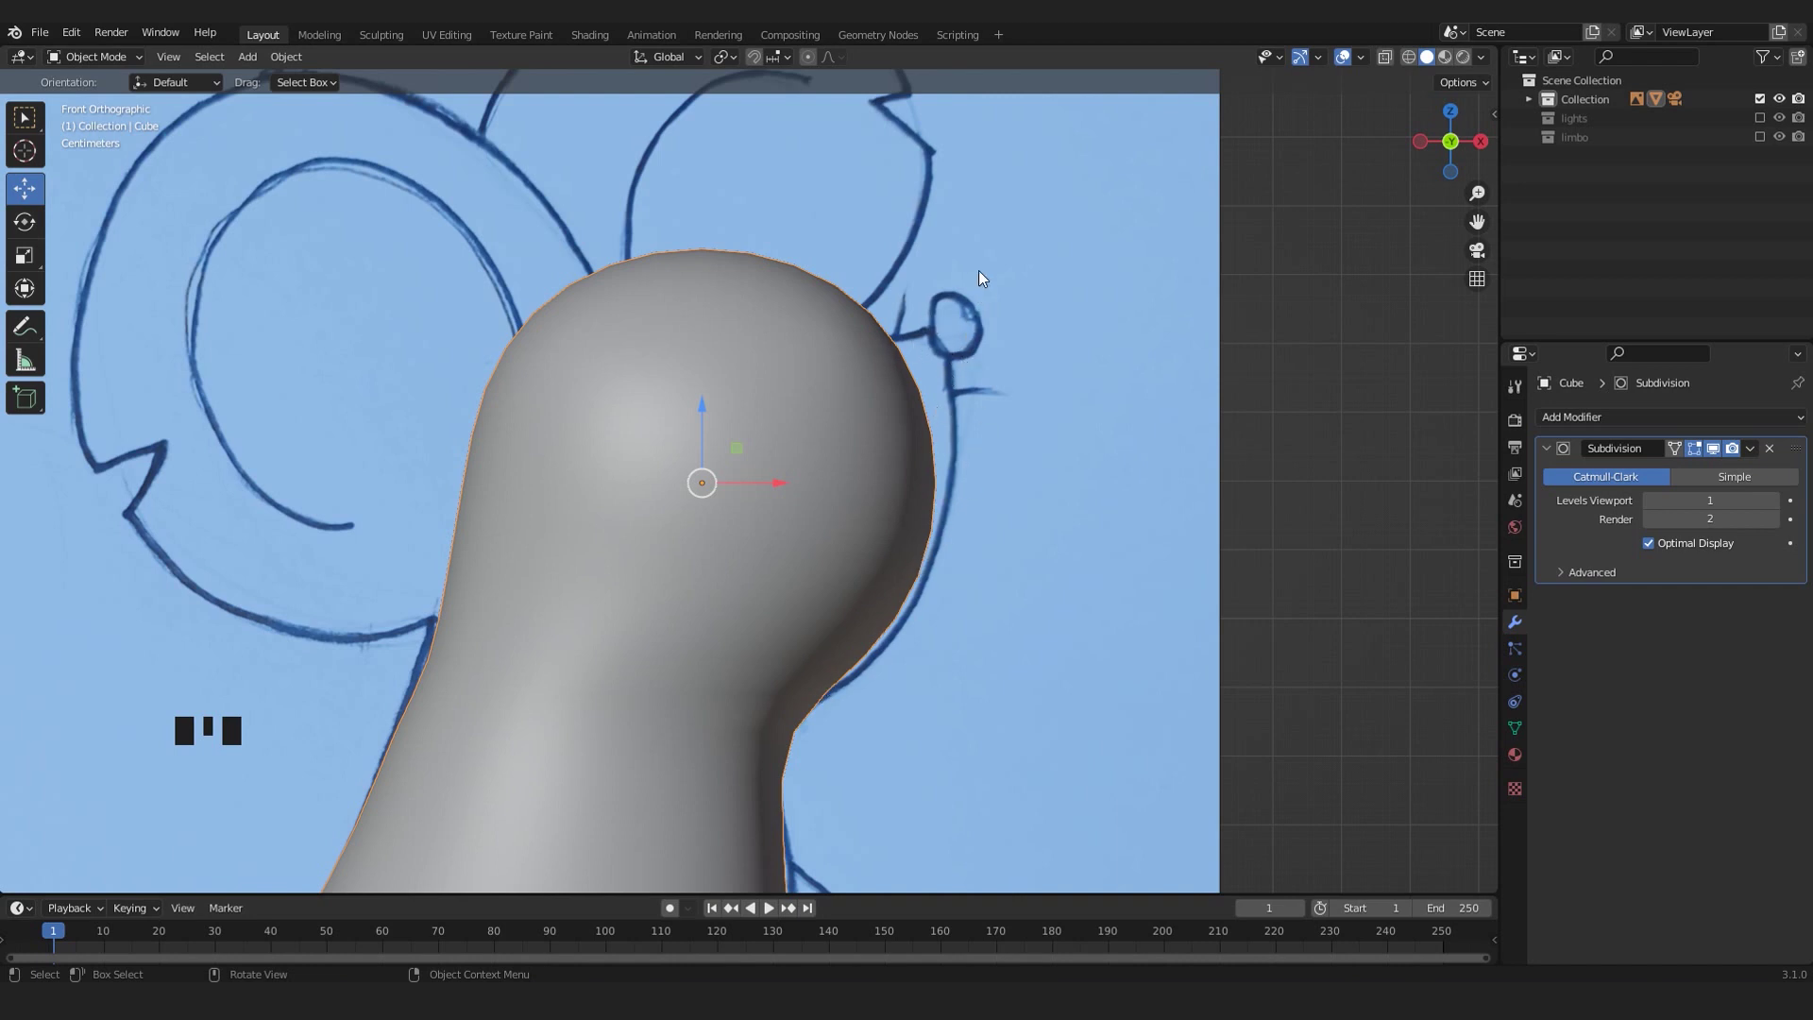
{"action": "key", "text": "alt+z"}
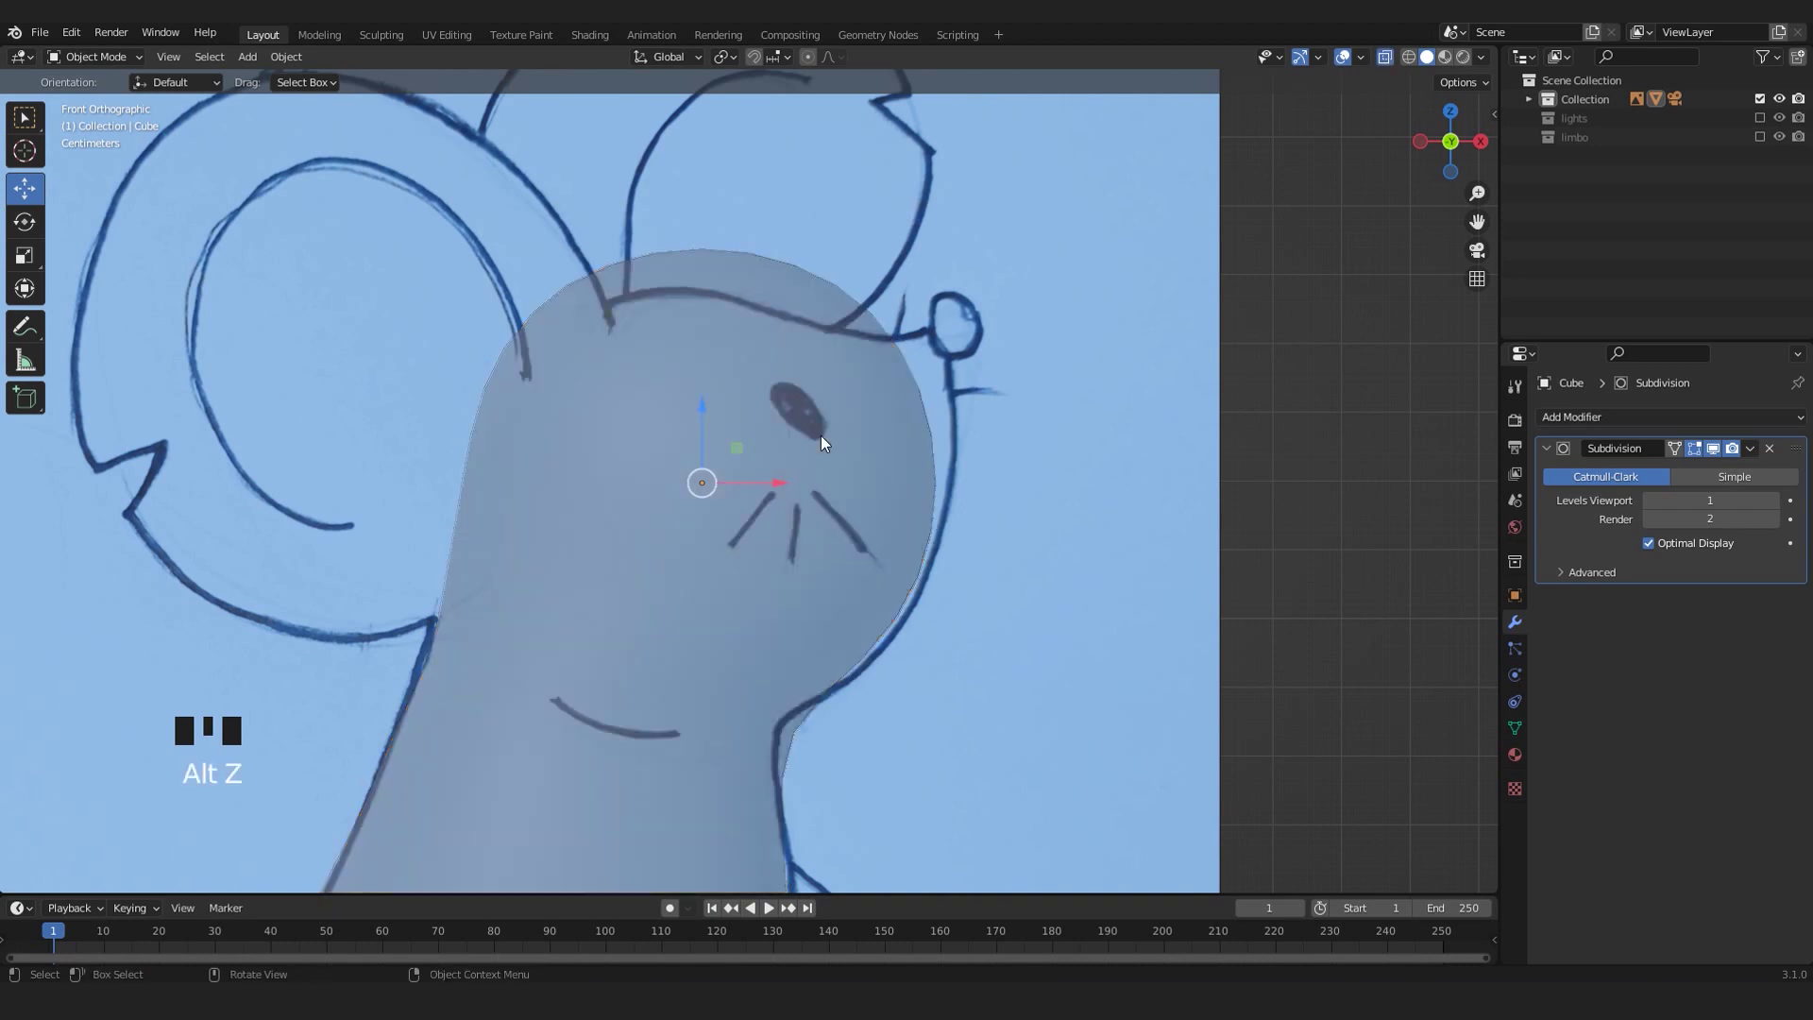
{"action": "key", "text": "Tab"}
{"action": "left_click", "coordinate": [914, 389]}
{"action": "middle_click_drag", "start_coordinate": [997, 408], "coordinate": [914, 516], "text": "shift"}
{"action": "scroll", "coordinate": [915, 515], "scroll_direction": "up", "scroll_amount": 3}
{"action": "left_click", "coordinate": [1207, 392]}
{"action": "left_click_drag", "start_coordinate": [1063, 438], "coordinate": [722, 584]}
{"action": "left_click_drag", "start_coordinate": [879, 518], "coordinate": [975, 519]}
- Move the face-side vertices at whisker level forward to the drawn front of the face
{"action": "left_click_drag", "start_coordinate": [938, 446], "coordinate": [1046, 485]}
{"action": "middle_click_drag", "start_coordinate": [1046, 485], "coordinate": [1072, 352], "text": "shift"}
{"action": "left_click", "coordinate": [975, 543]}
{"action": "left_click_drag", "start_coordinate": [975, 543], "coordinate": [1002, 545]}
{"action": "middle_click_drag", "start_coordinate": [1003, 545], "coordinate": [1007, 688], "text": "shift"}
- Lower the vertices between forehead and snout onto the drawn line and raise the snout tip vertices
{"action": "left_click_drag", "start_coordinate": [780, 274], "coordinate": [854, 426]}
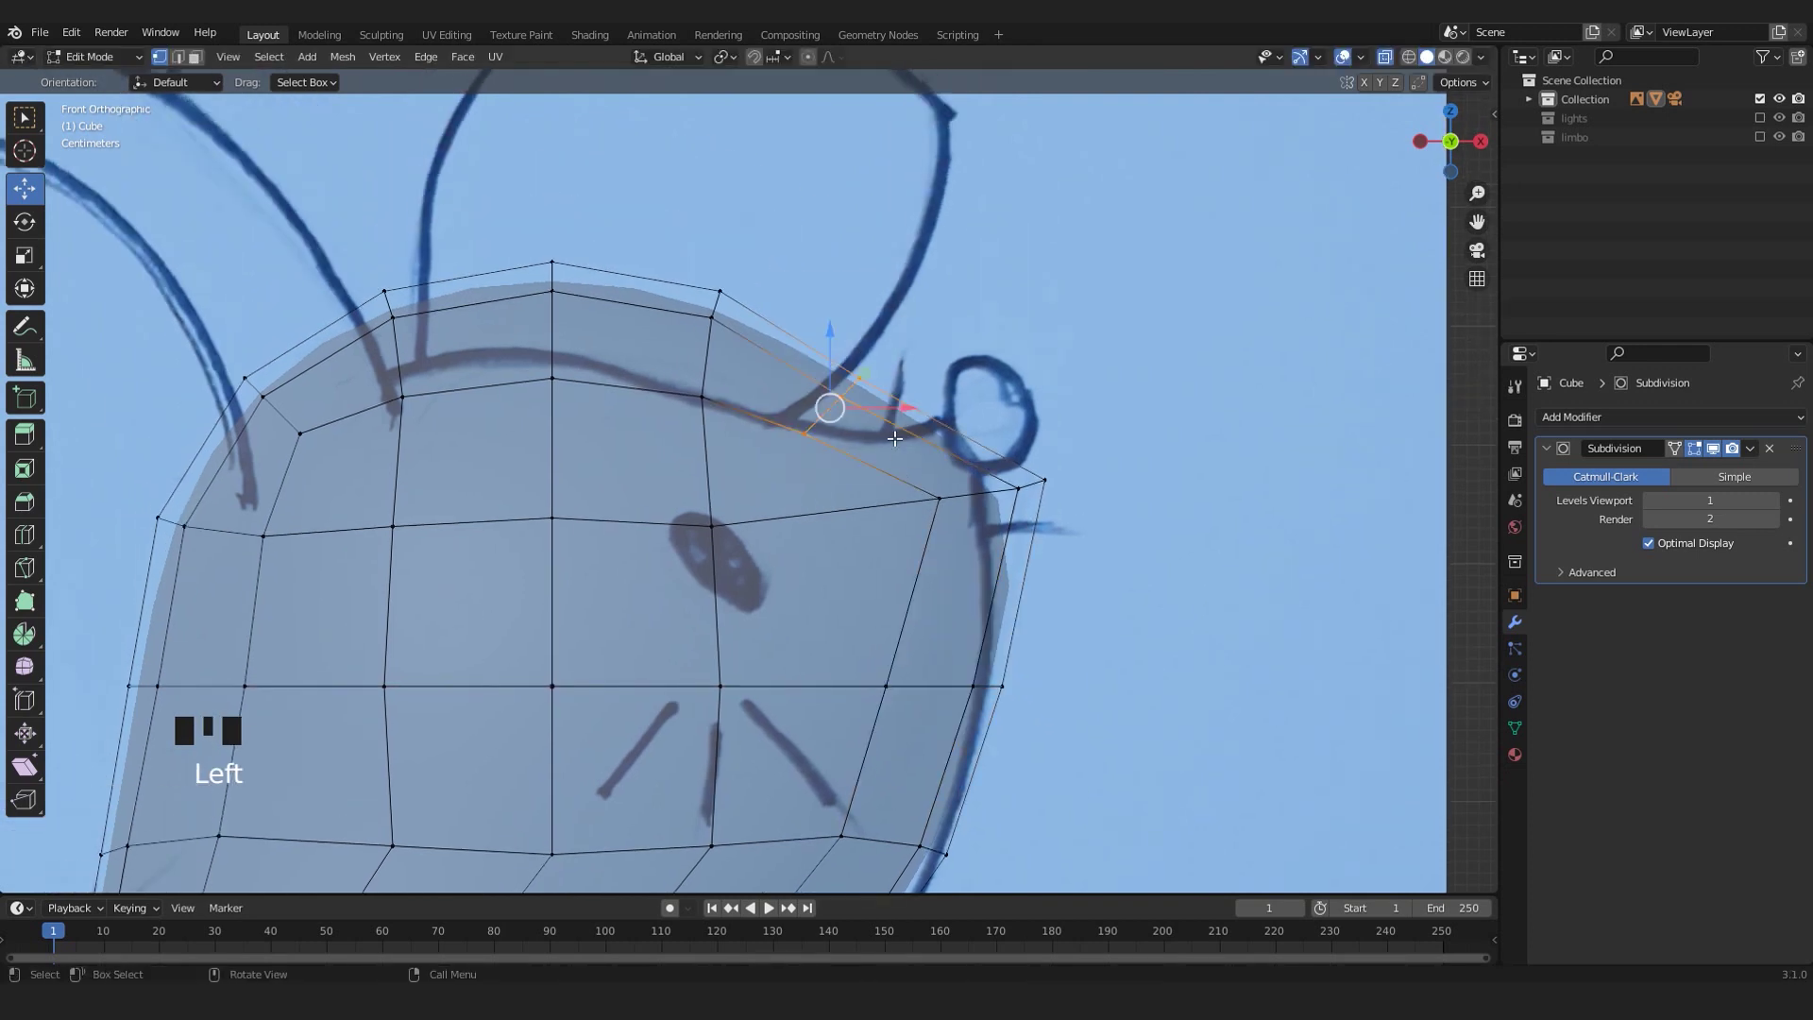
{"action": "left_click_drag", "start_coordinate": [840, 322], "coordinate": [878, 422]}
{"action": "left_click_drag", "start_coordinate": [1116, 434], "coordinate": [910, 513]}
{"action": "left_click_drag", "start_coordinate": [1008, 412], "coordinate": [997, 349]}
{"action": "key", "text": "ctrl+z"}
- Turn on proportional editing and lower the forehead vertices slightly towards the drawn head line
{"action": "left_click_drag", "start_coordinate": [697, 281], "coordinate": [869, 558]}
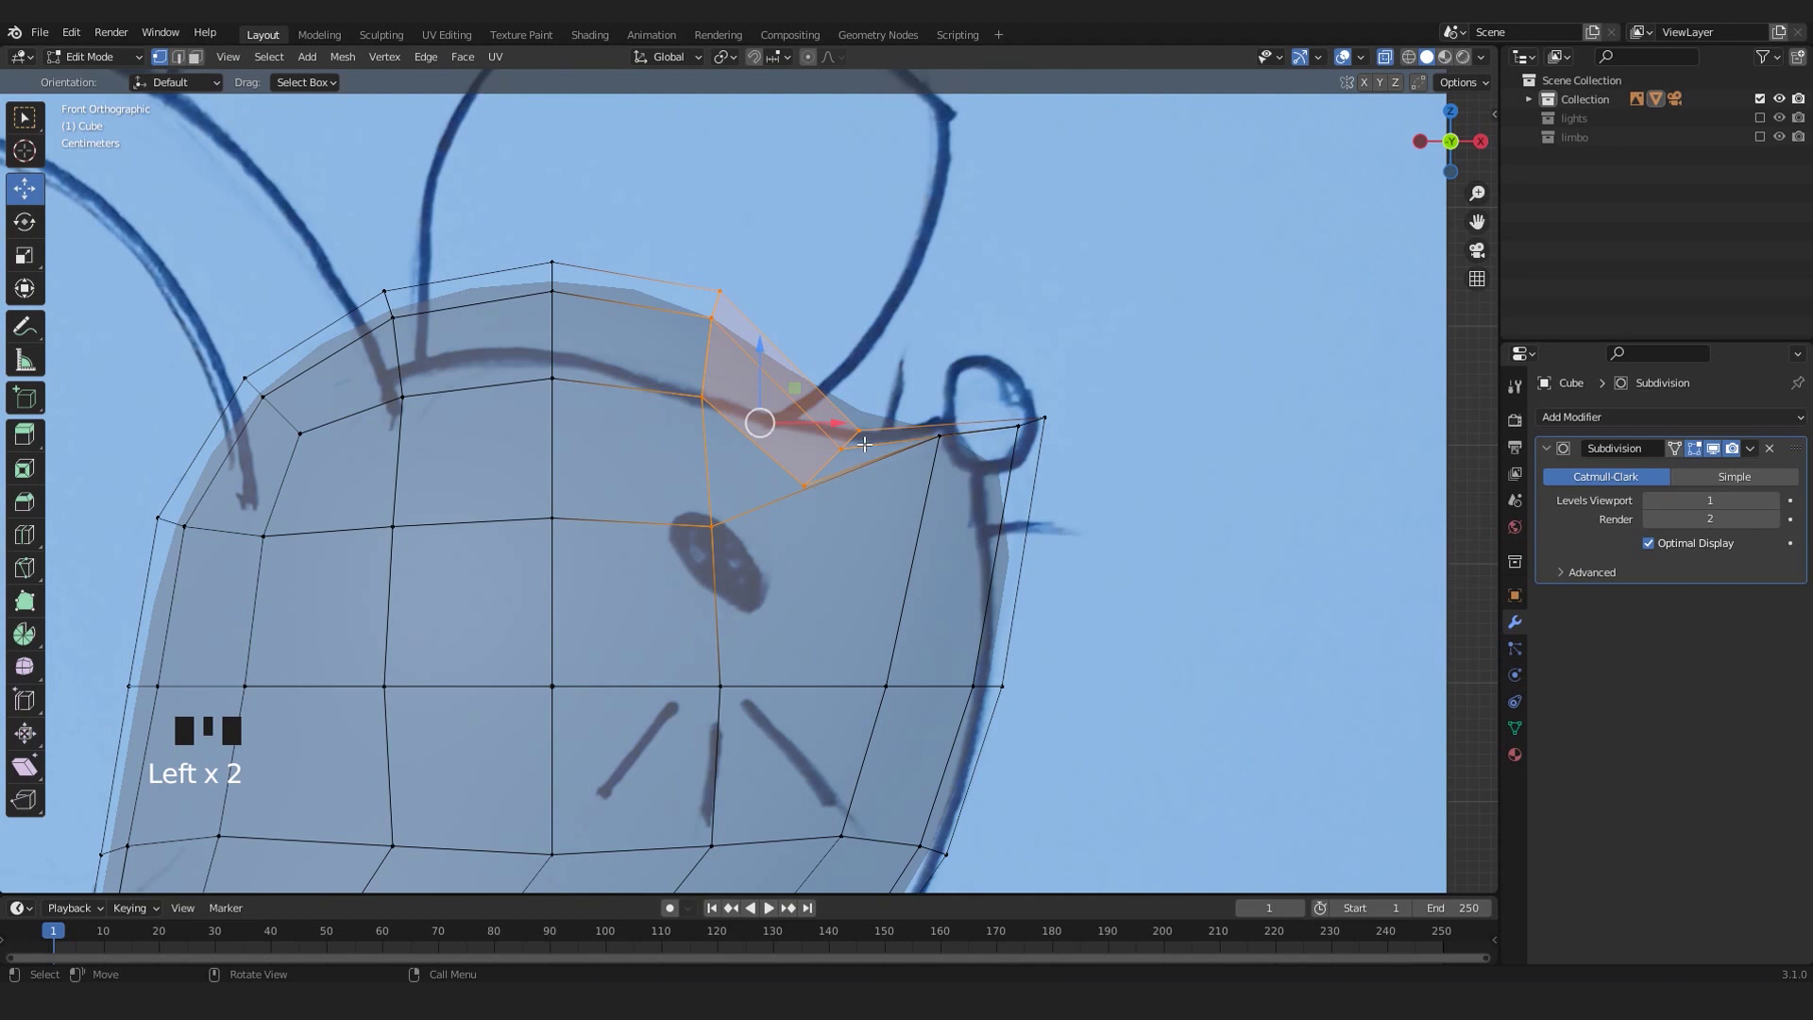
{"action": "left_click", "coordinate": [826, 57]}
{"action": "left_click", "coordinate": [810, 58]}
{"action": "mouse_move", "coordinate": [822, 425]}
{"action": "left_mouse_down"}
{"action": "mouse_move", "coordinate": [800, 428]}
{"action": "mouse_move", "coordinate": [825, 430]}
{"action": "left_mouse_up"}
{"action": "scroll", "coordinate": [808, 424], "scroll_direction": "up", "scroll_amount": 9}
{"action": "key", "text": "ctrl+z"}
{"action": "left_click_drag", "start_coordinate": [758, 348], "coordinate": [758, 361]}
- Adjust the height of the crown vertices with proportional editing, undo the excess move, and return to Object Mode
{"action": "middle_click_drag", "start_coordinate": [758, 361], "coordinate": [833, 408], "text": "shift"}
{"action": "left_click_drag", "start_coordinate": [262, 239], "coordinate": [769, 510]}
{"action": "left_click_drag", "start_coordinate": [570, 387], "coordinate": [568, 328]}
{"action": "scroll", "coordinate": [578, 337], "scroll_direction": "down", "scroll_amount": 11}
{"action": "key", "text": "ctrl+z"}
{"action": "scroll", "coordinate": [1039, 461], "scroll_direction": "down", "scroll_amount": 9}
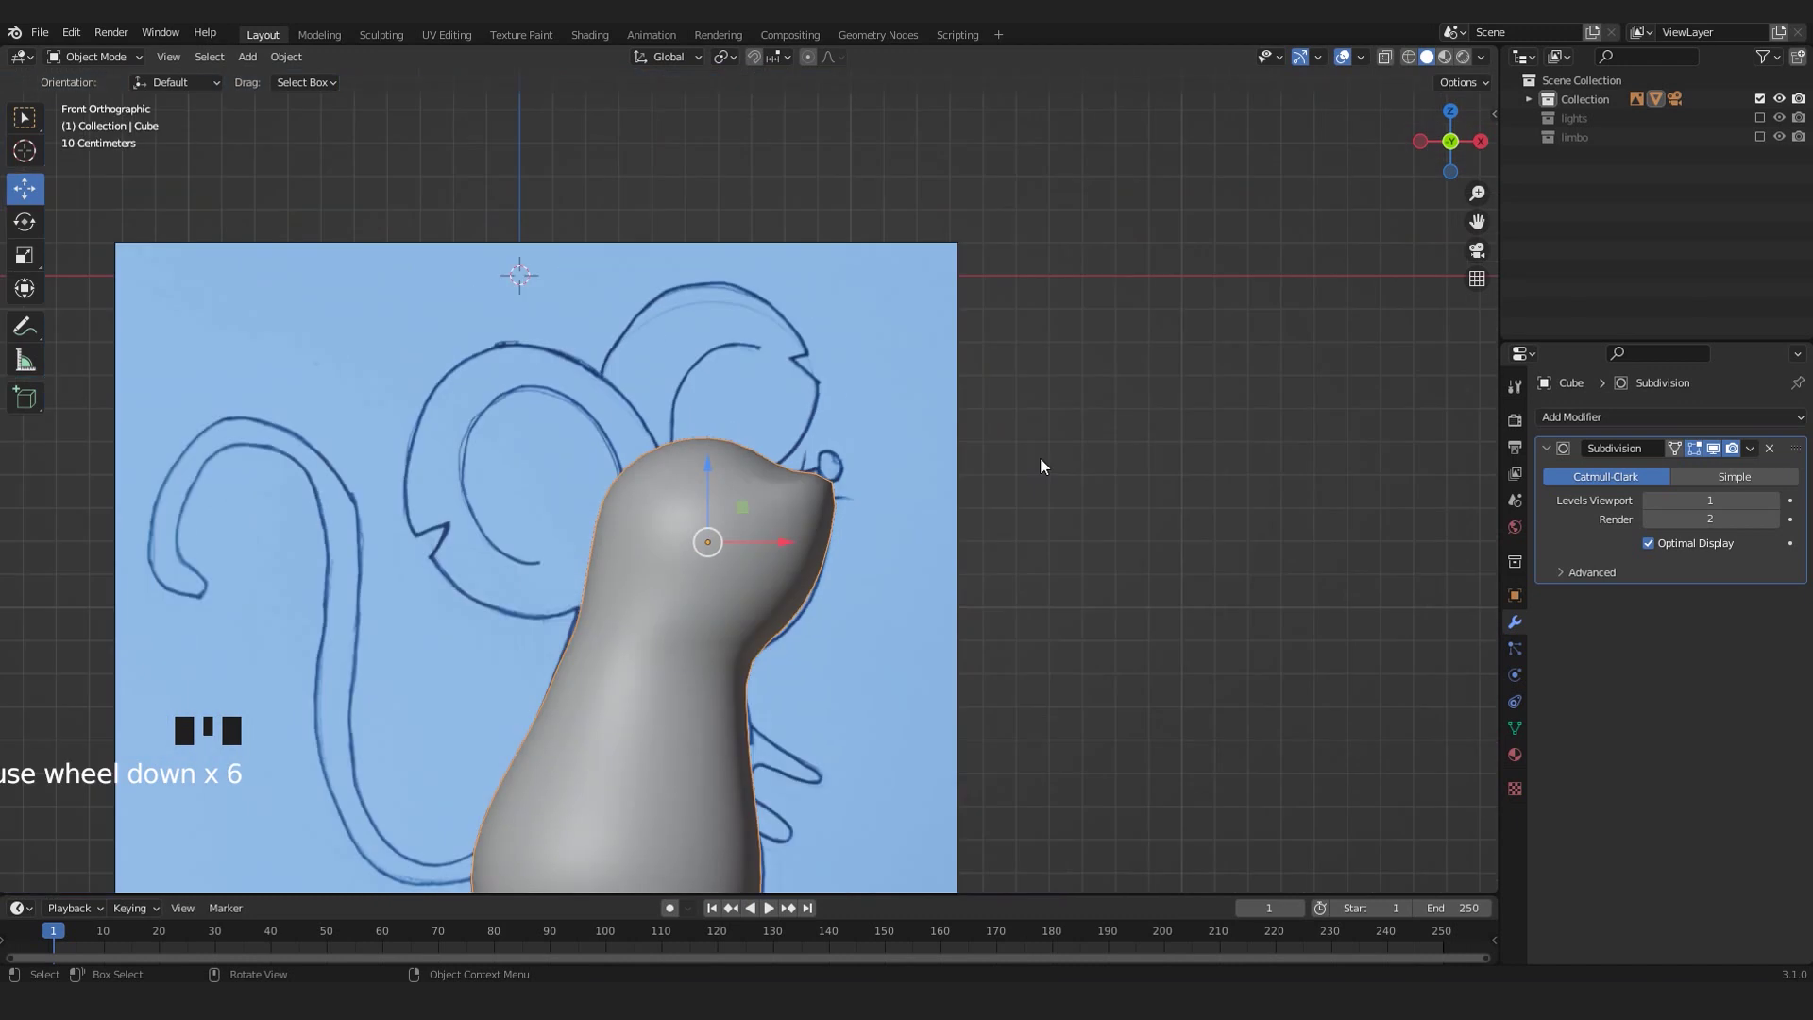
- Examine the smoothed head and snout from the front view and from several angles
{"action": "scroll", "coordinate": [1086, 500], "scroll_direction": "up", "scroll_amount": 5}
{"action": "scroll", "coordinate": [832, 614], "scroll_direction": "up", "scroll_amount": 4}
{"action": "left_click", "coordinate": [915, 530]}
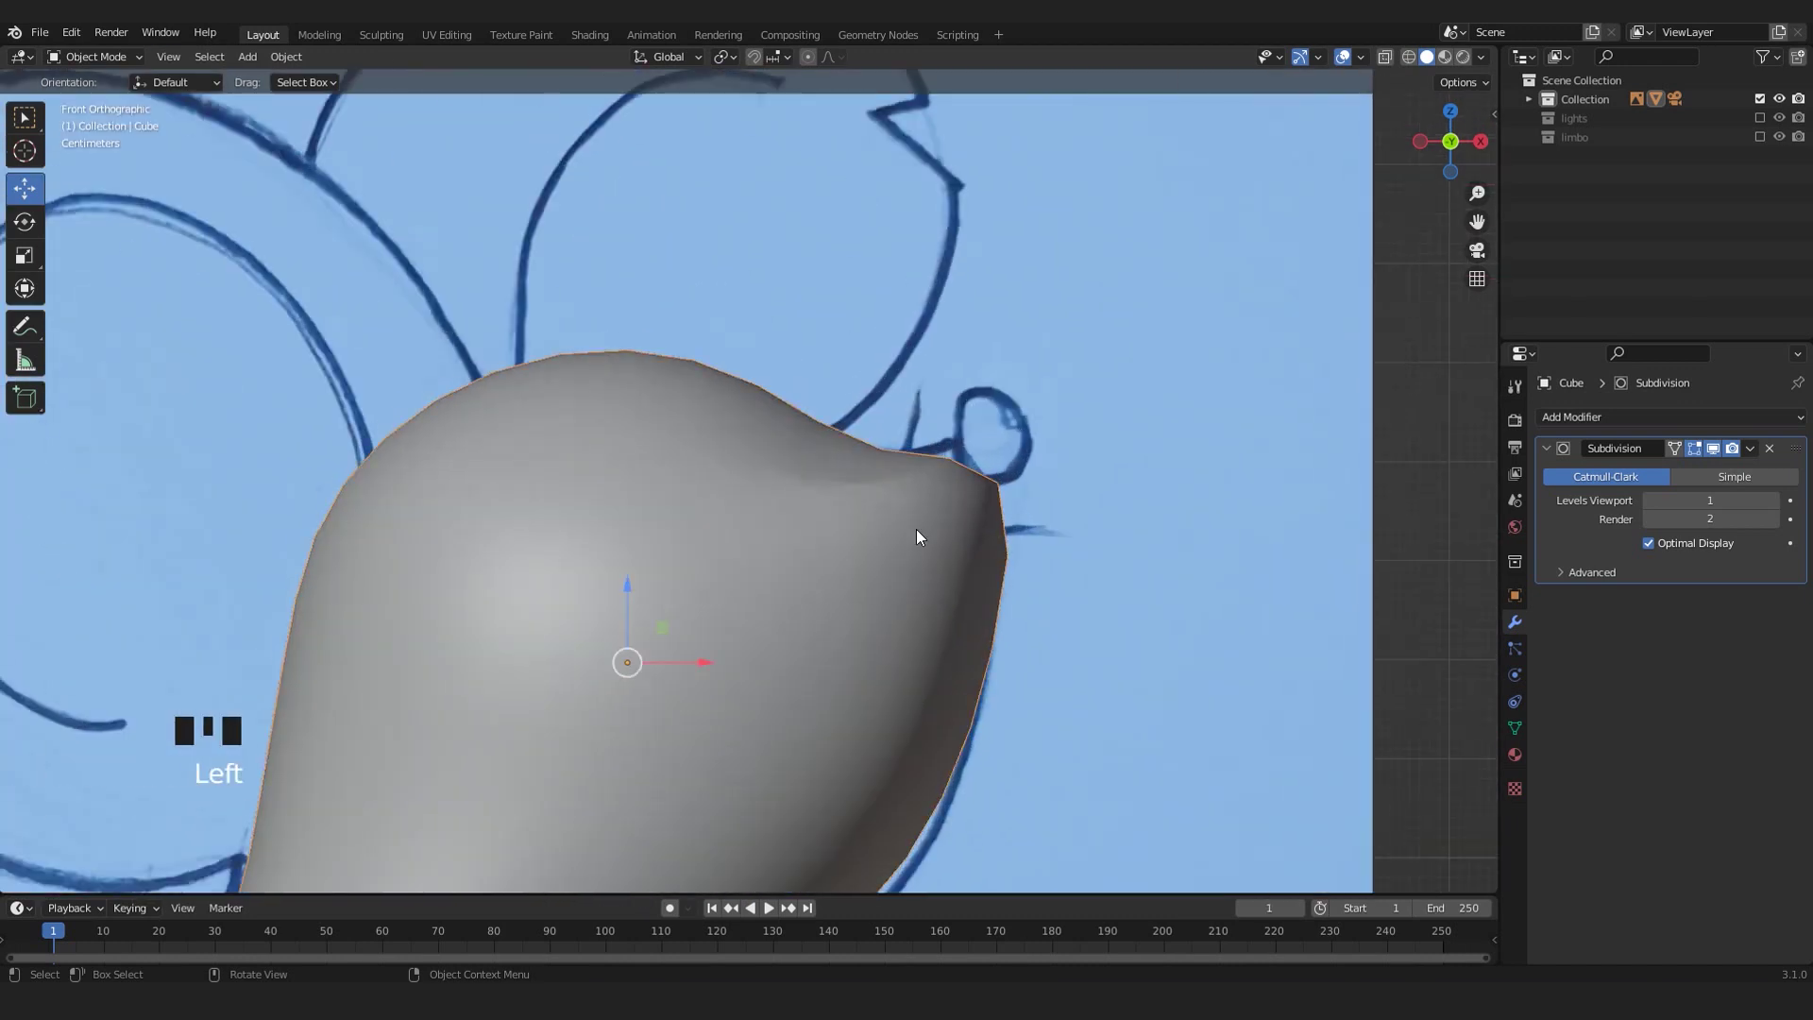
{"action": "key", "text": "Tab"}
{"action": "key", "text": "Tab"}
{"action": "middle_click_drag", "start_coordinate": [931, 405], "coordinate": [843, 568]}
{"action": "scroll", "coordinate": [683, 597], "scroll_direction": "up", "scroll_amount": 4}
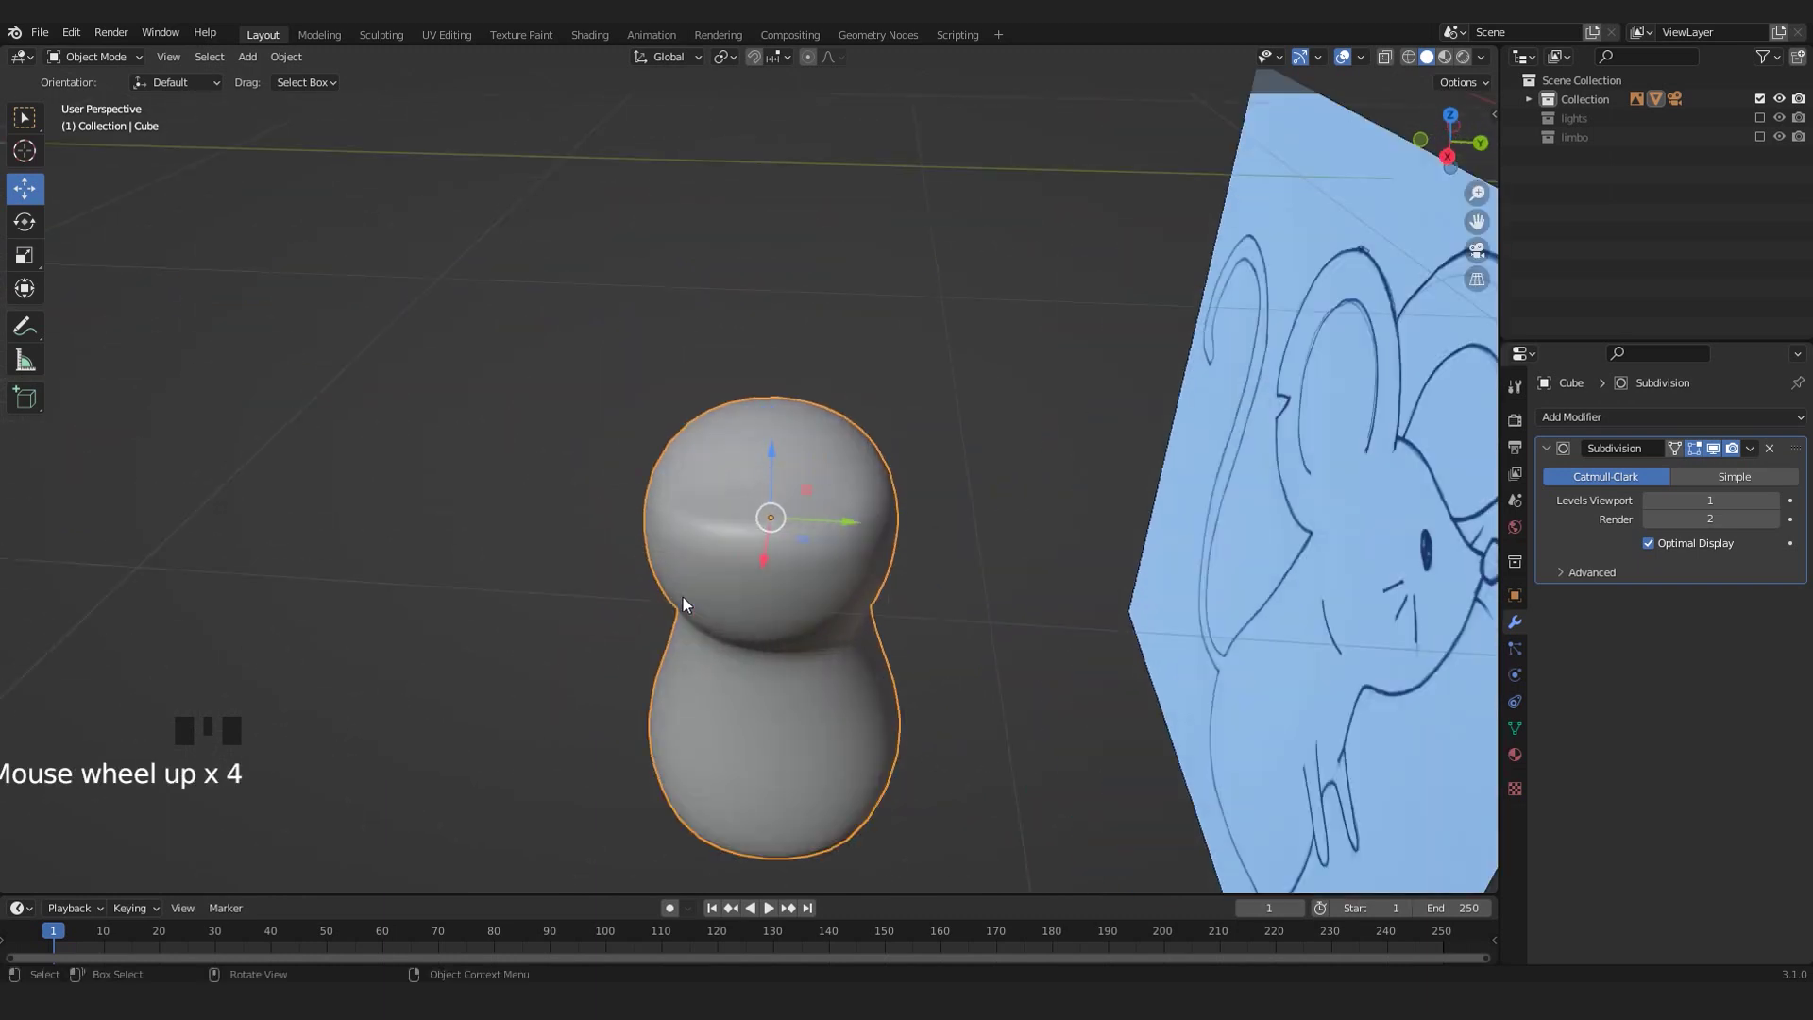
{"action": "middle_click_drag", "start_coordinate": [683, 597], "coordinate": [700, 512]}
{"action": "key", "text": "KP_1"}
{"action": "scroll", "coordinate": [893, 508], "scroll_direction": "up", "scroll_amount": 2}
{"action": "mouse_move", "coordinate": [894, 508]}
{"action": "middle_mouse_down"}
{"action": "mouse_move", "coordinate": [642, 612]}
{"action": "mouse_move", "coordinate": [765, 421]}
{"action": "mouse_move", "coordinate": [710, 559]}
{"action": "mouse_move", "coordinate": [779, 564]}
{"action": "mouse_move", "coordinate": [765, 607]}
{"action": "mouse_move", "coordinate": [746, 383]}
{"action": "mouse_move", "coordinate": [748, 553]}
{"action": "mouse_move", "coordinate": [660, 548]}
{"action": "mouse_move", "coordinate": [724, 682]}
{"action": "mouse_move", "coordinate": [705, 622]}
{"action": "mouse_move", "coordinate": [736, 468]}
{"action": "mouse_move", "coordinate": [740, 539]}
{"action": "mouse_move", "coordinate": [705, 635]}
{"action": "mouse_move", "coordinate": [728, 628]}
{"action": "mouse_move", "coordinate": [762, 553]}
{"action": "middle_mouse_up"}
{"action": "scroll", "coordinate": [661, 597], "scroll_direction": "down", "scroll_amount": 4}
{"action": "scroll", "coordinate": [711, 632], "scroll_direction": "up", "scroll_amount": 3}
{"action": "scroll", "coordinate": [728, 628], "scroll_direction": "up", "scroll_amount": 1}
- Enter Edit Mode and turn off the Subdivision modifier's viewport display to expose the head's base mesh
{"action": "key", "text": "Tab"}
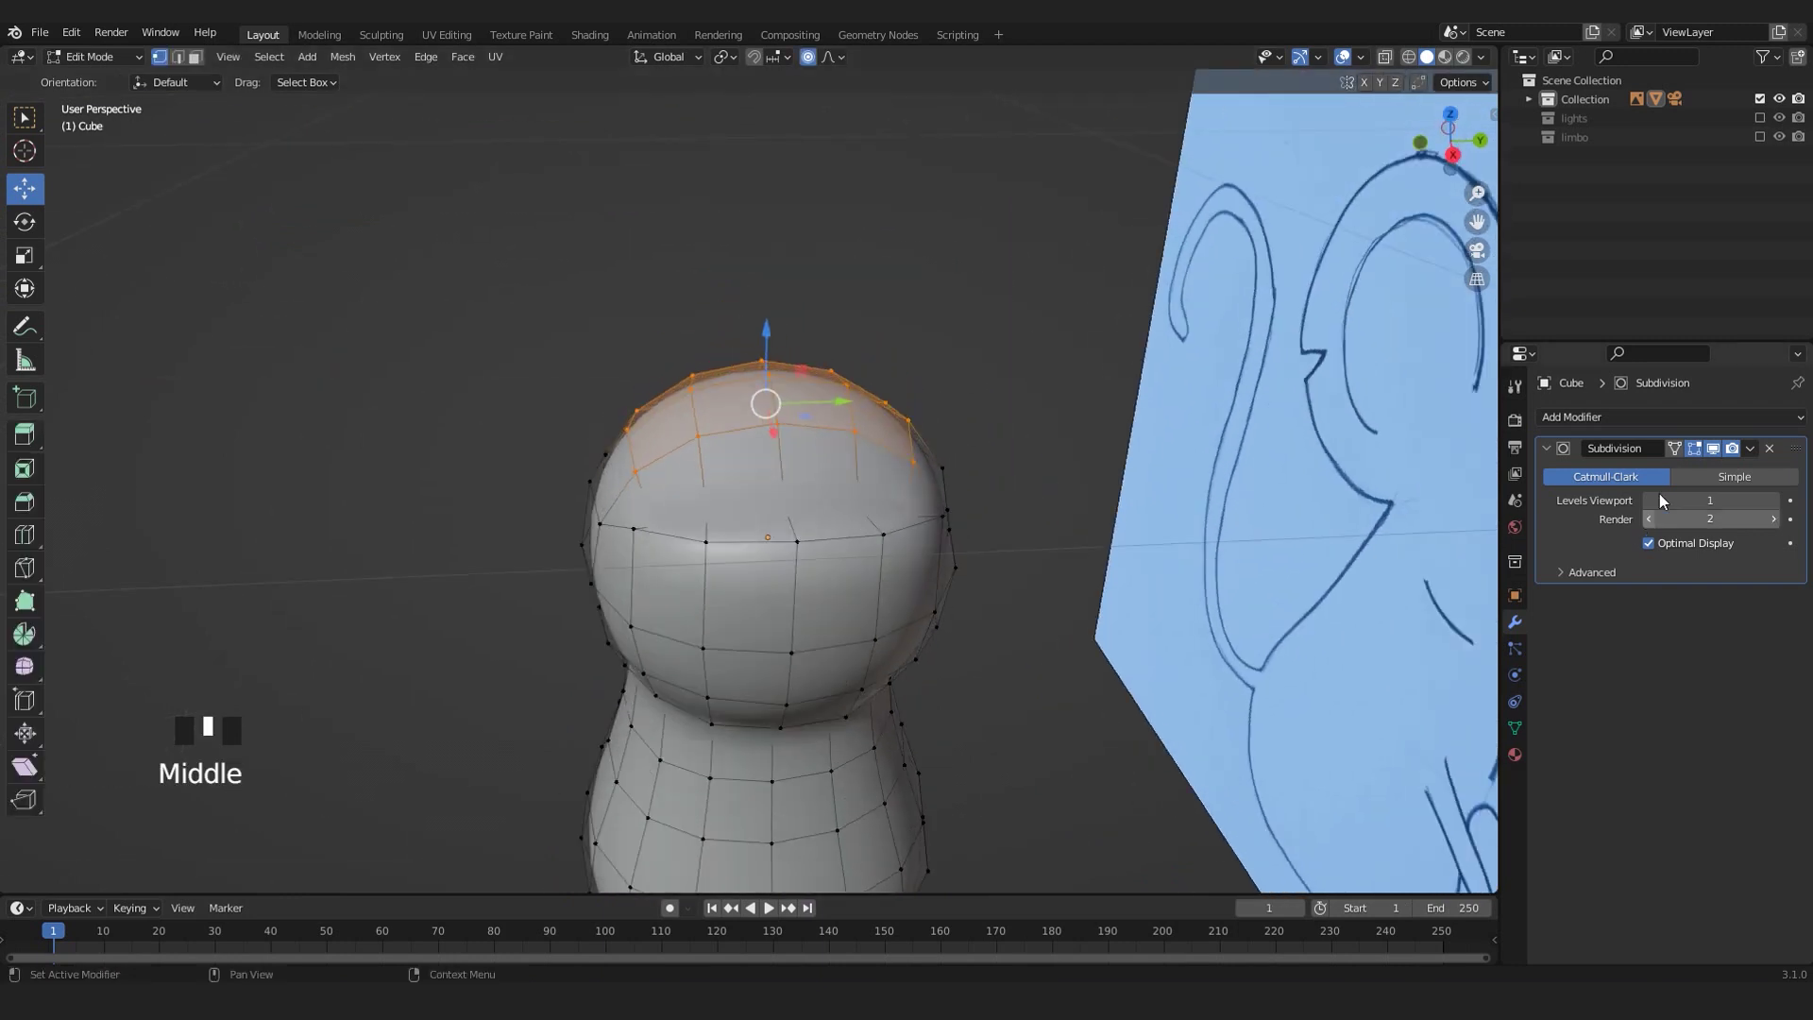
{"action": "left_click", "coordinate": [1724, 449]}
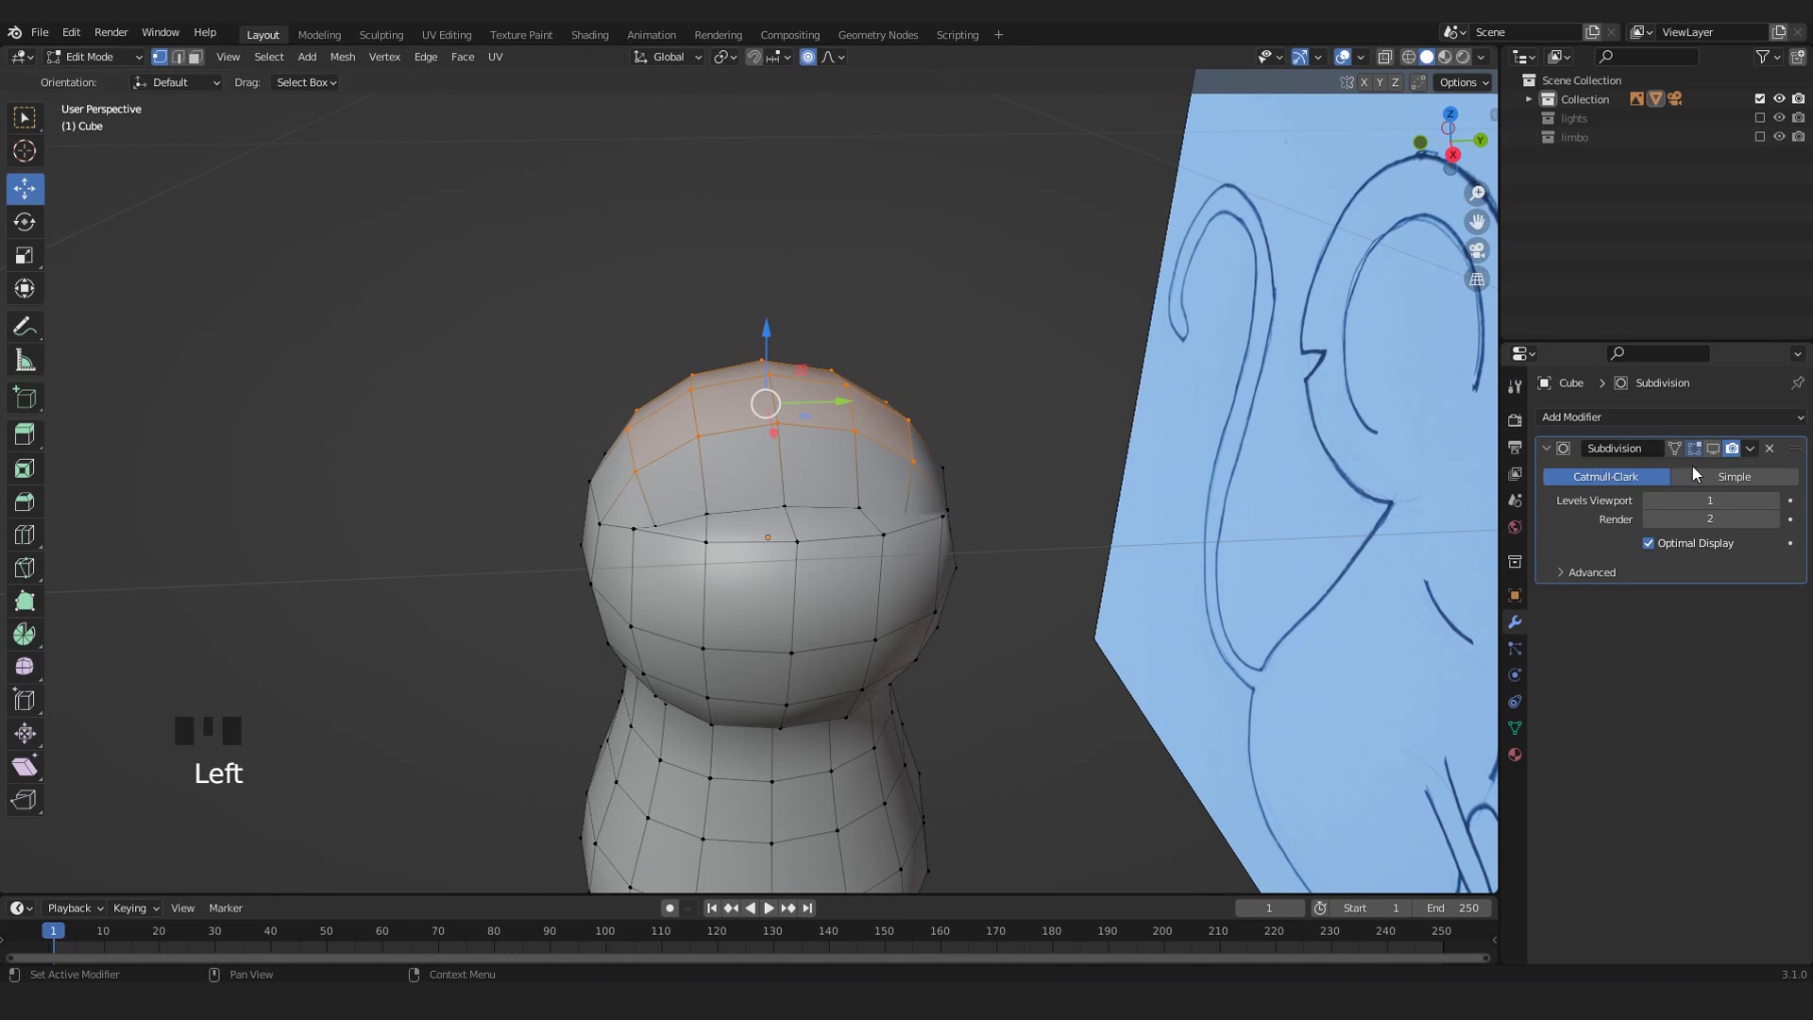
{"action": "scroll", "coordinate": [691, 526], "scroll_direction": "up", "scroll_amount": 2}
{"action": "mouse_move", "coordinate": [760, 492]}
{"action": "middle_mouse_down"}
{"action": "mouse_move", "coordinate": [999, 472]}
{"action": "mouse_move", "coordinate": [874, 491]}
{"action": "middle_mouse_up"}
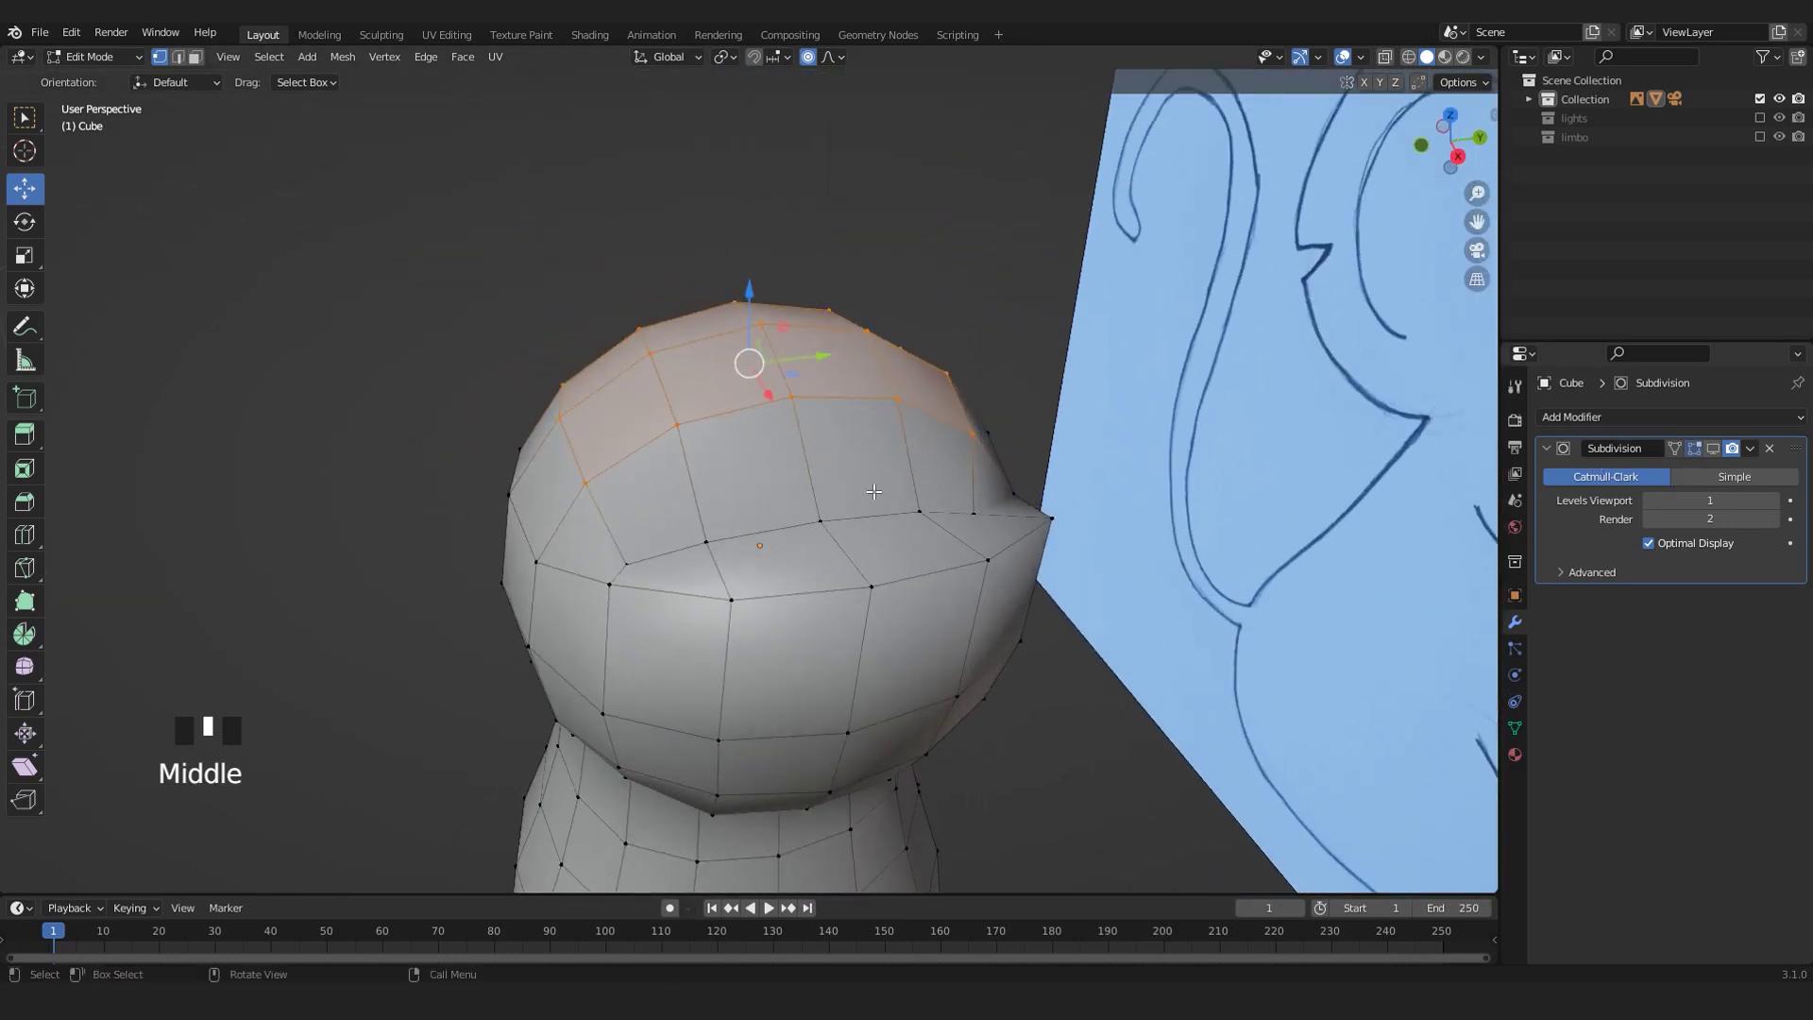
- Select the vertex row along the crease above the snout, turn off proportional editing, and scale the row narrower along Y
{"action": "left_click", "coordinate": [626, 551]}
{"action": "middle_click_drag", "start_coordinate": [909, 556], "coordinate": [743, 424]}
{"action": "scroll", "coordinate": [767, 628], "scroll_direction": "down", "scroll_amount": 2}
{"action": "middle_click_drag", "start_coordinate": [636, 400], "coordinate": [669, 608]}
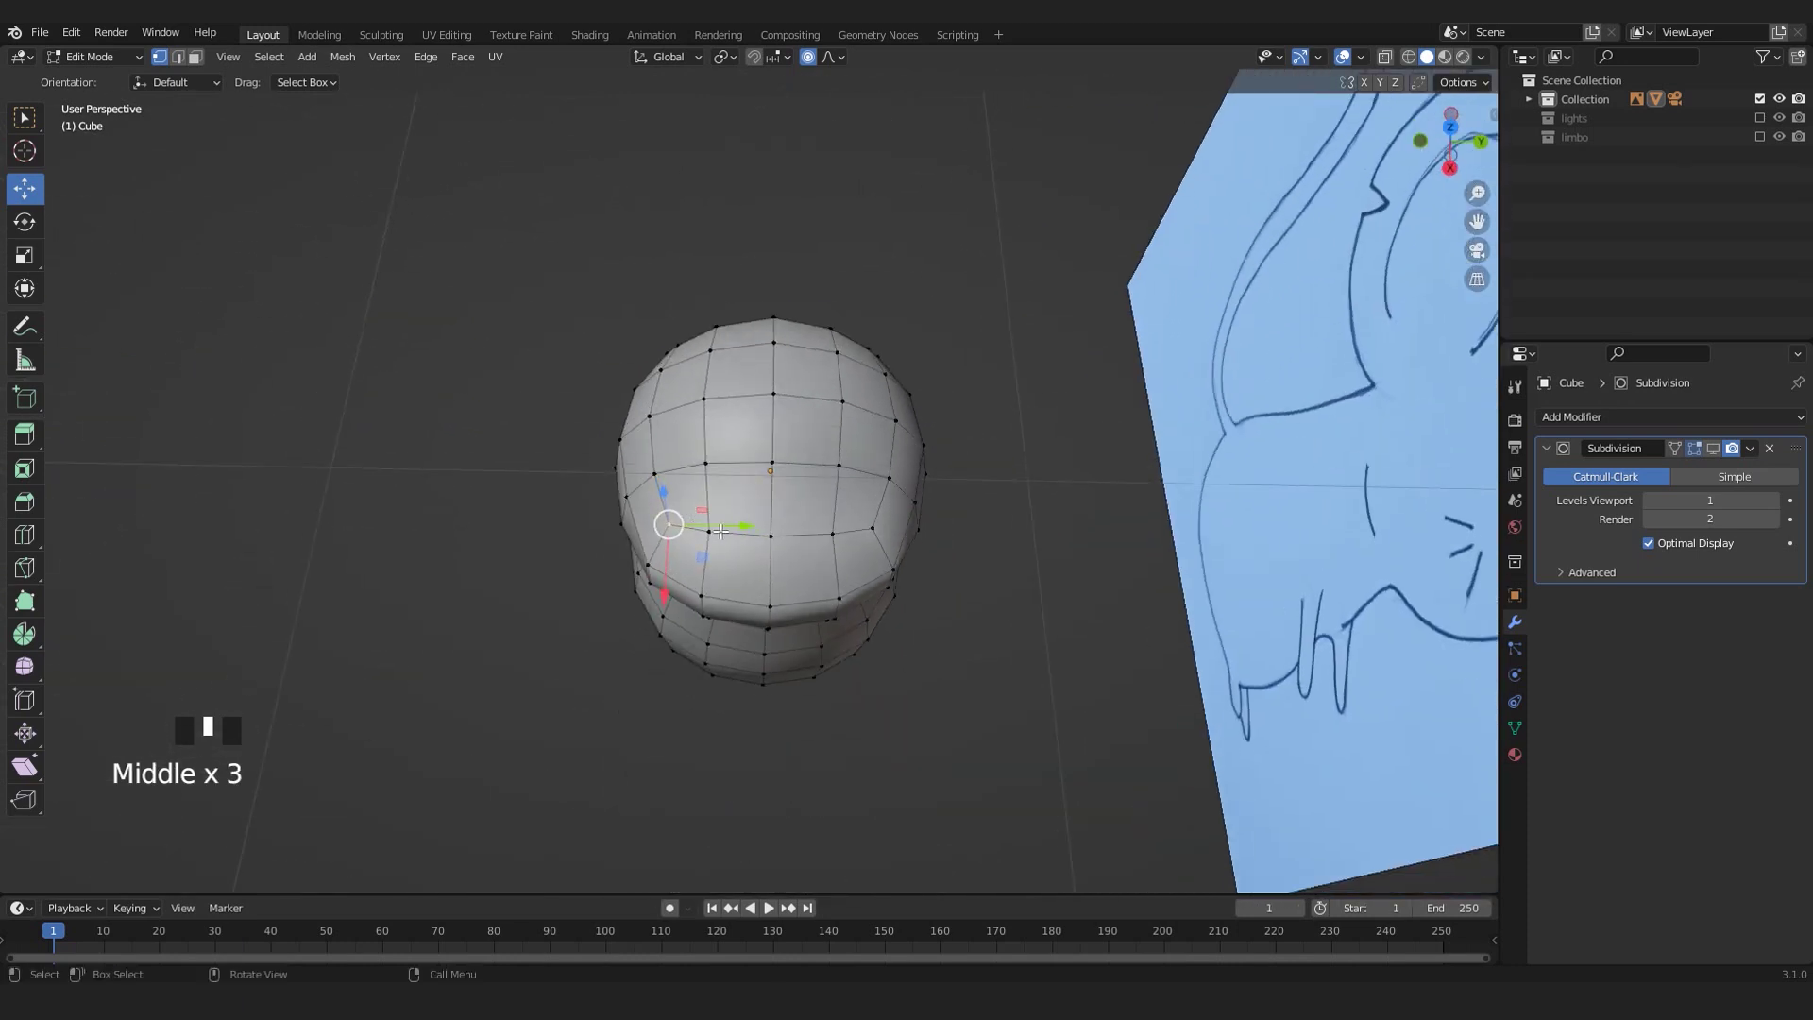
{"action": "scroll", "coordinate": [745, 551], "scroll_direction": "up", "scroll_amount": 1}
{"action": "middle_click_drag", "start_coordinate": [867, 646], "coordinate": [917, 601]}
{"action": "scroll", "coordinate": [858, 546], "scroll_direction": "up", "scroll_amount": 2}
{"action": "left_click", "coordinate": [946, 546], "text": "shift"}
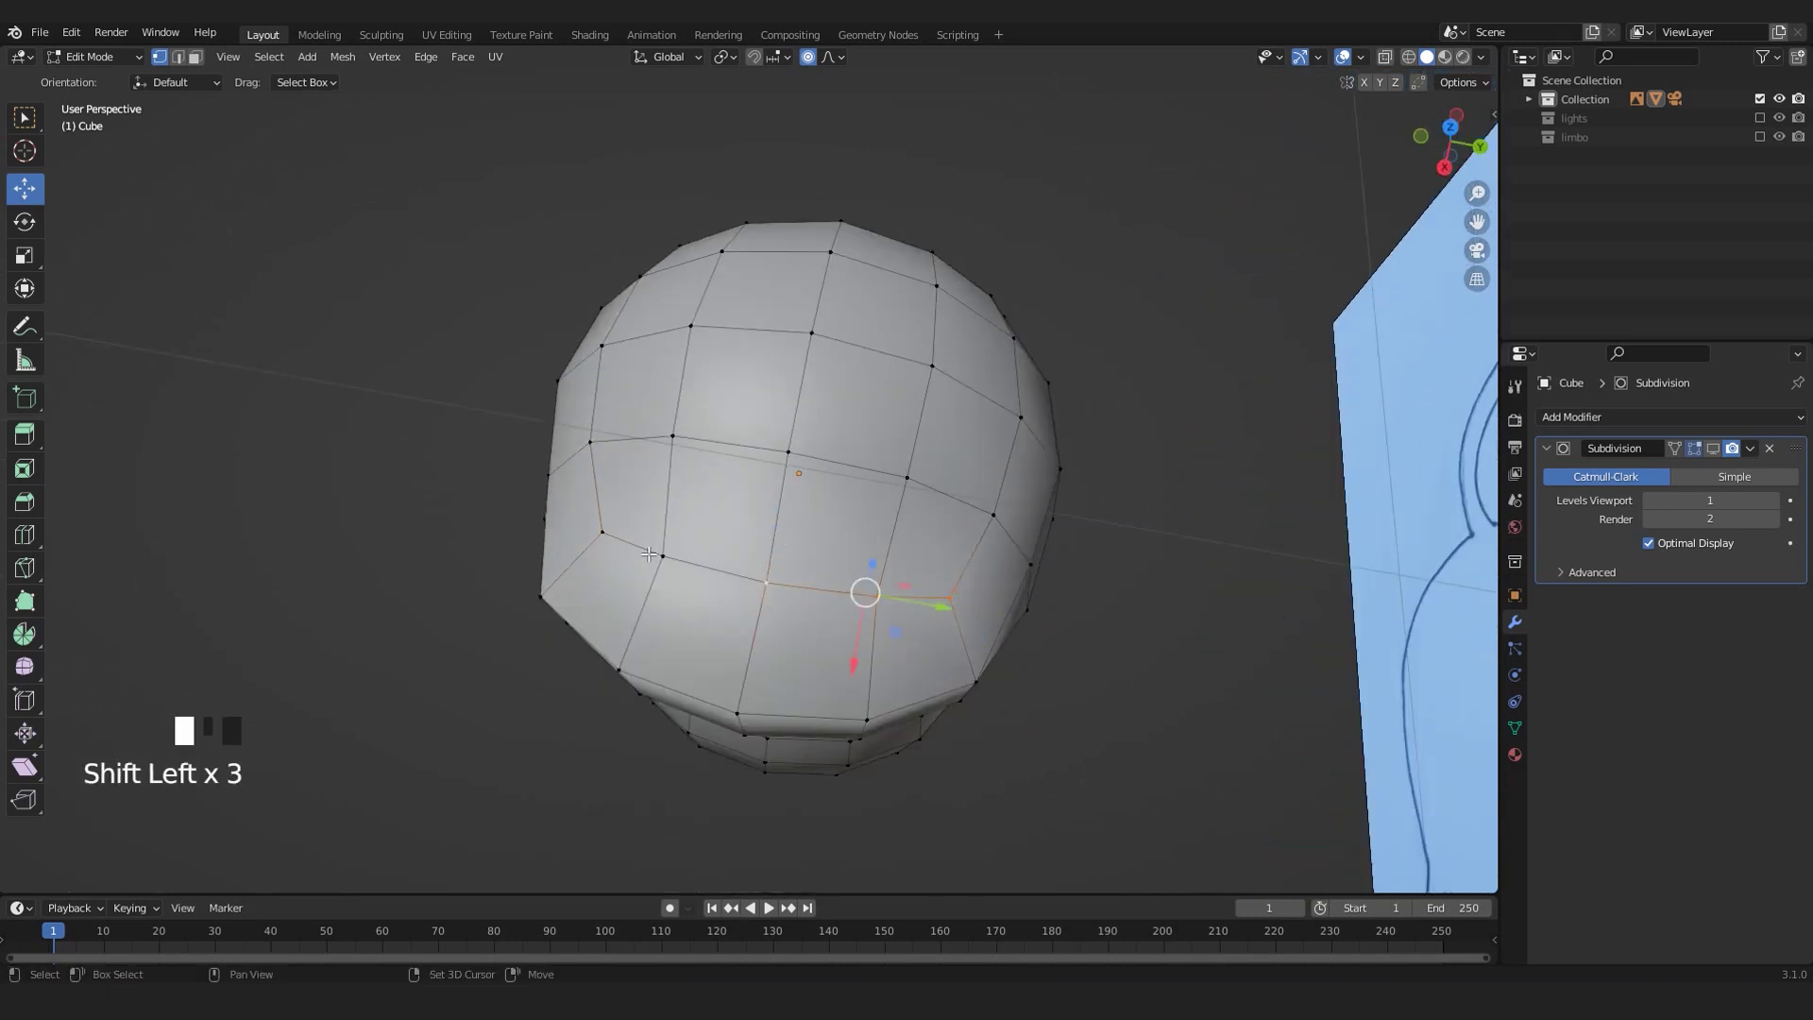
{"action": "middle_click_drag", "start_coordinate": [645, 578], "coordinate": [1039, 549]}
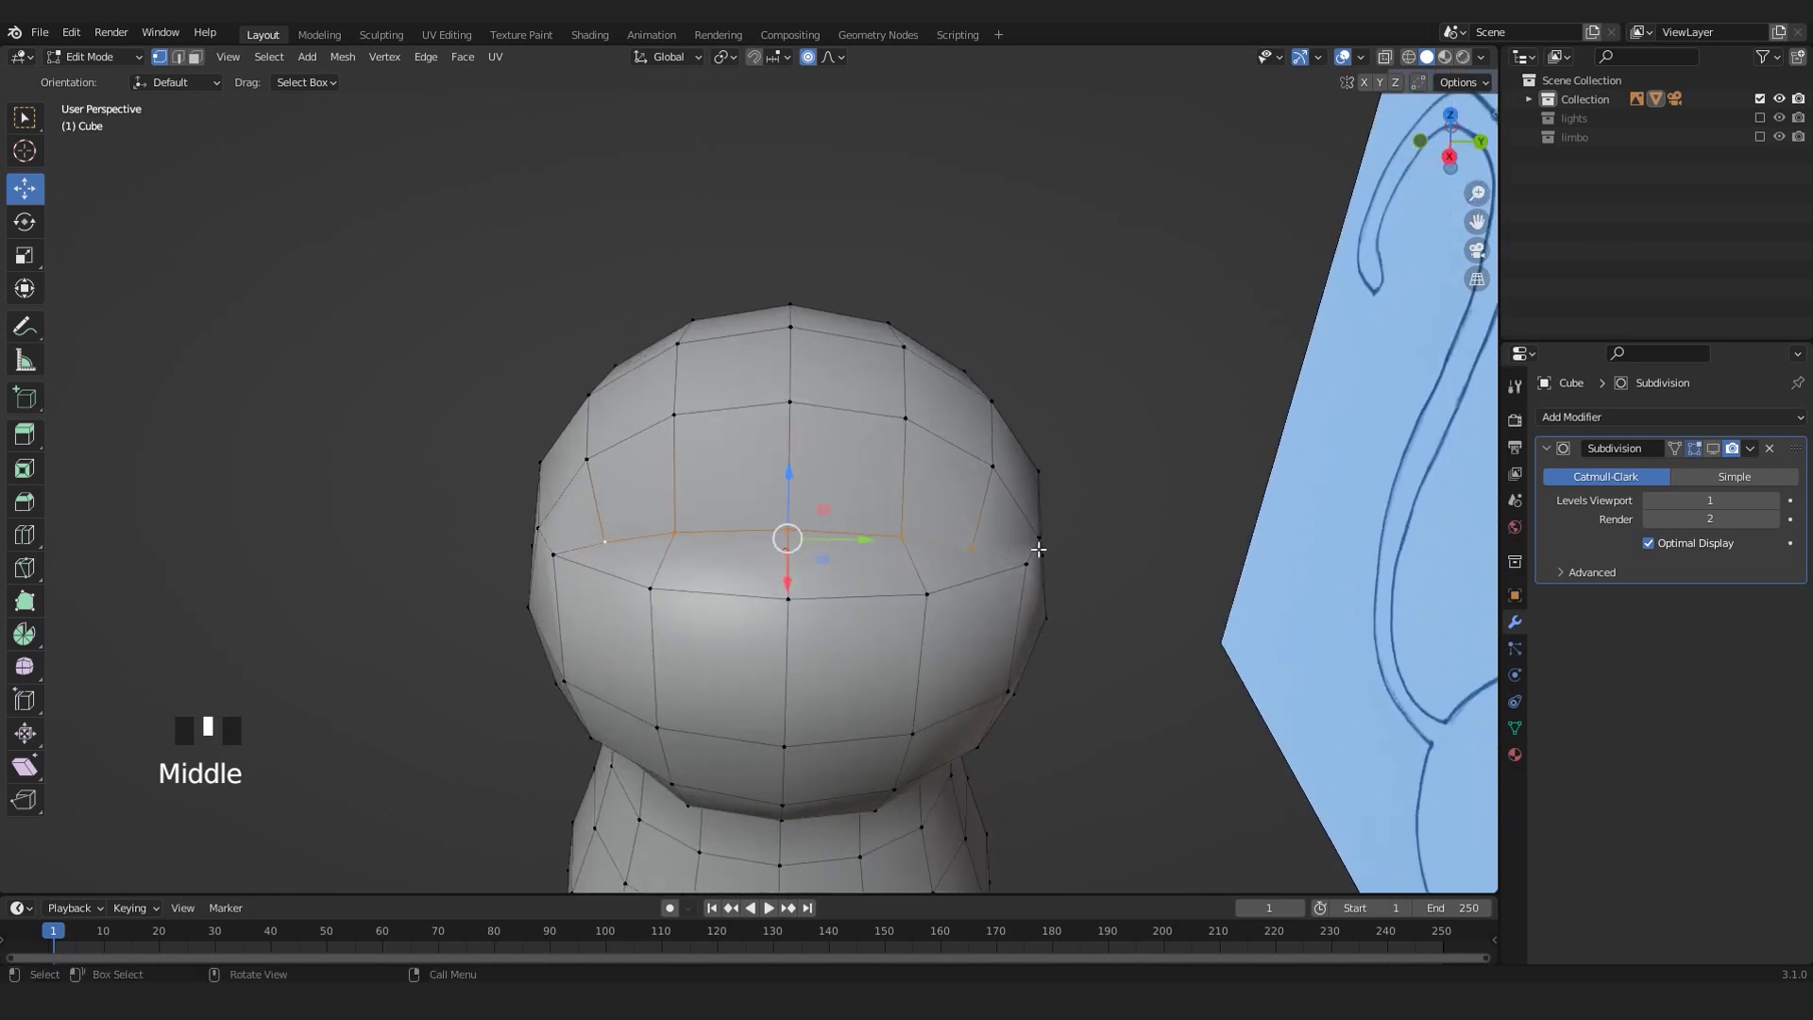
{"action": "key", "text": "s"}
{"action": "left_click", "coordinate": [1039, 549]}
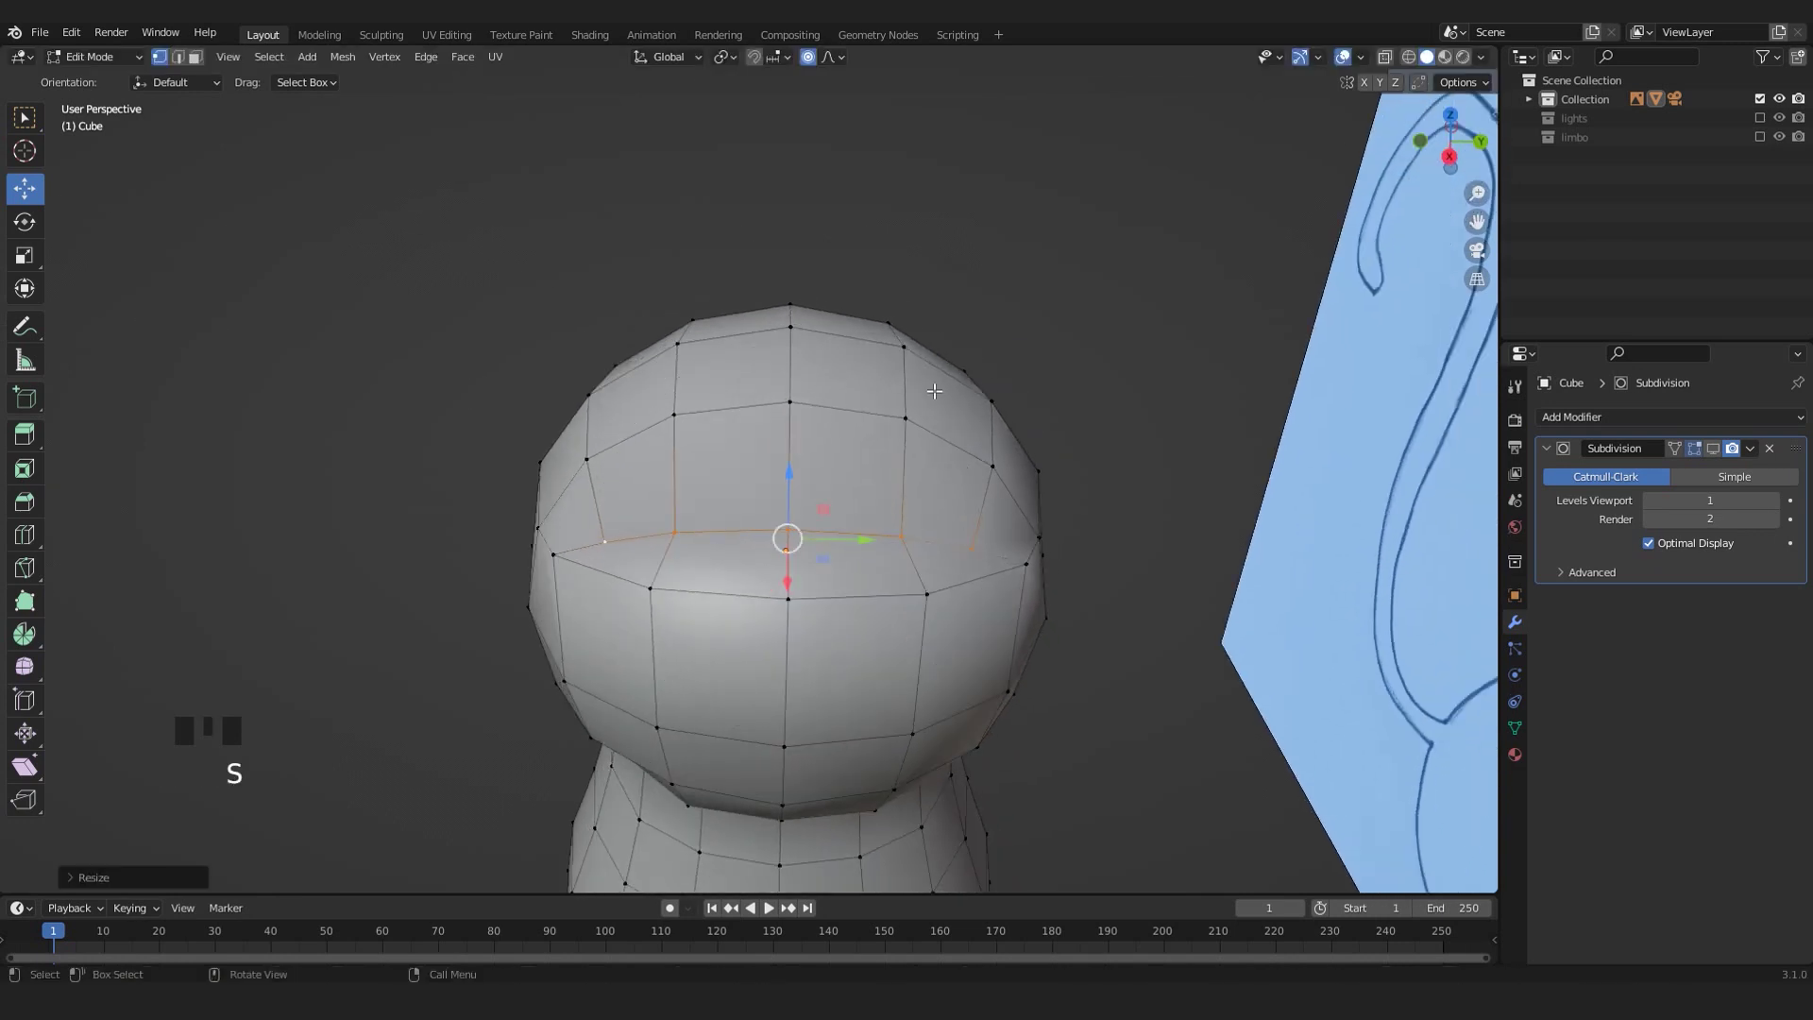
{"action": "left_click", "coordinate": [807, 56]}
{"action": "middle_click_drag", "start_coordinate": [1039, 566], "coordinate": [1051, 628]}
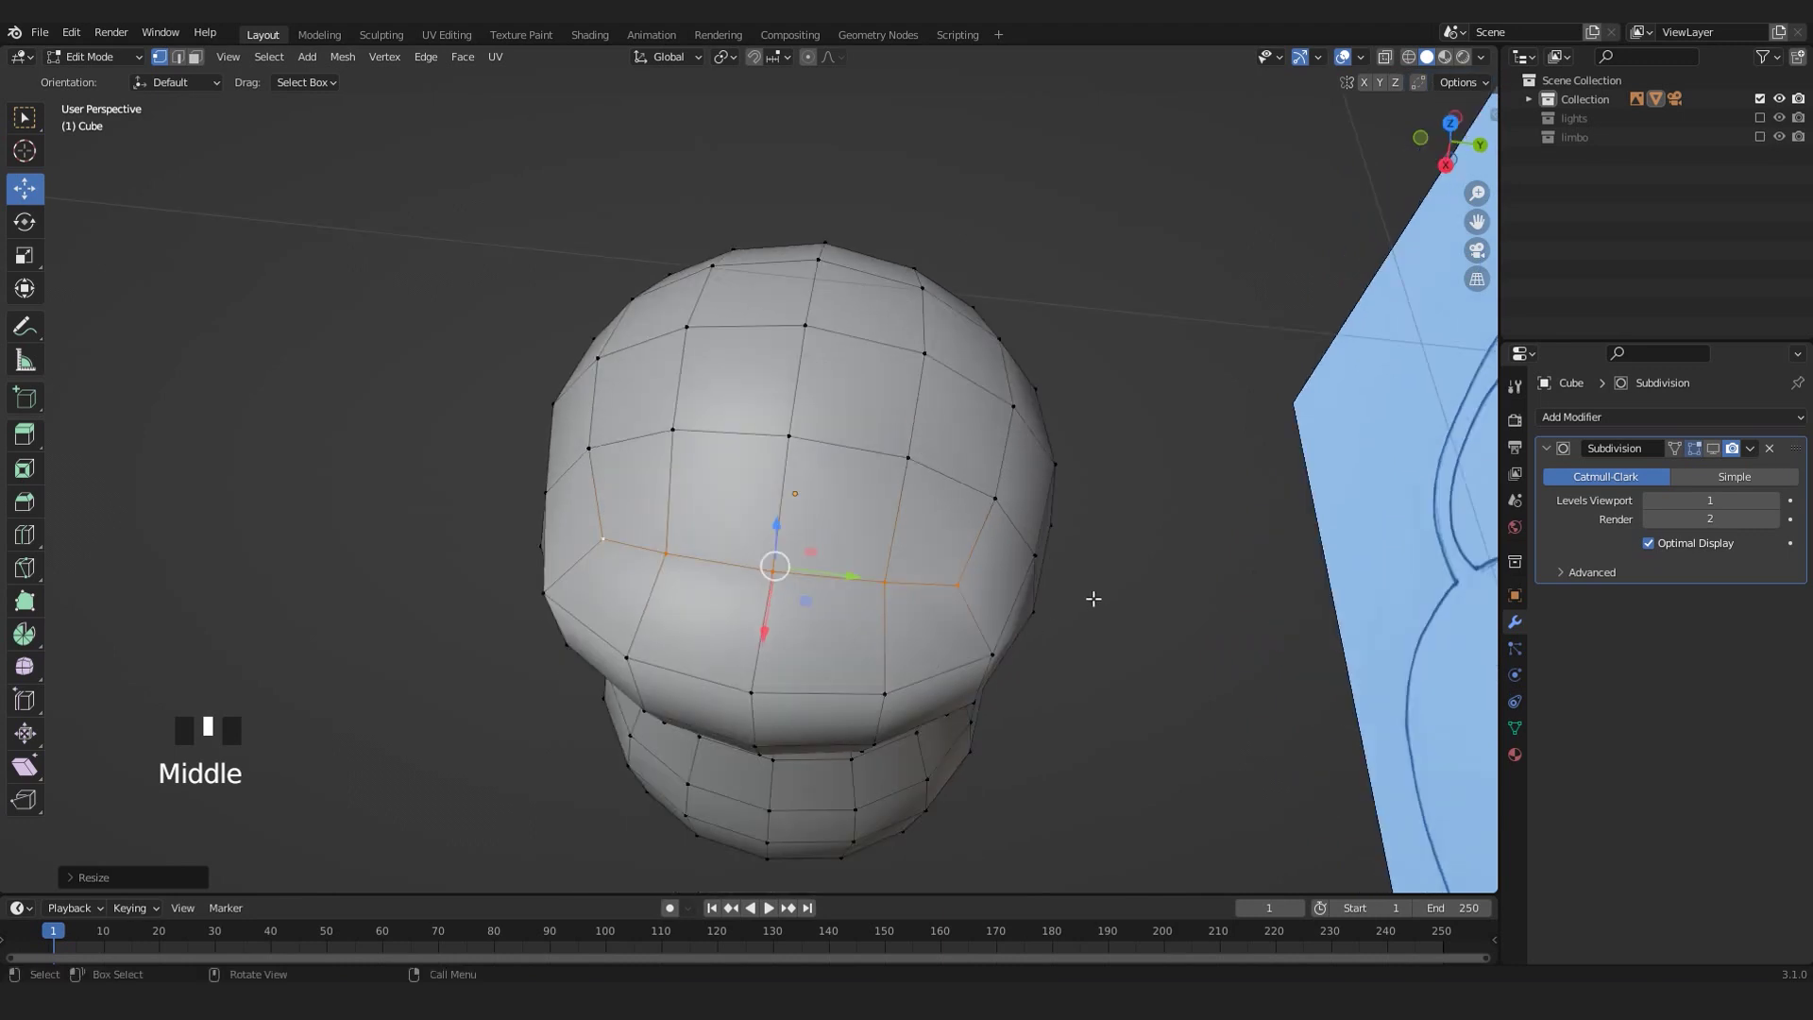
{"action": "left_click", "coordinate": [815, 573]}
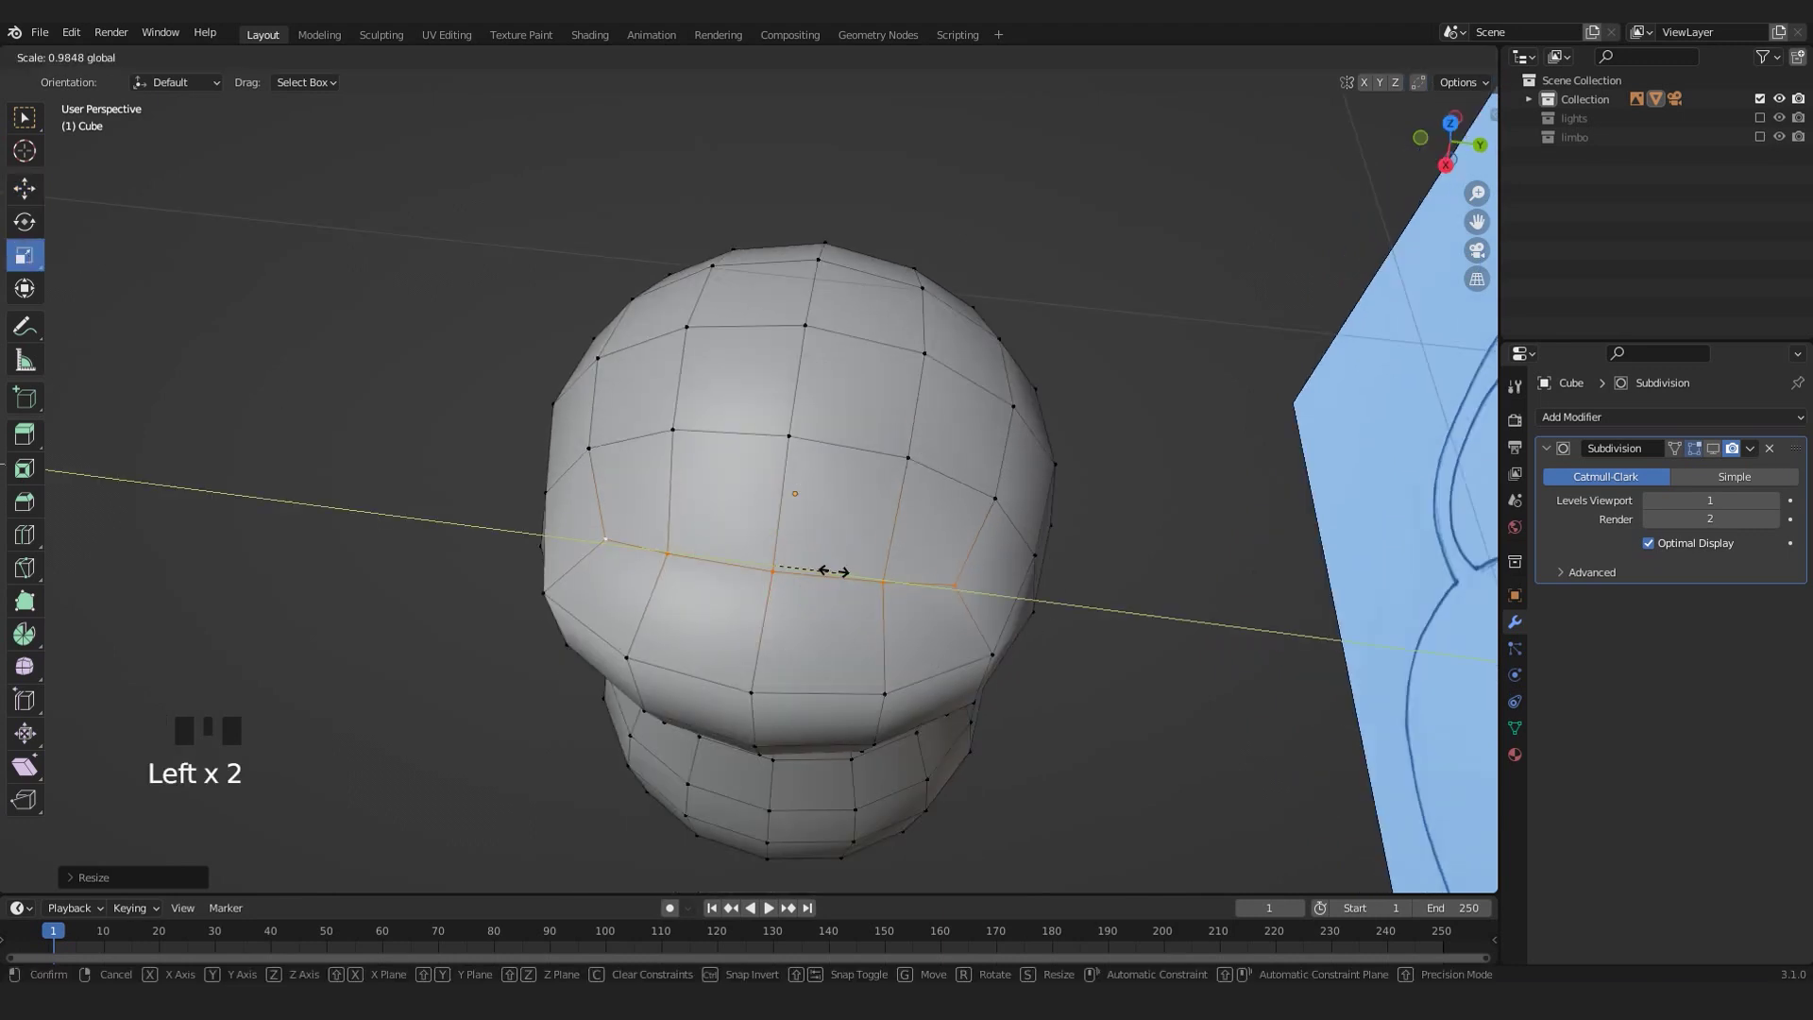
{"action": "left_click", "coordinate": [815, 560]}
- Lower the two outer vertices of the snout's upper edge with the Move tool
{"action": "middle_click_drag", "start_coordinate": [815, 560], "coordinate": [828, 518]}
{"action": "left_click", "coordinate": [559, 532]}
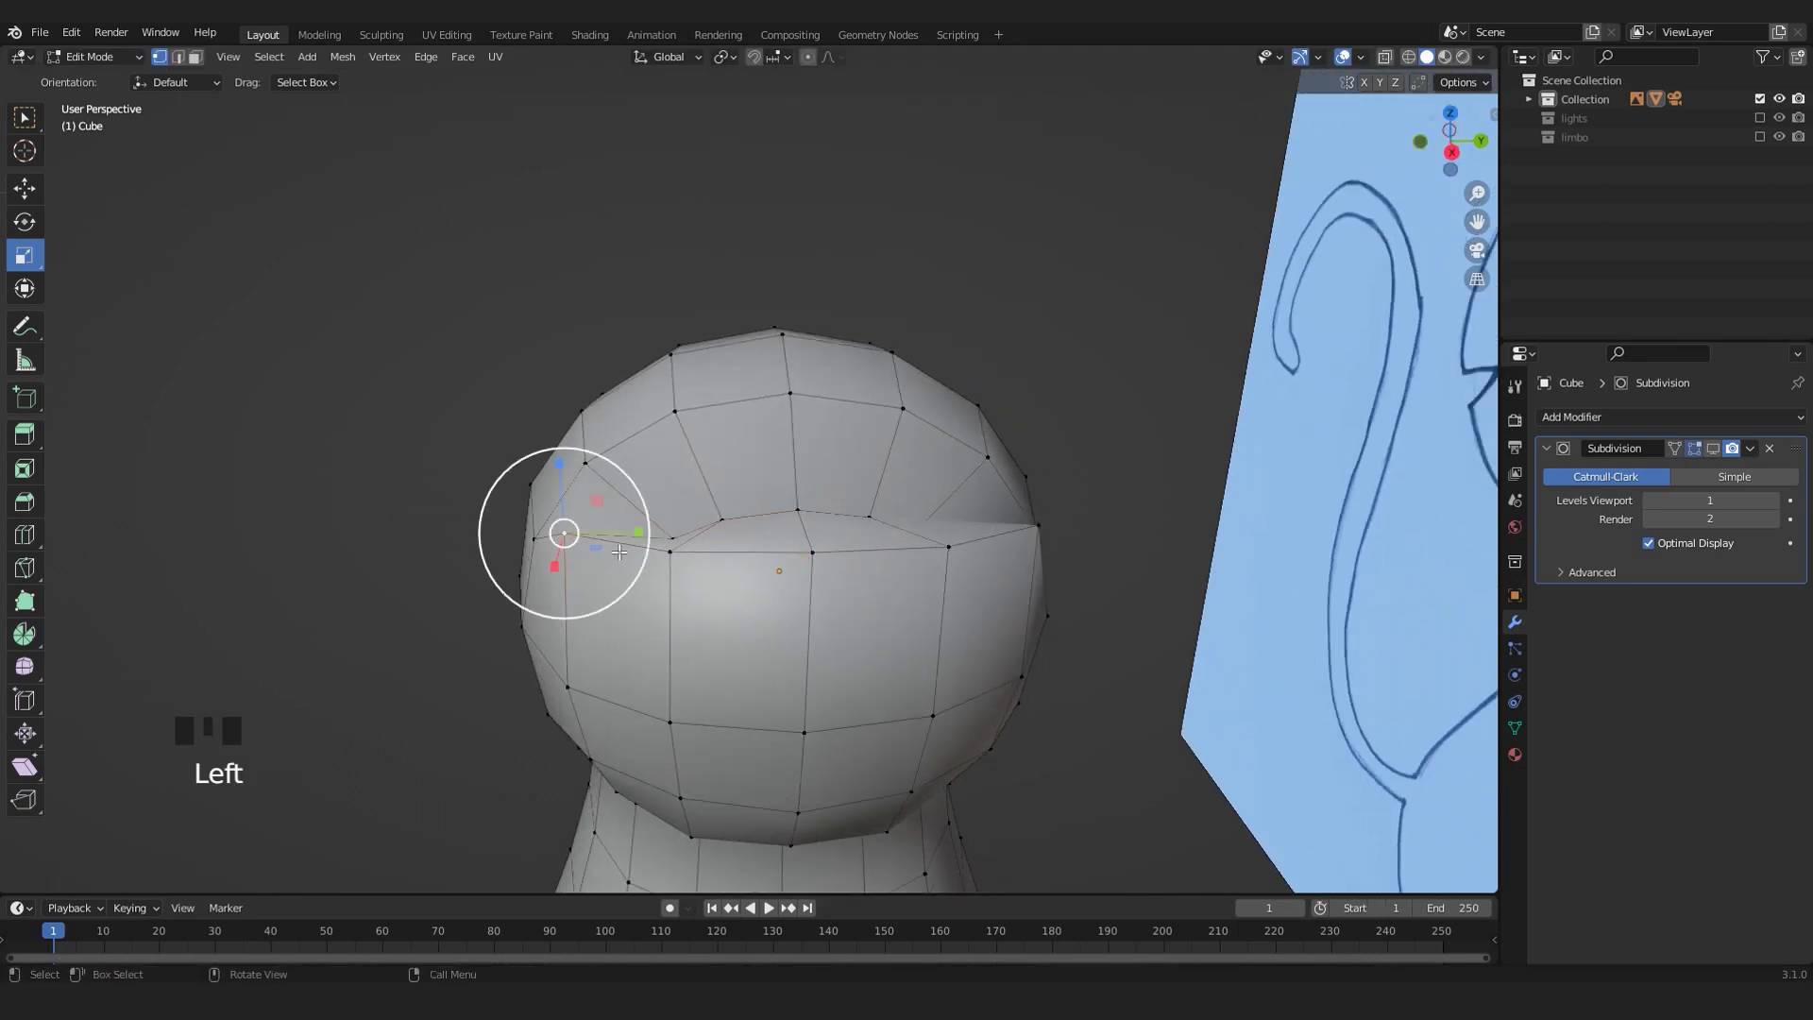
{"action": "left_click", "coordinate": [19, 192]}
{"action": "middle_click_drag", "start_coordinate": [926, 652], "coordinate": [982, 648]}
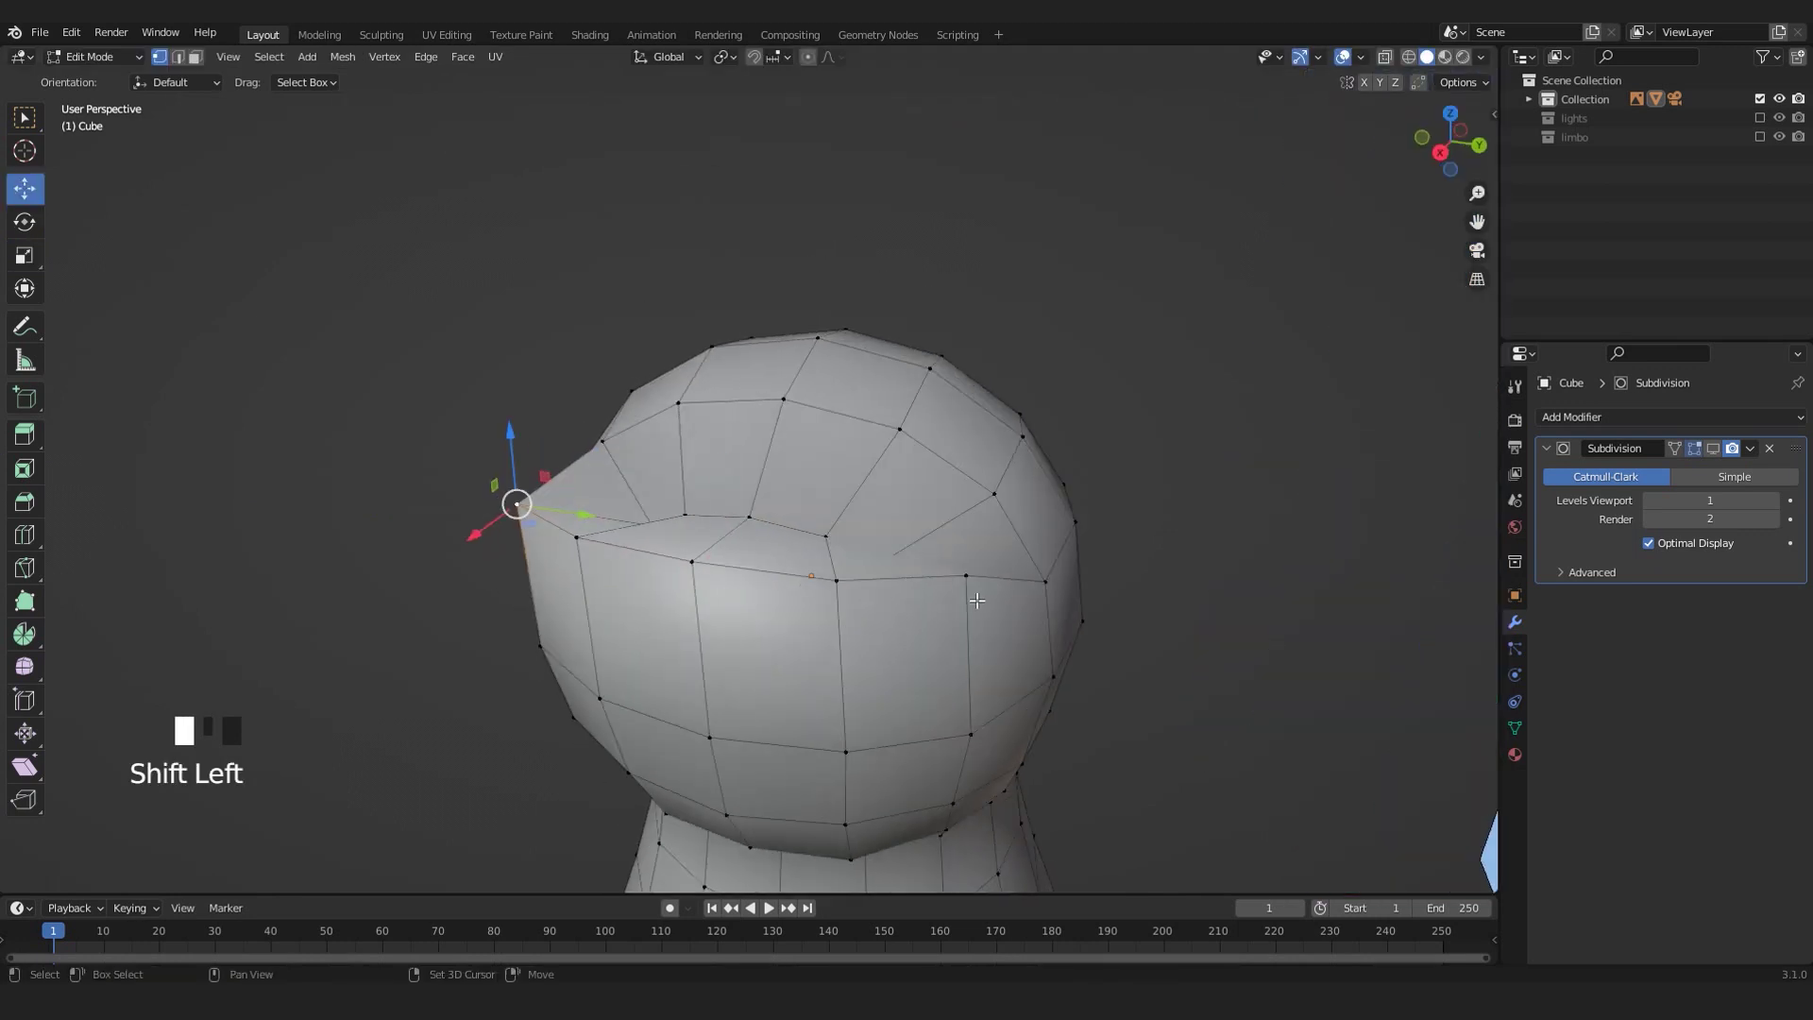
{"action": "middle_click_drag", "start_coordinate": [780, 589], "coordinate": [684, 588]}
{"action": "left_click_drag", "start_coordinate": [616, 436], "coordinate": [622, 525]}
- Lower the two vertices beside the middle of the snout's upper edge slightly to round it
{"action": "middle_click_drag", "start_coordinate": [622, 525], "coordinate": [673, 504]}
{"action": "left_click", "coordinate": [659, 529]}
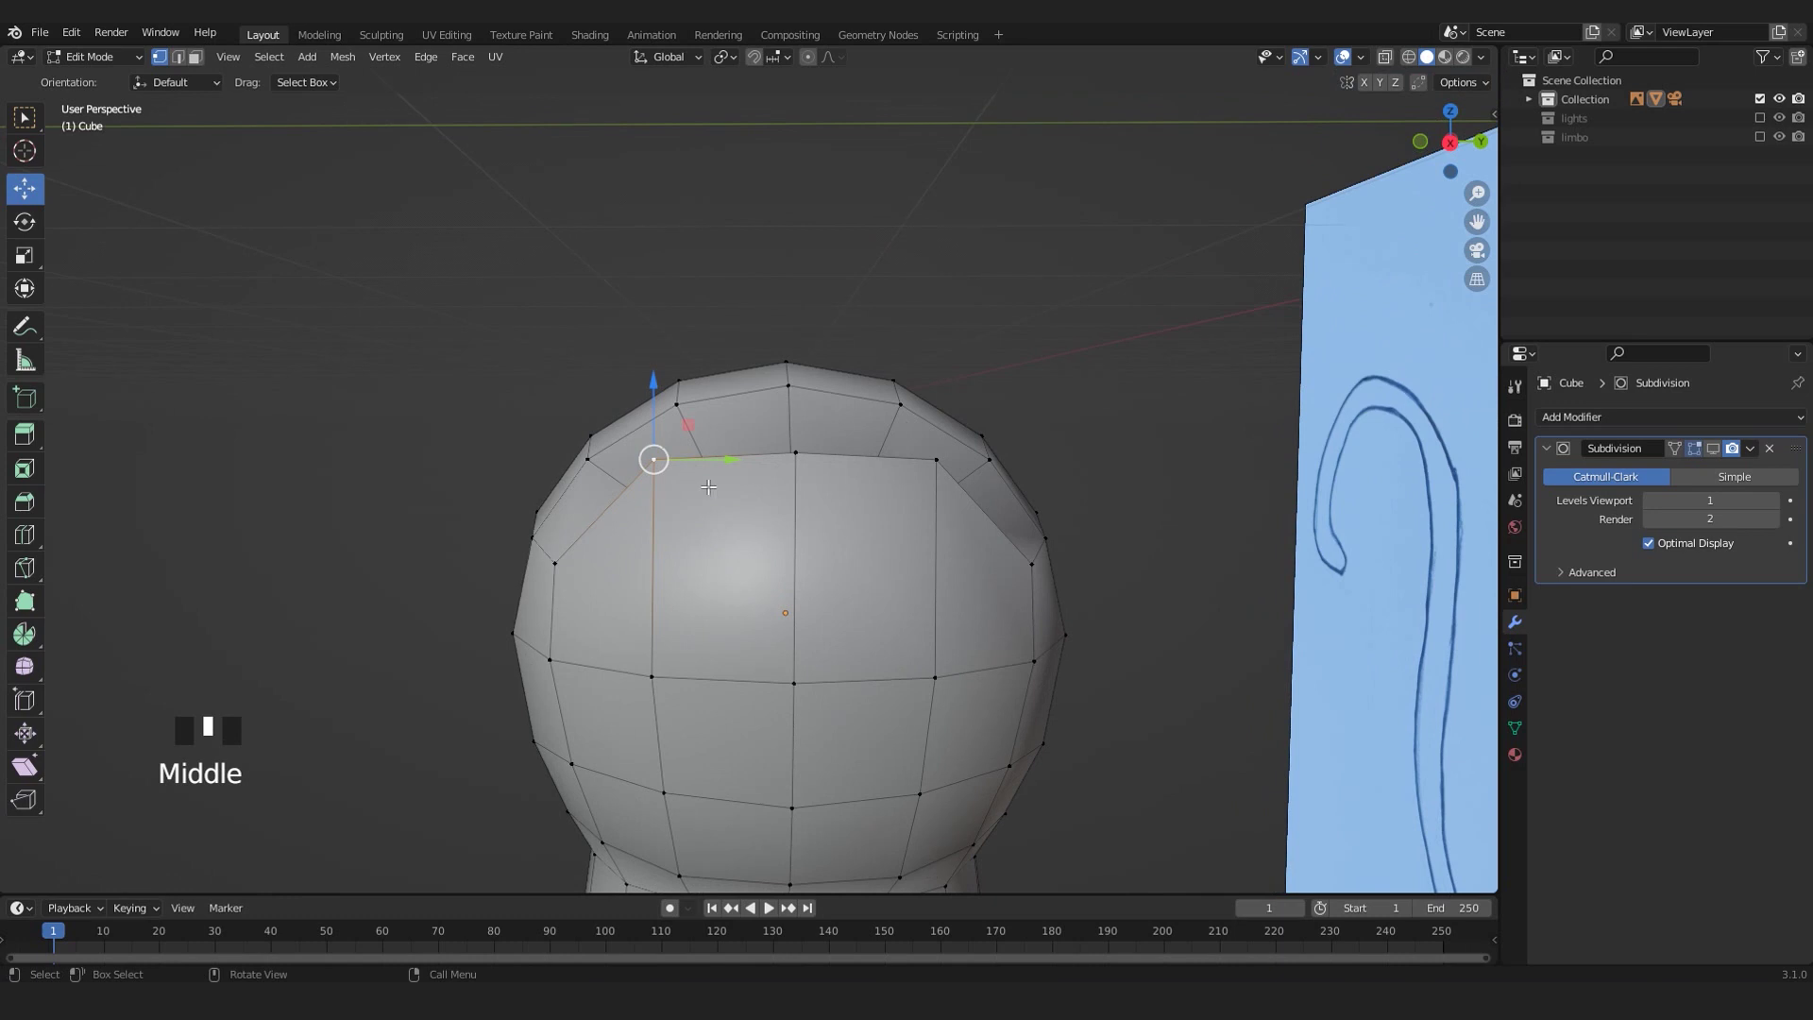
{"action": "left_click_drag", "start_coordinate": [783, 407], "coordinate": [783, 442]}
{"action": "middle_click_drag", "start_coordinate": [783, 442], "coordinate": [768, 597]}
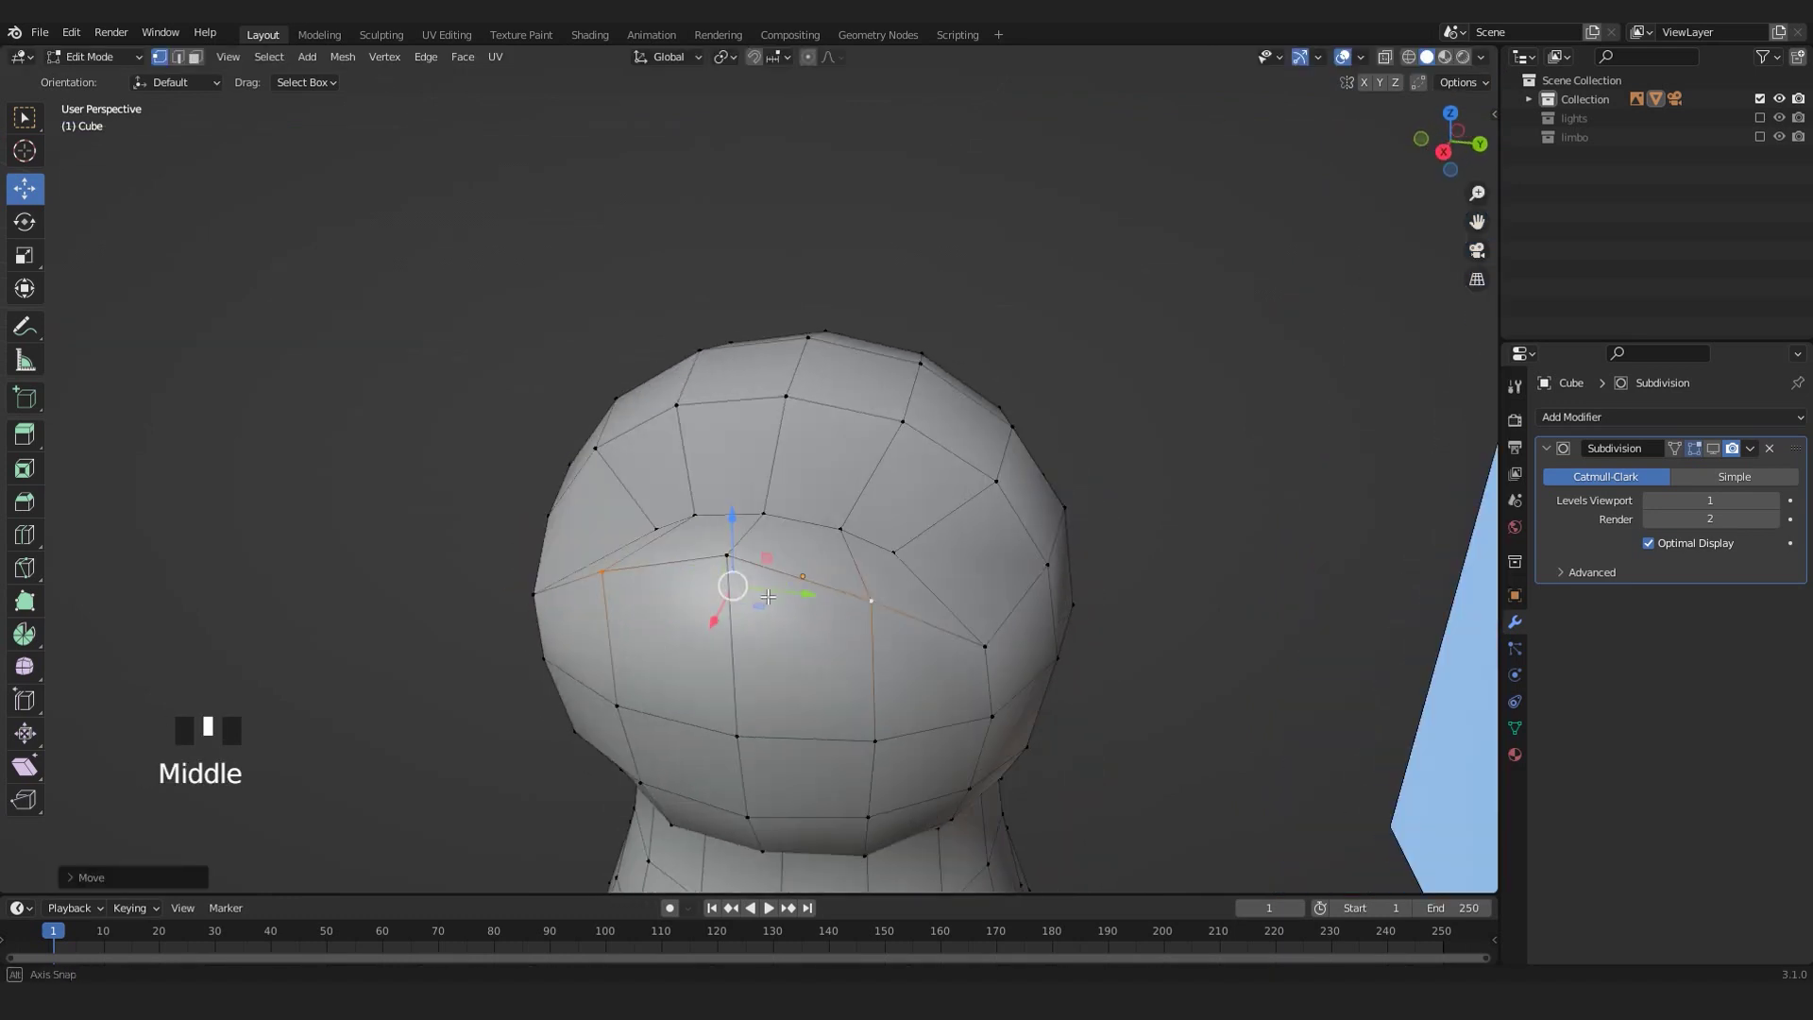
- Select the outer vertices on both sides of the snout and scale them closer together
{"action": "left_click", "coordinate": [986, 648]}
{"action": "middle_click_drag", "start_coordinate": [986, 648], "coordinate": [777, 663]}
{"action": "left_click", "coordinate": [649, 651], "text": "ctrl"}
{"action": "middle_click_drag", "start_coordinate": [649, 651], "coordinate": [585, 523]}
{"action": "middle_click_drag", "start_coordinate": [809, 574], "coordinate": [1360, 484]}
{"action": "key", "text": "s"}
- Return to Object Mode and turn the Subdivision modifier's viewport display back on to check the head
{"action": "key", "text": "Tab"}
{"action": "scroll", "coordinate": [842, 553], "scroll_direction": "down", "scroll_amount": 4}
{"action": "left_click", "coordinate": [1712, 447]}
{"action": "middle_click_drag", "start_coordinate": [812, 468], "coordinate": [732, 444]}
- In Edit Mode, select two vertices on one side of the lower snout and move them slightly forward
{"action": "key", "text": "Tab"}
{"action": "scroll", "coordinate": [803, 586], "scroll_direction": "up", "scroll_amount": 3}
{"action": "left_click", "coordinate": [825, 646]}
{"action": "middle_click_drag", "start_coordinate": [825, 646], "coordinate": [189, 151]}
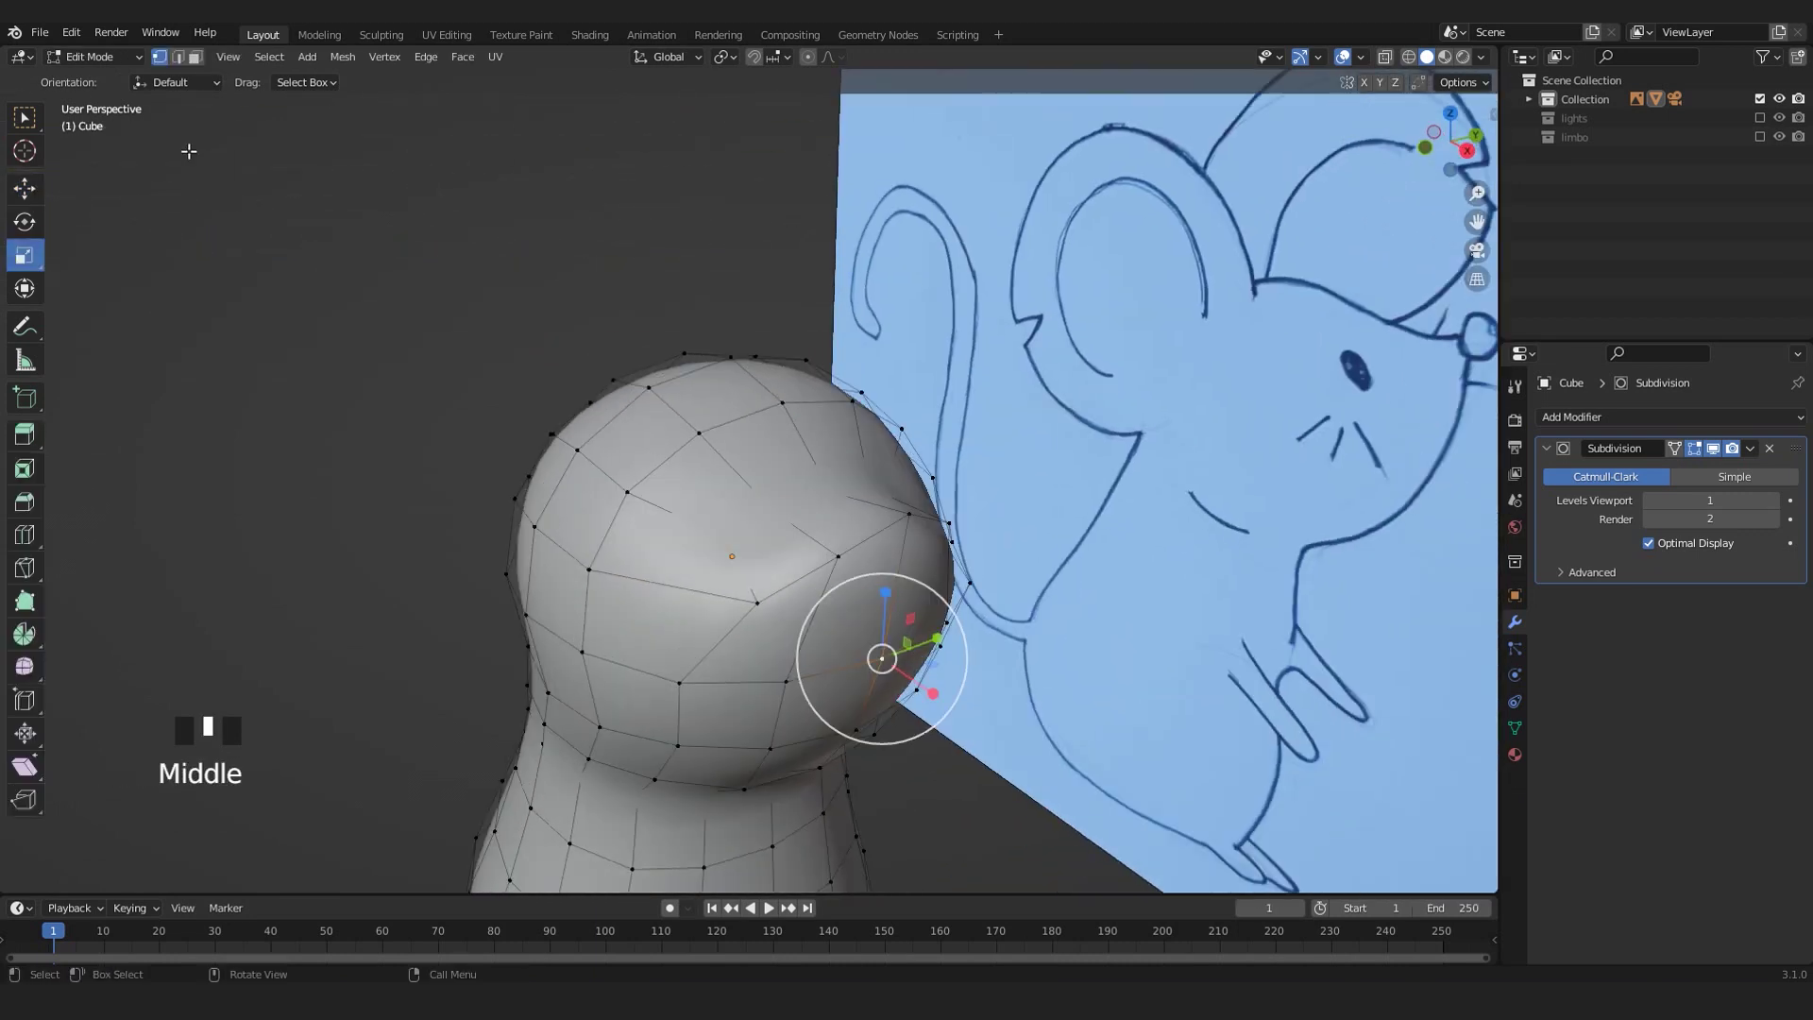
{"action": "left_click", "coordinate": [25, 195]}
{"action": "middle_click_drag", "start_coordinate": [921, 685], "coordinate": [846, 572], "text": "shift"}
{"action": "left_click_drag", "start_coordinate": [853, 573], "coordinate": [871, 584]}
{"action": "key", "text": "ctrl+z"}
{"action": "left_click", "coordinate": [790, 627], "text": "shift"}
{"action": "middle_click_drag", "start_coordinate": [791, 623], "coordinate": [796, 566]}
{"action": "left_click_drag", "start_coordinate": [839, 597], "coordinate": [858, 607]}
- Move the matching vertex on the opposite side of the snout to even out the cheeks
{"action": "middle_click_drag", "start_coordinate": [852, 581], "coordinate": [614, 534]}
{"action": "left_click", "coordinate": [612, 373]}
{"action": "left_click_drag", "start_coordinate": [554, 386], "coordinate": [524, 389]}
{"action": "middle_click_drag", "start_coordinate": [472, 465], "coordinate": [908, 484]}
- In front view with X-ray display, lower the snout bridge vertices and raise the snout tip vertices slightly to fit the drawing
{"action": "key", "text": "Tab"}
{"action": "key", "text": "KP_1"}
{"action": "scroll", "coordinate": [850, 513], "scroll_direction": "up", "scroll_amount": 2}
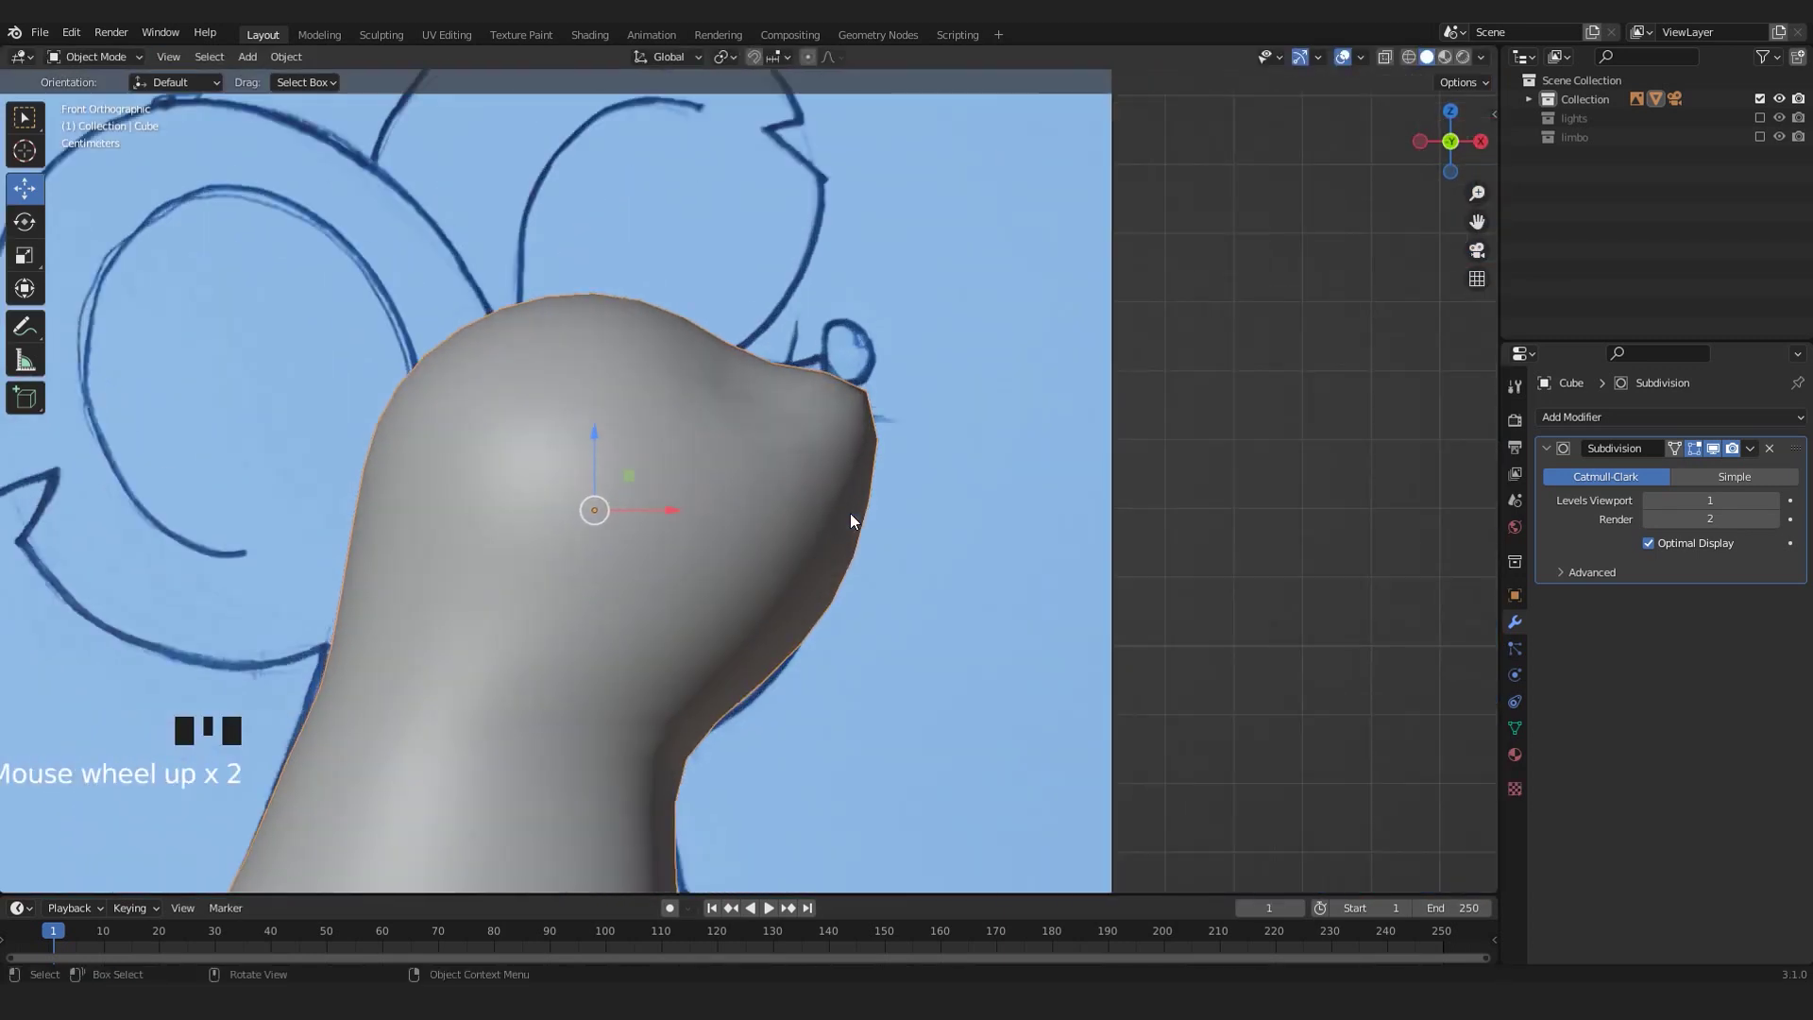
{"action": "key", "text": "Tab"}
{"action": "key", "text": "alt+z"}
{"action": "scroll", "coordinate": [912, 401], "scroll_direction": "up", "scroll_amount": 3}
{"action": "middle_click_drag", "start_coordinate": [912, 400], "coordinate": [949, 540], "text": "shift"}
{"action": "left_click_drag", "start_coordinate": [869, 387], "coordinate": [741, 527]}
{"action": "left_click_drag", "start_coordinate": [826, 430], "coordinate": [826, 447]}
{"action": "left_click_drag", "start_coordinate": [1303, 306], "coordinate": [882, 567]}
{"action": "left_click_drag", "start_coordinate": [1005, 444], "coordinate": [1001, 428]}
{"action": "key", "text": "Tab"}
{"action": "key", "text": "alt+z"}
{"action": "scroll", "coordinate": [1005, 428], "scroll_direction": "down", "scroll_amount": 8}
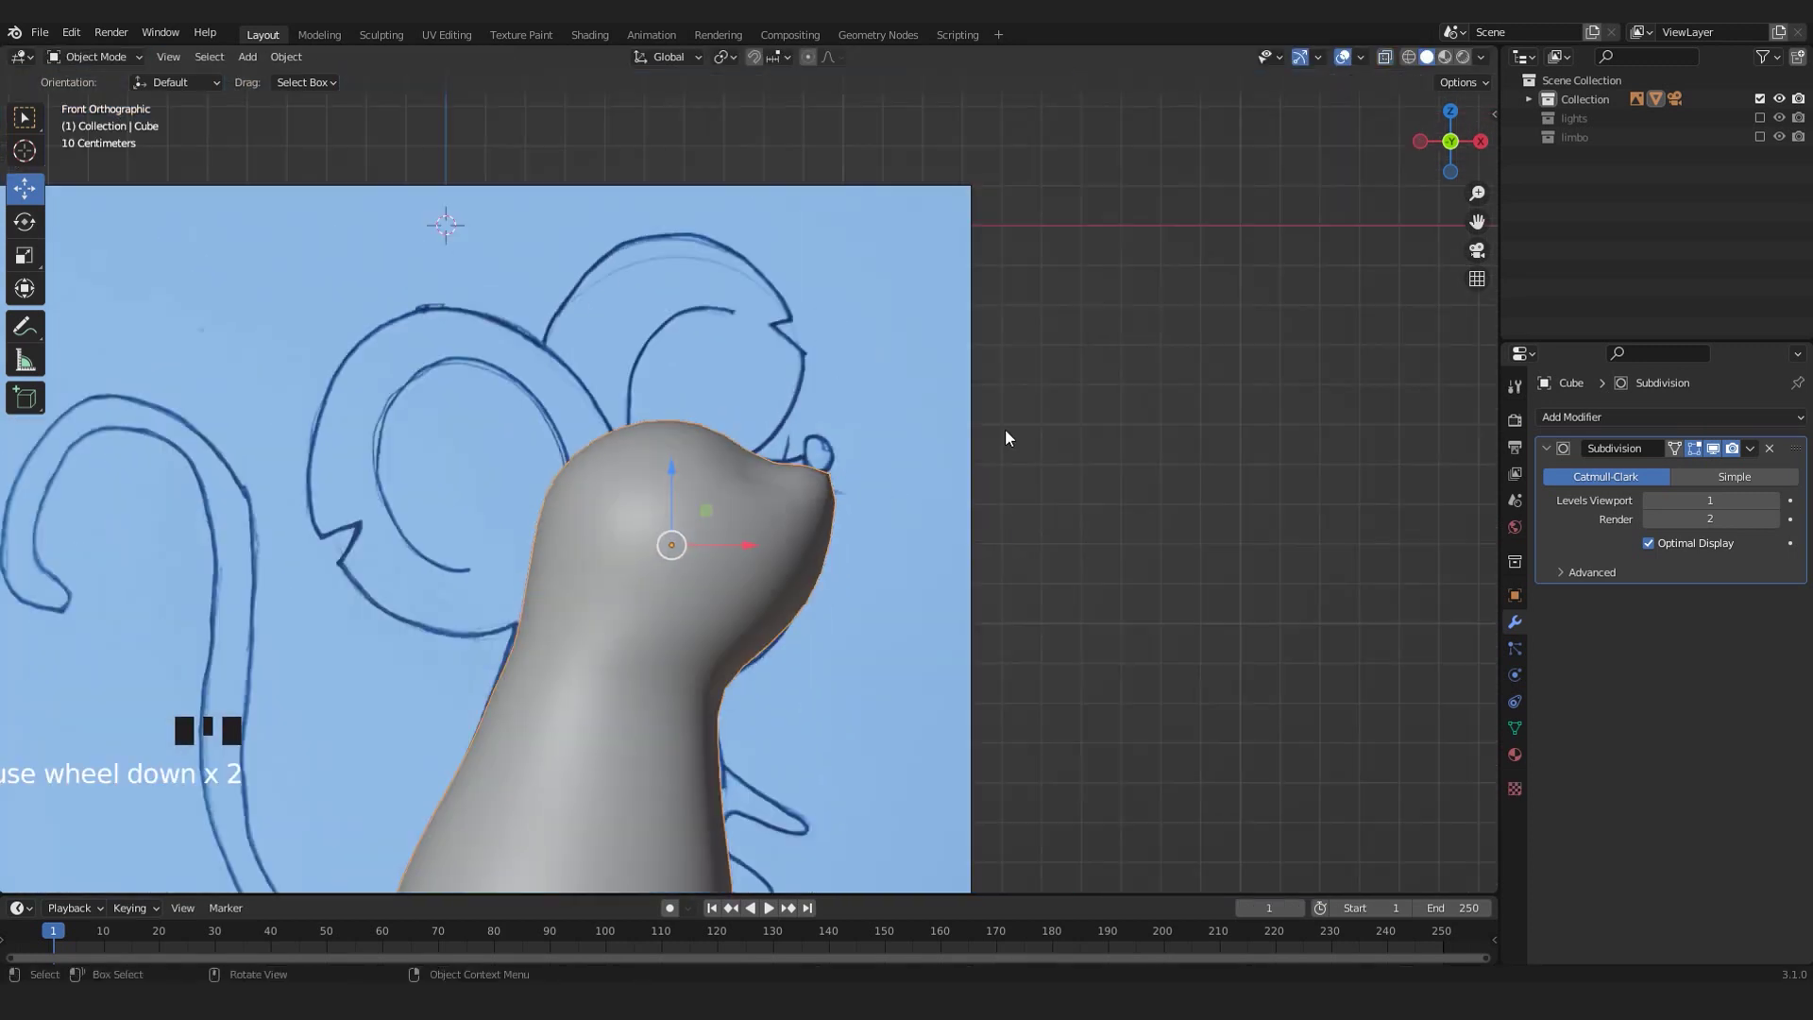
- Adjust a snout vertex on the unsmoothed base mesh, then return to Object Mode with the subdivision display restored
{"action": "left_click", "coordinate": [1096, 458]}
{"action": "middle_click_drag", "start_coordinate": [1094, 455], "coordinate": [886, 226]}
{"action": "key", "text": "Tab"}
{"action": "scroll", "coordinate": [886, 217], "scroll_direction": "up", "scroll_amount": 4}
{"action": "left_click", "coordinate": [1714, 450]}
{"action": "middle_click_drag", "start_coordinate": [704, 576], "coordinate": [1101, 499]}
{"action": "left_click_drag", "start_coordinate": [1020, 567], "coordinate": [982, 531]}
{"action": "key", "text": "Tab"}
{"action": "scroll", "coordinate": [983, 538], "scroll_direction": "down", "scroll_amount": 3}
{"action": "middle_click_drag", "start_coordinate": [977, 543], "coordinate": [1062, 491]}
{"action": "left_click", "coordinate": [1714, 450]}
- Examine the mouse body through the camera and its snout against the front reference drawing
{"action": "key", "text": "KP_0"}
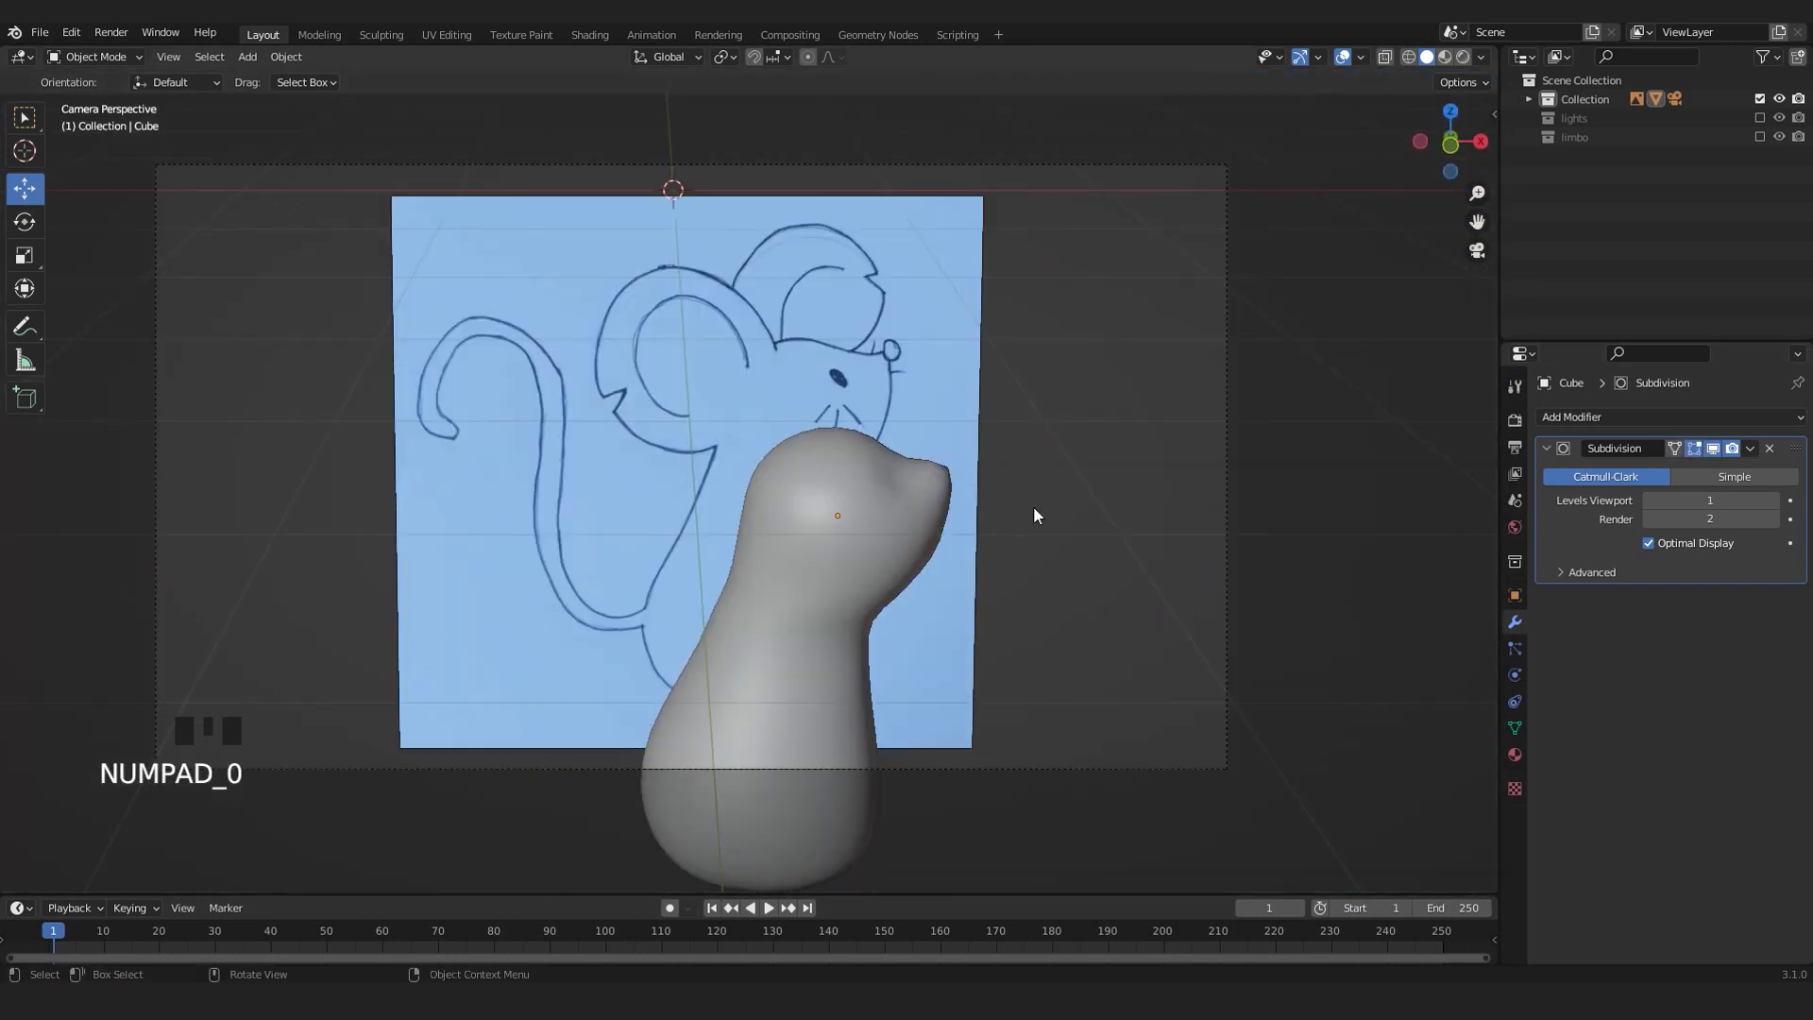
{"action": "scroll", "coordinate": [1033, 516], "scroll_direction": "down", "scroll_amount": 3}
{"action": "scroll", "coordinate": [982, 567], "scroll_direction": "up", "scroll_amount": 3}
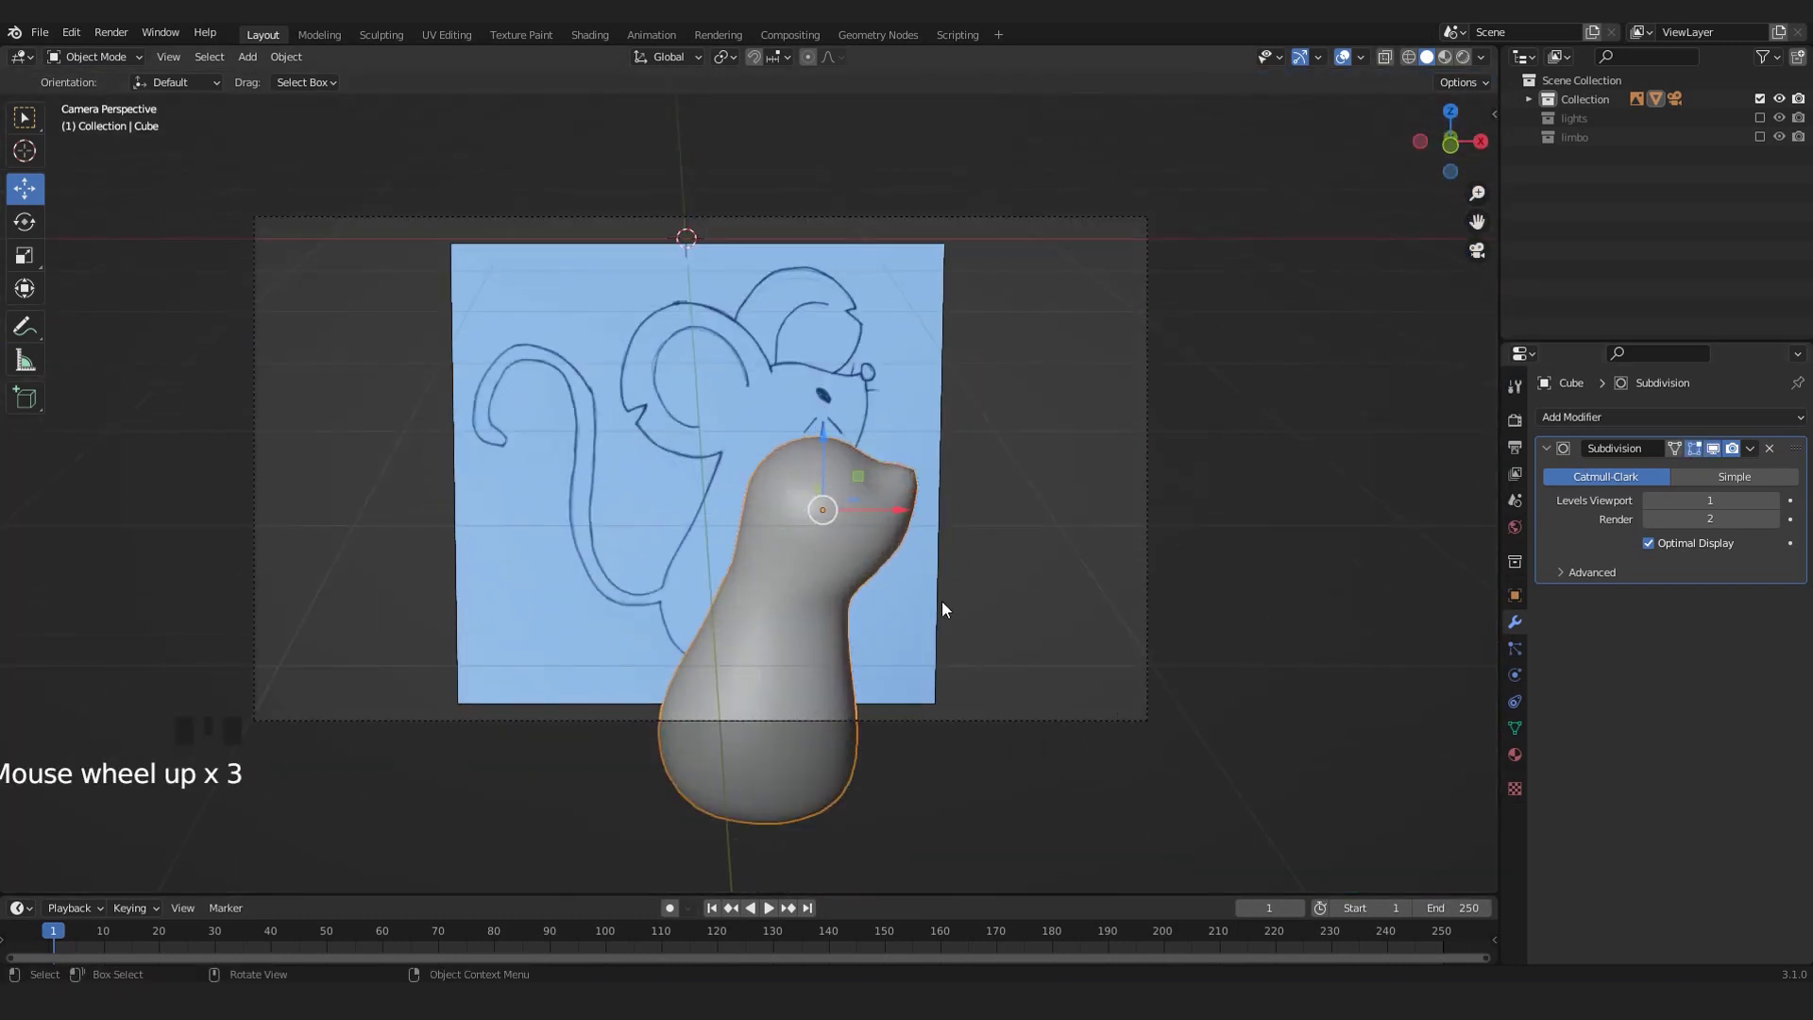
{"action": "key", "text": "KP_1"}
{"action": "scroll", "coordinate": [1112, 477], "scroll_direction": "up", "scroll_amount": 4}
{"action": "middle_click_drag", "start_coordinate": [1113, 477], "coordinate": [1039, 485], "text": "shift"}
{"action": "scroll", "coordinate": [926, 336], "scroll_direction": "up", "scroll_amount": 1}
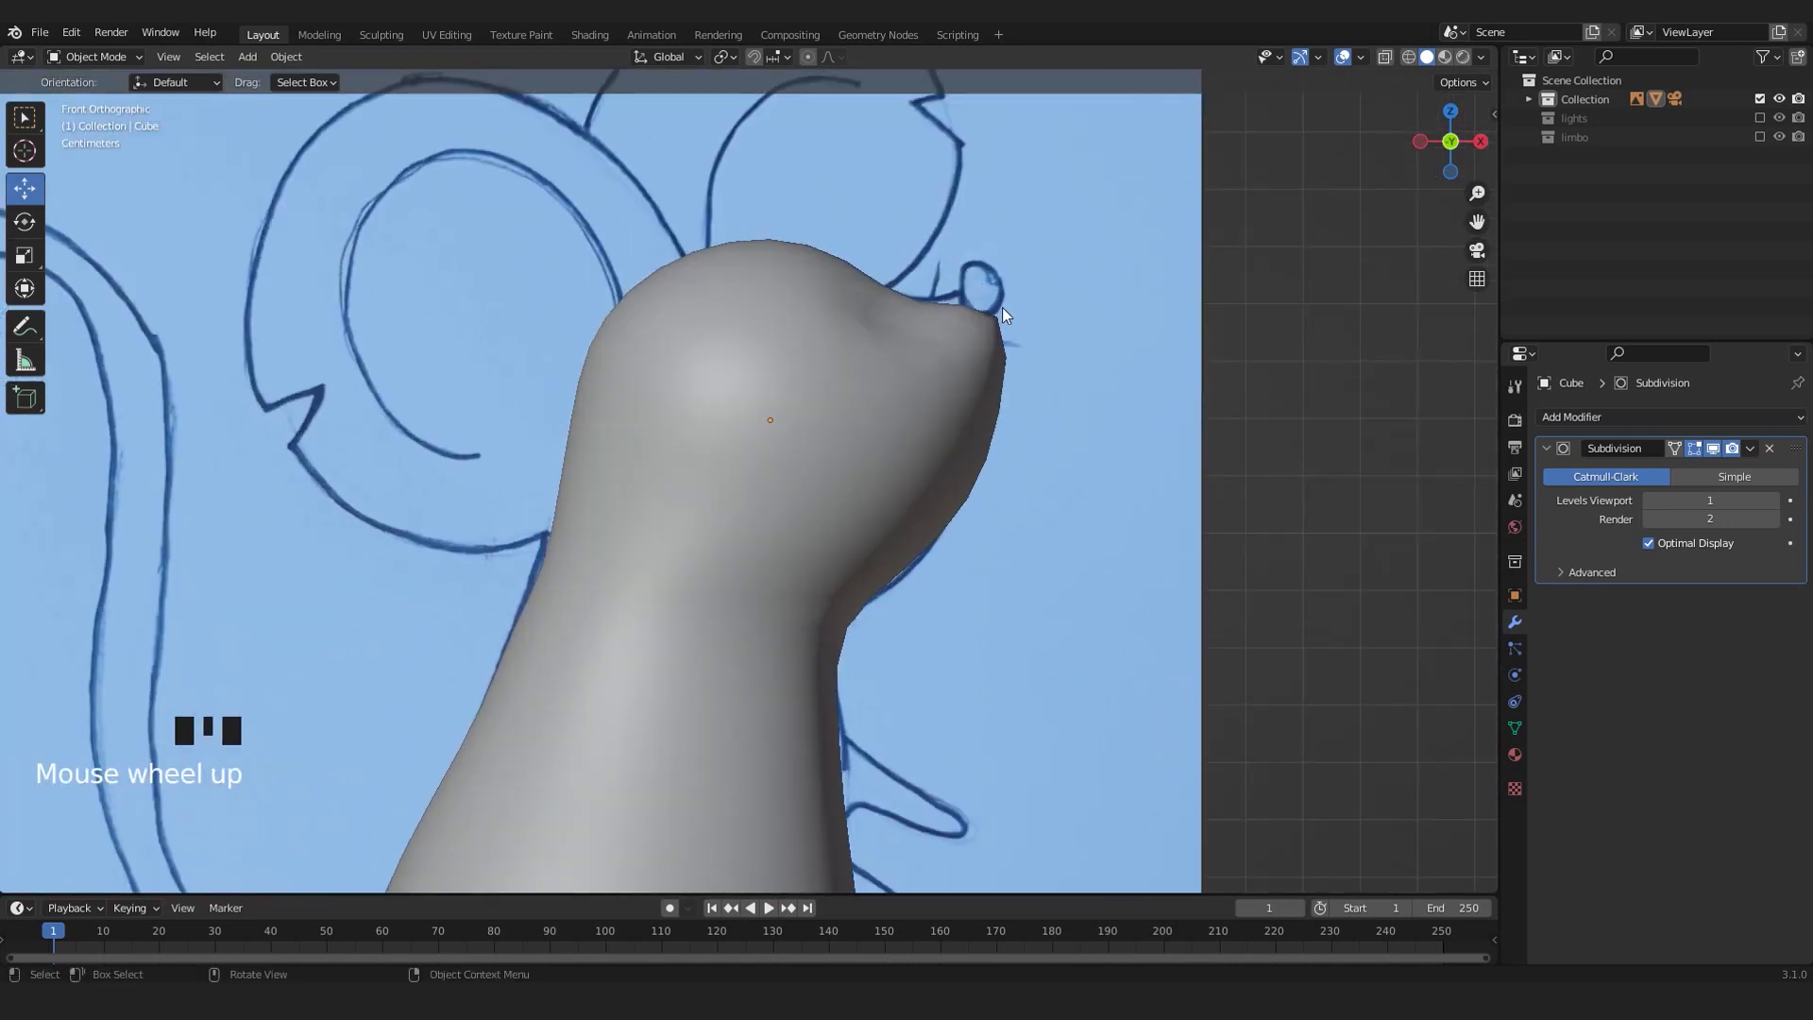
- Add a smooth-shaded UV sphere for the nose and scale it down to a small ball
{"action": "scroll", "coordinate": [997, 300], "scroll_direction": "up", "scroll_amount": 1}
{"action": "scroll", "coordinate": [1003, 308], "scroll_direction": "down", "scroll_amount": 4}
{"action": "key", "text": "shift+a"}
{"action": "mouse_move", "coordinate": [1001, 308]}
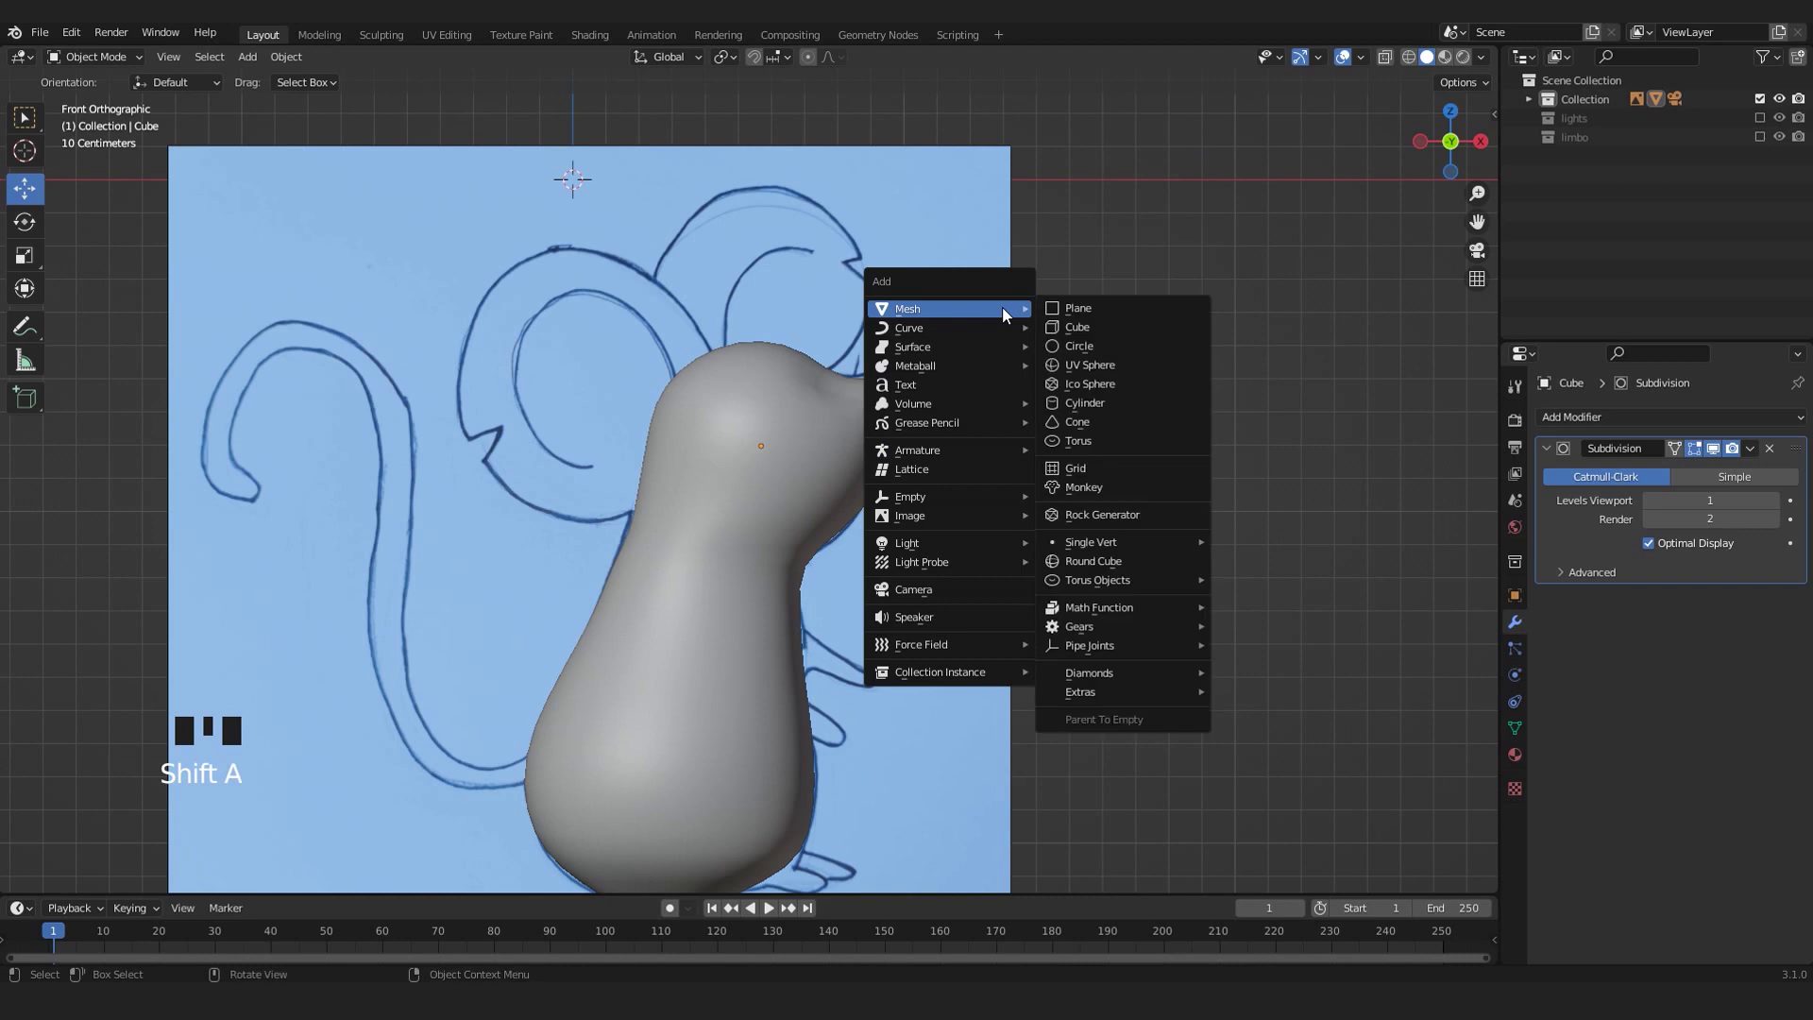
{"action": "left_click", "coordinate": [1093, 366]}
{"action": "middle_click_drag", "start_coordinate": [703, 217], "coordinate": [756, 371], "text": "shift"}
{"action": "right_click", "coordinate": [733, 292]}
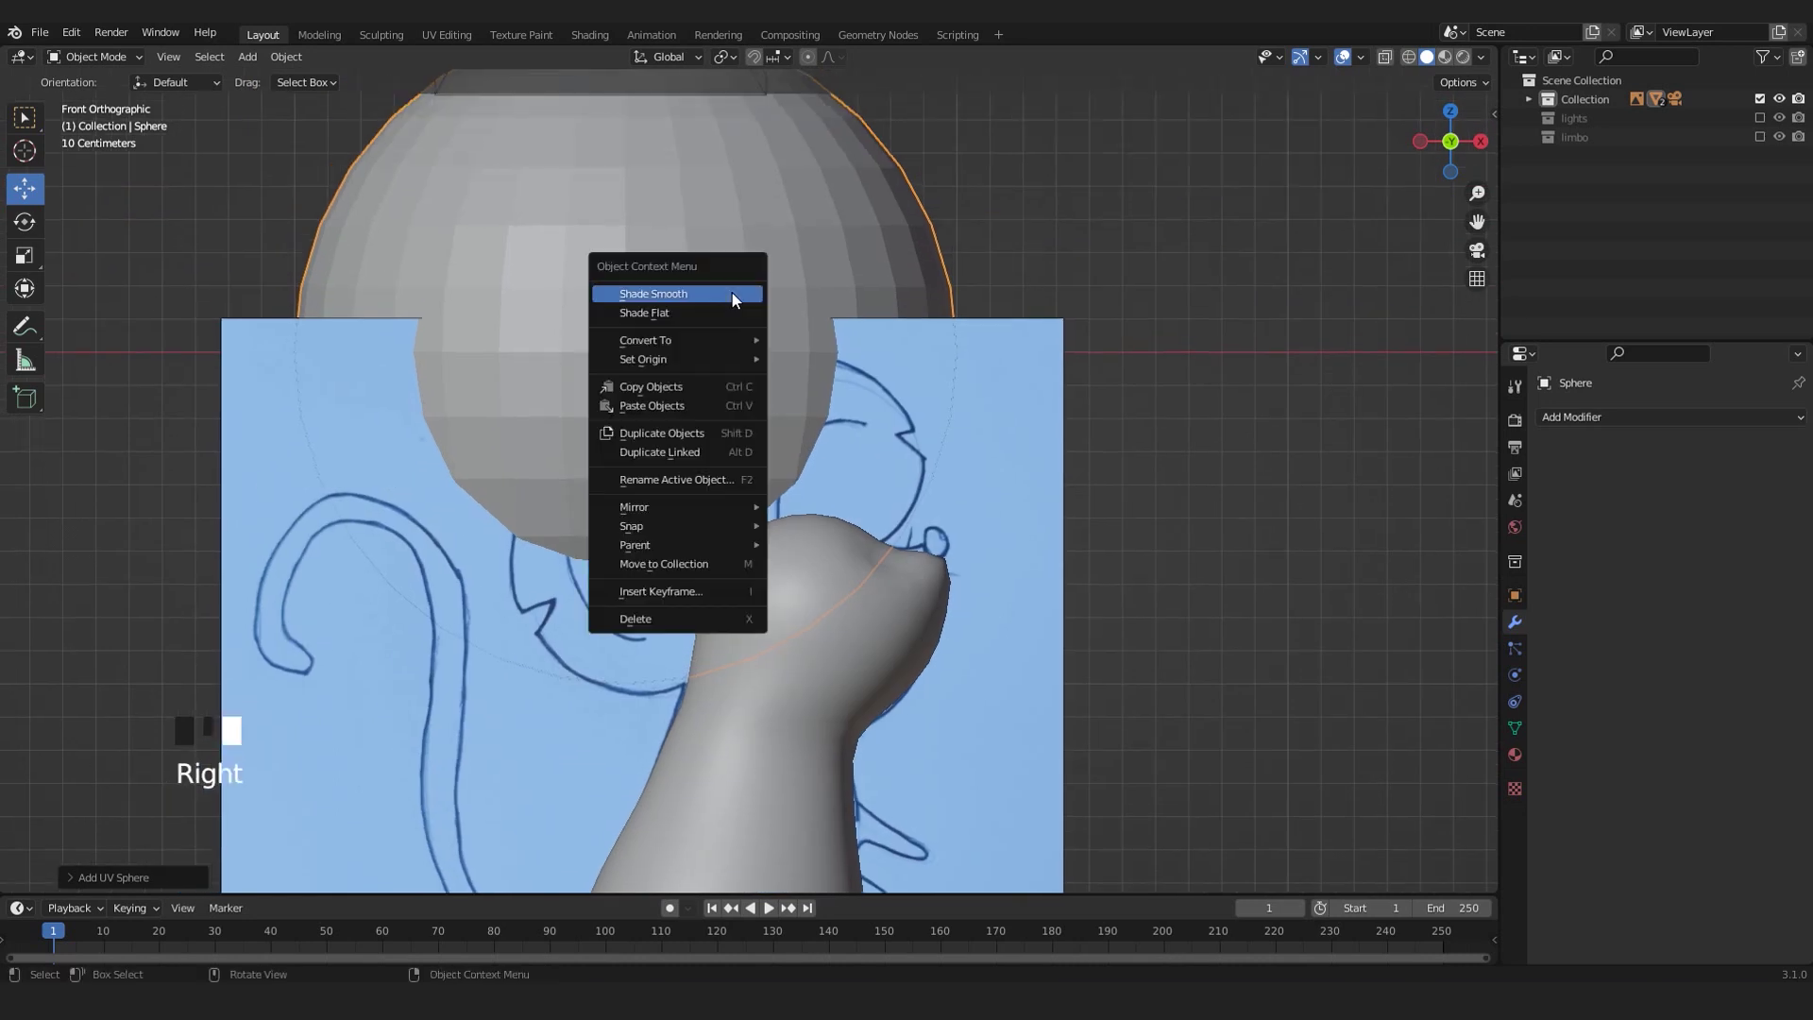
{"action": "key", "text": "Escape"}
{"action": "scroll", "coordinate": [733, 292], "scroll_direction": "down", "scroll_amount": 5}
{"action": "key", "text": "s"}
{"action": "left_click", "coordinate": [735, 408]}
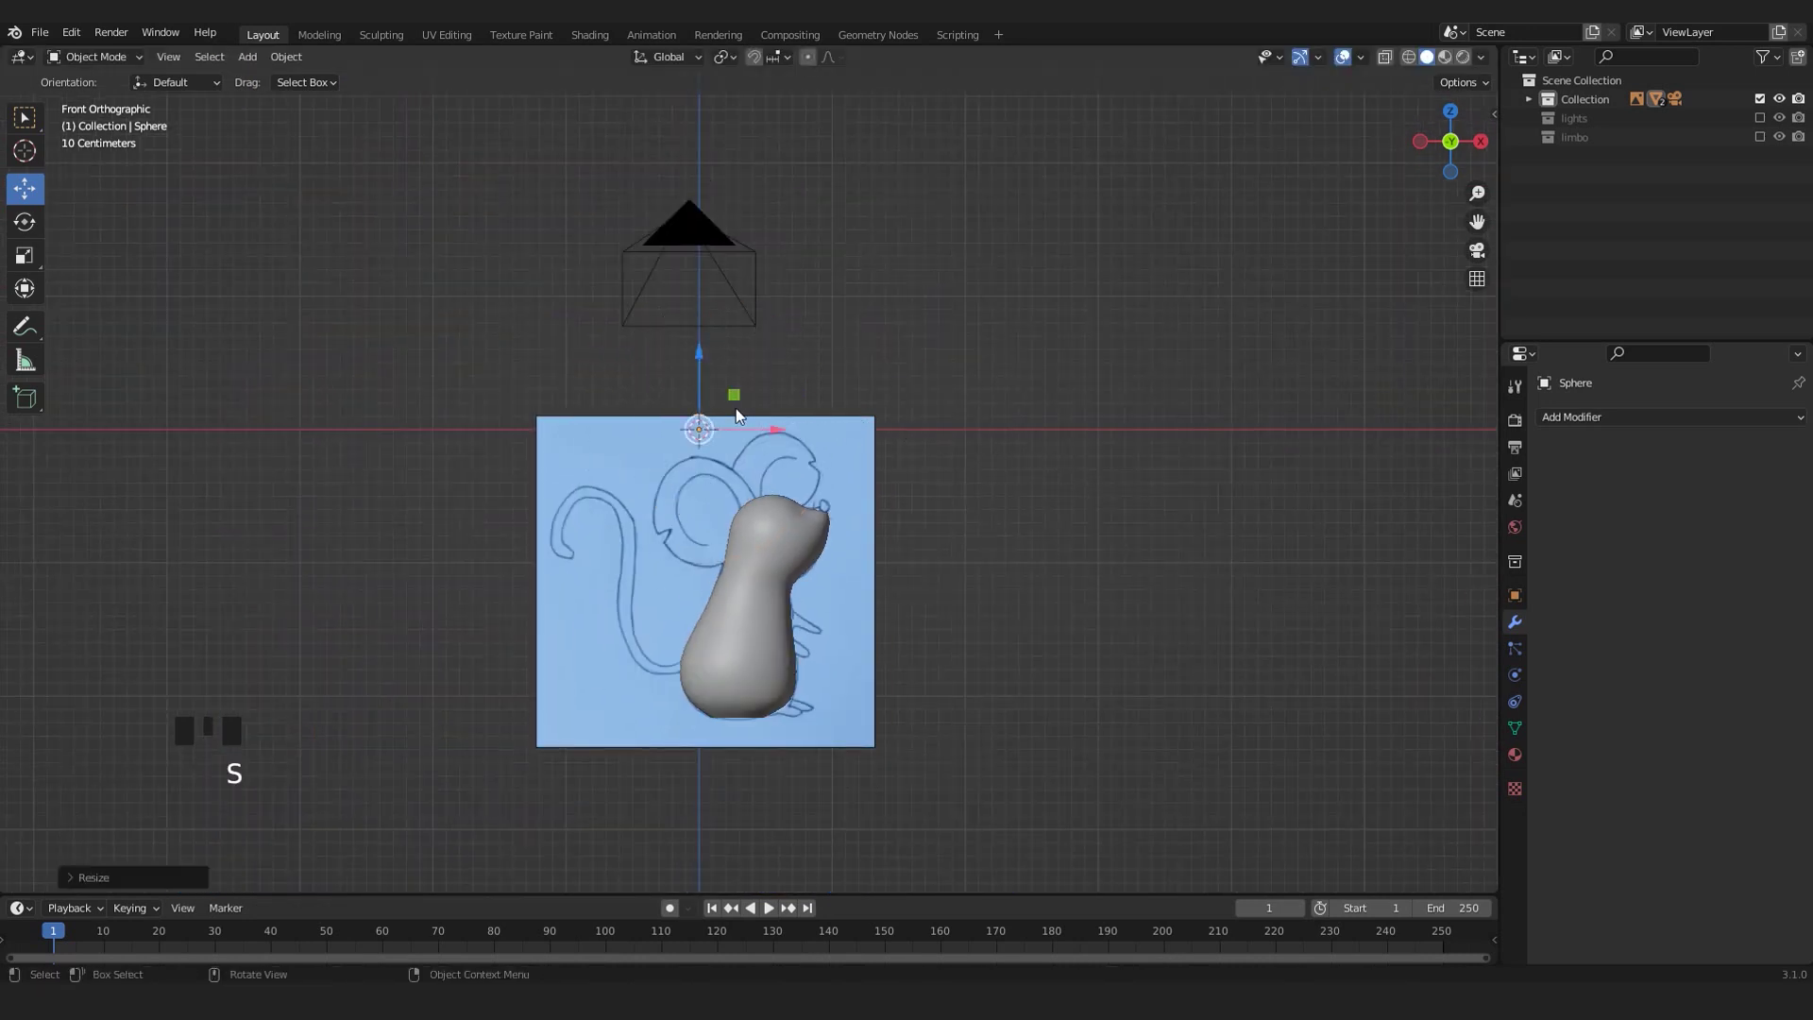
{"action": "key", "text": "KP_3"}
{"action": "left_click_drag", "start_coordinate": [1205, 421], "coordinate": [875, 503]}
{"action": "key", "text": "KP_1"}
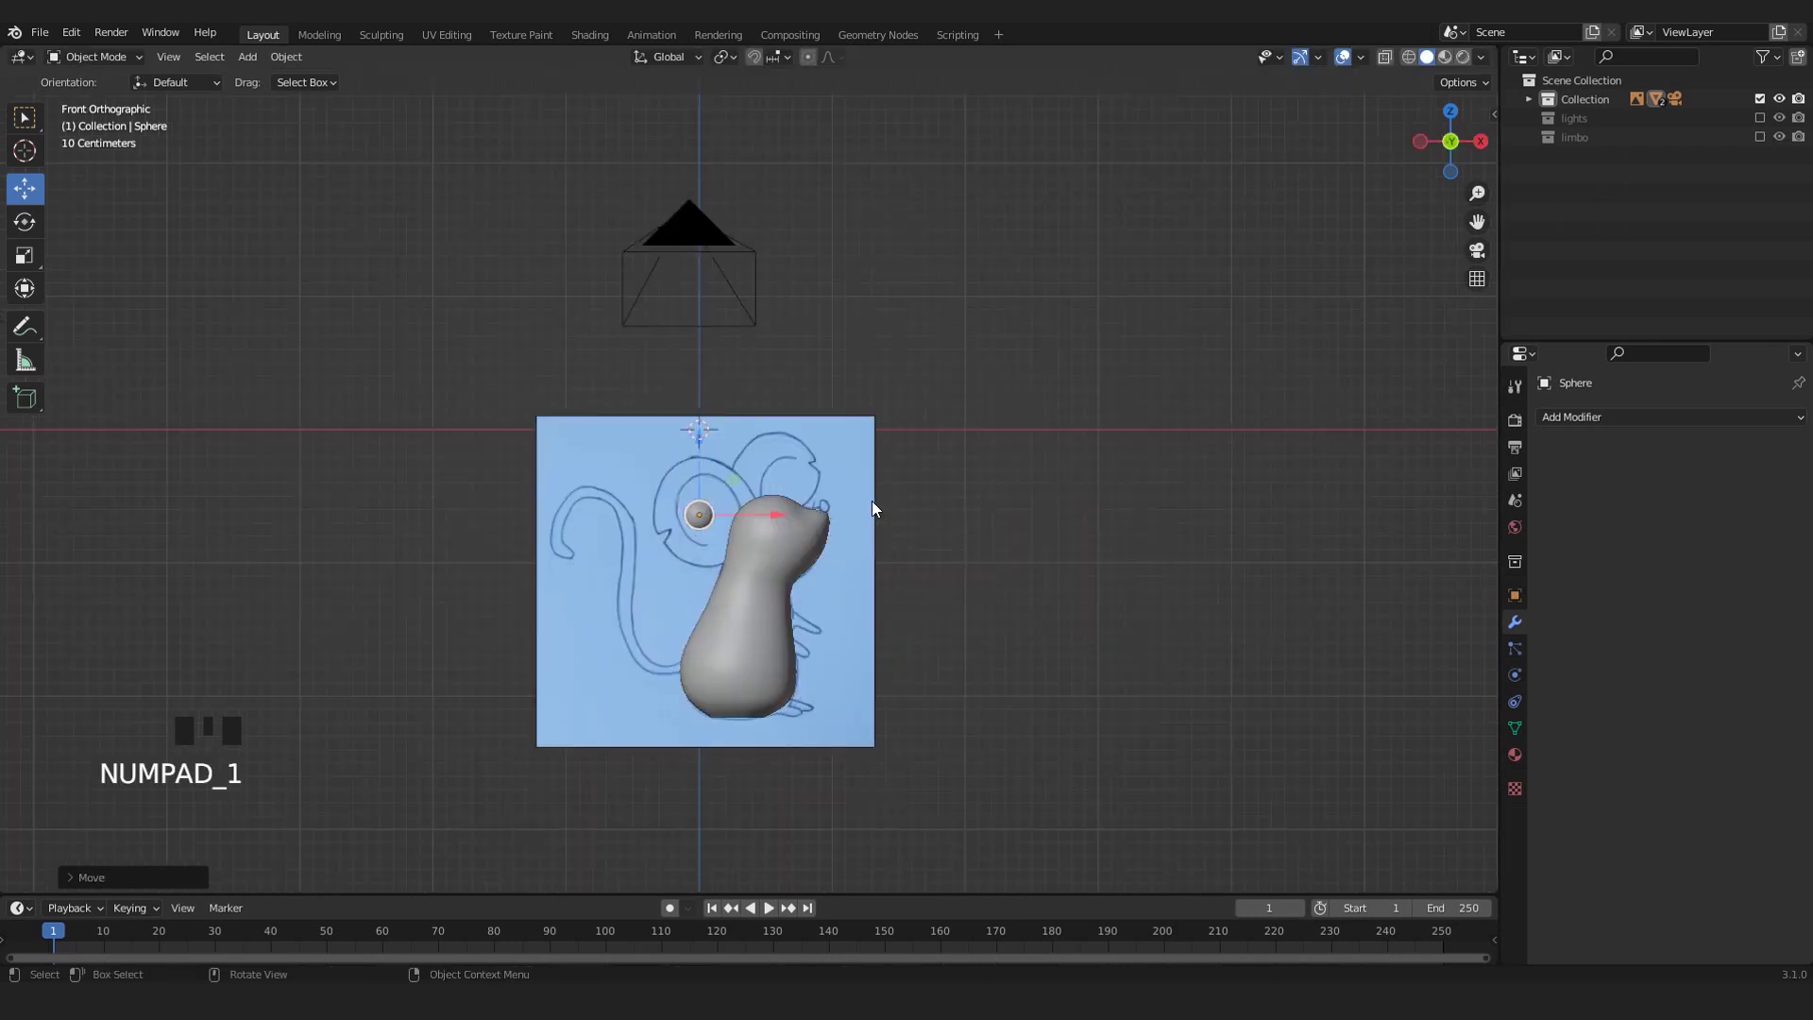
{"action": "scroll", "coordinate": [747, 504], "scroll_direction": "up", "scroll_amount": 4}
{"action": "key", "text": "ctrl+z"}
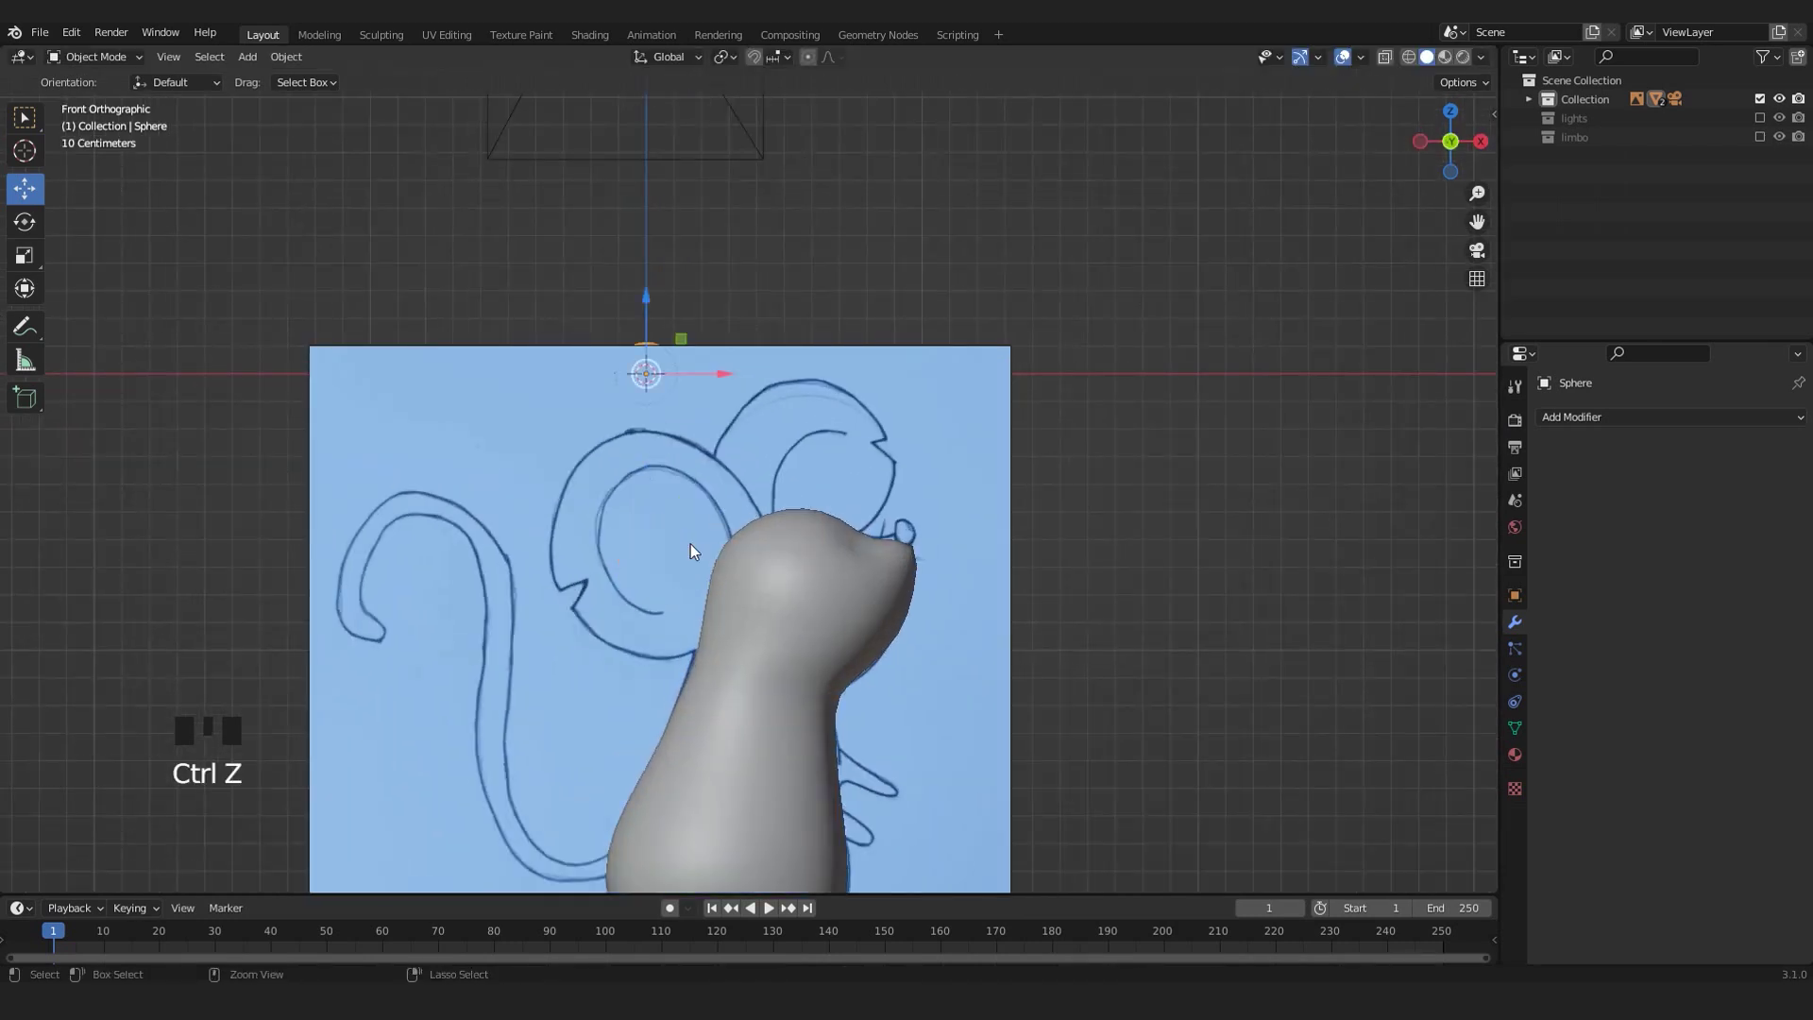
- Move the small sphere onto the tip of the mouse's snout, aligning it in top and front views
{"action": "key", "text": "KP_7"}
{"action": "scroll", "coordinate": [704, 386], "scroll_direction": "down", "scroll_amount": 6}
{"action": "left_click_drag", "start_coordinate": [716, 163], "coordinate": [716, 364]}
{"action": "scroll", "coordinate": [717, 396], "scroll_direction": "up", "scroll_amount": 6}
{"action": "middle_click_drag", "start_coordinate": [725, 425], "coordinate": [700, 481], "text": "shift"}
{"action": "scroll", "coordinate": [697, 491], "scroll_direction": "up", "scroll_amount": 3}
{"action": "left_click_drag", "start_coordinate": [605, 434], "coordinate": [1088, 505]}
{"action": "left_click_drag", "start_coordinate": [996, 357], "coordinate": [998, 441]}
{"action": "key", "text": "KP_1"}
{"action": "left_click_drag", "start_coordinate": [994, 223], "coordinate": [993, 455]}
{"action": "scroll", "coordinate": [927, 406], "scroll_direction": "up", "scroll_amount": 4}
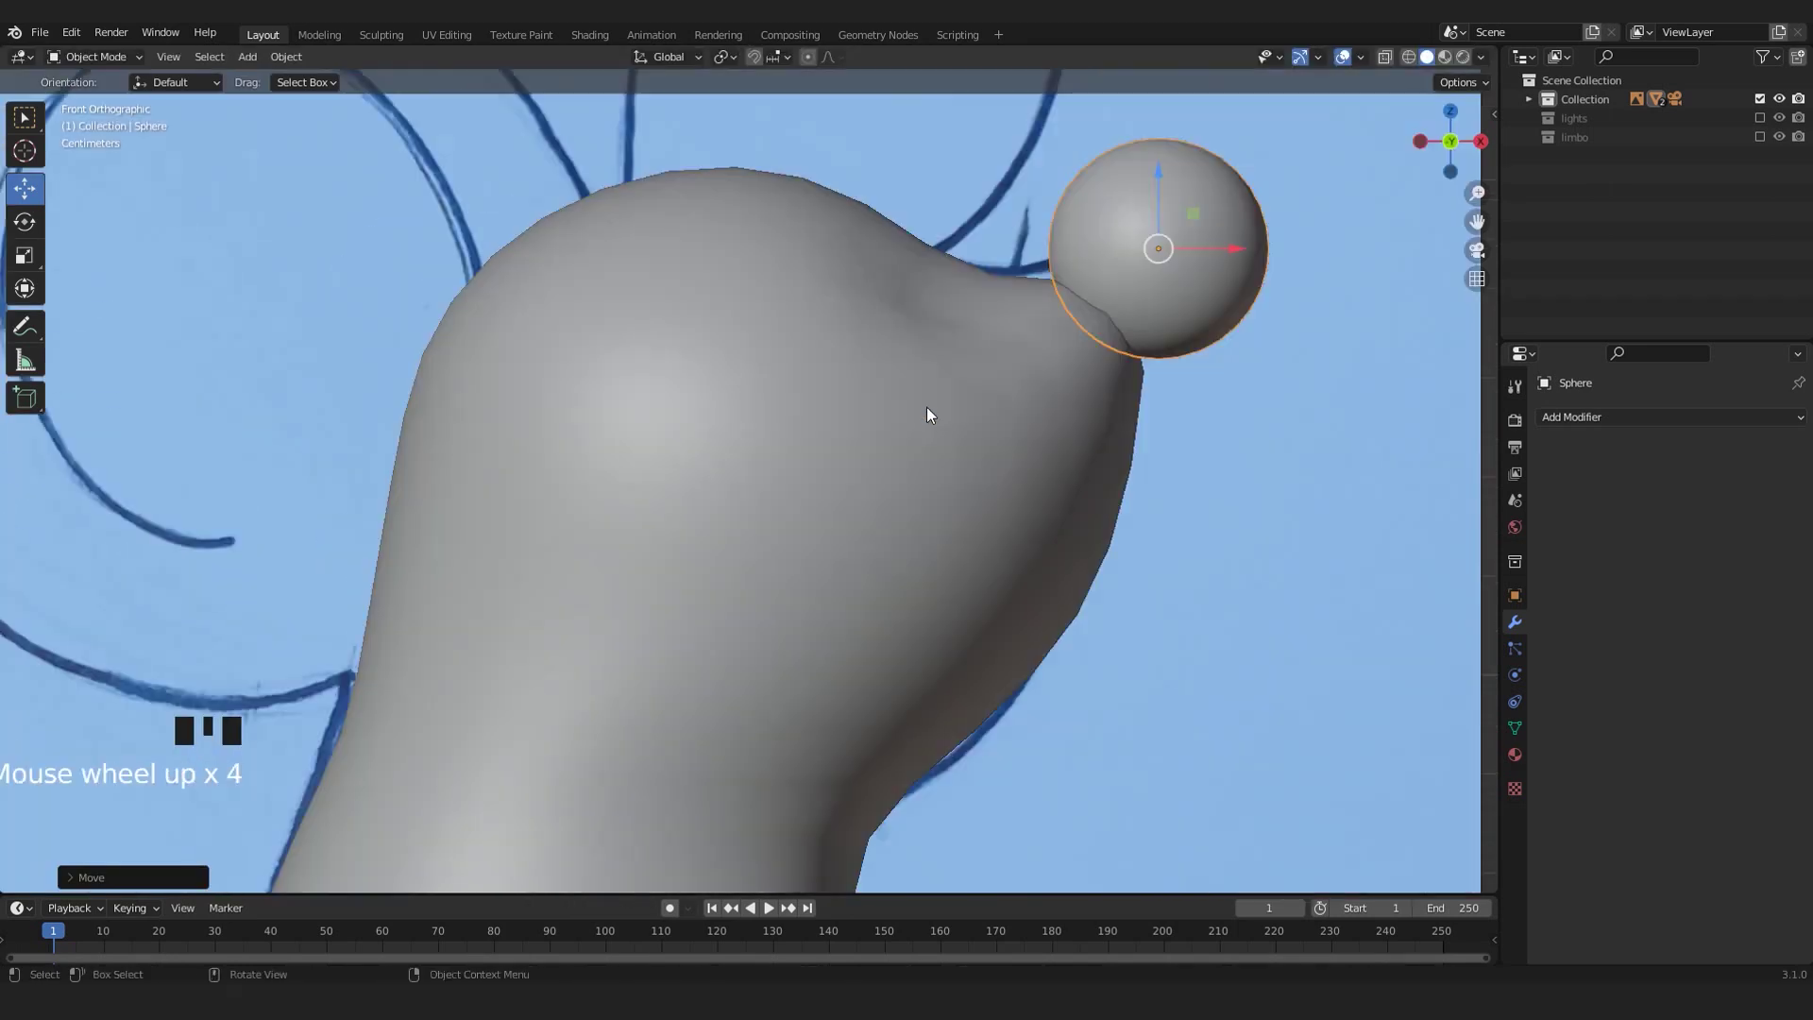
- Scale the nose sphere down to about 0.11 m across, using X-ray display to compare it with the drawn nose
{"action": "key", "text": "alt+z"}
{"action": "scroll", "coordinate": [1357, 357], "scroll_direction": "up", "scroll_amount": 1}
{"action": "key", "text": "s"}
{"action": "left_click", "coordinate": [1254, 376]}
{"action": "key", "text": "alt+z"}
{"action": "left_click", "coordinate": [1196, 372]}
{"action": "left_click", "coordinate": [1228, 375]}
{"action": "left_click", "coordinate": [1265, 378]}
{"action": "left_click", "coordinate": [938, 377]}
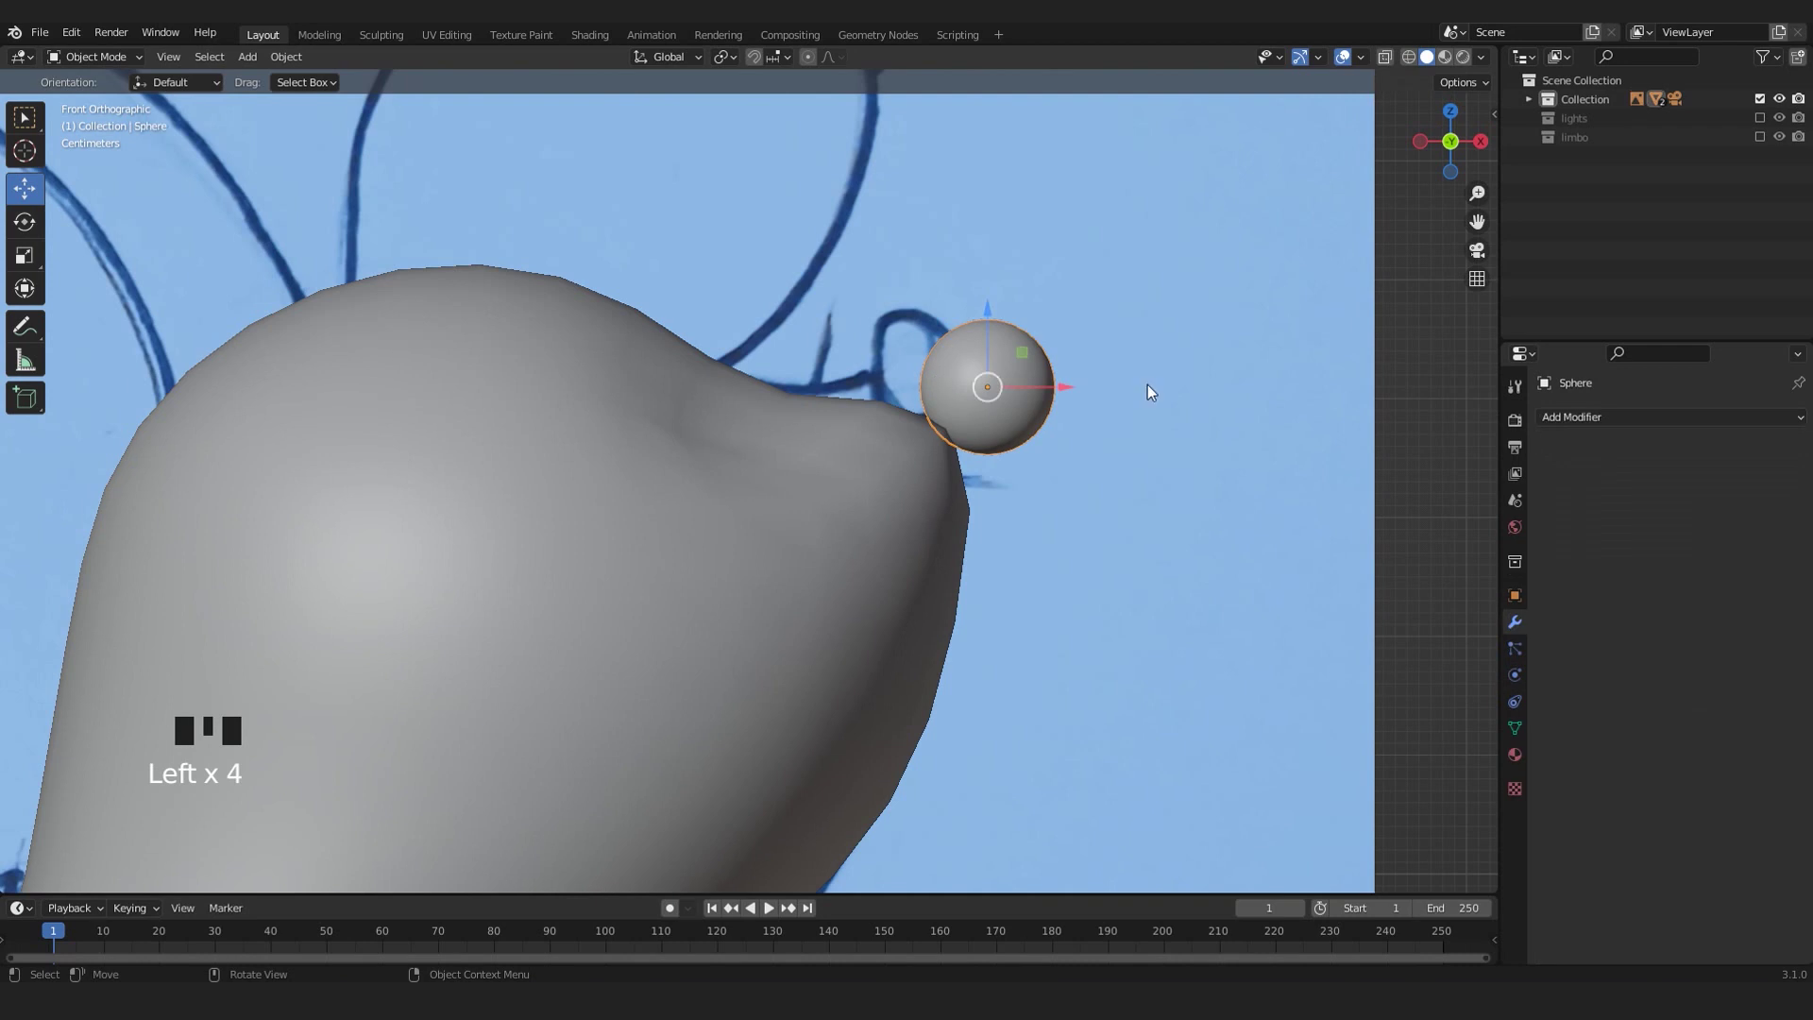
{"action": "middle_click_drag", "start_coordinate": [1147, 383], "coordinate": [1083, 395], "text": "shift"}
{"action": "scroll", "coordinate": [1016, 443], "scroll_direction": "up", "scroll_amount": 2}
{"action": "left_click", "coordinate": [1272, 383]}
{"action": "left_click", "coordinate": [866, 381]}
{"action": "scroll", "coordinate": [701, 485], "scroll_direction": "down", "scroll_amount": 7}
{"action": "middle_click_drag", "start_coordinate": [701, 486], "coordinate": [735, 457], "text": "shift"}
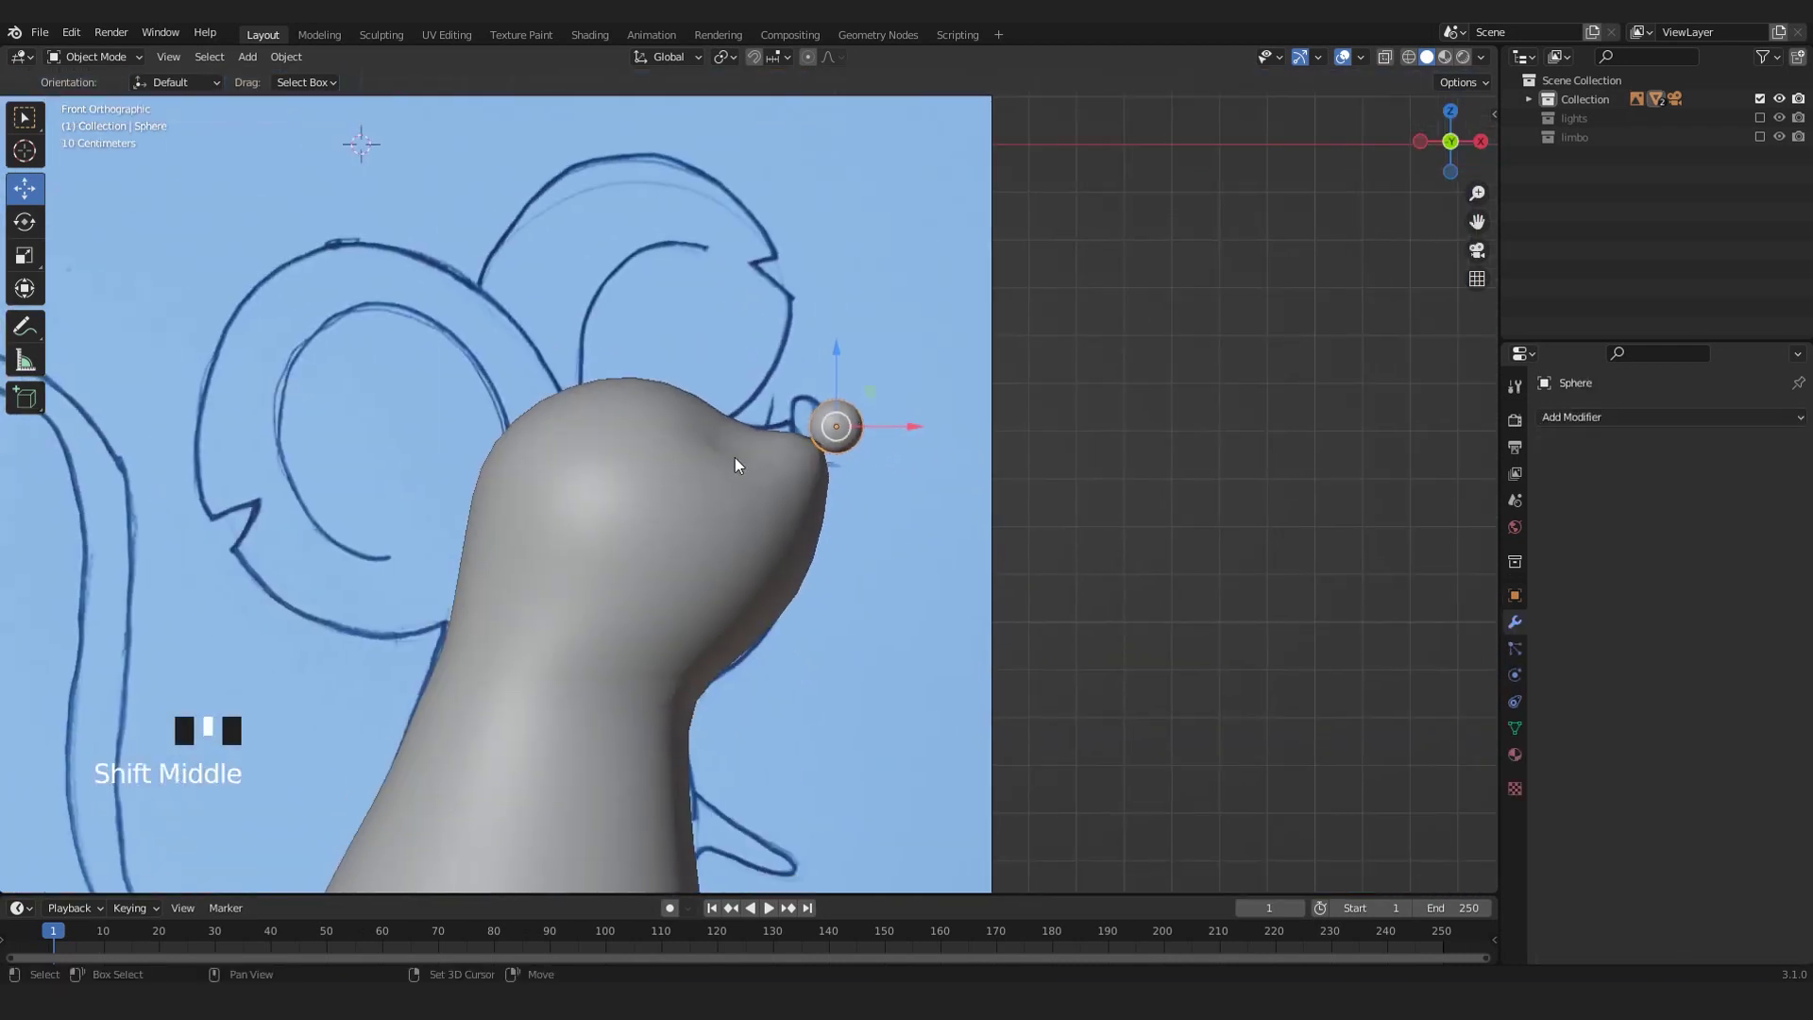
- Narrow the nose sphere along X to about 0.088 m and shift it back against the snout tip
{"action": "scroll", "coordinate": [870, 411], "scroll_direction": "up", "scroll_amount": 3}
{"action": "middle_click_drag", "start_coordinate": [870, 411], "coordinate": [877, 431], "text": "shift"}
{"action": "scroll", "coordinate": [965, 391], "scroll_direction": "up", "scroll_amount": 3}
{"action": "scroll", "coordinate": [965, 389], "scroll_direction": "down", "scroll_amount": 5}
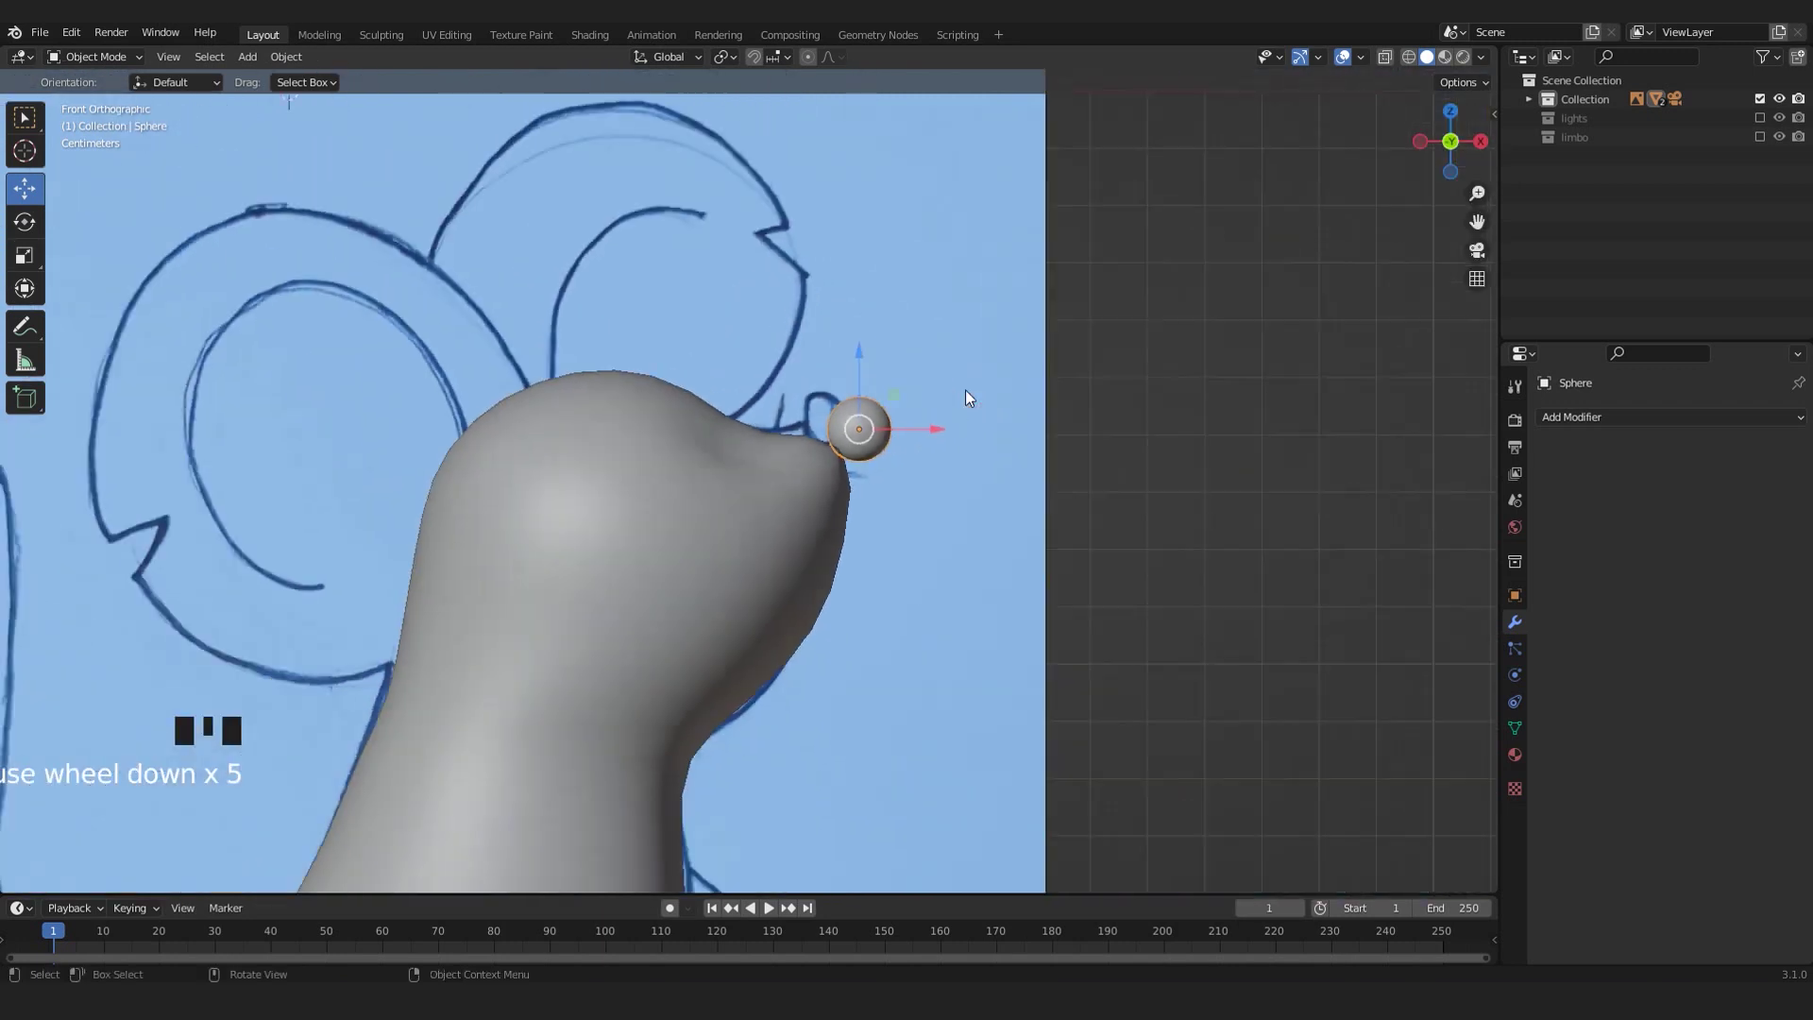
{"action": "scroll", "coordinate": [886, 421], "scroll_direction": "up", "scroll_amount": 8}
{"action": "scroll", "coordinate": [1160, 412], "scroll_direction": "down", "scroll_amount": 1}
{"action": "middle_click_drag", "start_coordinate": [1093, 372], "coordinate": [1121, 425]}
{"action": "key", "text": "KP_1"}
{"action": "scroll", "coordinate": [1046, 362], "scroll_direction": "down", "scroll_amount": 1}
{"action": "scroll", "coordinate": [1102, 416], "scroll_direction": "up", "scroll_amount": 2}
{"action": "key", "text": "s"}
{"action": "key", "text": "x"}
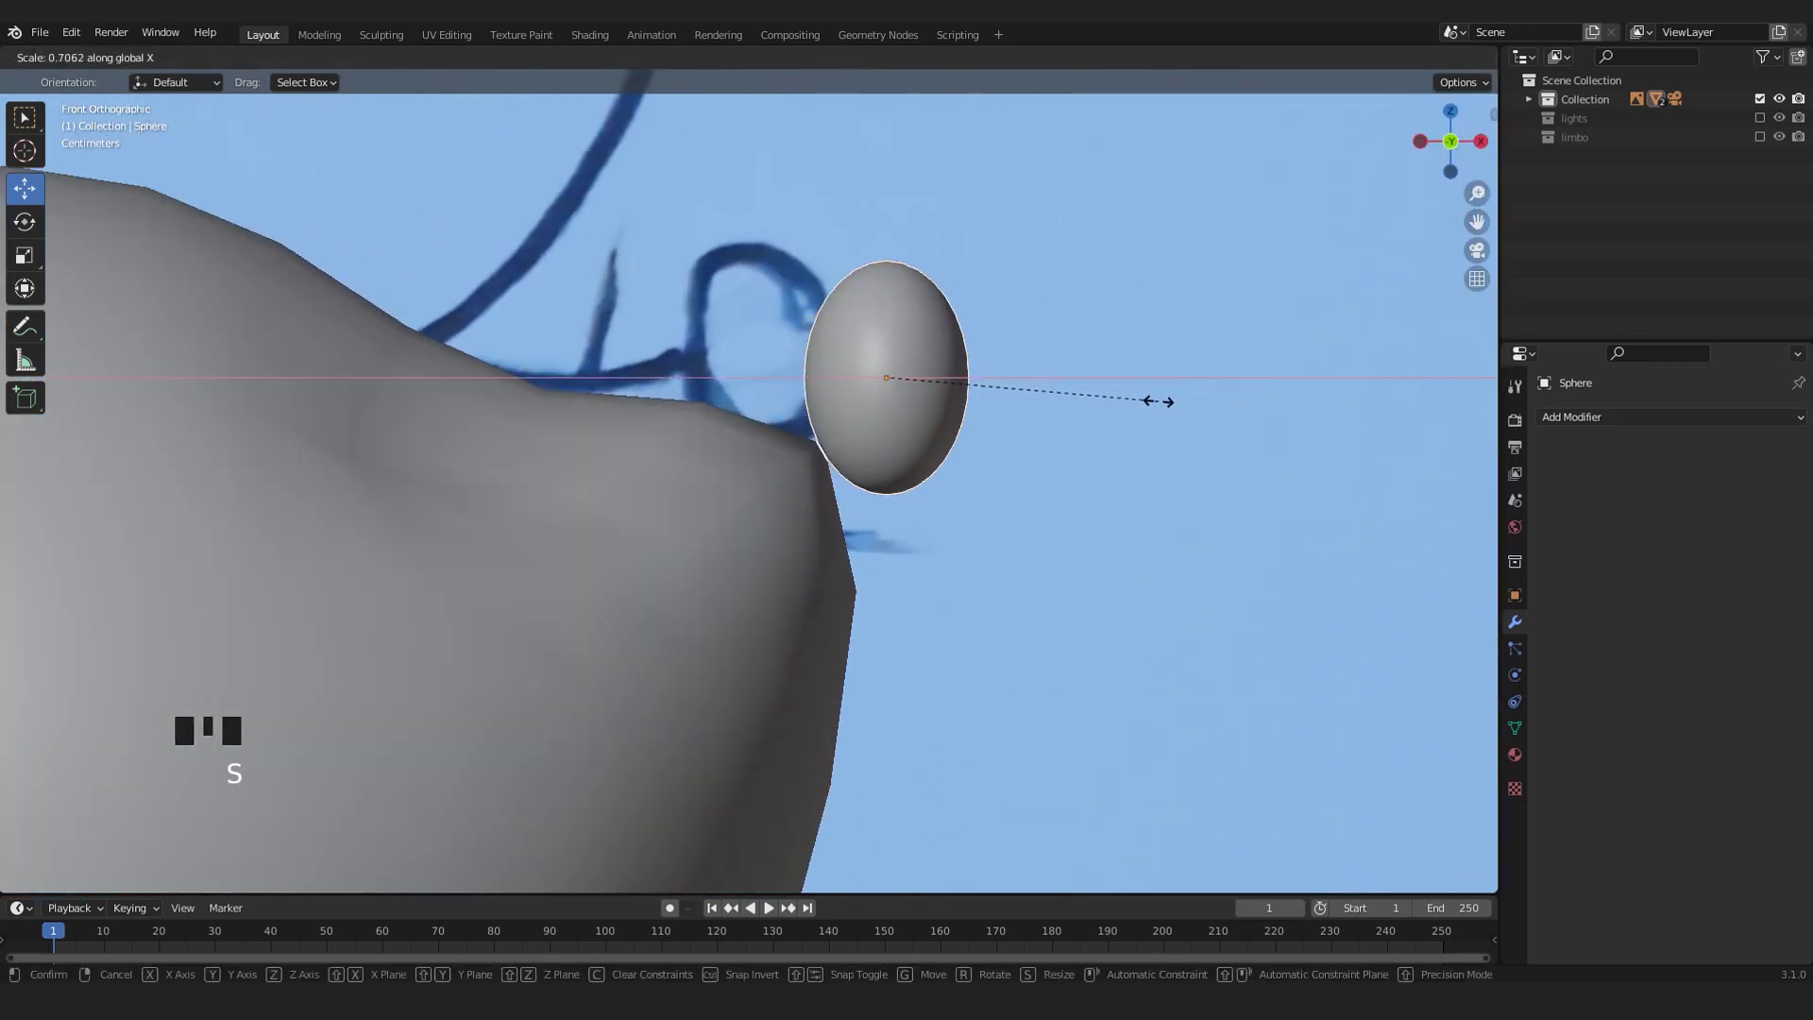
{"action": "left_click", "coordinate": [1186, 408]}
{"action": "left_click_drag", "start_coordinate": [945, 380], "coordinate": [874, 378]}
{"action": "middle_click_drag", "start_coordinate": [904, 373], "coordinate": [967, 375], "text": "shift"}
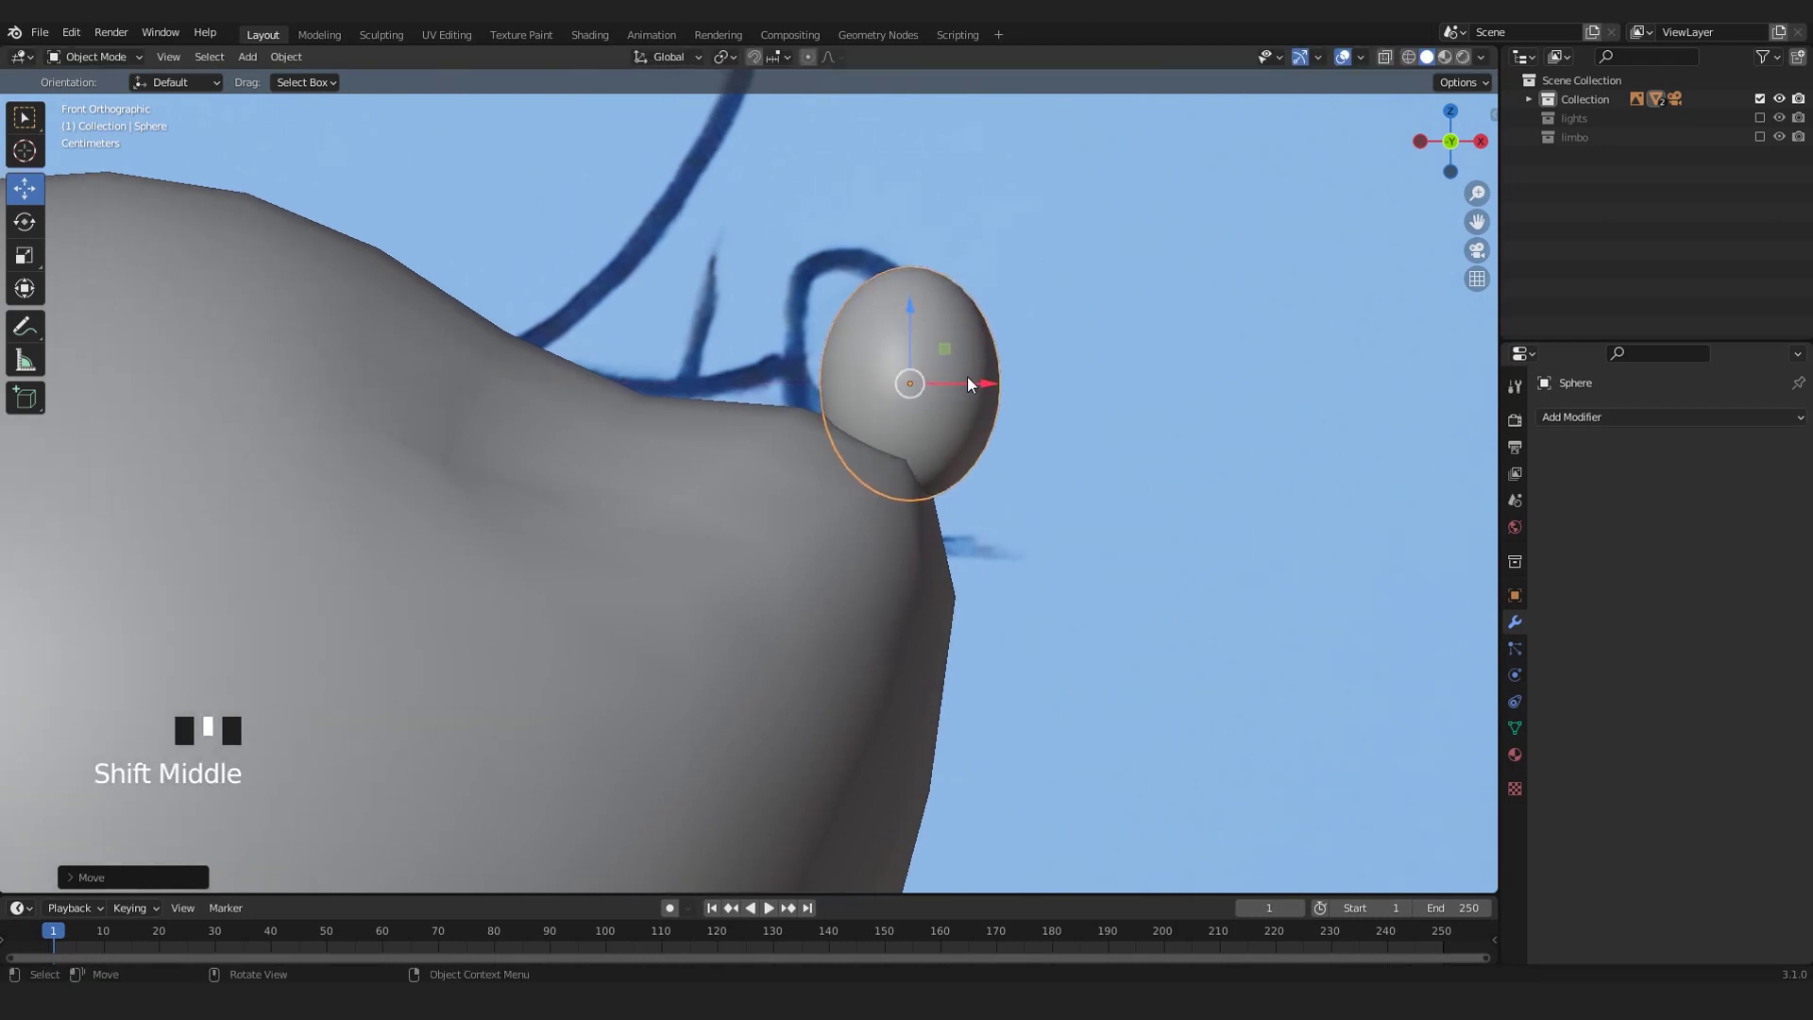
- Tilt the nose sphere slightly in front view so it leans with the snout tip
{"action": "key", "text": "r"}
{"action": "left_click", "coordinate": [1063, 413]}
{"action": "scroll", "coordinate": [971, 416], "scroll_direction": "down", "scroll_amount": 2}
{"action": "middle_click_drag", "start_coordinate": [971, 417], "coordinate": [878, 424], "text": "shift"}
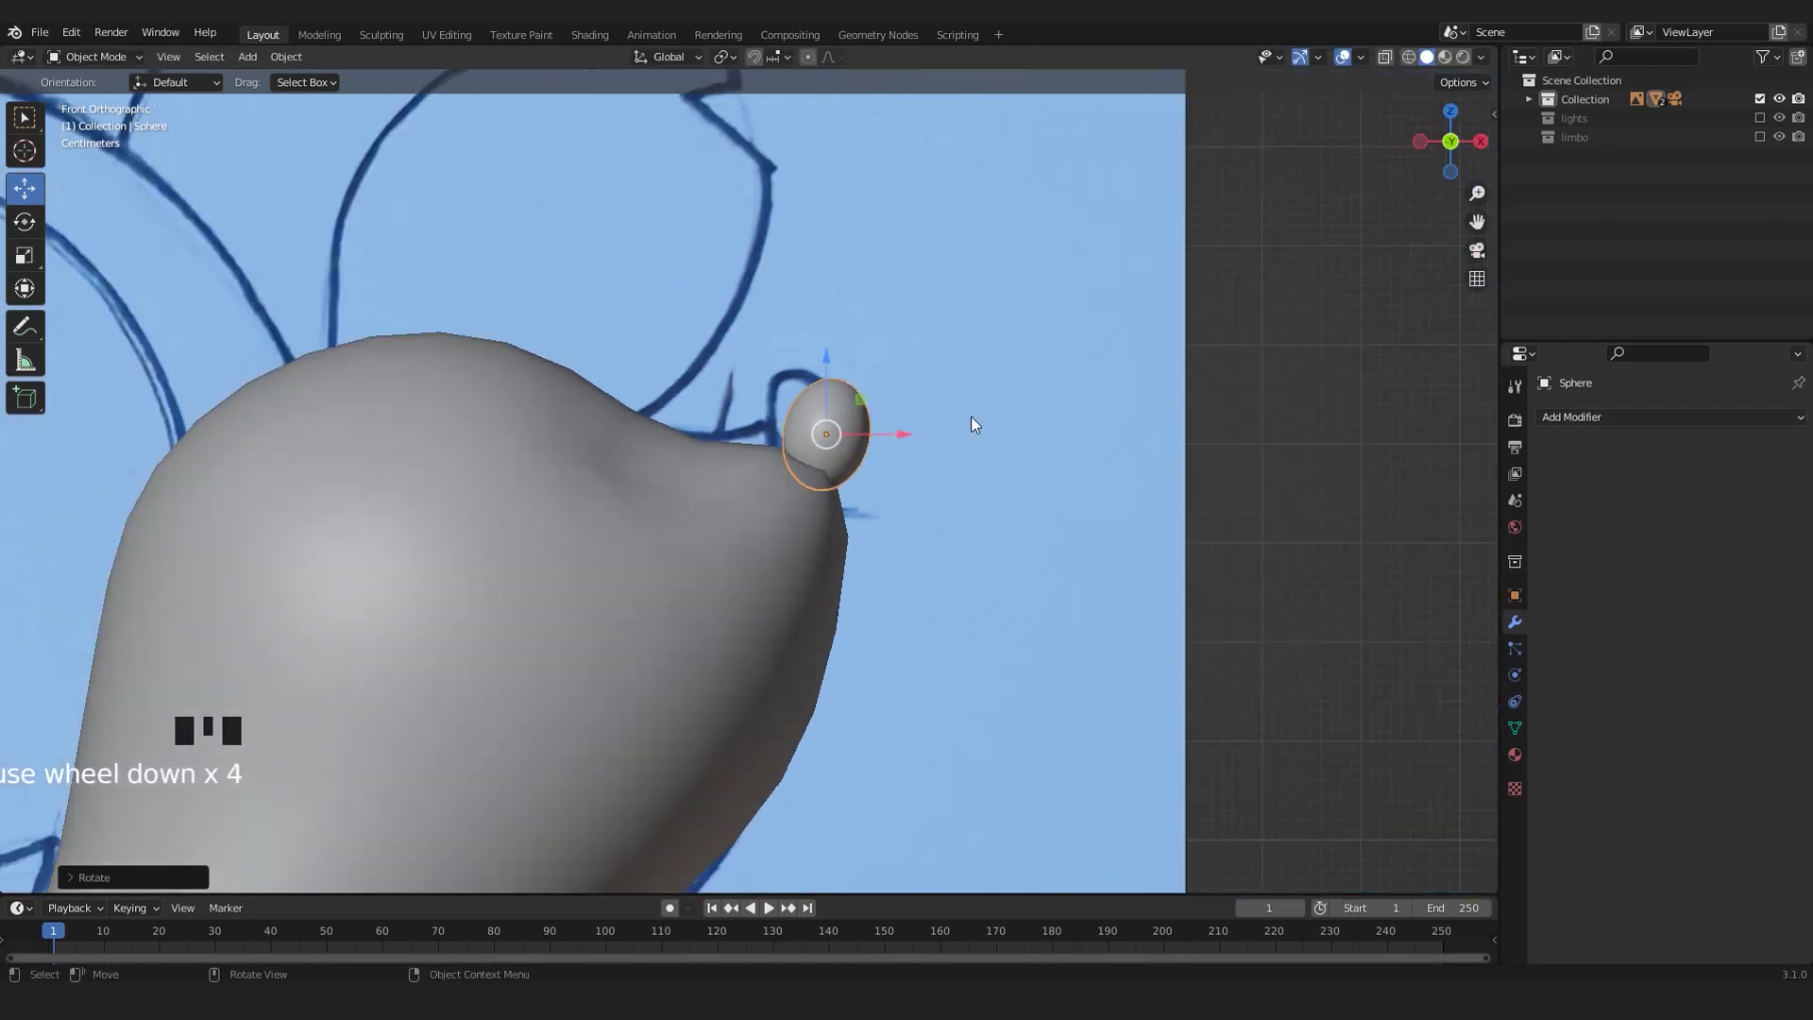
{"action": "scroll", "coordinate": [966, 378], "scroll_direction": "down", "scroll_amount": 5}
{"action": "scroll", "coordinate": [941, 389], "scroll_direction": "up", "scroll_amount": 5}
{"action": "left_click", "coordinate": [1475, 331]}
{"action": "scroll", "coordinate": [1249, 320], "scroll_direction": "down", "scroll_amount": 5}
{"action": "scroll", "coordinate": [881, 423], "scroll_direction": "up", "scroll_amount": 3}
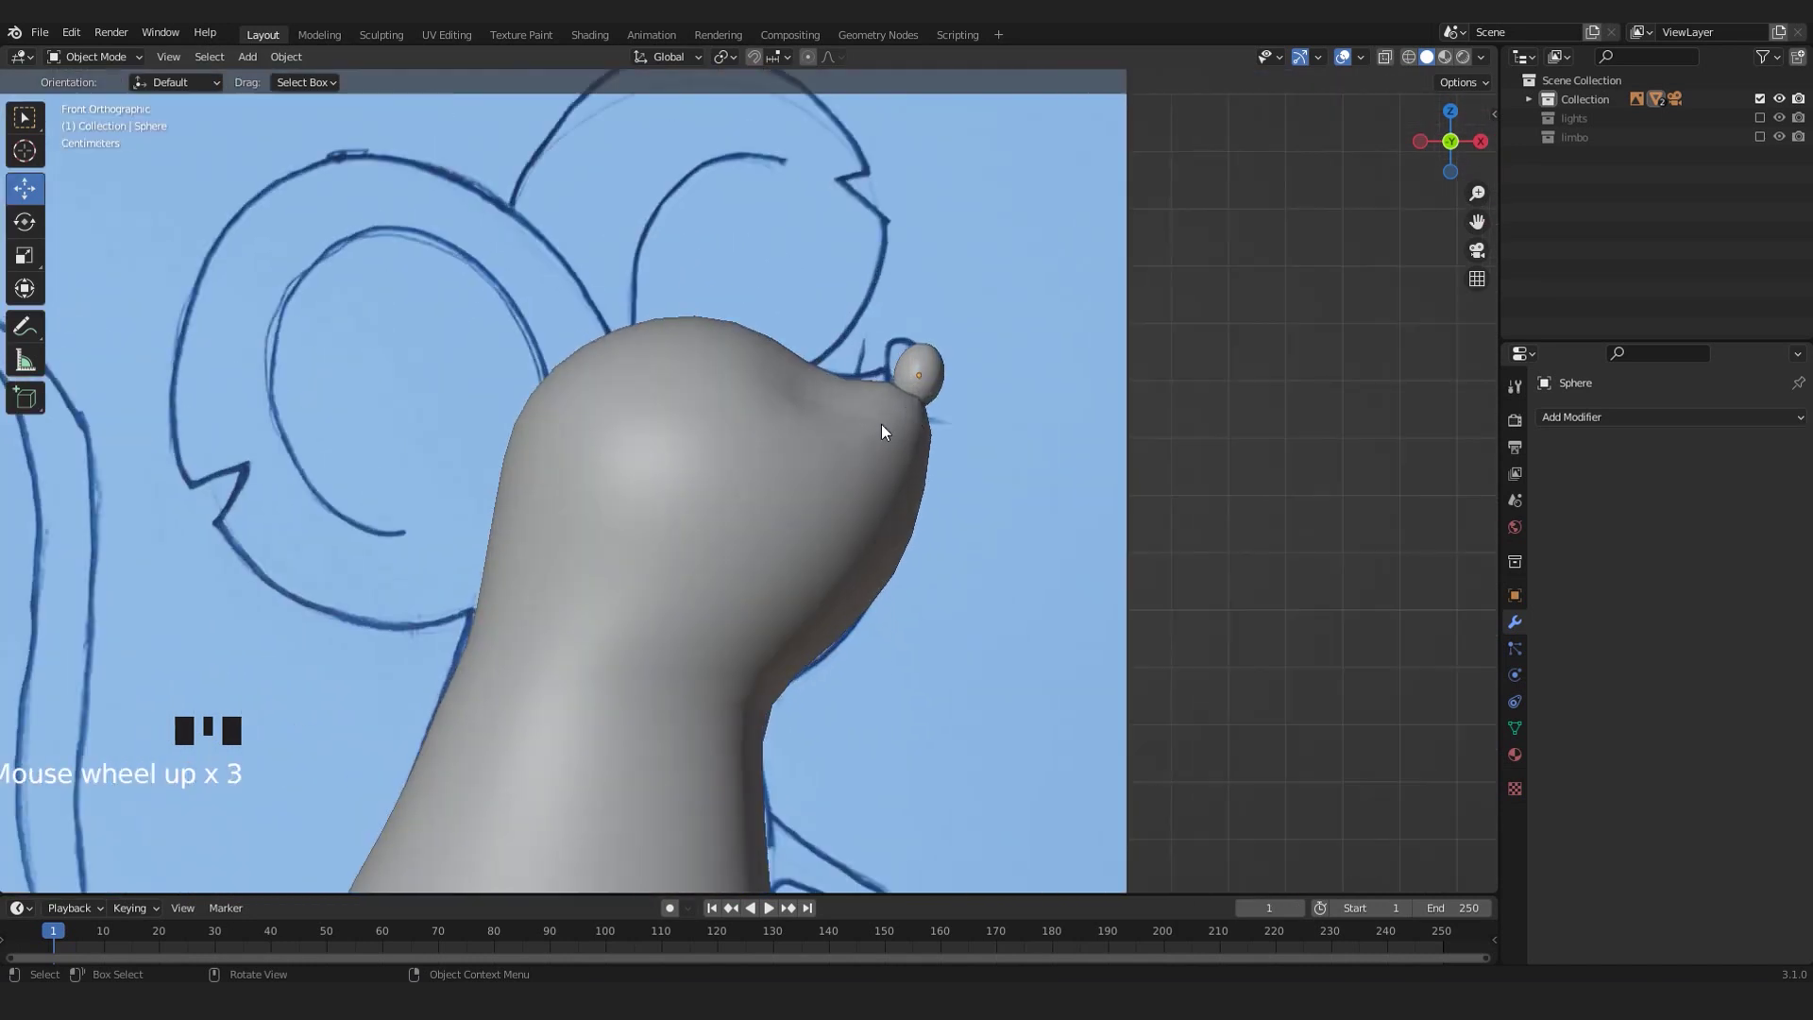
{"action": "left_click", "coordinate": [925, 353]}
{"action": "scroll", "coordinate": [1181, 363], "scroll_direction": "up", "scroll_amount": 2}
{"action": "key", "text": "r"}
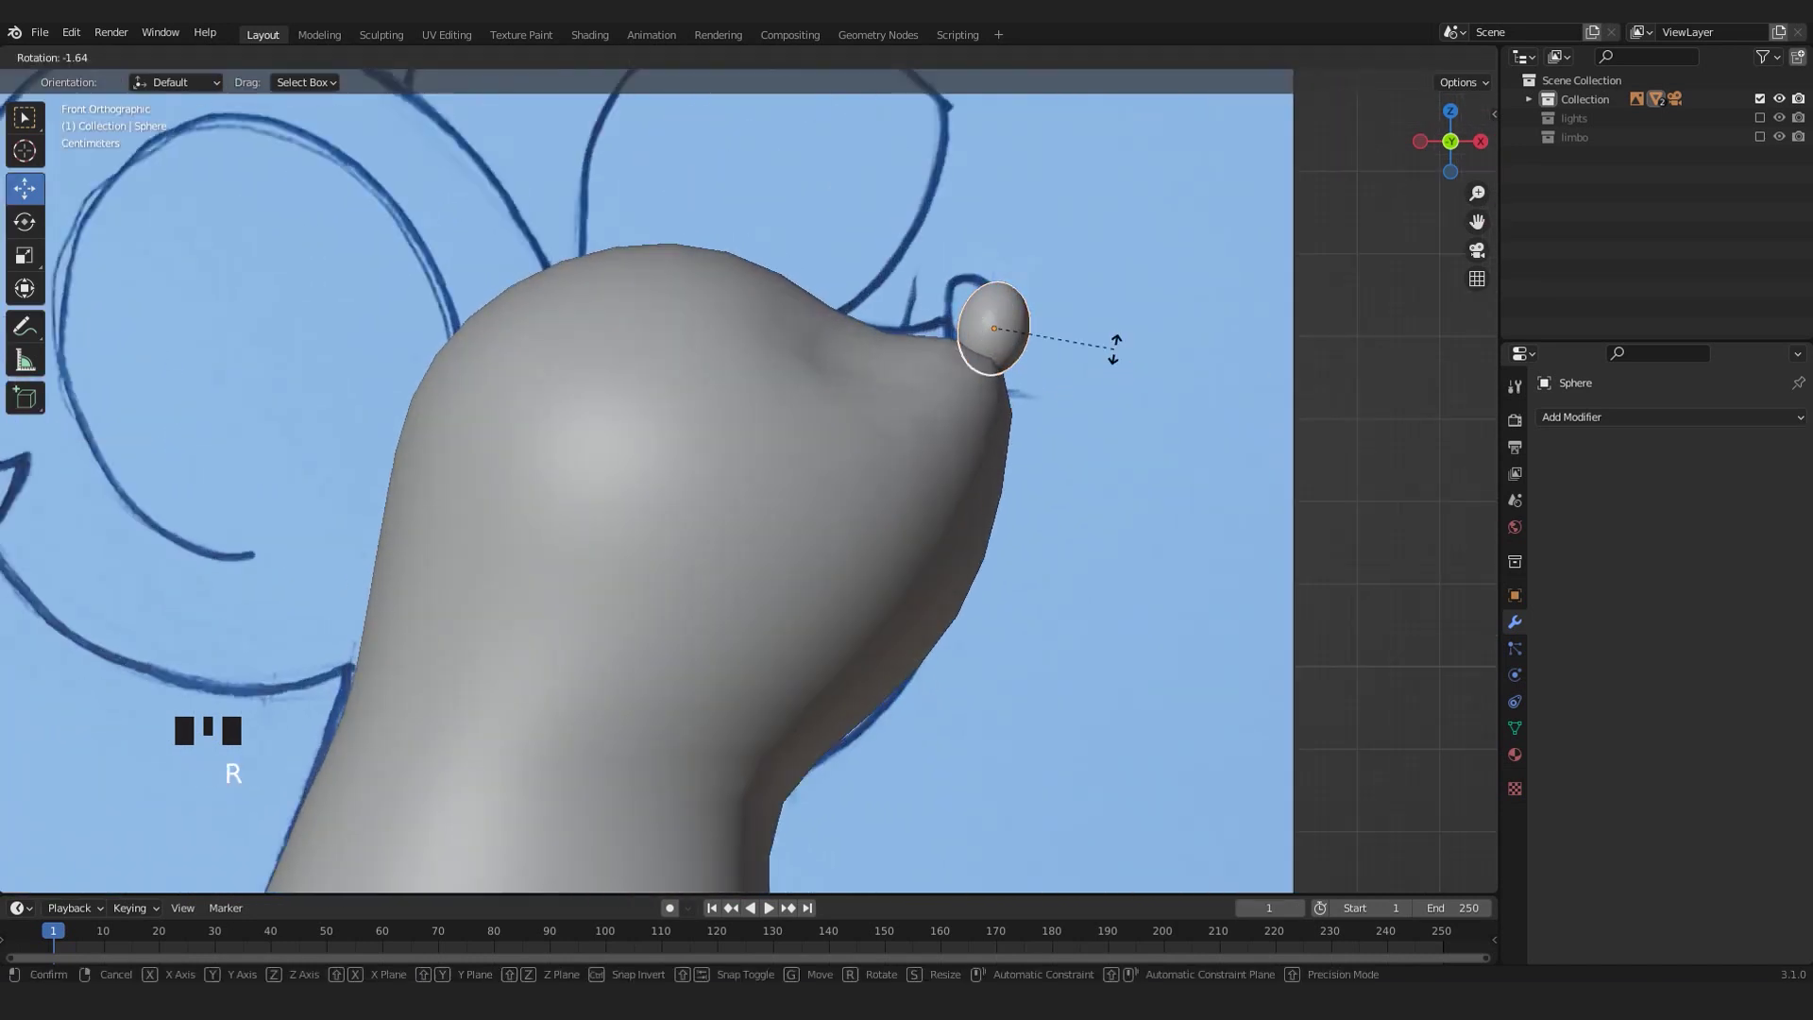
{"action": "left_click", "coordinate": [1357, 391]}
- Compare the head and nose with the reference drawing in front view, with and without X-ray display
{"action": "scroll", "coordinate": [1086, 444], "scroll_direction": "down", "scroll_amount": 3}
{"action": "mouse_move", "coordinate": [831, 506]}
{"action": "middle_mouse_down", "text": "shift"}
{"action": "mouse_move", "coordinate": [939, 421]}
{"action": "mouse_move", "coordinate": [912, 487]}
{"action": "middle_mouse_up", "text": "shift"}
{"action": "scroll", "coordinate": [939, 421], "scroll_direction": "down", "scroll_amount": 1}
{"action": "middle_click_drag", "start_coordinate": [737, 653], "coordinate": [748, 580], "text": "shift"}
{"action": "scroll", "coordinate": [848, 387], "scroll_direction": "up", "scroll_amount": 3}
{"action": "scroll", "coordinate": [856, 365], "scroll_direction": "down", "scroll_amount": 3}
{"action": "scroll", "coordinate": [902, 333], "scroll_direction": "up", "scroll_amount": 2}
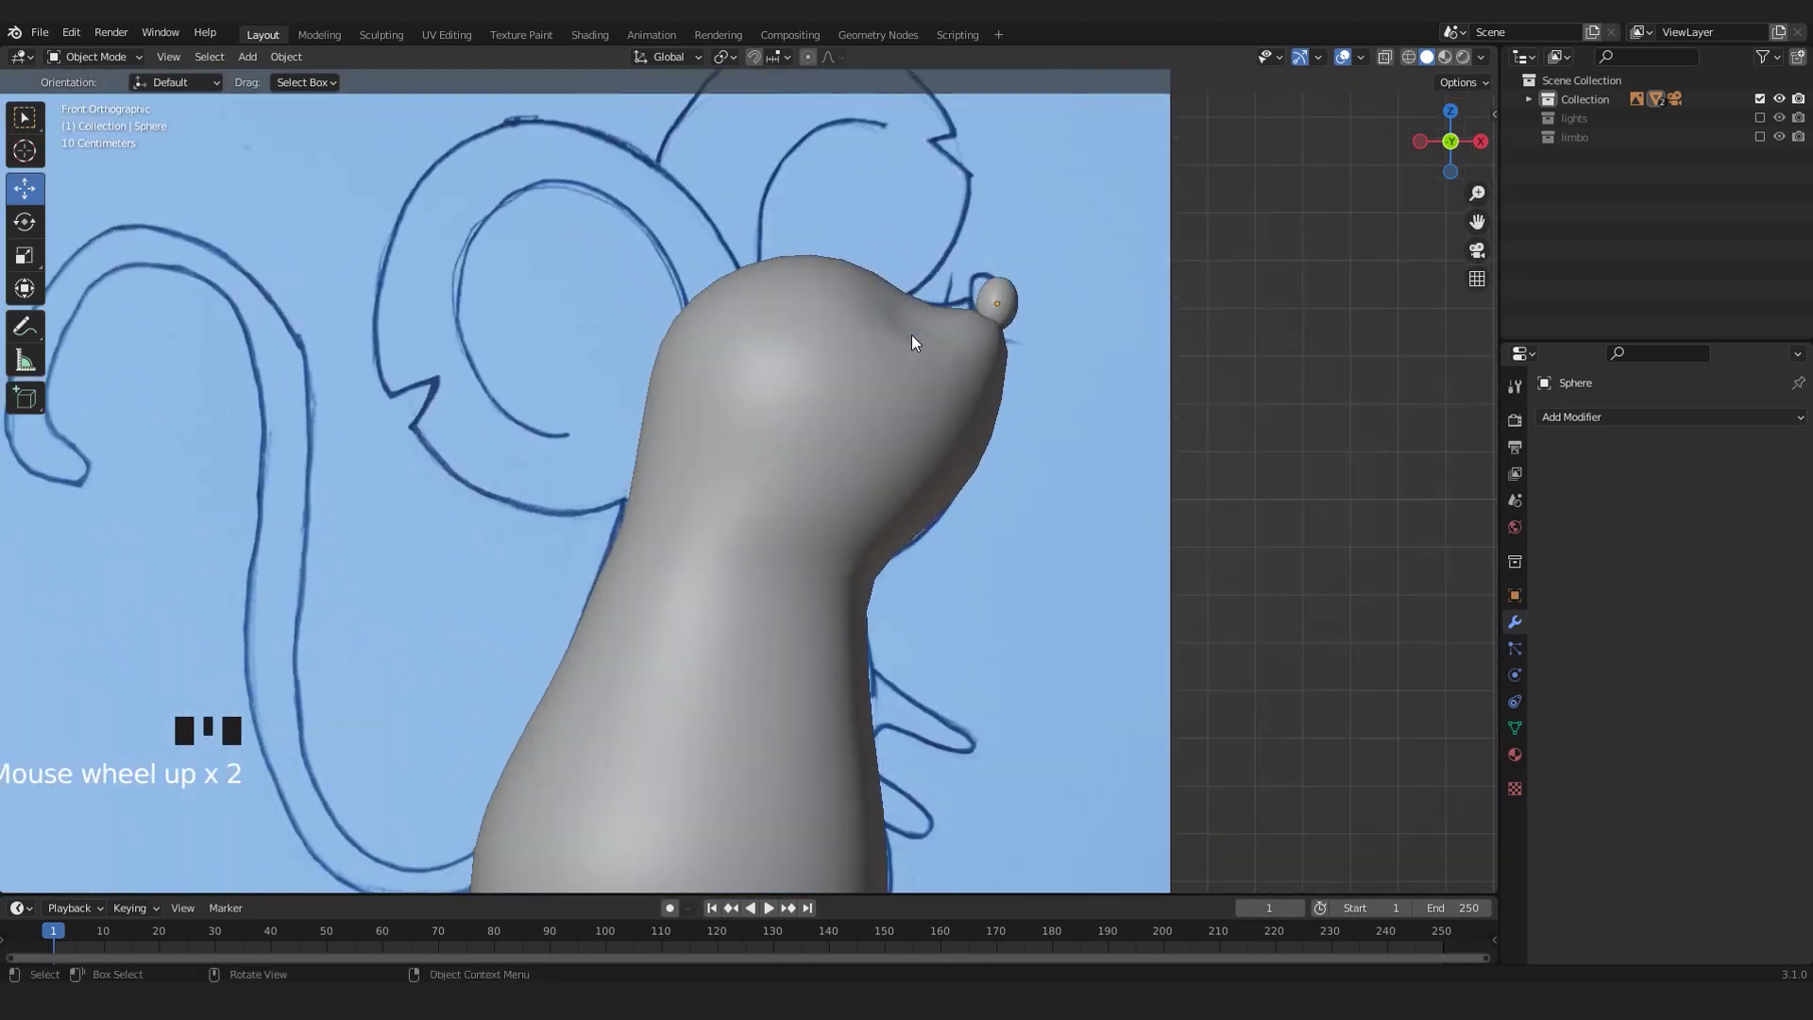
{"action": "key", "text": "alt+z"}
{"action": "scroll", "coordinate": [850, 359], "scroll_direction": "up", "scroll_amount": 2}
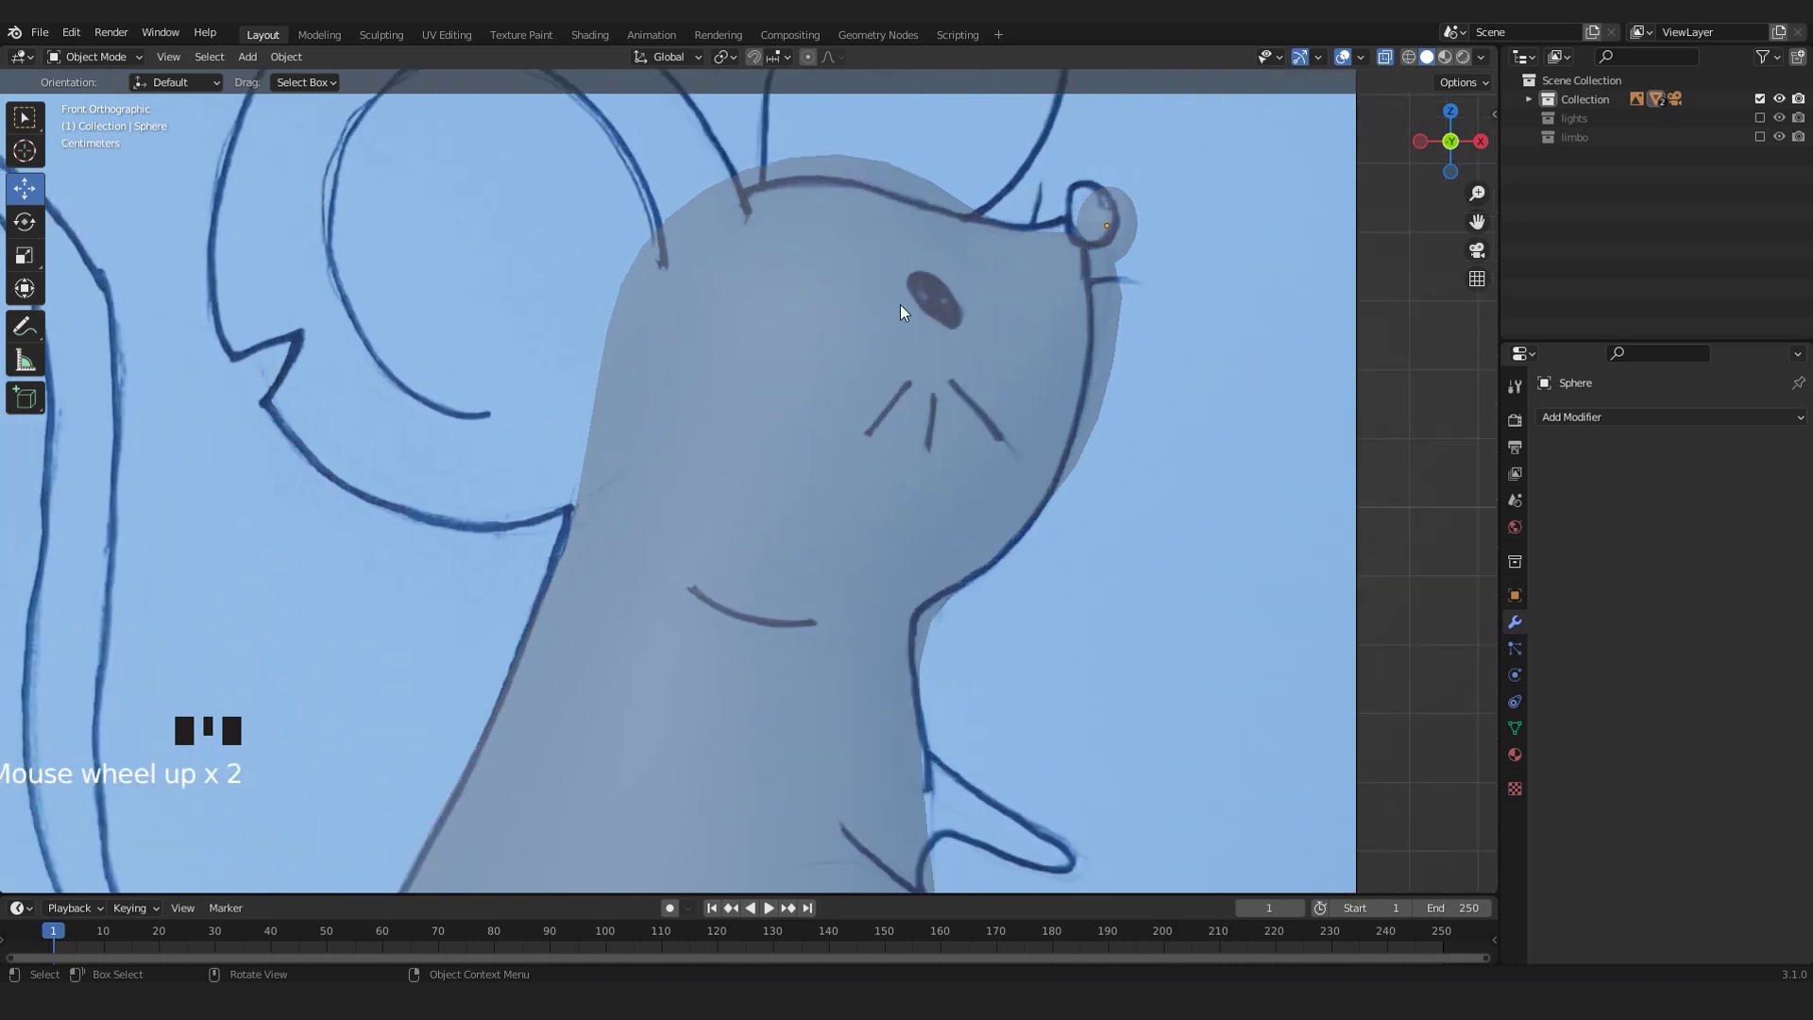
{"action": "key", "text": "alt+z"}
{"action": "scroll", "coordinate": [997, 394], "scroll_direction": "down", "scroll_amount": 5}
{"action": "scroll", "coordinate": [1102, 402], "scroll_direction": "up", "scroll_amount": 2}
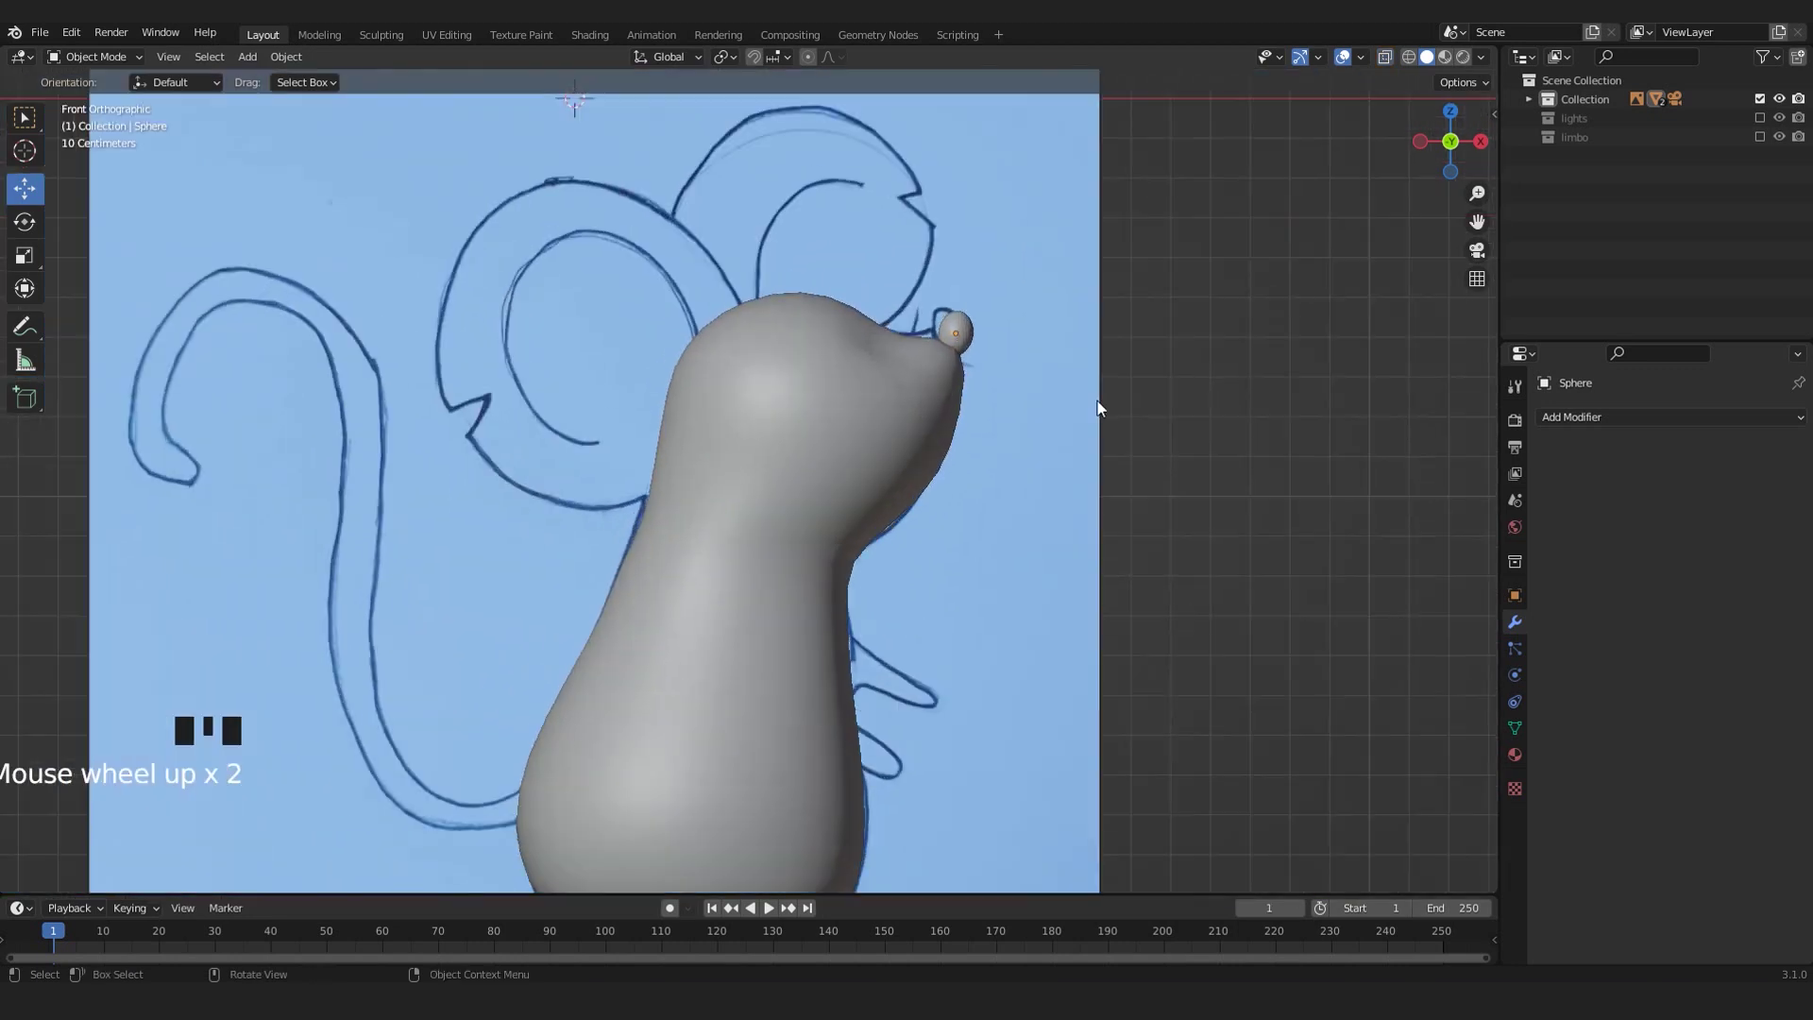
- Duplicate the nose sphere for an eye and move the copy along Y, out beside the head
{"action": "left_click", "coordinate": [1102, 399]}
{"action": "scroll", "coordinate": [990, 427], "scroll_direction": "down", "scroll_amount": 3}
{"action": "left_click", "coordinate": [1011, 406]}
{"action": "middle_click_drag", "start_coordinate": [1012, 405], "coordinate": [632, 503]}
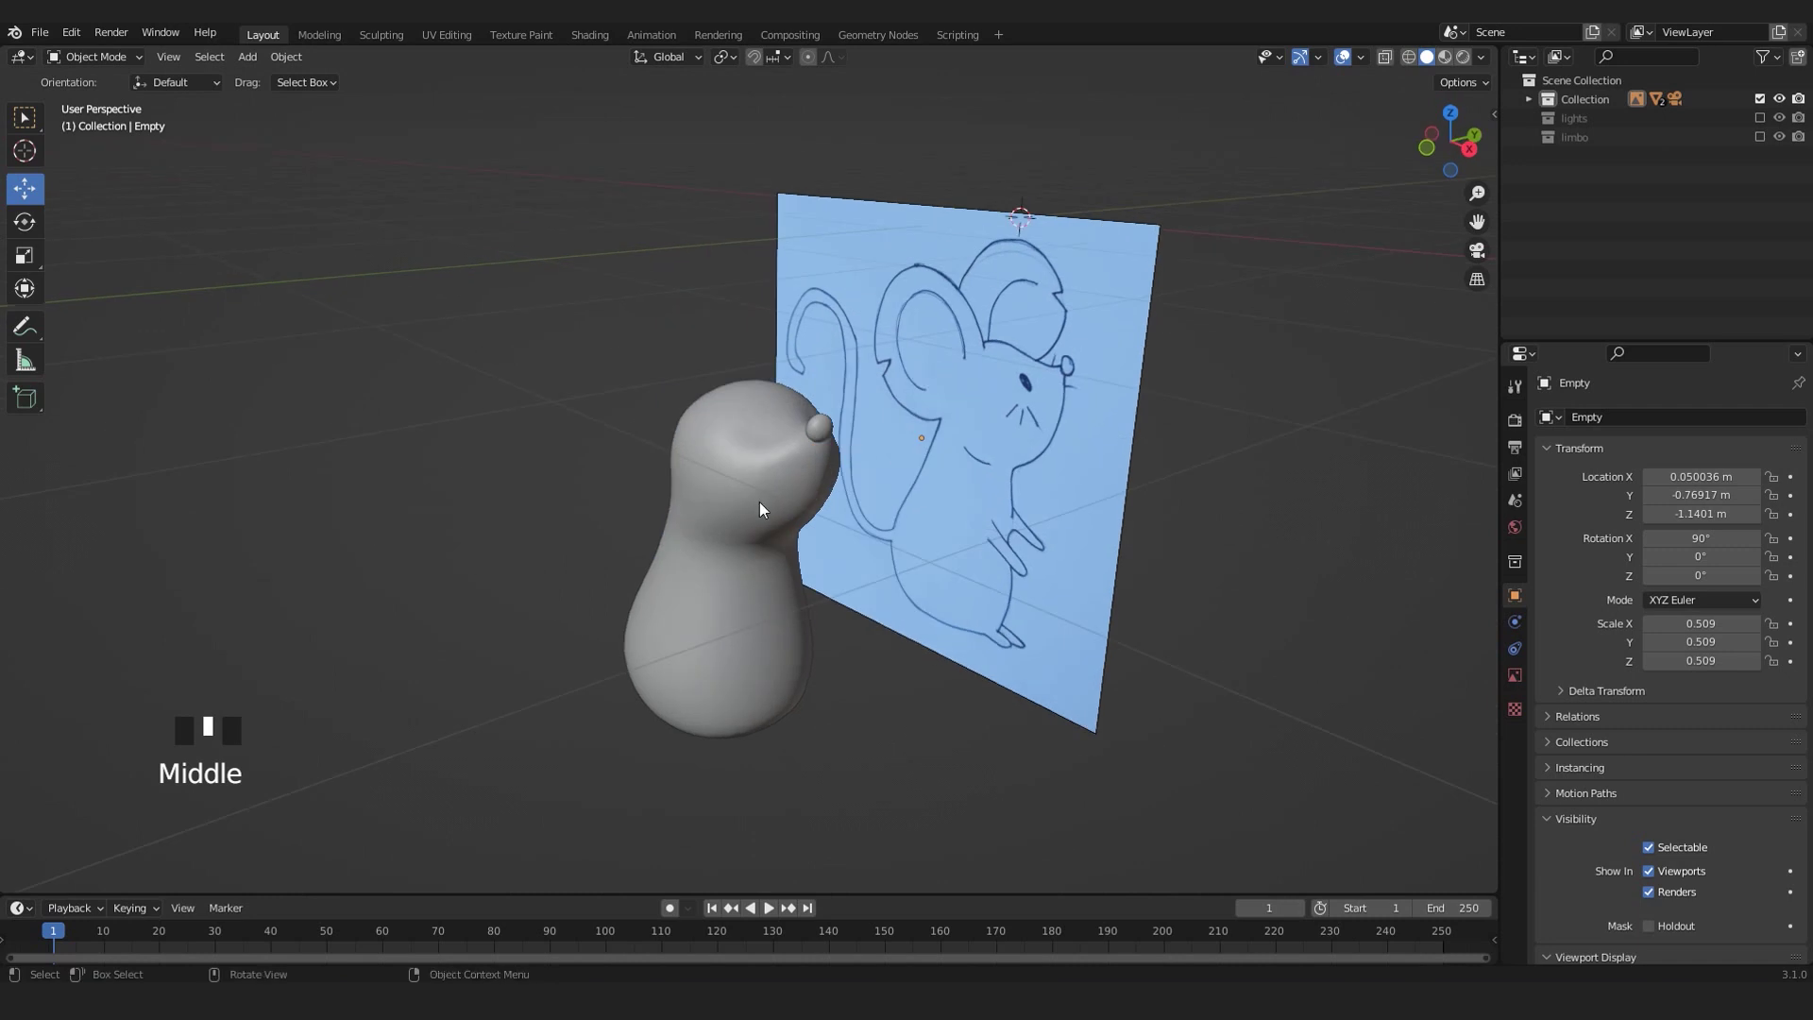
{"action": "left_click", "coordinate": [811, 431]}
{"action": "middle_click_drag", "start_coordinate": [811, 431], "coordinate": [801, 524]}
{"action": "key", "text": "KP_Decimal"}
{"action": "key", "text": "shift+d"}
{"action": "left_click_drag", "start_coordinate": [824, 488], "coordinate": [534, 457]}
- Move the copied sphere along X clear of the nose and reset its rotation to 0°
{"action": "middle_click_drag", "start_coordinate": [517, 471], "coordinate": [762, 416]}
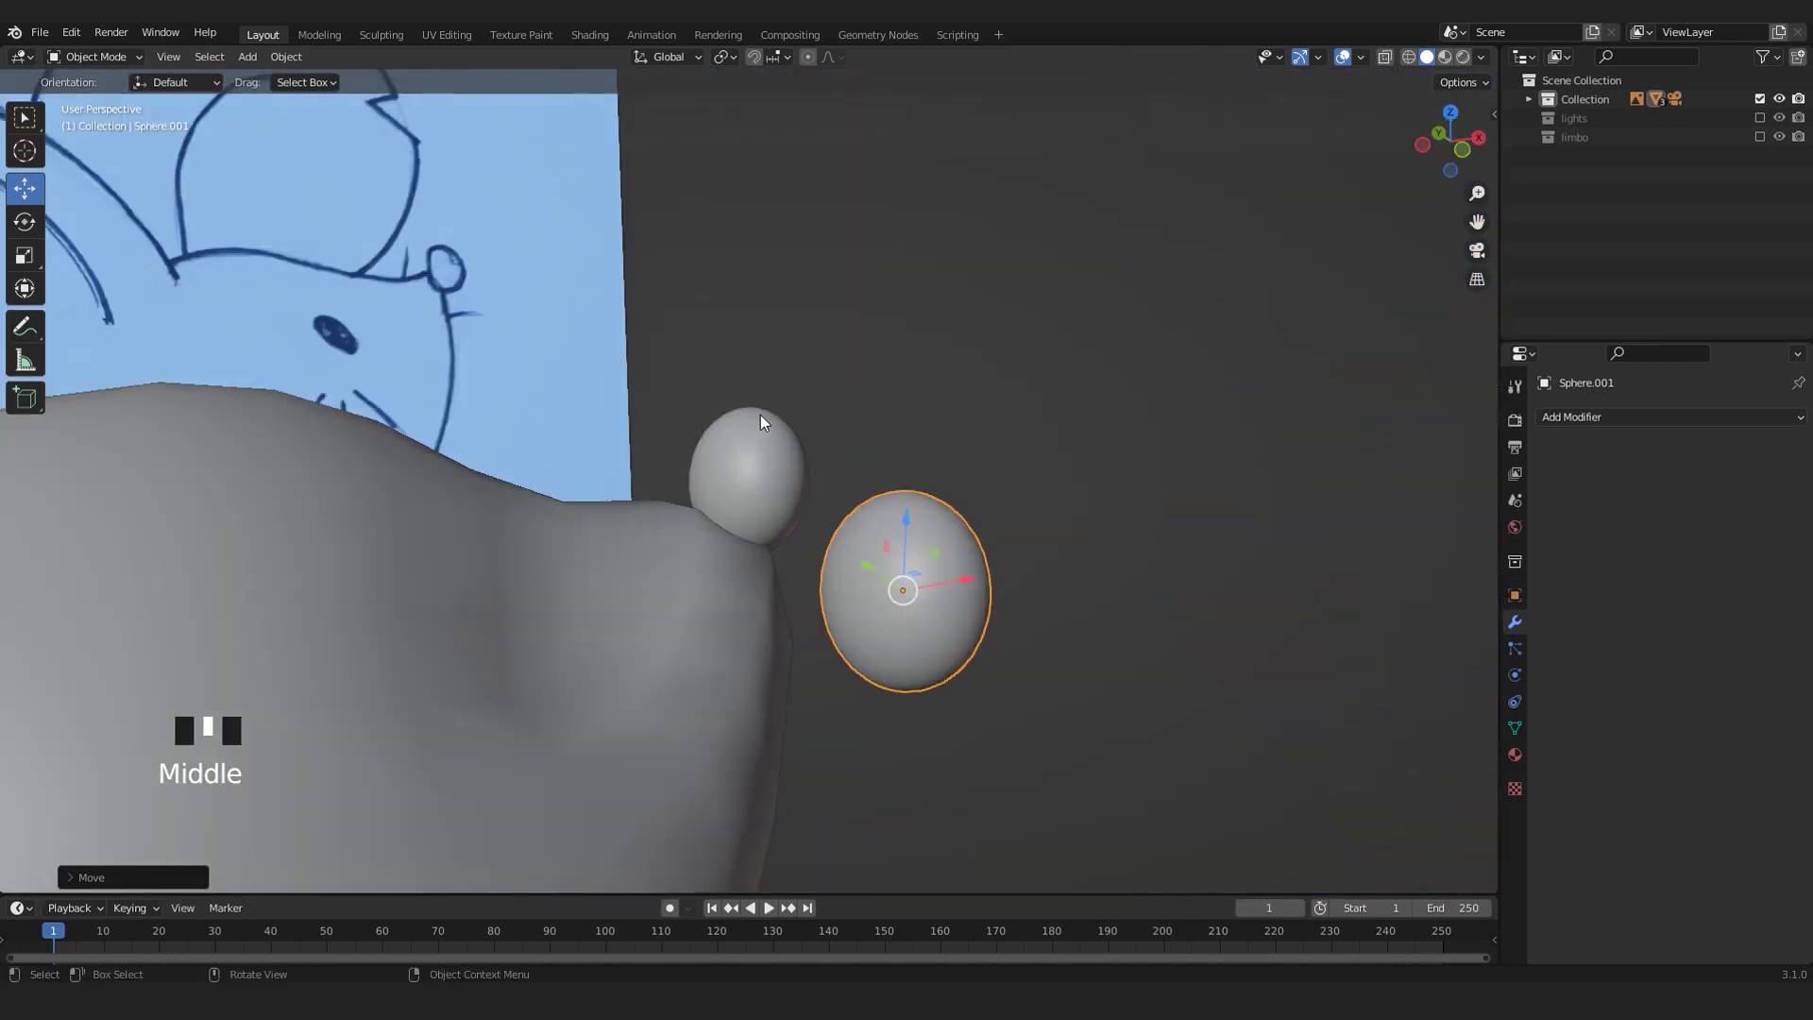
{"action": "key", "text": "KP_1"}
{"action": "left_click_drag", "start_coordinate": [807, 478], "coordinate": [1069, 538]}
{"action": "middle_click_drag", "start_coordinate": [1072, 535], "coordinate": [1081, 472], "text": "shift"}
{"action": "left_click", "coordinate": [1493, 114]}
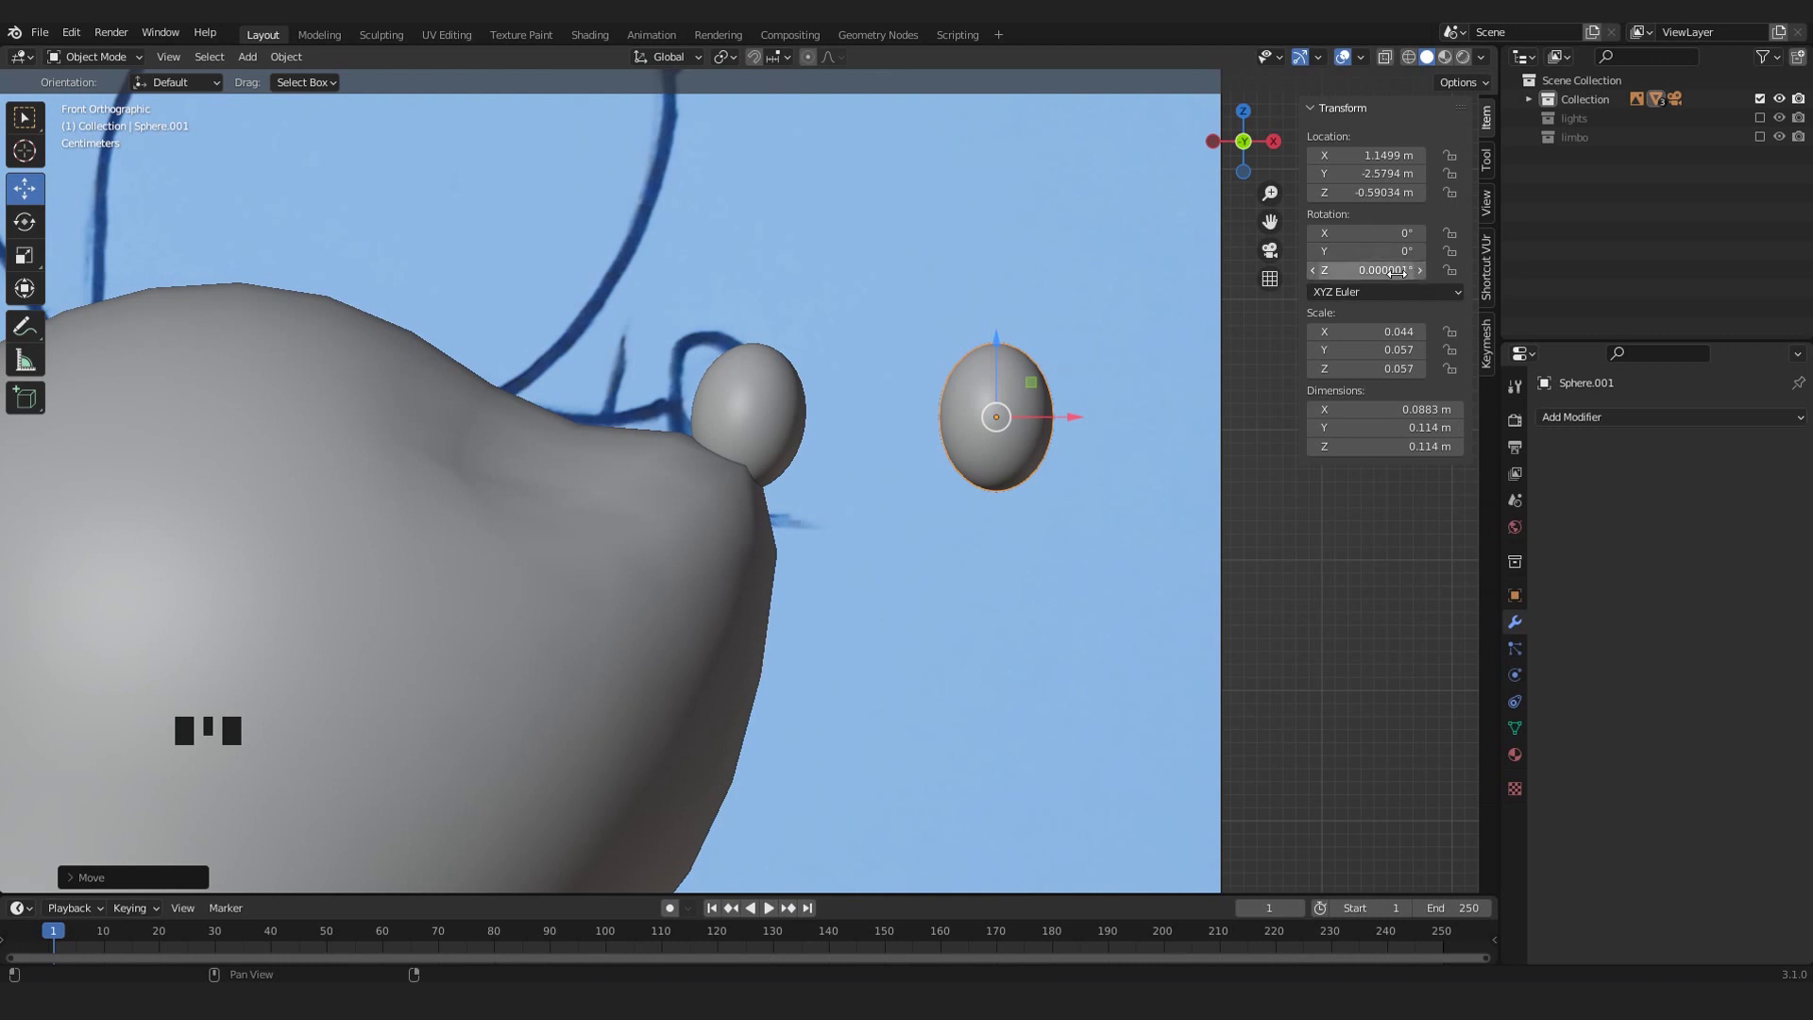
{"action": "left_click", "coordinate": [1273, 554]}
{"action": "left_click", "coordinate": [1029, 437]}
- Flatten the copied sphere along Y to a scale of about 0.027 and hide the transform values
{"action": "scroll", "coordinate": [1033, 439], "scroll_direction": "down", "scroll_amount": 4}
{"action": "middle_click_drag", "start_coordinate": [1033, 438], "coordinate": [836, 508]}
{"action": "left_click", "coordinate": [24, 264]}
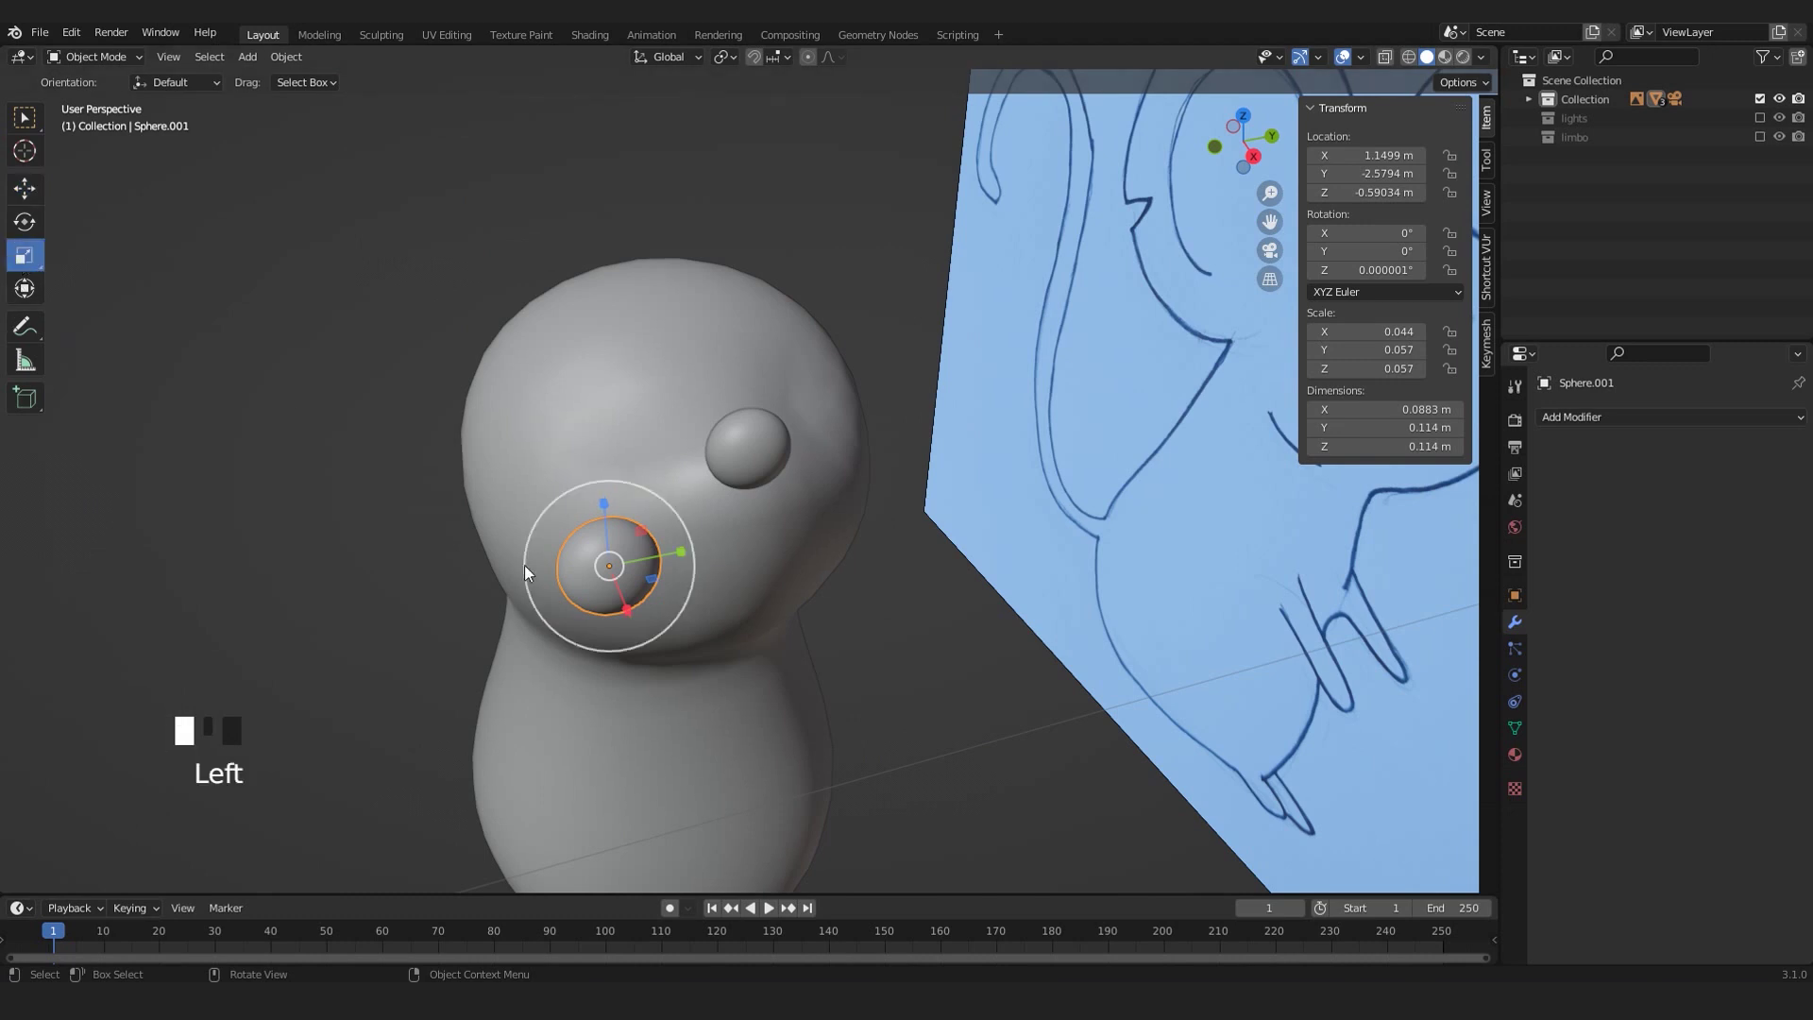
{"action": "left_click_drag", "start_coordinate": [667, 560], "coordinate": [638, 553]}
{"action": "middle_click_drag", "start_coordinate": [647, 564], "coordinate": [715, 533], "text": "shift"}
{"action": "scroll", "coordinate": [715, 534], "scroll_direction": "up", "scroll_amount": 2}
{"action": "middle_click_drag", "start_coordinate": [715, 533], "coordinate": [683, 565]}
{"action": "scroll", "coordinate": [694, 580], "scroll_direction": "up", "scroll_amount": 3}
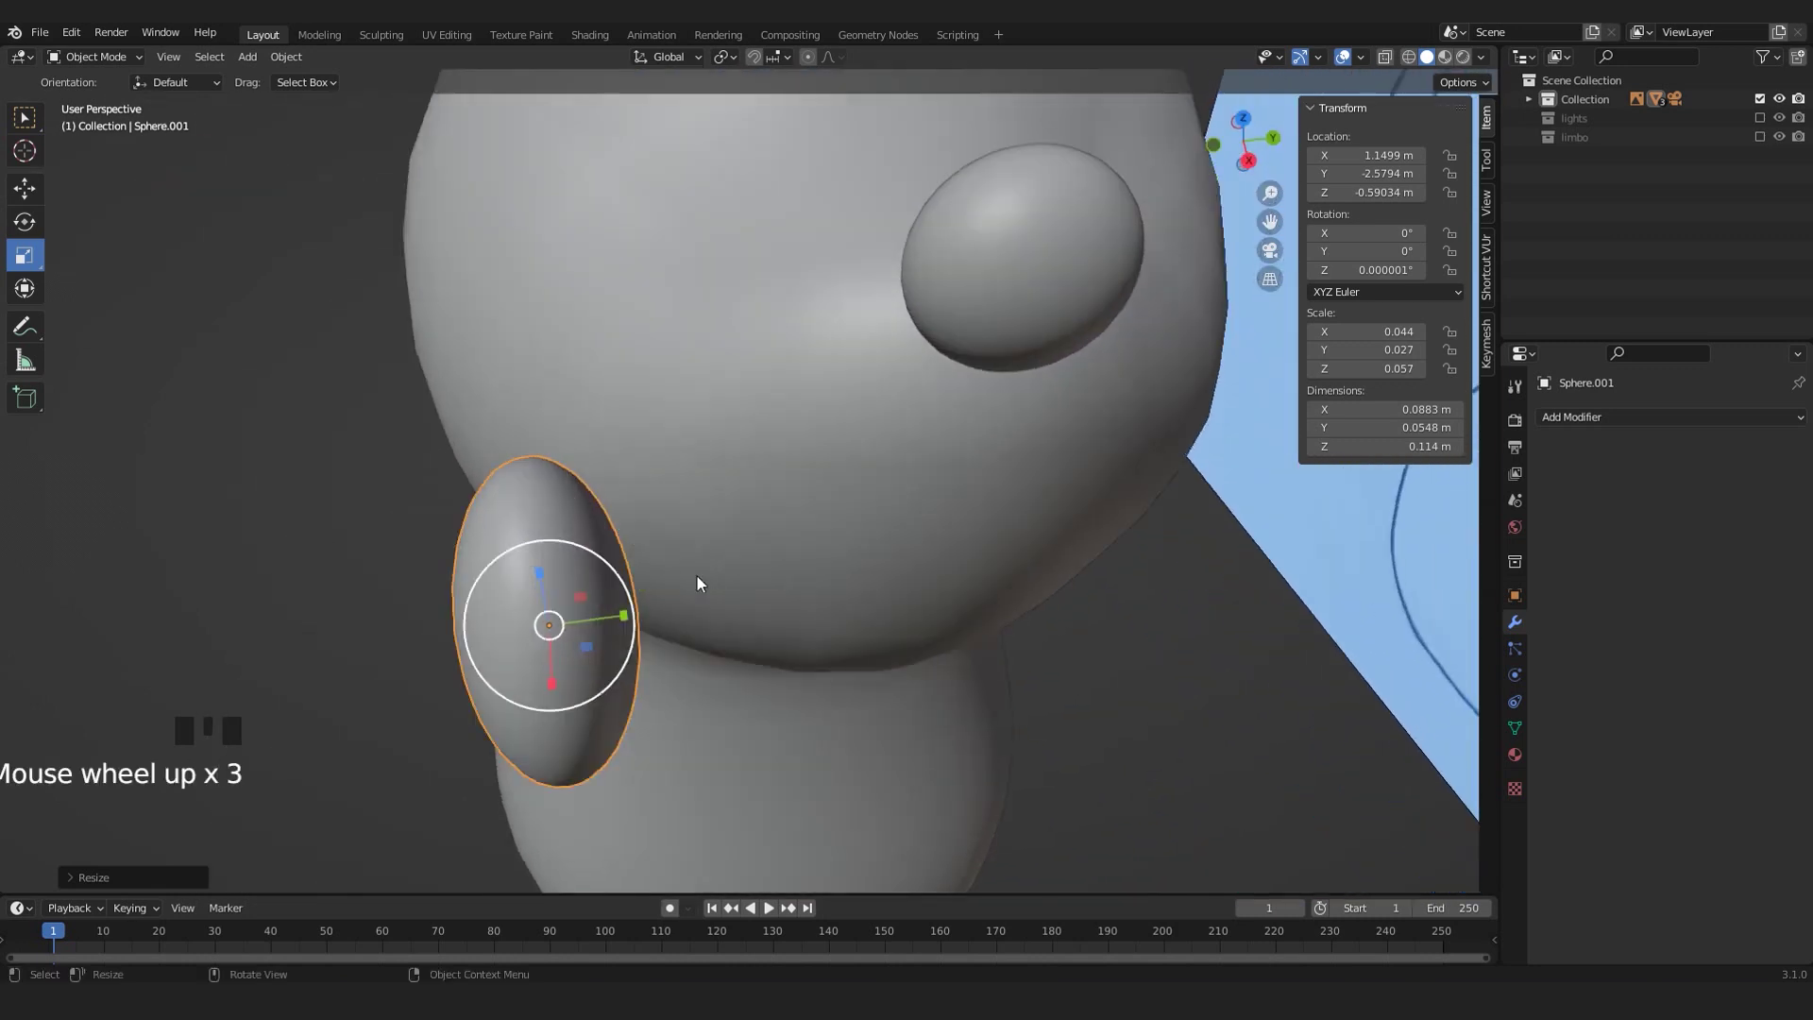
{"action": "scroll", "coordinate": [669, 597], "scroll_direction": "down", "scroll_amount": 1}
{"action": "left_click", "coordinate": [24, 189]}
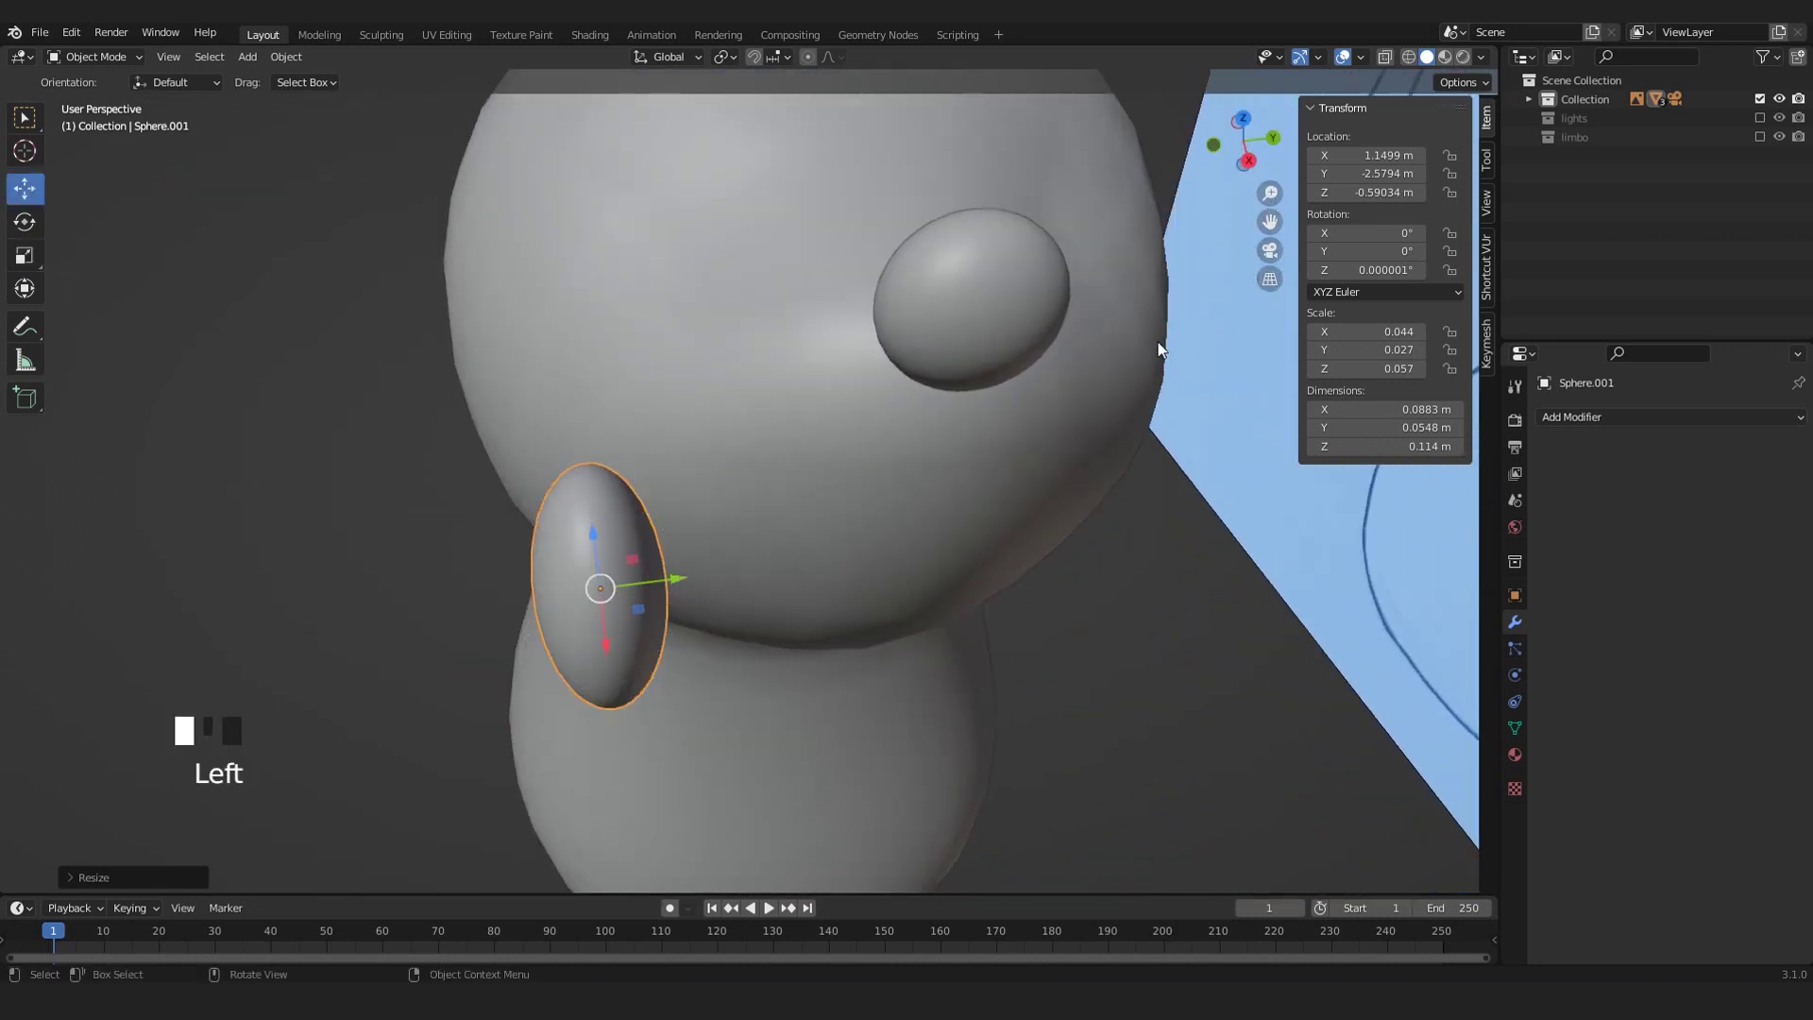
{"action": "key", "text": "n"}
{"action": "left_click", "coordinate": [856, 653]}
{"action": "left_click", "coordinate": [599, 586]}
- In front view with X-ray display, save the file and place the flattened sphere over the drawn eye
{"action": "mouse_move", "coordinate": [599, 587]}
{"action": "middle_mouse_down"}
{"action": "mouse_move", "coordinate": [706, 512]}
{"action": "mouse_move", "coordinate": [717, 546]}
{"action": "mouse_move", "coordinate": [1102, 556]}
{"action": "middle_mouse_up"}
{"action": "key", "text": "KP_1"}
{"action": "key", "text": "alt+z"}
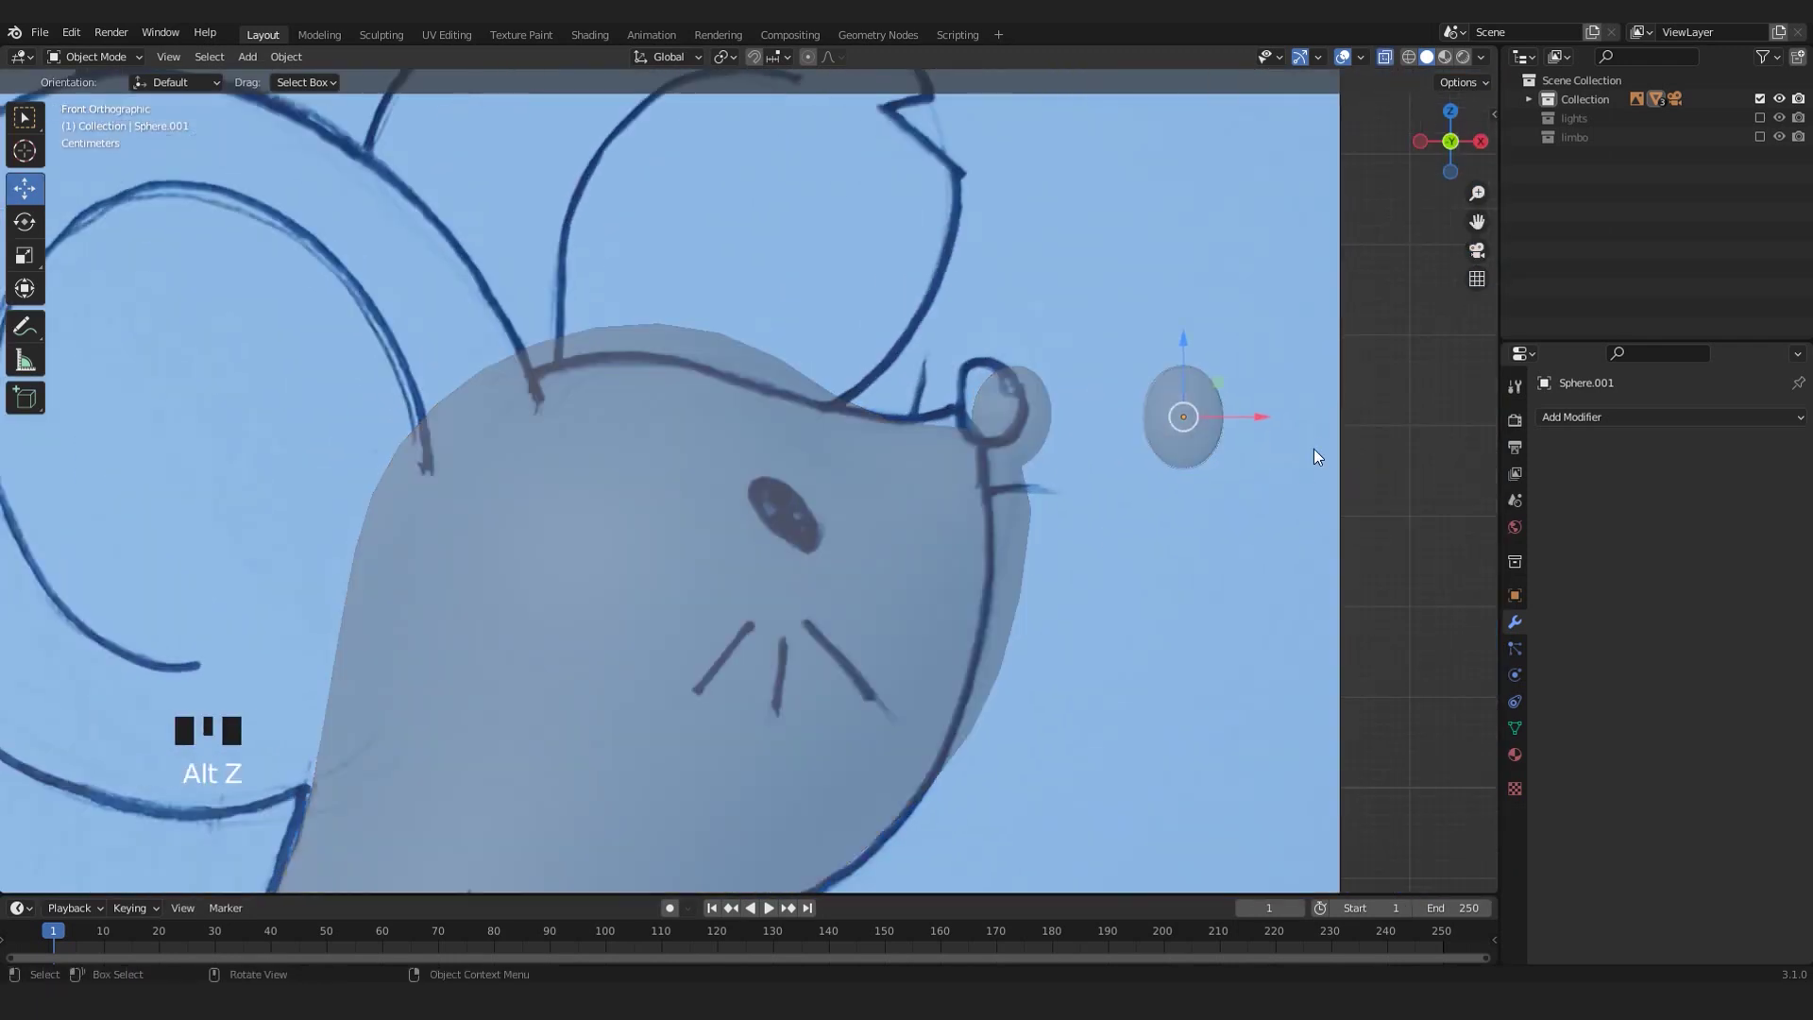
{"action": "key", "text": "ctrl+s"}
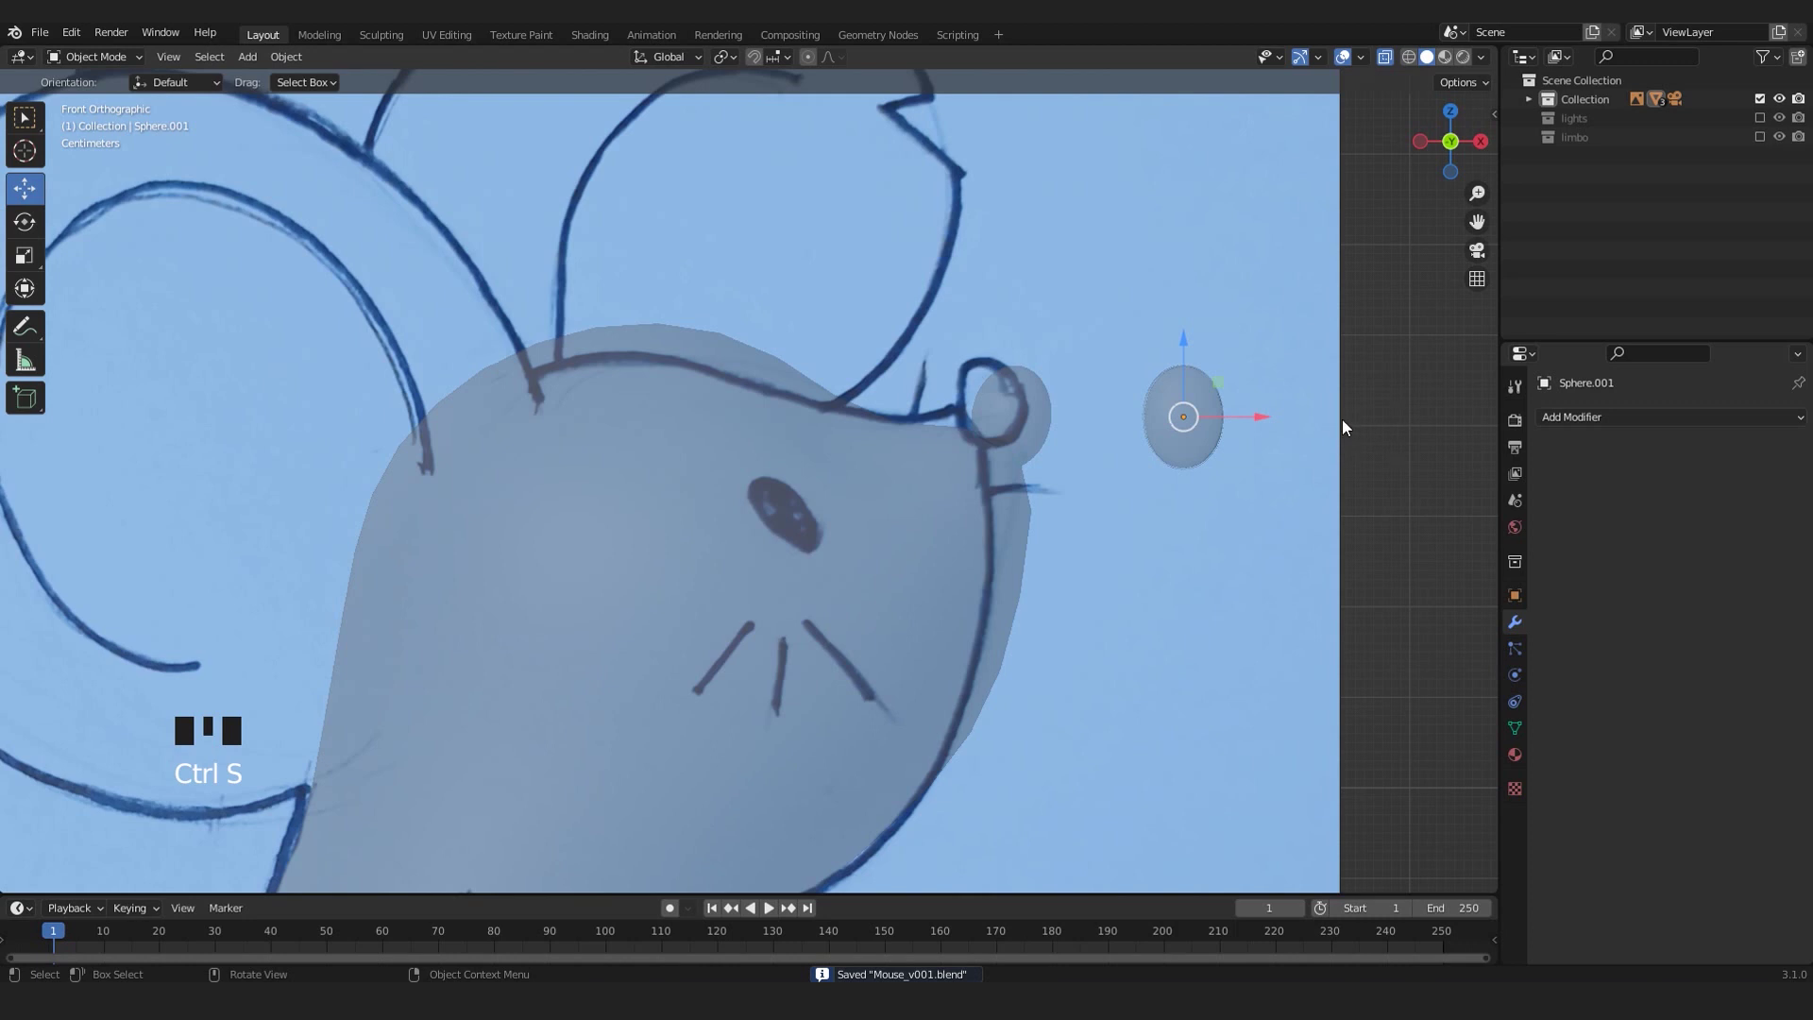
{"action": "key", "text": "g"}
{"action": "left_click", "coordinate": [954, 502]}
{"action": "scroll", "coordinate": [942, 508], "scroll_direction": "up", "scroll_amount": 4}
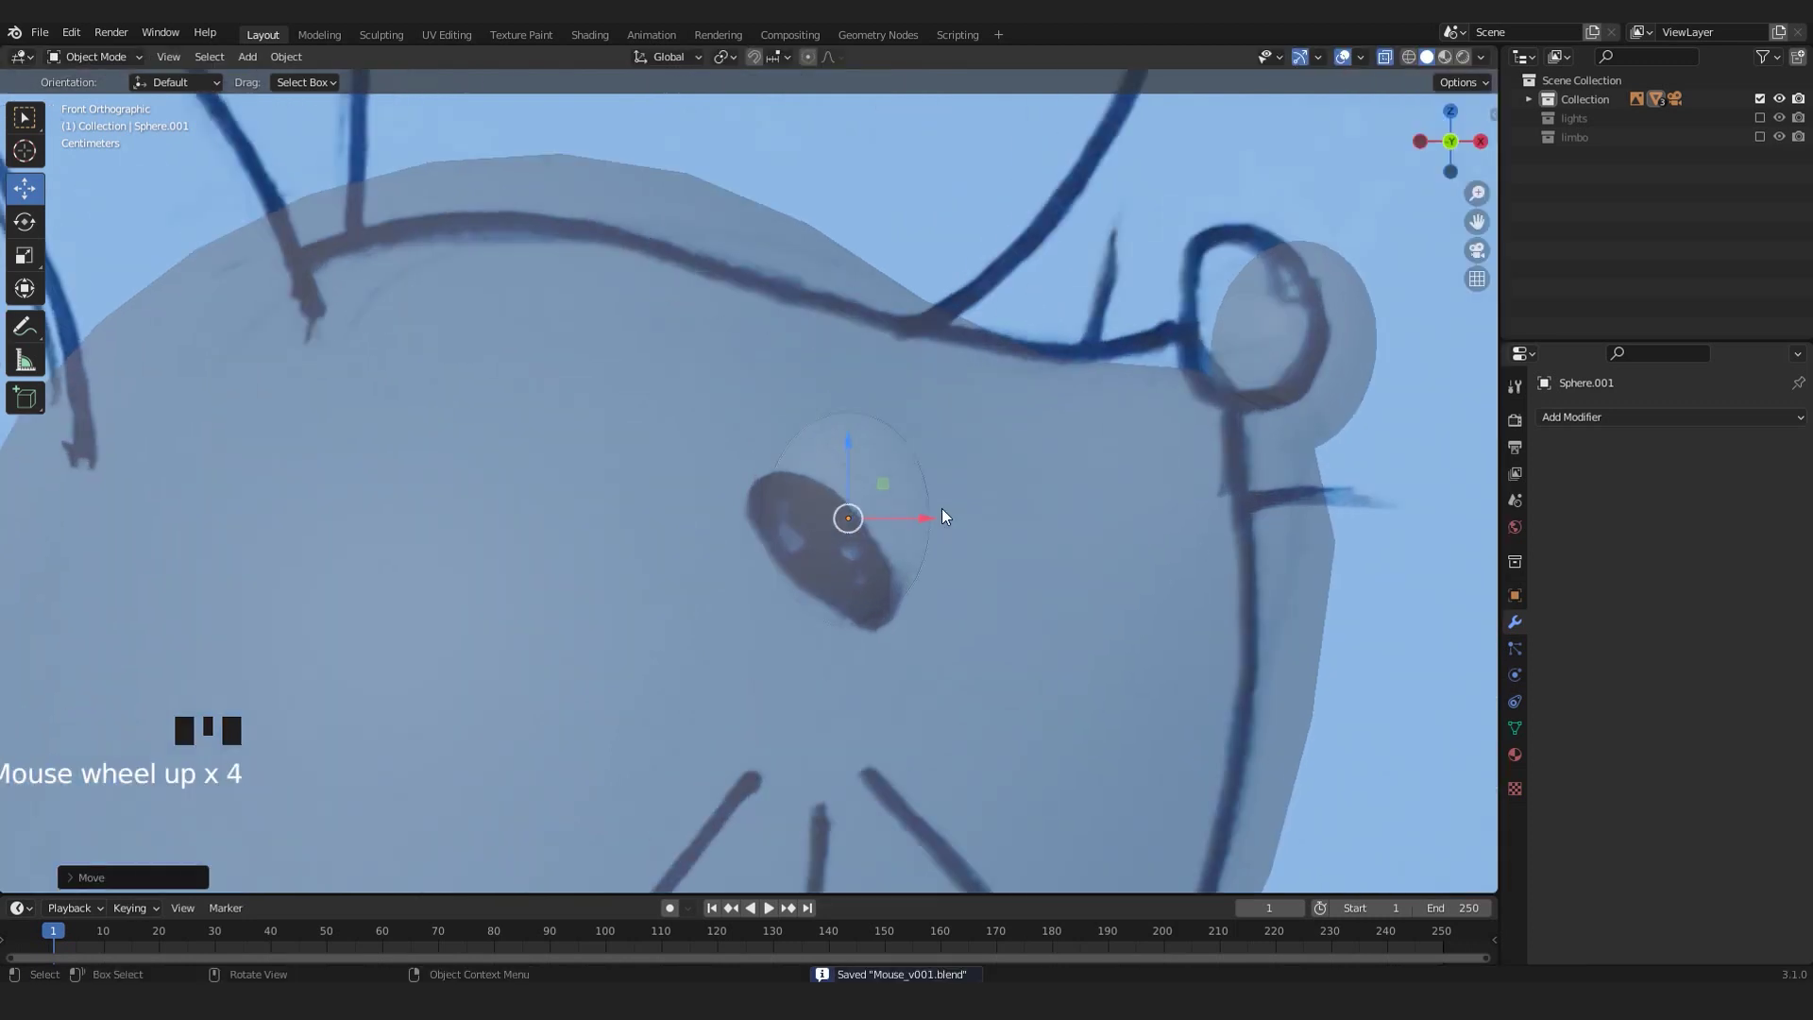
- Turn off X-ray display and move the eye along Y until it sits in the head's surface
{"action": "key", "text": "alt+z"}
{"action": "scroll", "coordinate": [930, 518], "scroll_direction": "down", "scroll_amount": 2}
{"action": "key", "text": "KP_Decimal"}
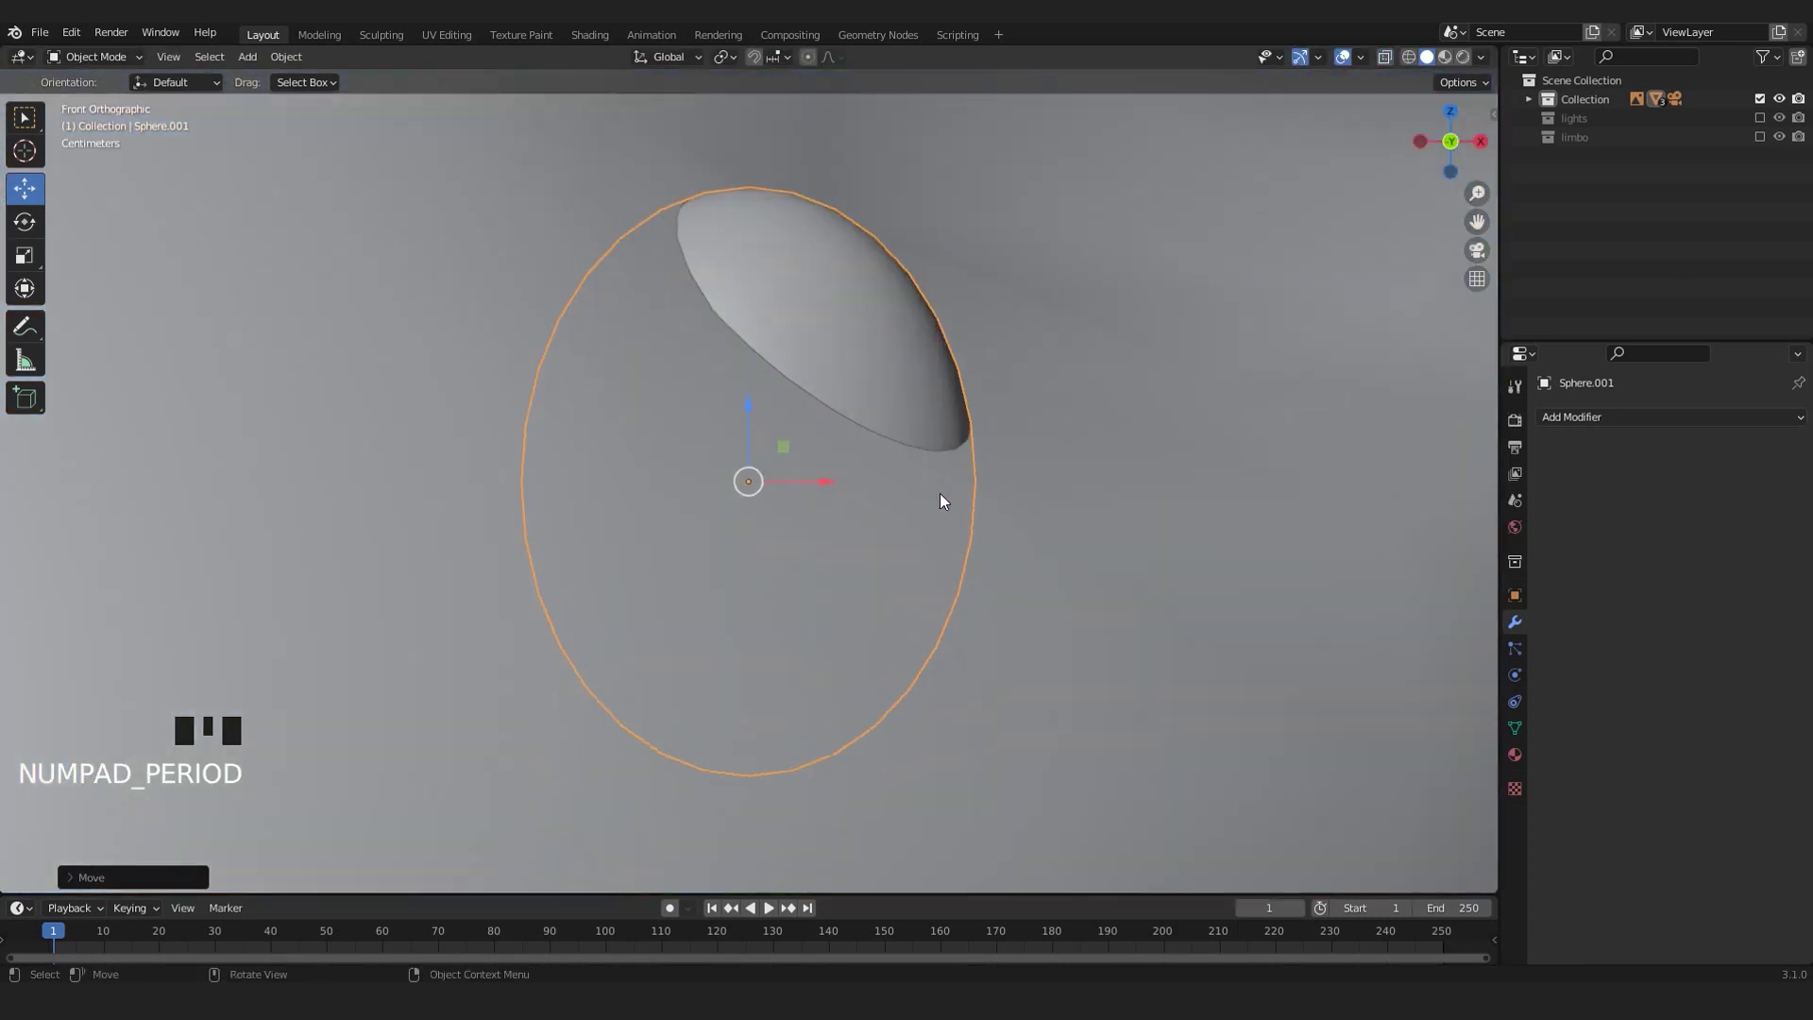
{"action": "middle_click_drag", "start_coordinate": [939, 493], "coordinate": [779, 547]}
{"action": "left_click_drag", "start_coordinate": [780, 547], "coordinate": [750, 518]}
{"action": "middle_click_drag", "start_coordinate": [749, 518], "coordinate": [926, 525]}
{"action": "scroll", "coordinate": [762, 430], "scroll_direction": "down", "scroll_amount": 8}
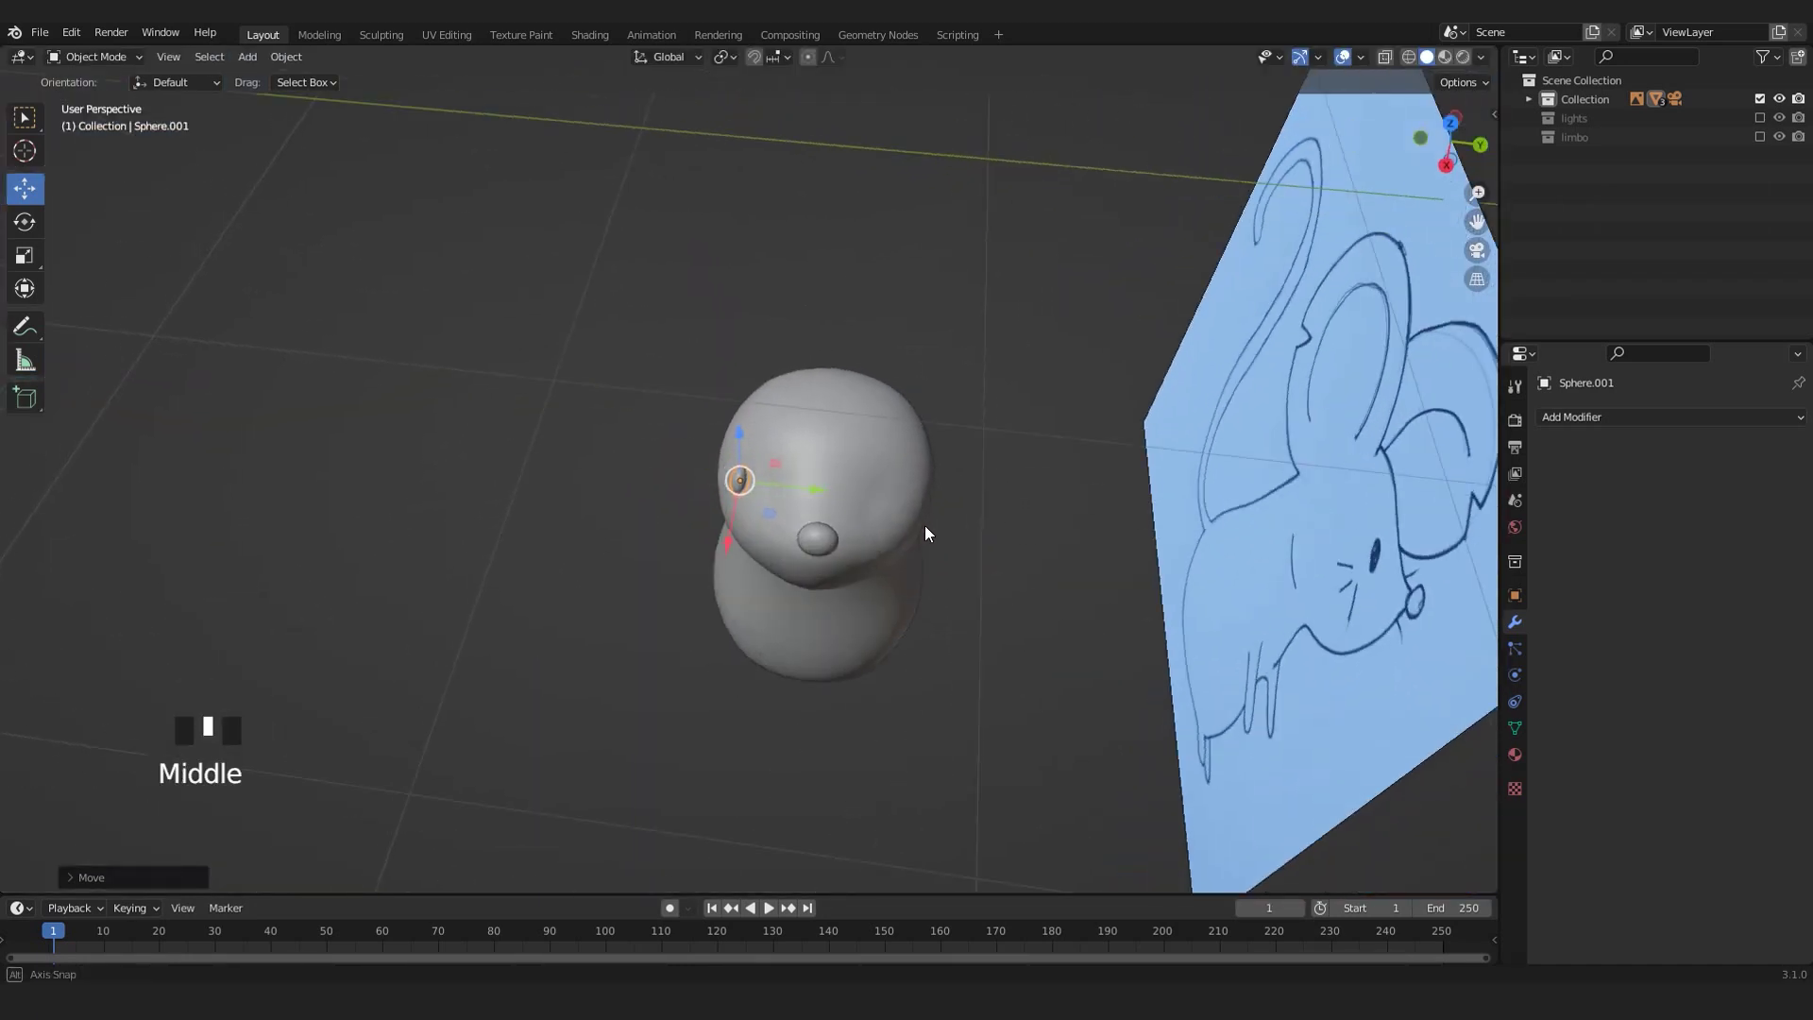
{"action": "scroll", "coordinate": [924, 525], "scroll_direction": "up", "scroll_amount": 4}
- Rotate the eye in top view and from an angled view to follow the curve of the head
{"action": "key", "text": "KP_7"}
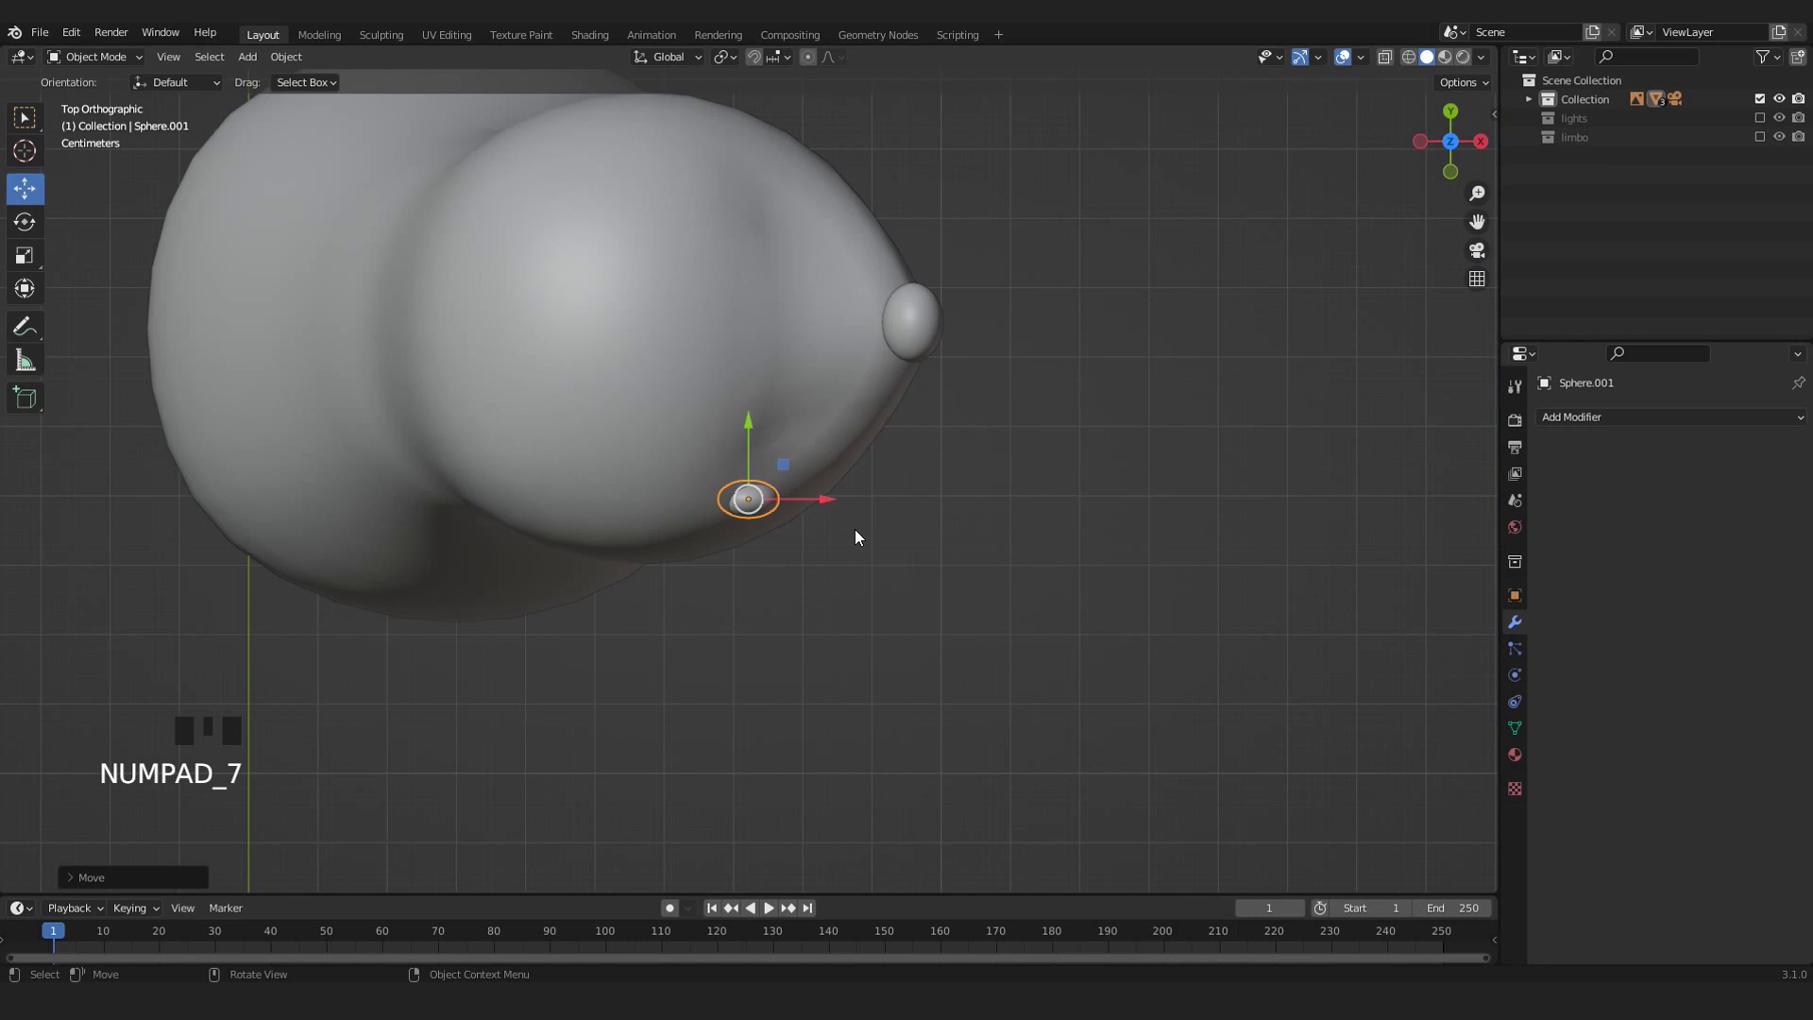
{"action": "key", "text": "r"}
{"action": "left_click", "coordinate": [835, 501]}
{"action": "key", "text": "KP_1"}
{"action": "key", "text": "alt+z"}
{"action": "key", "text": "alt+z"}
{"action": "middle_click_drag", "start_coordinate": [738, 518], "coordinate": [857, 502]}
{"action": "key", "text": "r"}
{"action": "left_click", "coordinate": [890, 439]}
- Reposition the eye from several angles so it rests on the face just behind the snout
{"action": "middle_click_drag", "start_coordinate": [891, 439], "coordinate": [754, 501]}
{"action": "key", "text": "g"}
{"action": "left_click", "coordinate": [776, 553]}
{"action": "key", "text": "g"}
{"action": "left_click", "coordinate": [800, 539]}
{"action": "key", "text": "g"}
{"action": "left_click", "coordinate": [848, 597]}
{"action": "middle_click_drag", "start_coordinate": [849, 597], "coordinate": [907, 416]}
{"action": "key", "text": "g"}
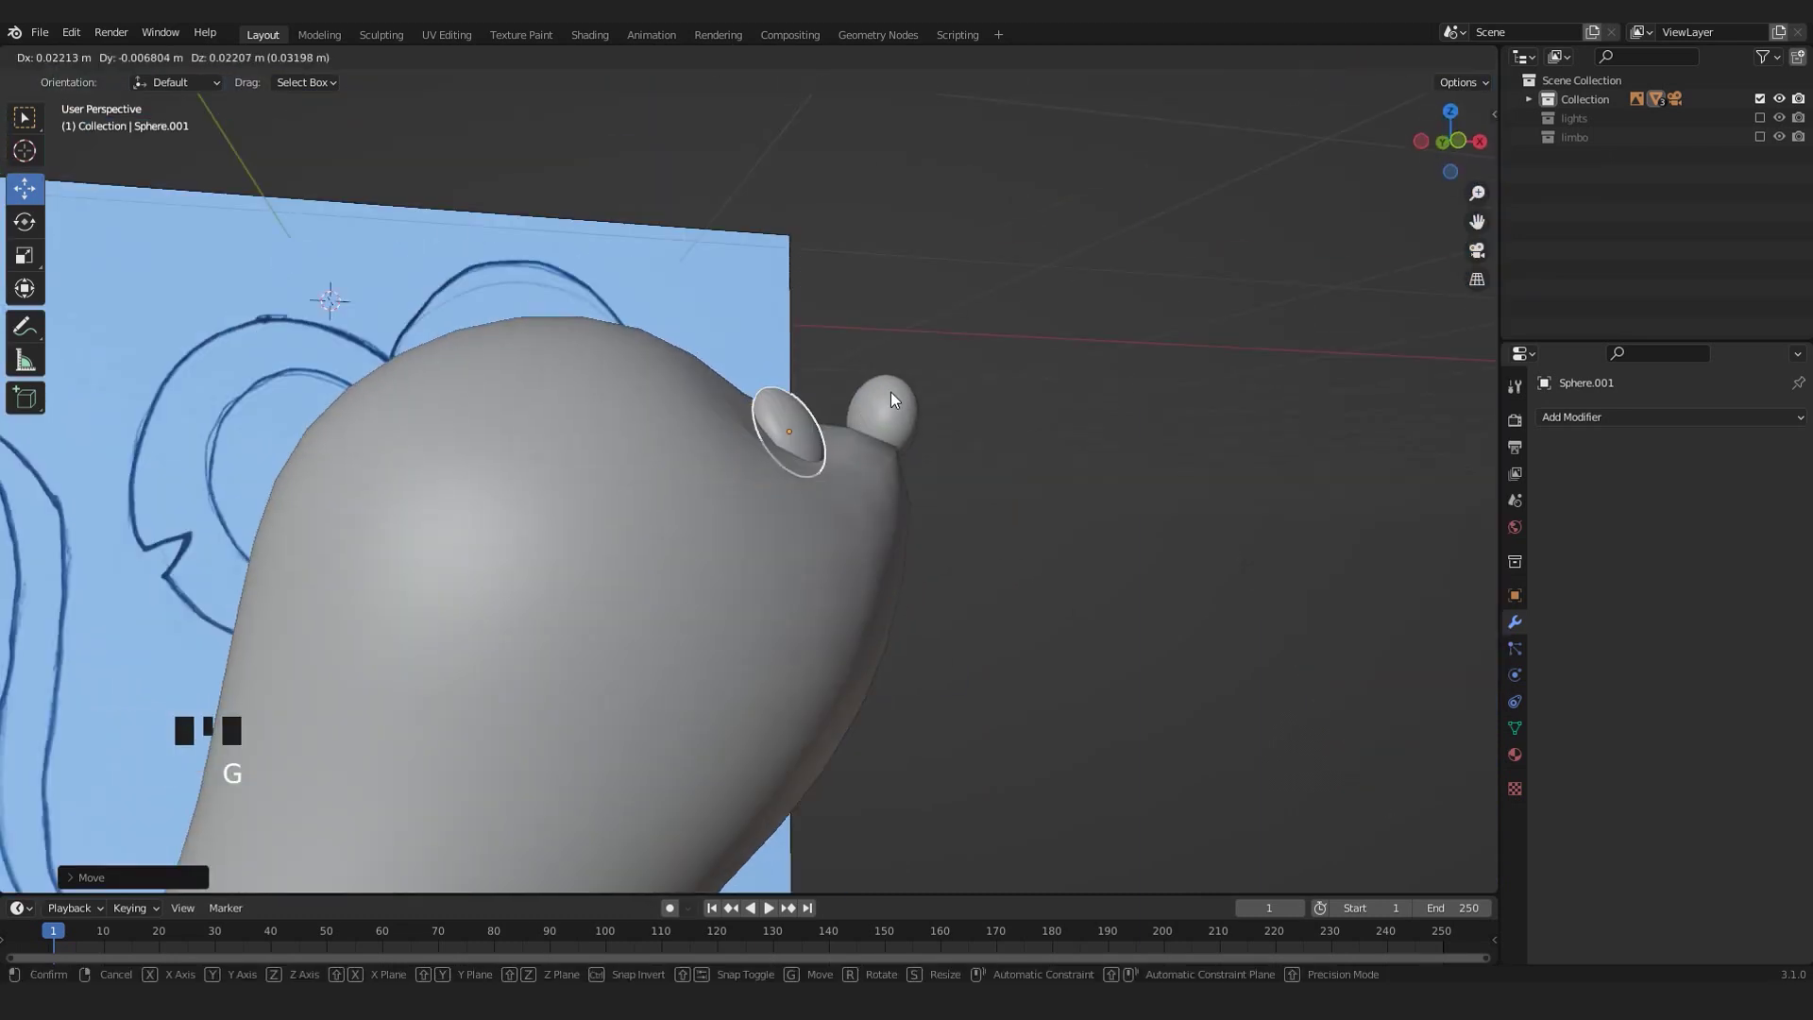
{"action": "left_click", "coordinate": [892, 406]}
- Check the eye through the camera and adjust its tilt in front view
{"action": "key", "text": "KP_0"}
{"action": "scroll", "coordinate": [891, 393], "scroll_direction": "up", "scroll_amount": 3}
{"action": "key", "text": "KP_1"}
{"action": "left_click", "coordinate": [839, 462]}
{"action": "left_click", "coordinate": [839, 462]}
{"action": "key", "text": "r"}
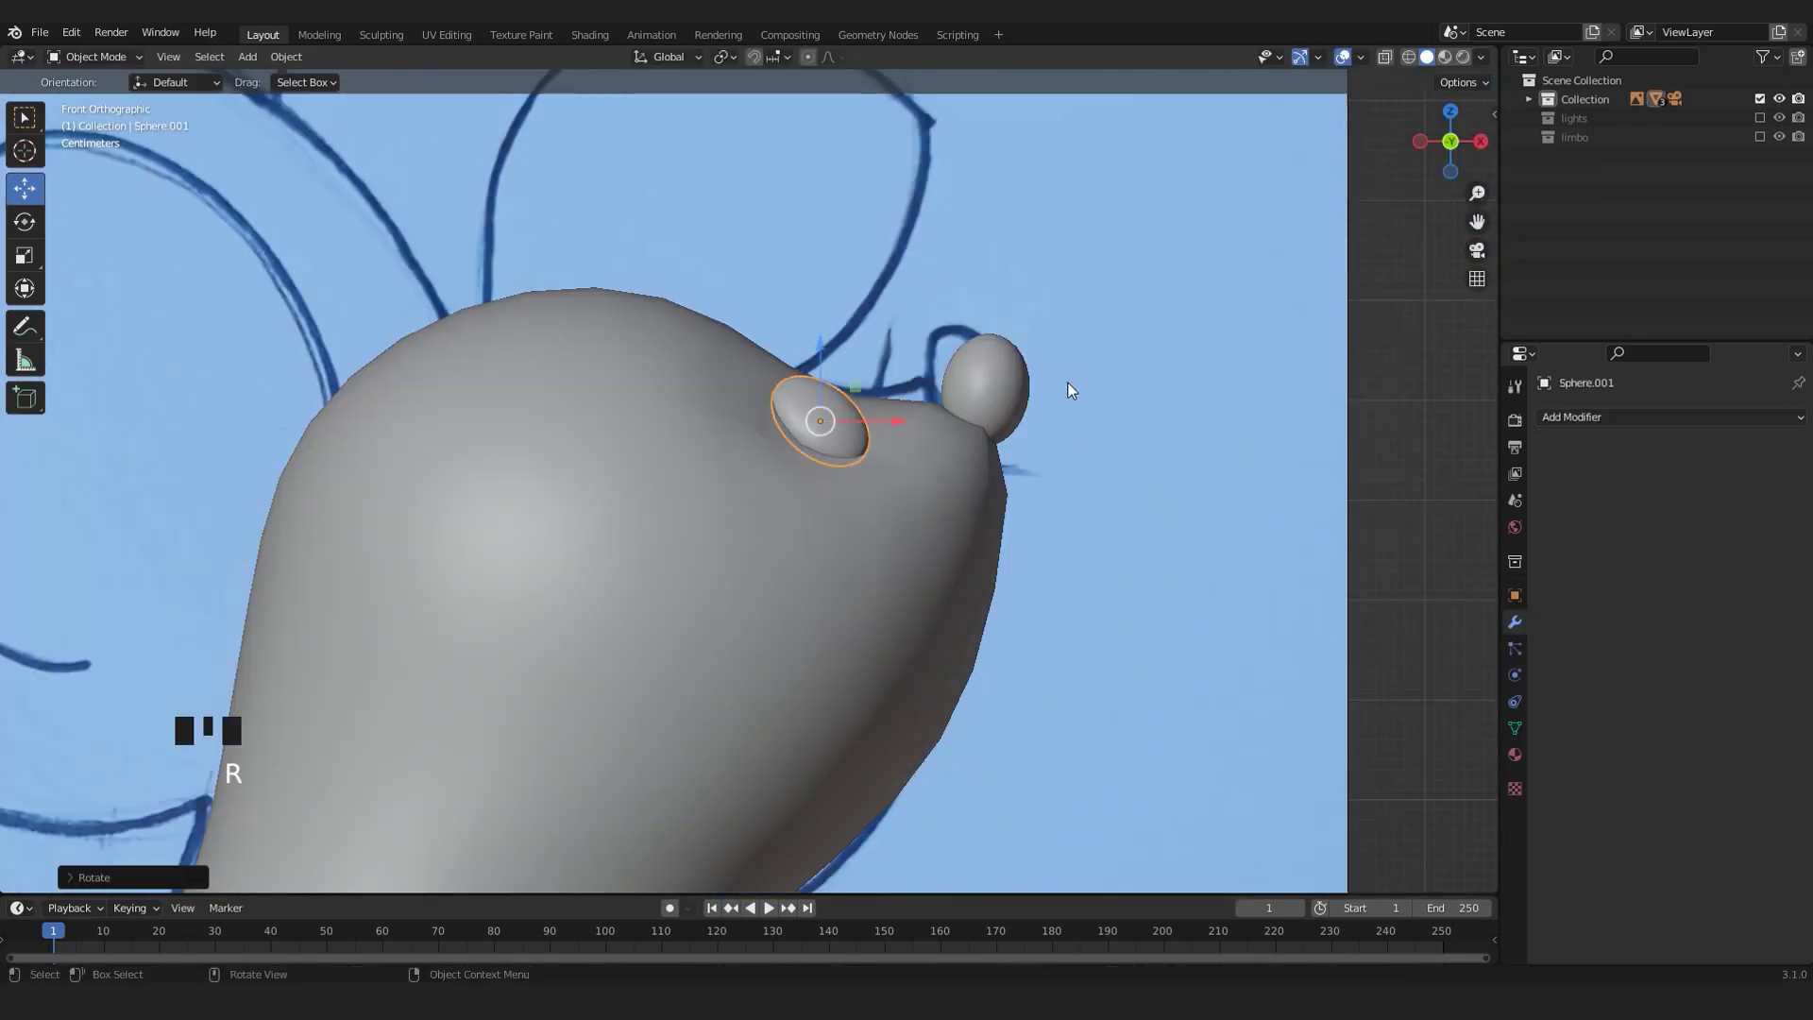
- Examine the eye's placement against the reference drawing, toggling X-ray display on and off and viewing the whole mouse
{"action": "left_click", "coordinate": [1071, 387]}
{"action": "scroll", "coordinate": [1133, 453], "scroll_direction": "down", "scroll_amount": 3}
{"action": "key", "text": "alt+z"}
{"action": "key", "text": "alt+z"}
{"action": "left_click", "coordinate": [1179, 485]}
{"action": "scroll", "coordinate": [1063, 459], "scroll_direction": "down", "scroll_amount": 7}
{"action": "middle_click_drag", "start_coordinate": [1062, 458], "coordinate": [1032, 518]}
{"action": "scroll", "coordinate": [1031, 517], "scroll_direction": "up", "scroll_amount": 3}
{"action": "left_click", "coordinate": [1032, 518]}
{"action": "key", "text": "KP_1"}
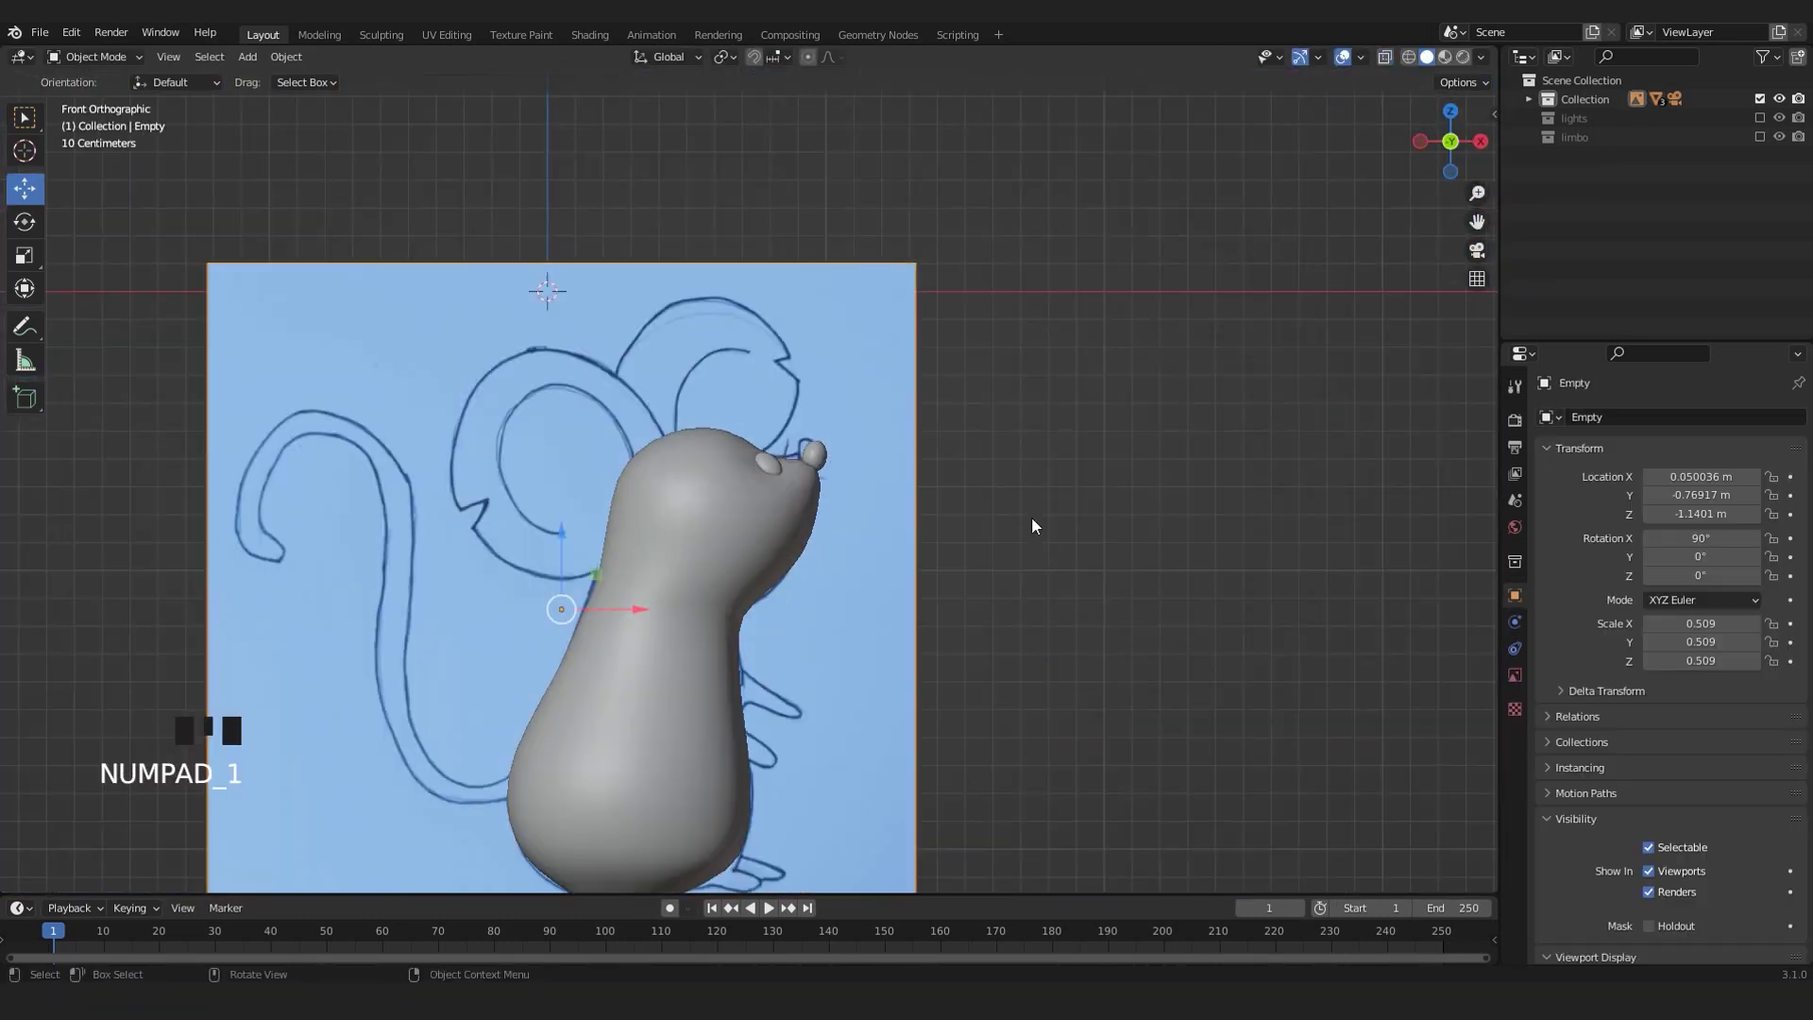
- Select the eye, shift it on the head and rotate it from an angled view to follow the surface
{"action": "scroll", "coordinate": [1029, 517], "scroll_direction": "up", "scroll_amount": 5}
{"action": "scroll", "coordinate": [798, 432], "scroll_direction": "up", "scroll_amount": 2}
{"action": "left_click", "coordinate": [810, 432]}
{"action": "scroll", "coordinate": [831, 435], "scroll_direction": "down", "scroll_amount": 3}
{"action": "key", "text": "KP_Decimal"}
{"action": "middle_click_drag", "start_coordinate": [832, 435], "coordinate": [819, 491]}
{"action": "left_click_drag", "start_coordinate": [801, 458], "coordinate": [752, 502]}
{"action": "middle_click_drag", "start_coordinate": [752, 502], "coordinate": [826, 399]}
{"action": "key", "text": "r"}
{"action": "left_click", "coordinate": [803, 371]}
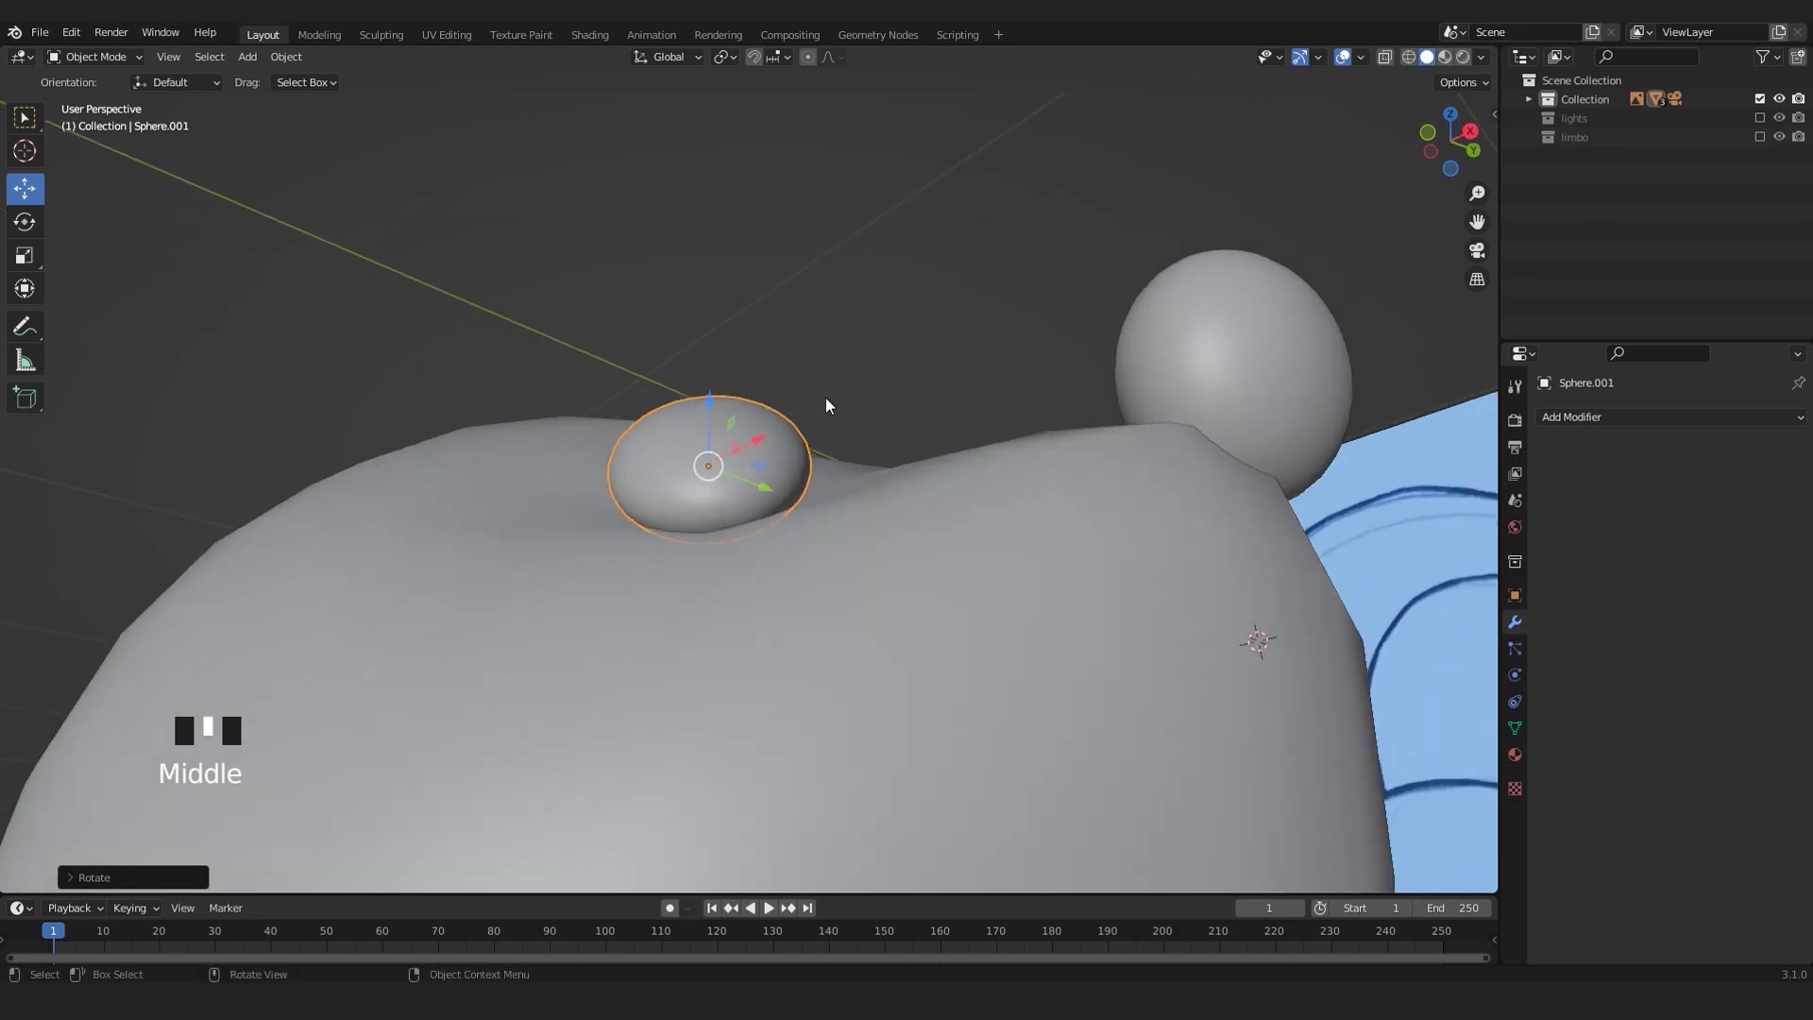
- Lower the eye into the face and check it in the camera and front views
{"action": "key", "text": "g"}
{"action": "left_click", "coordinate": [798, 433]}
{"action": "key", "text": "KP_0"}
{"action": "key", "text": "KP_1"}
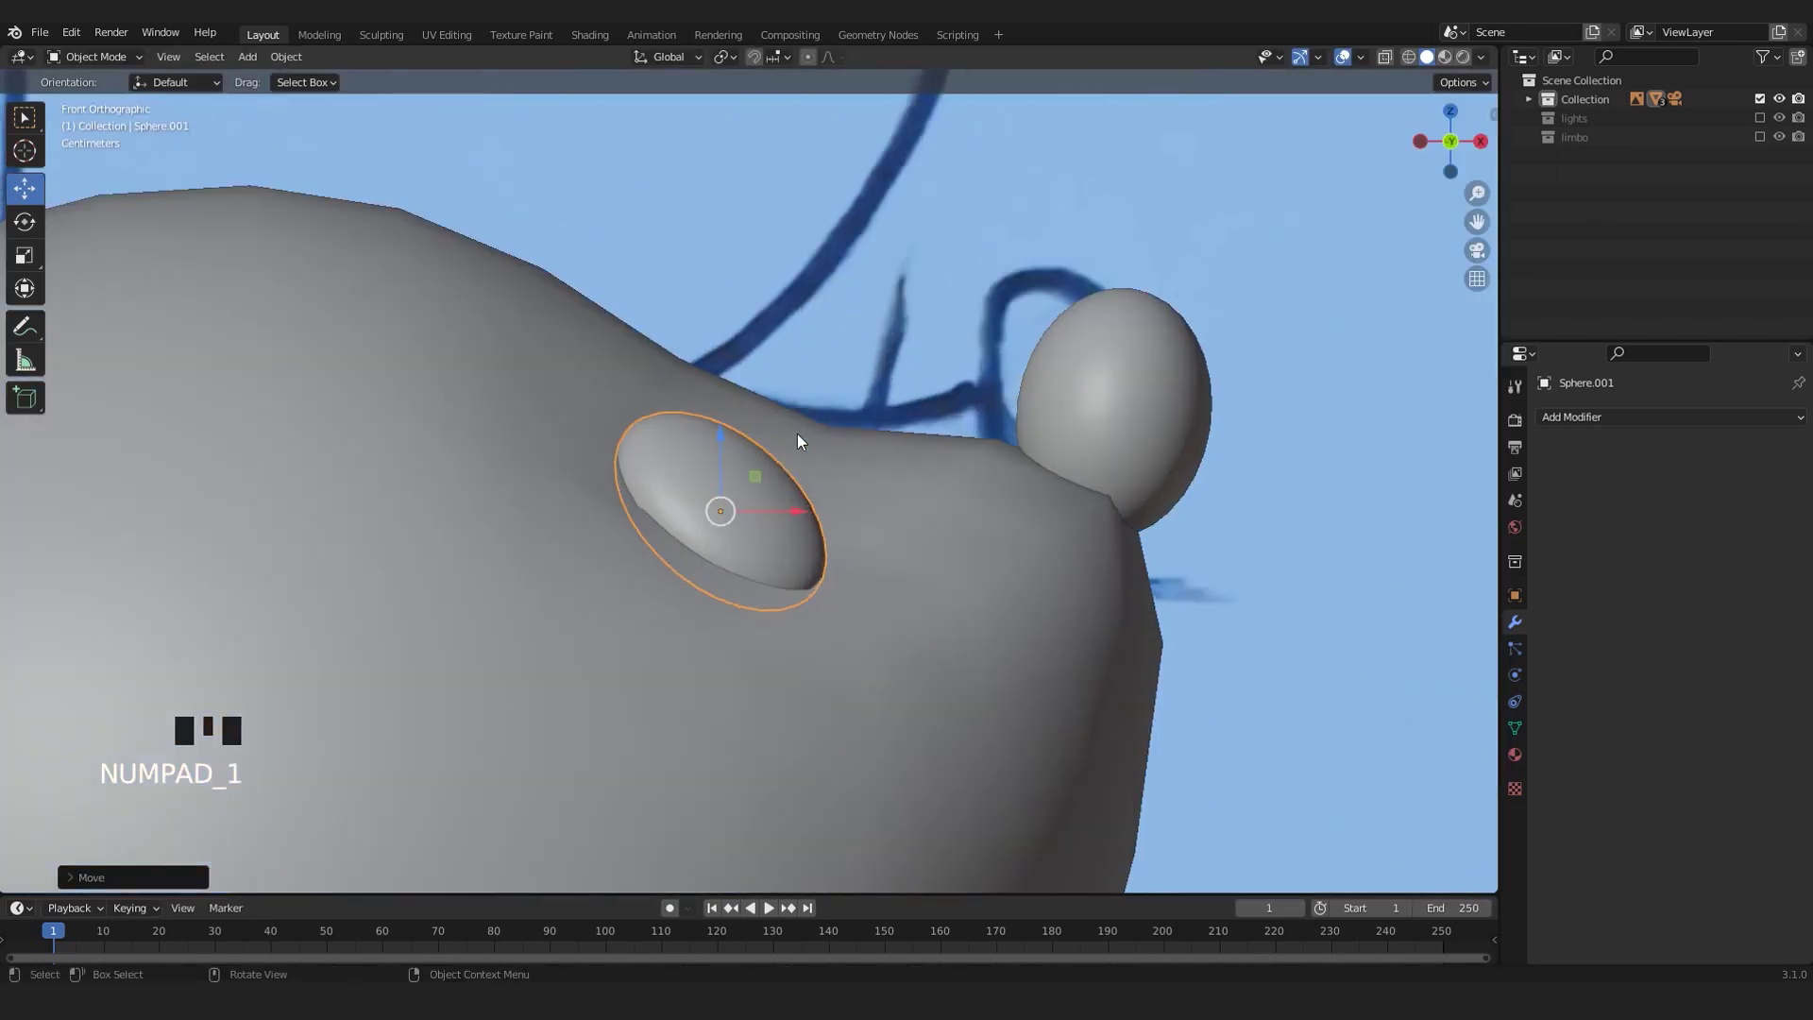
- Examine the eye's position relative to the nose and head from the face side and in front view
{"action": "left_click", "coordinate": [825, 300]}
{"action": "scroll", "coordinate": [824, 308], "scroll_direction": "down", "scroll_amount": 8}
{"action": "mouse_move", "coordinate": [773, 502]}
{"action": "middle_mouse_down", "text": "shift"}
{"action": "mouse_move", "coordinate": [773, 424]}
{"action": "mouse_move", "coordinate": [564, 537]}
{"action": "middle_mouse_up", "text": "shift"}
{"action": "scroll", "coordinate": [665, 400], "scroll_direction": "down", "scroll_amount": 3}
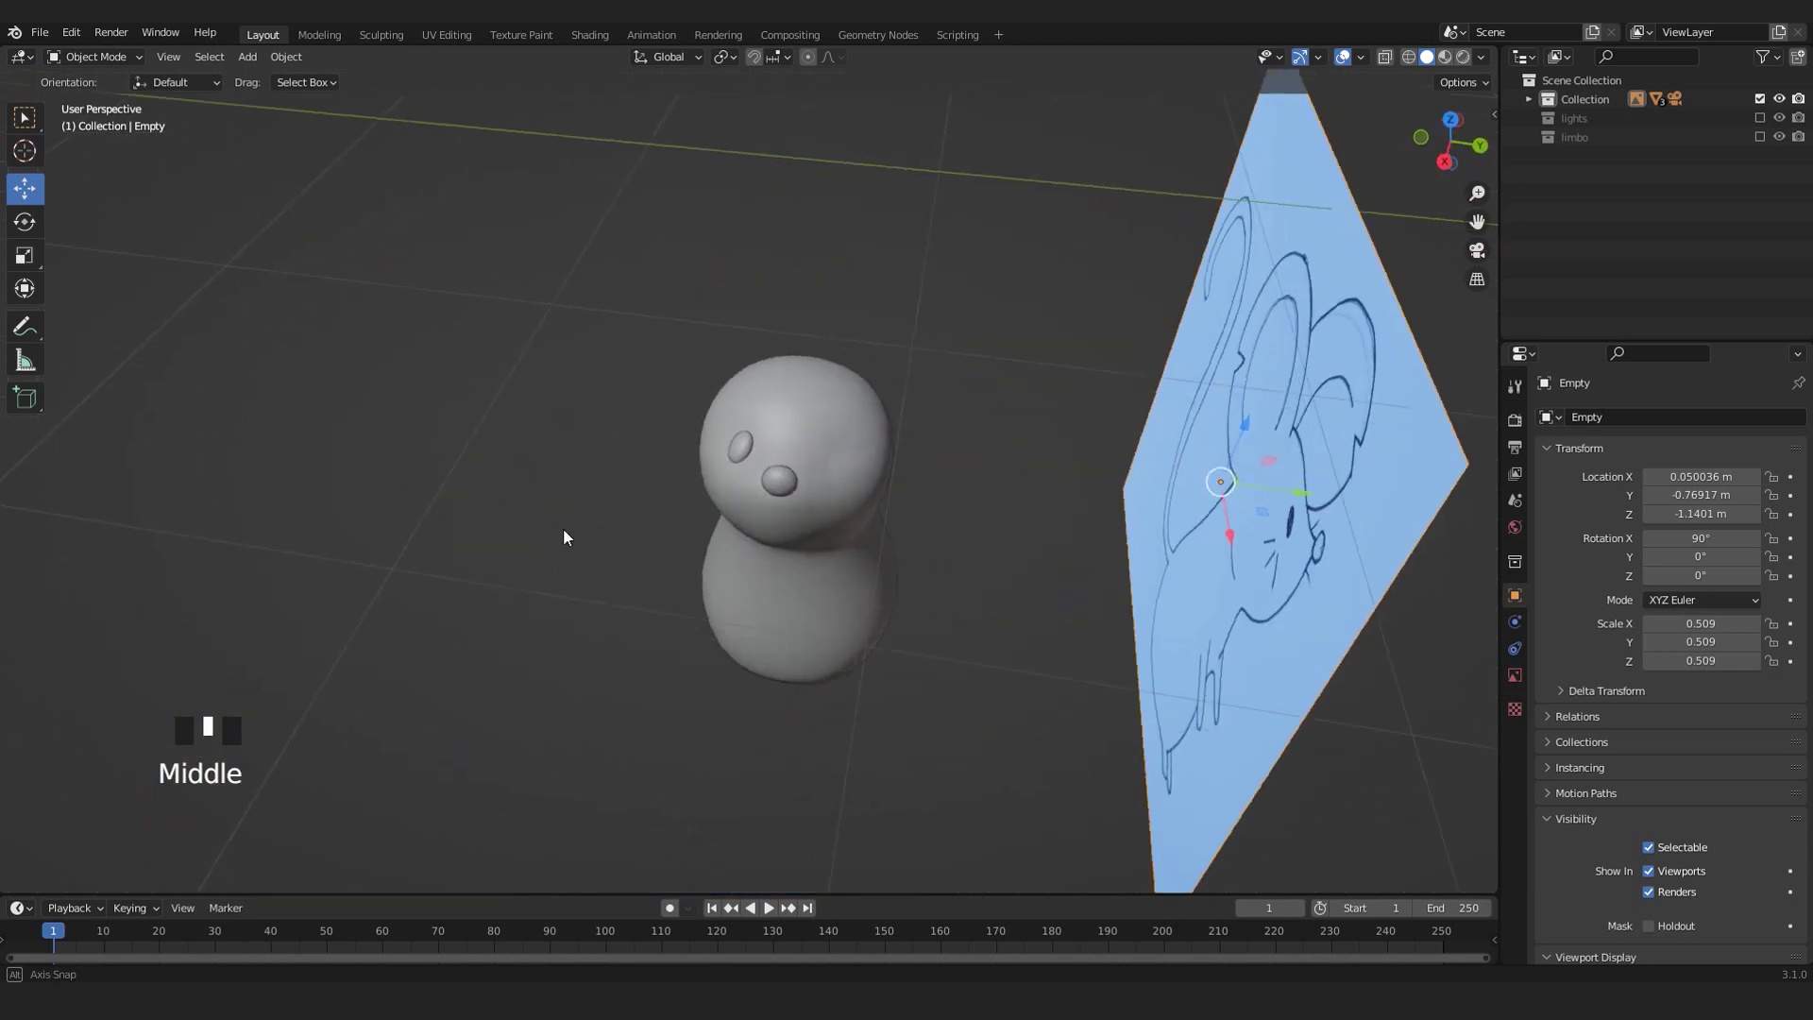
{"action": "scroll", "coordinate": [855, 427], "scroll_direction": "up", "scroll_amount": 2}
{"action": "middle_click_drag", "start_coordinate": [855, 427], "coordinate": [779, 411]}
{"action": "scroll", "coordinate": [778, 411], "scroll_direction": "up", "scroll_amount": 3}
{"action": "left_click", "coordinate": [757, 332]}
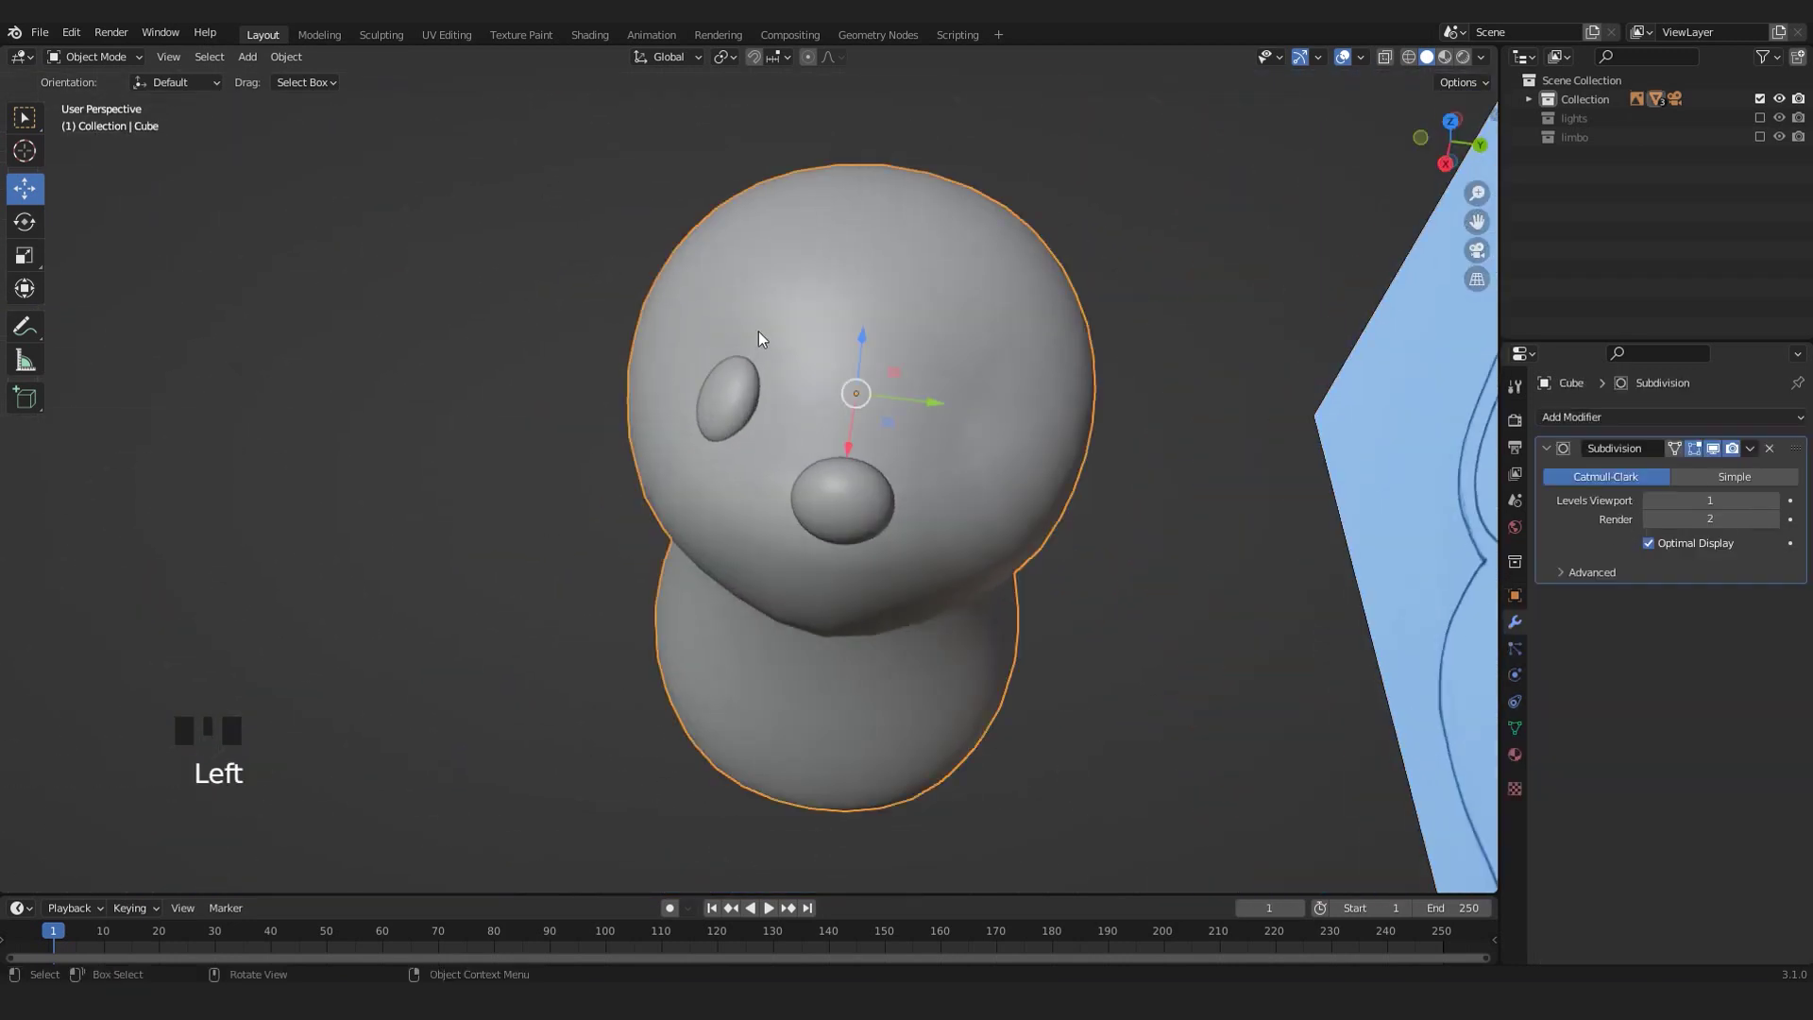
{"action": "left_click", "coordinate": [758, 331]}
{"action": "middle_click_drag", "start_coordinate": [758, 332], "coordinate": [895, 578]}
{"action": "mouse_move", "coordinate": [841, 512]}
{"action": "middle_mouse_down"}
{"action": "mouse_move", "coordinate": [844, 534]}
{"action": "mouse_move", "coordinate": [898, 512]}
{"action": "mouse_move", "coordinate": [863, 513]}
{"action": "middle_mouse_up"}
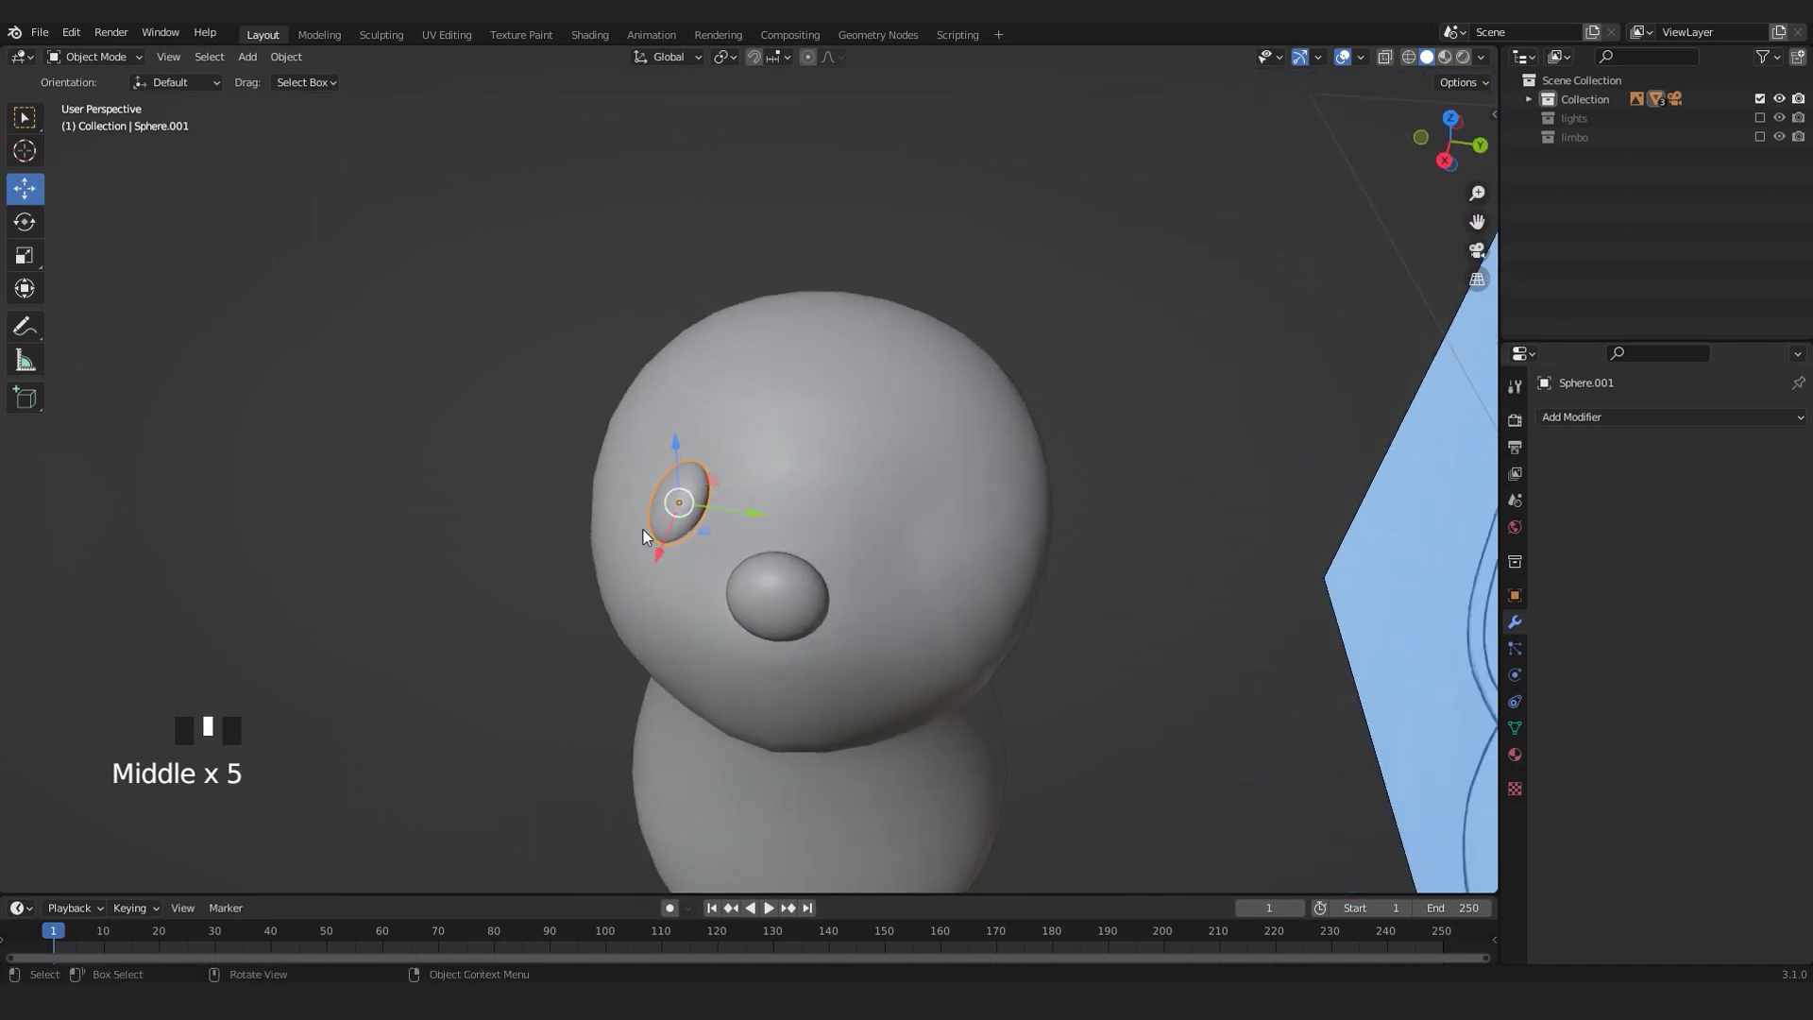
{"action": "middle_click_drag", "start_coordinate": [643, 530], "coordinate": [599, 321]}
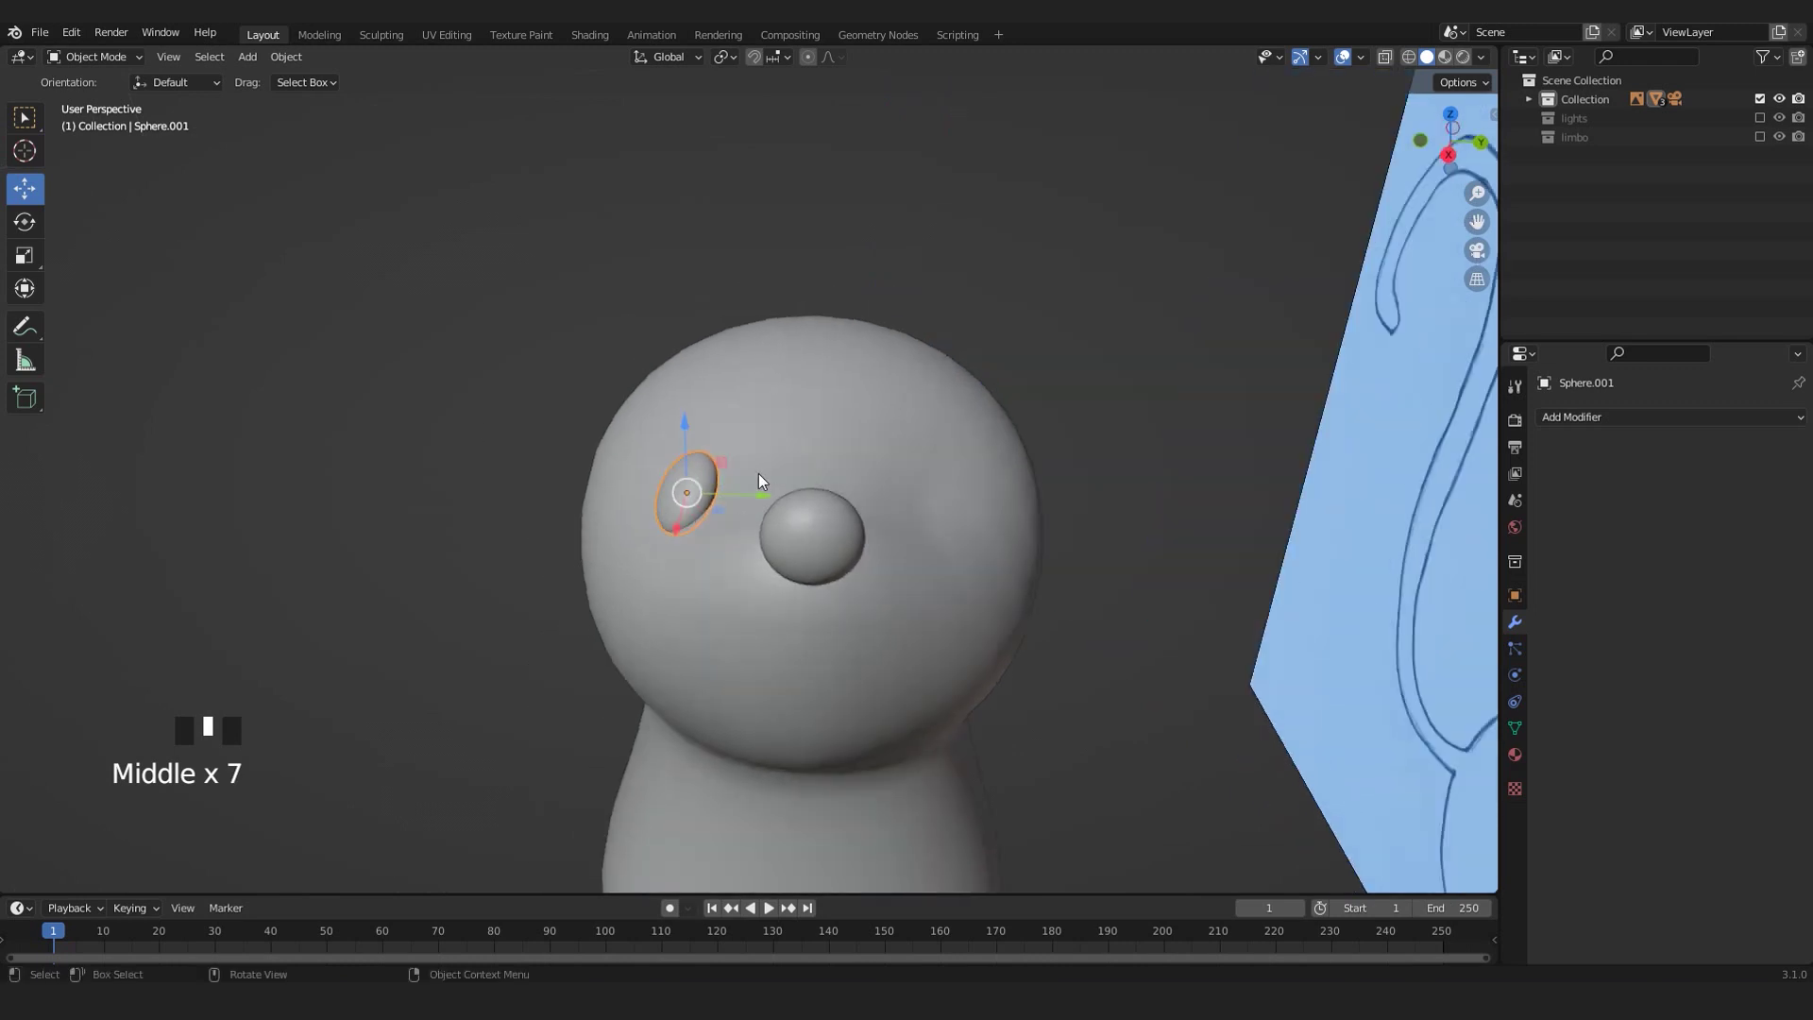
{"action": "key", "text": "KP_1"}
{"action": "left_click", "coordinate": [1391, 399]}
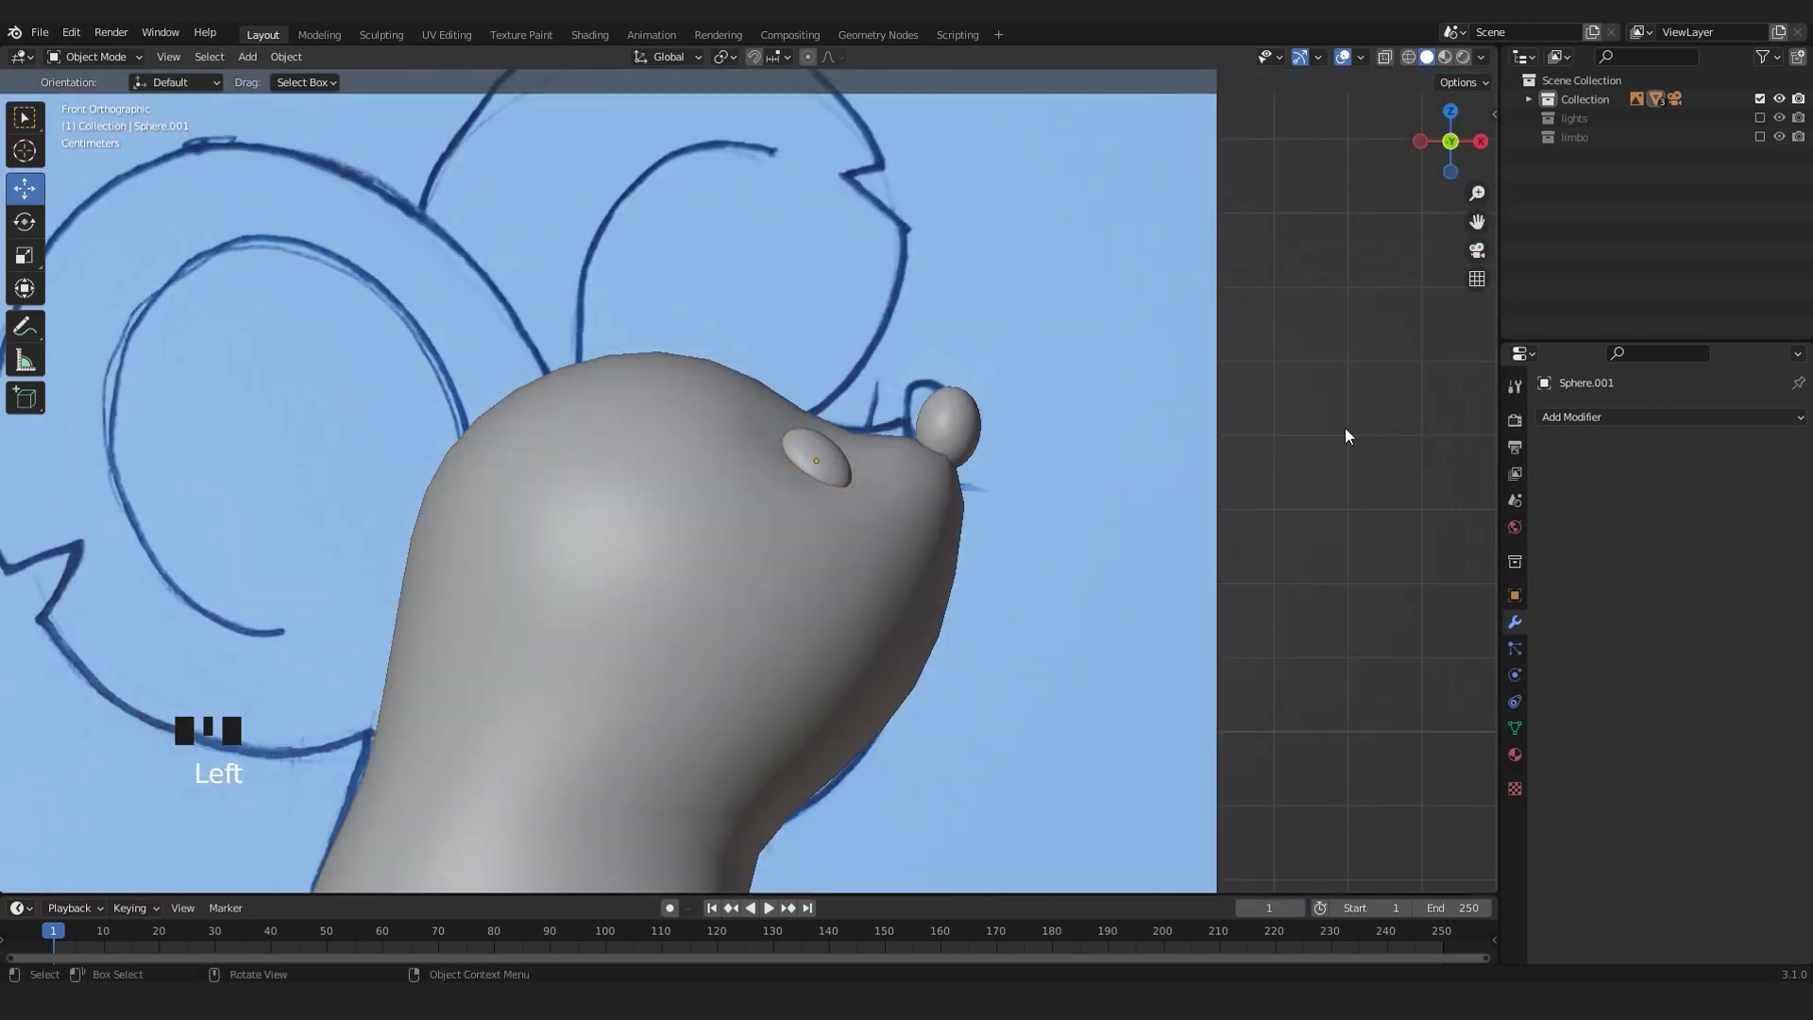
- Select the edge loop around the open hole under the body and fill it with a face
{"action": "scroll", "coordinate": [1212, 506], "scroll_direction": "down", "scroll_amount": 5}
{"action": "middle_click_drag", "start_coordinate": [1022, 528], "coordinate": [947, 445], "text": "shift"}
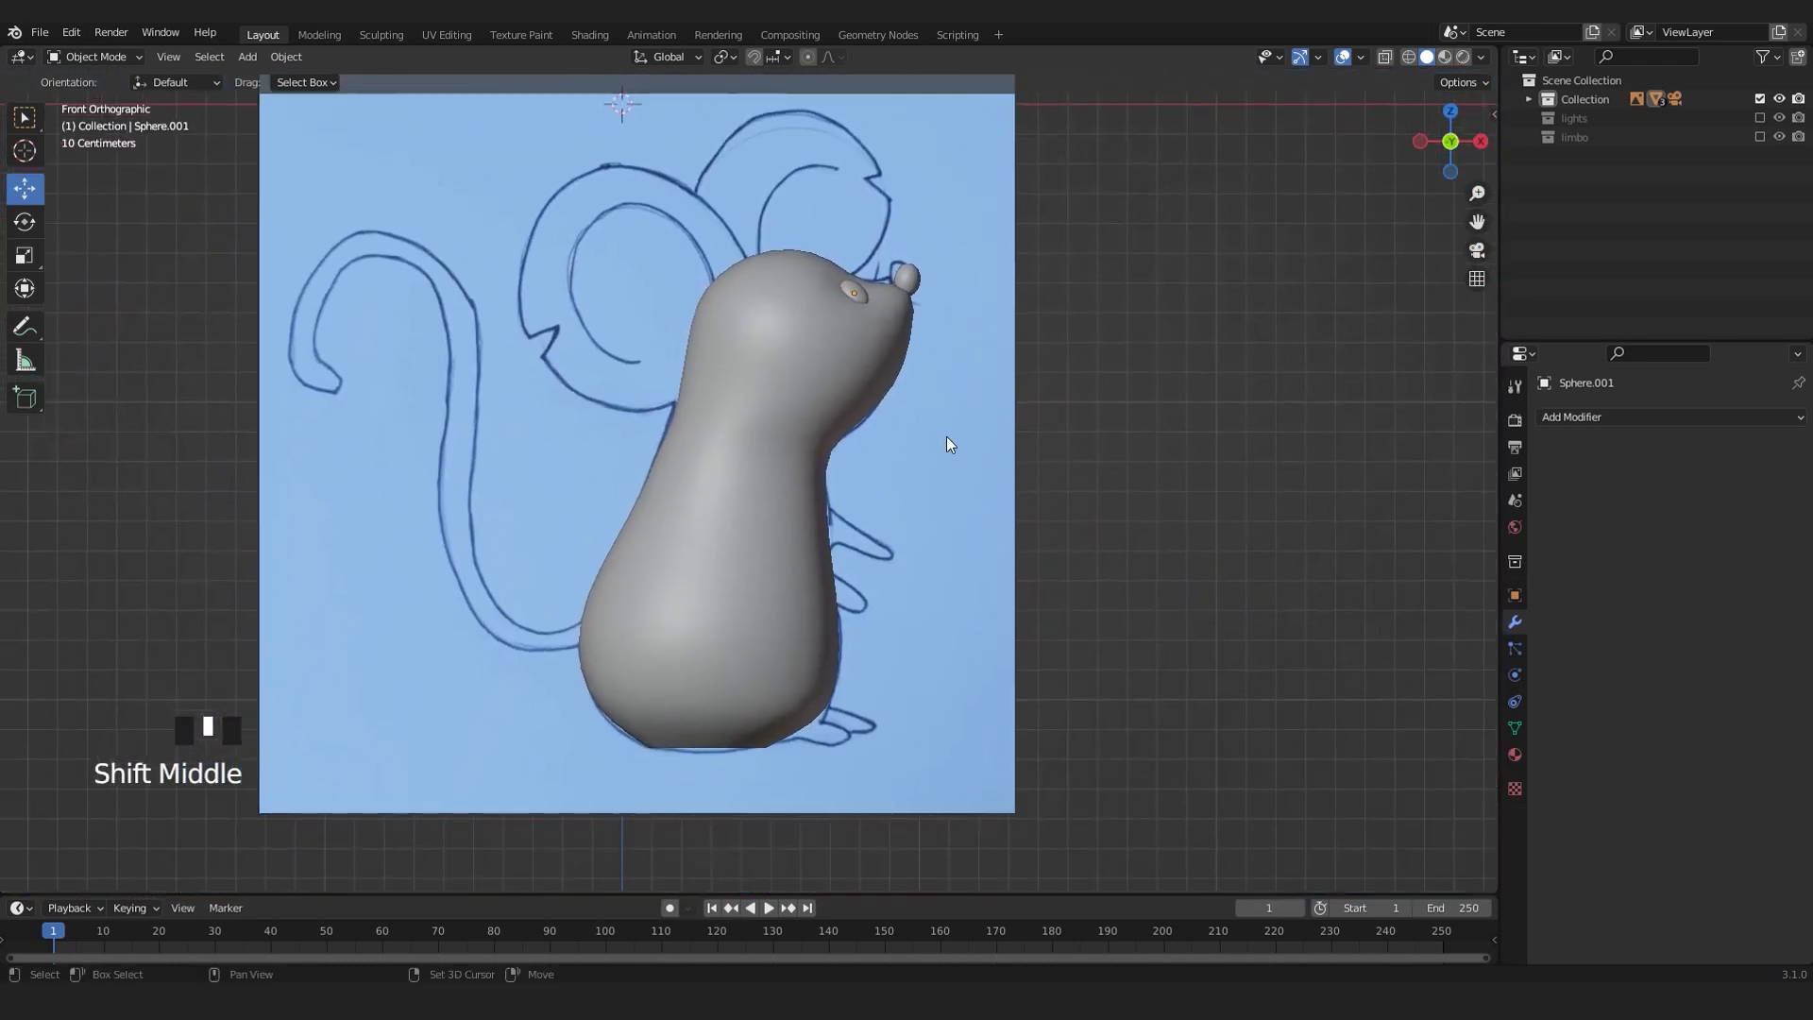
{"action": "left_click", "coordinate": [739, 733]}
{"action": "middle_click_drag", "start_coordinate": [739, 724], "coordinate": [731, 628]}
{"action": "key", "text": "Tab"}
{"action": "scroll", "coordinate": [732, 628], "scroll_direction": "up", "scroll_amount": 4}
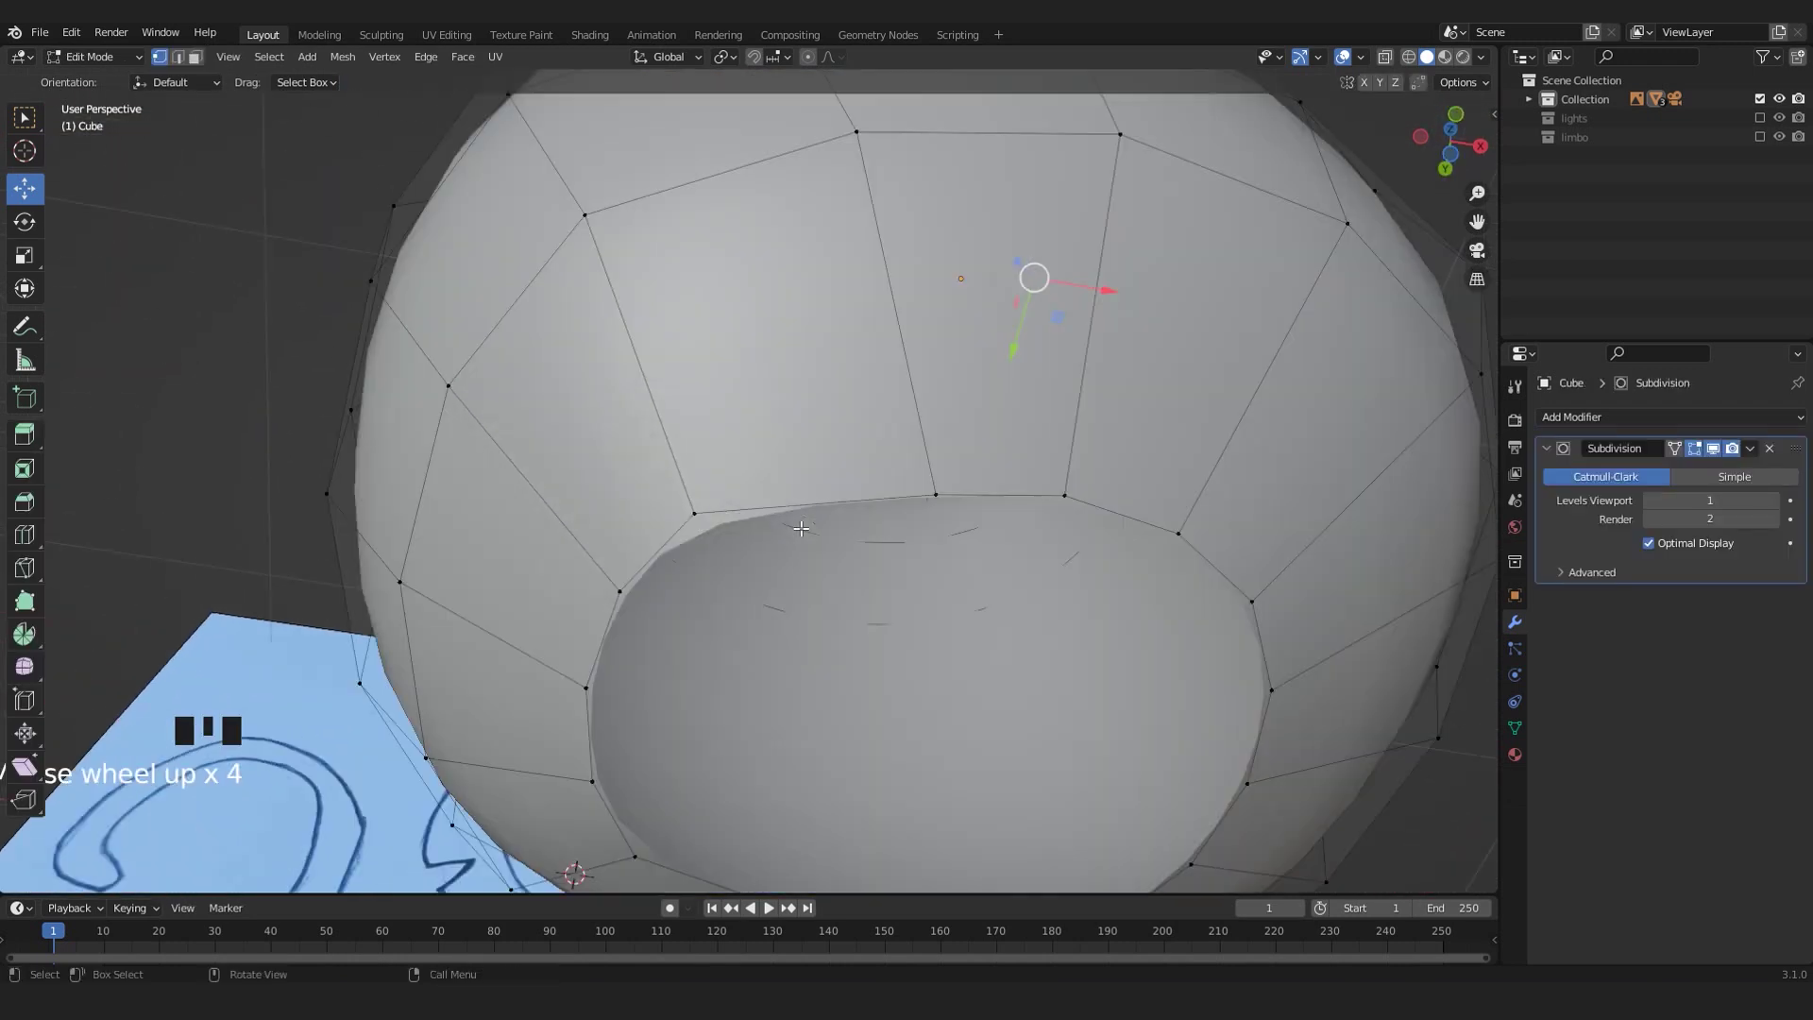
{"action": "key", "text": "ctrl+2"}
{"action": "left_click", "coordinate": [839, 486]}
{"action": "scroll", "coordinate": [793, 506], "scroll_direction": "down", "scroll_amount": 2}
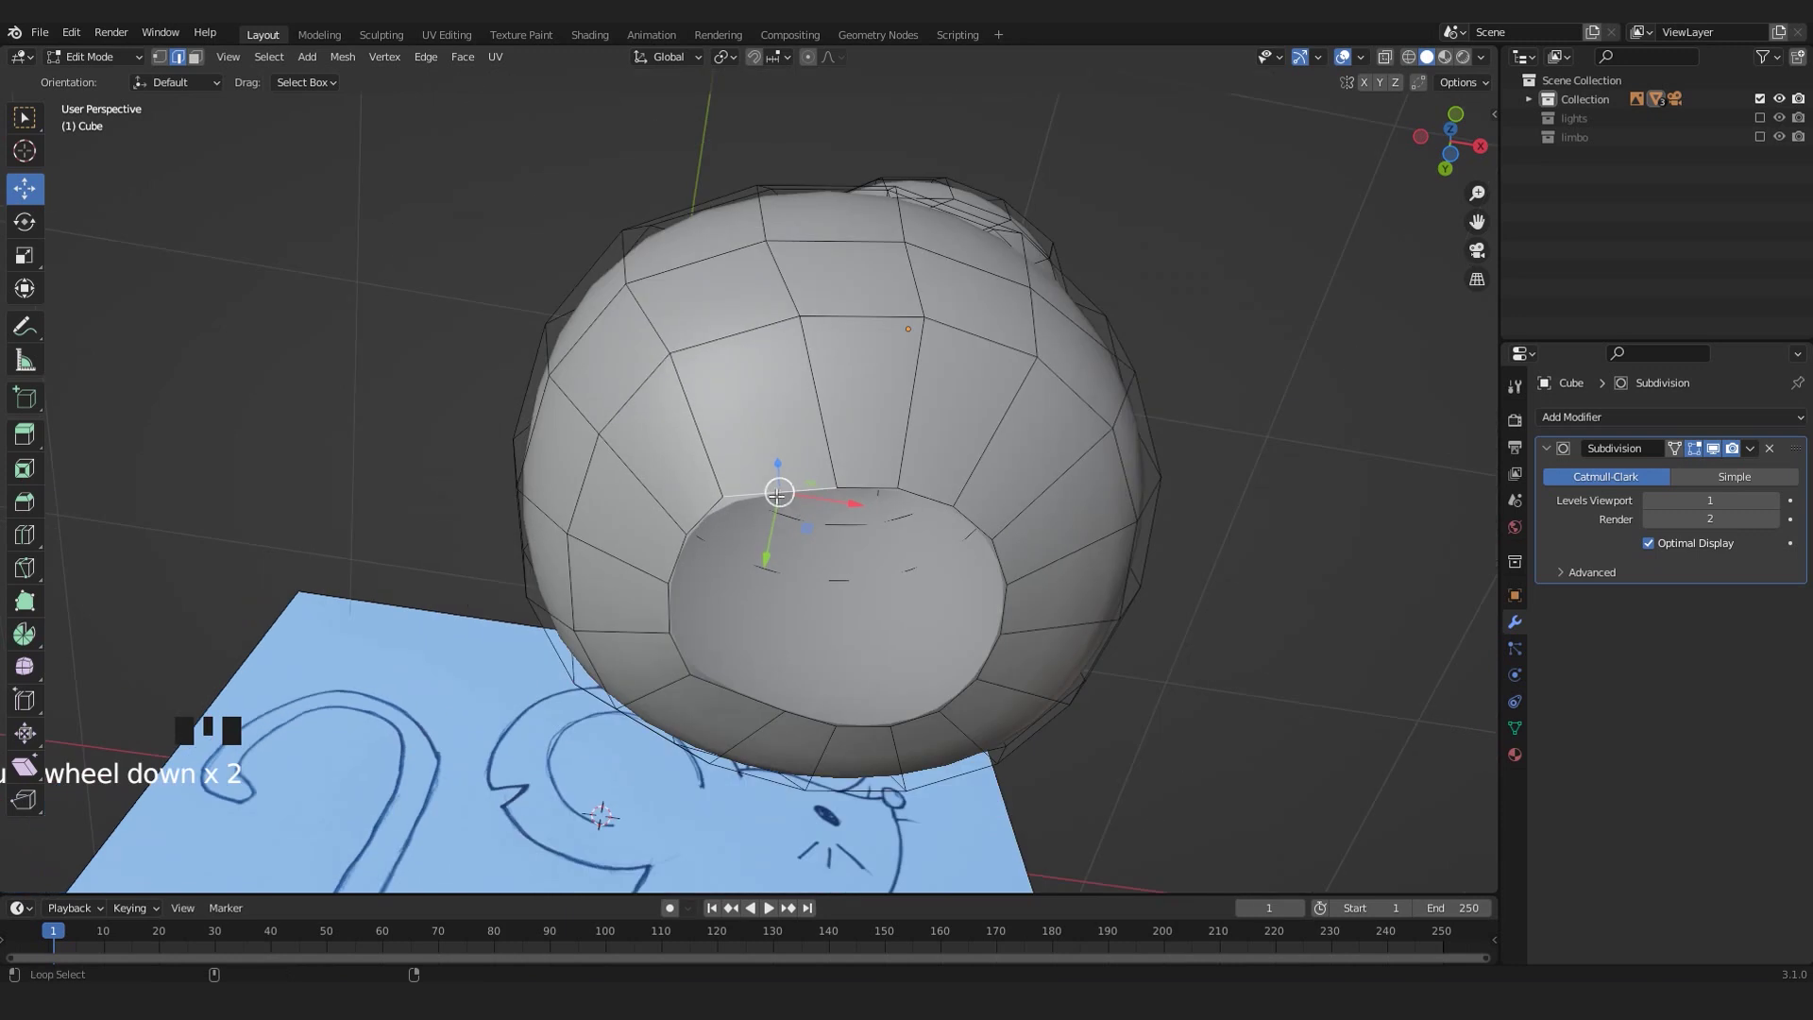
{"action": "left_click", "coordinate": [704, 515], "text": "alt+shift"}
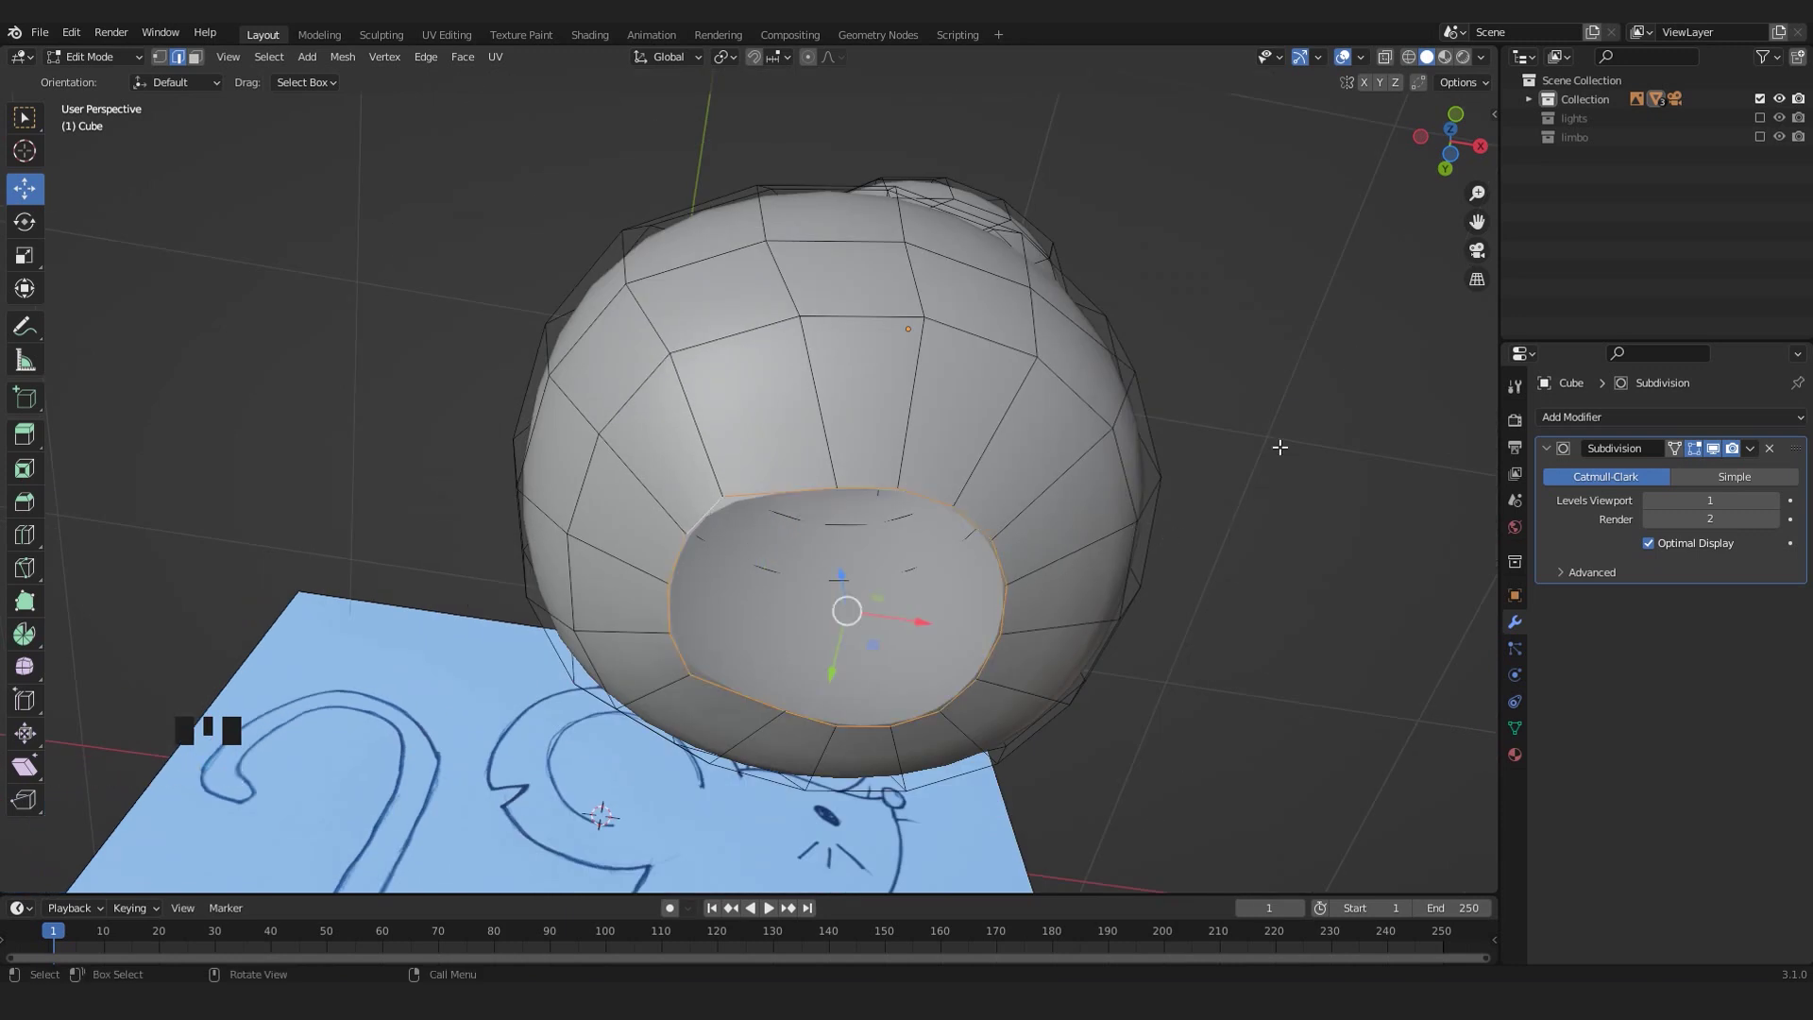
{"action": "key", "text": "f"}
{"action": "key", "text": "ctrl+2"}
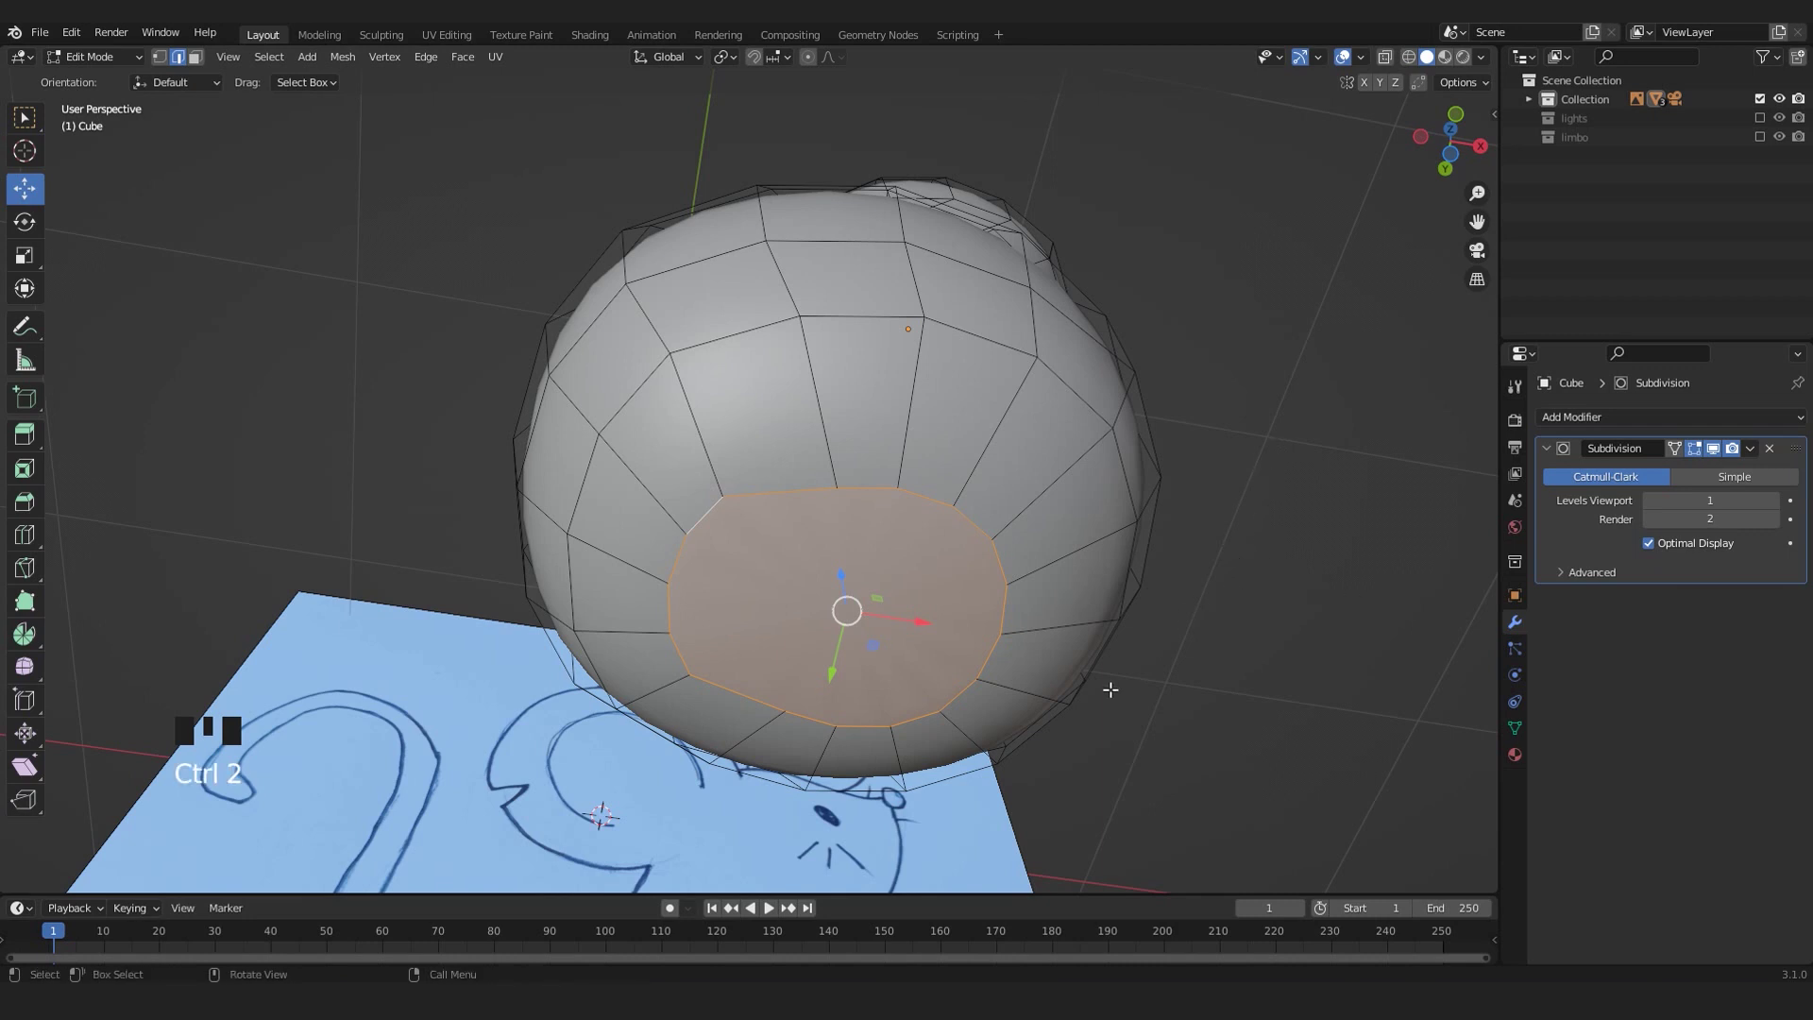
- Inset the new bottom face twice to form two concentric rings of faces
{"action": "key", "text": "i"}
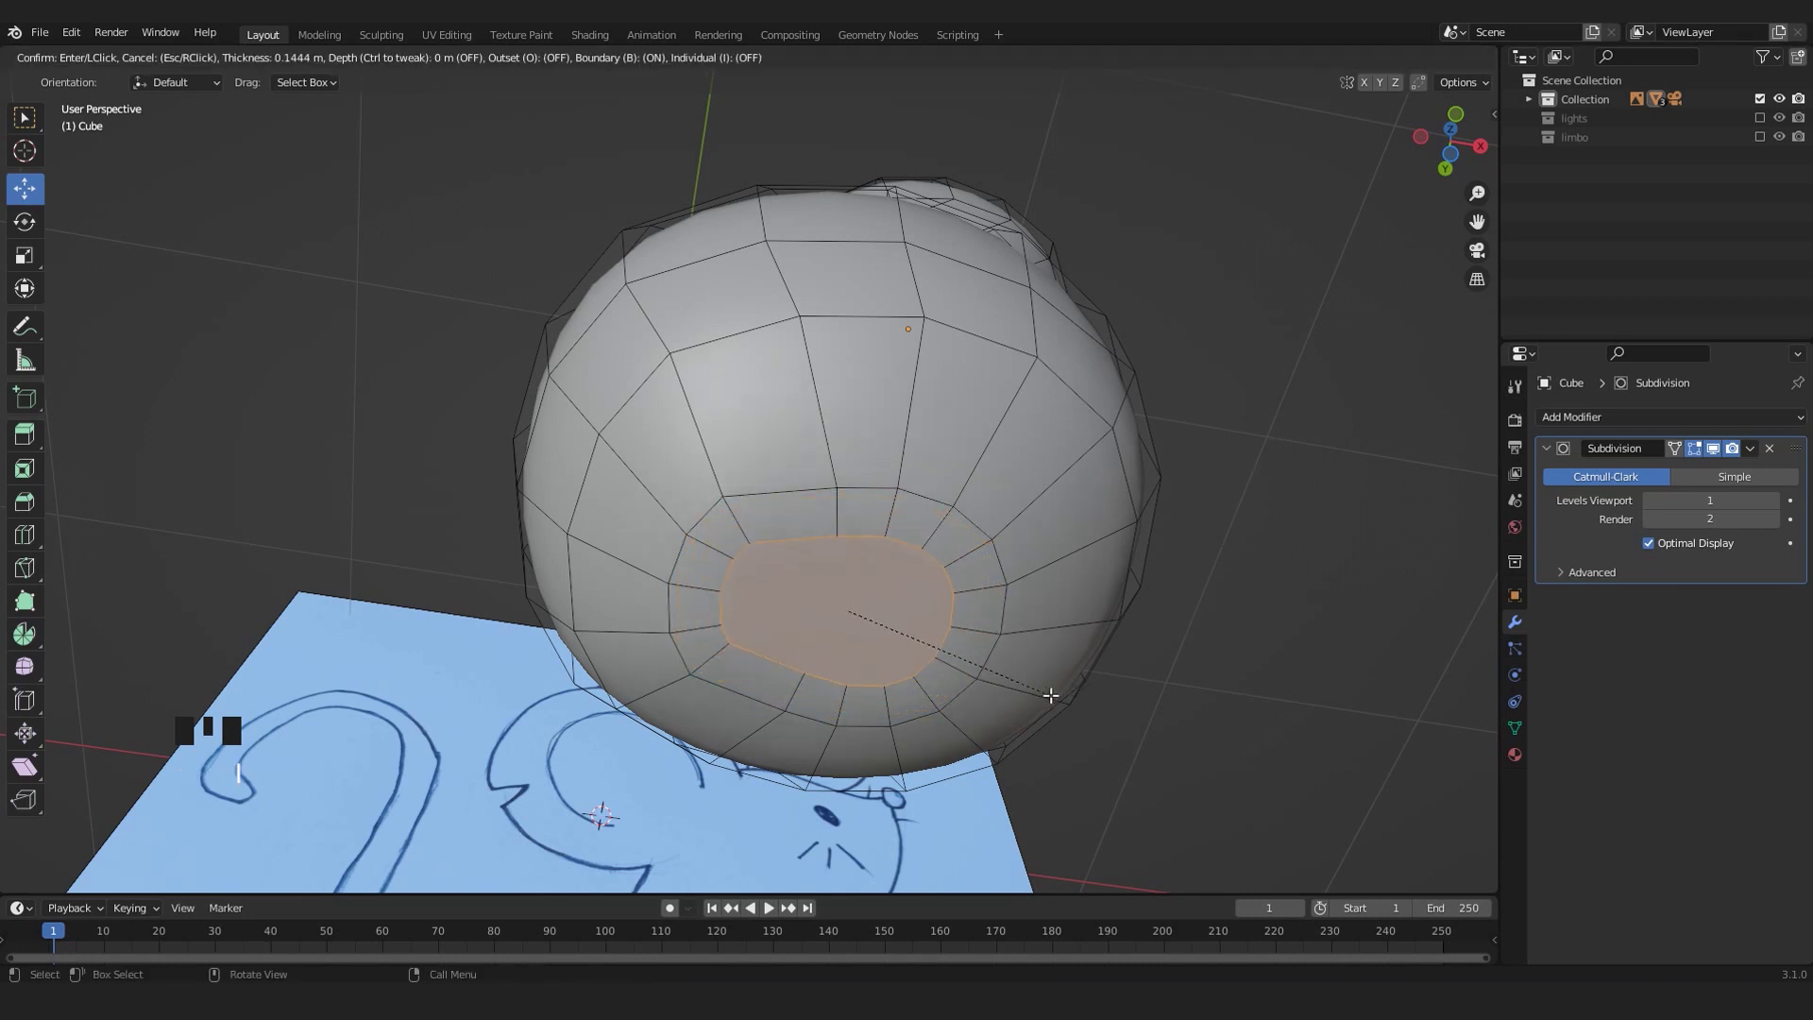
{"action": "left_click", "coordinate": [1051, 696]}
{"action": "key", "text": "i"}
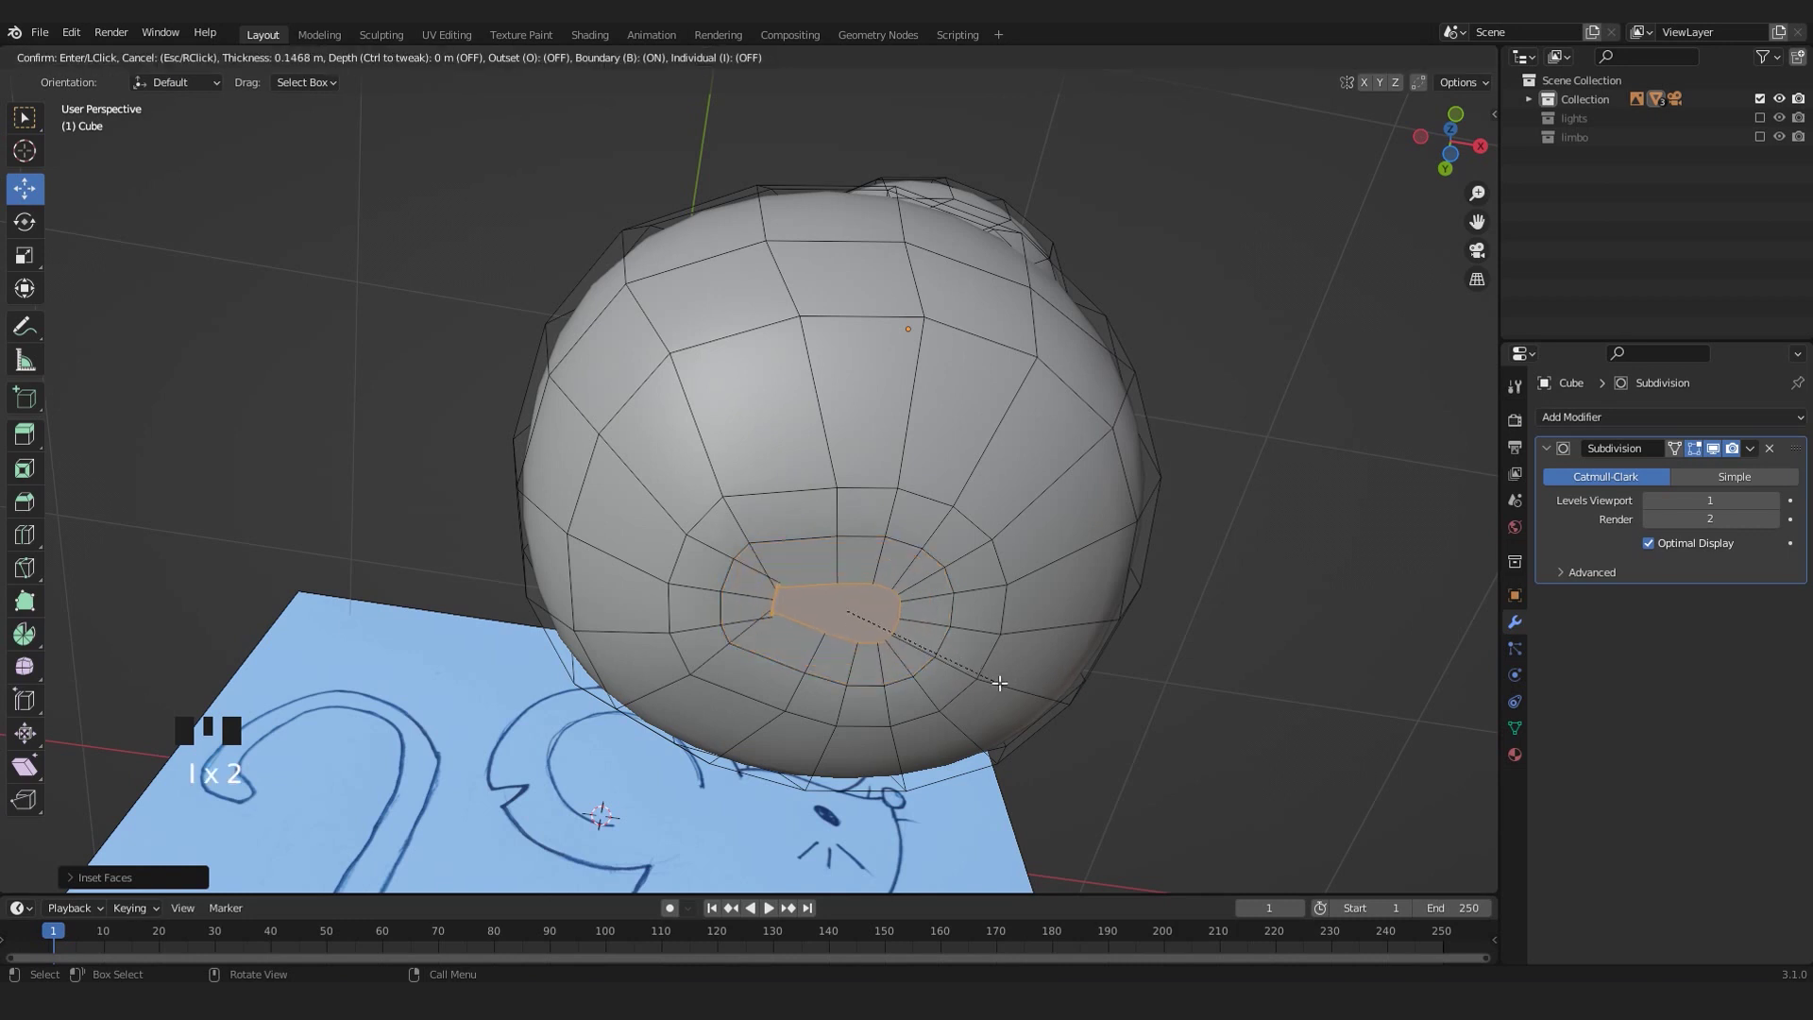
{"action": "left_click", "coordinate": [1023, 689]}
{"action": "middle_click_drag", "start_coordinate": [1023, 689], "coordinate": [865, 610]}
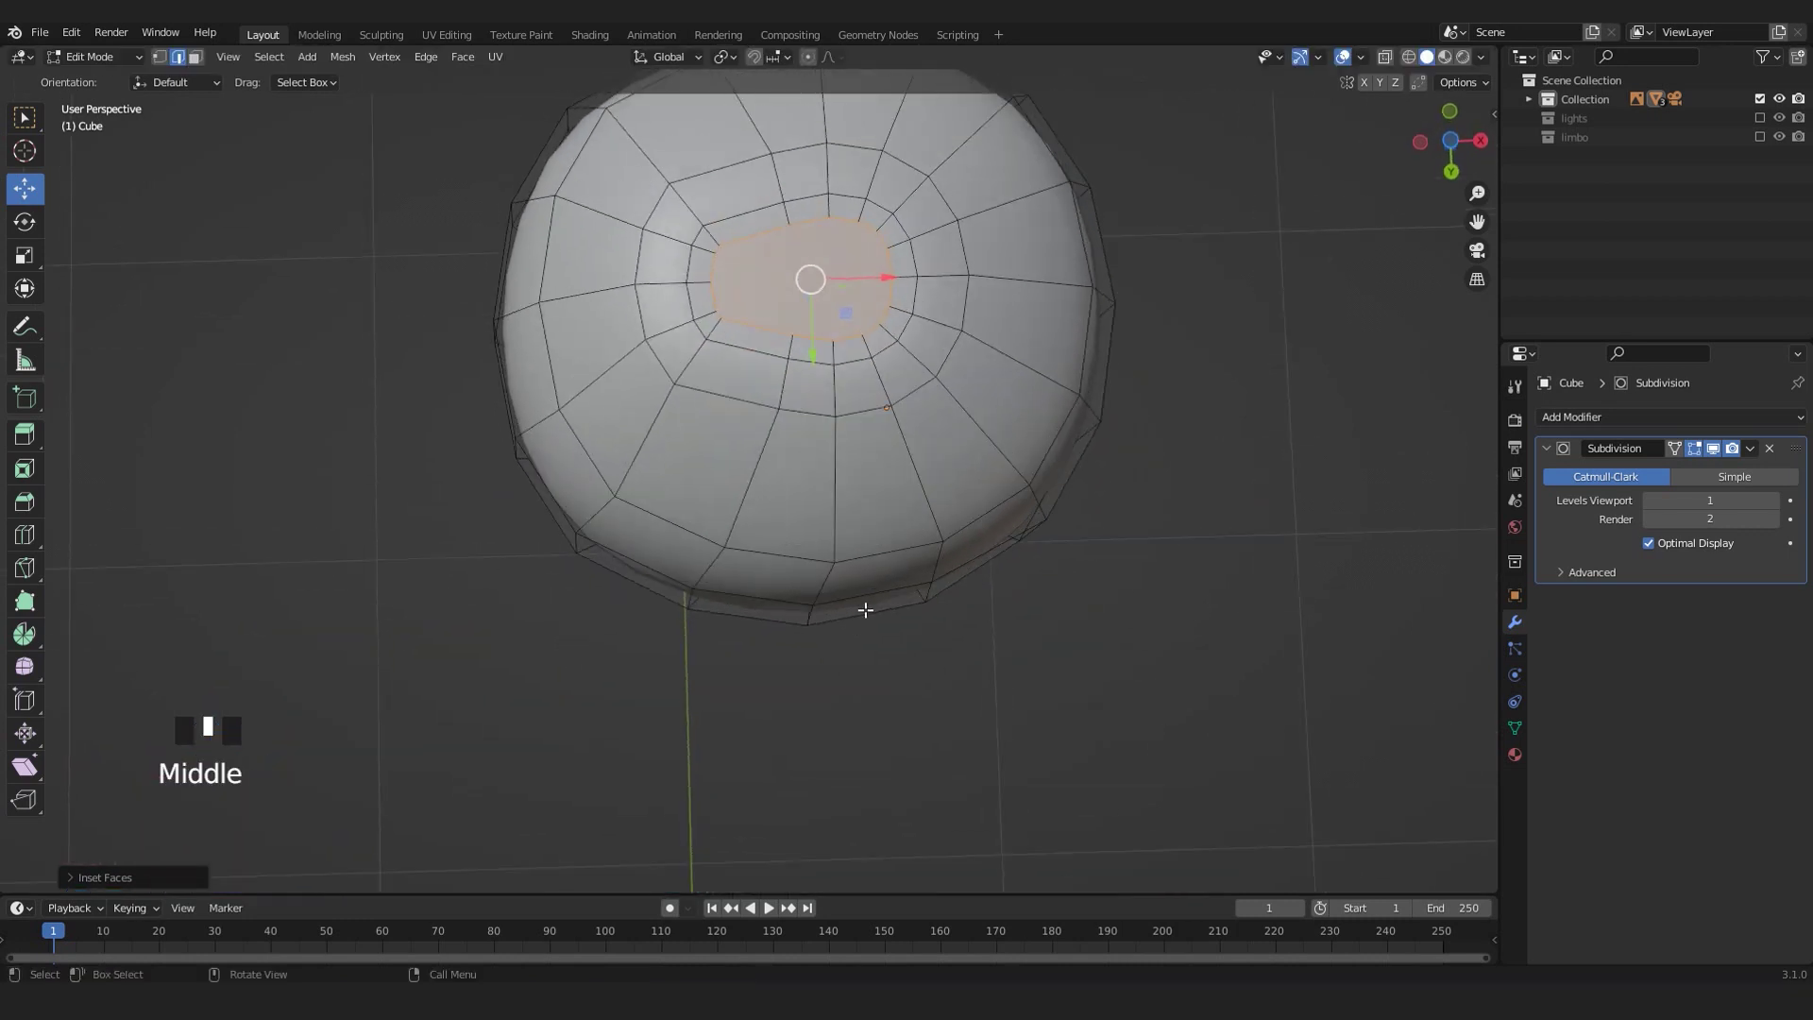
- Slide the corner vertices of the inset rings along their edges to even out their spacing
{"action": "key", "text": "KP_Decimal"}
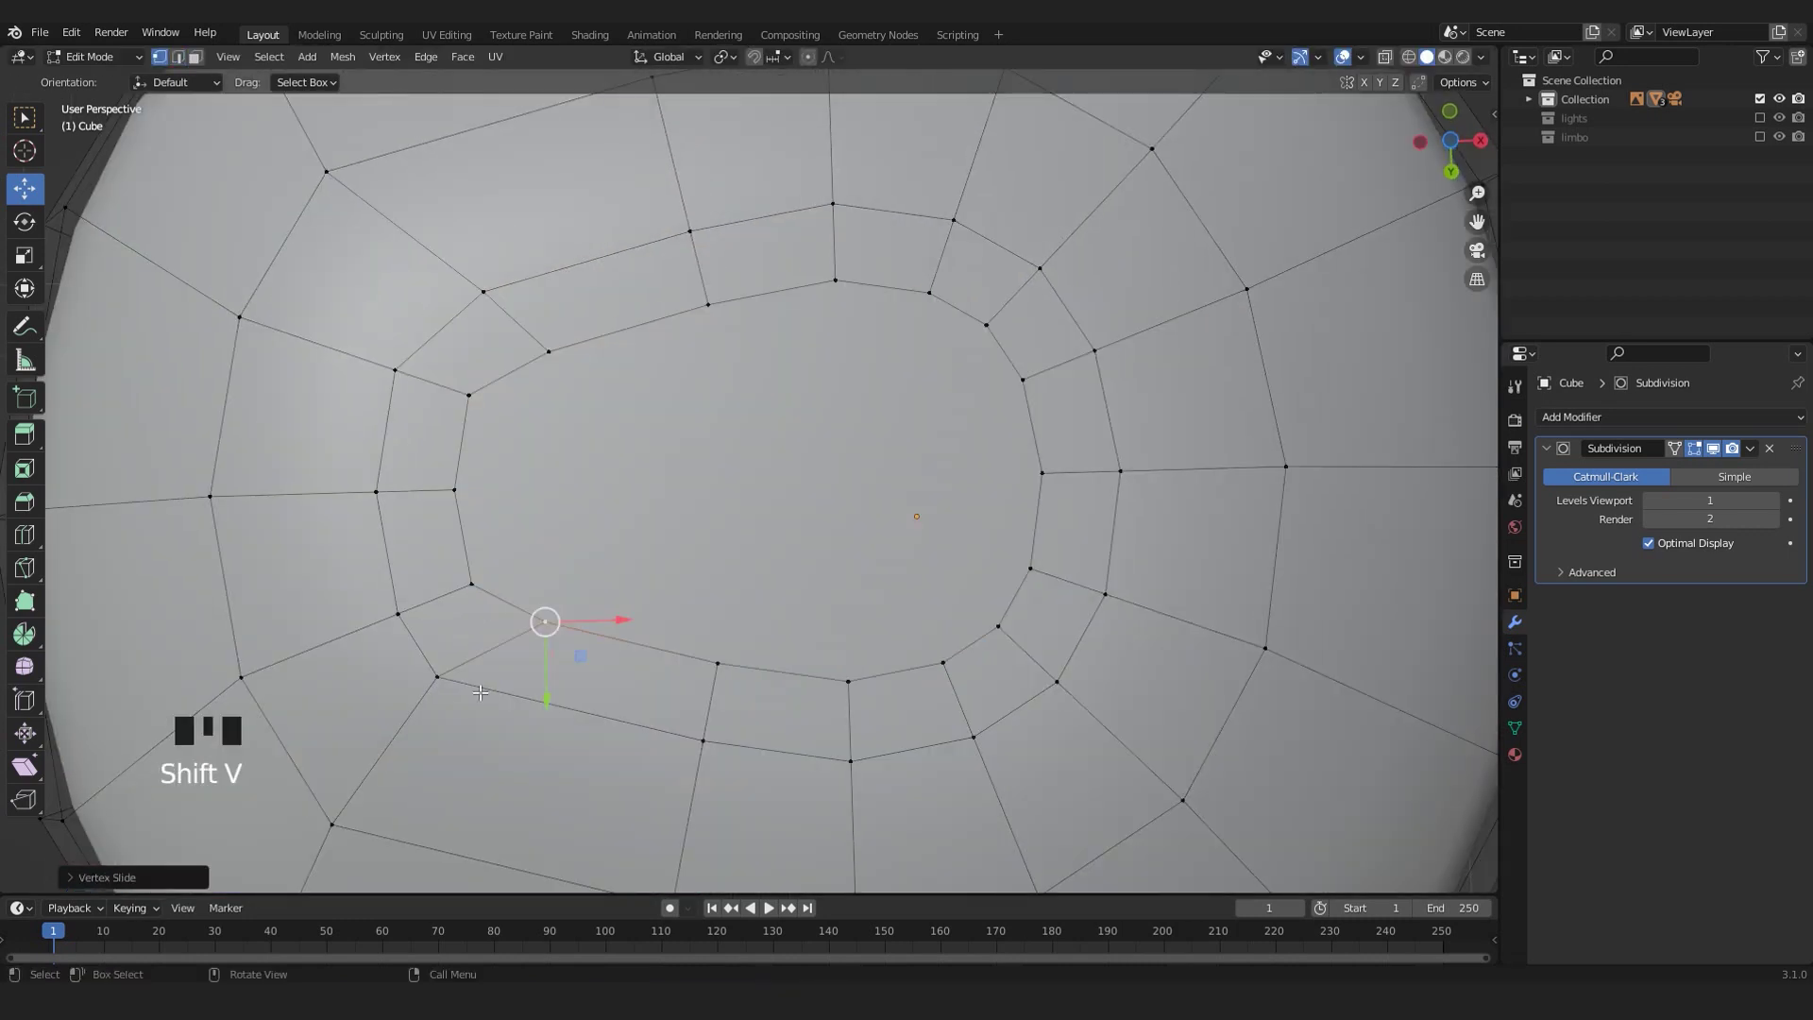
{"action": "left_click", "coordinate": [440, 679]}
{"action": "key", "text": "shift+v"}
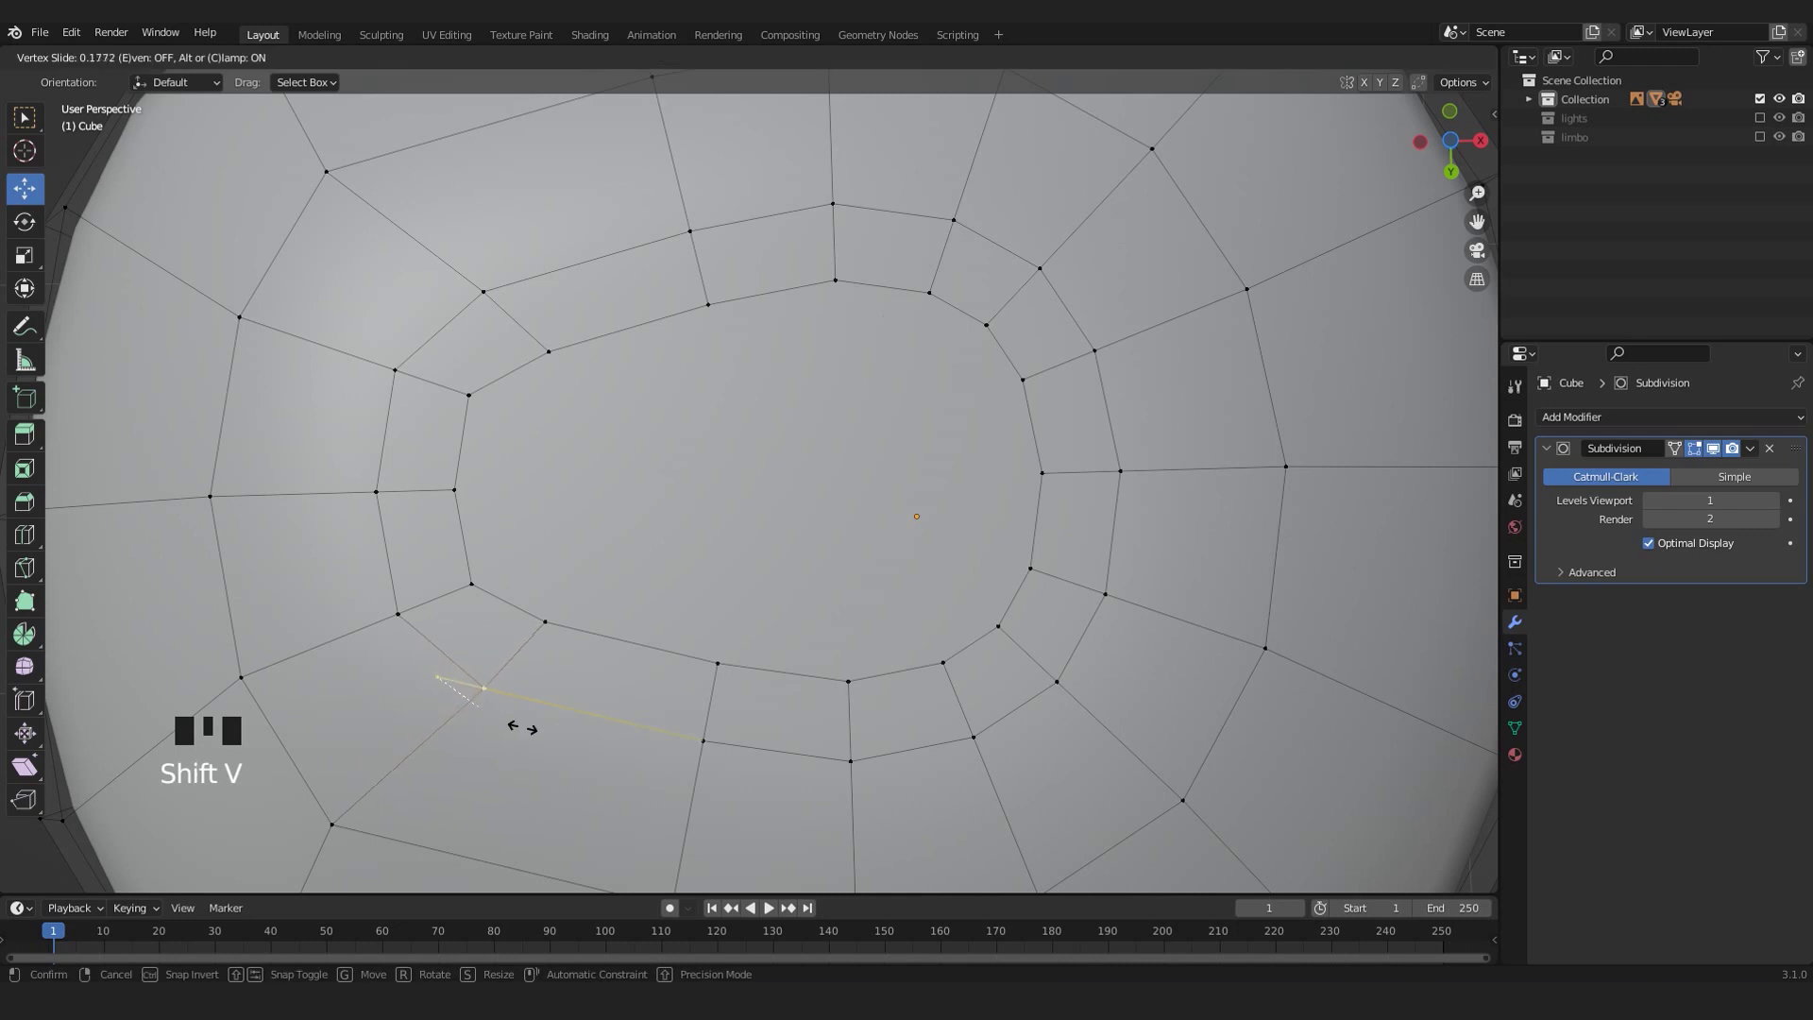
{"action": "left_click", "coordinate": [546, 742]}
{"action": "left_click", "coordinate": [549, 352]}
{"action": "key", "text": "shift+v"}
{"action": "left_click", "coordinate": [534, 265]}
- Select the innermost loop of the bottom face and scale it inward
{"action": "scroll", "coordinate": [652, 454], "scroll_direction": "down", "scroll_amount": 3}
{"action": "scroll", "coordinate": [726, 547], "scroll_direction": "up", "scroll_amount": 1}
{"action": "scroll", "coordinate": [944, 486], "scroll_direction": "down", "scroll_amount": 5}
{"action": "left_click", "coordinate": [945, 483]}
{"action": "scroll", "coordinate": [943, 480], "scroll_direction": "up", "scroll_amount": 3}
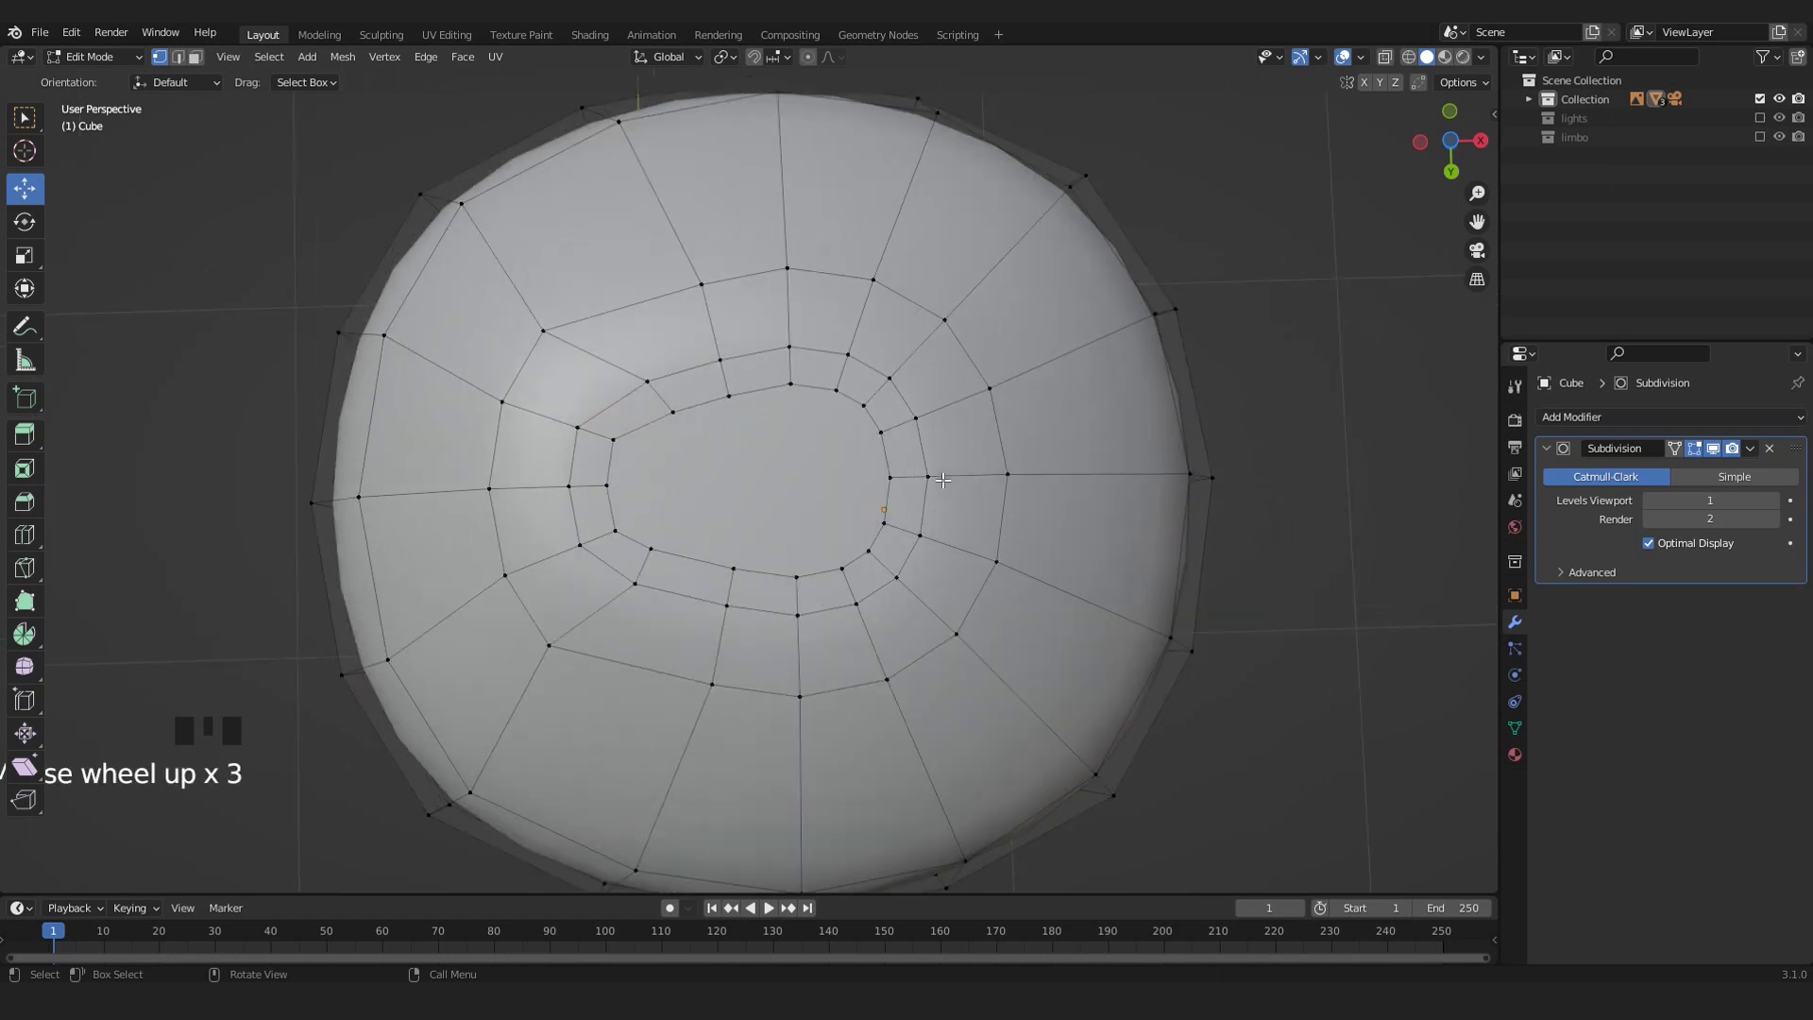
{"action": "scroll", "coordinate": [943, 480], "scroll_direction": "up", "scroll_amount": 3}
{"action": "left_click", "coordinate": [980, 403], "text": "alt+shift"}
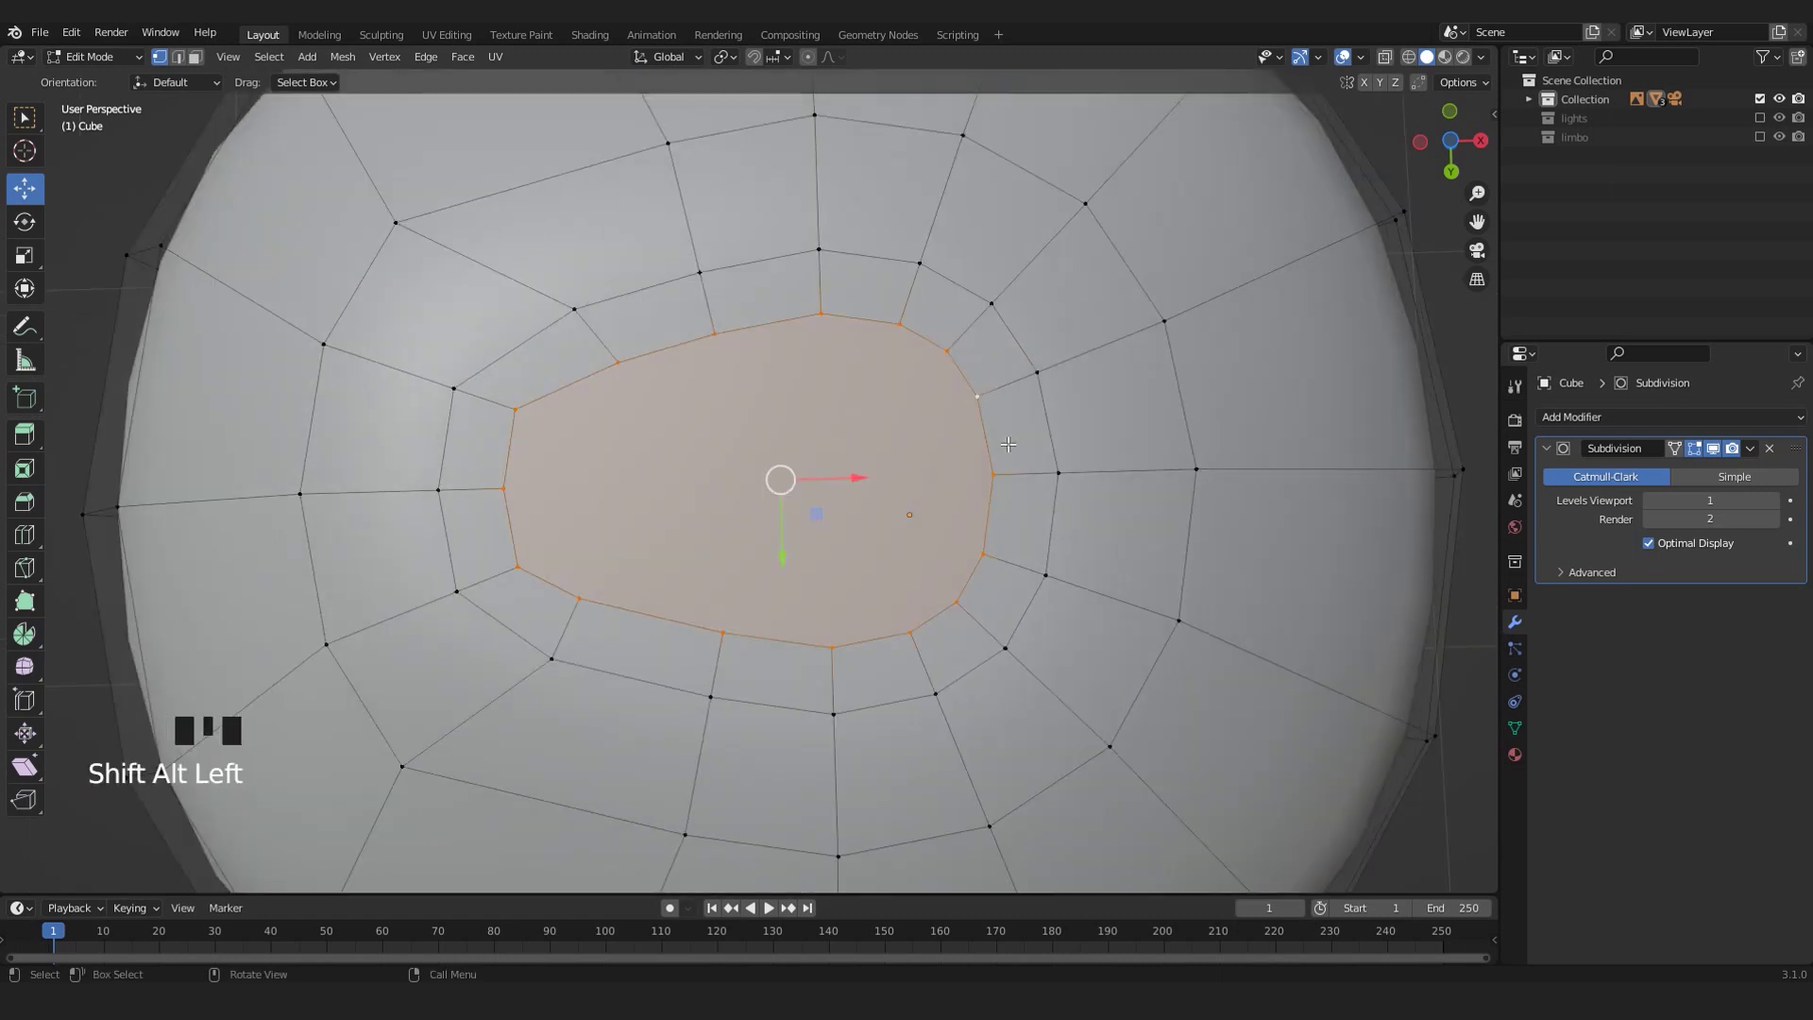
{"action": "key", "text": "s"}
{"action": "left_click", "coordinate": [930, 484]}
- Leave Edit Mode and inspect the closed base and the body's silhouette against the drawing from several angles
{"action": "middle_click_drag", "start_coordinate": [931, 484], "coordinate": [790, 603]}
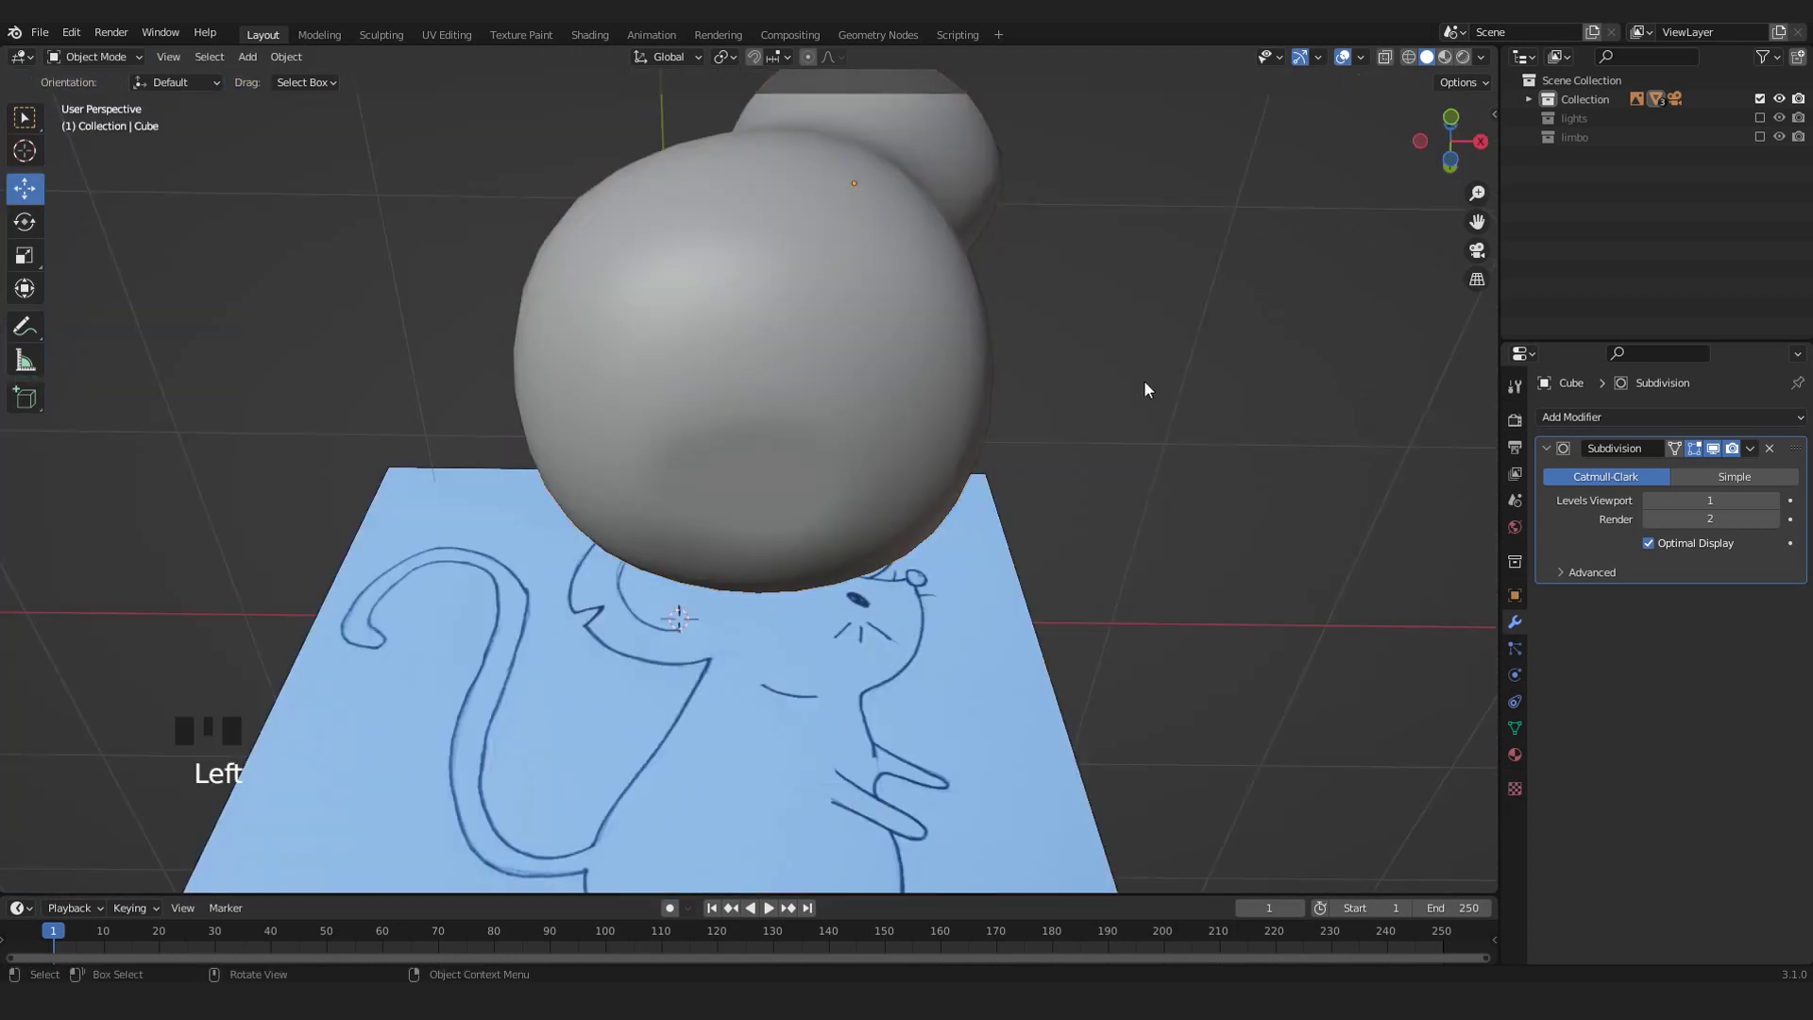
{"action": "scroll", "coordinate": [1114, 392], "scroll_direction": "down", "scroll_amount": 4}
{"action": "middle_click_drag", "start_coordinate": [1001, 425], "coordinate": [935, 534]}
{"action": "middle_click_drag", "start_coordinate": [930, 537], "coordinate": [916, 589]}
{"action": "key", "text": "KP_1"}
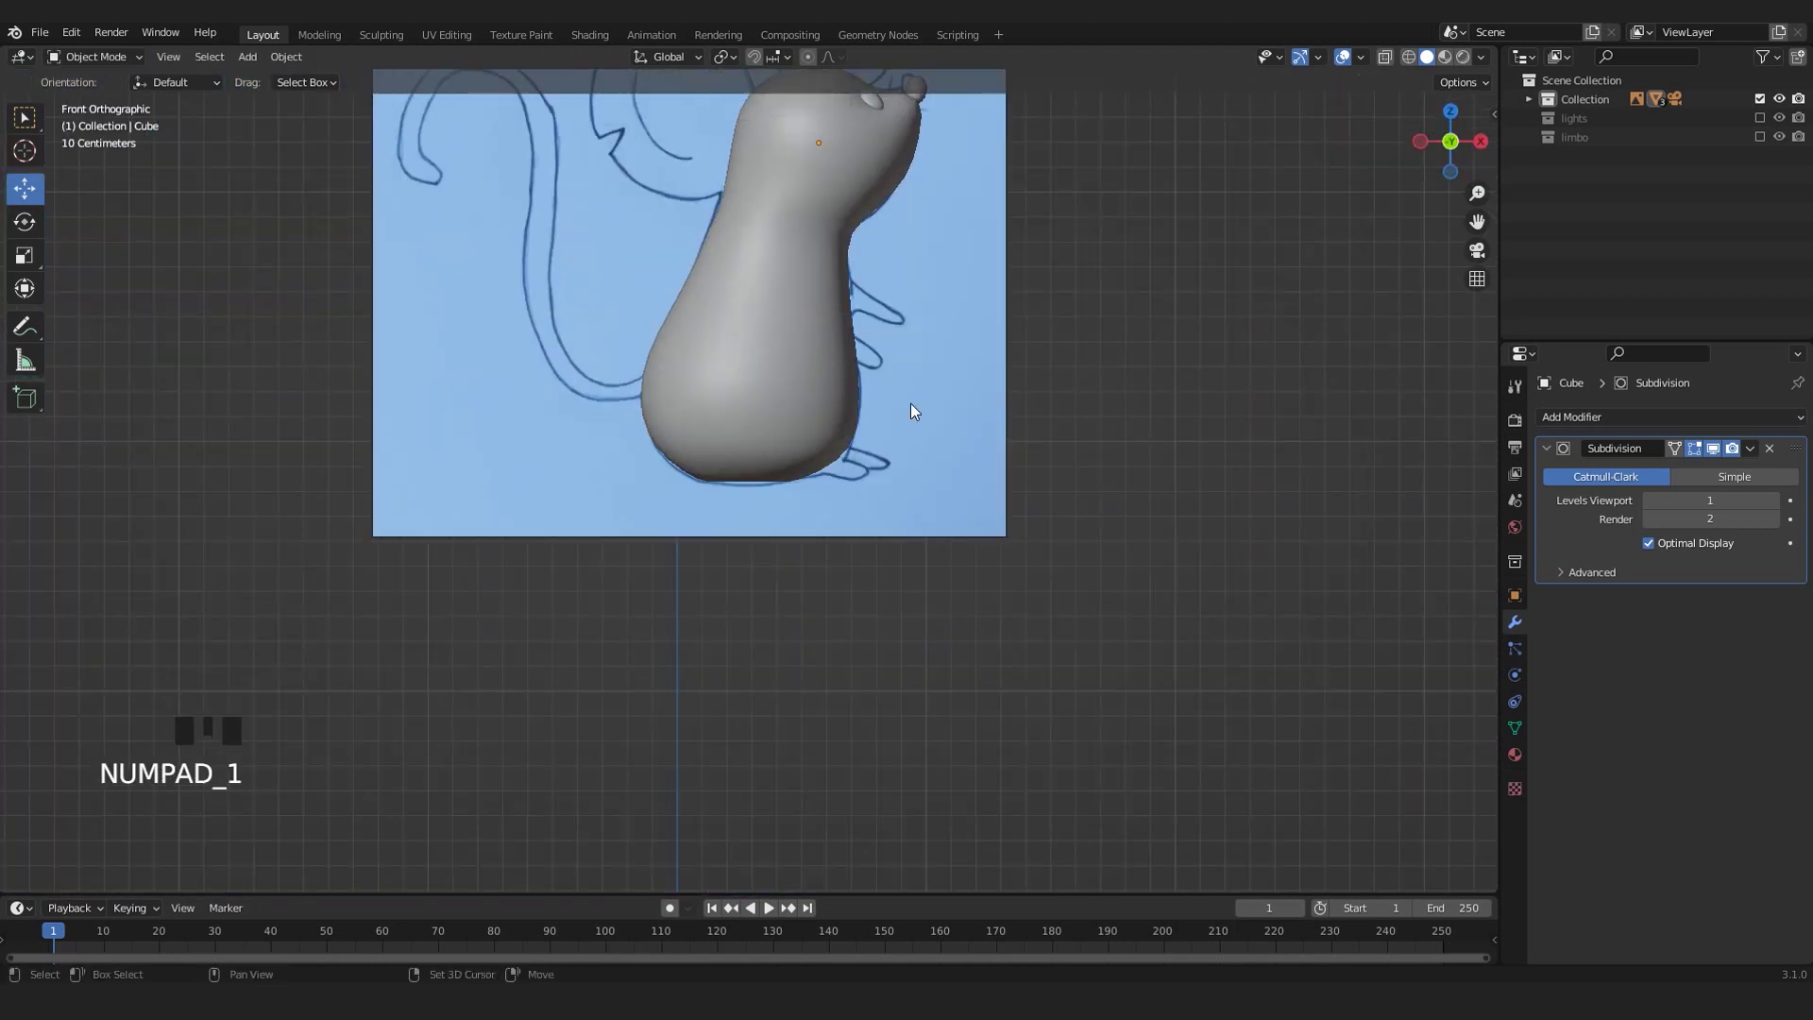
{"action": "middle_click_drag", "start_coordinate": [910, 412], "coordinate": [791, 623], "text": "shift"}
{"action": "scroll", "coordinate": [899, 620], "scroll_direction": "up", "scroll_amount": 3}
{"action": "left_click", "coordinate": [899, 620]}
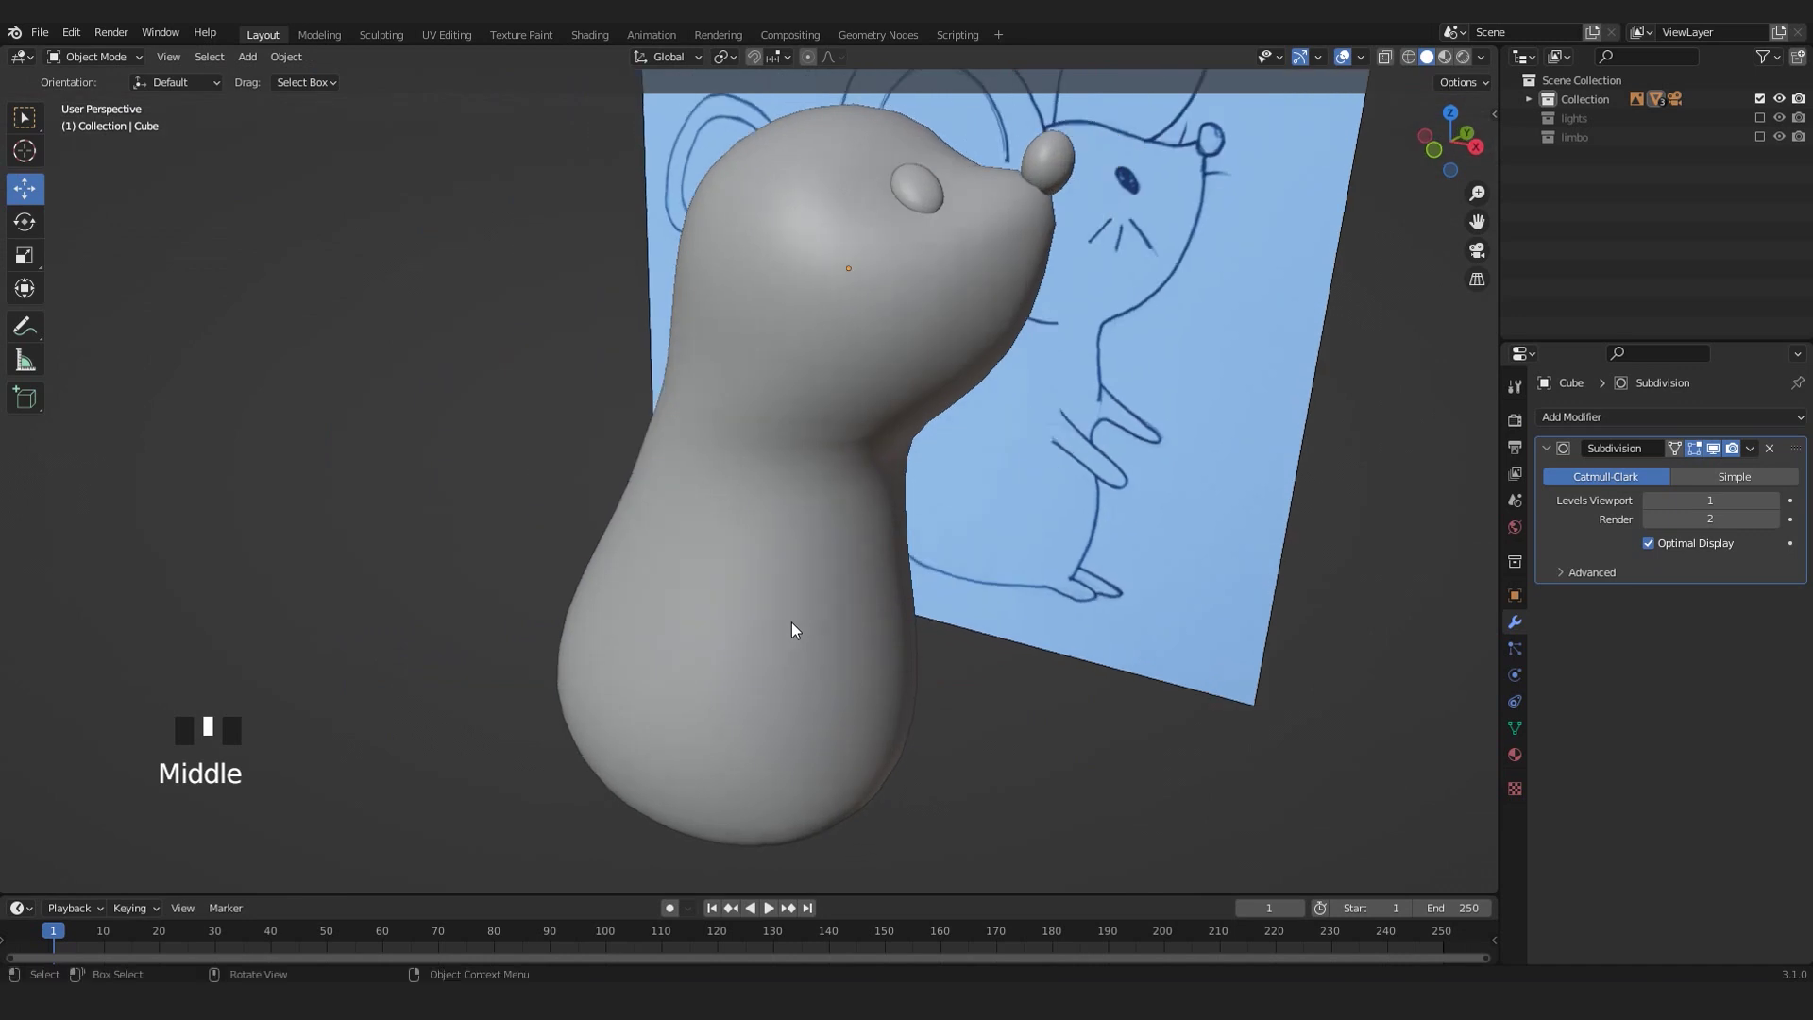
{"action": "key", "text": "KP_1"}
{"action": "scroll", "coordinate": [907, 566], "scroll_direction": "up", "scroll_amount": 3}
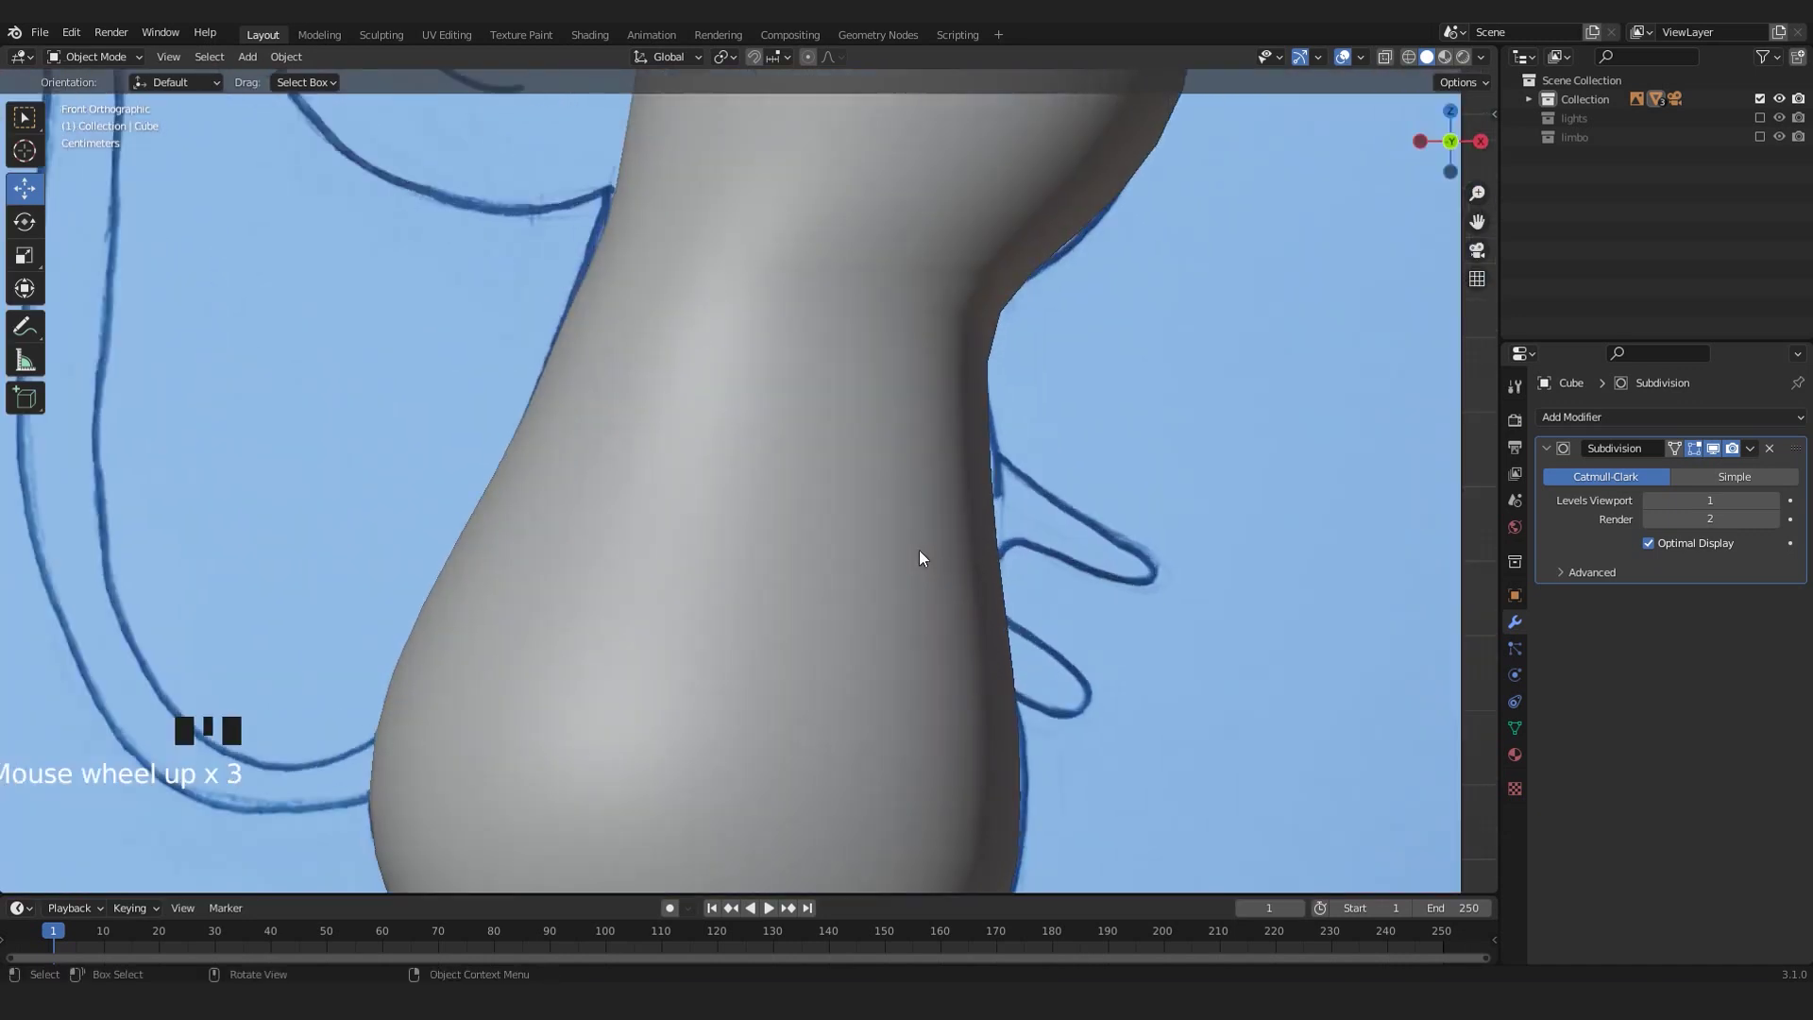
{"action": "scroll", "coordinate": [1002, 643], "scroll_direction": "down", "scroll_amount": 2}
{"action": "middle_click_drag", "start_coordinate": [980, 650], "coordinate": [765, 608], "text": "shift"}
{"action": "left_click", "coordinate": [607, 563]}
{"action": "middle_click_drag", "start_coordinate": [607, 563], "coordinate": [760, 603], "text": "shift"}
- Edit the body mesh and add a horizontal loop cut around the torso, just below the loop at arm height
{"action": "key", "text": "Tab"}
{"action": "scroll", "coordinate": [761, 603], "scroll_direction": "down", "scroll_amount": 2}
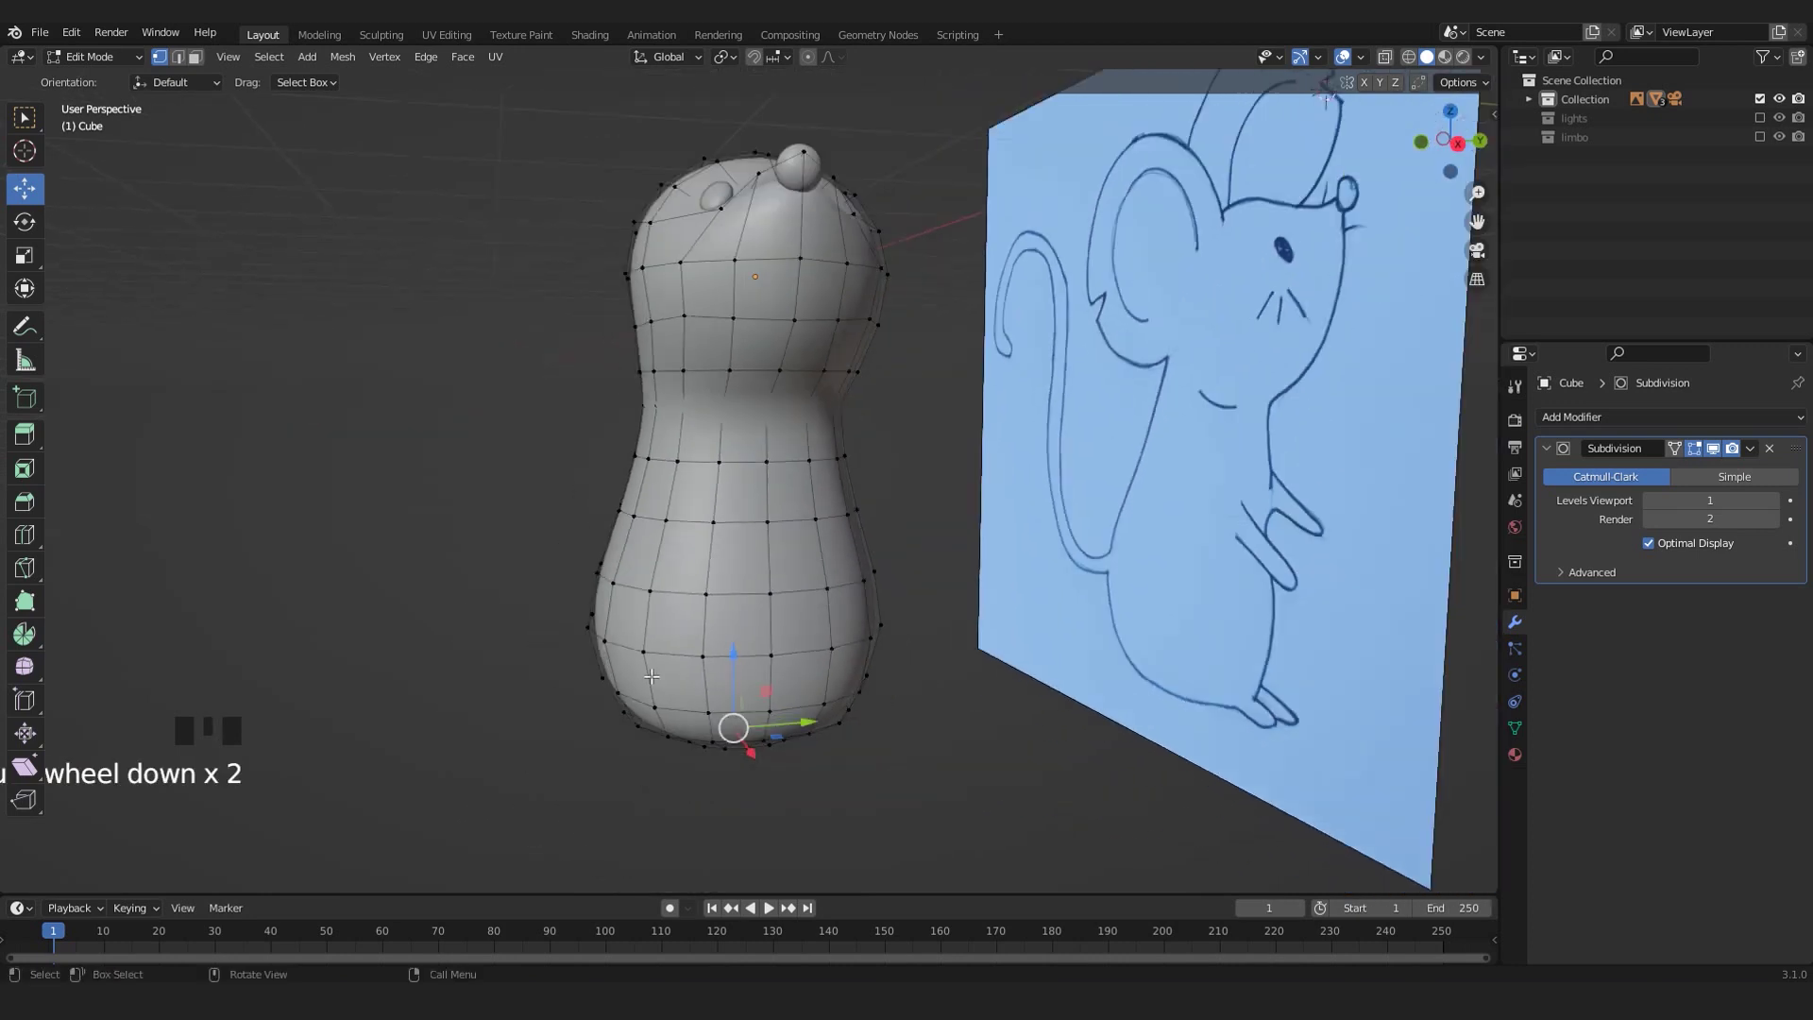
{"action": "scroll", "coordinate": [730, 502], "scroll_direction": "up", "scroll_amount": 3}
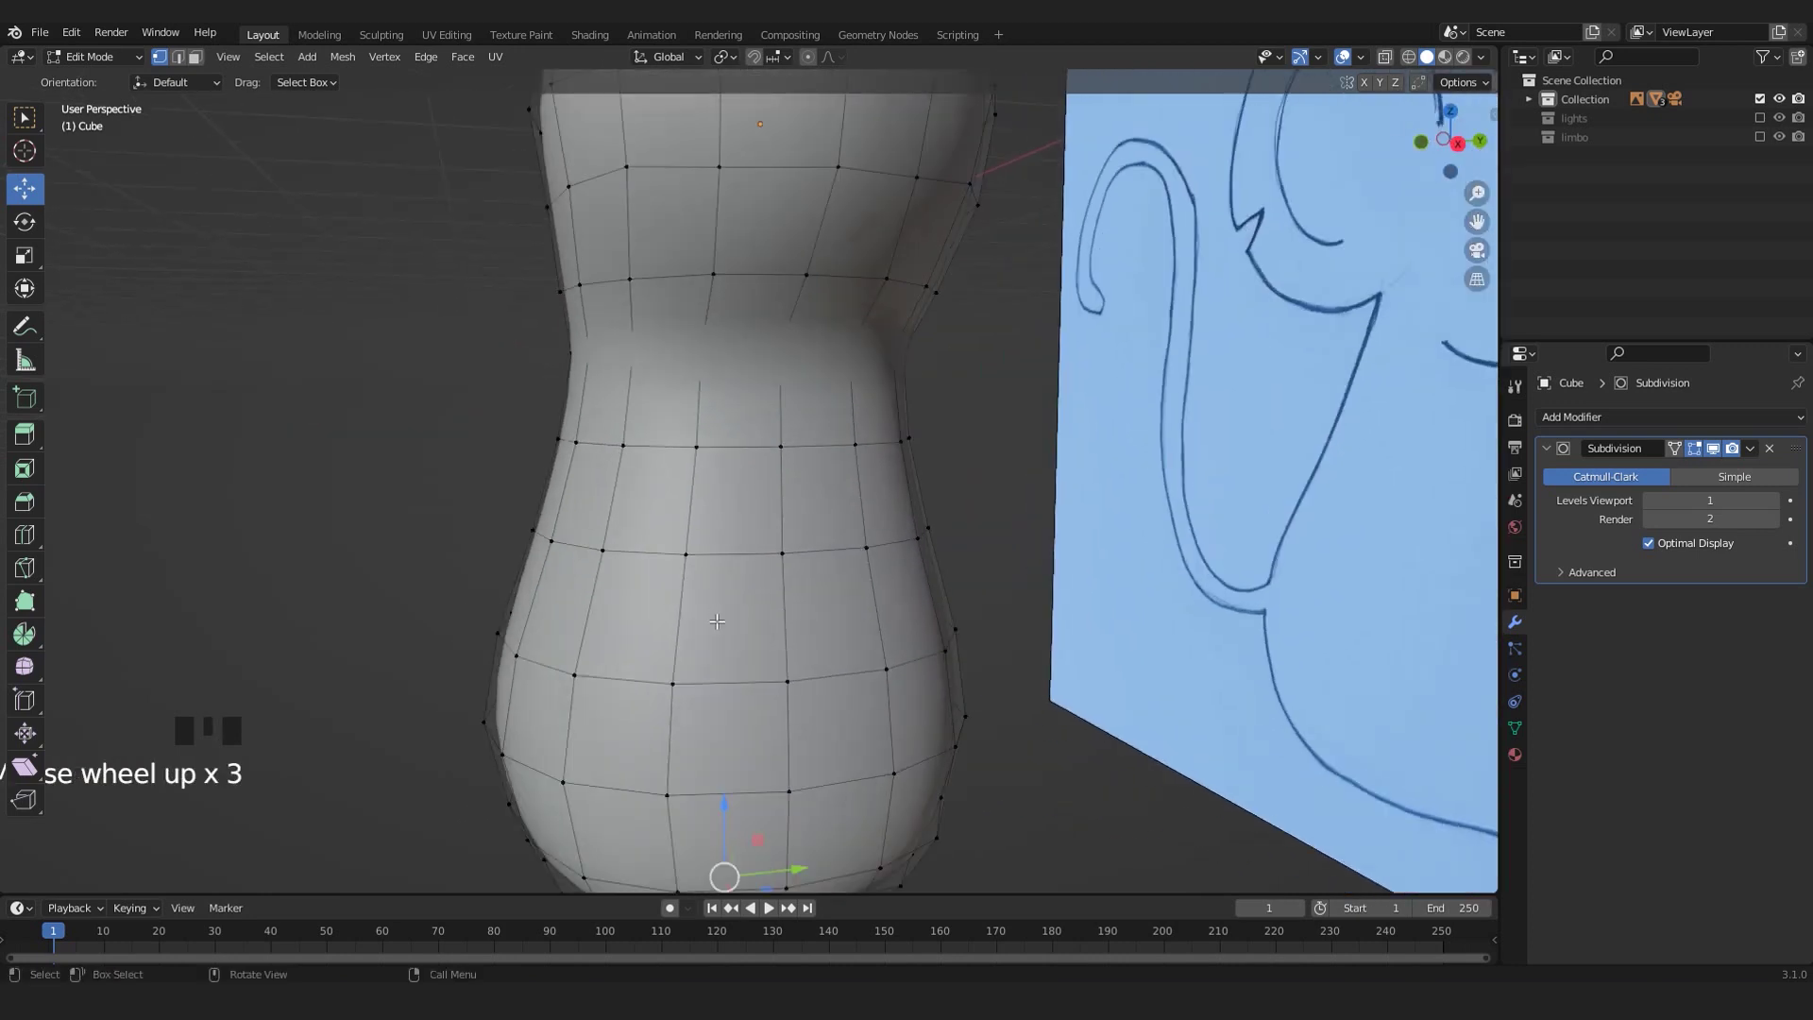
{"action": "scroll", "coordinate": [717, 621], "scroll_direction": "down", "scroll_amount": 2}
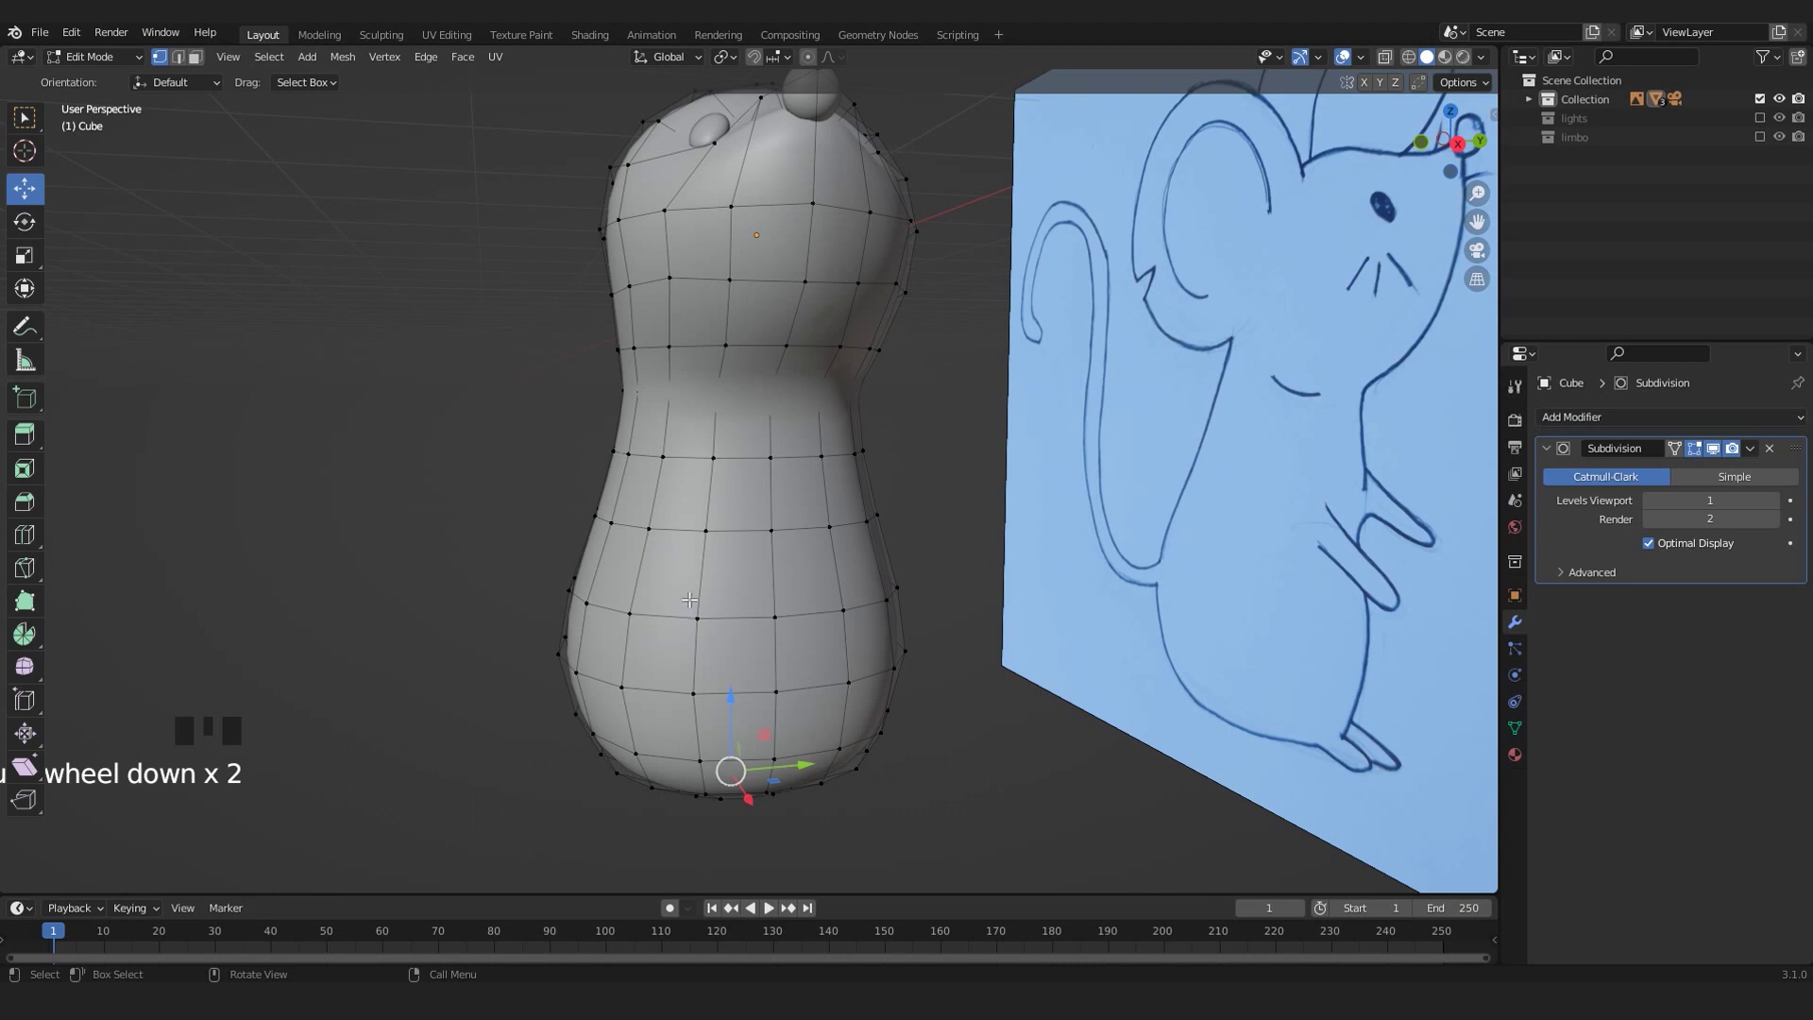
{"action": "scroll", "coordinate": [690, 600], "scroll_direction": "up", "scroll_amount": 2}
{"action": "scroll", "coordinate": [766, 611], "scroll_direction": "down", "scroll_amount": 3}
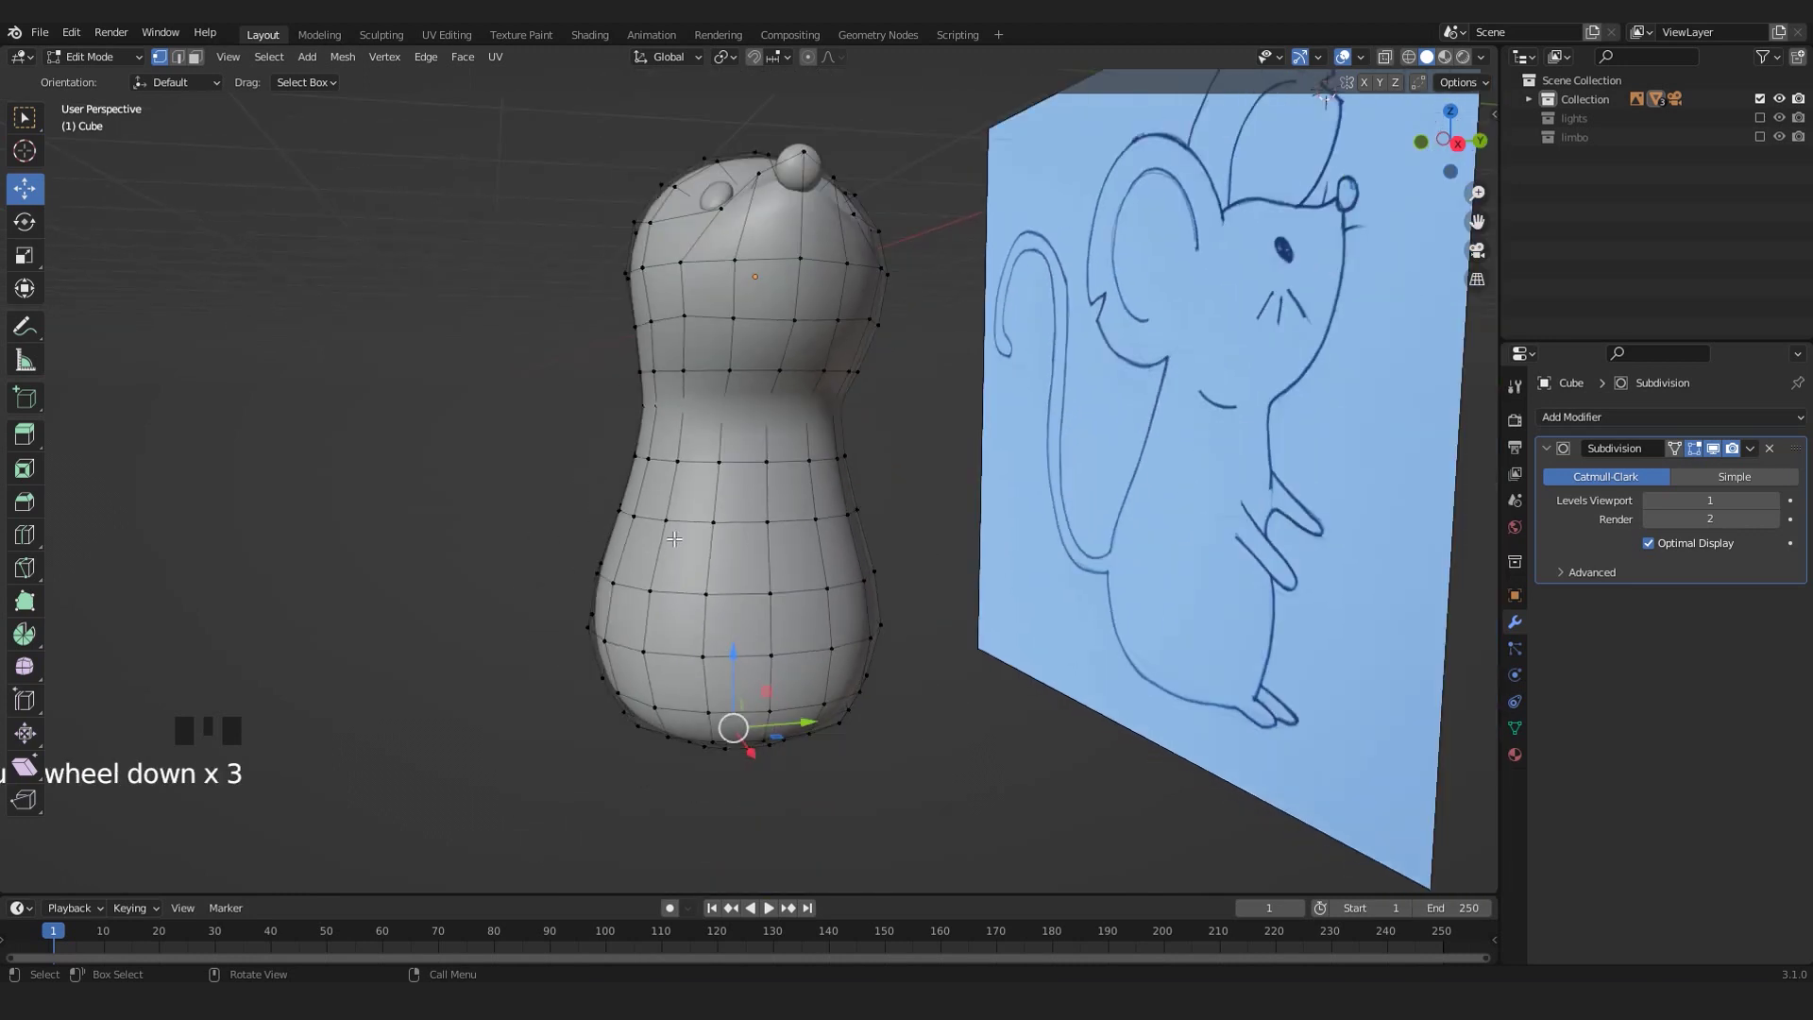
{"action": "scroll", "coordinate": [757, 570], "scroll_direction": "up", "scroll_amount": 3}
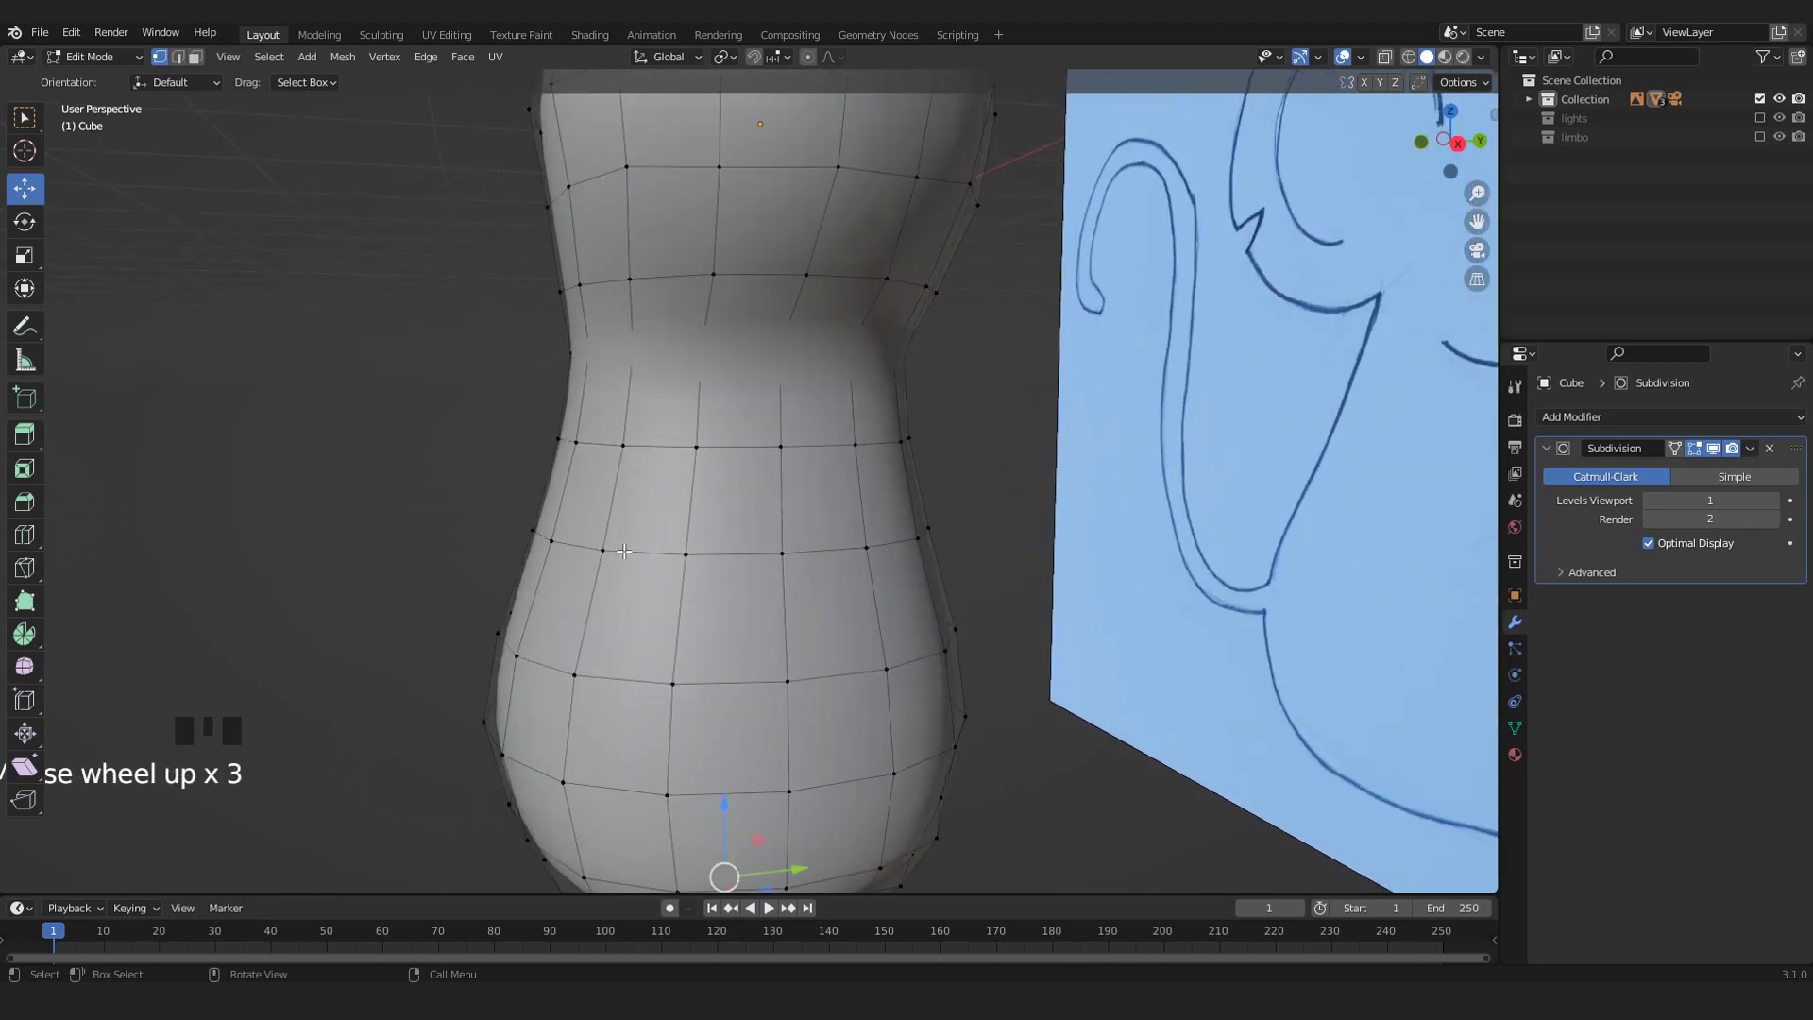
{"action": "mouse_move", "coordinate": [672, 549]}
{"action": "middle_mouse_down"}
{"action": "mouse_move", "coordinate": [623, 551]}
{"action": "mouse_move", "coordinate": [730, 567]}
{"action": "middle_mouse_up"}
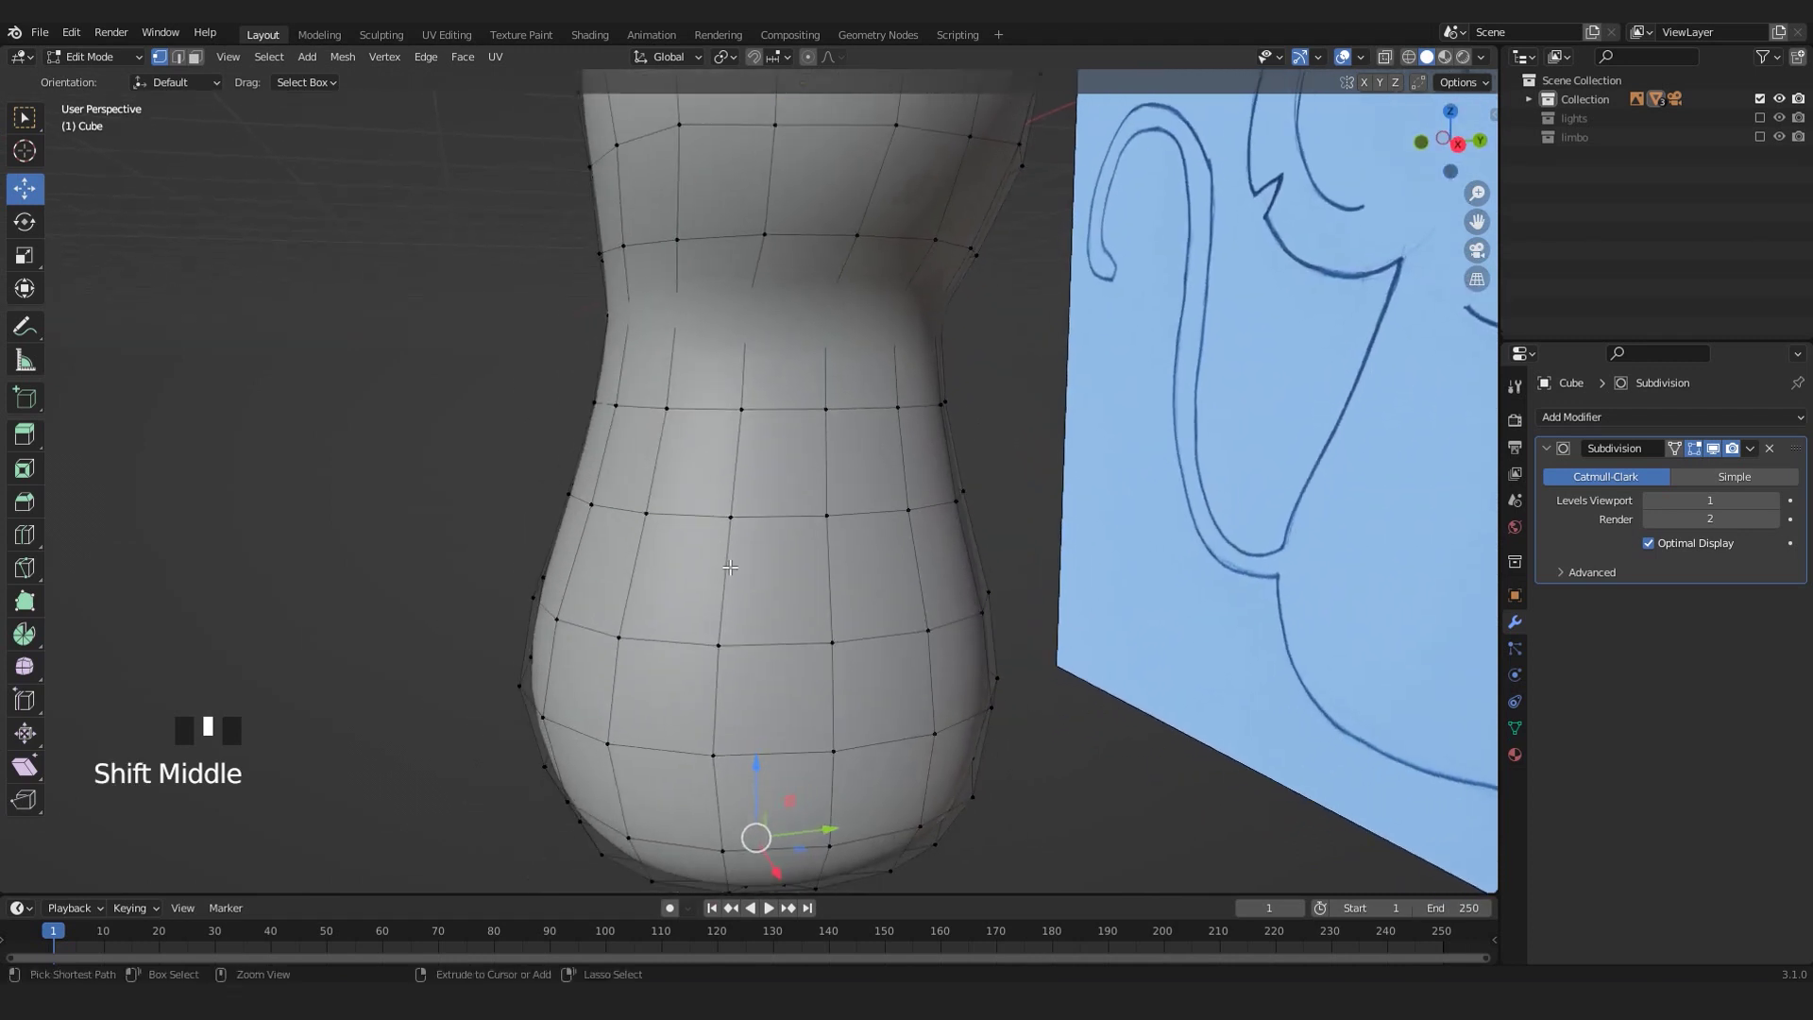
{"action": "key", "text": "ctrl+r"}
{"action": "left_click", "coordinate": [730, 568]}
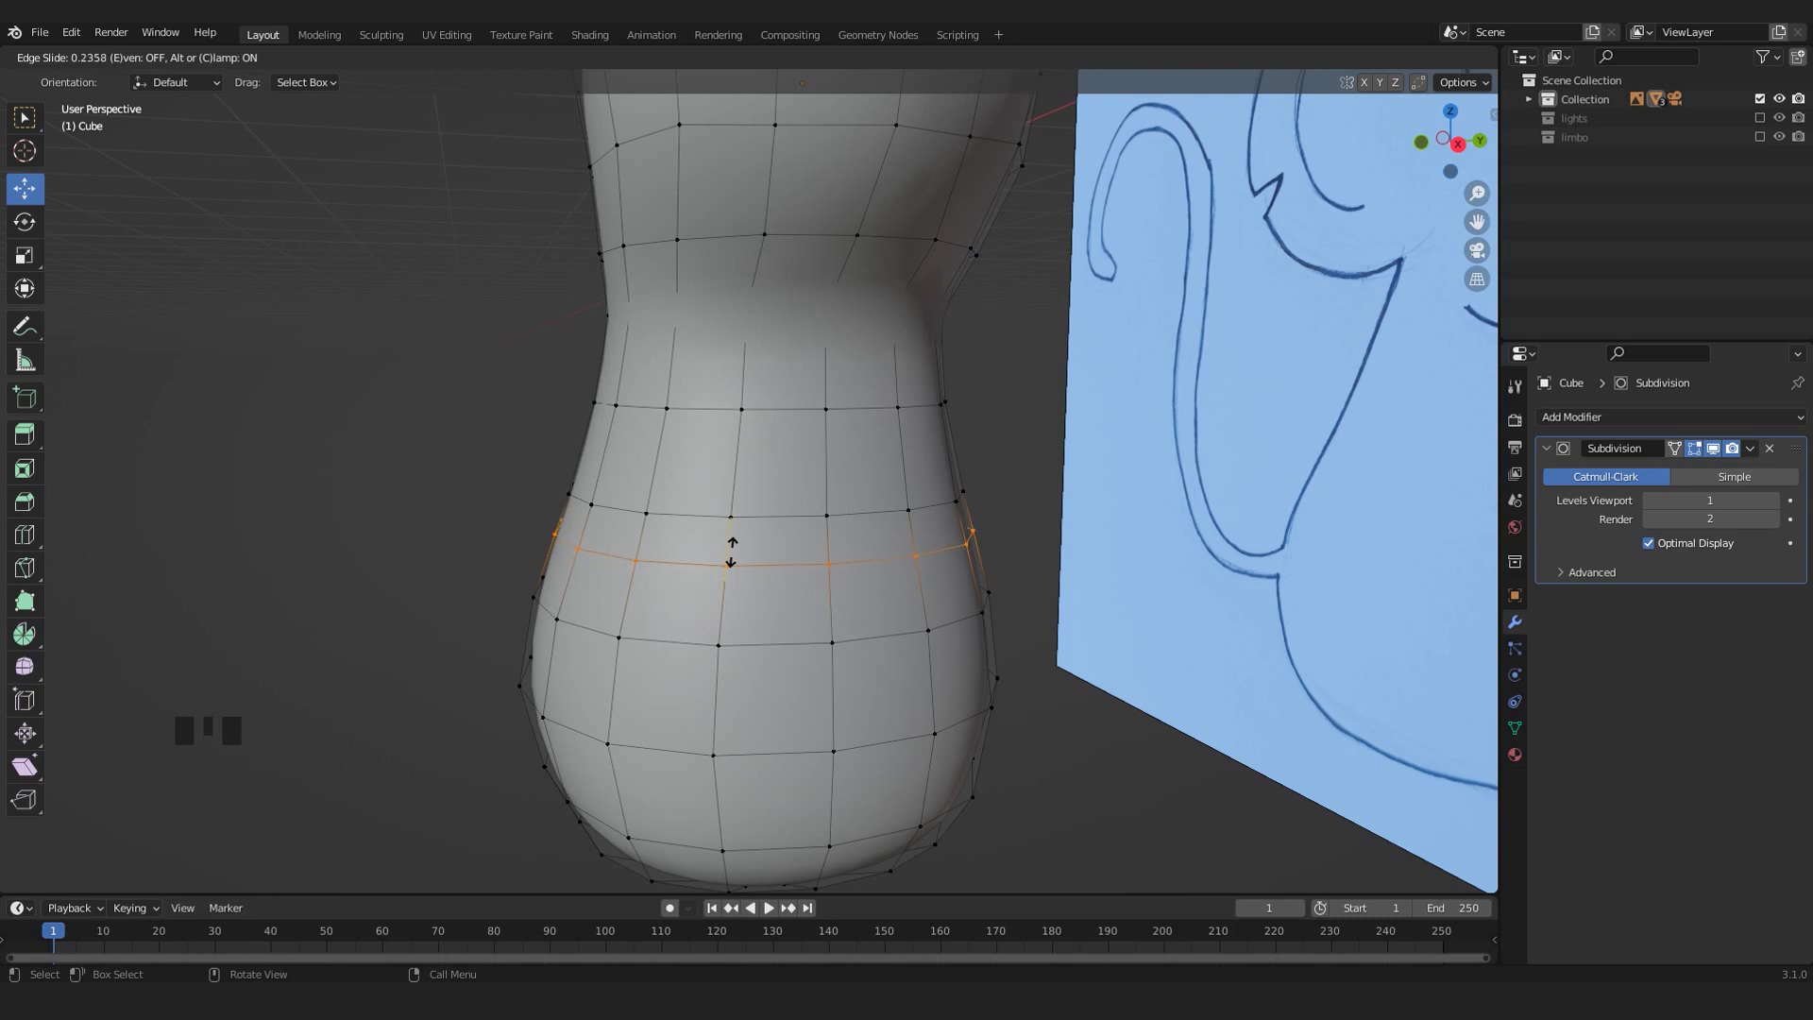
{"action": "left_click", "coordinate": [731, 552]}
- Add a second horizontal loop cut around the torso, just above the loop at arm height
{"action": "scroll", "coordinate": [737, 577], "scroll_direction": "up", "scroll_amount": 2}
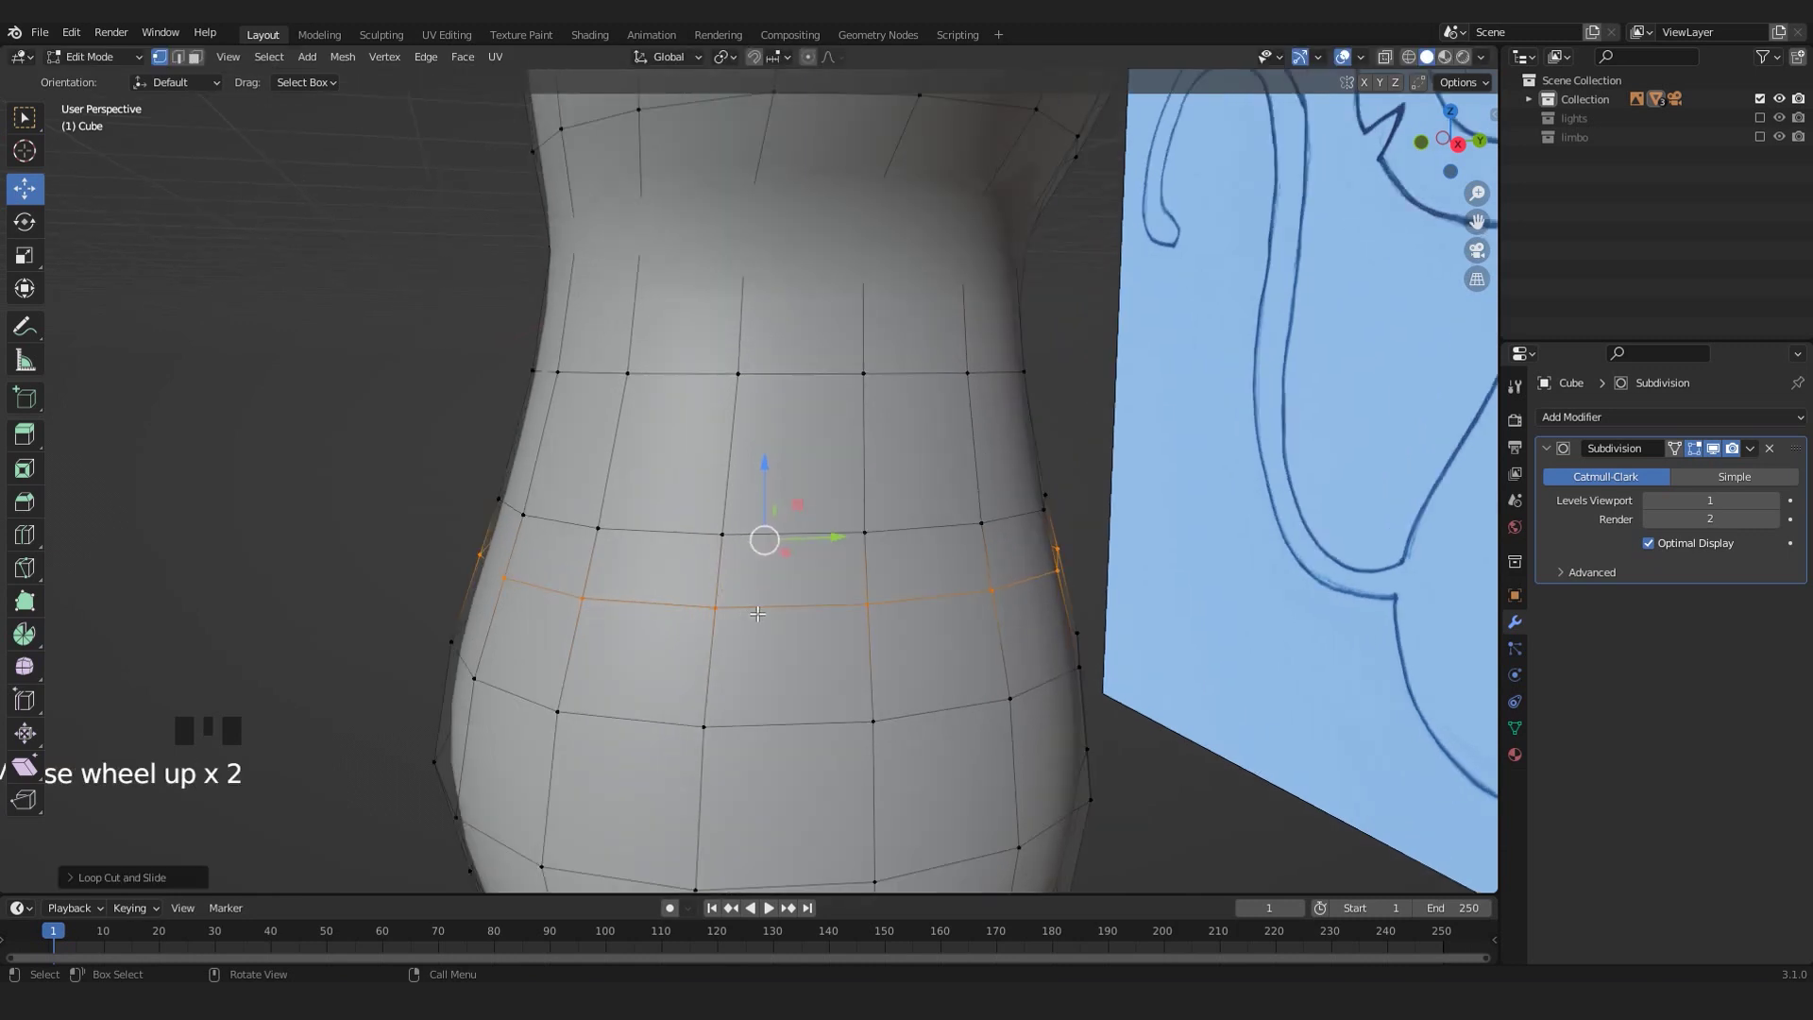
{"action": "key", "text": "ctrl+r"}
{"action": "left_click", "coordinate": [748, 488]}
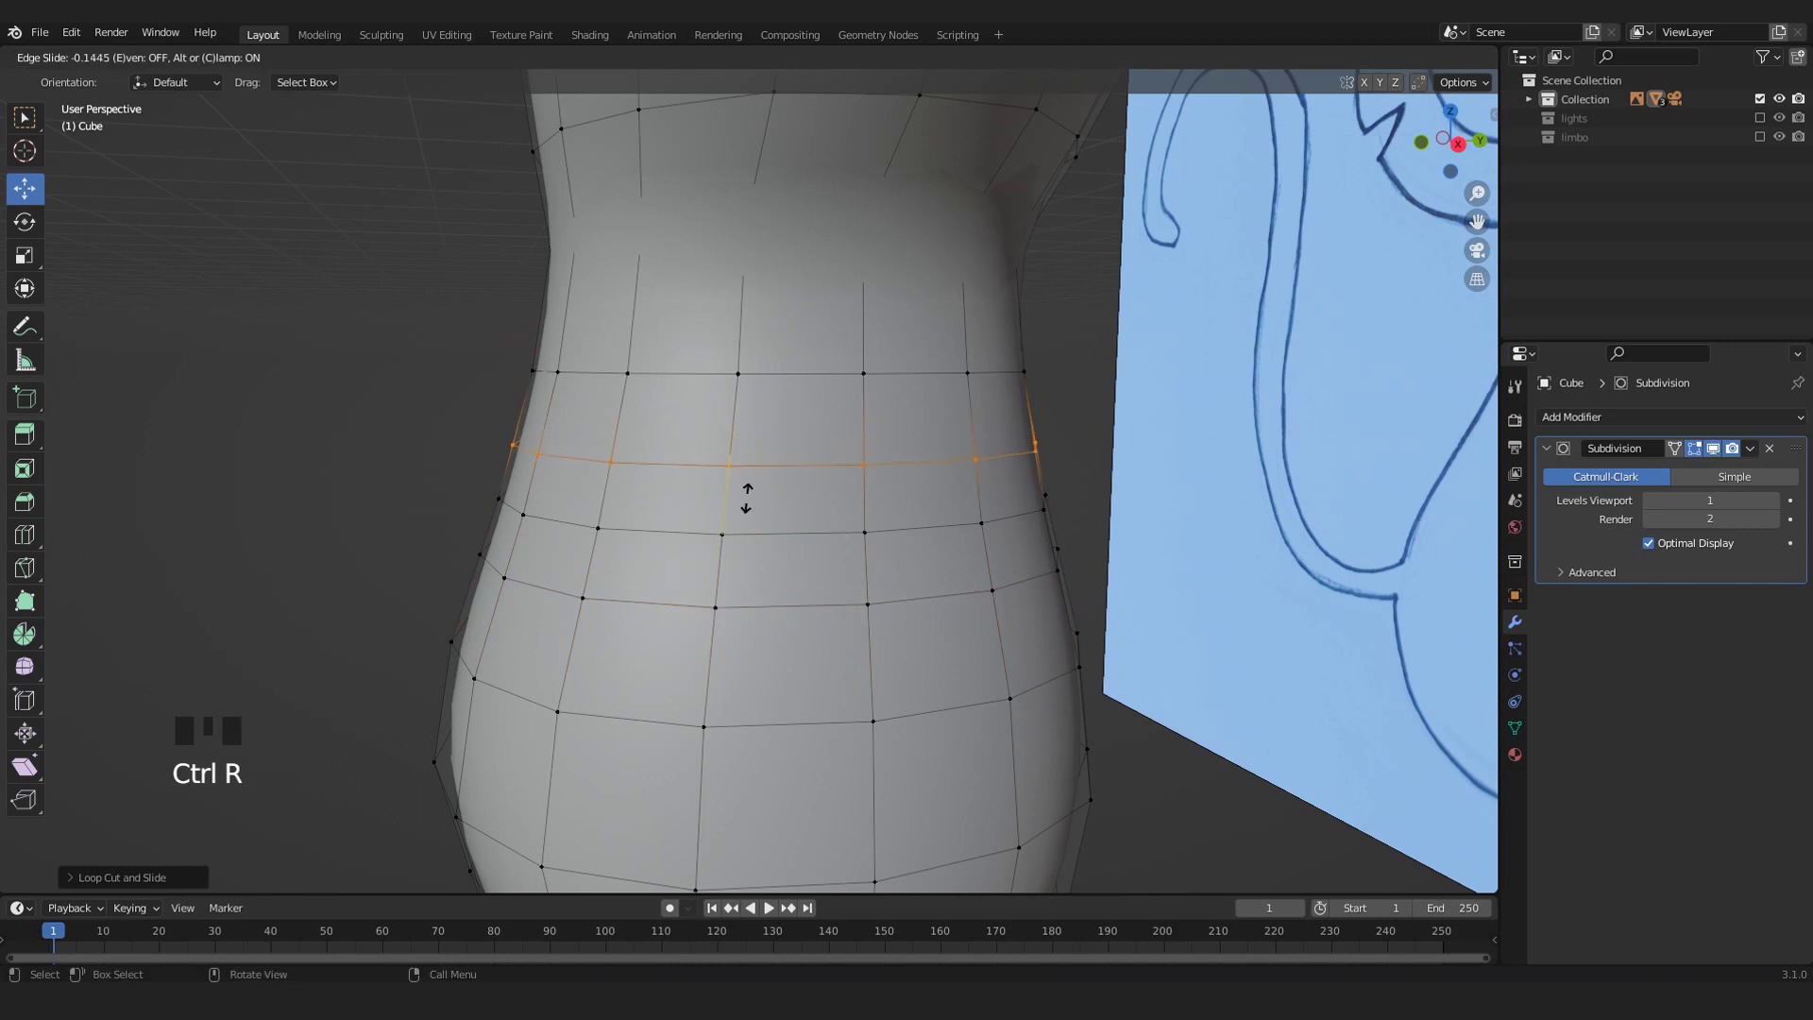
{"action": "left_click", "coordinate": [747, 517]}
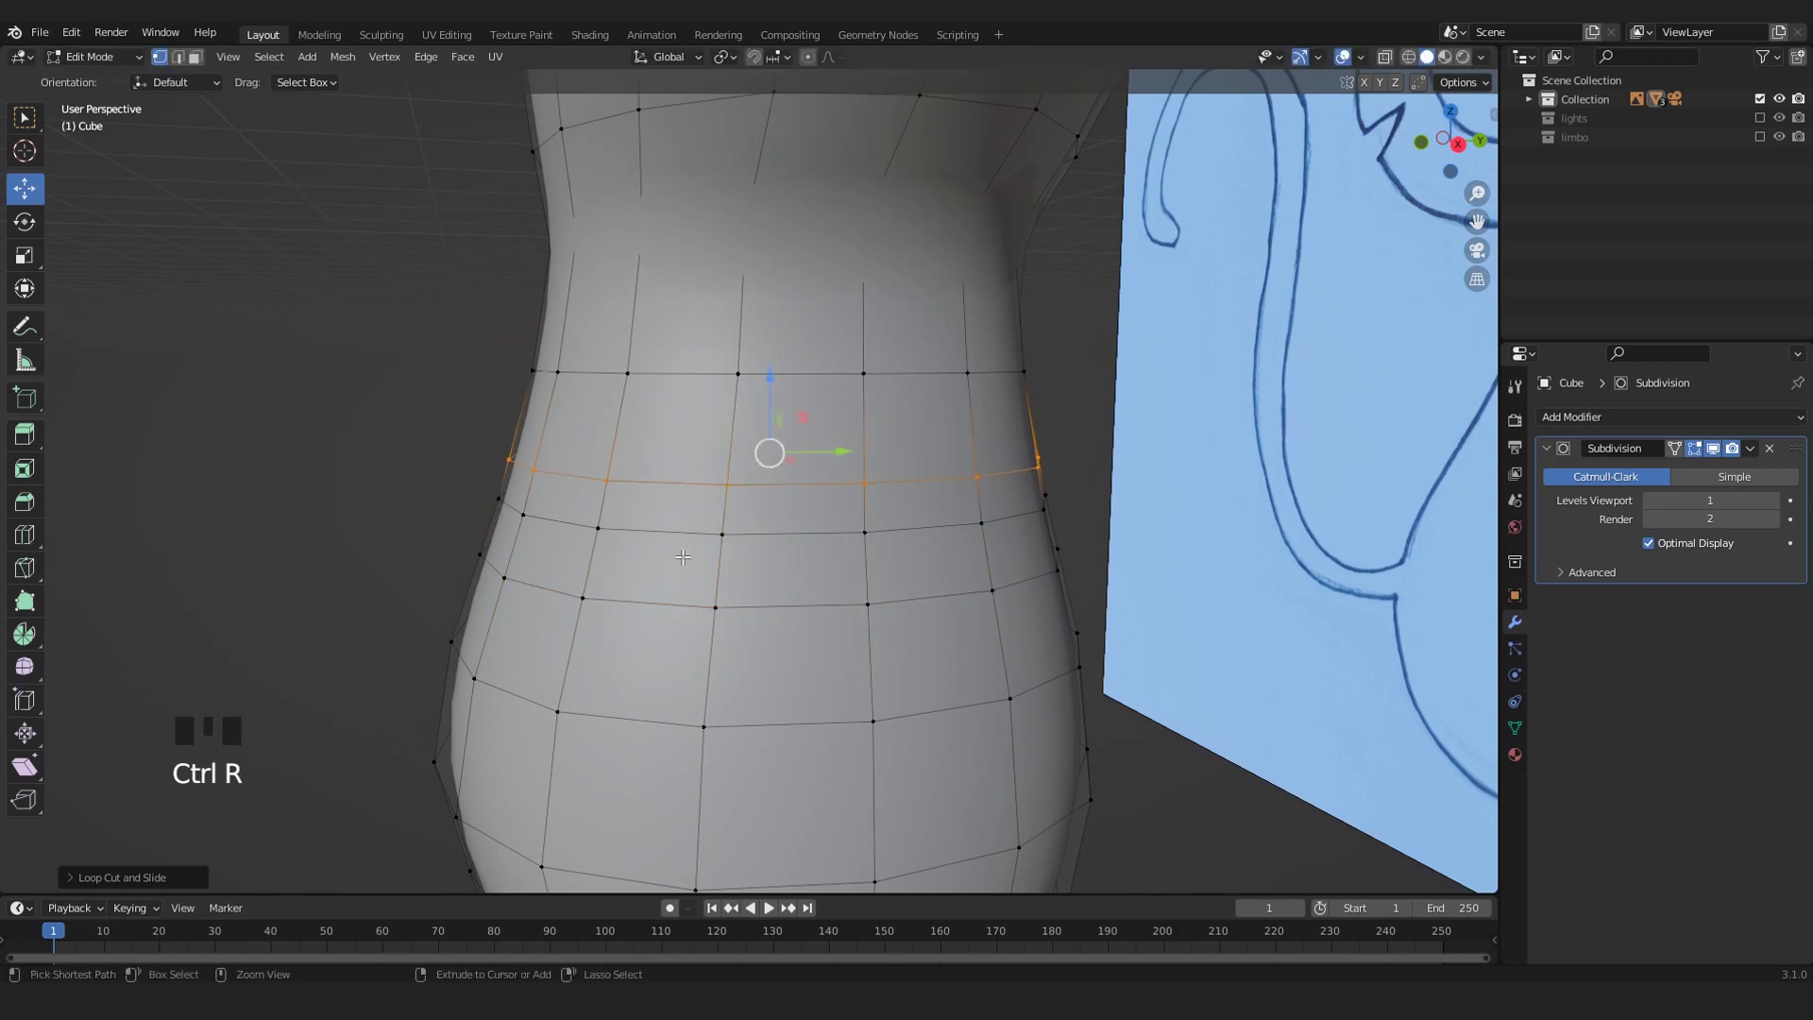
{"action": "key", "text": "ctrl+r"}
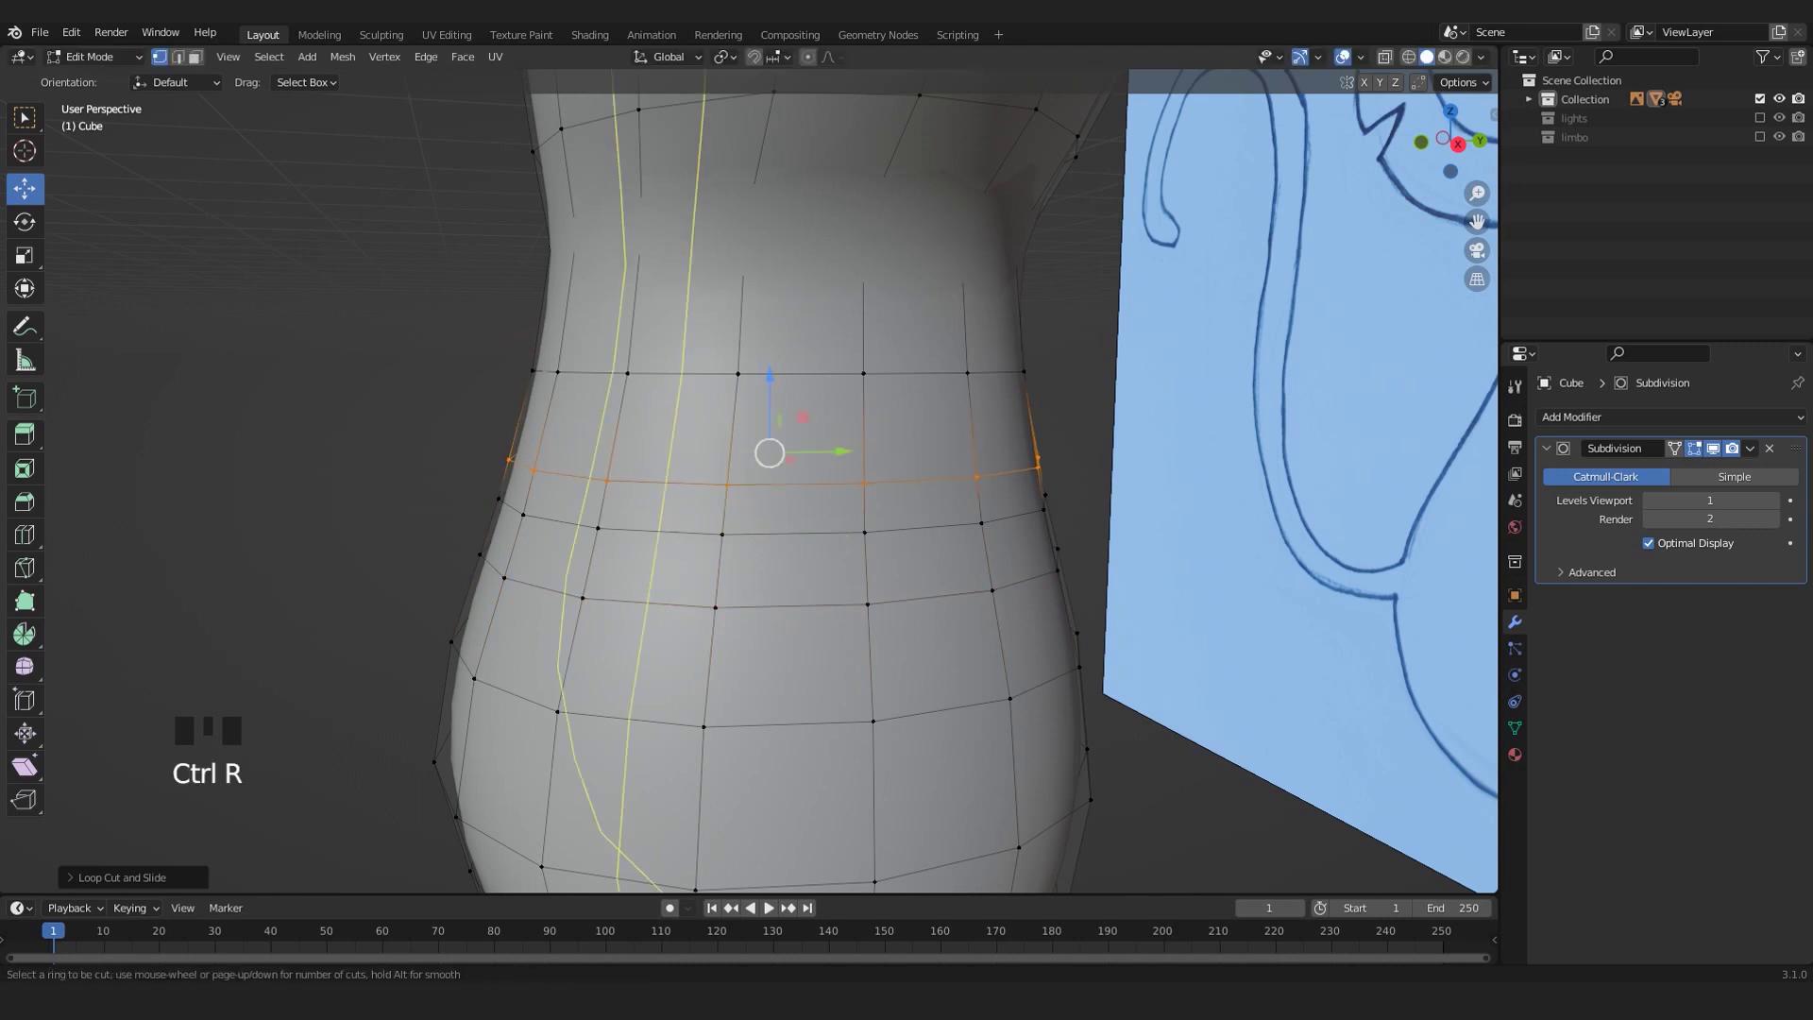
{"action": "left_click", "coordinate": [681, 518]}
{"action": "key", "text": "ctrl+z"}
- Add a vertical loop cut down the side of the body, running through the middle of the arm area
{"action": "middle_click_drag", "start_coordinate": [690, 472], "coordinate": [722, 584]}
{"action": "scroll", "coordinate": [704, 431], "scroll_direction": "down", "scroll_amount": 1}
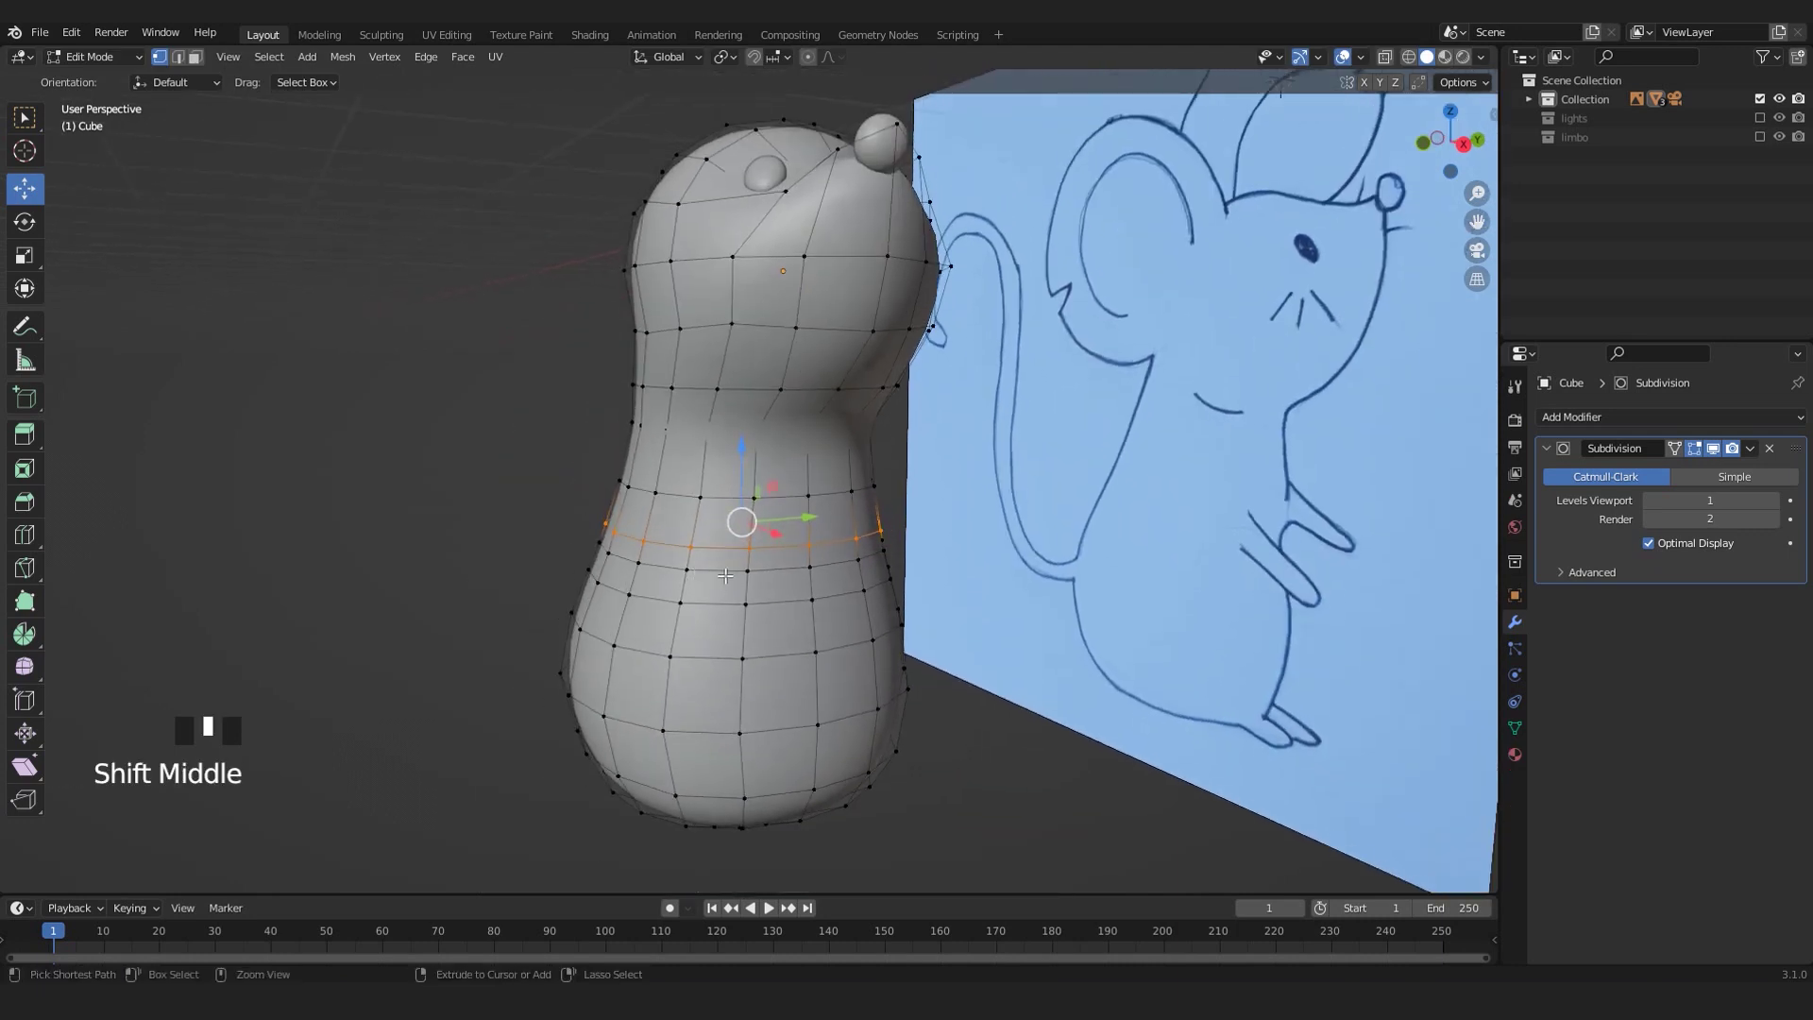
{"action": "key", "text": "ctrl+r"}
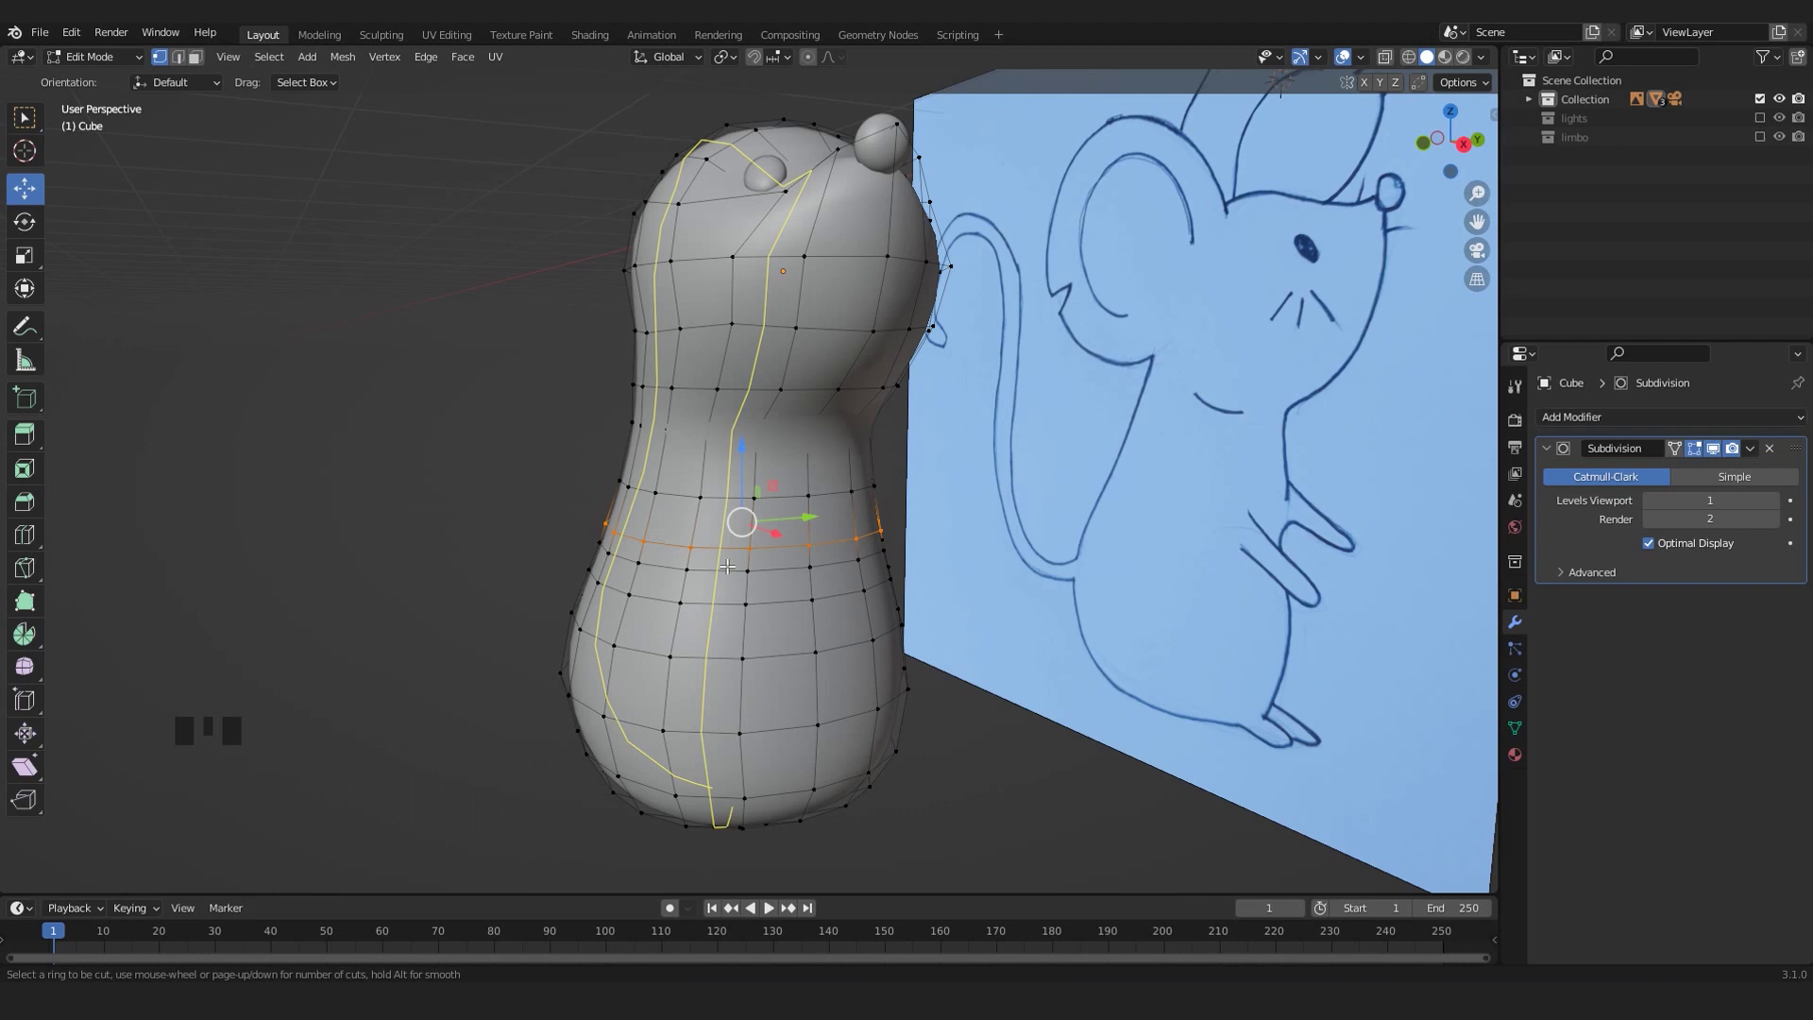
{"action": "left_click", "coordinate": [728, 566]}
{"action": "scroll", "coordinate": [732, 576], "scroll_direction": "up", "scroll_amount": 3}
{"action": "mouse_move", "coordinate": [737, 604]}
{"action": "middle_mouse_down"}
{"action": "mouse_move", "coordinate": [747, 627]}
{"action": "mouse_move", "coordinate": [783, 579]}
{"action": "mouse_move", "coordinate": [645, 604]}
{"action": "mouse_move", "coordinate": [735, 598]}
{"action": "middle_mouse_up"}
{"action": "scroll", "coordinate": [747, 628], "scroll_direction": "up", "scroll_amount": 1}
{"action": "scroll", "coordinate": [784, 579], "scroll_direction": "down", "scroll_amount": 4}
{"action": "scroll", "coordinate": [735, 598], "scroll_direction": "up", "scroll_amount": 3}
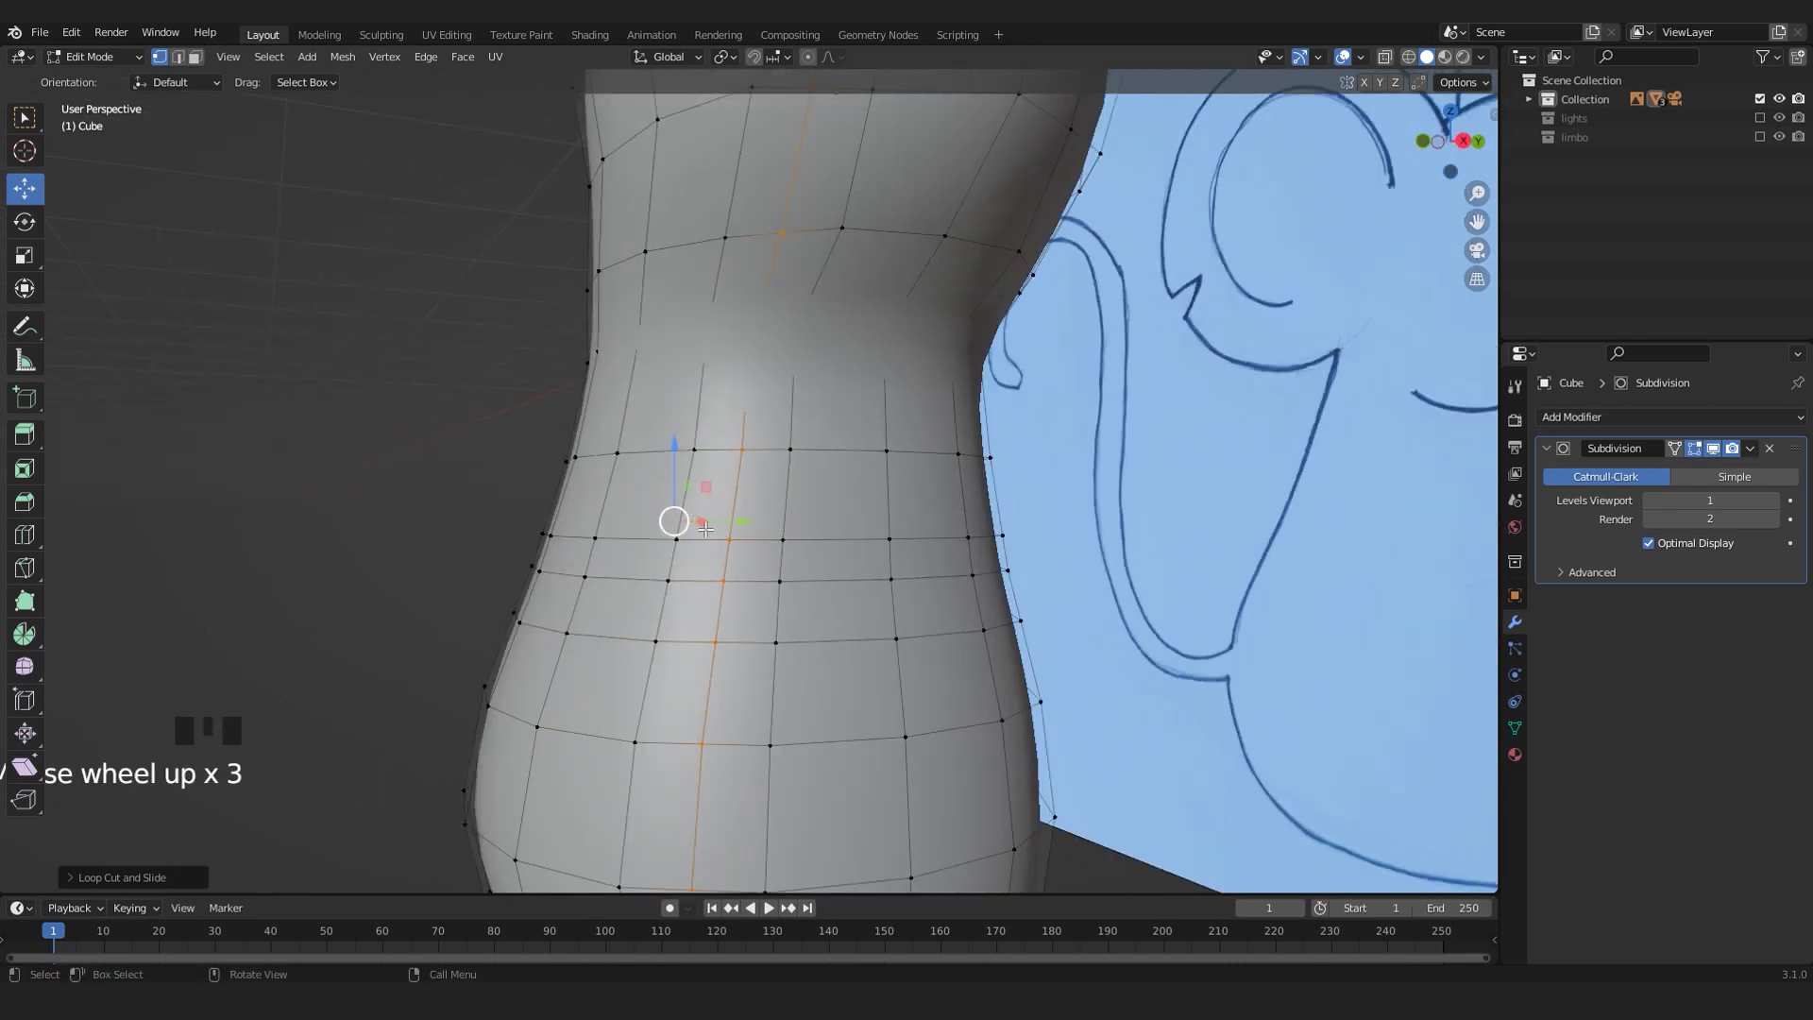
{"action": "scroll", "coordinate": [700, 624], "scroll_direction": "up", "scroll_amount": 2}
{"action": "middle_click_drag", "start_coordinate": [700, 624], "coordinate": [699, 576]}
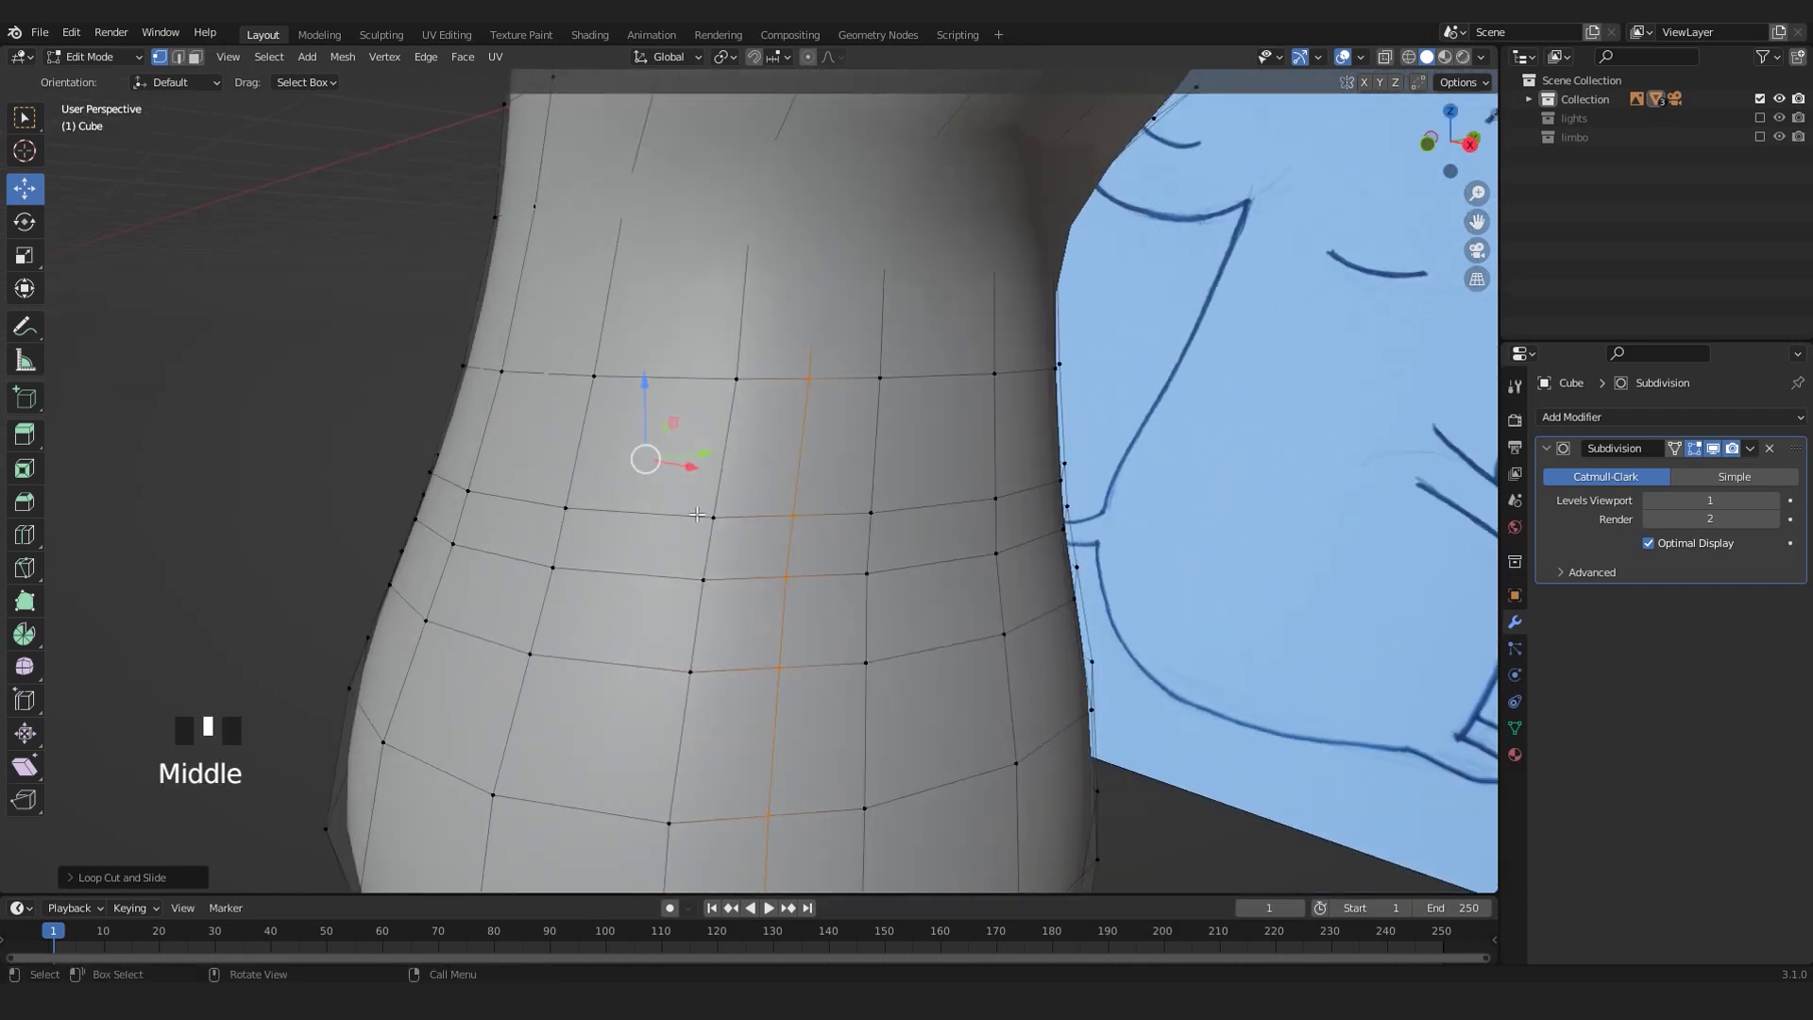
{"action": "middle_click_drag", "start_coordinate": [846, 611], "coordinate": [718, 585]}
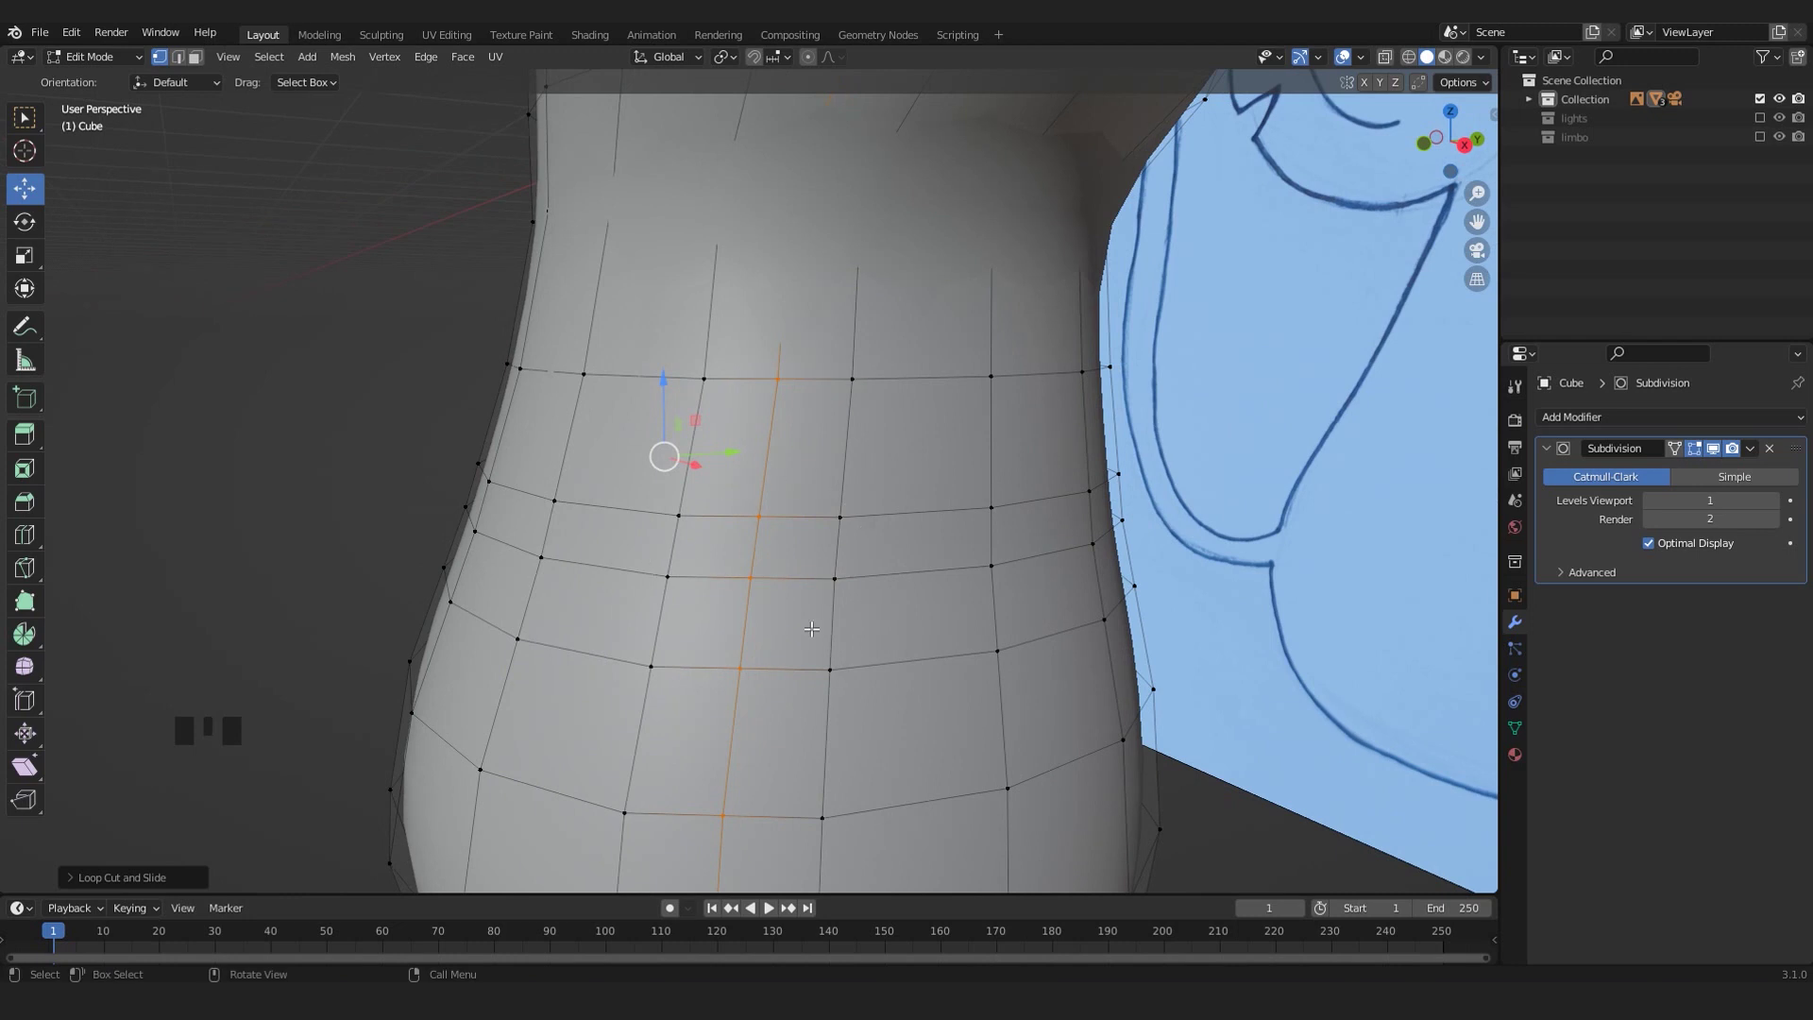
- Slide the vertex at the top centre of the arm area upward along its edge to start a rounded outline
{"action": "left_click", "coordinate": [764, 453]}
{"action": "scroll", "coordinate": [764, 519], "scroll_direction": "up", "scroll_amount": 1}
{"action": "middle_click_drag", "start_coordinate": [767, 518], "coordinate": [721, 550]}
{"action": "scroll", "coordinate": [586, 557], "scroll_direction": "up", "scroll_amount": 3}
{"action": "scroll", "coordinate": [664, 539], "scroll_direction": "down", "scroll_amount": 2}
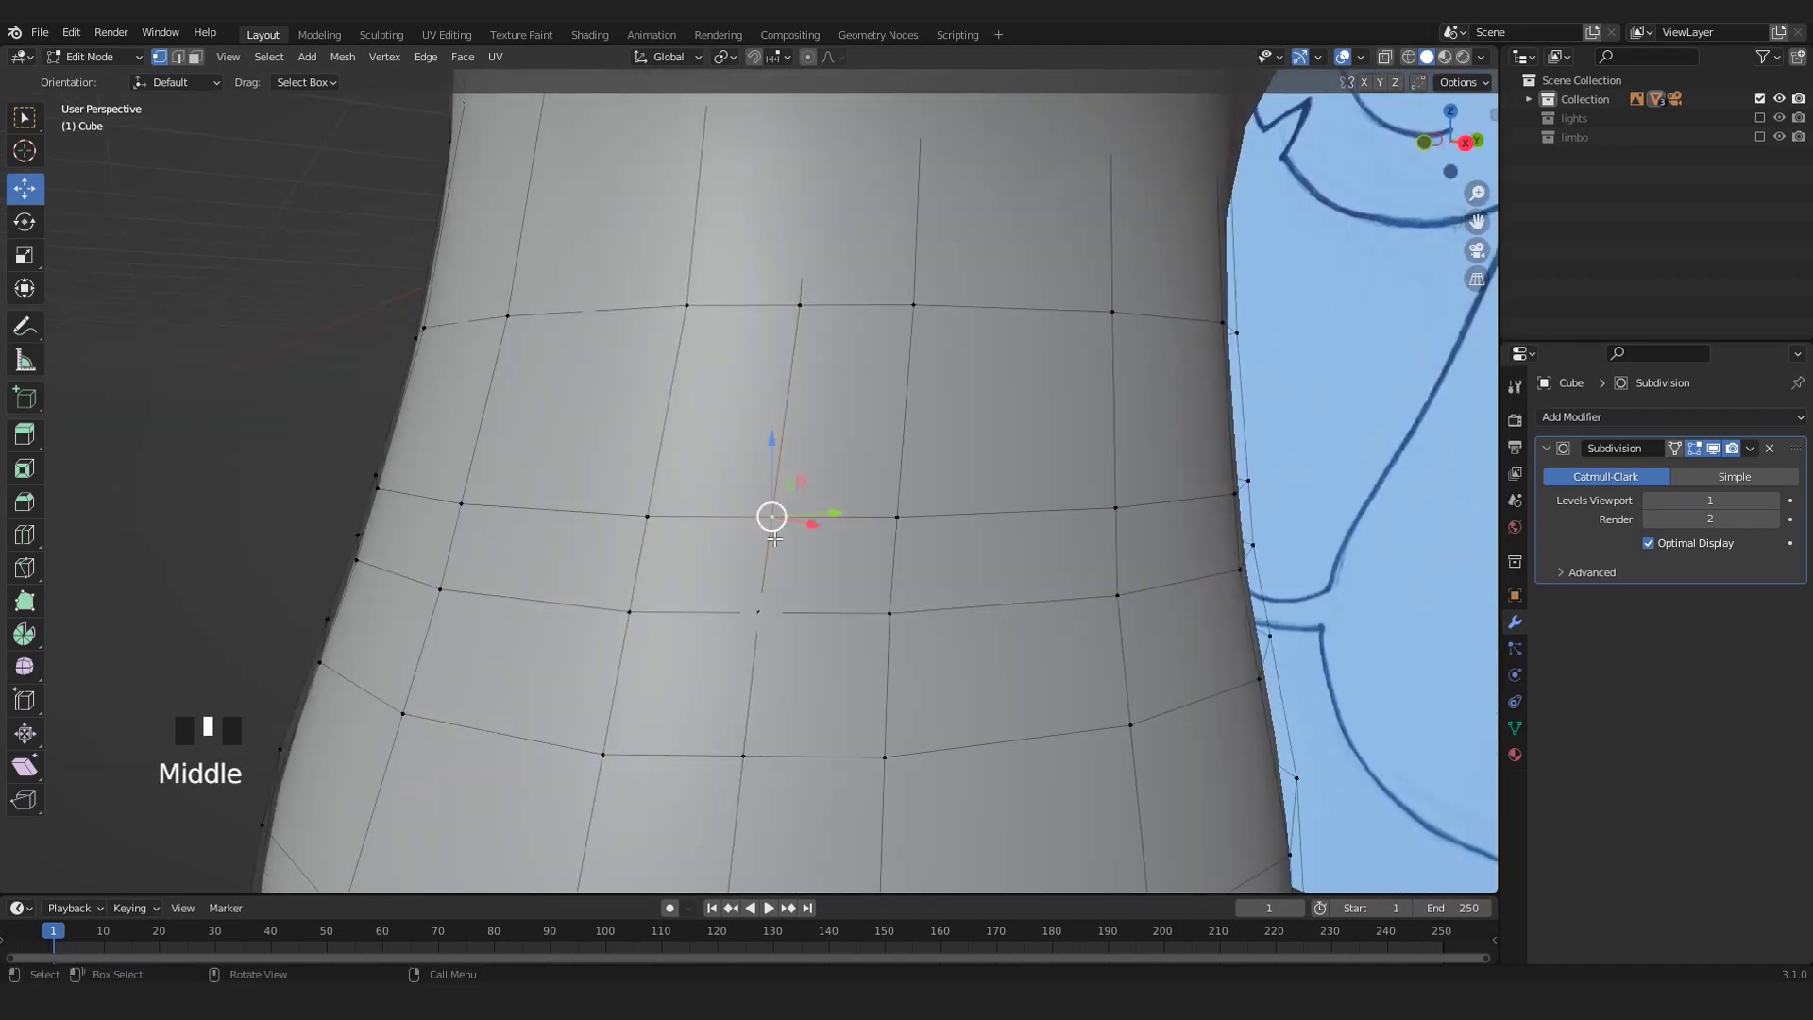
{"action": "middle_click_drag", "start_coordinate": [770, 558], "coordinate": [777, 584]}
{"action": "key", "text": "shift+v"}
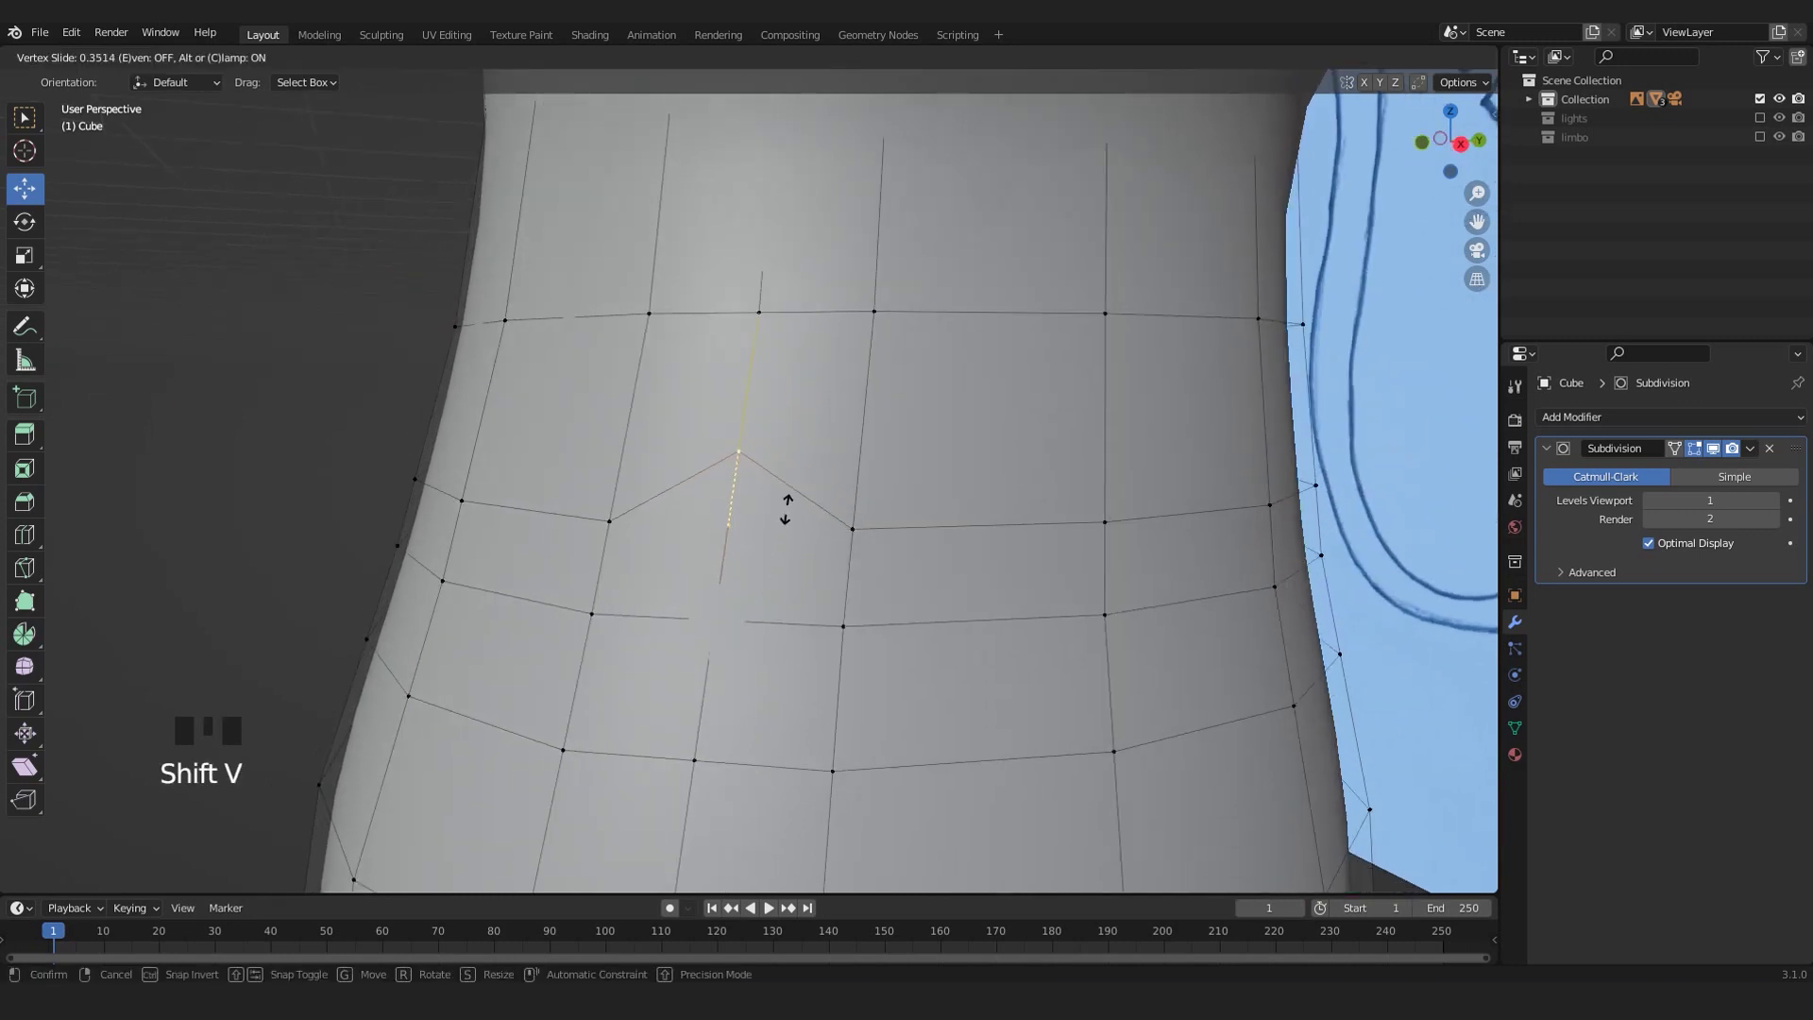
{"action": "left_click", "coordinate": [789, 510]}
- Slide the two middle side vertices of the arm area outward along the horizontal loop to round its outline
{"action": "middle_click_drag", "start_coordinate": [790, 510], "coordinate": [879, 614]}
{"action": "left_click", "coordinate": [845, 614]}
{"action": "scroll", "coordinate": [845, 614], "scroll_direction": "down", "scroll_amount": 1}
{"action": "key", "text": "shift+v"}
{"action": "left_click", "coordinate": [927, 621]}
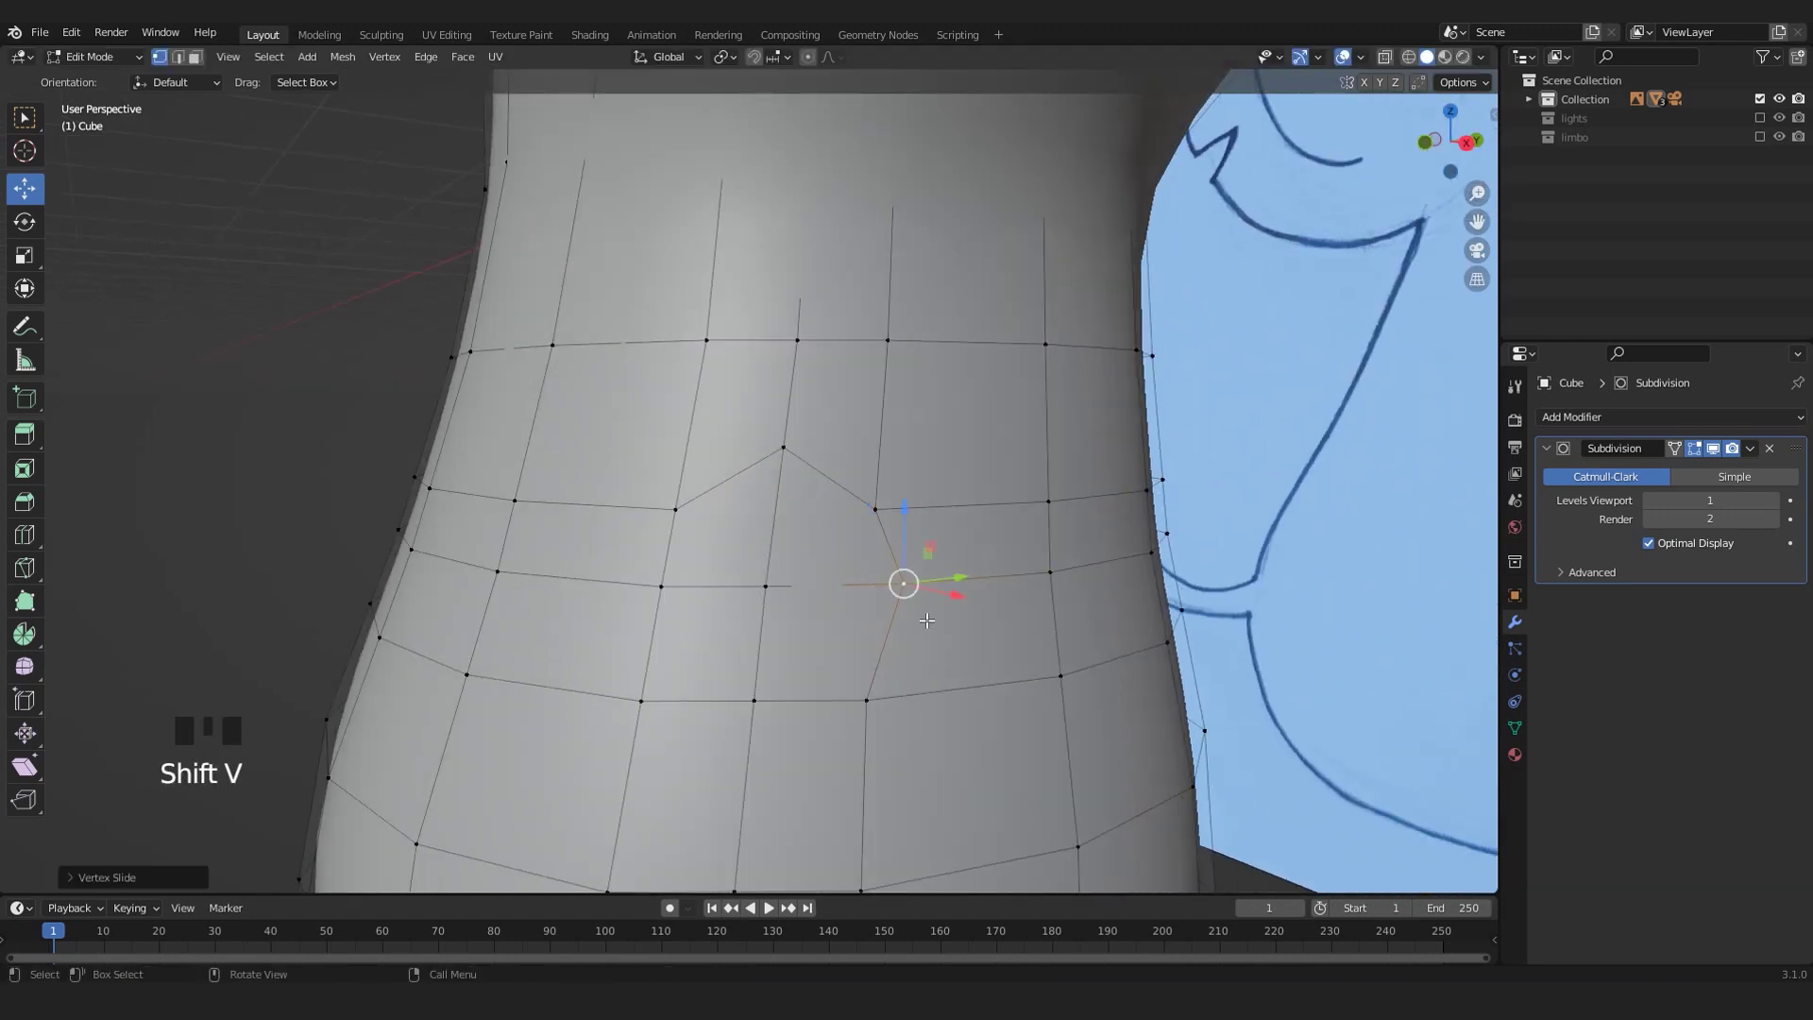
{"action": "left_click", "coordinate": [652, 586]}
{"action": "key", "text": "shift+v"}
{"action": "left_click", "coordinate": [716, 675]}
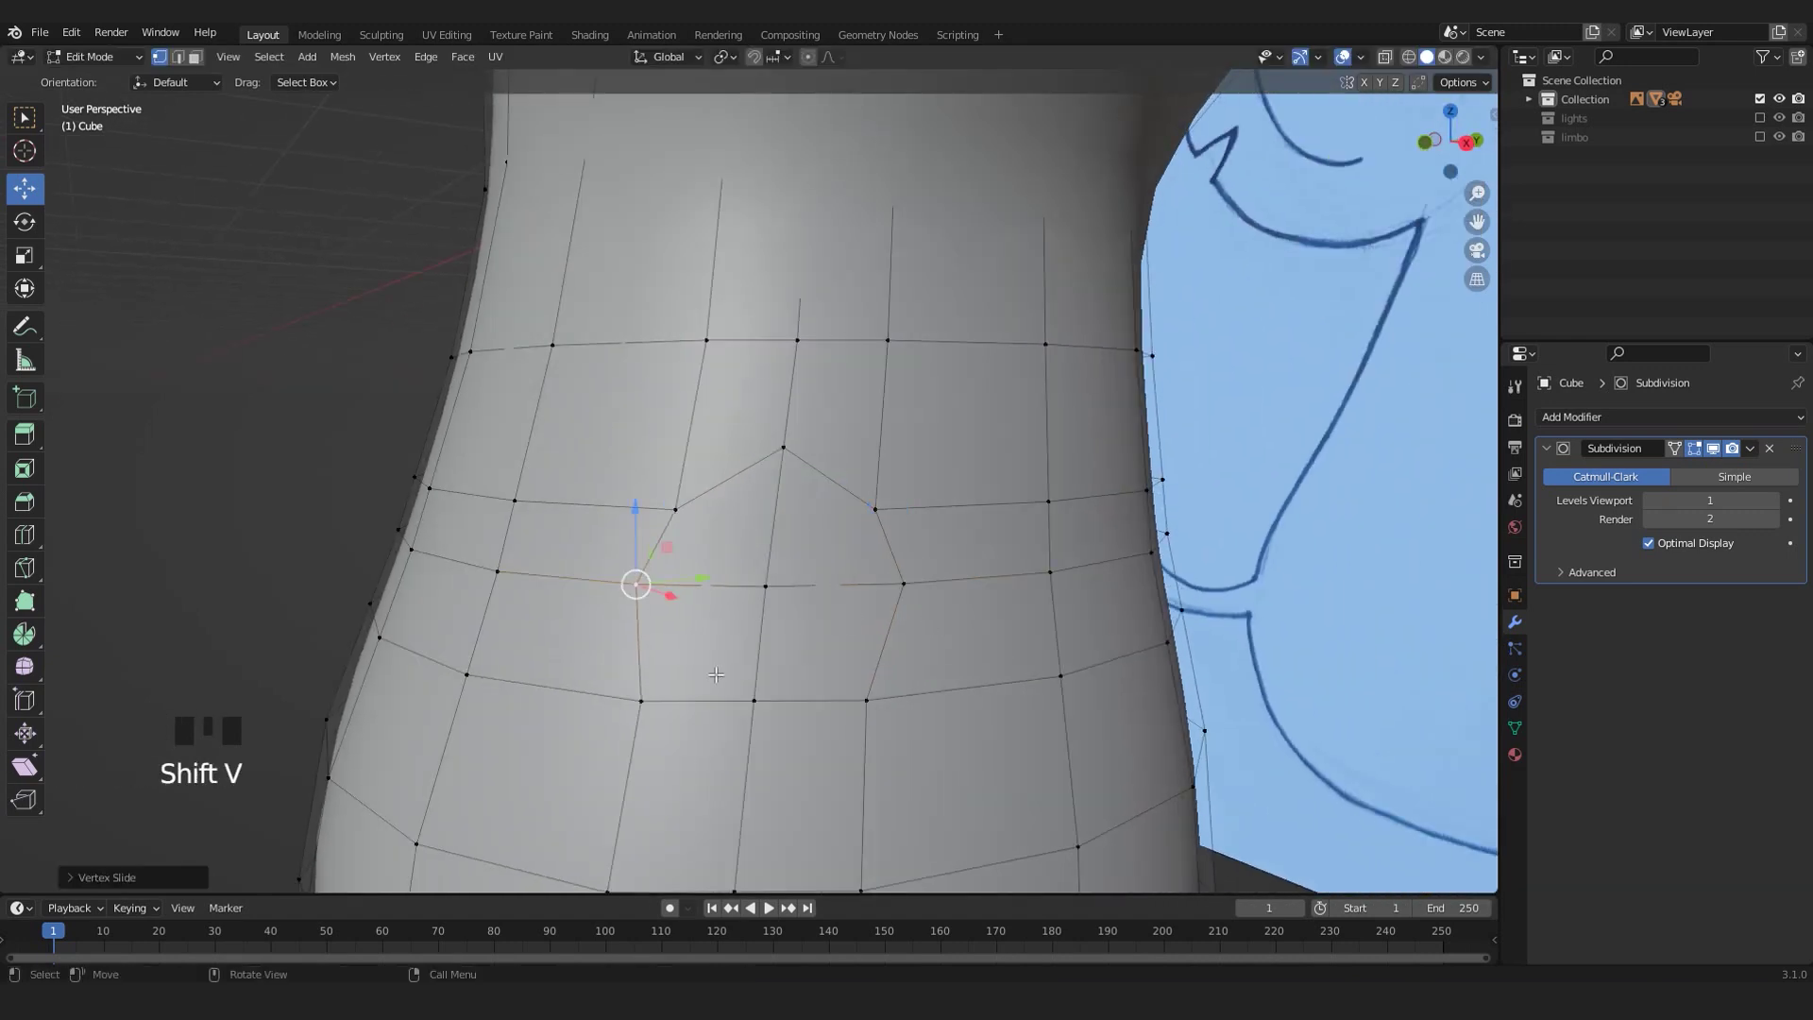
- Slide the lower corner vertex inward and the bottom centre vertex downward to complete the rounded arm outline
{"action": "left_click", "coordinate": [654, 696]}
{"action": "key", "text": "shift+v"}
{"action": "left_click", "coordinate": [651, 699]}
{"action": "left_click", "coordinate": [753, 700]}
{"action": "key", "text": "shift+v"}
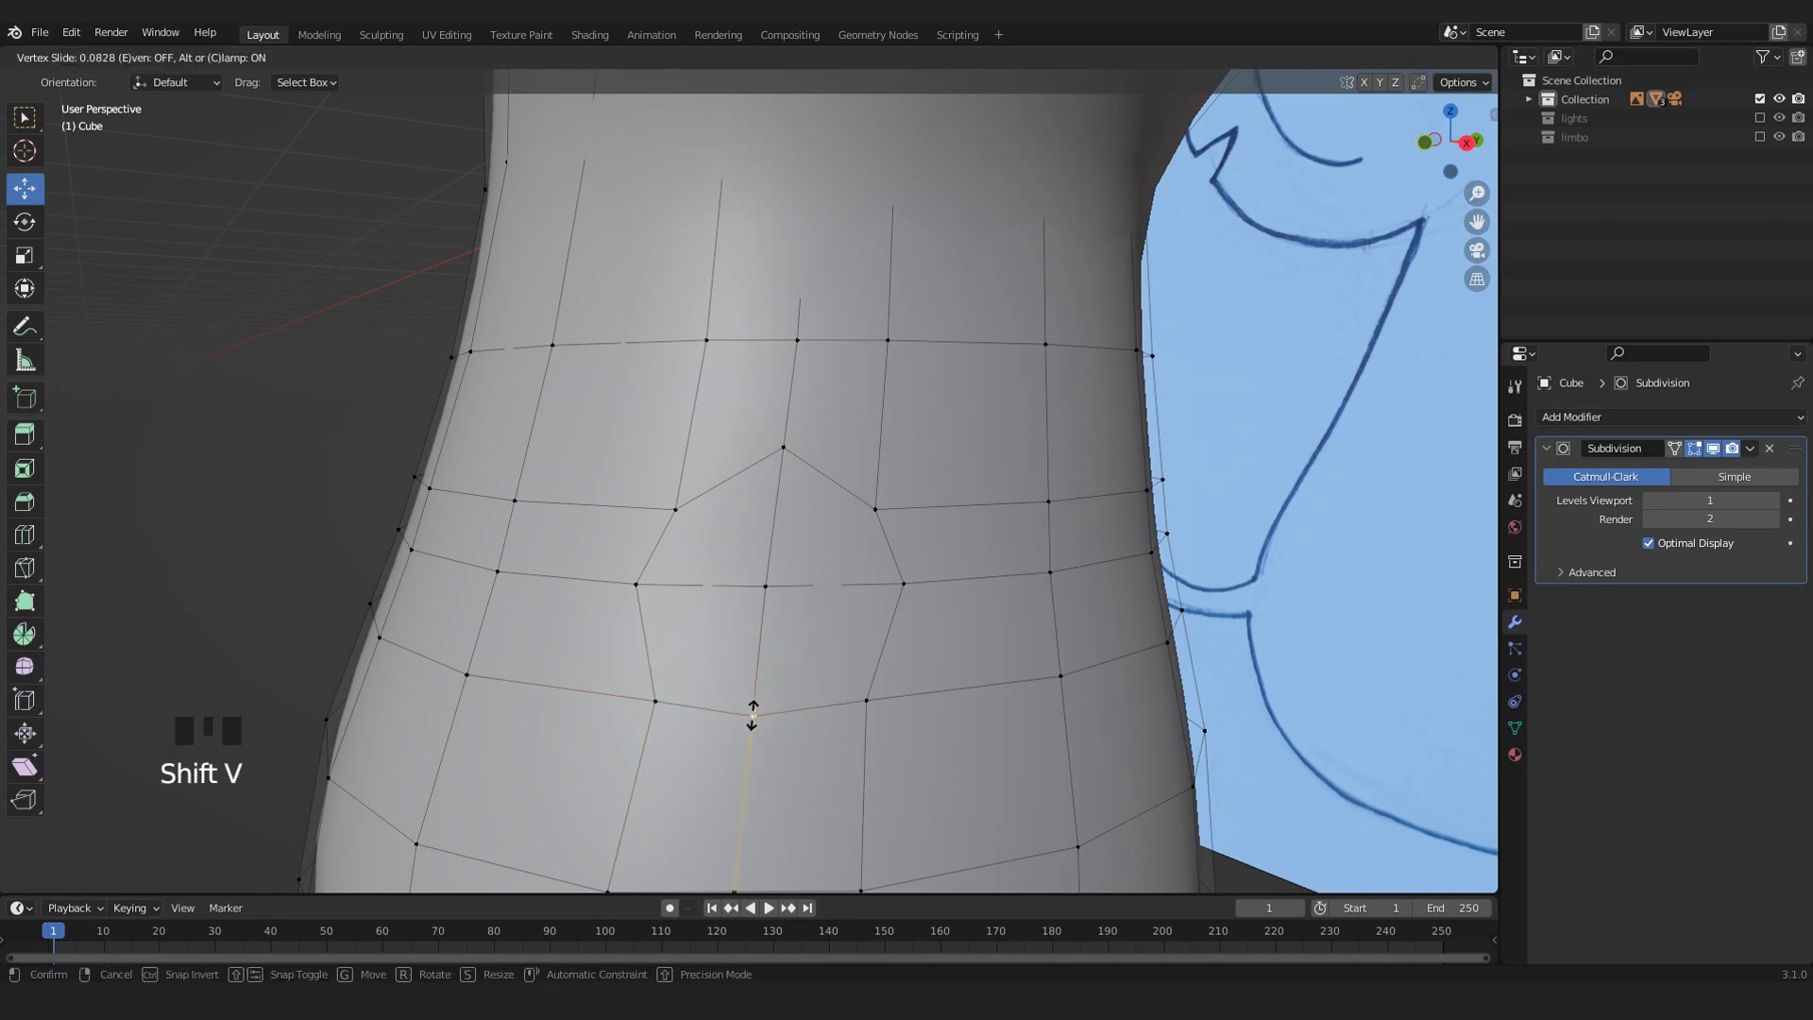
{"action": "left_click", "coordinate": [751, 729]}
- Examine the rounded arm outline on the torso from several angles and compare its position with the drawn arms
{"action": "middle_click_drag", "start_coordinate": [881, 457], "coordinate": [830, 562]}
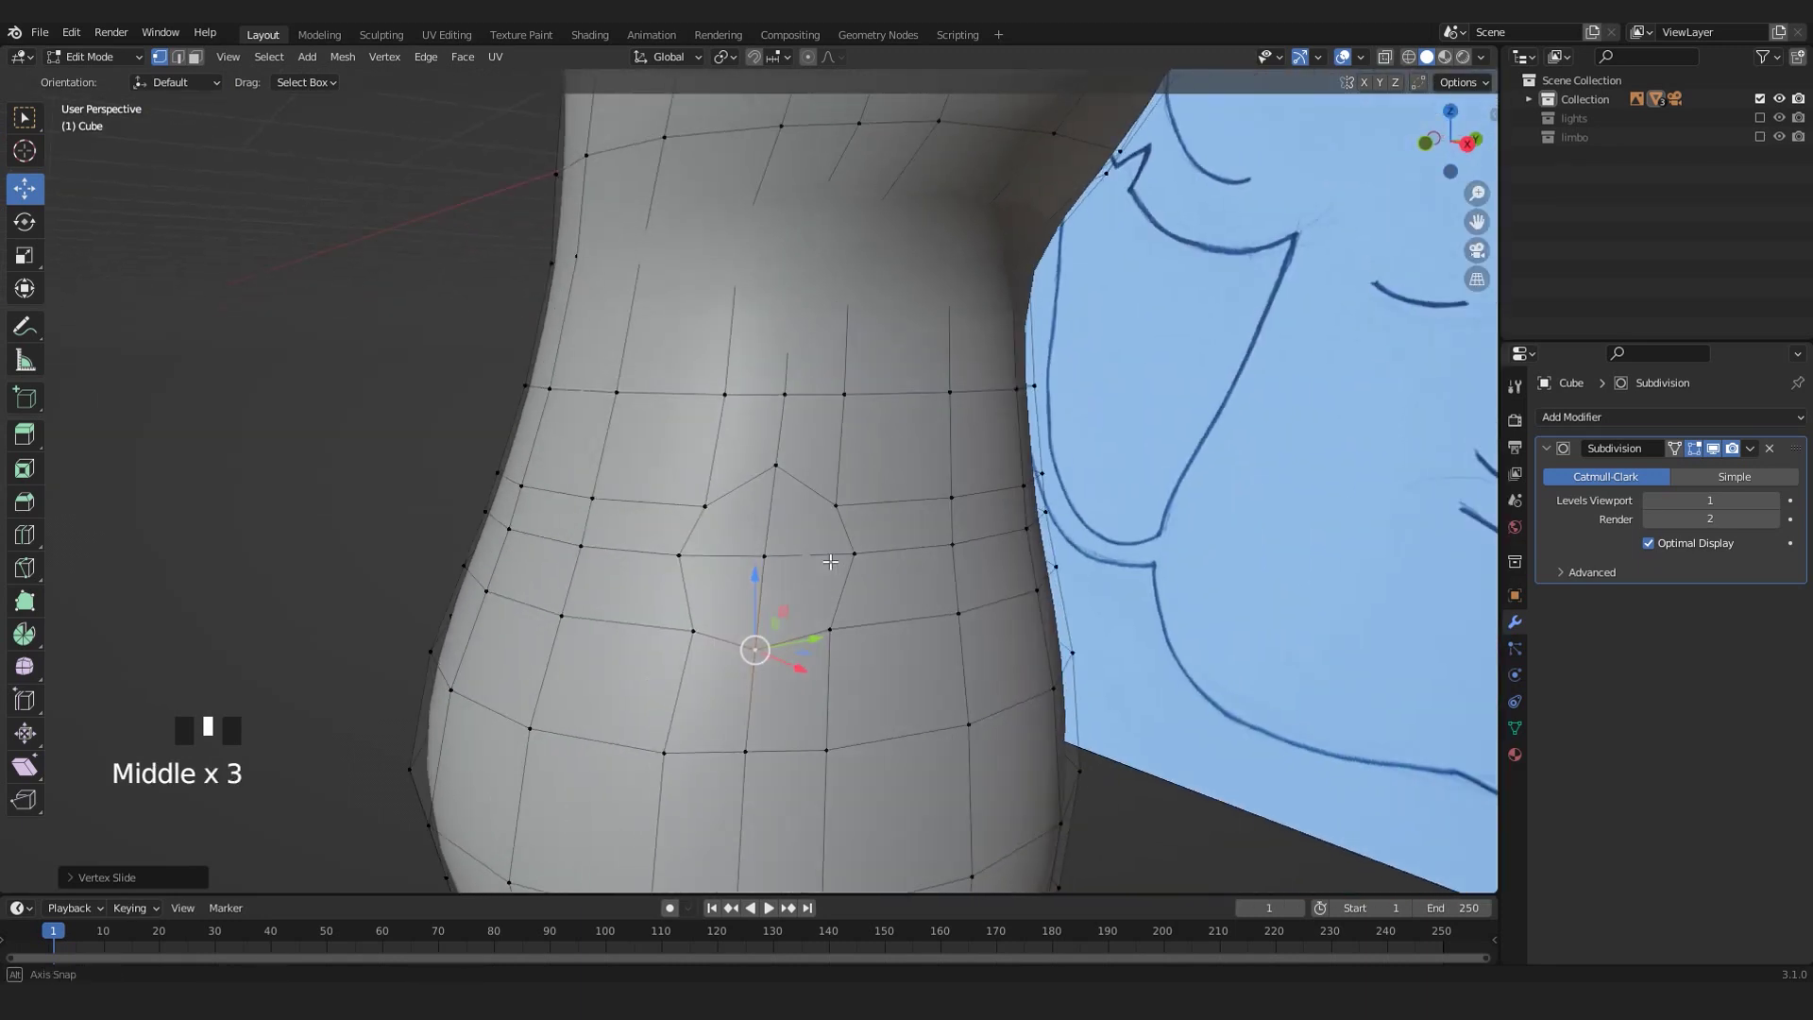
{"action": "scroll", "coordinate": [921, 548], "scroll_direction": "down", "scroll_amount": 3}
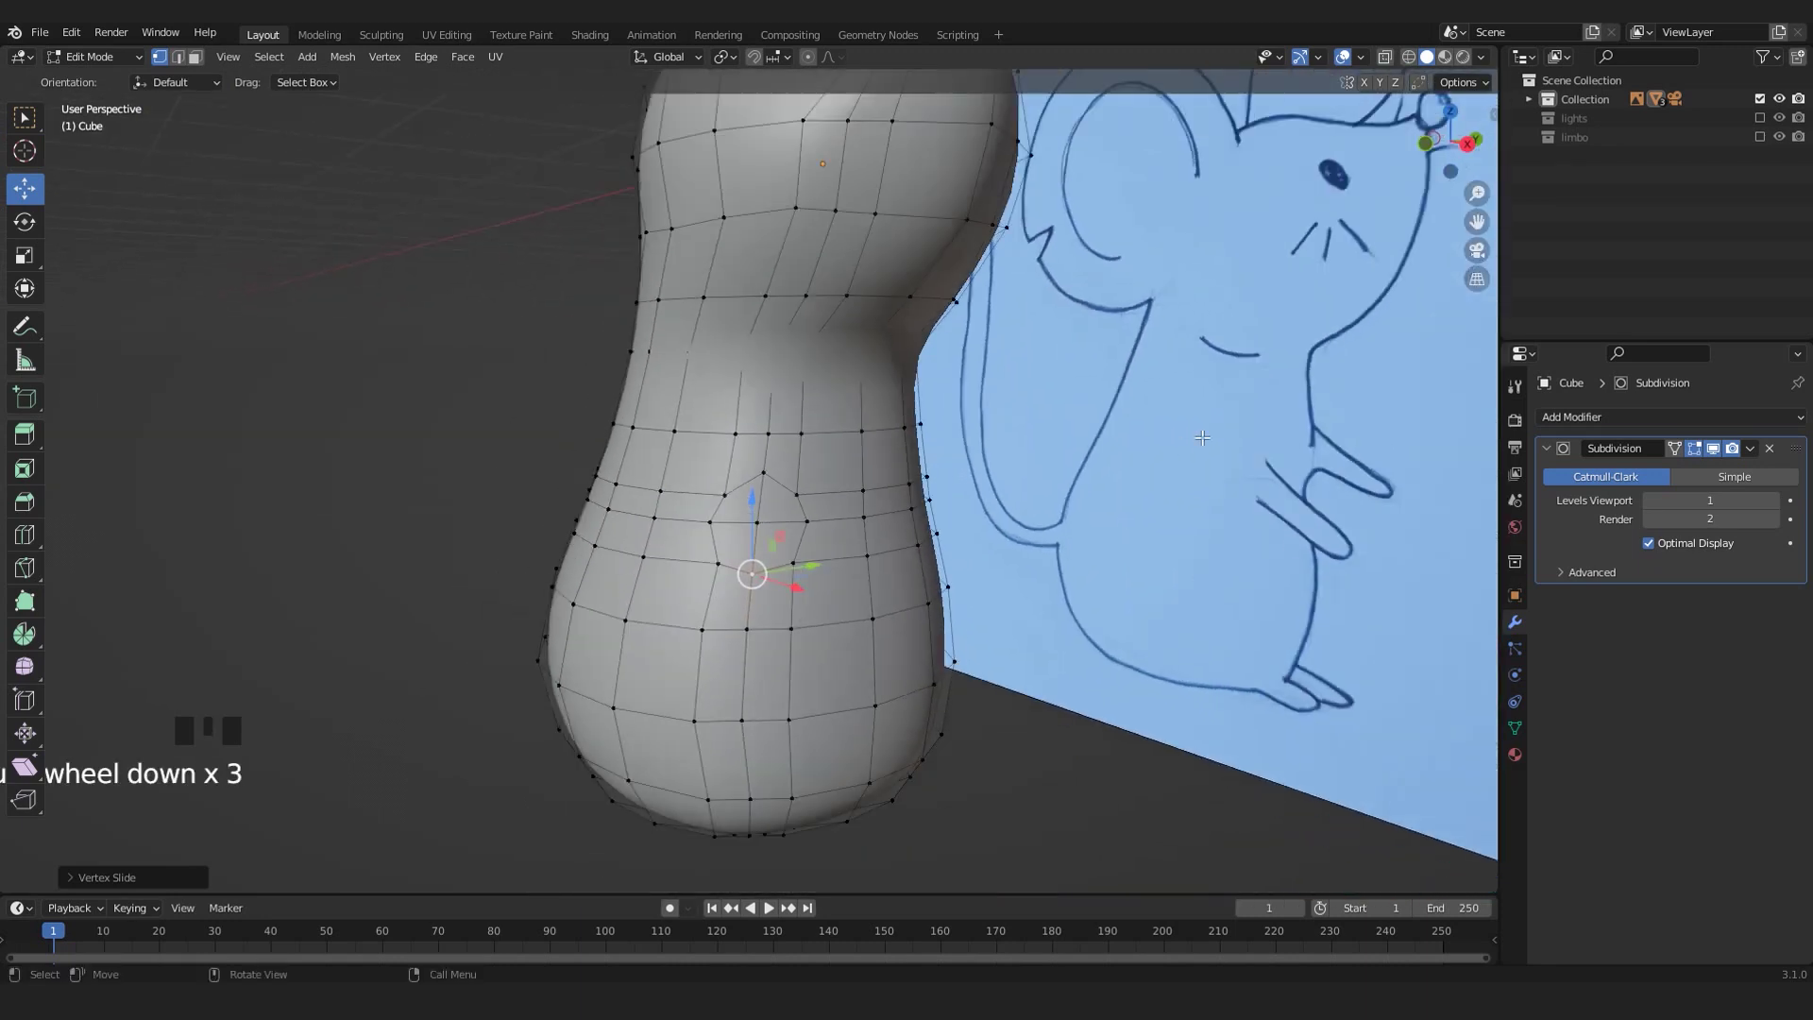
{"action": "scroll", "coordinate": [530, 593], "scroll_direction": "up", "scroll_amount": 2}
{"action": "middle_click_drag", "start_coordinate": [567, 585], "coordinate": [689, 544]}
{"action": "scroll", "coordinate": [701, 553], "scroll_direction": "down", "scroll_amount": 2}
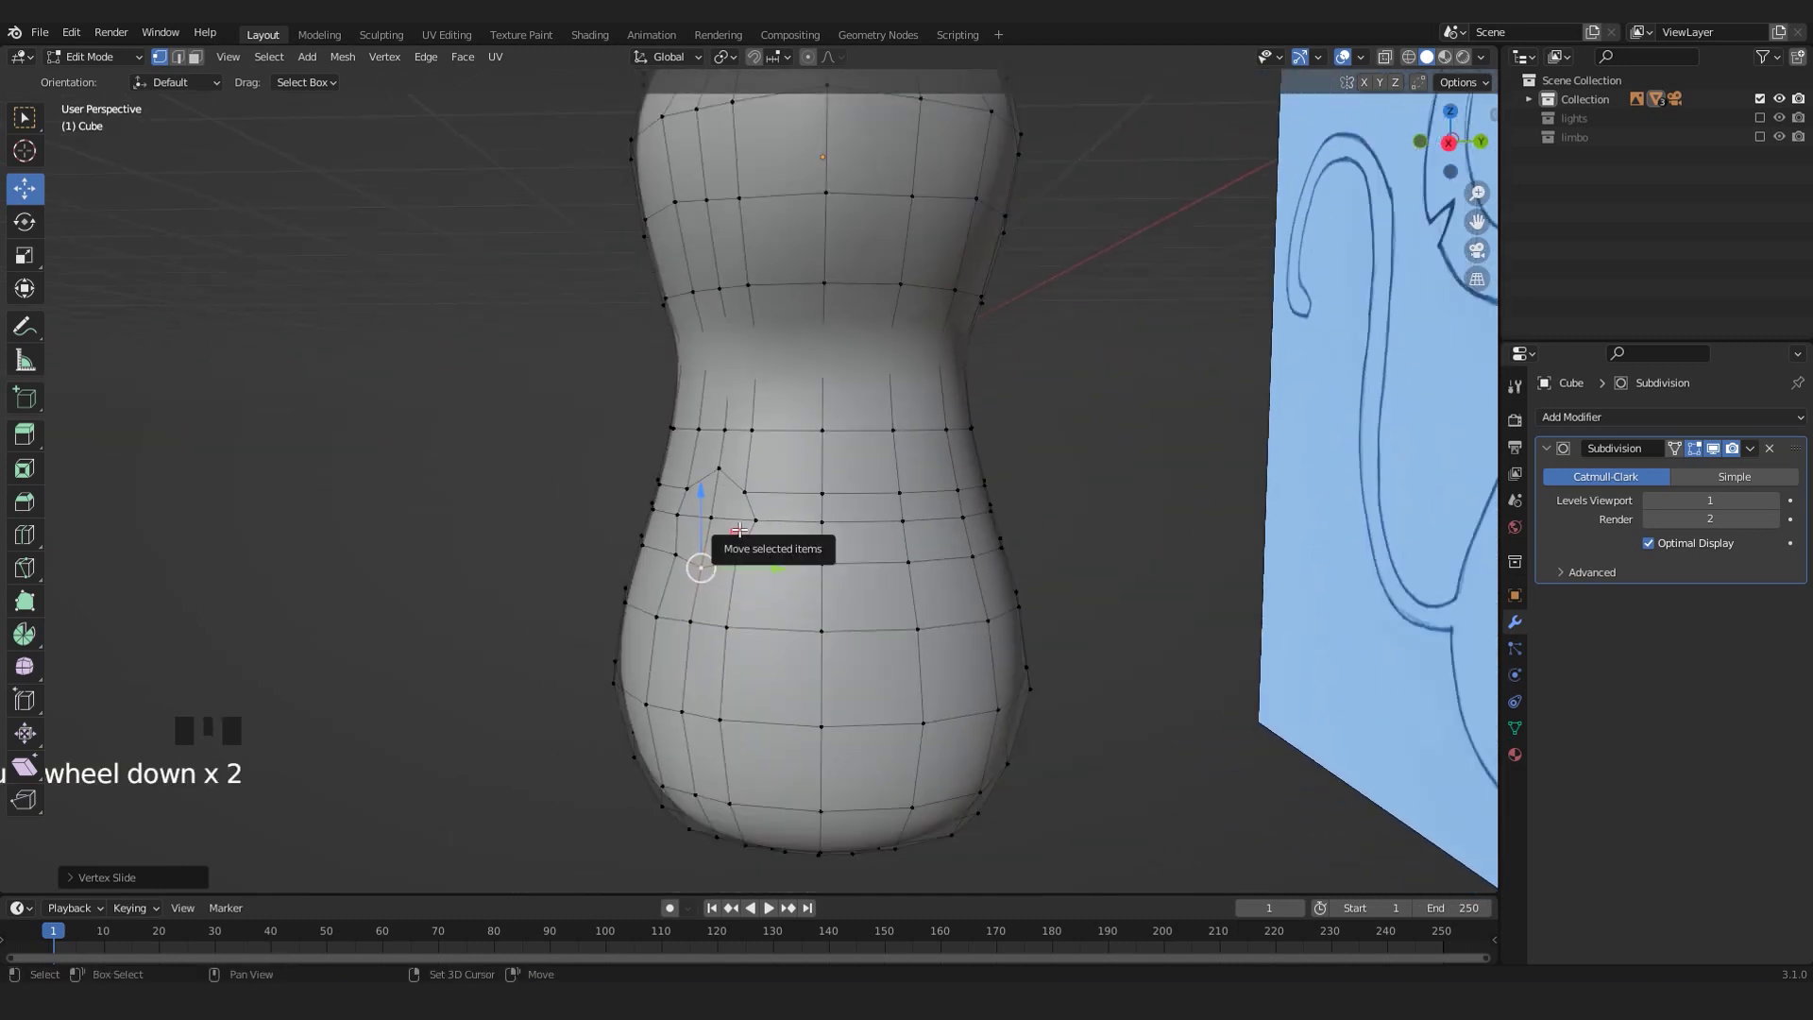
{"action": "middle_click_drag", "start_coordinate": [723, 502], "coordinate": [756, 680]}
{"action": "scroll", "coordinate": [699, 529], "scroll_direction": "up", "scroll_amount": 2}
{"action": "scroll", "coordinate": [665, 562], "scroll_direction": "down", "scroll_amount": 5}
{"action": "scroll", "coordinate": [776, 749], "scroll_direction": "up", "scroll_amount": 2}
{"action": "middle_click_drag", "start_coordinate": [776, 749], "coordinate": [927, 502], "text": "shift"}
{"action": "middle_click_drag", "start_coordinate": [838, 552], "coordinate": [793, 553]}
- Extrude the four faces inside the arm outline outward about 0.025 m and turn off the Subdivision modifier's viewport display
{"action": "scroll", "coordinate": [767, 553], "scroll_direction": "up", "scroll_amount": 5}
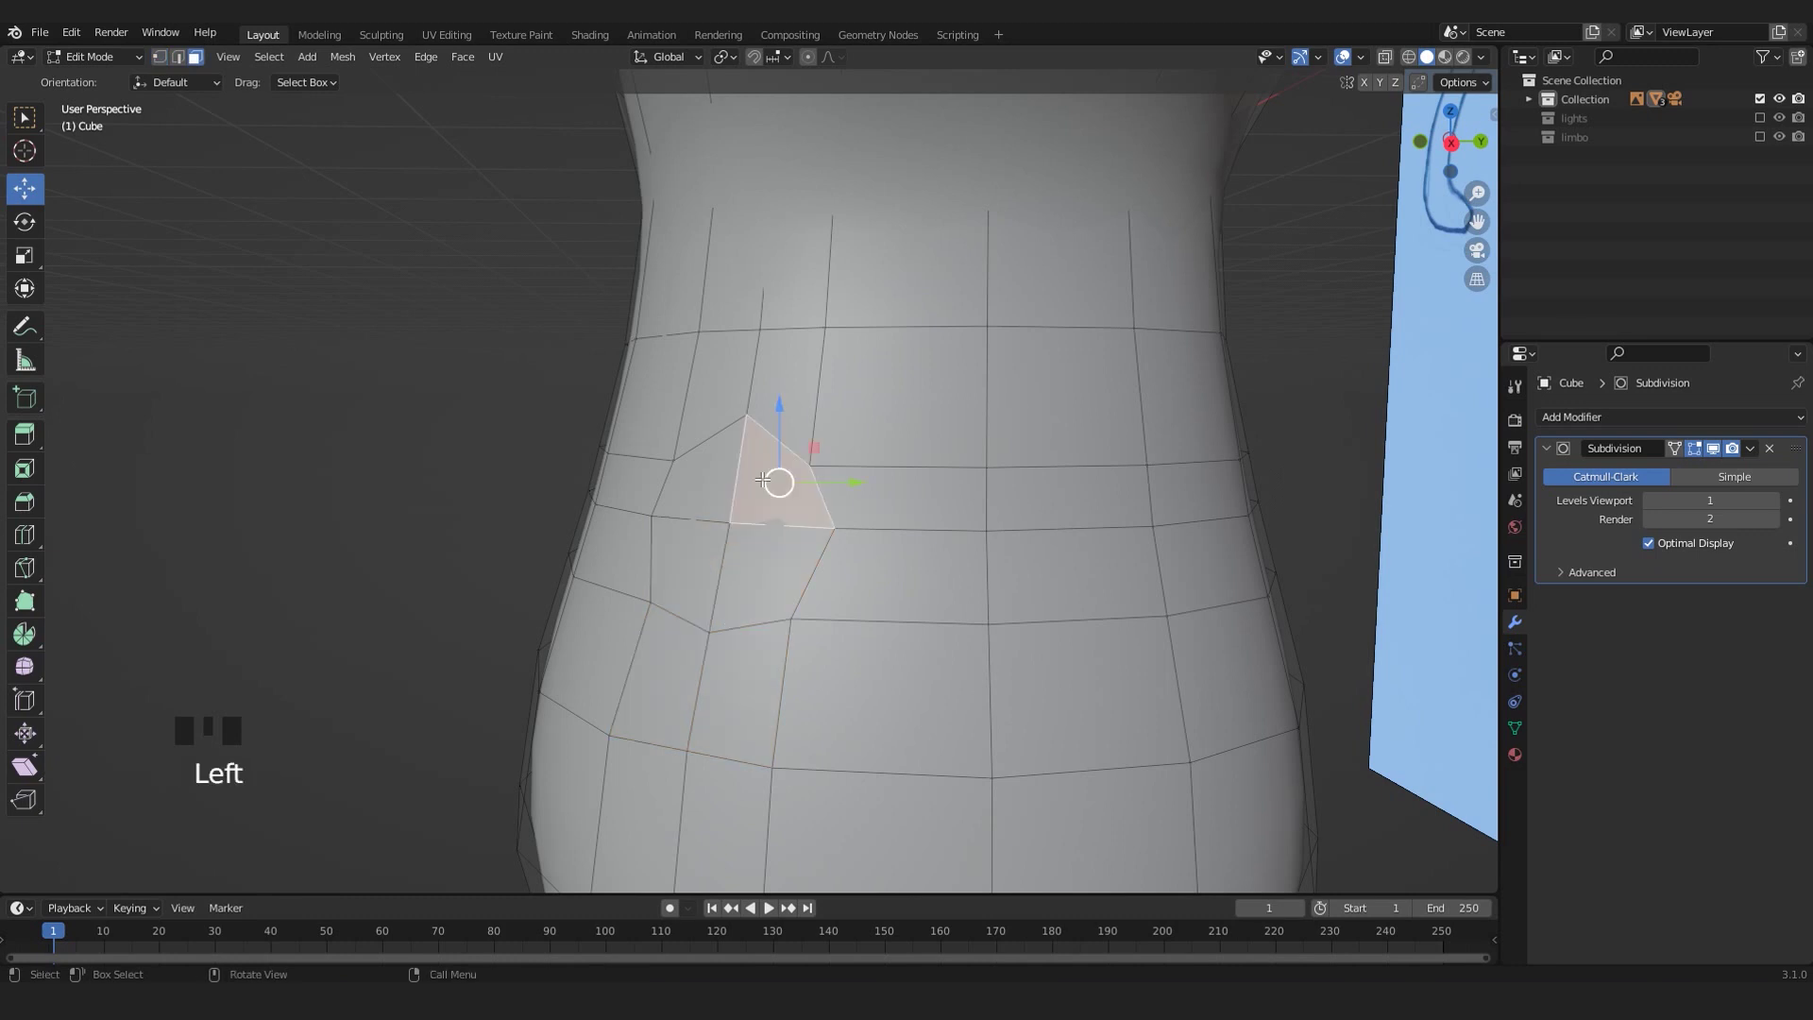
{"action": "scroll", "coordinate": [746, 577], "scroll_direction": "down", "scroll_amount": 3}
{"action": "middle_click_drag", "start_coordinate": [746, 577], "coordinate": [935, 578]}
{"action": "key", "text": "KP_1"}
{"action": "middle_click_drag", "start_coordinate": [847, 537], "coordinate": [910, 540]}
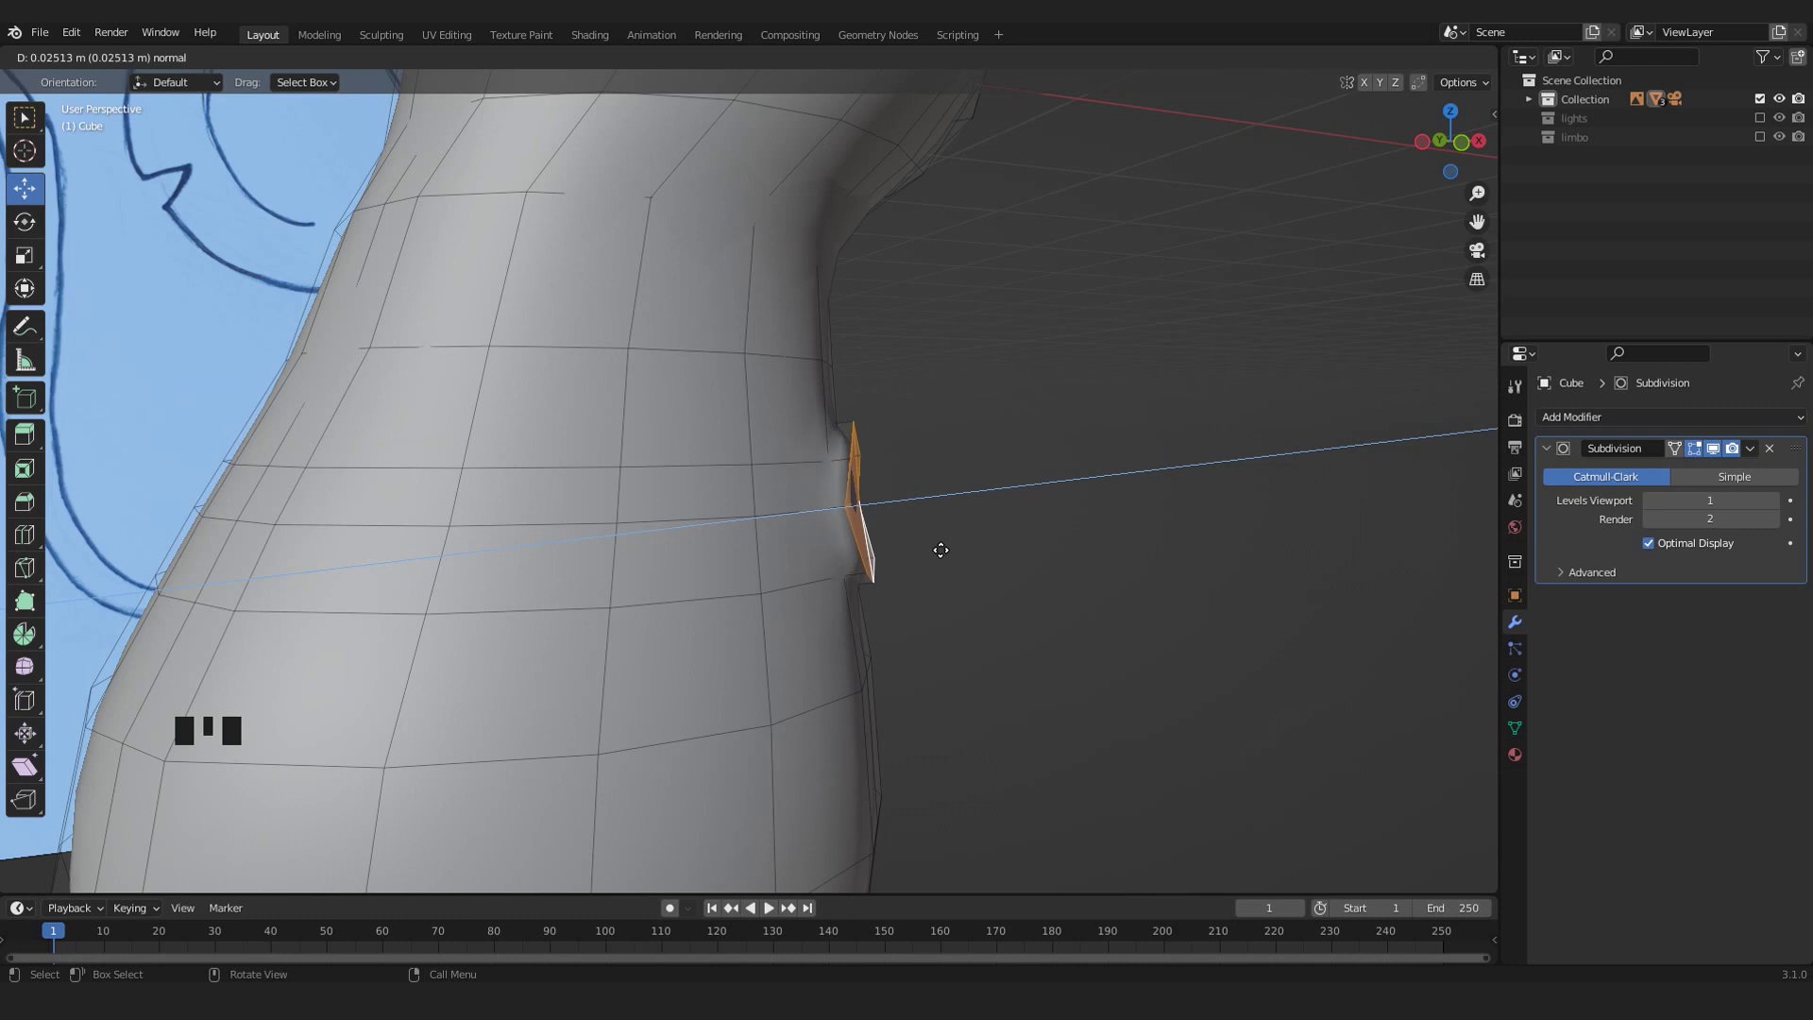
{"action": "middle_click_drag", "start_coordinate": [950, 552], "coordinate": [988, 551]}
{"action": "left_click", "coordinate": [1714, 451]}
- Extrude the arm about 0.15 m further outward, scaling and shifting its end faces to taper it
{"action": "middle_click_drag", "start_coordinate": [829, 568], "coordinate": [928, 606]}
{"action": "key", "text": "s"}
{"action": "left_click", "coordinate": [942, 617]}
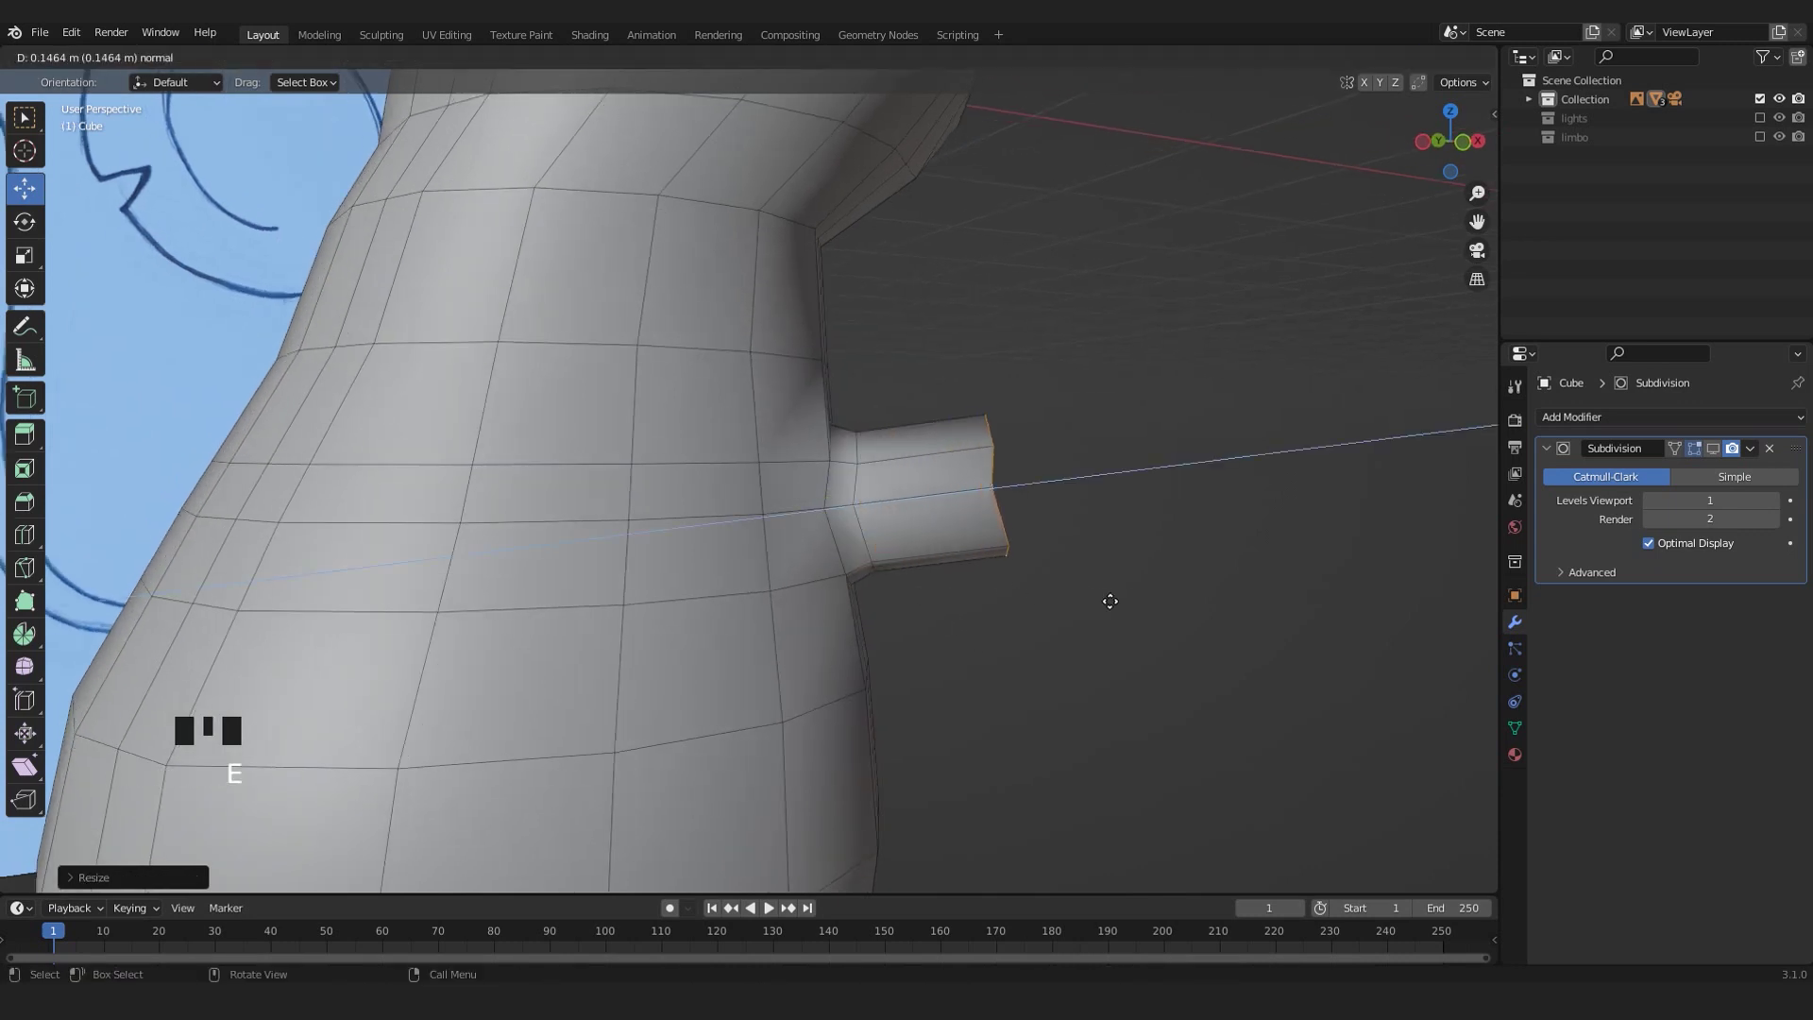
{"action": "middle_click_drag", "start_coordinate": [1065, 558], "coordinate": [720, 655]}
{"action": "key", "text": "s"}
{"action": "left_click", "coordinate": [788, 587]}
{"action": "mouse_move", "coordinate": [682, 644]}
{"action": "left_mouse_down"}
{"action": "mouse_move", "coordinate": [666, 650]}
{"action": "mouse_move", "coordinate": [694, 652]}
{"action": "left_mouse_up"}
- In the front view with X-ray on, move the arm's end faces down to follow the slope of the drawn arm
{"action": "key", "text": "KP_1"}
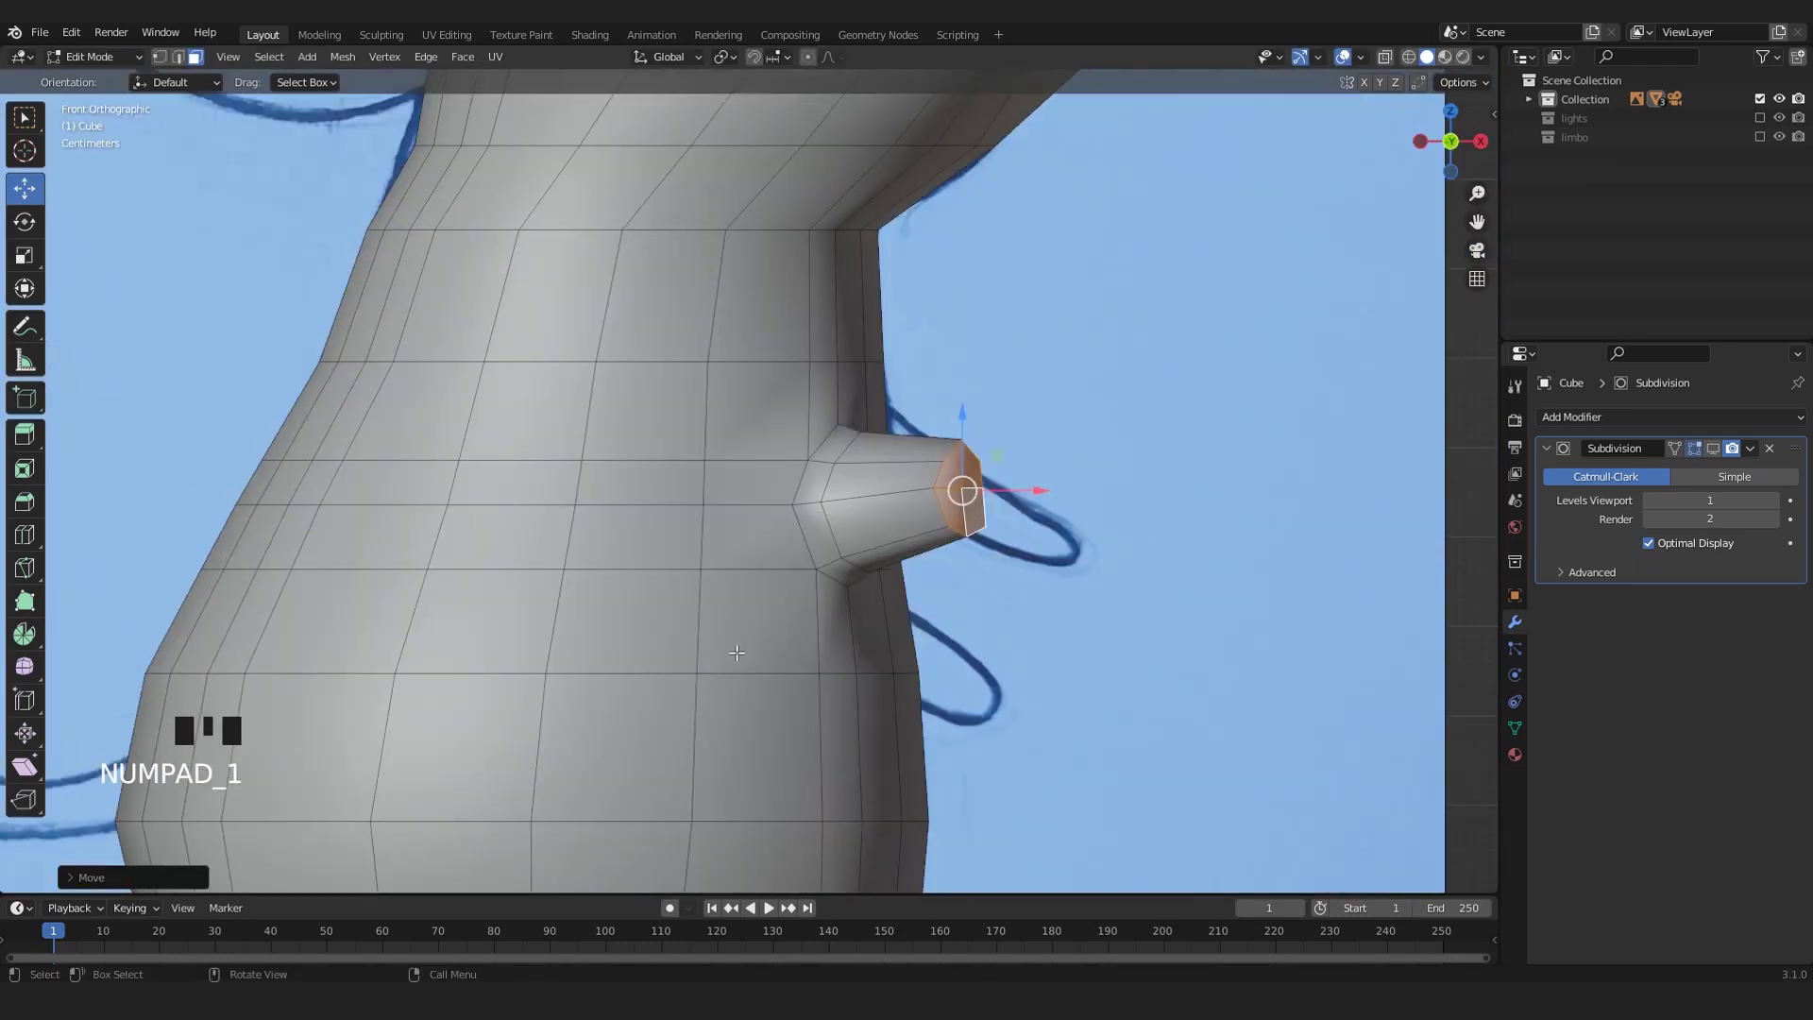
{"action": "key", "text": "alt+z"}
{"action": "middle_click_drag", "start_coordinate": [962, 594], "coordinate": [947, 537], "text": "shift"}
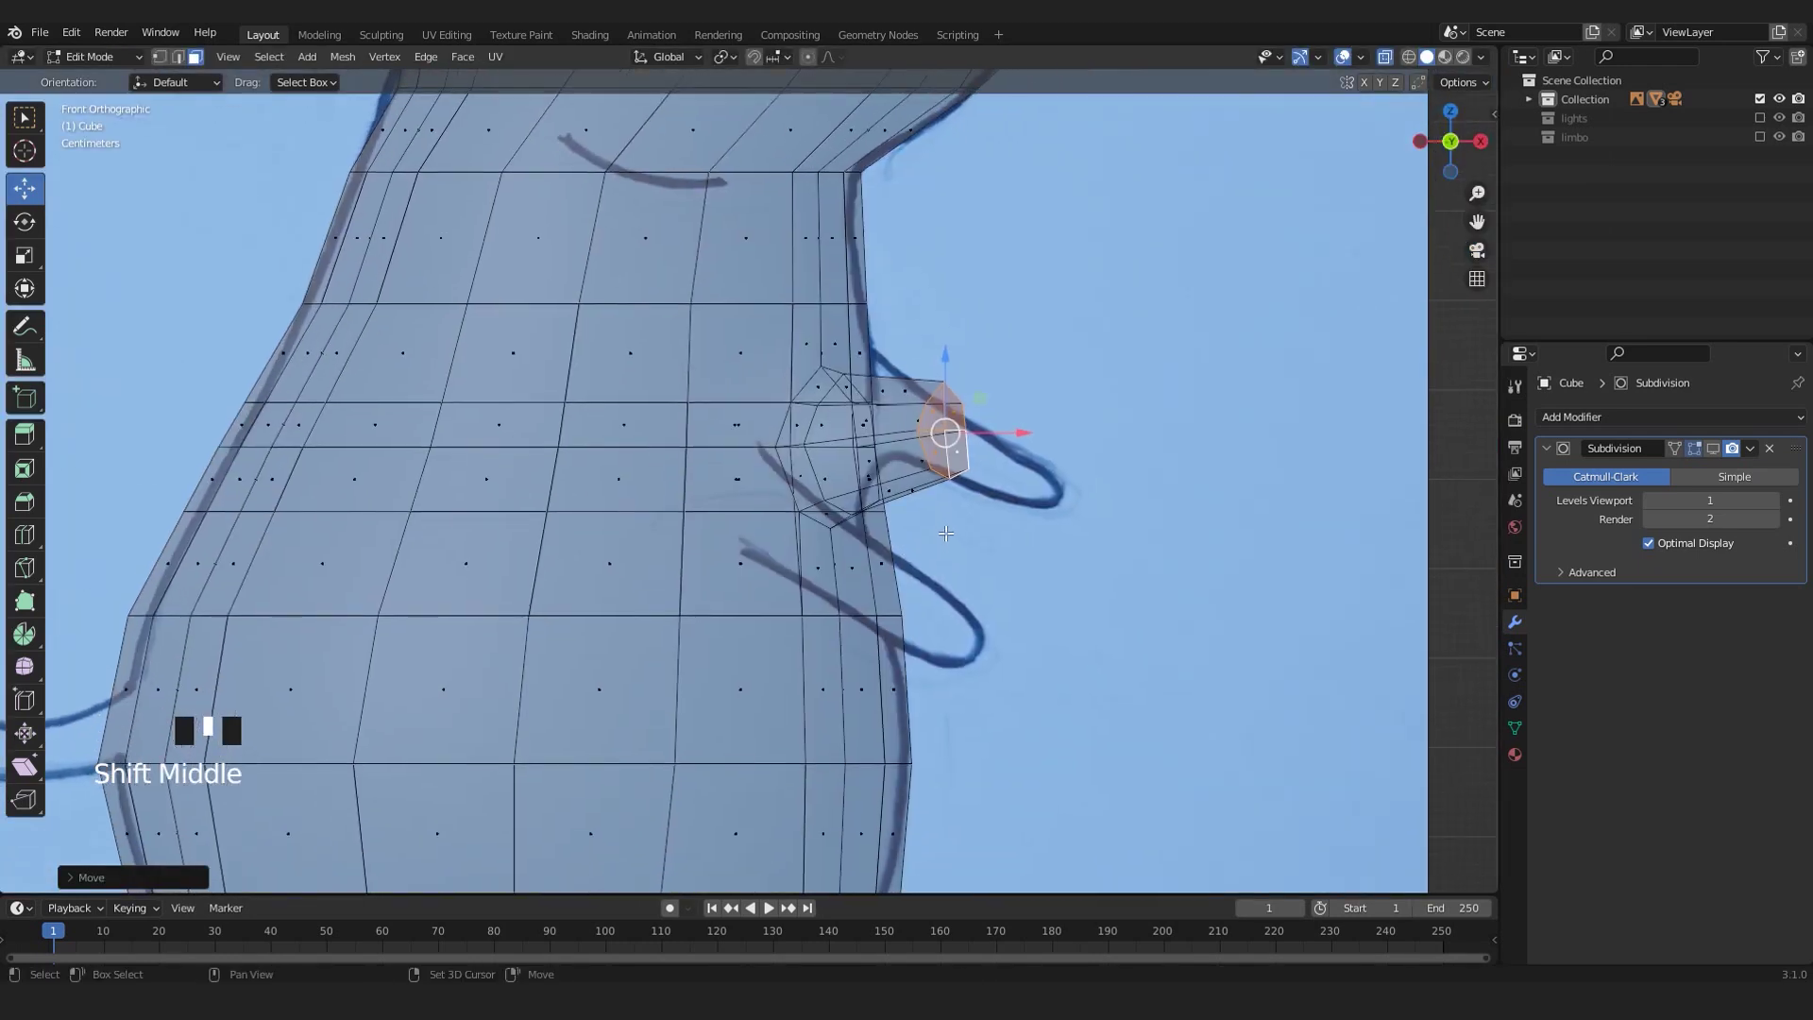
{"action": "scroll", "coordinate": [945, 533], "scroll_direction": "up", "scroll_amount": 3}
{"action": "left_click_drag", "start_coordinate": [987, 349], "coordinate": [986, 447]}
{"action": "scroll", "coordinate": [741, 566], "scroll_direction": "up", "scroll_amount": 2}
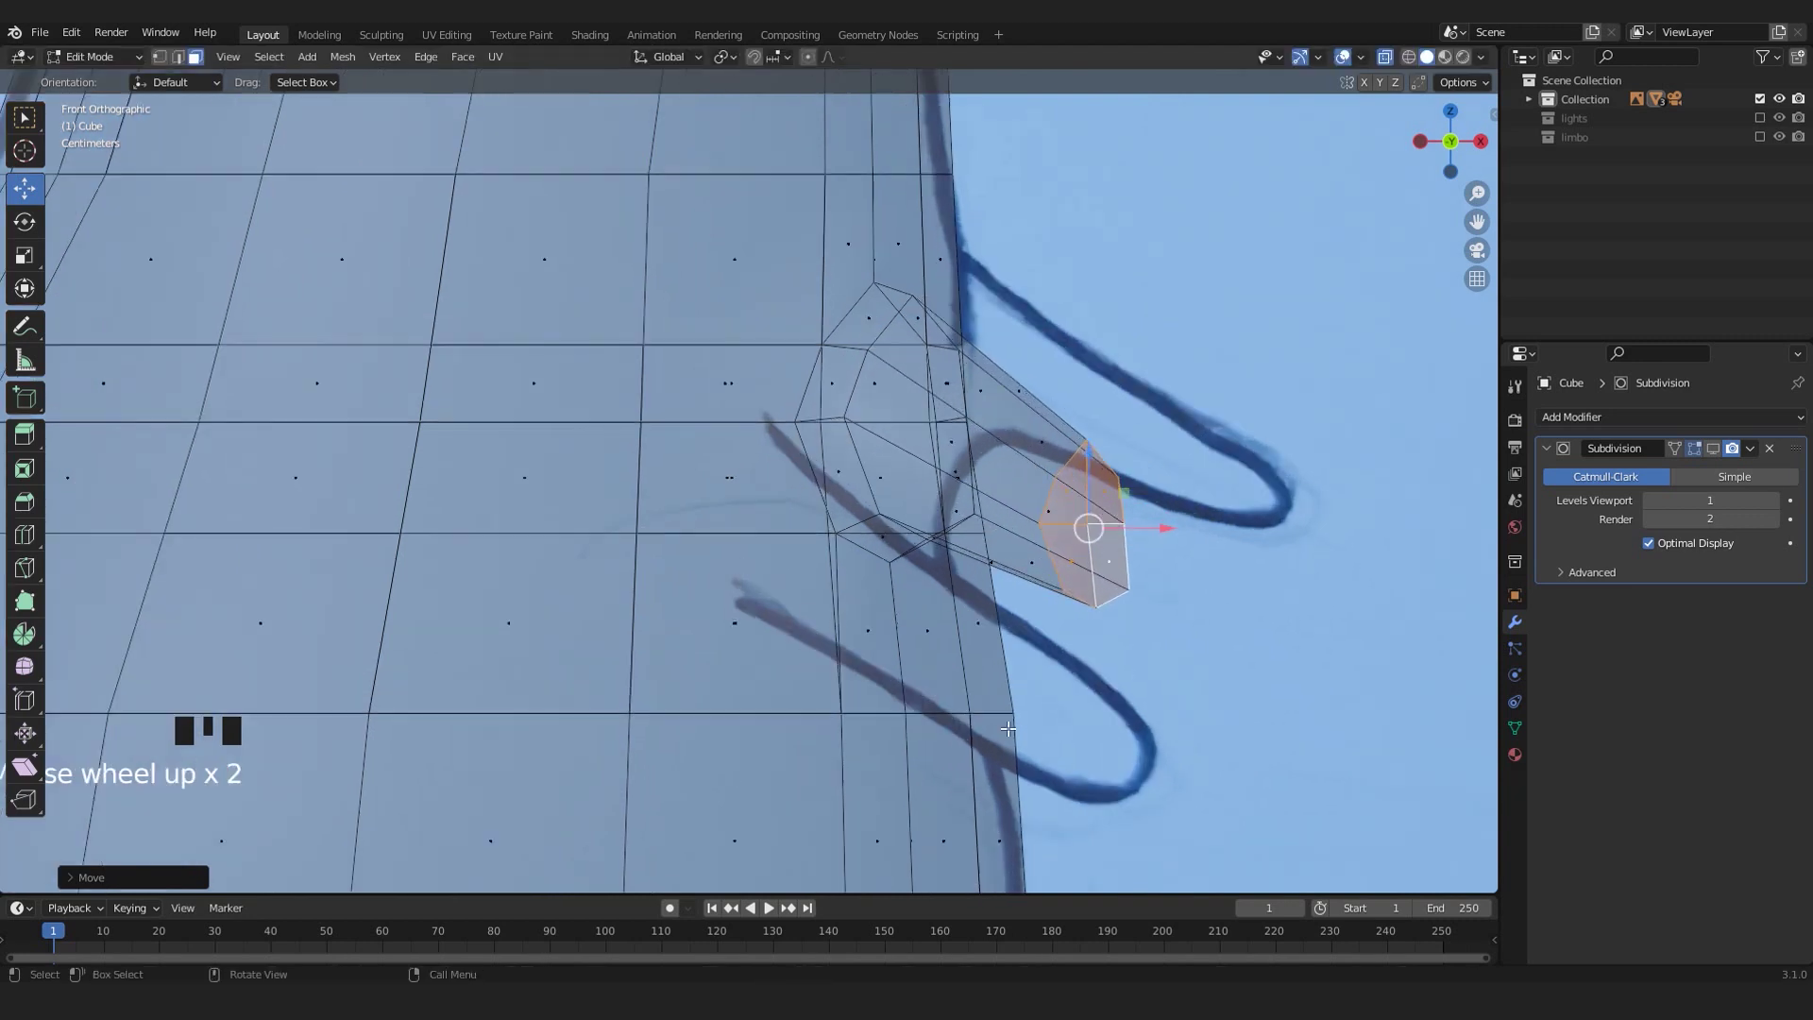
{"action": "scroll", "coordinate": [978, 706], "scroll_direction": "down", "scroll_amount": 2}
- Turn X-ray off and rotate the arm's end faces about 34 degrees to square them with the arm's direction
{"action": "key", "text": "alt+z"}
{"action": "middle_click_drag", "start_coordinate": [1055, 720], "coordinate": [1101, 575]}
{"action": "key", "text": "r"}
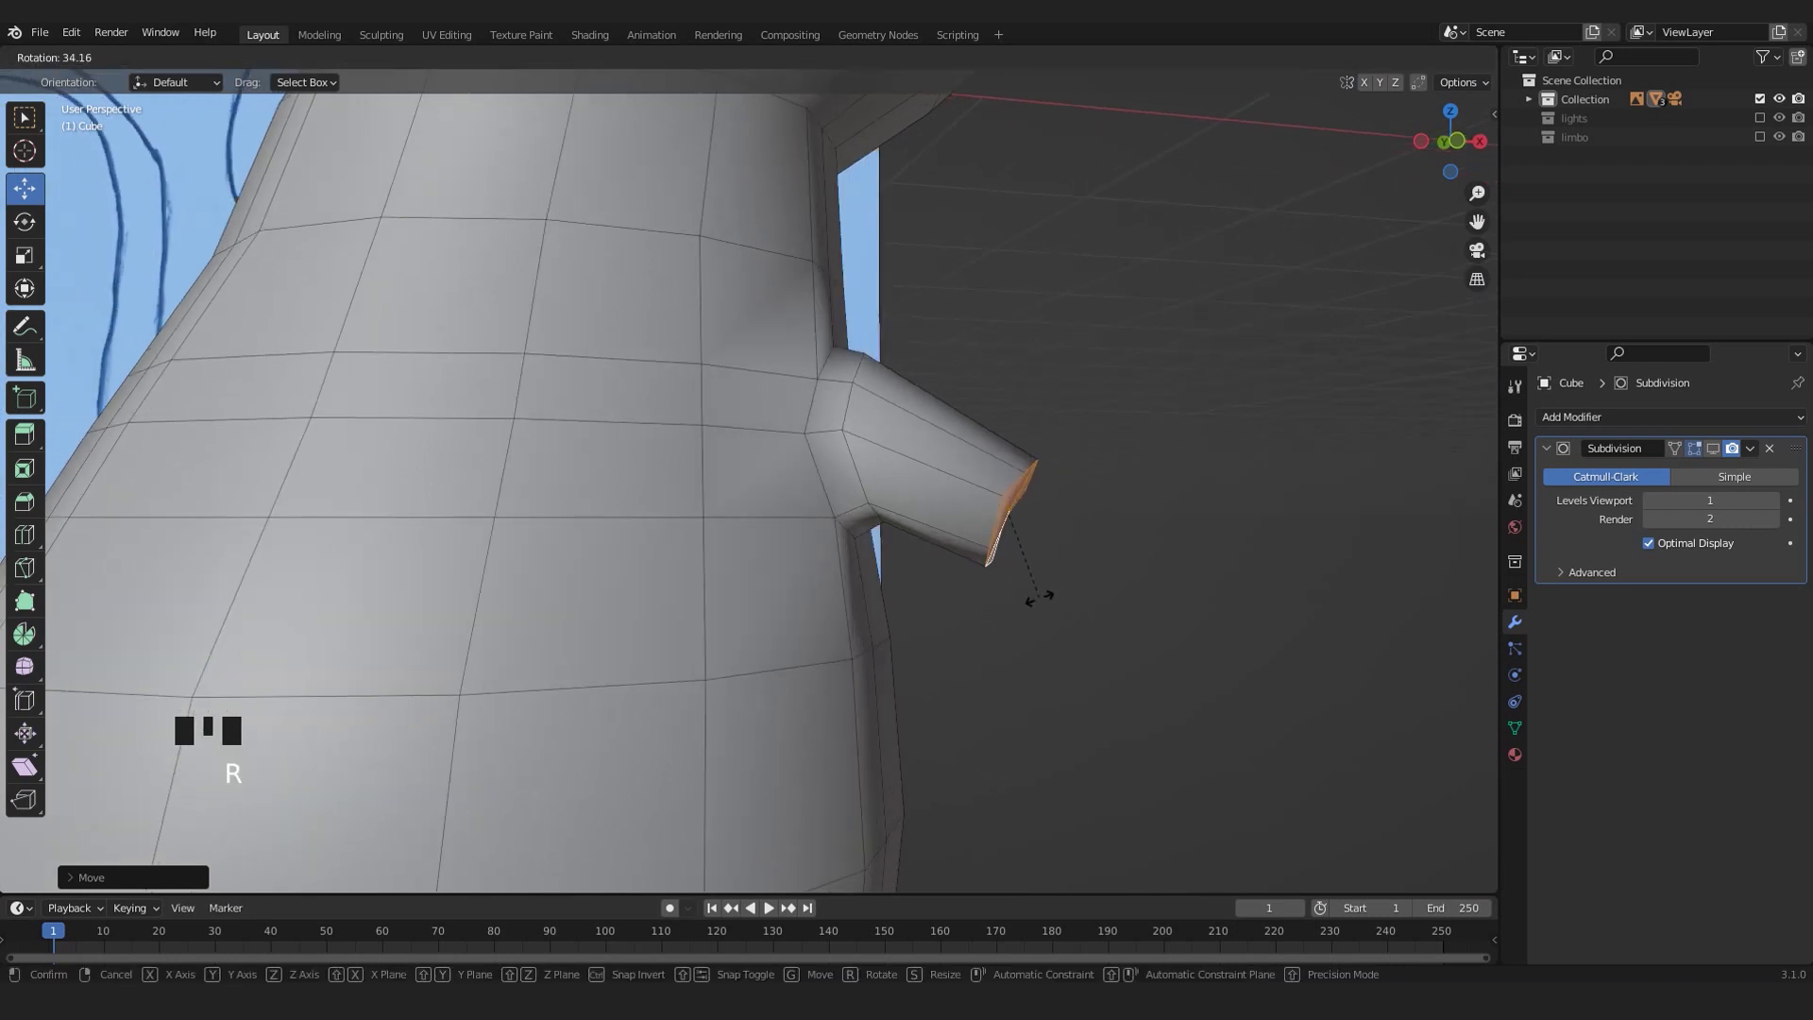
{"action": "left_click", "coordinate": [1039, 597]}
{"action": "scroll", "coordinate": [920, 415], "scroll_direction": "up", "scroll_amount": 1}
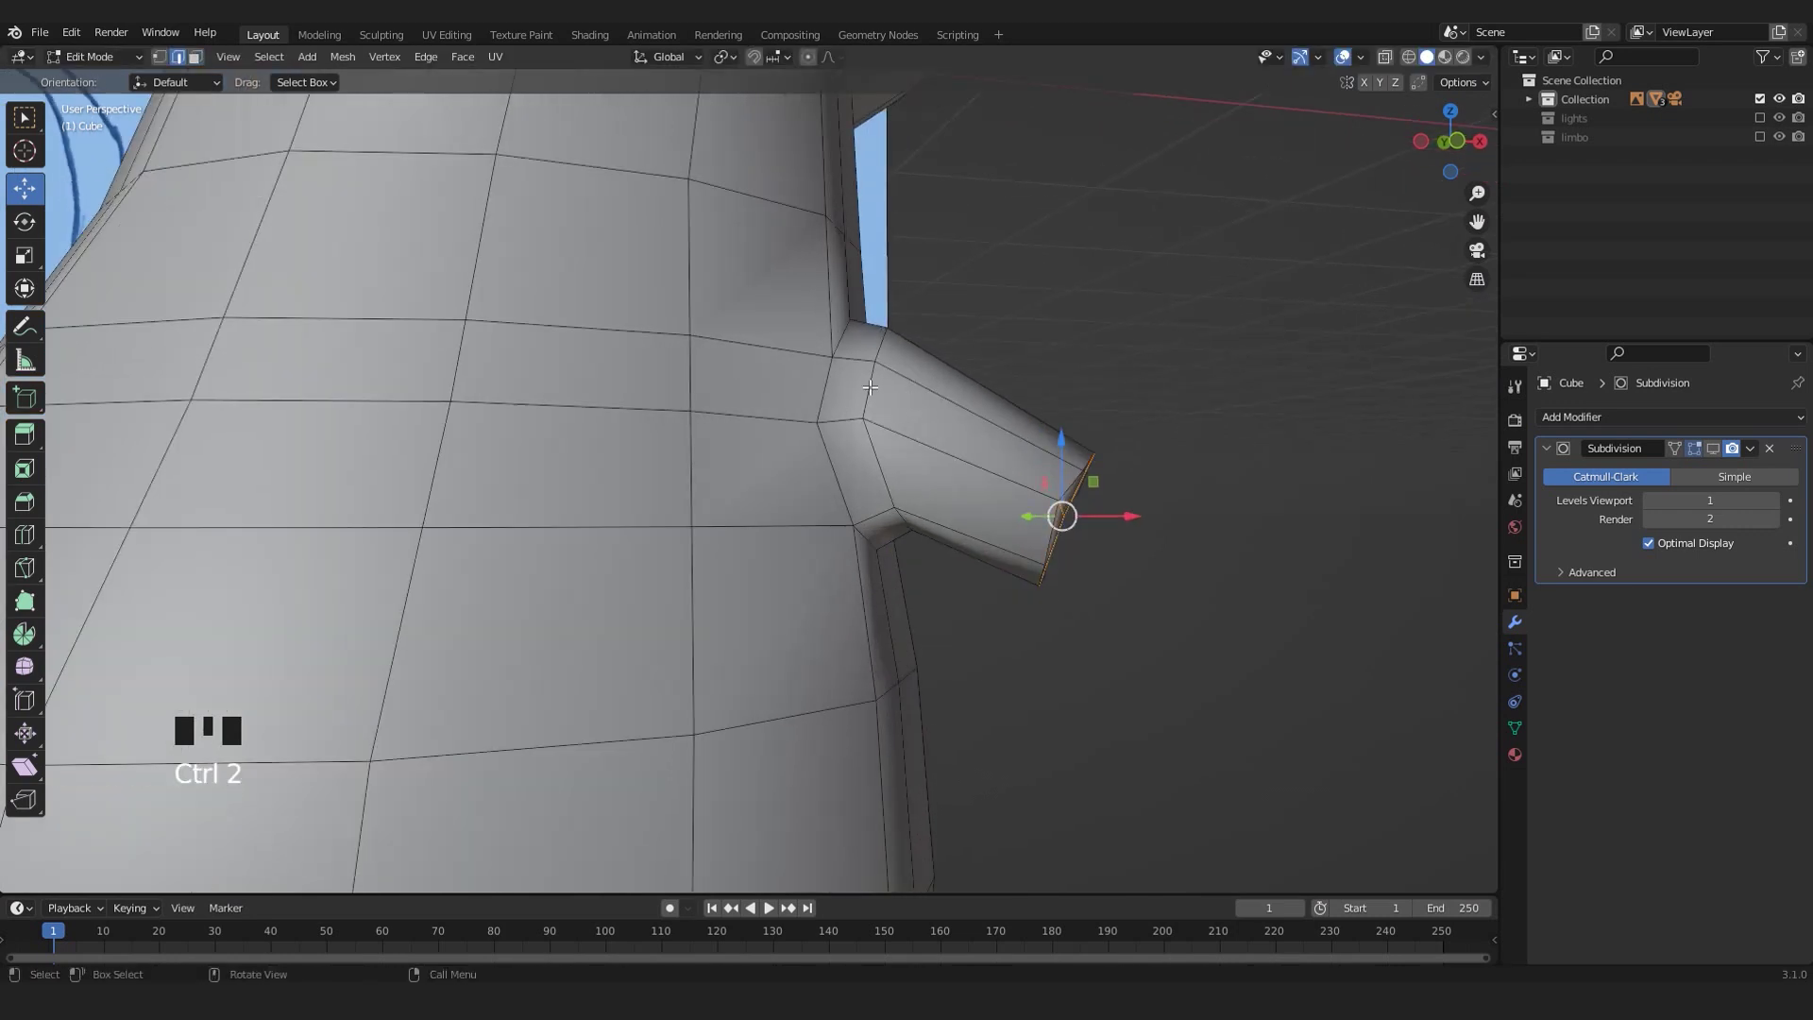
- Move and rotate the edge loop near the arm's root so that it follows the arm's downward slope
{"action": "middle_click_drag", "start_coordinate": [879, 454], "coordinate": [912, 476]}
{"action": "key", "text": "g"}
{"action": "left_click", "coordinate": [937, 485]}
{"action": "key", "text": "r"}
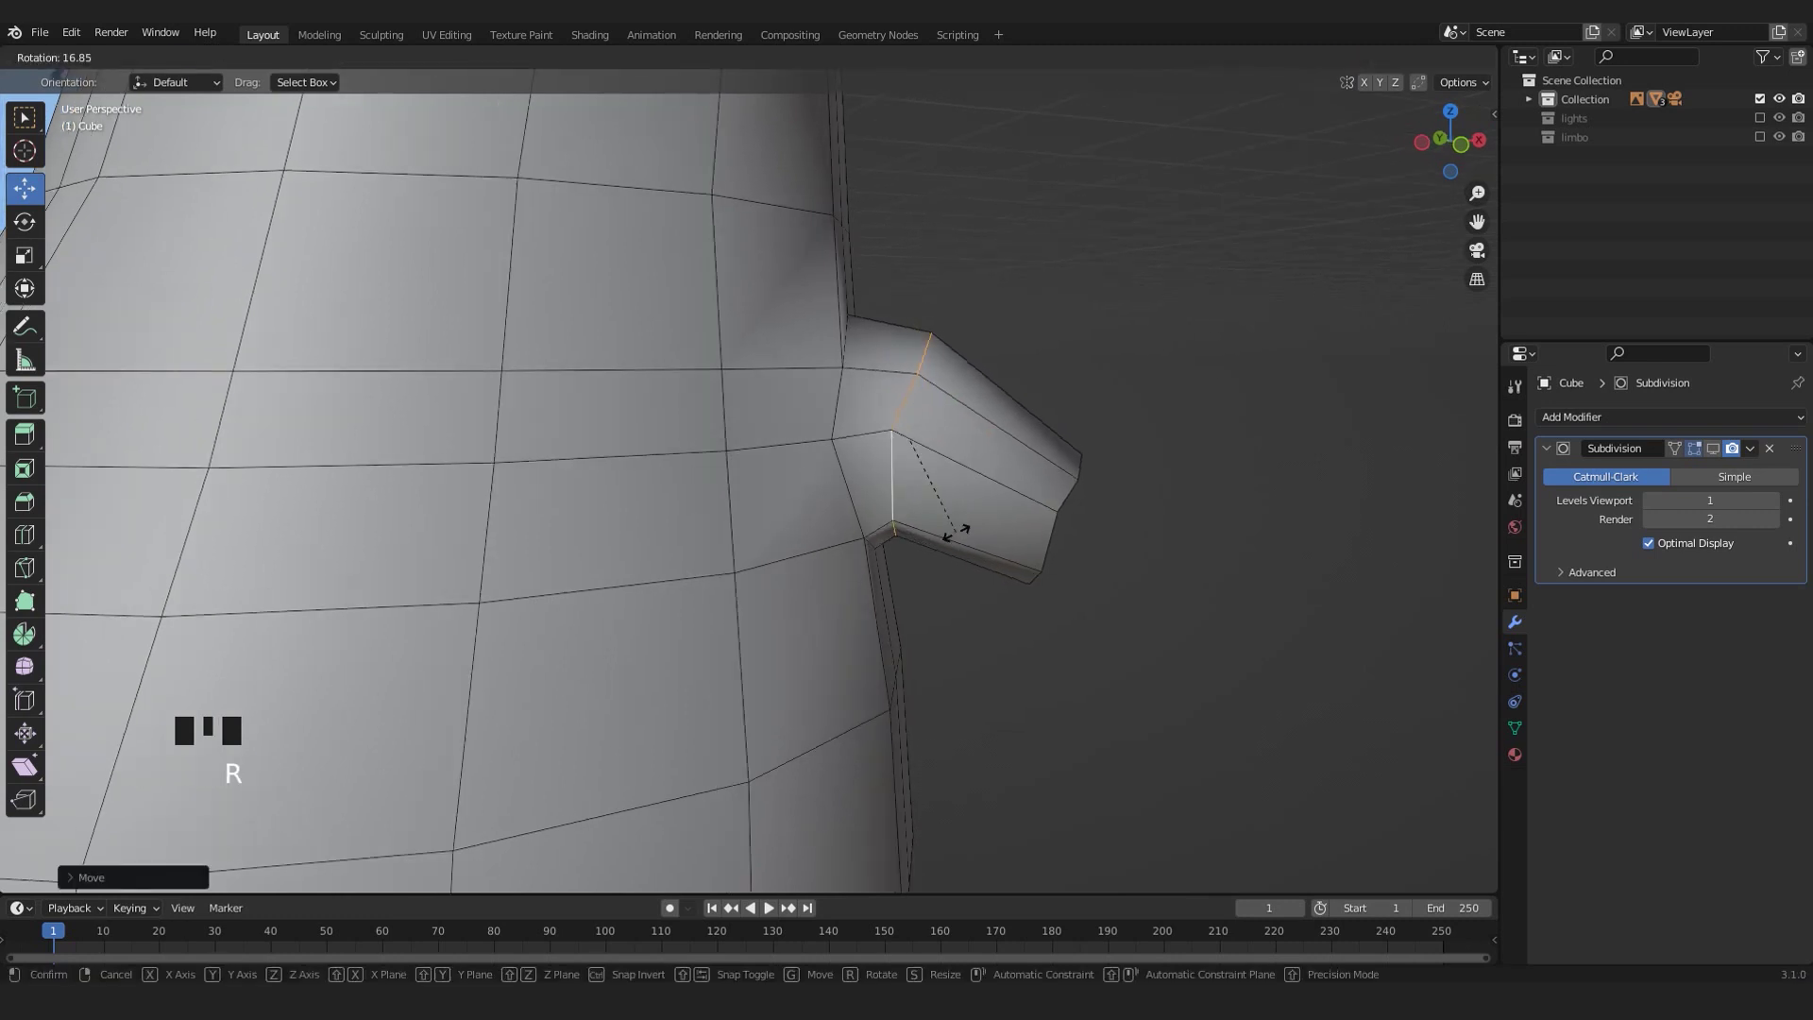
{"action": "left_click", "coordinate": [970, 534]}
{"action": "key", "text": "g"}
{"action": "left_click", "coordinate": [972, 287]}
- Select the arm's end faces, extrude them a short way outward and scale them down to about half
{"action": "middle_click_drag", "start_coordinate": [972, 287], "coordinate": [721, 518]}
{"action": "scroll", "coordinate": [722, 519], "scroll_direction": "up", "scroll_amount": 2}
{"action": "key", "text": "ctrl+3"}
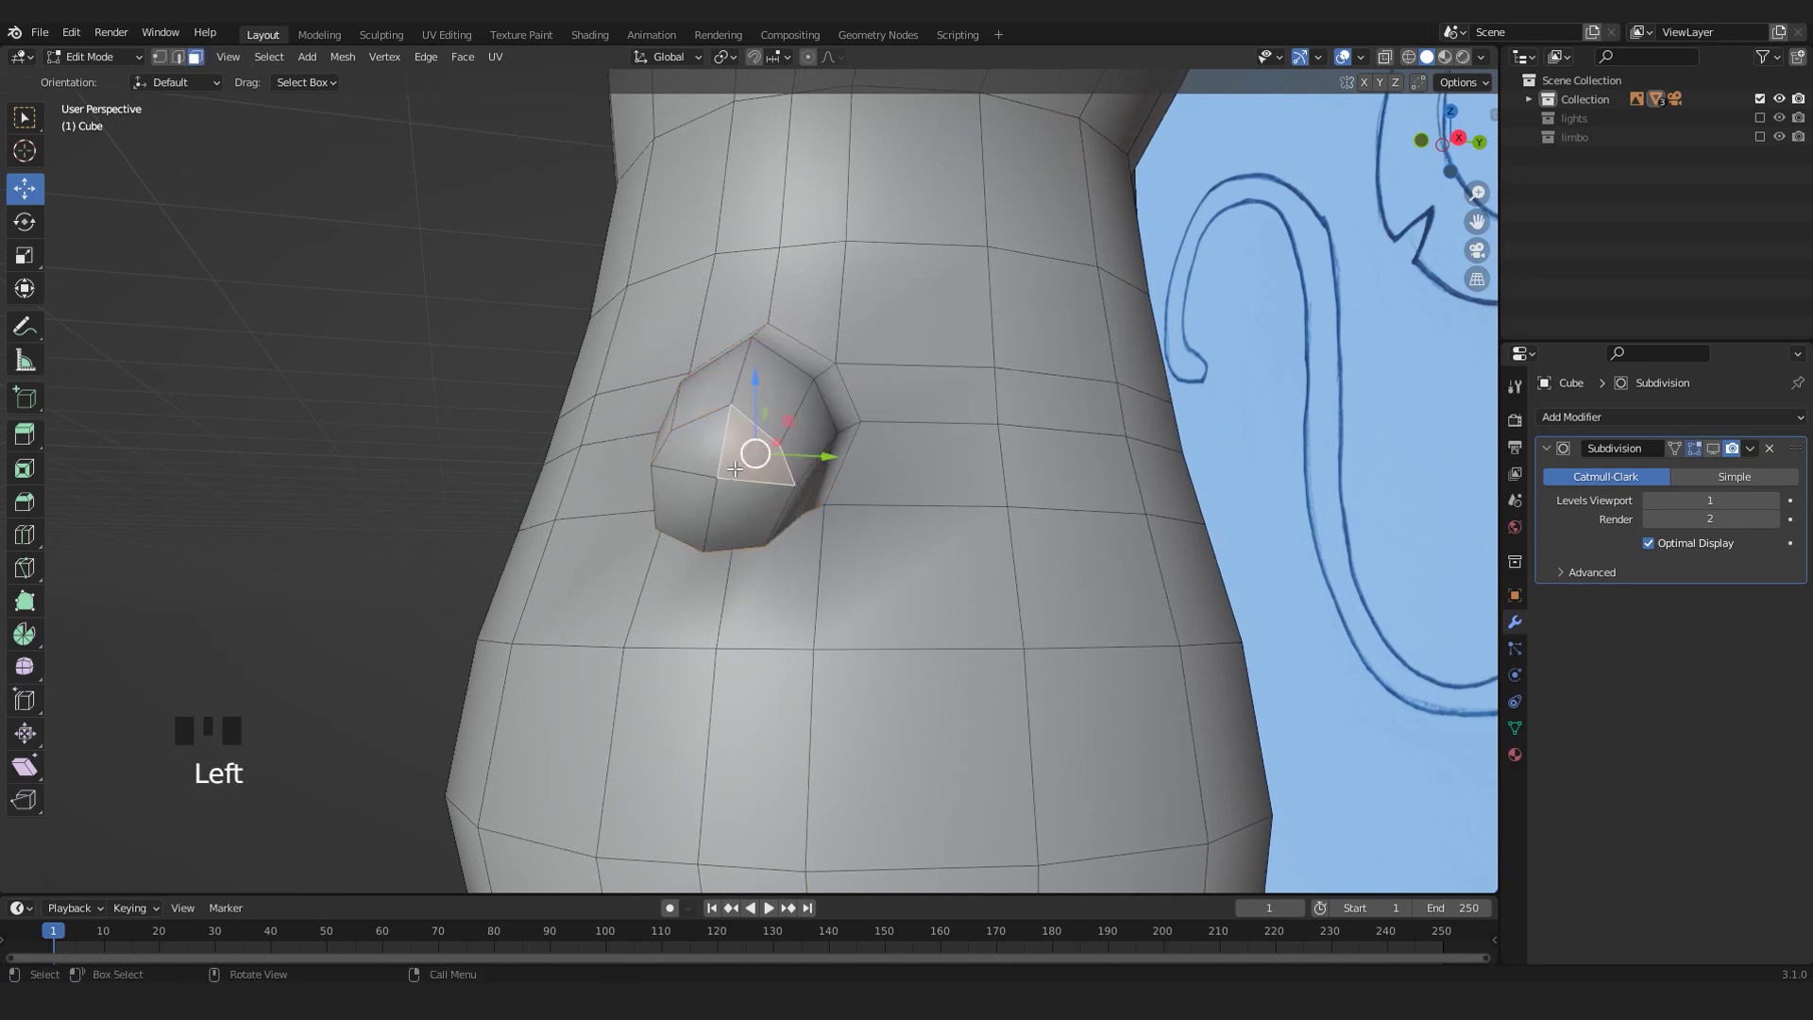
{"action": "middle_click_drag", "start_coordinate": [720, 498], "coordinate": [861, 558]}
{"action": "scroll", "coordinate": [860, 557], "scroll_direction": "up", "scroll_amount": 2}
{"action": "scroll", "coordinate": [861, 557], "scroll_direction": "up", "scroll_amount": 3}
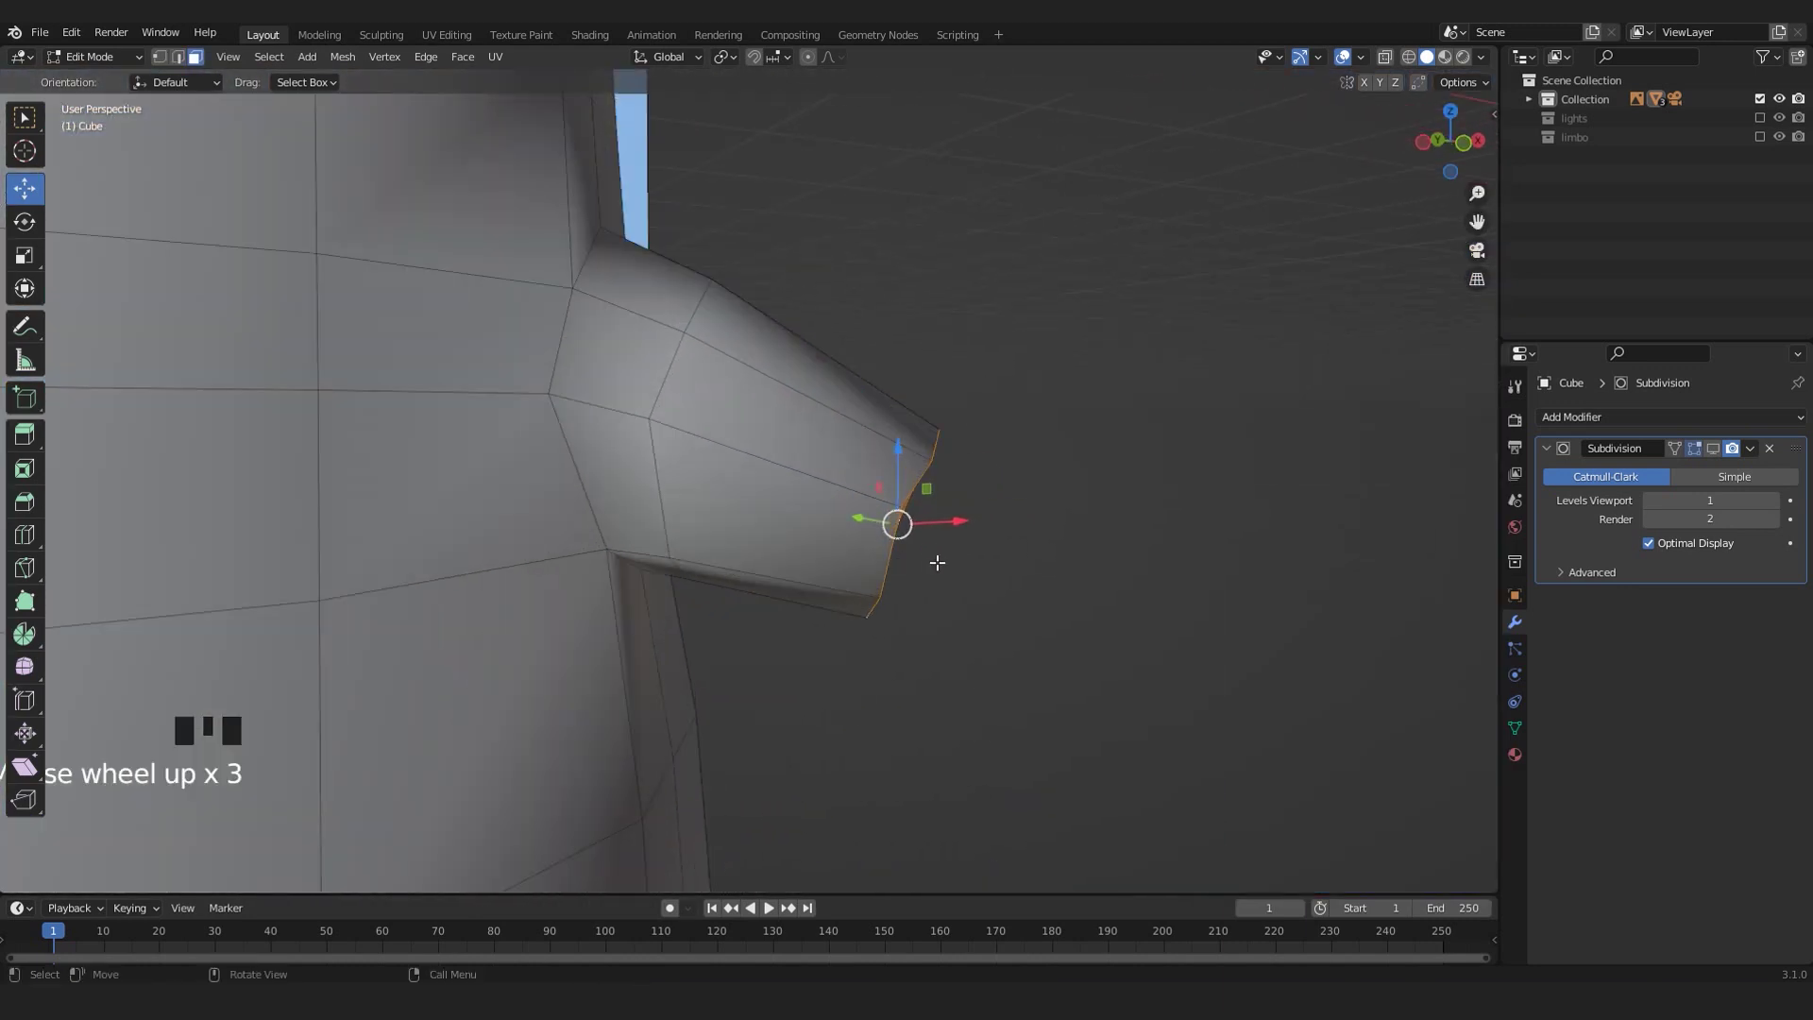
{"action": "key", "text": "e"}
{"action": "key", "text": "s"}
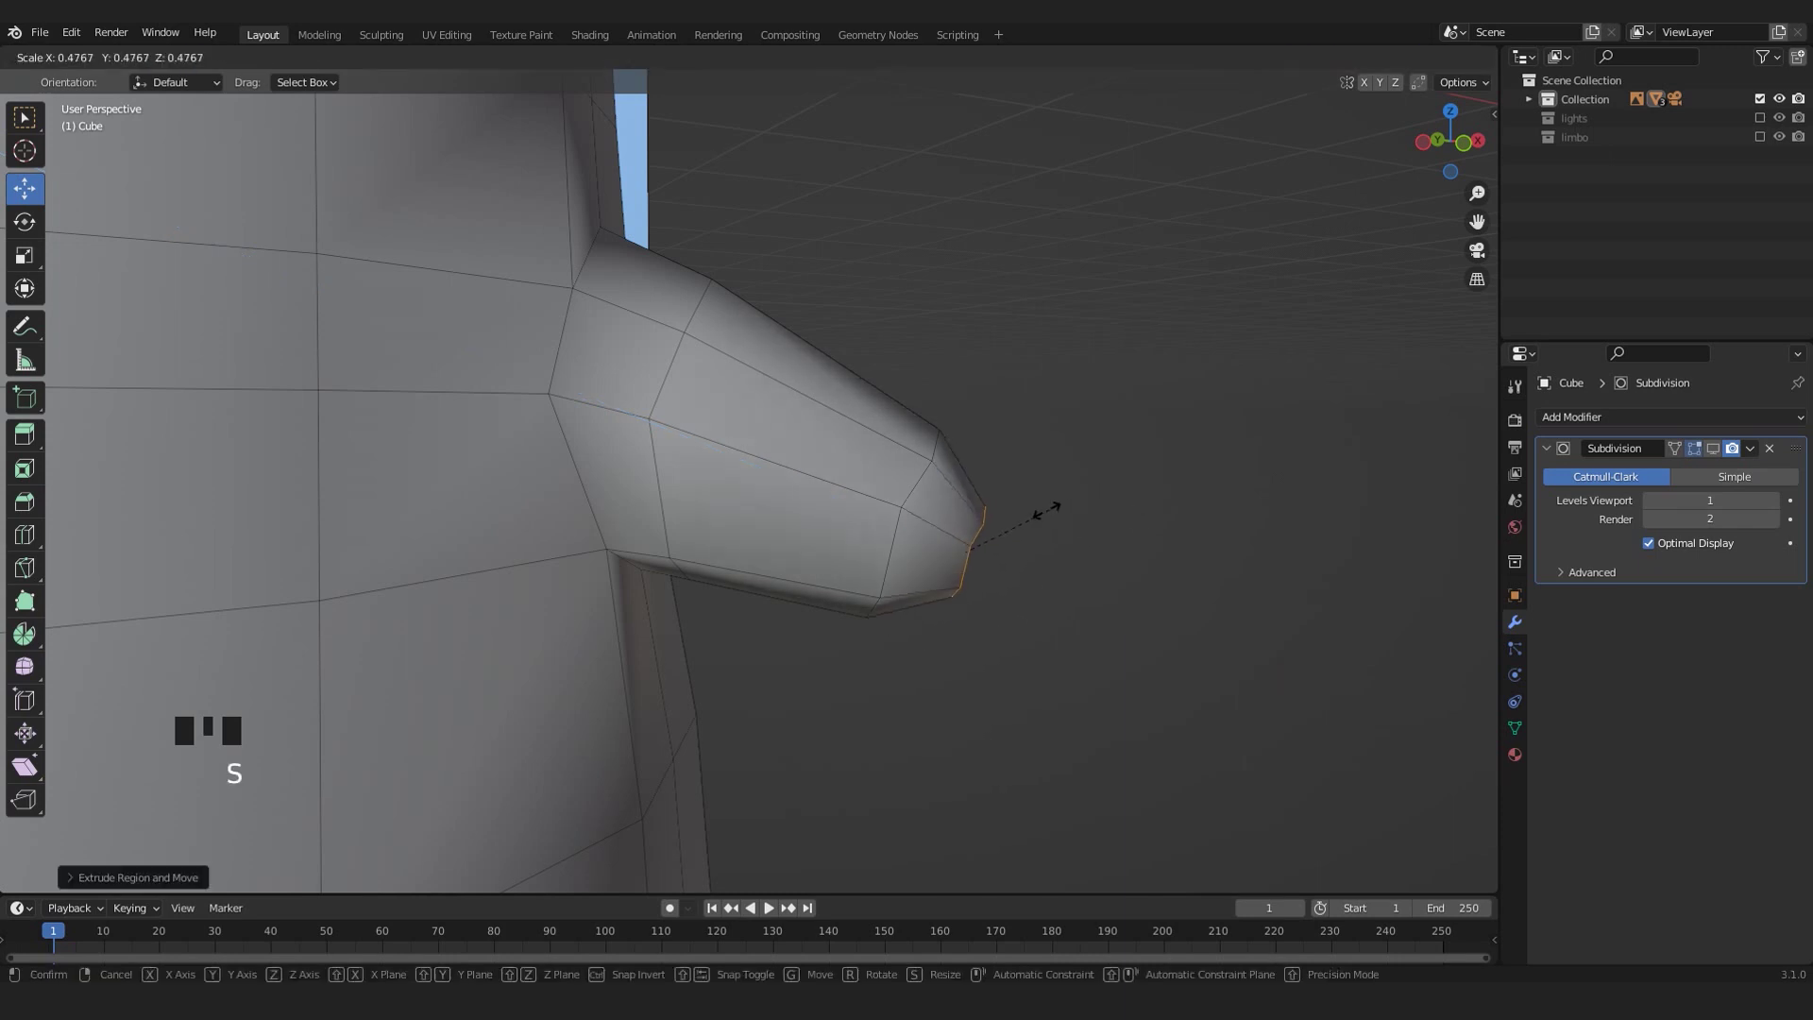
{"action": "left_click", "coordinate": [1032, 510]}
- Reposition the arm's tip and adjust its individual vertices to shape a rounded end
{"action": "middle_click_drag", "start_coordinate": [1032, 510], "coordinate": [1069, 592]}
{"action": "scroll", "coordinate": [839, 561], "scroll_direction": "up", "scroll_amount": 2}
{"action": "scroll", "coordinate": [806, 493], "scroll_direction": "up", "scroll_amount": 2}
{"action": "middle_click_drag", "start_coordinate": [806, 492], "coordinate": [736, 378]}
{"action": "key", "text": "g"}
{"action": "left_click", "coordinate": [913, 523]}
{"action": "middle_click_drag", "start_coordinate": [786, 471], "coordinate": [773, 526]}
{"action": "left_click", "coordinate": [647, 465]}
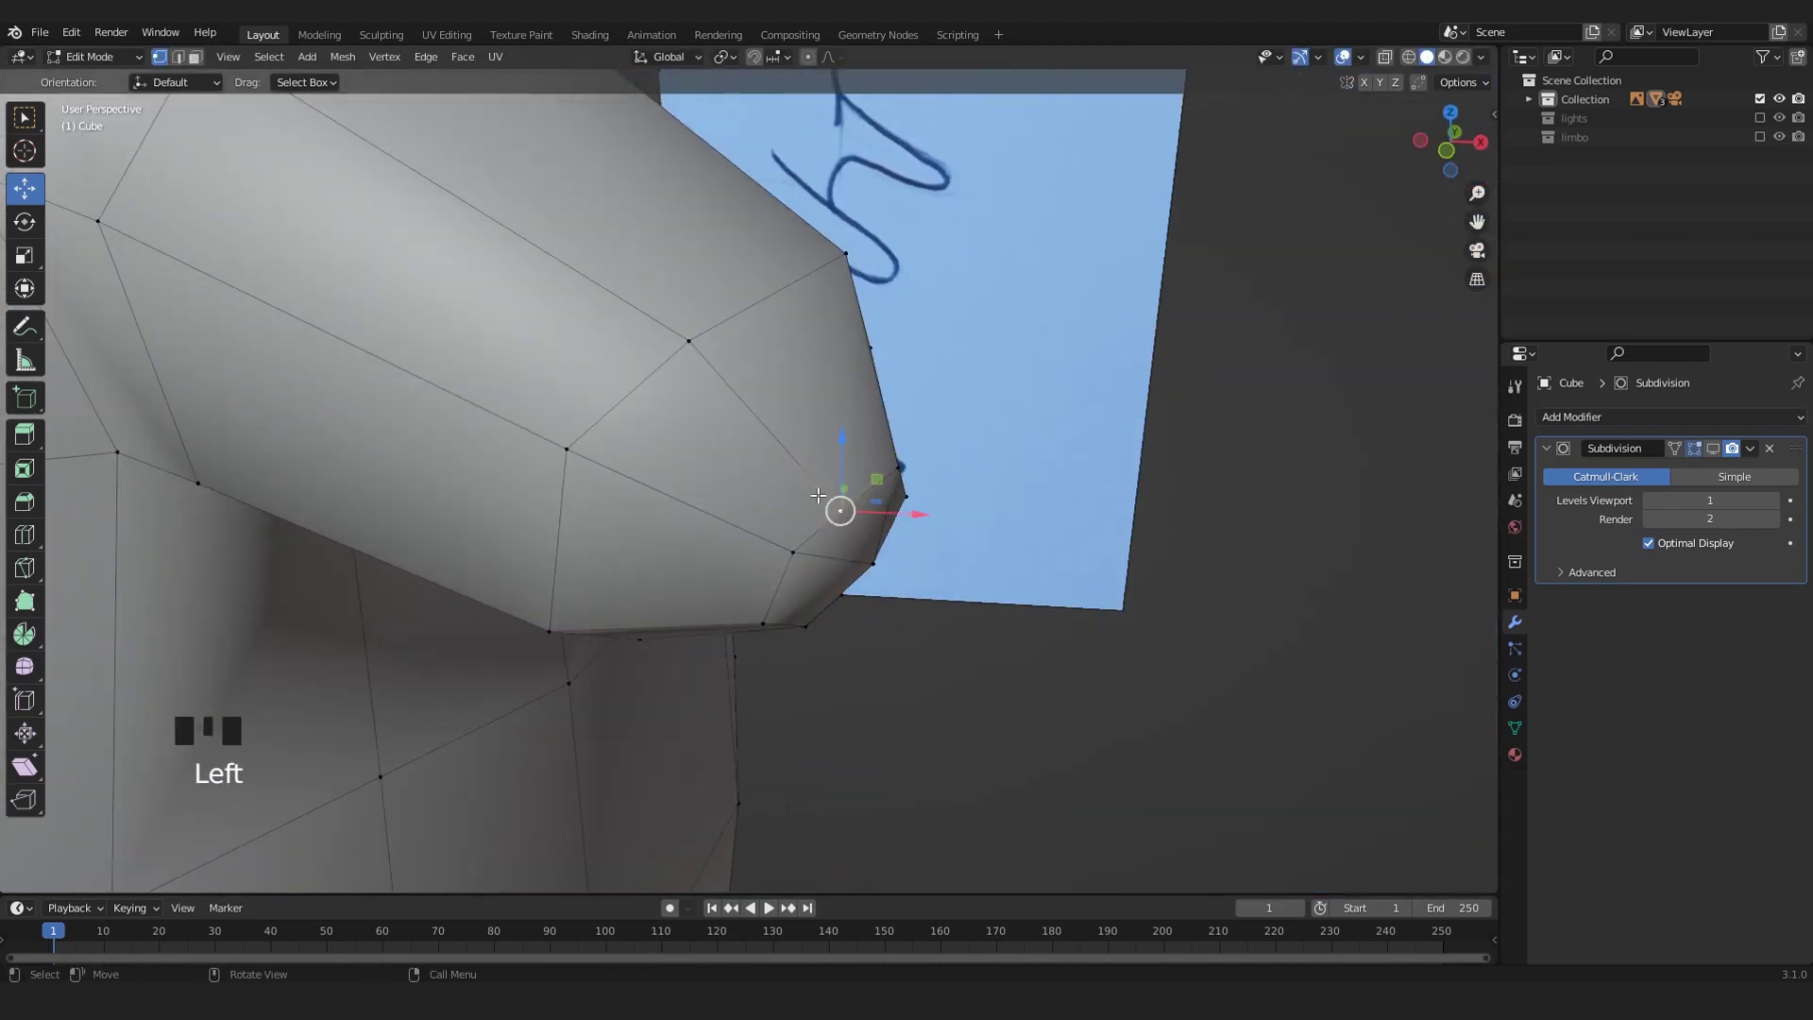
{"action": "left_click", "coordinate": [821, 438]}
{"action": "middle_click_drag", "start_coordinate": [821, 437], "coordinate": [1484, 475]}
{"action": "left_click", "coordinate": [716, 491]}
- Turn the Subdivision modifier's viewport display back on, leave Edit Mode and inspect the smoothed arm on the body
{"action": "scroll", "coordinate": [793, 519], "scroll_direction": "down", "scroll_amount": 4}
{"action": "scroll", "coordinate": [814, 470], "scroll_direction": "down", "scroll_amount": 5}
{"action": "left_click", "coordinate": [1716, 449]}
{"action": "middle_click_drag", "start_coordinate": [742, 581], "coordinate": [605, 571]}
{"action": "key", "text": "Tab"}
{"action": "scroll", "coordinate": [812, 493], "scroll_direction": "down", "scroll_amount": 5}
{"action": "scroll", "coordinate": [607, 527], "scroll_direction": "up", "scroll_amount": 3}
{"action": "scroll", "coordinate": [848, 490], "scroll_direction": "up", "scroll_amount": 4}
{"action": "key", "text": "Tab"}
{"action": "scroll", "coordinate": [600, 574], "scroll_direction": "down", "scroll_amount": 6}
{"action": "key", "text": "Tab"}
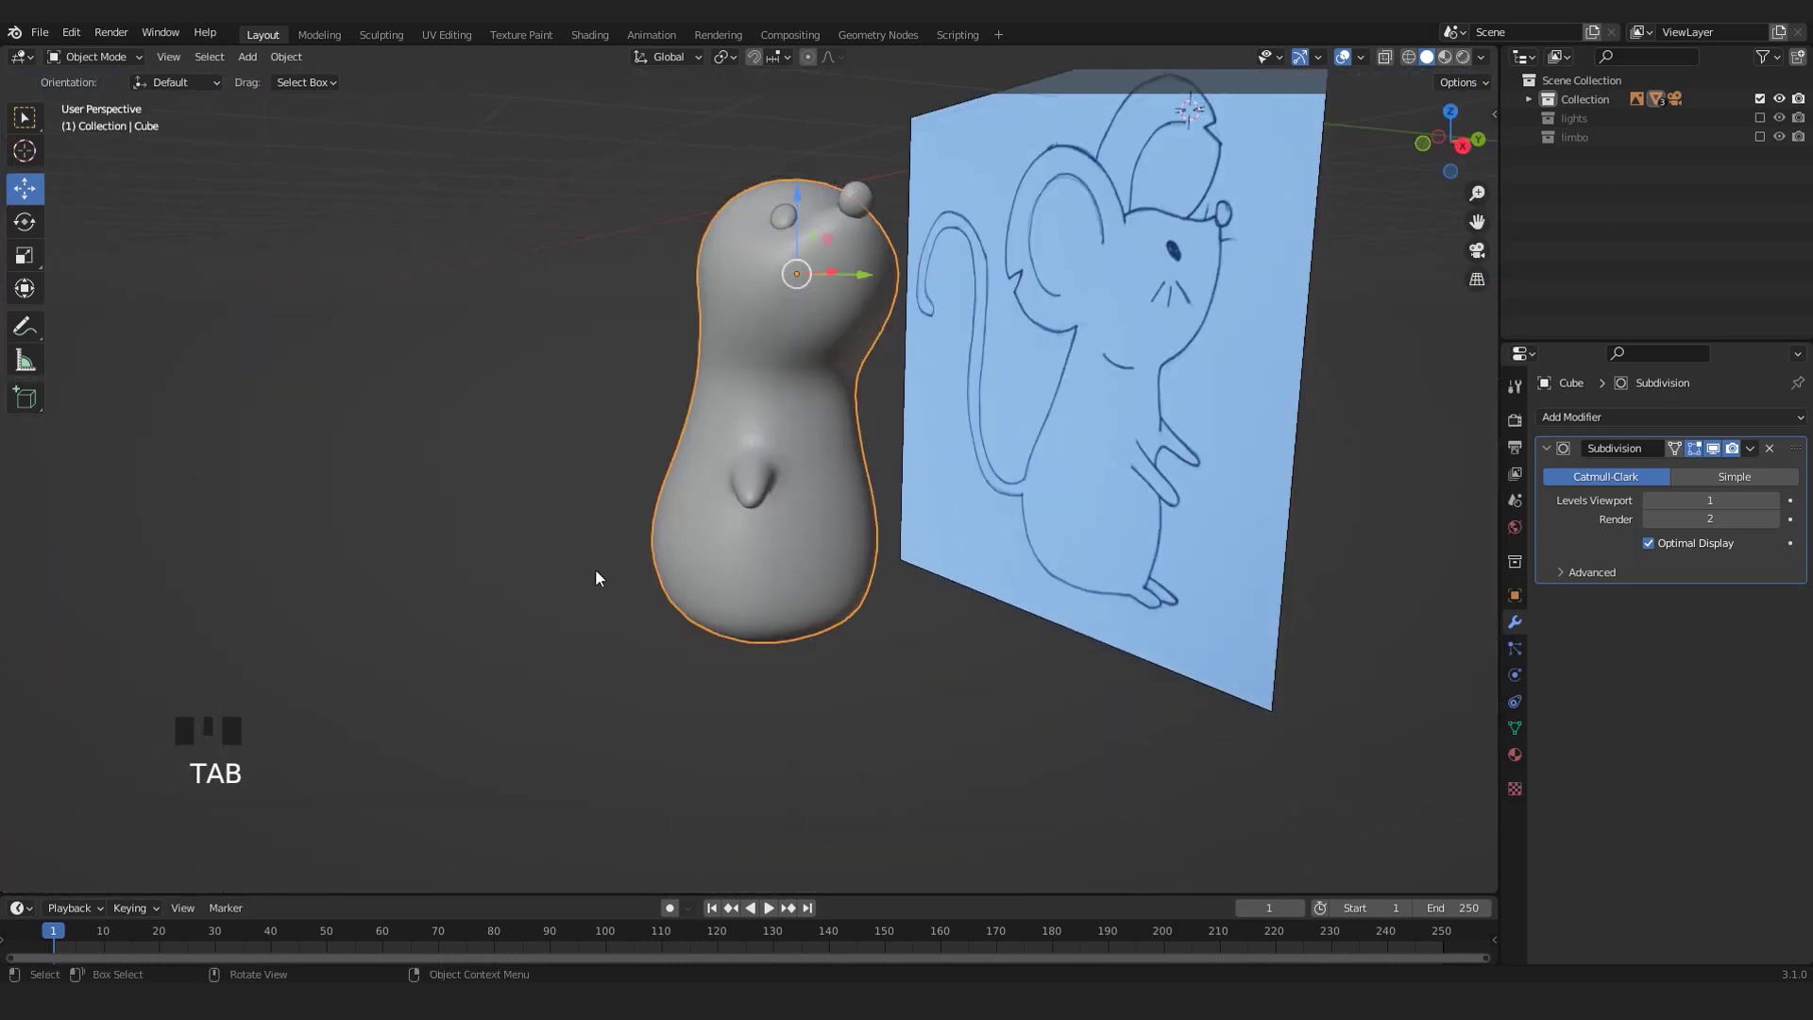
- Compare the lower body with the drawn feet in the front view, then edit the body and frame a vertex near the feet
{"action": "key", "text": "KP_1"}
{"action": "scroll", "coordinate": [631, 583], "scroll_direction": "up", "scroll_amount": 4}
{"action": "middle_click_drag", "start_coordinate": [642, 661], "coordinate": [654, 731], "text": "shift"}
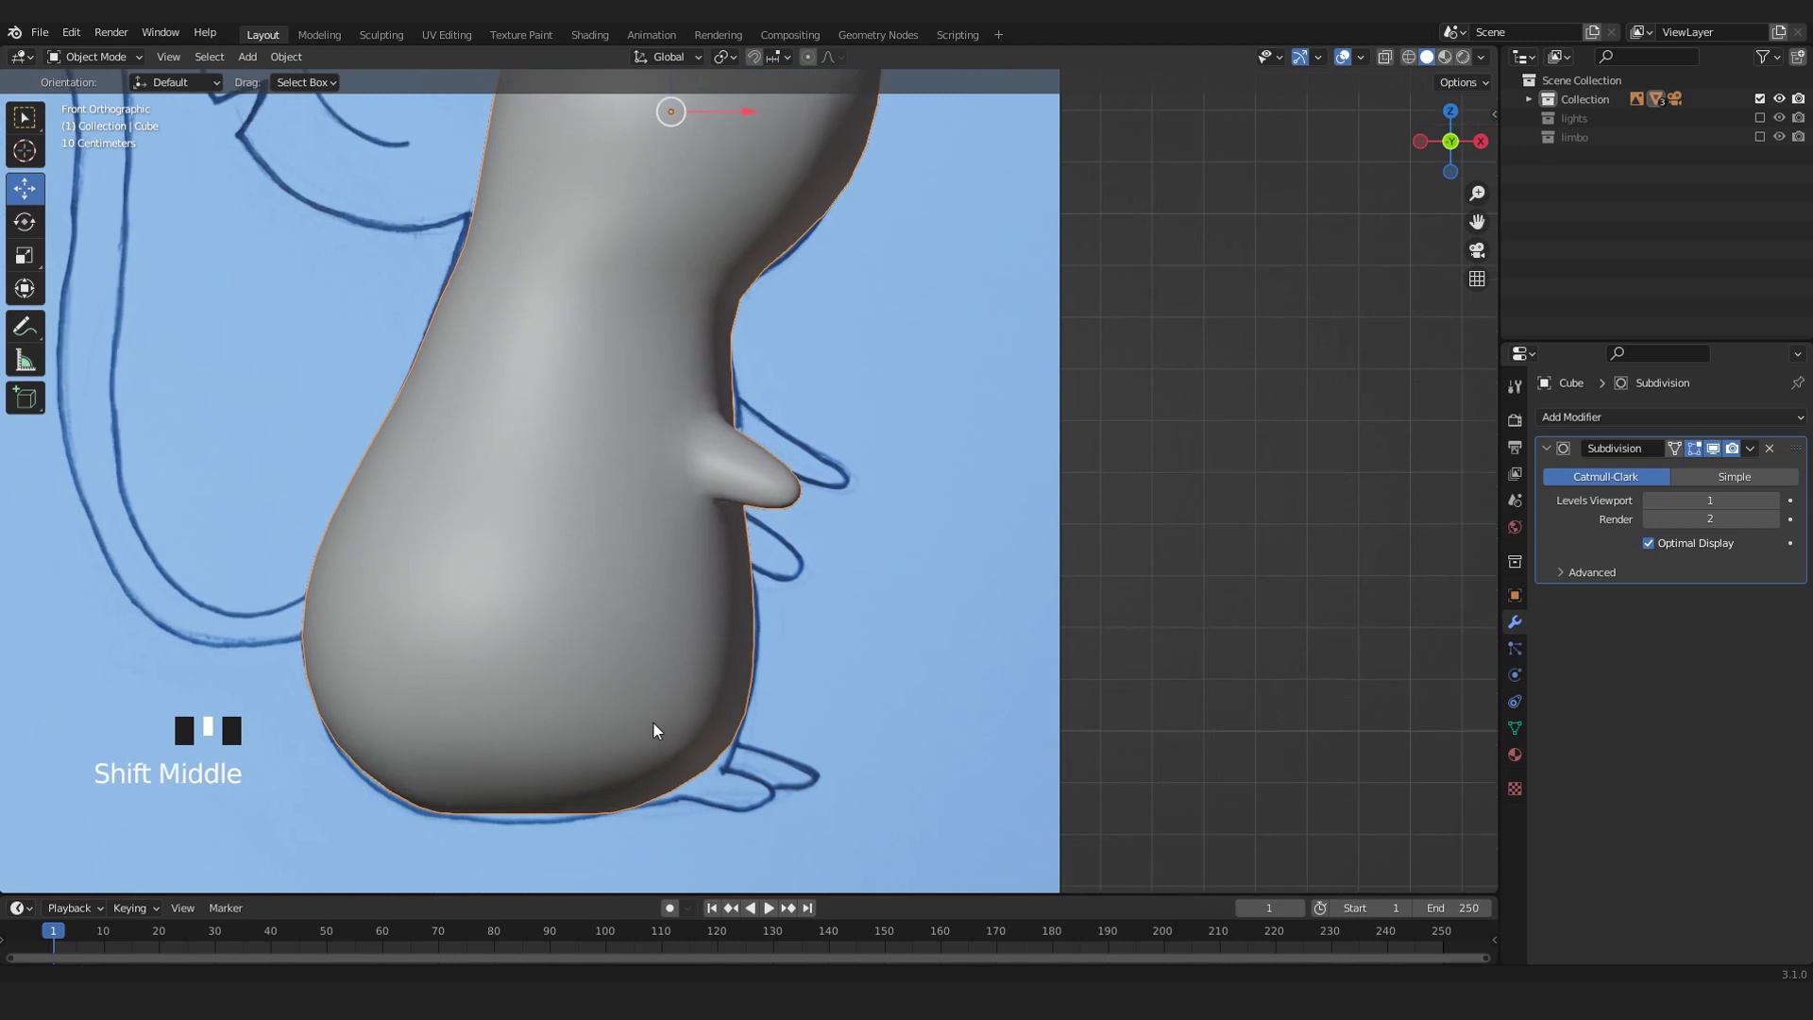
{"action": "scroll", "coordinate": [737, 586], "scroll_direction": "up", "scroll_amount": 3}
{"action": "key", "text": "Tab"}
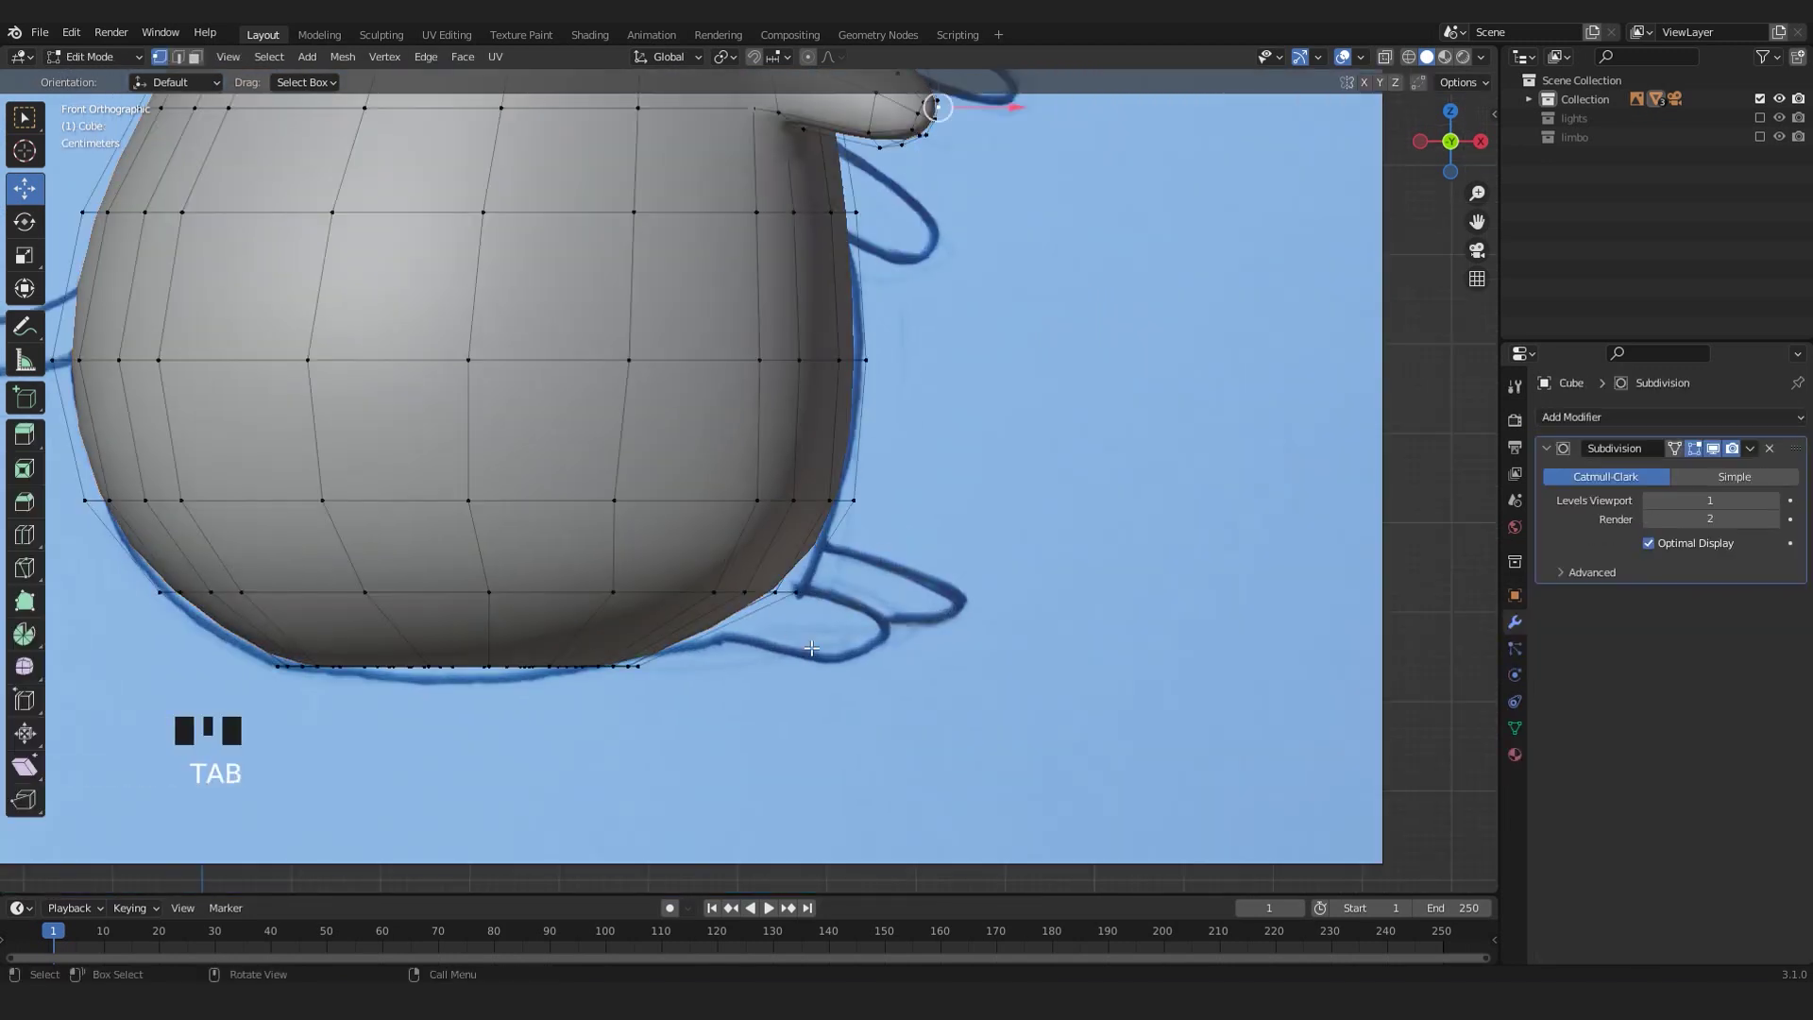
{"action": "left_click", "coordinate": [727, 540]}
{"action": "mouse_move", "coordinate": [782, 629]}
{"action": "middle_mouse_down", "text": "shift"}
{"action": "mouse_move", "coordinate": [767, 575]}
{"action": "mouse_move", "coordinate": [679, 471]}
{"action": "mouse_move", "coordinate": [683, 555]}
{"action": "middle_mouse_up", "text": "shift"}
{"action": "key", "text": "KP_Decimal"}
- Try a horizontal loop cut around the lower body, just above the base
{"action": "scroll", "coordinate": [728, 529], "scroll_direction": "up", "scroll_amount": 3}
{"action": "left_click", "coordinate": [709, 612]}
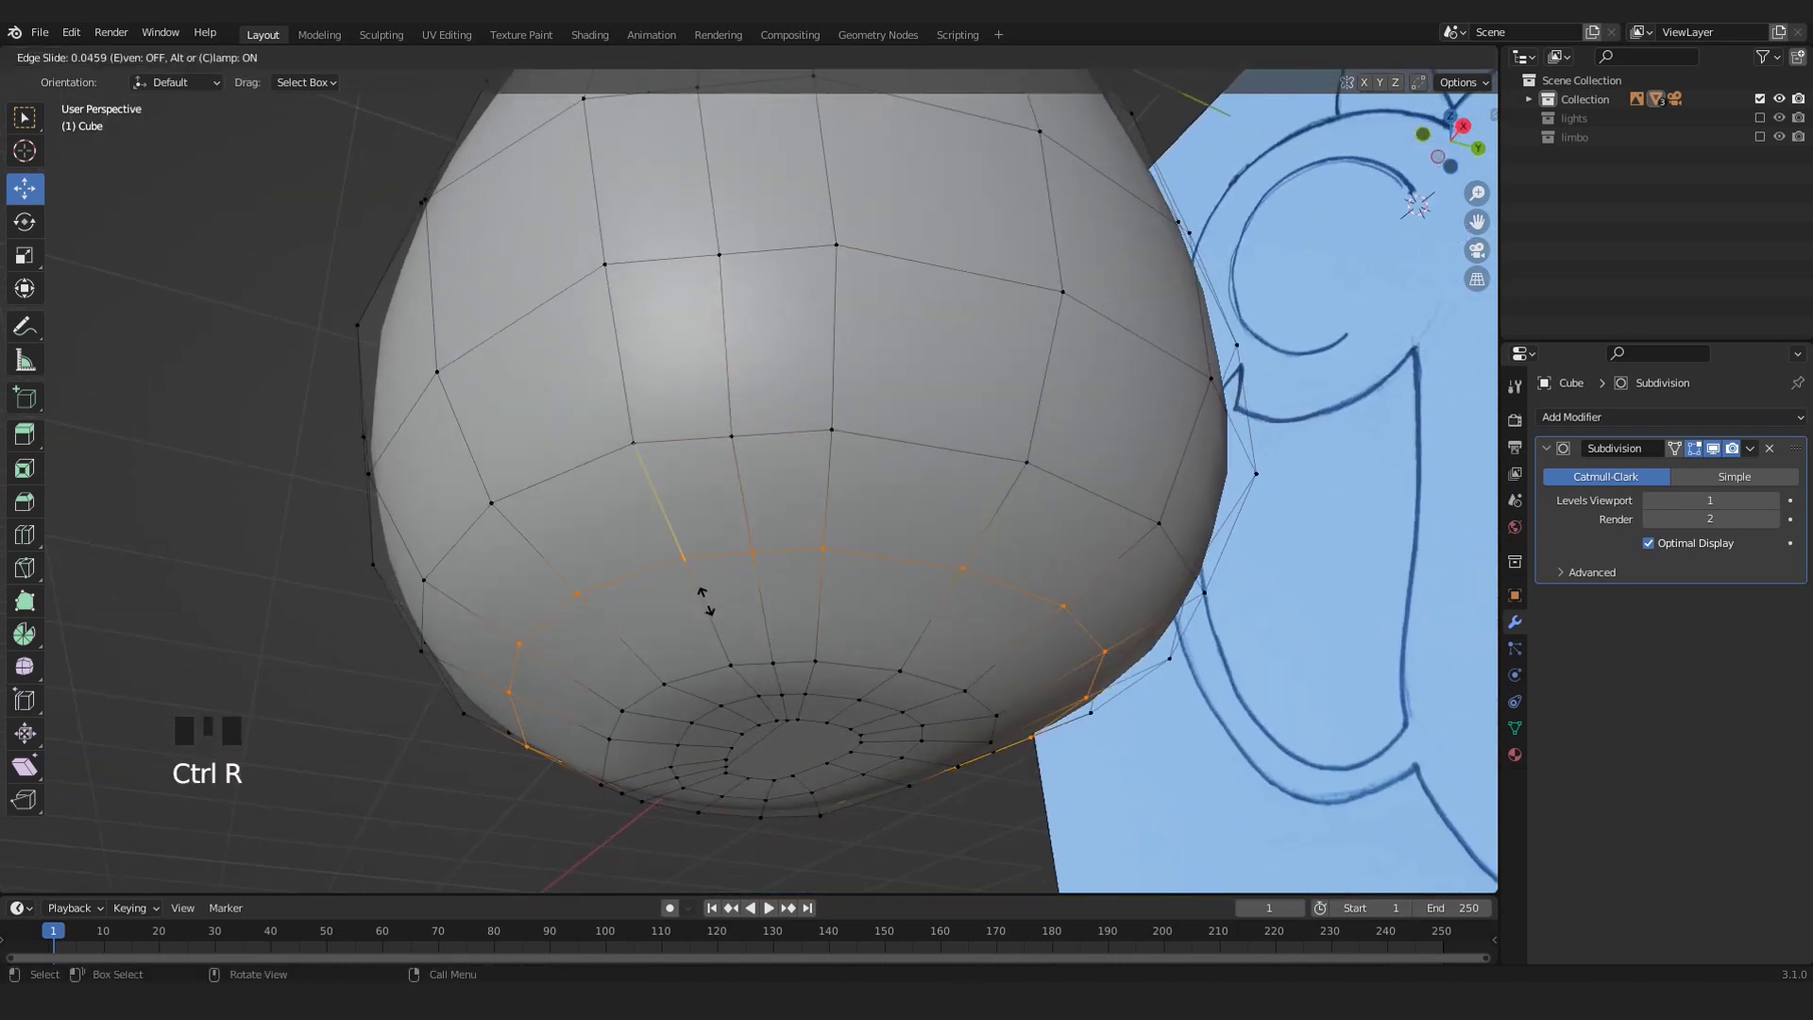
{"action": "middle_click_drag", "start_coordinate": [704, 596], "coordinate": [586, 554]}
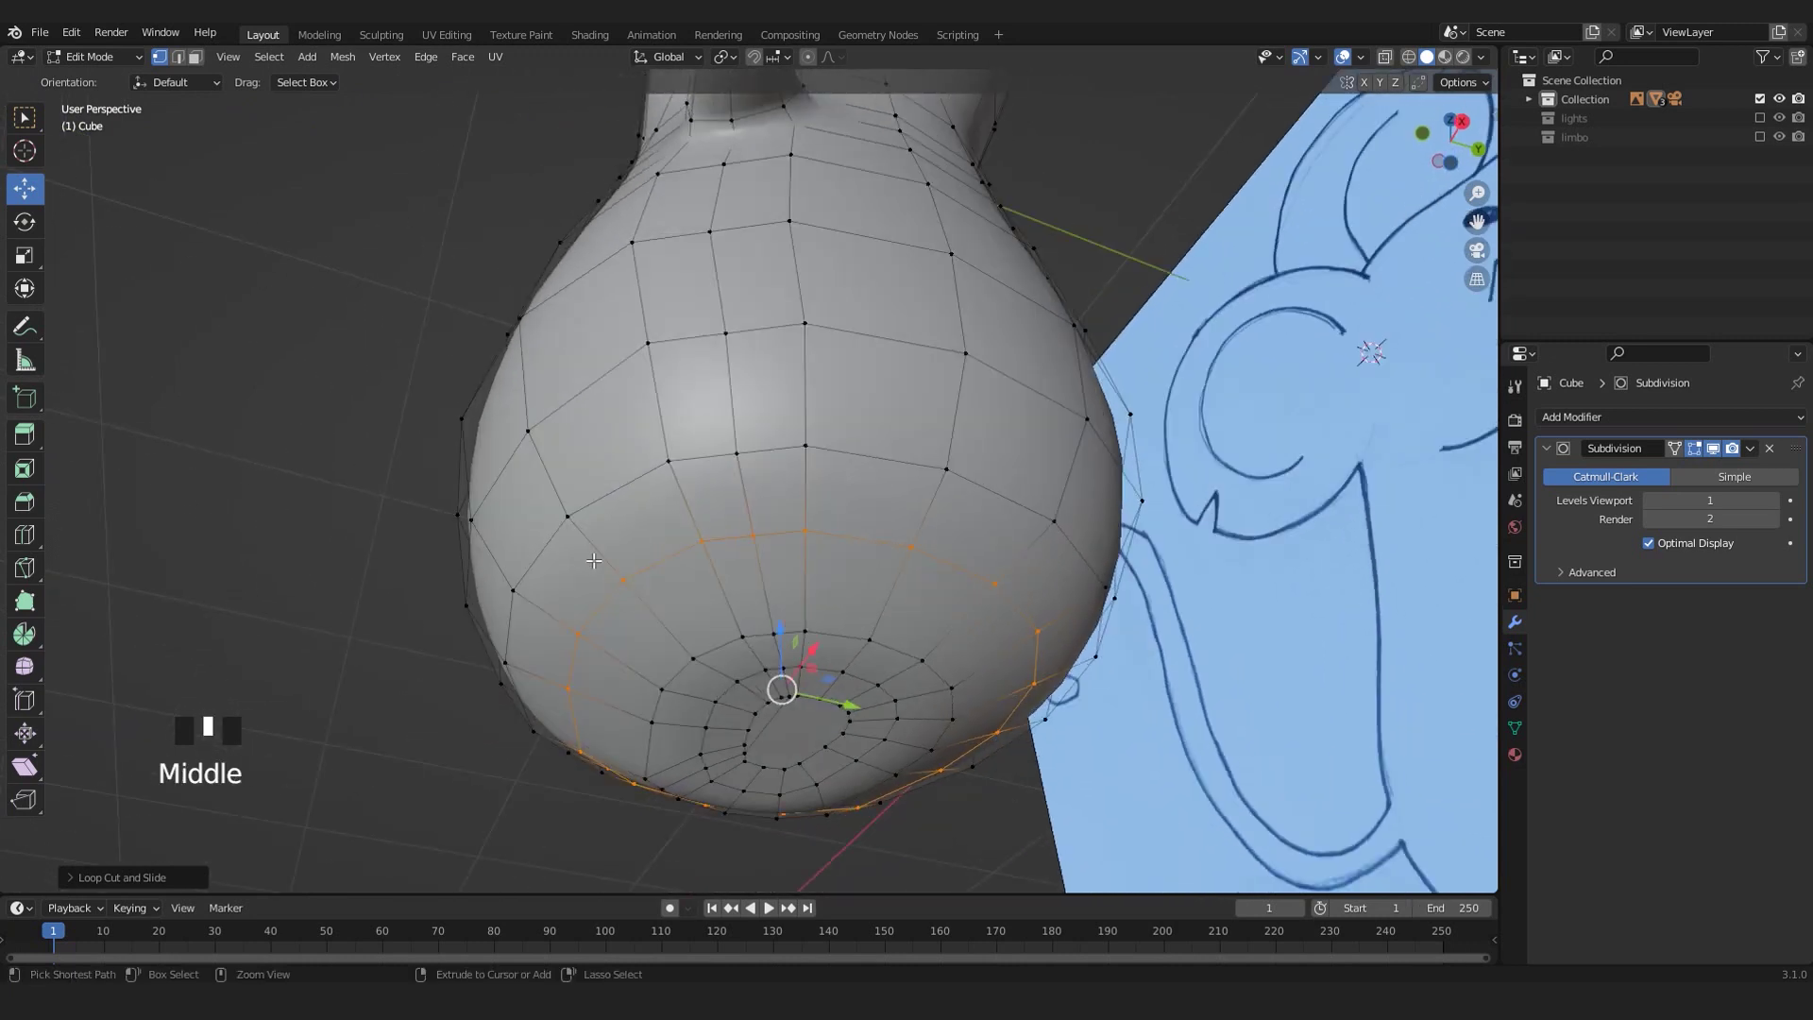
- Try selecting faces on the lower body for the foot, and undo both that selection and the loop cut near the base
{"action": "key", "text": "ctrl+3"}
{"action": "left_click", "coordinate": [762, 485]}
{"action": "mouse_move", "coordinate": [706, 498]}
{"action": "middle_mouse_down"}
{"action": "mouse_move", "coordinate": [699, 473]}
{"action": "mouse_move", "coordinate": [733, 493]}
{"action": "mouse_move", "coordinate": [726, 509]}
{"action": "middle_mouse_up"}
{"action": "scroll", "coordinate": [699, 471], "scroll_direction": "down", "scroll_amount": 3}
{"action": "scroll", "coordinate": [706, 475], "scroll_direction": "up", "scroll_amount": 2}
{"action": "scroll", "coordinate": [733, 497], "scroll_direction": "up", "scroll_amount": 2}
{"action": "scroll", "coordinate": [728, 494], "scroll_direction": "down", "scroll_amount": 2}
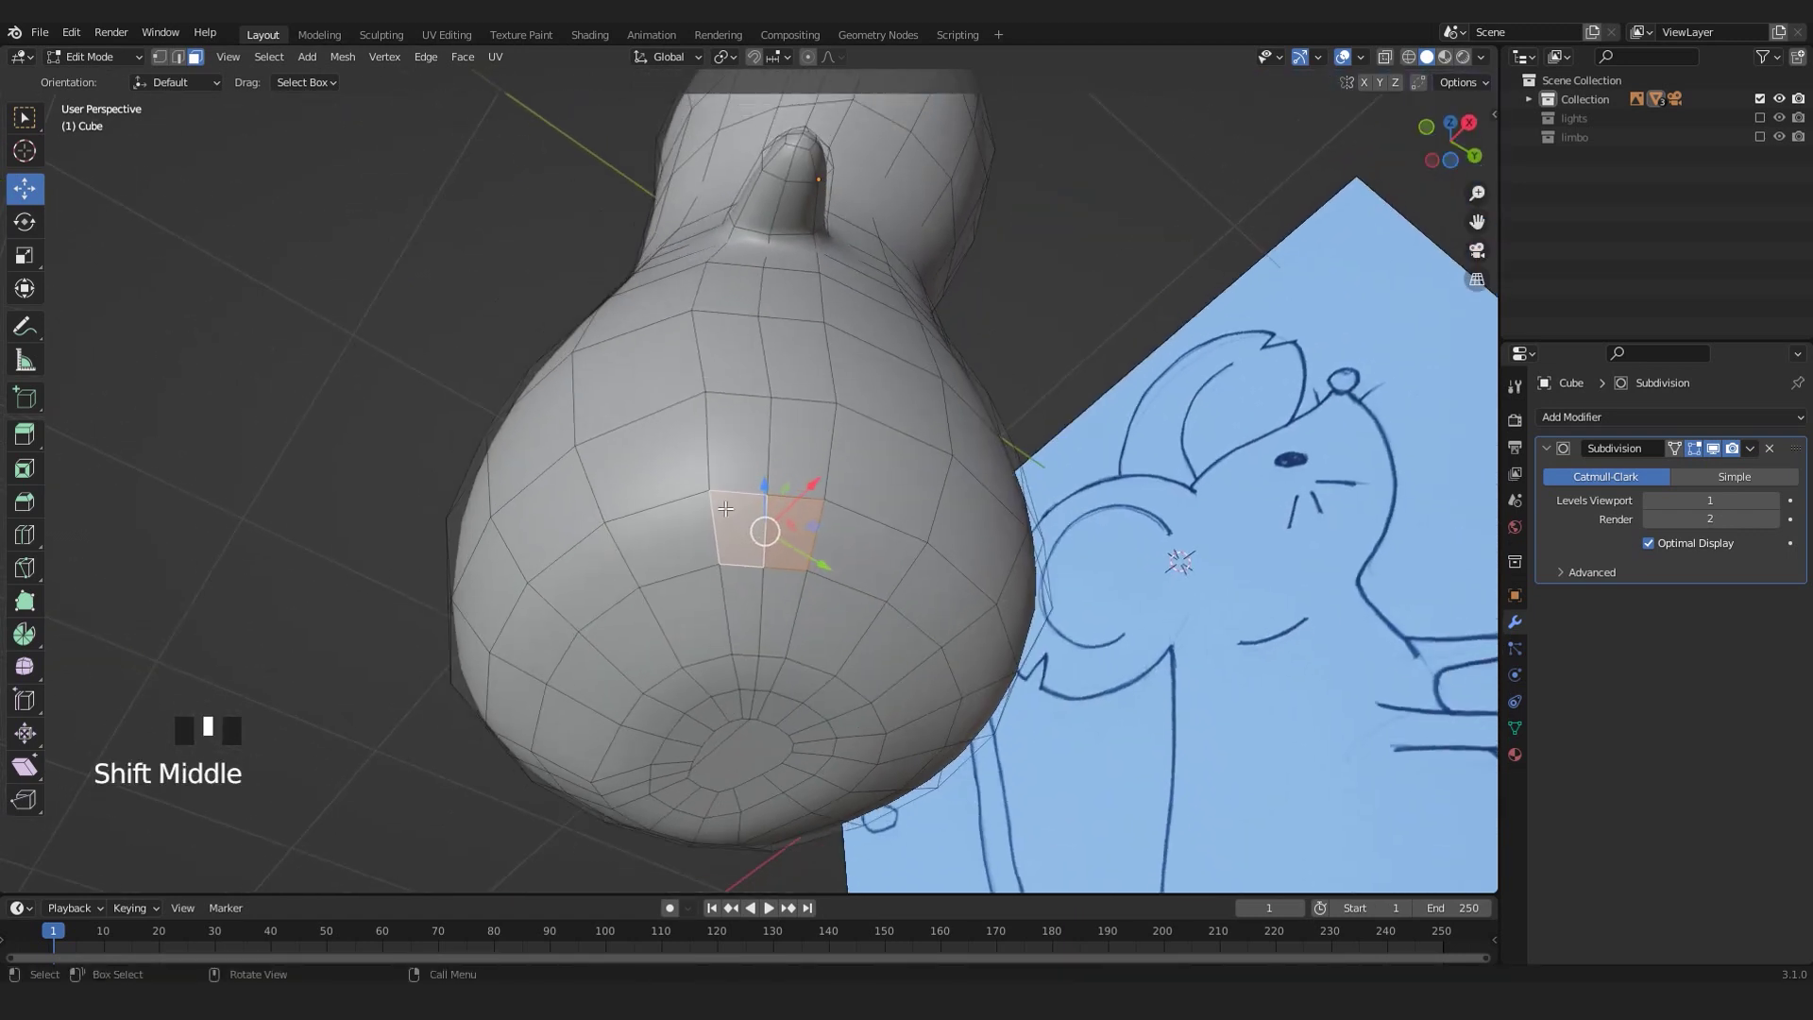
{"action": "key", "text": "ctrl+z"}
{"action": "key", "text": "ctrl+z"}
{"action": "middle_click_drag", "start_coordinate": [725, 509], "coordinate": [576, 490]}
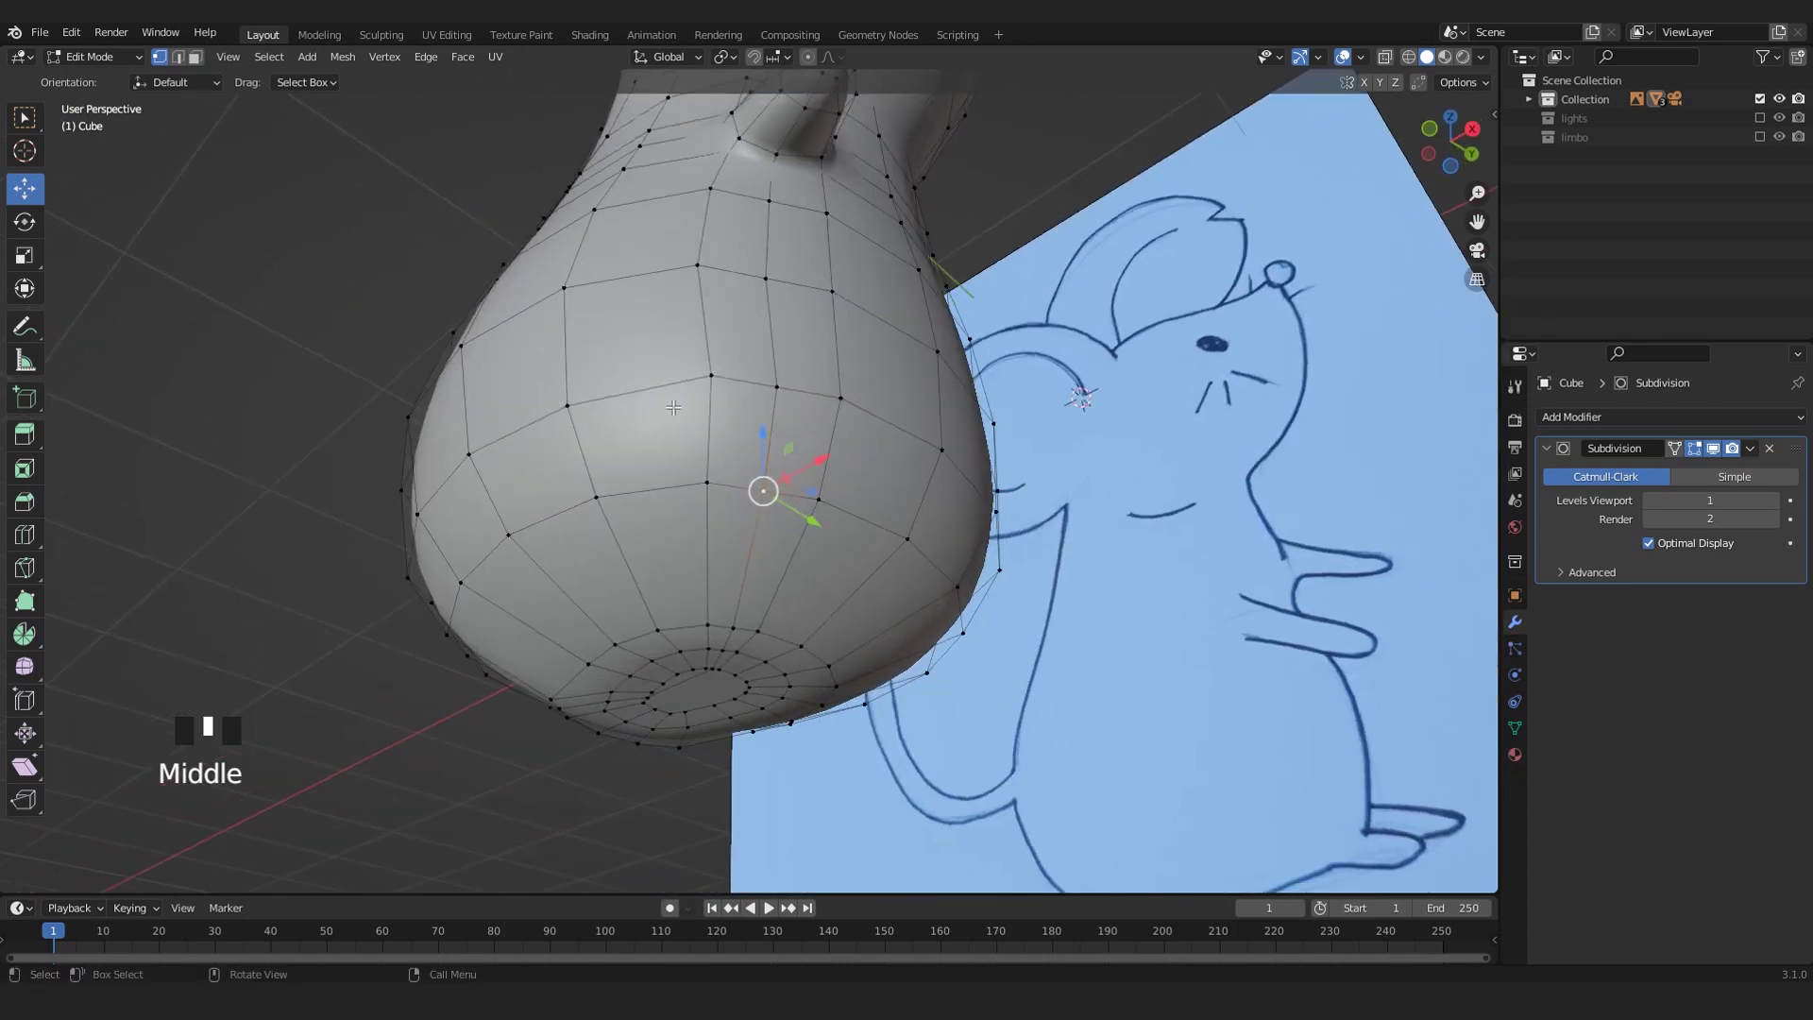
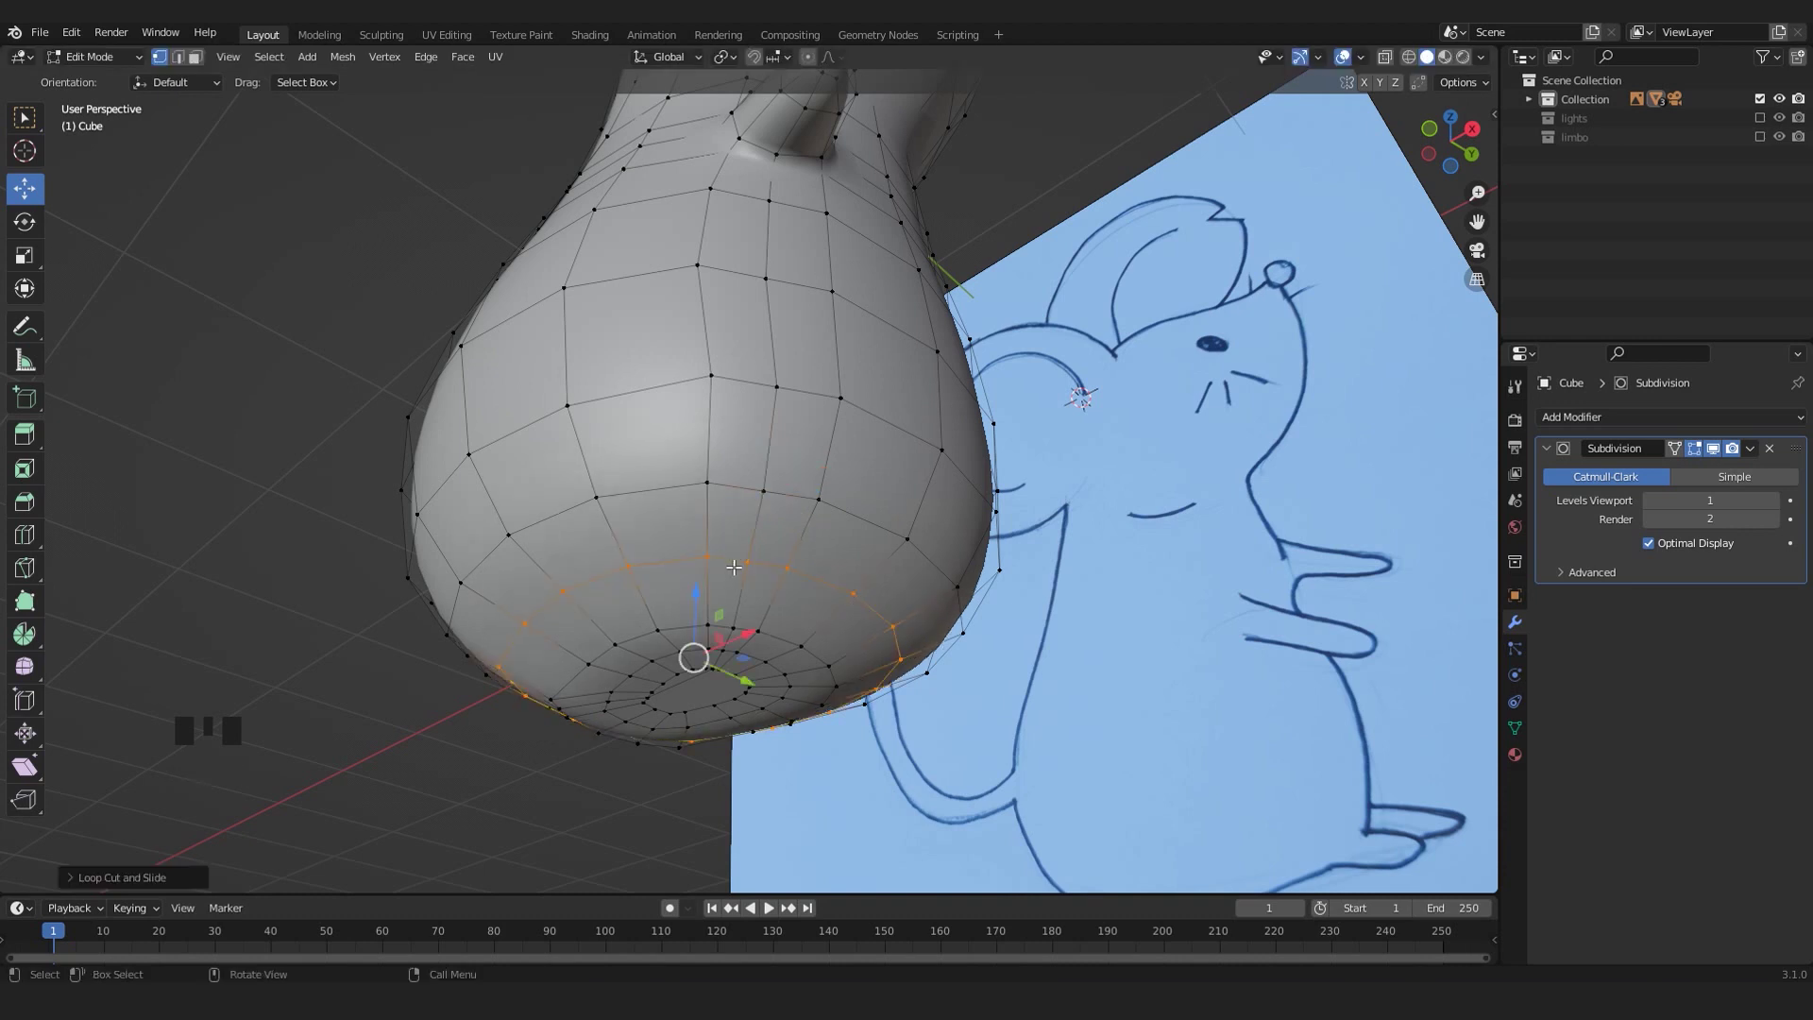
- Select two adjacent faces low on the body's front for the foot and turn off the Subdivision modifier's viewport display
{"action": "scroll", "coordinate": [702, 579], "scroll_direction": "up", "scroll_amount": 2}
{"action": "scroll", "coordinate": [732, 594], "scroll_direction": "down", "scroll_amount": 1}
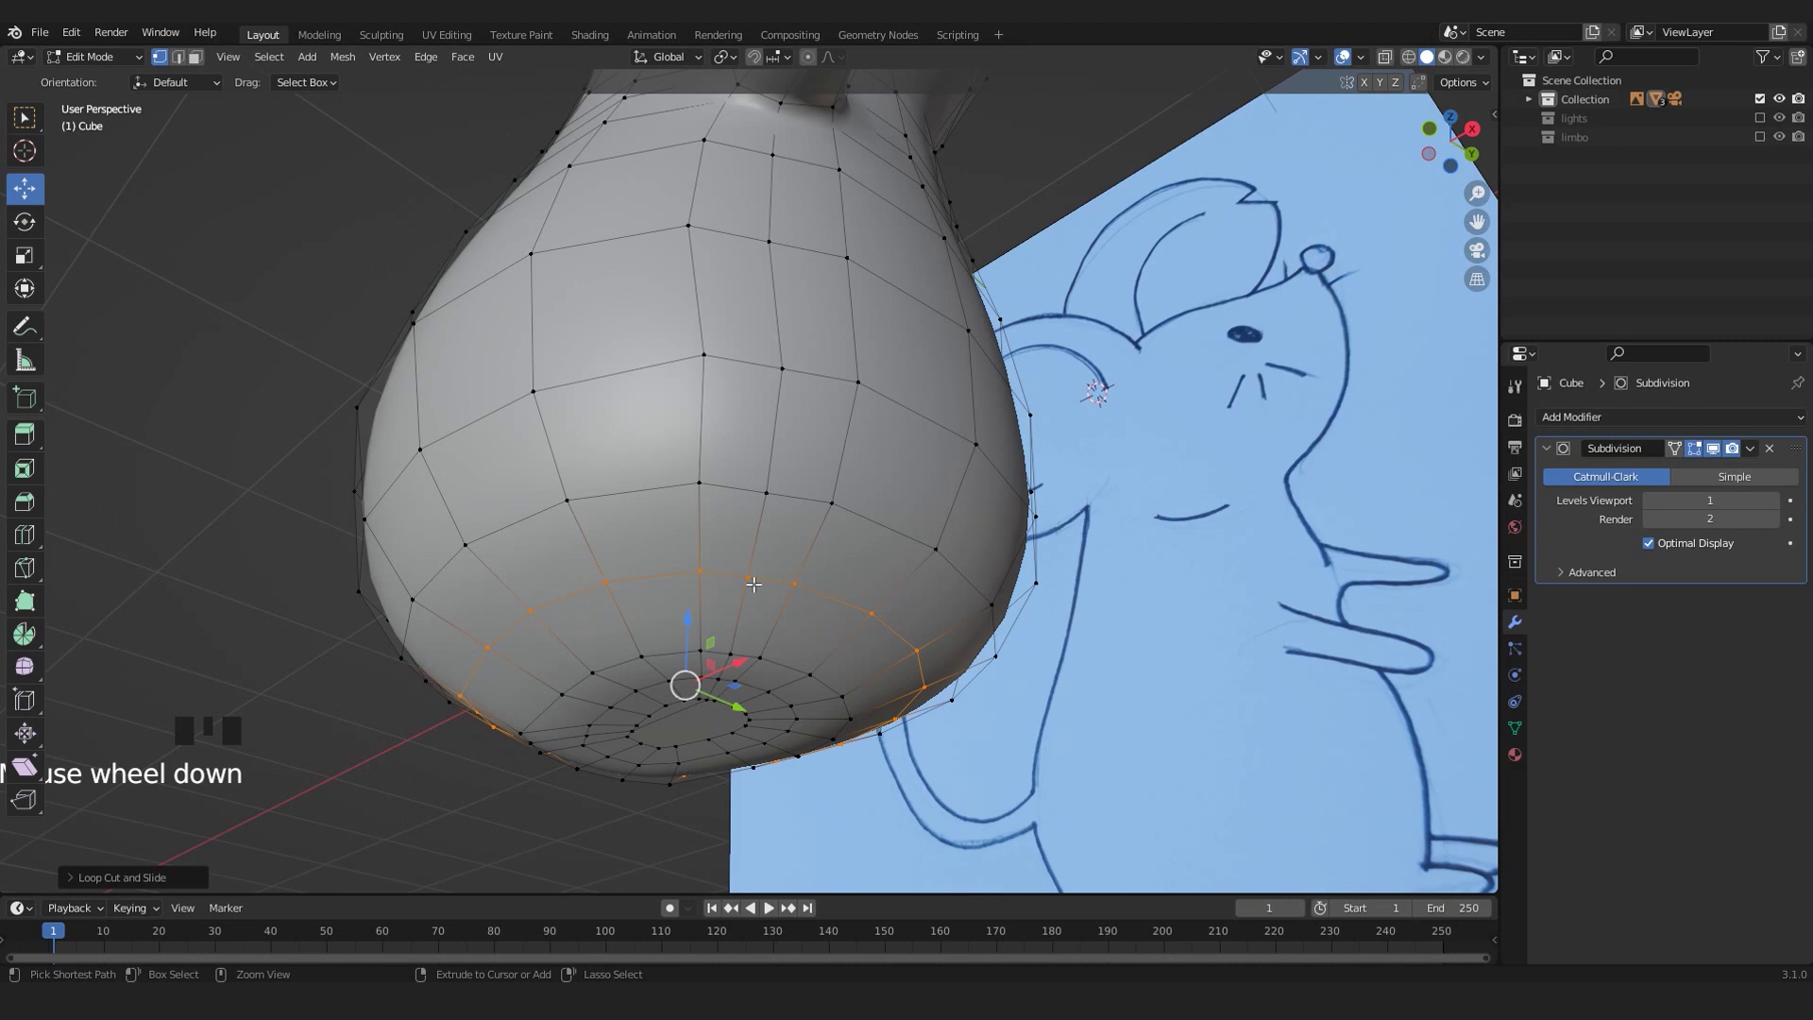
{"action": "key", "text": "ctrl+3"}
{"action": "left_click", "coordinate": [742, 534]}
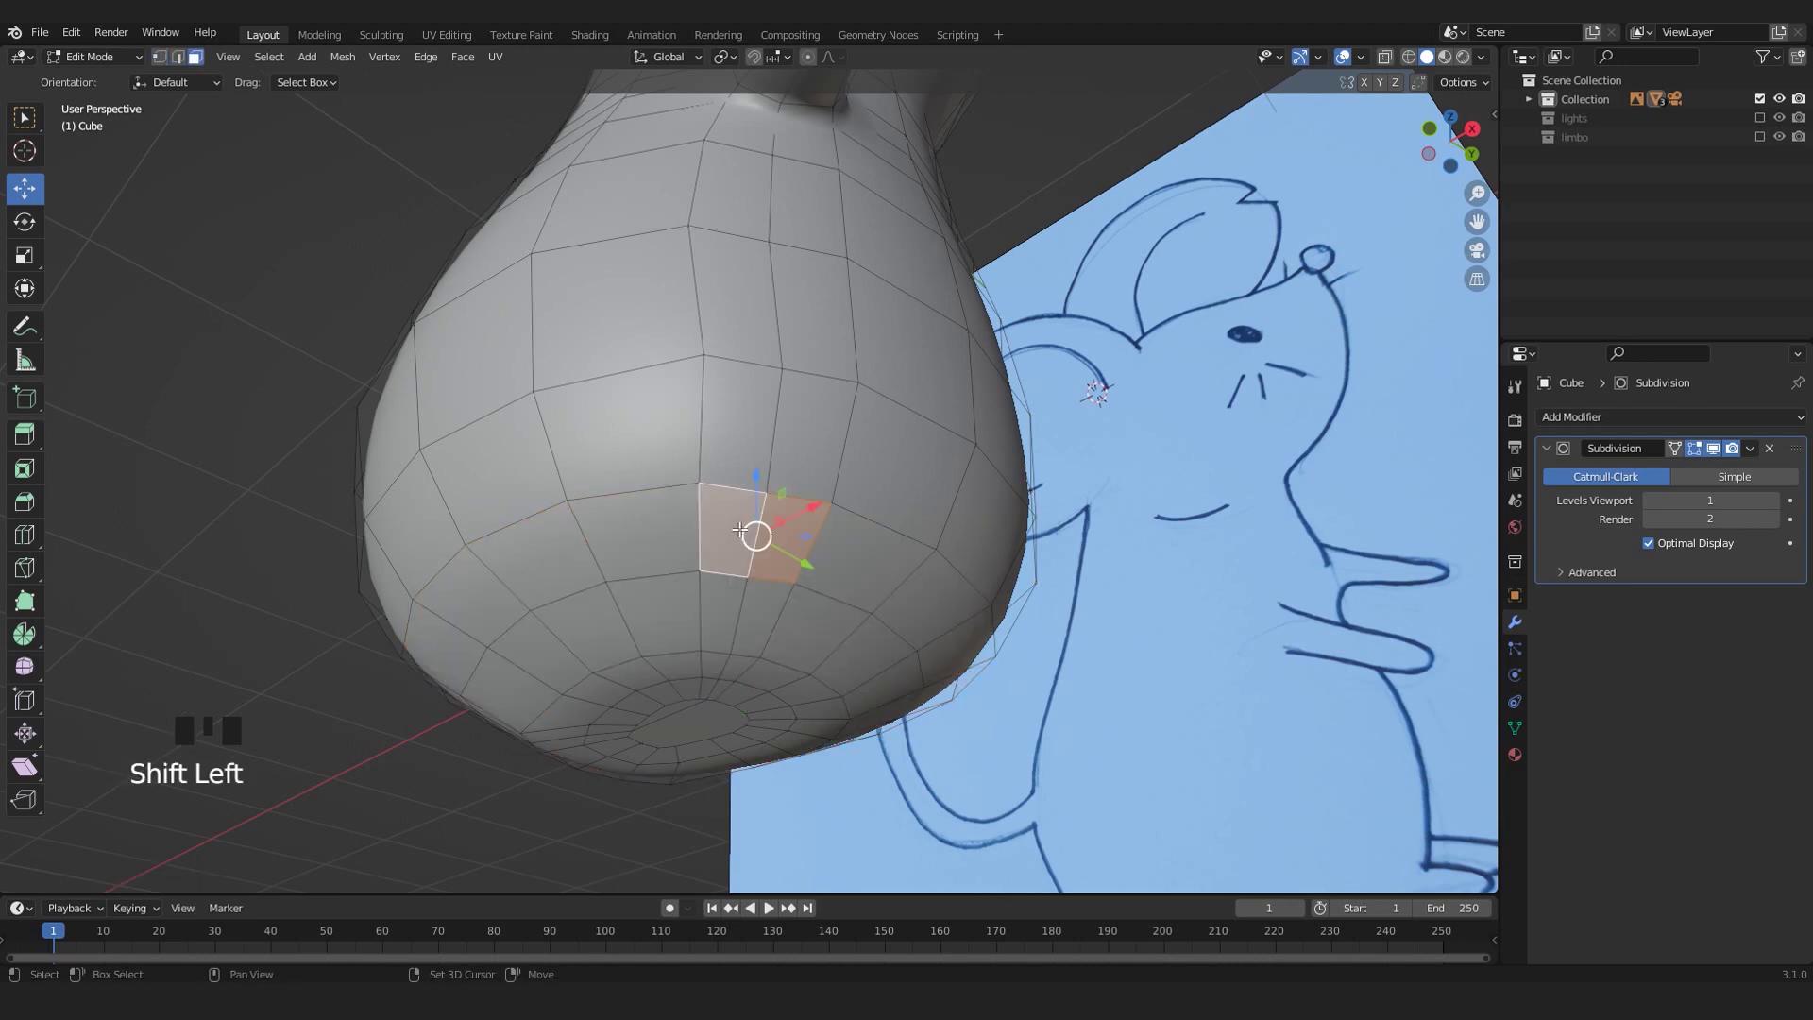
{"action": "scroll", "coordinate": [740, 530], "scroll_direction": "down", "scroll_amount": 3}
{"action": "mouse_move", "coordinate": [768, 519]}
{"action": "middle_mouse_down"}
{"action": "mouse_move", "coordinate": [762, 354]}
{"action": "mouse_move", "coordinate": [773, 519]}
{"action": "middle_mouse_up"}
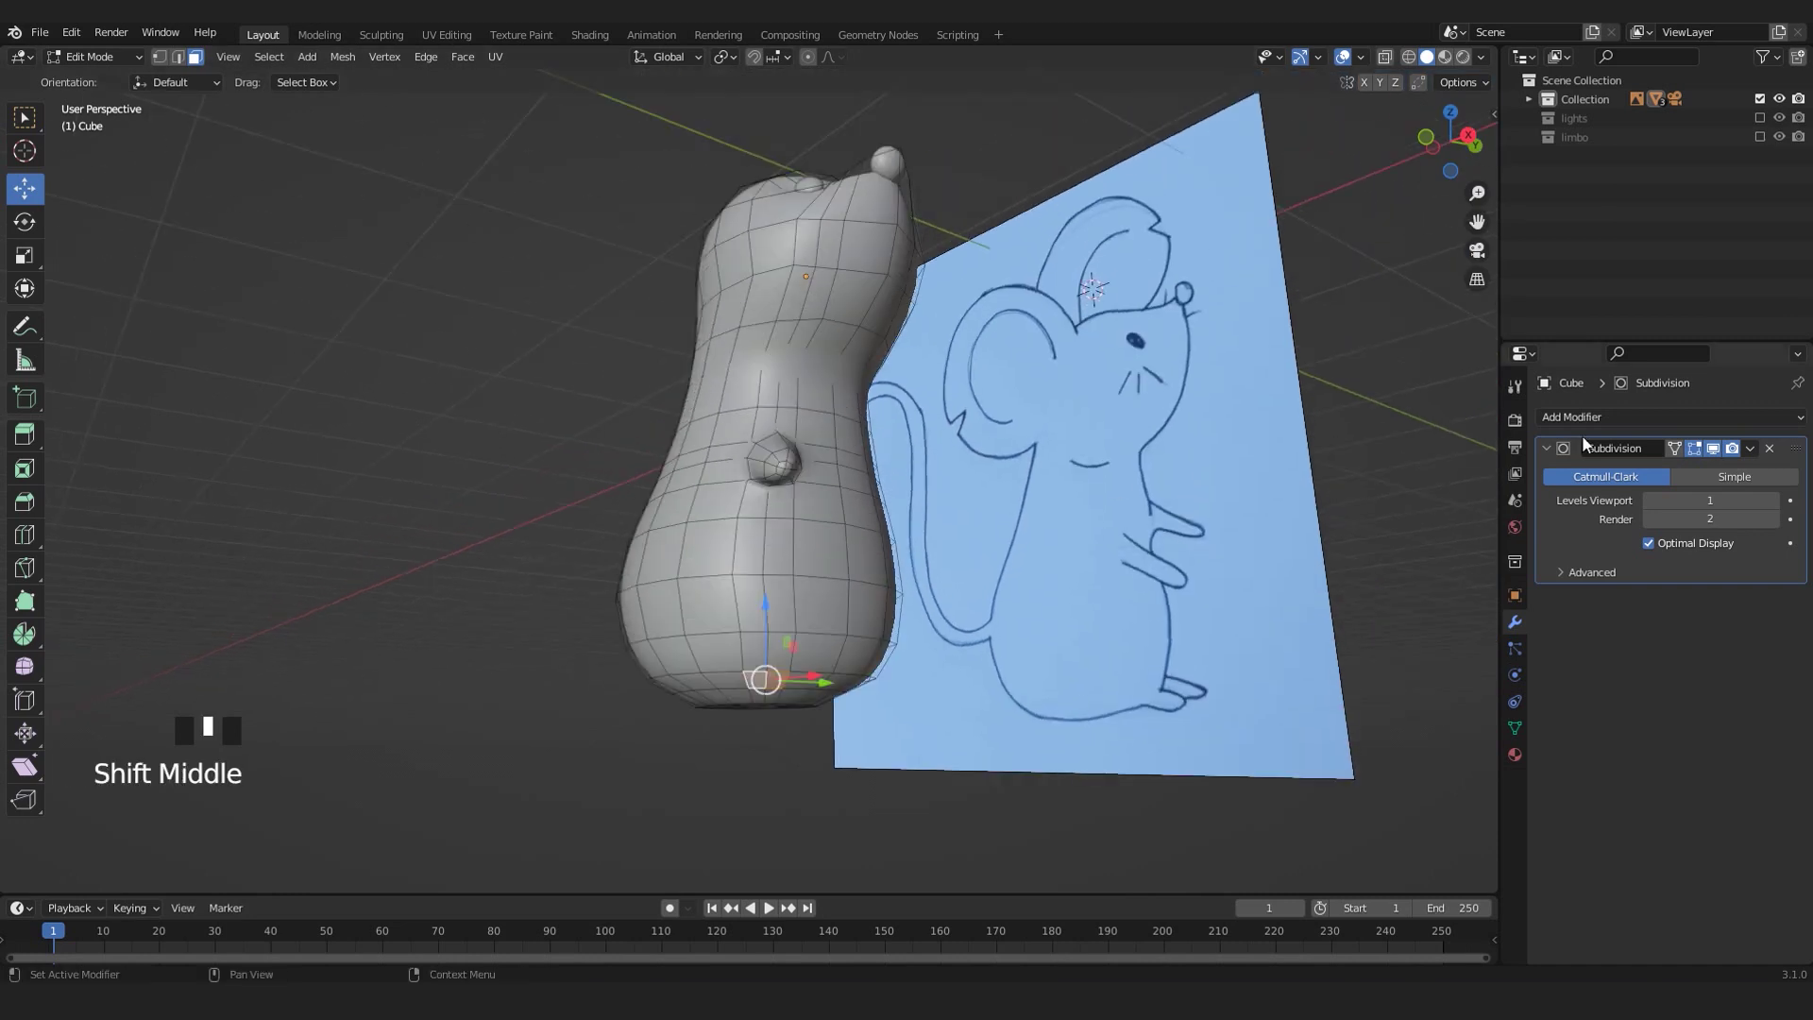
{"action": "middle_click_drag", "start_coordinate": [995, 470], "coordinate": [840, 512]}
{"action": "scroll", "coordinate": [759, 663], "scroll_direction": "up", "scroll_amount": 3}
{"action": "middle_click_drag", "start_coordinate": [760, 663], "coordinate": [760, 652]}
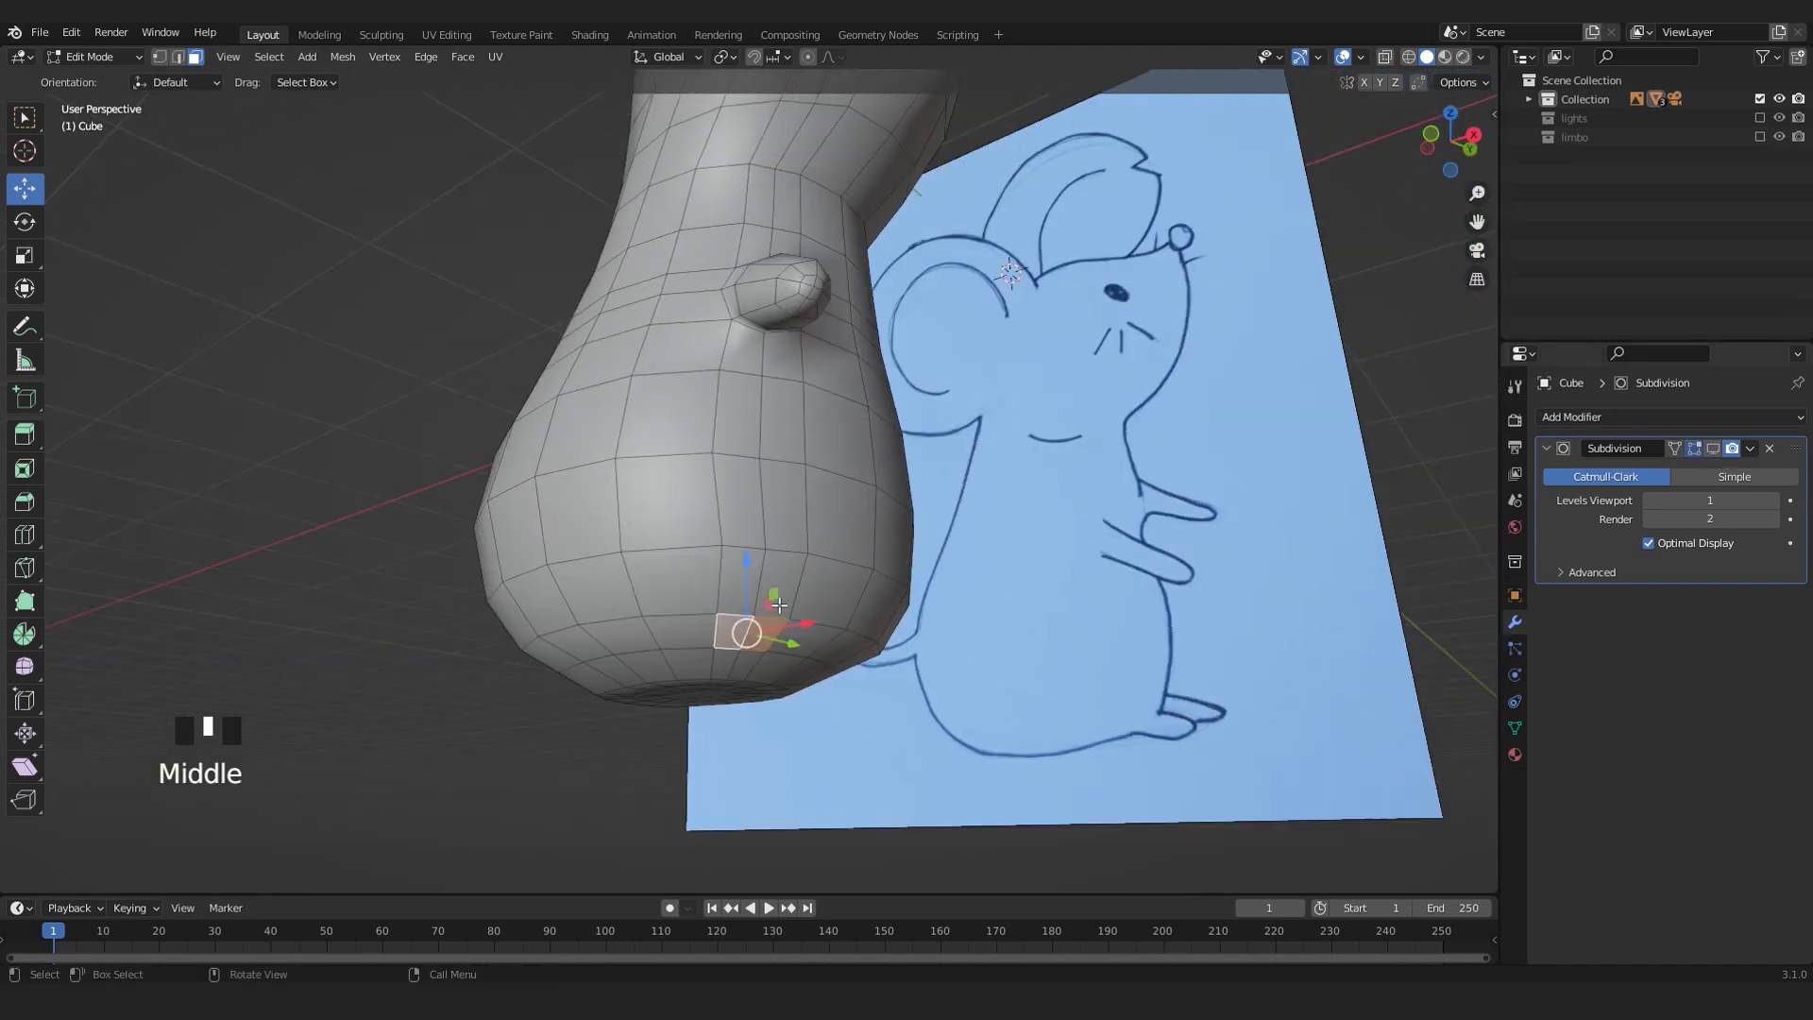
- In the front view, extrude the selected faces about 0.06 m and shift them about 0.03 m toward the drawn foot
{"action": "key", "text": "KP_Decimal"}
{"action": "scroll", "coordinate": [773, 591], "scroll_direction": "down", "scroll_amount": 5}
{"action": "middle_click_drag", "start_coordinate": [773, 590], "coordinate": [812, 572]}
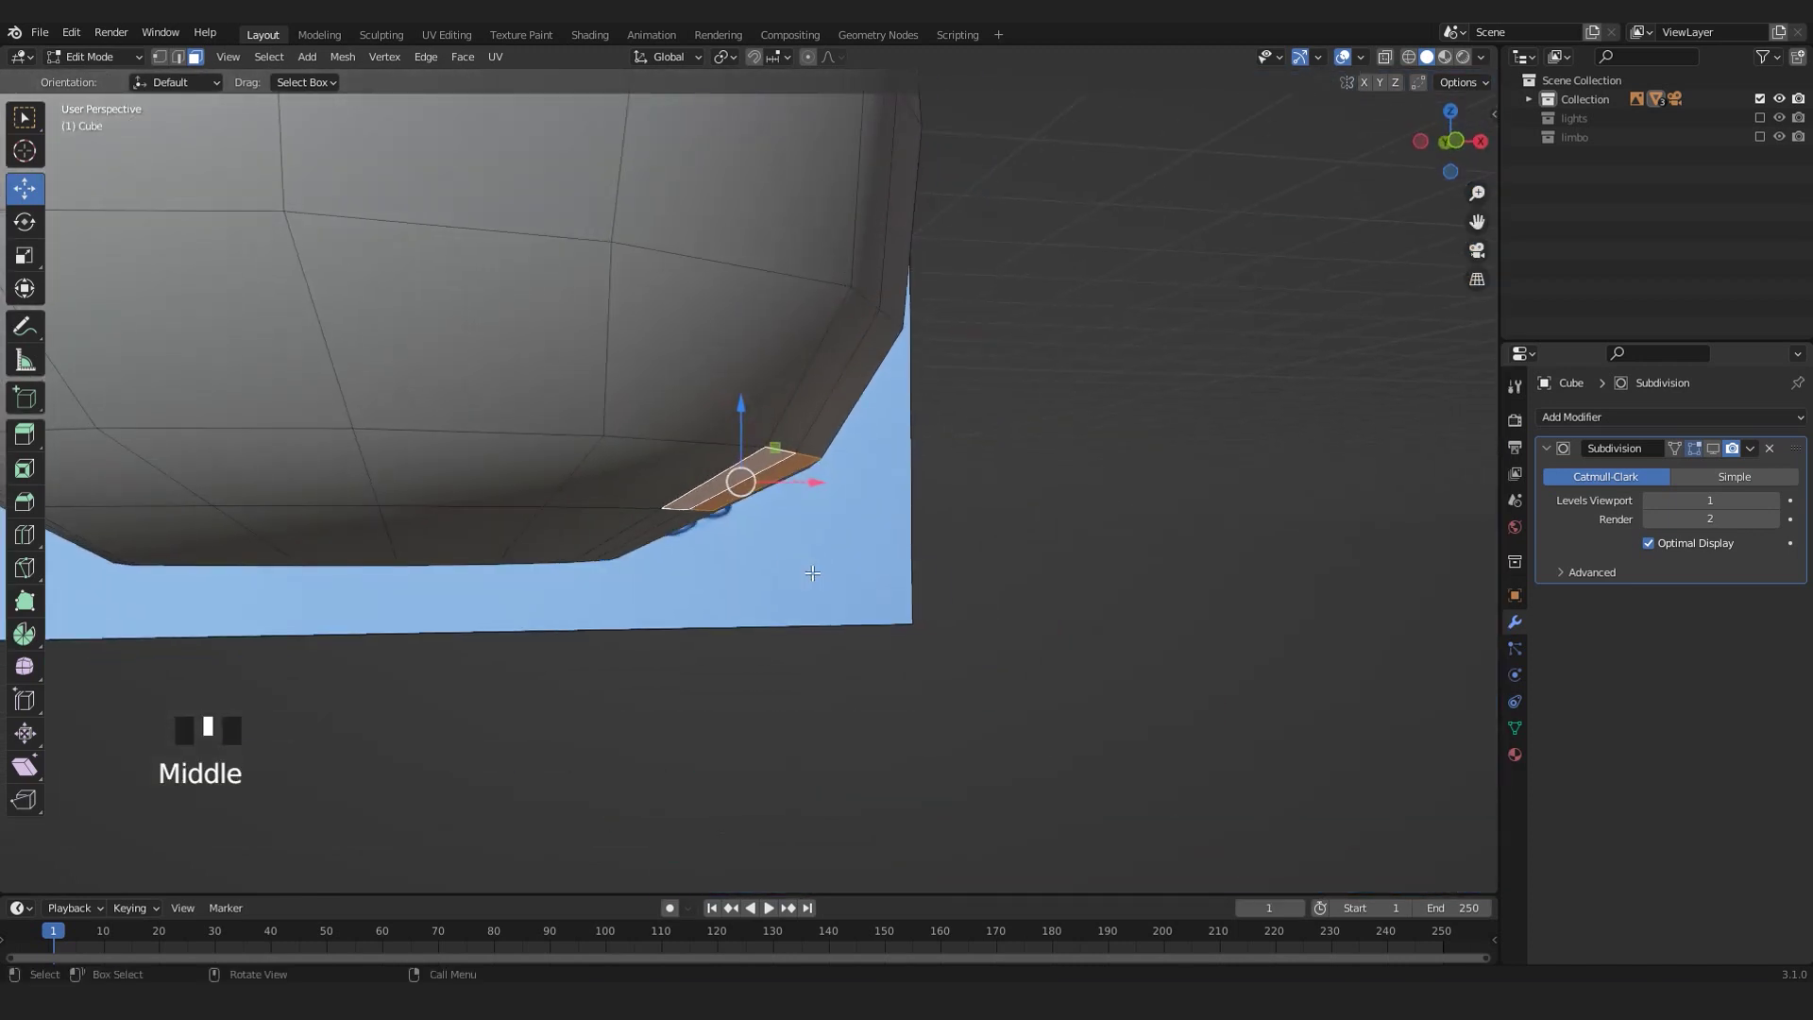
{"action": "key", "text": "KP_1"}
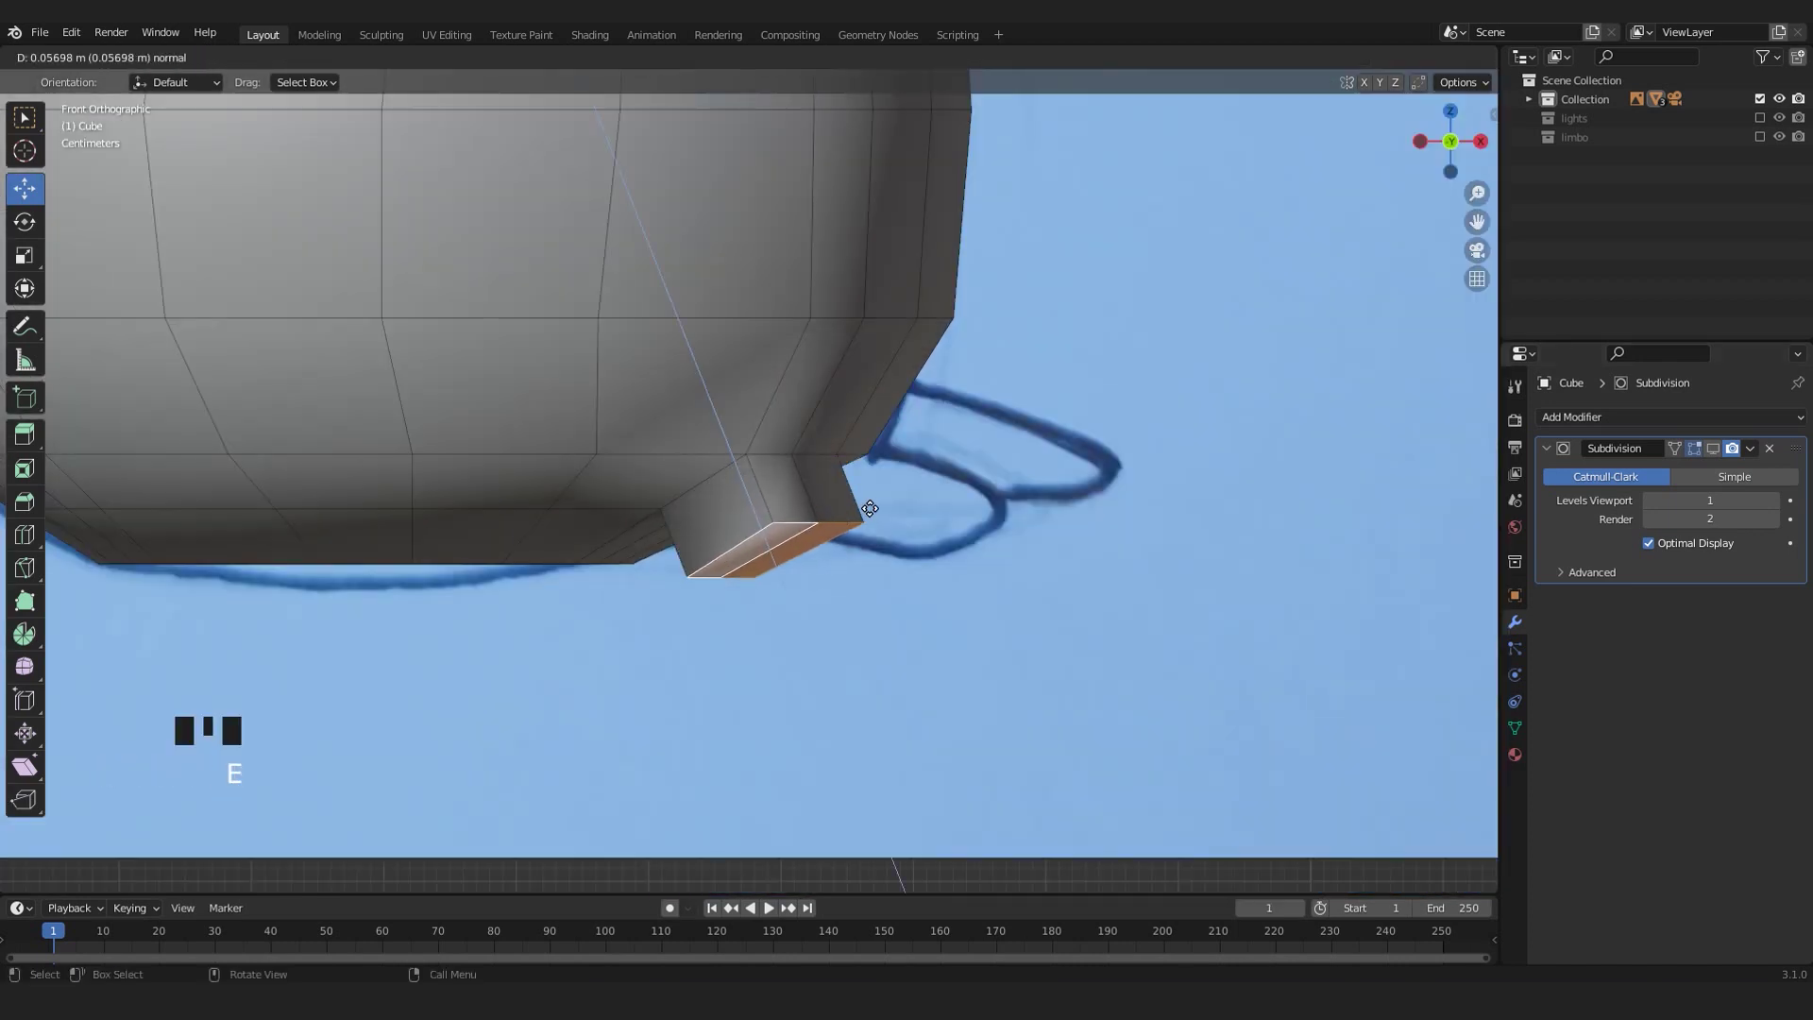
{"action": "left_click", "coordinate": [864, 507]}
{"action": "key", "text": "g"}
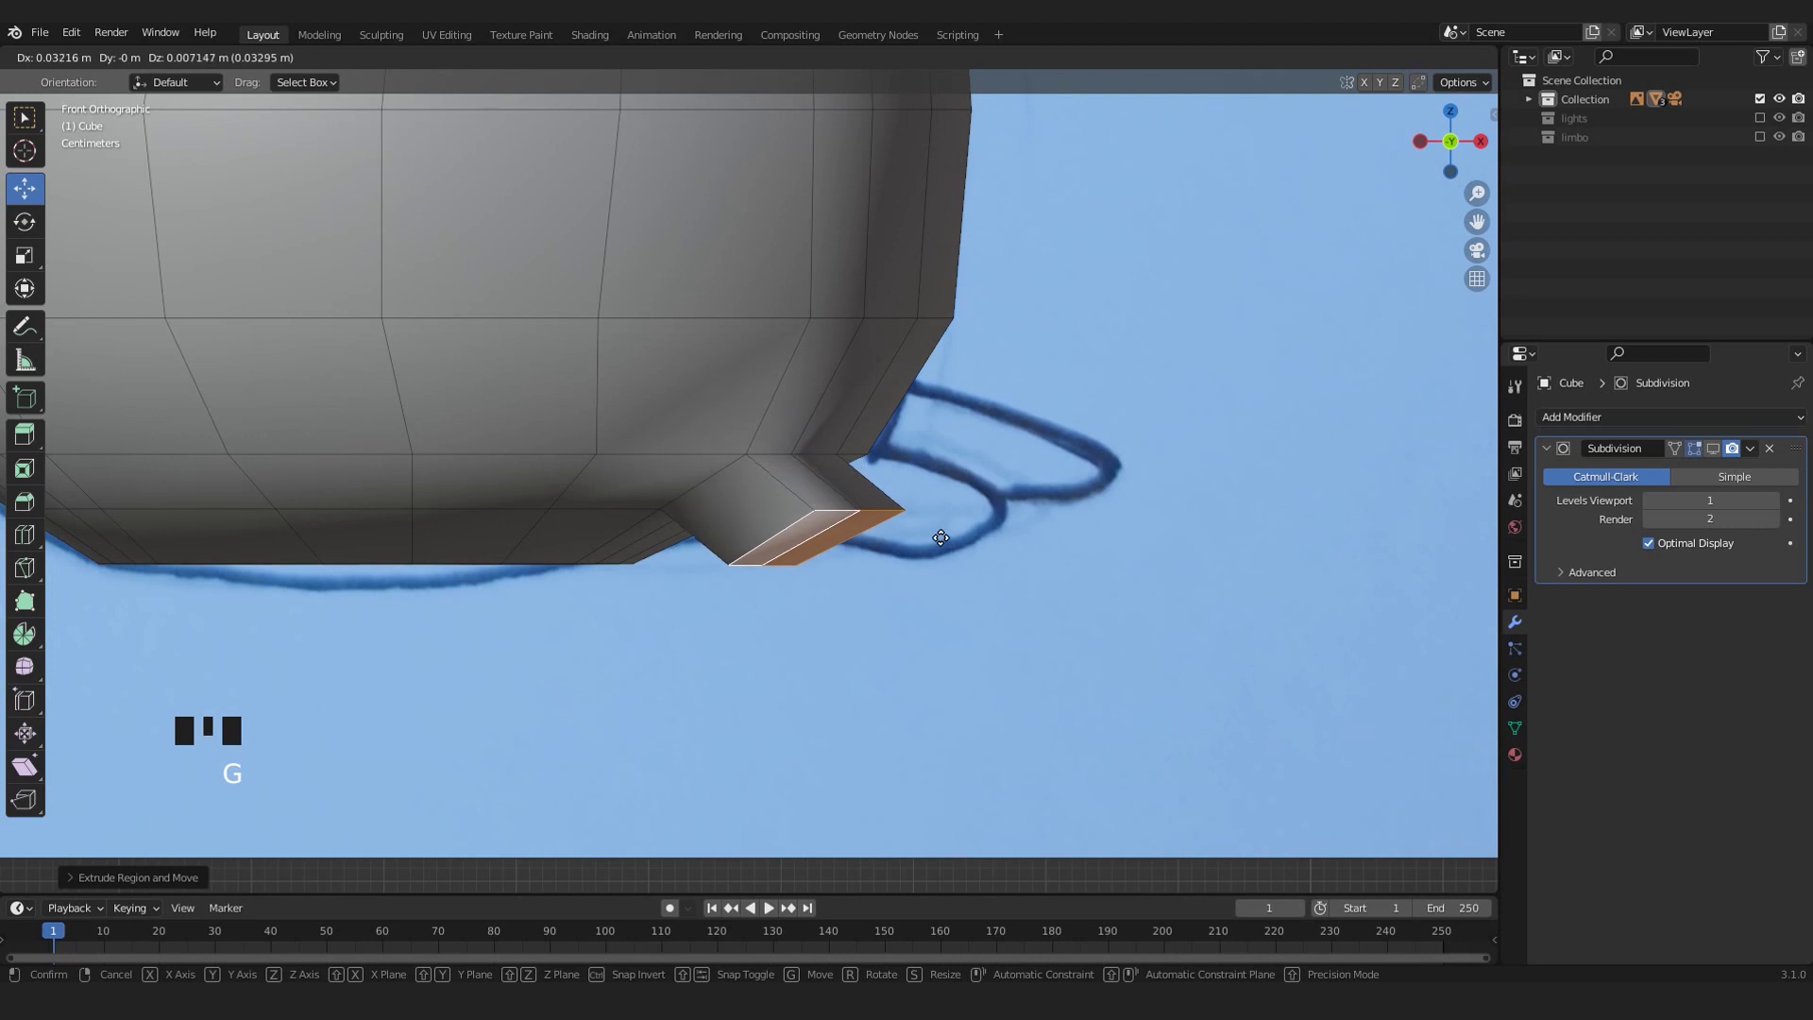
{"action": "left_click", "coordinate": [923, 525]}
- Extrude the foot's end faces again by about 0.05 m along the drawn foot and raise the tip's upper vertices
{"action": "key", "text": "g"}
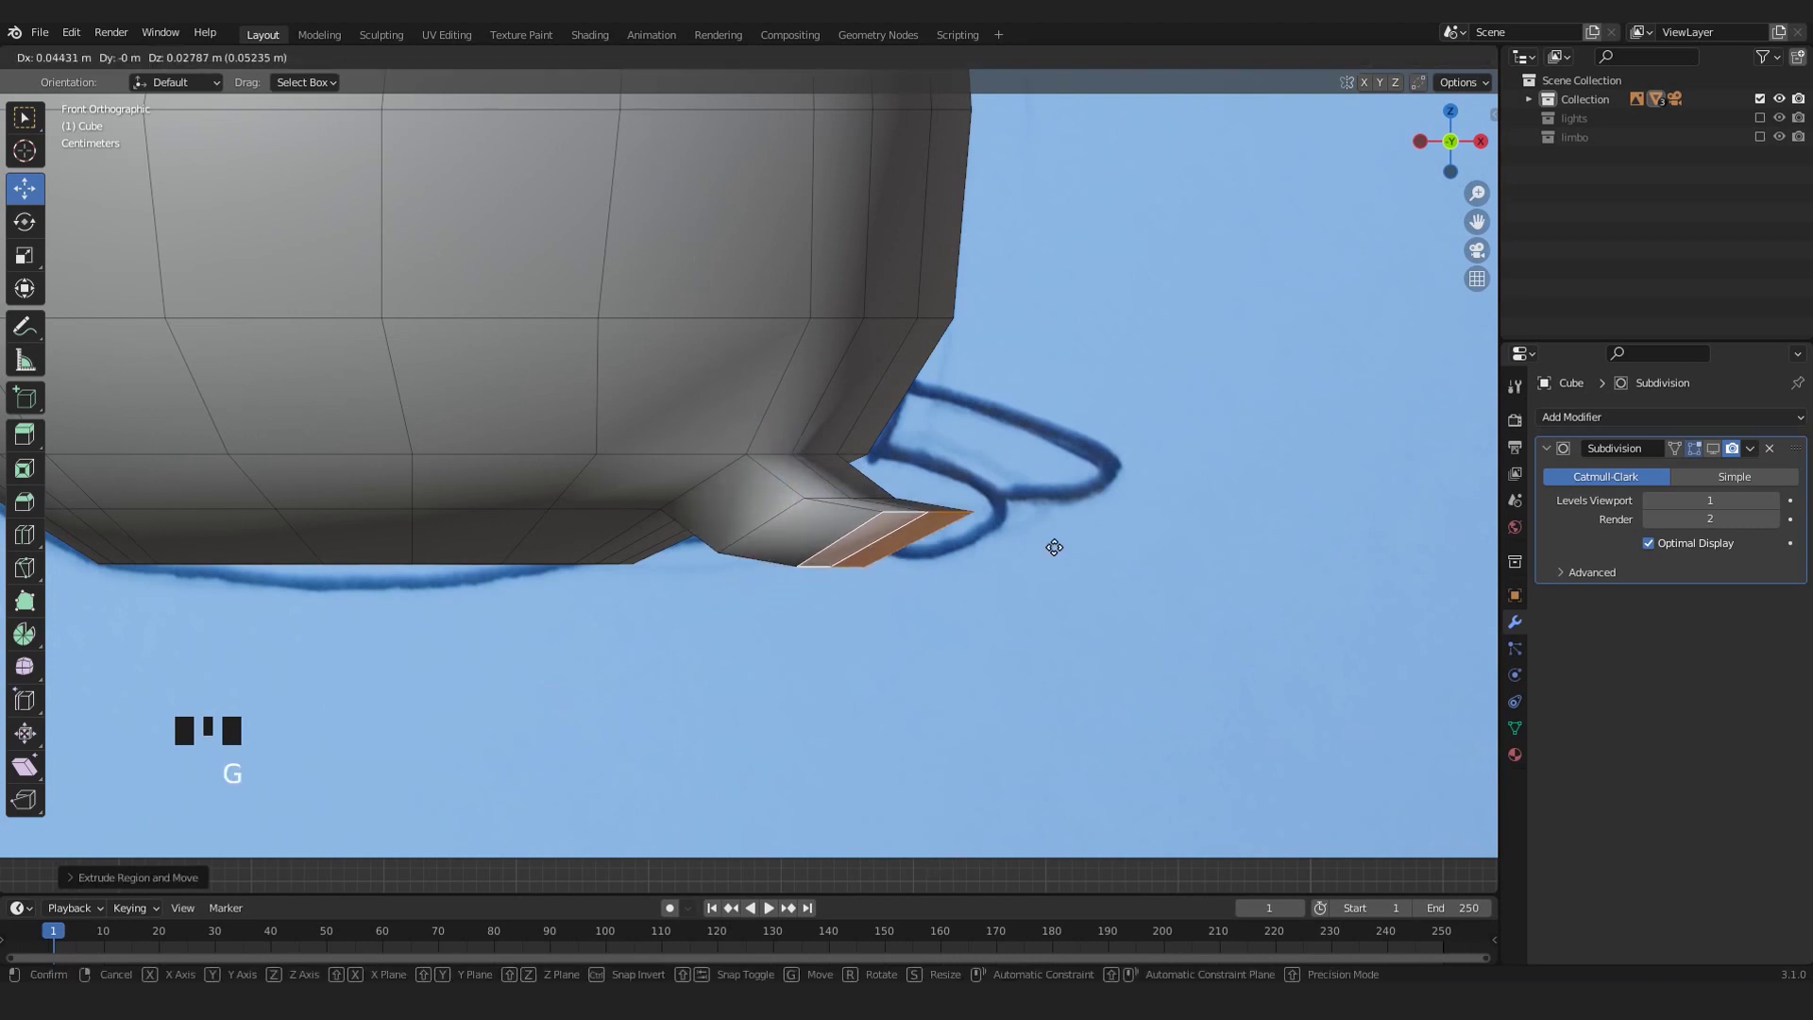
{"action": "left_click", "coordinate": [1045, 564]}
{"action": "middle_click_drag", "start_coordinate": [1044, 564], "coordinate": [923, 542]}
{"action": "scroll", "coordinate": [756, 506], "scroll_direction": "down", "scroll_amount": 5}
{"action": "scroll", "coordinate": [721, 514], "scroll_direction": "up", "scroll_amount": 5}
{"action": "scroll", "coordinate": [776, 520], "scroll_direction": "up", "scroll_amount": 2}
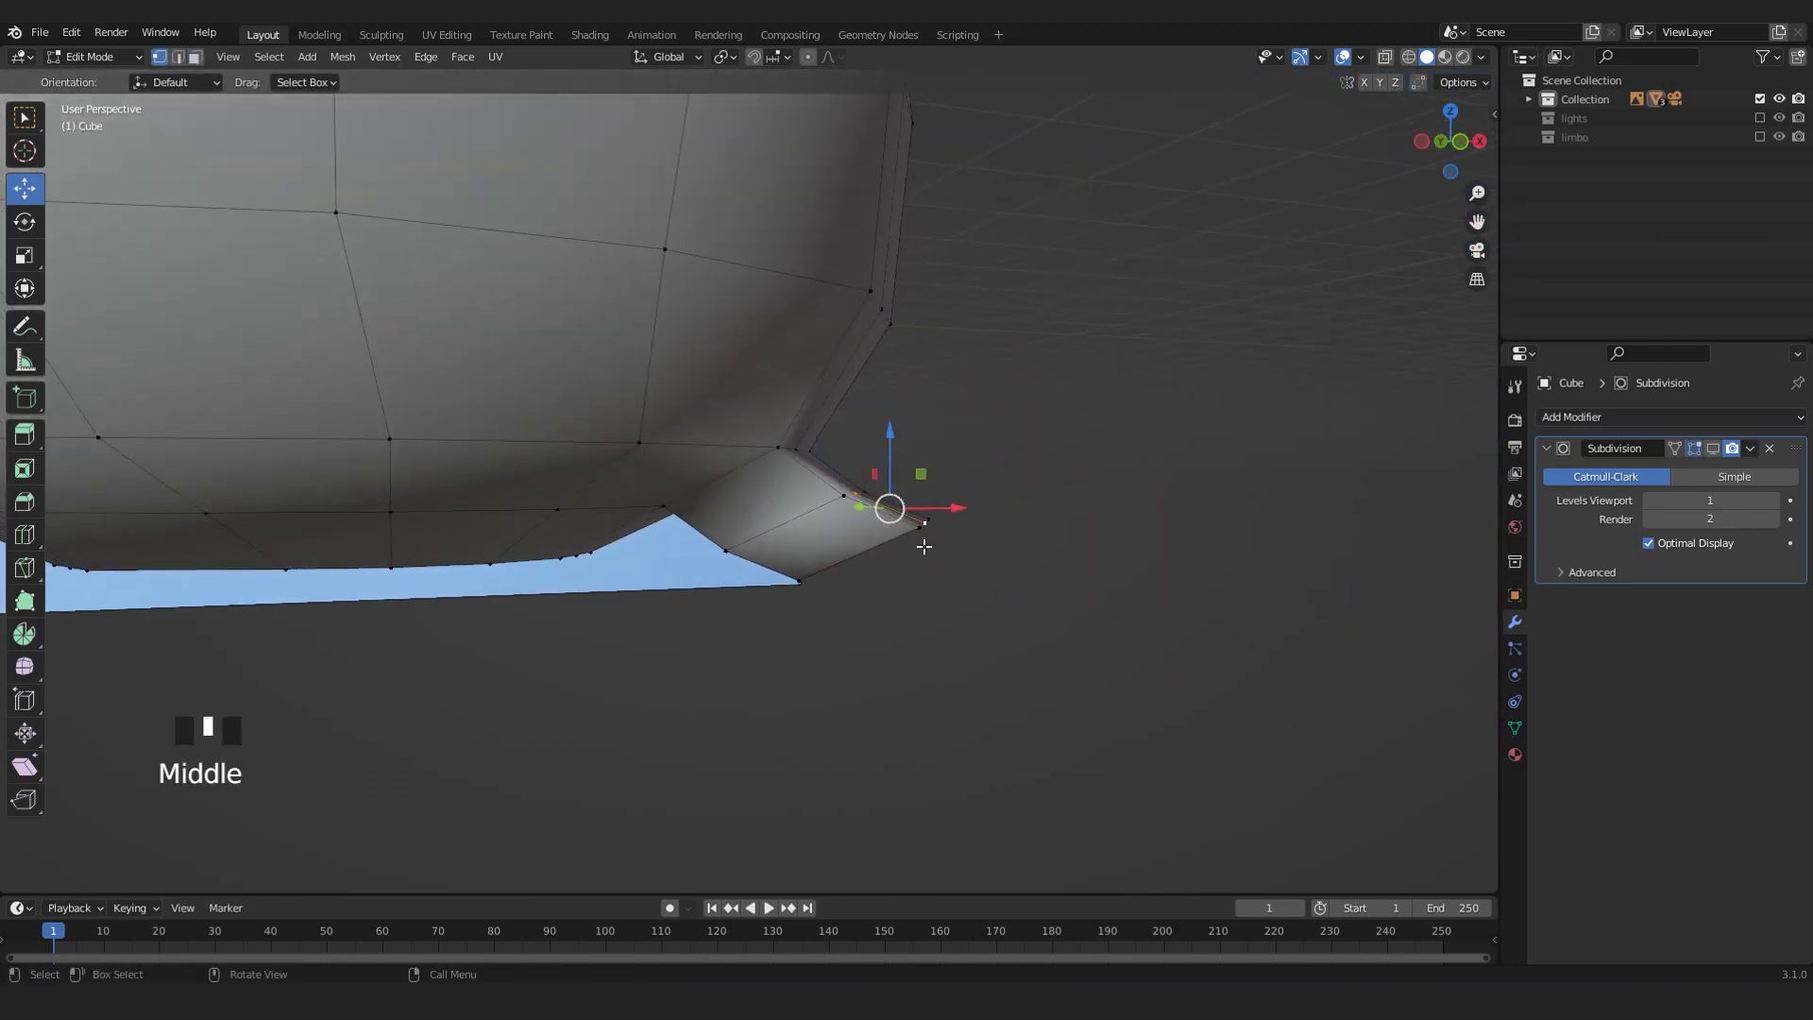
{"action": "key", "text": "g"}
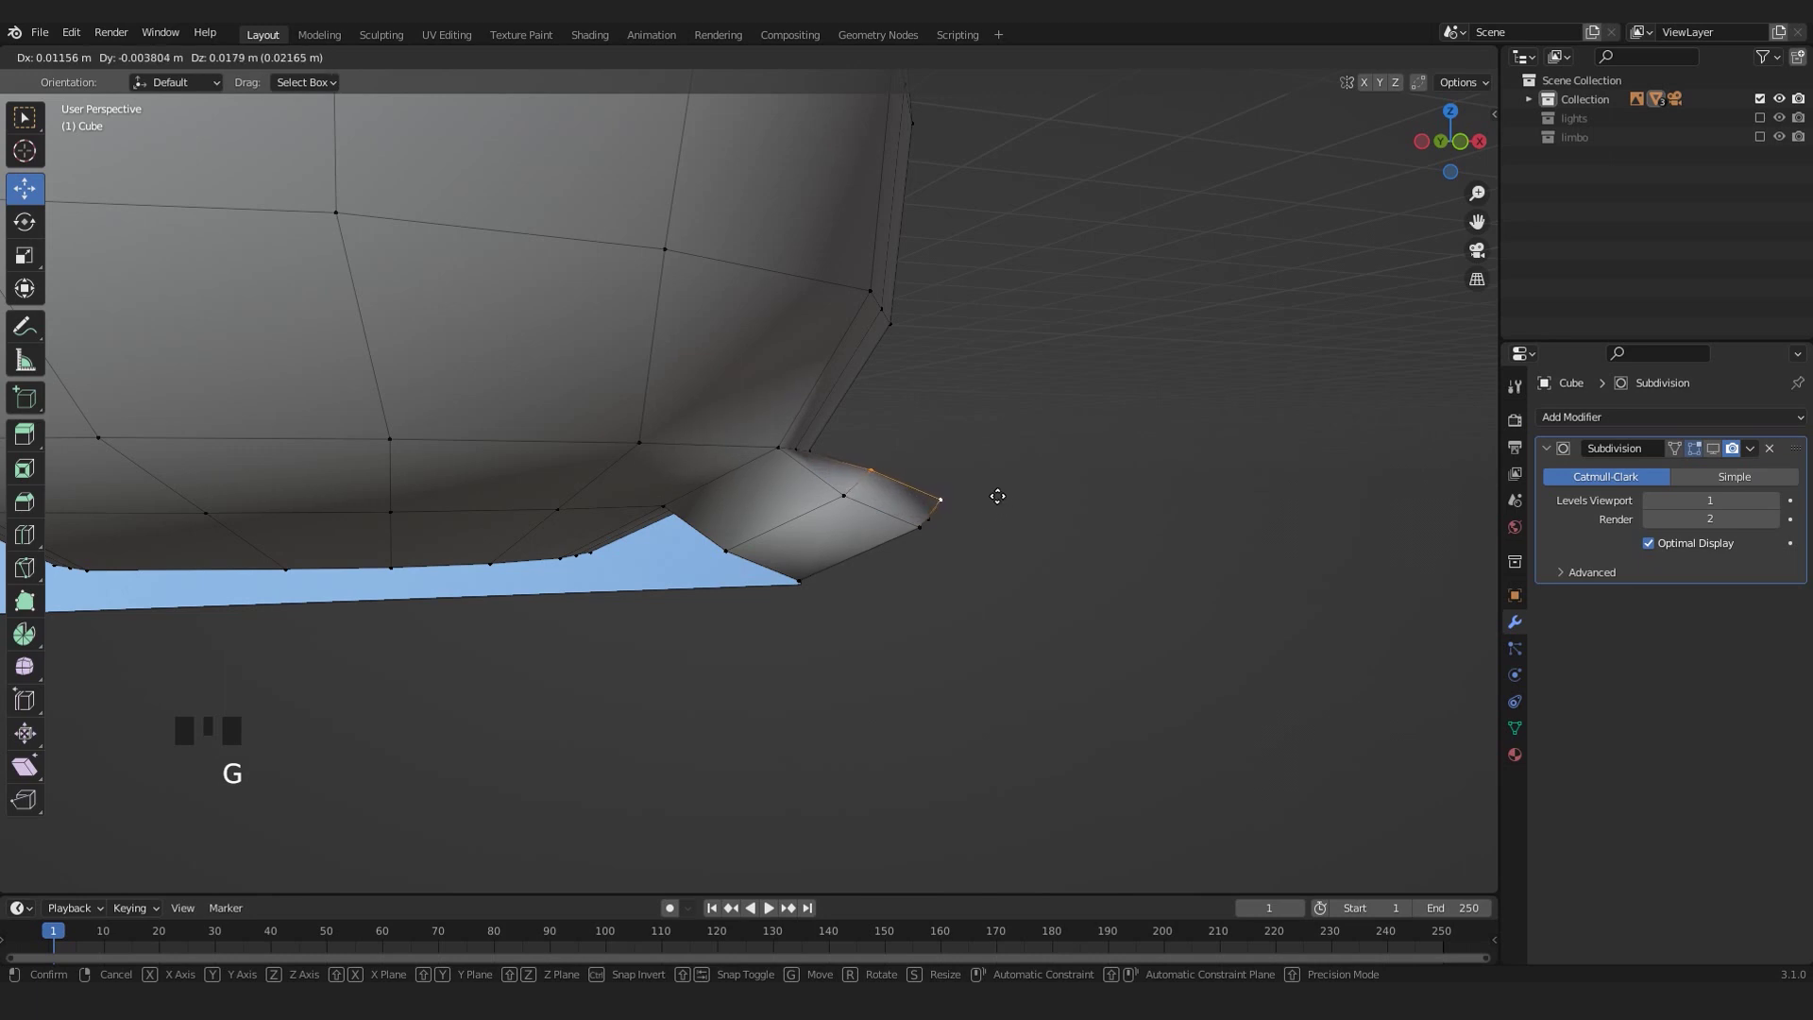
{"action": "left_click", "coordinate": [921, 489]}
{"action": "middle_click_drag", "start_coordinate": [921, 490], "coordinate": [892, 449]}
- Reposition individual vertices around the foot and its joint with the body to round out the foot's shape
{"action": "key", "text": "g"}
{"action": "left_click", "coordinate": [740, 633]}
{"action": "key", "text": "g"}
{"action": "key", "text": "g"}
{"action": "left_click", "coordinate": [653, 692]}
{"action": "key", "text": "g"}
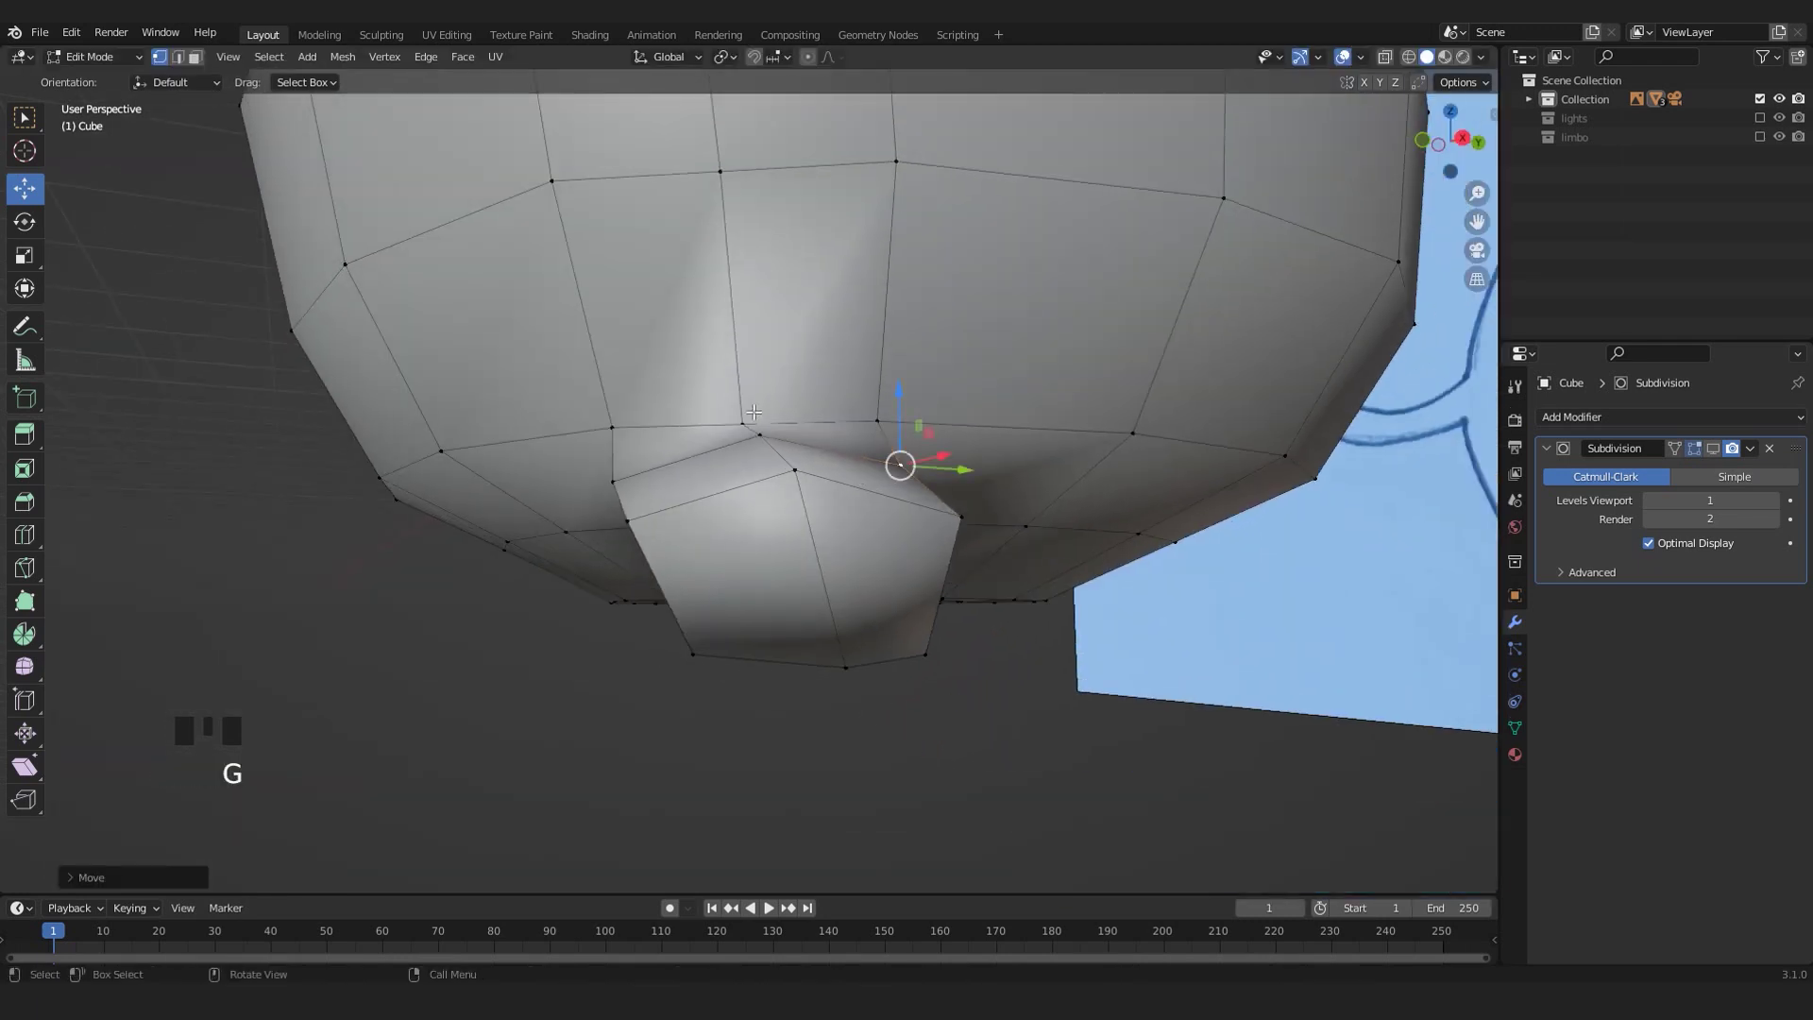
{"action": "left_click", "coordinate": [756, 416]}
{"action": "middle_click_drag", "start_coordinate": [756, 416], "coordinate": [965, 533]}
{"action": "key", "text": "g"}
{"action": "left_click", "coordinate": [939, 409]}
{"action": "middle_click_drag", "start_coordinate": [939, 409], "coordinate": [790, 479]}
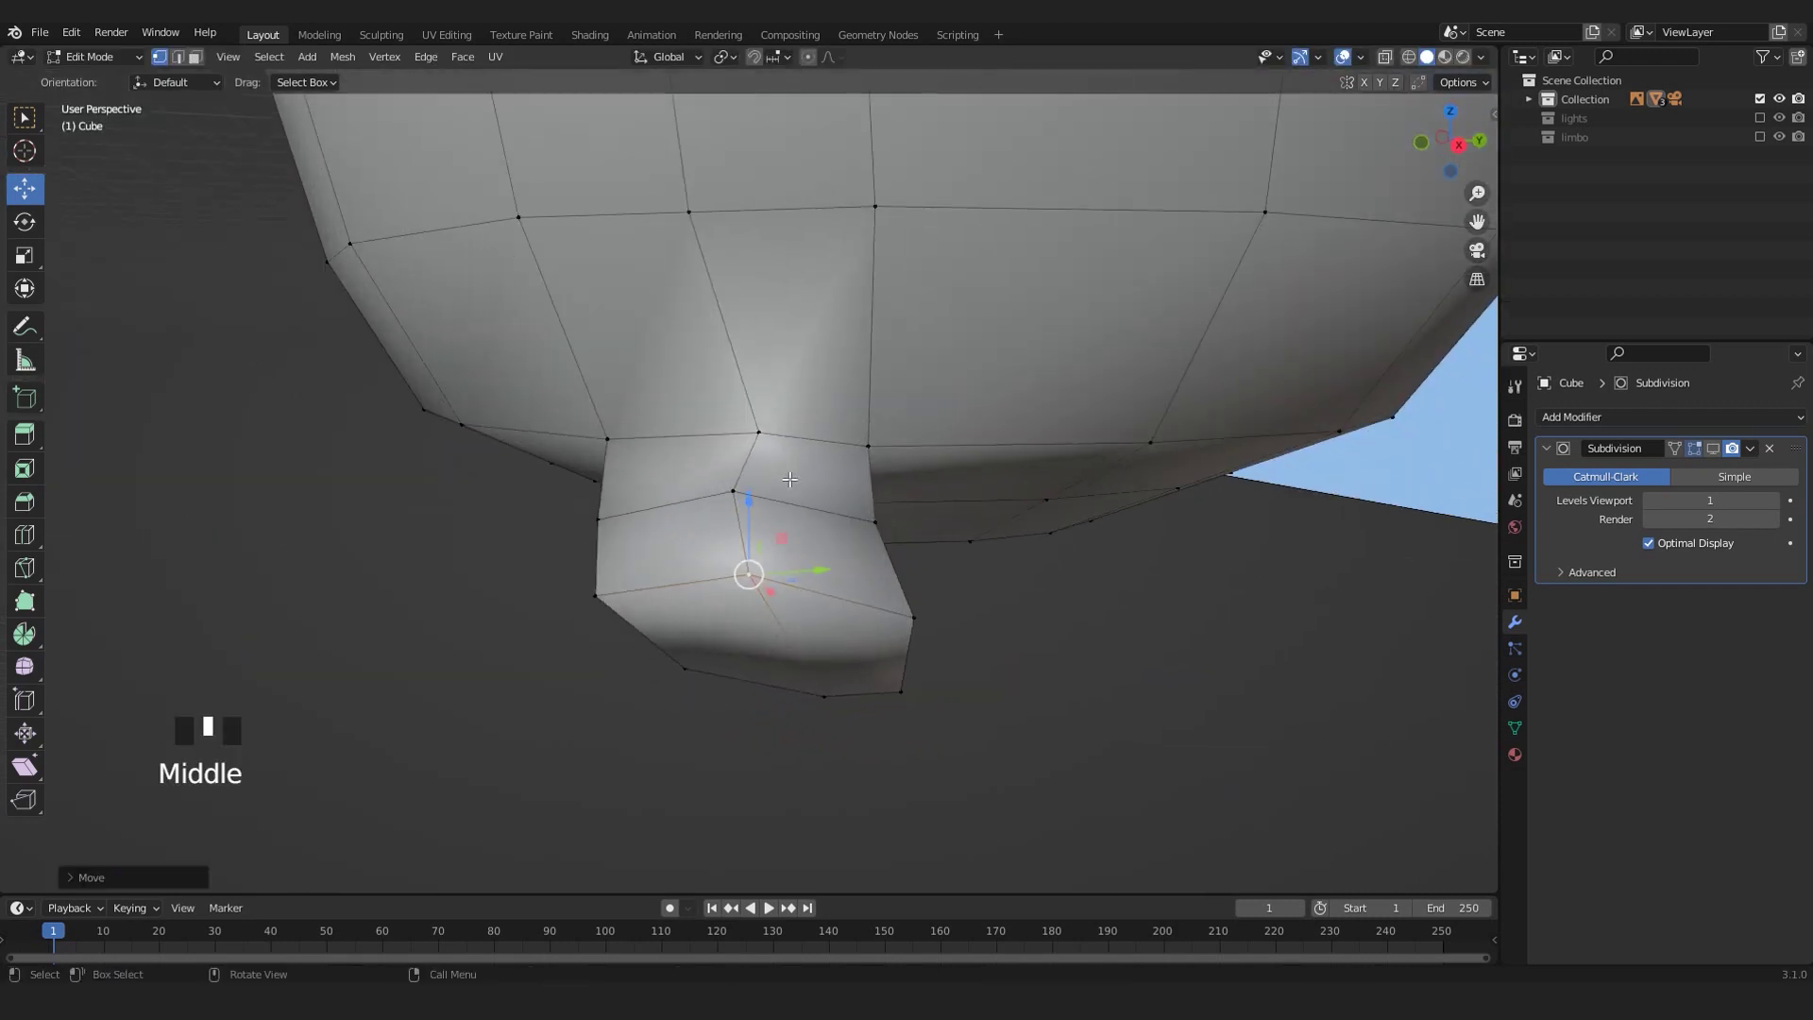
- Turn the Subdivision modifier's viewport display back on, leave Edit Mode and compare the foot with the drawing in the front view
{"action": "left_click", "coordinate": [1713, 448]}
{"action": "scroll", "coordinate": [944, 558], "scroll_direction": "down", "scroll_amount": 3}
{"action": "mouse_move", "coordinate": [944, 558]}
{"action": "middle_mouse_down"}
{"action": "mouse_move", "coordinate": [781, 526]}
{"action": "mouse_move", "coordinate": [930, 538]}
{"action": "mouse_move", "coordinate": [740, 578]}
{"action": "mouse_move", "coordinate": [909, 567]}
{"action": "mouse_move", "coordinate": [724, 579]}
{"action": "mouse_move", "coordinate": [882, 571]}
{"action": "mouse_move", "coordinate": [858, 579]}
{"action": "middle_mouse_up"}
{"action": "scroll", "coordinate": [931, 538], "scroll_direction": "down", "scroll_amount": 6}
{"action": "key", "text": "Tab"}
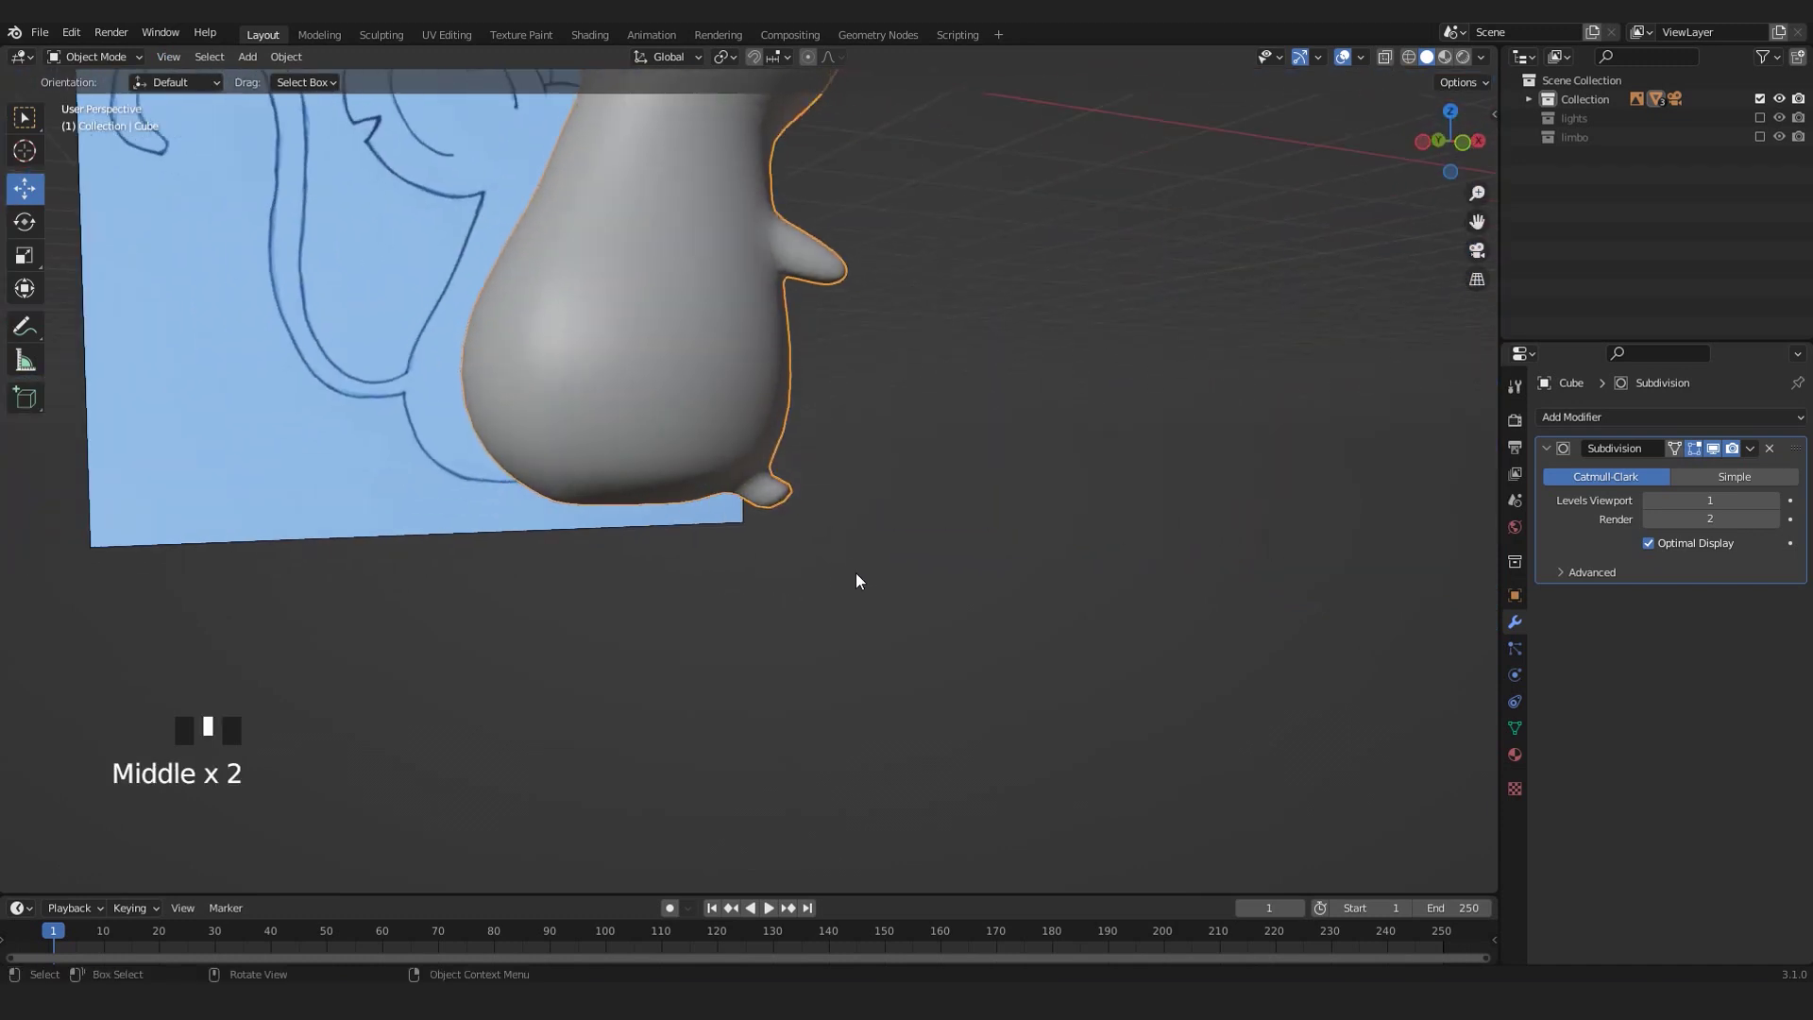
{"action": "key", "text": "KP_1"}
{"action": "scroll", "coordinate": [856, 572], "scroll_direction": "up", "scroll_amount": 7}
- Select the faces at the foot's tip in Edit Mode and rotate them in the front view and from another angle
{"action": "key", "text": "Tab"}
{"action": "scroll", "coordinate": [1032, 612], "scroll_direction": "up", "scroll_amount": 2}
{"action": "key", "text": "ctrl+3"}
{"action": "left_click", "coordinate": [961, 576]}
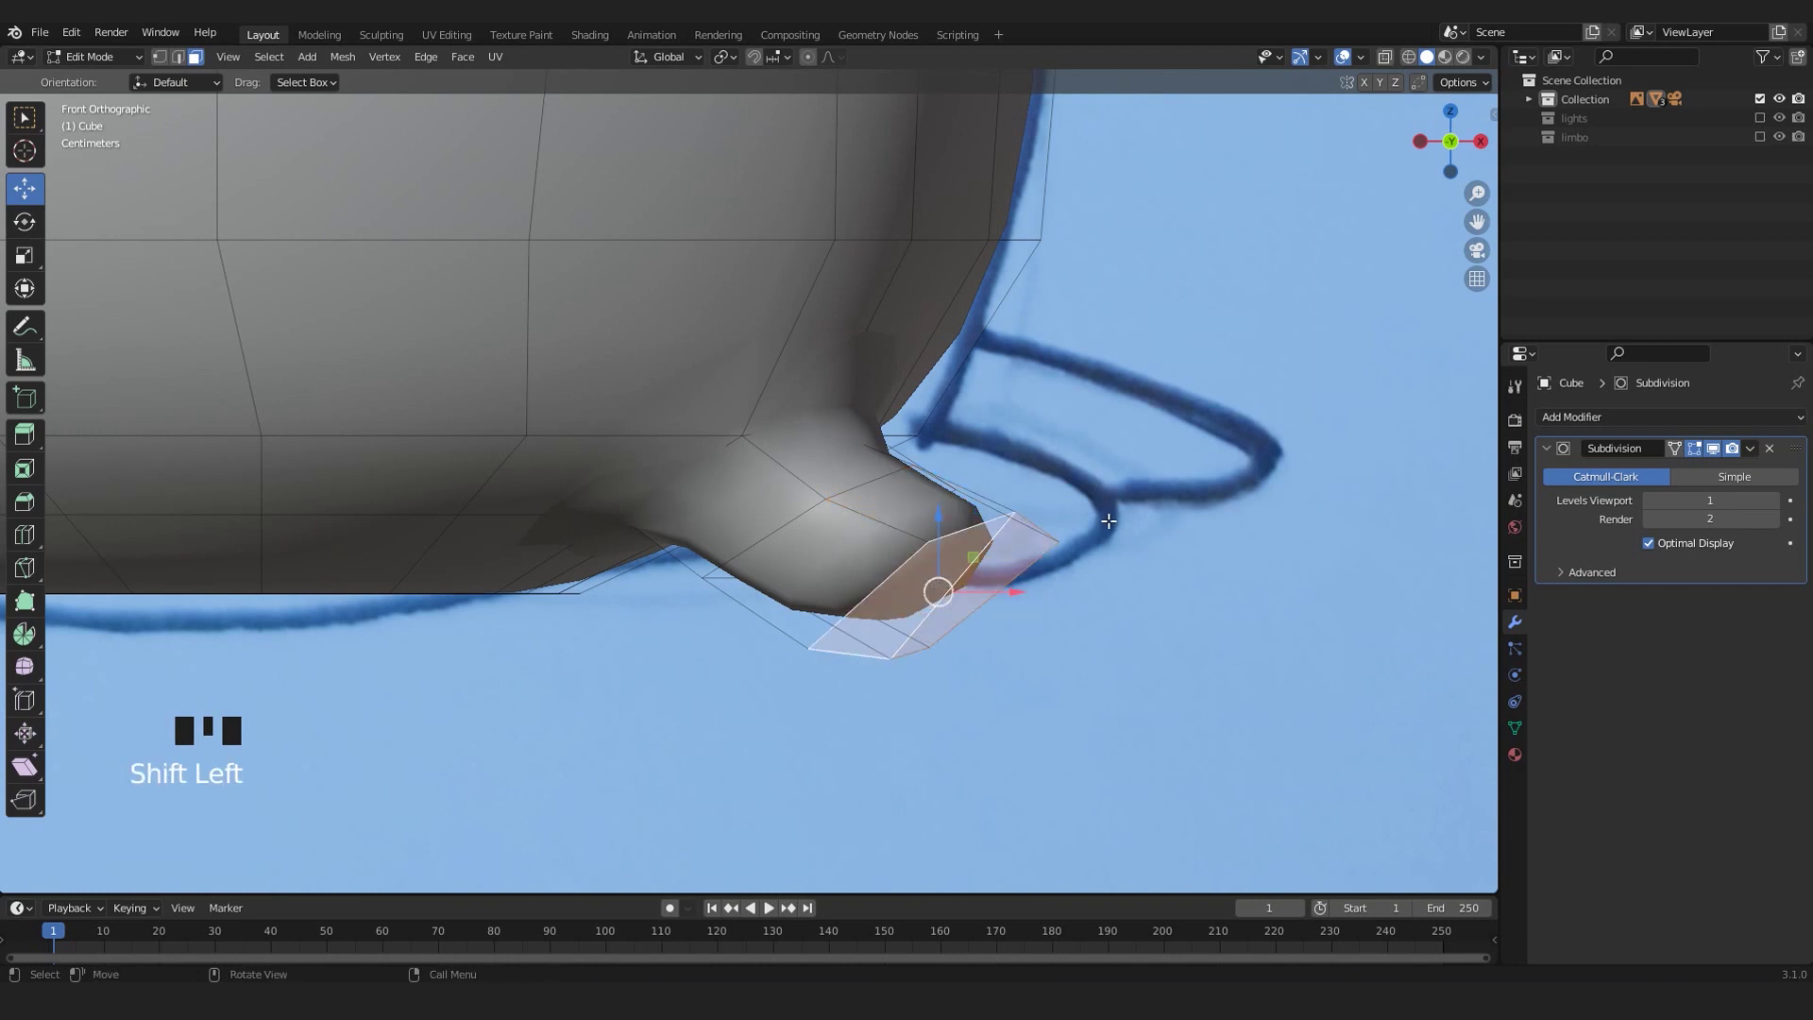
{"action": "key", "text": "r"}
{"action": "left_click", "coordinate": [1051, 623]}
{"action": "key", "text": "KP_Decimal"}
{"action": "middle_click_drag", "start_coordinate": [1062, 623], "coordinate": [661, 548]}
{"action": "key", "text": "r"}
{"action": "left_click", "coordinate": [846, 535]}
- Select an edge on the foot's underside and move it up toward the body in the front view
{"action": "middle_click_drag", "start_coordinate": [847, 536], "coordinate": [689, 531]}
{"action": "middle_click_drag", "start_coordinate": [748, 509], "coordinate": [679, 405]}
{"action": "key", "text": "ctrl+2"}
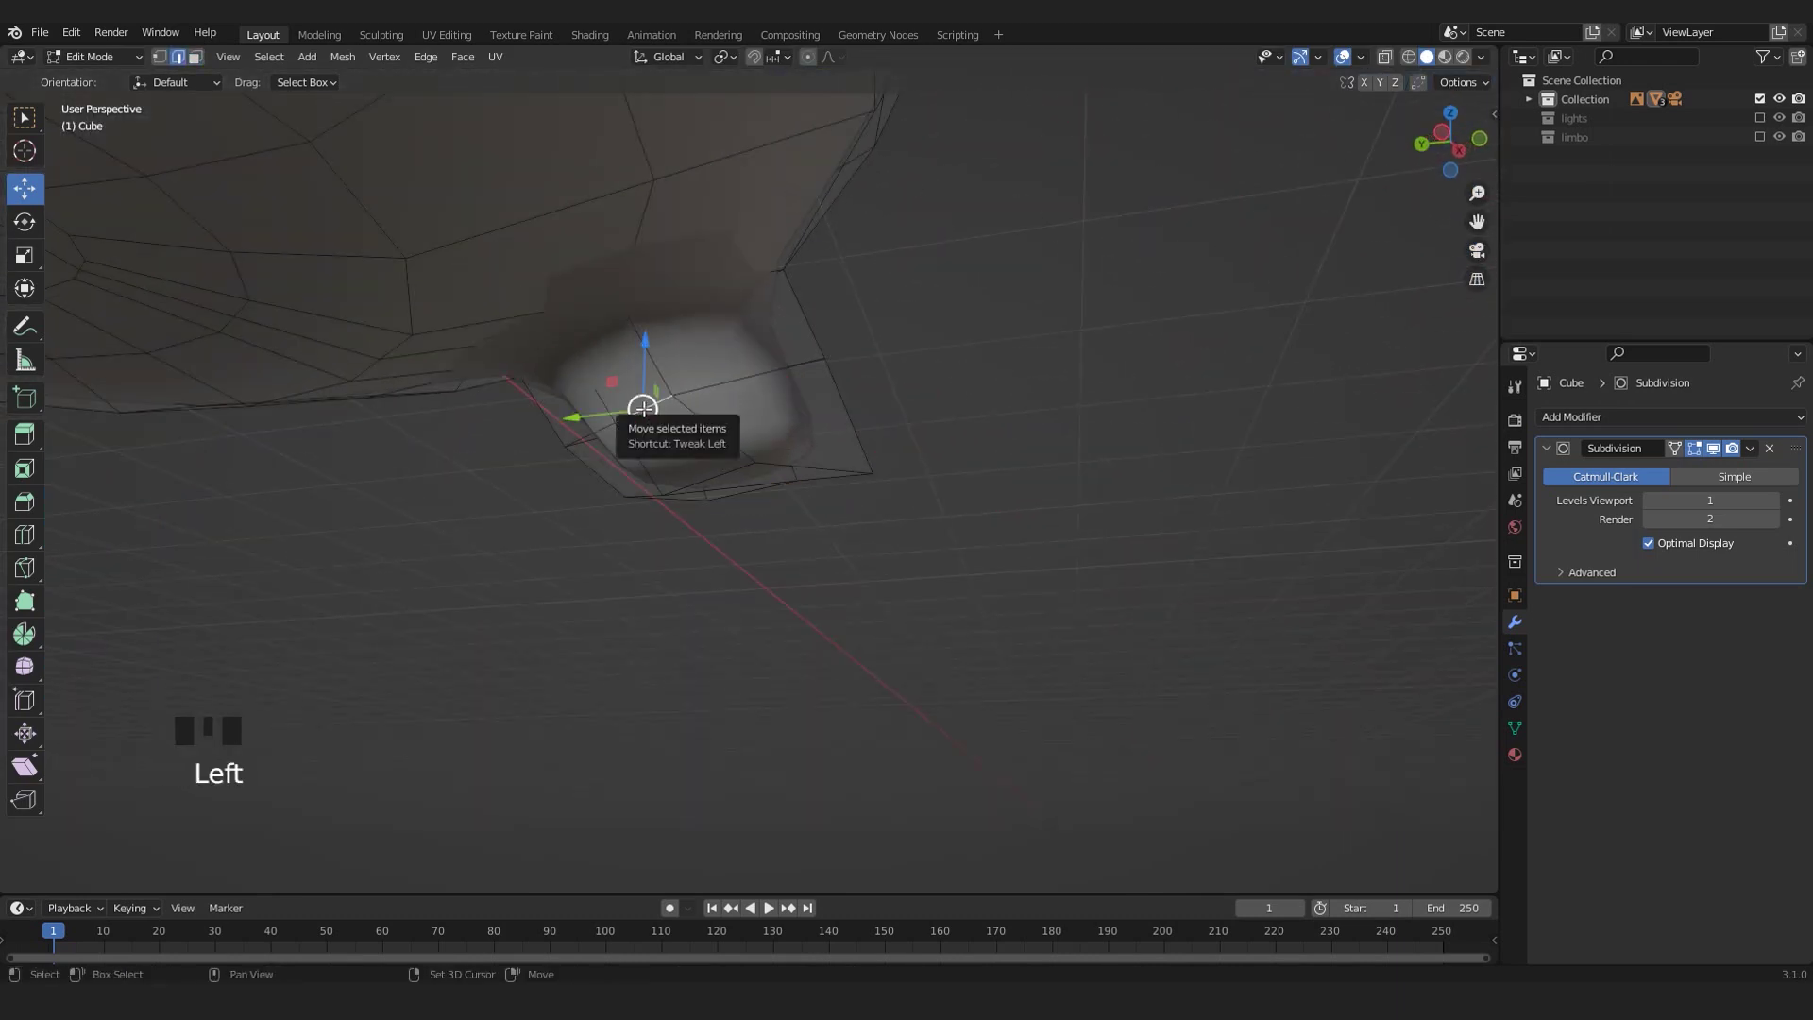
{"action": "key", "text": "KP_1"}
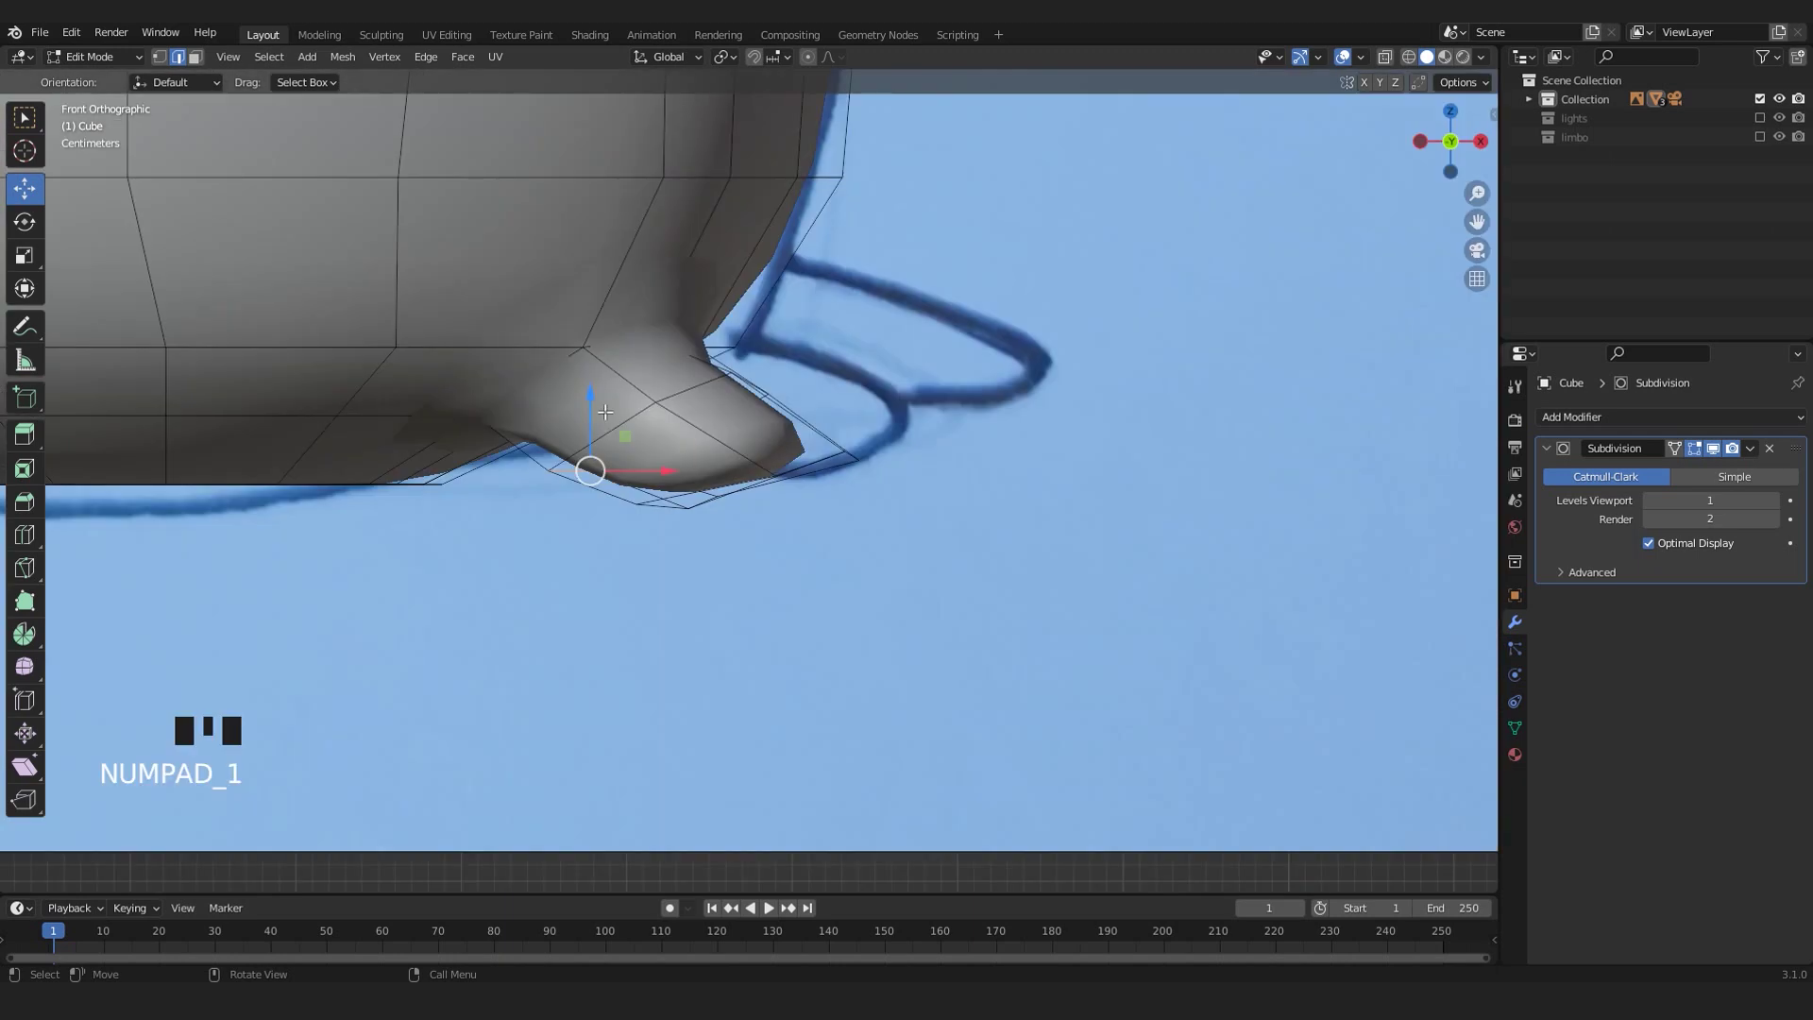
{"action": "key", "text": "g"}
{"action": "left_click", "coordinate": [560, 443]}
- Leave Edit Mode and inspect the smoothed foot on the lower body from several angles
{"action": "key", "text": "Tab"}
{"action": "scroll", "coordinate": [808, 569], "scroll_direction": "down", "scroll_amount": 6}
{"action": "middle_click_drag", "start_coordinate": [832, 583], "coordinate": [690, 606]}
{"action": "middle_click_drag", "start_coordinate": [753, 498], "coordinate": [781, 623], "text": "shift"}
{"action": "scroll", "coordinate": [822, 718], "scroll_direction": "up", "scroll_amount": 5}
{"action": "left_click", "coordinate": [782, 624]}
{"action": "middle_click_drag", "start_coordinate": [980, 797], "coordinate": [867, 775]}
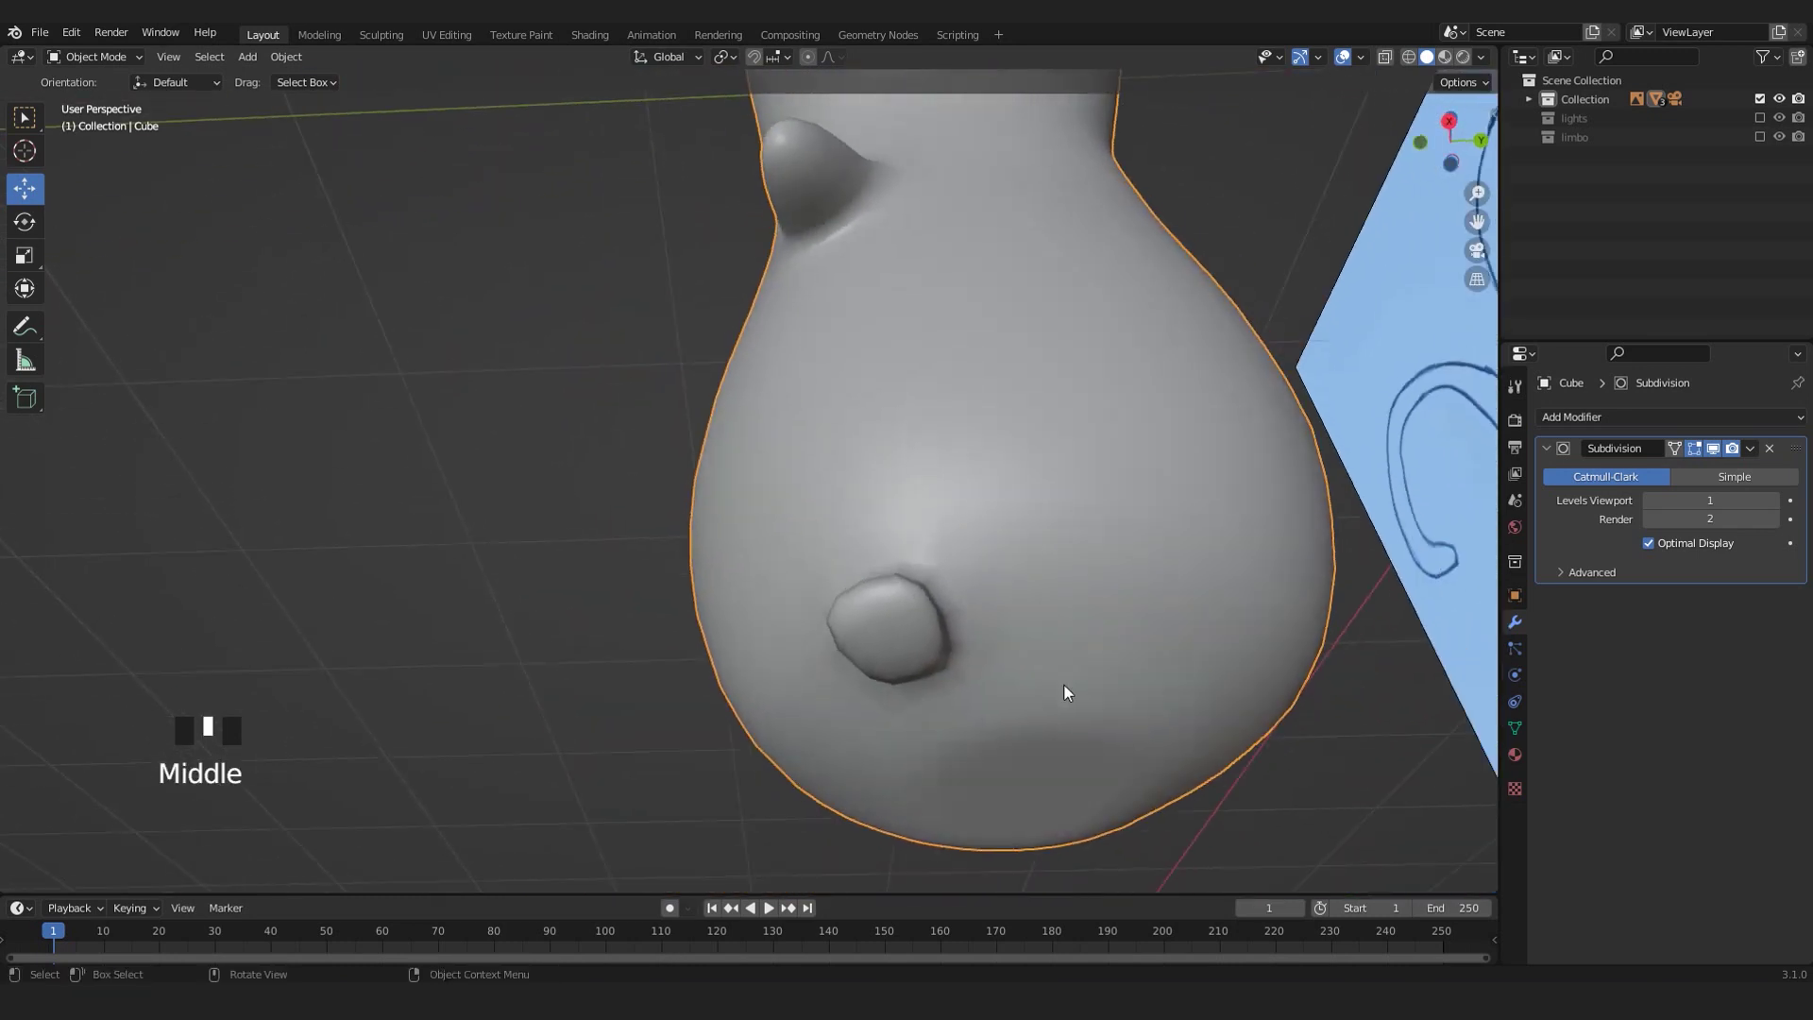
- Raise the Subdivision modifier's viewport level by one and compare the whole mouse with the reference drawing in the front view
{"action": "left_click", "coordinate": [1774, 500]}
{"action": "middle_click_drag", "start_coordinate": [952, 618], "coordinate": [820, 595]}
{"action": "key", "text": "KP_1"}
{"action": "left_click", "coordinate": [933, 299]}
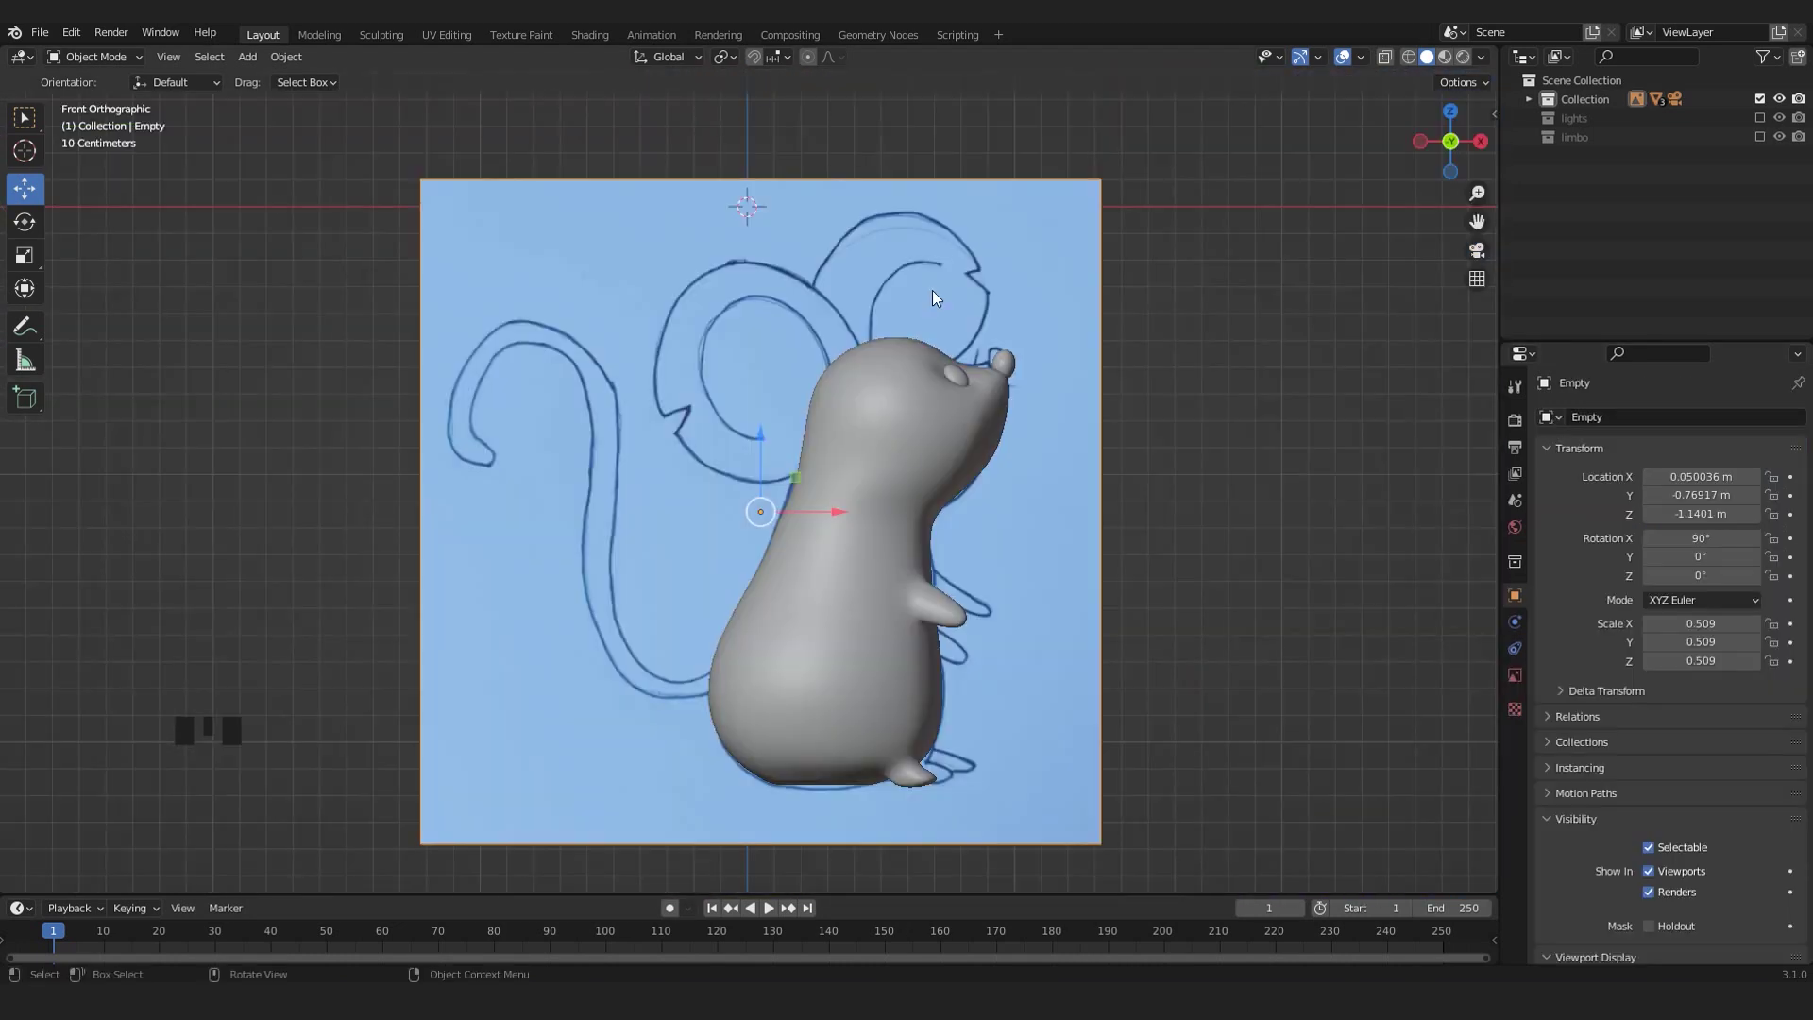
{"action": "scroll", "coordinate": [755, 422], "scroll_direction": "up", "scroll_amount": 3}
{"action": "scroll", "coordinate": [755, 422], "scroll_direction": "down", "scroll_amount": 3}
{"action": "scroll", "coordinate": [814, 376], "scroll_direction": "up", "scroll_amount": 1}
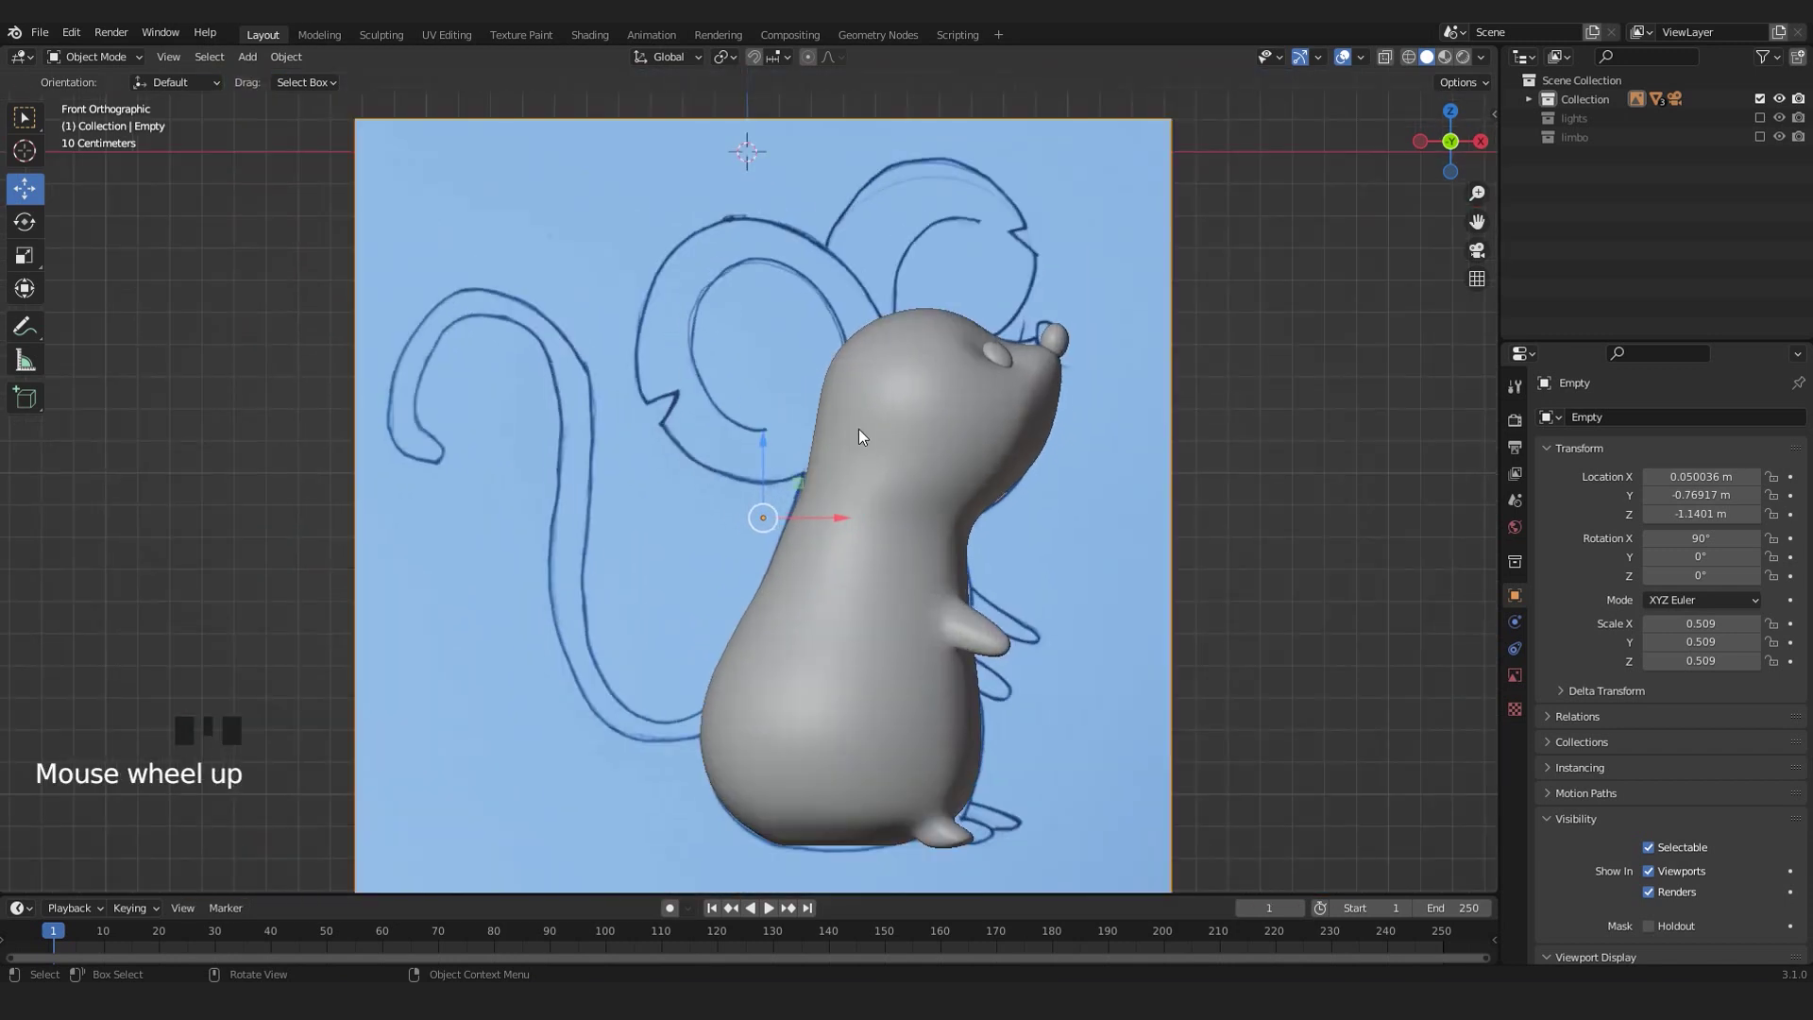
{"action": "scroll", "coordinate": [856, 436], "scroll_direction": "down", "scroll_amount": 1}
- Add a mesh cylinder and move it beside the reference drawing, lowered to the mouse's height
{"action": "key", "text": "shift+a"}
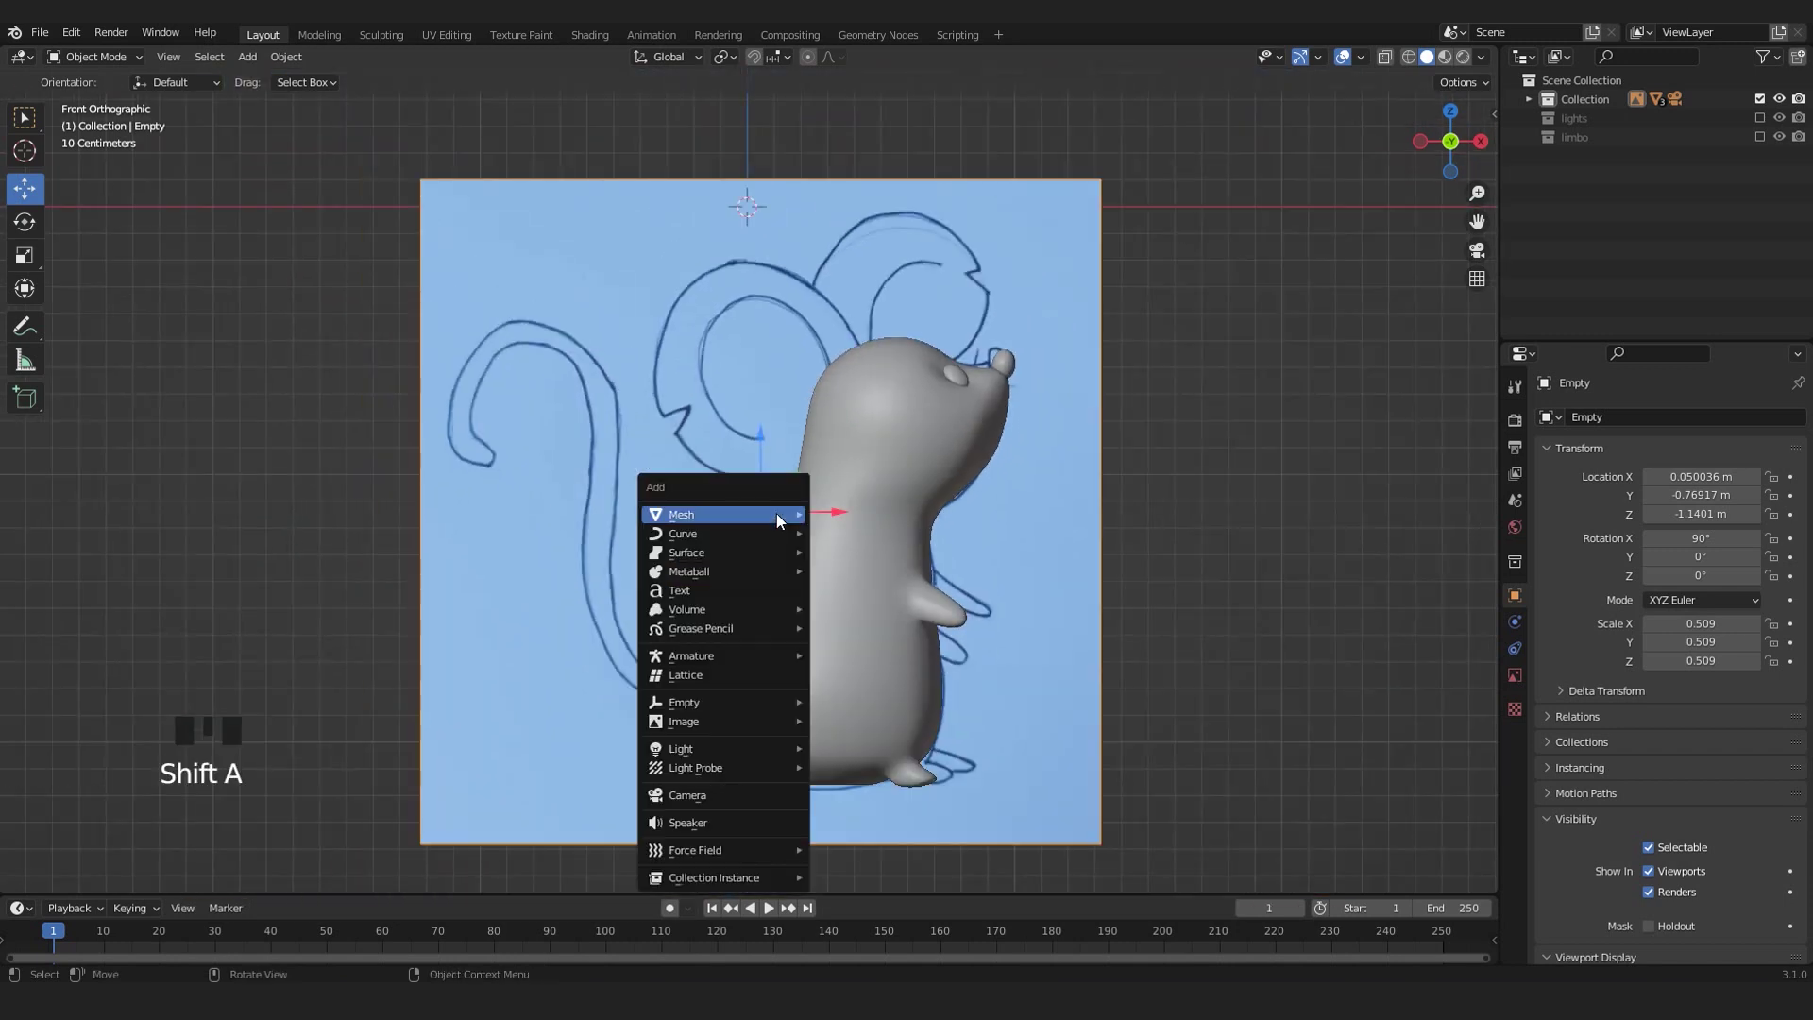
{"action": "mouse_move", "coordinate": [799, 513]}
{"action": "left_click", "coordinate": [885, 610]}
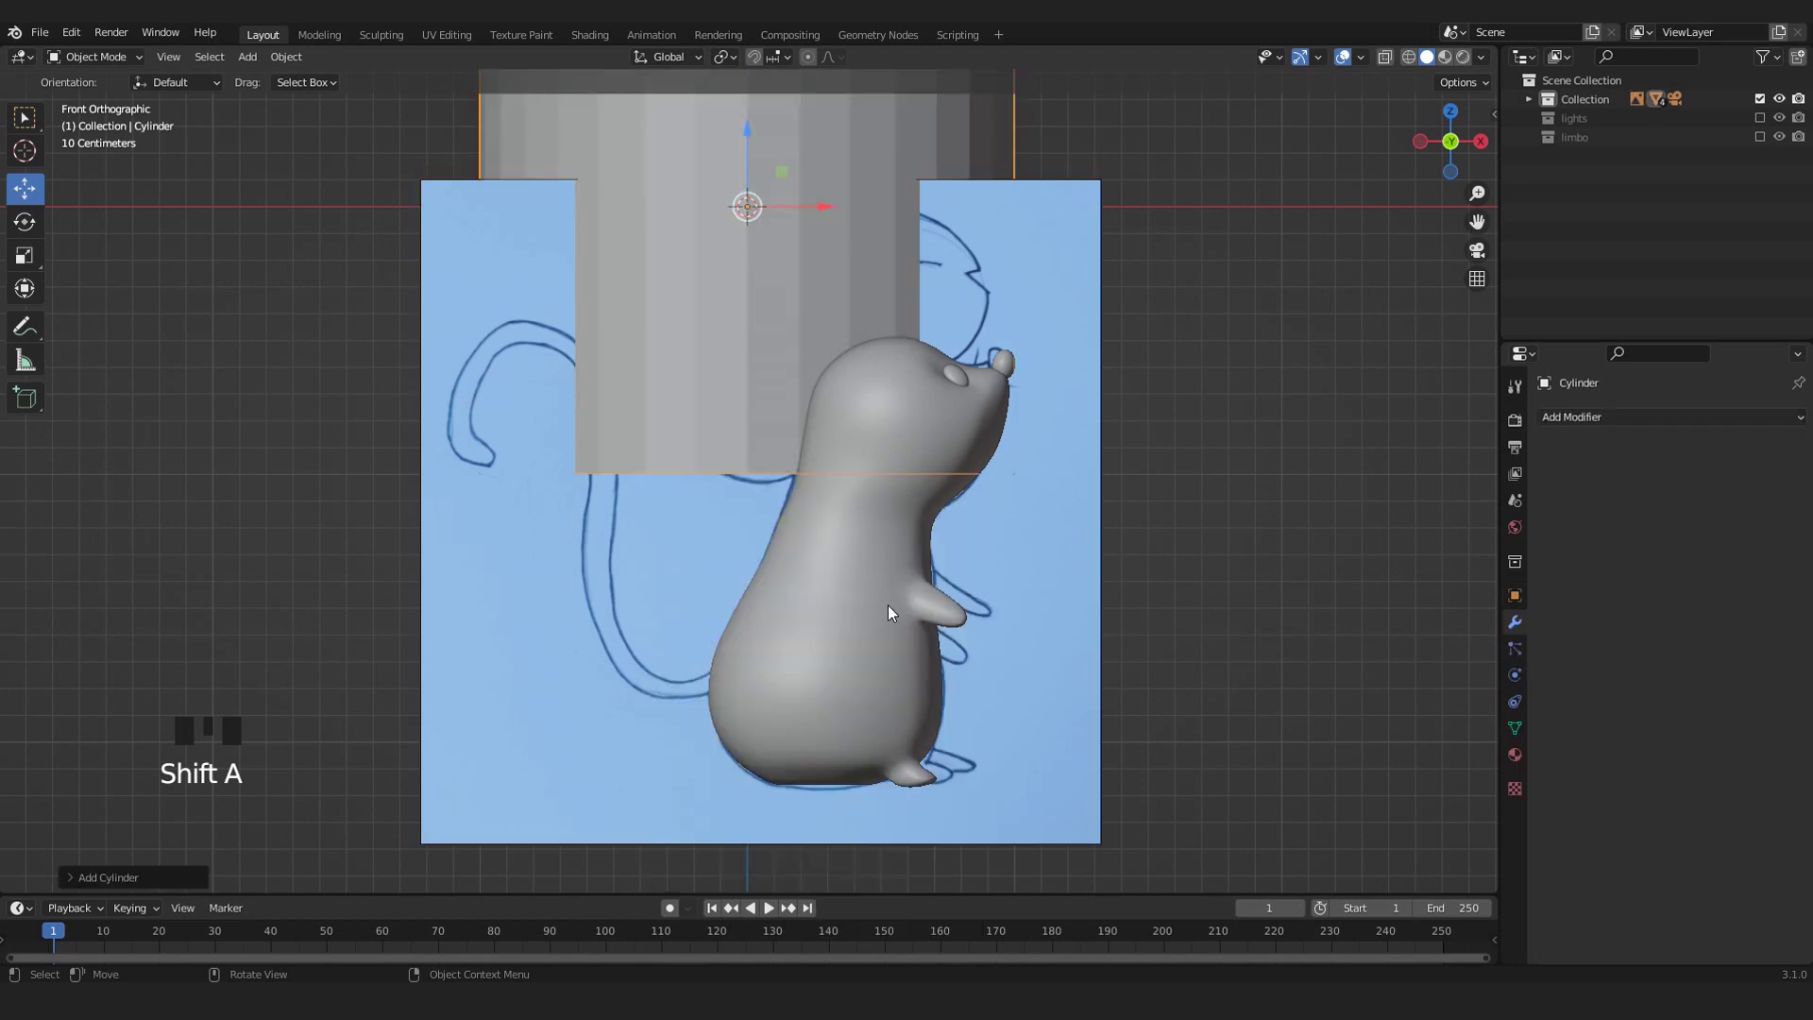
{"action": "scroll", "coordinate": [884, 595], "scroll_direction": "down", "scroll_amount": 4}
{"action": "left_click_drag", "start_coordinate": [799, 354], "coordinate": [1150, 363]}
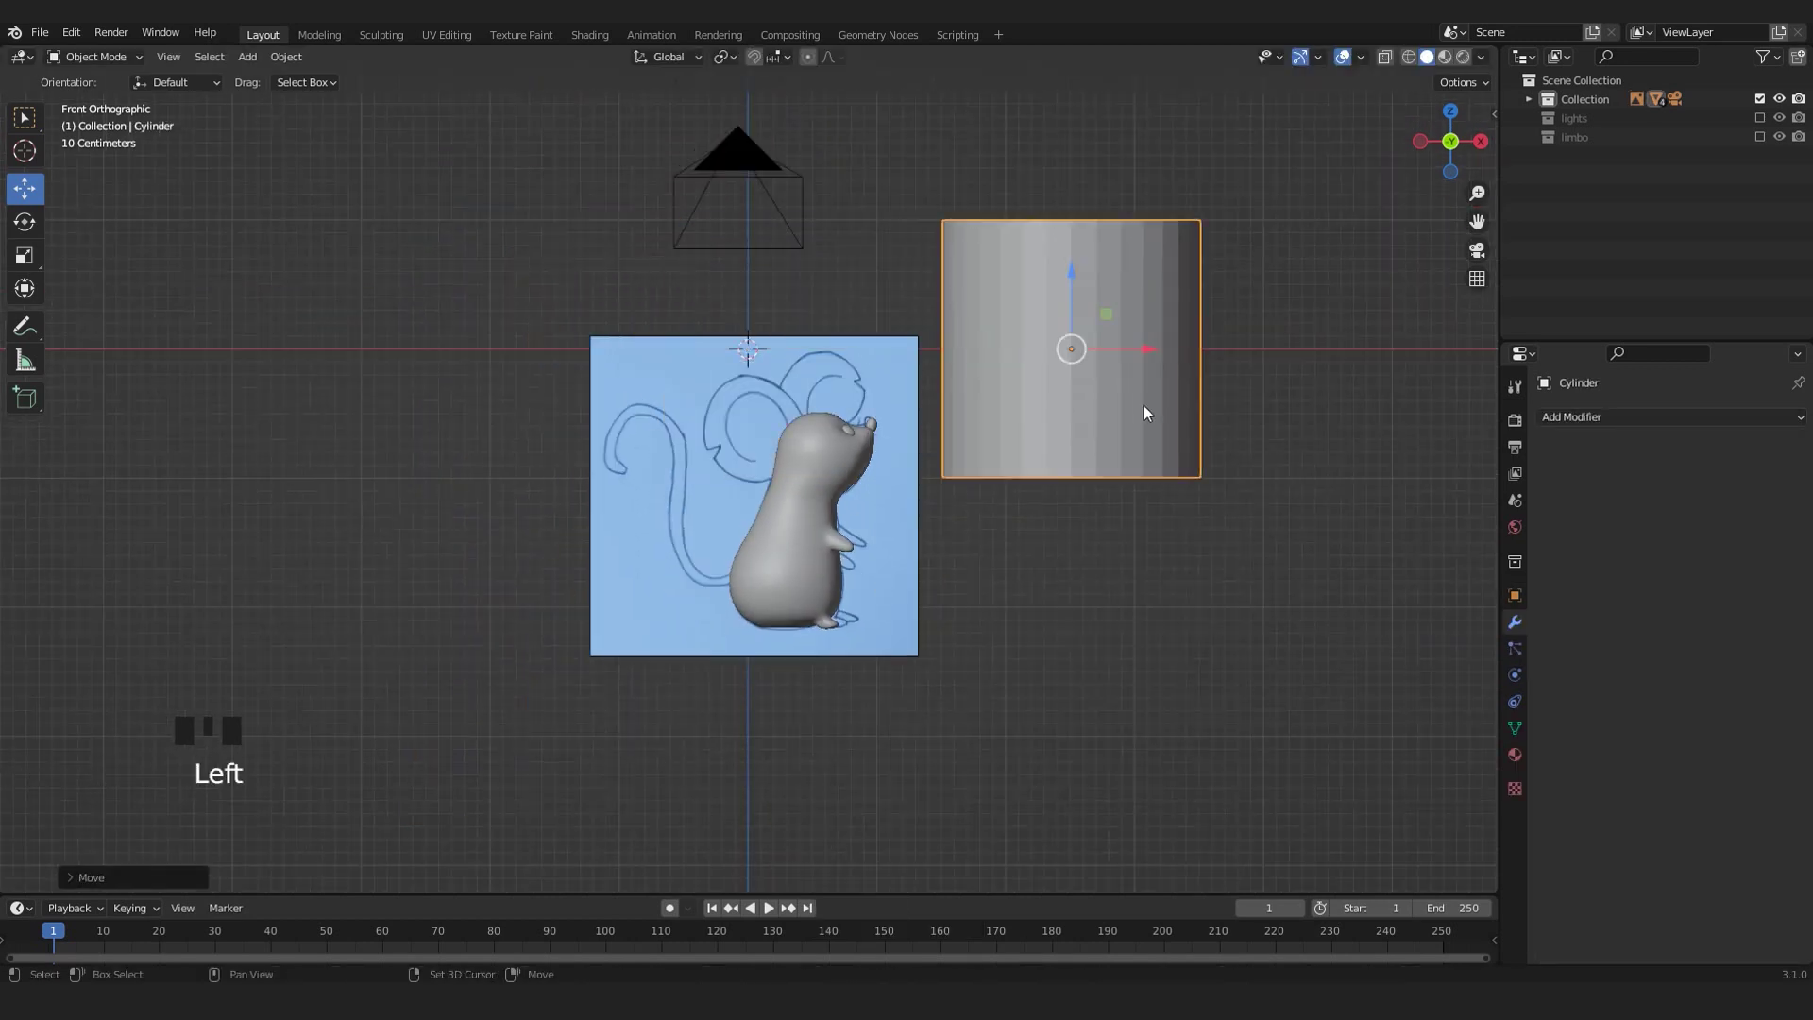
{"action": "middle_click_drag", "start_coordinate": [1101, 411], "coordinate": [887, 461], "text": "shift"}
{"action": "scroll", "coordinate": [926, 425], "scroll_direction": "up", "scroll_amount": 2}
{"action": "left_click_drag", "start_coordinate": [974, 362], "coordinate": [1001, 363]}
{"action": "left_click_drag", "start_coordinate": [931, 268], "coordinate": [930, 478]}
- Flatten the cylinder along the Z axis into a thin disc and scale the disc down uniformly
{"action": "middle_click_drag", "start_coordinate": [896, 464], "coordinate": [833, 564]}
{"action": "middle_click_drag", "start_coordinate": [1106, 291], "coordinate": [785, 545], "text": "shift"}
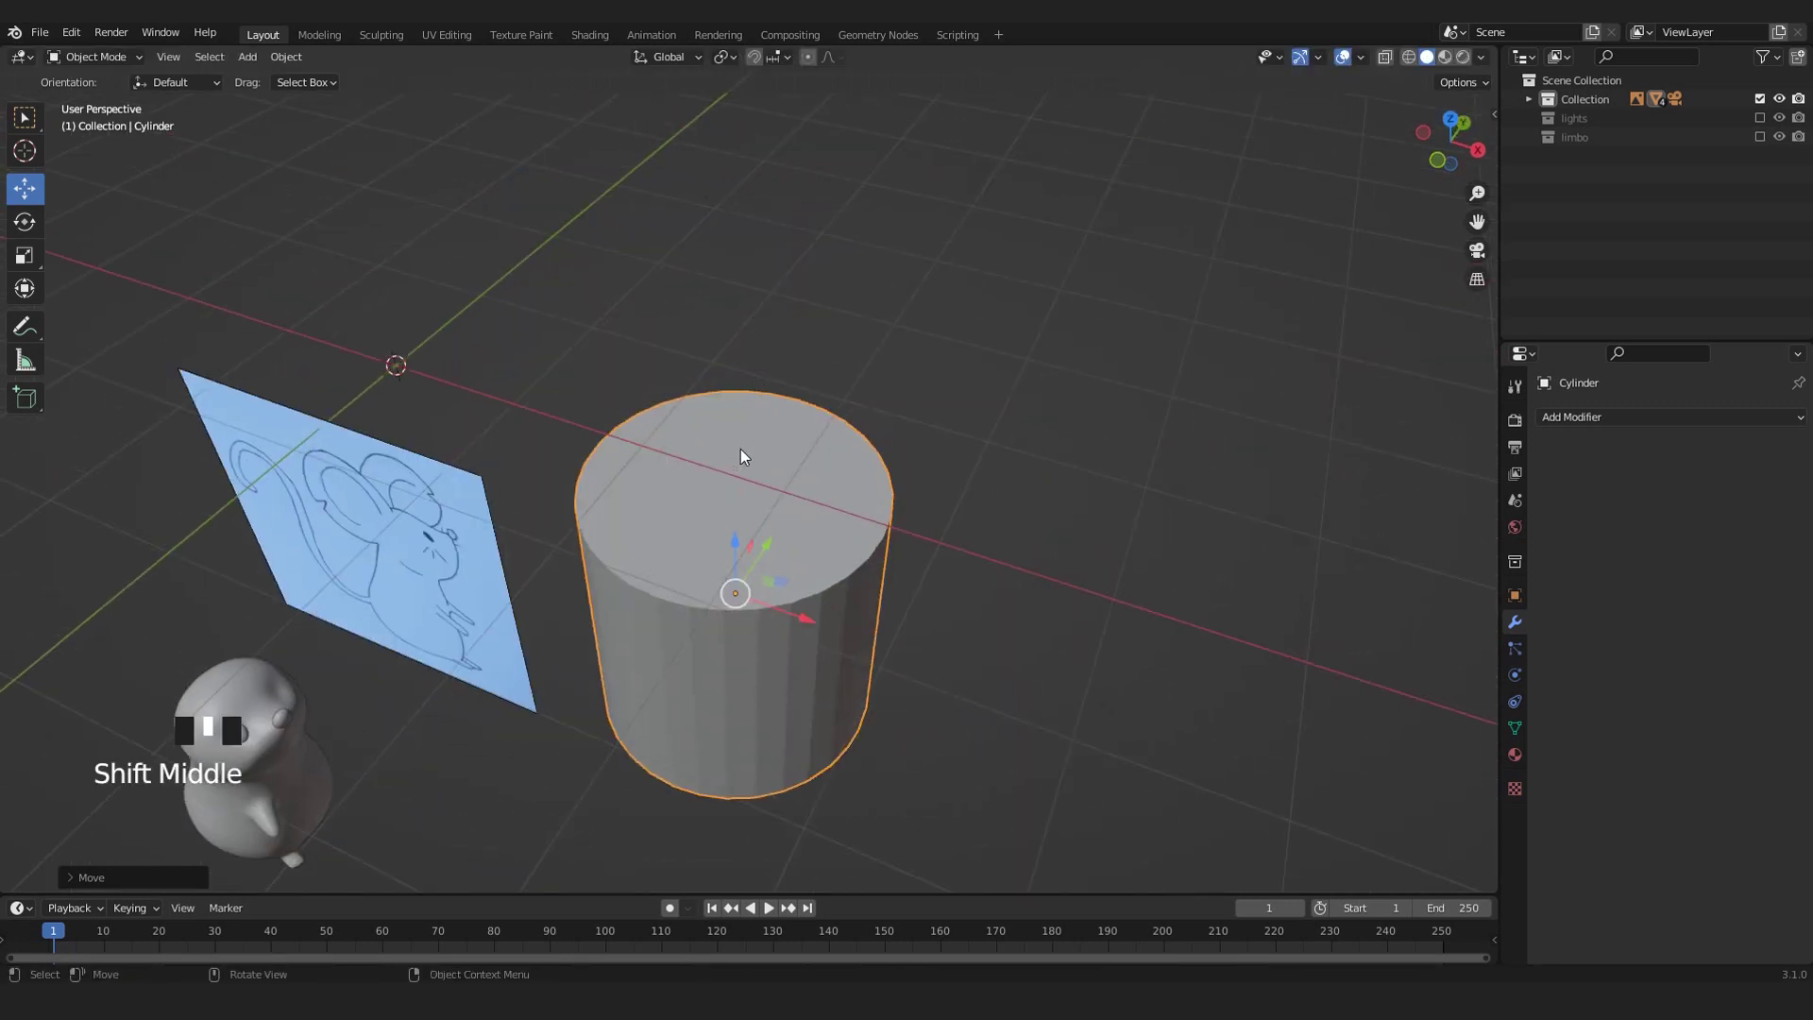
{"action": "middle_click_drag", "start_coordinate": [740, 457], "coordinate": [765, 368]}
{"action": "scroll", "coordinate": [739, 511], "scroll_direction": "down", "scroll_amount": 2}
{"action": "key", "text": "KP_1"}
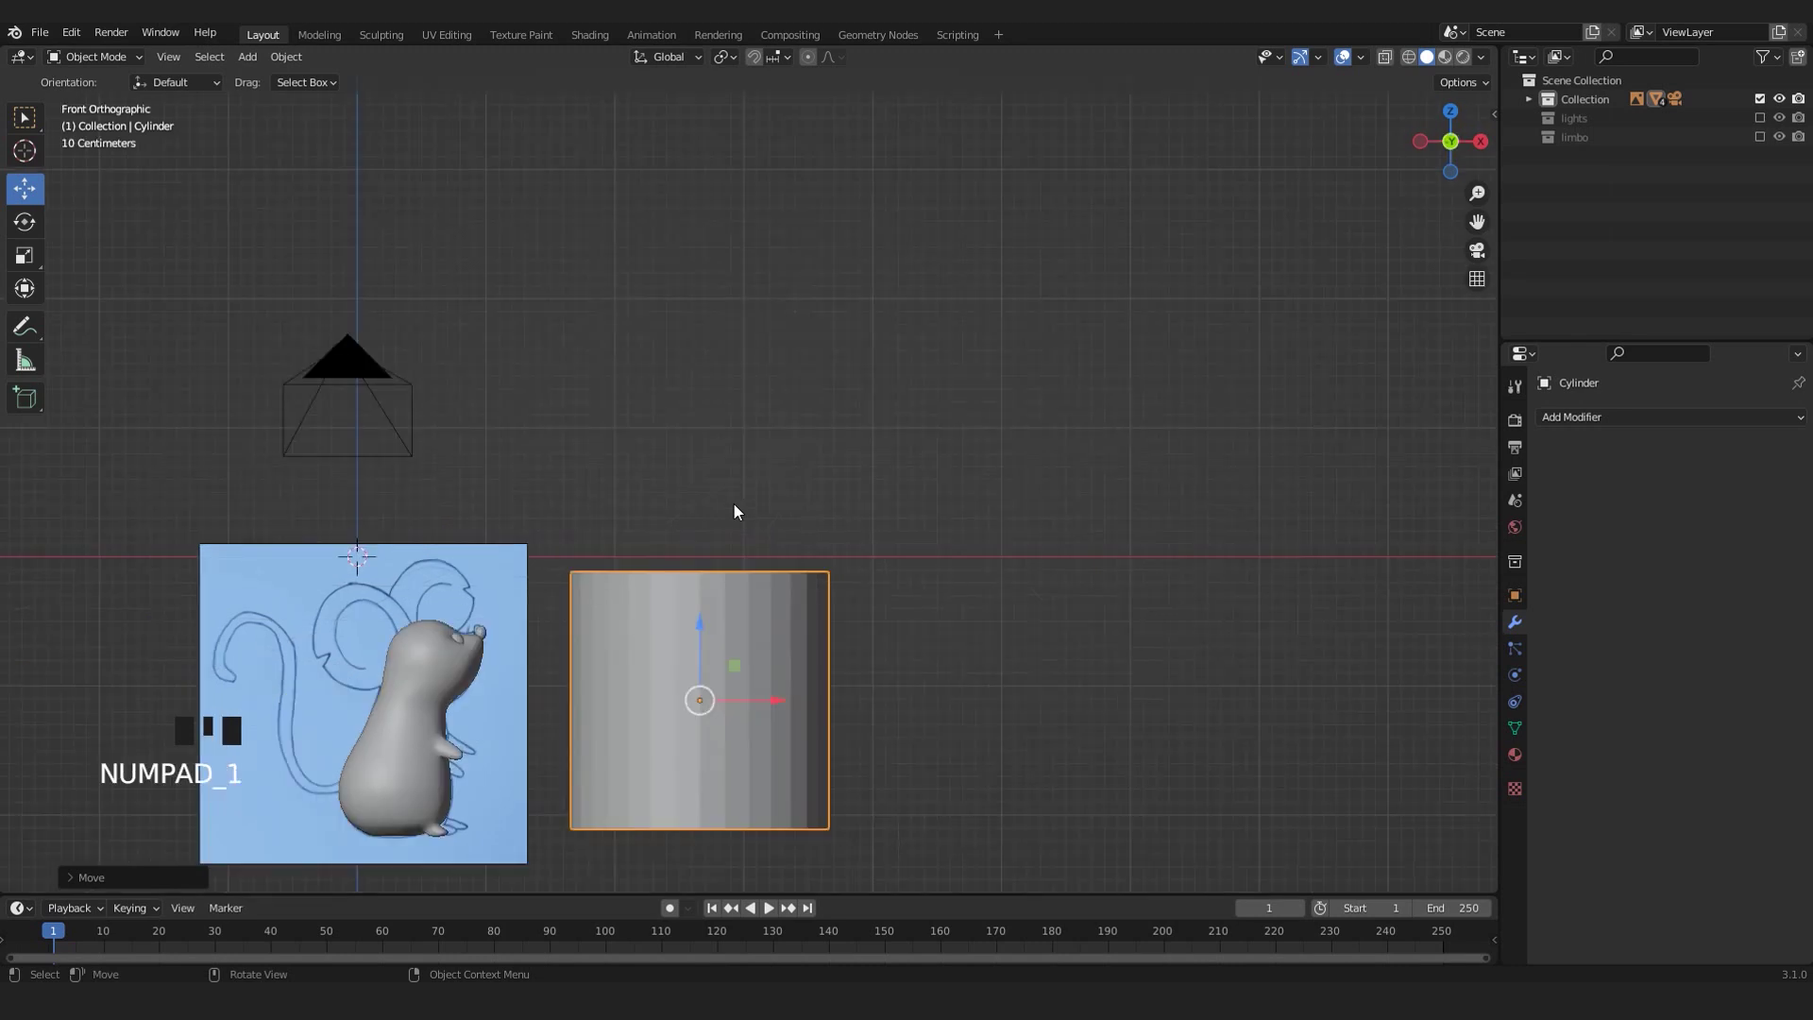
{"action": "middle_click_drag", "start_coordinate": [737, 510], "coordinate": [830, 405], "text": "shift"}
{"action": "scroll", "coordinate": [1153, 490], "scroll_direction": "up", "scroll_amount": 3}
{"action": "key", "text": "s"}
{"action": "key", "text": "z"}
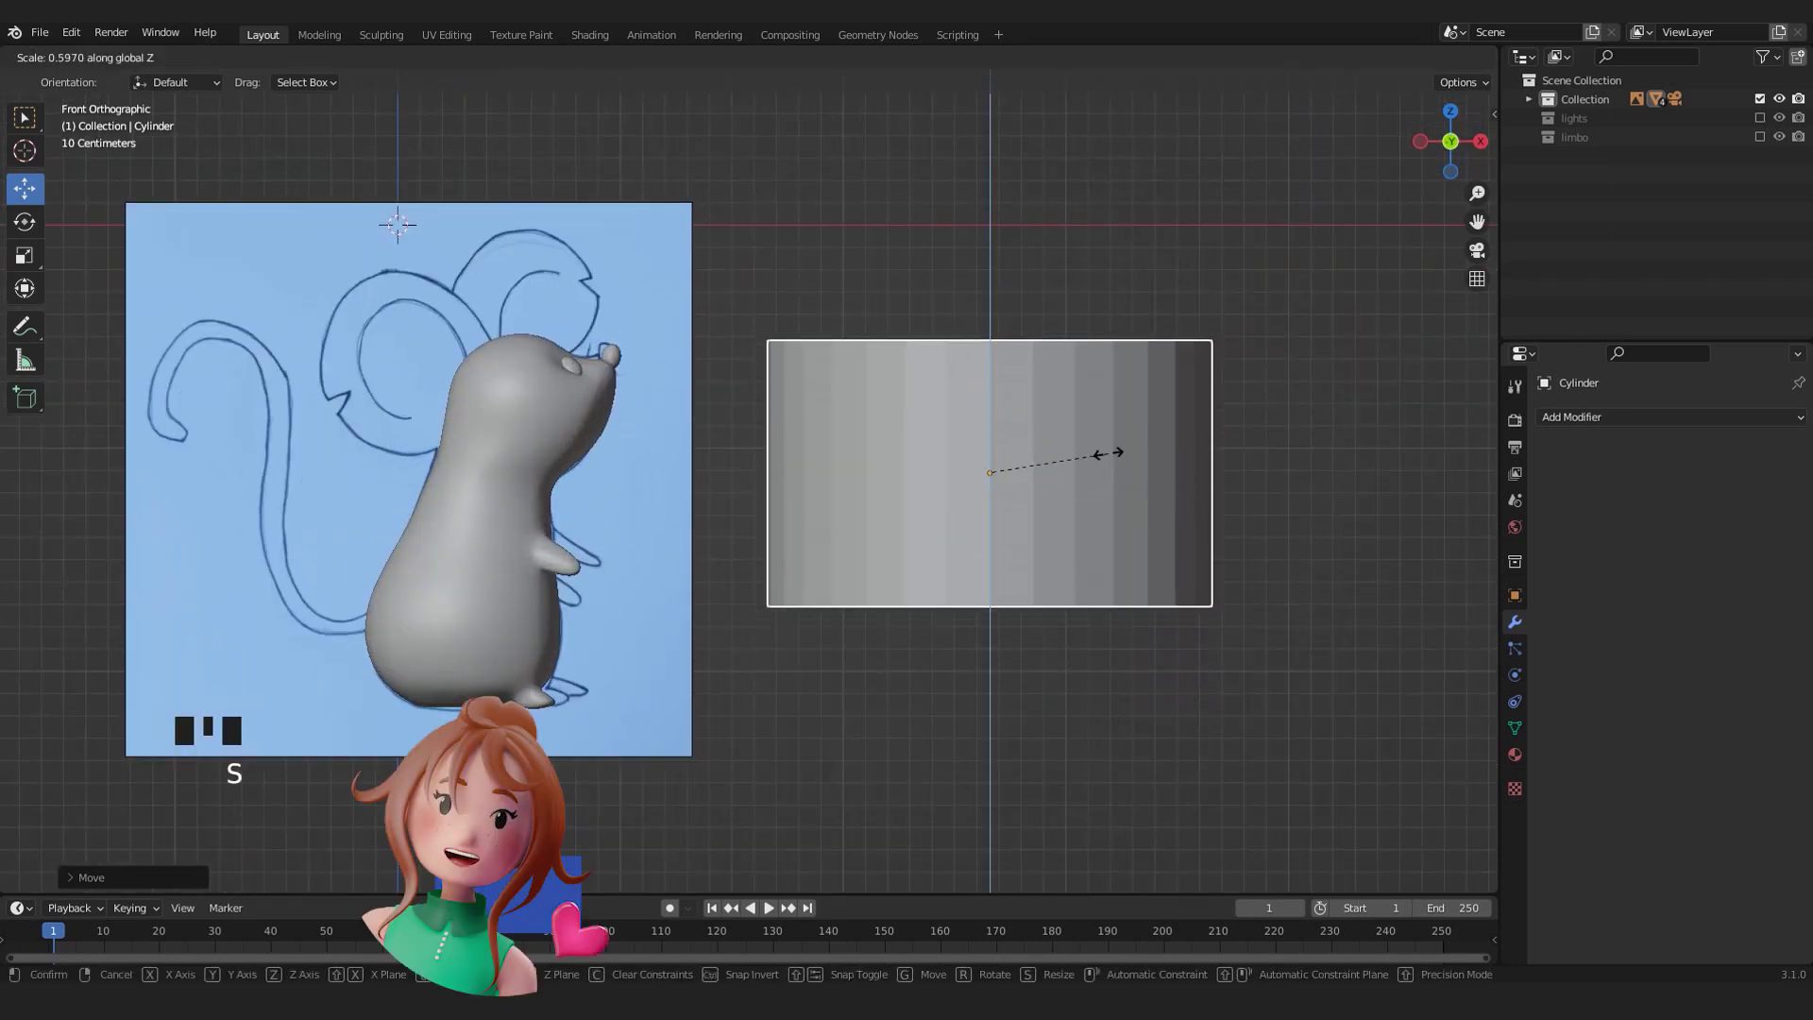
{"action": "left_click", "coordinate": [982, 460]}
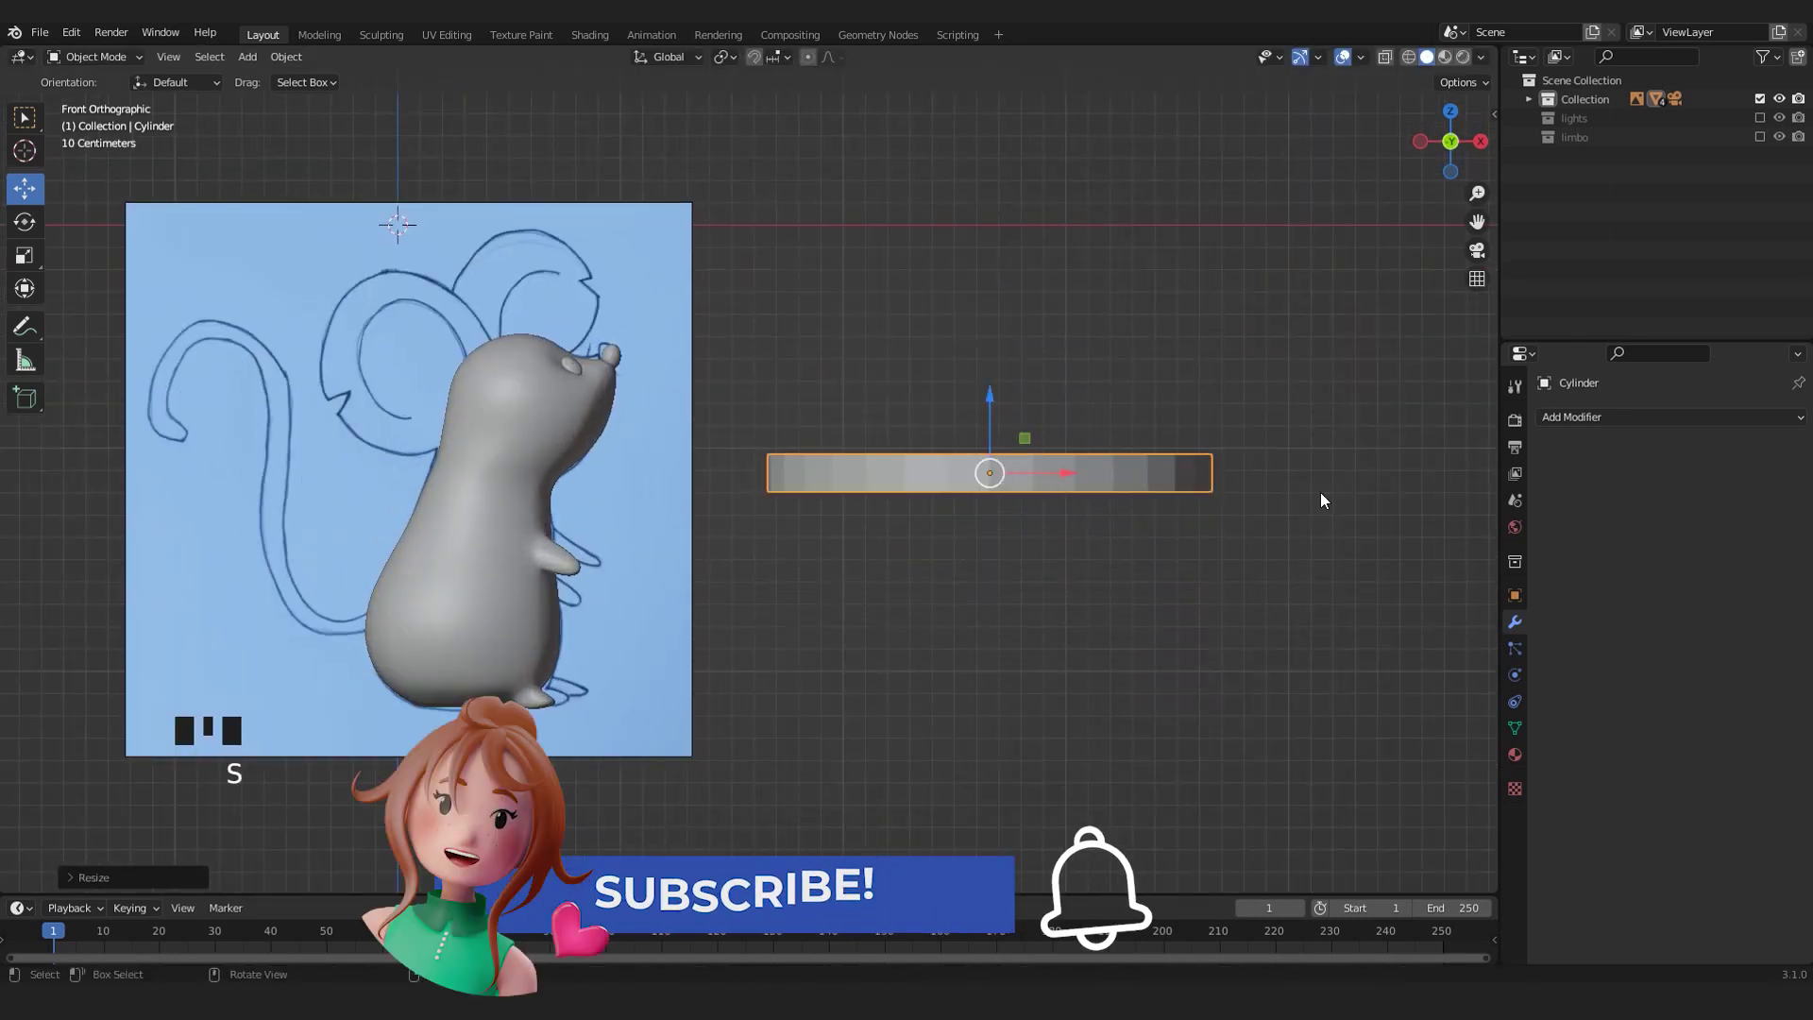
{"action": "key", "text": "s"}
{"action": "left_click", "coordinate": [1071, 482]}
- Move the disc along X to the mouse's body and pull it out along Y so it sits clear of the mesh
{"action": "left_click_drag", "start_coordinate": [1068, 474], "coordinate": [451, 437]}
{"action": "middle_click_drag", "start_coordinate": [495, 439], "coordinate": [363, 512]}
{"action": "scroll", "coordinate": [768, 272], "scroll_direction": "down", "scroll_amount": 3}
{"action": "left_click_drag", "start_coordinate": [786, 342], "coordinate": [412, 470]}
{"action": "key", "text": "KP_Decimal"}
{"action": "scroll", "coordinate": [461, 505], "scroll_direction": "down", "scroll_amount": 6}
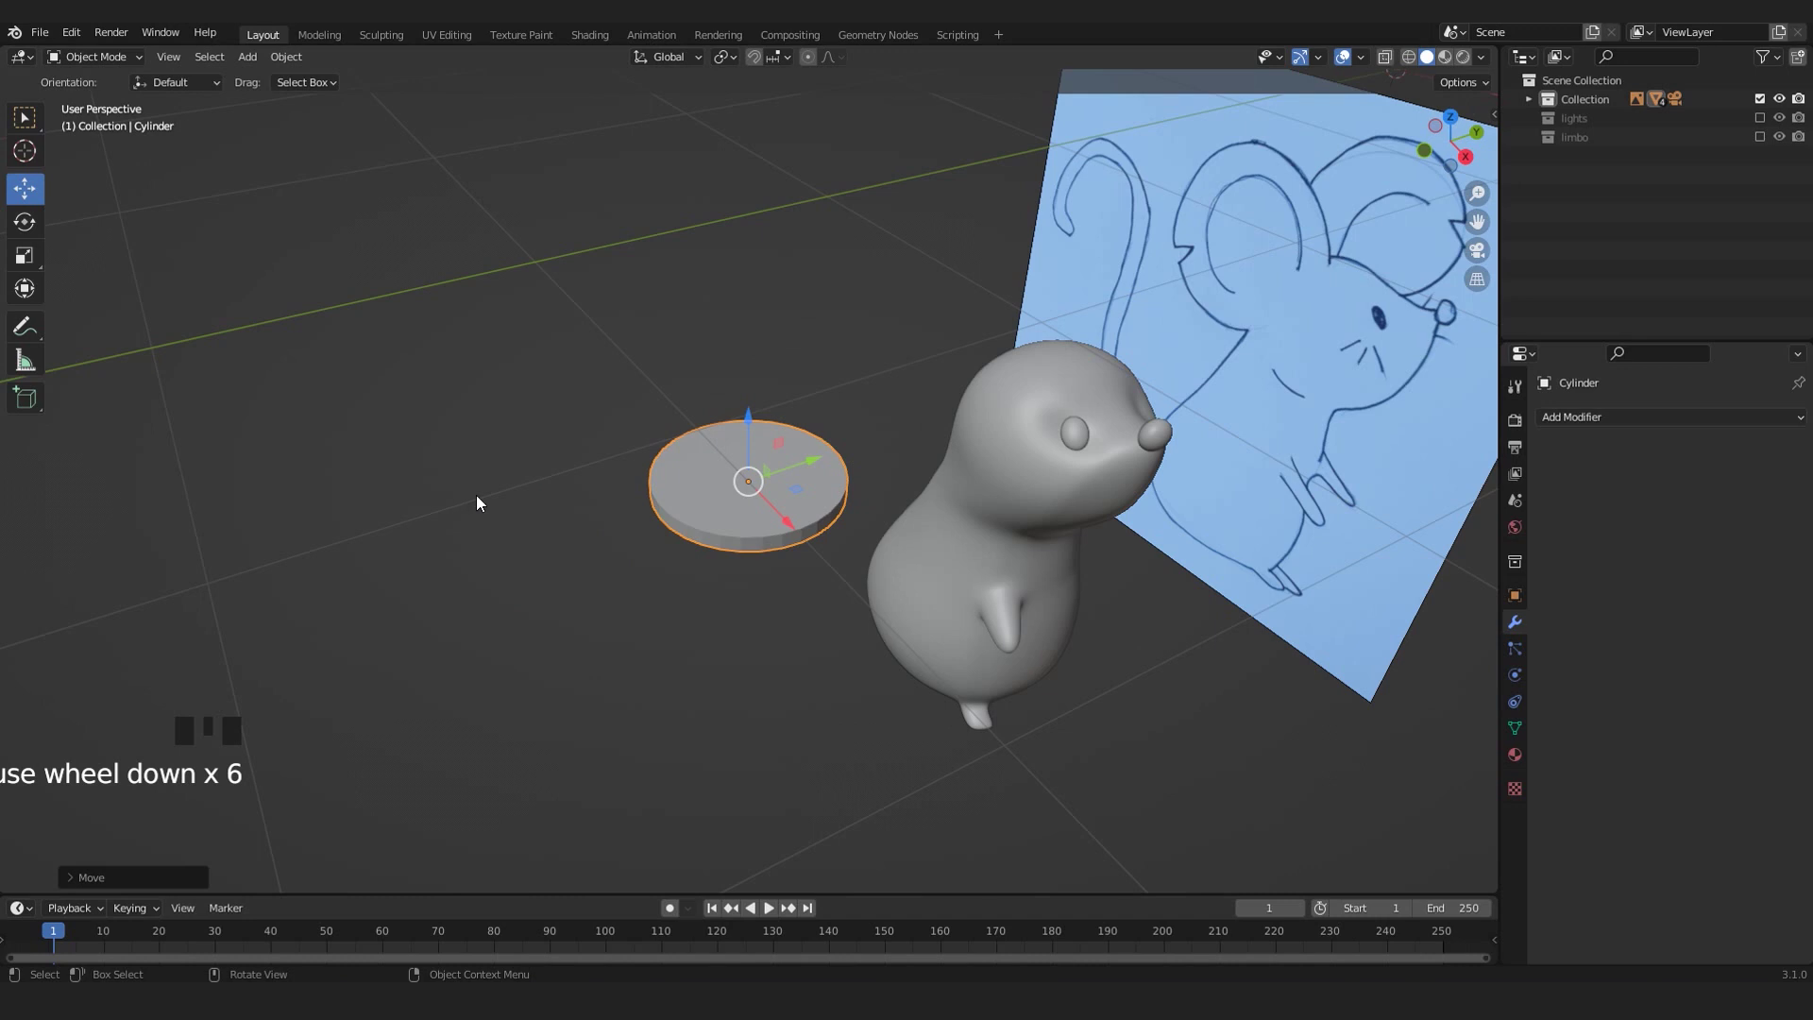
- Nudge the disc slightly farther from the mouse along the Y axis in the top view
{"action": "middle_click_drag", "start_coordinate": [461, 504], "coordinate": [559, 481]}
{"action": "scroll", "coordinate": [570, 510], "scroll_direction": "up", "scroll_amount": 3}
{"action": "middle_click_drag", "start_coordinate": [736, 520], "coordinate": [818, 604]}
{"action": "key", "text": "Tab"}
{"action": "key", "text": "Tab"}
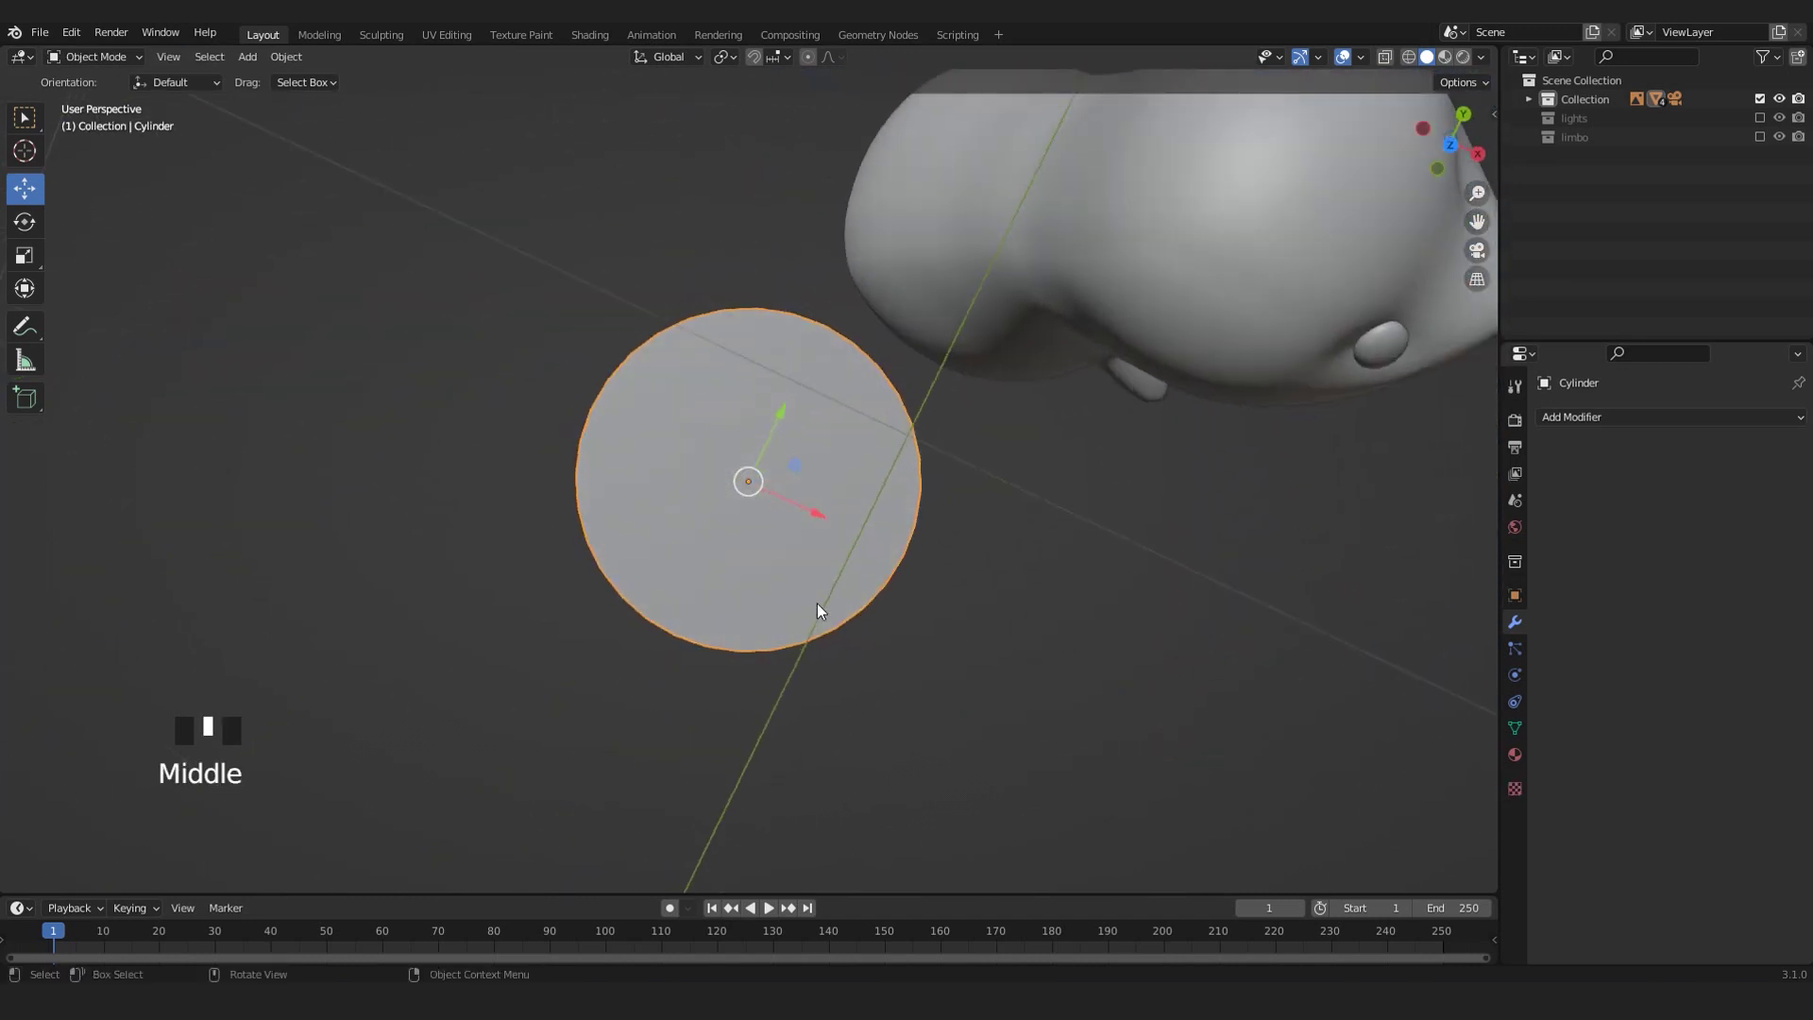
{"action": "key", "text": "KP_7"}
{"action": "scroll", "coordinate": [839, 545], "scroll_direction": "up", "scroll_amount": 1}
{"action": "left_click_drag", "start_coordinate": [747, 408], "coordinate": [745, 425]}
- Enter Edit Mode on the disc and examine its top face and rim edges
{"action": "key", "text": "Tab"}
{"action": "middle_click_drag", "start_coordinate": [814, 583], "coordinate": [729, 482]}
{"action": "scroll", "coordinate": [696, 454], "scroll_direction": "up", "scroll_amount": 3}
{"action": "left_click", "coordinate": [696, 454]}
{"action": "scroll", "coordinate": [668, 457], "scroll_direction": "down", "scroll_amount": 2}
{"action": "middle_click_drag", "start_coordinate": [668, 457], "coordinate": [785, 534]}
{"action": "scroll", "coordinate": [785, 534], "scroll_direction": "up", "scroll_amount": 2}
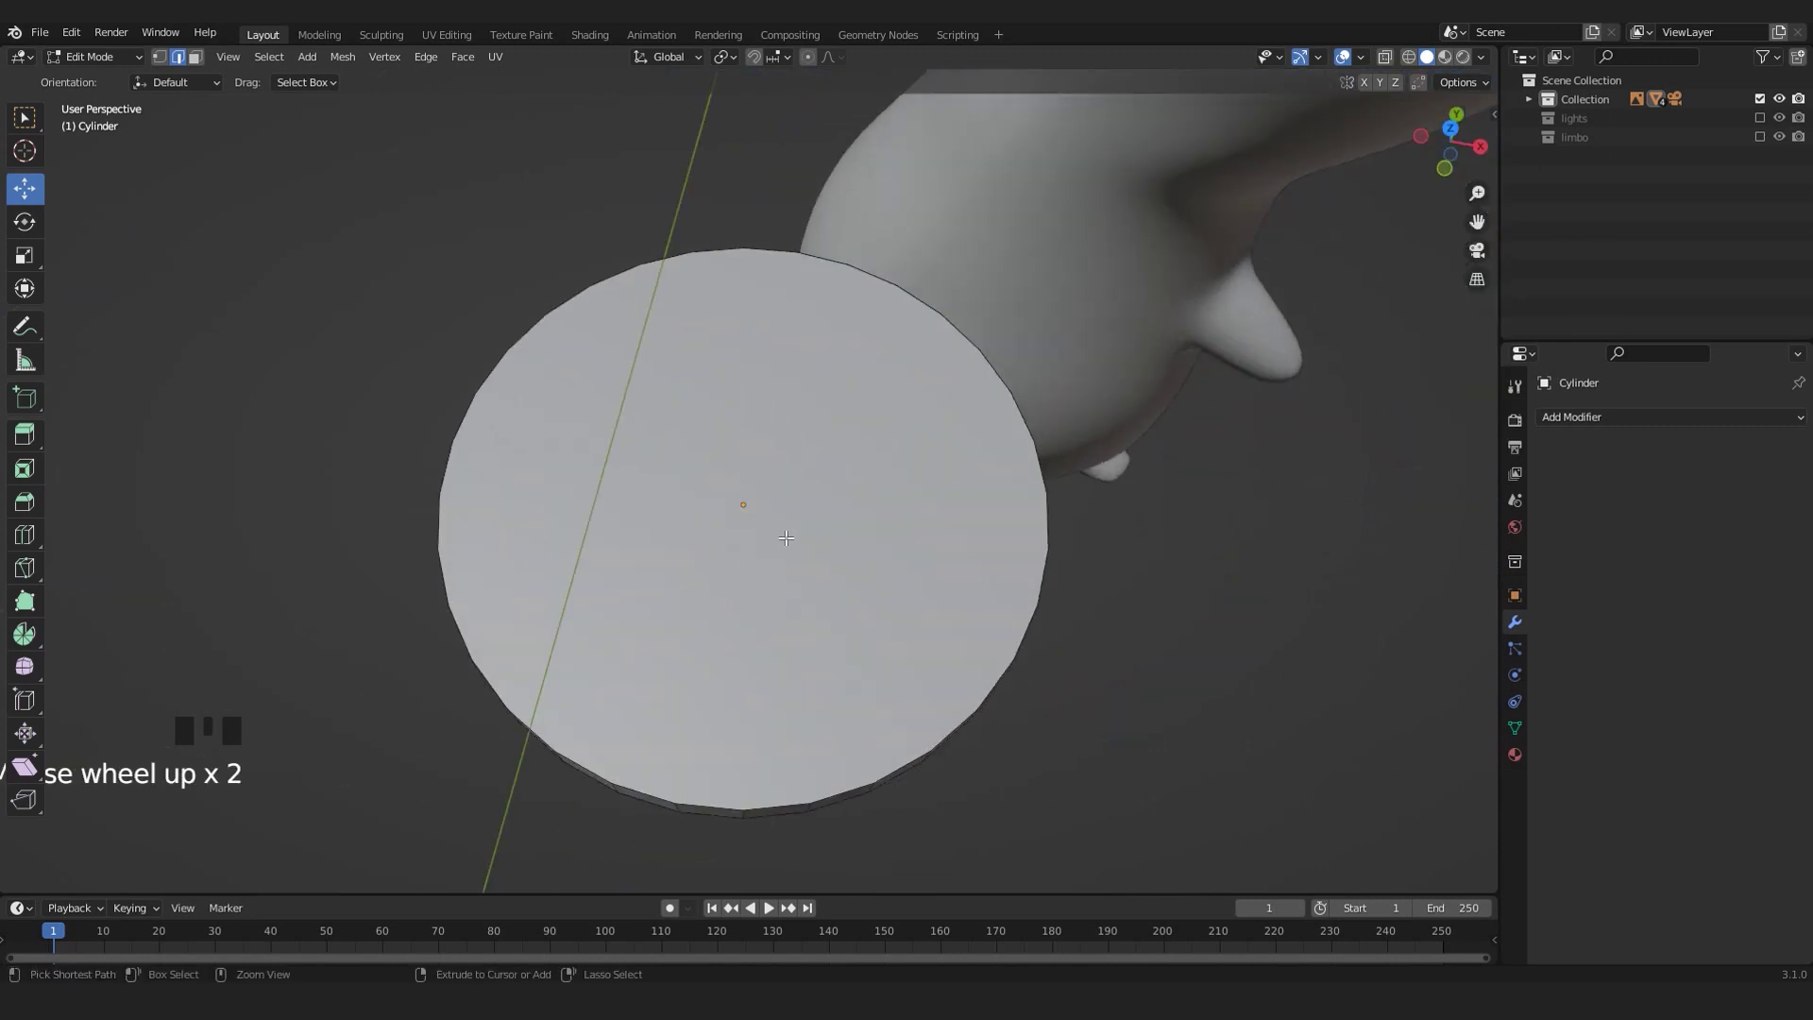
{"action": "left_click", "coordinate": [771, 528]}
{"action": "scroll", "coordinate": [771, 529], "scroll_direction": "down", "scroll_amount": 2}
{"action": "middle_click_drag", "start_coordinate": [770, 529], "coordinate": [615, 413]}
- Select the disc's top face and inset it twice to form two concentric rings around a smaller central face
{"action": "left_click", "coordinate": [615, 413]}
{"action": "left_click", "coordinate": [643, 453]}
{"action": "middle_click_drag", "start_coordinate": [655, 475], "coordinate": [998, 530]}
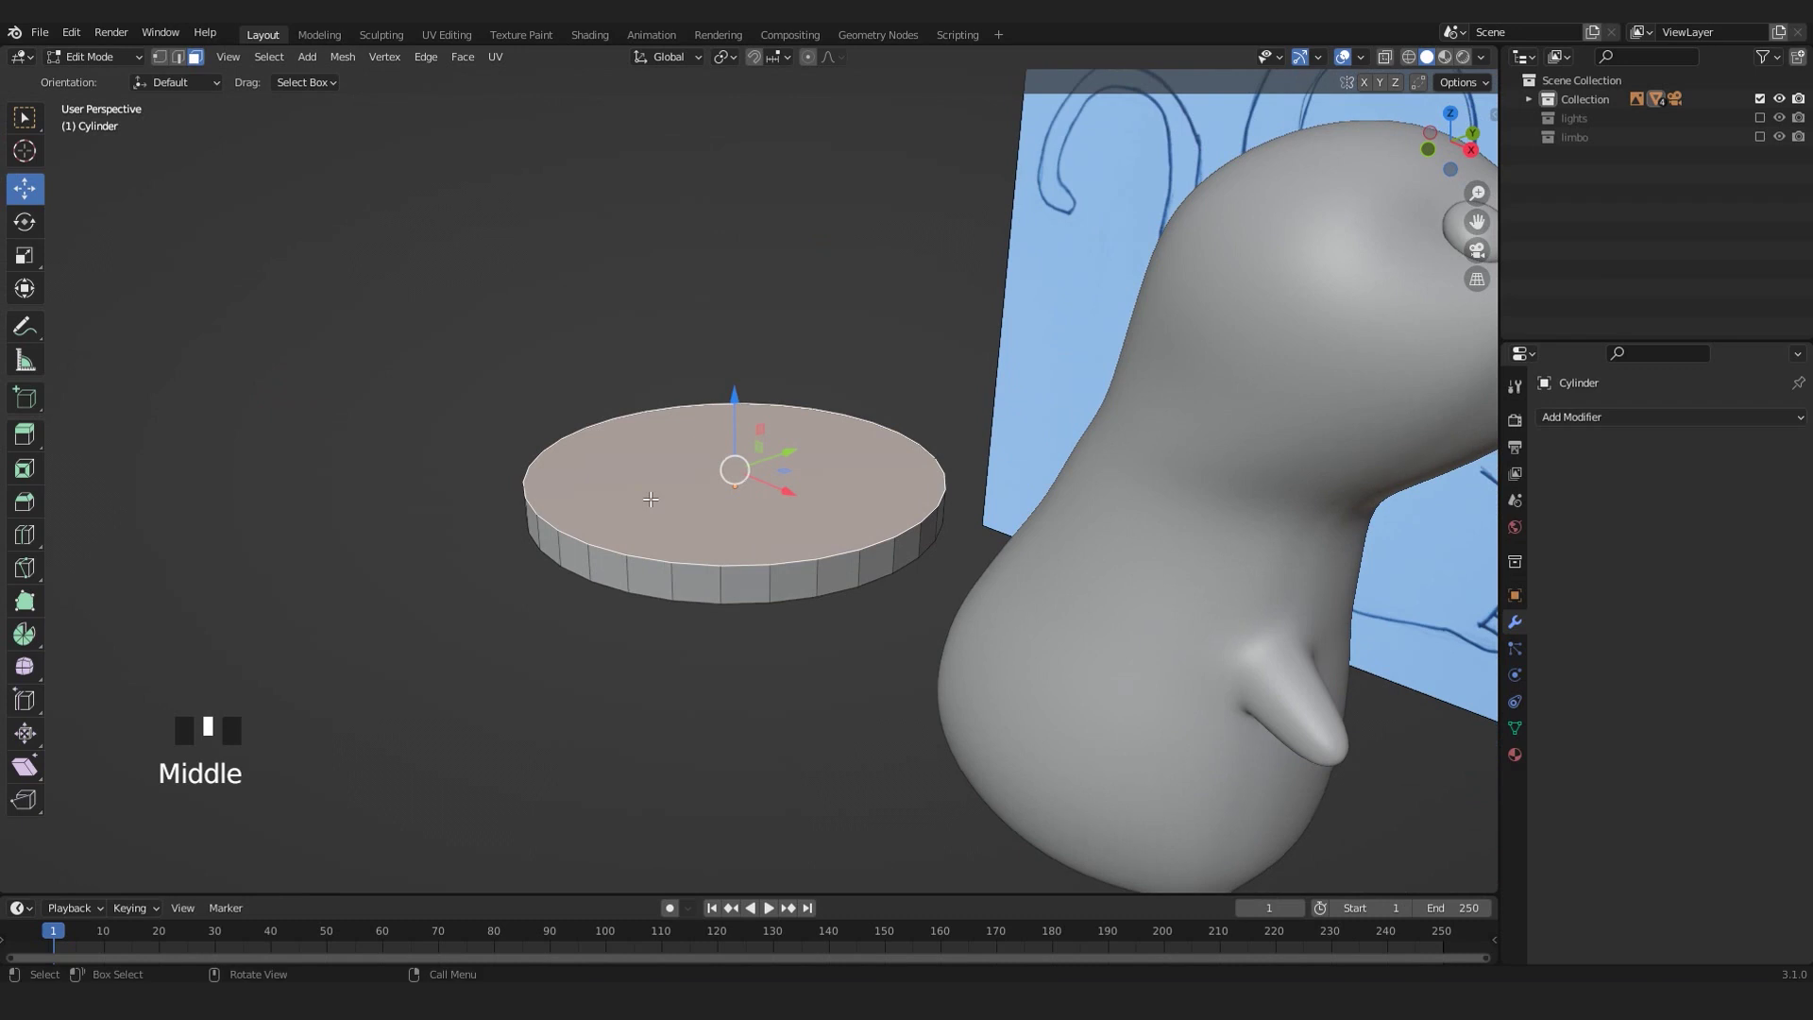
{"action": "scroll", "coordinate": [998, 530], "scroll_direction": "up", "scroll_amount": 2}
{"action": "scroll", "coordinate": [998, 530], "scroll_direction": "down", "scroll_amount": 1}
{"action": "key", "text": "i"}
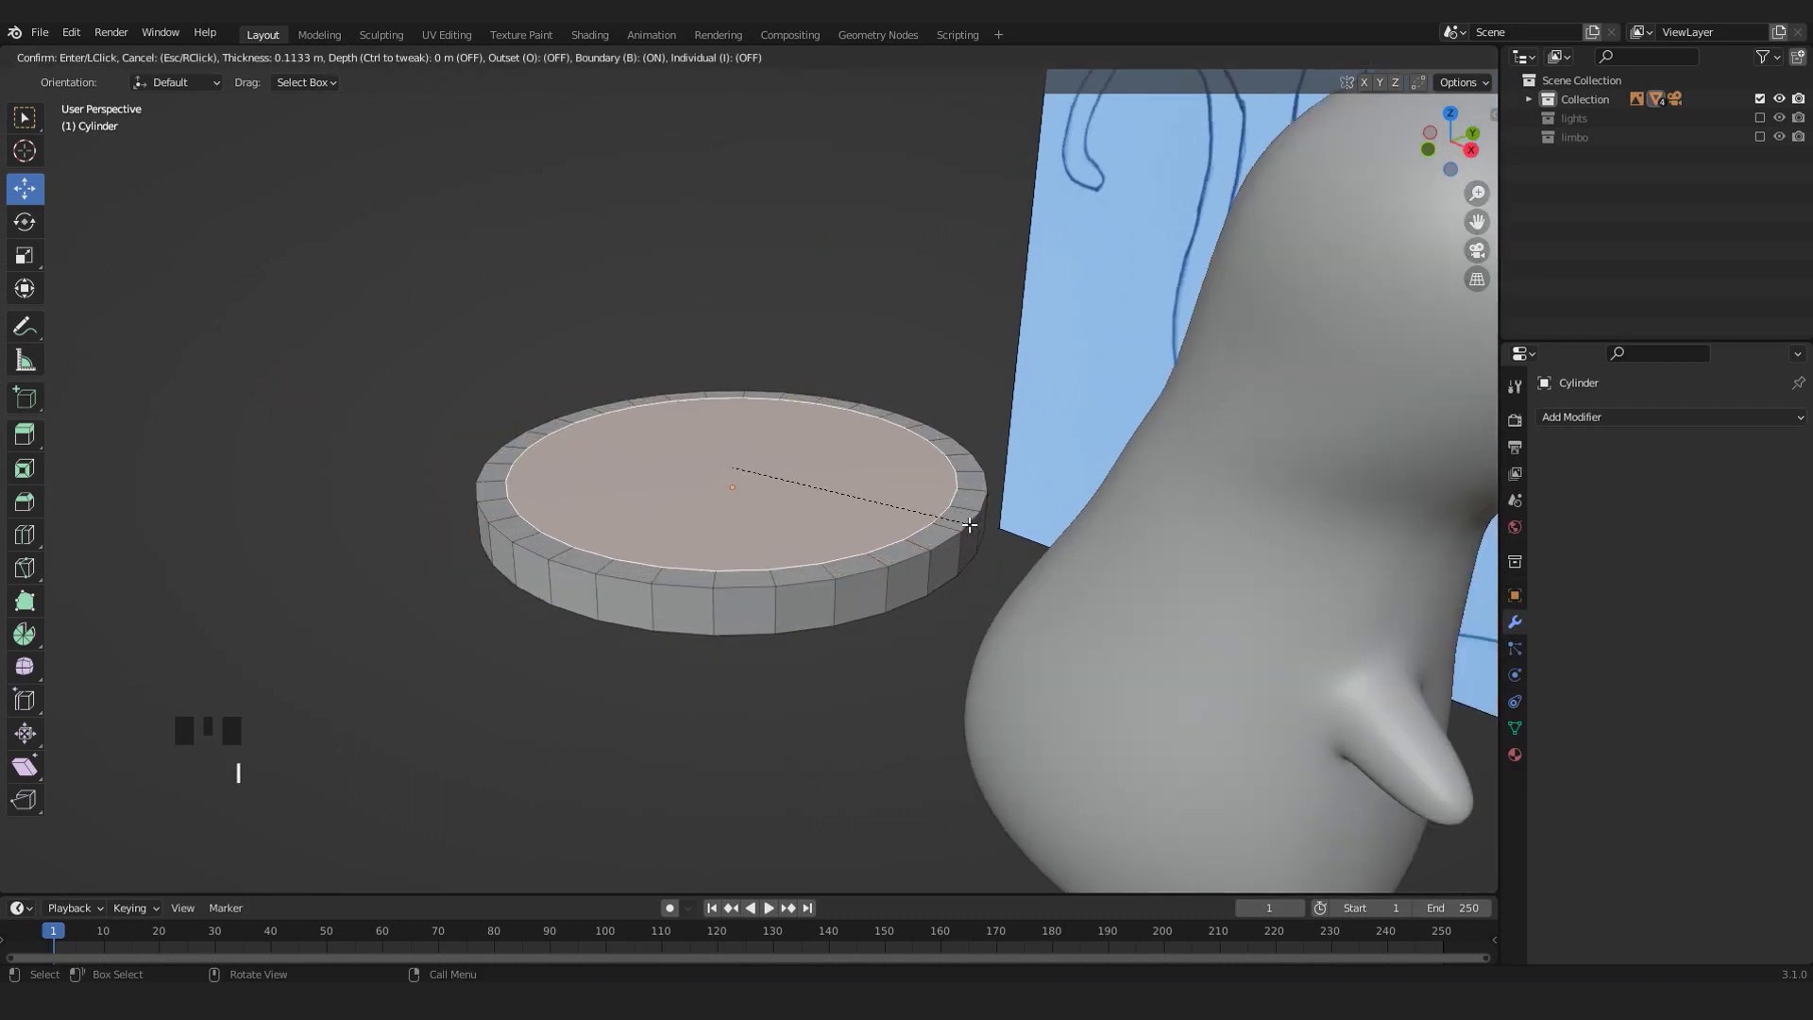
{"action": "left_click", "coordinate": [964, 524]}
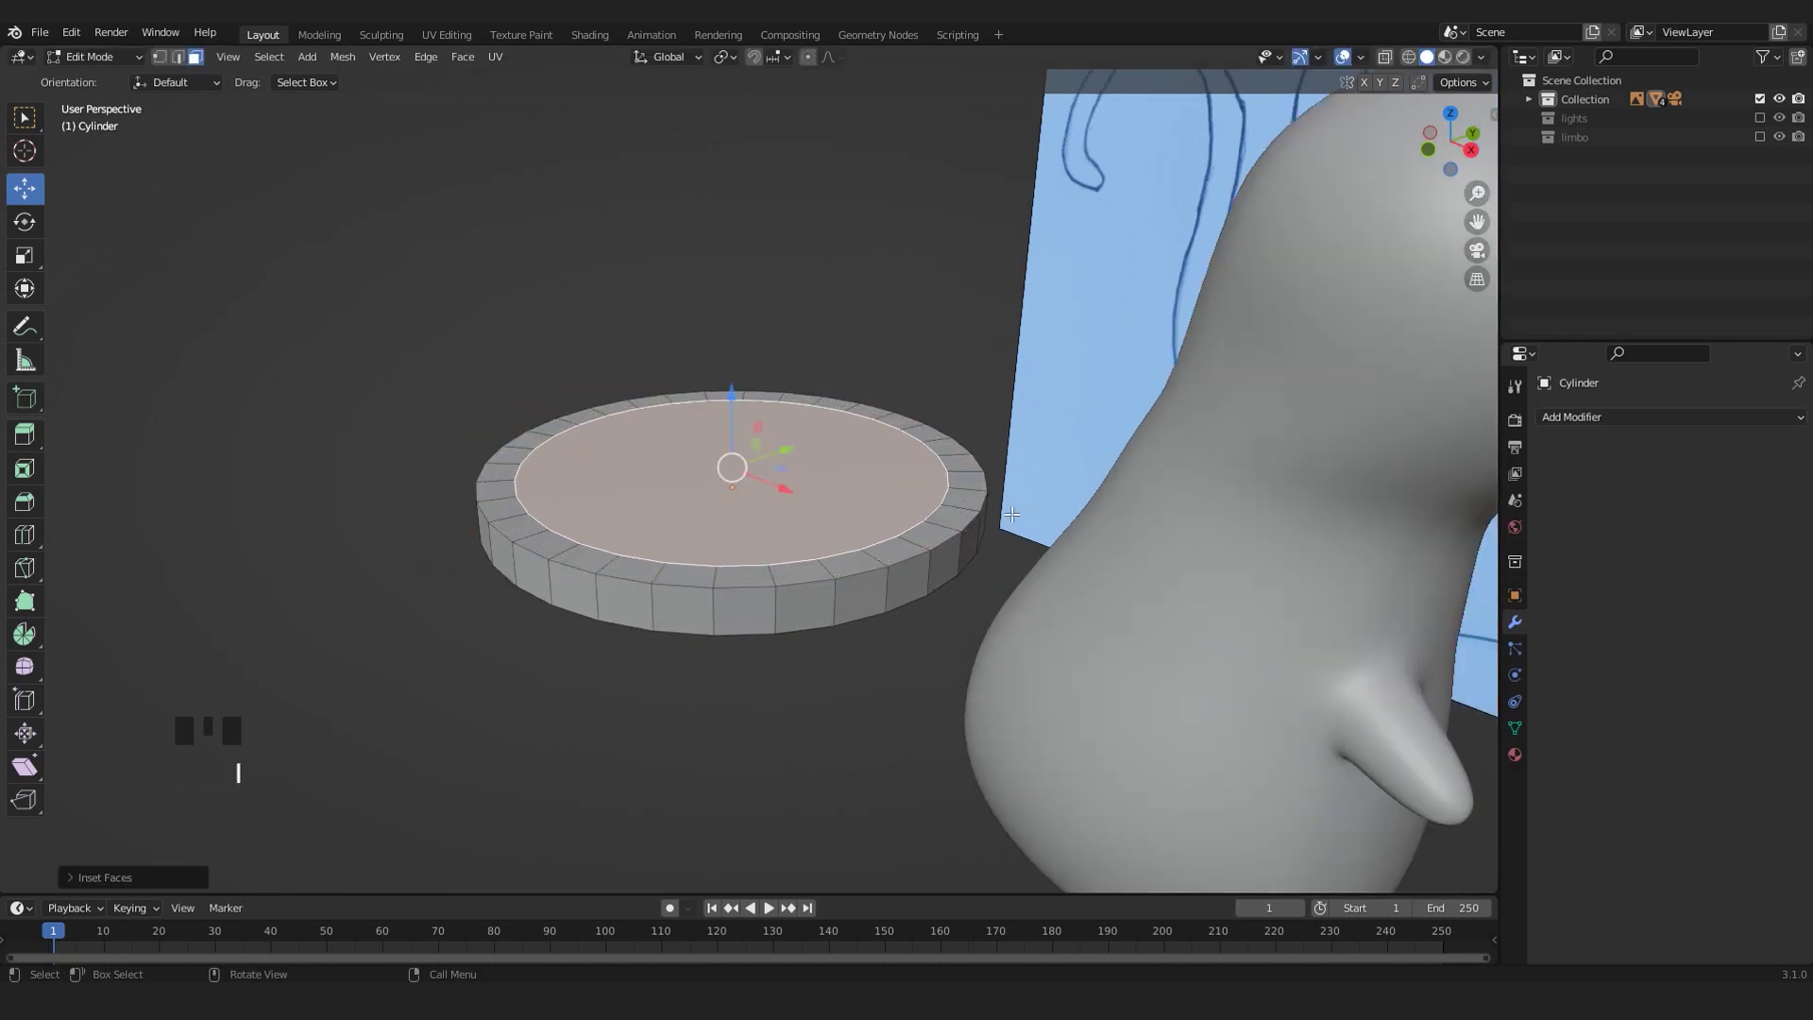
{"action": "key", "text": "i"}
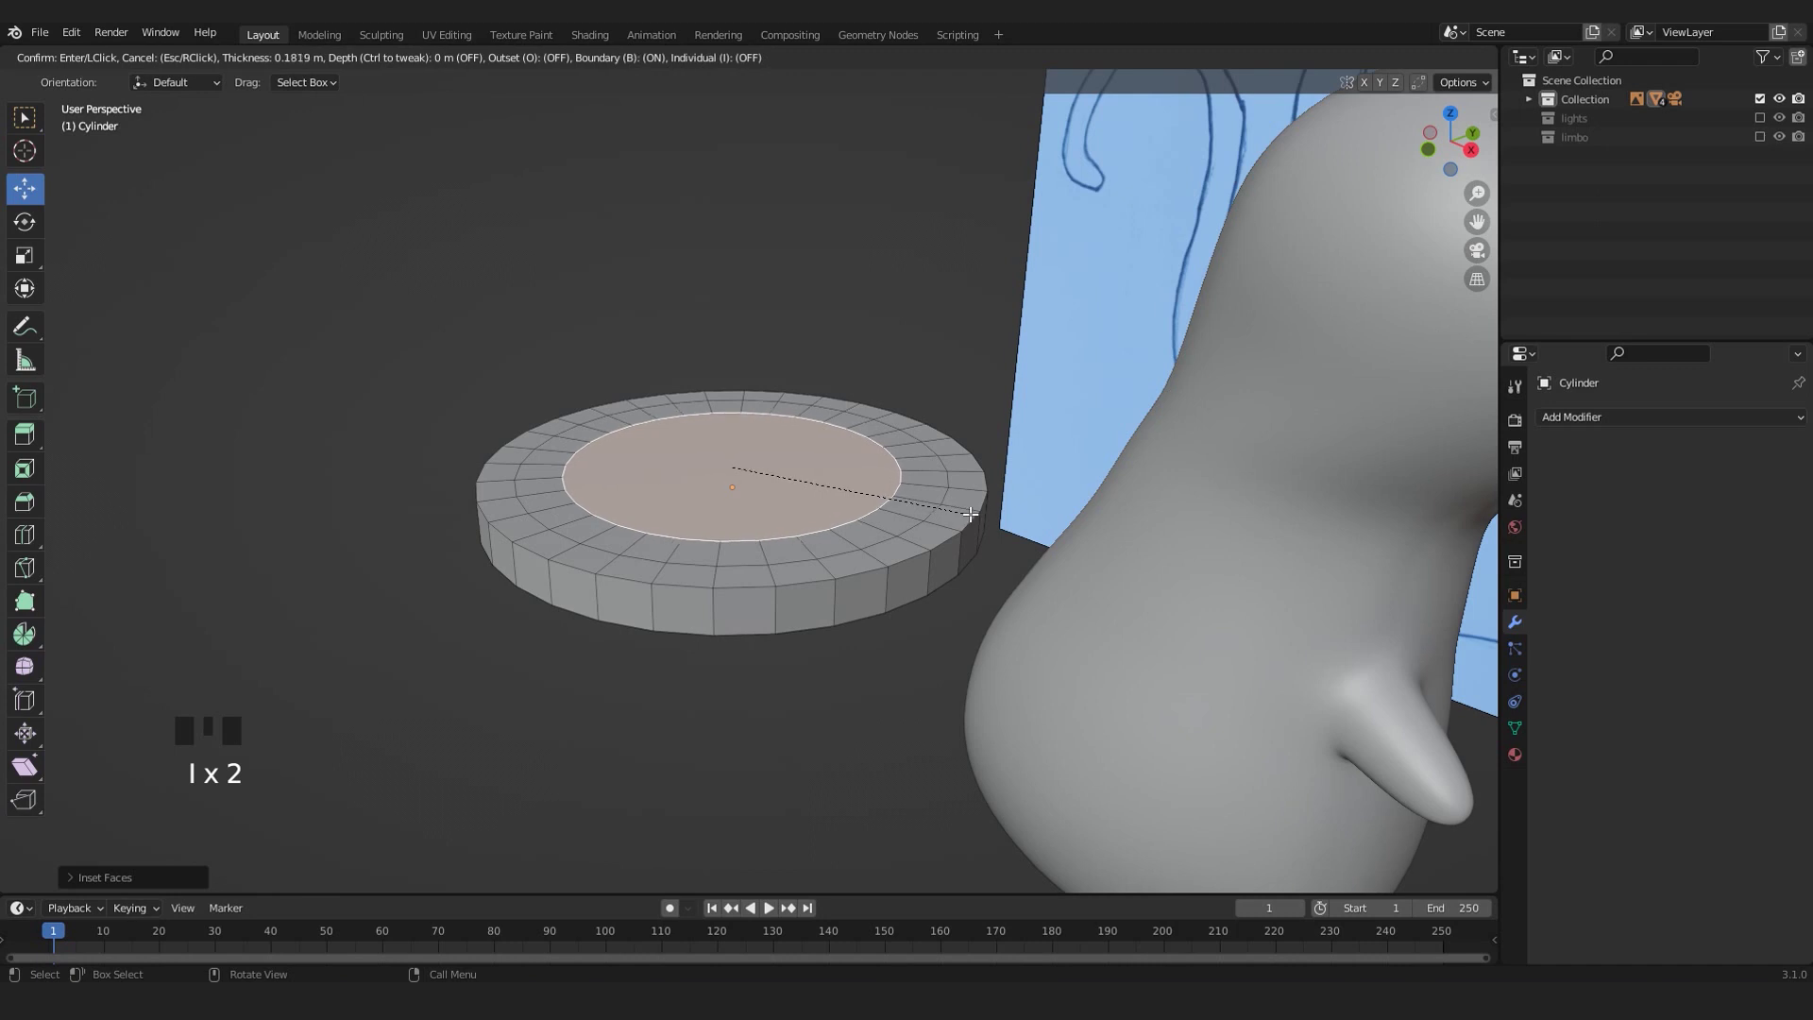
{"action": "left_click", "coordinate": [869, 467]}
- Lower the disc's central face along Z to hollow out a shallow dish inside the rim
{"action": "scroll", "coordinate": [720, 379], "scroll_direction": "up", "scroll_amount": 1}
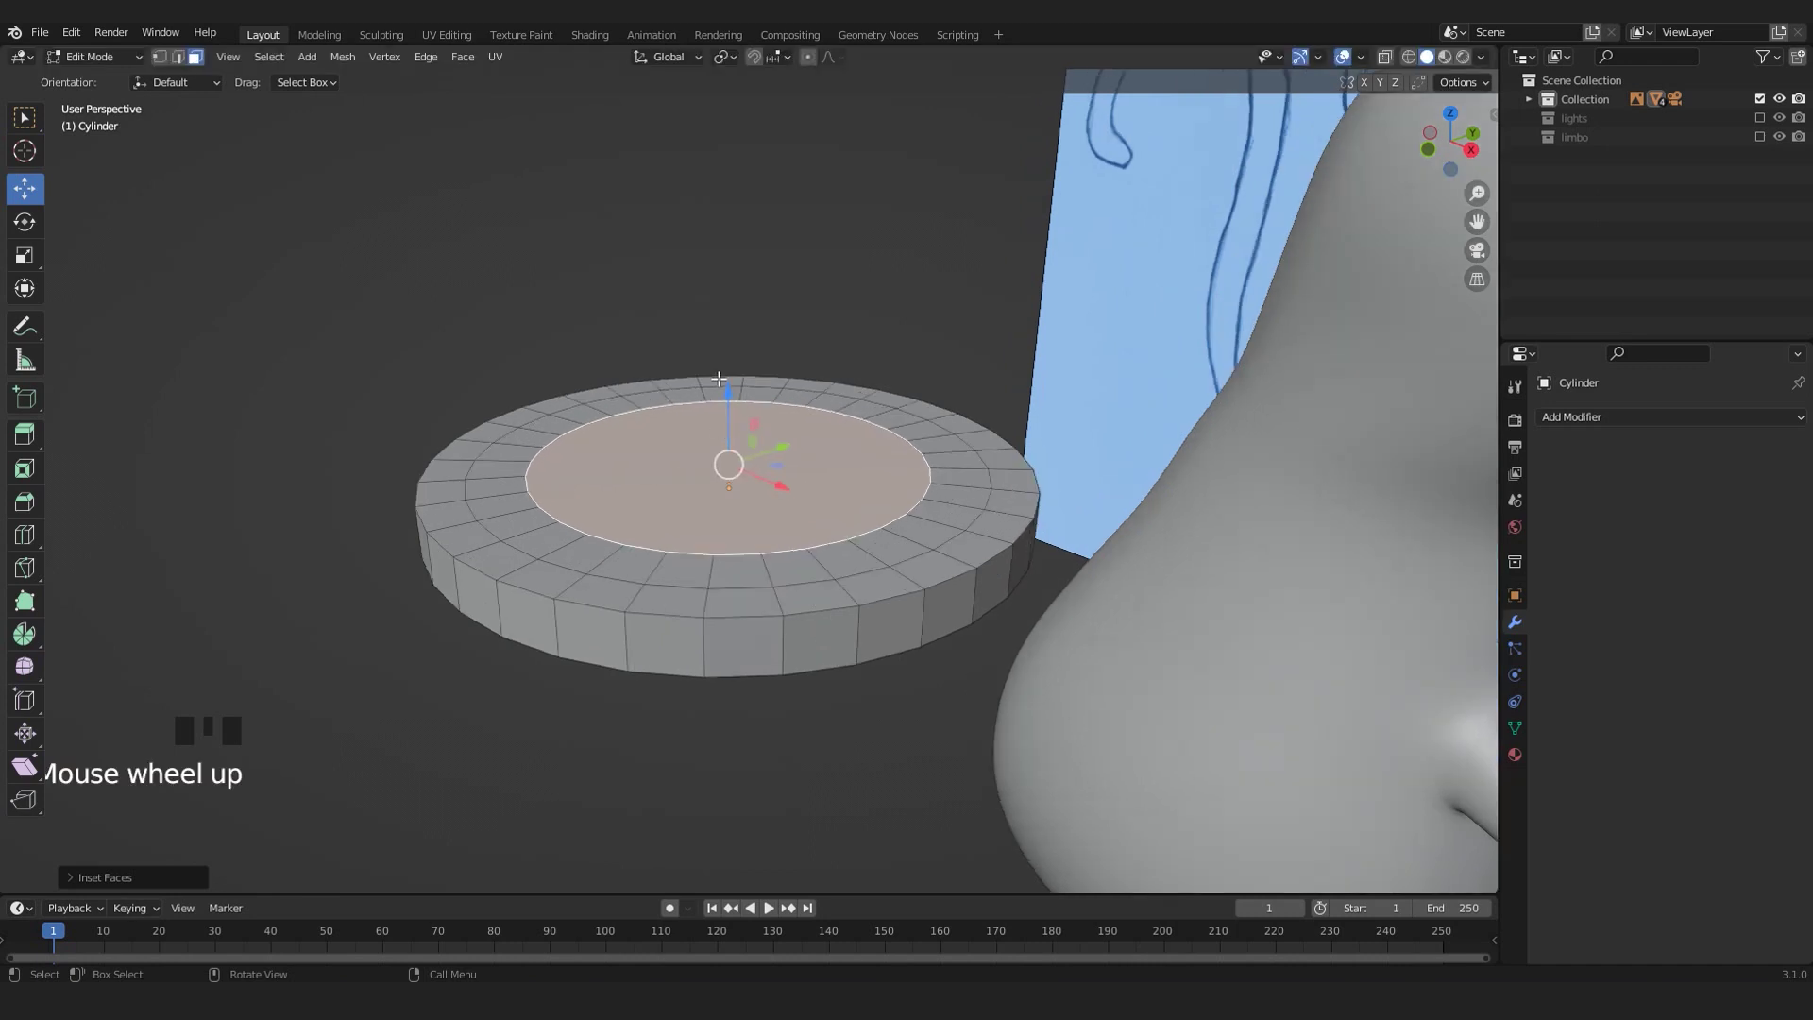
{"action": "left_click_drag", "start_coordinate": [732, 386], "coordinate": [734, 421]}
{"action": "scroll", "coordinate": [813, 443], "scroll_direction": "up", "scroll_amount": 1}
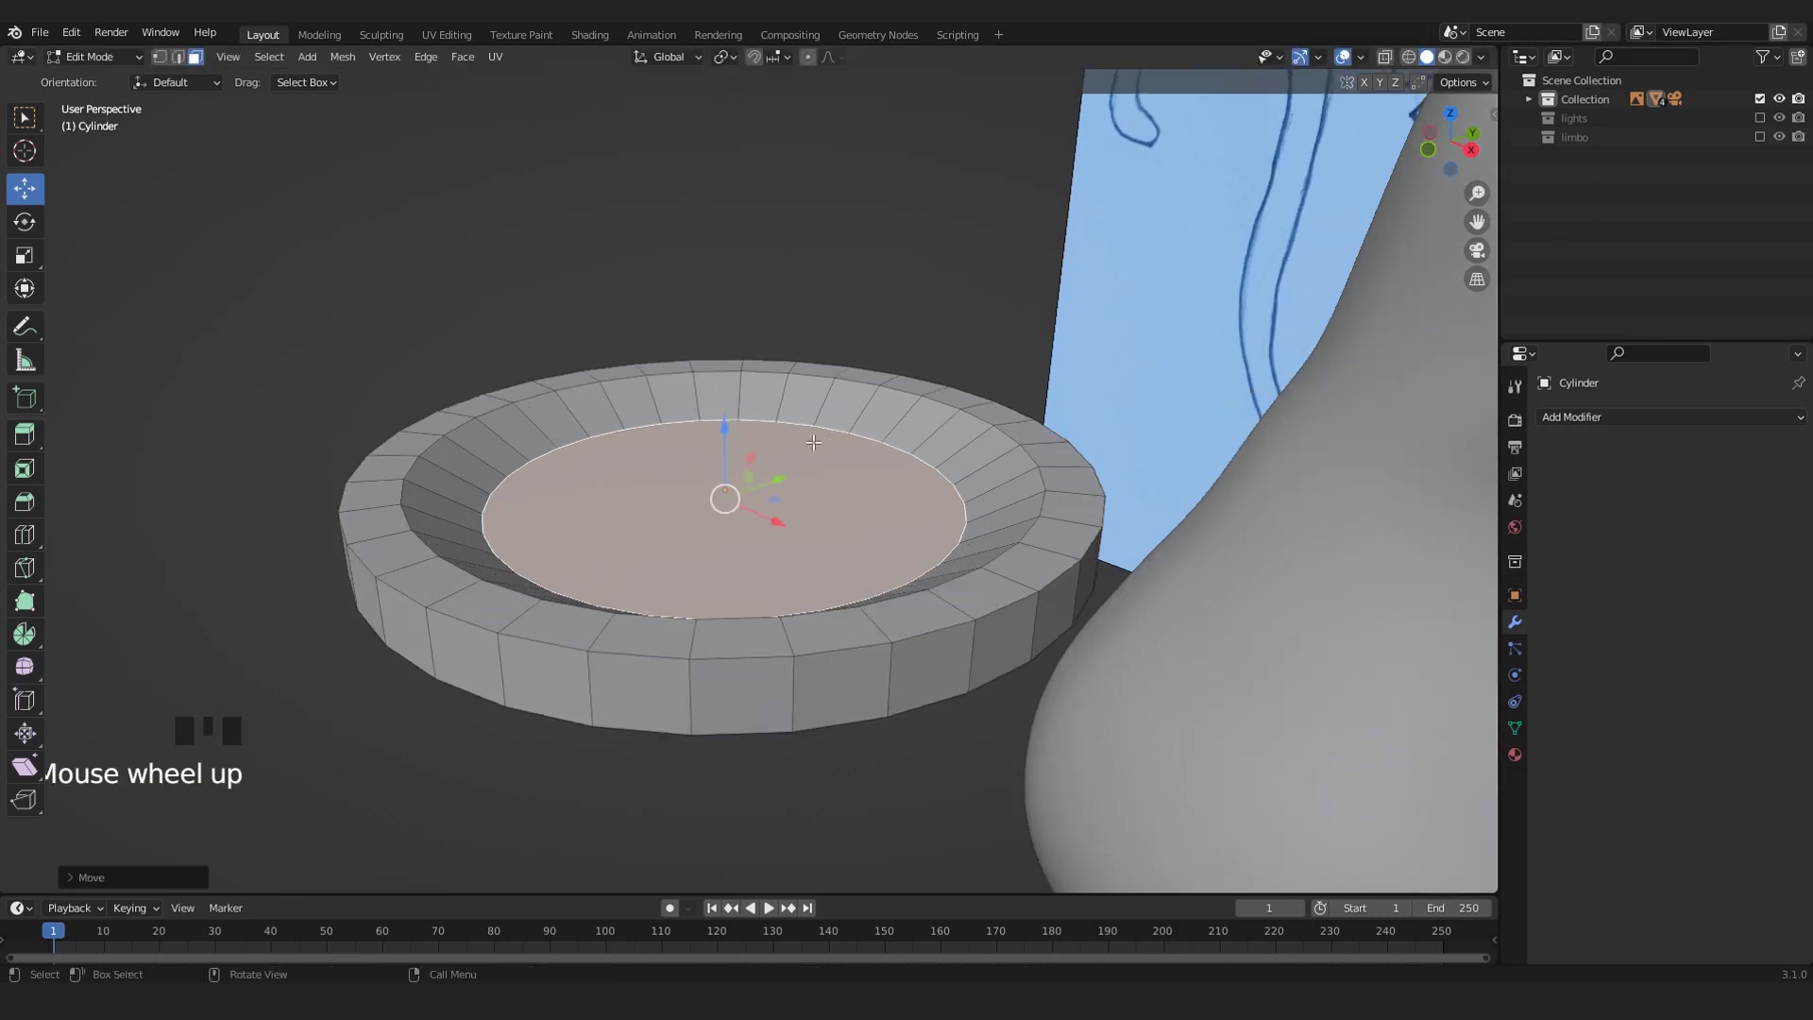
- Add a Subdivision Surface modifier with viewport level 2 to the disc and shade the disc smooth
{"action": "key", "text": "Tab"}
{"action": "middle_click_drag", "start_coordinate": [813, 442], "coordinate": [850, 446]}
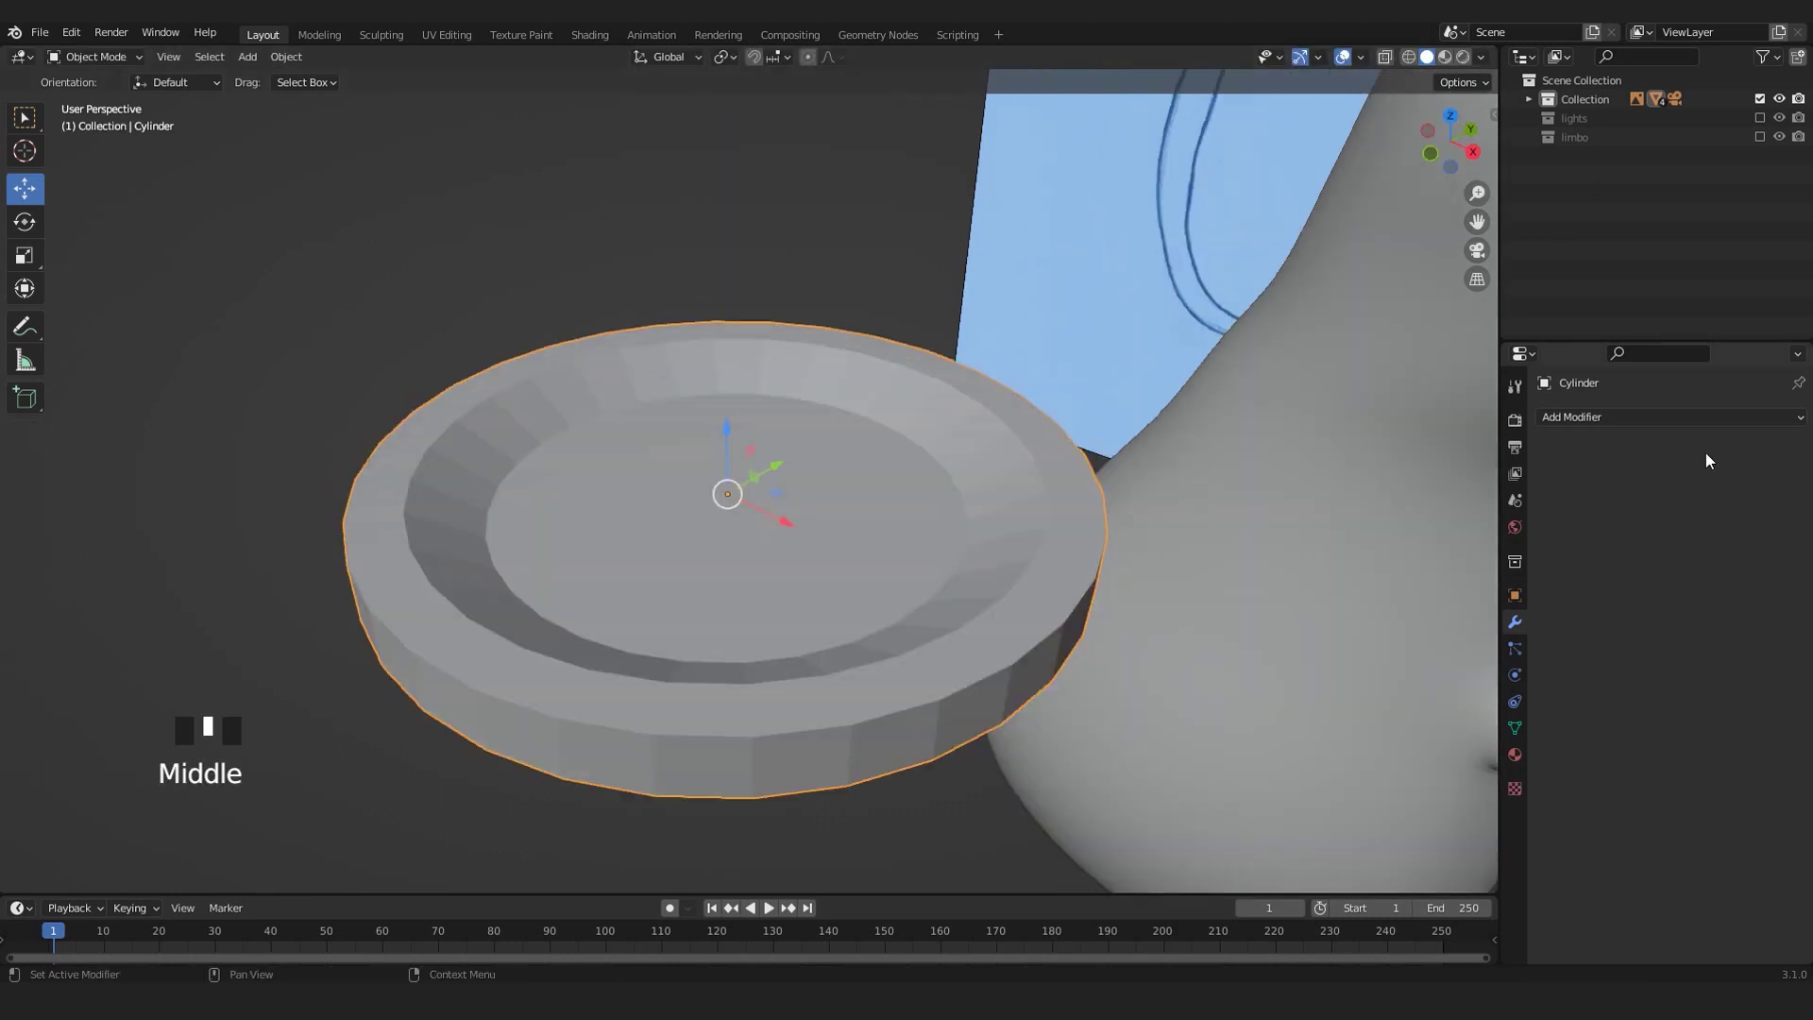
{"action": "left_click", "coordinate": [1590, 417]}
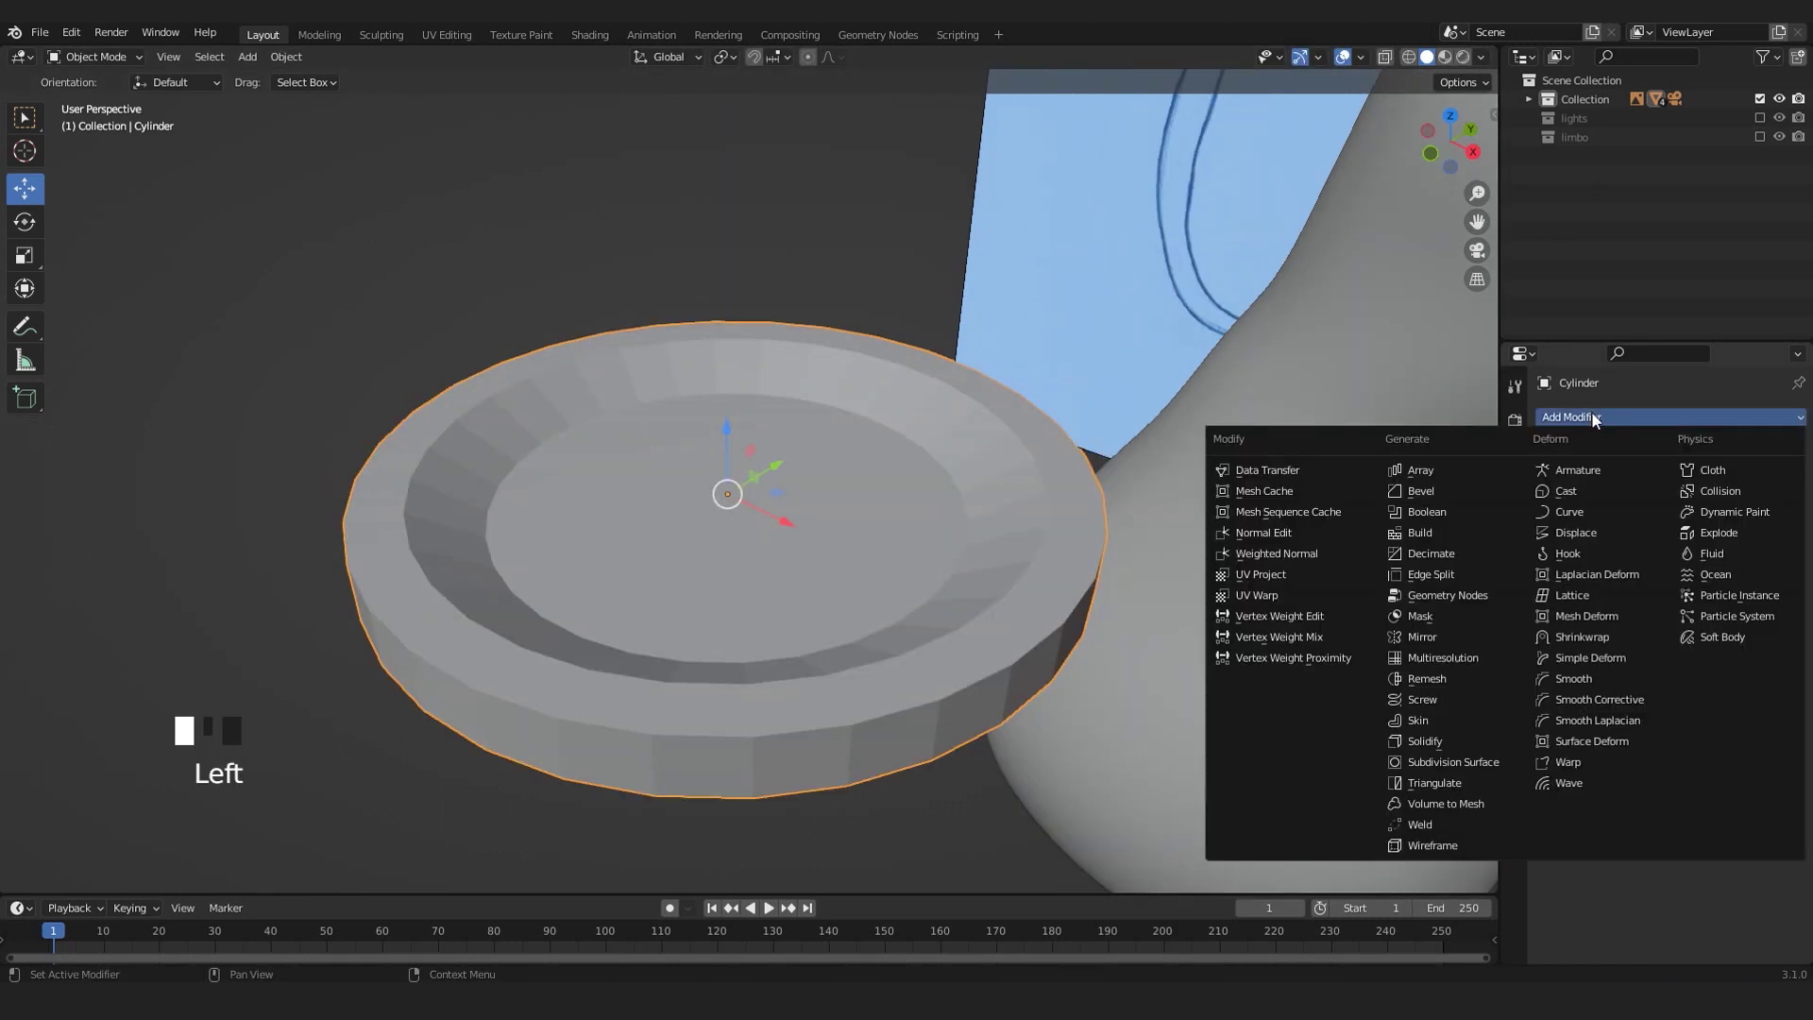
{"action": "left_click", "coordinate": [1470, 763]}
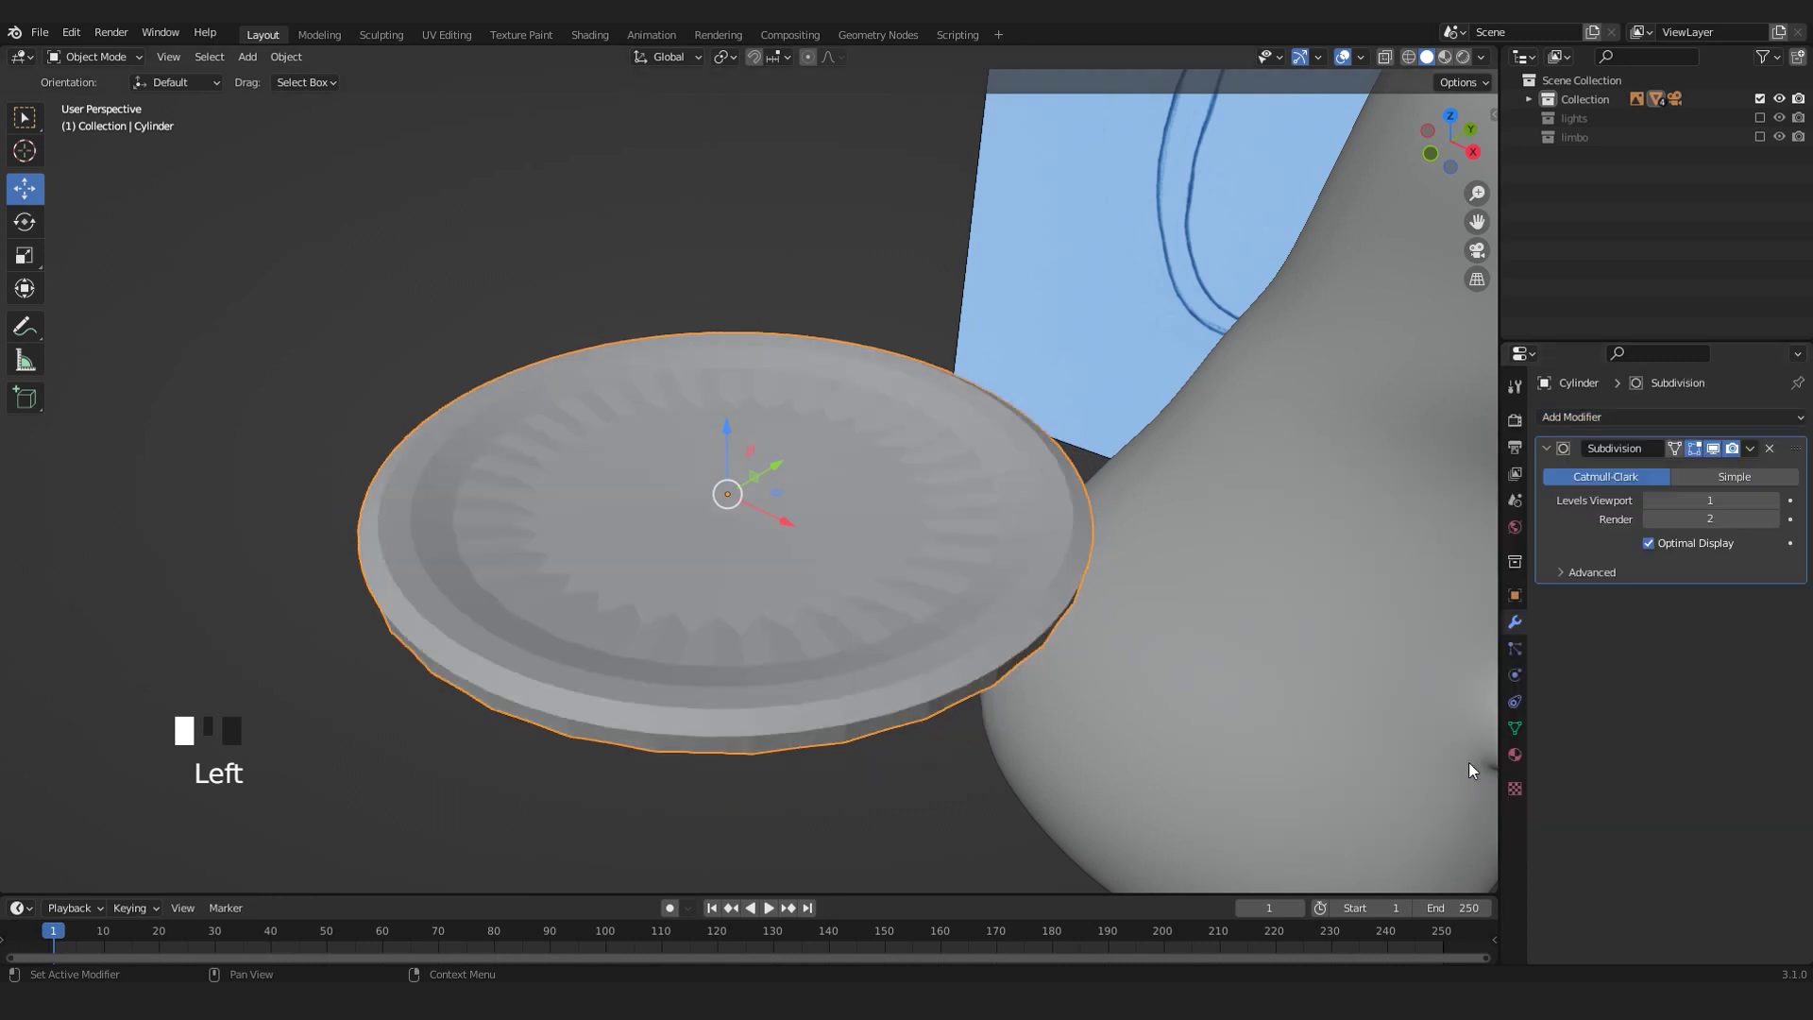
{"action": "left_click", "coordinate": [1775, 502]}
{"action": "scroll", "coordinate": [638, 504], "scroll_direction": "down", "scroll_amount": 2}
{"action": "right_click", "coordinate": [605, 503]}
{"action": "left_click", "coordinate": [604, 503]}
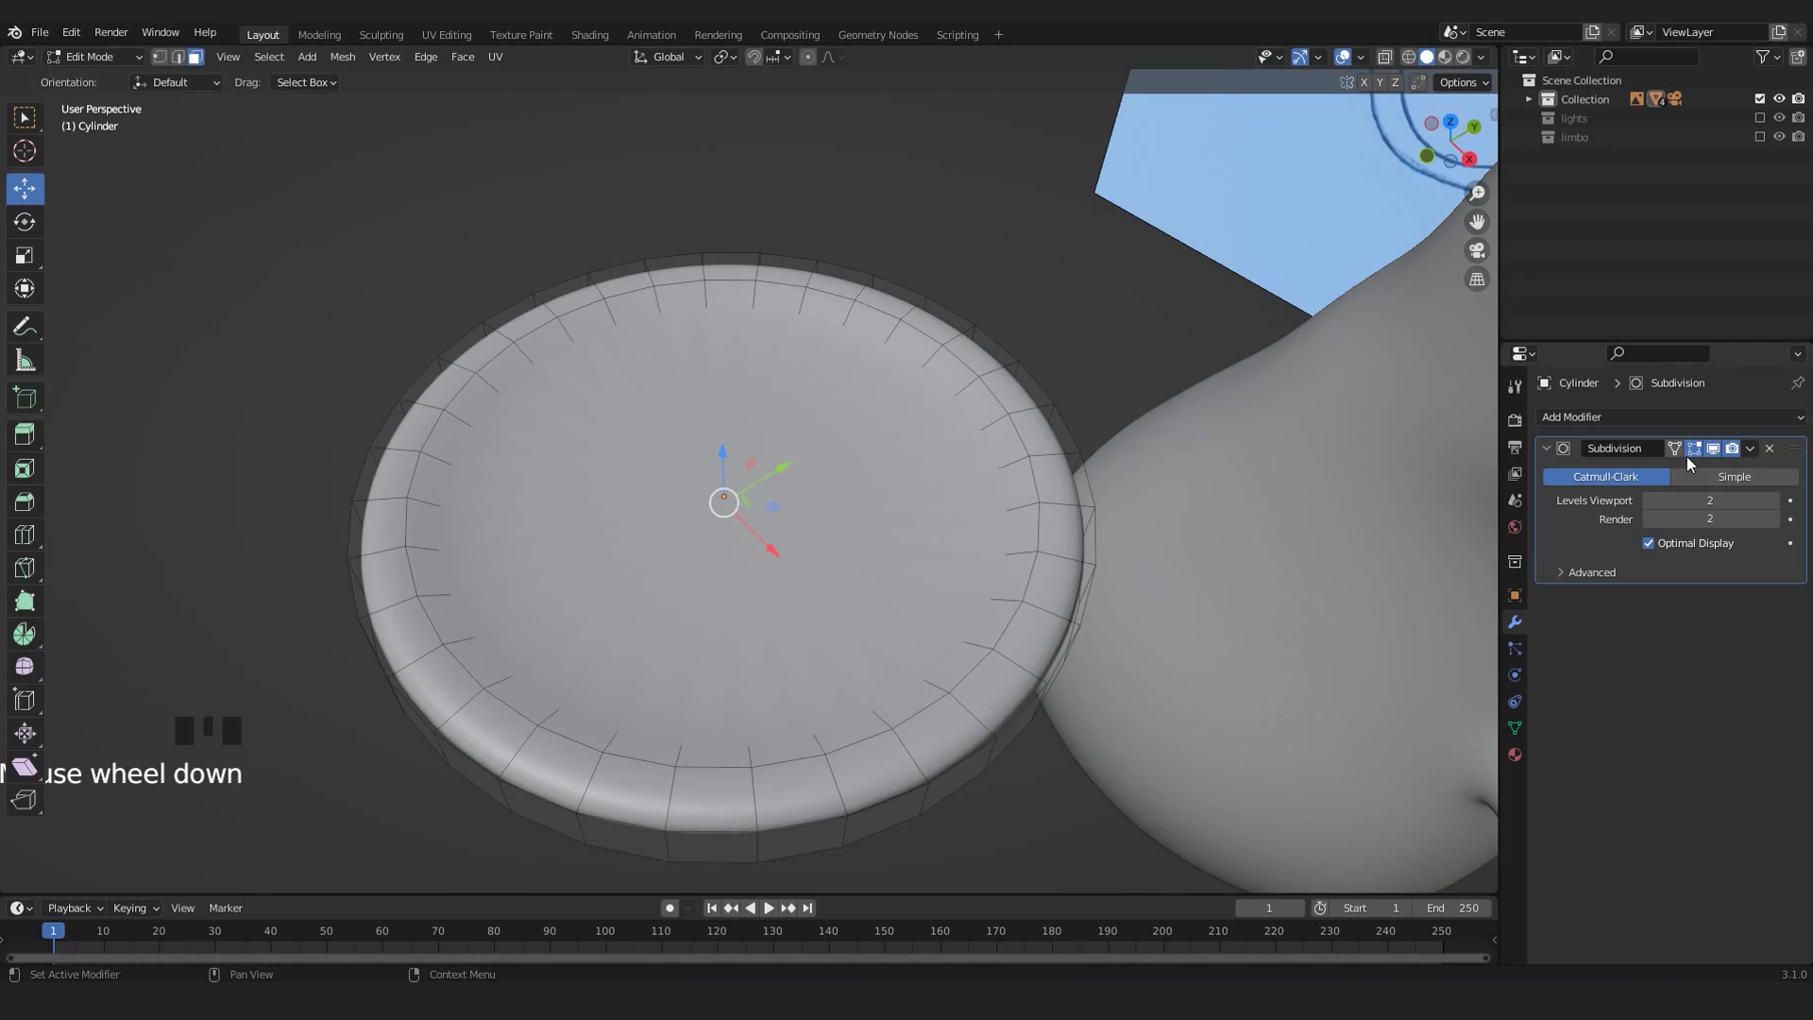
- Turn on the Subdivision modifier's on-cage display and switch off its viewport display
{"action": "left_click", "coordinate": [1673, 452]}
{"action": "middle_click_drag", "start_coordinate": [851, 550], "coordinate": [896, 615]}
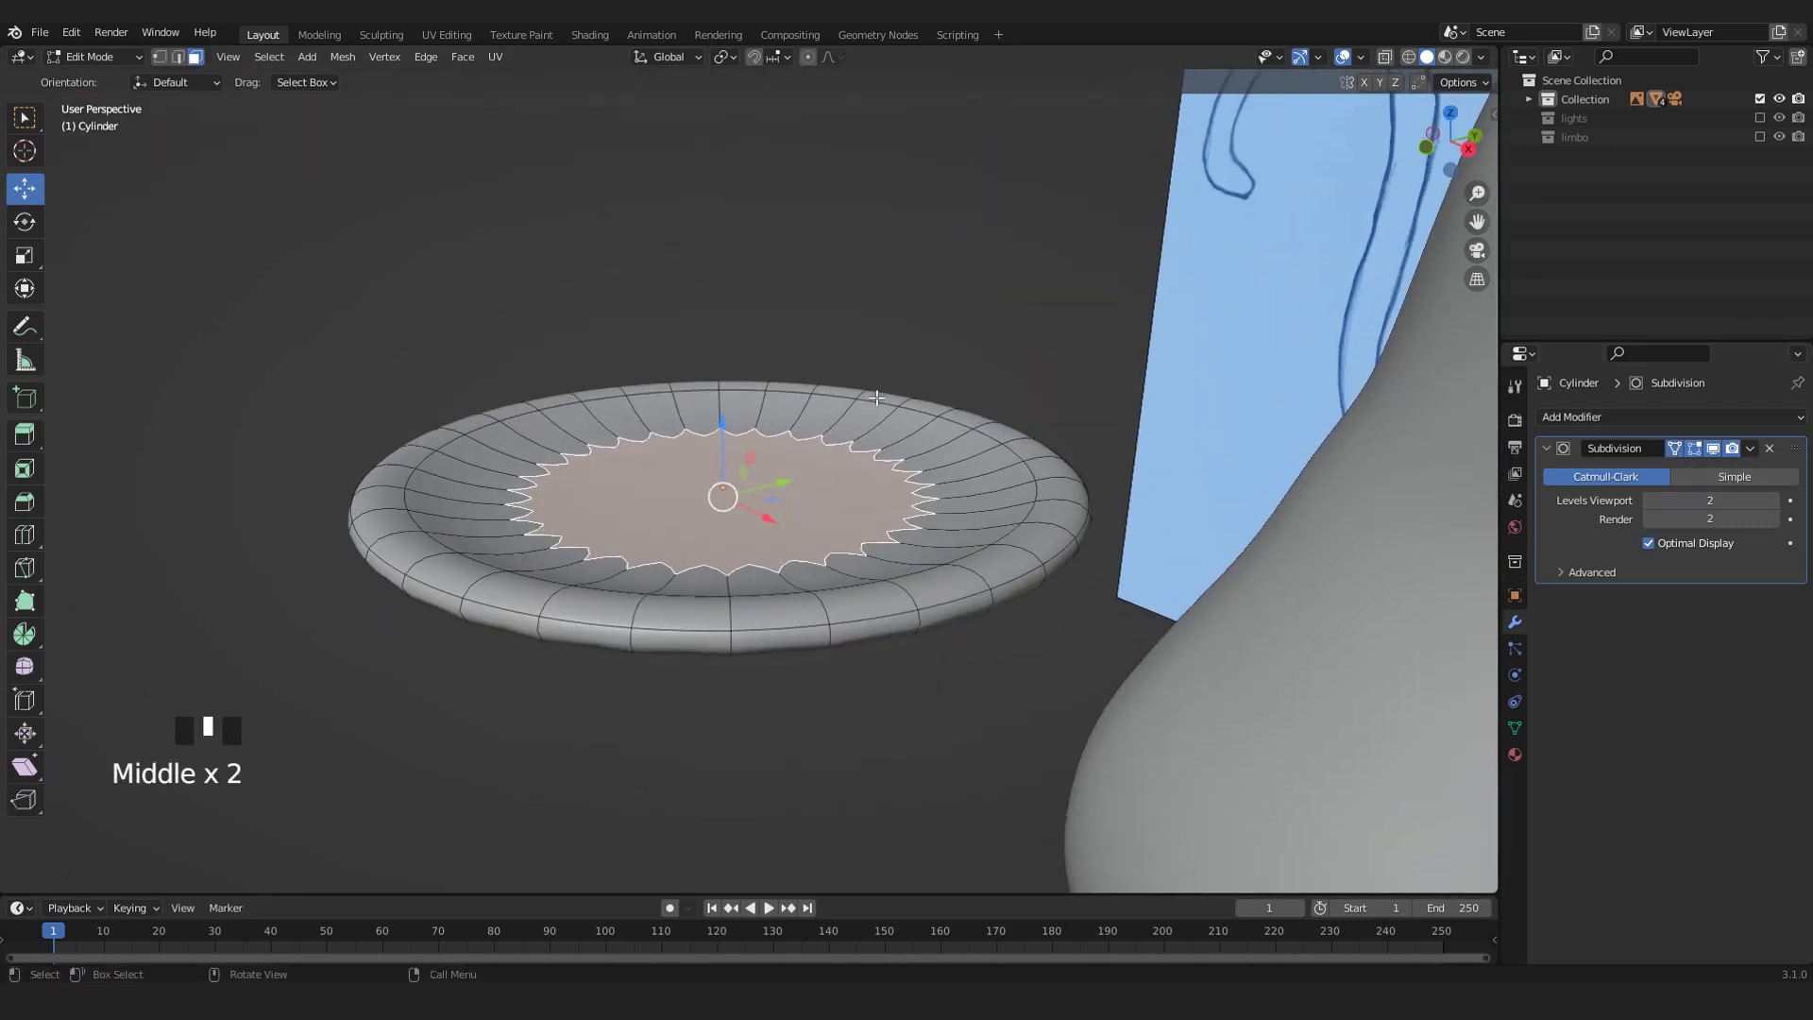
{"action": "middle_click_drag", "start_coordinate": [891, 491], "coordinate": [1069, 457]}
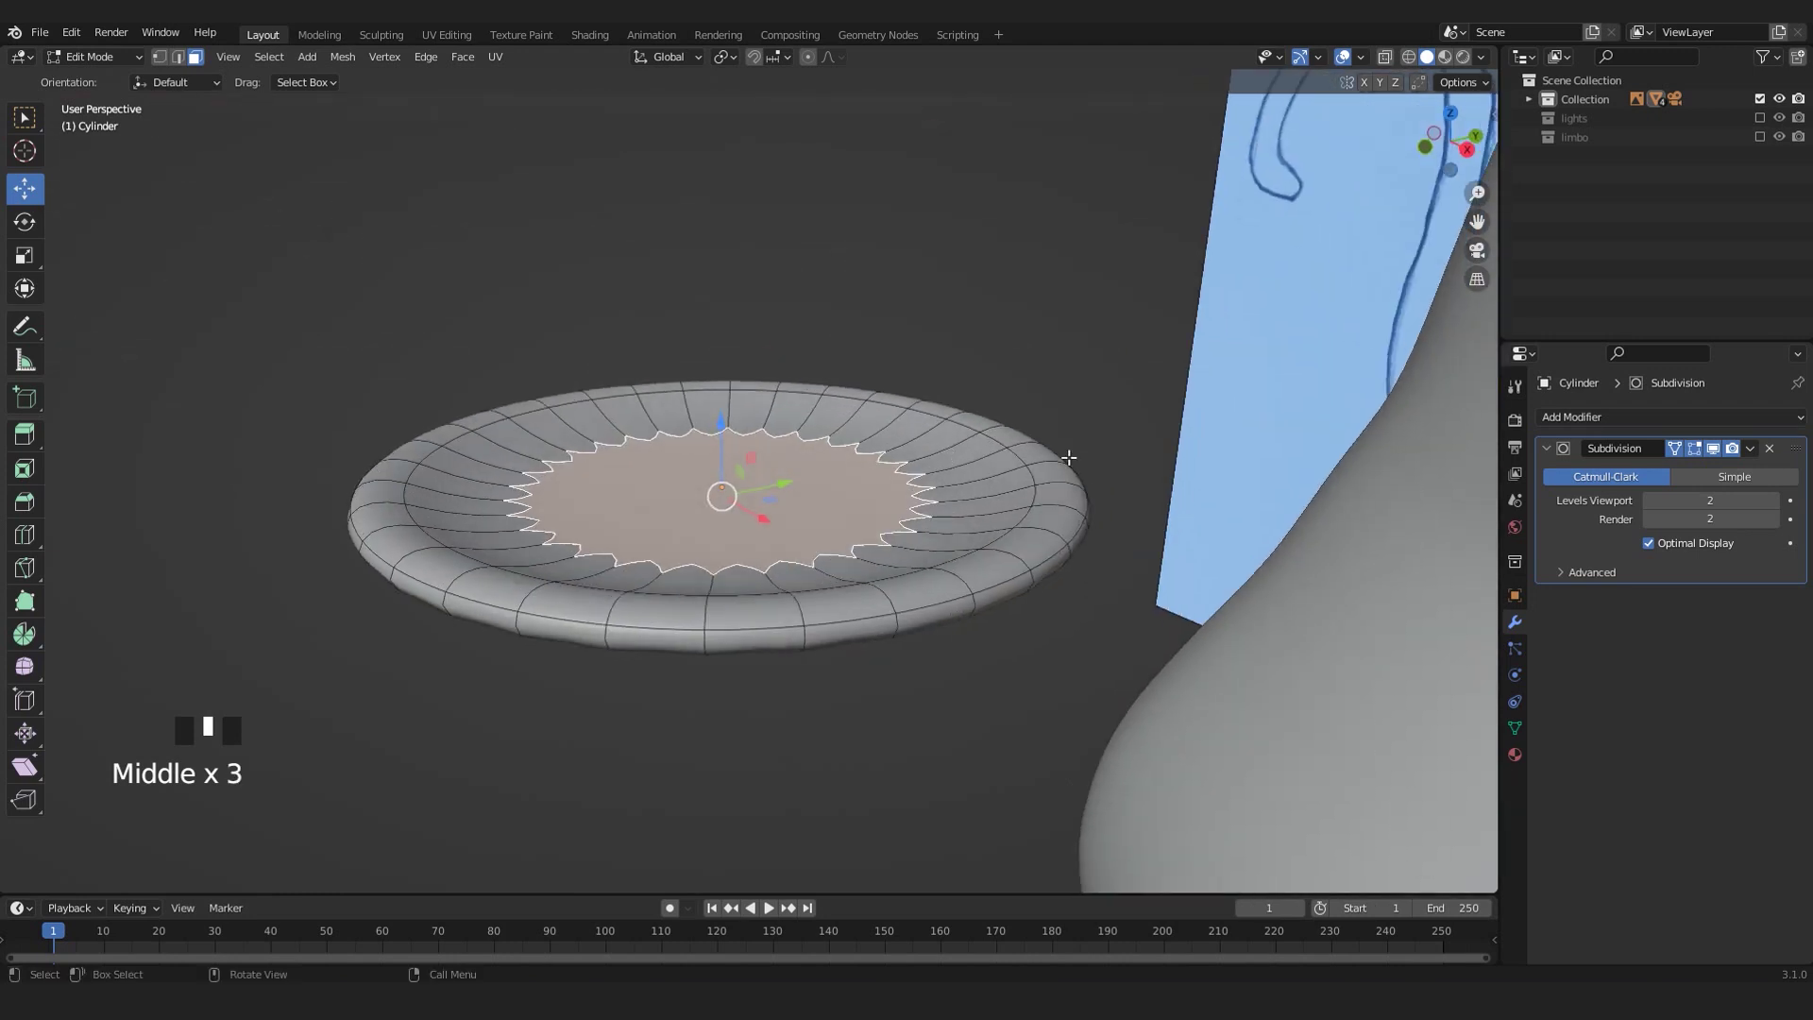
{"action": "left_click", "coordinate": [1717, 455]}
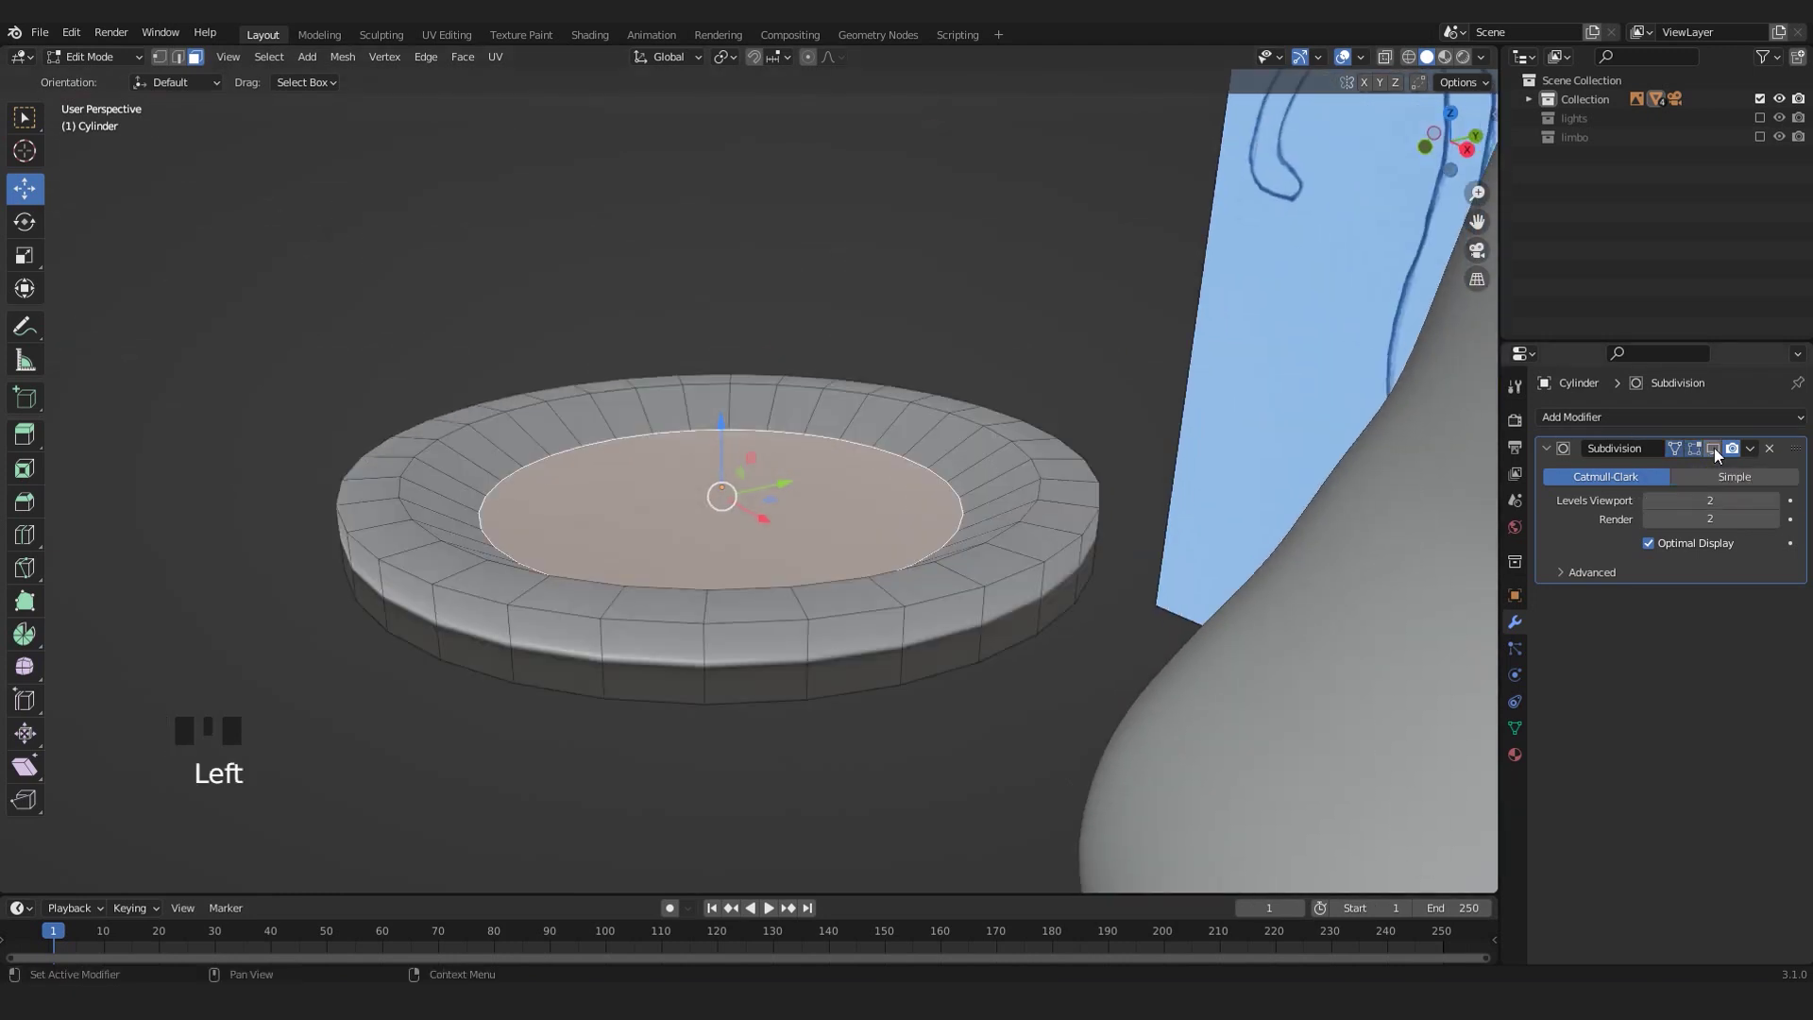
- Select the disc's underside face and inset it to form an outer ring
{"action": "scroll", "coordinate": [737, 491], "scroll_direction": "up", "scroll_amount": 6}
{"action": "middle_click_drag", "start_coordinate": [741, 529], "coordinate": [722, 491]}
{"action": "left_click", "coordinate": [722, 493]}
{"action": "scroll", "coordinate": [722, 497], "scroll_direction": "down", "scroll_amount": 2}
{"action": "middle_click_drag", "start_coordinate": [822, 425], "coordinate": [829, 332]}
{"action": "middle_click_drag", "start_coordinate": [839, 420], "coordinate": [822, 514], "text": "shift"}
{"action": "scroll", "coordinate": [983, 573], "scroll_direction": "up", "scroll_amount": 1}
{"action": "middle_click_drag", "start_coordinate": [983, 574], "coordinate": [1048, 571]}
{"action": "key", "text": "i"}
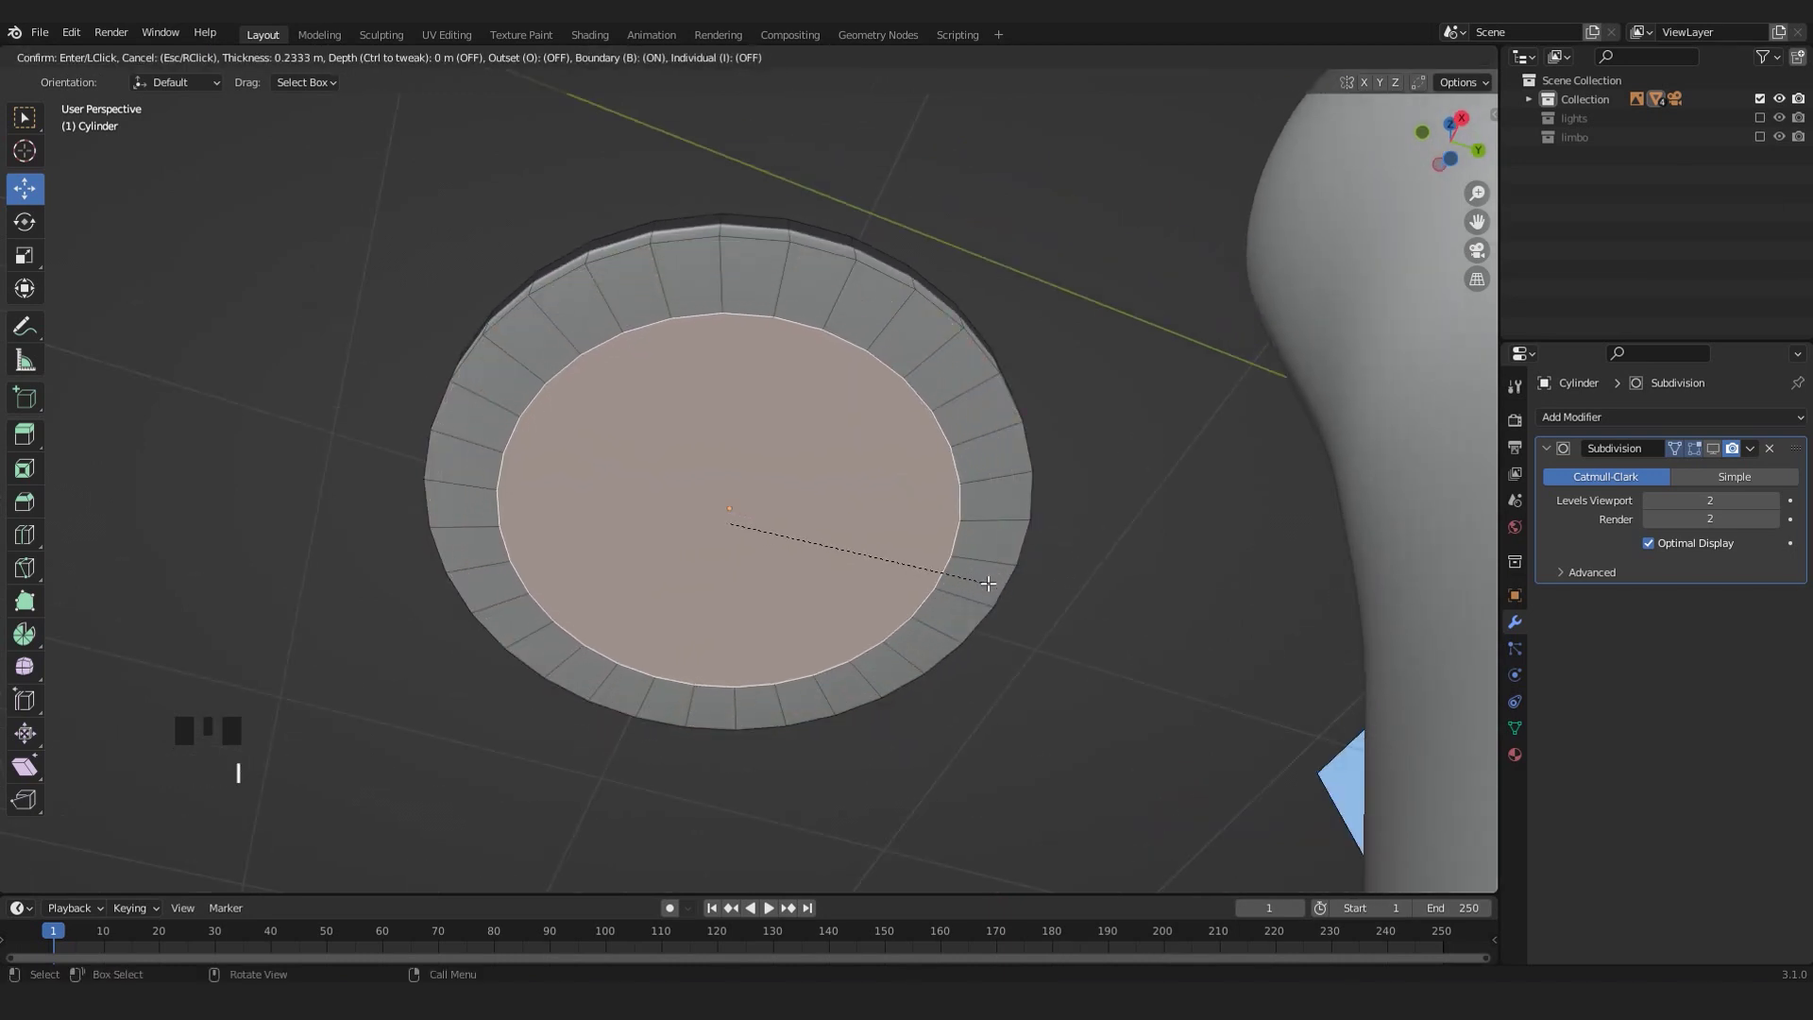
{"action": "left_click", "coordinate": [972, 579]}
- Lower the inset underside face along Z so the back of the disc tapers outward
{"action": "middle_click_drag", "start_coordinate": [720, 363], "coordinate": [714, 505]}
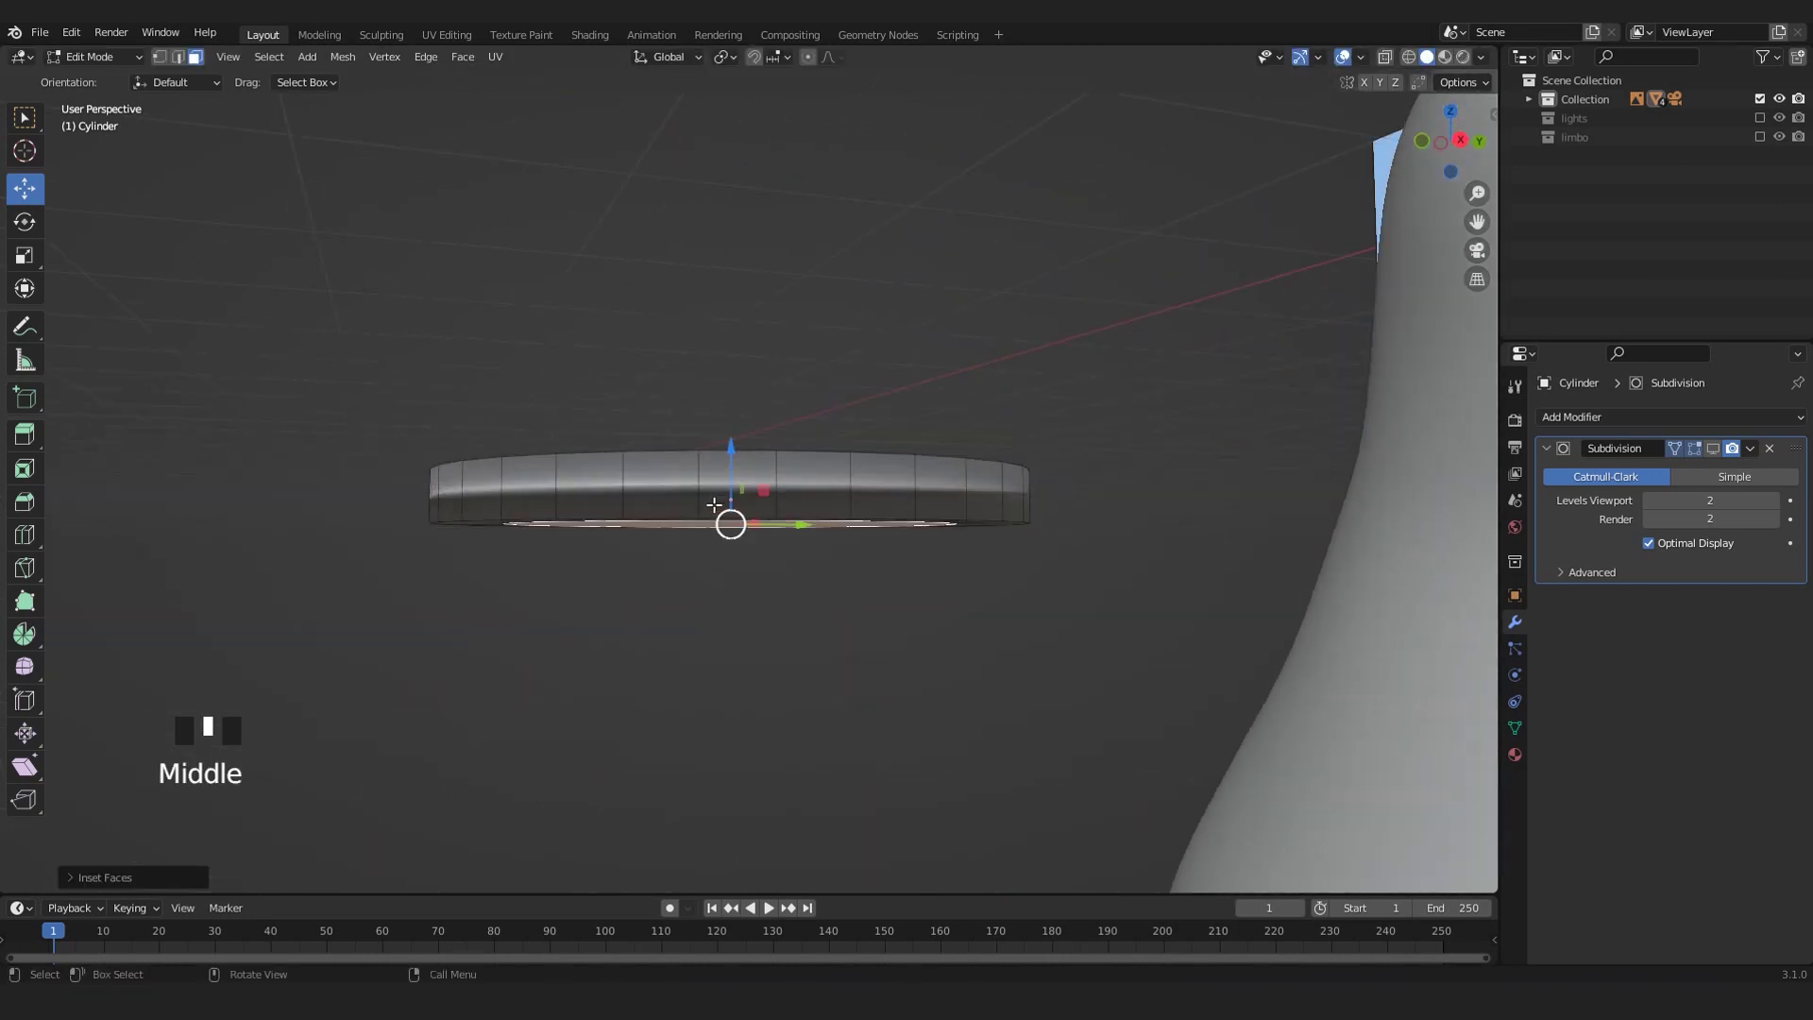
{"action": "left_click_drag", "start_coordinate": [733, 438], "coordinate": [729, 505]}
{"action": "middle_click_drag", "start_coordinate": [729, 505], "coordinate": [756, 472]}
- Select the edge loop on the inside of the upper rim, raise it along Z and scale it slightly inward
{"action": "left_click", "coordinate": [730, 524]}
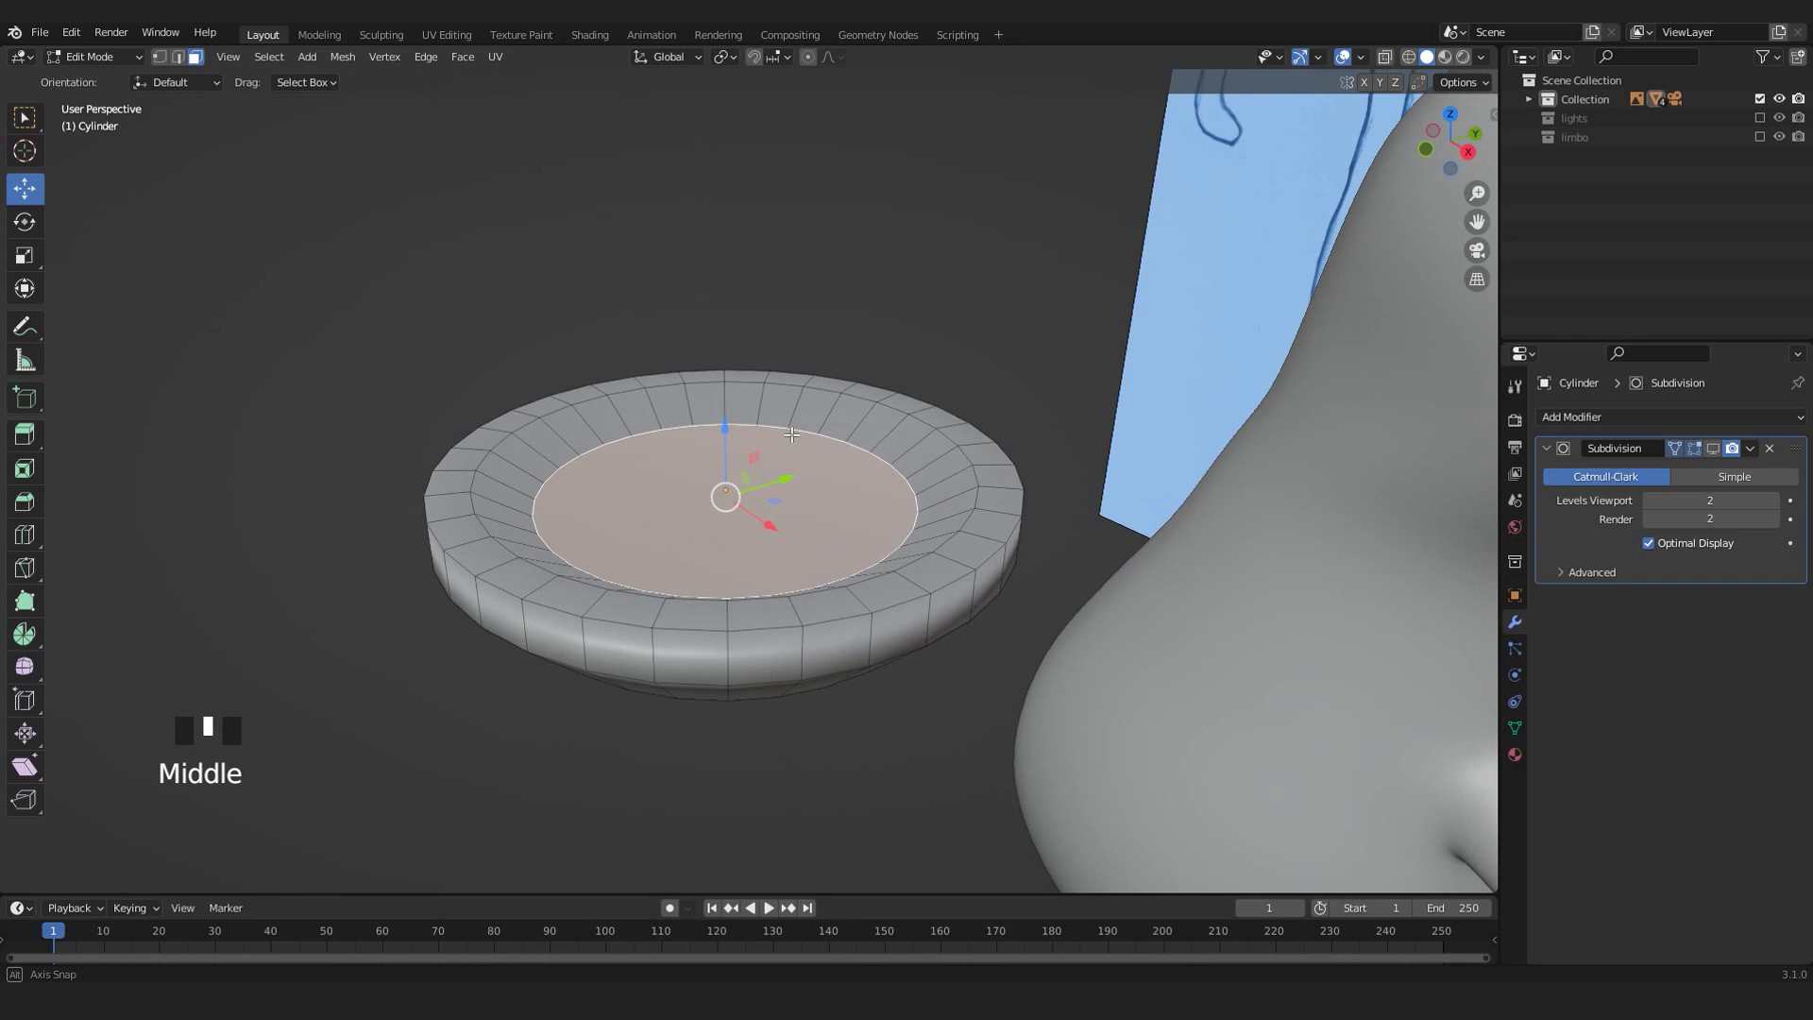
{"action": "scroll", "coordinate": [791, 413], "scroll_direction": "up", "scroll_amount": 2}
{"action": "middle_click_drag", "start_coordinate": [792, 413], "coordinate": [1008, 449]}
{"action": "scroll", "coordinate": [1007, 449], "scroll_direction": "up", "scroll_amount": 2}
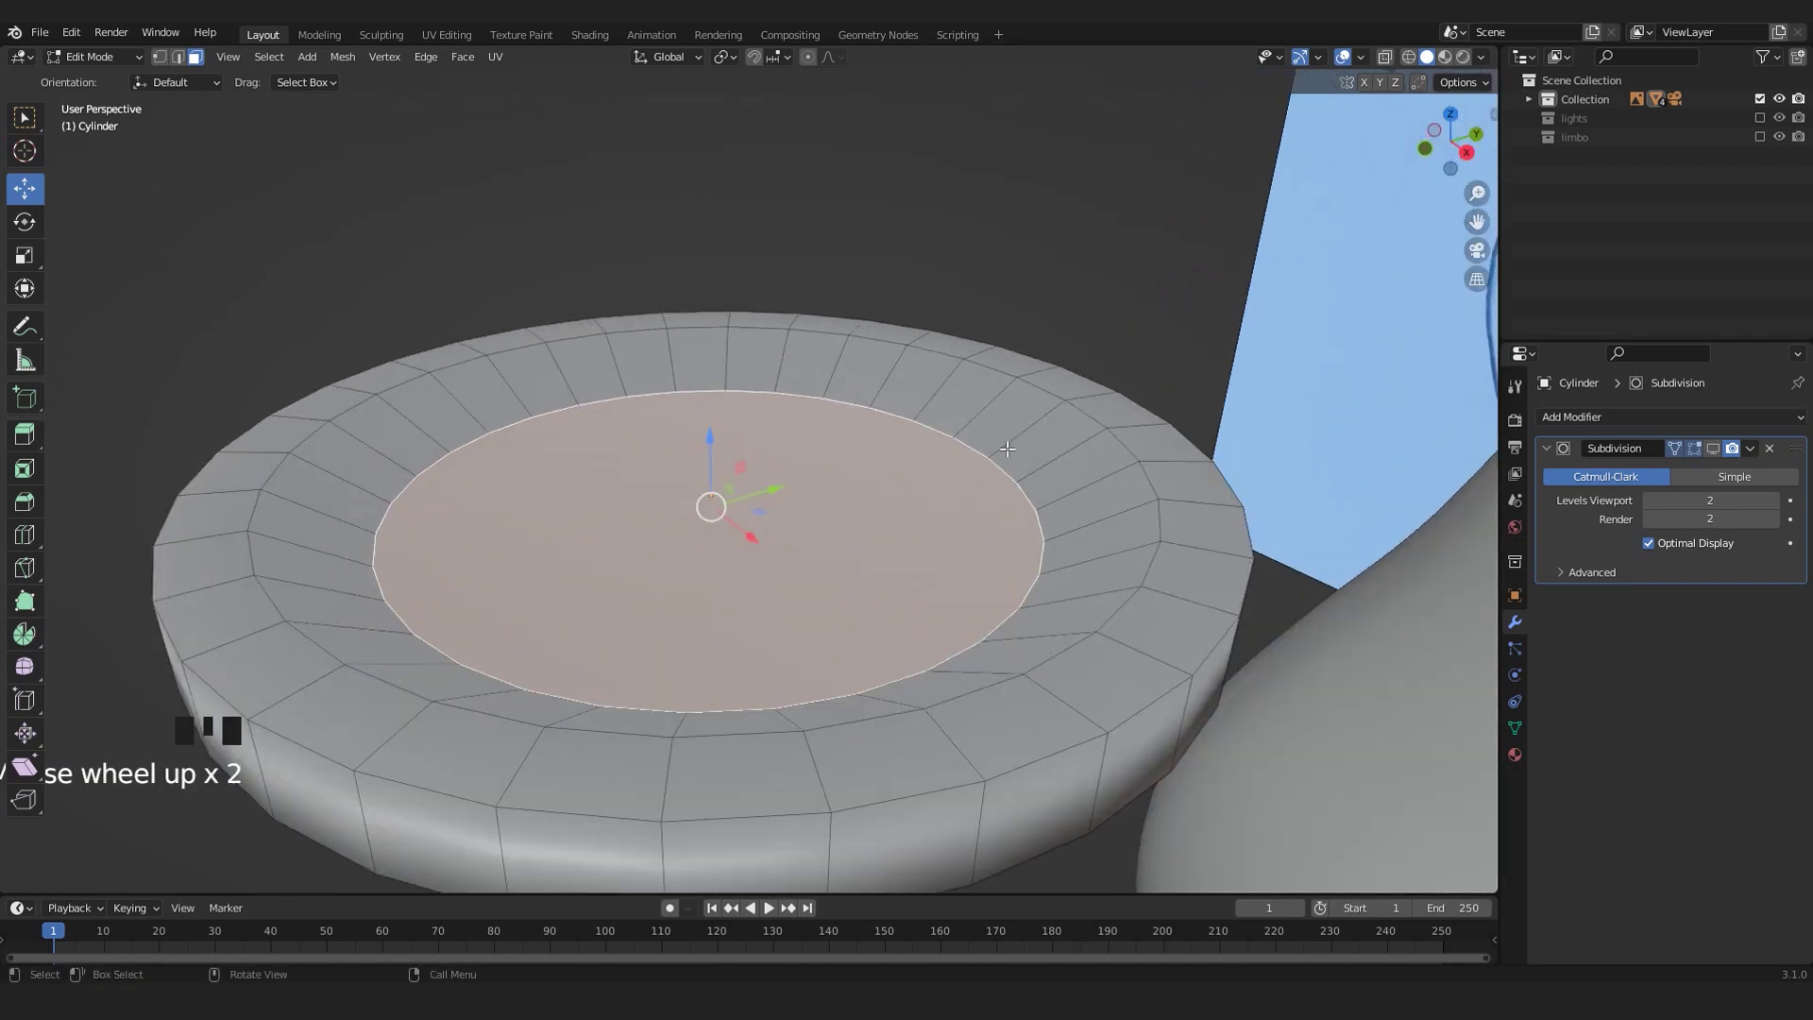
{"action": "left_click", "coordinate": [1117, 445]}
{"action": "key", "text": "2"}
{"action": "left_click", "coordinate": [1125, 447]}
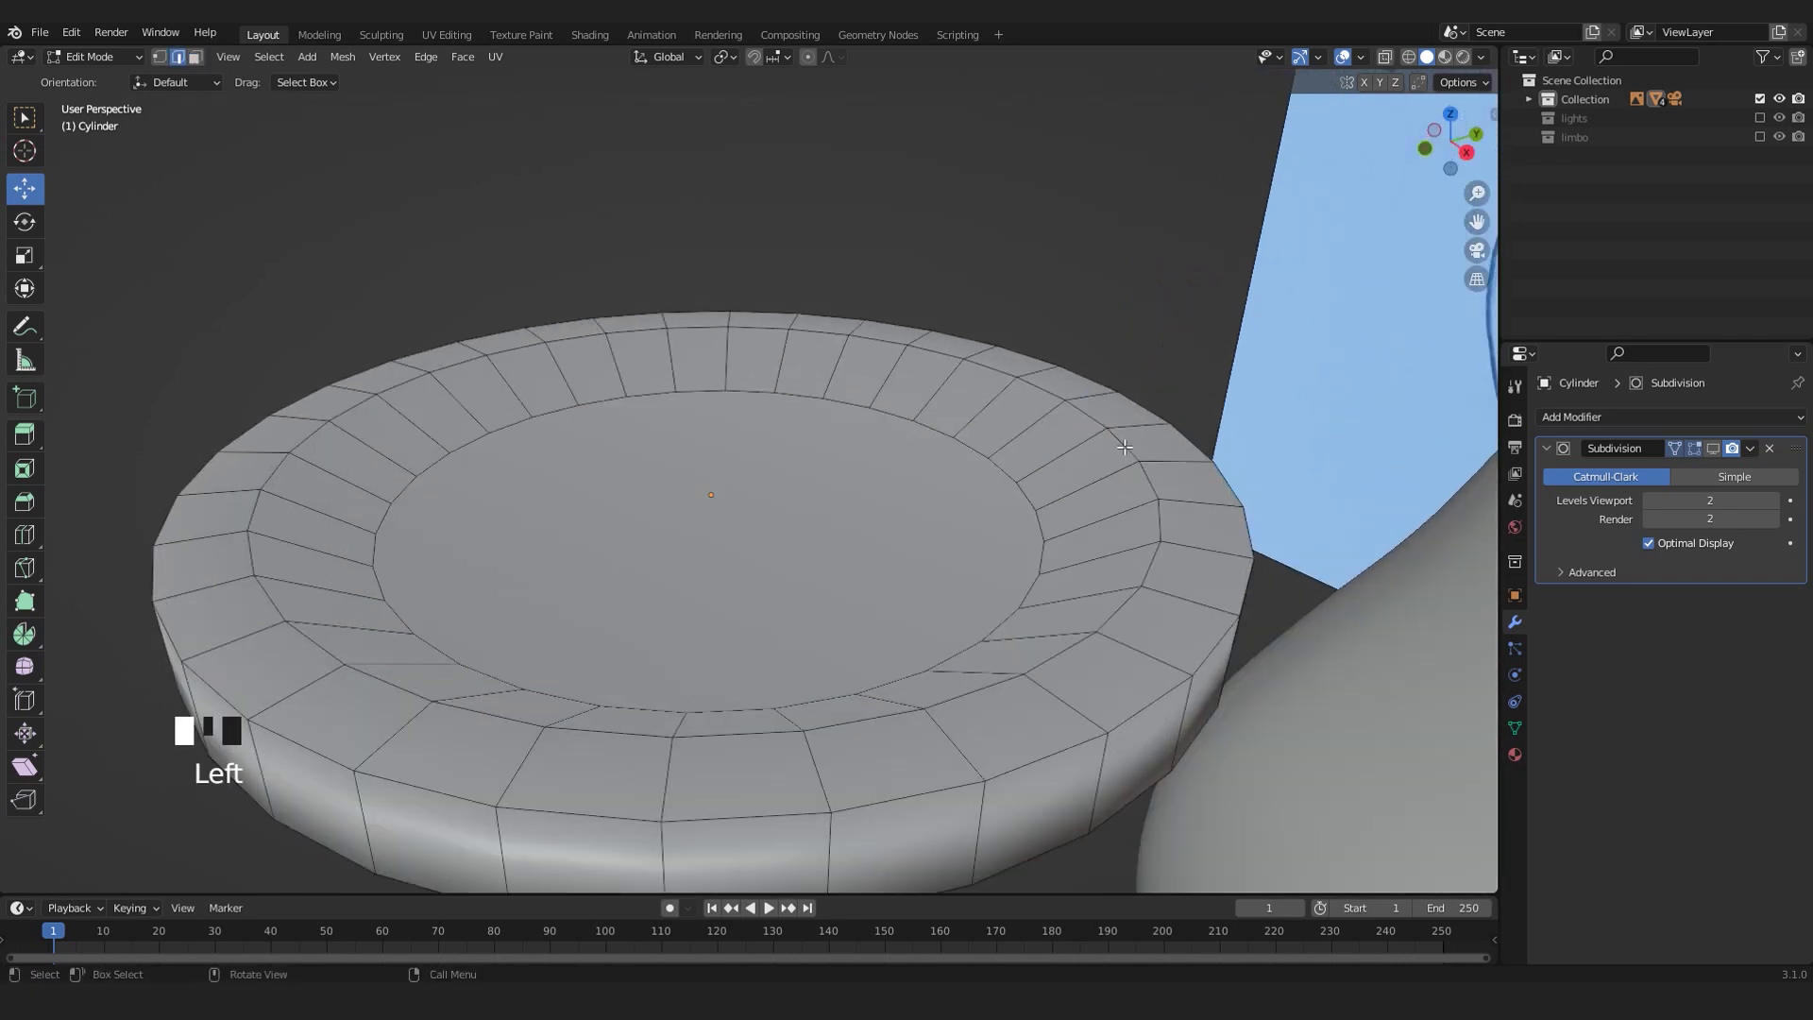
{"action": "left_click", "coordinate": [1094, 417], "text": "alt+shift"}
{"action": "scroll", "coordinate": [1086, 416], "scroll_direction": "down", "scroll_amount": 2}
{"action": "middle_click_drag", "start_coordinate": [1086, 415], "coordinate": [753, 396]}
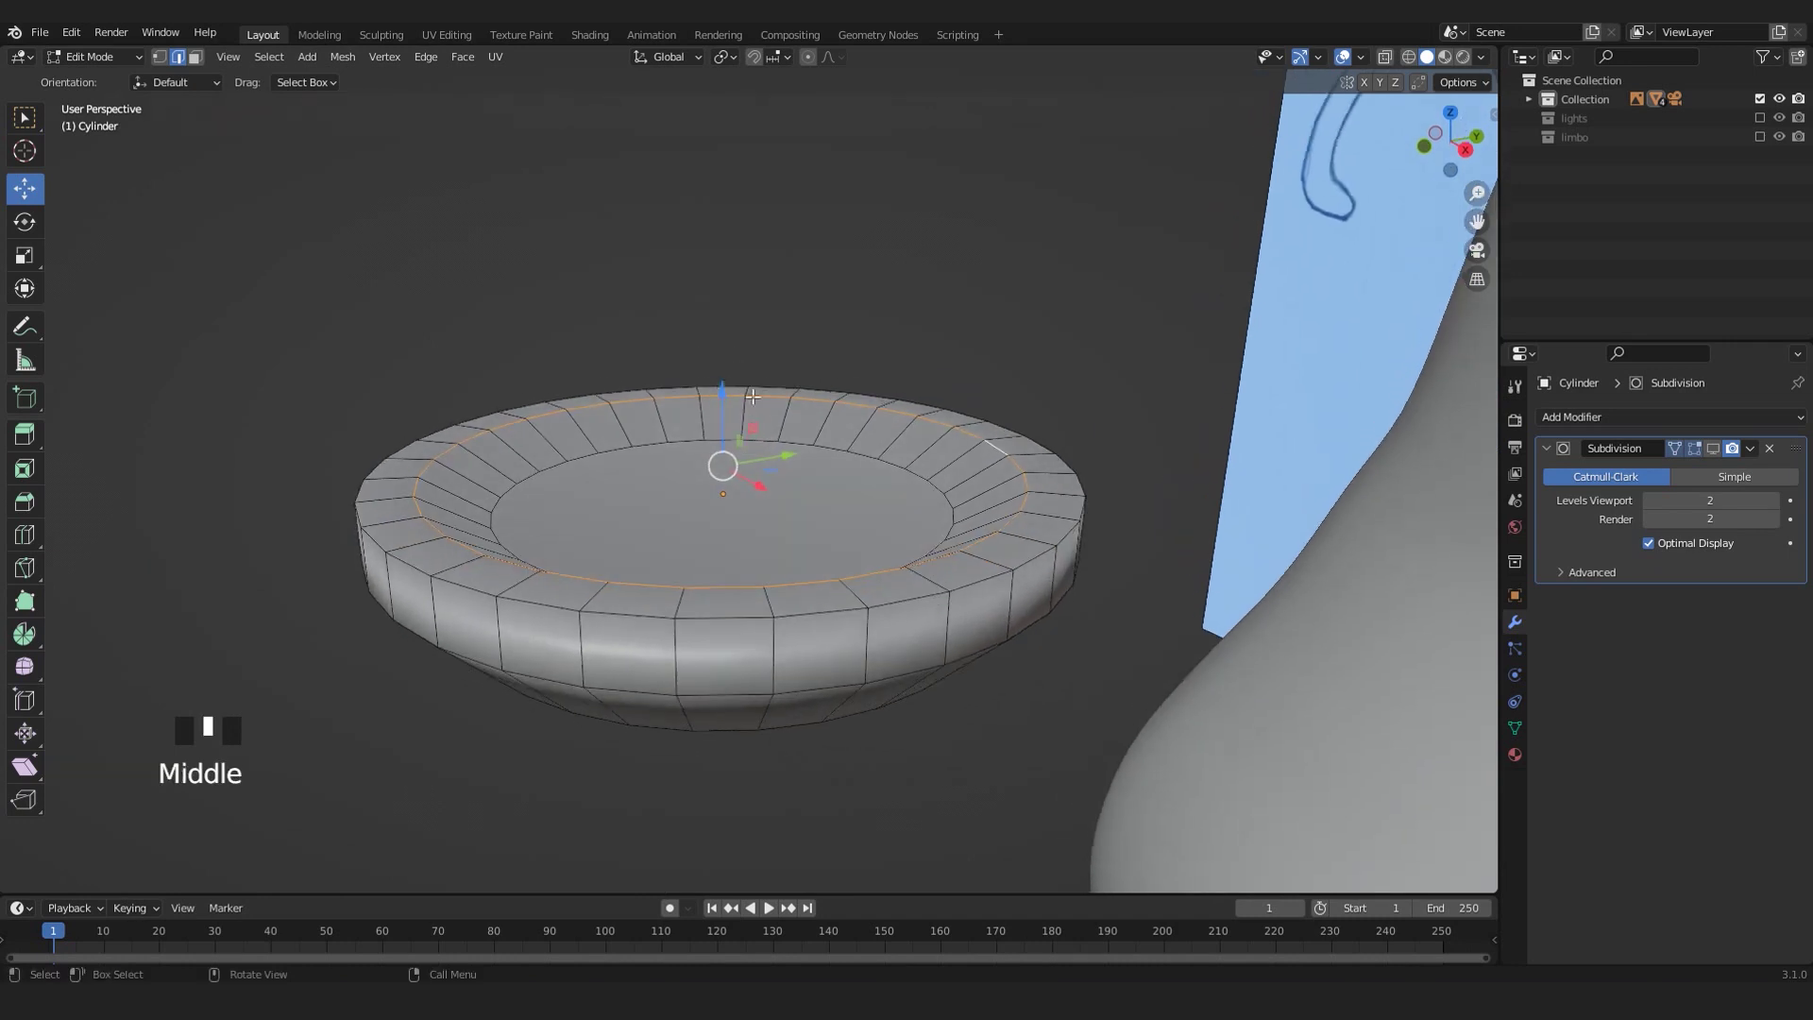
{"action": "left_click_drag", "start_coordinate": [733, 398], "coordinate": [733, 372]}
{"action": "key", "text": "s"}
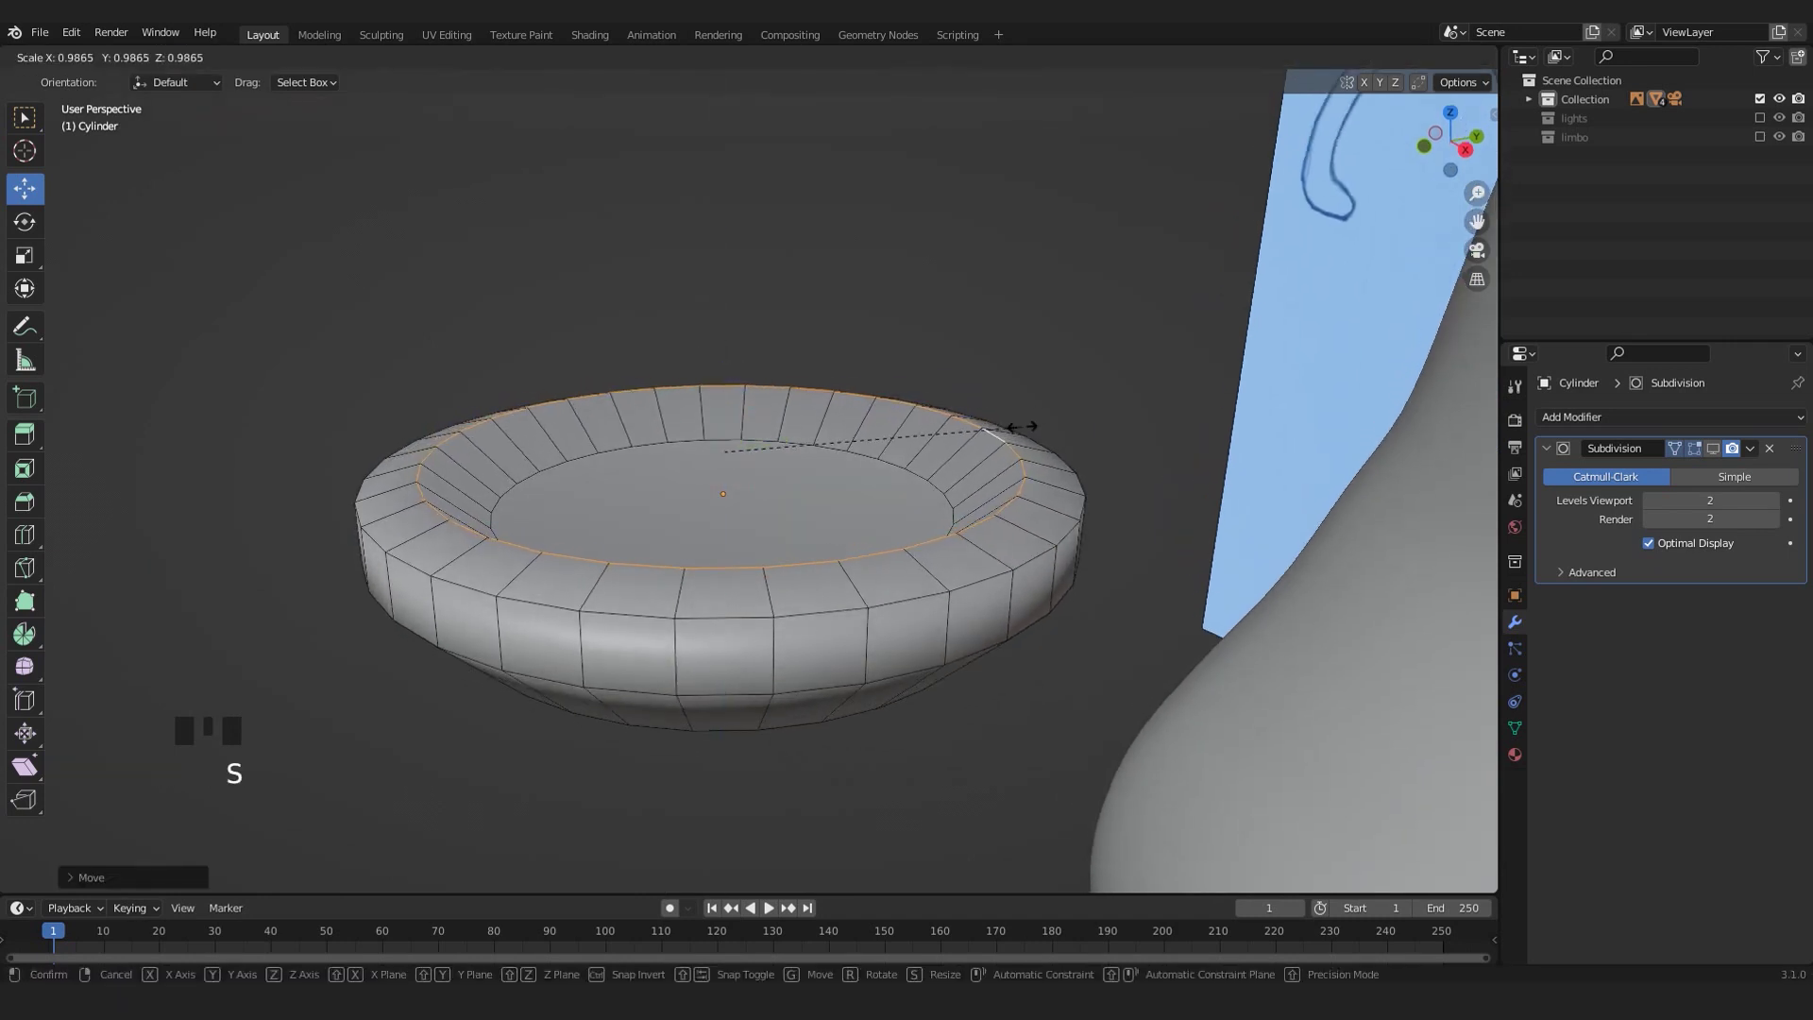
{"action": "left_click", "coordinate": [1001, 429]}
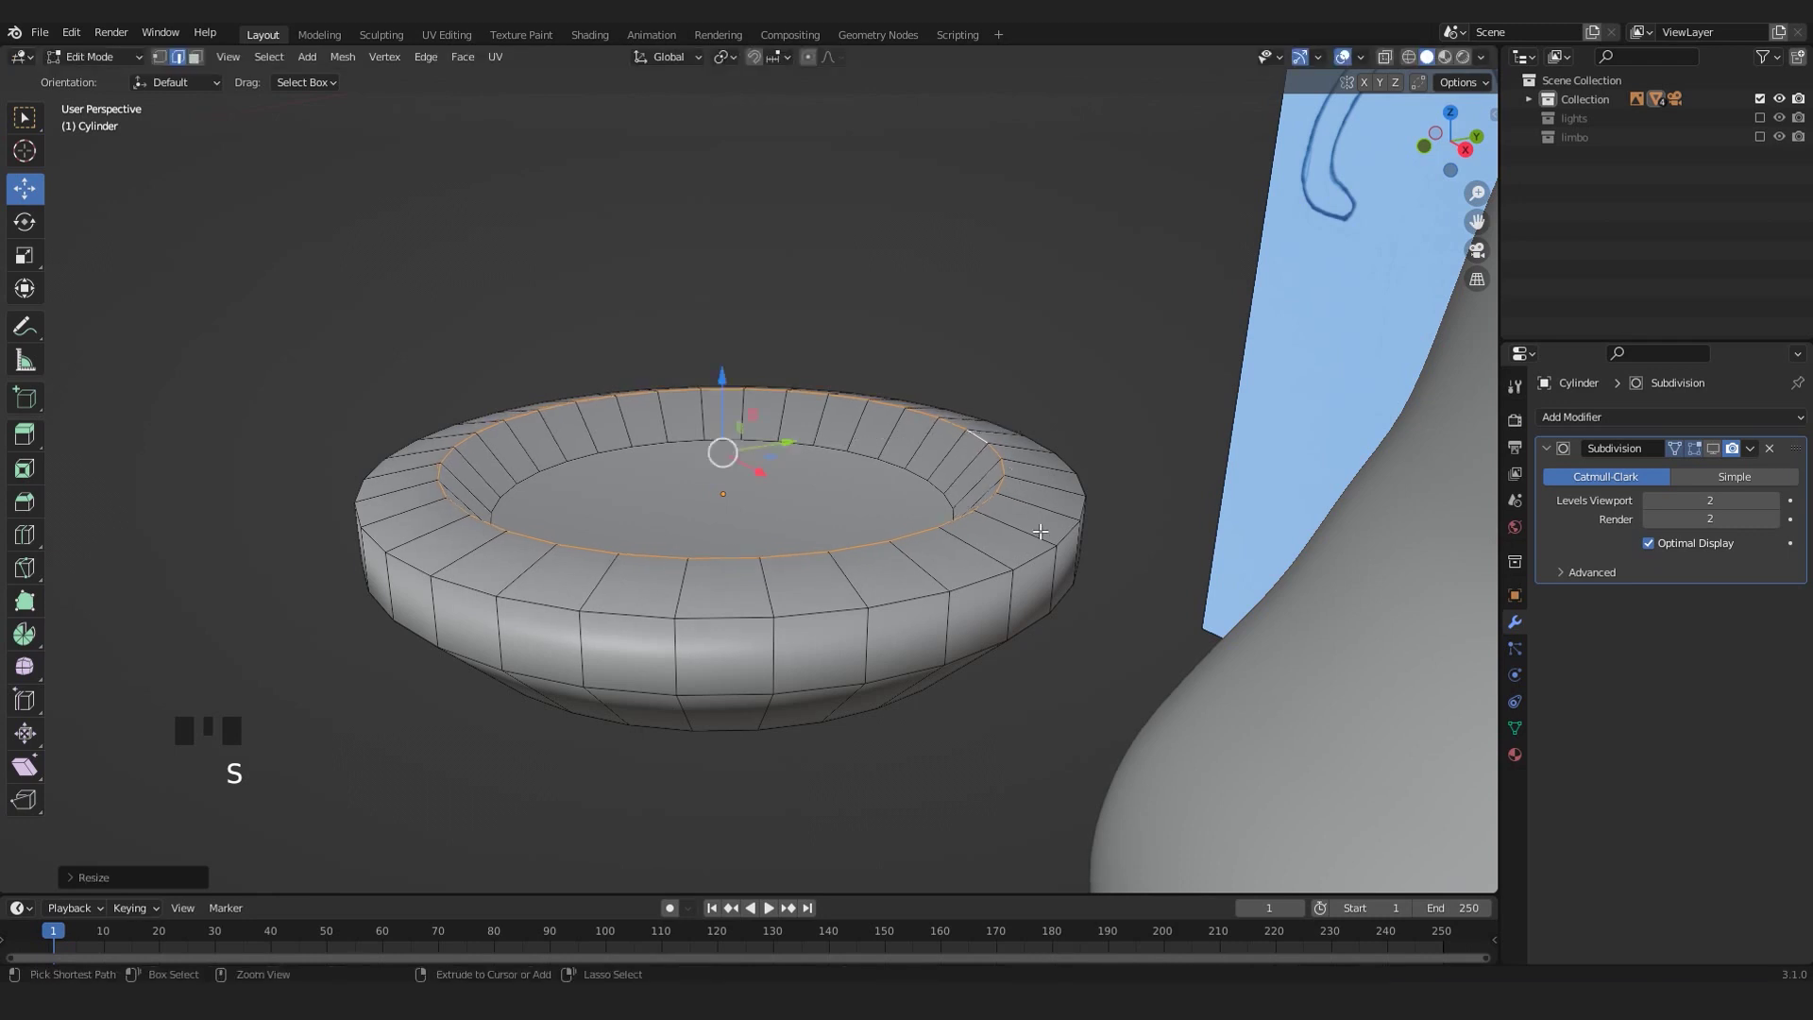
- Add a loop cut around the top of the rim and raise it slightly along Z to round the rim
{"action": "key", "text": "ctrl+r"}
{"action": "left_click", "coordinate": [1000, 498]}
{"action": "left_click_drag", "start_coordinate": [749, 396], "coordinate": [766, 390]}
- Inset the dish's central face by about 0.047 m, and inset it again to leave a much smaller central circle
{"action": "middle_click_drag", "start_coordinate": [766, 390], "coordinate": [794, 524]}
{"action": "scroll", "coordinate": [794, 524], "scroll_direction": "down", "scroll_amount": 2}
{"action": "key", "text": "ctrl+3"}
{"action": "left_click", "coordinate": [826, 577]}
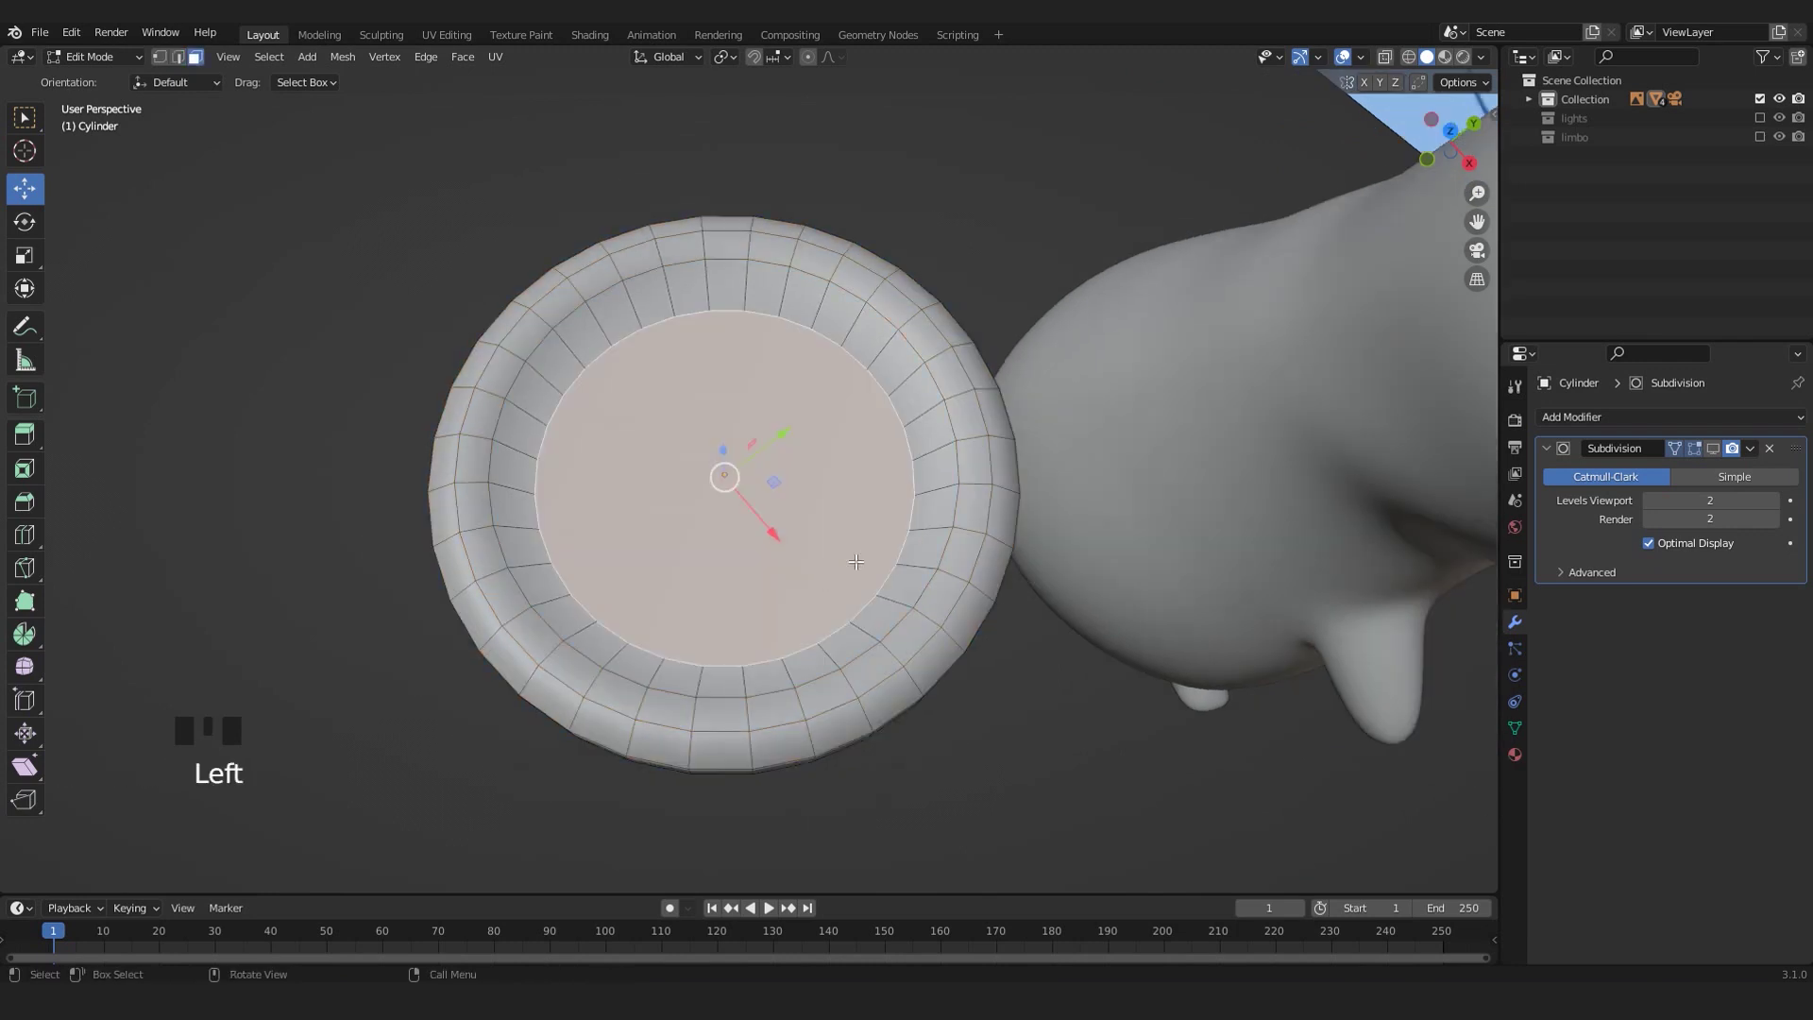
{"action": "key", "text": "i"}
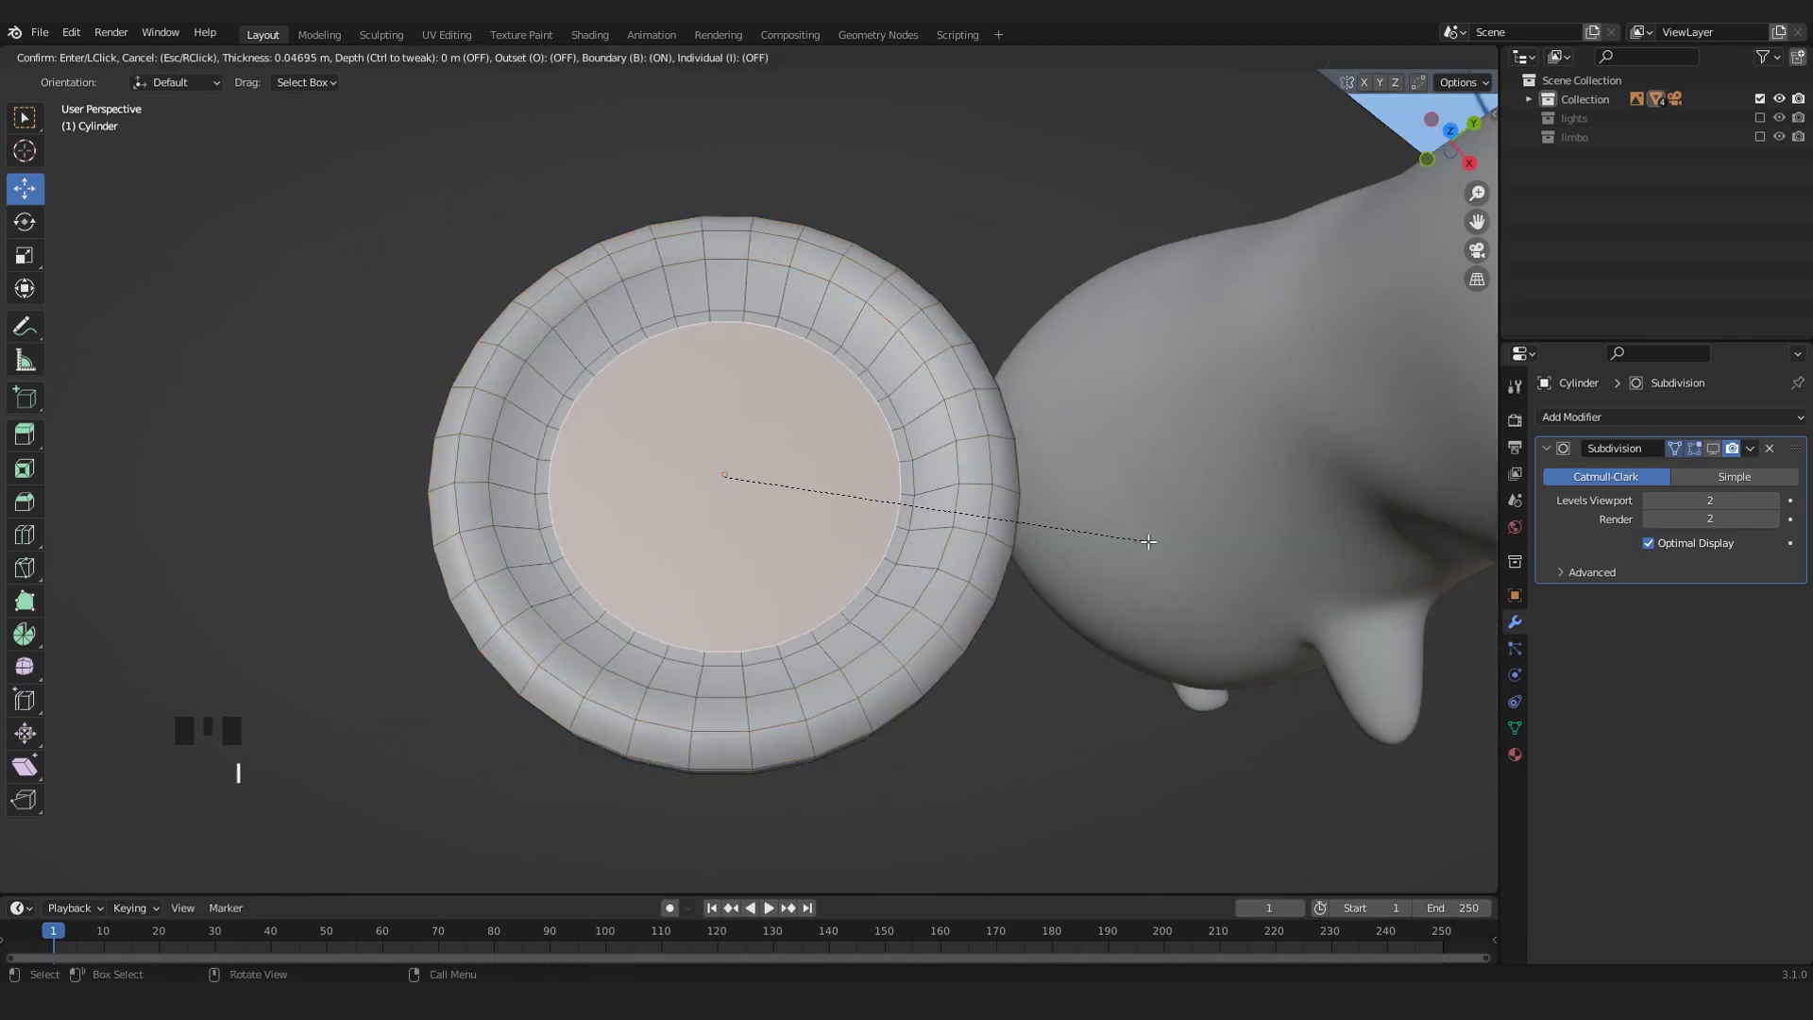
{"action": "left_click", "coordinate": [1149, 542]}
{"action": "scroll", "coordinate": [1036, 546], "scroll_direction": "up", "scroll_amount": 1}
{"action": "middle_click_drag", "start_coordinate": [846, 546], "coordinate": [831, 465]}
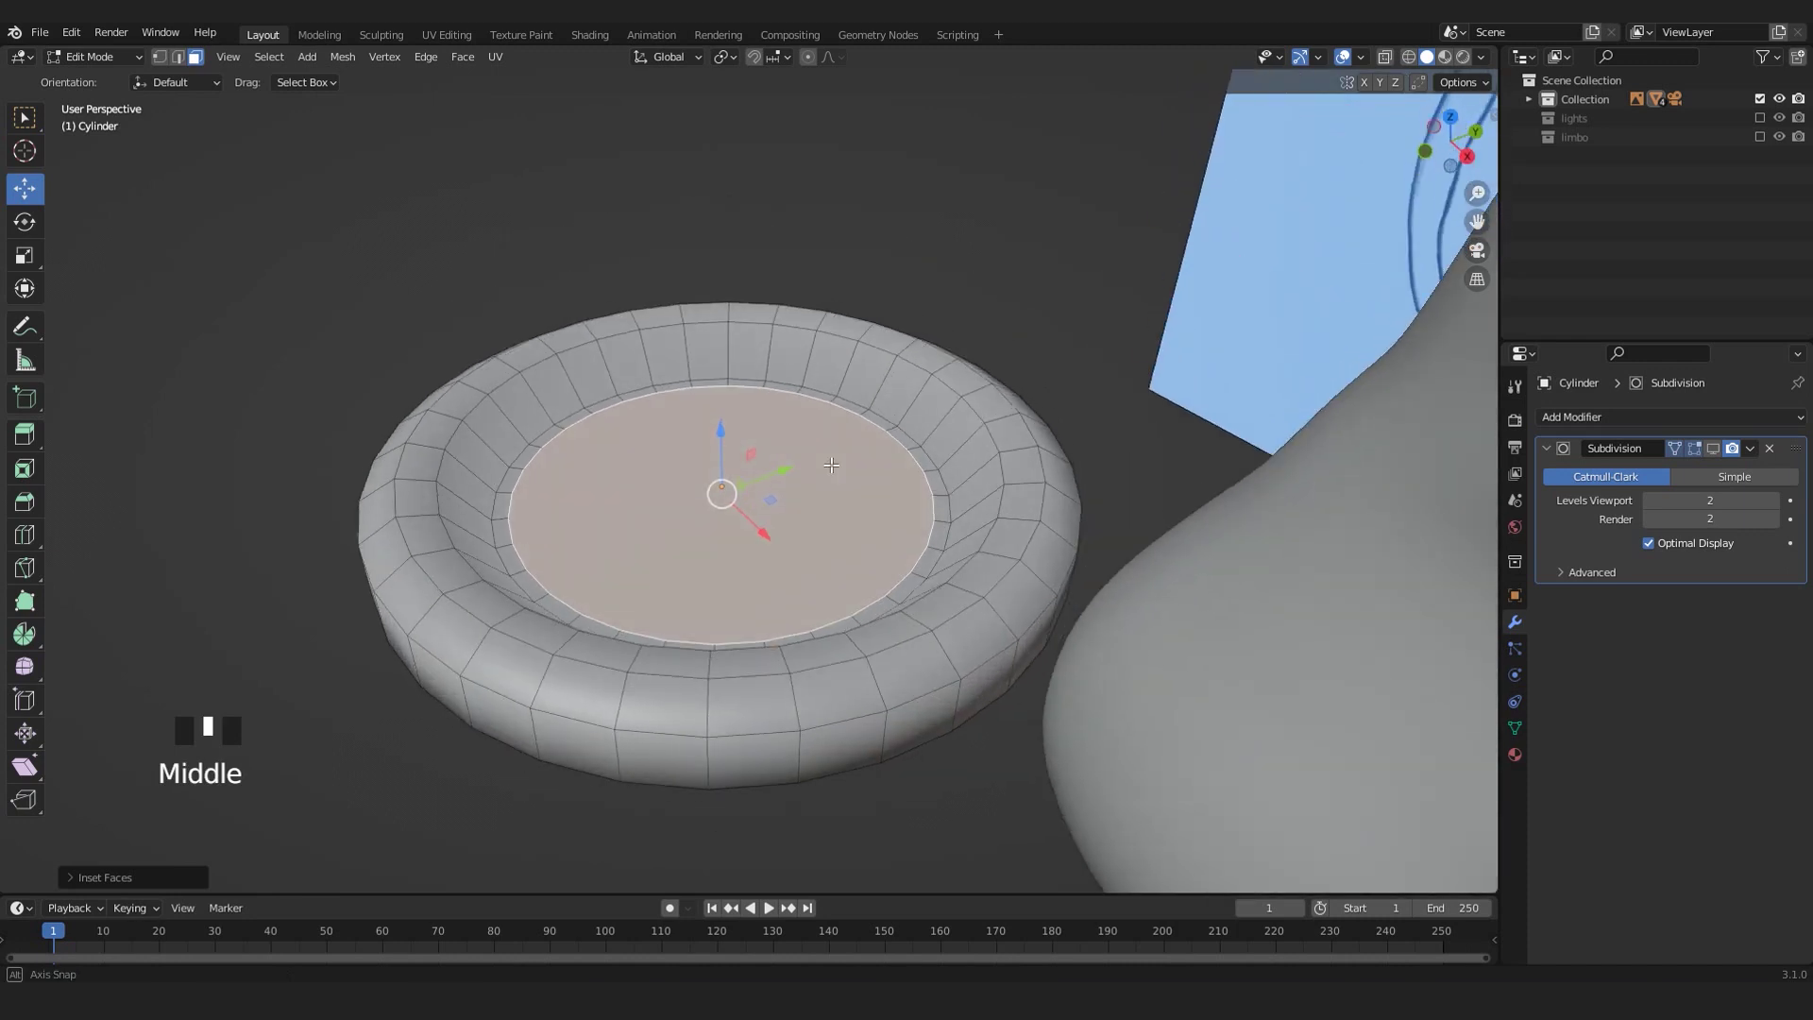
{"action": "key", "text": "i"}
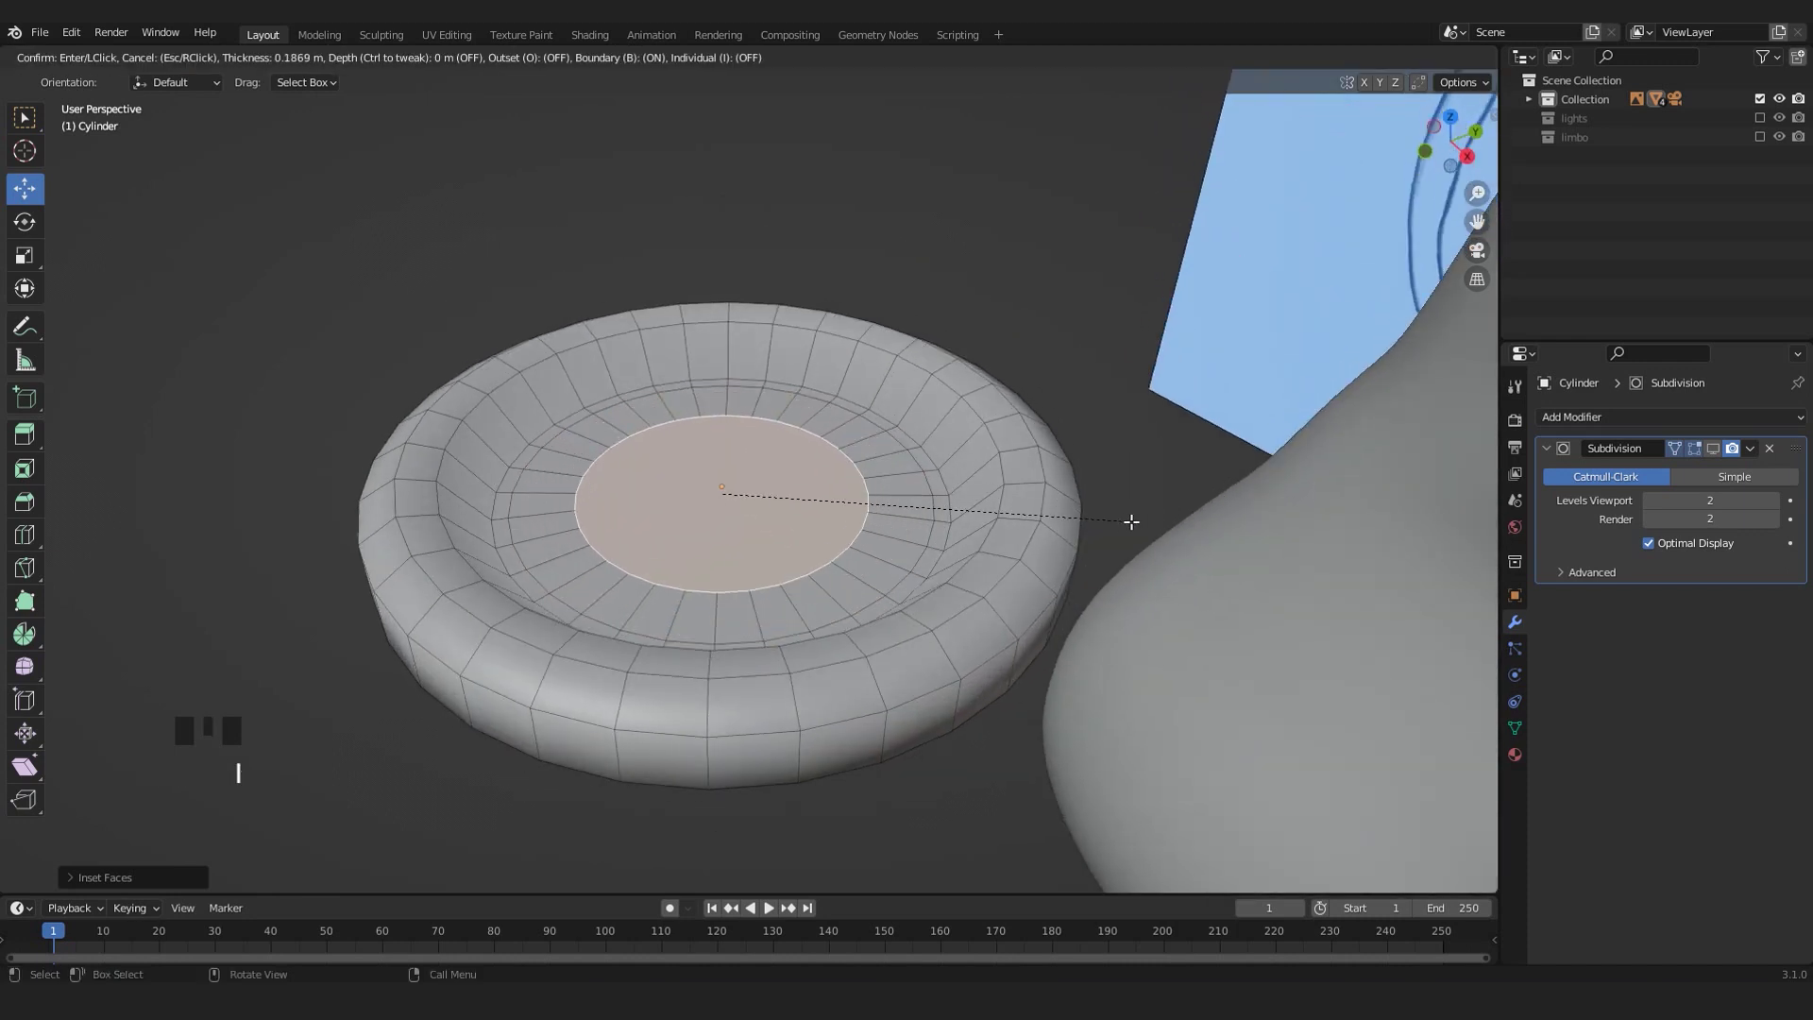
{"action": "left_click", "coordinate": [1116, 529]}
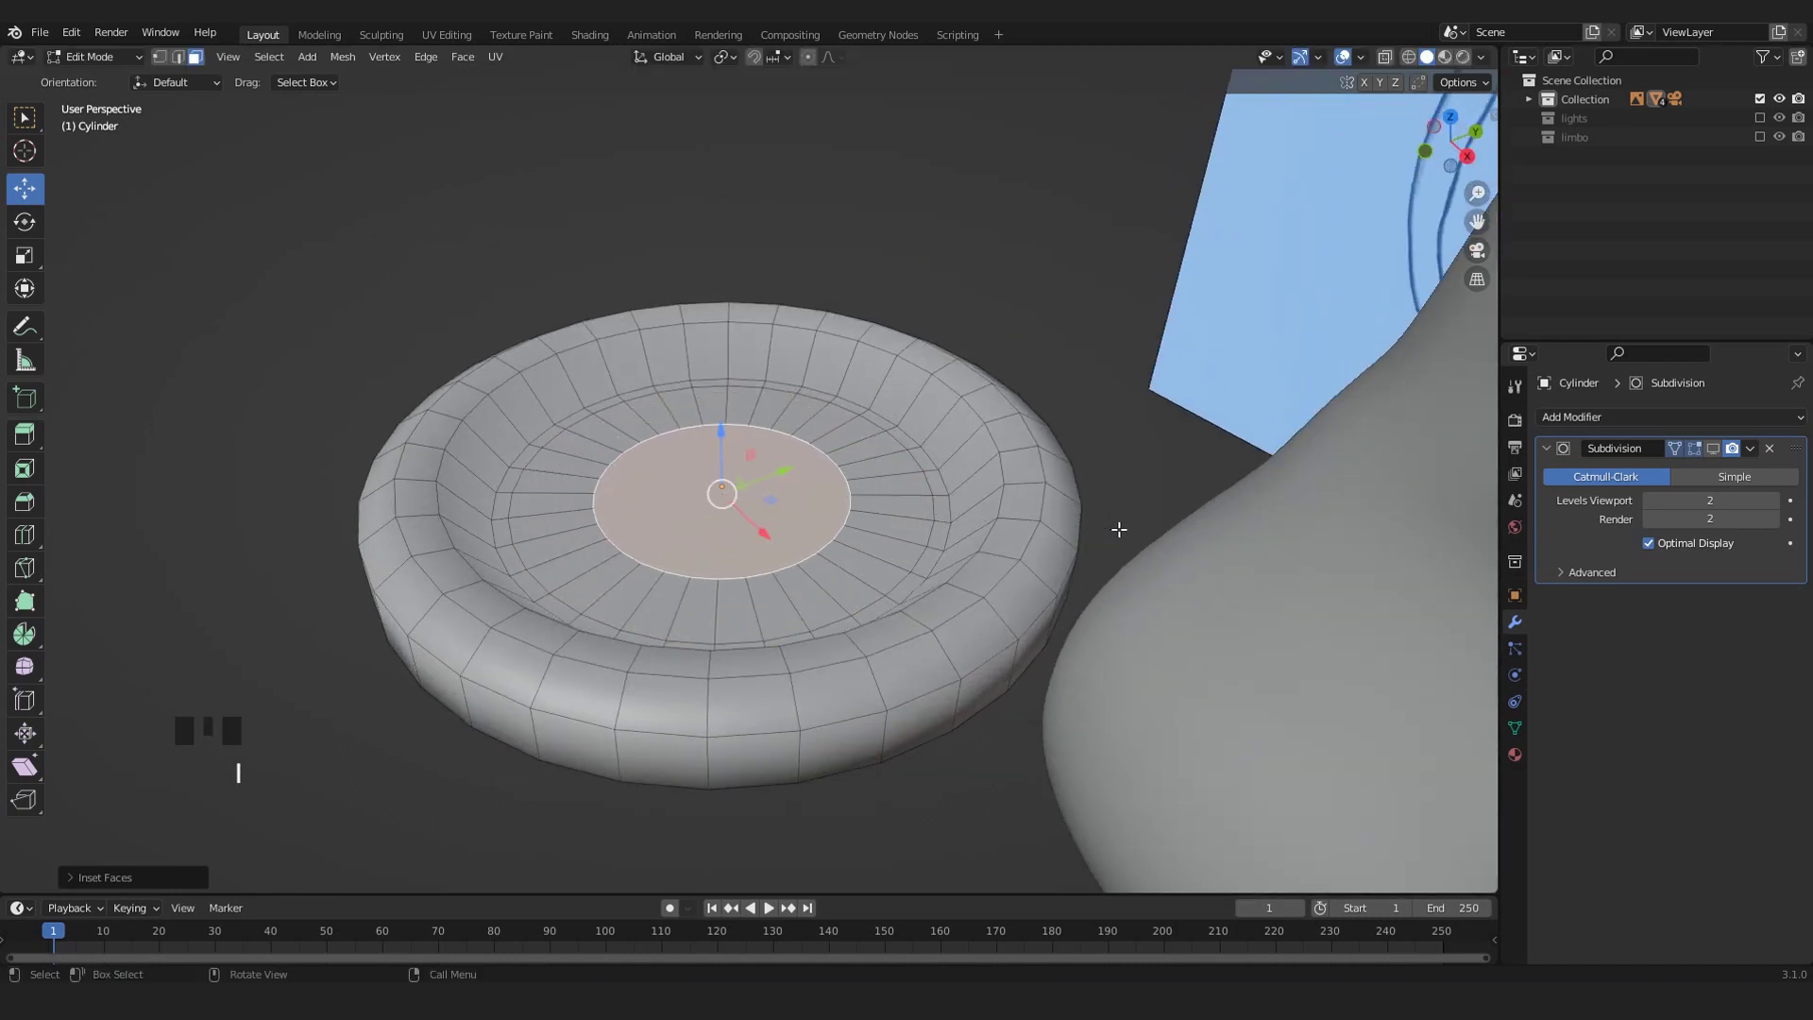
- Check the disc's shape in Object Mode, and back in Edit Mode inset its underside face again
{"action": "scroll", "coordinate": [1121, 527], "scroll_direction": "down", "scroll_amount": 3}
{"action": "key", "text": "Tab"}
{"action": "middle_click_drag", "start_coordinate": [1121, 526], "coordinate": [663, 269]}
{"action": "scroll", "coordinate": [737, 378], "scroll_direction": "down", "scroll_amount": 4}
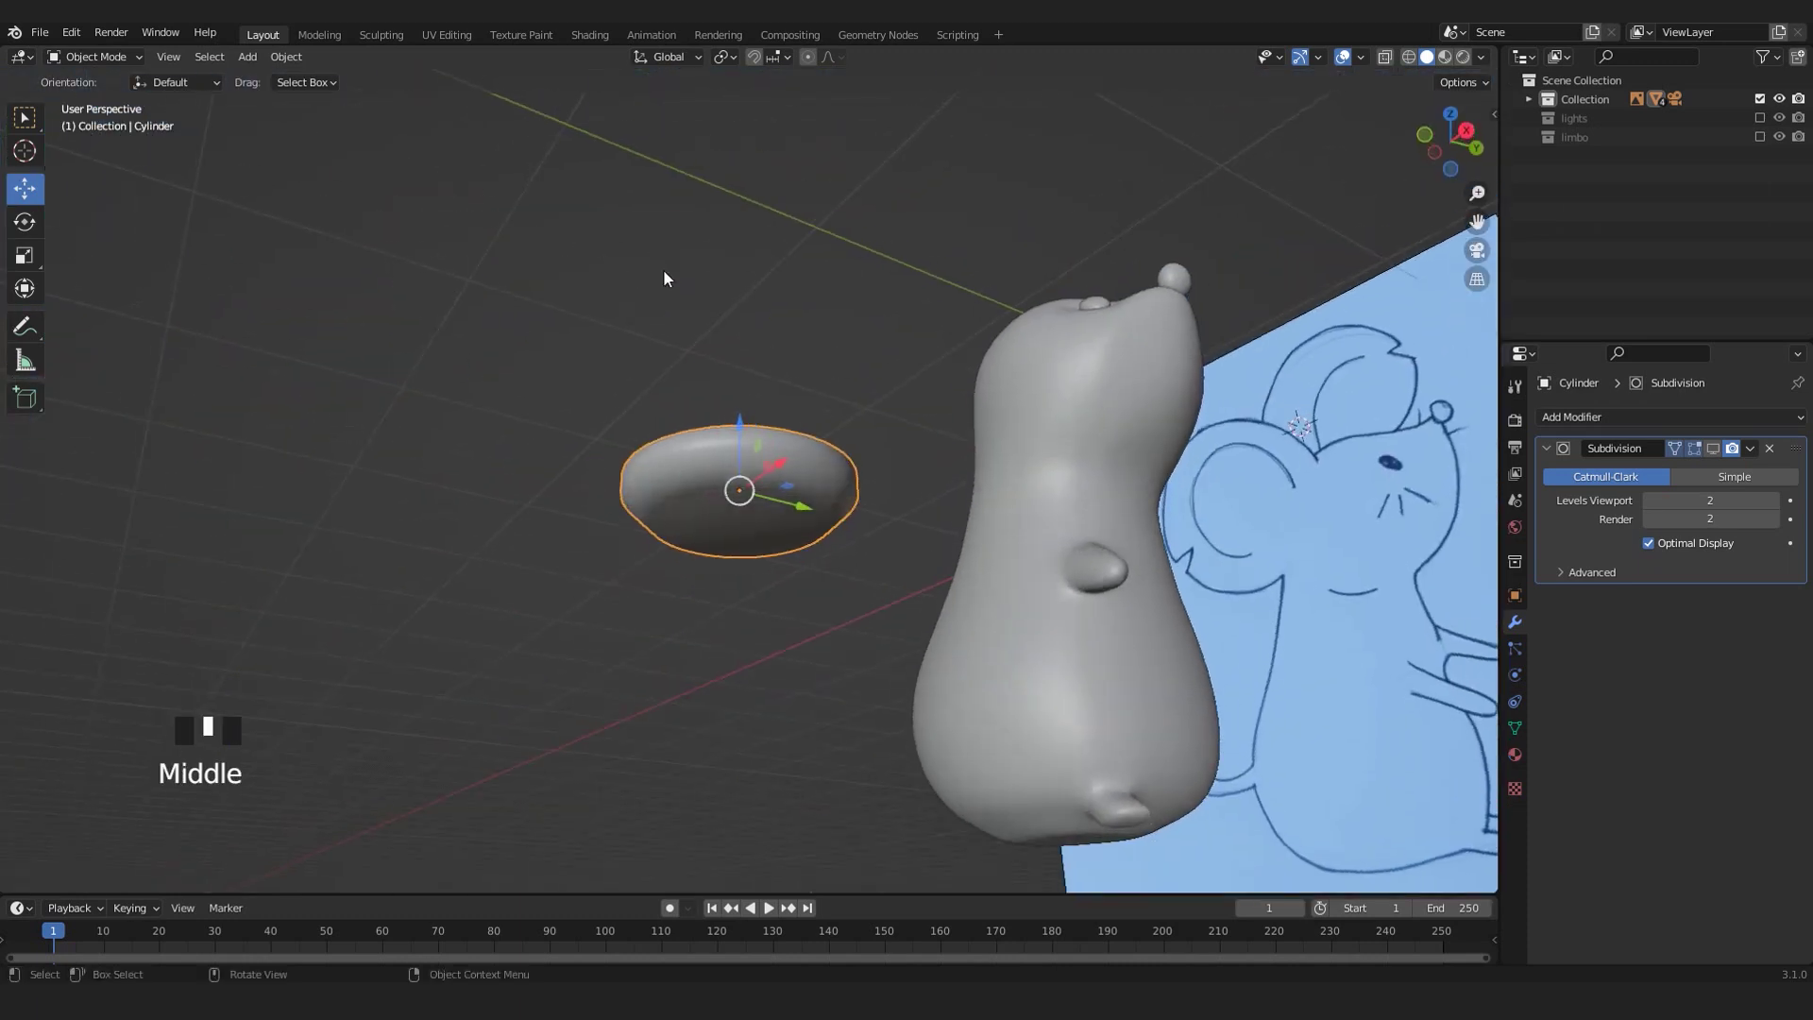
{"action": "scroll", "coordinate": [774, 554], "scroll_direction": "up", "scroll_amount": 4}
{"action": "key", "text": "Tab"}
{"action": "middle_click_drag", "start_coordinate": [771, 548], "coordinate": [837, 547]}
{"action": "left_click", "coordinate": [777, 503]}
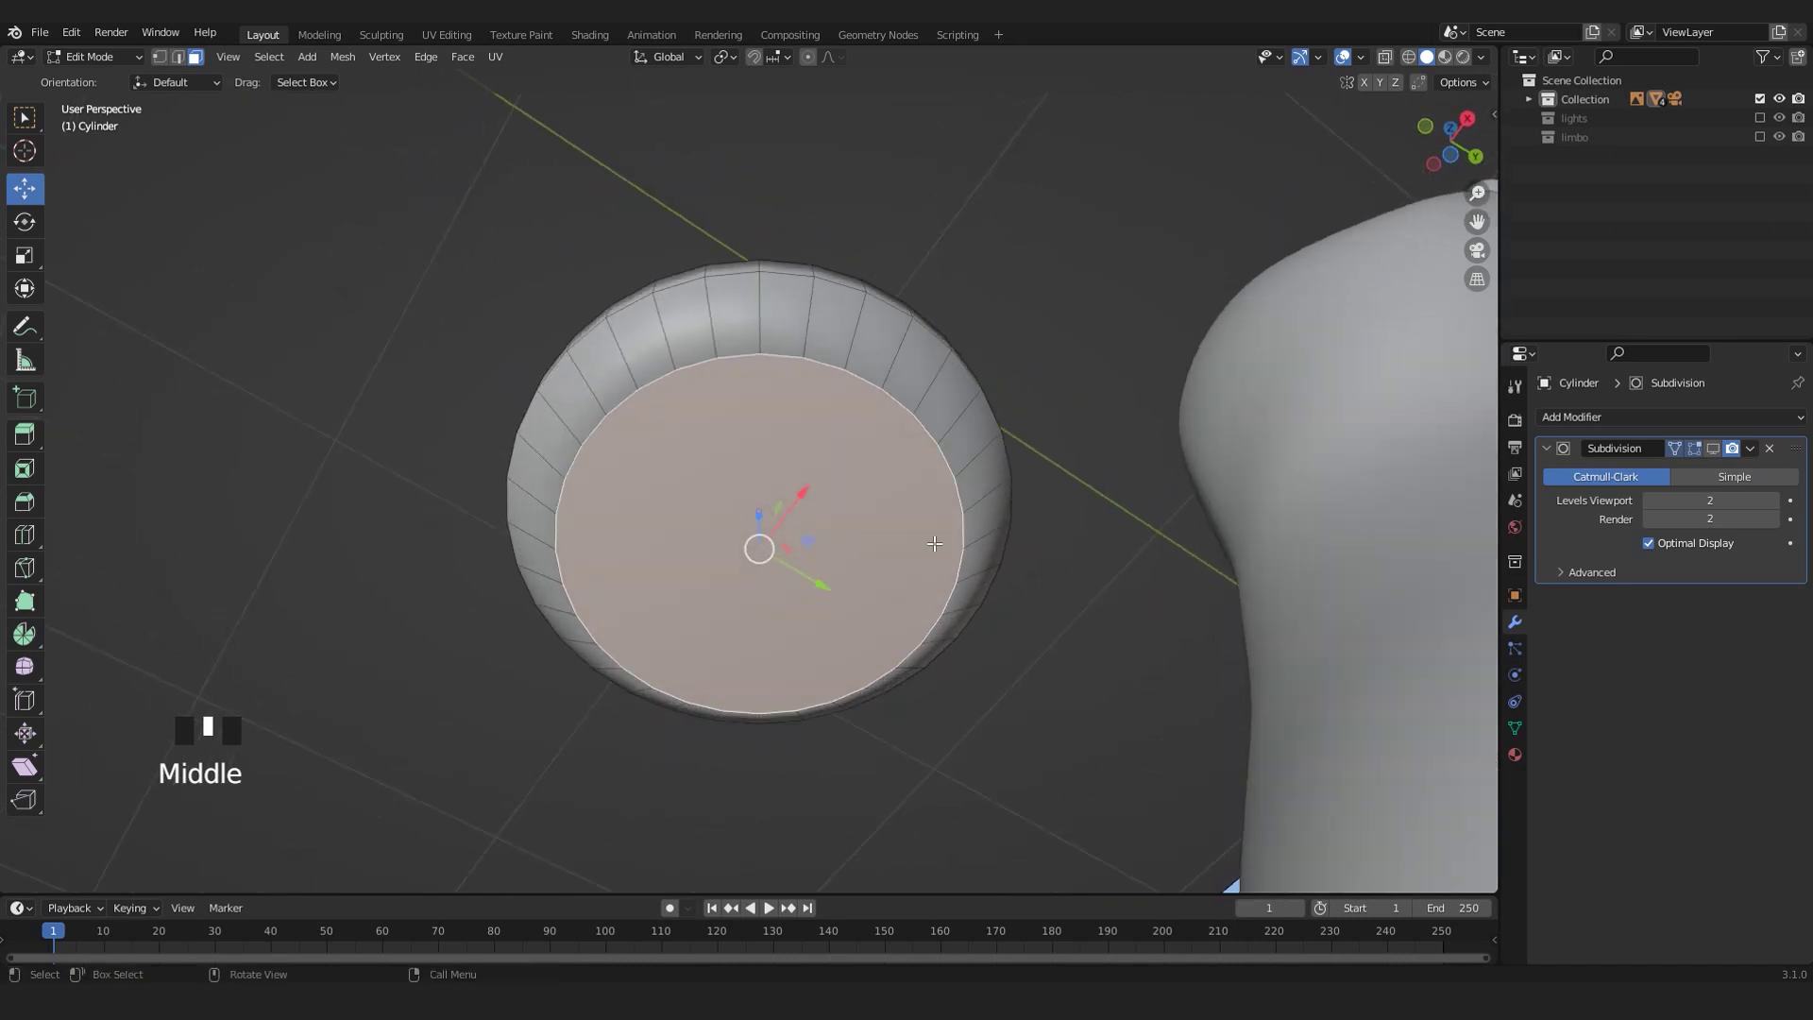
{"action": "scroll", "coordinate": [1003, 564], "scroll_direction": "up", "scroll_amount": 1}
{"action": "key", "text": "i"}
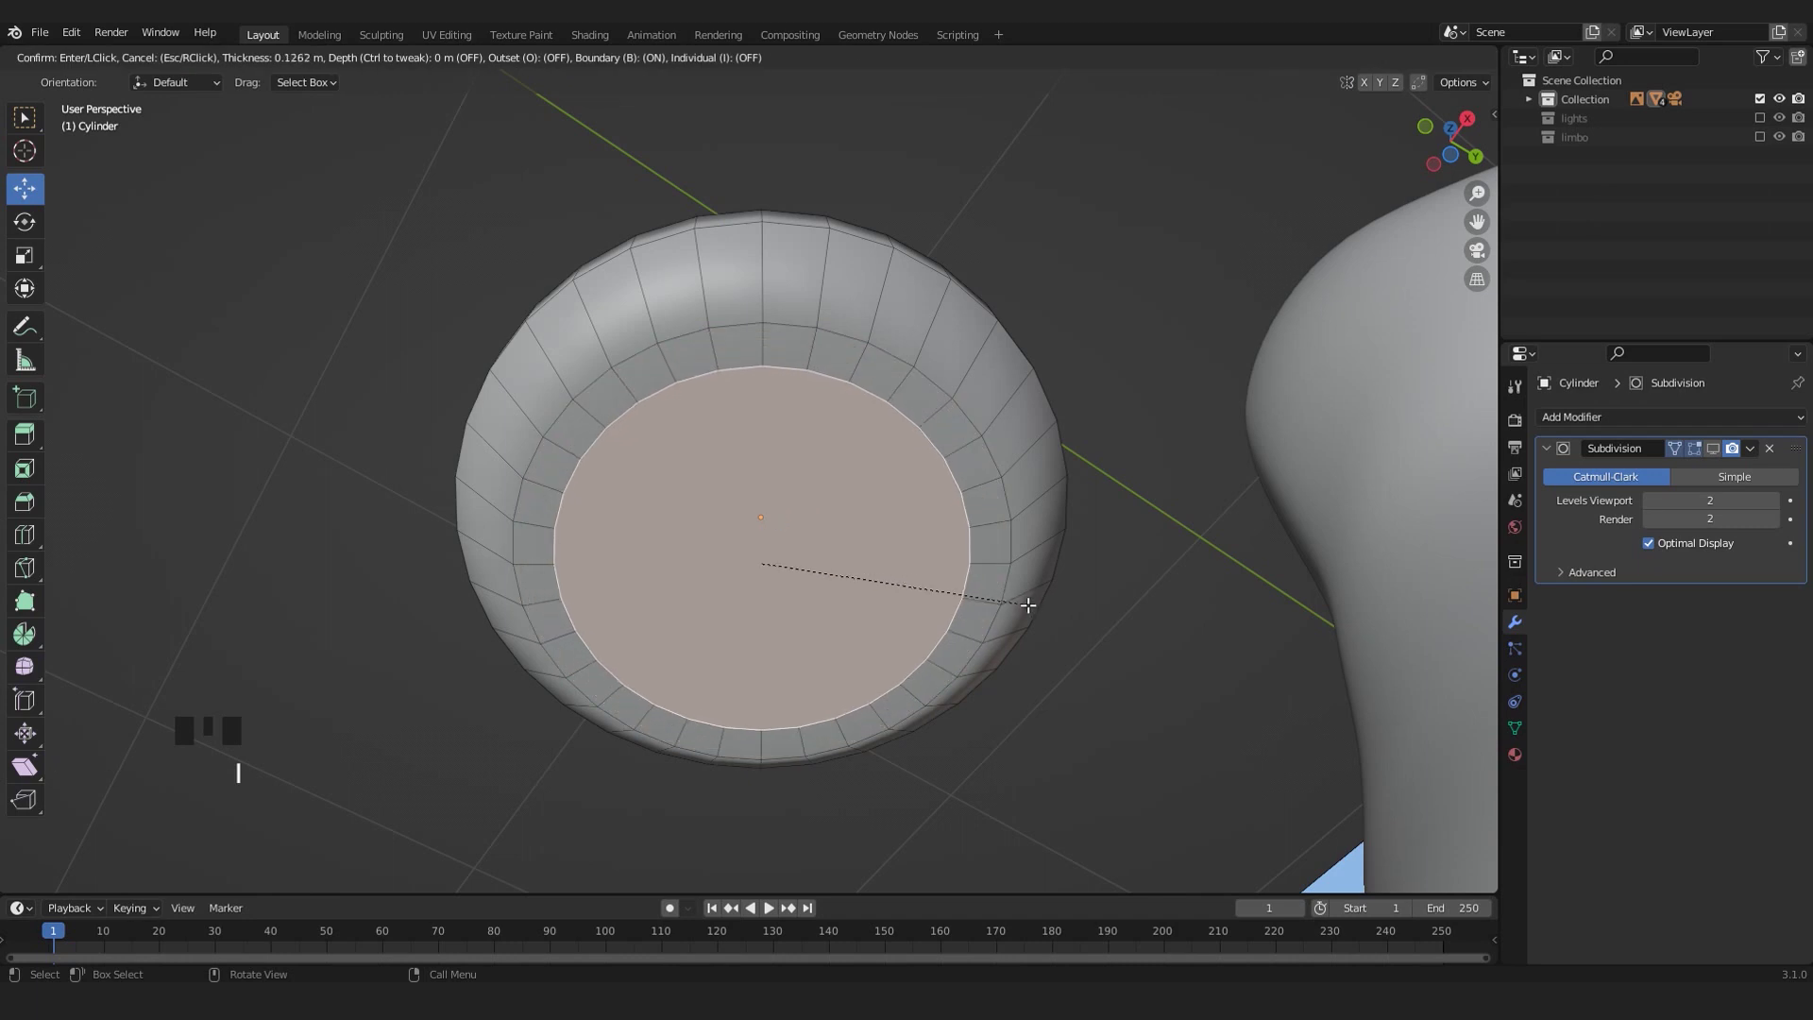
{"action": "left_click", "coordinate": [1004, 595]}
- Lower the underside's inner face along Z and inset it once more to round out the back
{"action": "middle_click_drag", "start_coordinate": [1004, 595], "coordinate": [759, 523]}
{"action": "left_click_drag", "start_coordinate": [755, 530], "coordinate": [752, 595]}
{"action": "key", "text": "i"}
{"action": "left_click", "coordinate": [795, 557]}
{"action": "middle_click_drag", "start_coordinate": [751, 595], "coordinate": [741, 373]}
{"action": "scroll", "coordinate": [741, 372], "scroll_direction": "up", "scroll_amount": 3}
{"action": "scroll", "coordinate": [742, 371], "scroll_direction": "down", "scroll_amount": 2}
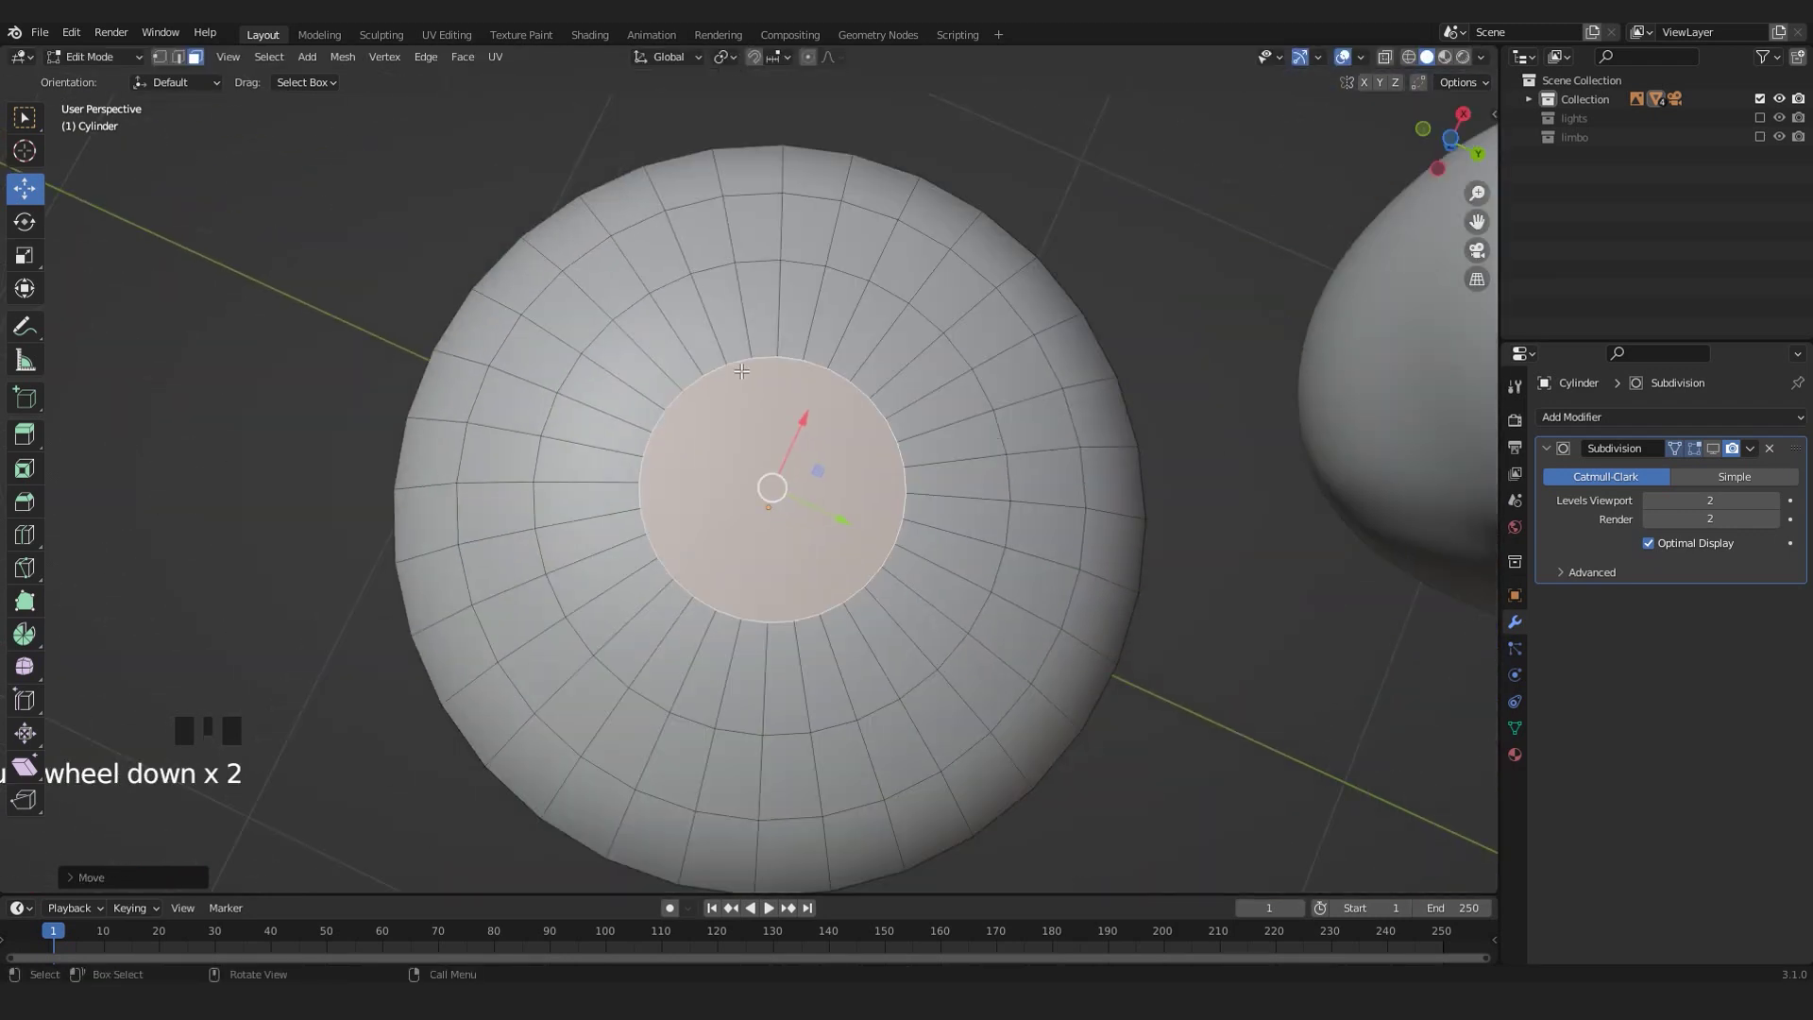
- In the bottom view, knife-cut the underside's central circle along one vertical and two diagonal lines through its centre
{"action": "key", "text": "ctrl+KP_7"}
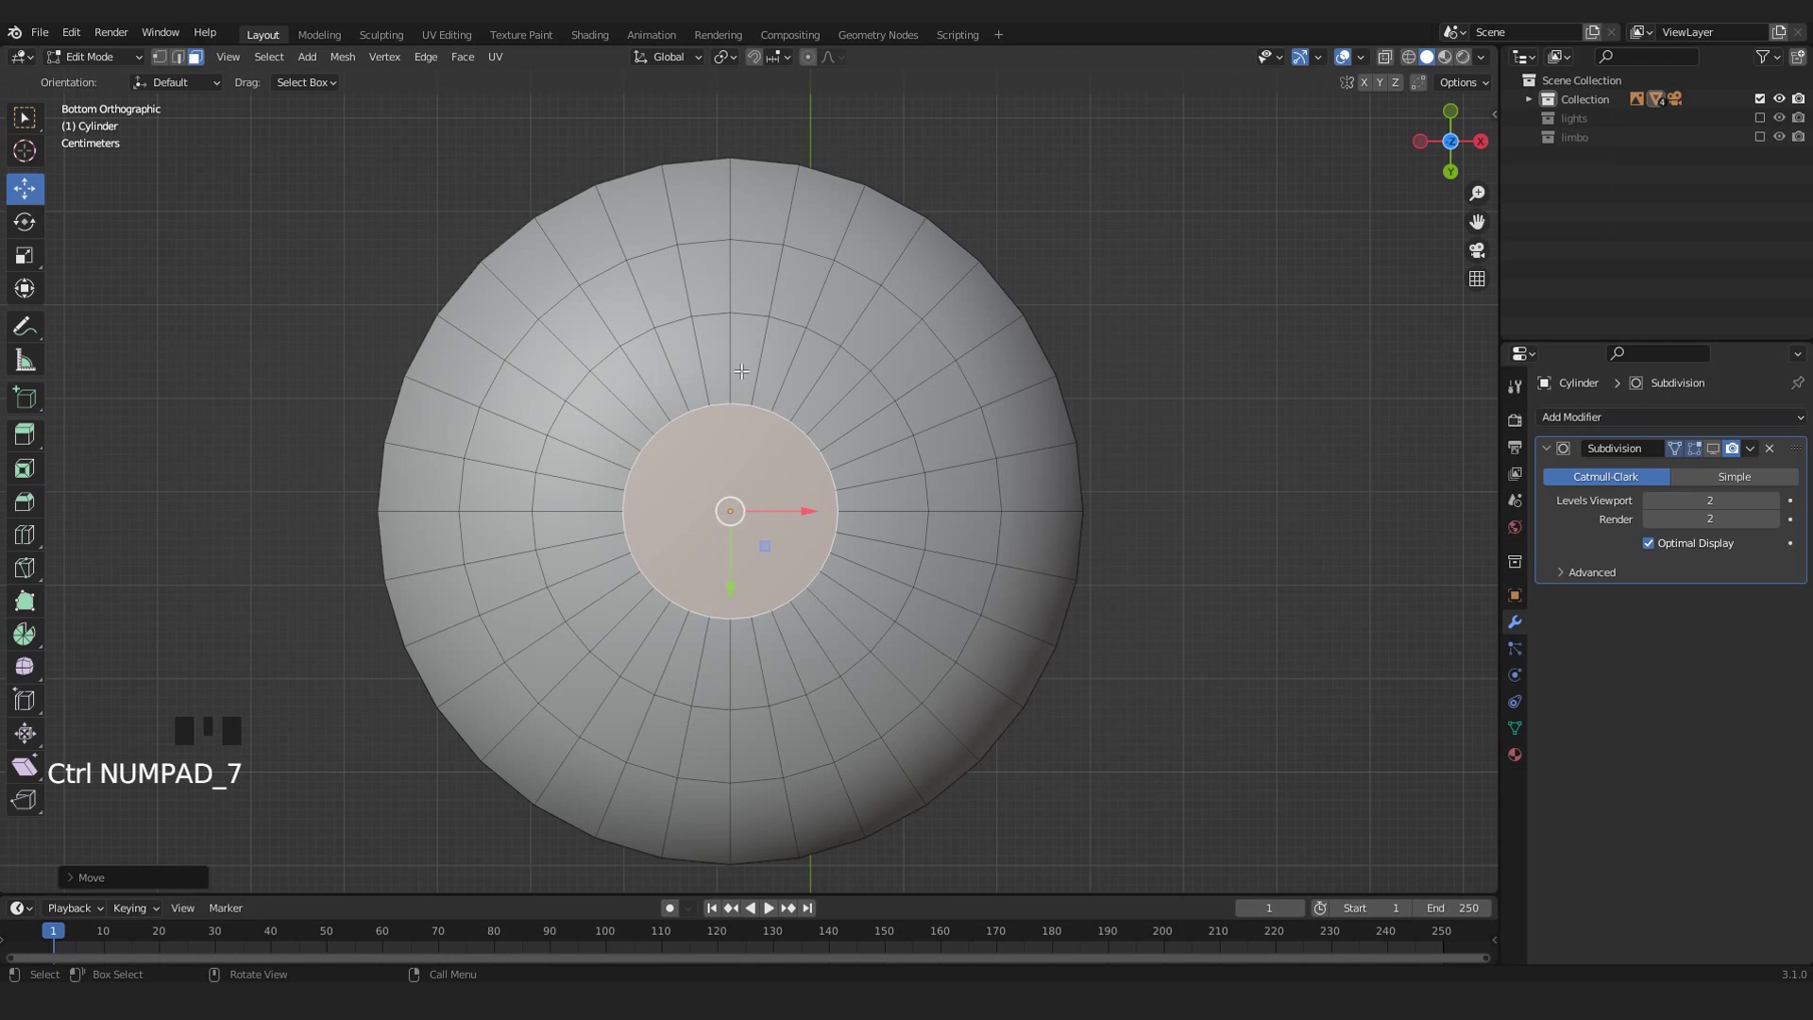
{"action": "scroll", "coordinate": [742, 371], "scroll_direction": "up", "scroll_amount": 2}
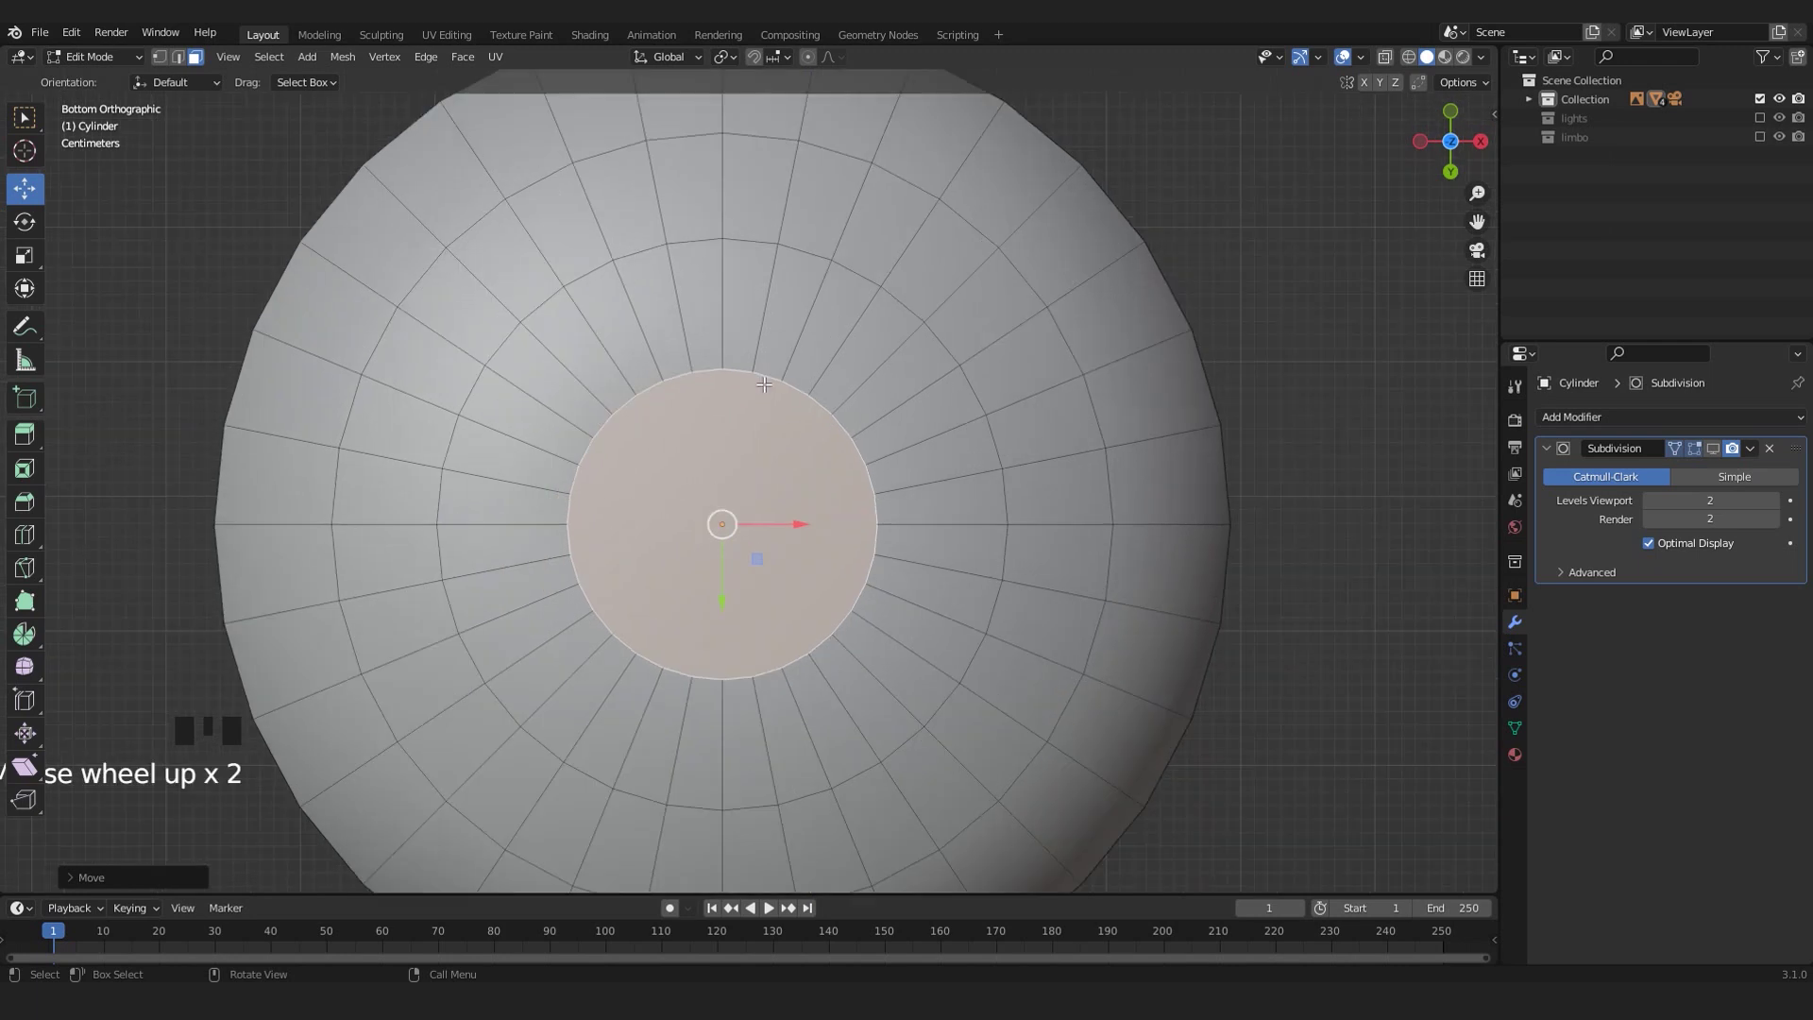
{"action": "left_click", "coordinate": [1250, 284]}
{"action": "scroll", "coordinate": [712, 468], "scroll_direction": "up", "scroll_amount": 1}
{"action": "middle_click_drag", "start_coordinate": [713, 467], "coordinate": [858, 417], "text": "shift"}
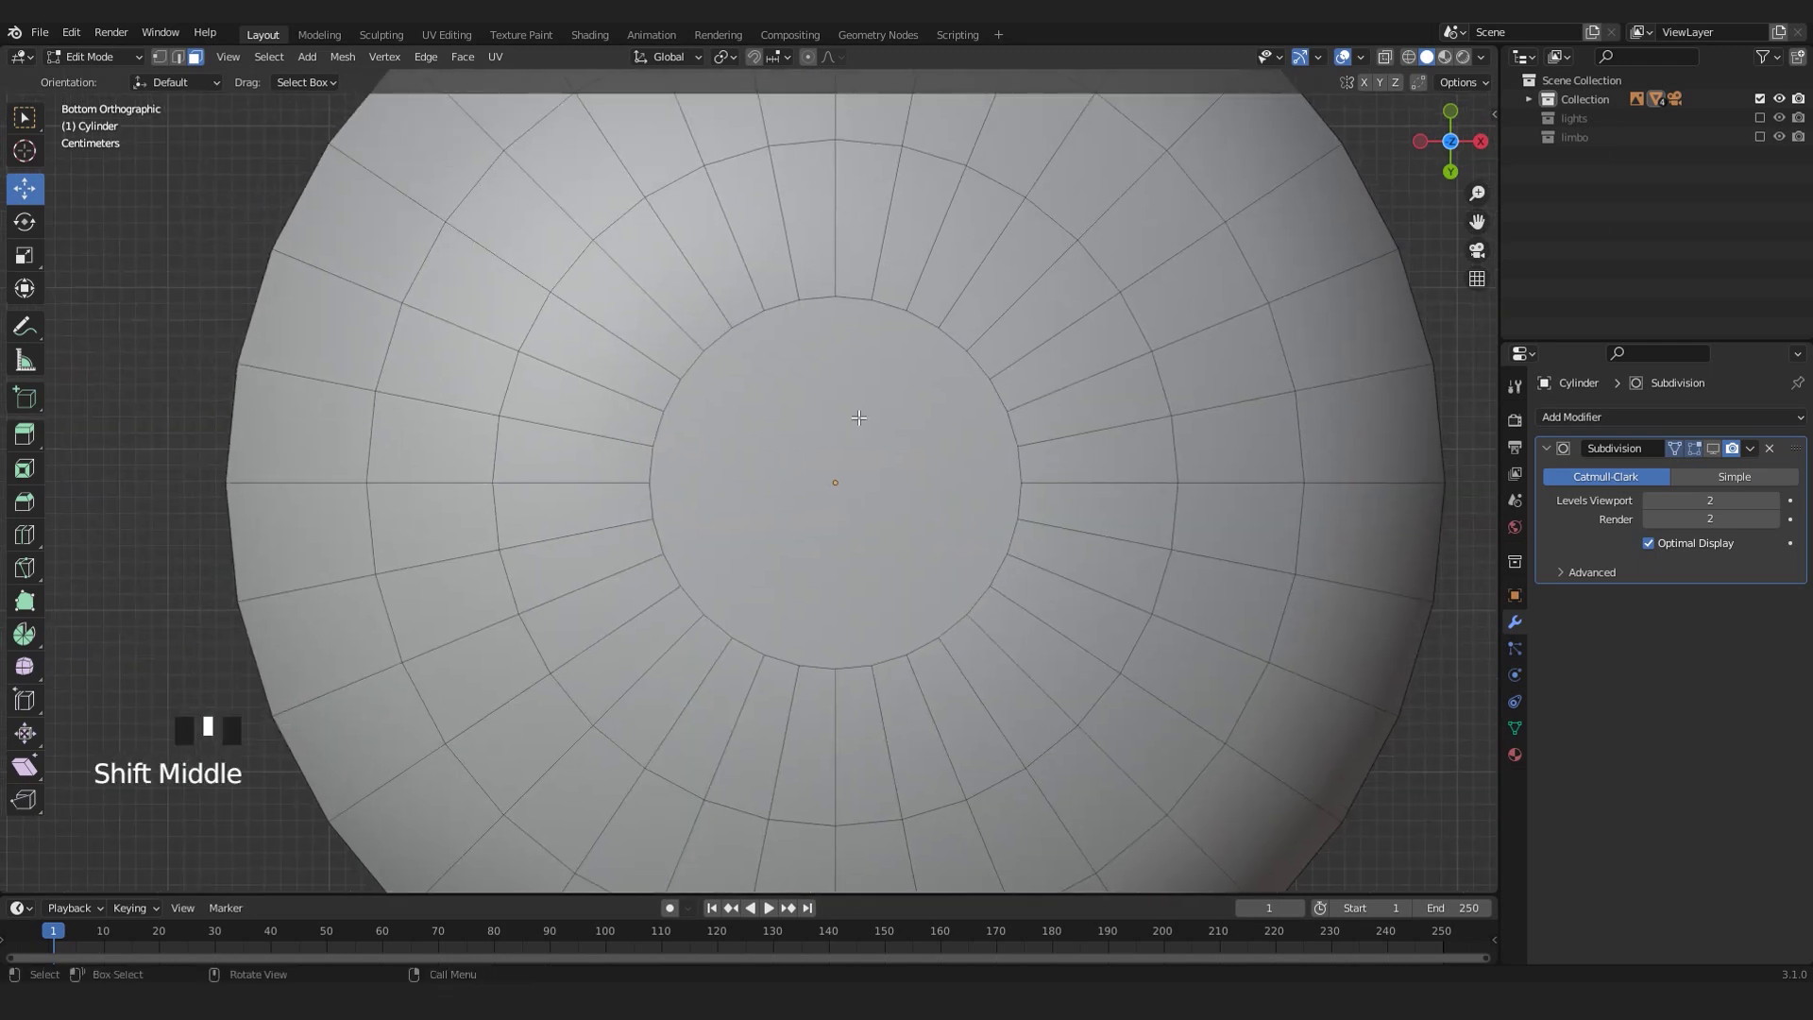
{"action": "key", "text": "k"}
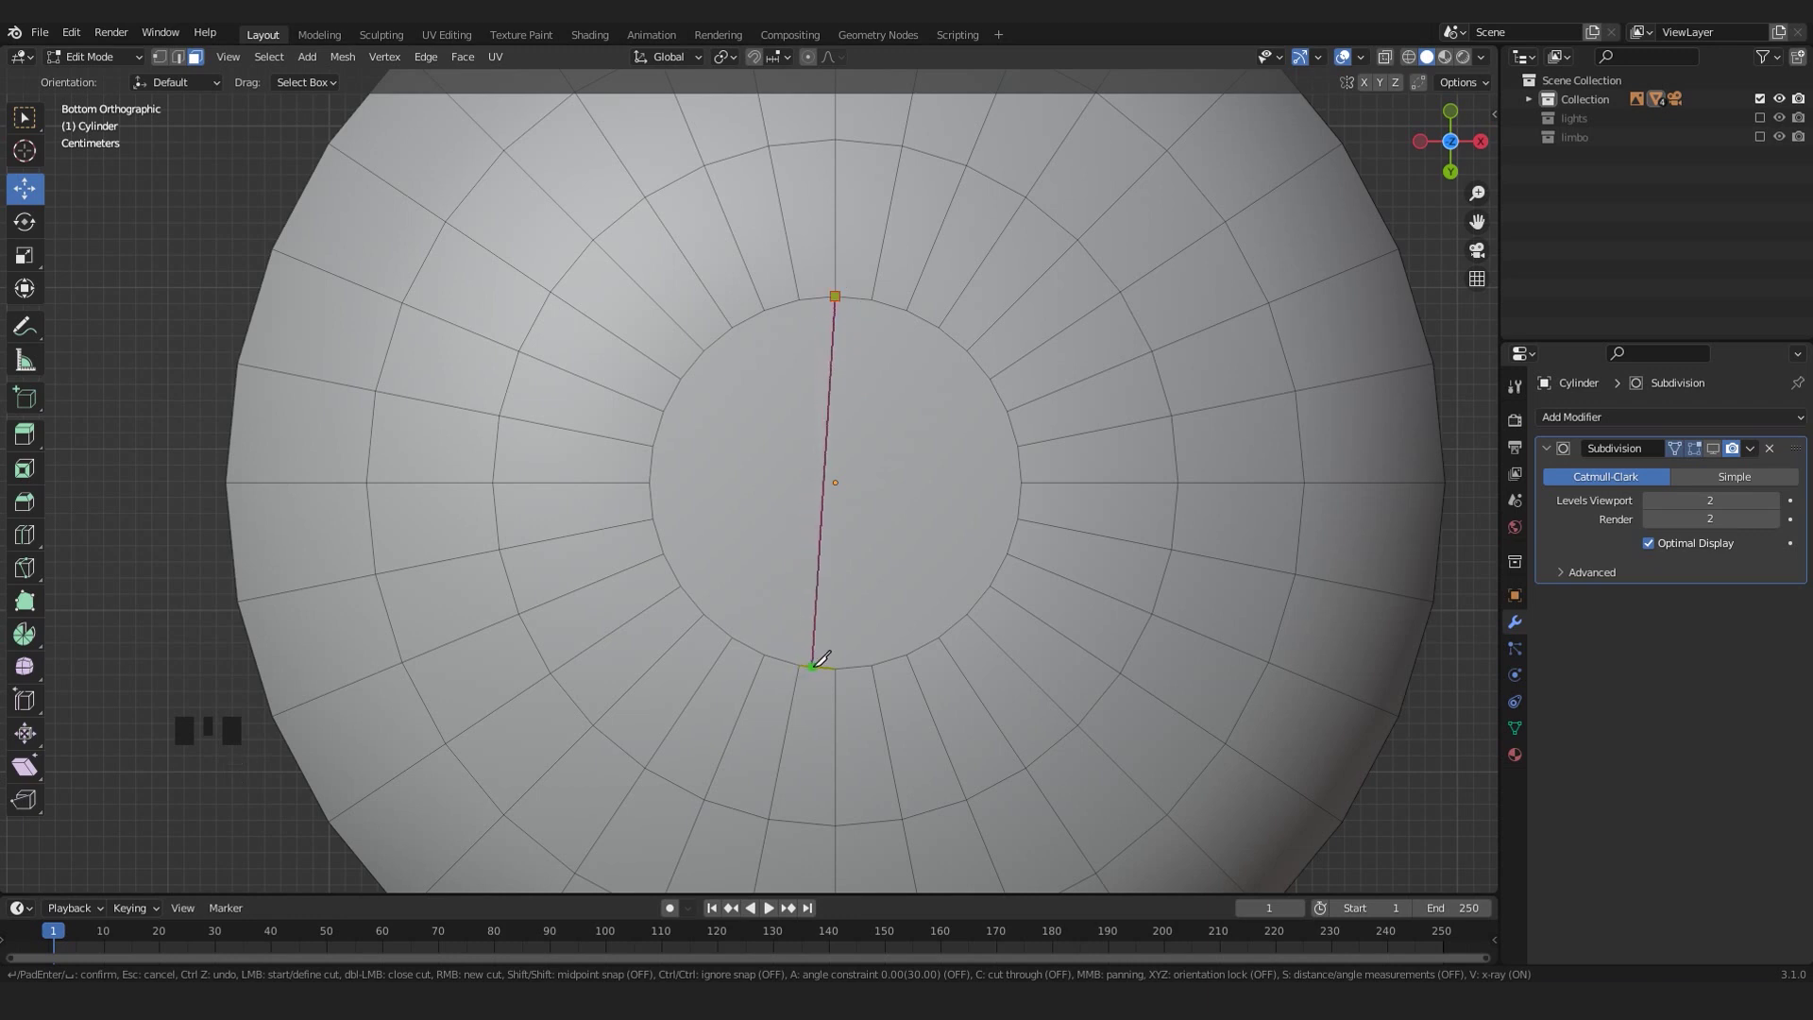
{"action": "key", "text": "Return"}
{"action": "key", "text": "k"}
{"action": "left_click", "coordinate": [908, 654]}
{"action": "key", "text": "Return"}
{"action": "key", "text": "k"}
{"action": "left_click", "coordinate": [704, 352]}
{"action": "left_click", "coordinate": [967, 614]}
{"action": "key", "text": "Return"}
- Knife-cut the five remaining lines through the centre, including the horizontal one, to divide the circle into 16 equal wedges
{"action": "key", "text": "k"}
{"action": "left_click", "coordinate": [663, 412]}
{"action": "left_click", "coordinate": [1011, 553]}
{"action": "key", "text": "k"}
{"action": "left_click", "coordinate": [1021, 482]}
{"action": "key", "text": "Return"}
{"action": "key", "text": "k"}
{"action": "left_click", "coordinate": [1010, 413]}
{"action": "key", "text": "Return"}
{"action": "key", "text": "k"}
{"action": "left_click", "coordinate": [967, 351]}
{"action": "key", "text": "Return"}
{"action": "key", "text": "k"}
{"action": "left_click", "coordinate": [907, 309]}
{"action": "key", "text": "Return"}
- Select the vertex where the underside's wedges meet and lower it slightly along Z
{"action": "scroll", "coordinate": [904, 435], "scroll_direction": "down", "scroll_amount": 2}
{"action": "left_click", "coordinate": [902, 461]}
{"action": "scroll", "coordinate": [681, 400], "scroll_direction": "up", "scroll_amount": 3}
{"action": "left_click", "coordinate": [890, 324]}
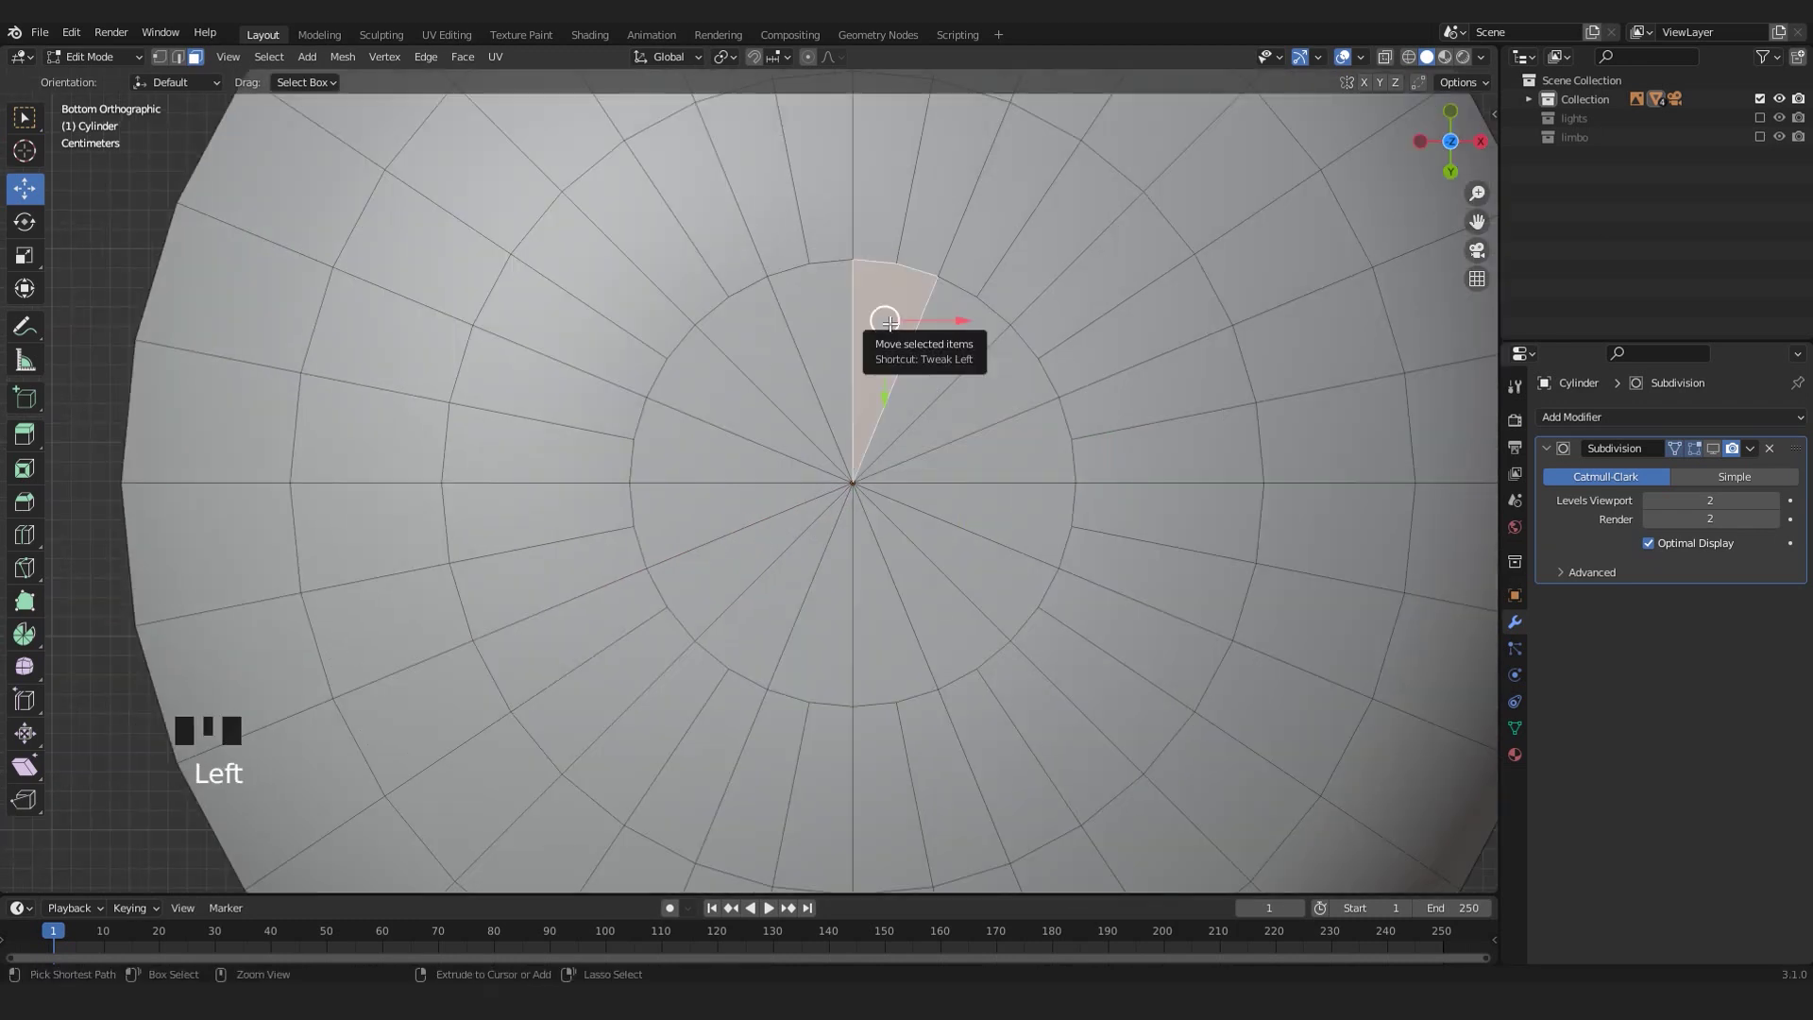
{"action": "key", "text": "ctrl+1"}
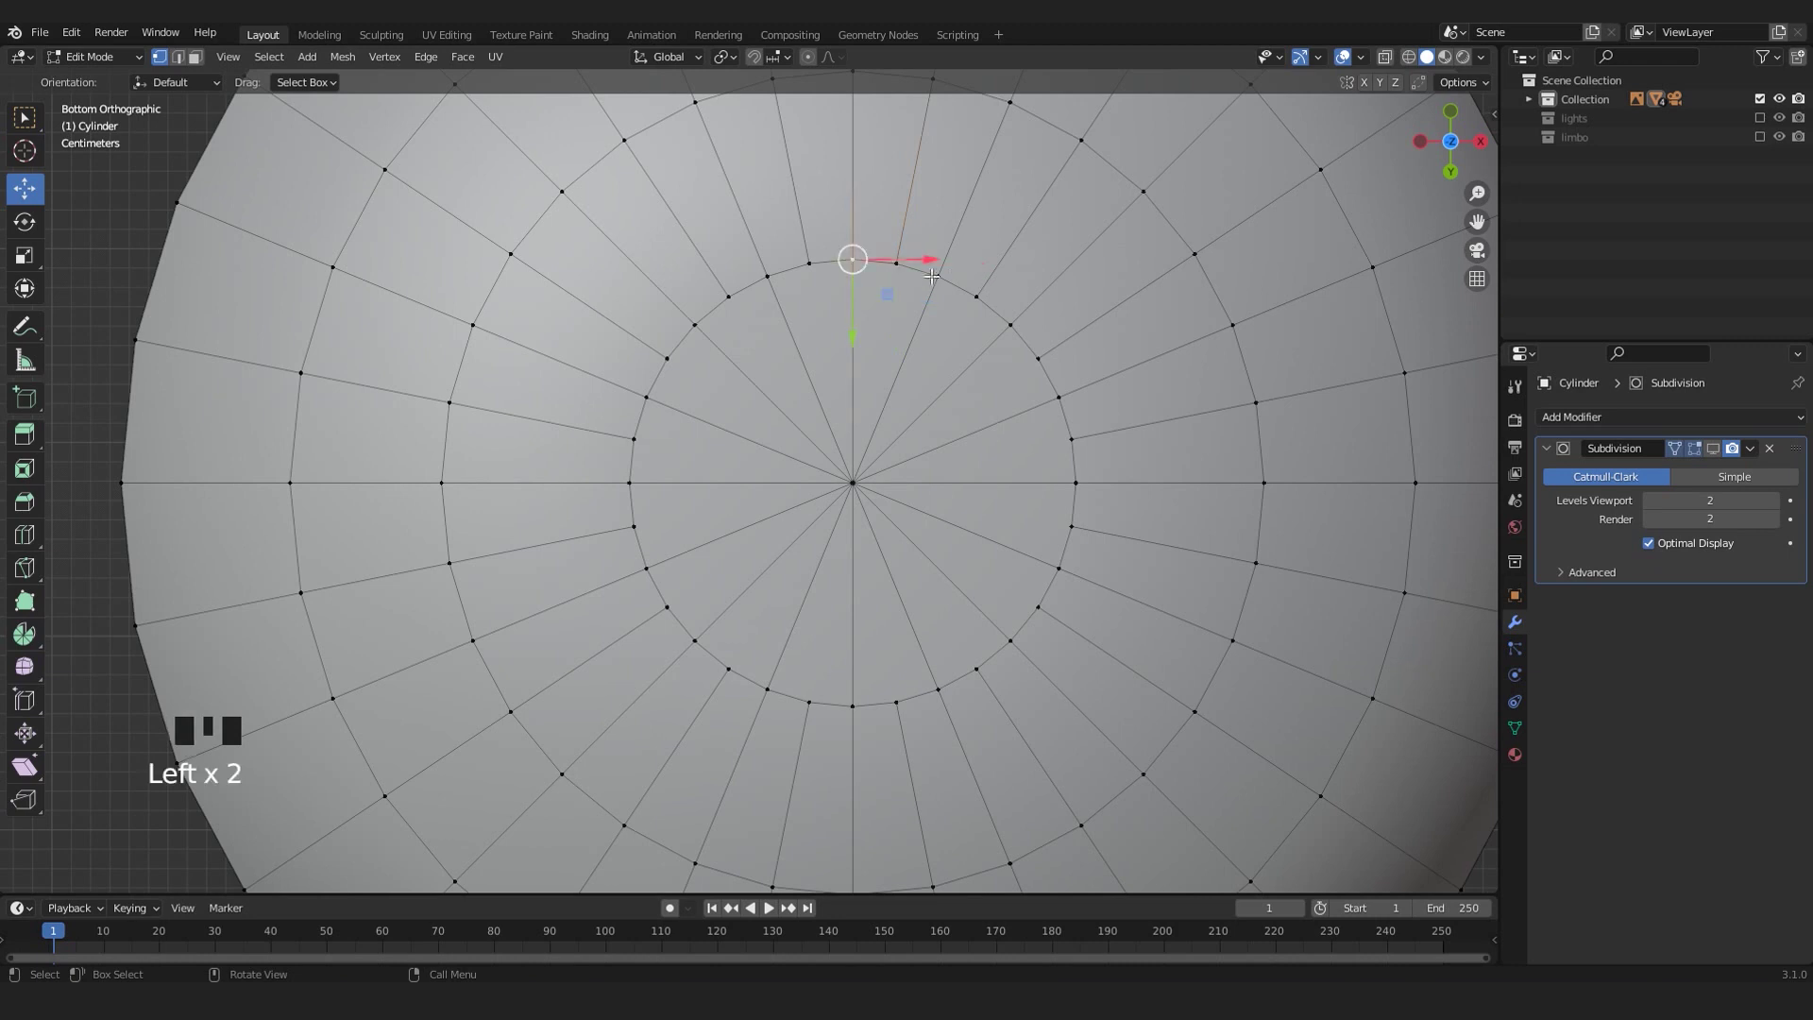
{"action": "left_click", "coordinate": [854, 490]}
{"action": "scroll", "coordinate": [854, 490], "scroll_direction": "down", "scroll_amount": 3}
{"action": "middle_click_drag", "start_coordinate": [855, 490], "coordinate": [859, 326]}
{"action": "middle_click_drag", "start_coordinate": [972, 484], "coordinate": [947, 510]}
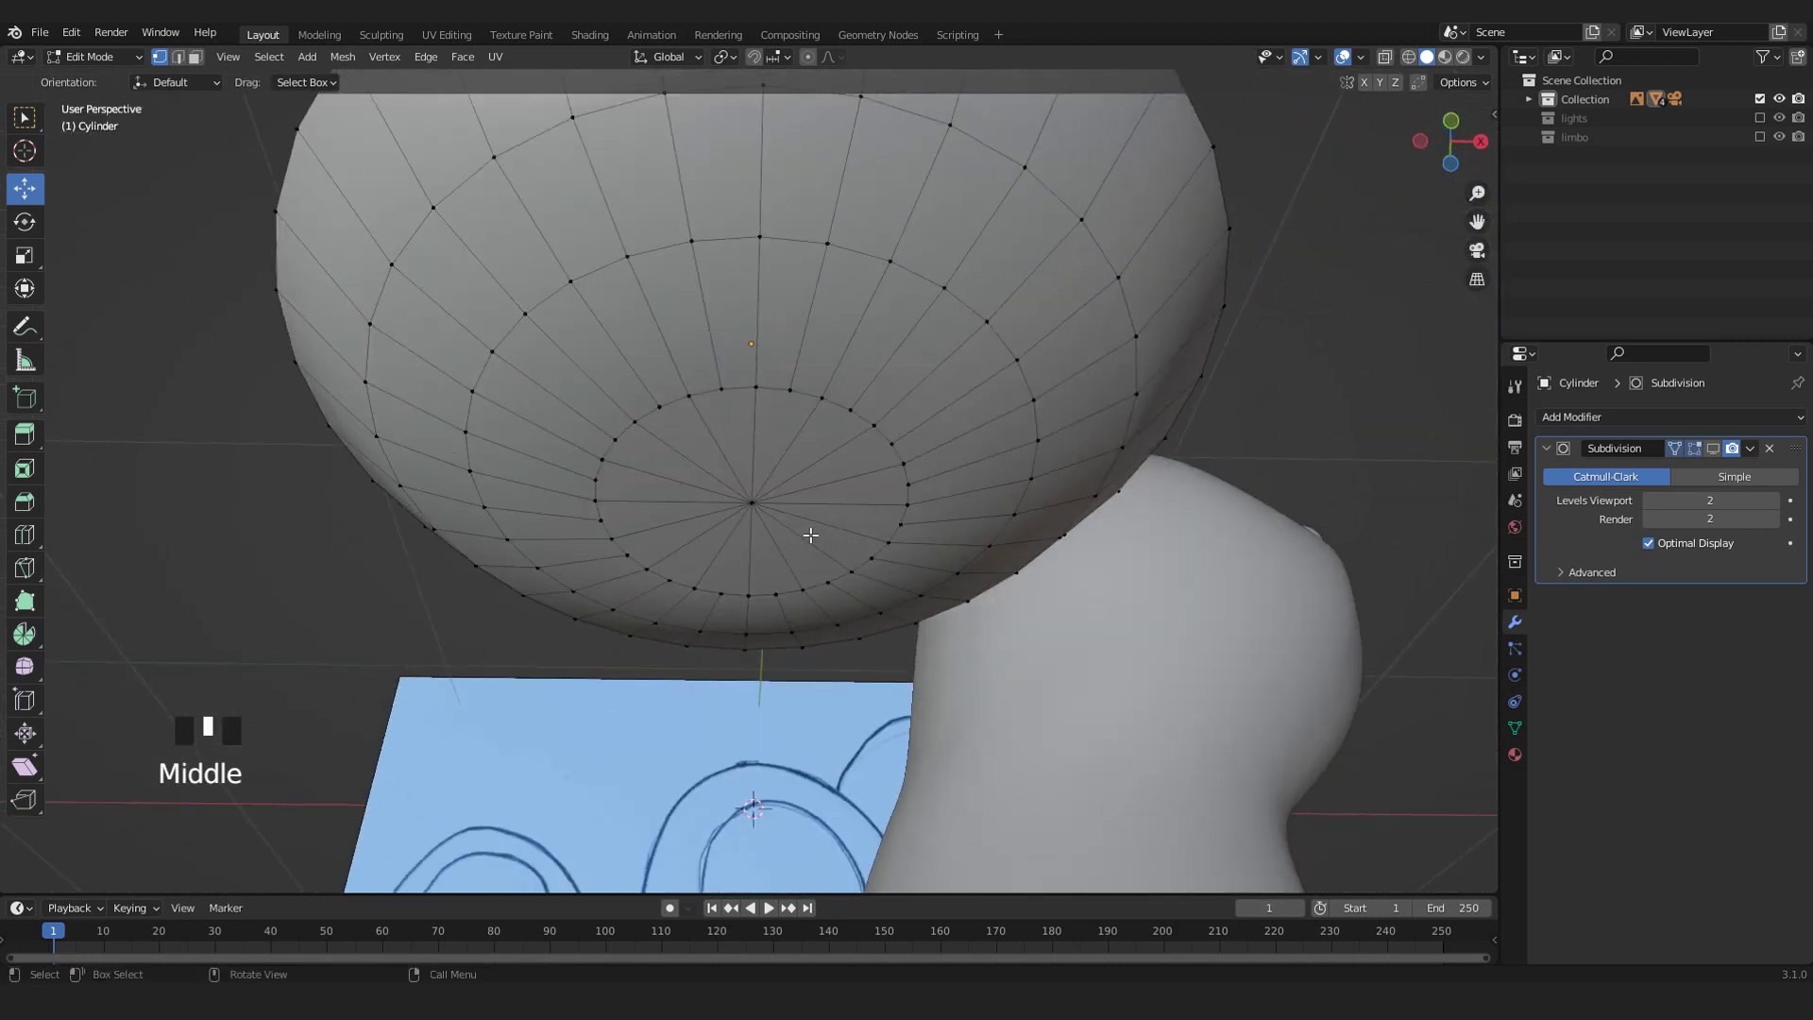
{"action": "middle_click_drag", "start_coordinate": [776, 491], "coordinate": [670, 362]}
{"action": "key", "text": "KP_Decimal"}
{"action": "scroll", "coordinate": [674, 532], "scroll_direction": "down", "scroll_amount": 17}
{"action": "scroll", "coordinate": [669, 363], "scroll_direction": "up", "scroll_amount": 3}
{"action": "left_click_drag", "start_coordinate": [743, 419], "coordinate": [743, 451]}
- Examine the disc's dished front from several angles and compare it with the ear in the reference drawing
{"action": "scroll", "coordinate": [742, 452], "scroll_direction": "down", "scroll_amount": 6}
{"action": "scroll", "coordinate": [742, 451], "scroll_direction": "up", "scroll_amount": 2}
{"action": "middle_click_drag", "start_coordinate": [742, 451], "coordinate": [678, 534]}
{"action": "scroll", "coordinate": [711, 457], "scroll_direction": "up", "scroll_amount": 2}
{"action": "middle_click_drag", "start_coordinate": [596, 460], "coordinate": [593, 389]}
{"action": "middle_click_drag", "start_coordinate": [679, 433], "coordinate": [684, 453]}
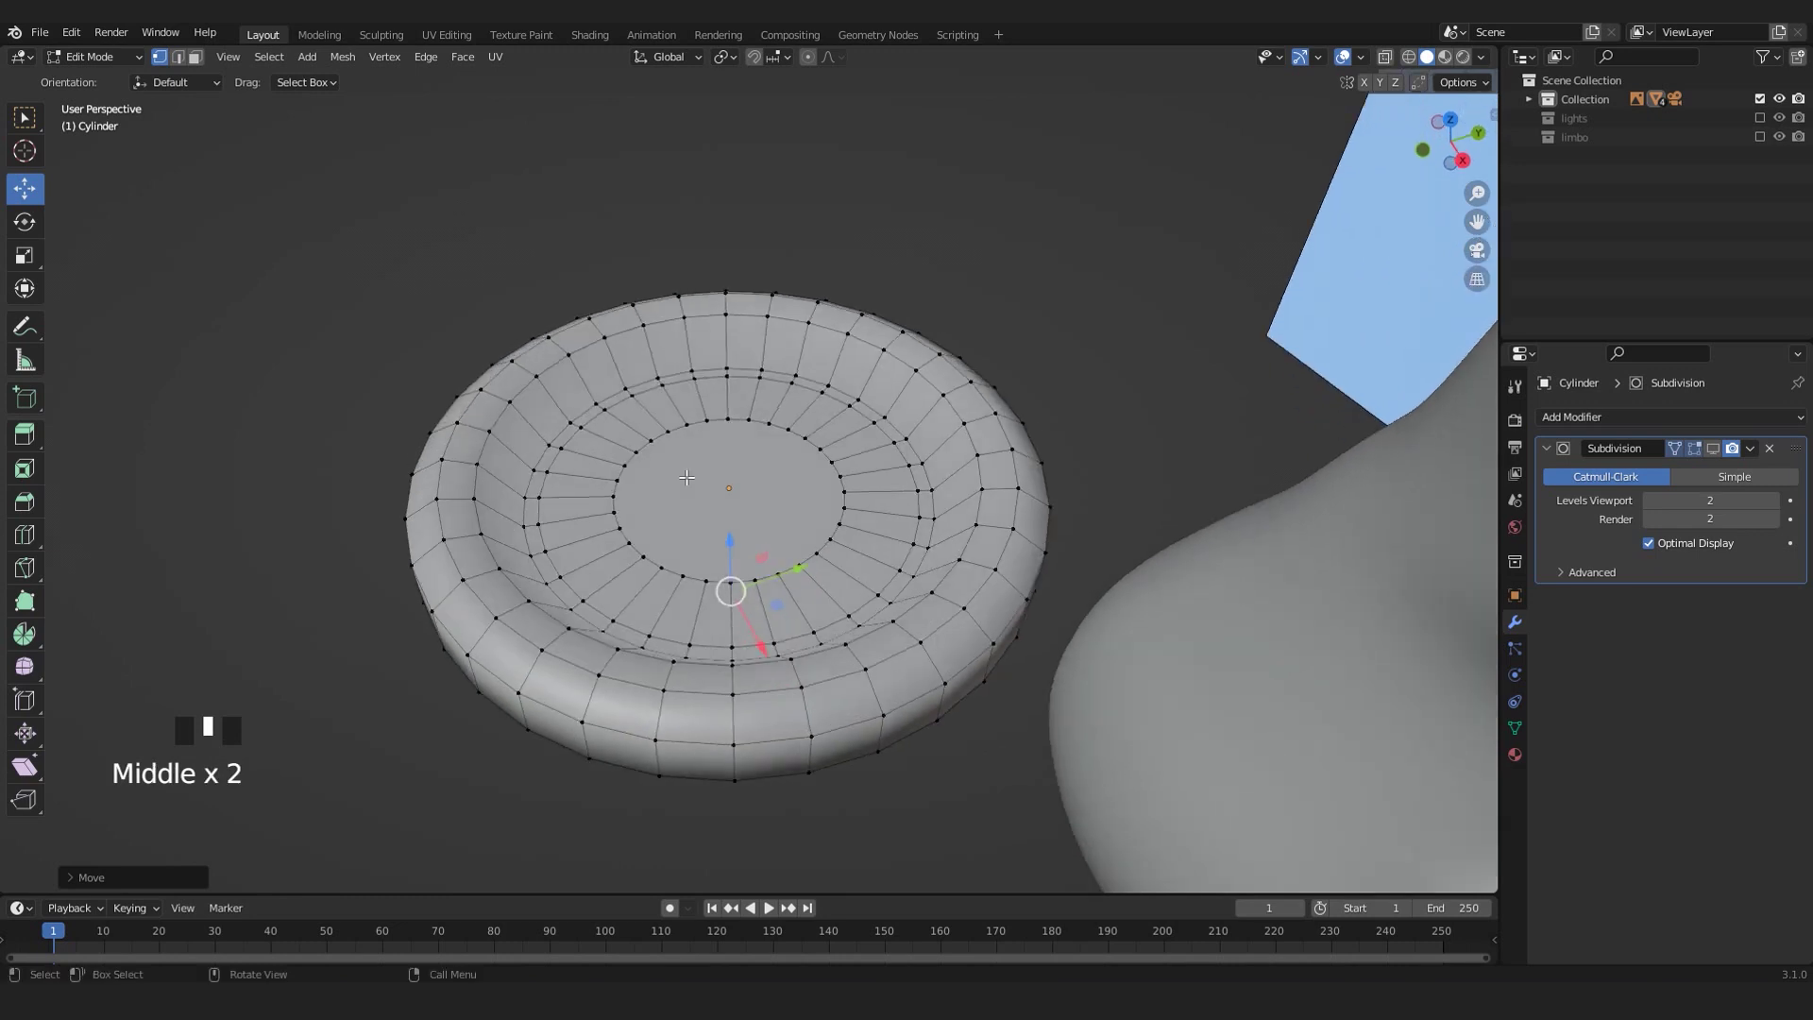
{"action": "scroll", "coordinate": [684, 458], "scroll_direction": "down", "scroll_amount": 3}
{"action": "key", "text": "KP_7"}
{"action": "scroll", "coordinate": [687, 478], "scroll_direction": "up", "scroll_amount": 4}
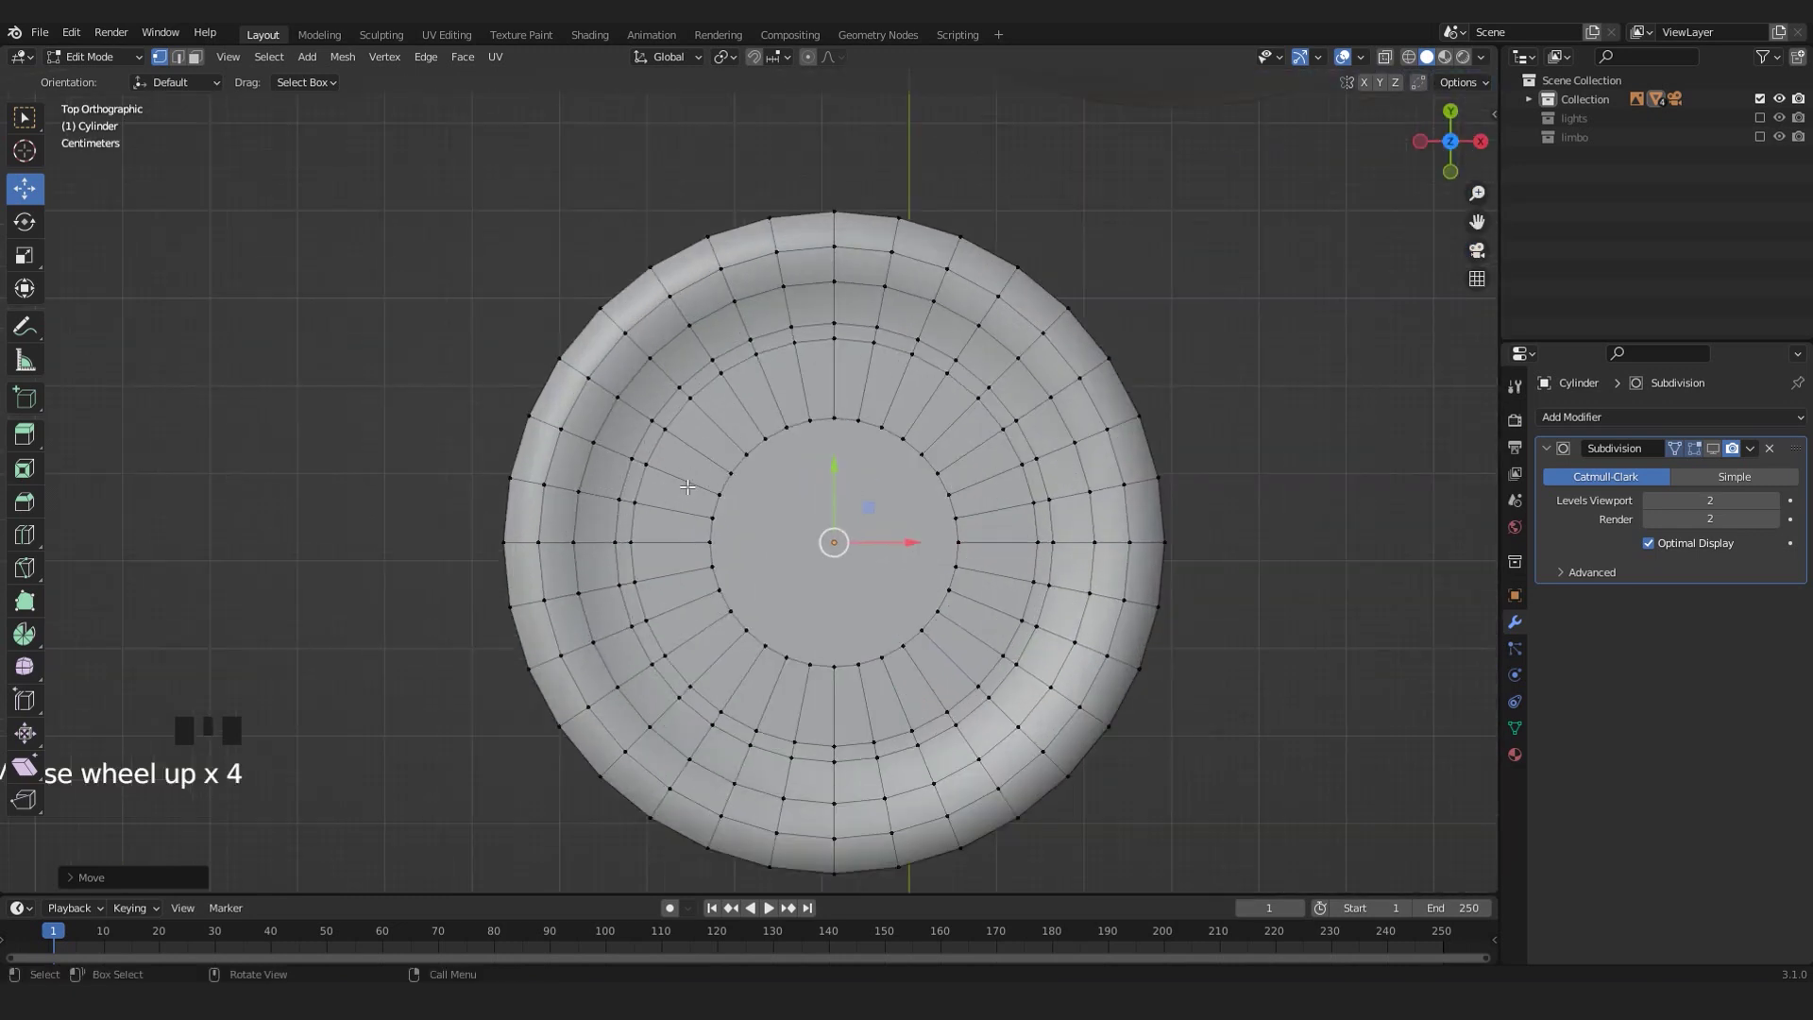
{"action": "middle_click_drag", "start_coordinate": [685, 484], "coordinate": [682, 468], "text": "shift"}
{"action": "scroll", "coordinate": [518, 303], "scroll_direction": "down", "scroll_amount": 8}
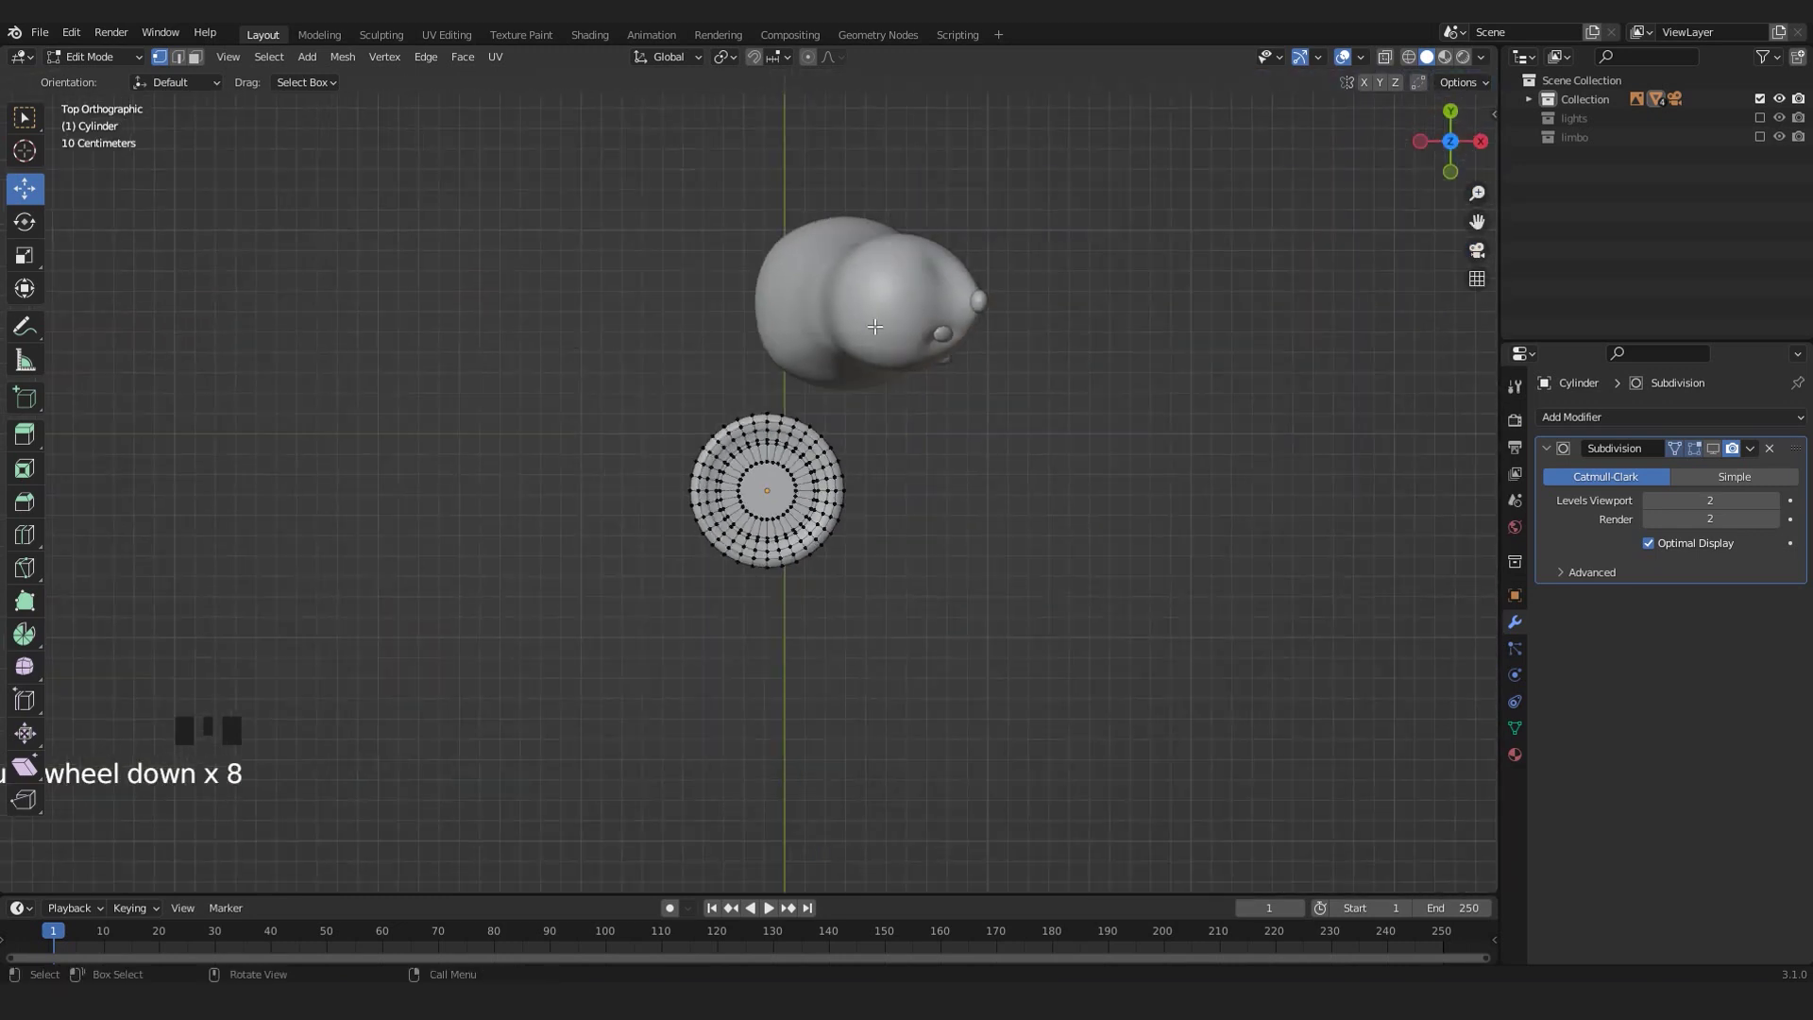
{"action": "middle_click_drag", "start_coordinate": [518, 303], "coordinate": [873, 189]}
{"action": "scroll", "coordinate": [847, 369], "scroll_direction": "up", "scroll_amount": 2}
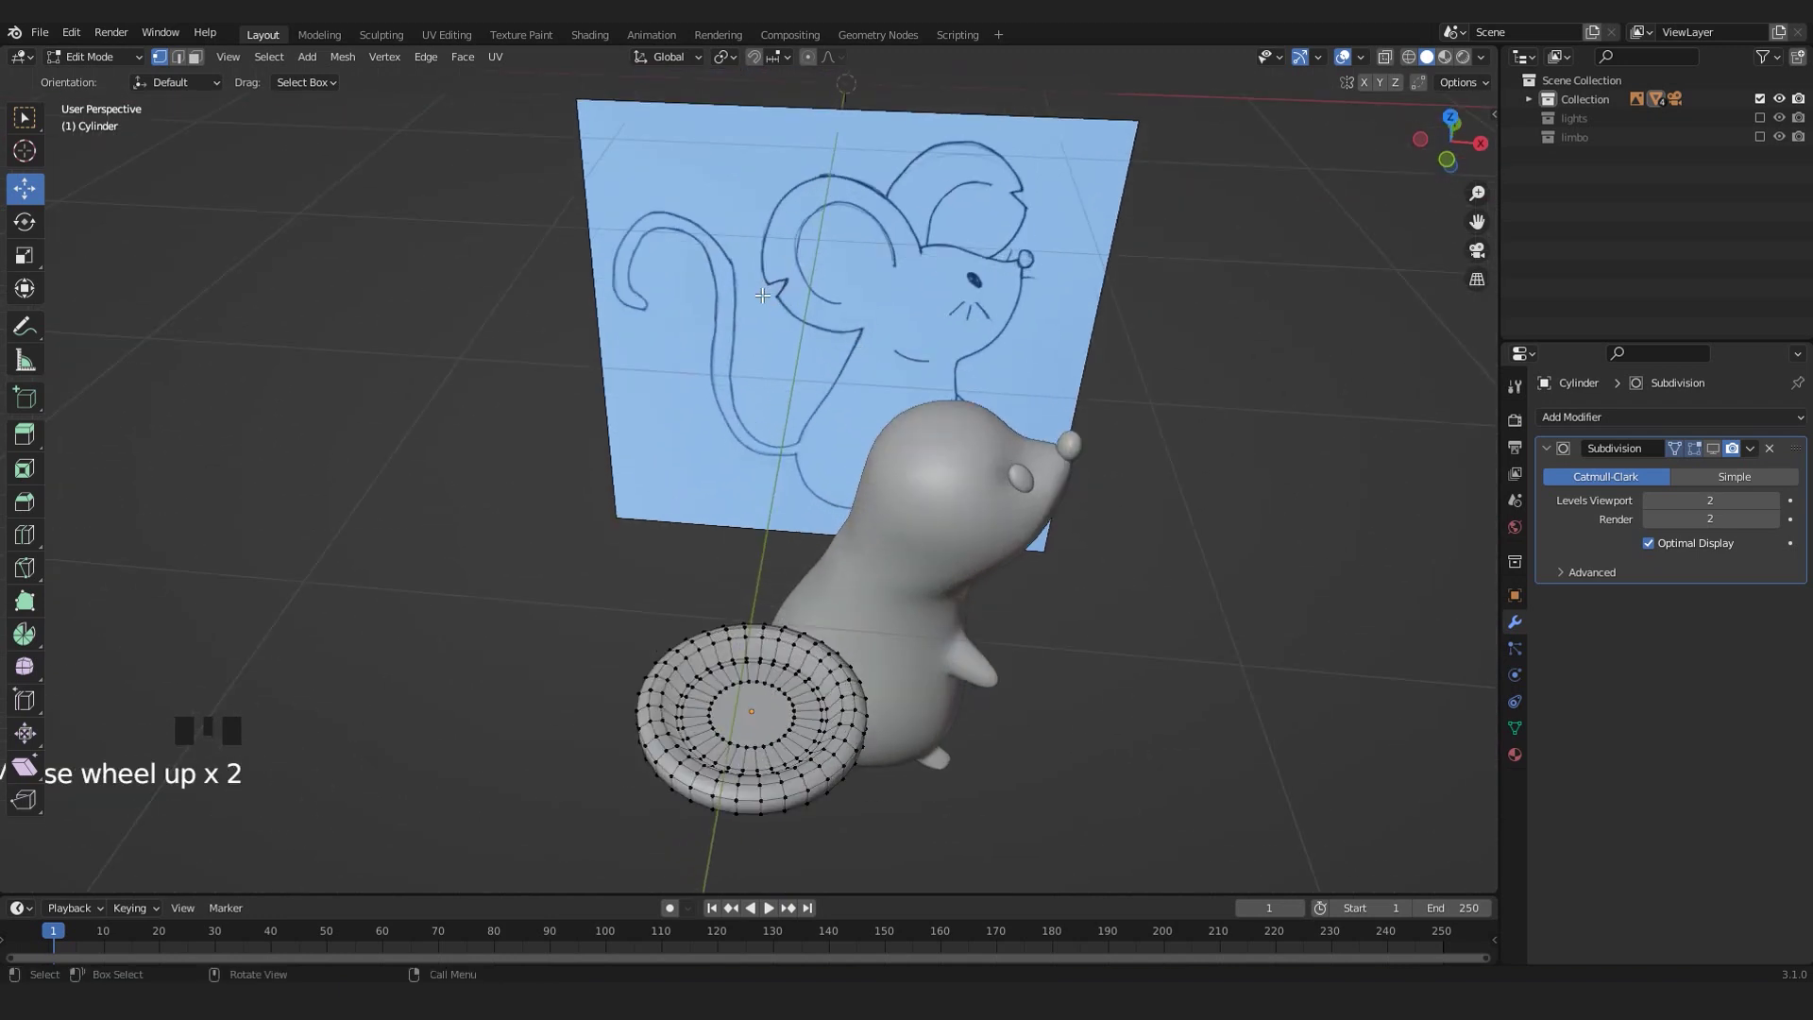
- Select a one-segment-wide strip of faces running from the inside of the dish over the ear's rim and down its outer side
{"action": "key", "text": "KP_7"}
{"action": "middle_click_drag", "start_coordinate": [651, 634], "coordinate": [680, 538], "text": "shift"}
{"action": "scroll", "coordinate": [682, 529], "scroll_direction": "up", "scroll_amount": 5}
{"action": "middle_click_drag", "start_coordinate": [688, 680], "coordinate": [738, 605], "text": "shift"}
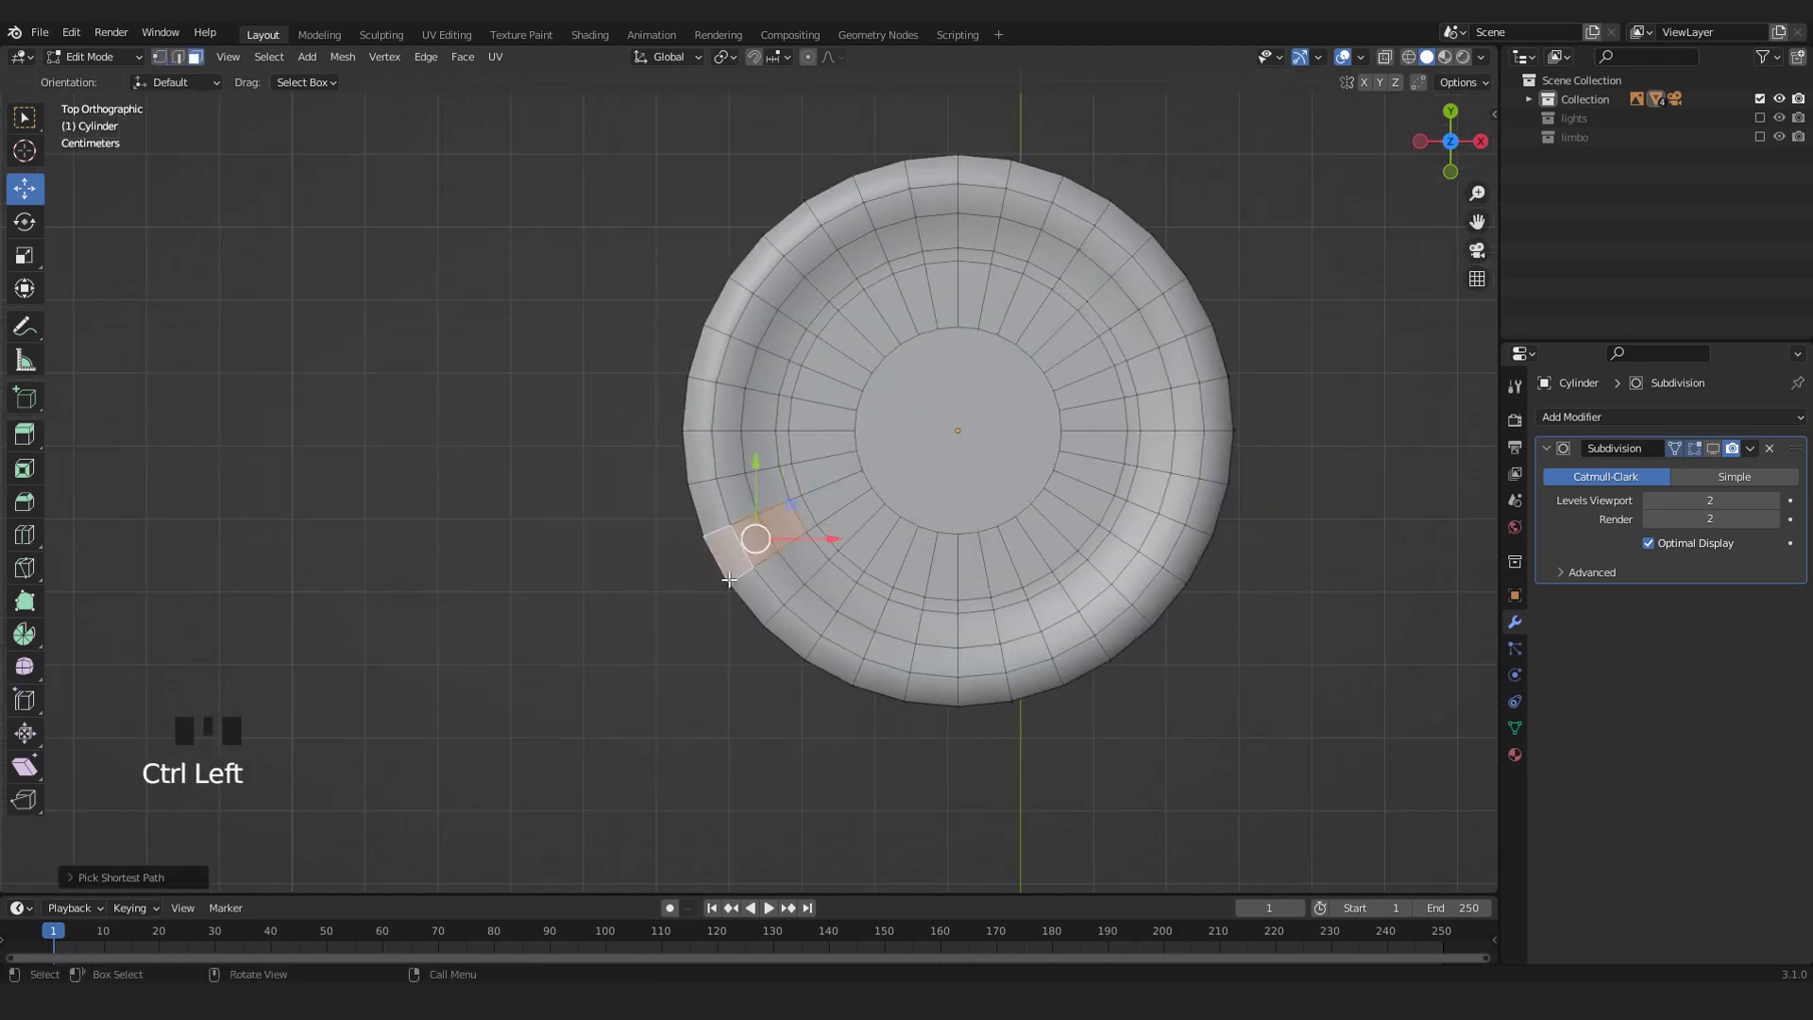
{"action": "mouse_move", "coordinate": [724, 593]}
{"action": "middle_mouse_down"}
{"action": "mouse_move", "coordinate": [796, 704]}
{"action": "mouse_move", "coordinate": [757, 512]}
{"action": "middle_mouse_up"}
{"action": "key", "text": "KP_Decimal"}
{"action": "scroll", "coordinate": [797, 703], "scroll_direction": "down", "scroll_amount": 5}
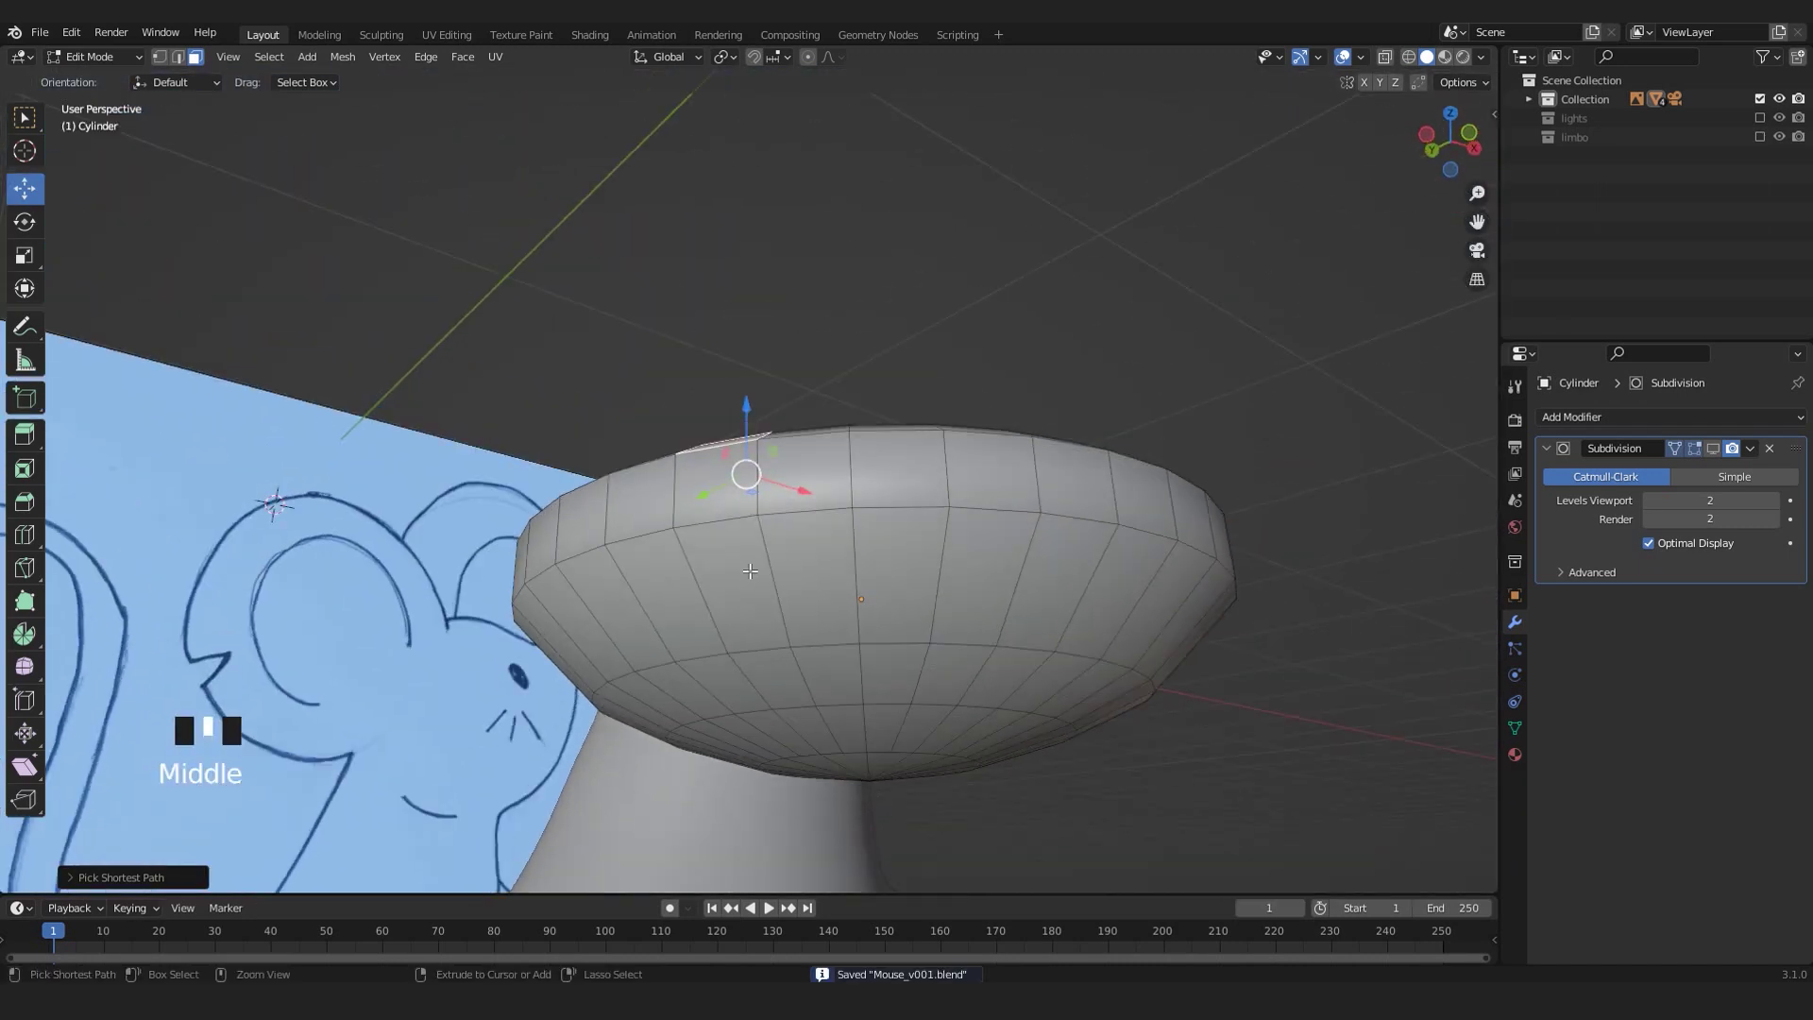
{"action": "left_click", "coordinate": [741, 605], "text": "ctrl"}
{"action": "middle_click_drag", "start_coordinate": [741, 604], "coordinate": [750, 469]}
{"action": "key", "text": "x"}
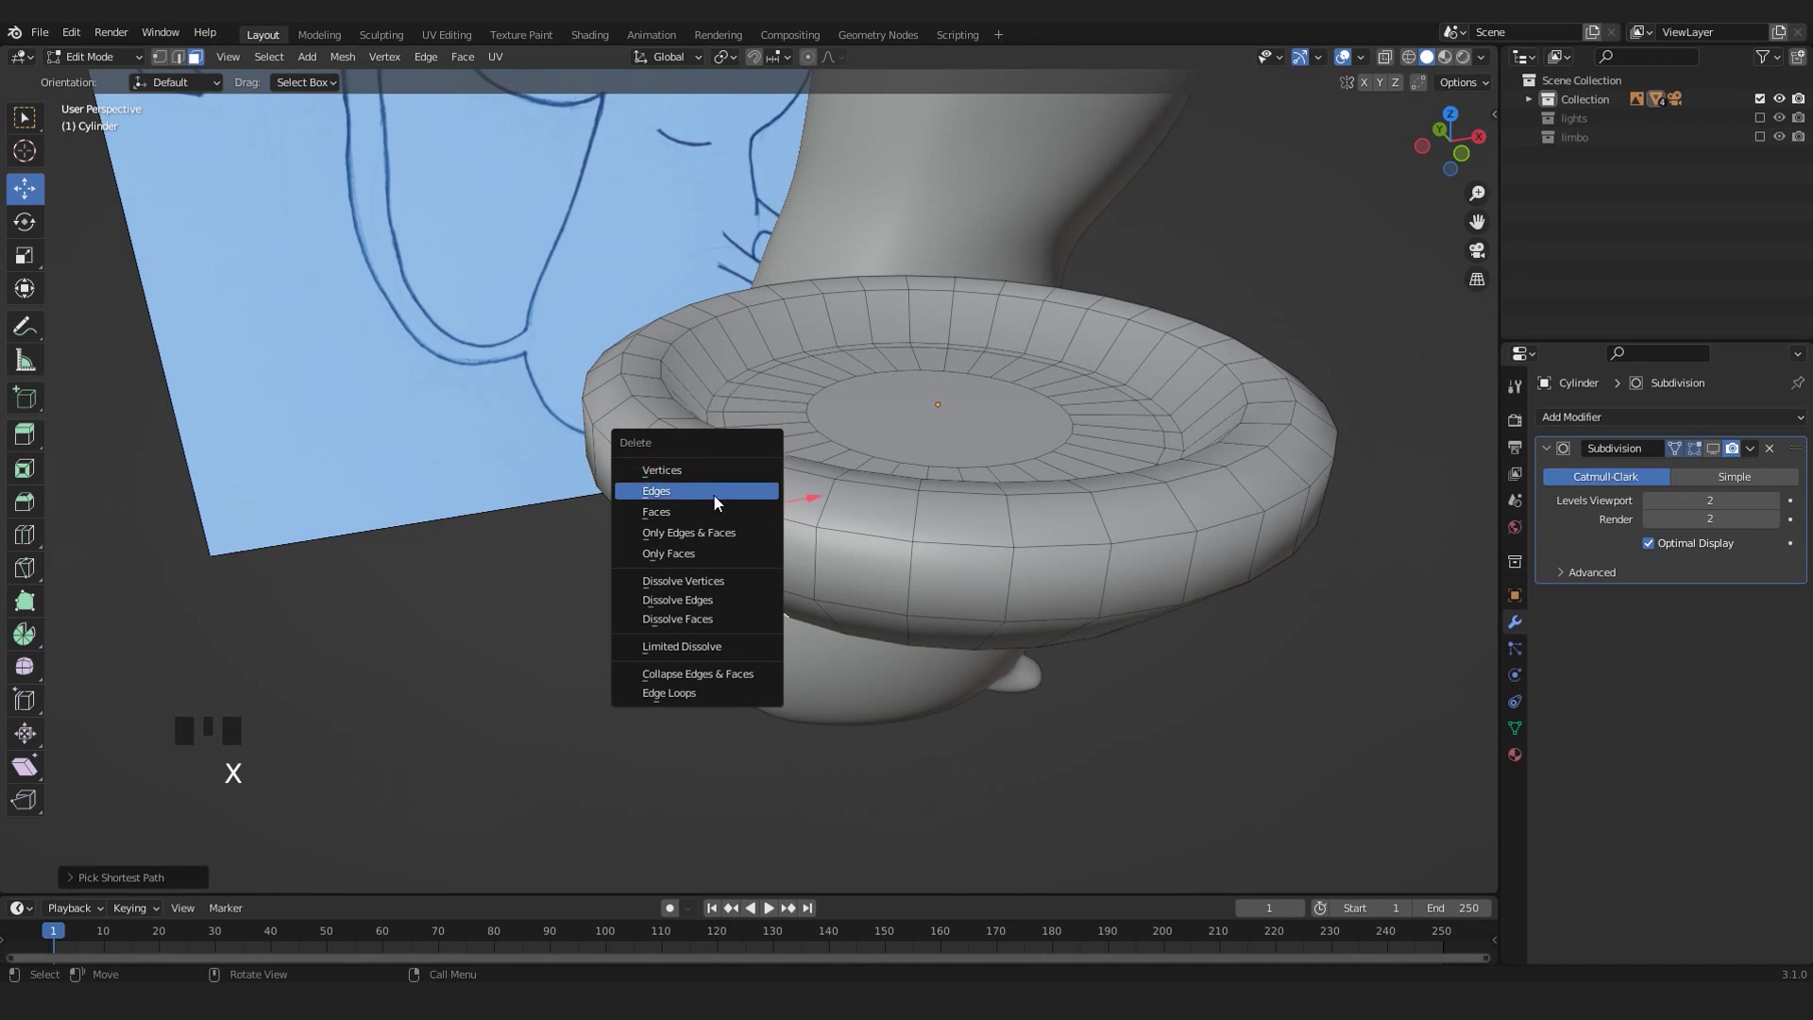
{"action": "left_click", "coordinate": [689, 491]}
{"action": "key", "text": "ctrl+z"}
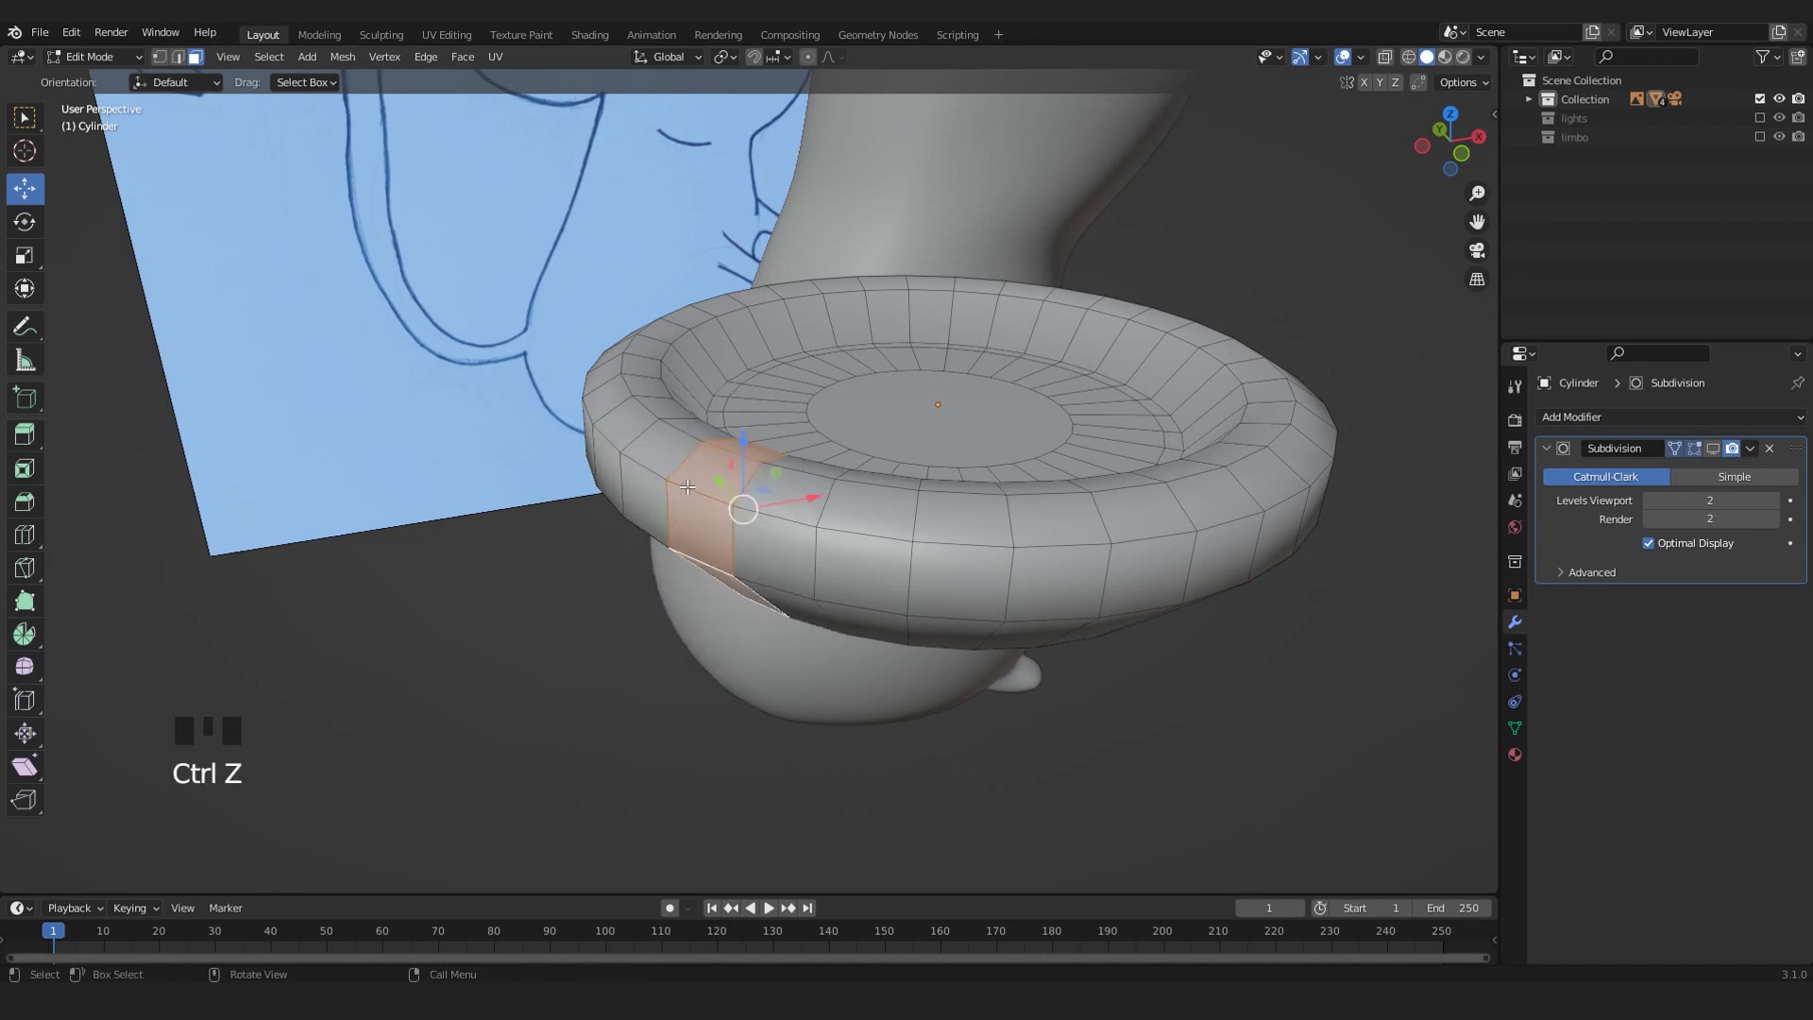
- Delete the selected strip of faces to open a notch in the ear's rim
{"action": "key", "text": "x"}
{"action": "left_click", "coordinate": [647, 506]}
- Select the open edges along one side of the rim's notch, from the inner dish wall over the rim to the outer side
{"action": "middle_click_drag", "start_coordinate": [690, 478], "coordinate": [873, 472]}
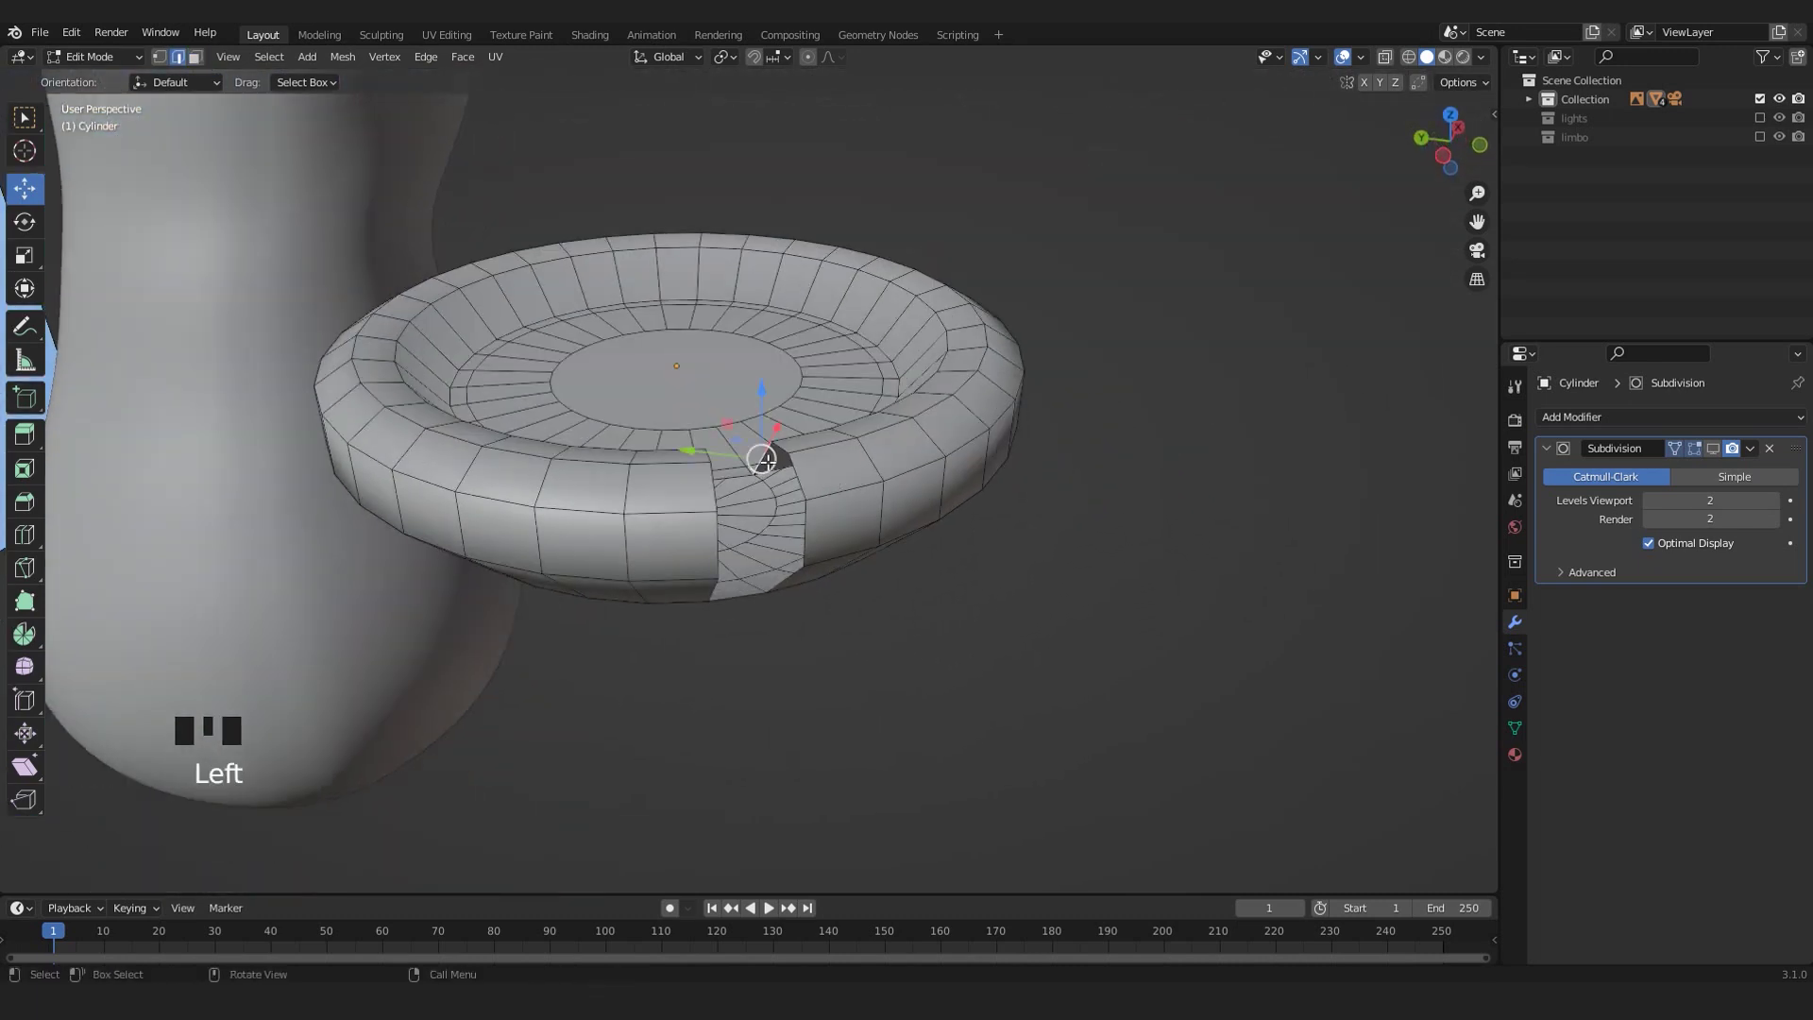
{"action": "middle_click_drag", "start_coordinate": [764, 460], "coordinate": [853, 485]}
{"action": "scroll", "coordinate": [746, 435], "scroll_direction": "up", "scroll_amount": 3}
{"action": "middle_click_drag", "start_coordinate": [728, 417], "coordinate": [842, 509]}
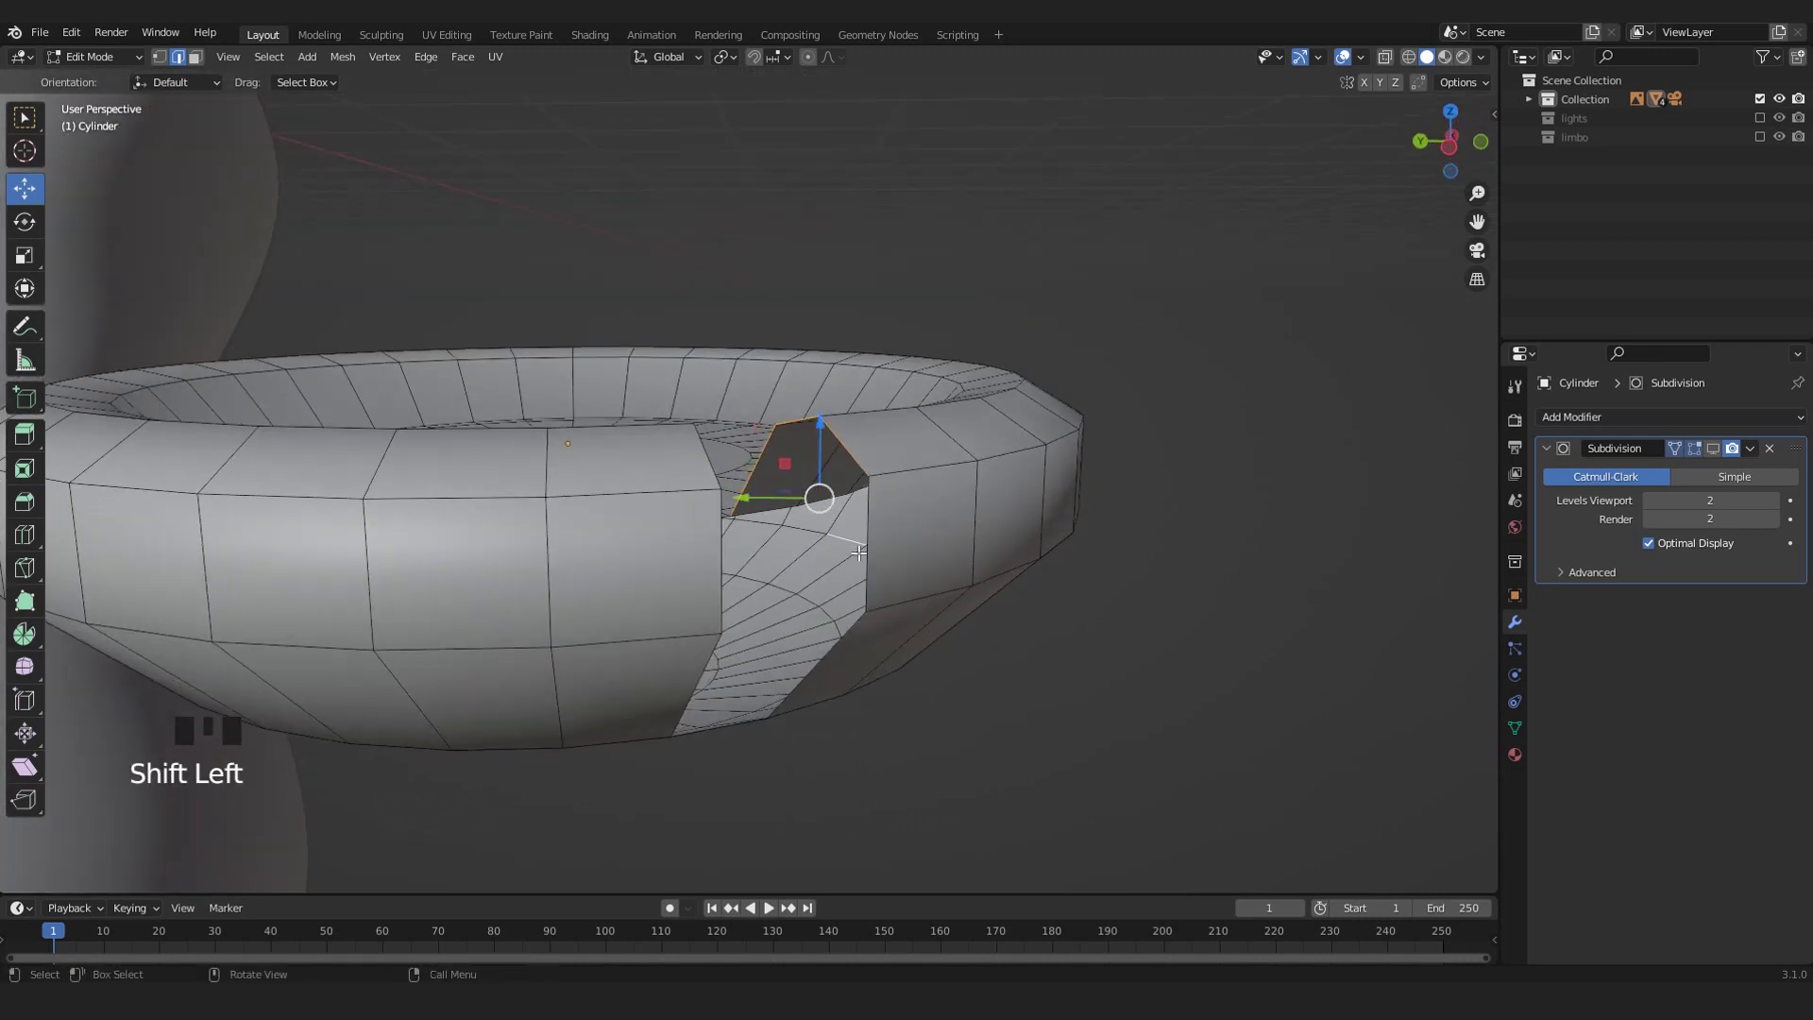
{"action": "middle_click_drag", "start_coordinate": [821, 678], "coordinate": [795, 591]}
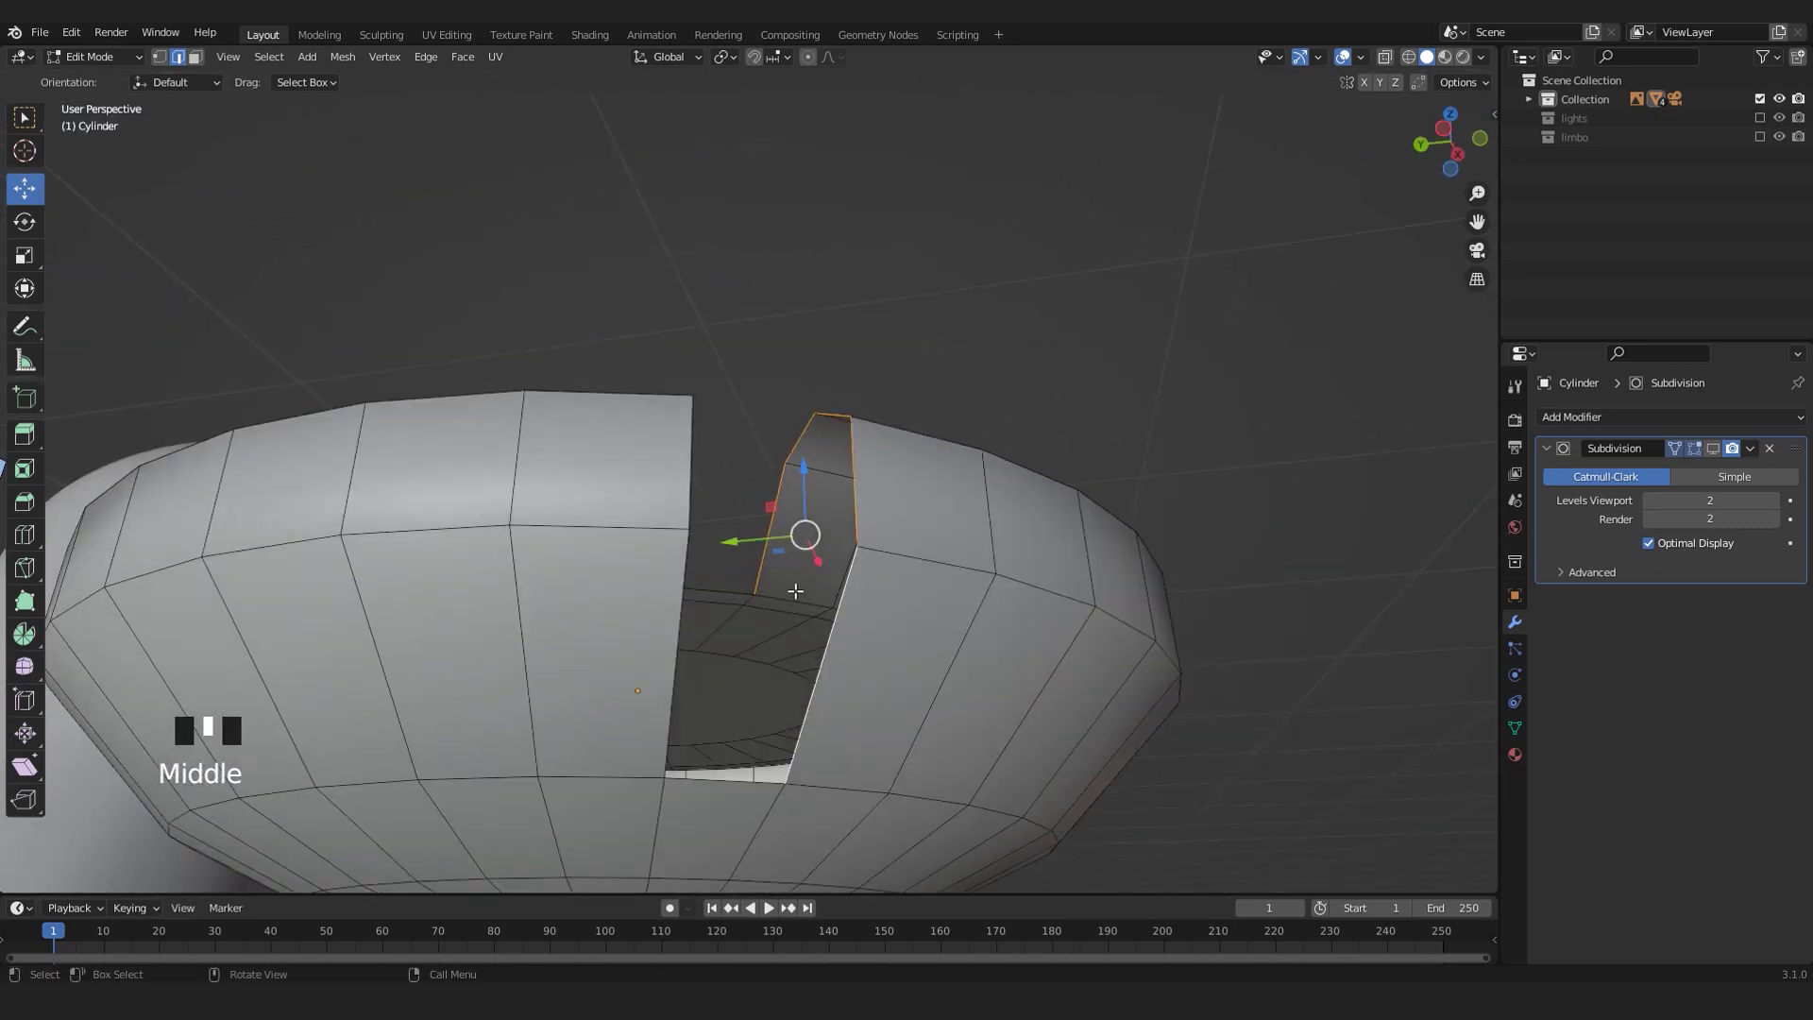
- Fill the two open side walls and the outer floor of the notch in the ear disc's rim with faces
{"action": "middle_click_drag", "start_coordinate": [821, 707], "coordinate": [802, 675]}
{"action": "scroll", "coordinate": [801, 554], "scroll_direction": "up", "scroll_amount": 2}
{"action": "scroll", "coordinate": [861, 586], "scroll_direction": "down", "scroll_amount": 3}
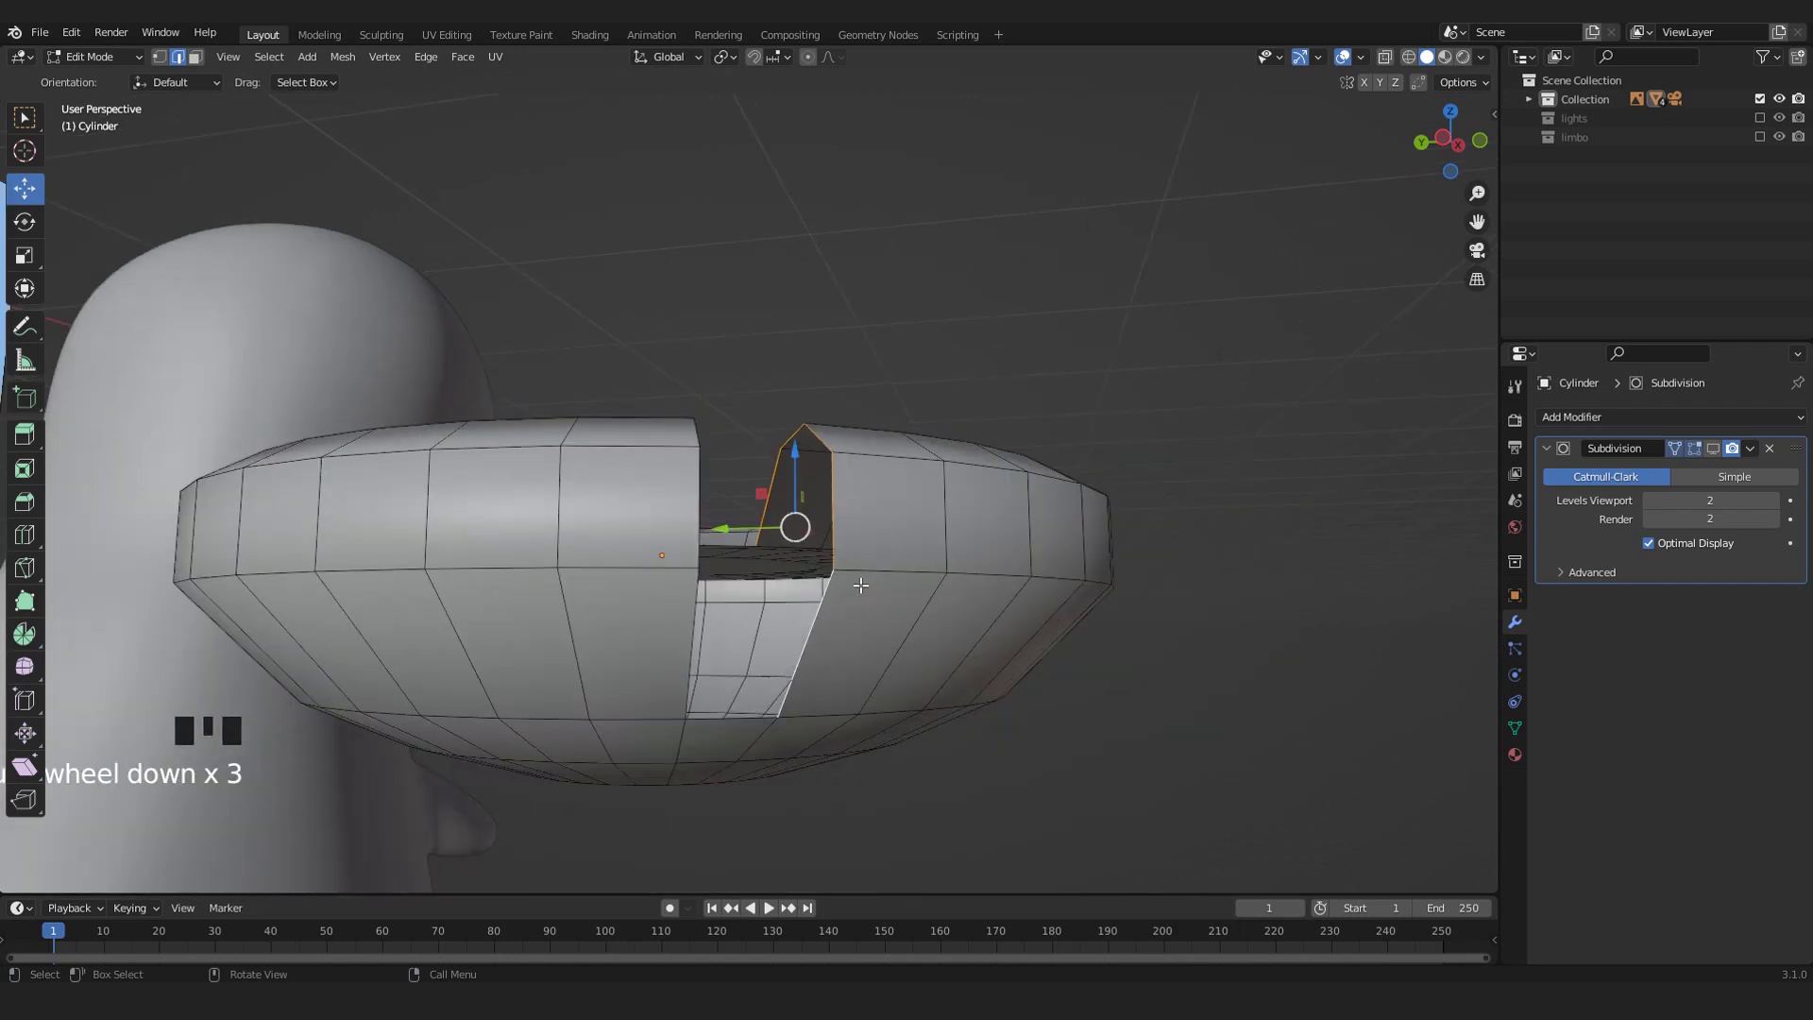
{"action": "middle_click_drag", "start_coordinate": [960, 413], "coordinate": [771, 510]}
{"action": "scroll", "coordinate": [770, 510], "scroll_direction": "up", "scroll_amount": 4}
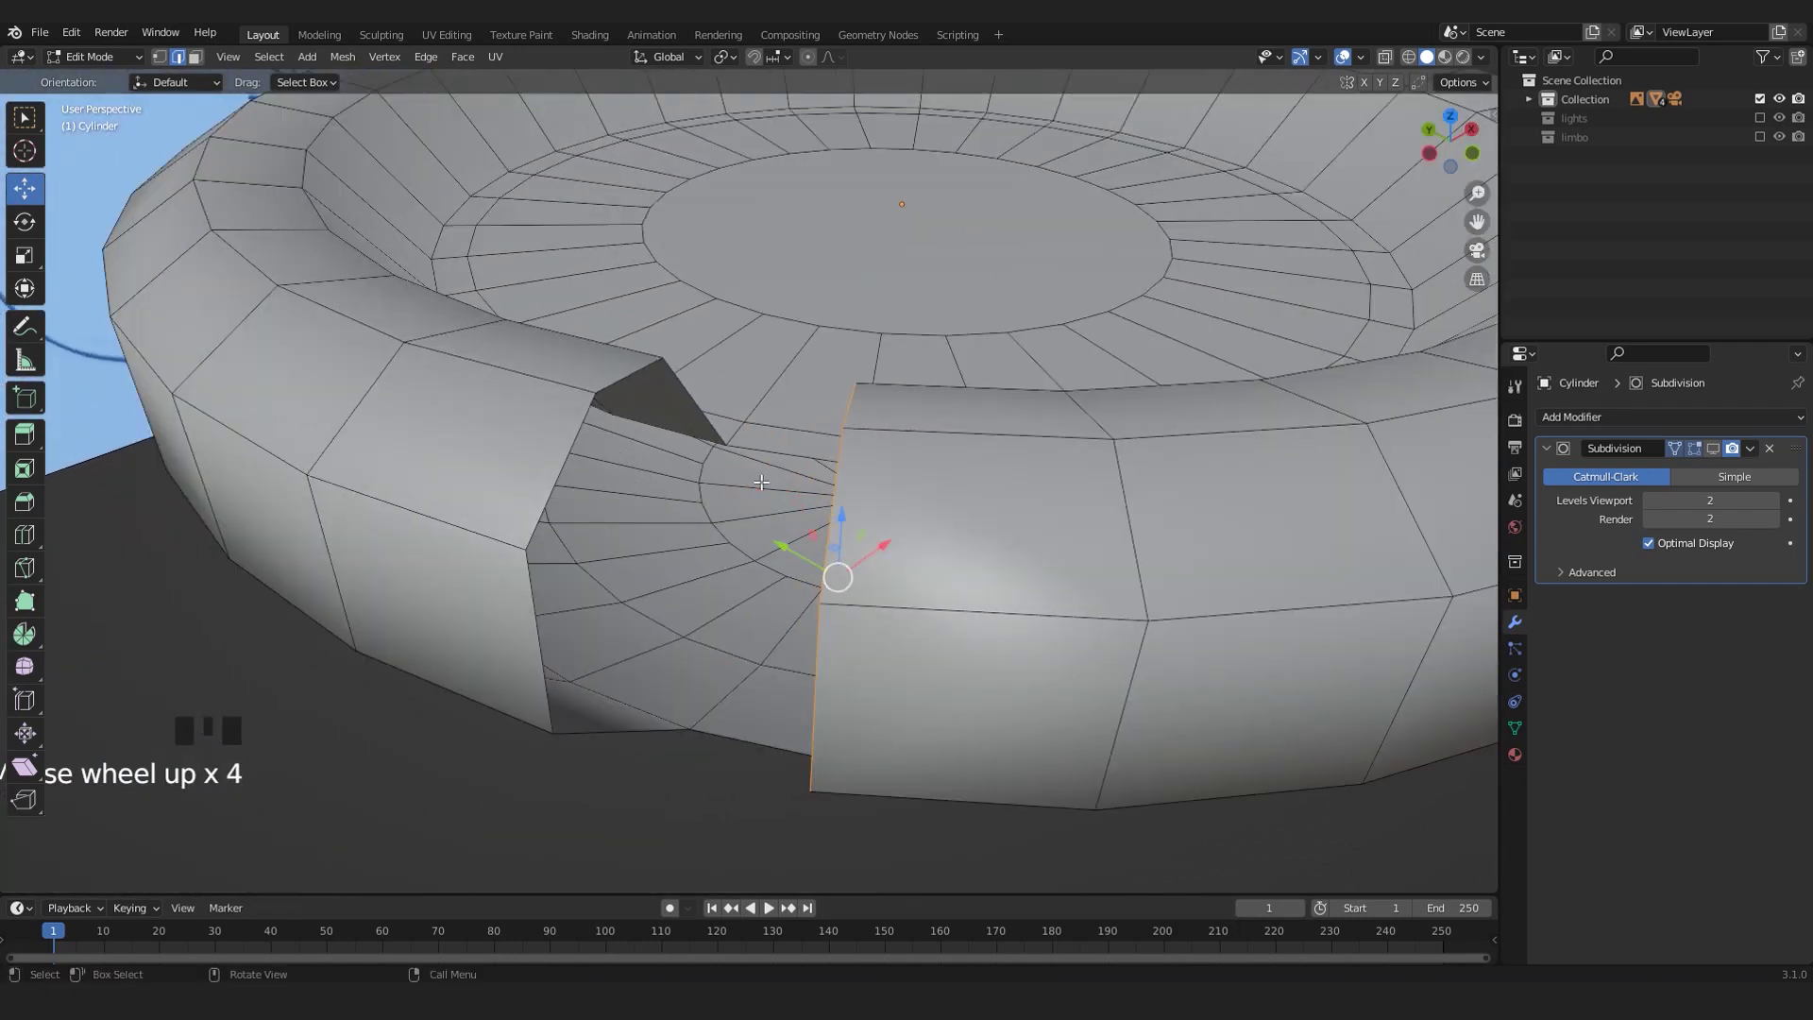
{"action": "middle_click_drag", "start_coordinate": [606, 390], "coordinate": [554, 588]}
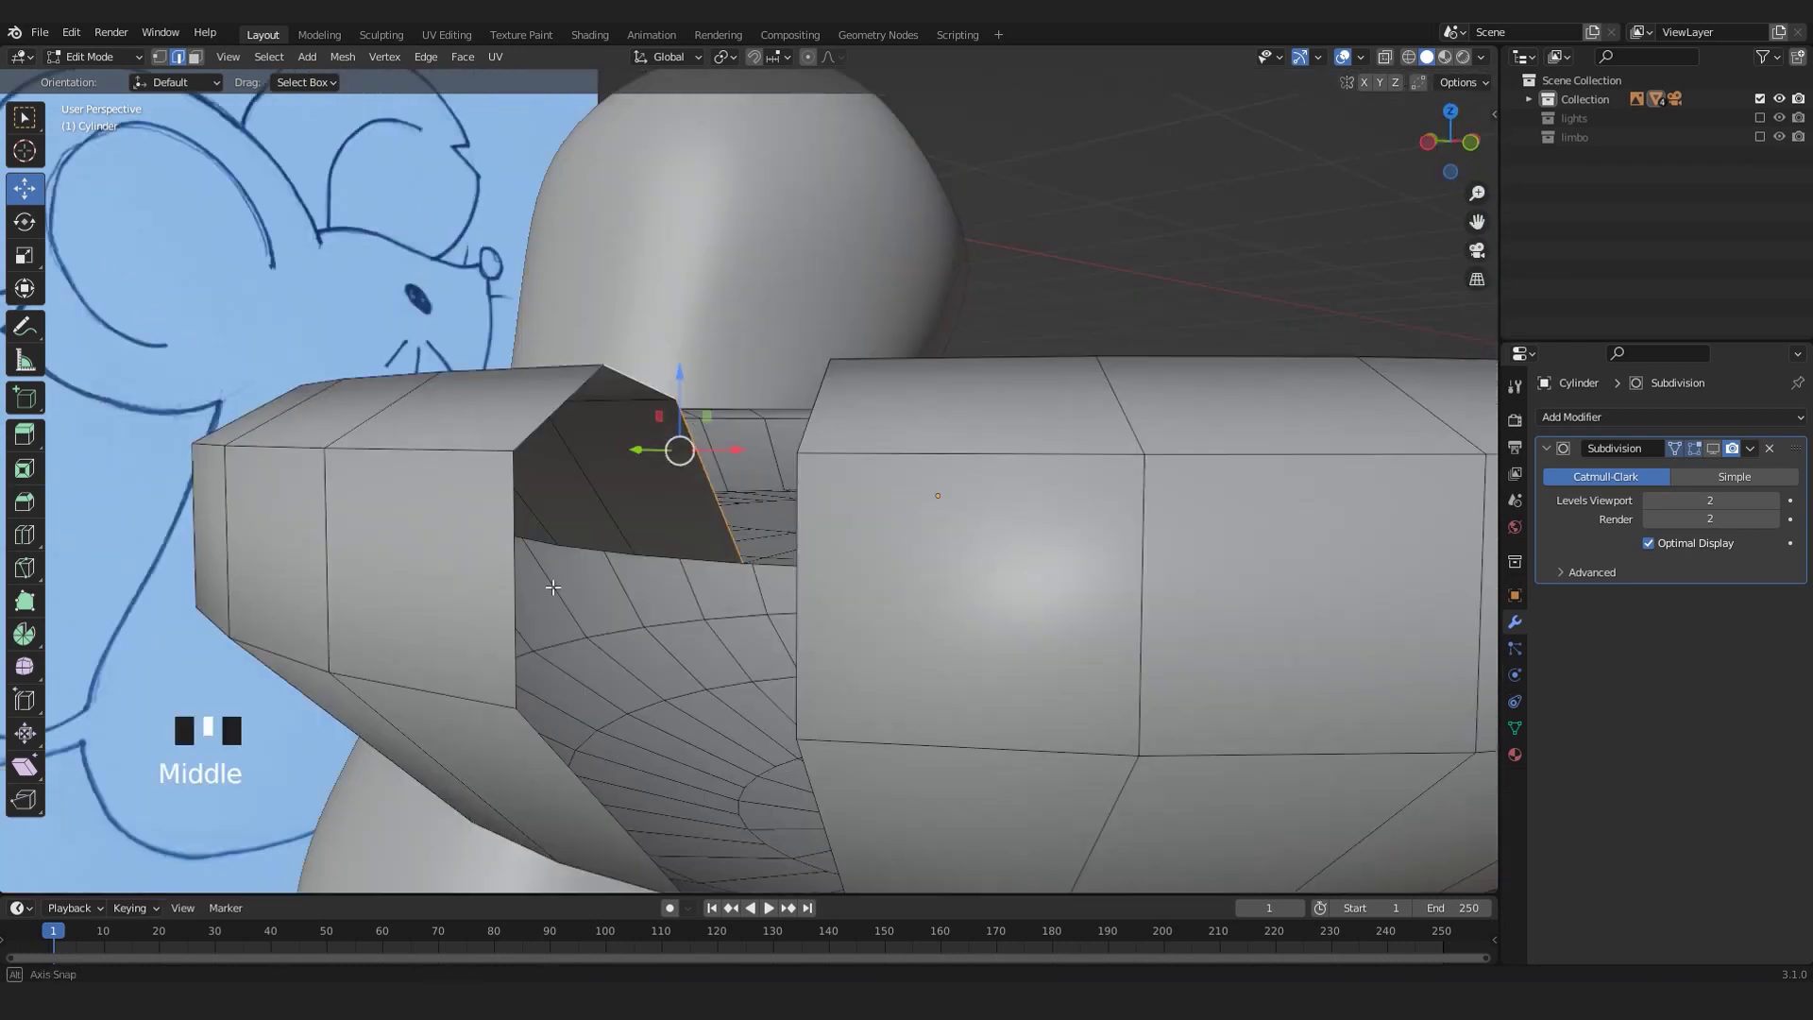
{"action": "middle_click_drag", "start_coordinate": [559, 764], "coordinate": [734, 602]}
{"action": "scroll", "coordinate": [753, 382], "scroll_direction": "up", "scroll_amount": 2}
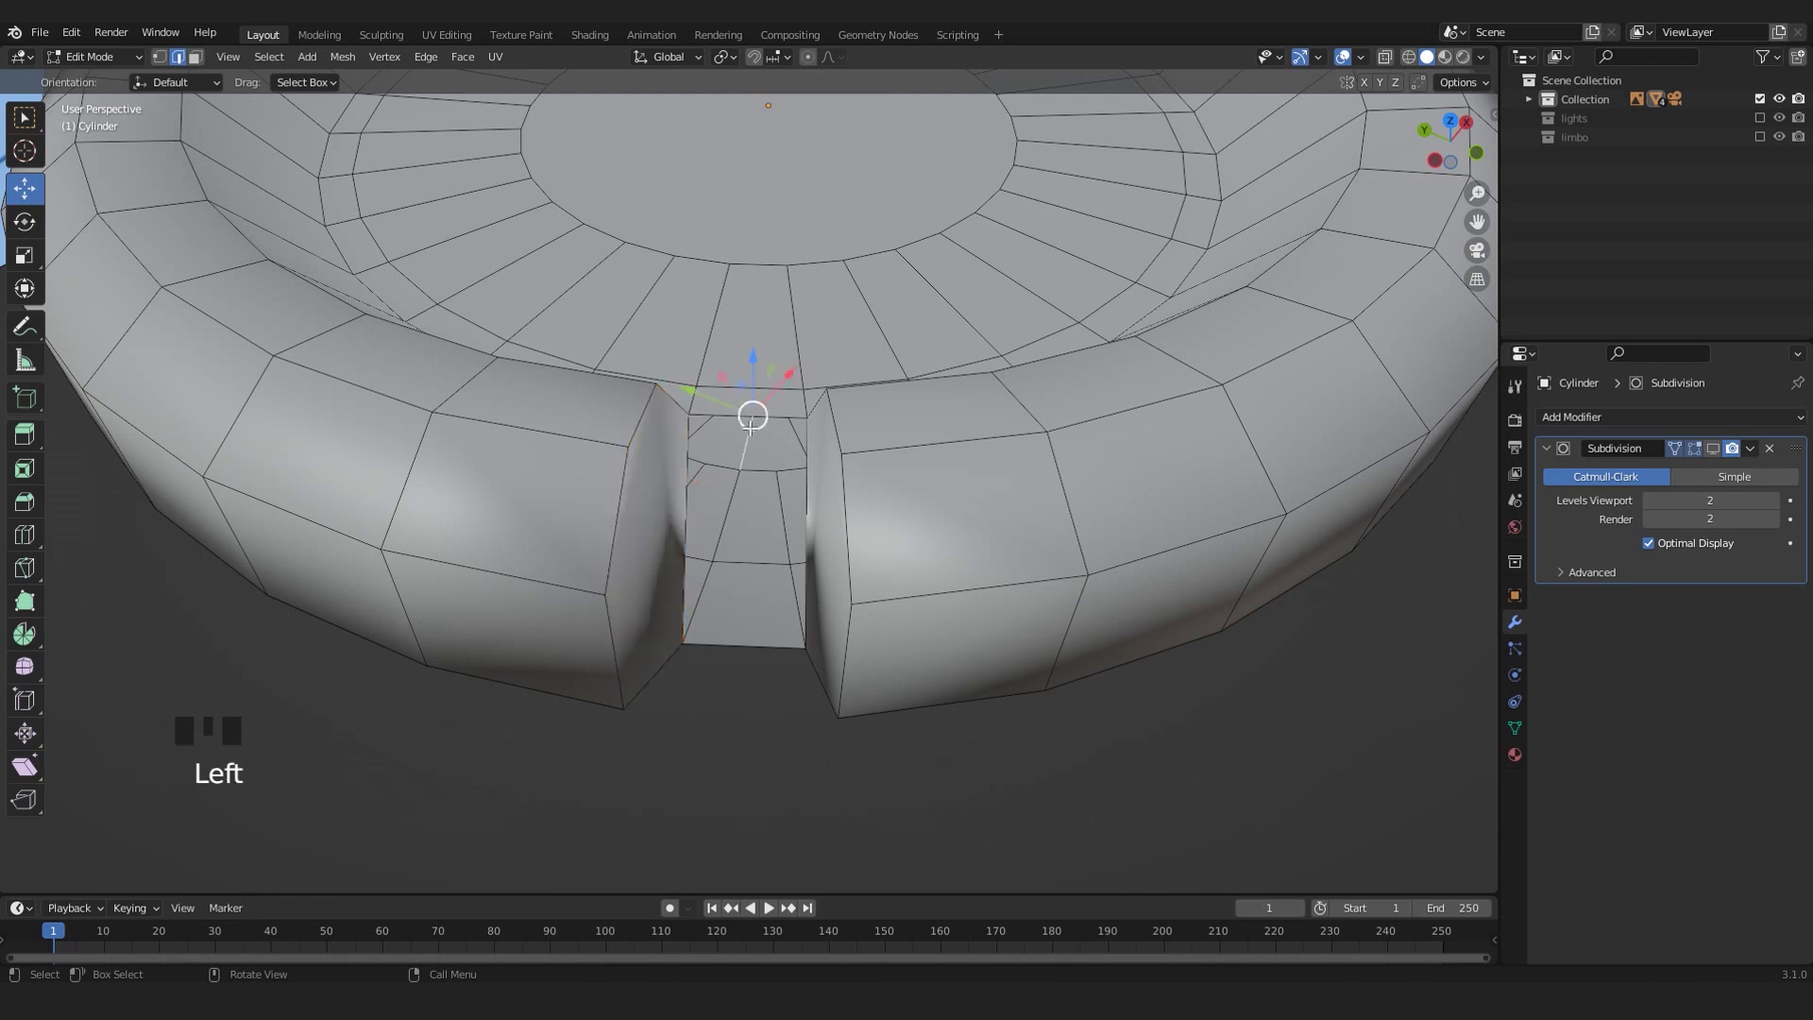
{"action": "middle_click_drag", "start_coordinate": [747, 416], "coordinate": [753, 539]}
{"action": "key", "text": "f"}
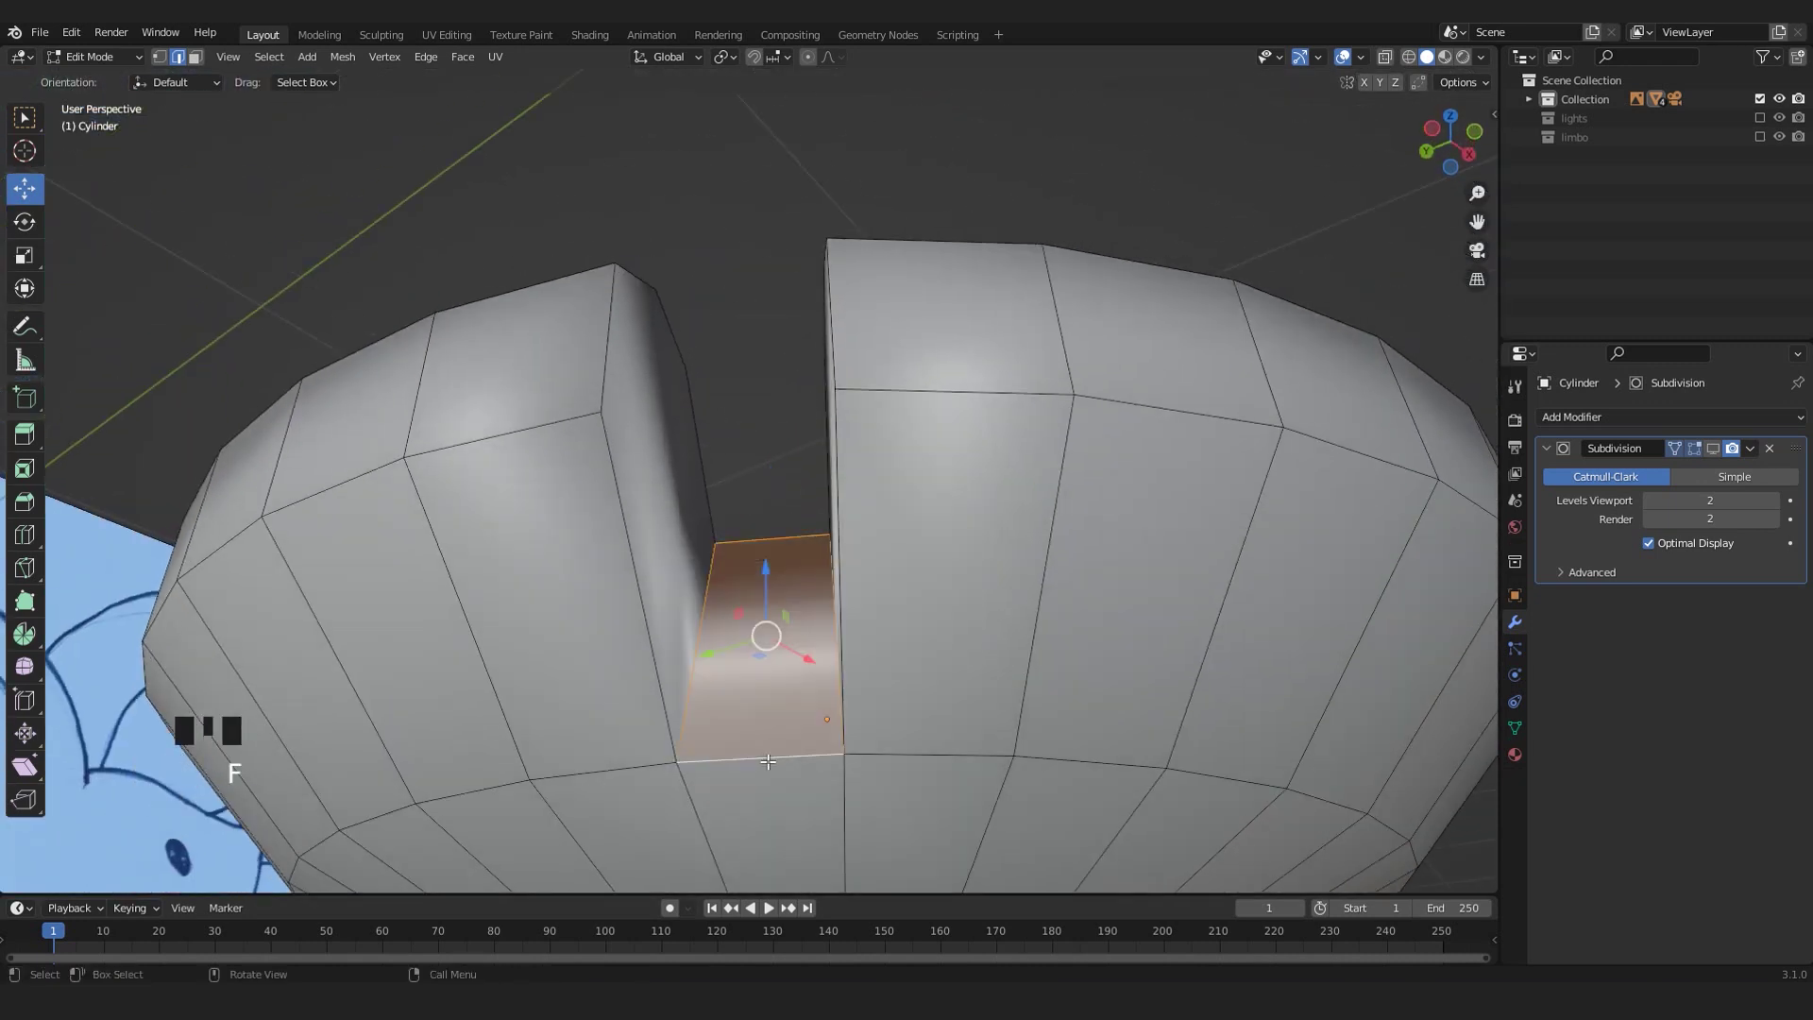
- Knife-cut an edge across one side wall of the notch, joining its inner corner vertex to the outer rim vertex
{"action": "middle_click_drag", "start_coordinate": [761, 391], "coordinate": [852, 595]}
{"action": "scroll", "coordinate": [846, 554], "scroll_direction": "up", "scroll_amount": 3}
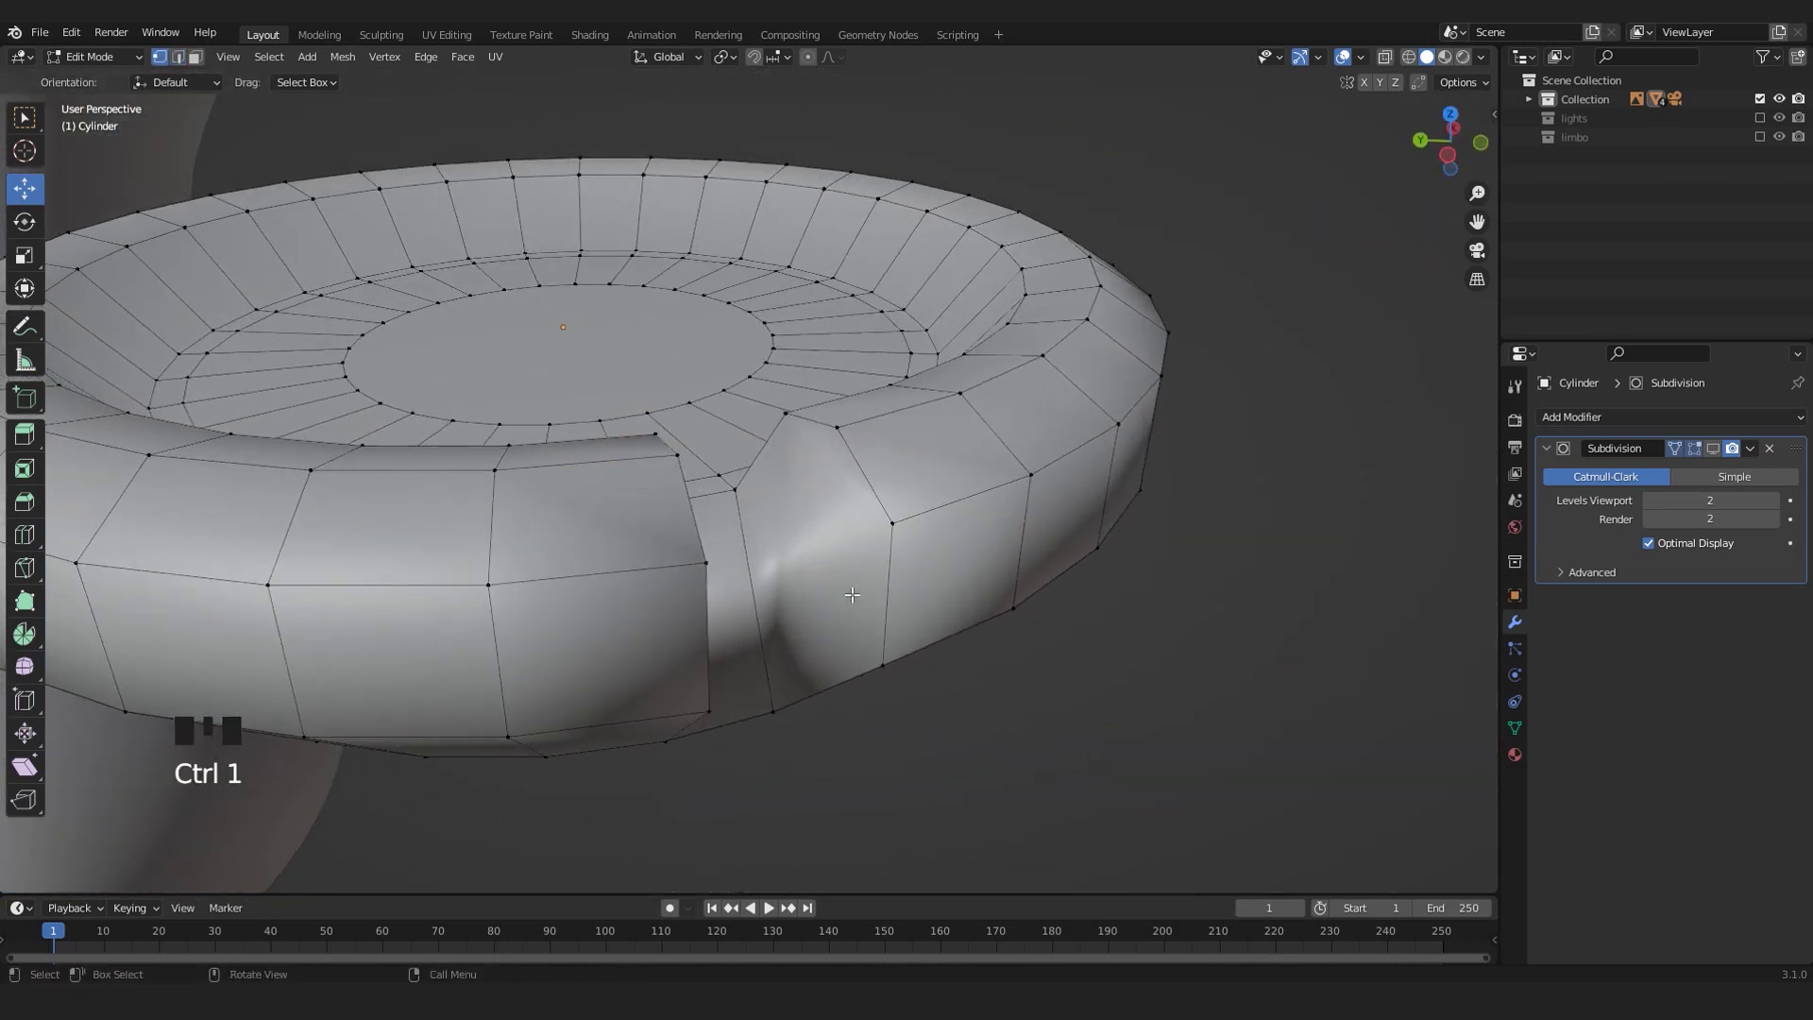
{"action": "middle_click_drag", "start_coordinate": [845, 686], "coordinate": [842, 650]}
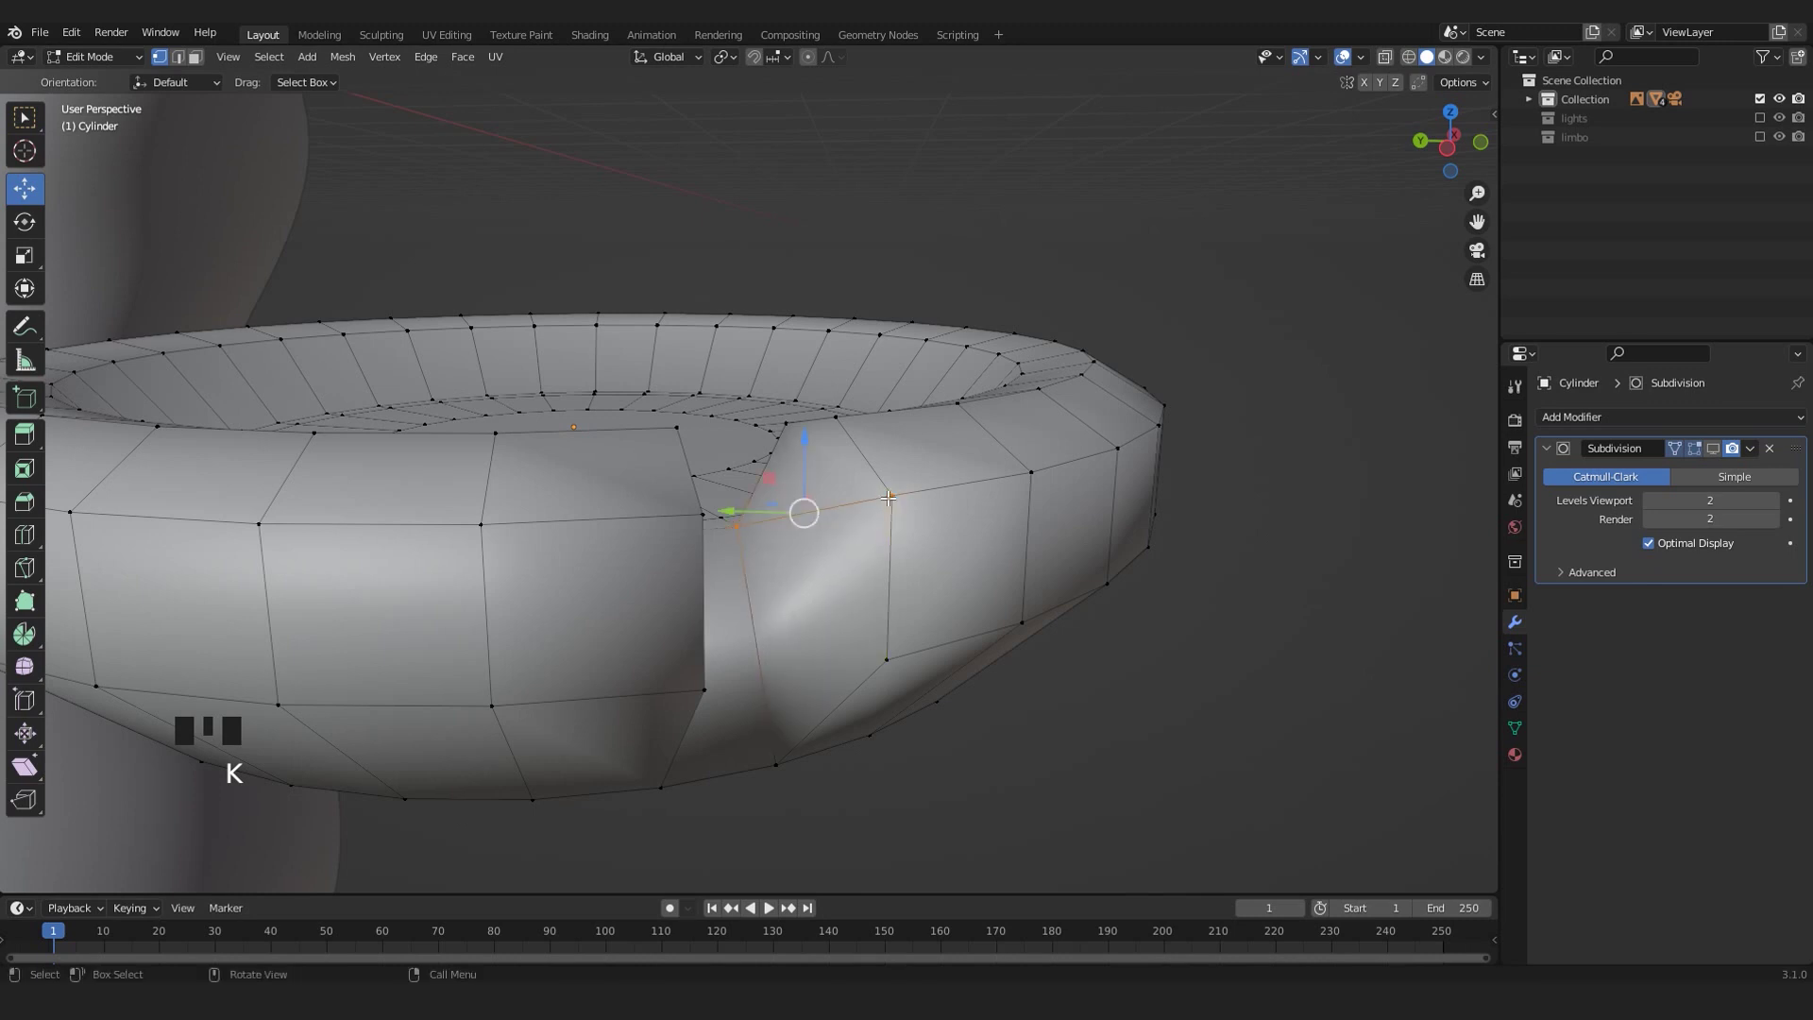
{"action": "middle_click_drag", "start_coordinate": [933, 539], "coordinate": [820, 589]}
{"action": "scroll", "coordinate": [919, 696], "scroll_direction": "up", "scroll_amount": 3}
{"action": "scroll", "coordinate": [907, 661], "scroll_direction": "up", "scroll_amount": 2}
{"action": "middle_click_drag", "start_coordinate": [1115, 677], "coordinate": [796, 495]}
{"action": "middle_click_drag", "start_coordinate": [823, 583], "coordinate": [842, 768]}
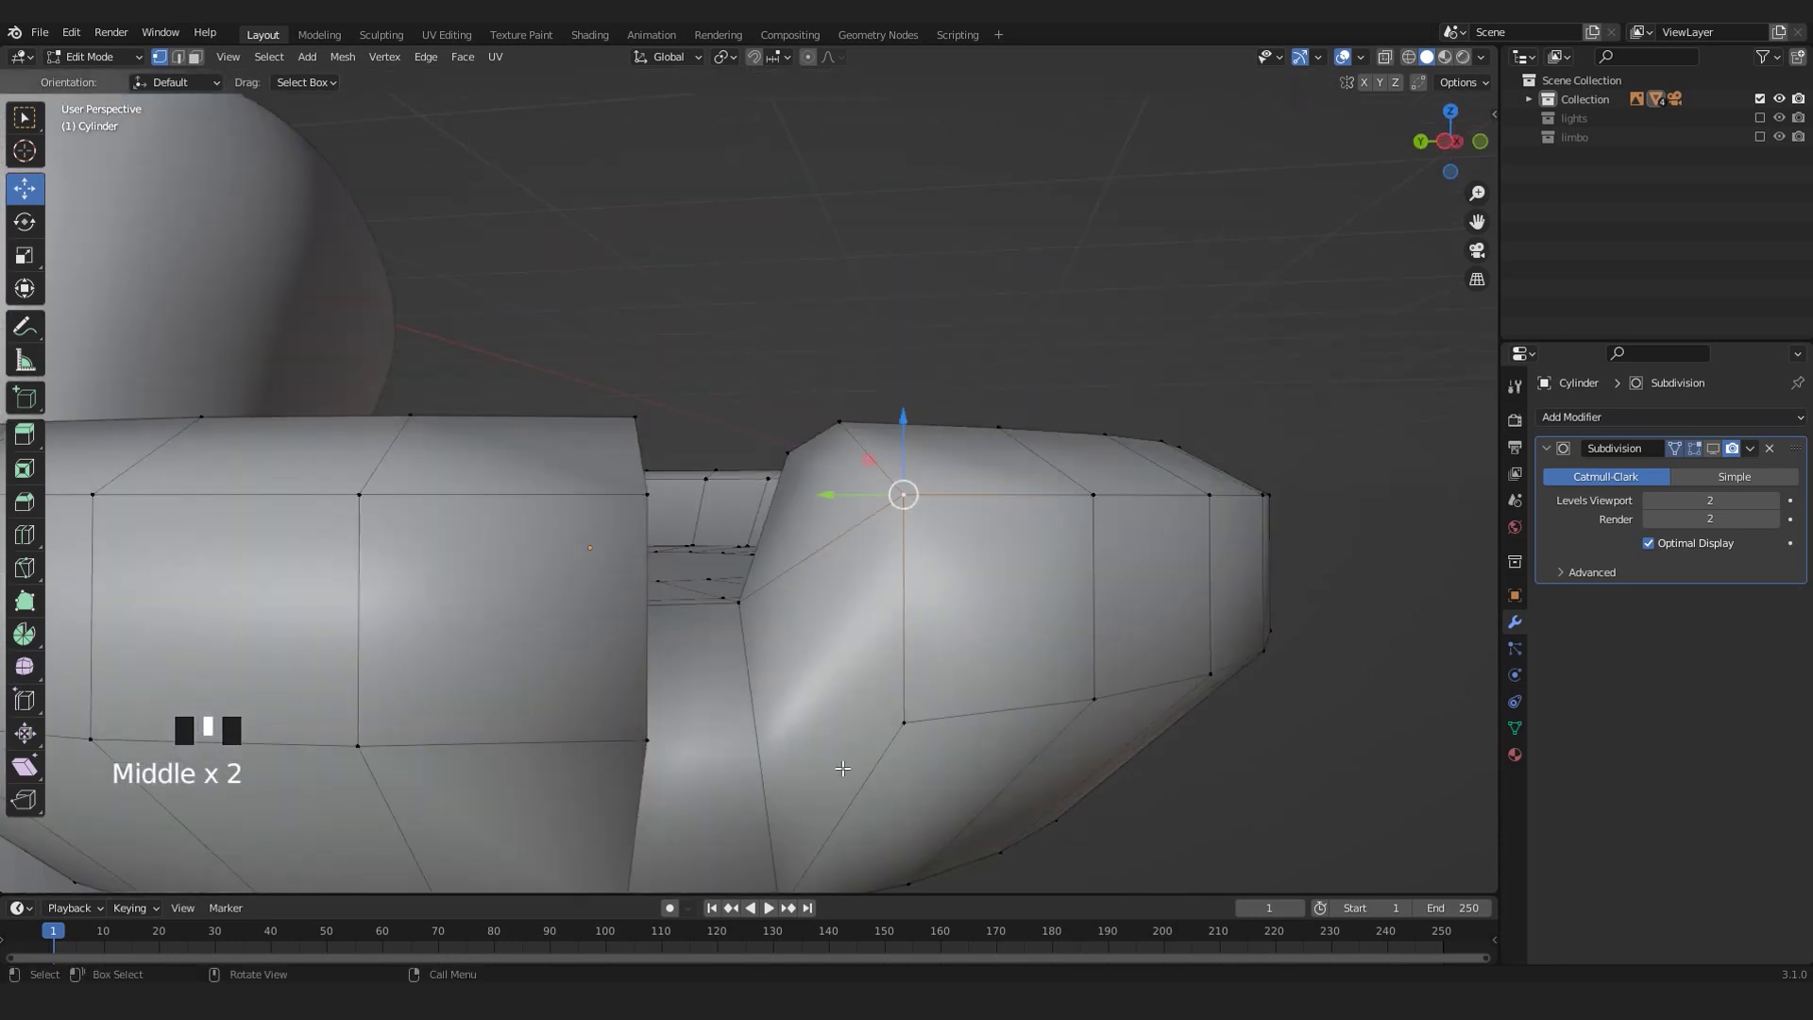
{"action": "middle_click_drag", "start_coordinate": [820, 697], "coordinate": [771, 738]}
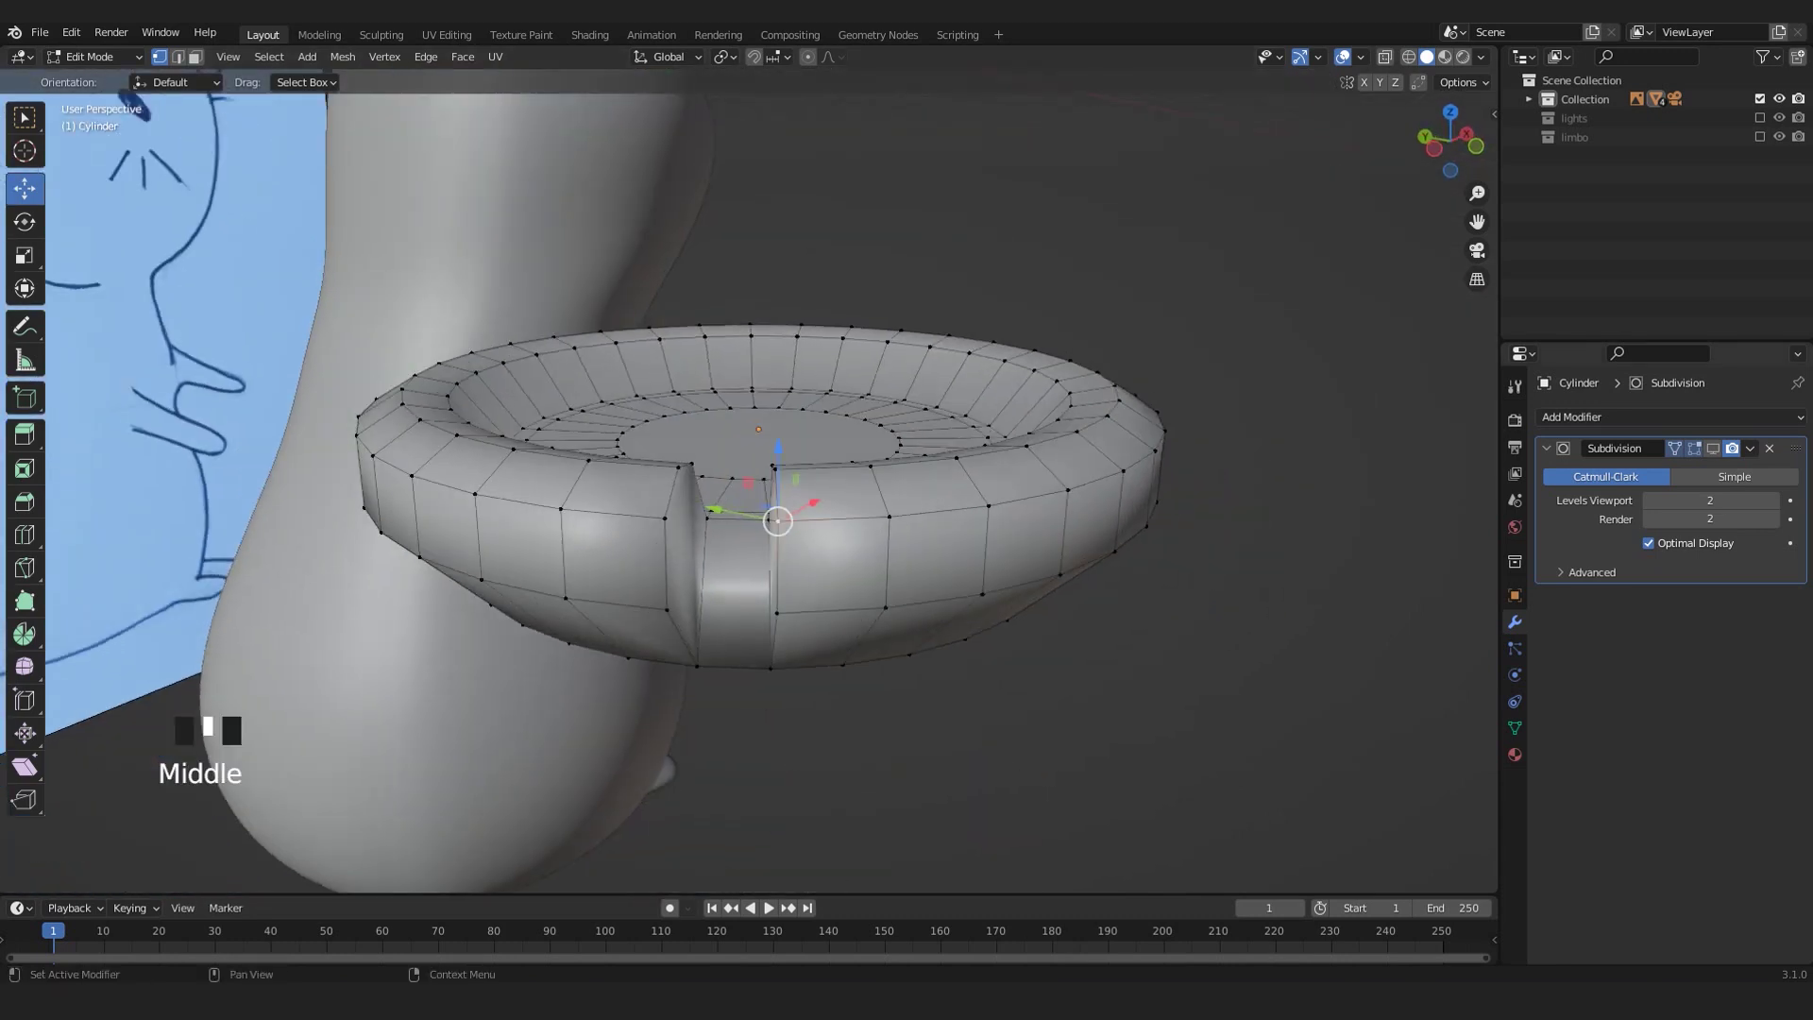
- Knife-cut an edge across the notch's opposite side, from the outer rim vertex to the inner corner vertex
{"action": "scroll", "coordinate": [868, 612], "scroll_direction": "up", "scroll_amount": 1}
{"action": "middle_click_drag", "start_coordinate": [868, 612], "coordinate": [837, 683]}
{"action": "scroll", "coordinate": [868, 612], "scroll_direction": "up", "scroll_amount": 3}
{"action": "key", "text": "k"}
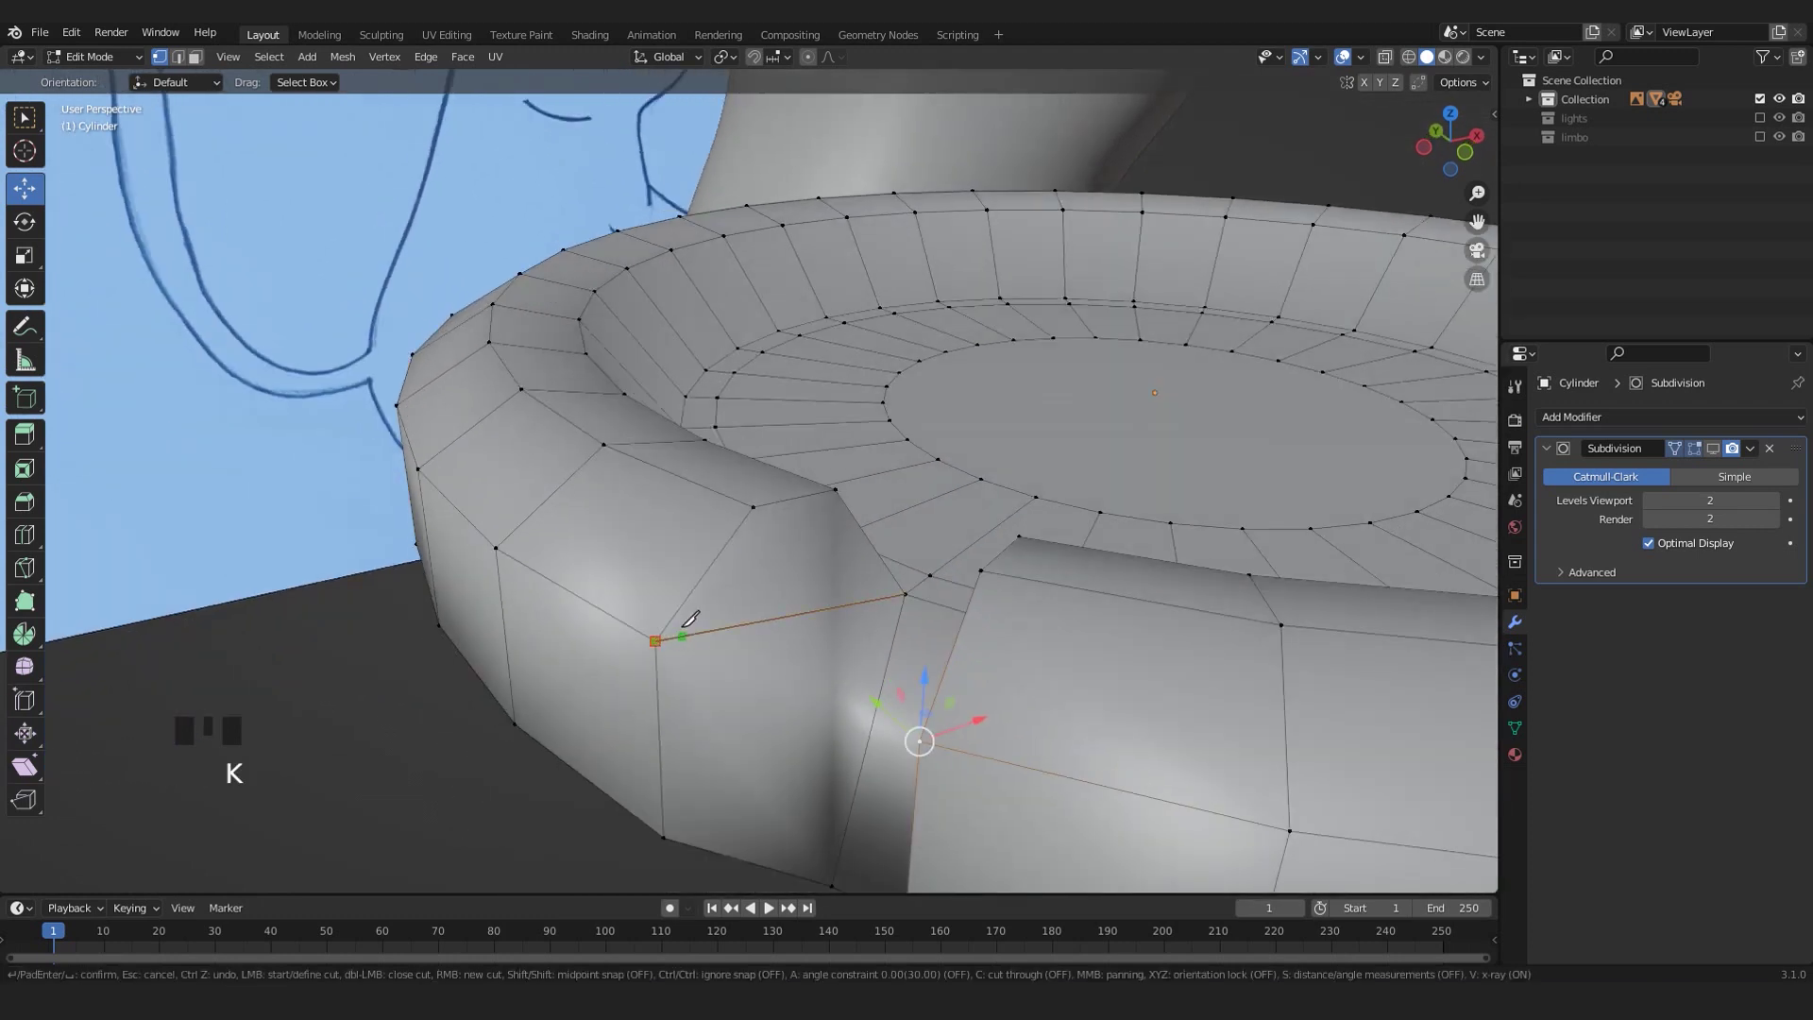
{"action": "key", "text": "Return"}
{"action": "scroll", "coordinate": [661, 614], "scroll_direction": "down", "scroll_amount": 3}
{"action": "left_click", "coordinate": [629, 598]}
- Return to Object Mode and show the Subdivision modifier in the viewport to check the notch's smoothed shape
{"action": "scroll", "coordinate": [699, 619], "scroll_direction": "down", "scroll_amount": 3}
{"action": "middle_click_drag", "start_coordinate": [736, 631], "coordinate": [883, 638]}
{"action": "key", "text": "Tab"}
{"action": "middle_click_drag", "start_coordinate": [1073, 570], "coordinate": [878, 648]}
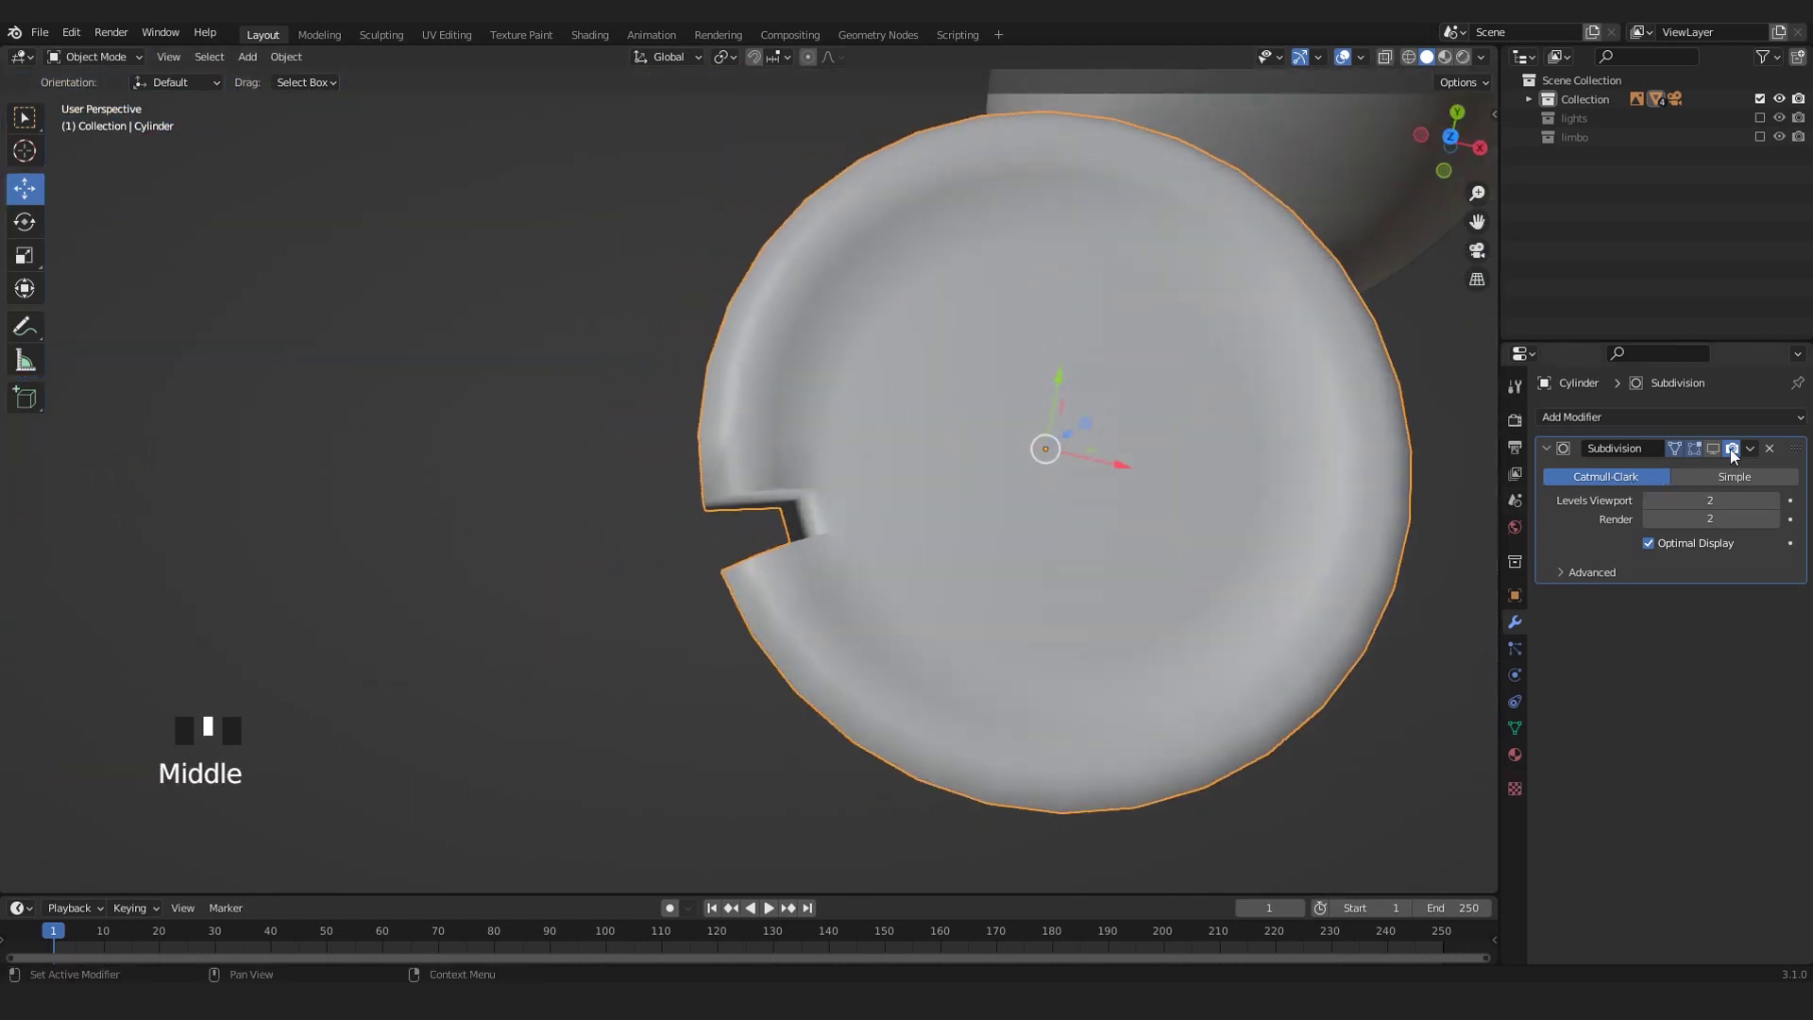
{"action": "left_click", "coordinate": [1714, 449]}
{"action": "mouse_move", "coordinate": [876, 514]}
{"action": "middle_mouse_down"}
{"action": "mouse_move", "coordinate": [698, 530]}
{"action": "mouse_move", "coordinate": [619, 508]}
{"action": "middle_mouse_up"}
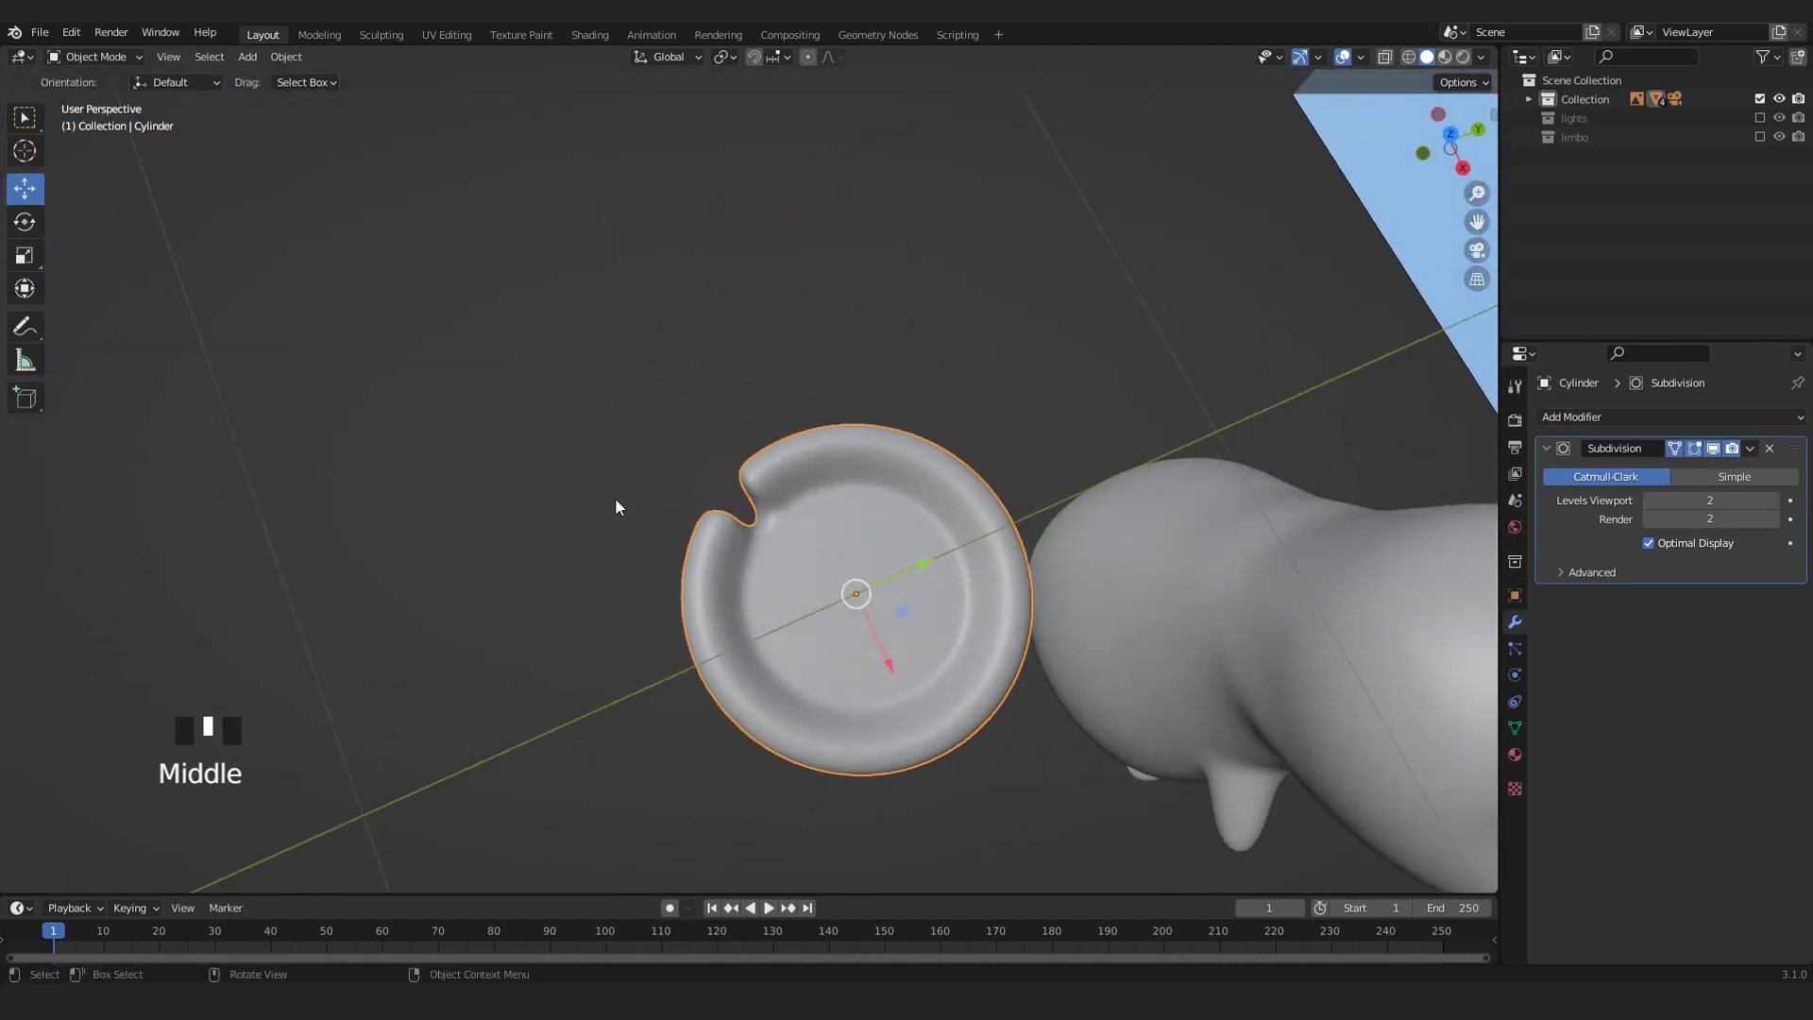
{"action": "scroll", "coordinate": [628, 507], "scroll_direction": "down", "scroll_amount": 2}
{"action": "scroll", "coordinate": [652, 539], "scroll_direction": "down", "scroll_amount": 5}
{"action": "scroll", "coordinate": [664, 551], "scroll_direction": "up", "scroll_amount": 6}
- Edit the ear disc from above with the viewport subdivision hidden, and shift a vertex at the notch
{"action": "key", "text": "KP_7"}
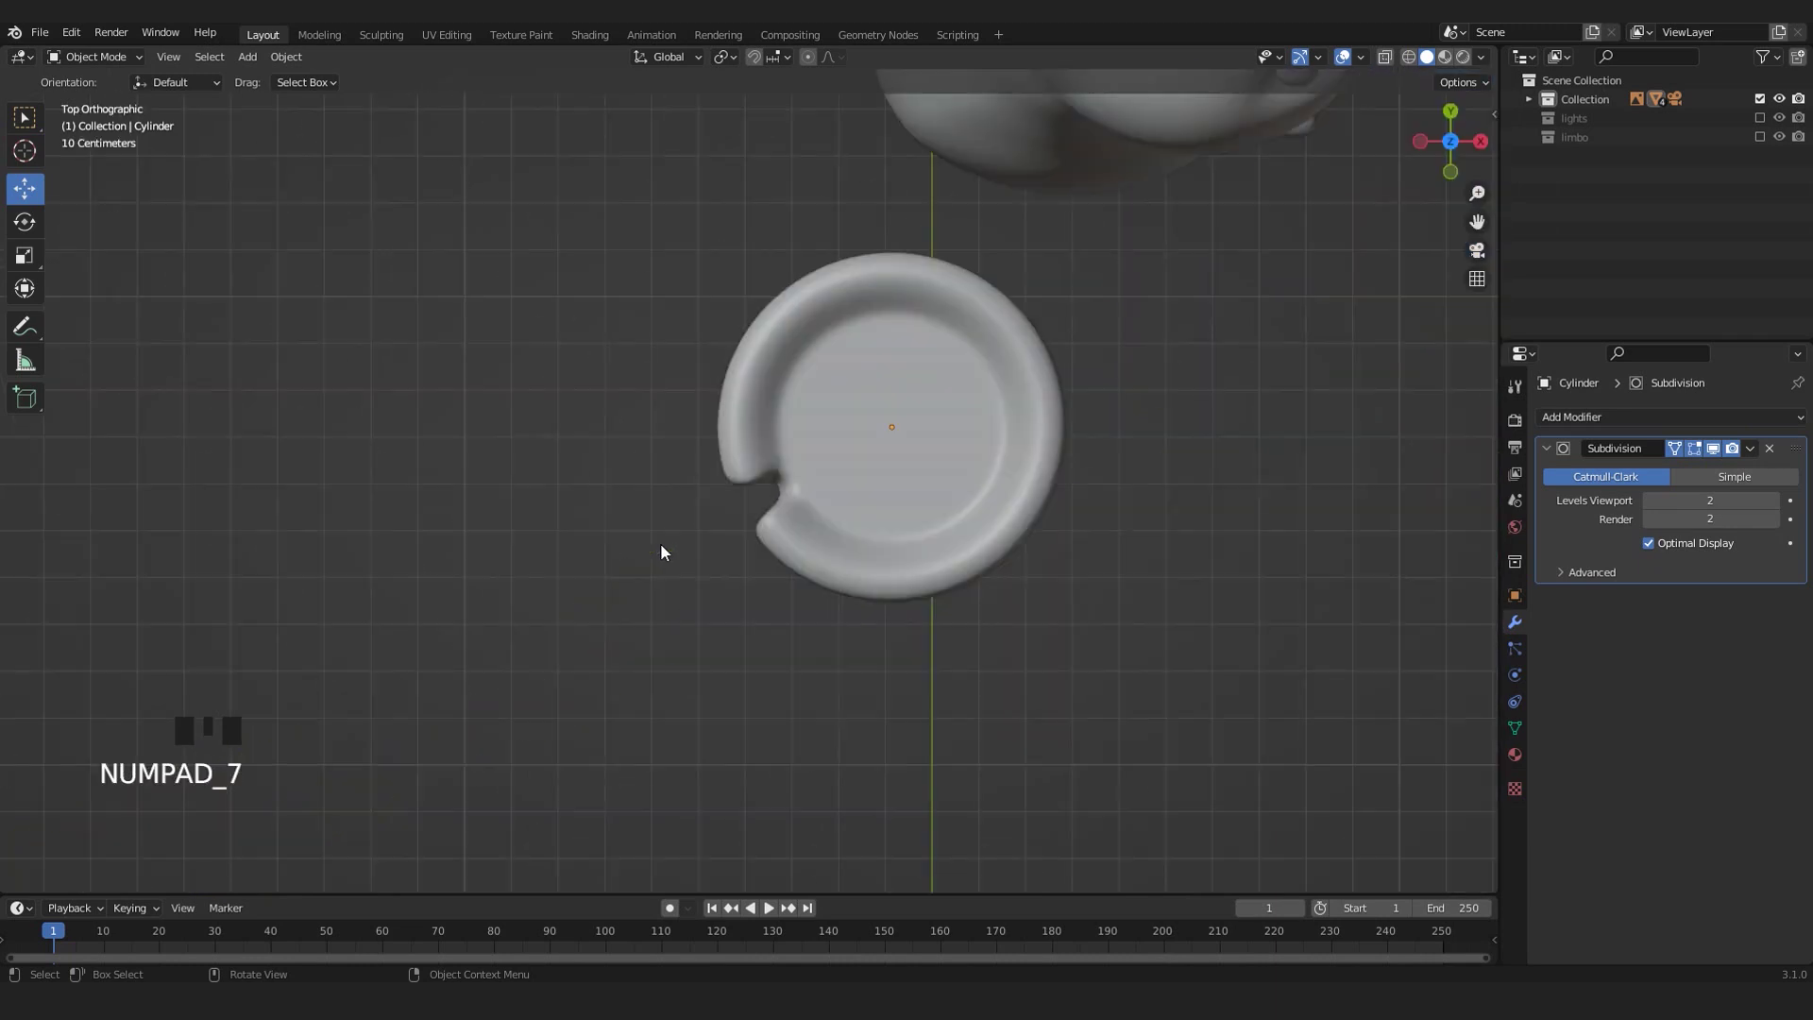
{"action": "scroll", "coordinate": [665, 550], "scroll_direction": "up", "scroll_amount": 3}
{"action": "key", "text": "Tab"}
{"action": "scroll", "coordinate": [838, 416], "scroll_direction": "up", "scroll_amount": 3}
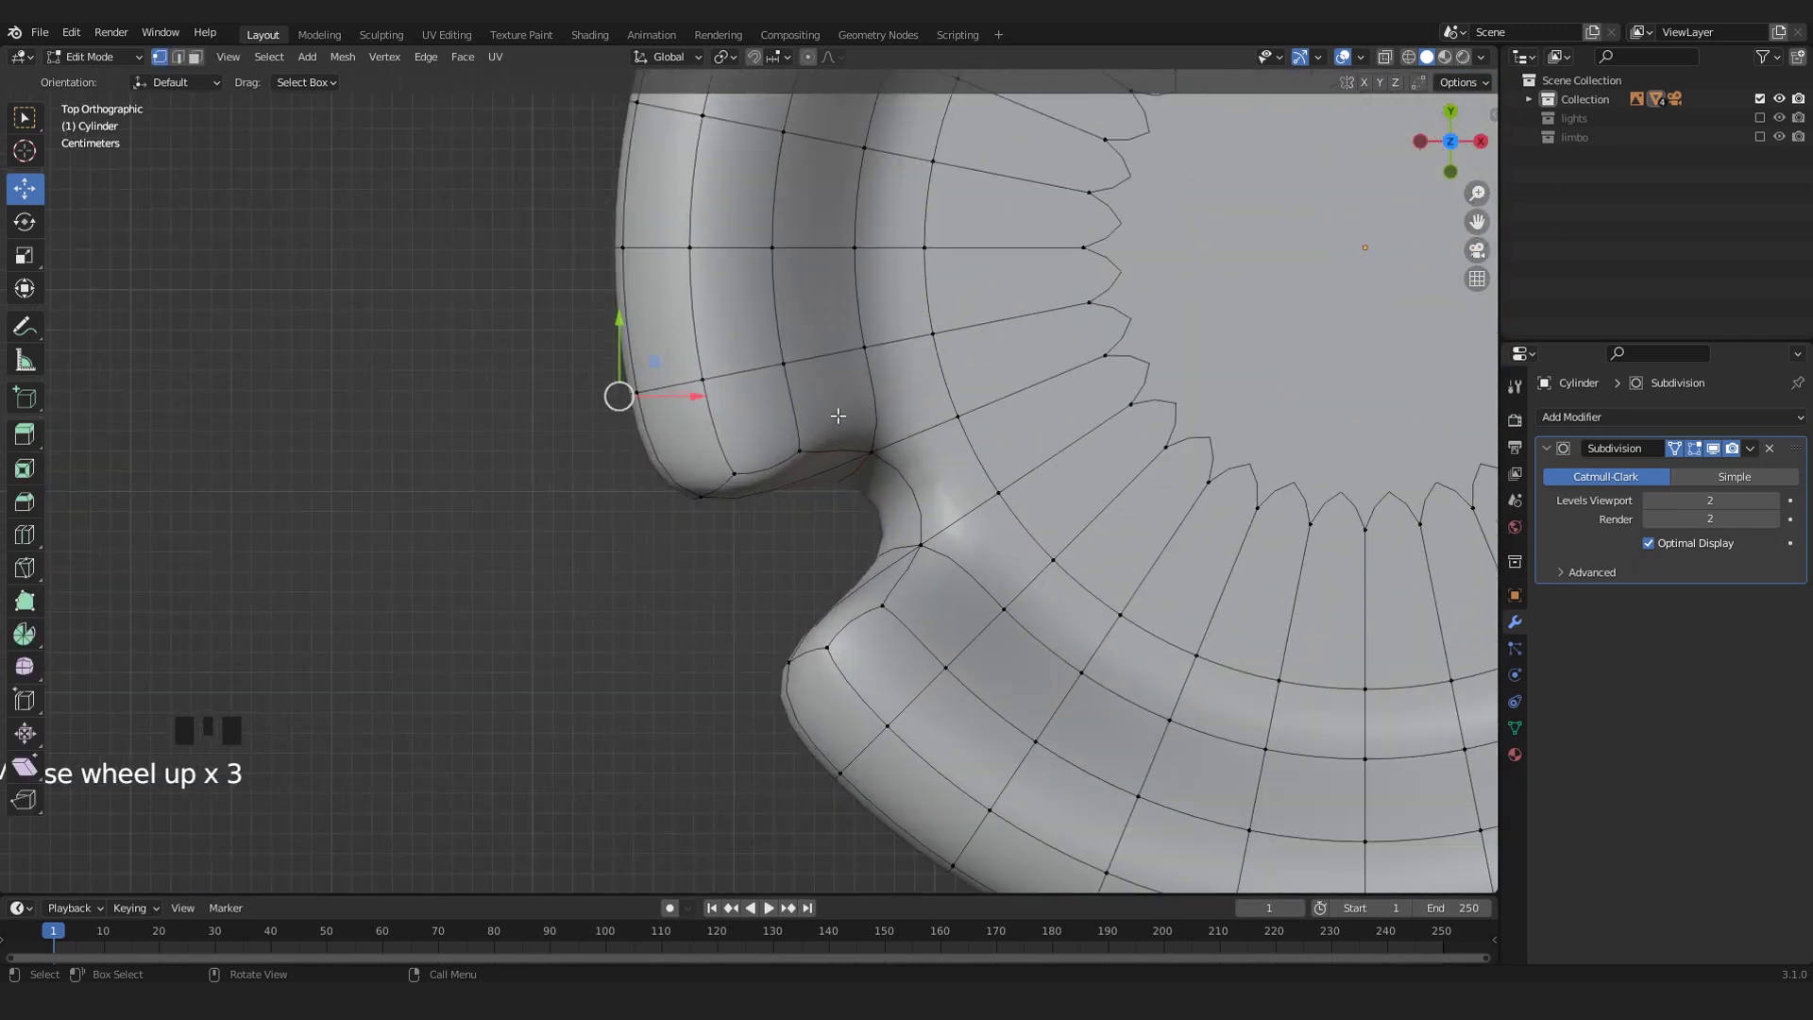
{"action": "left_click", "coordinate": [1714, 447]}
{"action": "scroll", "coordinate": [547, 655], "scroll_direction": "up", "scroll_amount": 1}
{"action": "middle_click_drag", "start_coordinate": [683, 627], "coordinate": [694, 586], "text": "shift"}
{"action": "scroll", "coordinate": [718, 588], "scroll_direction": "up", "scroll_amount": 4}
{"action": "left_click", "coordinate": [908, 588]}
{"action": "key", "text": "g"}
{"action": "left_click", "coordinate": [922, 586]}
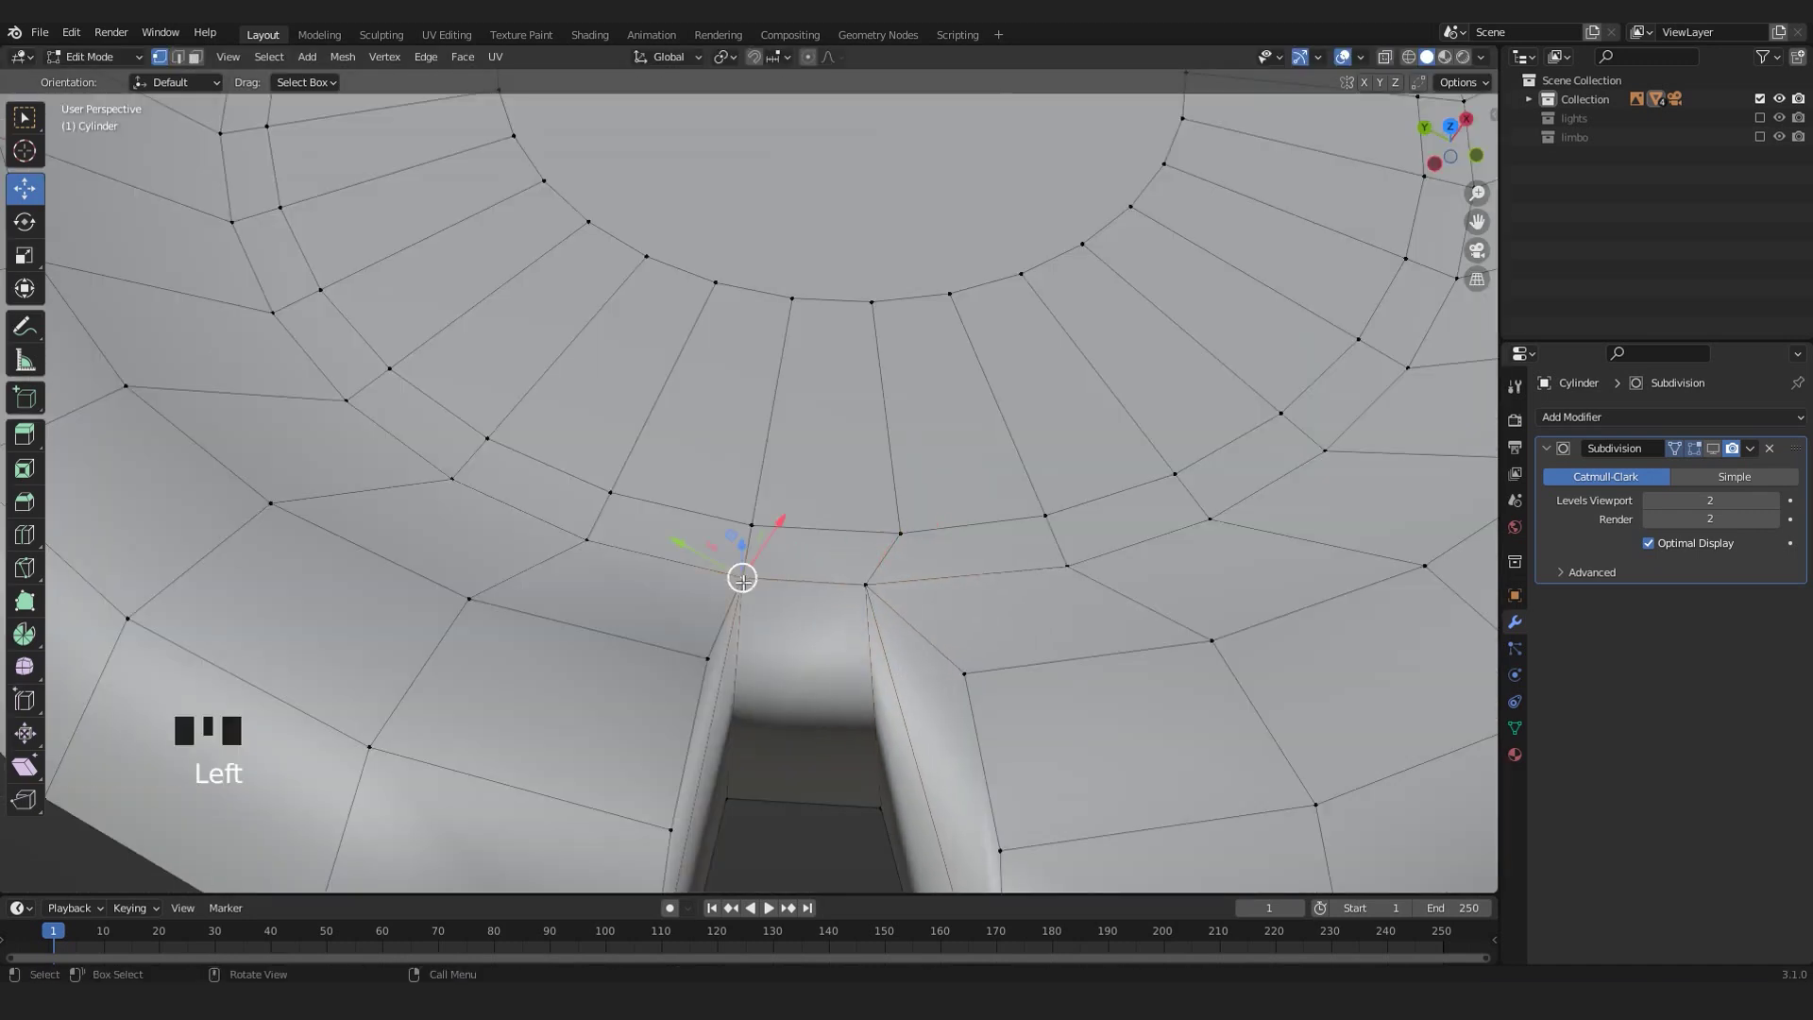
- Move the notch's inner corner vertices closer together so the cut tapers to a narrow V
{"action": "key", "text": "g"}
{"action": "left_click", "coordinate": [803, 590]}
{"action": "middle_click_drag", "start_coordinate": [804, 590], "coordinate": [833, 566]}
{"action": "scroll", "coordinate": [833, 566], "scroll_direction": "up", "scroll_amount": 3}
{"action": "left_click", "coordinate": [837, 631]}
{"action": "key", "text": "g"}
{"action": "scroll", "coordinate": [745, 634], "scroll_direction": "down", "scroll_amount": 2}
{"action": "middle_click_drag", "start_coordinate": [745, 634], "coordinate": [1280, 541]}
- Leave Edit Mode and show the subdivision again to inspect the tapered notch and the whole ear
{"action": "key", "text": "Tab"}
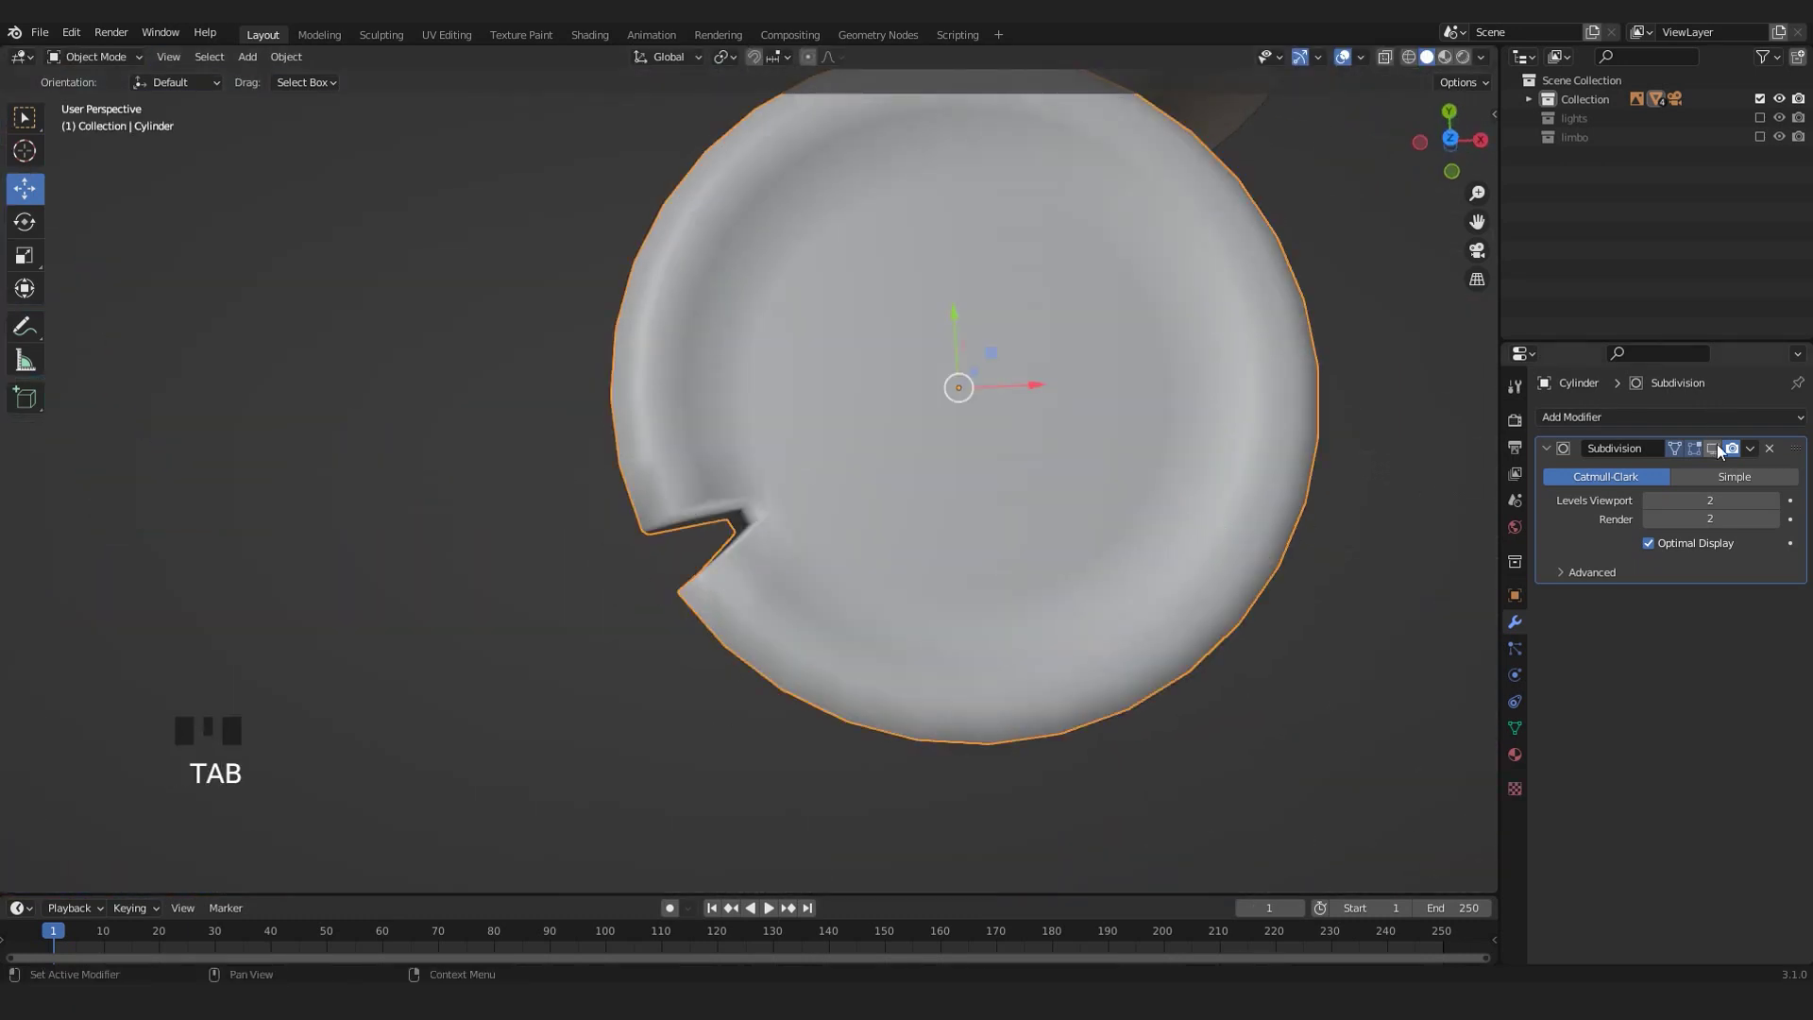
{"action": "left_click", "coordinate": [781, 592]}
{"action": "middle_click_drag", "start_coordinate": [781, 592], "coordinate": [457, 632]}
{"action": "scroll", "coordinate": [454, 623], "scroll_direction": "down", "scroll_amount": 7}
{"action": "left_click", "coordinate": [529, 565]}
{"action": "scroll", "coordinate": [700, 564], "scroll_direction": "down", "scroll_amount": 4}
{"action": "scroll", "coordinate": [702, 566], "scroll_direction": "up", "scroll_amount": 4}
{"action": "left_click", "coordinate": [838, 540]}
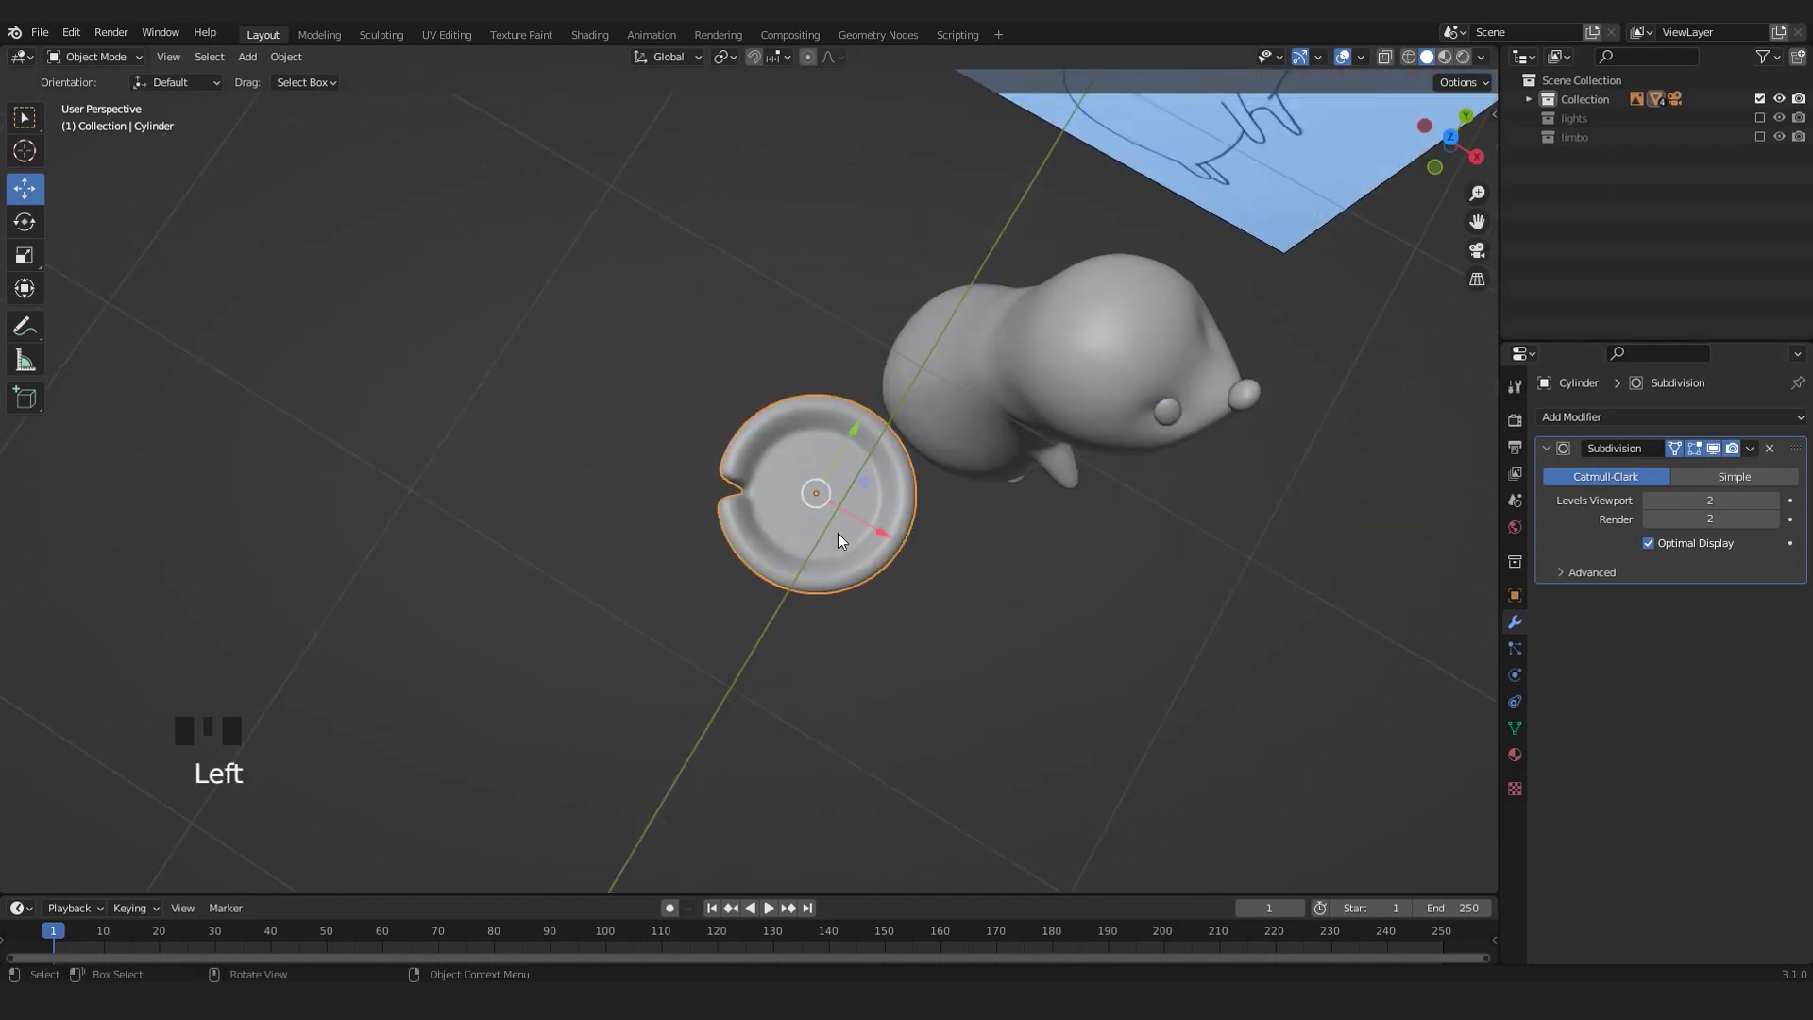
{"action": "scroll", "coordinate": [839, 537], "scroll_direction": "up", "scroll_amount": 7}
{"action": "middle_click_drag", "start_coordinate": [852, 531], "coordinate": [881, 389]}
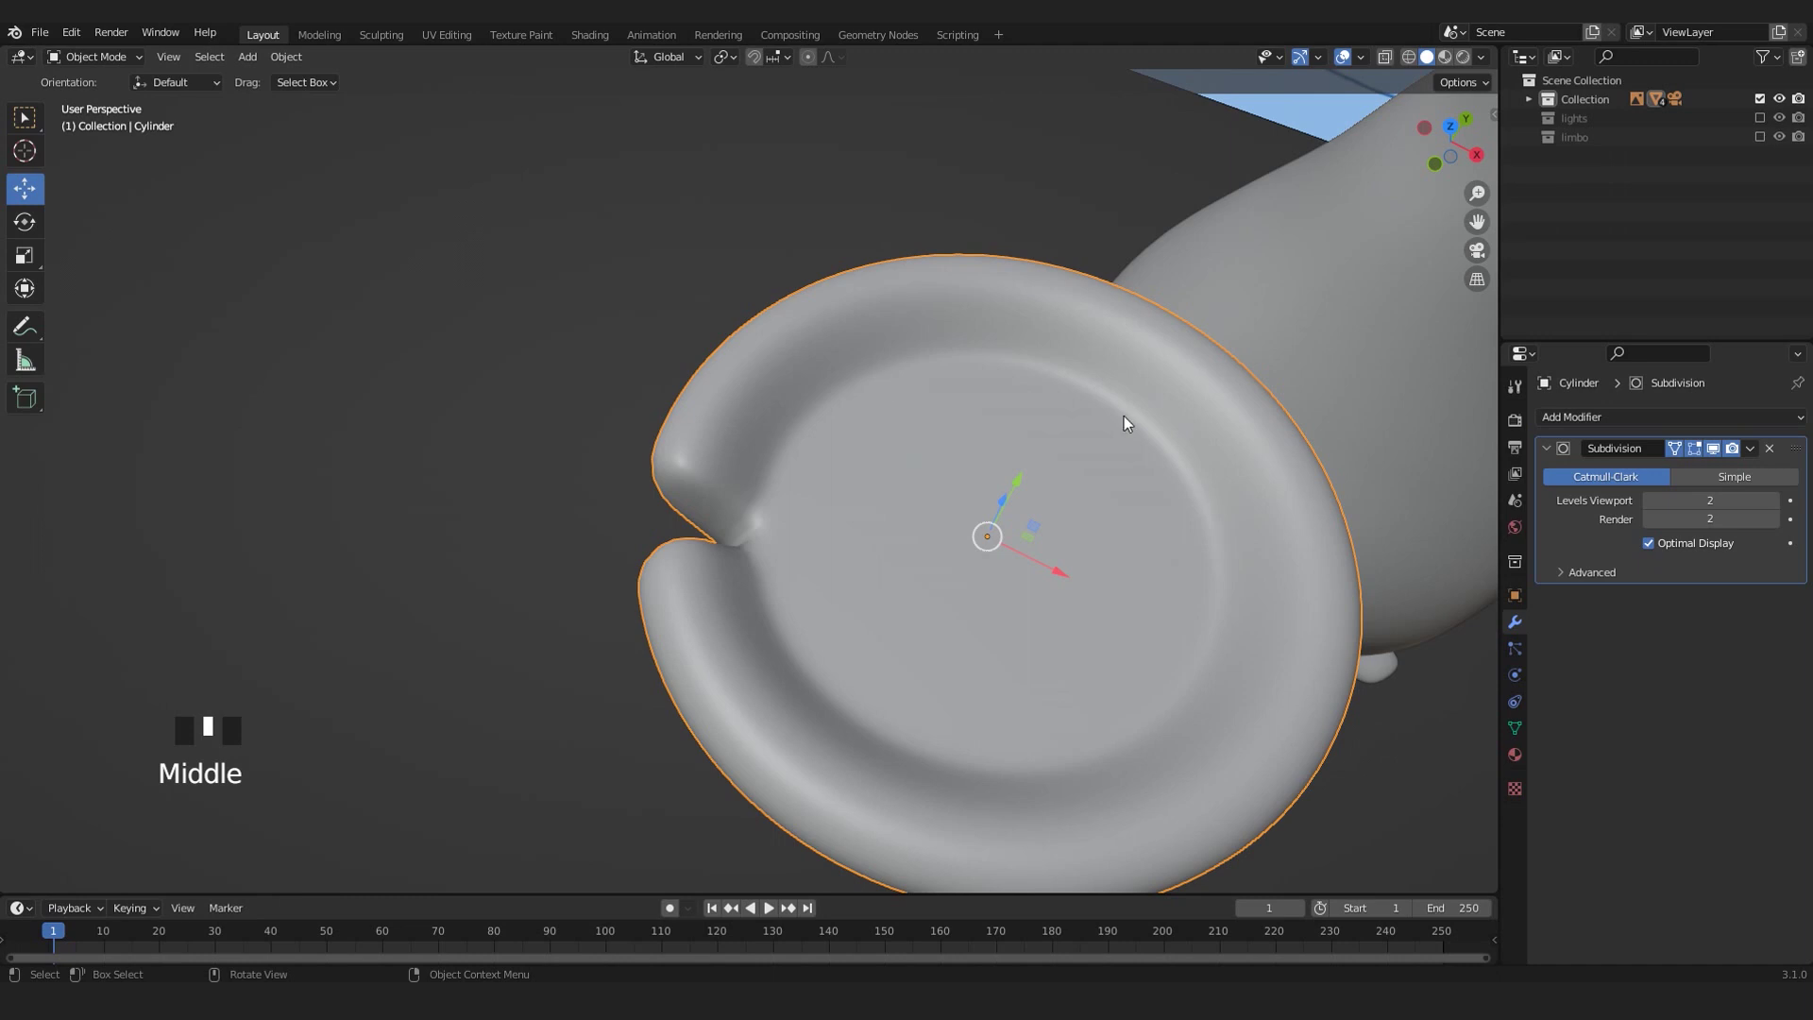
- Hide the viewport subdivision in Edit Mode and scale the edge loop around the ear's inner floor to about 0.90
{"action": "key", "text": "Tab"}
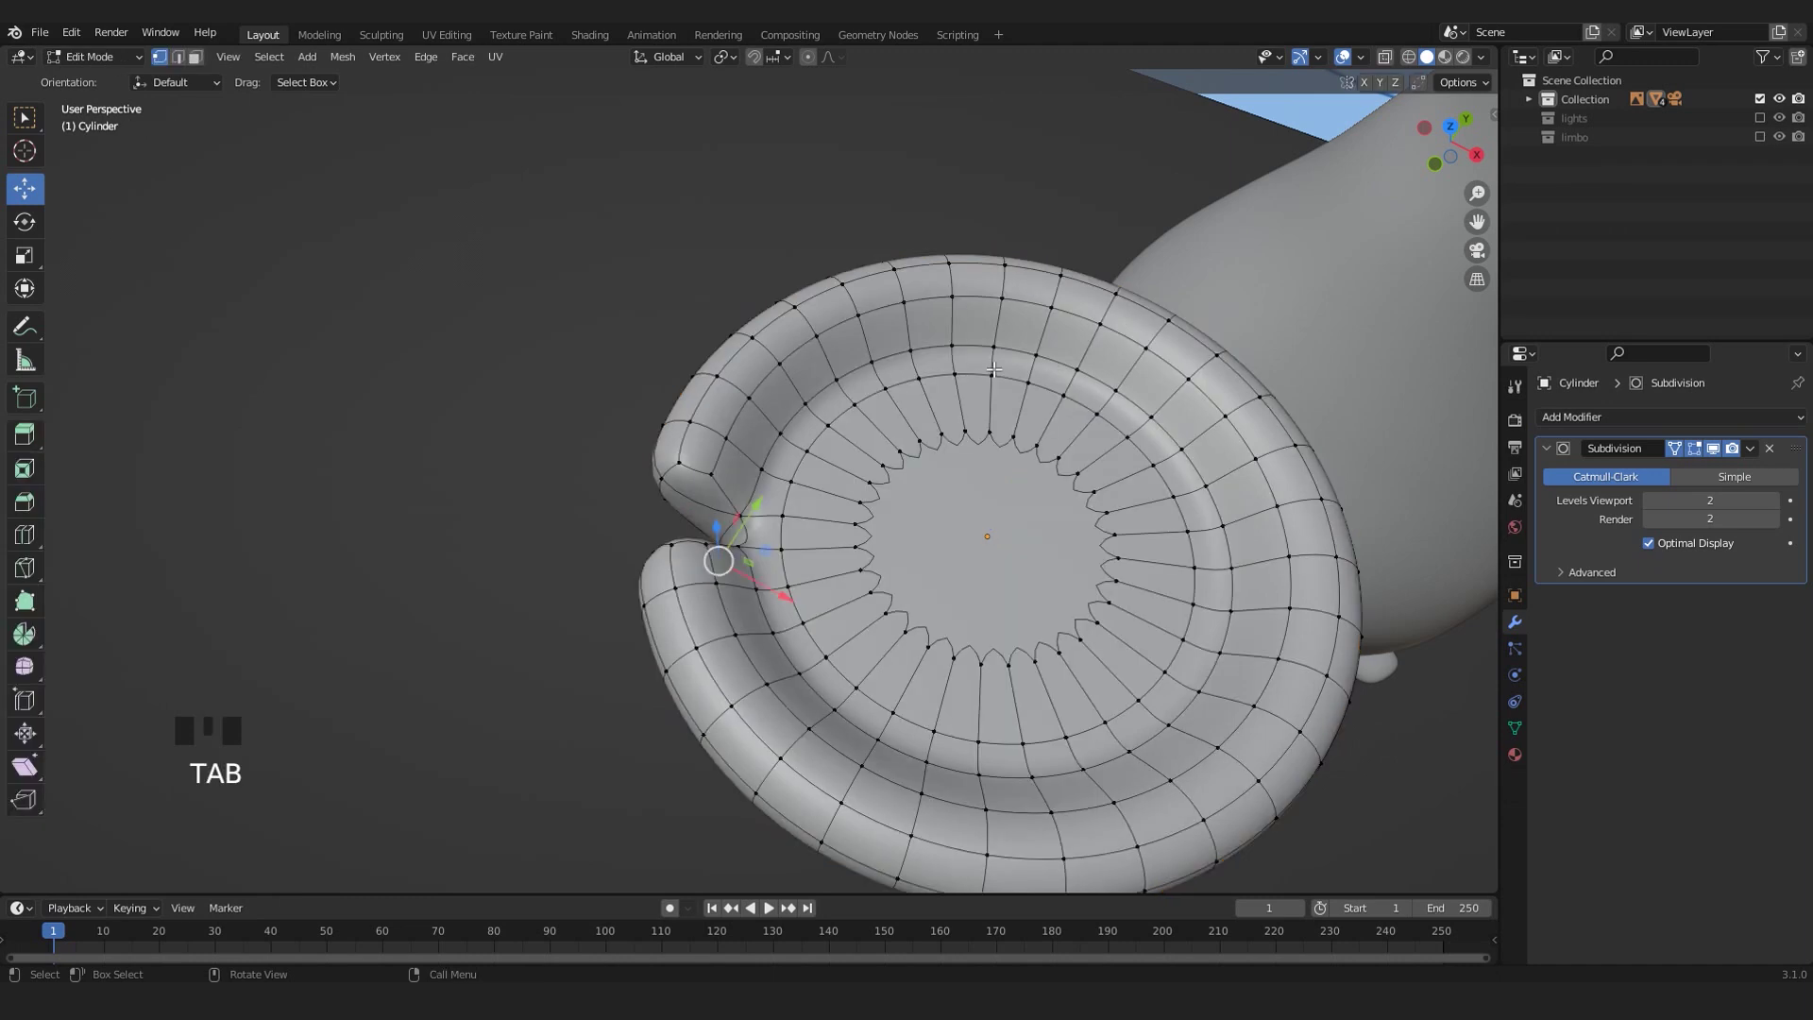
{"action": "left_click", "coordinate": [1715, 450]}
{"action": "middle_click_drag", "start_coordinate": [1147, 416], "coordinate": [888, 397], "text": "shift"}
{"action": "key", "text": "ctrl+2"}
{"action": "key", "text": "s"}
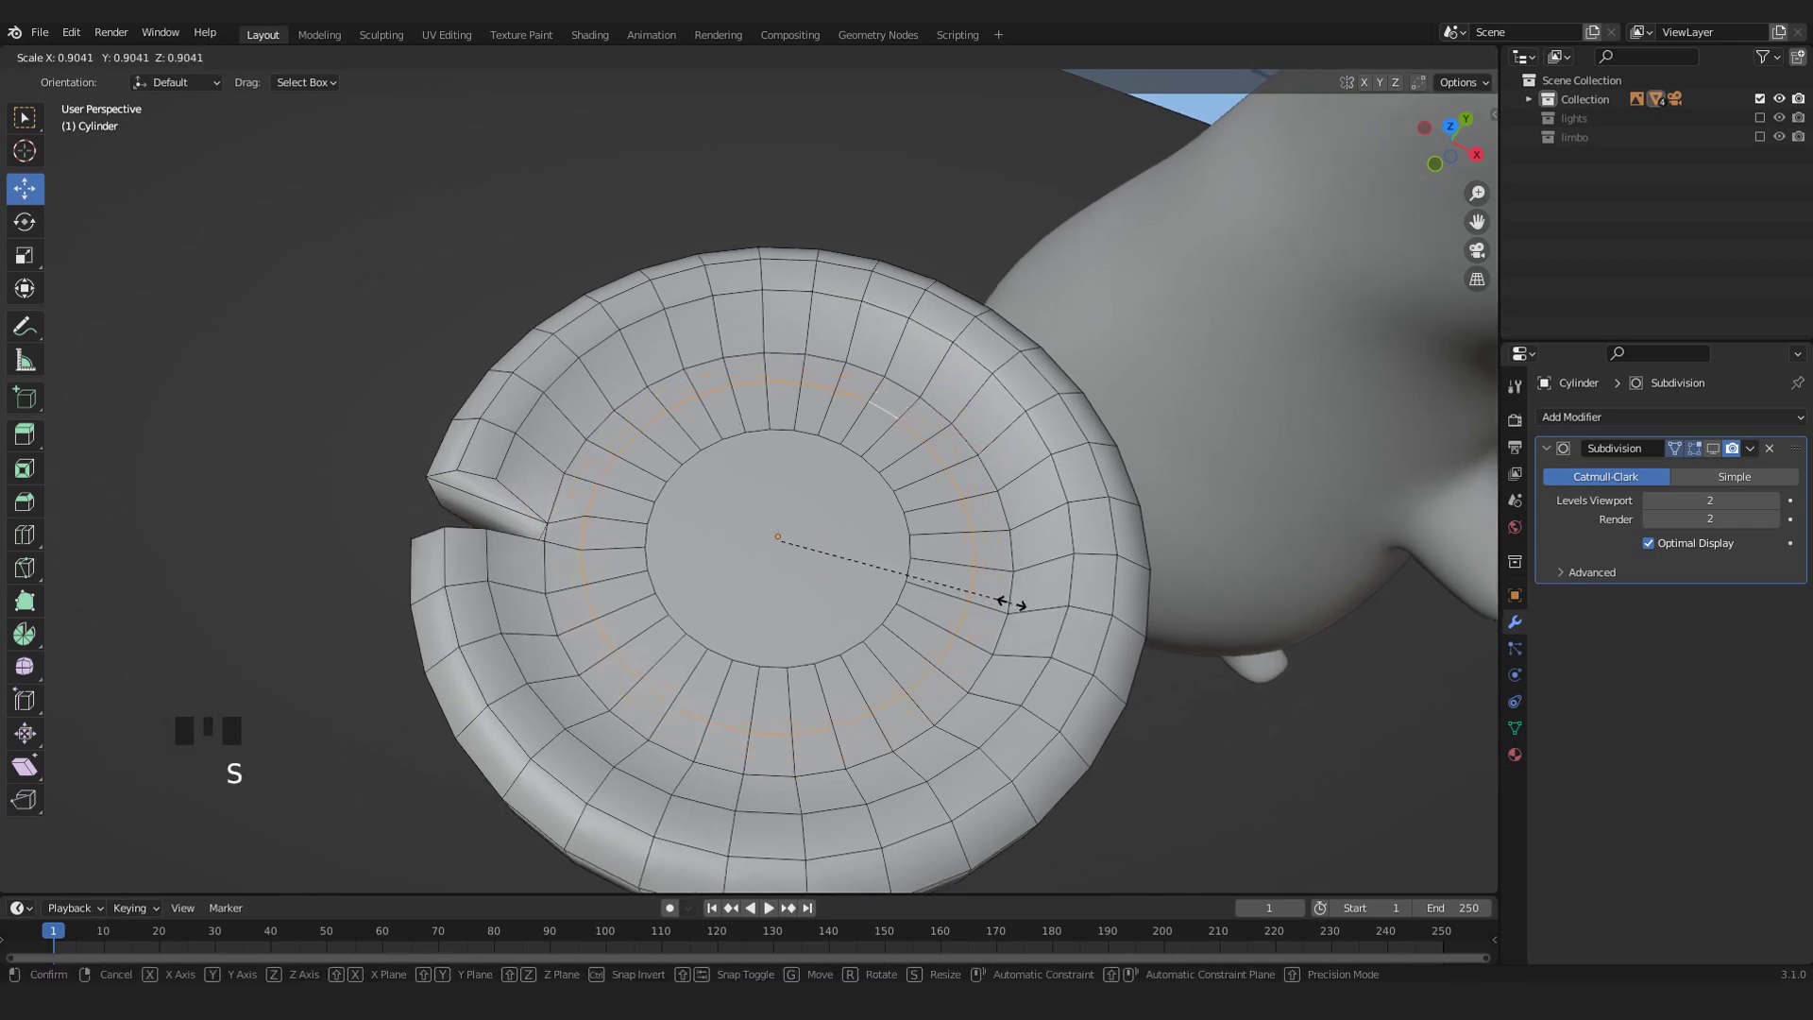
{"action": "left_click", "coordinate": [1011, 602]}
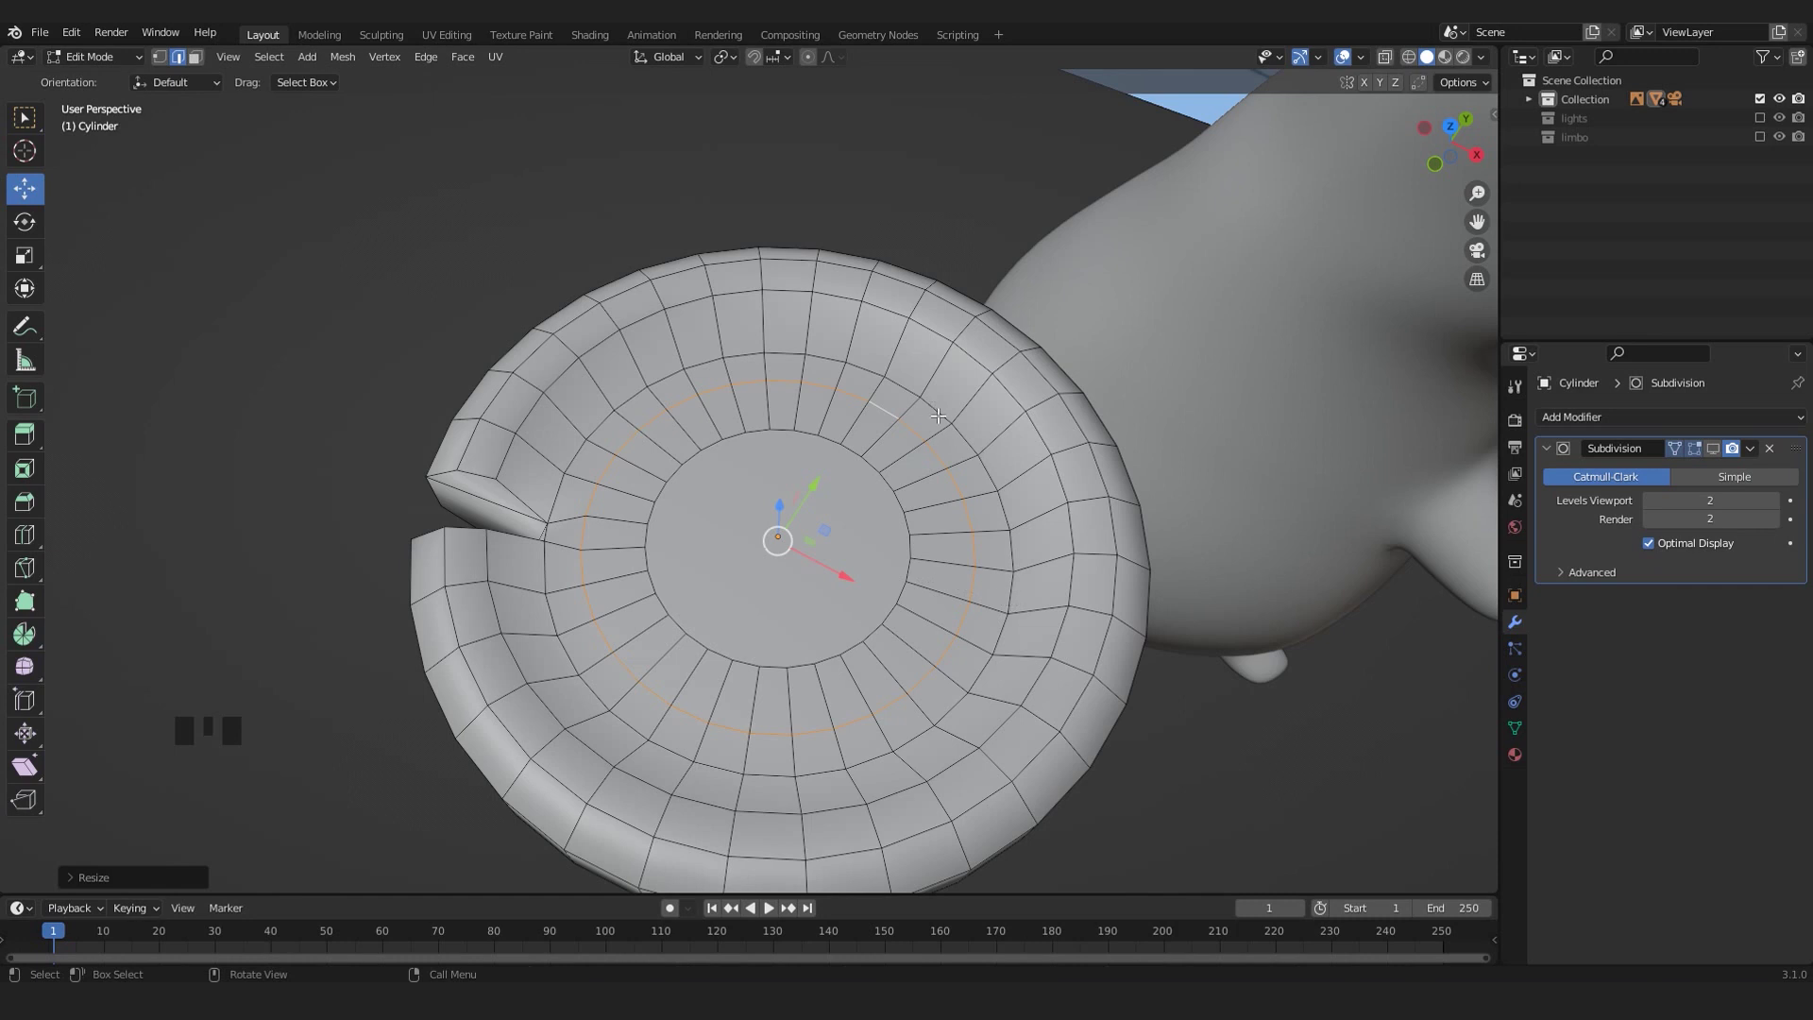
- Adjust the ear's inner floor slightly in height and return to Object Mode
{"action": "key", "text": "Tab"}
{"action": "middle_click_drag", "start_coordinate": [983, 473], "coordinate": [775, 472]}
{"action": "scroll", "coordinate": [965, 480], "scroll_direction": "up", "scroll_amount": 2}
{"action": "key", "text": "Tab"}
{"action": "left_click_drag", "start_coordinate": [766, 474], "coordinate": [767, 490]}
{"action": "key", "text": "3"}
{"action": "left_click", "coordinate": [776, 518]}
{"action": "key", "text": "Tab"}
- Move the ear disc into place beside the mouse in top view and up to the head in front view
{"action": "scroll", "coordinate": [768, 497], "scroll_direction": "down", "scroll_amount": 7}
{"action": "middle_click_drag", "start_coordinate": [770, 499], "coordinate": [788, 557]}
{"action": "left_click", "coordinate": [796, 627]}
{"action": "left_click", "coordinate": [786, 535]}
{"action": "scroll", "coordinate": [786, 536], "scroll_direction": "up", "scroll_amount": 2}
{"action": "scroll", "coordinate": [786, 536], "scroll_direction": "down", "scroll_amount": 3}
{"action": "middle_click_drag", "start_coordinate": [757, 429], "coordinate": [696, 512], "text": "shift"}
{"action": "scroll", "coordinate": [695, 511], "scroll_direction": "up", "scroll_amount": 3}
{"action": "key", "text": "KP_7"}
{"action": "key", "text": "g"}
{"action": "left_click", "coordinate": [841, 385]}
{"action": "key", "text": "KP_1"}
{"action": "key", "text": "g"}
{"action": "left_click", "coordinate": [795, 392]}
- Rotate the ear disc upright about the X axis so its hollow faces forward, with the notch at the lower rear
{"action": "key", "text": "r"}
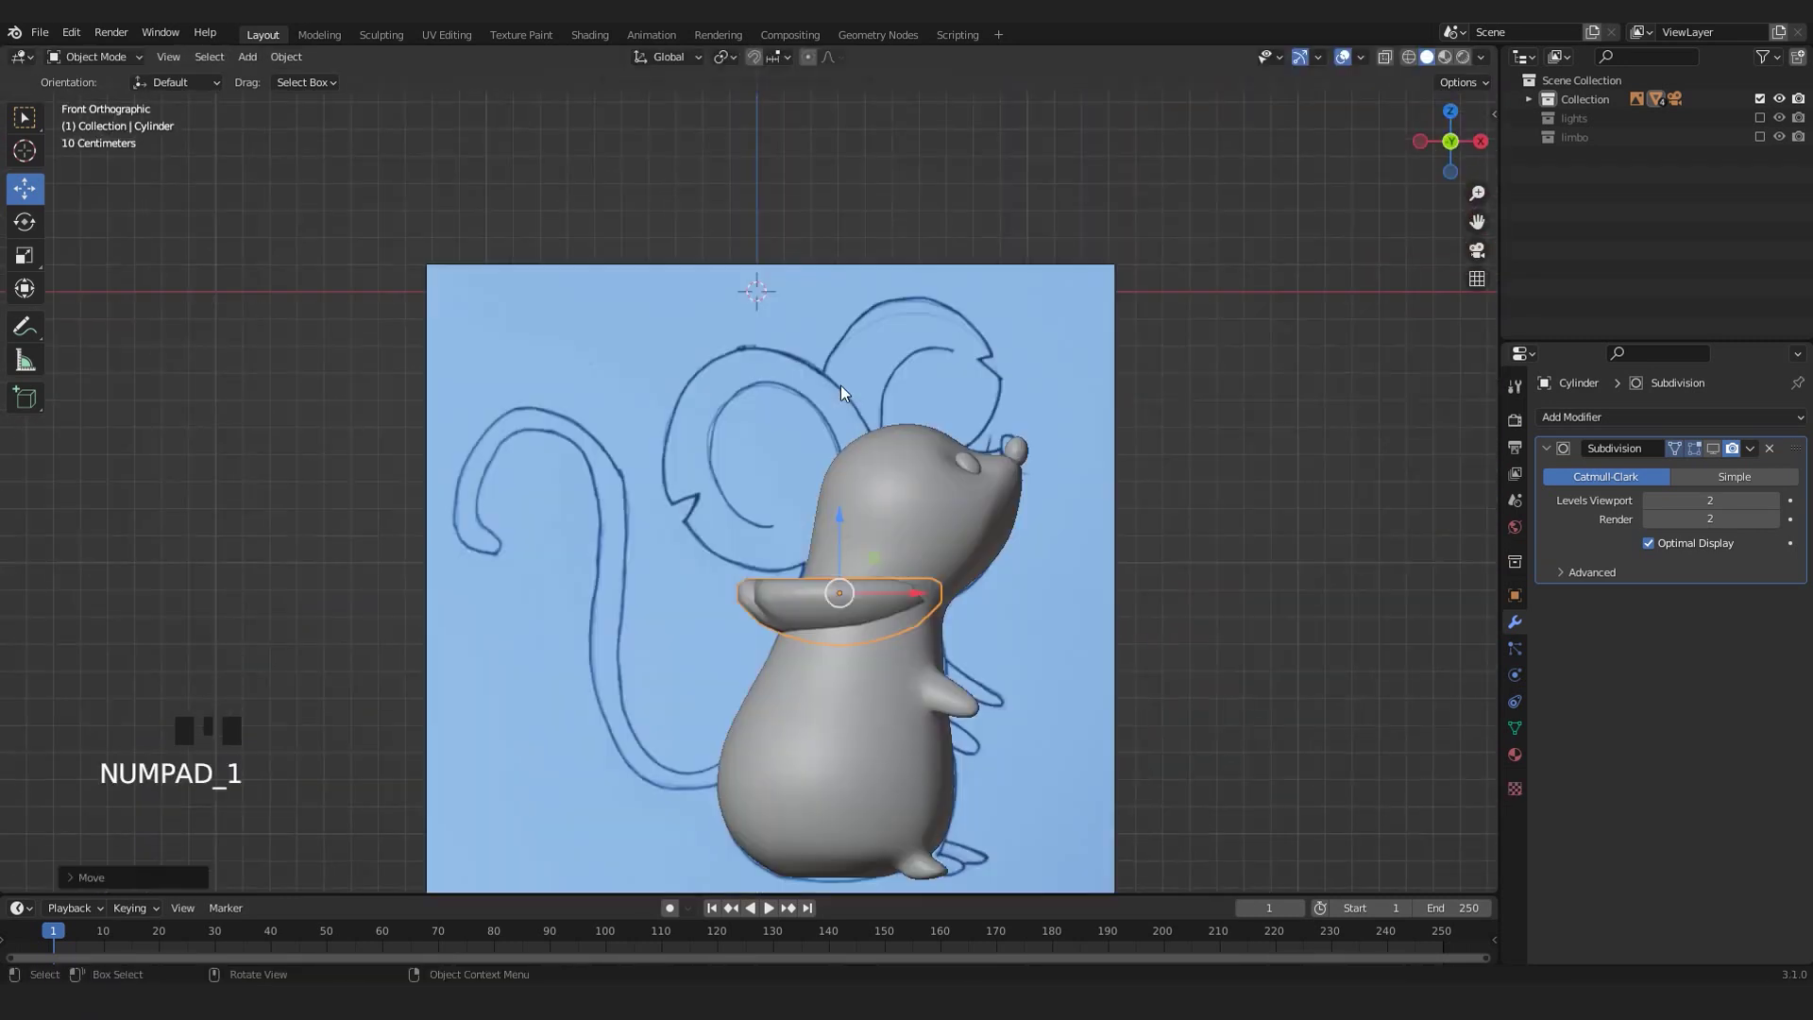
{"action": "left_click", "coordinate": [945, 517]}
{"action": "key", "text": "r"}
{"action": "key", "text": "r"}
{"action": "key", "text": "r"}
{"action": "key", "text": "r"}
{"action": "key", "text": "r"}
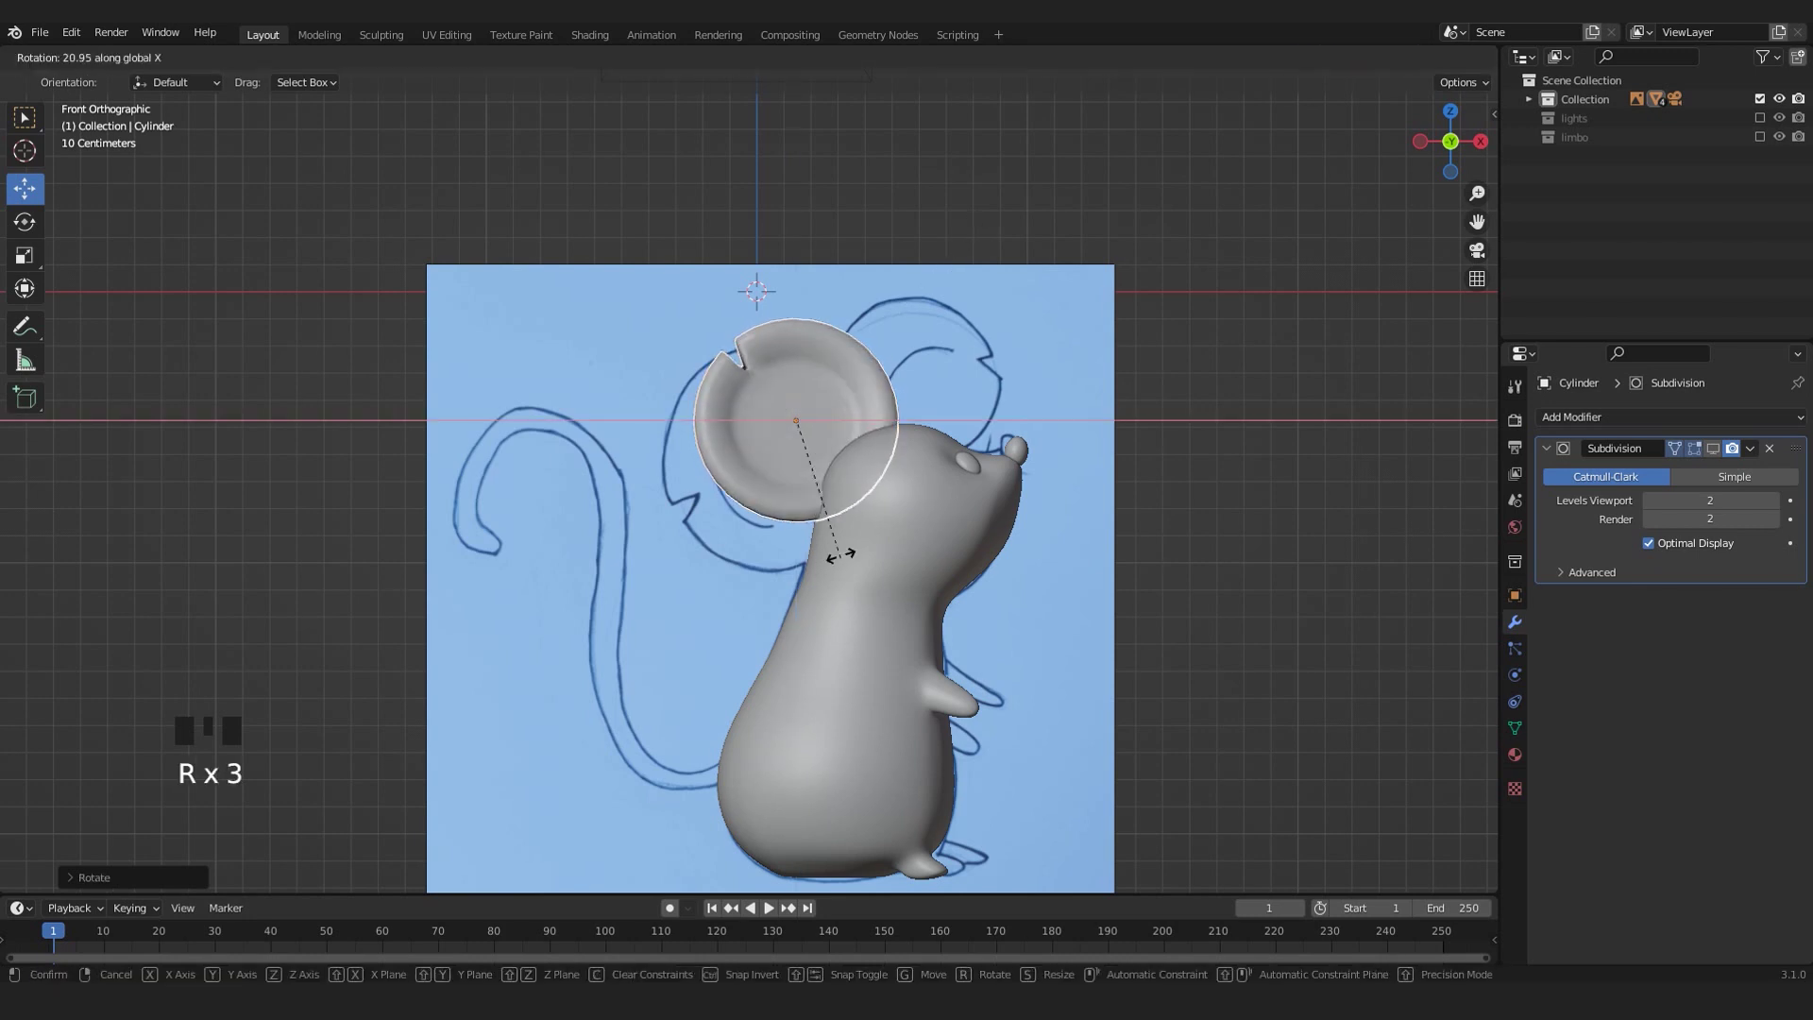
{"action": "left_click", "coordinate": [790, 451]}
{"action": "left_click", "coordinate": [788, 447]}
{"action": "middle_click_drag", "start_coordinate": [788, 447], "coordinate": [823, 519]}
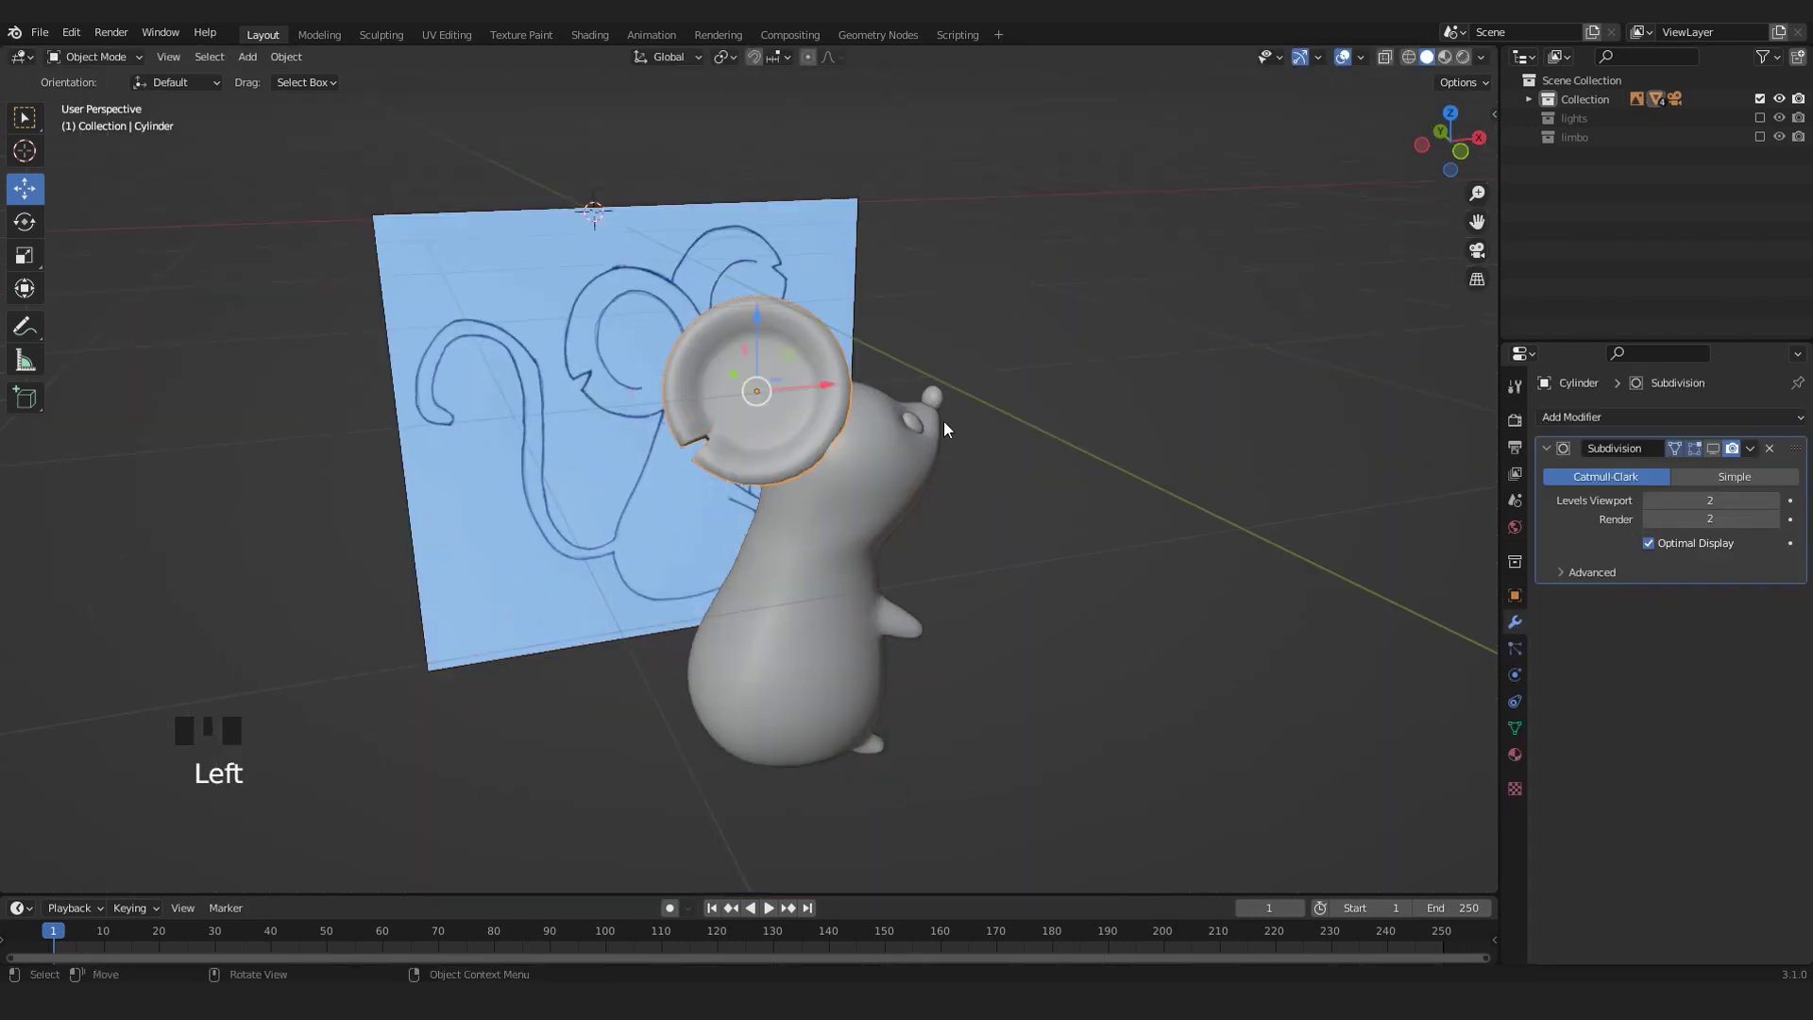
- Tilt the ear and turn it in top view to angle it against the mouse's head
{"action": "key", "text": "r"}
{"action": "left_click", "coordinate": [796, 536]}
{"action": "key", "text": "KP_7"}
{"action": "key", "text": "r"}
{"action": "left_click", "coordinate": [971, 374]}
- Move the angled ear over the back of the head in front view and shift it sideways against the head
{"action": "key", "text": "KP_1"}
{"action": "key", "text": "g"}
{"action": "left_click", "coordinate": [917, 401]}
{"action": "middle_click_drag", "start_coordinate": [917, 402], "coordinate": [1020, 467]}
{"action": "left_click_drag", "start_coordinate": [592, 406], "coordinate": [628, 415]}
{"action": "middle_click_drag", "start_coordinate": [627, 416], "coordinate": [654, 427]}
- Fine-tune the ear's placement on the head in front and top views, and deselect it
{"action": "key", "text": "KP_1"}
{"action": "key", "text": "g"}
{"action": "left_click", "coordinate": [892, 496]}
{"action": "key", "text": "KP_7"}
{"action": "key", "text": "g"}
{"action": "left_click", "coordinate": [846, 457]}
{"action": "key", "text": "KP_1"}
{"action": "left_click", "coordinate": [1332, 343]}
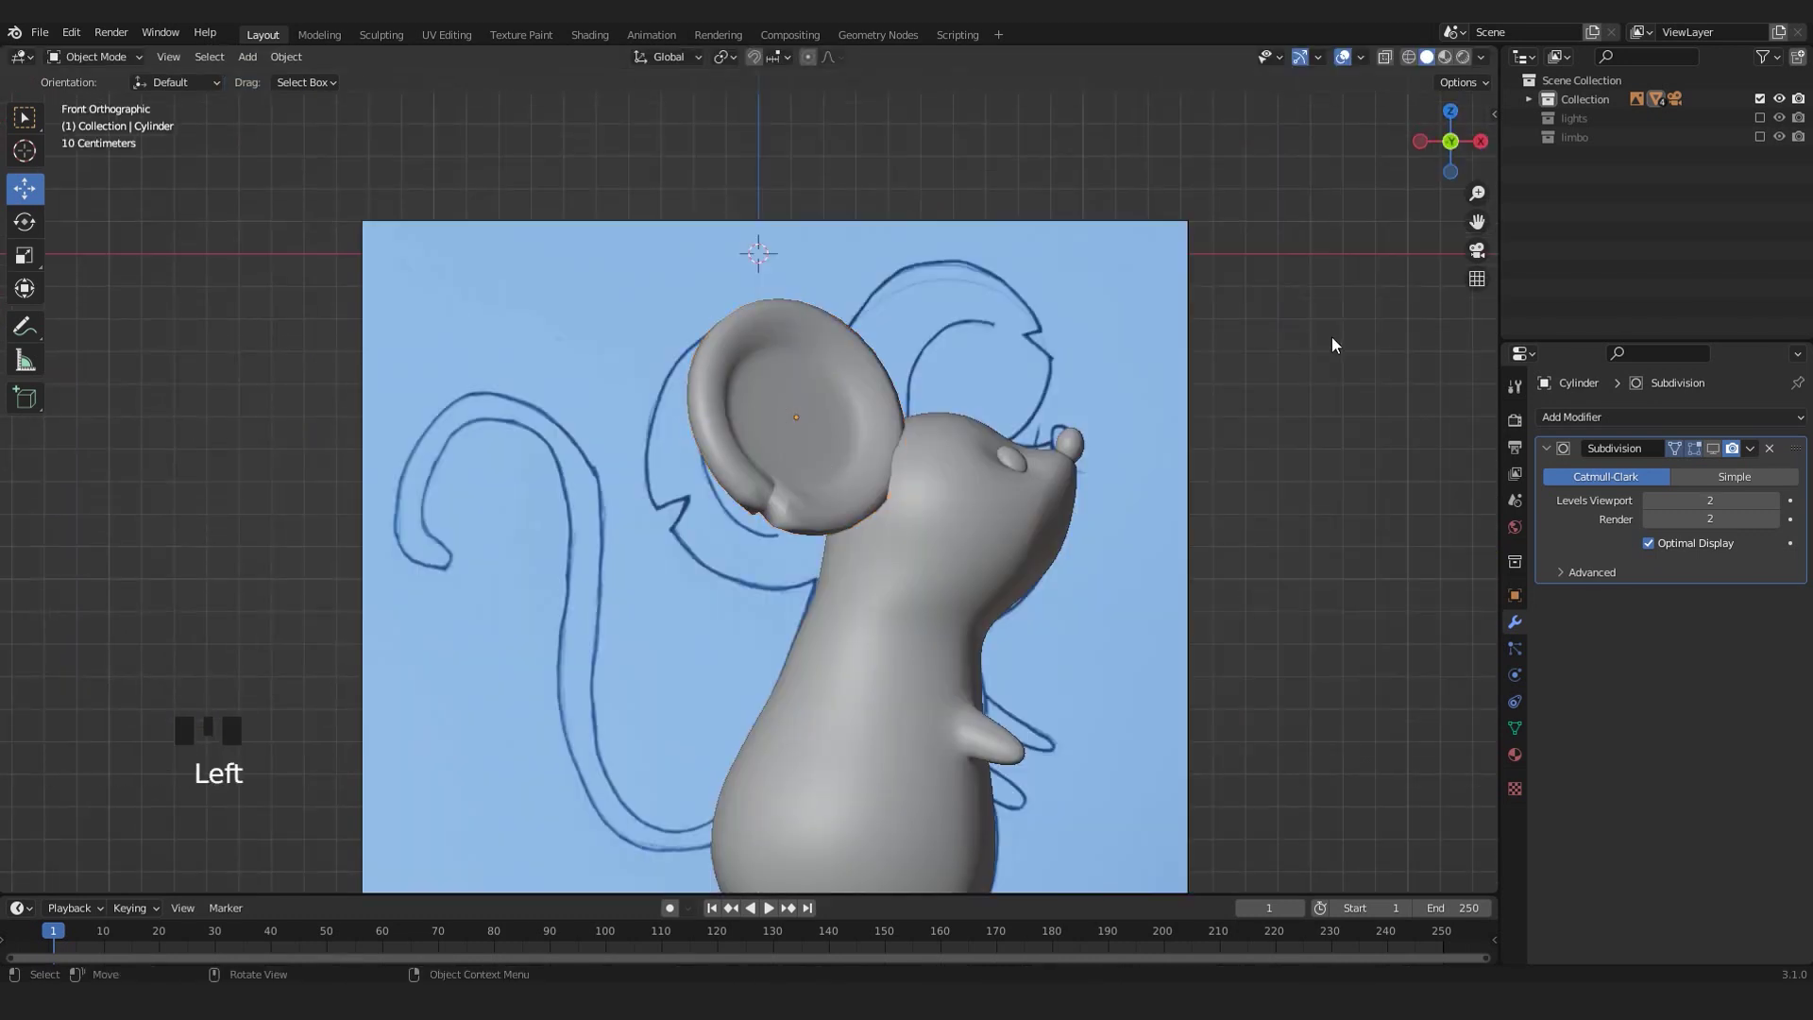
- Rotate the ear about its Z axis so the notch points towards the back of the mouse
{"action": "left_click", "coordinate": [857, 510]}
{"action": "key", "text": "KP_Decimal"}
{"action": "key", "text": "r"}
{"action": "left_click", "coordinate": [782, 640]}
{"action": "key", "text": "KP_0"}
{"action": "key", "text": "KP_1"}
{"action": "key", "text": "r"}
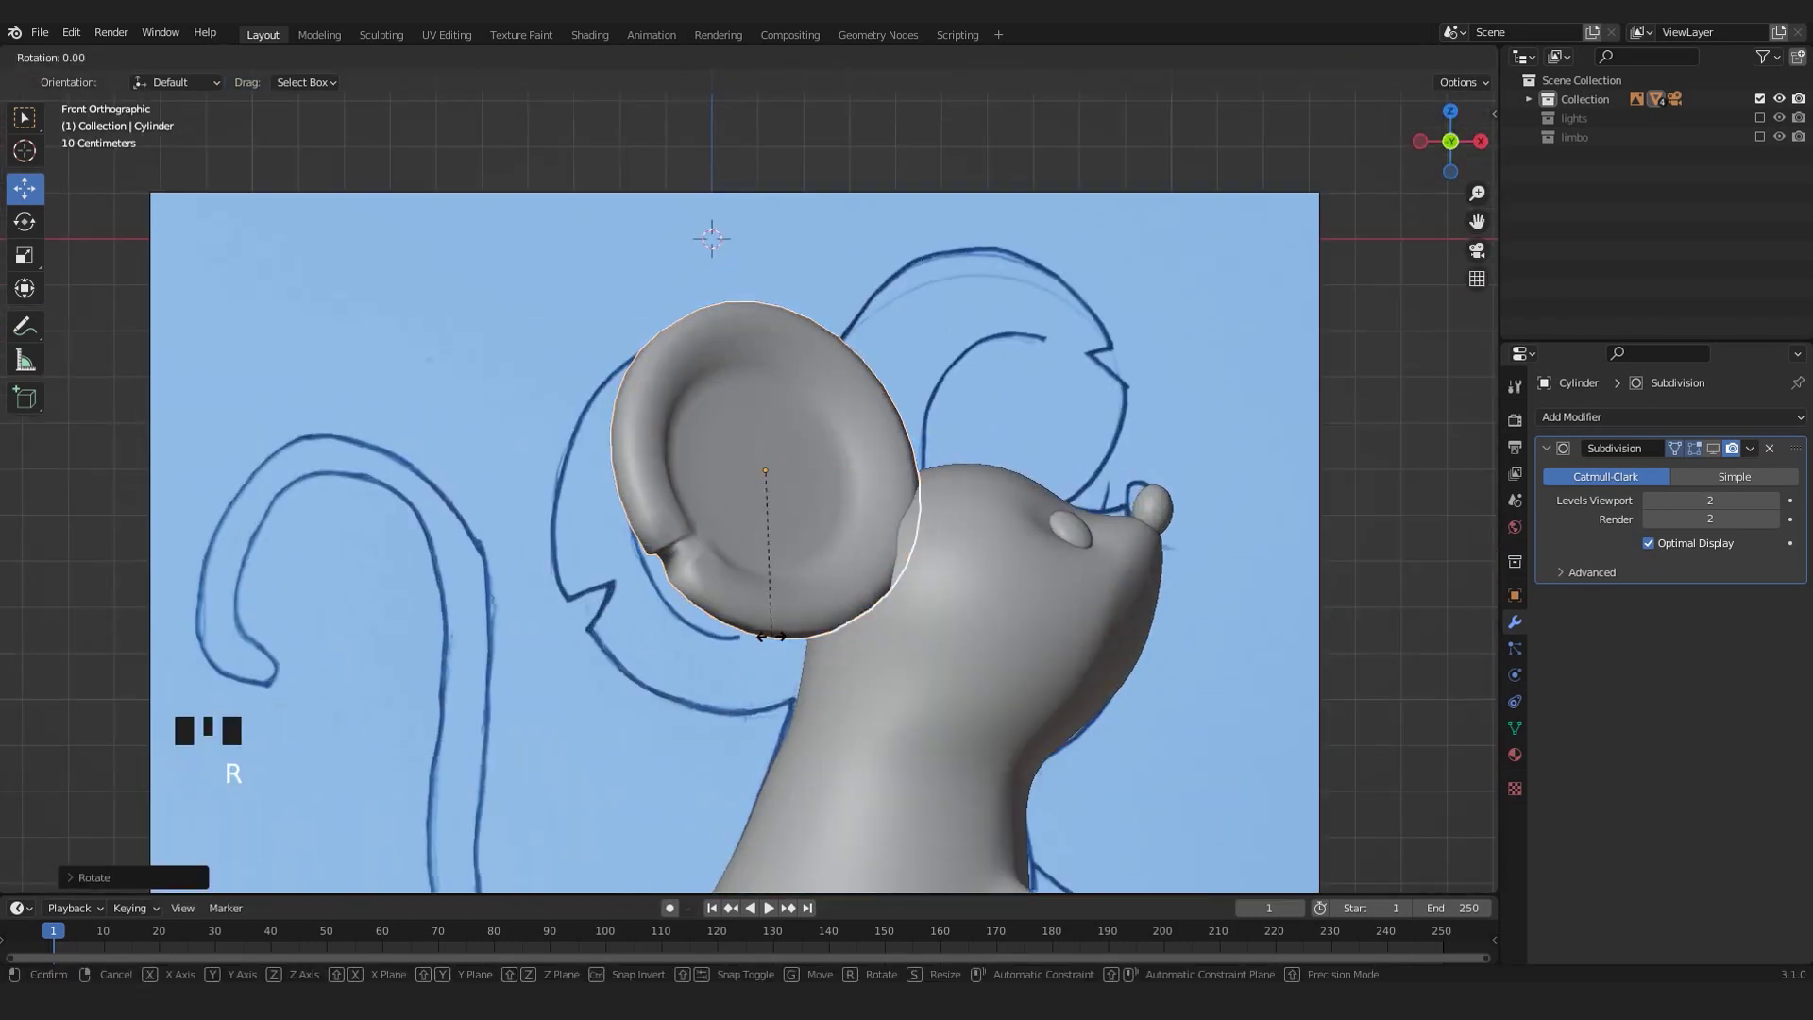
{"action": "key", "text": "z"}
{"action": "left_click", "coordinate": [792, 599]}
- Show the ear's viewport subdivision and compare the placed ear with the reference sketch from the front
{"action": "left_click", "coordinate": [1713, 449]}
{"action": "scroll", "coordinate": [961, 468], "scroll_direction": "down", "scroll_amount": 4}
{"action": "scroll", "coordinate": [962, 467], "scroll_direction": "up", "scroll_amount": 3}
{"action": "middle_click_drag", "start_coordinate": [961, 467], "coordinate": [1001, 453]}
{"action": "key", "text": "KP_1"}
{"action": "scroll", "coordinate": [785, 491], "scroll_direction": "down", "scroll_amount": 3}
{"action": "scroll", "coordinate": [784, 491], "scroll_direction": "up", "scroll_amount": 1}
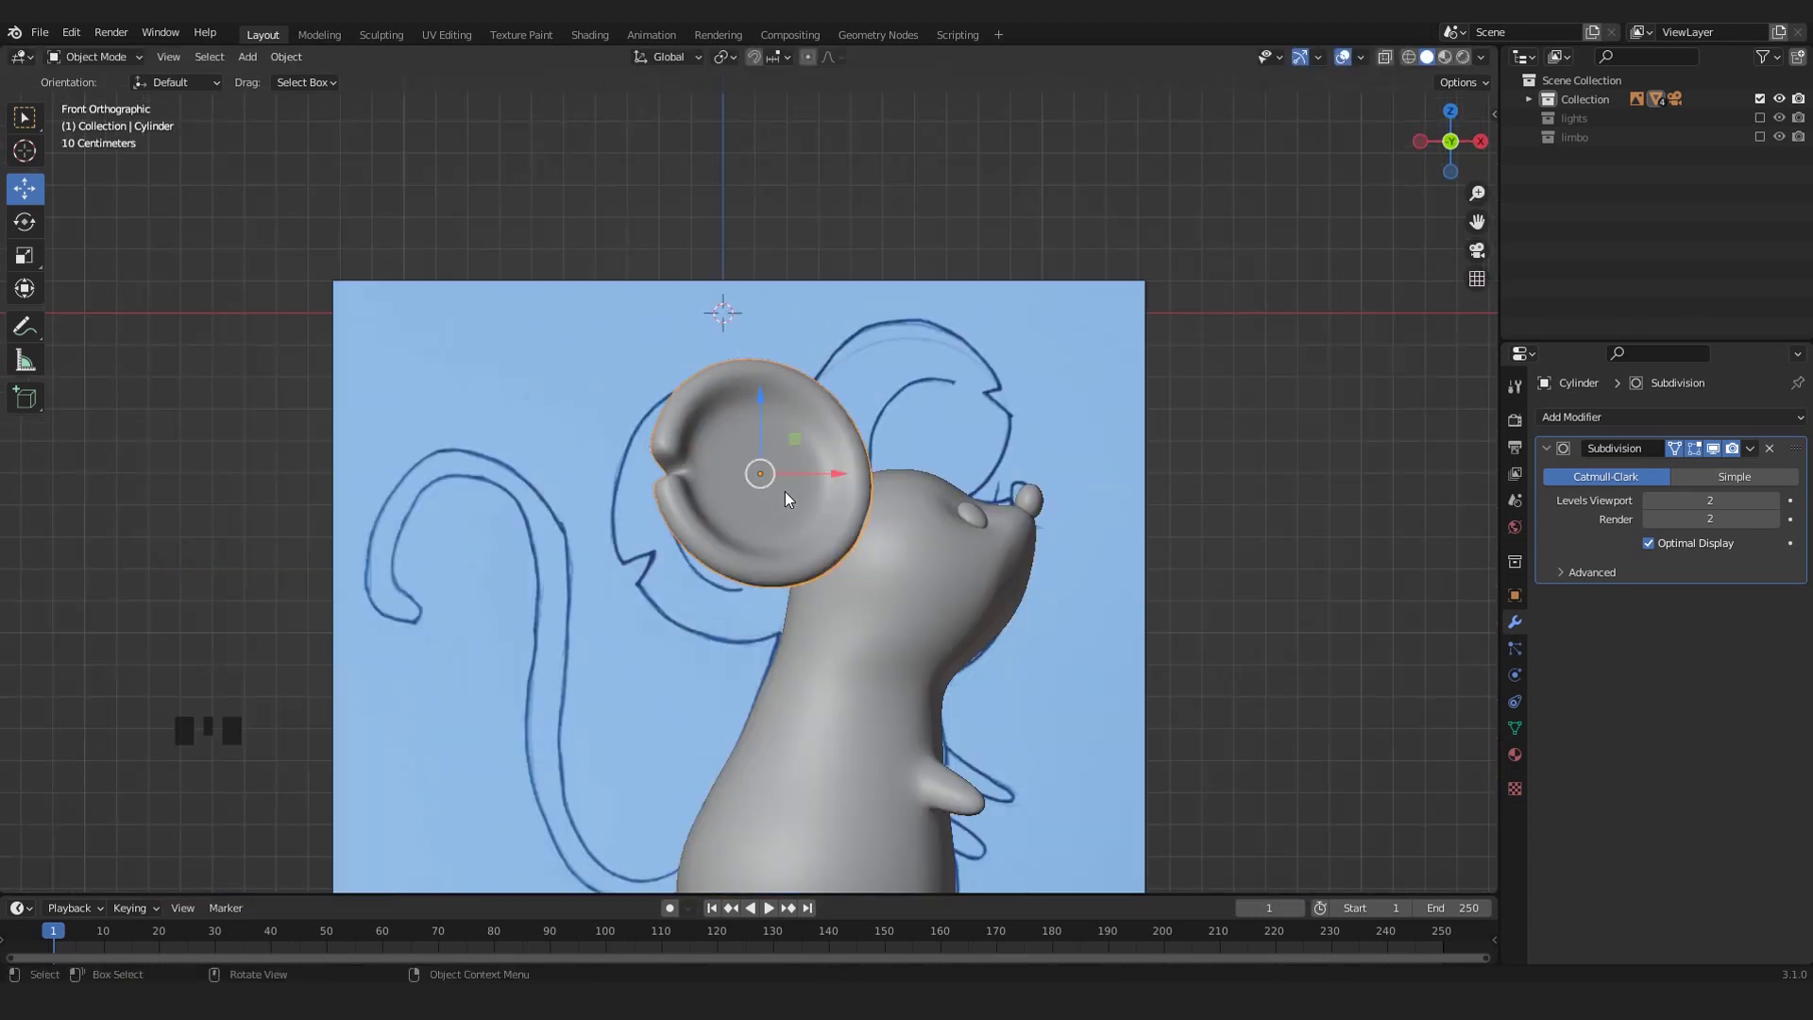
- Select the faces of the notch's upper wall, hide the viewport subdivision, and scale those faces down
{"action": "key", "text": "Tab"}
{"action": "scroll", "coordinate": [788, 507], "scroll_direction": "up", "scroll_amount": 3}
{"action": "left_click", "coordinate": [608, 439]}
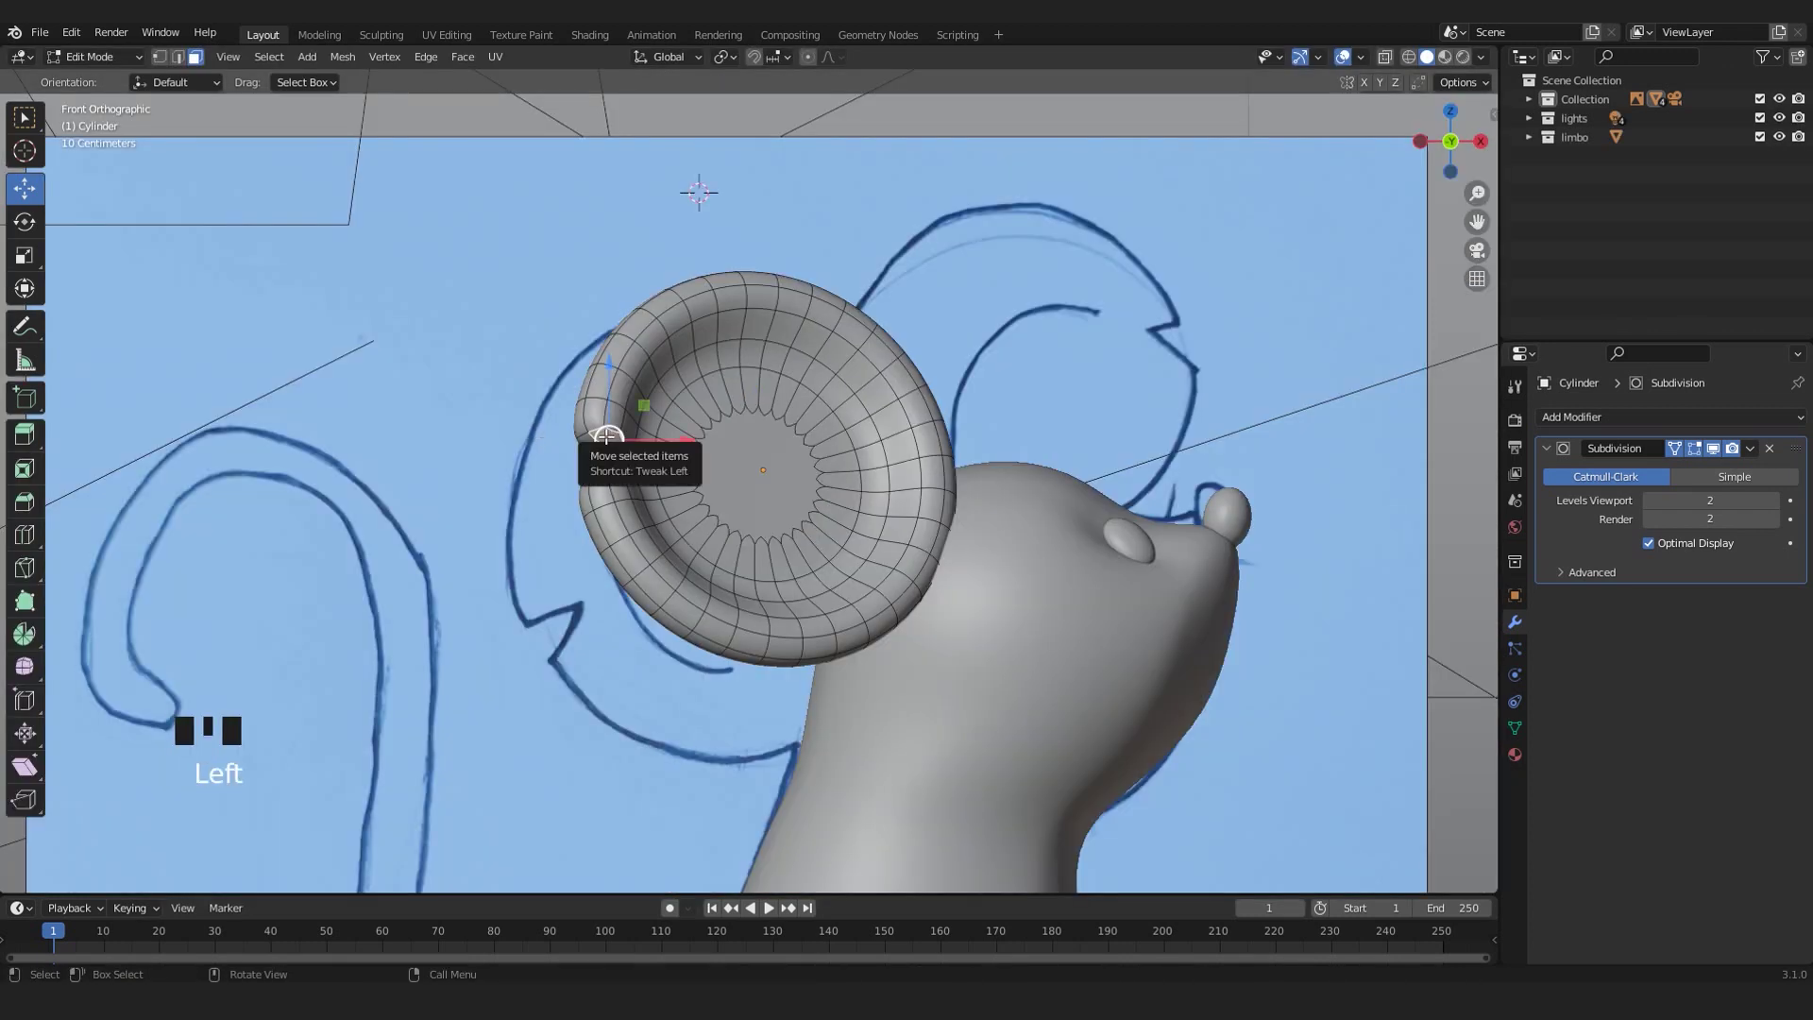
{"action": "key", "text": "KP_Decimal"}
{"action": "scroll", "coordinate": [761, 454], "scroll_direction": "down", "scroll_amount": 4}
{"action": "middle_click_drag", "start_coordinate": [761, 453], "coordinate": [970, 410]}
{"action": "left_click", "coordinate": [682, 383], "text": "shift"}
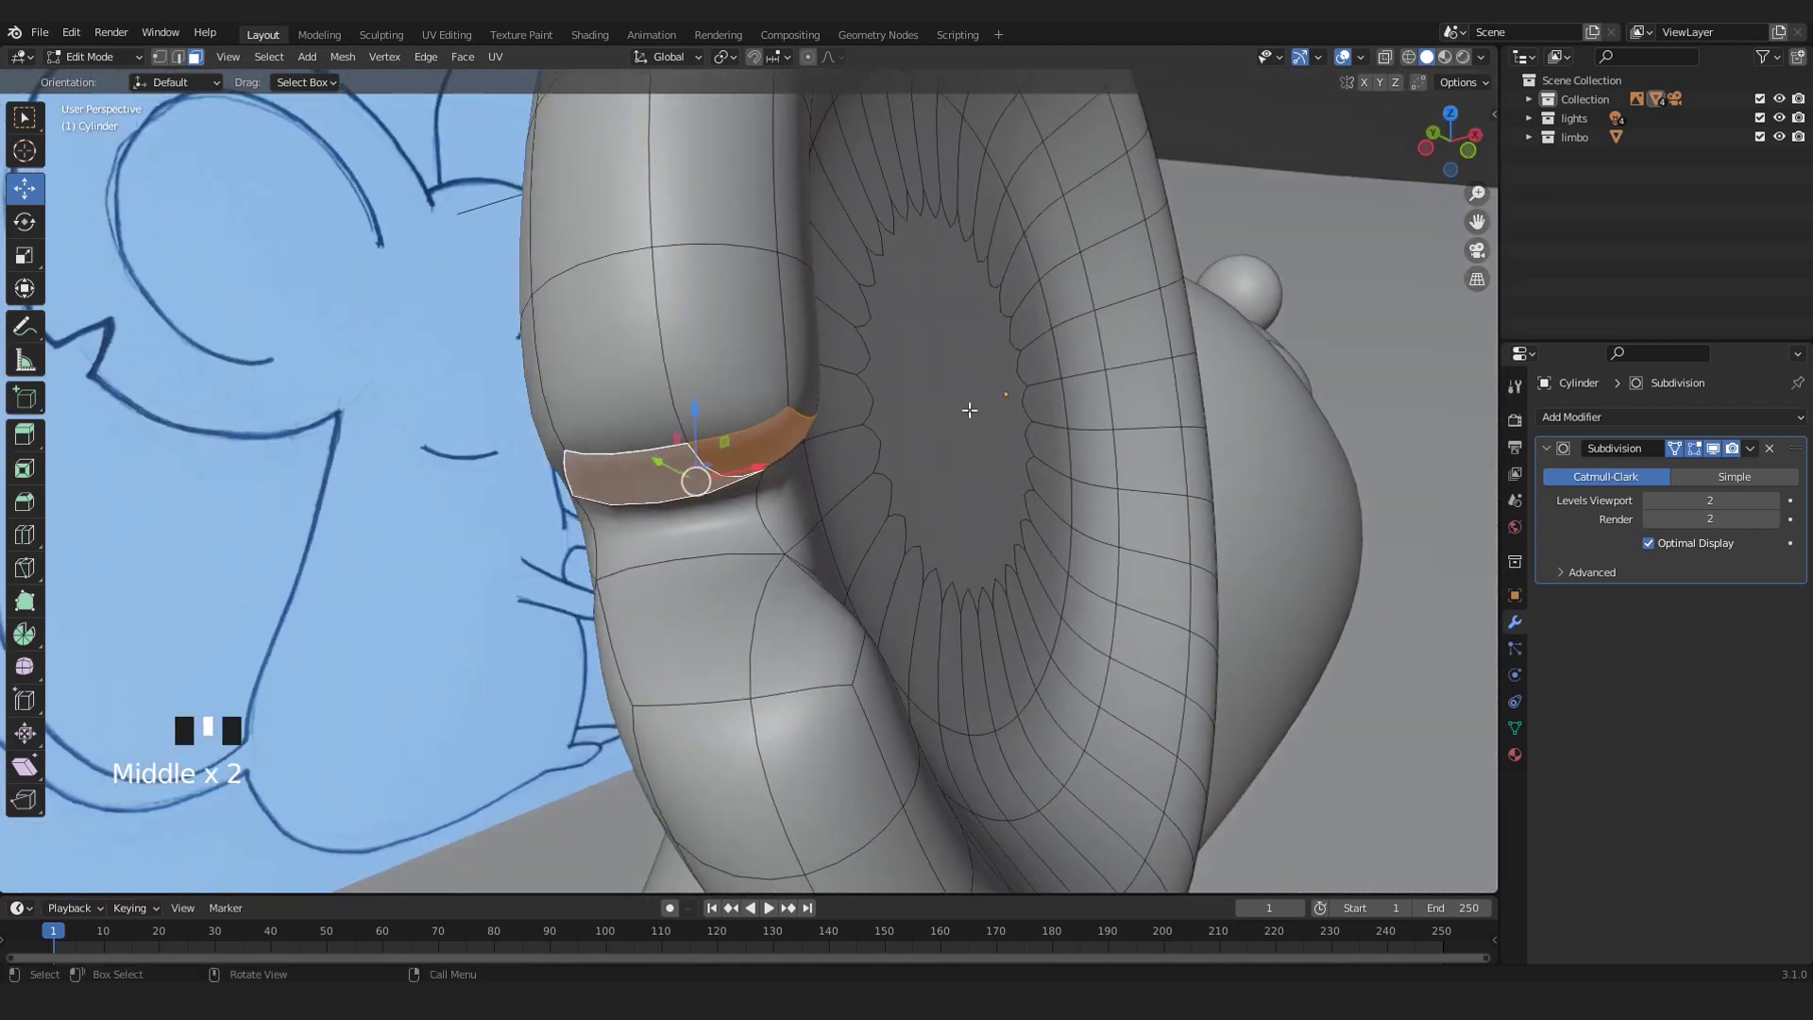
{"action": "left_click", "coordinate": [1715, 450]}
{"action": "middle_click_drag", "start_coordinate": [732, 623], "coordinate": [945, 443]}
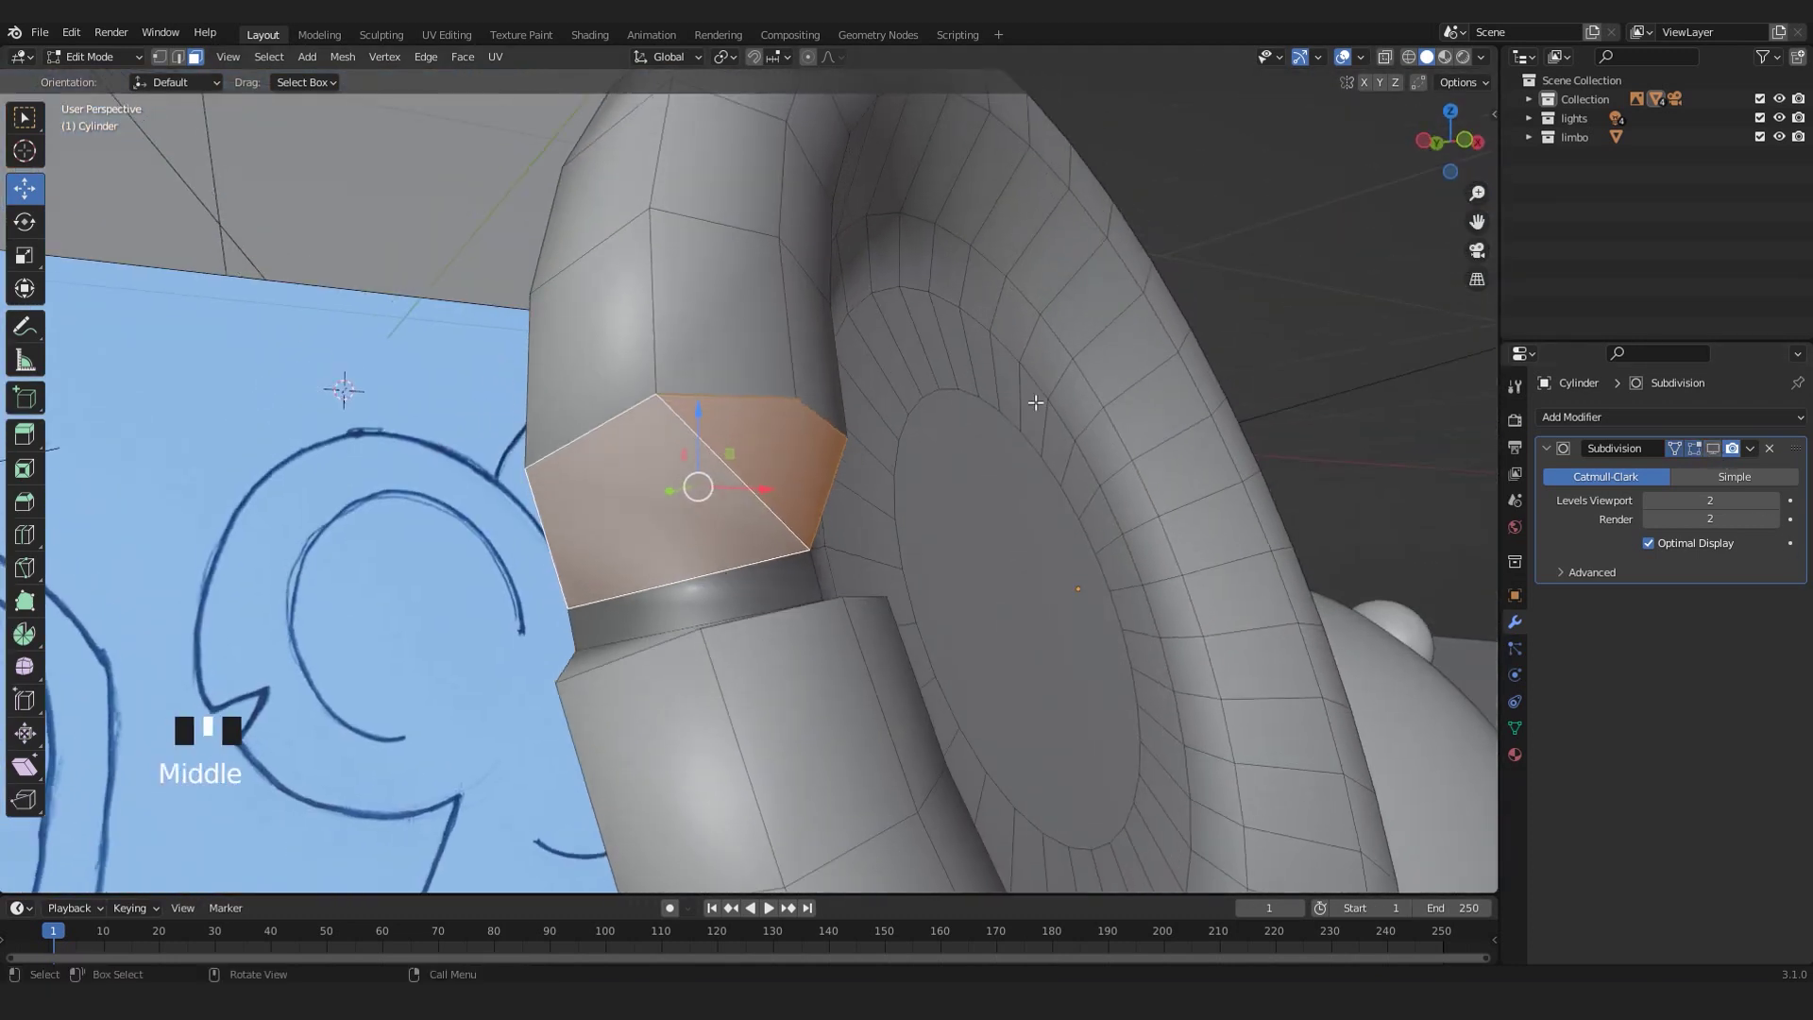
{"action": "key", "text": "s"}
{"action": "left_click", "coordinate": [827, 451]}
- Scale the vertices on the notch's lower wall together to about 0.29 in vertex selection mode
{"action": "middle_click_drag", "start_coordinate": [828, 451], "coordinate": [830, 526]}
{"action": "left_click", "coordinate": [826, 656]}
{"action": "key", "text": "ctrl+1"}
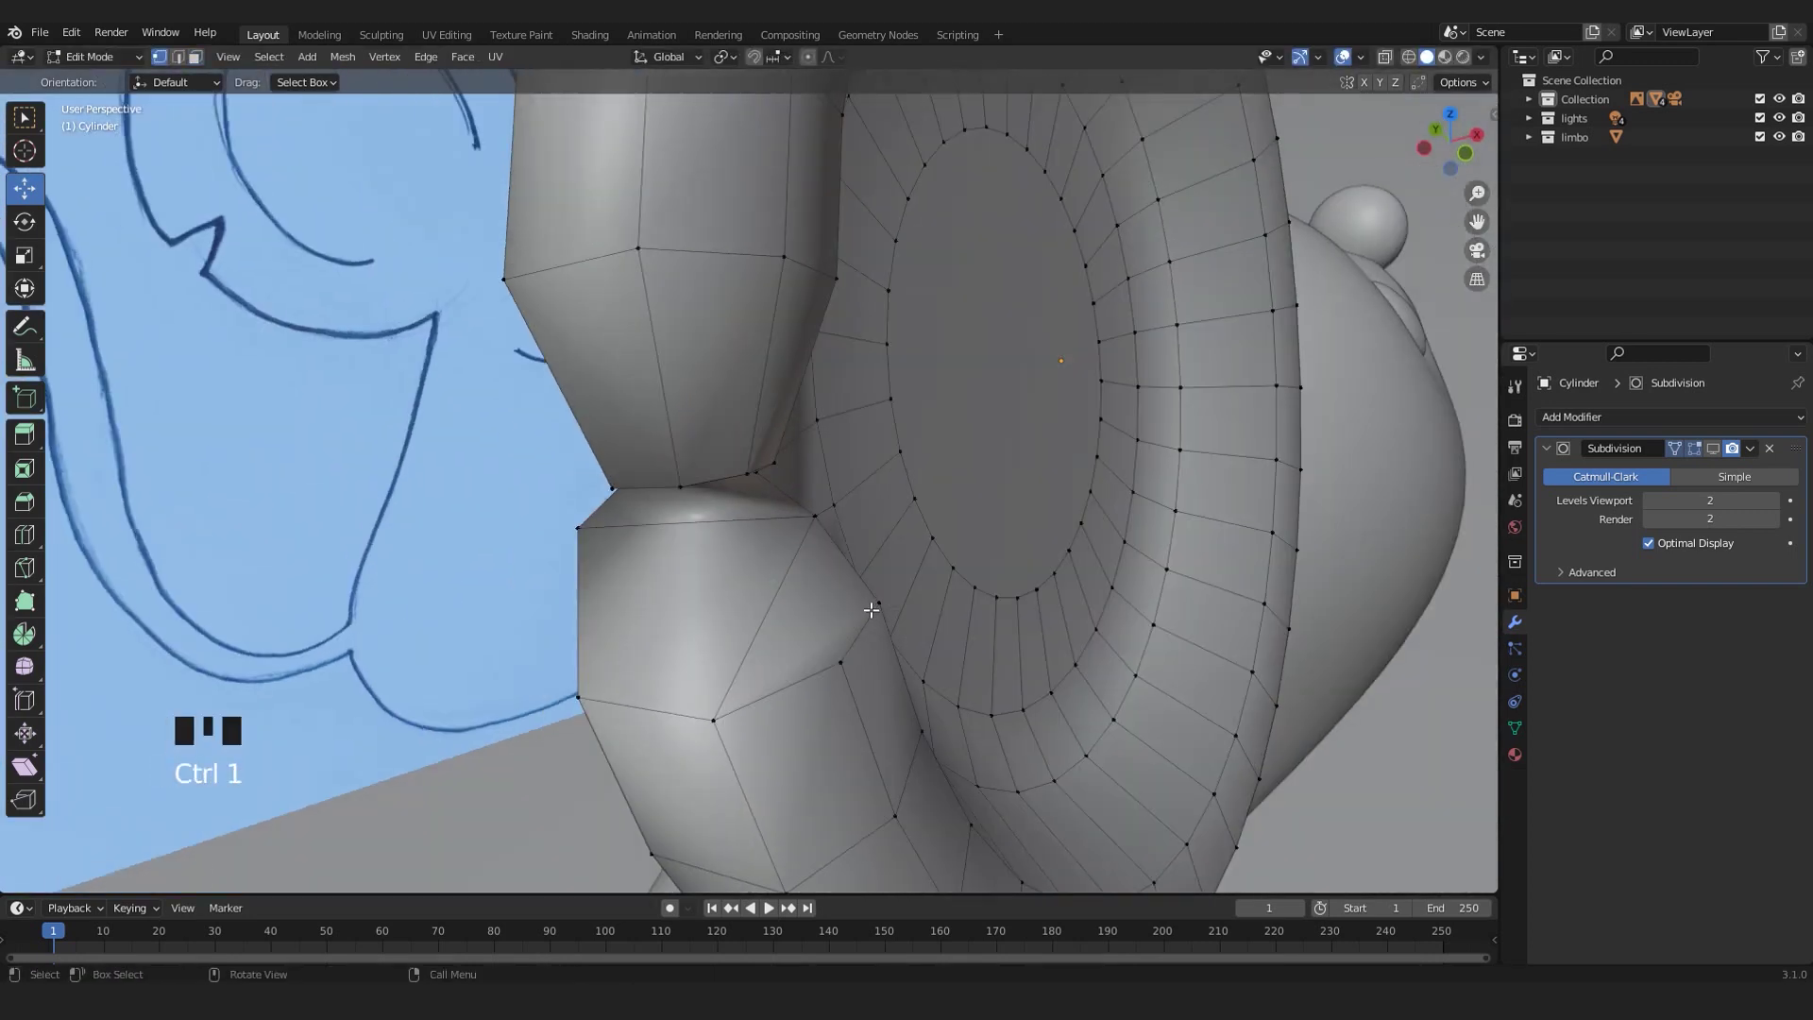
{"action": "middle_click_drag", "start_coordinate": [625, 691], "coordinate": [680, 666]}
{"action": "scroll", "coordinate": [680, 666], "scroll_direction": "down", "scroll_amount": 2}
{"action": "key", "text": "s"}
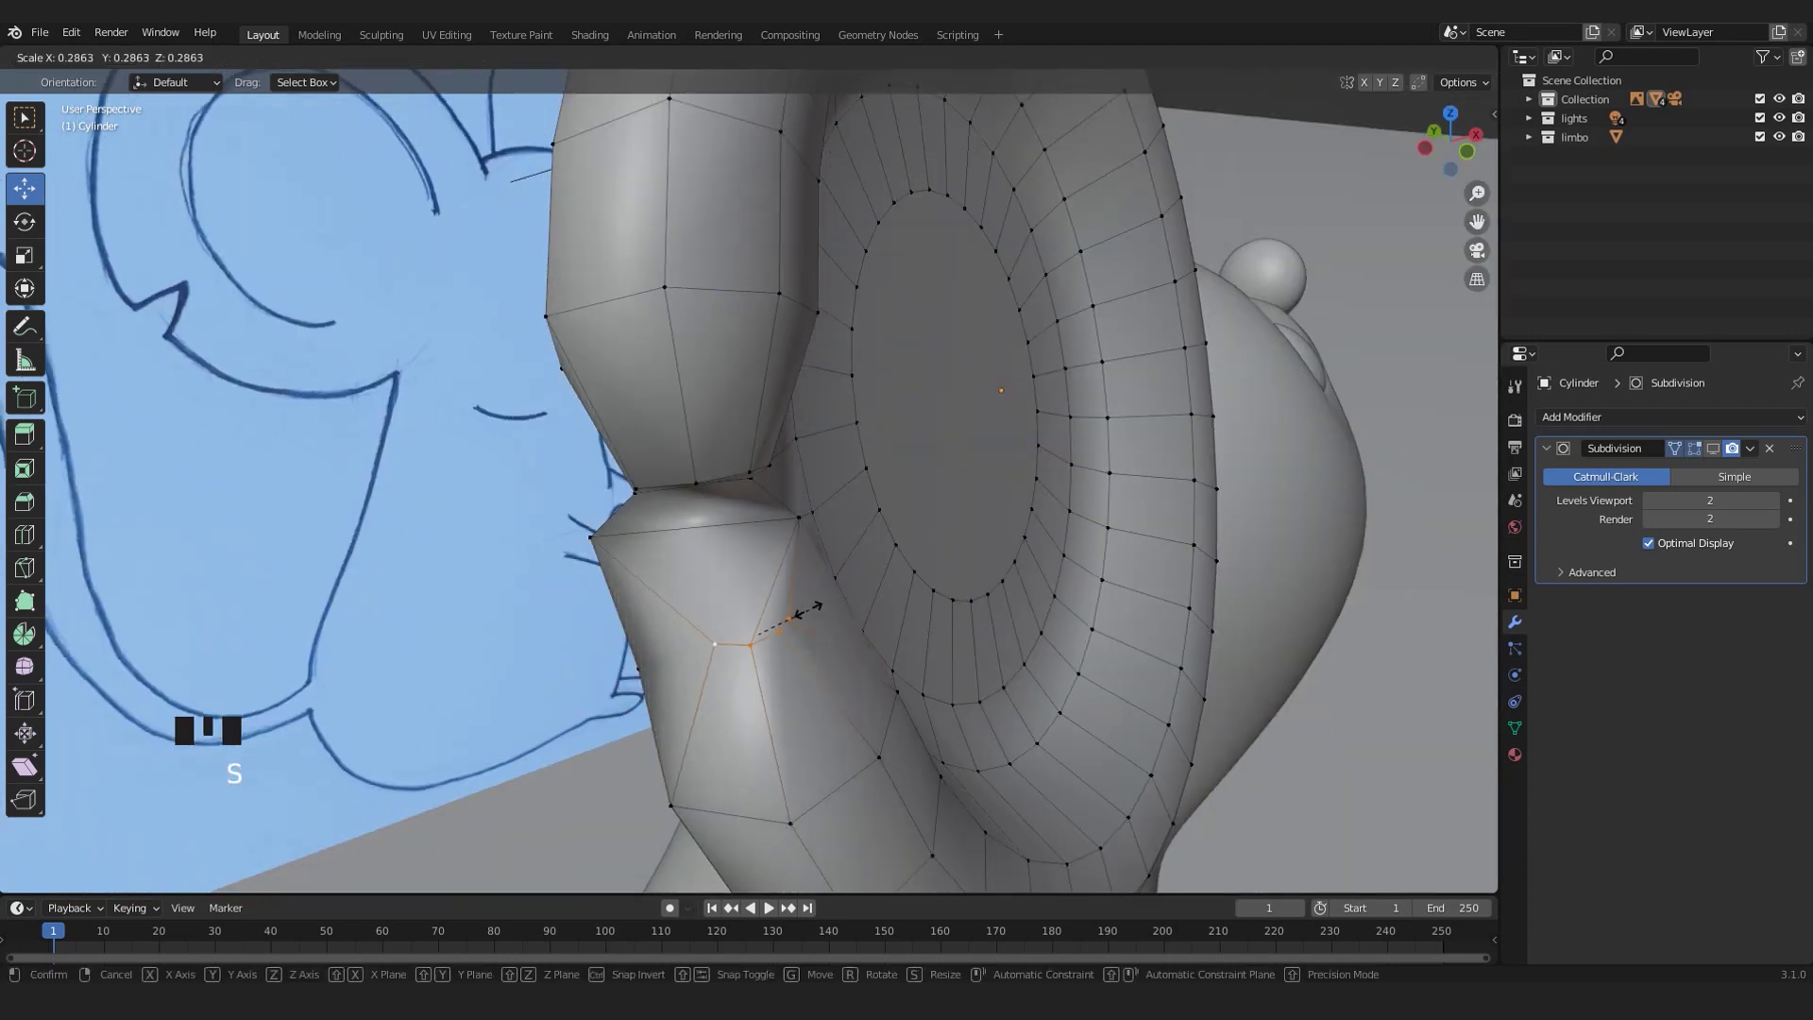
{"action": "left_click", "coordinate": [808, 611]}
- Move individual vertices along the notch's lower wall to reshape its edge
{"action": "left_click", "coordinate": [592, 540]}
{"action": "middle_click_drag", "start_coordinate": [609, 591], "coordinate": [652, 576]}
{"action": "key", "text": "g"}
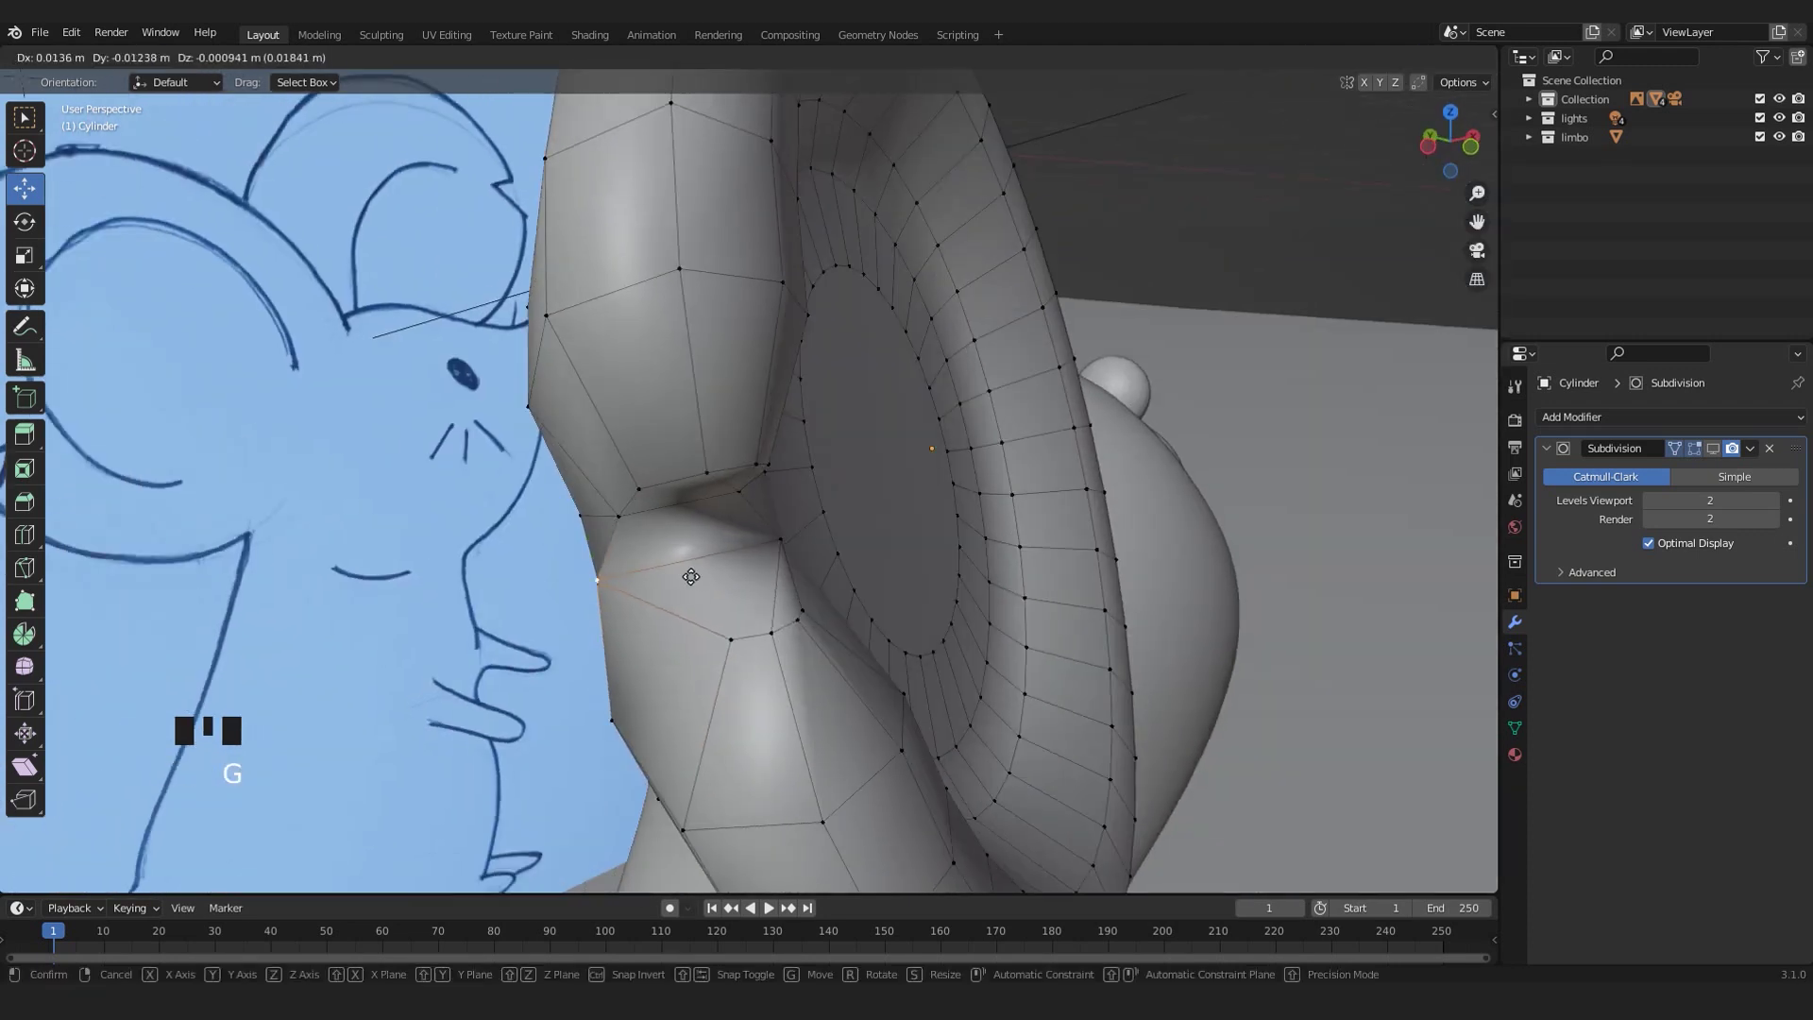
{"action": "left_click", "coordinate": [736, 570]}
{"action": "mouse_move", "coordinate": [766, 579]}
{"action": "middle_mouse_down"}
{"action": "mouse_move", "coordinate": [746, 600]}
{"action": "mouse_move", "coordinate": [696, 419]}
{"action": "middle_mouse_up"}
{"action": "key", "text": "g"}
{"action": "left_click", "coordinate": [722, 547]}
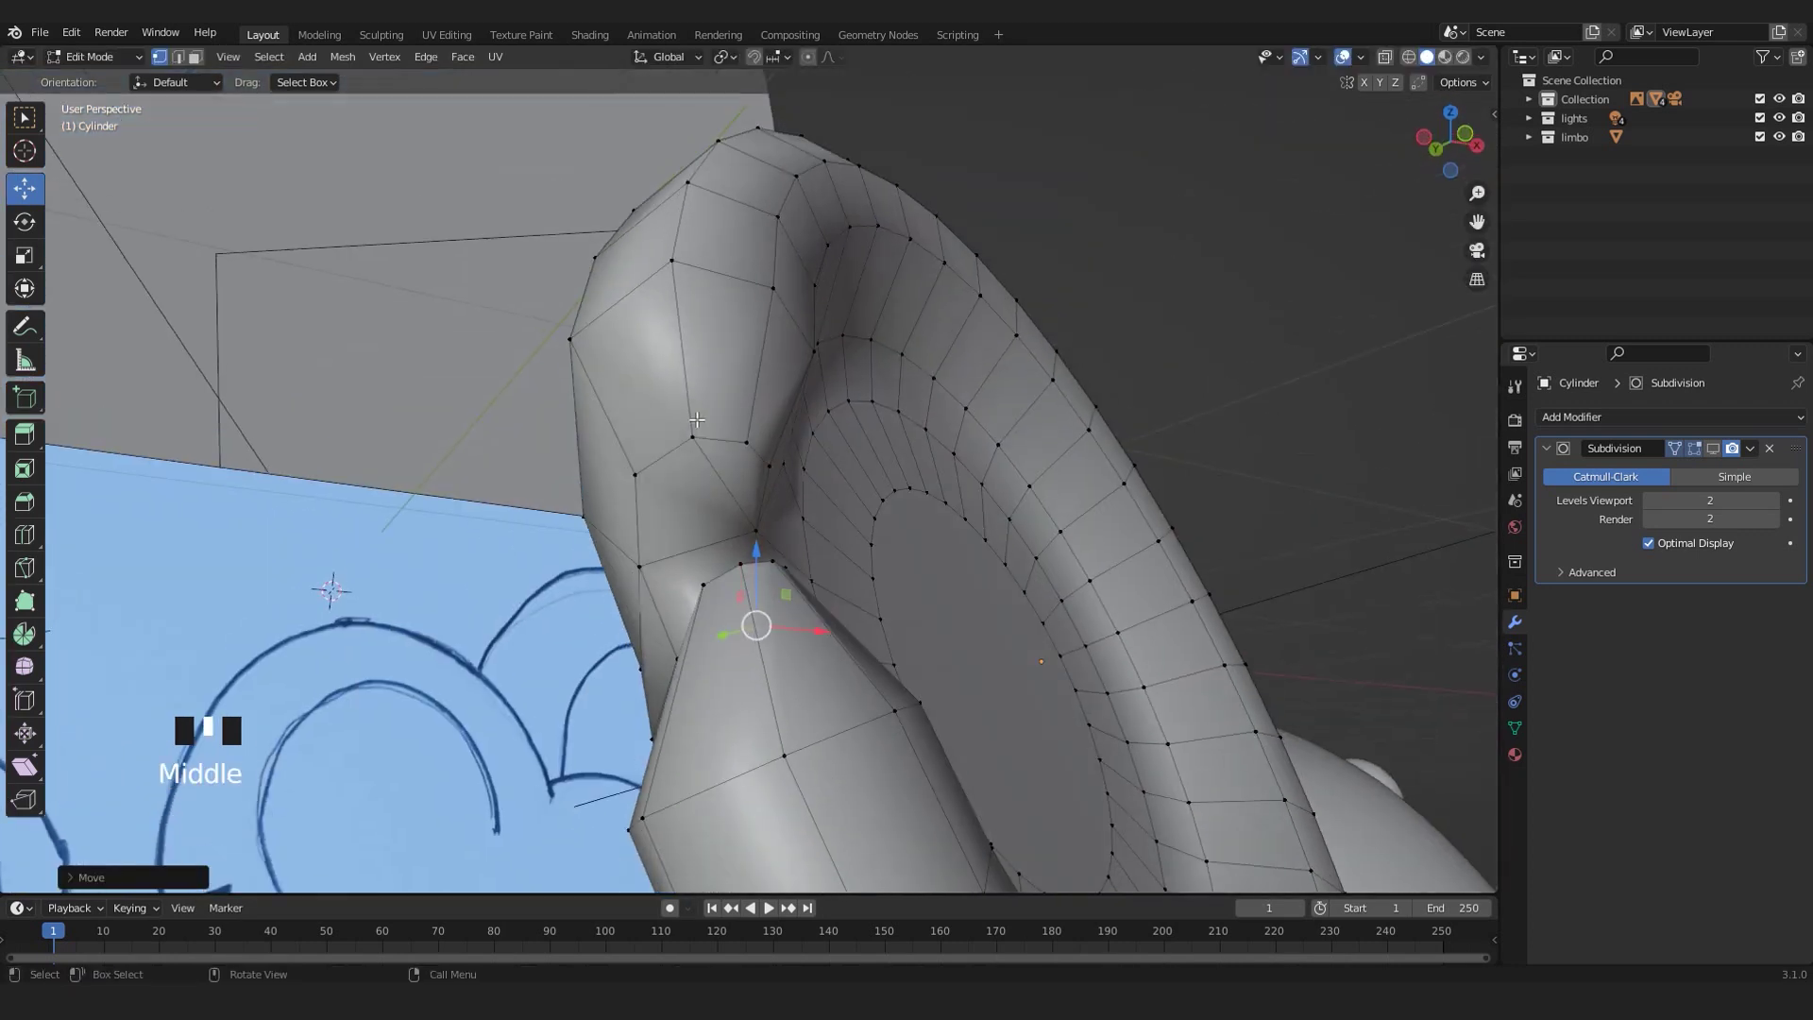
- Move individual vertices on the notch's upper wall and inner rim to refine the cut
{"action": "key", "text": "g"}
{"action": "left_click", "coordinate": [736, 460]}
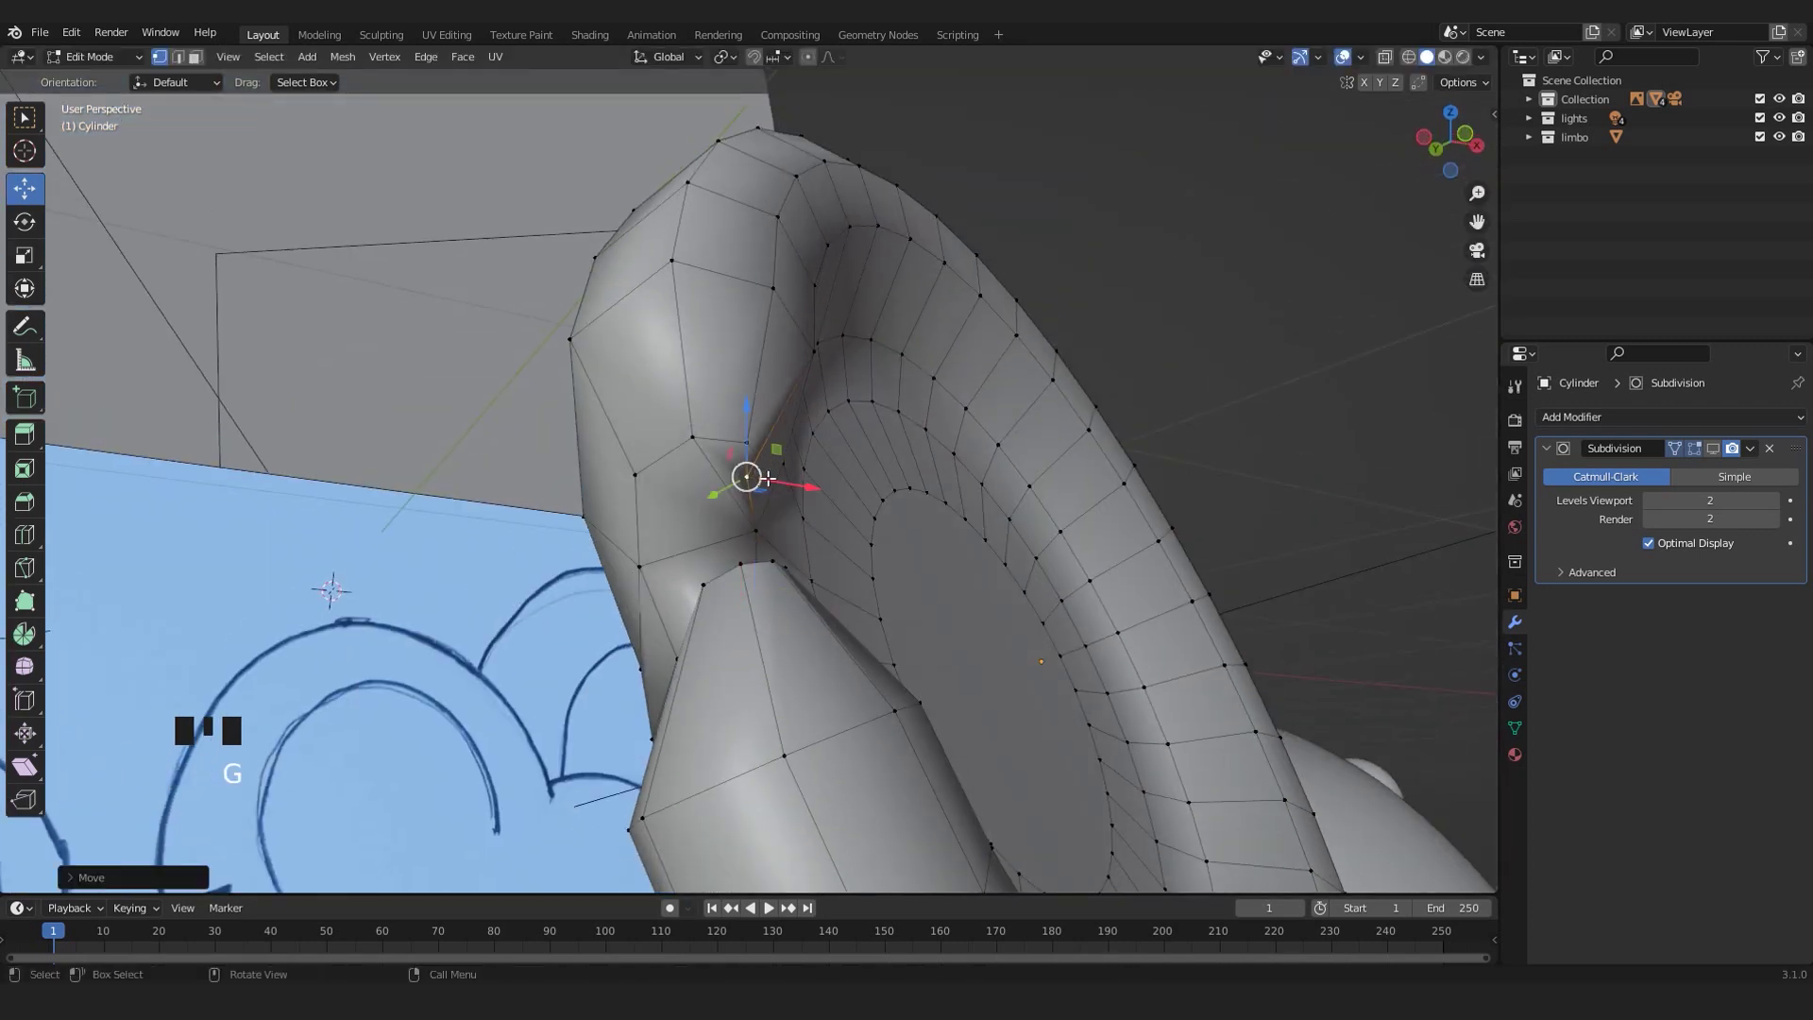
{"action": "middle_click_drag", "start_coordinate": [769, 470], "coordinate": [763, 567]}
{"action": "scroll", "coordinate": [740, 469], "scroll_direction": "up", "scroll_amount": 1}
{"action": "key", "text": "g"}
{"action": "left_click", "coordinate": [864, 407]}
{"action": "scroll", "coordinate": [839, 428], "scroll_direction": "down", "scroll_amount": 1}
- Return to Object Mode, show the ear's viewport subdivision, and raise the ear slightly along Z in front view
{"action": "key", "text": "Tab"}
{"action": "scroll", "coordinate": [1303, 534], "scroll_direction": "down", "scroll_amount": 4}
{"action": "left_click", "coordinate": [1712, 447]}
{"action": "scroll", "coordinate": [947, 572], "scroll_direction": "down", "scroll_amount": 3}
{"action": "key", "text": "KP_1"}
{"action": "left_click_drag", "start_coordinate": [680, 416], "coordinate": [680, 395]}
- Move the ear along the Y axis closer to the centre of the head
{"action": "middle_click_drag", "start_coordinate": [835, 516], "coordinate": [682, 592]}
{"action": "scroll", "coordinate": [682, 592], "scroll_direction": "up", "scroll_amount": 2}
{"action": "scroll", "coordinate": [773, 740], "scroll_direction": "up", "scroll_amount": 1}
{"action": "key", "text": "KP_Decimal"}
{"action": "middle_click_drag", "start_coordinate": [773, 740], "coordinate": [761, 491]}
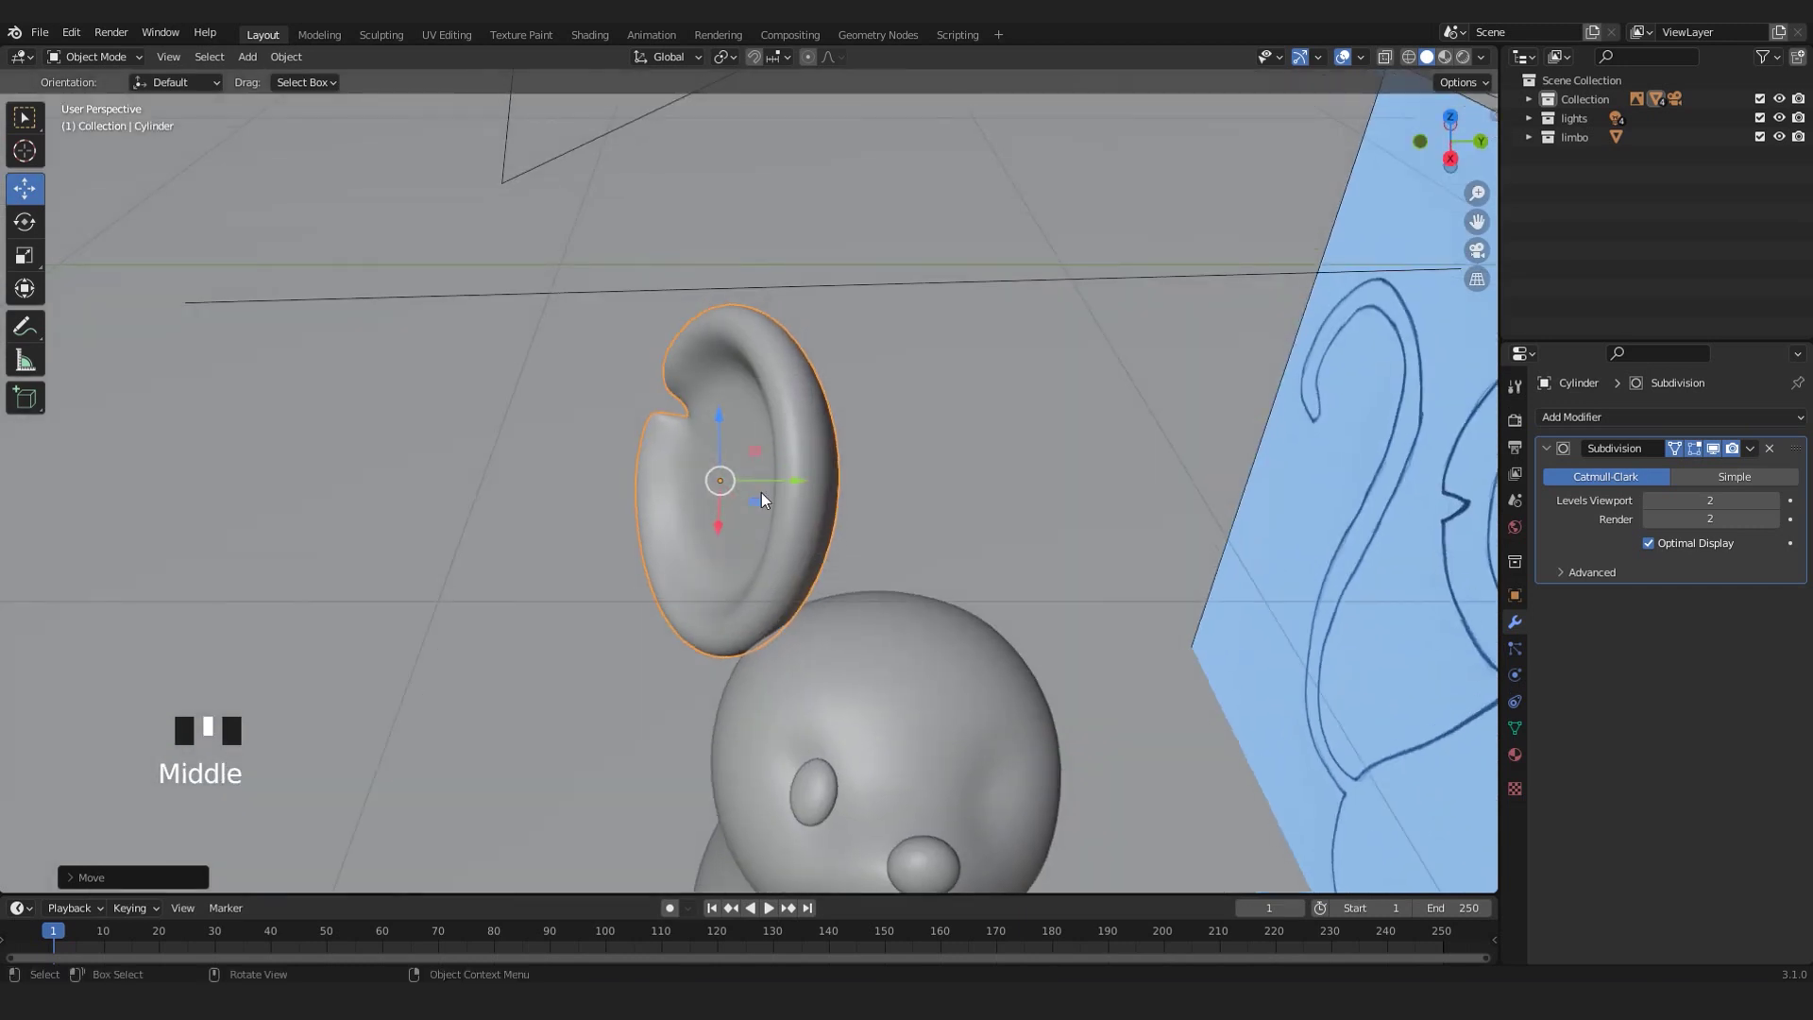
{"action": "left_click_drag", "start_coordinate": [791, 484], "coordinate": [839, 496]}
{"action": "middle_click_drag", "start_coordinate": [839, 496], "coordinate": [739, 527]}
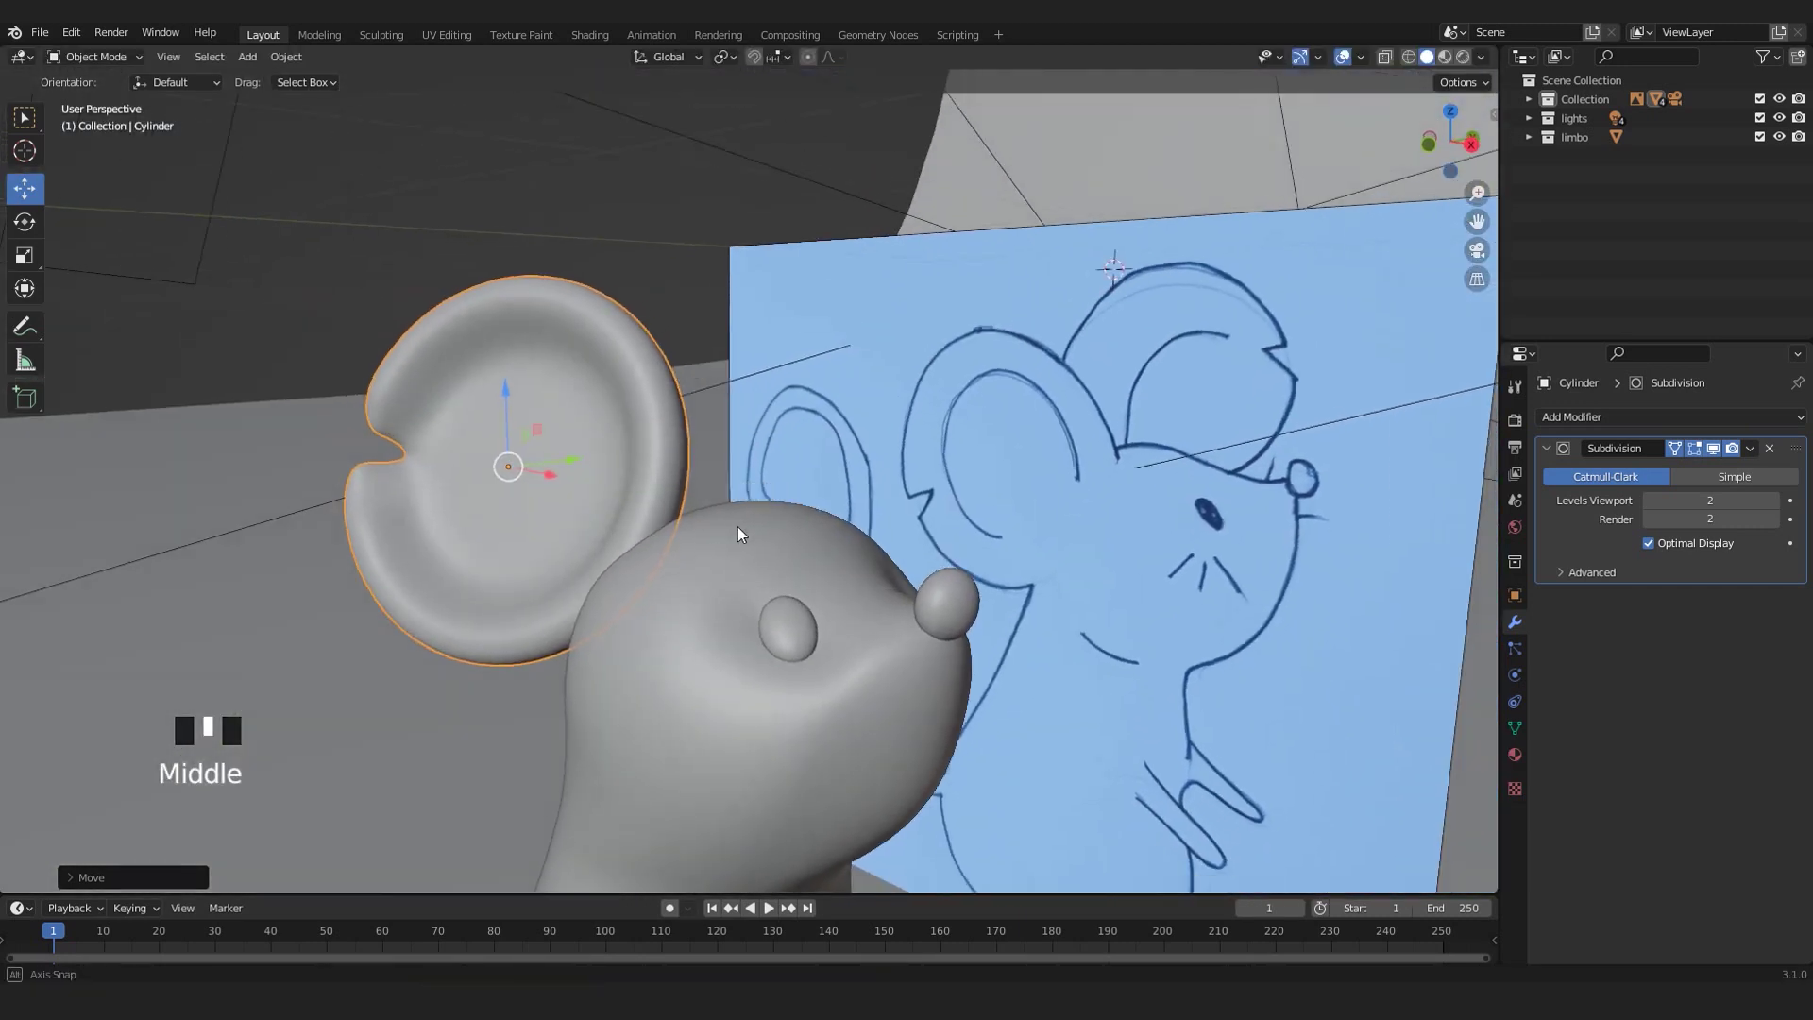
- Rotate the ear in the angled view so the notch sits lower at the back, as in the sketch
{"action": "scroll", "coordinate": [581, 572], "scroll_direction": "down", "scroll_amount": 1}
{"action": "middle_click_drag", "start_coordinate": [581, 573], "coordinate": [750, 593], "text": "shift"}
{"action": "key", "text": "r"}
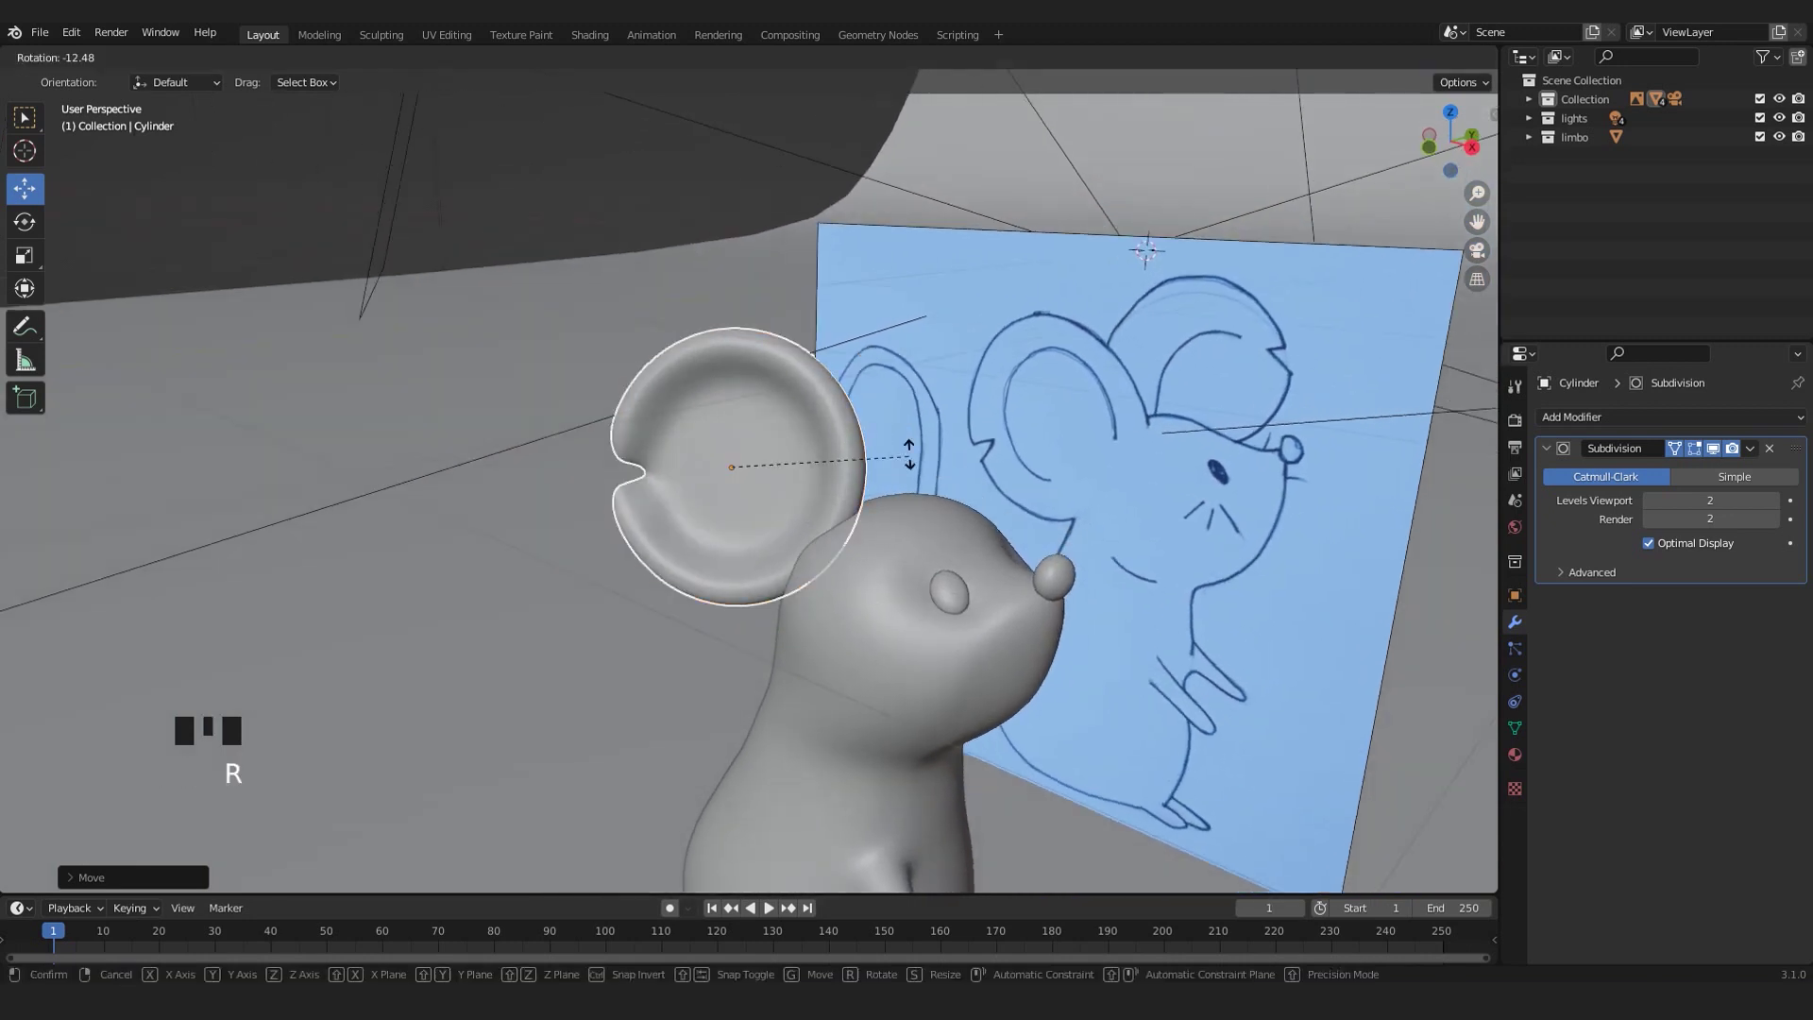
{"action": "left_click", "coordinate": [898, 361]}
{"action": "middle_click_drag", "start_coordinate": [701, 578], "coordinate": [675, 606]}
{"action": "key", "text": "r"}
{"action": "left_click", "coordinate": [925, 450]}
{"action": "scroll", "coordinate": [676, 607], "scroll_direction": "down", "scroll_amount": 3}
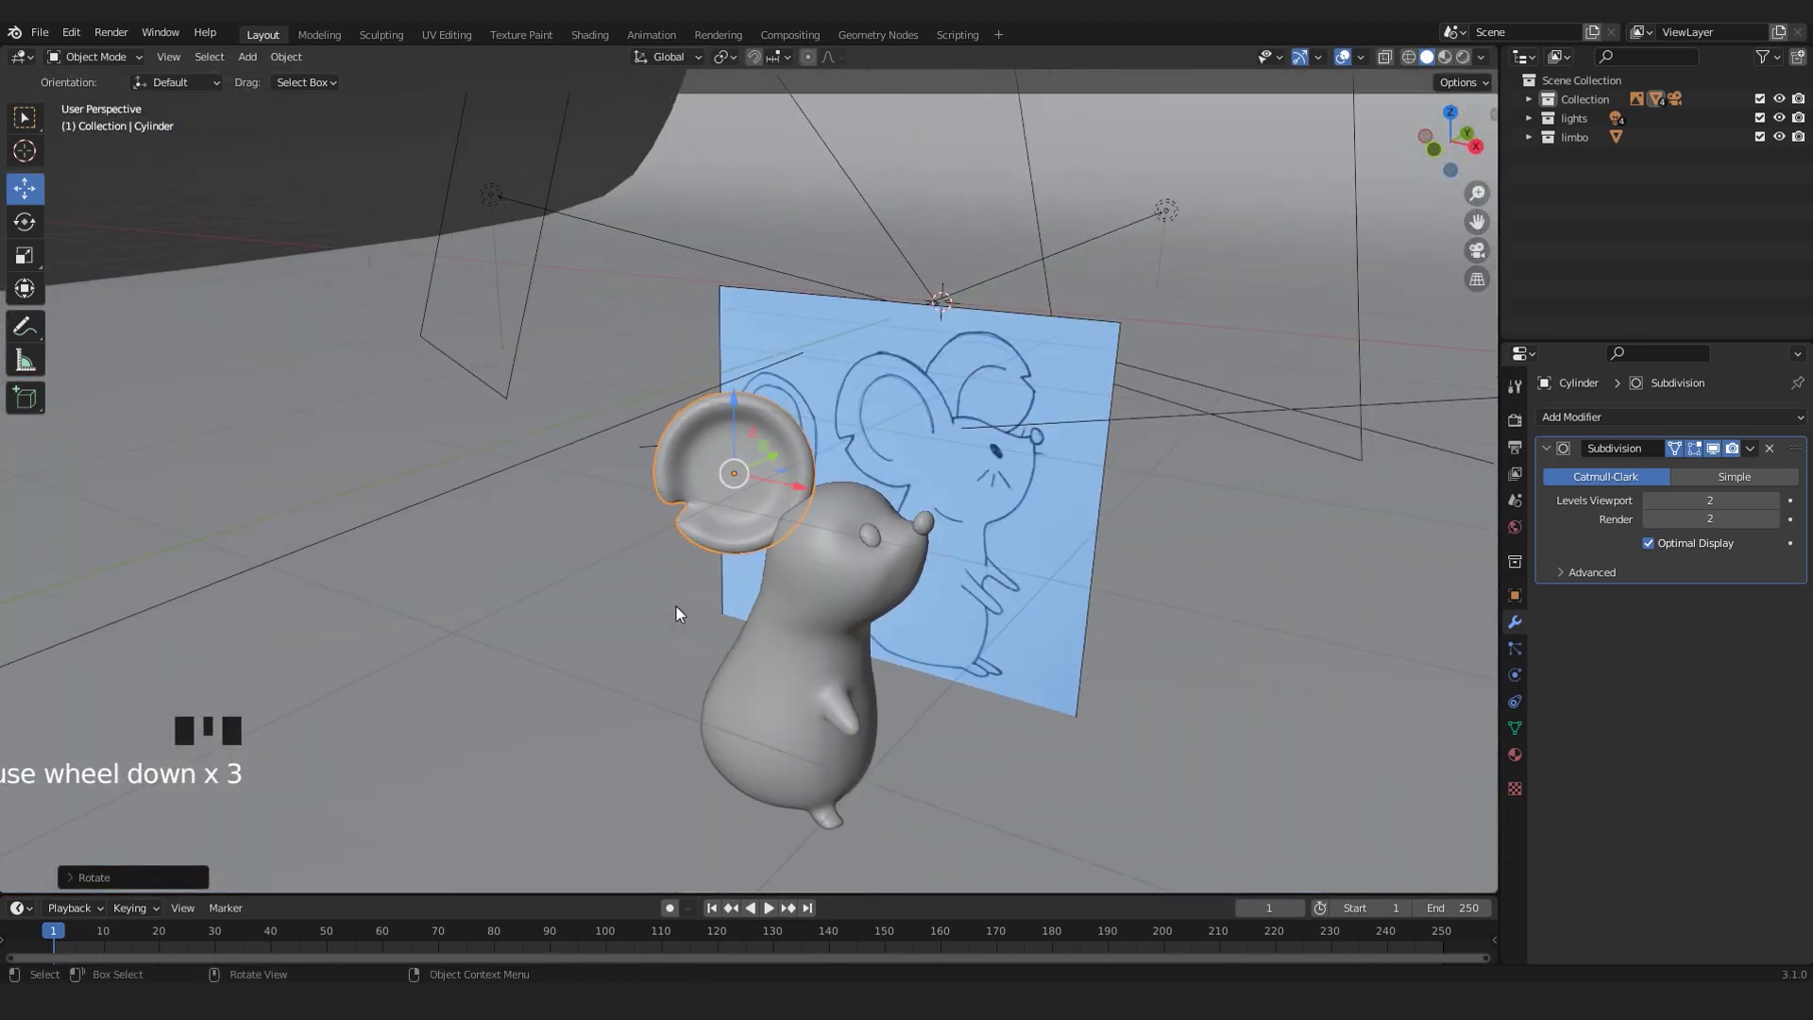
{"action": "scroll", "coordinate": [809, 574], "scroll_direction": "up", "scroll_amount": 3}
- Switch the ear to Sculpt Mode and set the brush radius to 126 px
{"action": "left_click", "coordinate": [81, 58]}
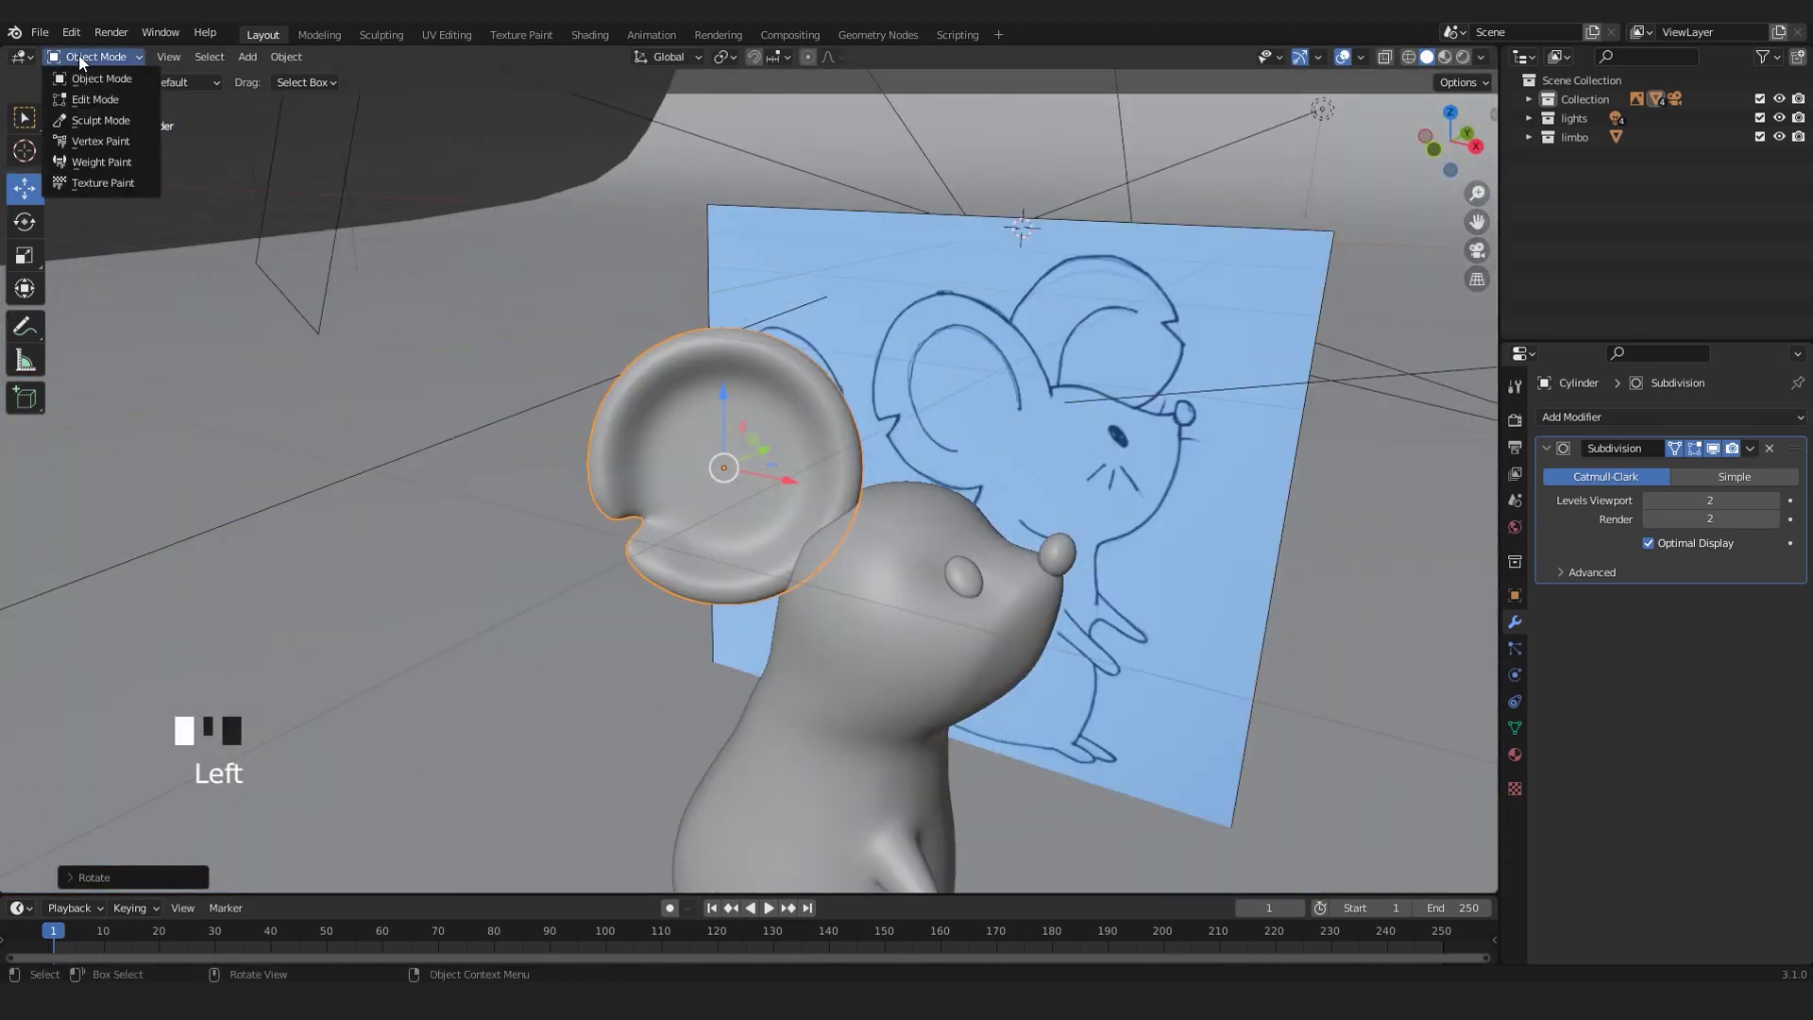
{"action": "left_click", "coordinate": [100, 120]}
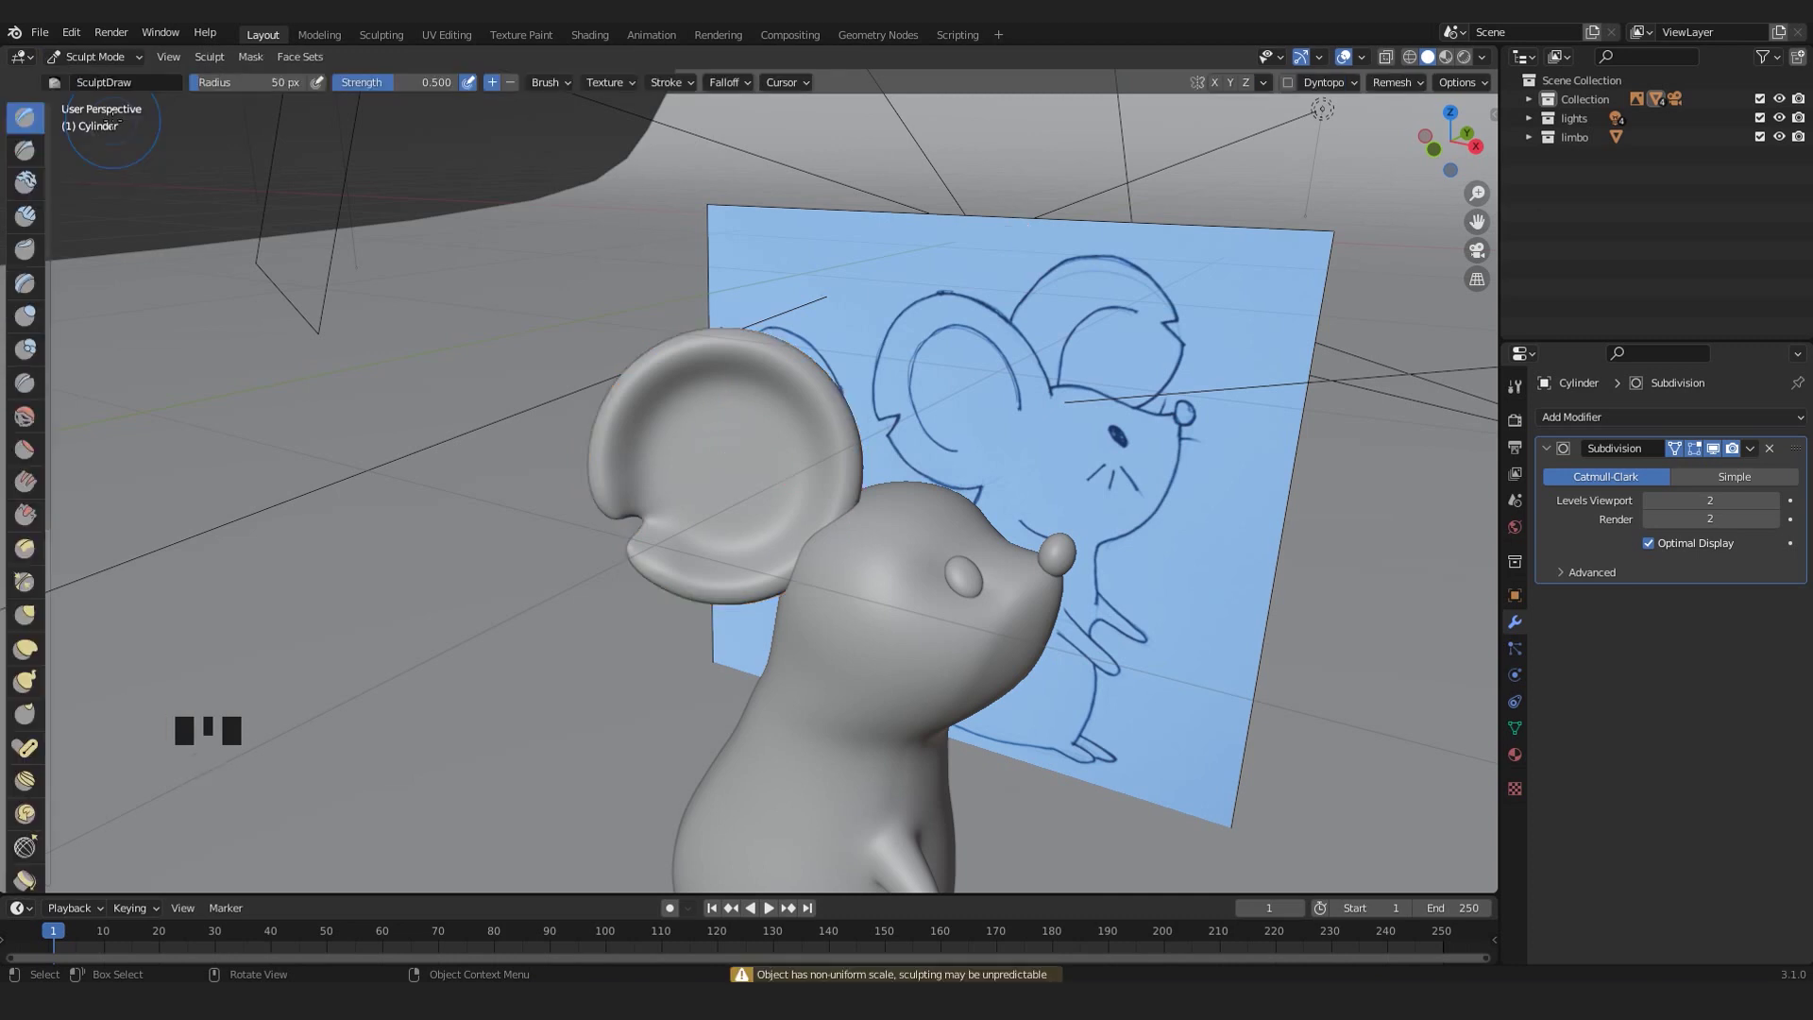
{"action": "key", "text": "f"}
{"action": "left_click", "coordinate": [791, 557]}
{"action": "middle_click_drag", "start_coordinate": [745, 489], "coordinate": [783, 552], "text": "shift"}
{"action": "mouse_move", "coordinate": [783, 552]}
{"action": "middle_mouse_down"}
{"action": "mouse_move", "coordinate": [726, 514]}
{"action": "mouse_move", "coordinate": [680, 515]}
{"action": "mouse_move", "coordinate": [743, 529]}
{"action": "middle_mouse_up"}
{"action": "mouse_move", "coordinate": [742, 529]}
{"action": "middle_mouse_down", "text": "shift"}
{"action": "mouse_move", "coordinate": [700, 462]}
{"action": "mouse_move", "coordinate": [727, 474]}
{"action": "mouse_move", "coordinate": [605, 378]}
{"action": "middle_mouse_up", "text": "shift"}
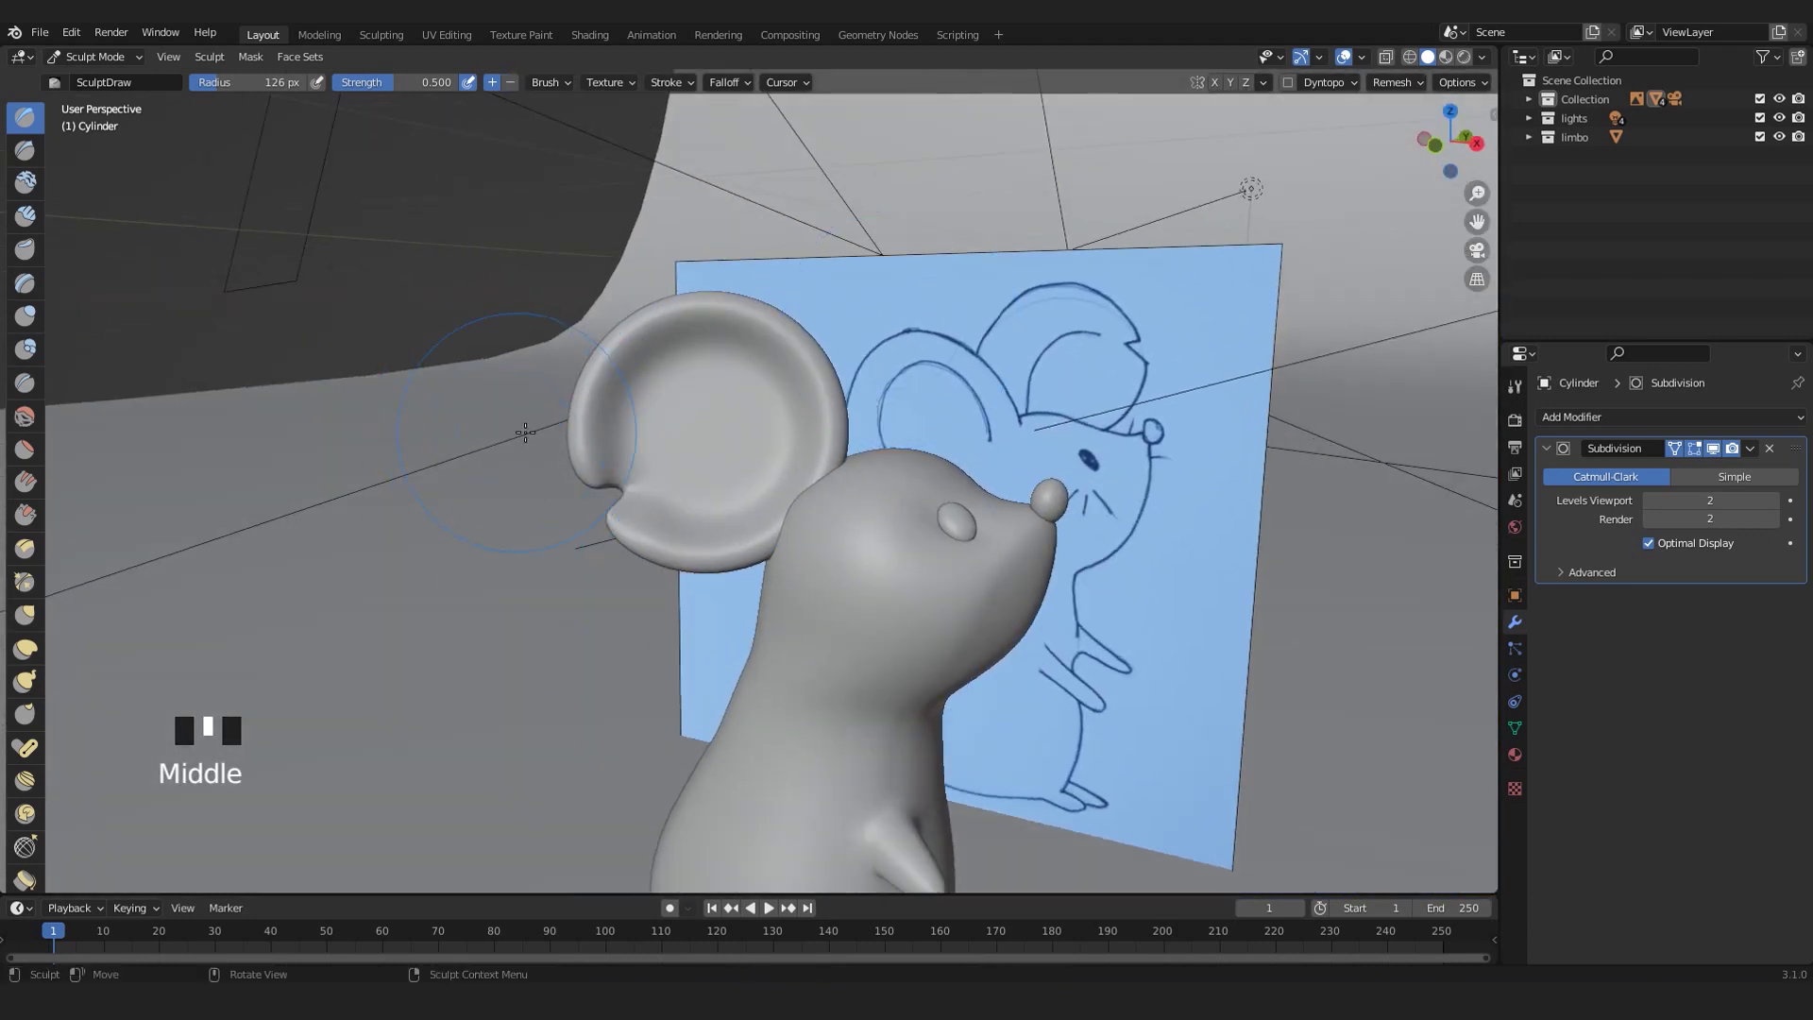
{"action": "scroll", "coordinate": [498, 419], "scroll_direction": "up", "scroll_amount": 2}
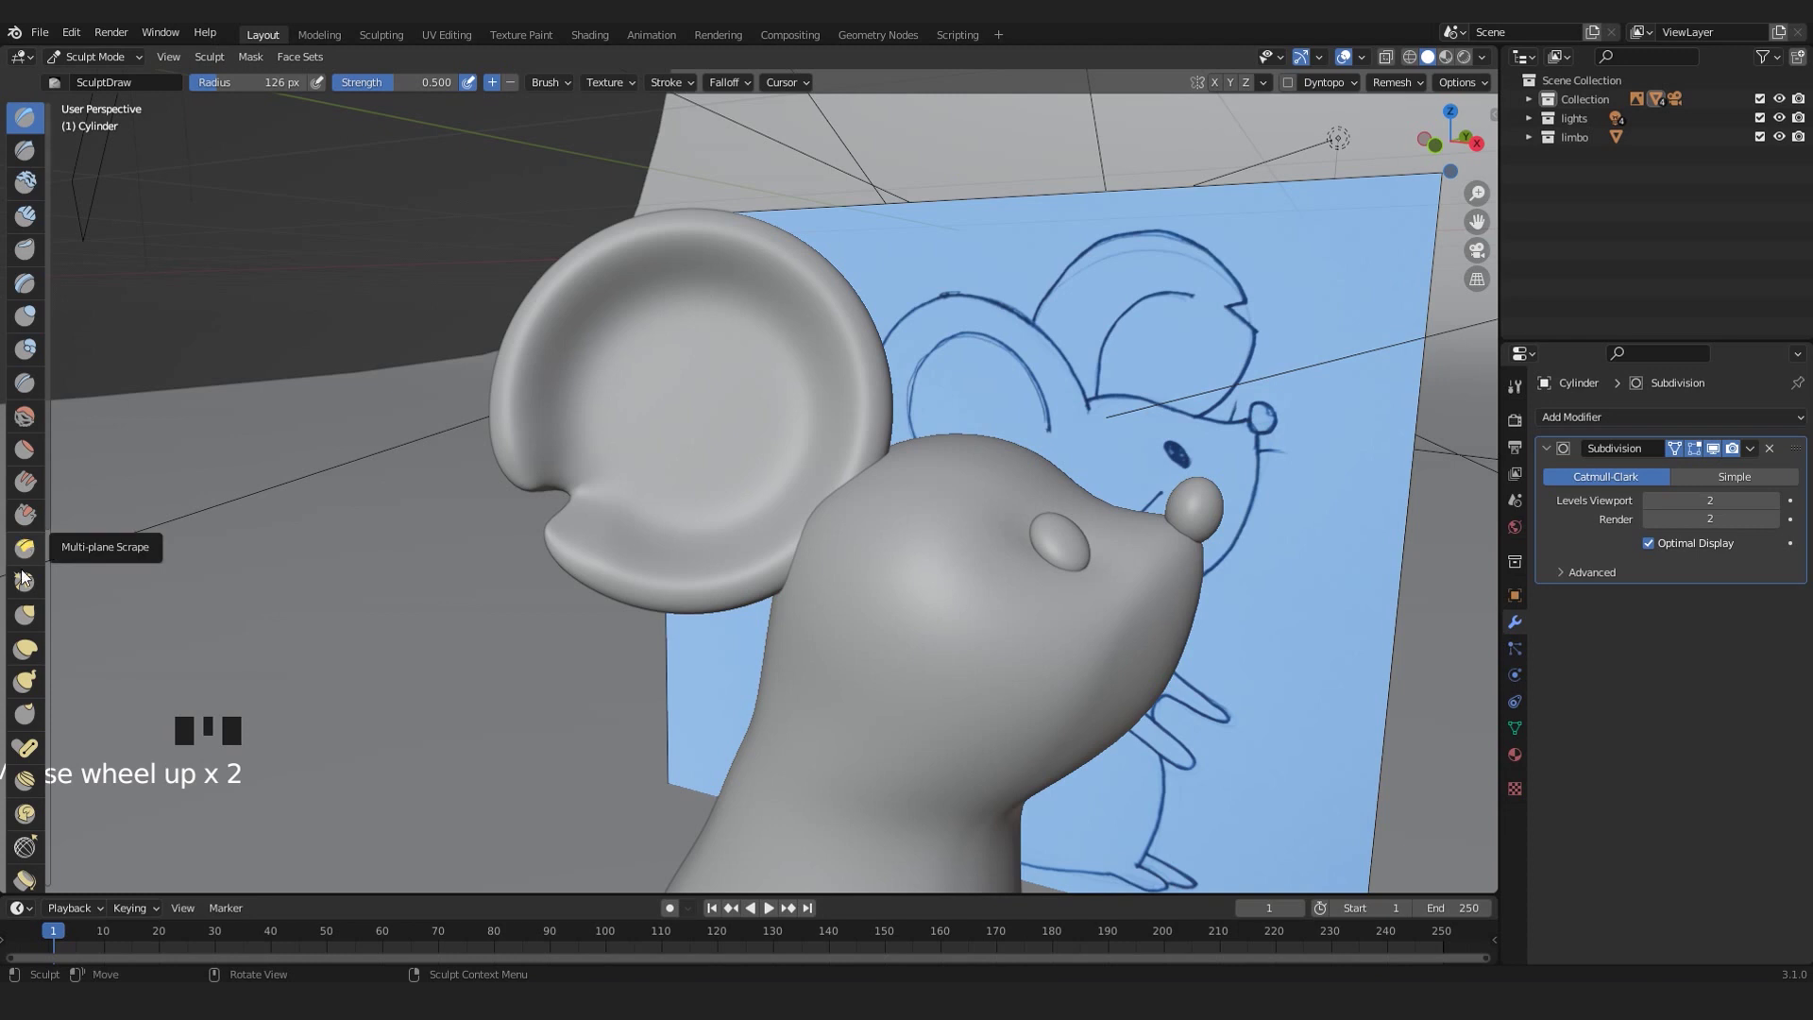
- Choose the Grab brush with a 197 px radius and pull the ear's upper rim outward
{"action": "left_click", "coordinate": [25, 615]}
{"action": "middle_click_drag", "start_coordinate": [567, 452], "coordinate": [589, 522], "text": "shift"}
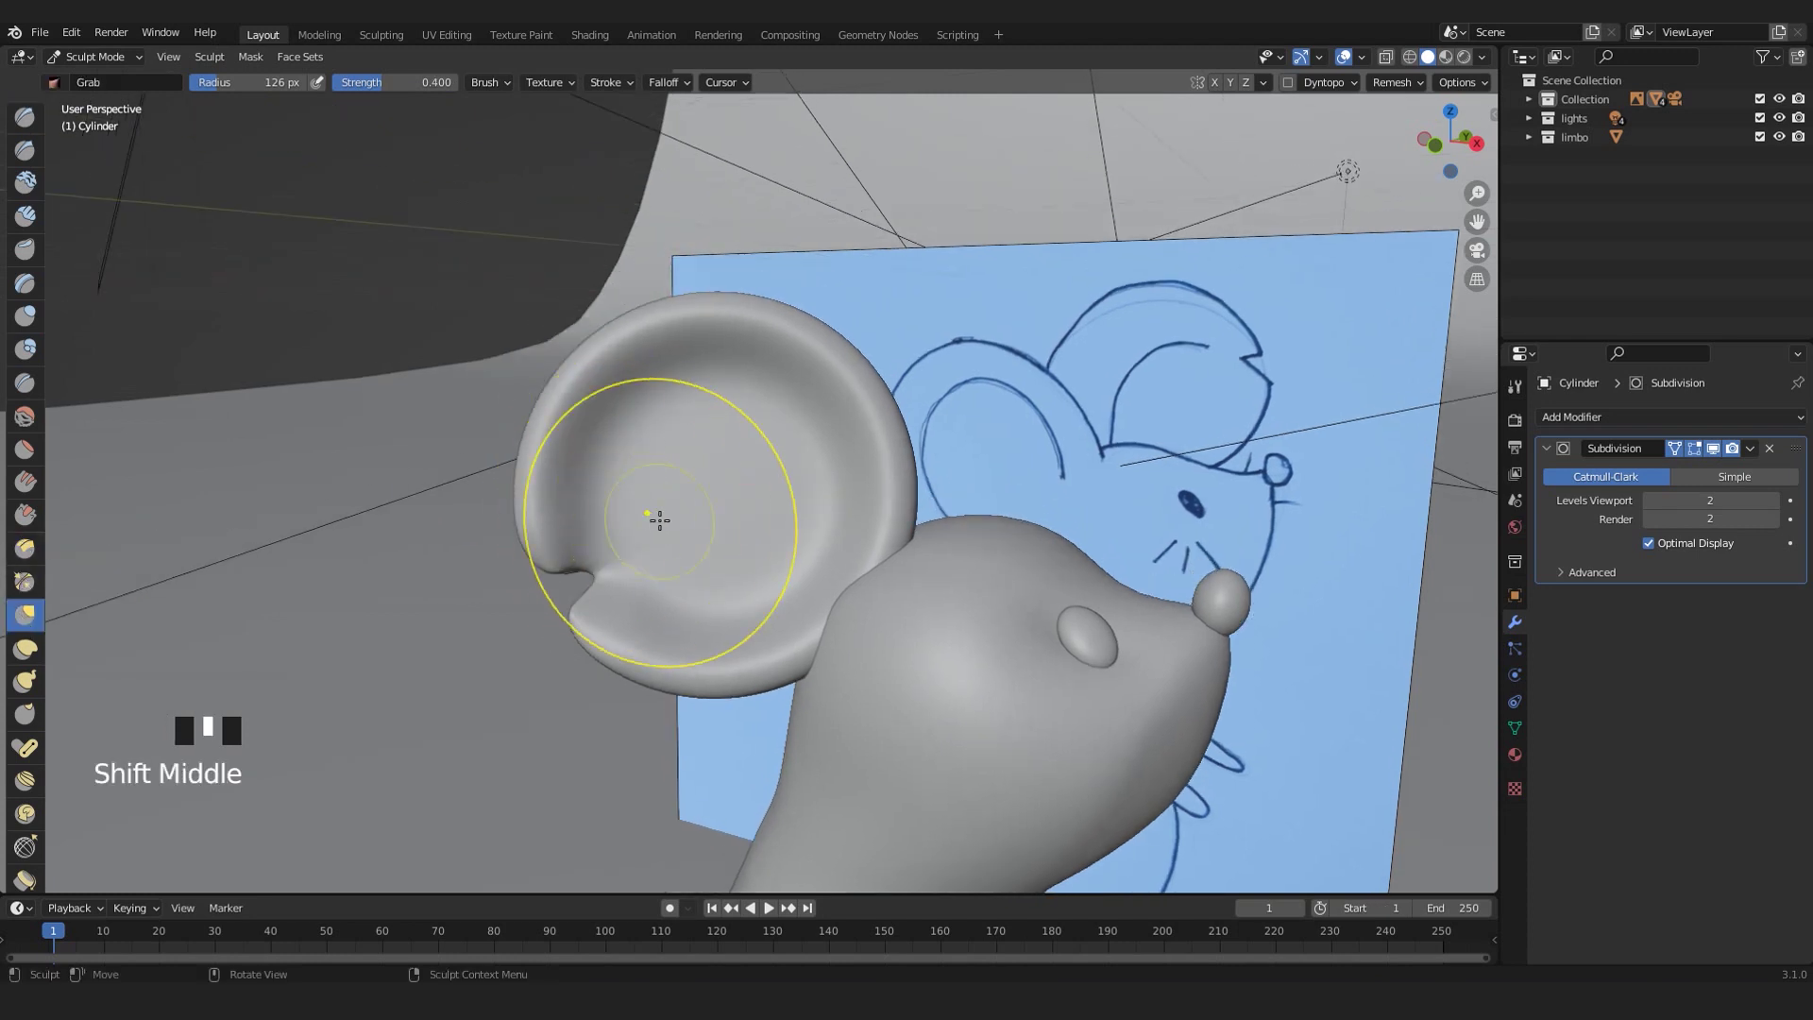
{"action": "key", "text": "f"}
{"action": "left_click", "coordinate": [733, 572]}
{"action": "middle_click_drag", "start_coordinate": [692, 417], "coordinate": [720, 425]}
{"action": "left_click_drag", "start_coordinate": [667, 353], "coordinate": [634, 252]}
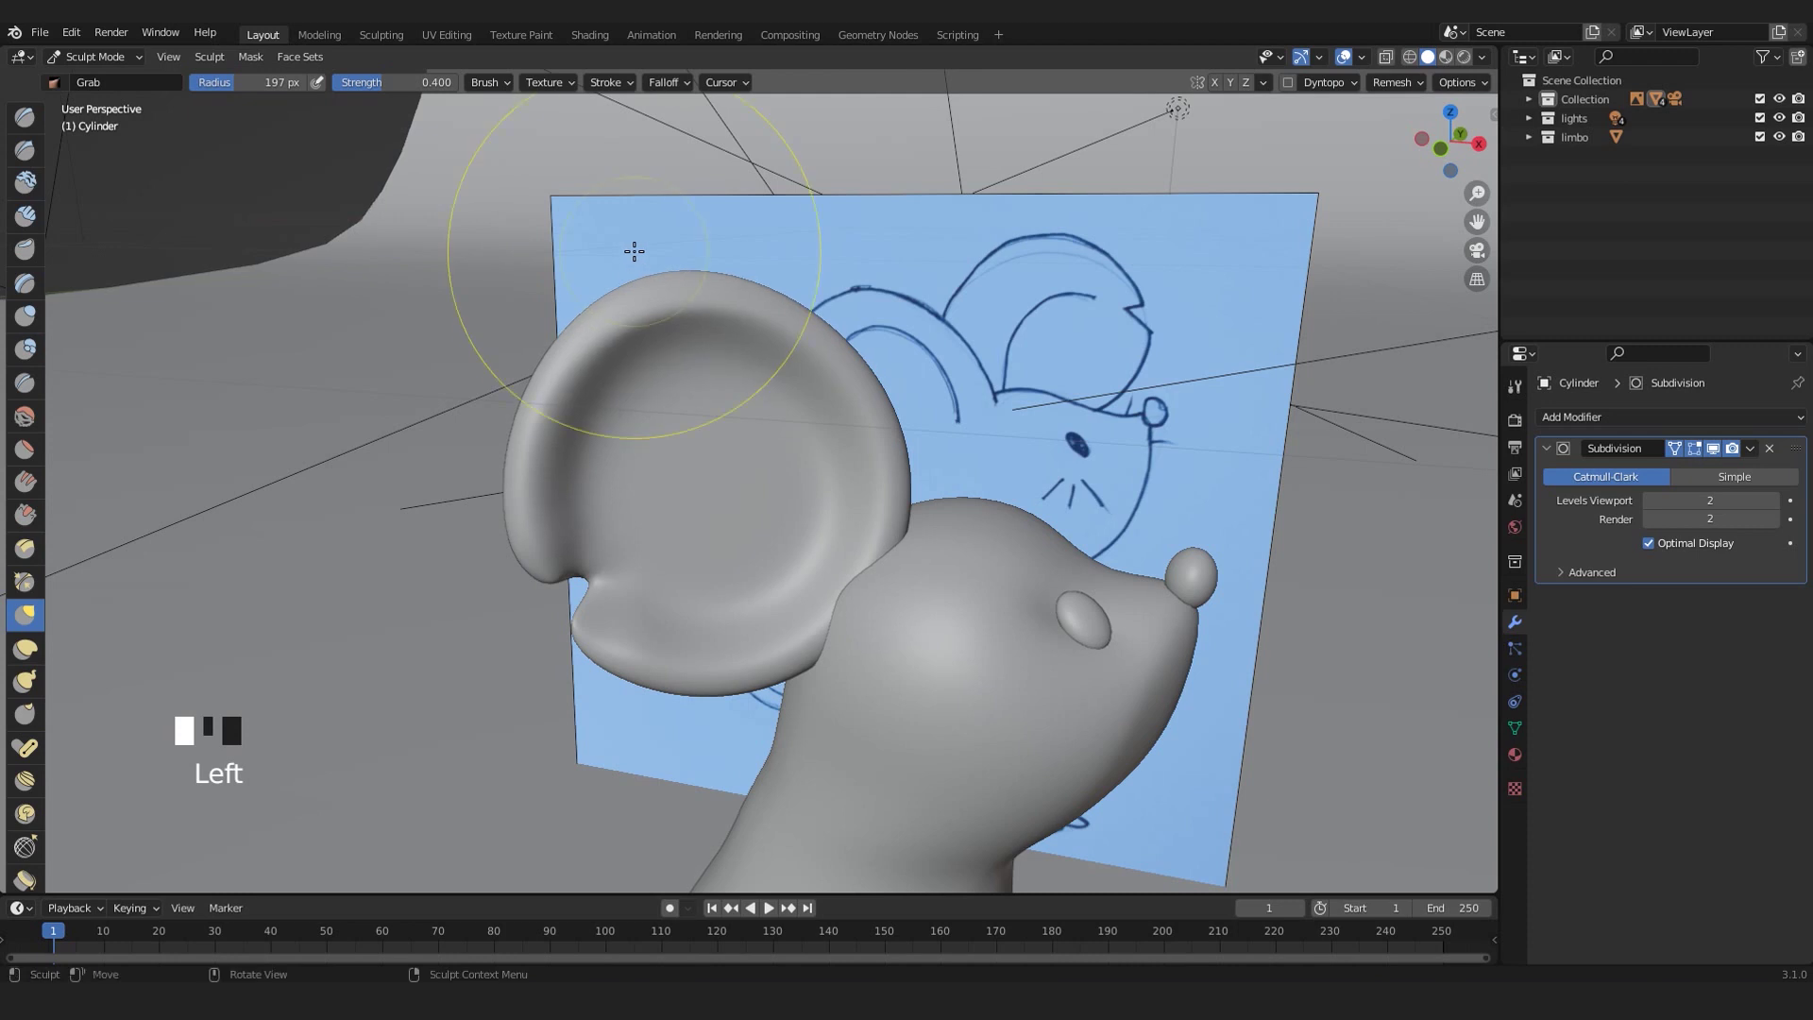
- Hide the viewport subdivision and pull the ear's back rim outward with the Grab brush at 171 px and strength 0.793
{"action": "left_click", "coordinate": [1714, 448]}
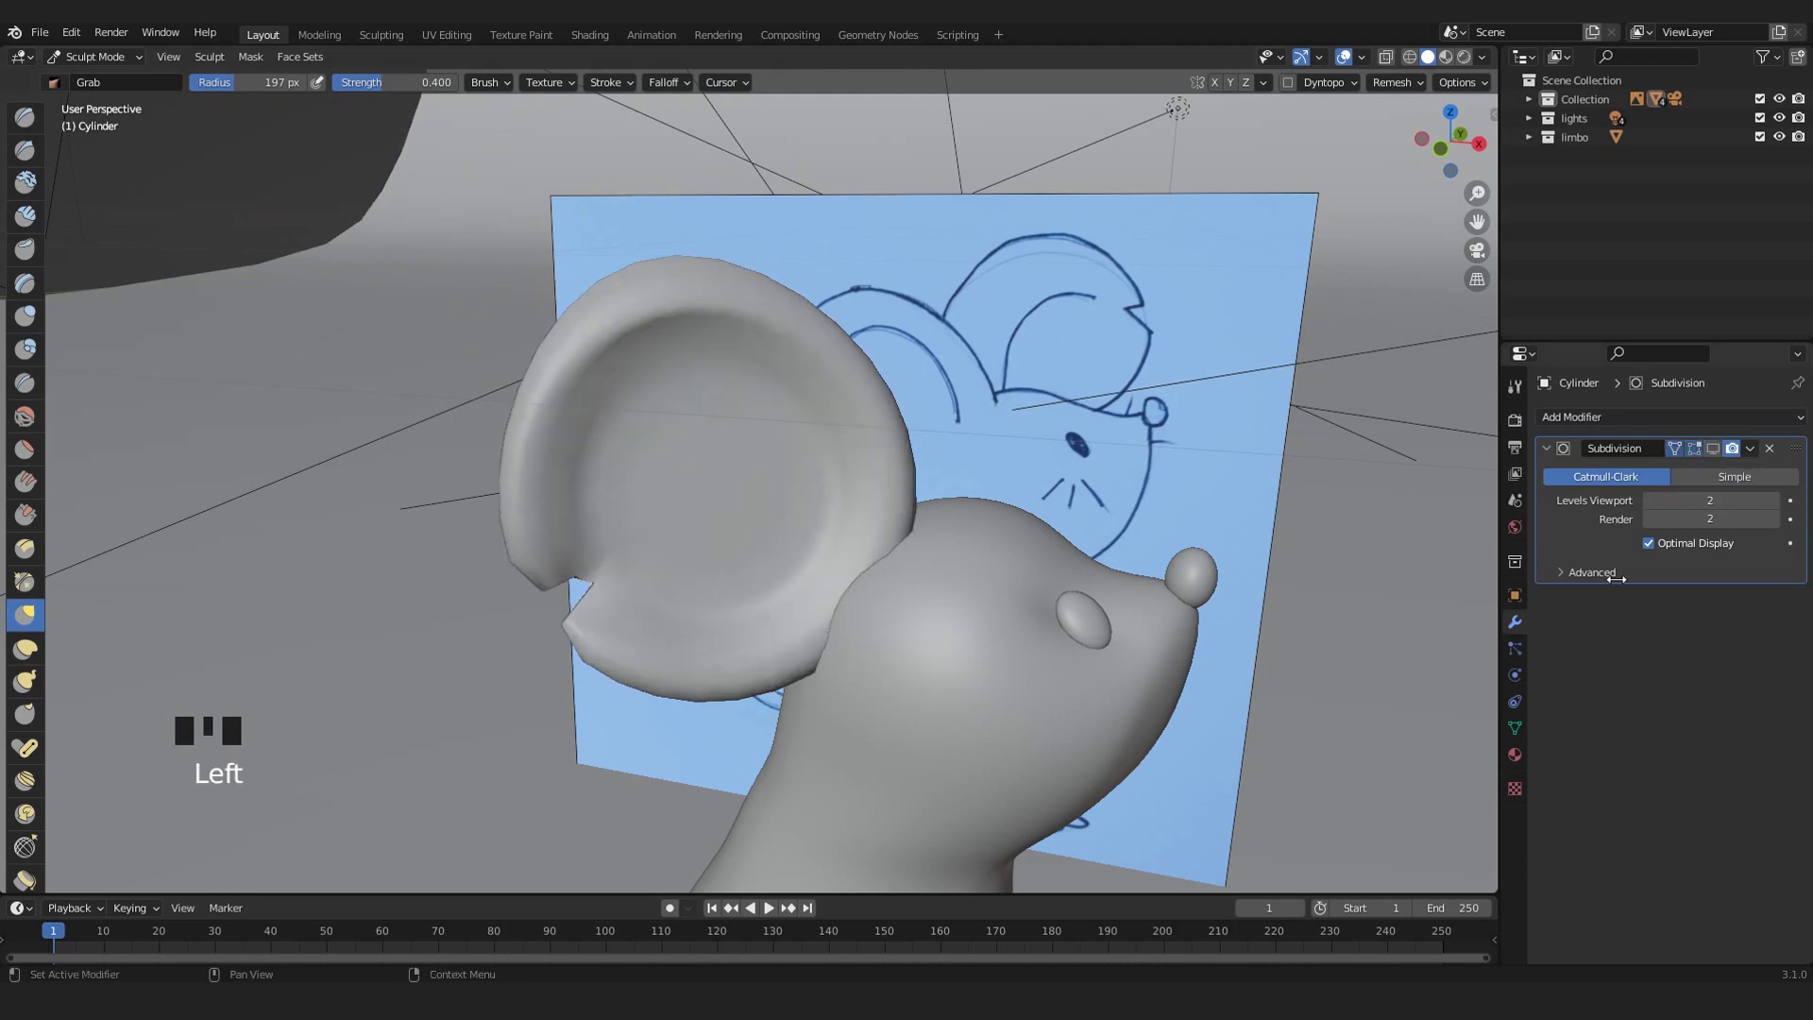
{"action": "scroll", "coordinate": [1086, 661], "scroll_direction": "down", "scroll_amount": 2}
{"action": "middle_click_drag", "start_coordinate": [1086, 662], "coordinate": [890, 549]}
{"action": "left_click_drag", "start_coordinate": [729, 565], "coordinate": [720, 635]}
{"action": "scroll", "coordinate": [740, 507], "scroll_direction": "up", "scroll_amount": 2}
{"action": "left_click_drag", "start_coordinate": [543, 478], "coordinate": [509, 471]}
{"action": "mouse_move", "coordinate": [509, 471]}
{"action": "middle_mouse_down"}
{"action": "mouse_move", "coordinate": [607, 486]}
{"action": "mouse_move", "coordinate": [572, 511]}
{"action": "mouse_move", "coordinate": [547, 493]}
{"action": "middle_mouse_up"}
{"action": "key", "text": "ctrl+z"}
{"action": "left_click_drag", "start_coordinate": [545, 492], "coordinate": [492, 483]}
{"action": "scroll", "coordinate": [526, 528], "scroll_direction": "down", "scroll_amount": 3}
{"action": "scroll", "coordinate": [741, 457], "scroll_direction": "down", "scroll_amount": 2}
{"action": "middle_click_drag", "start_coordinate": [740, 457], "coordinate": [696, 498]}
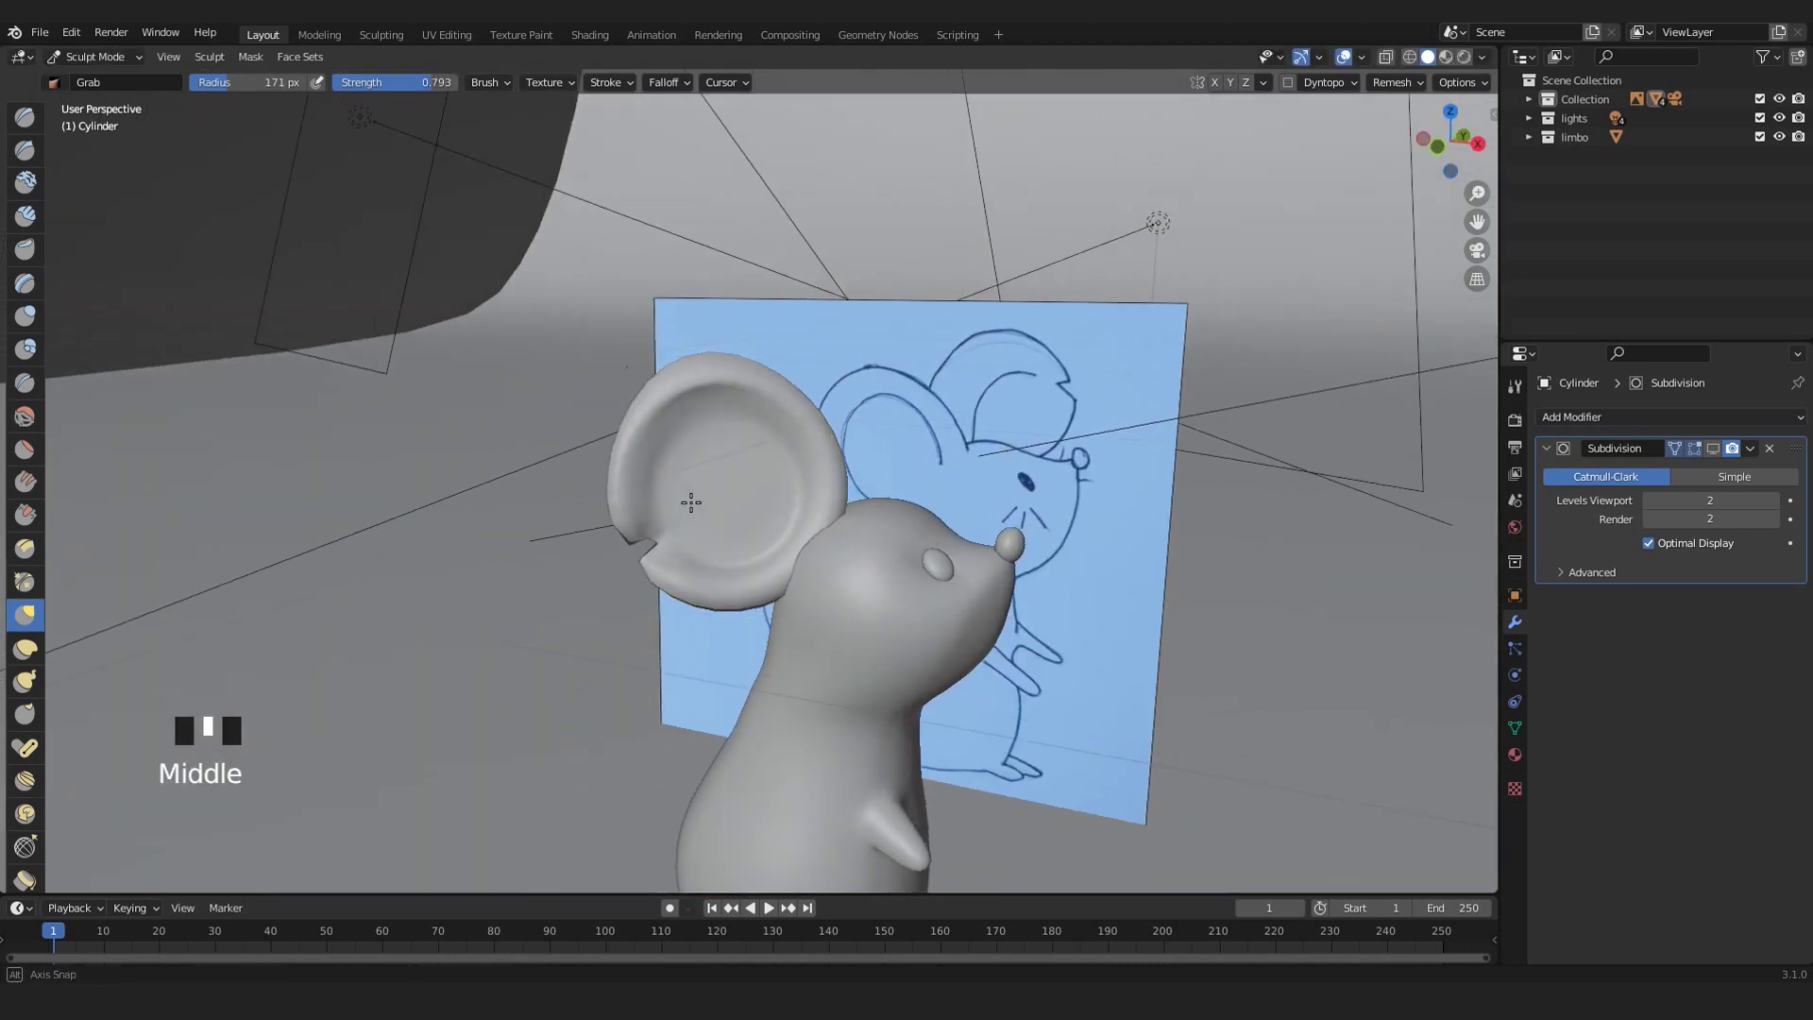
- Leave Sculpt Mode and edit the ear's mesh with proportional editing and X-ray enabled
{"action": "scroll", "coordinate": [696, 498], "scroll_direction": "up", "scroll_amount": 2}
{"action": "left_click", "coordinate": [117, 58]}
{"action": "left_click", "coordinate": [102, 79]}
{"action": "middle_click_drag", "start_coordinate": [472, 520], "coordinate": [498, 536]}
{"action": "key", "text": "Tab"}
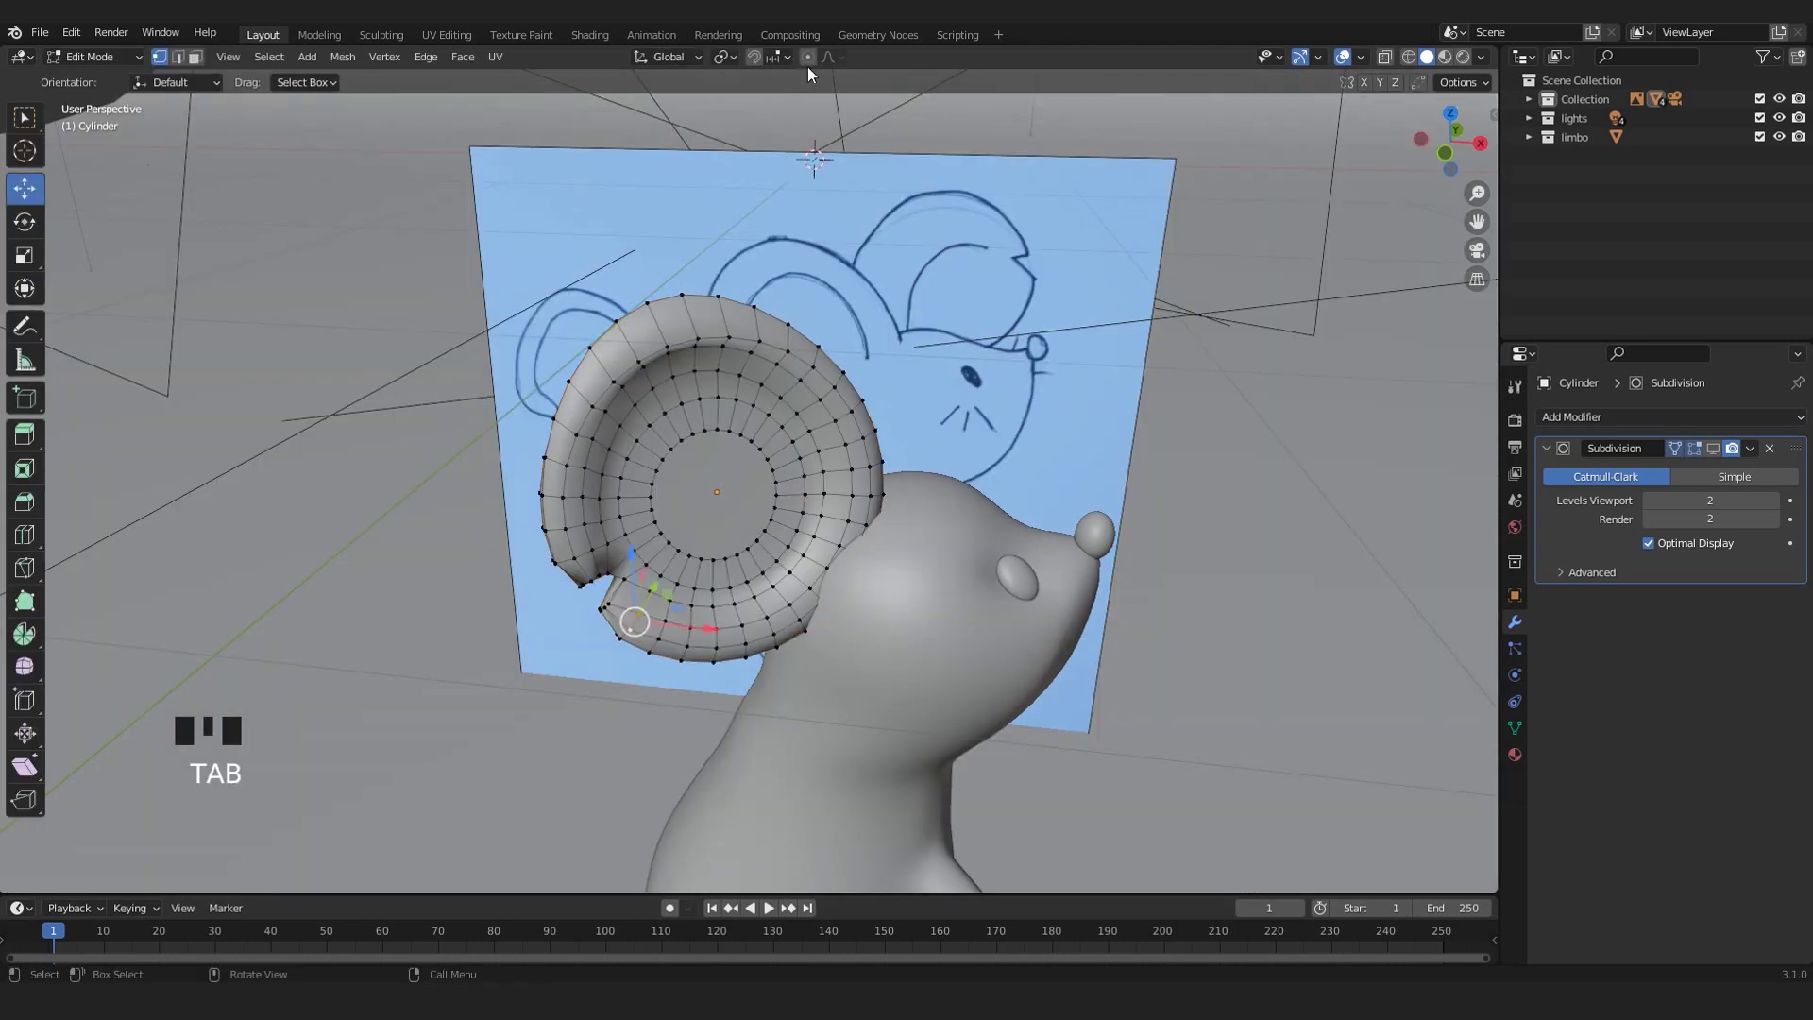
{"action": "middle_click_drag", "start_coordinate": [620, 563], "coordinate": [930, 359]}
{"action": "key", "text": "alt+z"}
- Box-select a patch of vertices on the ear's upper front rim
{"action": "scroll", "coordinate": [893, 548], "scroll_direction": "up", "scroll_amount": 2}
{"action": "left_click_drag", "start_coordinate": [935, 354], "coordinate": [851, 483]}
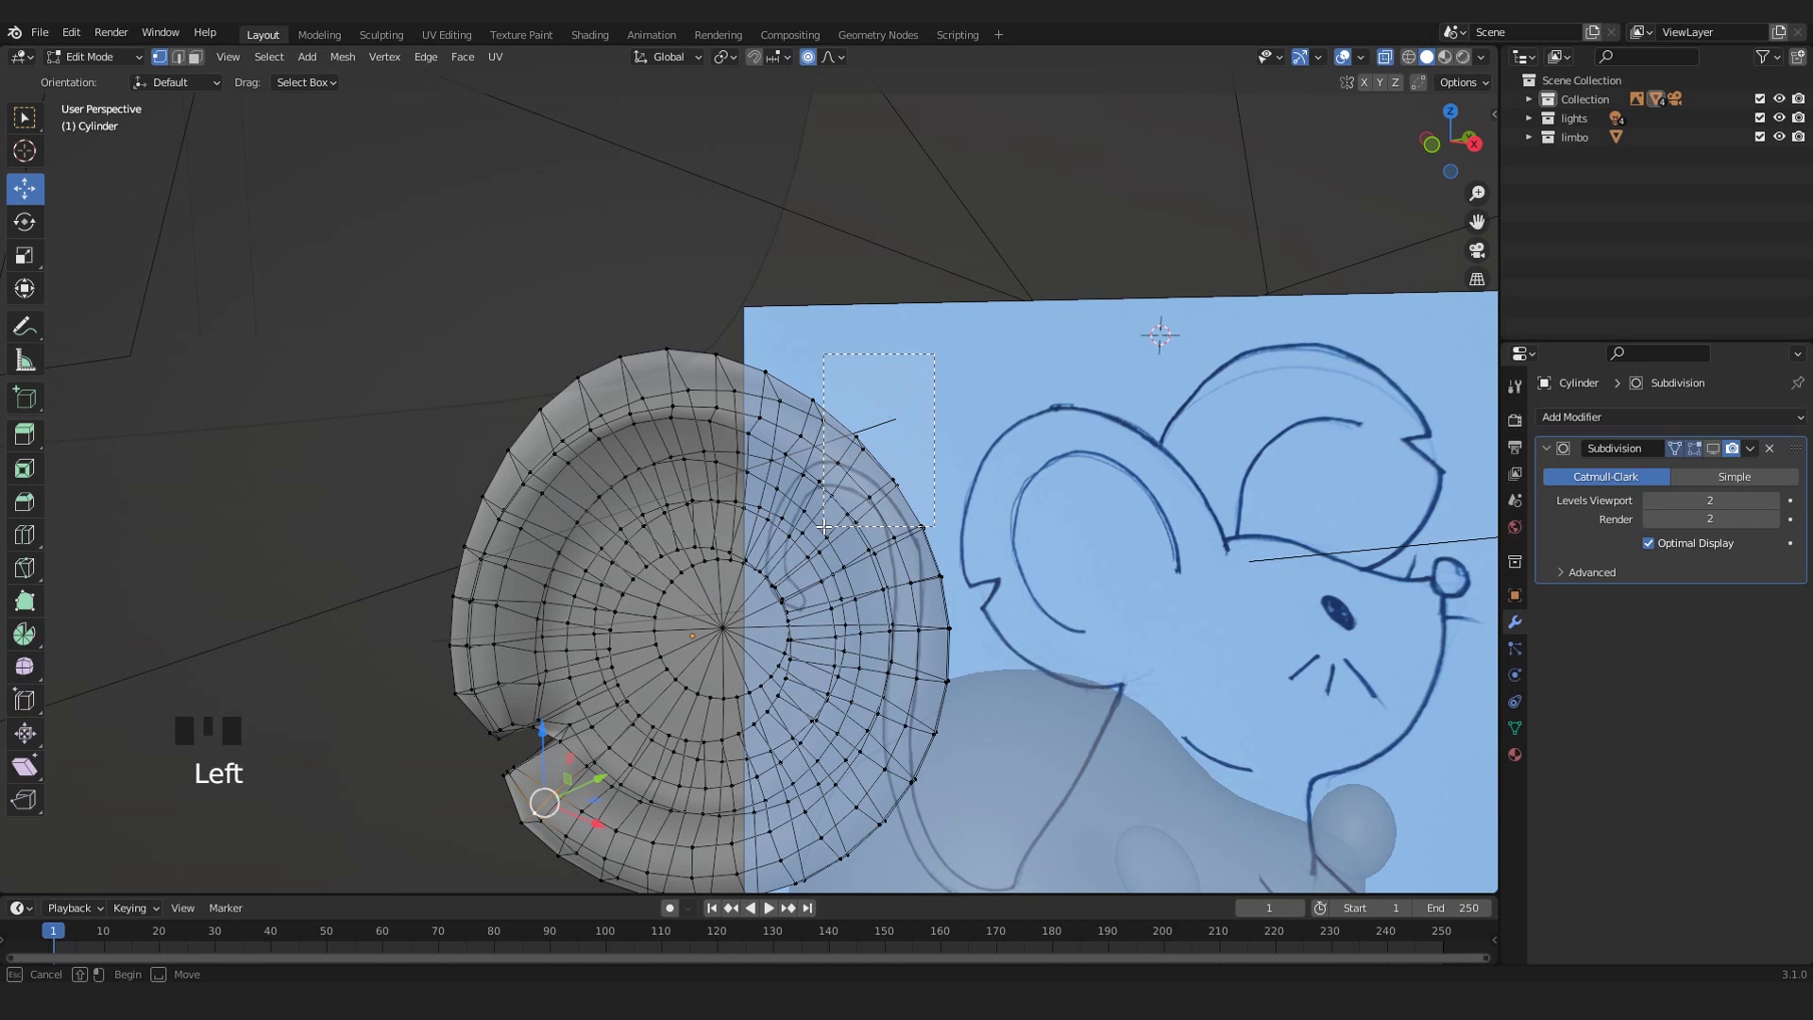
{"action": "left_click_drag", "start_coordinate": [812, 527], "coordinate": [812, 527]}
{"action": "left_click", "coordinate": [1136, 385]}
{"action": "scroll", "coordinate": [996, 458], "scroll_direction": "up", "scroll_amount": 2}
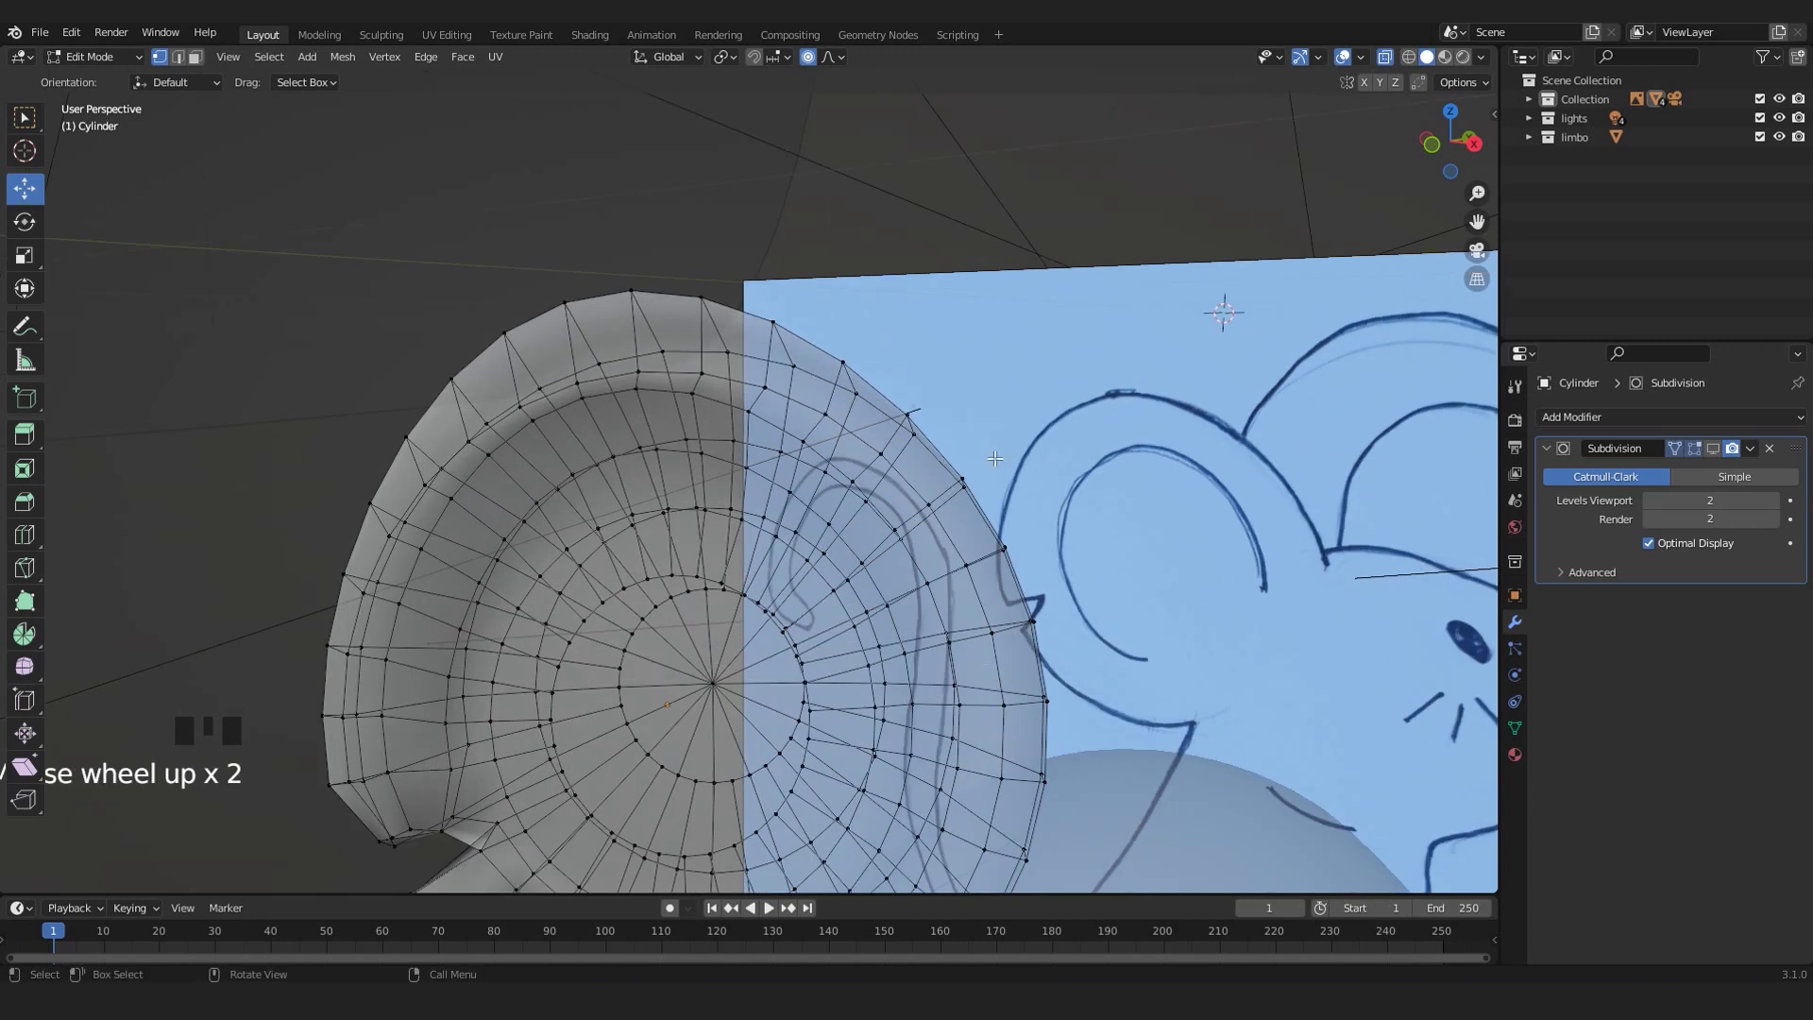
{"action": "left_click_drag", "start_coordinate": [844, 414], "coordinate": [896, 464]}
{"action": "left_click_drag", "start_coordinate": [992, 549], "coordinate": [992, 549]}
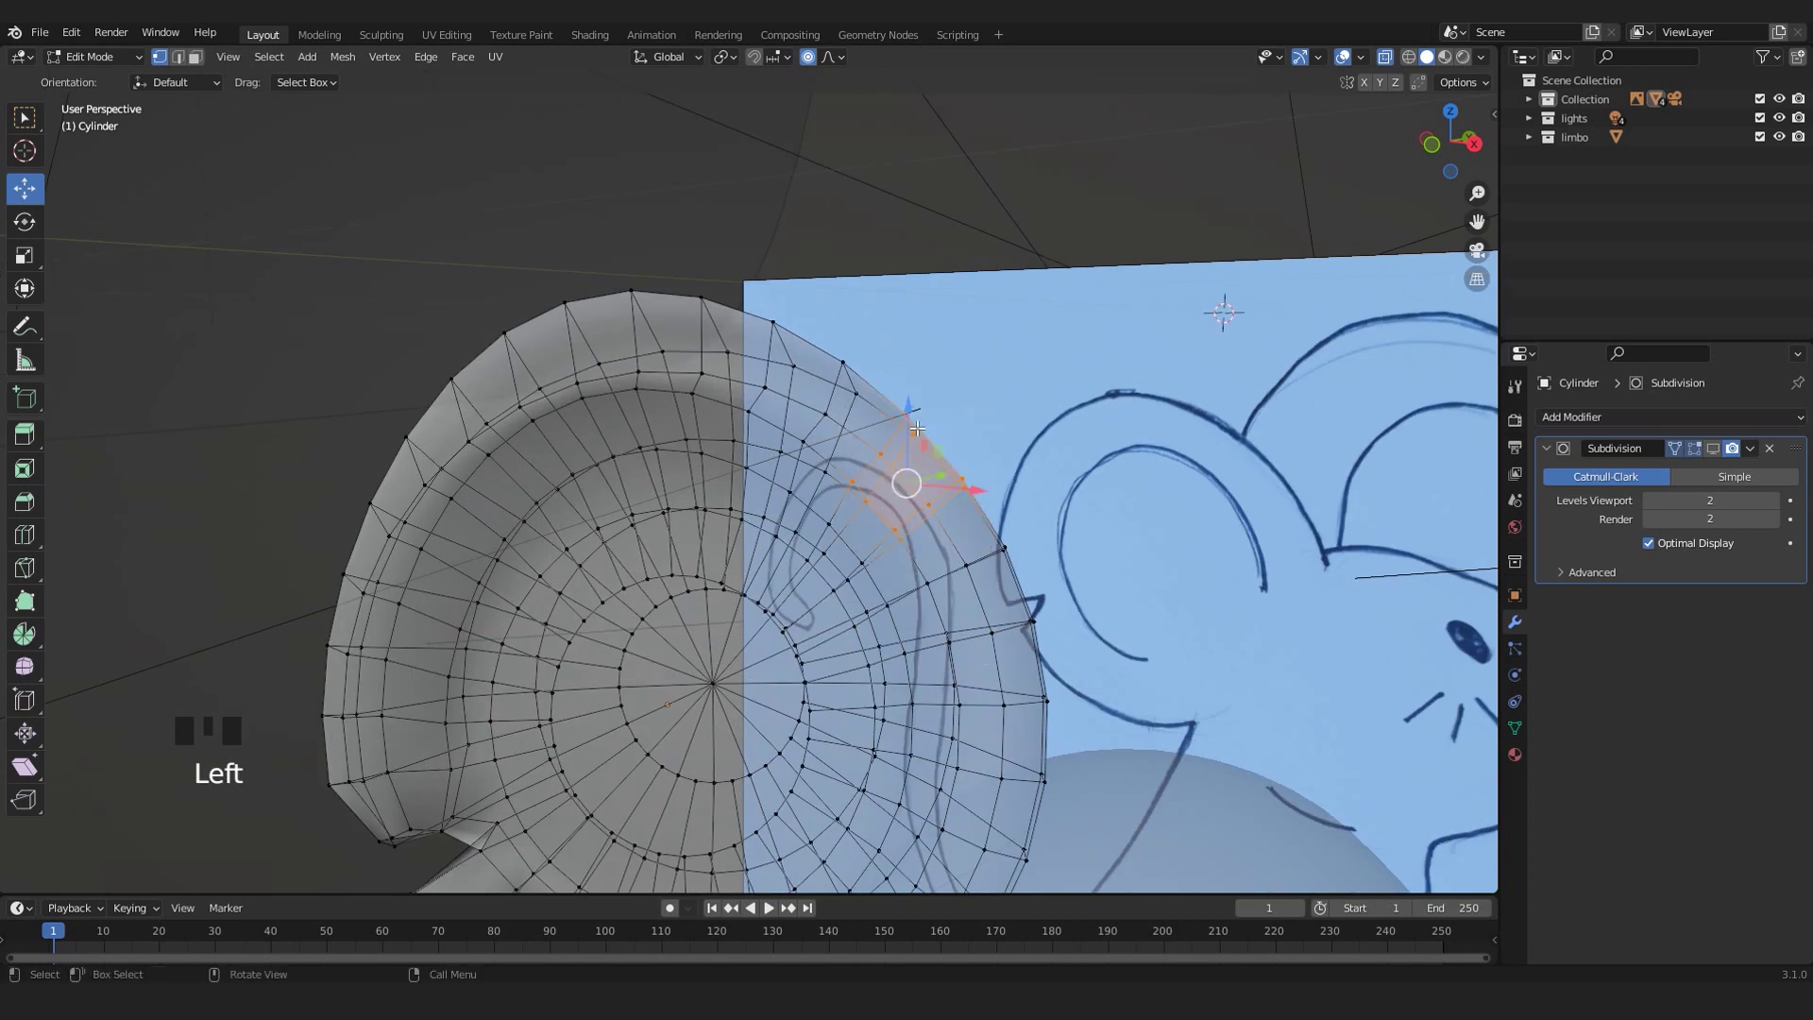
- Turn off X-ray, reshape the ear by moving the selected rim vertices, and return to Object Mode
{"action": "scroll", "coordinate": [897, 476], "scroll_direction": "down", "scroll_amount": 5}
{"action": "scroll", "coordinate": [837, 390], "scroll_direction": "up", "scroll_amount": 2}
{"action": "key", "text": "alt+z"}
{"action": "left_click_drag", "start_coordinate": [837, 390], "coordinate": [860, 401]}
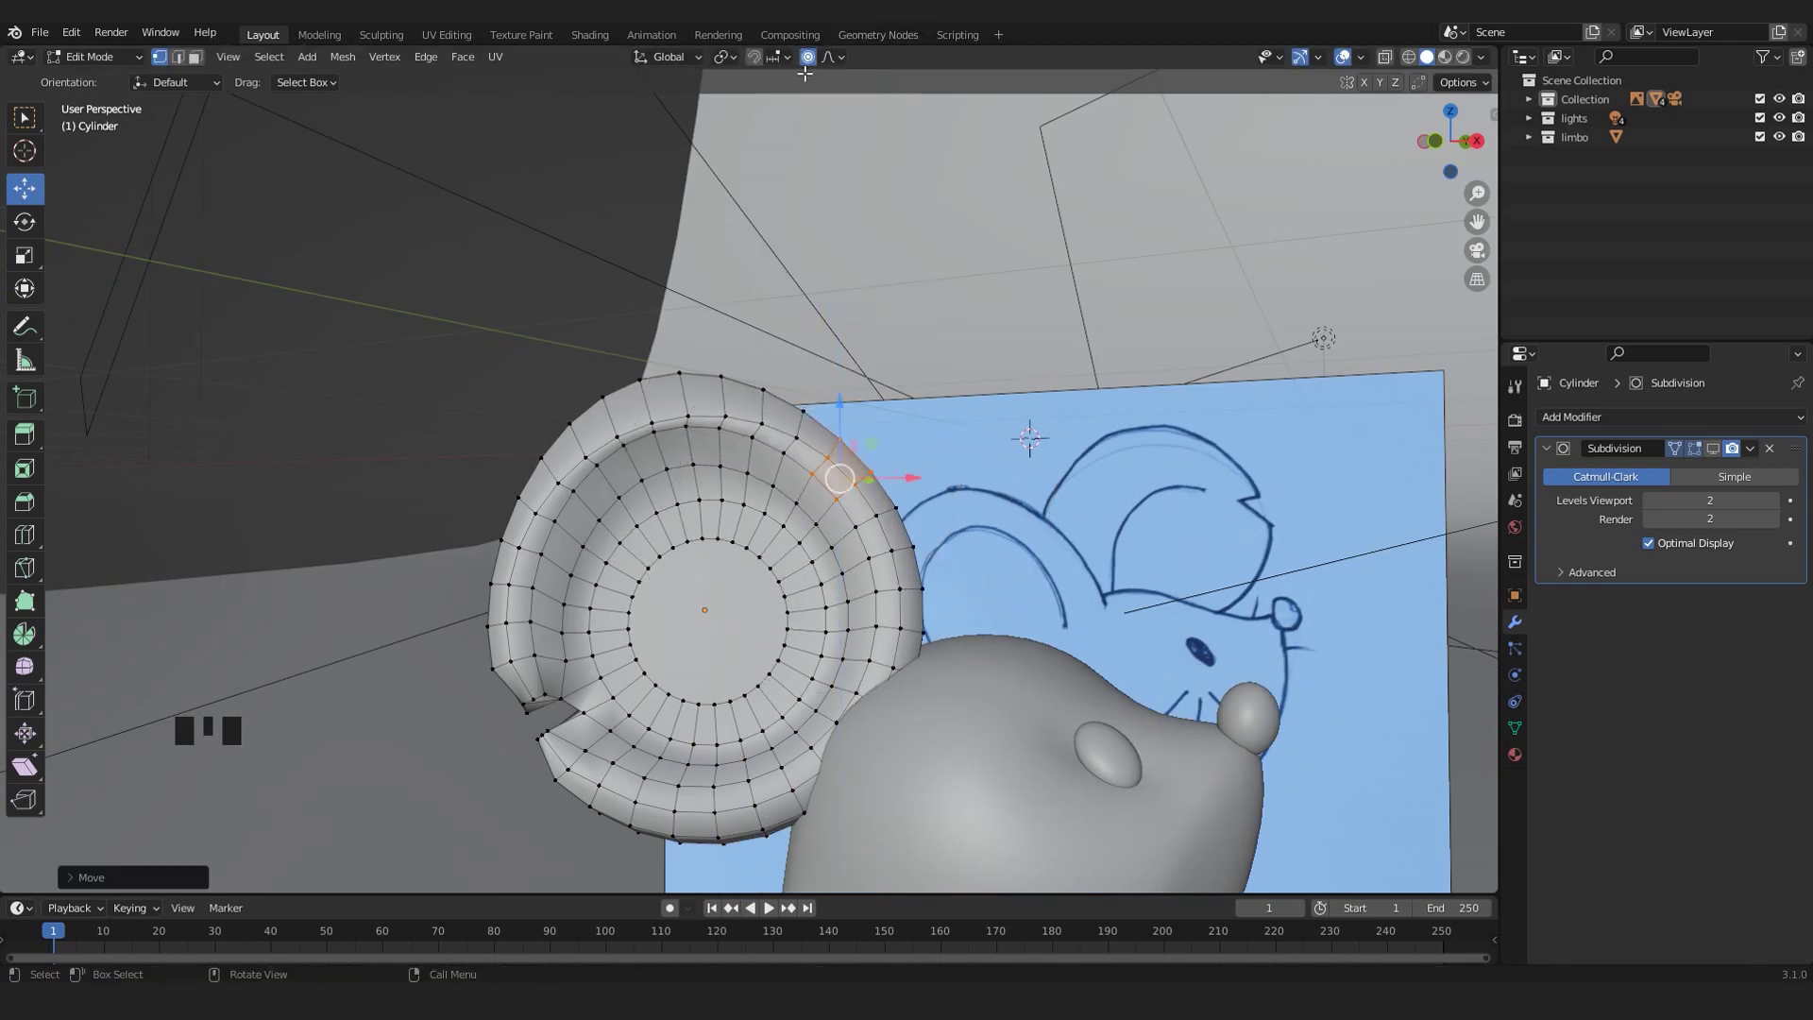
{"action": "middle_click_drag", "start_coordinate": [840, 479], "coordinate": [864, 484]}
{"action": "left_click_drag", "start_coordinate": [864, 472], "coordinate": [850, 406]}
{"action": "scroll", "coordinate": [878, 456], "scroll_direction": "down", "scroll_amount": 3}
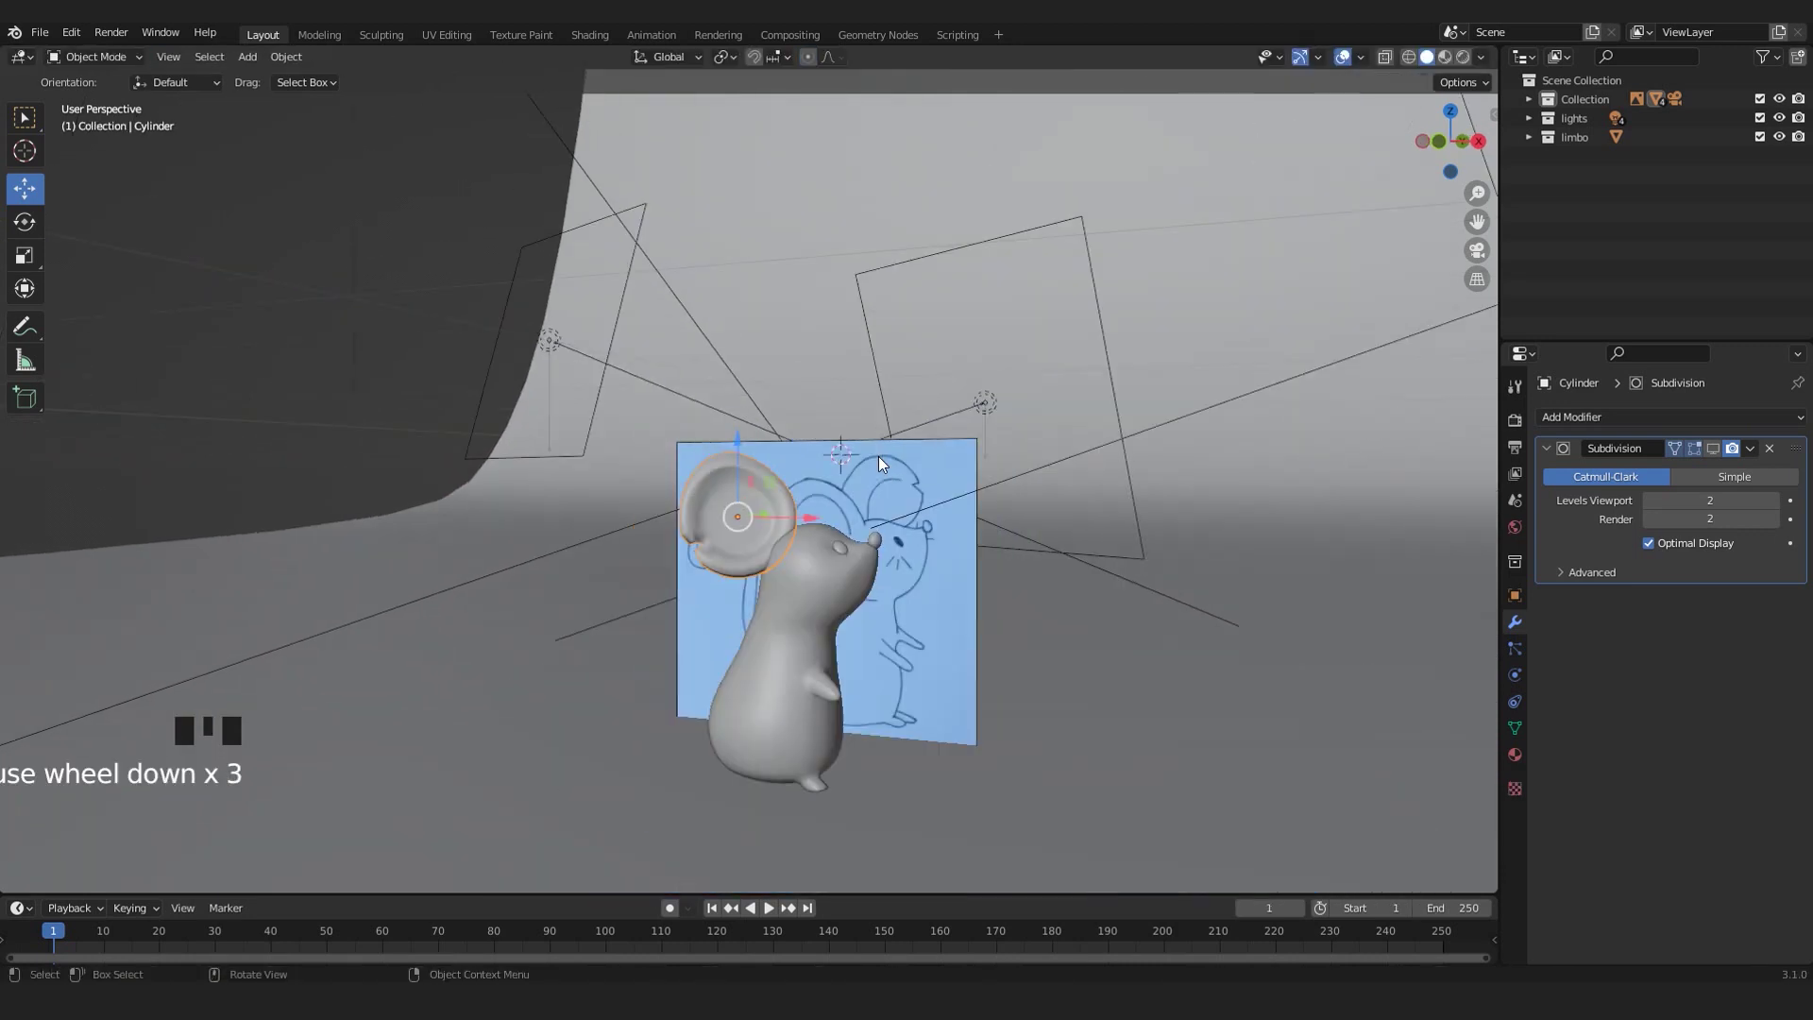
- Inspect the reshaped ear on the mouse from several angles against the reference sketch
{"action": "middle_click_drag", "start_coordinate": [879, 456], "coordinate": [852, 585]}
{"action": "key", "text": "Tab"}
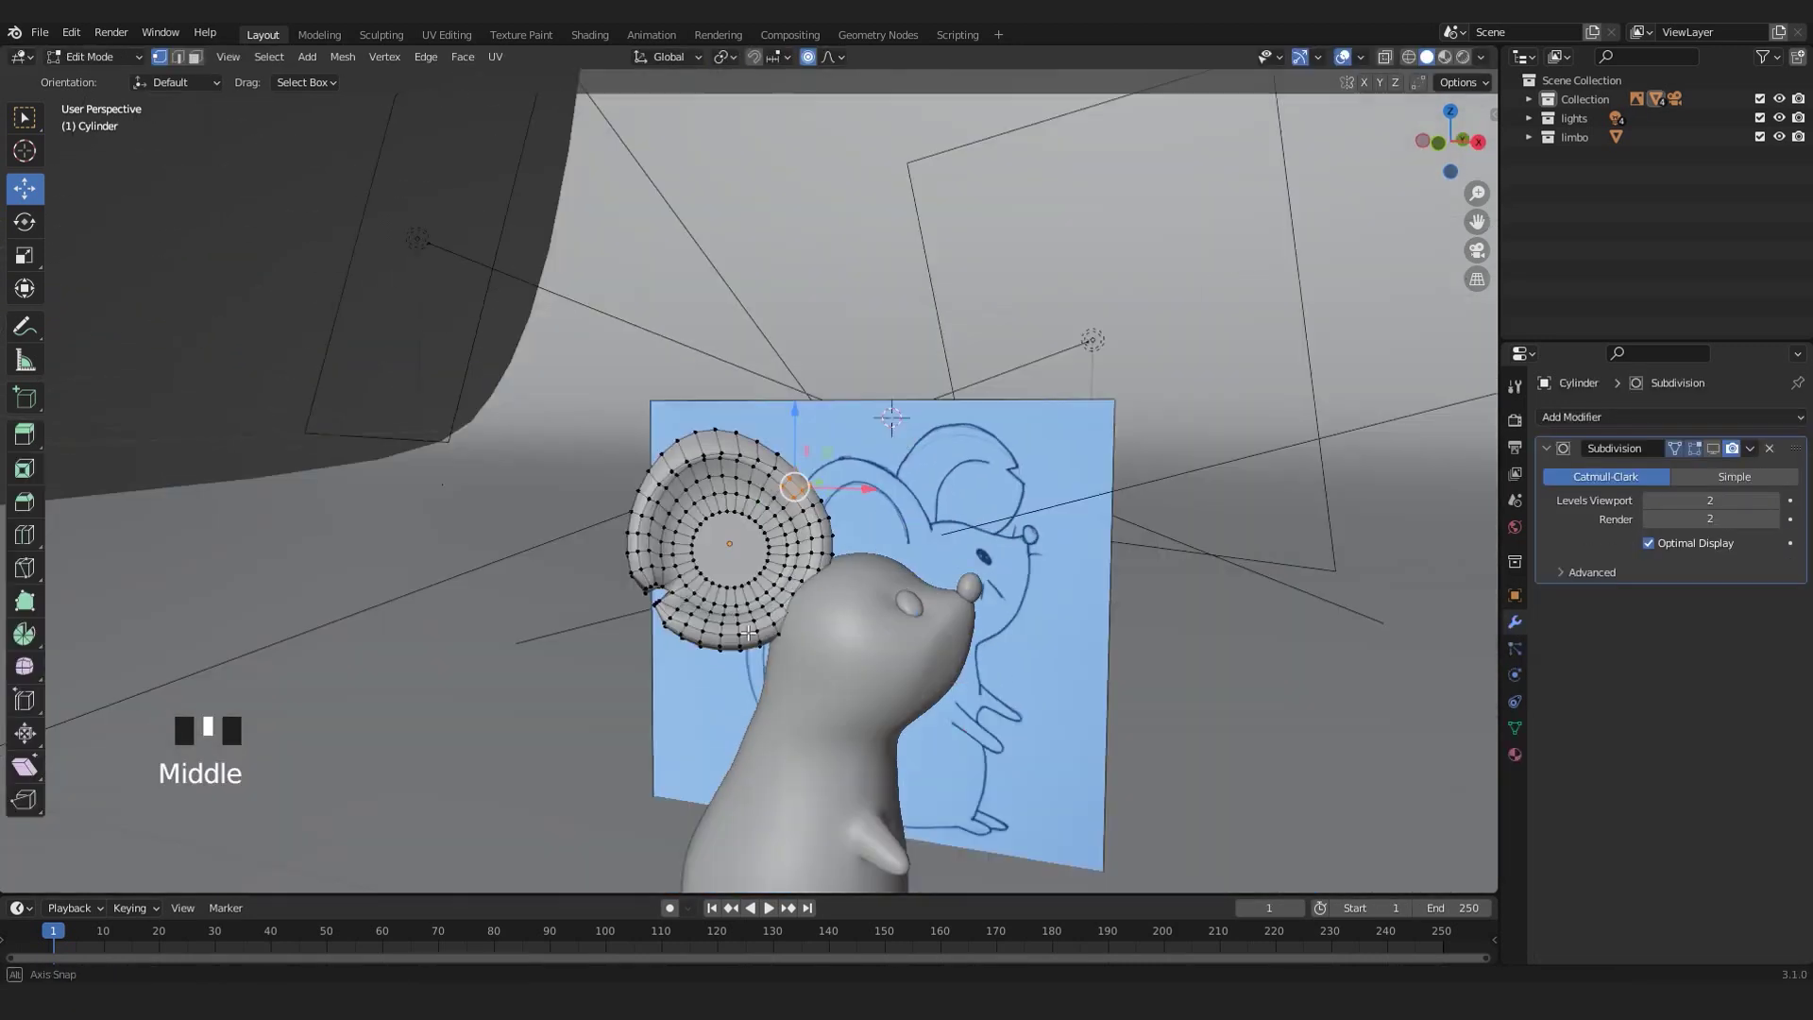
{"action": "middle_click_drag", "start_coordinate": [746, 558], "coordinate": [743, 545]}
{"action": "left_click", "coordinate": [742, 546]}
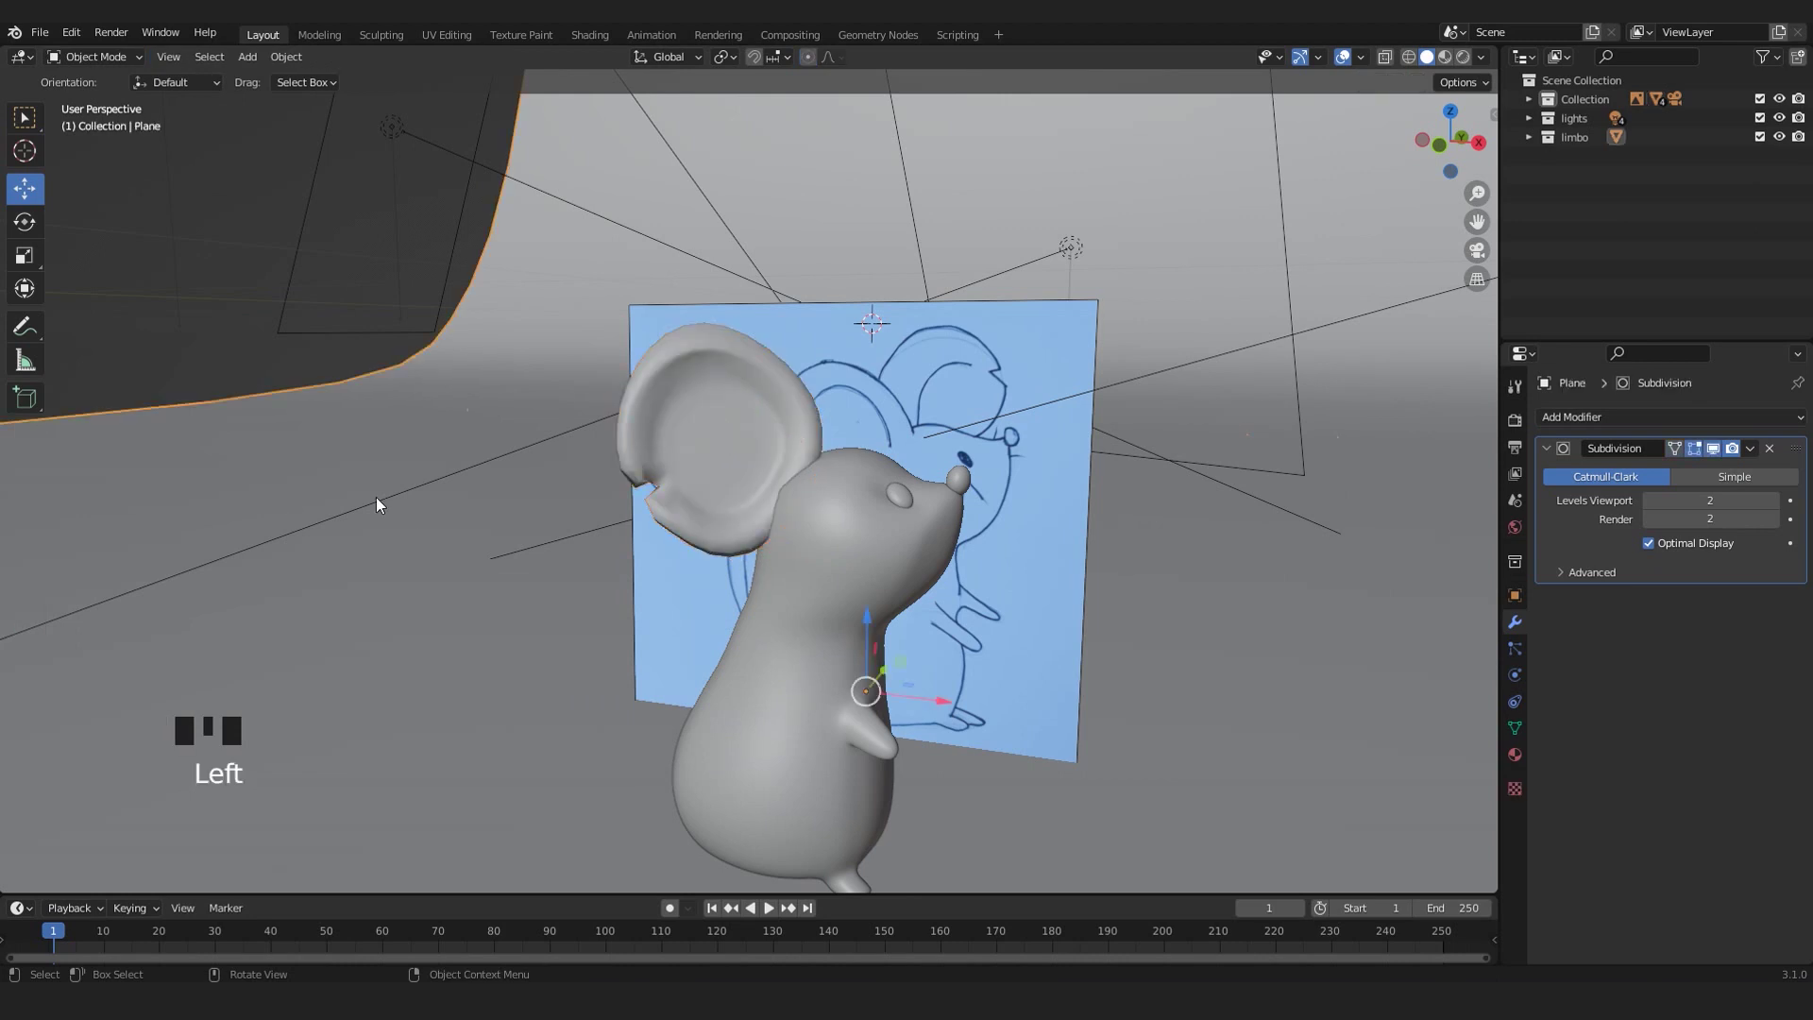
{"action": "scroll", "coordinate": [535, 550], "scroll_direction": "up", "scroll_amount": 3}
{"action": "key", "text": "Tab"}
{"action": "middle_click_drag", "start_coordinate": [536, 550], "coordinate": [635, 540]}
{"action": "middle_click_drag", "start_coordinate": [635, 540], "coordinate": [663, 542]}
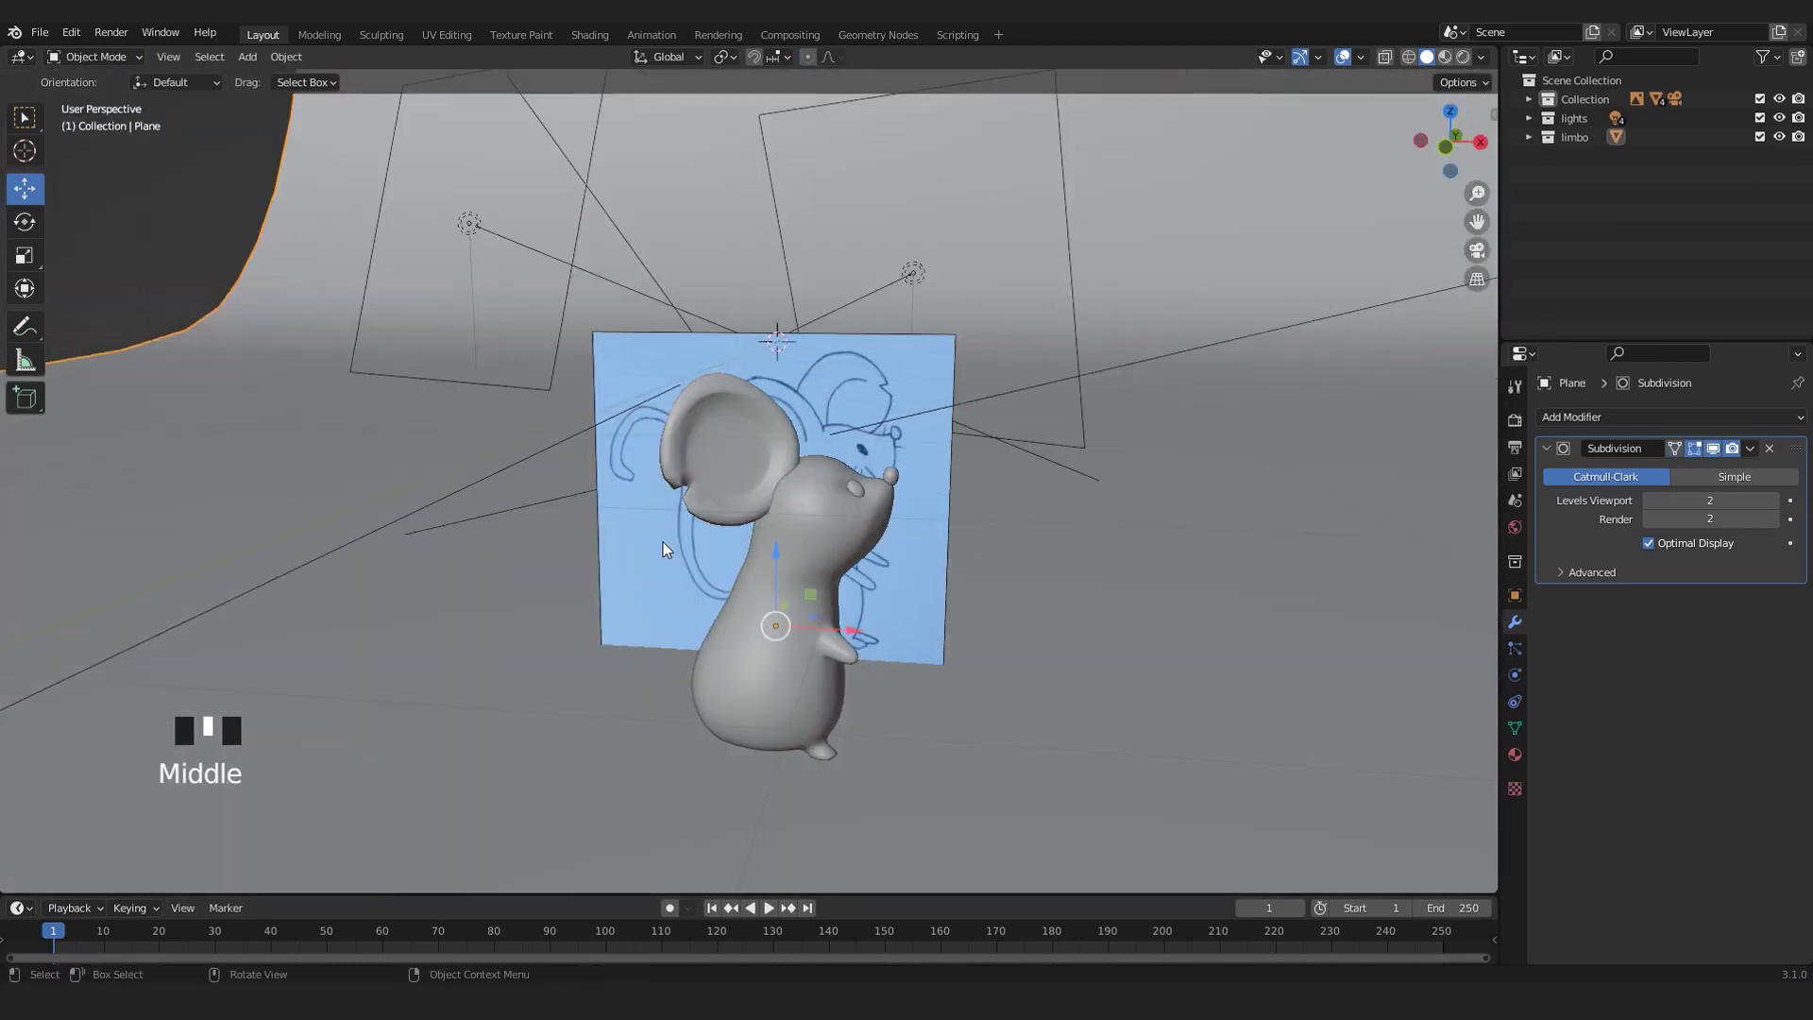
- Scale the ear in front view to suit the head and reference sketch
{"action": "key", "text": "KP_1"}
{"action": "scroll", "coordinate": [663, 542], "scroll_direction": "up", "scroll_amount": 4}
{"action": "left_click", "coordinate": [663, 542]}
{"action": "key", "text": "s"}
{"action": "left_click", "coordinate": [749, 565]}
{"action": "middle_click_drag", "start_coordinate": [749, 491], "coordinate": [767, 556]}
- Rotate the ear about 17 degrees in top view so its opening faces further towards the nose
{"action": "left_click", "coordinate": [707, 433]}
{"action": "middle_click_drag", "start_coordinate": [707, 433], "coordinate": [722, 529]}
{"action": "scroll", "coordinate": [966, 541], "scroll_direction": "down", "scroll_amount": 5}
{"action": "key", "text": "KP_7"}
{"action": "left_click", "coordinate": [723, 491]}
{"action": "key", "text": "r"}
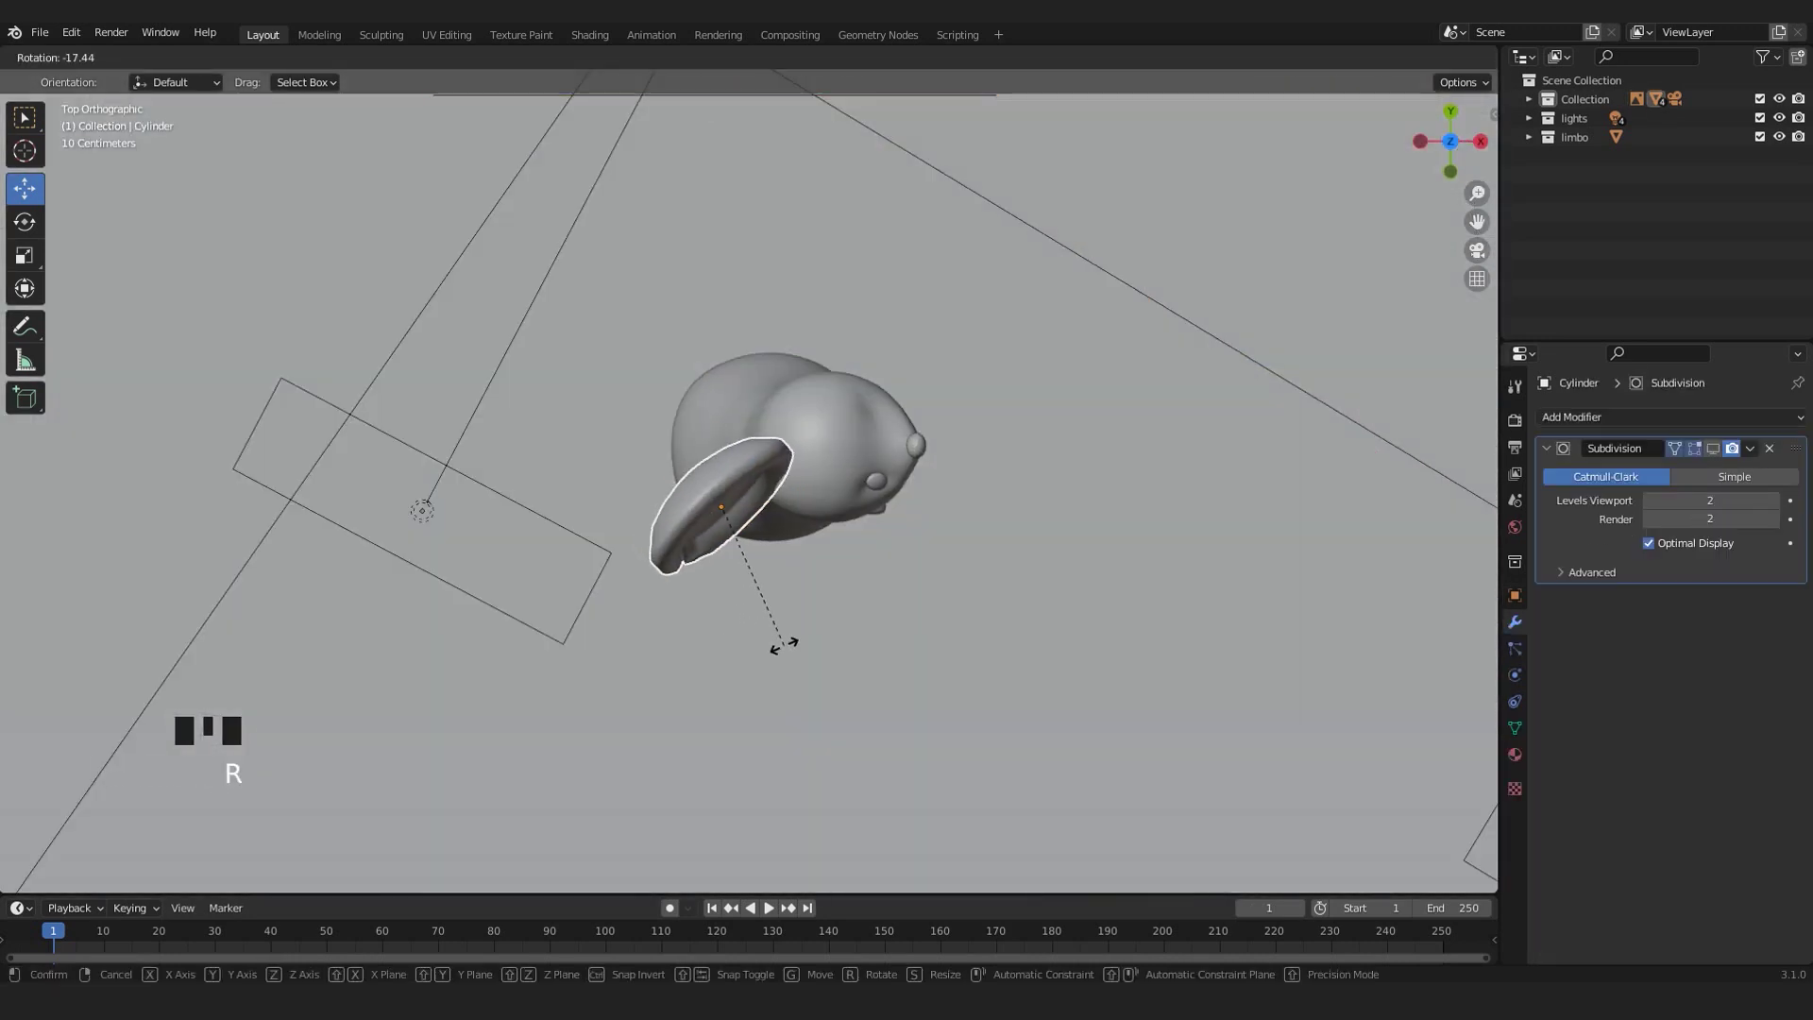
{"action": "left_click", "coordinate": [786, 640]}
- Rotate the ear in front view and adjust its height along Z to fit it to the head
{"action": "middle_click_drag", "start_coordinate": [786, 640], "coordinate": [873, 615]}
{"action": "key", "text": "KP_1"}
{"action": "left_click", "coordinate": [1143, 696]}
{"action": "middle_click_drag", "start_coordinate": [1143, 696], "coordinate": [903, 590]}
{"action": "key", "text": "KP_1"}
{"action": "left_click", "coordinate": [756, 479]}
{"action": "scroll", "coordinate": [755, 479], "scroll_direction": "up", "scroll_amount": 1}
{"action": "key", "text": "r"}
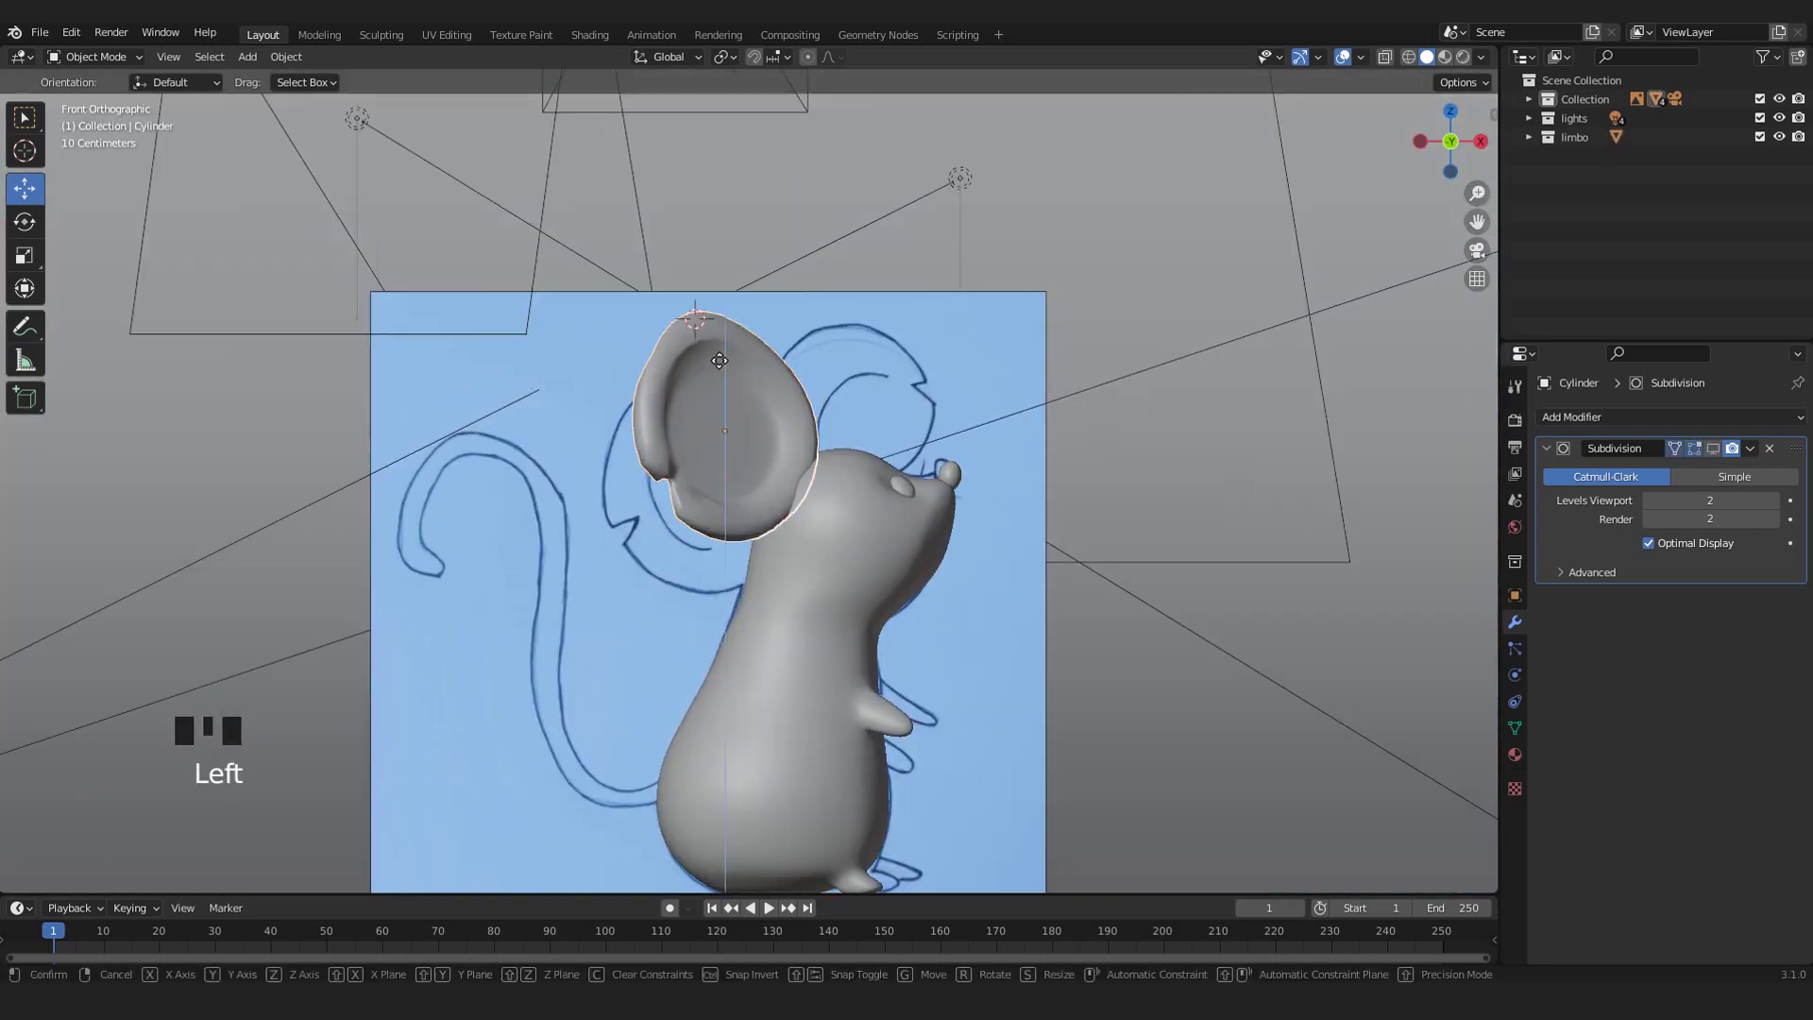
{"action": "left_click", "coordinate": [786, 500]}
- Check the mouse's overall proportions and ear placement against the reference sketch in front view
{"action": "scroll", "coordinate": [1038, 491], "scroll_direction": "down", "scroll_amount": 2}
{"action": "left_click", "coordinate": [1103, 491]}
{"action": "middle_click_drag", "start_coordinate": [1103, 491], "coordinate": [971, 569]}
{"action": "key", "text": "KP_1"}
{"action": "scroll", "coordinate": [886, 614], "scroll_direction": "up", "scroll_amount": 3}
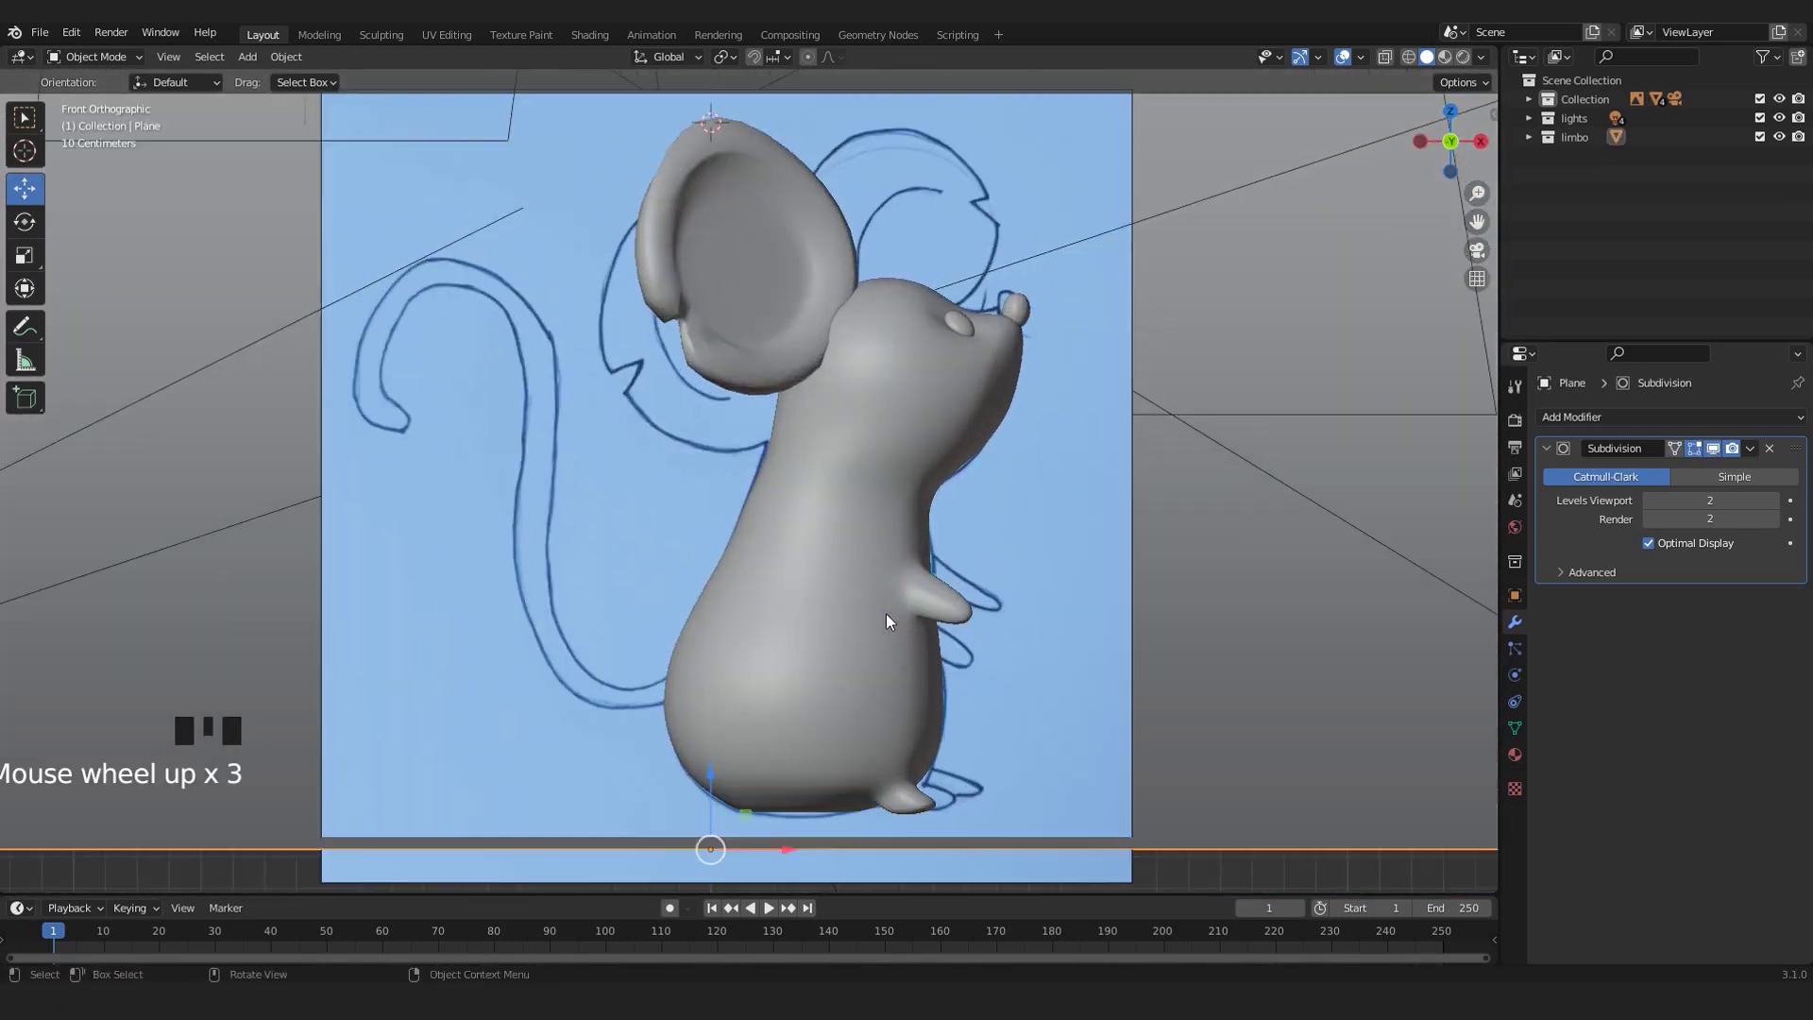
{"action": "middle_click_drag", "start_coordinate": [886, 614], "coordinate": [899, 535], "text": "shift"}
{"action": "scroll", "coordinate": [888, 582], "scroll_direction": "down", "scroll_amount": 1}
{"action": "scroll", "coordinate": [789, 723], "scroll_direction": "down", "scroll_amount": 1}
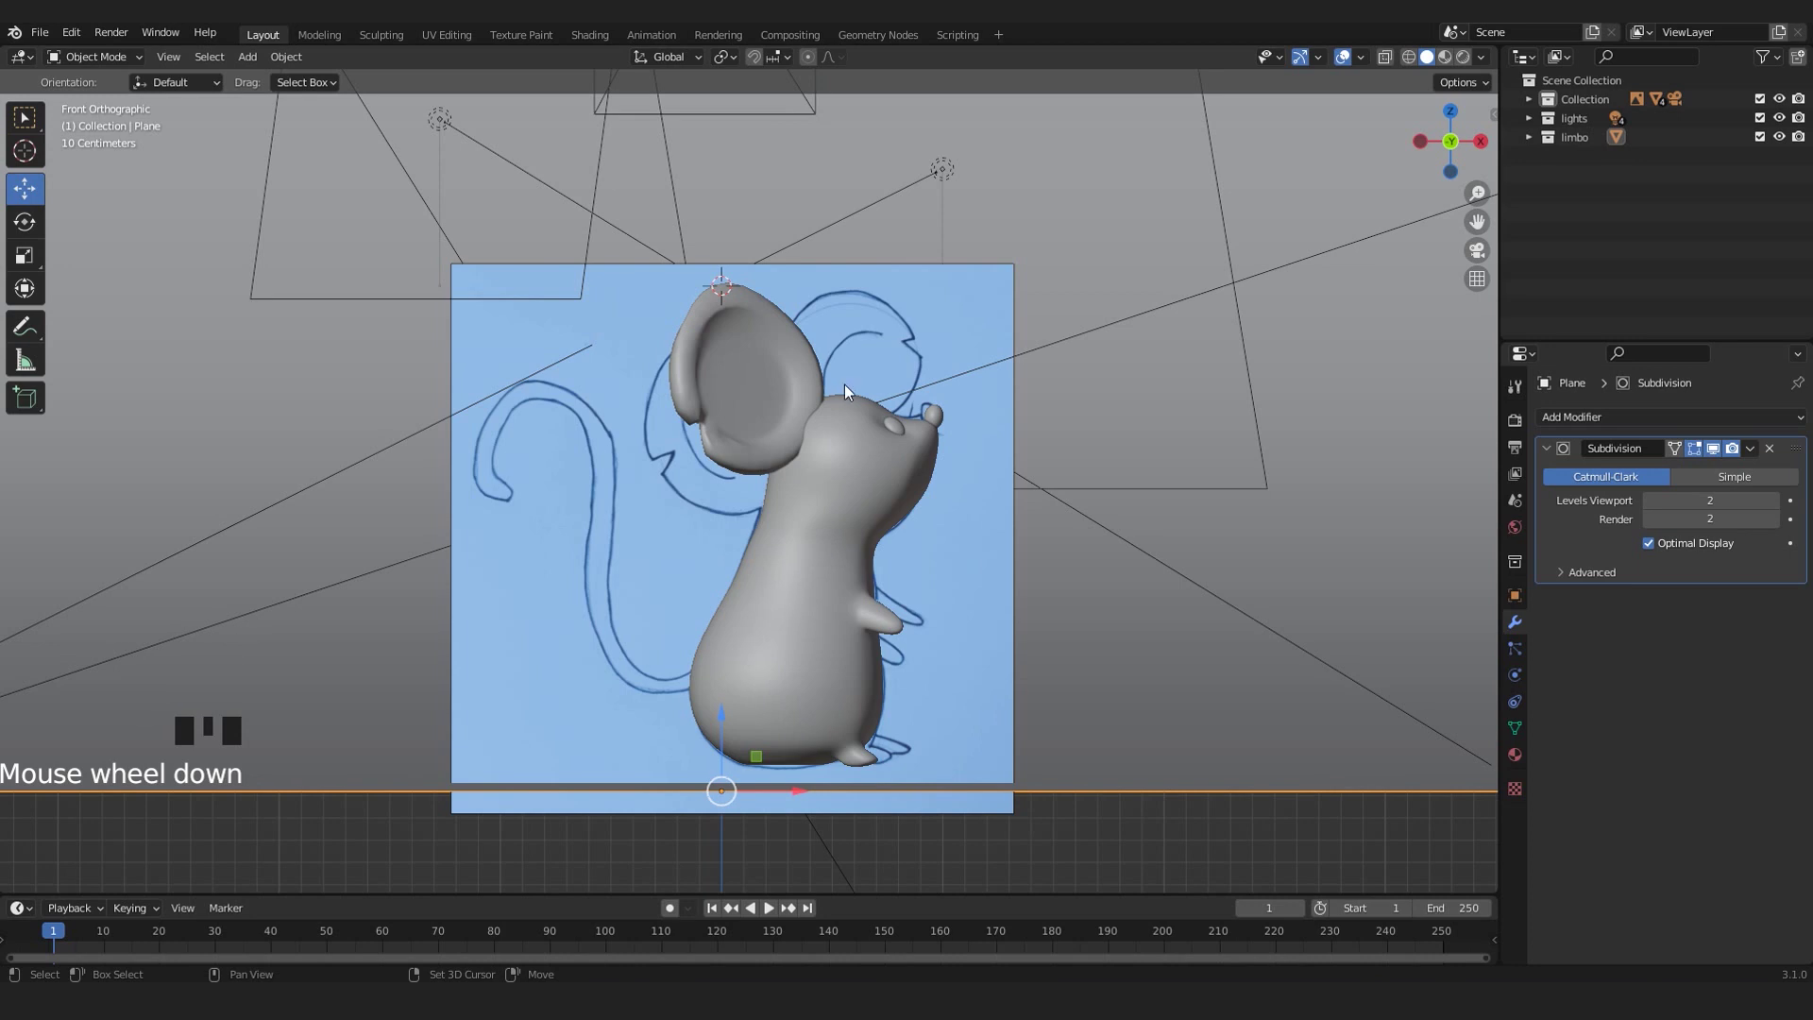
{"action": "middle_click_drag", "start_coordinate": [844, 383], "coordinate": [782, 519], "text": "shift"}
{"action": "scroll", "coordinate": [790, 604], "scroll_direction": "up", "scroll_amount": 2}
{"action": "middle_click_drag", "start_coordinate": [790, 604], "coordinate": [818, 497], "text": "shift"}
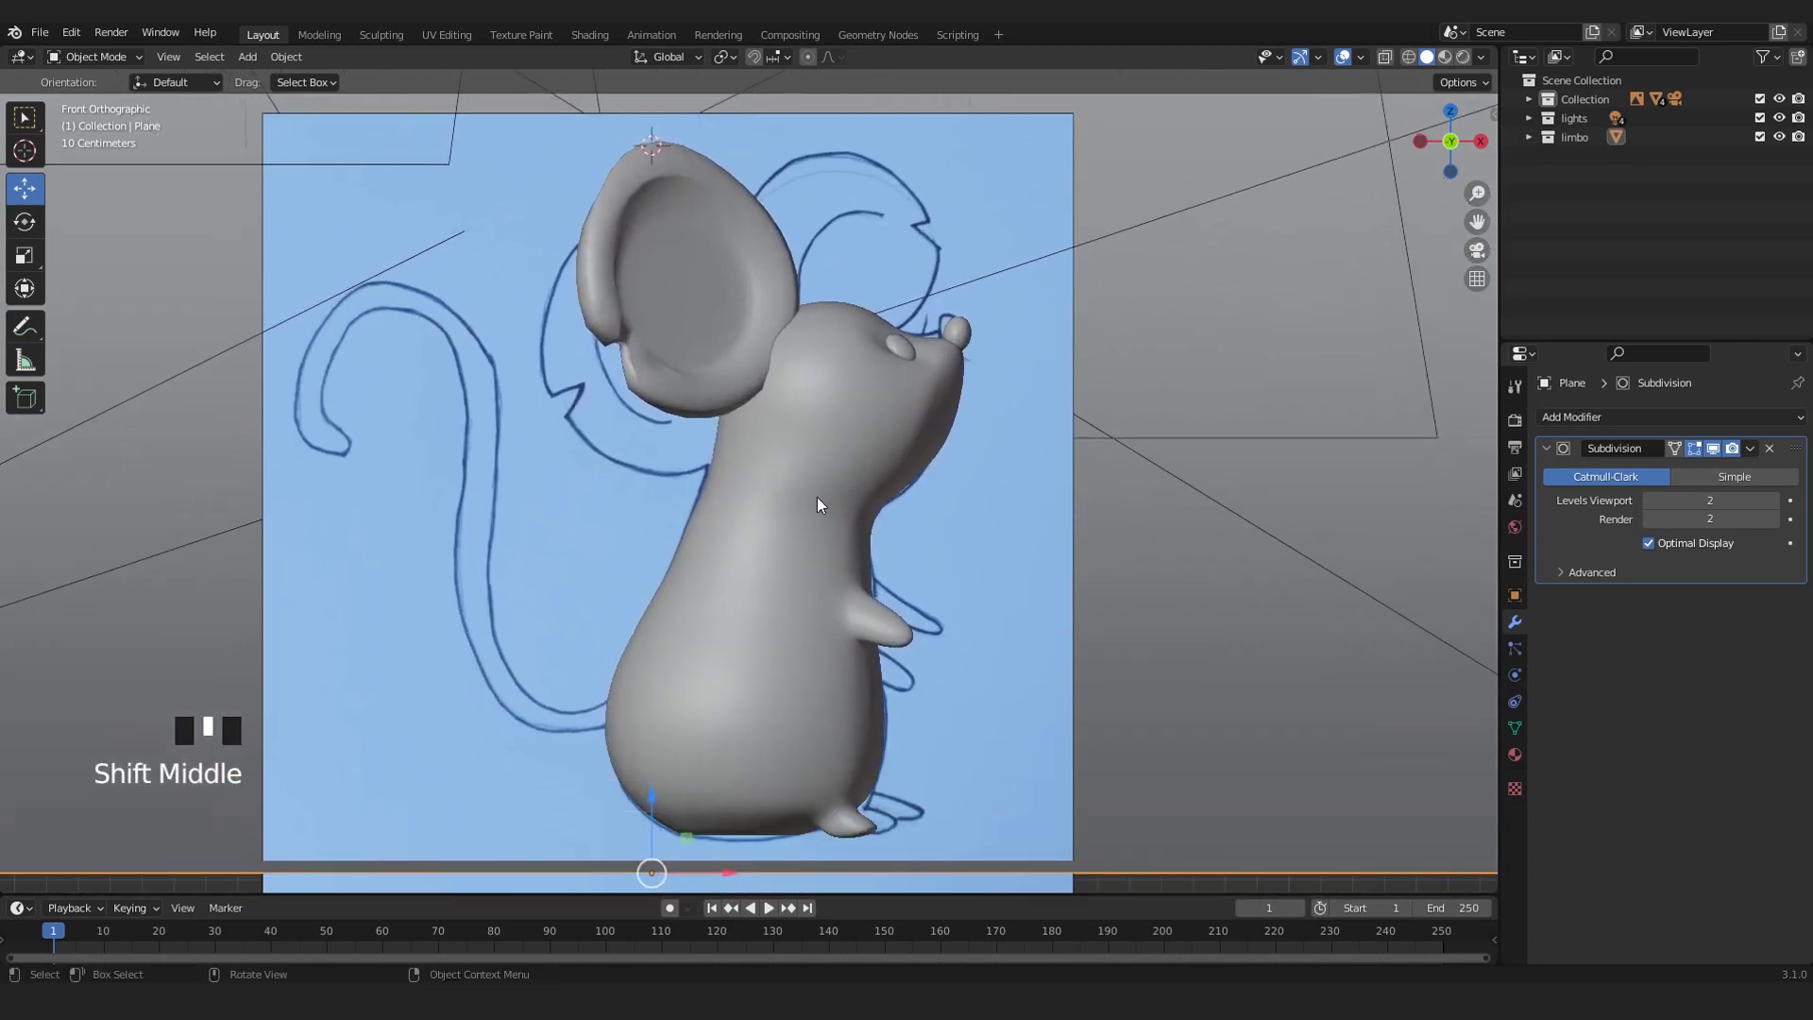
{"action": "middle_click_drag", "start_coordinate": [912, 413], "coordinate": [831, 485], "text": "shift"}
- Compare the head, nose and ear outlines with the reference sketch using X-ray
{"action": "key", "text": "alt+z"}
{"action": "scroll", "coordinate": [814, 515], "scroll_direction": "up", "scroll_amount": 6}
{"action": "scroll", "coordinate": [804, 536], "scroll_direction": "down", "scroll_amount": 2}
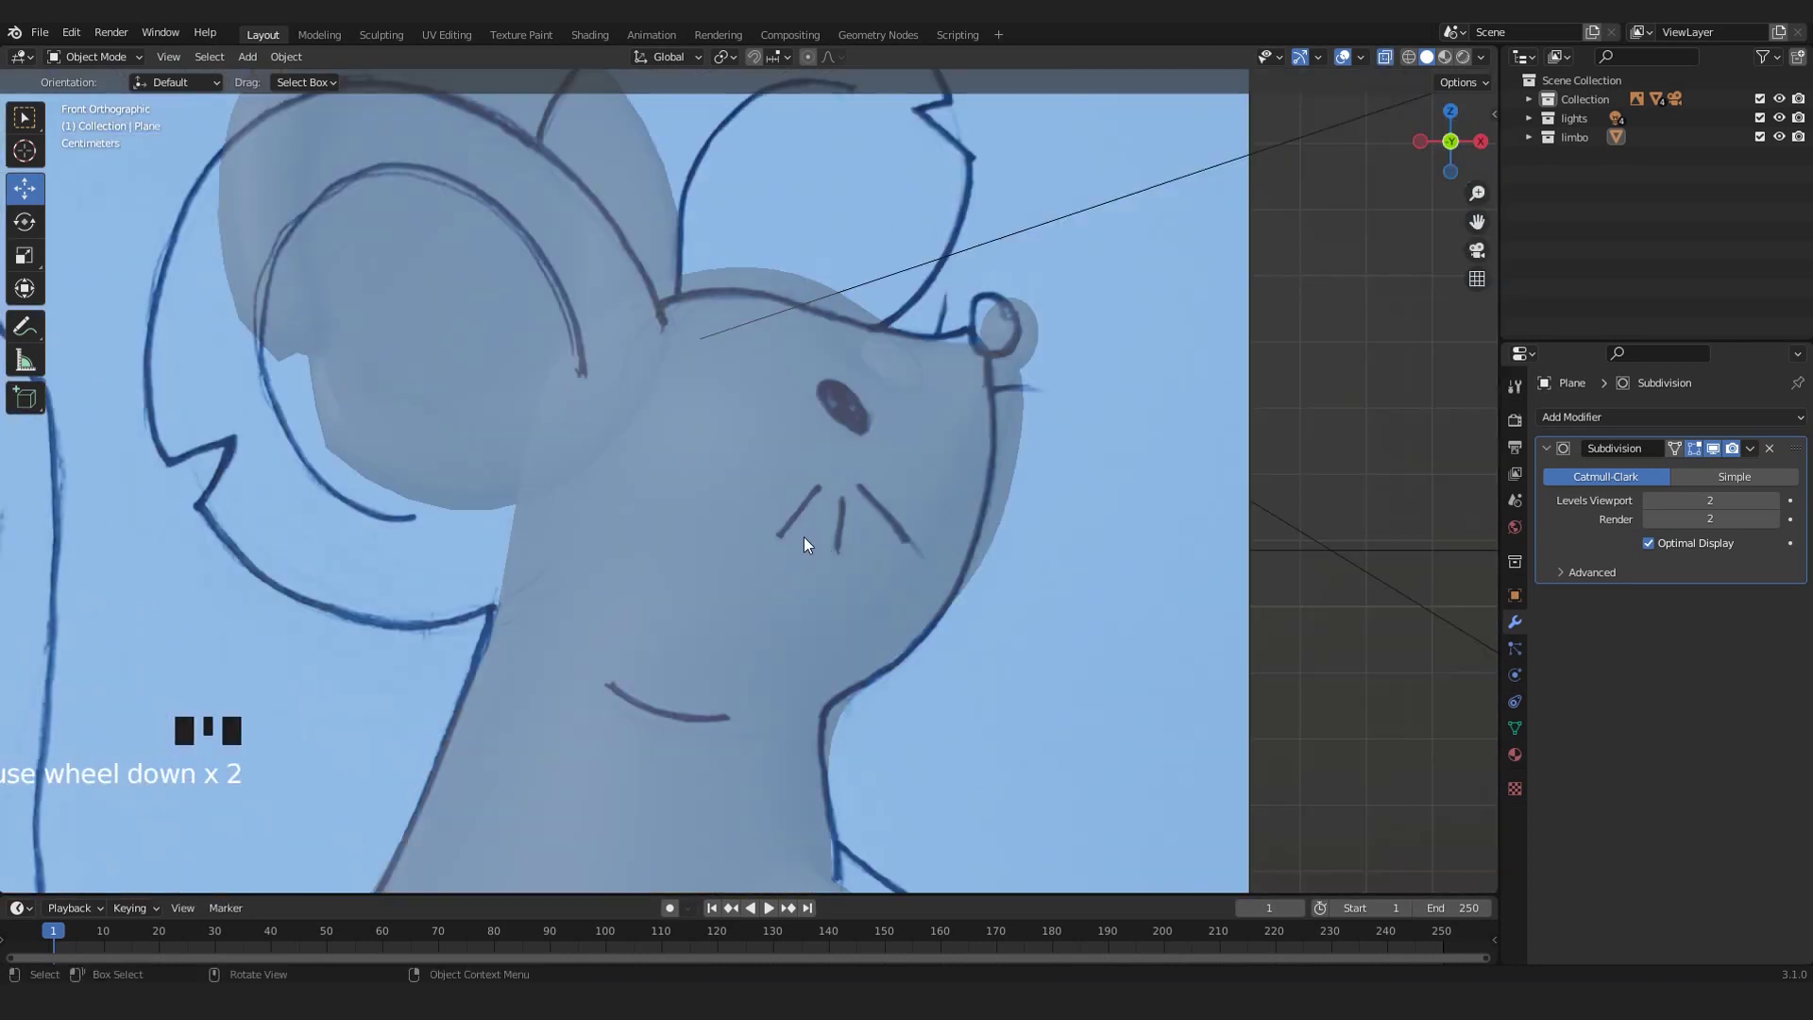
{"action": "scroll", "coordinate": [806, 534], "scroll_direction": "up", "scroll_amount": 2}
{"action": "scroll", "coordinate": [992, 564], "scroll_direction": "down", "scroll_amount": 1}
{"action": "scroll", "coordinate": [963, 570], "scroll_direction": "down", "scroll_amount": 4}
{"action": "middle_click_drag", "start_coordinate": [721, 688], "coordinate": [910, 529], "text": "shift"}
{"action": "key", "text": "alt+z"}
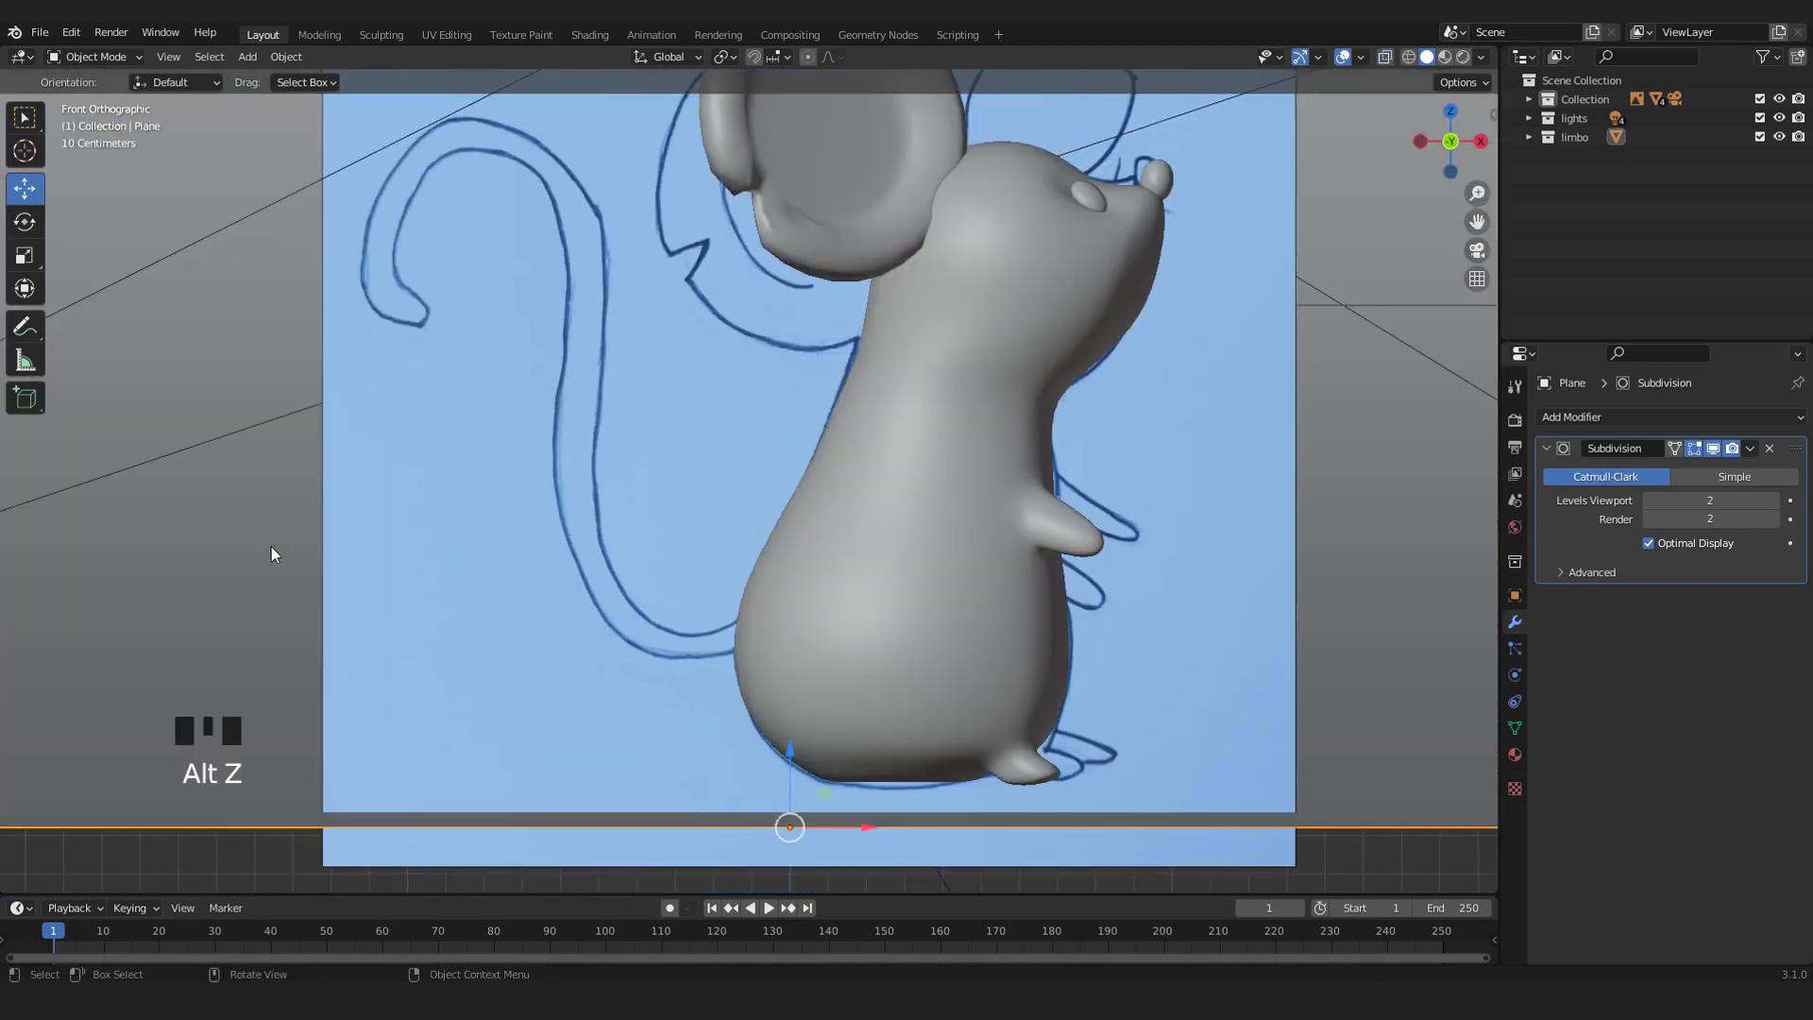
- Deselect everything and add a Path curve for the mouse's tail
{"action": "scroll", "coordinate": [435, 739], "scroll_direction": "down", "scroll_amount": 5}
{"action": "left_click", "coordinate": [726, 508]}
{"action": "scroll", "coordinate": [725, 508], "scroll_direction": "up", "scroll_amount": 4}
{"action": "middle_click_drag", "start_coordinate": [726, 509], "coordinate": [737, 539], "text": "shift"}
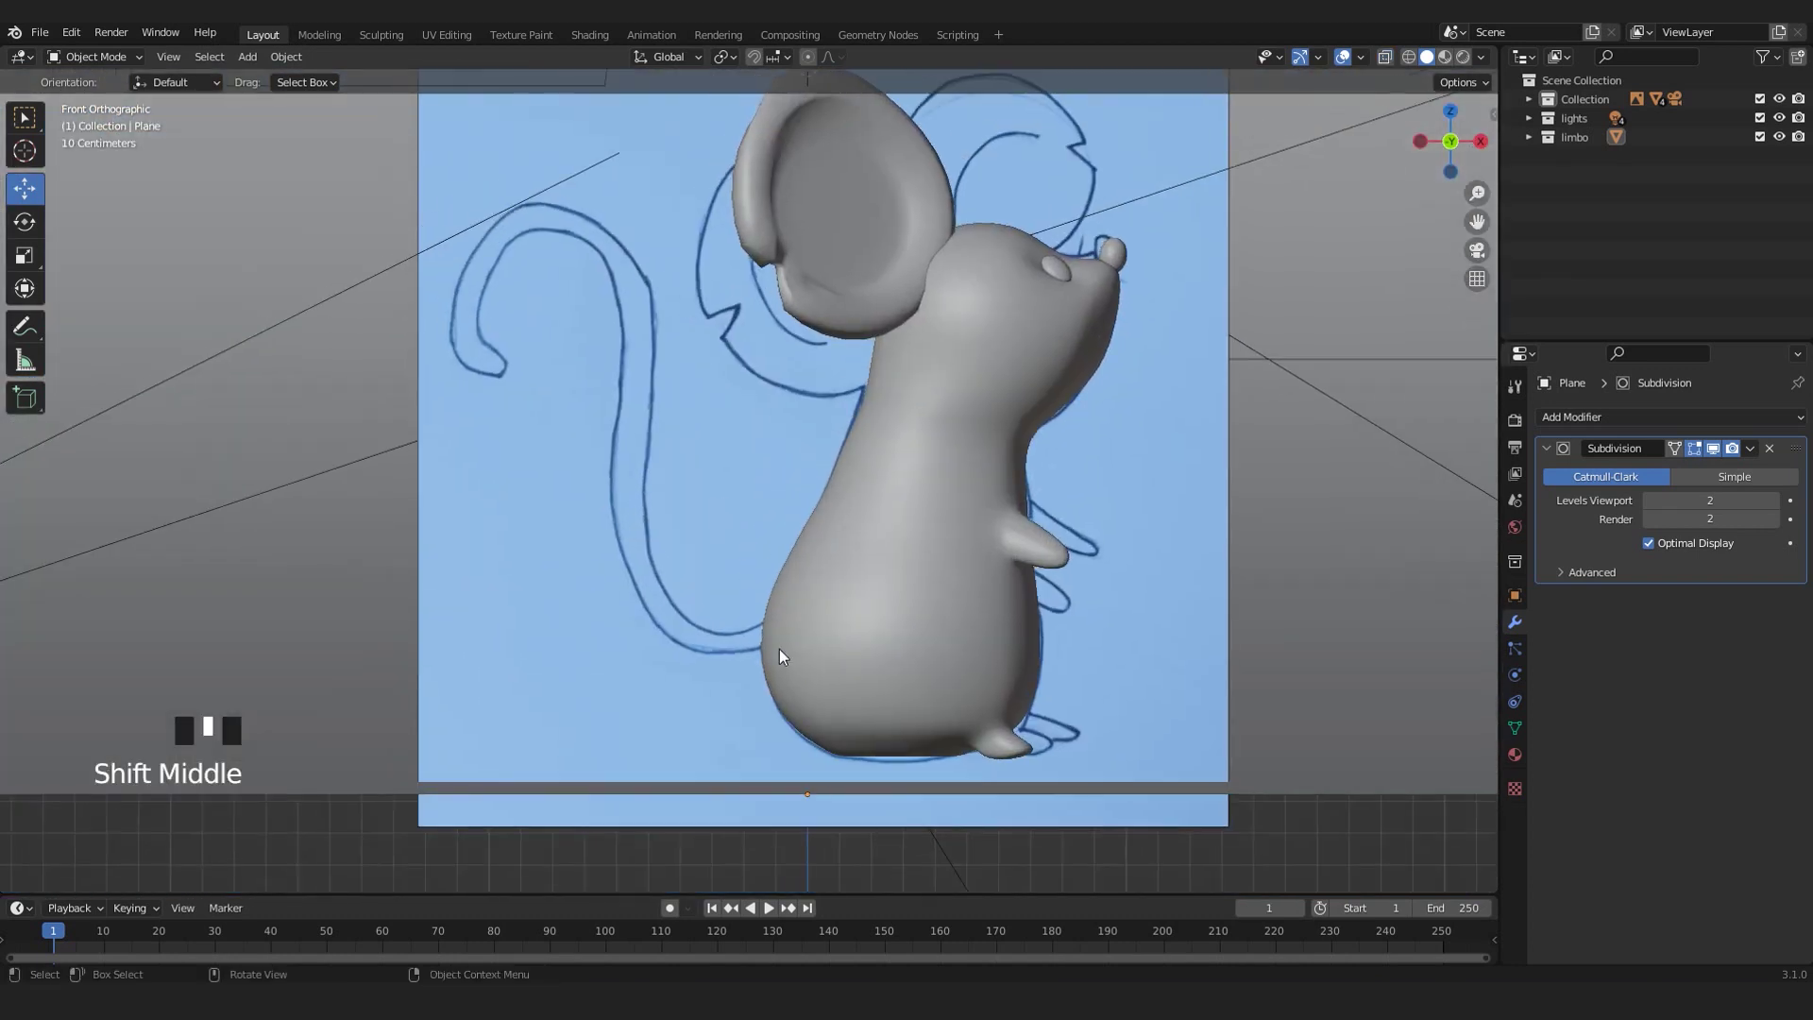
{"action": "key", "text": "shift+a"}
{"action": "mouse_move", "coordinate": [743, 618]}
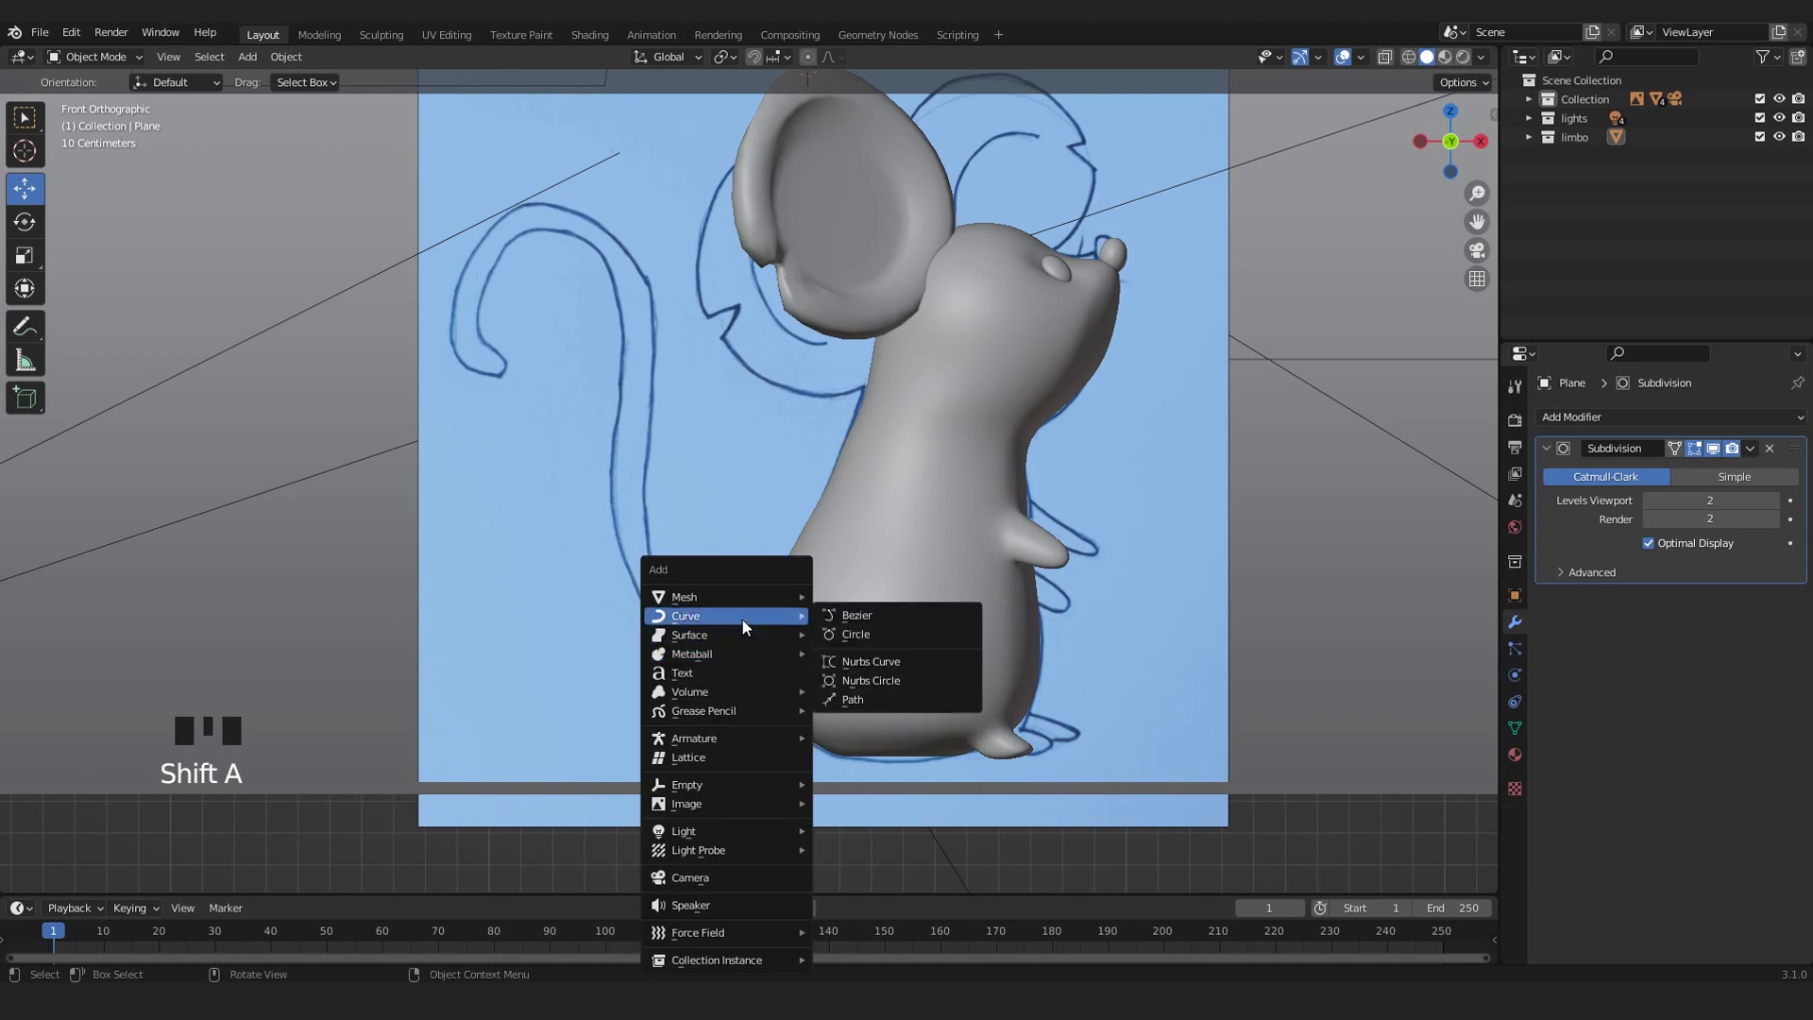
{"action": "left_click", "coordinate": [858, 704]}
- Locate the new path in the scene and exclude the lights collection from the view layer
{"action": "scroll", "coordinate": [852, 707], "scroll_direction": "down", "scroll_amount": 8}
{"action": "middle_click_drag", "start_coordinate": [852, 707], "coordinate": [944, 383]}
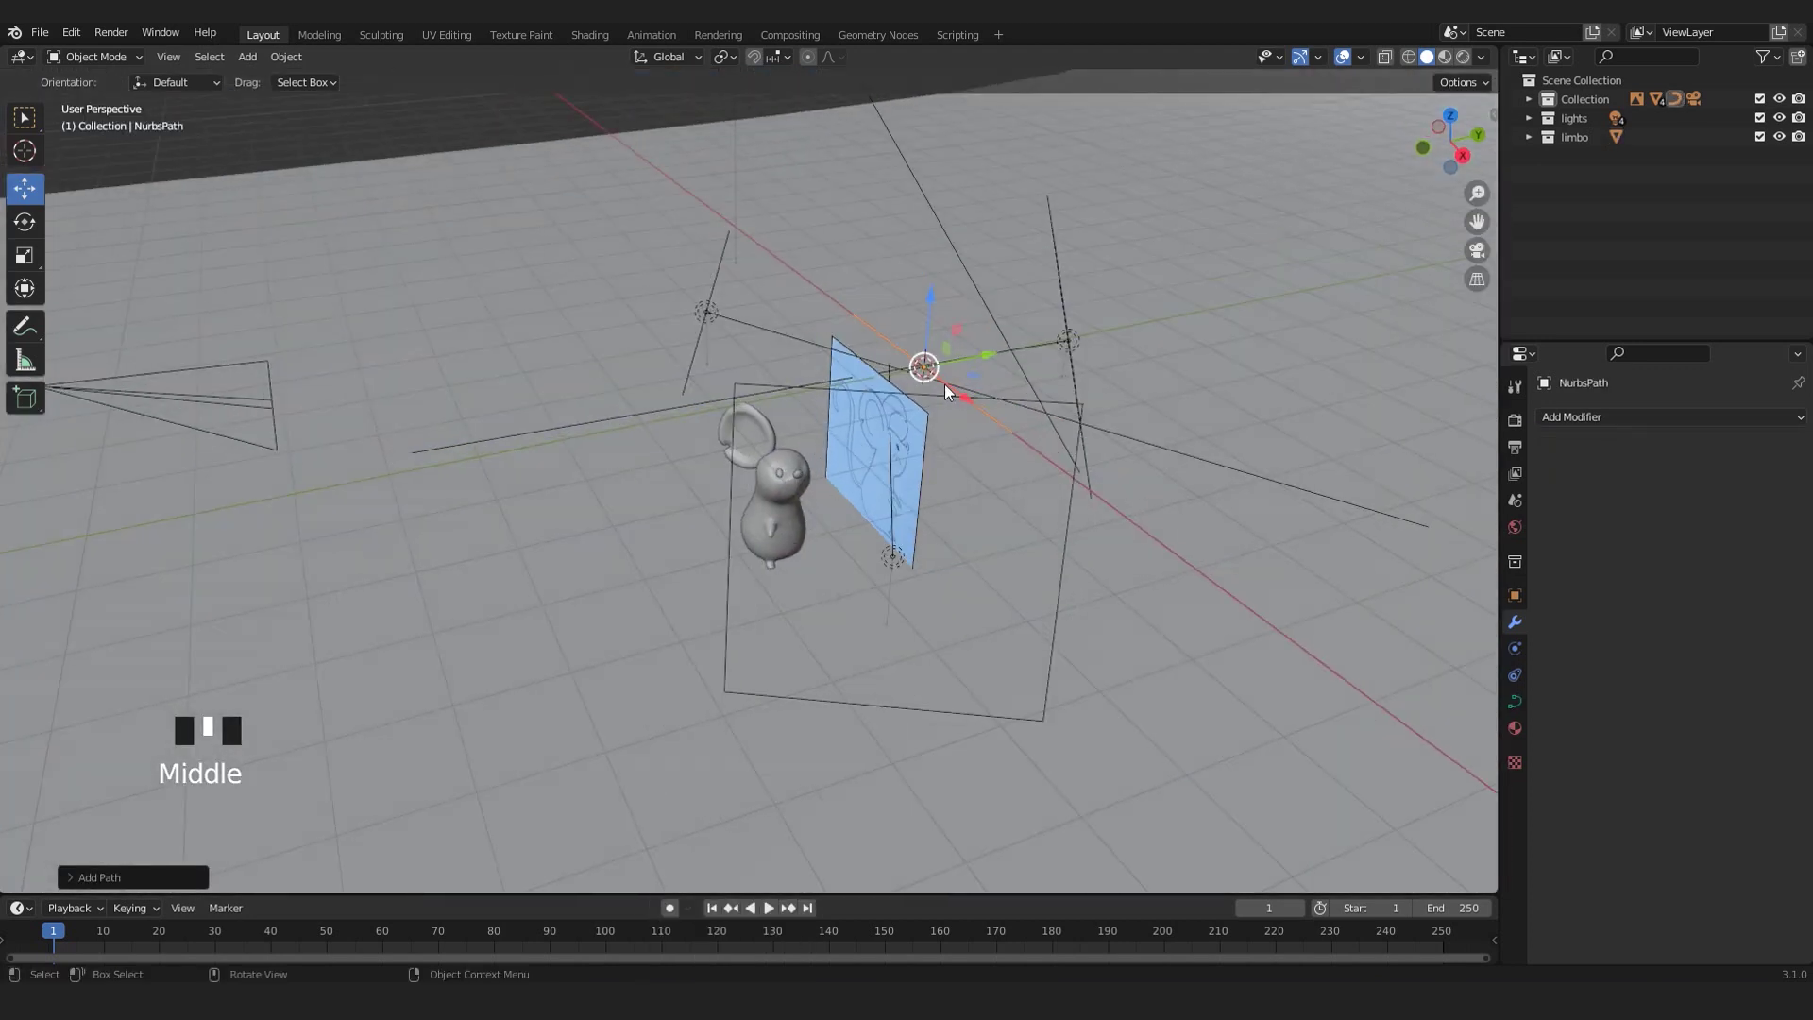
{"action": "left_click", "coordinate": [1759, 117]}
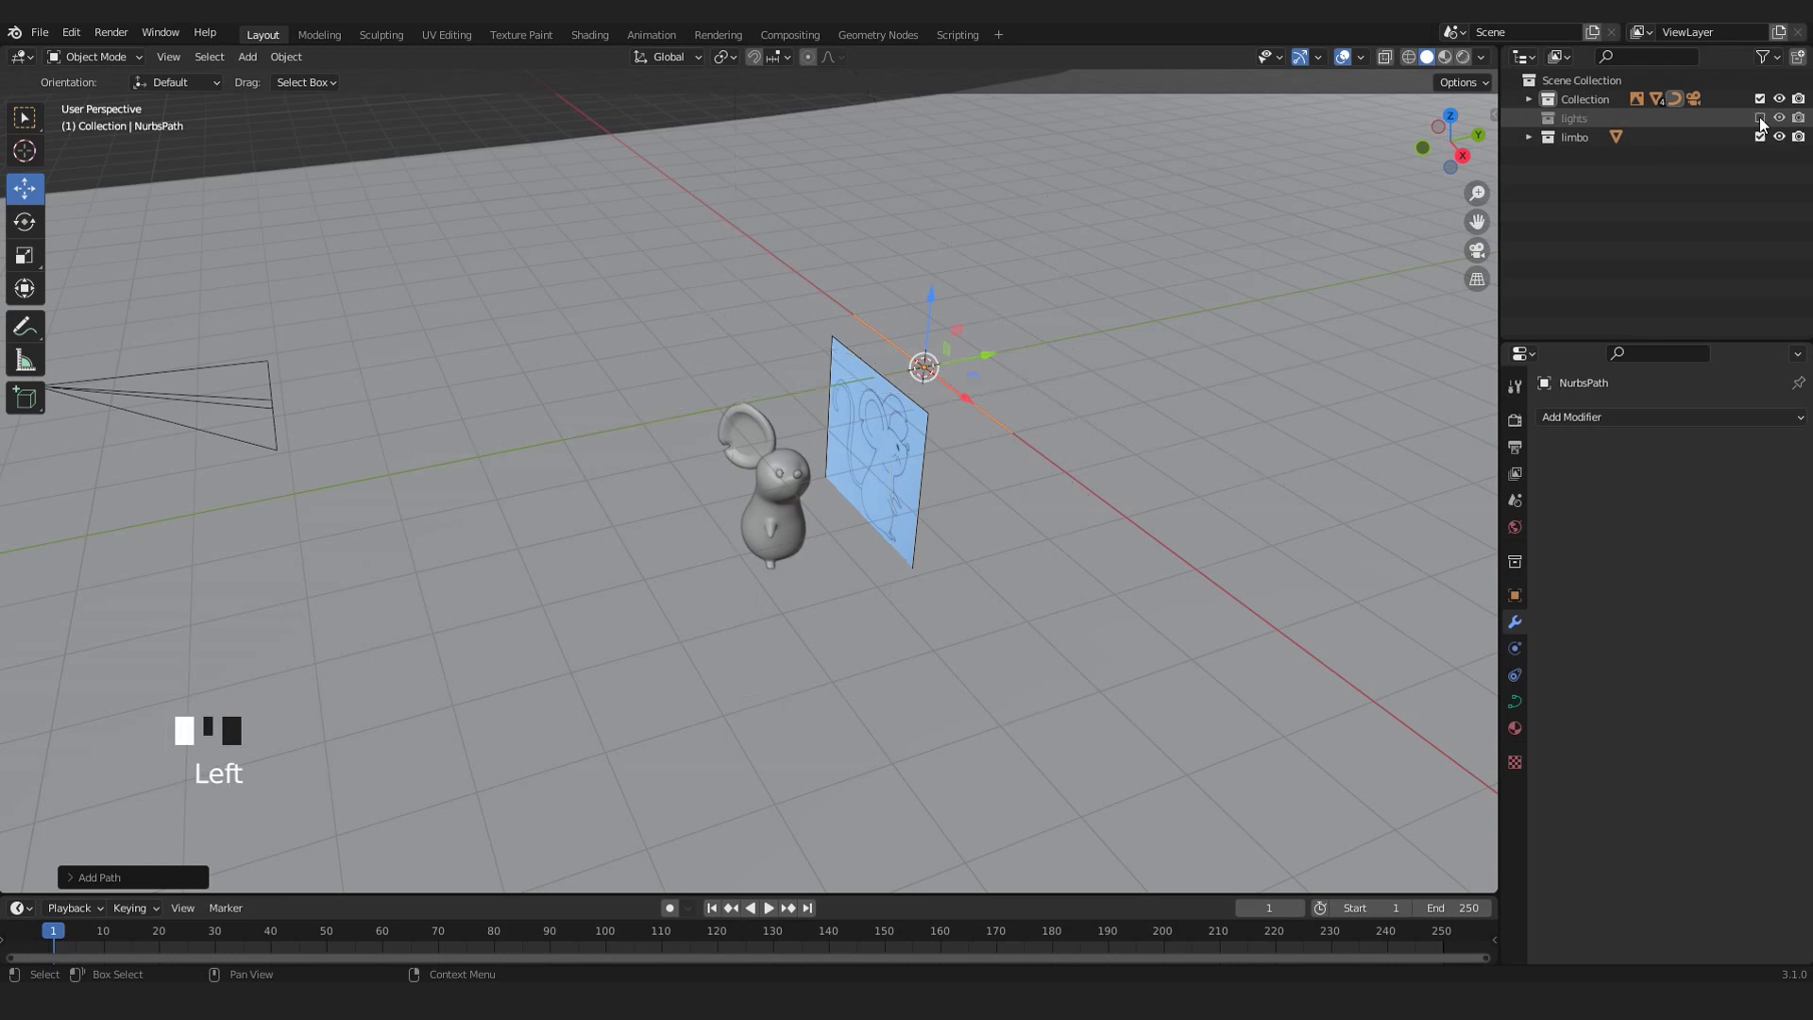
- Exclude the limbo collection from the view layer and, in front view, move the path beside the mouse's lower back
{"action": "left_click", "coordinate": [1761, 136]}
{"action": "scroll", "coordinate": [971, 333], "scroll_direction": "up", "scroll_amount": 2}
{"action": "left_click_drag", "start_coordinate": [1035, 338], "coordinate": [749, 490]}
{"action": "key", "text": "KP_1"}
{"action": "scroll", "coordinate": [750, 491], "scroll_direction": "up", "scroll_amount": 4}
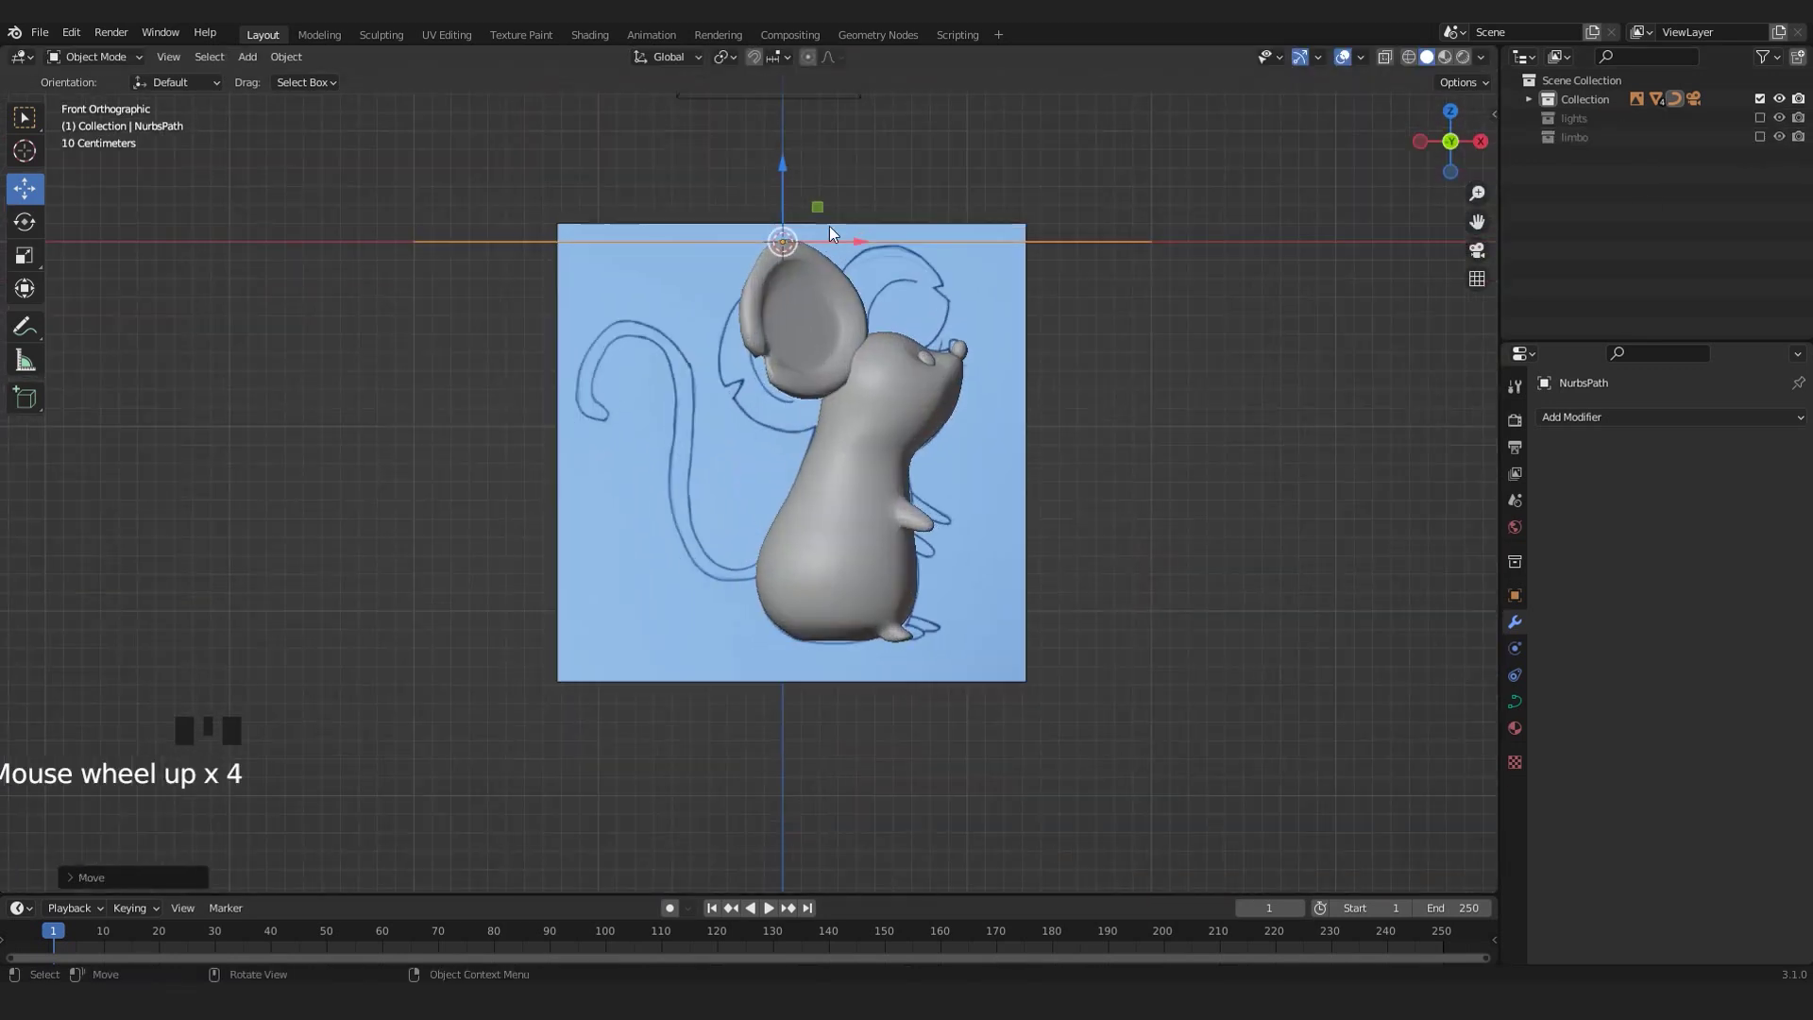
{"action": "left_click_drag", "start_coordinate": [784, 196], "coordinate": [781, 535]}
{"action": "scroll", "coordinate": [782, 536], "scroll_direction": "up", "scroll_amount": 3}
{"action": "left_click_drag", "start_coordinate": [838, 644], "coordinate": [619, 643]}
- Scale the path down to about 0.2 and shift it so one end reaches the mouse's body at the tail base
{"action": "key", "text": "s"}
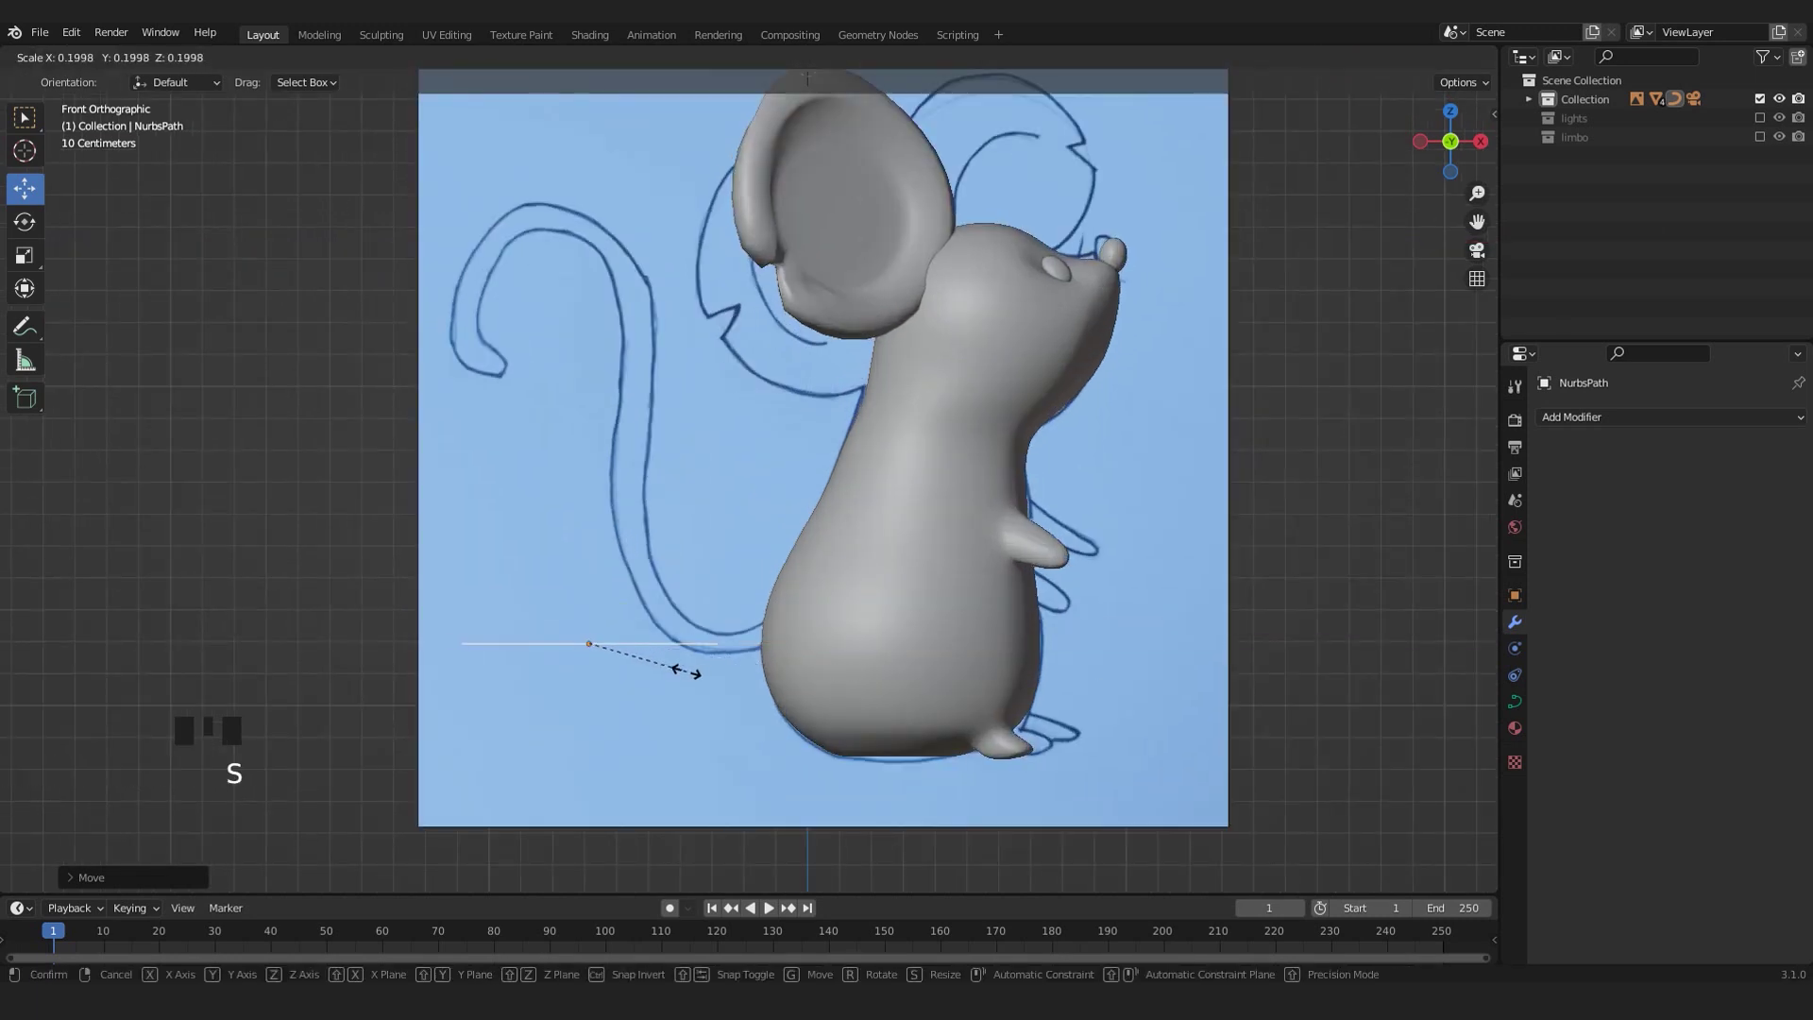
{"action": "left_click", "coordinate": [701, 676]}
{"action": "scroll", "coordinate": [689, 651], "scroll_direction": "up", "scroll_amount": 3}
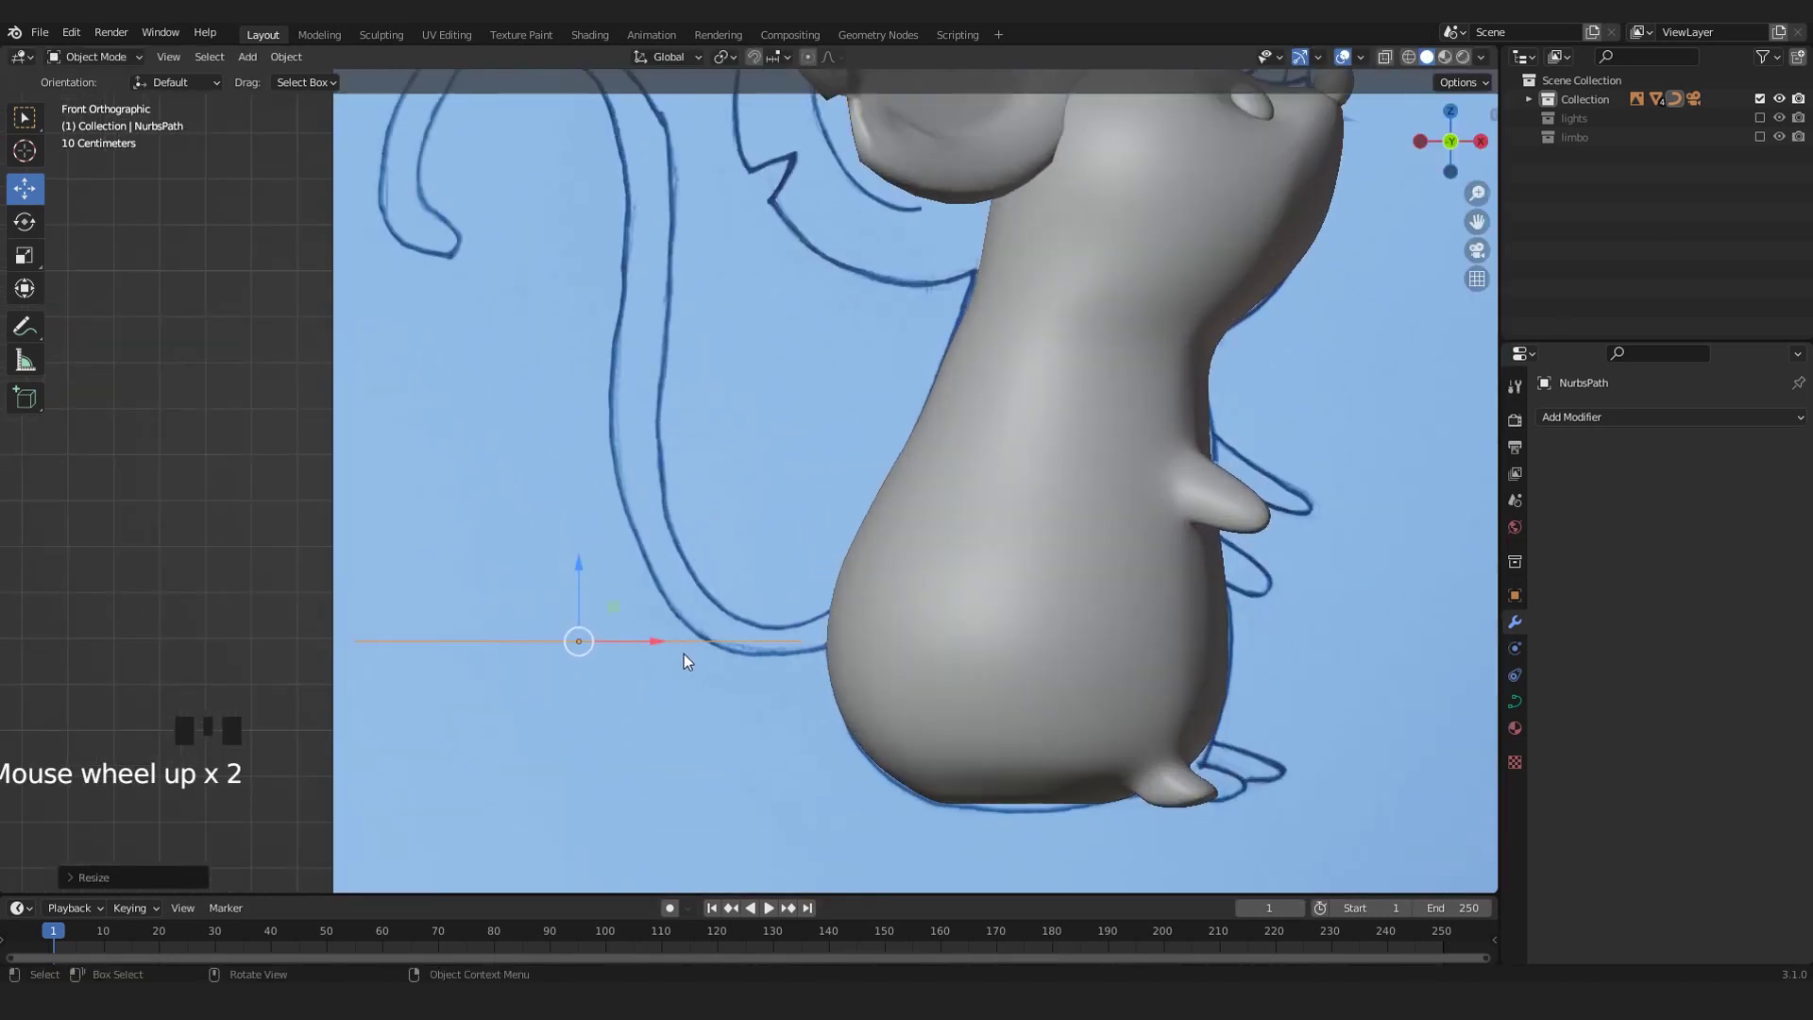
{"action": "left_click_drag", "start_coordinate": [713, 676], "coordinate": [784, 673]}
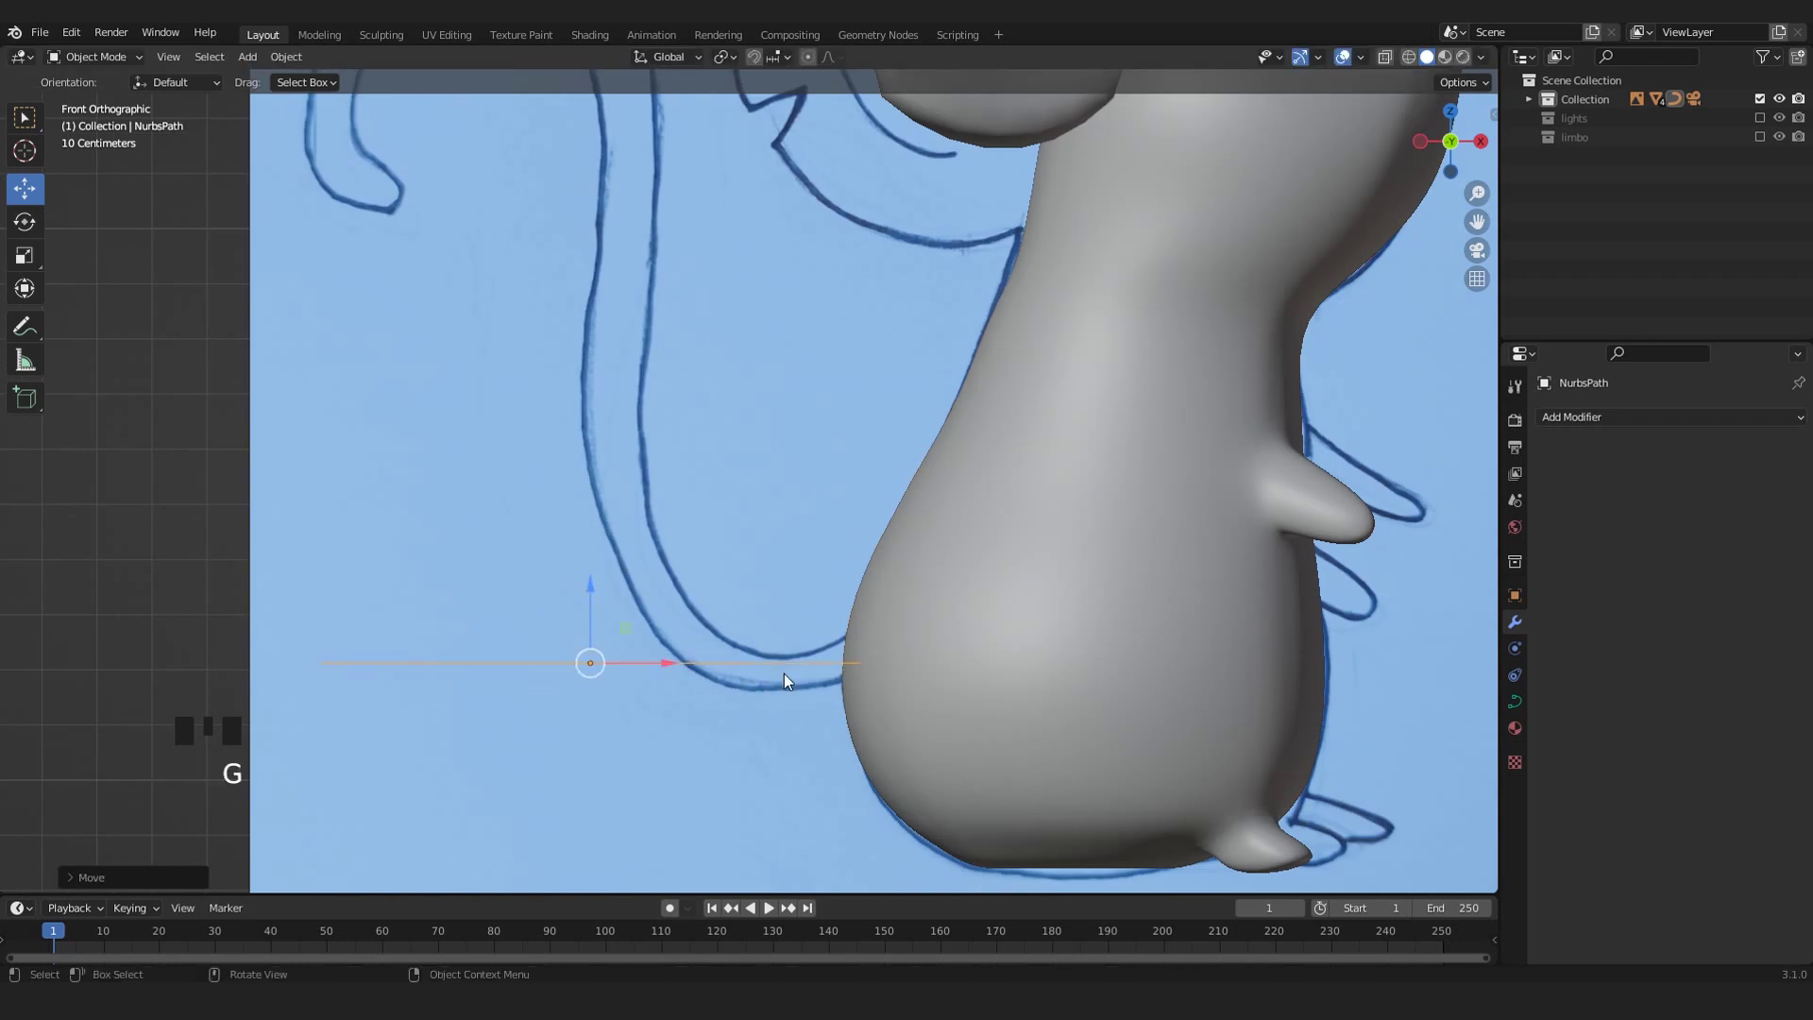
- Move the path in top view to line up with the mouse's body in depth, and return to front view
{"action": "scroll", "coordinate": [783, 672], "scroll_direction": "down", "scroll_amount": 1}
{"action": "scroll", "coordinate": [784, 672], "scroll_direction": "down", "scroll_amount": 2}
{"action": "middle_click_drag", "start_coordinate": [734, 596], "coordinate": [548, 703]}
{"action": "scroll", "coordinate": [632, 474], "scroll_direction": "up", "scroll_amount": 2}
{"action": "key", "text": "KP_7"}
{"action": "left_click_drag", "start_coordinate": [686, 634], "coordinate": [699, 388]}
{"action": "key", "text": "KP_1"}
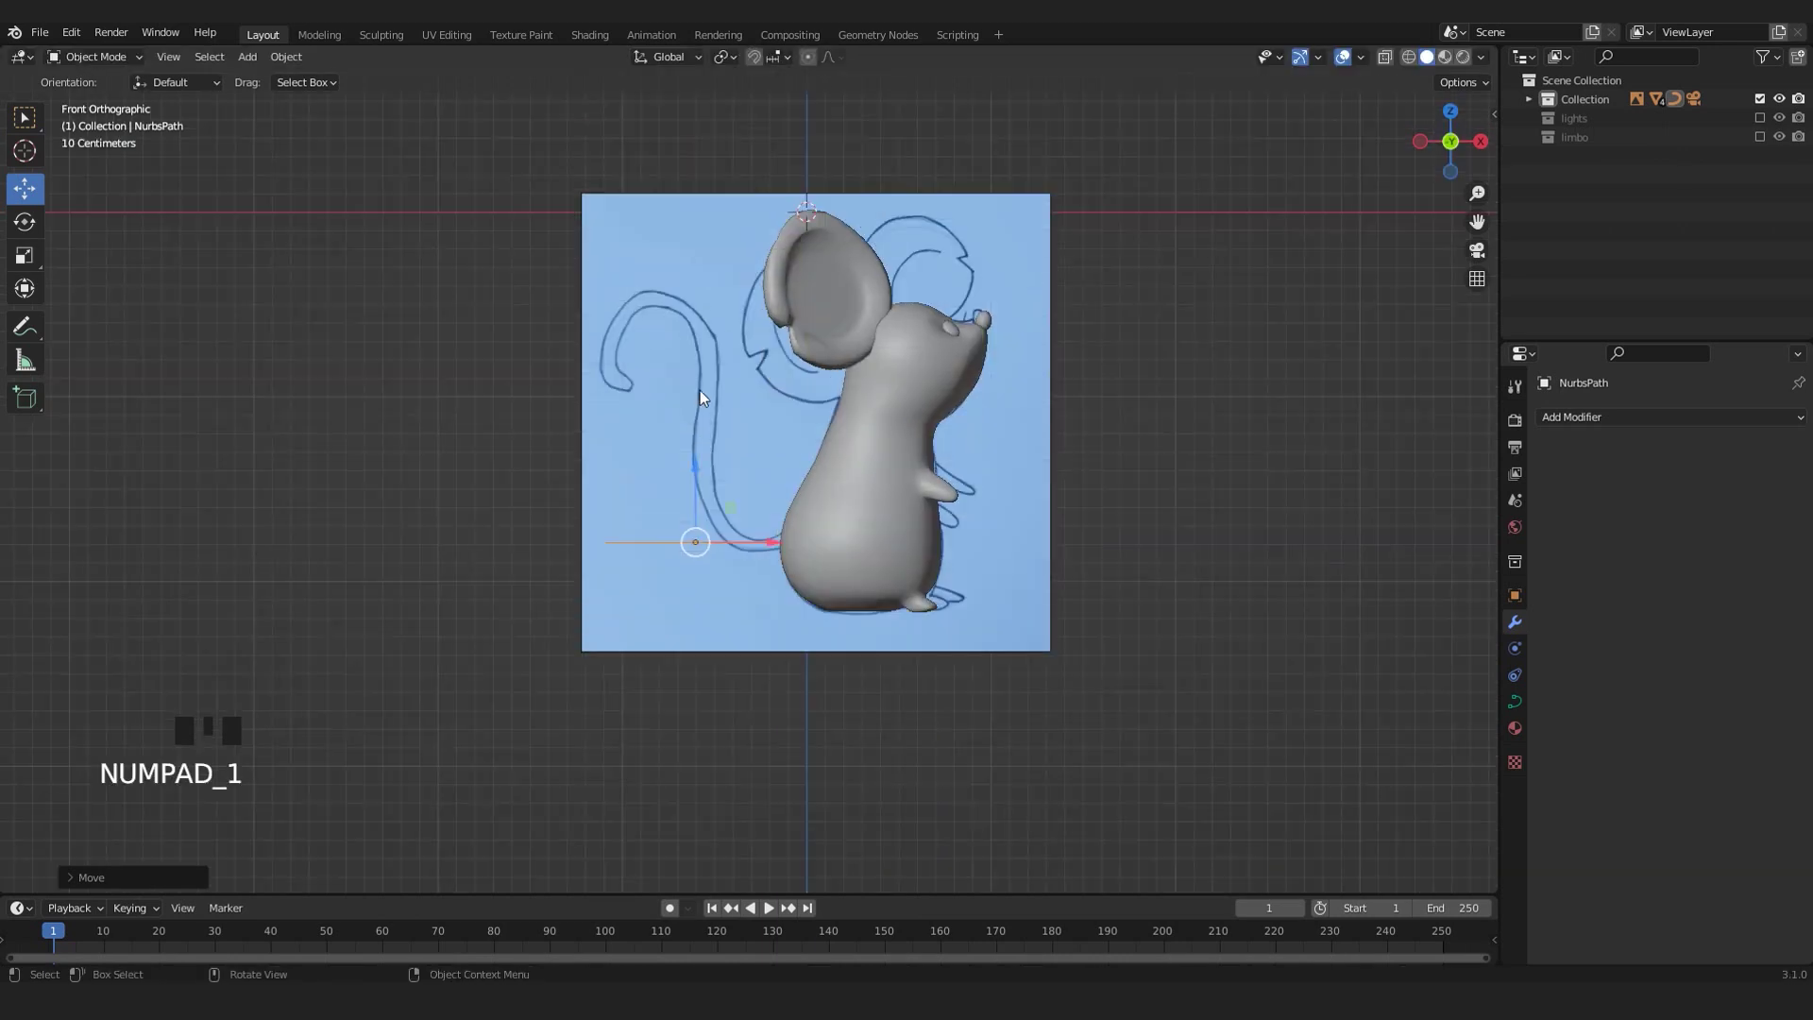
- Give the tail path thickness with a round bevel of 0.16 m depth in its curve geometry settings
{"action": "scroll", "coordinate": [685, 652], "scroll_direction": "up", "scroll_amount": 3}
{"action": "middle_click_drag", "start_coordinate": [685, 652], "coordinate": [723, 580], "text": "shift"}
{"action": "scroll", "coordinate": [724, 580], "scroll_direction": "up", "scroll_amount": 2}
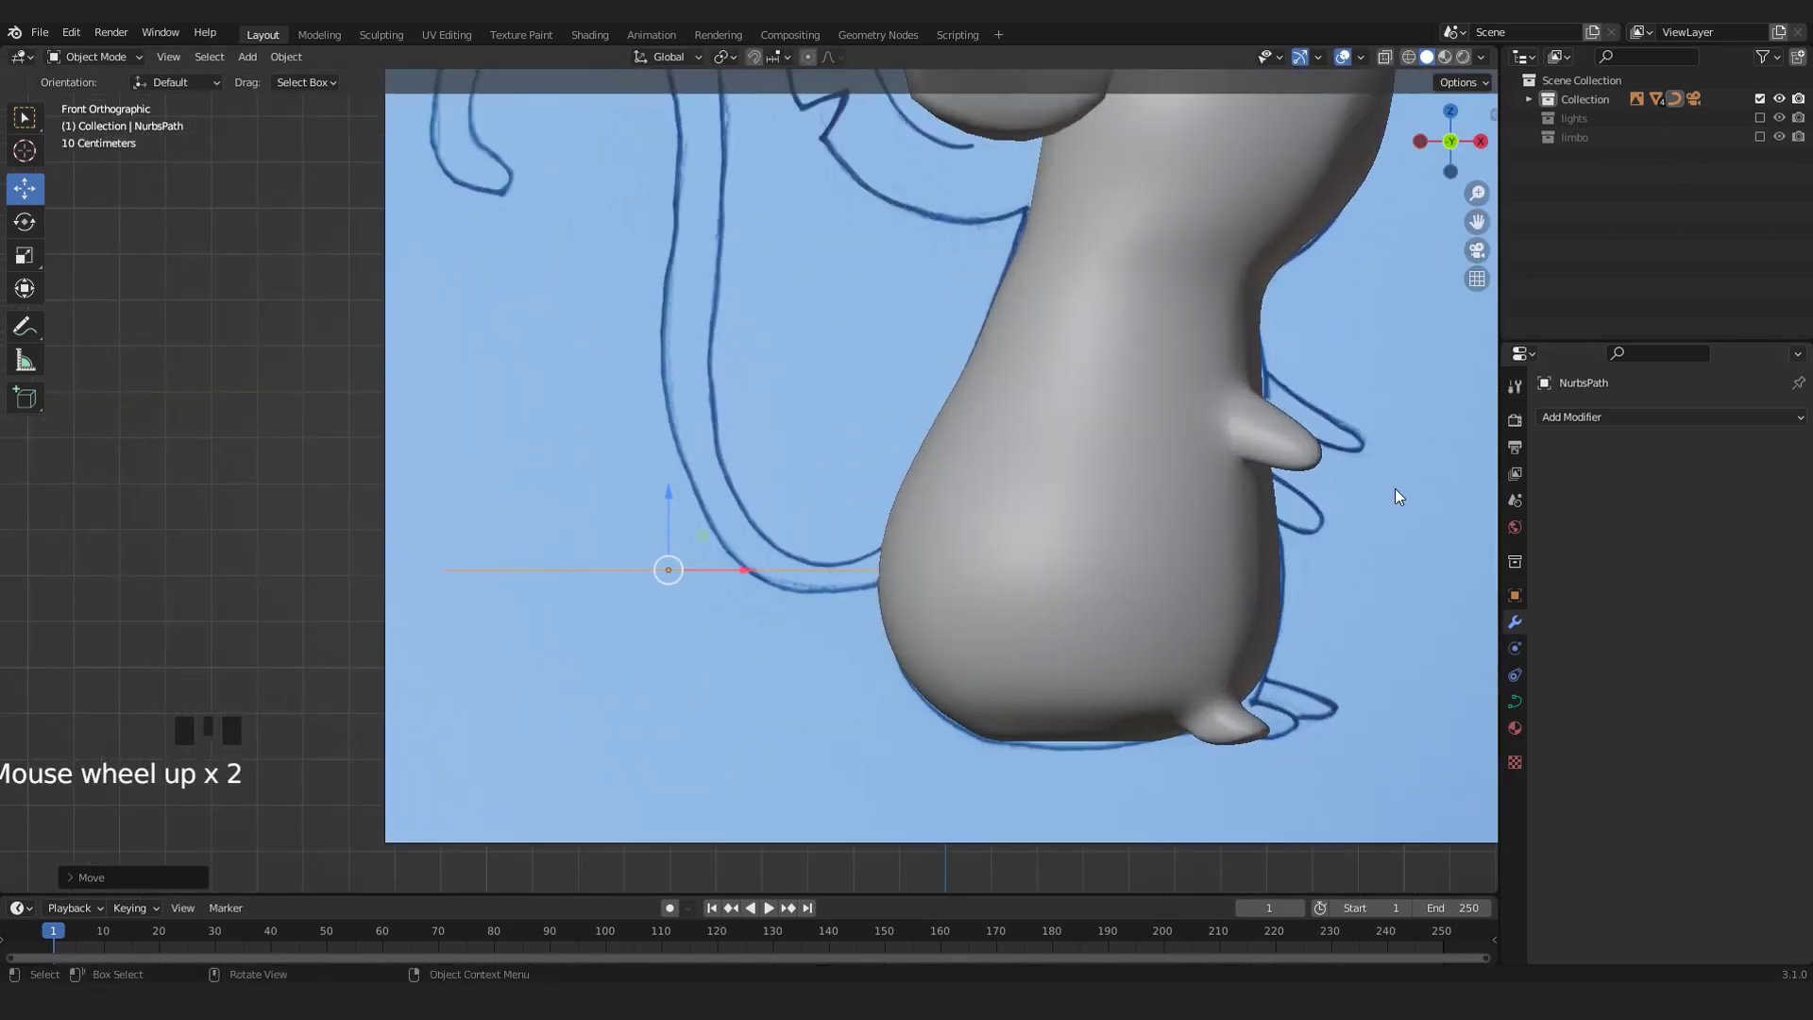
{"action": "left_click", "coordinate": [1513, 703]}
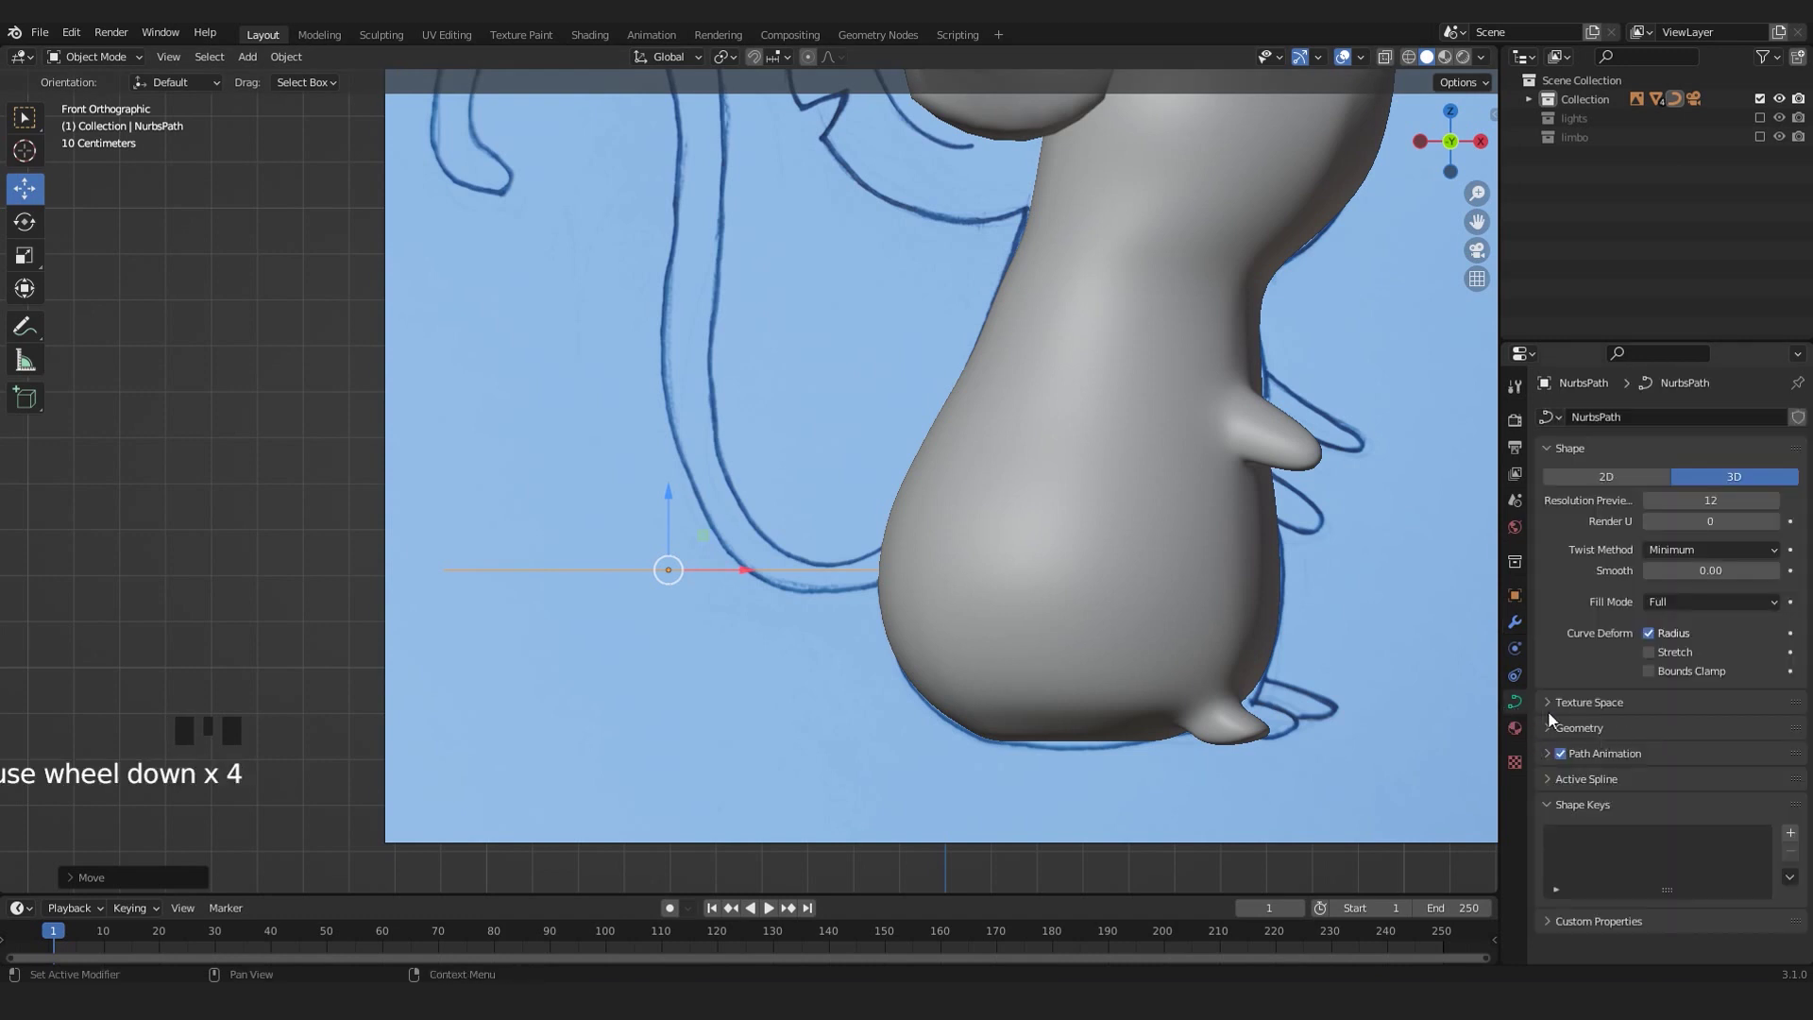
{"action": "left_click", "coordinate": [1546, 730]}
{"action": "scroll", "coordinate": [1551, 745], "scroll_direction": "down", "scroll_amount": 4}
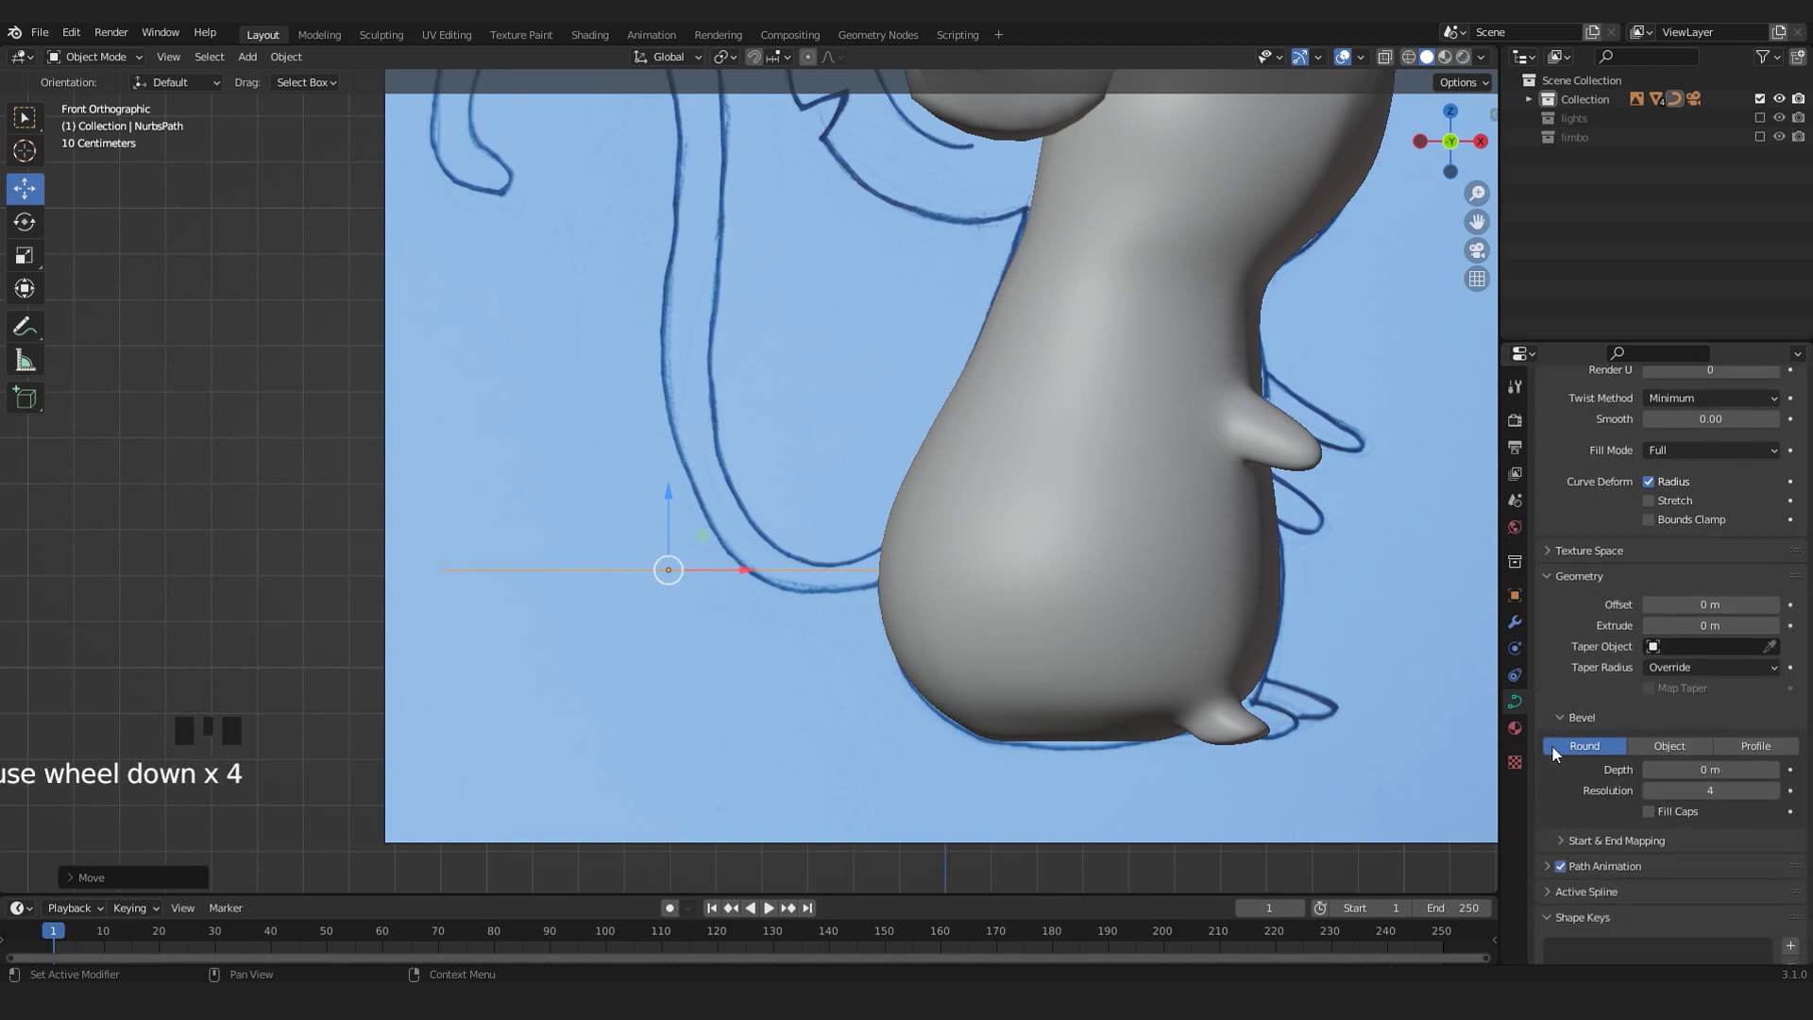
{"action": "left_click", "coordinate": [1774, 773]}
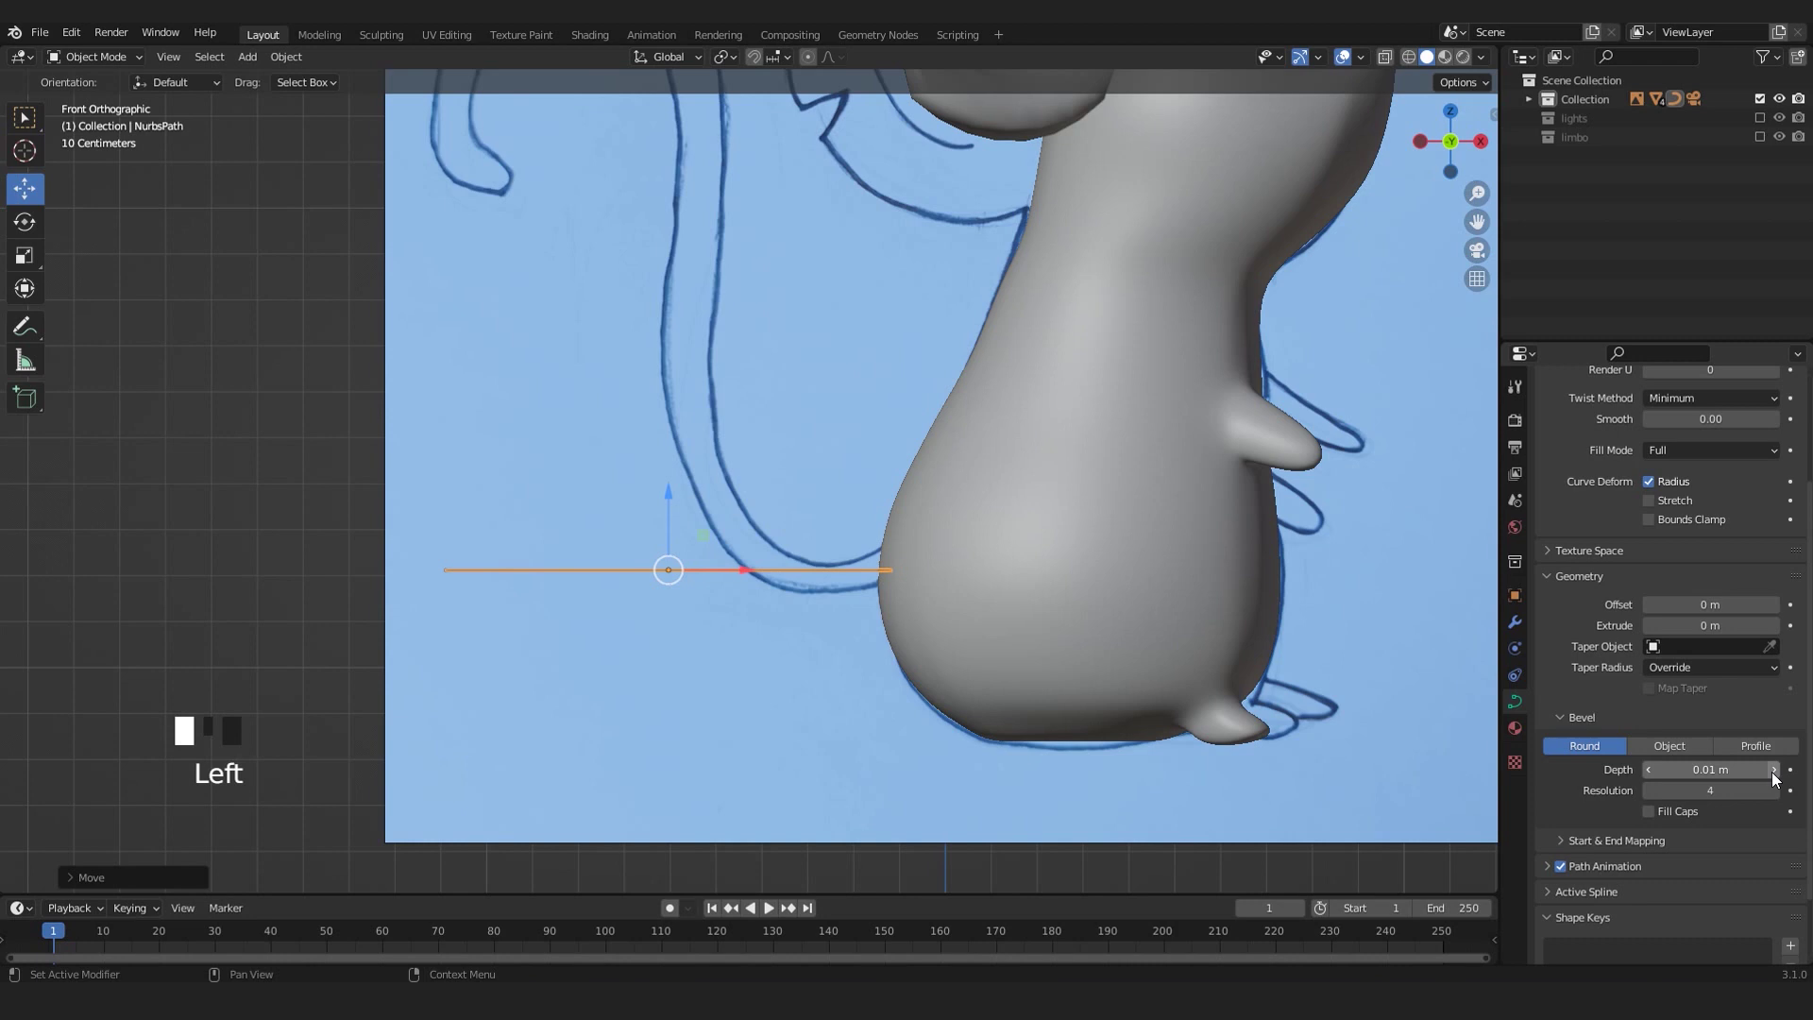
{"action": "left_click", "coordinate": [1773, 773]}
{"action": "left_click", "coordinate": [1773, 772]}
{"action": "left_click", "coordinate": [1774, 773]}
{"action": "left_click", "coordinate": [1774, 772]}
{"action": "left_click", "coordinate": [1773, 773]}
{"action": "left_click", "coordinate": [1774, 773]}
{"action": "left_click", "coordinate": [1774, 772]}
{"action": "double_click", "coordinate": [1774, 773]}
{"action": "left_click", "coordinate": [1774, 772]}
{"action": "double_click", "coordinate": [1773, 772]}
{"action": "double_click", "coordinate": [1774, 773]}
{"action": "double_click", "coordinate": [1774, 773]}
{"action": "left_click", "coordinate": [1774, 772]}
{"action": "left_click", "coordinate": [1773, 773]}
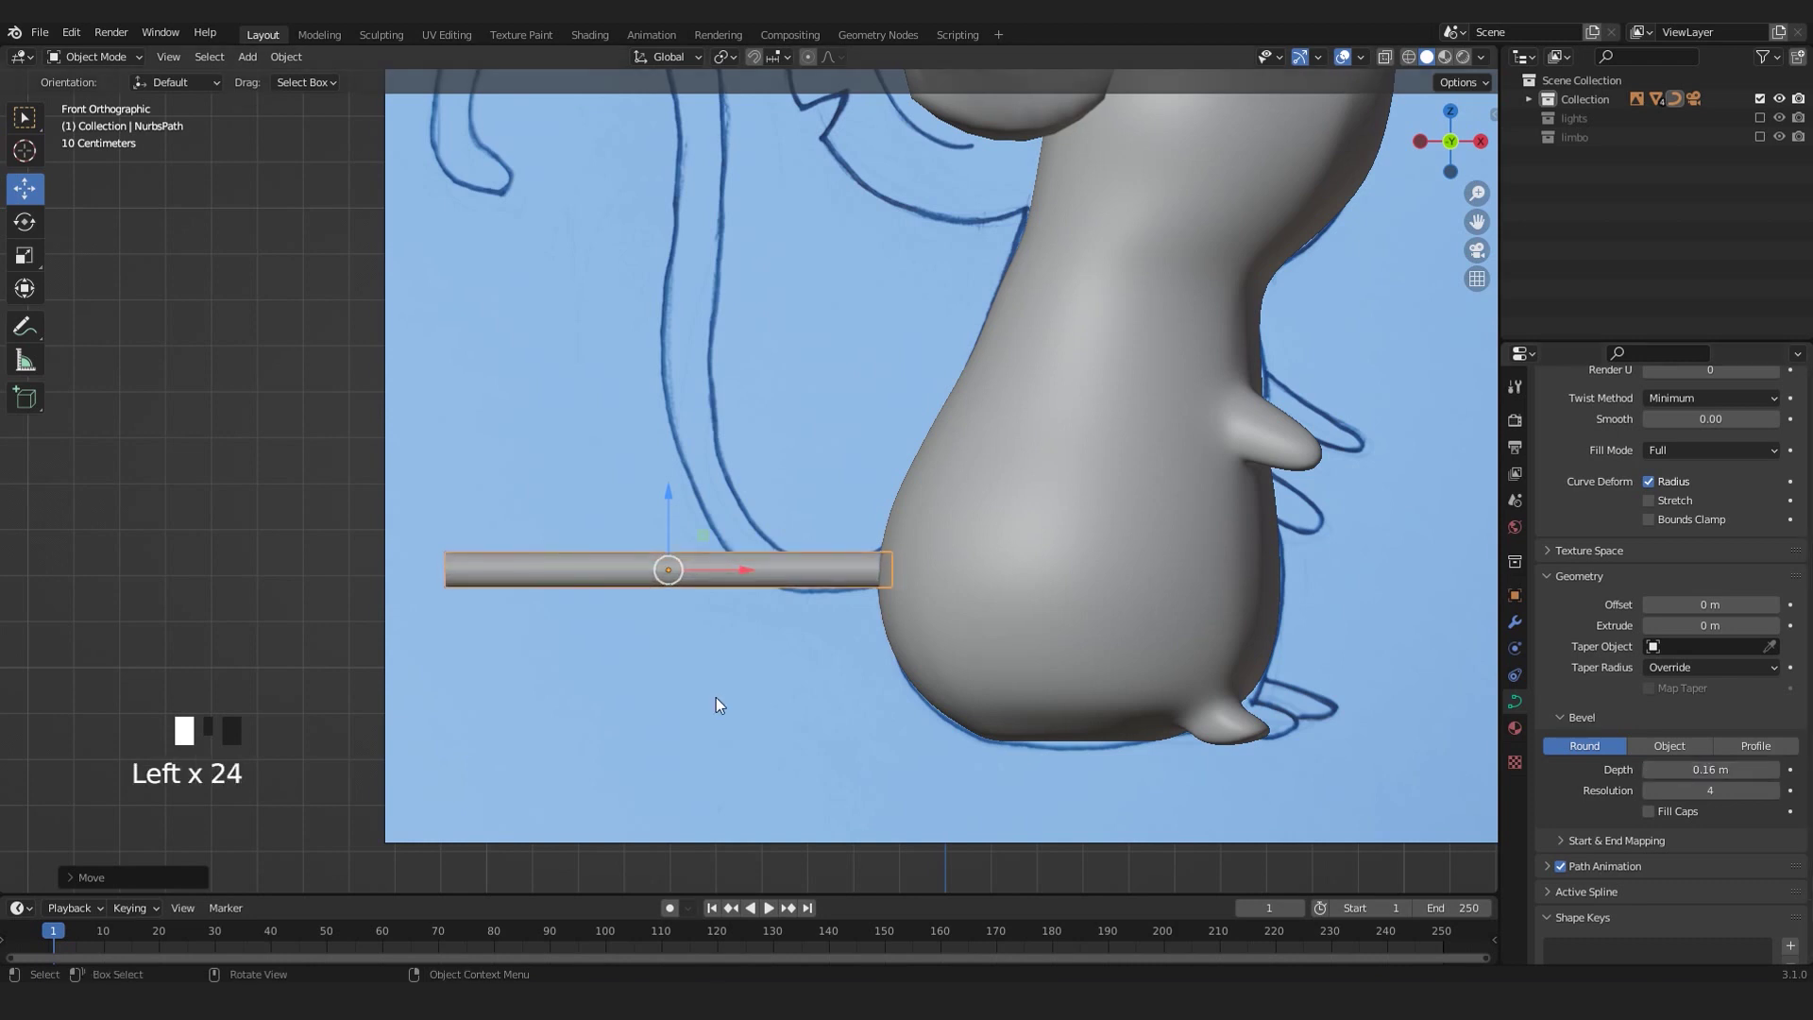
- Compare the tail tube's thickness with the sketched tail using X-ray
{"action": "scroll", "coordinate": [990, 672], "scroll_direction": "up", "scroll_amount": 2}
{"action": "key", "text": "alt+z"}
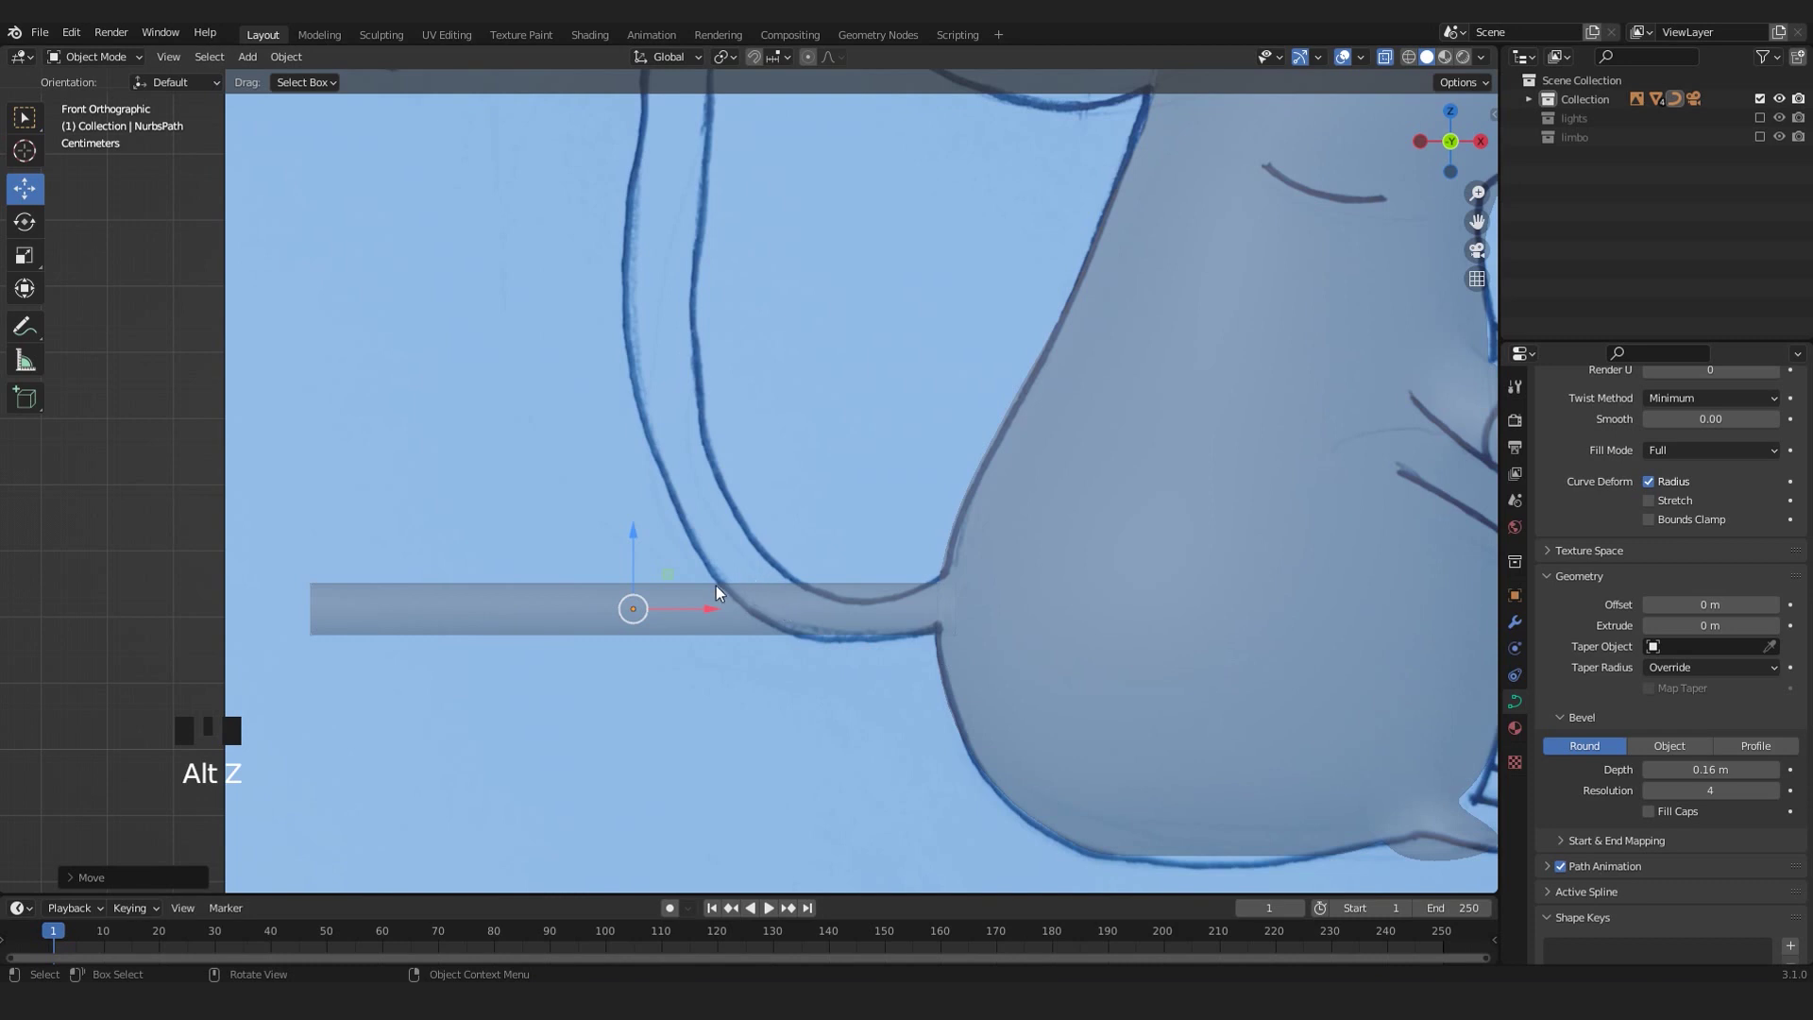
{"action": "scroll", "coordinate": [715, 592], "scroll_direction": "up", "scroll_amount": 5}
{"action": "scroll", "coordinate": [716, 593], "scroll_direction": "down", "scroll_amount": 8}
{"action": "key", "text": "alt+z"}
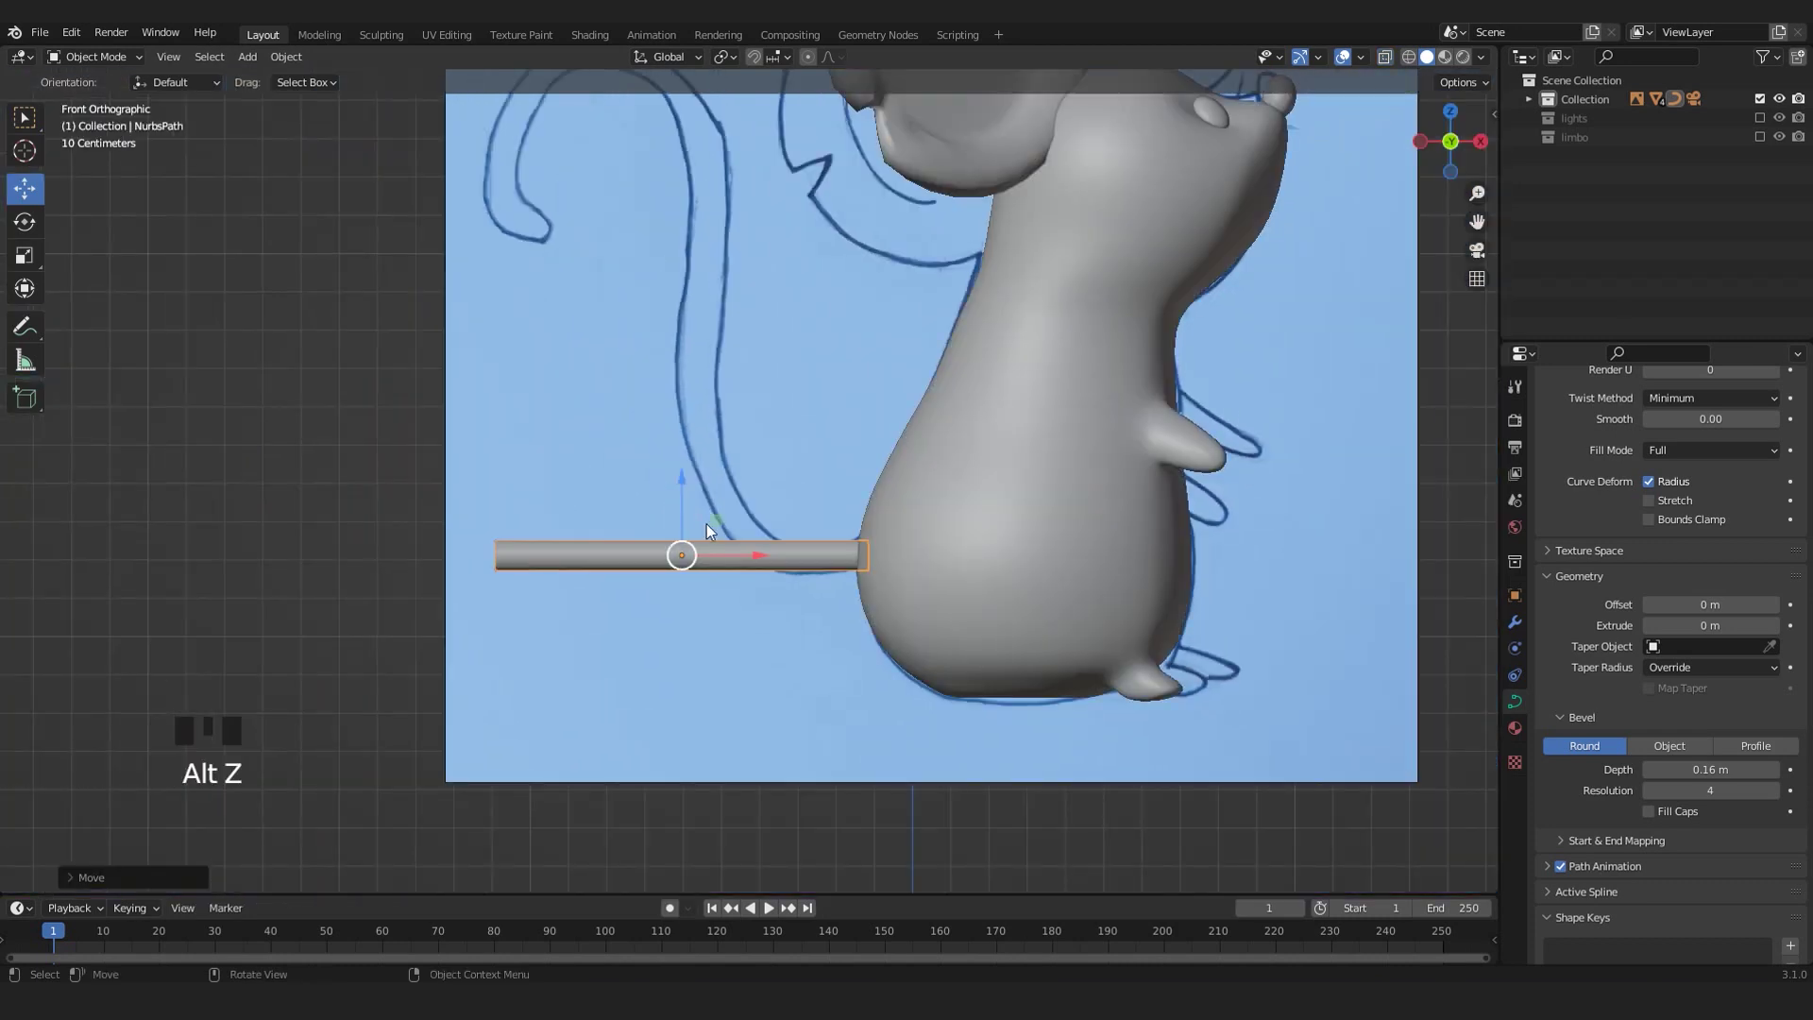
{"action": "scroll", "coordinate": [706, 548], "scroll_direction": "up", "scroll_amount": 2}
{"action": "middle_click_drag", "start_coordinate": [703, 631], "coordinate": [722, 644], "text": "shift"}
{"action": "scroll", "coordinate": [721, 634], "scroll_direction": "up", "scroll_amount": 2}
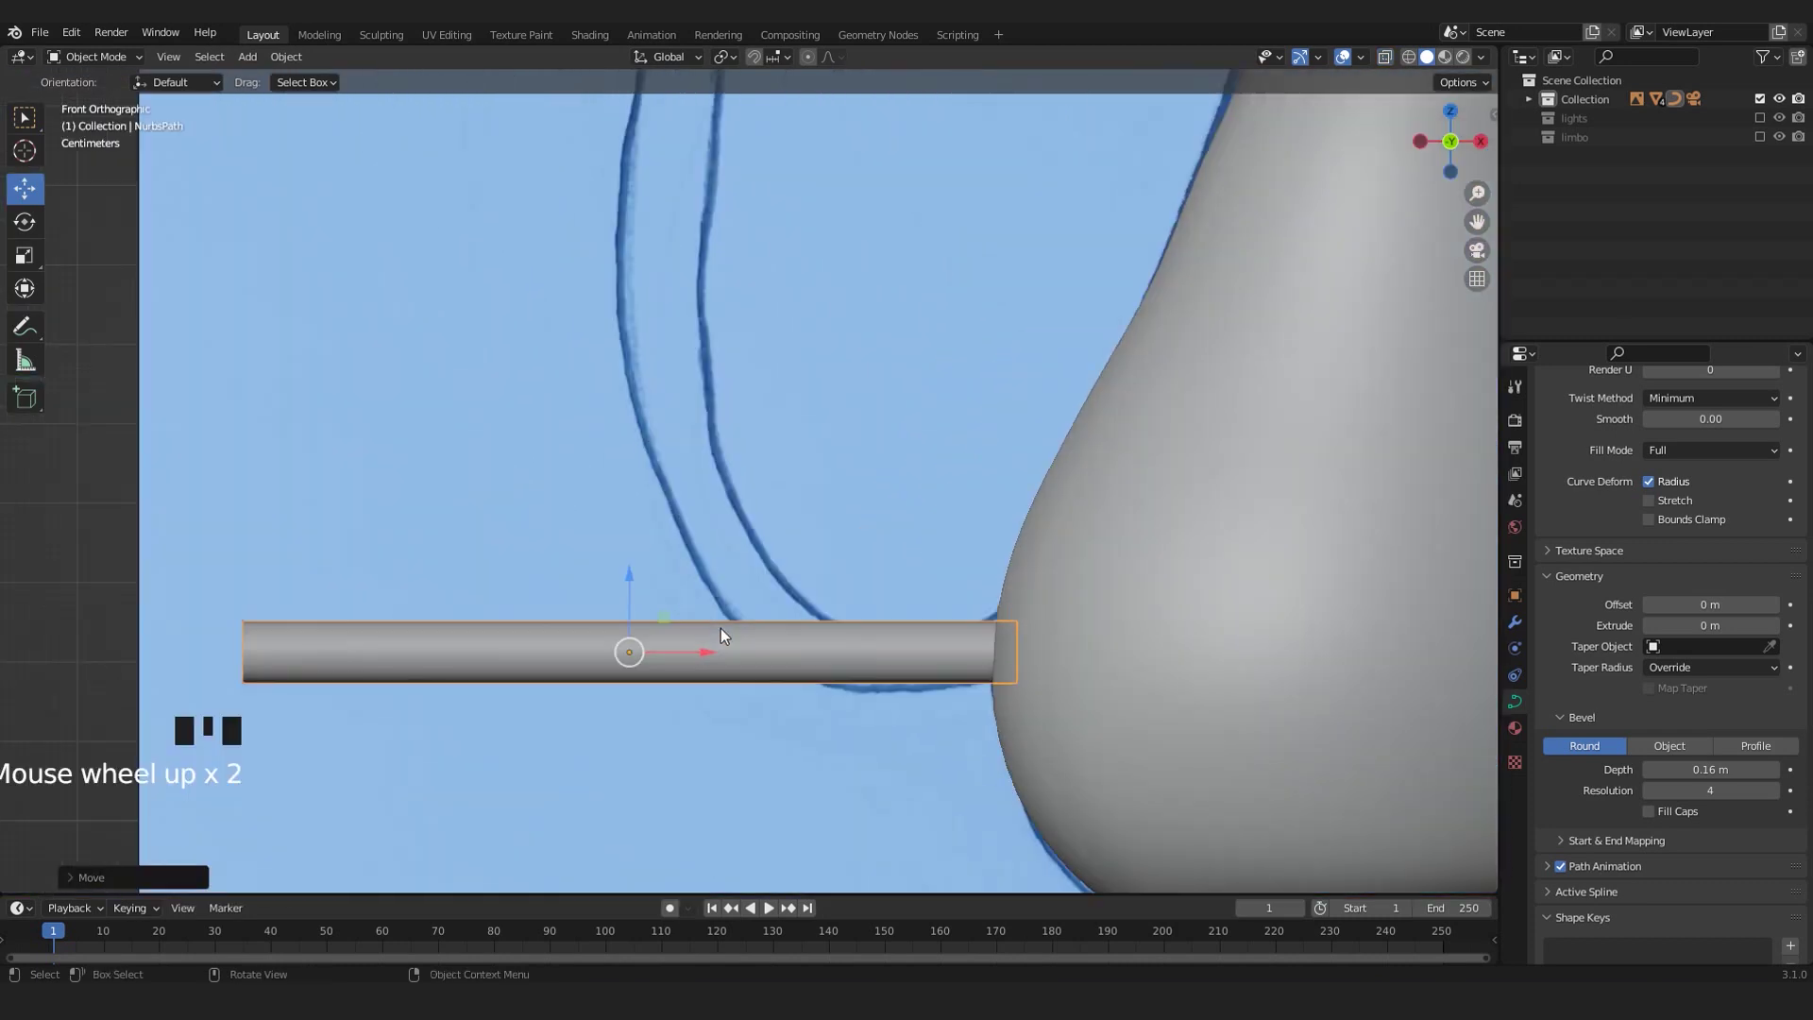
{"action": "scroll", "coordinate": [722, 627], "scroll_direction": "down", "scroll_amount": 1}
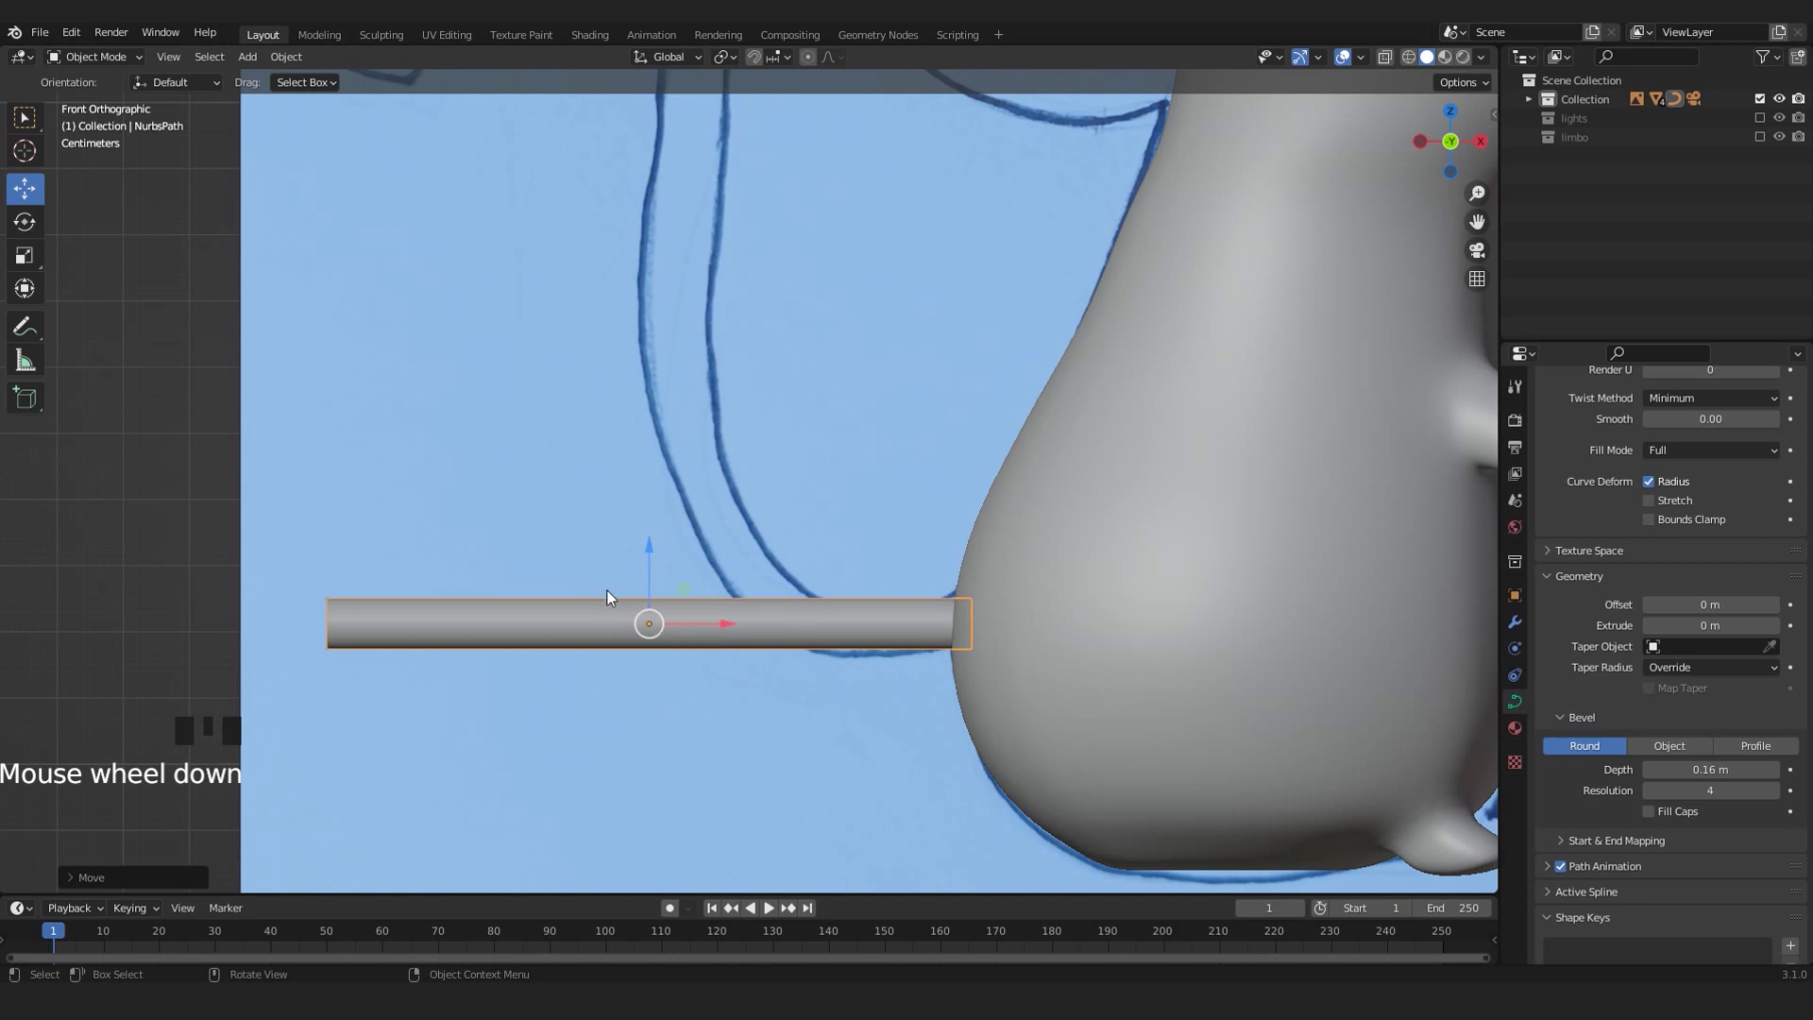
- Edit the tail path with X-ray on and lower the second control point from the body onto the sketched tail
{"action": "key", "text": "Tab"}
{"action": "scroll", "coordinate": [810, 633], "scroll_direction": "down", "scroll_amount": 2}
{"action": "key", "text": "alt+z"}
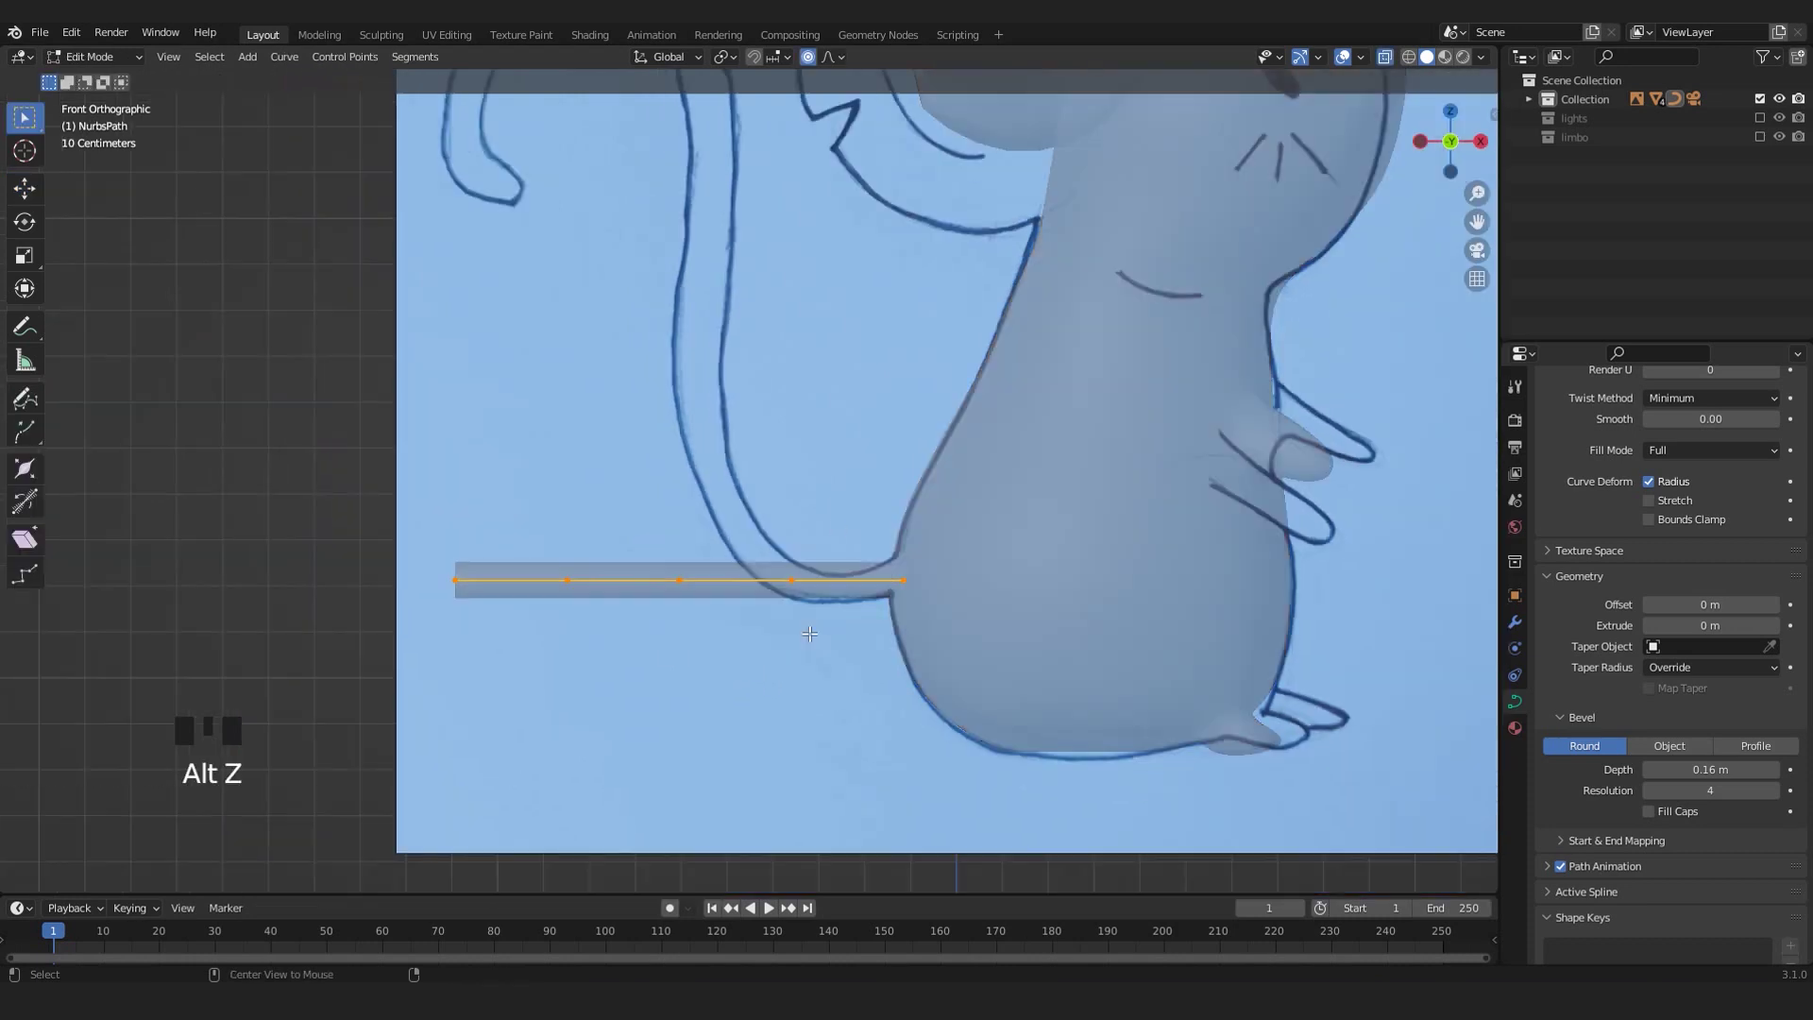
{"action": "scroll", "coordinate": [809, 628], "scroll_direction": "up", "scroll_amount": 2}
{"action": "left_click", "coordinate": [811, 625]}
{"action": "key", "text": "g"}
{"action": "left_click", "coordinate": [839, 637]}
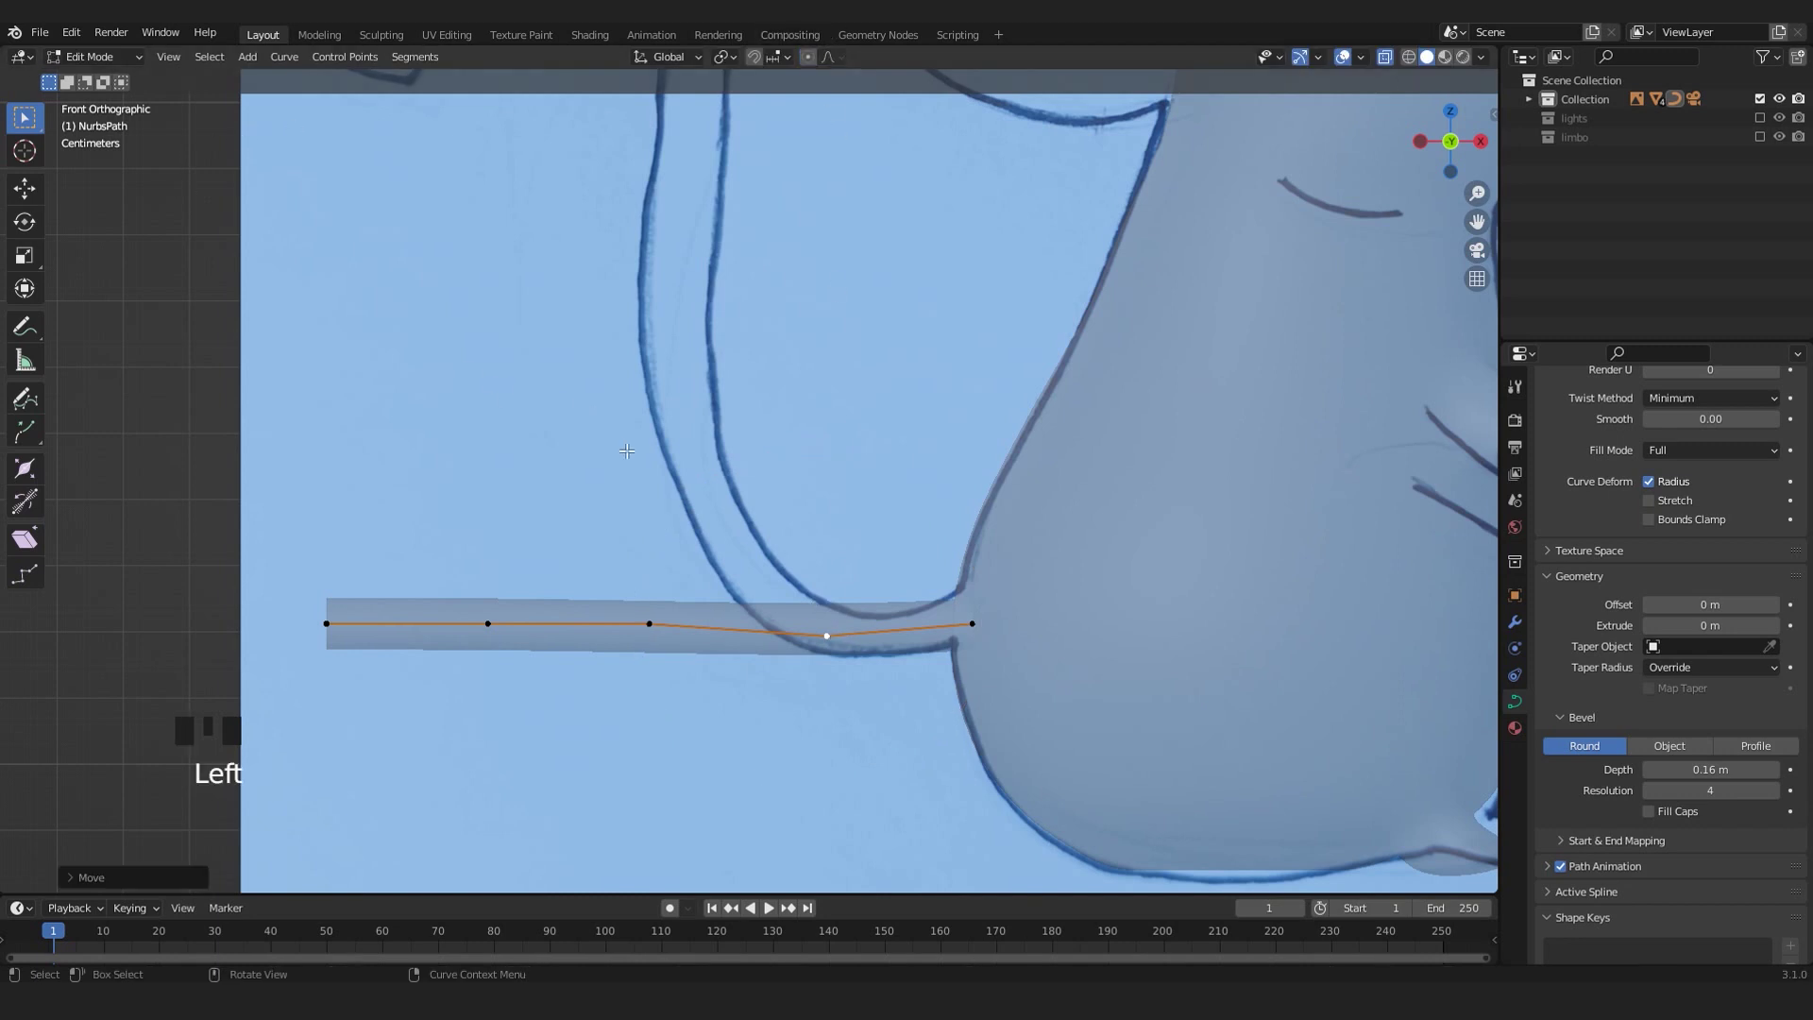
- Move the middle, fourth and end control points of the path up along the sketched tail
{"action": "middle_click_drag", "start_coordinate": [672, 601], "coordinate": [660, 616], "text": "shift"}
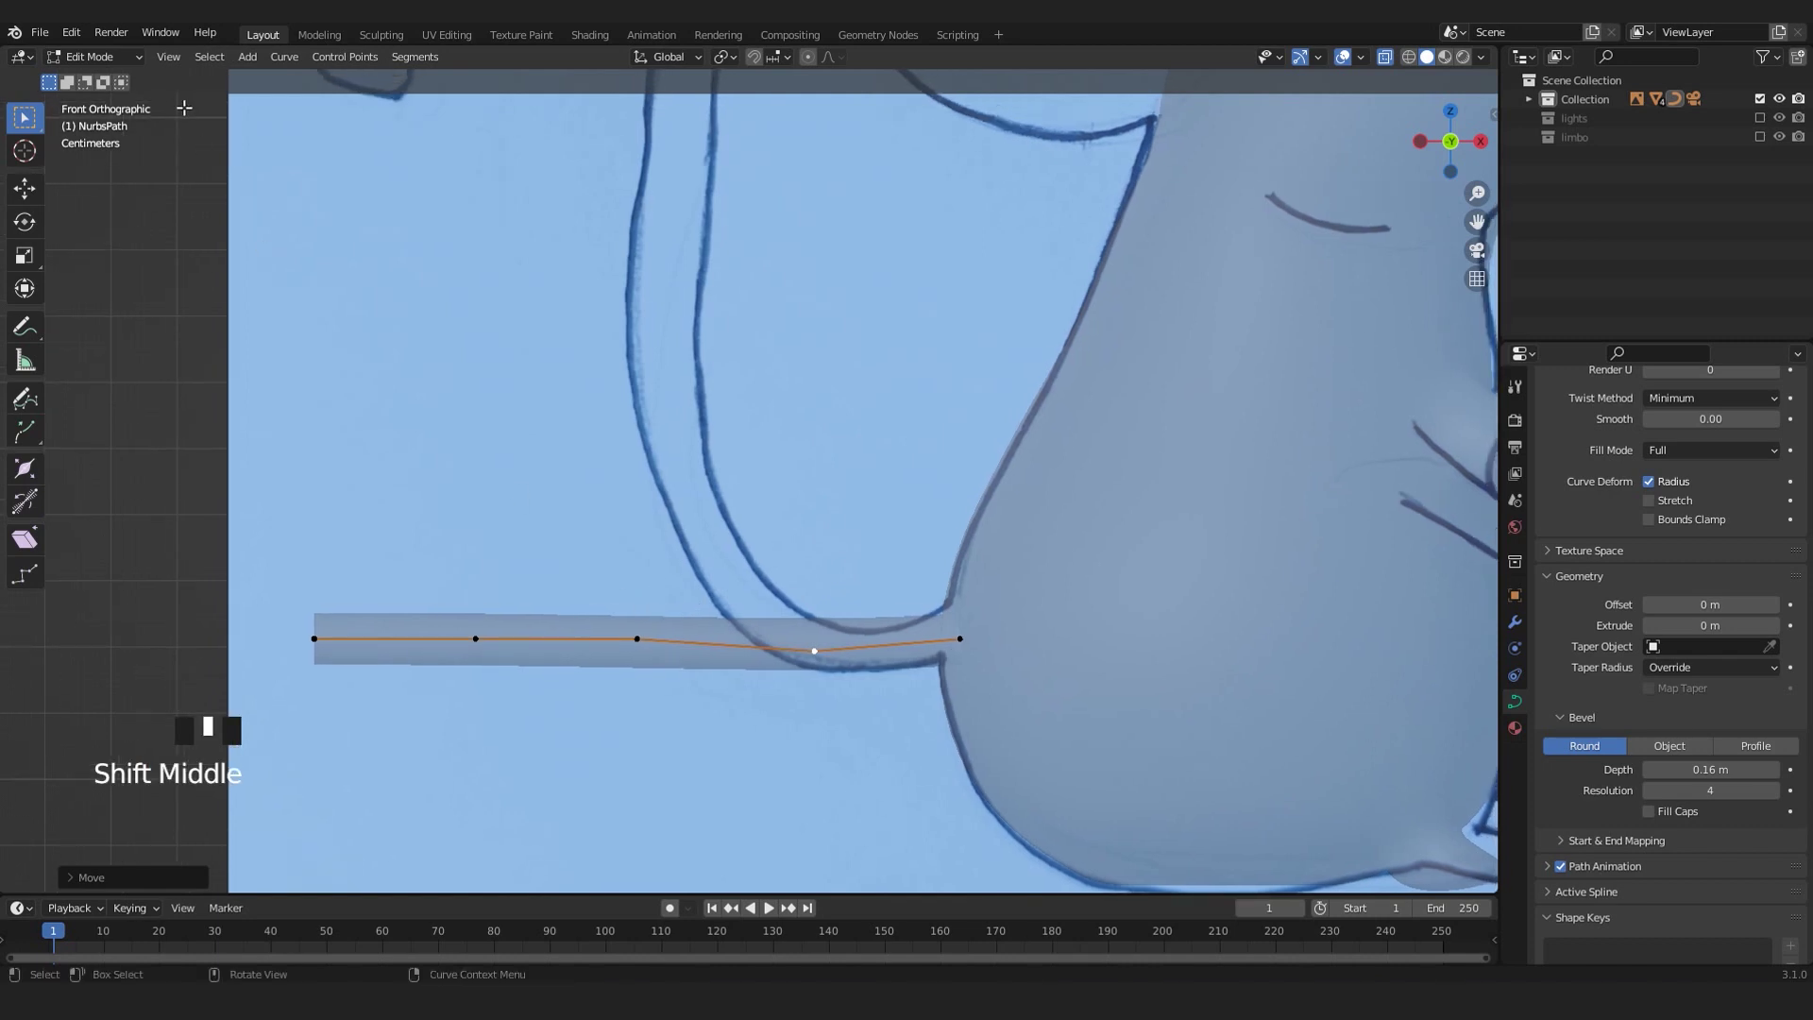
{"action": "left_click", "coordinate": [634, 638]}
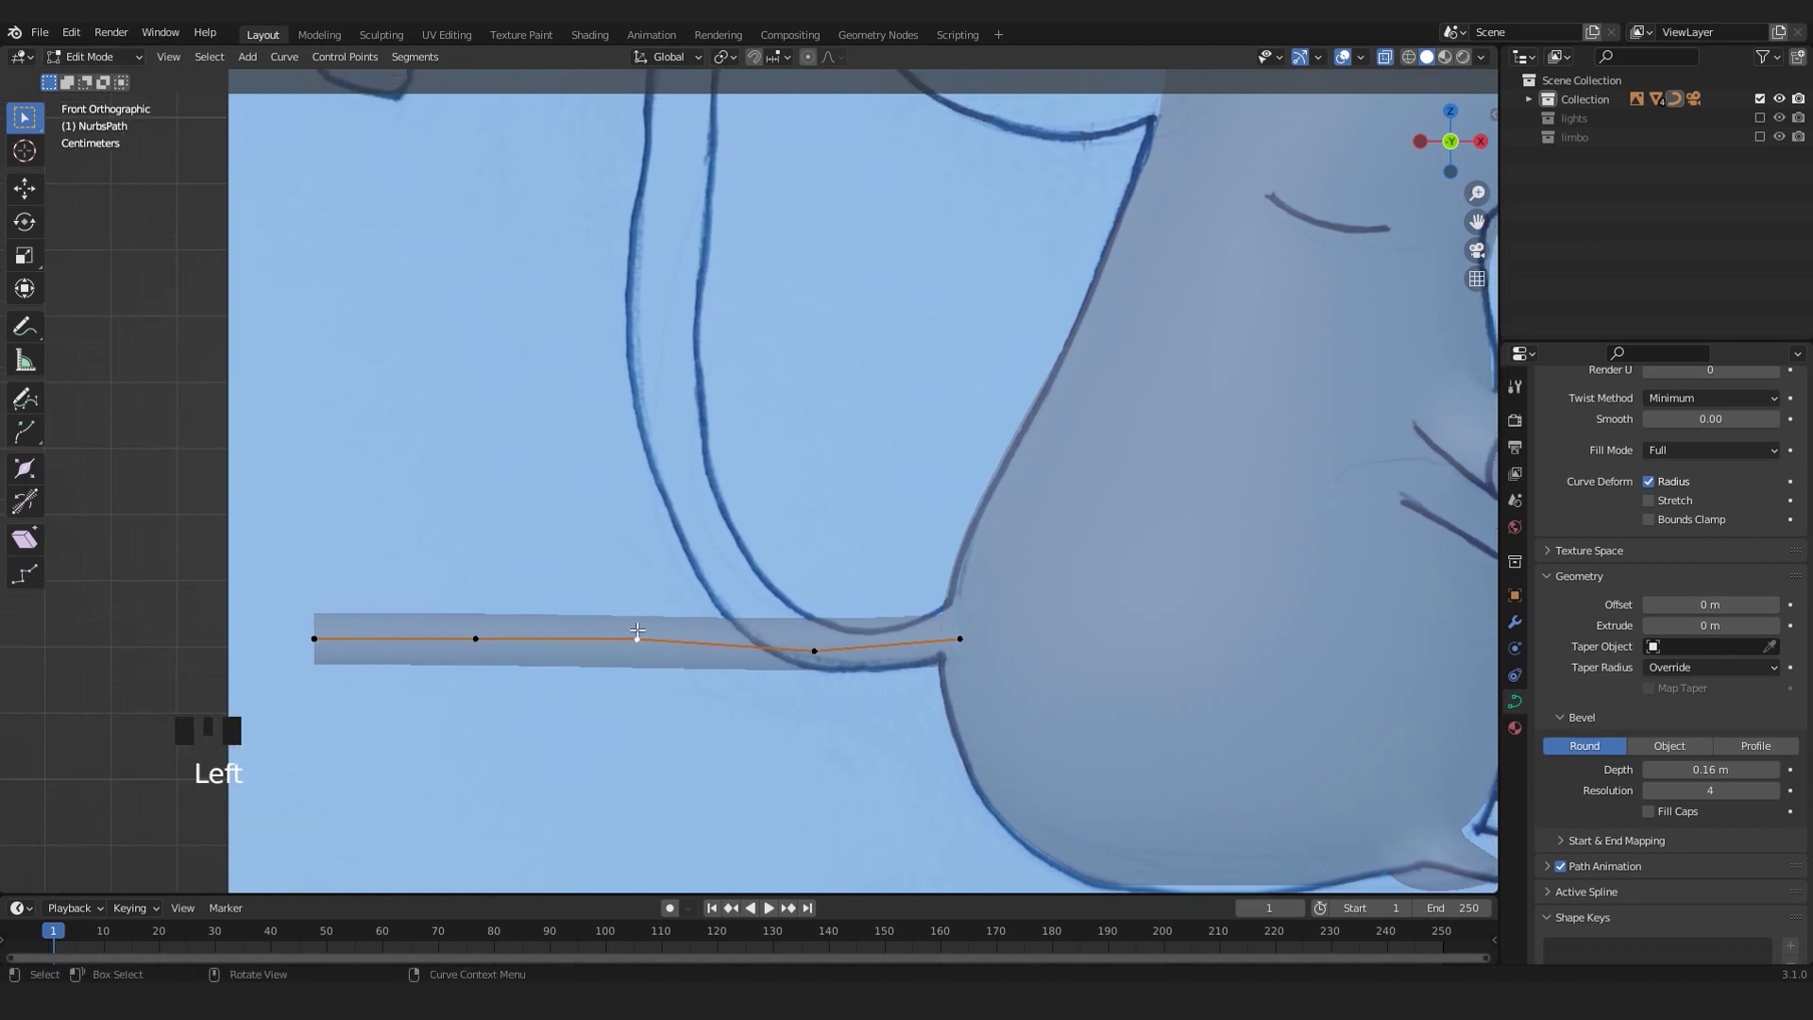
{"action": "key", "text": "g"}
{"action": "left_click", "coordinate": [725, 526]}
{"action": "left_click", "coordinate": [467, 642]}
{"action": "key", "text": "g"}
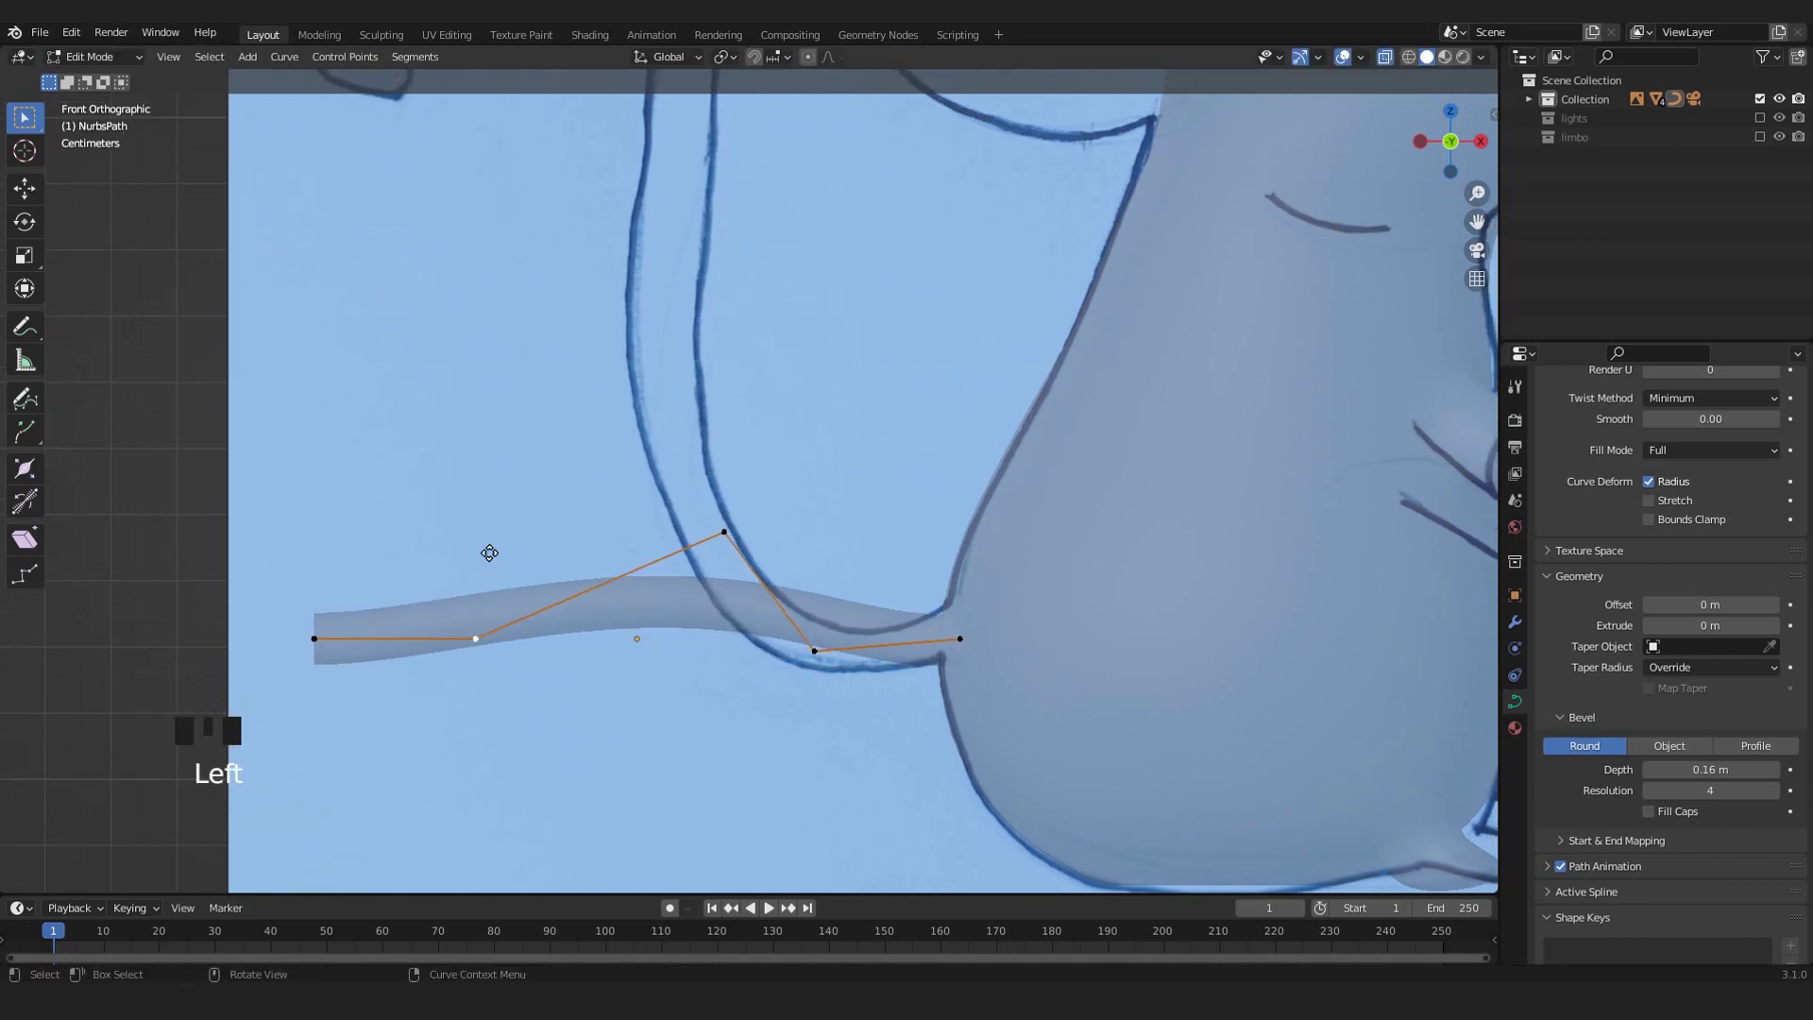
{"action": "left_click", "coordinate": [704, 318]}
{"action": "left_click", "coordinate": [290, 651]}
{"action": "scroll", "coordinate": [290, 651], "scroll_direction": "down", "scroll_amount": 3}
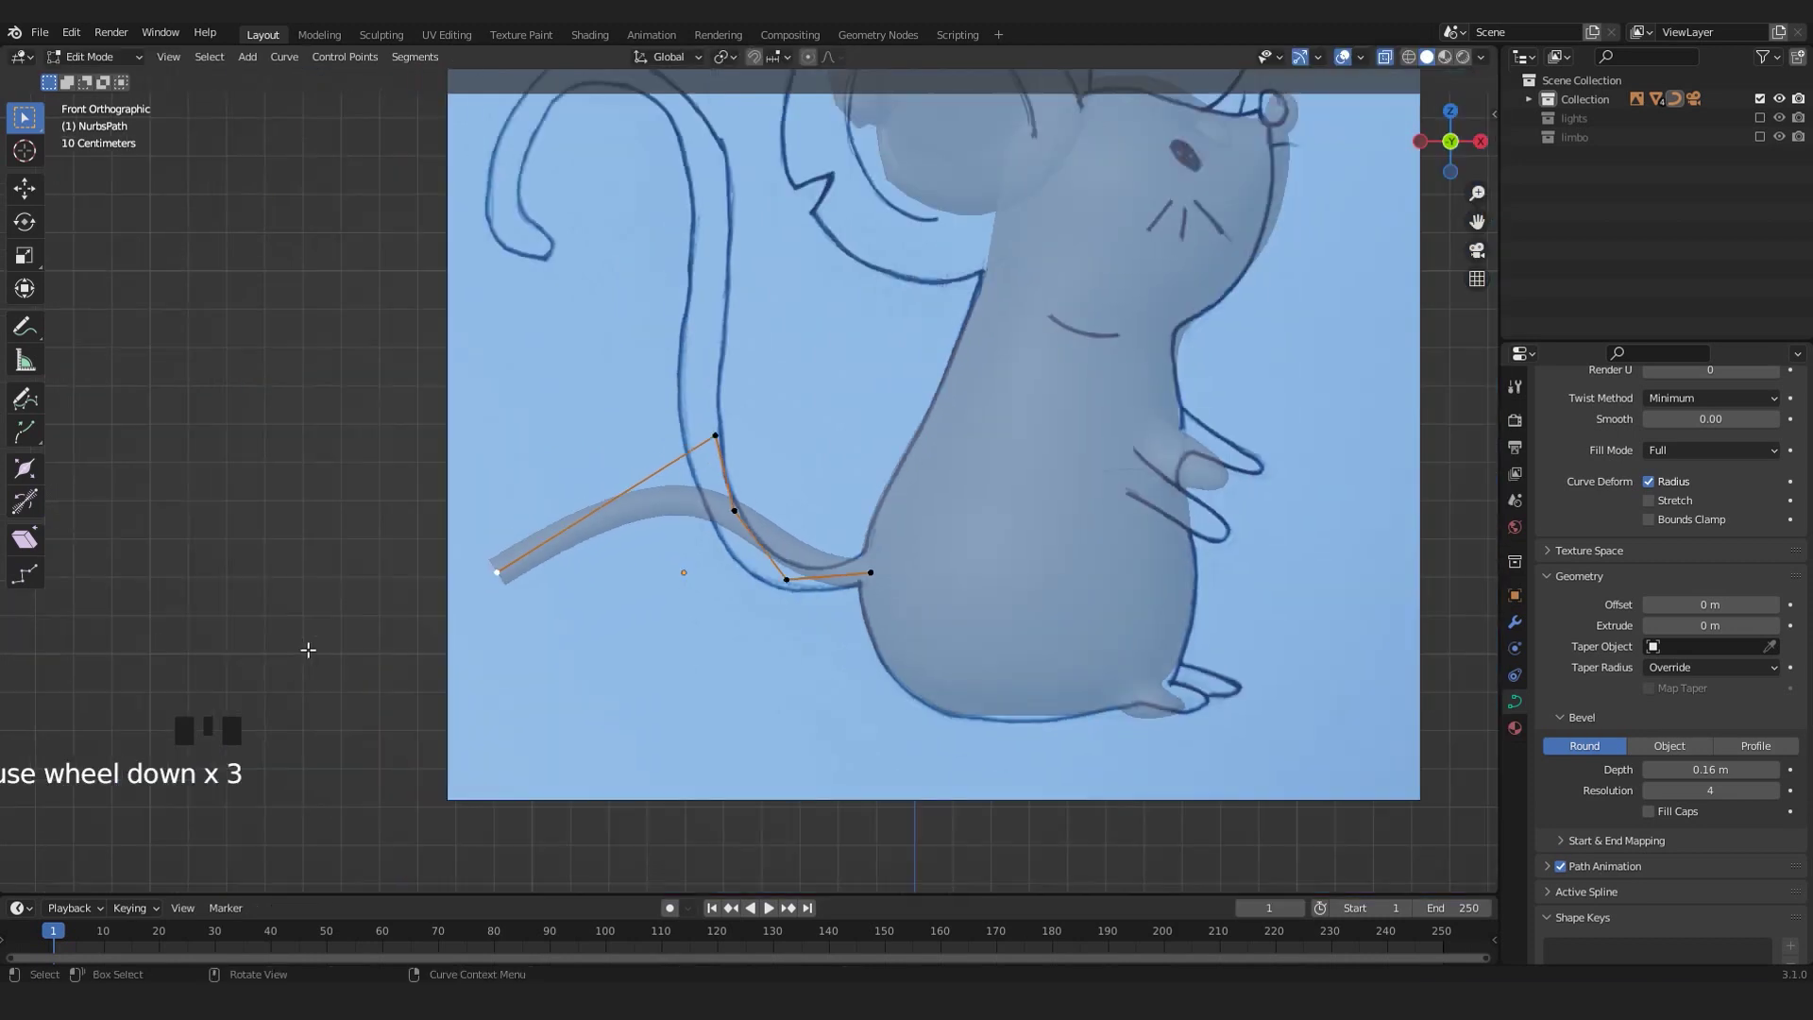
{"action": "key", "text": "g"}
{"action": "left_click", "coordinate": [726, 449]}
- Adjust the inner control points outward so the tube follows the lower bend of the sketched tail
{"action": "left_click", "coordinate": [727, 449]}
{"action": "key", "text": "g"}
{"action": "left_click", "coordinate": [701, 455]}
{"action": "left_click", "coordinate": [732, 538]}
{"action": "key", "text": "g"}
{"action": "left_click", "coordinate": [703, 546]}
{"action": "left_click", "coordinate": [765, 578]}
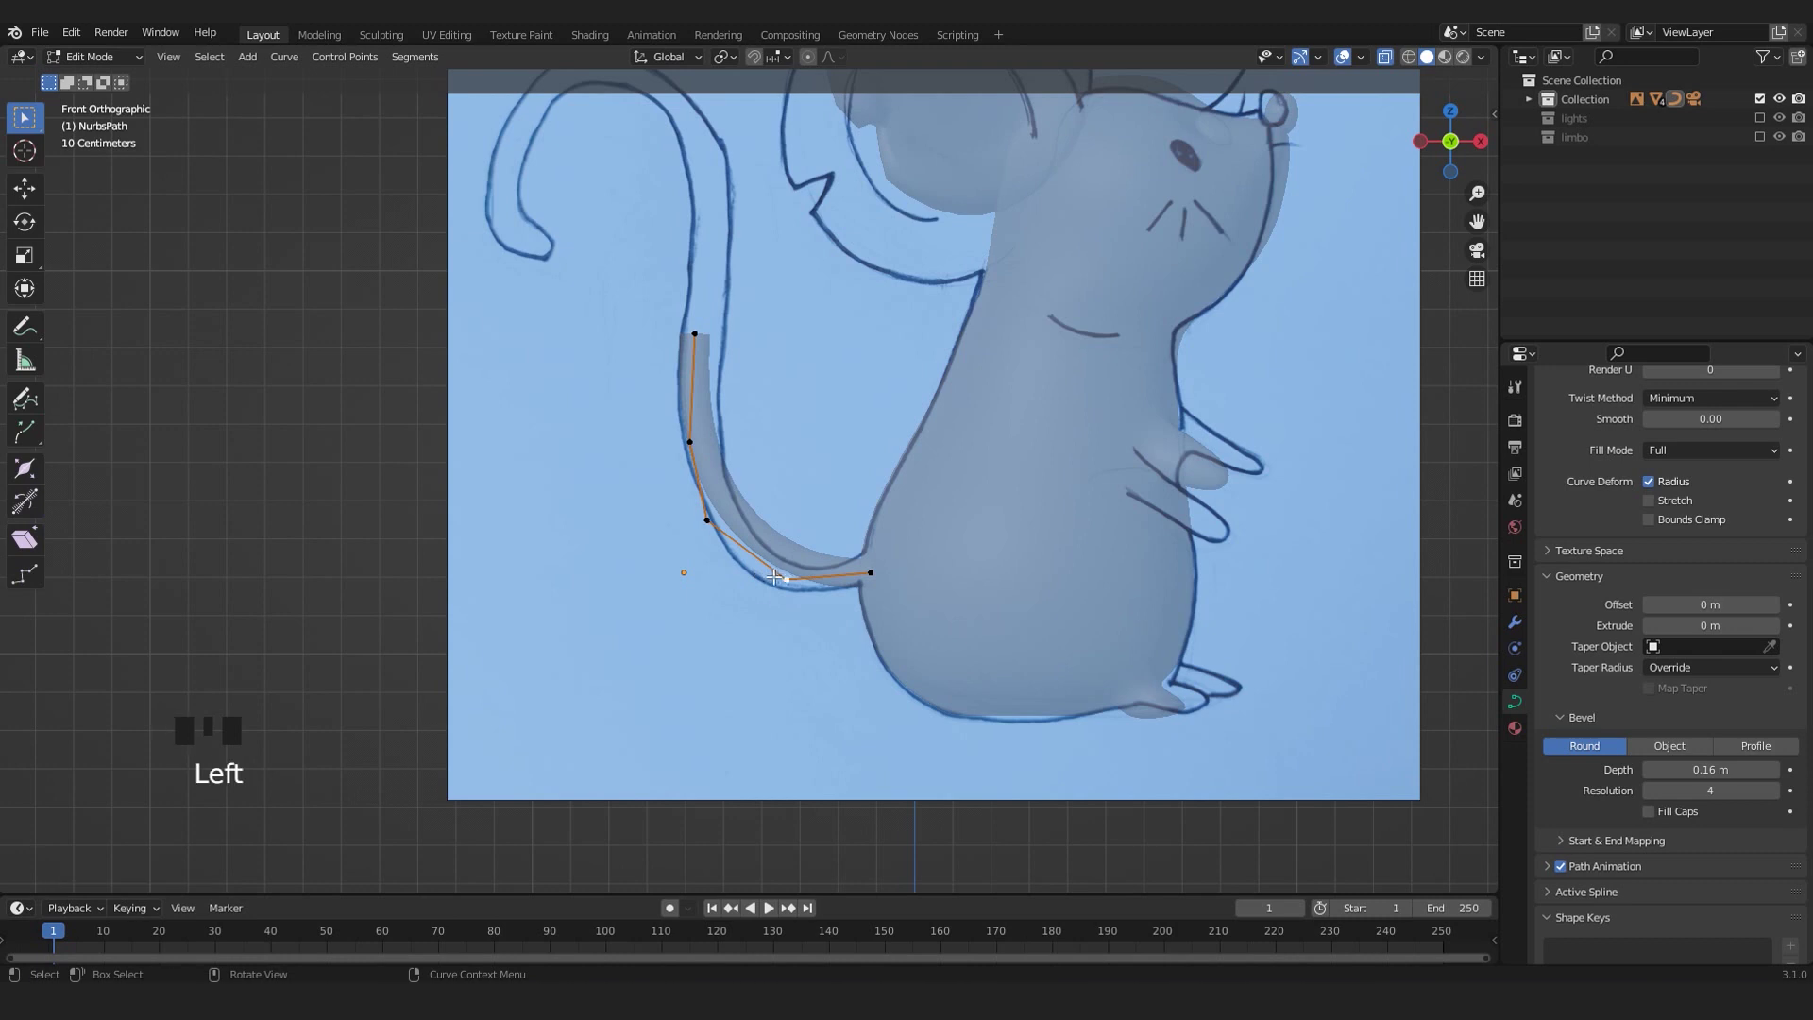
{"action": "key", "text": "g"}
{"action": "left_click", "coordinate": [733, 619]}
- Reposition the tail's upper end control point between the two outlines of the sketched tail
{"action": "left_click", "coordinate": [690, 347]}
{"action": "middle_click_drag", "start_coordinate": [691, 347], "coordinate": [722, 440]}
{"action": "key", "text": "KP_1"}
{"action": "scroll", "coordinate": [722, 440], "scroll_direction": "up", "scroll_amount": 1}
{"action": "key", "text": "g"}
{"action": "left_click", "coordinate": [733, 420]}
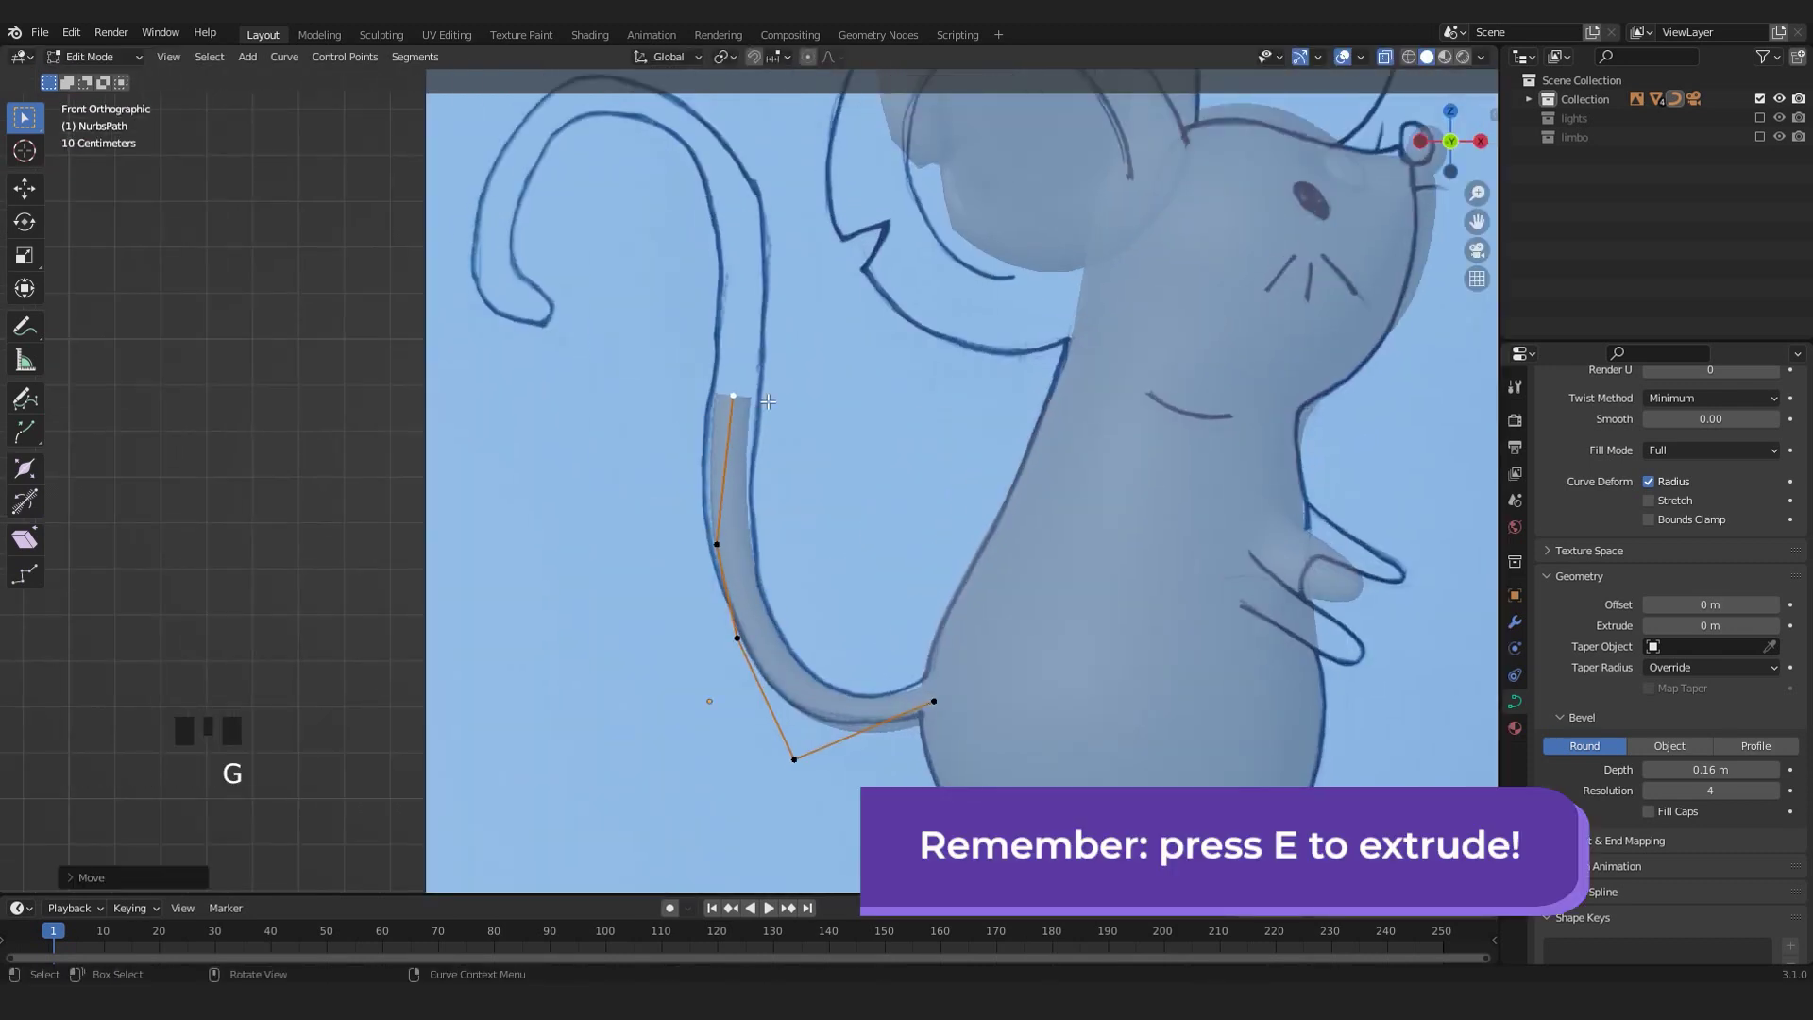
- Extrude new control points from the tail's end along the sketched tail, curling the tip inward into a spiral
{"action": "key", "text": "e"}
{"action": "left_click", "coordinate": [761, 274]}
{"action": "key", "text": "e"}
{"action": "left_click", "coordinate": [755, 174]}
{"action": "scroll", "coordinate": [754, 180], "scroll_direction": "down", "scroll_amount": 2}
{"action": "left_click", "coordinate": [615, 151]}
{"action": "key", "text": "e"}
{"action": "left_click", "coordinate": [575, 217]}
{"action": "key", "text": "e"}
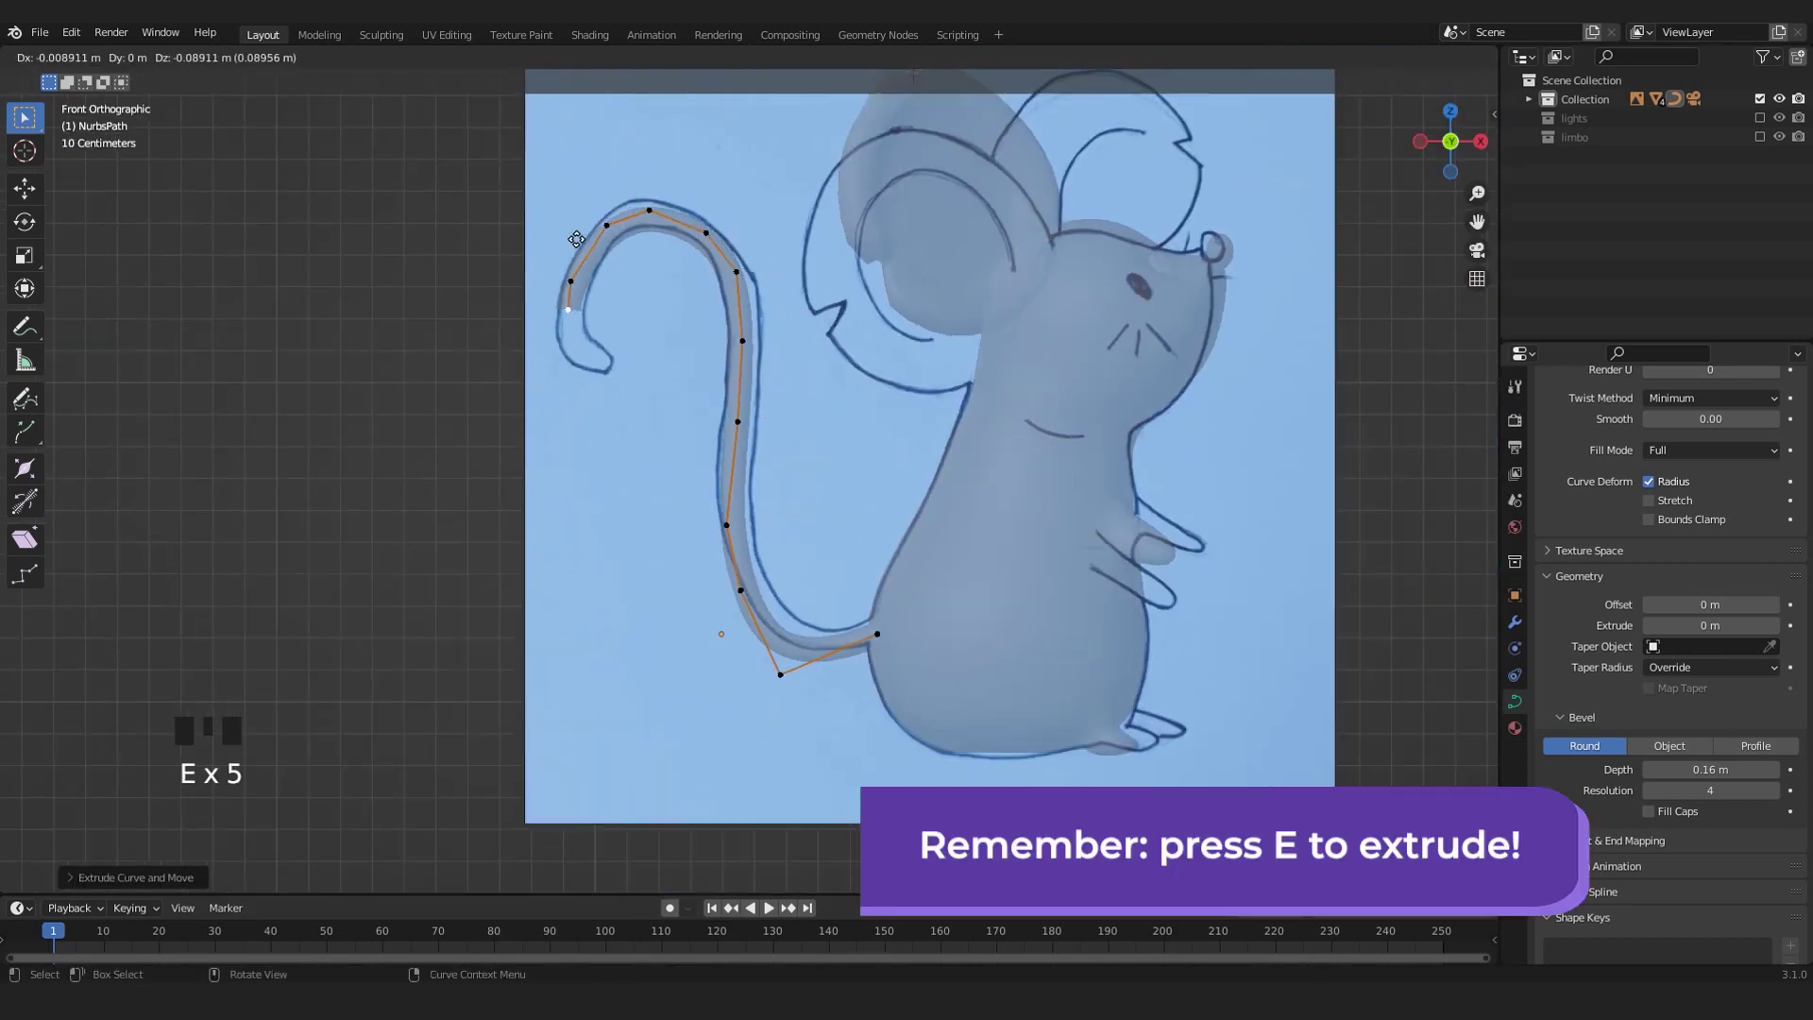
{"action": "left_click", "coordinate": [572, 283]}
{"action": "key", "text": "e"}
{"action": "left_click", "coordinate": [606, 327]}
{"action": "key", "text": "e"}
{"action": "scroll", "coordinate": [729, 534], "scroll_direction": "up", "scroll_amount": 2}
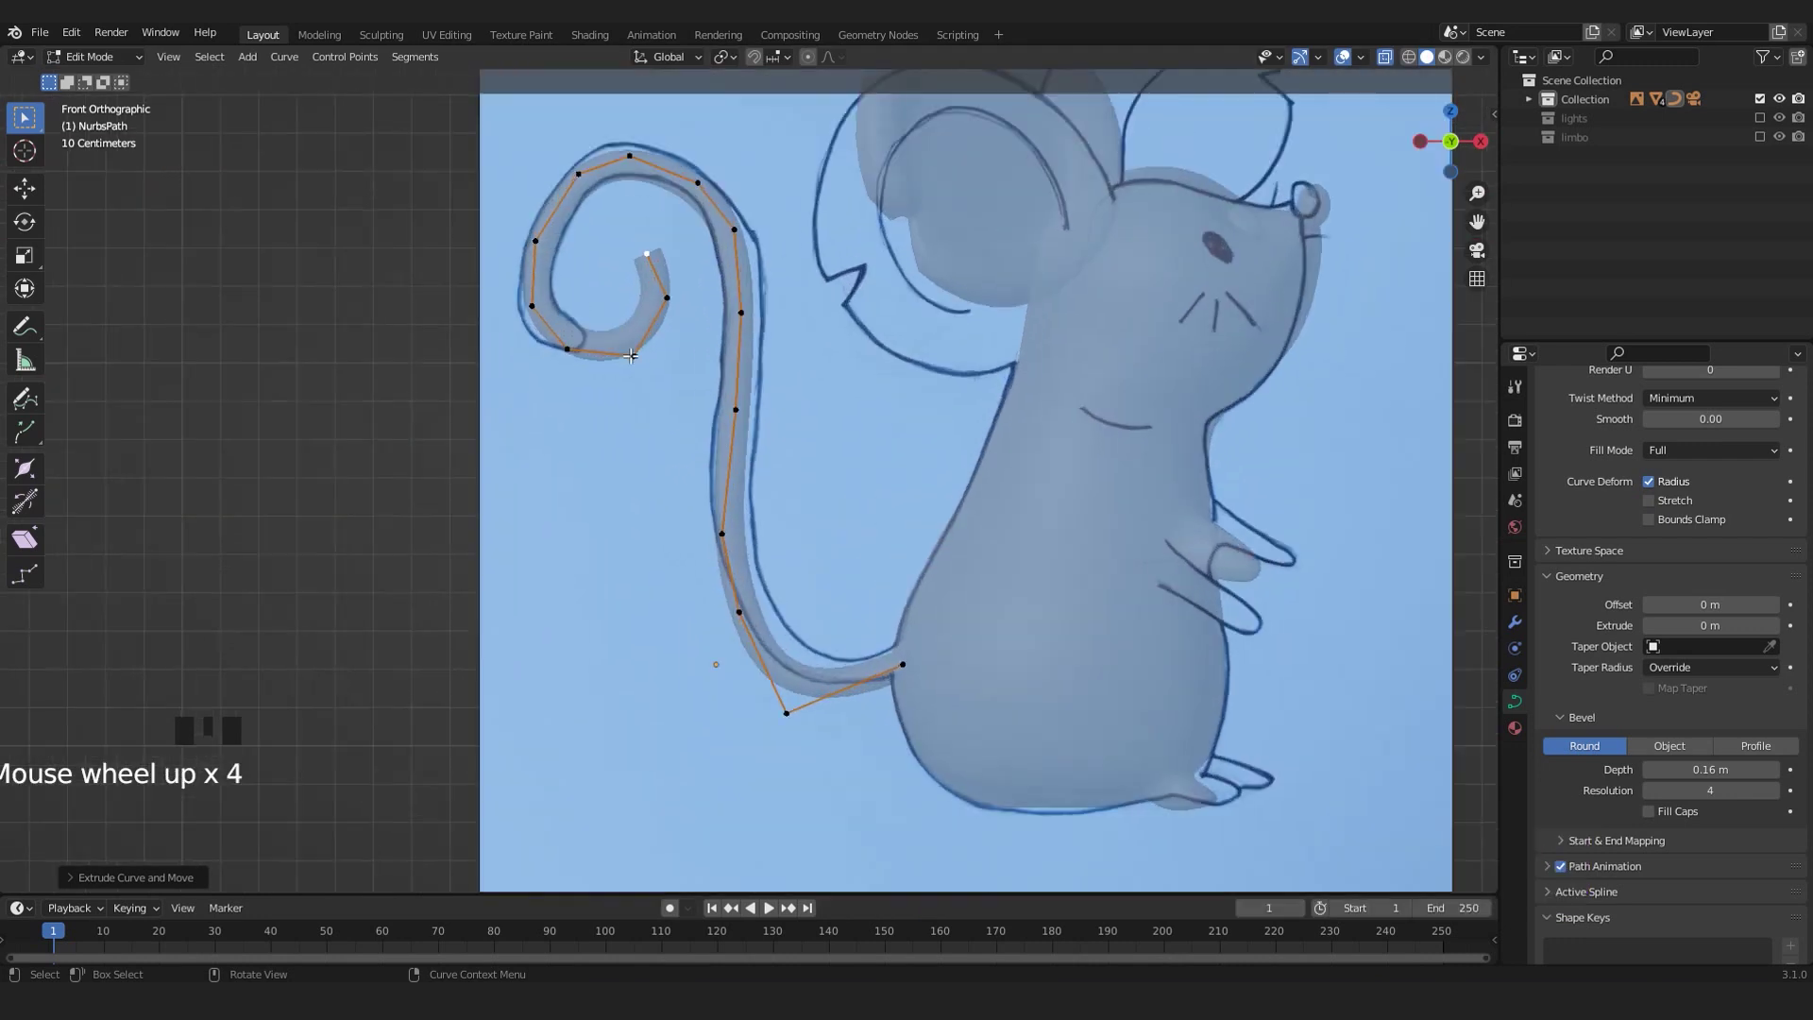
- Return to Object Mode, deselect the tail, turn off X-ray and inspect the tail's shape against the reference sketch
{"action": "middle_click_drag", "start_coordinate": [620, 303], "coordinate": [692, 529], "text": "shift"}
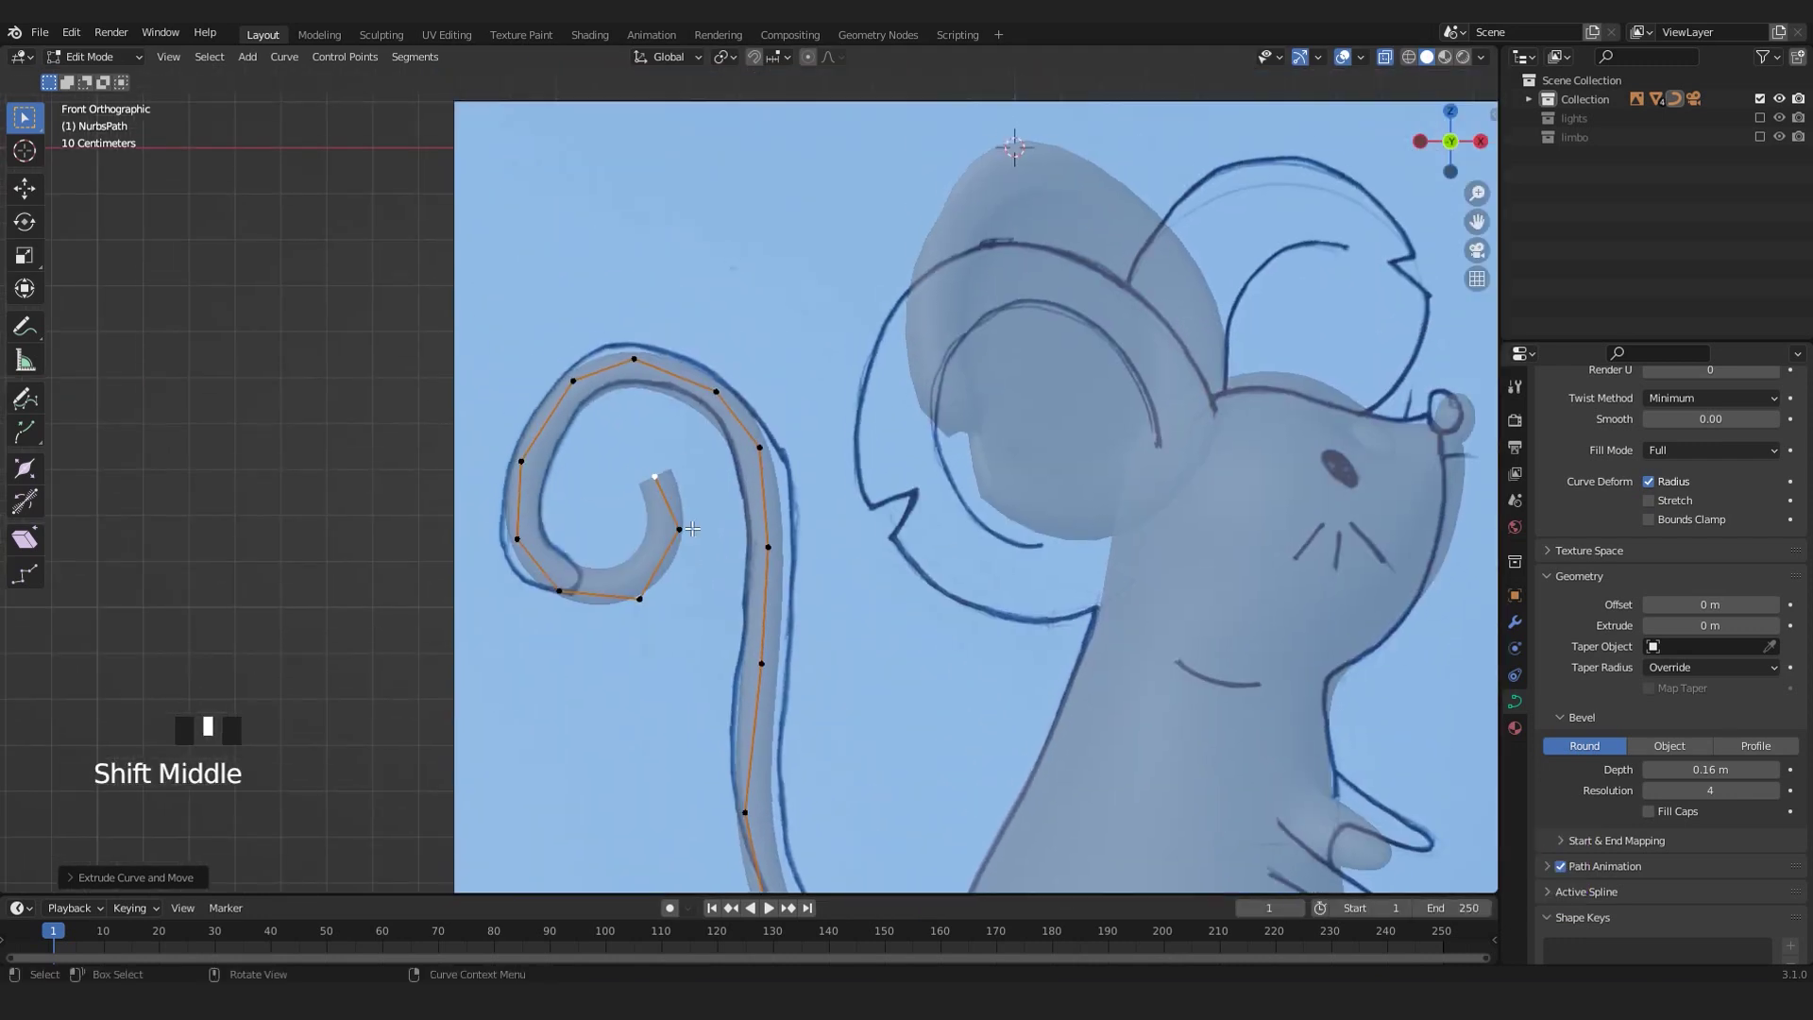
{"action": "scroll", "coordinate": [692, 529], "scroll_direction": "down", "scroll_amount": 5}
{"action": "key", "text": "Tab"}
{"action": "left_click", "coordinate": [395, 548]}
{"action": "key", "text": "alt+z"}
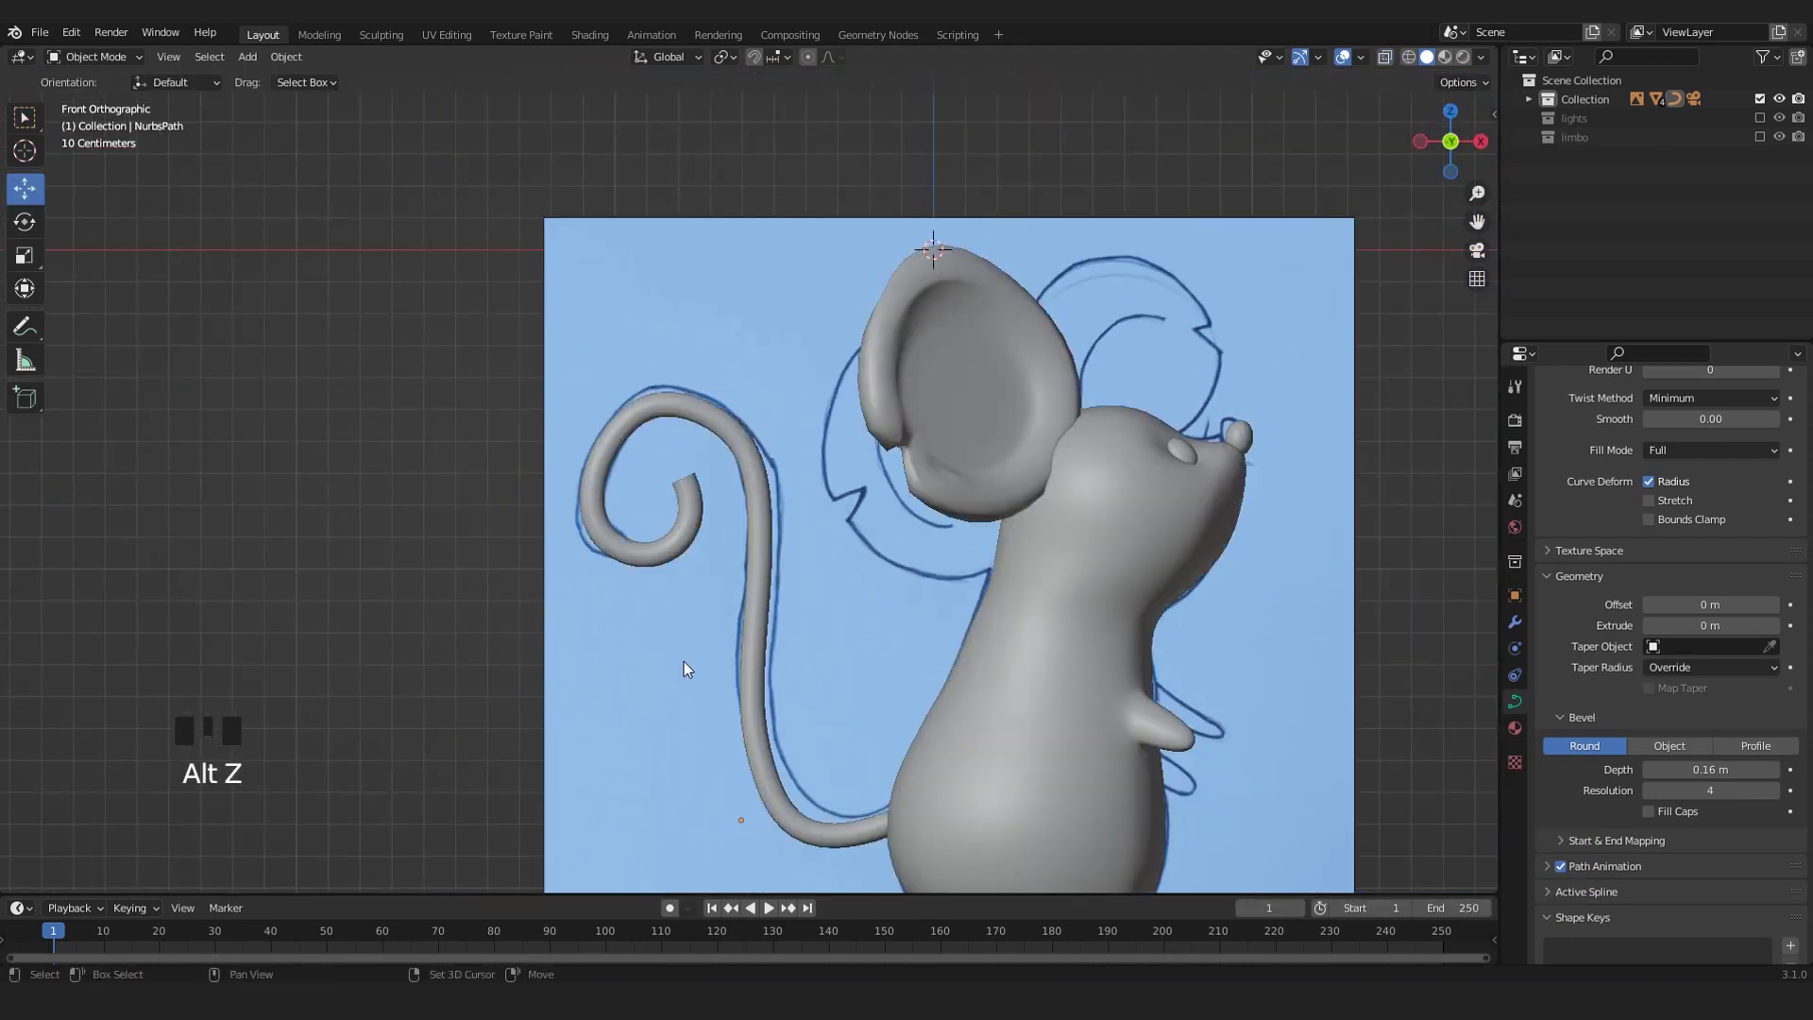
{"action": "middle_click_drag", "start_coordinate": [684, 665], "coordinate": [654, 574], "text": "shift"}
{"action": "middle_click_drag", "start_coordinate": [658, 491], "coordinate": [640, 416], "text": "shift"}
{"action": "scroll", "coordinate": [641, 415], "scroll_direction": "up", "scroll_amount": 1}
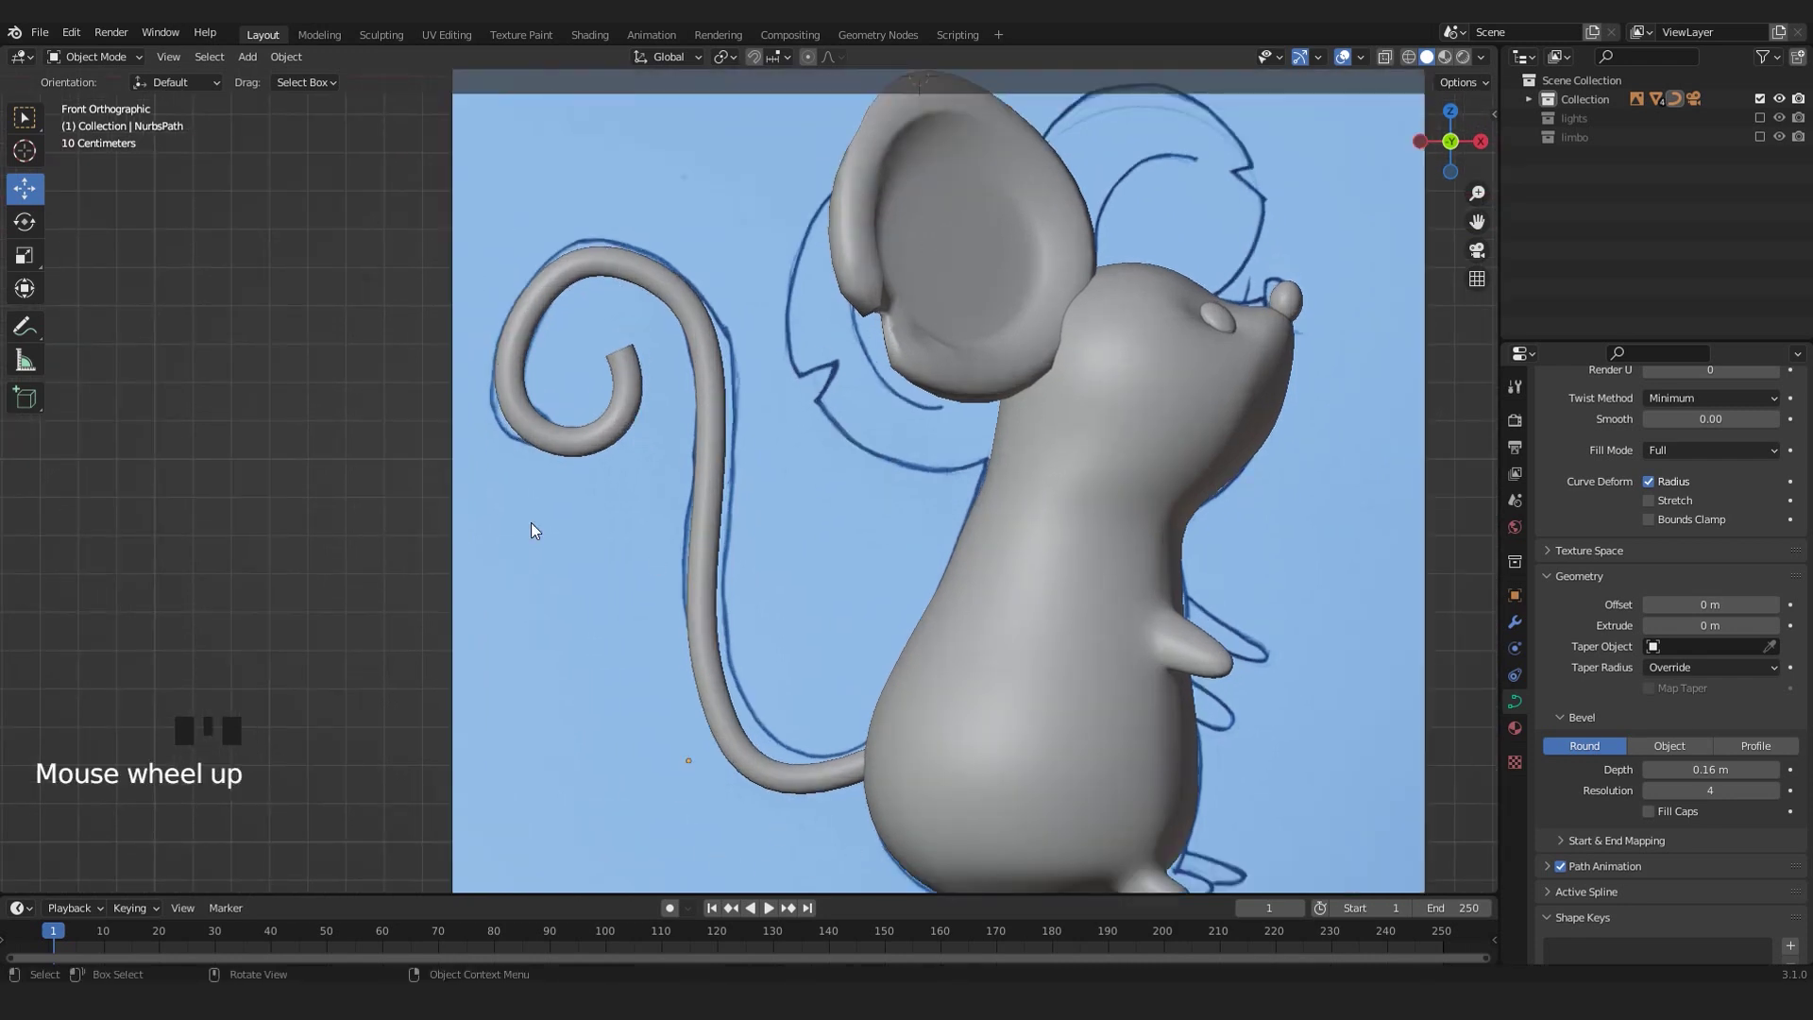
{"action": "middle_click_drag", "start_coordinate": [705, 723], "coordinate": [695, 608], "text": "shift"}
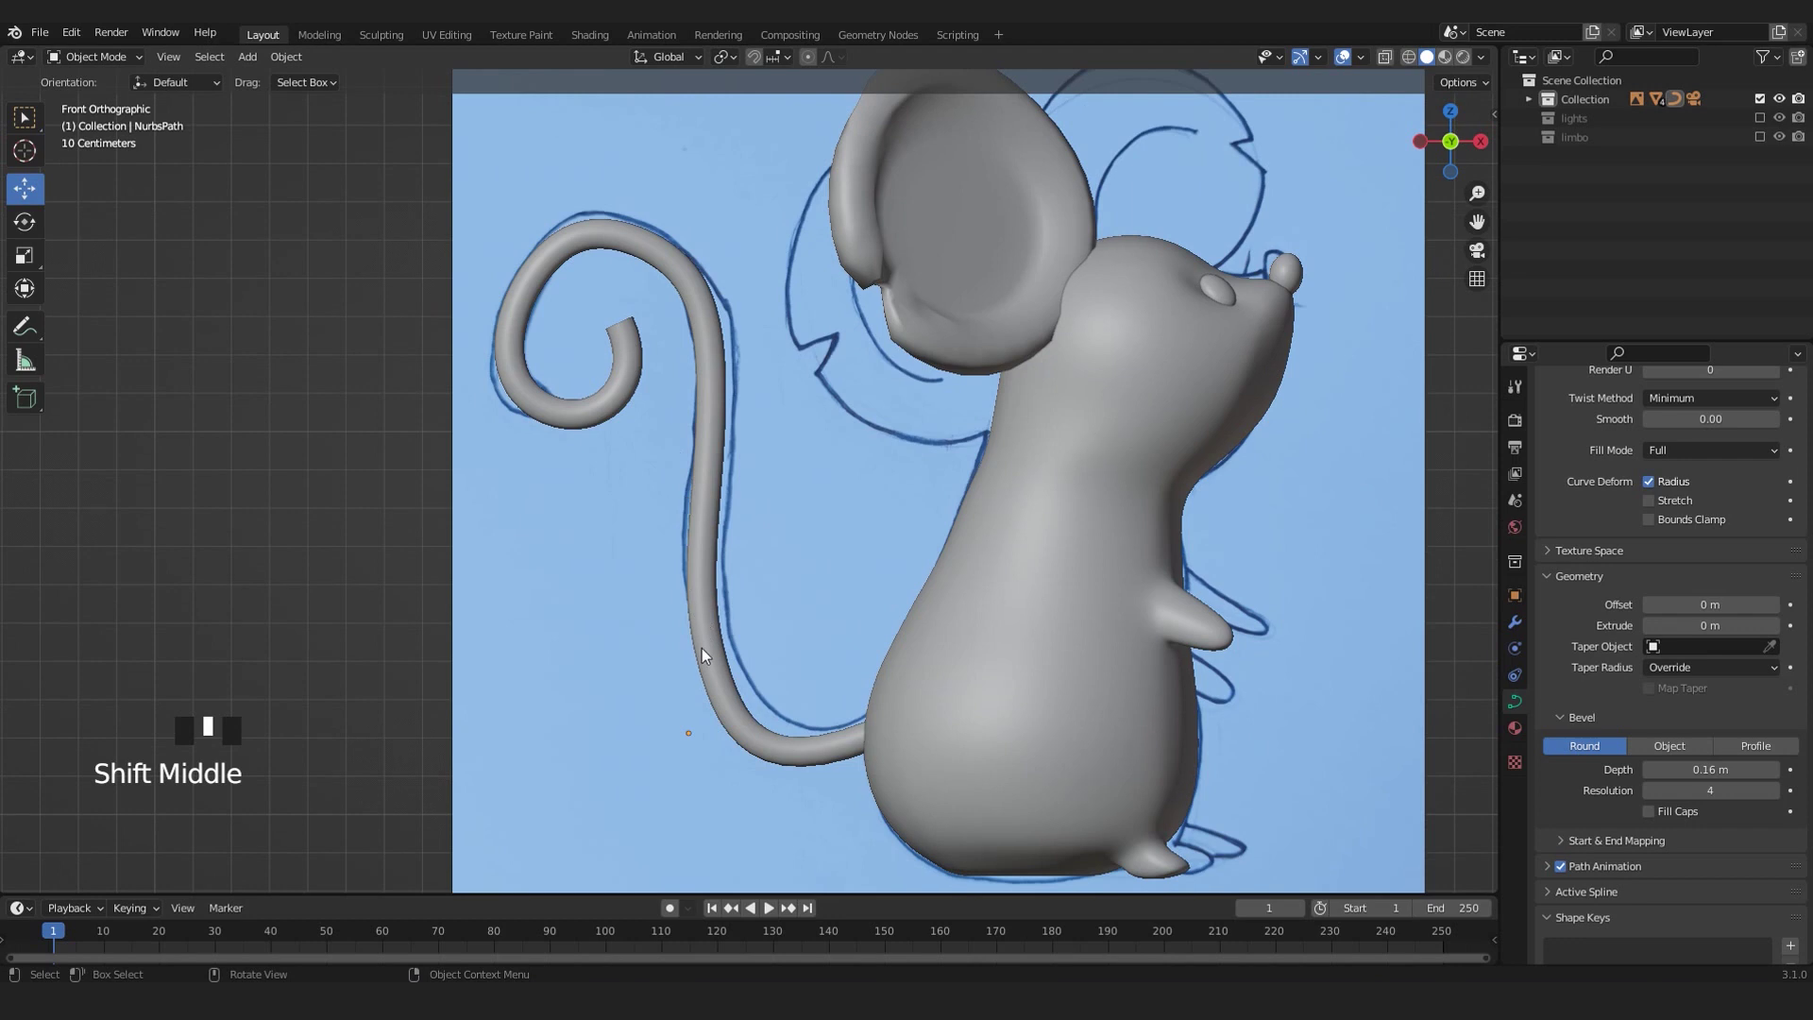
{"action": "scroll", "coordinate": [739, 491], "scroll_direction": "up", "scroll_amount": 2}
{"action": "scroll", "coordinate": [645, 678], "scroll_direction": "down", "scroll_amount": 2}
- Edit the tail curve again and nudge the control point just above its lower bend slightly along X with the Move tool
{"action": "left_click", "coordinate": [691, 589]}
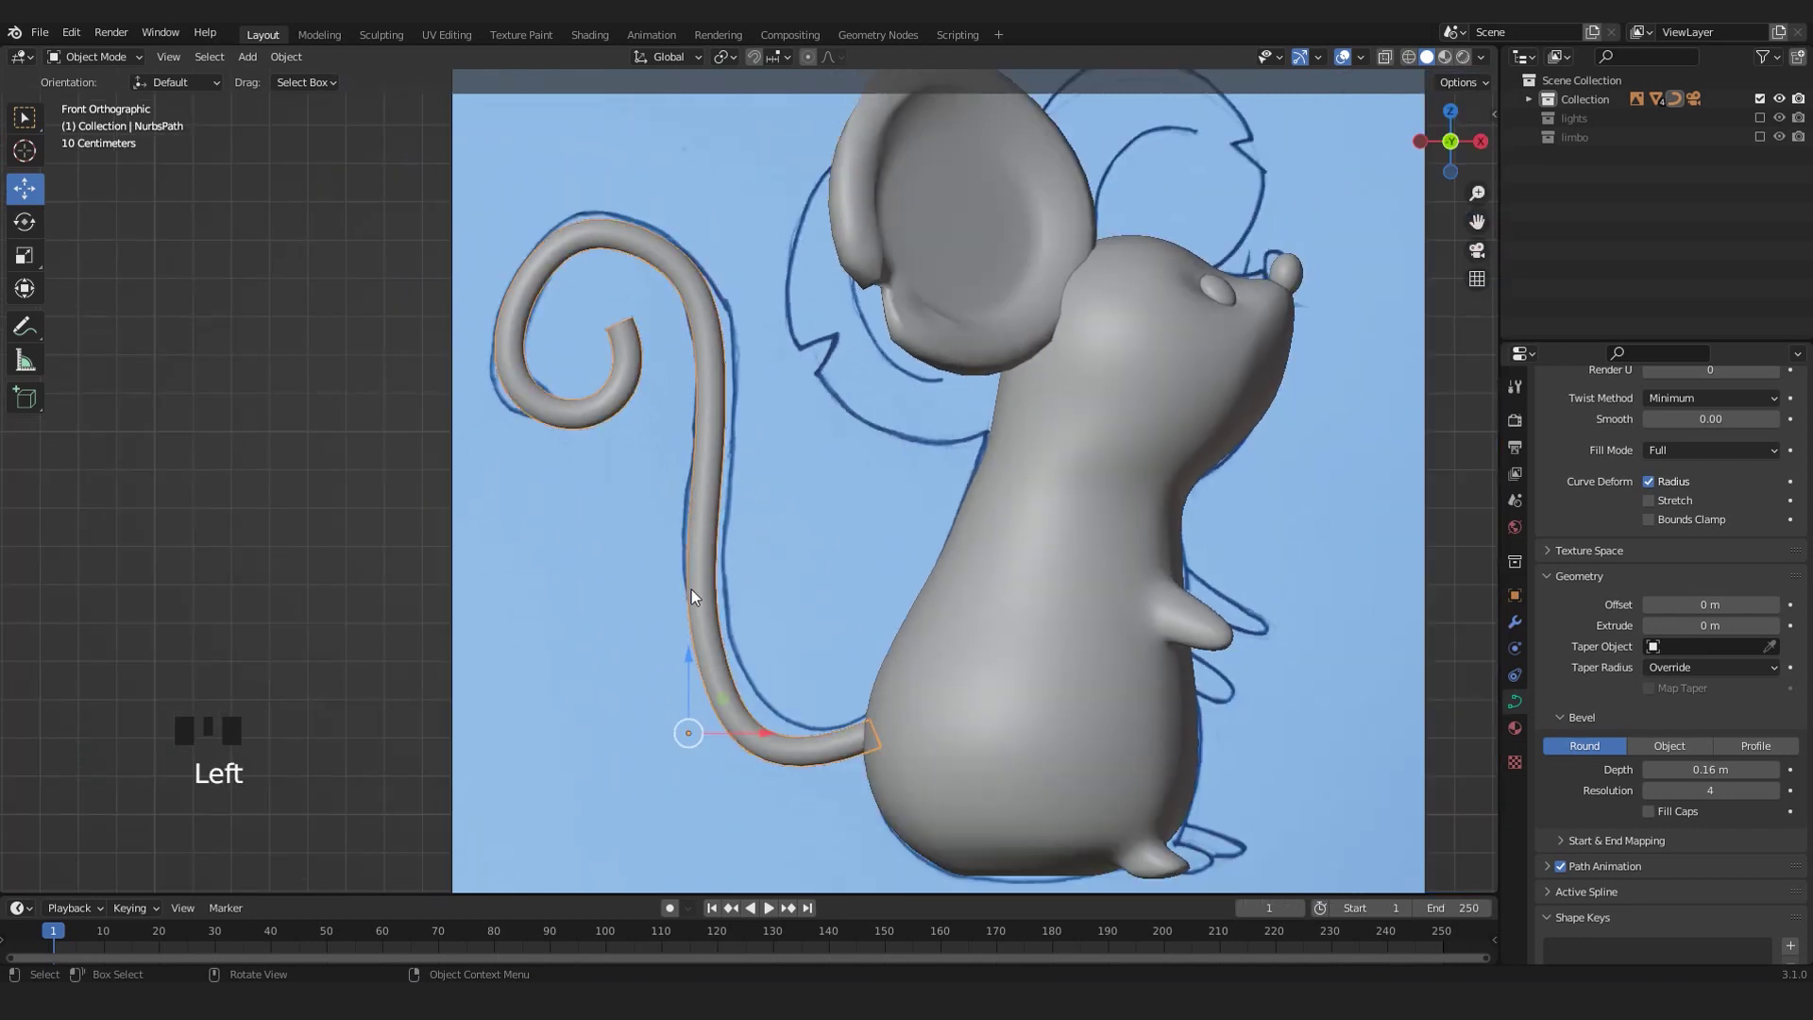
{"action": "key", "text": "Tab"}
{"action": "scroll", "coordinate": [691, 590], "scroll_direction": "up", "scroll_amount": 2}
{"action": "middle_click_drag", "start_coordinate": [699, 718], "coordinate": [695, 637], "text": "shift"}
{"action": "scroll", "coordinate": [687, 603], "scroll_direction": "up", "scroll_amount": 1}
{"action": "left_click", "coordinate": [671, 611]}
{"action": "scroll", "coordinate": [672, 611], "scroll_direction": "down", "scroll_amount": 2}
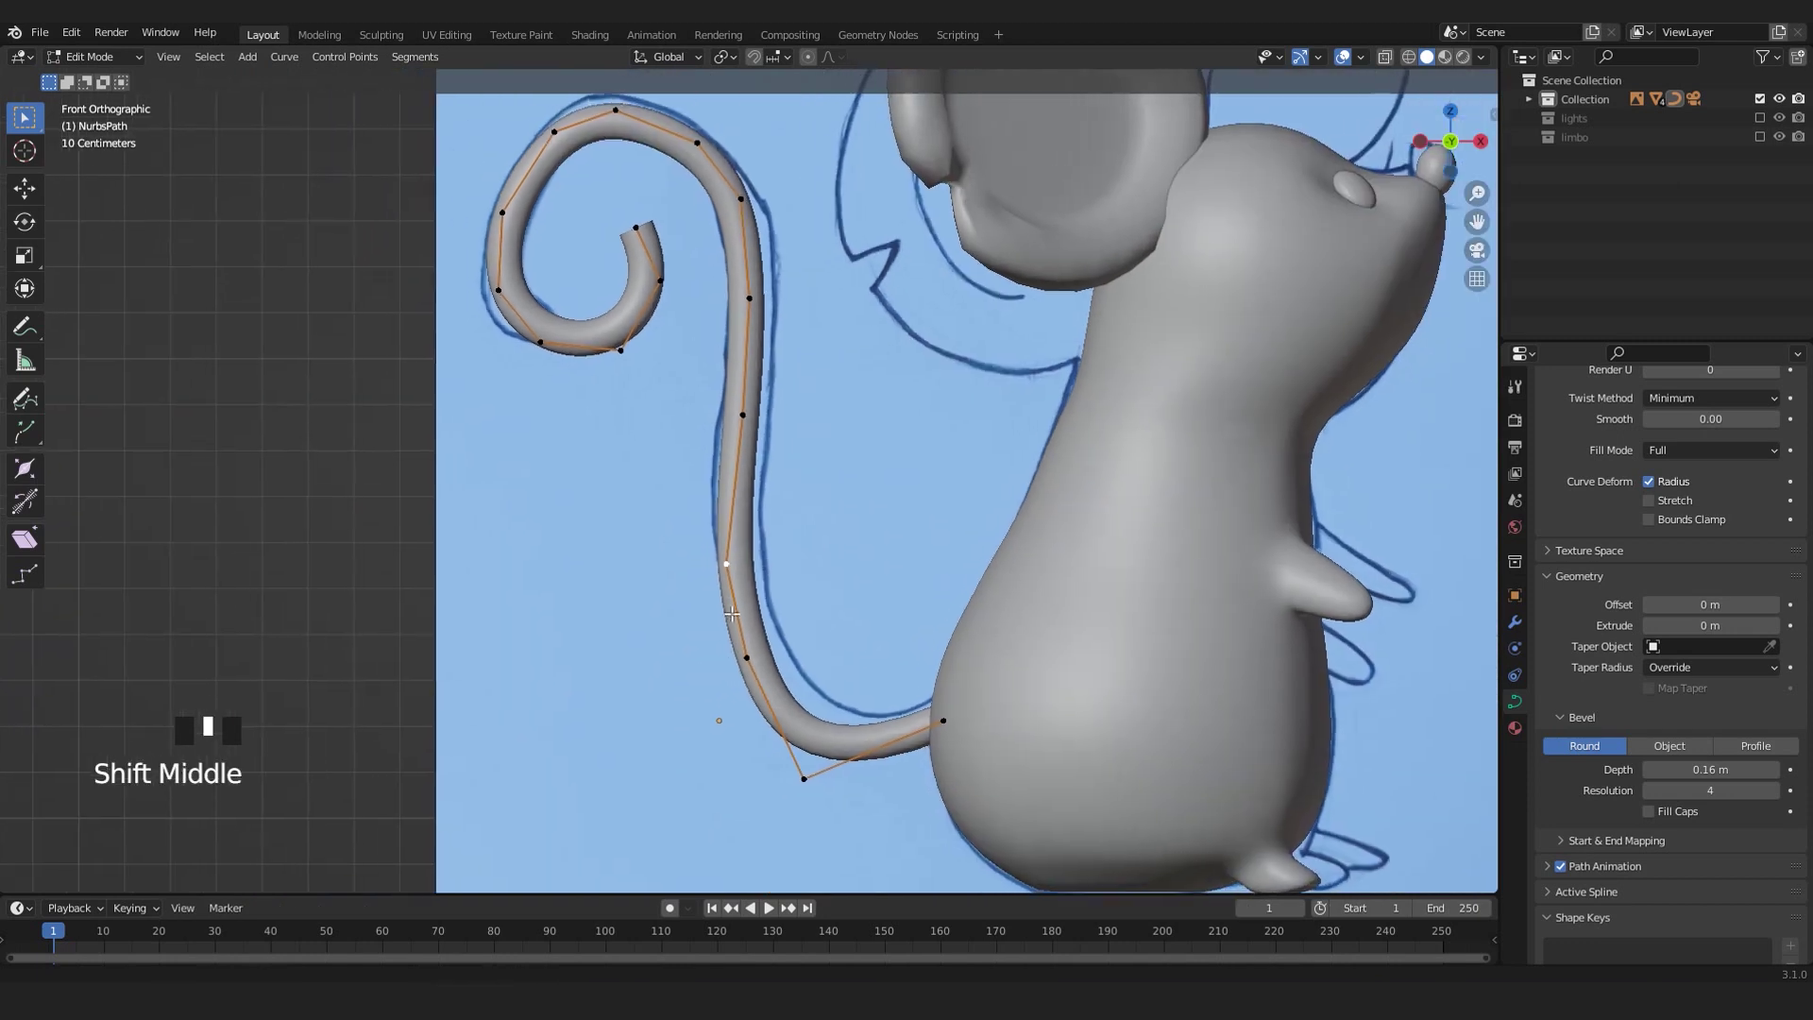
{"action": "scroll", "coordinate": [695, 637], "scroll_direction": "up", "scroll_amount": 1}
{"action": "scroll", "coordinate": [696, 637], "scroll_direction": "up", "scroll_amount": 1}
{"action": "scroll", "coordinate": [695, 638], "scroll_direction": "down", "scroll_amount": 1}
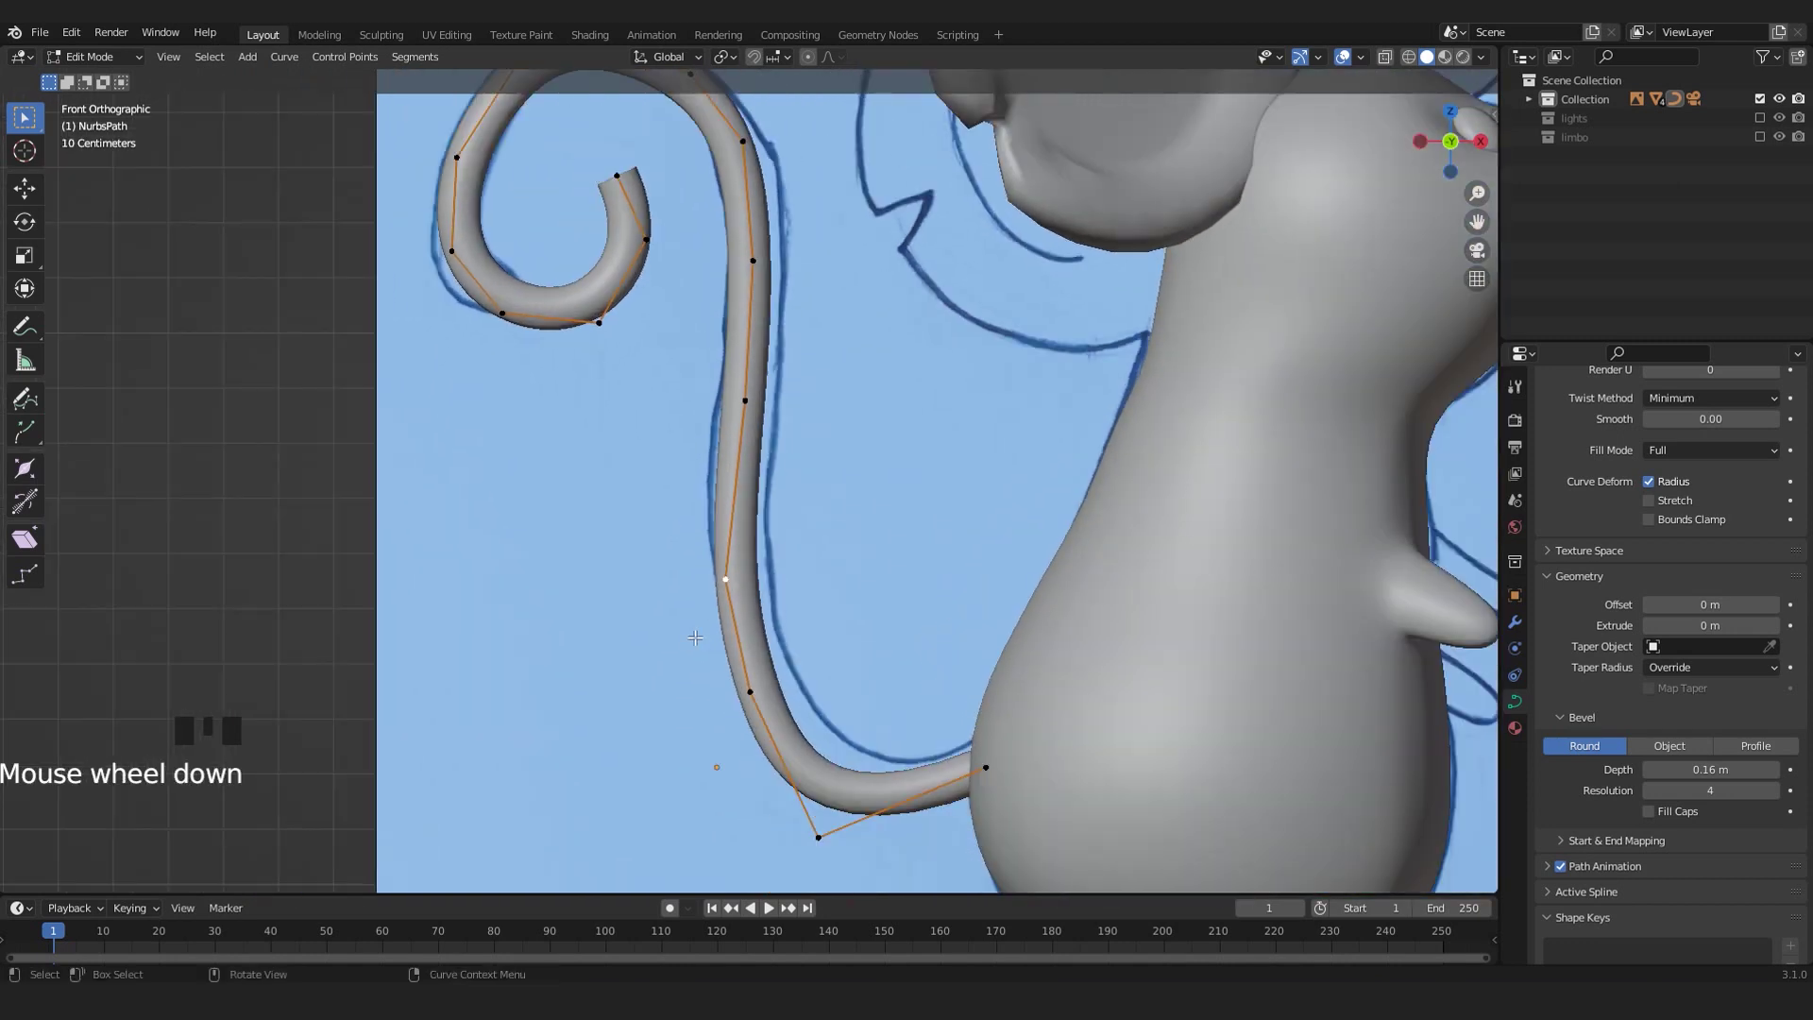
{"action": "middle_click_drag", "start_coordinate": [727, 645], "coordinate": [734, 623], "text": "shift"}
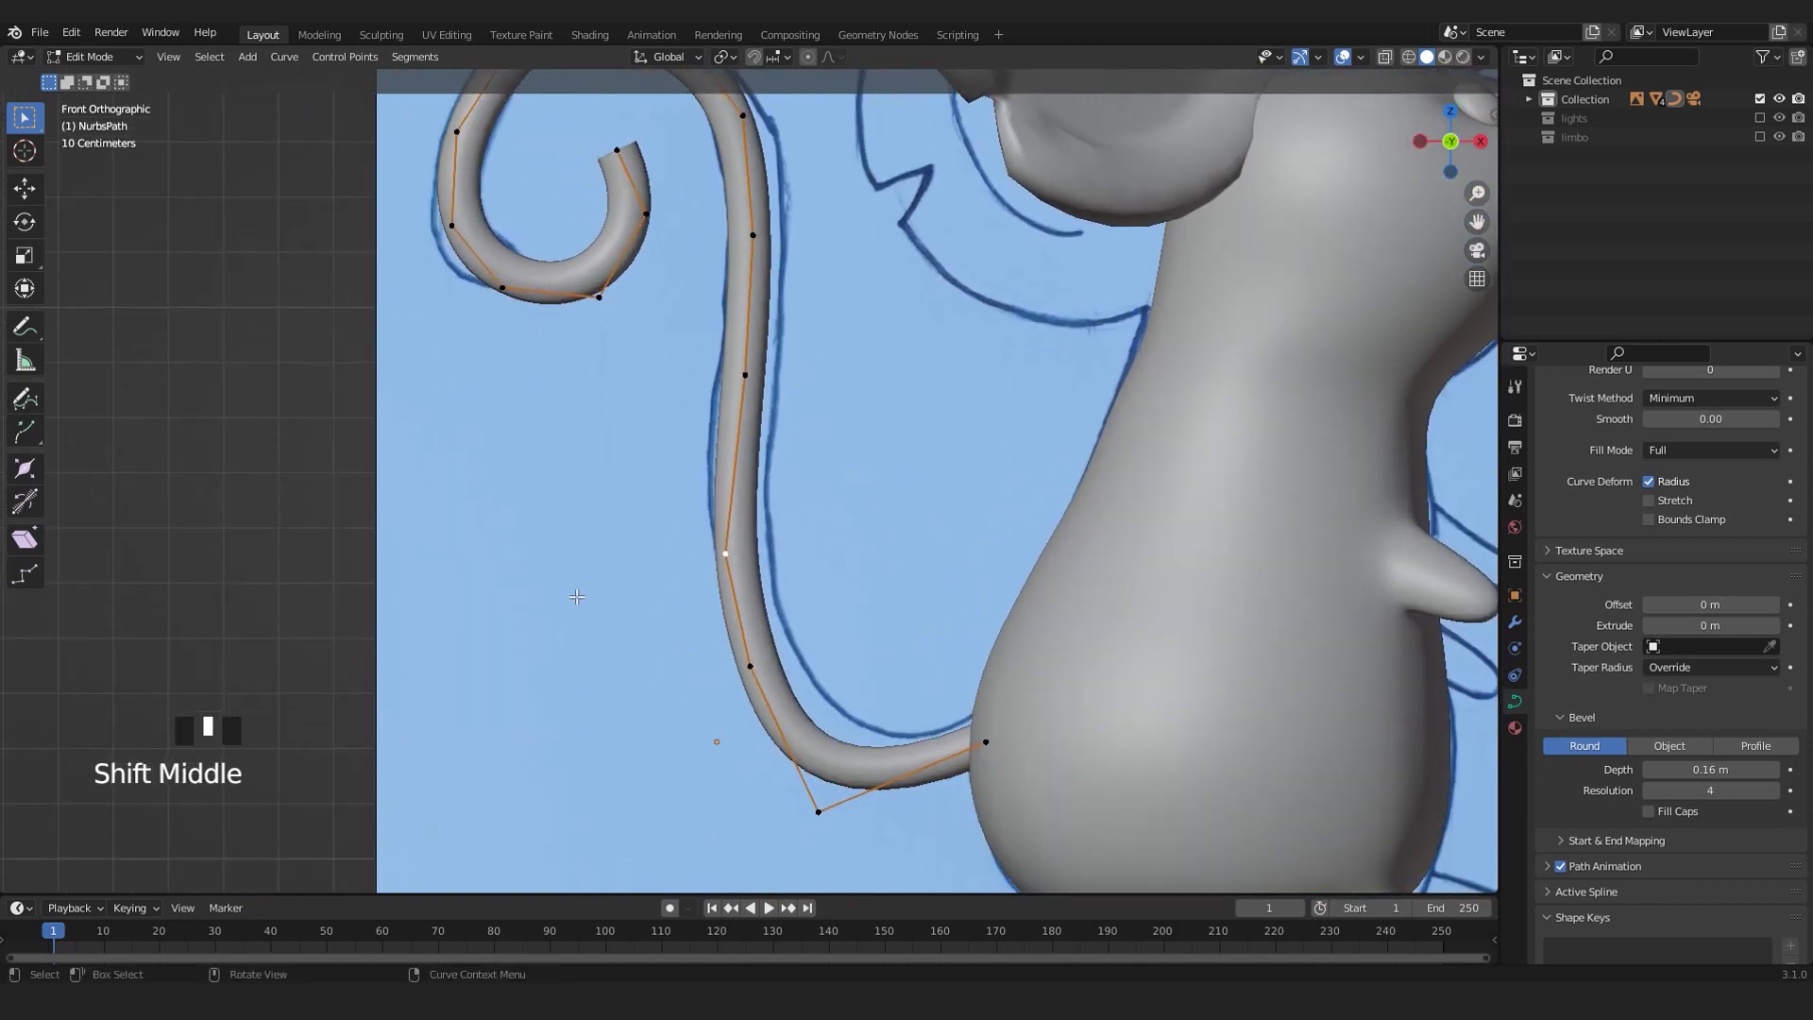
{"action": "scroll", "coordinate": [746, 646], "scroll_direction": "up", "scroll_amount": 2}
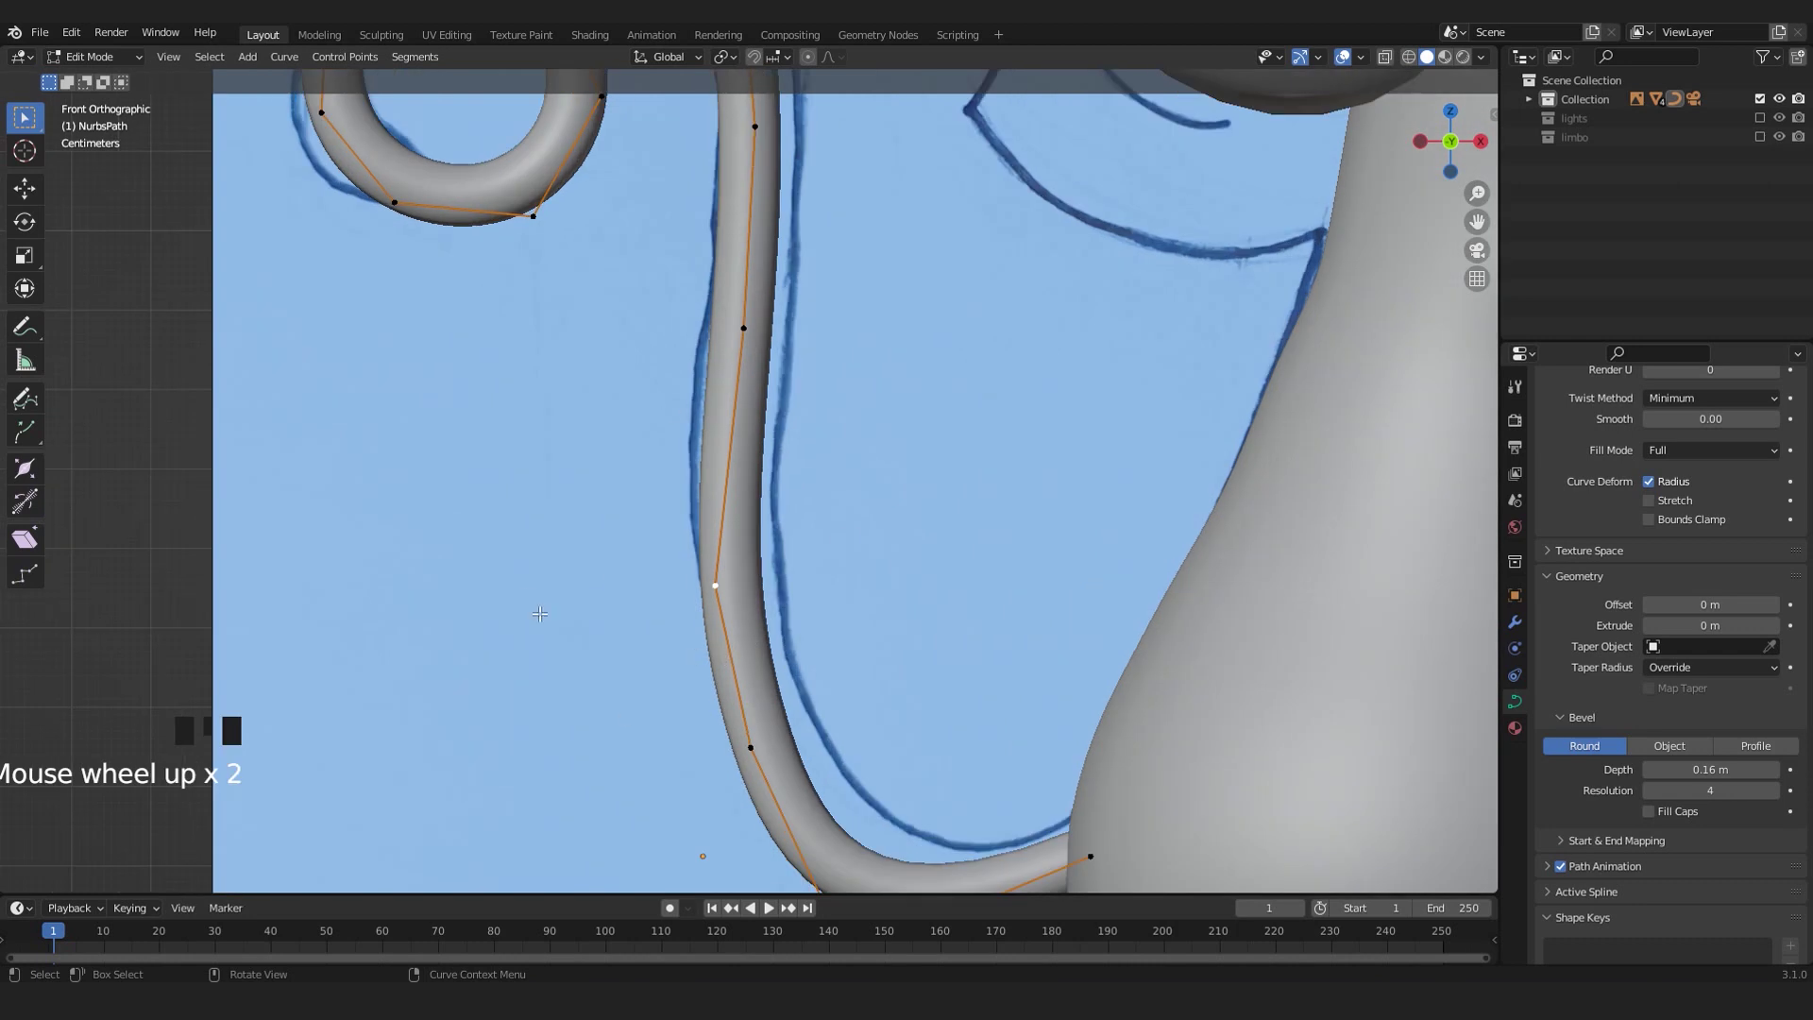
{"action": "left_click", "coordinate": [26, 189]}
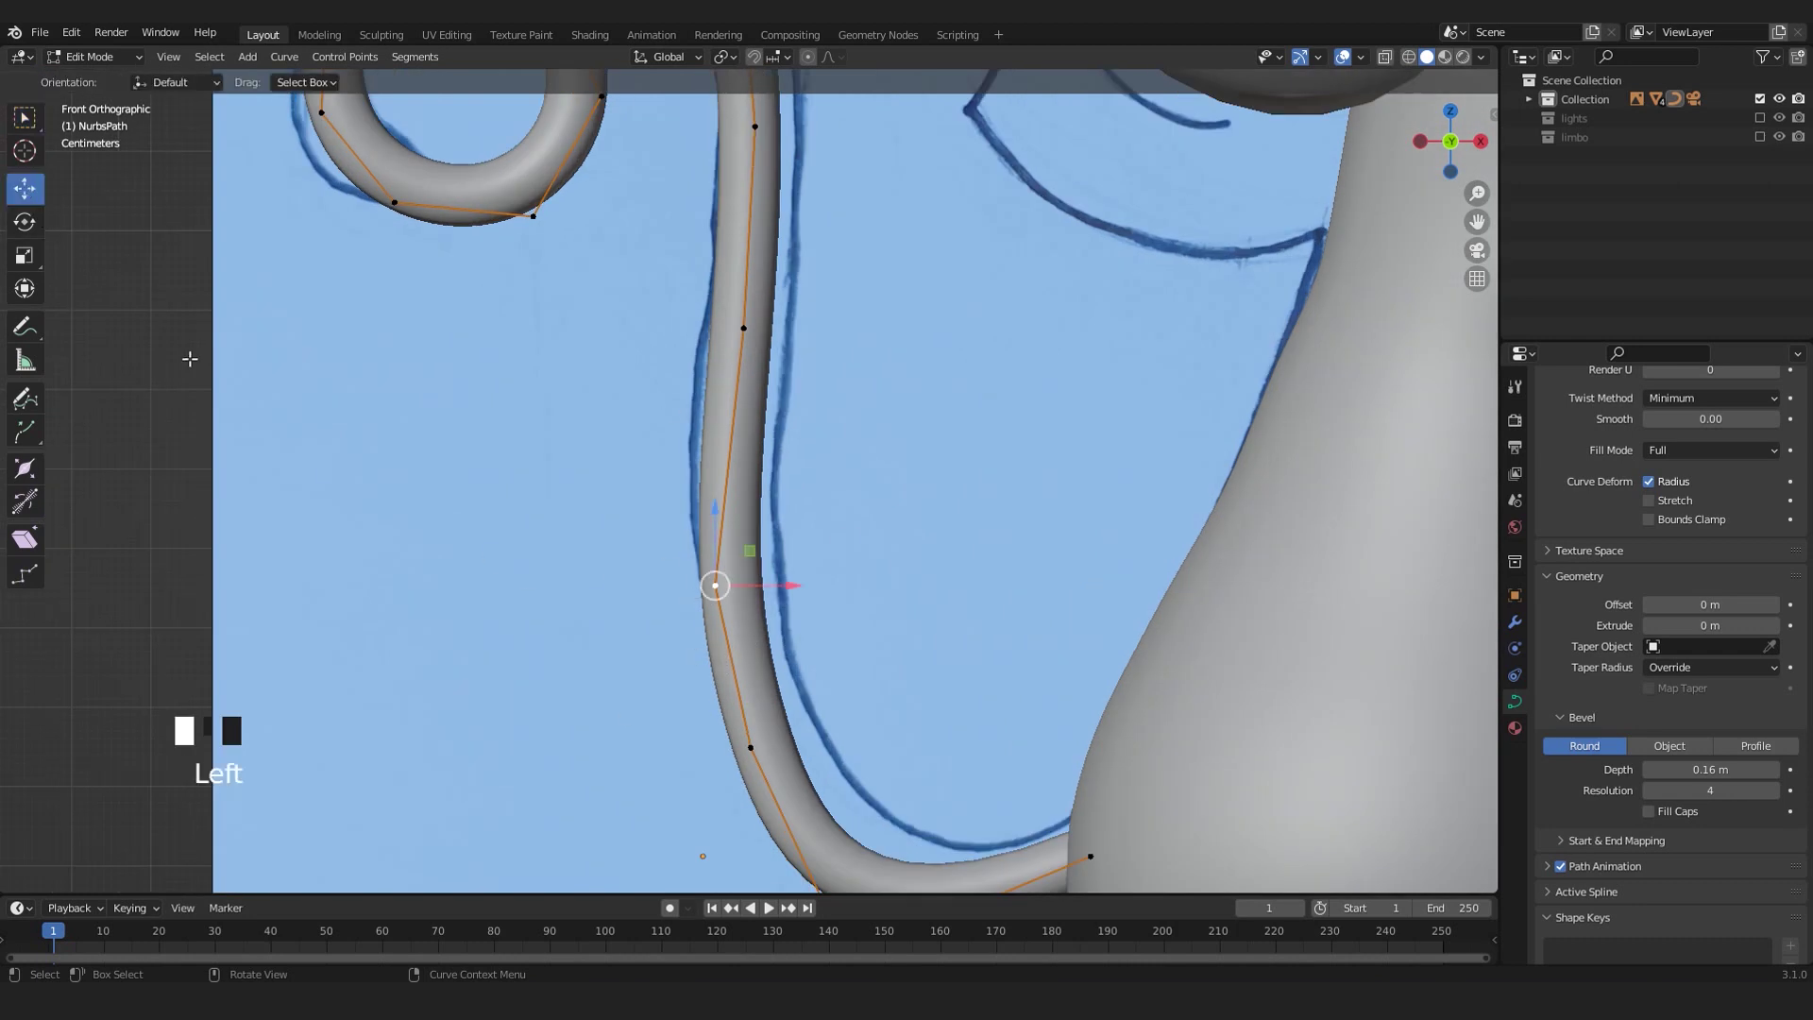
{"action": "mouse_move", "coordinate": [762, 589]}
{"action": "left_mouse_down"}
{"action": "mouse_move", "coordinate": [793, 595]}
{"action": "mouse_move", "coordinate": [711, 591]}
{"action": "mouse_move", "coordinate": [767, 603]}
{"action": "left_mouse_up"}
{"action": "scroll", "coordinate": [768, 603], "scroll_direction": "down", "scroll_amount": 2}
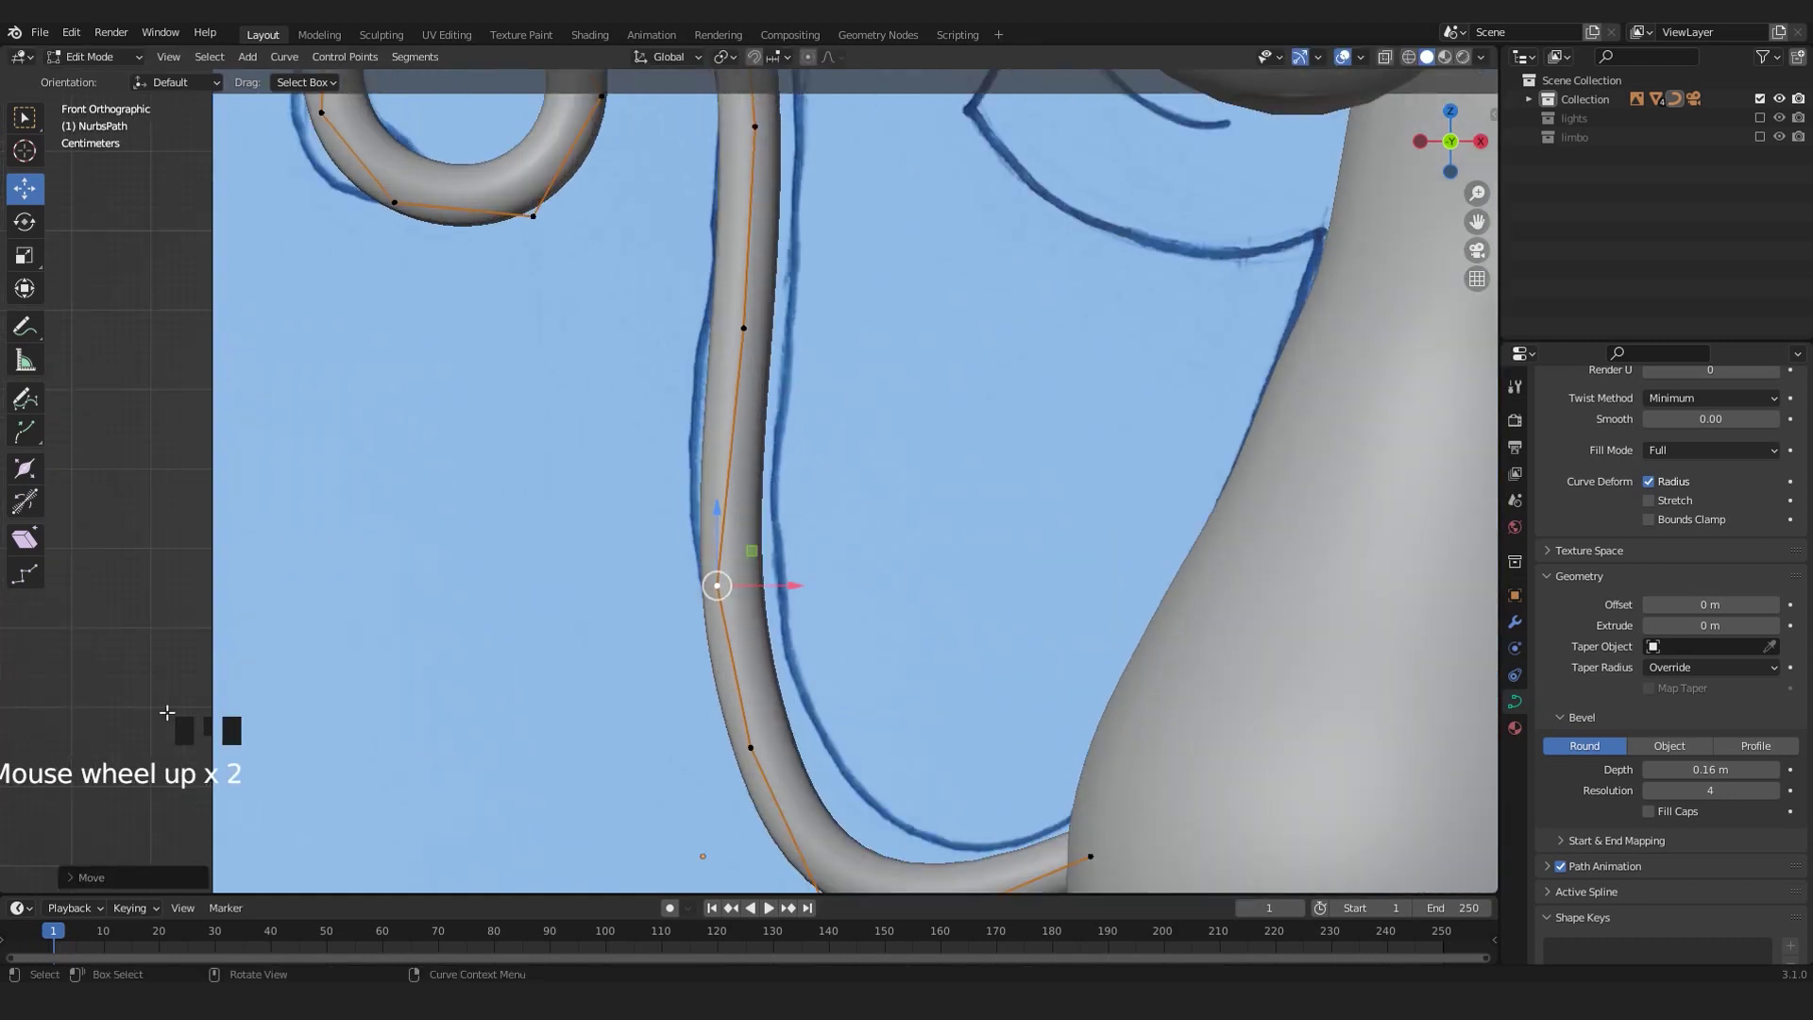
- Thicken the tail at the control point just above its lower bend with Shrink/Fatten by a factor of about 1.6
{"action": "scroll", "coordinate": [675, 604], "scroll_direction": "down", "scroll_amount": 2}
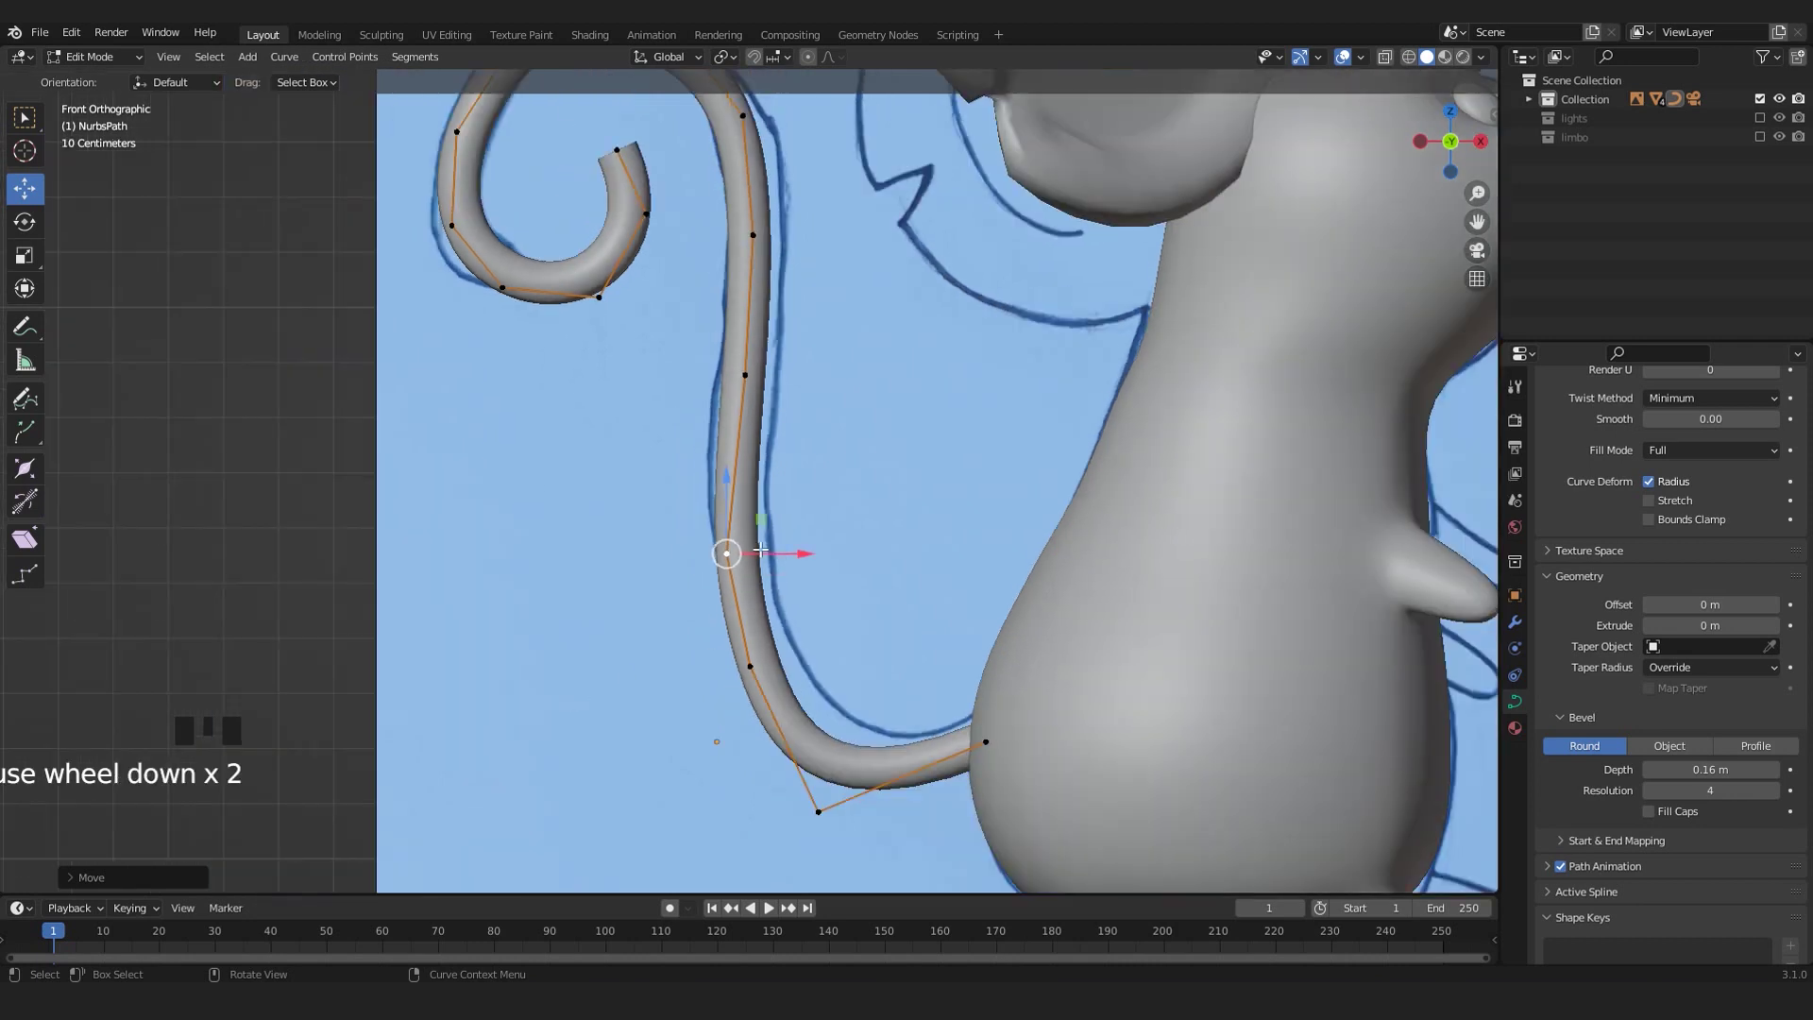
{"action": "scroll", "coordinate": [675, 604], "scroll_direction": "up", "scroll_amount": 2}
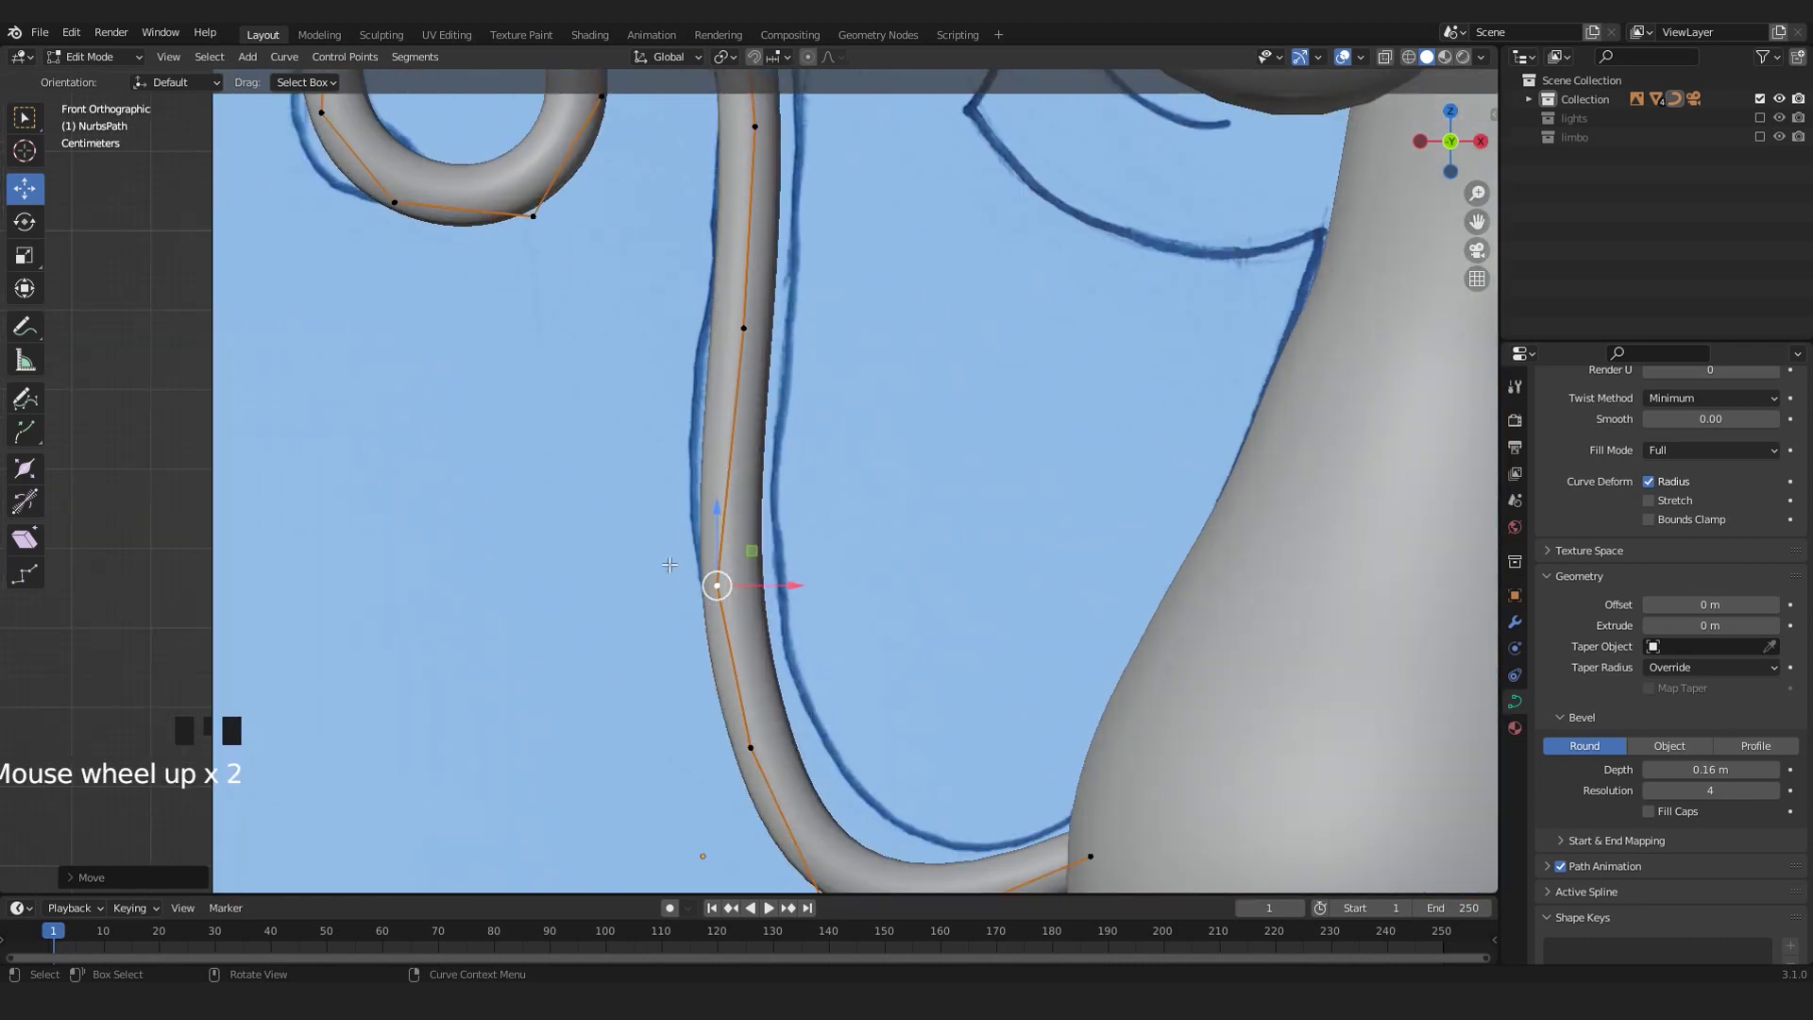
{"action": "scroll", "coordinate": [858, 586], "scroll_direction": "down", "scroll_amount": 1}
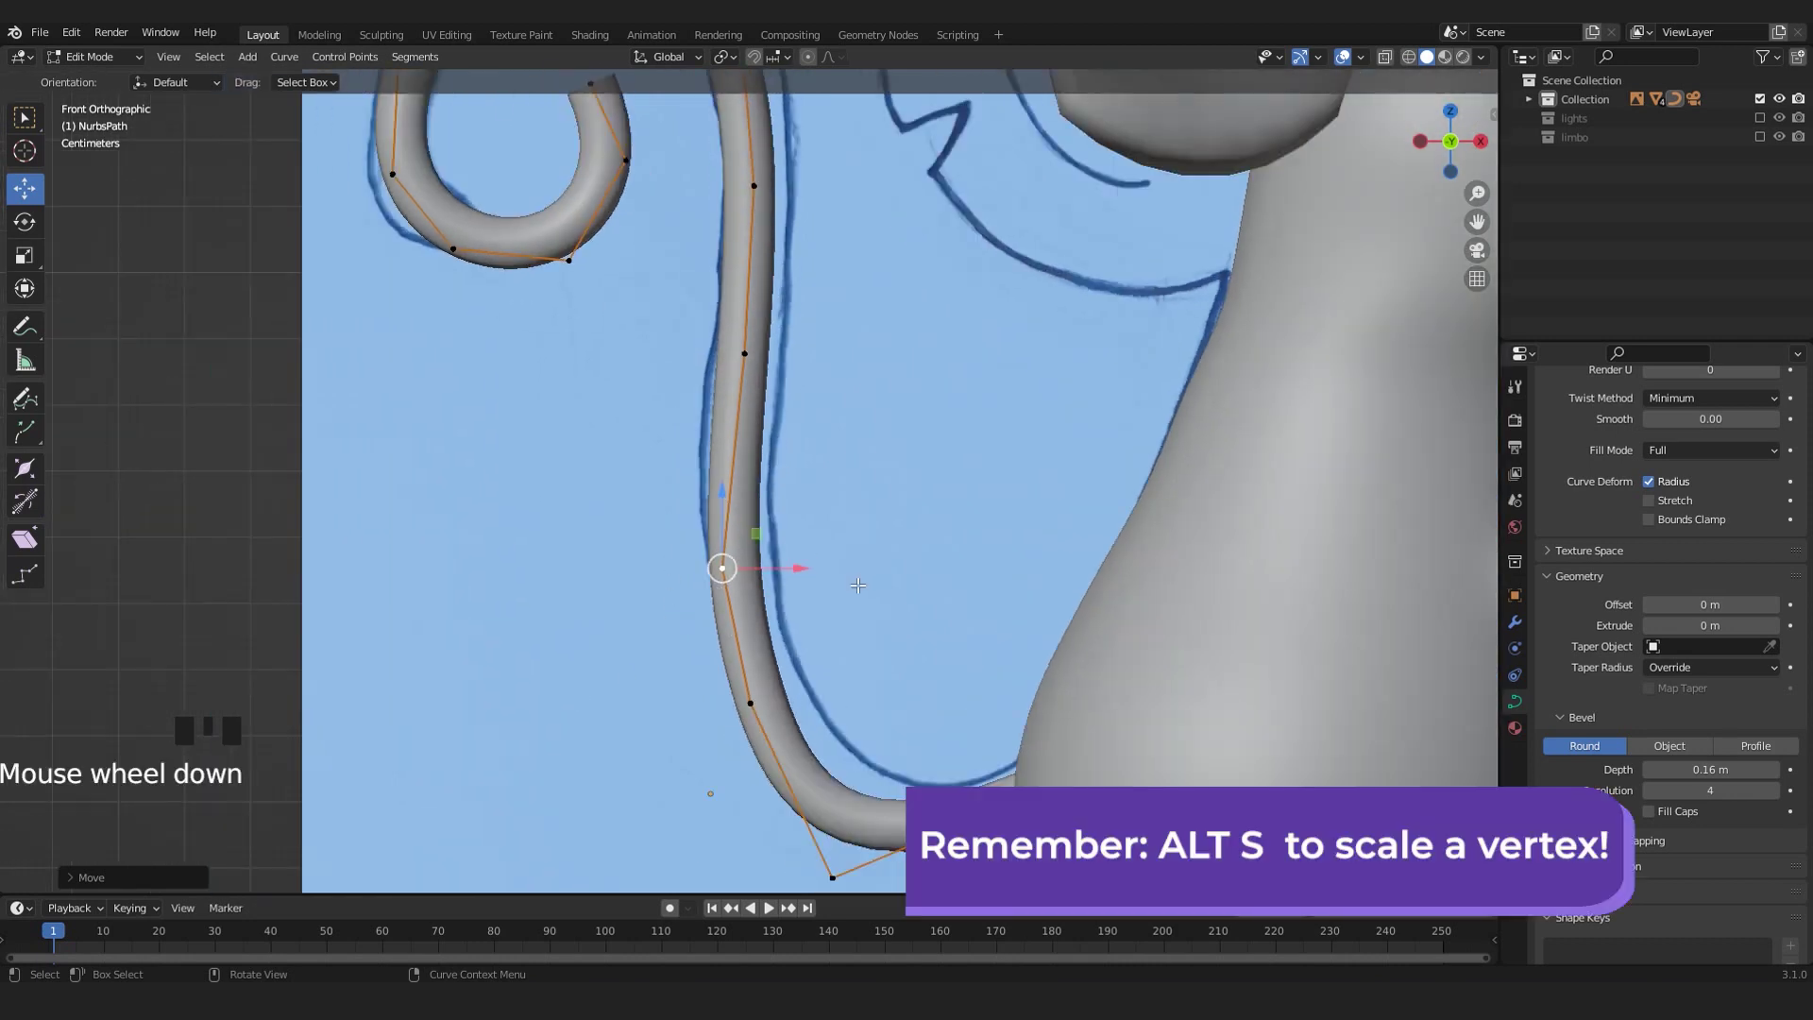
{"action": "key", "text": "alt+s"}
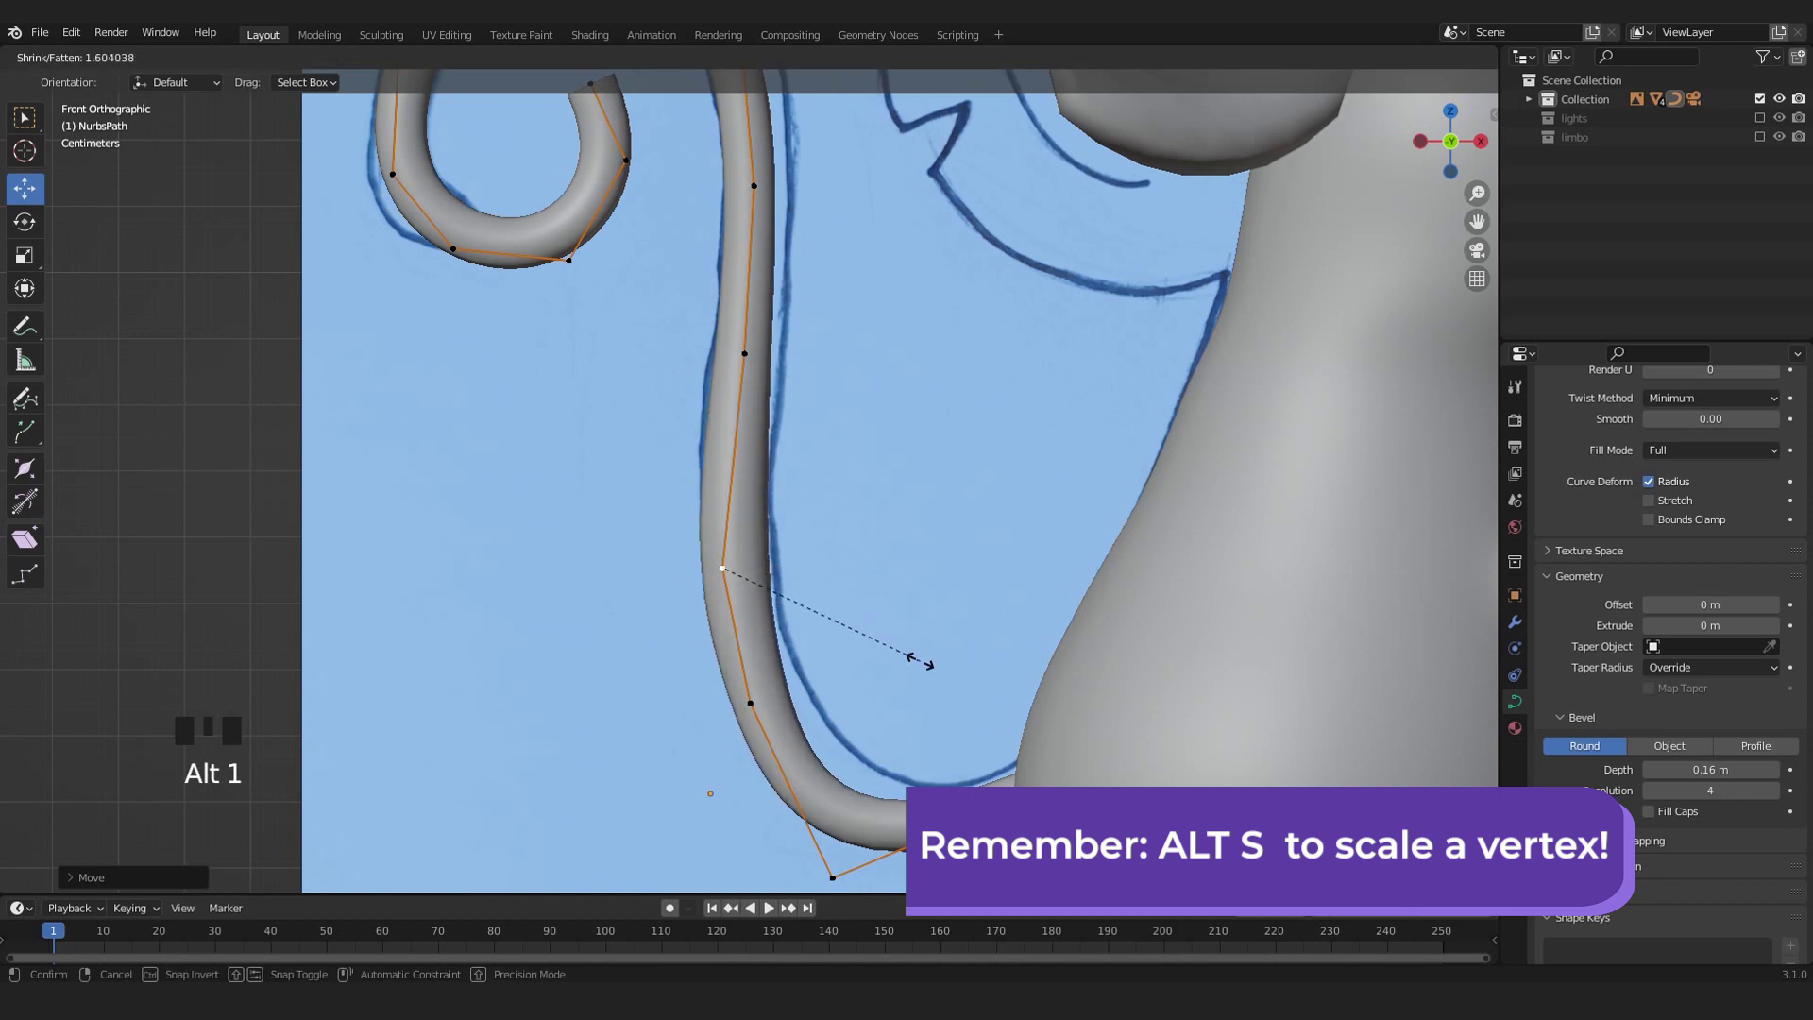
{"action": "left_click", "coordinate": [920, 662]}
- Raise the tail's lowest control point slightly along Z, try fattening the tube there, and undo the fattening
{"action": "scroll", "coordinate": [907, 666], "scroll_direction": "down", "scroll_amount": 2}
{"action": "left_click", "coordinate": [808, 758]}
{"action": "left_click_drag", "start_coordinate": [807, 683], "coordinate": [808, 652]}
{"action": "key", "text": "alt+s"}
{"action": "left_click", "coordinate": [863, 792]}
{"action": "key", "text": "ctrl+z"}
- Fatten the tail at a control point on its upright middle section and shift that point slightly along X
{"action": "left_click", "coordinate": [745, 393]}
{"action": "key", "text": "alt+s"}
{"action": "left_click", "coordinate": [833, 454]}
{"action": "left_click_drag", "start_coordinate": [804, 393], "coordinate": [819, 394]}
- Taper the tail's curled end by shrinking the radius of its last control points, and return to Object Mode
{"action": "middle_click_drag", "start_coordinate": [774, 312], "coordinate": [809, 493], "text": "shift"}
{"action": "scroll", "coordinate": [753, 472], "scroll_direction": "up", "scroll_amount": 2}
{"action": "left_click", "coordinate": [640, 344]}
{"action": "left_click", "coordinate": [676, 422], "text": "shift"}
{"action": "key", "text": "alt+s"}
{"action": "left_click", "coordinate": [666, 394]}
{"action": "left_click", "coordinate": [641, 345]}
{"action": "key", "text": "alt+s"}
{"action": "left_click", "coordinate": [694, 356]}
{"action": "scroll", "coordinate": [566, 392], "scroll_direction": "down", "scroll_amount": 4}
{"action": "key", "text": "Tab"}
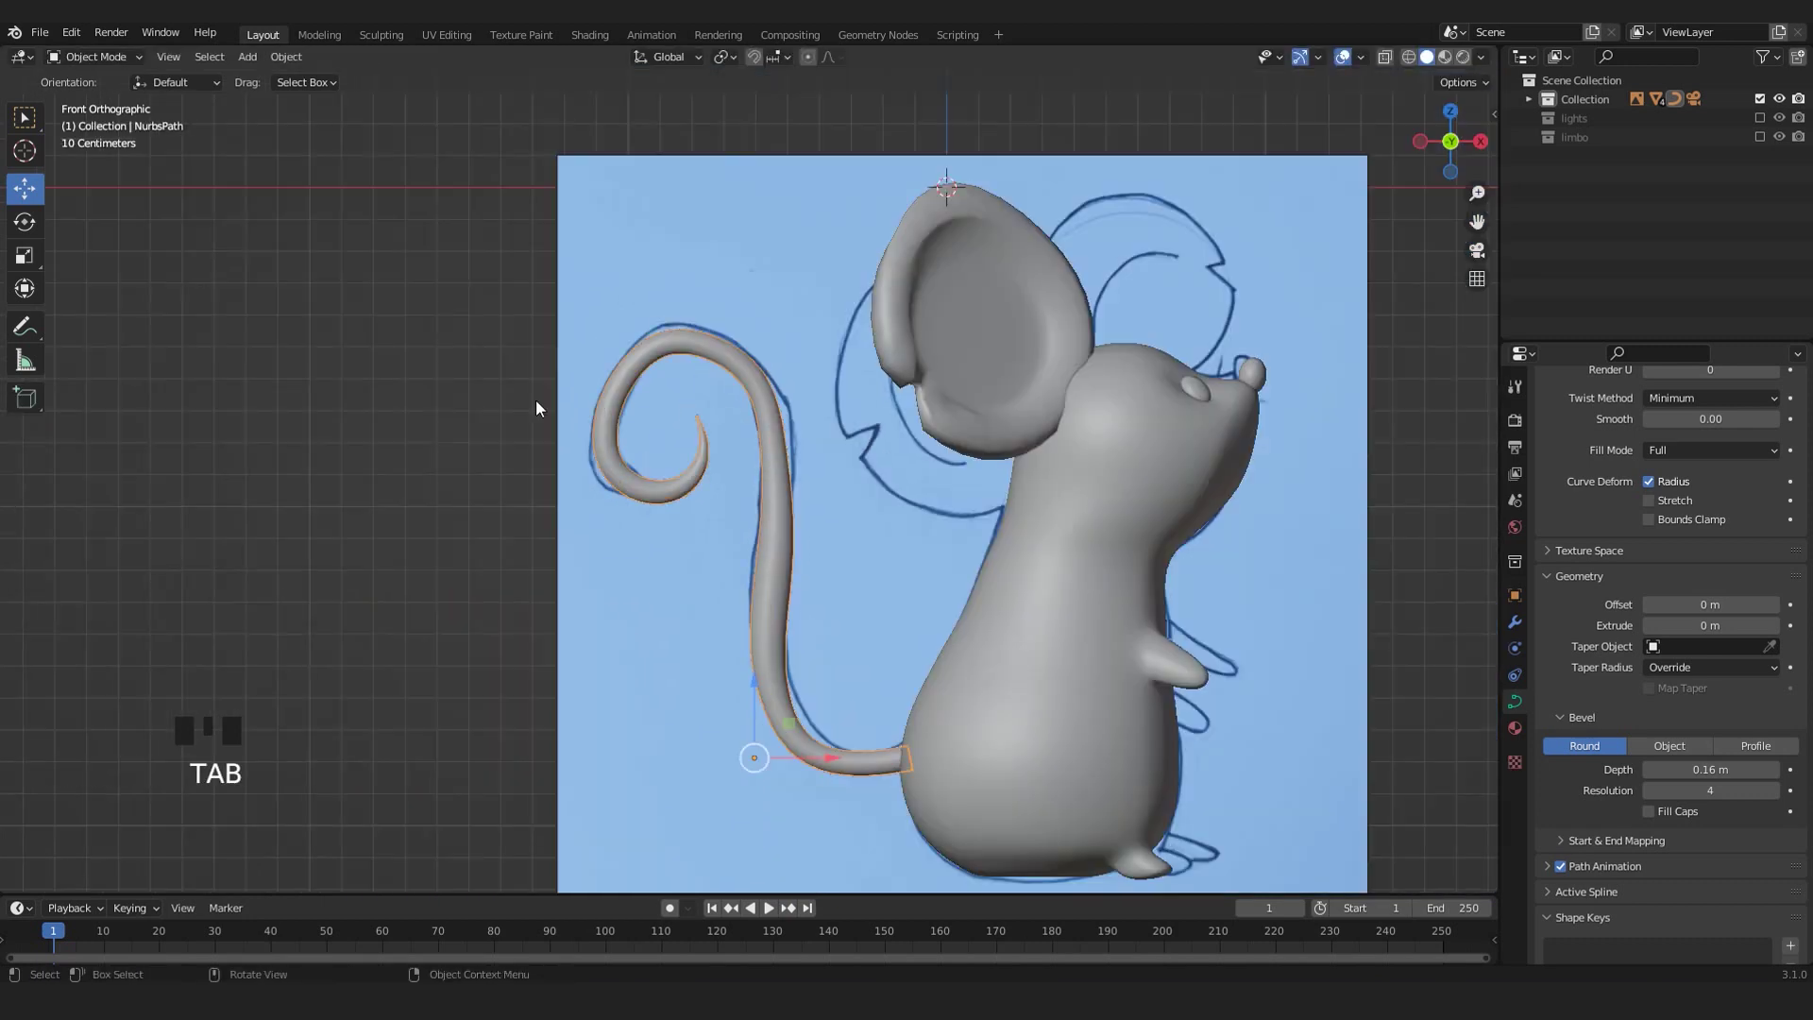
- Edit the tail curve and shift the control point on its upper upright section slightly along X to follow the sketch
{"action": "scroll", "coordinate": [536, 399], "scroll_direction": "down", "scroll_amount": 2}
{"action": "scroll", "coordinate": [661, 454], "scroll_direction": "up", "scroll_amount": 3}
{"action": "key", "text": "Tab"}
{"action": "left_click", "coordinate": [783, 463]}
{"action": "left_click_drag", "start_coordinate": [837, 459], "coordinate": [854, 457]}
{"action": "key", "text": "Tab"}
- Reposition the control point on top of the tail's arch and the one at its curled tip, matching the sketch
{"action": "key", "text": "Tab"}
{"action": "left_click", "coordinate": [686, 303]}
{"action": "key", "text": "g"}
{"action": "left_click", "coordinate": [682, 305]}
{"action": "left_click", "coordinate": [687, 401]}
{"action": "key", "text": "g"}
{"action": "left_click", "coordinate": [681, 421]}
{"action": "key", "text": "Tab"}
- Select the tail's curled part in Edit Mode and move it along Y away from the reference image, using proportional editing
{"action": "scroll", "coordinate": [515, 439], "scroll_direction": "down", "scroll_amount": 4}
{"action": "middle_click_drag", "start_coordinate": [572, 608], "coordinate": [800, 352]}
{"action": "middle_click_drag", "start_coordinate": [670, 348], "coordinate": [733, 393], "text": "shift"}
{"action": "left_click", "coordinate": [728, 427]}
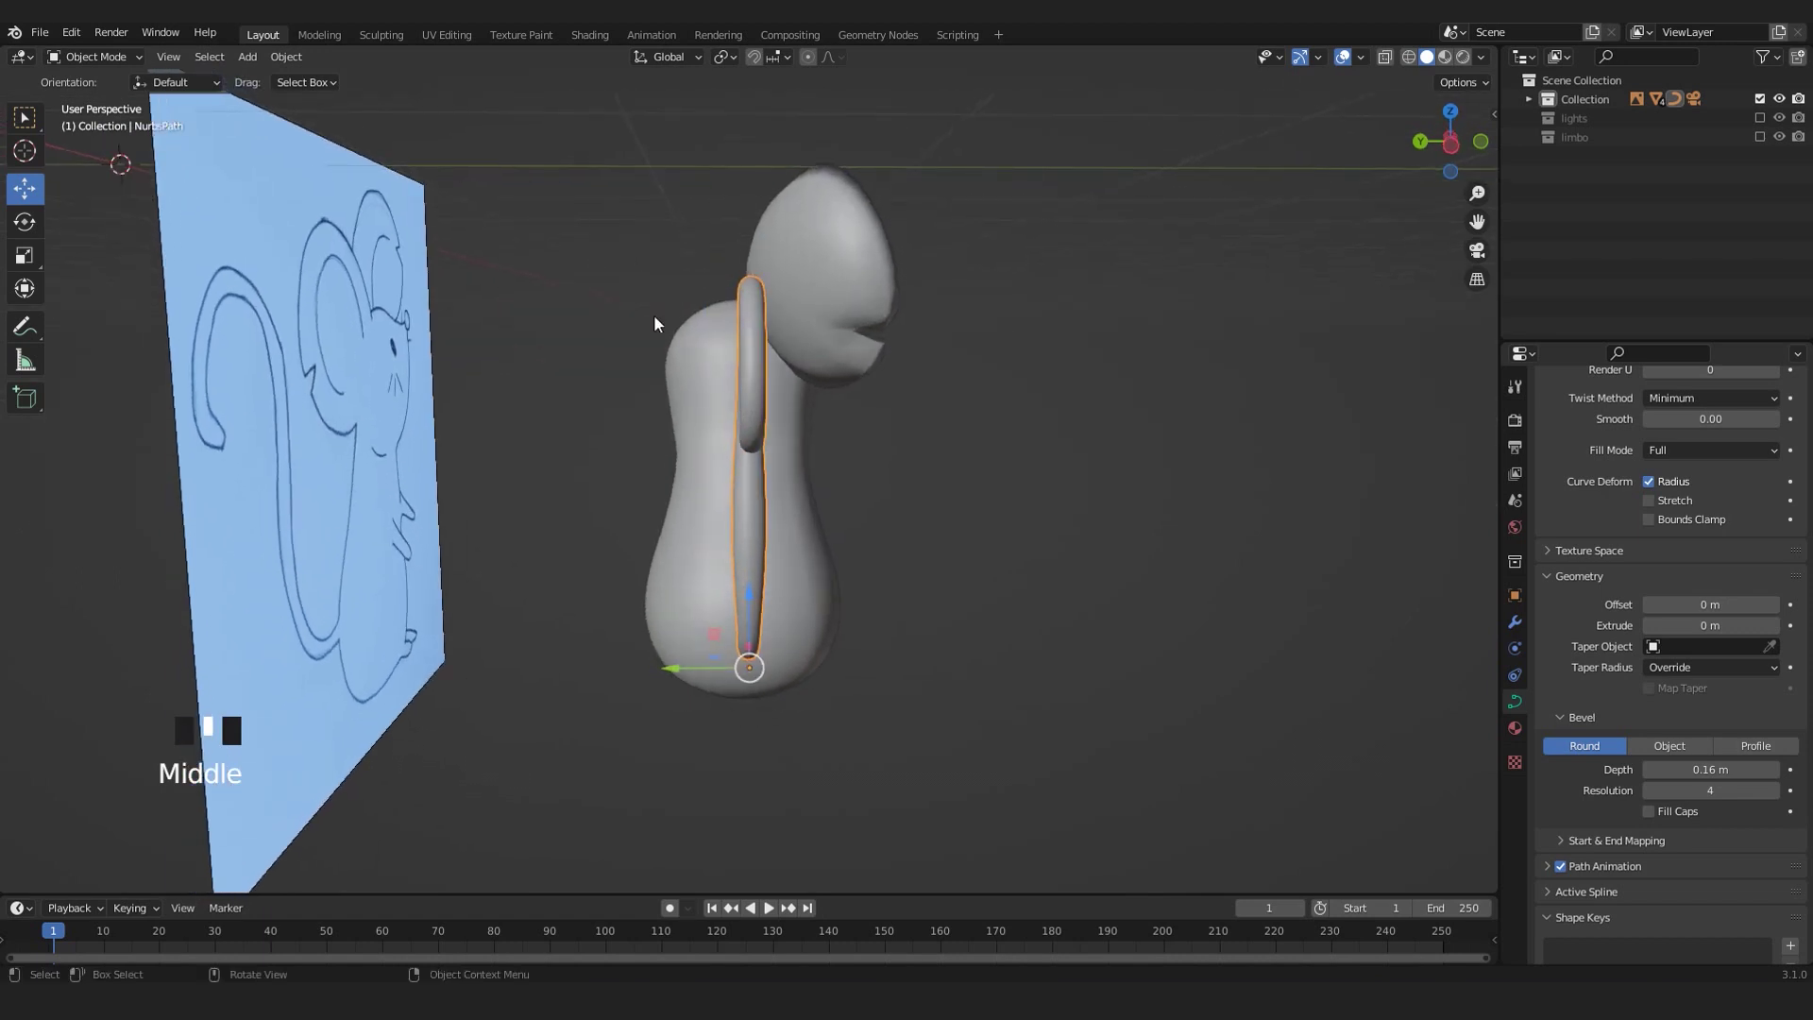
{"action": "middle_click_drag", "start_coordinate": [869, 417], "coordinate": [650, 437]}
{"action": "scroll", "coordinate": [721, 563], "scroll_direction": "up", "scroll_amount": 2}
{"action": "key", "text": "Tab"}
{"action": "middle_click_drag", "start_coordinate": [746, 284], "coordinate": [1097, 182], "text": "shift"}
{"action": "left_click_drag", "start_coordinate": [1097, 191], "coordinate": [839, 593]}
{"action": "middle_click_drag", "start_coordinate": [838, 593], "coordinate": [616, 285]}
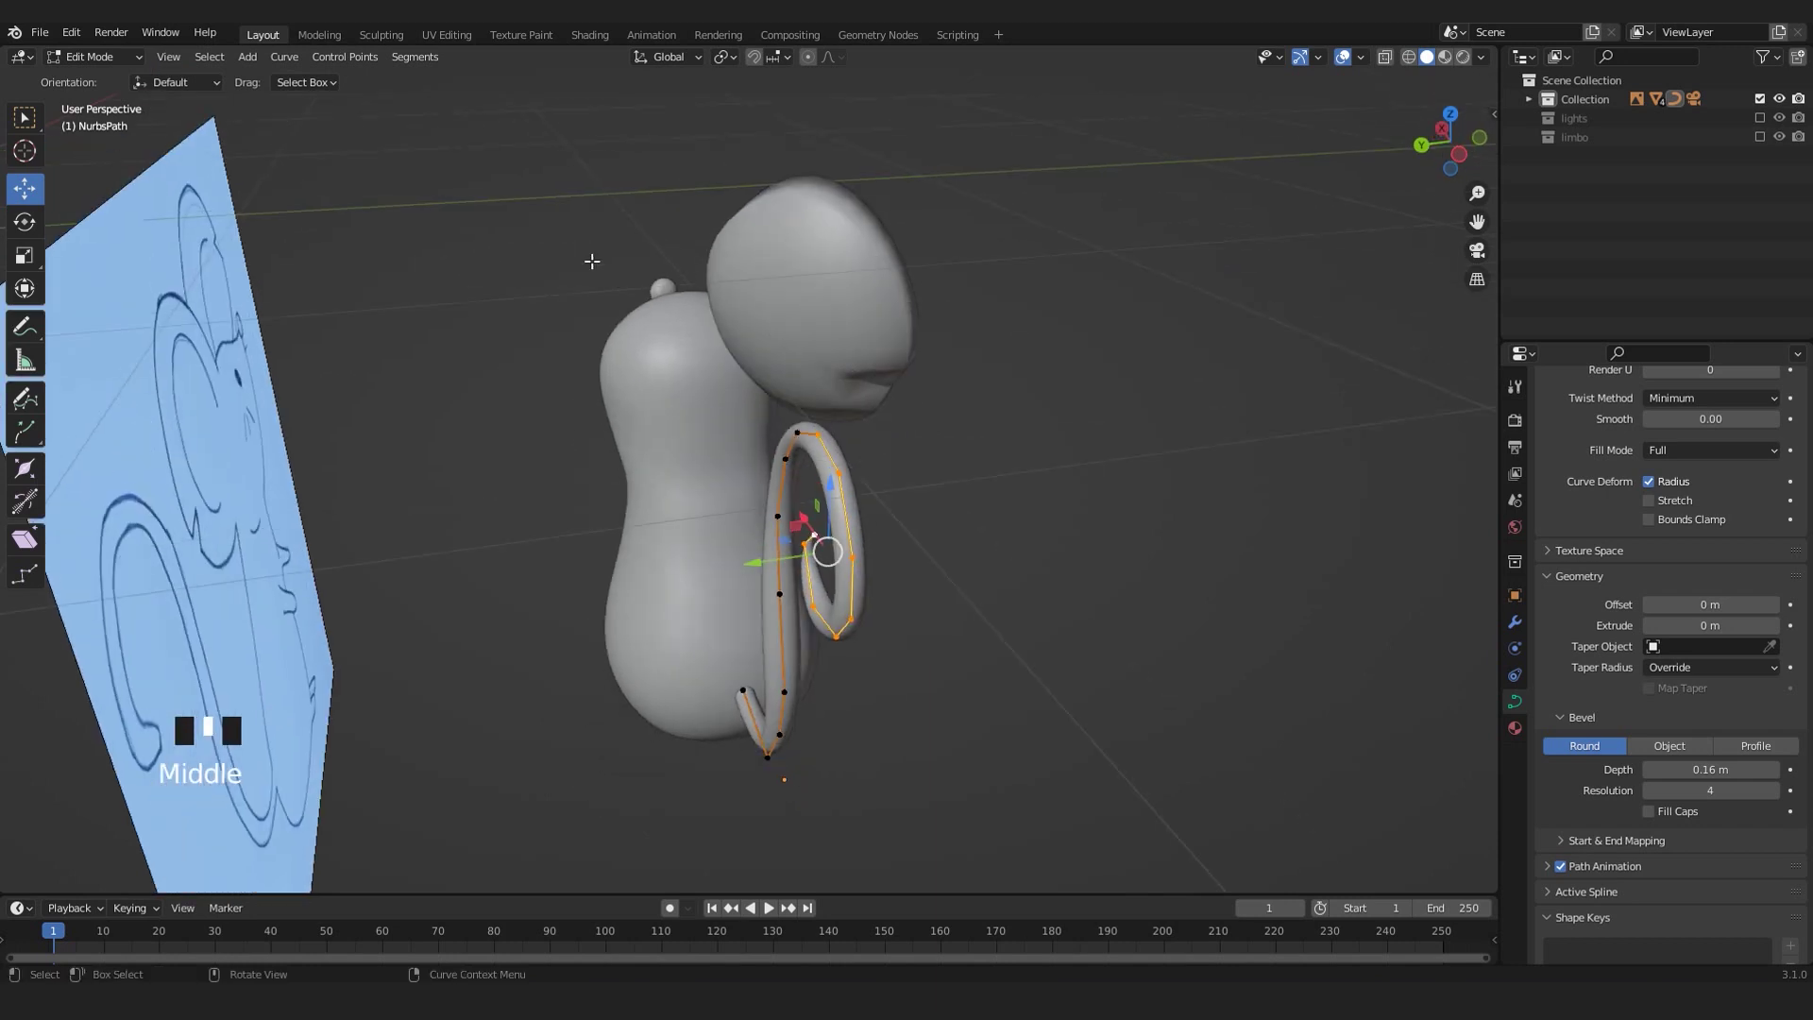
{"action": "left_click_drag", "start_coordinate": [763, 568], "coordinate": [781, 567]}
{"action": "scroll", "coordinate": [784, 566], "scroll_direction": "down", "scroll_amount": 4}
{"action": "middle_click_drag", "start_coordinate": [781, 567], "coordinate": [758, 571]}
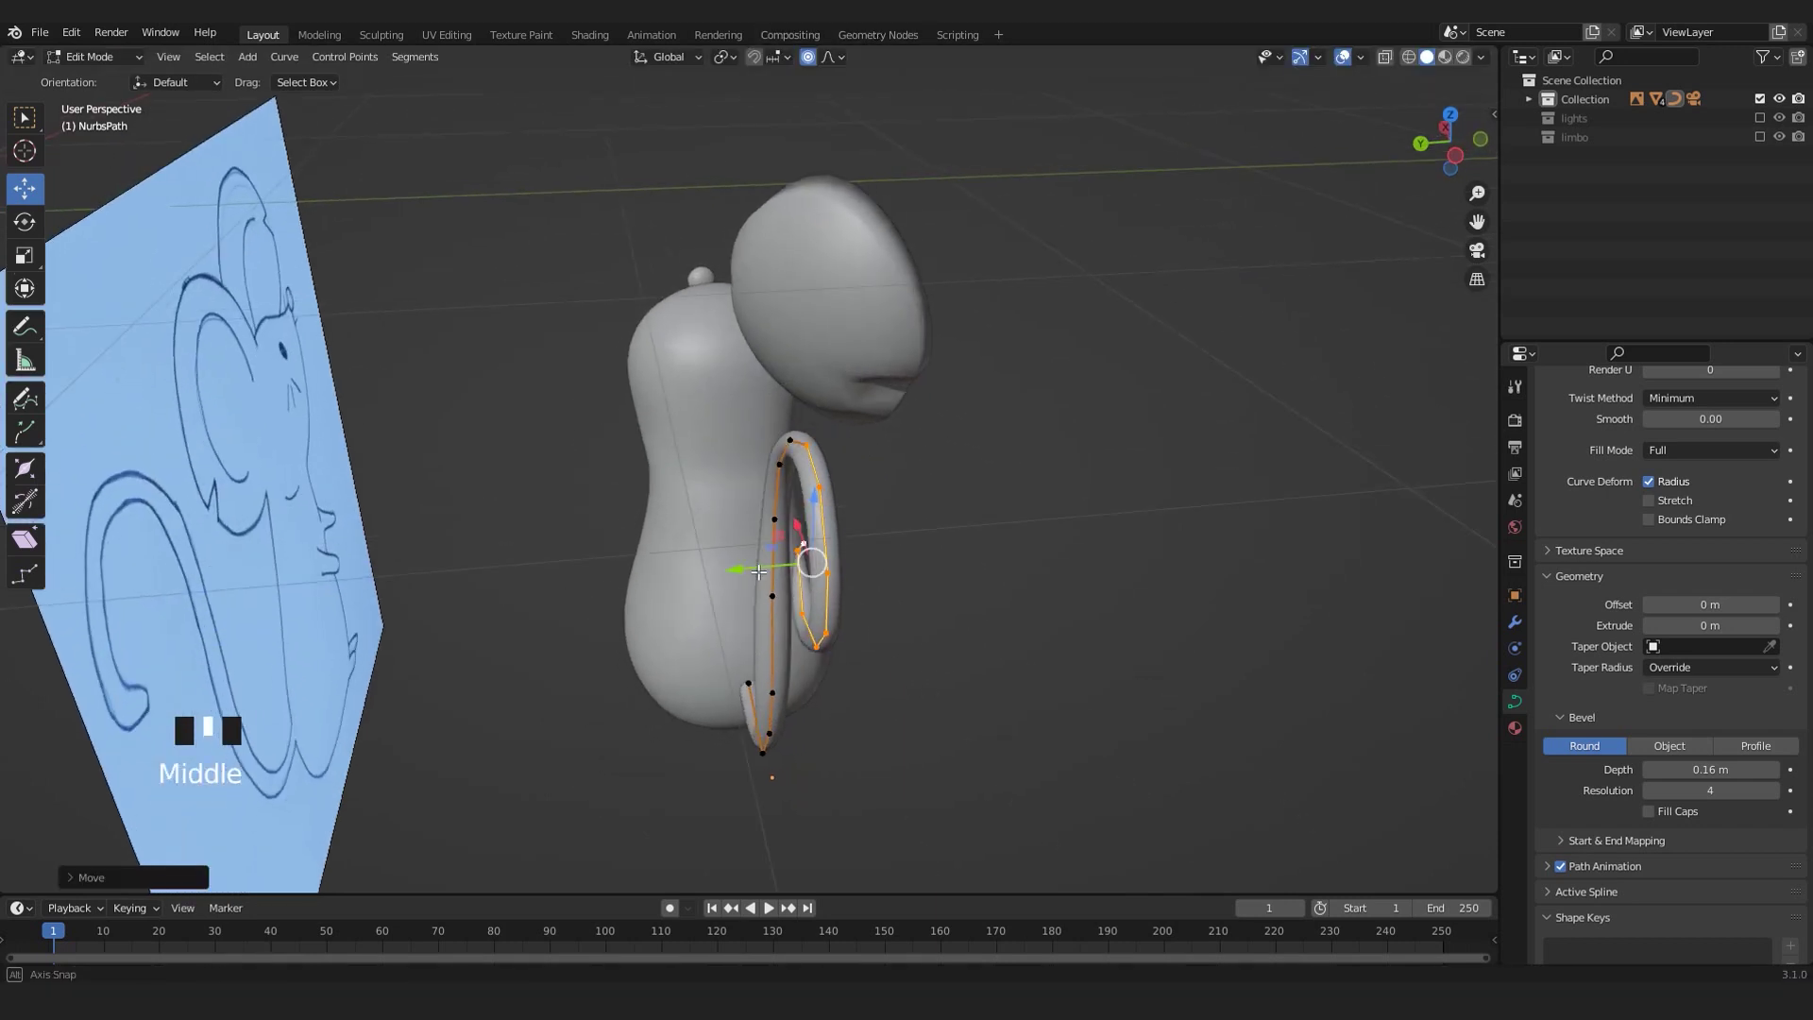
{"action": "left_click_drag", "start_coordinate": [751, 557], "coordinate": [769, 557]}
- Shift the outer control points of the tail's curl further along Y, return to Object Mode and deselect the tail
{"action": "middle_click_drag", "start_coordinate": [864, 612], "coordinate": [918, 601]}
{"action": "left_click_drag", "start_coordinate": [1058, 643], "coordinate": [860, 497]}
{"action": "left_click_drag", "start_coordinate": [861, 570], "coordinate": [895, 561]}
{"action": "middle_click_drag", "start_coordinate": [895, 561], "coordinate": [813, 525]}
{"action": "key", "text": "Tab"}
{"action": "scroll", "coordinate": [916, 595], "scroll_direction": "down", "scroll_amount": 3}
{"action": "left_click", "coordinate": [939, 617]}
- Inspect the tail's sideways curl from the top, in perspective and against the reference sketch from the front
{"action": "middle_click_drag", "start_coordinate": [939, 605], "coordinate": [893, 608]}
{"action": "key", "text": "KP_7"}
{"action": "scroll", "coordinate": [668, 605], "scroll_direction": "up", "scroll_amount": 2}
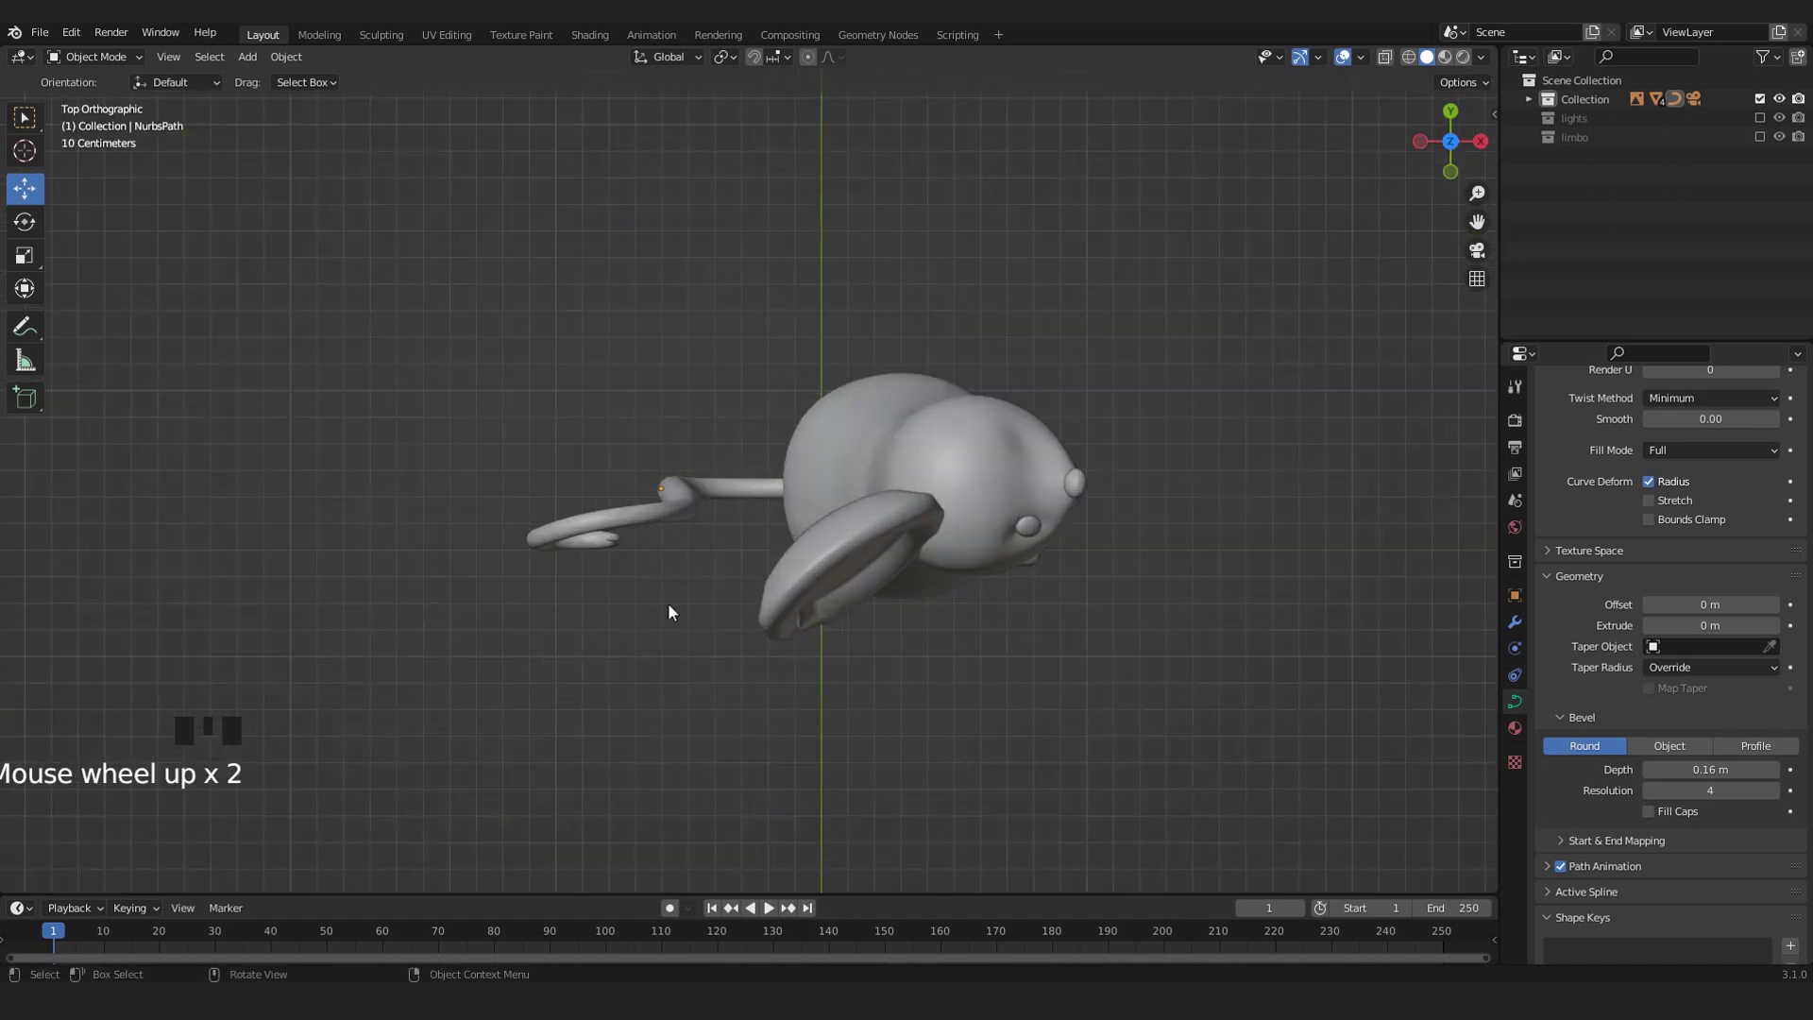
{"action": "middle_click_drag", "start_coordinate": [669, 606], "coordinate": [711, 516]}
{"action": "left_click", "coordinate": [638, 591]}
{"action": "left_click", "coordinate": [638, 591]}
{"action": "middle_click_drag", "start_coordinate": [1221, 706], "coordinate": [831, 574]}
{"action": "scroll", "coordinate": [830, 578], "scroll_direction": "down", "scroll_amount": 2}
{"action": "middle_click_drag", "start_coordinate": [790, 677], "coordinate": [935, 558], "text": "shift"}
{"action": "key", "text": "KP_1"}
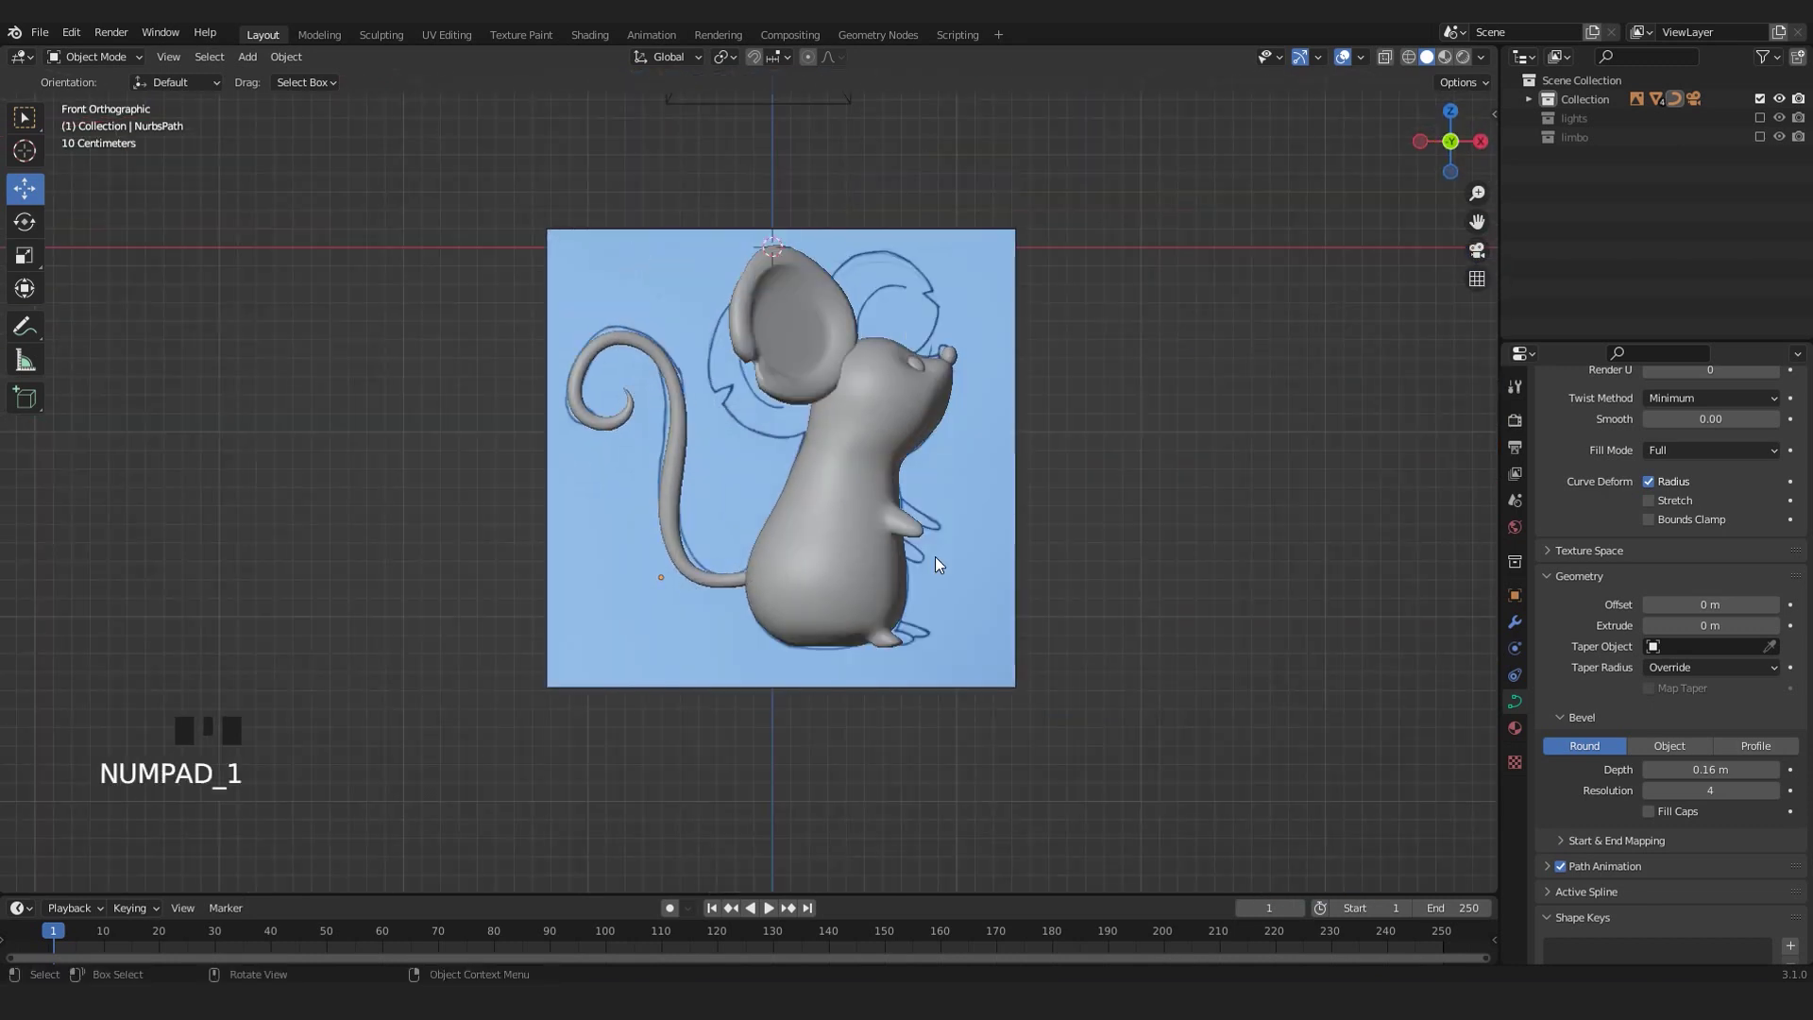
{"action": "middle_click_drag", "start_coordinate": [881, 420], "coordinate": [699, 597], "text": "shift"}
{"action": "scroll", "coordinate": [699, 596], "scroll_direction": "up", "scroll_amount": 2}
{"action": "left_click", "coordinate": [562, 625]}
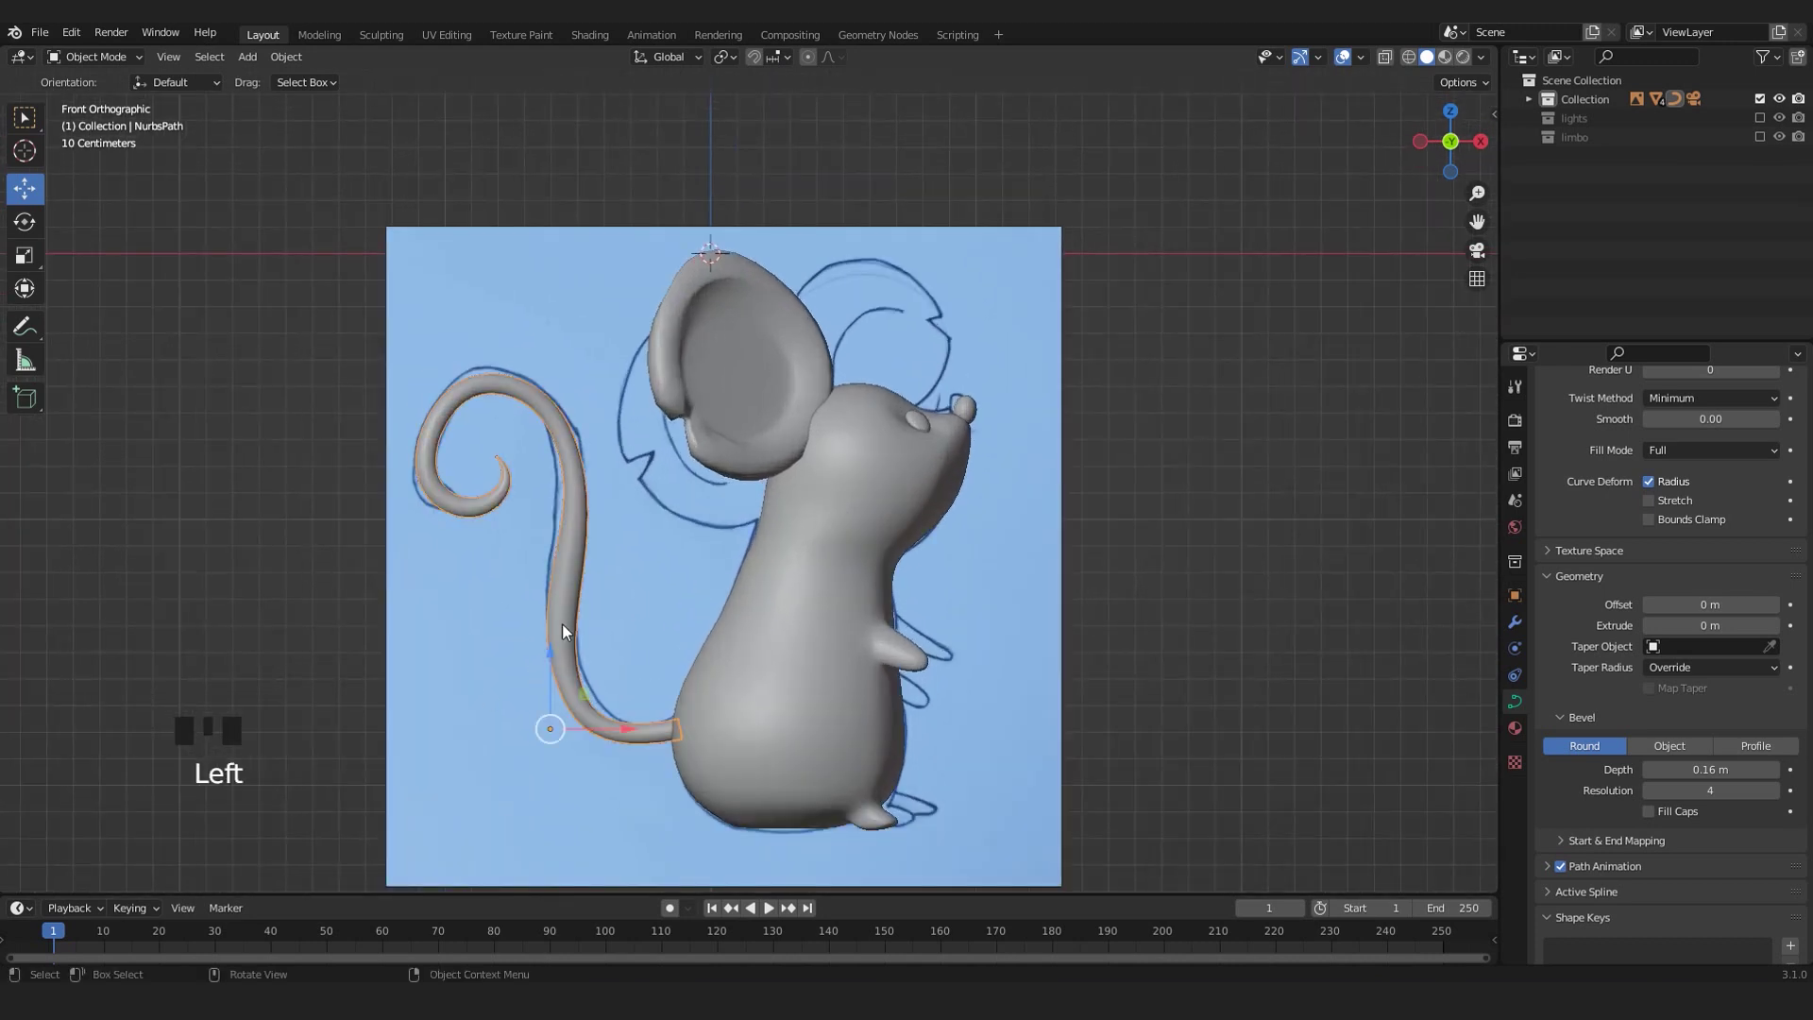
- Select the mouse's eye and snap the 3D cursor to it
{"action": "left_click", "coordinate": [920, 416]}
{"action": "middle_click_drag", "start_coordinate": [920, 416], "coordinate": [853, 516], "text": "shift"}
{"action": "scroll", "coordinate": [772, 532], "scroll_direction": "up", "scroll_amount": 3}
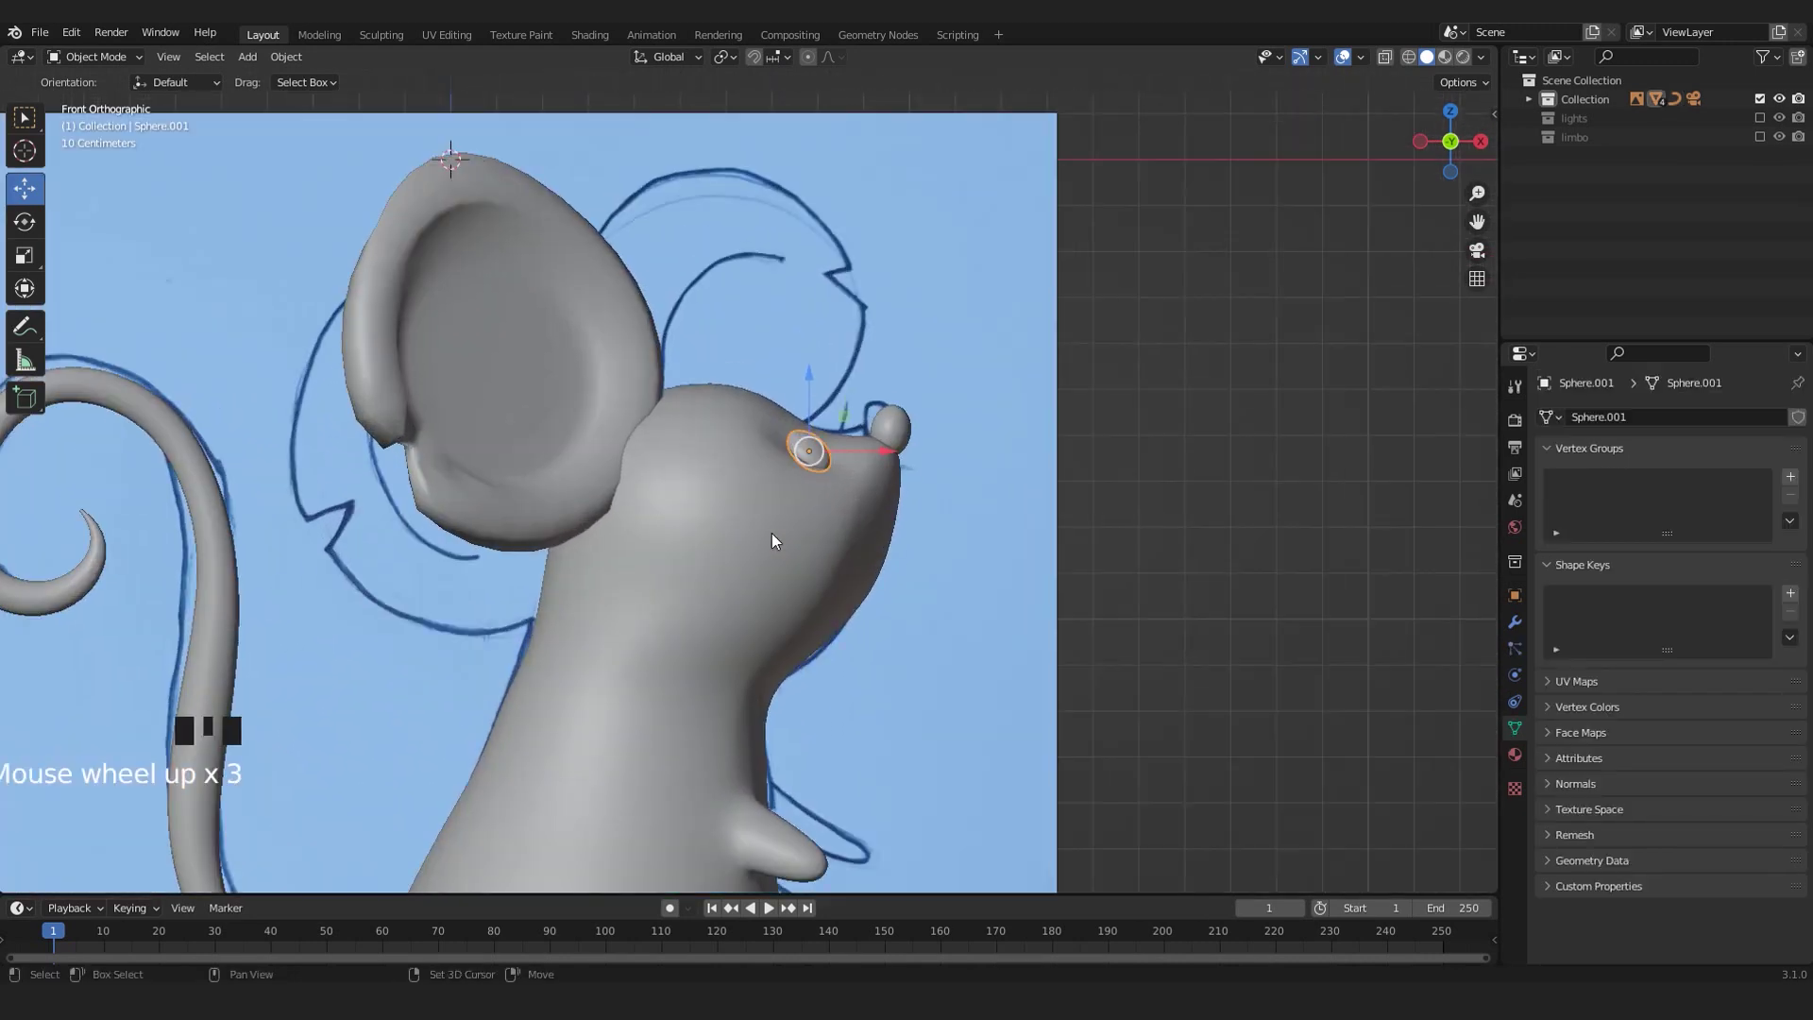
{"action": "key", "text": "shift+s"}
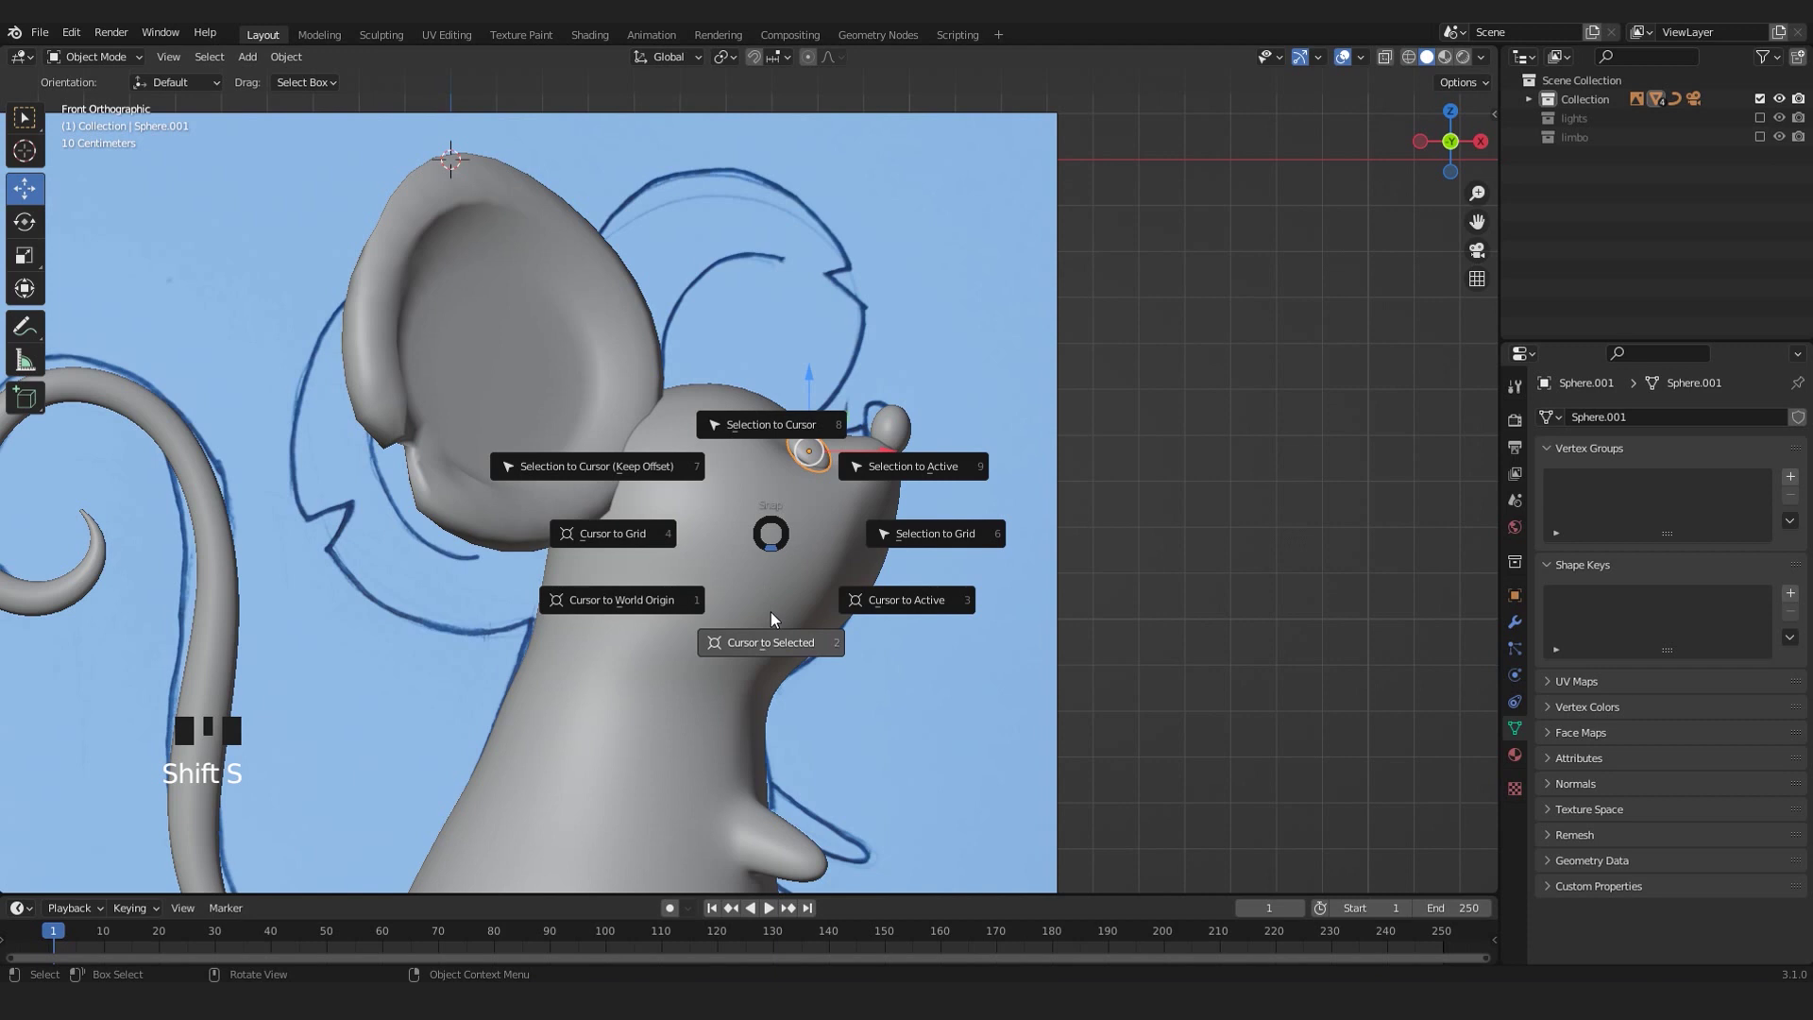
{"action": "left_click", "coordinate": [769, 640]}
- Add a path curve at the eye and move it along Y out of the head
{"action": "scroll", "coordinate": [875, 413], "scroll_direction": "up", "scroll_amount": 2}
{"action": "middle_click_drag", "start_coordinate": [875, 414], "coordinate": [672, 568]}
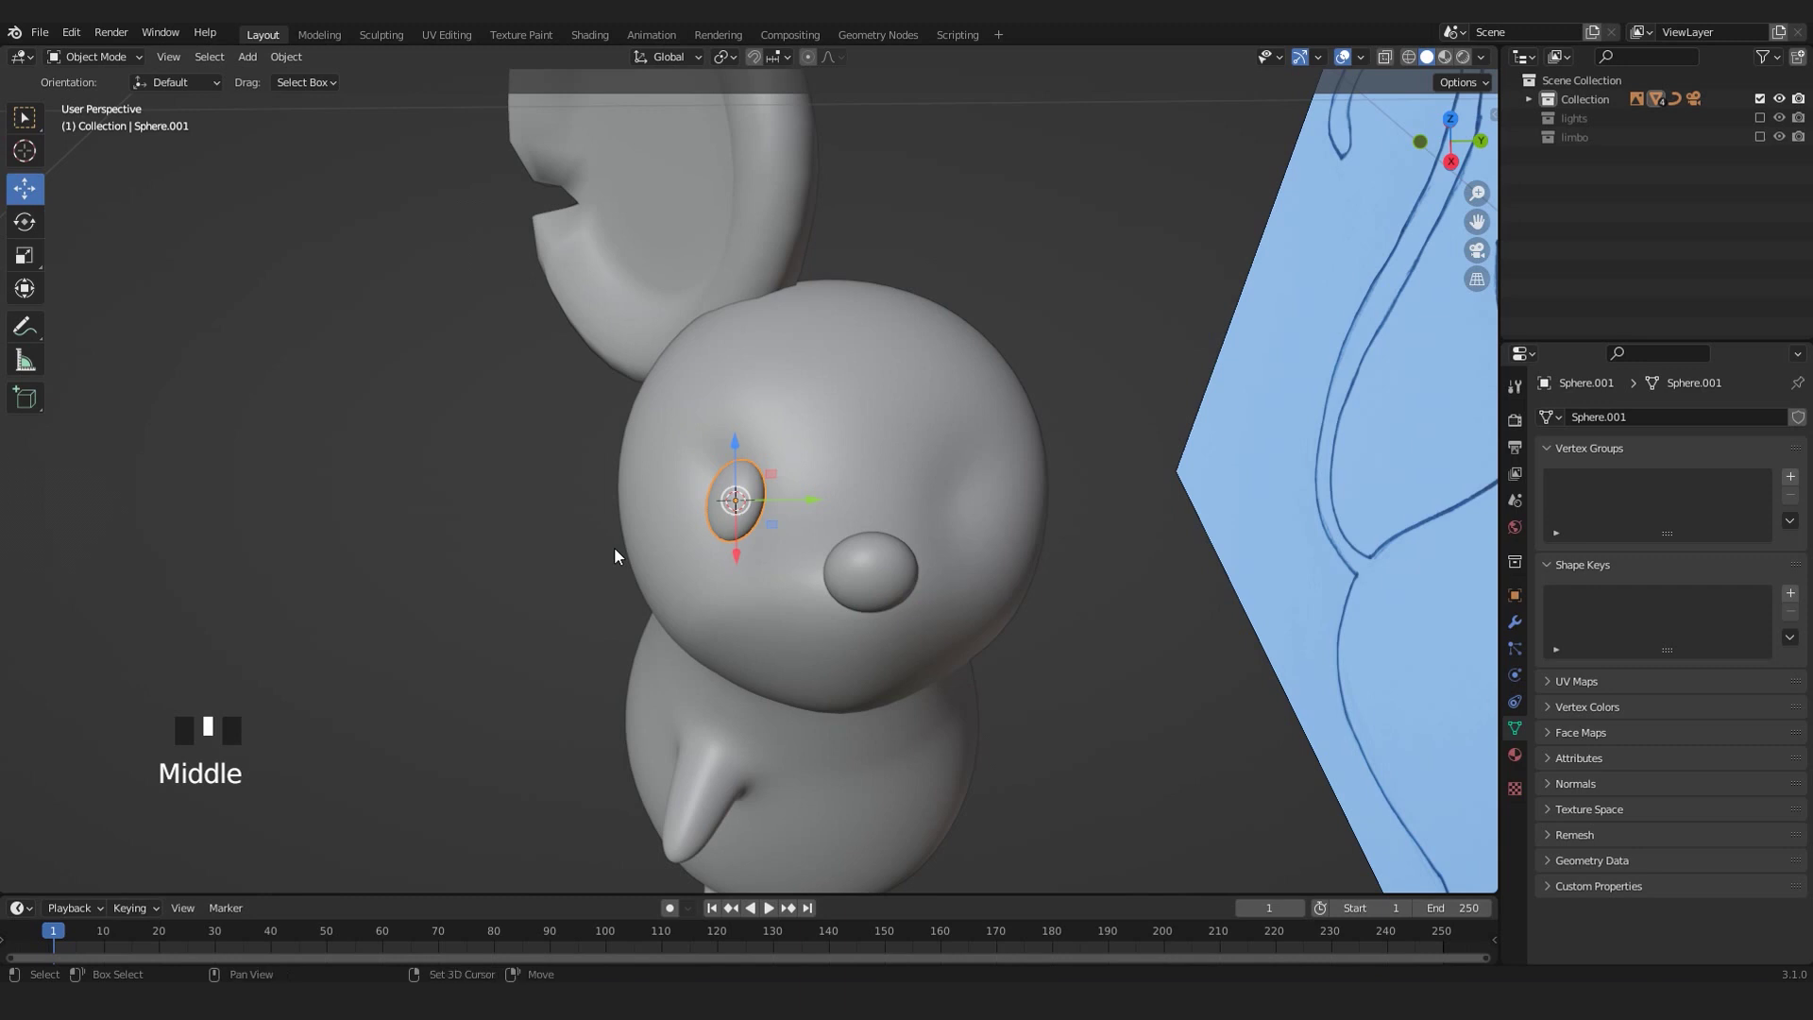
{"action": "key", "text": "shift+a"}
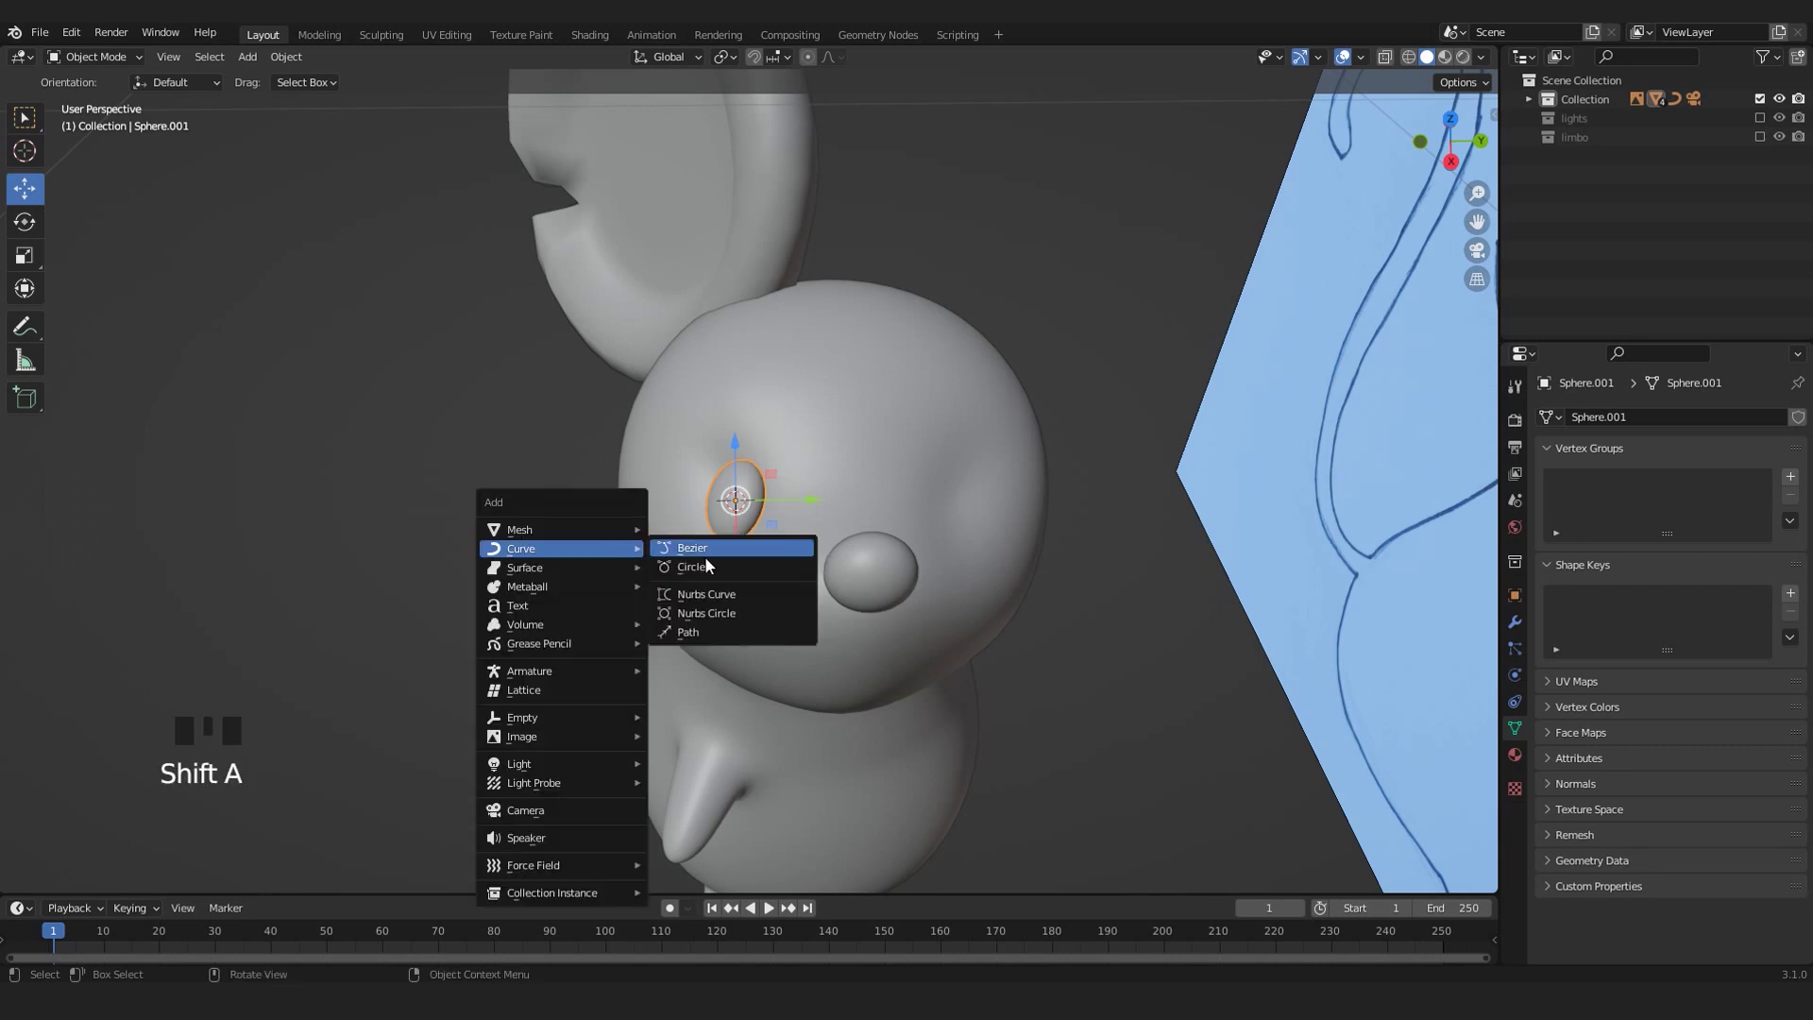
{"action": "left_click", "coordinate": [705, 633]}
{"action": "scroll", "coordinate": [708, 614], "scroll_direction": "down", "scroll_amount": 2}
{"action": "middle_click_drag", "start_coordinate": [714, 592], "coordinate": [753, 674]}
{"action": "left_click_drag", "start_coordinate": [828, 513], "coordinate": [733, 536]}
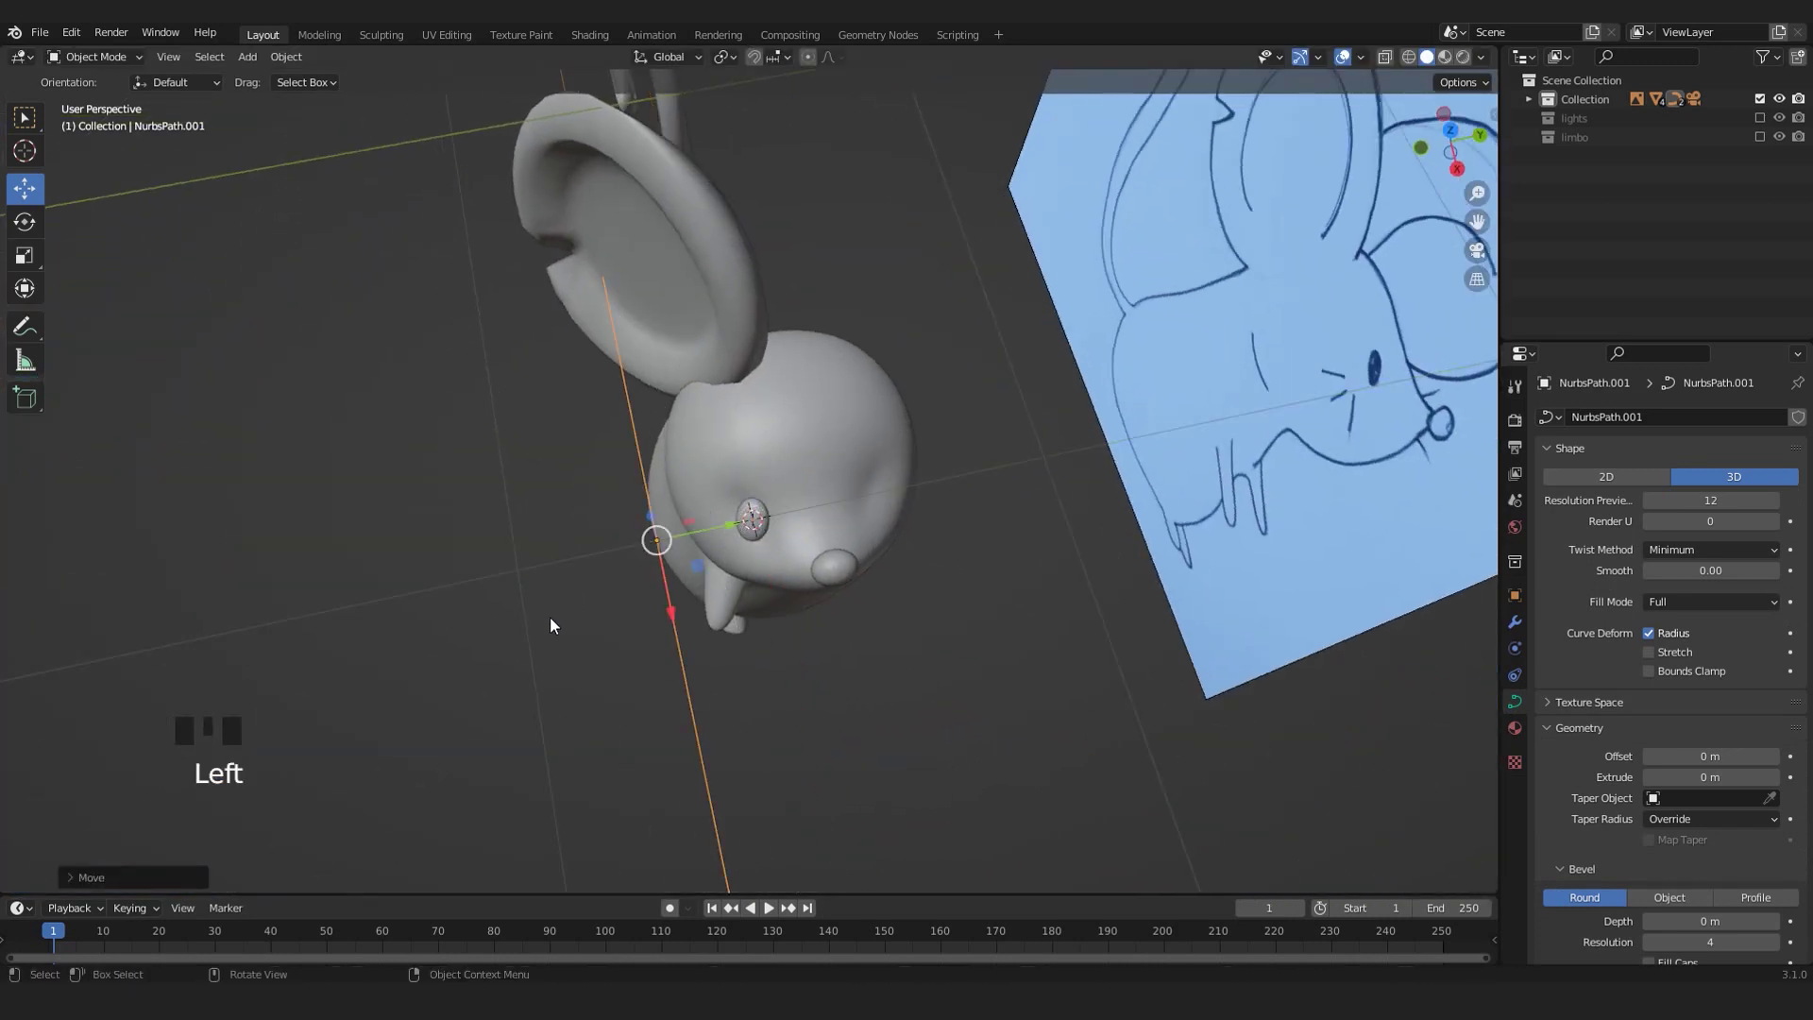
- Scale the new path down to whisker length and rotate it about -109° in top view
{"action": "middle_click_drag", "start_coordinate": [543, 625], "coordinate": [887, 625]}
{"action": "key", "text": "s"}
{"action": "left_click", "coordinate": [764, 553]}
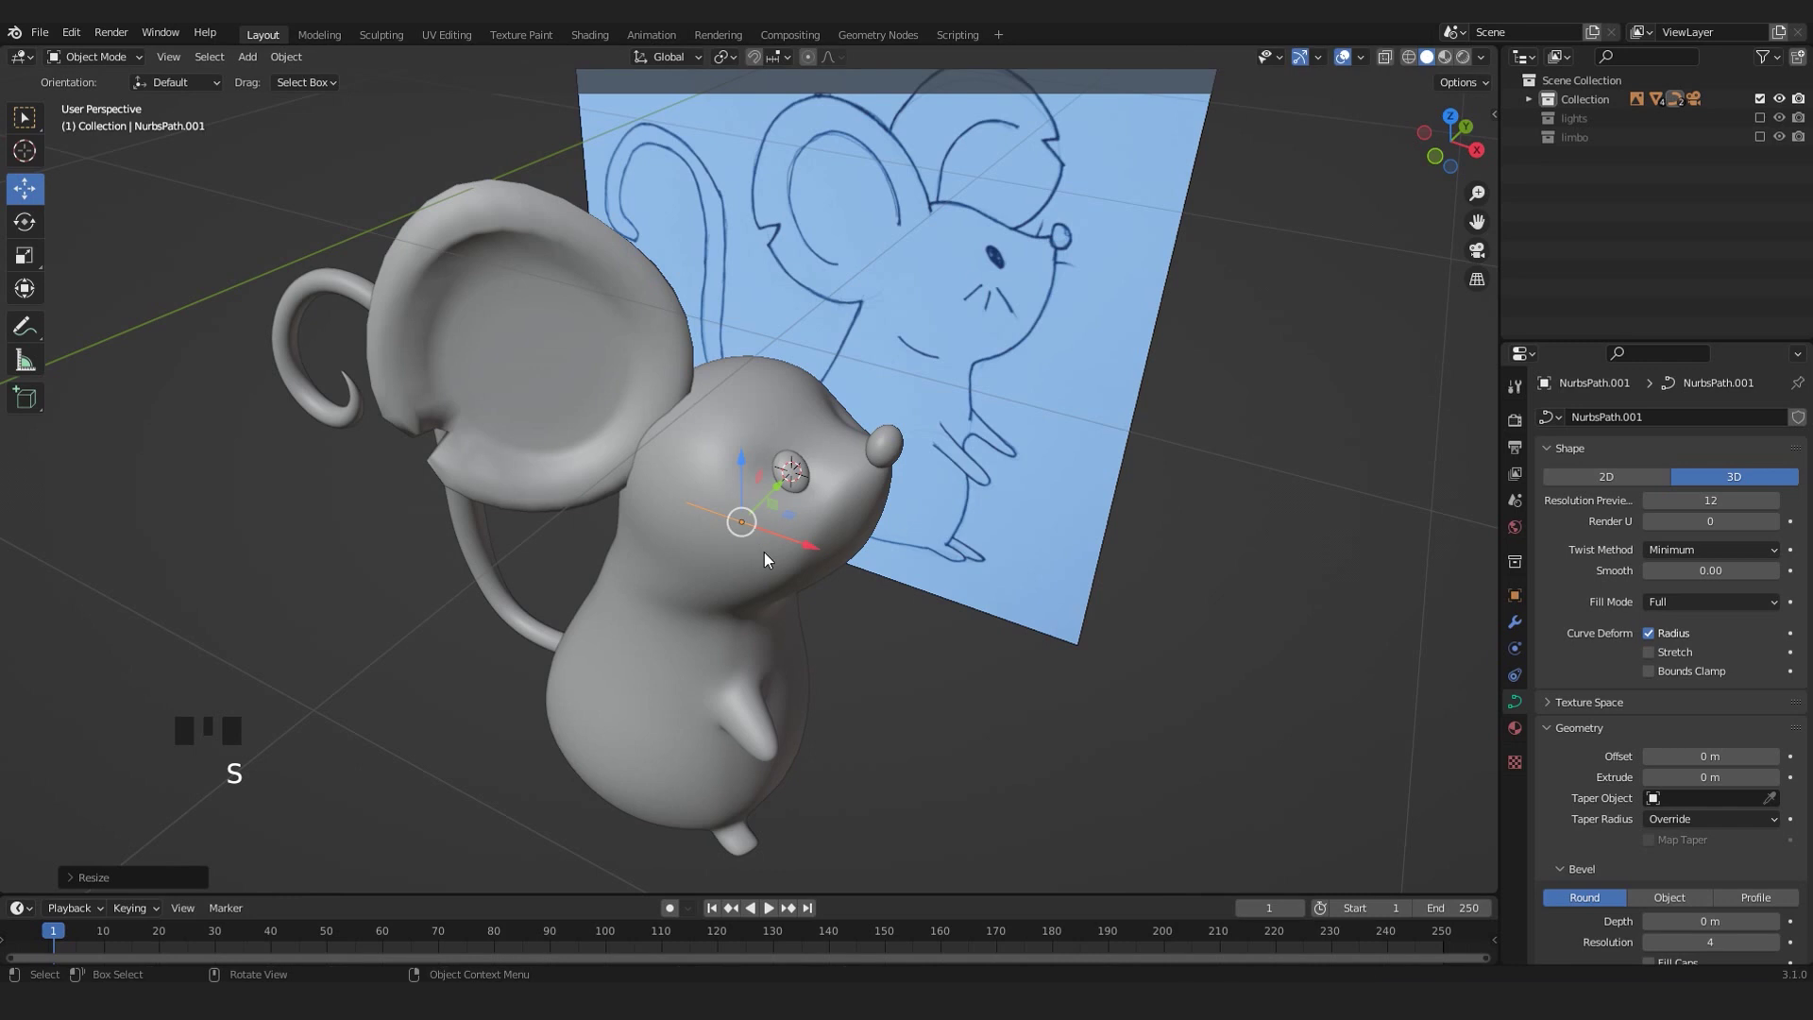
{"action": "key", "text": "KP_7"}
{"action": "scroll", "coordinate": [764, 553], "scroll_direction": "up", "scroll_amount": 3}
{"action": "key", "text": "r"}
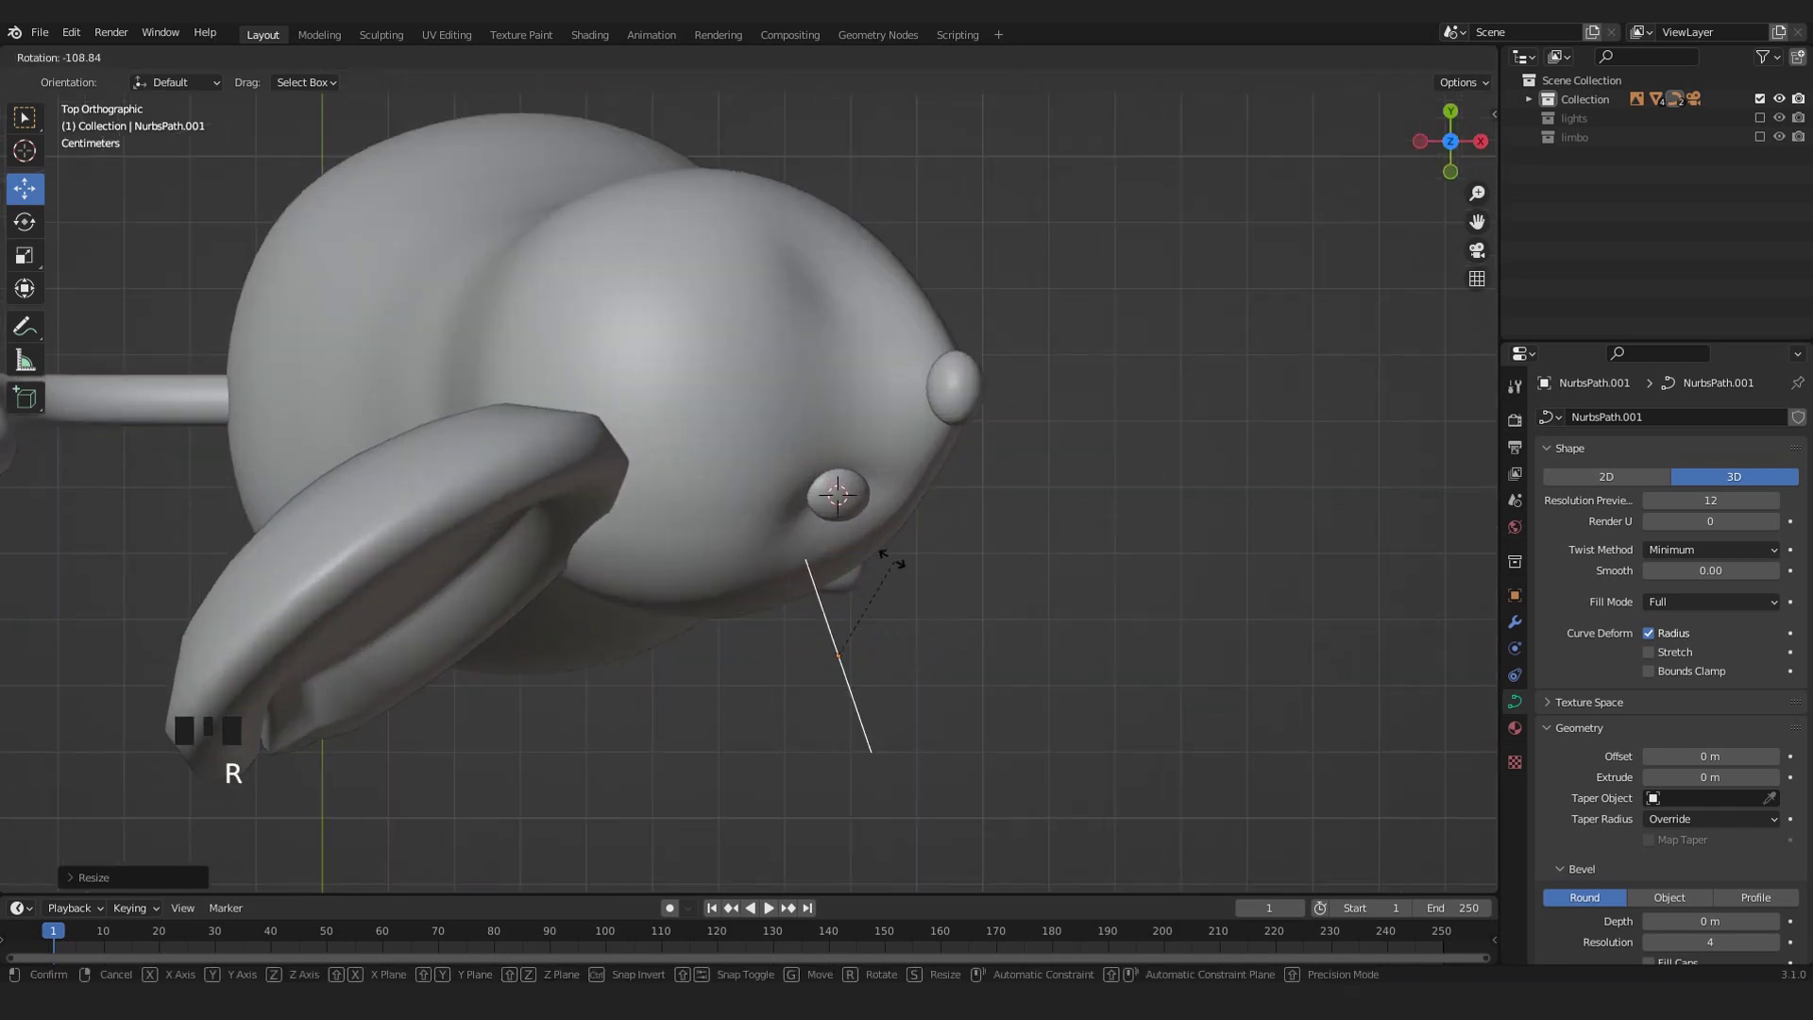
{"action": "left_click", "coordinate": [890, 565]}
- Move the small path to the side of the face so that its inner end enters the cheek
{"action": "middle_click_drag", "start_coordinate": [889, 565], "coordinate": [980, 392]}
{"action": "key", "text": "g"}
{"action": "left_click", "coordinate": [952, 476]}
{"action": "middle_click_drag", "start_coordinate": [952, 476], "coordinate": [666, 547]}
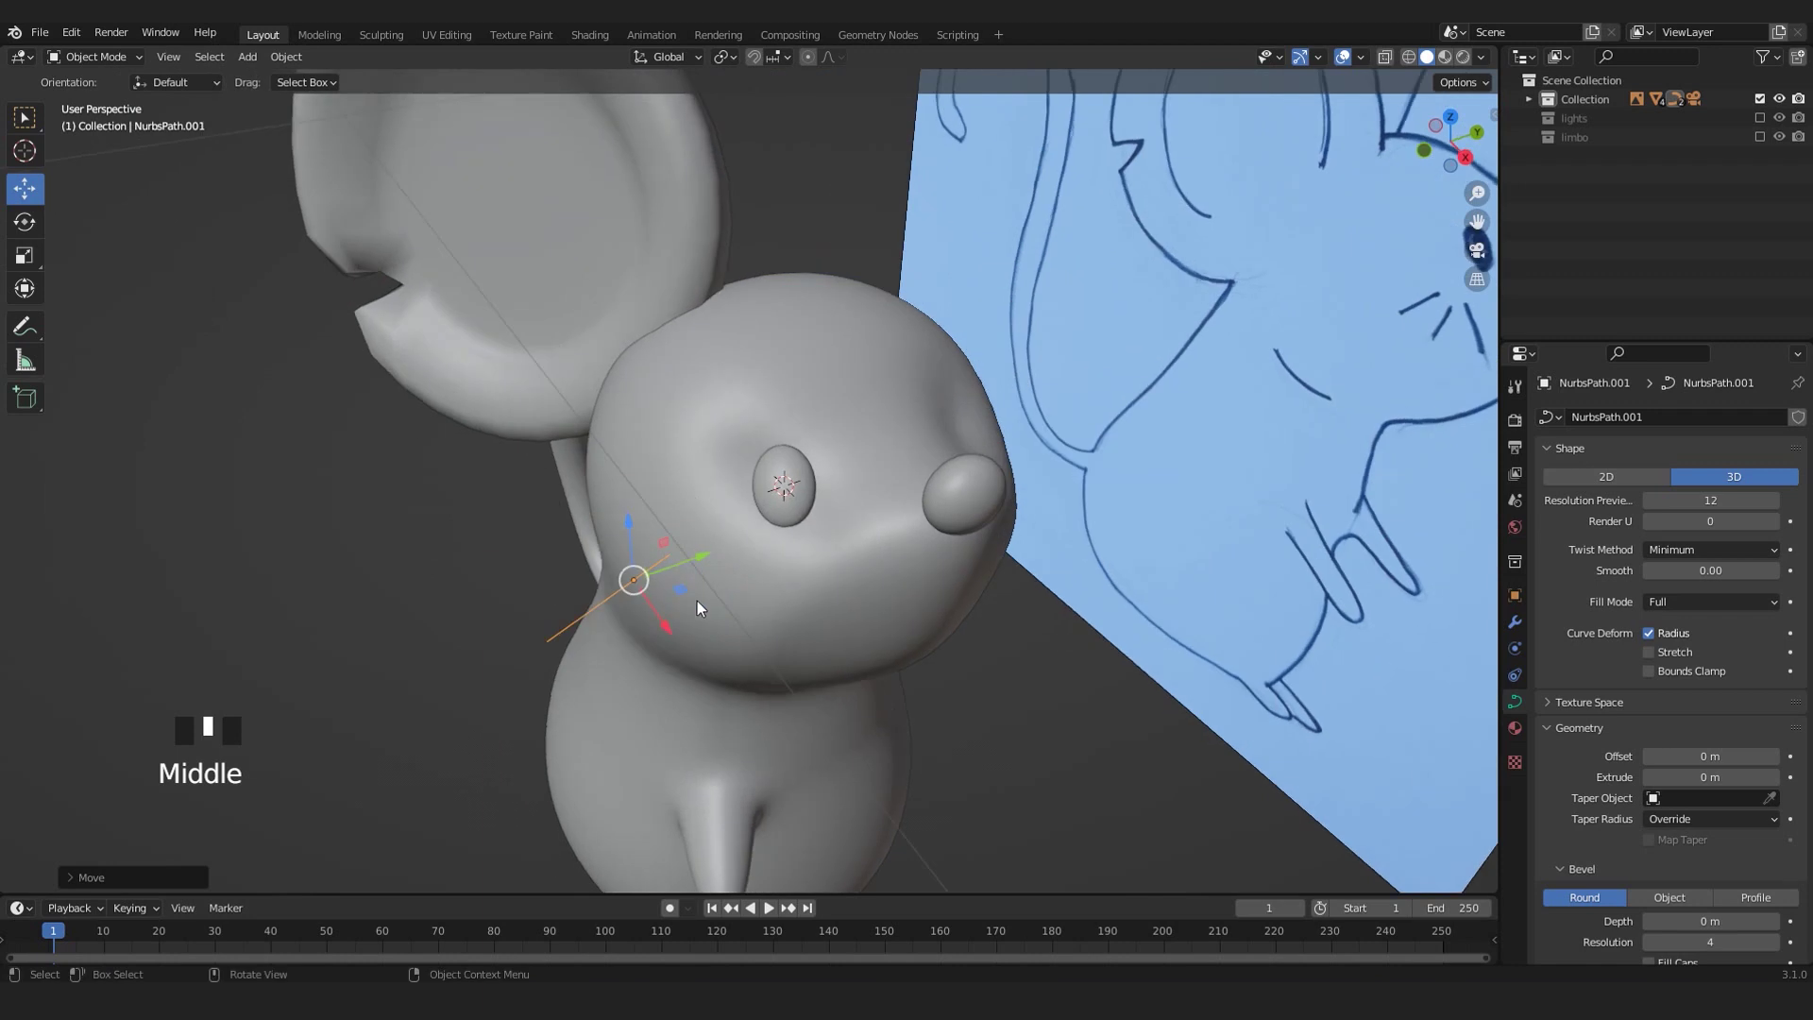
- Give the whisker path a round bevel with a depth of 0.05 m
{"action": "scroll", "coordinate": [1714, 742], "scroll_direction": "down", "scroll_amount": 5}
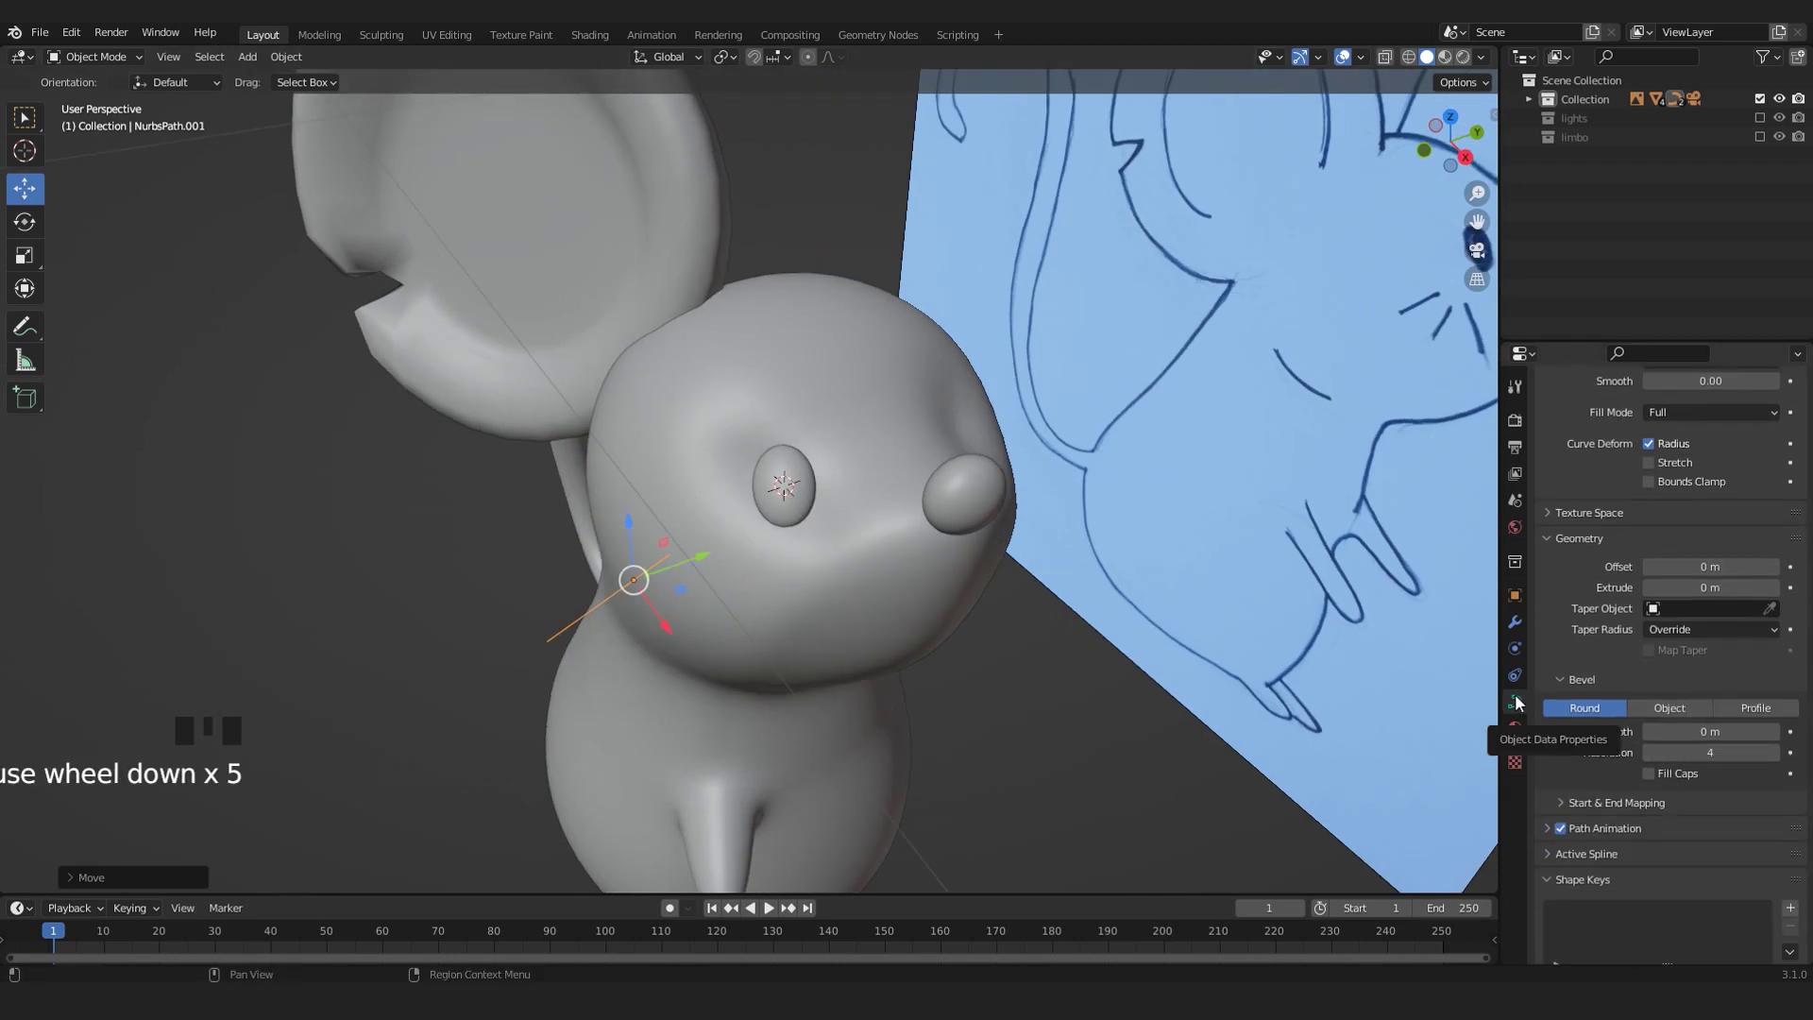
{"action": "left_click", "coordinate": [1668, 727]}
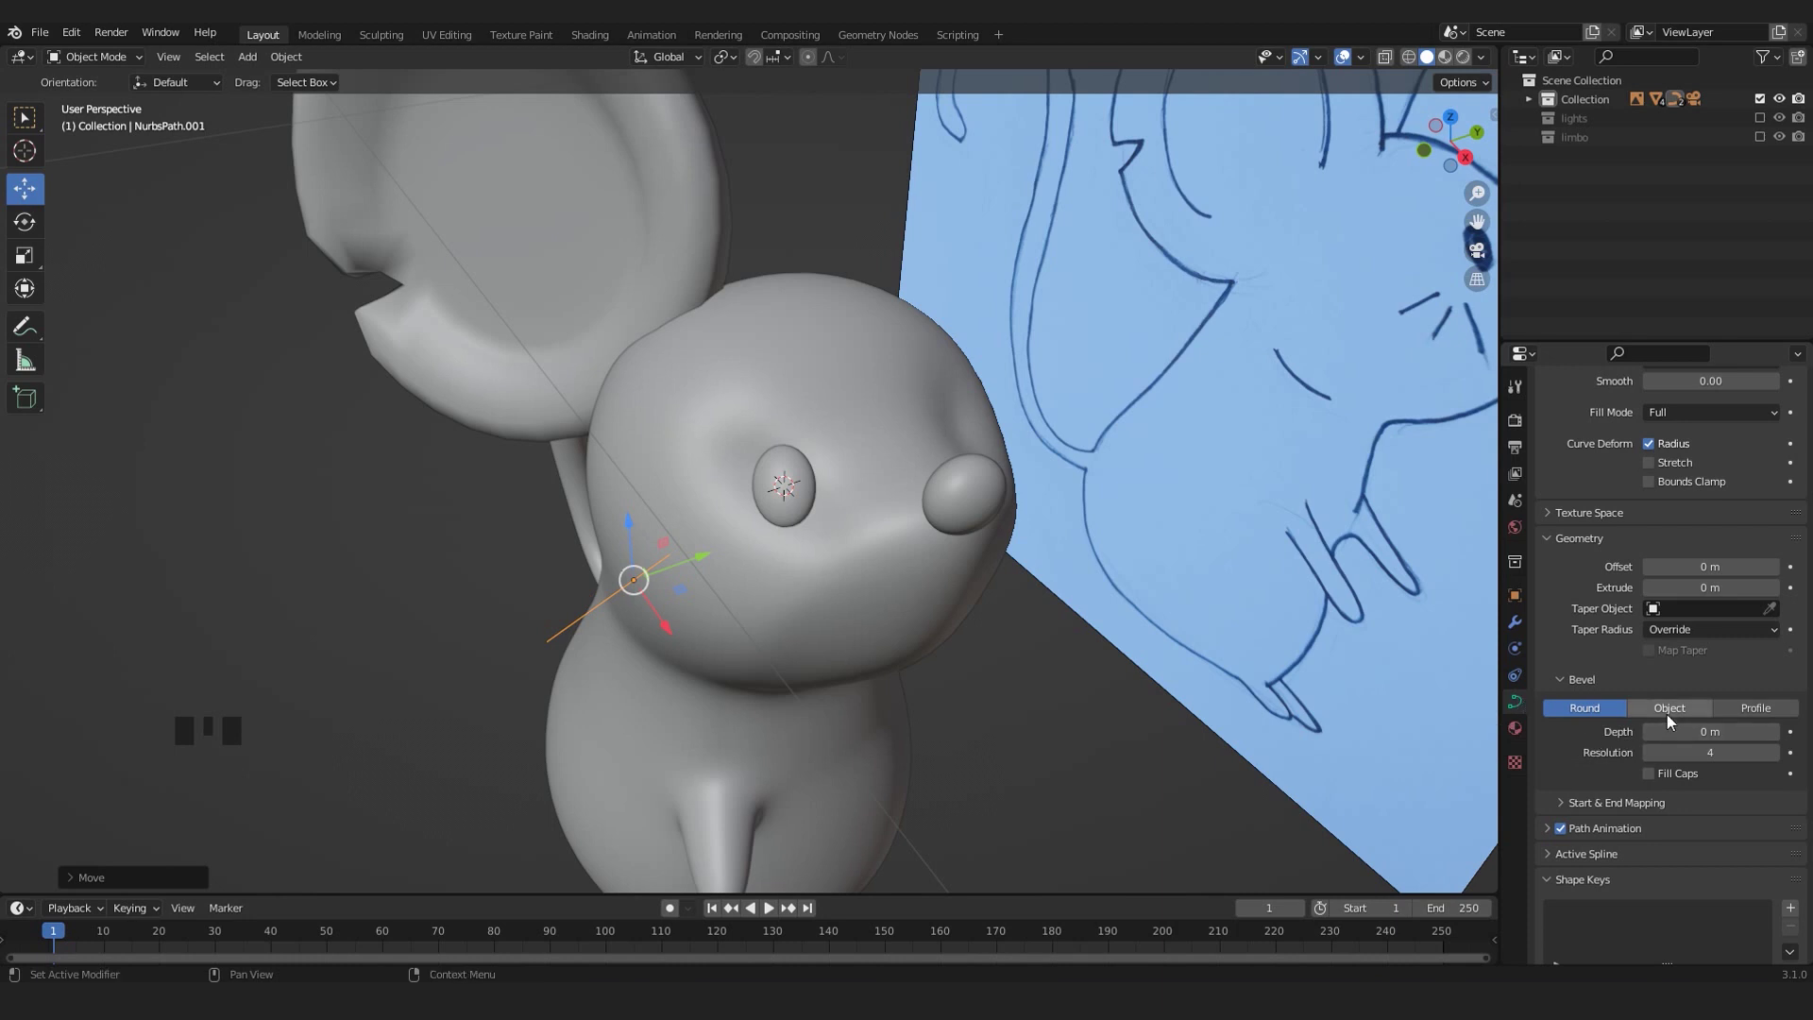
{"action": "left_click", "coordinate": [1664, 780]}
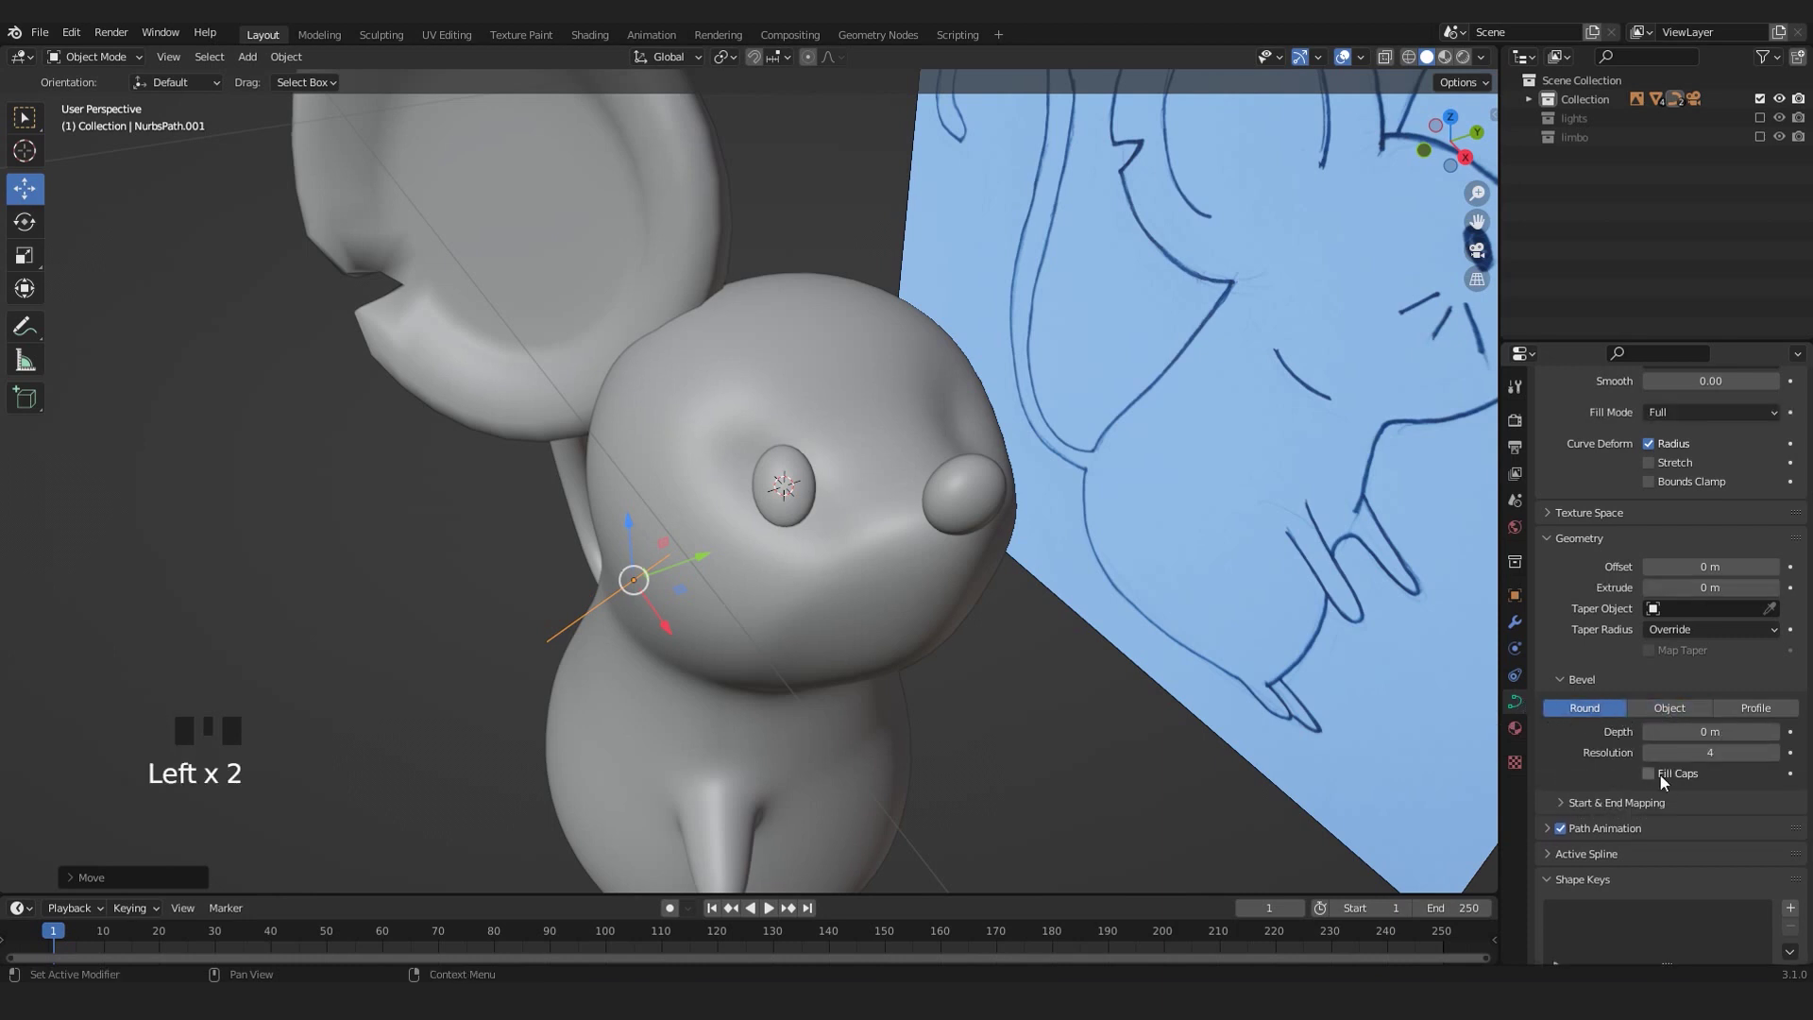
{"action": "left_click", "coordinate": [1774, 732]}
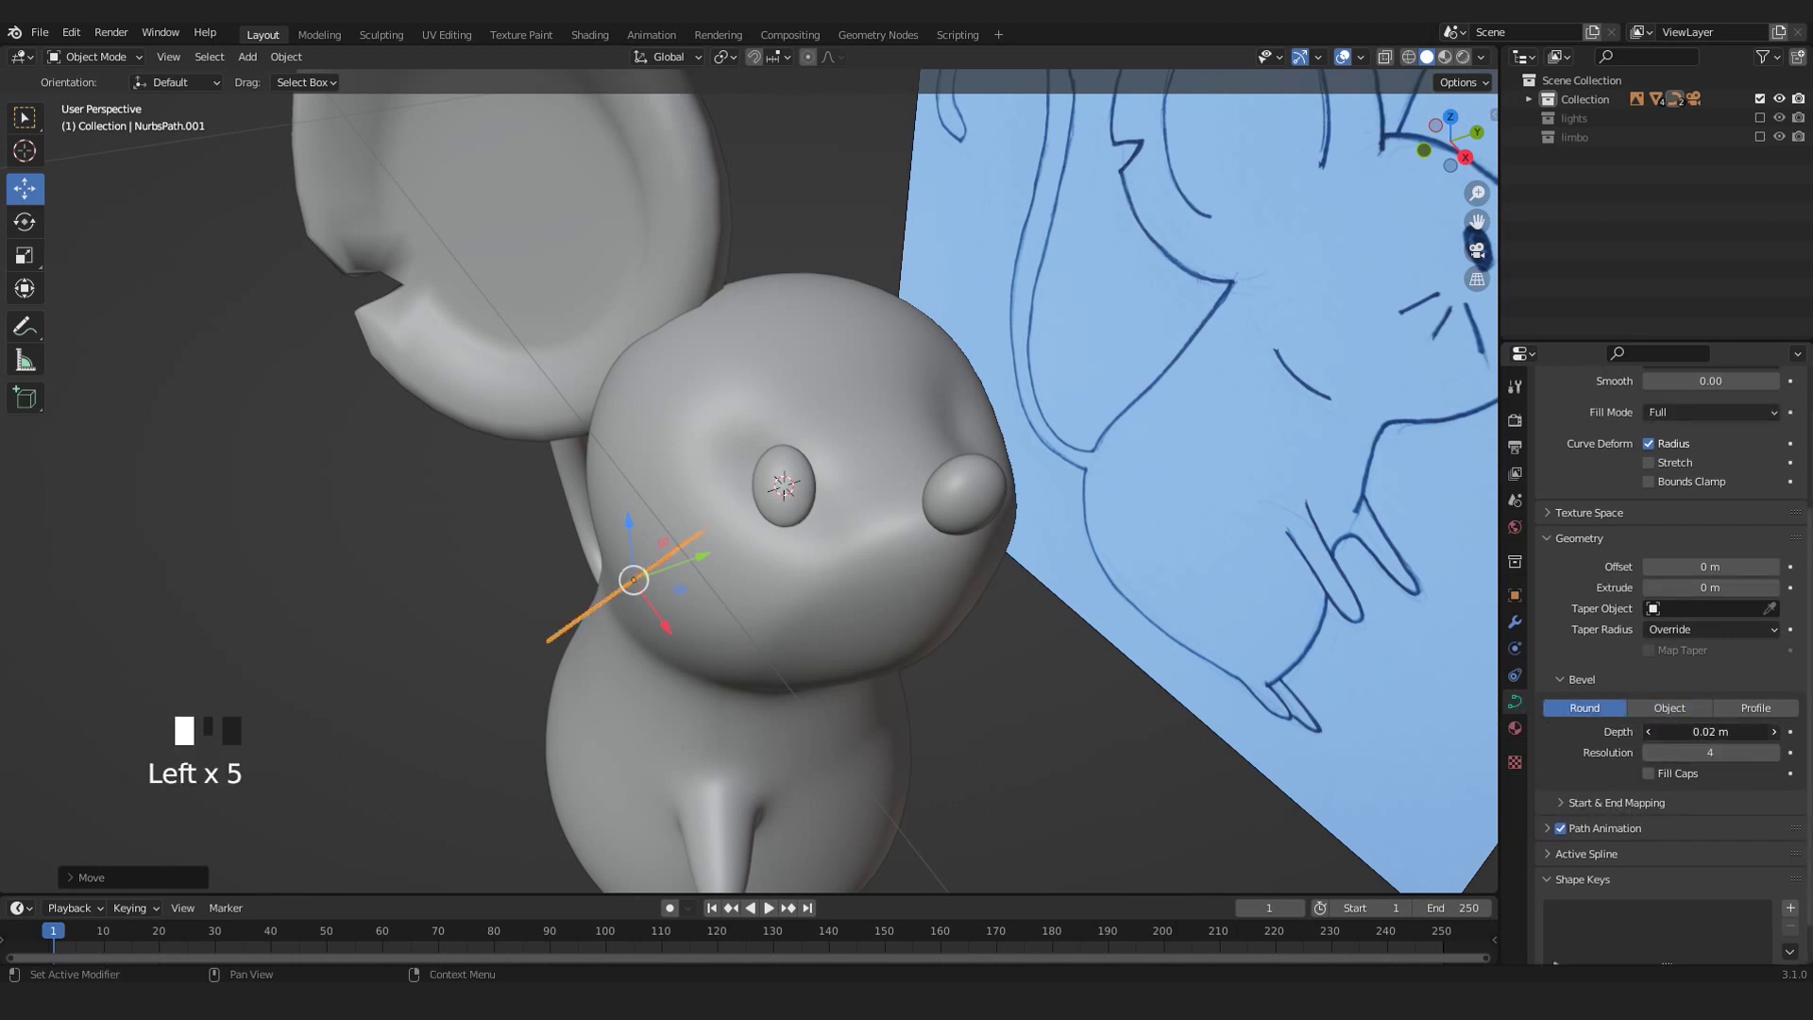
{"action": "left_click", "coordinate": [1774, 734]}
- Edit the whisker curve and thin it from its outer end control point with Shrink/Fatten
{"action": "scroll", "coordinate": [633, 667], "scroll_direction": "up", "scroll_amount": 3}
{"action": "middle_click_drag", "start_coordinate": [597, 666], "coordinate": [618, 514]}
{"action": "left_click", "coordinate": [614, 590]}
{"action": "key", "text": "Tab"}
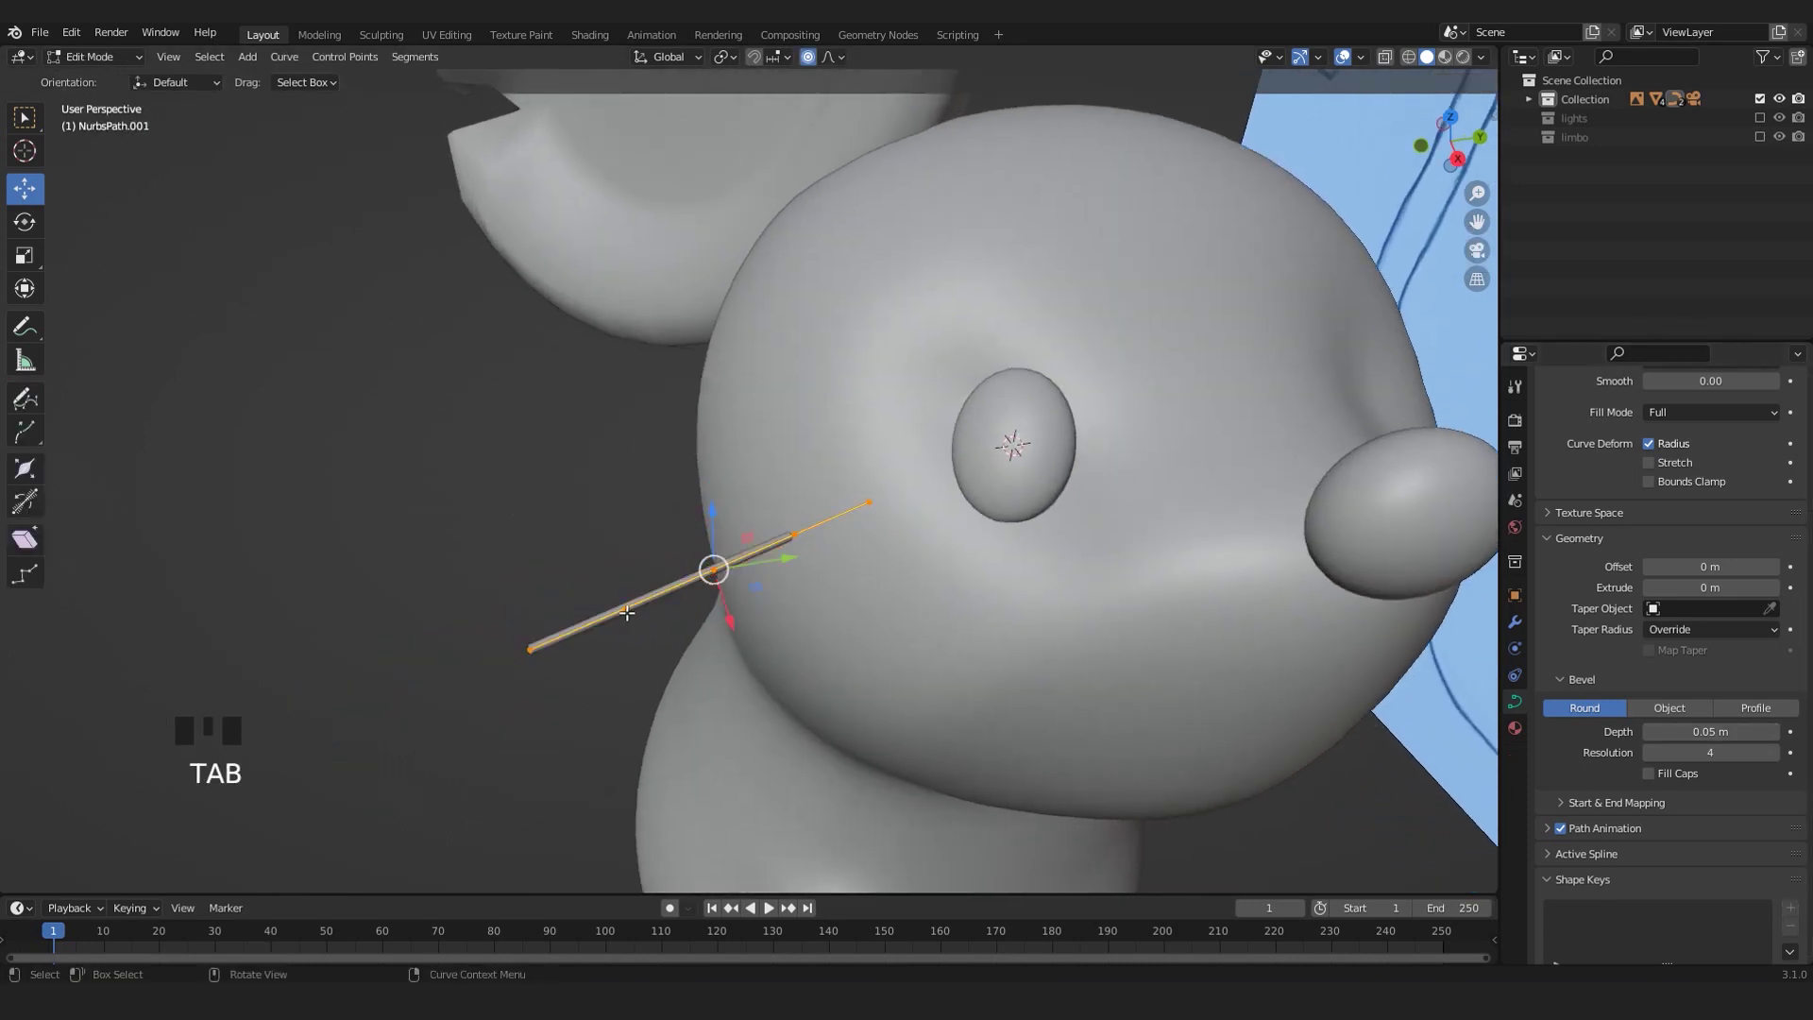
{"action": "left_click", "coordinate": [534, 645]}
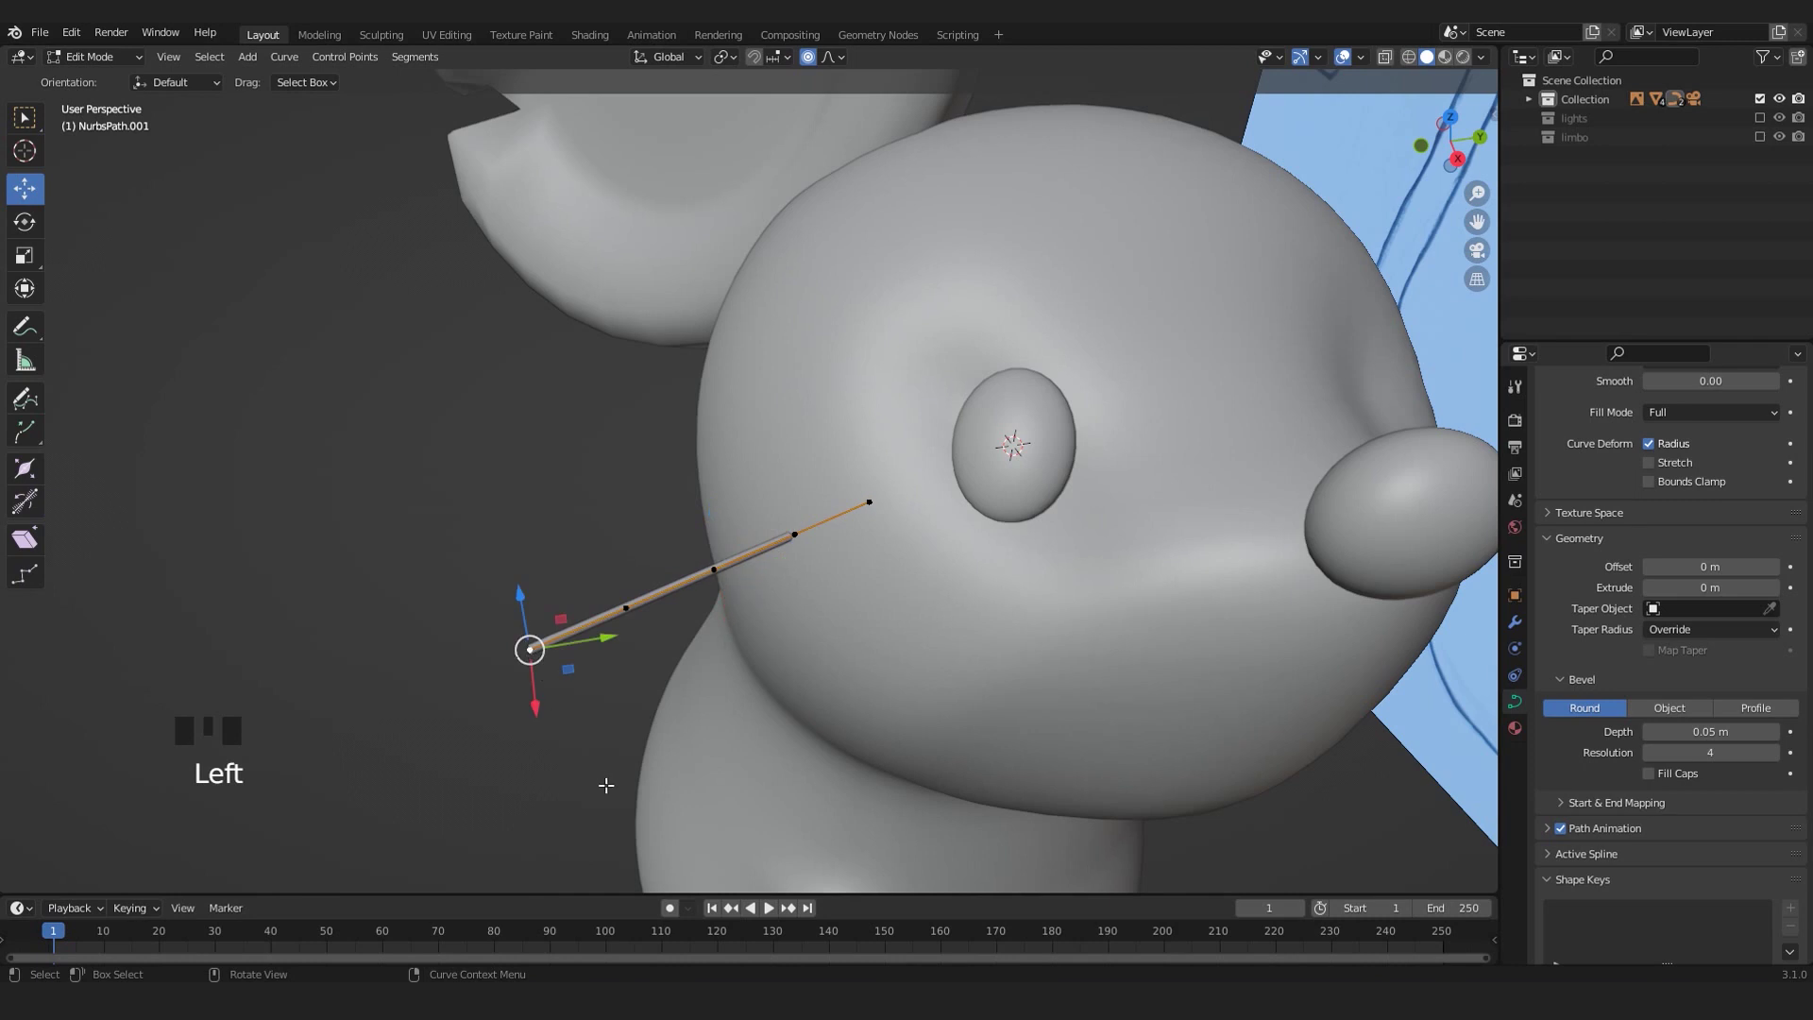
{"action": "scroll", "coordinate": [606, 785], "scroll_direction": "up", "scroll_amount": 4}
{"action": "middle_click_drag", "start_coordinate": [591, 773], "coordinate": [698, 782], "text": "shift"}
{"action": "key", "text": "alt+s"}
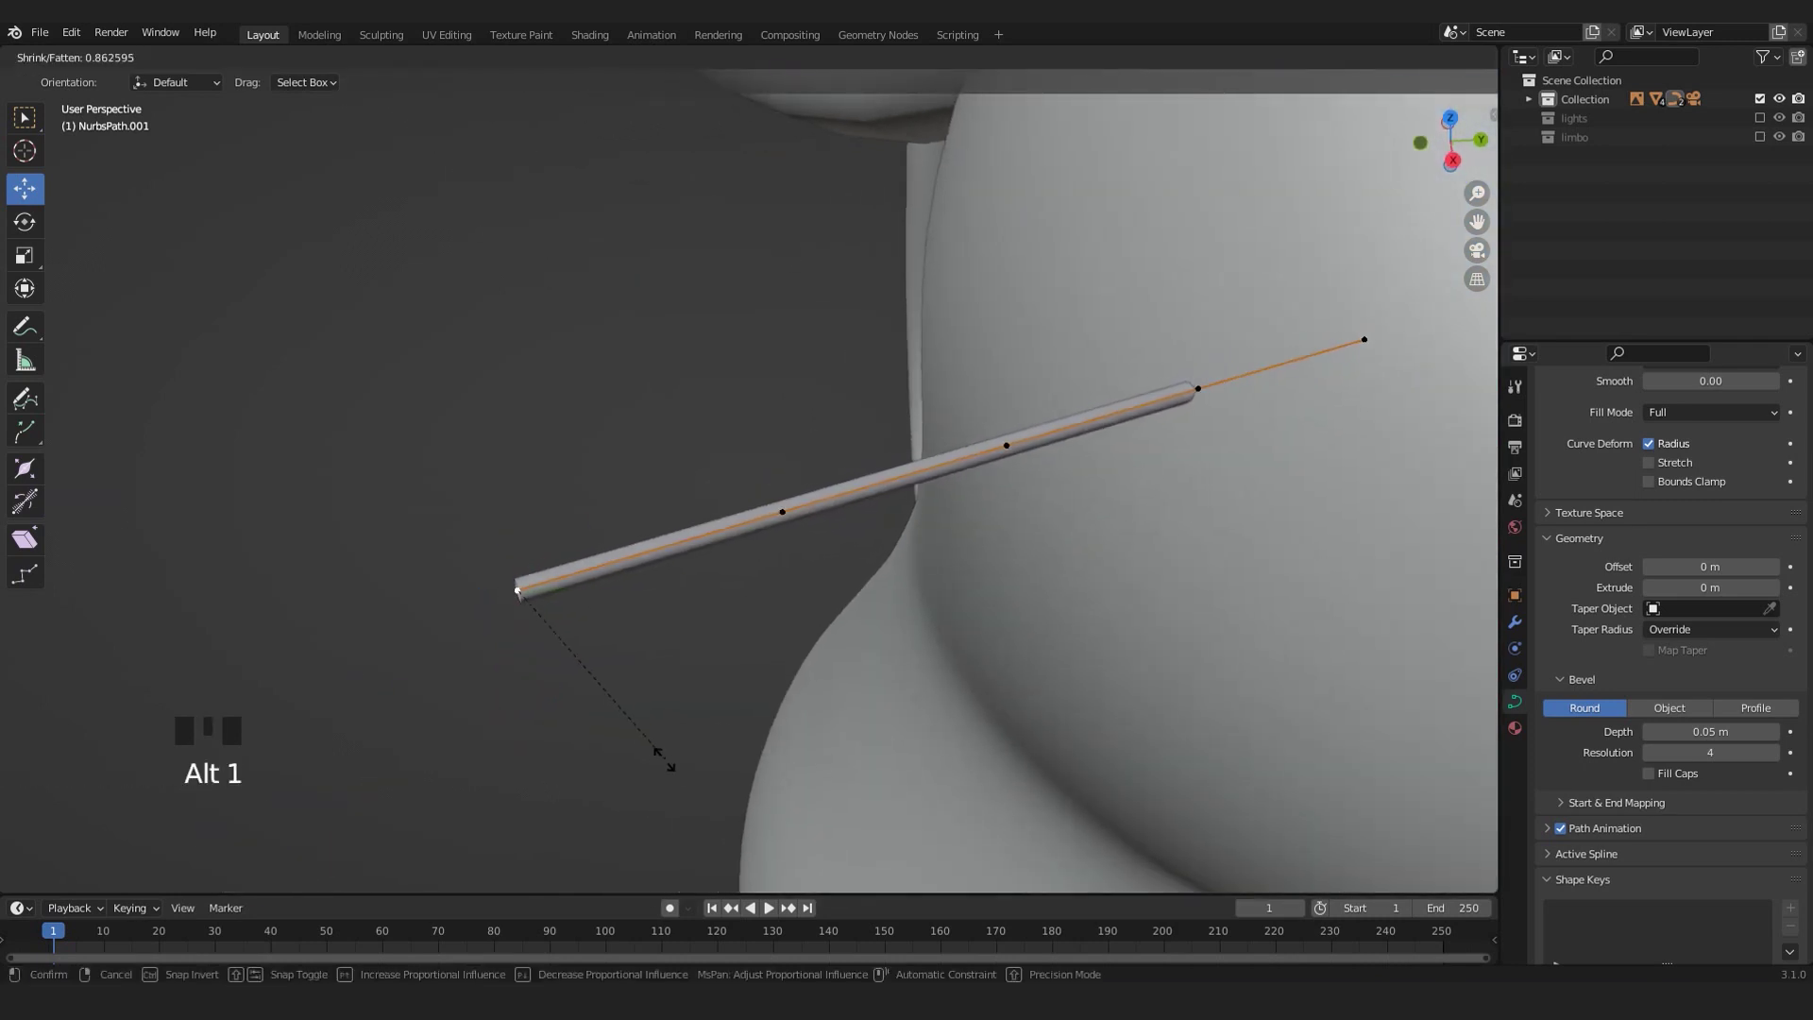
{"action": "left_click", "coordinate": [555, 663]}
- Fatten the whisker from its two middle control points, and turn off proportional editing
{"action": "left_click", "coordinate": [780, 514]}
{"action": "left_click", "coordinate": [1007, 445], "text": "shift"}
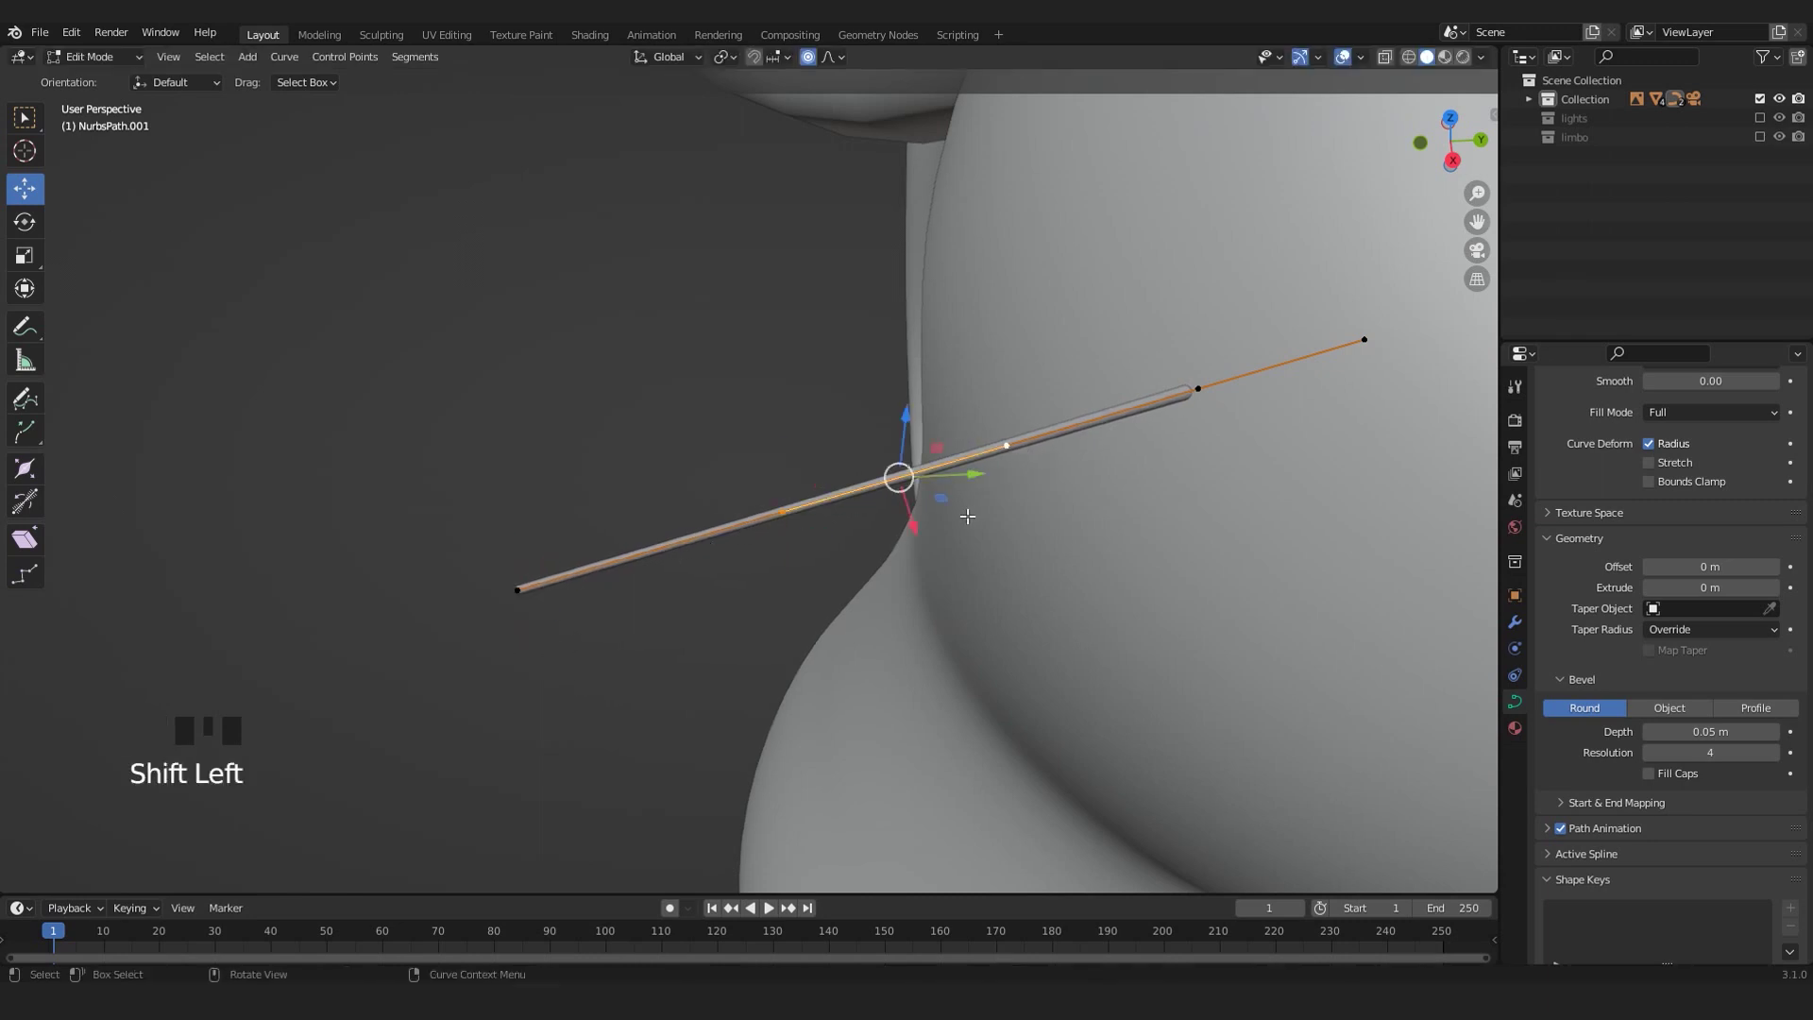
{"action": "key", "text": "alt+s"}
{"action": "left_click", "coordinate": [989, 677]}
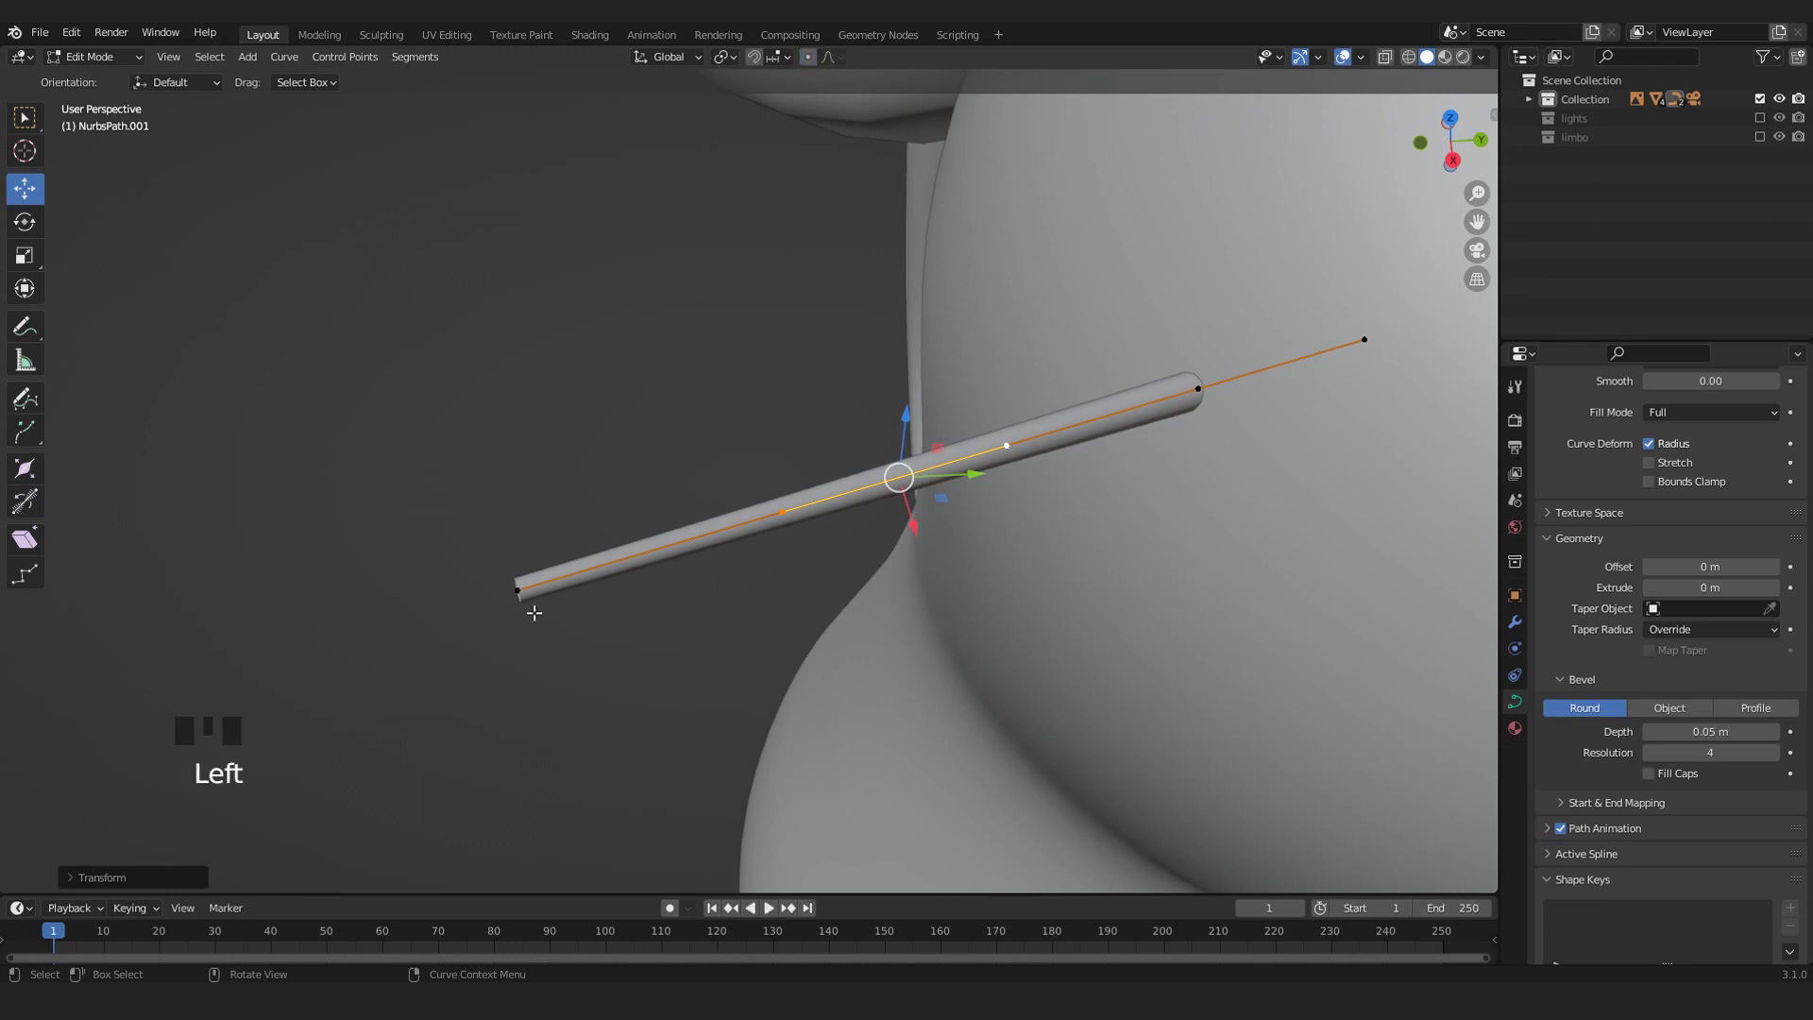
- Shrink the whisker's outer end nearly to a point with a factor of about 0.25, and return to Object Mode
{"action": "left_click", "coordinate": [517, 617]}
{"action": "key", "text": "alt+s"}
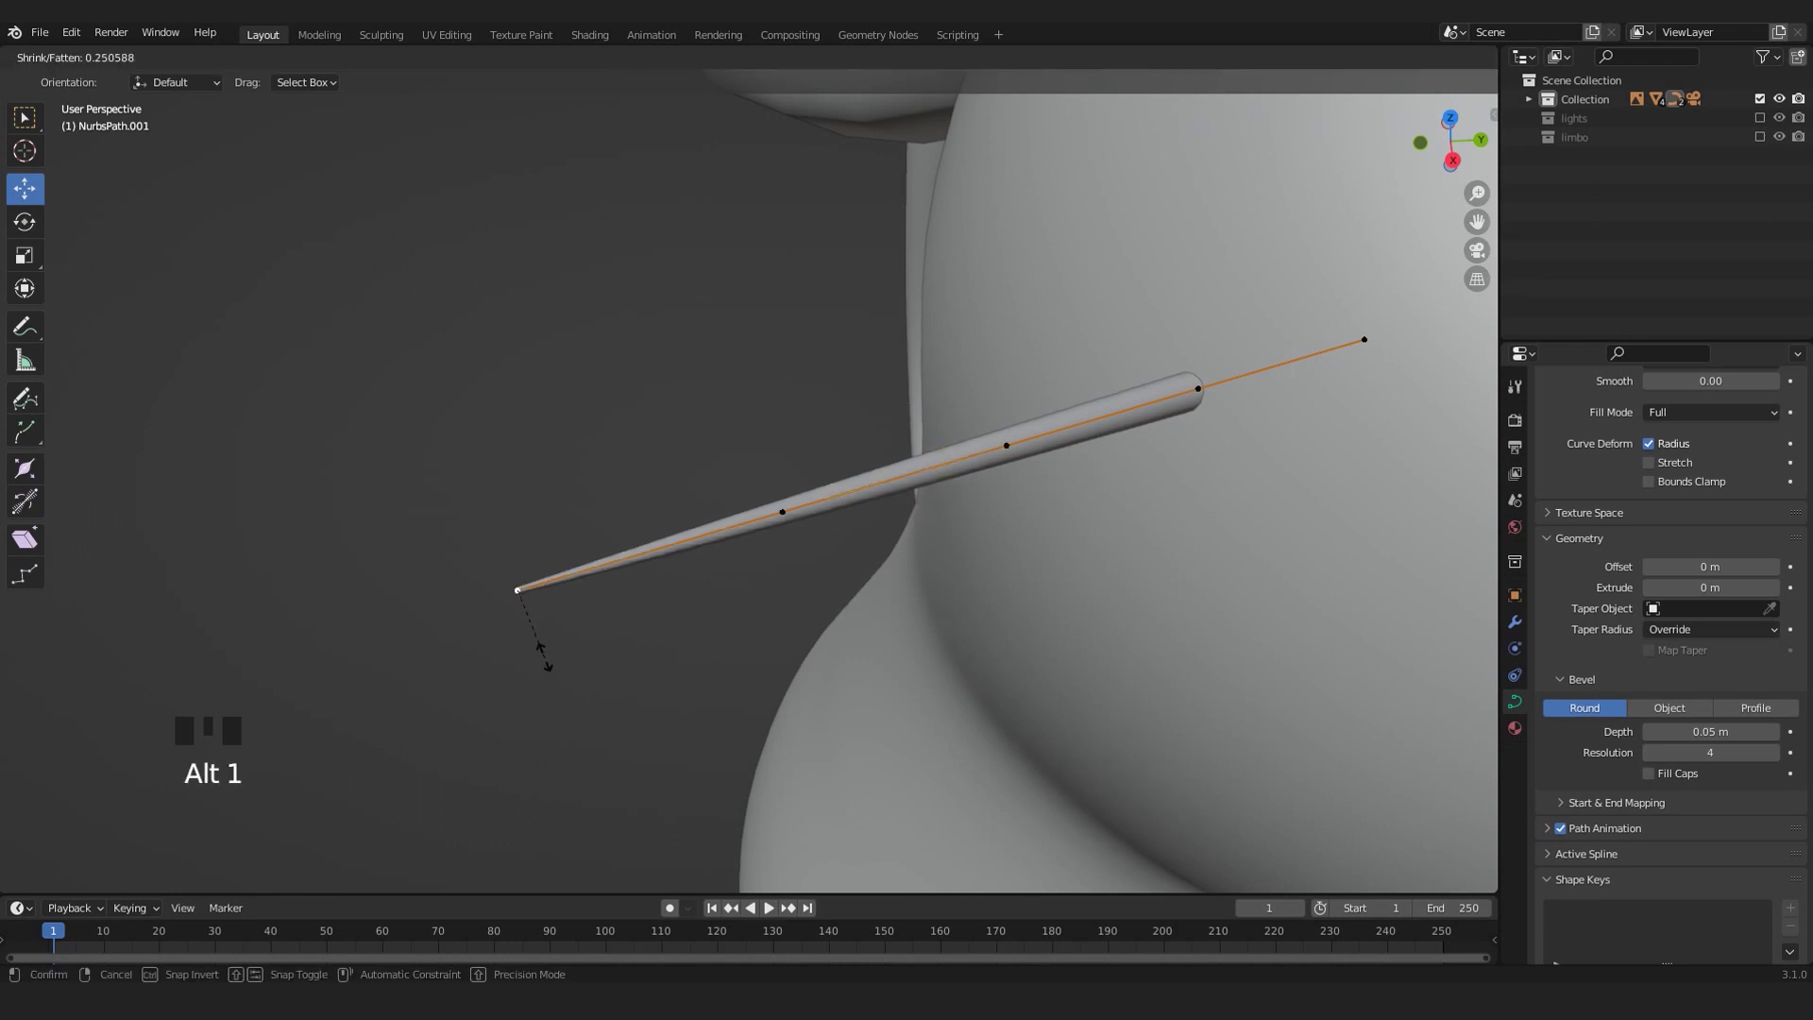
{"action": "left_click", "coordinate": [539, 656]}
{"action": "key", "text": "Tab"}
{"action": "scroll", "coordinate": [544, 665], "scroll_direction": "down", "scroll_amount": 6}
{"action": "middle_click_drag", "start_coordinate": [544, 666], "coordinate": [763, 559]}
{"action": "scroll", "coordinate": [740, 563], "scroll_direction": "down", "scroll_amount": 4}
{"action": "scroll", "coordinate": [639, 568], "scroll_direction": "up", "scroll_amount": 6}
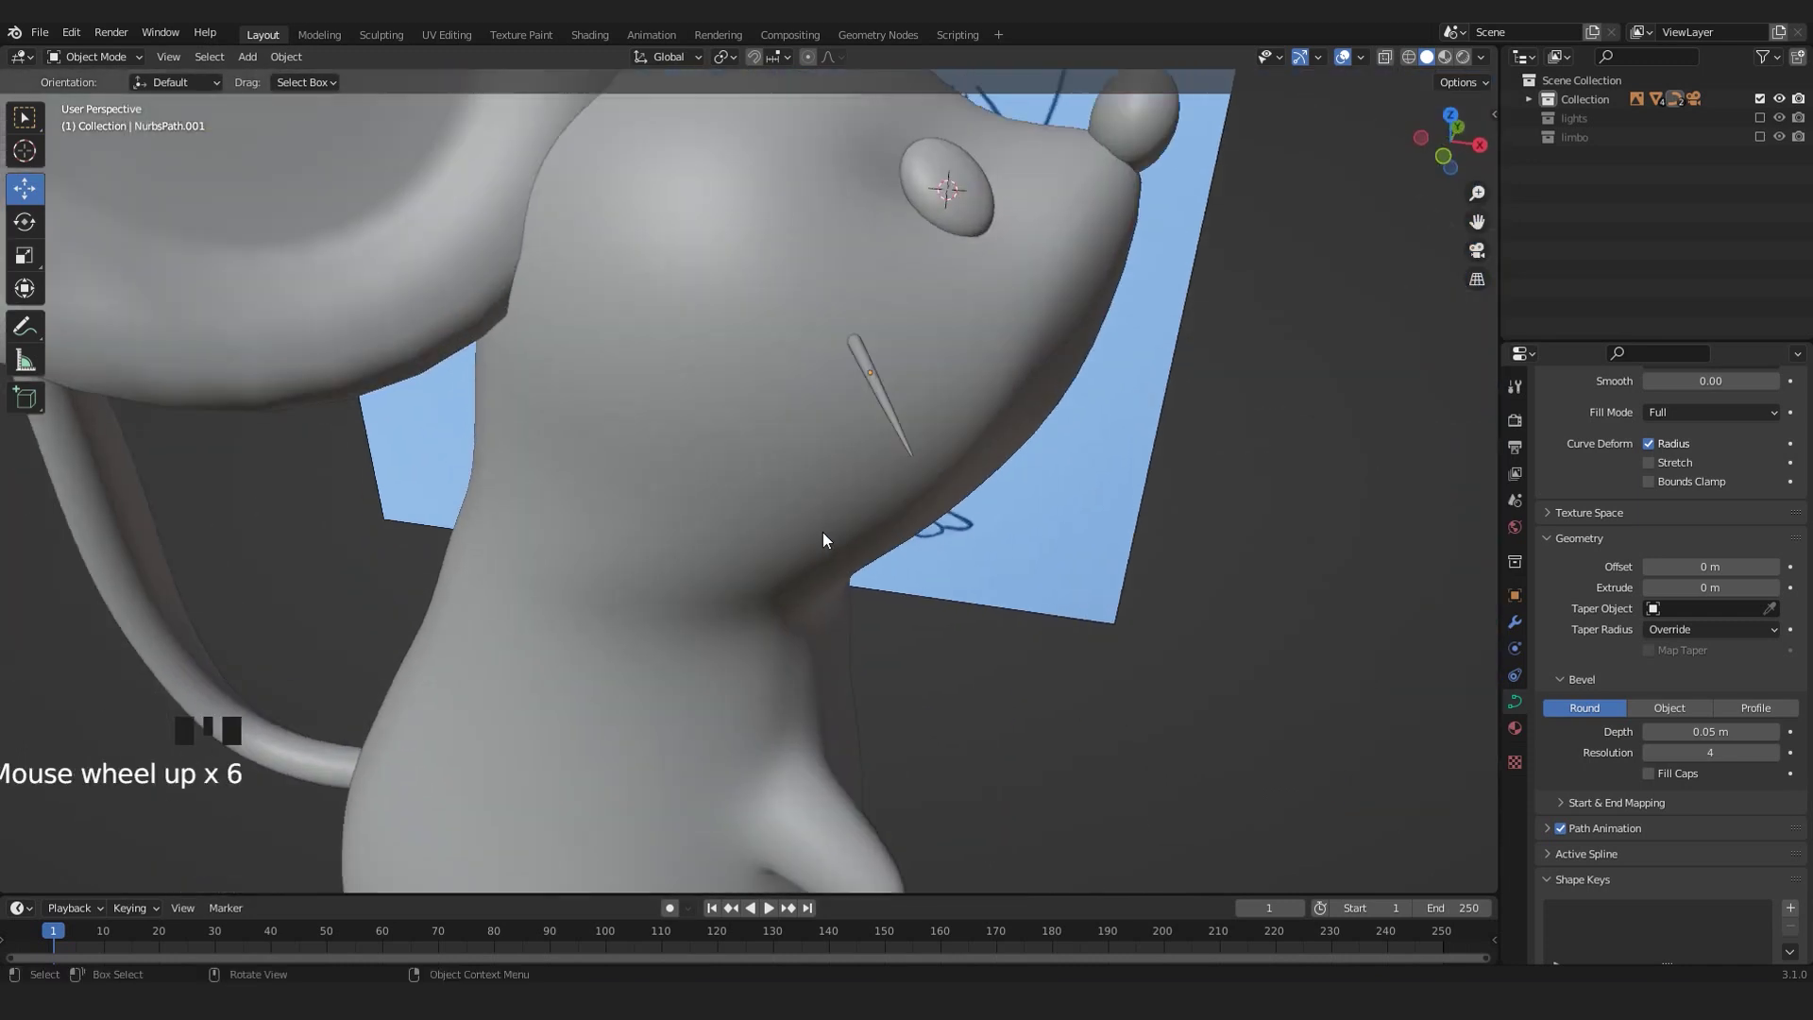
- Enable Fill Caps for the whisker and bend its curve into a gentle S-shape
{"action": "left_click", "coordinate": [903, 435]}
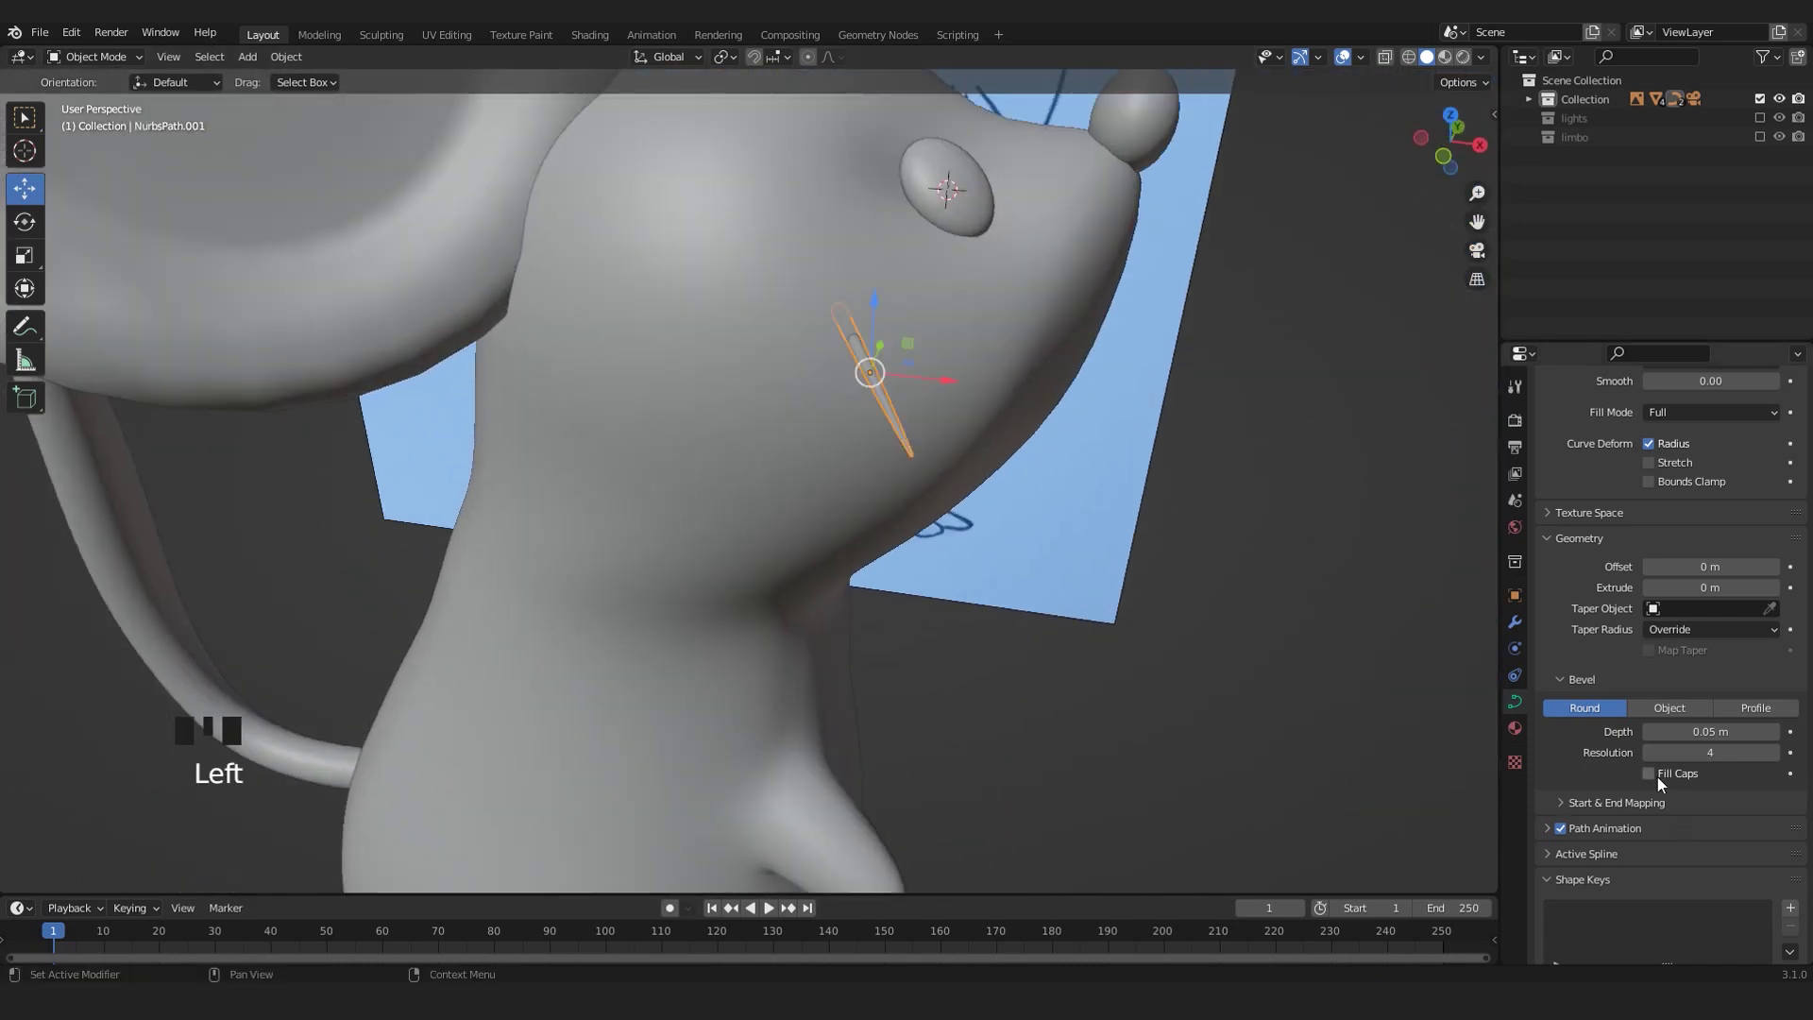
{"action": "scroll", "coordinate": [276, 614], "scroll_direction": "down", "scroll_amount": 2}
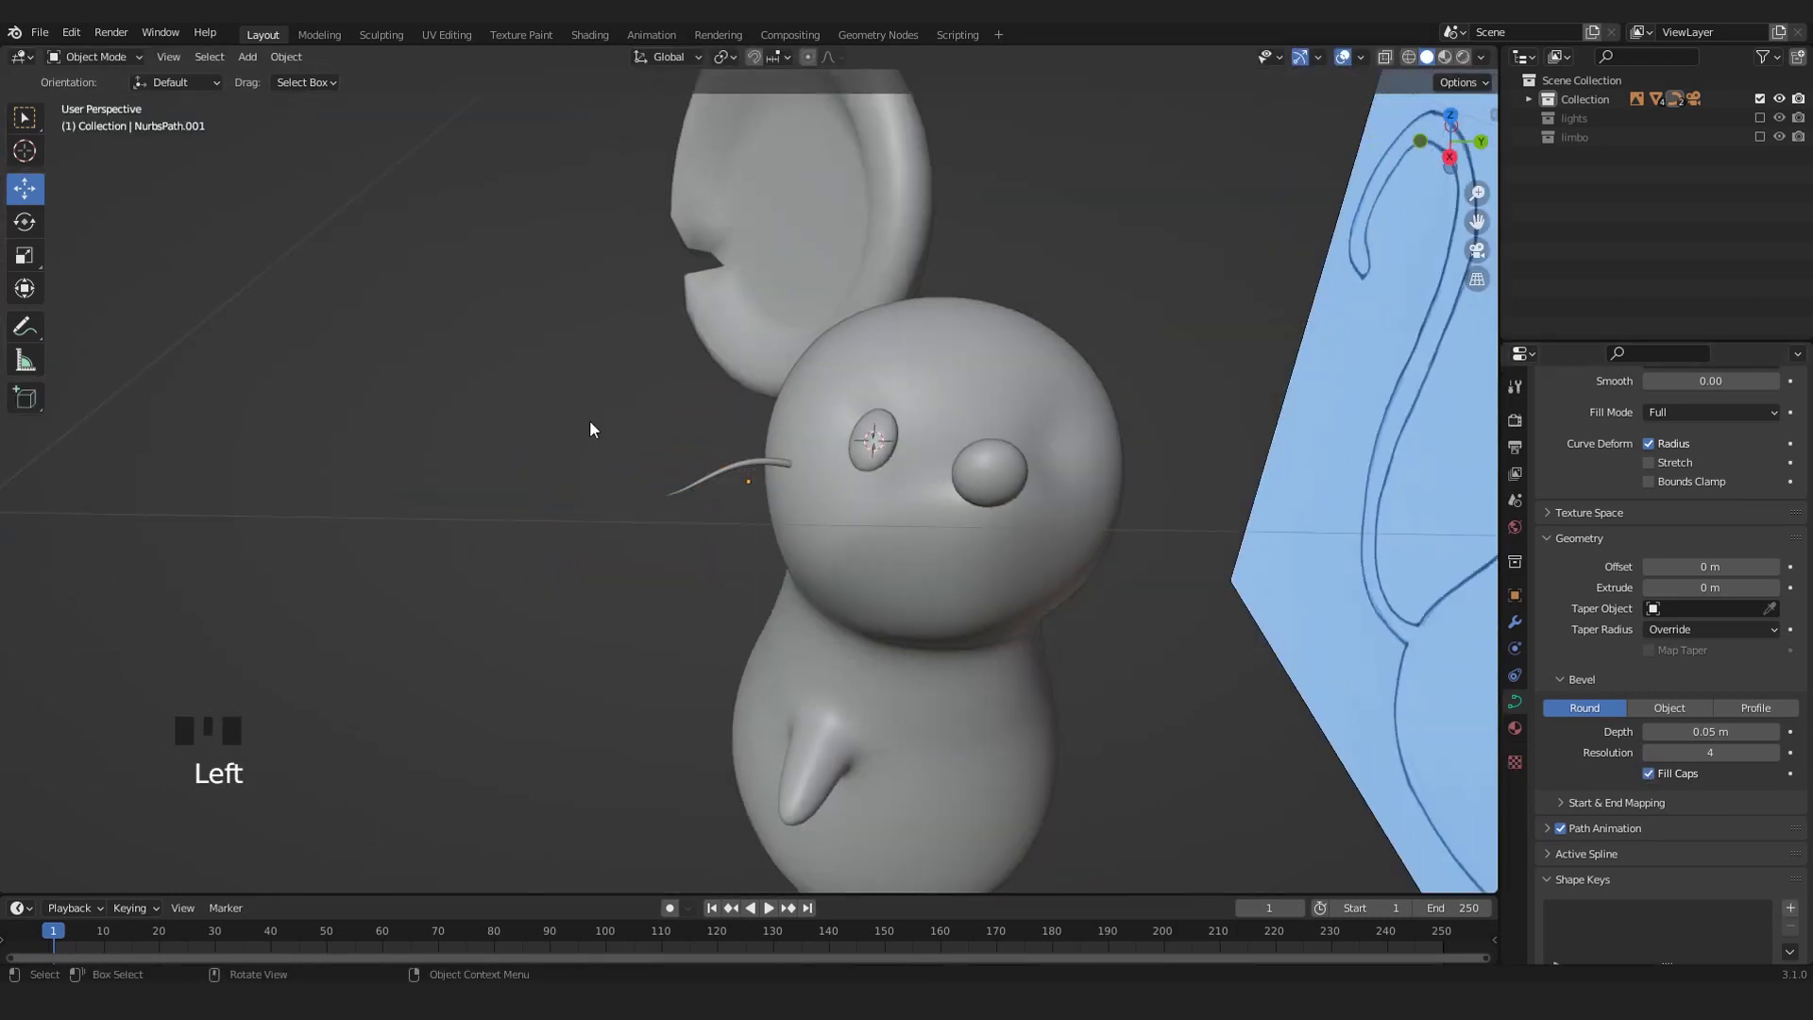
{"action": "middle_click_drag", "start_coordinate": [590, 422], "coordinate": [735, 406]}
- Rotate and move the curved whisker on the cheek, checking its placement against the sketch in front view with X-ray
{"action": "left_click", "coordinate": [743, 486]}
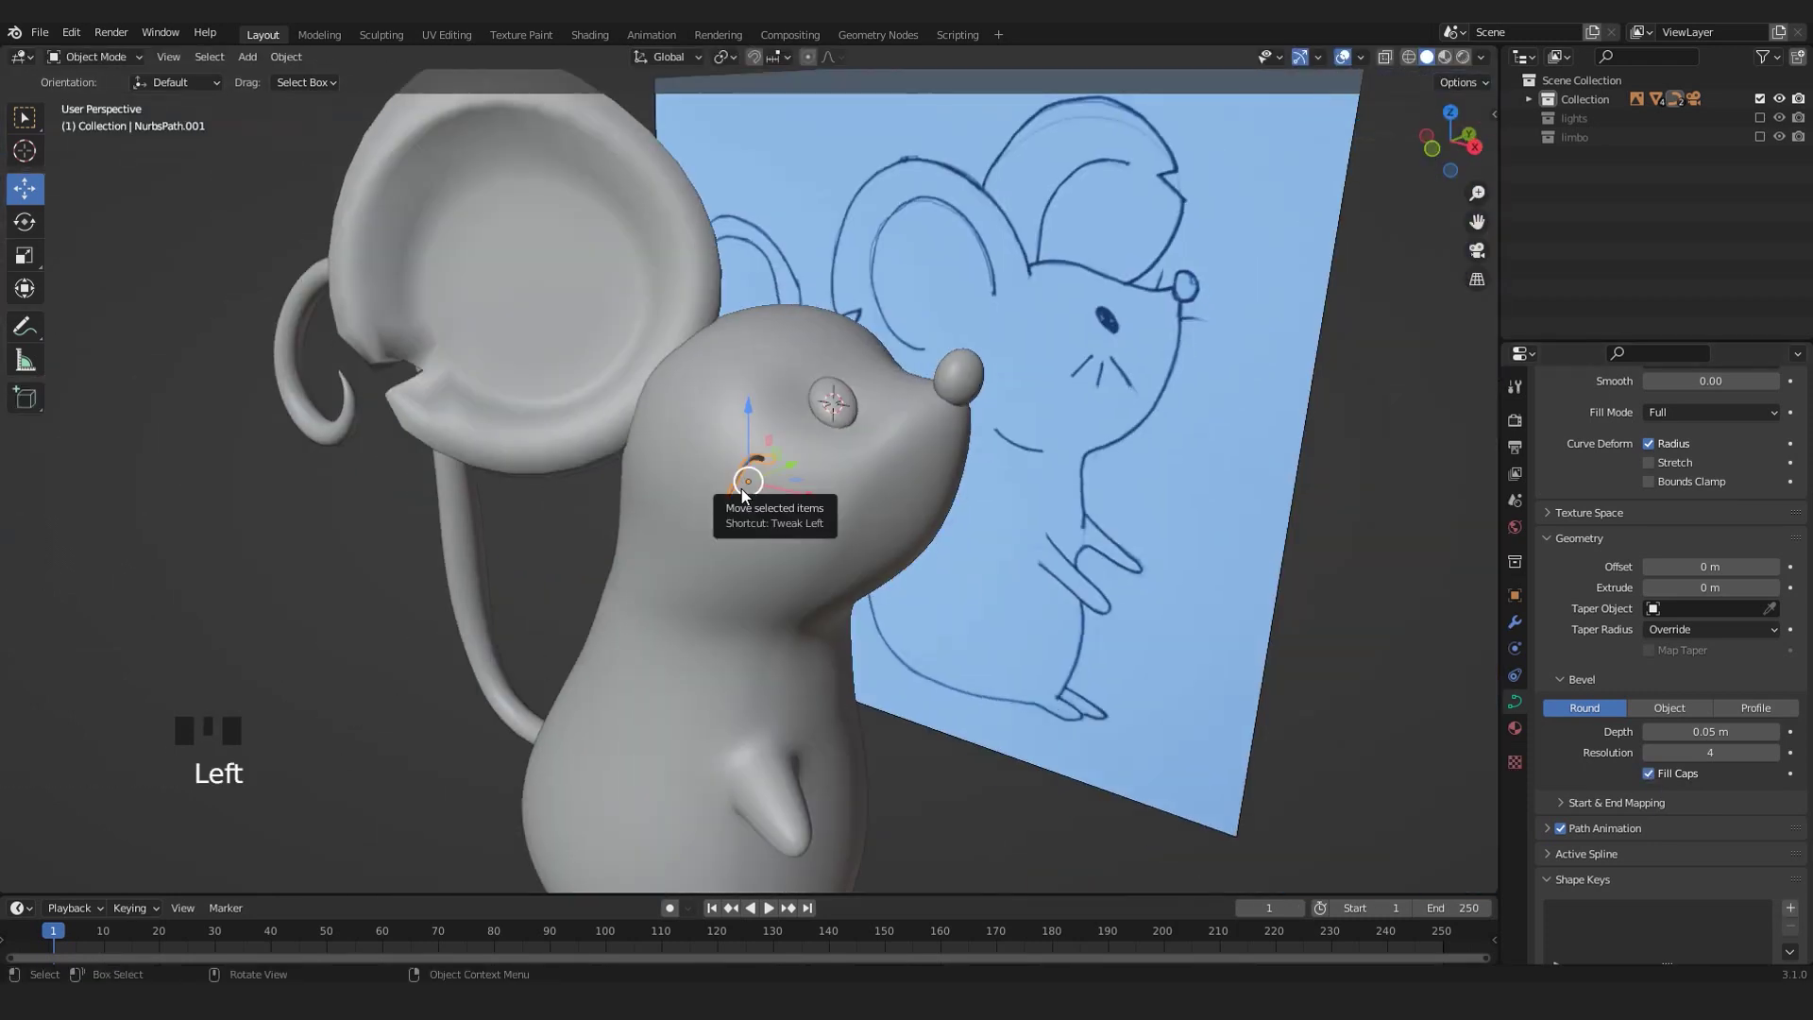
{"action": "key", "text": "KP_1"}
{"action": "scroll", "coordinate": [742, 488], "scroll_direction": "up", "scroll_amount": 4}
{"action": "key", "text": "alt+z"}
{"action": "key", "text": "alt+z"}
{"action": "scroll", "coordinate": [1124, 468], "scroll_direction": "down", "scroll_amount": 3}
{"action": "middle_click_drag", "start_coordinate": [745, 468], "coordinate": [1061, 275]}
{"action": "key", "text": "r"}
{"action": "key", "text": "g"}
{"action": "left_click", "coordinate": [860, 558]}
{"action": "key", "text": "KP_1"}
{"action": "key", "text": "alt+z"}
{"action": "key", "text": "alt+z"}
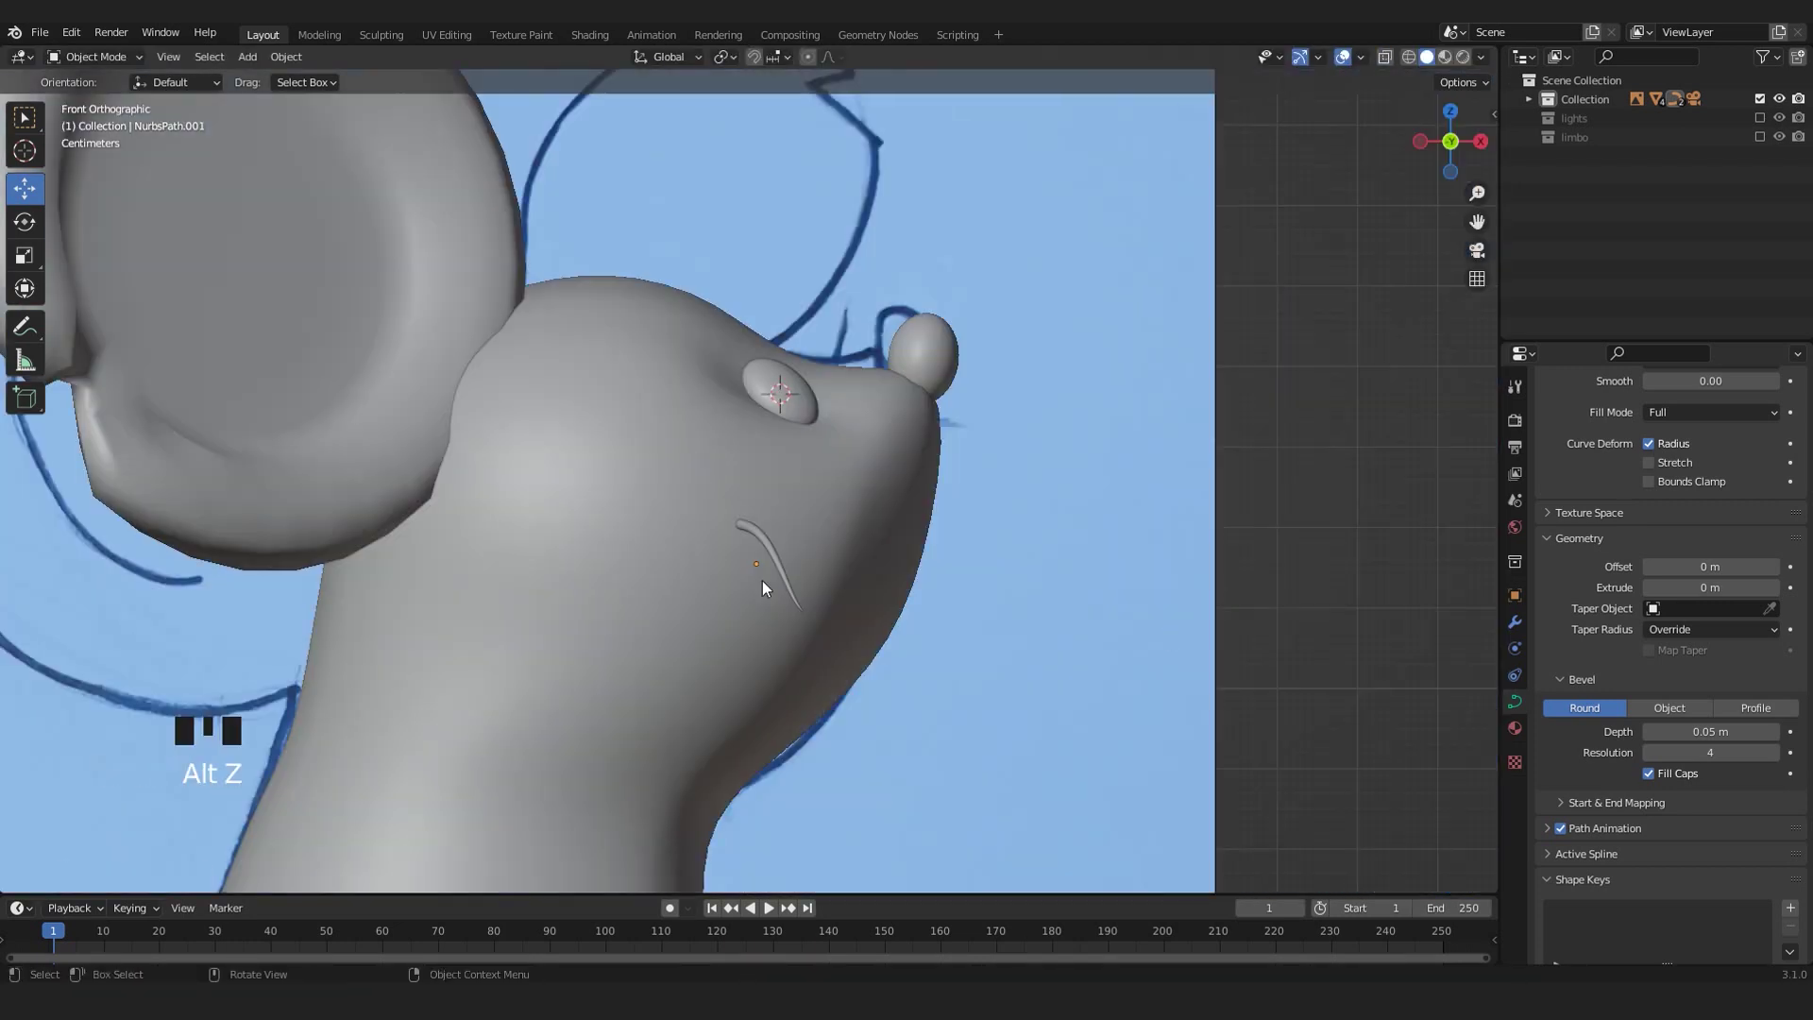
- Duplicate the whisker in top view, rotate the copy and place its base beside the first whisker's
{"action": "key", "text": "KP_7"}
{"action": "key", "text": "shift+d"}
{"action": "key", "text": "r"}
{"action": "left_click", "coordinate": [769, 491]}
{"action": "key", "text": "g"}
{"action": "left_click", "coordinate": [761, 514]}
- Duplicate the whisker again, rotate the copy further and place it as the third whisker of the fan
{"action": "key", "text": "shift+d"}
{"action": "left_click", "coordinate": [758, 514]}
{"action": "key", "text": "r"}
{"action": "left_click", "coordinate": [793, 415]}
{"action": "key", "text": "g"}
{"action": "left_click", "coordinate": [688, 453]}
{"action": "middle_click_drag", "start_coordinate": [688, 453], "coordinate": [843, 553]}
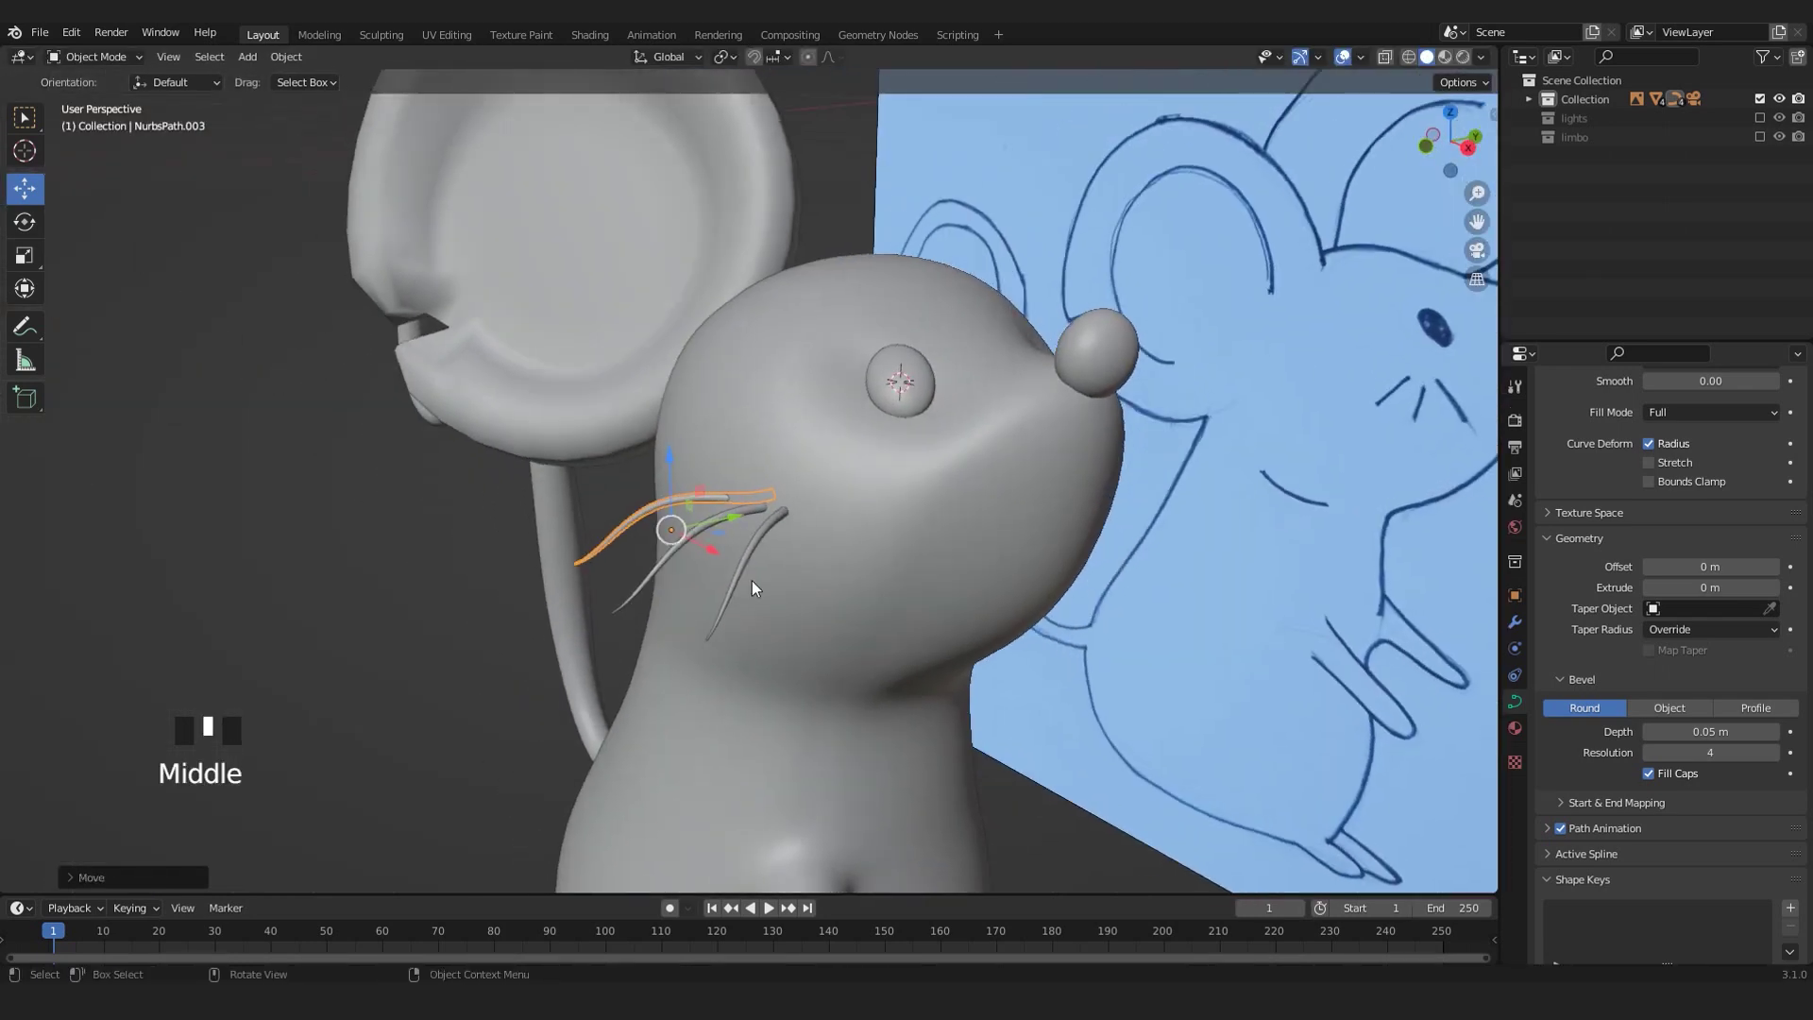
- Move the third whisker's base against the cheek and rescale a whisker of the fan
{"action": "key", "text": "g"}
{"action": "left_click", "coordinate": [793, 593]}
{"action": "left_click", "coordinate": [1015, 704]}
{"action": "scroll", "coordinate": [806, 631], "scroll_direction": "down", "scroll_amount": 7}
{"action": "middle_click_drag", "start_coordinate": [807, 631], "coordinate": [843, 612]}
{"action": "scroll", "coordinate": [844, 612], "scroll_direction": "up", "scroll_amount": 5}
{"action": "left_click", "coordinate": [709, 547]}
{"action": "scroll", "coordinate": [735, 665], "scroll_direction": "up", "scroll_amount": 3}
{"action": "middle_click_drag", "start_coordinate": [735, 665], "coordinate": [551, 716]}
{"action": "key", "text": "s"}
{"action": "left_click", "coordinate": [725, 616]}
- Reposition the resized whisker and move curve points of it and its neighbour to vary their bends
{"action": "key", "text": "g"}
{"action": "key", "text": "Tab"}
{"action": "left_click", "coordinate": [698, 684]}
{"action": "key", "text": "g"}
{"action": "key", "text": "Tab"}
{"action": "left_click", "coordinate": [570, 599]}
{"action": "key", "text": "Tab"}
{"action": "key", "text": "g"}
{"action": "key", "text": "Tab"}
- Thin all three whiskers together by shrinking the radius of all their curve points
{"action": "scroll", "coordinate": [552, 716], "scroll_direction": "down", "scroll_amount": 4}
{"action": "key", "text": "KP_7"}
{"action": "scroll", "coordinate": [774, 507], "scroll_direction": "up", "scroll_amount": 8}
{"action": "left_click", "coordinate": [775, 508]}
{"action": "left_click", "coordinate": [697, 519], "text": "shift"}
{"action": "left_click", "coordinate": [612, 510], "text": "shift"}
{"action": "key", "text": "Tab"}
{"action": "key", "text": "a"}
{"action": "key", "text": "alt+s"}
{"action": "left_click", "coordinate": [835, 707]}
{"action": "key", "text": "Tab"}
- Rotate and move the three whiskers together in top view so the fan sits on the cheek
{"action": "left_click", "coordinate": [833, 703]}
{"action": "middle_click_drag", "start_coordinate": [833, 700], "coordinate": [658, 467]}
{"action": "left_click_drag", "start_coordinate": [657, 467], "coordinate": [704, 609]}
{"action": "key", "text": "KP_7"}
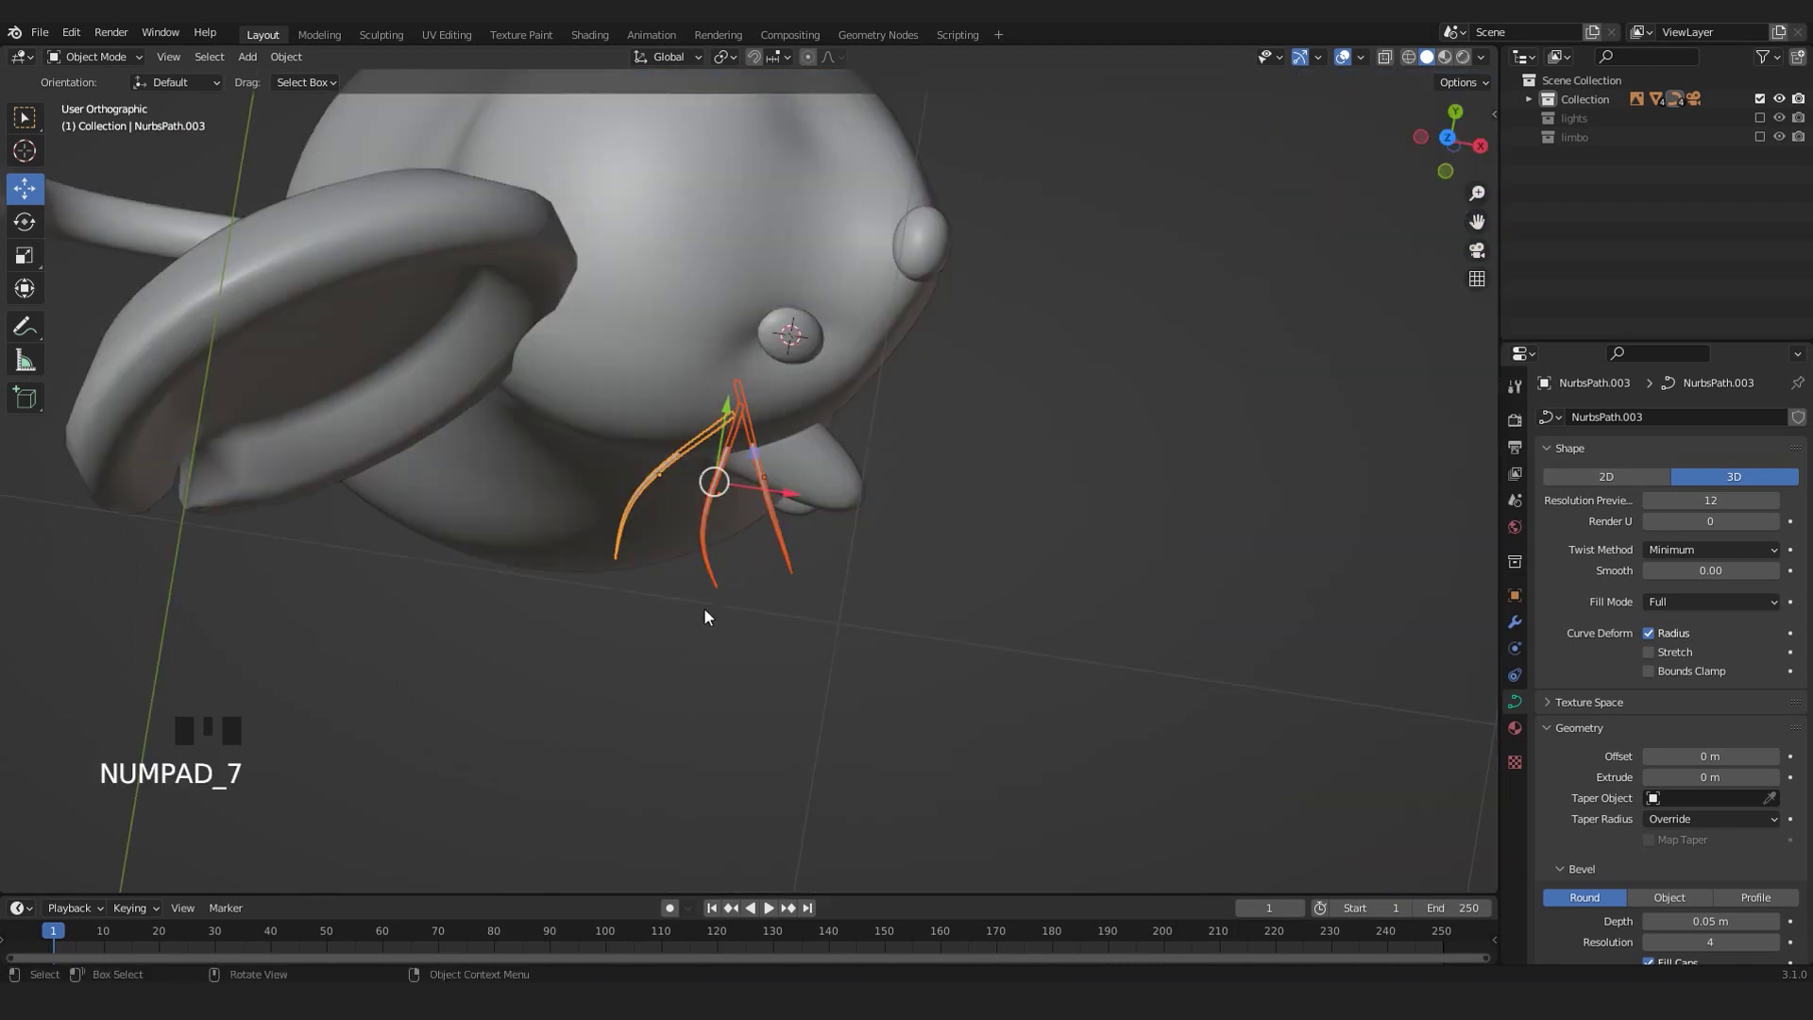
{"action": "key", "text": "r"}
{"action": "left_click", "coordinate": [755, 592]}
{"action": "key", "text": "g"}
{"action": "left_click", "coordinate": [858, 570]}
{"action": "middle_click_drag", "start_coordinate": [1128, 874], "coordinate": [996, 749]}
{"action": "scroll", "coordinate": [863, 674], "scroll_direction": "down", "scroll_amount": 2}
{"action": "middle_click_drag", "start_coordinate": [863, 675], "coordinate": [724, 597]}
{"action": "scroll", "coordinate": [722, 594], "scroll_direction": "down", "scroll_amount": 3}
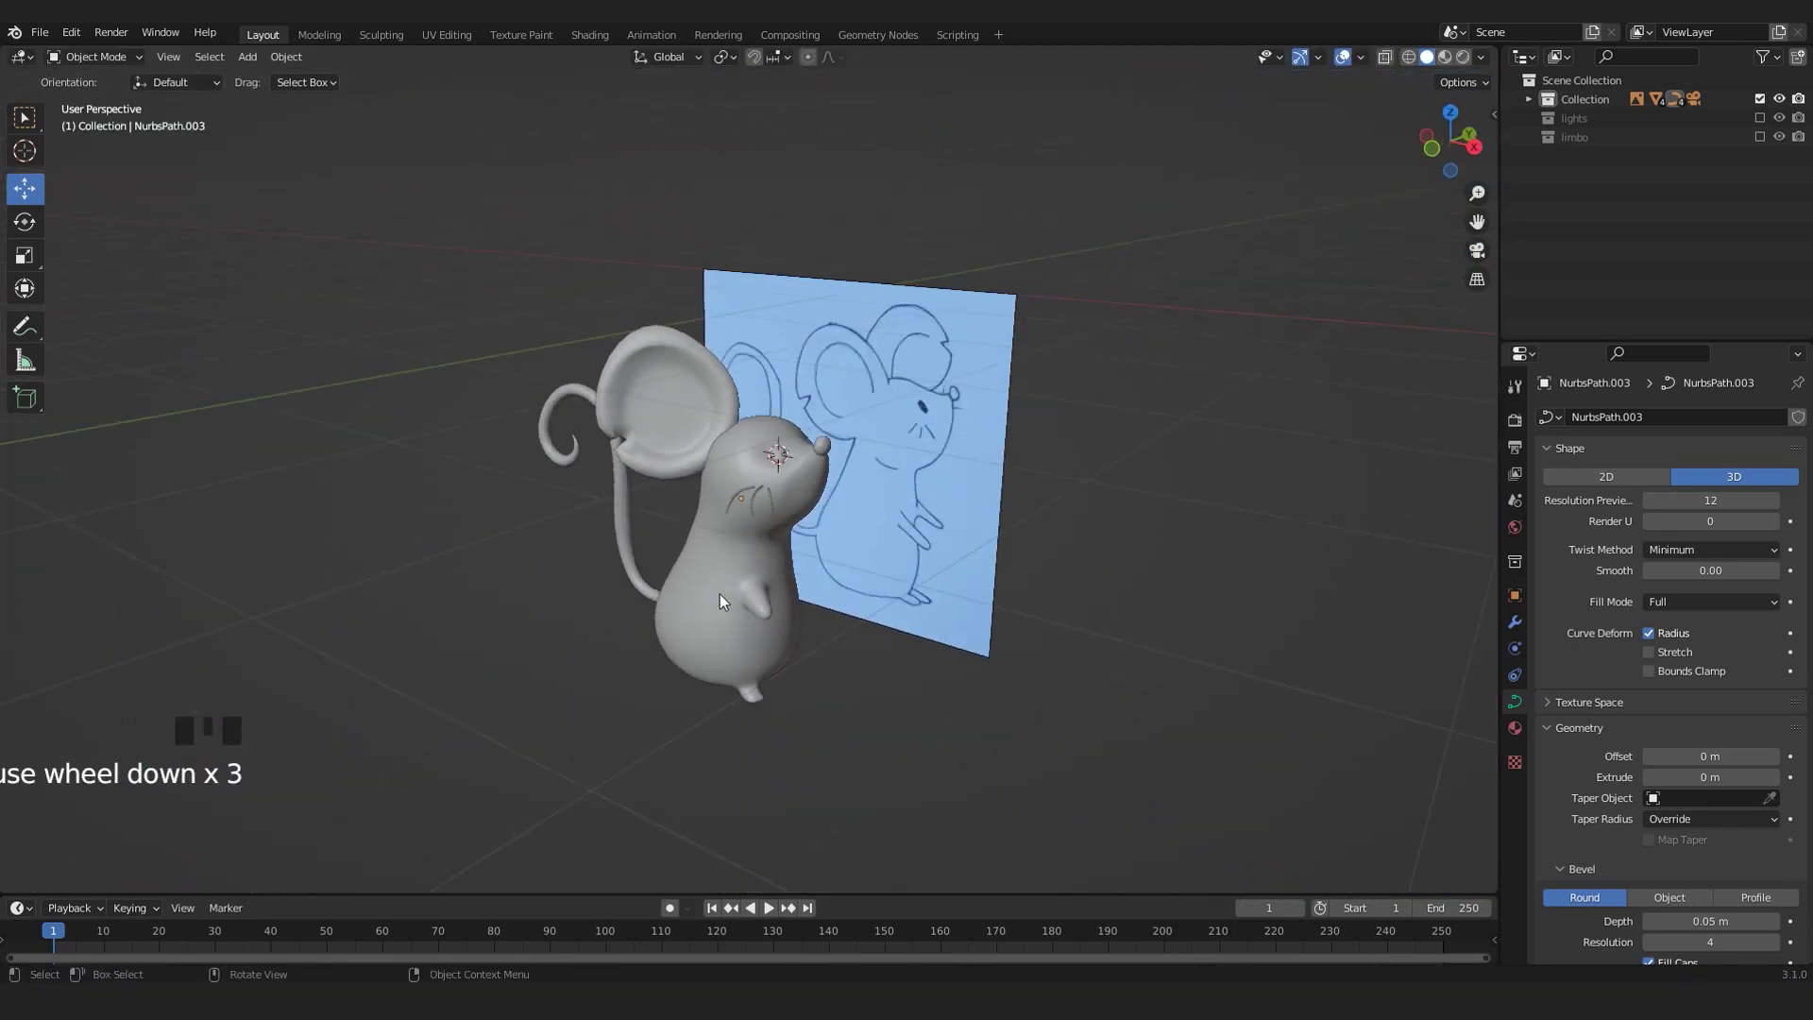
- Place the 3D cursor in empty space away from the mouse in front view and return to the Move tool
{"action": "key", "text": "KP_1"}
{"action": "double_click", "coordinate": [26, 147]}
{"action": "left_click", "coordinate": [25, 188]}
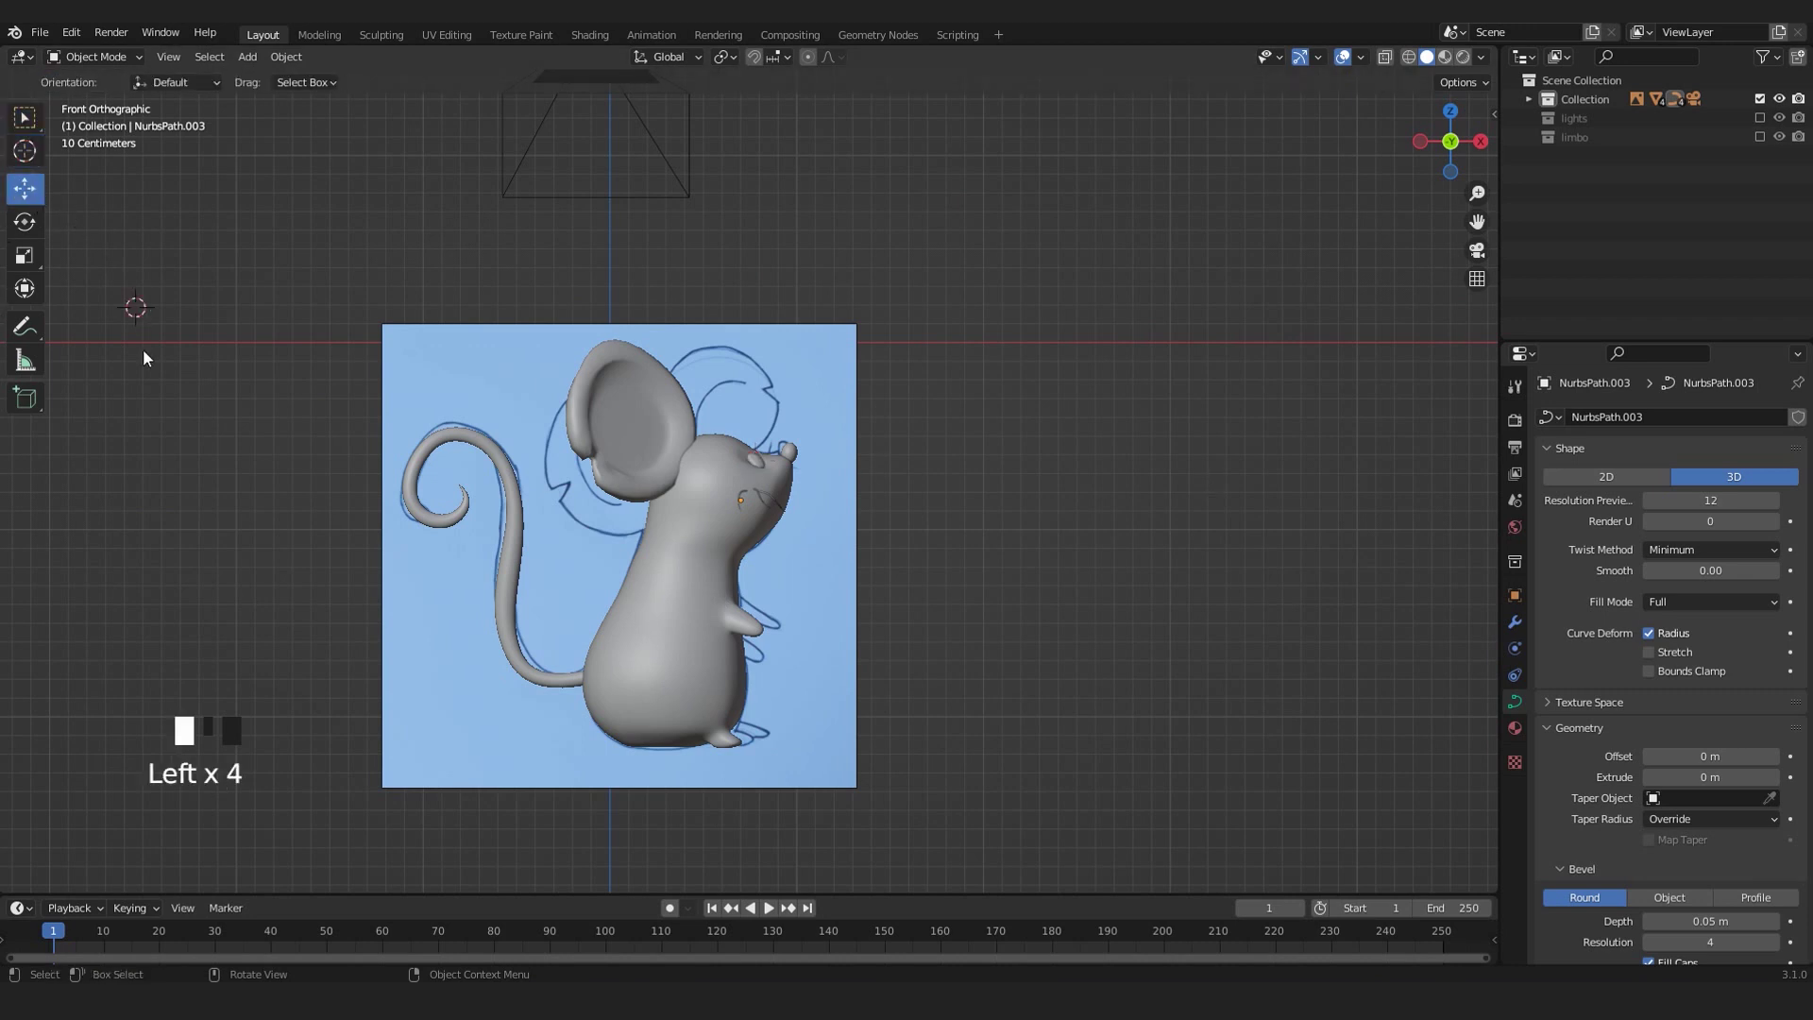
- Examine the whiskers, face and body from several angles
{"action": "scroll", "coordinate": [909, 609], "scroll_direction": "up", "scroll_amount": 7}
{"action": "scroll", "coordinate": [911, 614], "scroll_direction": "down", "scroll_amount": 5}
{"action": "middle_click_drag", "start_coordinate": [910, 627], "coordinate": [799, 540], "text": "shift"}
{"action": "scroll", "coordinate": [1016, 482], "scroll_direction": "down", "scroll_amount": 3}
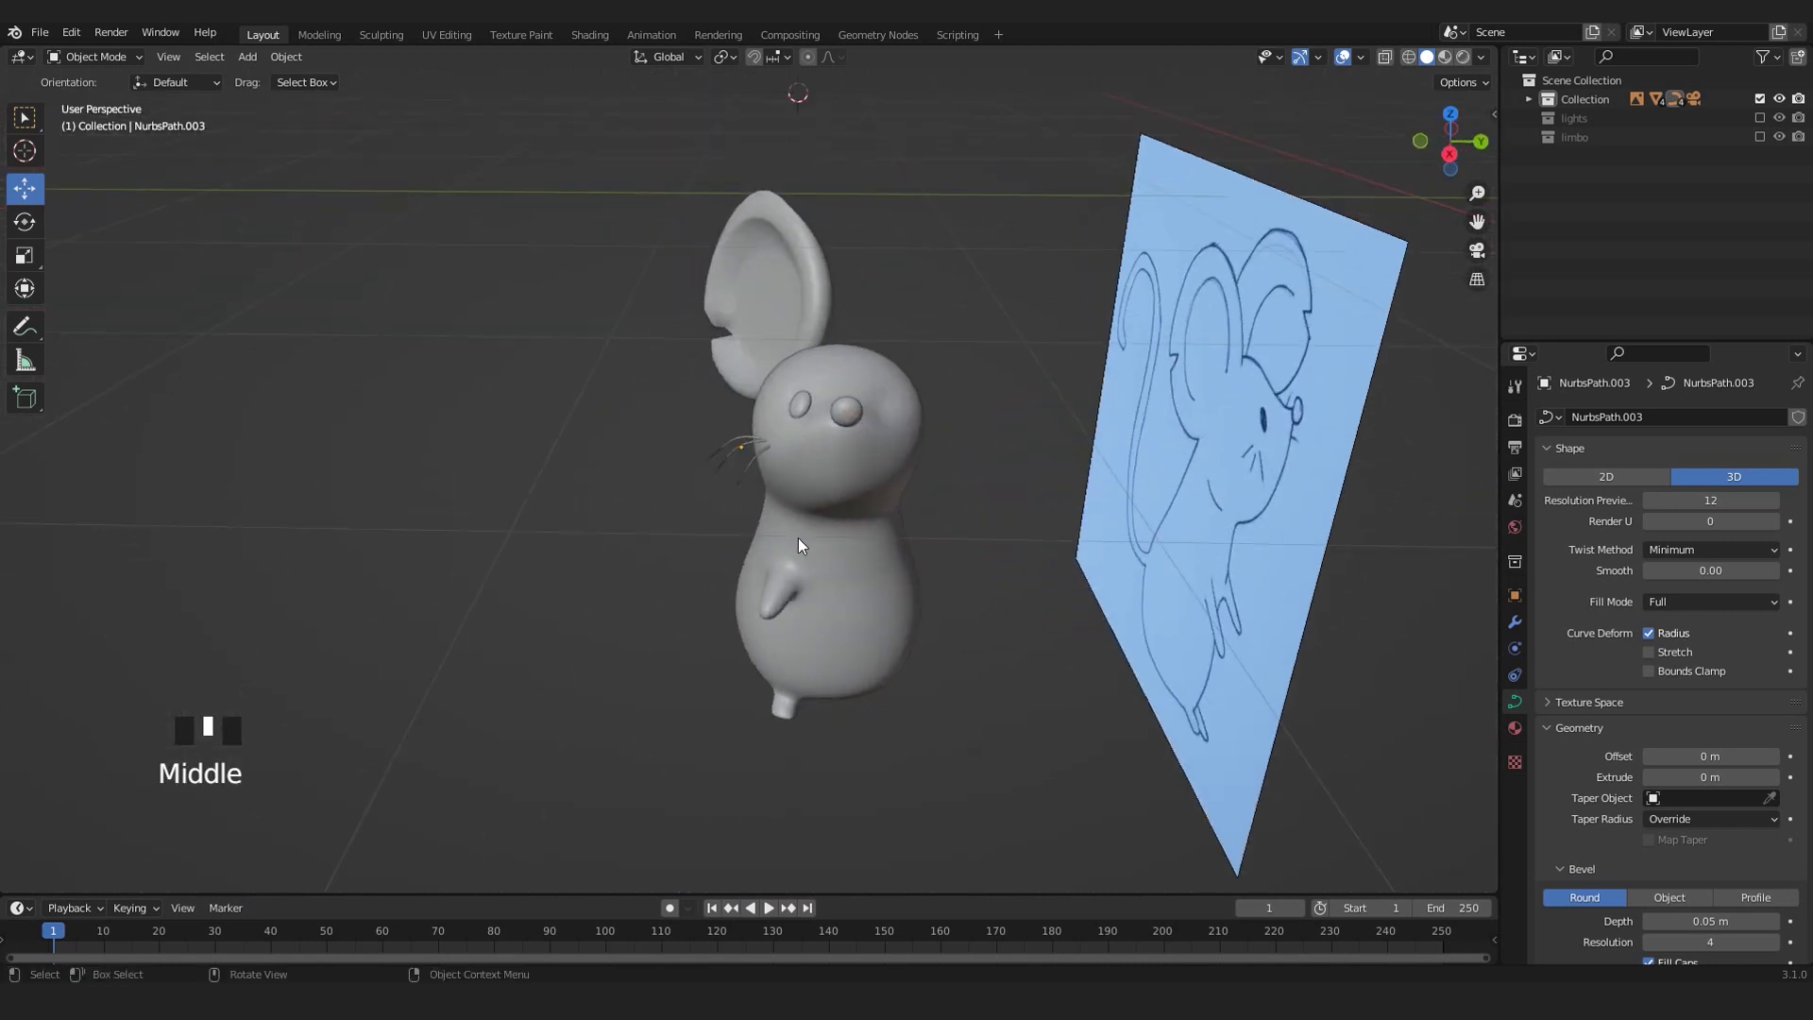
{"action": "middle_click_drag", "start_coordinate": [620, 481], "coordinate": [782, 490]}
{"action": "scroll", "coordinate": [801, 591], "scroll_direction": "up", "scroll_amount": 3}
{"action": "scroll", "coordinate": [802, 592], "scroll_direction": "down", "scroll_amount": 3}
{"action": "middle_click_drag", "start_coordinate": [802, 592], "coordinate": [728, 504]}
{"action": "scroll", "coordinate": [806, 510], "scroll_direction": "down", "scroll_amount": 1}
{"action": "scroll", "coordinate": [696, 499], "scroll_direction": "up", "scroll_amount": 4}
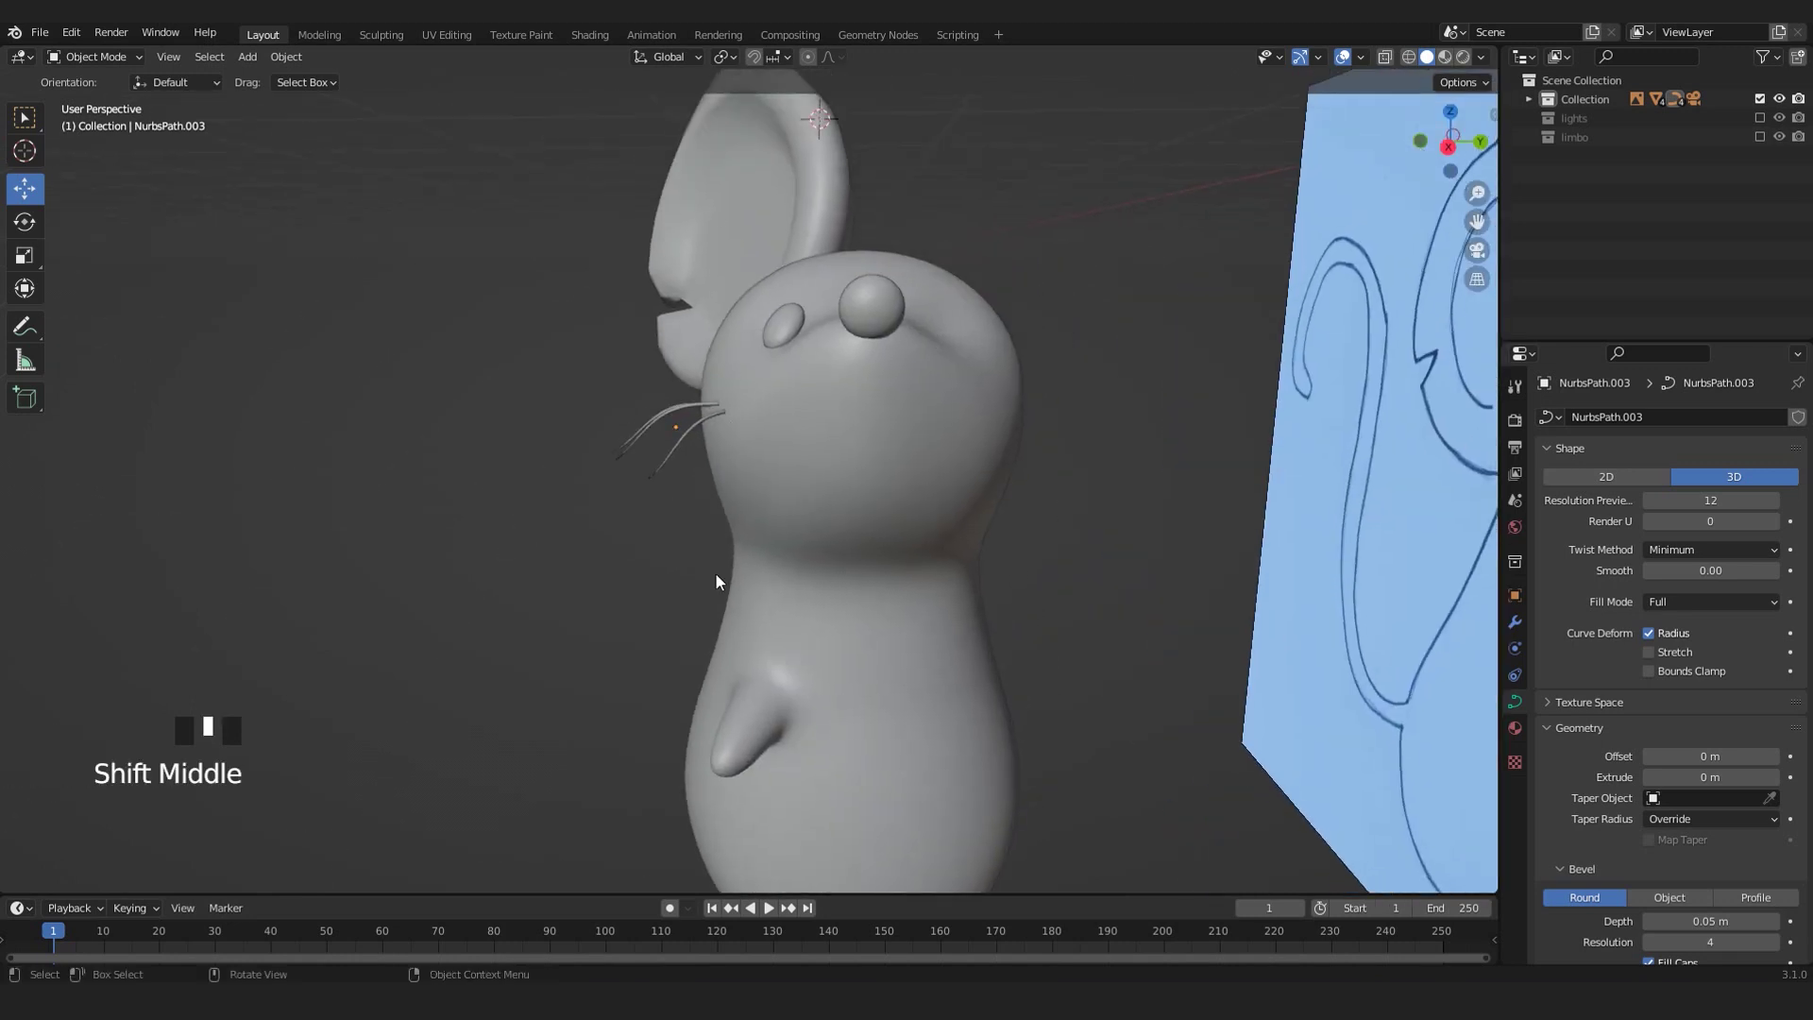
{"action": "scroll", "coordinate": [833, 309], "scroll_direction": "down", "scroll_amount": 2}
{"action": "middle_click_drag", "start_coordinate": [1005, 555], "coordinate": [842, 501]}
{"action": "scroll", "coordinate": [797, 603], "scroll_direction": "up", "scroll_amount": 2}
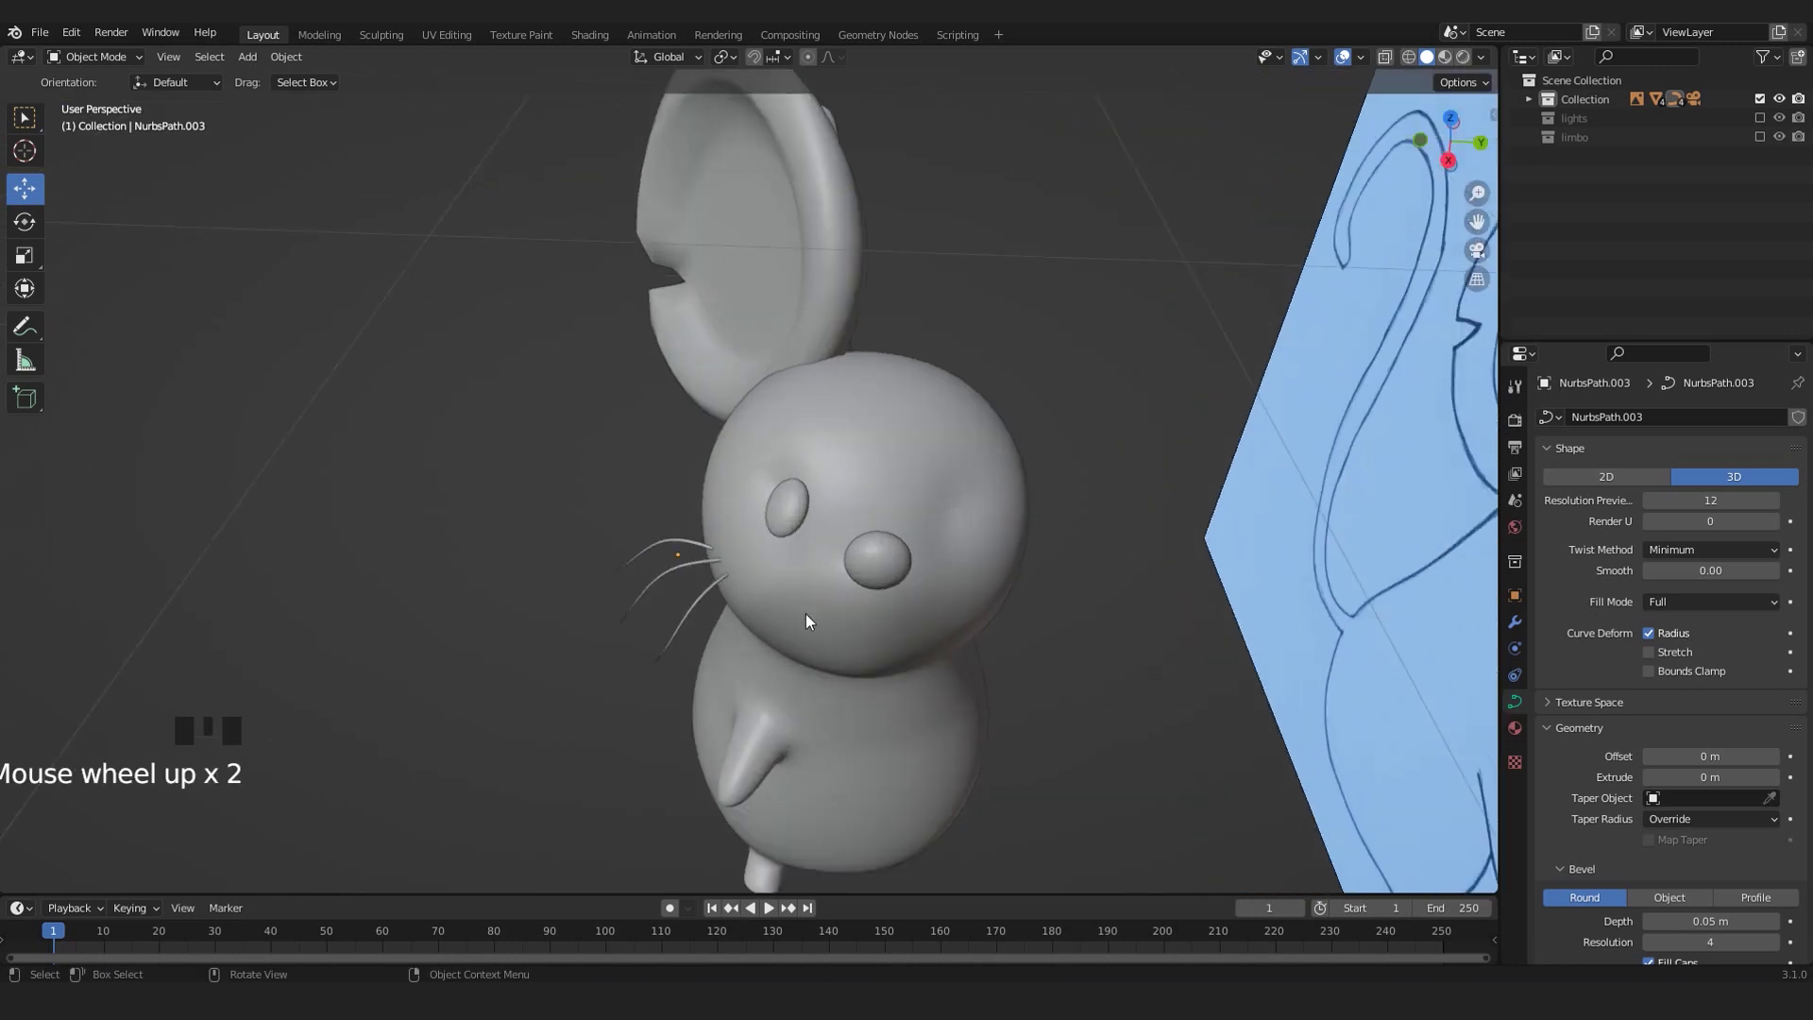
- Save the file and delete the body's vertices beyond its centre line on the earless side, using right view and X-ray in Edit Mode
{"action": "left_click", "coordinate": [807, 620]}
{"action": "scroll", "coordinate": [806, 621], "scroll_direction": "down", "scroll_amount": 3}
{"action": "key", "text": "KP_3"}
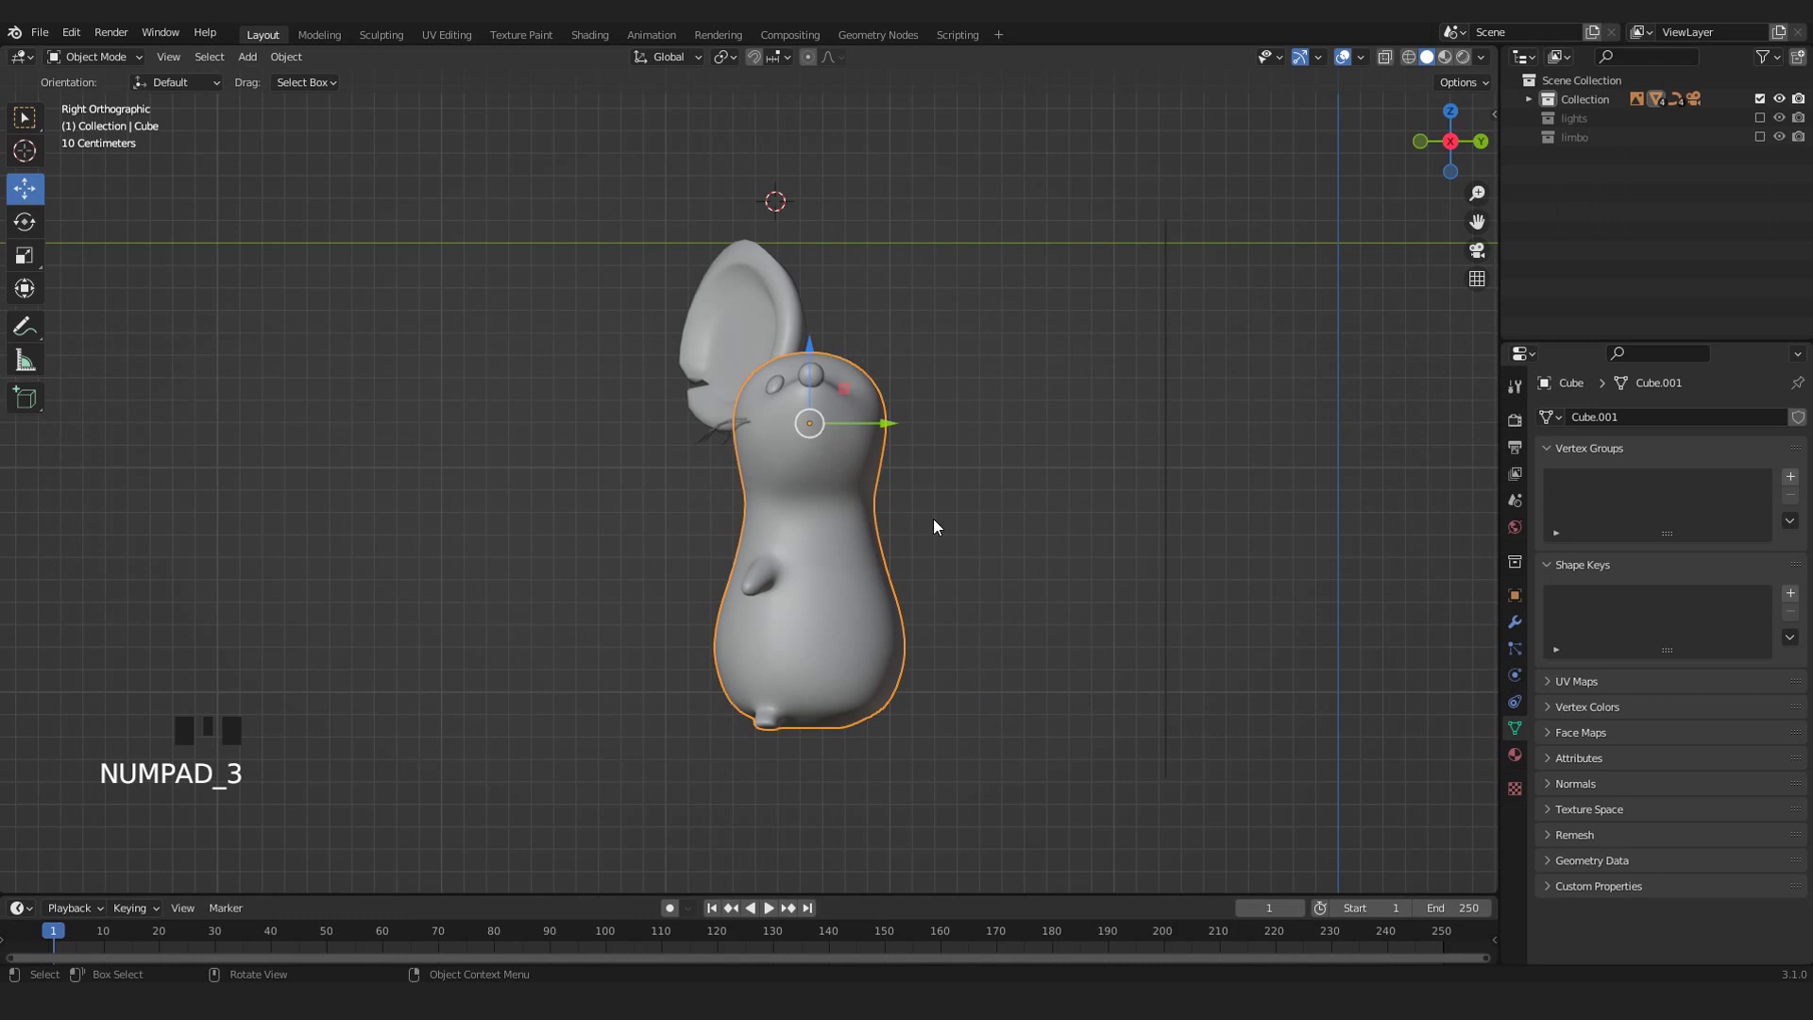
{"action": "scroll", "coordinate": [814, 433], "scroll_direction": "up", "scroll_amount": 1}
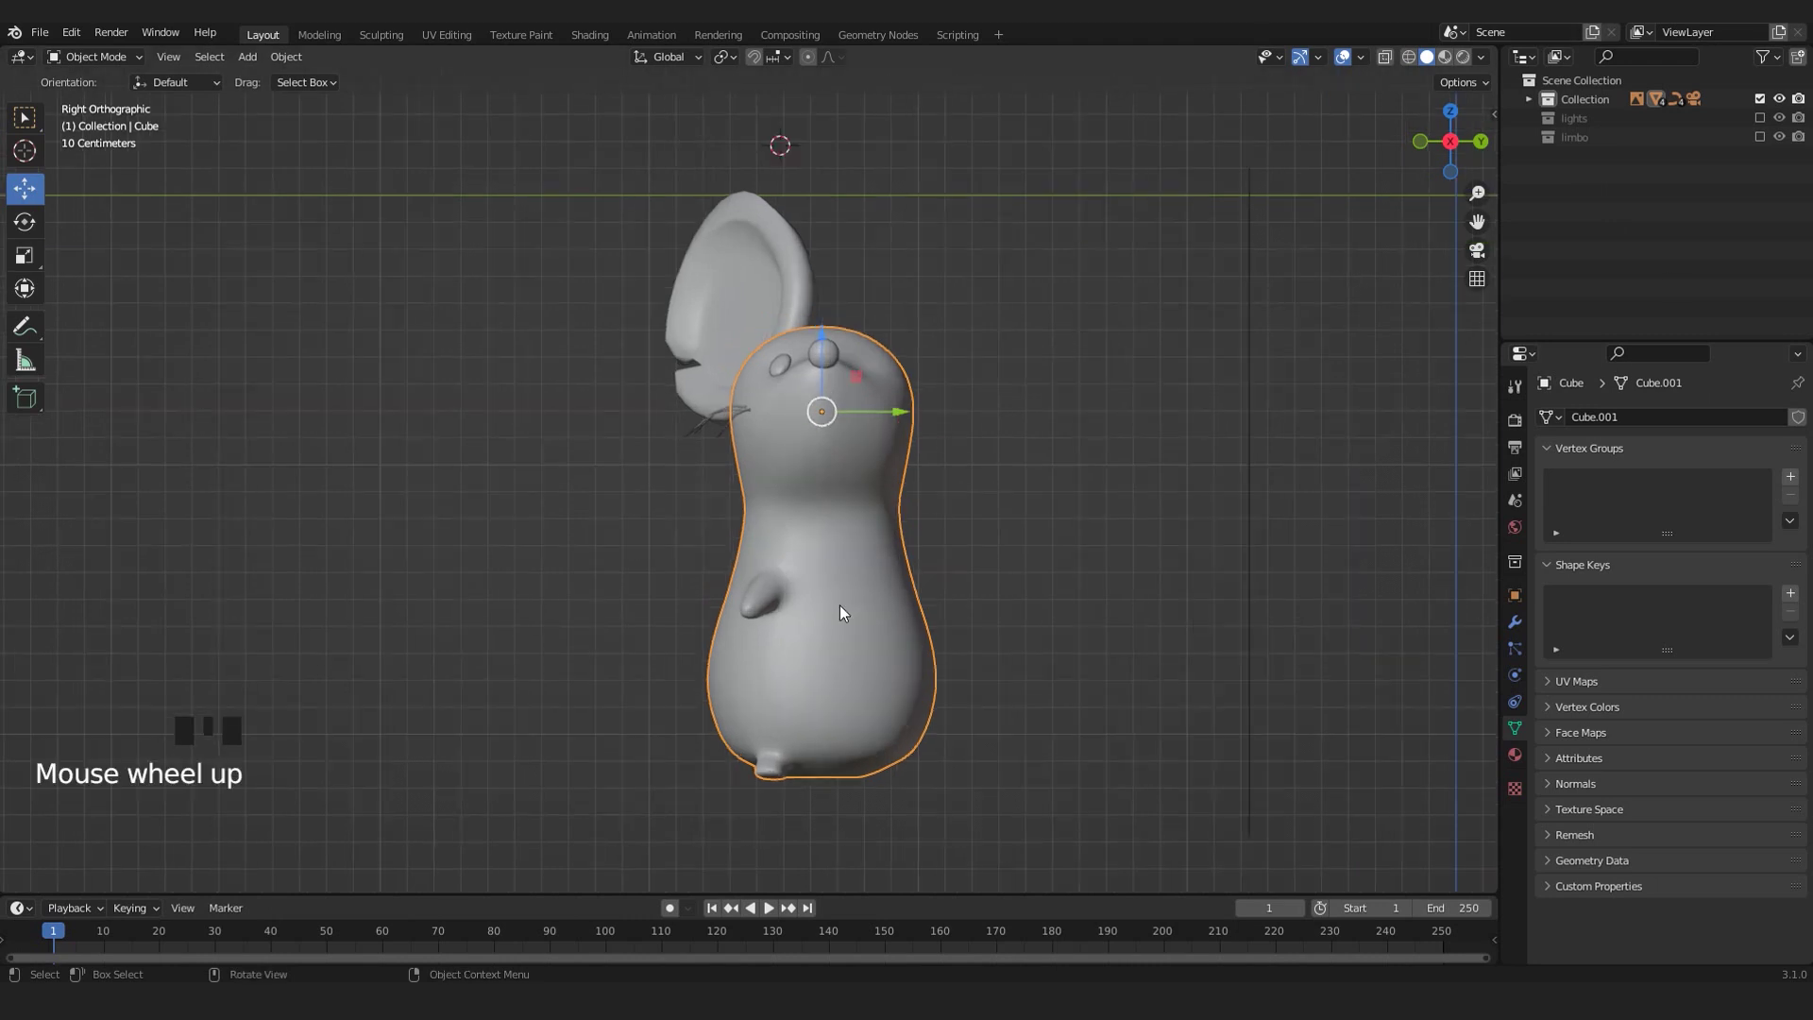
{"action": "scroll", "coordinate": [867, 582], "scroll_direction": "up", "scroll_amount": 2}
{"action": "scroll", "coordinate": [932, 529], "scroll_direction": "down", "scroll_amount": 1}
{"action": "middle_click_drag", "start_coordinate": [907, 563], "coordinate": [898, 519], "text": "shift"}
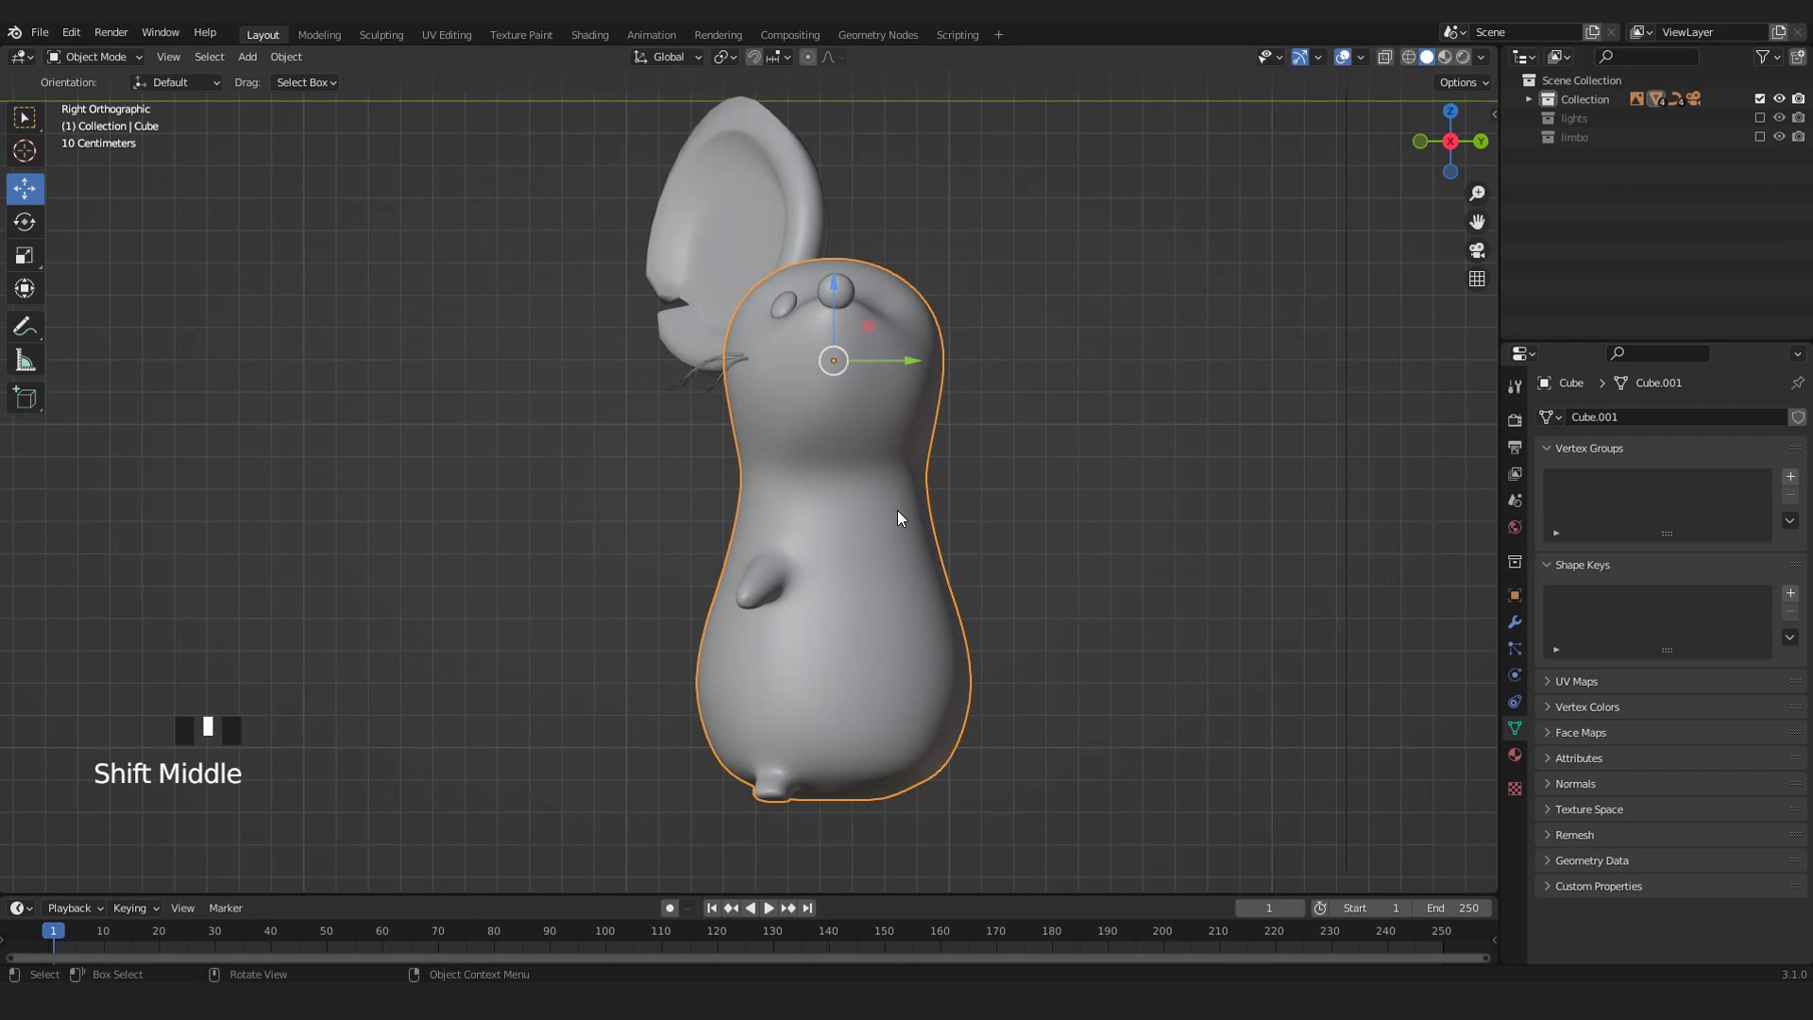
{"action": "key", "text": "Tab"}
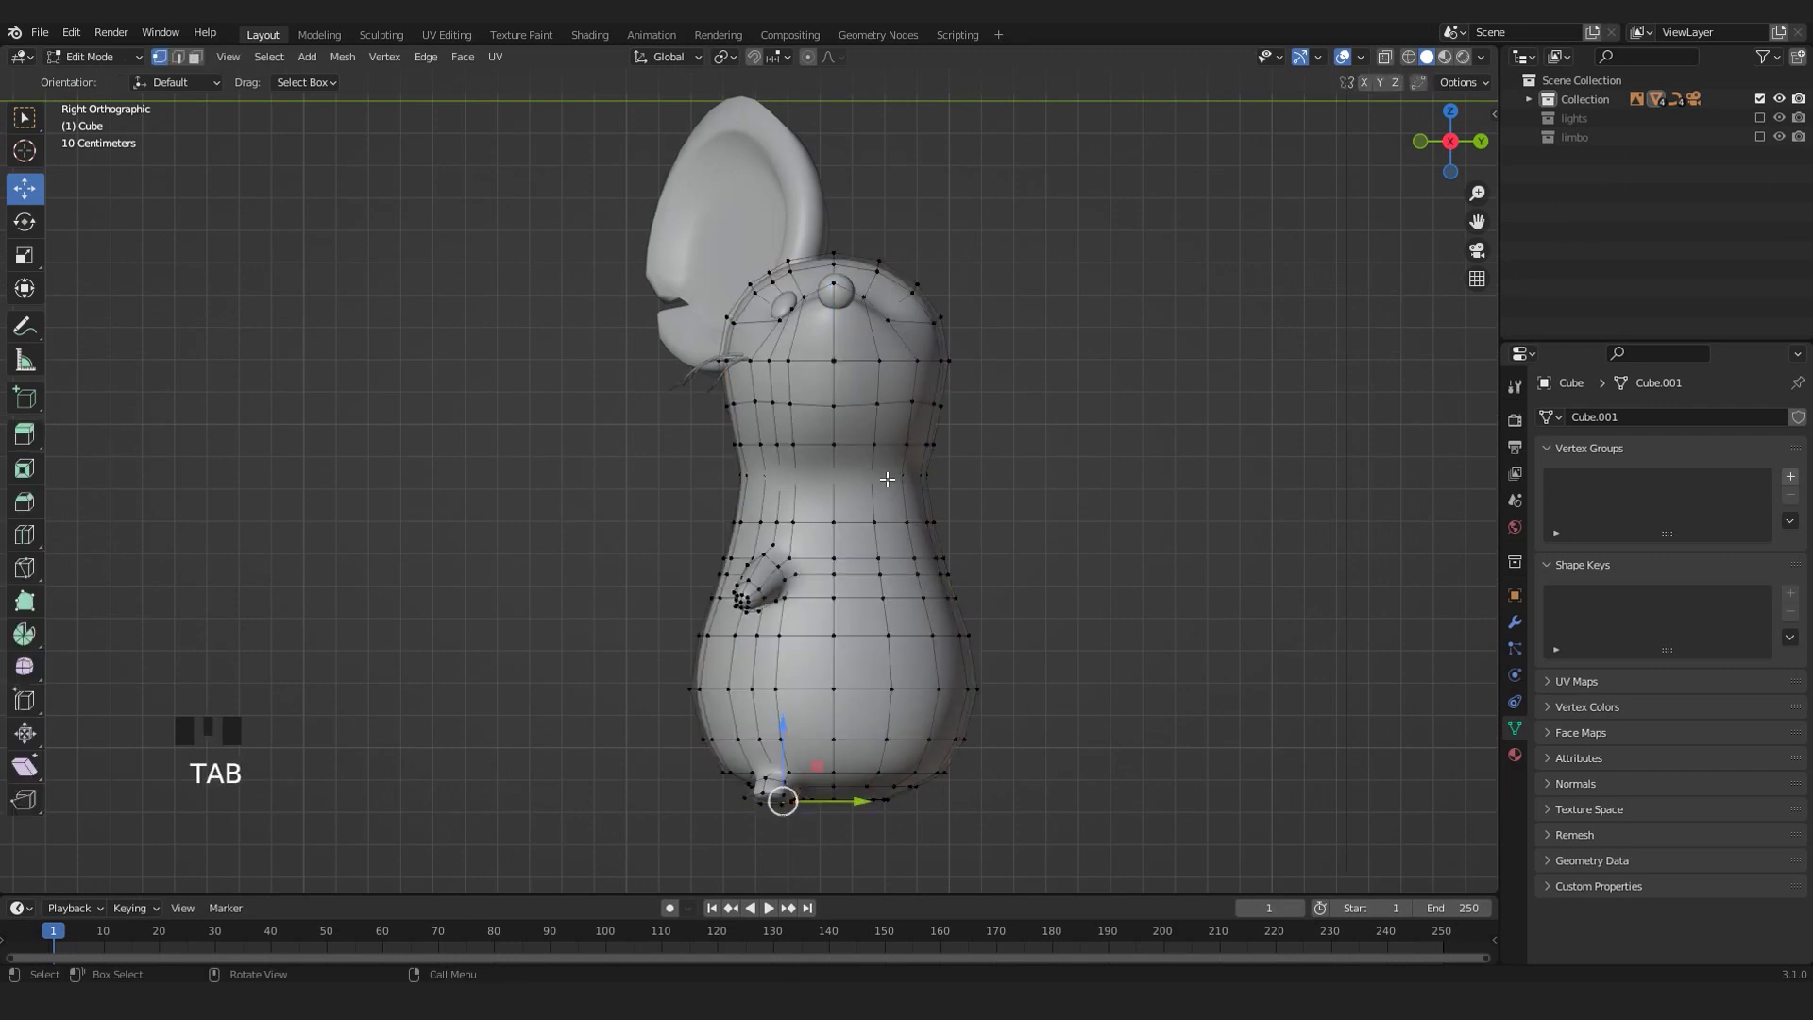
{"action": "key", "text": "alt+z"}
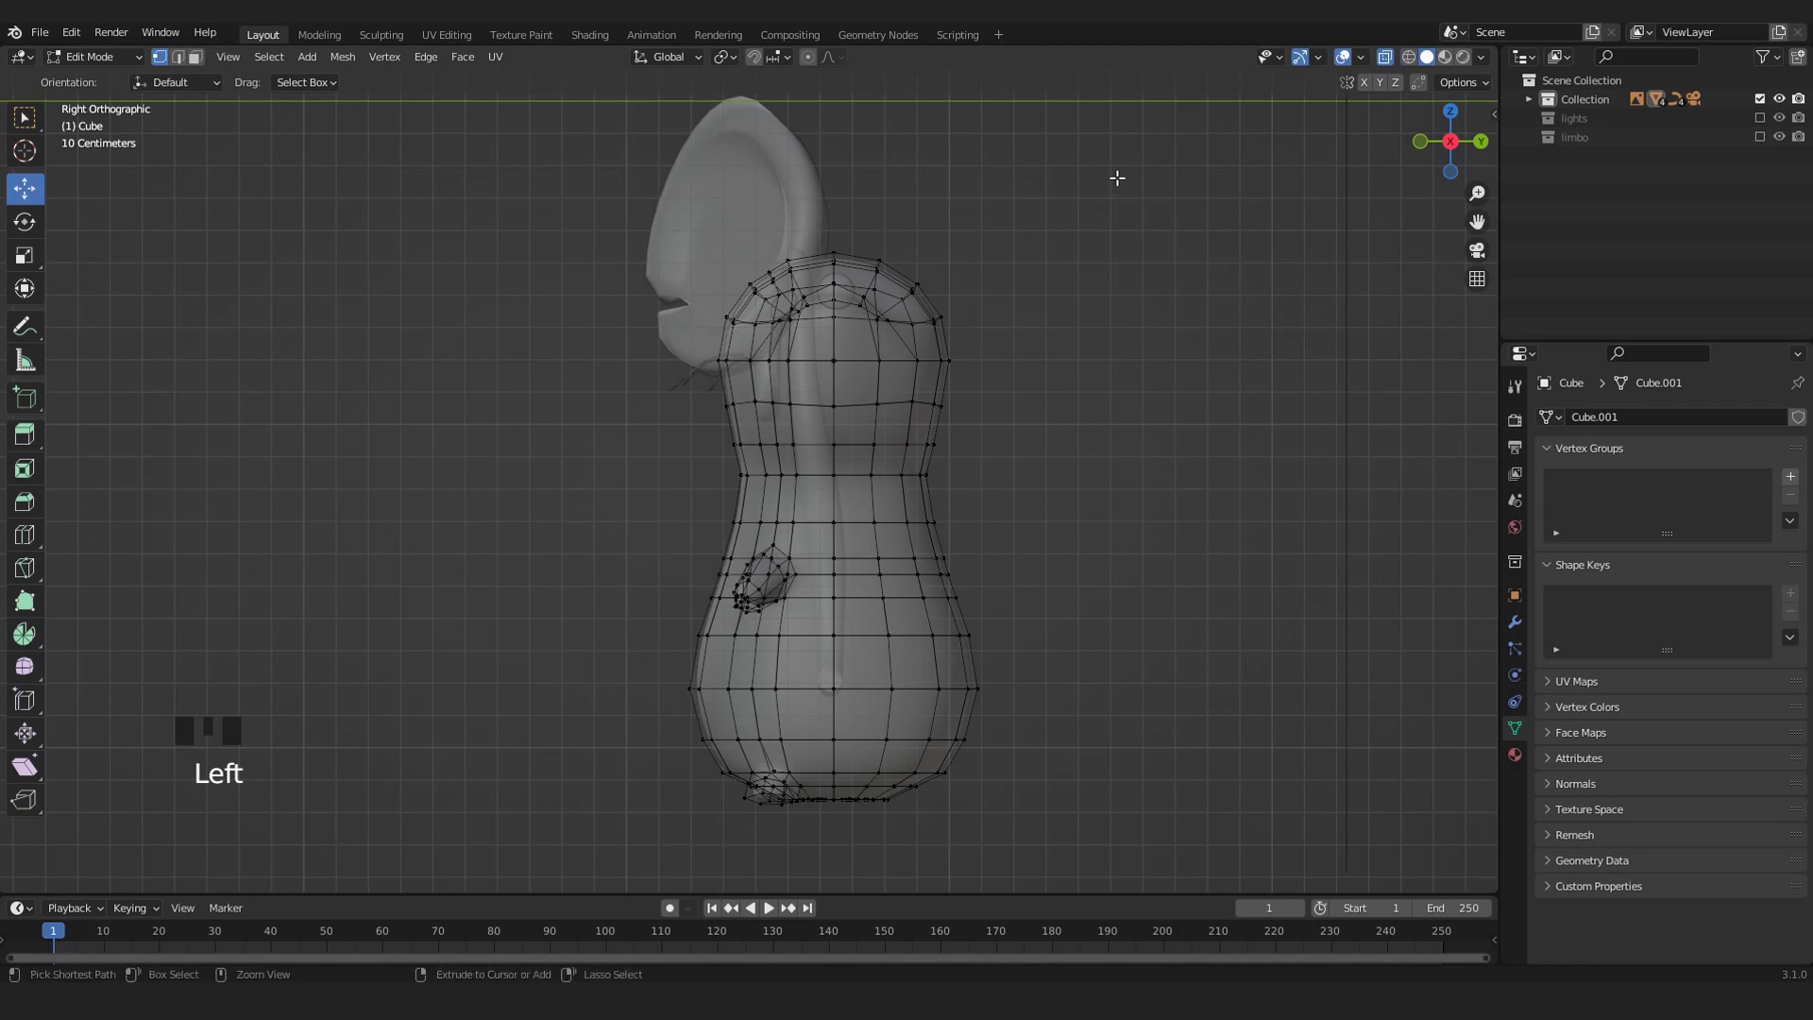
{"action": "key", "text": "ctrl+s"}
{"action": "left_click_drag", "start_coordinate": [1118, 167], "coordinate": [838, 862]}
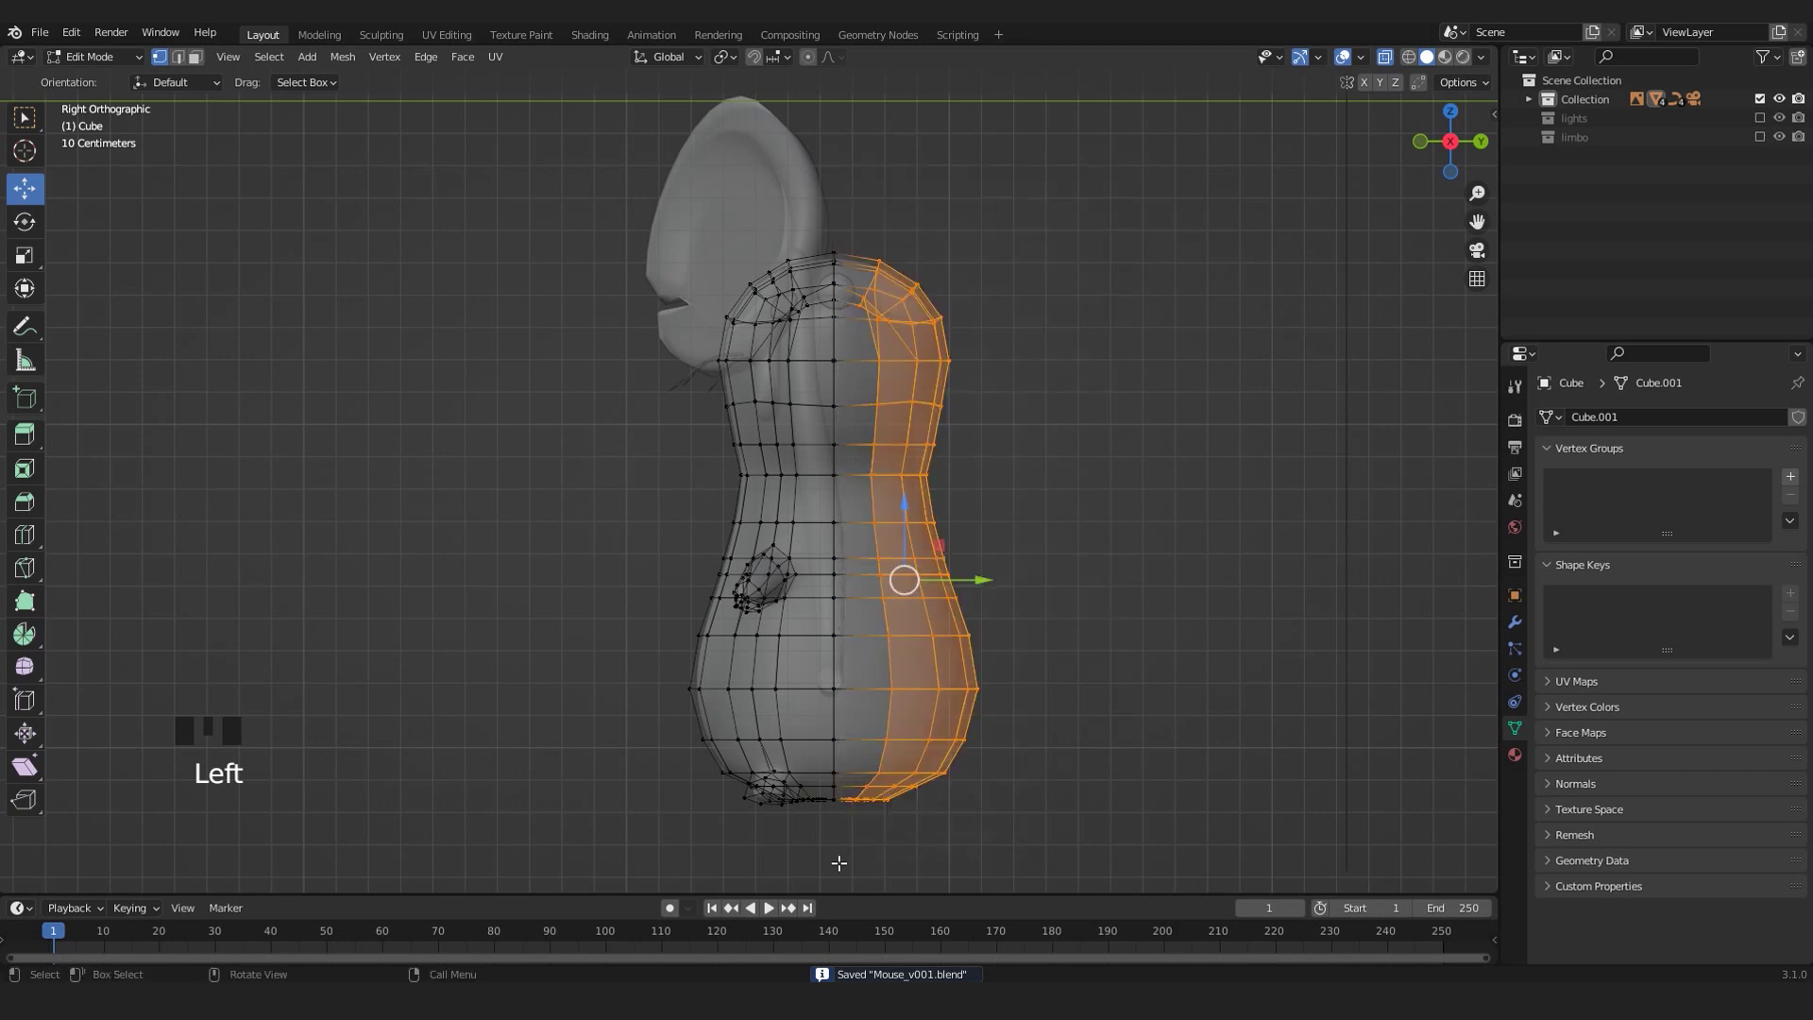
{"action": "key", "text": "Delete"}
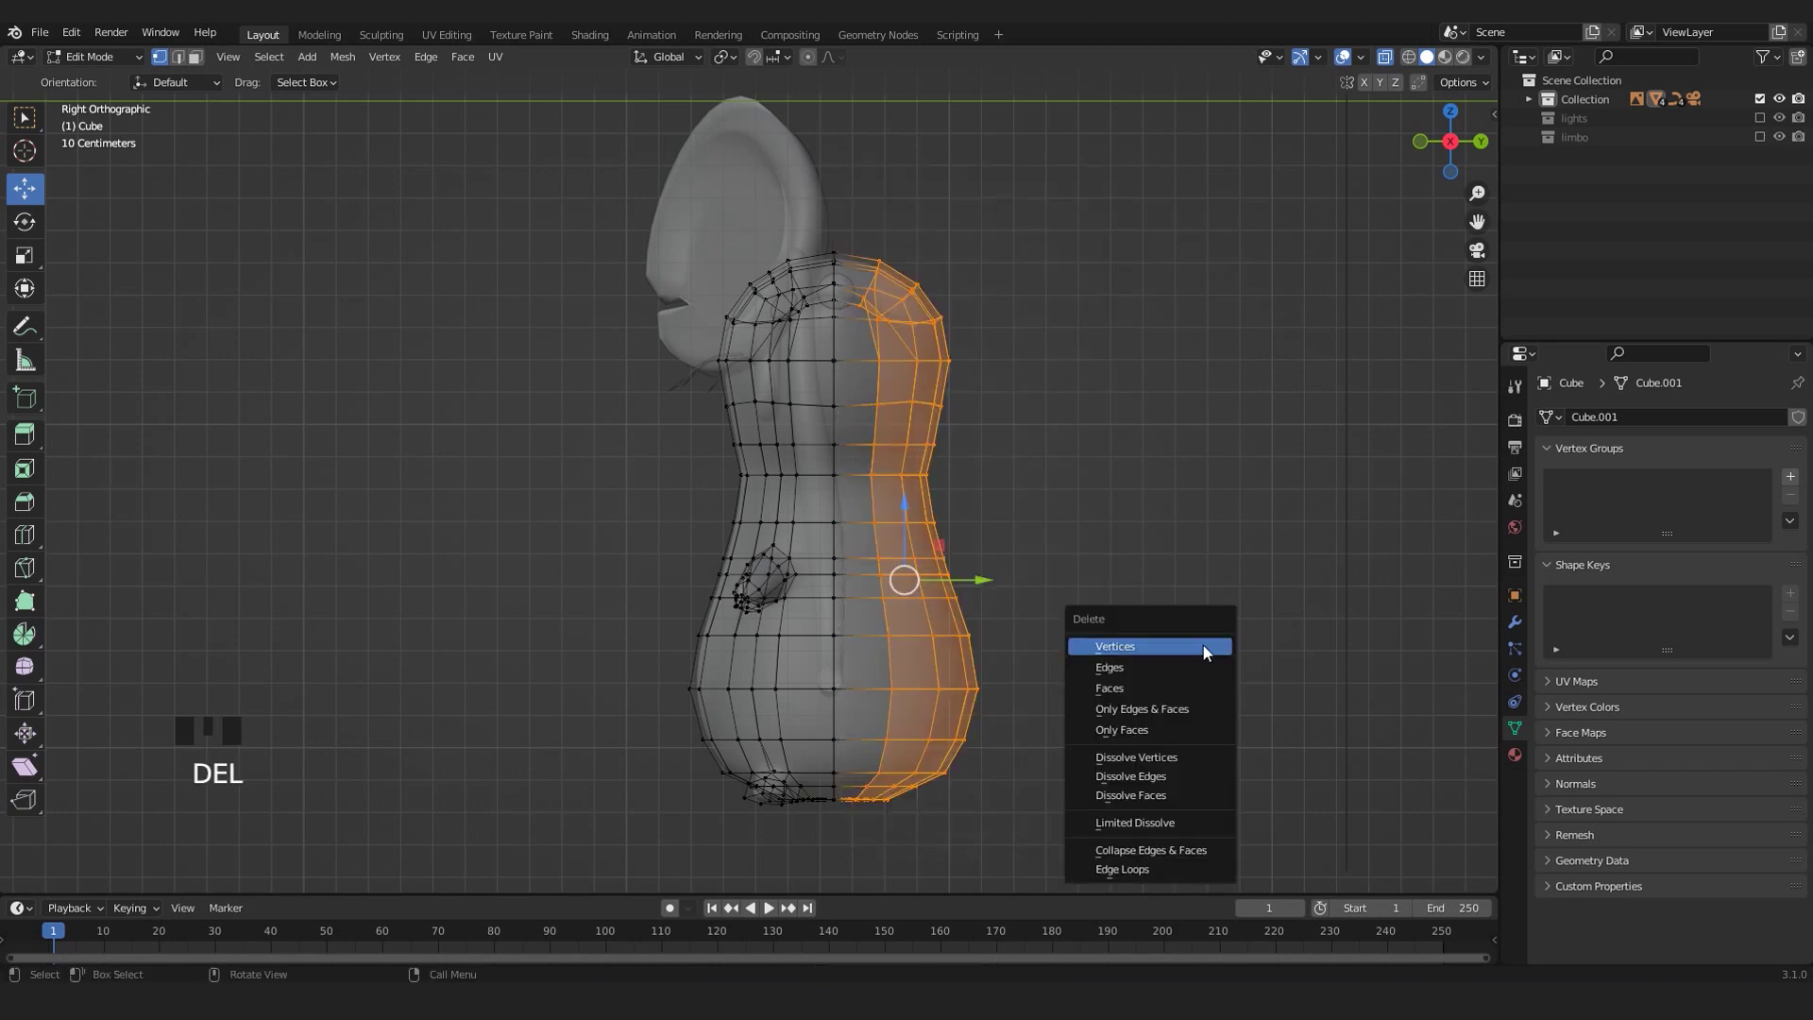
{"action": "left_click", "coordinate": [1203, 646]}
- Examine the halved body's centre edge in right view with and without X-ray, and return to Object Mode
{"action": "scroll", "coordinate": [885, 347], "scroll_direction": "up", "scroll_amount": 3}
{"action": "middle_click_drag", "start_coordinate": [885, 348], "coordinate": [793, 374]}
{"action": "key", "text": "KP_3"}
{"action": "key", "text": "alt+z"}
{"action": "middle_click_drag", "start_coordinate": [1024, 161], "coordinate": [1011, 344], "text": "shift"}
{"action": "key", "text": "alt+z"}
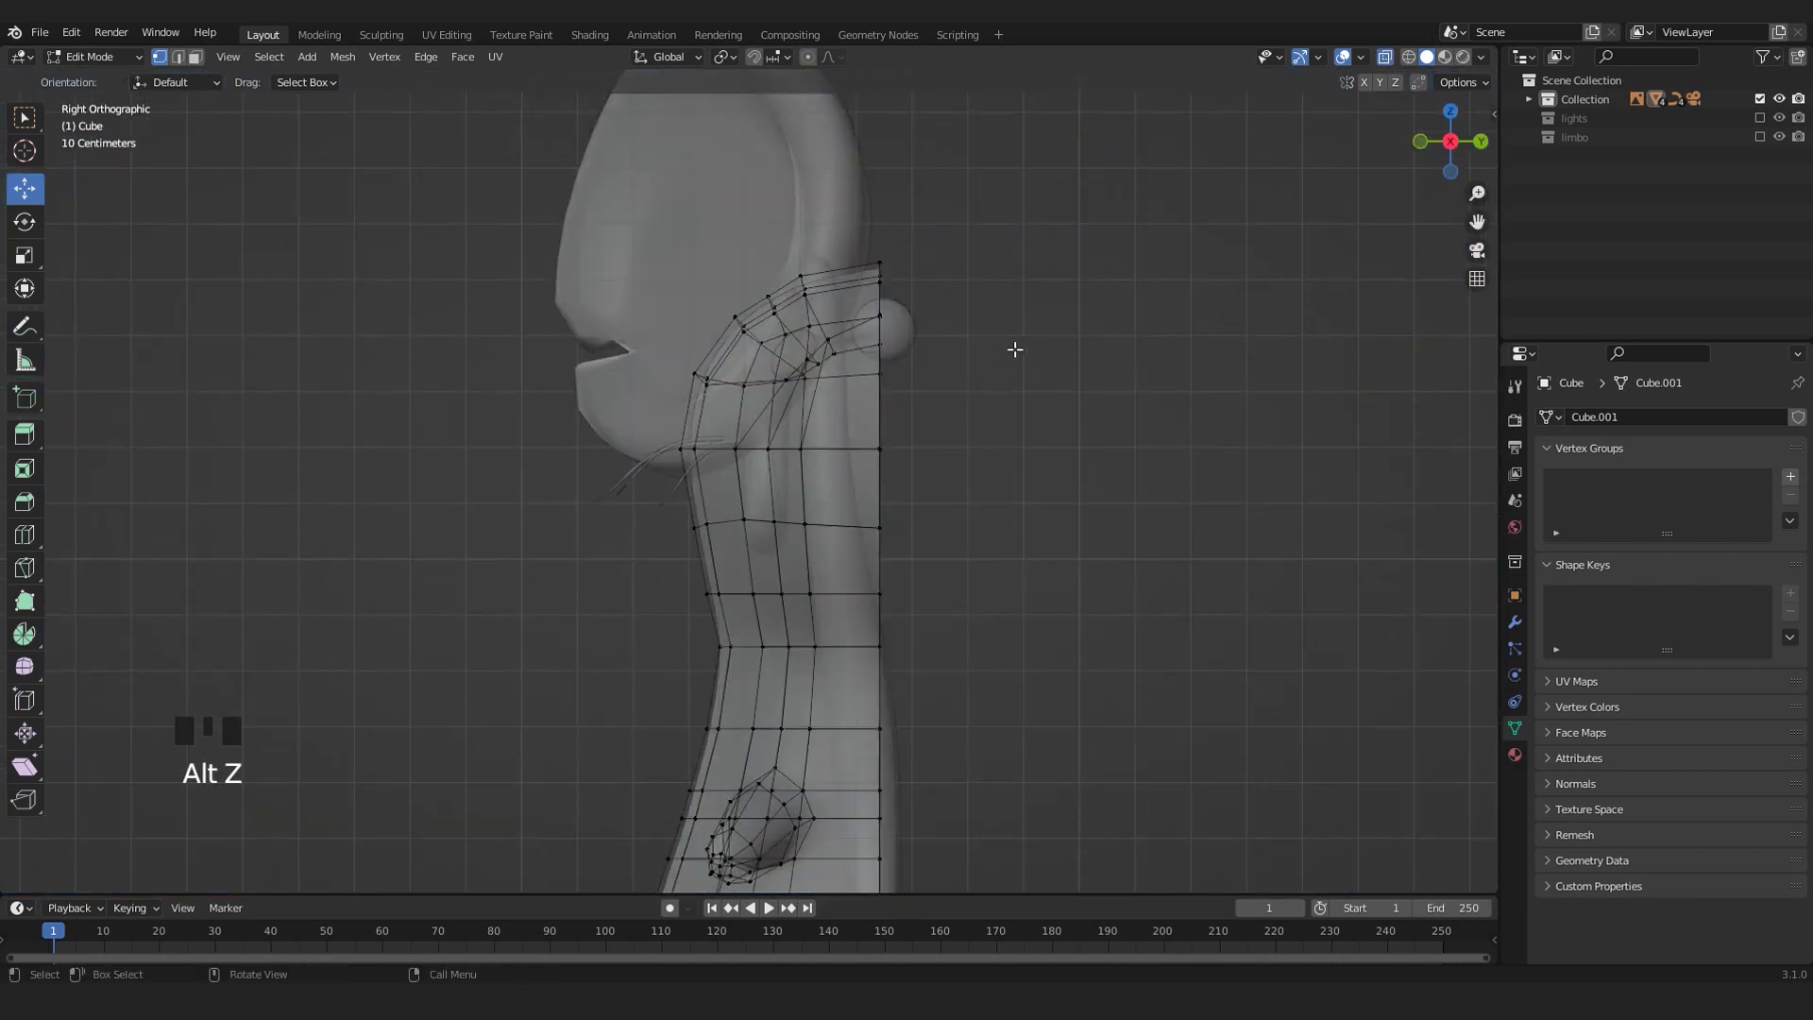
{"action": "middle_click_drag", "start_coordinate": [964, 551], "coordinate": [959, 384], "text": "shift"}
{"action": "scroll", "coordinate": [931, 515], "scroll_direction": "down", "scroll_amount": 2}
{"action": "middle_click_drag", "start_coordinate": [888, 629], "coordinate": [886, 509], "text": "shift"}
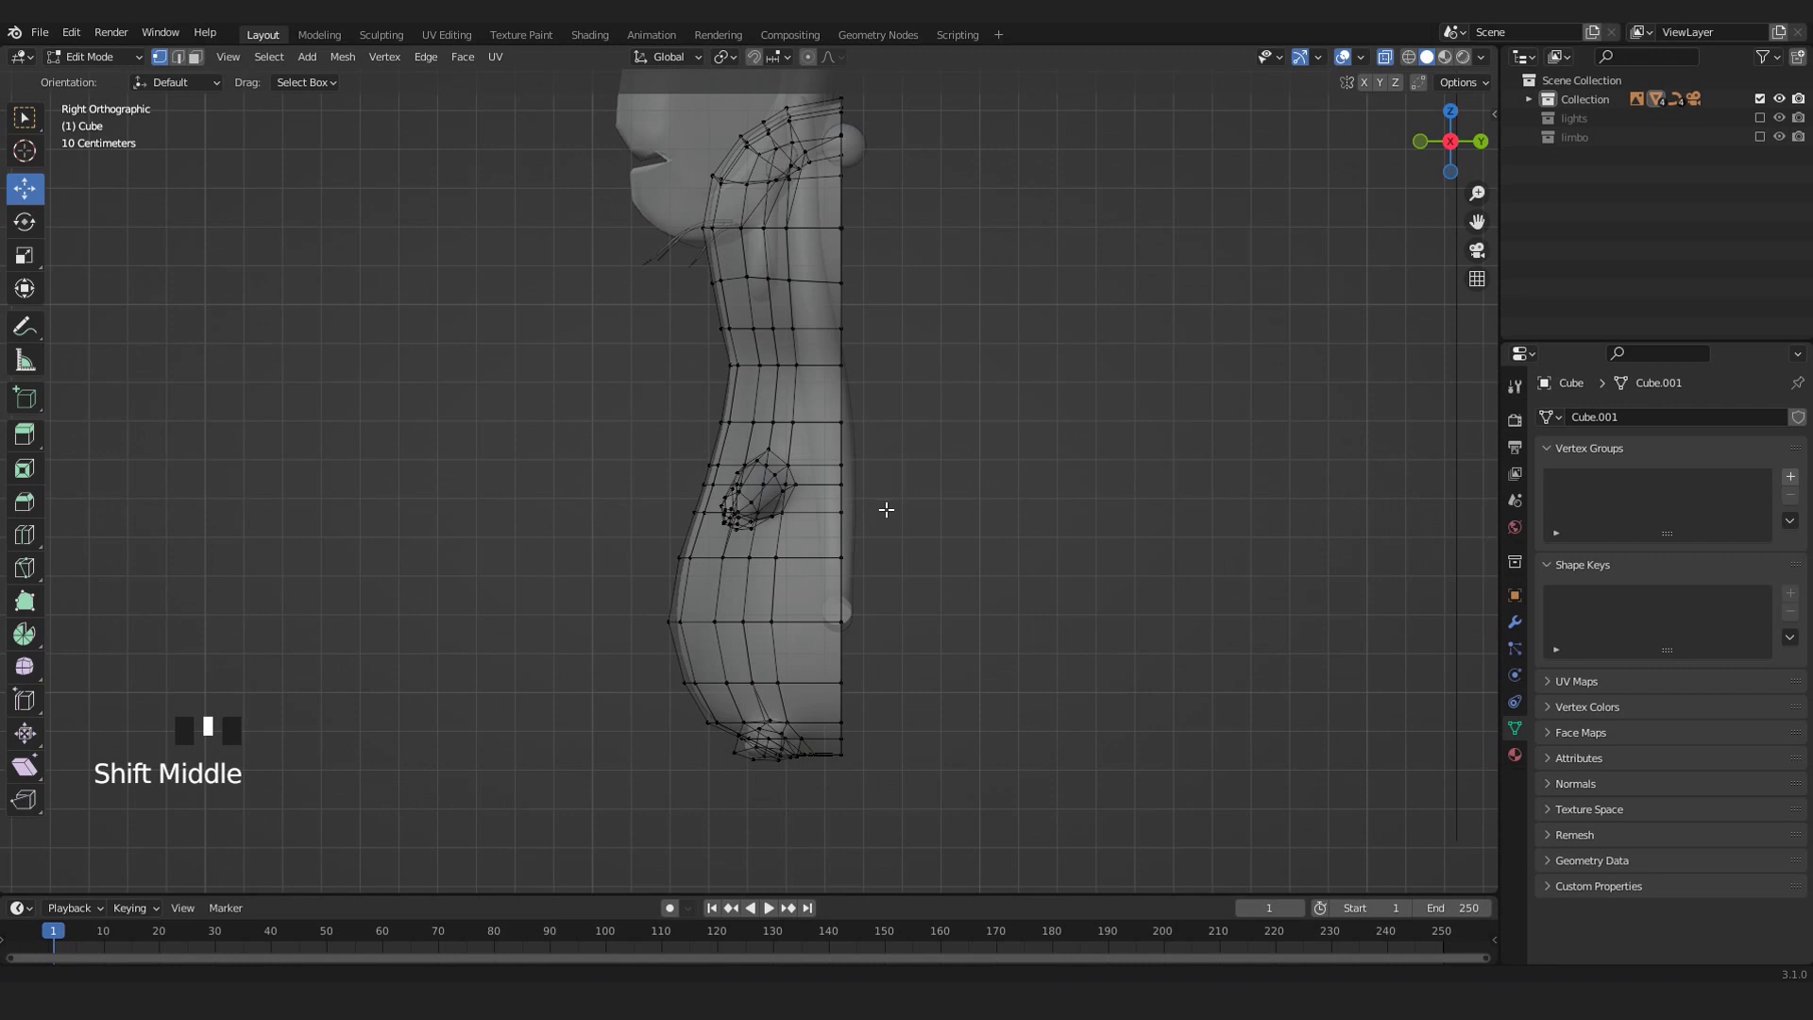
{"action": "scroll", "coordinate": [886, 509], "scroll_direction": "up", "scroll_amount": 2}
{"action": "scroll", "coordinate": [757, 407], "scroll_direction": "down", "scroll_amount": 2}
{"action": "key", "text": "alt+z"}
{"action": "scroll", "coordinate": [853, 579], "scroll_direction": "down", "scroll_amount": 3}
{"action": "middle_click_drag", "start_coordinate": [853, 579], "coordinate": [851, 562], "text": "shift"}
{"action": "scroll", "coordinate": [850, 587], "scroll_direction": "up", "scroll_amount": 2}
{"action": "key", "text": "Tab"}
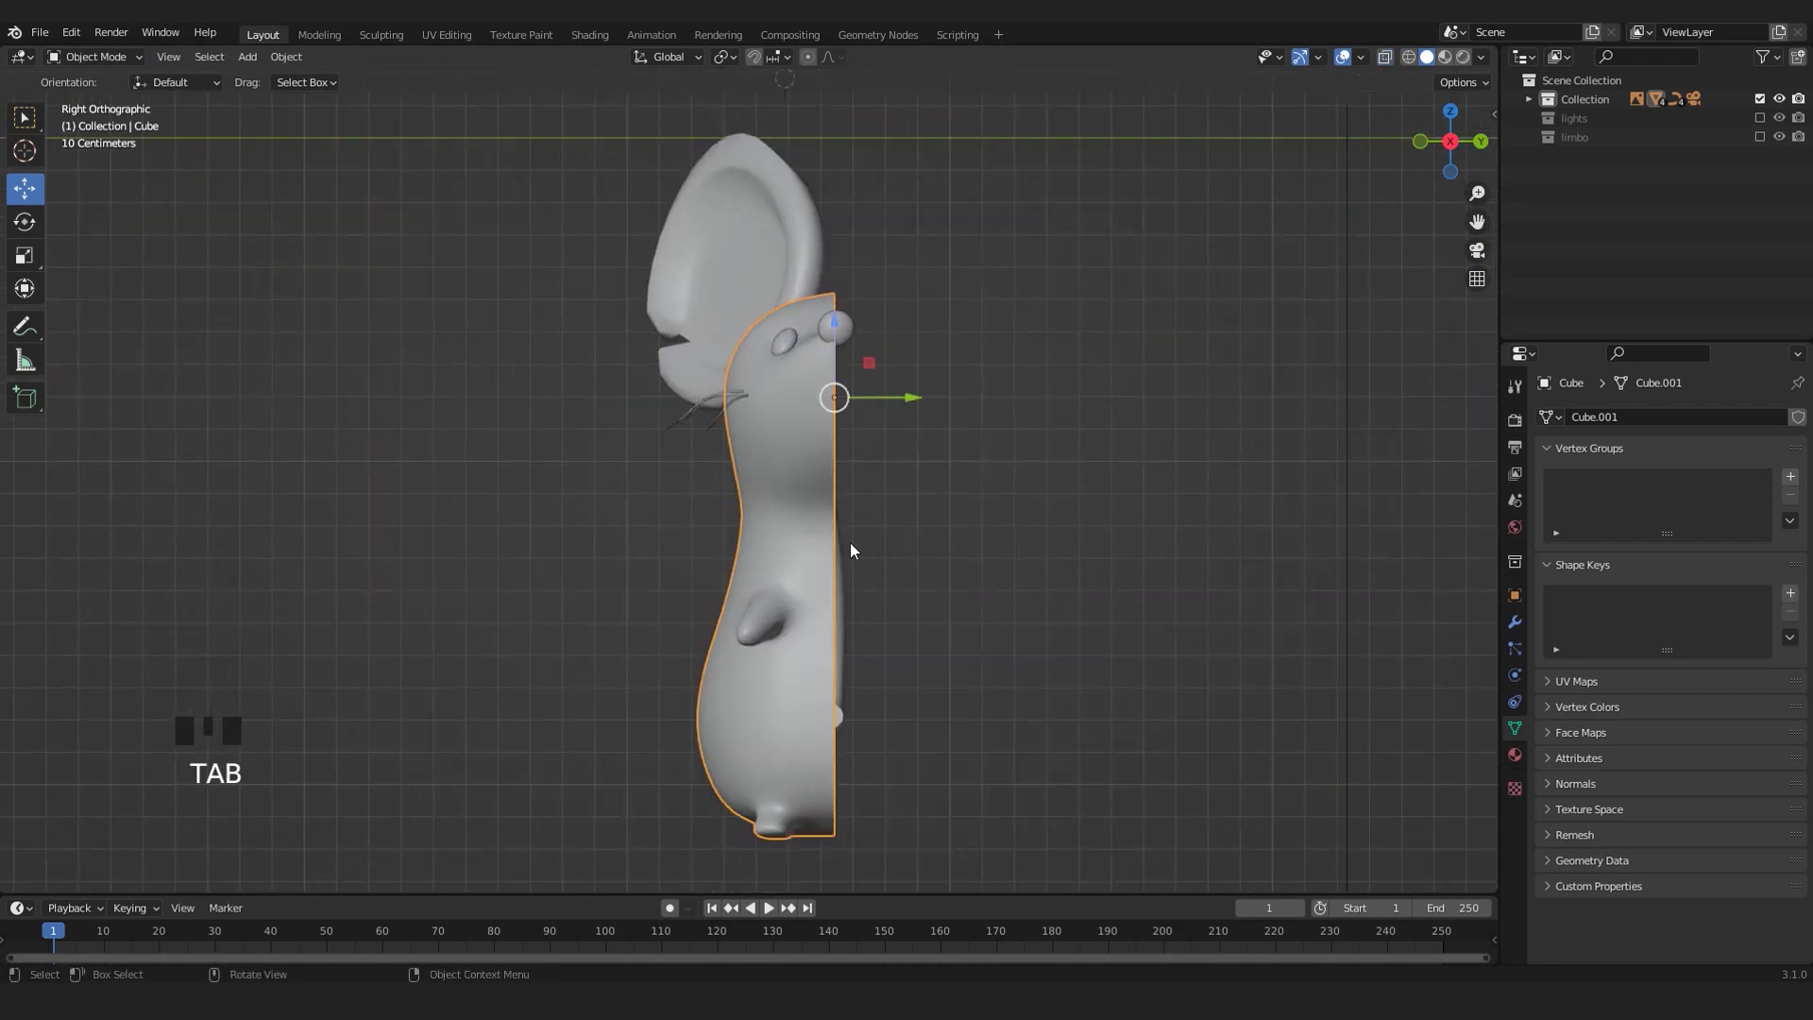
{"action": "scroll", "coordinate": [850, 542], "scroll_direction": "up", "scroll_amount": 1}
{"action": "scroll", "coordinate": [850, 542], "scroll_direction": "down", "scroll_amount": 1}
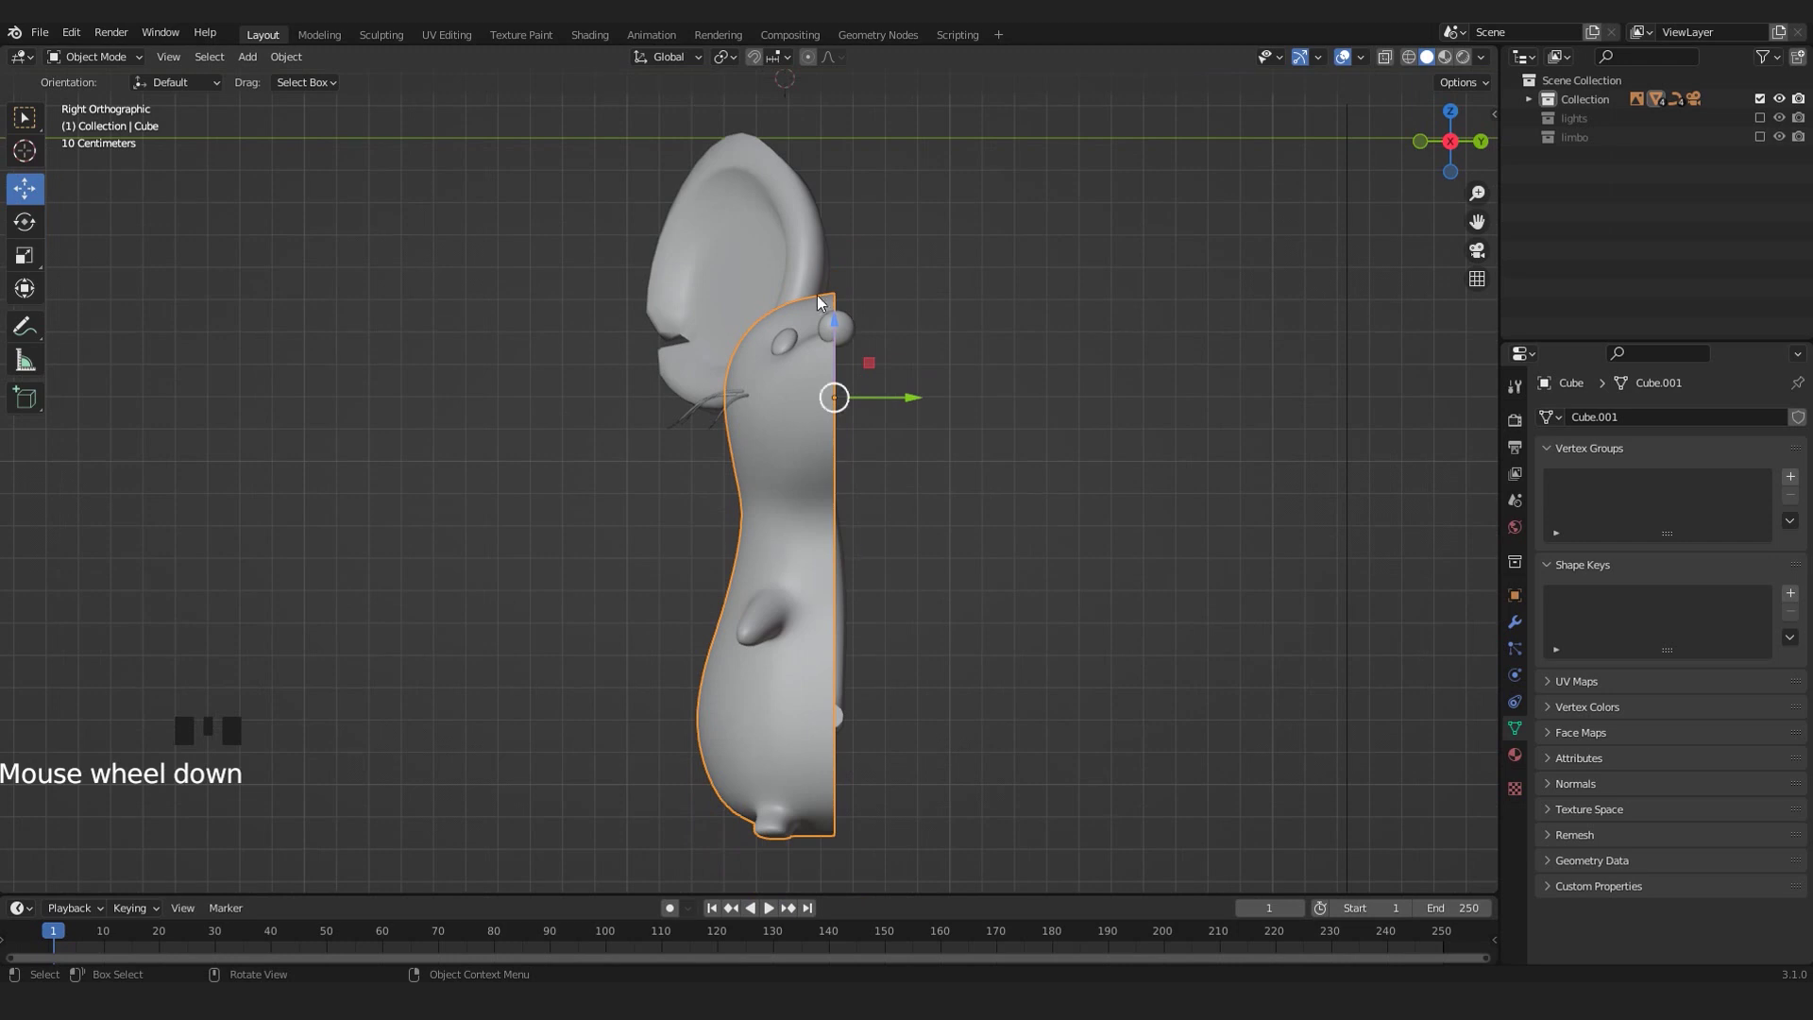
- Add a Mirror modifier to the half body, mirroring across the Y axis instead of X
{"action": "left_click", "coordinate": [1514, 625]}
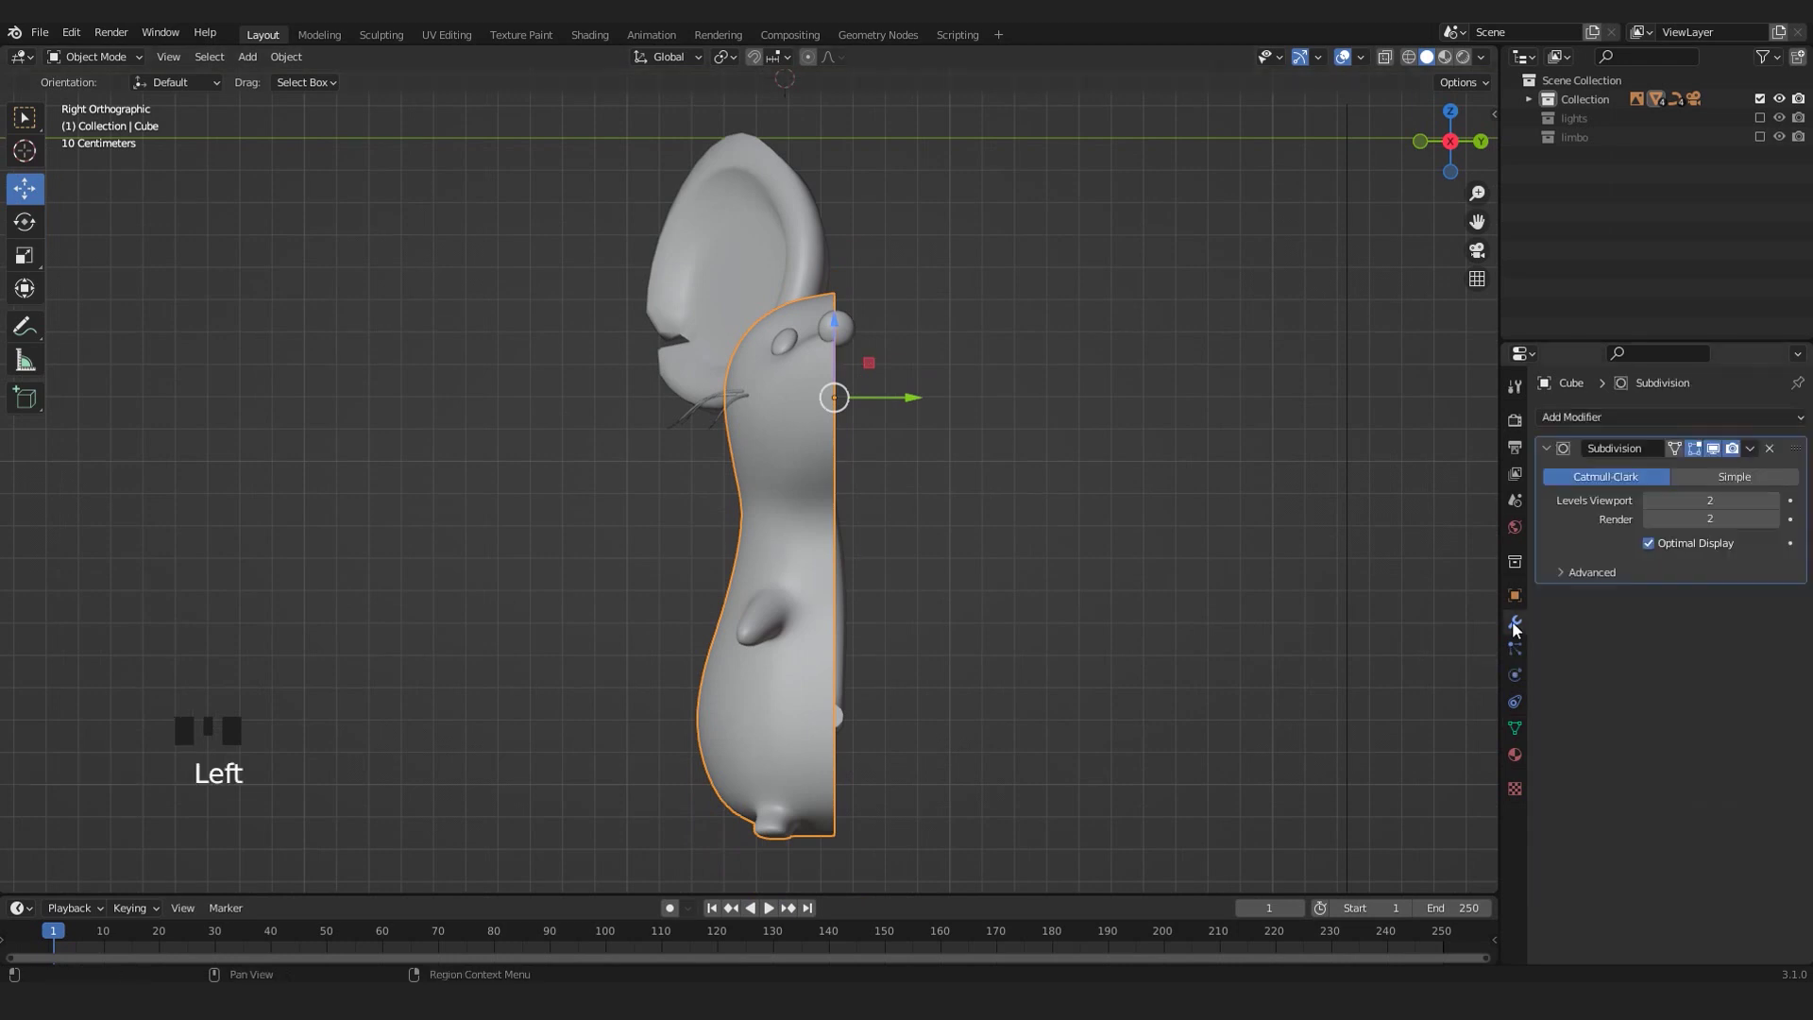
{"action": "left_click", "coordinate": [1592, 422]}
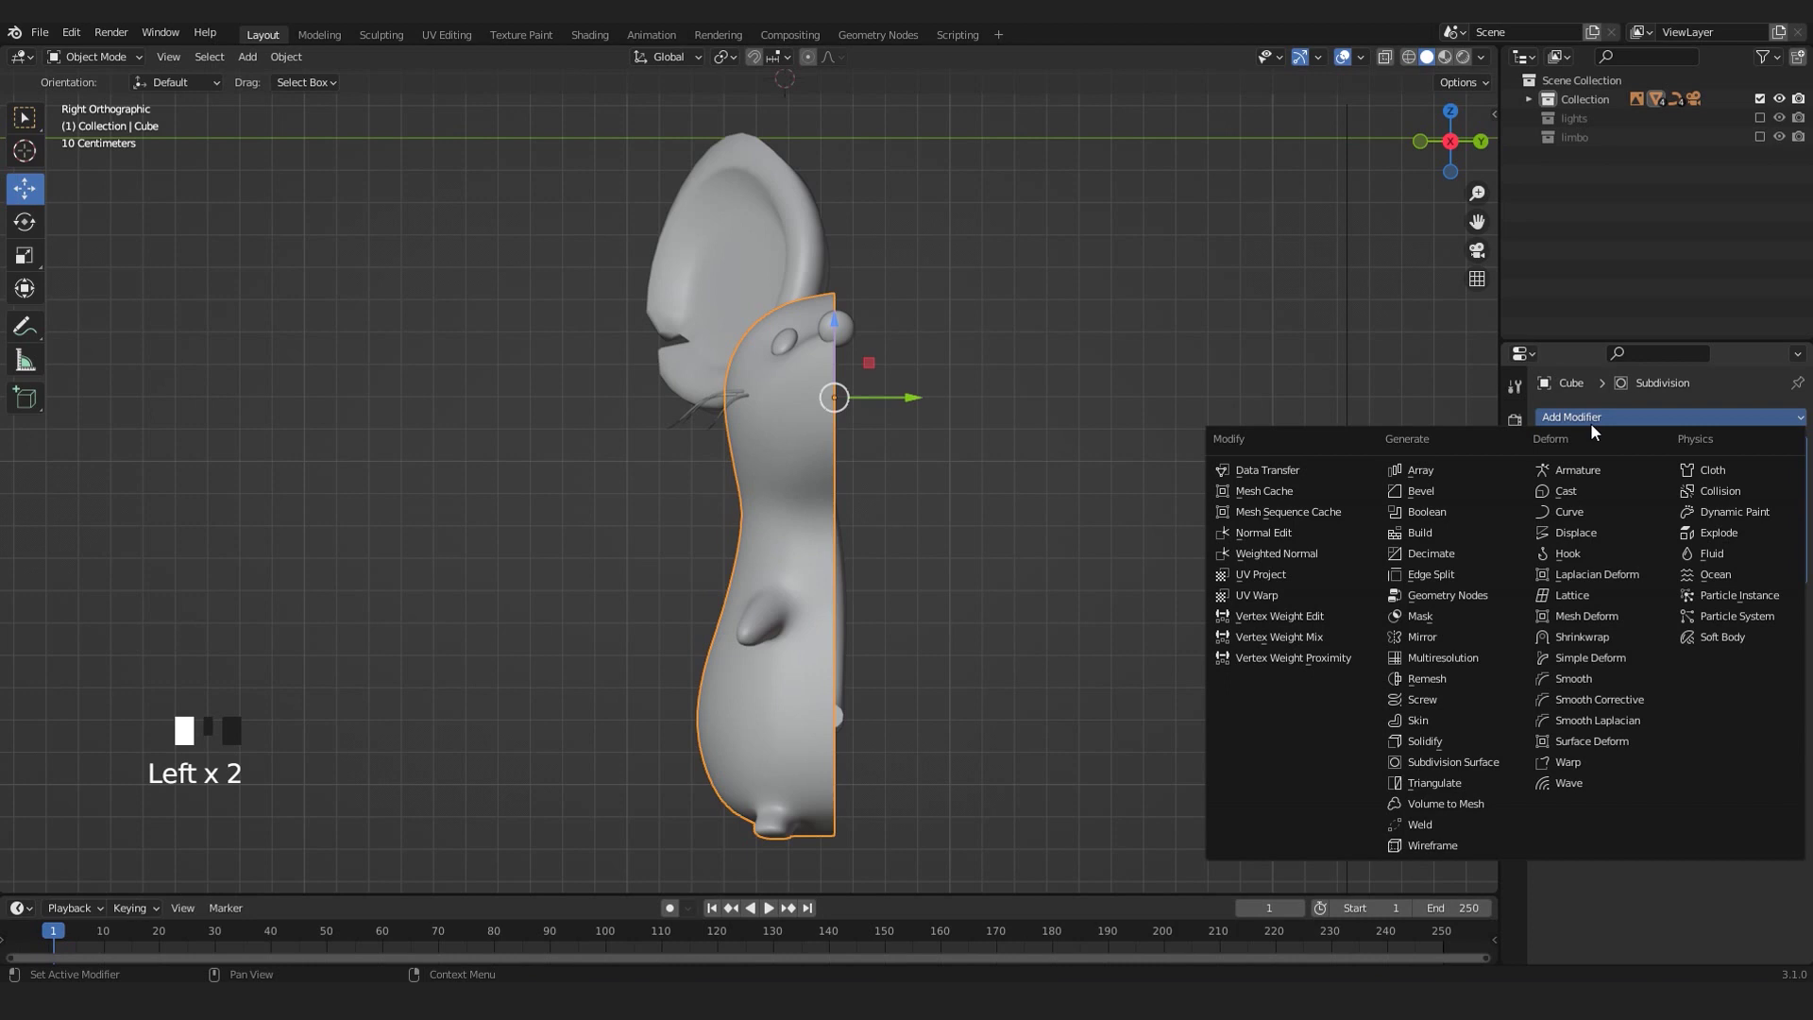
{"action": "left_click", "coordinate": [1425, 638]}
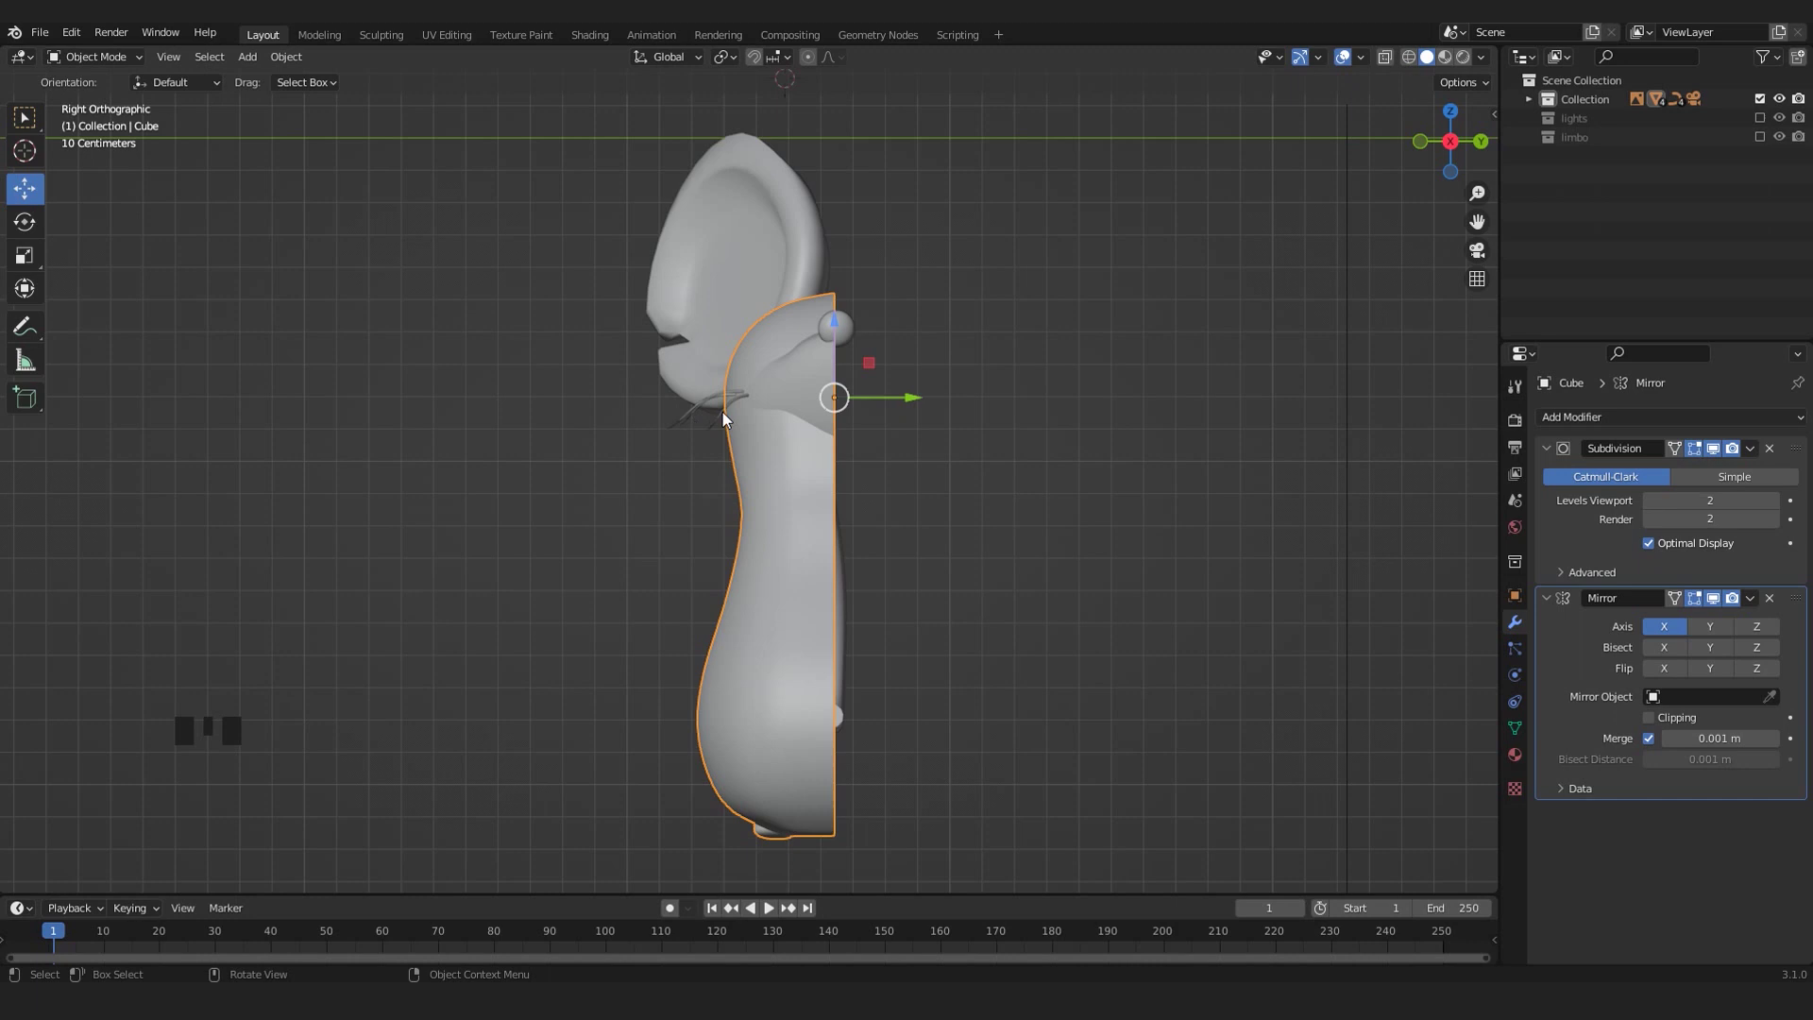
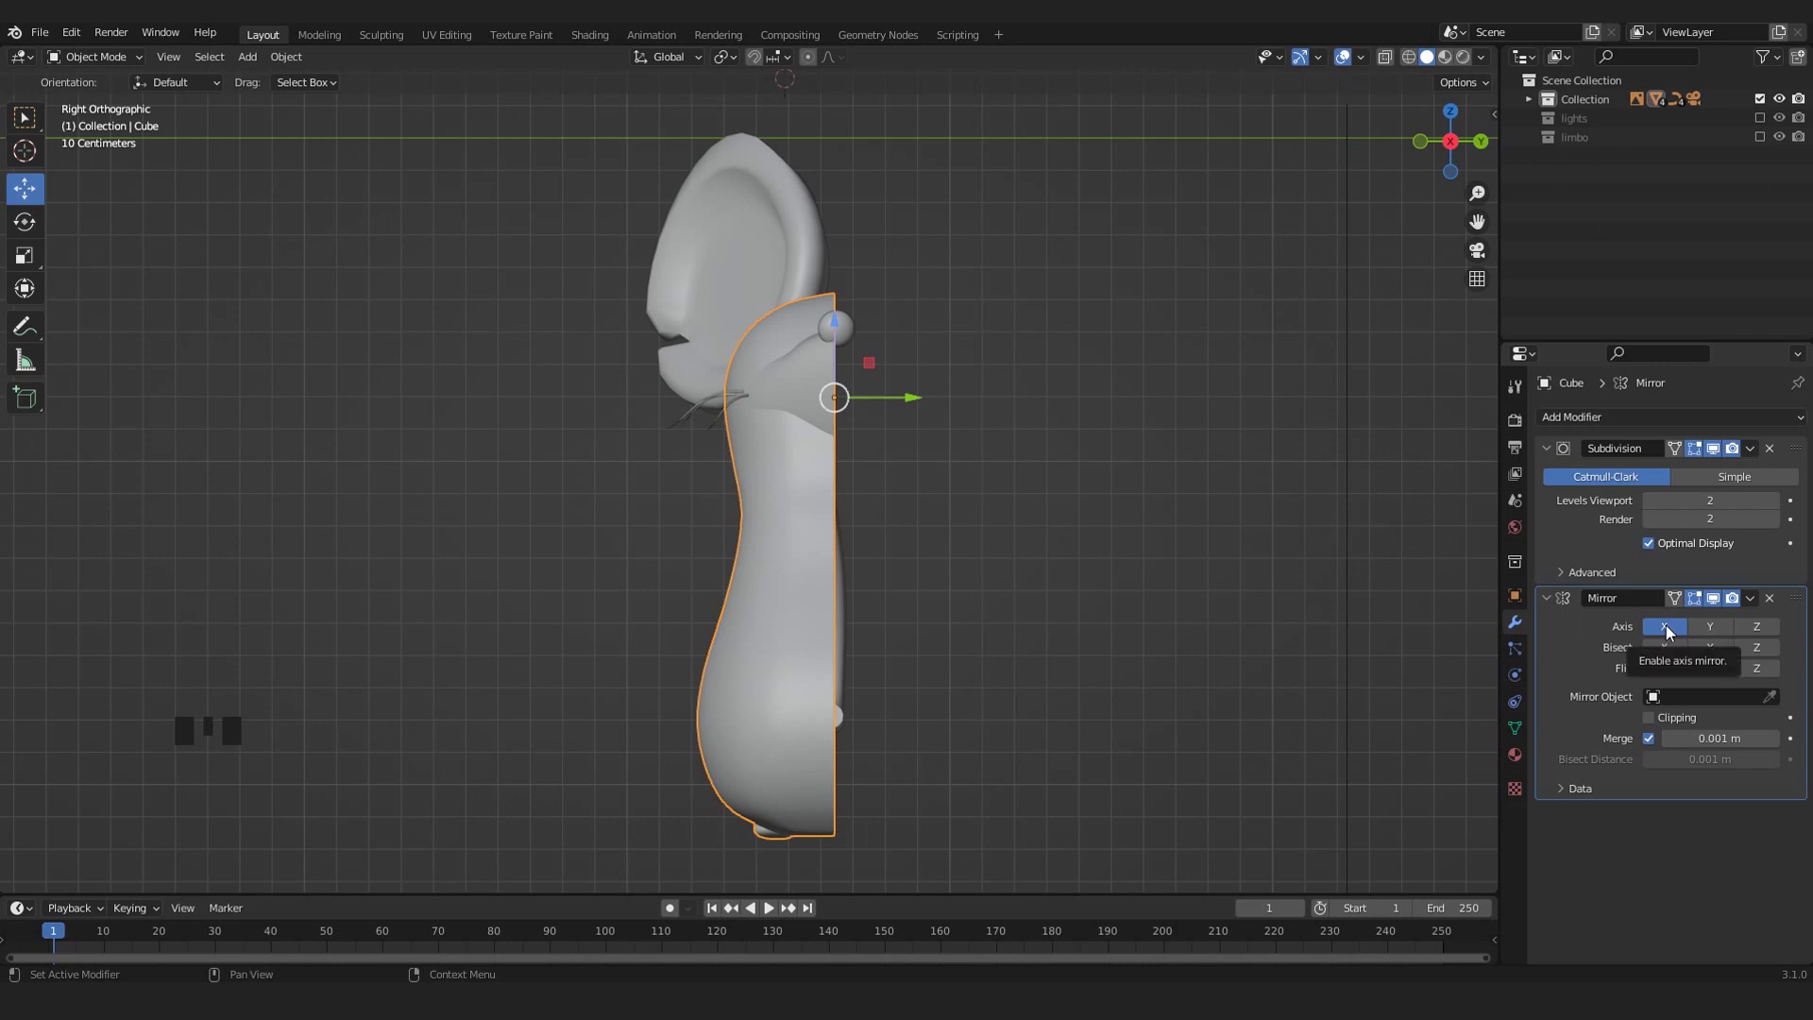
{"action": "left_click", "coordinate": [1708, 630]}
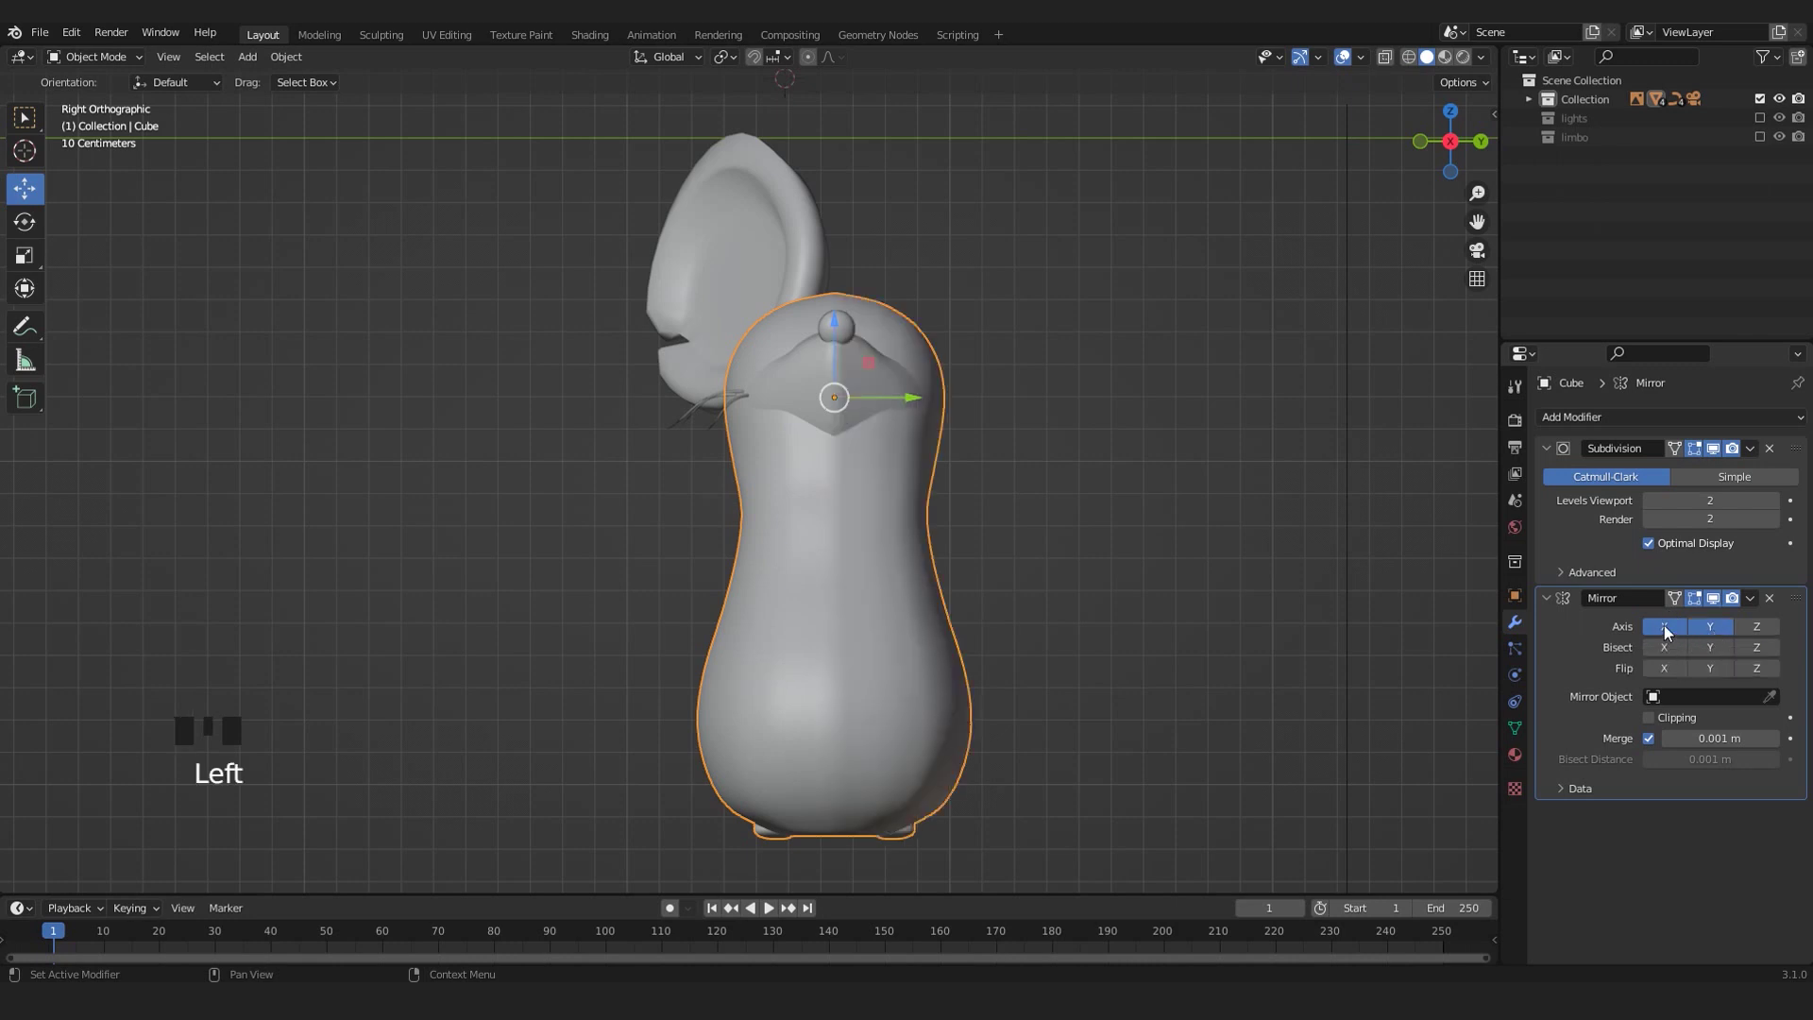
{"action": "left_click", "coordinate": [1664, 626]}
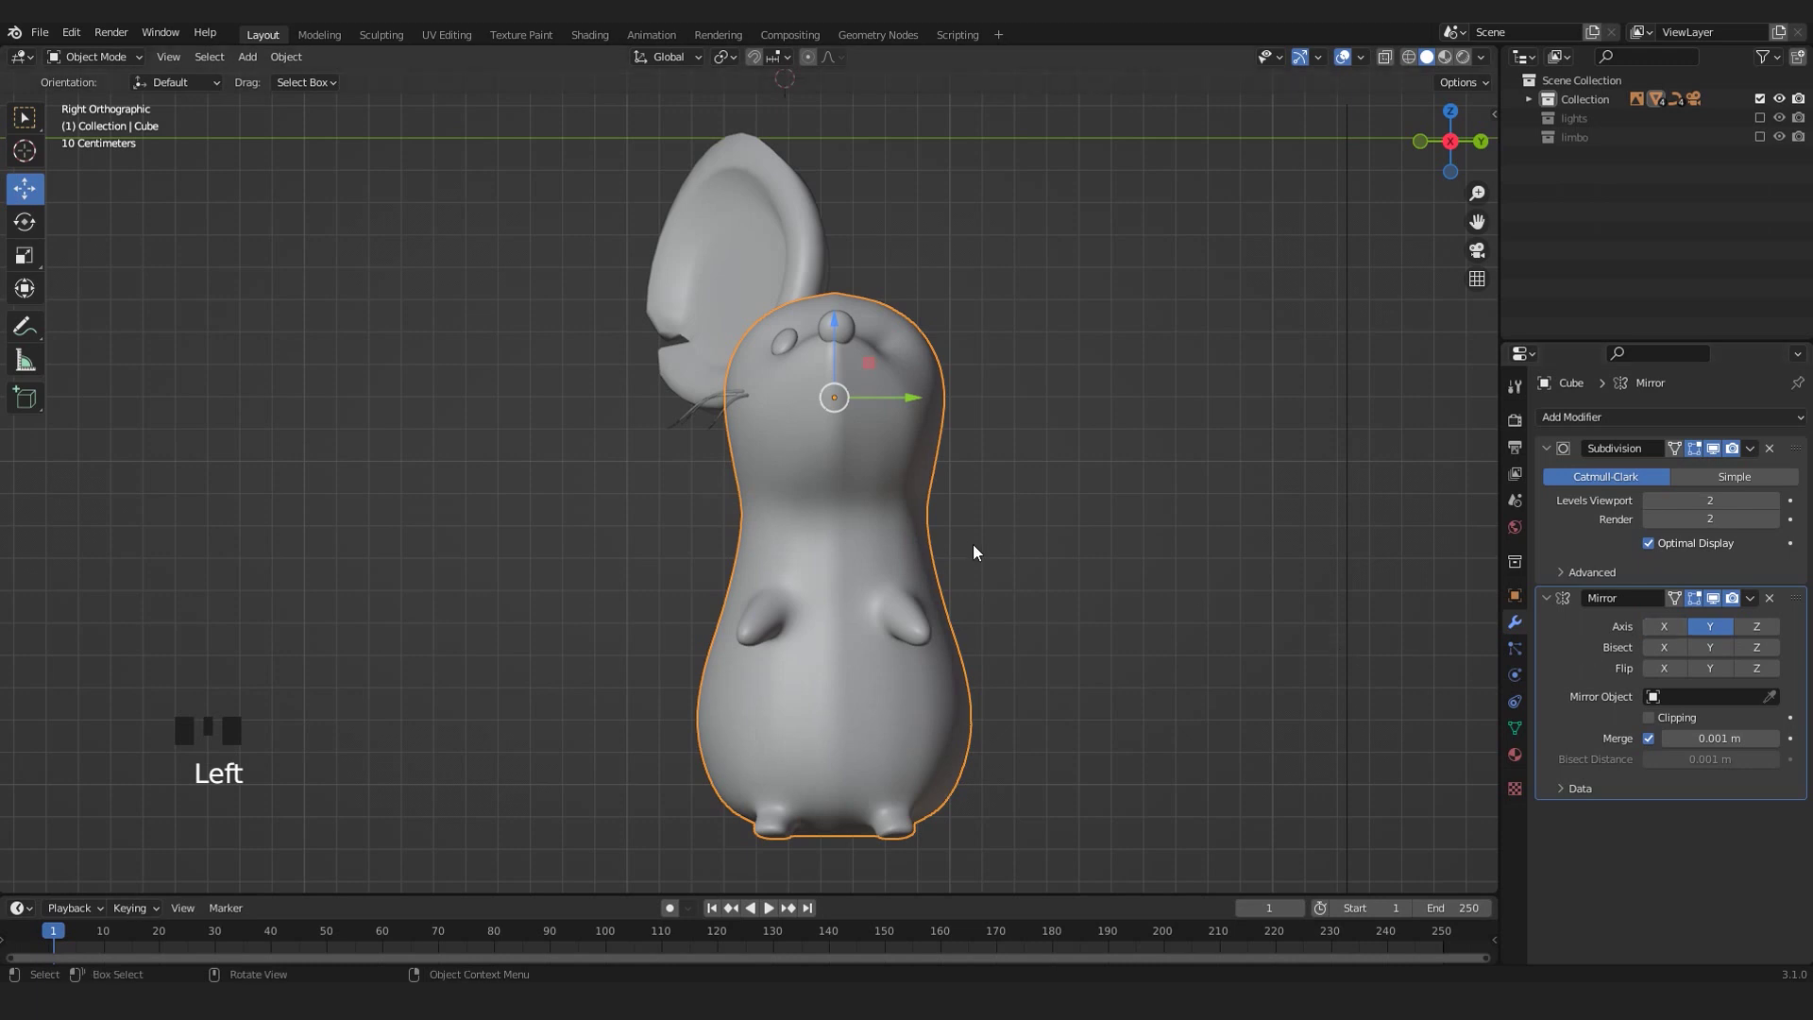
- Inspect the seam on the mirrored body and move the Mirror modifier to first, above Subdivision
{"action": "middle_click_drag", "start_coordinate": [825, 366], "coordinate": [835, 251]}
{"action": "scroll", "coordinate": [806, 421], "scroll_direction": "up", "scroll_amount": 3}
{"action": "scroll", "coordinate": [887, 310], "scroll_direction": "down", "scroll_amount": 3}
{"action": "scroll", "coordinate": [831, 214], "scroll_direction": "up", "scroll_amount": 2}
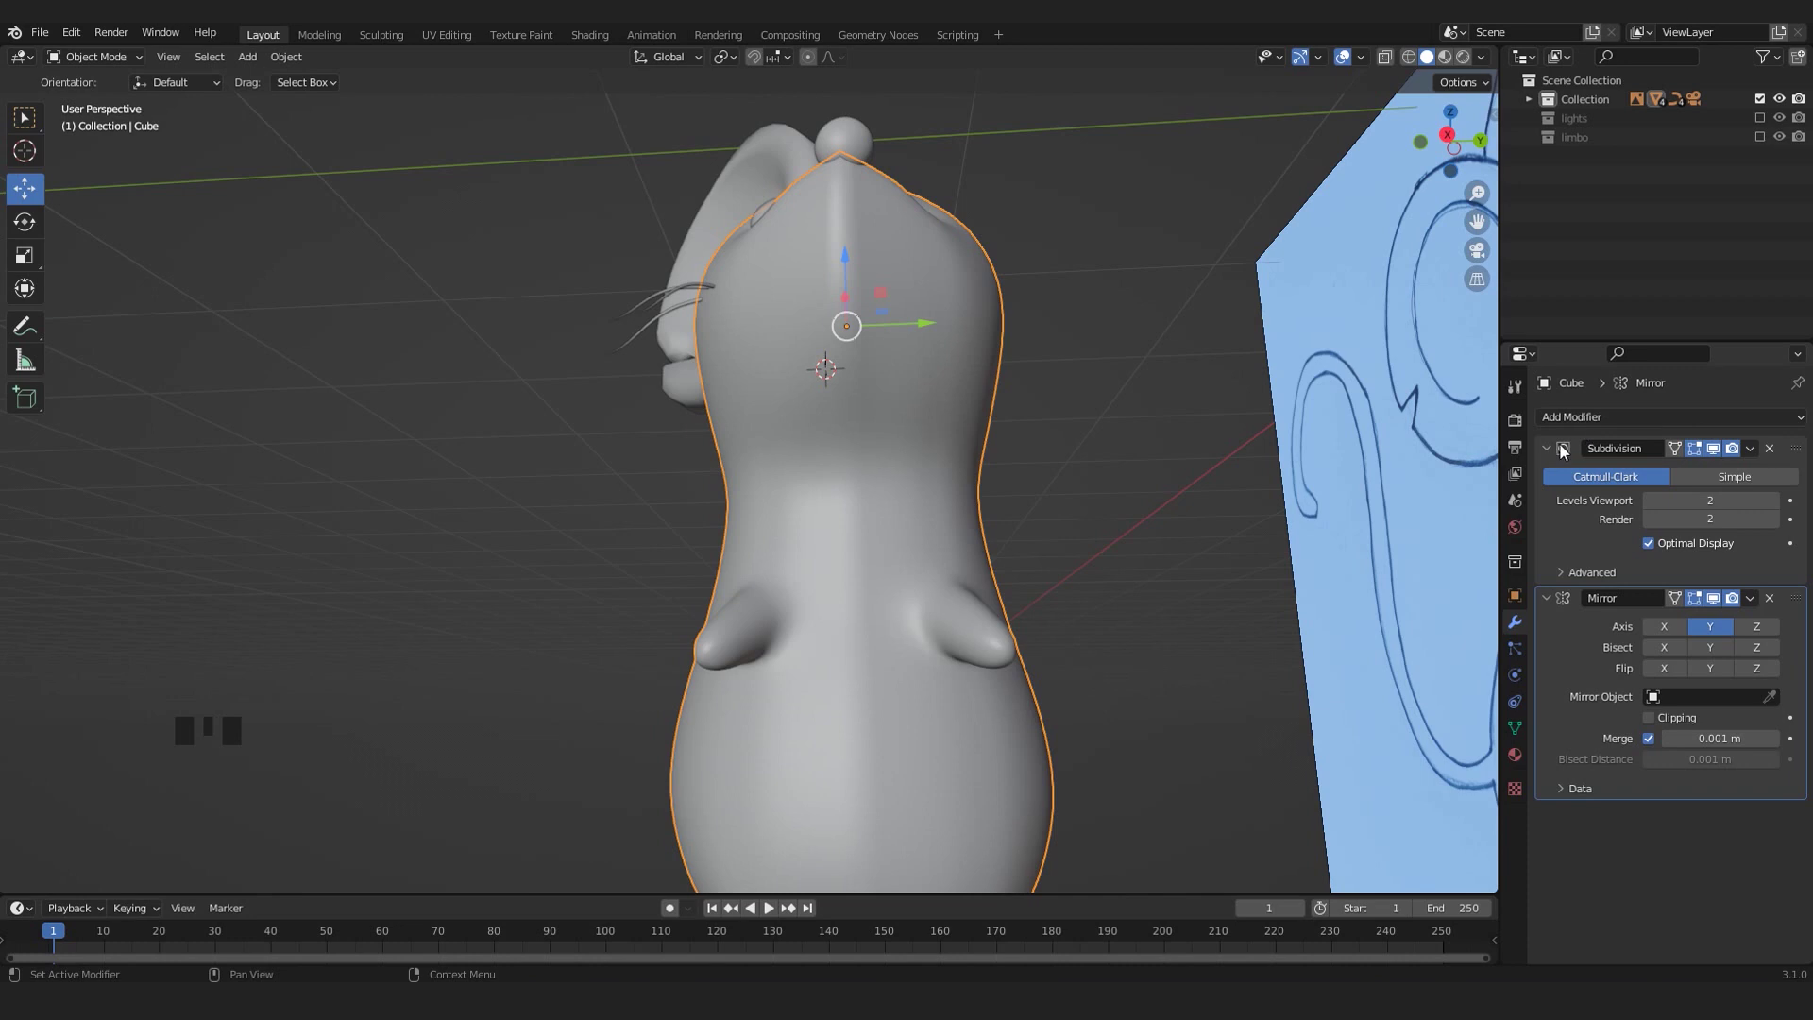
{"action": "left_click", "coordinate": [1750, 598]}
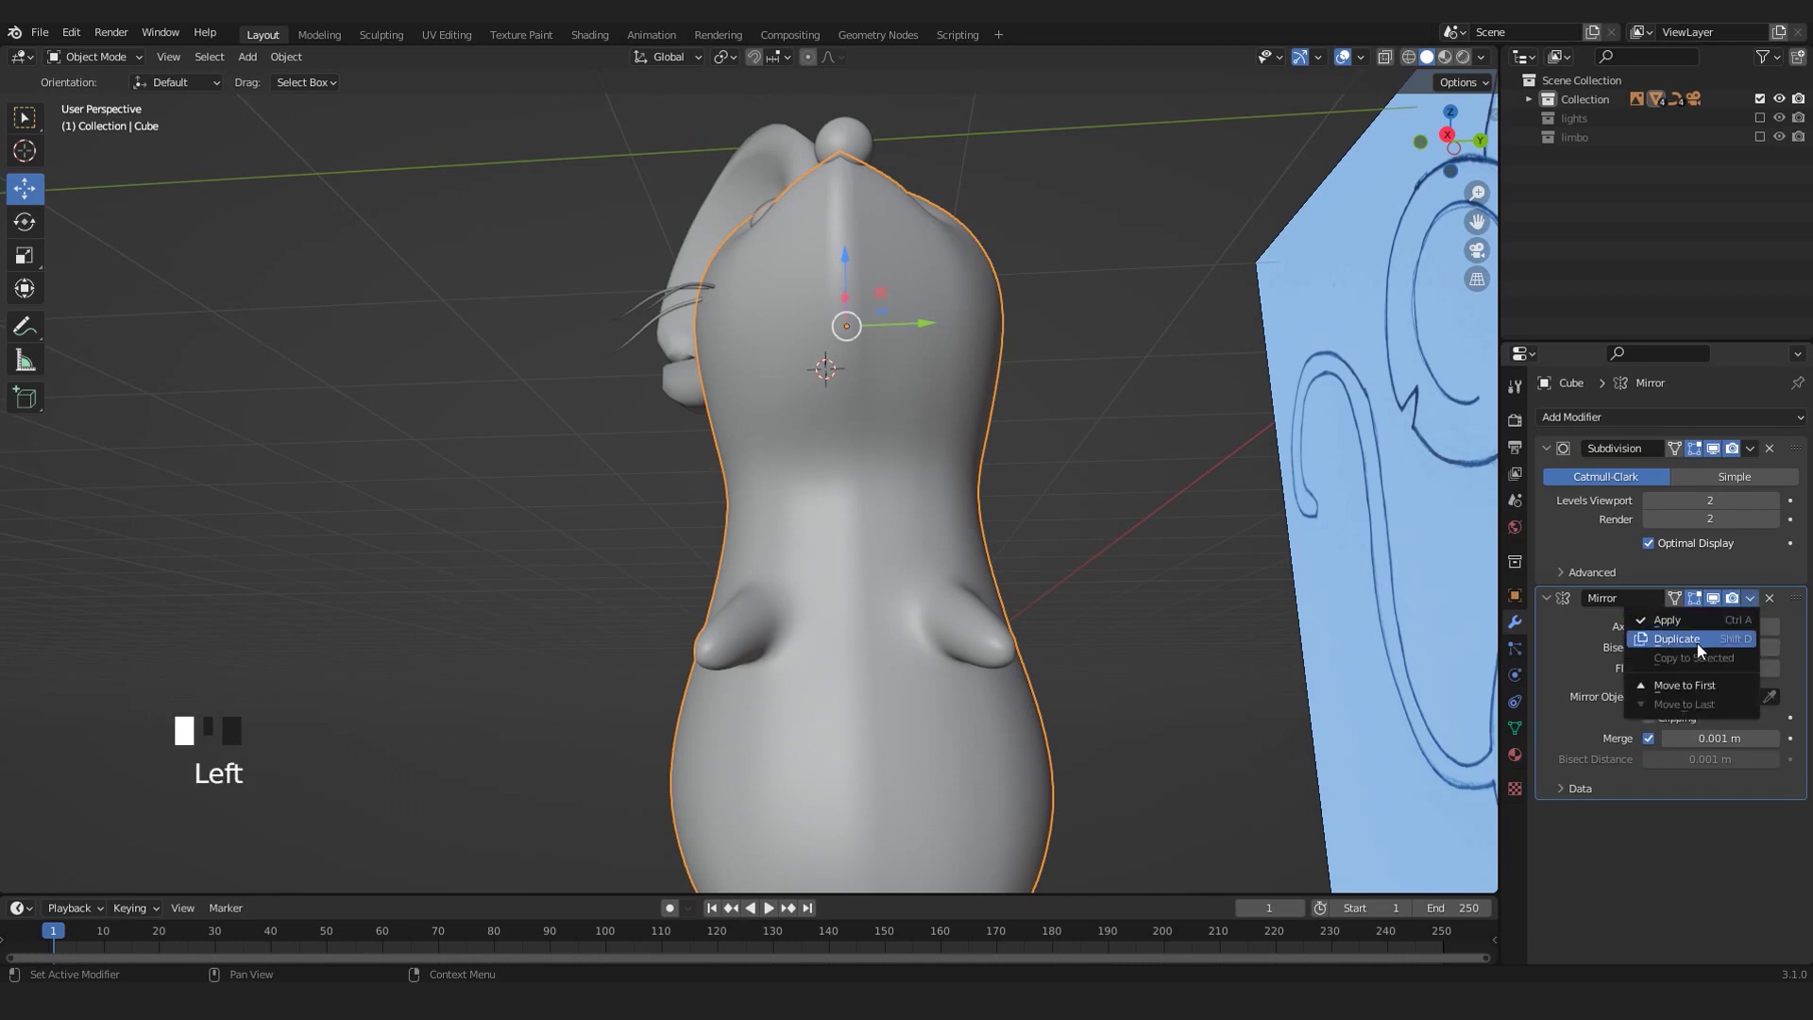
{"action": "left_click", "coordinate": [1686, 684]}
- Examine the mirrored body, eye, nose and whiskers from several angles
{"action": "scroll", "coordinate": [930, 501], "scroll_direction": "down", "scroll_amount": 3}
{"action": "middle_click_drag", "start_coordinate": [930, 501], "coordinate": [736, 601]}
{"action": "scroll", "coordinate": [811, 506], "scroll_direction": "up", "scroll_amount": 3}
{"action": "left_click", "coordinate": [799, 511]}
{"action": "scroll", "coordinate": [978, 580], "scroll_direction": "down", "scroll_amount": 3}
{"action": "middle_click_drag", "start_coordinate": [978, 580], "coordinate": [734, 507]}
{"action": "scroll", "coordinate": [595, 504], "scroll_direction": "up", "scroll_amount": 1}
{"action": "scroll", "coordinate": [563, 468], "scroll_direction": "down", "scroll_amount": 2}
{"action": "scroll", "coordinate": [591, 534], "scroll_direction": "up", "scroll_amount": 4}
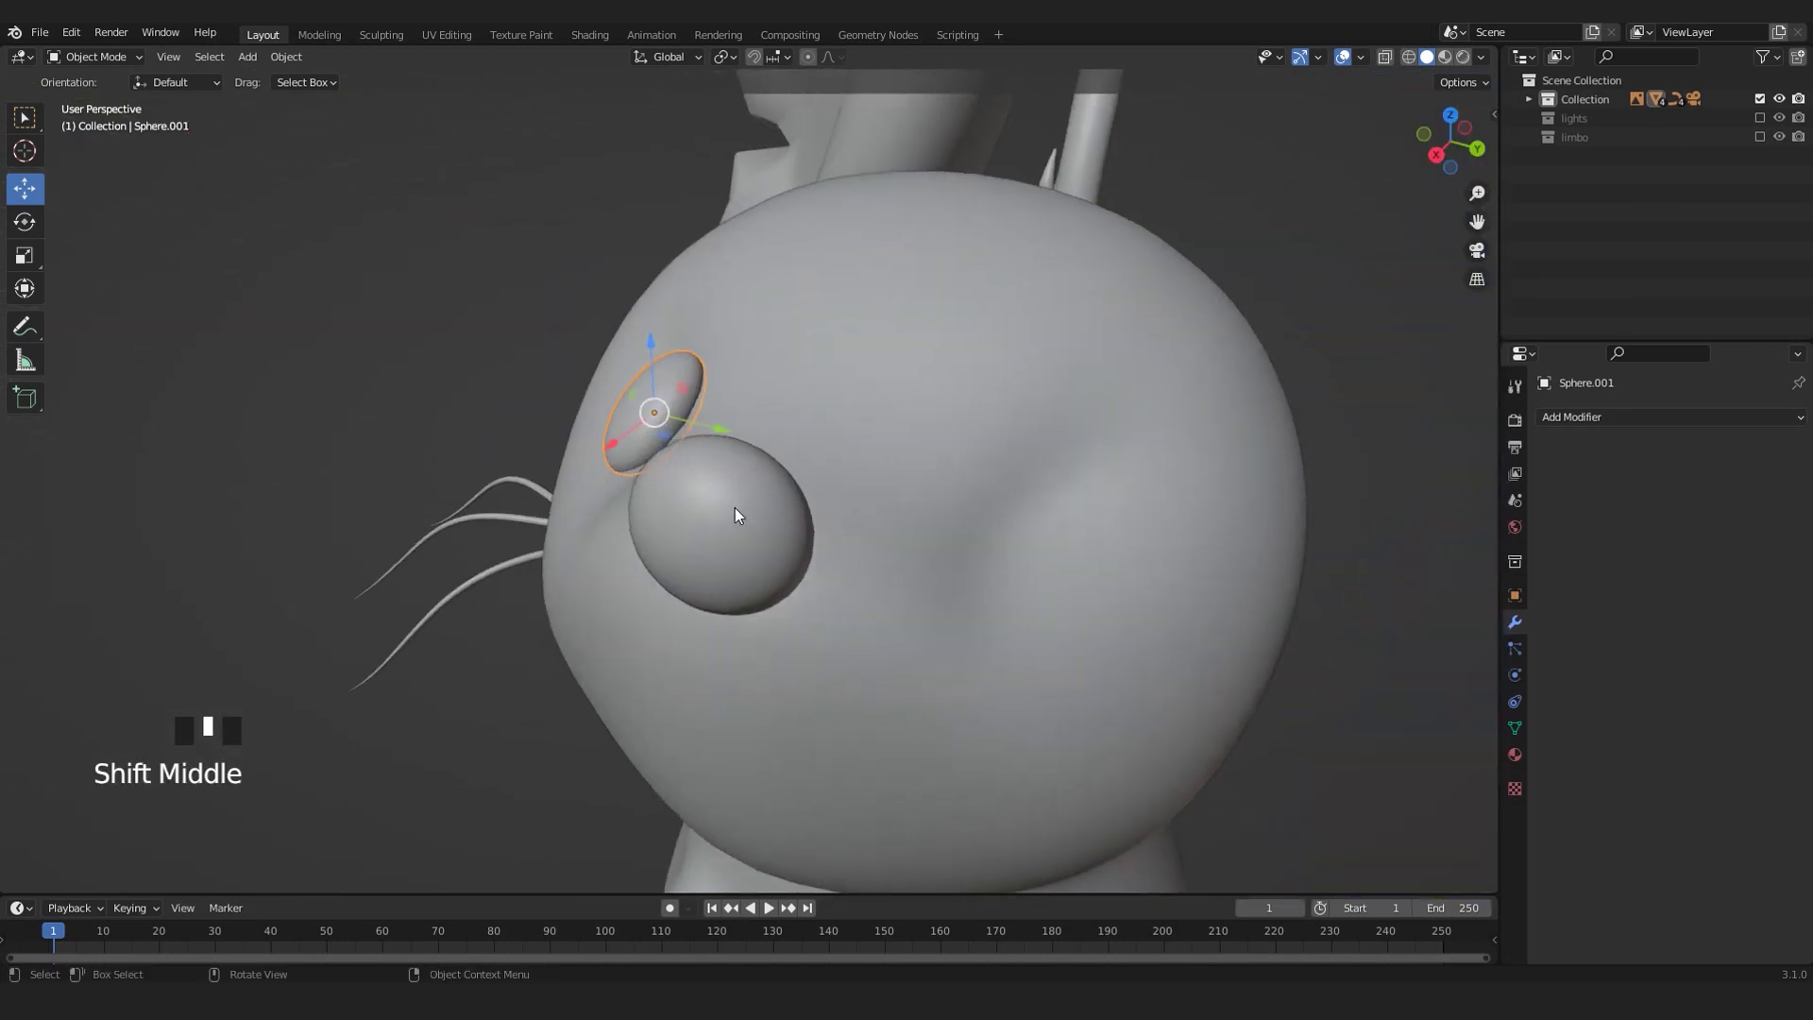
{"action": "scroll", "coordinate": [735, 507], "scroll_direction": "down", "scroll_amount": 2}
{"action": "left_click", "coordinate": [602, 380]}
{"action": "left_click", "coordinate": [689, 440]}
{"action": "middle_click_drag", "start_coordinate": [690, 440], "coordinate": [818, 326]}
{"action": "scroll", "coordinate": [872, 512], "scroll_direction": "down", "scroll_amount": 2}
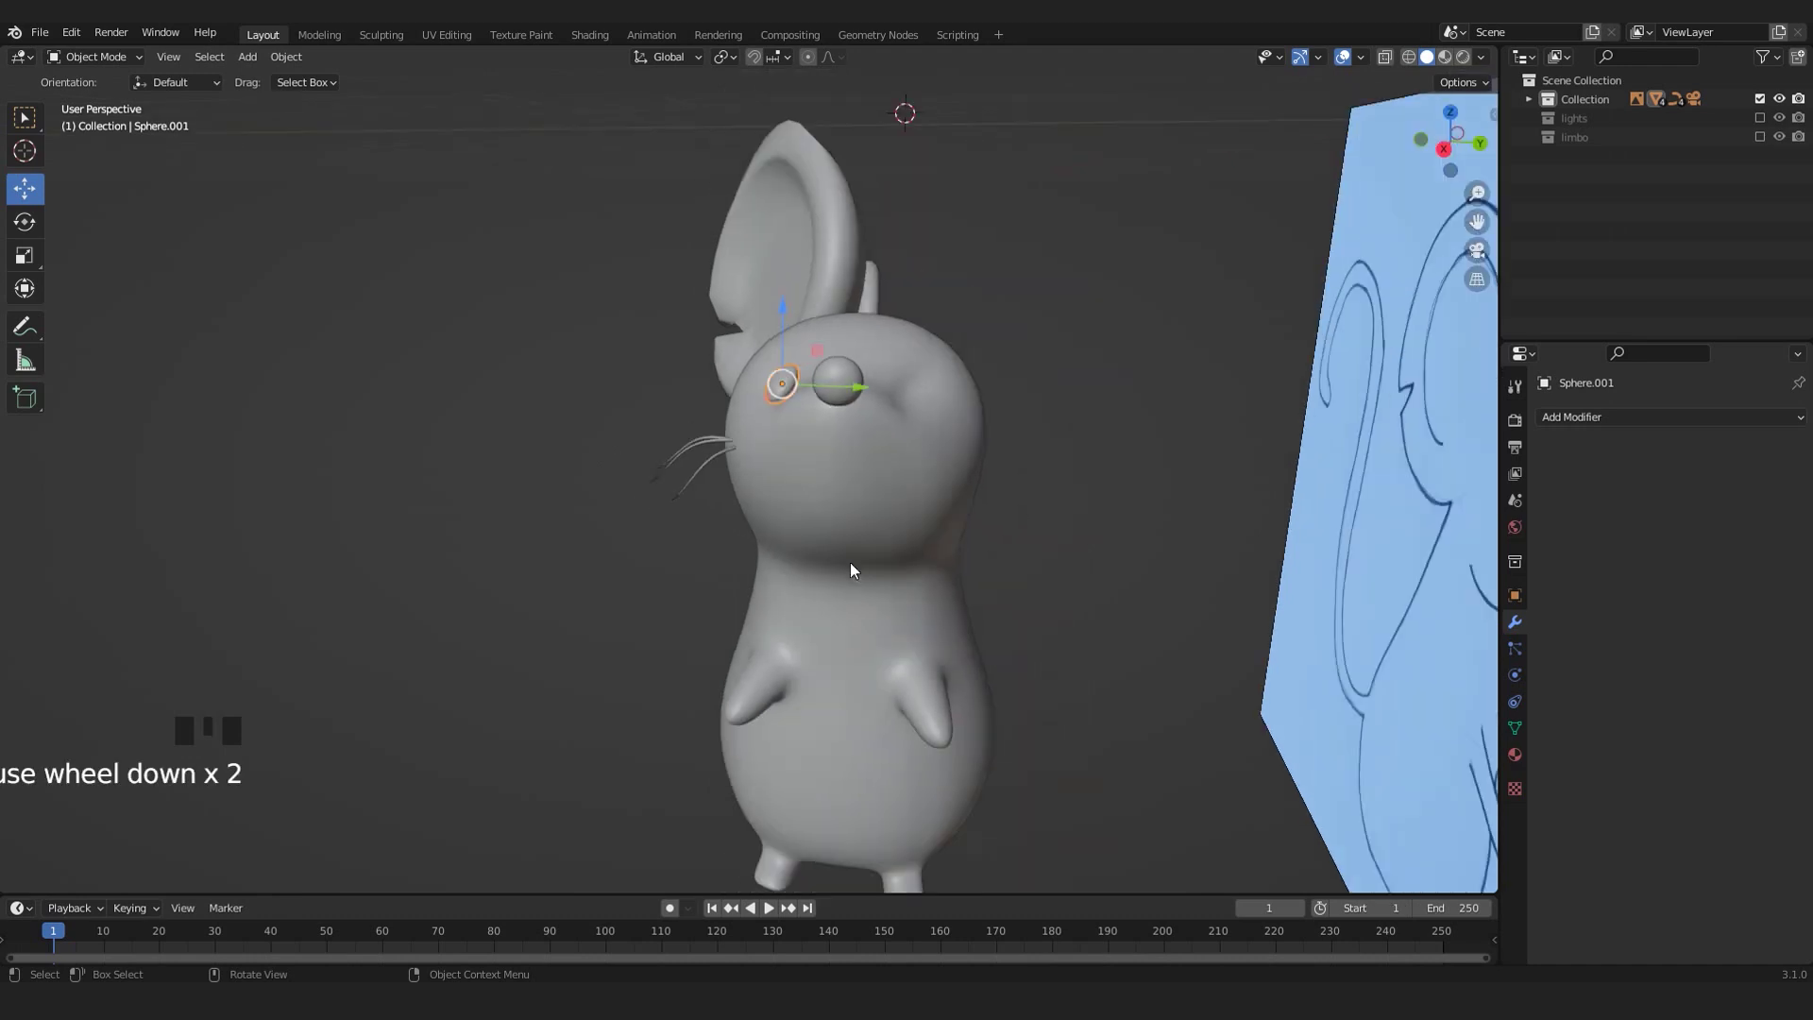
{"action": "mouse_move", "coordinate": [857, 536]}
{"action": "middle_mouse_down"}
{"action": "mouse_move", "coordinate": [935, 465]}
{"action": "mouse_move", "coordinate": [901, 530]}
{"action": "mouse_move", "coordinate": [871, 533]}
{"action": "middle_mouse_up"}
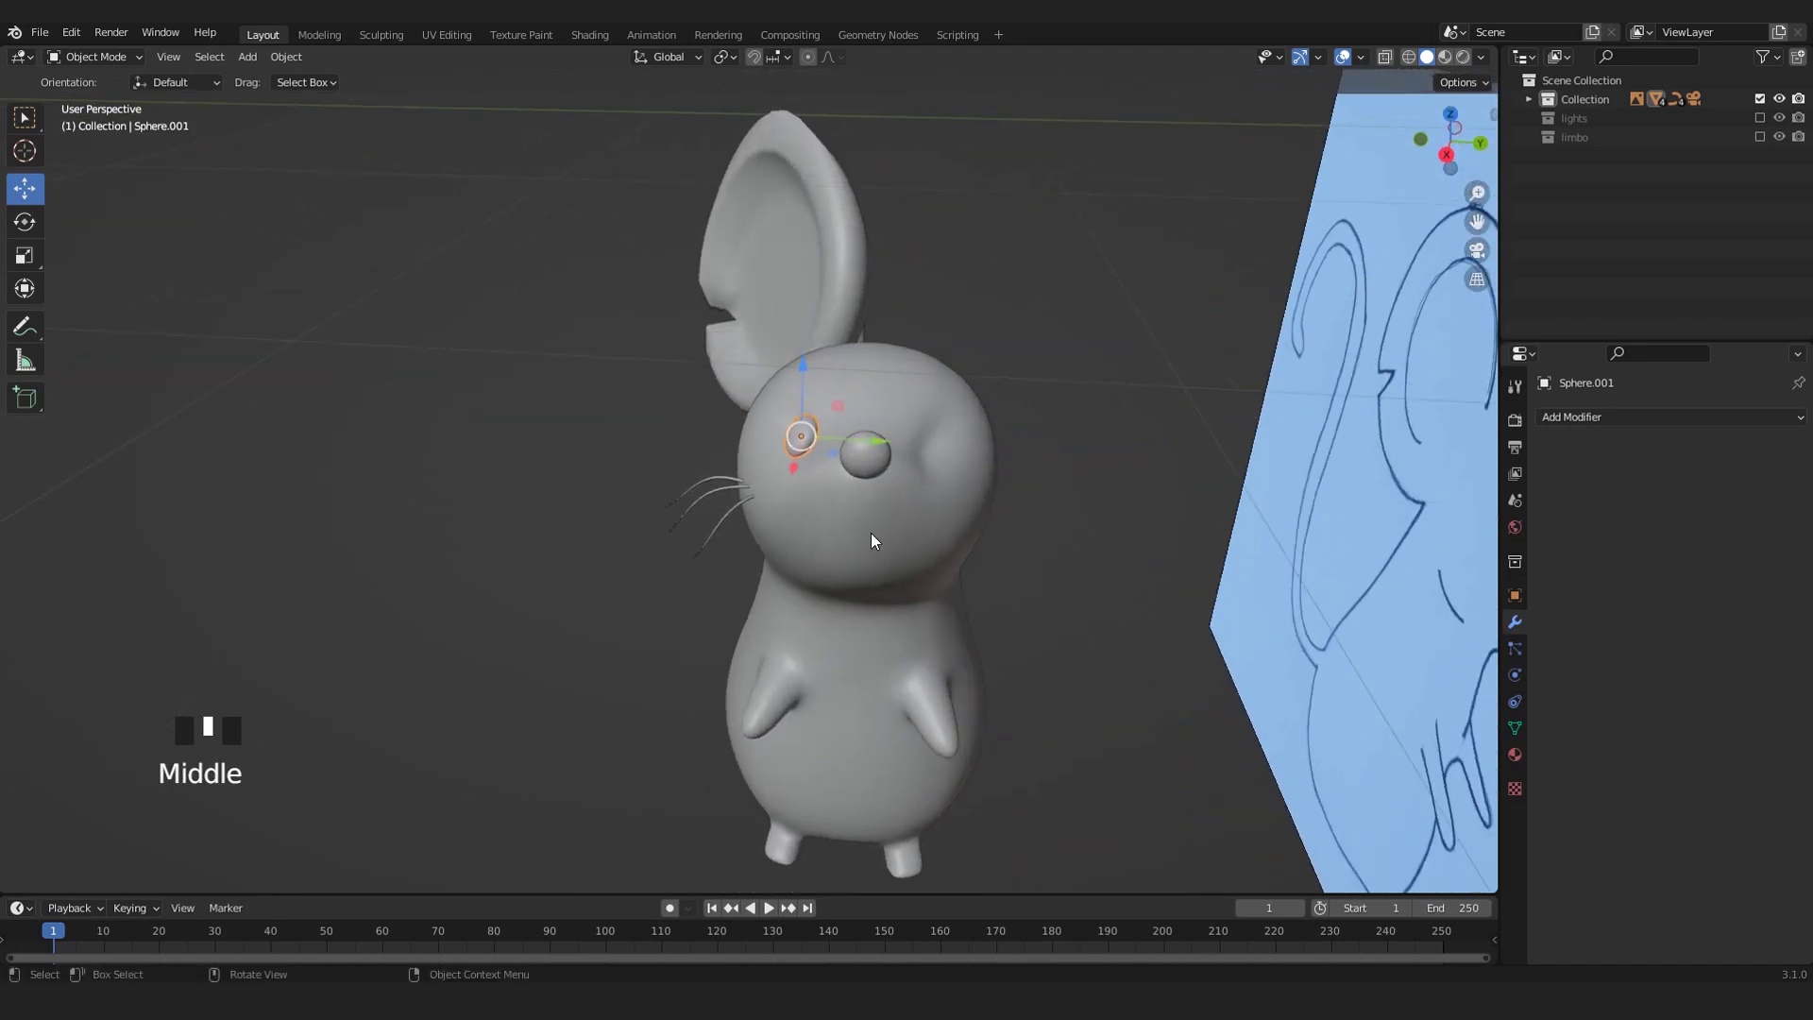
{"action": "scroll", "coordinate": [871, 532], "scroll_direction": "up", "scroll_amount": 3}
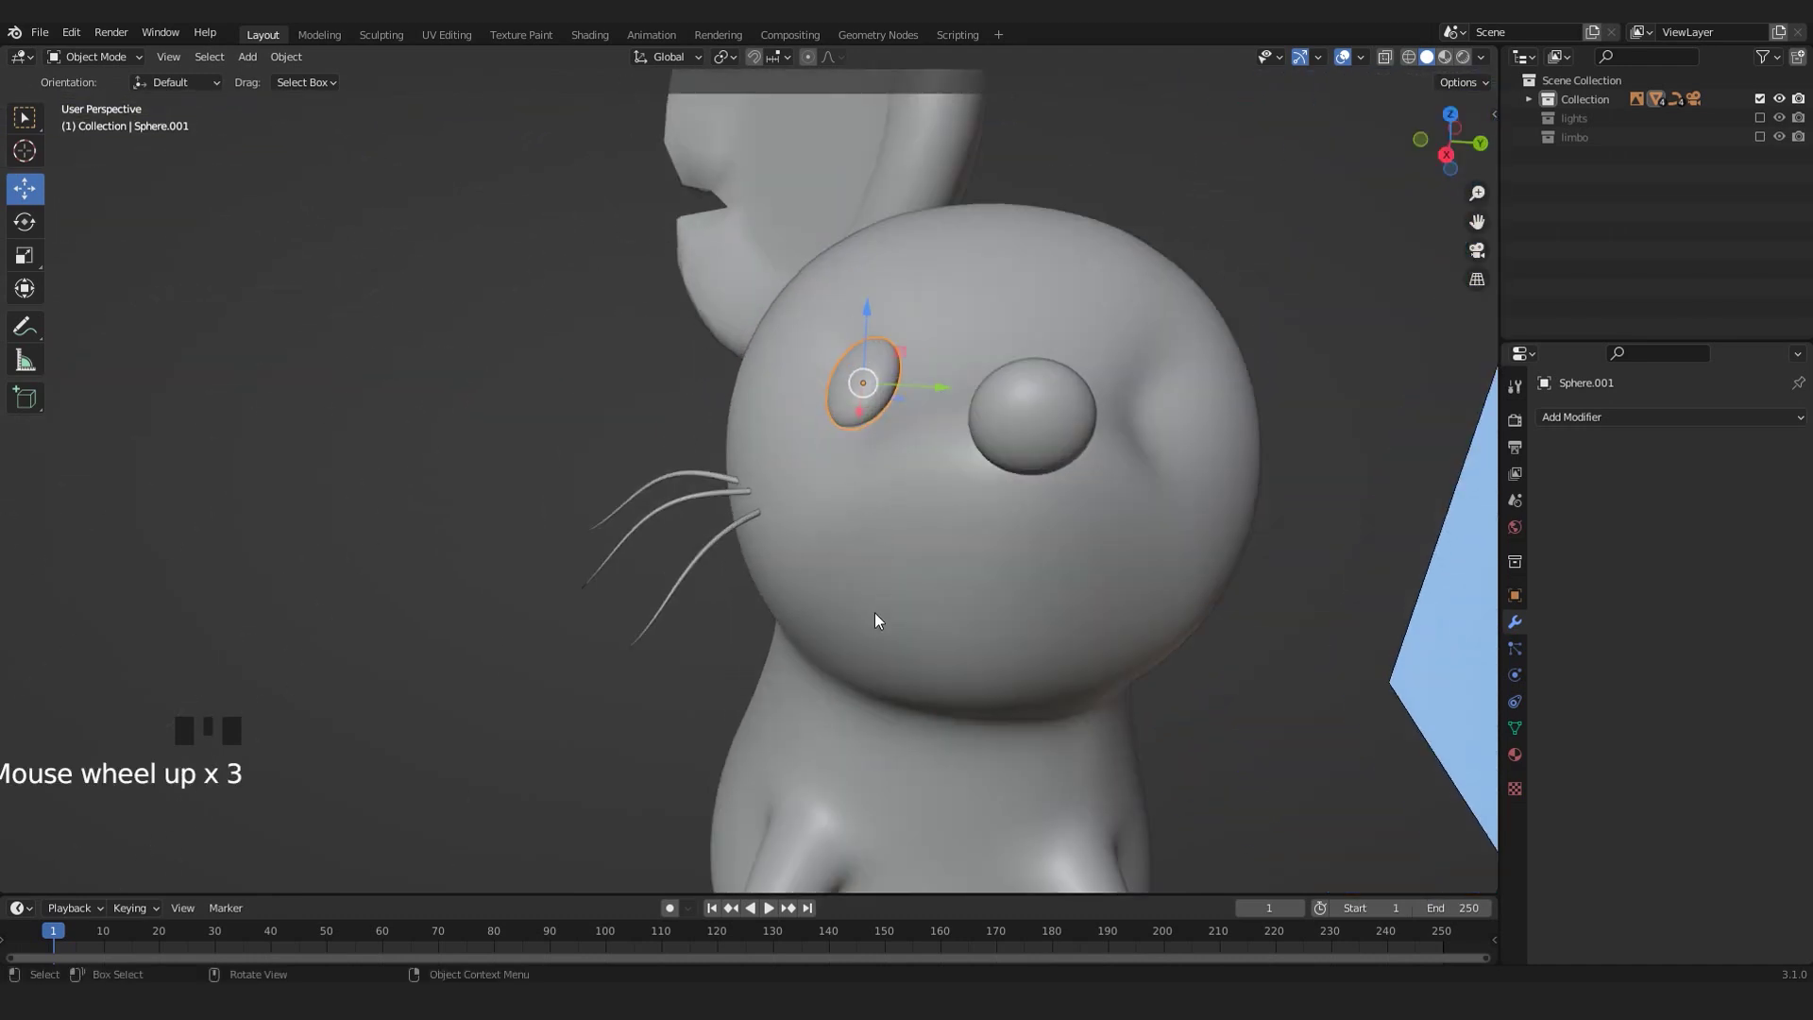
{"action": "scroll", "coordinate": [875, 620], "scroll_direction": "down", "scroll_amount": 1}
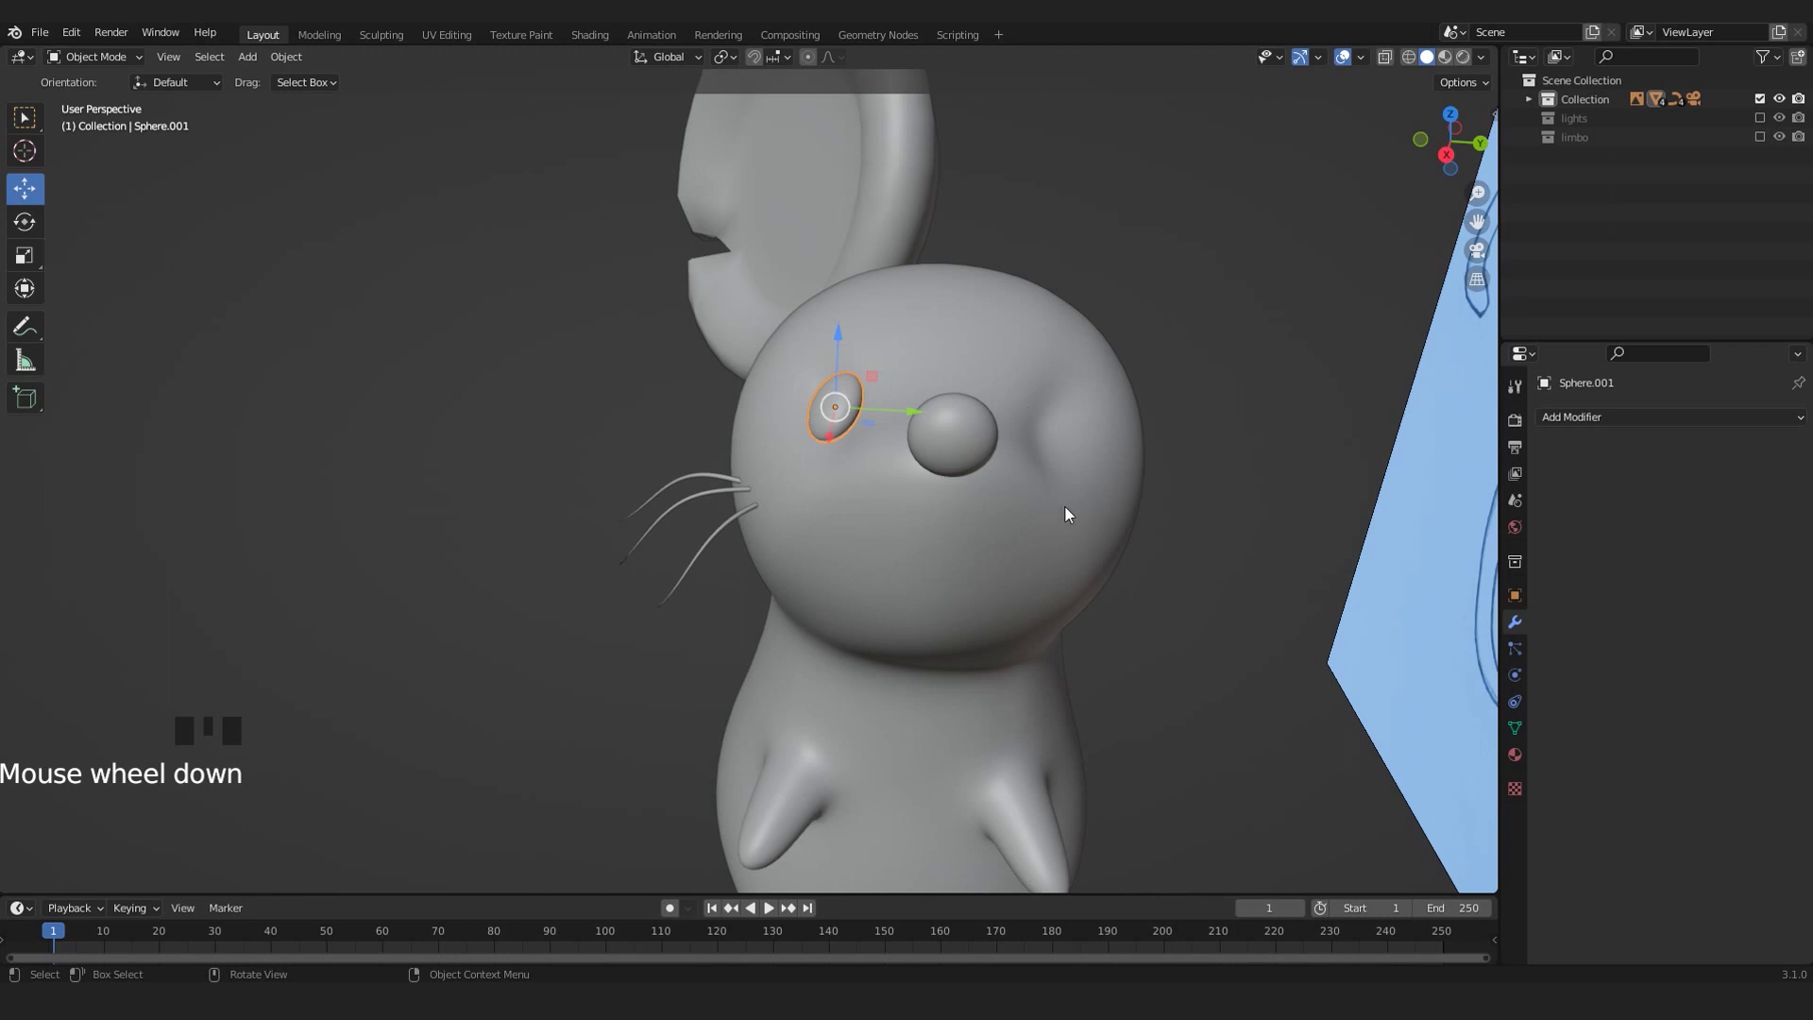
- Join the eye into the body object so that the Mirror modifier duplicates it across the face
{"action": "left_click", "coordinate": [857, 440]}
{"action": "left_click", "coordinate": [839, 412]}
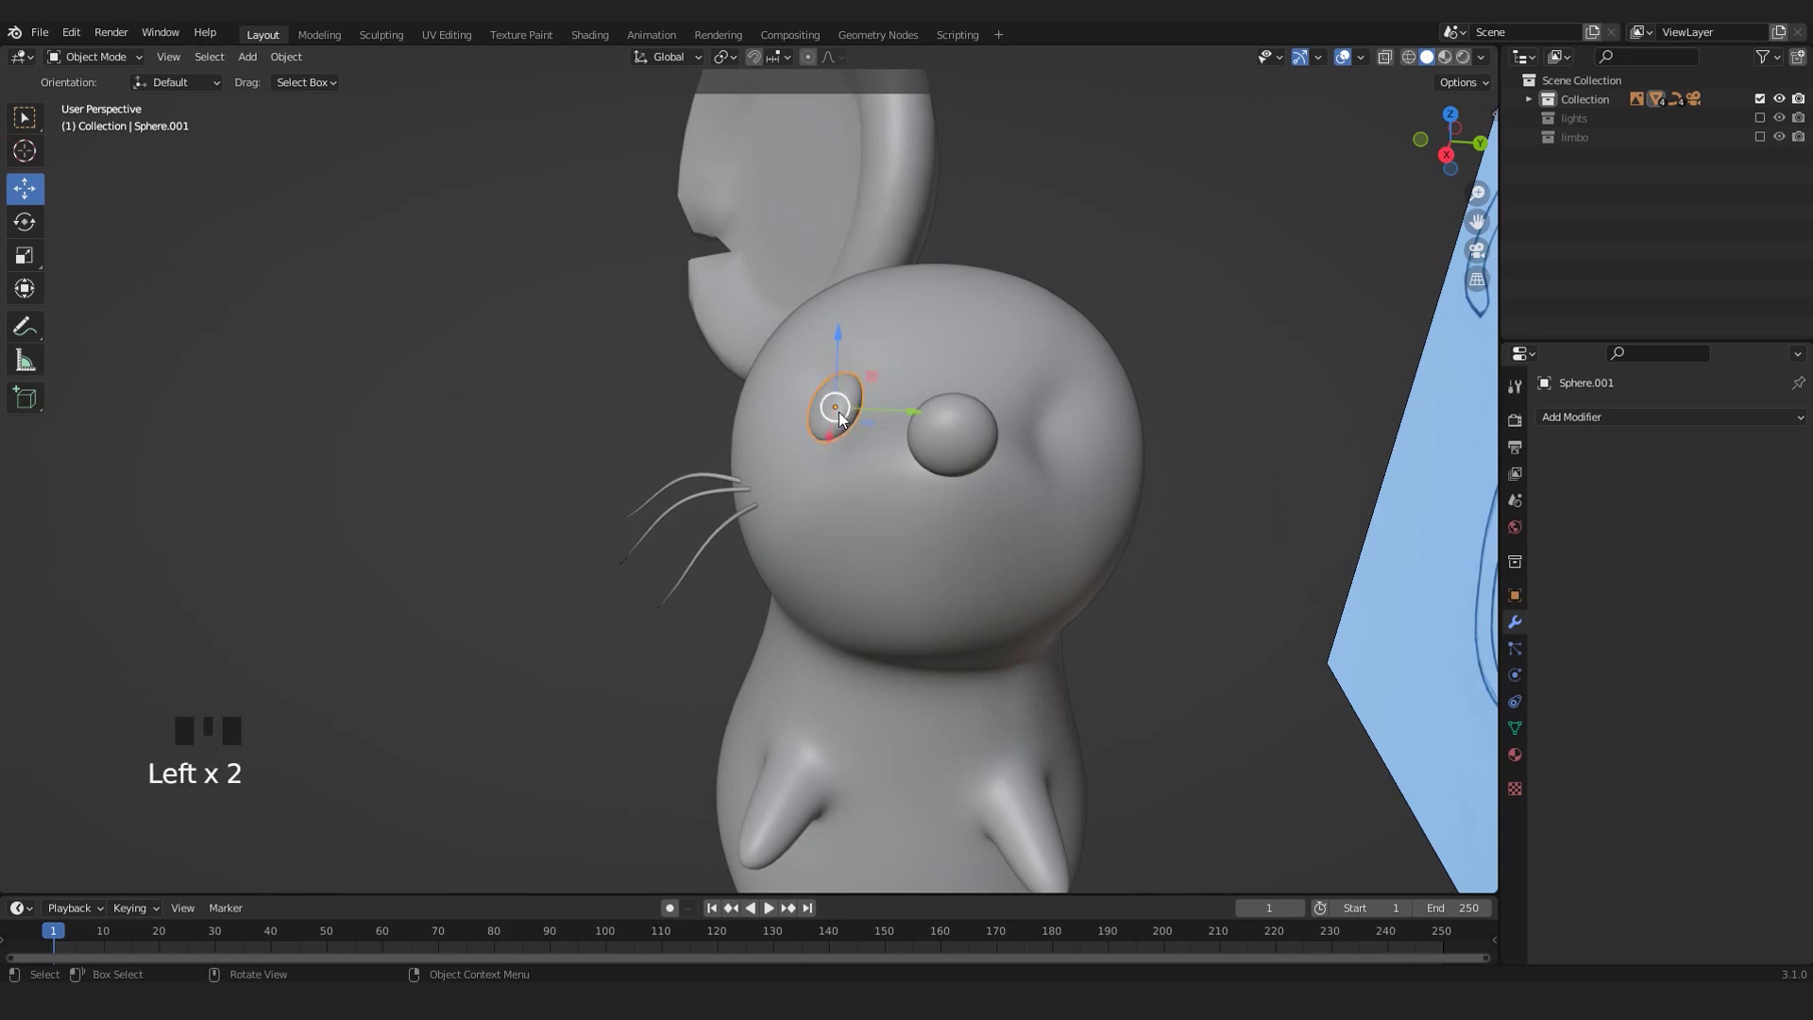
{"action": "left_click", "coordinate": [897, 537], "text": "shift"}
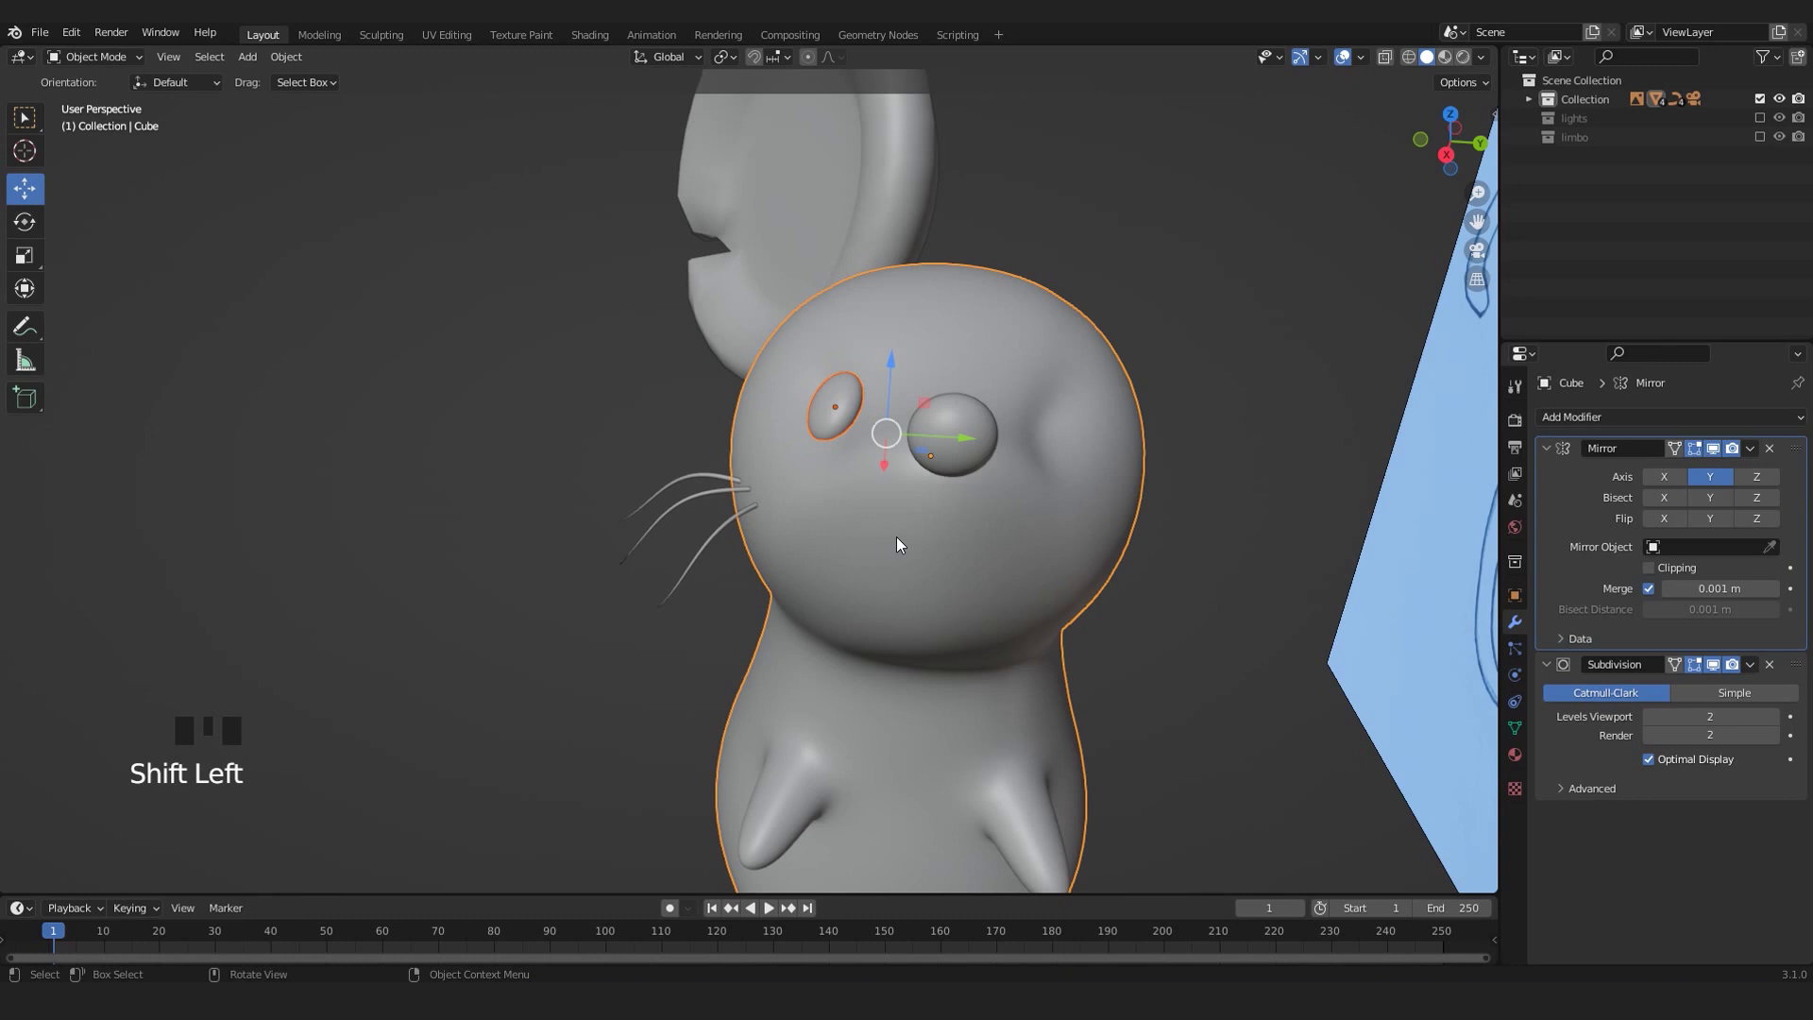
{"action": "key", "text": "ctrl+j"}
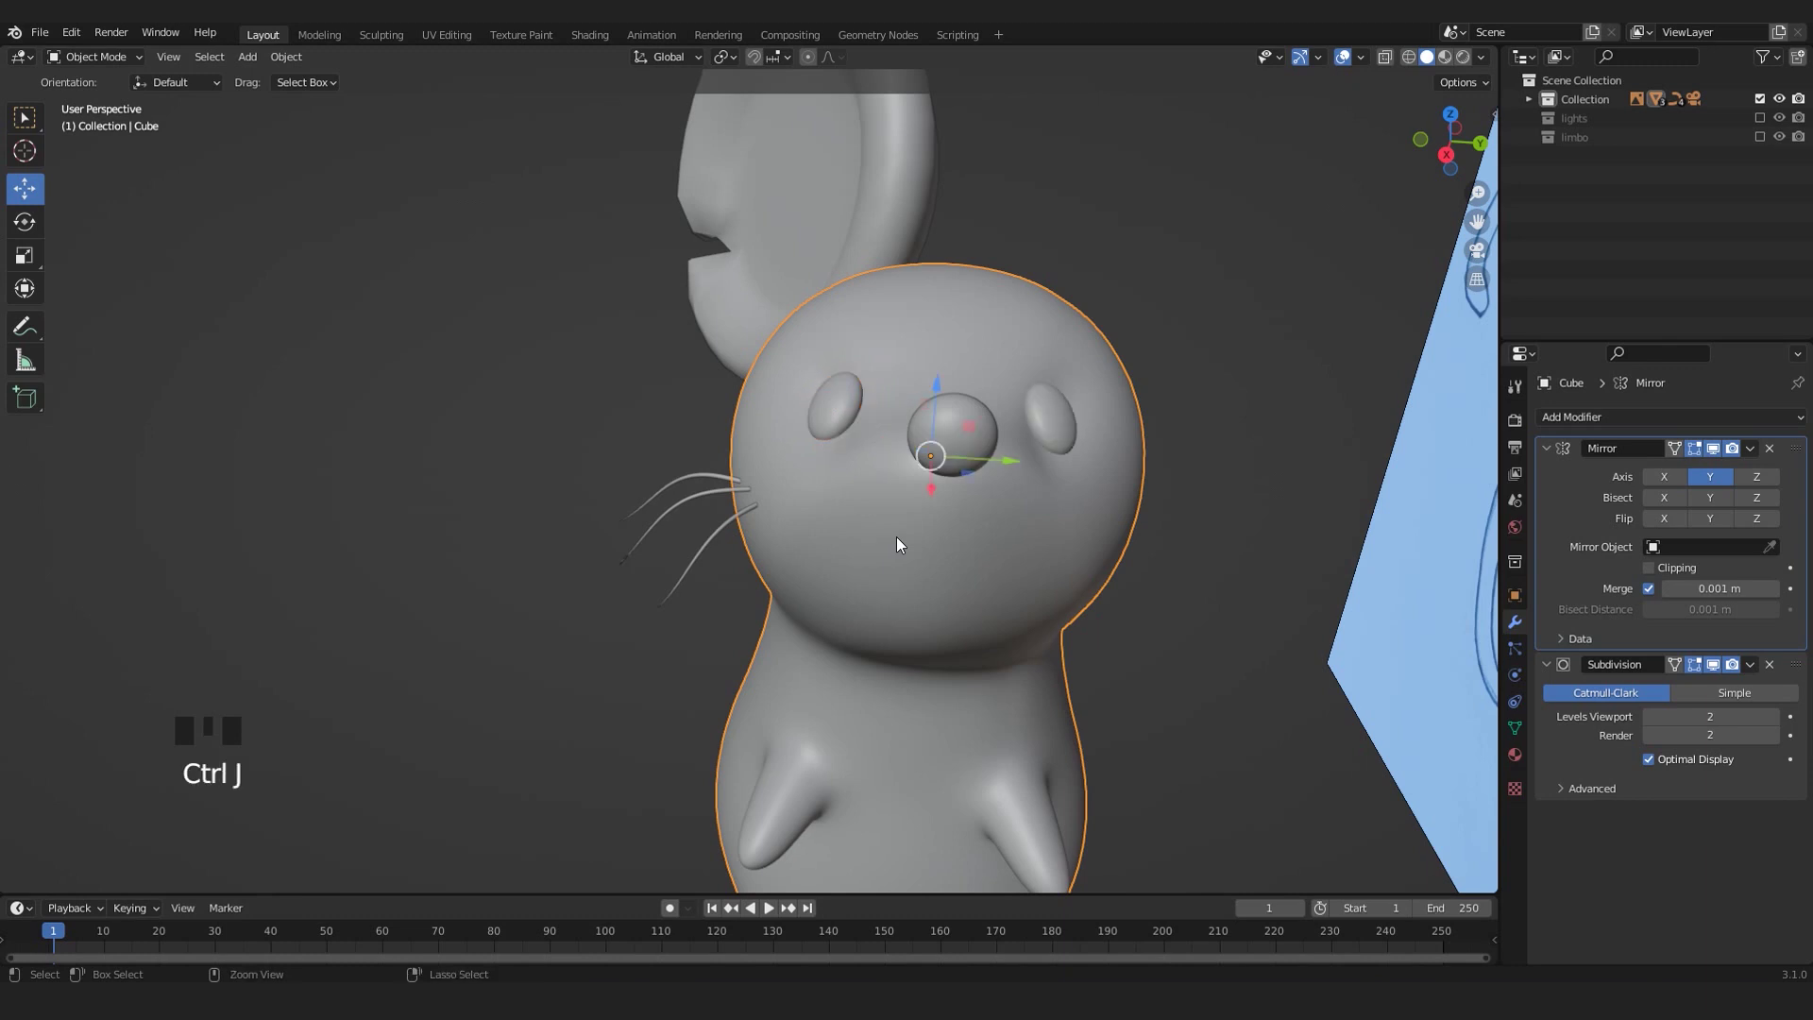
- Inspect the body mesh with the joined eye in Edit Mode and return to Object Mode
{"action": "double_click", "coordinate": [1136, 390]}
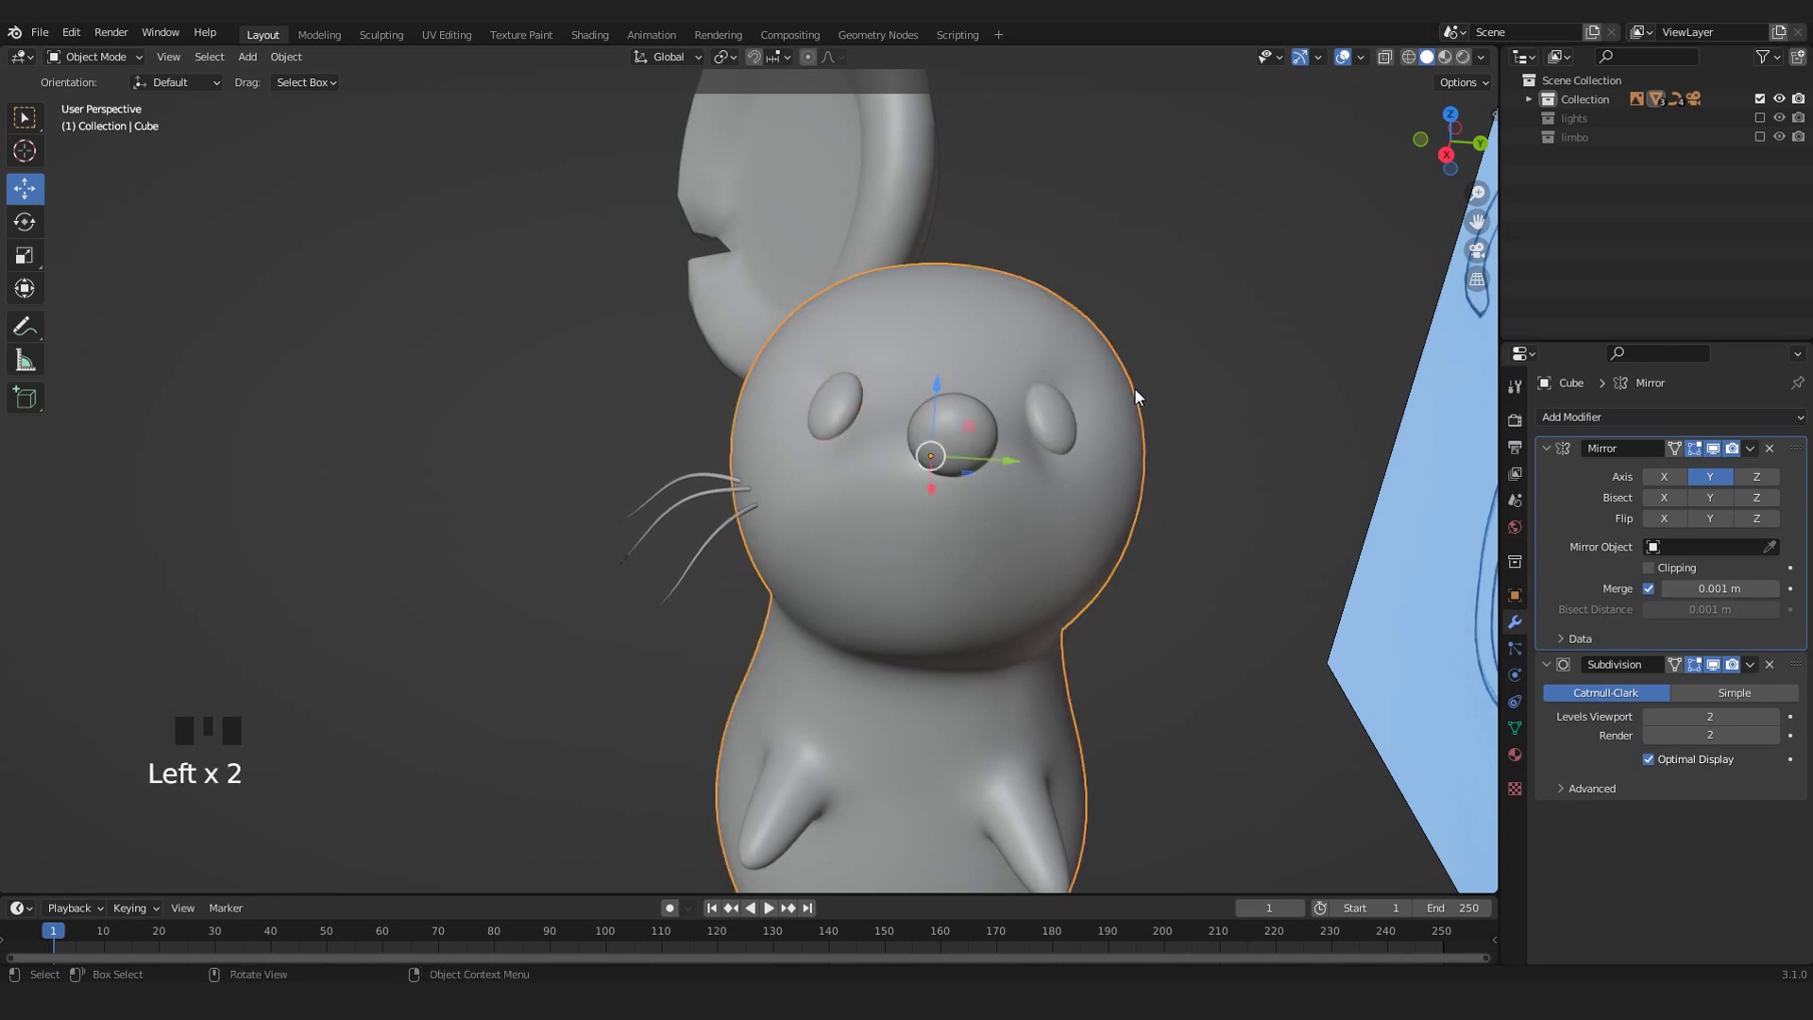
{"action": "key", "text": "Tab"}
{"action": "middle_click_drag", "start_coordinate": [935, 427], "coordinate": [1057, 173]}
{"action": "left_click", "coordinate": [1053, 346]}
{"action": "middle_click_drag", "start_coordinate": [1052, 346], "coordinate": [870, 455]}
{"action": "scroll", "coordinate": [737, 284], "scroll_direction": "up", "scroll_amount": 2}
{"action": "scroll", "coordinate": [1140, 383], "scroll_direction": "down", "scroll_amount": 2}
{"action": "key", "text": "Tab"}
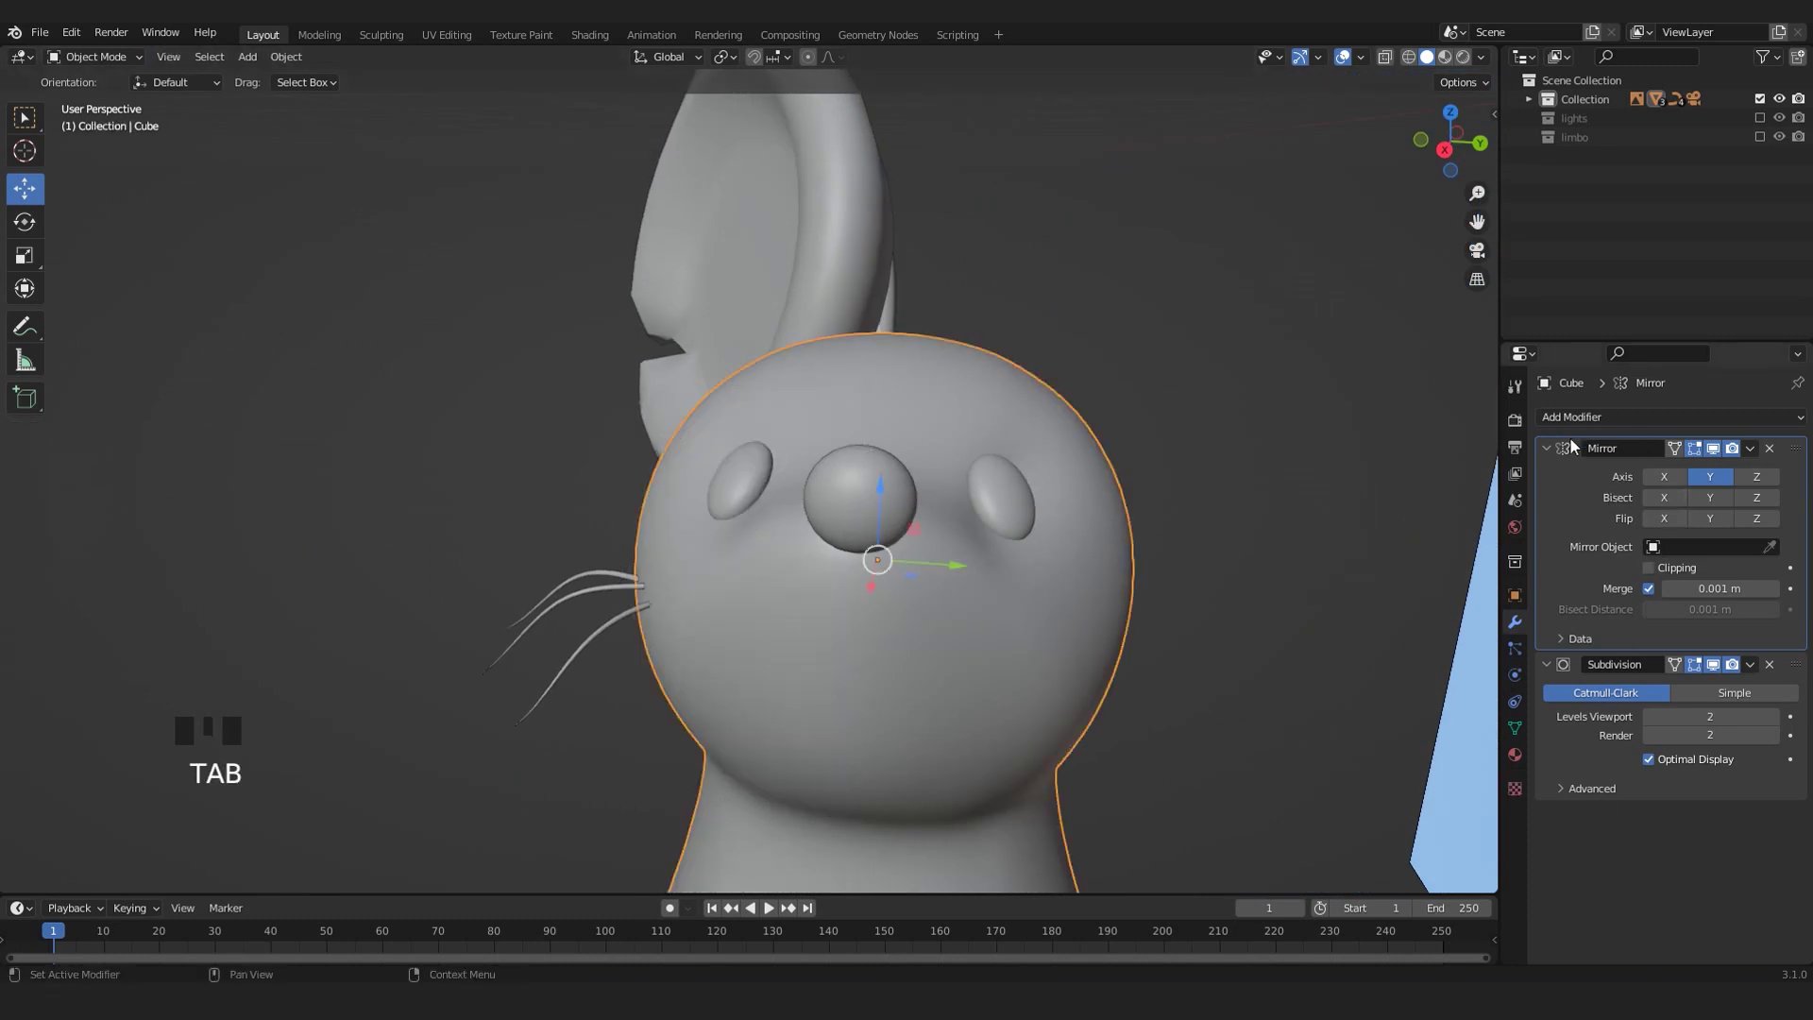
- Examine the mouse's mirrored face and its single ear from closer and farther views
{"action": "scroll", "coordinate": [781, 433], "scroll_direction": "down", "scroll_amount": 2}
{"action": "middle_click_drag", "start_coordinate": [781, 432], "coordinate": [723, 495]}
{"action": "scroll", "coordinate": [785, 456], "scroll_direction": "up", "scroll_amount": 3}
{"action": "scroll", "coordinate": [785, 466], "scroll_direction": "down", "scroll_amount": 3}
{"action": "scroll", "coordinate": [762, 378], "scroll_direction": "down", "scroll_amount": 2}
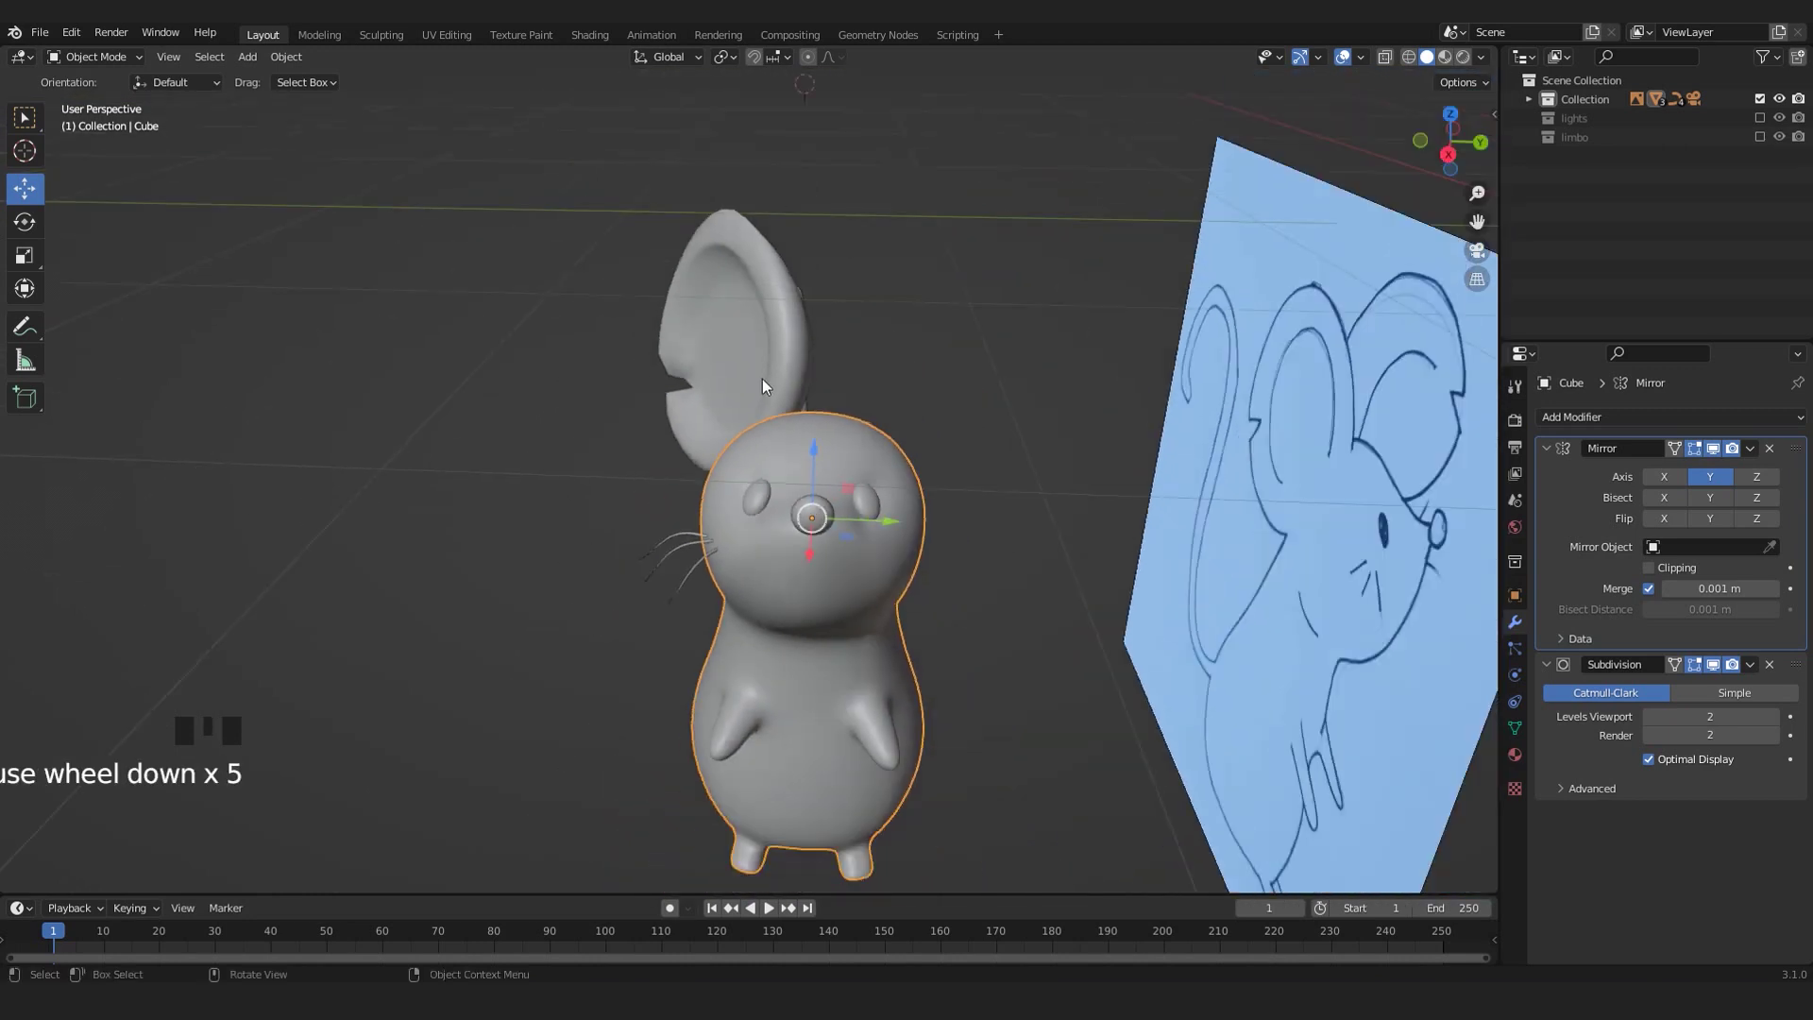
{"action": "left_click", "coordinate": [742, 315]}
{"action": "scroll", "coordinate": [842, 320], "scroll_direction": "up", "scroll_amount": 2}
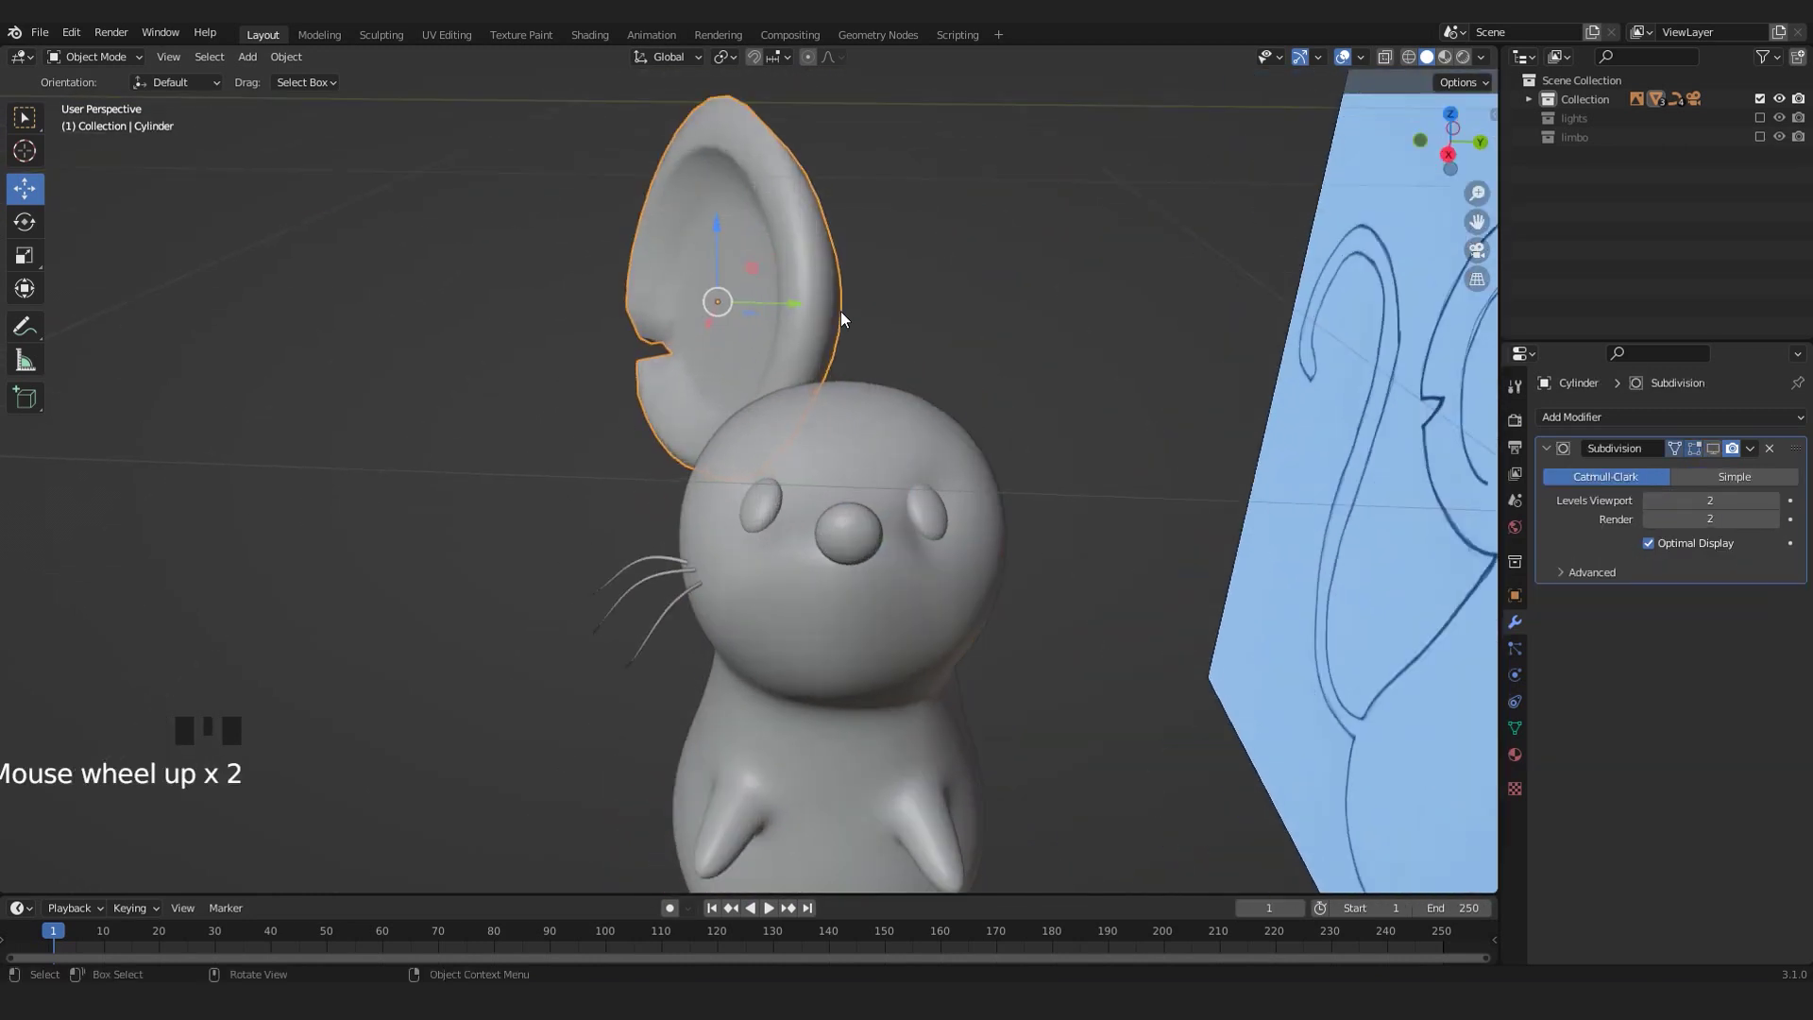
{"action": "scroll", "coordinate": [608, 386], "scroll_direction": "down", "scroll_amount": 2}
{"action": "middle_click_drag", "start_coordinate": [688, 404], "coordinate": [654, 418]}
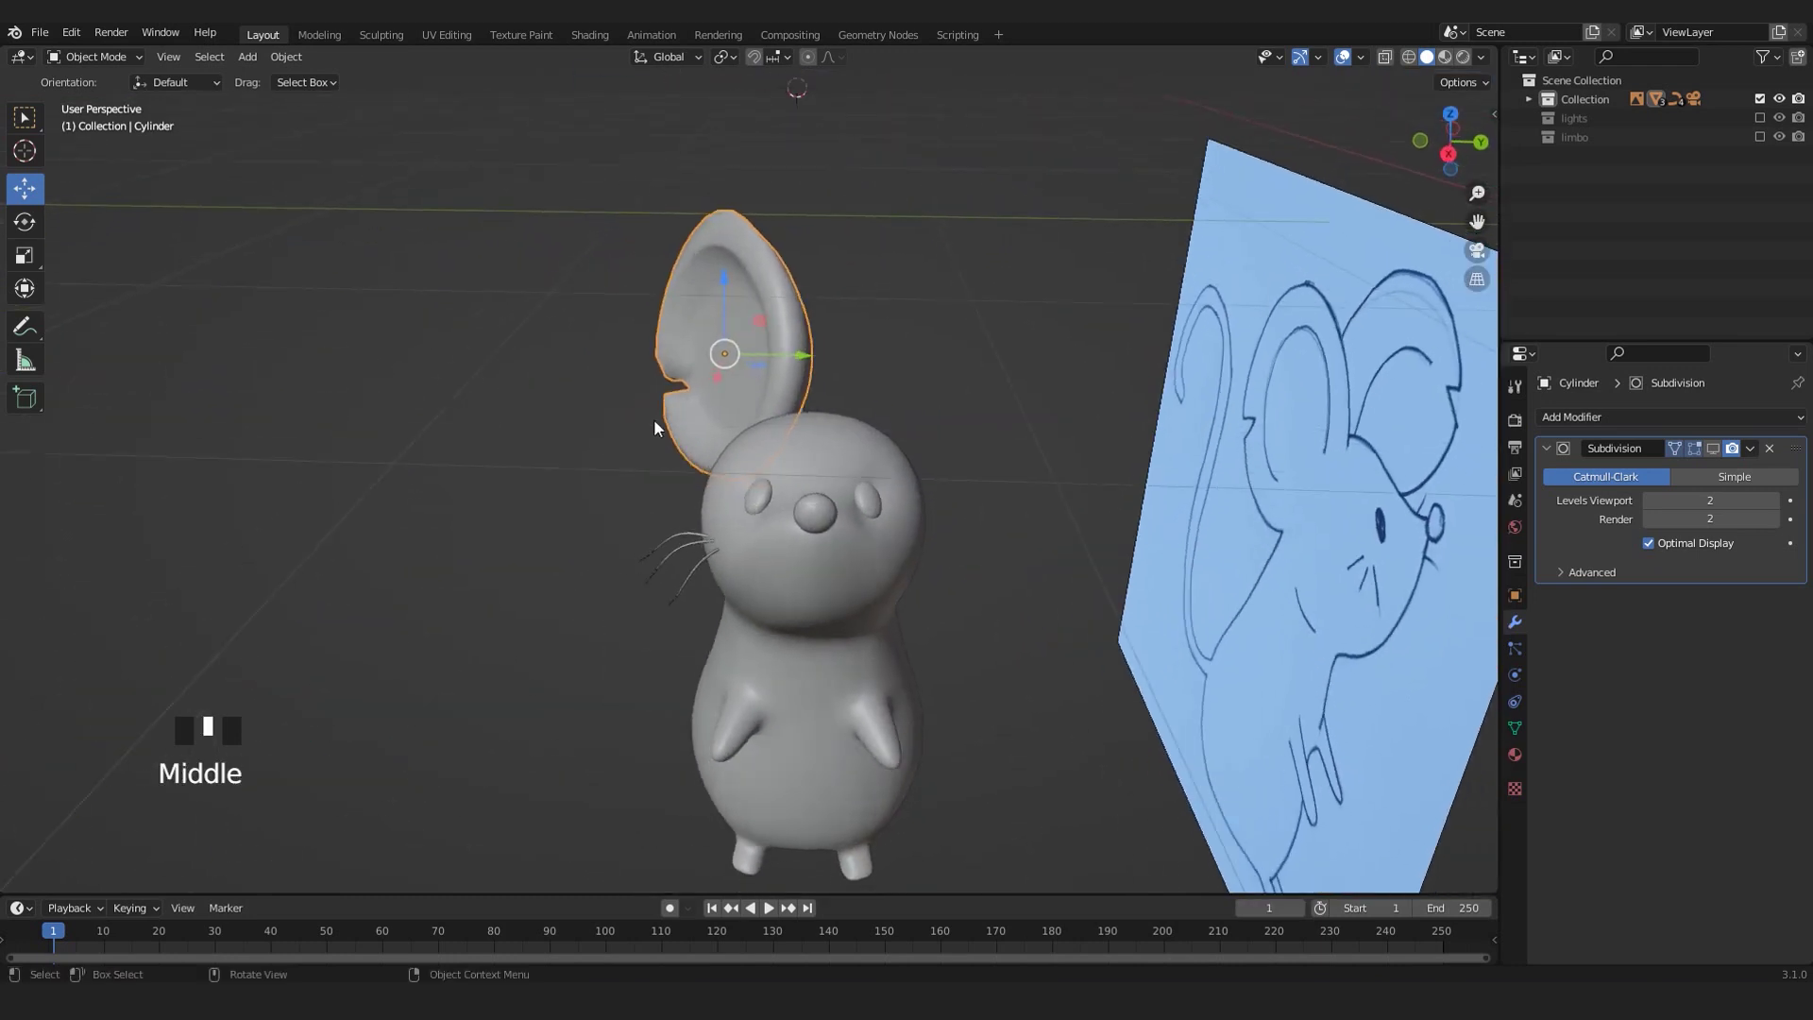
- Set the preview resolution of the uppermost whisker curve to 6
{"action": "scroll", "coordinate": [661, 585], "scroll_direction": "up", "scroll_amount": 2}
{"action": "middle_click_drag", "start_coordinate": [661, 585], "coordinate": [733, 485], "text": "shift"}
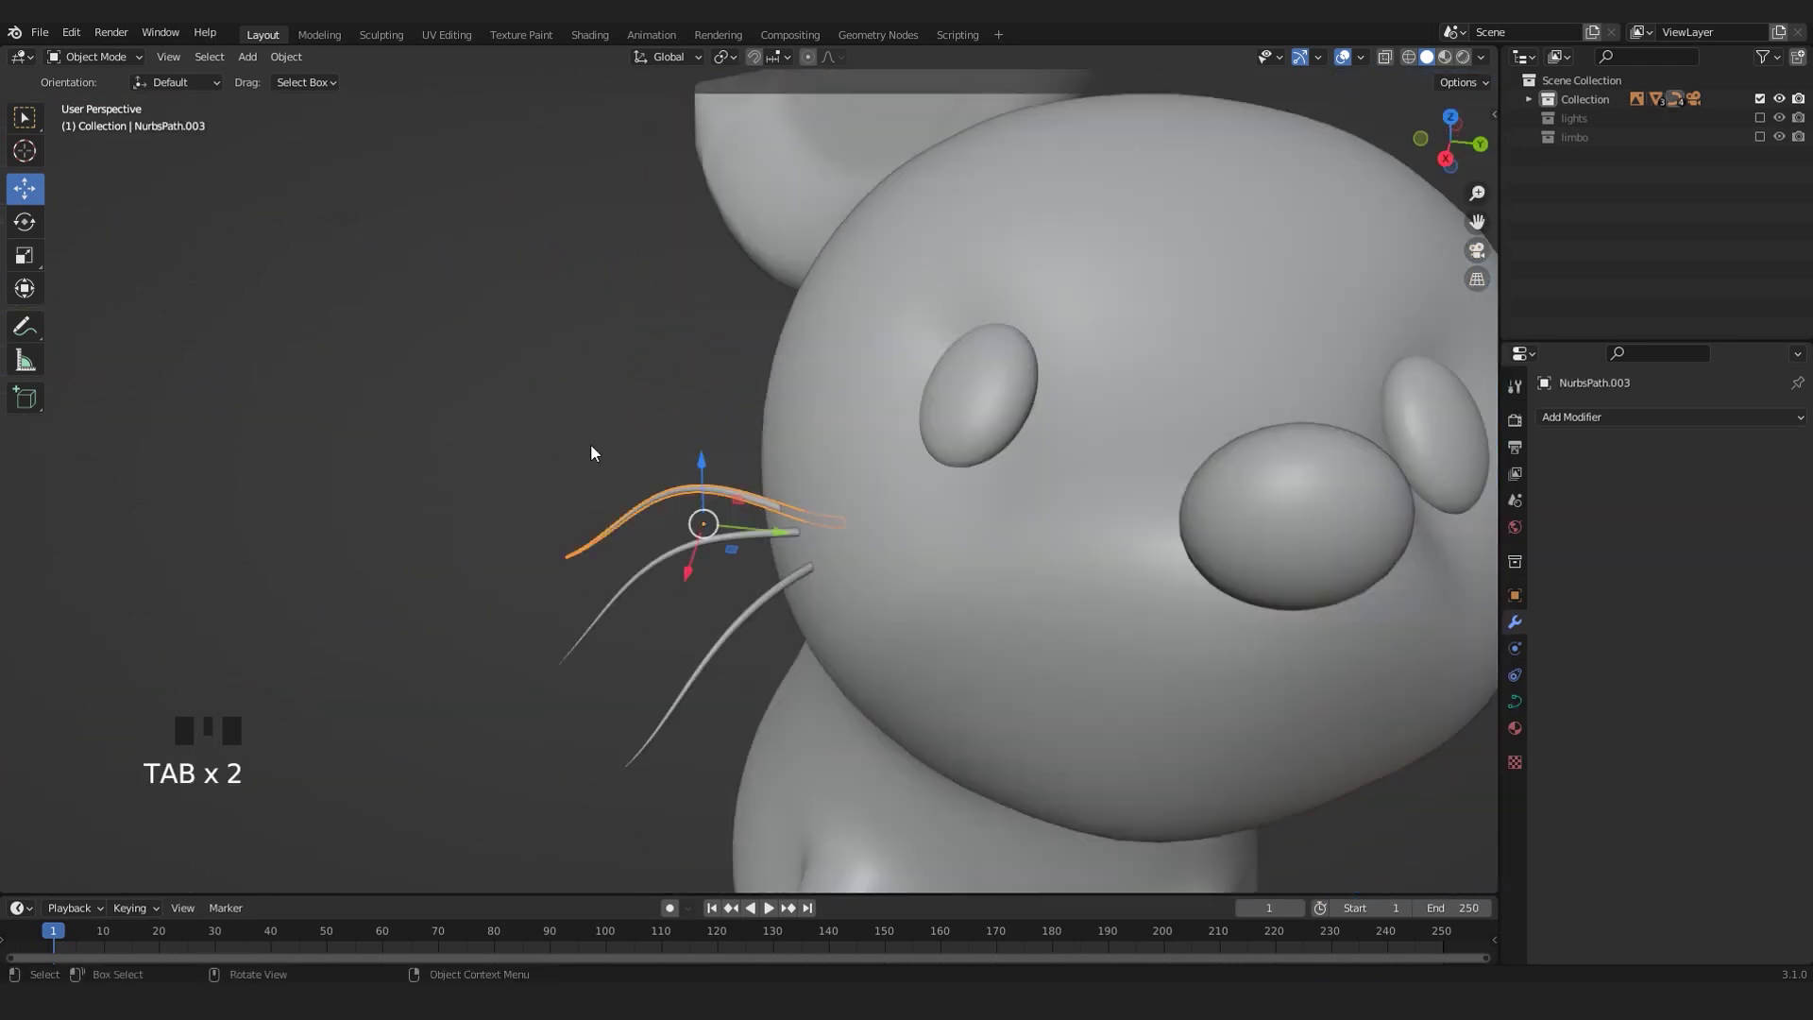
{"action": "left_click", "coordinate": [591, 444]}
{"action": "middle_click_drag", "start_coordinate": [593, 442], "coordinate": [667, 432]}
{"action": "scroll", "coordinate": [667, 435], "scroll_direction": "down", "scroll_amount": 2}
{"action": "left_click", "coordinate": [668, 500]}
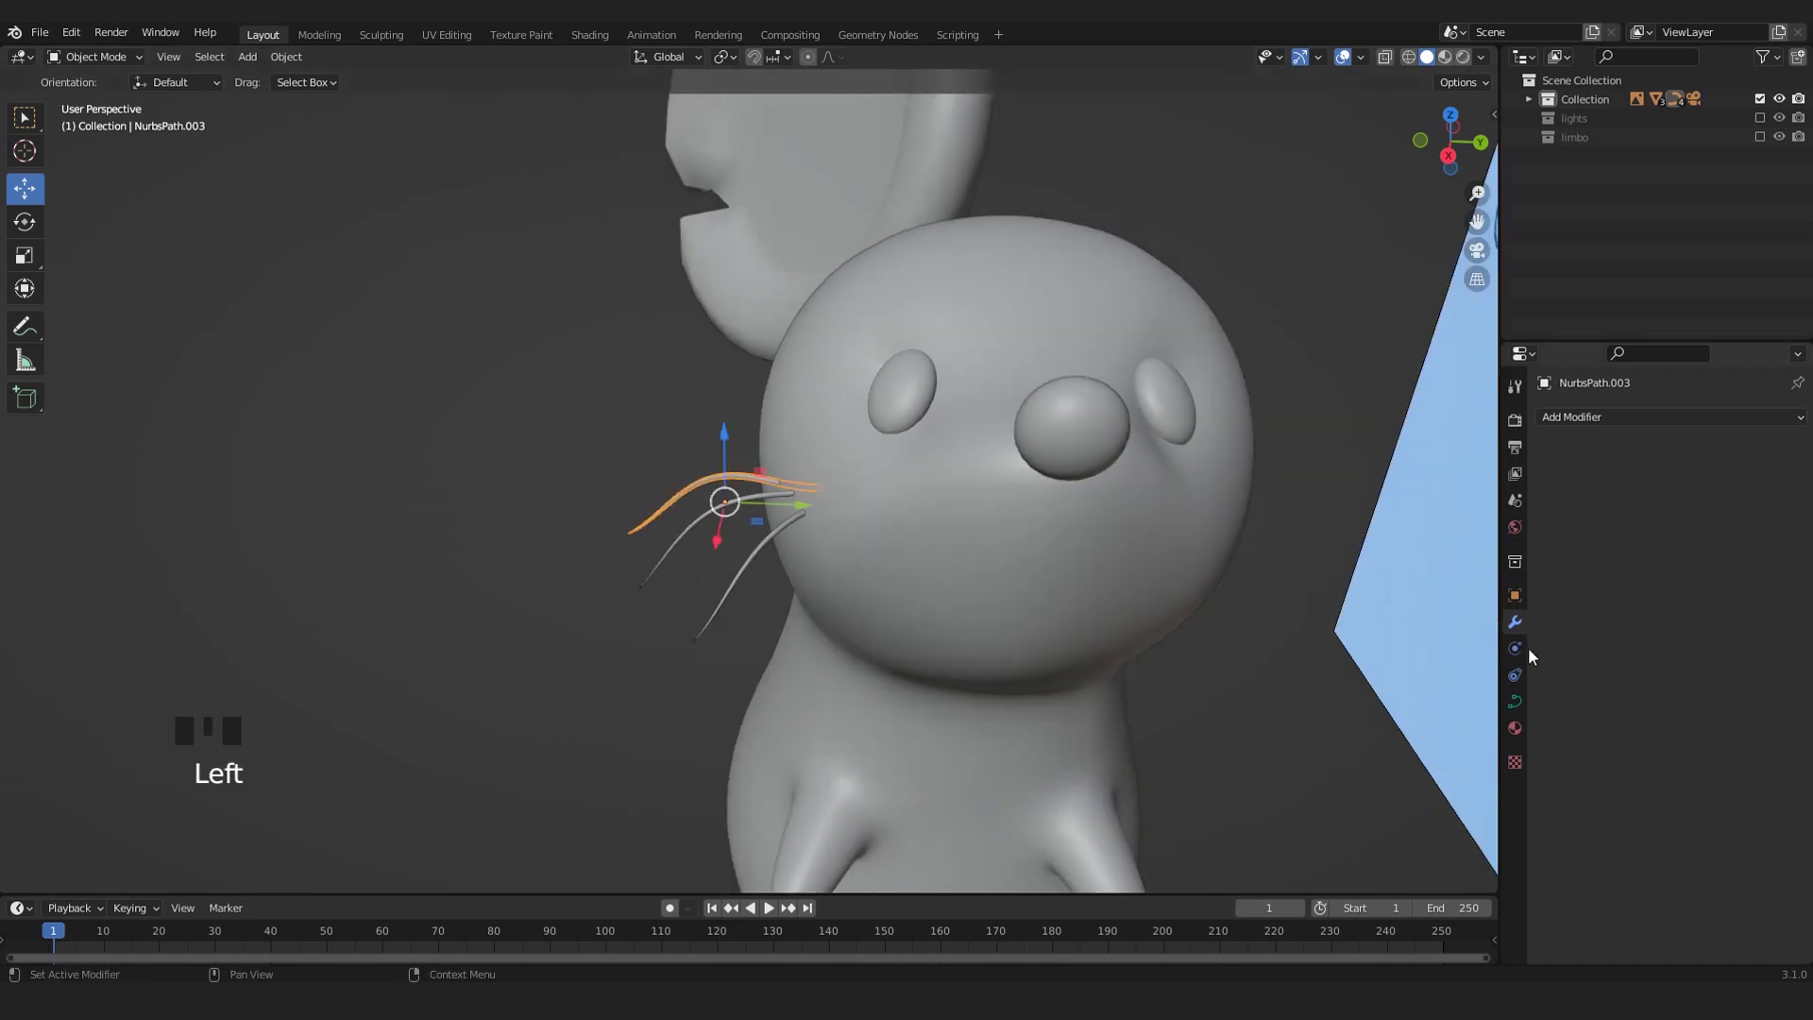
{"action": "left_click", "coordinate": [1517, 703]}
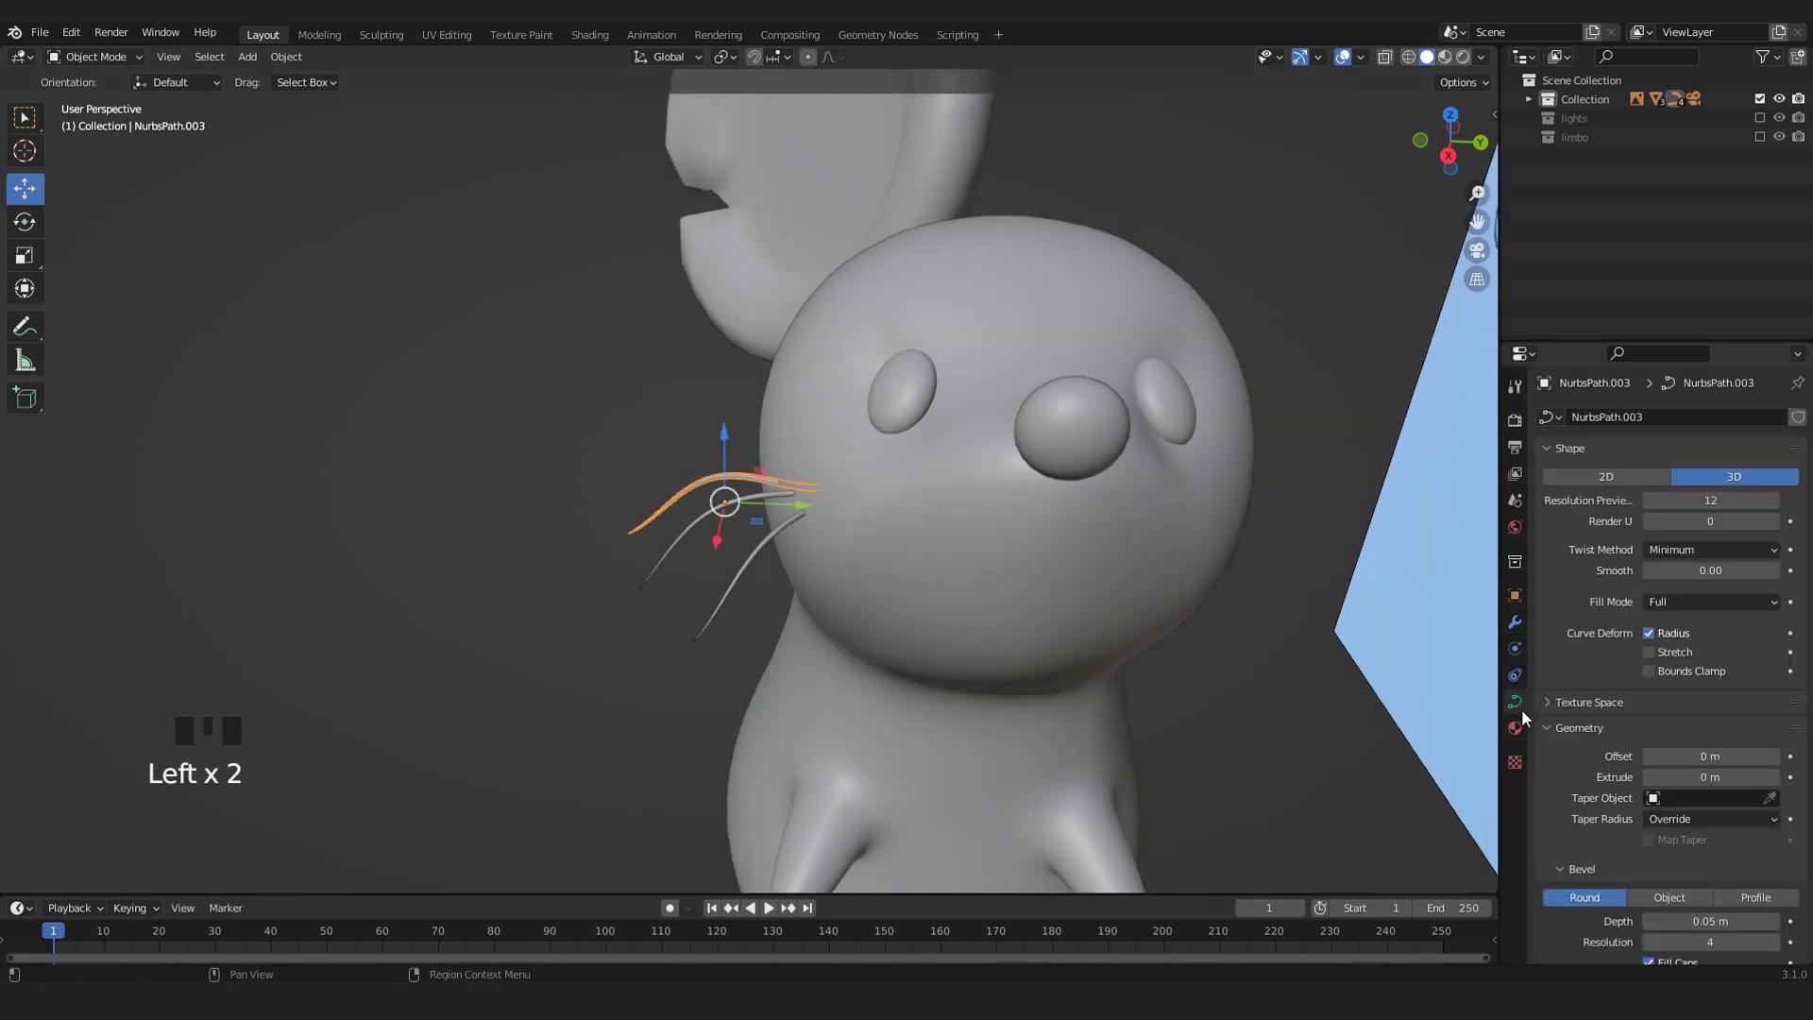
{"action": "left_click", "coordinate": [1681, 493]}
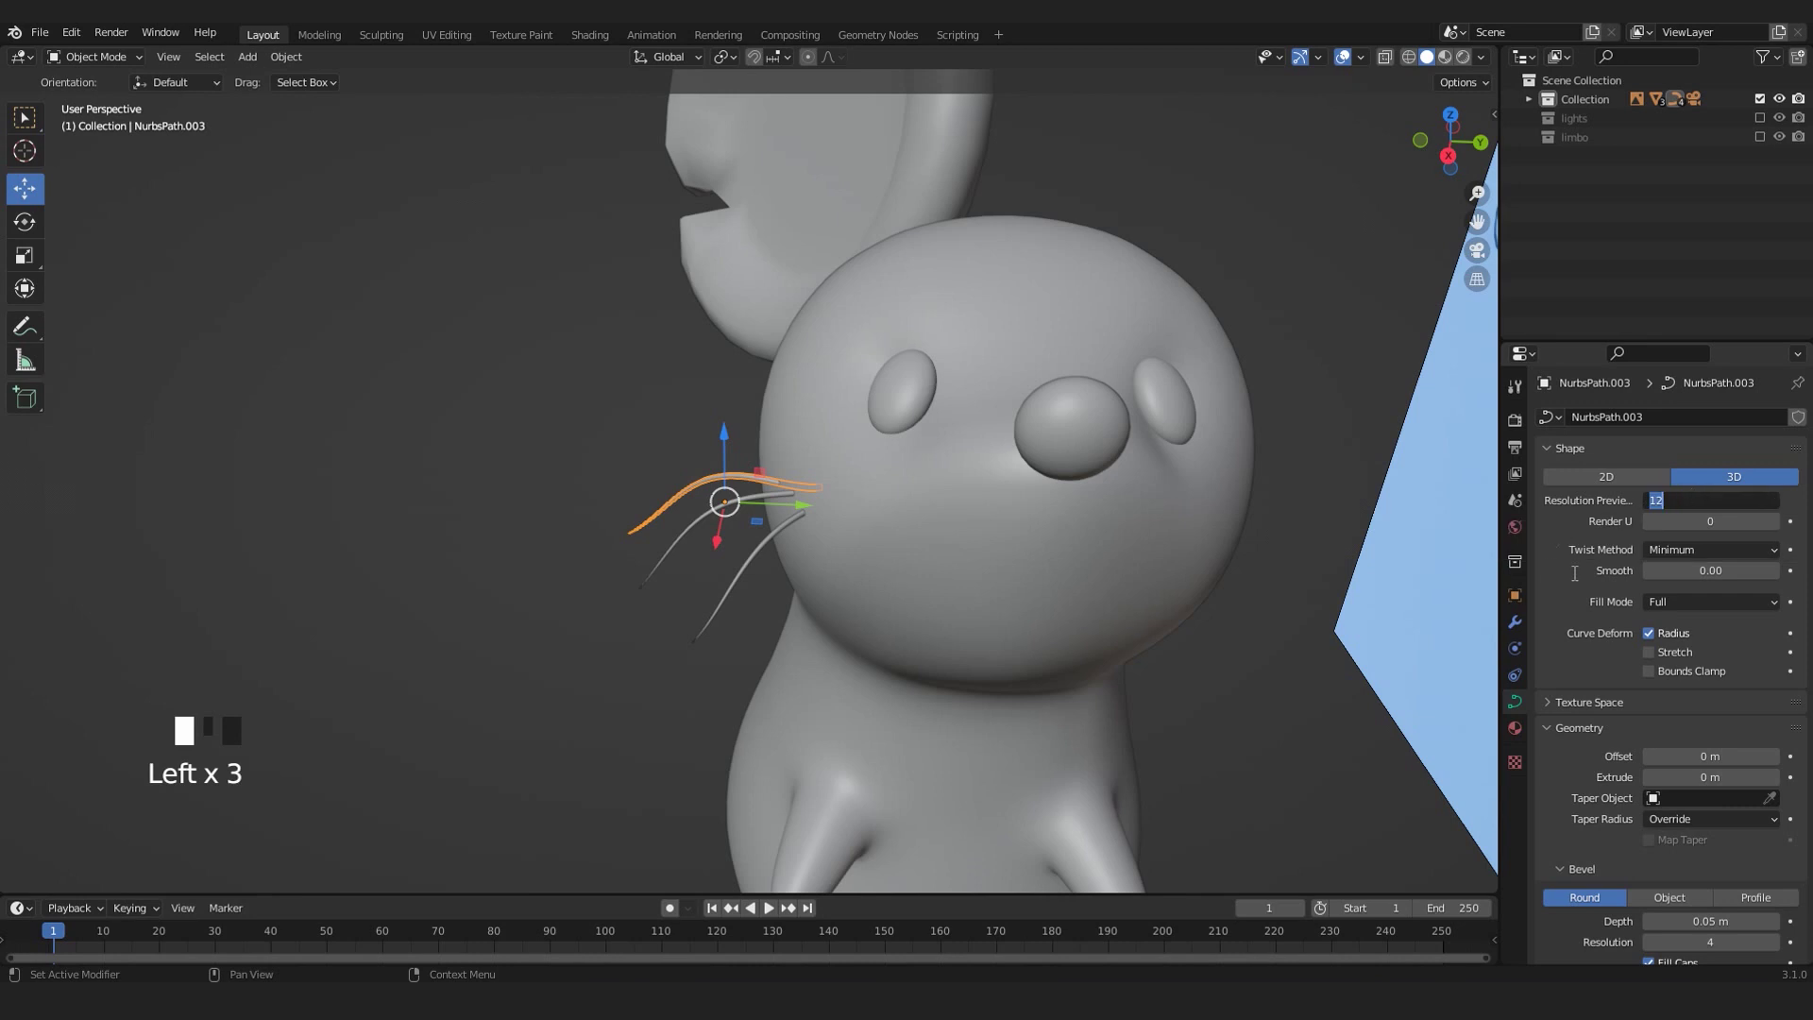
{"action": "type", "text": "6"}
{"action": "key", "text": "Return"}
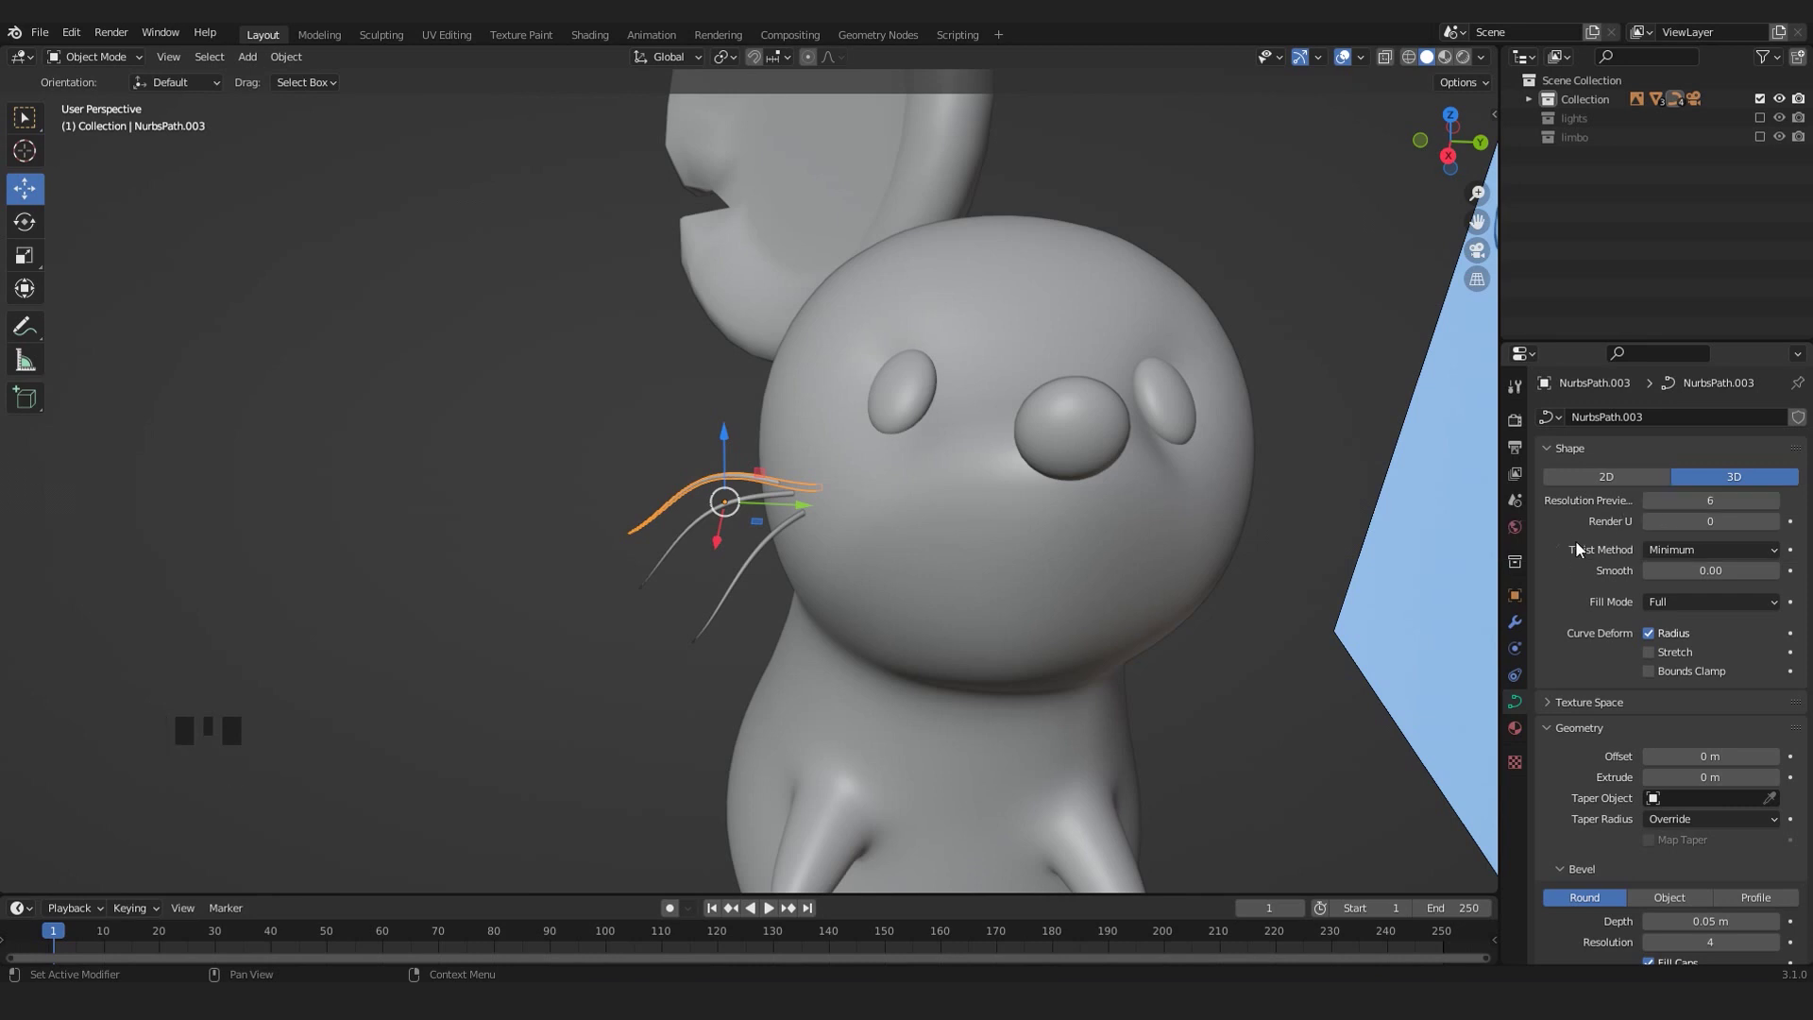
- Set the preview resolution of the middle and lowest whisker curves to 6 as well
{"action": "scroll", "coordinate": [717, 510], "scroll_direction": "up", "scroll_amount": 3}
{"action": "left_click", "coordinate": [609, 614]}
{"action": "left_click", "coordinate": [1705, 498]}
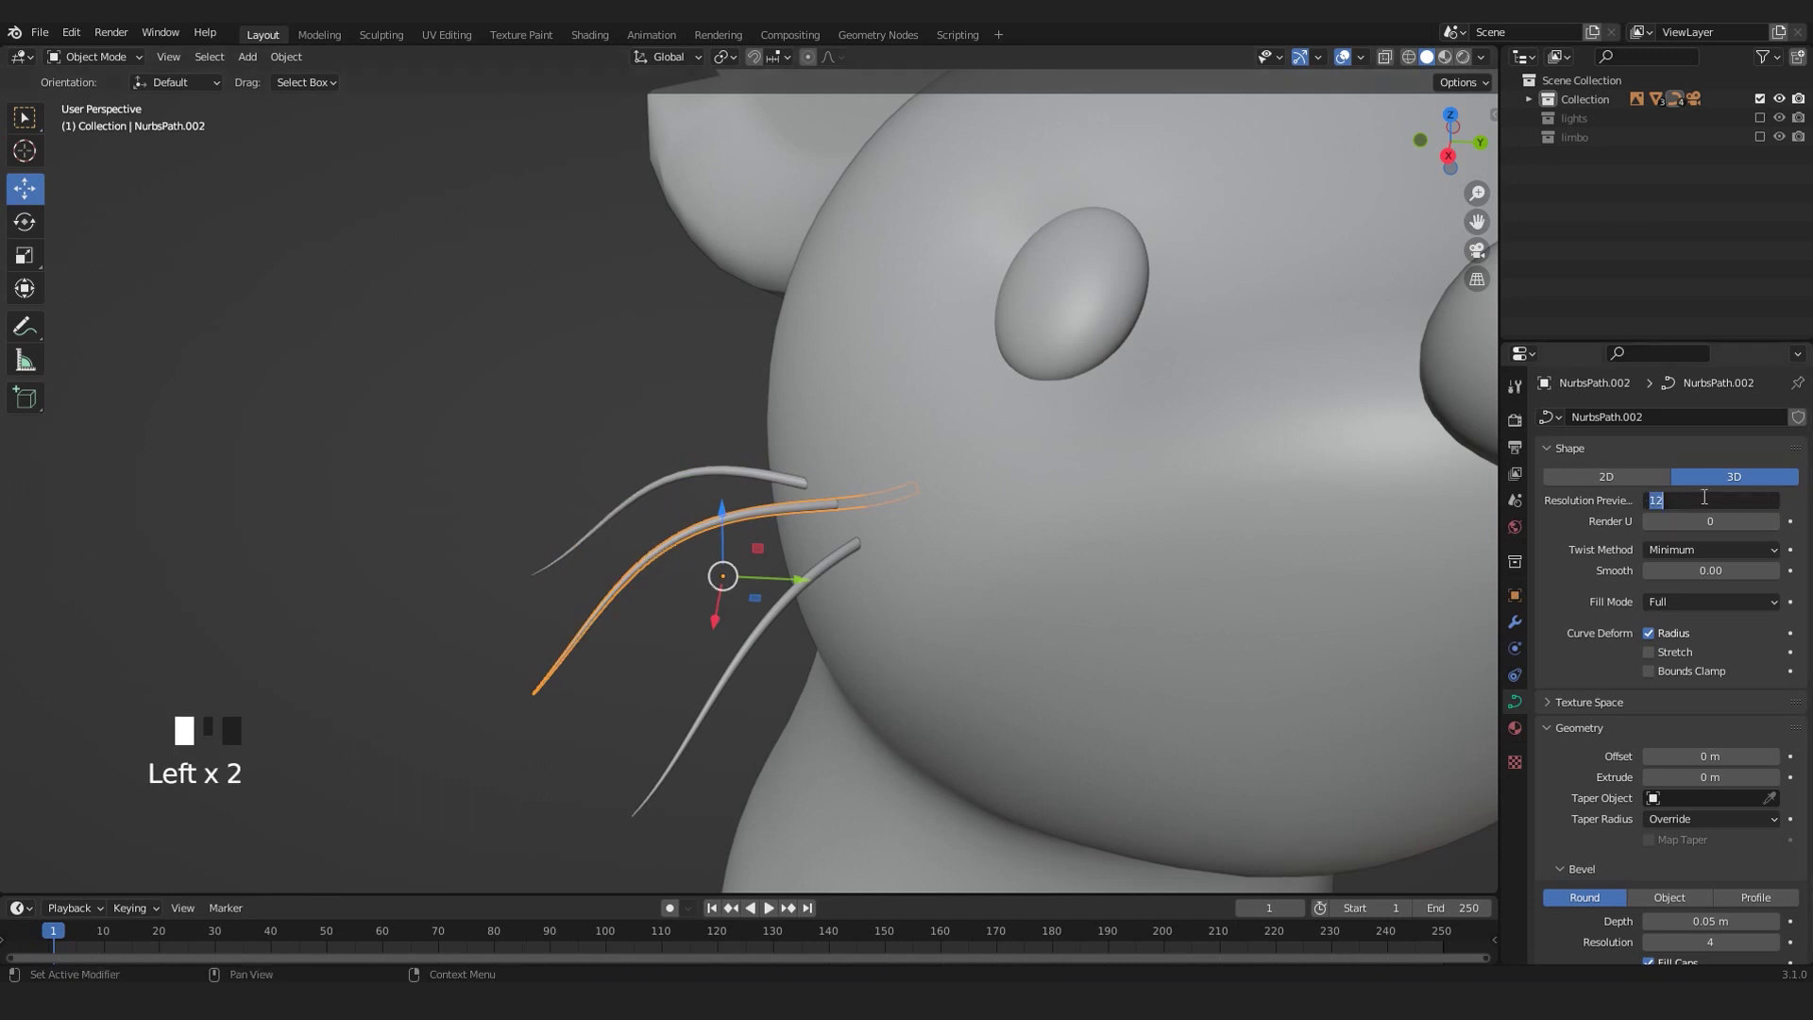
{"action": "key", "text": "Return"}
{"action": "left_click", "coordinate": [763, 631]}
{"action": "left_click", "coordinate": [1705, 496]}
{"action": "left_click", "coordinate": [1705, 498]}
{"action": "type", "text": "6"}
{"action": "key", "text": "Return"}
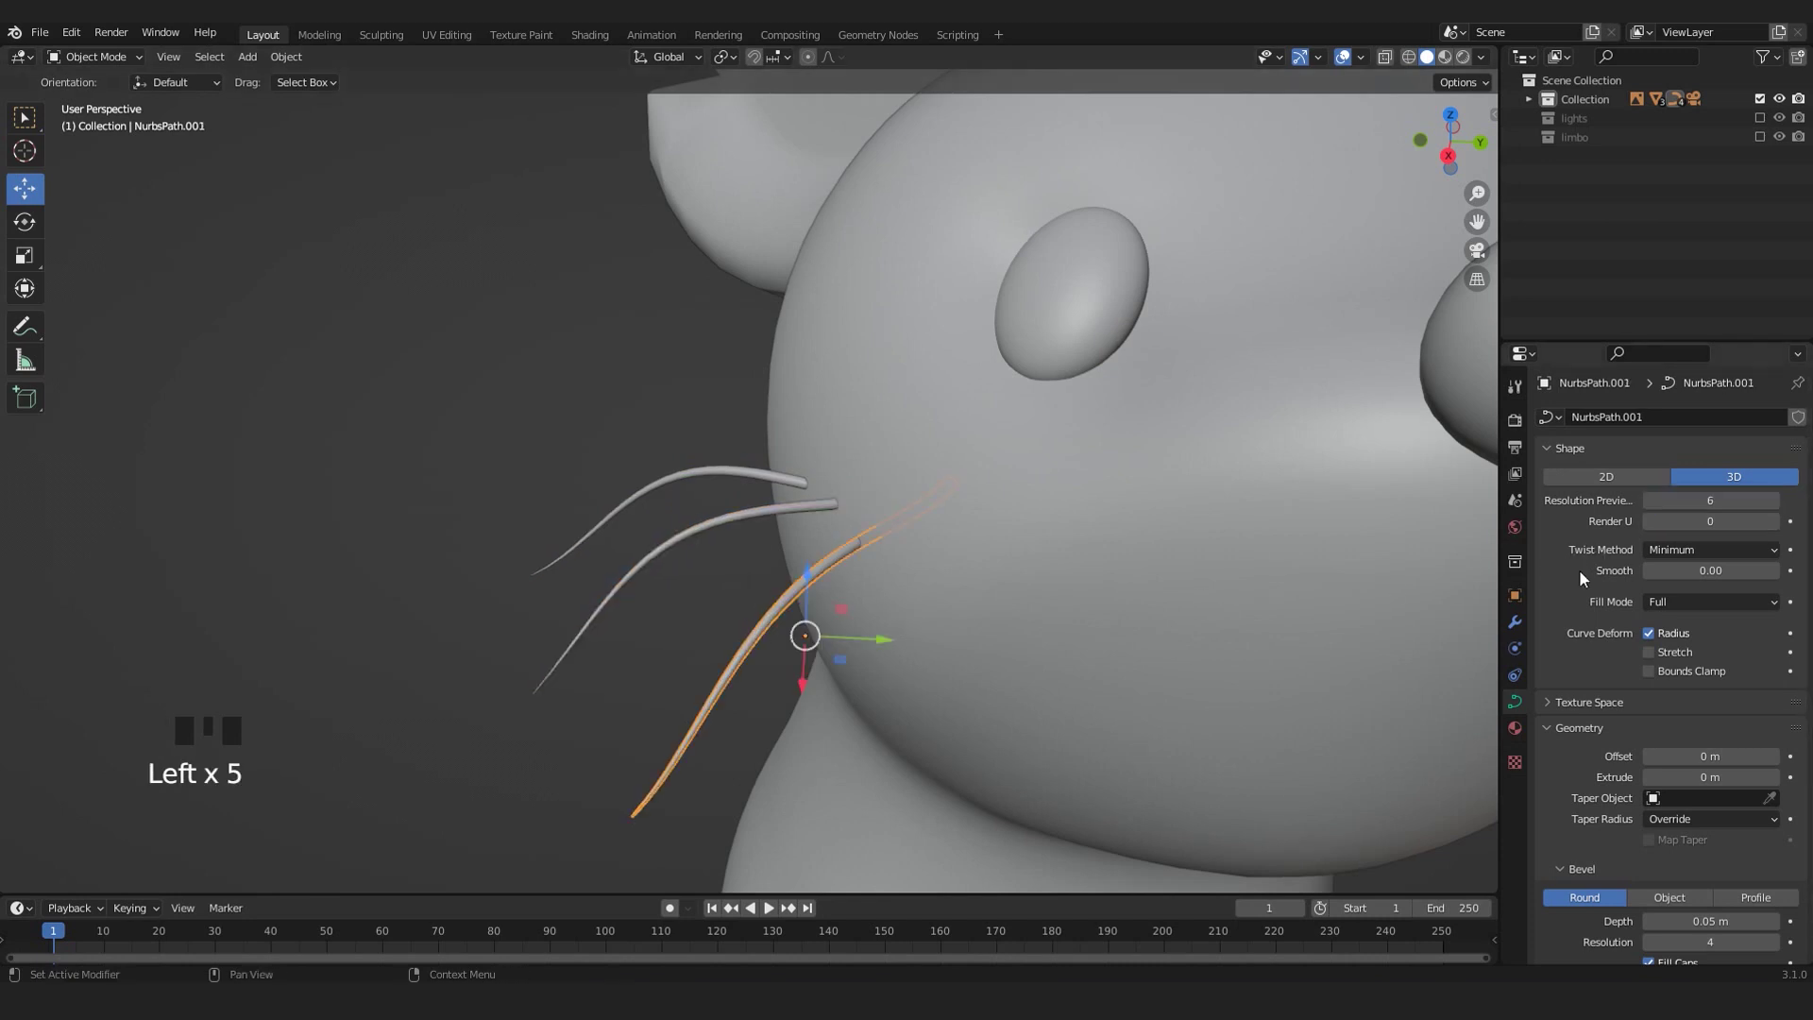
- Select all three whisker curves and convert them to meshes
{"action": "scroll", "coordinate": [898, 457], "scroll_direction": "down", "scroll_amount": 3}
{"action": "left_click", "coordinate": [708, 501]}
{"action": "left_click", "coordinate": [695, 525], "text": "shift"}
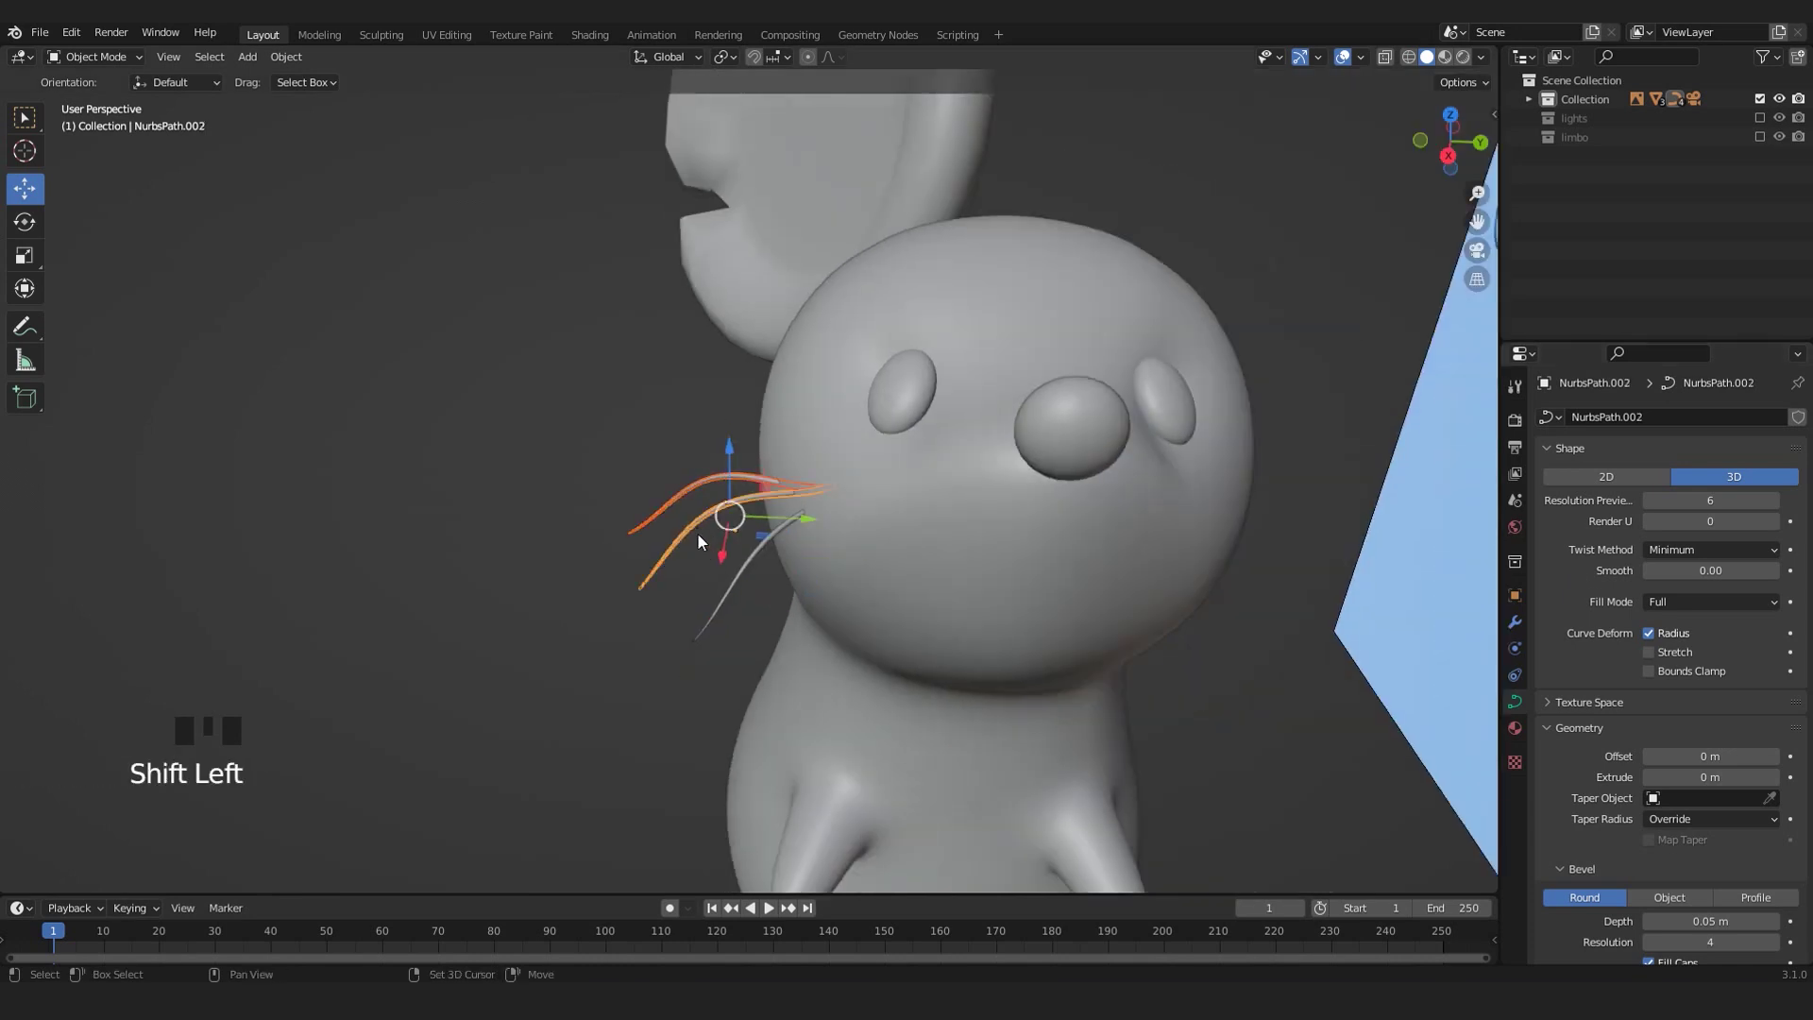
{"action": "left_click", "coordinate": [731, 593], "text": "shift"}
{"action": "left_click", "coordinate": [286, 57]}
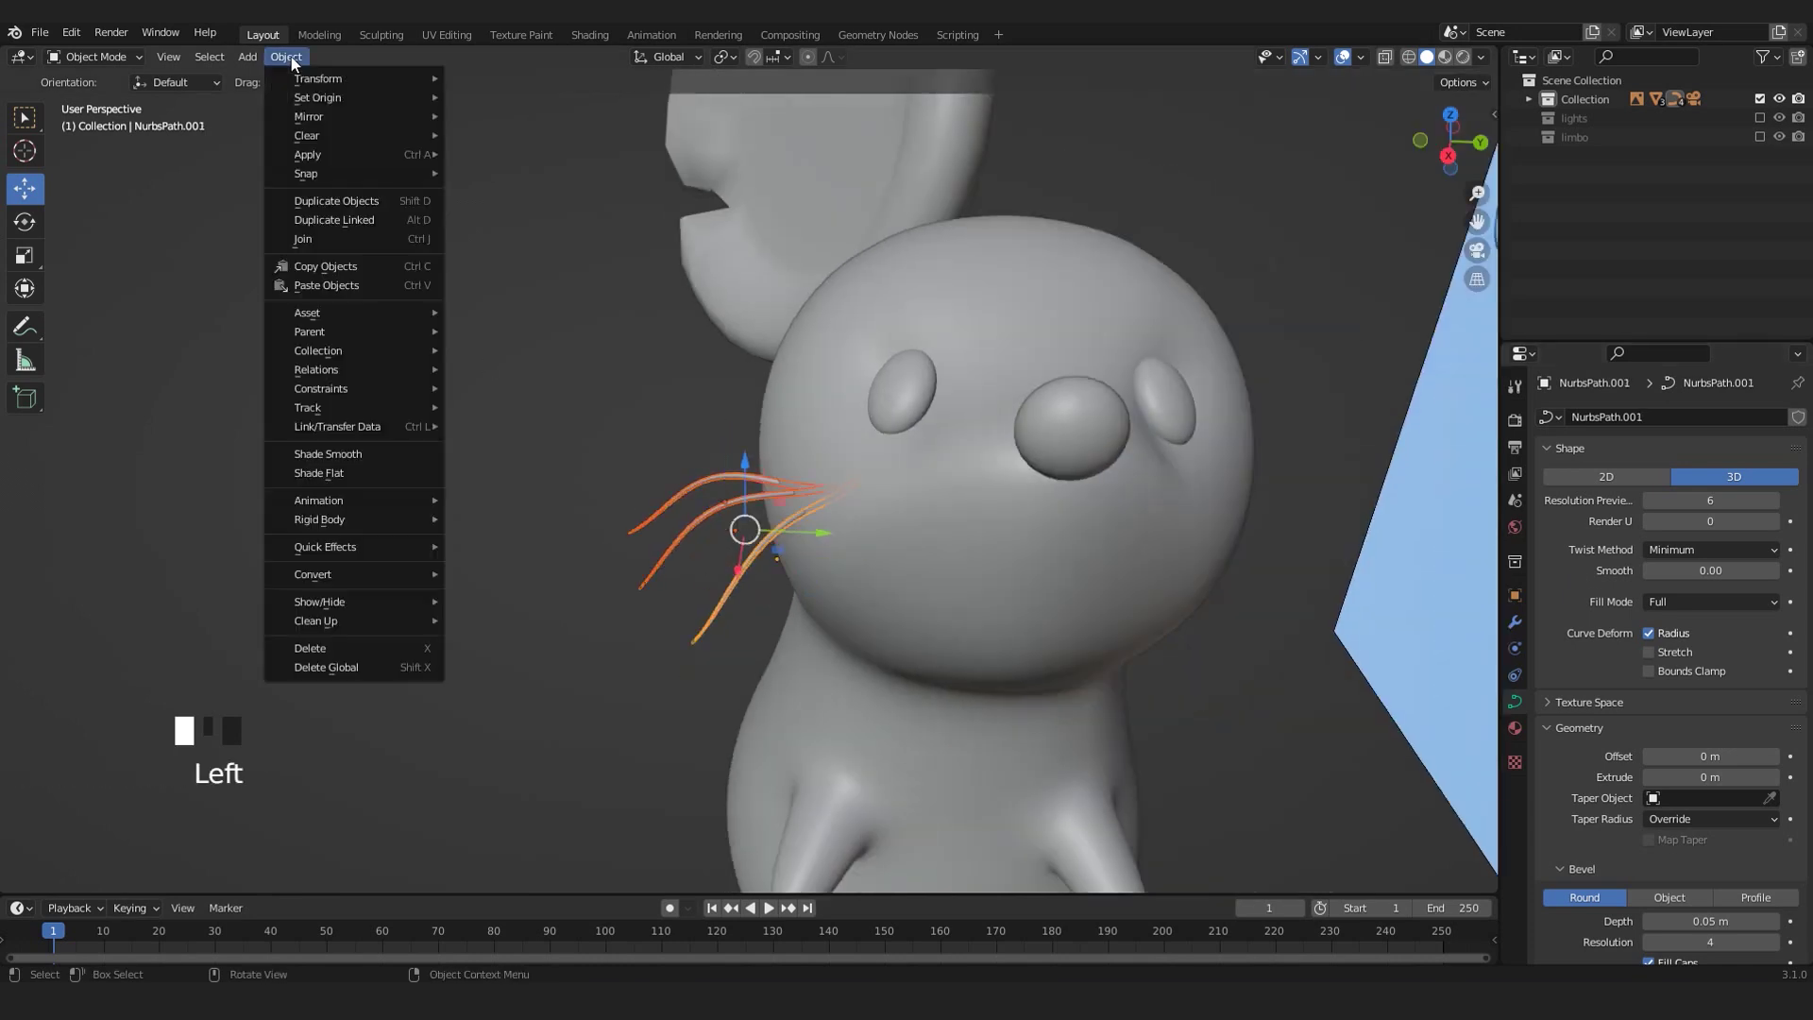
{"action": "mouse_move", "coordinate": [358, 572]}
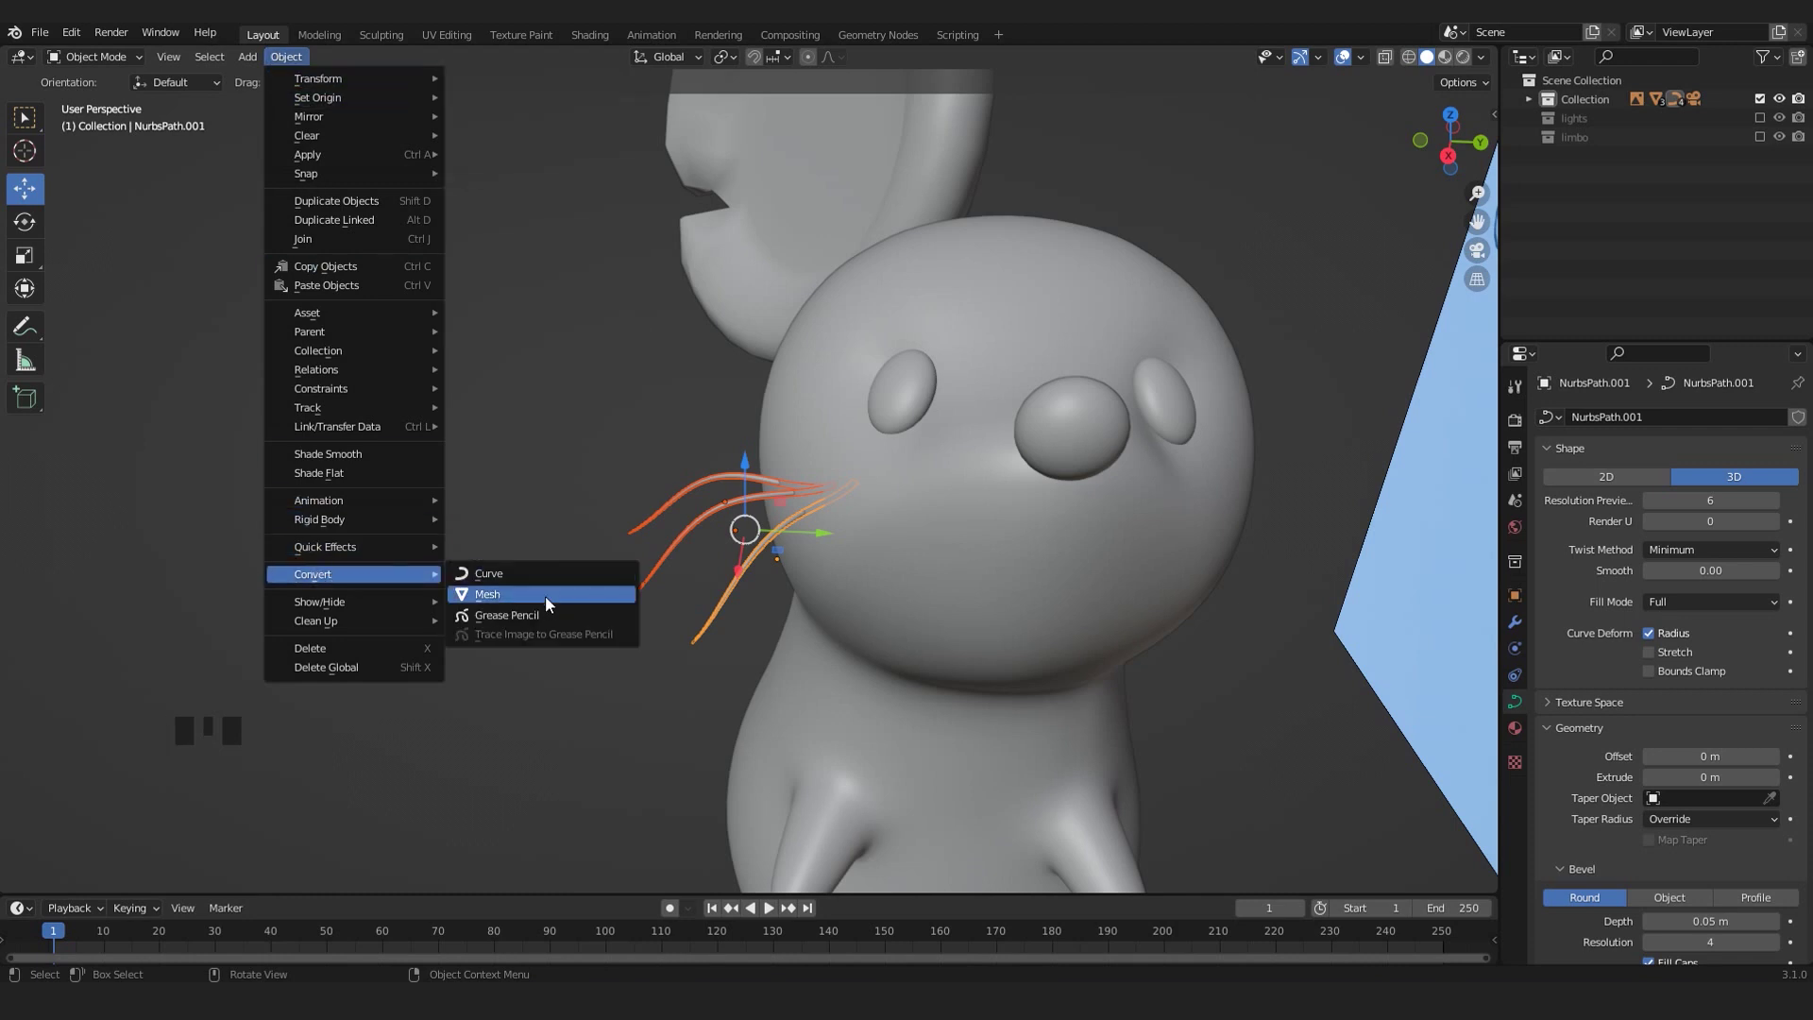
{"action": "left_click", "coordinate": [546, 595]}
- Inspect the converted whisker's mesh density in Edit Mode and return to Object Mode
{"action": "middle_click_drag", "start_coordinate": [599, 580], "coordinate": [703, 465]}
{"action": "left_click", "coordinate": [672, 430]}
{"action": "key", "text": "Tab"}
{"action": "scroll", "coordinate": [675, 434], "scroll_direction": "up", "scroll_amount": 3}
{"action": "key", "text": "Tab"}
{"action": "scroll", "coordinate": [703, 465], "scroll_direction": "down", "scroll_amount": 4}
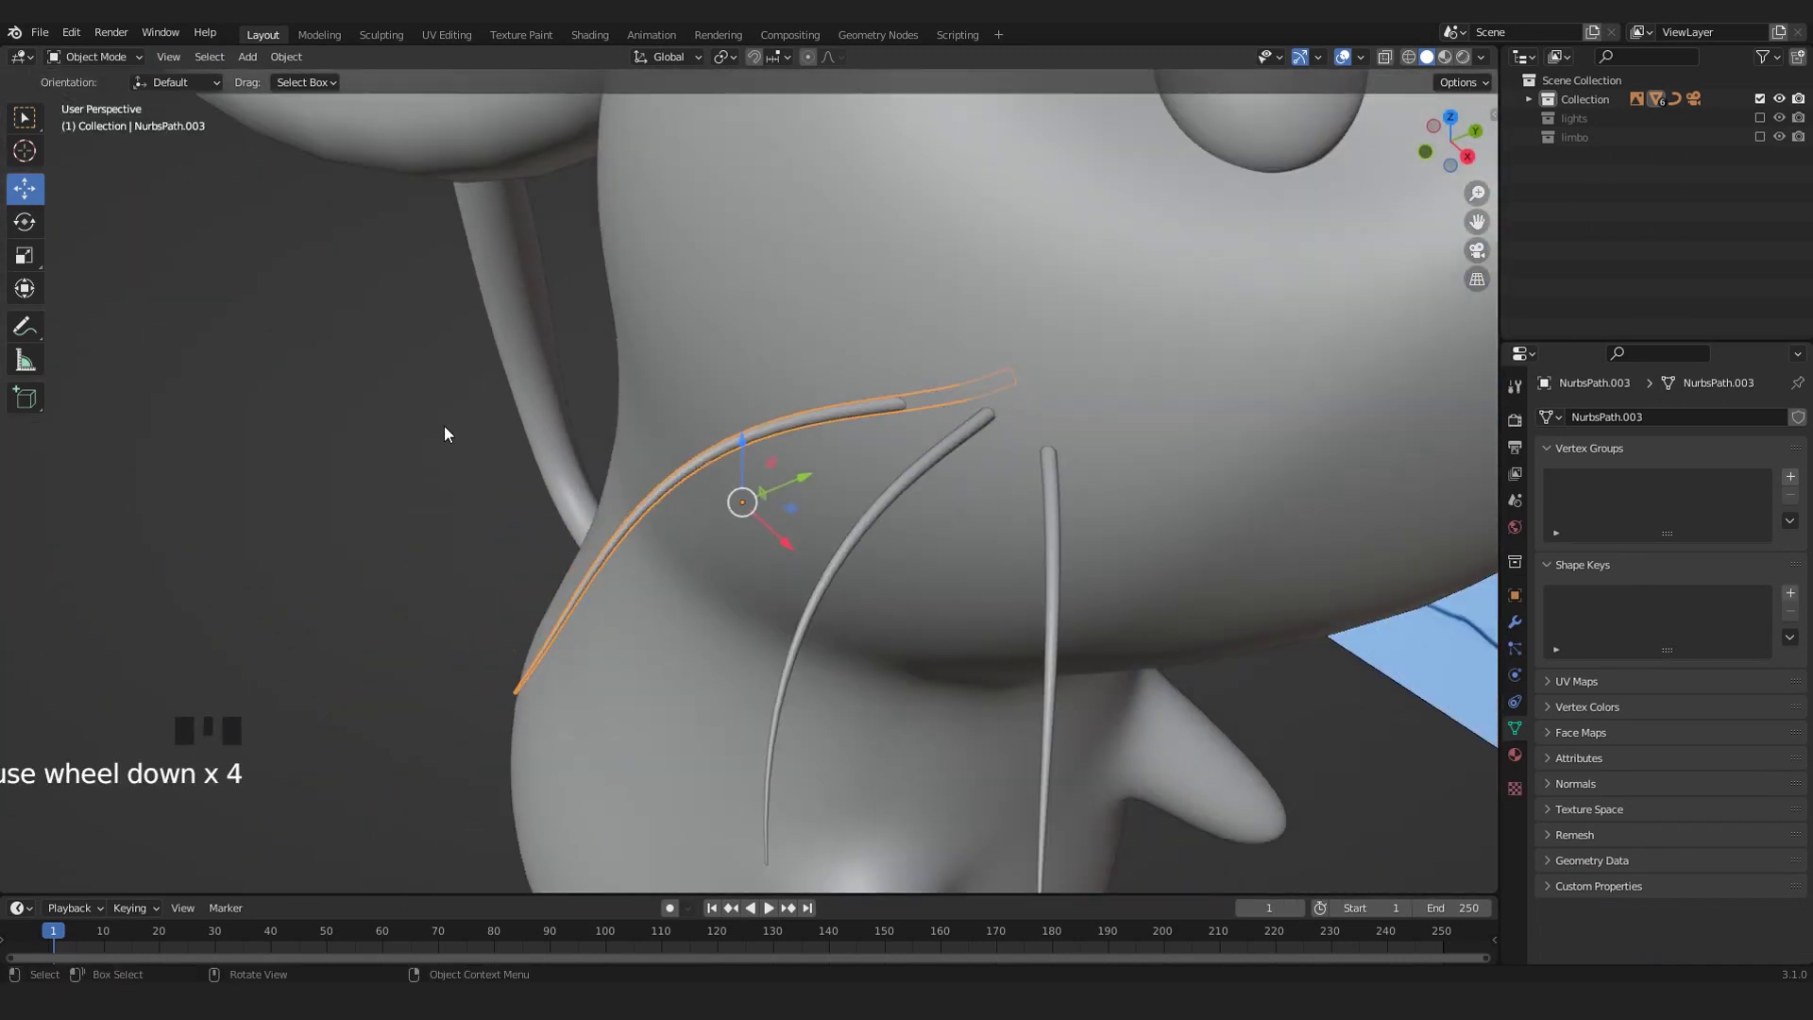
{"action": "left_click", "coordinate": [608, 501]}
{"action": "left_click", "coordinate": [744, 434]}
{"action": "middle_click_drag", "start_coordinate": [755, 510], "coordinate": [997, 430]}
{"action": "key", "text": "Tab"}
{"action": "scroll", "coordinate": [996, 430], "scroll_direction": "up", "scroll_amount": 3}
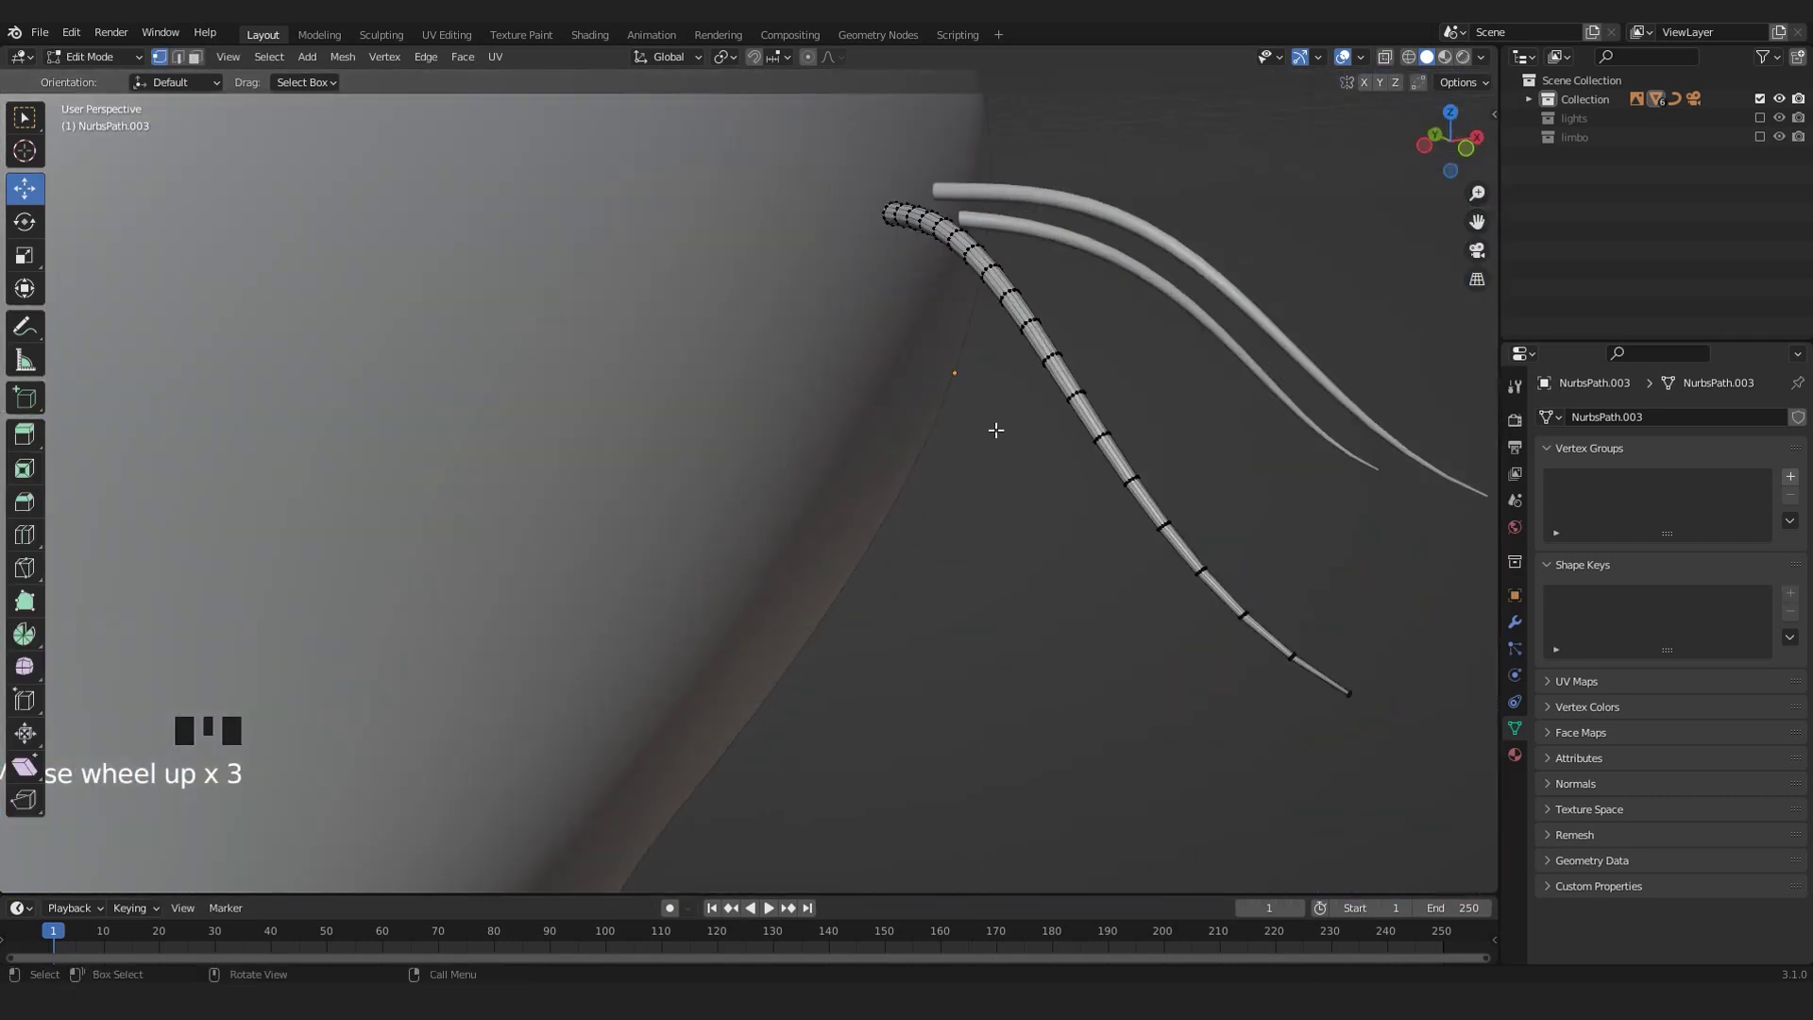
{"action": "scroll", "coordinate": [1228, 463], "scroll_direction": "down", "scroll_amount": 3}
{"action": "key", "text": "Tab"}
{"action": "middle_click_drag", "start_coordinate": [1186, 478], "coordinate": [818, 510]}
{"action": "left_click", "coordinate": [502, 502], "text": "shift"}
{"action": "left_click", "coordinate": [616, 632], "text": "shift"}
{"action": "scroll", "coordinate": [615, 633], "scroll_direction": "down", "scroll_amount": 4}
{"action": "middle_click_drag", "start_coordinate": [846, 571], "coordinate": [870, 608]}
{"action": "scroll", "coordinate": [655, 457], "scroll_direction": "up", "scroll_amount": 4}
{"action": "left_click", "coordinate": [623, 336]}
{"action": "scroll", "coordinate": [643, 431], "scroll_direction": "down", "scroll_amount": 3}
{"action": "scroll", "coordinate": [759, 538], "scroll_direction": "up", "scroll_amount": 3}
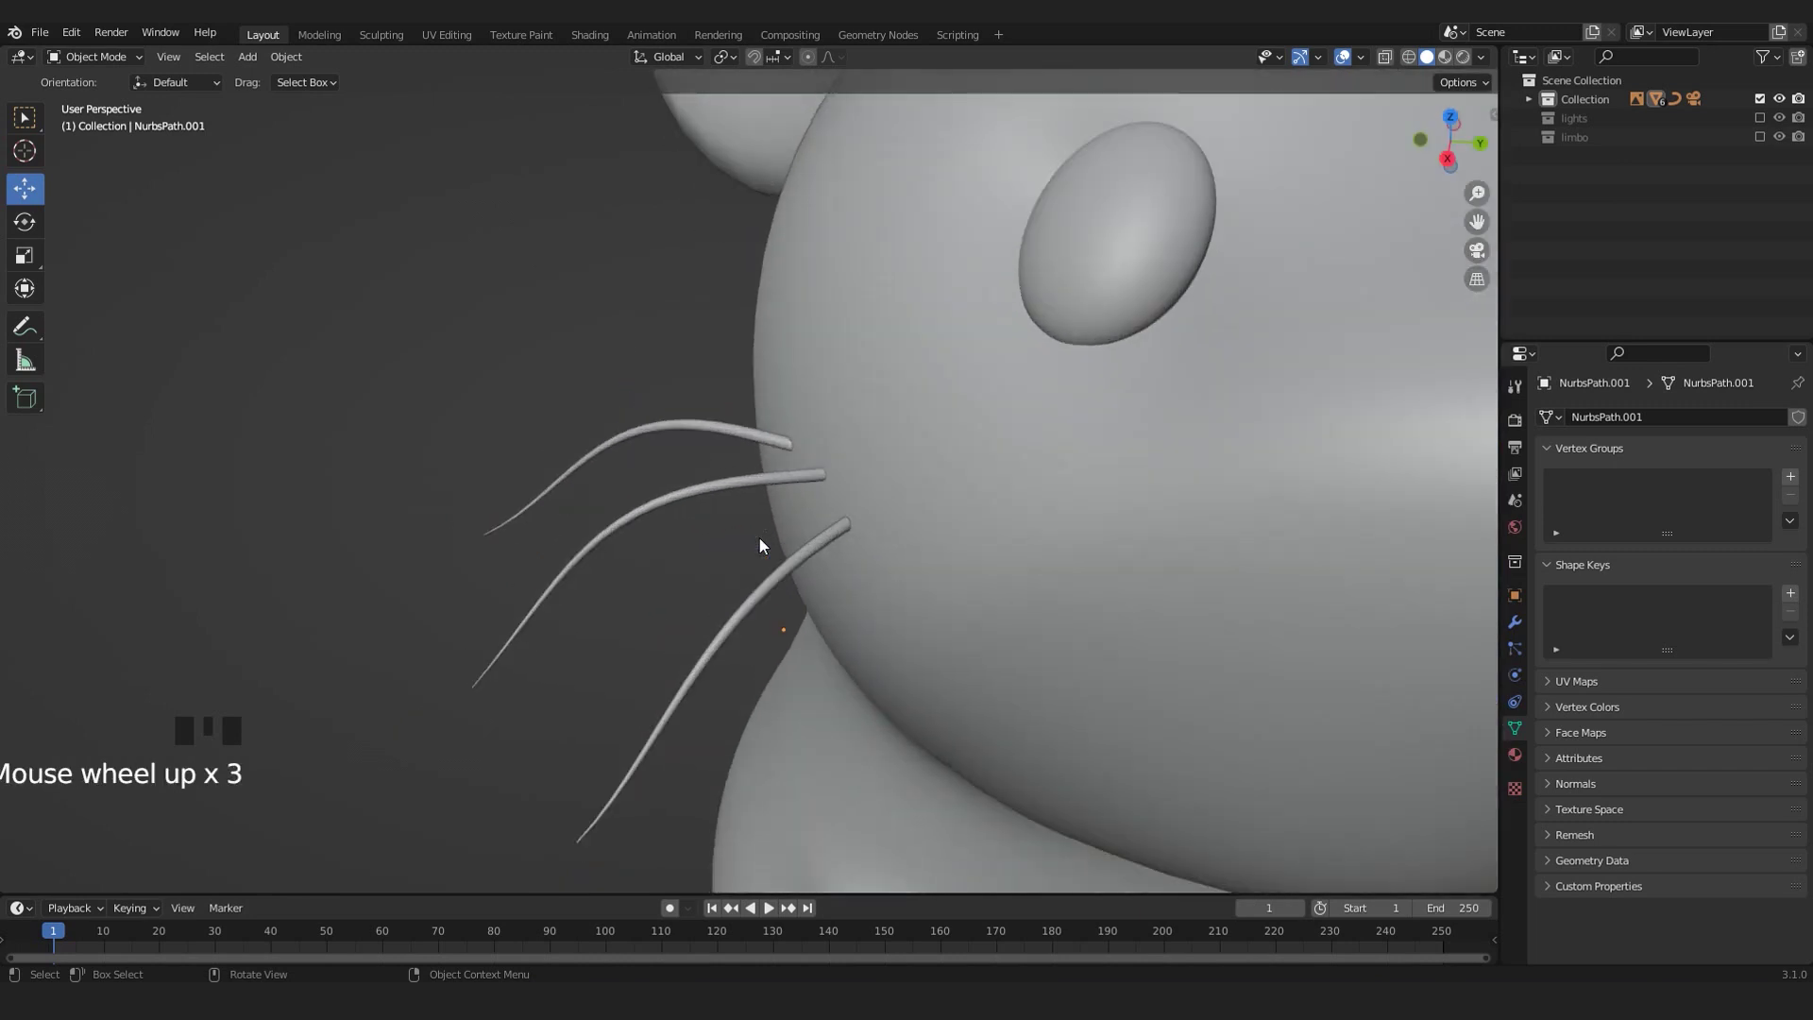
- Join the three whiskers into the body object so that its Mirror modifier duplicates them on the other cheek
{"action": "left_click", "coordinate": [665, 430]}
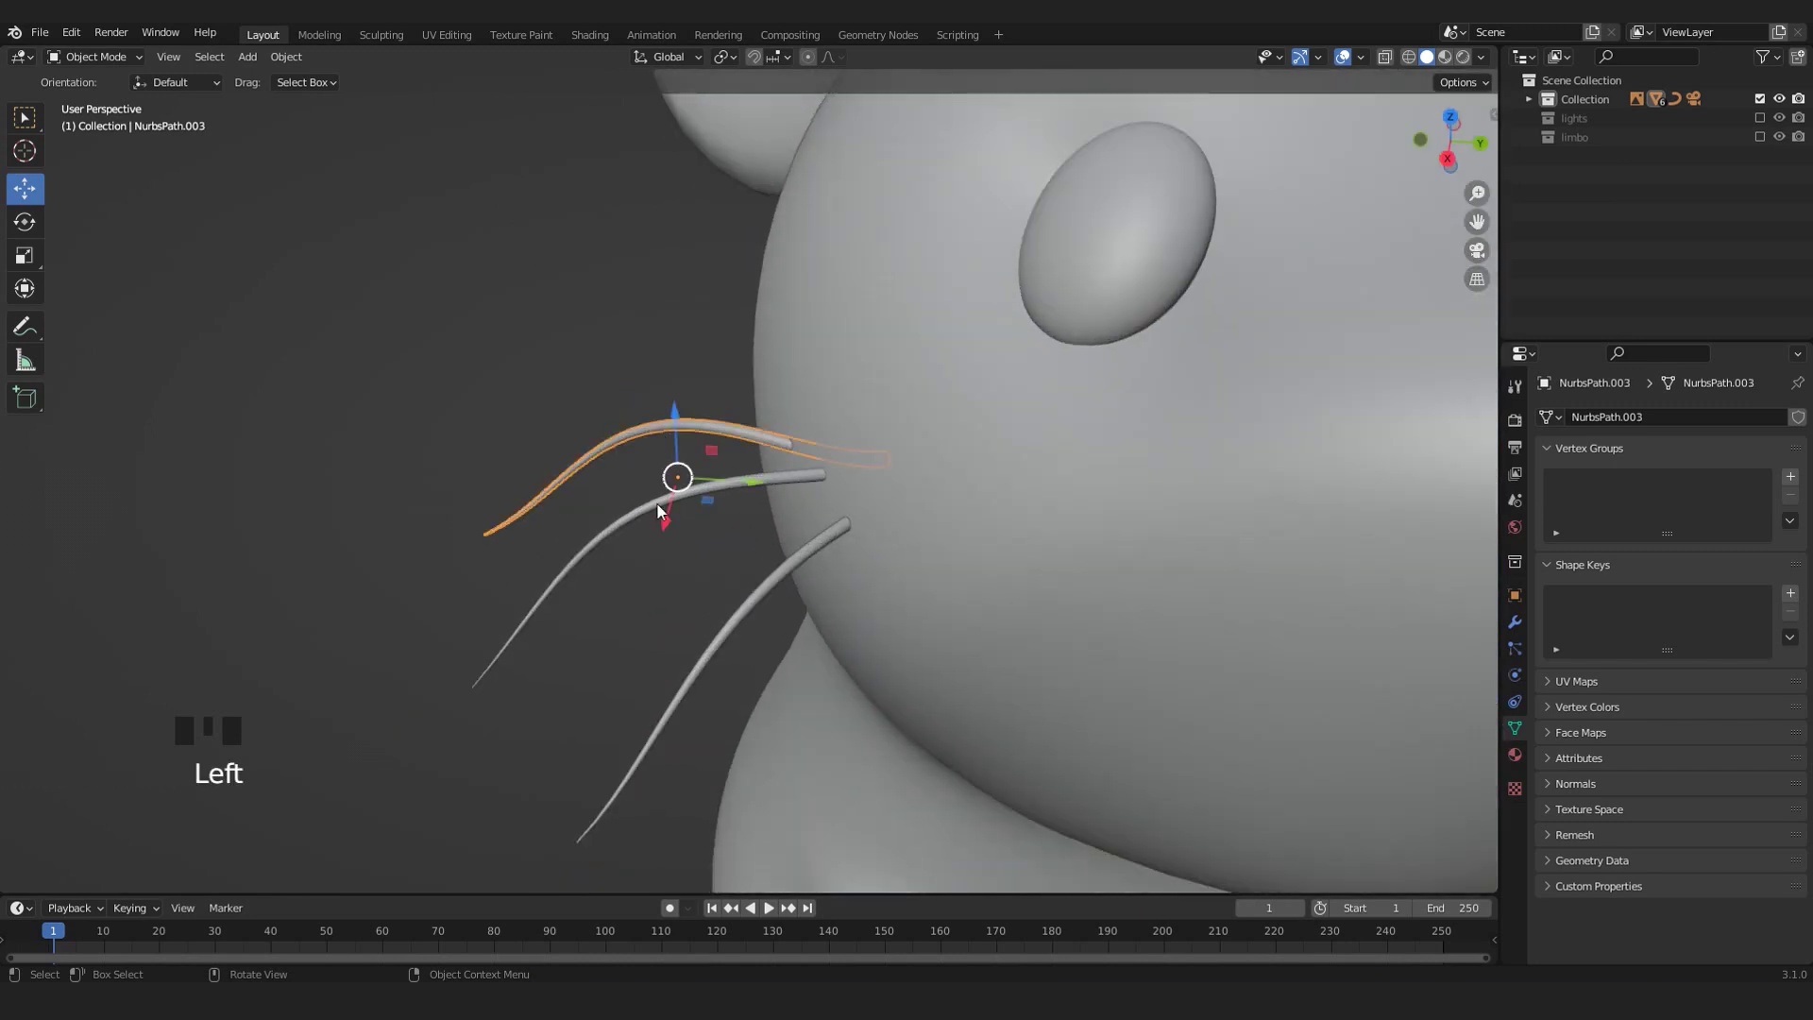
{"action": "left_click", "coordinate": [608, 536], "text": "shift"}
{"action": "left_click", "coordinate": [680, 694], "text": "shift"}
{"action": "scroll", "coordinate": [680, 679], "scroll_direction": "down", "scroll_amount": 4}
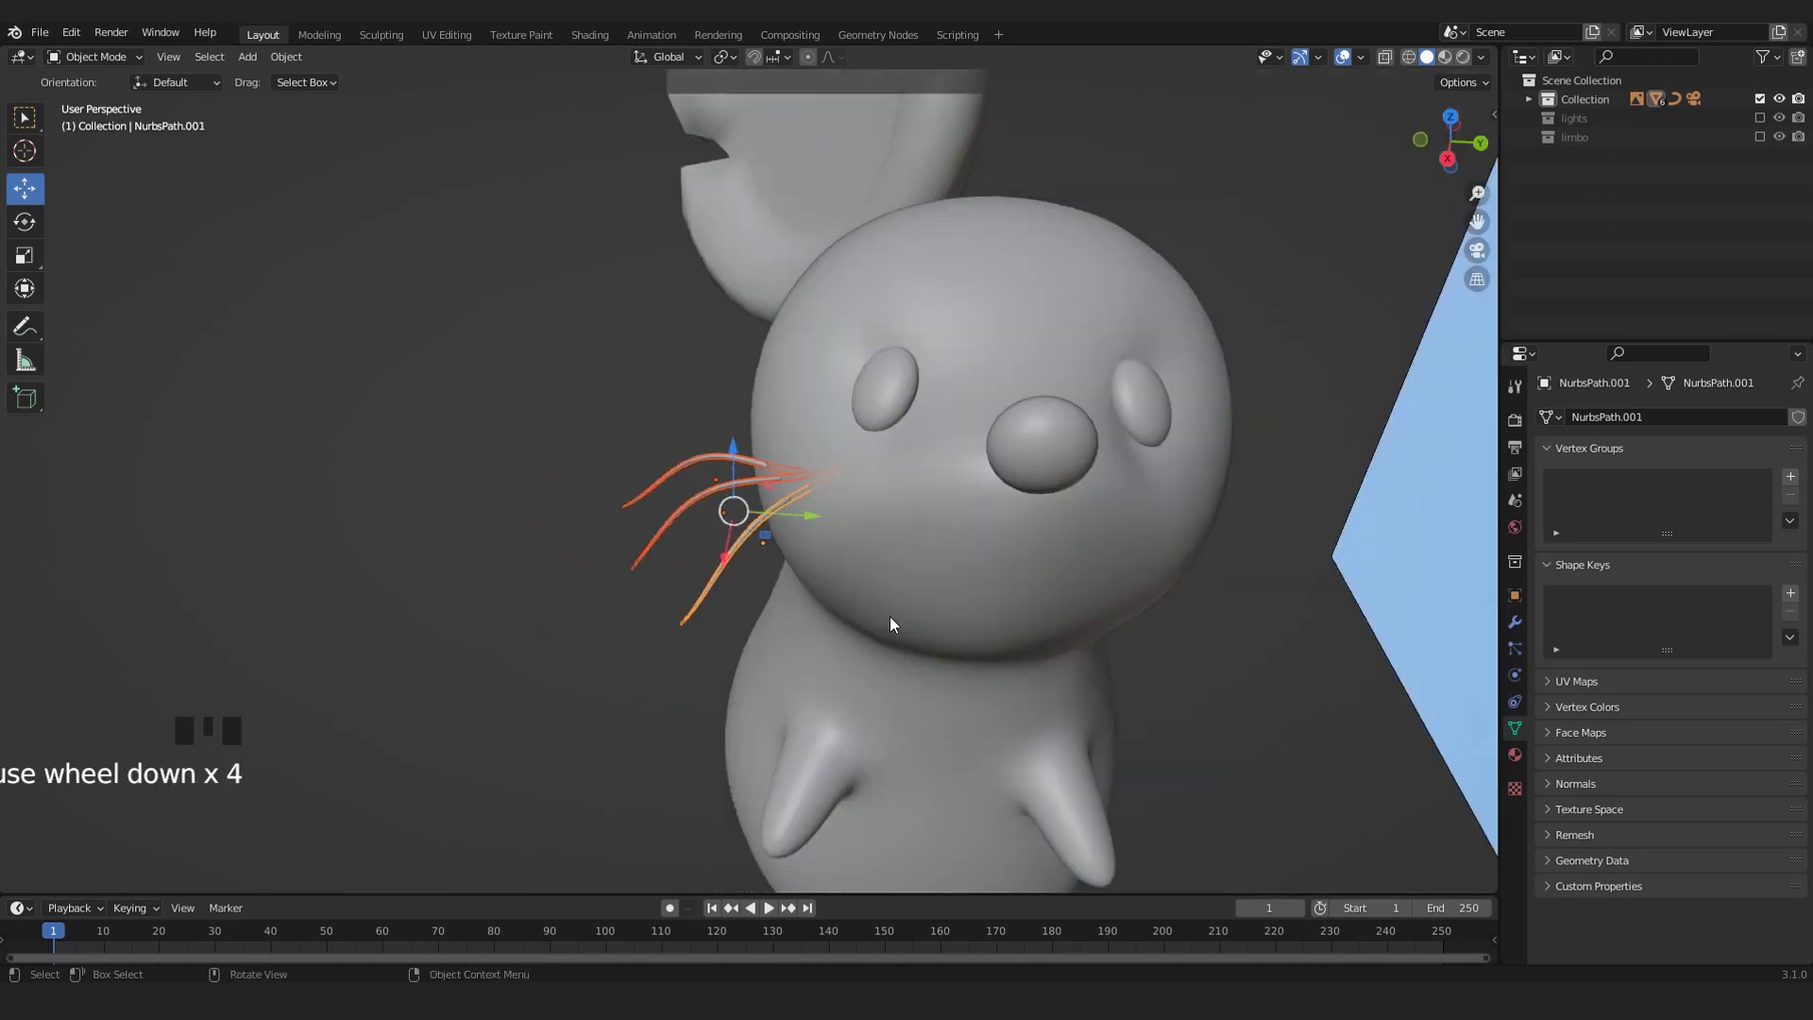
{"action": "left_click", "coordinate": [928, 554], "text": "shift"}
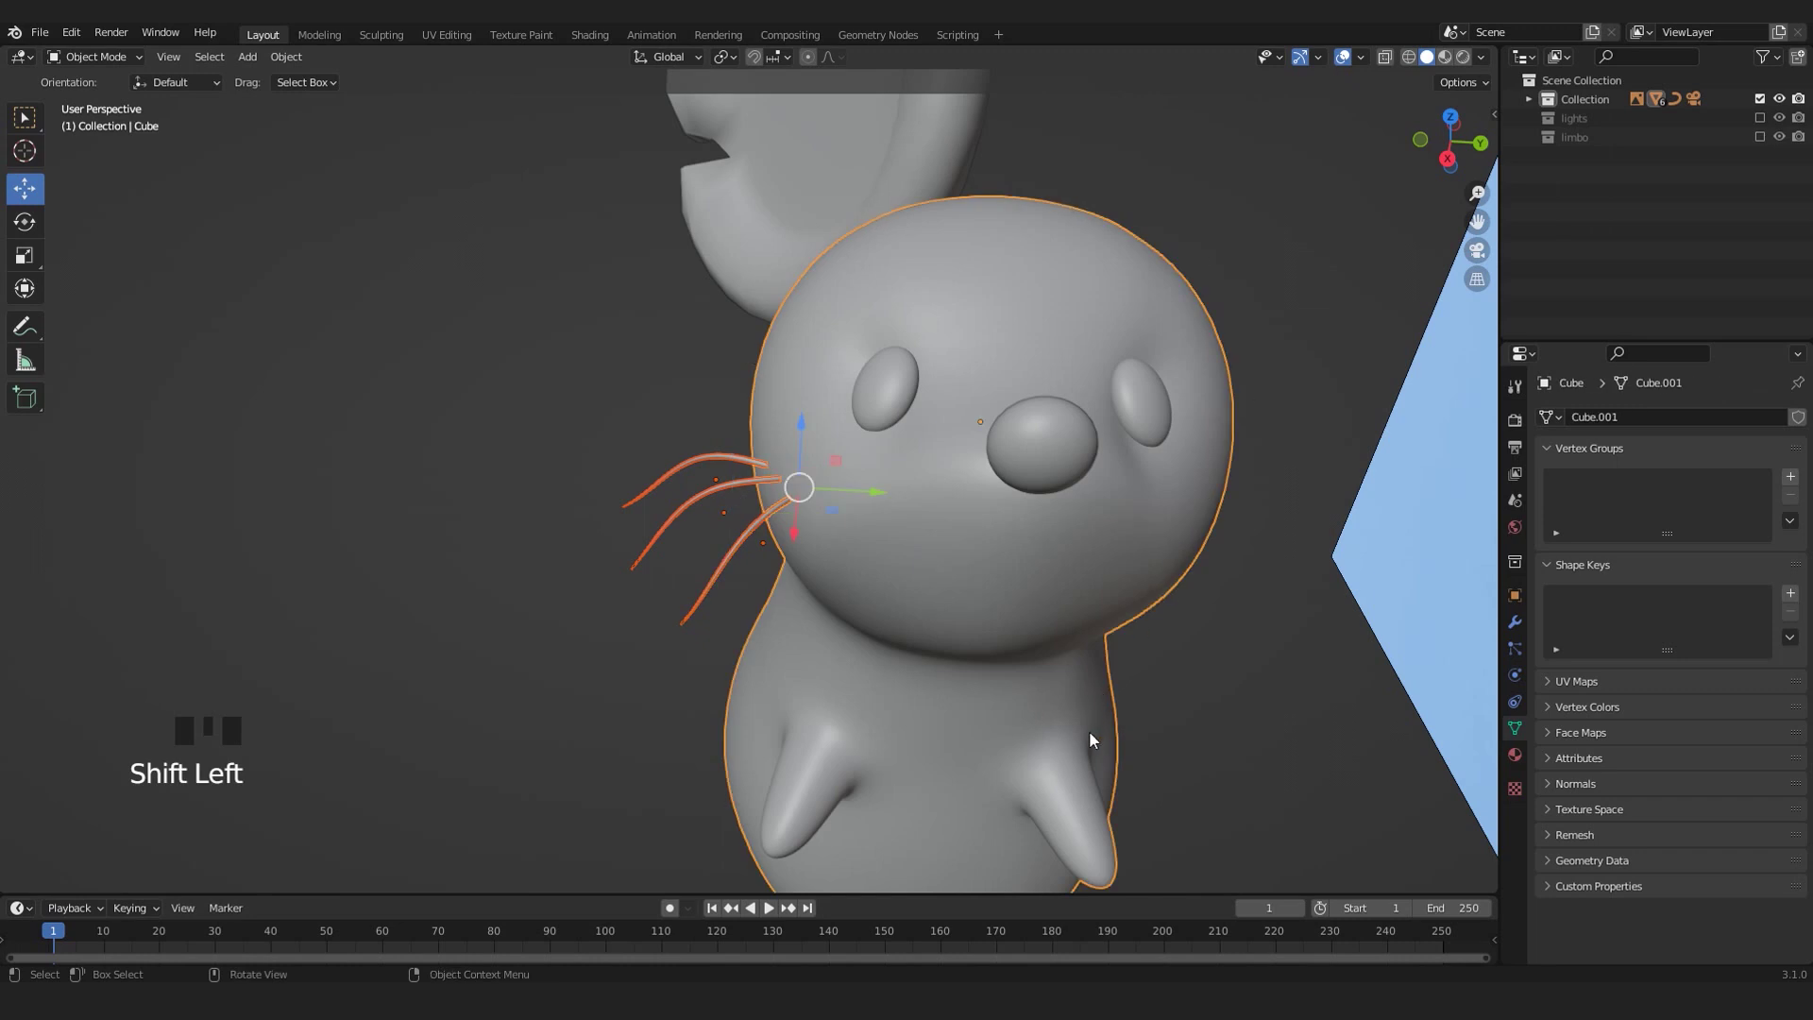
{"action": "scroll", "coordinate": [778, 425], "scroll_direction": "up", "scroll_amount": 1}
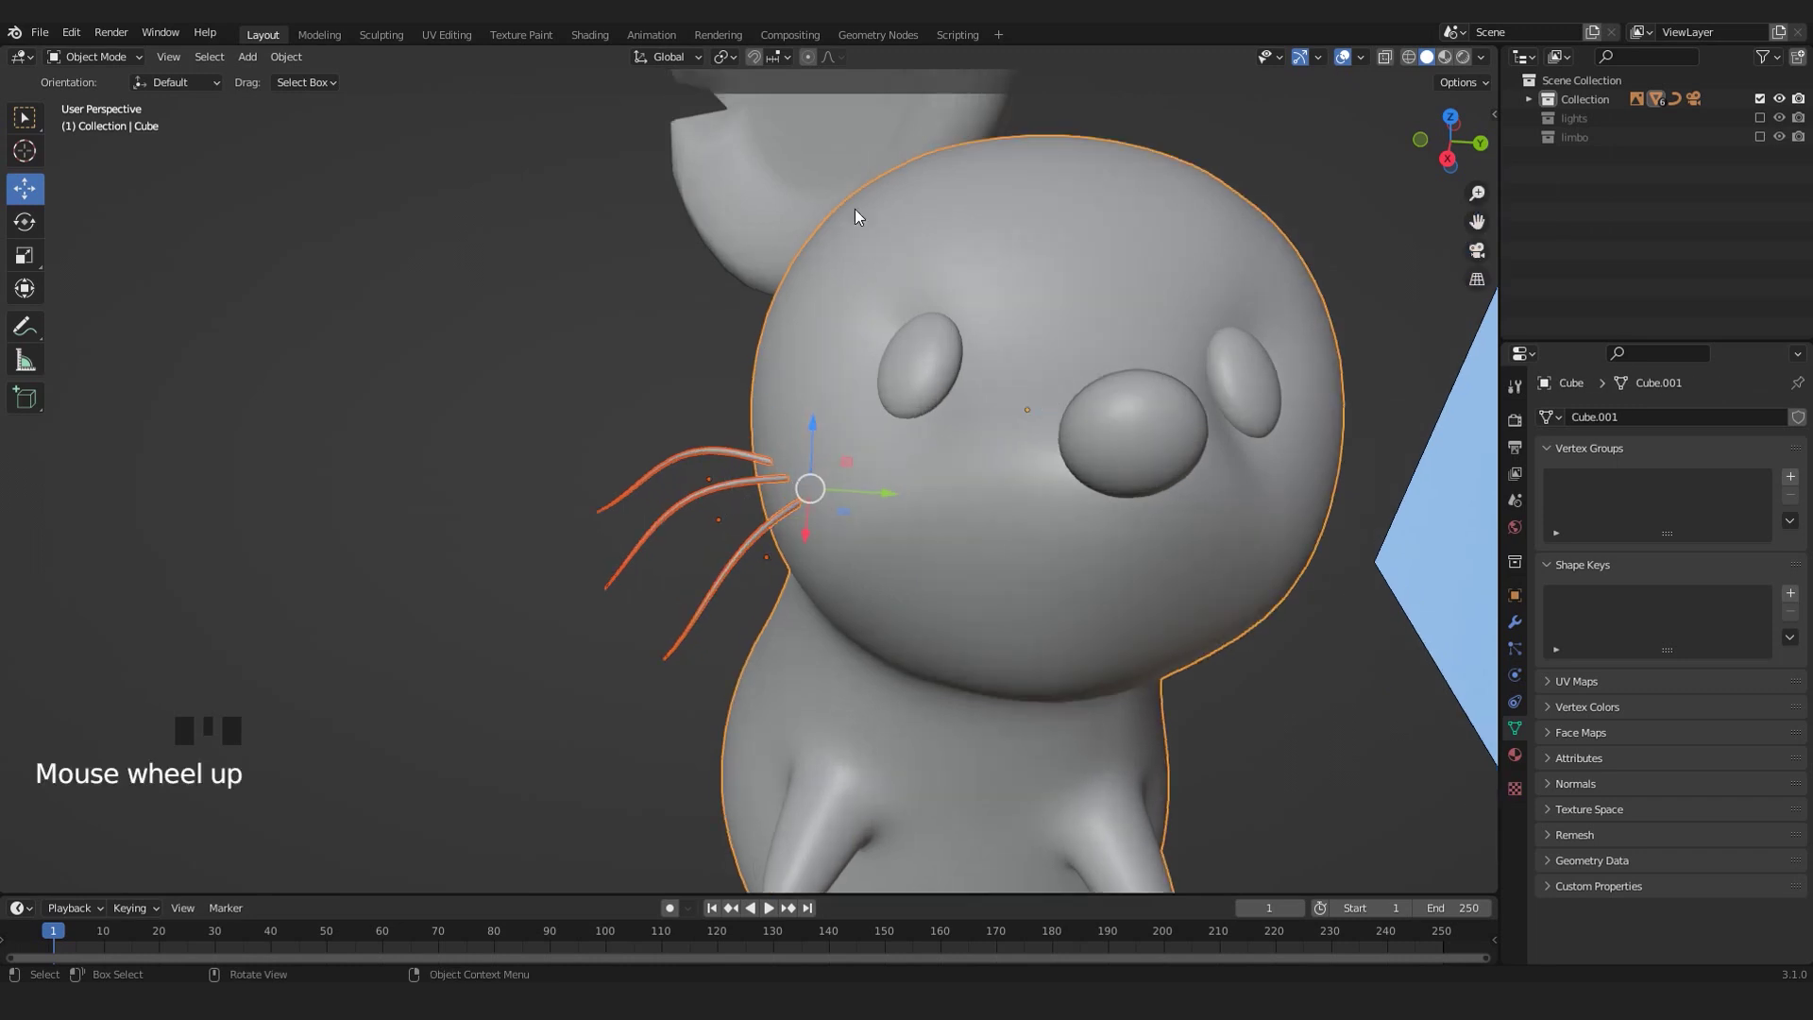
{"action": "middle_click_drag", "start_coordinate": [1146, 641], "coordinate": [1181, 519]}
{"action": "scroll", "coordinate": [1182, 518], "scroll_direction": "down", "scroll_amount": 1}
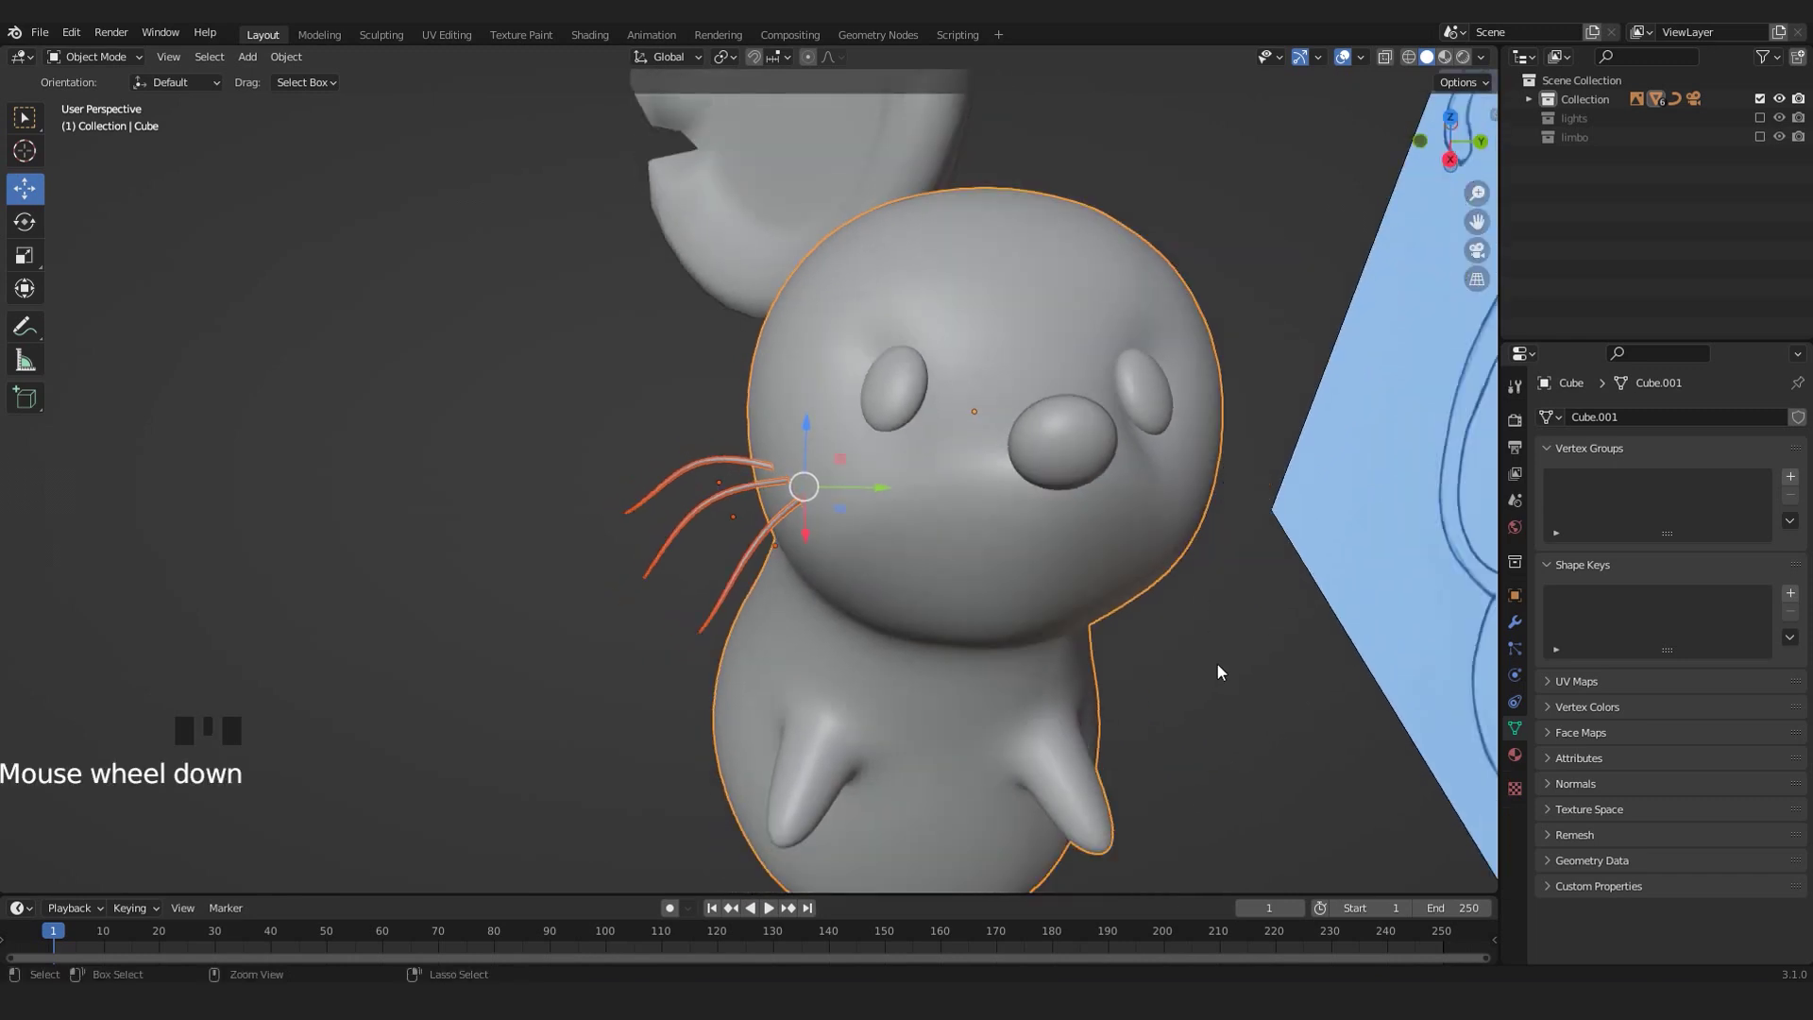
{"action": "key", "text": "ctrl+j"}
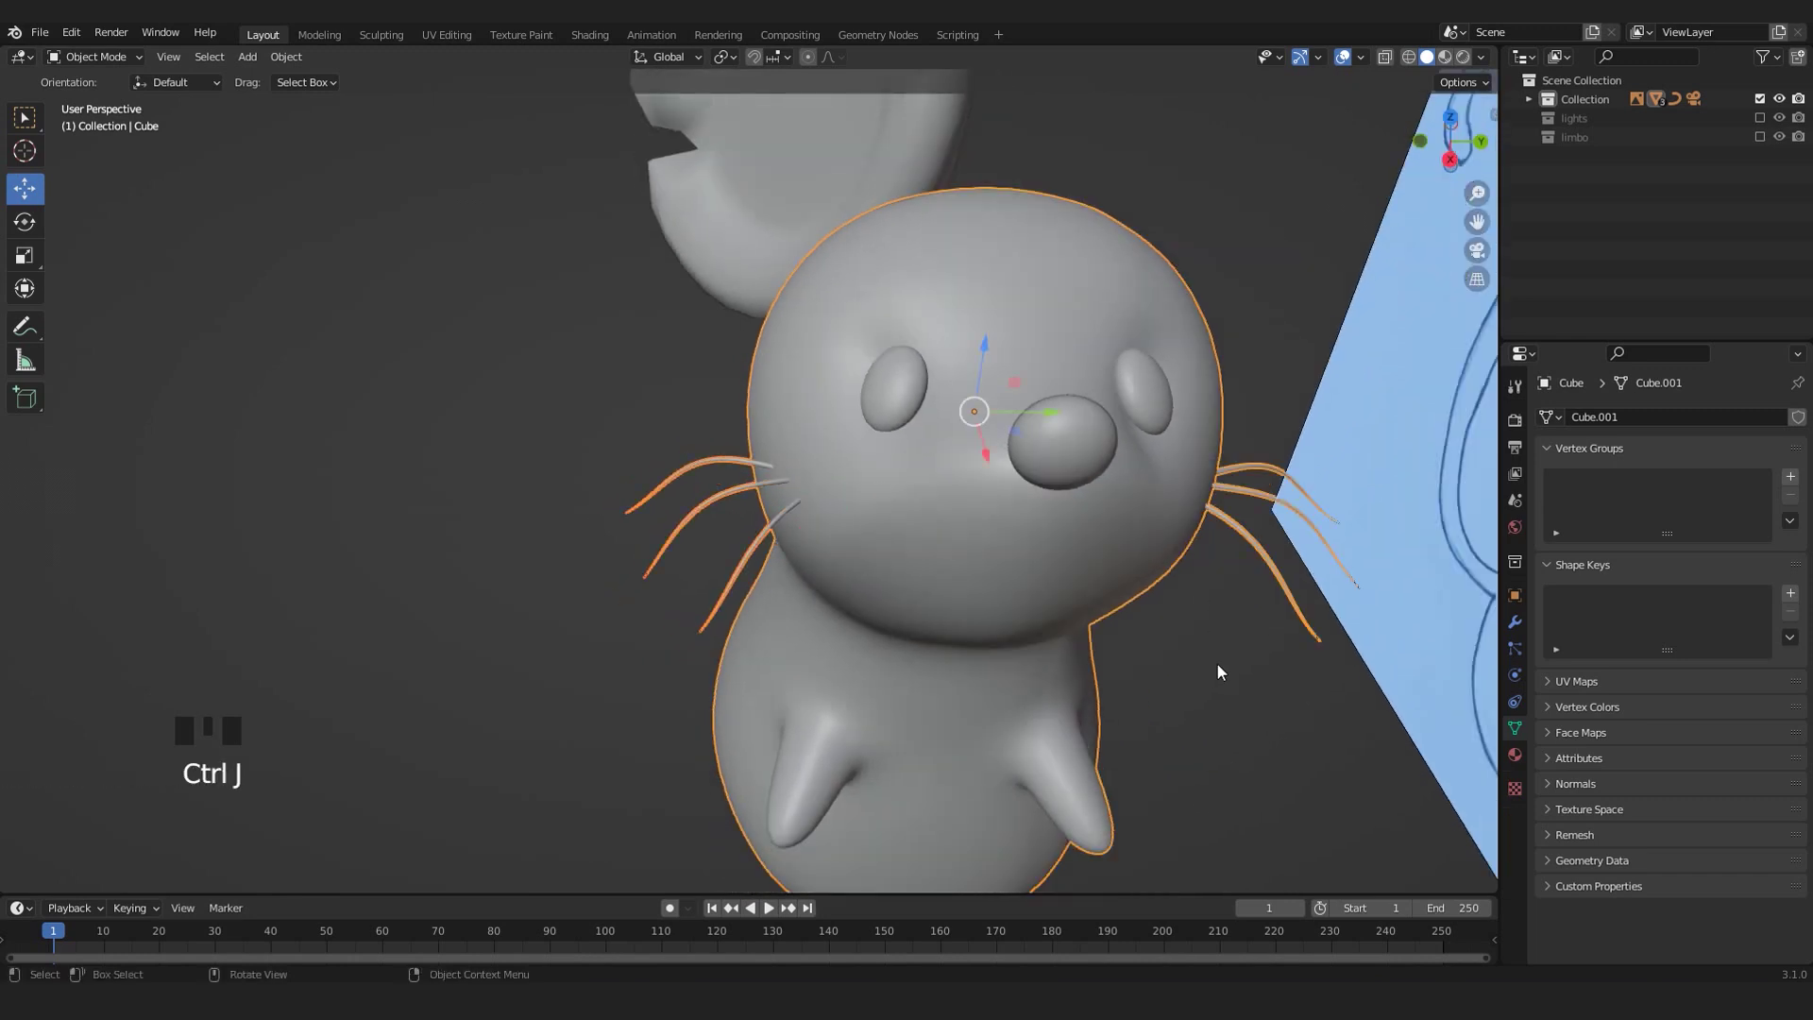
- Inspect the tail curve's control points in Edit Mode and return to Object Mode
{"action": "middle_click_drag", "start_coordinate": [1218, 672], "coordinate": [1169, 597]}
{"action": "left_click", "coordinate": [1222, 640]}
{"action": "scroll", "coordinate": [1152, 595], "scroll_direction": "down", "scroll_amount": 4}
{"action": "middle_click_drag", "start_coordinate": [710, 412], "coordinate": [704, 508]}
{"action": "left_click", "coordinate": [808, 518]}
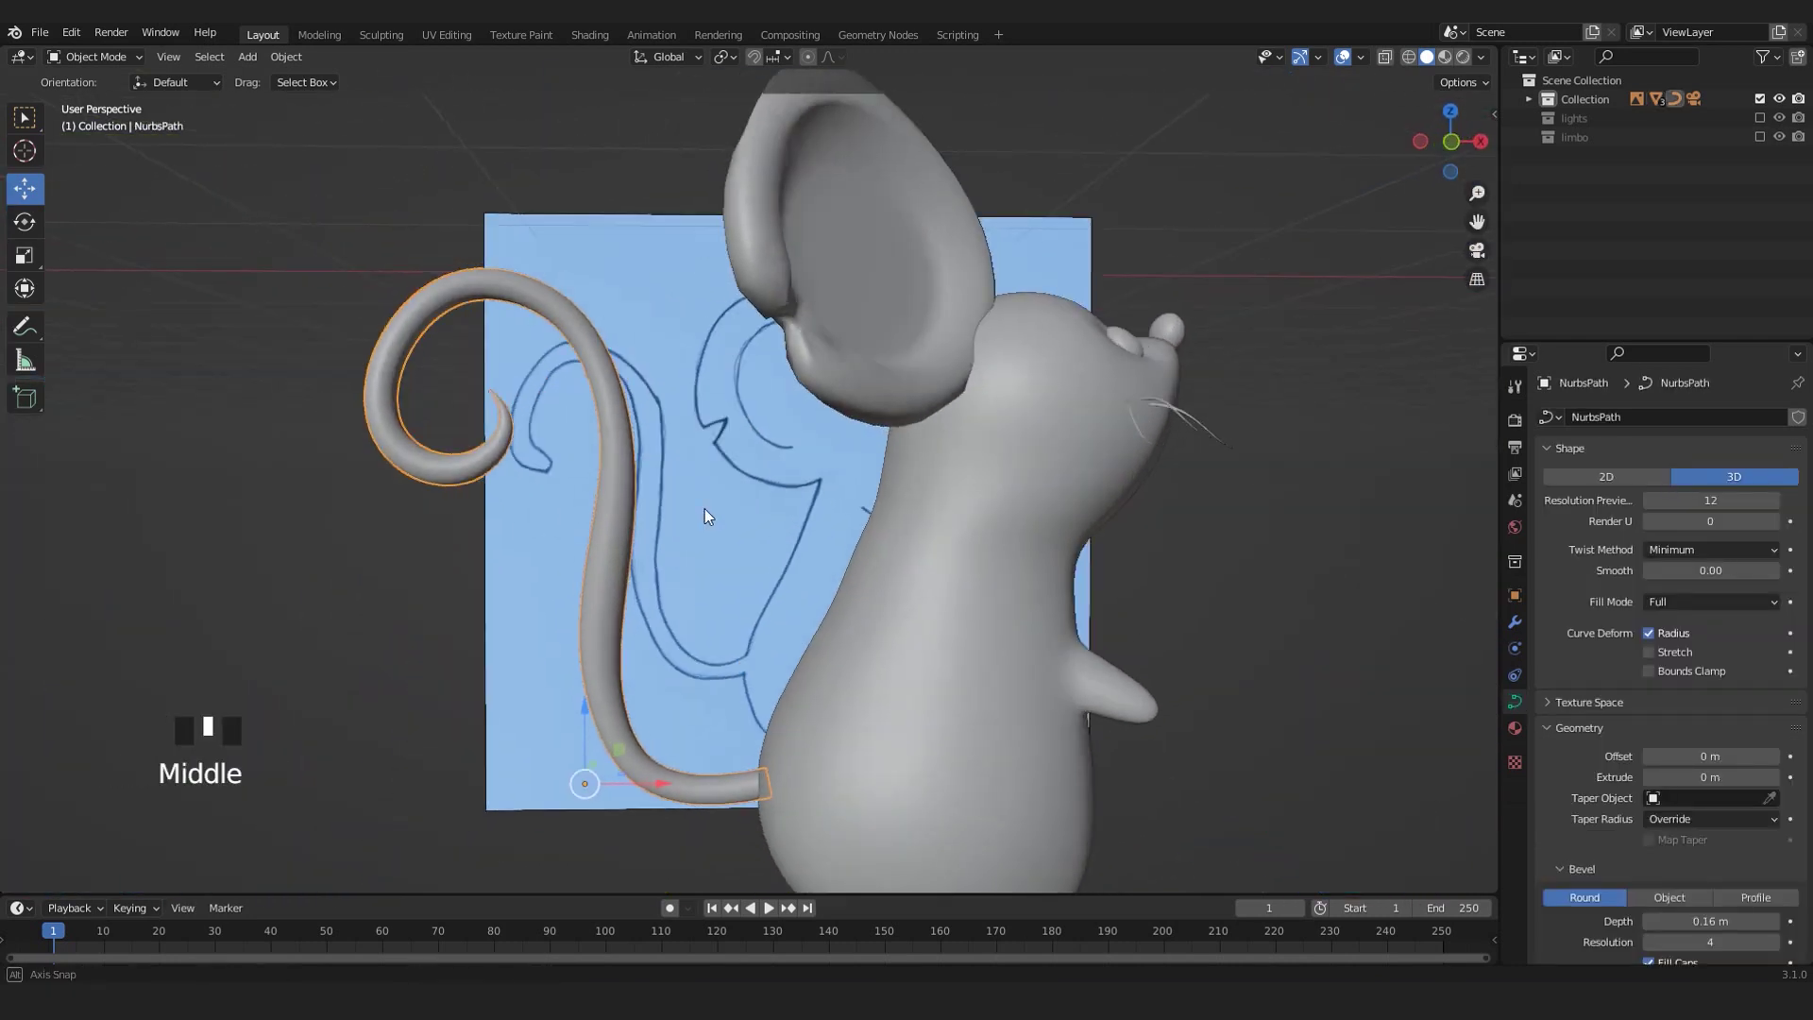
{"action": "key", "text": "Tab"}
{"action": "middle_click_drag", "start_coordinate": [486, 393], "coordinate": [509, 475]}
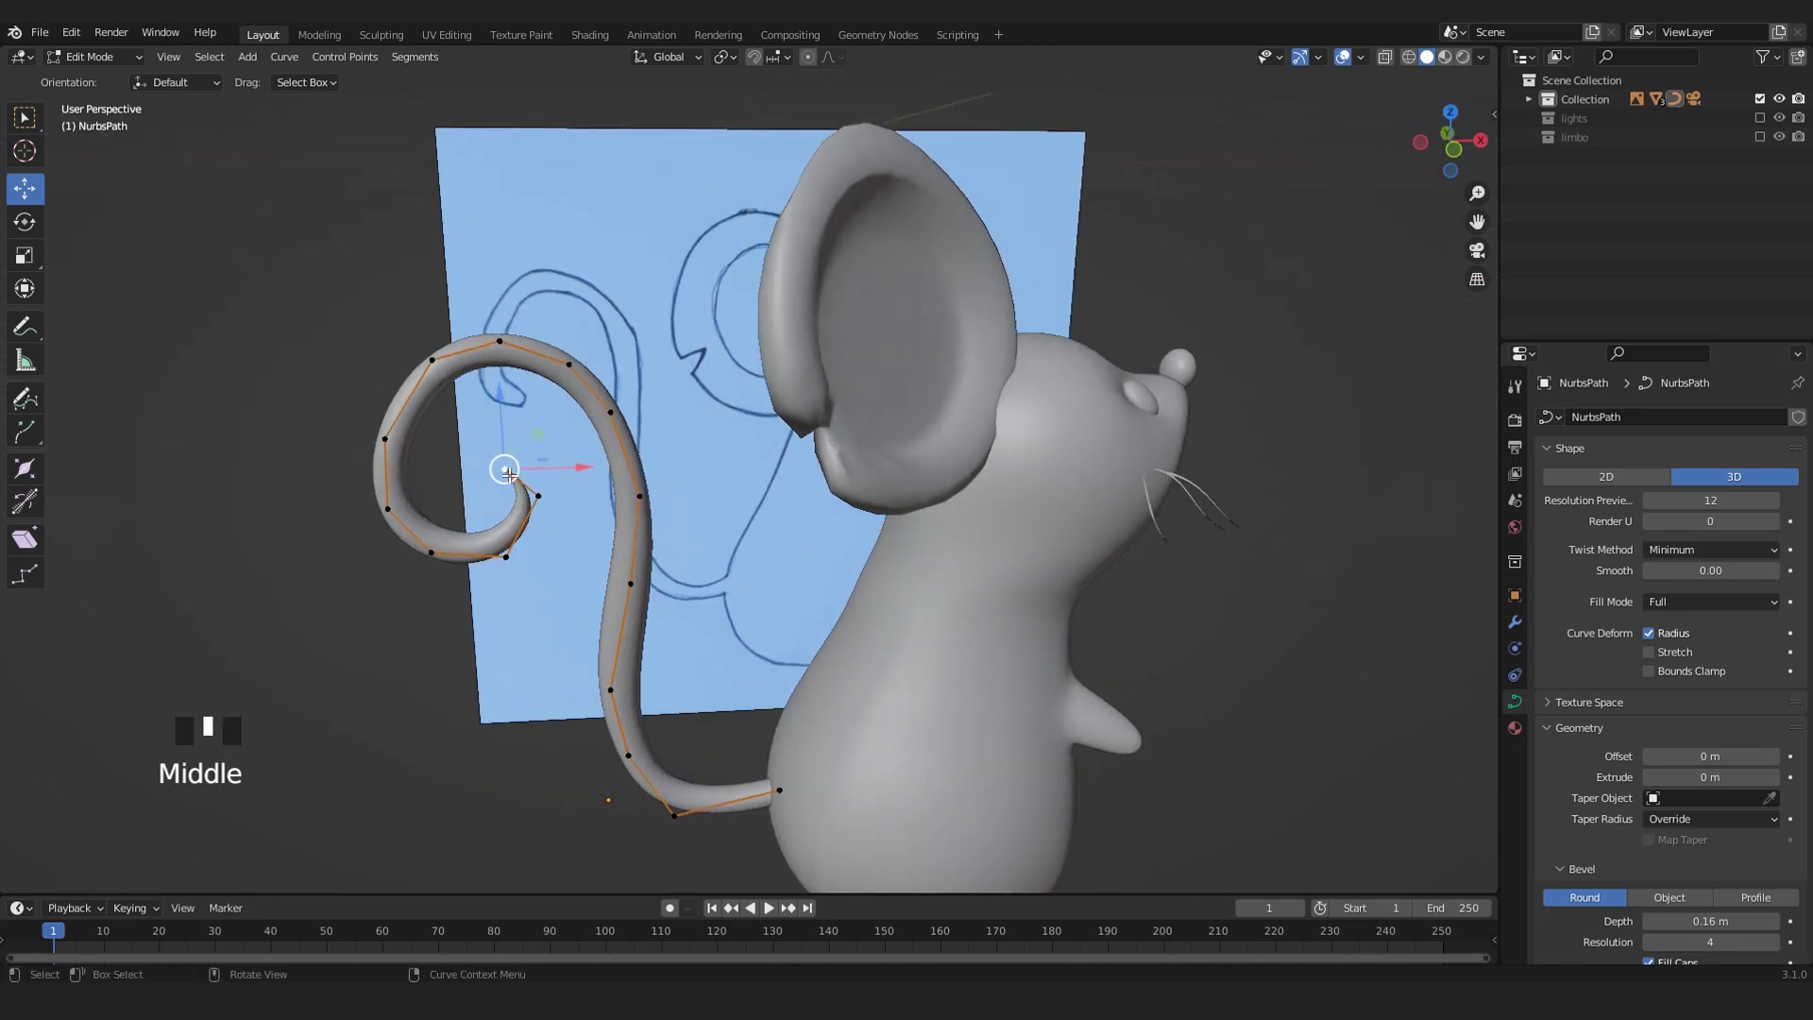
{"action": "key", "text": "Tab"}
{"action": "middle_click_drag", "start_coordinate": [615, 518], "coordinate": [710, 508]}
{"action": "scroll", "coordinate": [965, 733], "scroll_direction": "down", "scroll_amount": 1}
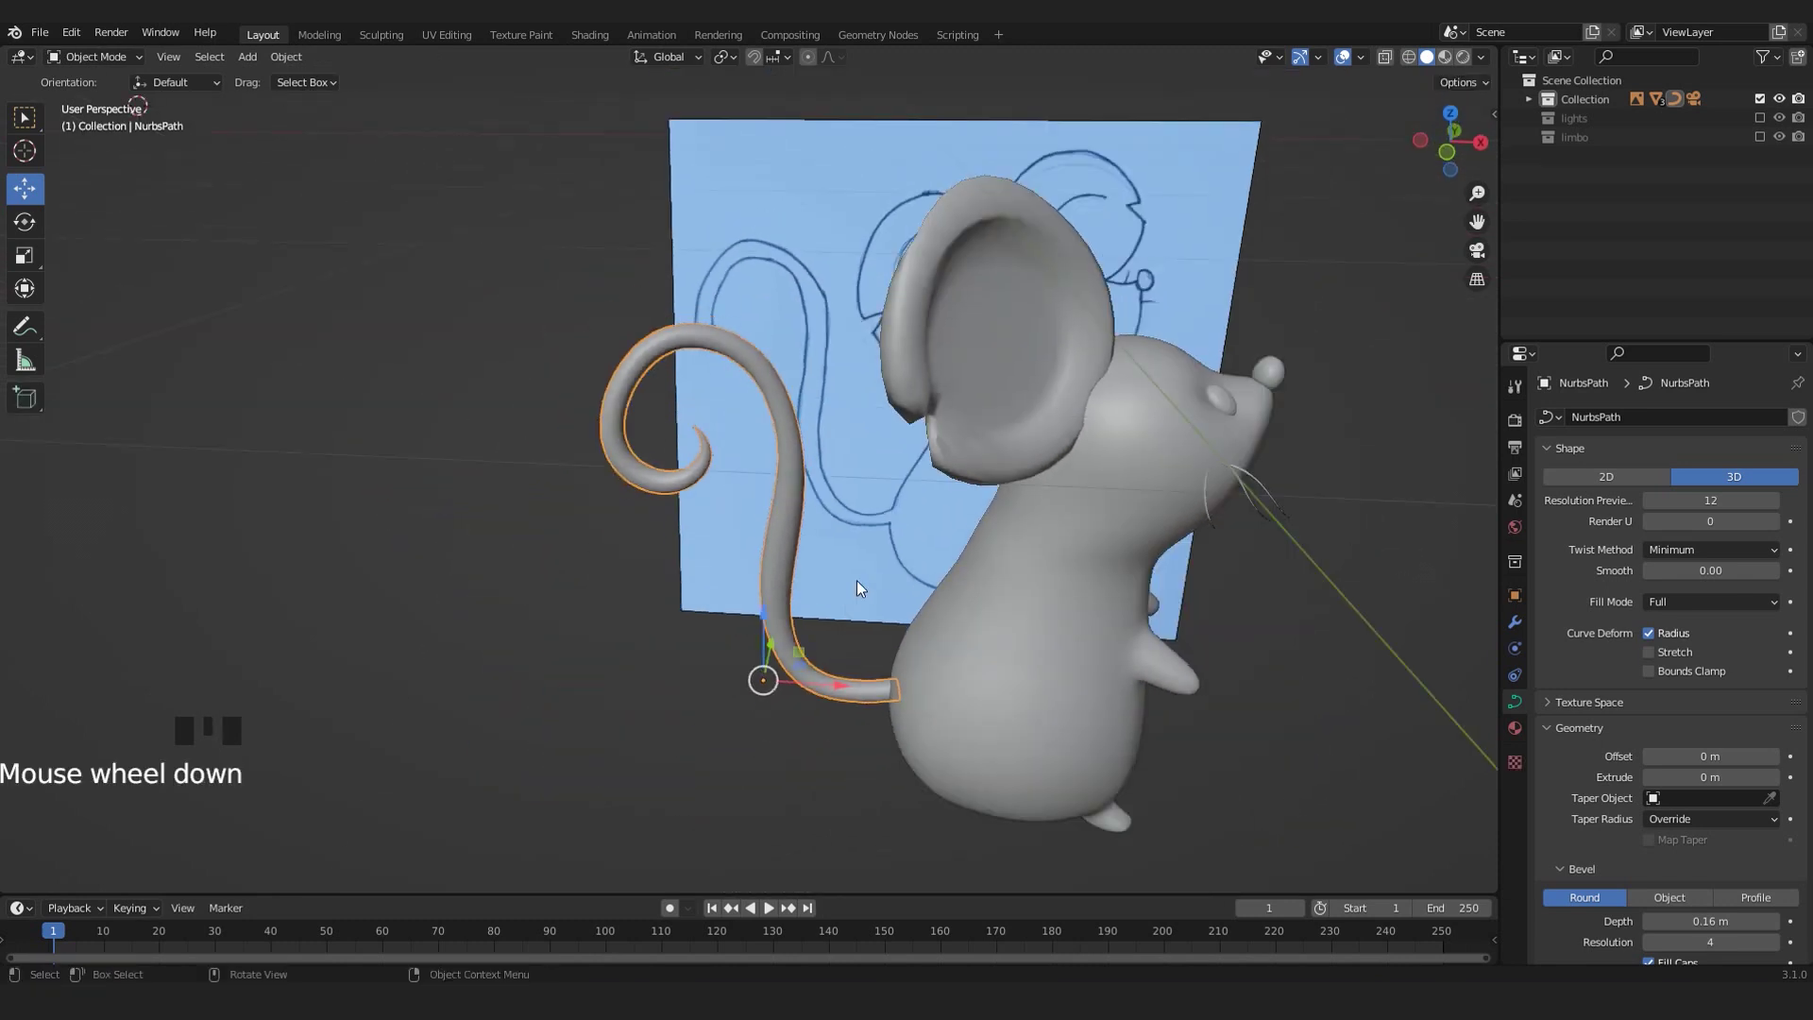
- Set the tail curve's preview resolution to 8 and check its control points in Edit Mode
{"action": "left_click", "coordinate": [1728, 499]}
{"action": "type", "text": "8"}
{"action": "key", "text": "Return"}
{"action": "key", "text": "Tab"}
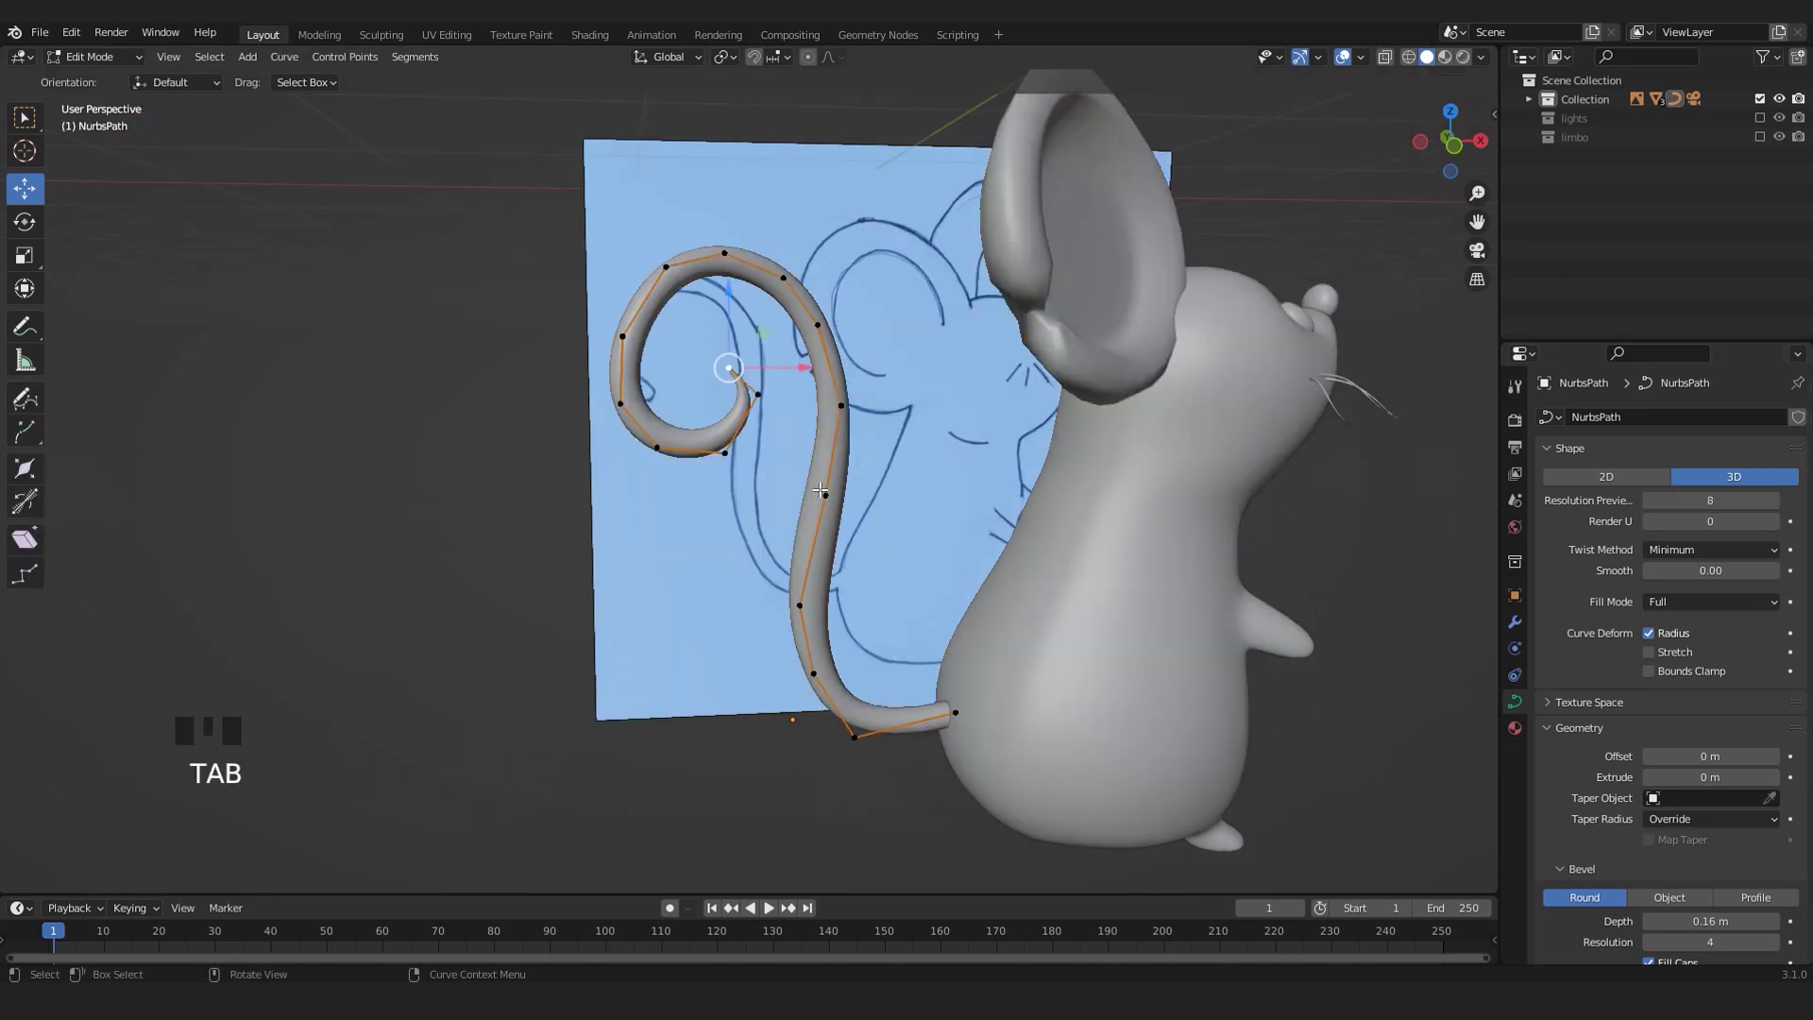
{"action": "key", "text": "Tab"}
- Lower the tail curve's bevel resolution to 2
{"action": "left_click", "coordinate": [796, 431]}
{"action": "middle_click_drag", "start_coordinate": [796, 431], "coordinate": [599, 434]}
{"action": "left_click", "coordinate": [634, 269]}
{"action": "scroll", "coordinate": [659, 410], "scroll_direction": "down", "scroll_amount": 3}
{"action": "scroll", "coordinate": [599, 434], "scroll_direction": "up", "scroll_amount": 4}
{"action": "middle_click_drag", "start_coordinate": [765, 517], "coordinate": [676, 472], "text": "shift"}
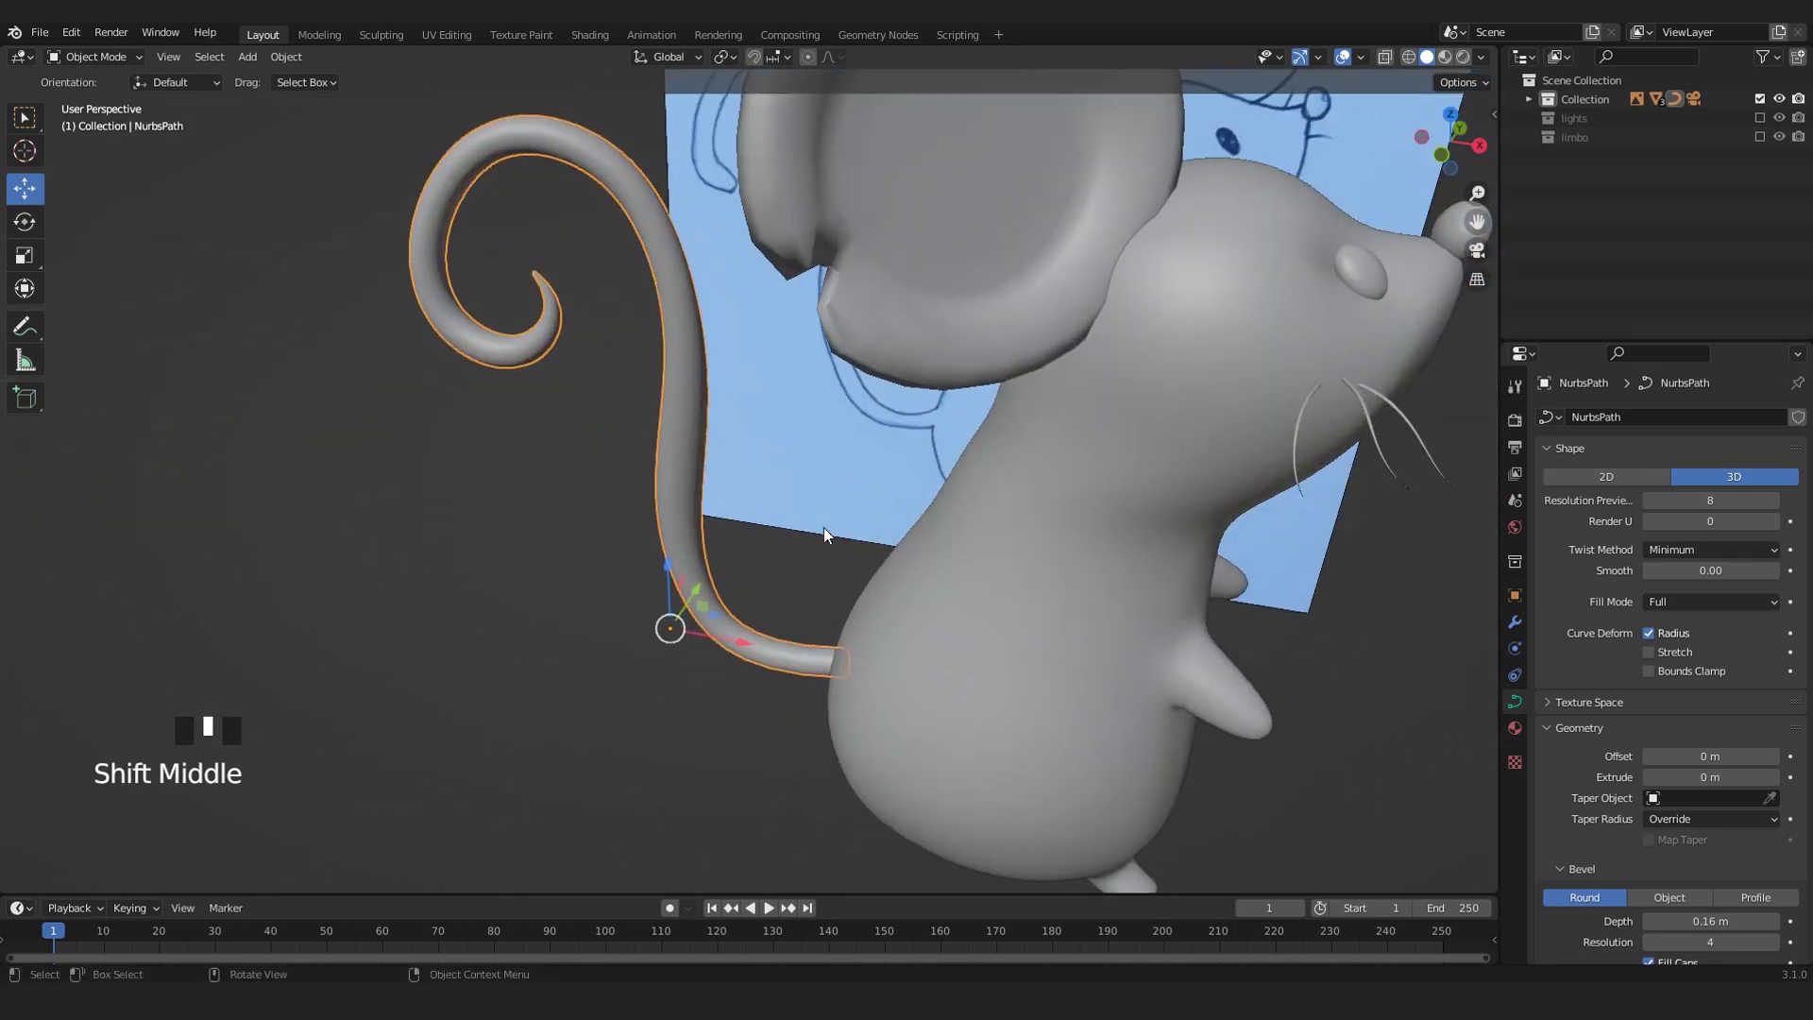
{"action": "scroll", "coordinate": [1657, 782], "scroll_direction": "down", "scroll_amount": 3}
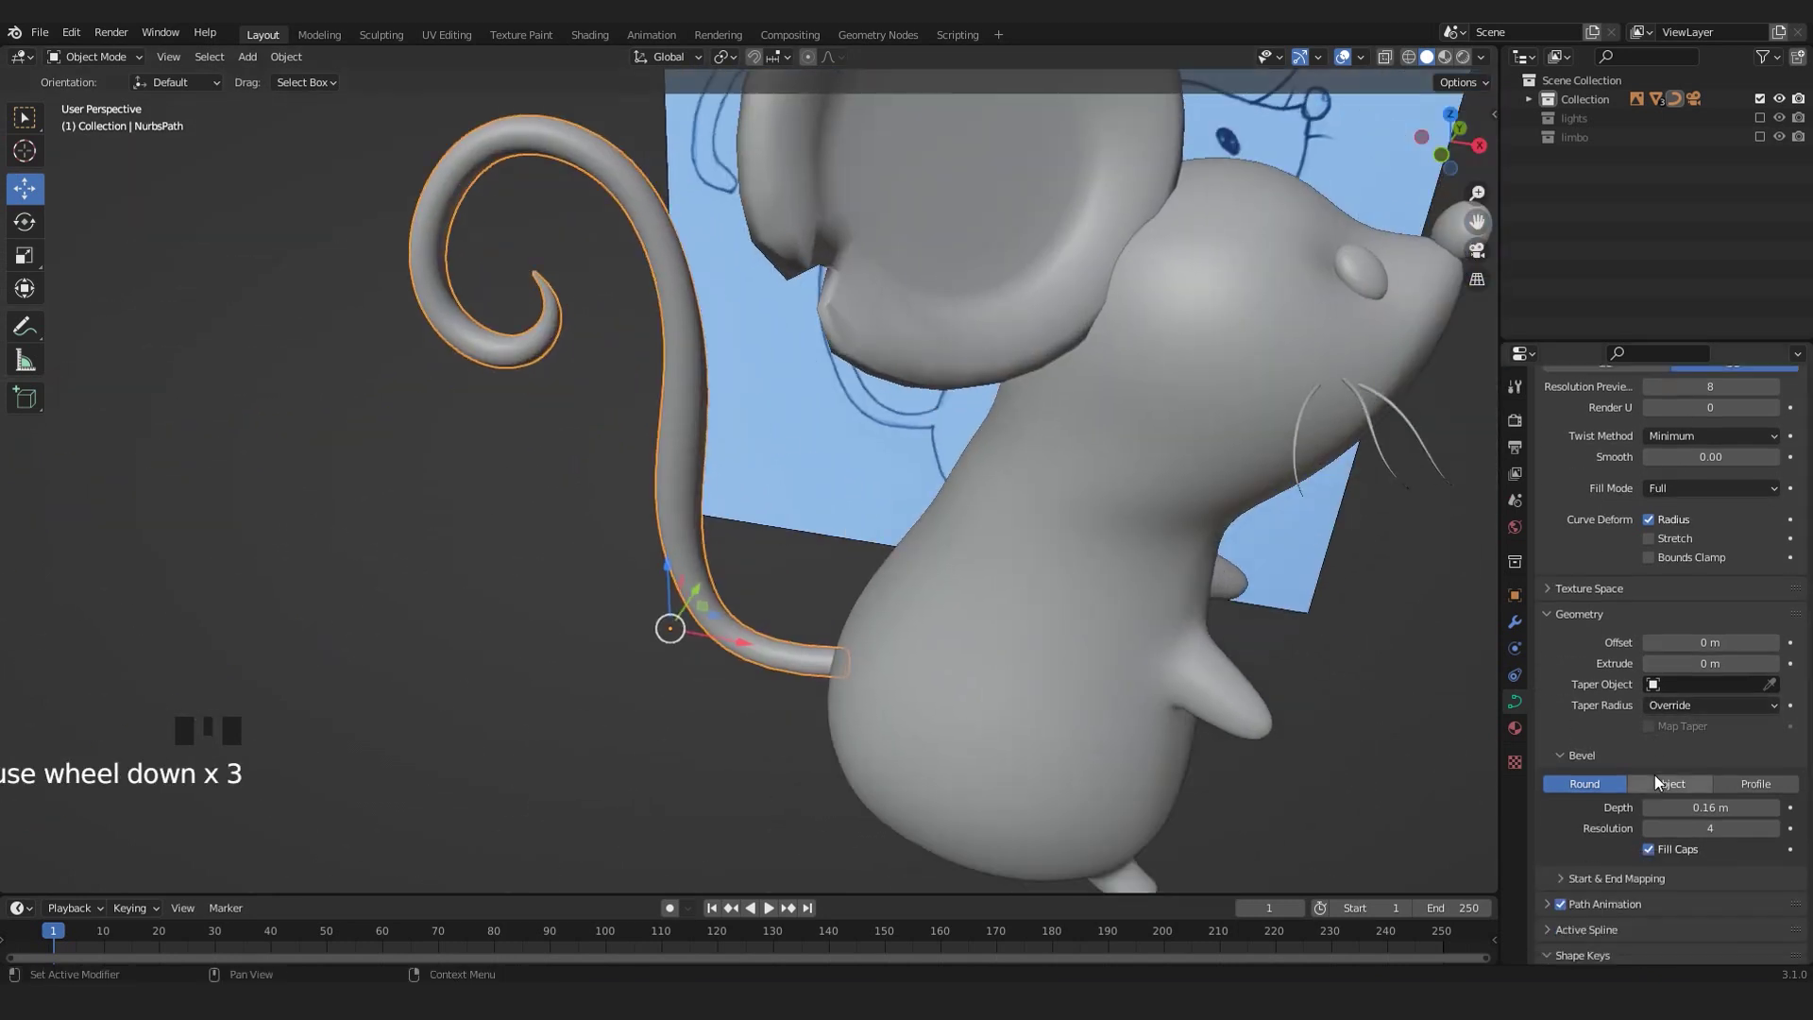
{"action": "scroll", "coordinate": [1658, 782], "scroll_direction": "down", "scroll_amount": 1}
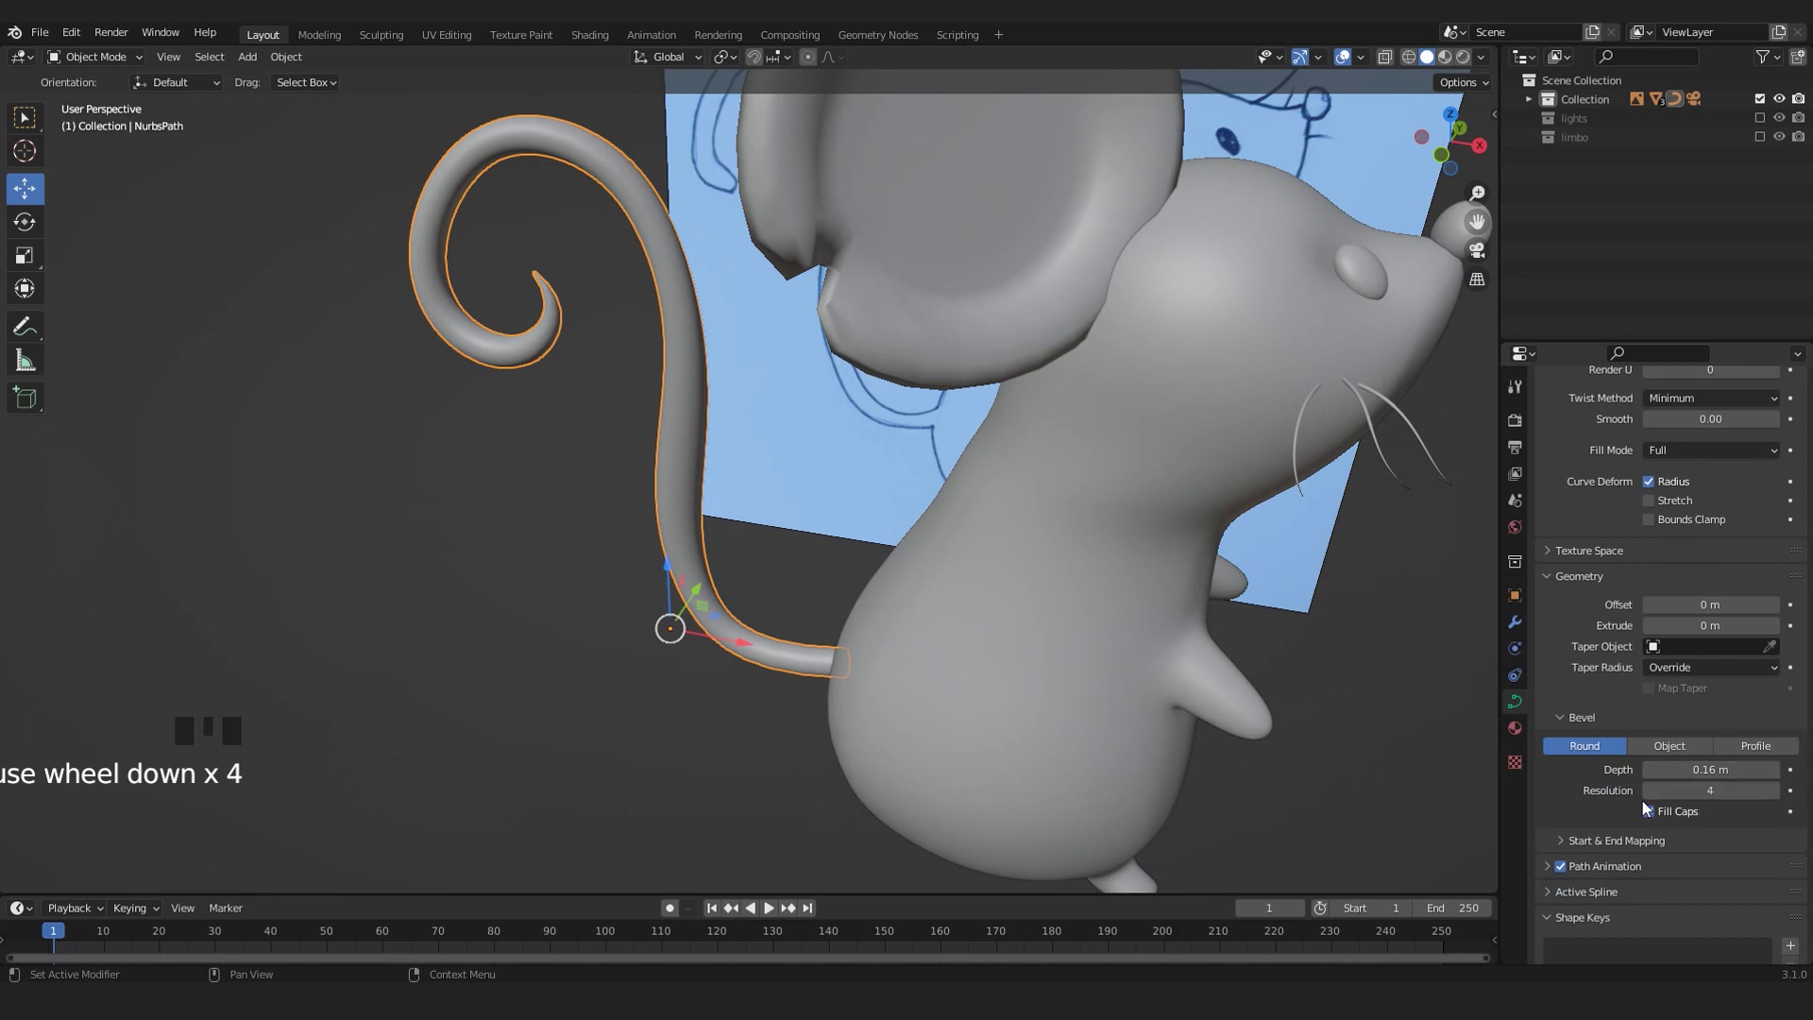
{"action": "left_click", "coordinate": [1650, 792]}
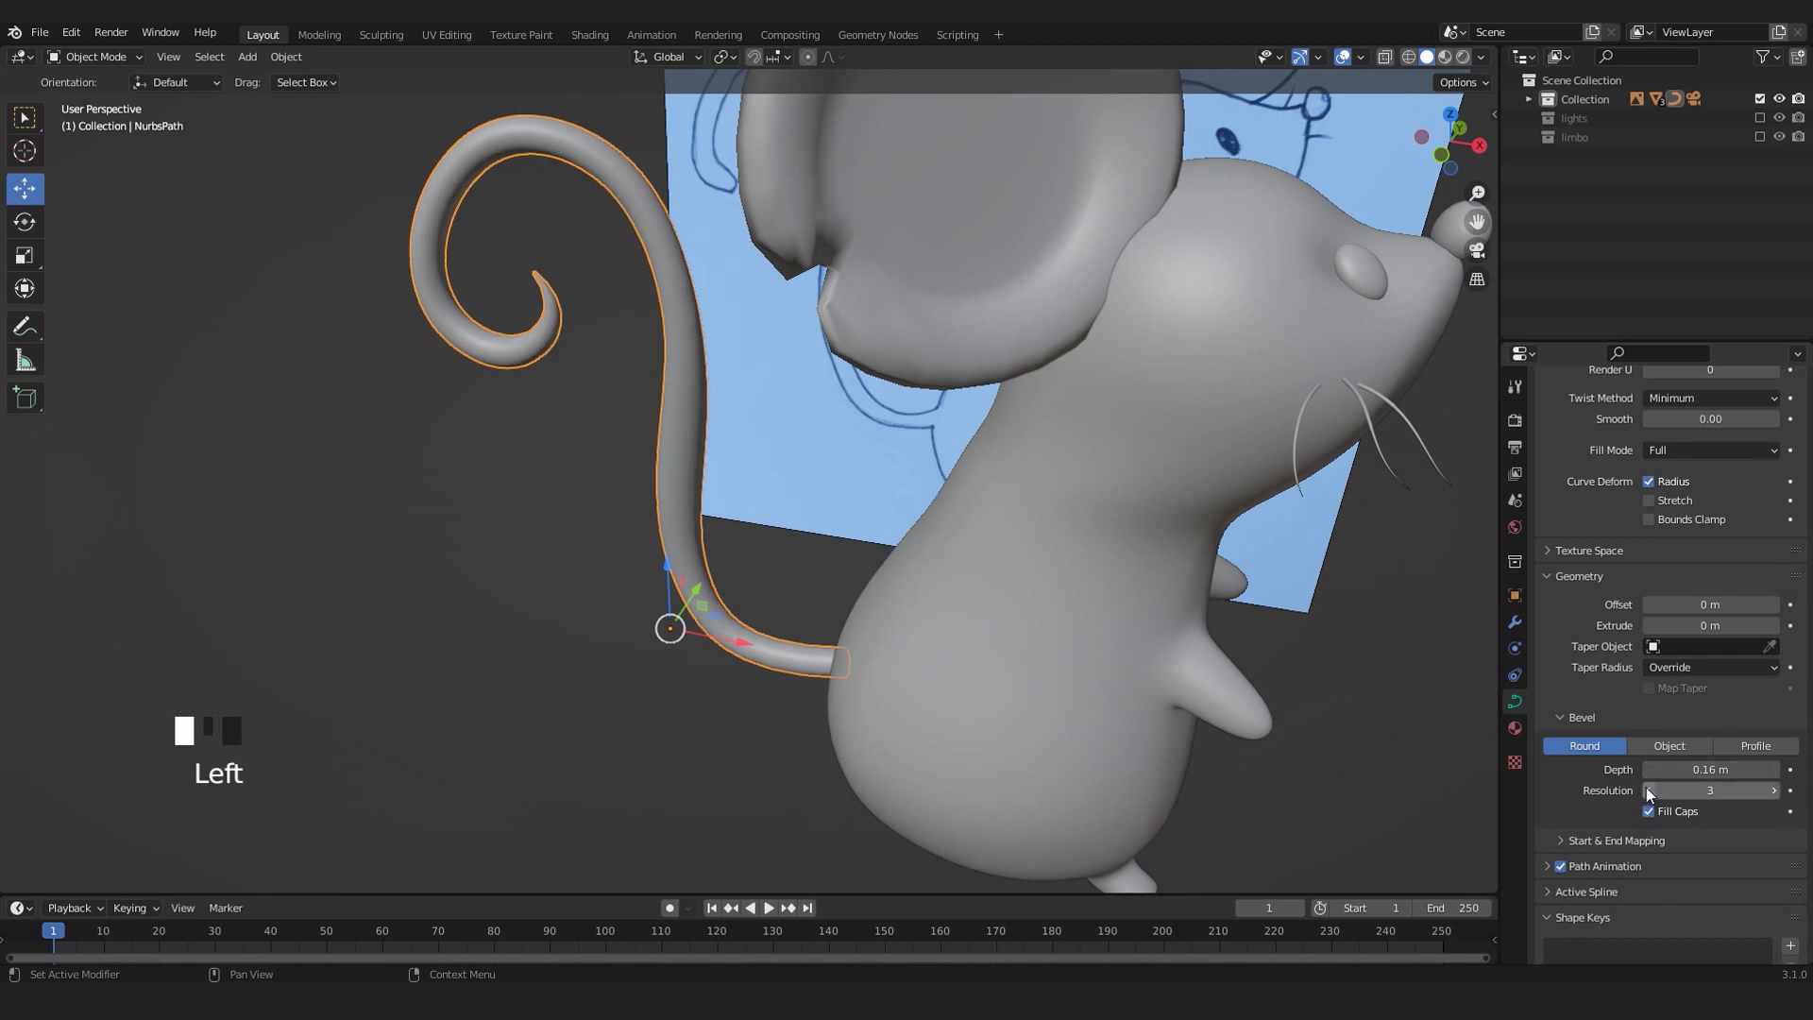
{"action": "left_click", "coordinate": [1651, 793]}
- Convert the tail curve to a mesh and open it in Edit Mode with edge selection
{"action": "middle_click_drag", "start_coordinate": [803, 642], "coordinate": [716, 699]}
{"action": "scroll", "coordinate": [1696, 501], "scroll_direction": "up", "scroll_amount": 7}
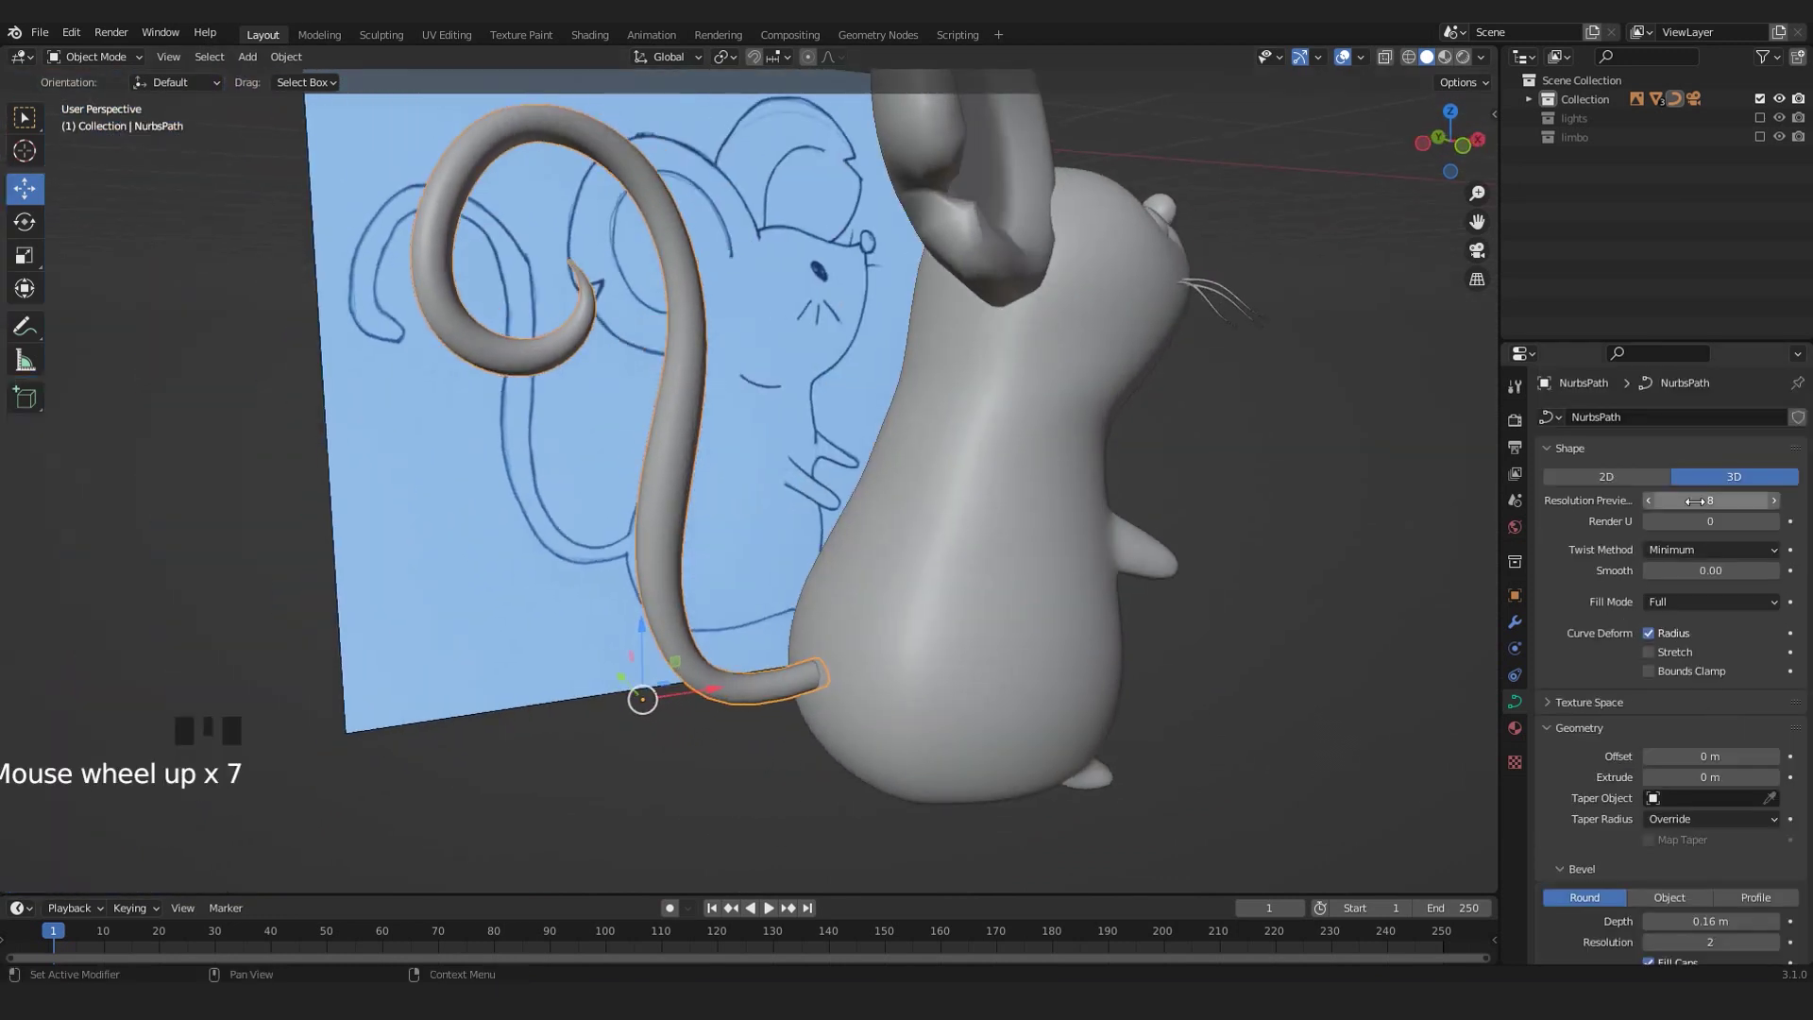
{"action": "scroll", "coordinate": [1662, 600], "scroll_direction": "down", "scroll_amount": 1}
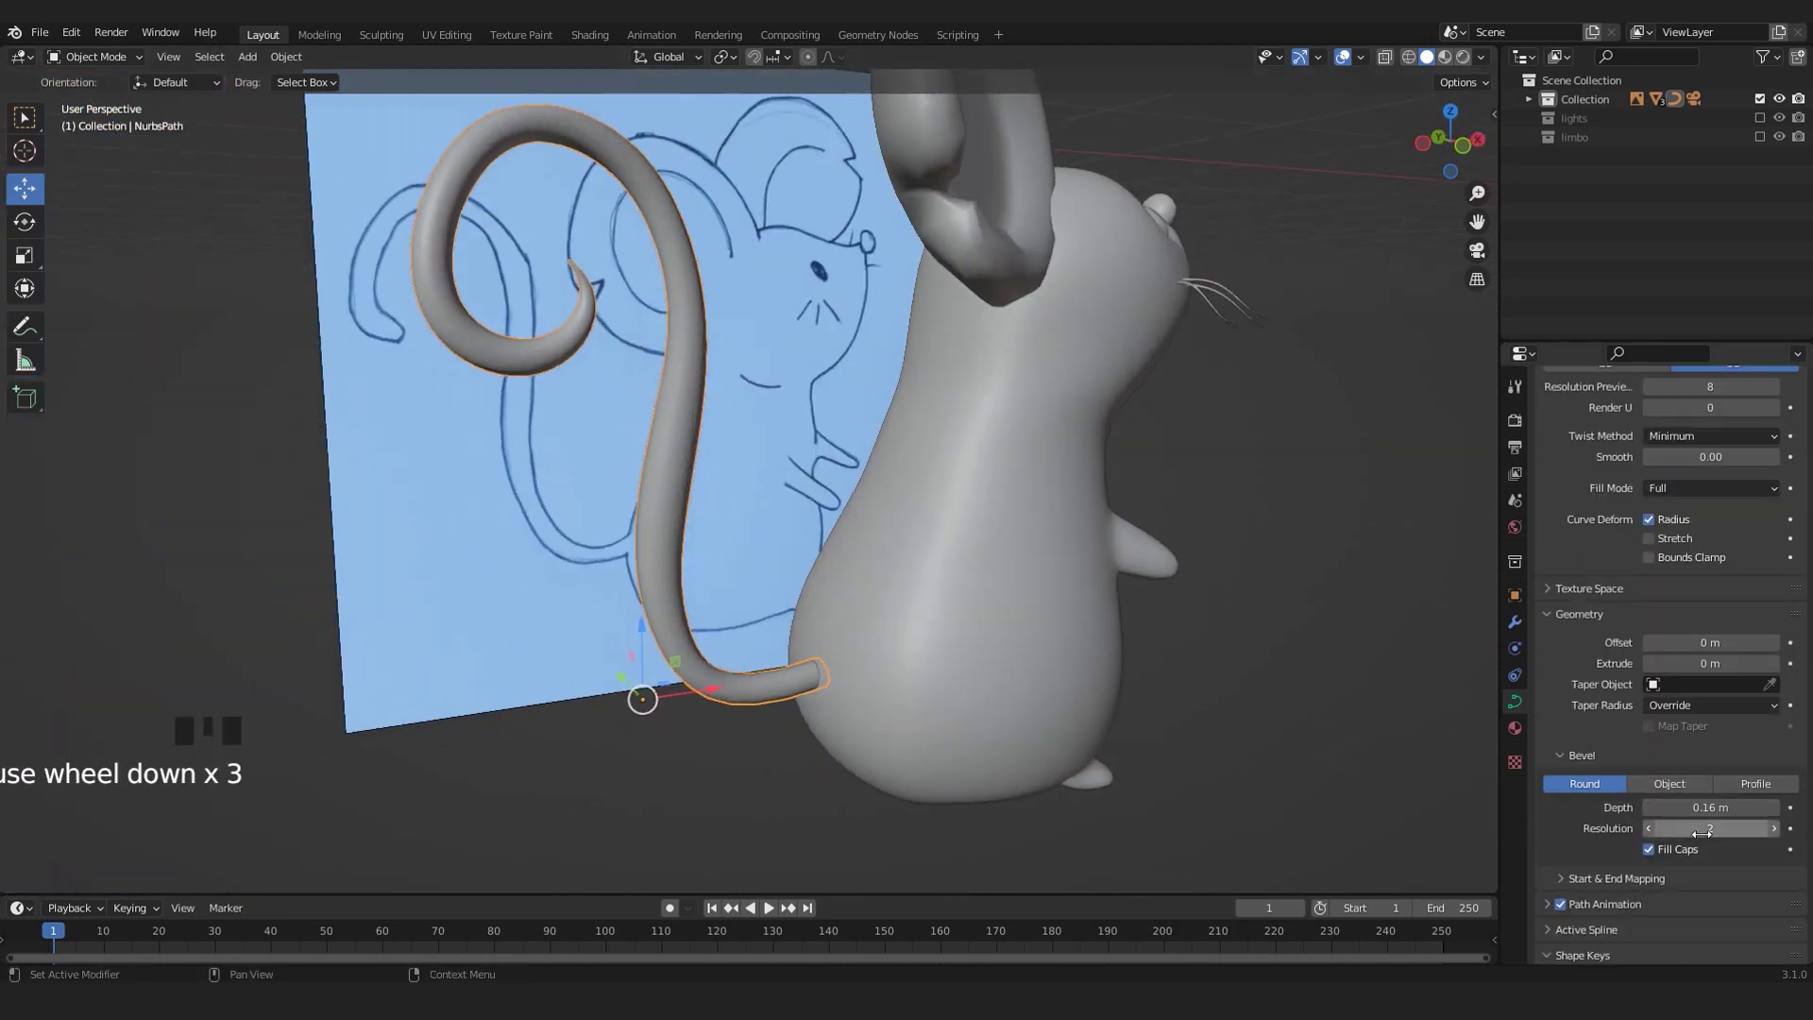
{"action": "middle_click_drag", "start_coordinate": [680, 439], "coordinate": [289, 479], "text": "shift"}
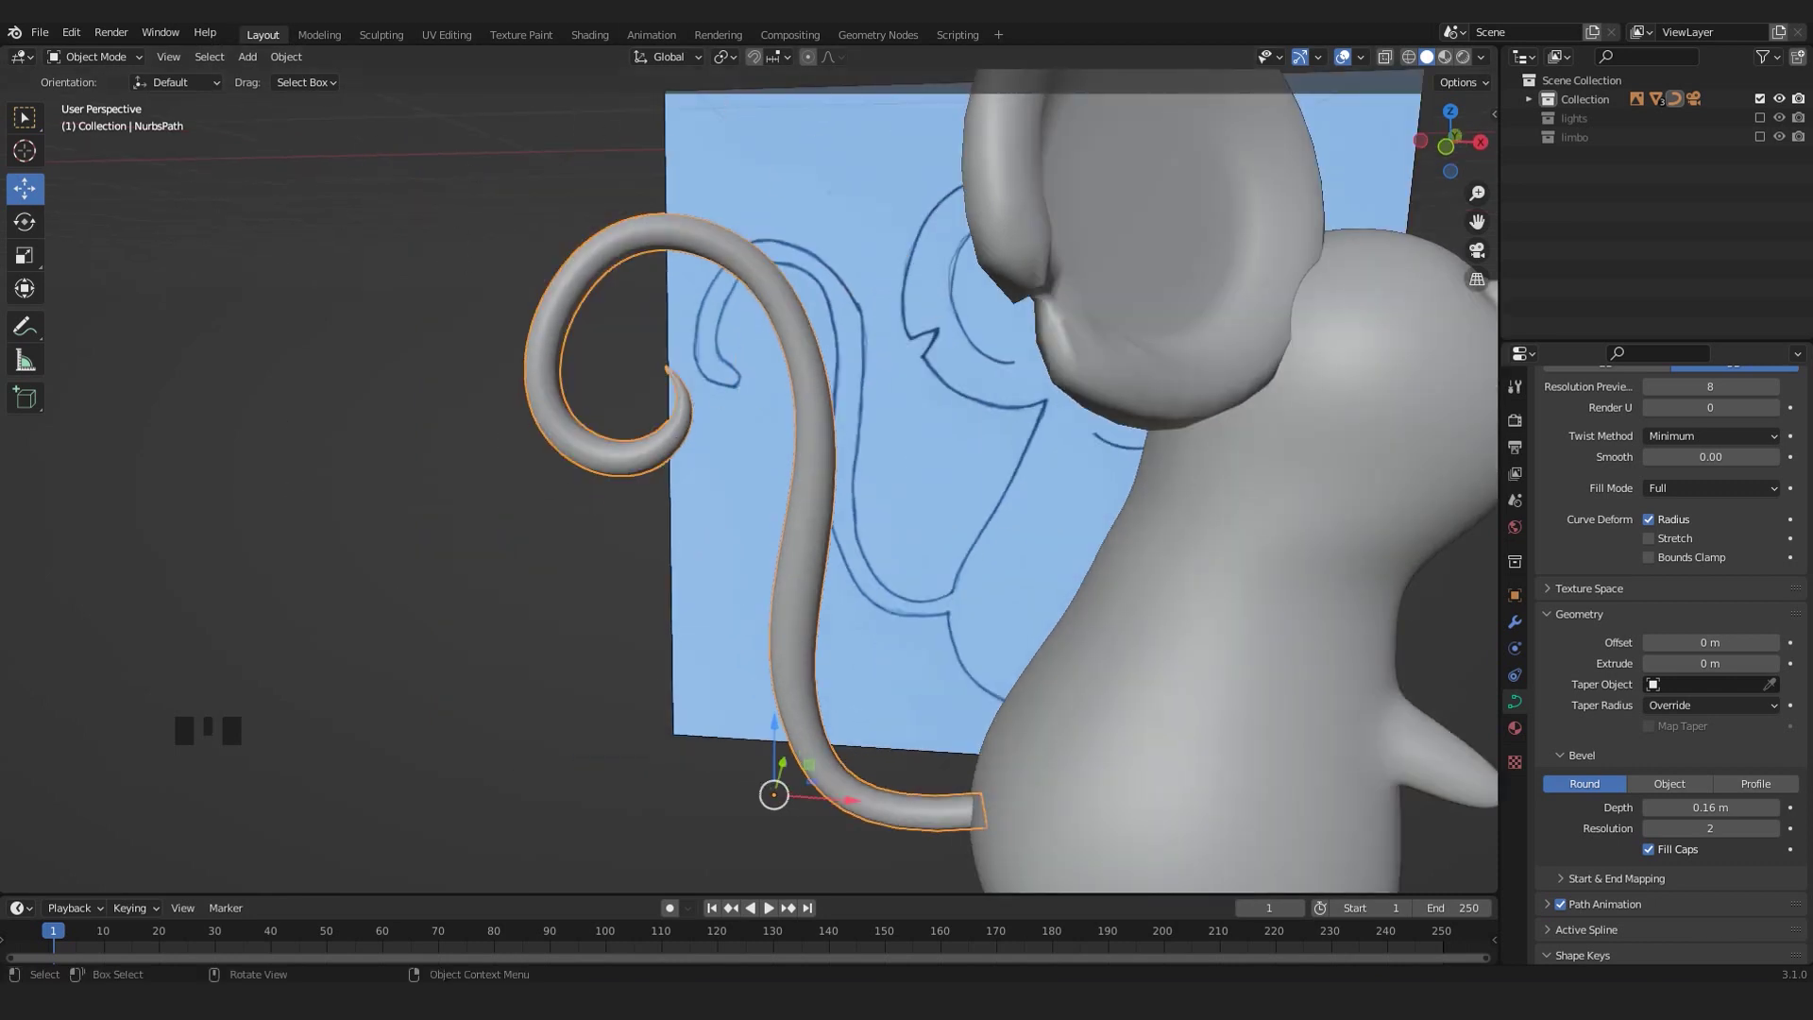
{"action": "left_click", "coordinate": [286, 56]}
{"action": "mouse_move", "coordinate": [332, 575]}
{"action": "left_click", "coordinate": [485, 597]}
{"action": "key", "text": "Tab"}
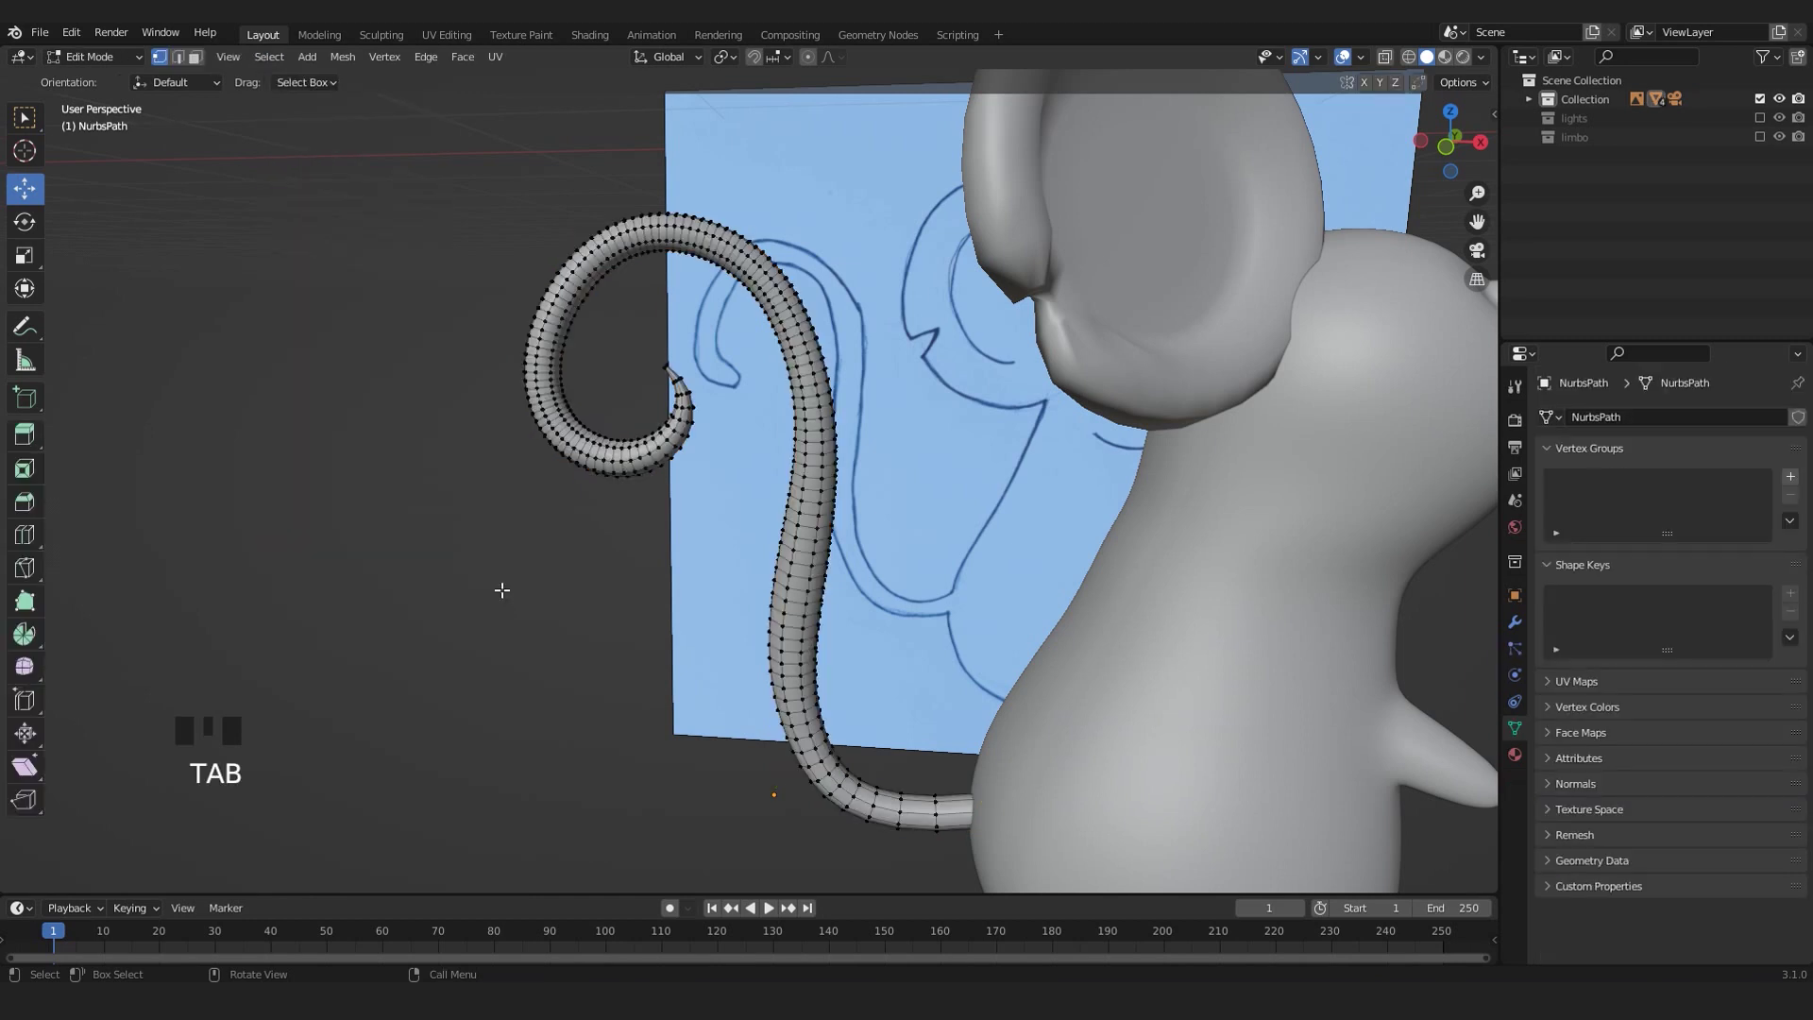
{"action": "key", "text": "ctrl+2"}
{"action": "middle_click_drag", "start_coordinate": [558, 335], "coordinate": [607, 334]}
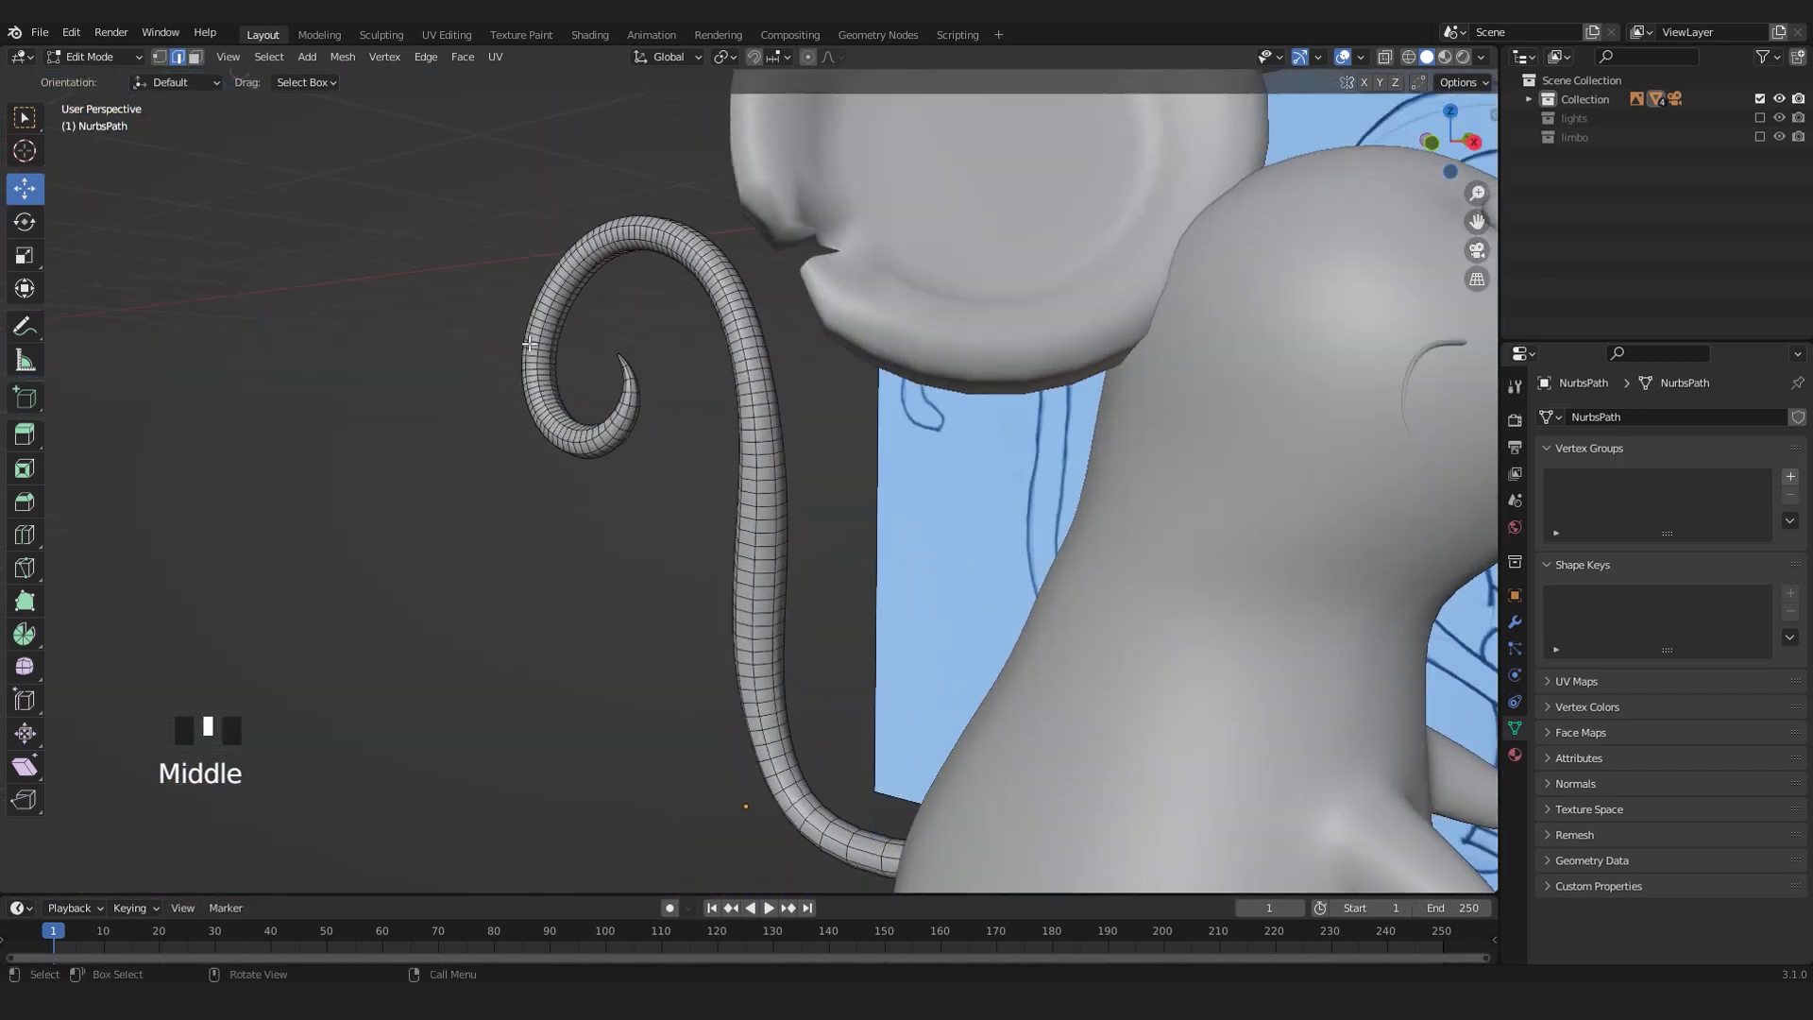
- Return to Object Mode, then duplicate the mouse's ear and move the copy along Y to the other side of the head
{"action": "scroll", "coordinate": [607, 335], "scroll_direction": "down", "scroll_amount": 5}
{"action": "mouse_move", "coordinate": [624, 408]}
{"action": "middle_mouse_down"}
{"action": "mouse_move", "coordinate": [802, 373]}
{"action": "mouse_move", "coordinate": [692, 441]}
{"action": "mouse_move", "coordinate": [648, 430]}
{"action": "middle_mouse_up"}
{"action": "key", "text": "Tab"}
{"action": "left_click", "coordinate": [842, 368]}
{"action": "middle_click_drag", "start_coordinate": [845, 368], "coordinate": [719, 468]}
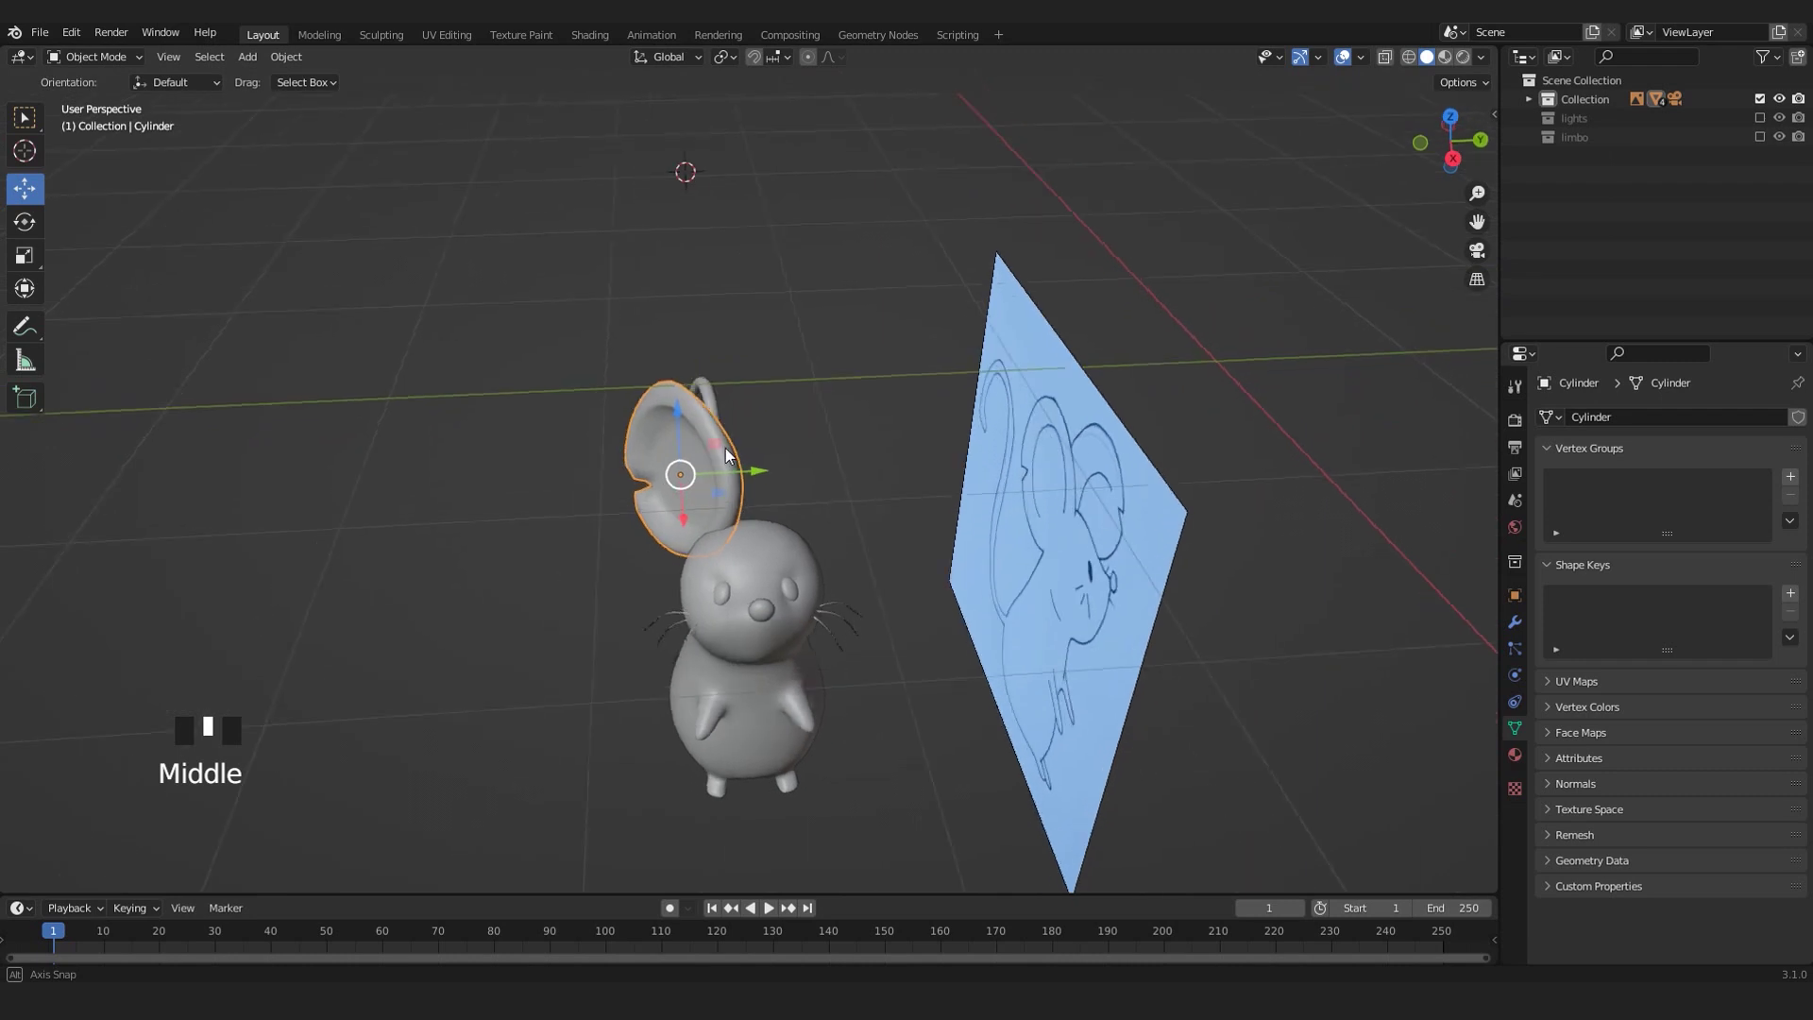
{"action": "scroll", "coordinate": [723, 470], "scroll_direction": "up", "scroll_amount": 2}
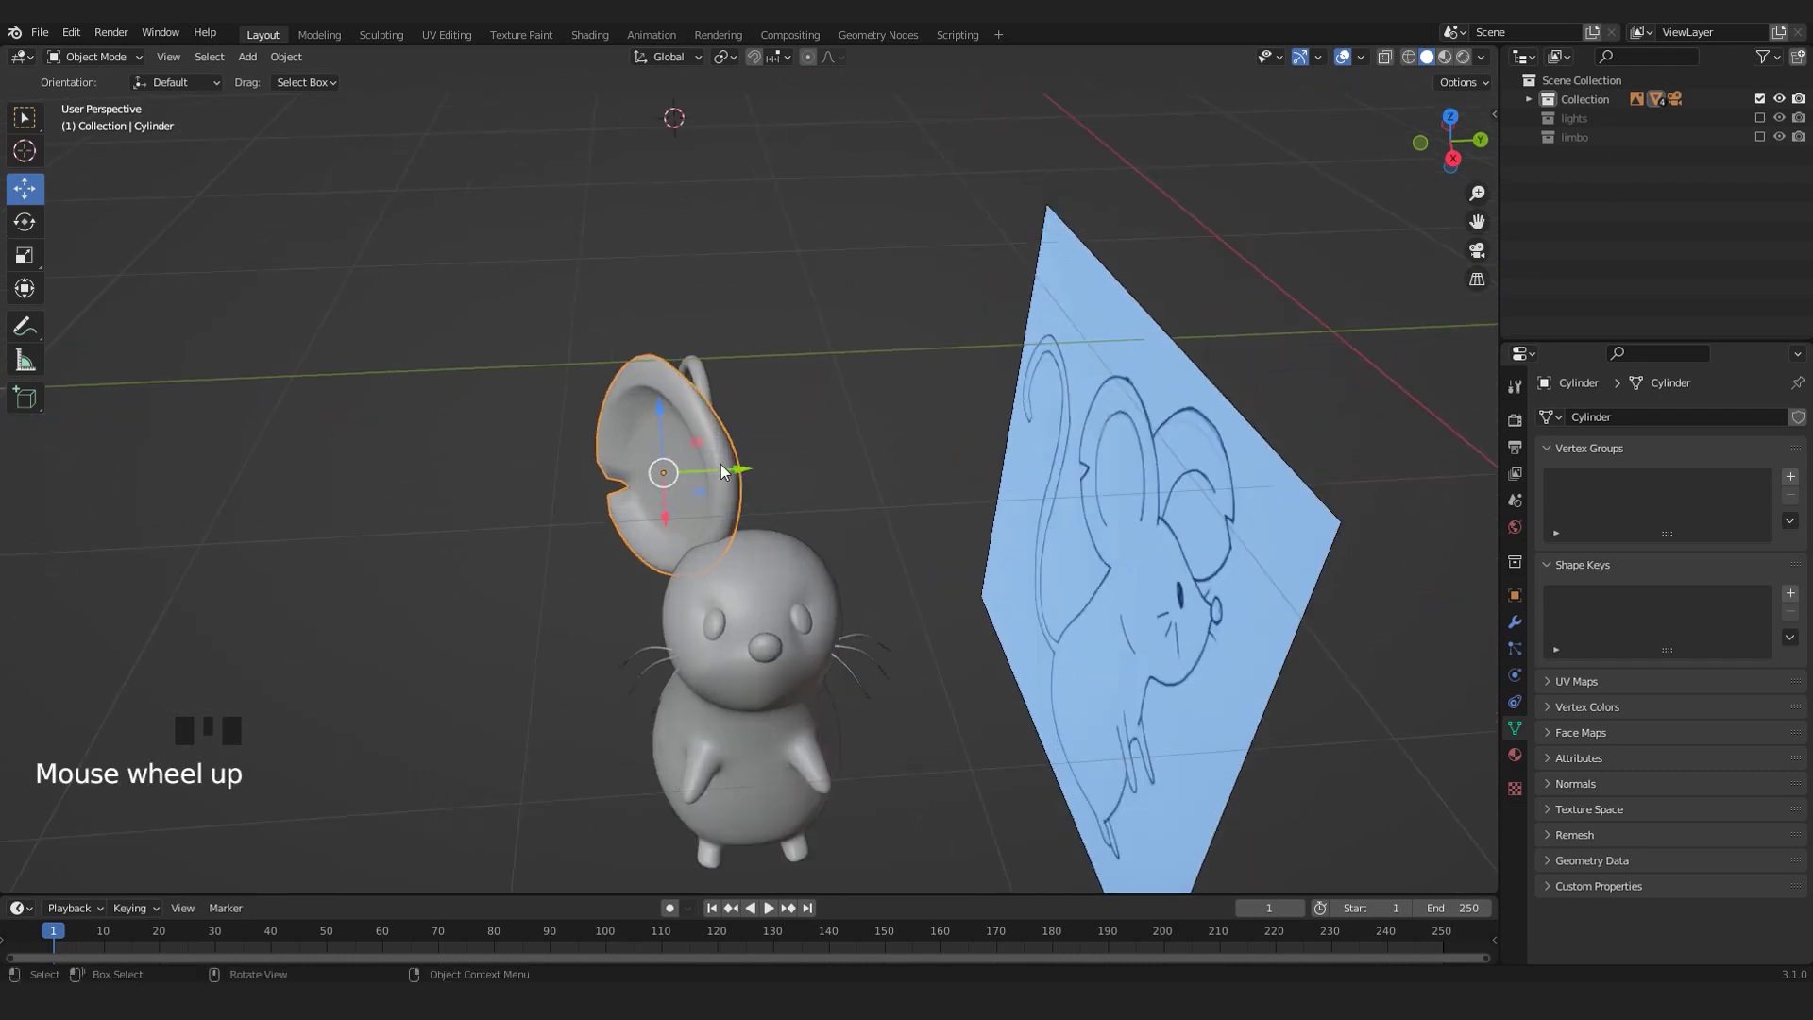
{"action": "key", "text": "KP_7"}
{"action": "middle_click_drag", "start_coordinate": [870, 536], "coordinate": [748, 612], "text": "shift"}
{"action": "scroll", "coordinate": [753, 612], "scroll_direction": "up", "scroll_amount": 3}
{"action": "key", "text": "shift+d"}
{"action": "left_click_drag", "start_coordinate": [795, 605], "coordinate": [801, 469]}
- Rotate the copied ear about the global Z axis and shift it outward along Y
{"action": "middle_click_drag", "start_coordinate": [884, 539], "coordinate": [710, 540]}
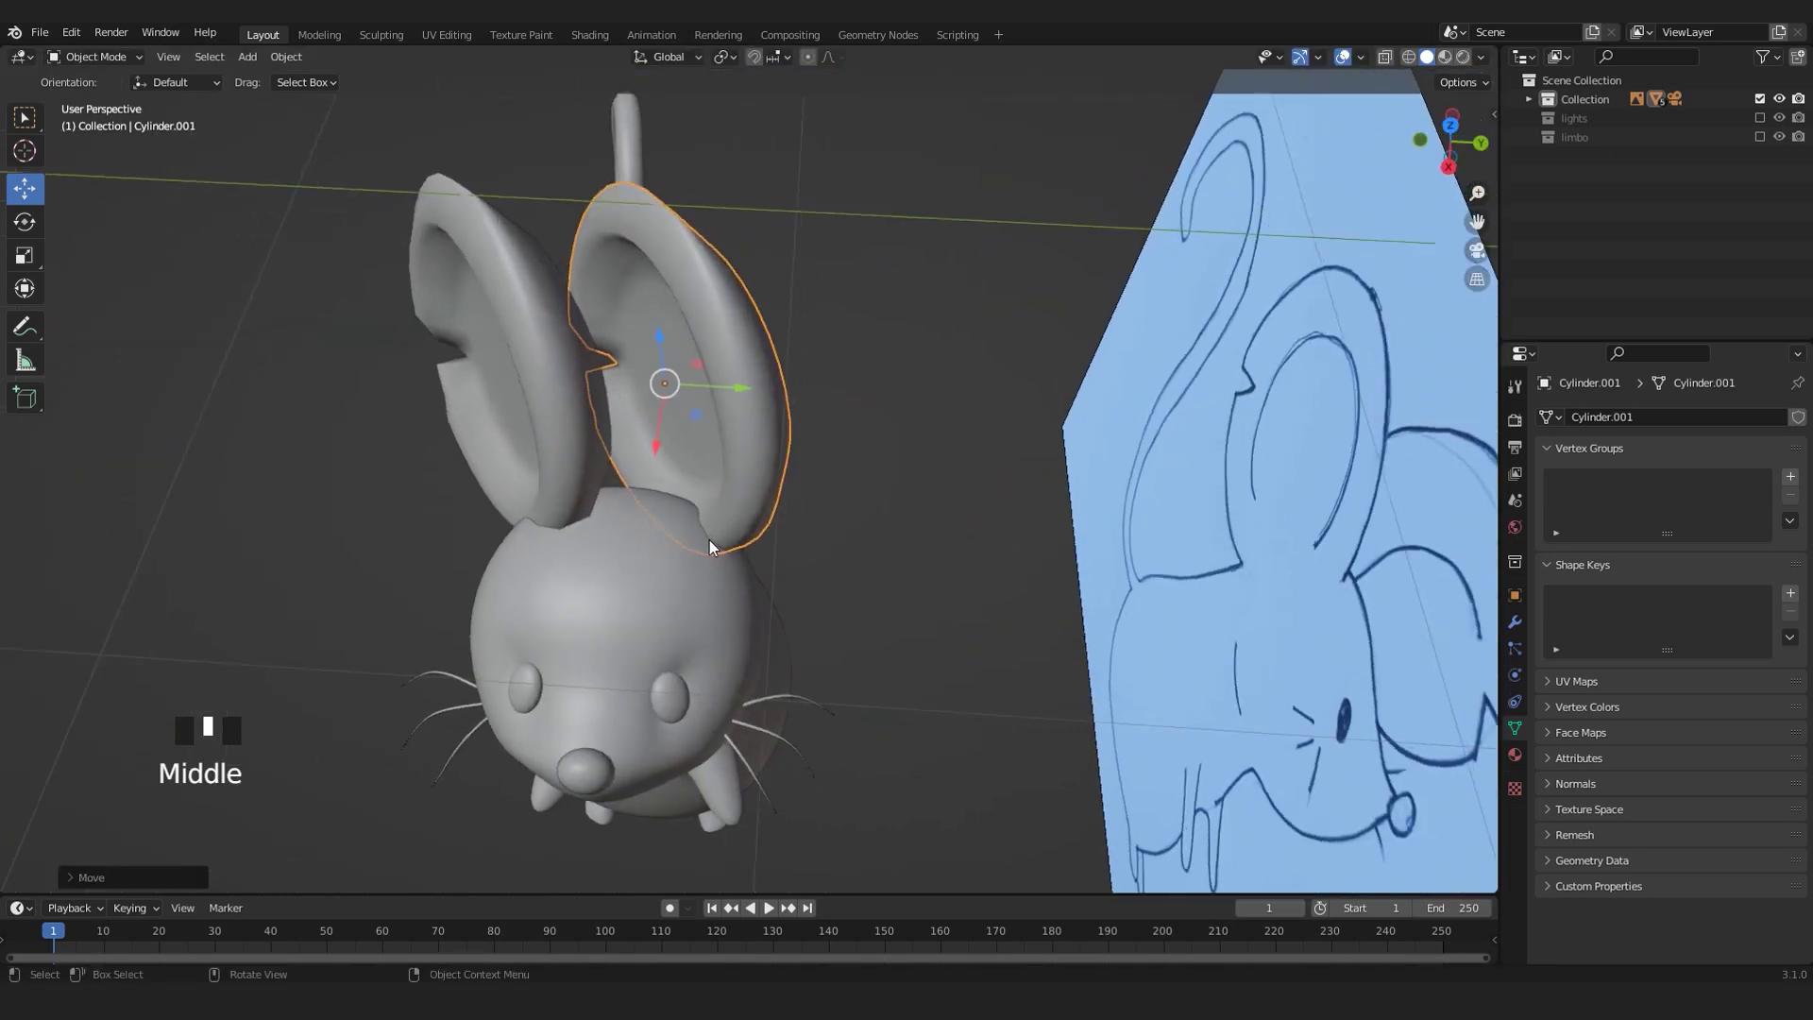
{"action": "key", "text": "r"}
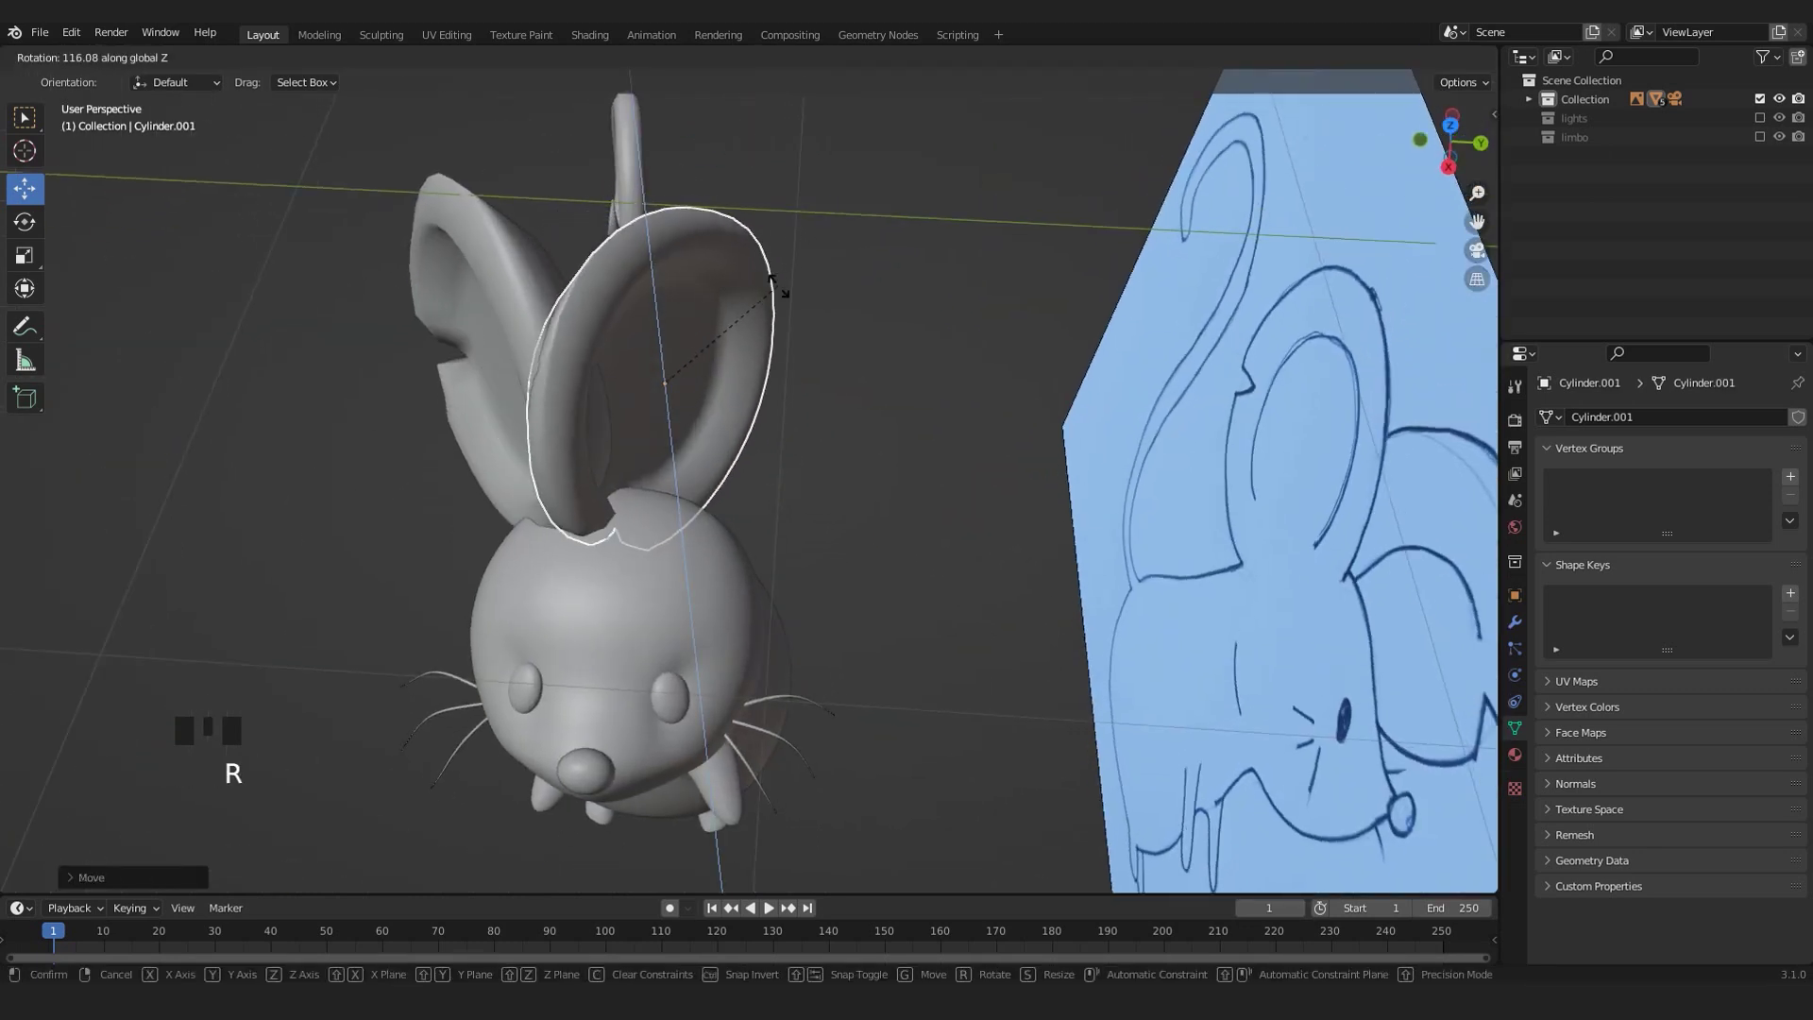
{"action": "left_click", "coordinate": [801, 350]}
{"action": "left_click_drag", "start_coordinate": [726, 389], "coordinate": [842, 397]}
- Refine the copied ear's rotation so it sits angled outward on the head
{"action": "key", "text": "KP_Decimal"}
{"action": "middle_click_drag", "start_coordinate": [824, 419], "coordinate": [697, 289]}
{"action": "middle_click_drag", "start_coordinate": [685, 559], "coordinate": [795, 408], "text": "shift"}
{"action": "middle_click_drag", "start_coordinate": [795, 408], "coordinate": [854, 466]}
{"action": "scroll", "coordinate": [803, 468], "scroll_direction": "down", "scroll_amount": 2}
{"action": "key", "text": "r"}
{"action": "left_click", "coordinate": [808, 557]}
{"action": "middle_click_drag", "start_coordinate": [727, 482], "coordinate": [780, 450]}
{"action": "scroll", "coordinate": [767, 462], "scroll_direction": "down", "scroll_amount": 6}
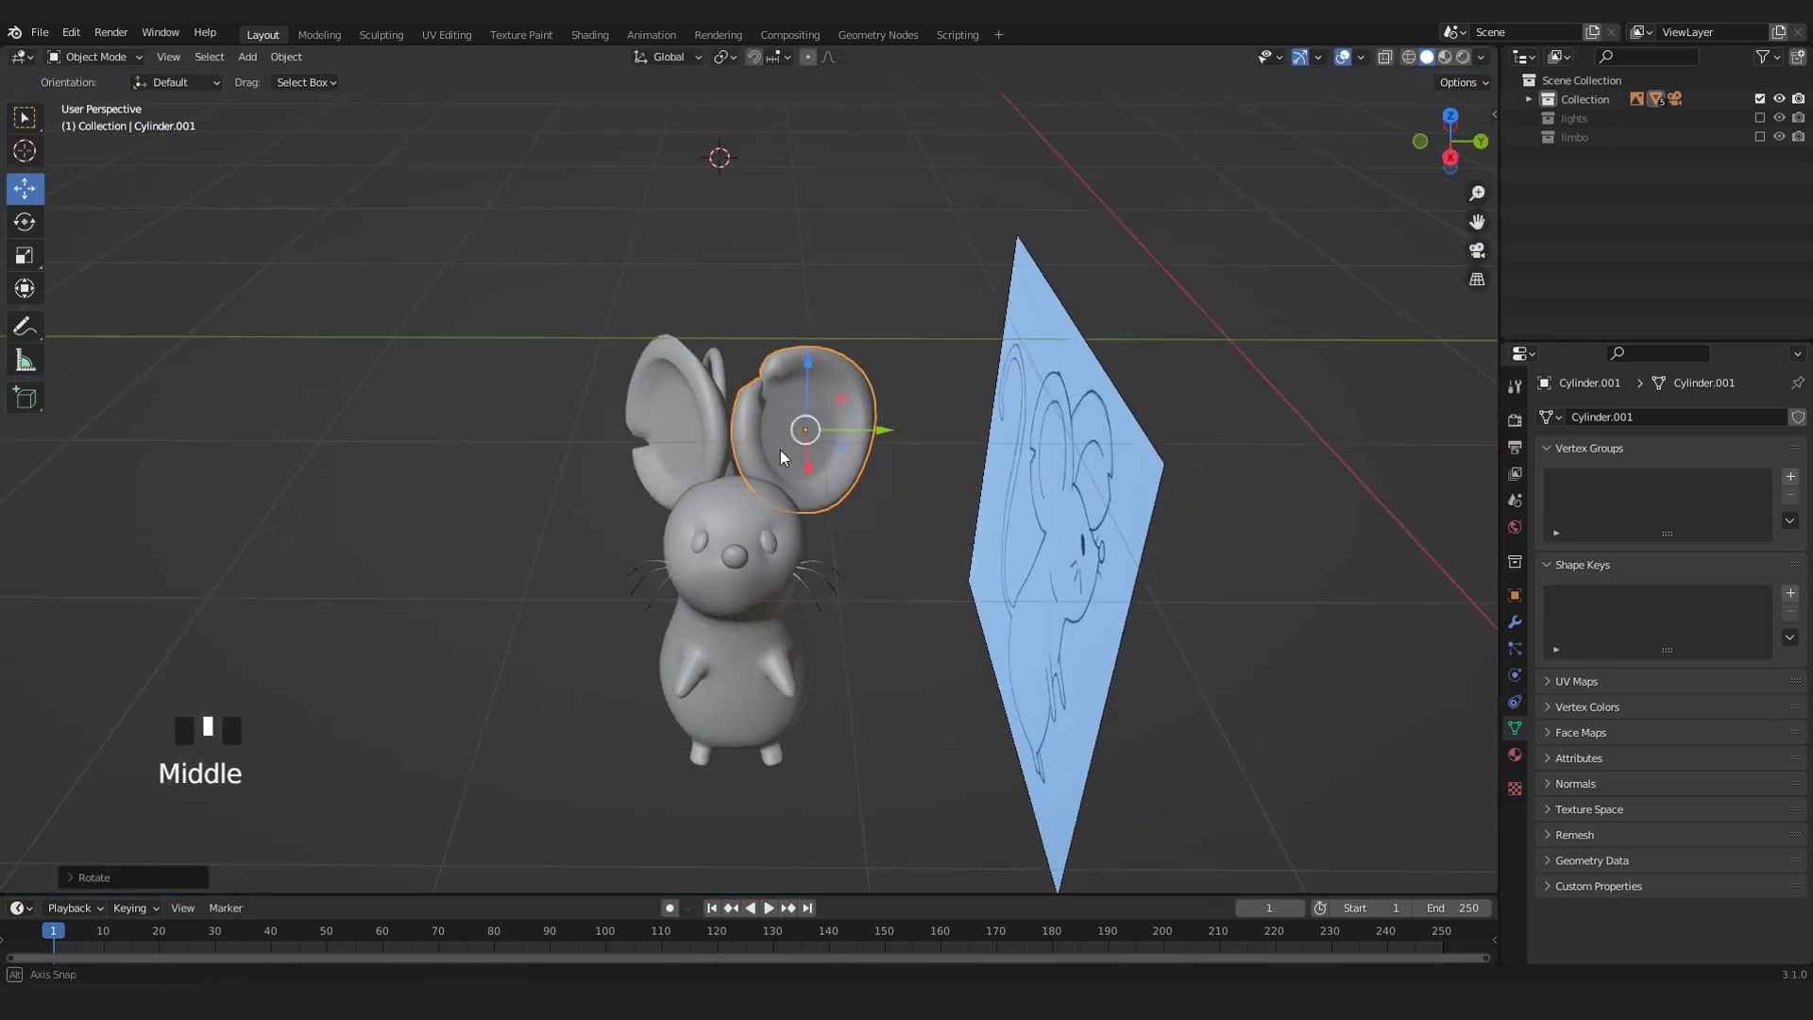
- Hide the reference sketch and rotate the copied ear again to adjust its angle on the head
{"action": "left_click", "coordinate": [1083, 541]}
{"action": "key", "text": "h"}
{"action": "left_click", "coordinate": [790, 389]}
{"action": "key", "text": "KP_Decimal"}
{"action": "scroll", "coordinate": [878, 486], "scroll_direction": "down", "scroll_amount": 3}
{"action": "middle_click_drag", "start_coordinate": [992, 552], "coordinate": [891, 510]}
{"action": "key", "text": "r"}
{"action": "left_click", "coordinate": [482, 566]}
- Select the mouse's body and examine the complete model with both ears, whiskers and tail from several angles
{"action": "middle_click_drag", "start_coordinate": [529, 564], "coordinate": [689, 558]}
{"action": "scroll", "coordinate": [746, 565], "scroll_direction": "down", "scroll_amount": 2}
{"action": "left_click", "coordinate": [768, 502]}
{"action": "key", "text": "KP_Decimal"}
{"action": "middle_click_drag", "start_coordinate": [768, 502], "coordinate": [725, 538]}
{"action": "left_click_drag", "start_coordinate": [726, 510], "coordinate": [708, 534]}
{"action": "middle_click_drag", "start_coordinate": [708, 533], "coordinate": [777, 469]}
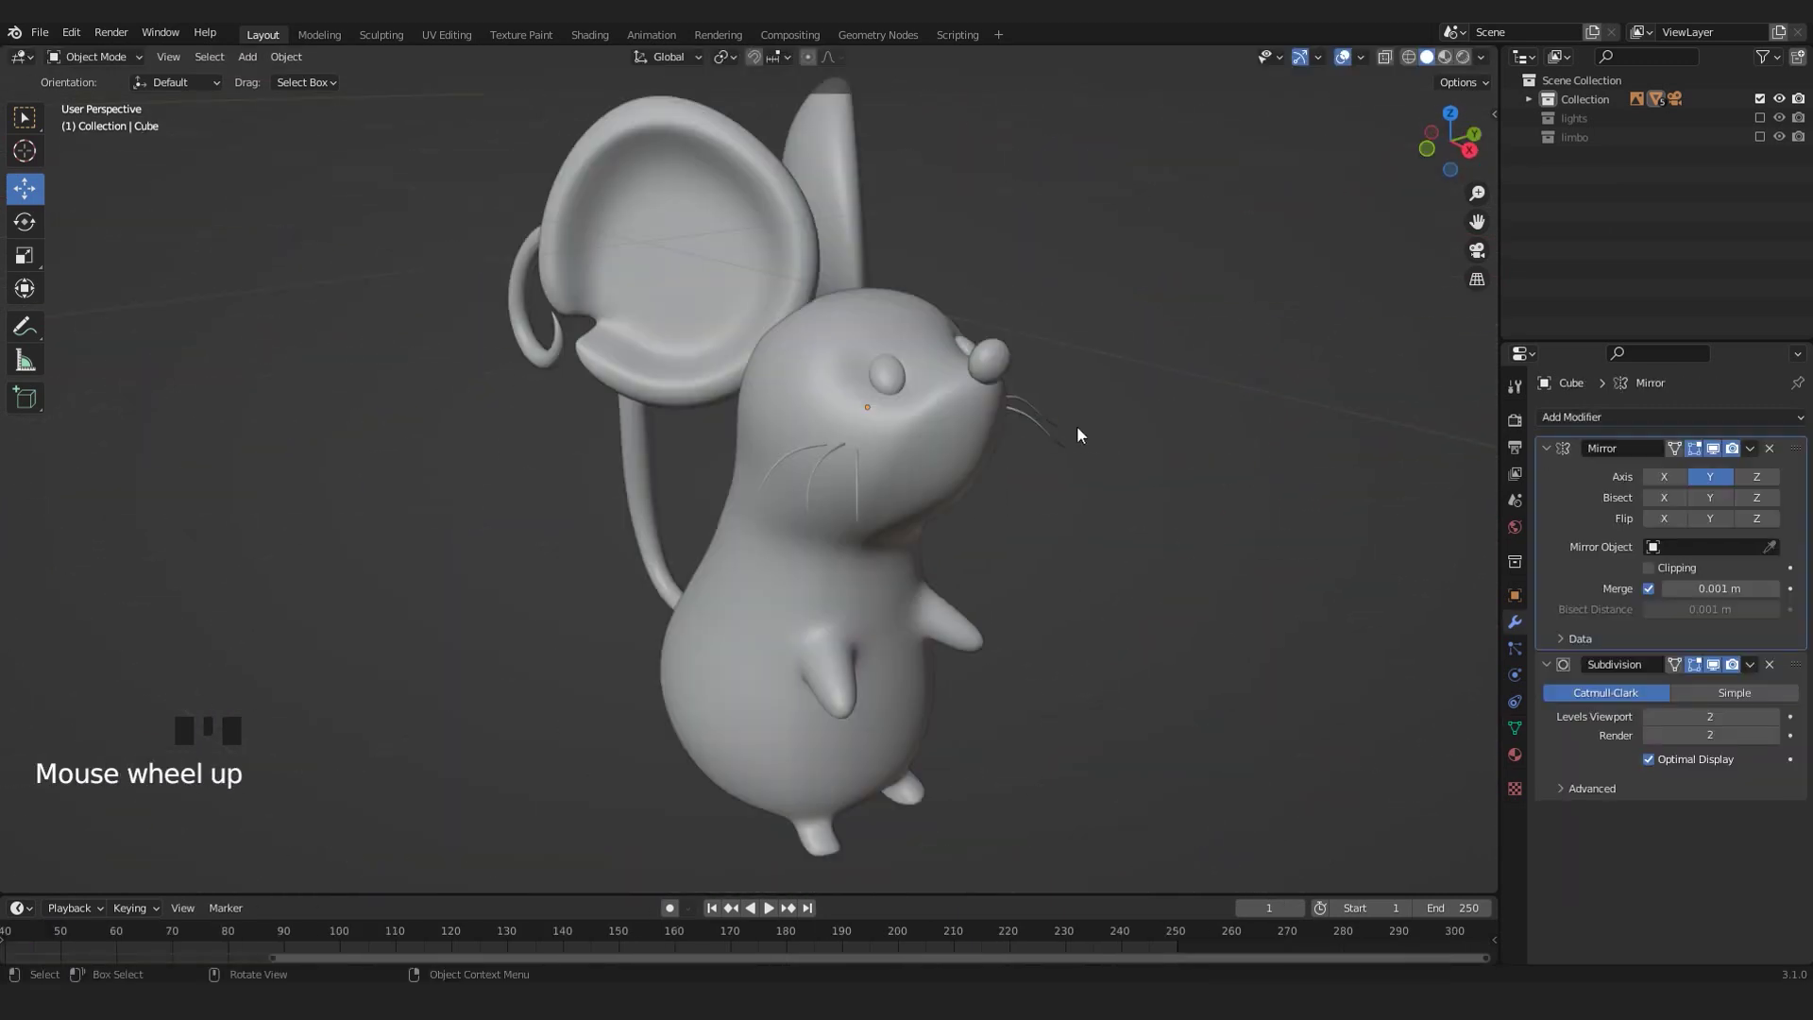
{"action": "middle_click_drag", "start_coordinate": [1079, 434], "coordinate": [457, 518]}
{"action": "scroll", "coordinate": [818, 613], "scroll_direction": "up", "scroll_amount": 3}
{"action": "scroll", "coordinate": [658, 543], "scroll_direction": "up", "scroll_amount": 2}
{"action": "middle_click_drag", "start_coordinate": [658, 543], "coordinate": [892, 463]}
{"action": "scroll", "coordinate": [640, 524], "scroll_direction": "down", "scroll_amount": 3}
{"action": "scroll", "coordinate": [909, 459], "scroll_direction": "up", "scroll_amount": 1}
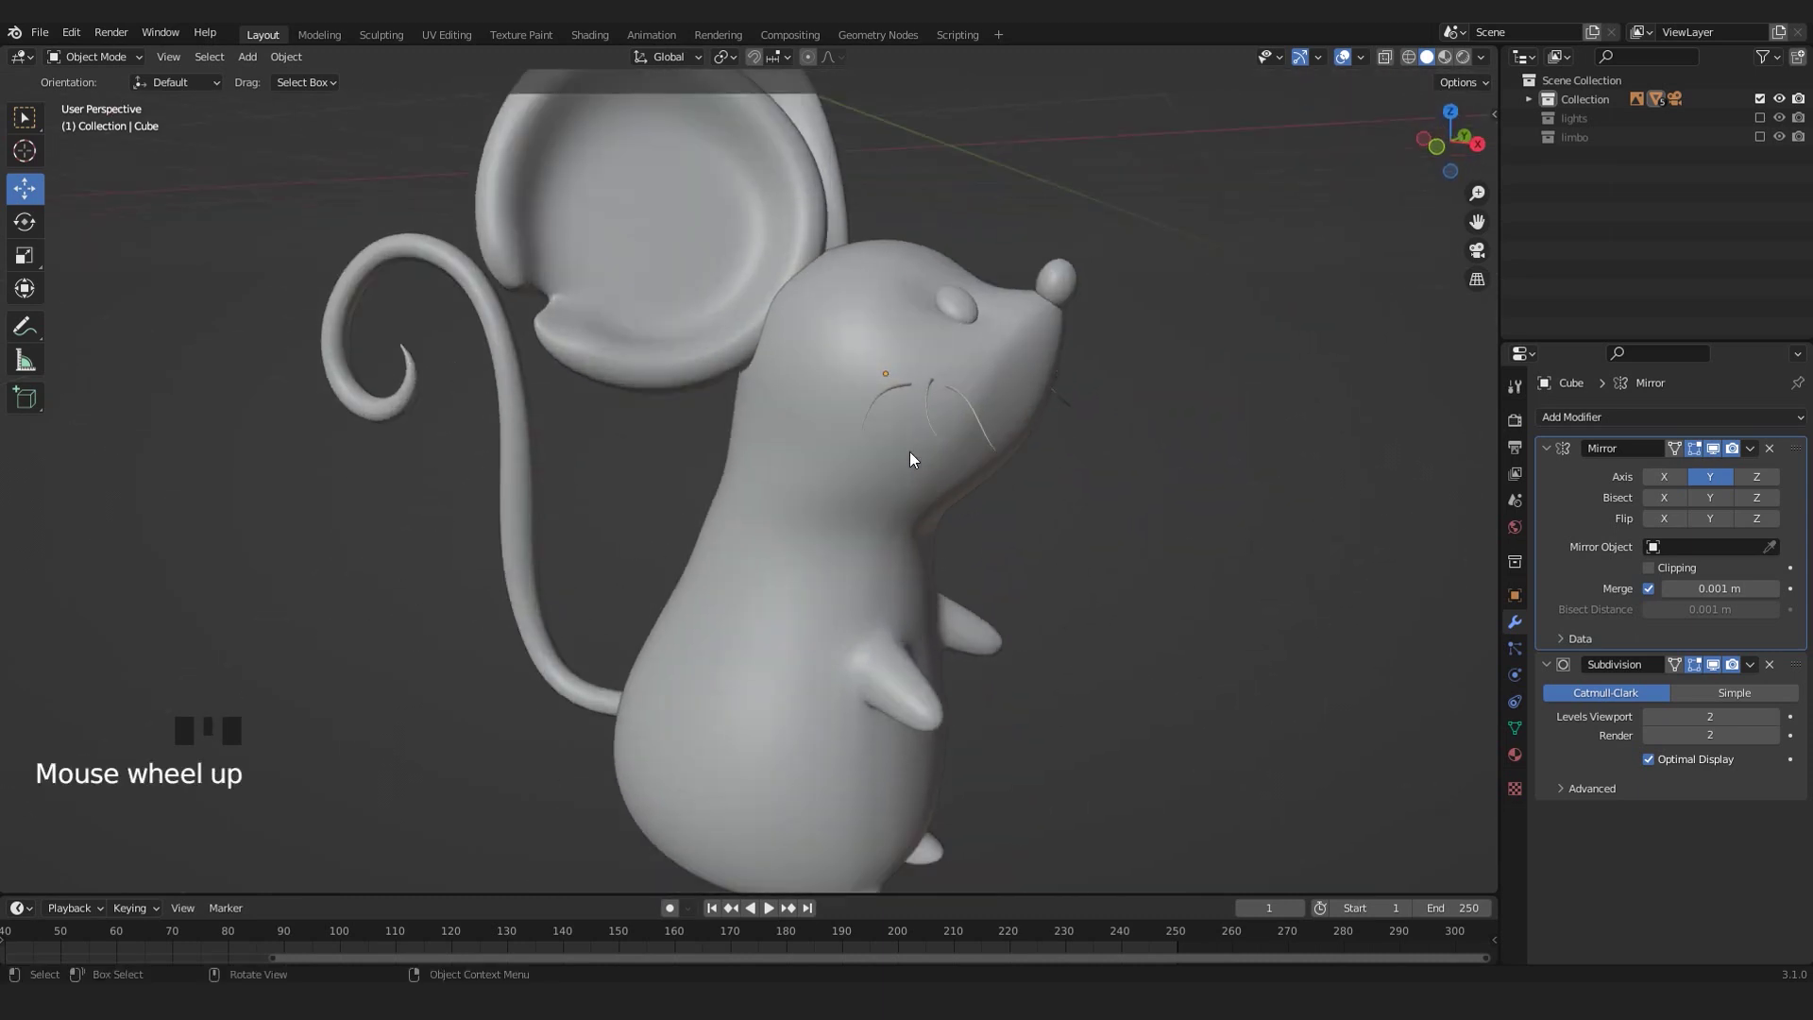
{"action": "scroll", "coordinate": [906, 464], "scroll_direction": "down", "scroll_amount": 2}
{"action": "middle_click_drag", "start_coordinate": [754, 141], "coordinate": [810, 523]}
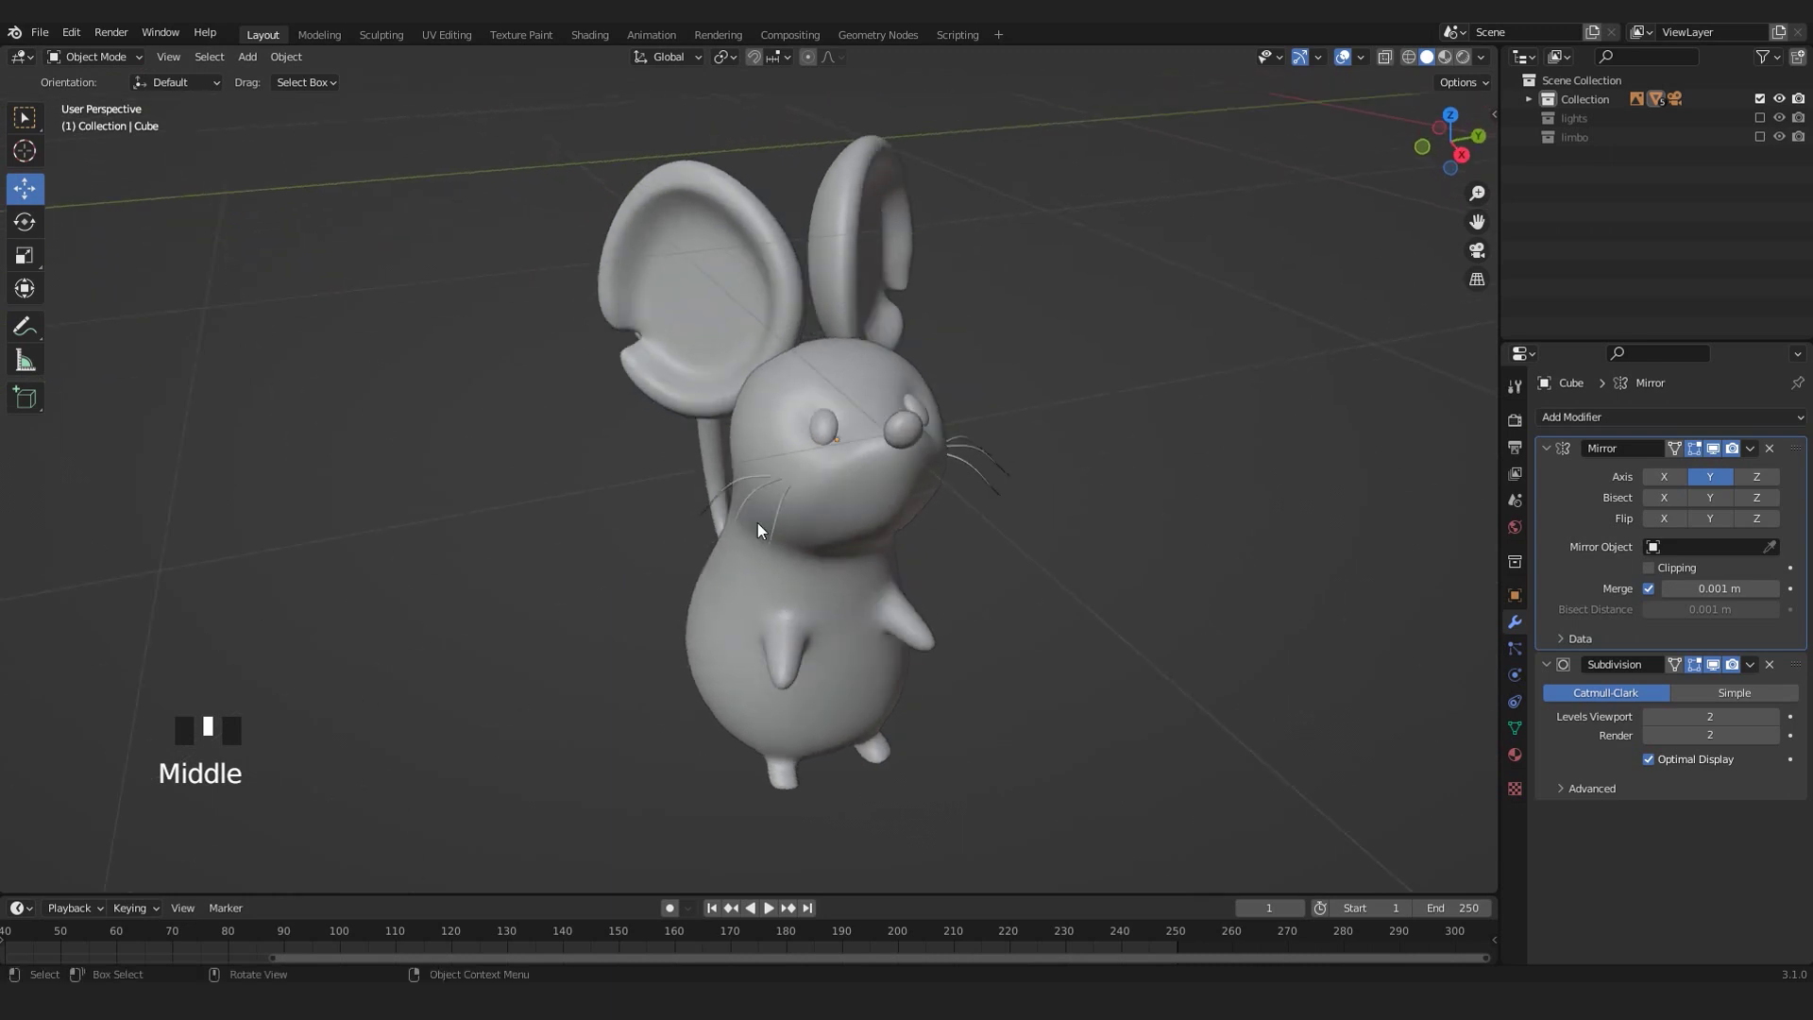
{"action": "scroll", "coordinate": [853, 411], "scroll_direction": "up", "scroll_amount": 3}
{"action": "scroll", "coordinate": [854, 416], "scroll_direction": "down", "scroll_amount": 3}
{"action": "middle_click_drag", "start_coordinate": [904, 450], "coordinate": [930, 160]}
{"action": "middle_click_drag", "start_coordinate": [990, 382], "coordinate": [906, 469]}
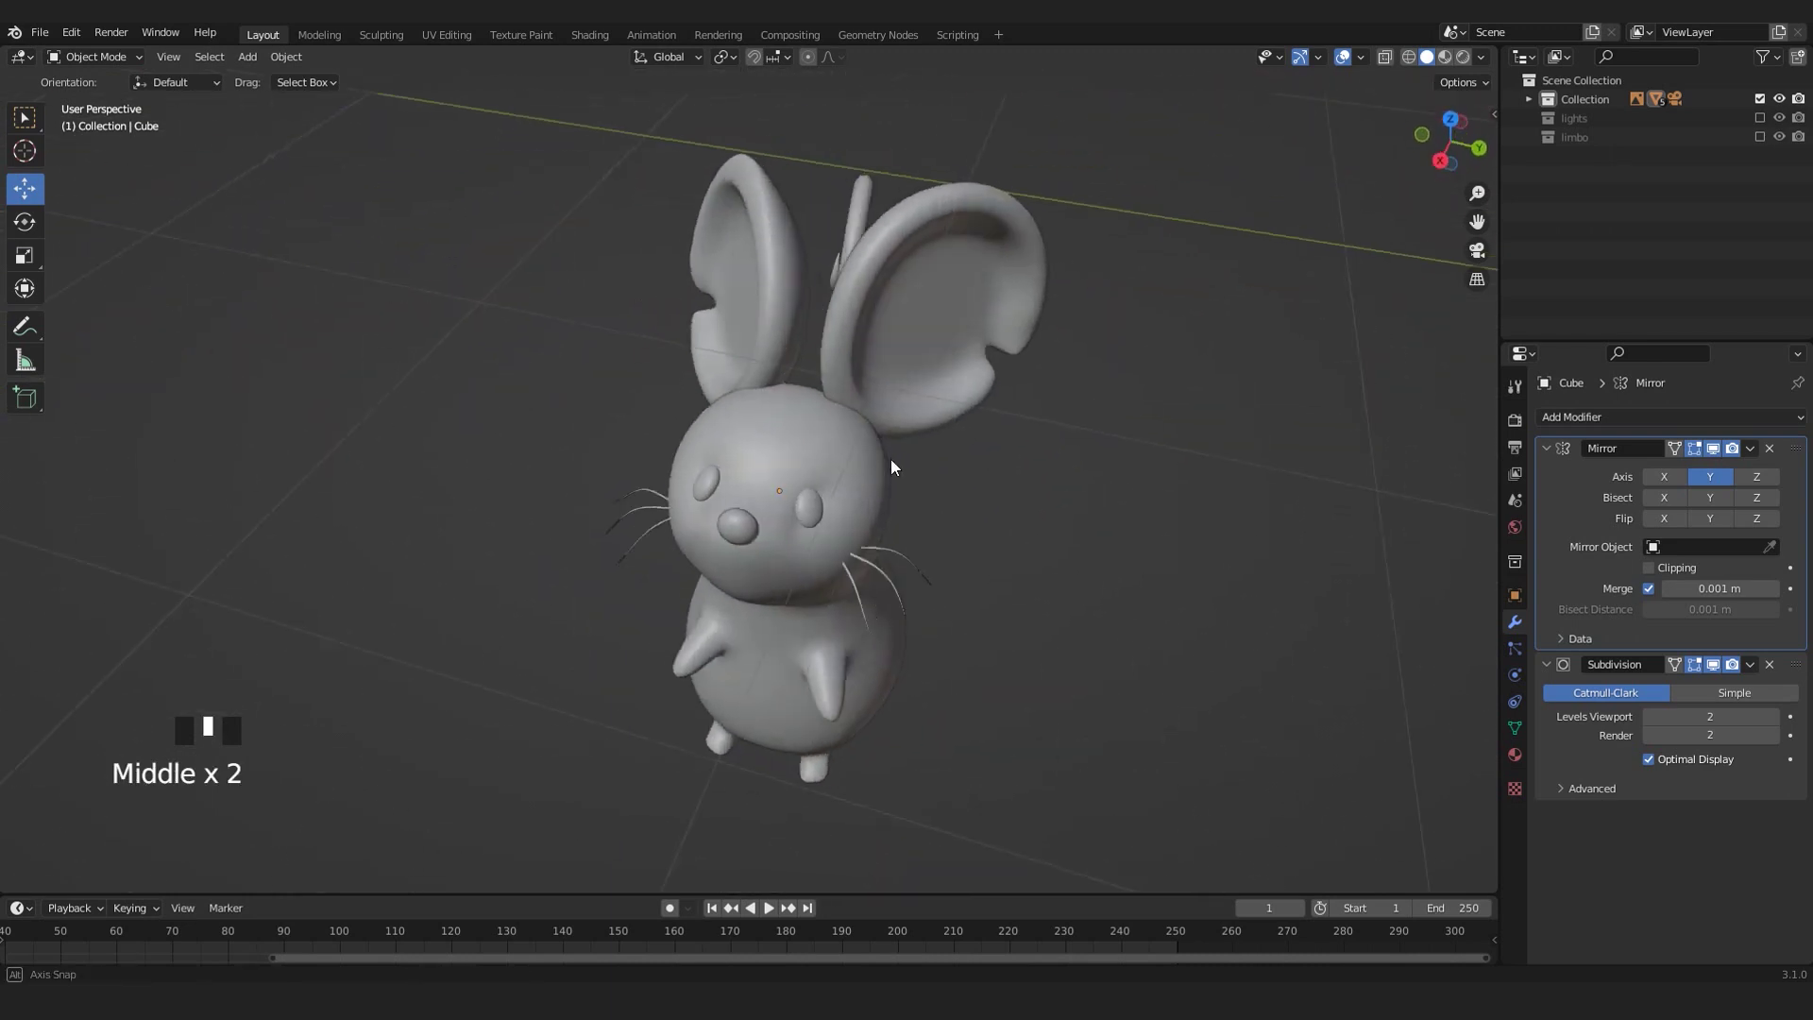
{"action": "scroll", "coordinate": [850, 472], "scroll_direction": "up", "scroll_amount": 3}
{"action": "middle_click_drag", "start_coordinate": [798, 478], "coordinate": [814, 550]}
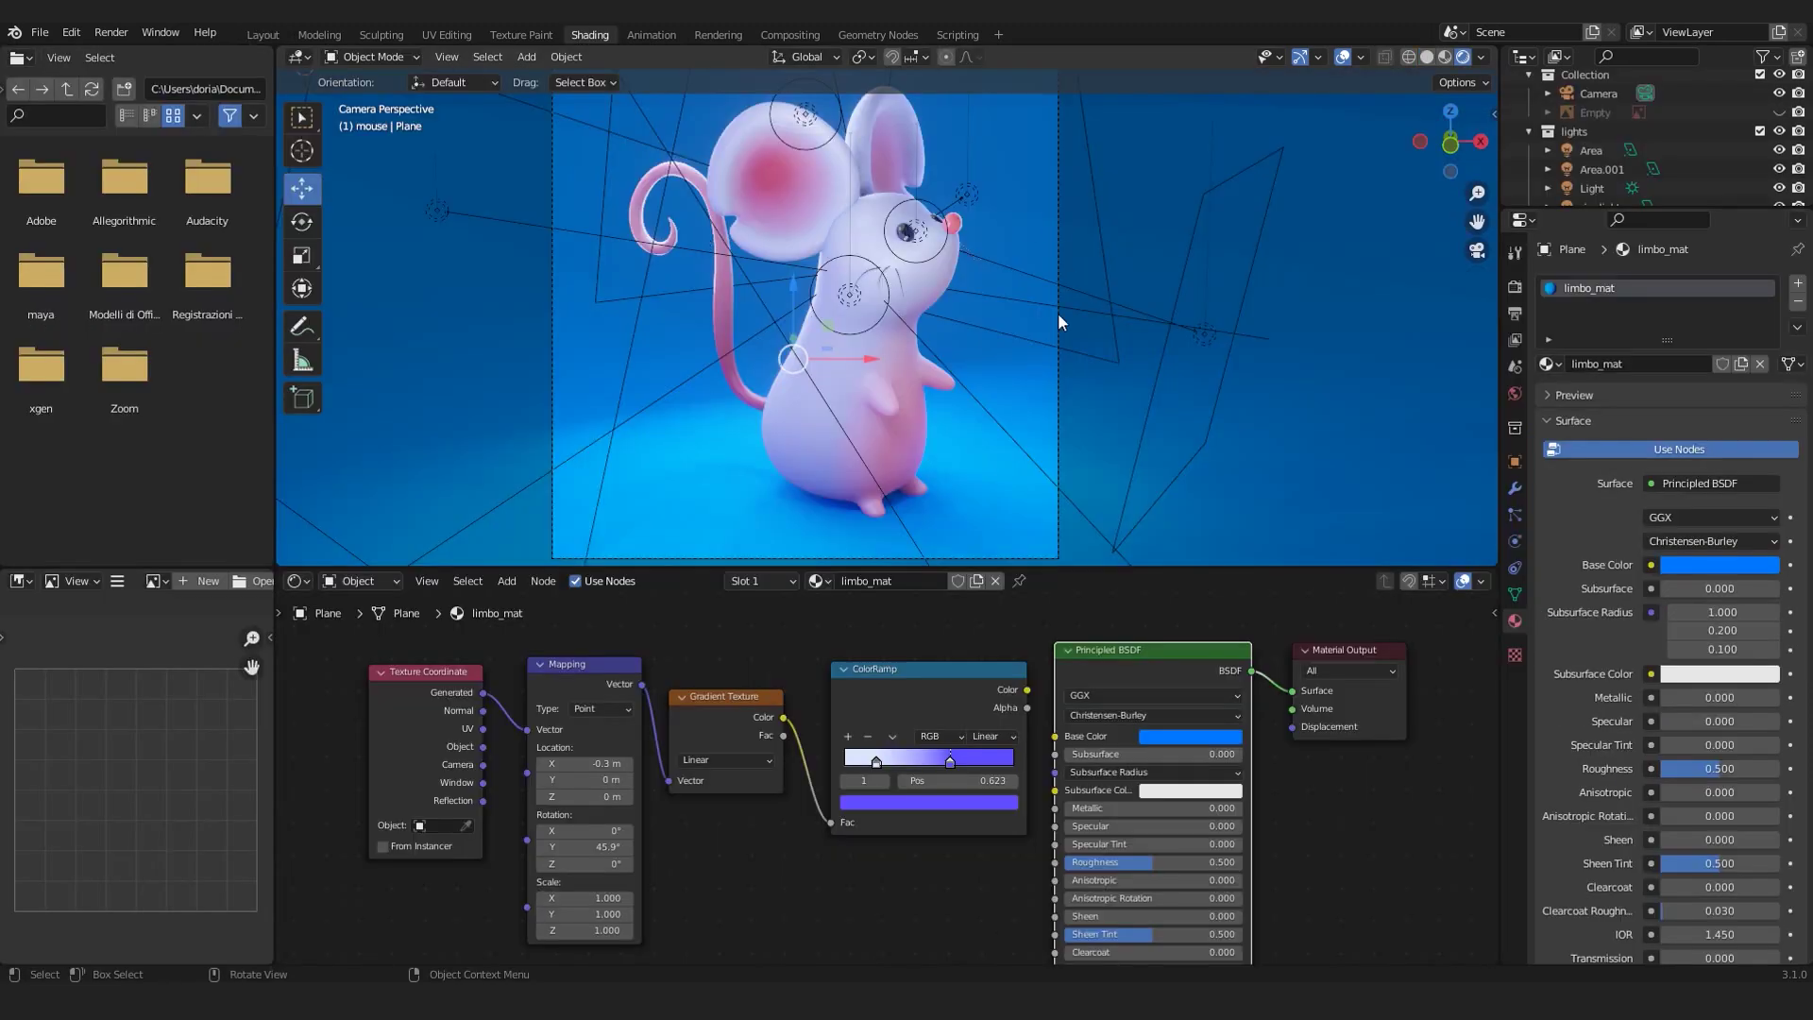
- Preview the rendered mouse with the viewport overlays hidden, and restore the overlays
{"action": "scroll", "coordinate": [935, 227], "scroll_direction": "up", "scroll_amount": 2}
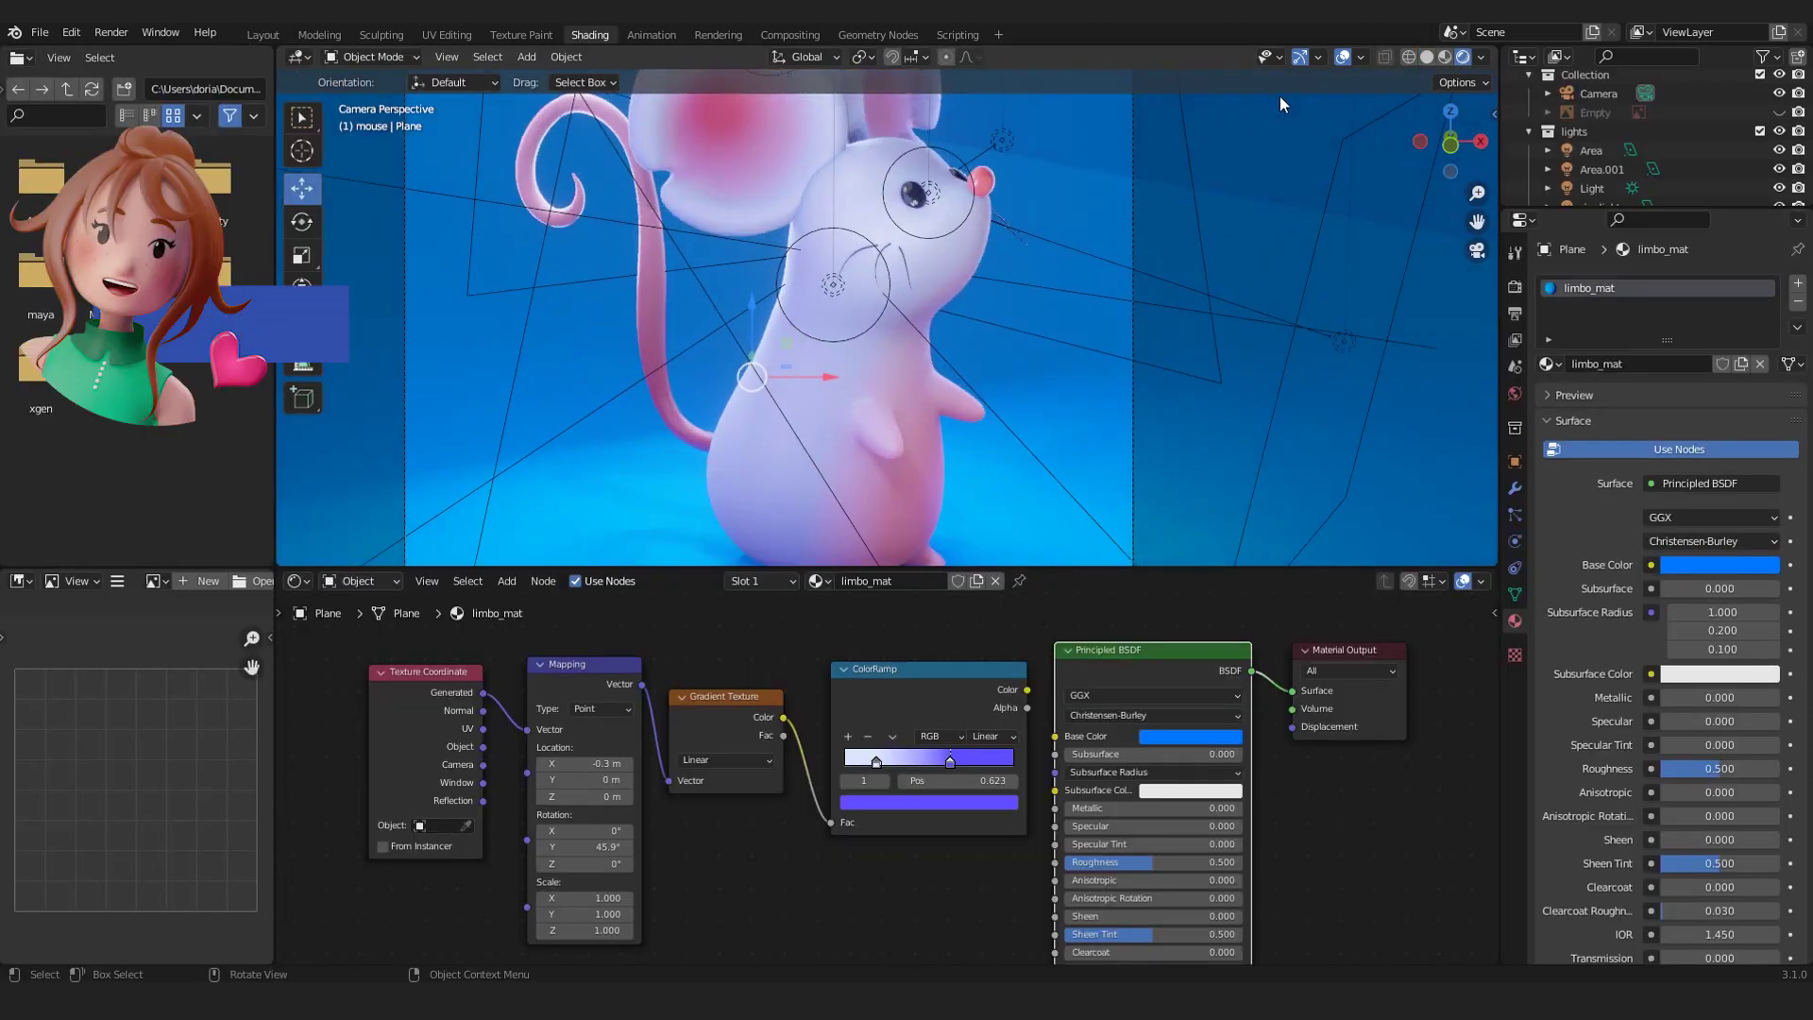
{"action": "left_click", "coordinate": [1342, 56]}
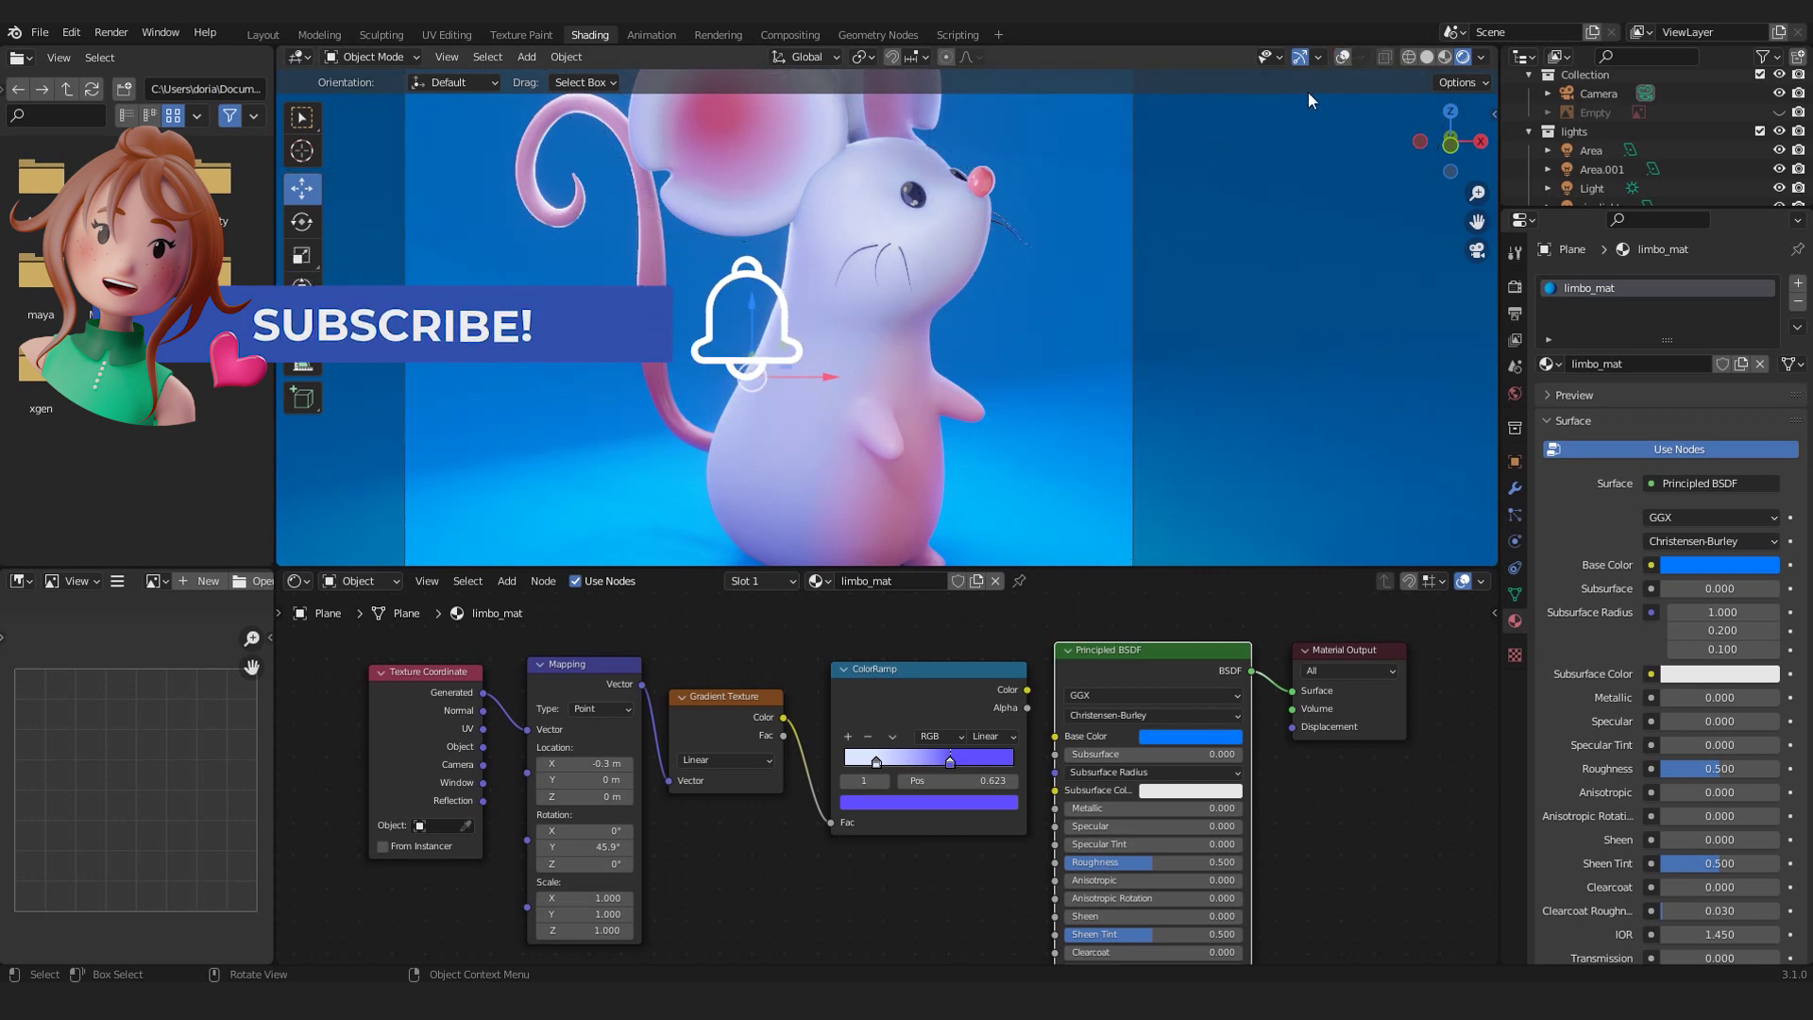
{"action": "left_click", "coordinate": [1342, 57]}
- Select the mouse's body, display its body material and enlarge the node editor to view the shader nodes
{"action": "left_click", "coordinate": [956, 379]}
{"action": "left_click", "coordinate": [935, 400]}
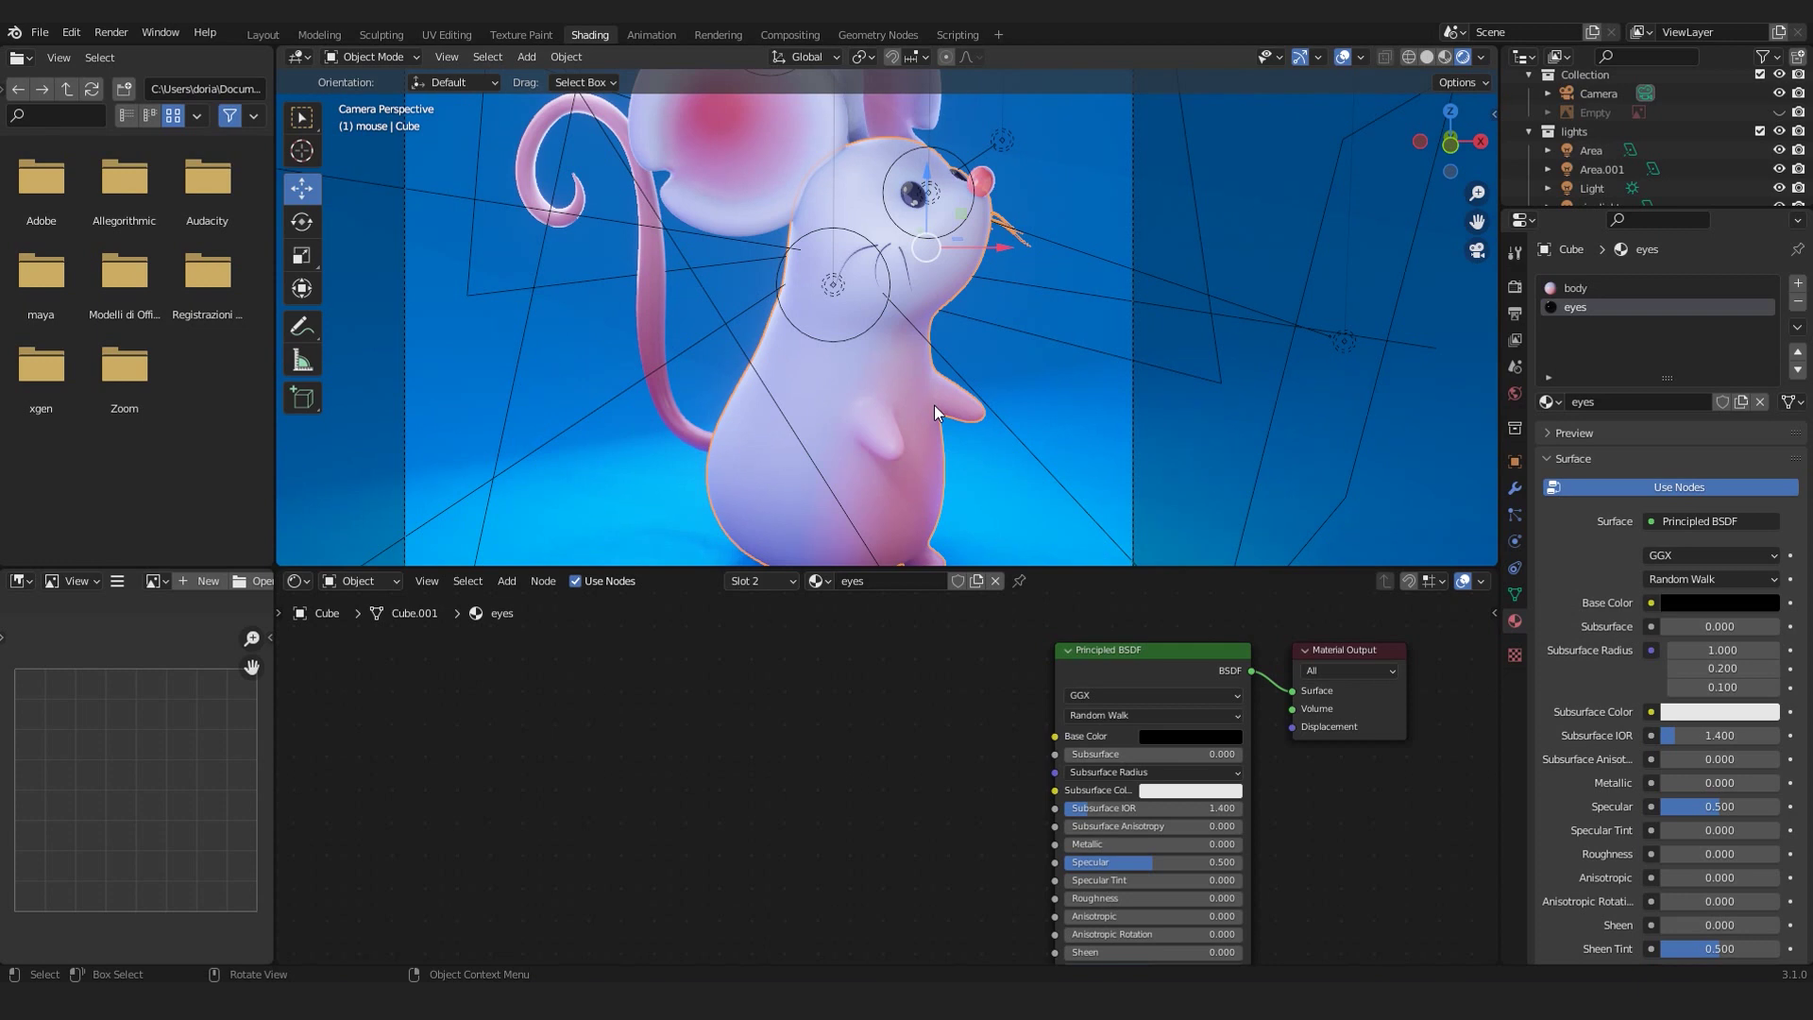
{"action": "scroll", "coordinate": [933, 405], "scroll_direction": "down", "scroll_amount": 3}
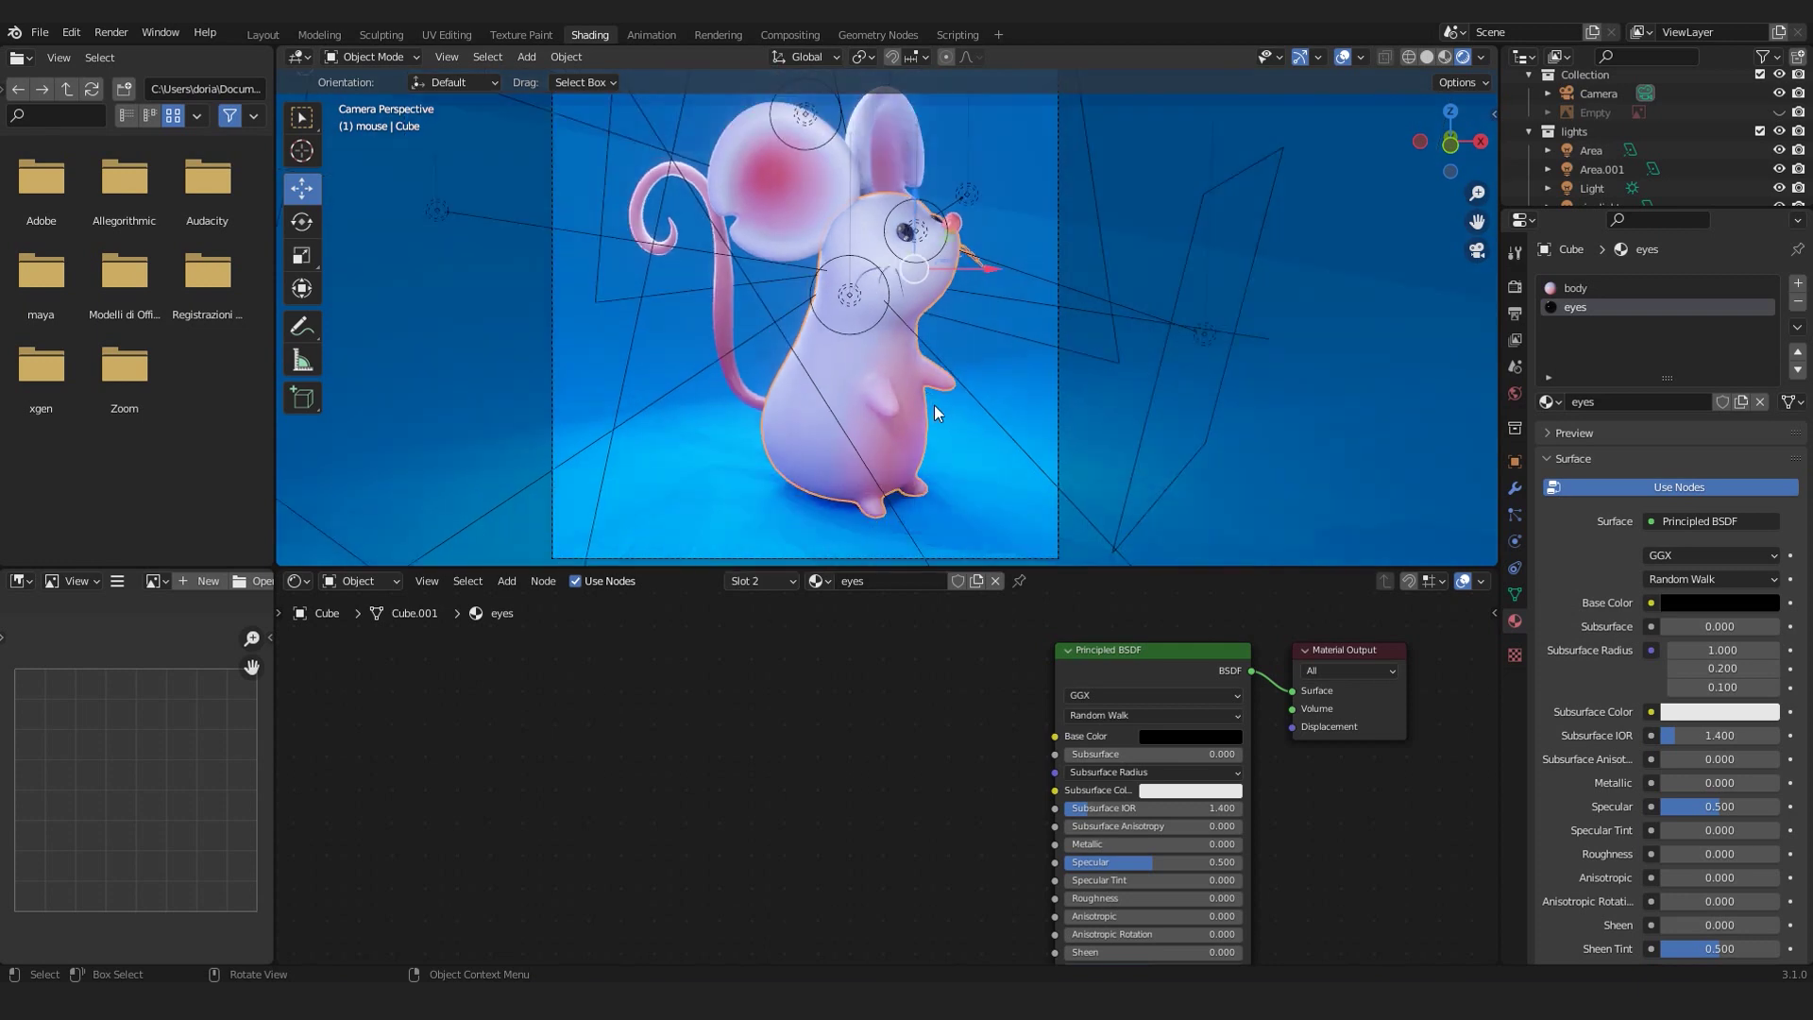
{"action": "left_click", "coordinate": [1579, 285]}
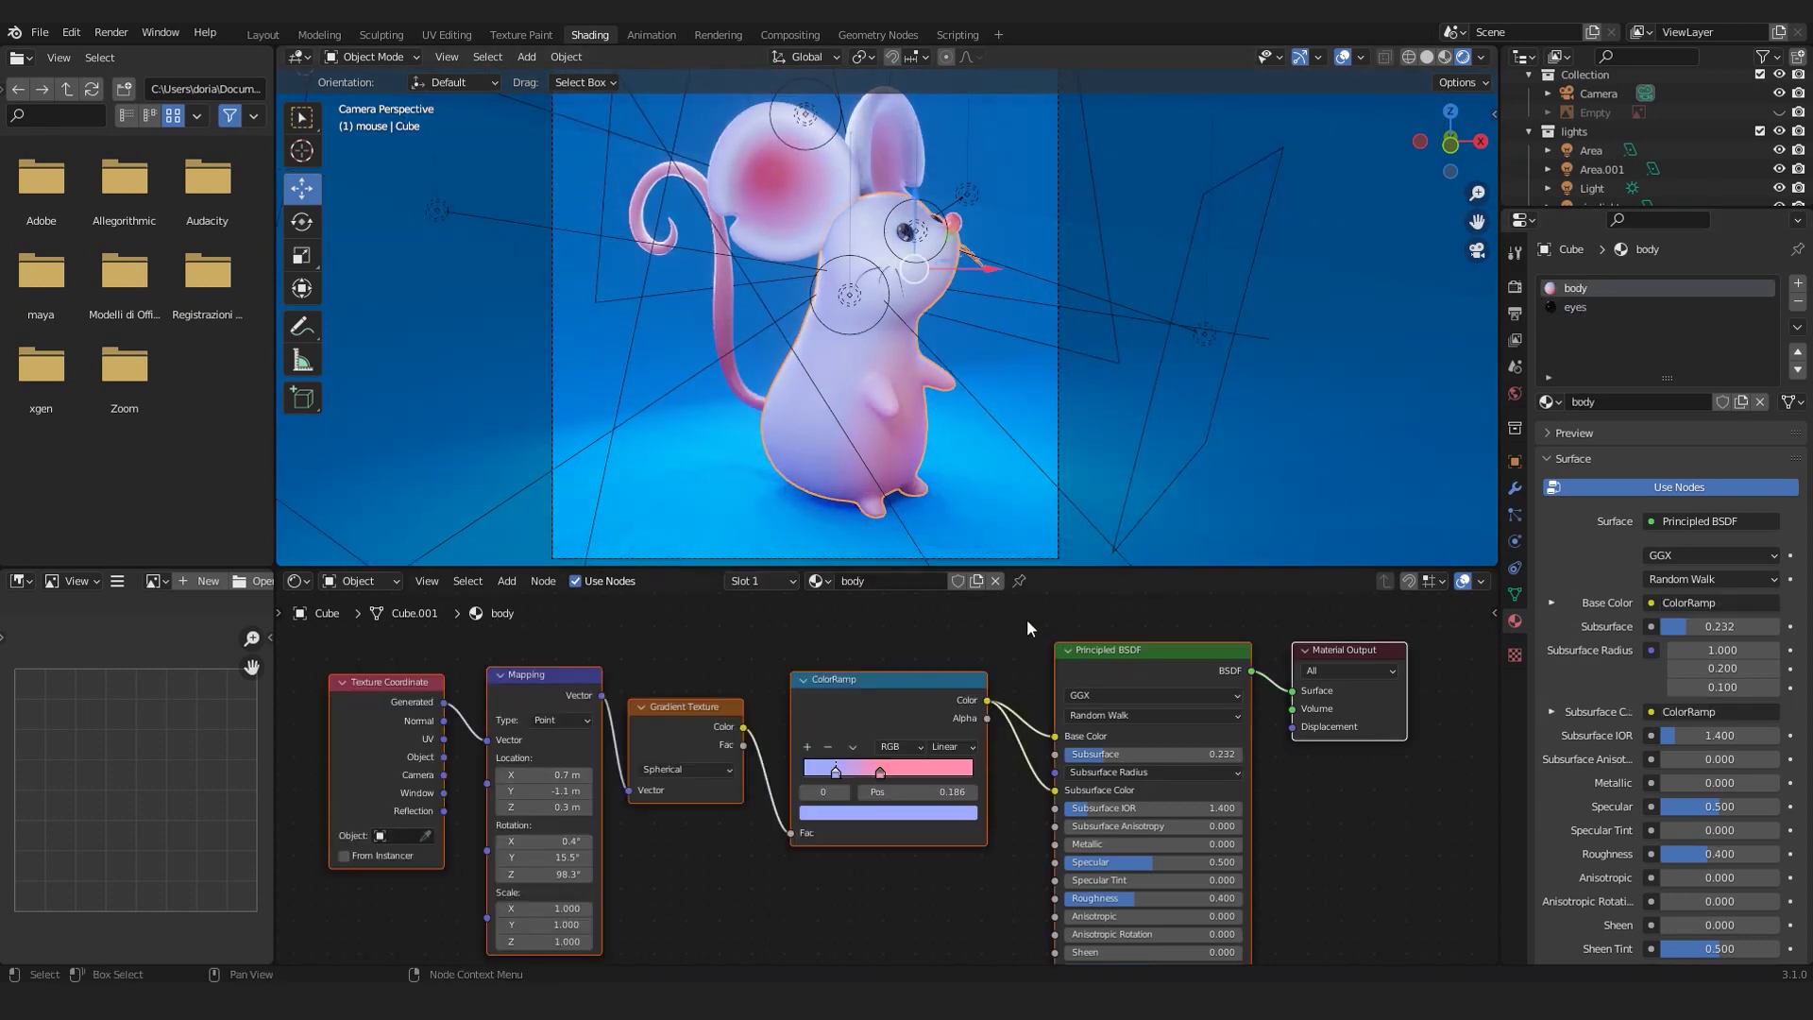
{"action": "left_click_drag", "start_coordinate": [1054, 566], "coordinate": [1054, 539]}
{"action": "middle_click_drag", "start_coordinate": [1046, 740], "coordinate": [970, 738]}
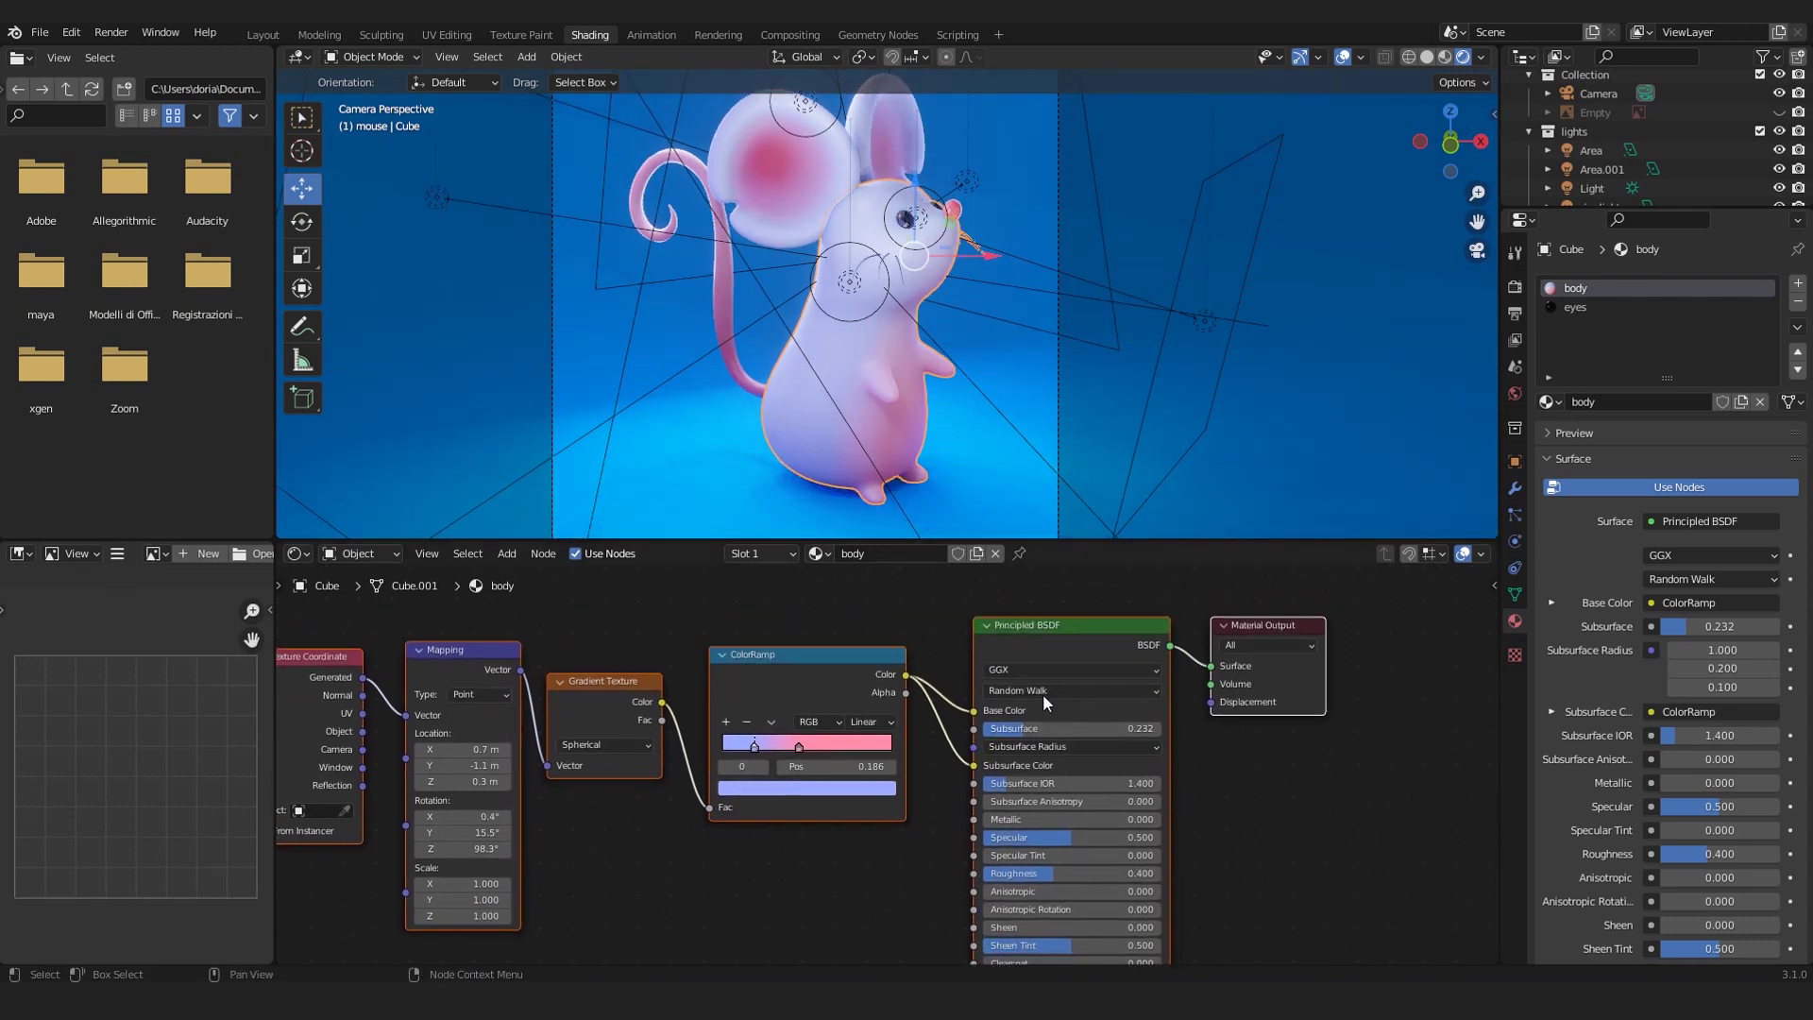
{"action": "left_click_drag", "start_coordinate": [1044, 536], "coordinate": [1045, 392]}
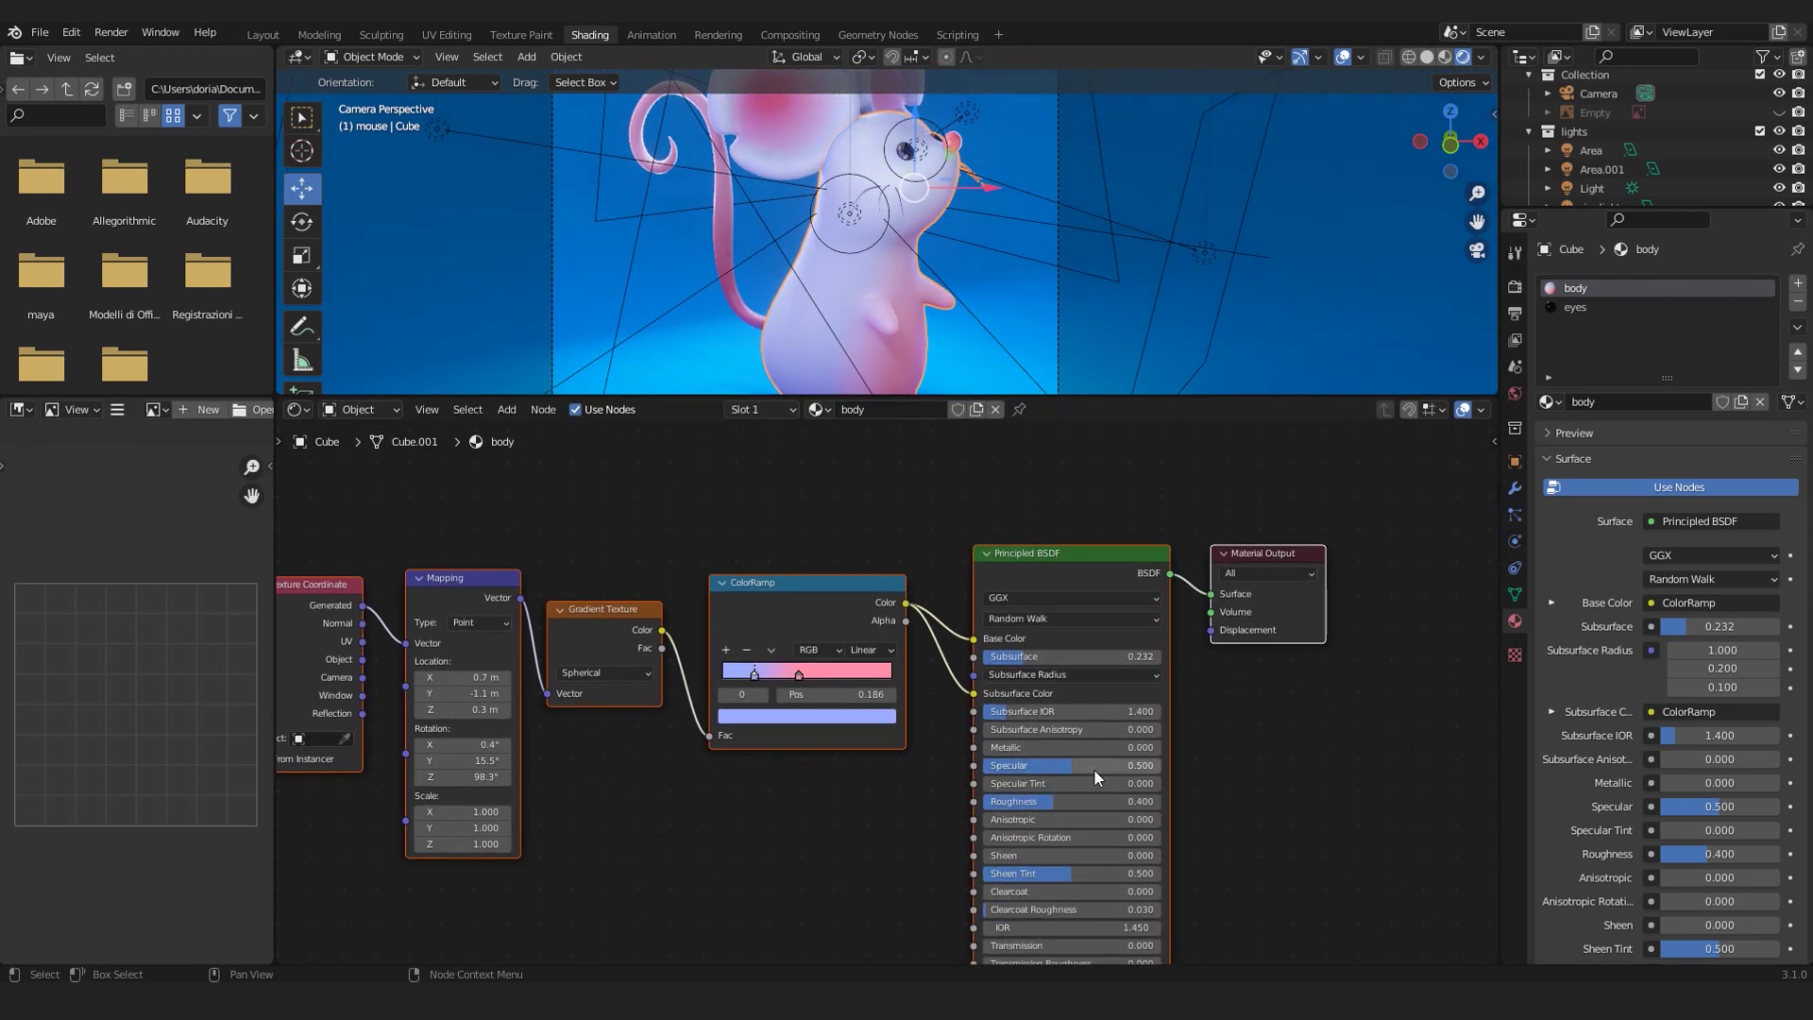
{"action": "middle_click_drag", "start_coordinate": [1097, 821], "coordinate": [1050, 712]}
{"action": "scroll", "coordinate": [921, 699], "scroll_direction": "up", "scroll_amount": 2}
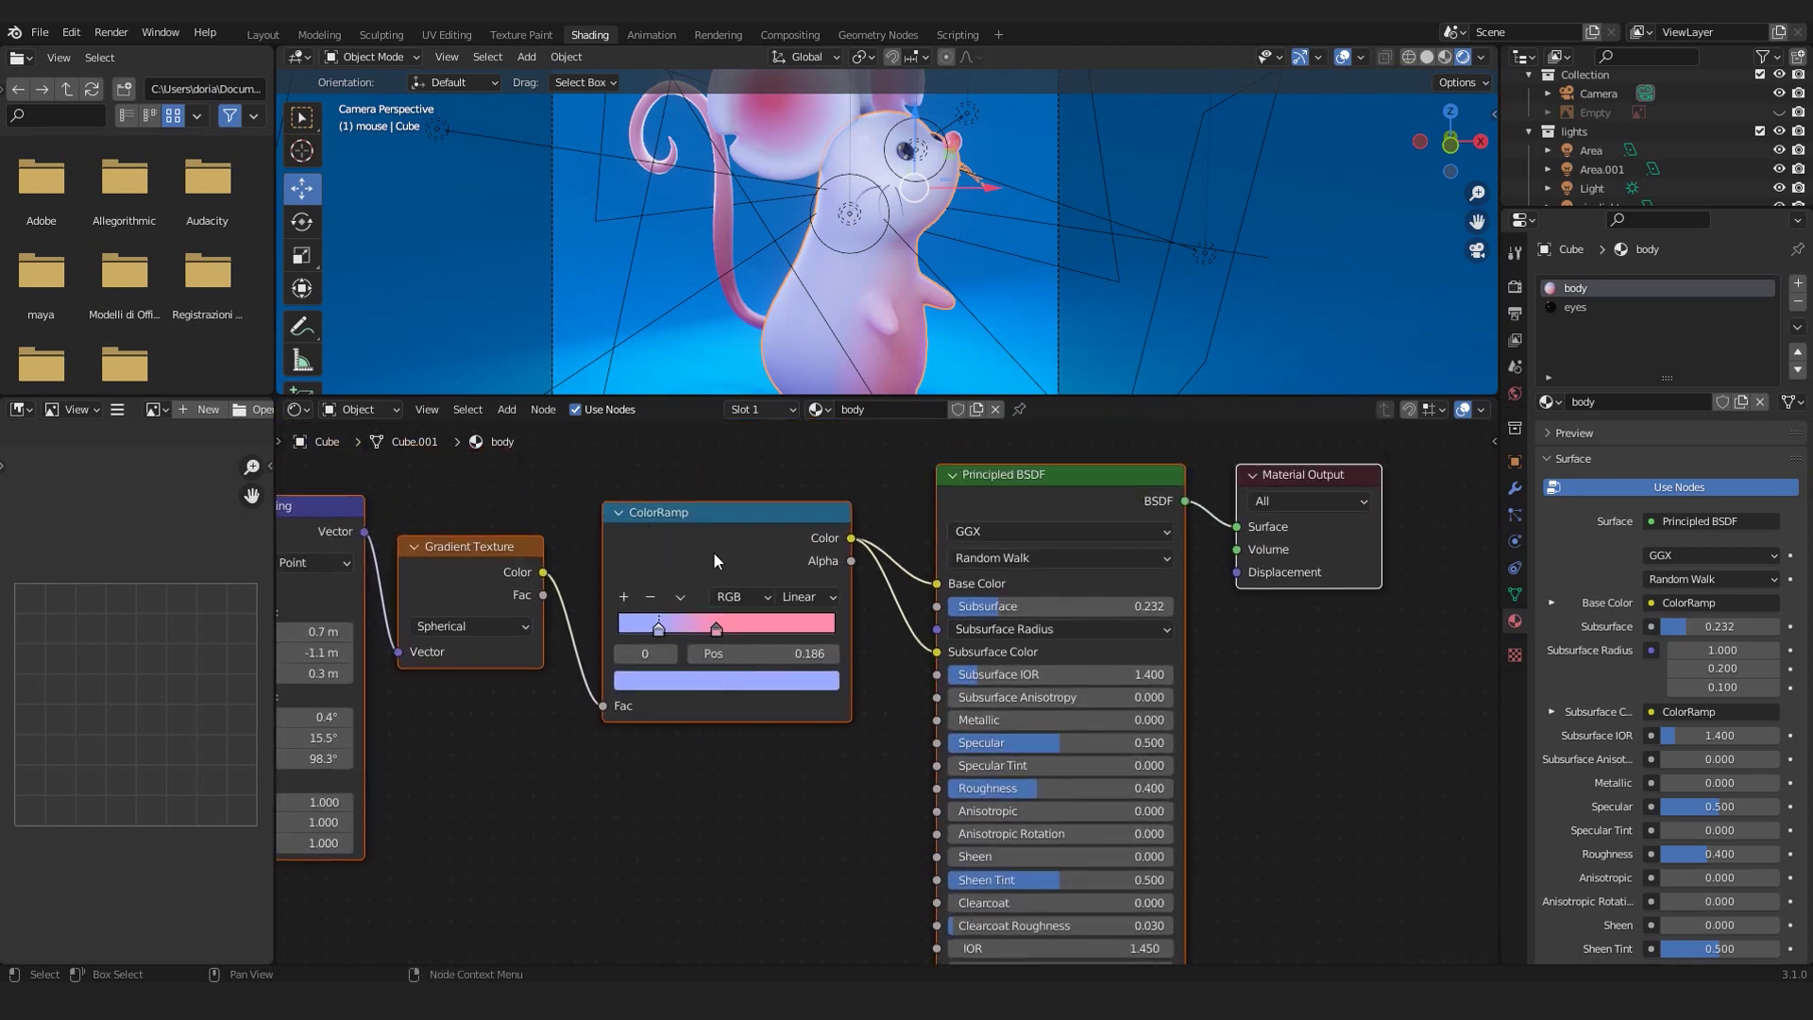
- Examine the body material's Texture Coordinate, Mapping, Gradient Texture and ColorRamp nodes against the rendered mouse
{"action": "middle_click_drag", "start_coordinate": [550, 624], "coordinate": [837, 636]}
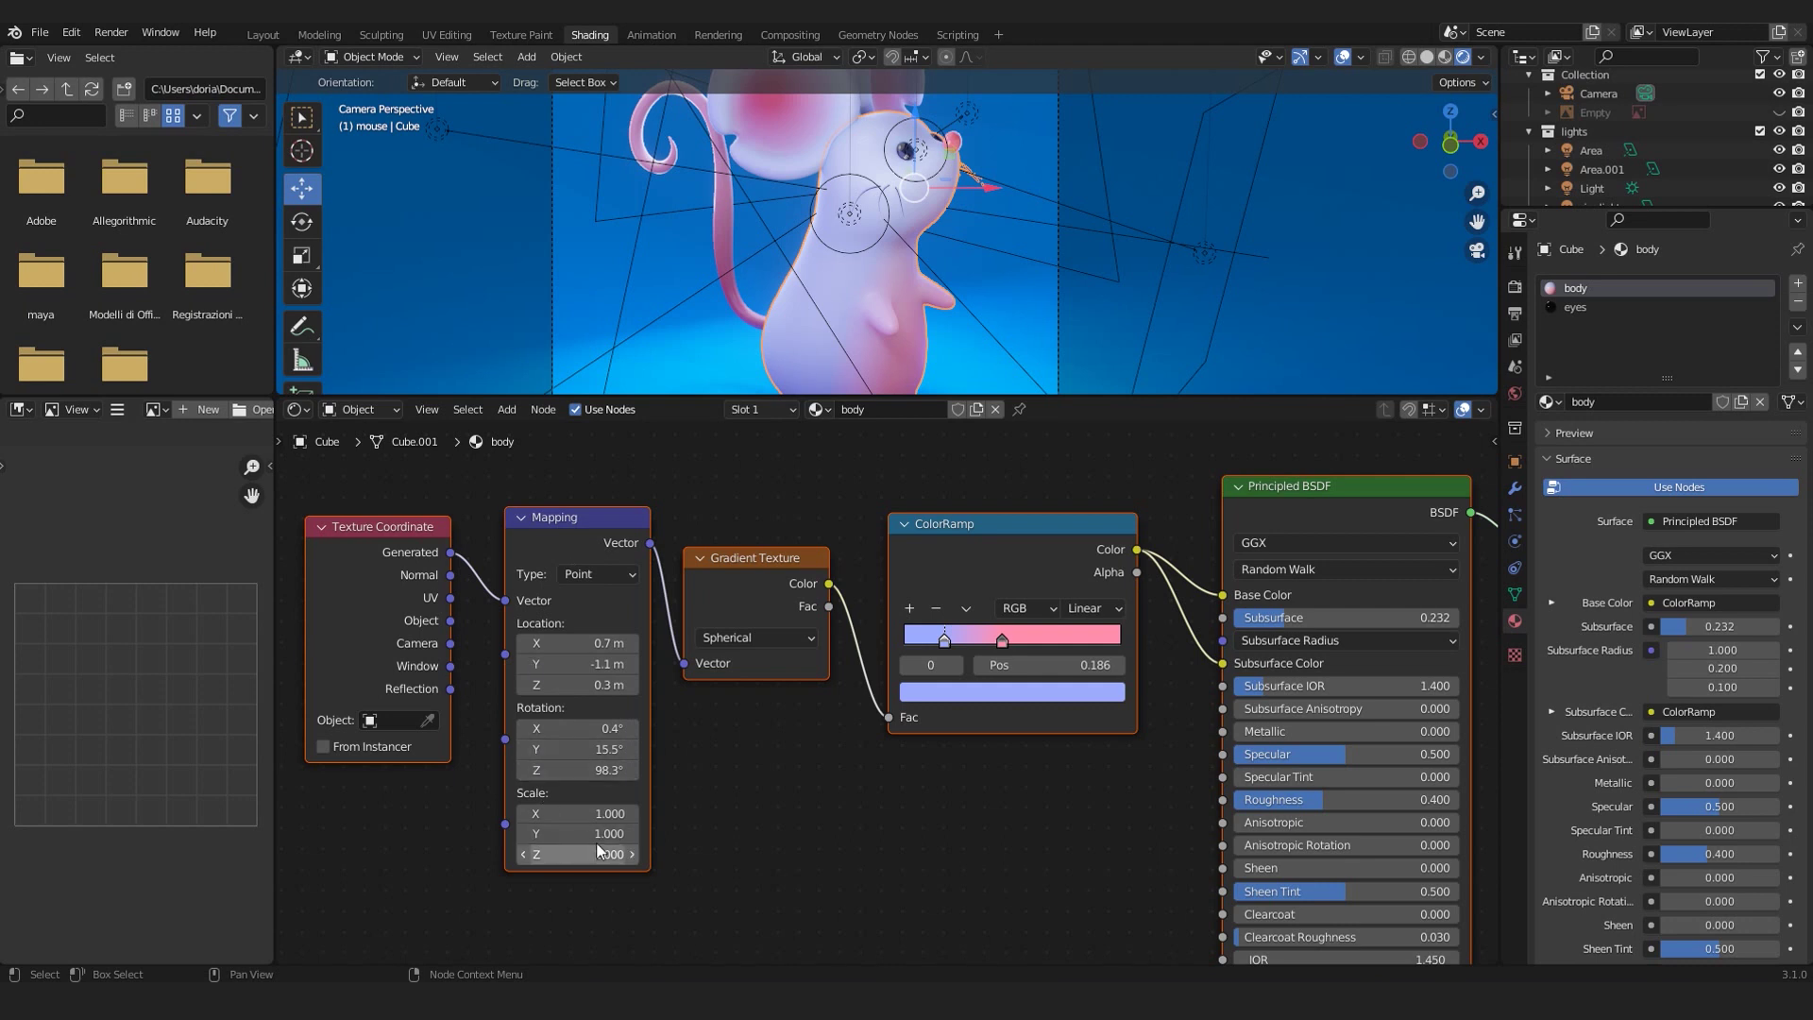
{"action": "scroll", "coordinate": [905, 342], "scroll_direction": "up", "scroll_amount": 3}
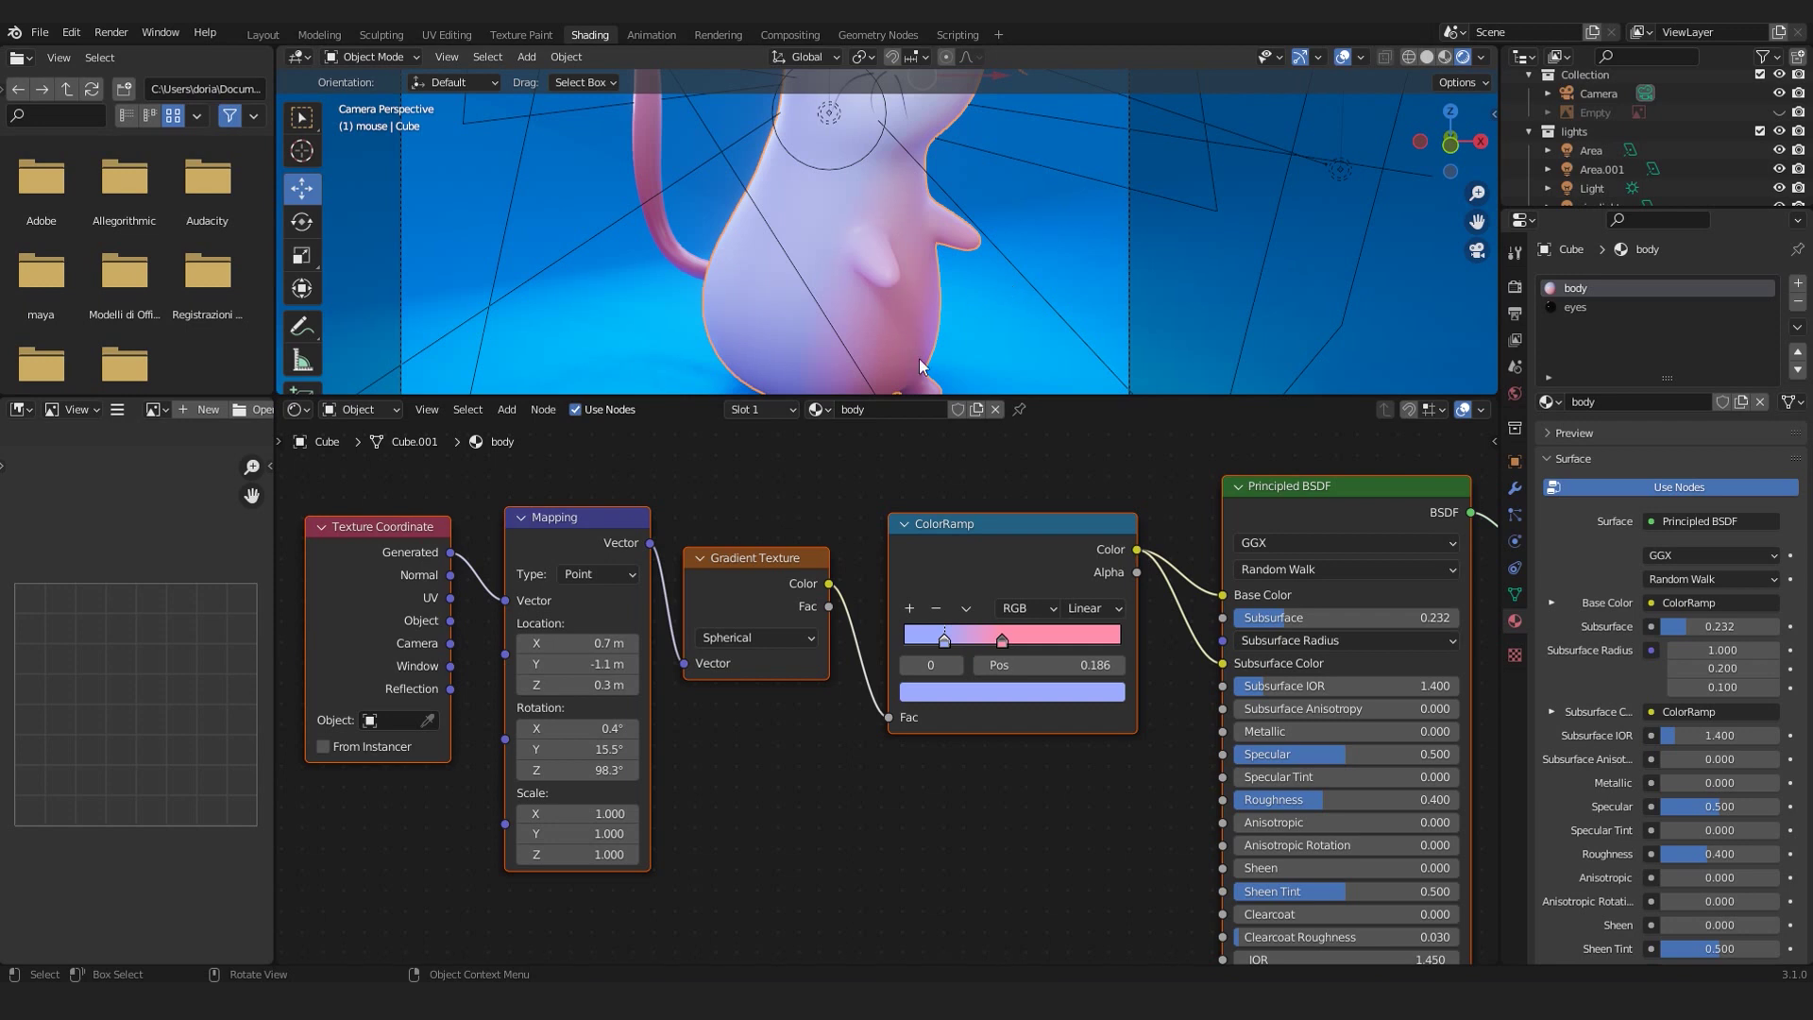
{"action": "scroll", "coordinate": [898, 219], "scroll_direction": "down", "scroll_amount": 3}
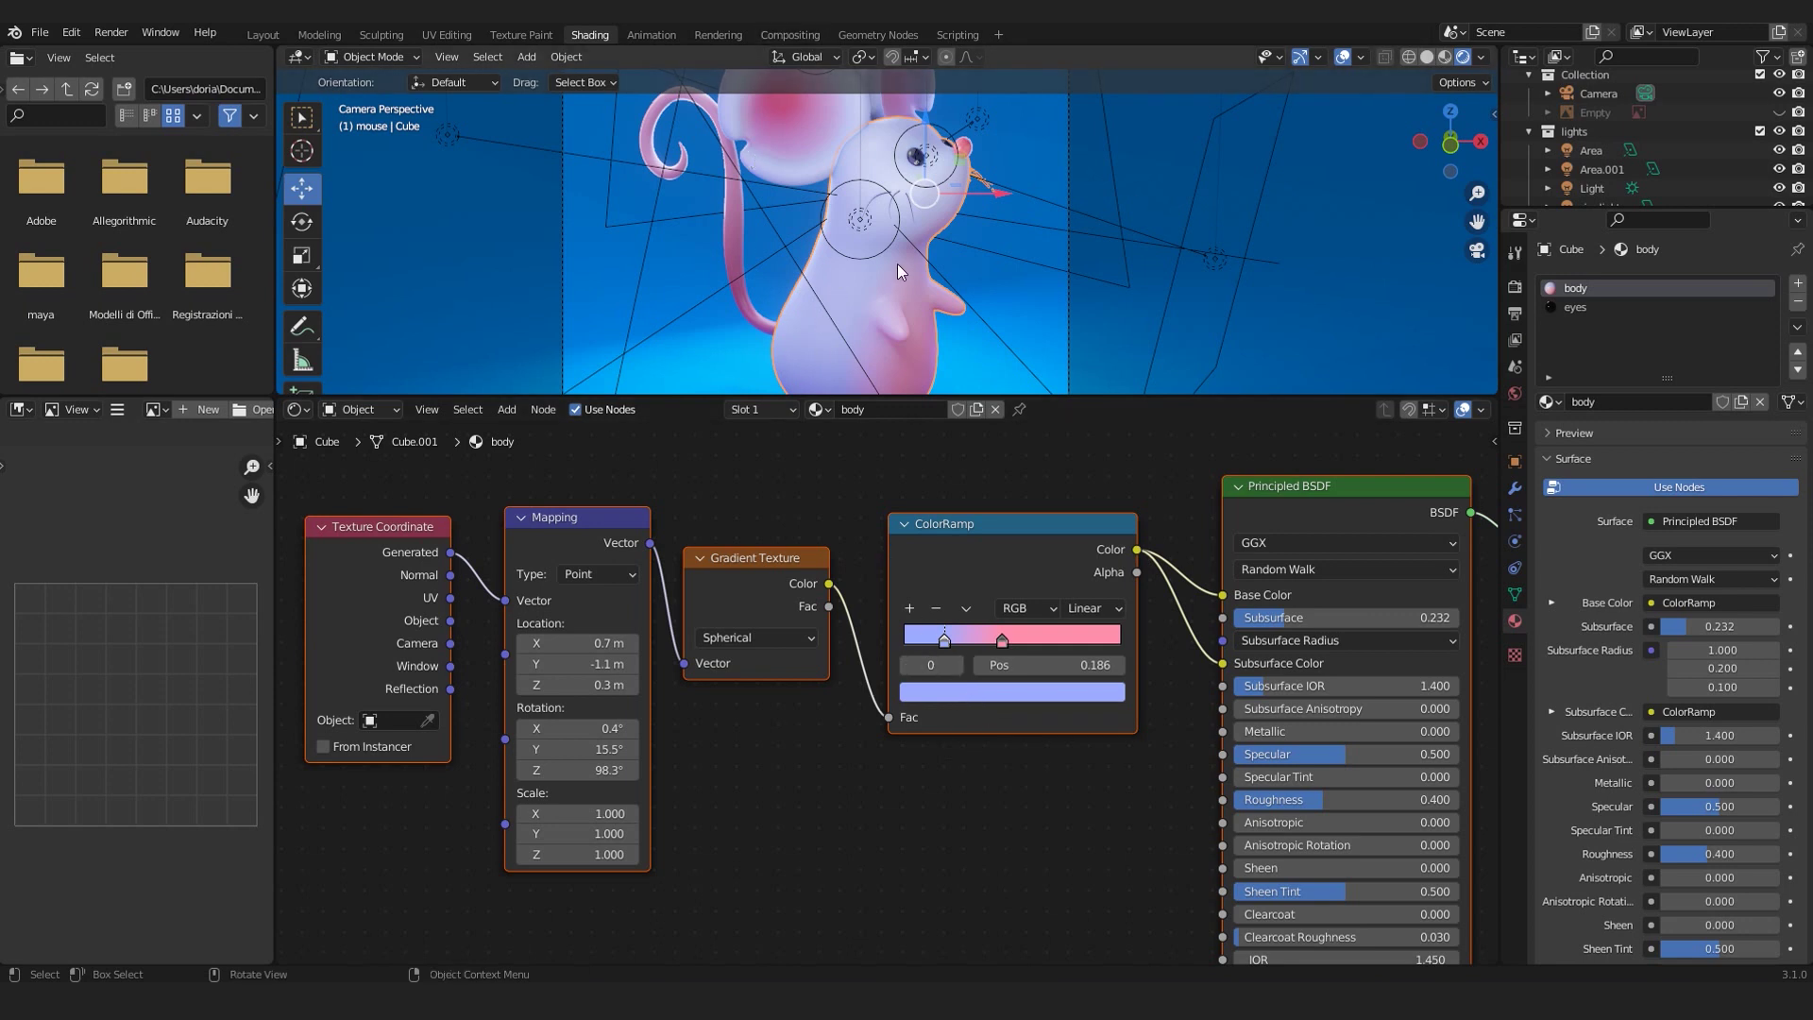
{"action": "scroll", "coordinate": [943, 642], "scroll_direction": "up", "scroll_amount": 1}
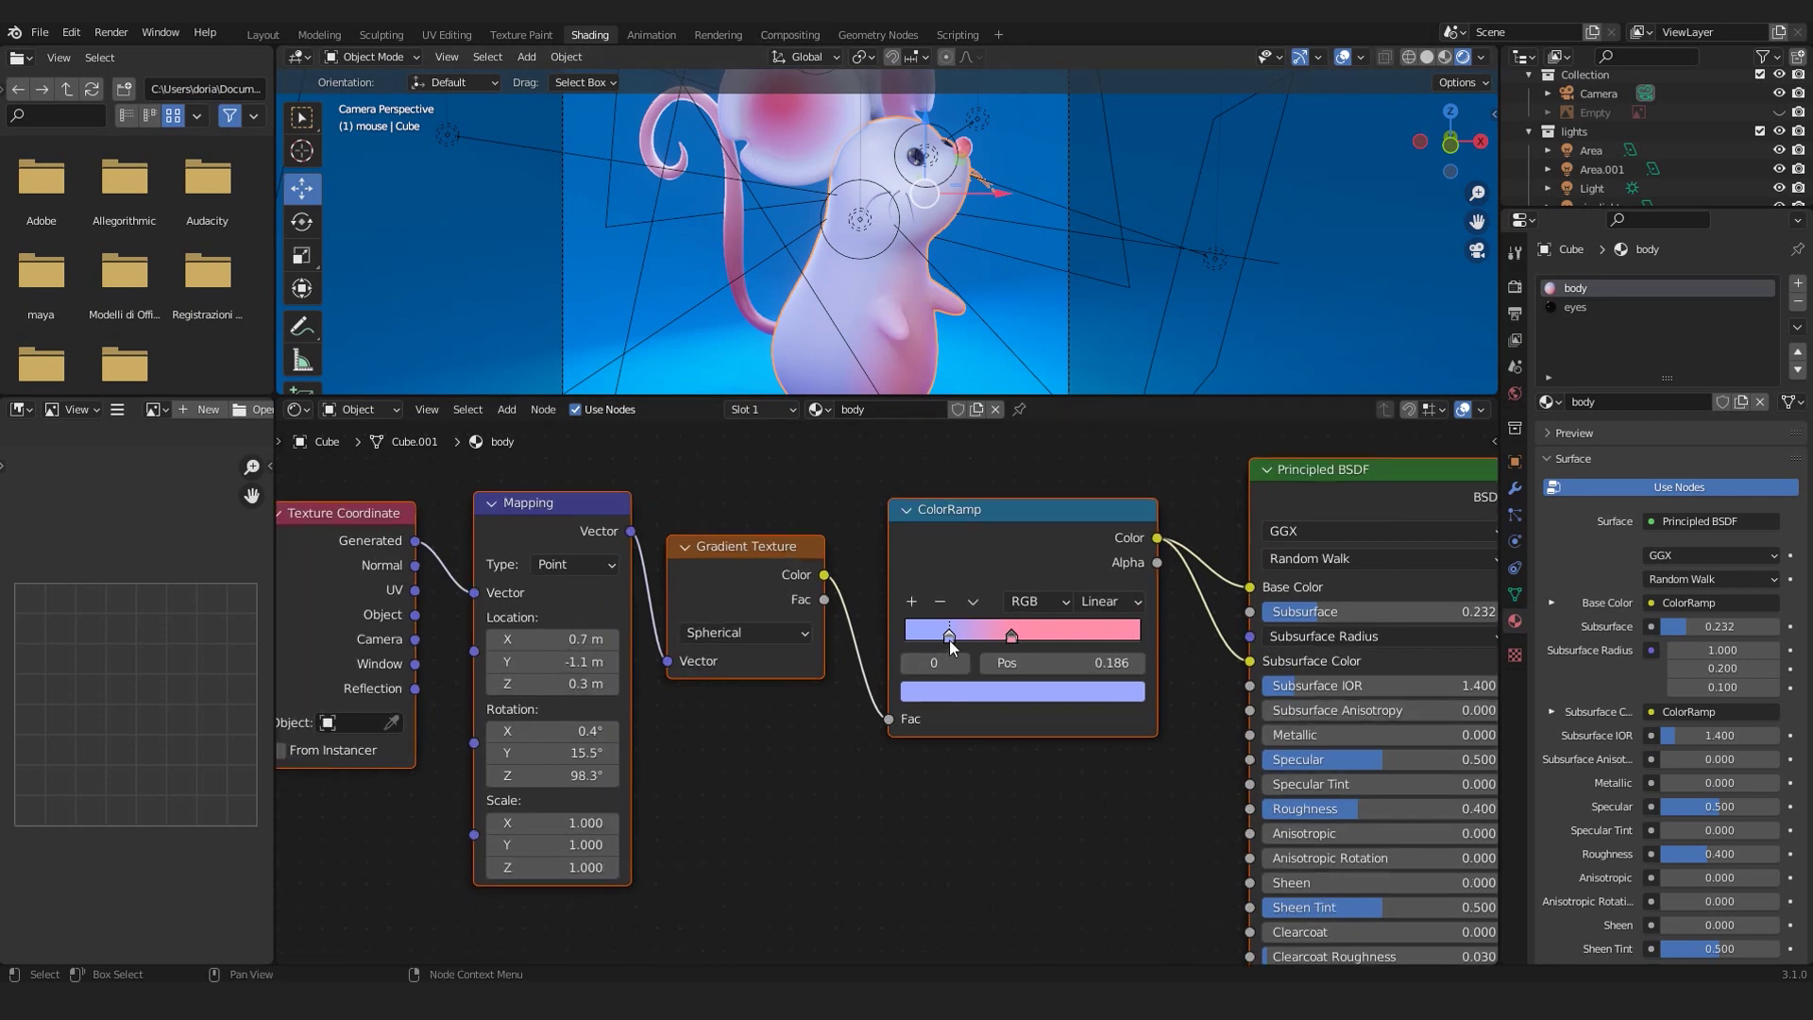
- Check the hex colours of both ColorRamp stops in the body material
{"action": "left_click", "coordinate": [958, 694]}
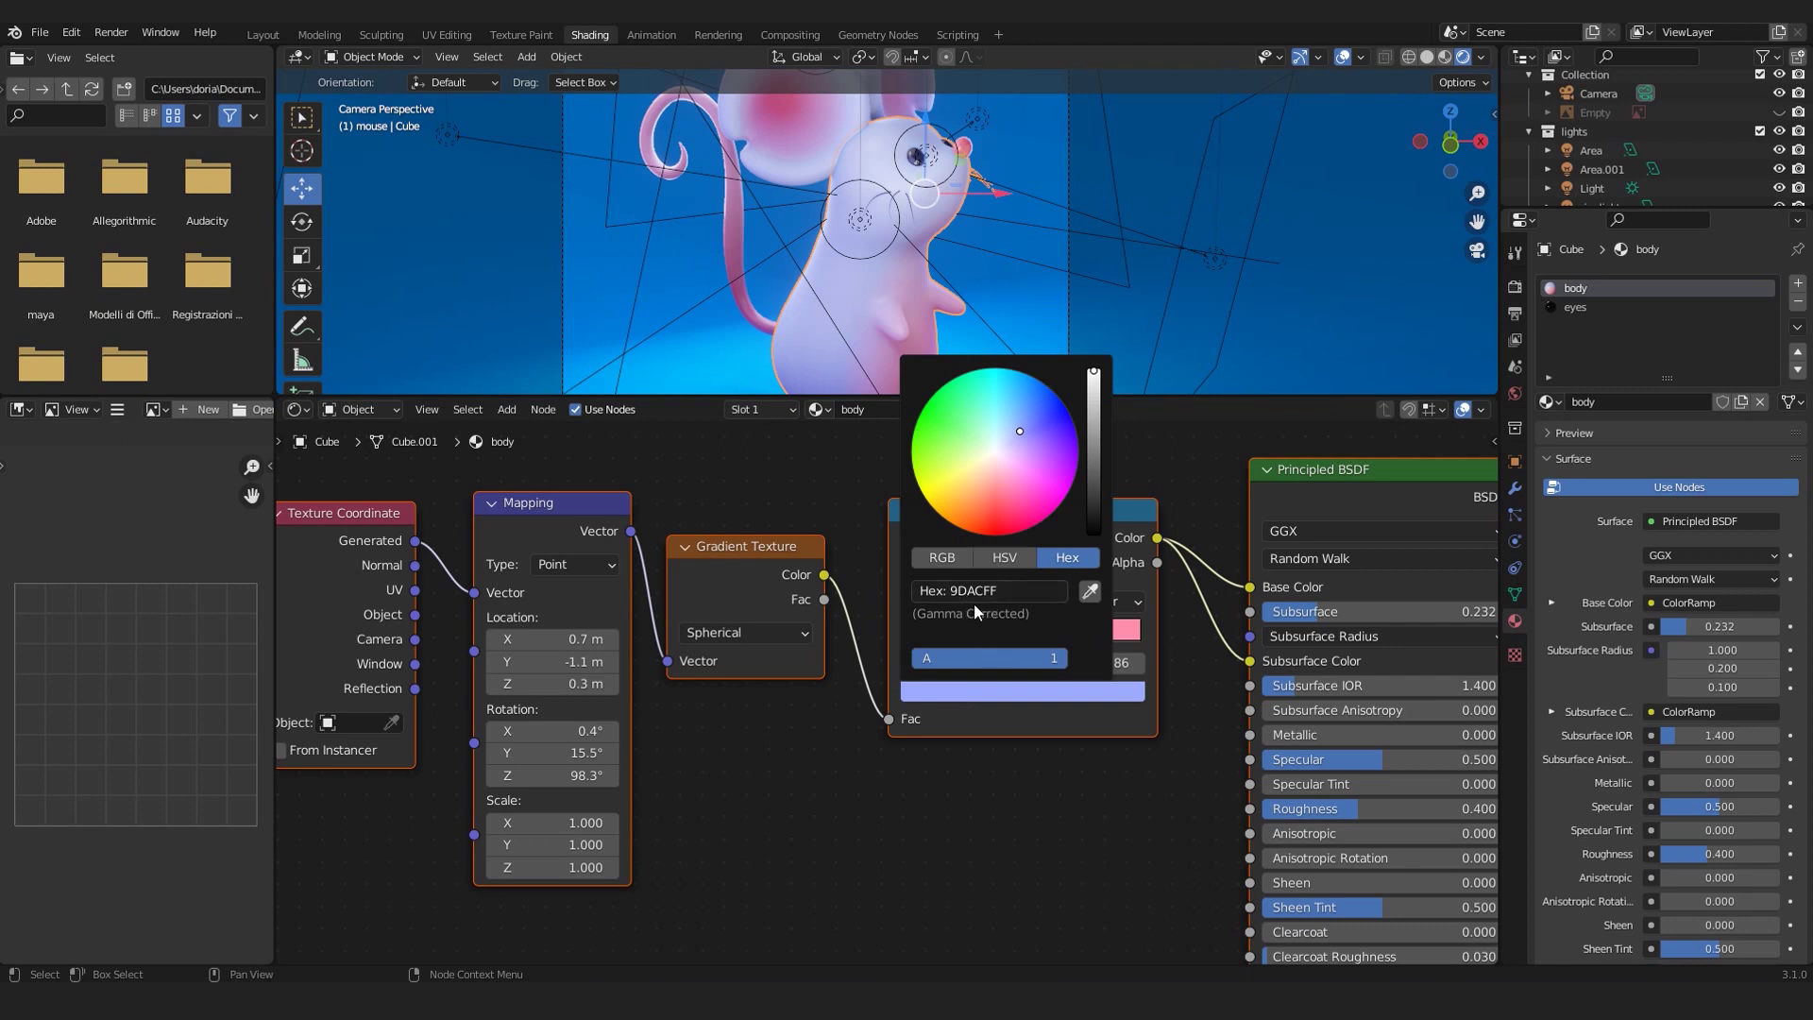
{"action": "left_click", "coordinate": [1008, 639]}
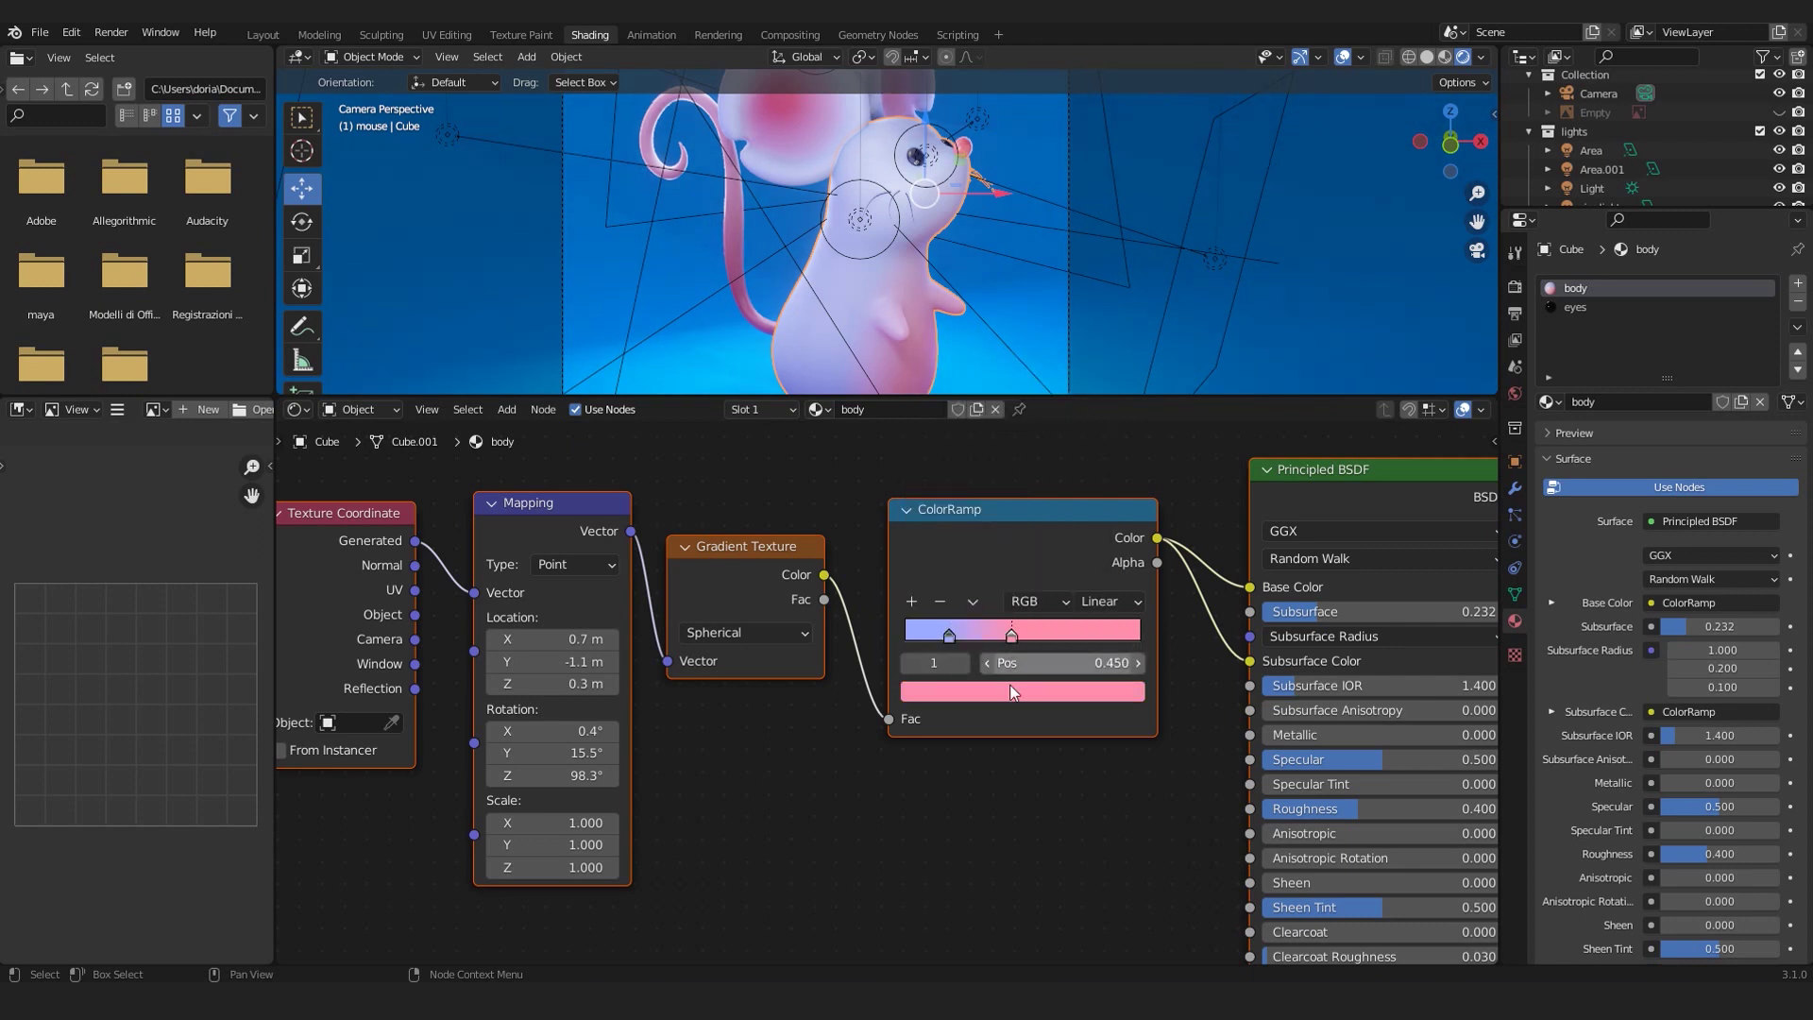
{"action": "left_click", "coordinate": [1012, 691]}
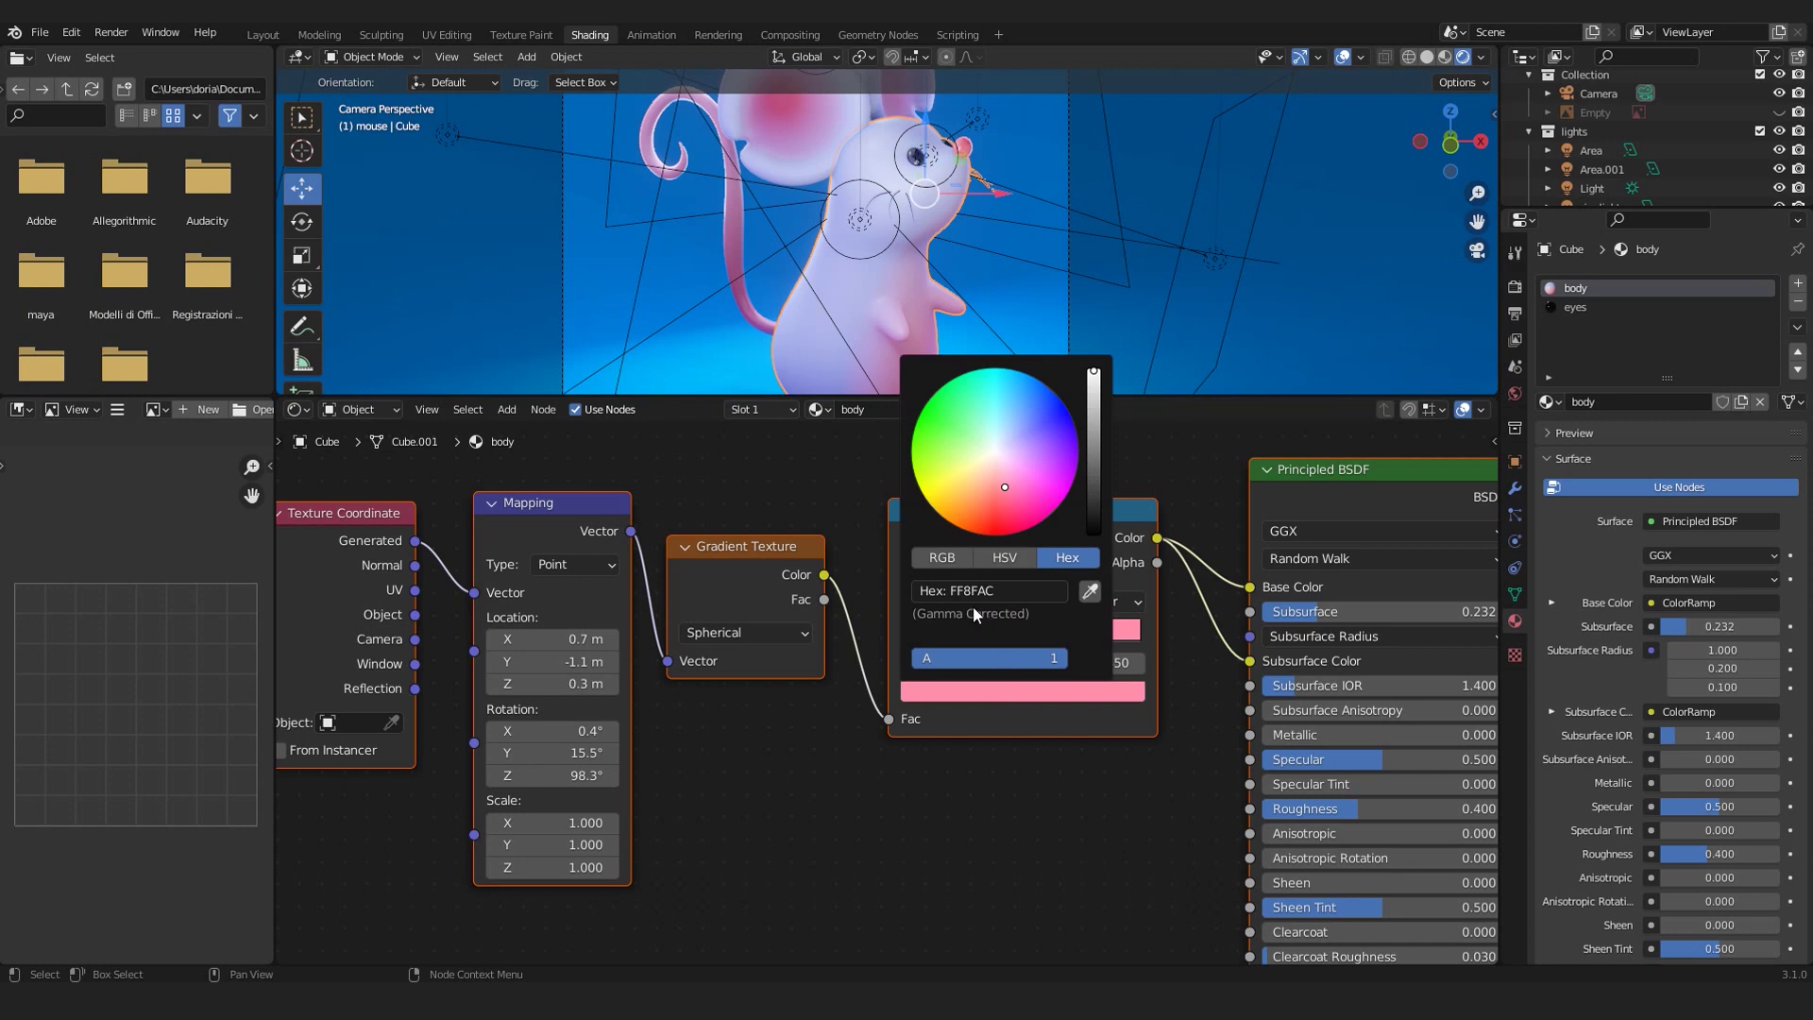
{"action": "scroll", "coordinate": [977, 818], "scroll_direction": "down", "scroll_amount": 1}
{"action": "middle_click_drag", "start_coordinate": [971, 811], "coordinate": [942, 805]}
{"action": "scroll", "coordinate": [956, 805], "scroll_direction": "down", "scroll_amount": 1}
{"action": "middle_click_drag", "start_coordinate": [976, 745], "coordinate": [956, 743]}
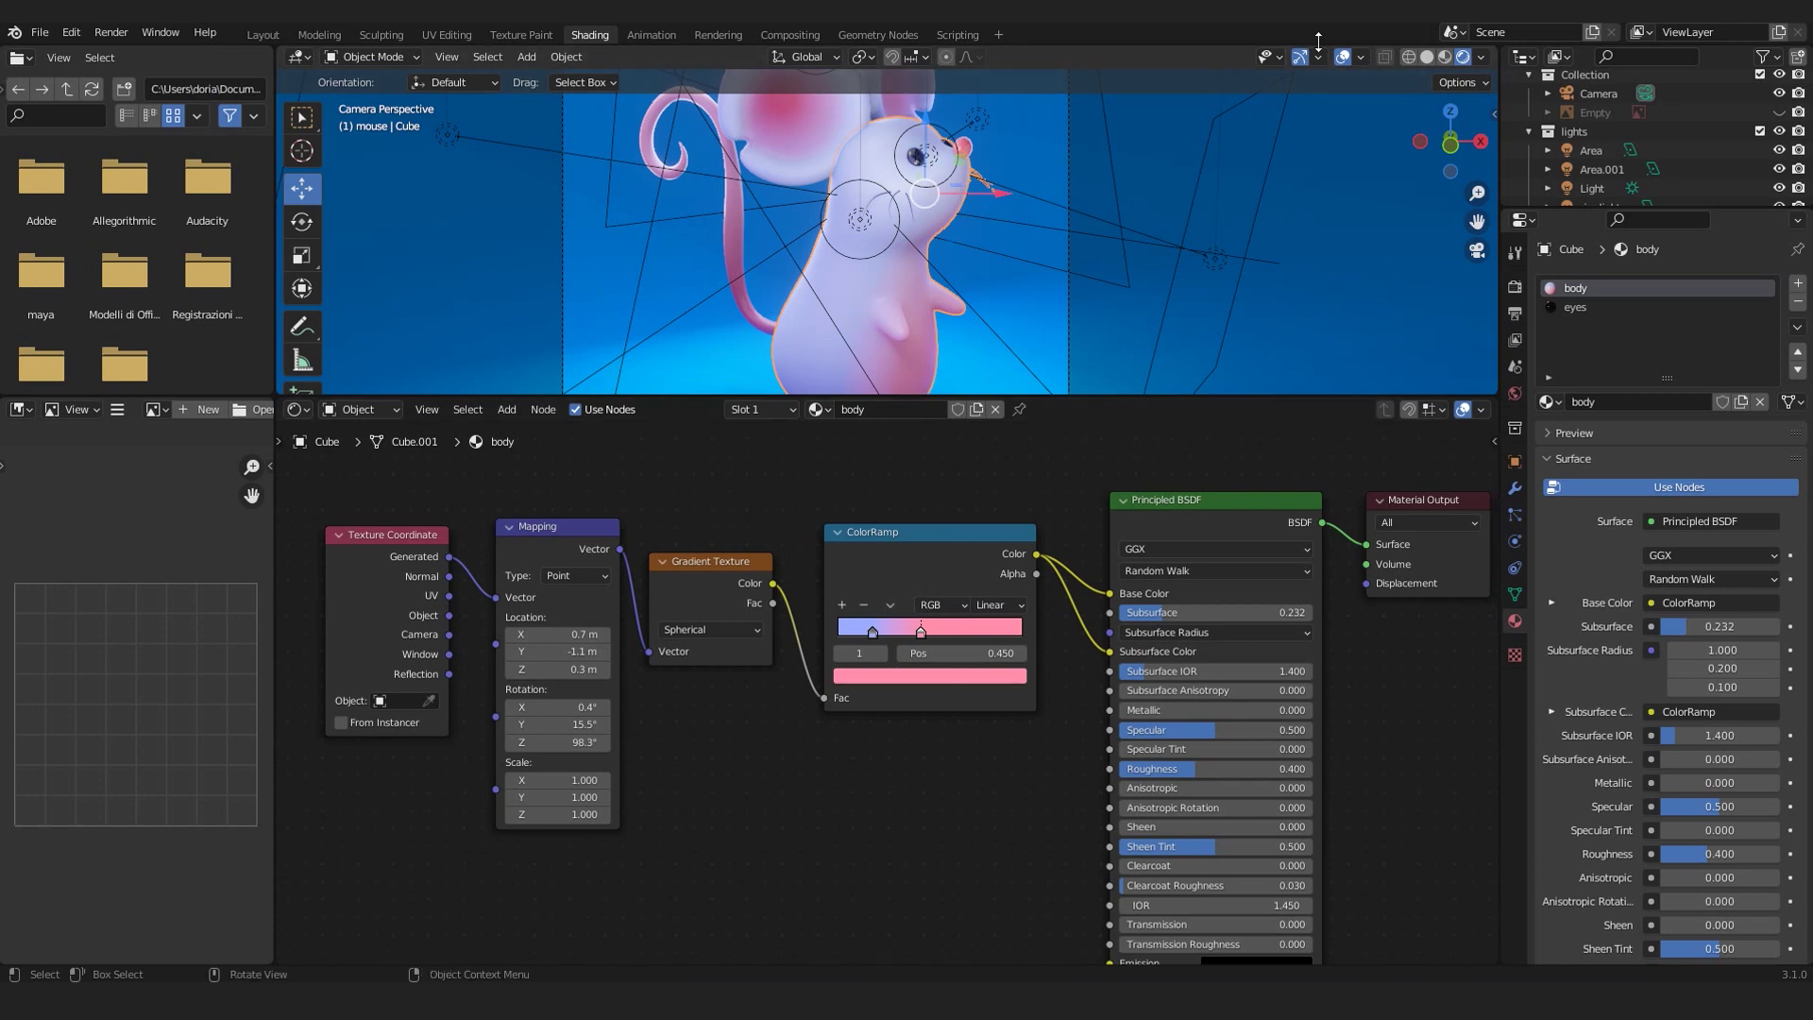
- Display the eyes material and check the base colour of its Principled BSDF node
{"action": "left_click", "coordinate": [1570, 307]}
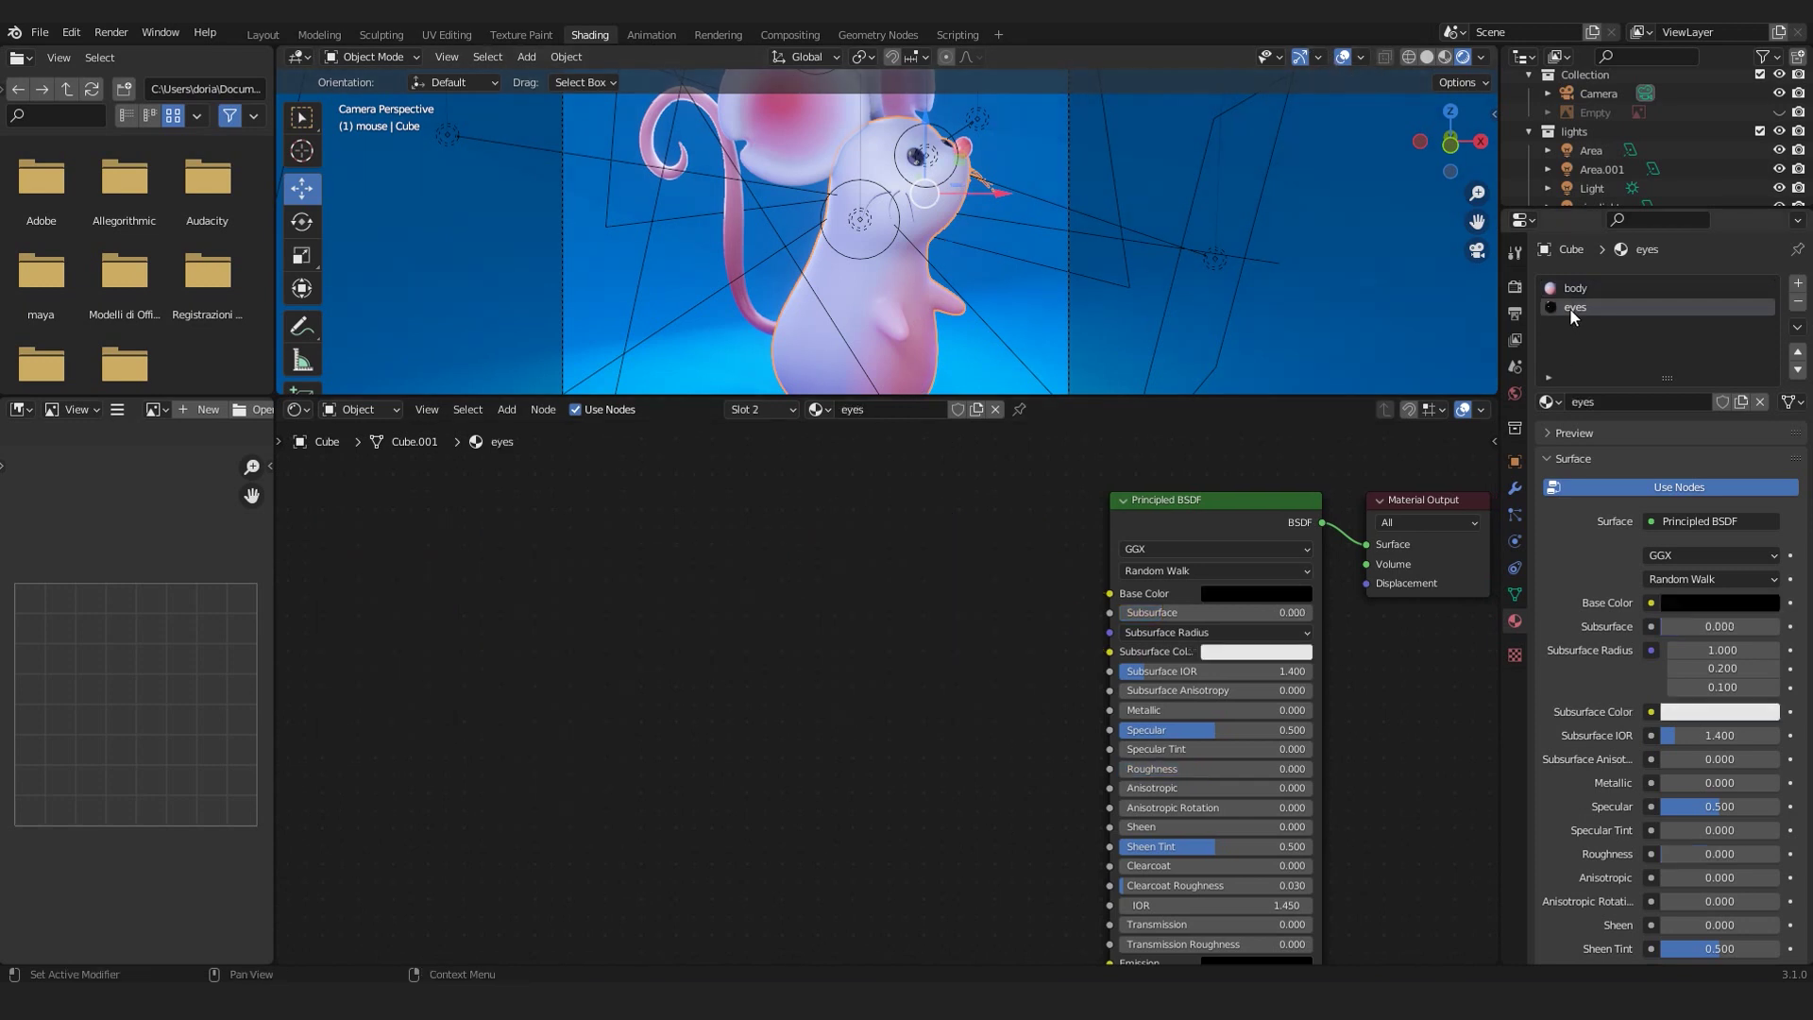
{"action": "middle_click_drag", "start_coordinate": [999, 635], "coordinate": [711, 641]}
{"action": "scroll", "coordinate": [722, 614], "scroll_direction": "up", "scroll_amount": 2}
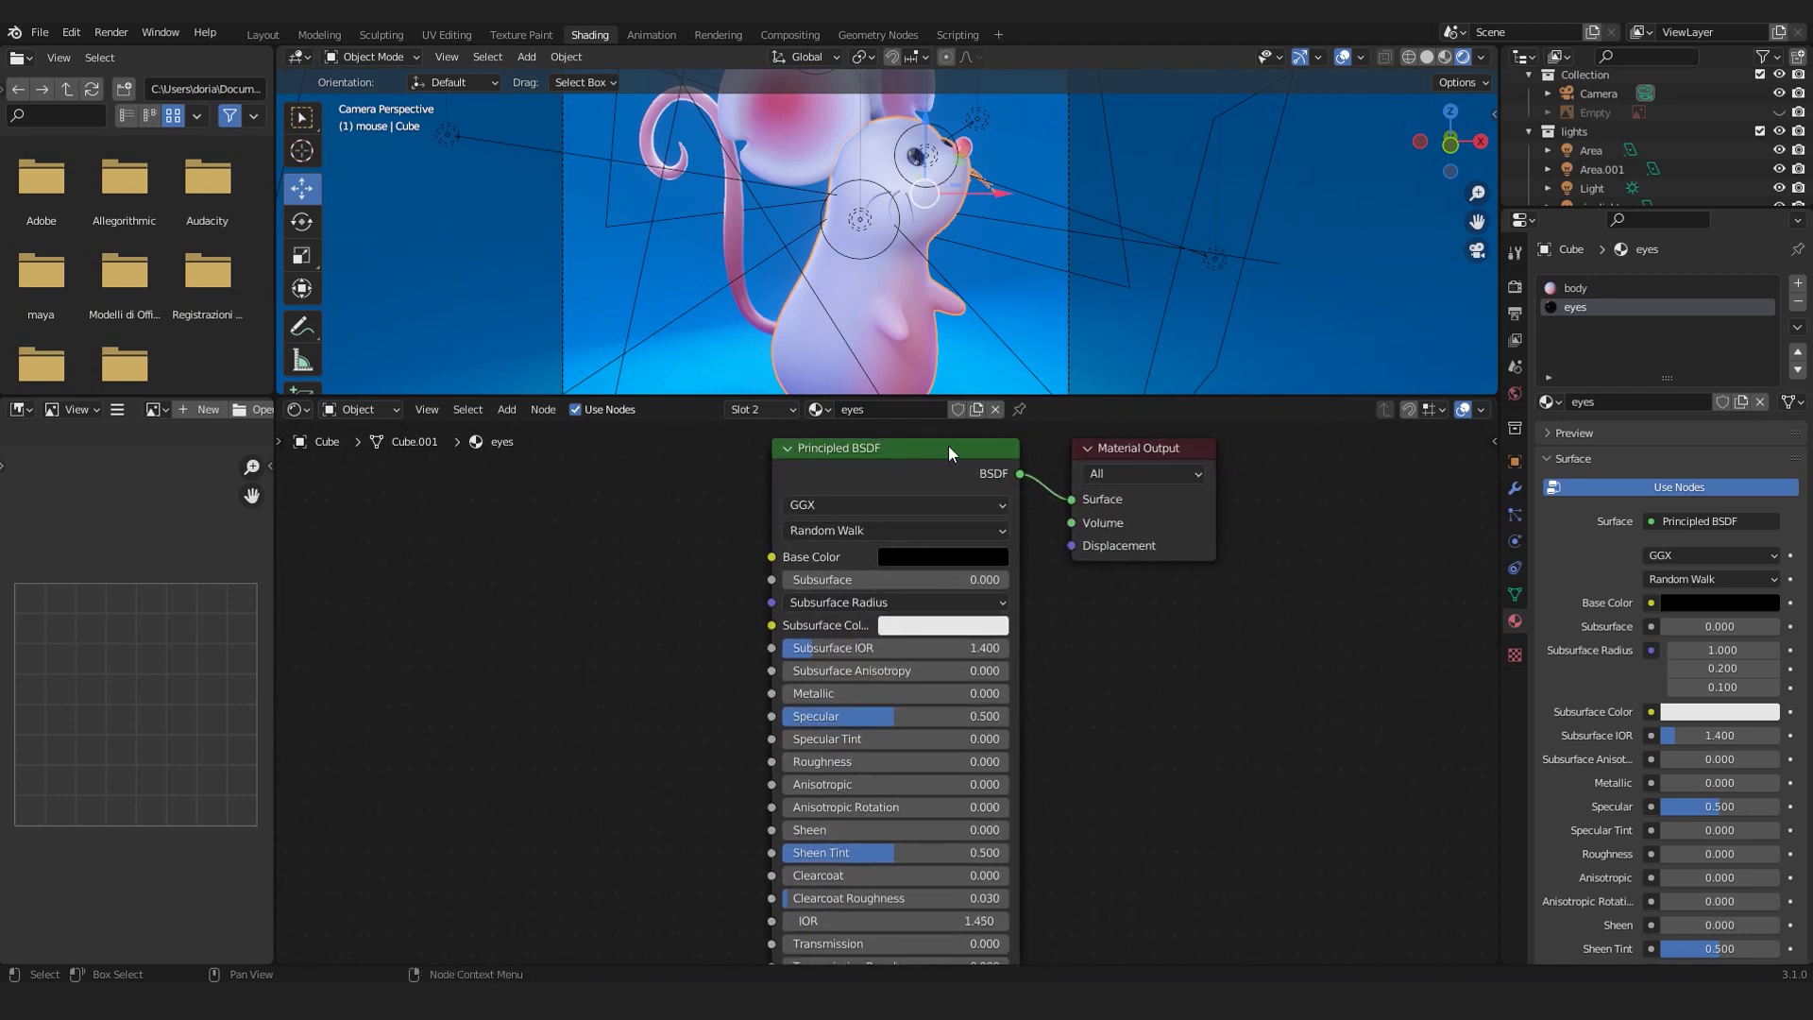
{"action": "left_click", "coordinate": [956, 560]}
- Select the mouse's near ear and examine the node chain of its ear inside material
{"action": "middle_click_drag", "start_coordinate": [835, 171], "coordinate": [874, 247], "text": "shift"}
{"action": "left_click", "coordinate": [850, 206]}
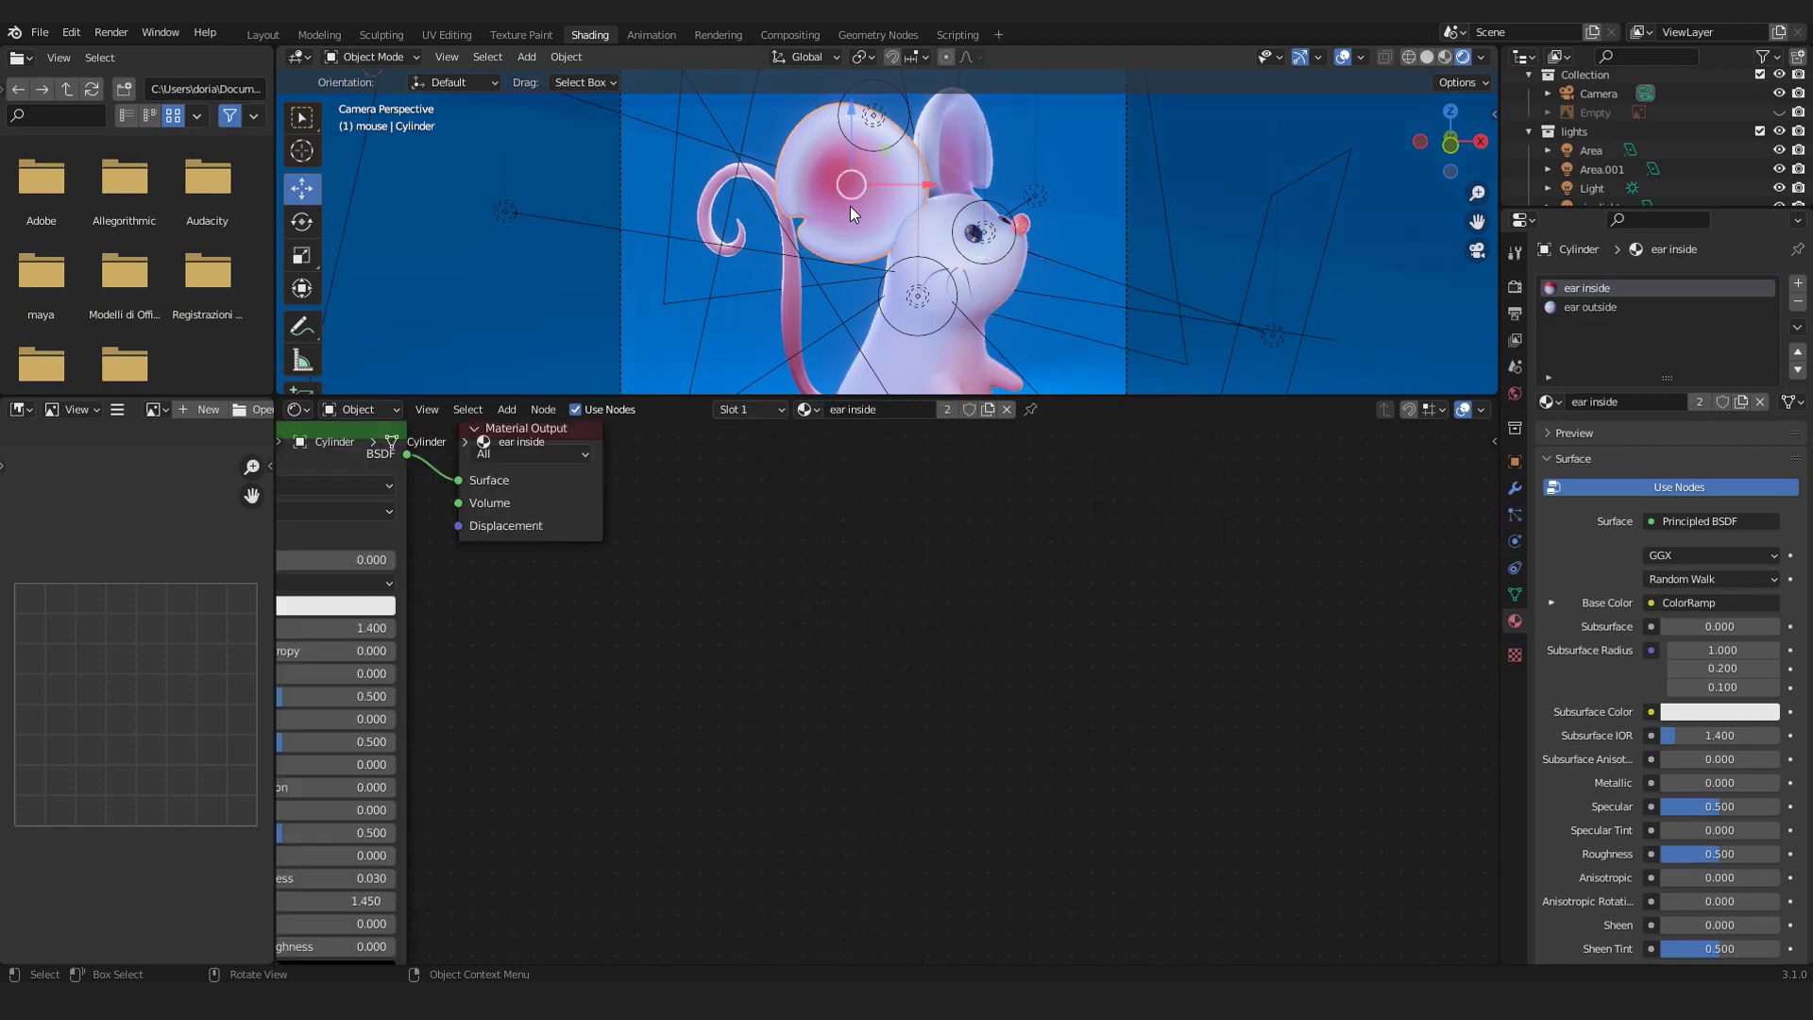
{"action": "middle_click_drag", "start_coordinate": [508, 584], "coordinate": [921, 536]}
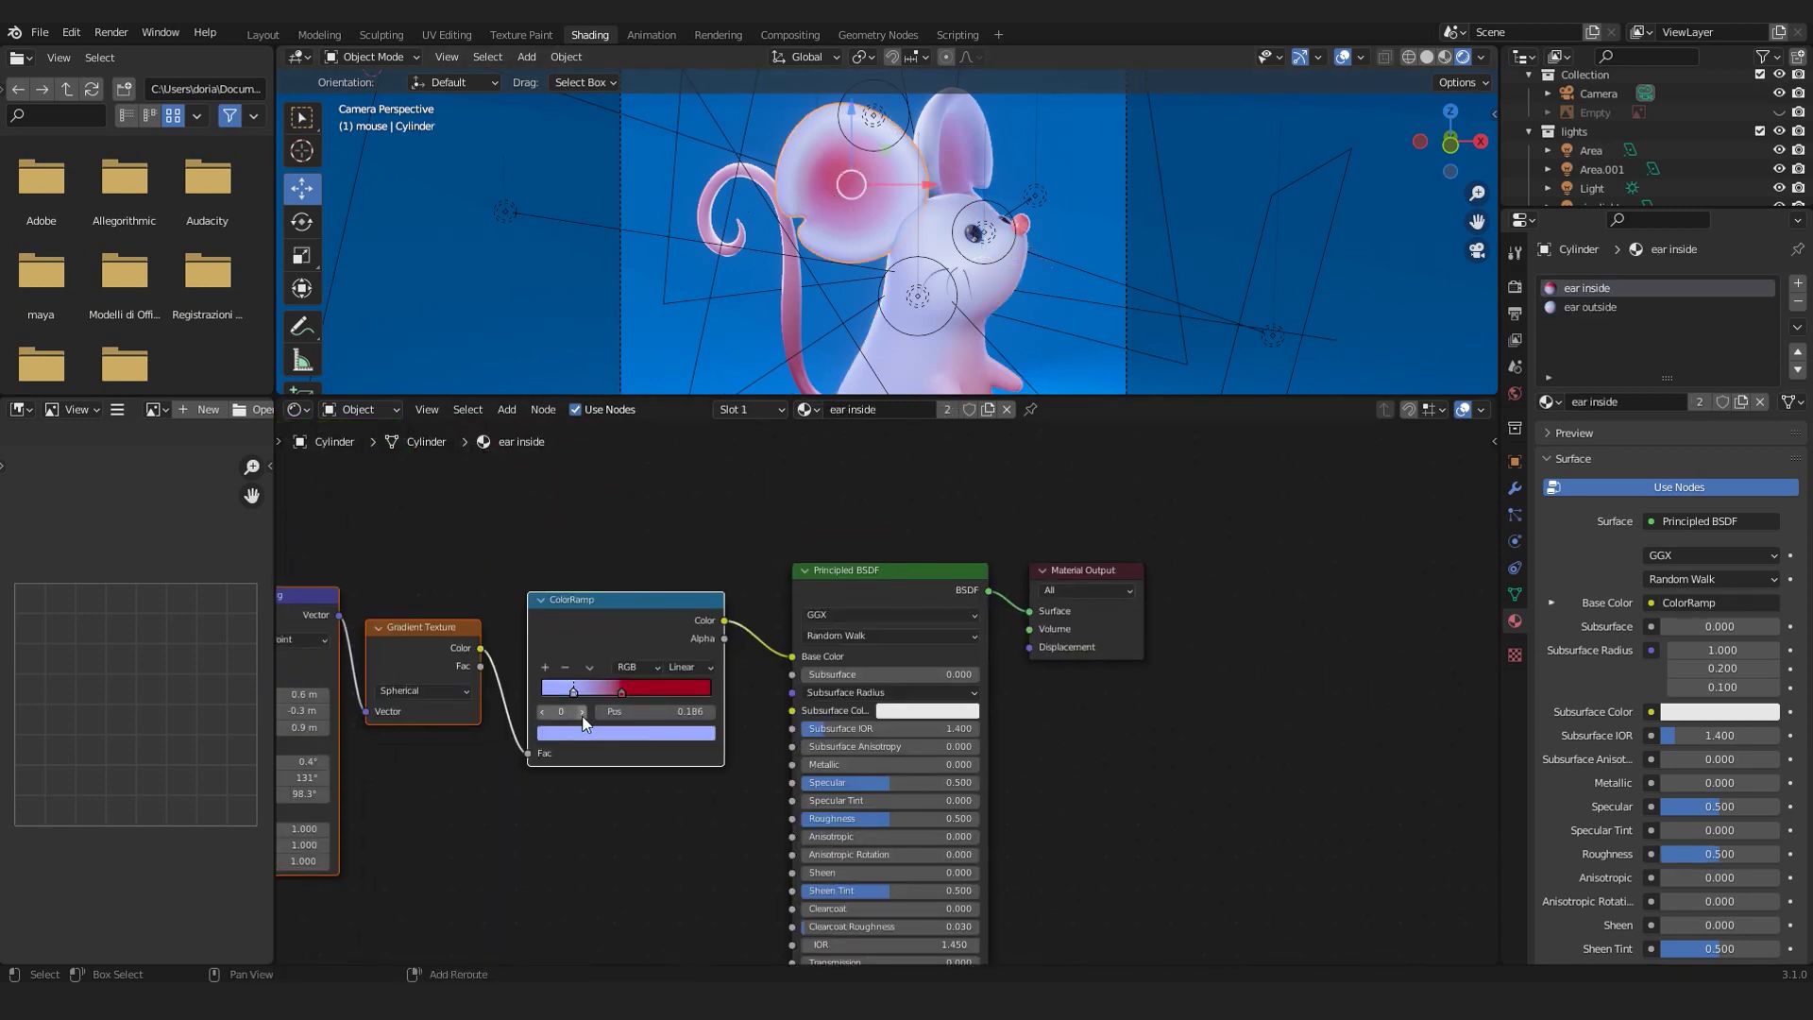
{"action": "middle_click_drag", "start_coordinate": [605, 680], "coordinate": [875, 681]}
- Switch the viewport to Material Preview and view the selected ear up close
{"action": "middle_click_drag", "start_coordinate": [850, 274], "coordinate": [1190, 222]}
{"action": "scroll", "coordinate": [886, 295], "scroll_direction": "up", "scroll_amount": 4}
{"action": "left_click", "coordinate": [1447, 58]}
{"action": "middle_click_drag", "start_coordinate": [740, 352], "coordinate": [563, 296]}
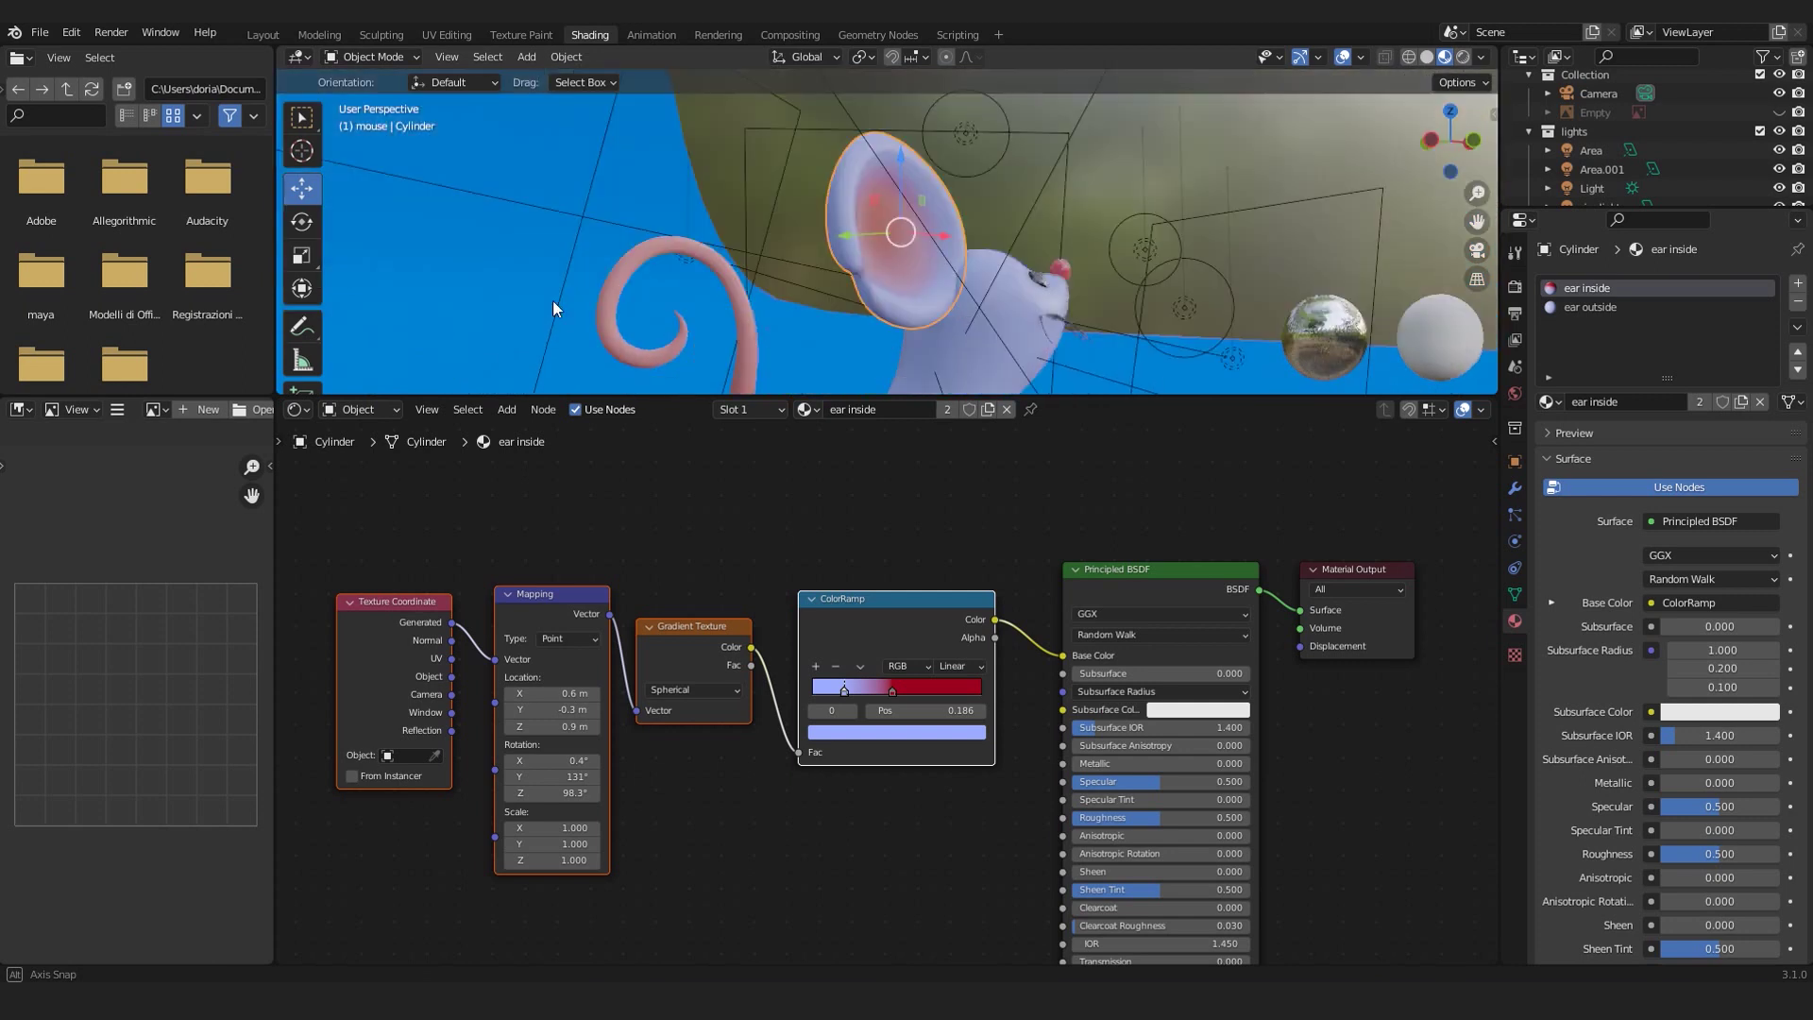
{"action": "scroll", "coordinate": [956, 157], "scroll_direction": "up", "scroll_amount": 4}
- Inspect the ear's mesh from the front and back in Edit Mode, then return to Object Mode and review its inner gradient
{"action": "key", "text": "Tab"}
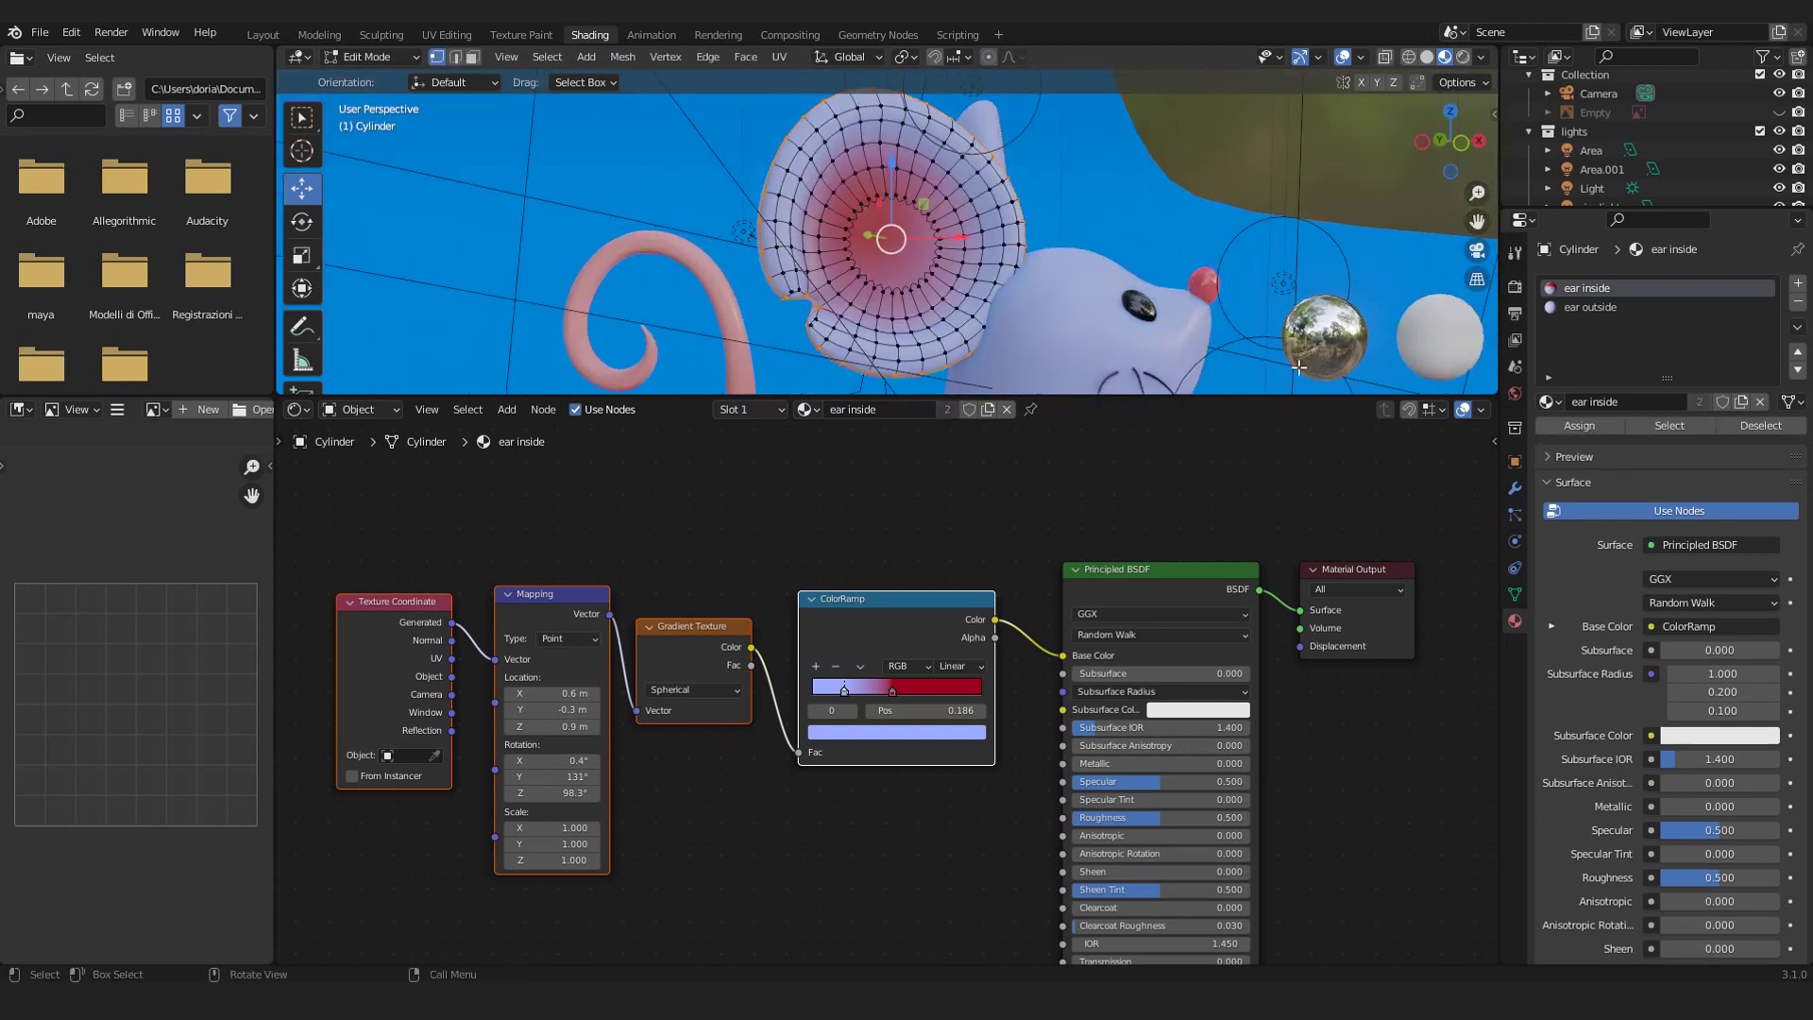
{"action": "middle_click_drag", "start_coordinate": [661, 179], "coordinate": [928, 210]}
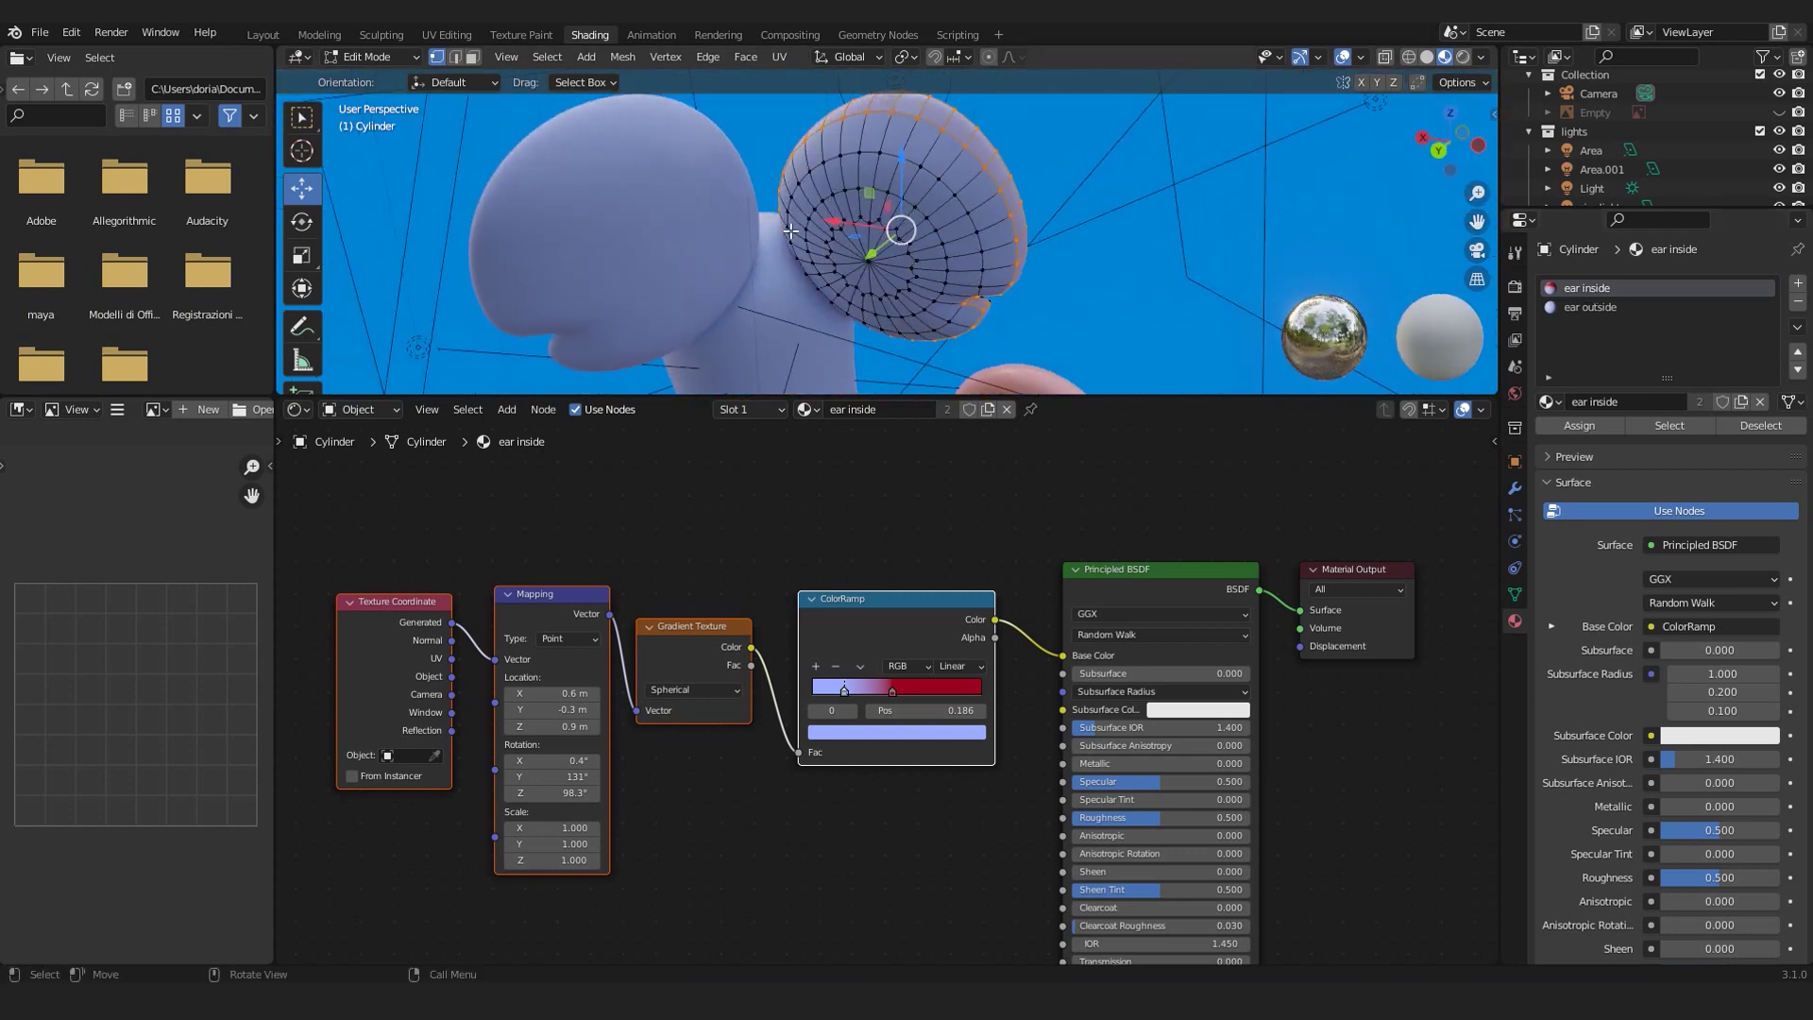
{"action": "mouse_move", "coordinate": [828, 238]}
{"action": "middle_mouse_down"}
{"action": "mouse_move", "coordinate": [888, 233]}
{"action": "mouse_move", "coordinate": [783, 255]}
{"action": "mouse_move", "coordinate": [844, 258]}
{"action": "middle_mouse_up"}
{"action": "key", "text": "Tab"}
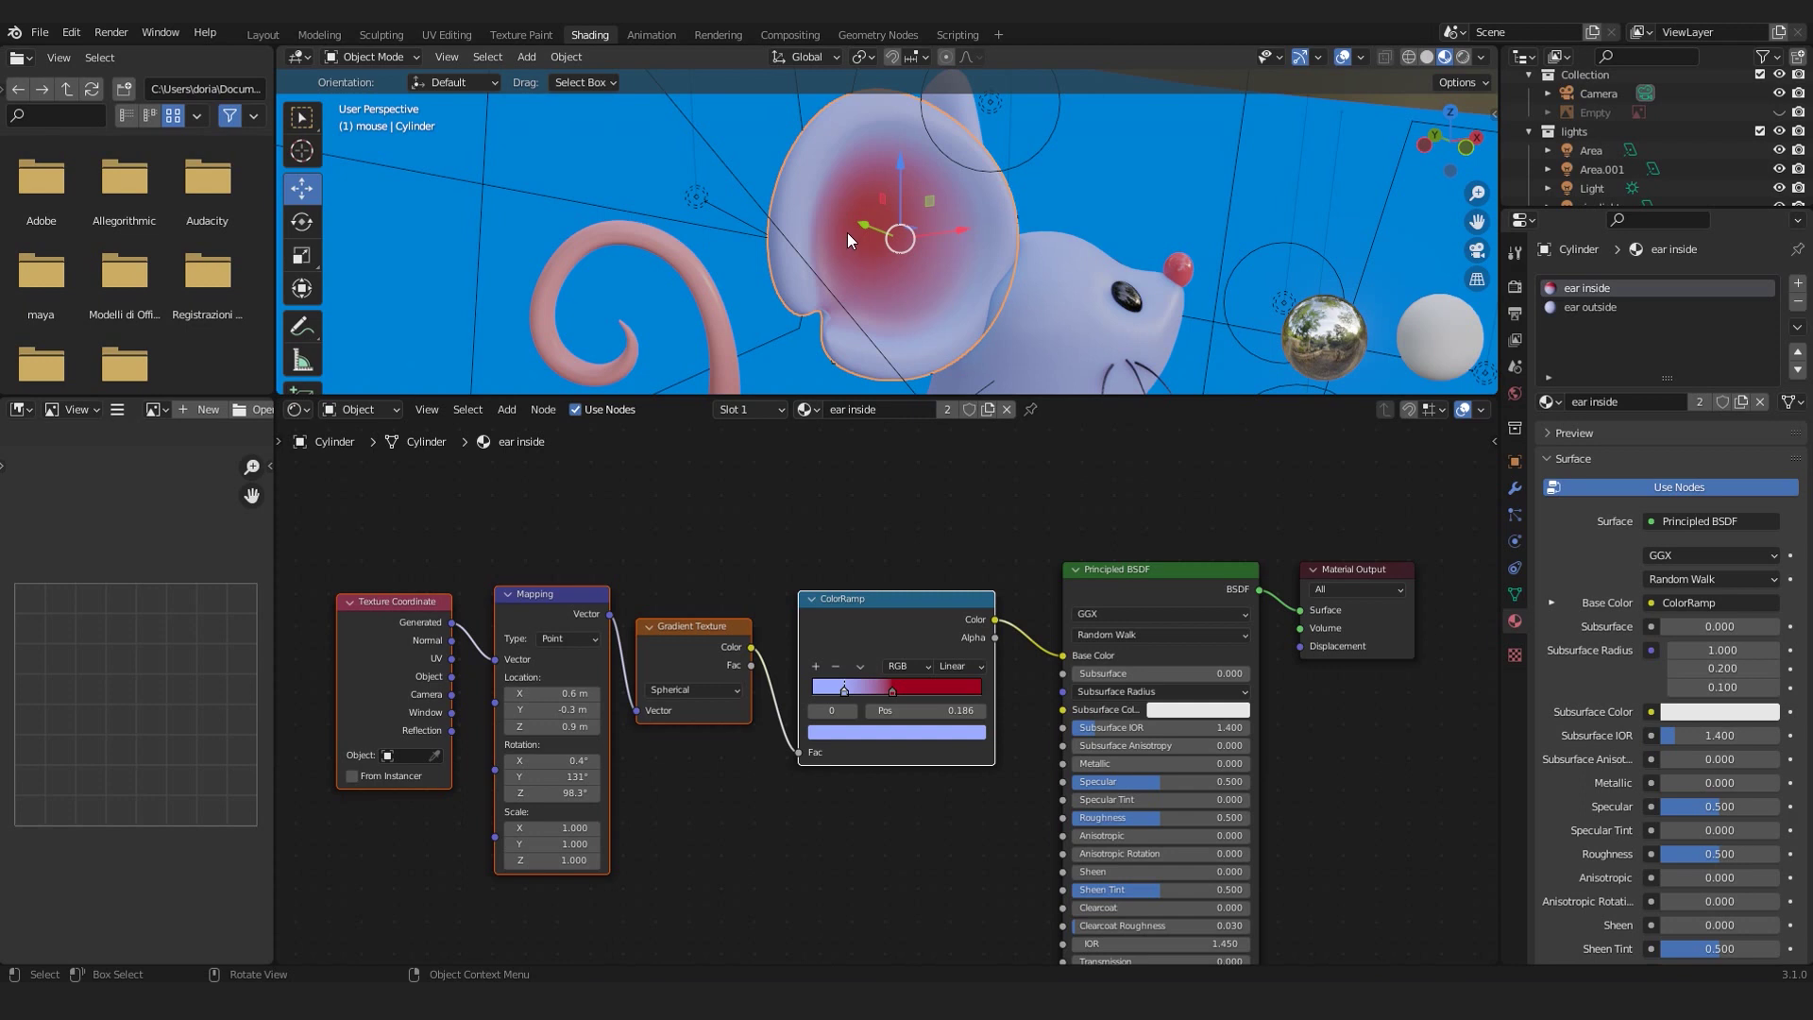
{"action": "middle_click_drag", "start_coordinate": [874, 219], "coordinate": [893, 258]}
{"action": "middle_click_drag", "start_coordinate": [1032, 217], "coordinate": [733, 260]}
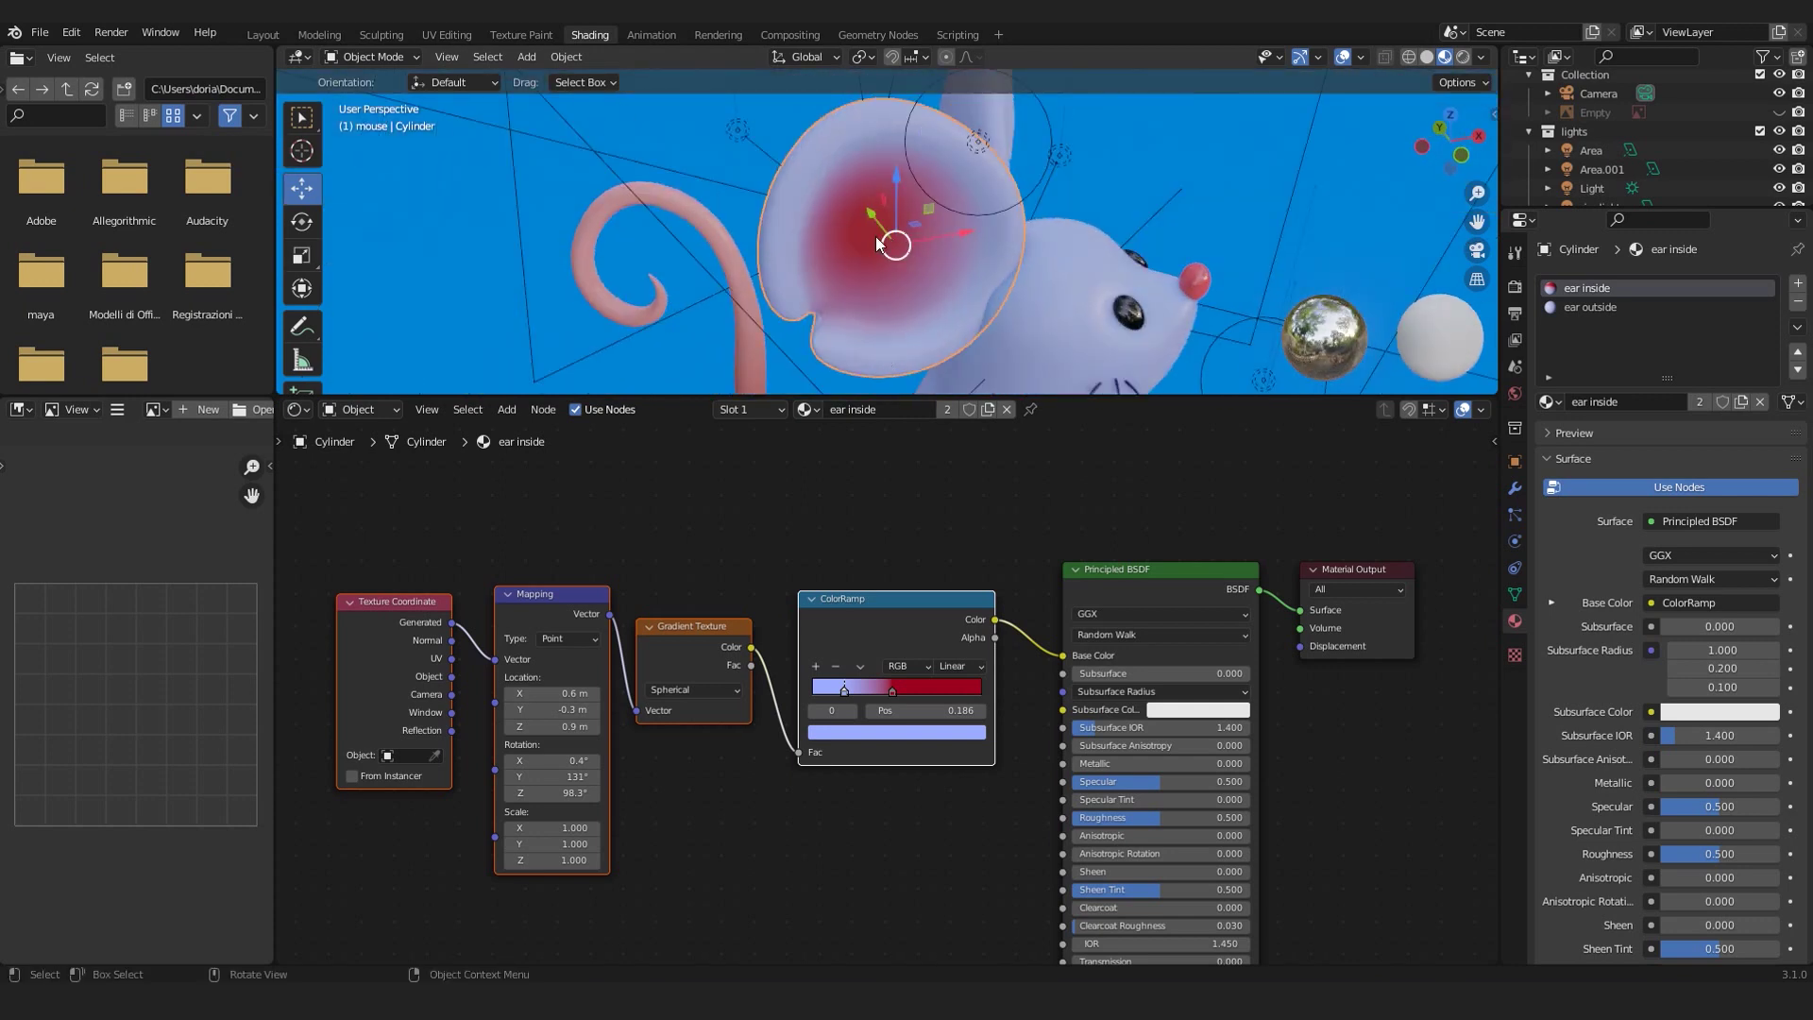
- View the near ear's mesh topology in Edit Mode and return to Object Mode
{"action": "middle_click_drag", "start_coordinate": [878, 253], "coordinate": [937, 258]}
{"action": "key", "text": "Tab"}
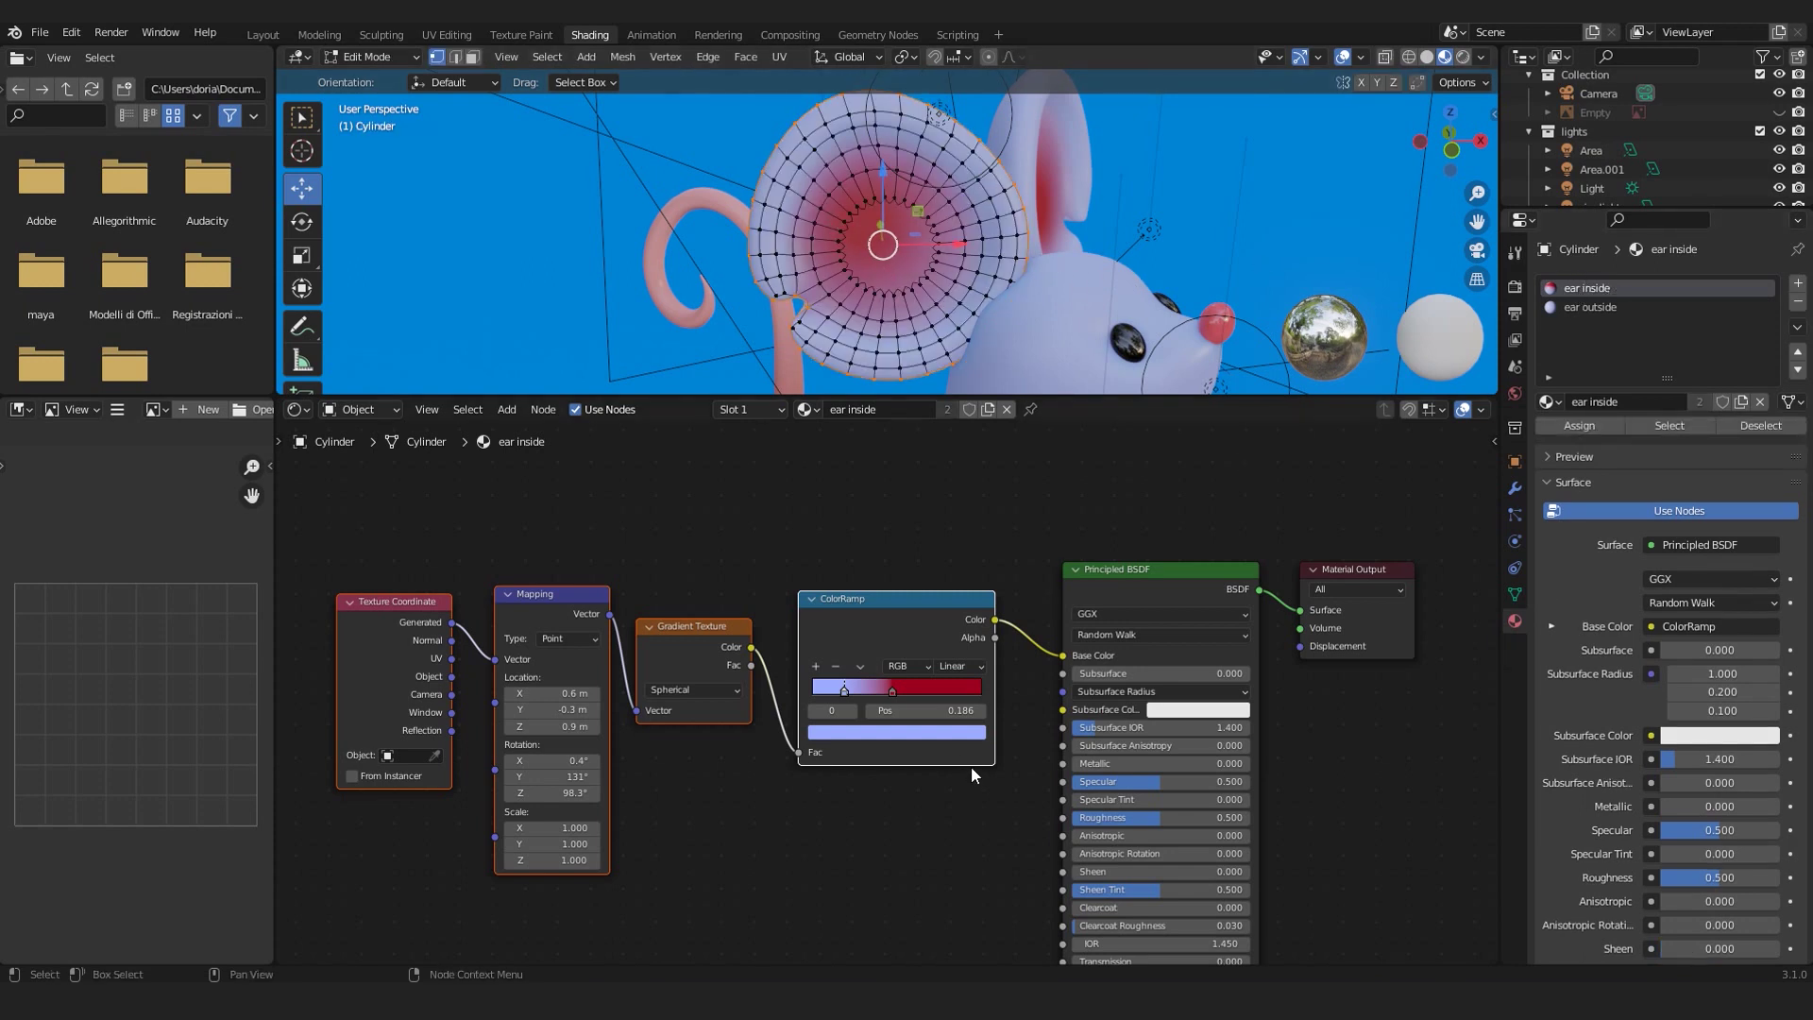
{"action": "key", "text": "Tab"}
- Examine the ear inside node chain, from the Texture Coordinate node through the ColorRamp to the Principled BSDF
{"action": "middle_click_drag", "start_coordinate": [1035, 693], "coordinate": [1041, 586]}
{"action": "scroll", "coordinate": [1041, 586], "scroll_direction": "up", "scroll_amount": 2}
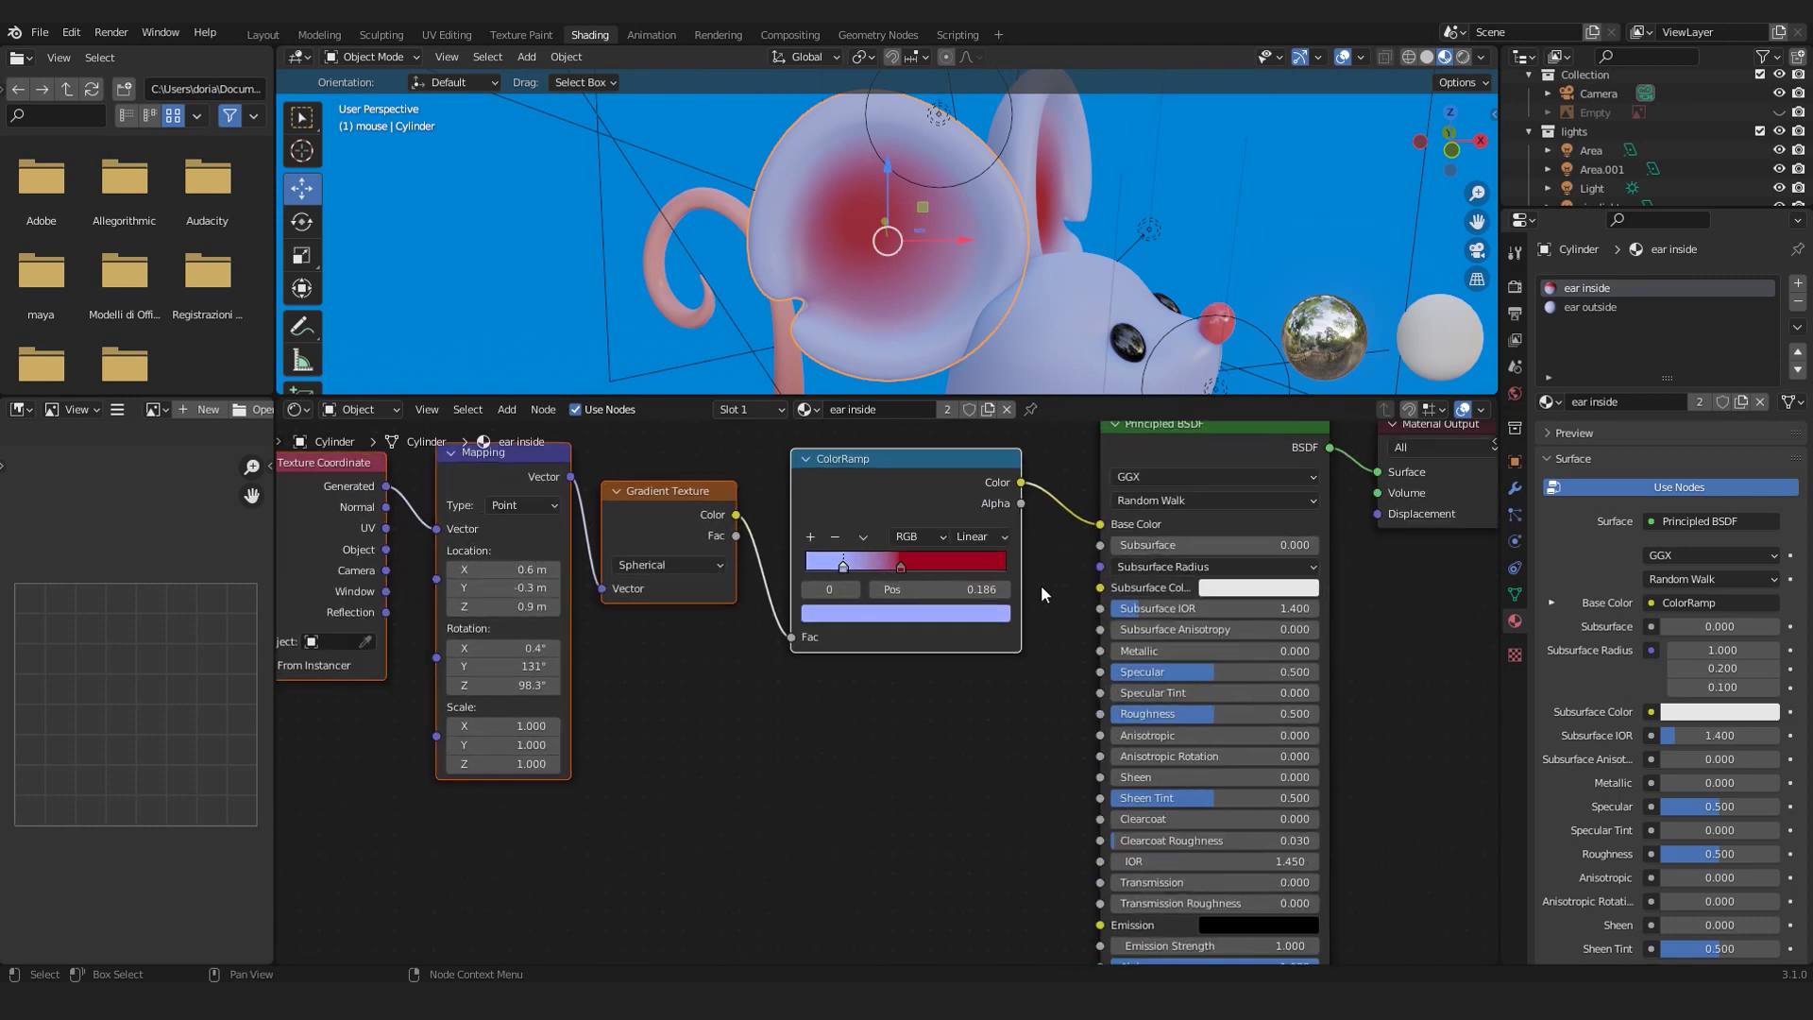
{"action": "scroll", "coordinate": [1045, 615], "scroll_direction": "down", "scroll_amount": 1}
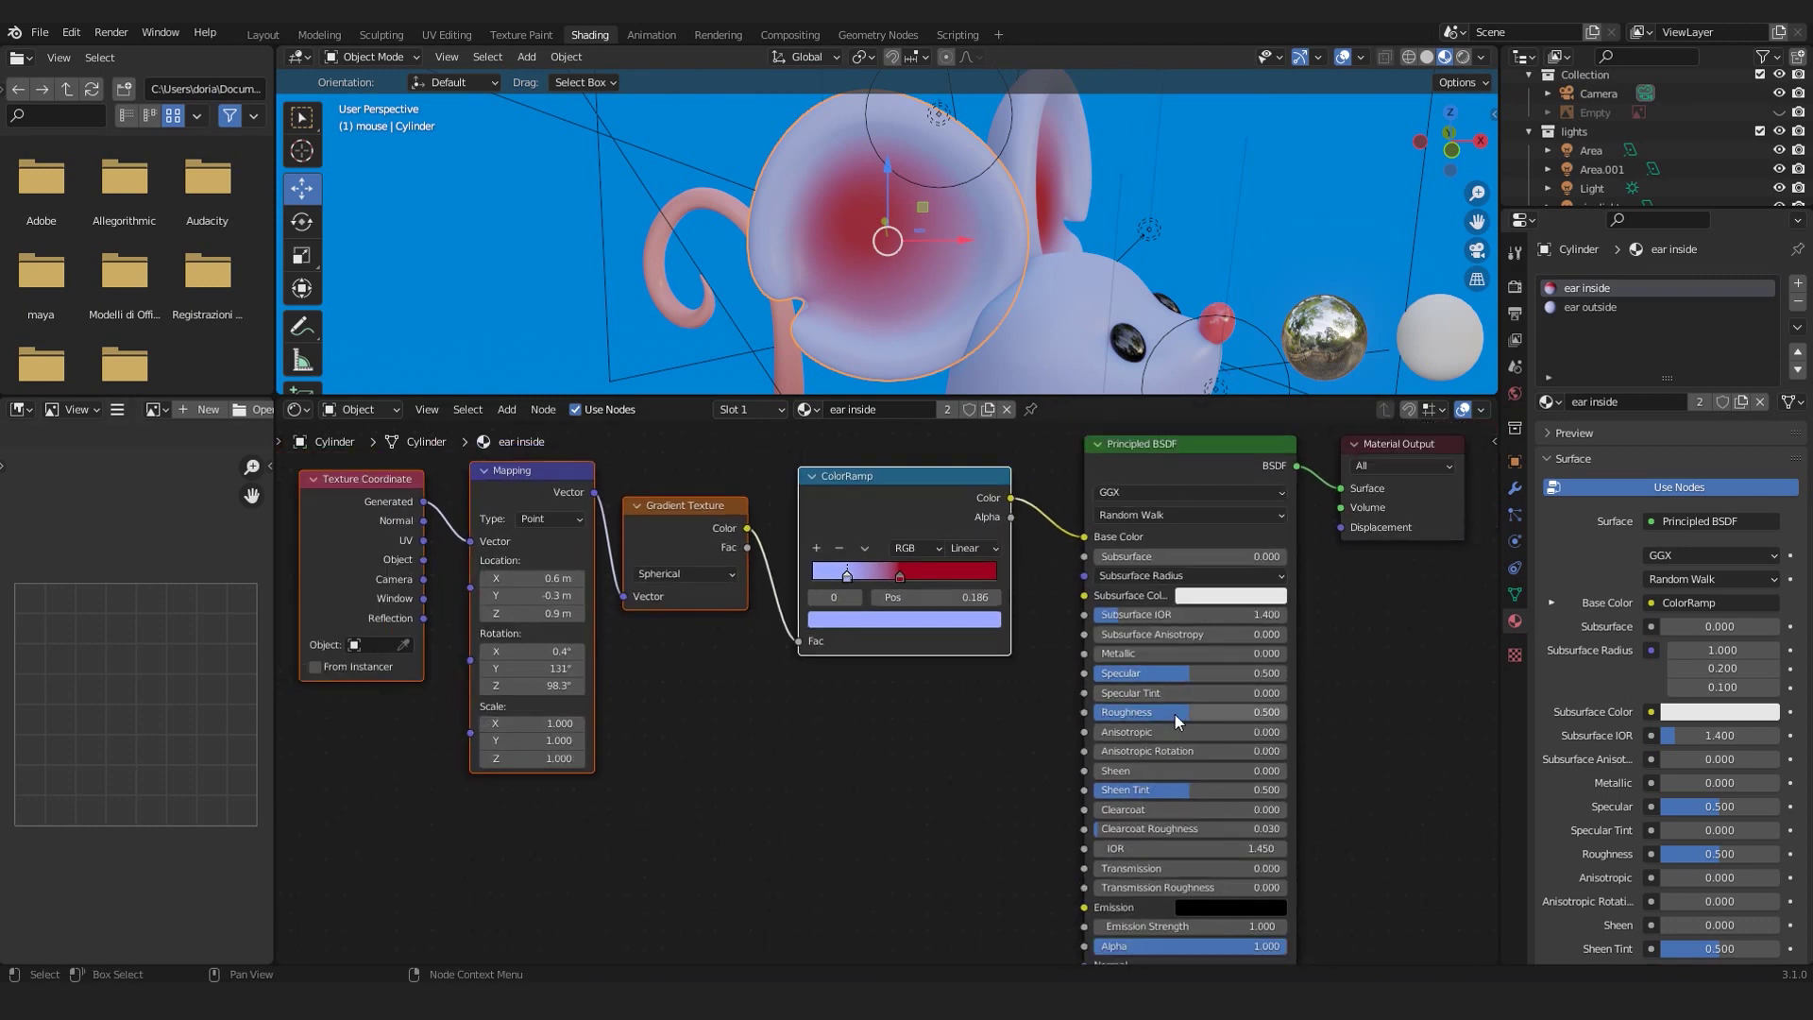
{"action": "scroll", "coordinate": [1199, 701], "scroll_direction": "up", "scroll_amount": 1}
{"action": "middle_click_drag", "start_coordinate": [956, 653], "coordinate": [1043, 694]}
{"action": "scroll", "coordinate": [899, 726], "scroll_direction": "up", "scroll_amount": 3}
{"action": "scroll", "coordinate": [1072, 711], "scroll_direction": "down", "scroll_amount": 2}
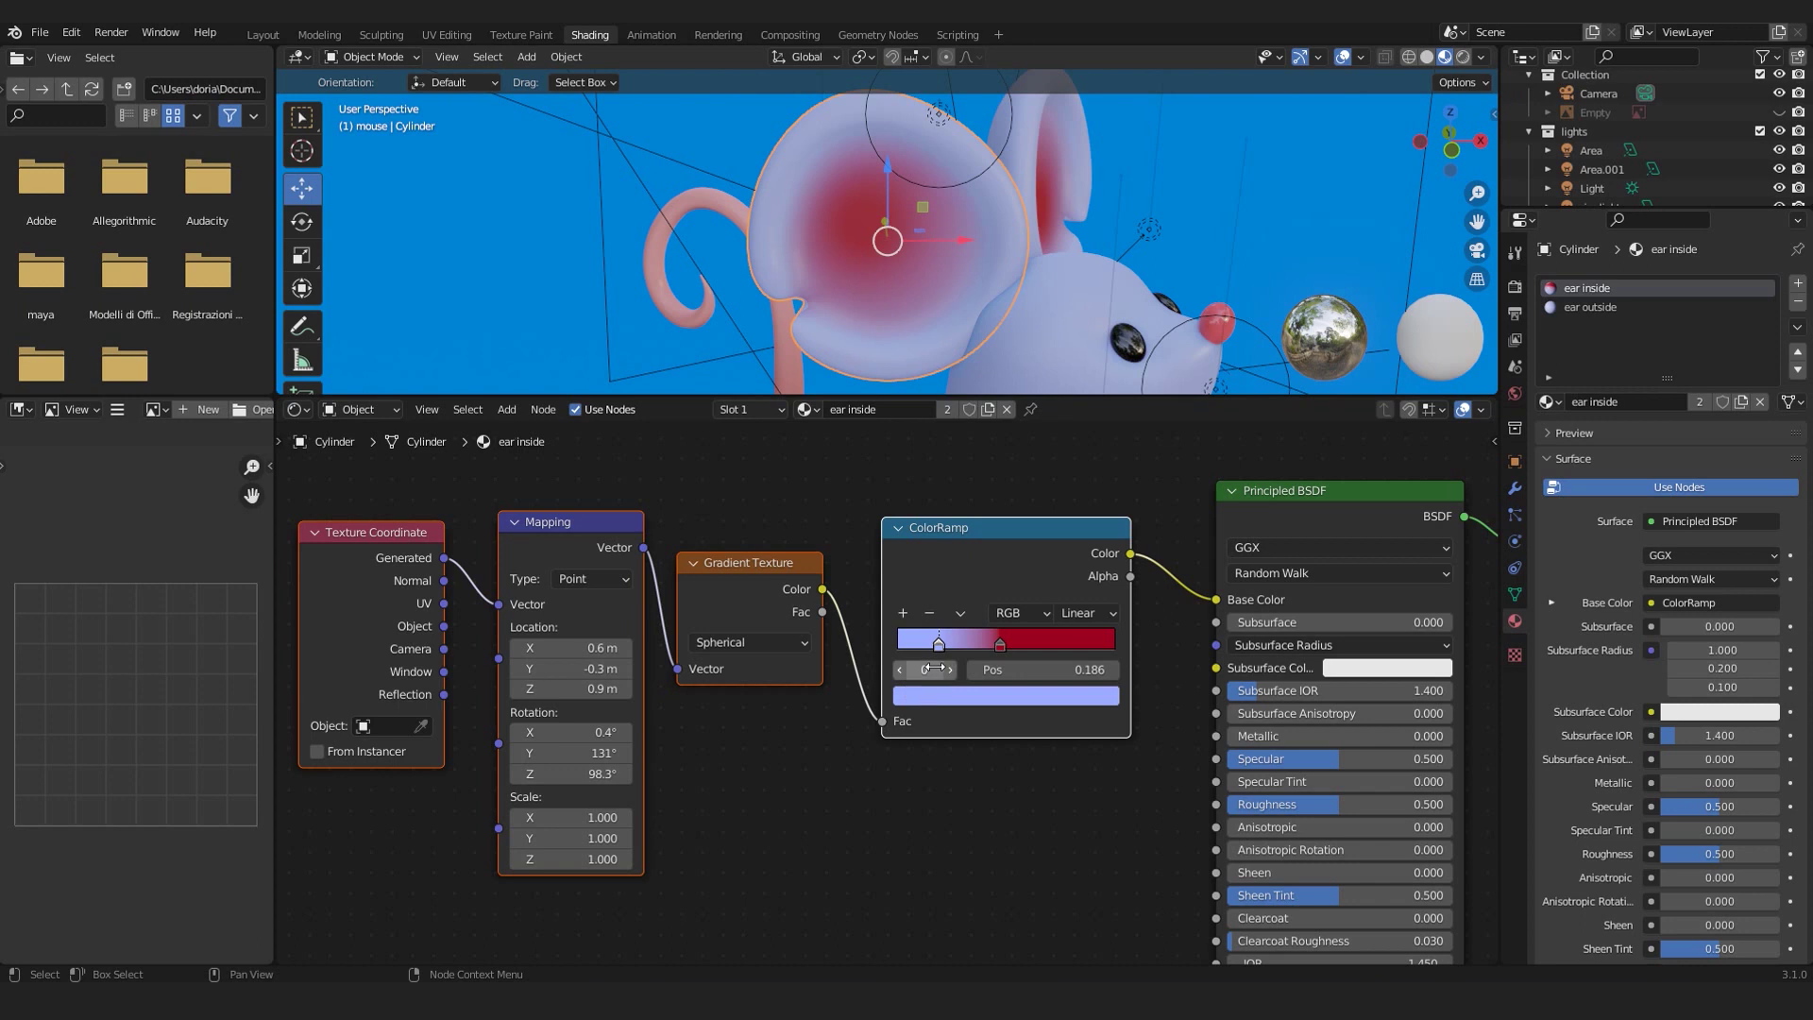
- Check the colours of the first and second stops of the ear inside ColorRamp
{"action": "left_click", "coordinate": [947, 696]}
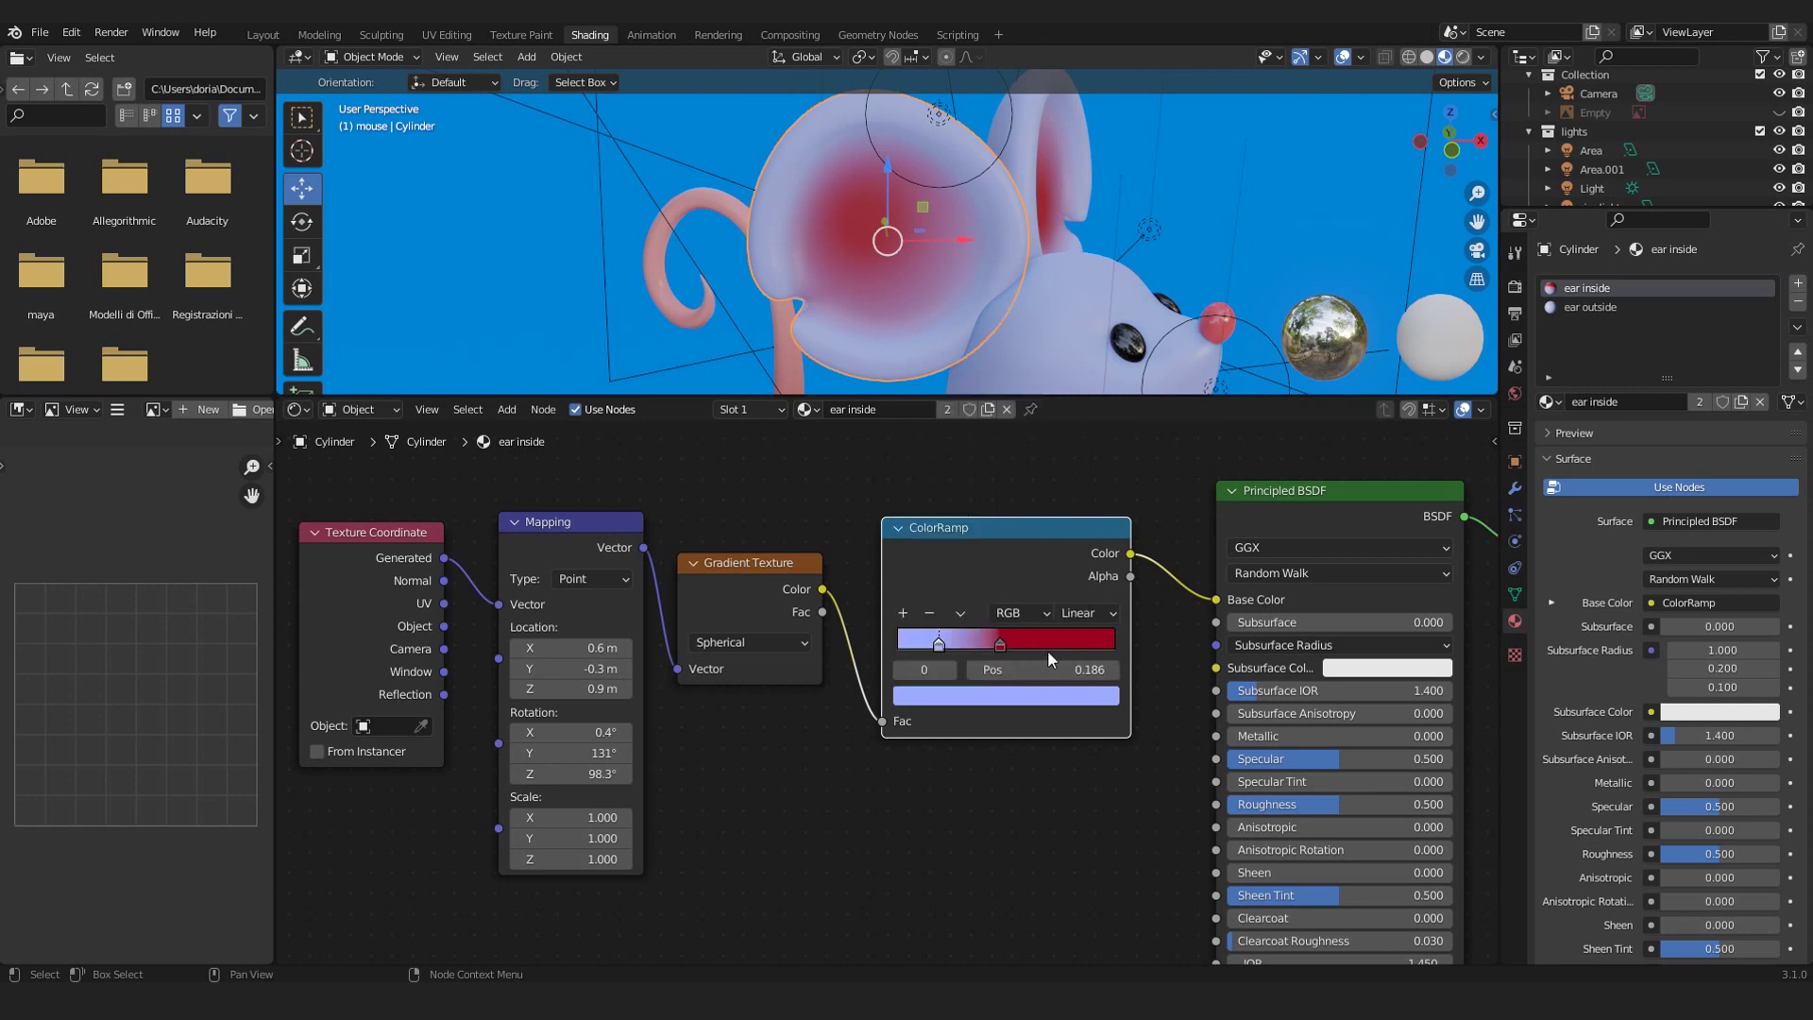
{"action": "left_click", "coordinate": [1001, 643]}
{"action": "left_click", "coordinate": [1009, 694]}
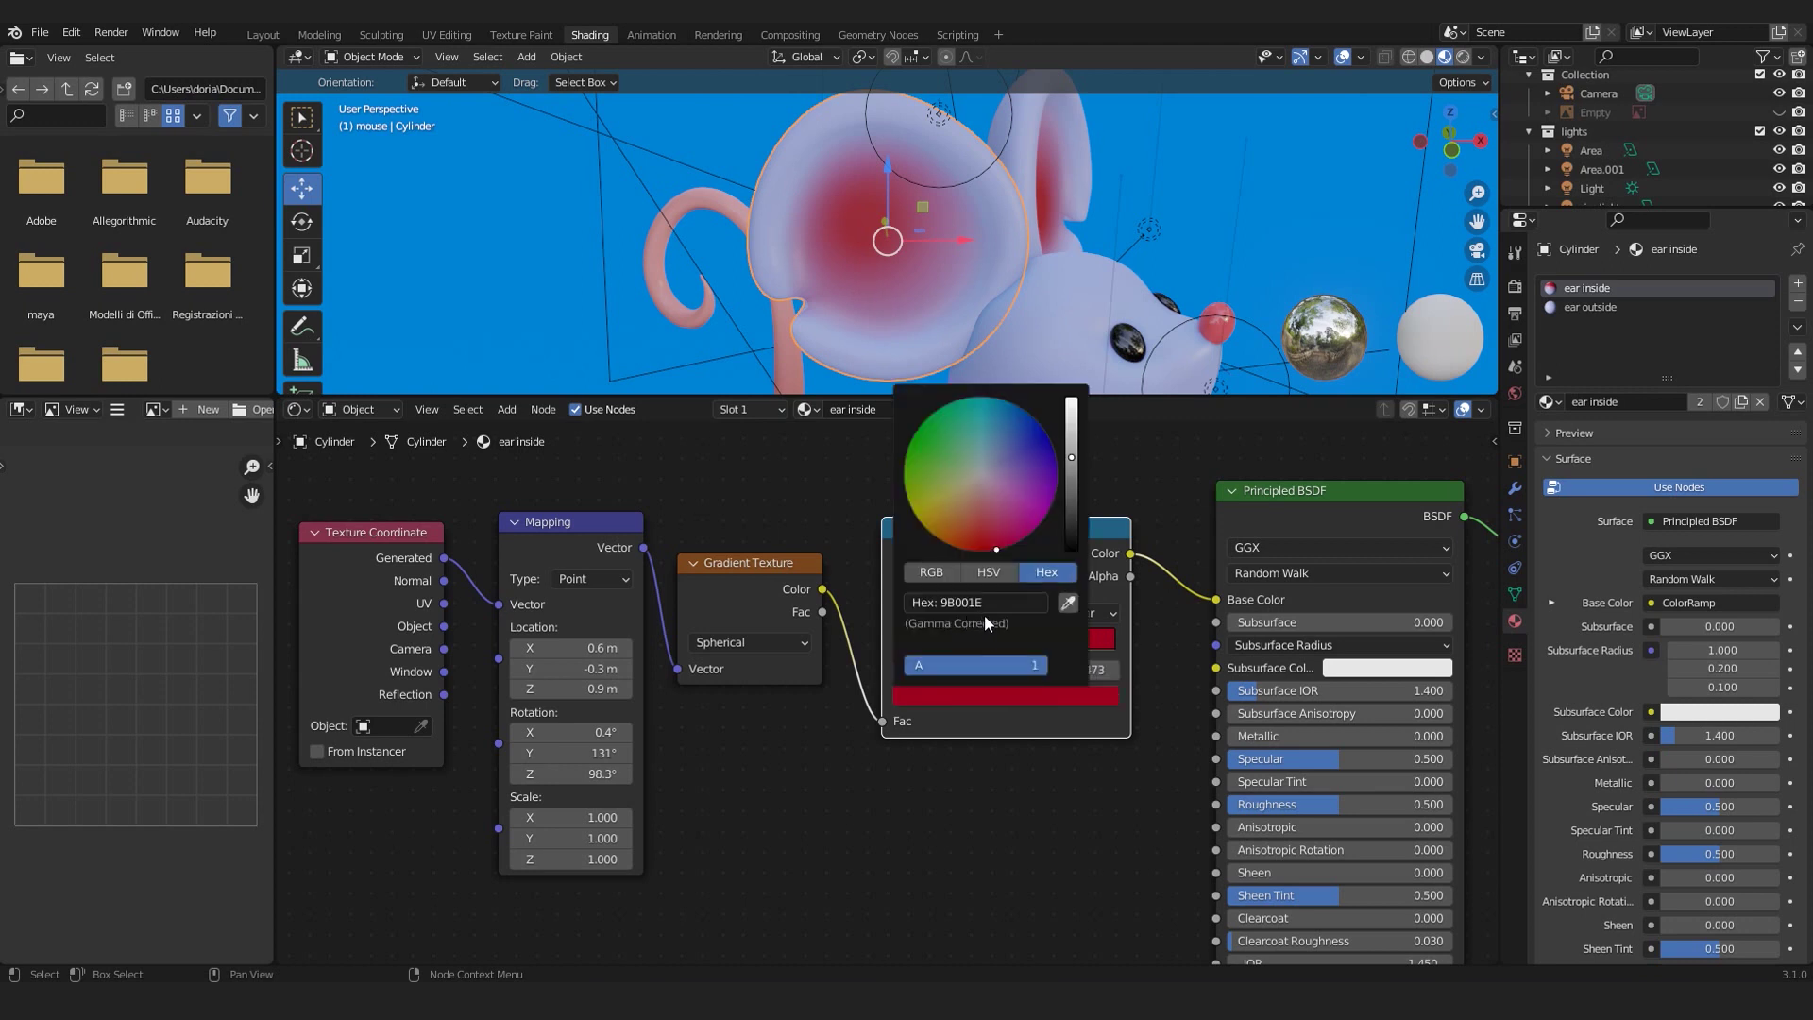
{"action": "scroll", "coordinate": [888, 884], "scroll_direction": "down", "scroll_amount": 2}
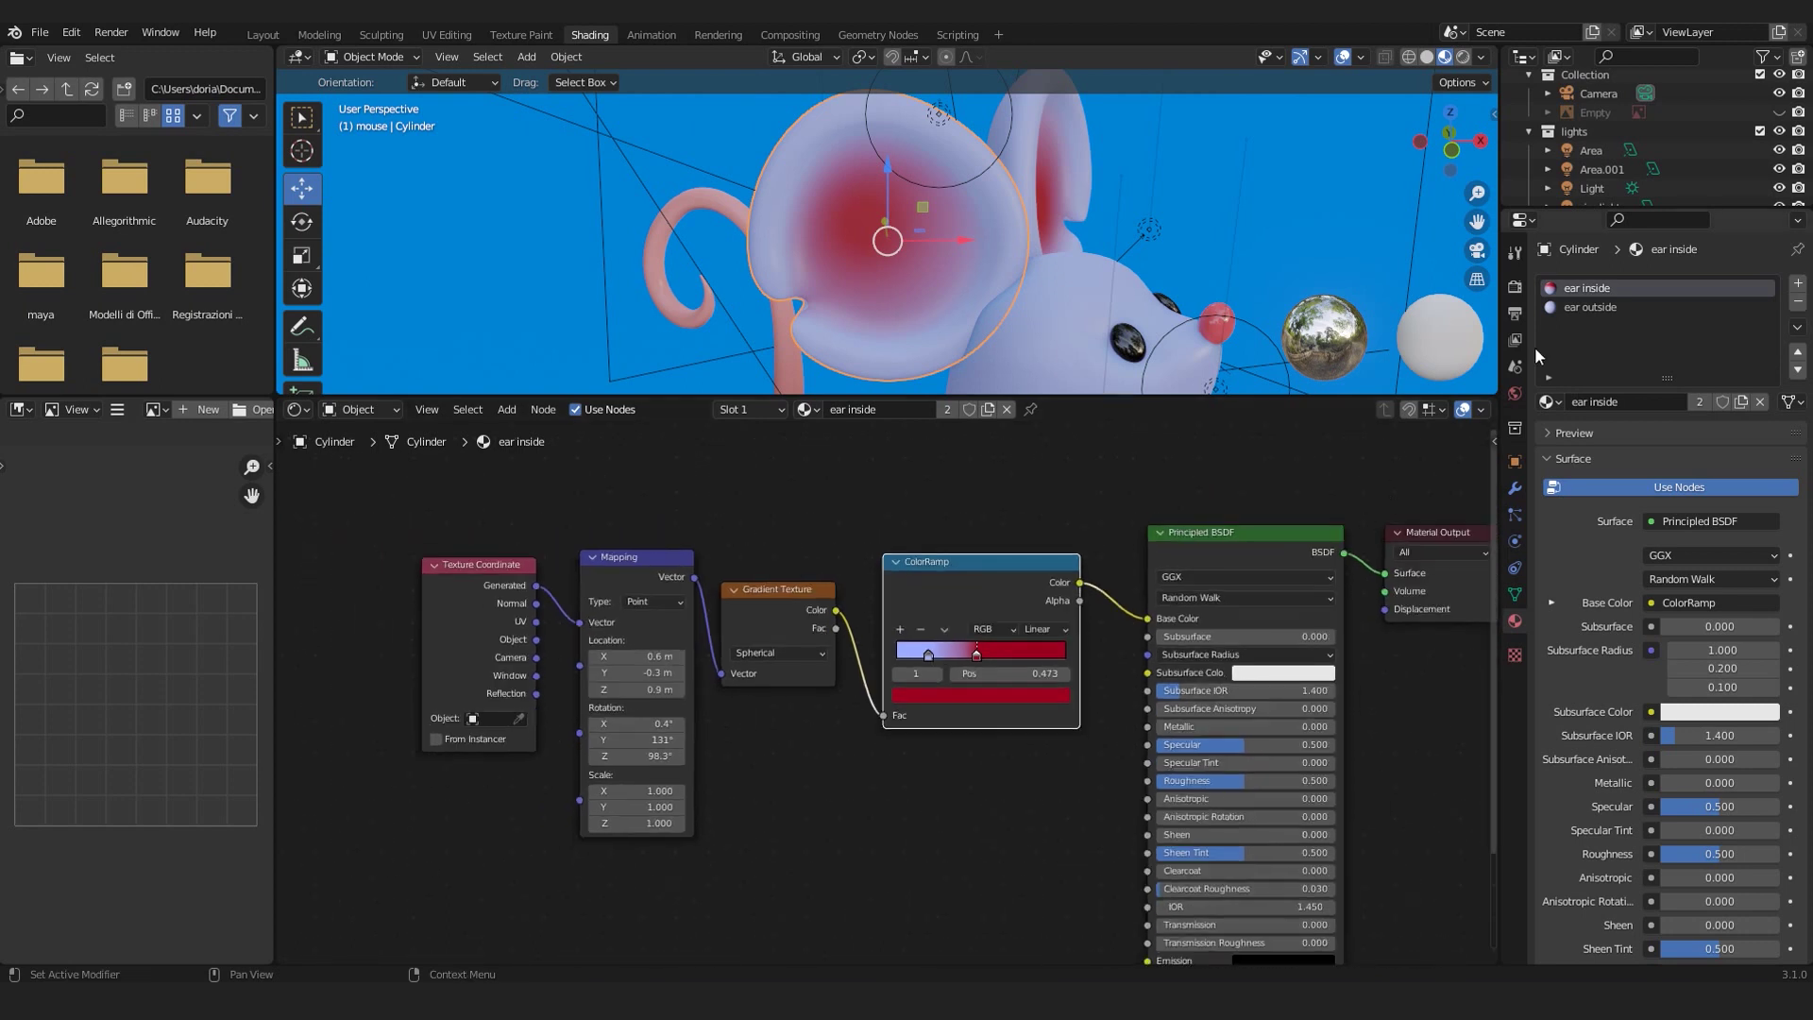
- Display the ear outside material and check the base colour of its Principled BSDF node
{"action": "left_click", "coordinate": [1593, 305]}
{"action": "scroll", "coordinate": [1187, 660], "scroll_direction": "down", "scroll_amount": 1}
{"action": "middle_click_drag", "start_coordinate": [1187, 661], "coordinate": [587, 548]}
{"action": "scroll", "coordinate": [786, 568], "scroll_direction": "up", "scroll_amount": 4}
{"action": "scroll", "coordinate": [699, 529], "scroll_direction": "up", "scroll_amount": 2}
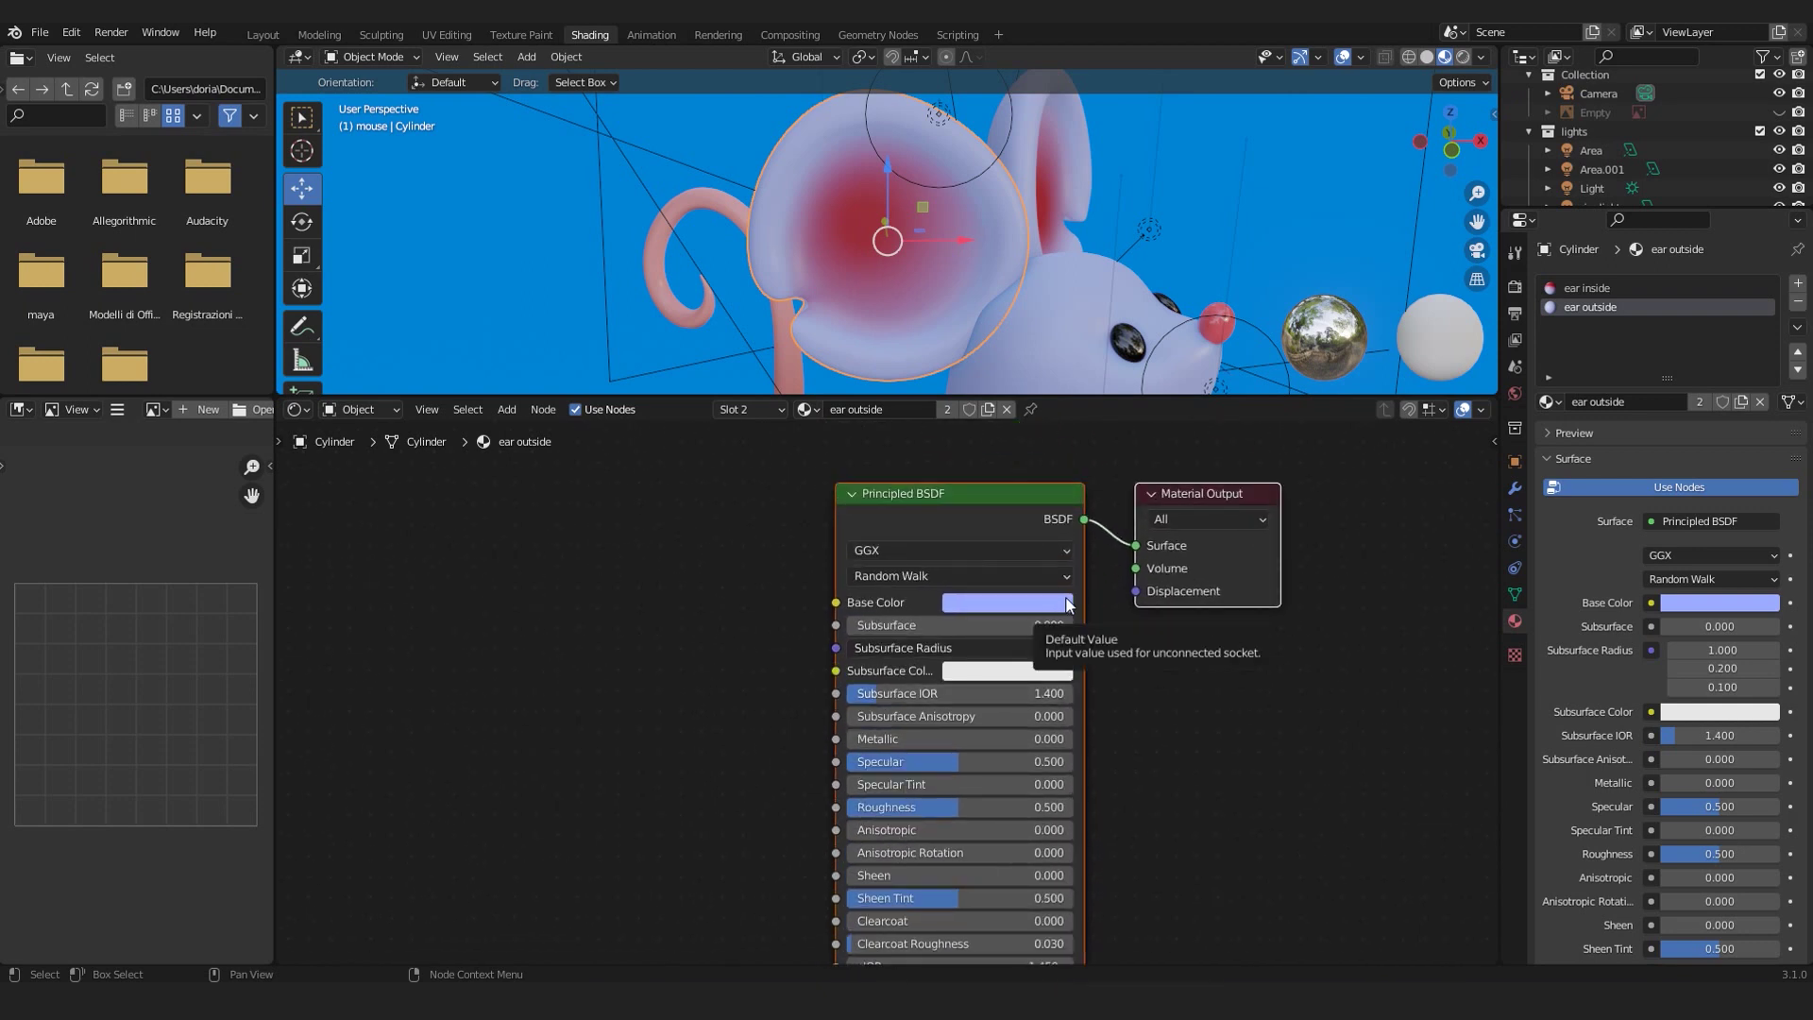
{"action": "left_click", "coordinate": [1056, 604]}
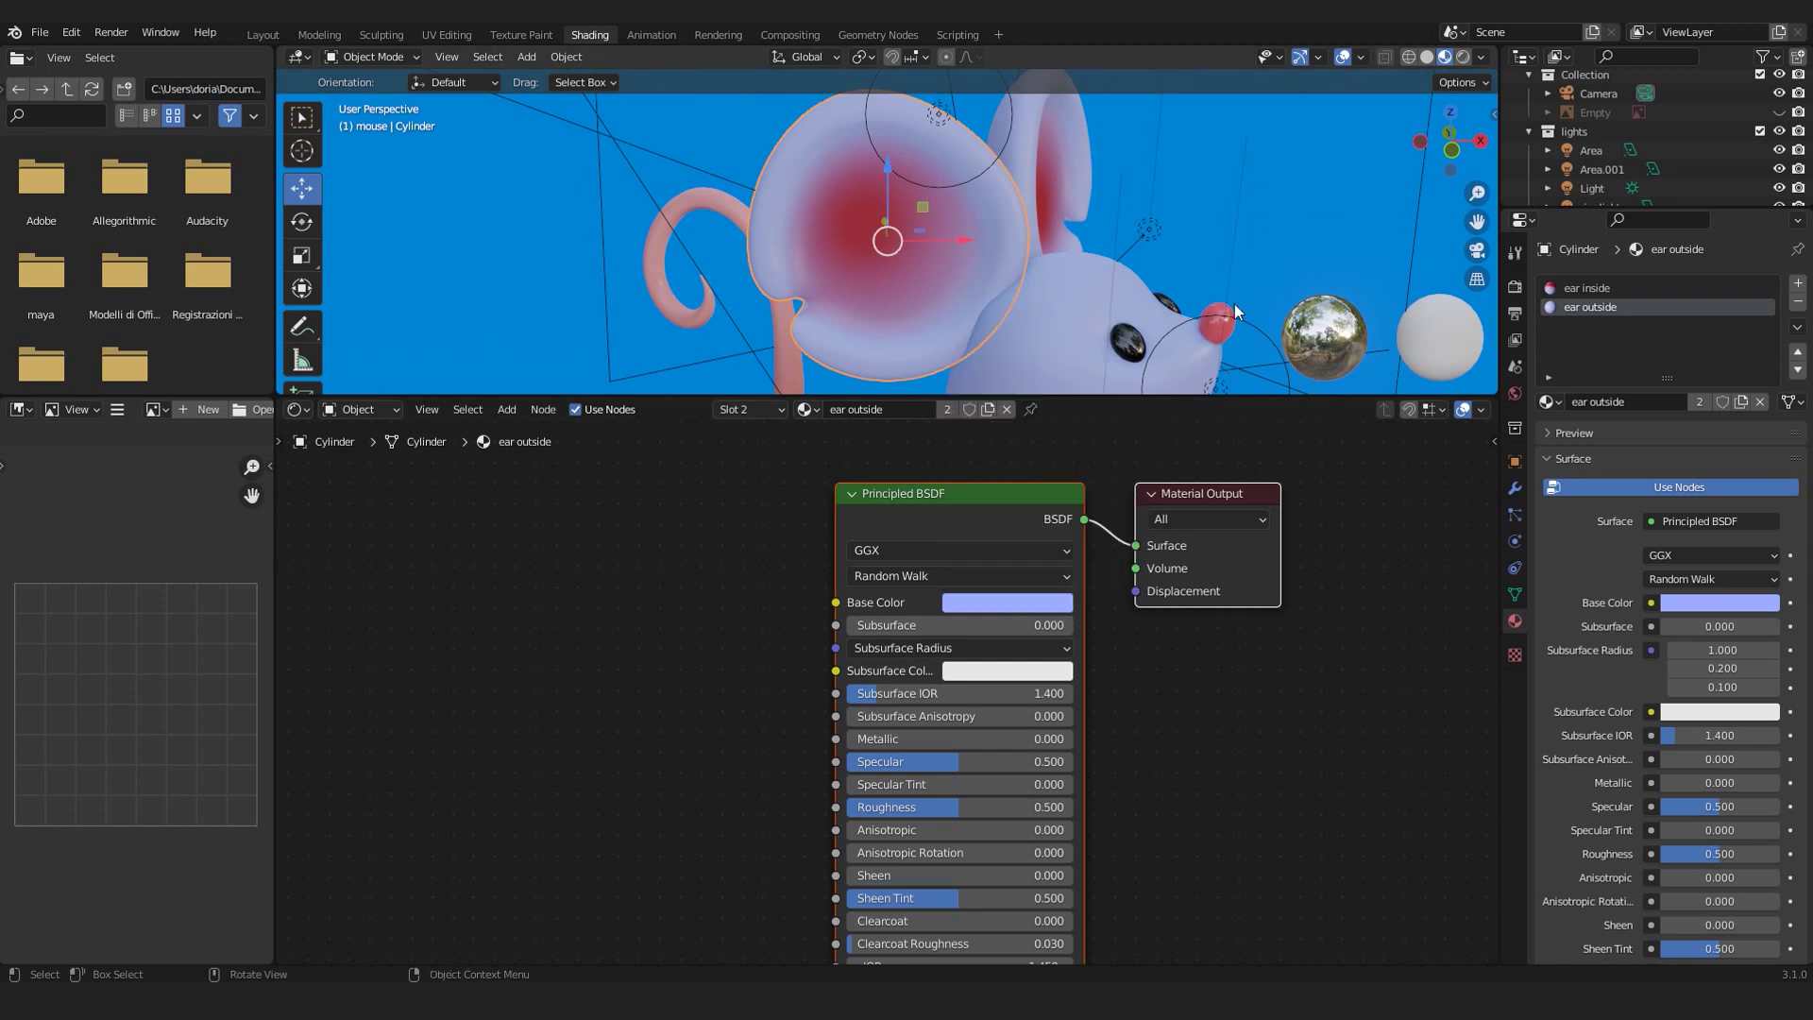
- Select the mouse's nose and check the base colour of its nose material
{"action": "left_click", "coordinate": [1218, 333]}
{"action": "scroll", "coordinate": [1205, 282], "scroll_direction": "up", "scroll_amount": 3}
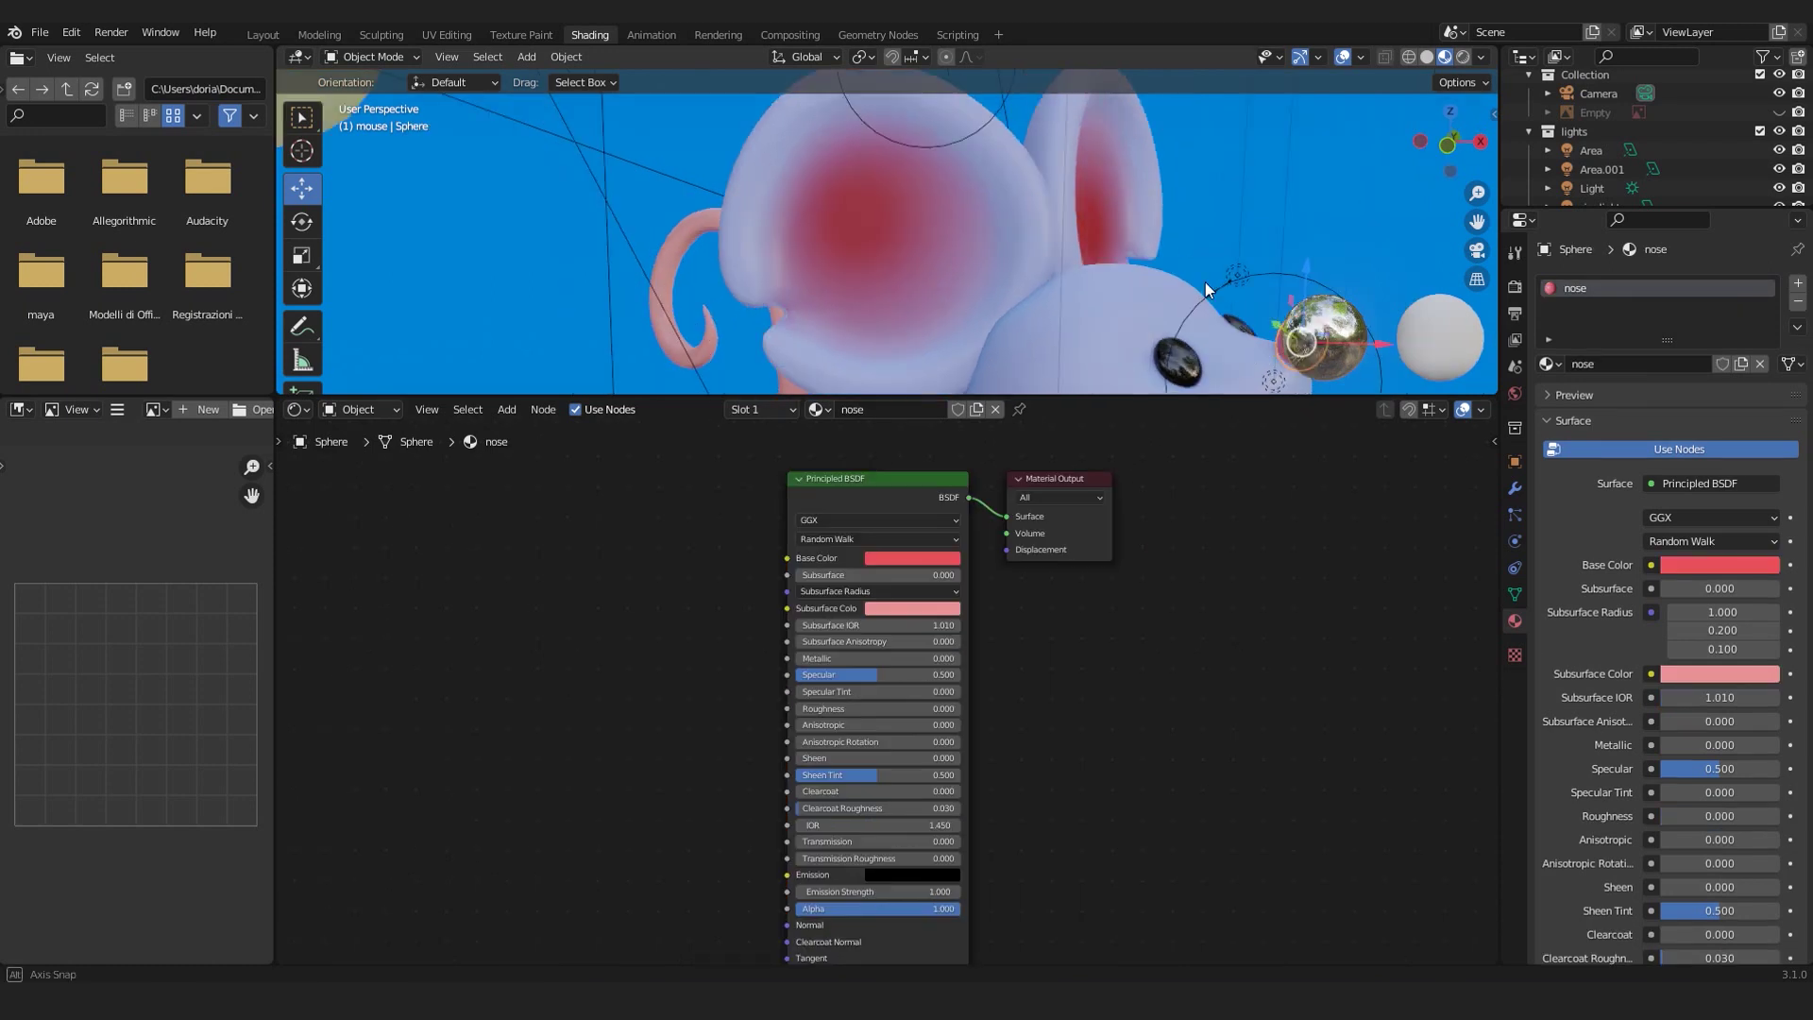
{"action": "scroll", "coordinate": [1139, 255], "scroll_direction": "up", "scroll_amount": 4}
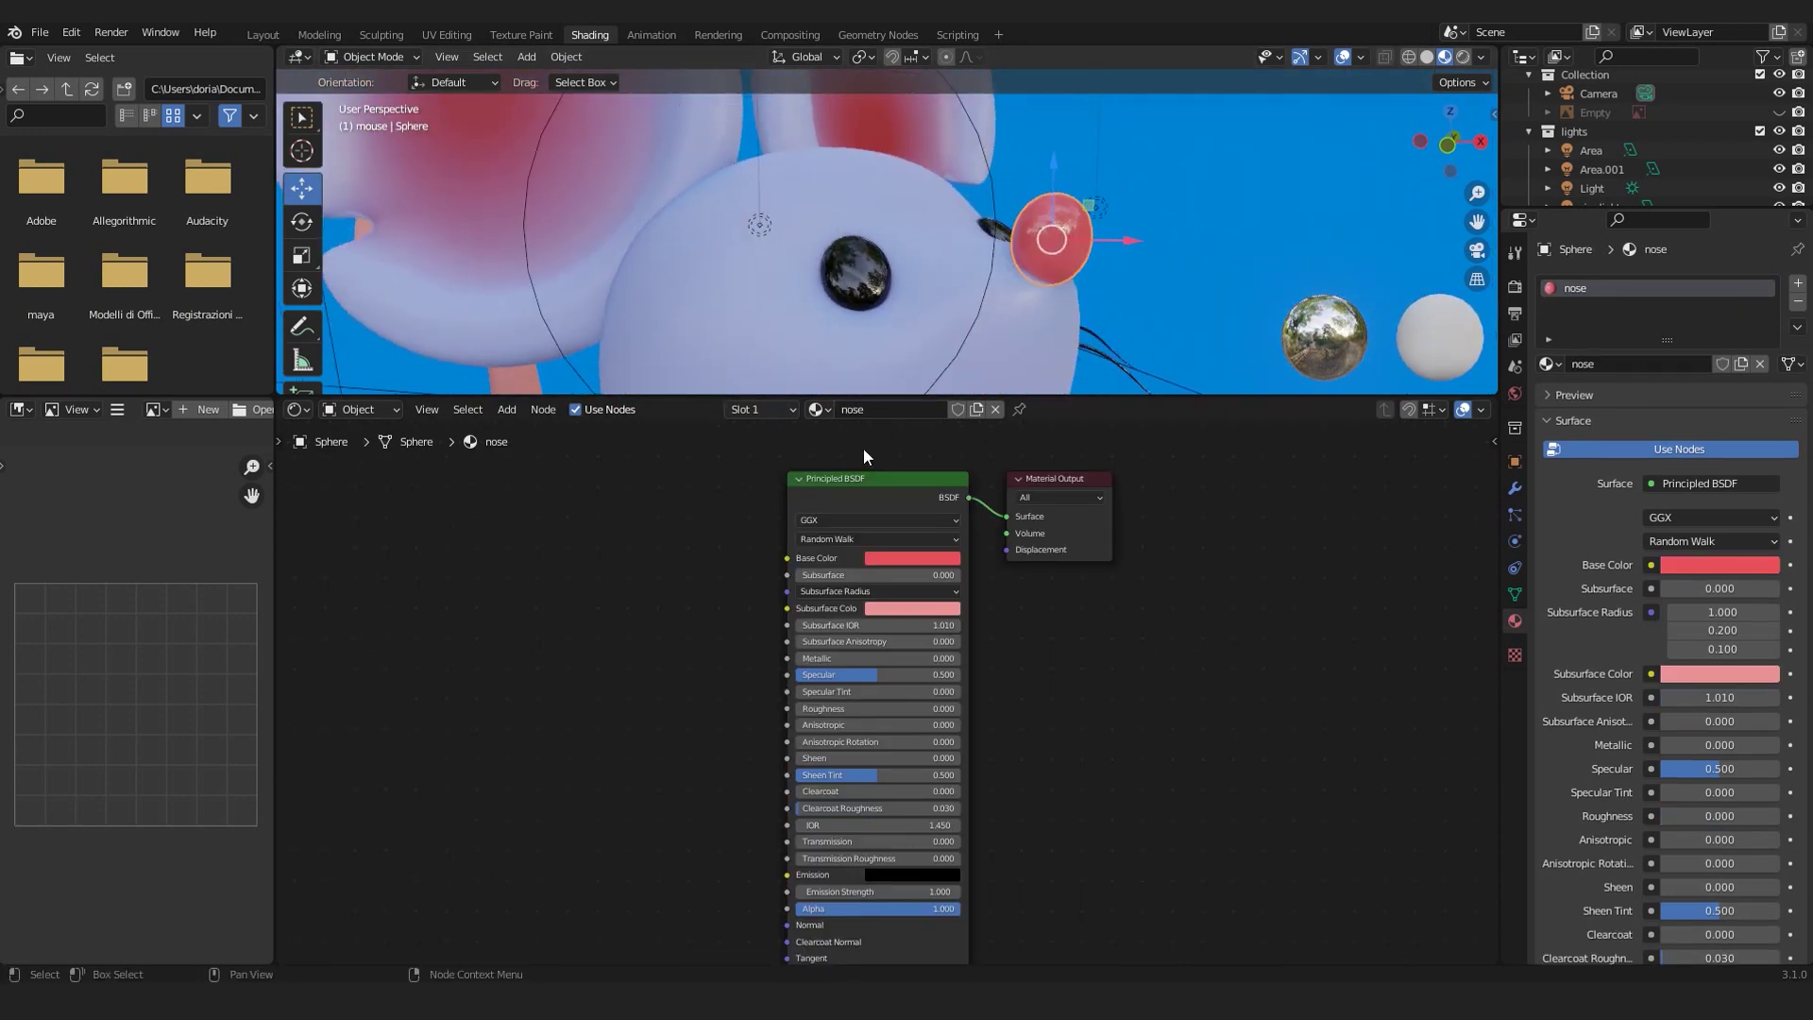
{"action": "scroll", "coordinate": [712, 508], "scroll_direction": "up", "scroll_amount": 3}
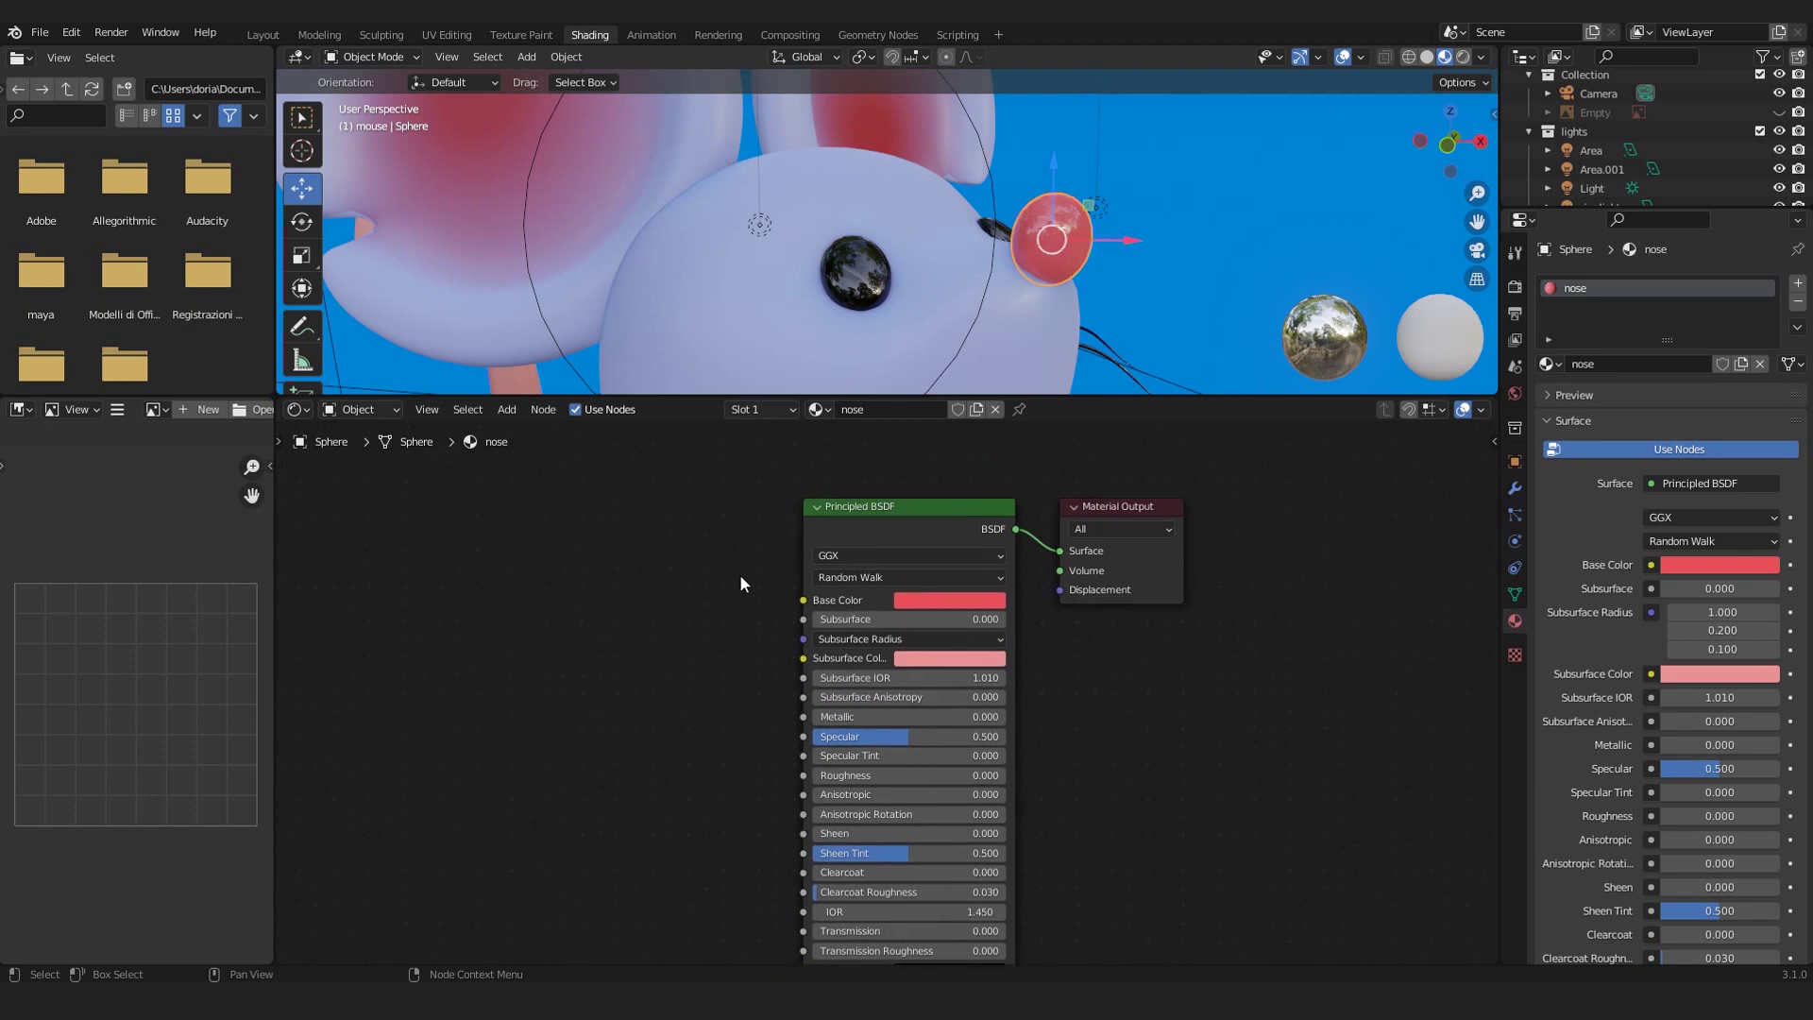
{"action": "scroll", "coordinate": [724, 567], "scroll_direction": "up", "scroll_amount": 2}
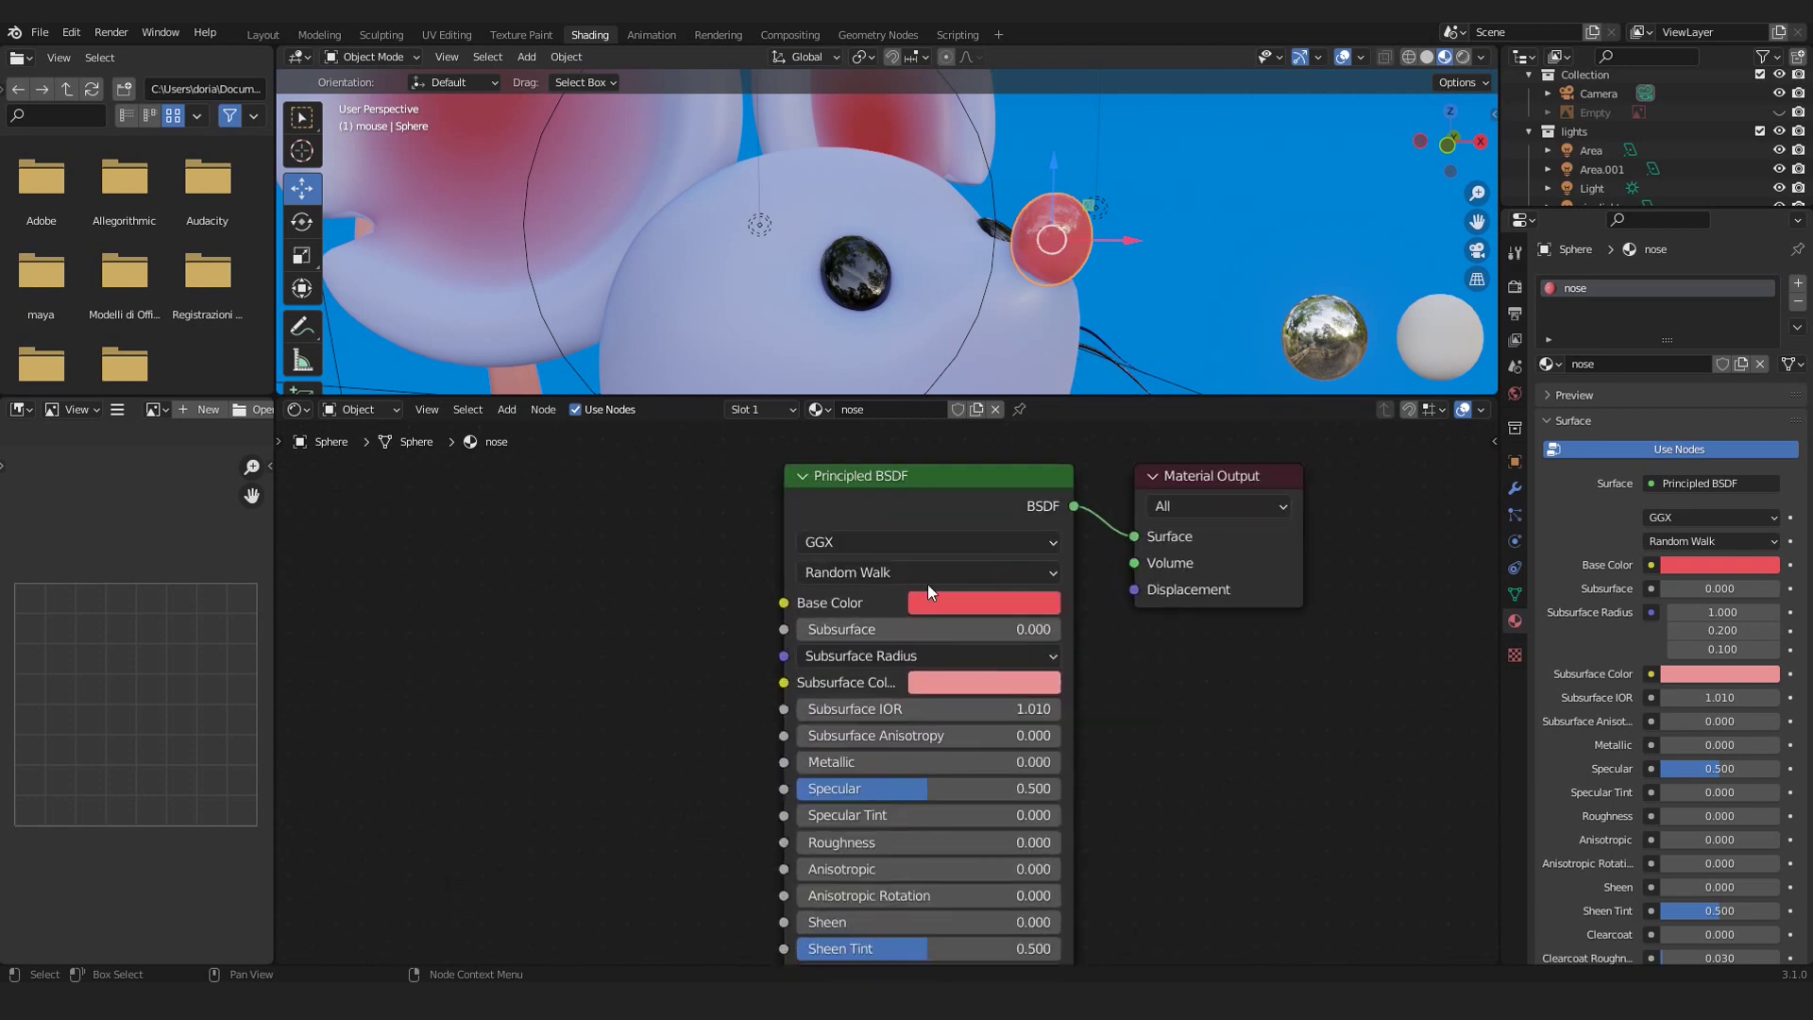
{"action": "left_click", "coordinate": [978, 598]}
- Select the mouse's tail and examine the ColorRamp and Principled BSDF settings of its tail material
{"action": "scroll", "coordinate": [983, 222], "scroll_direction": "down", "scroll_amount": 5}
{"action": "mouse_move", "coordinate": [799, 308]}
{"action": "middle_mouse_down"}
{"action": "mouse_move", "coordinate": [720, 332]}
{"action": "mouse_move", "coordinate": [704, 283]}
{"action": "mouse_move", "coordinate": [790, 281]}
{"action": "middle_mouse_up"}
{"action": "scroll", "coordinate": [790, 282], "scroll_direction": "down", "scroll_amount": 4}
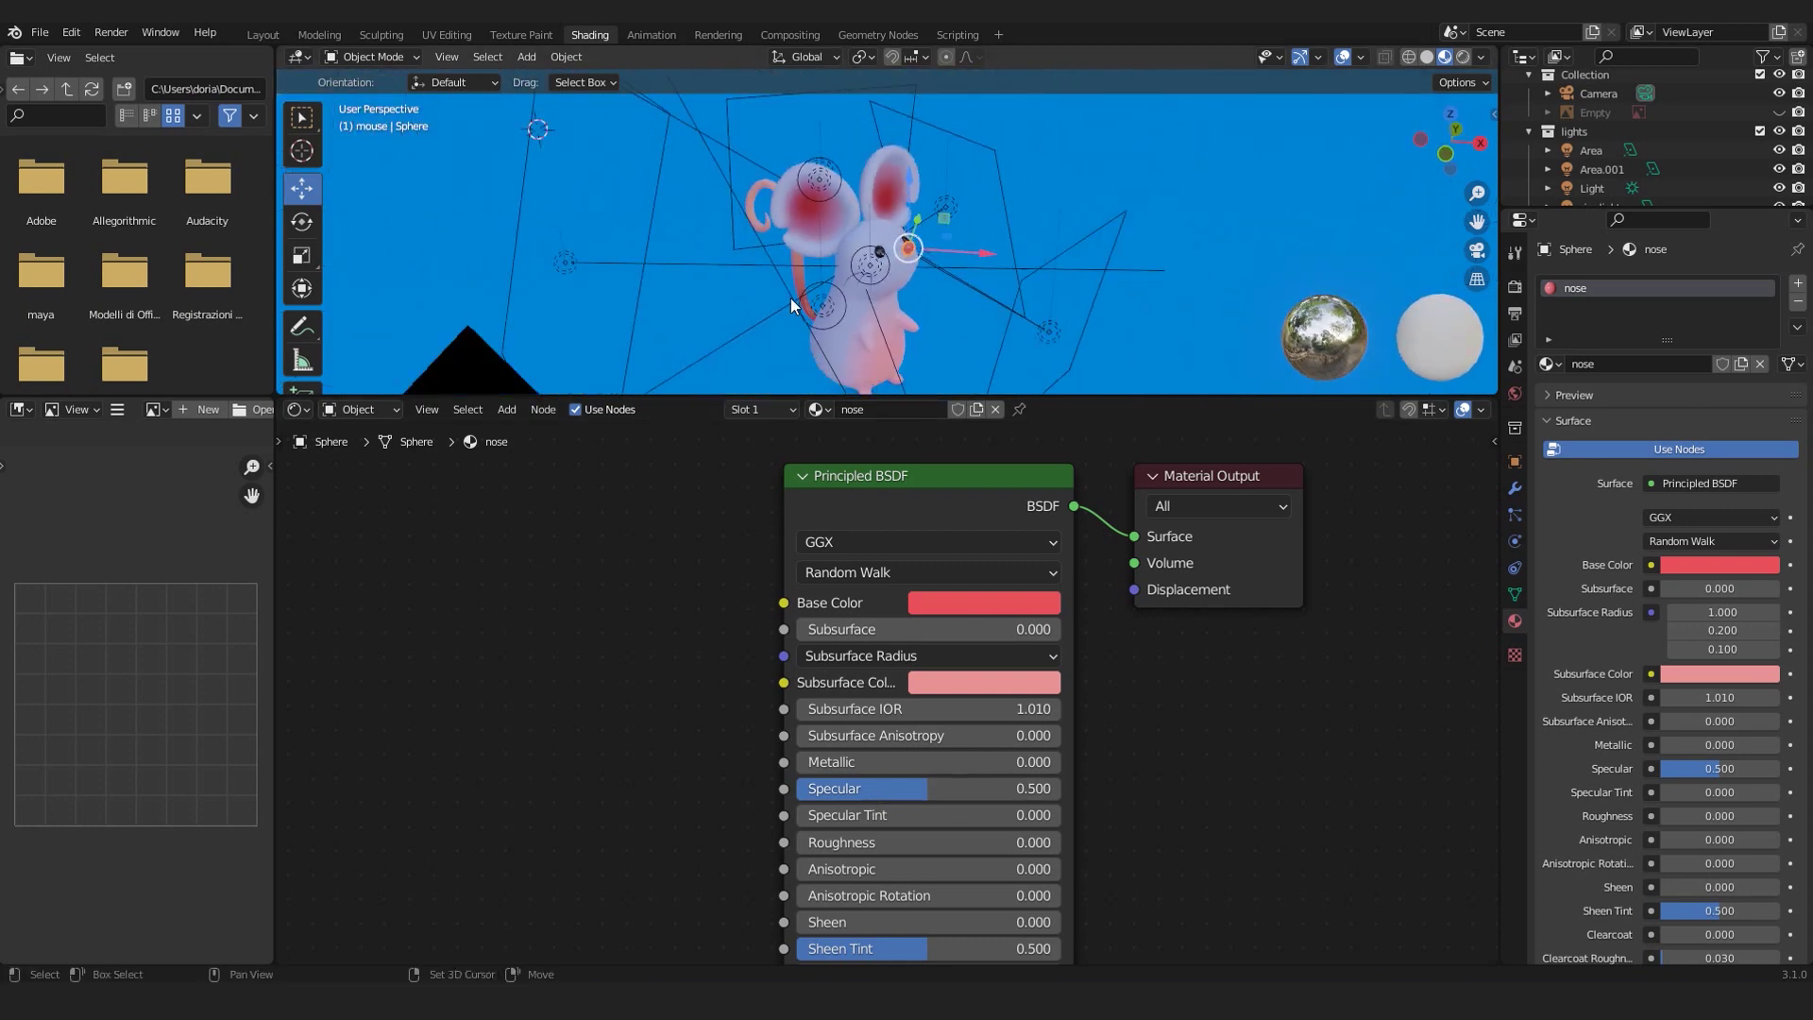
{"action": "scroll", "coordinate": [791, 297], "scroll_direction": "up", "scroll_amount": 4}
{"action": "middle_click_drag", "start_coordinate": [882, 216], "coordinate": [876, 349]}
{"action": "left_click", "coordinate": [746, 263]}
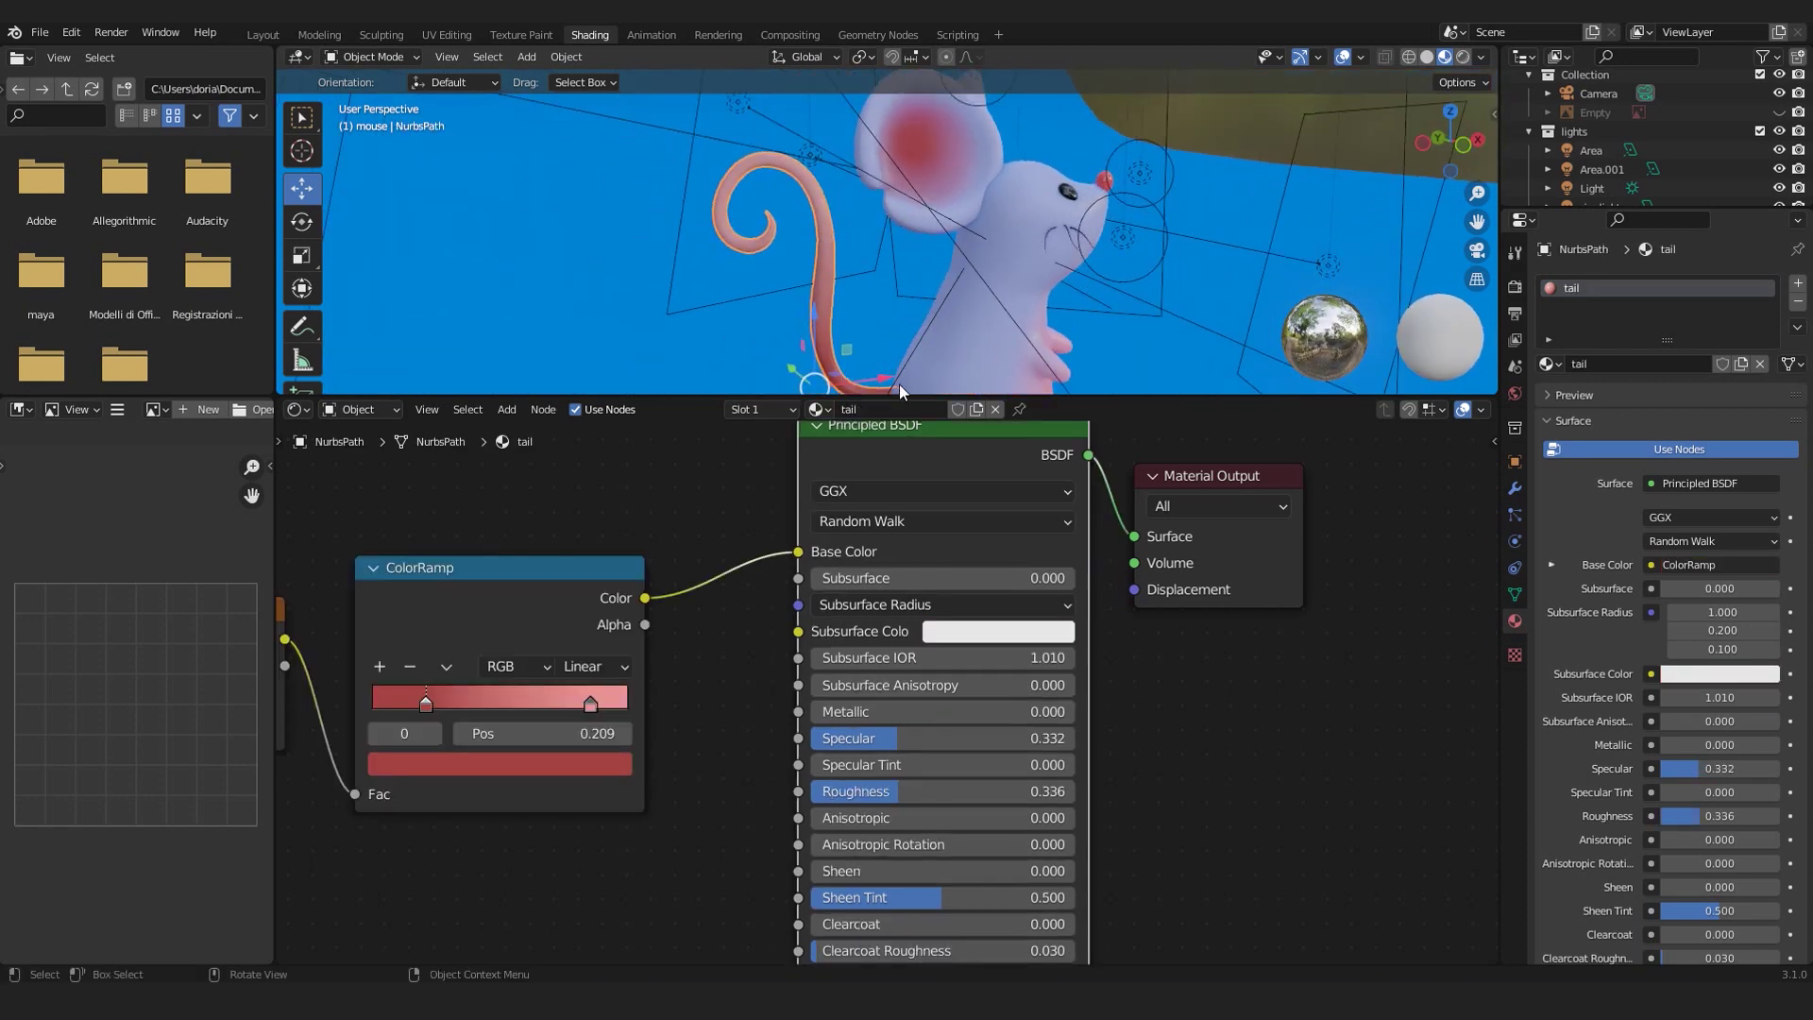
{"action": "scroll", "coordinate": [752, 559], "scroll_direction": "down", "scroll_amount": 1}
{"action": "scroll", "coordinate": [752, 567], "scroll_direction": "down", "scroll_amount": 1}
{"action": "middle_click_drag", "start_coordinate": [661, 578], "coordinate": [744, 592]}
{"action": "scroll", "coordinate": [803, 652], "scroll_direction": "up", "scroll_amount": 1}
{"action": "middle_click_drag", "start_coordinate": [864, 682], "coordinate": [801, 665]}
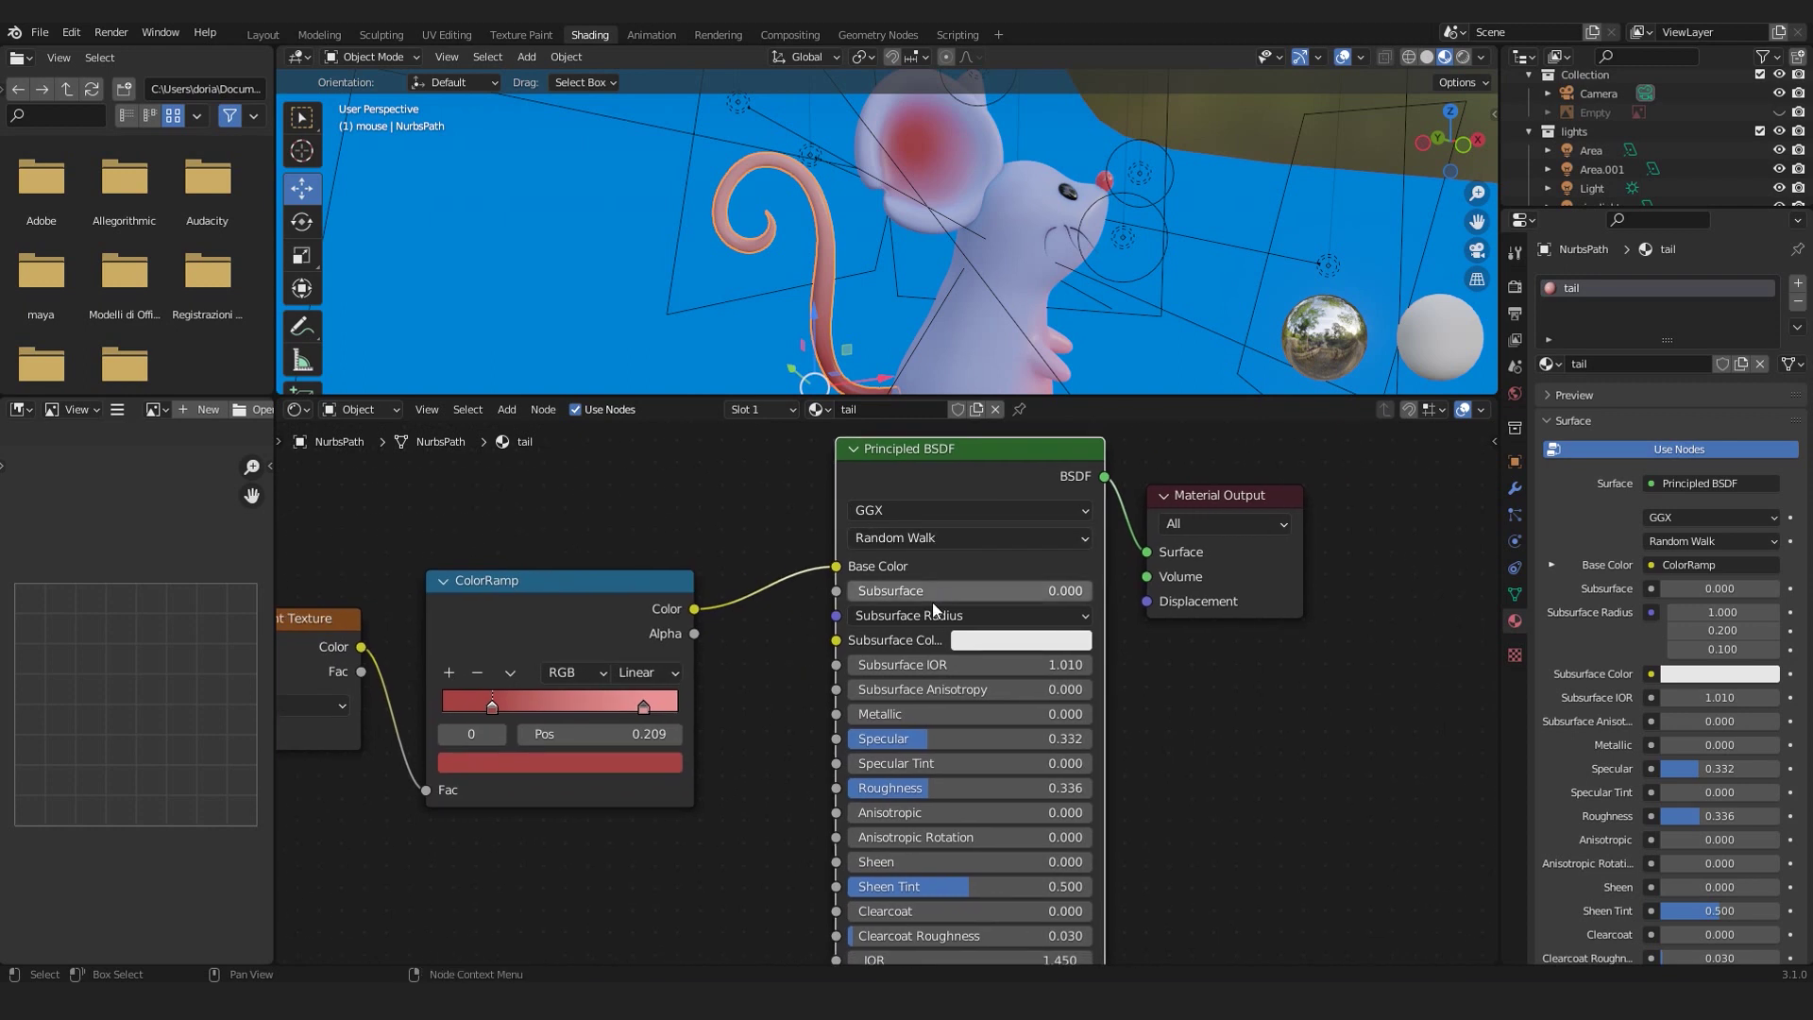
{"action": "middle_click_drag", "start_coordinate": [828, 767], "coordinate": [869, 727]}
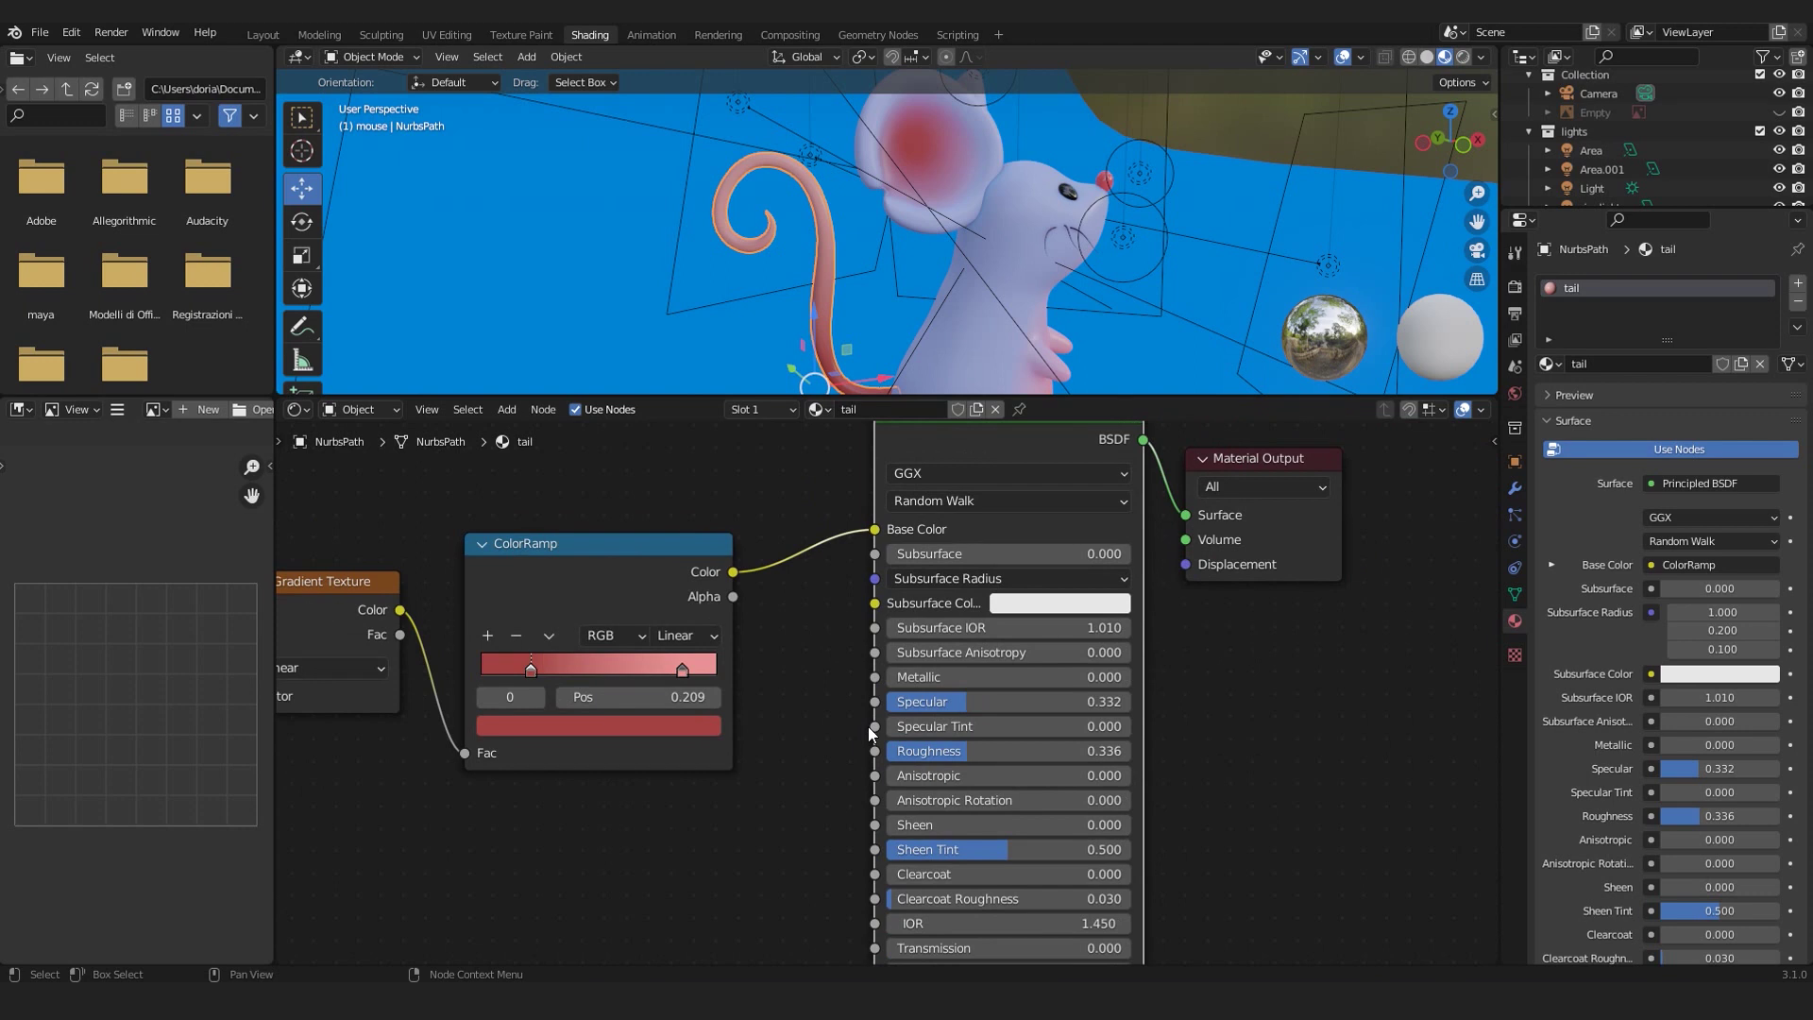
- Shift the tail material's Texture Coordinate, Mapping and Gradient Texture nodes slightly closer to the ColorRamp
{"action": "scroll", "coordinate": [841, 693], "scroll_direction": "down", "scroll_amount": 2}
{"action": "middle_click_drag", "start_coordinate": [402, 562], "coordinate": [658, 562]}
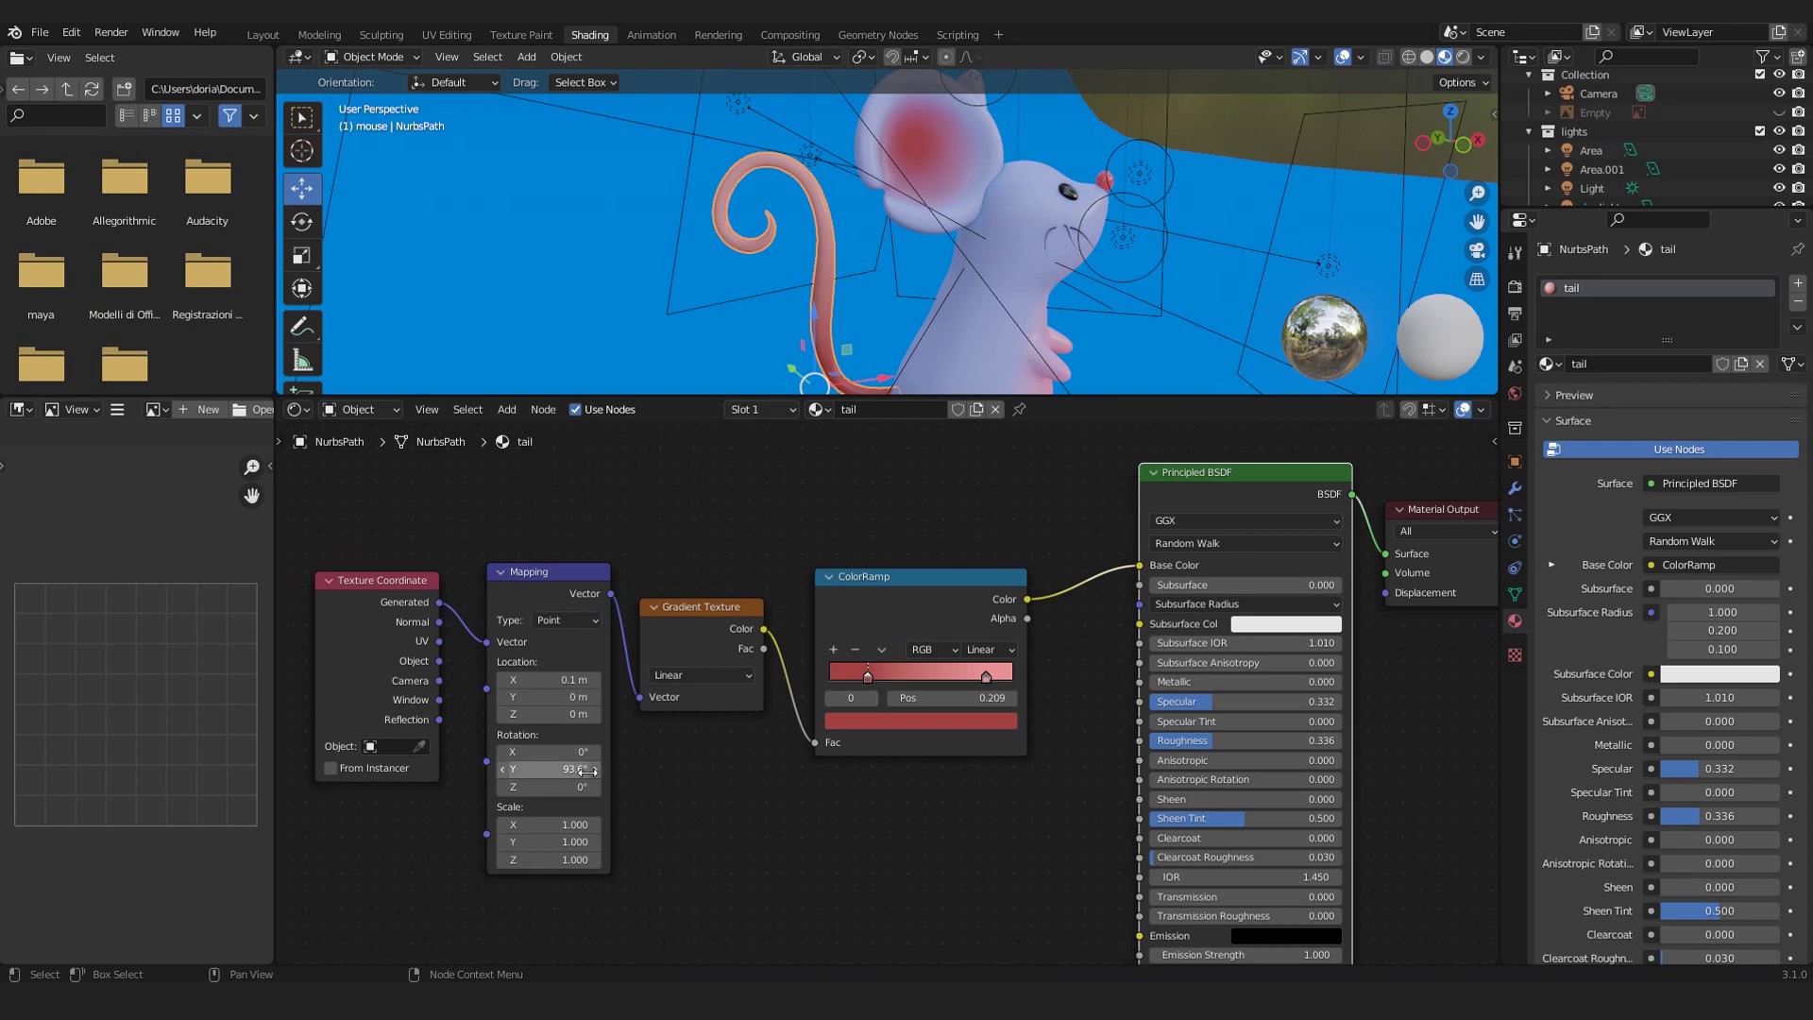
{"action": "scroll", "coordinate": [616, 769], "scroll_direction": "up", "scroll_amount": 2}
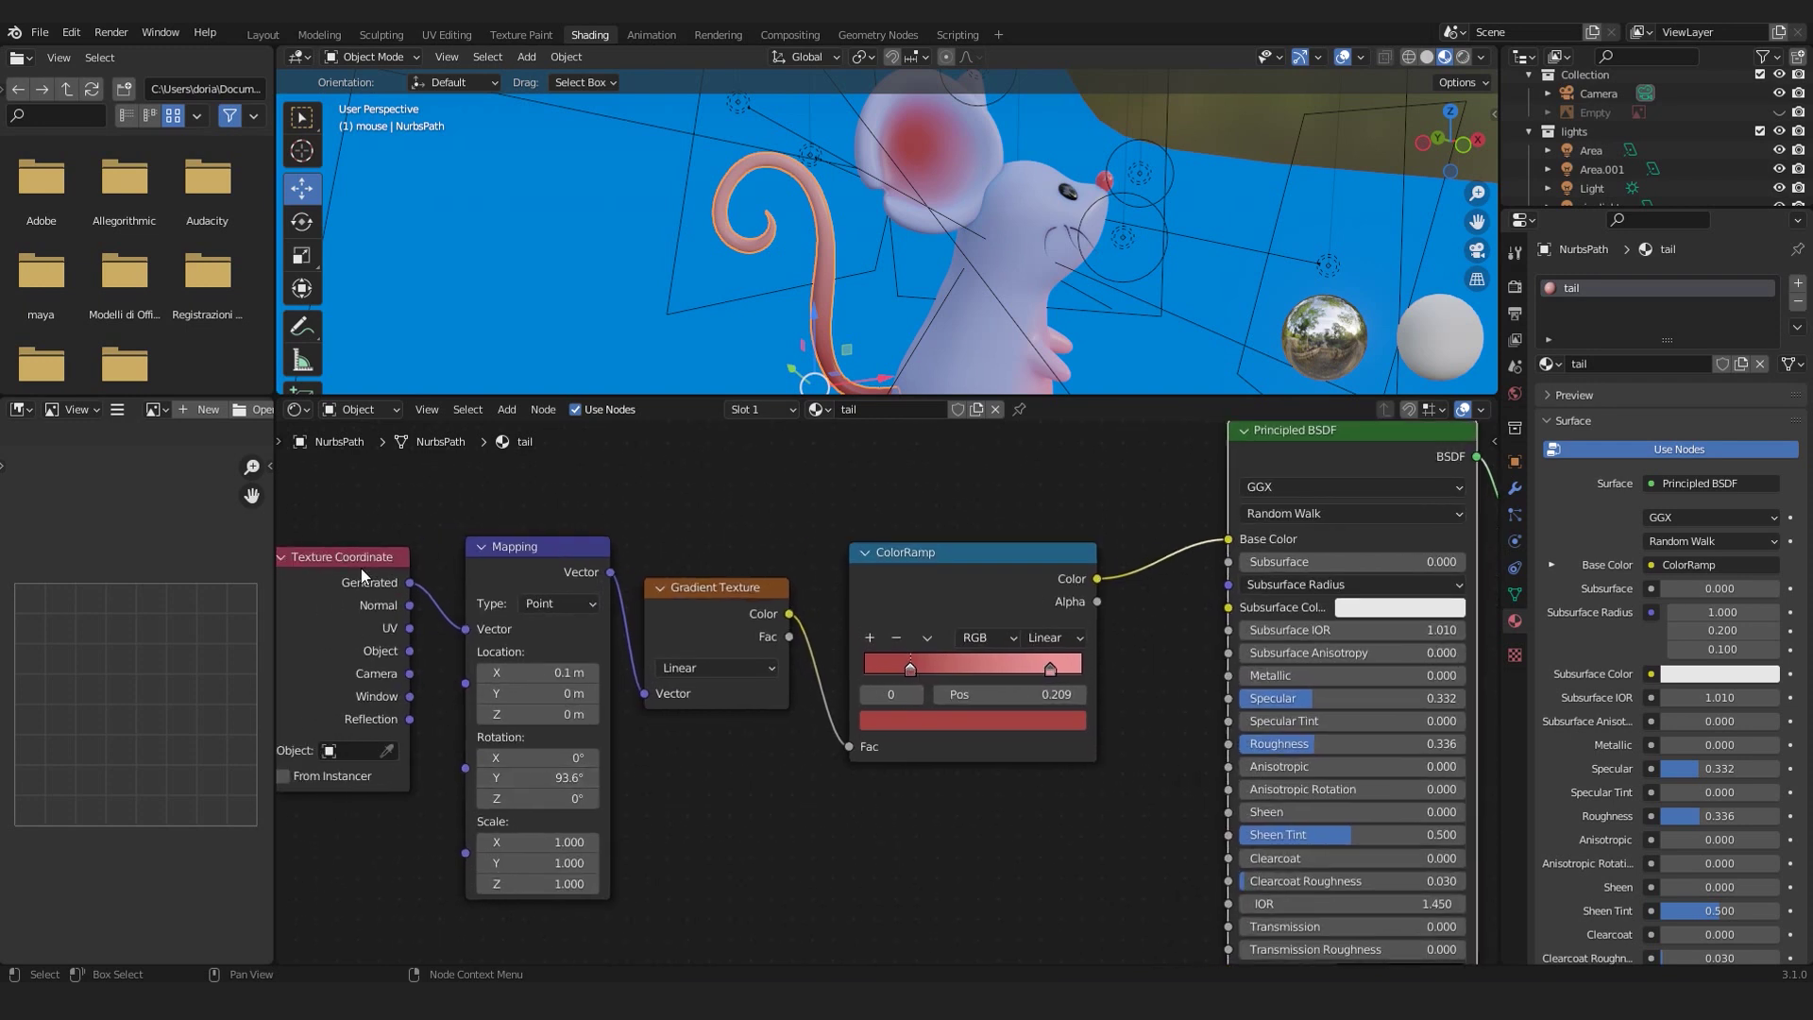
{"action": "left_click_drag", "start_coordinate": [361, 569], "coordinate": [383, 568]}
{"action": "left_click_drag", "start_coordinate": [544, 571], "coordinate": [568, 571]}
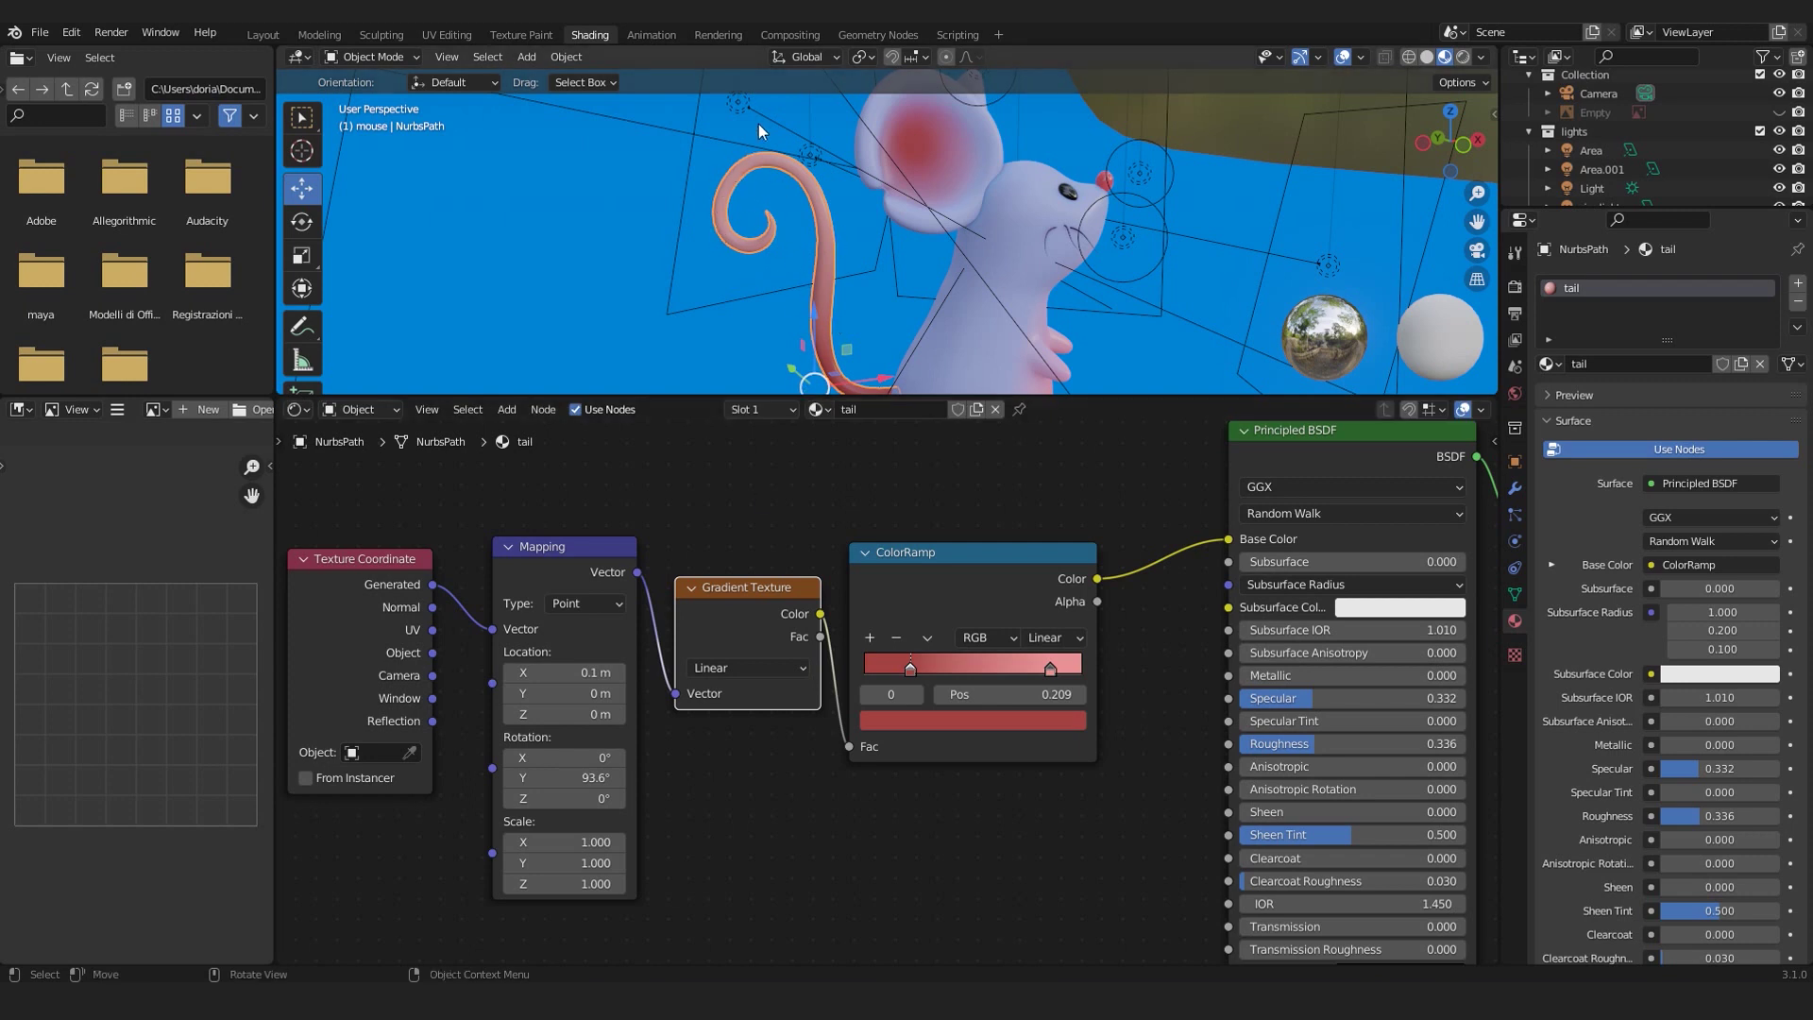
- Check the colours of both stops of the tail material's ColorRamp
{"action": "left_click", "coordinate": [914, 721]}
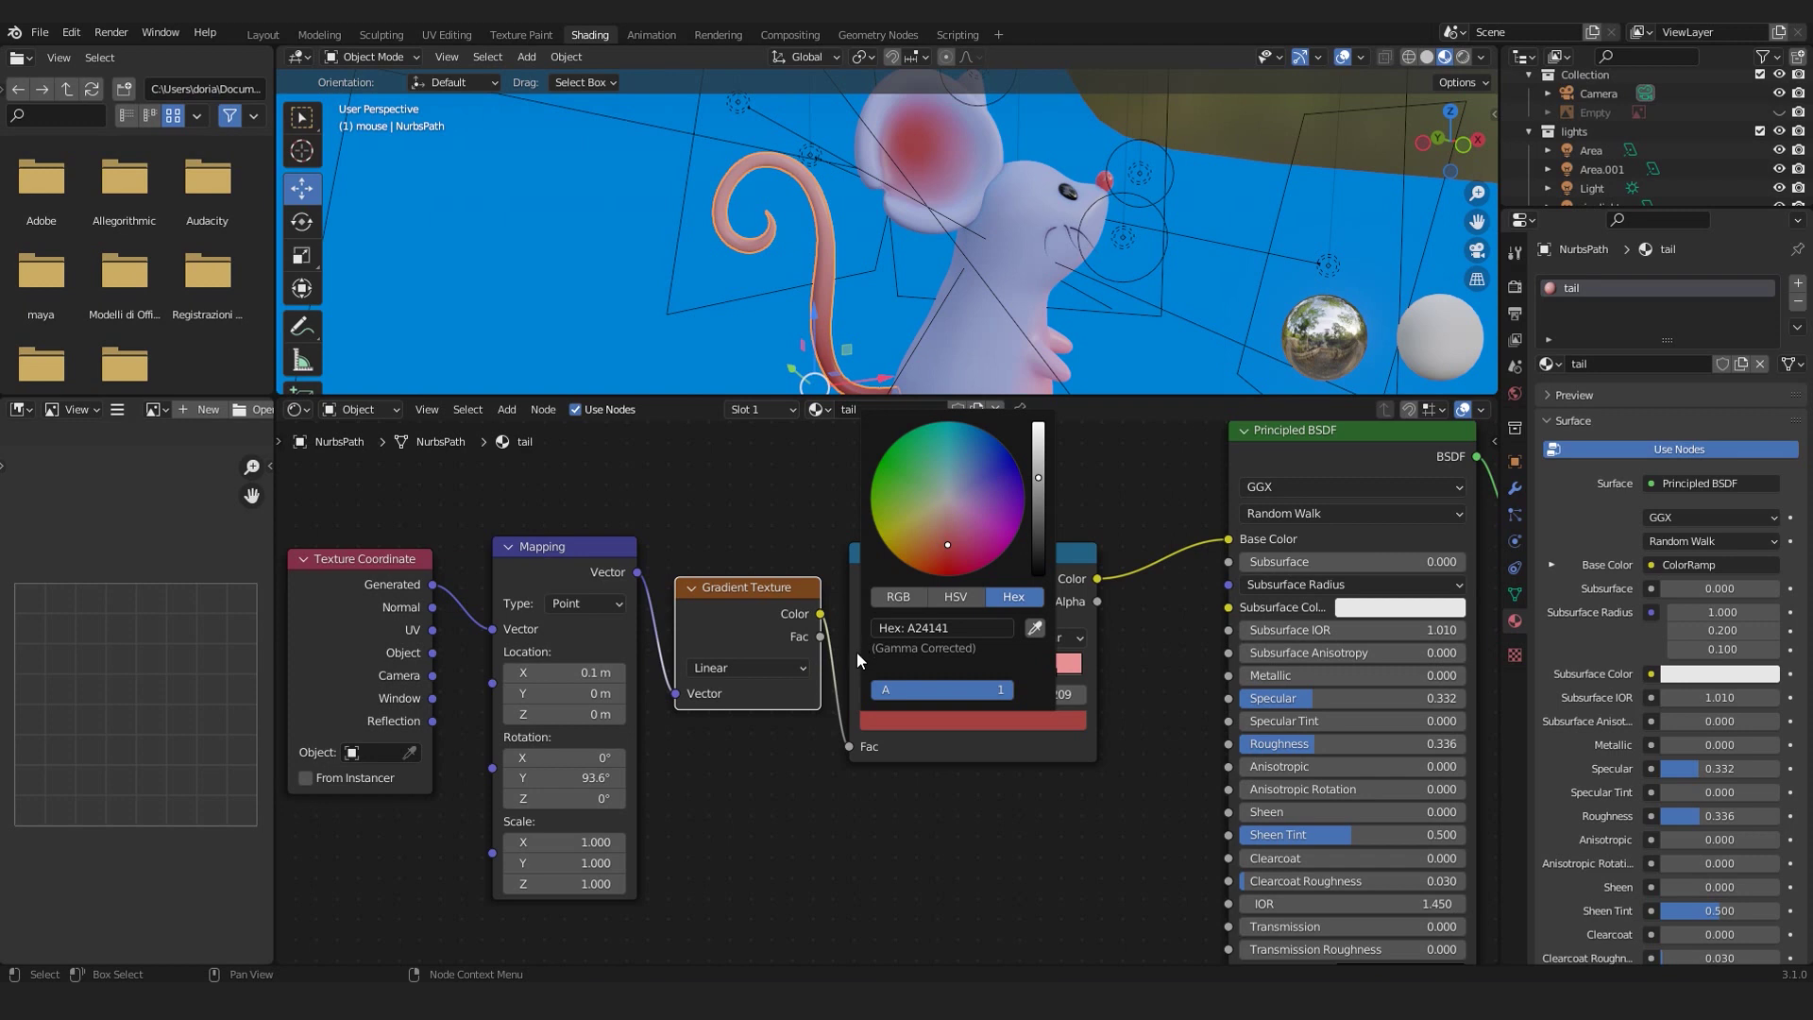
{"action": "left_click", "coordinate": [1051, 670]}
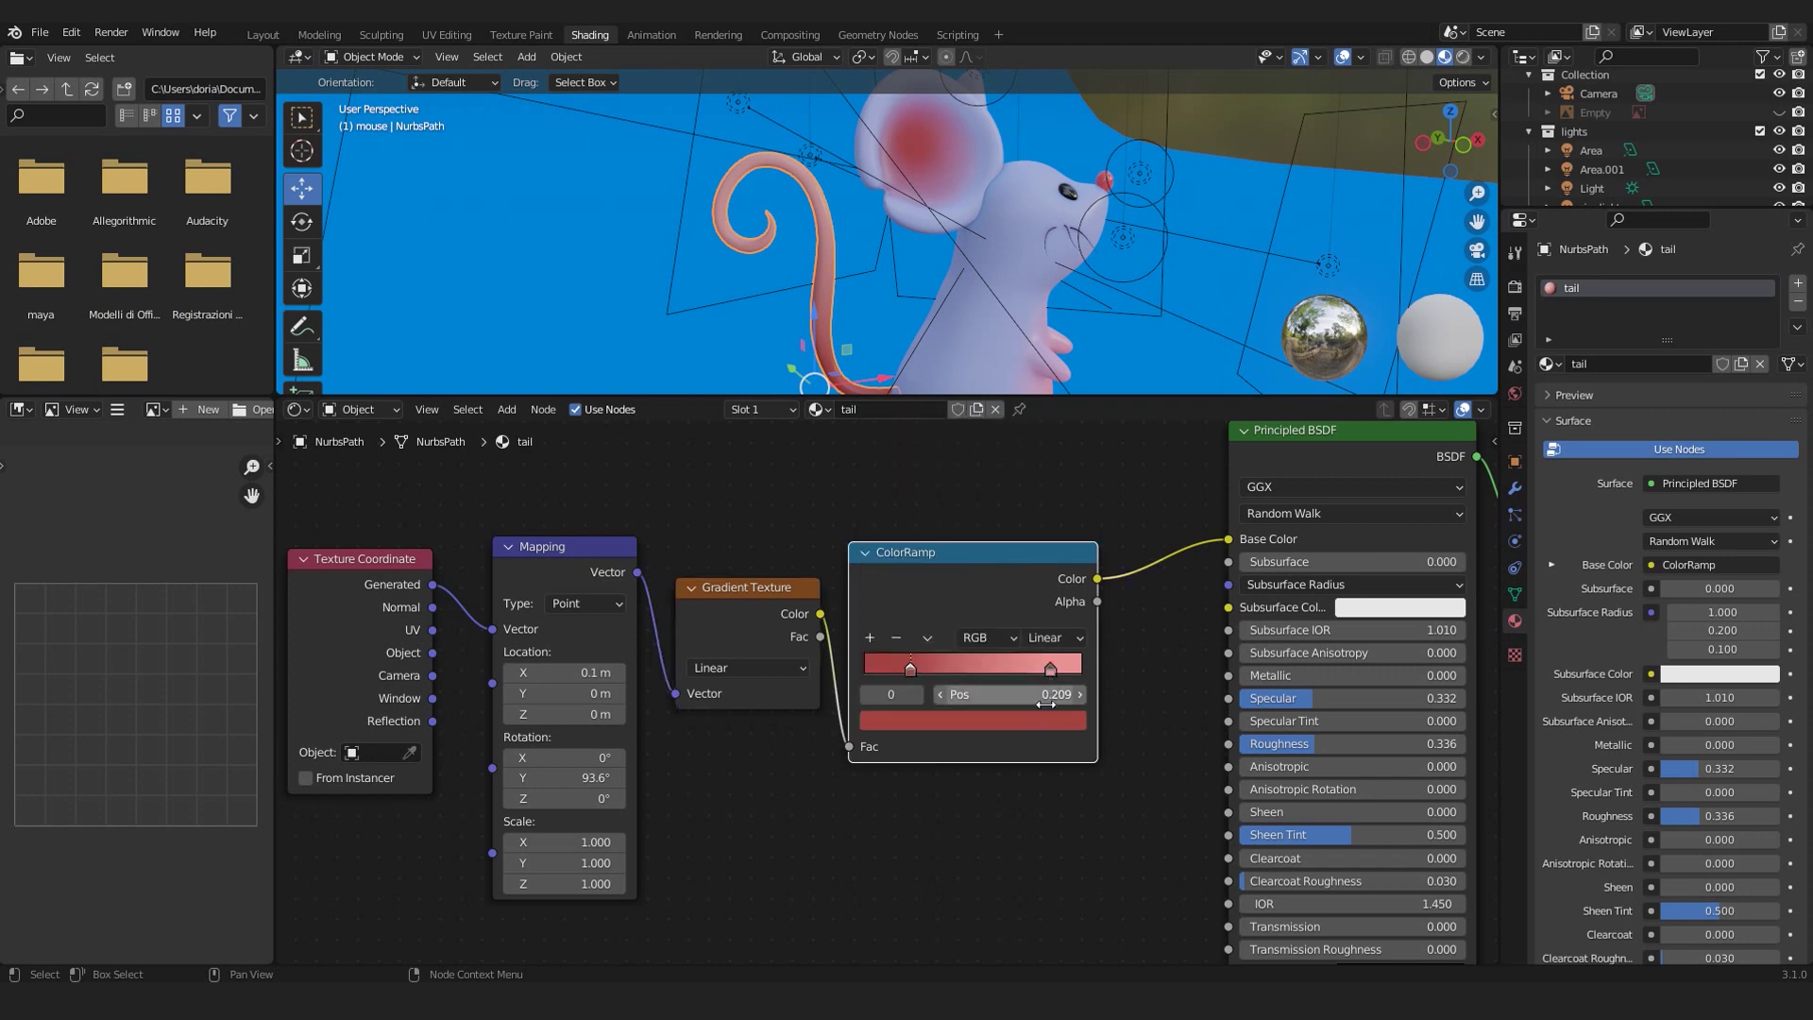
{"action": "left_click", "coordinate": [1046, 720]}
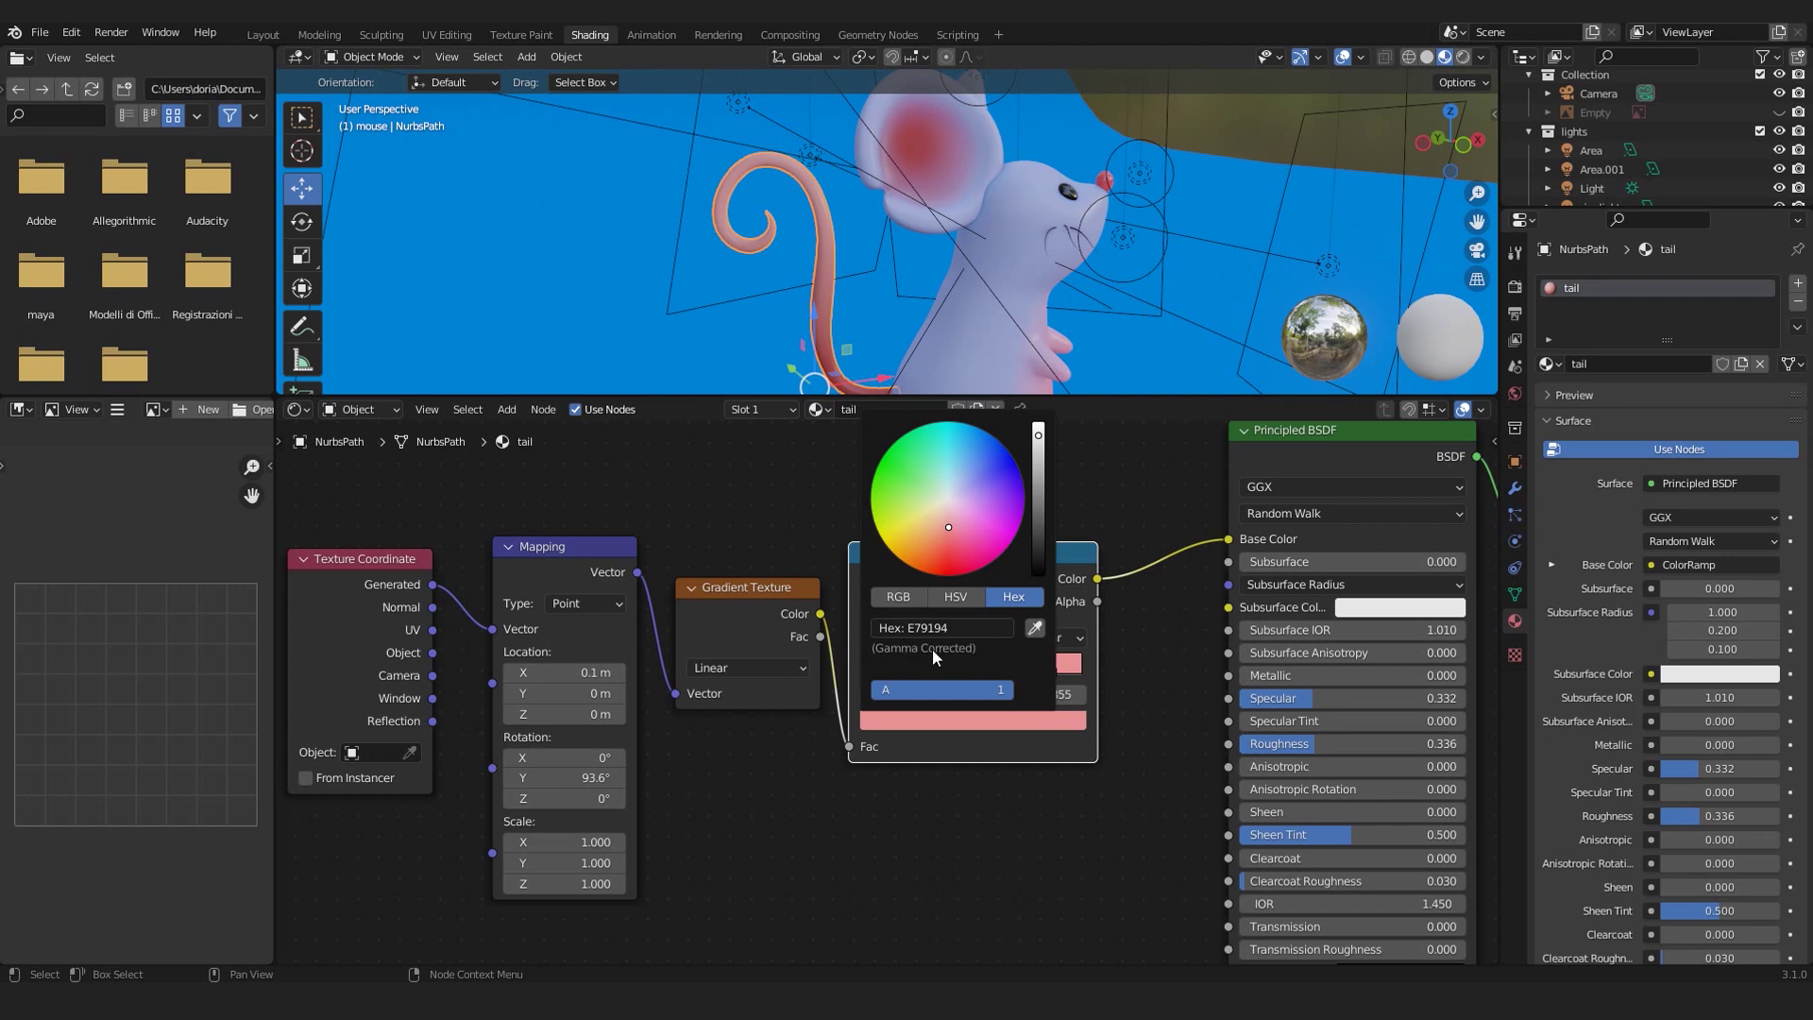
{"action": "scroll", "coordinate": [734, 633], "scroll_direction": "down", "scroll_amount": 2}
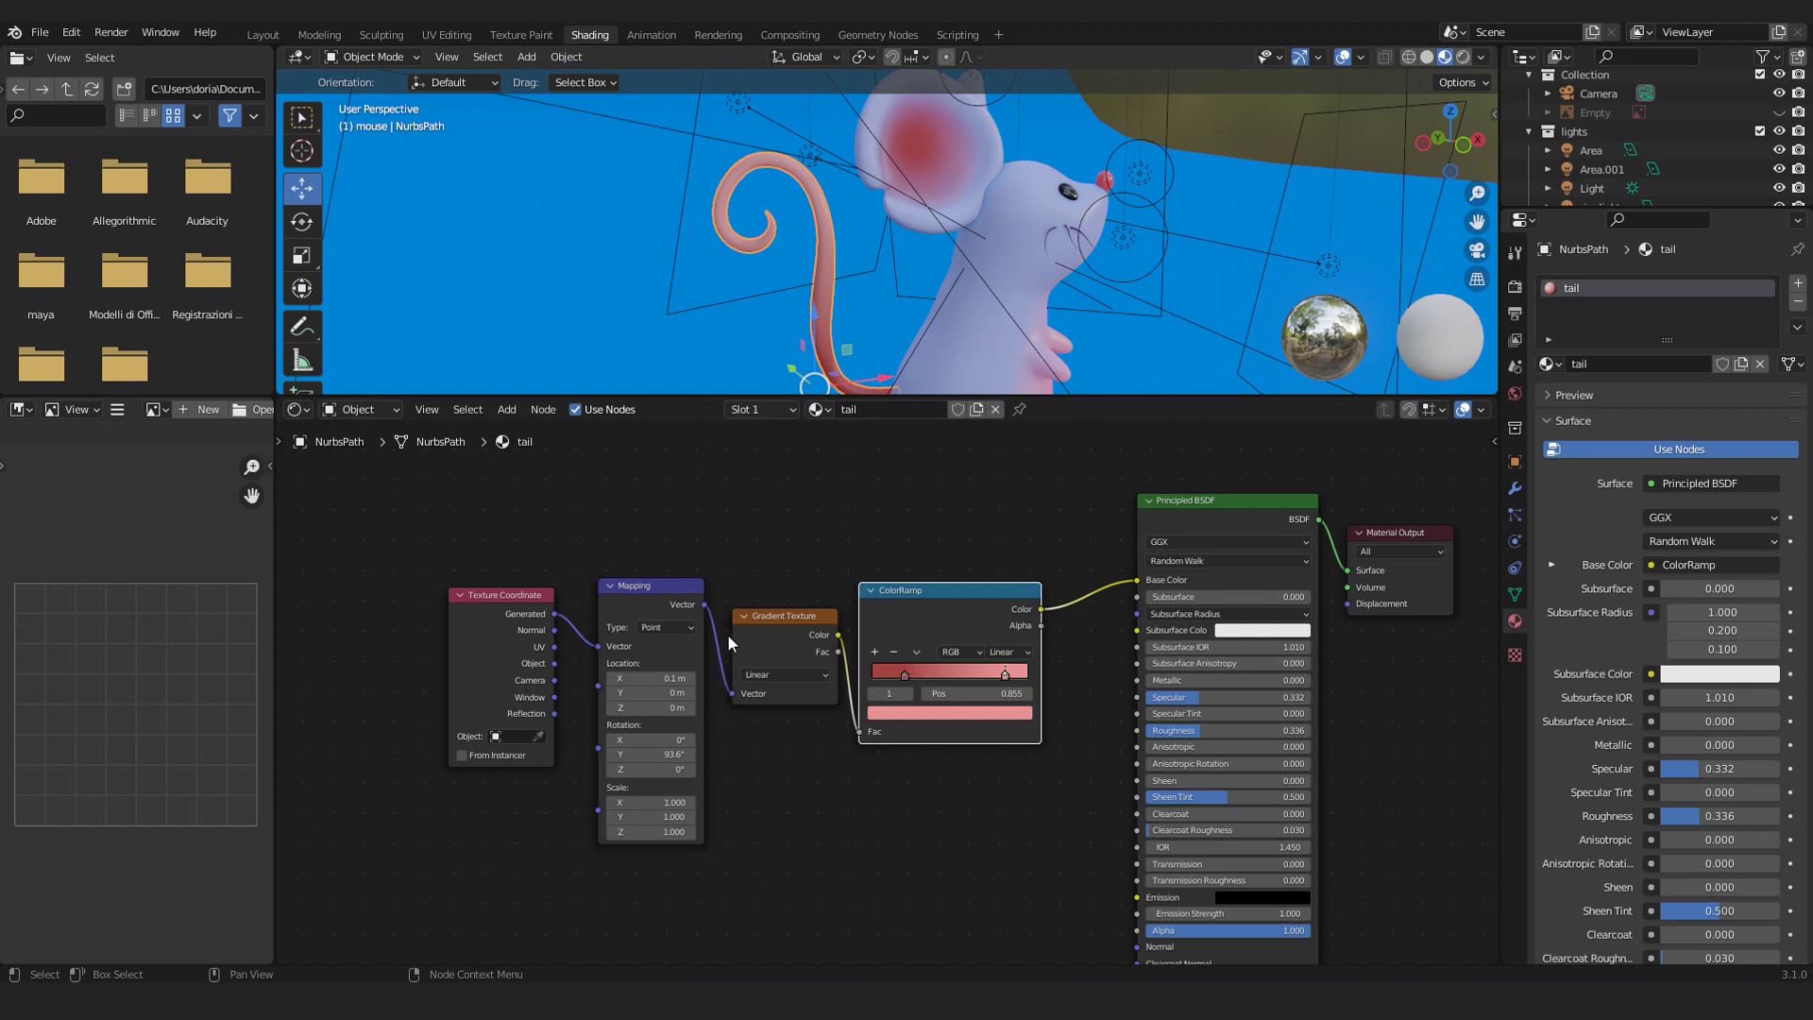
- Add a separate Gradient Texture node in the empty space above the tail material's node chain
{"action": "middle_click_drag", "start_coordinate": [734, 634], "coordinate": [808, 634]}
{"action": "scroll", "coordinate": [603, 629], "scroll_direction": "up", "scroll_amount": 2}
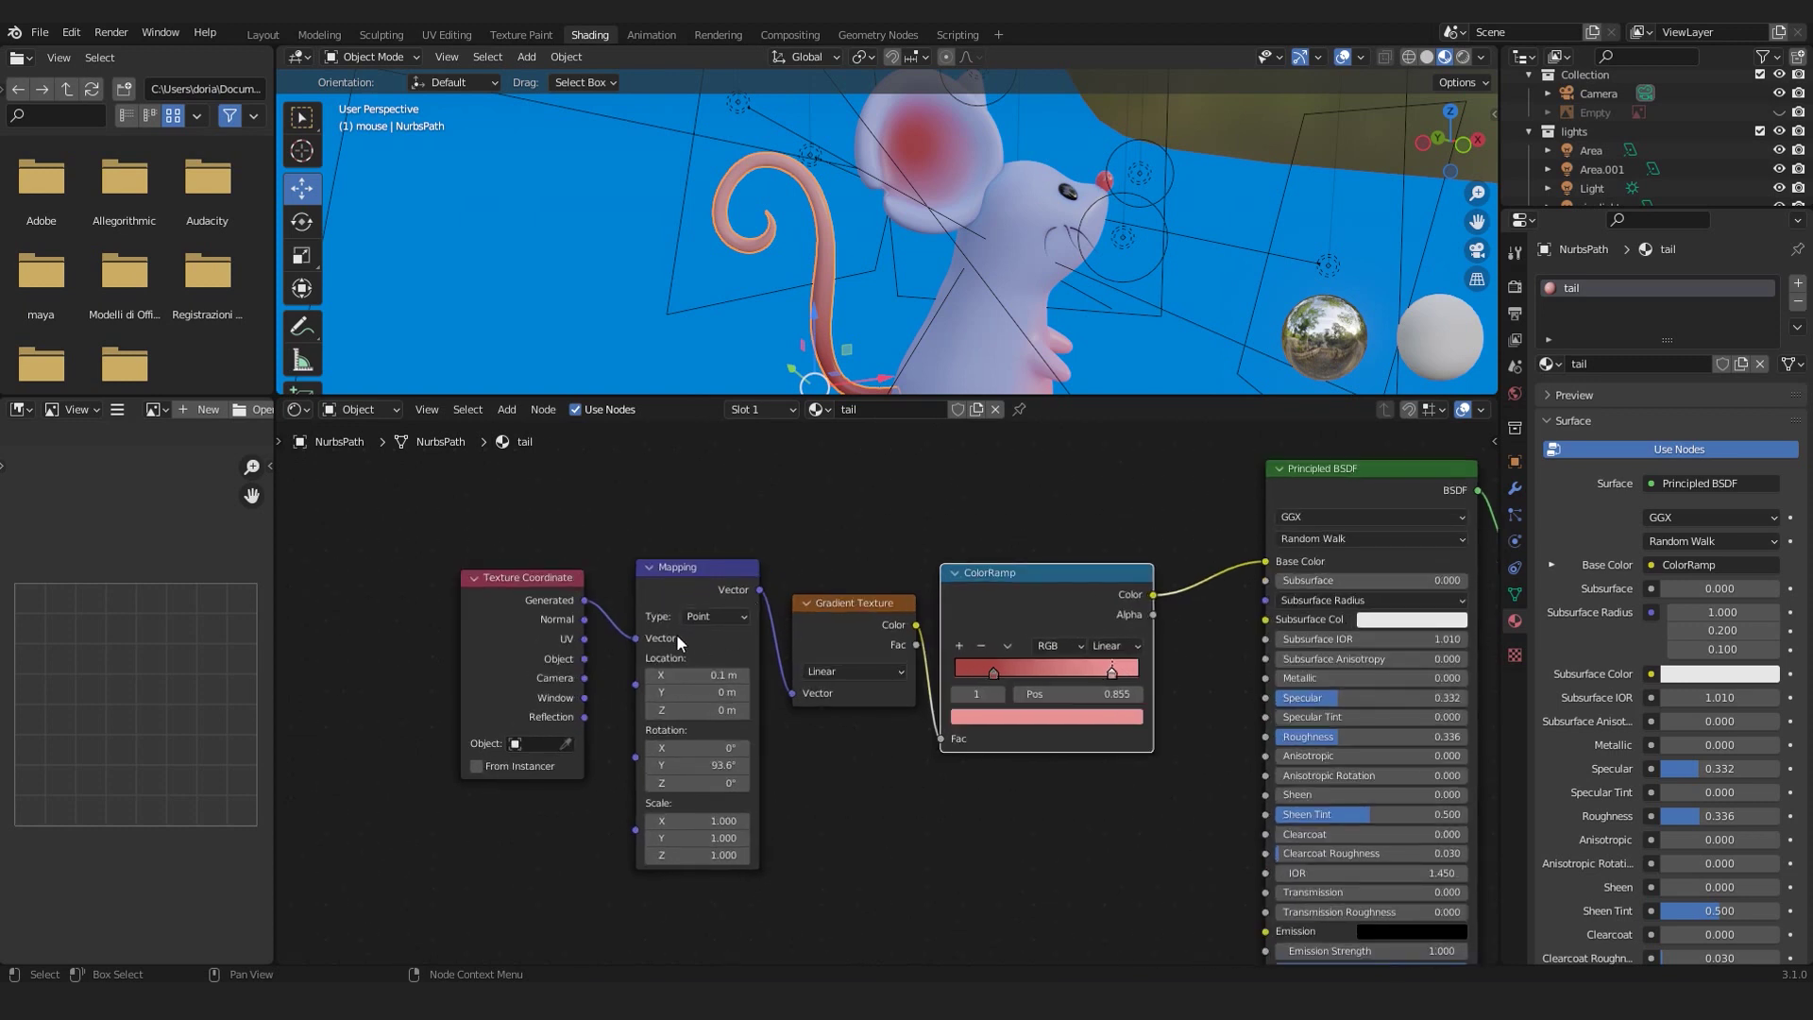
{"action": "scroll", "coordinate": [661, 623], "scroll_direction": "down", "scroll_amount": 2}
{"action": "scroll", "coordinate": [538, 642], "scroll_direction": "up", "scroll_amount": 2}
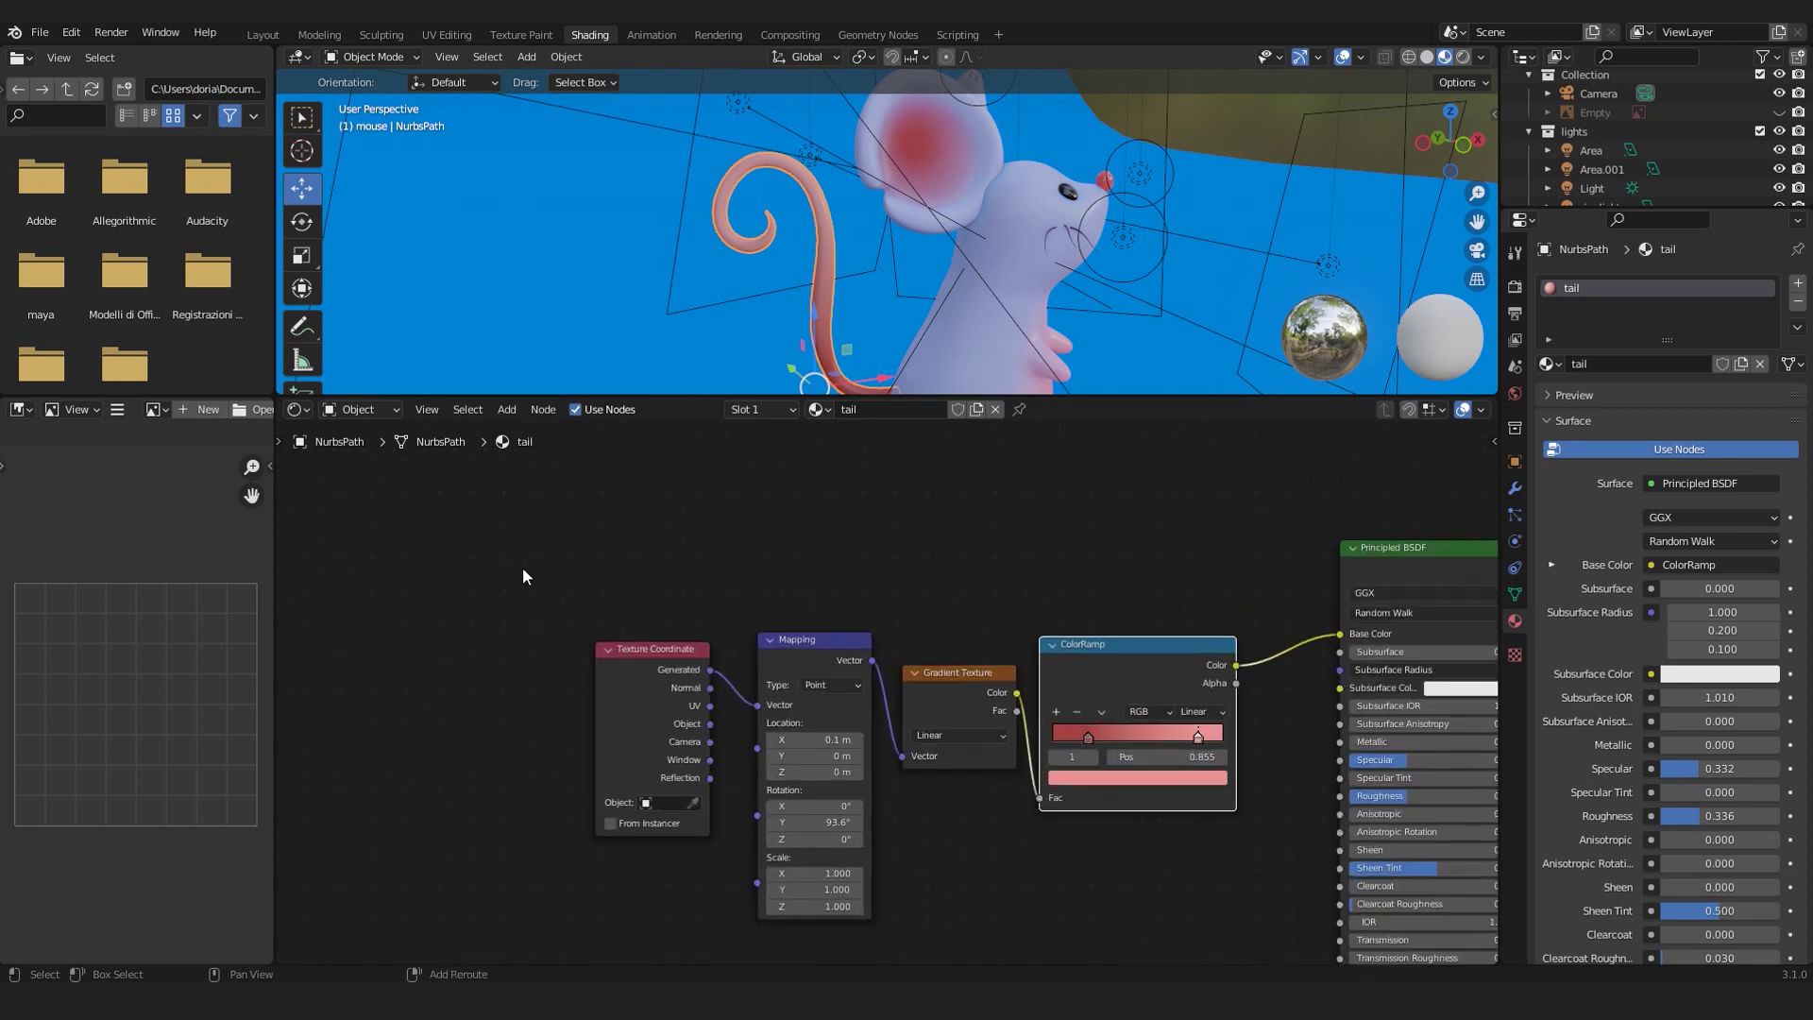
{"action": "key", "text": "shift+a"}
{"action": "left_click", "coordinate": [497, 568]}
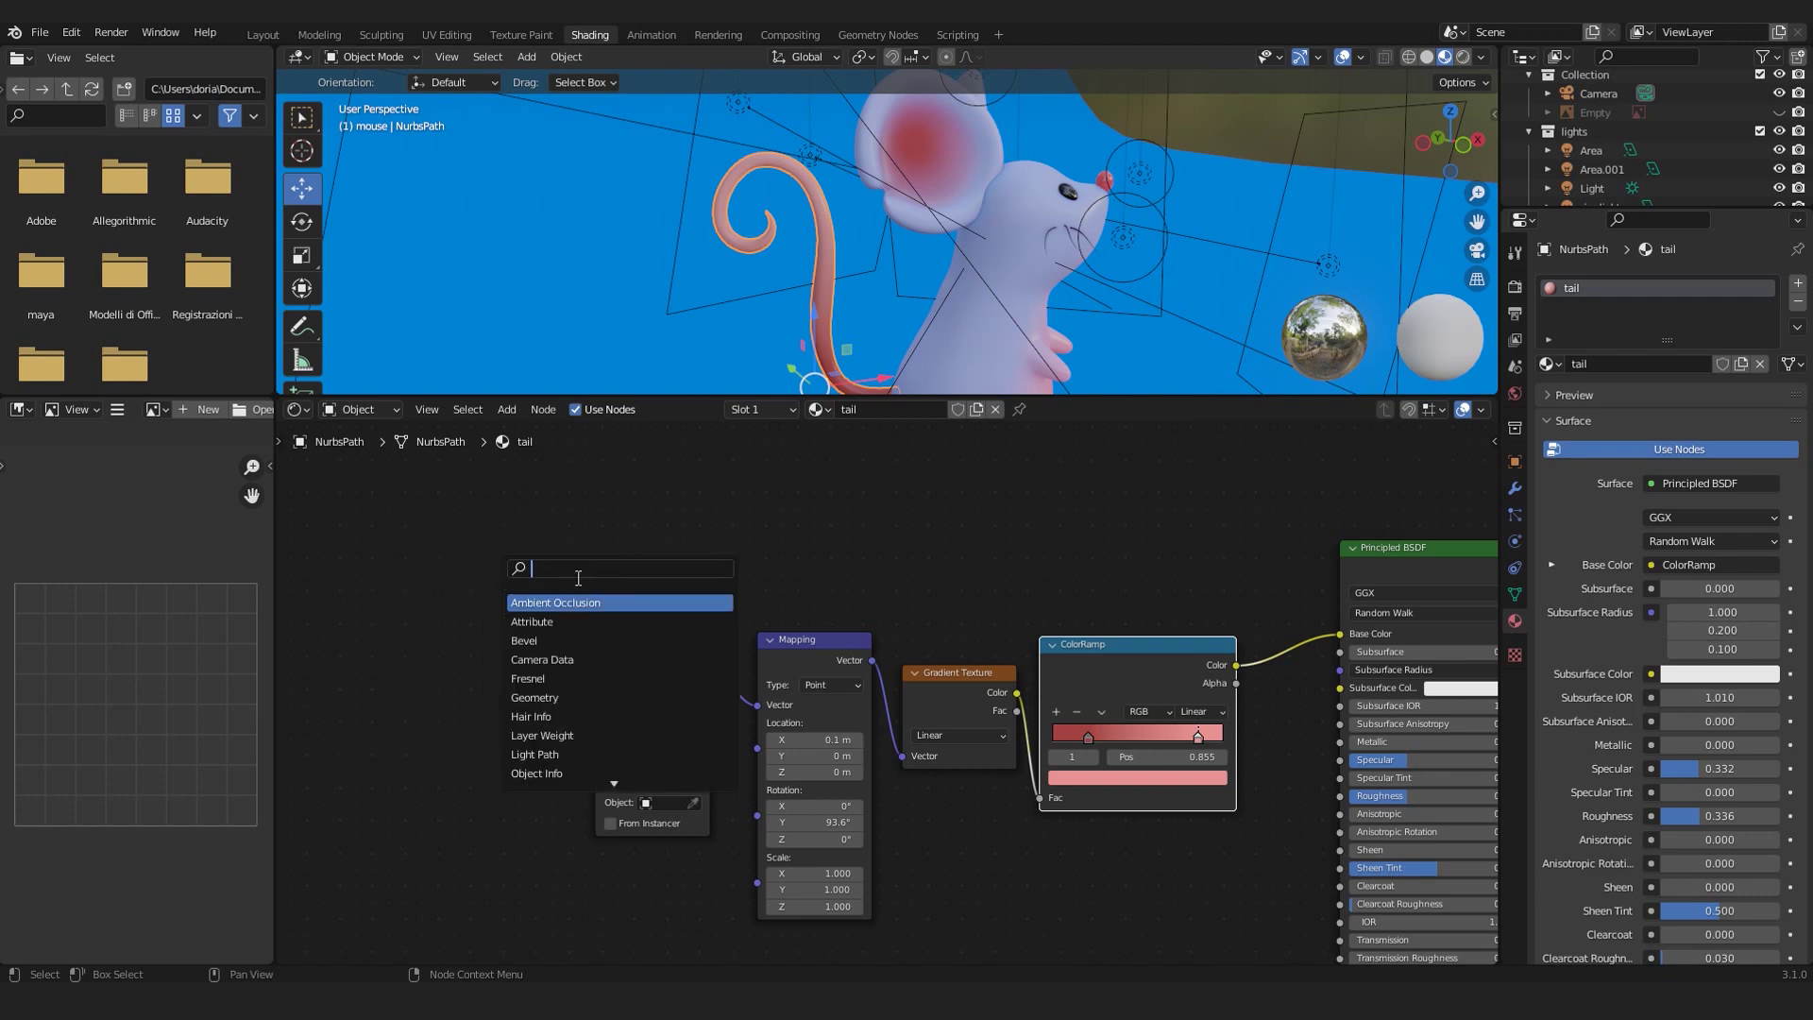
{"action": "type", "text": "grad"}
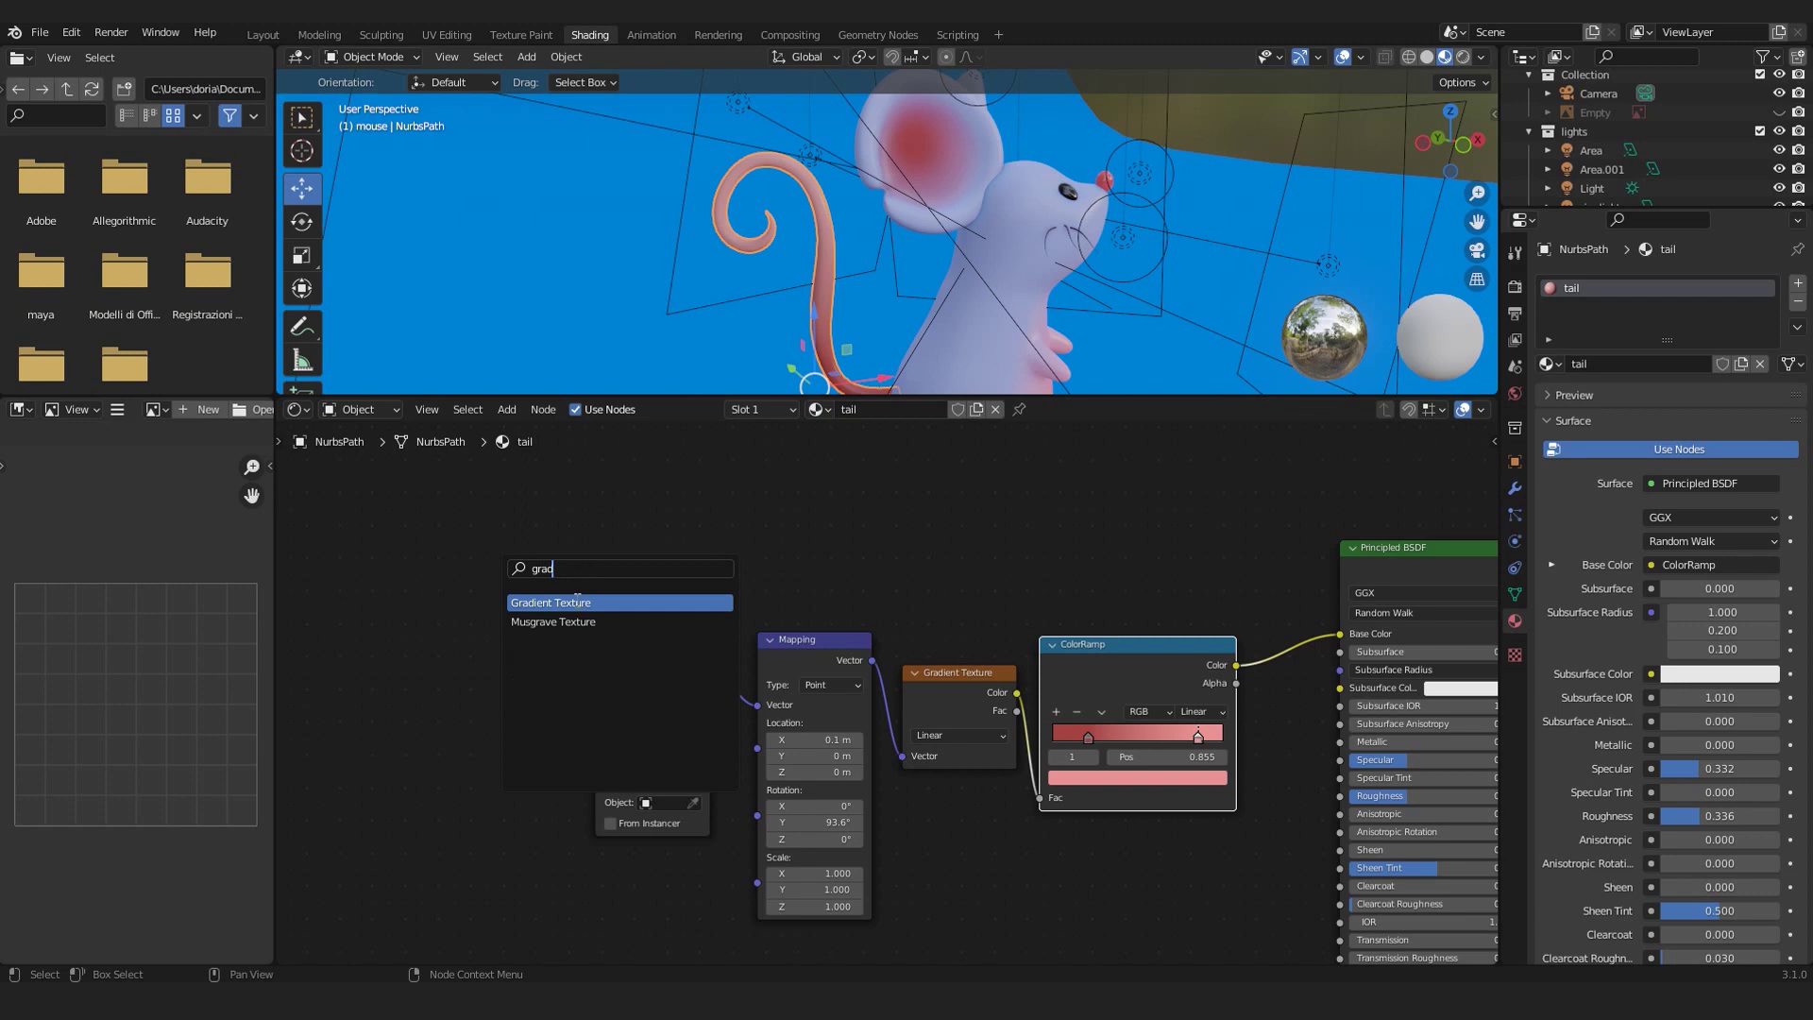
{"action": "key", "text": "Return"}
{"action": "left_click", "coordinate": [572, 529]}
- Add a separate Mapping node beside the tail material's existing node chain
{"action": "key", "text": "shift+a"}
{"action": "left_click", "coordinate": [597, 602]}
{"action": "type", "text": "mapping"}
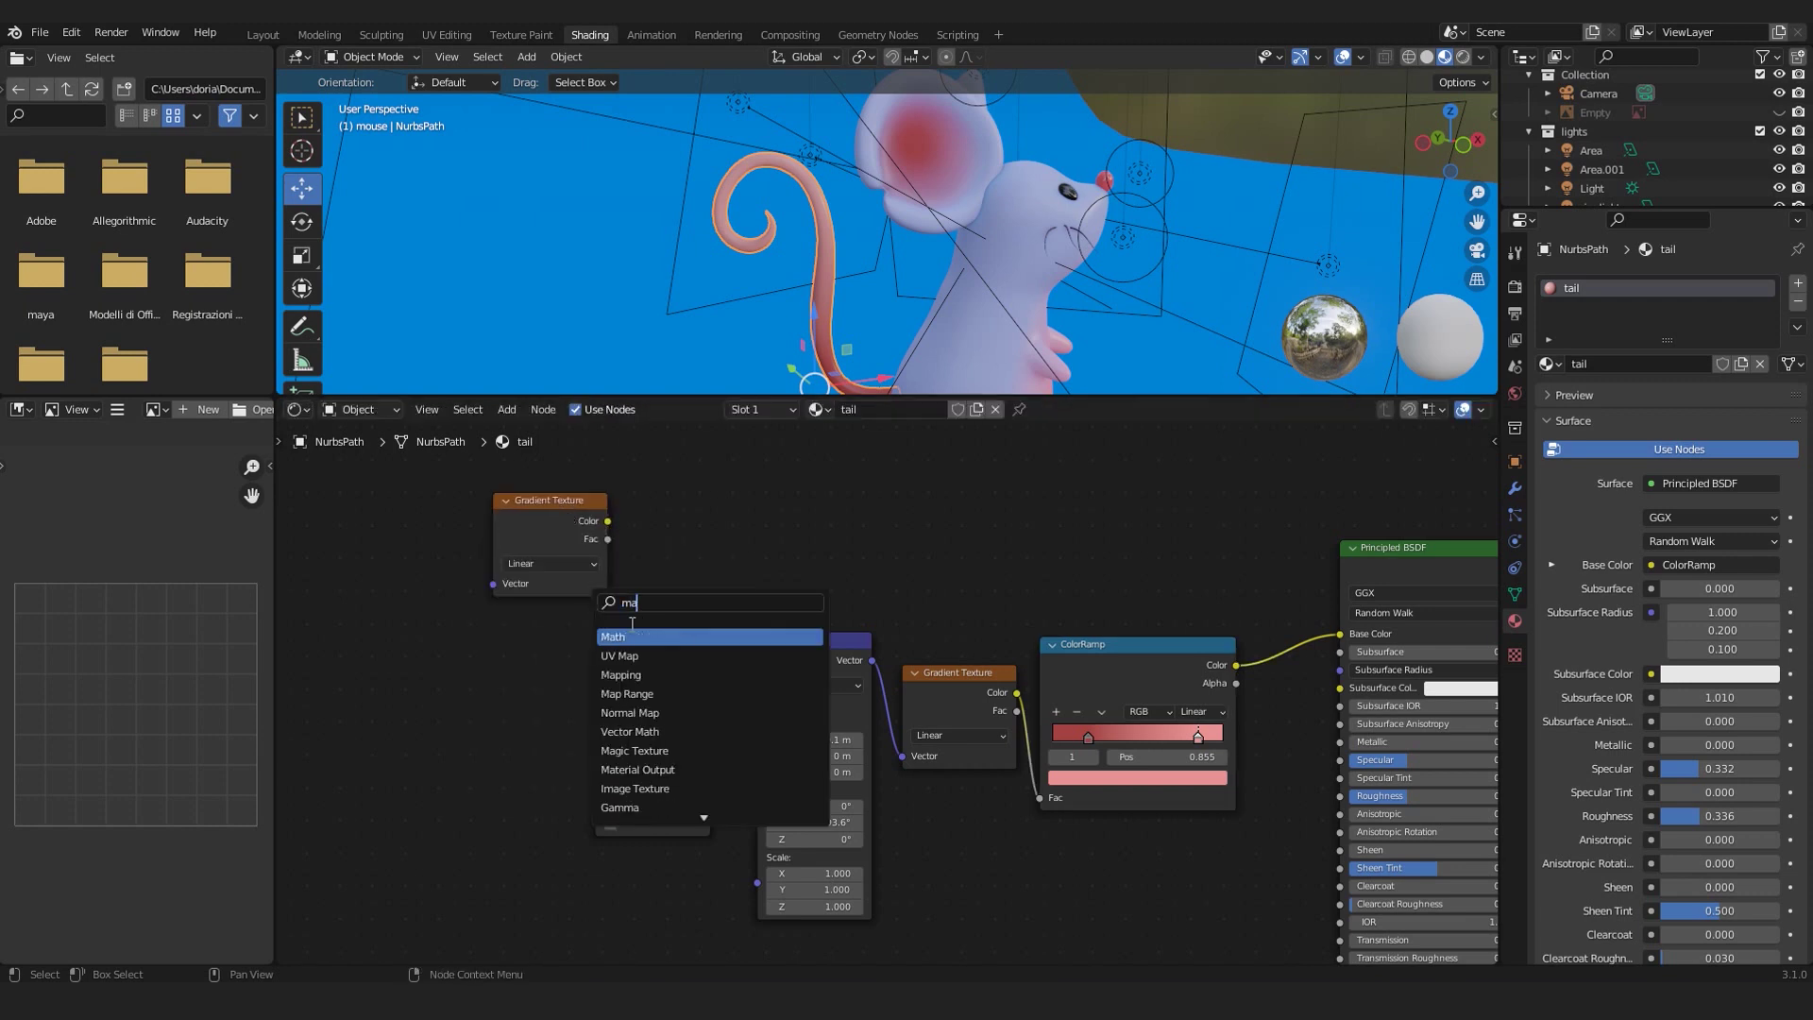
{"action": "key", "text": "Return"}
{"action": "left_click", "coordinate": [483, 663]}
- Add a separate Texture Coordinate node near the extra Gradient Texture and Mapping nodes
{"action": "key", "text": "shift+a"}
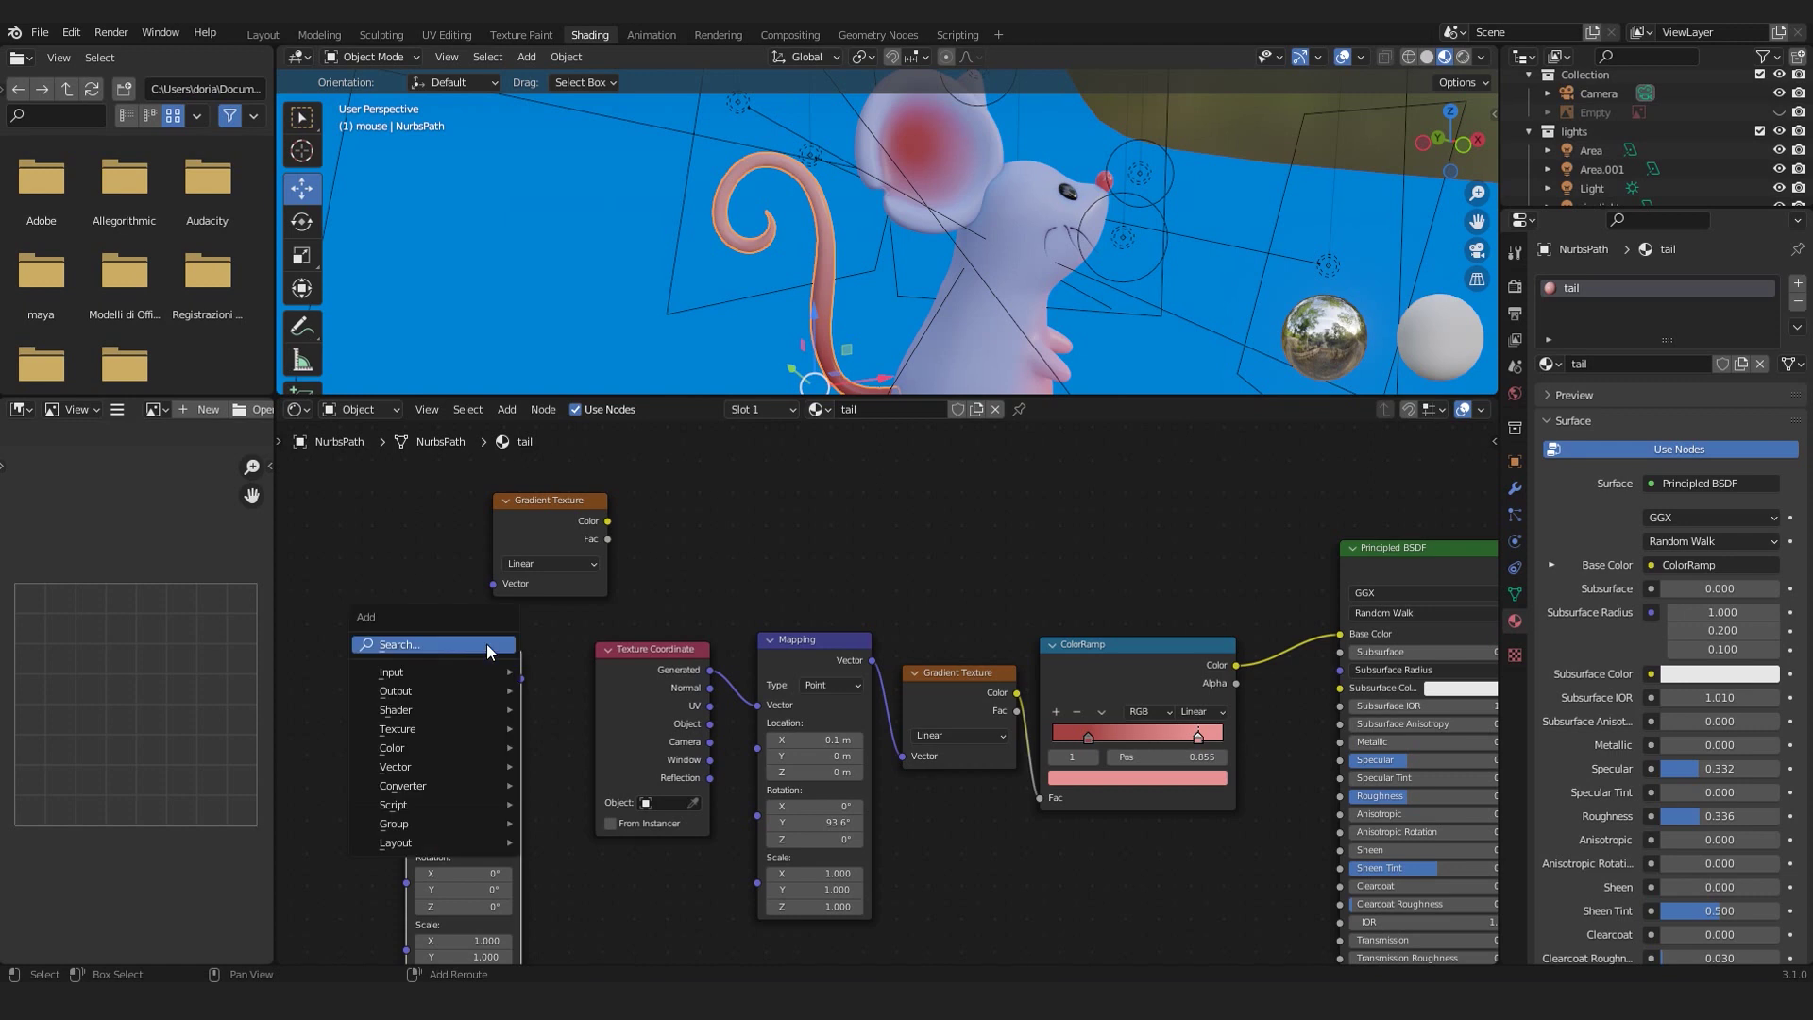
{"action": "left_click", "coordinate": [472, 631]}
{"action": "type", "text": "texture c"}
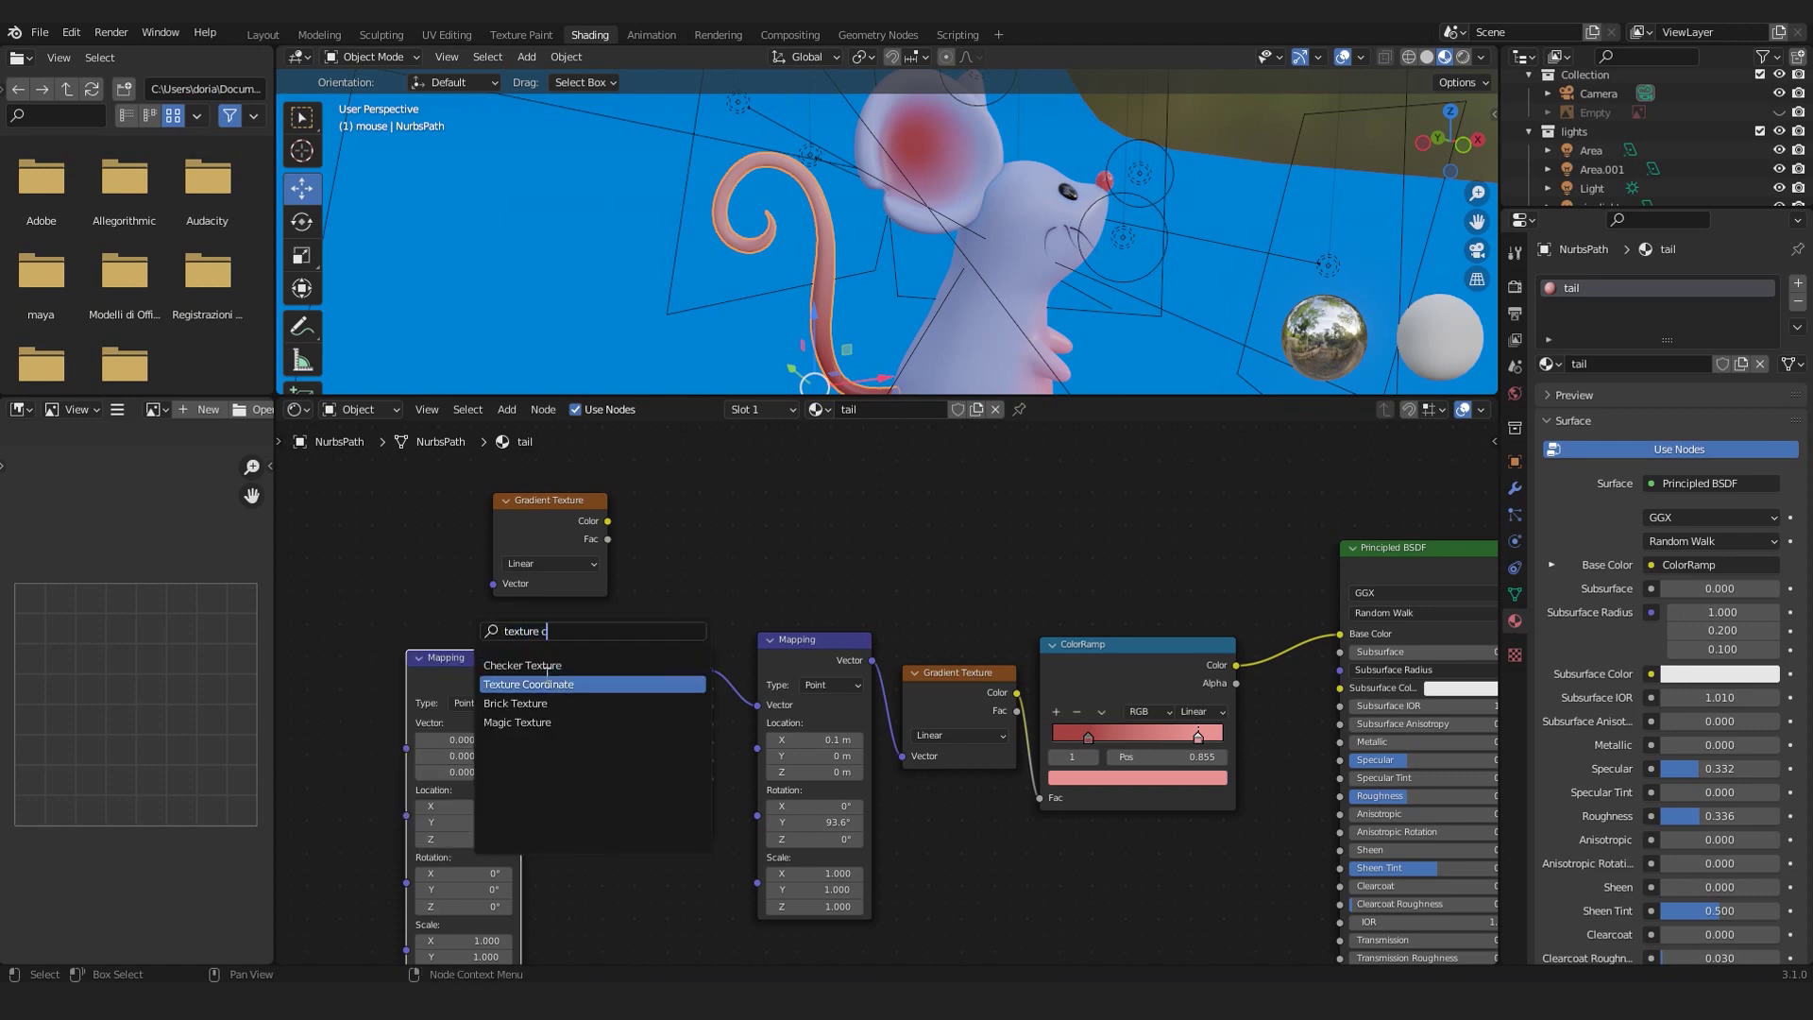
{"action": "left_click", "coordinate": [532, 682]}
{"action": "left_click", "coordinate": [373, 526]}
- Add a separate ColorRamp node next to the extra Texture Coordinate node
{"action": "scroll", "coordinate": [472, 585], "scroll_direction": "down", "scroll_amount": 1}
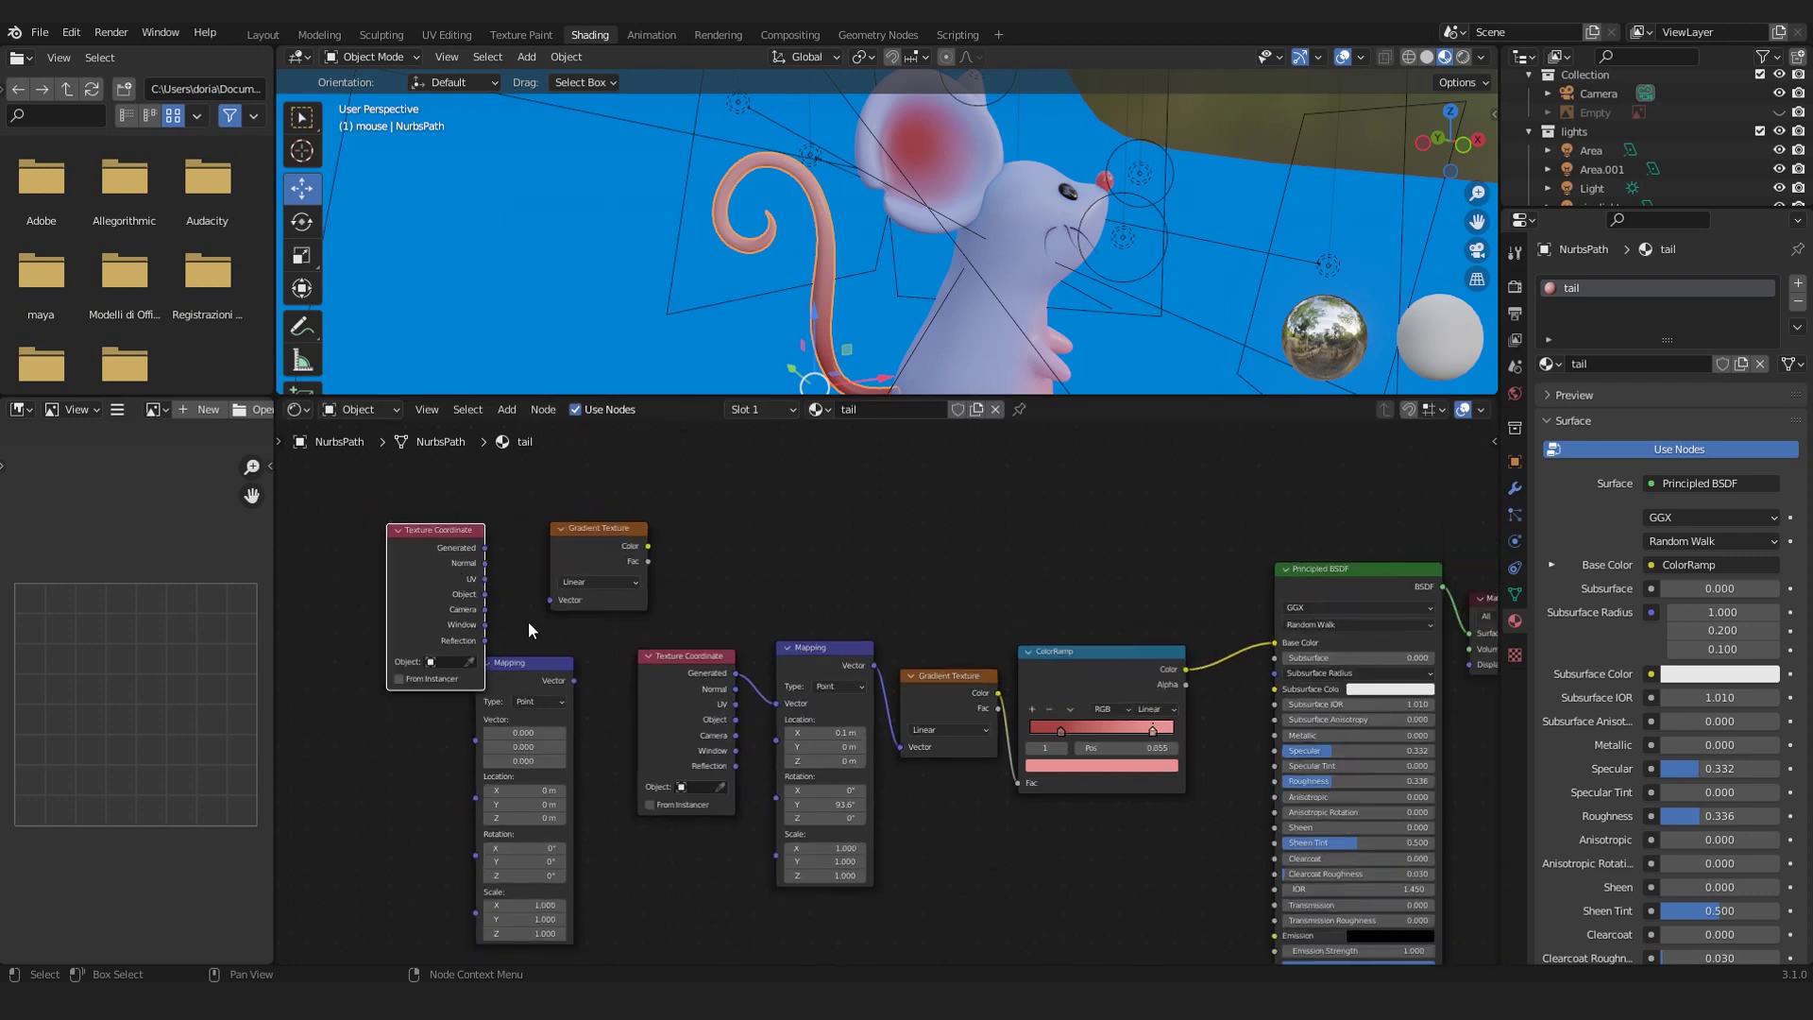
{"action": "middle_click_drag", "start_coordinate": [529, 621], "coordinate": [708, 652]}
{"action": "key", "text": "shift+a"}
{"action": "left_click", "coordinate": [684, 646]}
{"action": "type", "text": "colo"}
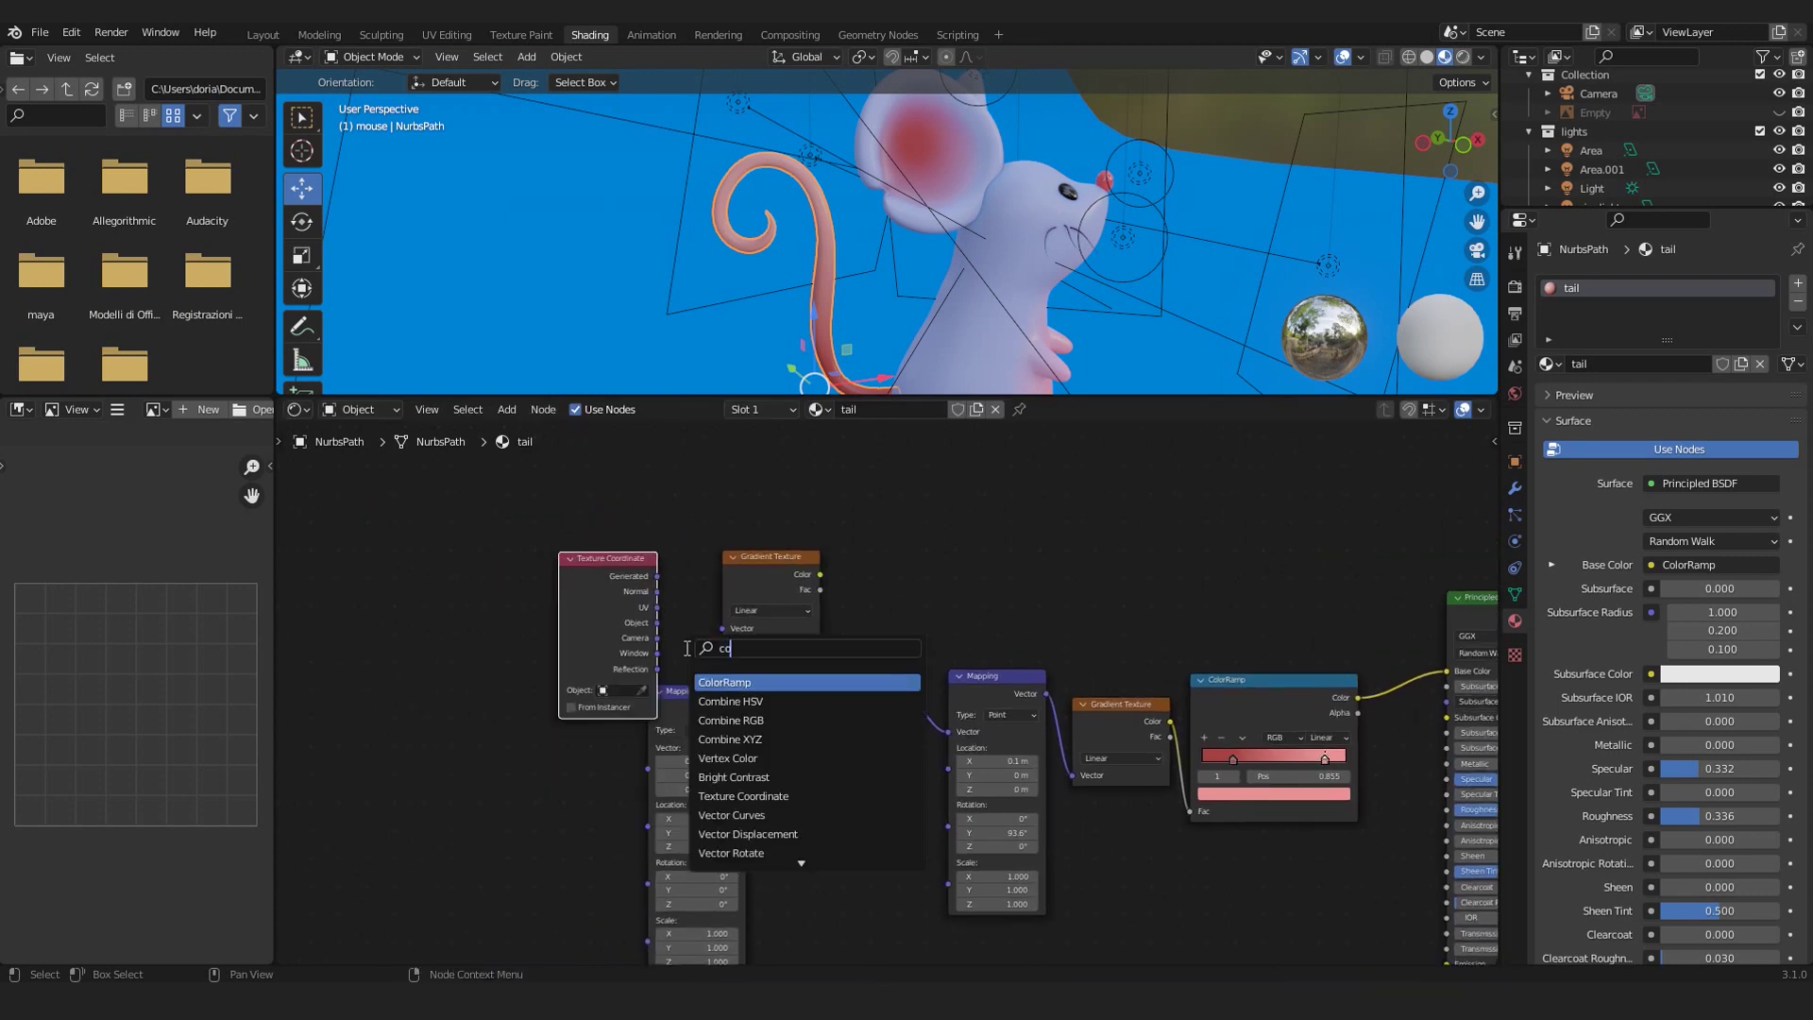
{"action": "left_click", "coordinate": [733, 680]}
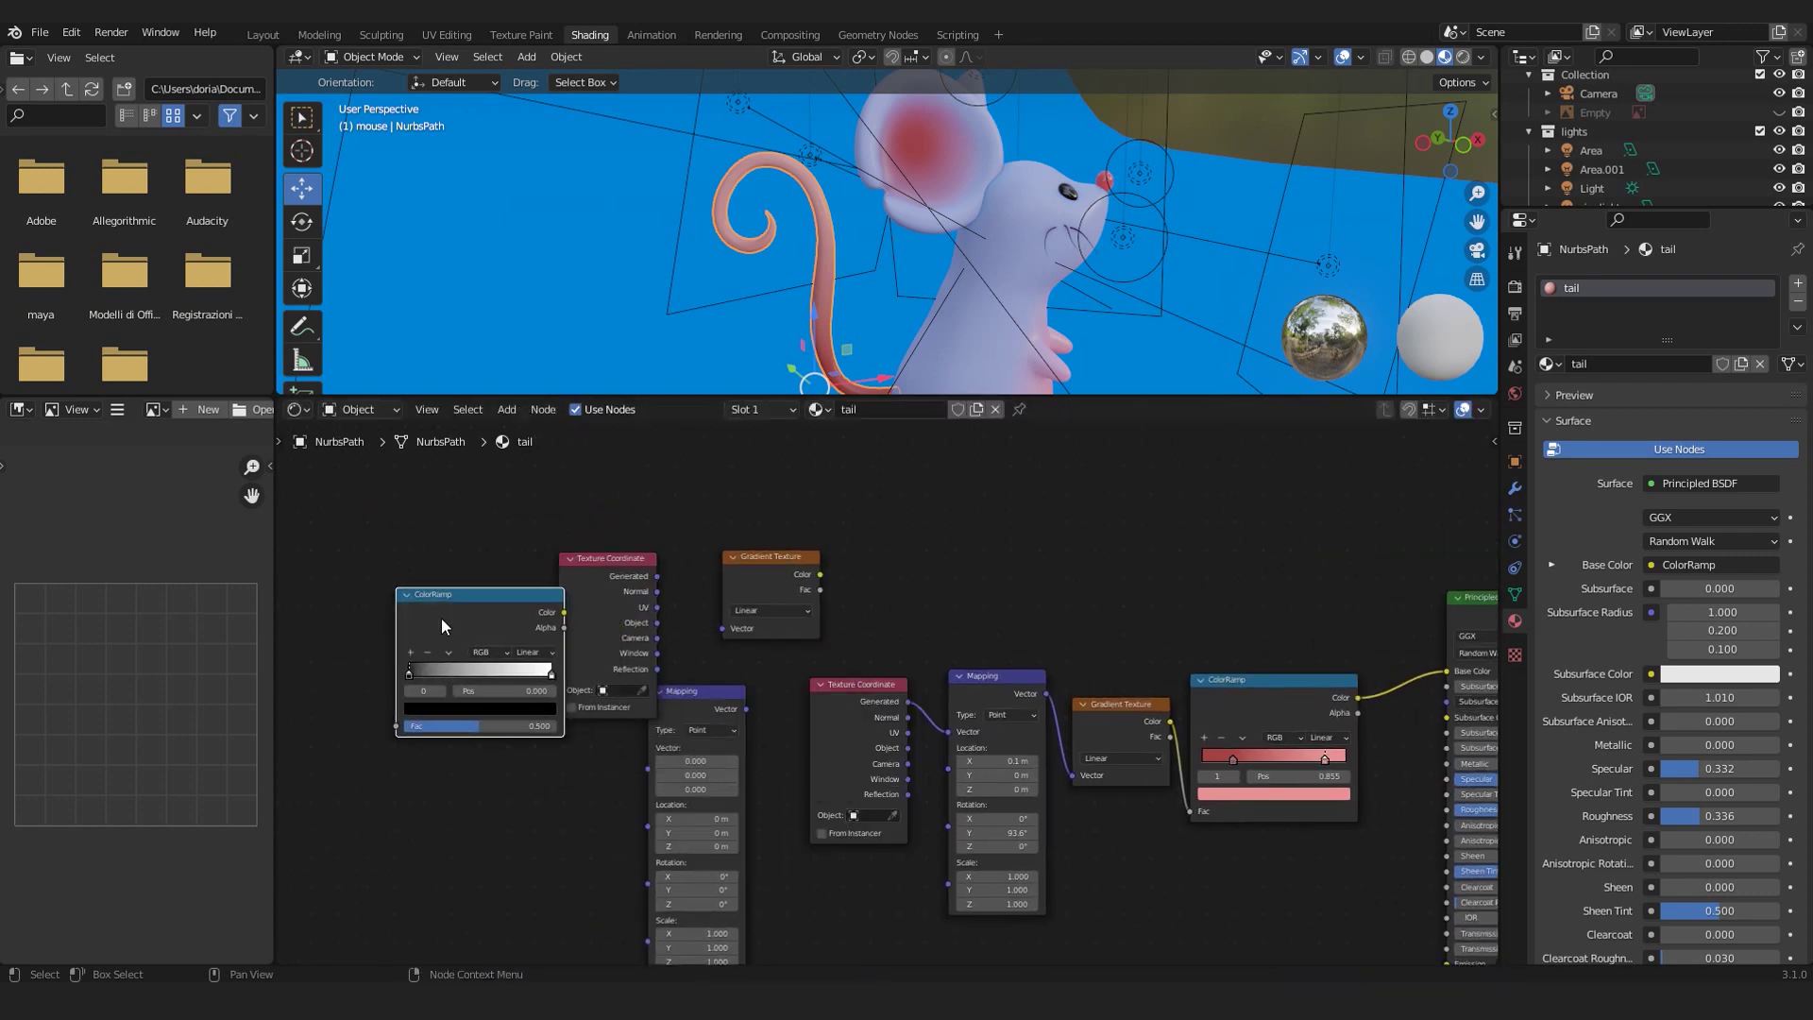
- Delete the extra, unconnected Gradient Texture, Mapping, Texture Coordinate and ColorRamp nodes from the tail material
{"action": "scroll", "coordinate": [437, 539], "scroll_direction": "up", "scroll_amount": 1}
{"action": "left_click_drag", "start_coordinate": [423, 489], "coordinate": [765, 802]}
{"action": "key", "text": "x"}
{"action": "middle_click_drag", "start_coordinate": [909, 562], "coordinate": [644, 506]}
- Switch to the Layout workspace, select the mouse's body and focus the view on it
{"action": "left_click", "coordinate": [264, 35]}
{"action": "scroll", "coordinate": [805, 760], "scroll_direction": "up", "scroll_amount": 2}
{"action": "middle_click_drag", "start_coordinate": [804, 759], "coordinate": [864, 522], "text": "shift"}
{"action": "left_click", "coordinate": [797, 503]}
{"action": "key", "text": "KP_Decimal"}
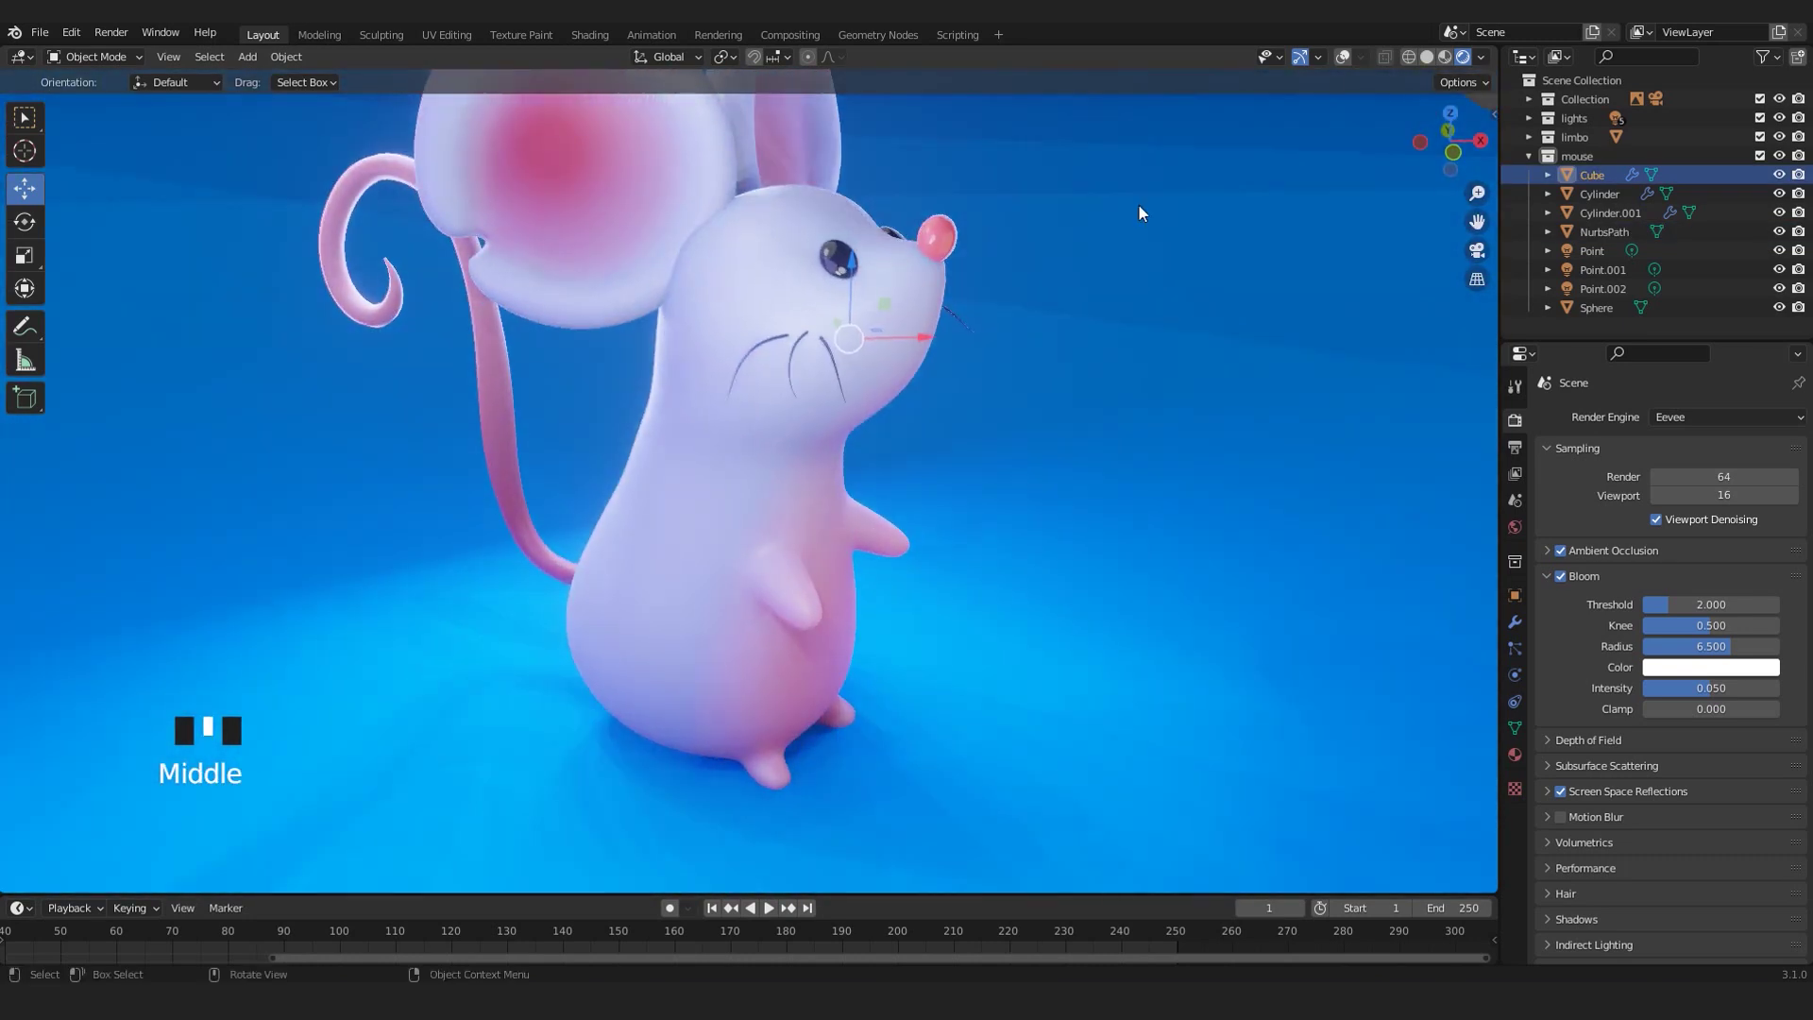
- Show the viewport overlays and view the whole arrangement of lights and camera around the mouse
{"action": "scroll", "coordinate": [1223, 419], "scroll_direction": "down", "scroll_amount": 2}
{"action": "left_click", "coordinate": [1345, 58]}
{"action": "middle_click_drag", "start_coordinate": [1086, 303], "coordinate": [599, 479]}
{"action": "scroll", "coordinate": [947, 425], "scroll_direction": "down", "scroll_amount": 4}
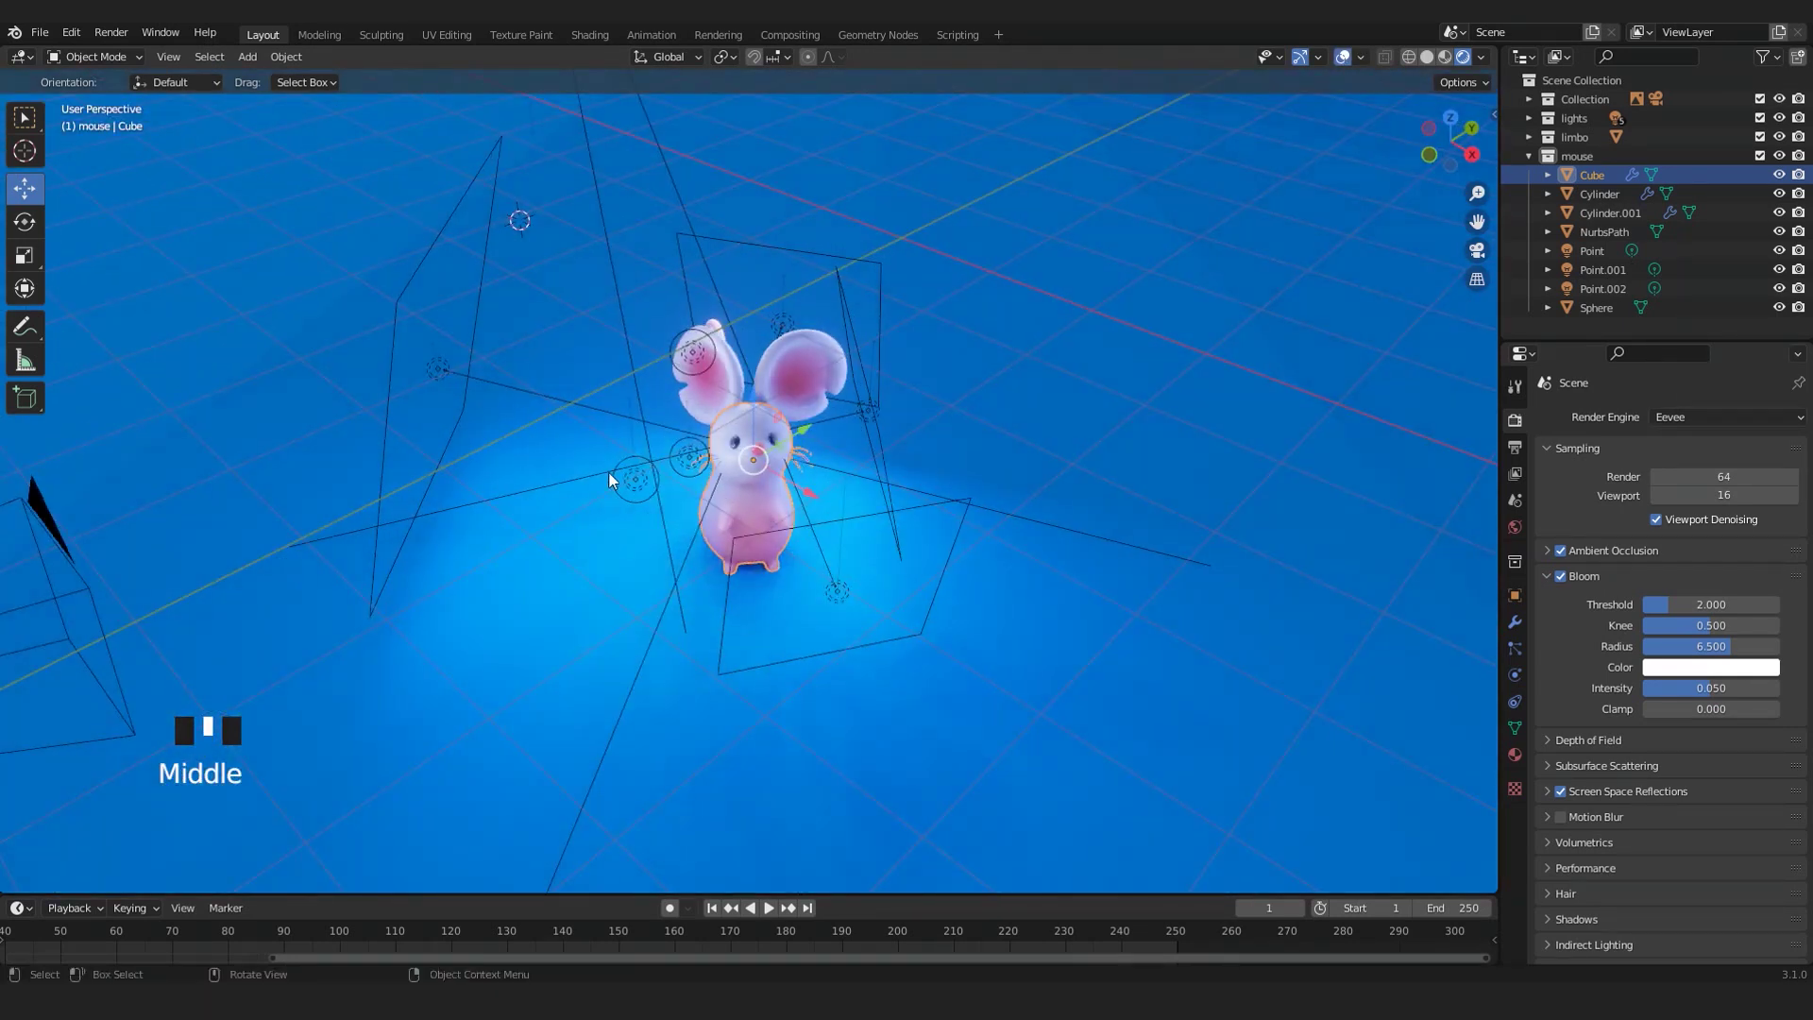
{"action": "scroll", "coordinate": [618, 444], "scroll_direction": "down", "scroll_amount": 4}
{"action": "scroll", "coordinate": [711, 417], "scroll_direction": "up", "scroll_amount": 2}
{"action": "middle_click_drag", "start_coordinate": [711, 417], "coordinate": [747, 482], "text": "shift"}
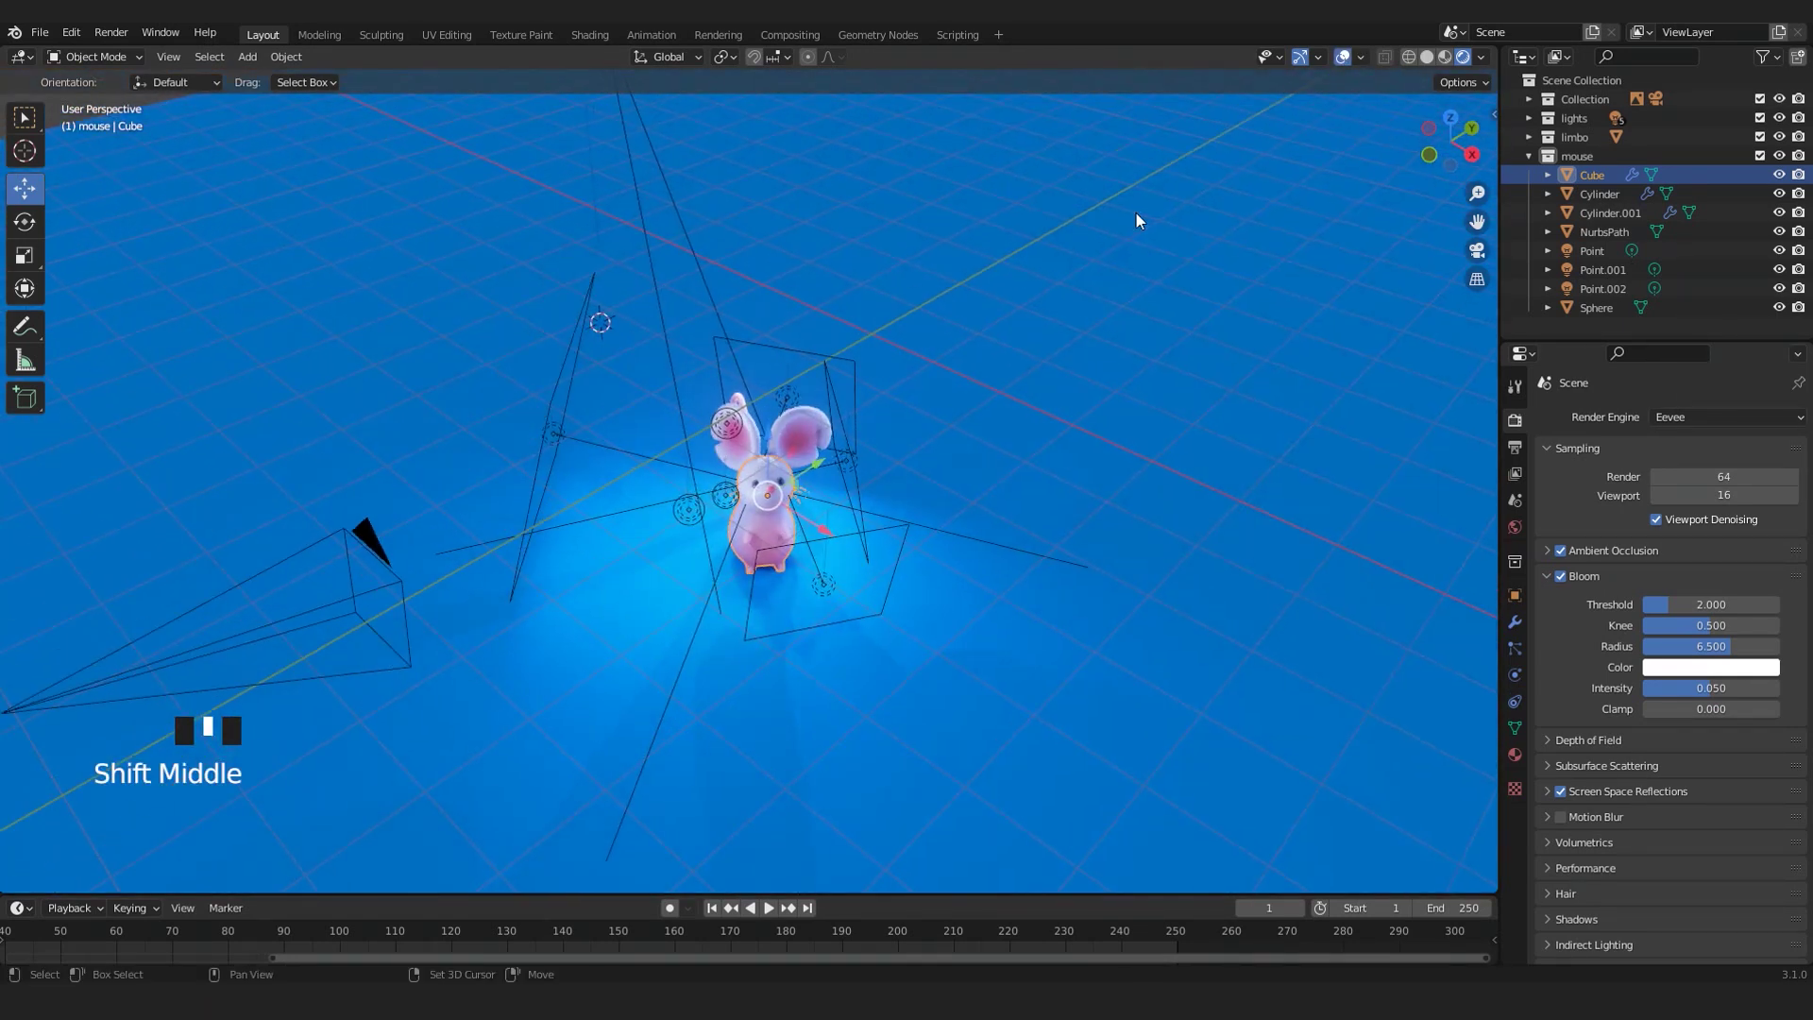
- Switch to Material Preview shading, select the sun light high above the mouse and view it from the top
{"action": "left_click", "coordinate": [1445, 56]}
{"action": "mouse_move", "coordinate": [724, 512]}
{"action": "middle_mouse_down"}
{"action": "mouse_move", "coordinate": [818, 433]}
{"action": "mouse_move", "coordinate": [814, 495]}
{"action": "mouse_move", "coordinate": [745, 496]}
{"action": "mouse_move", "coordinate": [712, 536]}
{"action": "mouse_move", "coordinate": [705, 597]}
{"action": "mouse_move", "coordinate": [598, 530]}
{"action": "mouse_move", "coordinate": [758, 484]}
{"action": "mouse_move", "coordinate": [808, 514]}
{"action": "middle_mouse_up"}
{"action": "scroll", "coordinate": [822, 497], "scroll_direction": "up", "scroll_amount": 3}
{"action": "scroll", "coordinate": [612, 547], "scroll_direction": "down", "scroll_amount": 5}
{"action": "scroll", "coordinate": [808, 513], "scroll_direction": "down", "scroll_amount": 4}
{"action": "middle_click_drag", "start_coordinate": [655, 354], "coordinate": [700, 398], "text": "shift"}
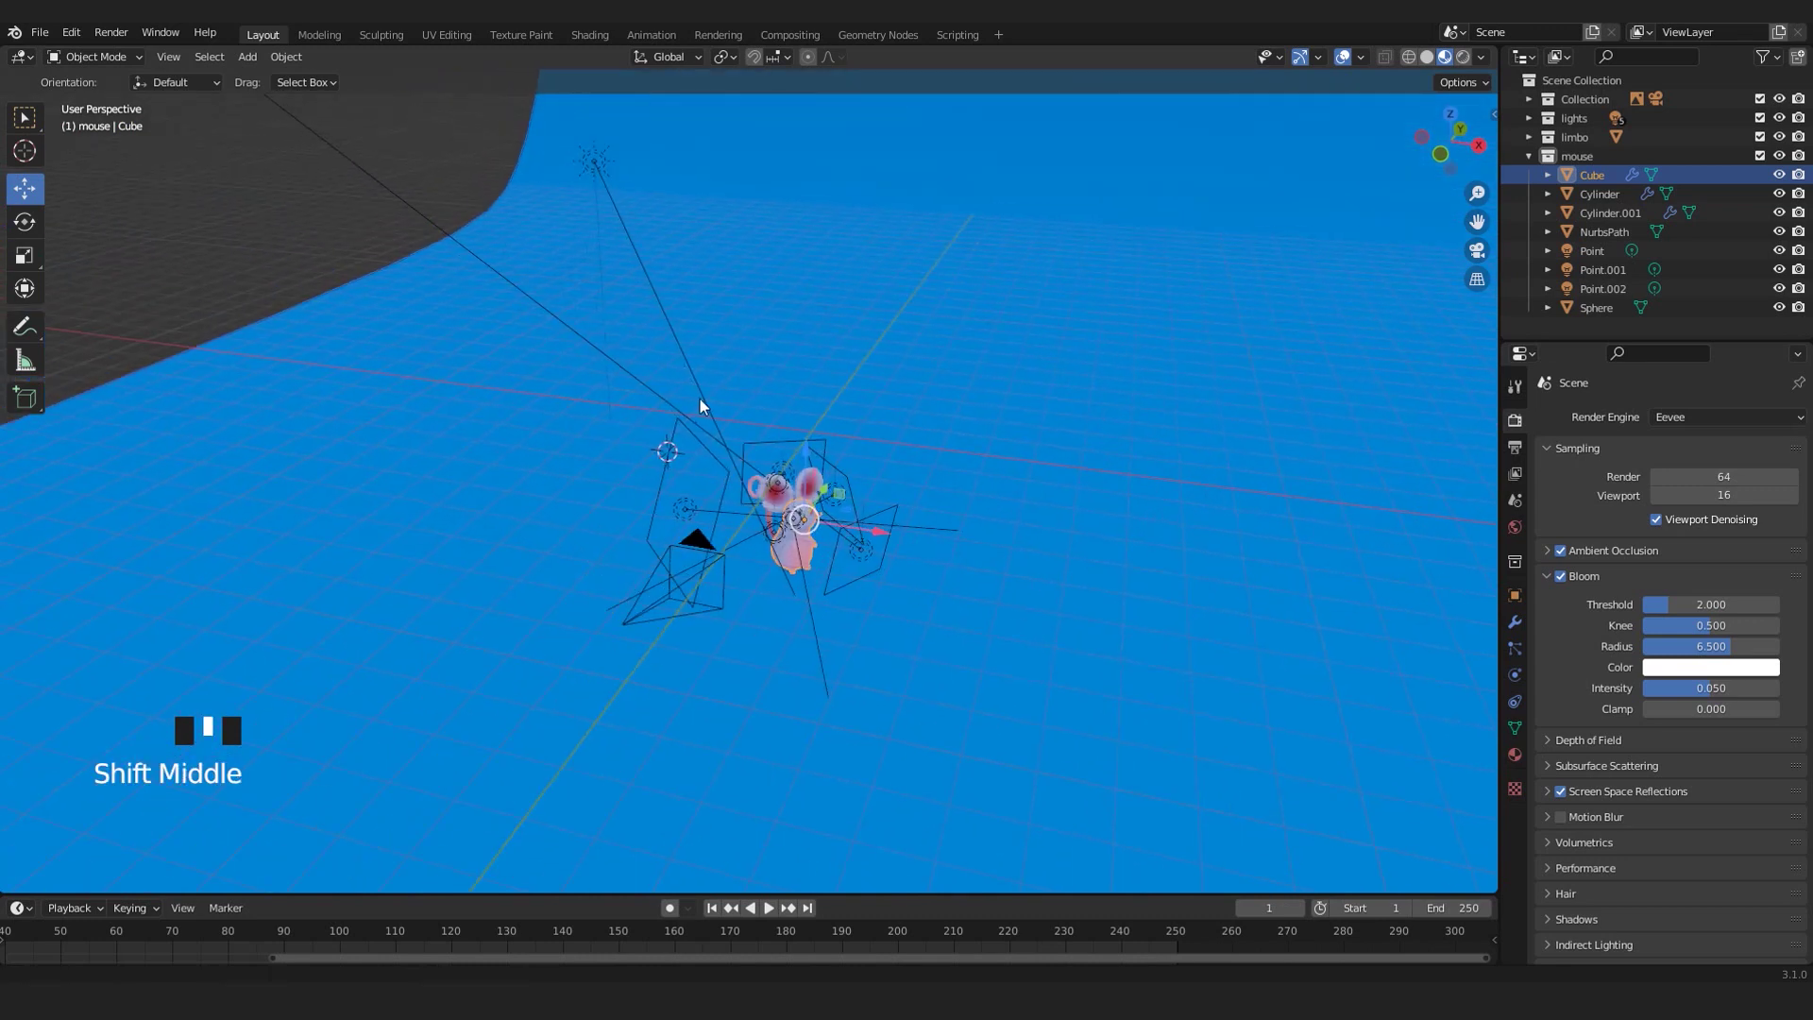
{"action": "scroll", "coordinate": [632, 296], "scroll_direction": "up", "scroll_amount": 2}
{"action": "left_click", "coordinate": [582, 126]}
{"action": "scroll", "coordinate": [624, 276], "scroll_direction": "down", "scroll_amount": 2}
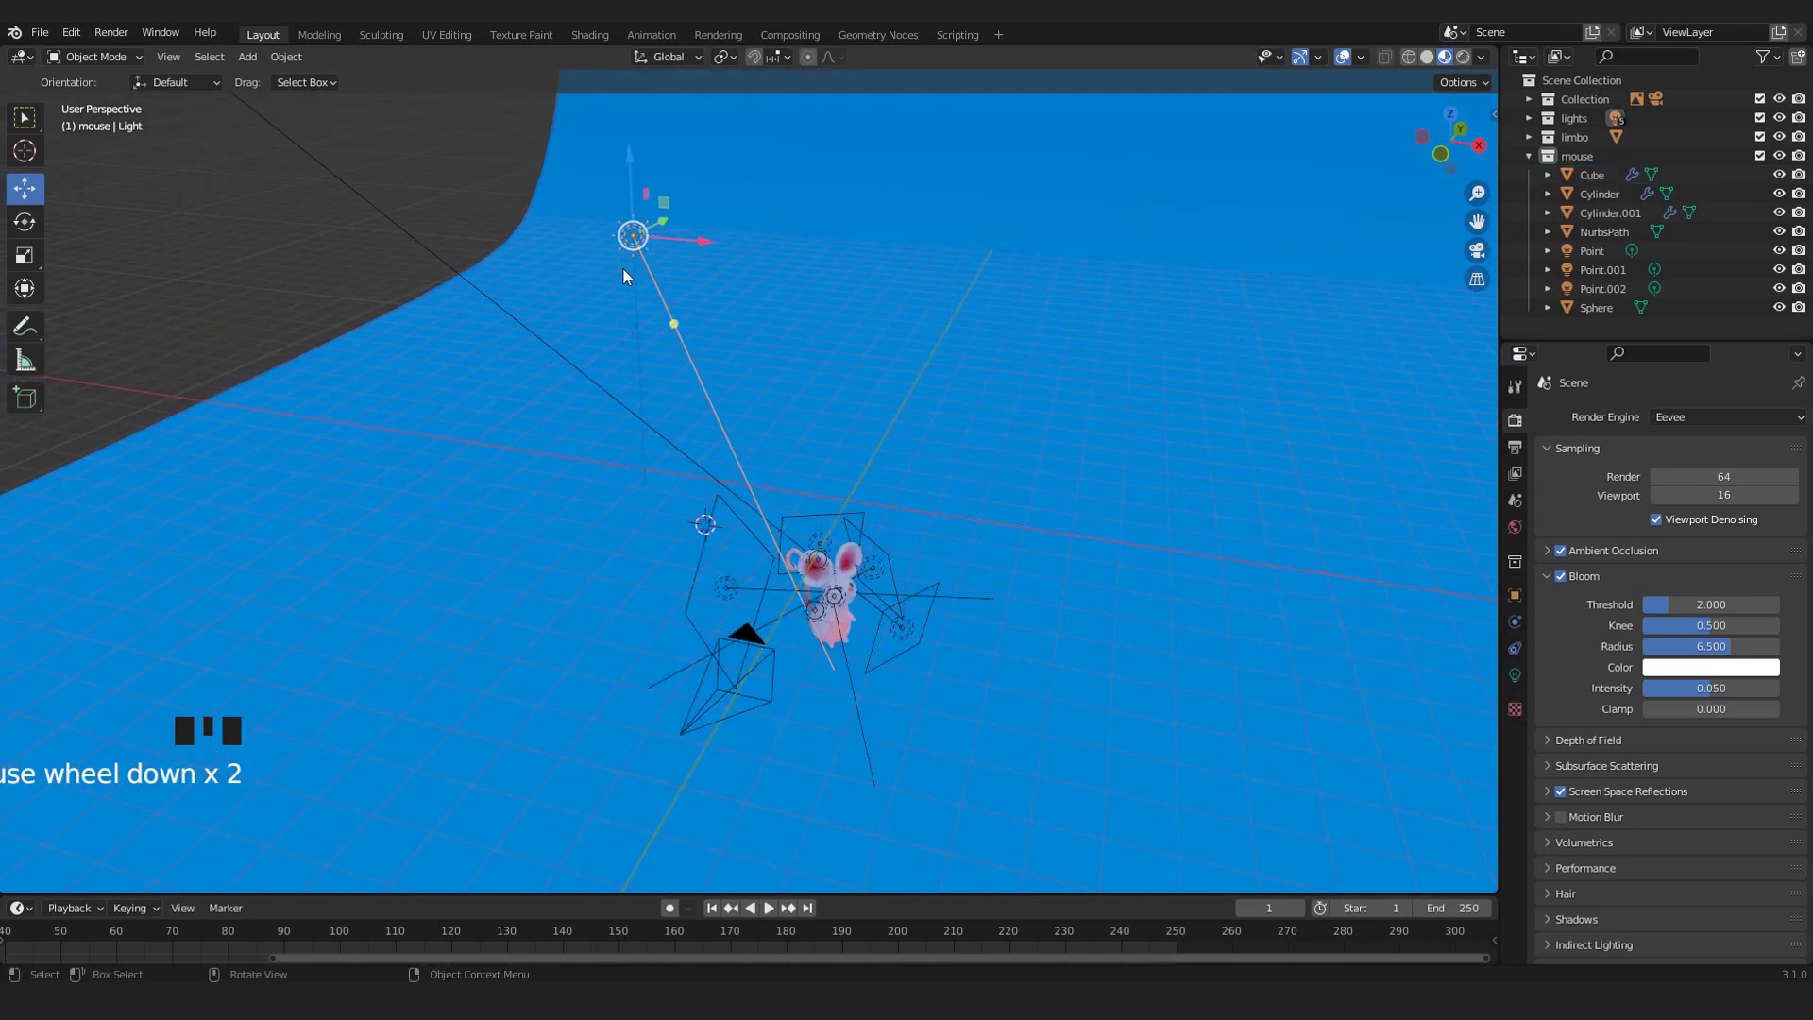
{"action": "key", "text": "KP_7"}
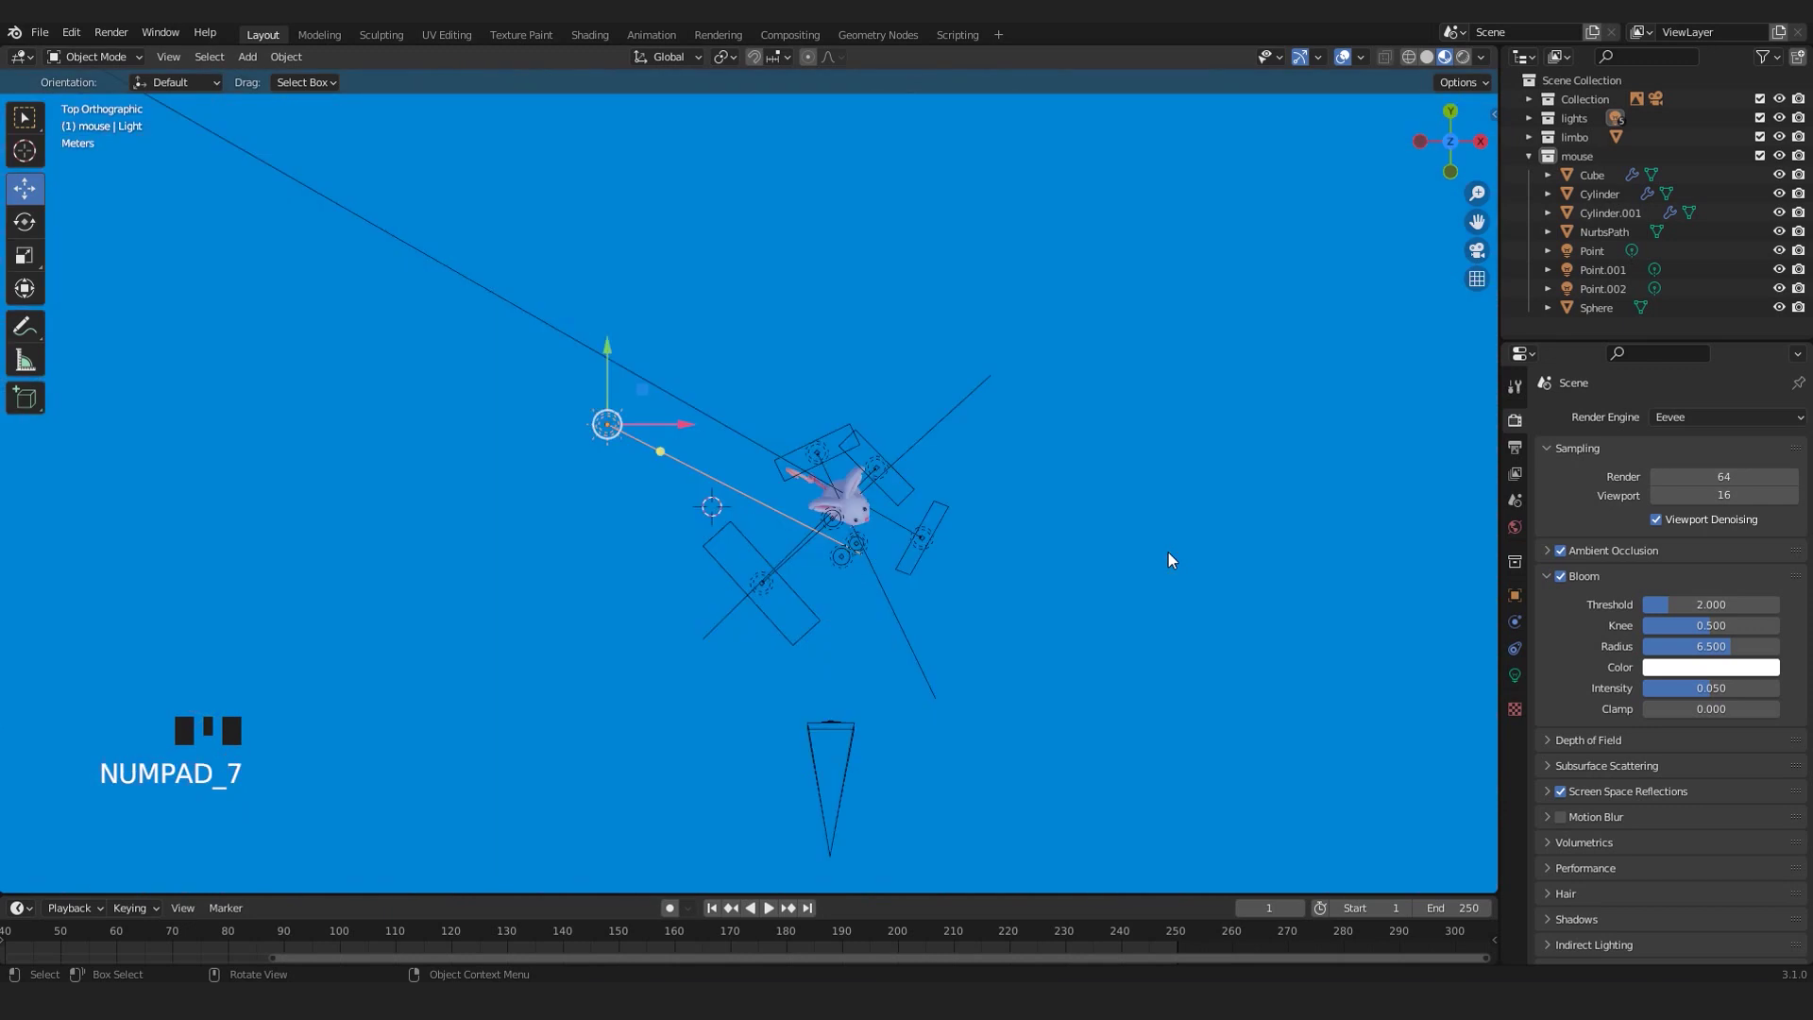
- Open the sun light's settings and enable Contact Shadows for it
{"action": "left_click", "coordinate": [1515, 674]}
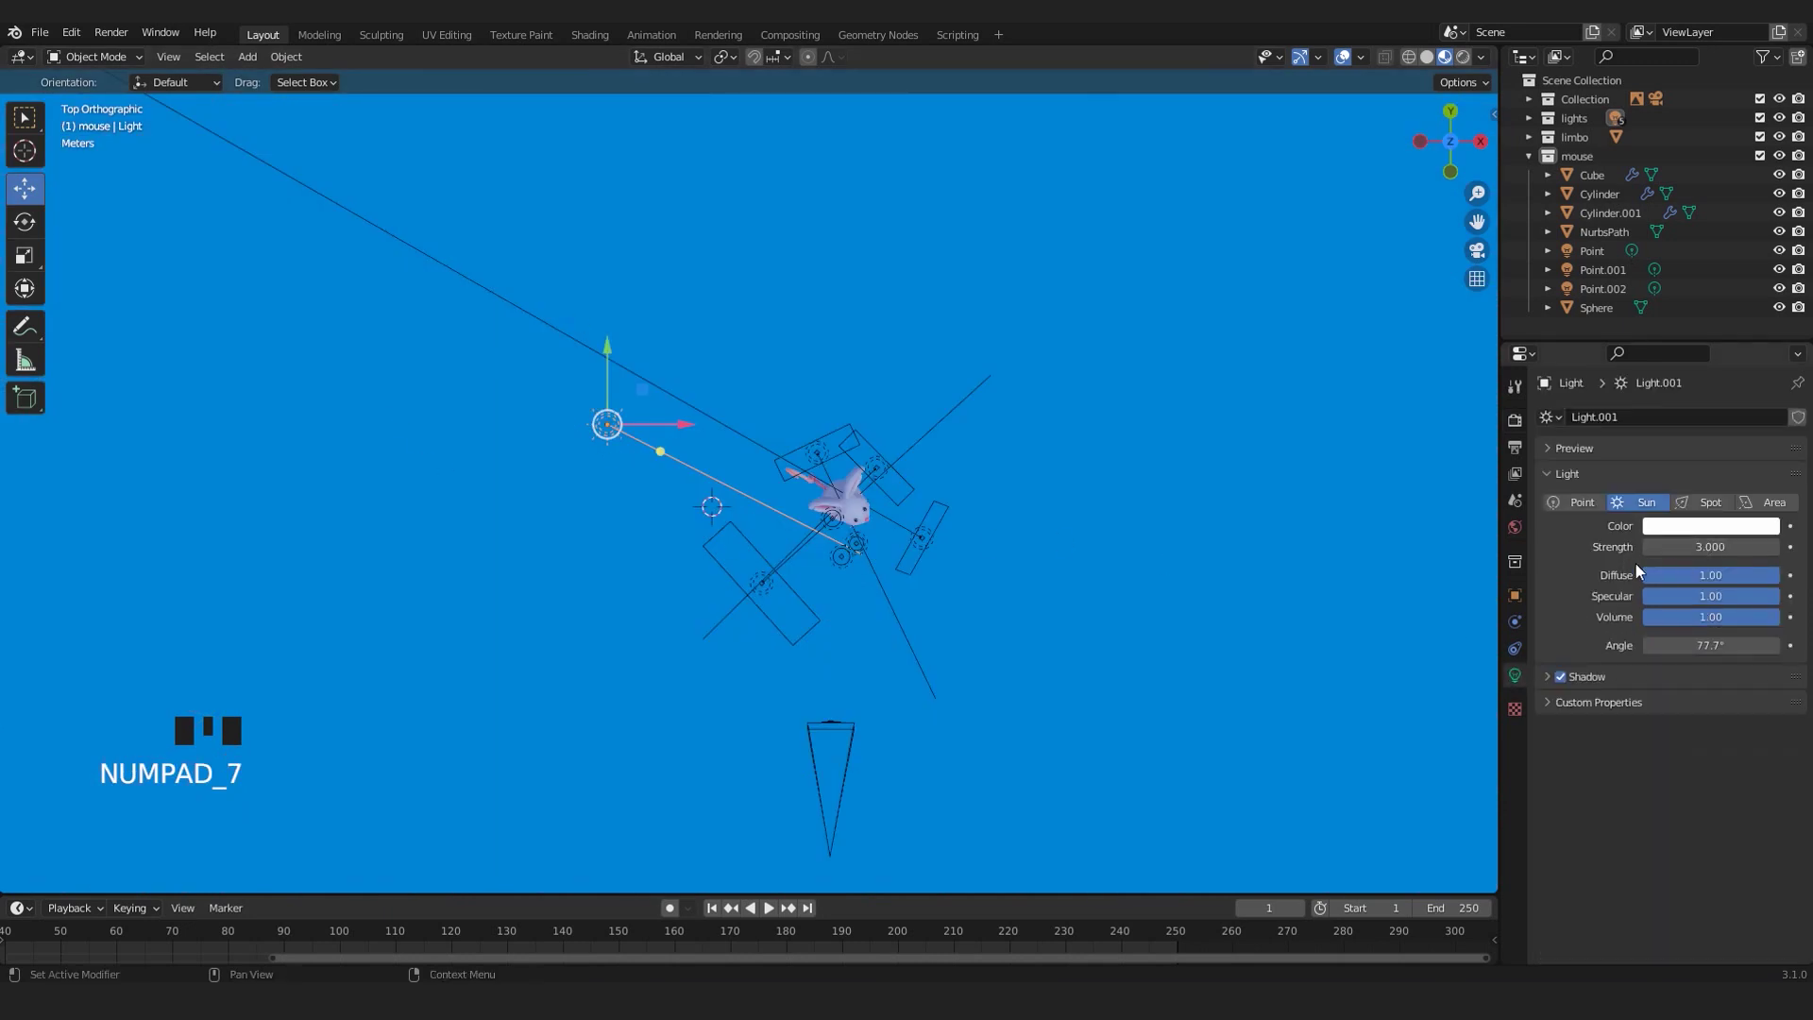
{"action": "left_click", "coordinate": [1762, 530]}
{"action": "left_click", "coordinate": [1762, 529]}
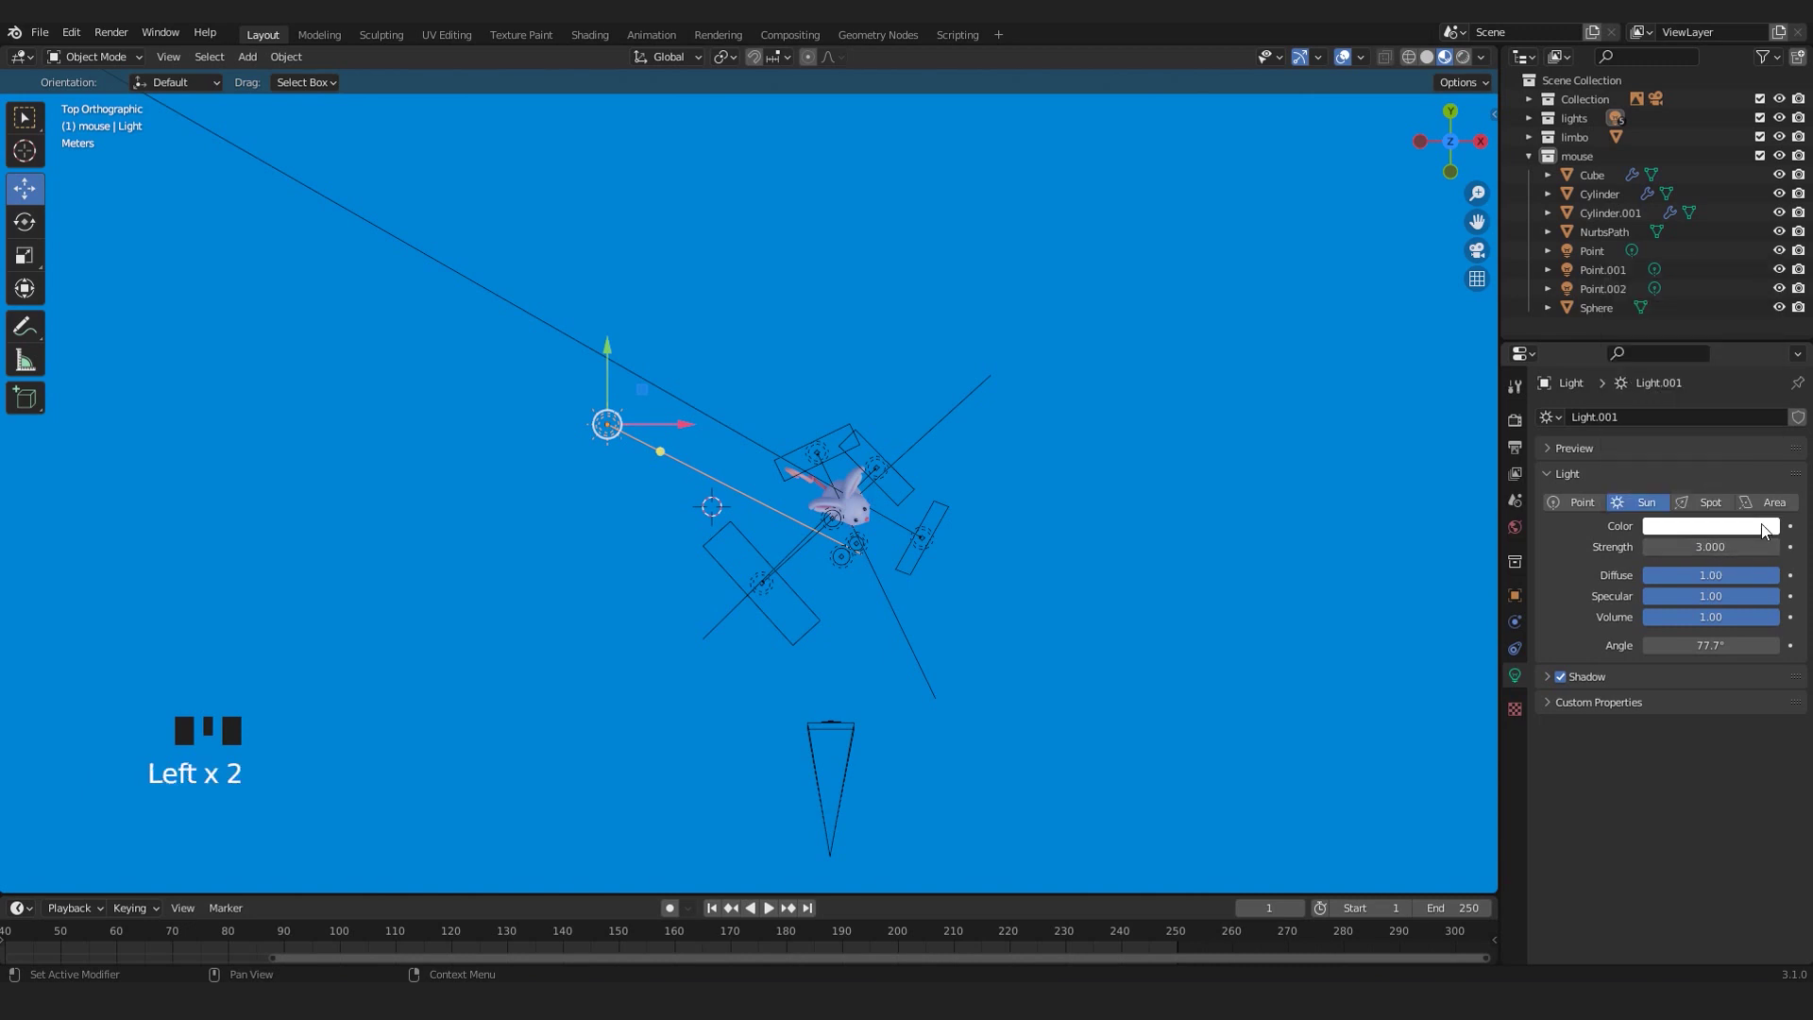
{"action": "left_click", "coordinate": [1546, 680]}
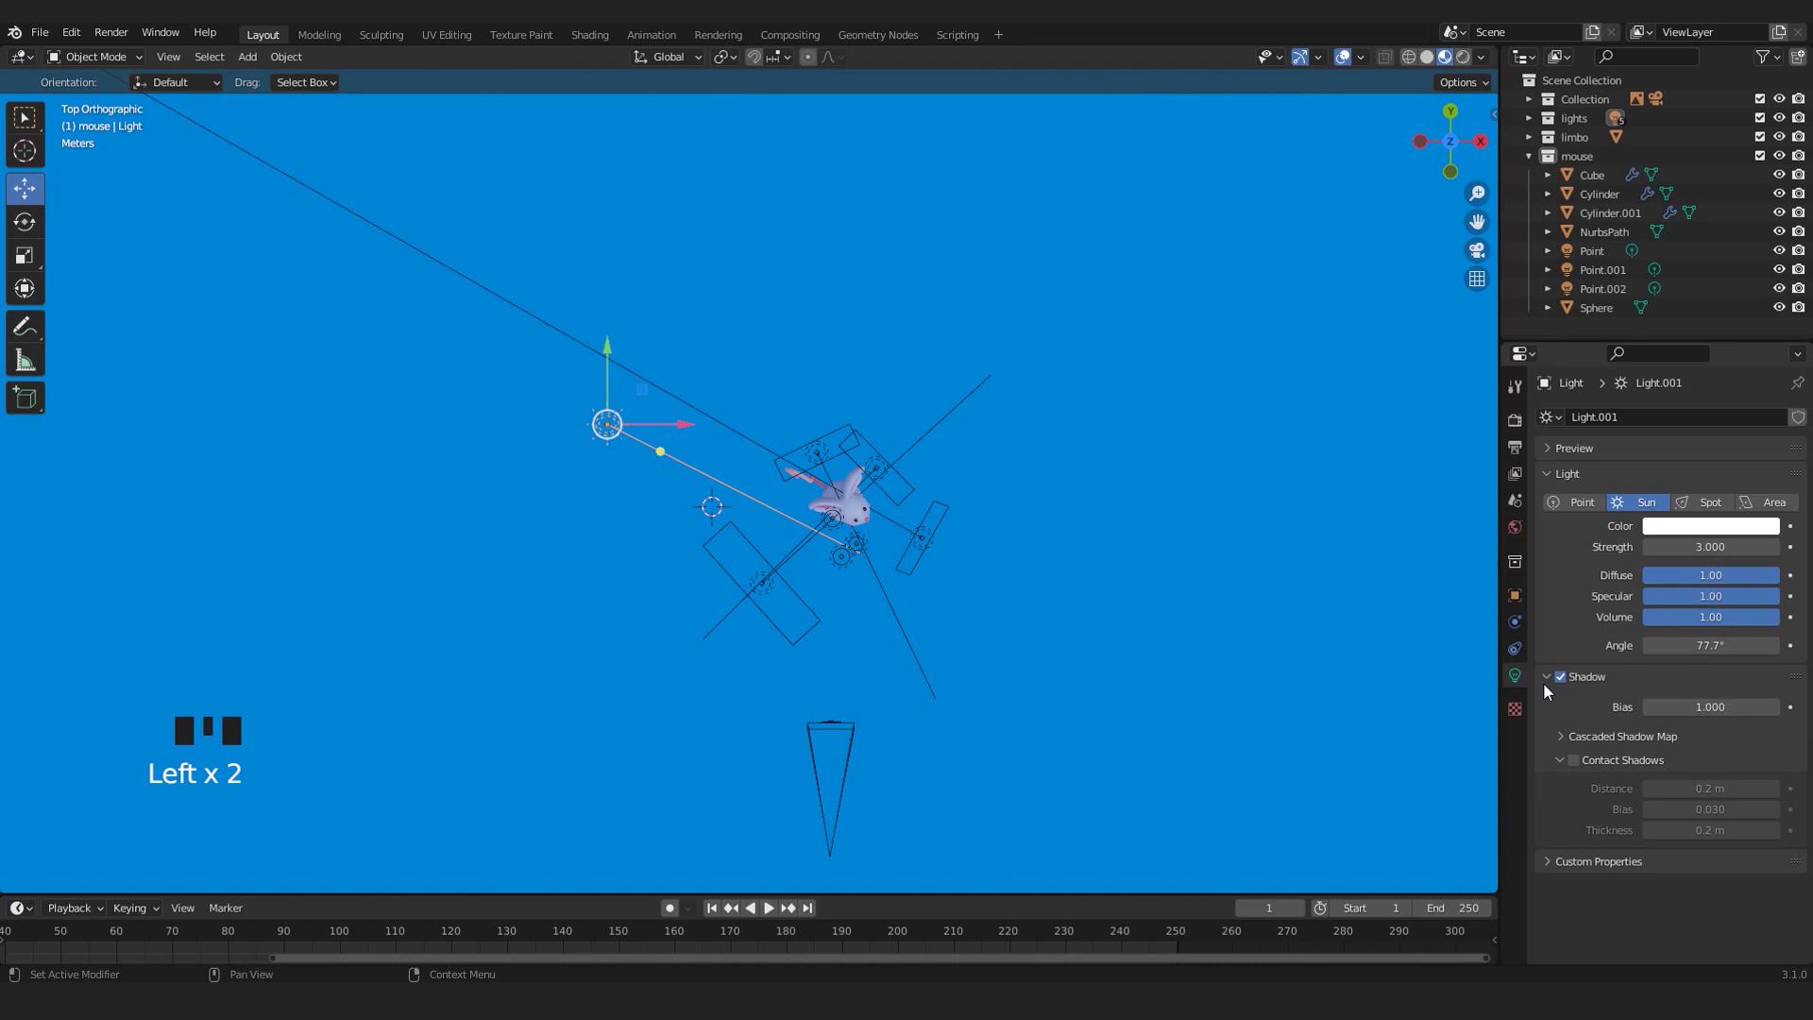
{"action": "left_click", "coordinate": [1573, 760]}
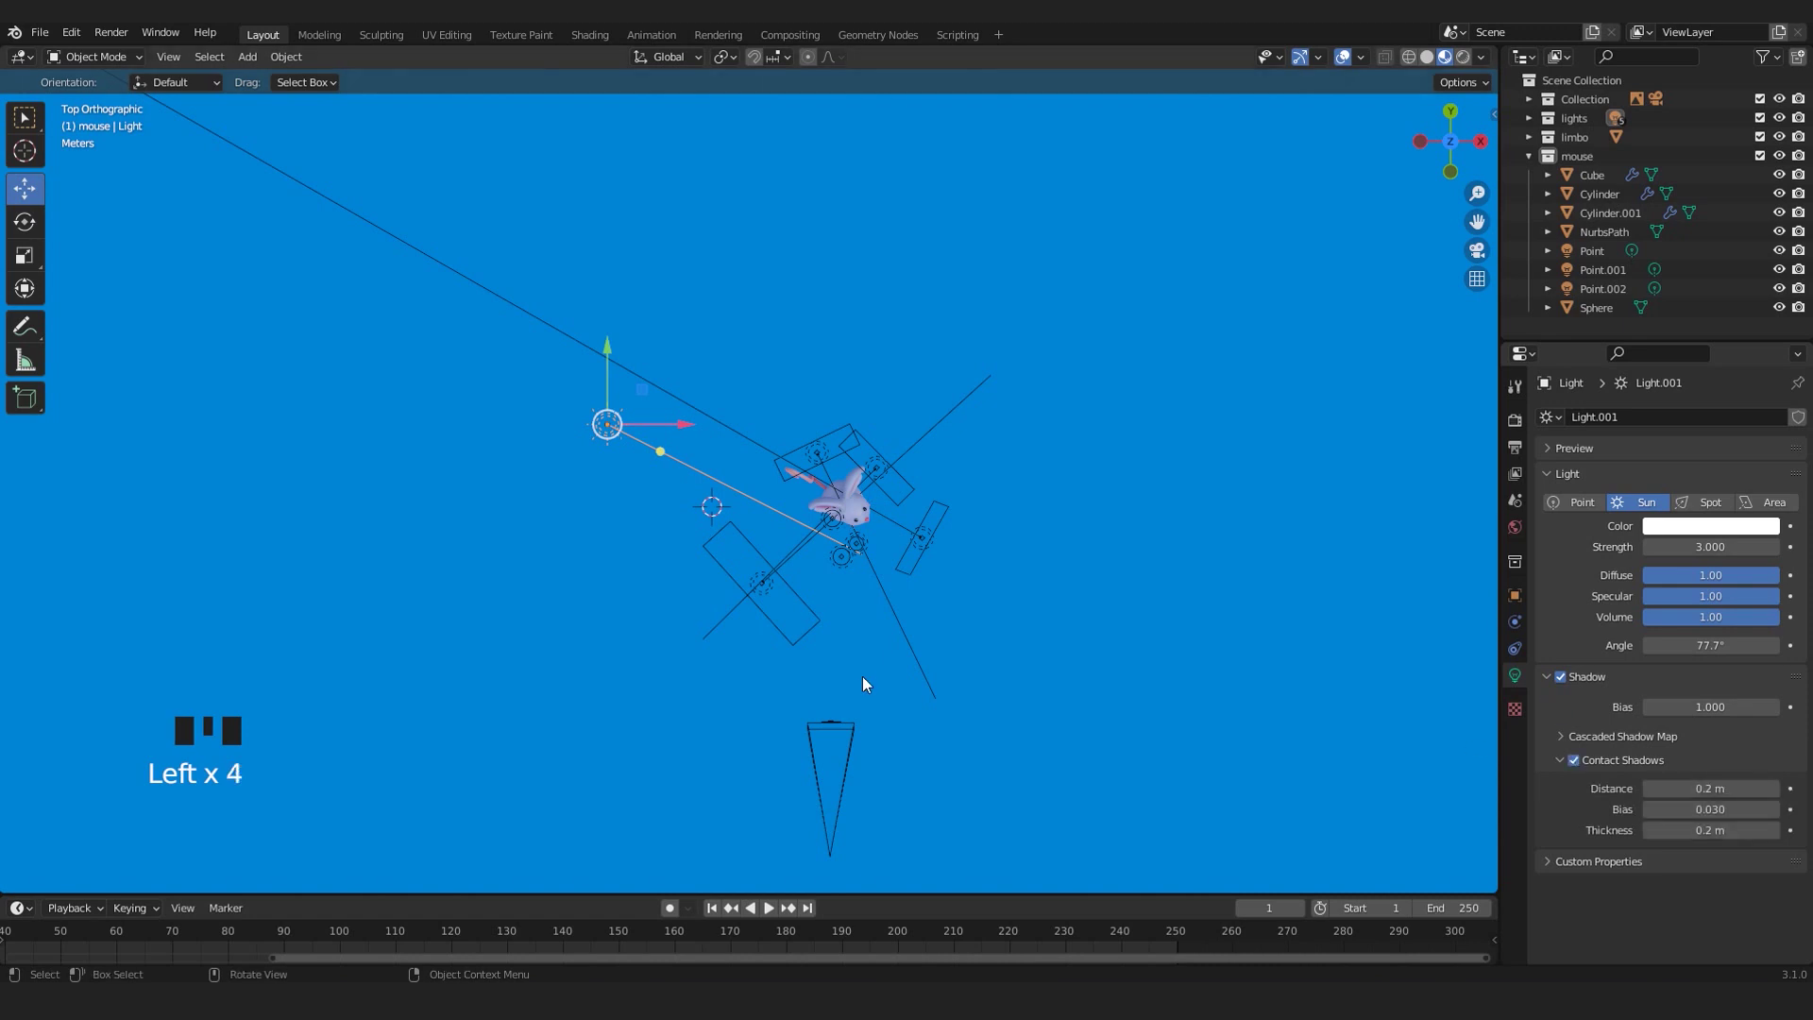
- Check the sun's effect on the mouse in Rendered shading, through the camera and from a free angle
{"action": "key", "text": "KP_0"}
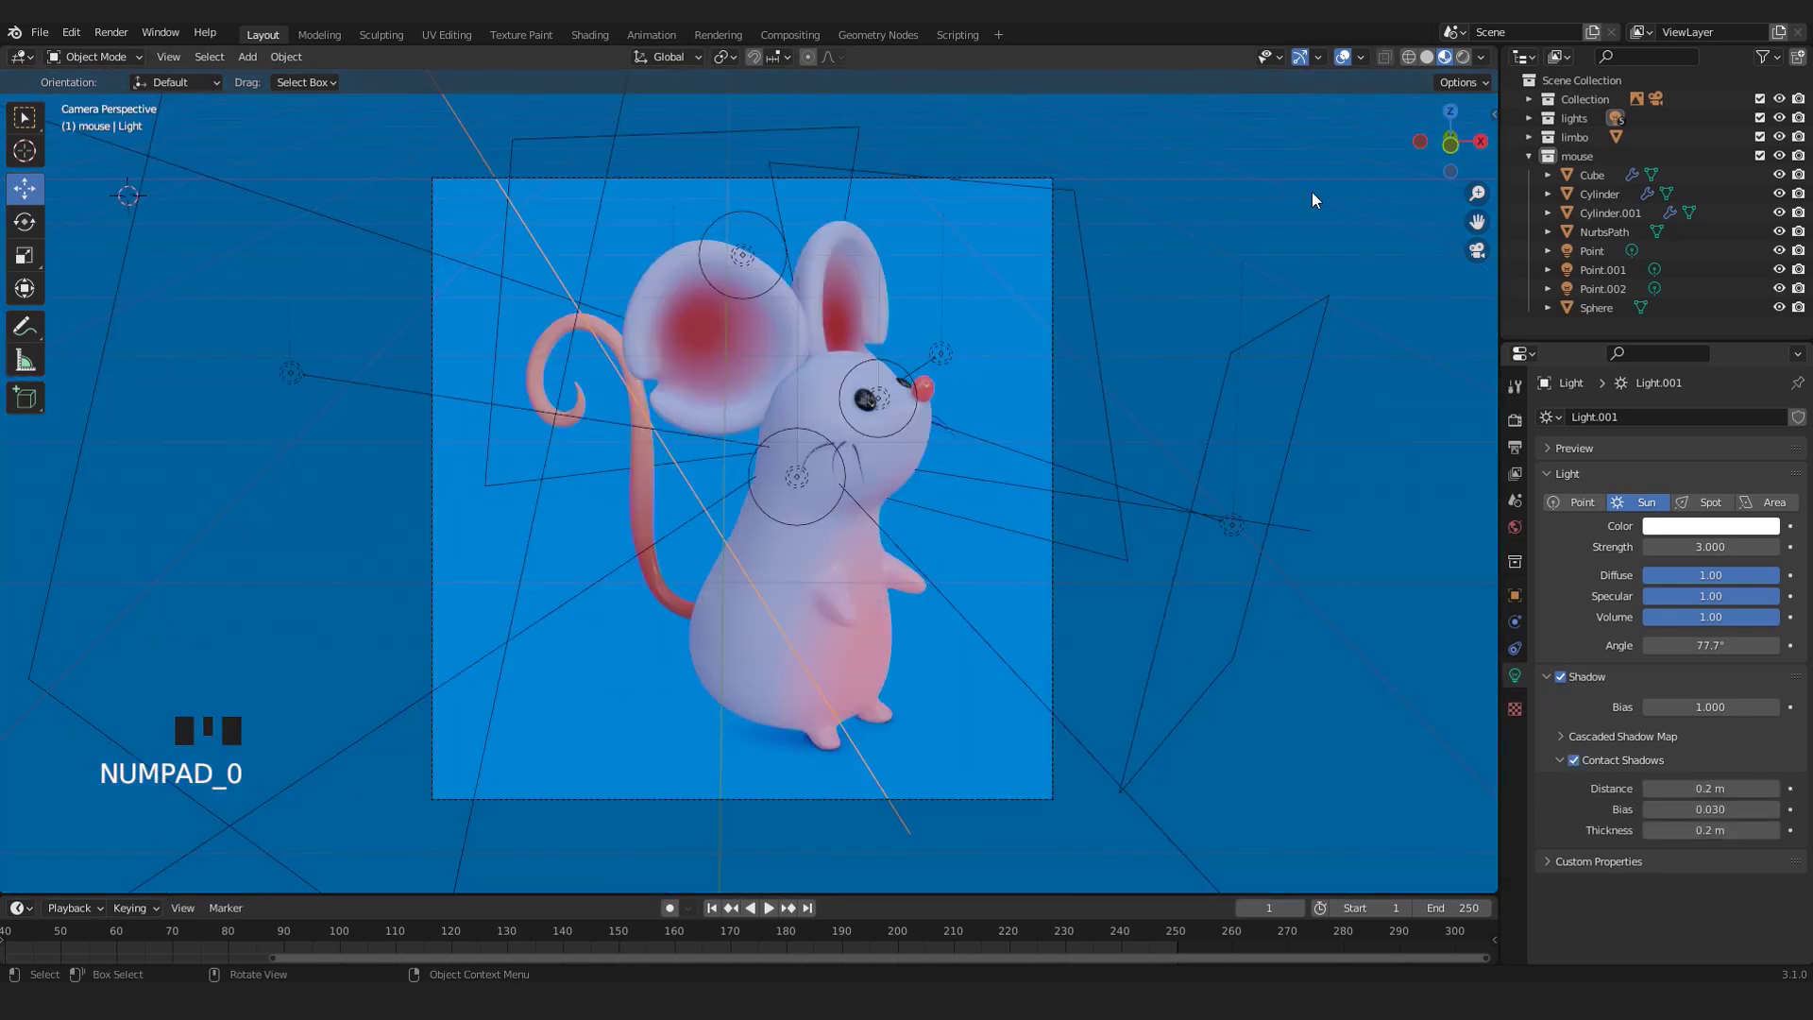
{"action": "left_click", "coordinate": [1463, 57]}
{"action": "middle_click_drag", "start_coordinate": [1370, 161], "coordinate": [1313, 208]}
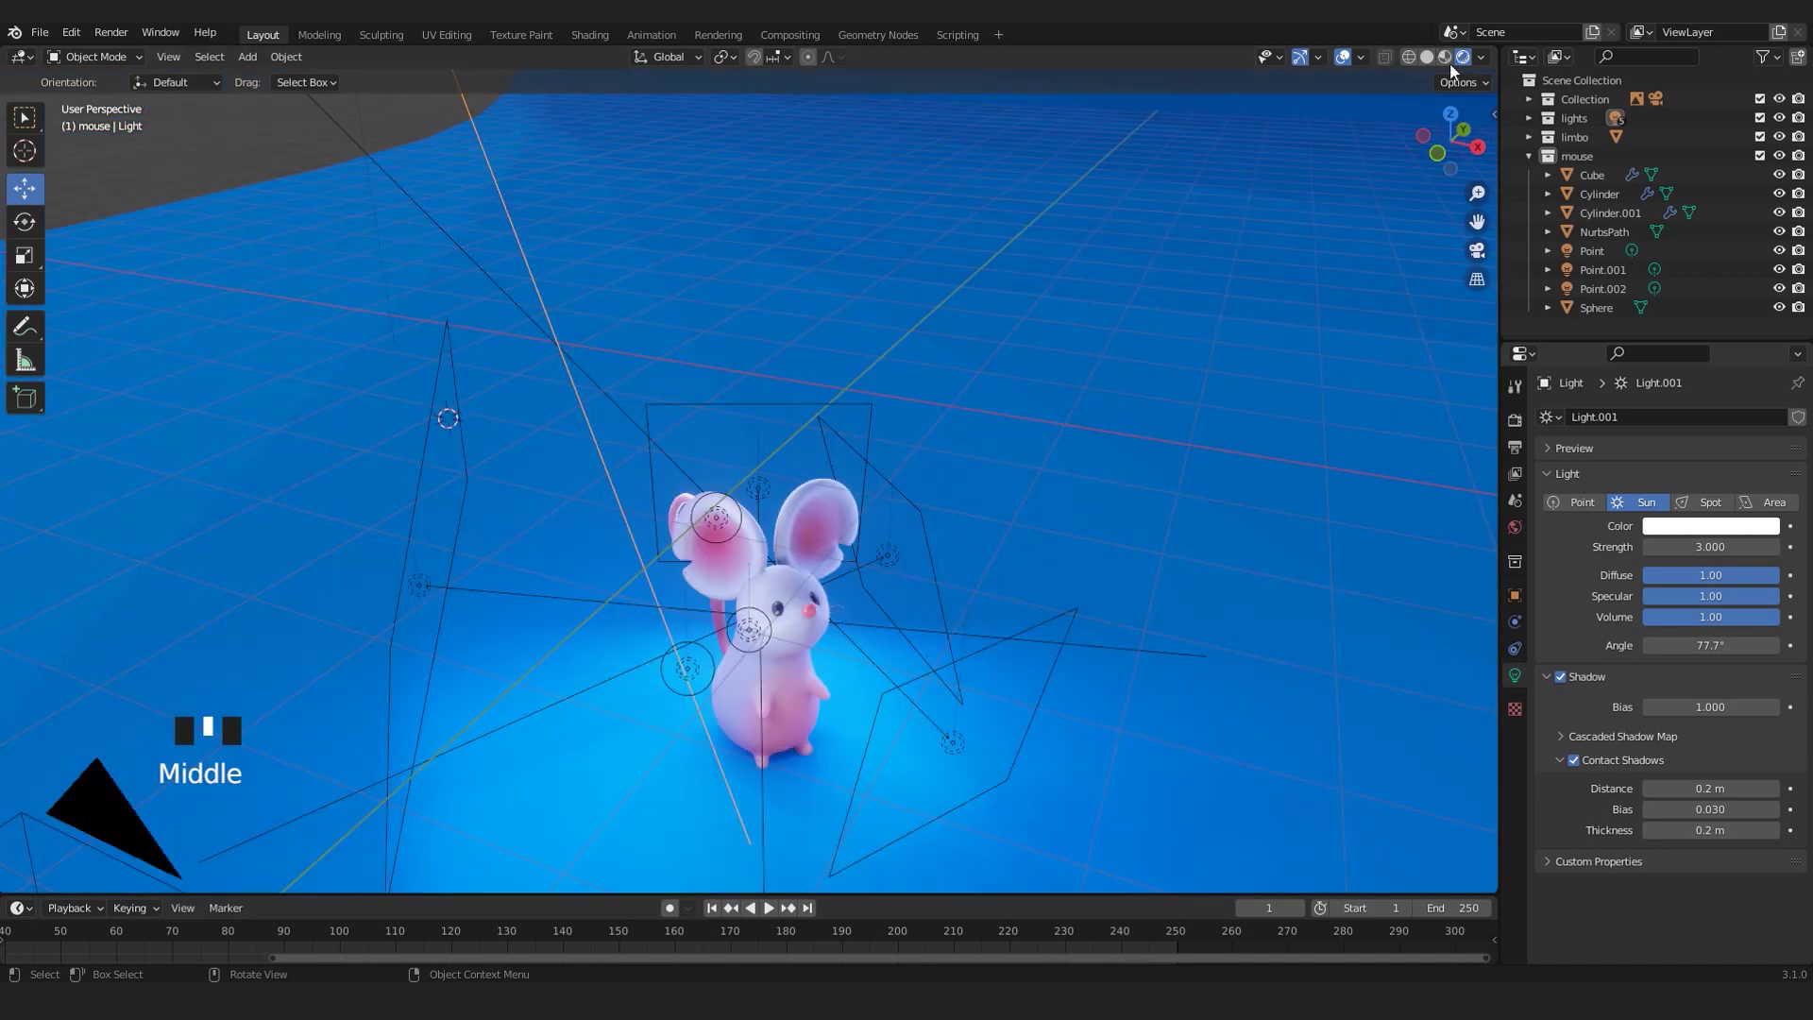
- Return to Material Preview shading, select the rim light behind the mouse and examine its settings and placement
{"action": "left_click", "coordinate": [1445, 57]}
{"action": "middle_click_drag", "start_coordinate": [1398, 105], "coordinate": [960, 429]}
{"action": "scroll", "coordinate": [794, 491], "scroll_direction": "up", "scroll_amount": 2}
{"action": "left_click", "coordinate": [786, 451]}
{"action": "middle_click_drag", "start_coordinate": [786, 452], "coordinate": [702, 449]}
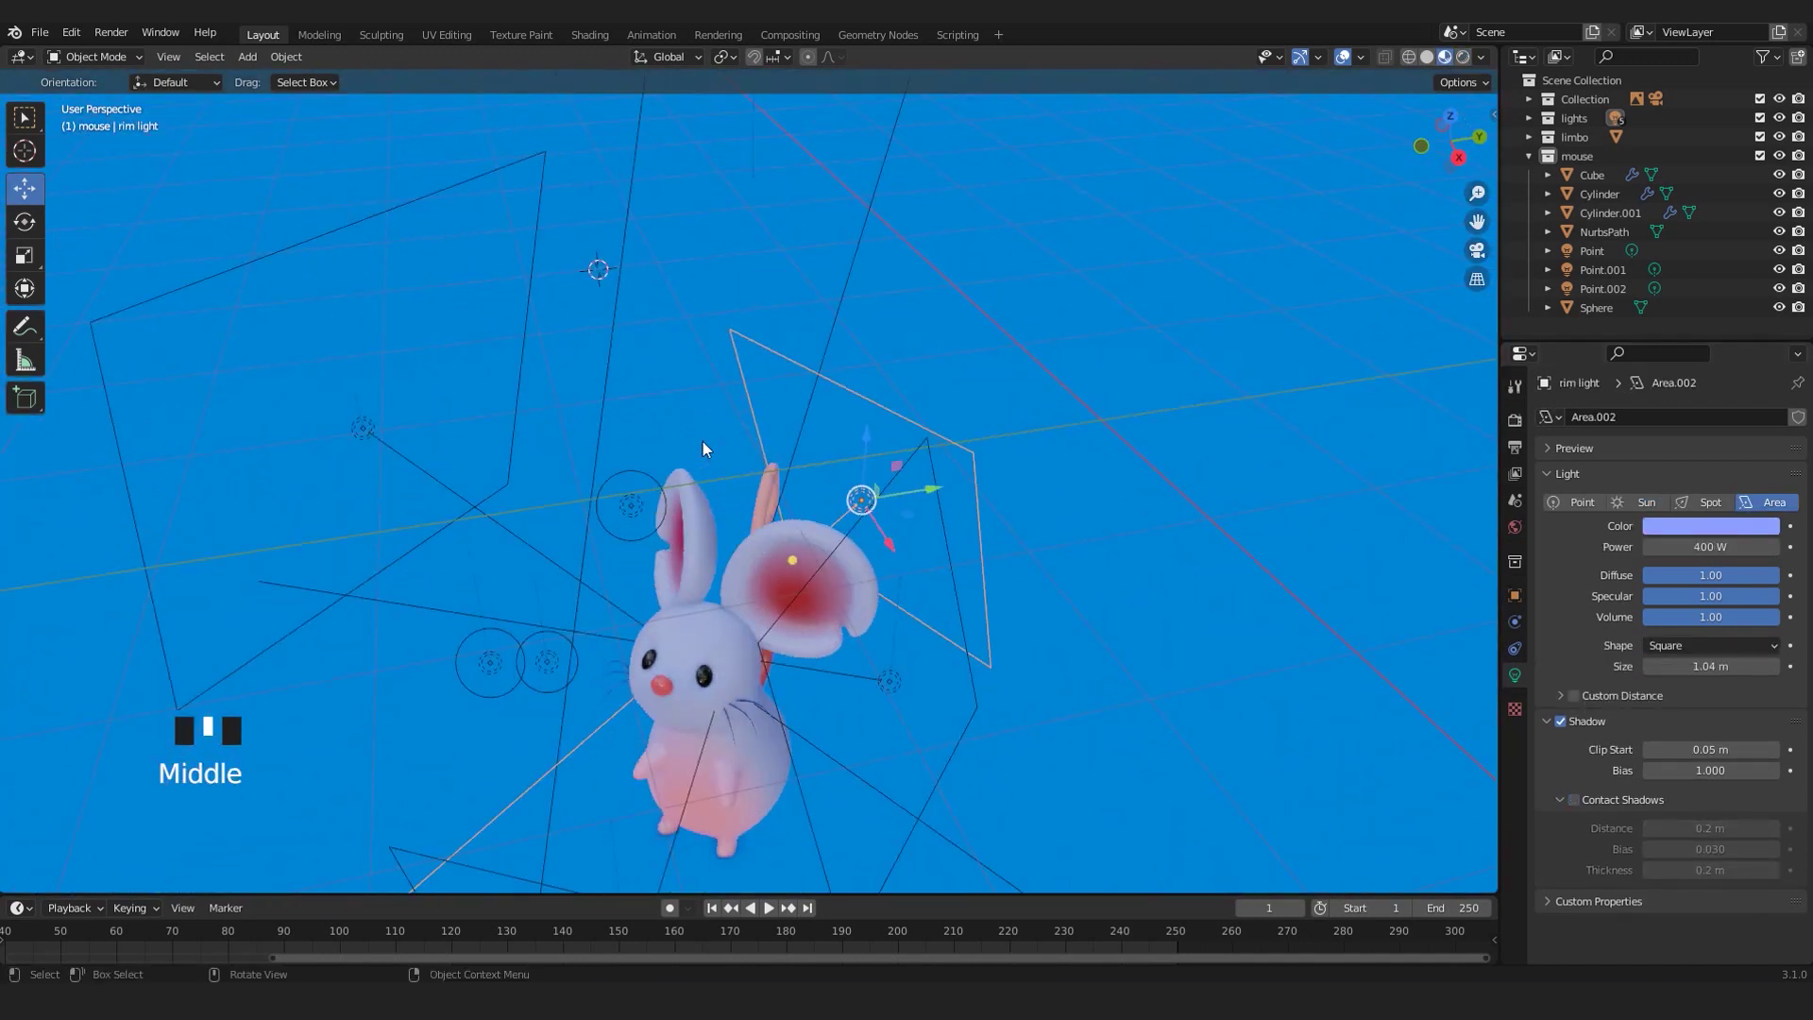
{"action": "middle_click_drag", "start_coordinate": [768, 602], "coordinate": [1215, 546]}
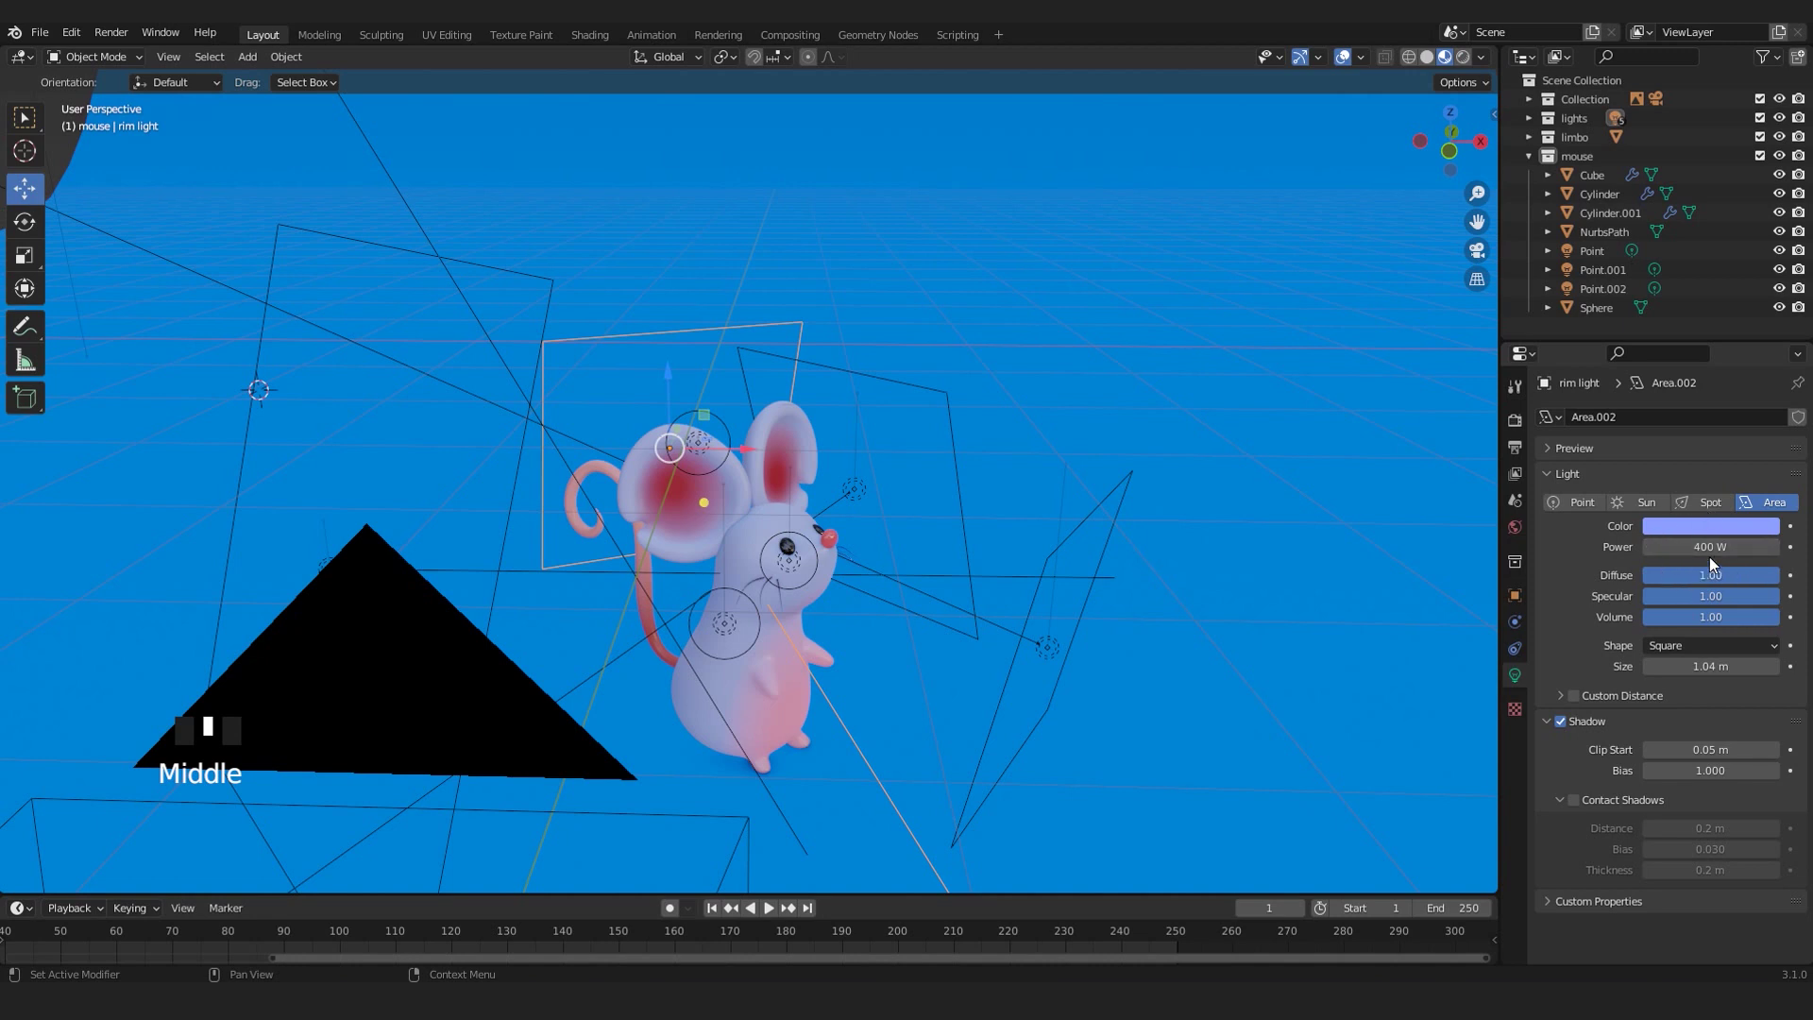
{"action": "middle_click_drag", "start_coordinate": [822, 552], "coordinate": [773, 525]}
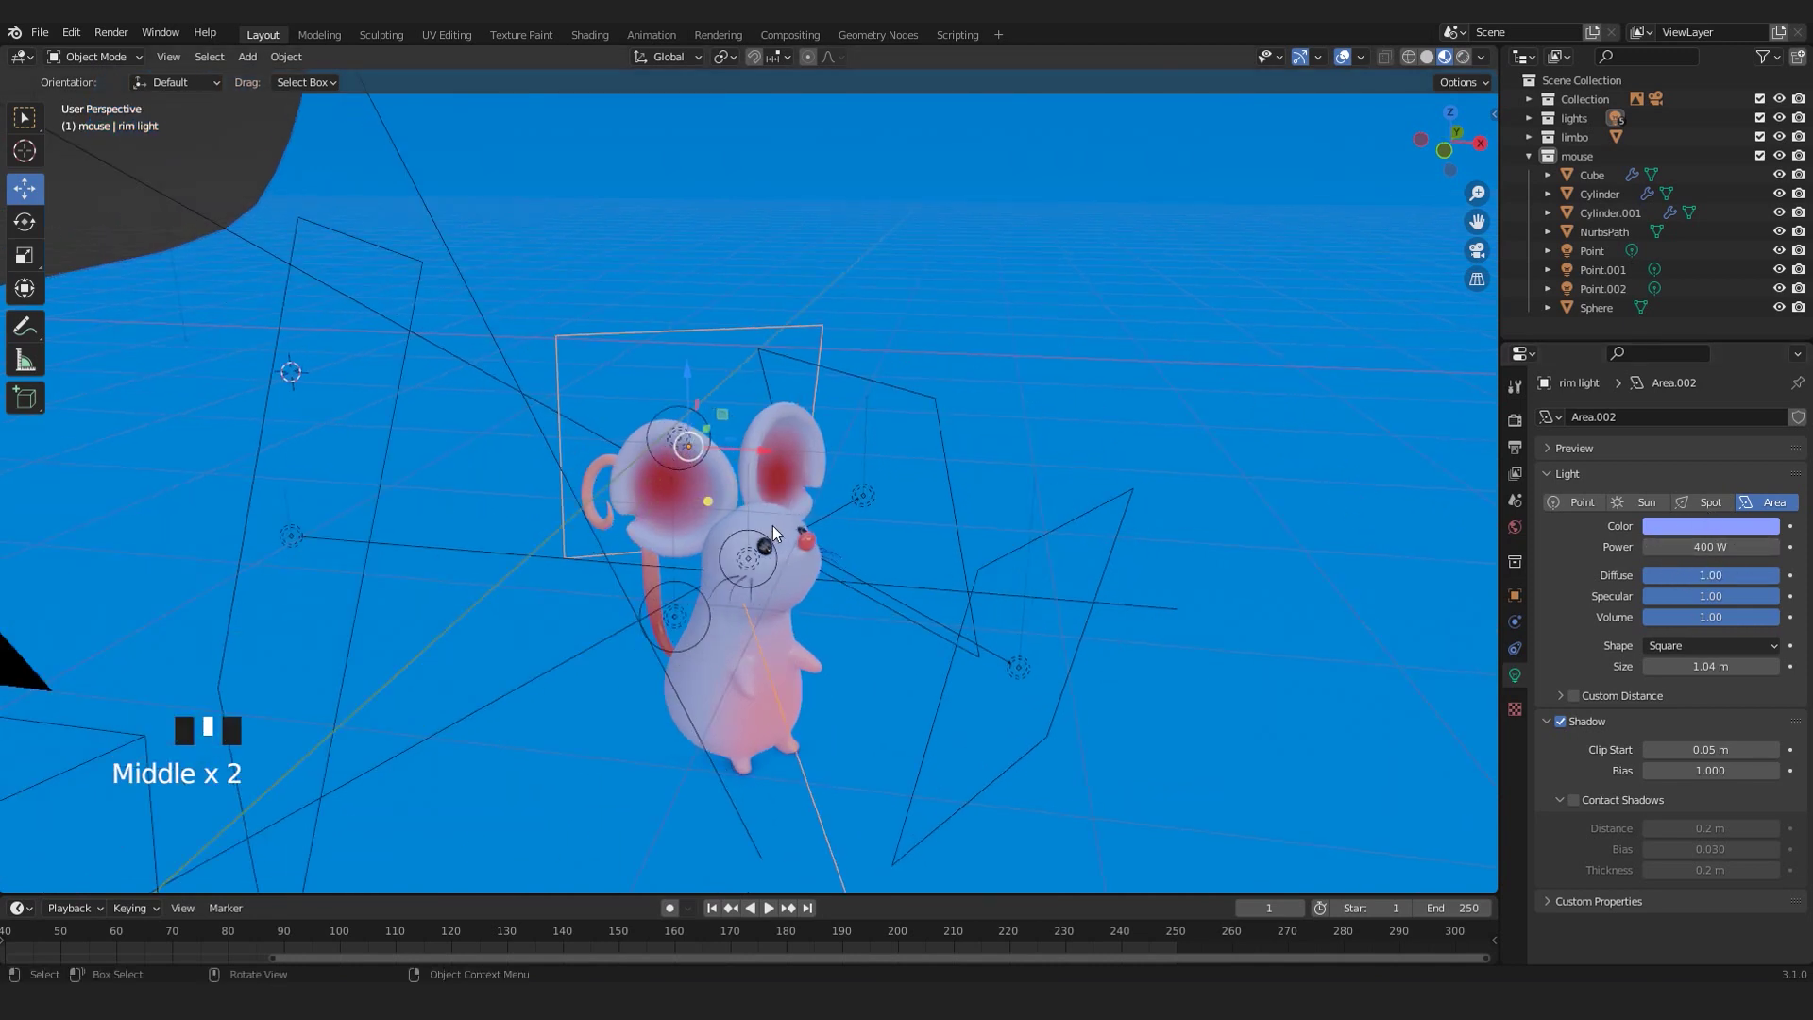
- Switch to Rendered shading and examine the rim light's effect on the mouse through the camera
{"action": "key", "text": "KP_0"}
{"action": "left_click", "coordinate": [1463, 57]}
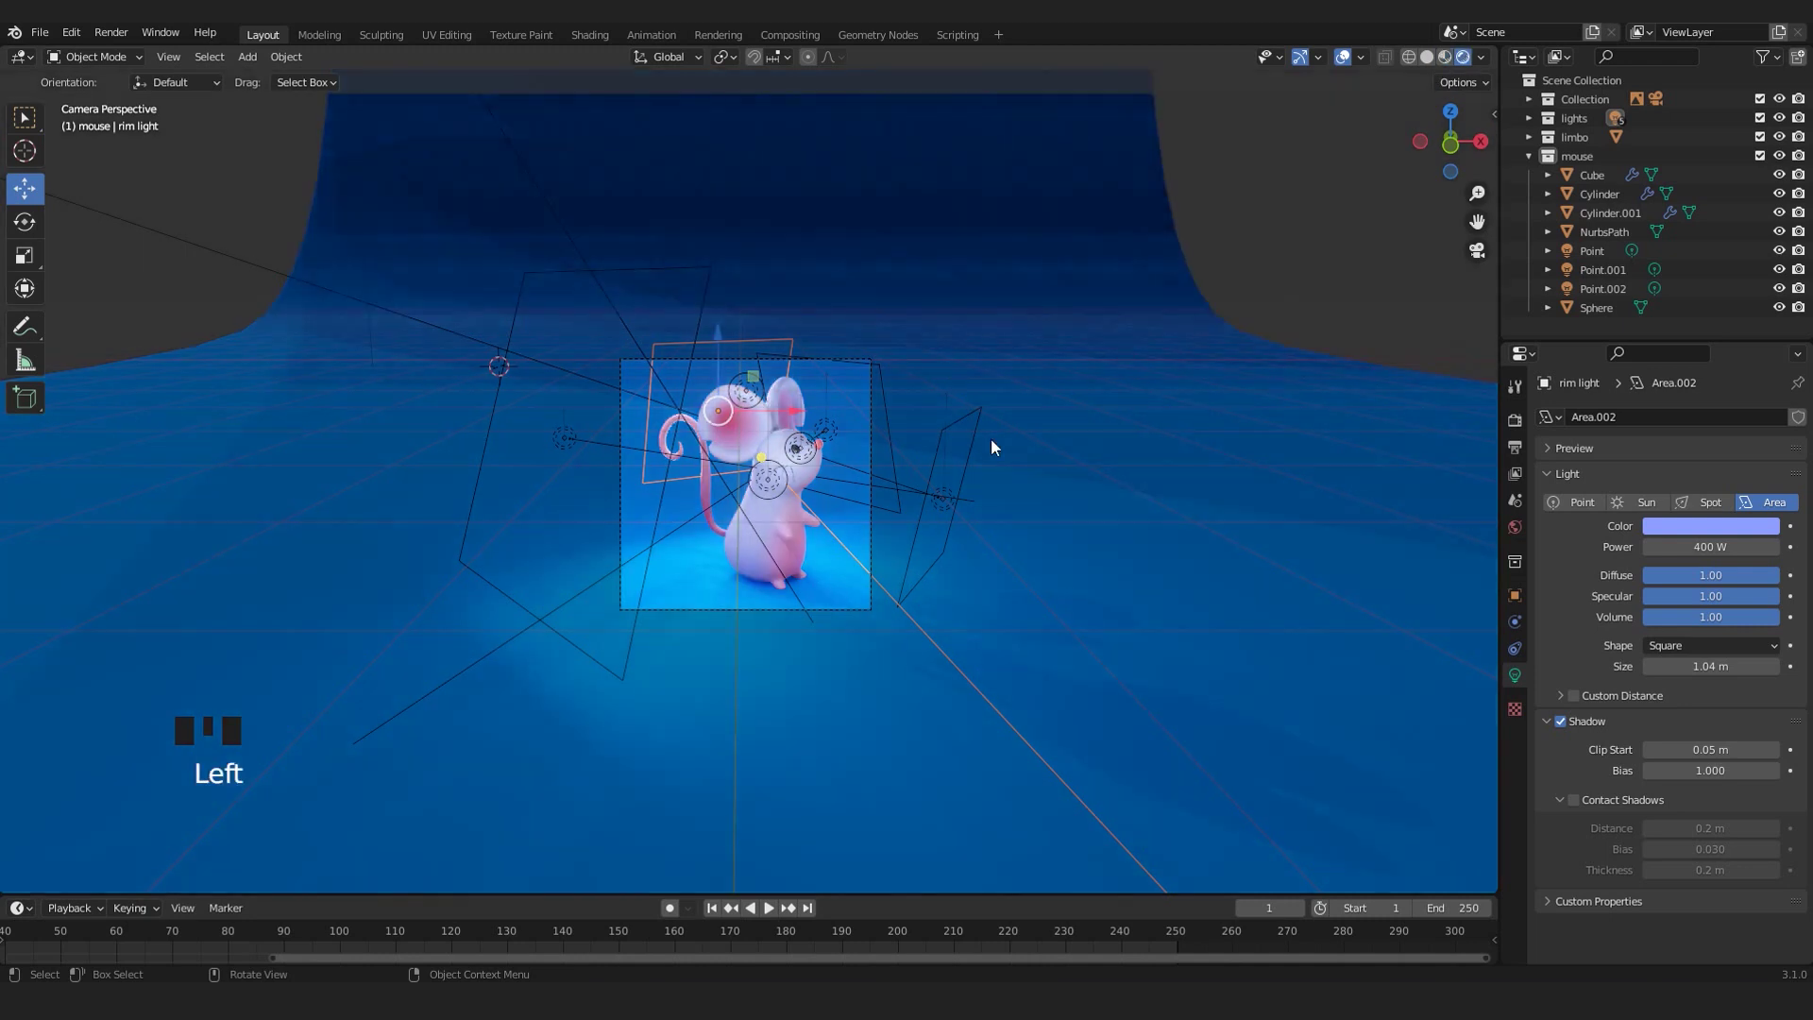
{"action": "scroll", "coordinate": [850, 523], "scroll_direction": "up", "scroll_amount": 6}
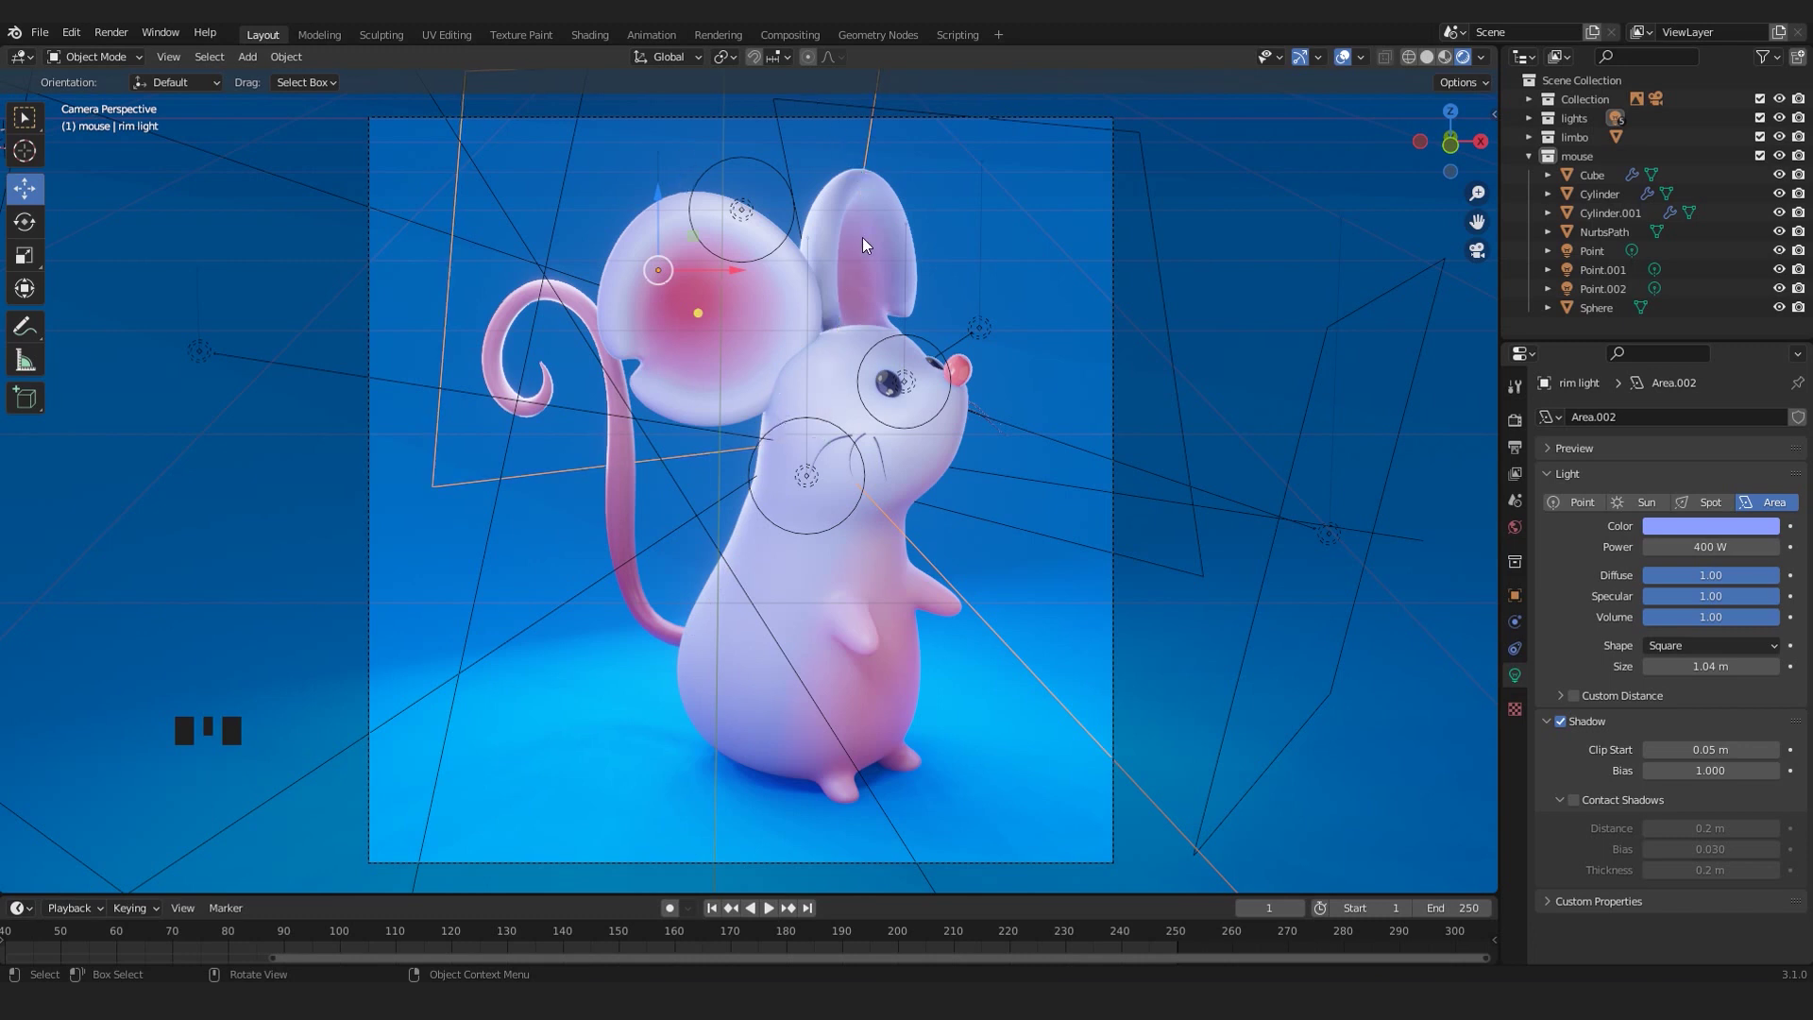
- Select the second rim light beside the mouse and inspect its colour's hex value
{"action": "key", "text": "h"}
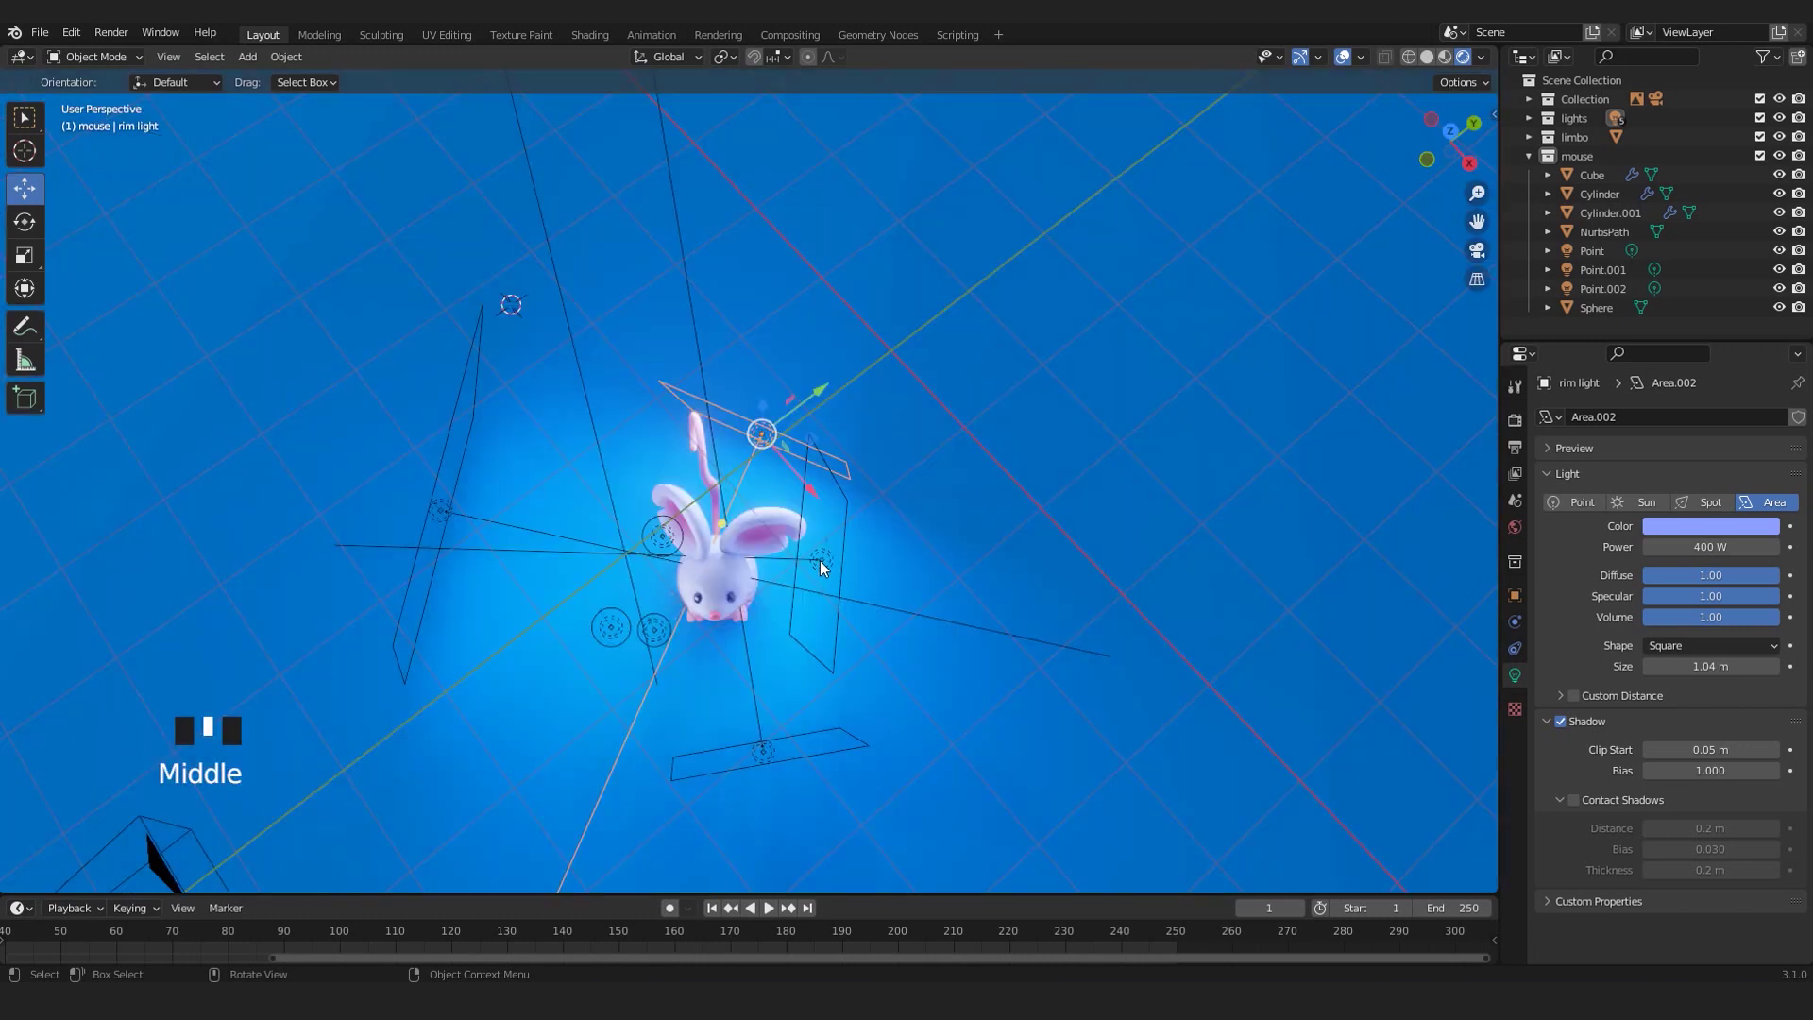
{"action": "left_click", "coordinate": [820, 559]}
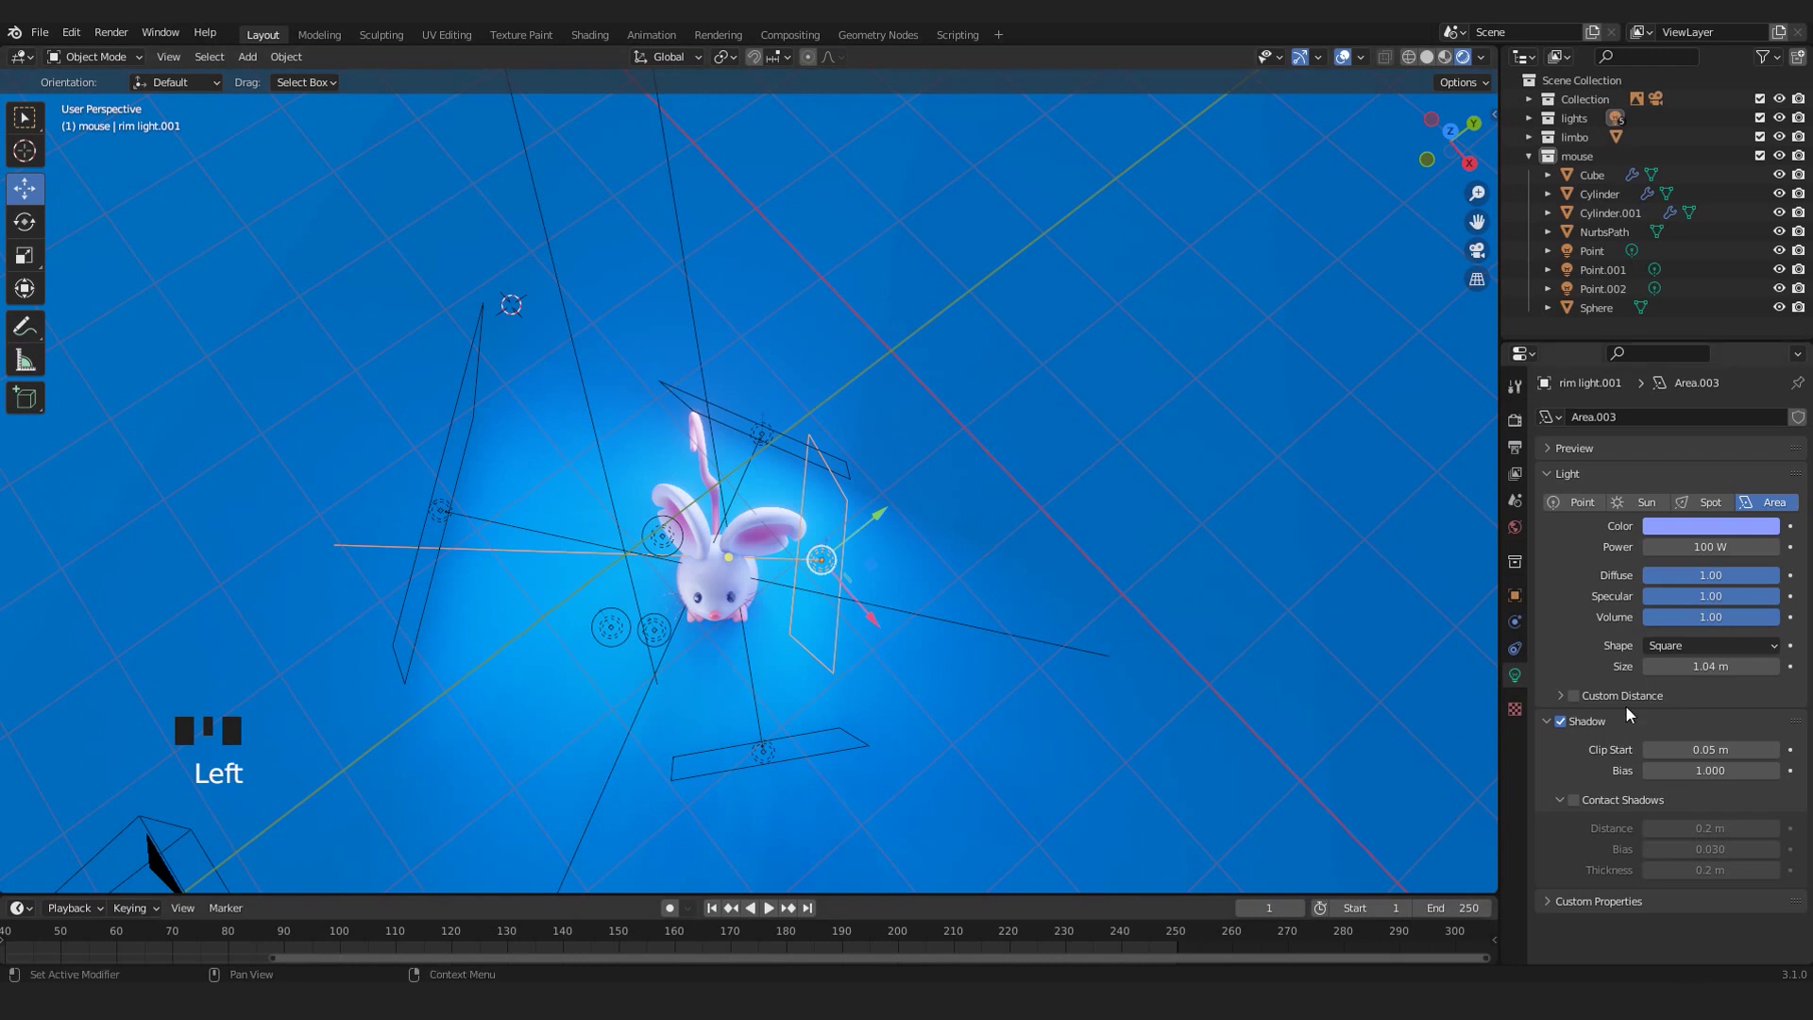
{"action": "left_click", "coordinate": [1653, 525]}
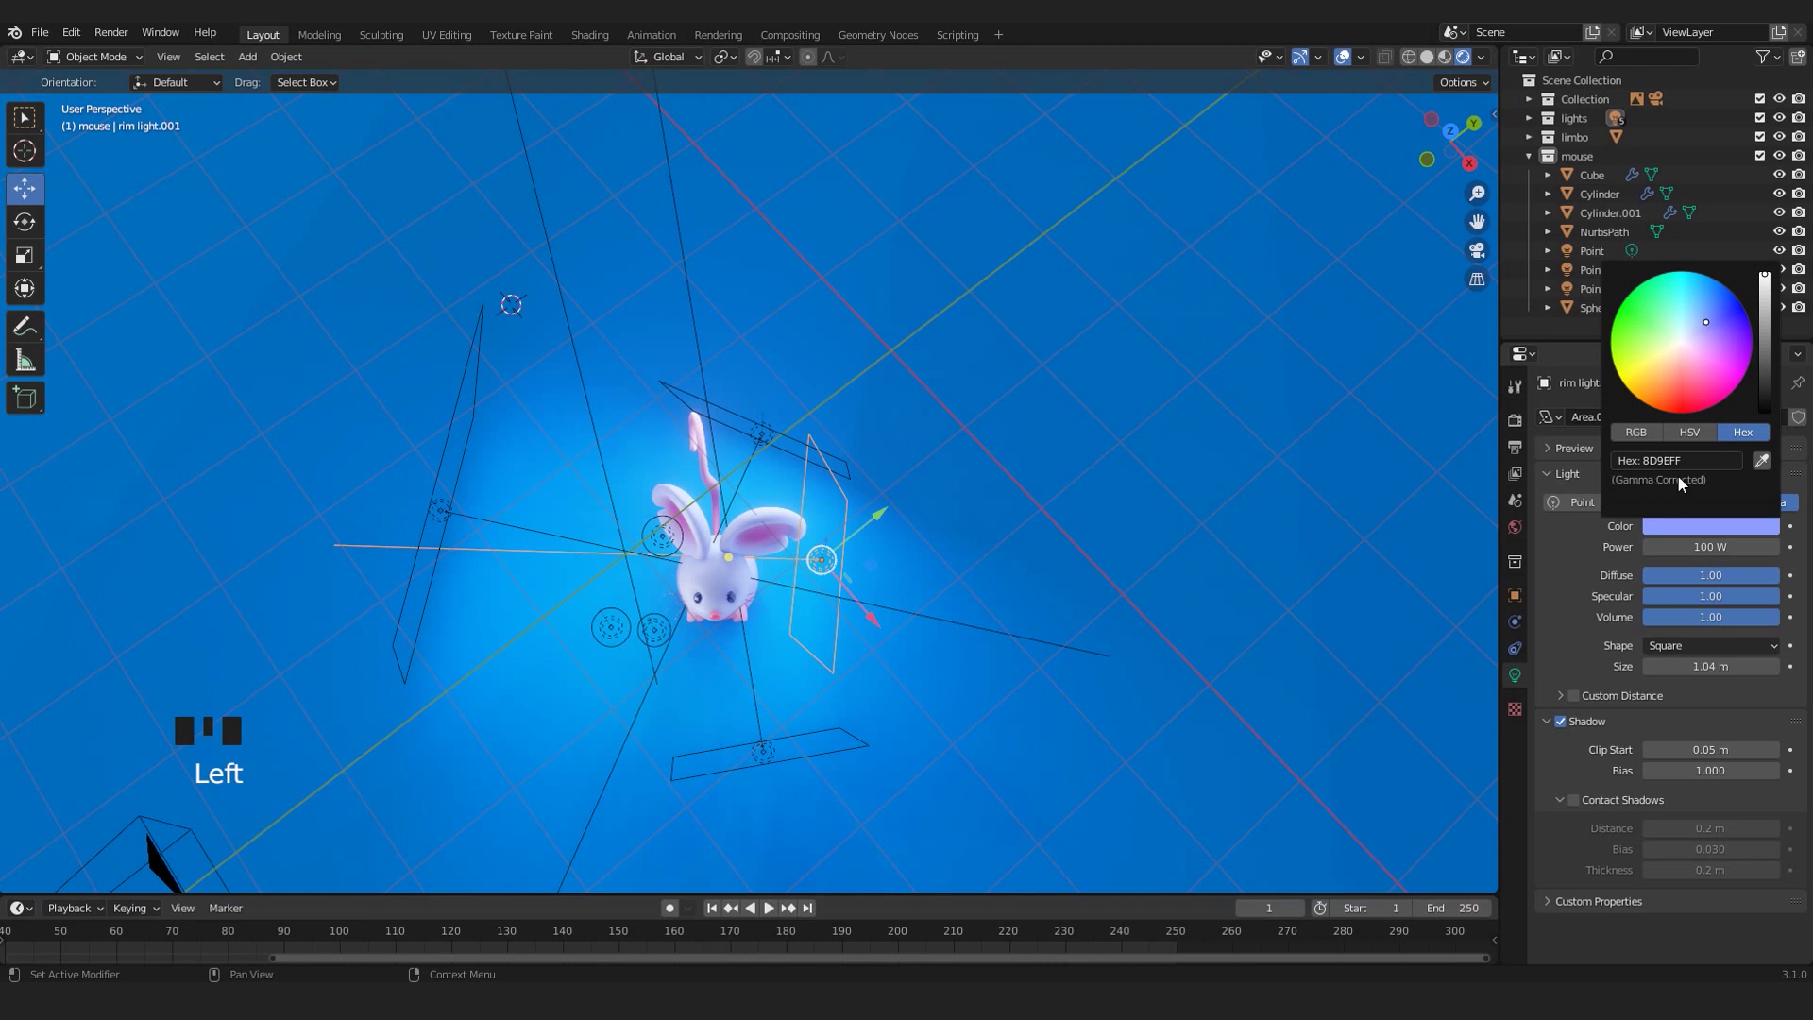
- Select the pink area light in front of the mouse and inspect its colour's hex value
{"action": "middle_click_drag", "start_coordinate": [547, 765], "coordinate": [640, 644]}
{"action": "middle_click_drag", "start_coordinate": [923, 632], "coordinate": [1324, 552]}
{"action": "left_click", "coordinate": [990, 522]}
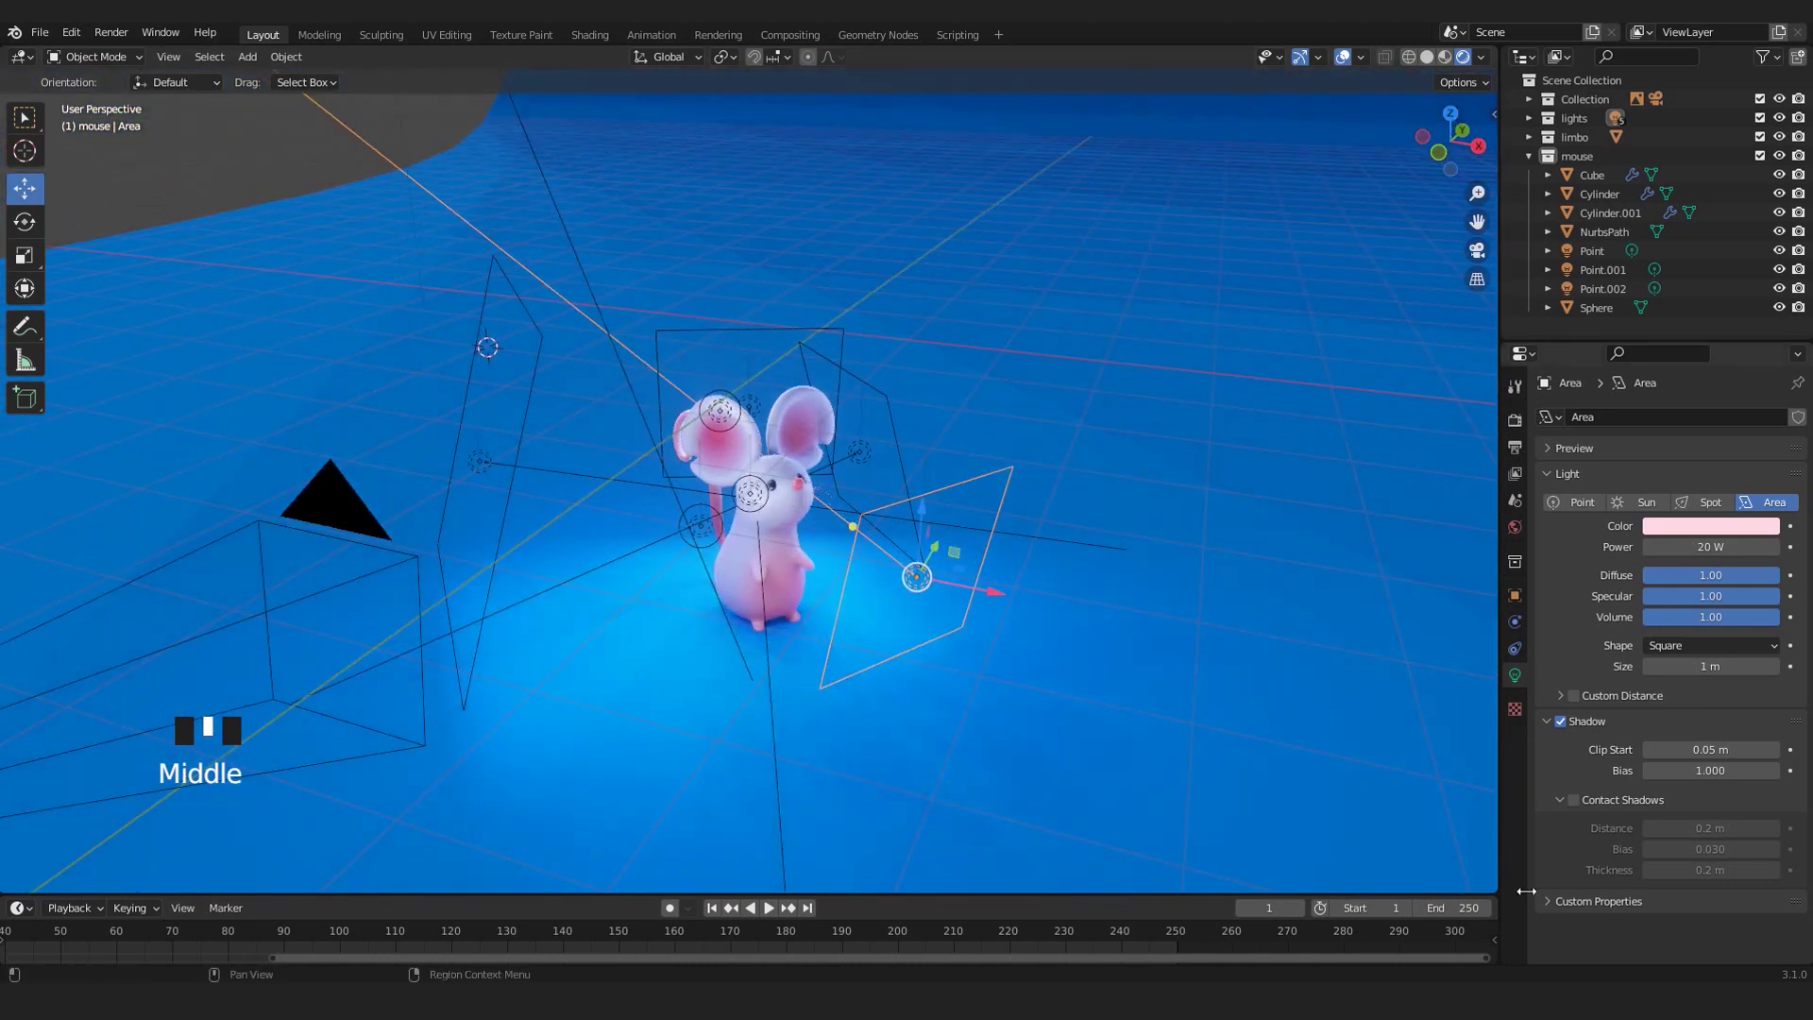
{"action": "left_click", "coordinate": [1737, 534]}
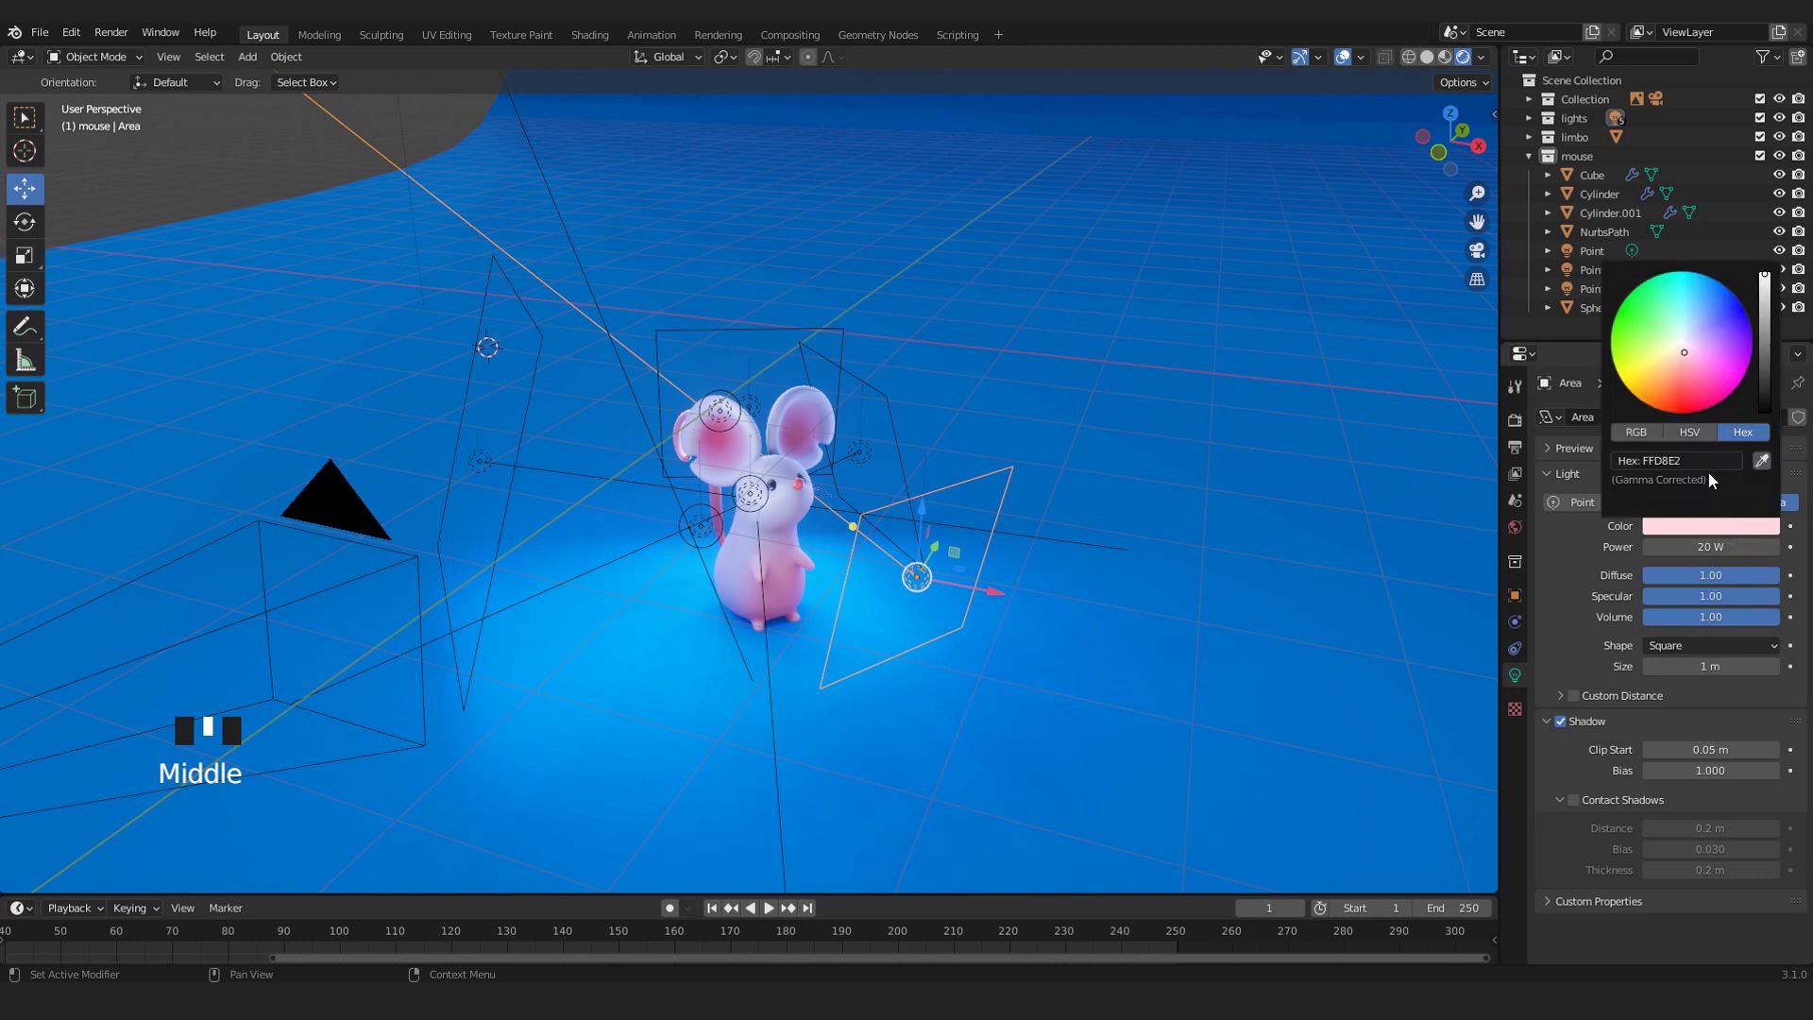
- Select the large purple area light on the tail side of the mouse and inspect its colour's hex value
{"action": "left_click", "coordinate": [480, 457]}
{"action": "middle_click_drag", "start_coordinate": [603, 404], "coordinate": [611, 489]}
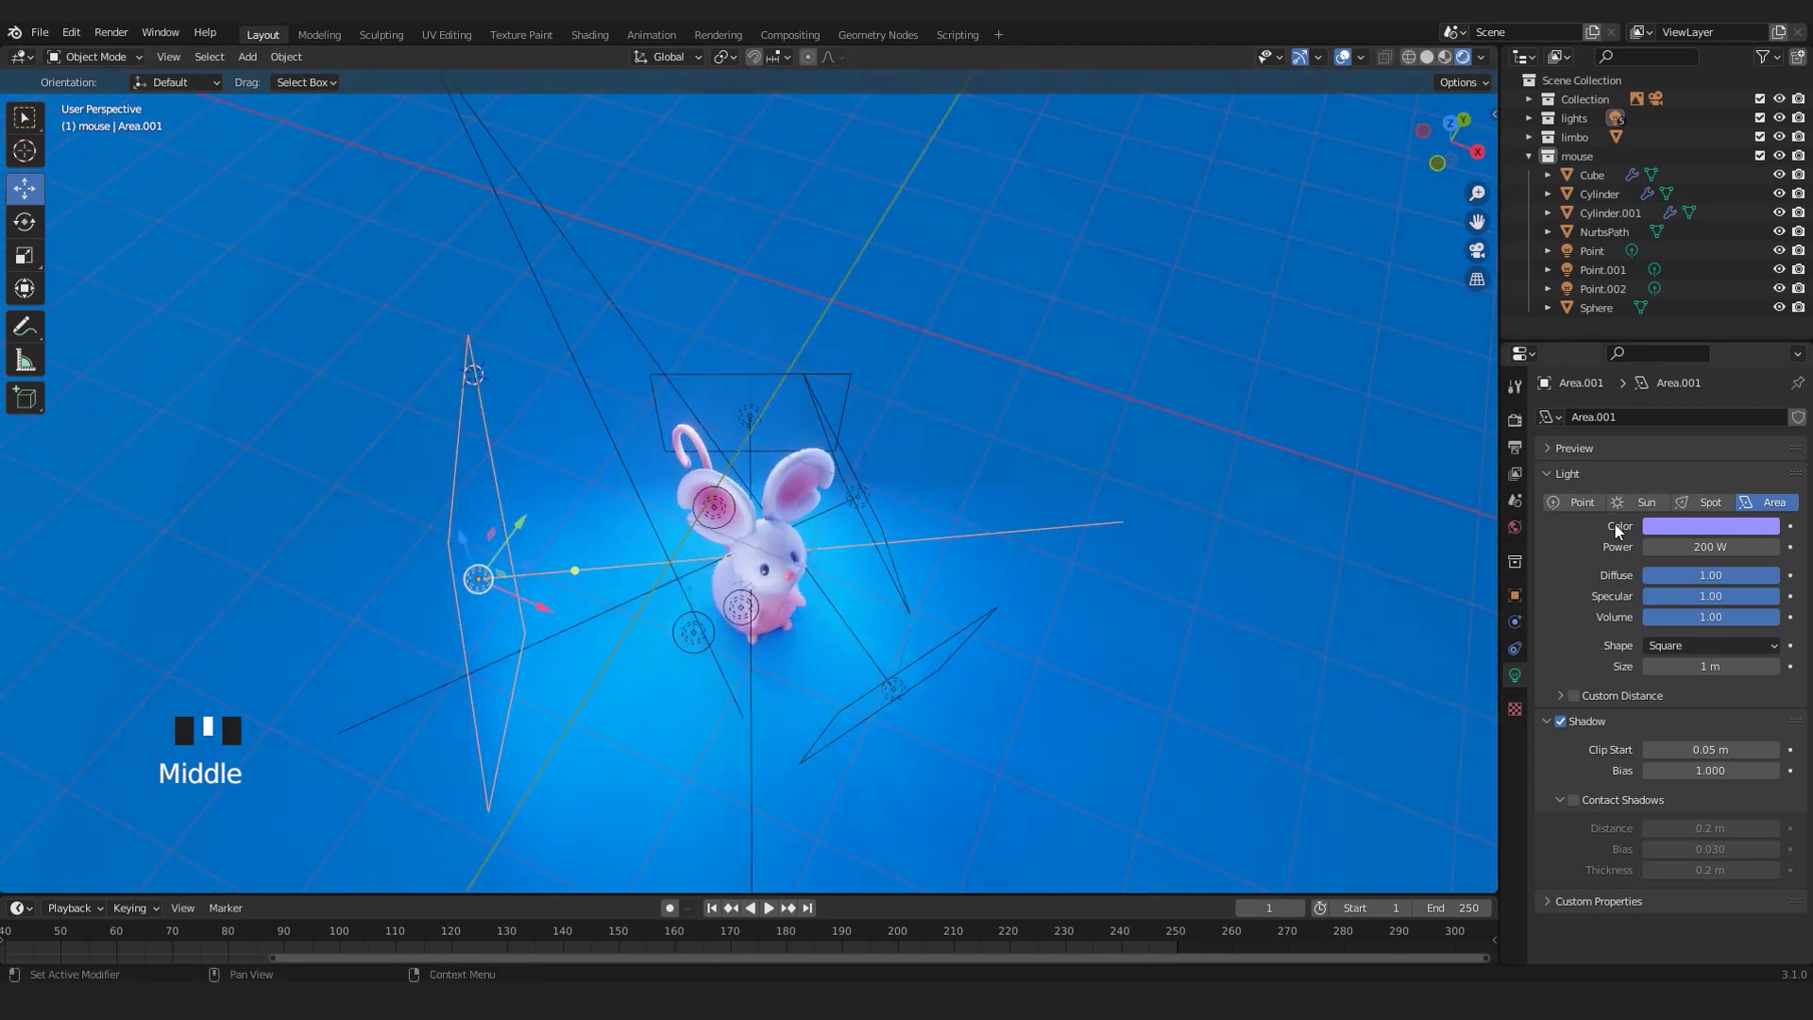
{"action": "left_click", "coordinate": [1681, 526]}
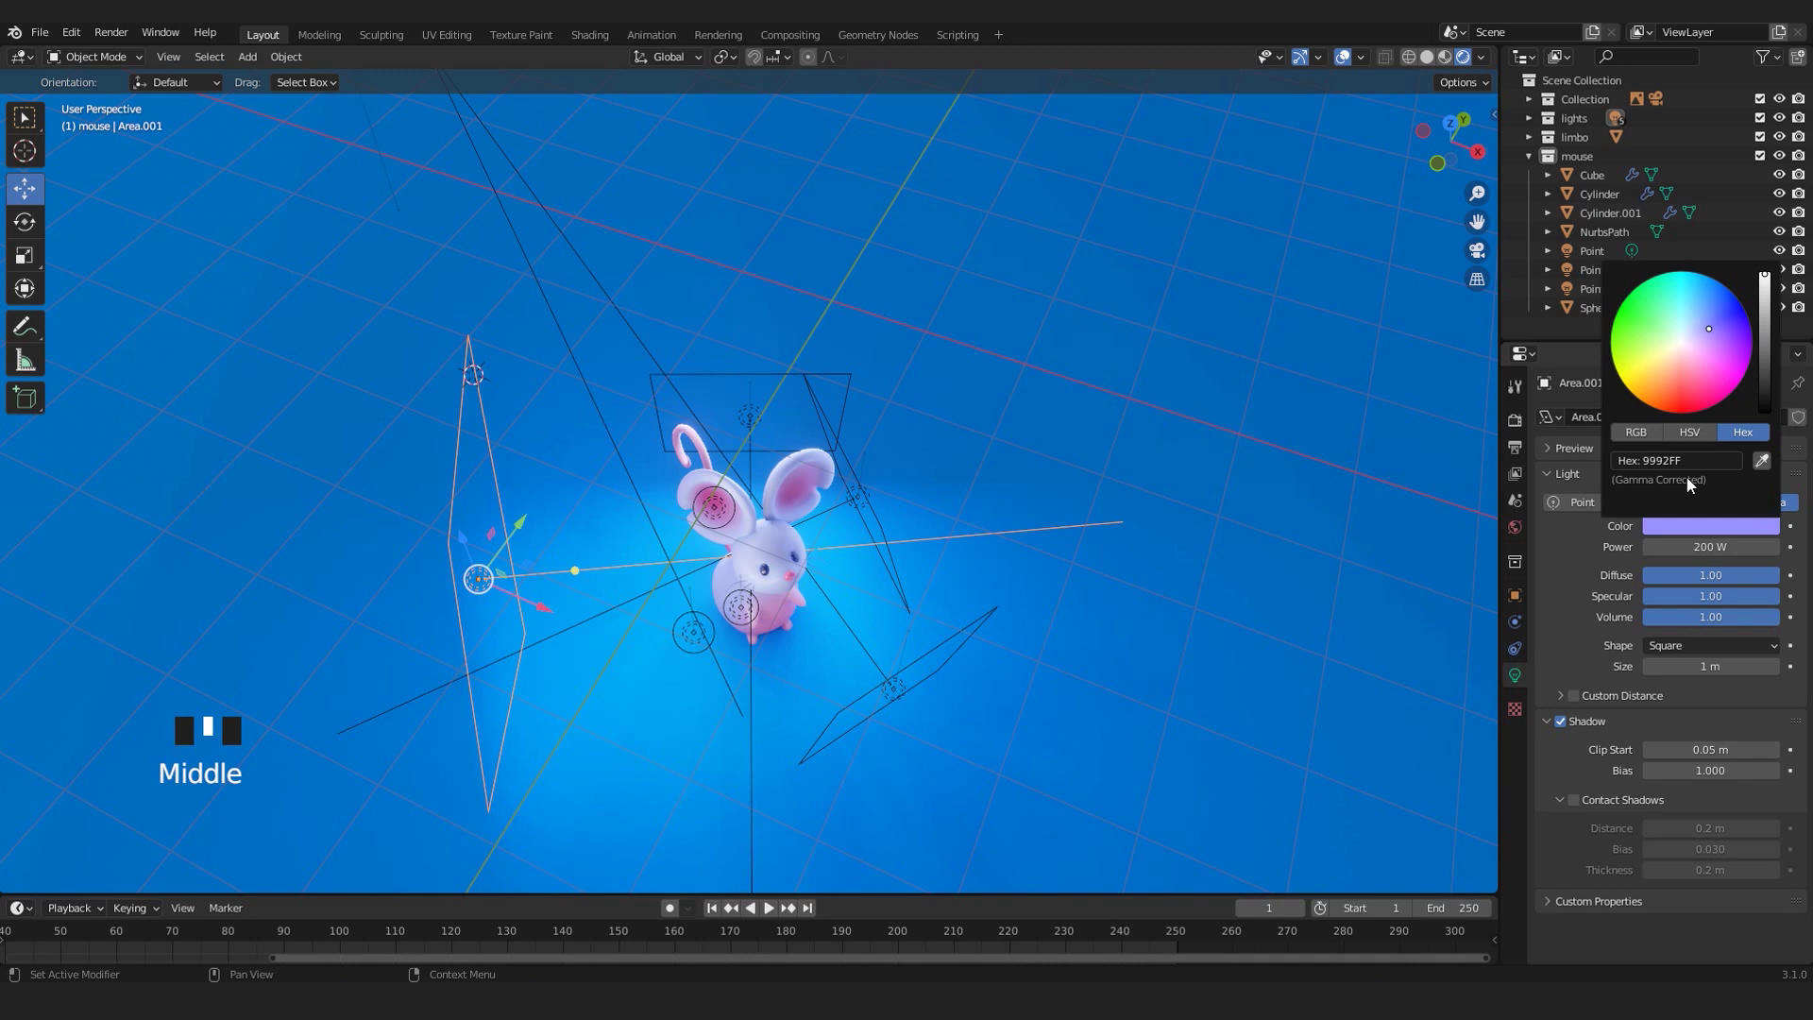
- Select the point light closest to the mouse's face and examine its settings and position from several angles
{"action": "middle_click_drag", "start_coordinate": [742, 688], "coordinate": [691, 489]}
{"action": "scroll", "coordinate": [655, 593], "scroll_direction": "up", "scroll_amount": 2}
{"action": "left_click", "coordinate": [738, 493]}
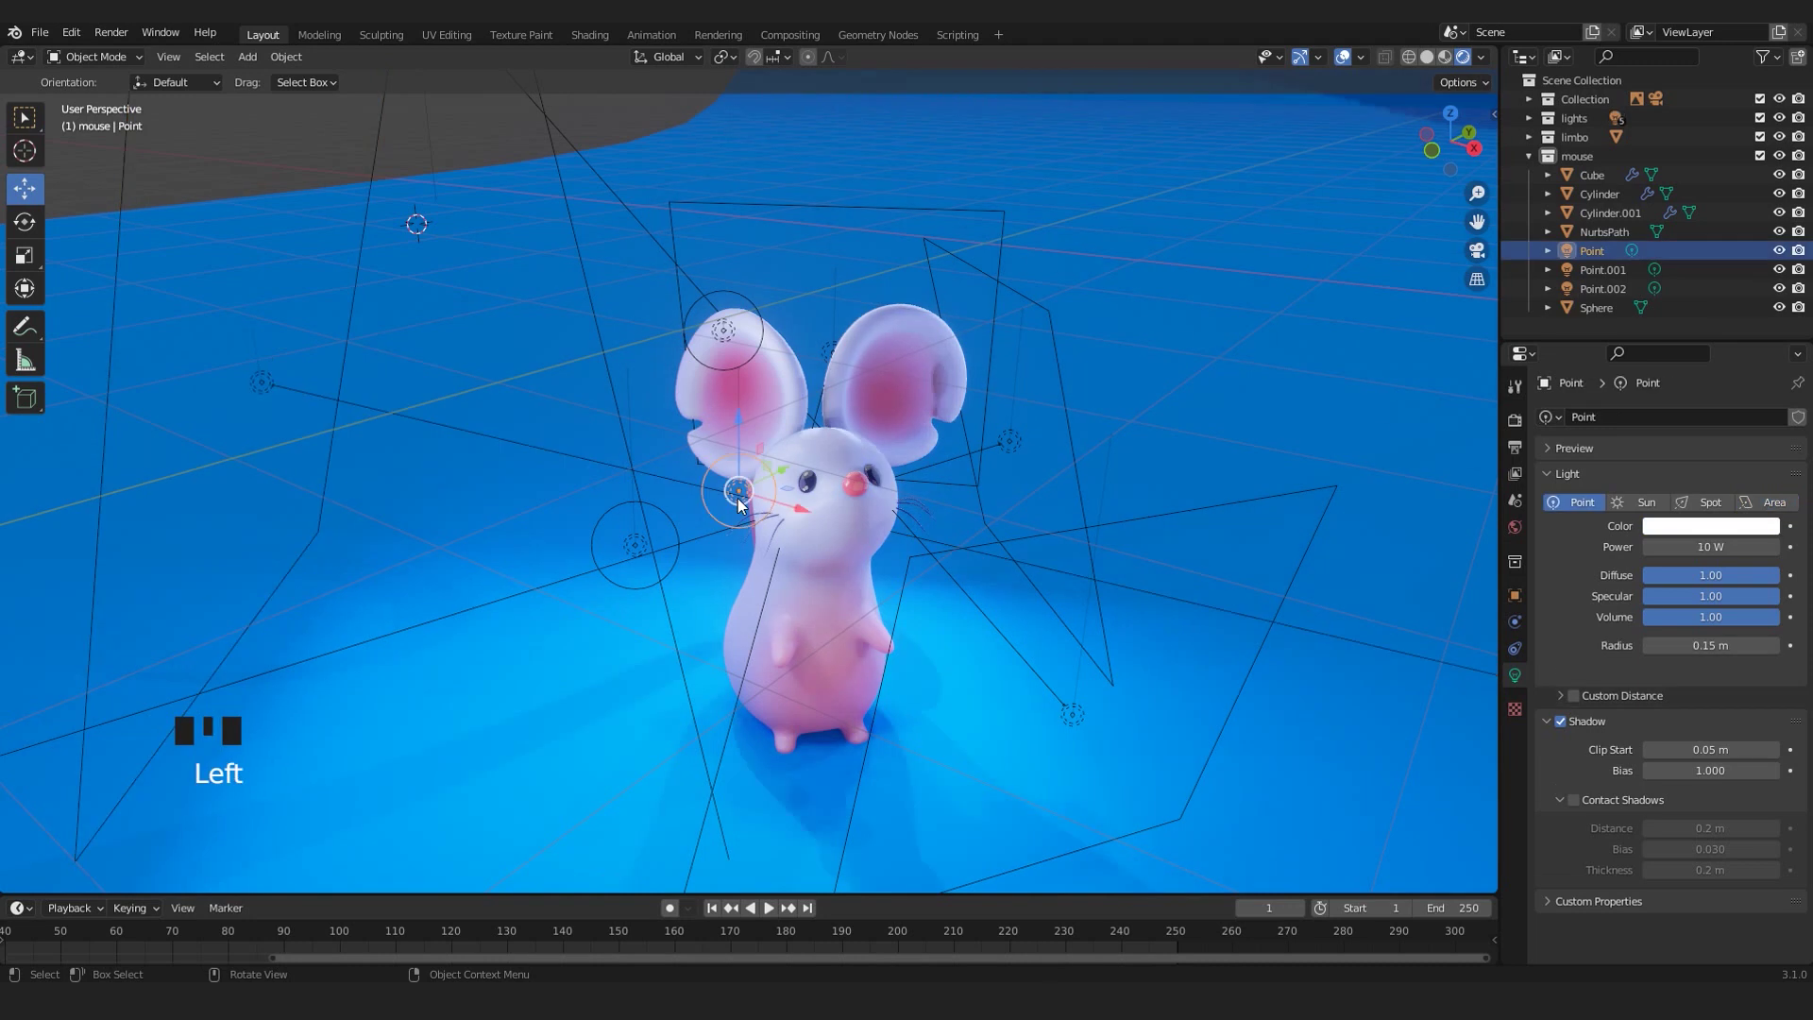
{"action": "key", "text": "KP_Decimal"}
{"action": "middle_click_drag", "start_coordinate": [754, 505], "coordinate": [895, 299]}
{"action": "middle_click_drag", "start_coordinate": [859, 578], "coordinate": [949, 457]}
{"action": "scroll", "coordinate": [908, 575], "scroll_direction": "up", "scroll_amount": 4}
{"action": "middle_click_drag", "start_coordinate": [908, 575], "coordinate": [818, 428], "text": "shift"}
{"action": "scroll", "coordinate": [790, 484], "scroll_direction": "down", "scroll_amount": 4}
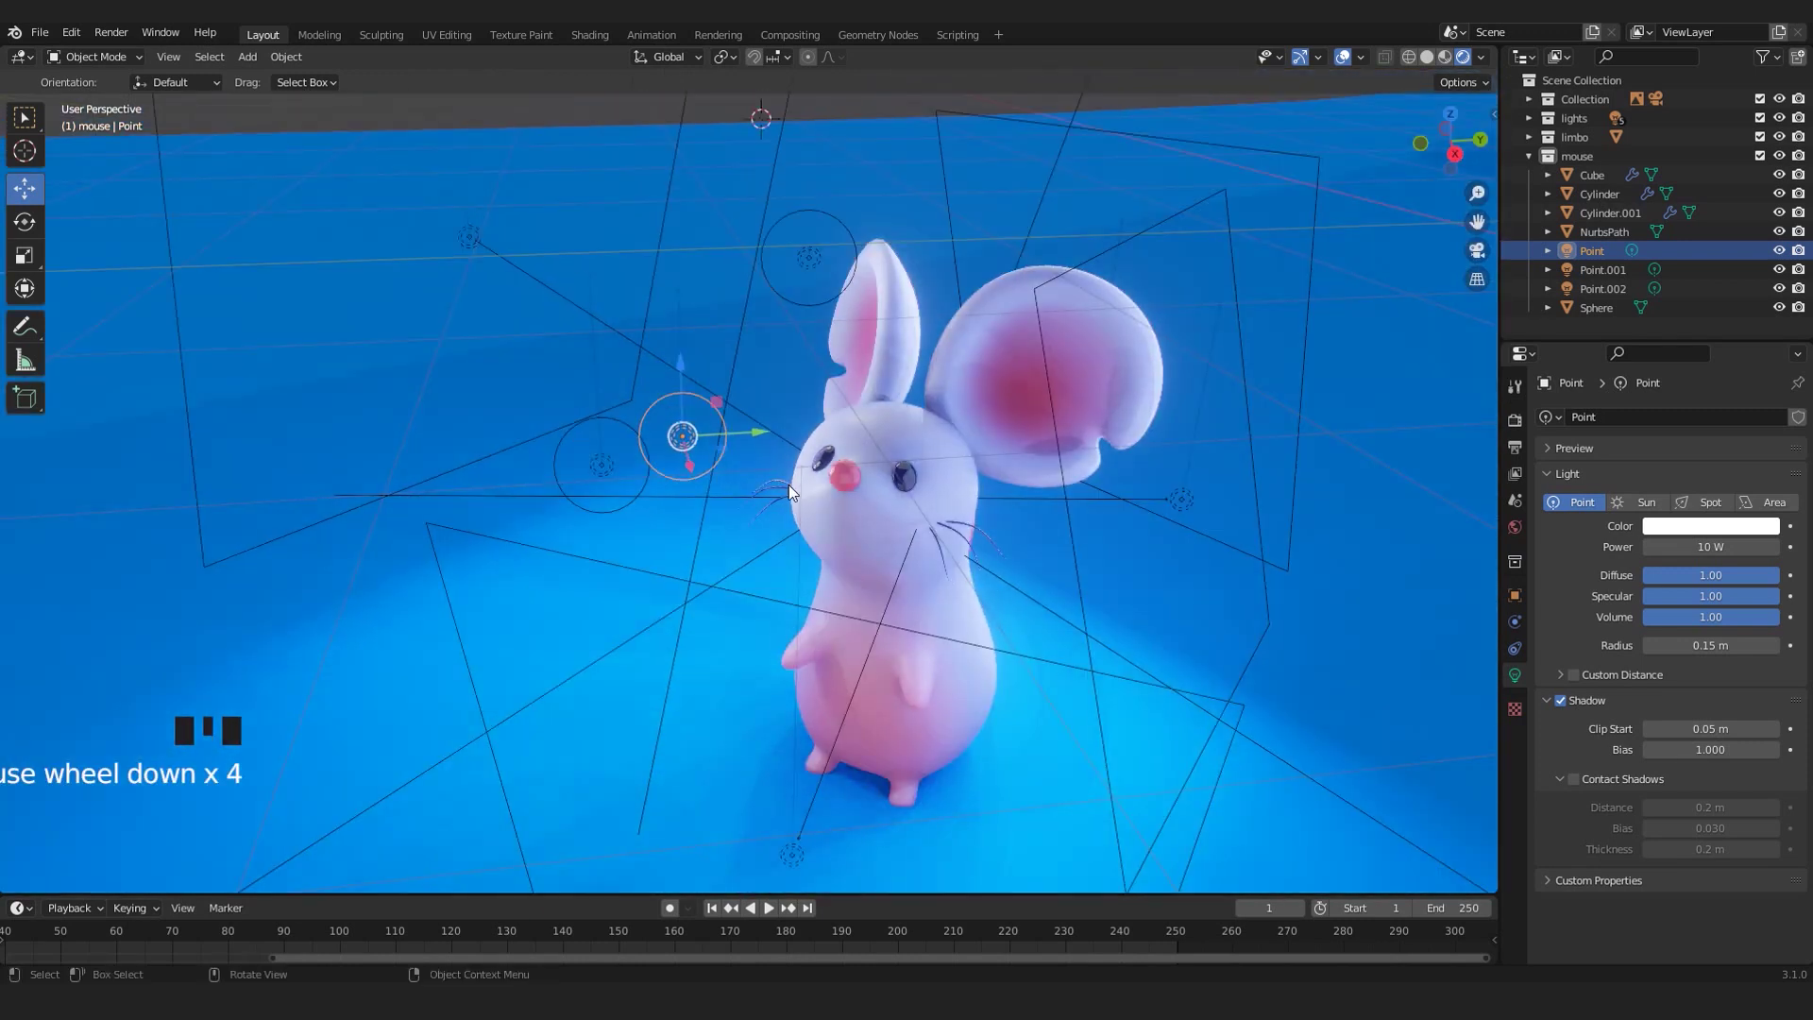
{"action": "scroll", "coordinate": [866, 461], "scroll_direction": "up", "scroll_amount": 3}
{"action": "scroll", "coordinate": [620, 524], "scroll_direction": "down", "scroll_amount": 3}
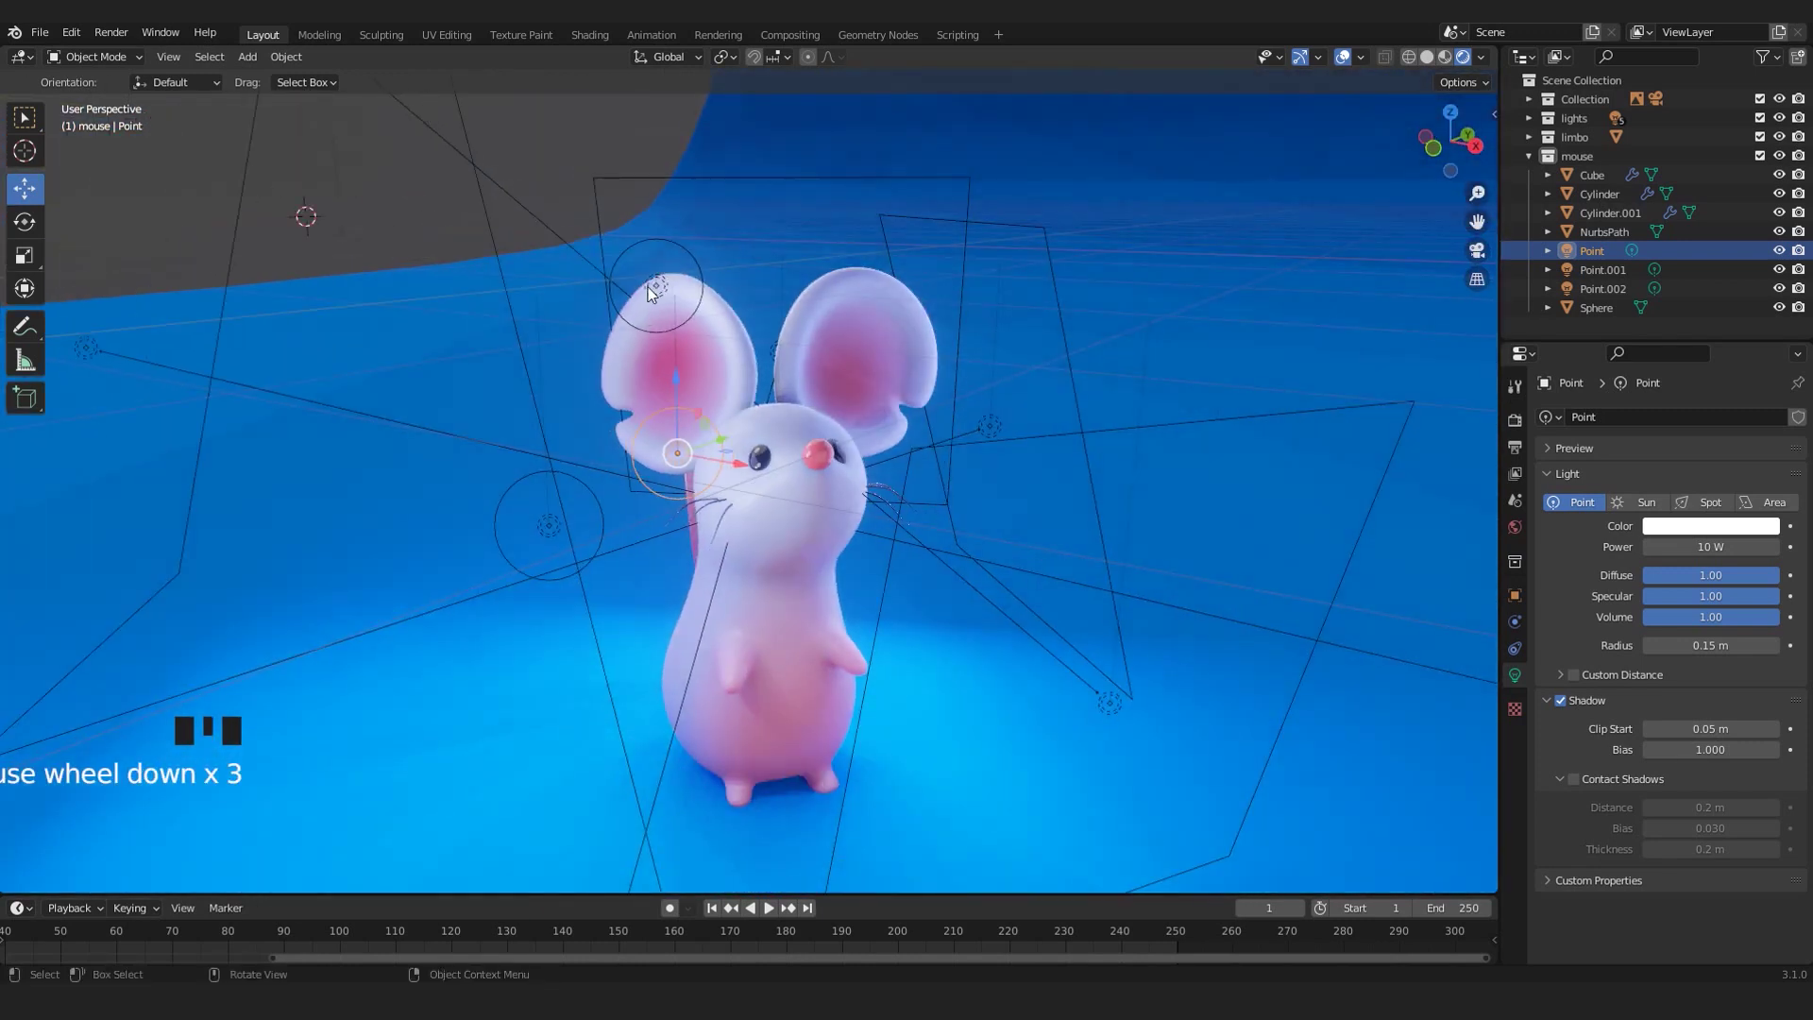
- Select the point light by the ear and the one in front of the face to examine their settings and positions
{"action": "left_click", "coordinate": [648, 287]}
{"action": "middle_click_drag", "start_coordinate": [661, 309], "coordinate": [610, 407]}
{"action": "scroll", "coordinate": [582, 462], "scroll_direction": "up", "scroll_amount": 2}
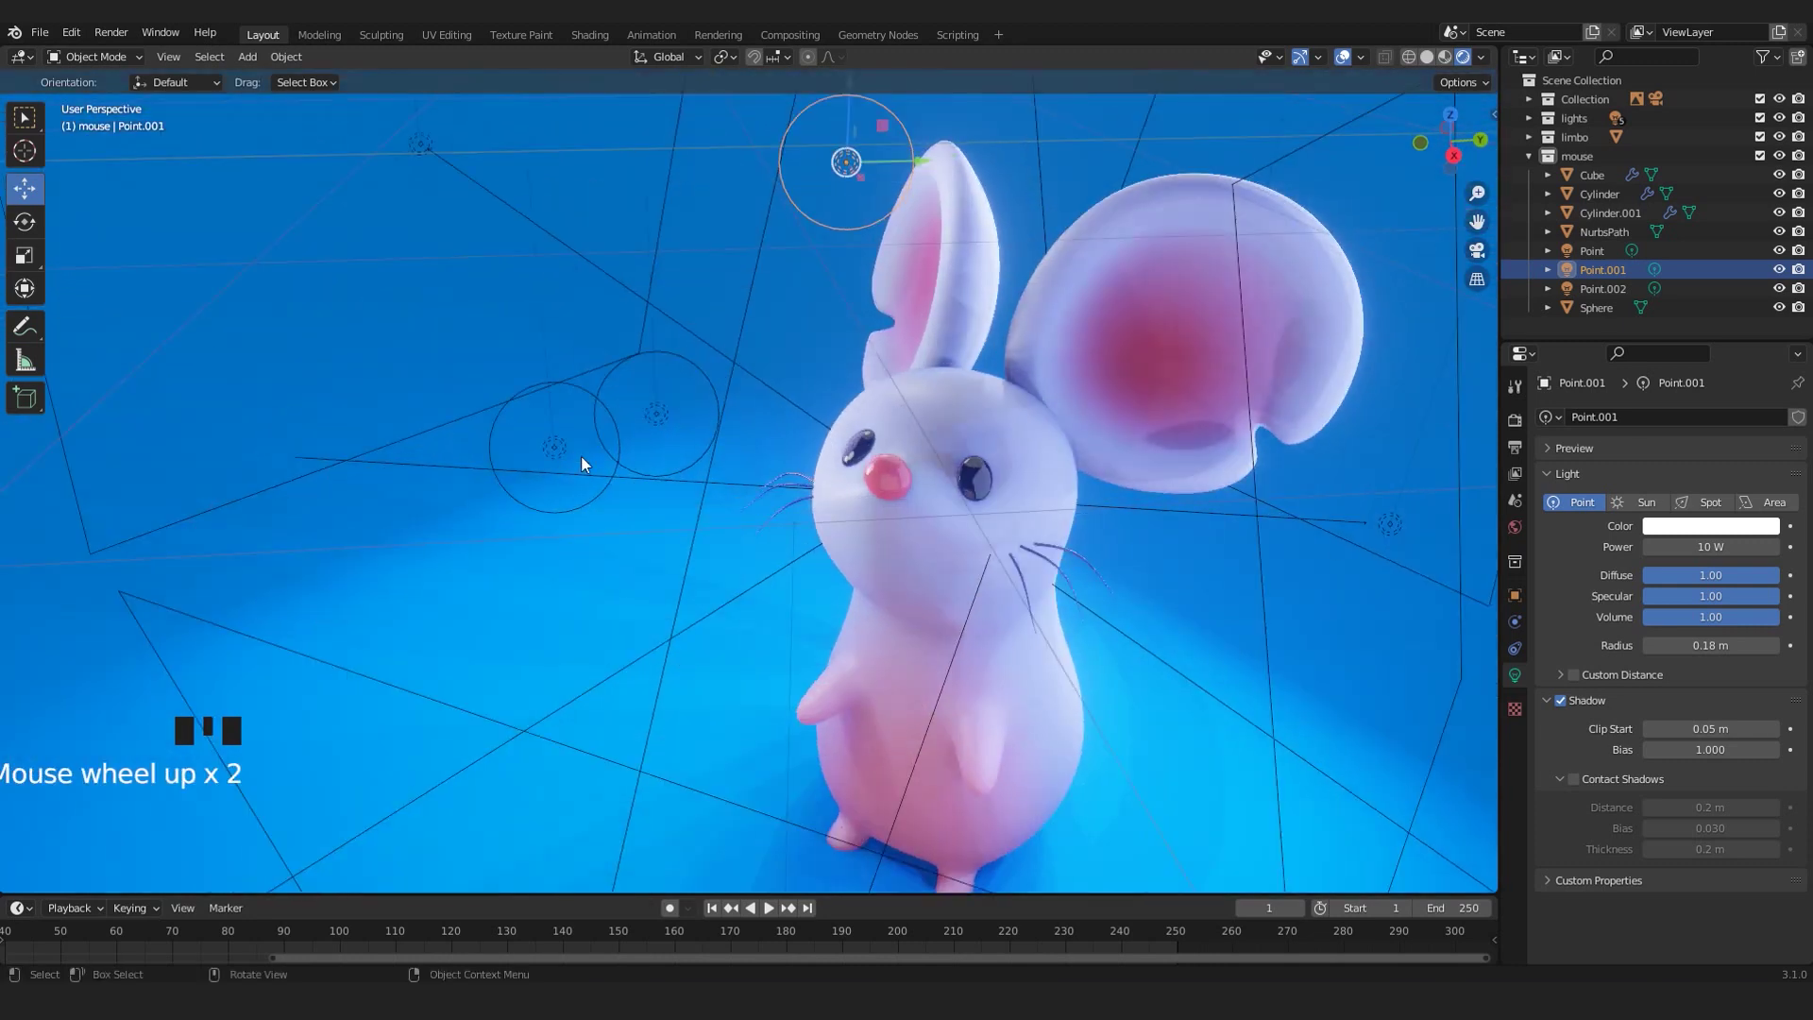
{"action": "left_click", "coordinate": [551, 444]}
{"action": "middle_click_drag", "start_coordinate": [534, 535], "coordinate": [862, 566]}
{"action": "scroll", "coordinate": [895, 526], "scroll_direction": "down", "scroll_amount": 3}
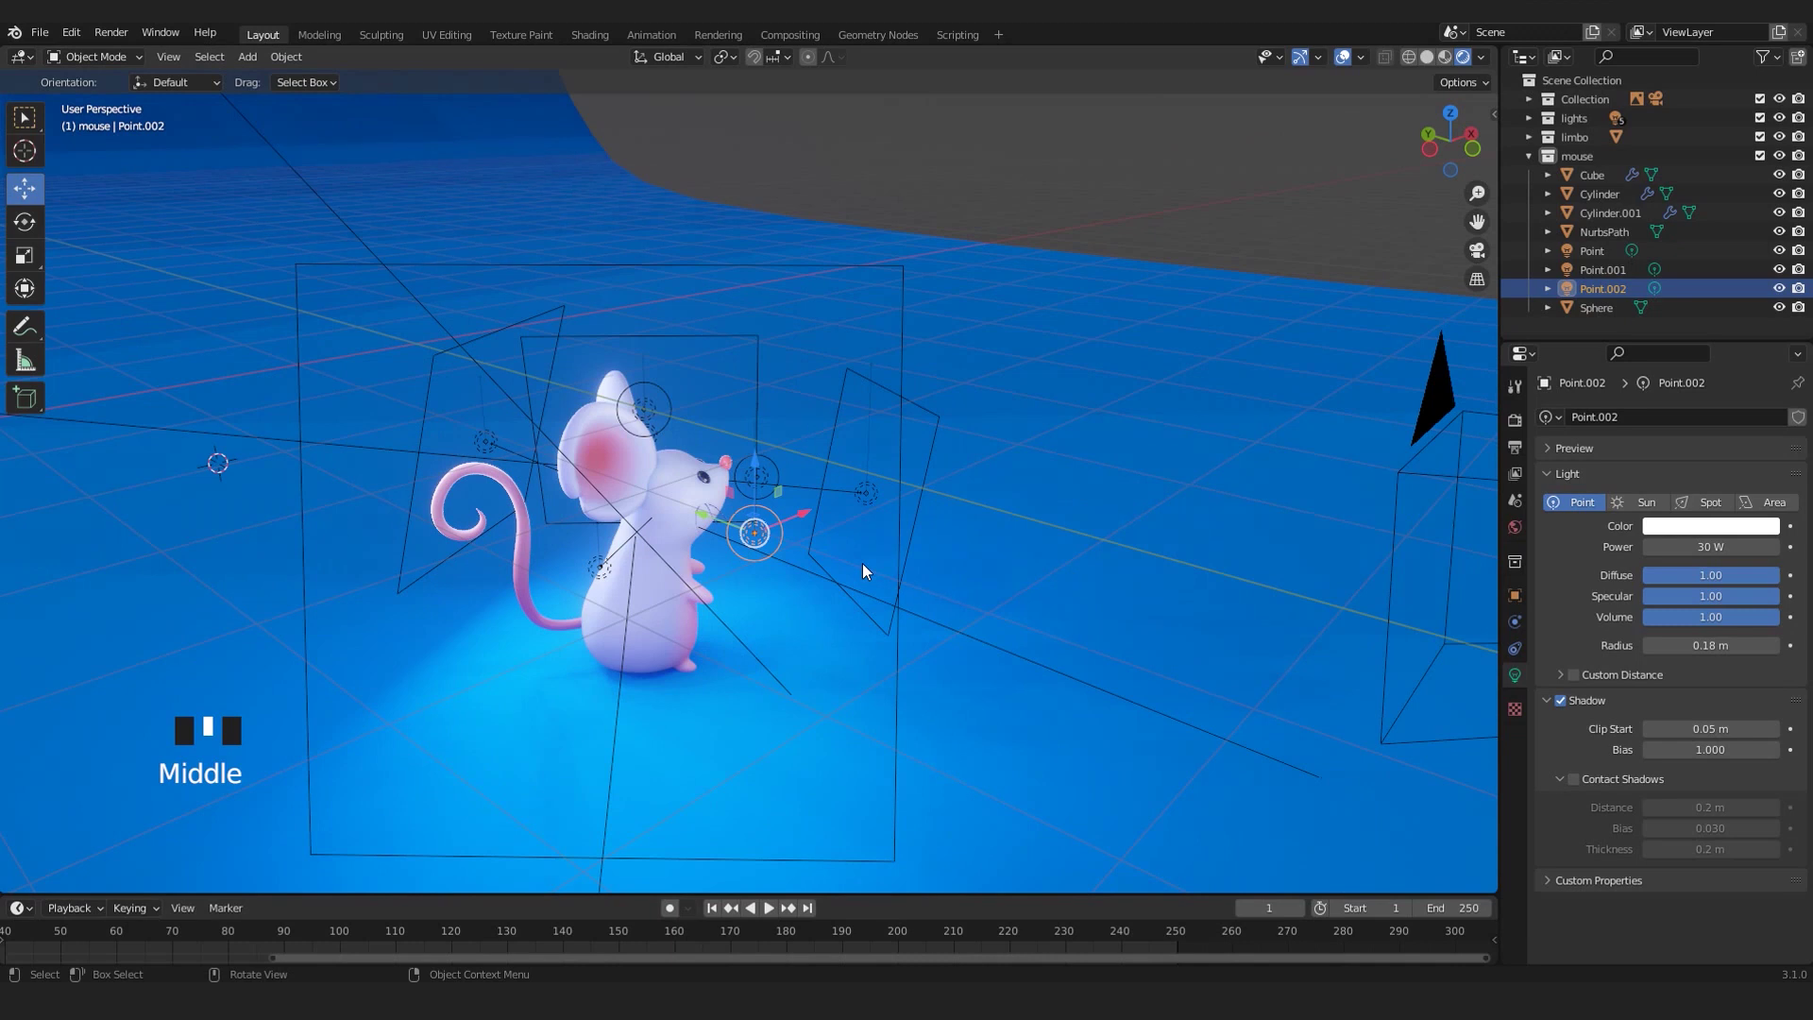
- Hide the viewport overlays, select the mouse's body and focus the view on it
{"action": "key", "text": "KP_0"}
{"action": "scroll", "coordinate": [861, 563], "scroll_direction": "up", "scroll_amount": 3}
{"action": "left_click", "coordinate": [1347, 59]}
{"action": "middle_click_drag", "start_coordinate": [1073, 573], "coordinate": [864, 661], "text": "shift"}
{"action": "left_click", "coordinate": [833, 734]}
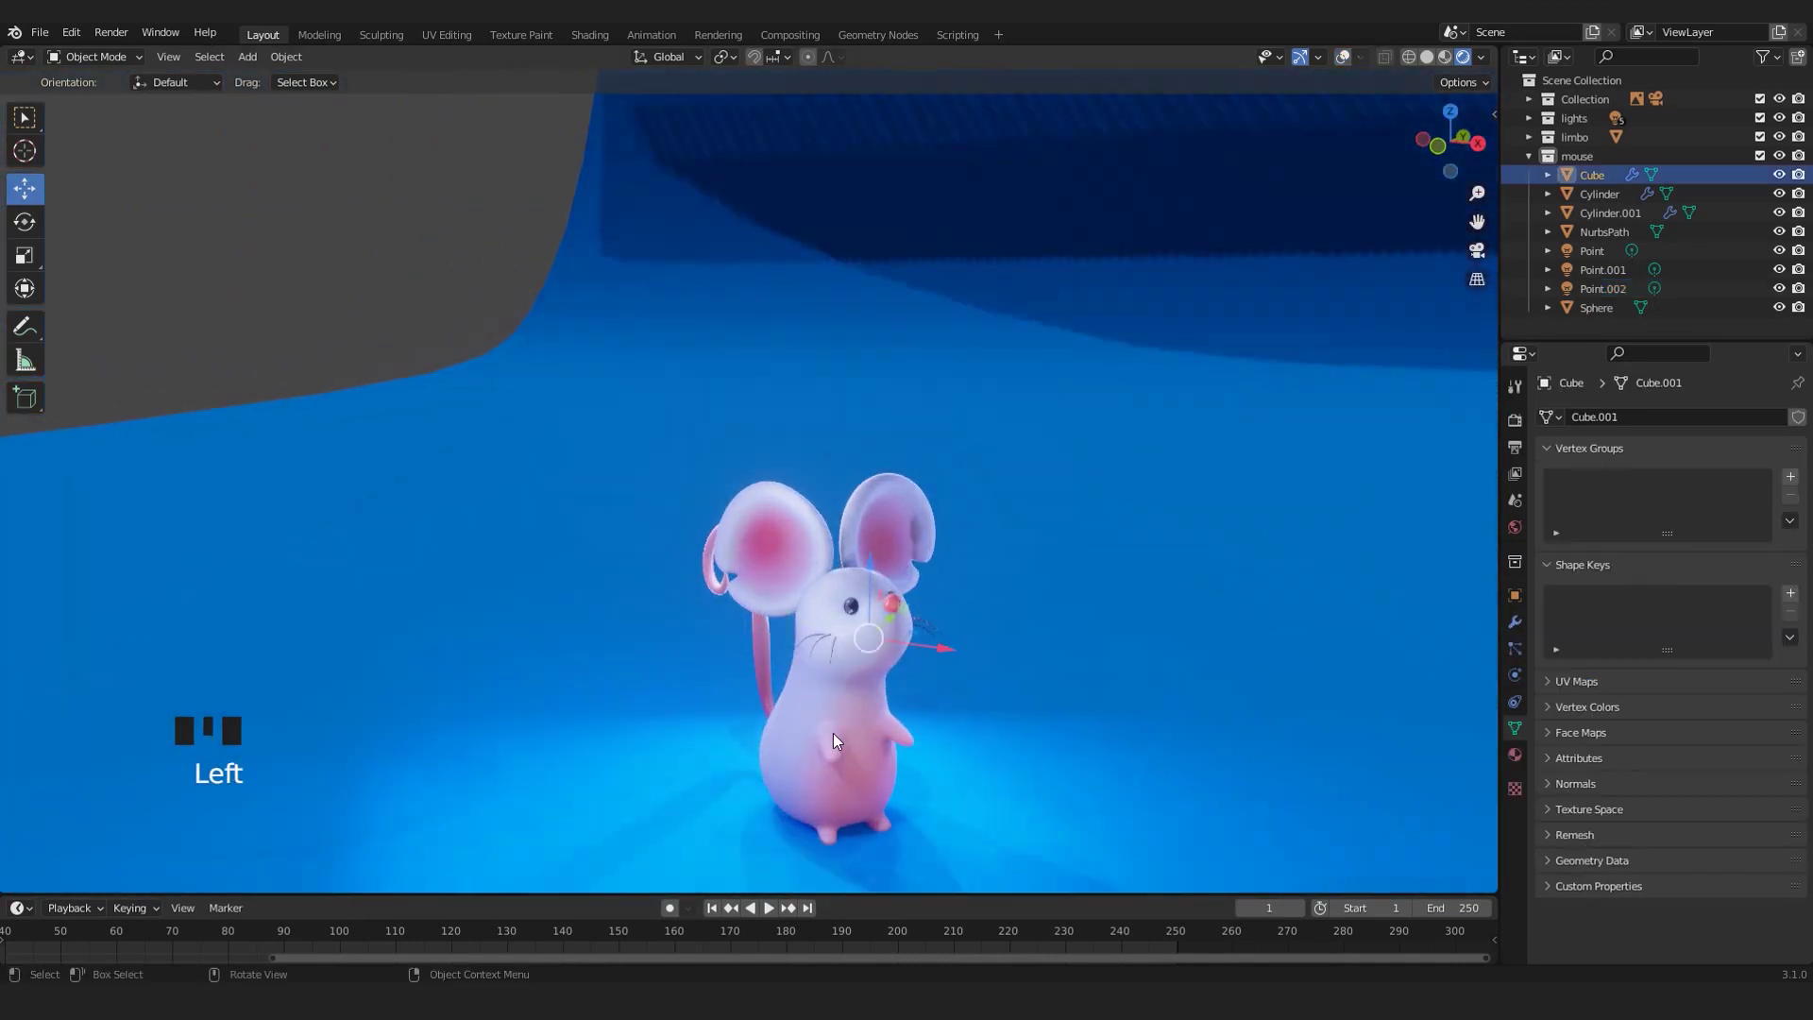
{"action": "key", "text": "KP_Decimal"}
- Examine the lighting and shading on the mouse's face, ears, whiskers and body from several angles and distances
{"action": "middle_click_drag", "start_coordinate": [682, 399], "coordinate": [711, 425], "text": "shift"}
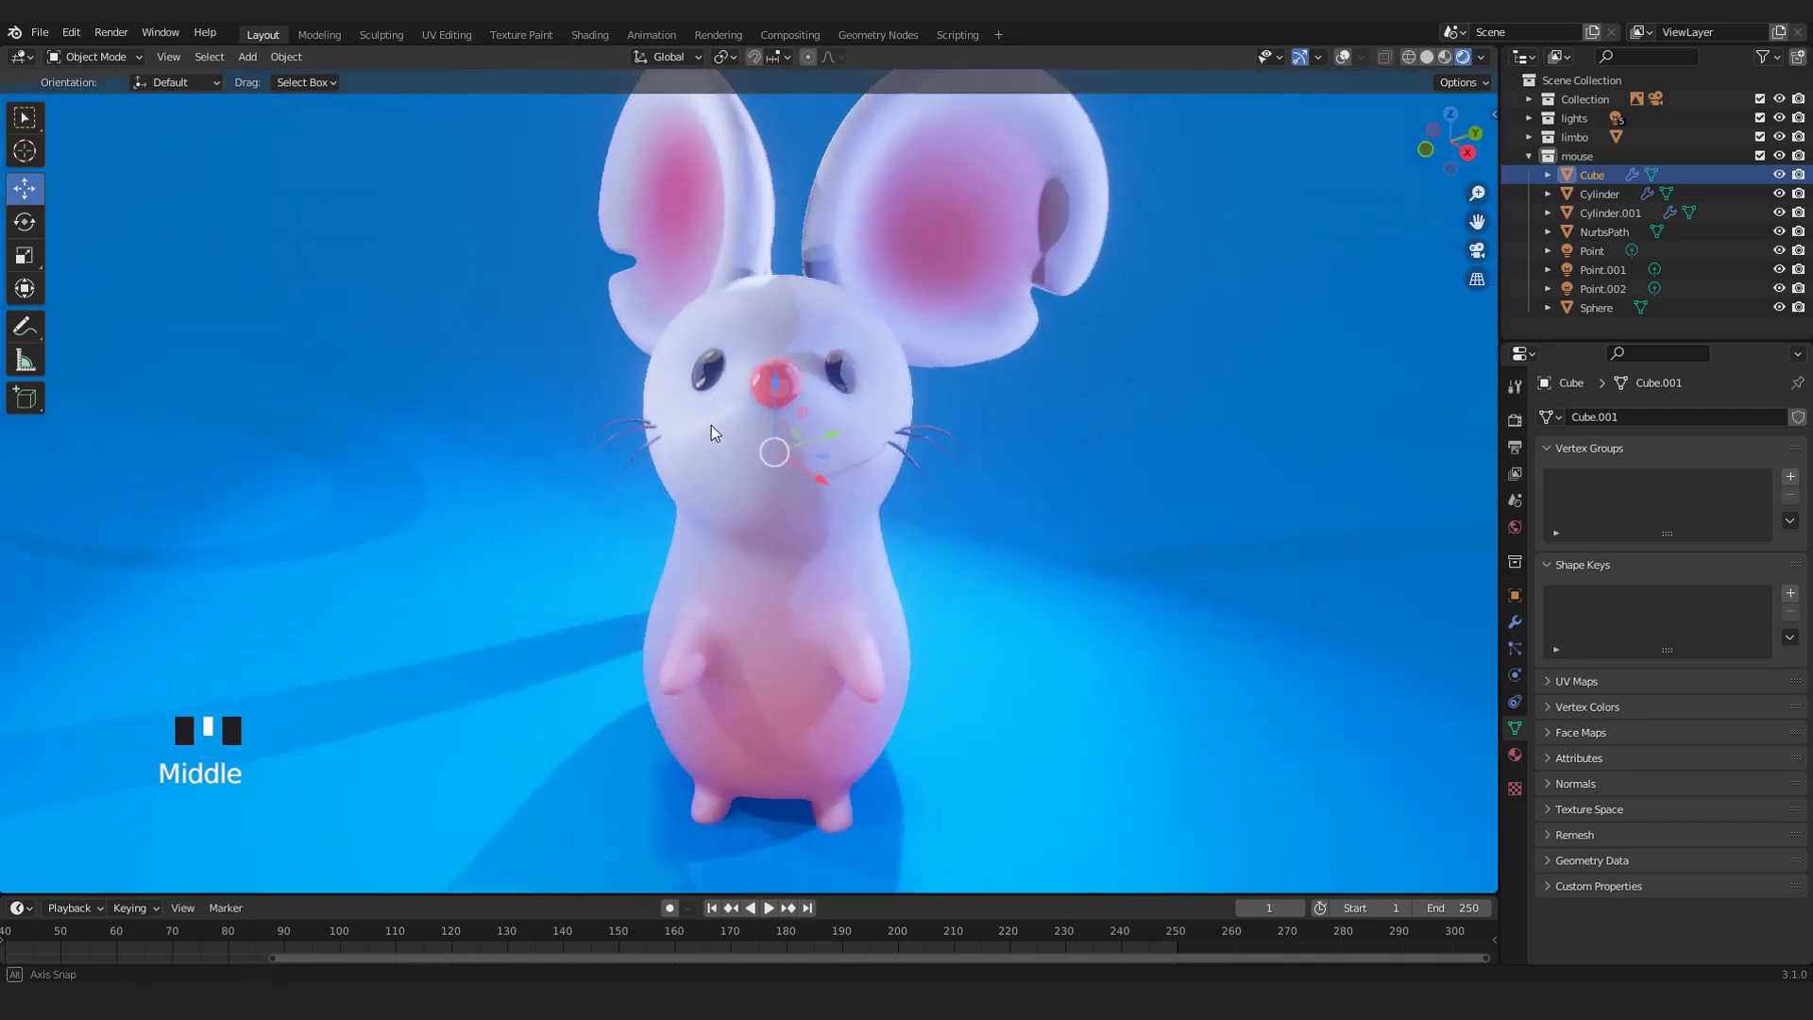
{"action": "scroll", "coordinate": [711, 425], "scroll_direction": "up", "scroll_amount": 2}
{"action": "middle_click_drag", "start_coordinate": [801, 364], "coordinate": [682, 393]}
{"action": "scroll", "coordinate": [588, 435], "scroll_direction": "down", "scroll_amount": 3}
{"action": "middle_click_drag", "start_coordinate": [587, 434], "coordinate": [856, 446]}
{"action": "scroll", "coordinate": [856, 446], "scroll_direction": "up", "scroll_amount": 3}
{"action": "scroll", "coordinate": [875, 518], "scroll_direction": "down", "scroll_amount": 2}
{"action": "middle_click_drag", "start_coordinate": [874, 517], "coordinate": [694, 423]}
{"action": "scroll", "coordinate": [694, 423], "scroll_direction": "up", "scroll_amount": 2}
{"action": "middle_click_drag", "start_coordinate": [714, 340], "coordinate": [816, 463], "text": "shift"}
{"action": "scroll", "coordinate": [732, 506], "scroll_direction": "up", "scroll_amount": 3}
{"action": "scroll", "coordinate": [752, 576], "scroll_direction": "down", "scroll_amount": 4}
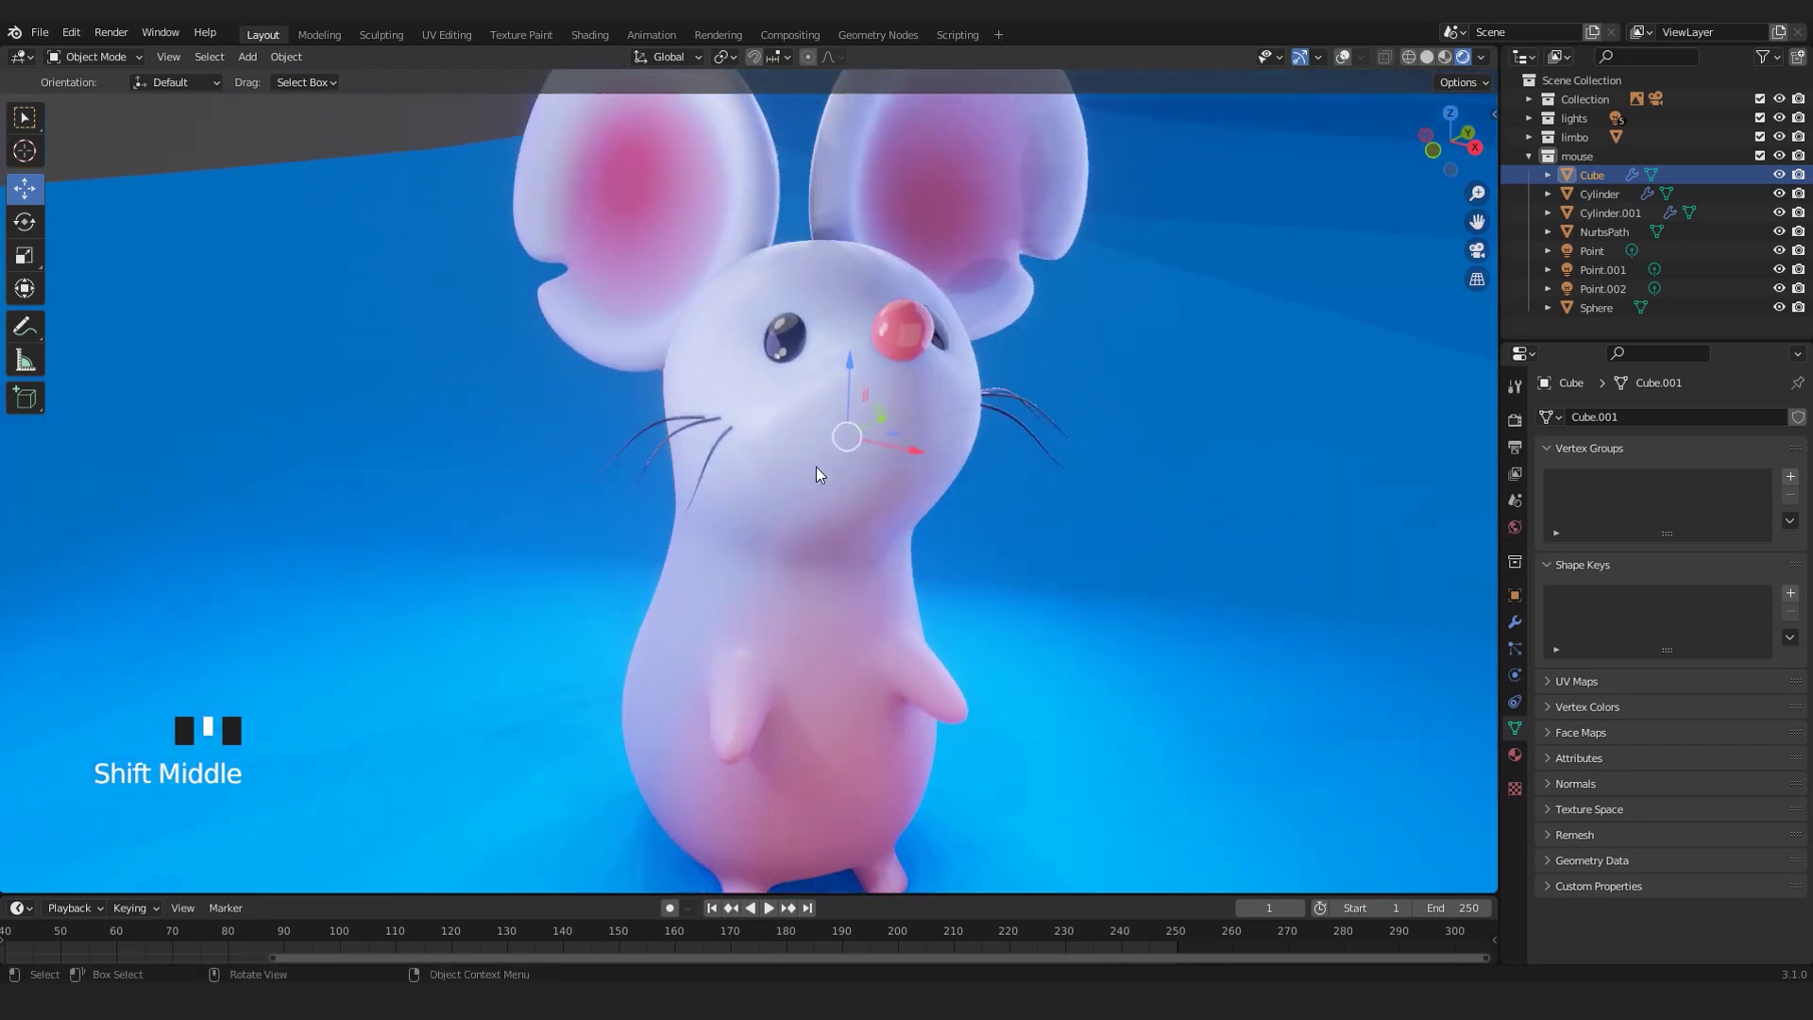
{"action": "middle_click_drag", "start_coordinate": [708, 474], "coordinate": [815, 132]}
{"action": "middle_click_drag", "start_coordinate": [864, 417], "coordinate": [435, 315]}
{"action": "scroll", "coordinate": [435, 315], "scroll_direction": "up", "scroll_amount": 2}
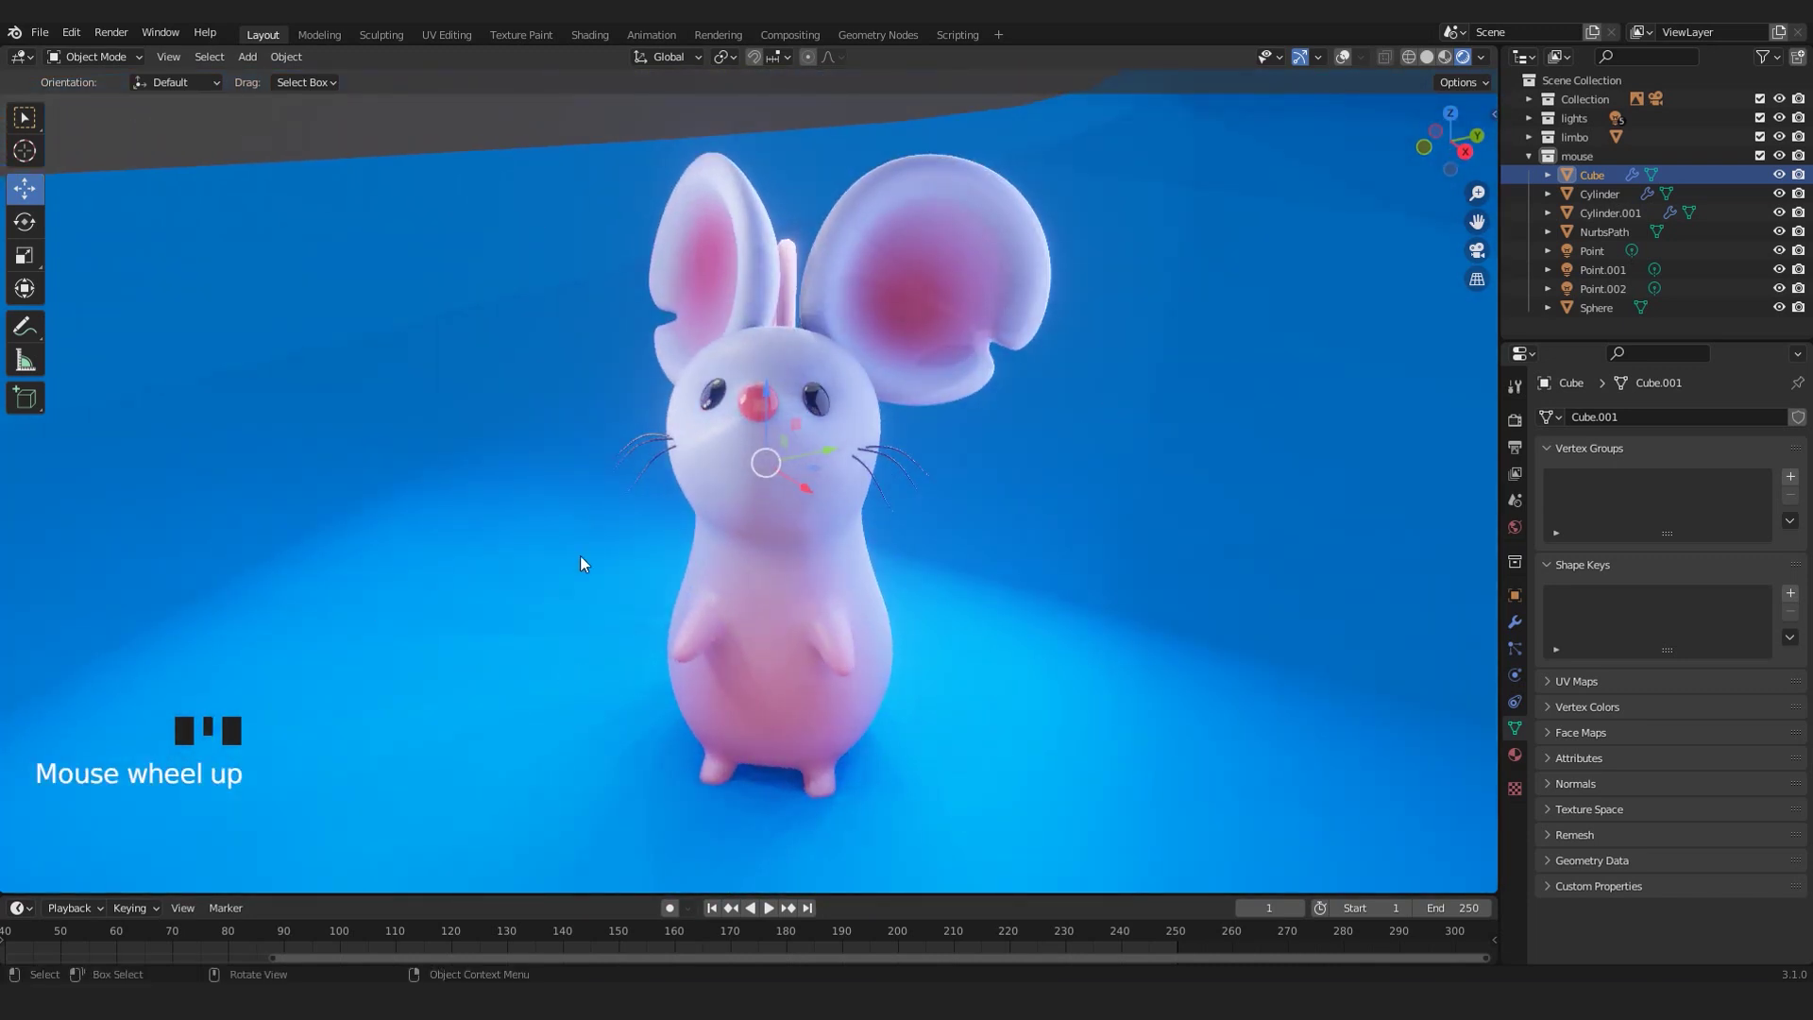
{"action": "middle_click_drag", "start_coordinate": [682, 561], "coordinate": [687, 530]}
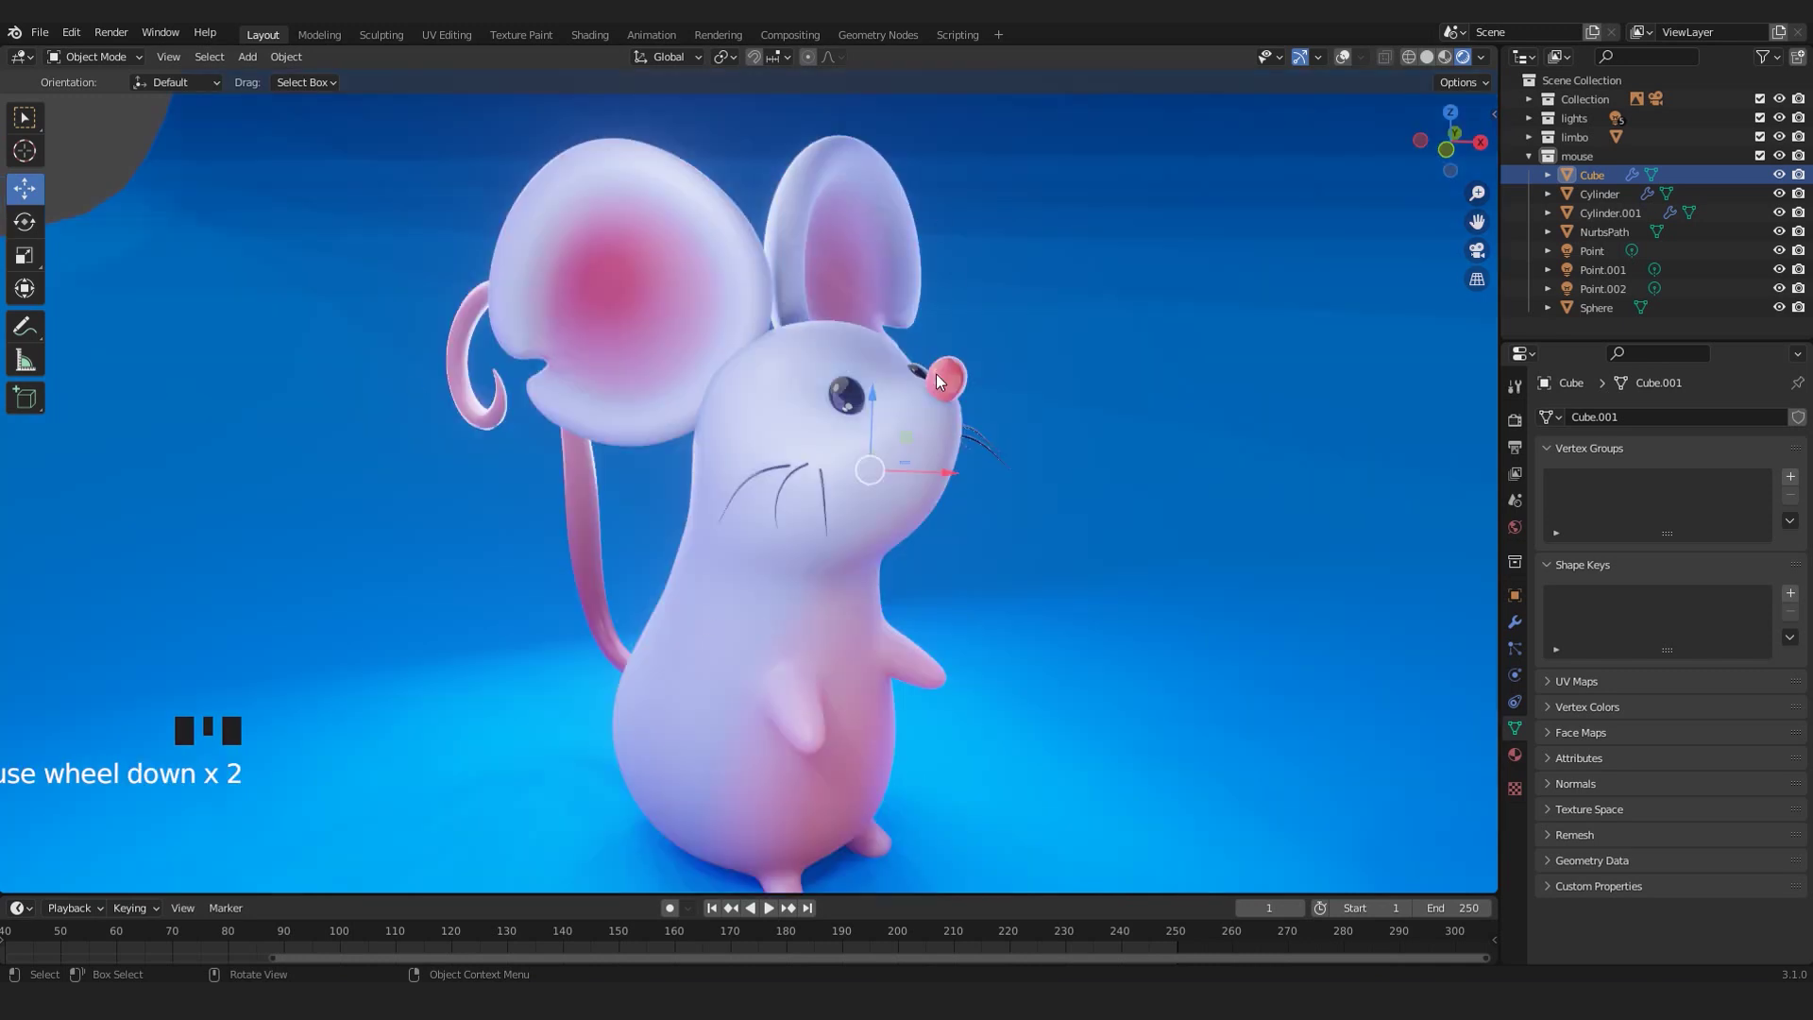
{"action": "middle_click_drag", "start_coordinate": [937, 372], "coordinate": [790, 454]}
{"action": "scroll", "coordinate": [797, 461], "scroll_direction": "up", "scroll_amount": 2}
{"action": "middle_click_drag", "start_coordinate": [772, 518], "coordinate": [667, 524]}
{"action": "scroll", "coordinate": [855, 491], "scroll_direction": "down", "scroll_amount": 3}
{"action": "scroll", "coordinate": [667, 523], "scroll_direction": "up", "scroll_amount": 2}
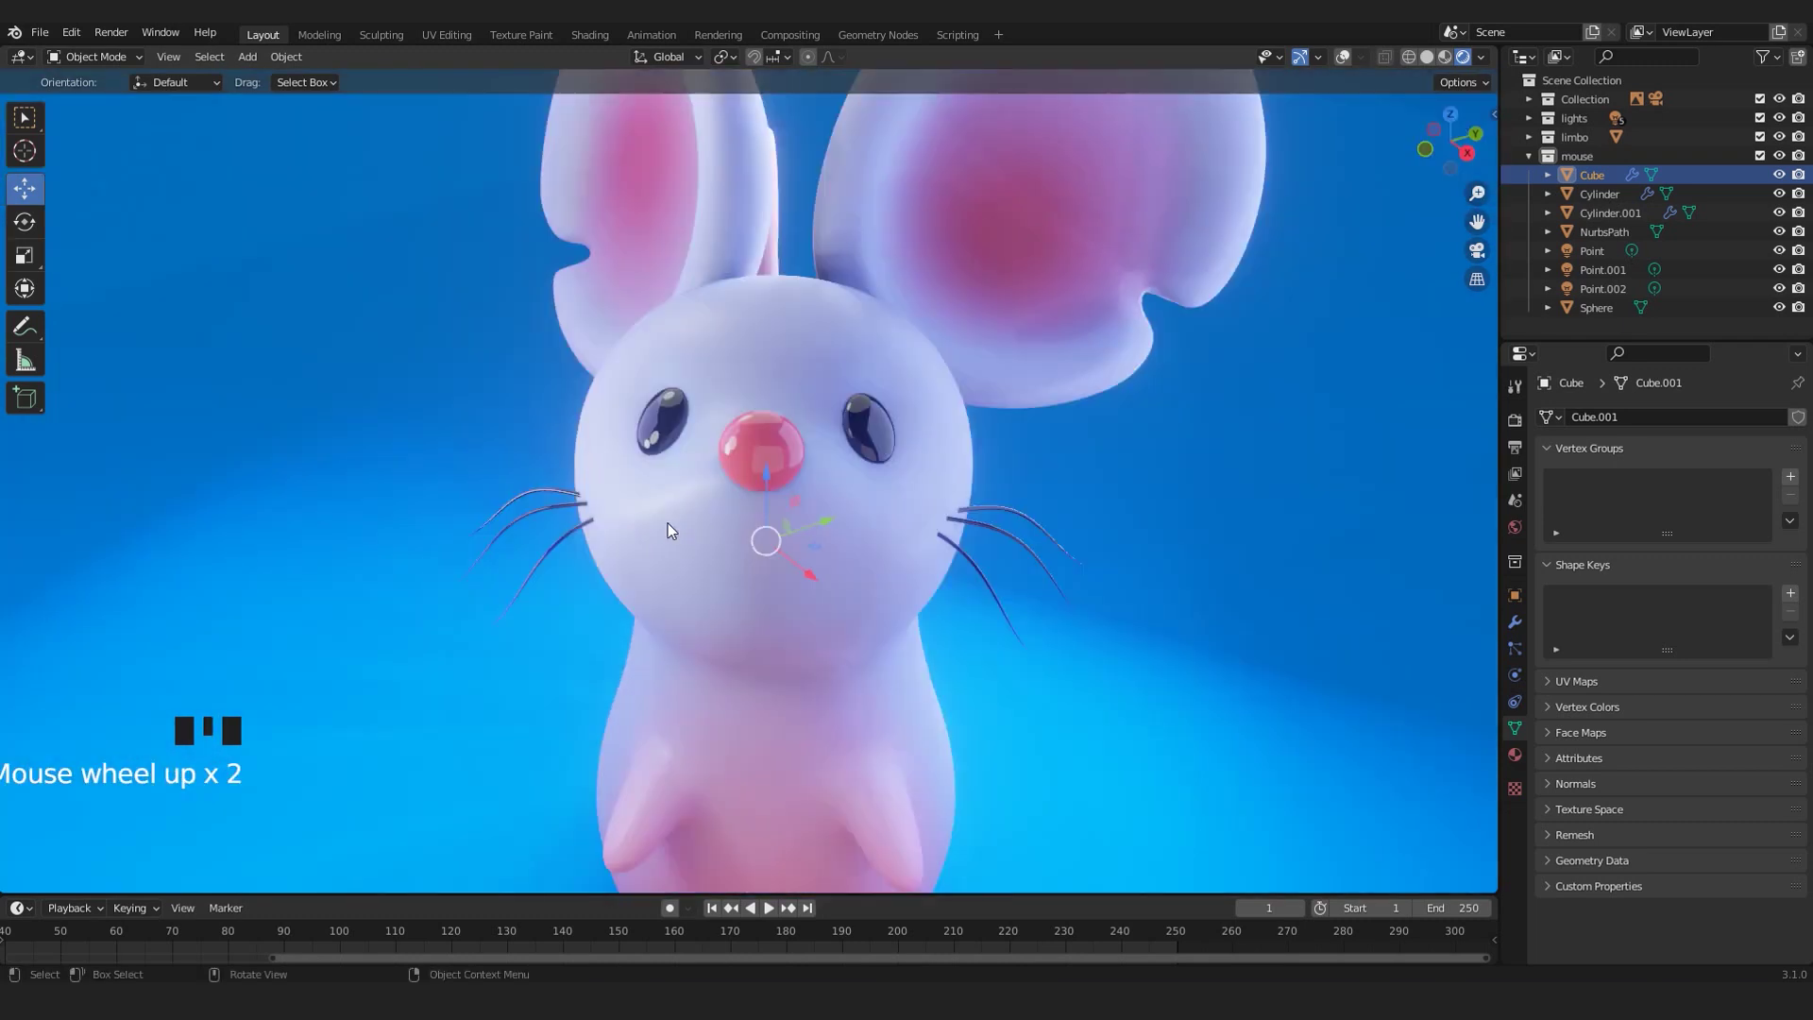